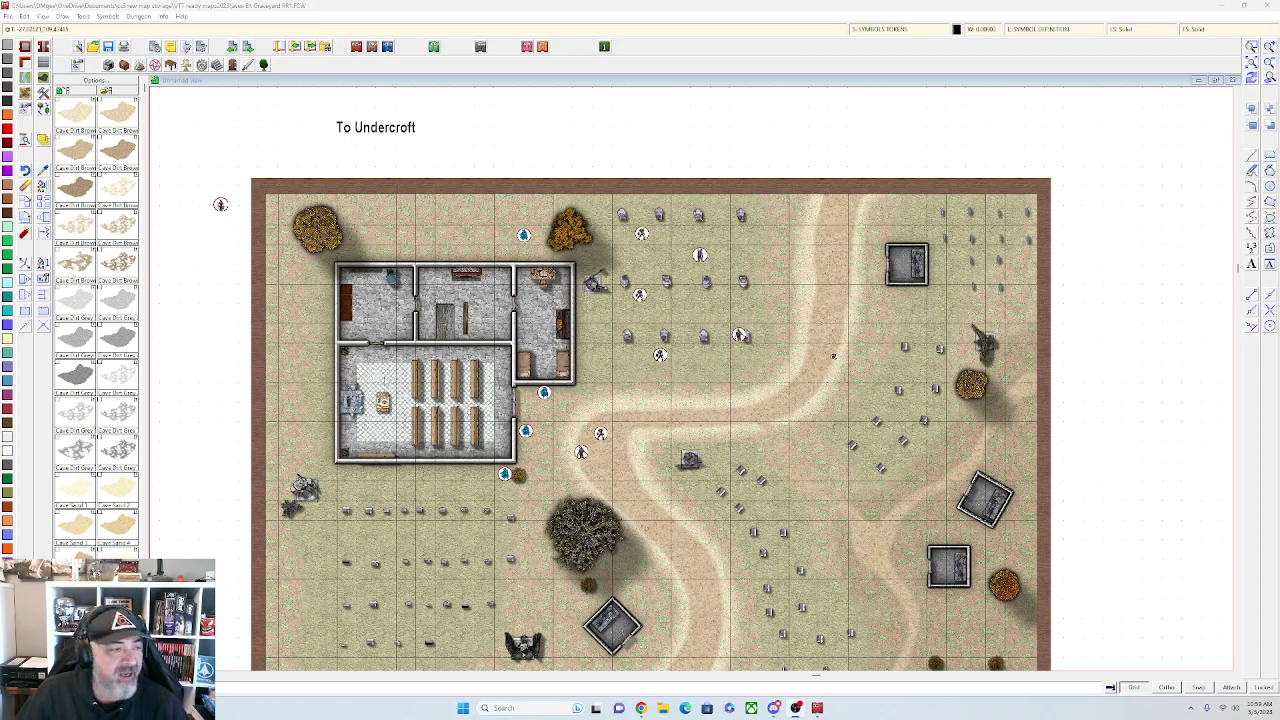
Examine the graveyard map, including its paths, crypts, church building and character tokens
scroll(992, 333, "down", 1)
left_click_drag(960, 404, 909, 266)
scroll(910, 265, "up", 4)
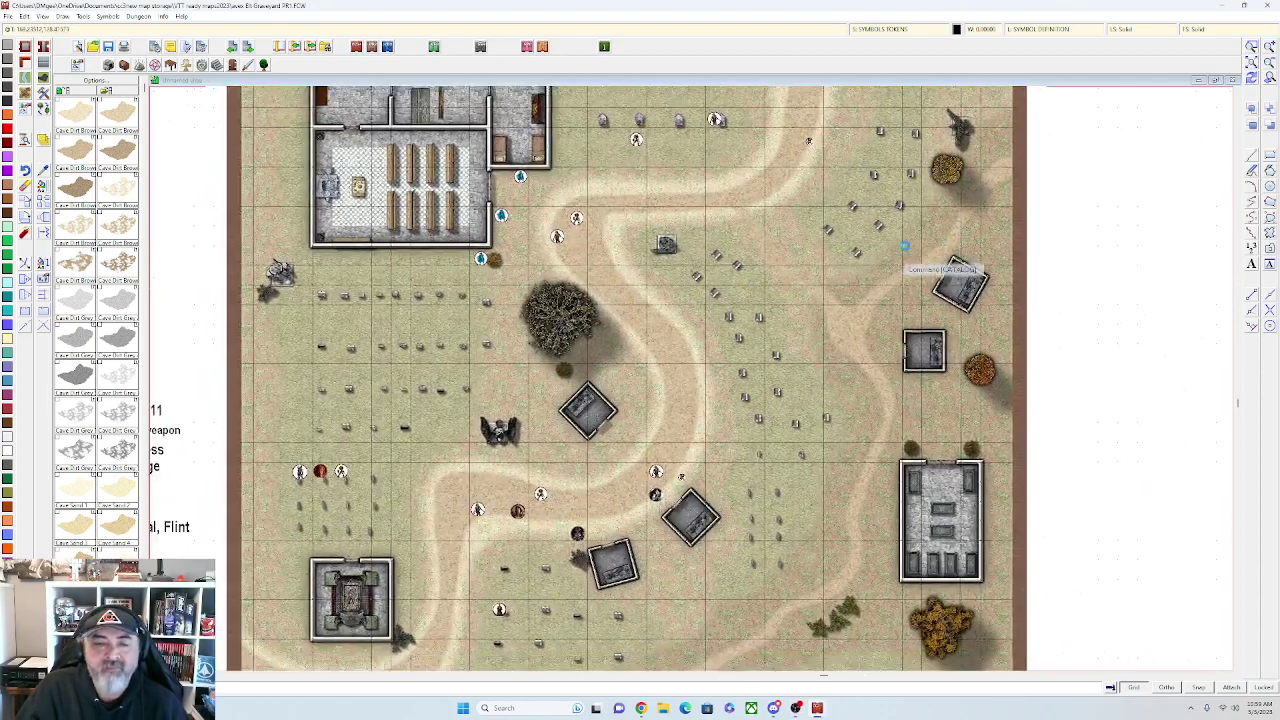
scroll(822, 267, "up", 4)
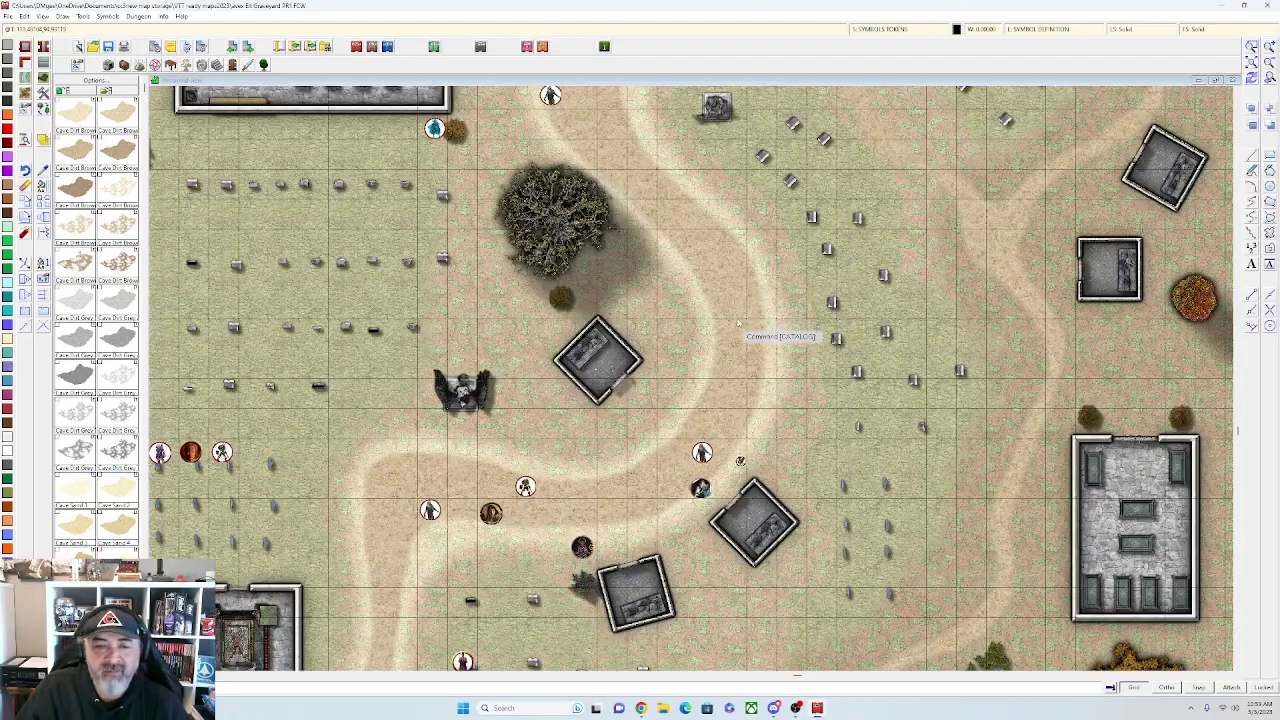
scroll(694, 170, "up", 5)
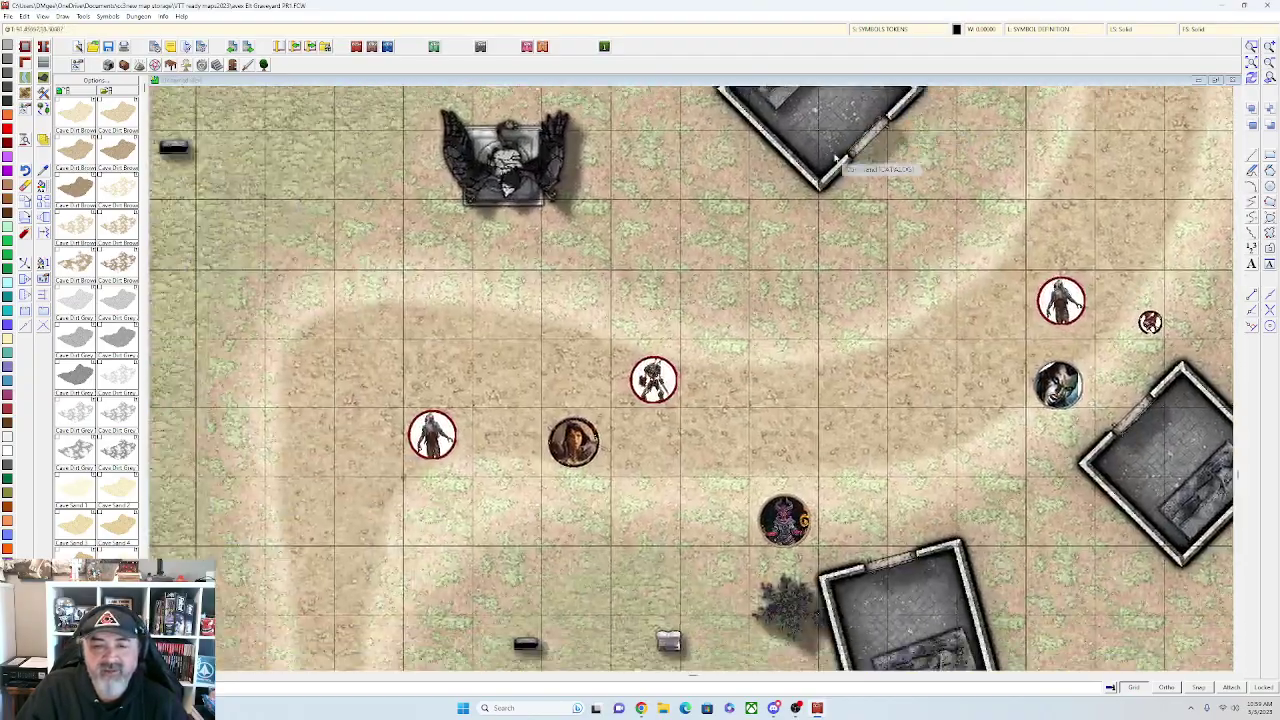
scroll(800, 193, "down", 2)
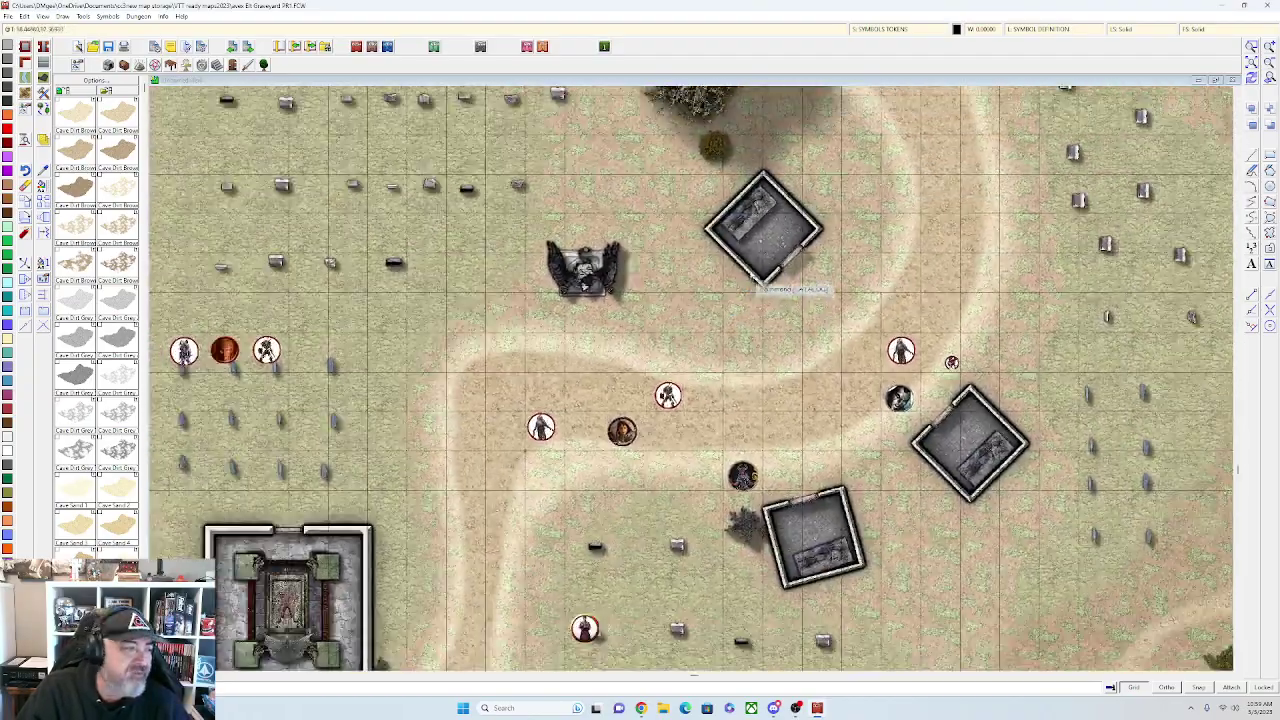
scroll(750, 272, "down", 1)
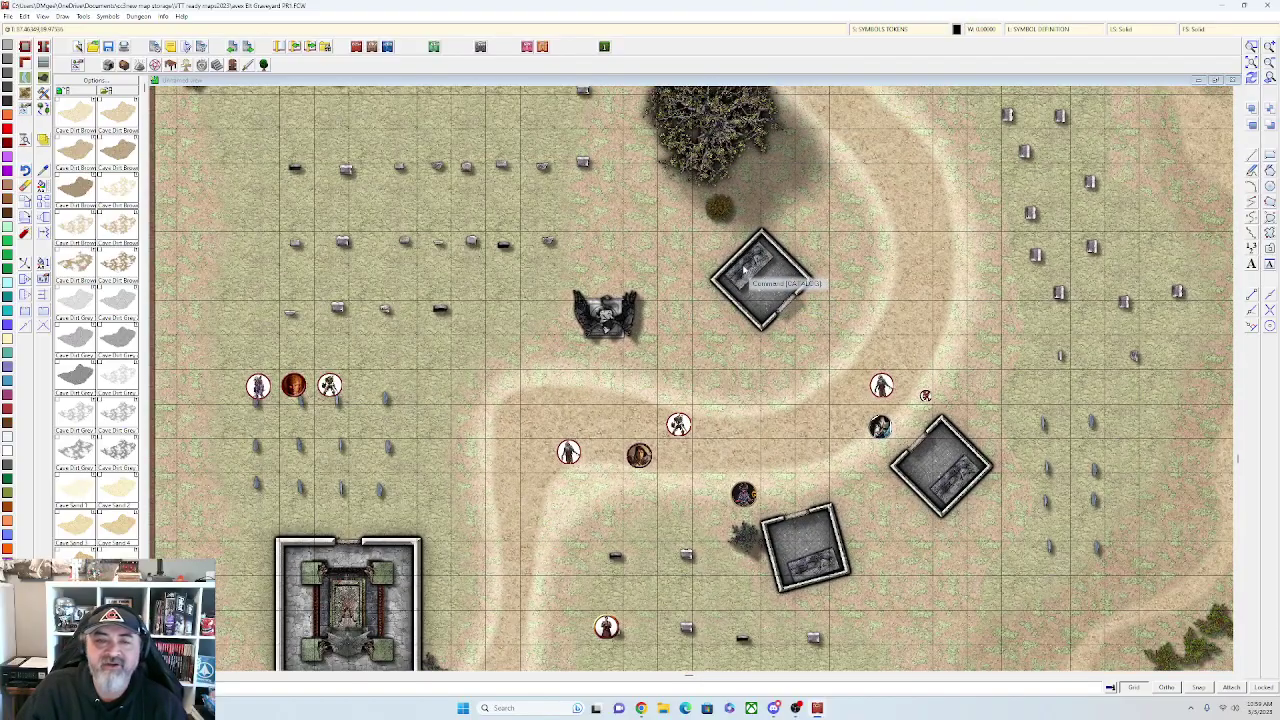
scroll(754, 243, "down", 2)
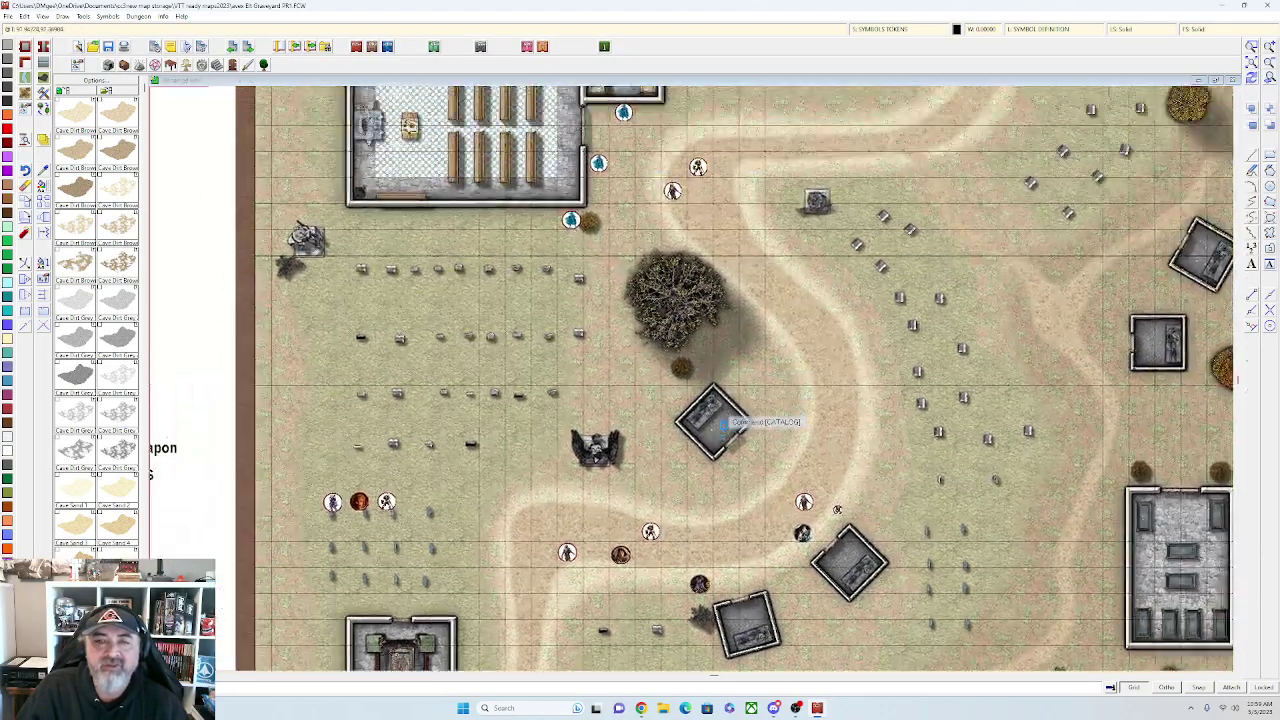
scroll(745, 300, "down", 2)
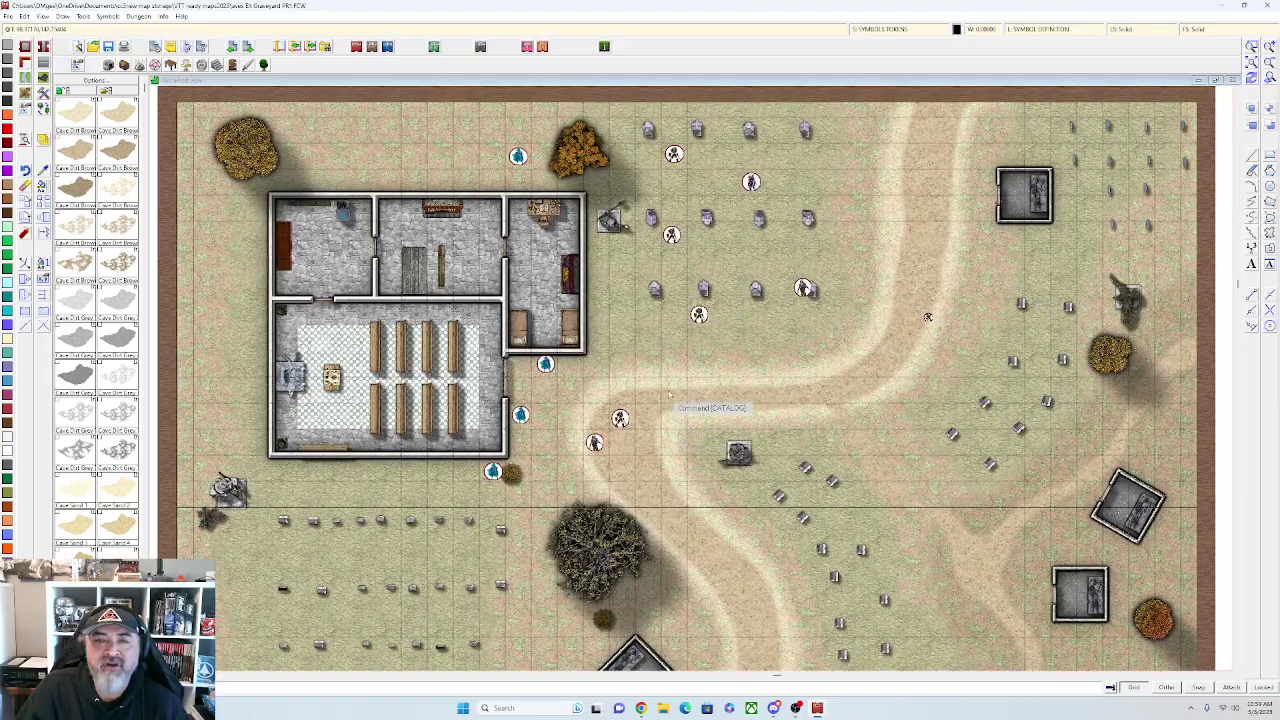
scroll(672, 380, "up", 3)
left_click_drag(677, 371, 717, 269)
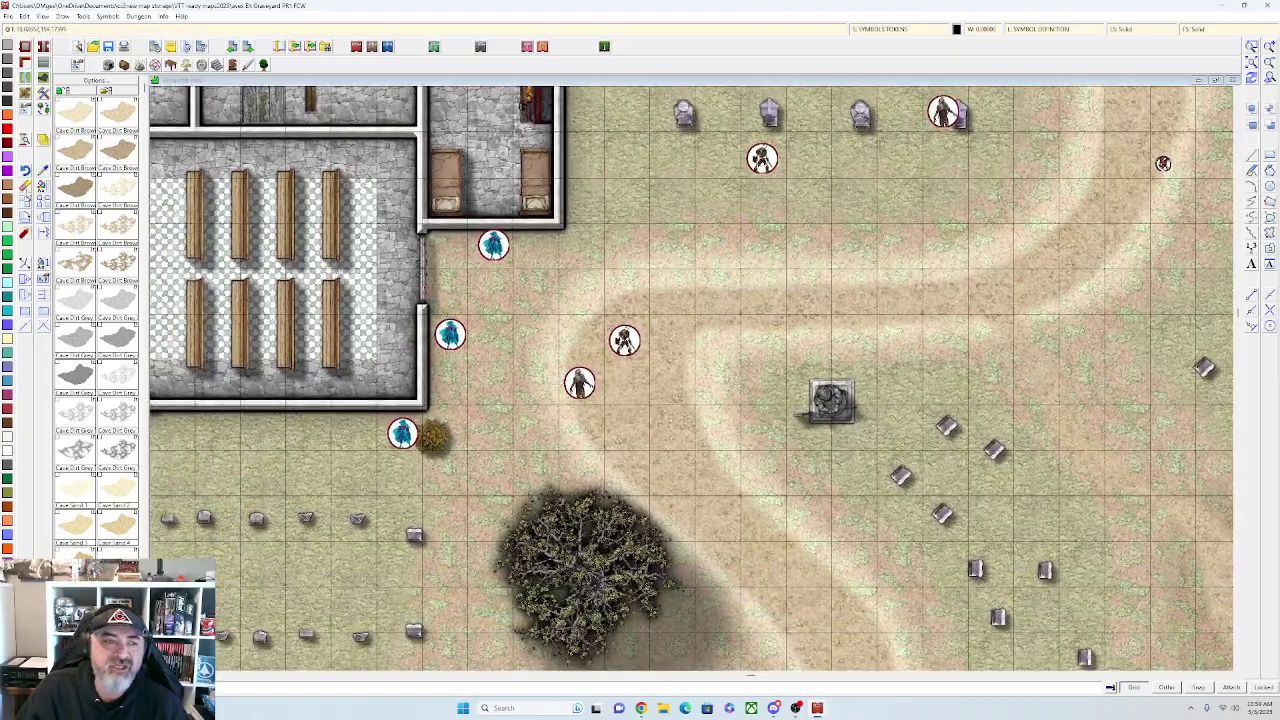
Move the orange face token slightly, keeping it between the two neighbouring tokens above the crypt with the altar
left_click(26, 203)
left_click_drag(525, 428, 713, 171)
scroll(583, 460, "up", 1)
left_click_drag(583, 460, 575, 209)
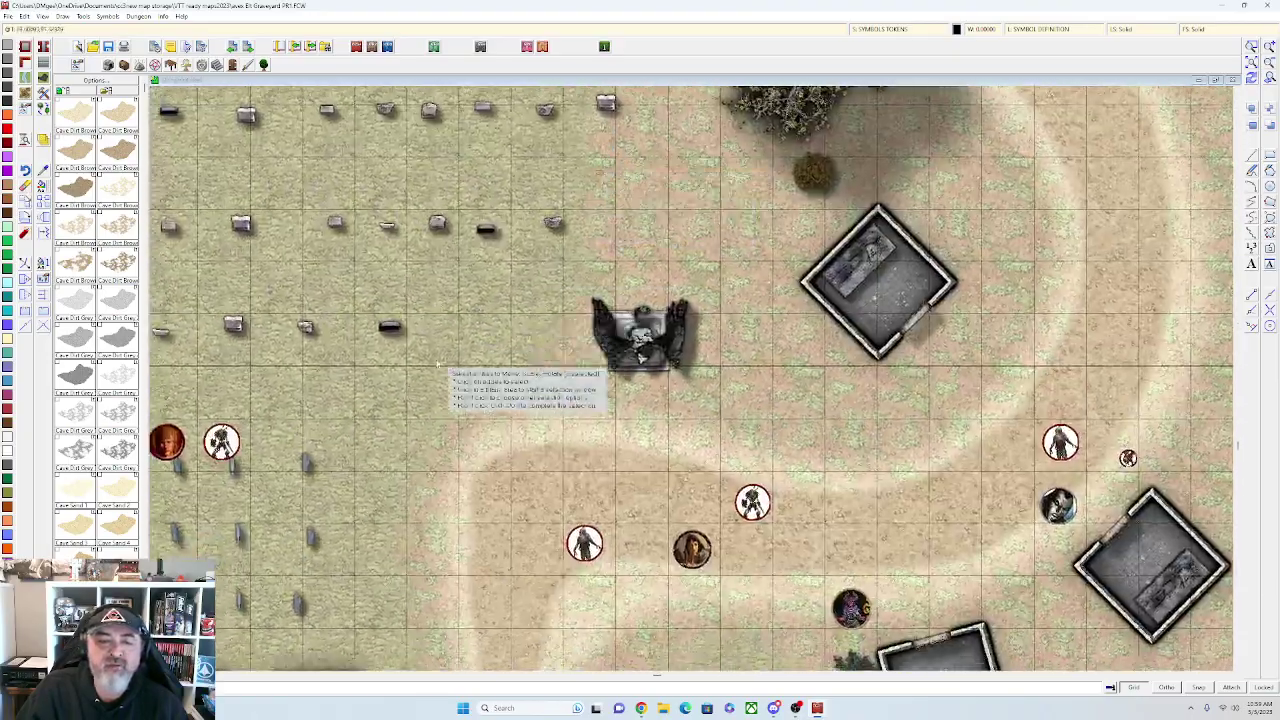
scroll(439, 358, "down", 1)
left_click_drag(438, 379, 580, 304)
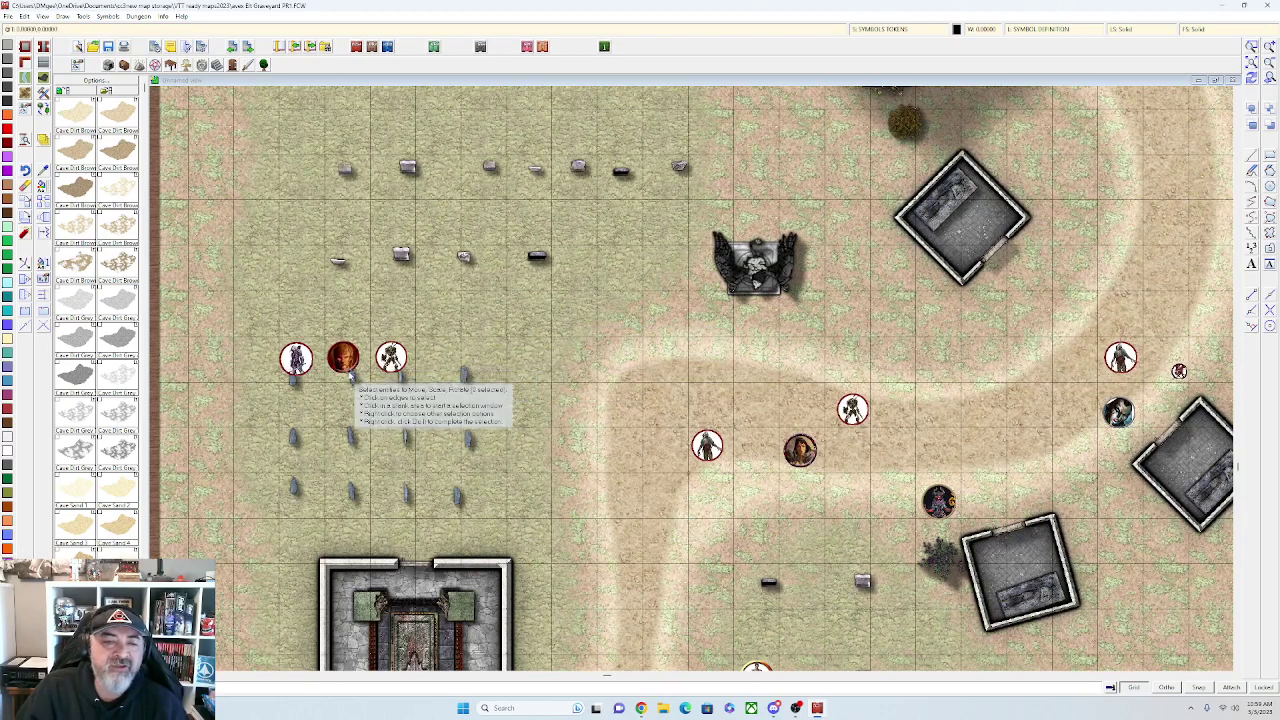
right_click(361, 349)
left_click(352, 357)
left_click(349, 354)
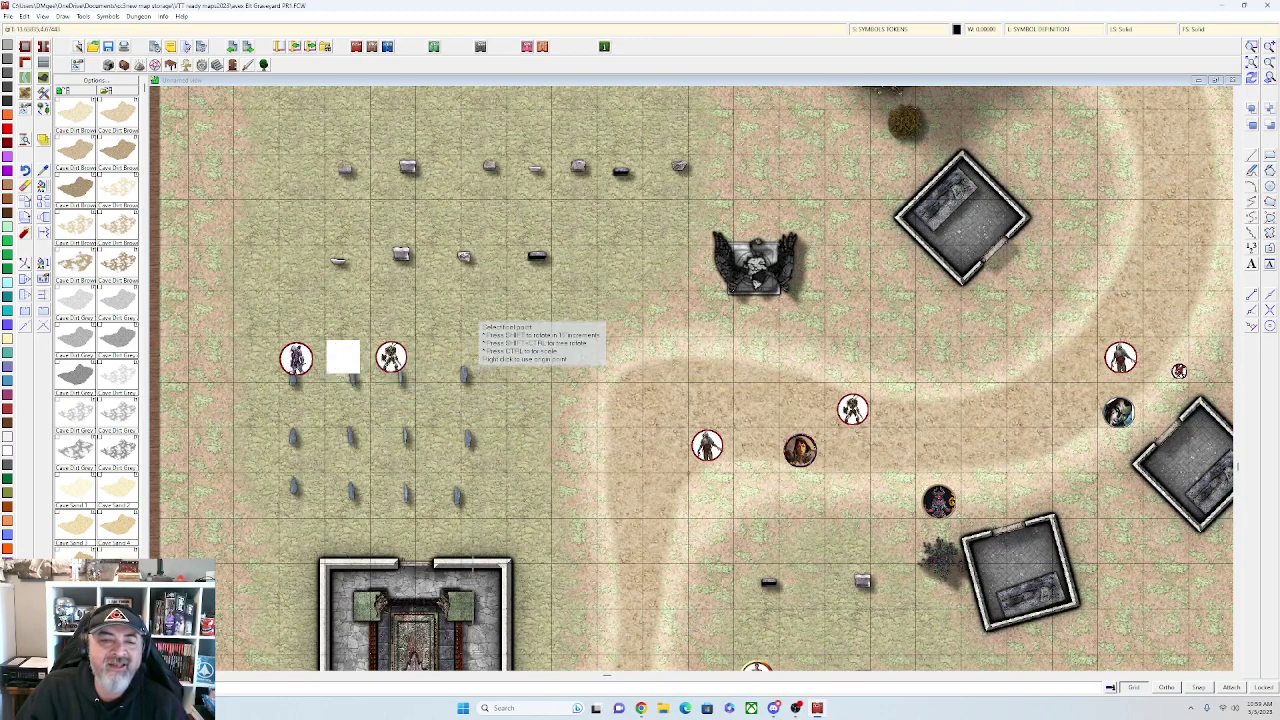
left_click(343, 357)
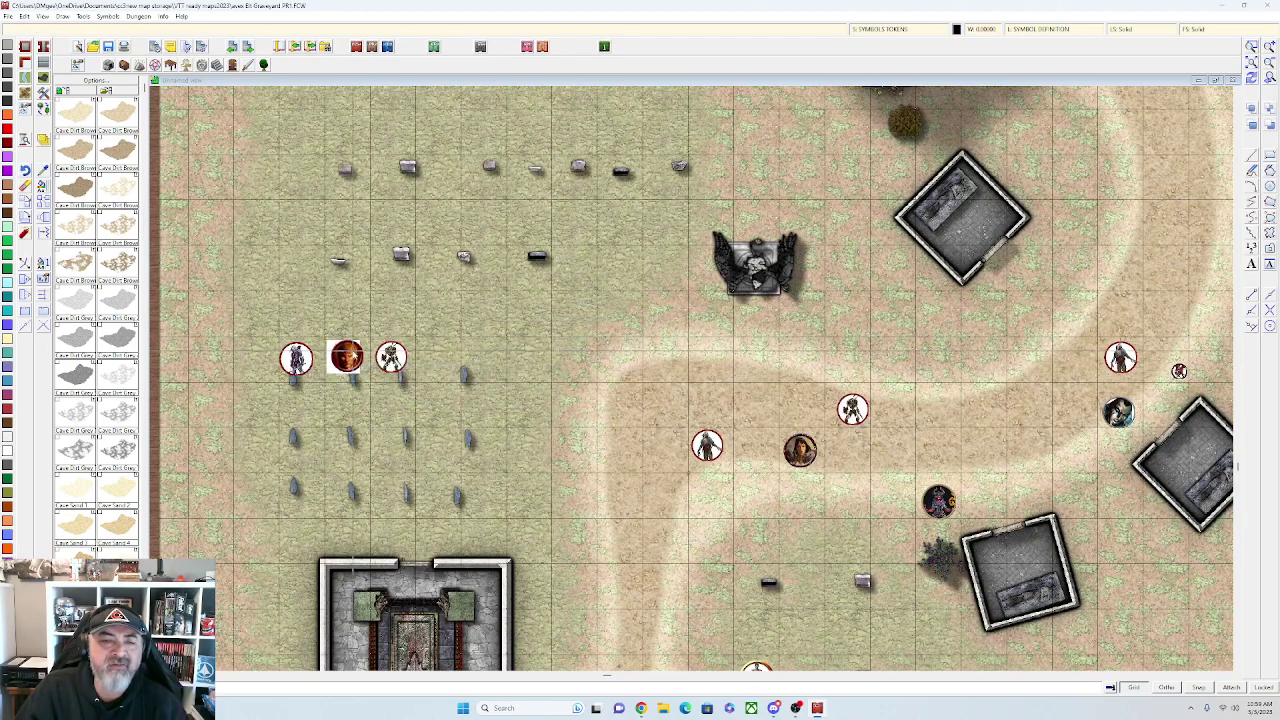
scroll(548, 365, "up", 1)
left_click(590, 367)
scroll(586, 371, "down", 1)
left_click_drag(586, 371, 532, 272)
left_click_drag(528, 393, 493, 391)
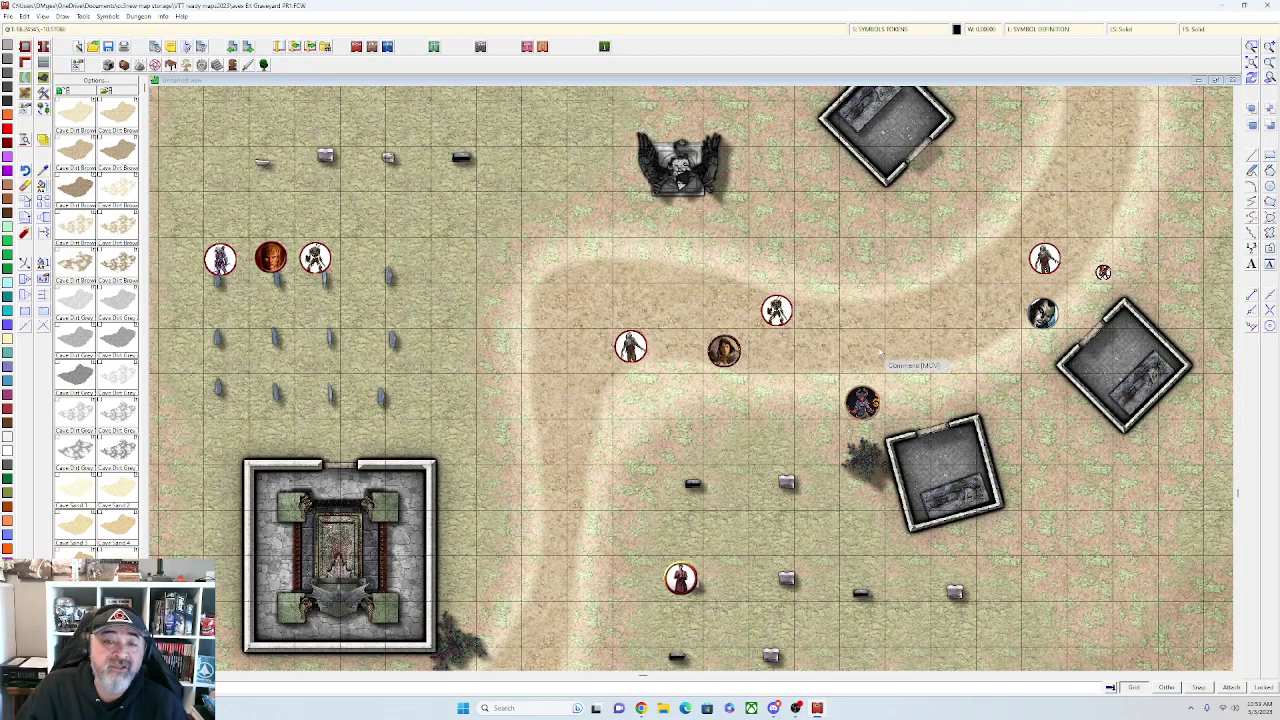
scroll(743, 340, "down", 5)
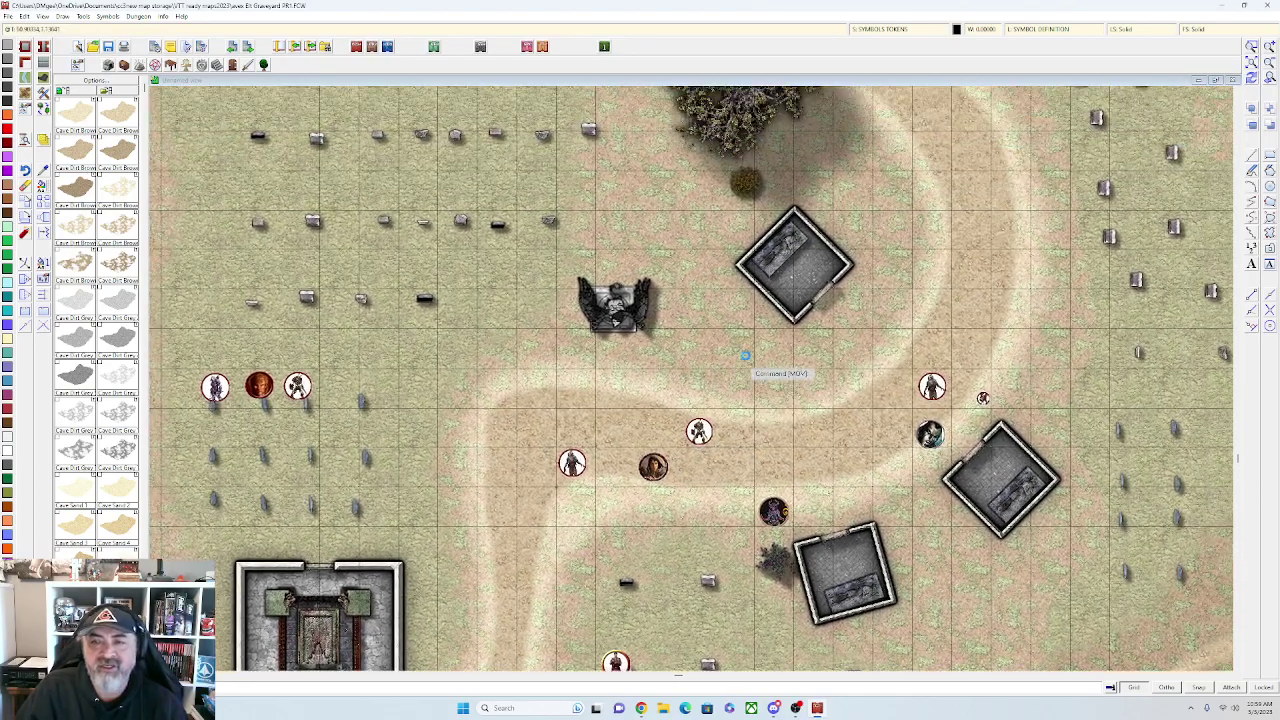
scroll(745, 335, "down", 3)
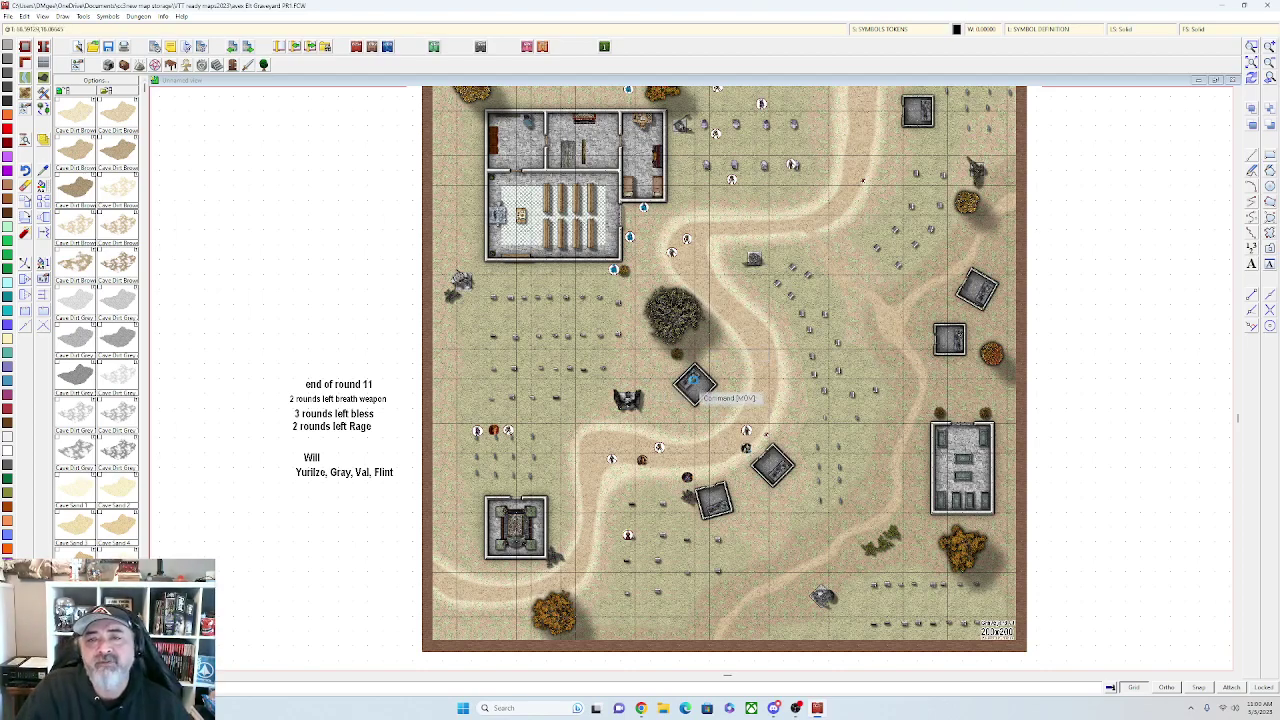
scroll(690, 360, "up", 3)
scroll(550, 306, "up", 1)
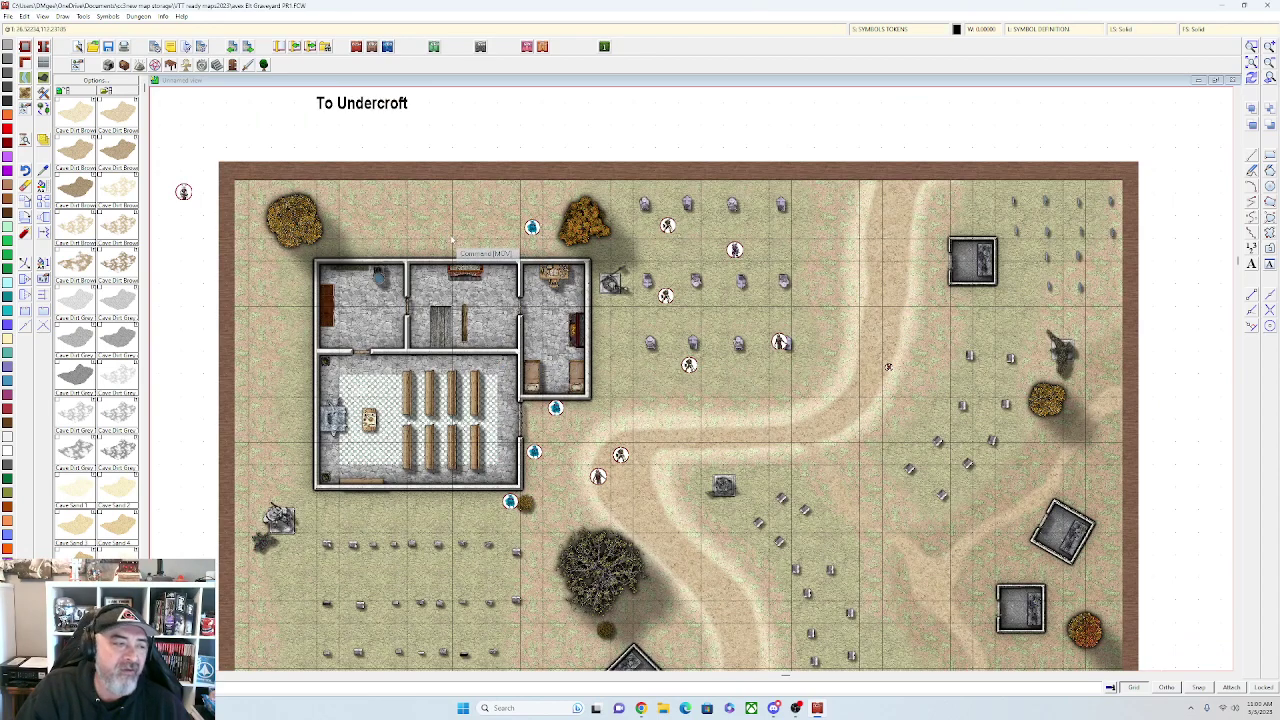
scroll(448, 238, "down", 1)
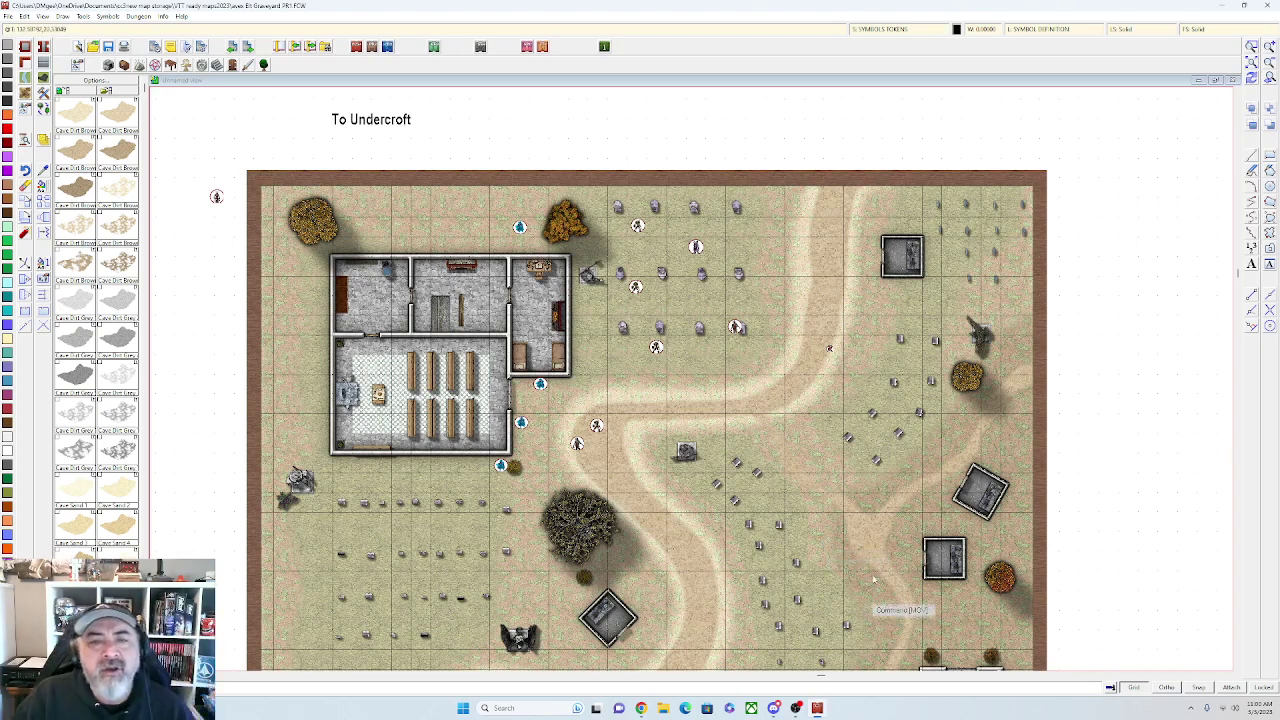
Start a new dungeon map with self-decided settings in the SS4 Dungeons of Schley style
left_click(8, 18)
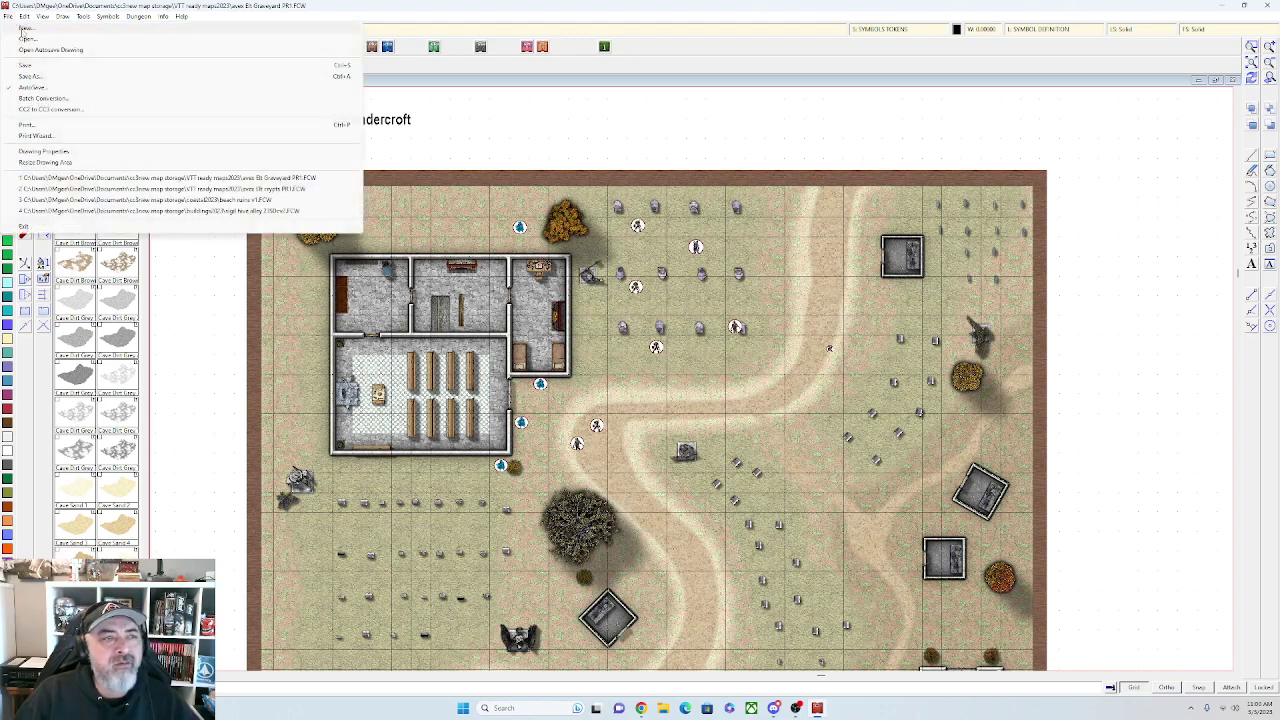
left_click(22, 28)
left_click(630, 388)
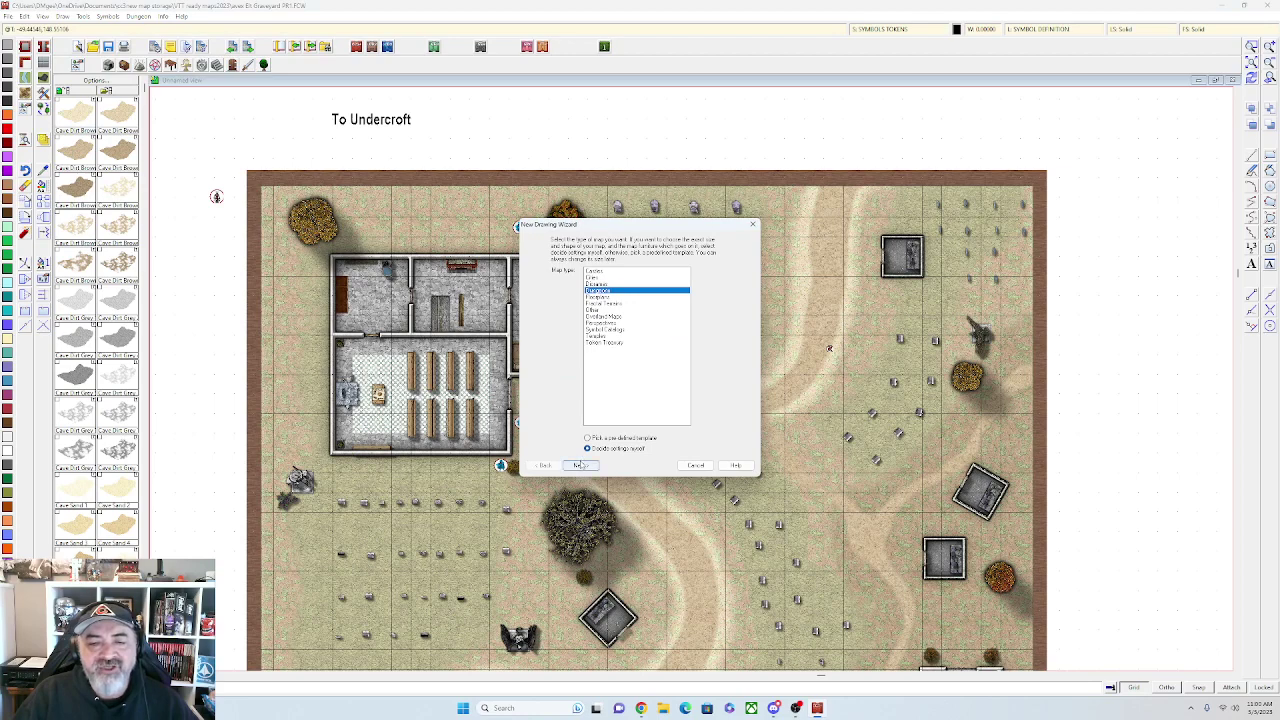
left_click(580, 465)
scroll(568, 430, "down", 4)
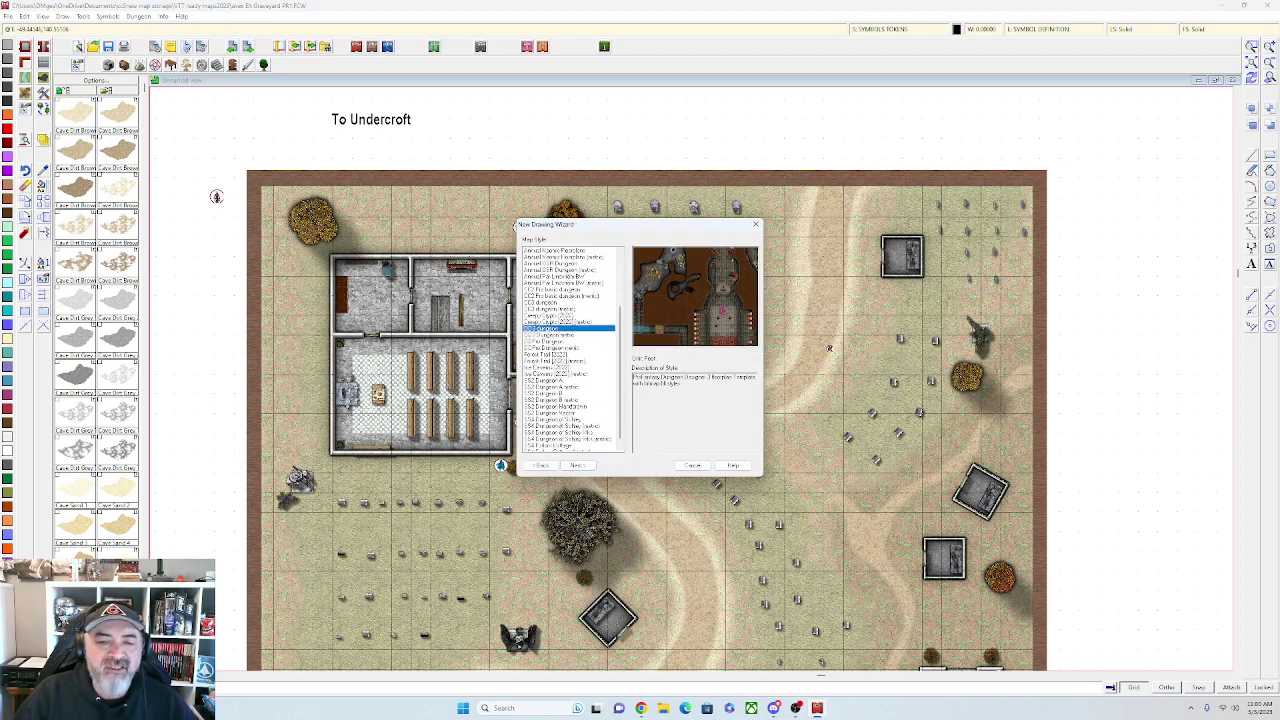
left_click(563, 419)
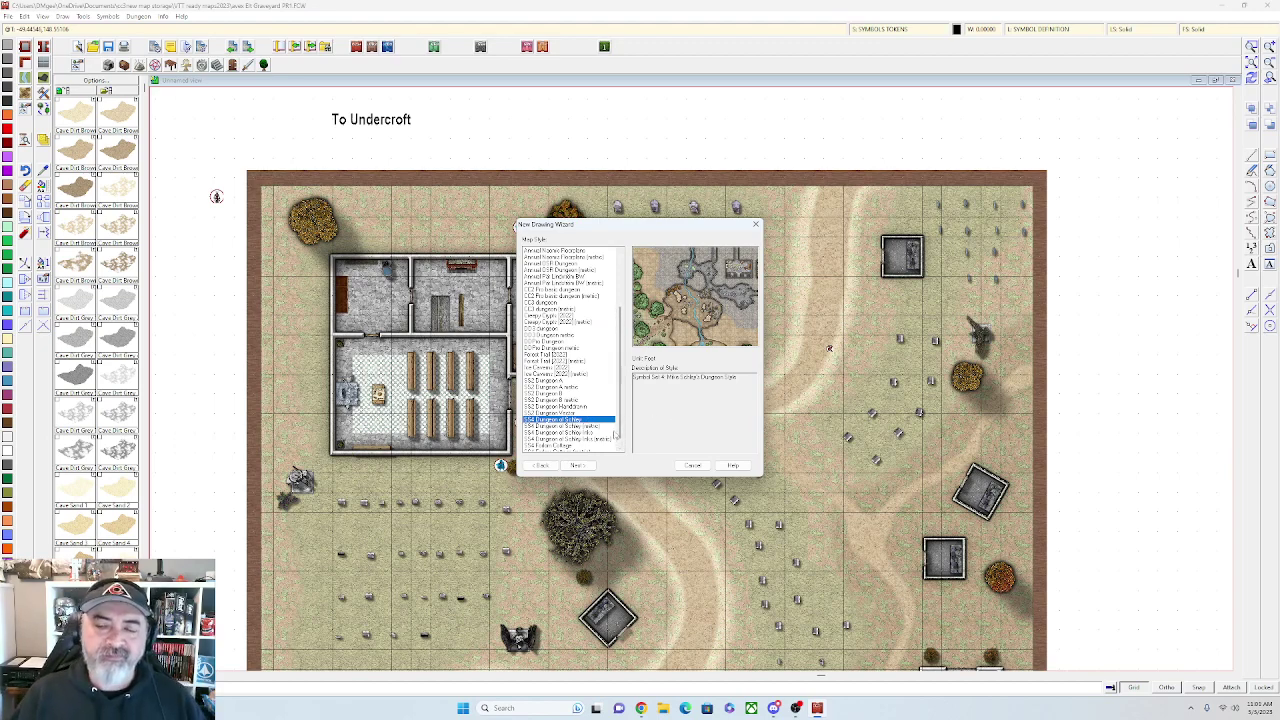
left_click(579, 466)
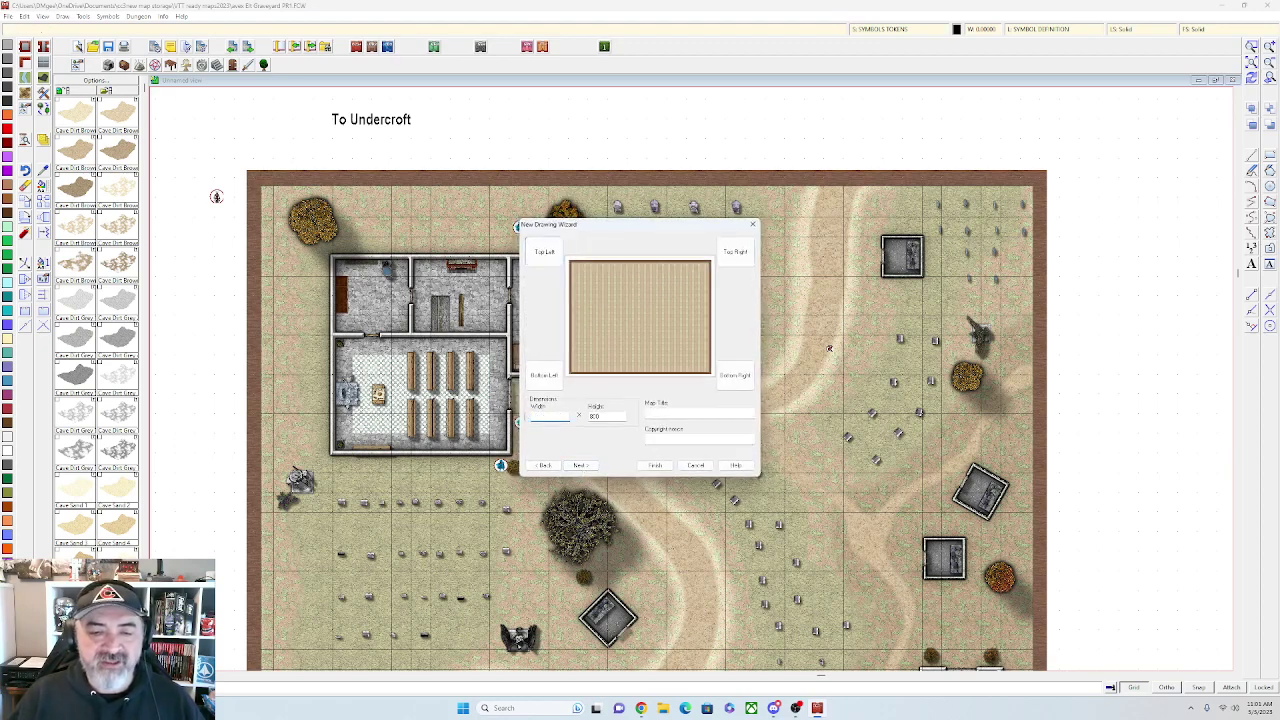
Set the new map's dimensions to 200 wide by 200 high
left_click_drag(527, 418, 521, 419)
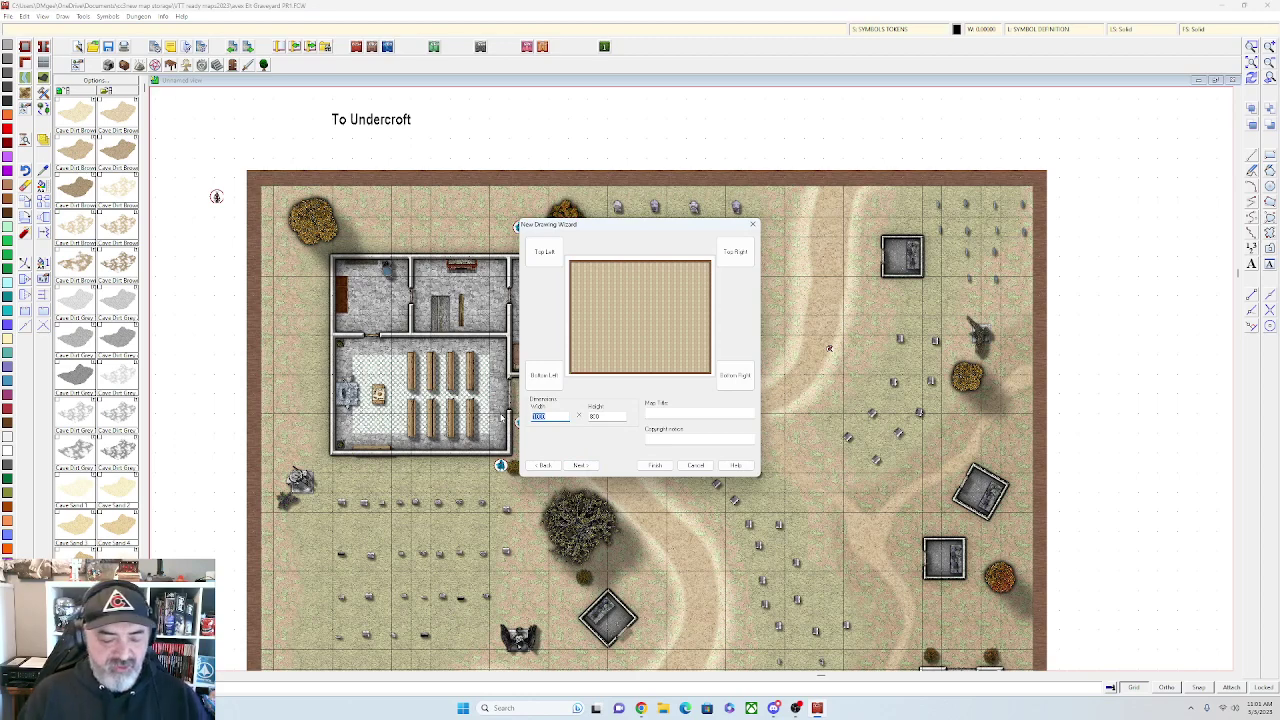
type("200")
key("Tab")
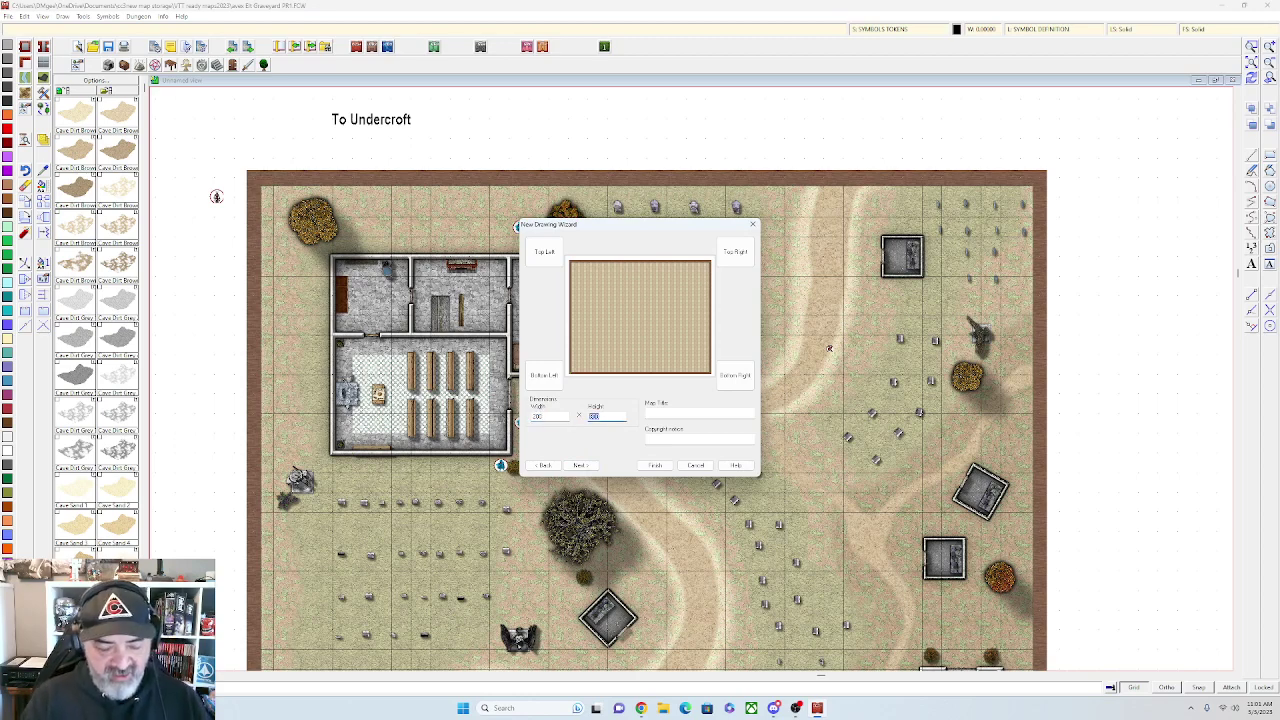
type("2")
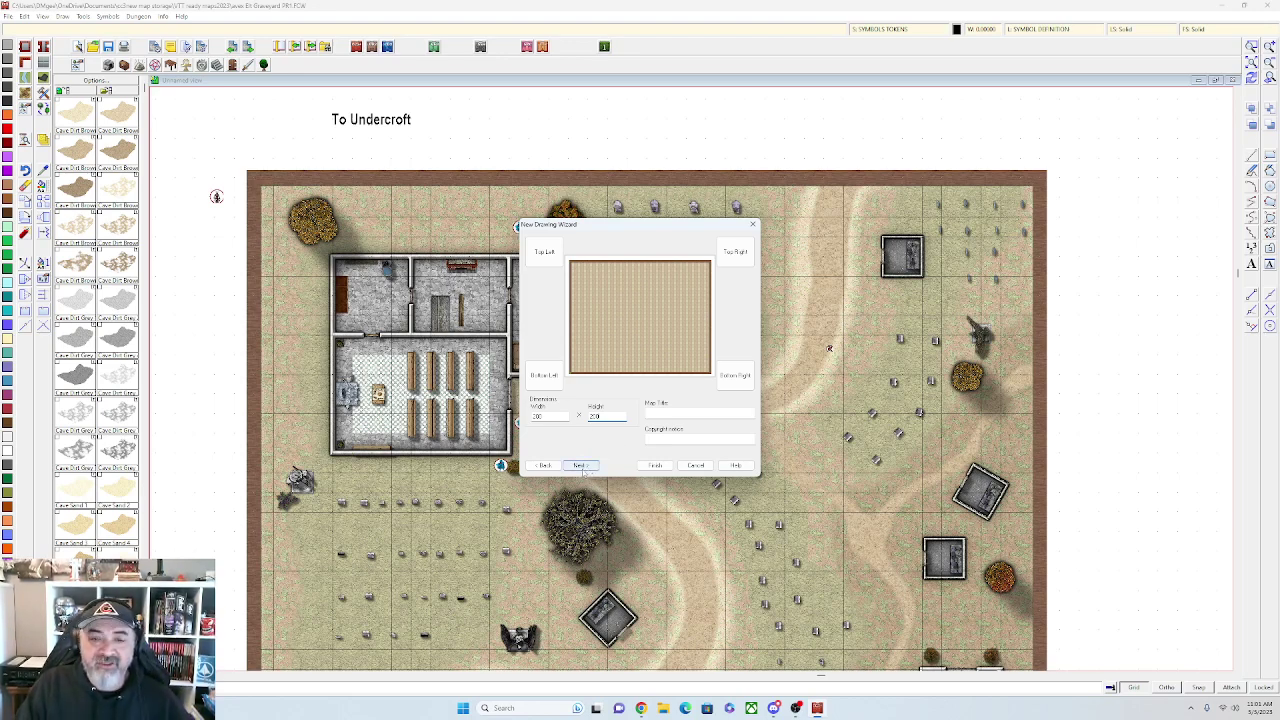
left_click(582, 466)
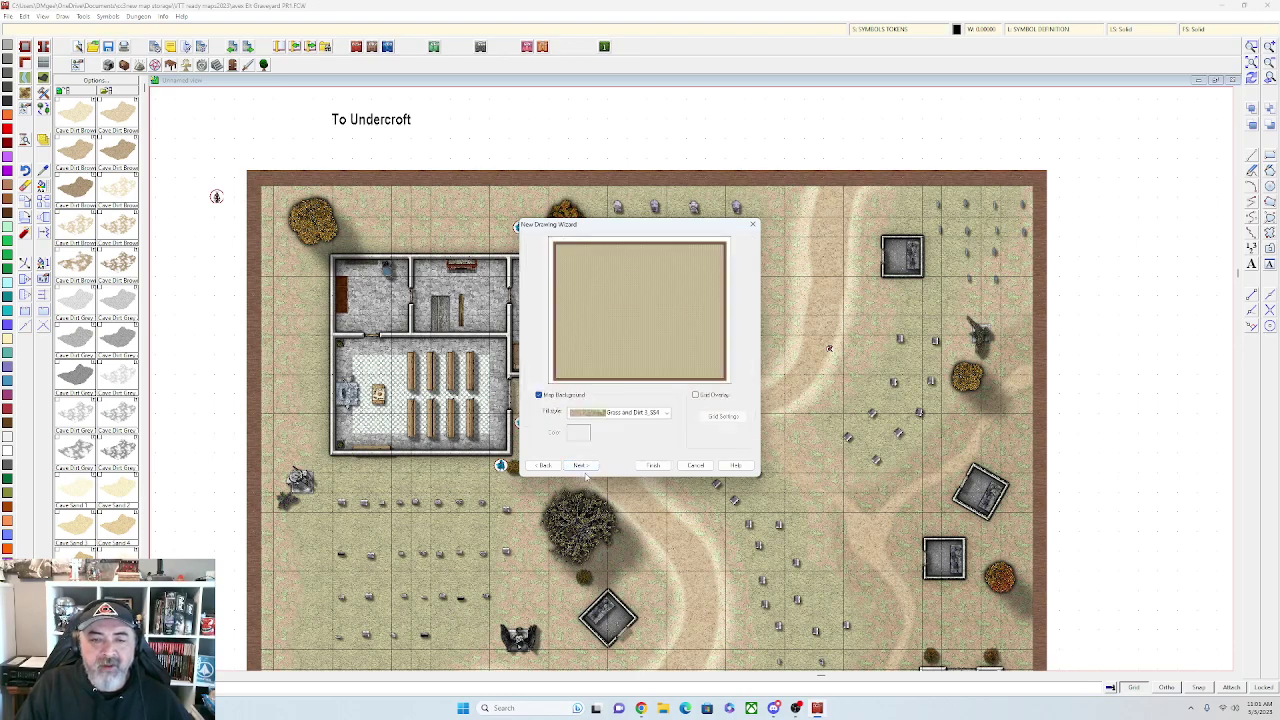
Choose Grass and Dirt 3_SS4 as the map background fill and finish the drawing setup
left_click(664, 413)
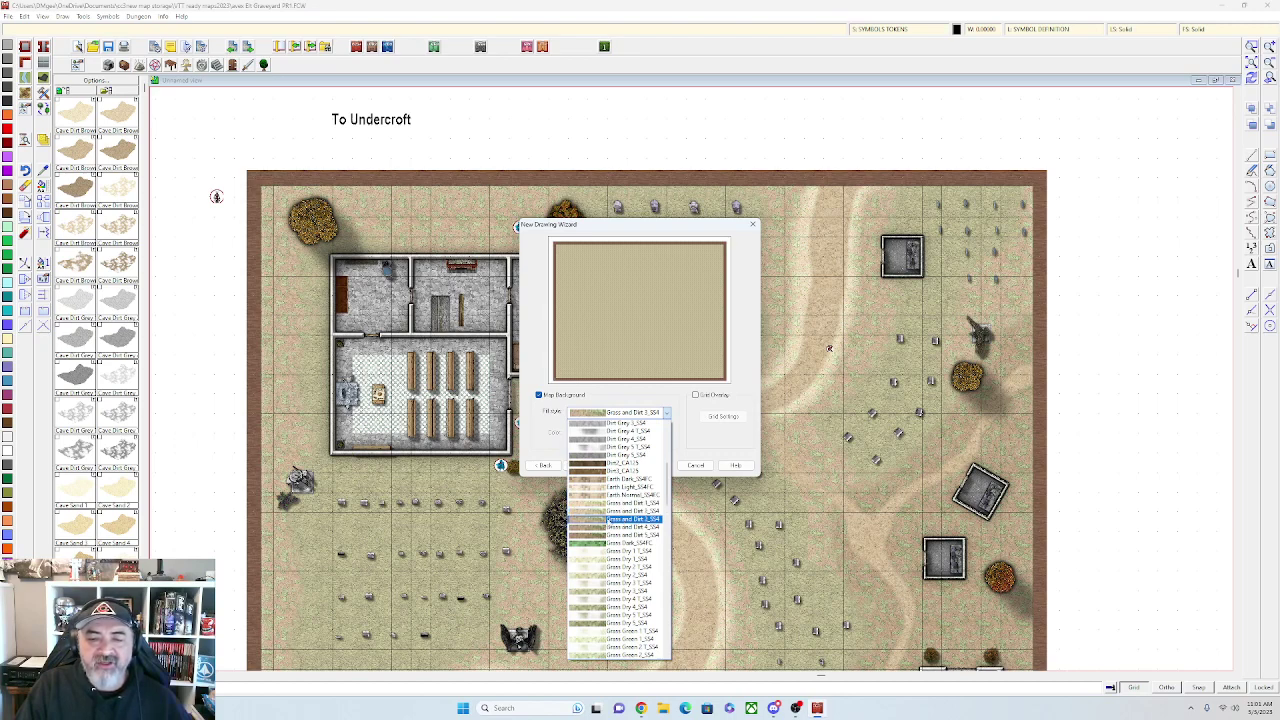
left_click(610, 520)
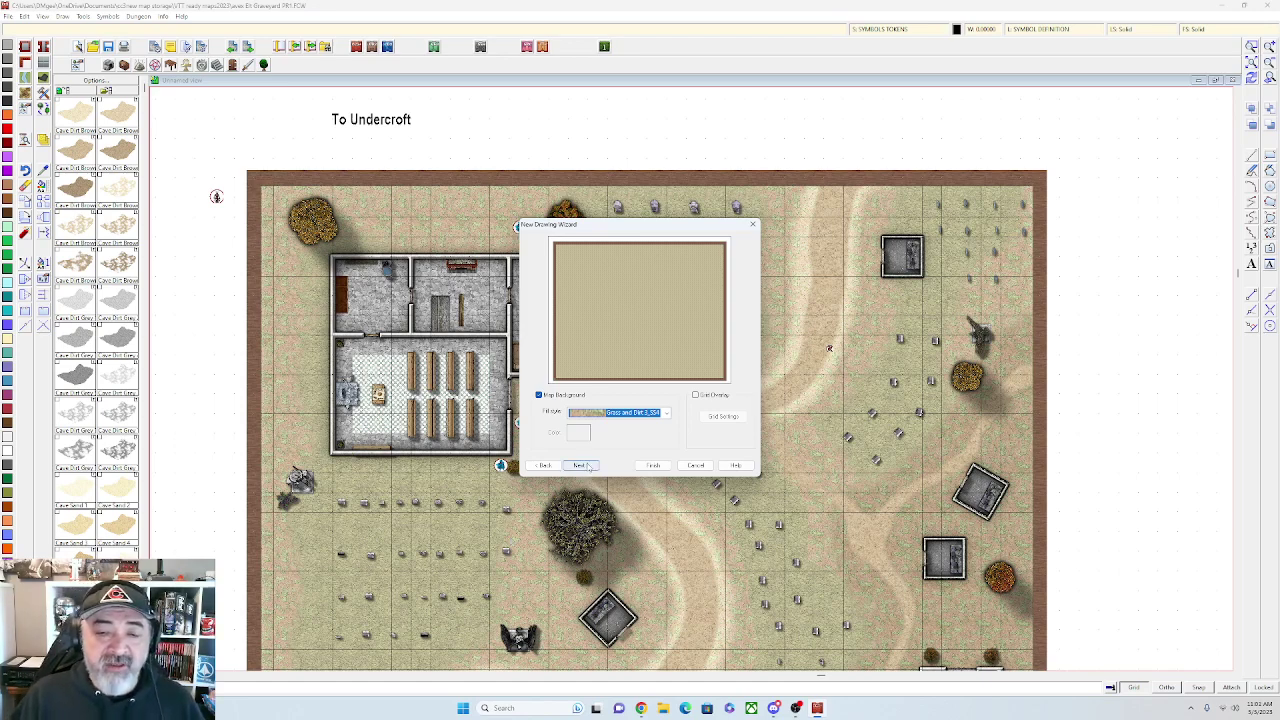
left_click(587, 466)
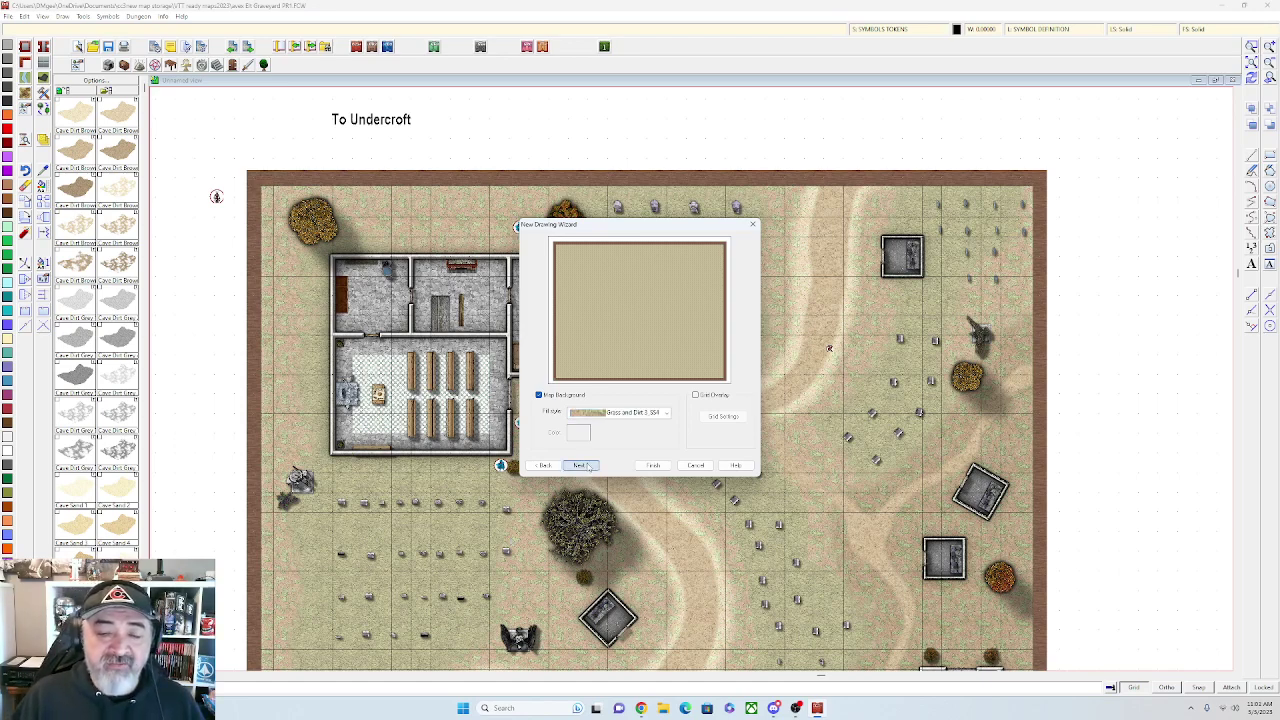
left_click(652, 466)
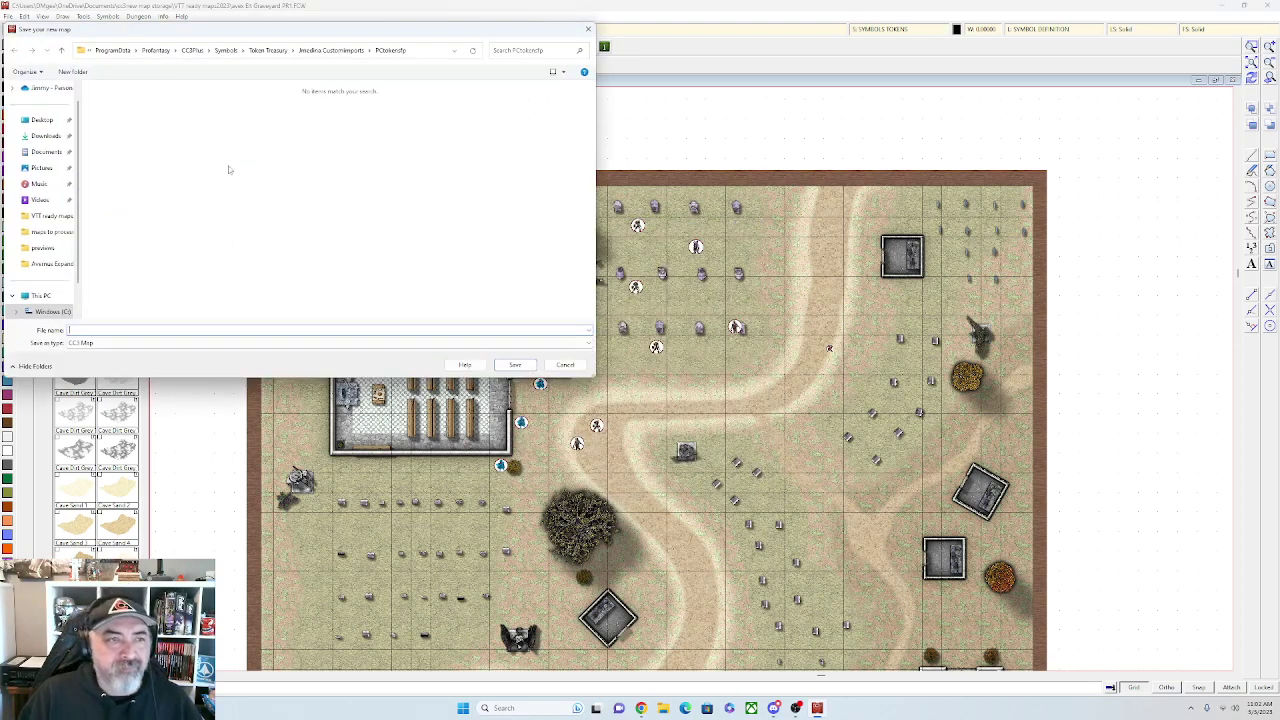
Save the new map as "twitch resthouse SS4v1" in the buildings2023 folder of the cc3new map storage in Documents
left_click(50, 151)
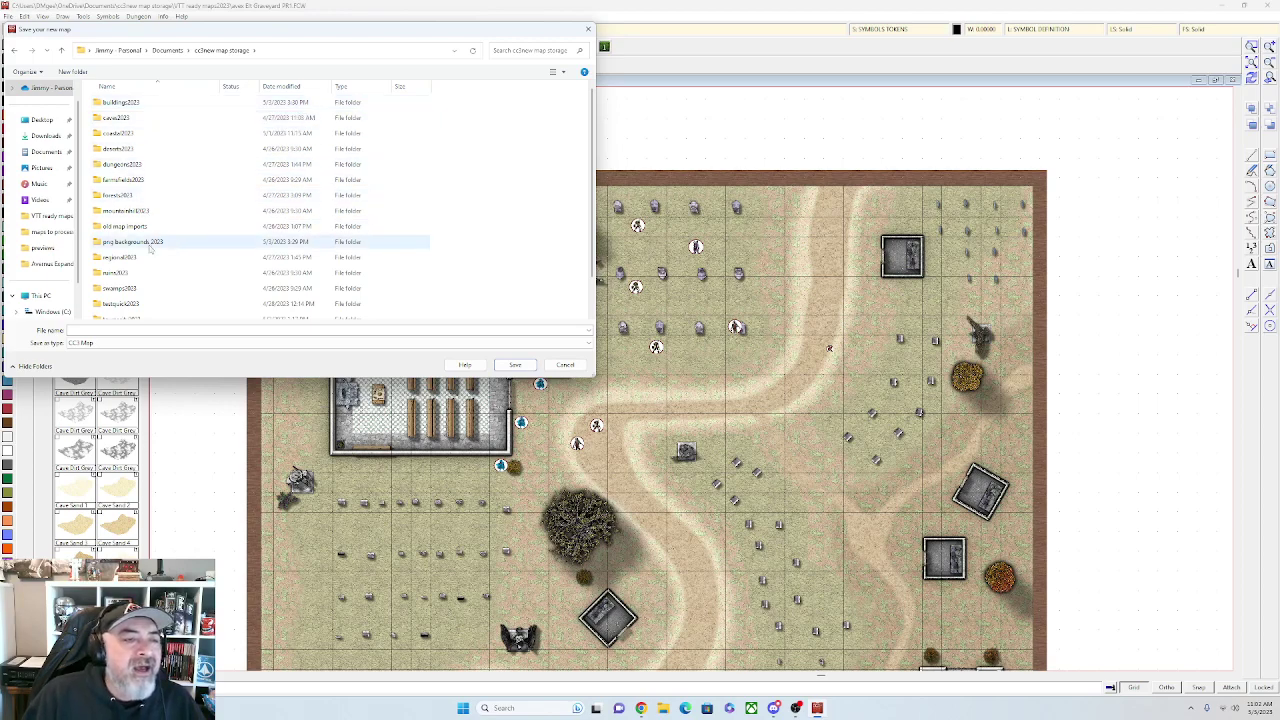
scroll(146, 280, "down", 1)
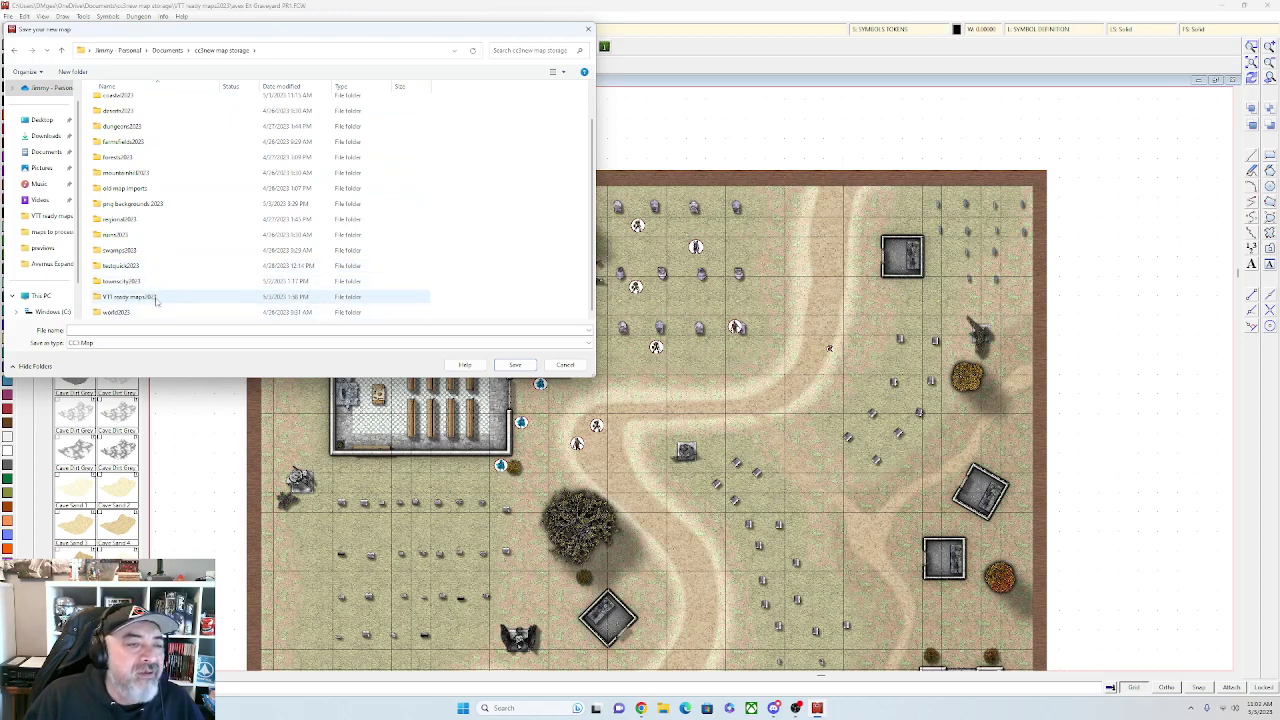
scroll(154, 300, "up", 1)
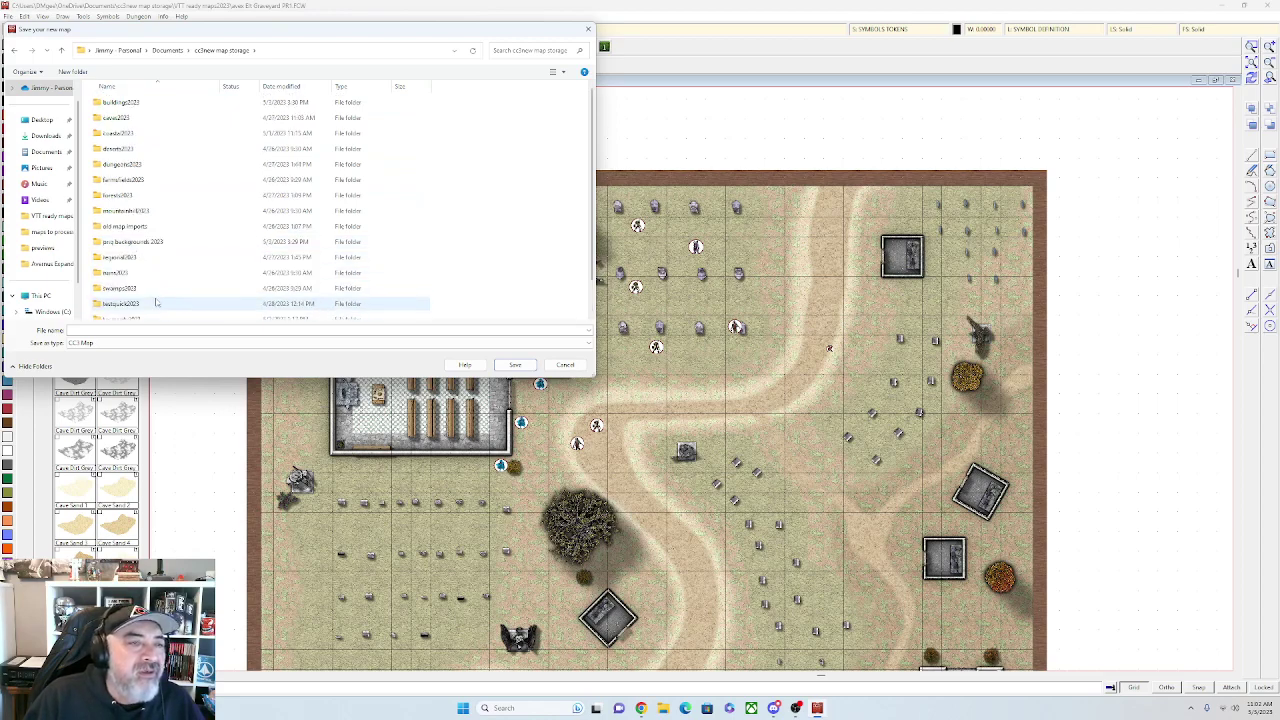
double_click(120, 102)
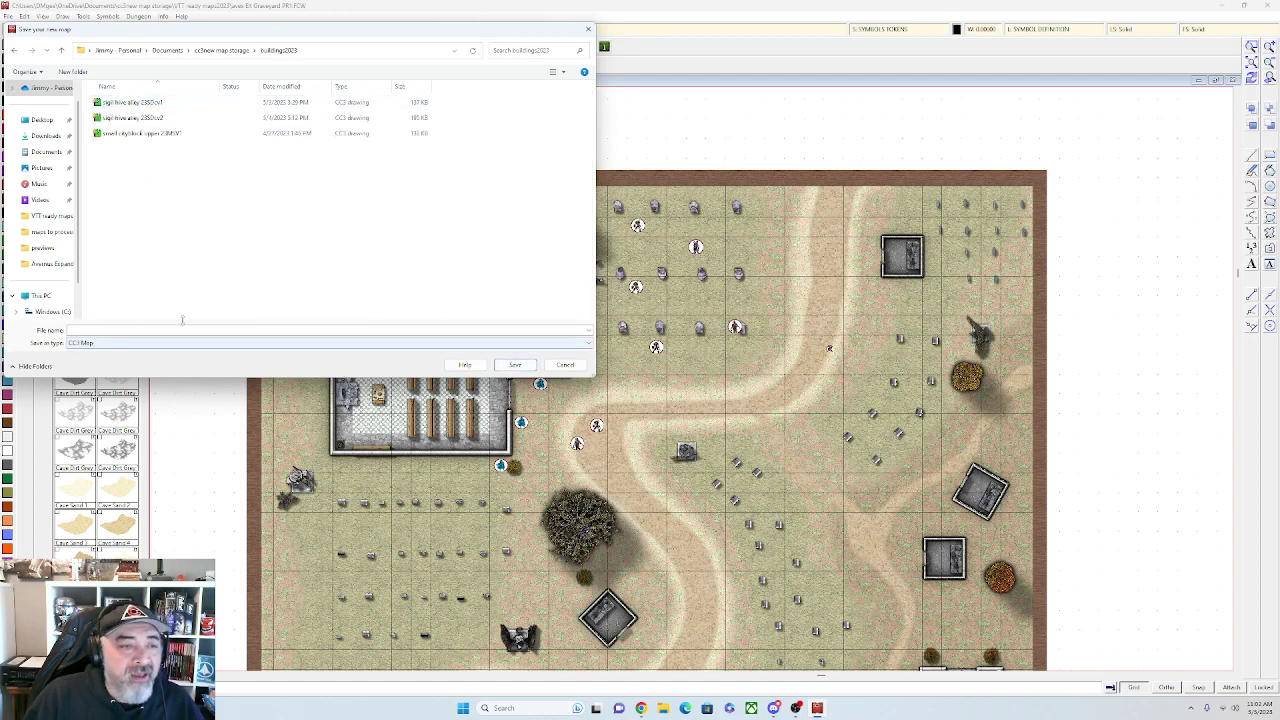
left_click(153, 330)
type("tw")
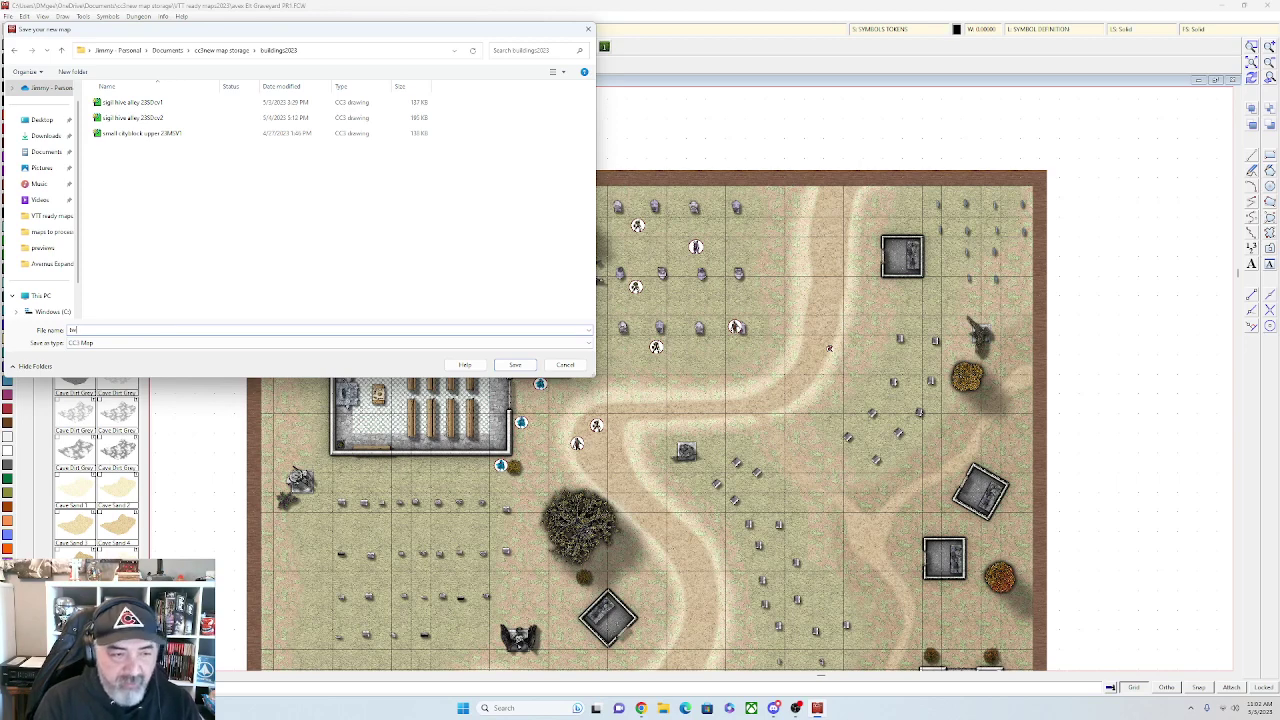
type("itch stathouse 35x1v1")
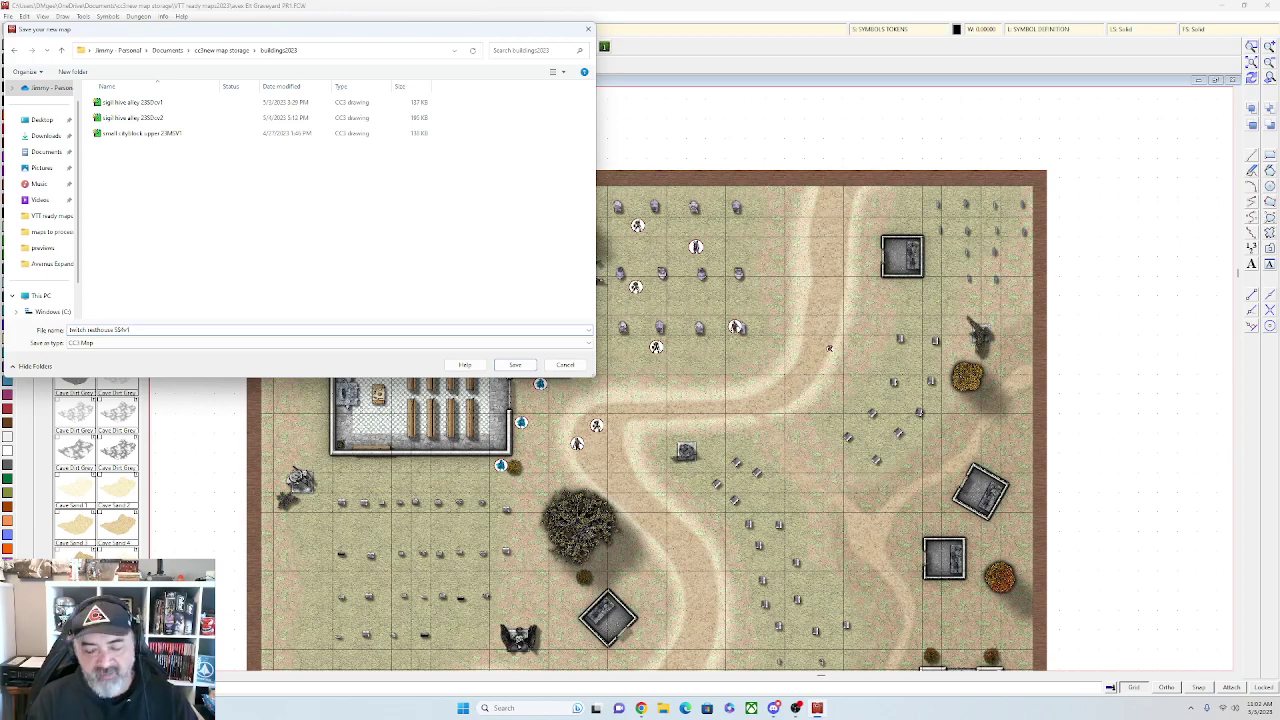
key("Return")
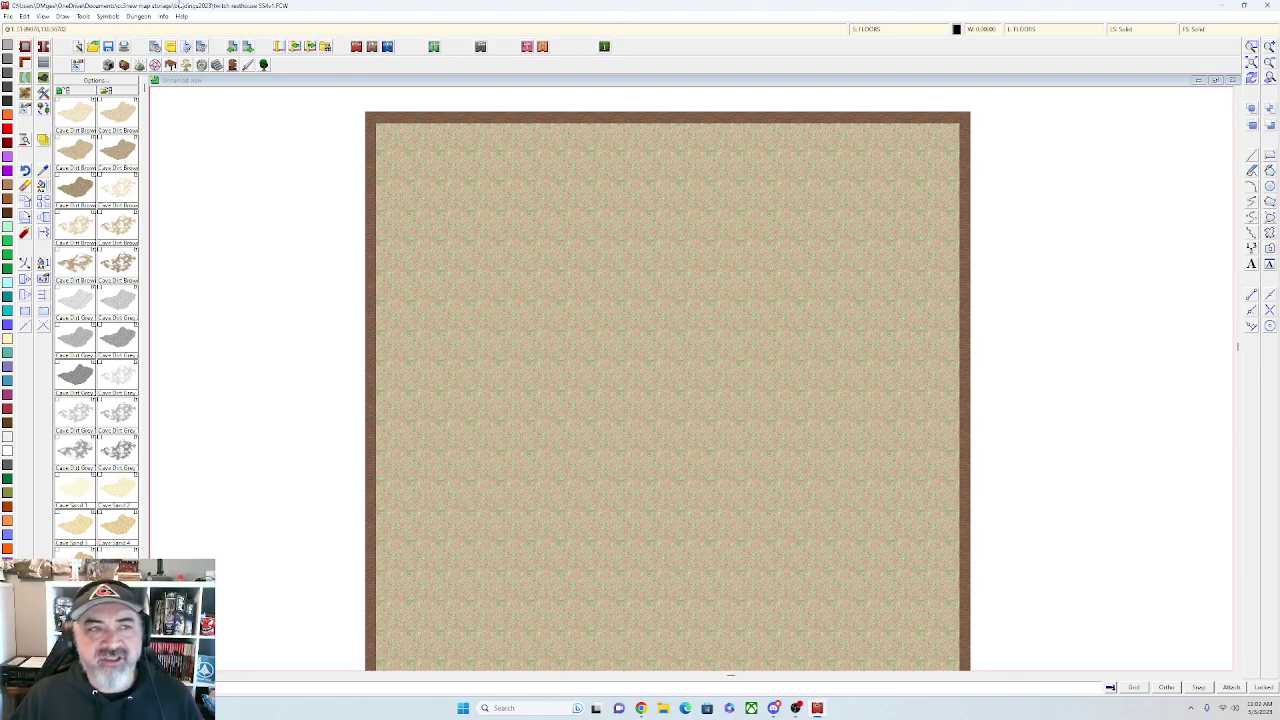
Add a square grid overlay with 5-unit spacing and labeling turned off to the map
left_click(62, 17)
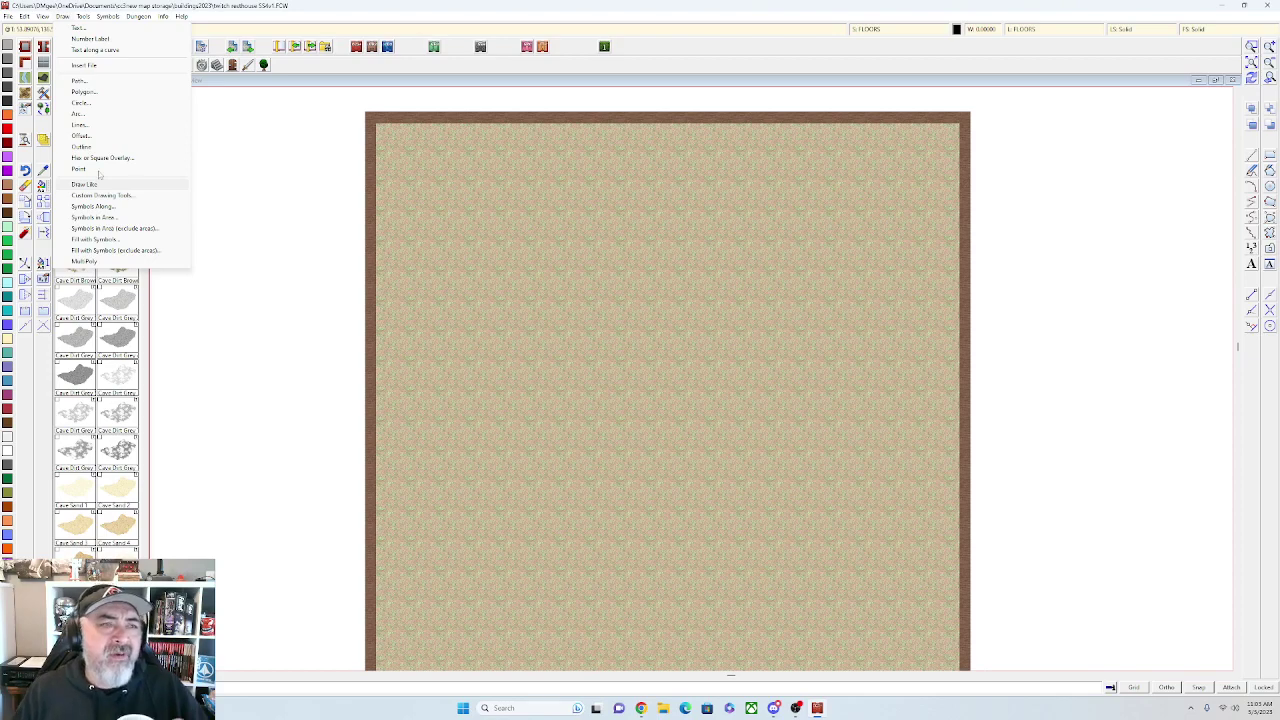
left_click(115, 158)
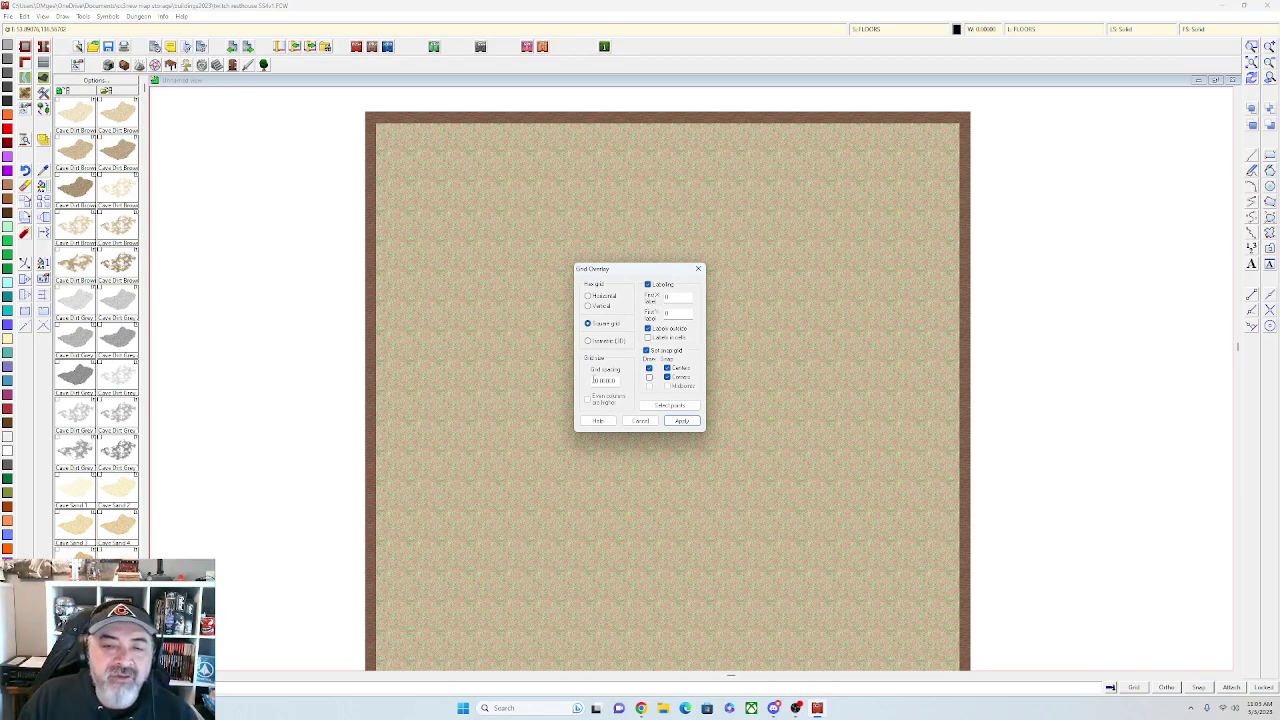
left_click(647, 284)
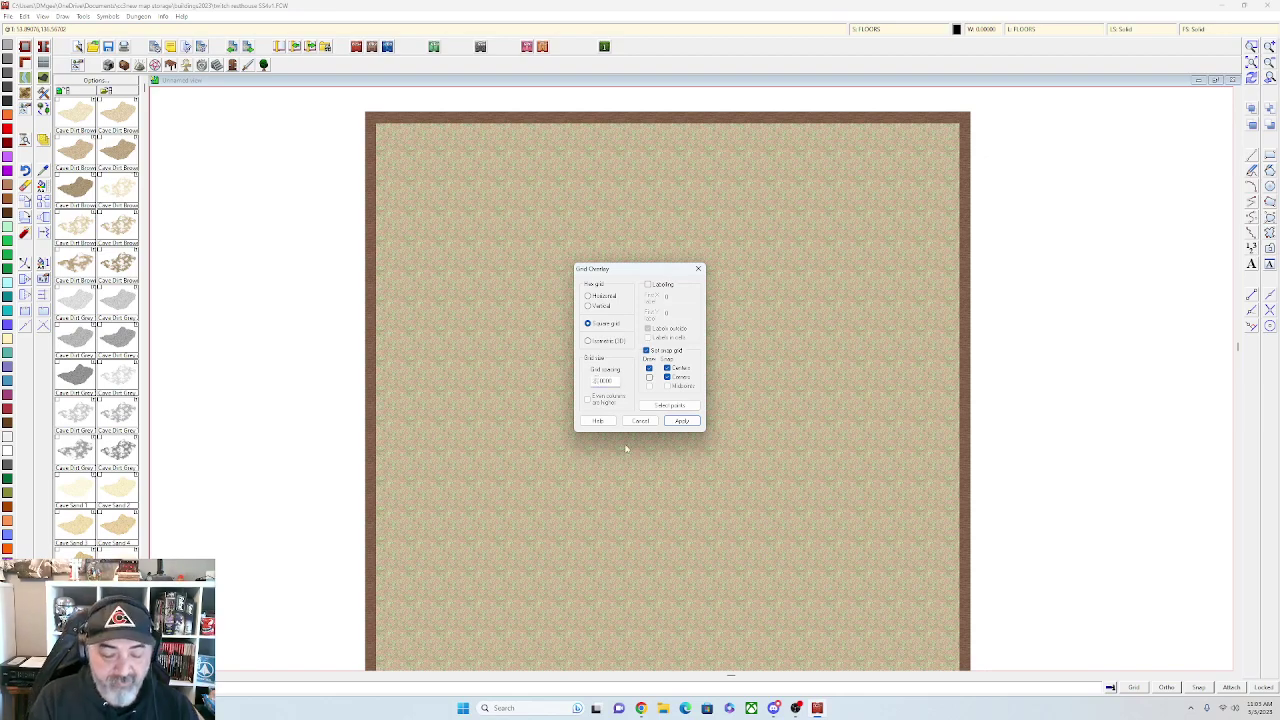
type("5")
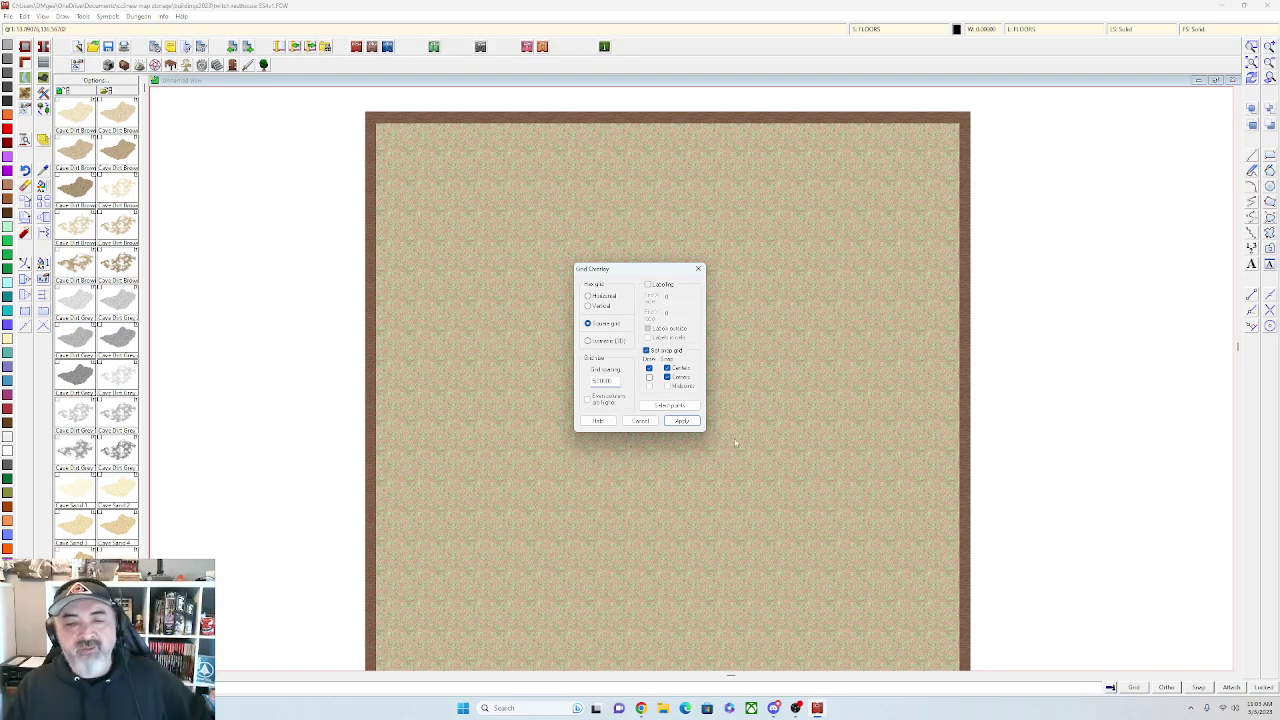
left_click(681, 421)
scroll(720, 440, "down", 1)
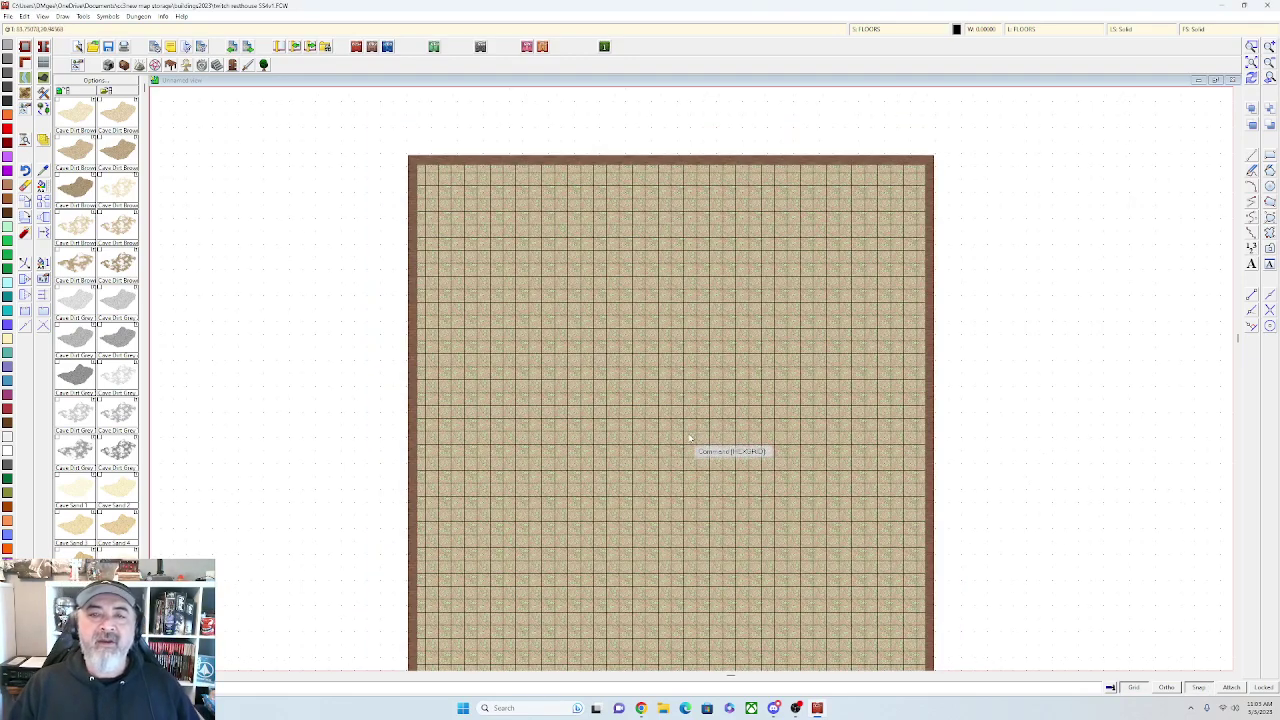
Hide the HEX/SQUARE GRID layer
left_click(1038, 32)
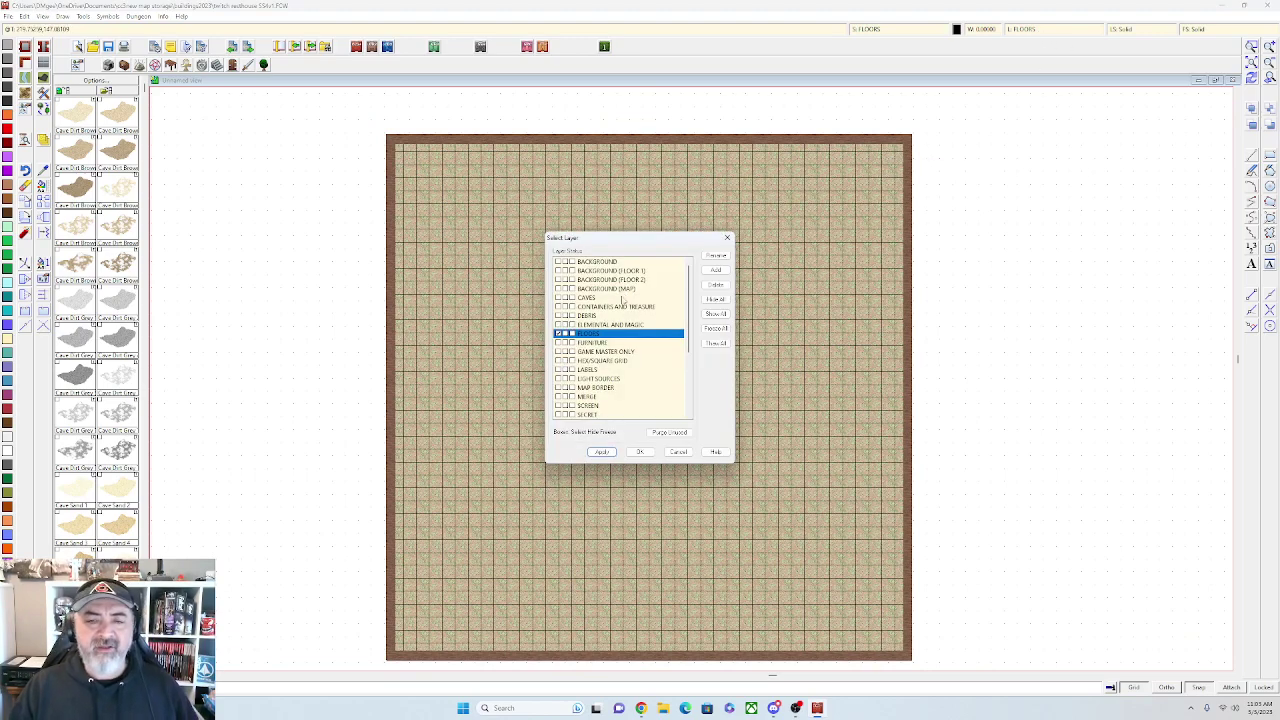
left_click(568, 361)
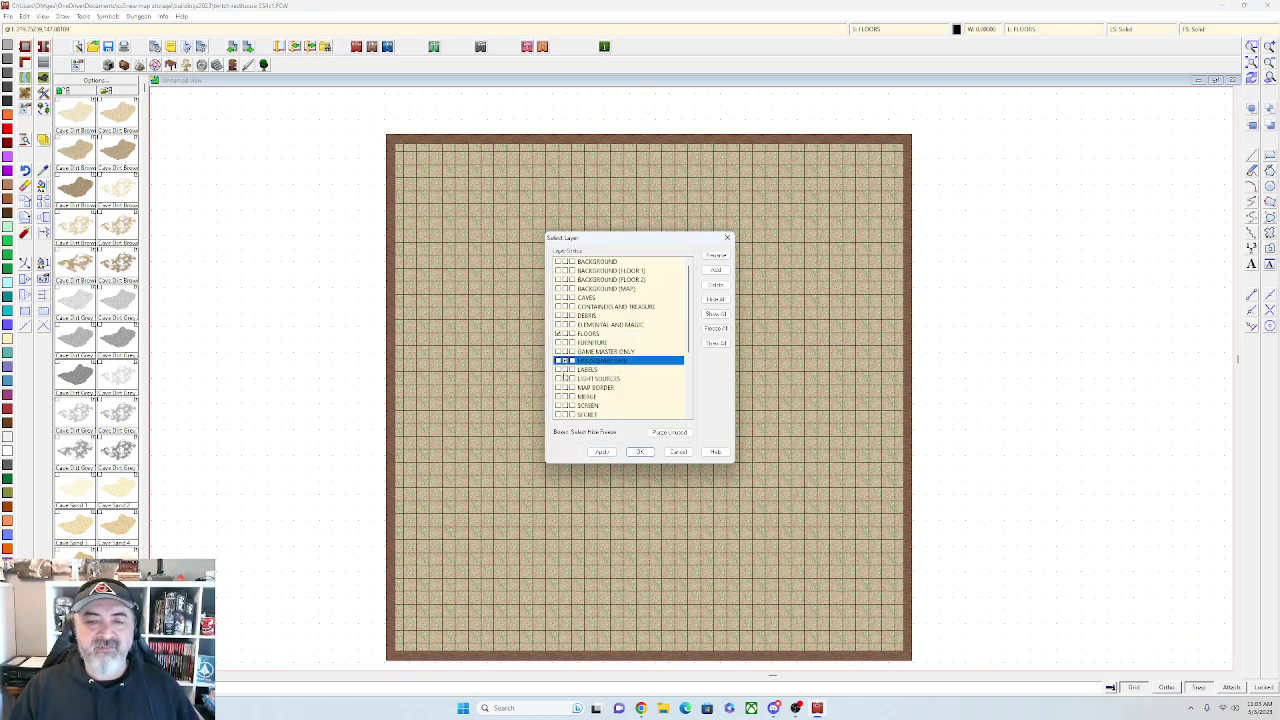
left_click(598, 452)
left_click(641, 452)
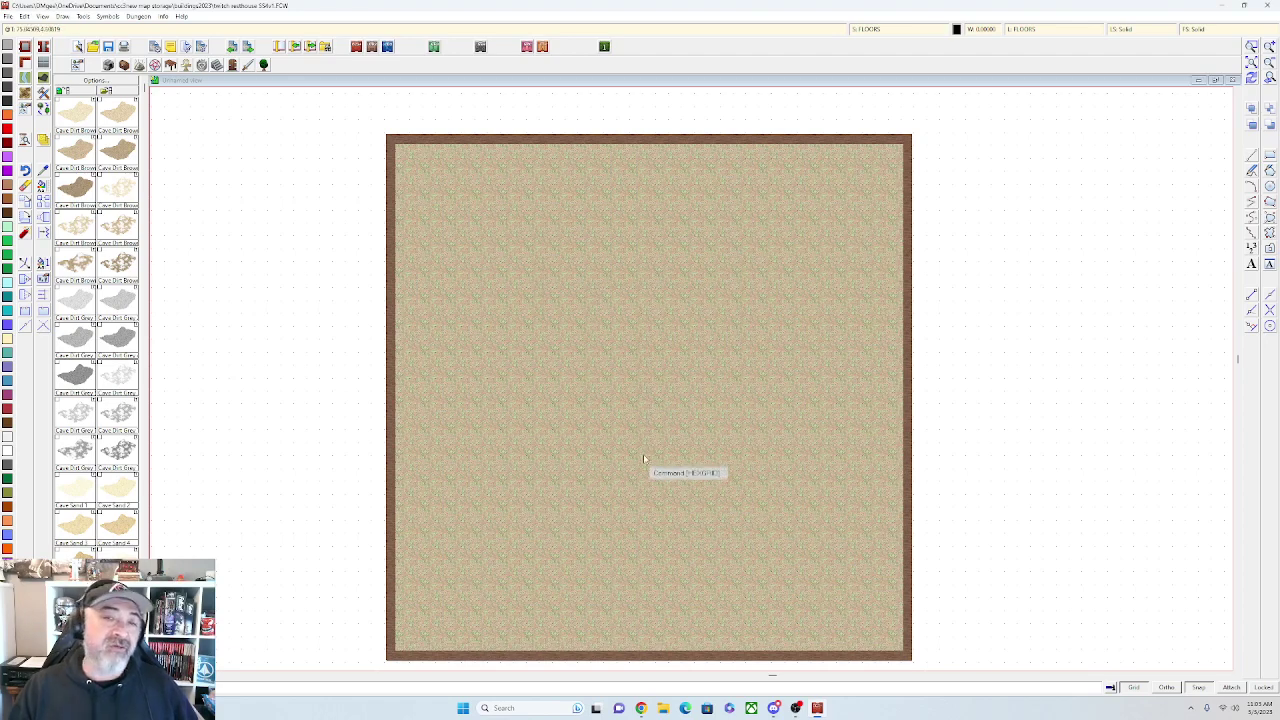
Show the HEX/SQUARE GRID layer again
left_click(1064, 33)
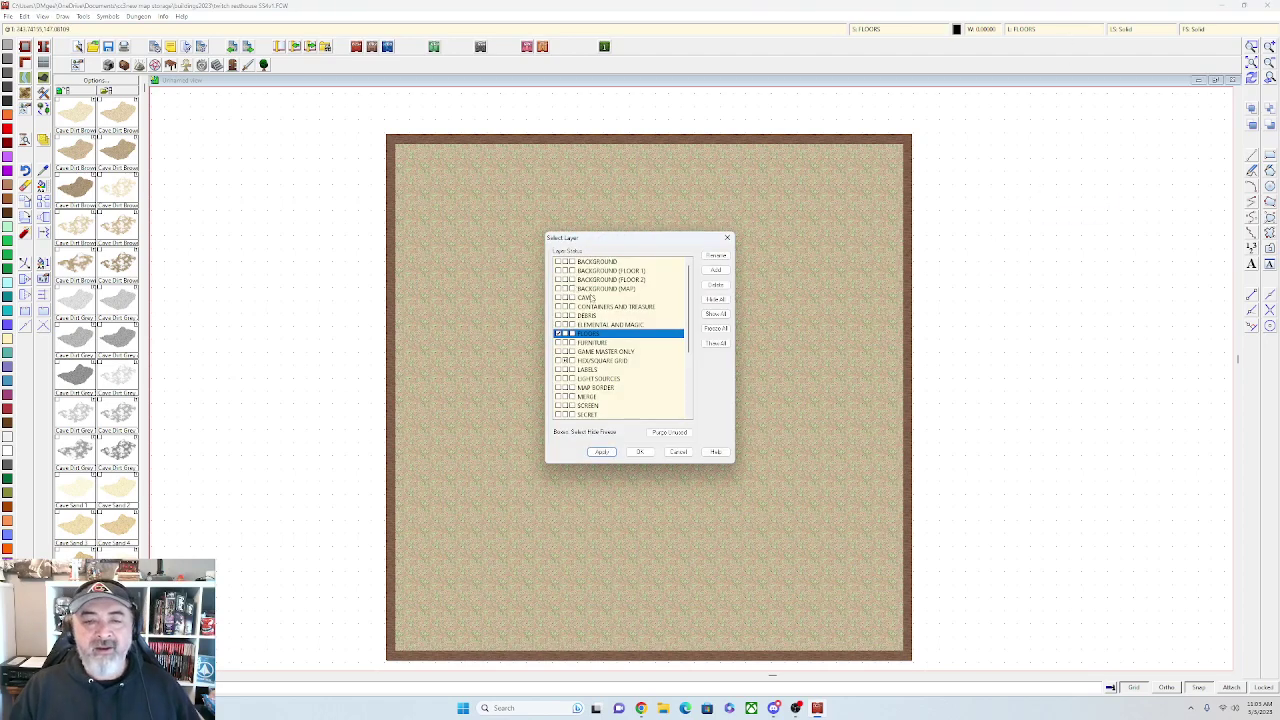
left_click(568, 361)
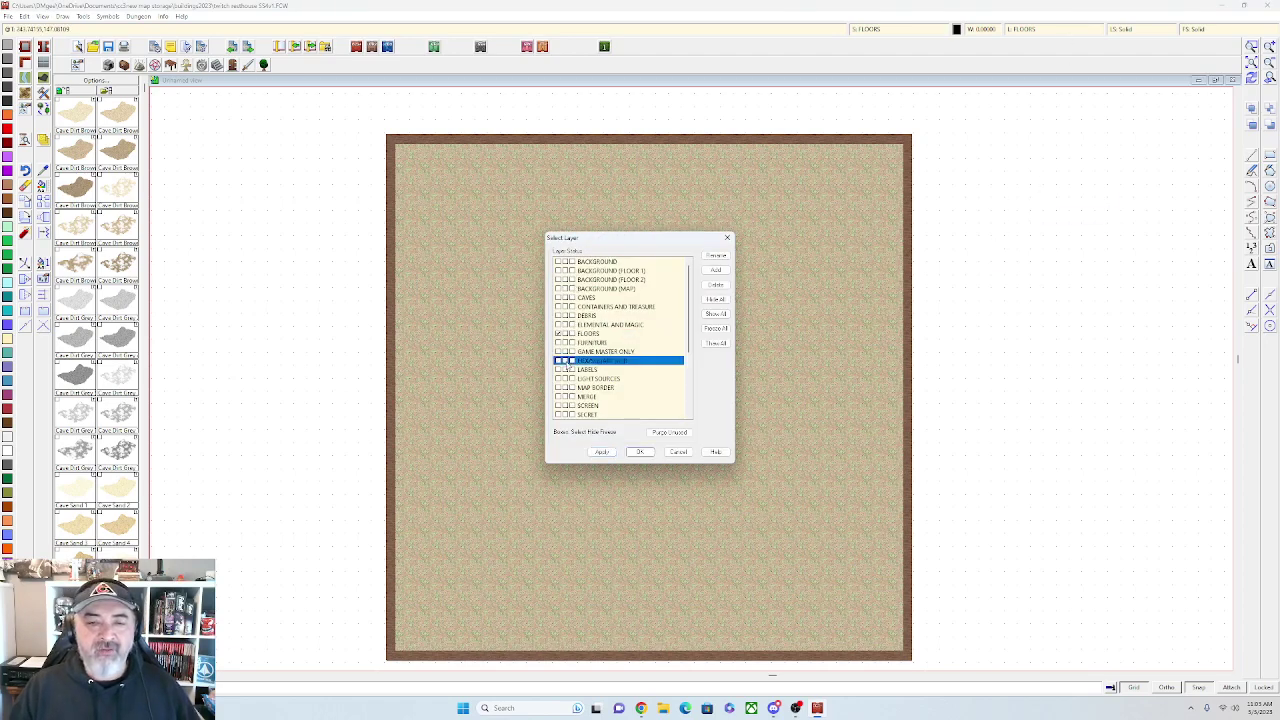
left_click(601, 452)
left_click(640, 452)
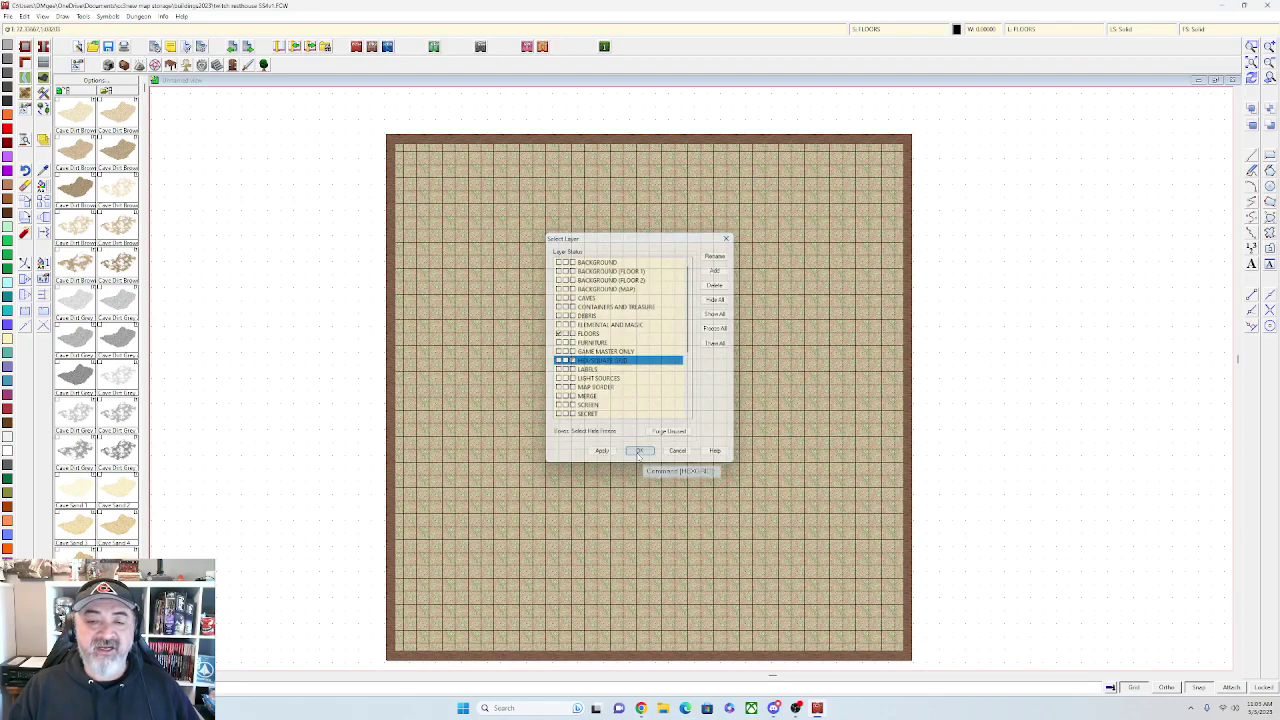
Switch the drawing's grid system to the rectangular 5' Grid, 5 Snap option
scroll(634, 460, "up", 1)
scroll(634, 462, "up", 1)
left_click_drag(634, 462, 643, 385)
scroll(646, 388, "down", 1)
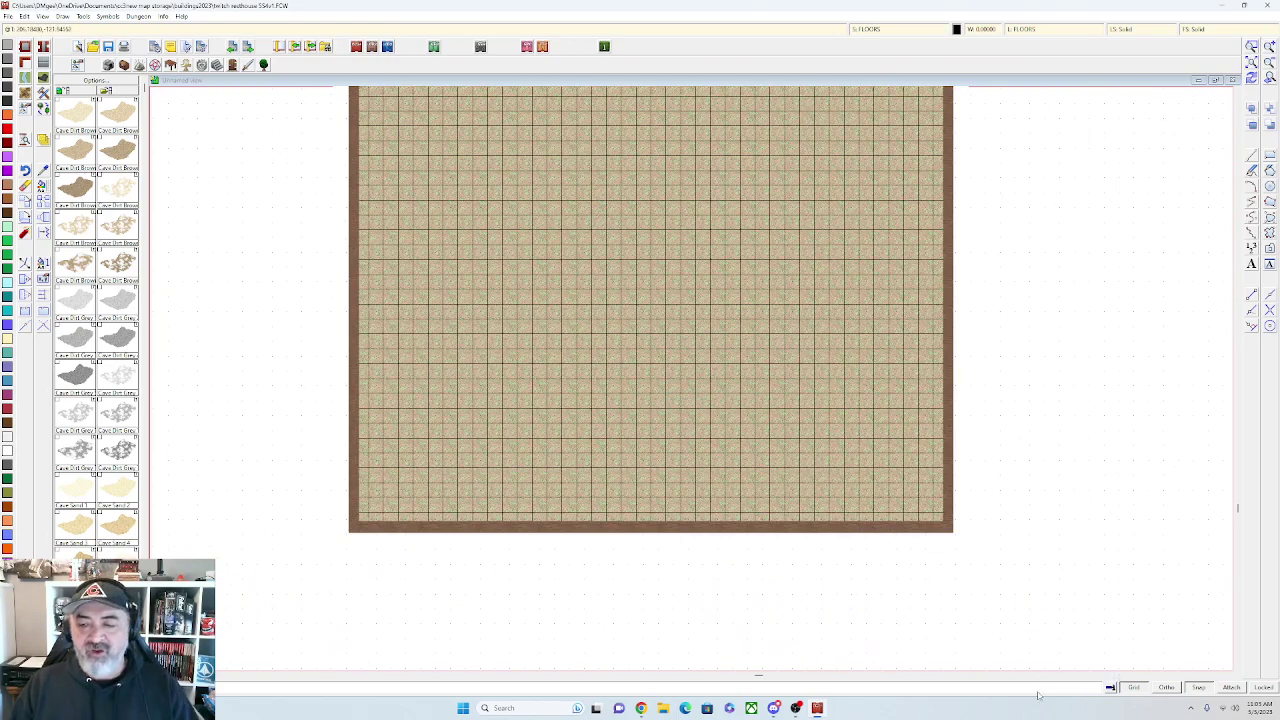
left_click_drag(716, 369, 722, 469)
right_click(1132, 688)
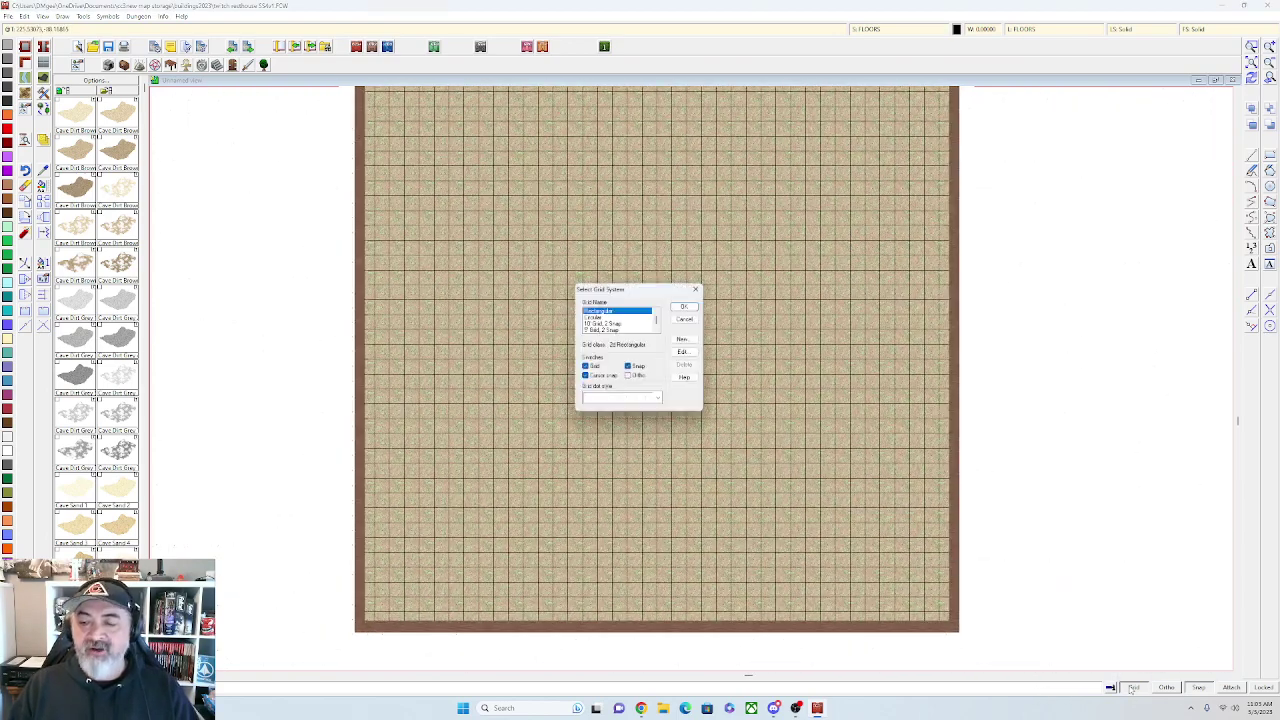
scroll(618, 320, "down", 1)
left_click(615, 323)
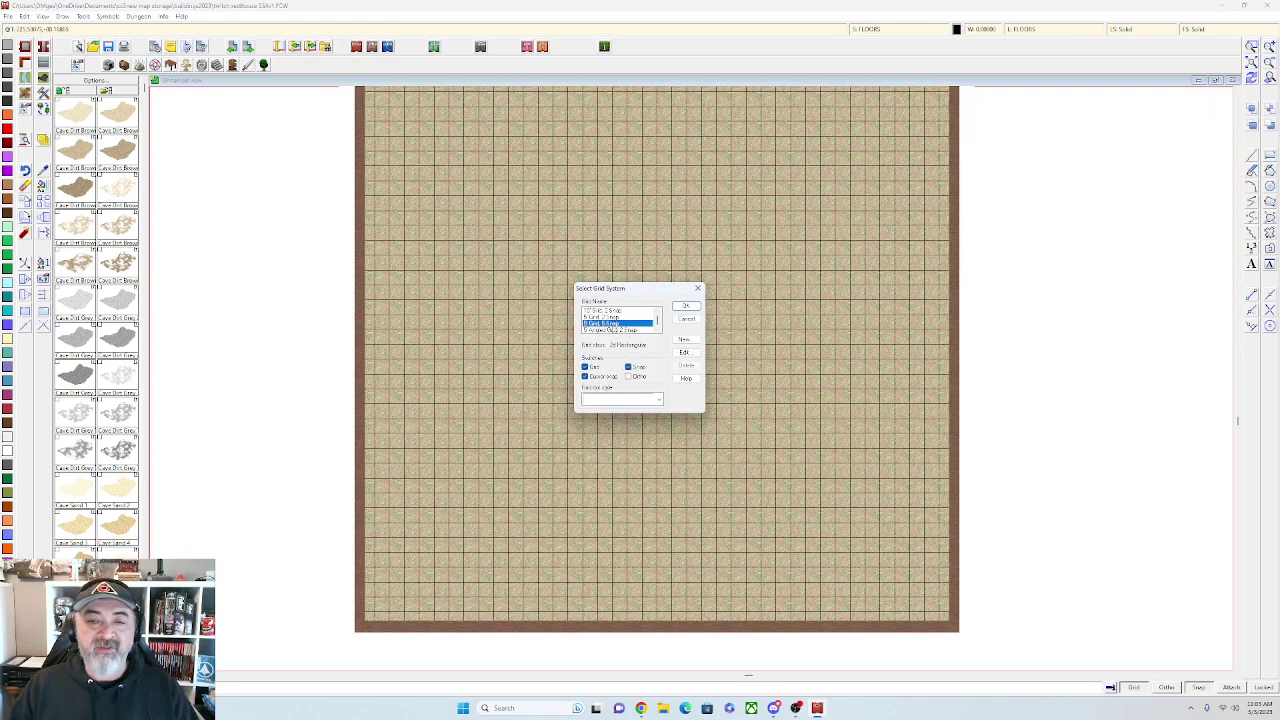
left_click(686, 305)
left_click_drag(698, 383, 690, 426)
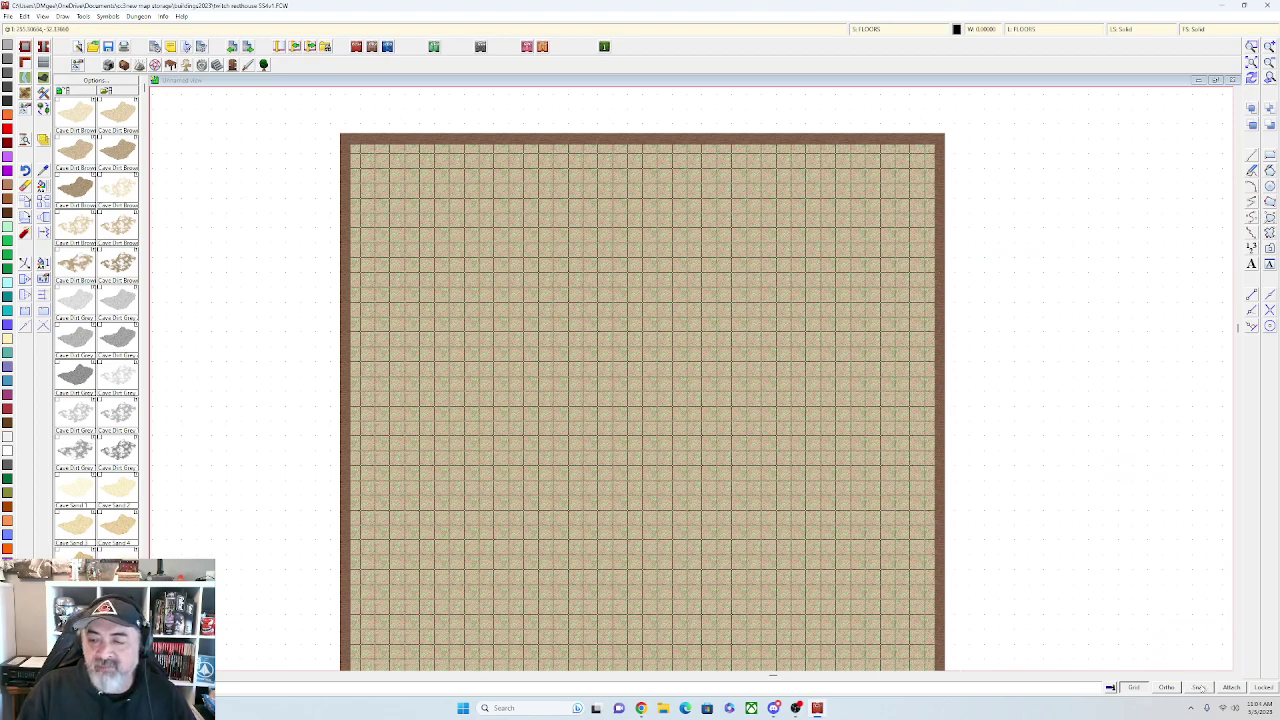
scroll(465, 272, "down", 1)
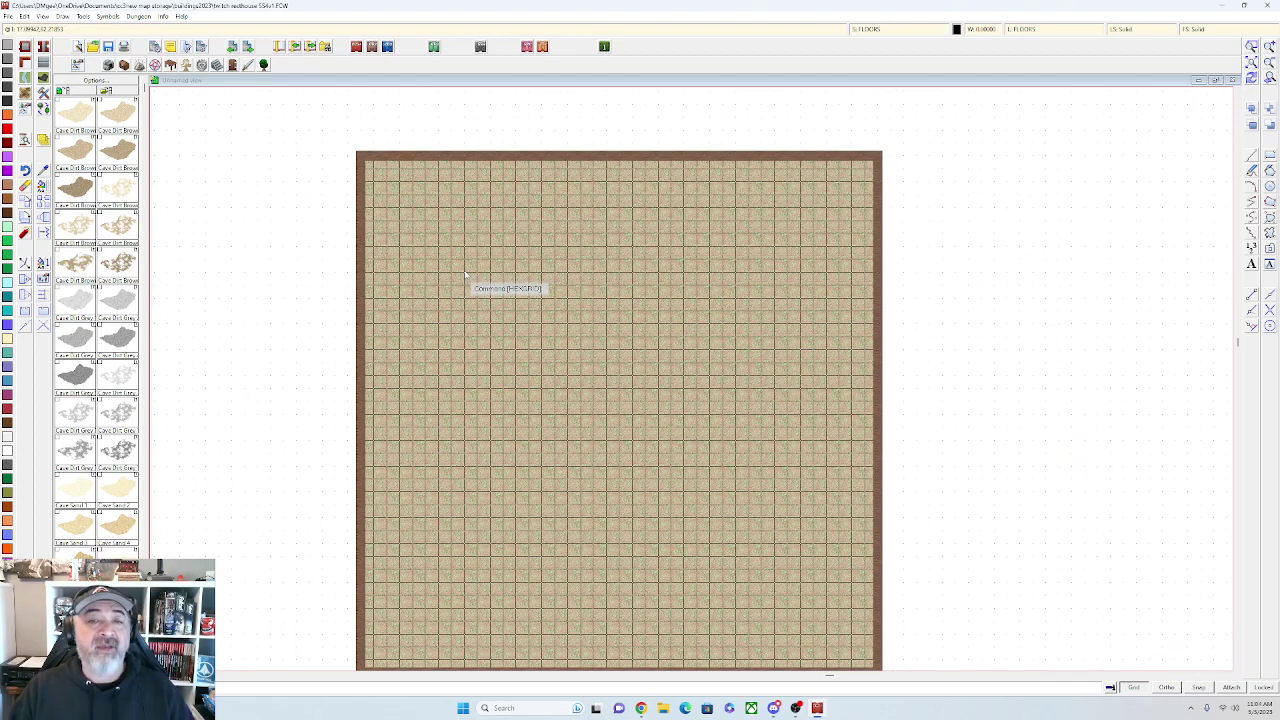
left_click_drag(465, 272, 454, 247)
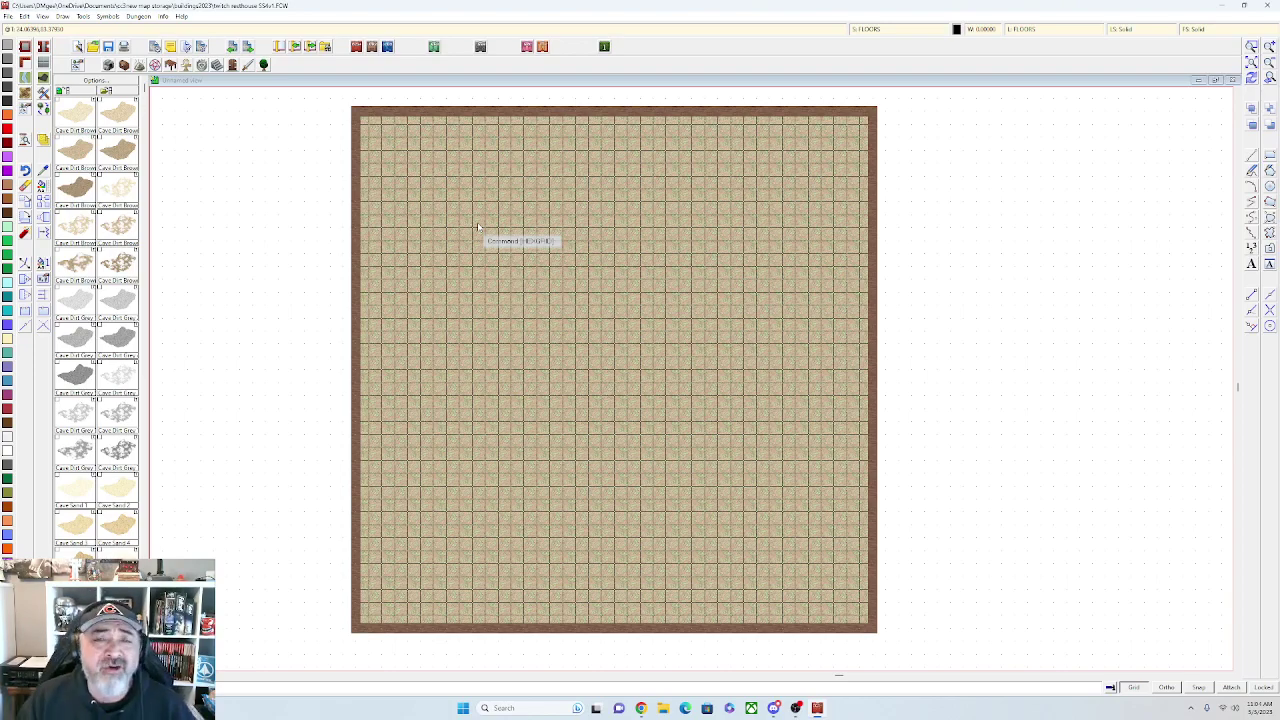
scroll(525, 362, "up", 2)
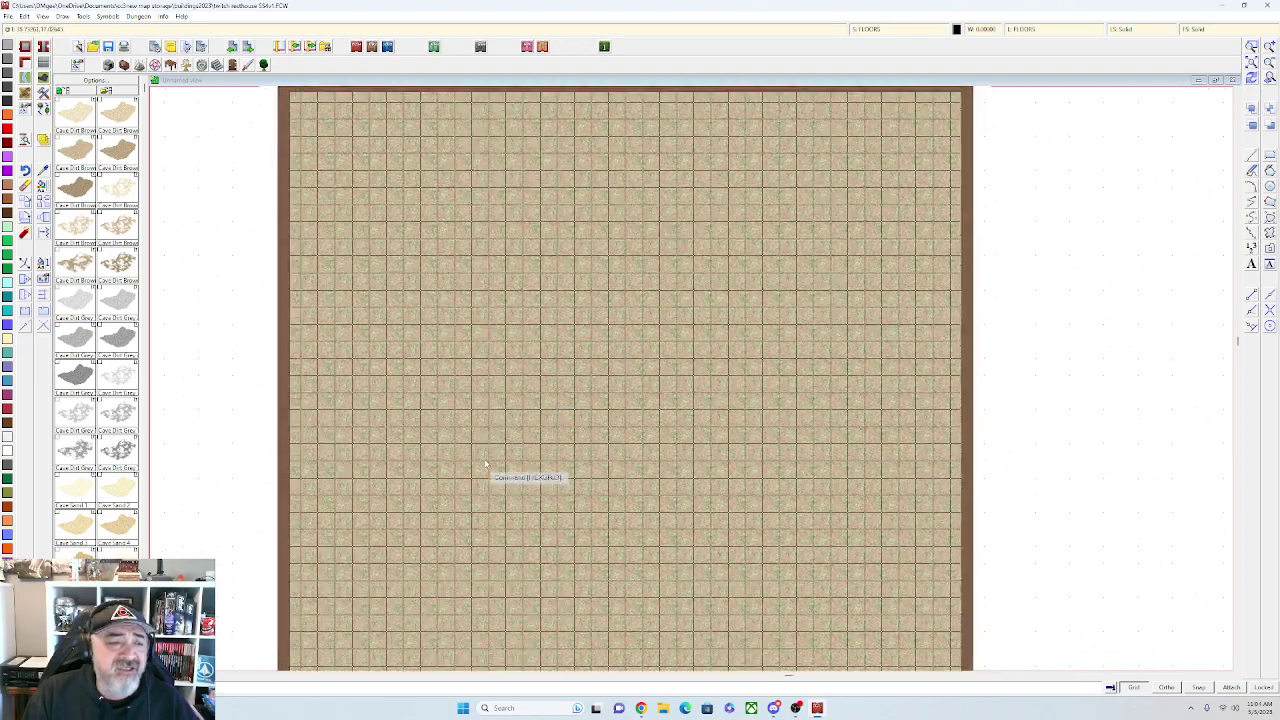
left_click_drag(428, 380, 434, 431)
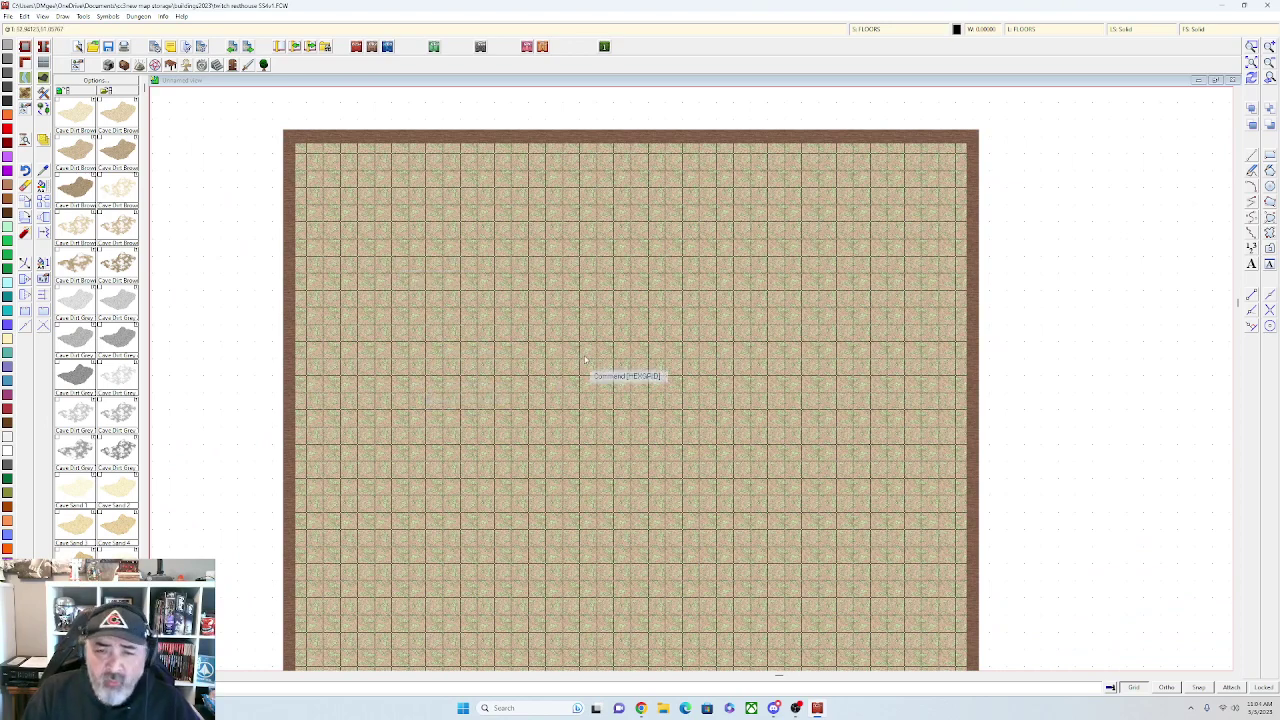
Draw an irregular, roughly five-sided wall with the Wall, Default drawing tool in the map's upper-left area, crossing its ends at the upper-left corner
right_click(22, 61)
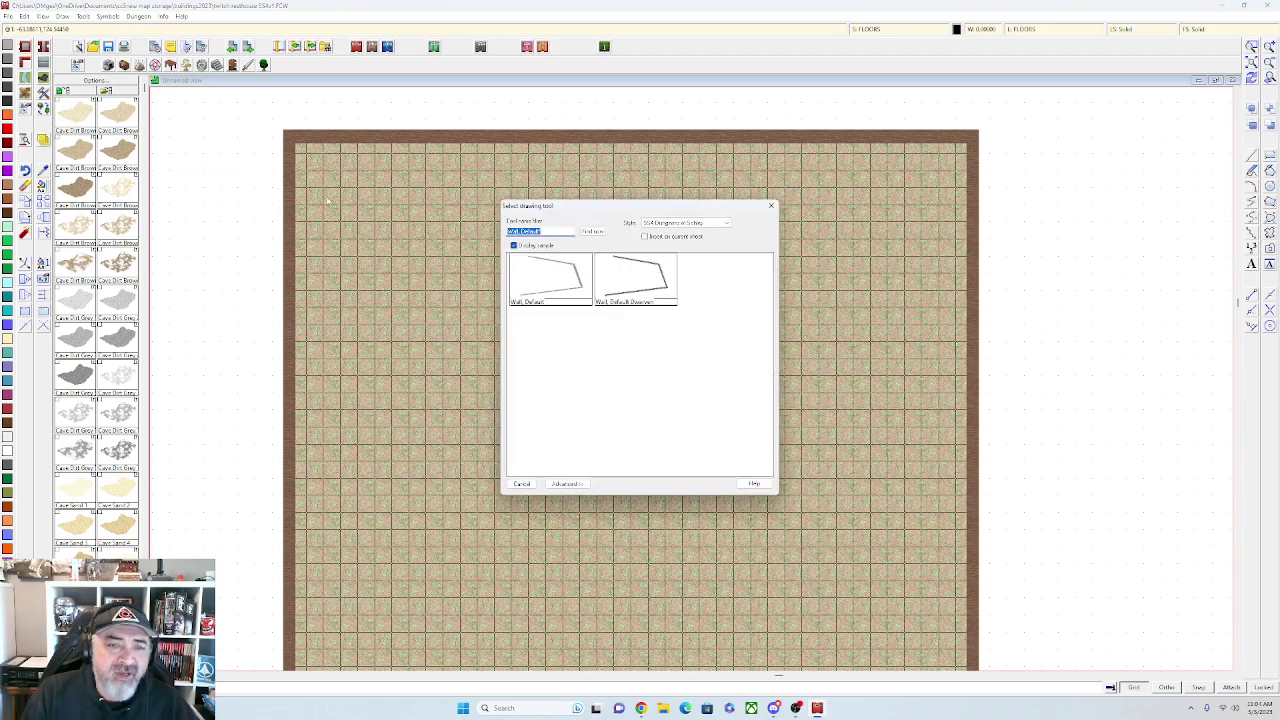
left_click(557, 278)
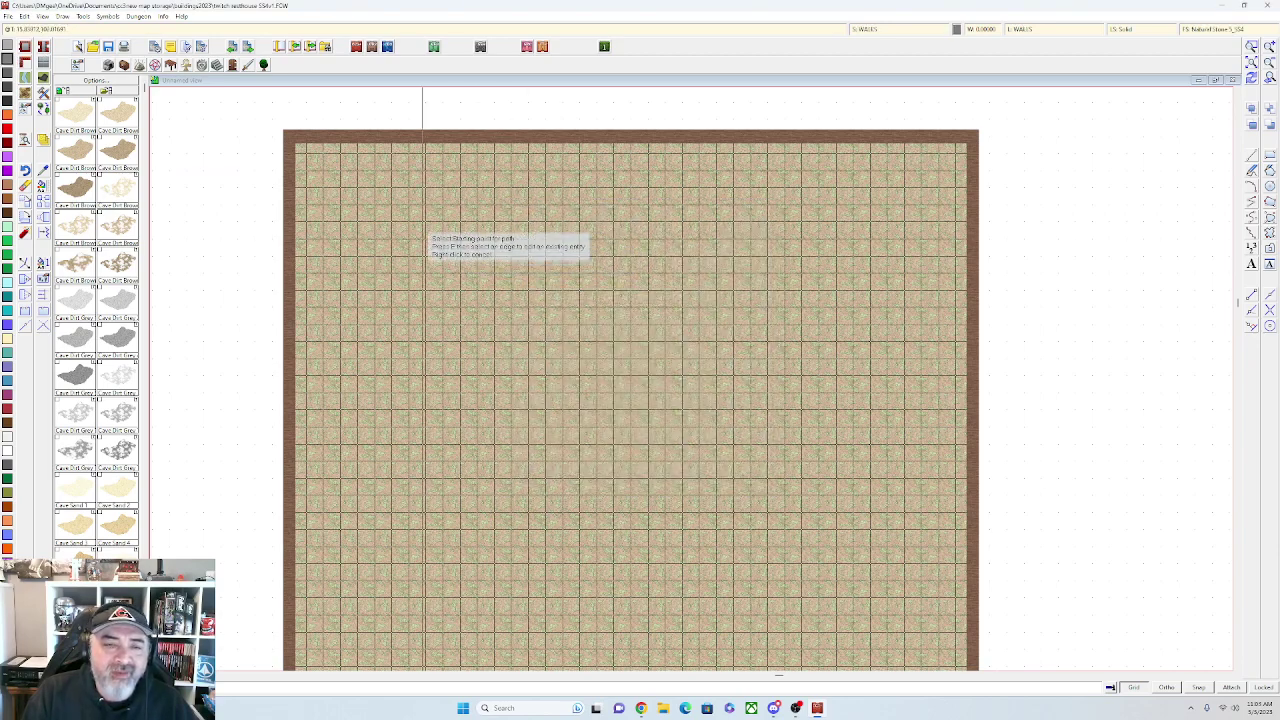
left_click(373, 208)
left_click(365, 292)
left_click(537, 245)
left_click(443, 210)
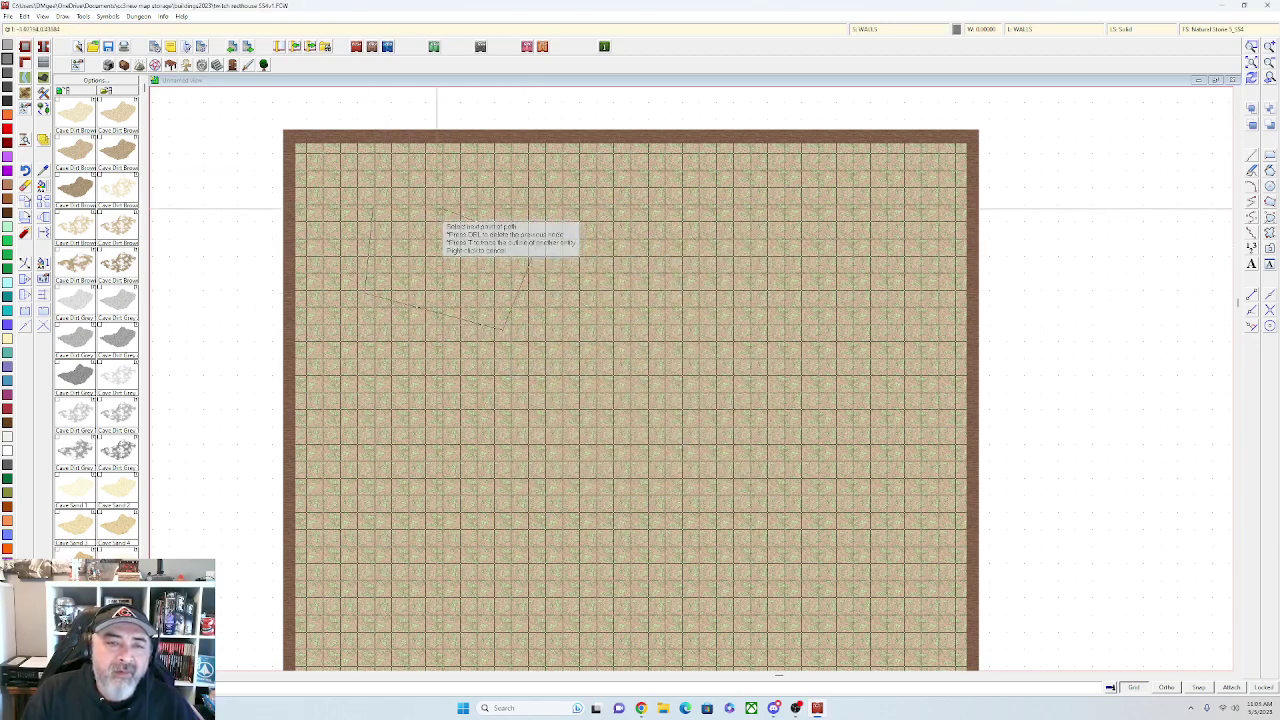
right_click(352, 215)
scroll(449, 278, "up", 1)
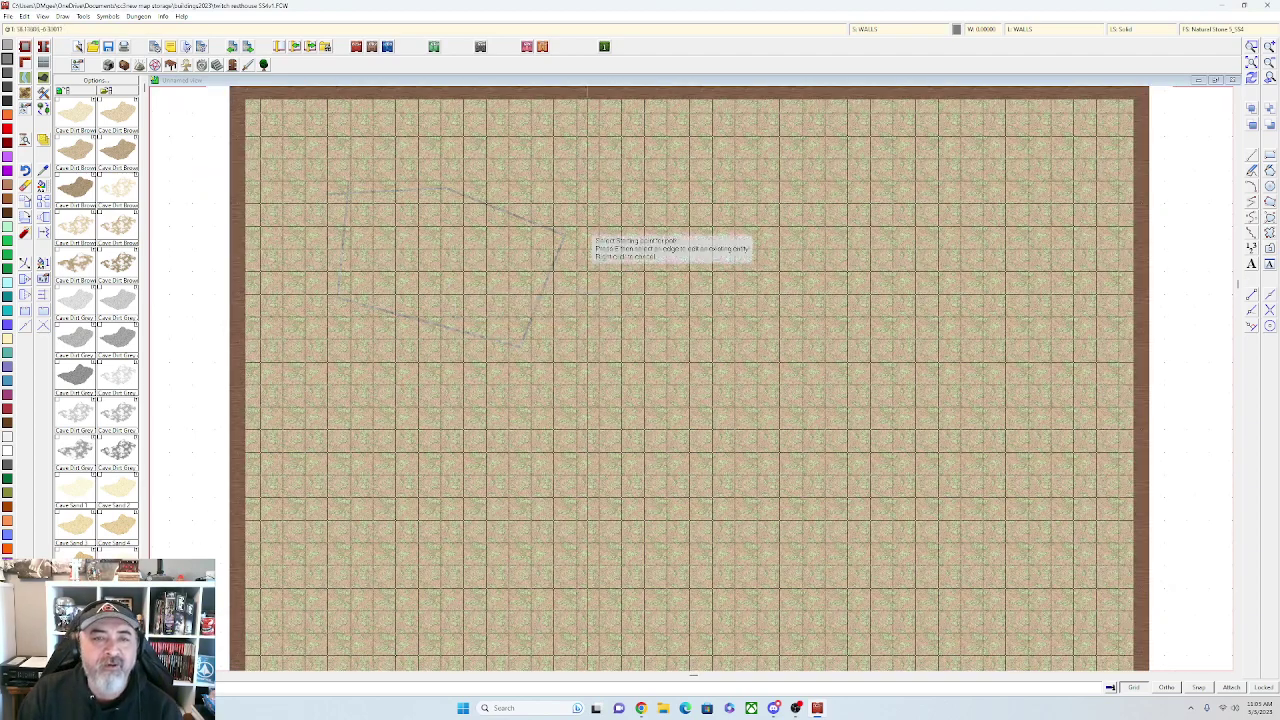
Activate the sheet effects for the drawing
left_click(882, 29)
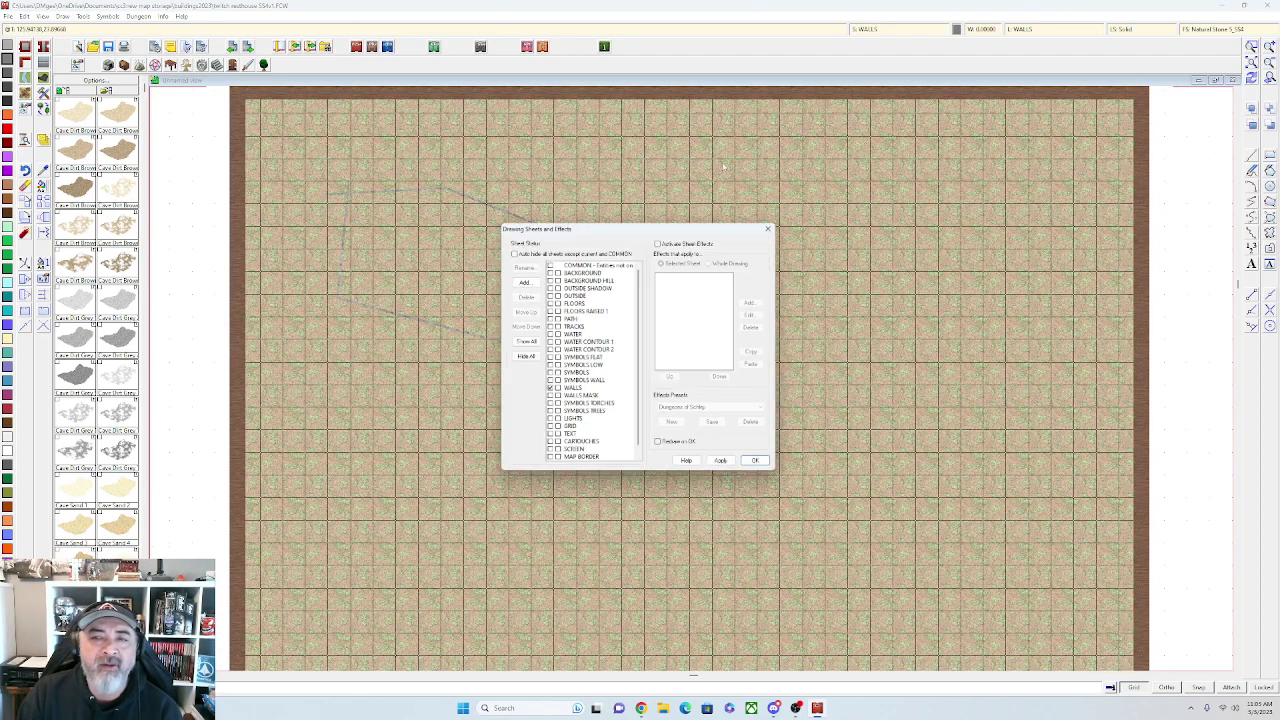
left_click(660, 241)
left_click(725, 466)
left_click(761, 466)
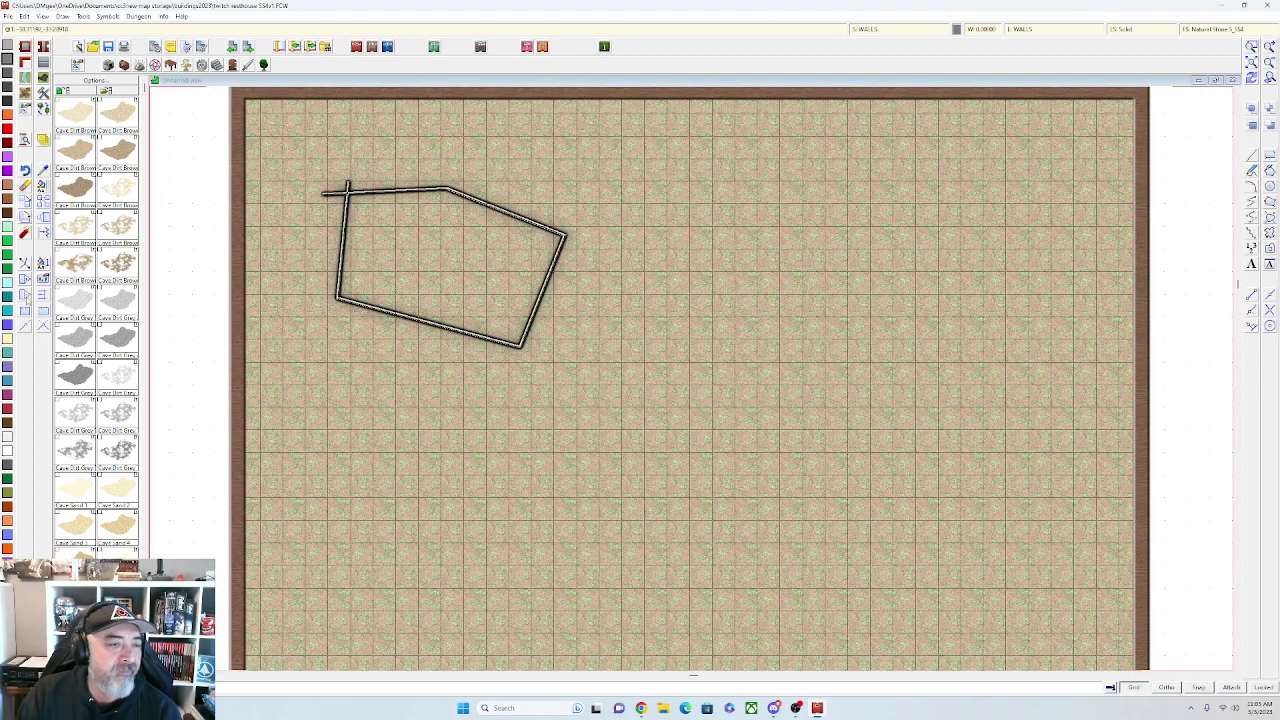
Delete the wall's lower-right and top corner nodes to reduce the outline to a triangle
left_click(26, 298)
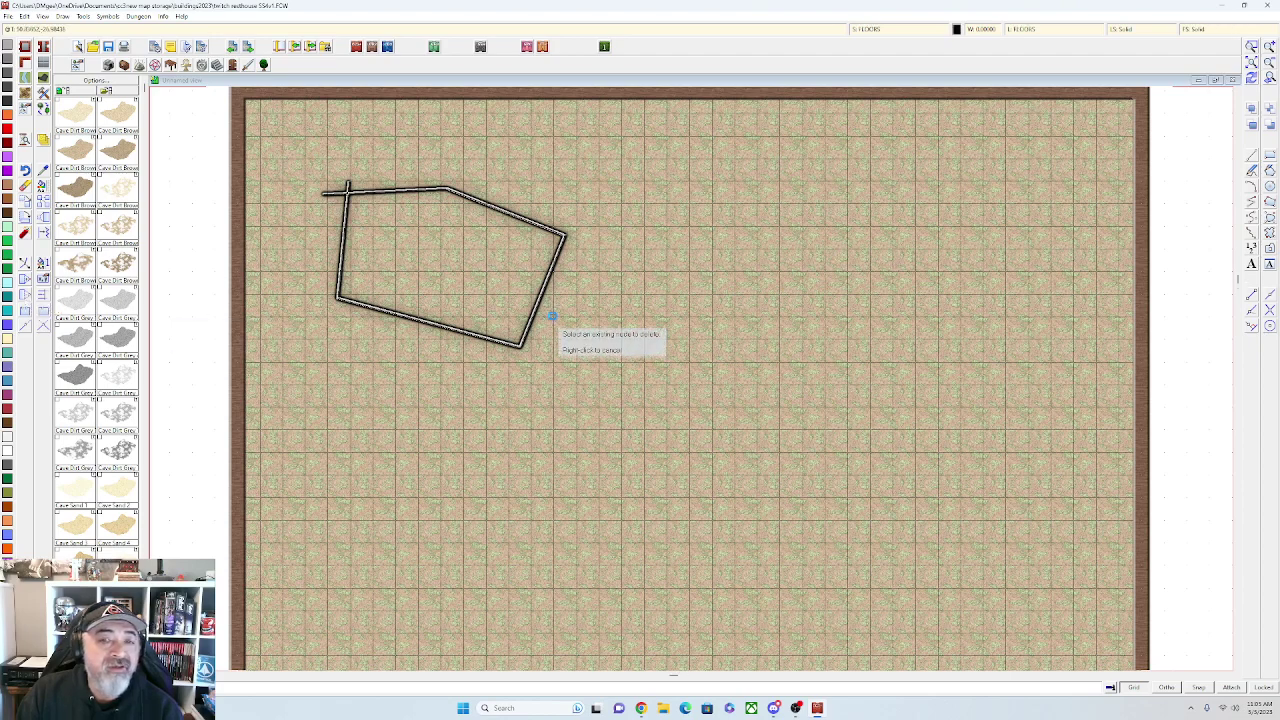
scroll(550, 320, "up", 2)
left_click(503, 365)
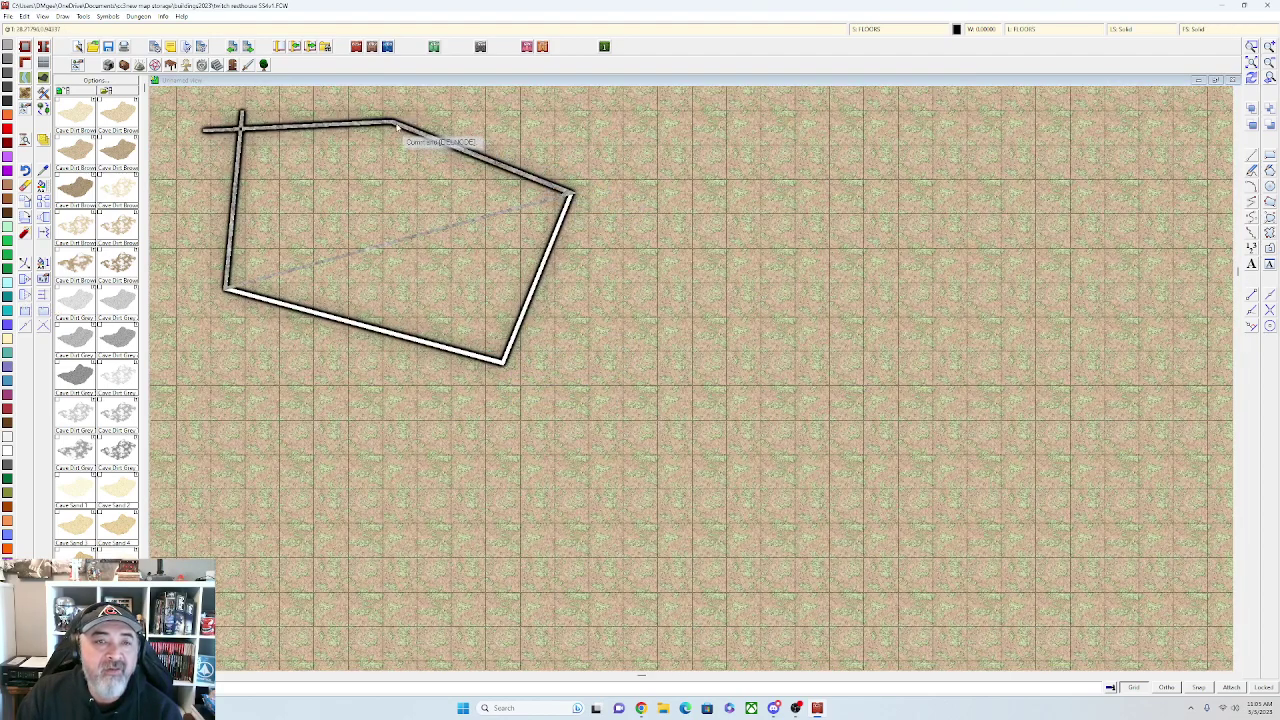
left_click(531, 237)
scroll(531, 240, "down", 1)
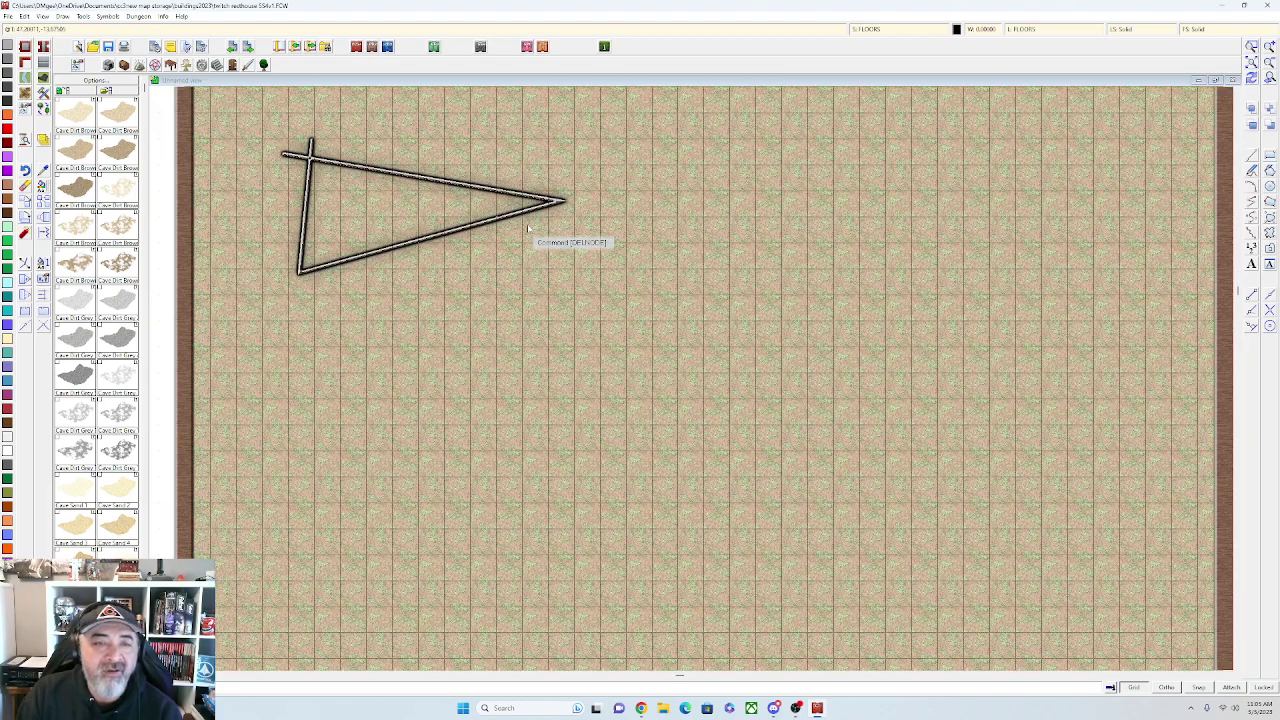
Delete more nodes from the triangular wall until only a single straight segment is left
right_click(439, 236)
left_click(438, 237)
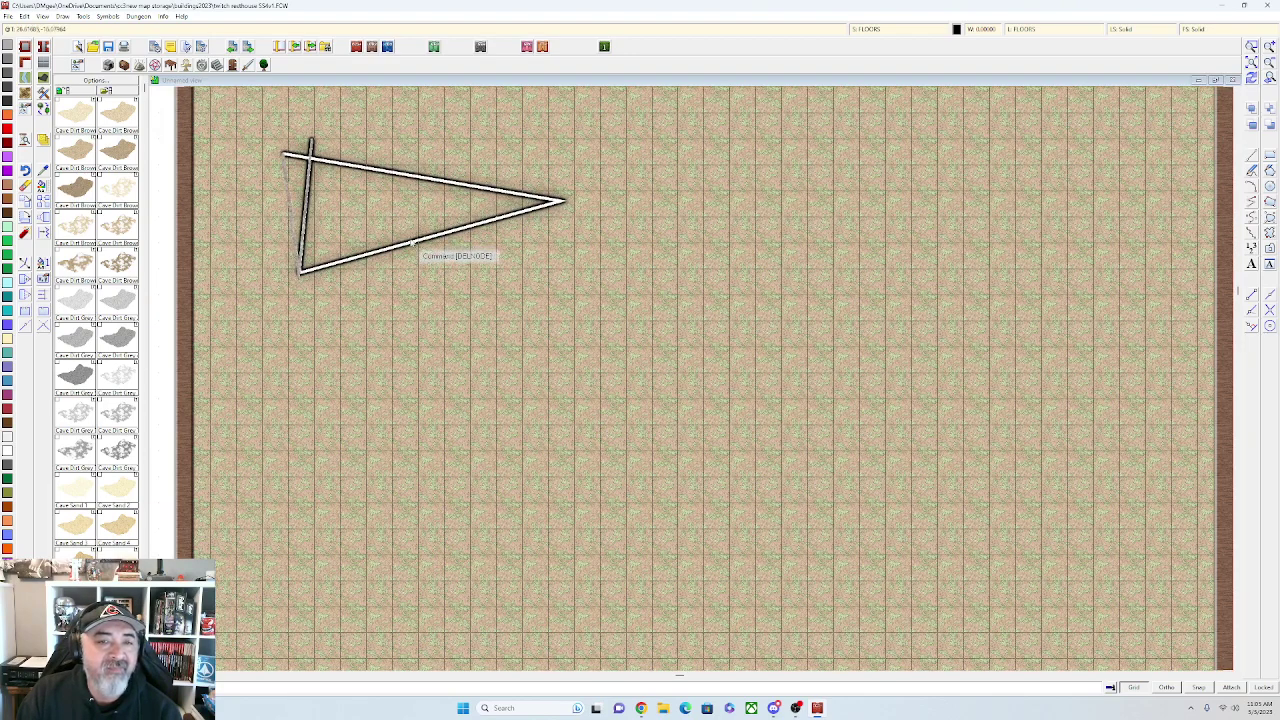
right_click(311, 160)
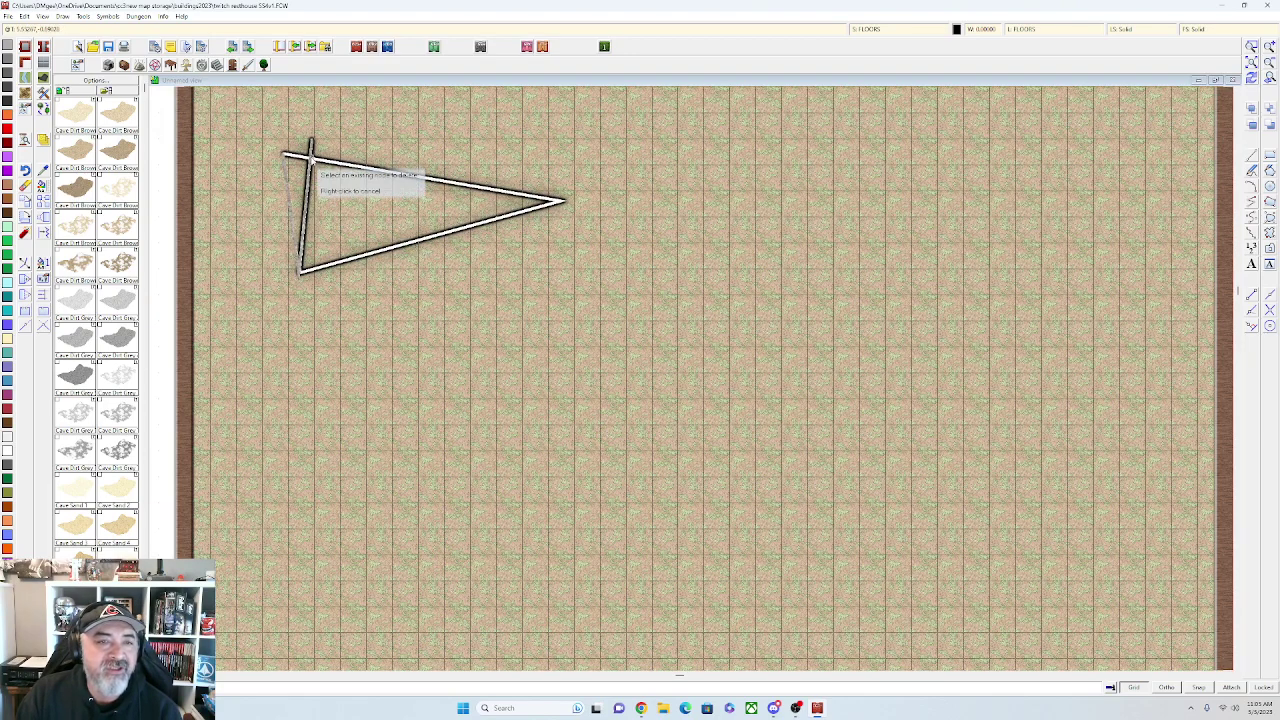
left_click(371, 223)
scroll(371, 223, "up", 1)
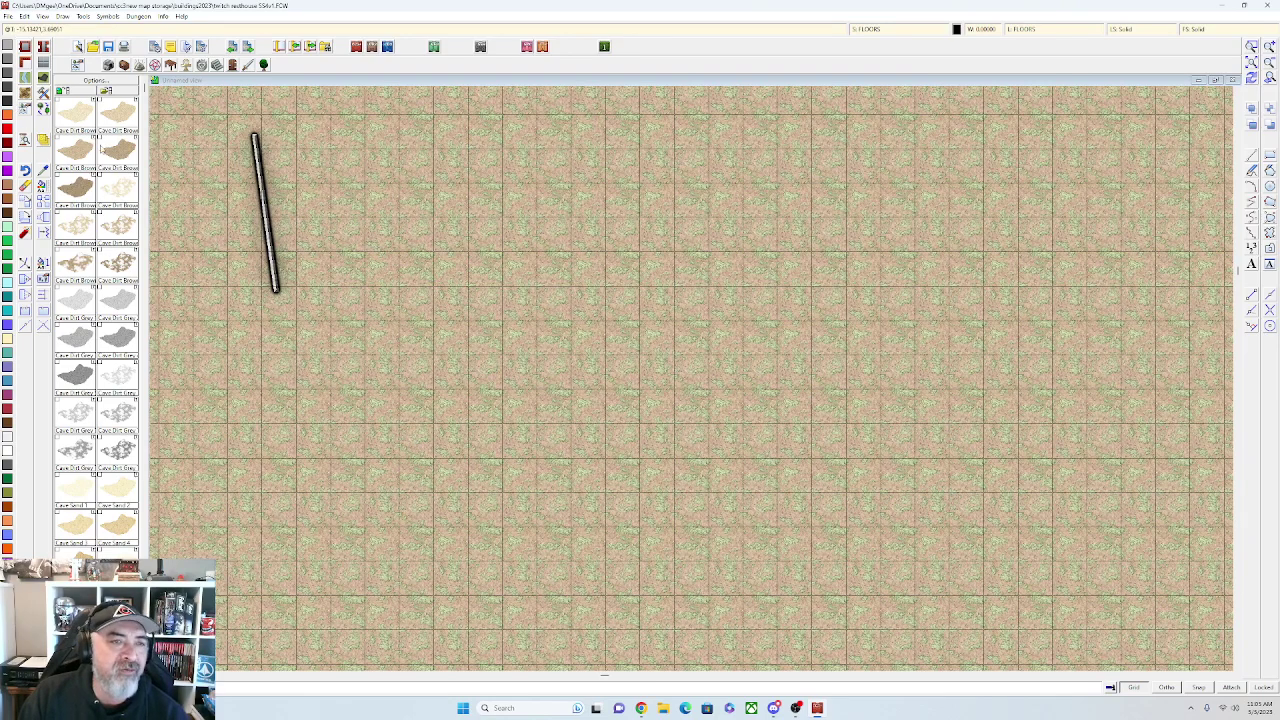
Erase the remaining straight wall segment in the map's upper-left area
left_click(25, 186)
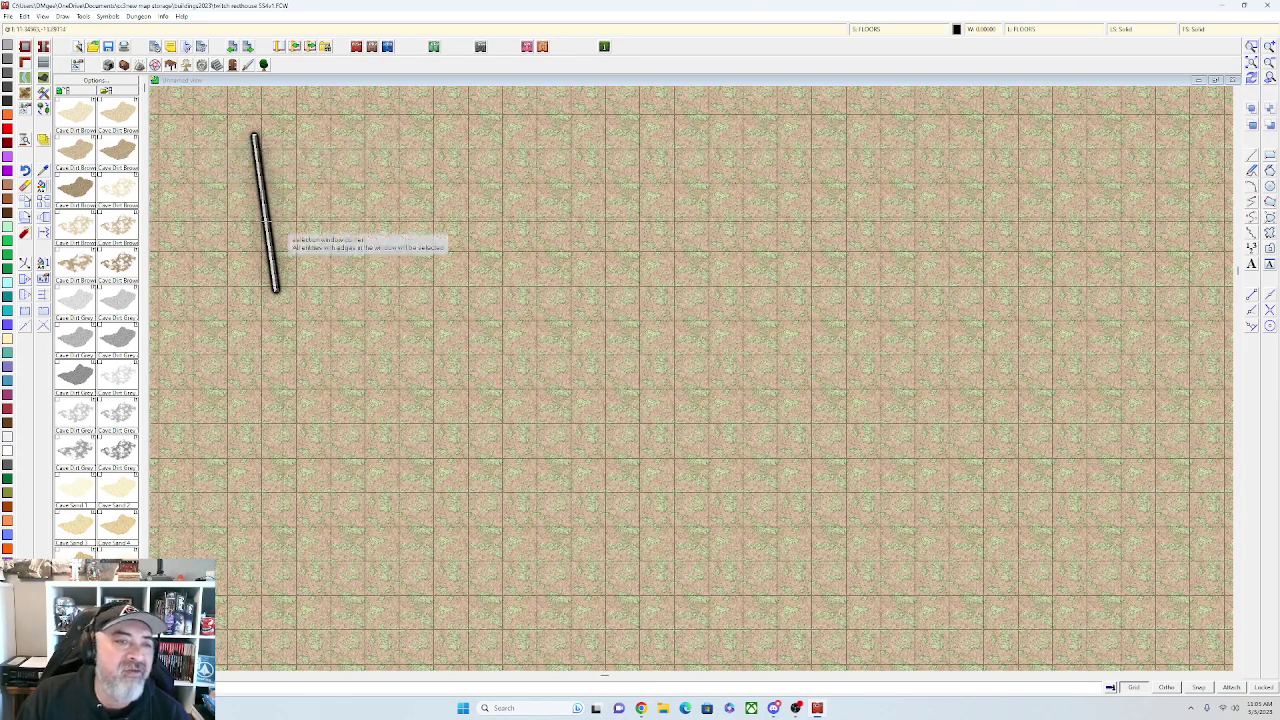
left_click(270, 240)
right_click(312, 298)
left_click(312, 298)
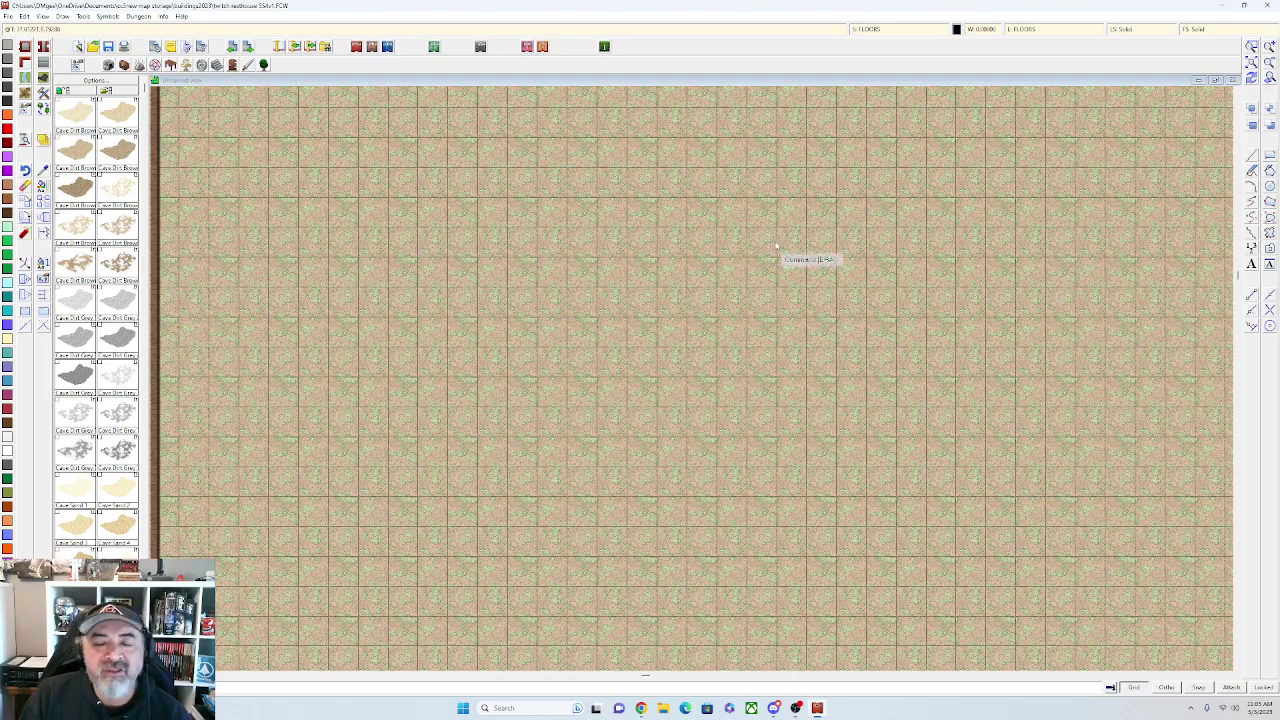
scroll(775, 248, "down", 2)
left_click_drag(714, 350, 685, 310)
scroll(684, 311, "down", 2)
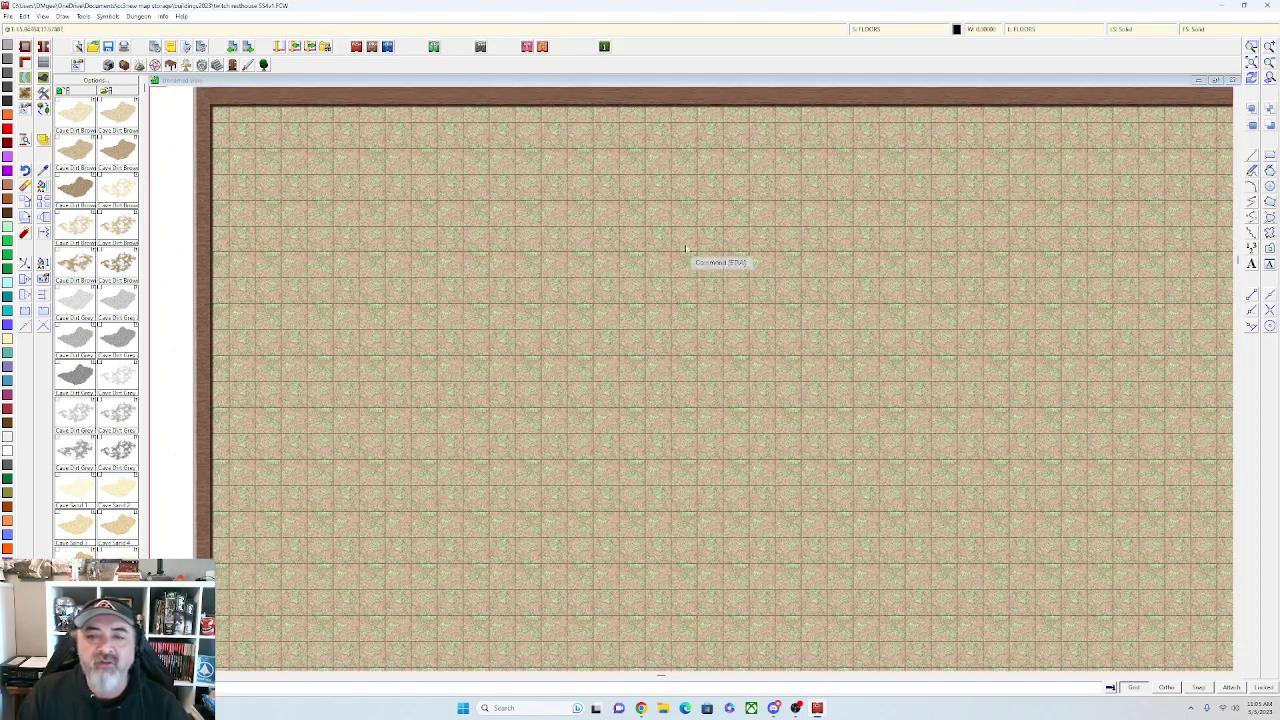
scroll(697, 303, "down", 2)
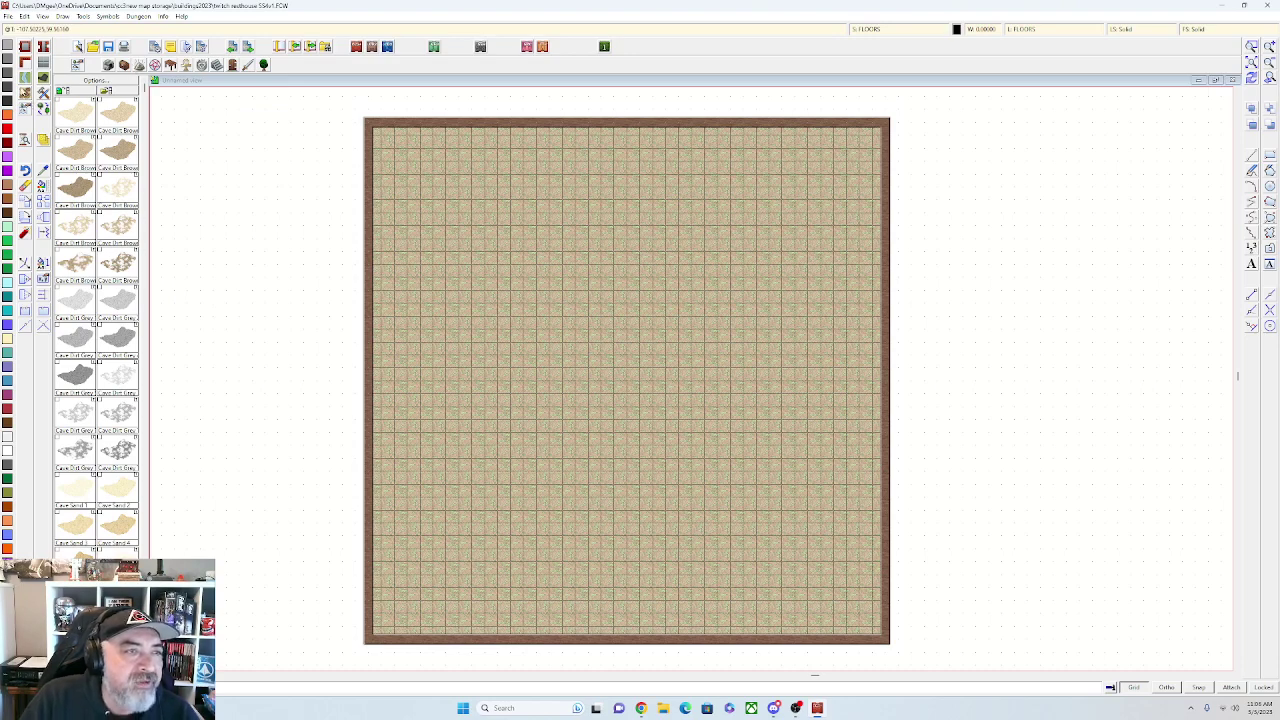
left_click(46, 94)
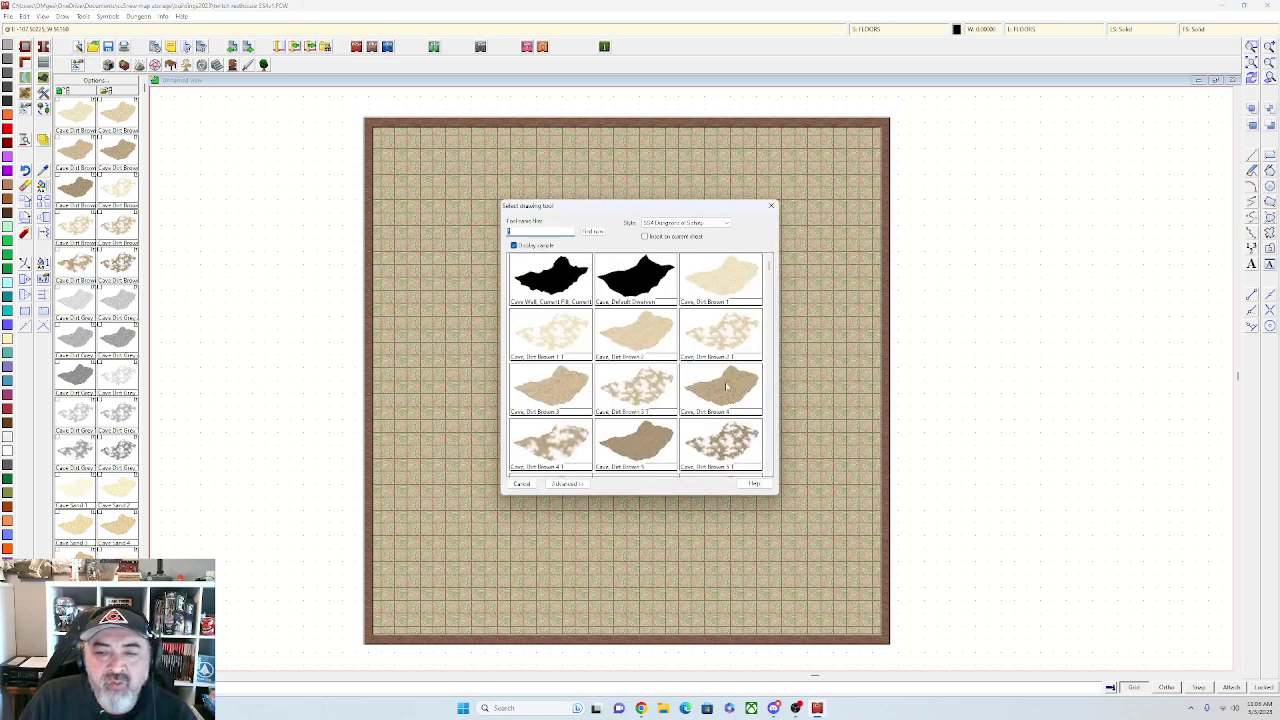
scroll(726, 388, "down", 10)
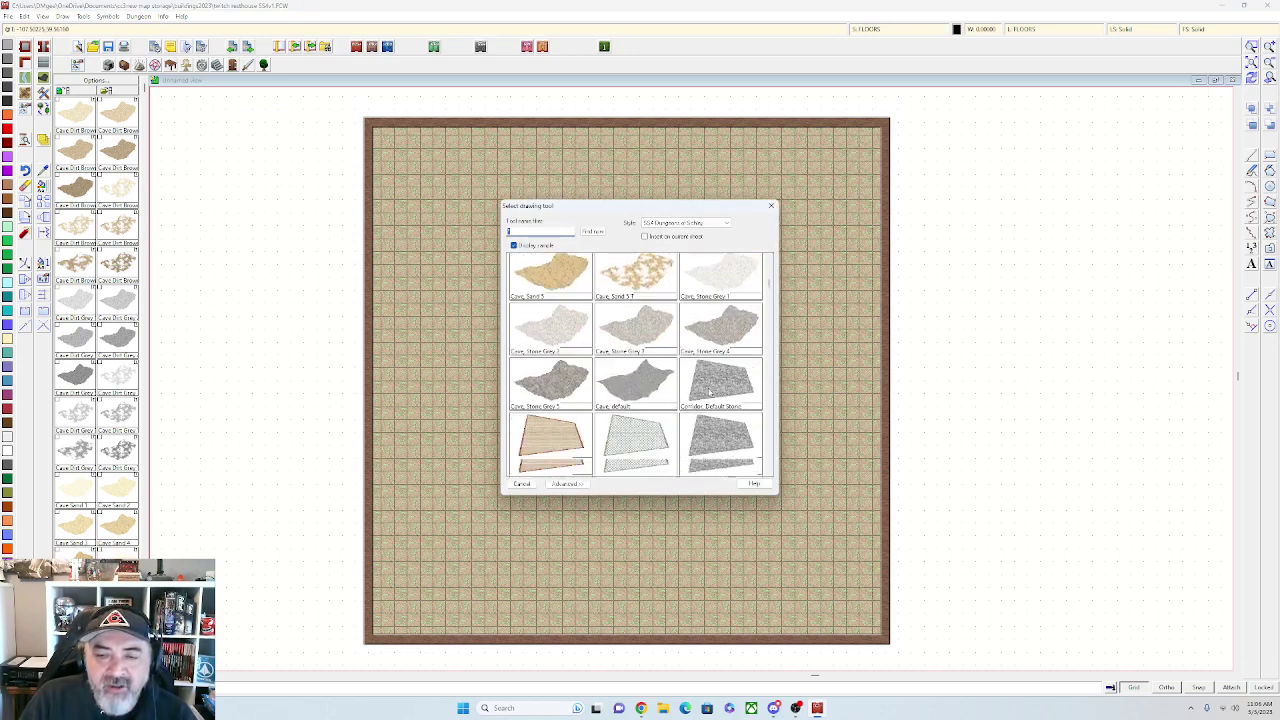
scroll(710, 393, "down", 4)
scroll(633, 432, "down", 3)
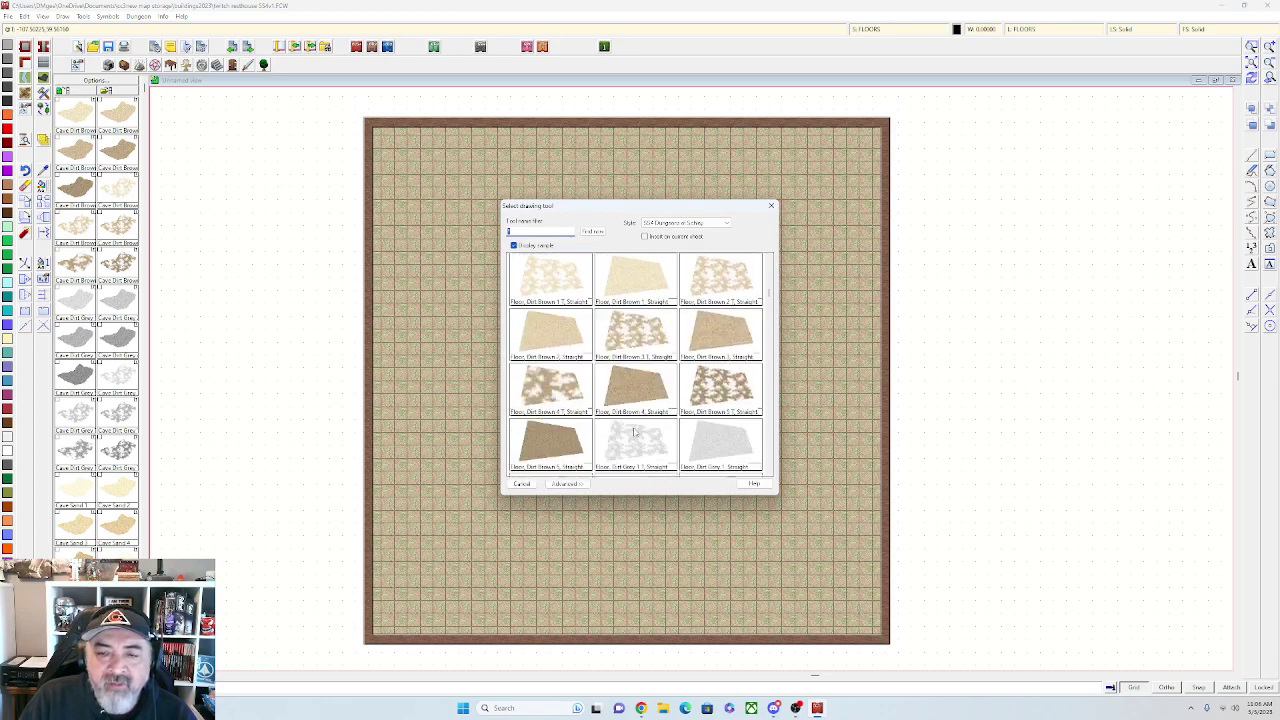
double_click(575, 445)
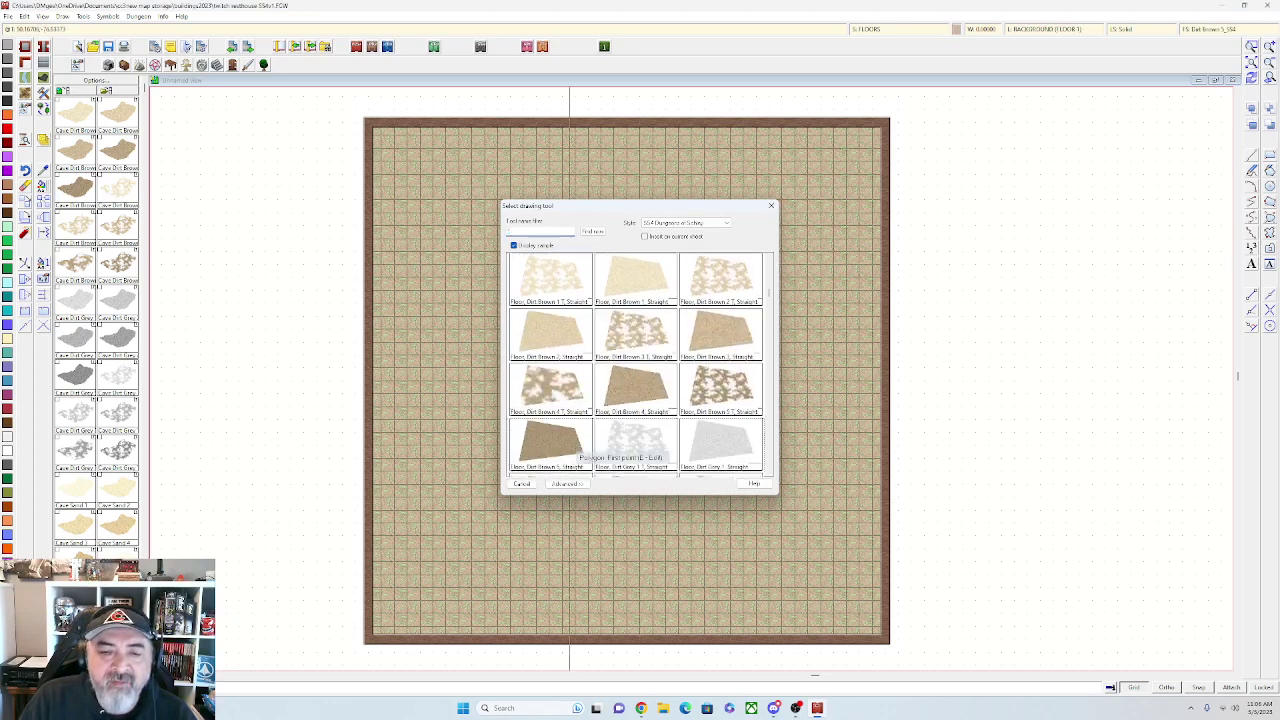
scroll(458, 272, "up", 2)
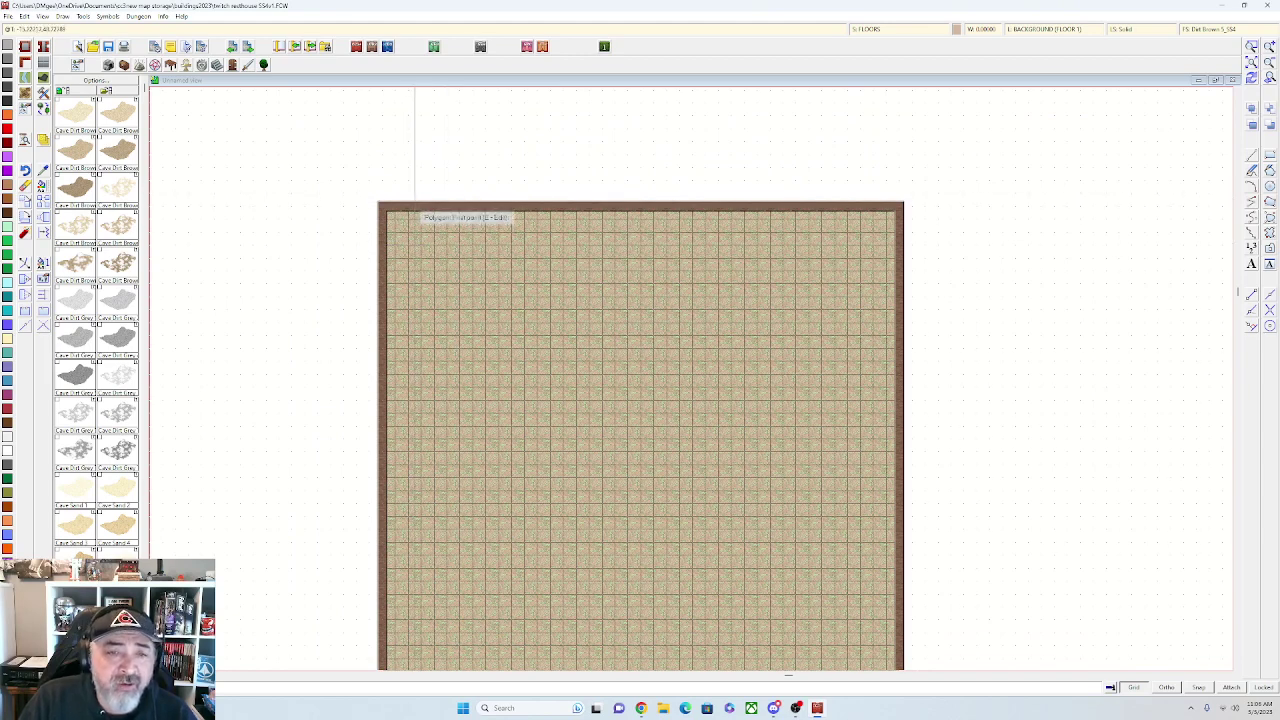
left_click(417, 211)
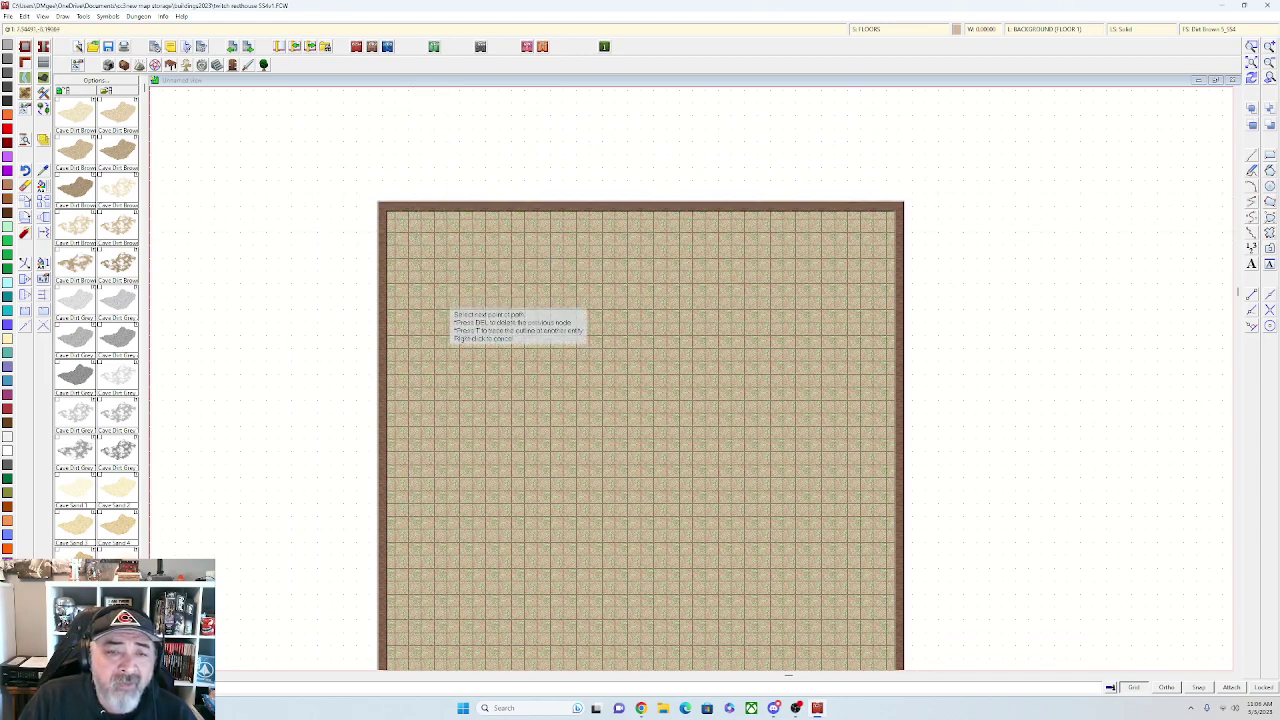
right_click(445, 295)
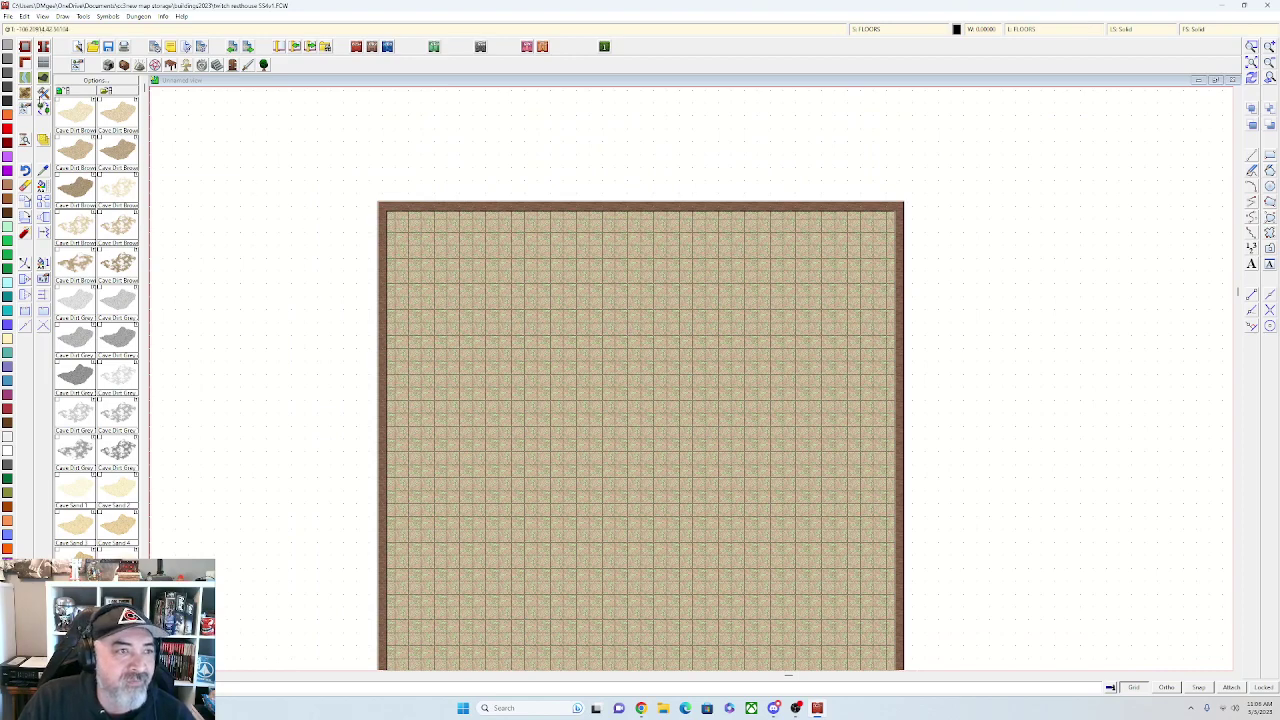
left_click(44, 94)
scroll(572, 401, "down", 2)
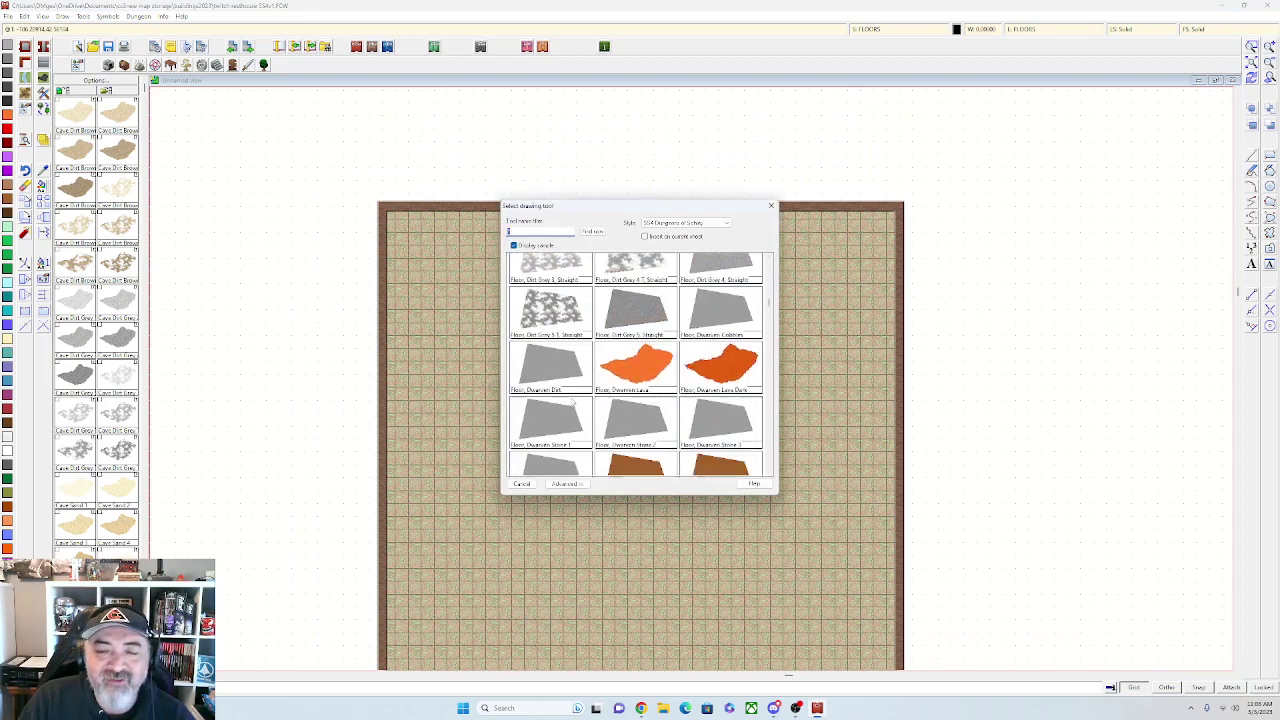
scroll(572, 402, "up", 10)
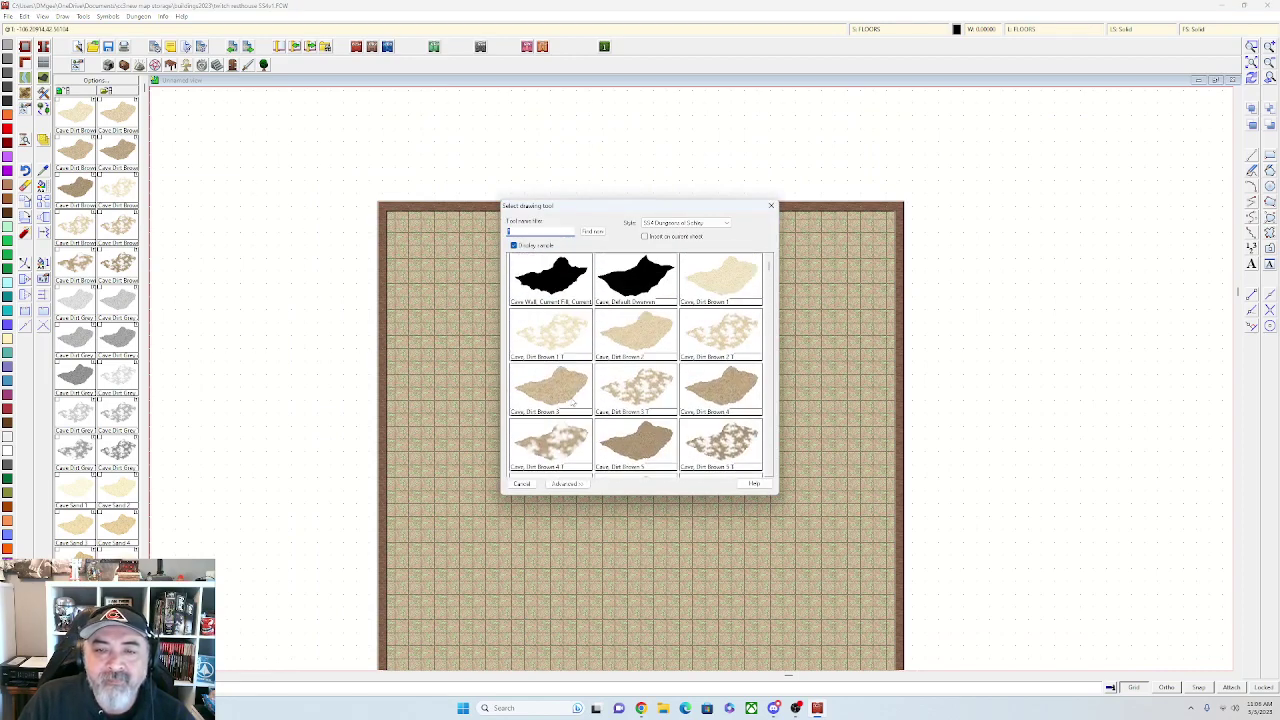
double_click(572, 402)
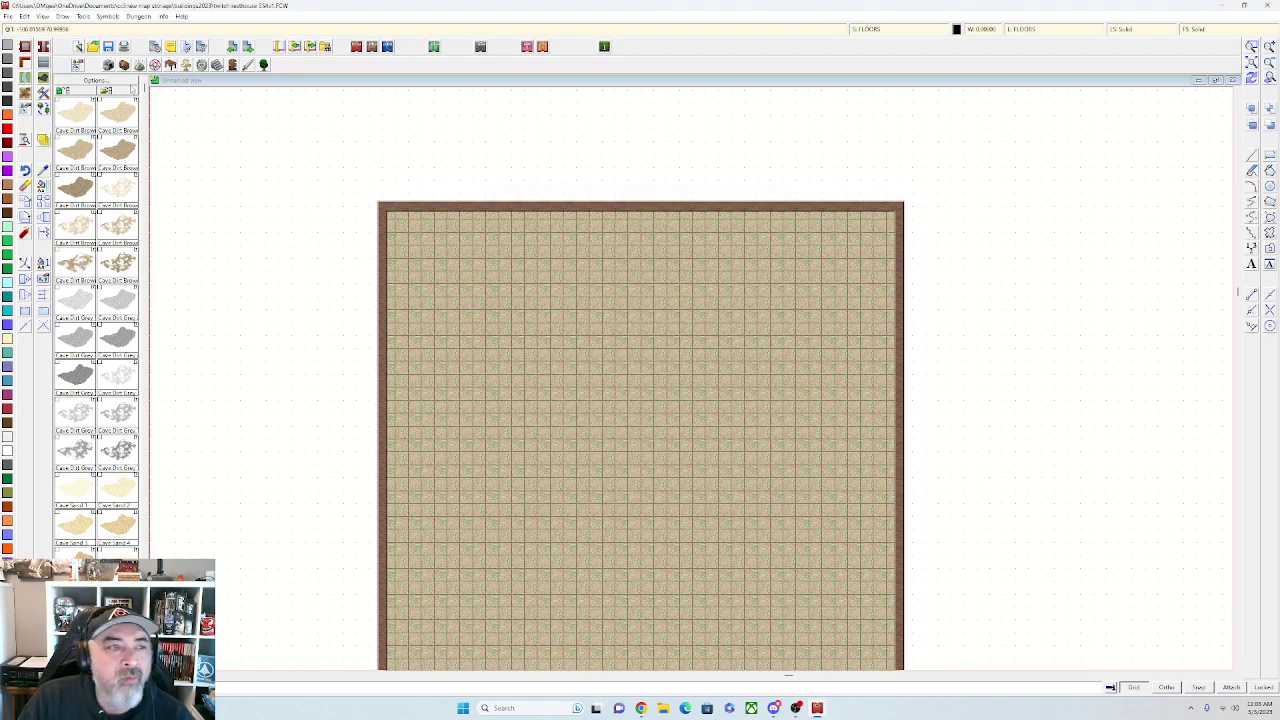
Draw a narrow winding path with a curved Dirt Brown terrain tool, running from the map's upper-left corner down to its bottom edge
right_click(26, 95)
scroll(590, 365, "down", 6)
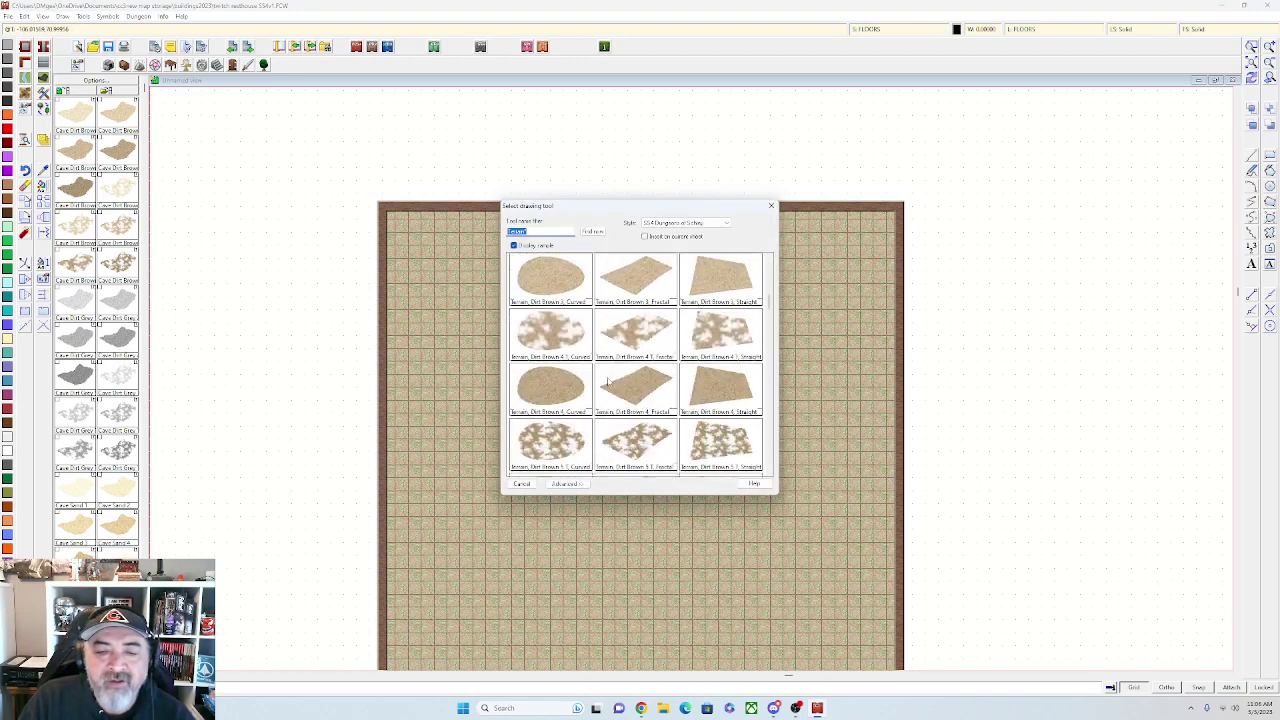
double_click(551, 343)
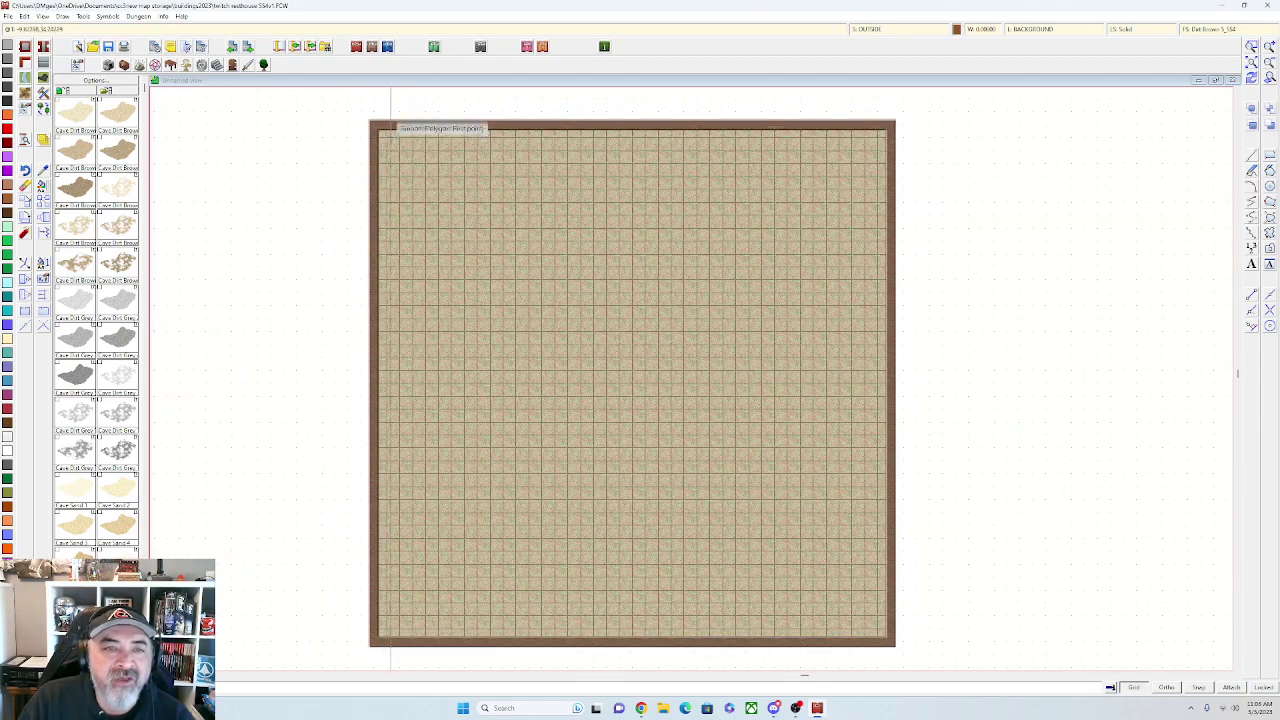
left_click(385, 130)
left_click(392, 145)
left_click(417, 172)
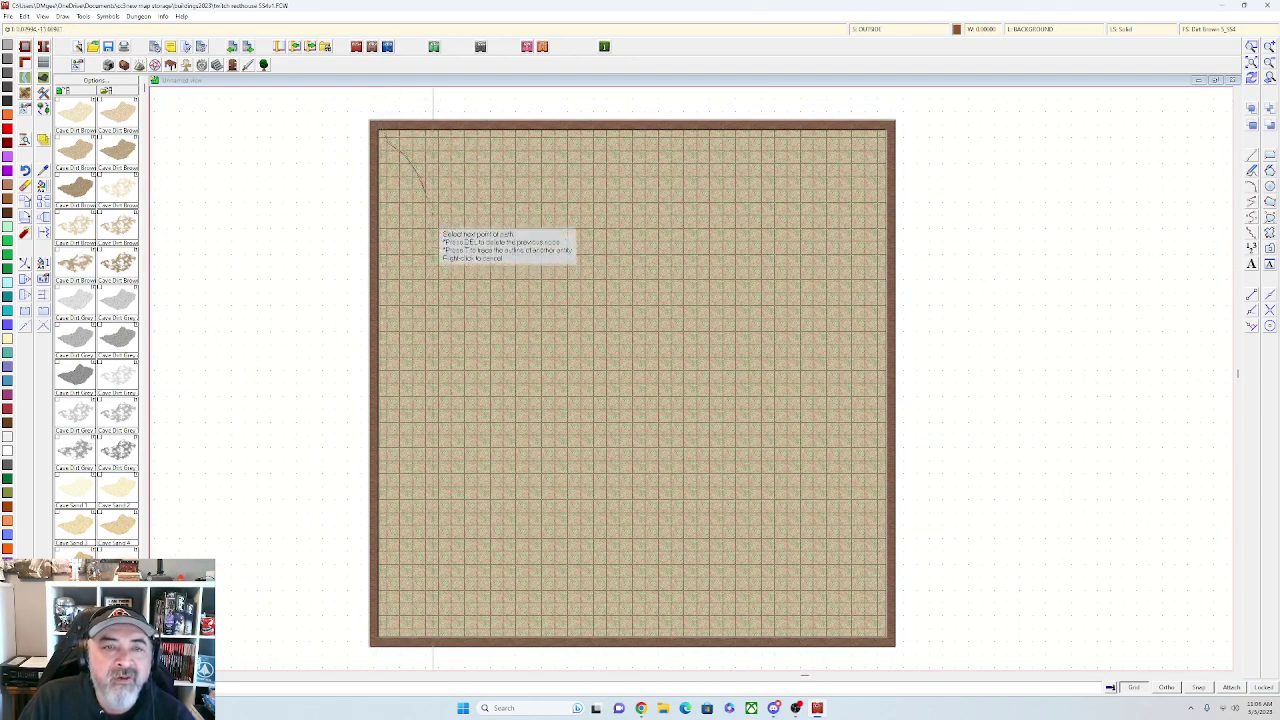
left_click(431, 216)
left_click(425, 298)
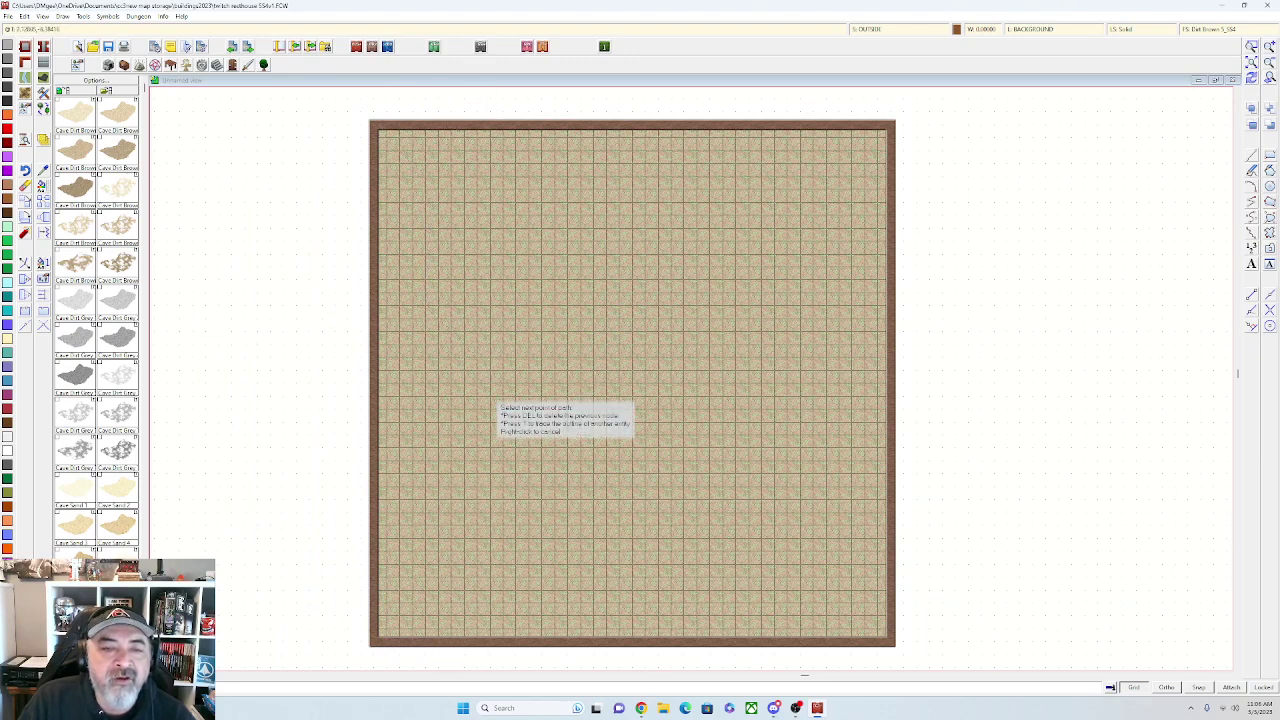
left_click_drag(475, 552, 466, 438)
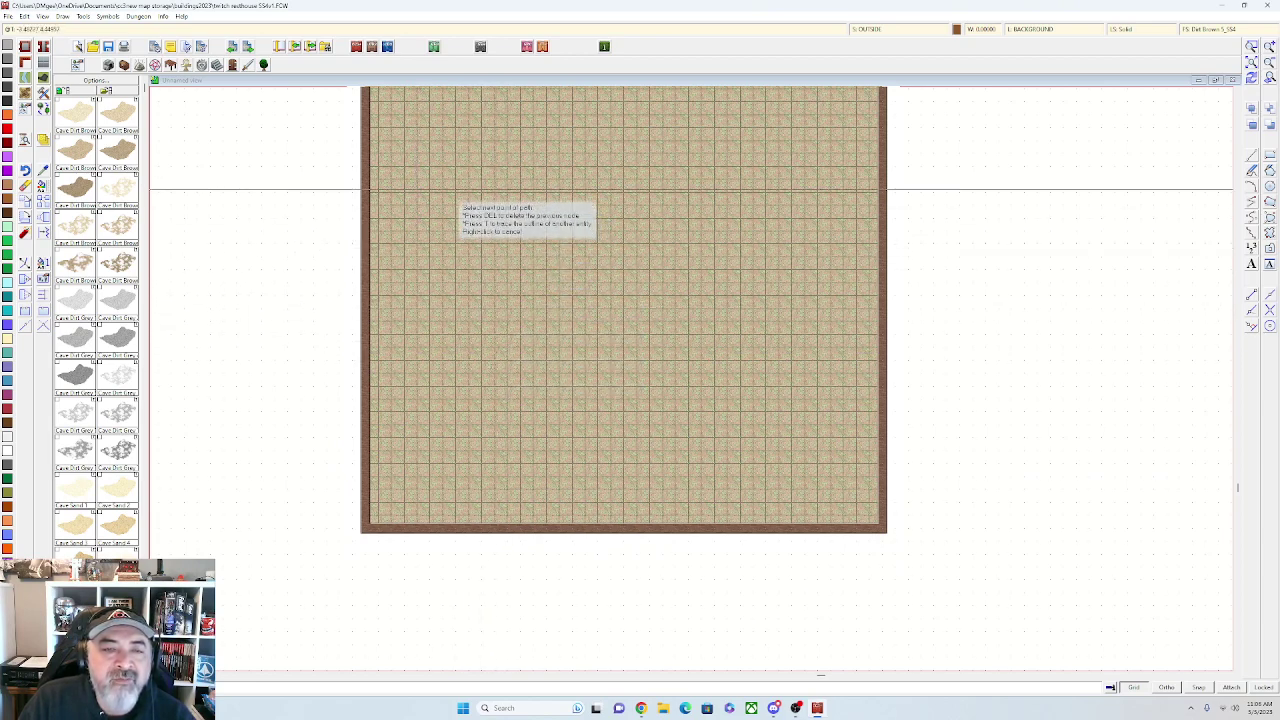
scroll(454, 337, "down", 3)
scroll(457, 240, "up", 3)
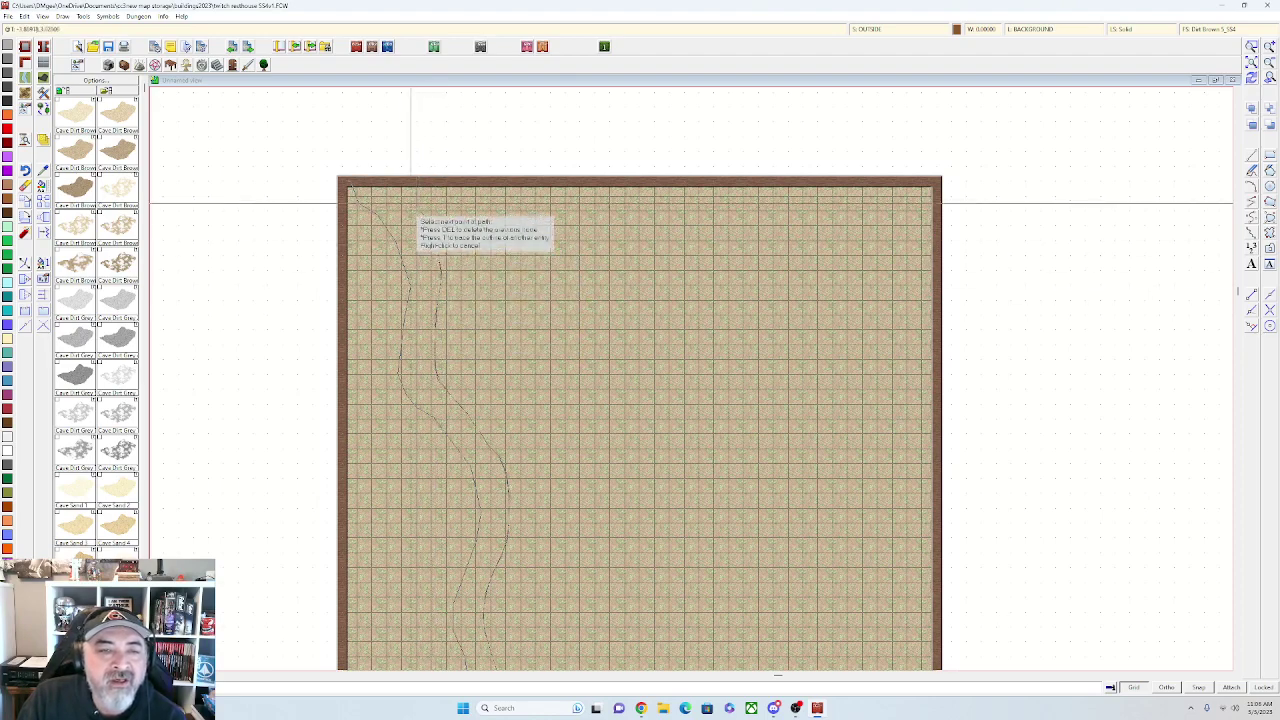
left_click(392, 168)
left_click(313, 157)
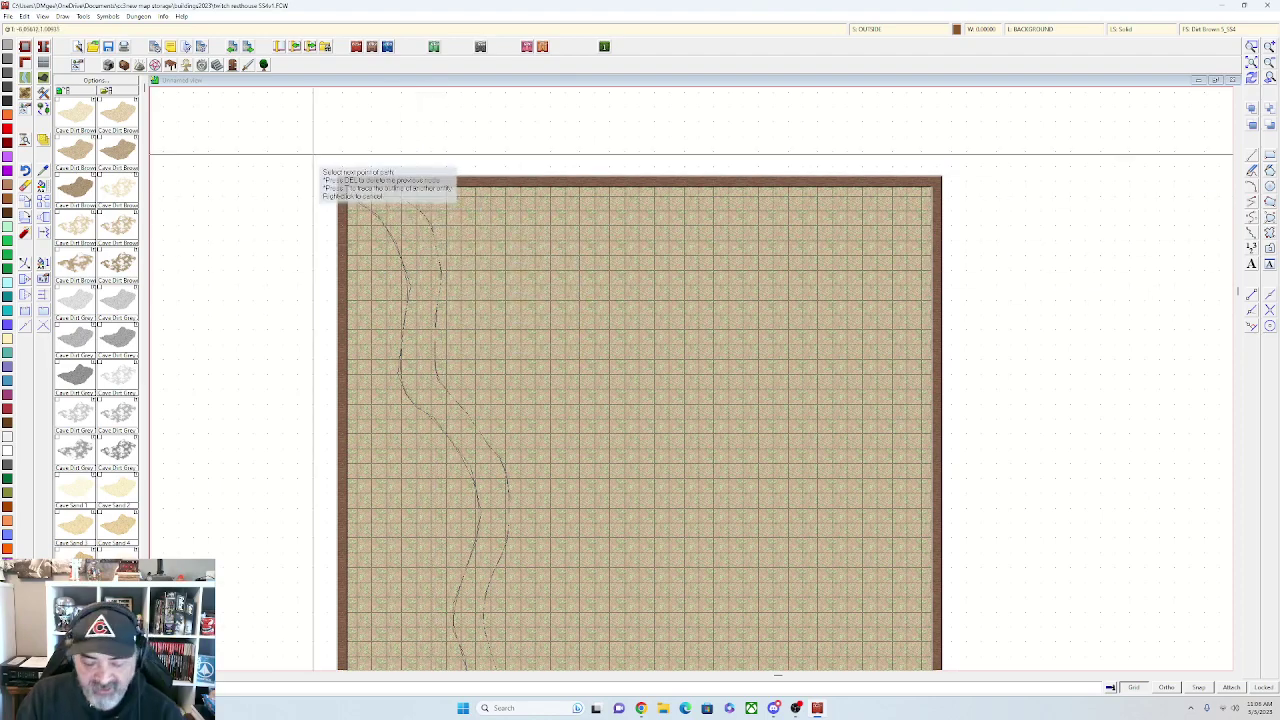
right_click(313, 157)
scroll(420, 415, "up", 2)
scroll(440, 463, "down", 3)
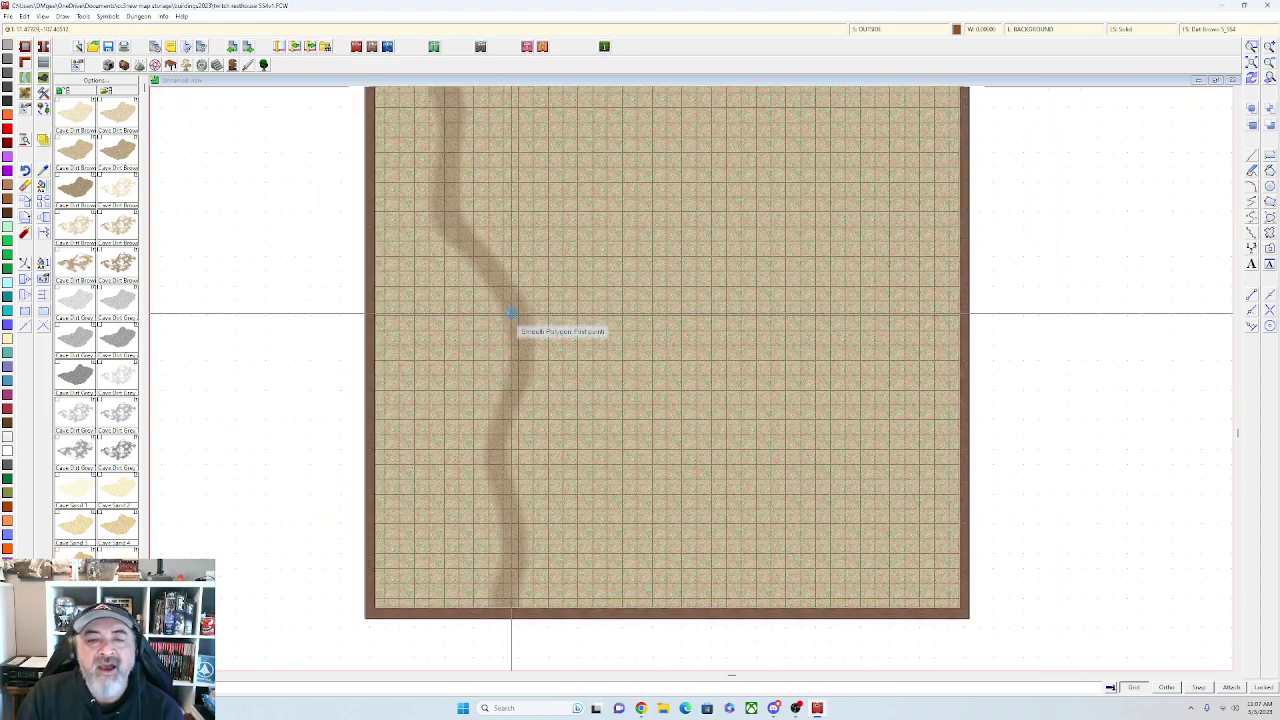
Deactivate the sheet effects for the drawing to view the dirt path without them
left_click(888, 32)
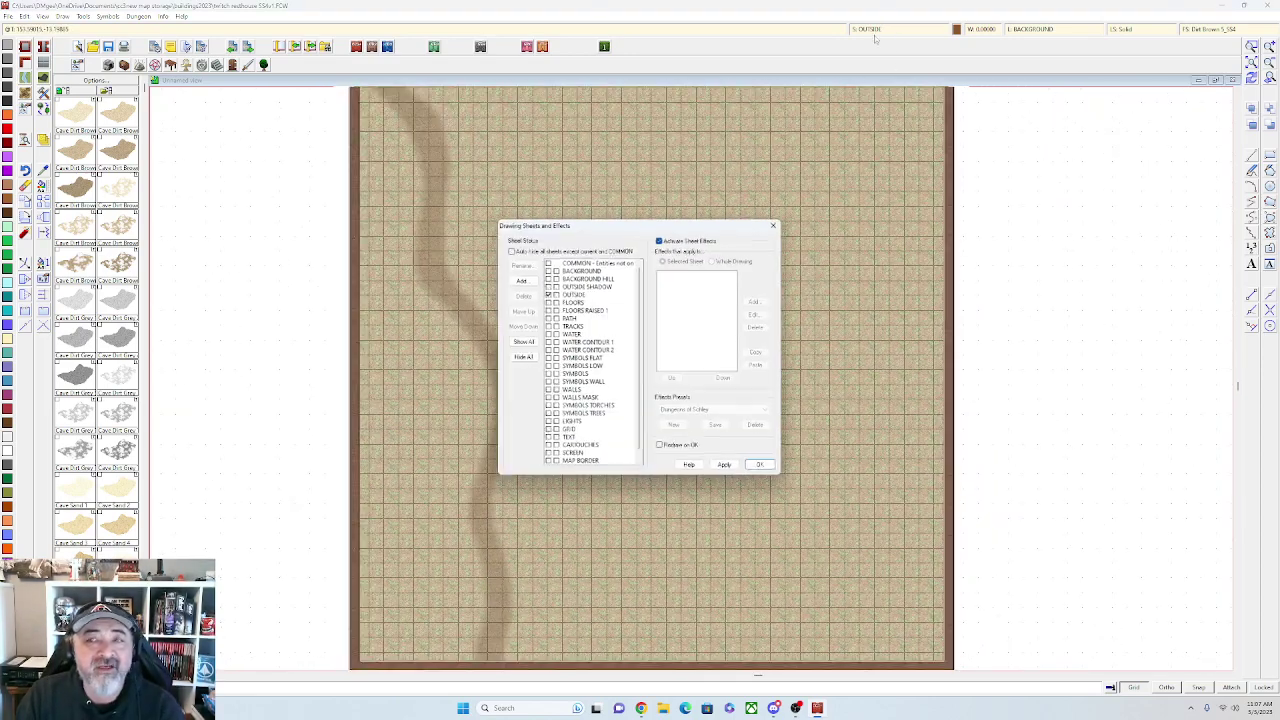
left_click(726, 467)
left_click(761, 467)
scroll(727, 440, "down", 2)
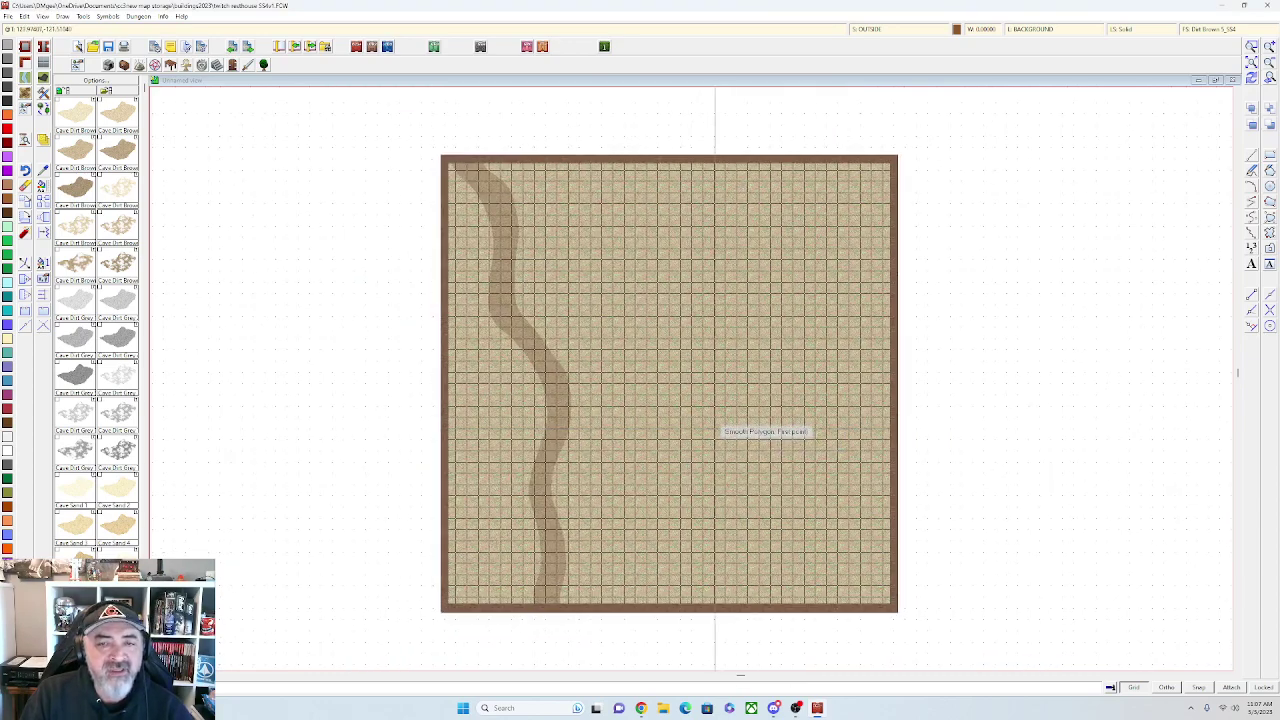
left_click_drag(715, 415, 703, 427)
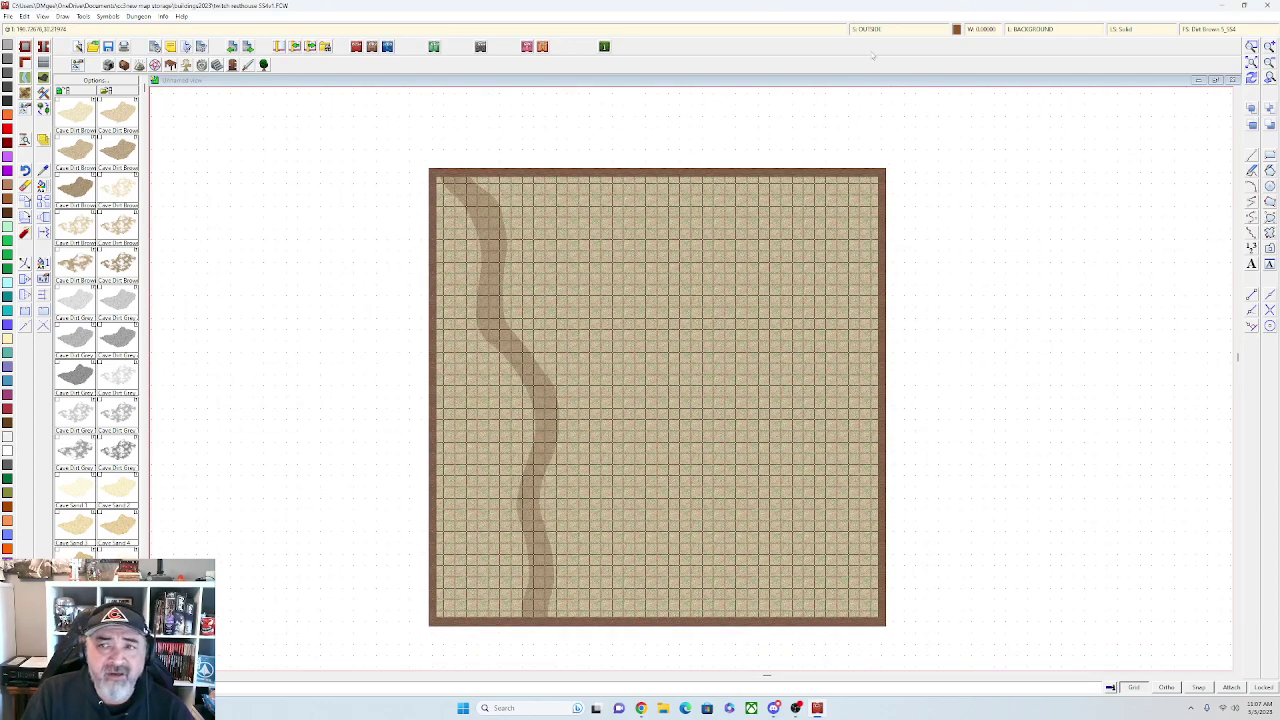
Reactivate the sheet effects and load the desert custom2 effects preset together with the sheets missing from the drawing
left_click(872, 29)
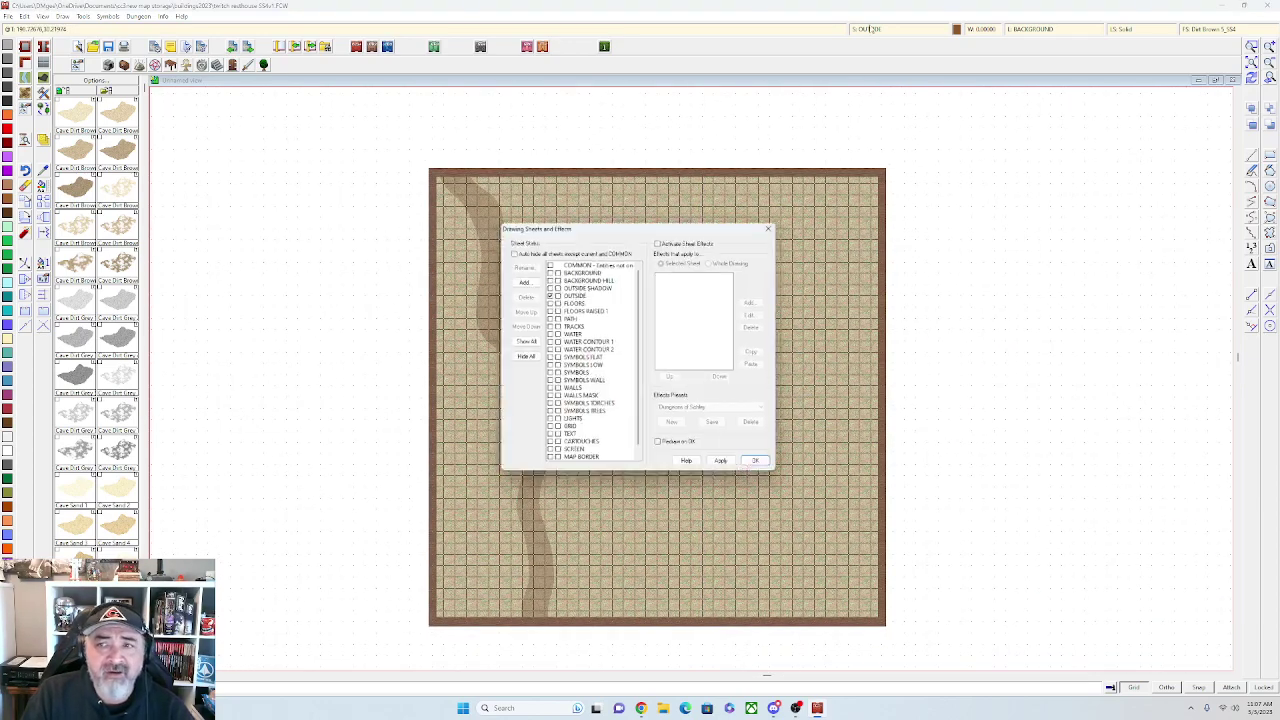
left_click(726, 467)
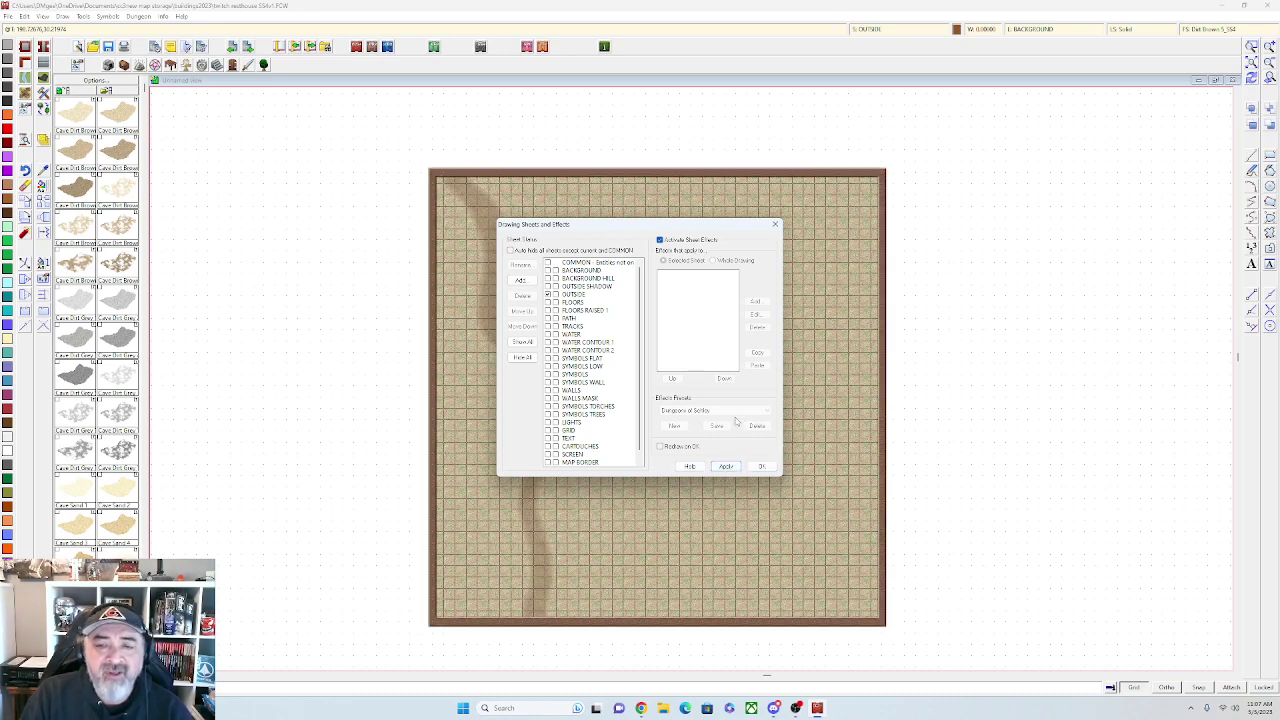
left_click(572, 294)
left_click(714, 411)
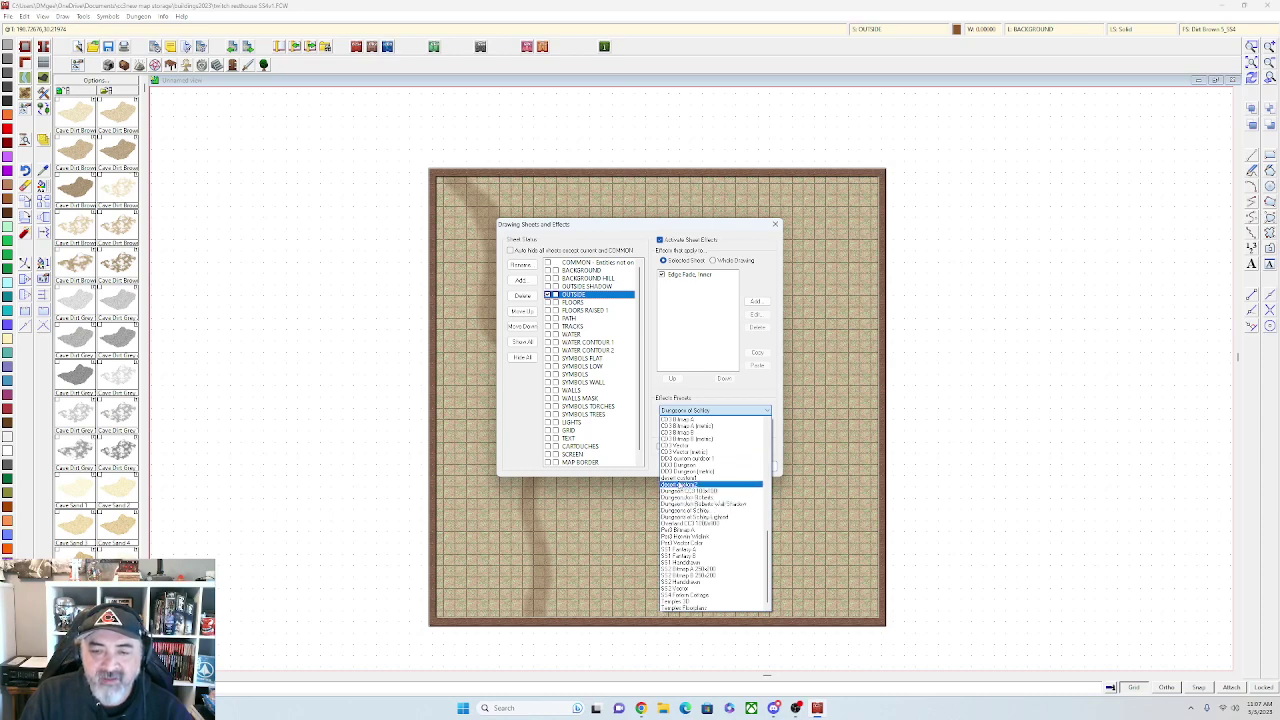
left_click(680, 484)
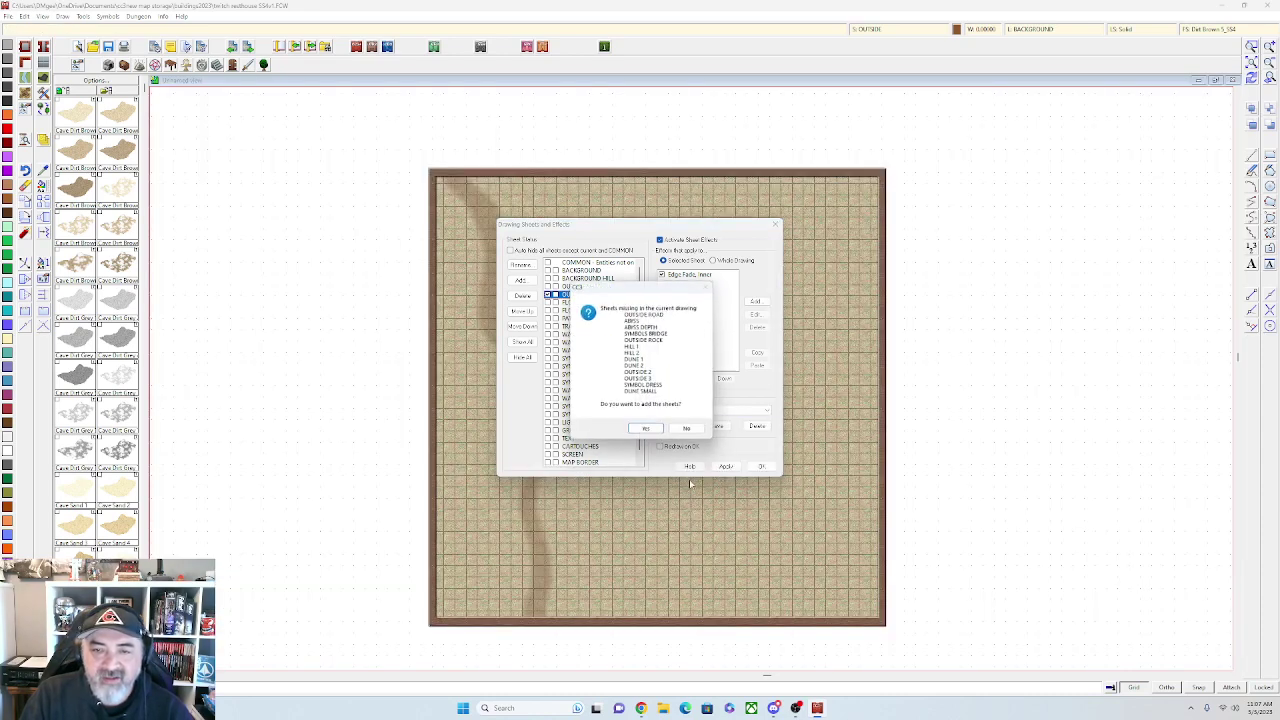
left_click(647, 430)
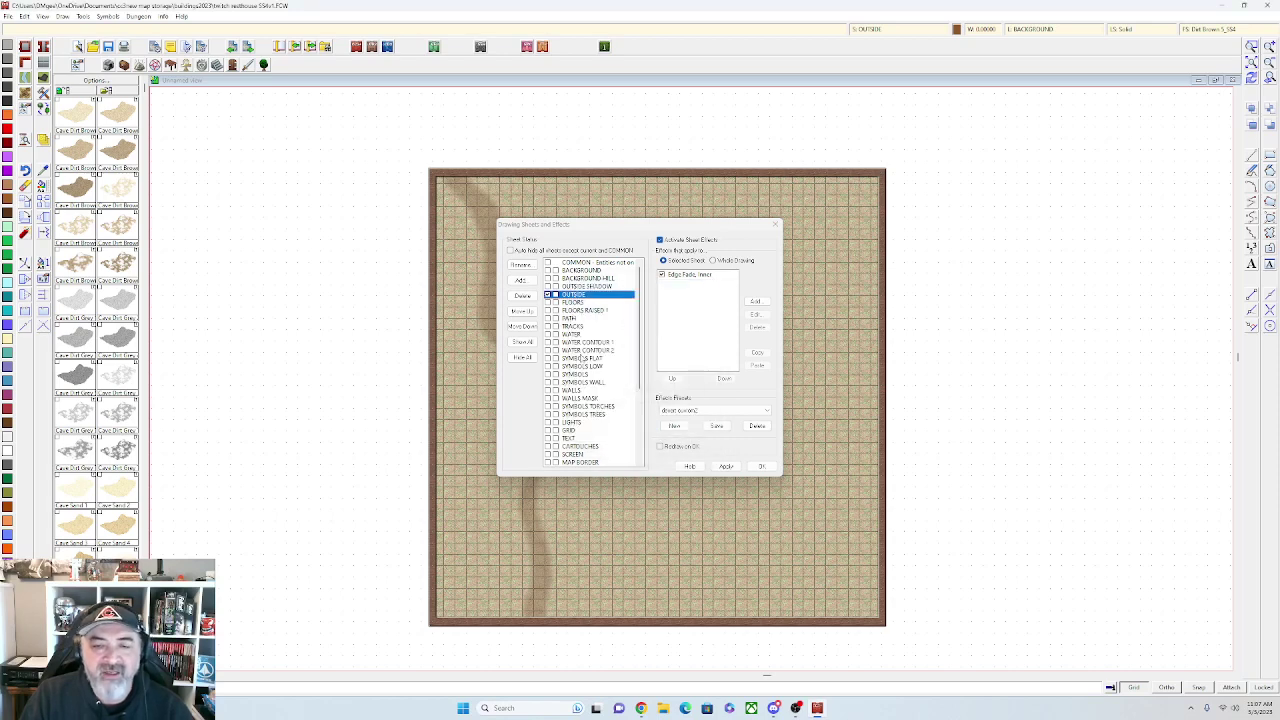
Move the HILL 1, HILL 2, DUNE 1 and DUNE 2 sheets together up the sheet order to directly below BACKGROUND HILL
scroll(583, 360, "down", 5)
left_click(583, 414)
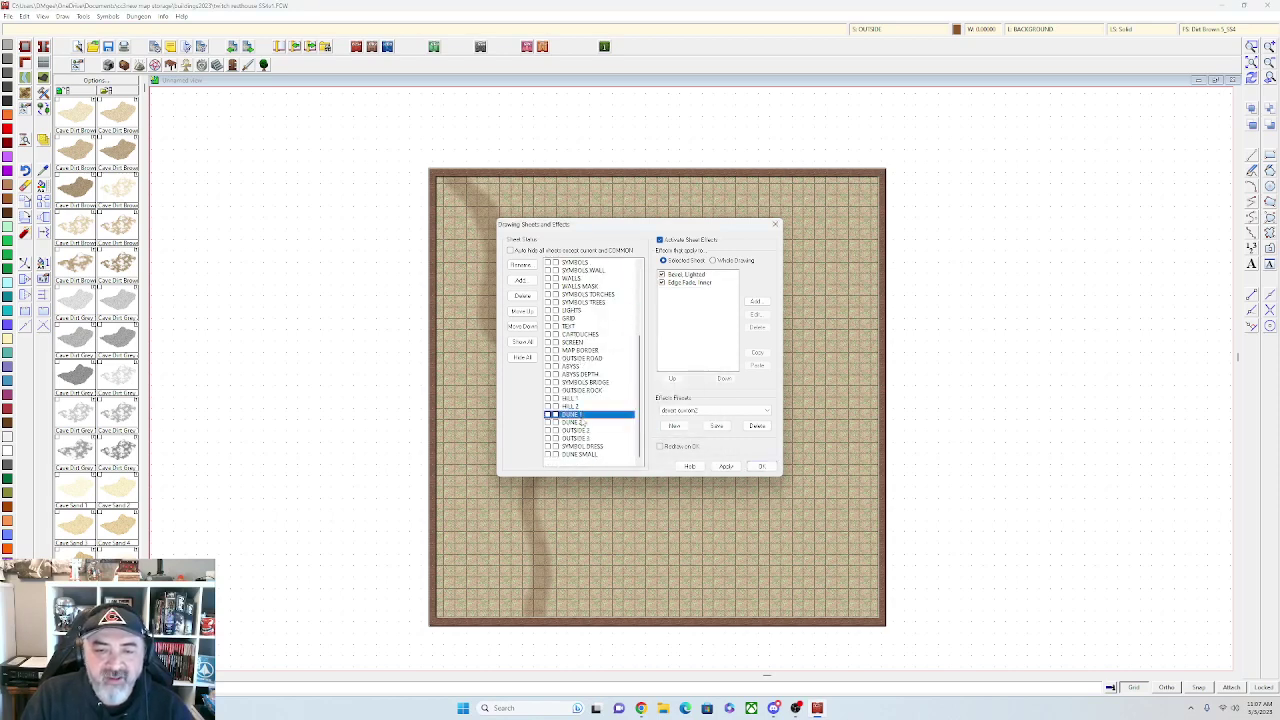
left_click(575, 399)
left_click(575, 422, "shift")
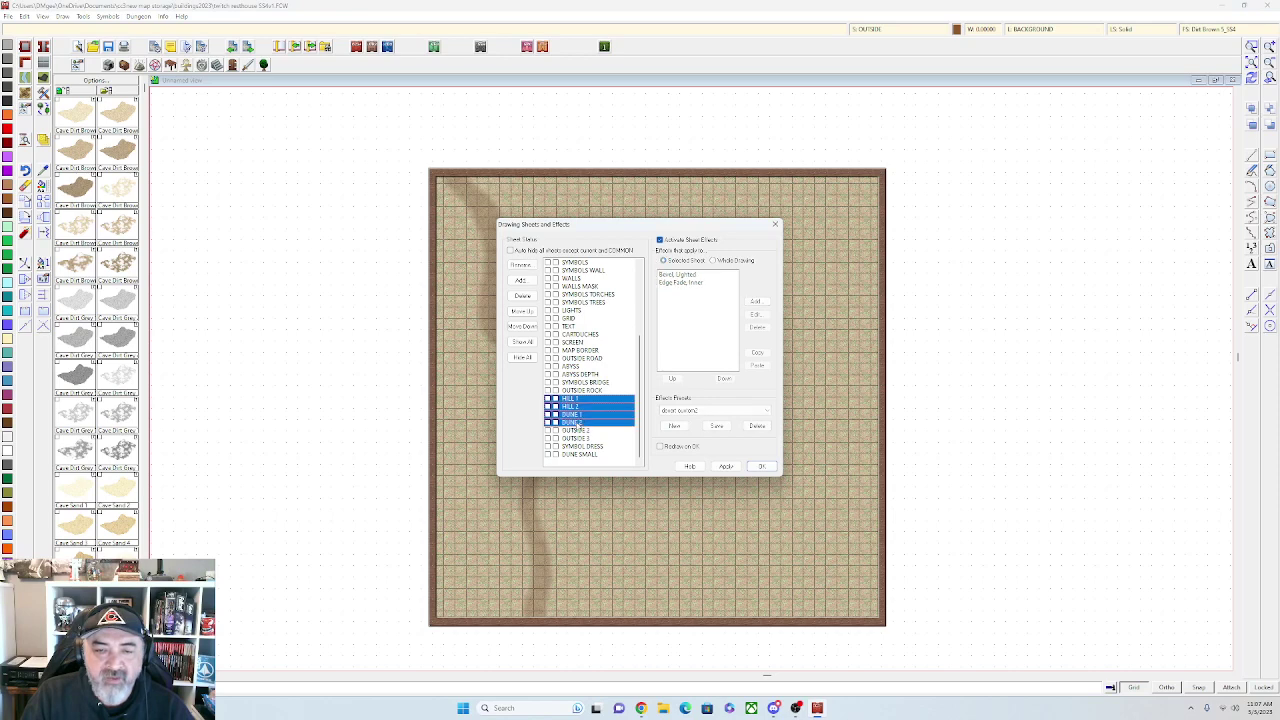
left_click(524, 282)
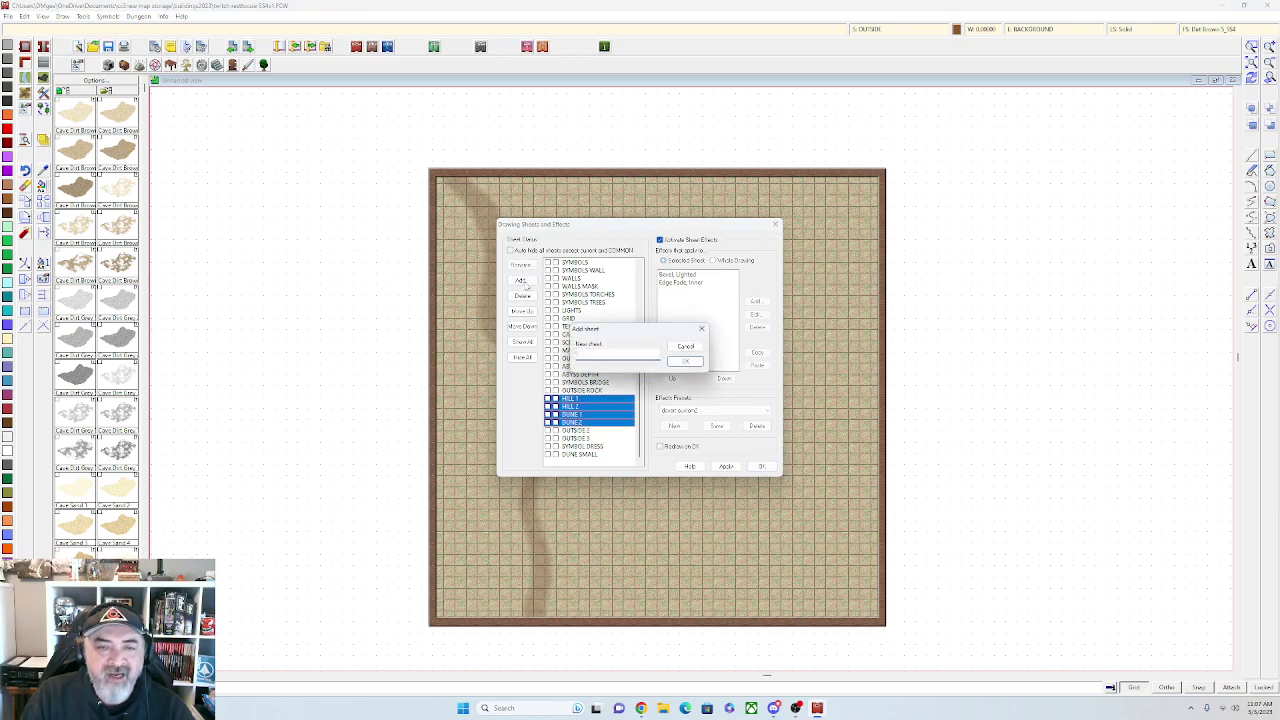
left_click(692, 348)
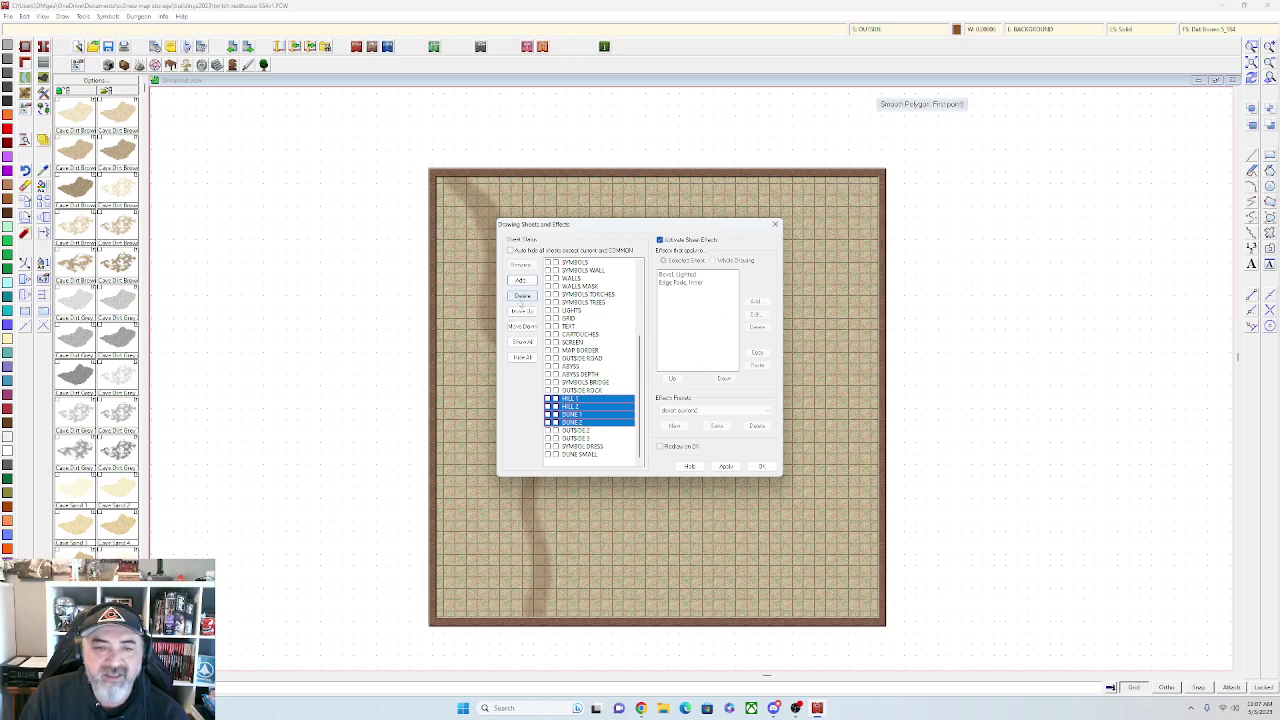
left_click(522, 312)
left_click(522, 312)
left_click(522, 312)
left_click(522, 312)
left_click(522, 312)
left_click(522, 312)
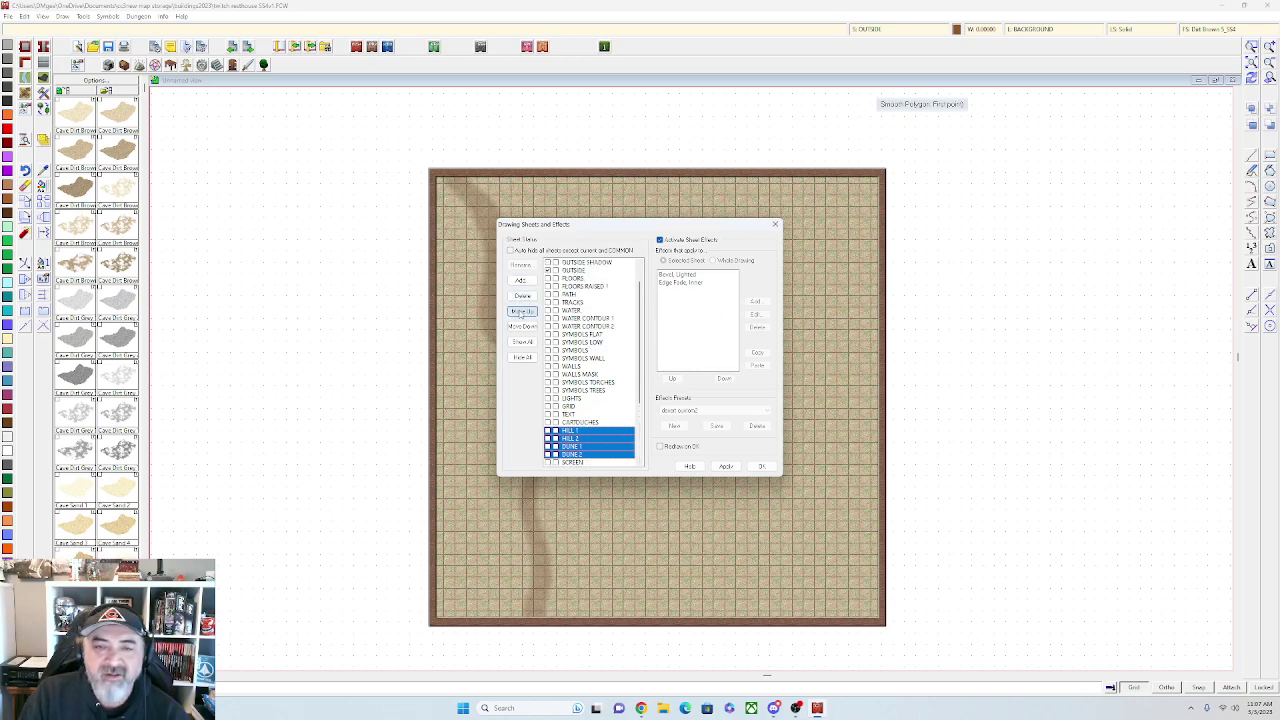
left_click(522, 312)
left_click(522, 312)
left_click(522, 312)
left_click(522, 312)
left_click(522, 312)
left_click(522, 312)
left_click(522, 312)
left_click(522, 312)
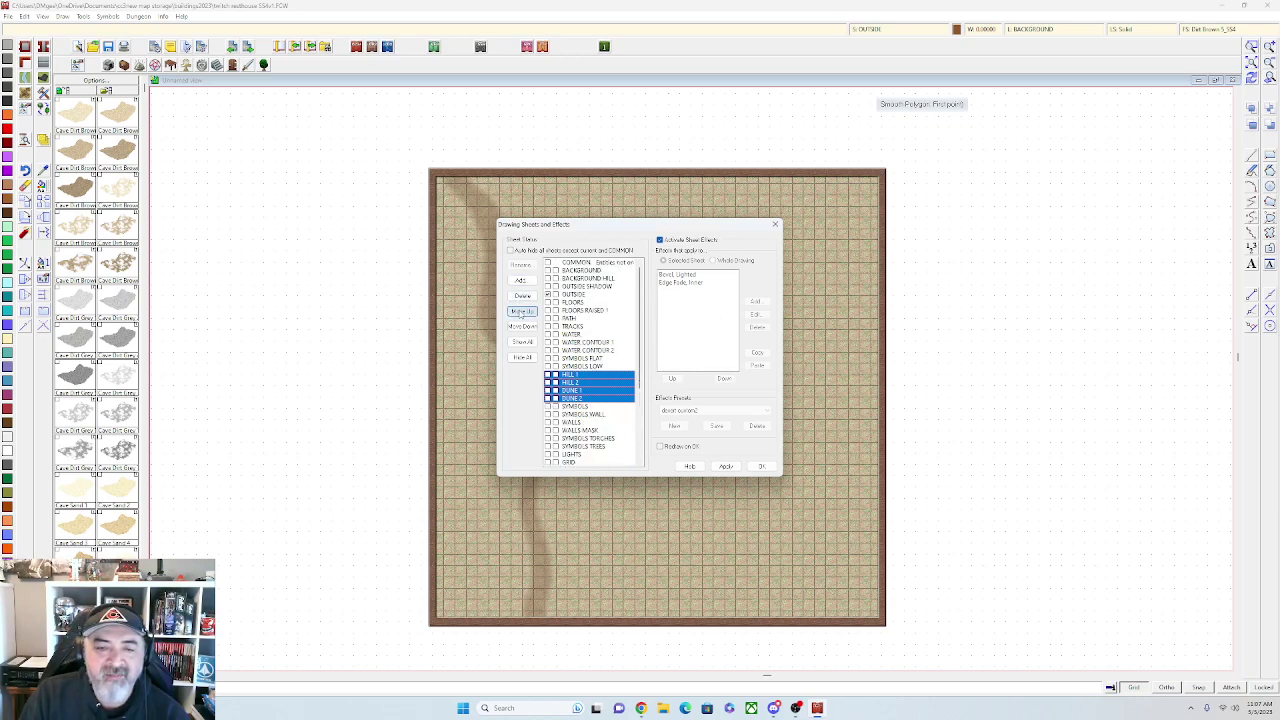
left_click(522, 312)
left_click(522, 312)
left_click(522, 312)
left_click(522, 312)
left_click(522, 312)
left_click(522, 312)
left_click(522, 312)
left_click(522, 312)
left_click(522, 312)
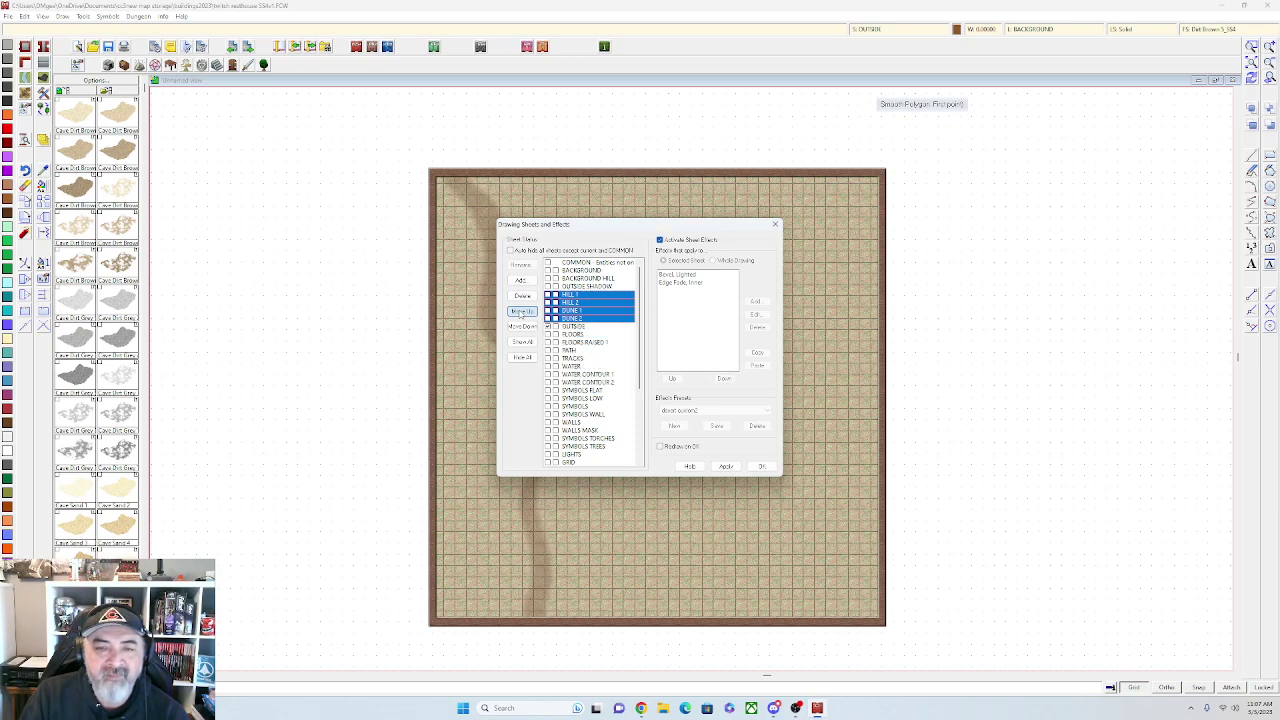
left_click(522, 312)
Move the OUTSIDE 2 and OUTSIDE 3 sheets together up the sheet order to directly below OUTSIDE, without deleting them
scroll(587, 346, "down", 5)
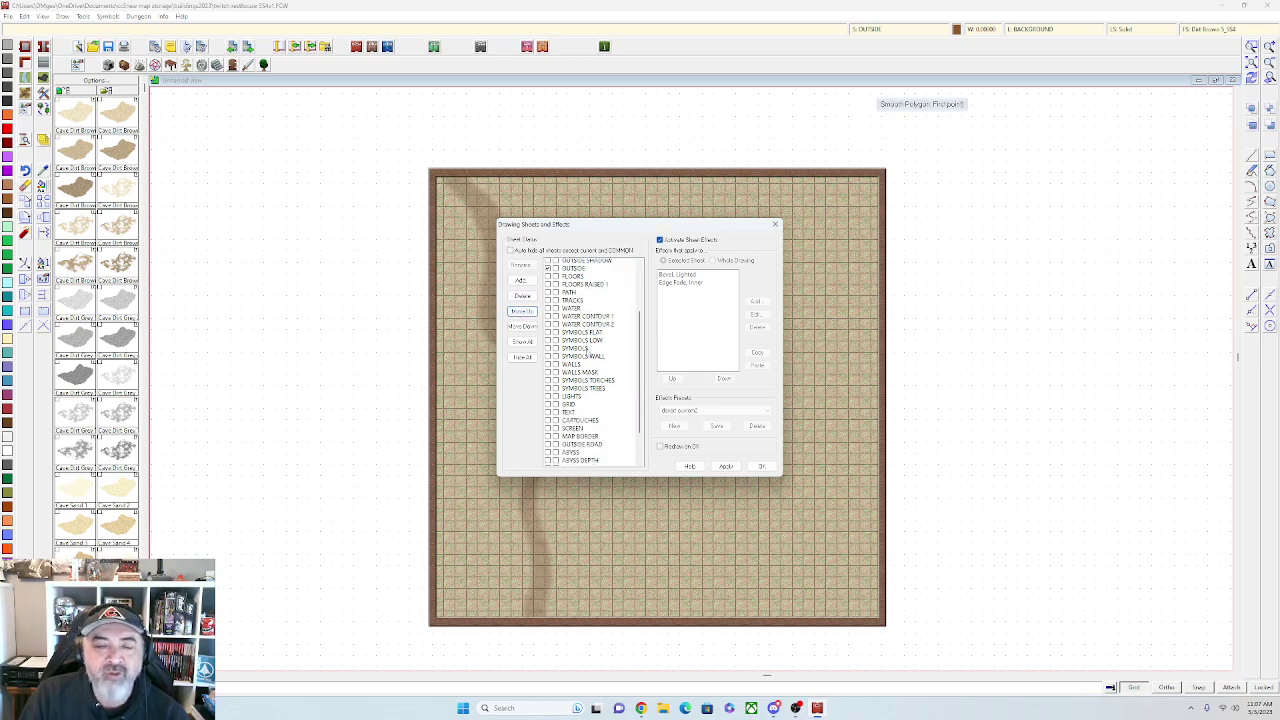
left_click(575, 431)
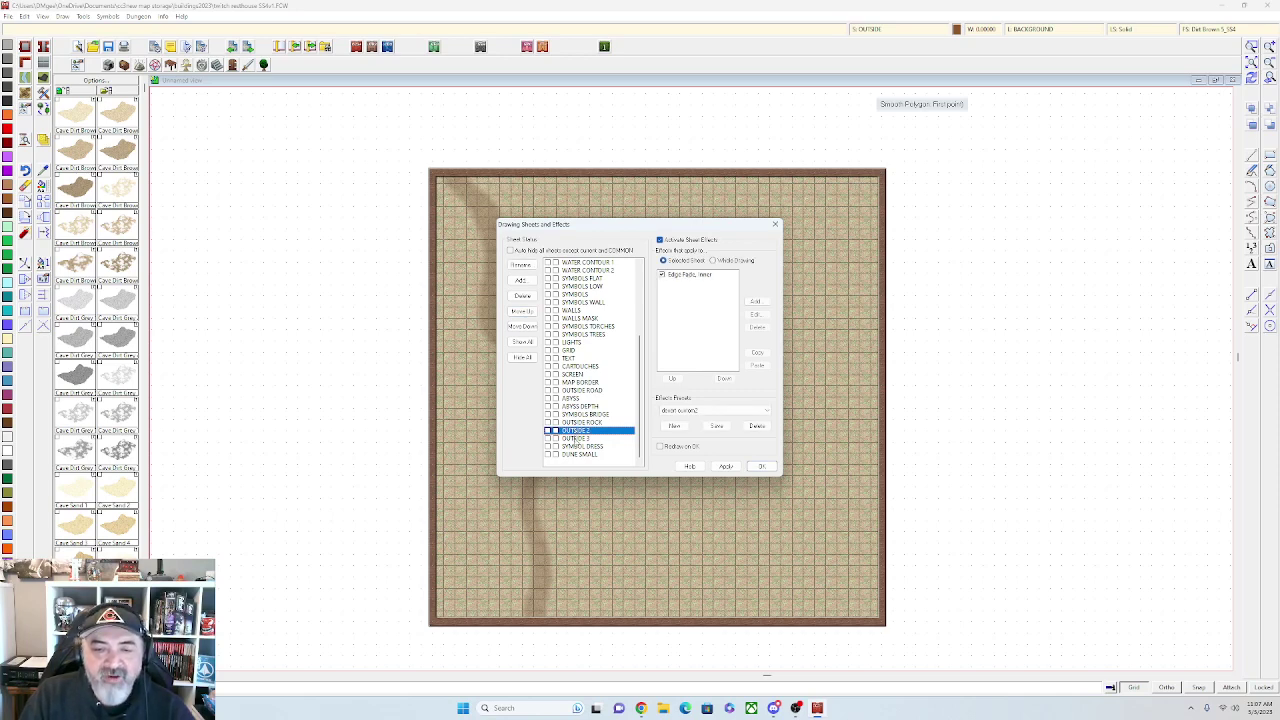
left_click(576, 438, "shift")
left_click(520, 296)
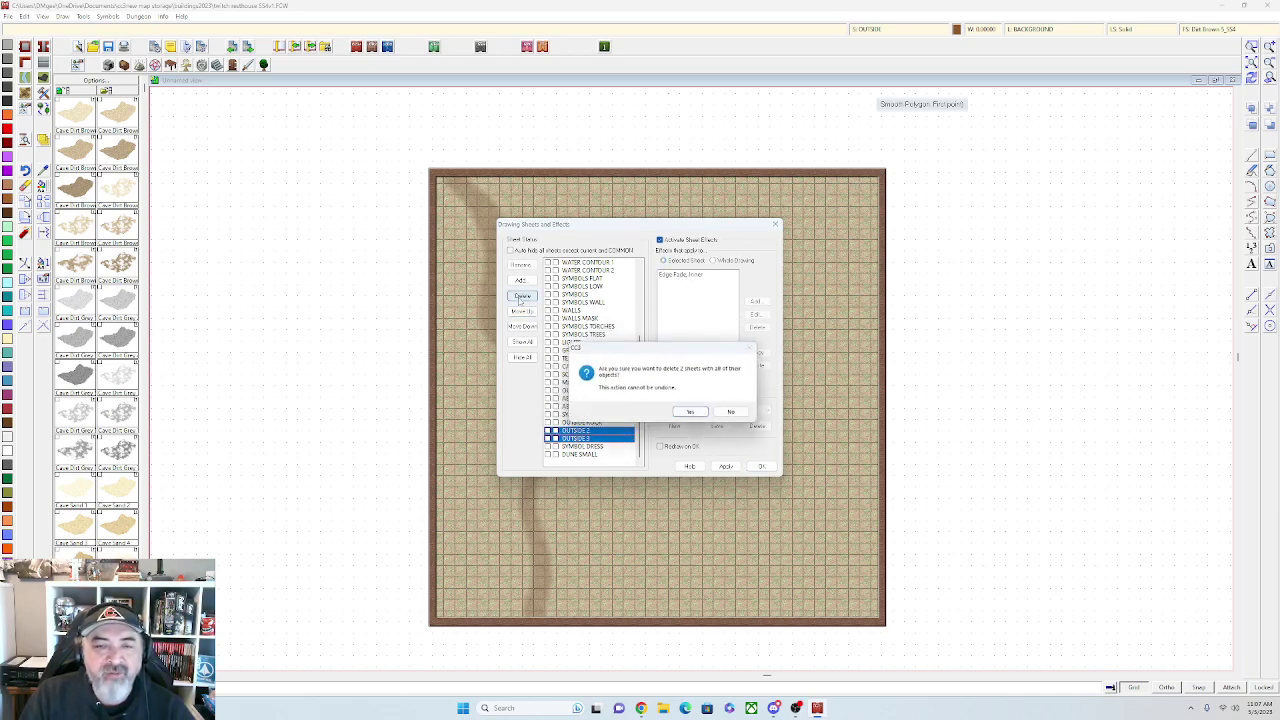
left_click(733, 413)
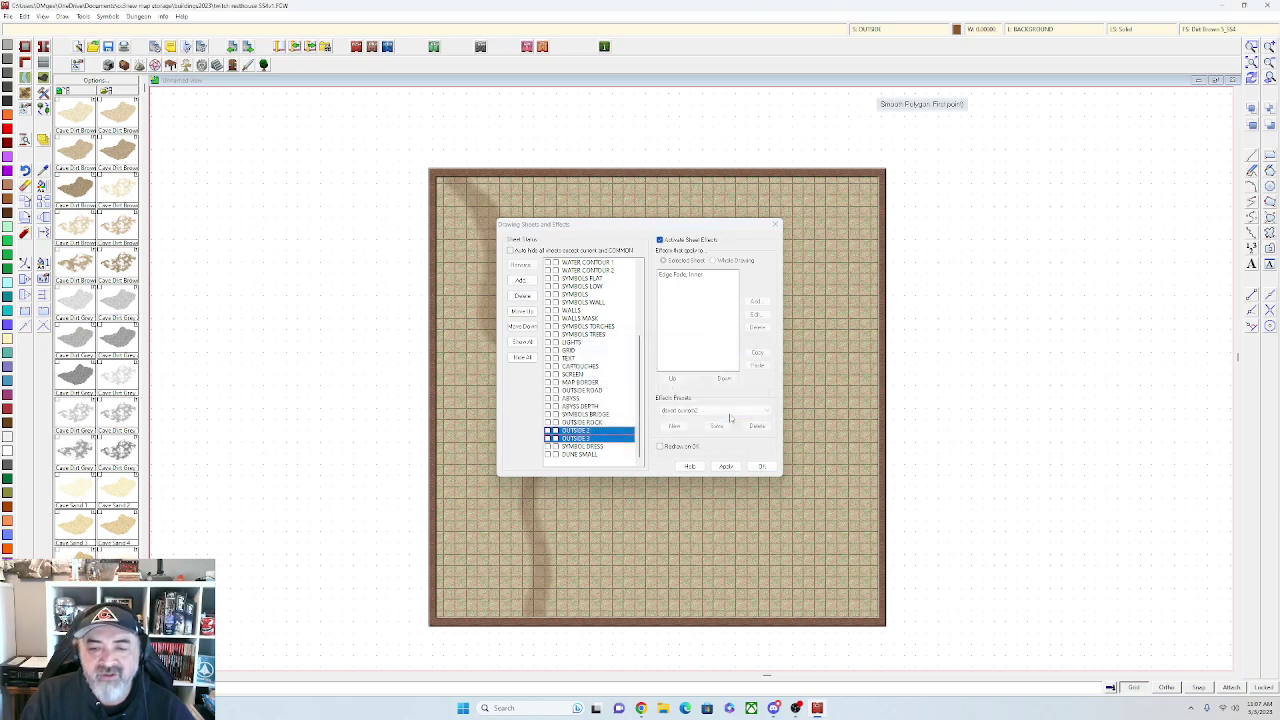
left_click(522, 311)
left_click(522, 311)
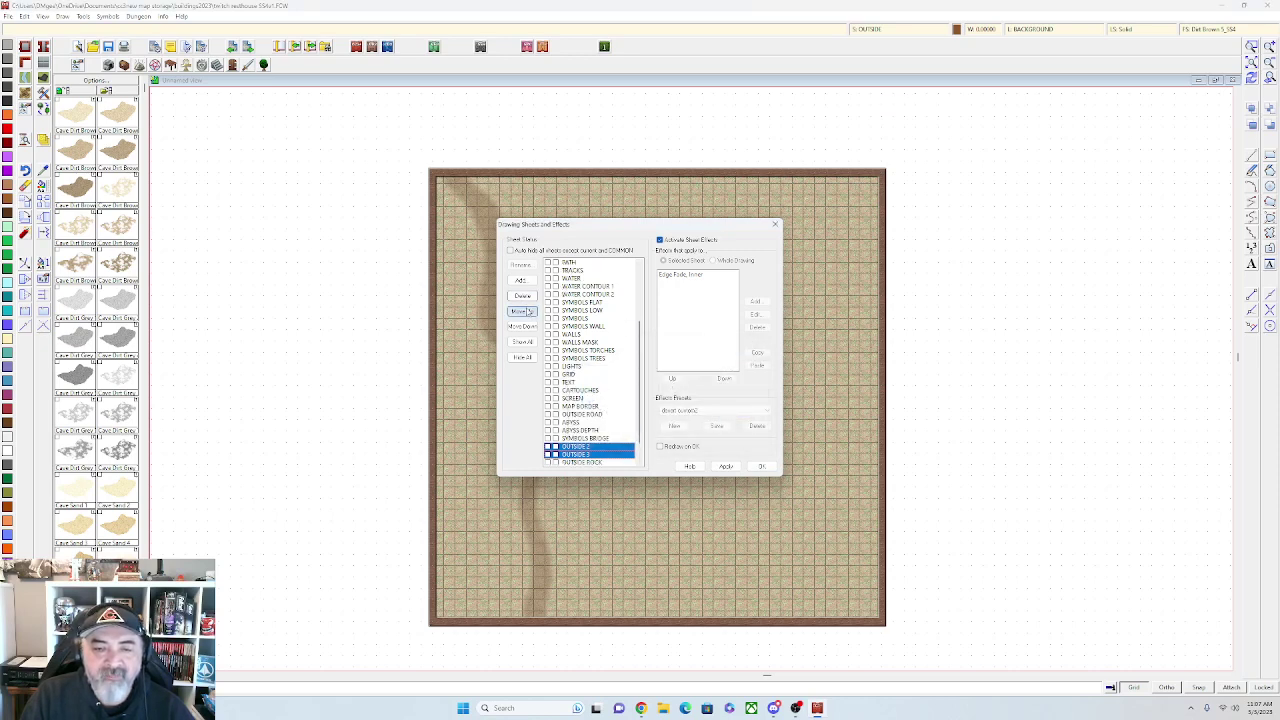
left_click(522, 311)
left_click(522, 311)
left_click(522, 311)
left_click(522, 311)
left_click(522, 311)
left_click(522, 311)
left_click(528, 312)
left_click(528, 312)
left_click(528, 312)
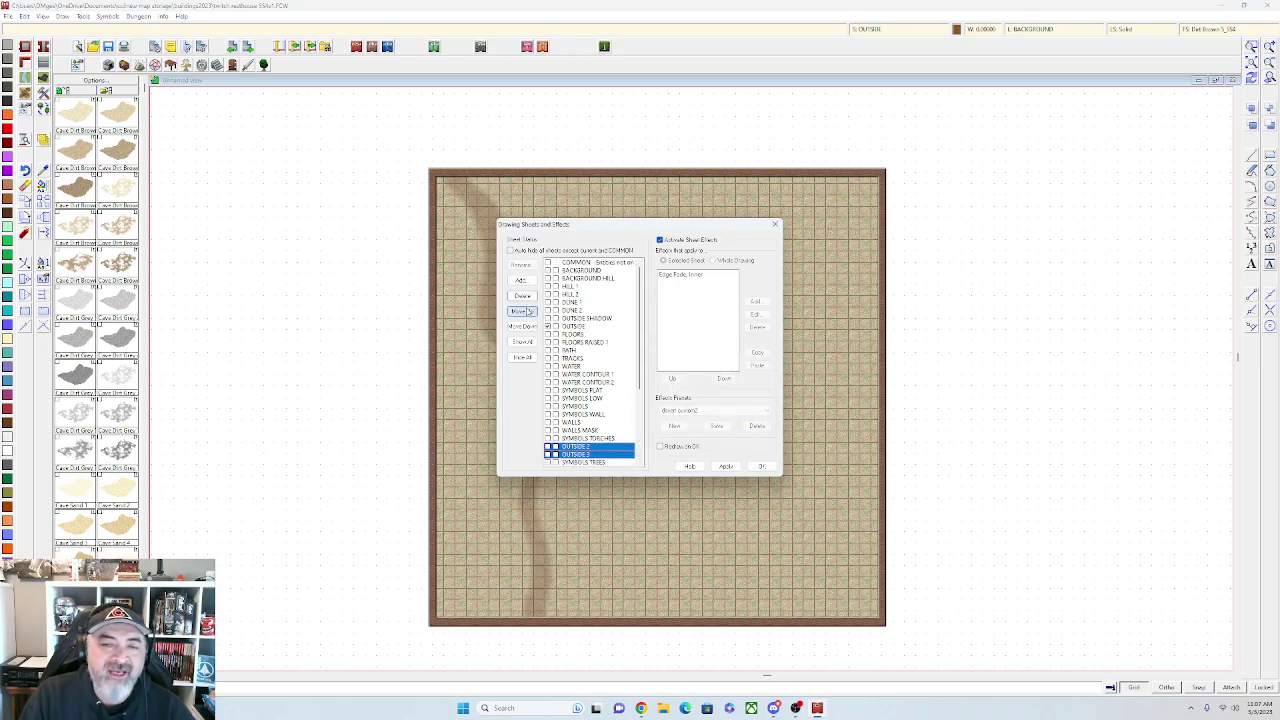
left_click(528, 312)
left_click(528, 312)
left_click(528, 312)
left_click(528, 312)
left_click(528, 312)
left_click(528, 312)
left_click(528, 312)
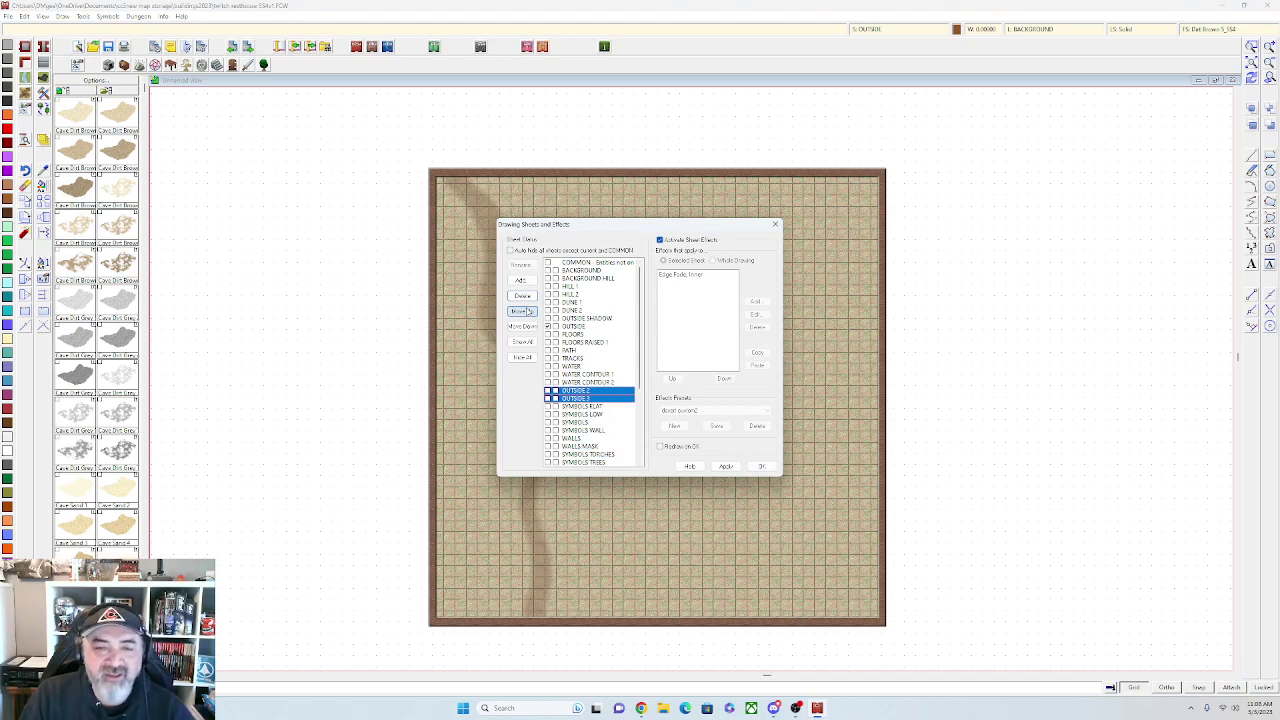
left_click(528, 312)
left_click(528, 312)
left_click(528, 312)
left_click(528, 312)
left_click(528, 312)
left_click(528, 312)
left_click(528, 312)
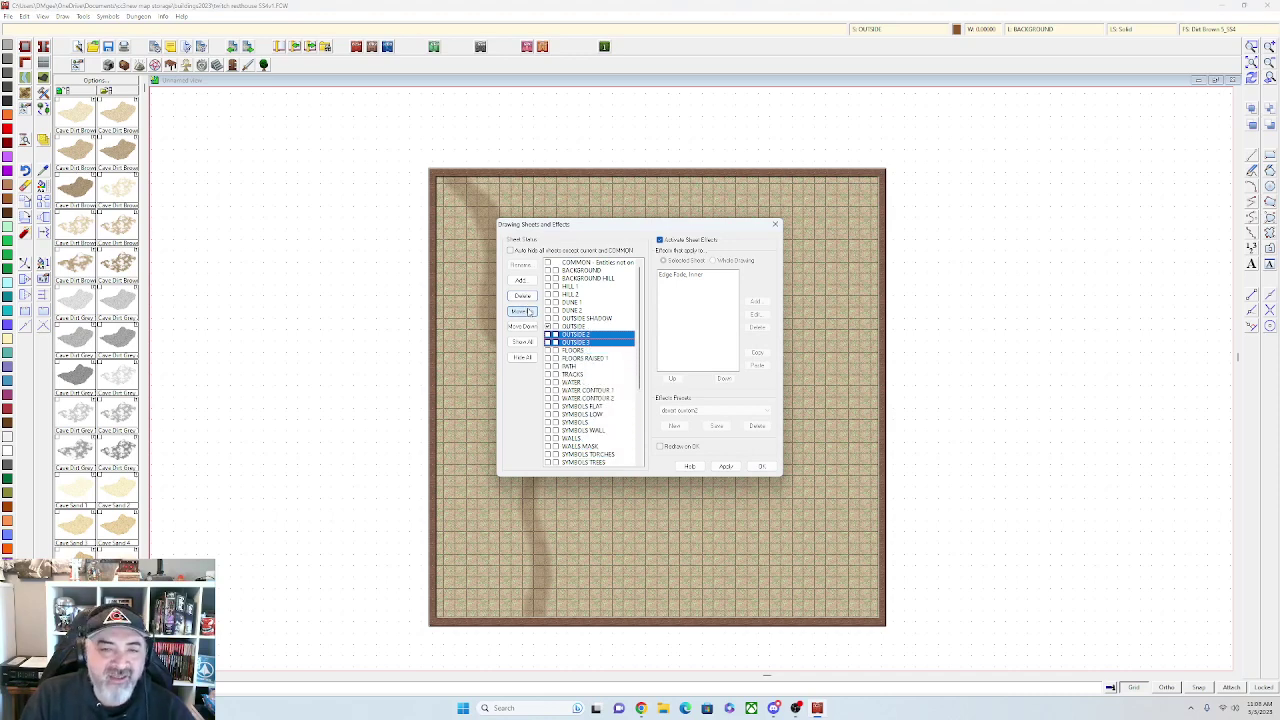
Move the OUTSIDE ROCK sheet up the sheet order to directly below OUTSIDE 3
scroll(603, 355, "down", 5)
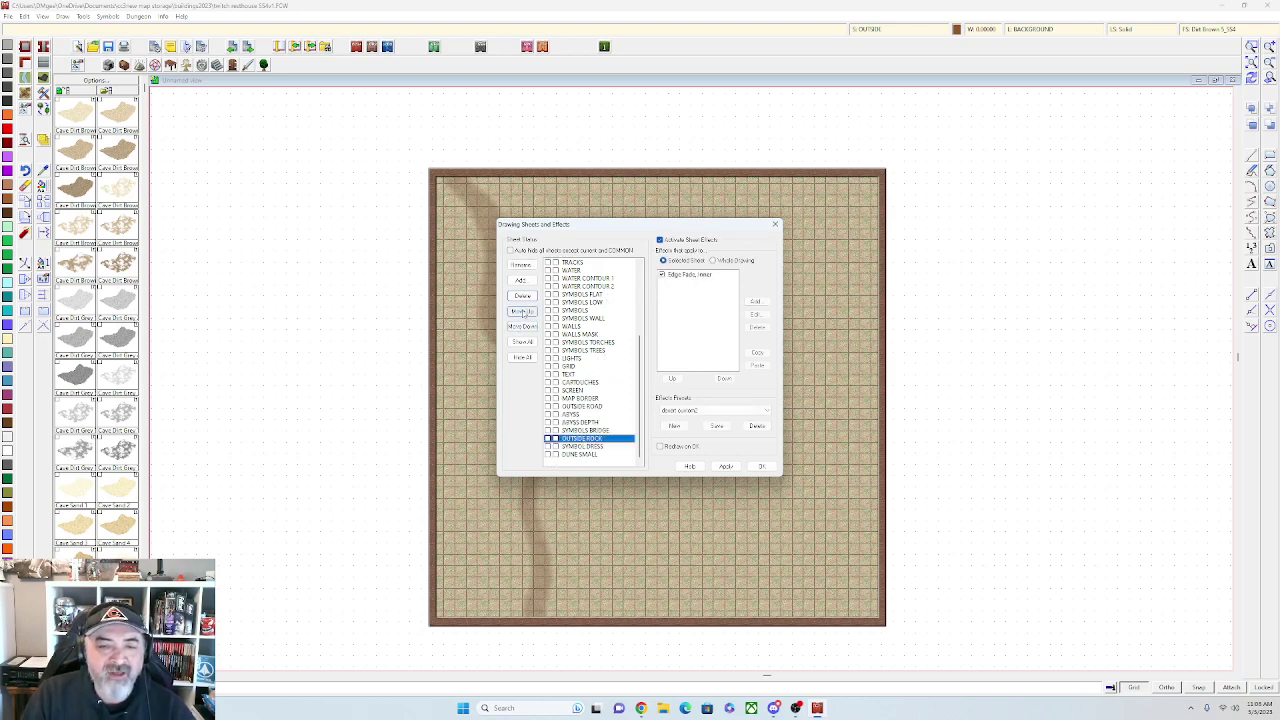
left_click(522, 312)
left_click(522, 312)
left_click(522, 312)
left_click(522, 312)
left_click(522, 312)
left_click(522, 312)
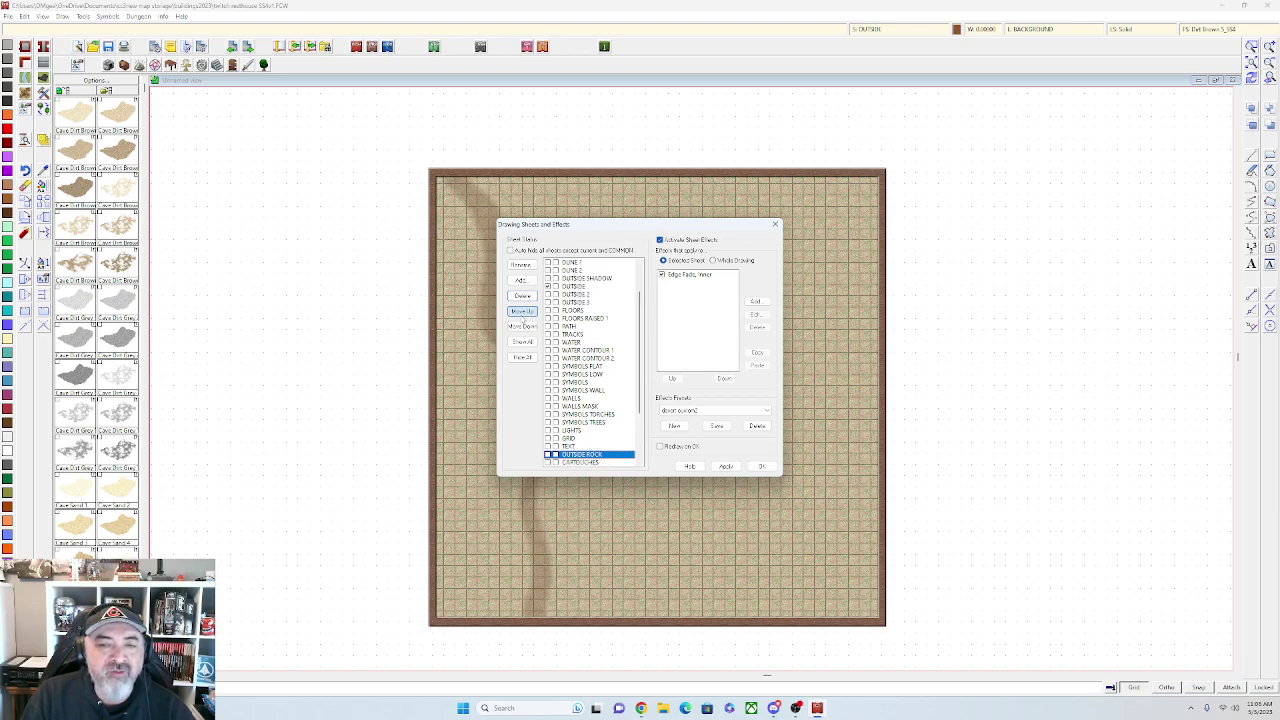
left_click(522, 312)
left_click(522, 312)
left_click(522, 313)
left_click(522, 313)
left_click(522, 313)
left_click(522, 313)
left_click(522, 313)
left_click(522, 313)
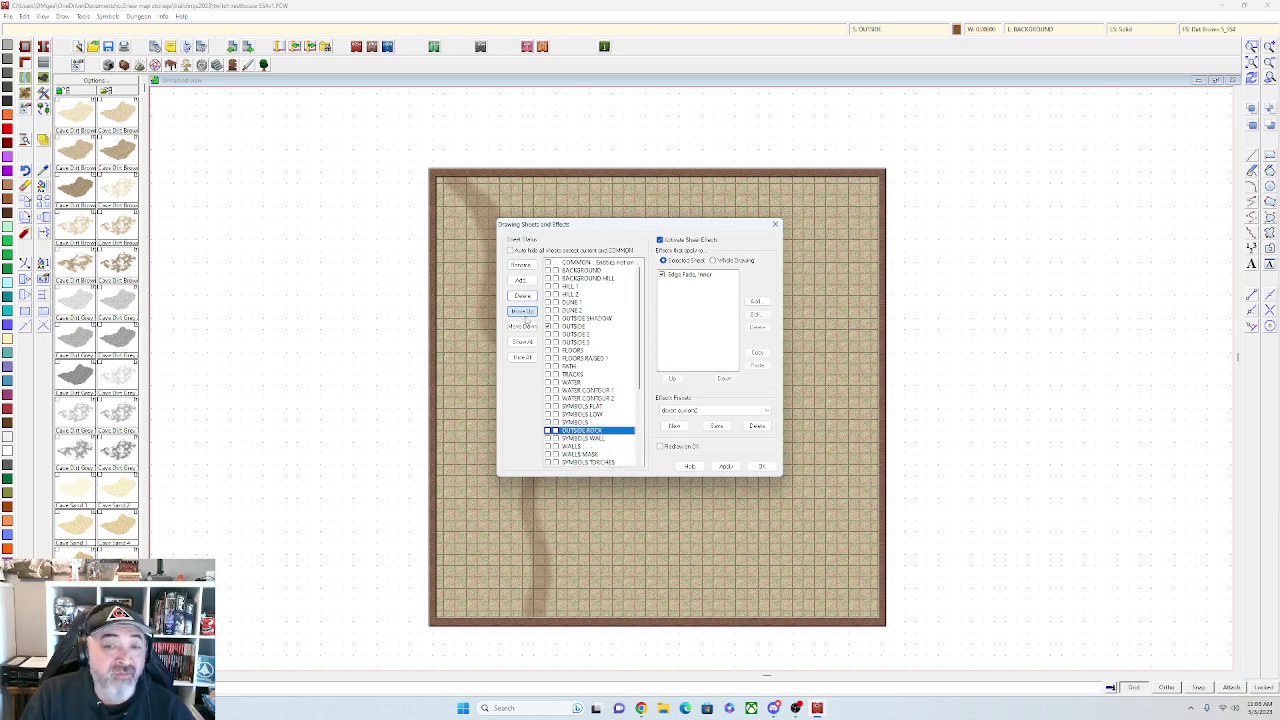
left_click(522, 313)
left_click(522, 313)
left_click(522, 312)
left_click(522, 312)
left_click(522, 312)
left_click(522, 312)
left_click(522, 312)
left_click(522, 312)
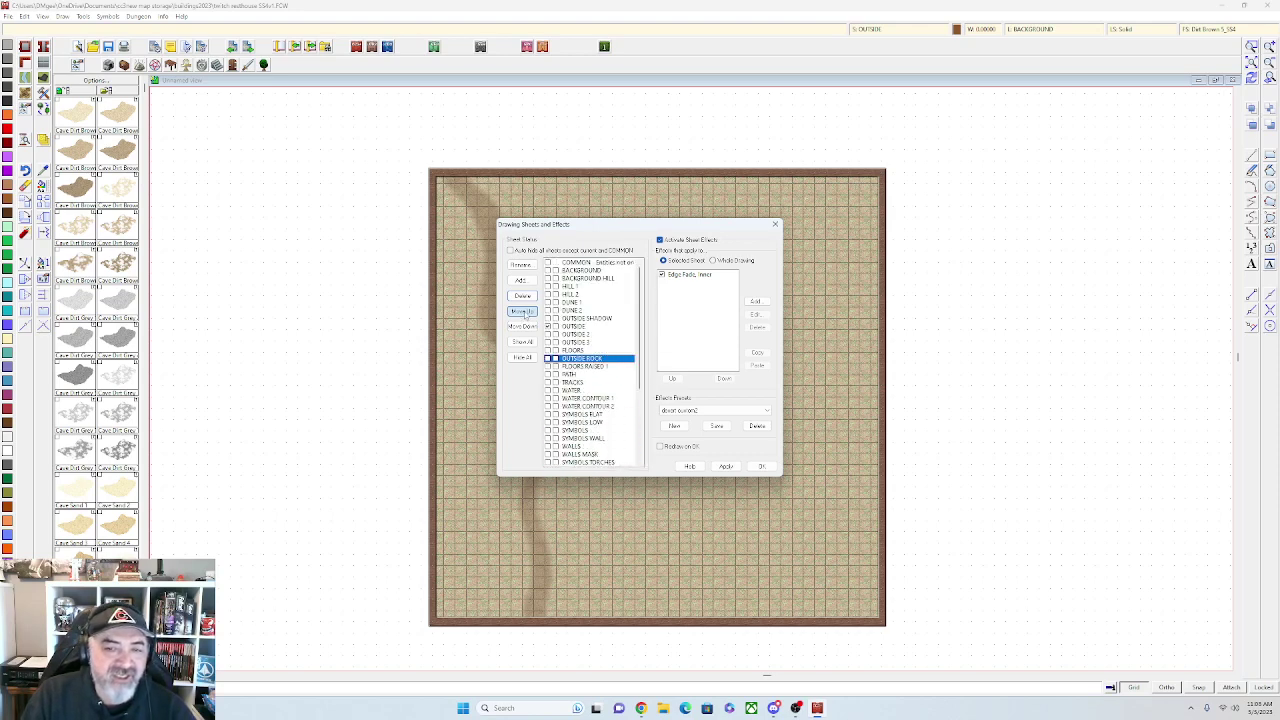
left_click(522, 312)
Move the SYMBOLS BRIDGE sheet up the sheet order, placing it between WATER CONTOUR 2 and SYMBOLS FLAT
scroll(583, 372, "down", 5)
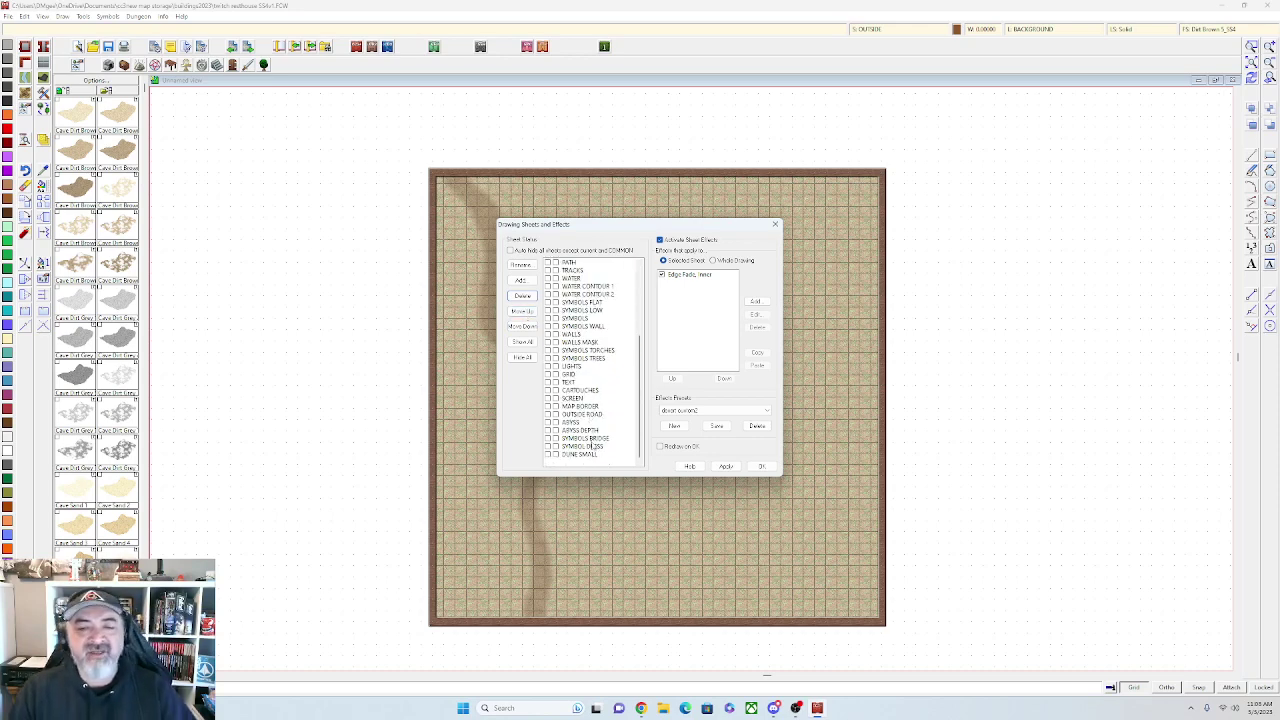
left_click(522, 312)
left_click(522, 312)
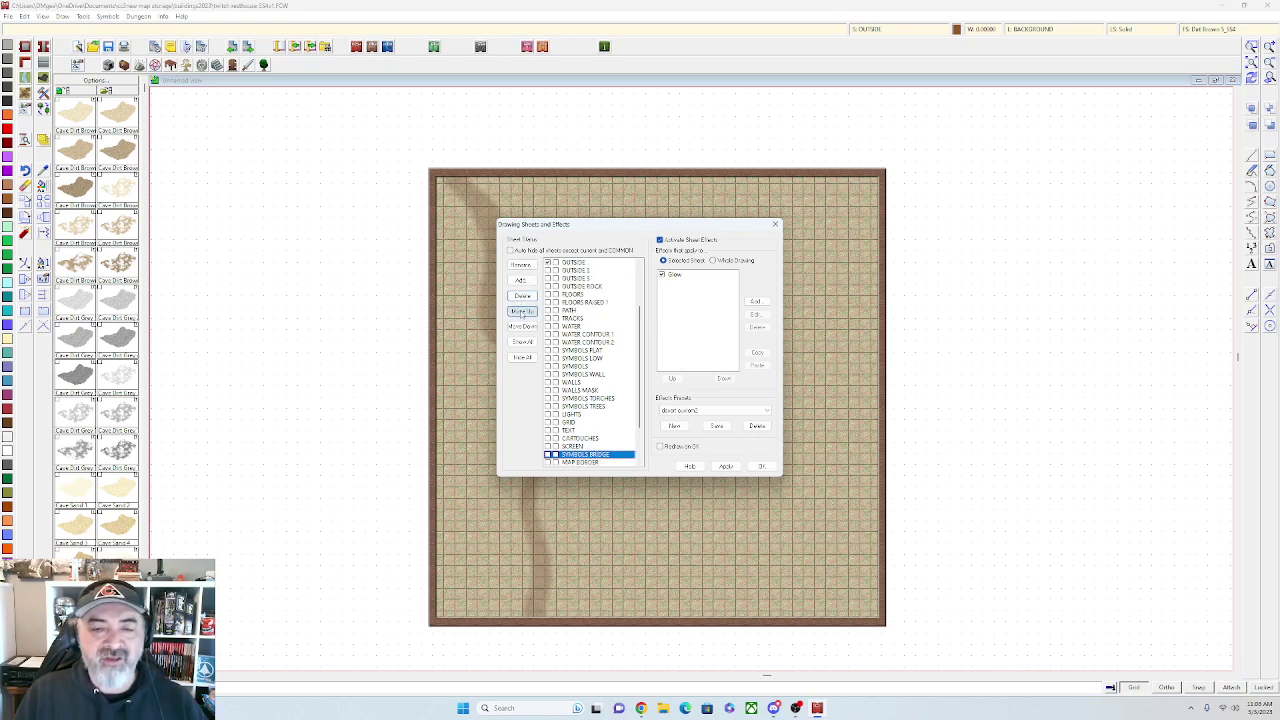
left_click(522, 312)
left_click(522, 312)
left_click(521, 313)
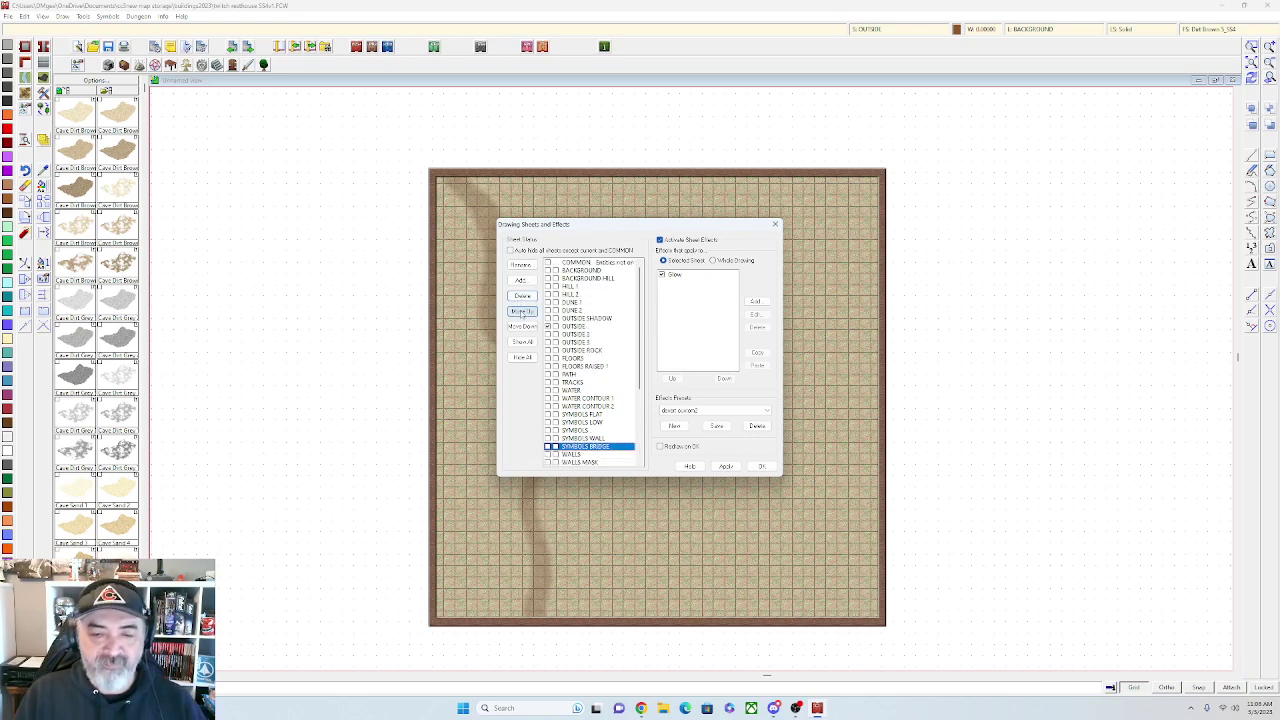
Move the SYMBOL DRESS sheet up the sheet order, placing it between SYMBOLS WALL and WALLS
scroll(585, 362, "down", 5)
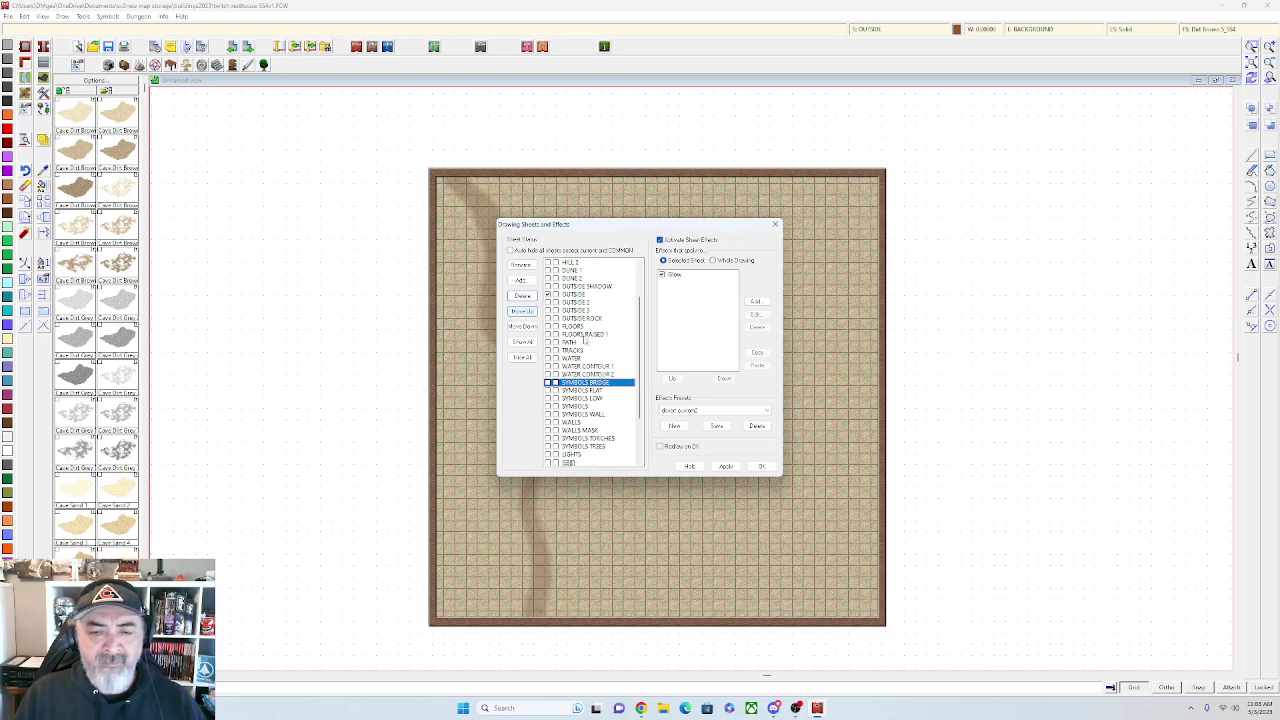
left_click(586, 446)
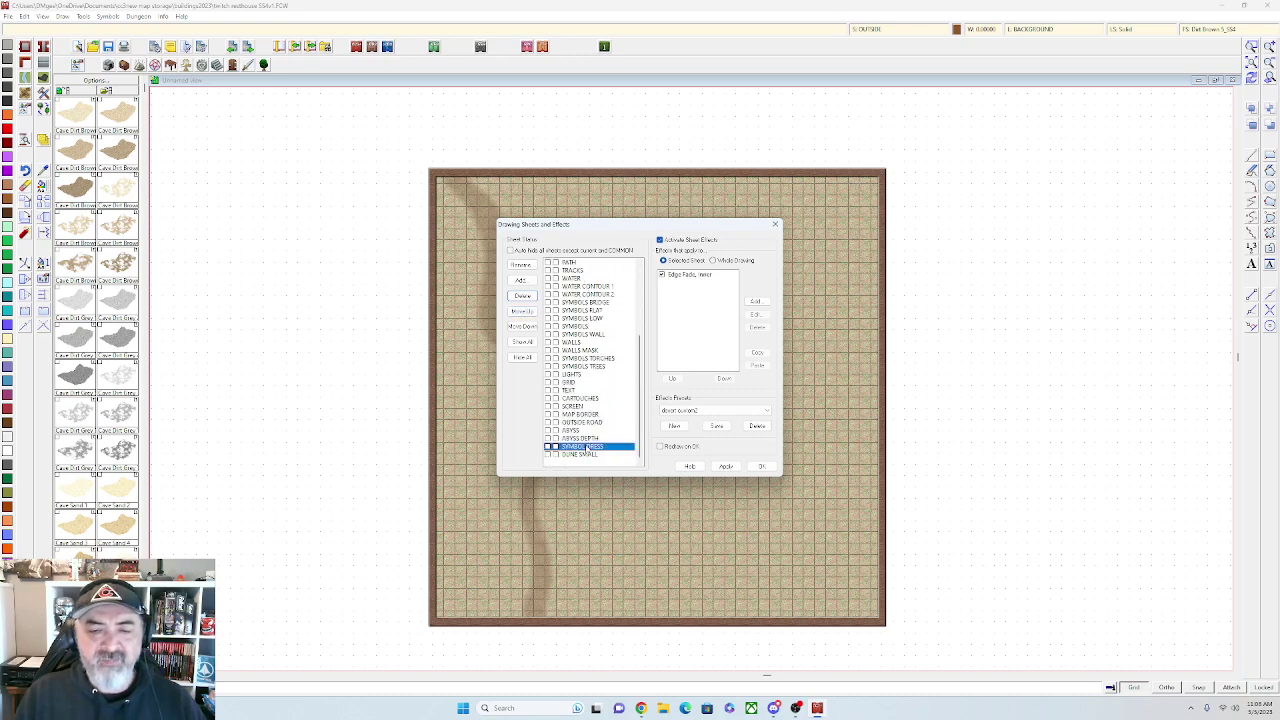
left_click(518, 313)
left_click(518, 313)
left_click(518, 313)
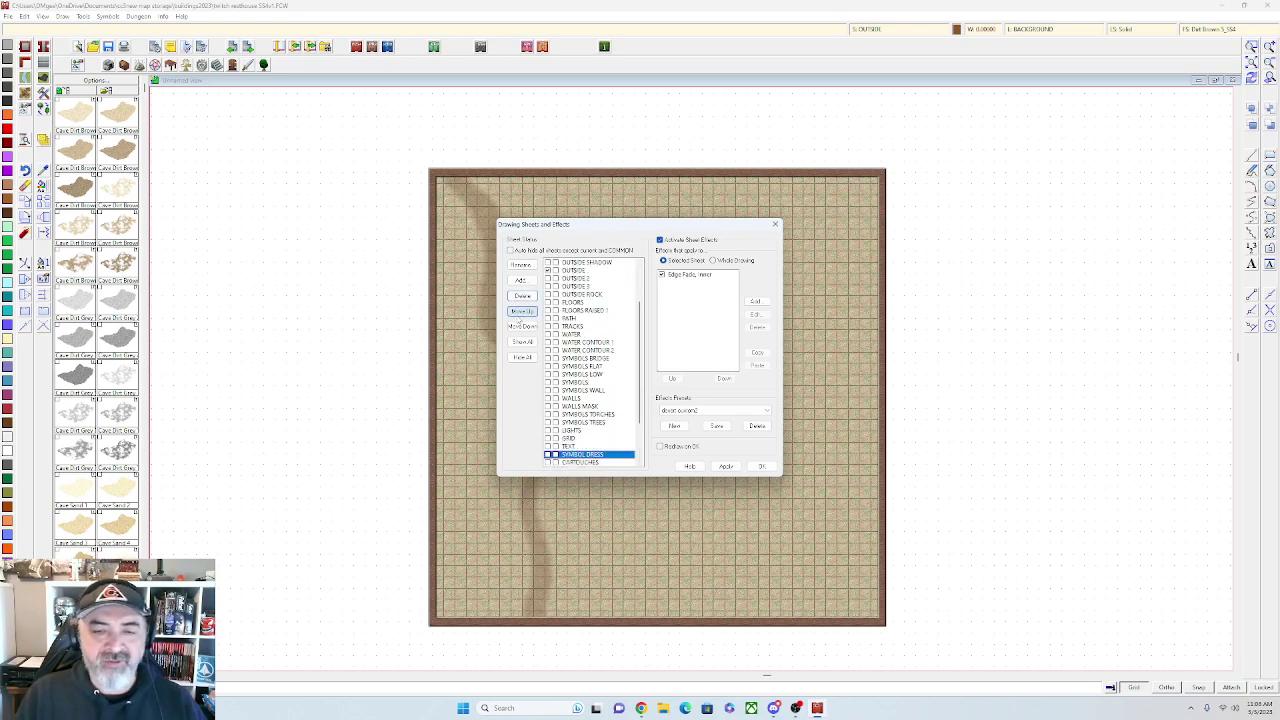
left_click(518, 313)
left_click(518, 315)
left_click(518, 315)
left_click(518, 315)
left_click(518, 315)
Move the DUNE SMALL sheet up the sheet order so it sits directly below DUNE 2
scroll(594, 353, "down", 5)
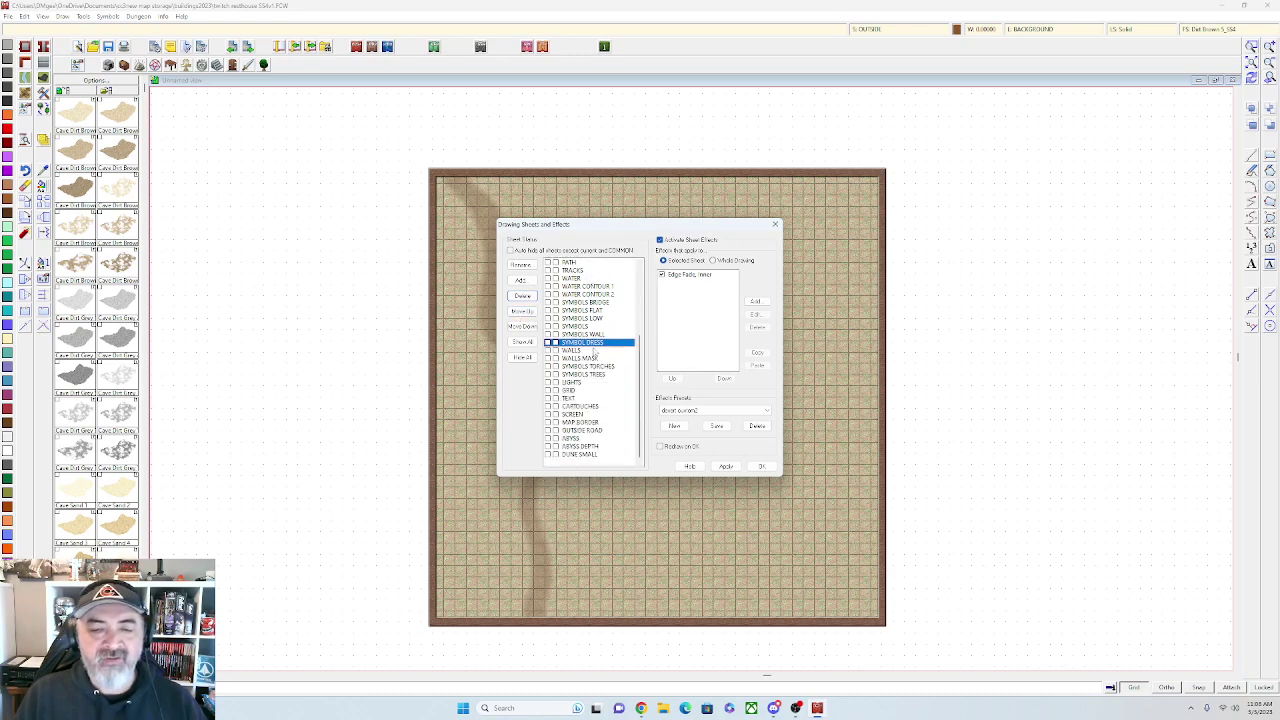
left_click(585, 455)
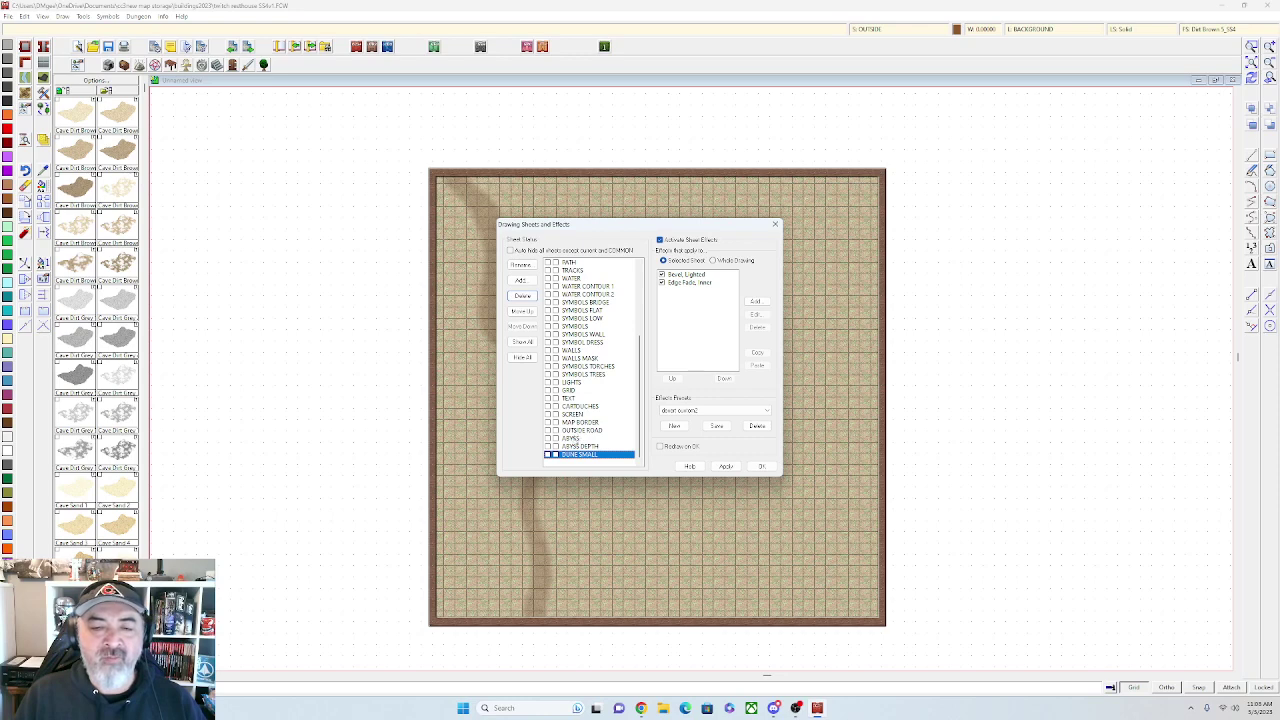
left_click(518, 313)
left_click(518, 313)
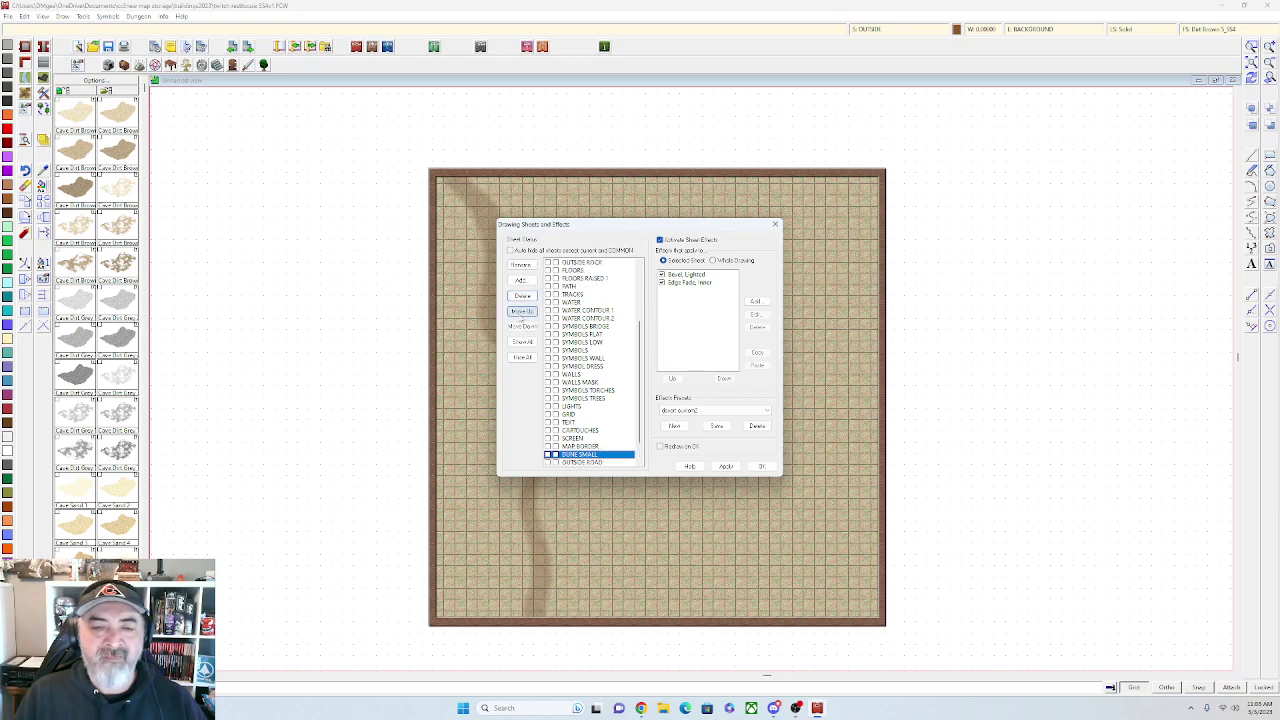
left_click(518, 313)
left_click(518, 313)
left_click(518, 313)
left_click(518, 313)
left_click(518, 313)
left_click(518, 313)
left_click(521, 313)
left_click(521, 313)
left_click(521, 313)
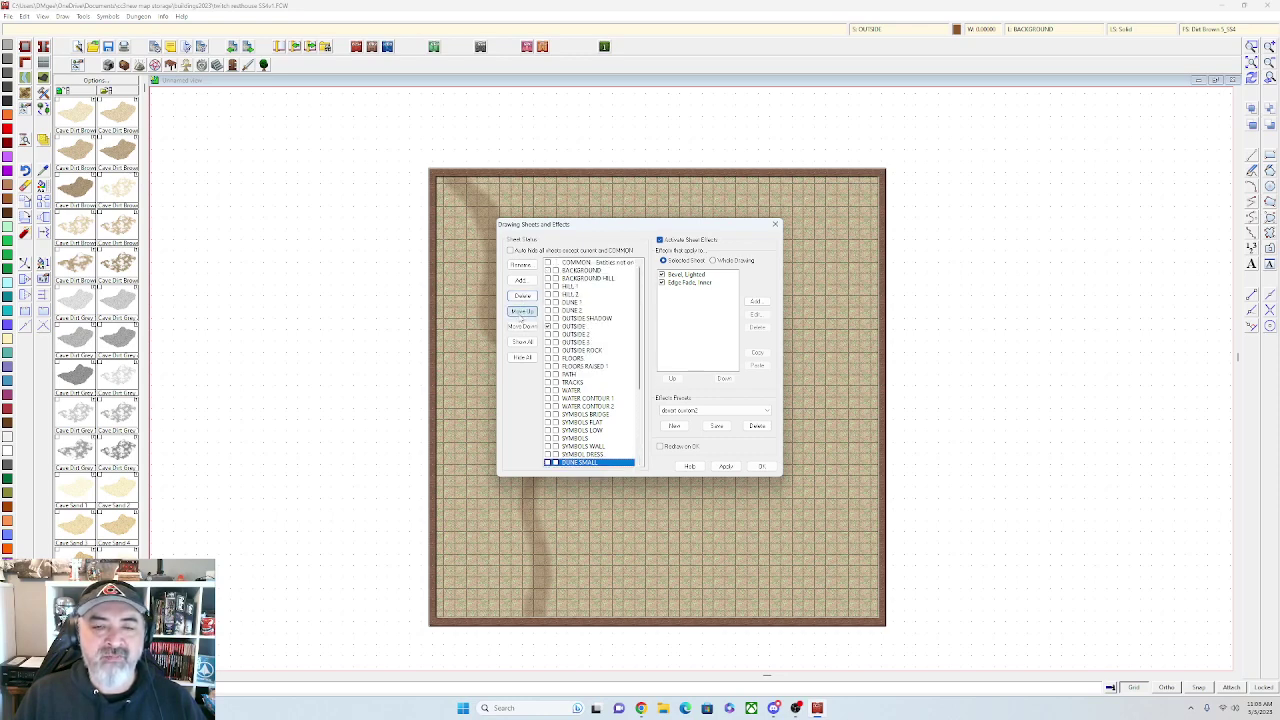
left_click(521, 313)
left_click(521, 313)
left_click(521, 313)
left_click(521, 313)
left_click(521, 313)
left_click(521, 313)
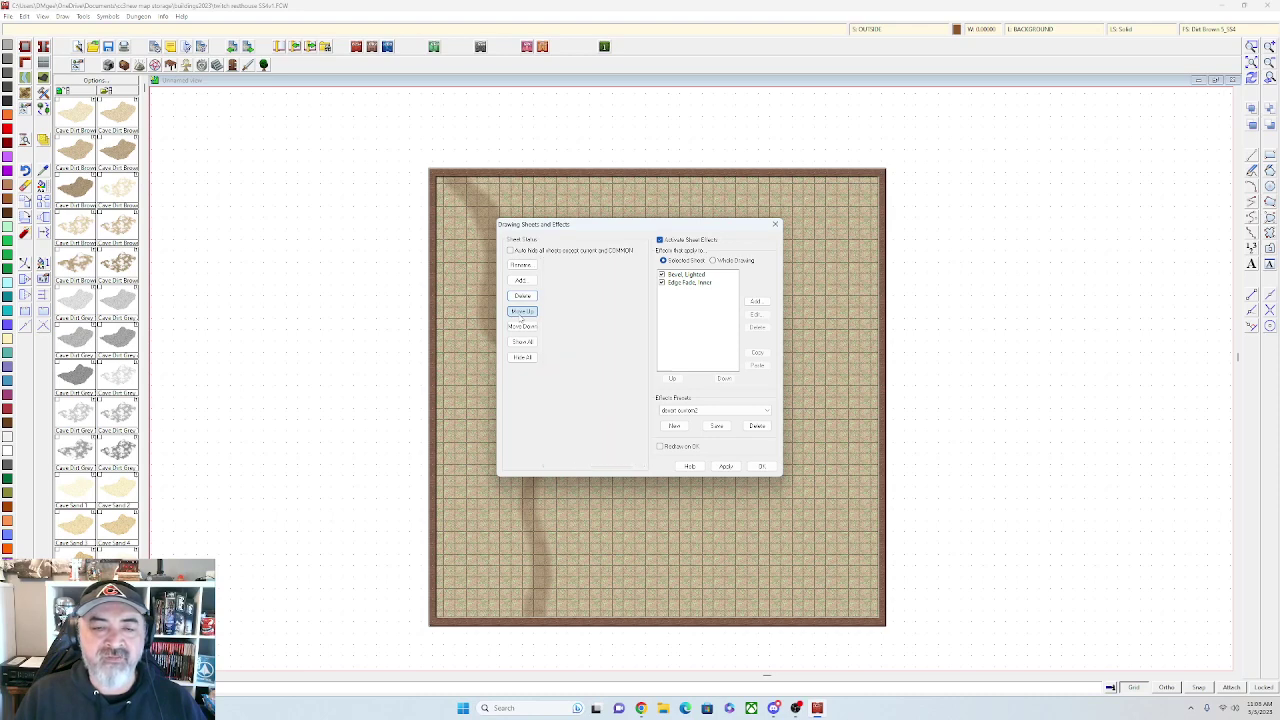
left_click(521, 313)
left_click(521, 313)
left_click(520, 312)
left_click(520, 312)
left_click(520, 312)
left_click(520, 312)
left_click(520, 312)
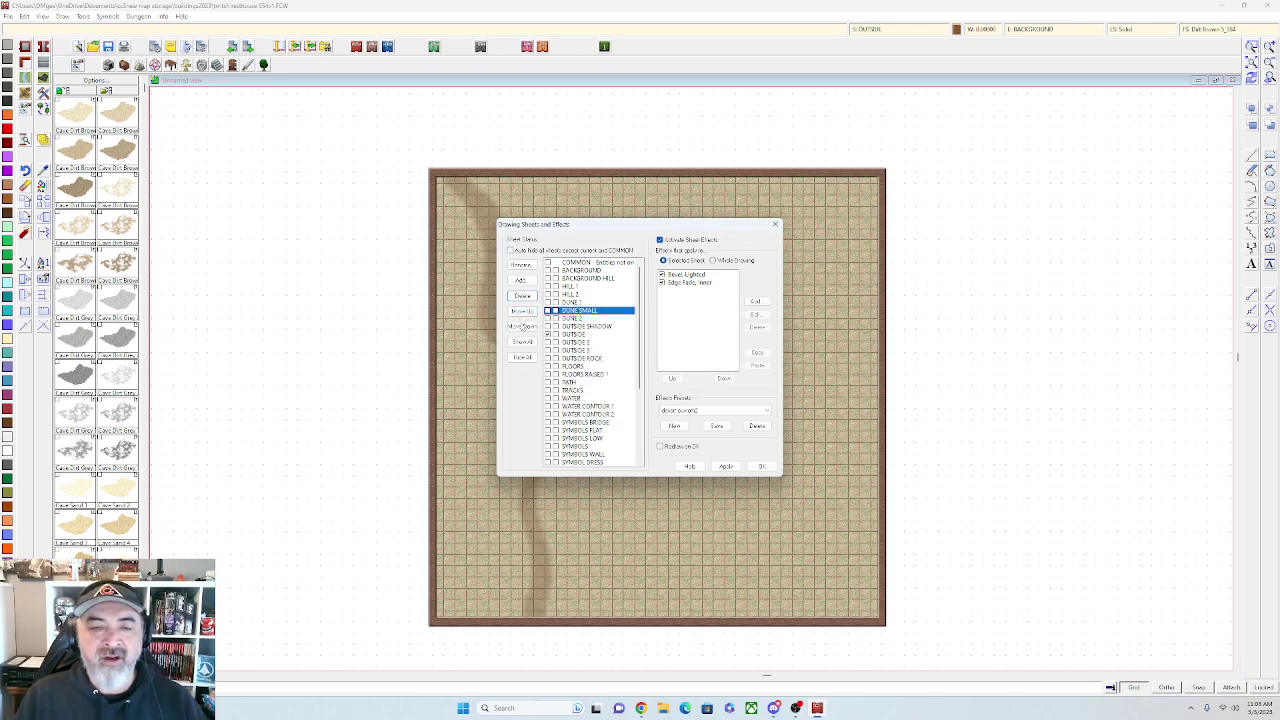
left_click(522, 327)
Move the OUTSIDE ROAD, ABYSS and ABYSS DEPTH sheets together up the sheet order, placing them between OUTSIDE ROCK and FLOORS
scroll(578, 345, "down", 5)
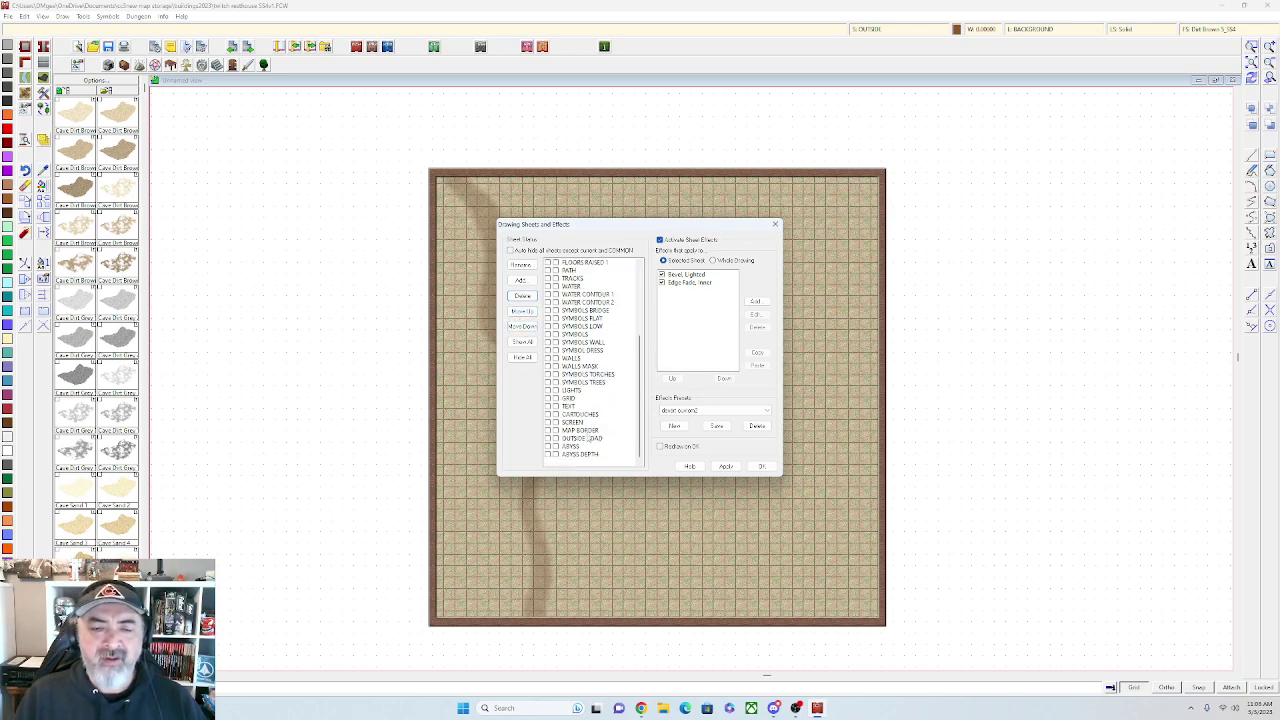
left_click(590, 438)
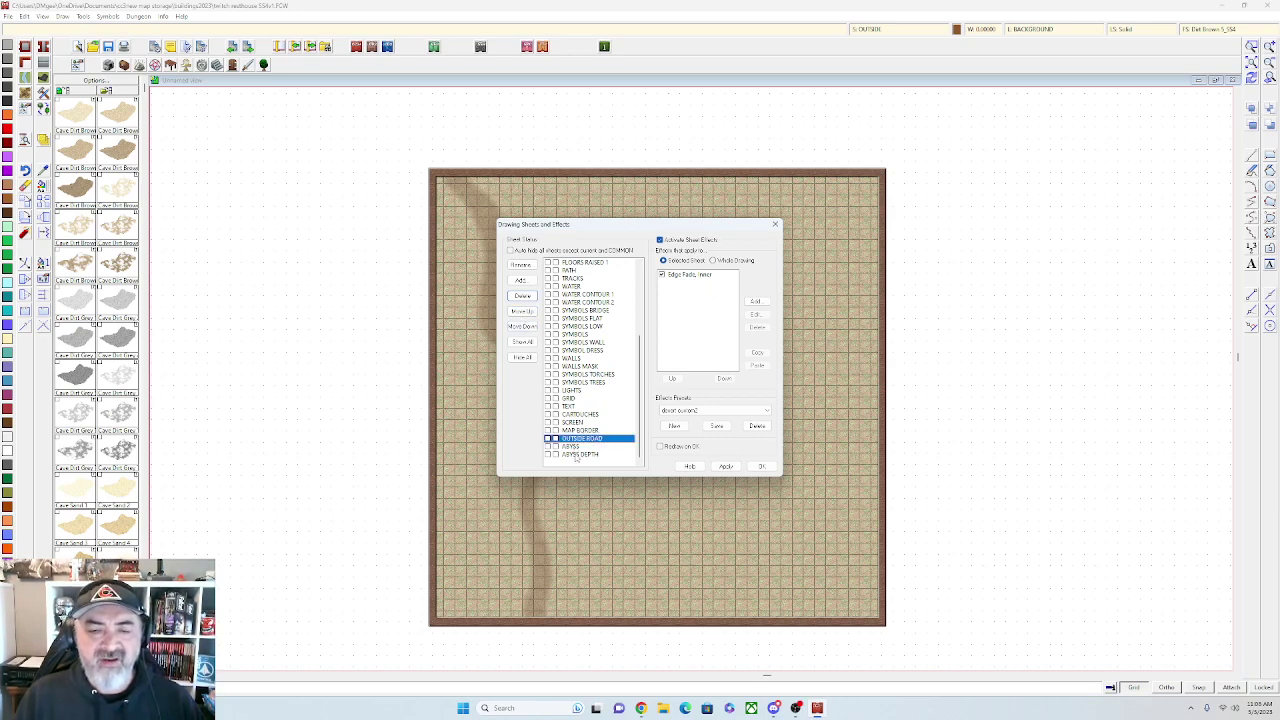
left_click(577, 455, "shift")
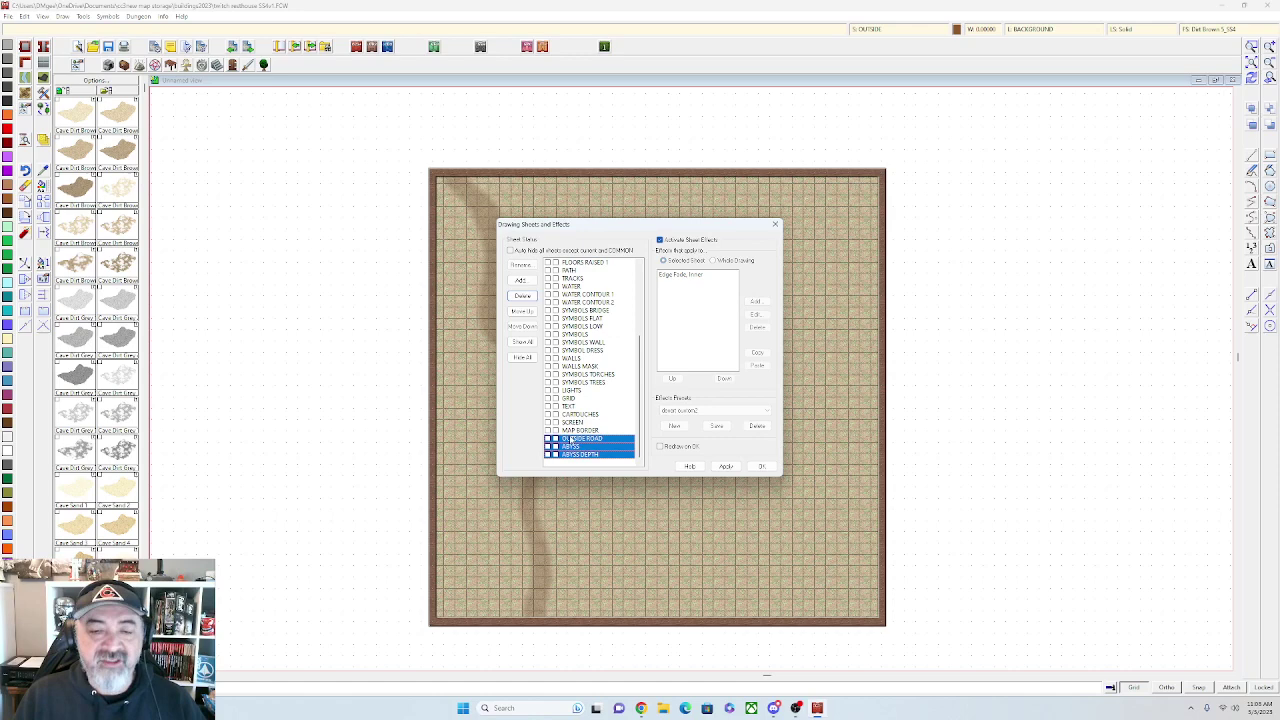
left_click(520, 315)
left_click(520, 315)
left_click(520, 315)
left_click(520, 315)
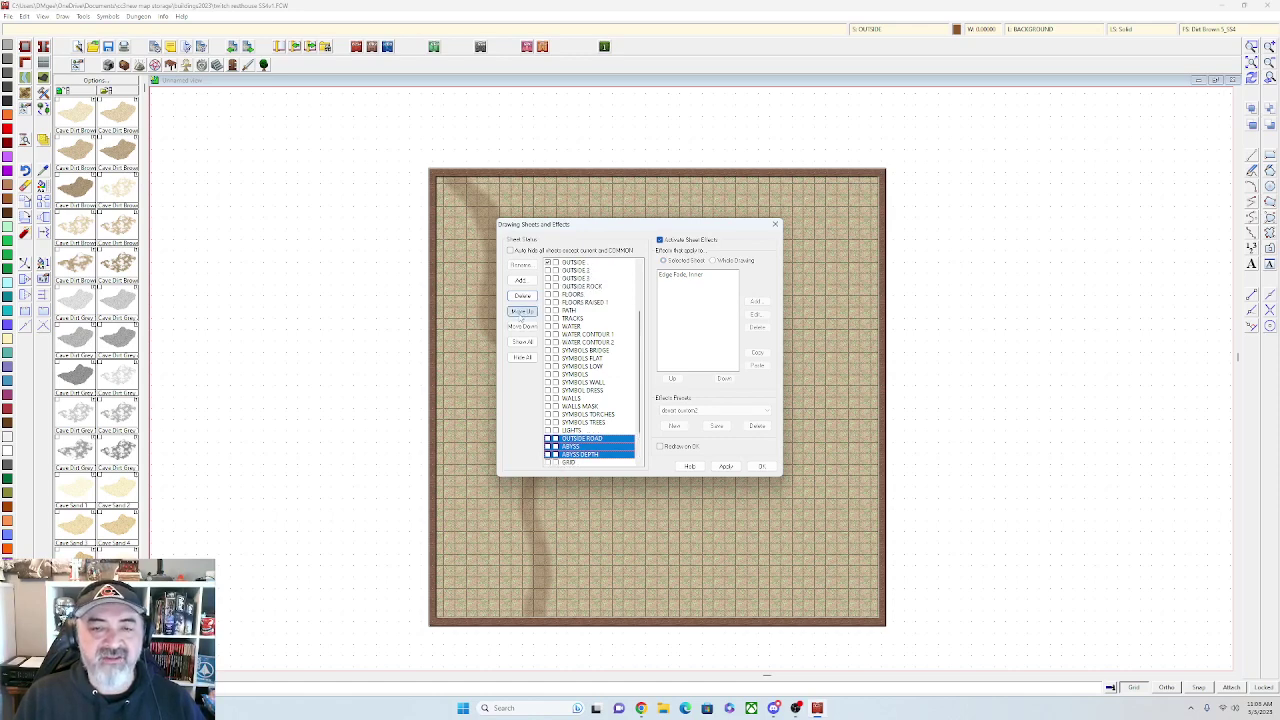
left_click(520, 315)
left_click(520, 315)
left_click(520, 315)
left_click(520, 315)
left_click(522, 311)
left_click(522, 311)
left_click(522, 311)
left_click(522, 311)
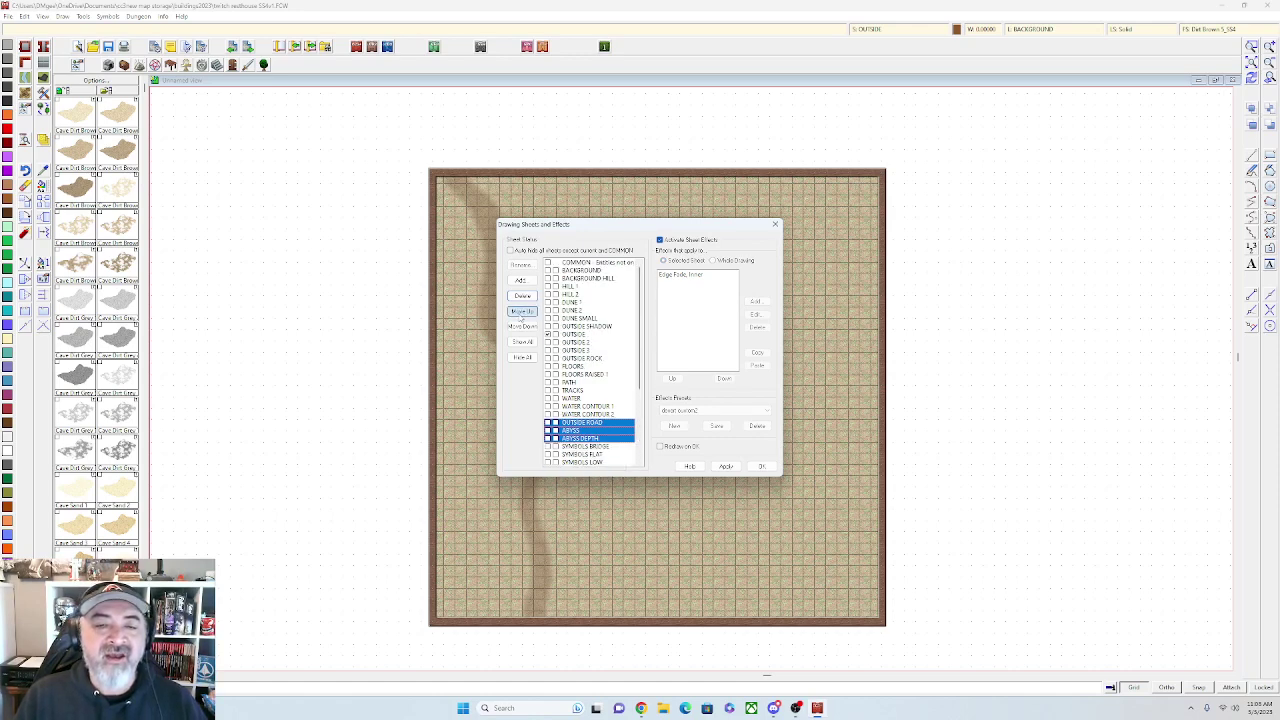
left_click(522, 311)
left_click(522, 311)
left_click(522, 311)
left_click(522, 311)
left_click(522, 312)
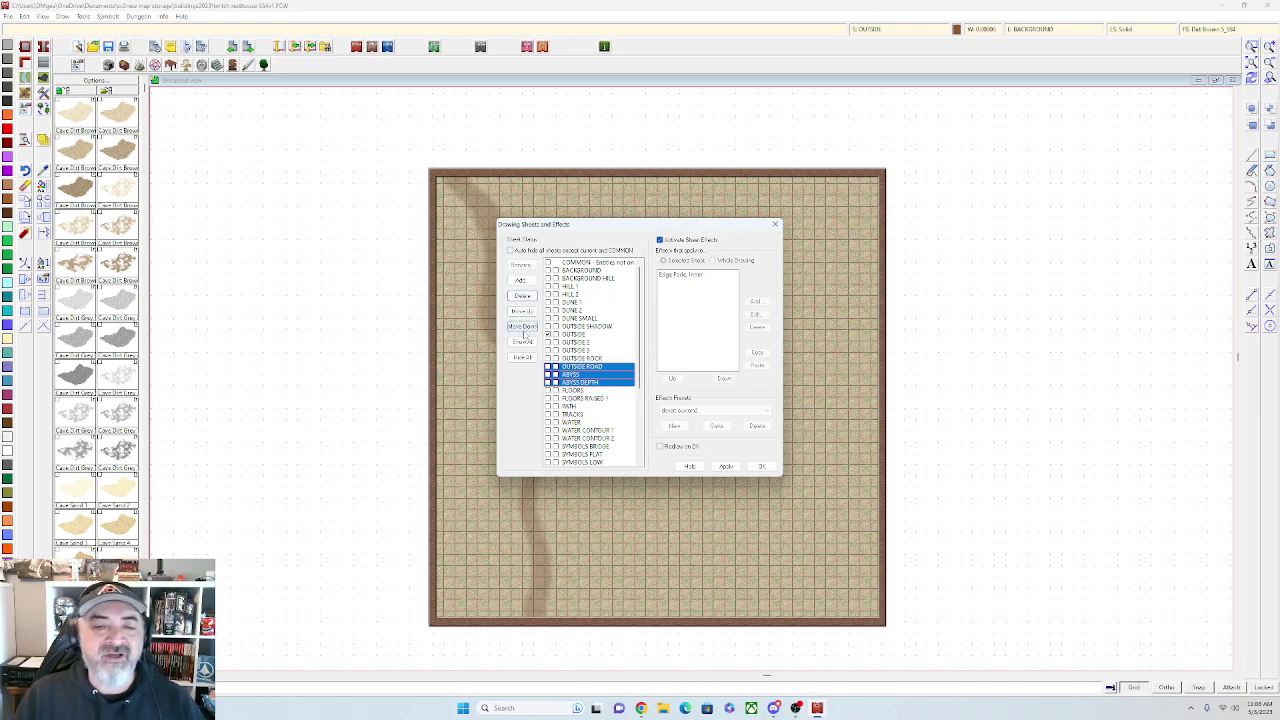
left_click(522, 328)
left_click(523, 312)
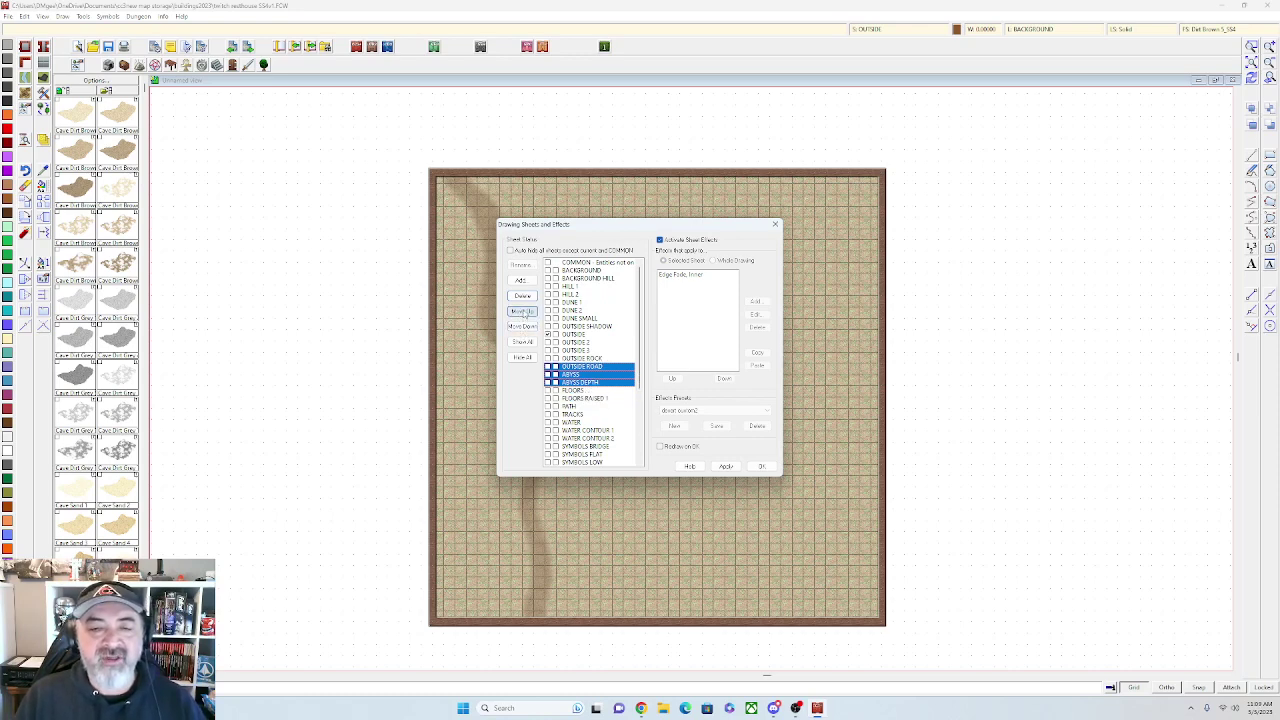
left_click(523, 312)
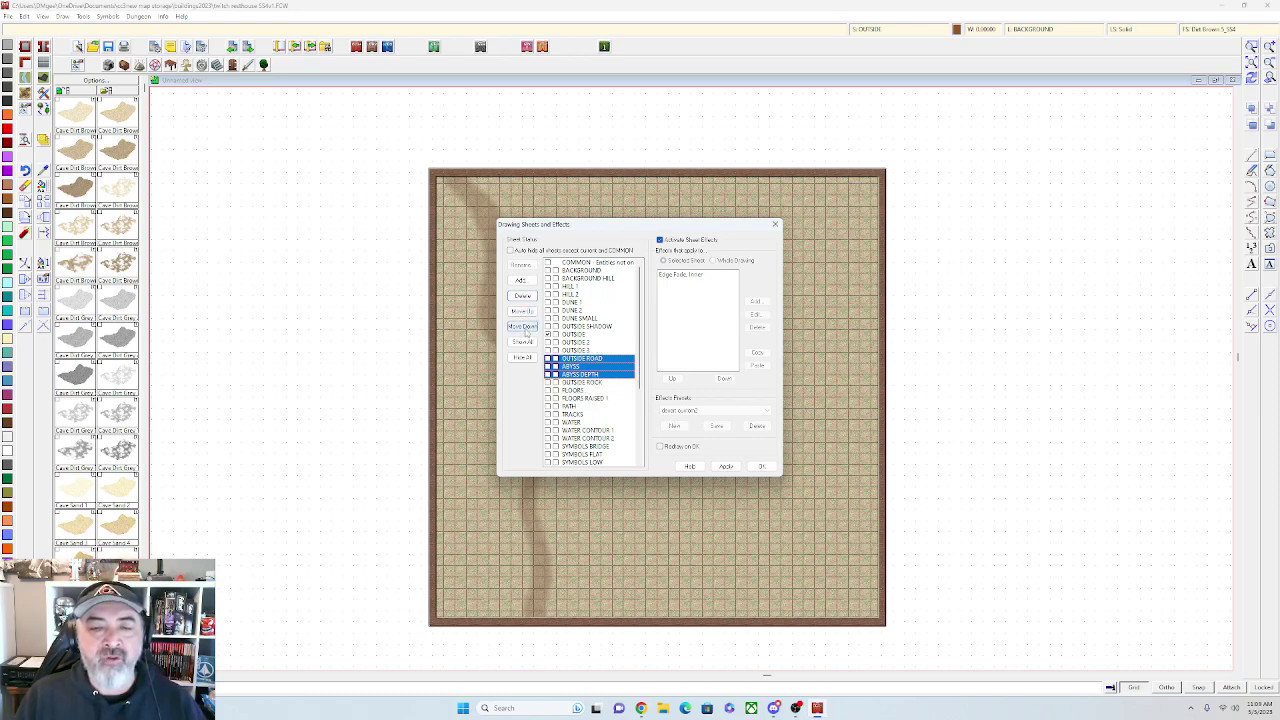
left_click(522, 327)
Add a sheet named FLOORS 2 directly below FLOORS and copy the FLOORS sheet's Glow effect to it
left_click(599, 391)
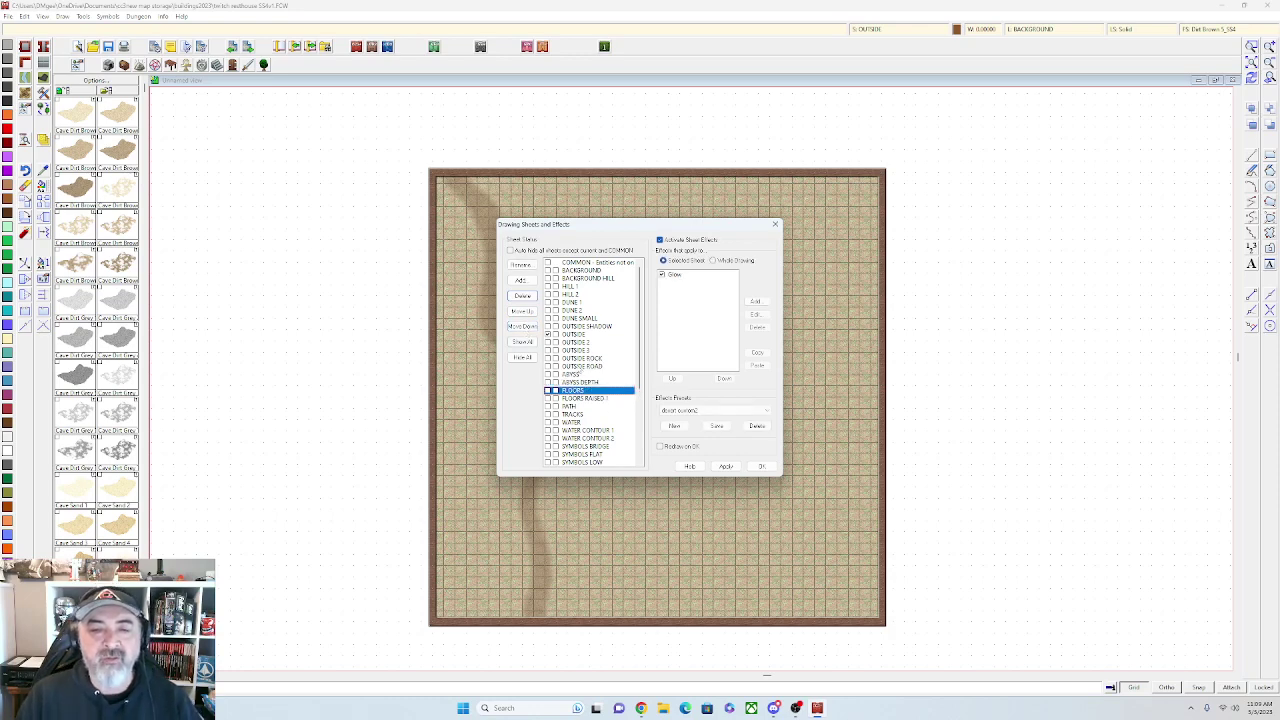
left_click(521, 279)
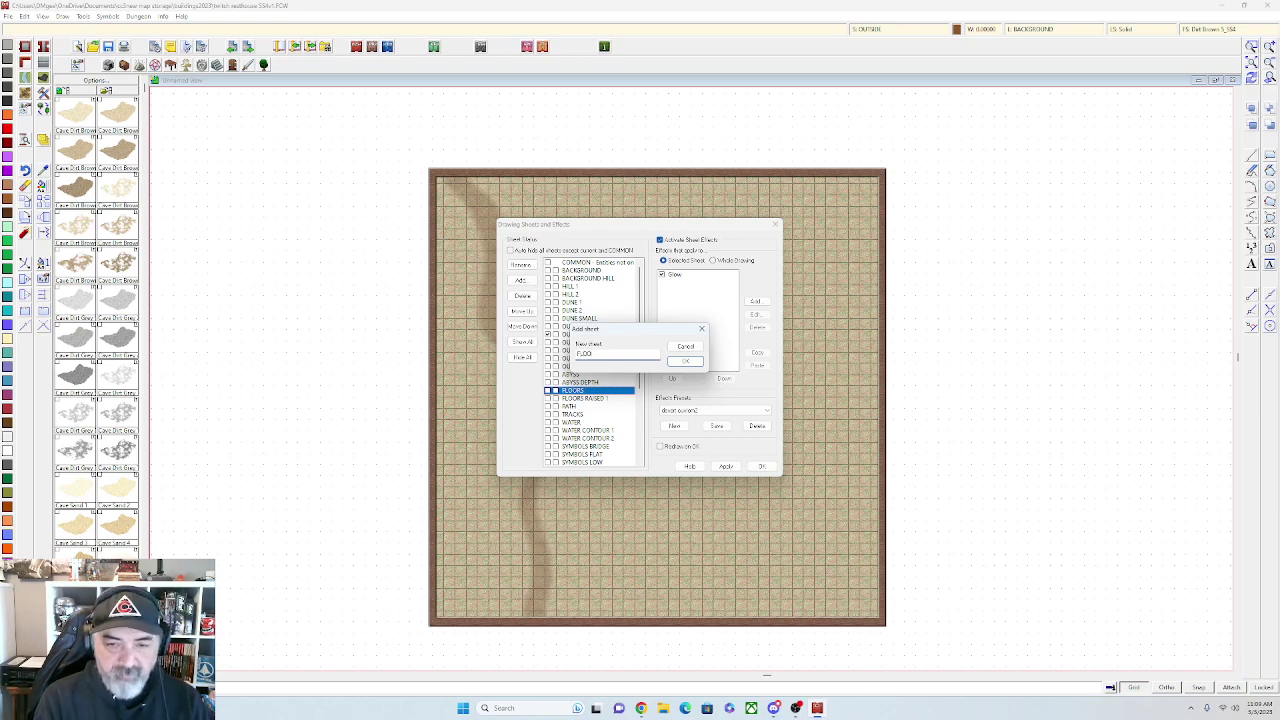
left_click(685, 361)
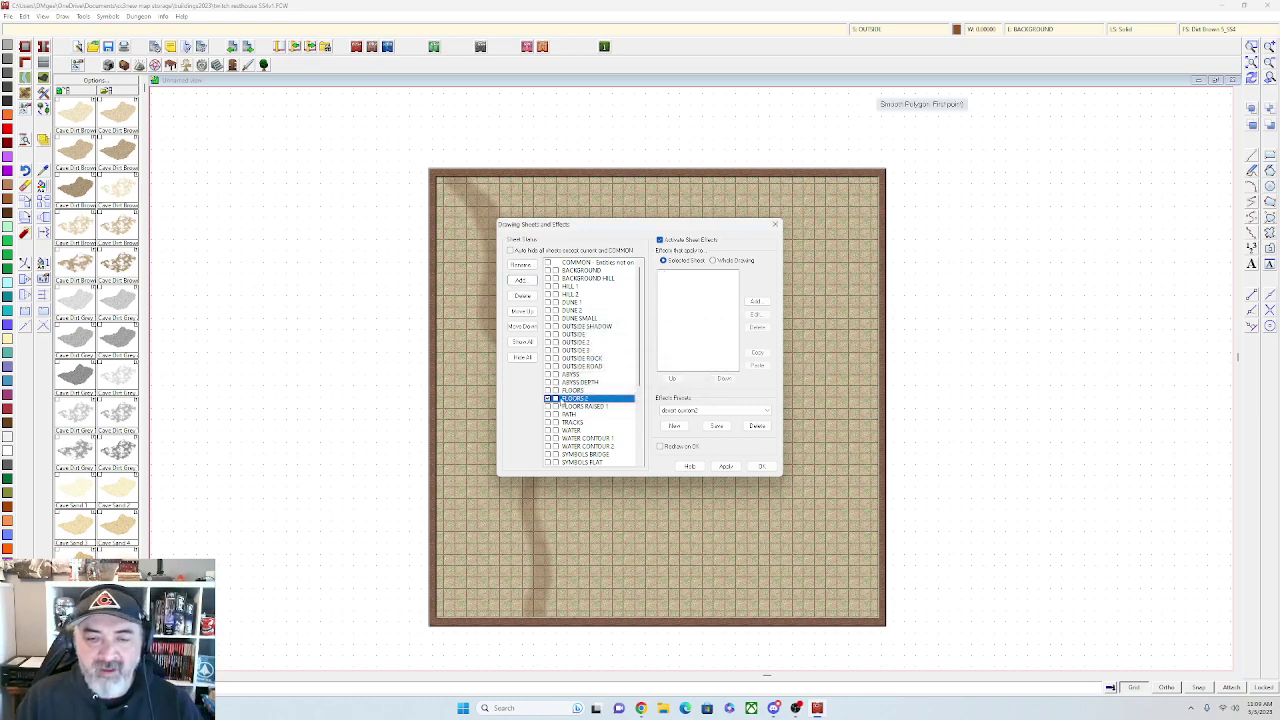
left_click(575, 390)
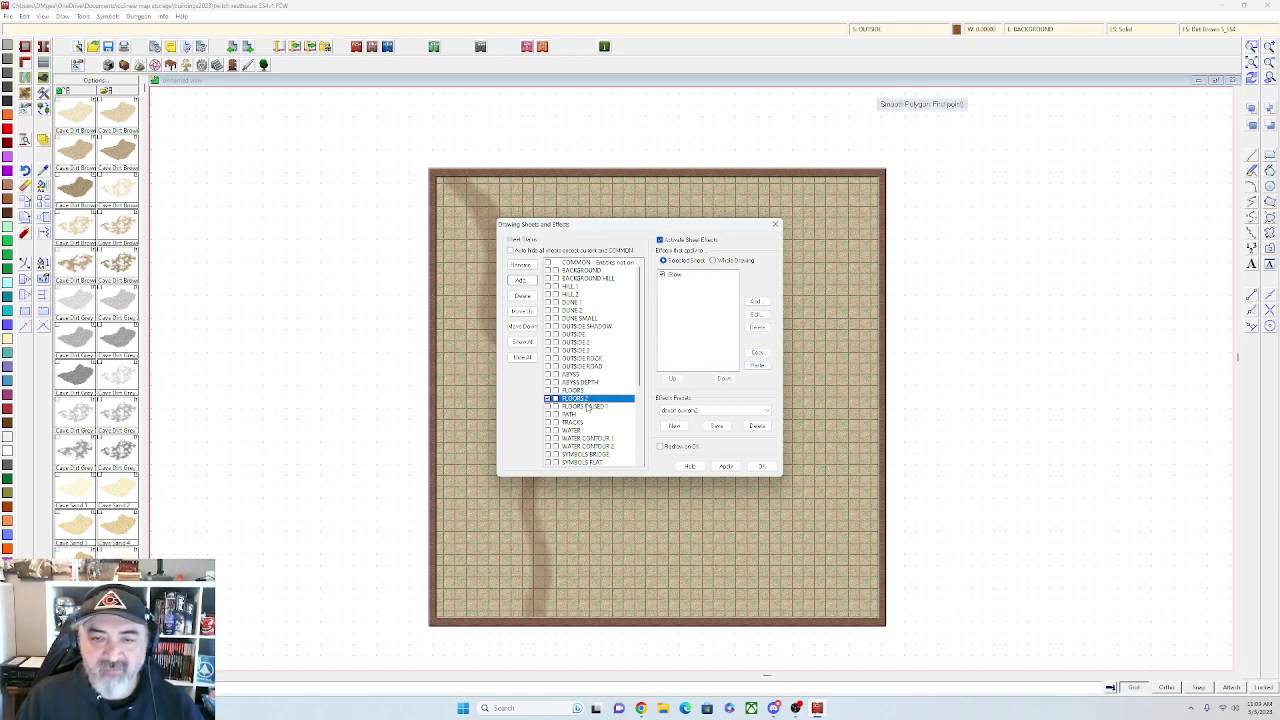
Apply the sheet changes and close the drawing sheets and effects settings
scroll(633, 421, "down", 1)
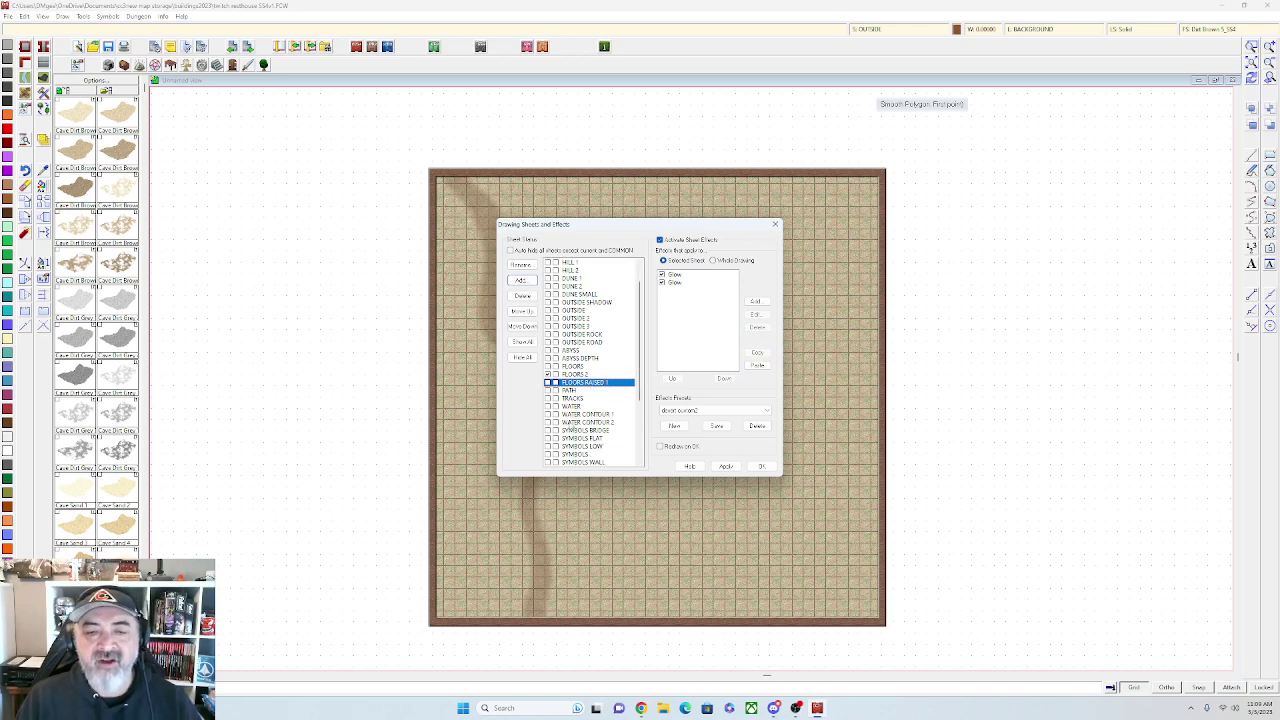
scroll(587, 372, "down", 1)
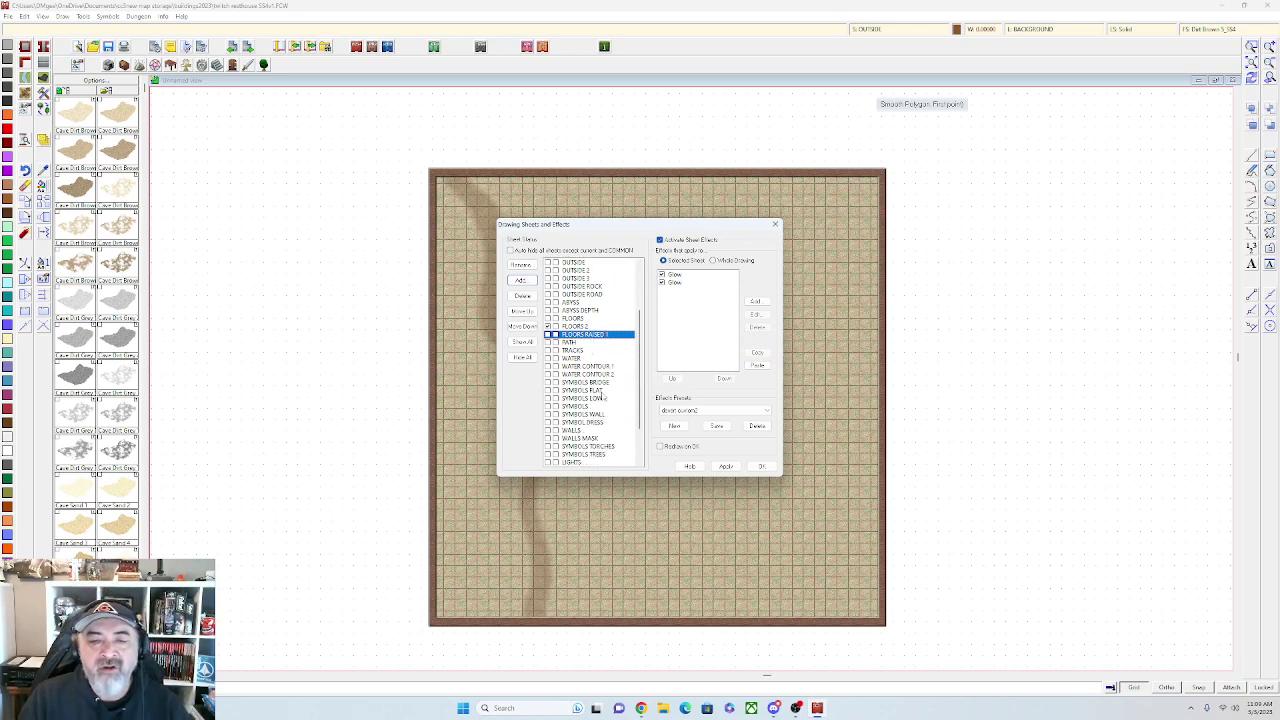
scroll(596, 405, "down", 2)
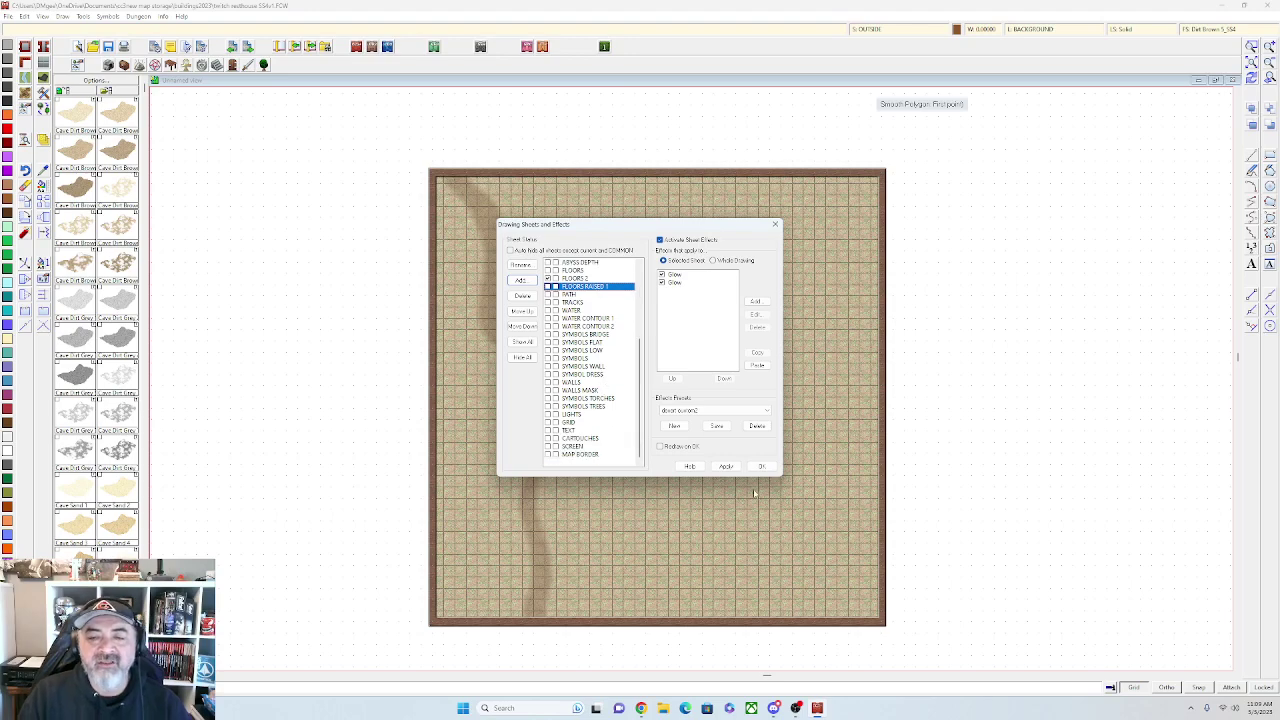
left_click(726, 467)
left_click(762, 467)
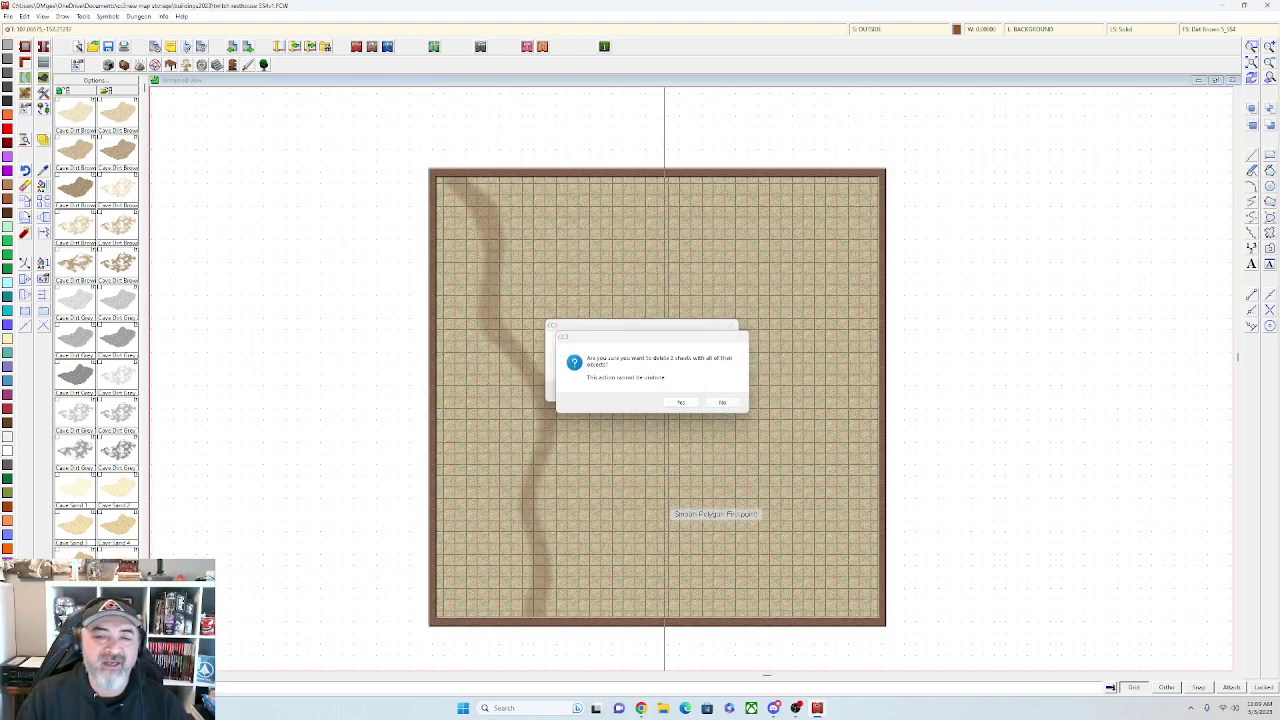
left_click(731, 404)
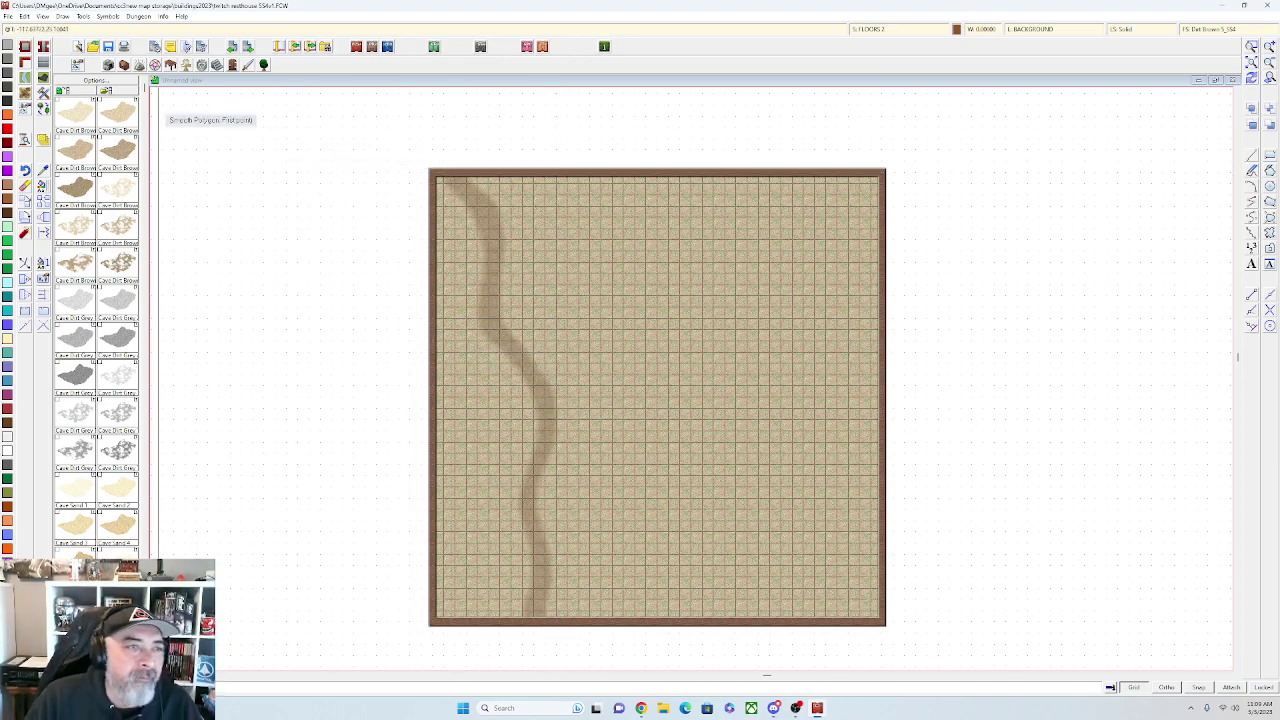
right_click(26, 94)
scroll(680, 320, "down", 5)
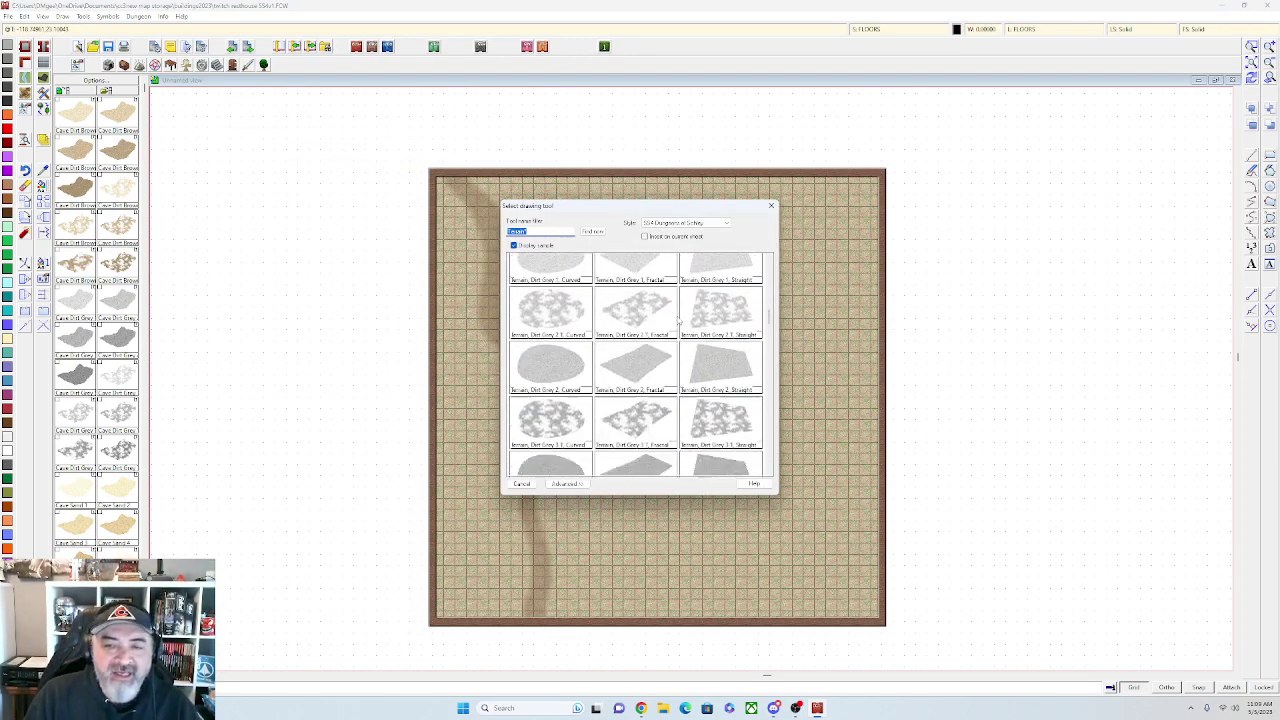
scroll(678, 312, "down", 3)
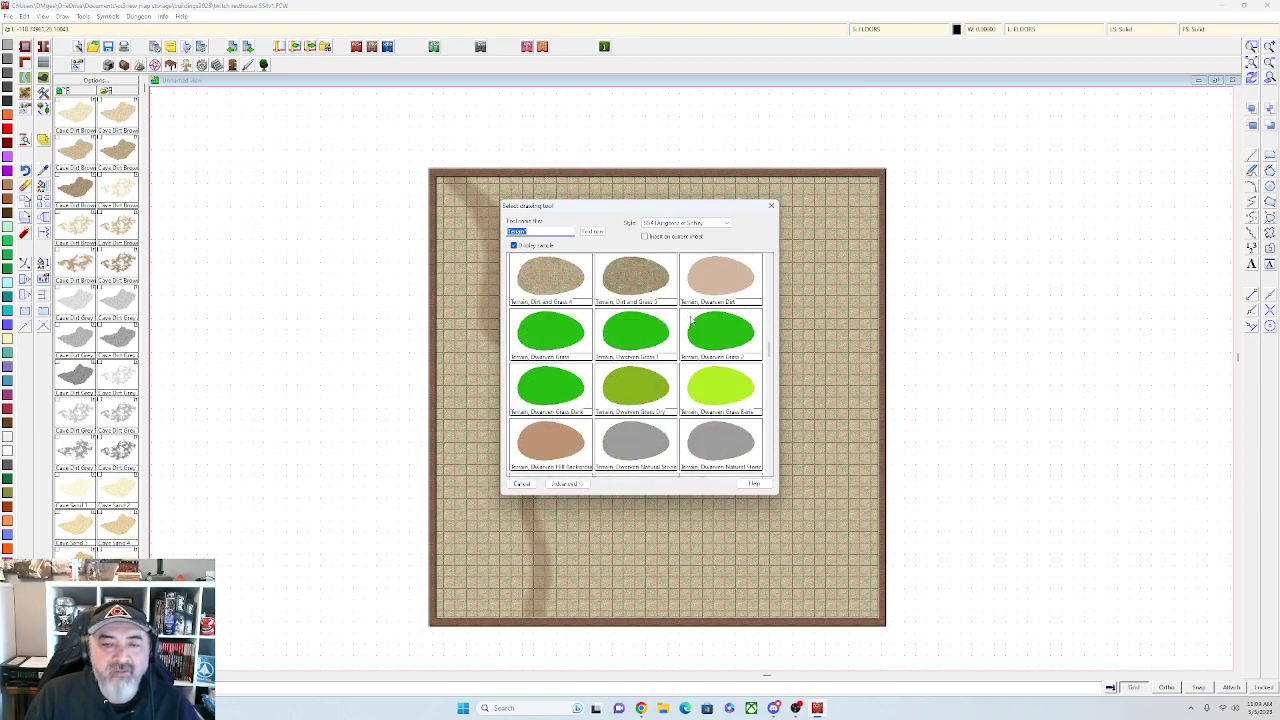
key("Escape")
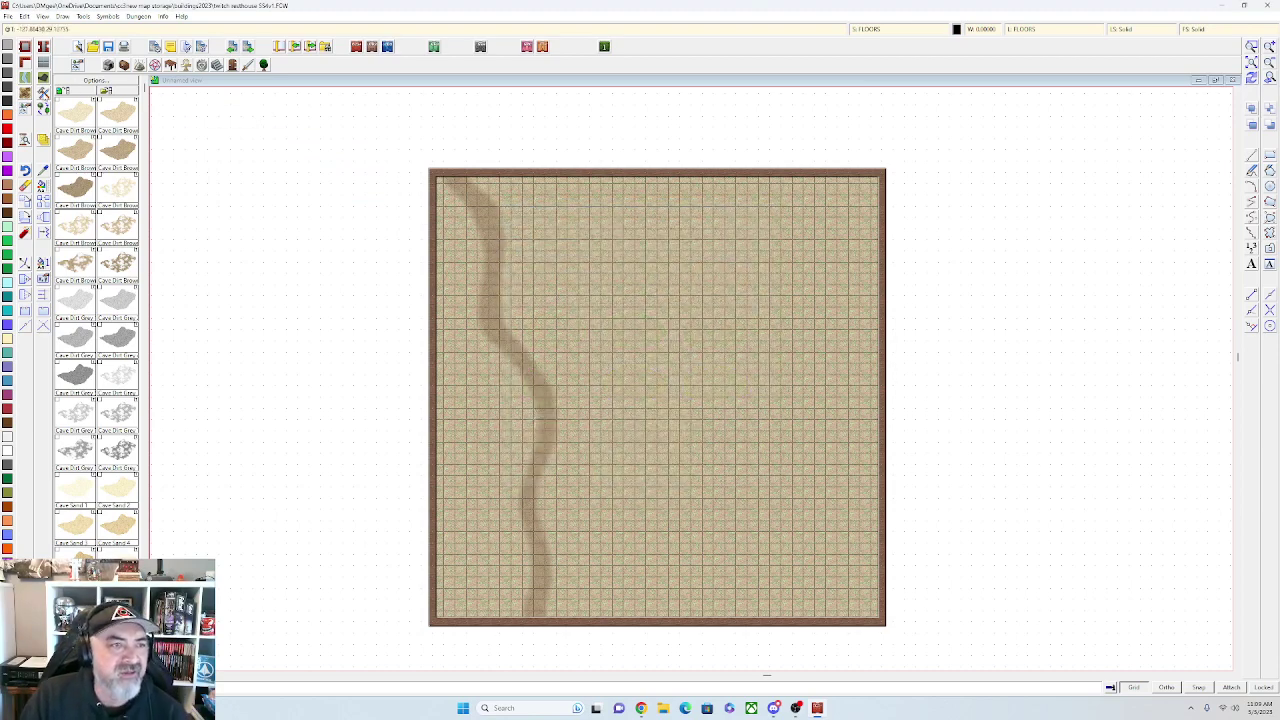
Browse the SS4 terrain drawing tools and choose Terrain, Grass Dry 4, Curved
right_click(221, 152)
scroll(588, 282, "down", 8)
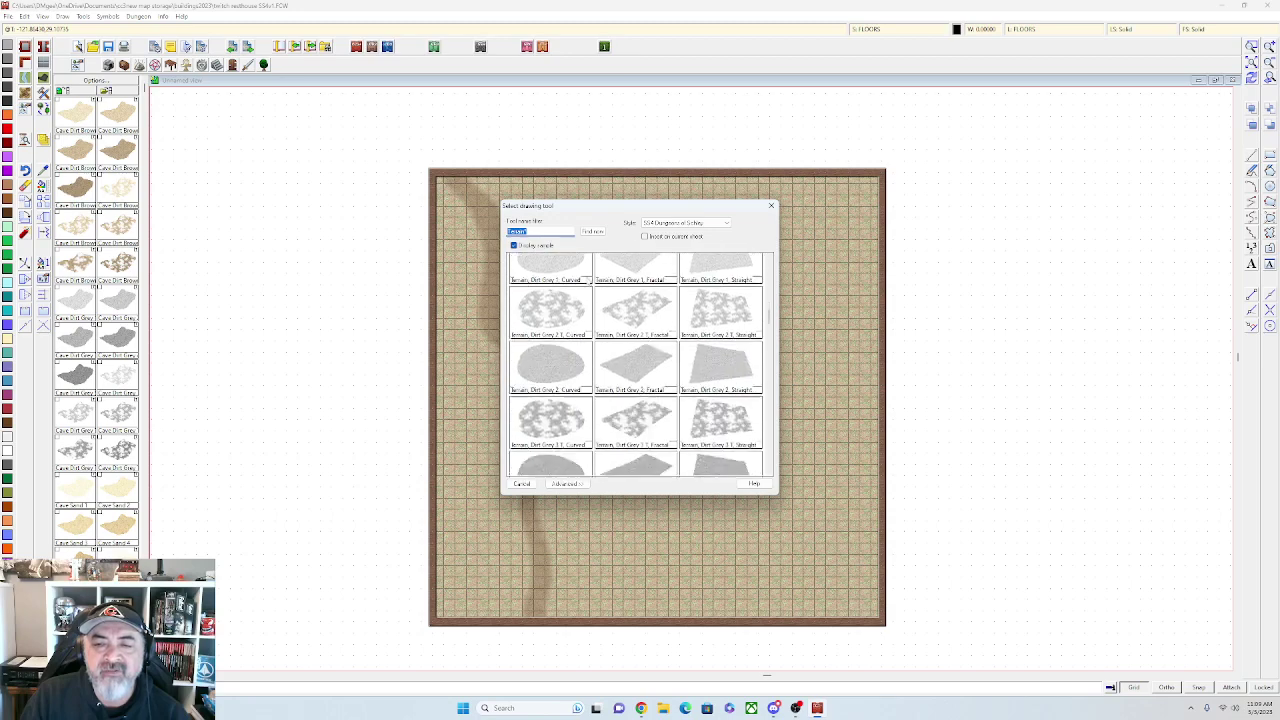
scroll(588, 282, "down", 10)
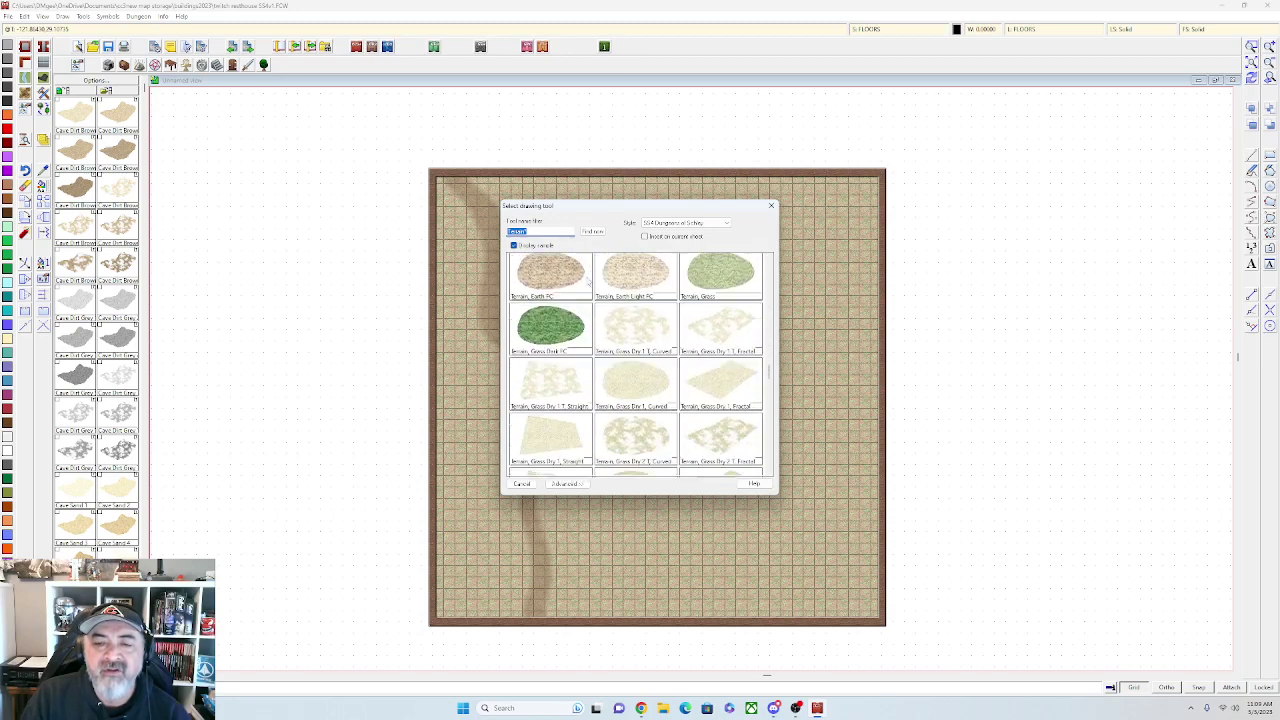
scroll(588, 281, "up", 6)
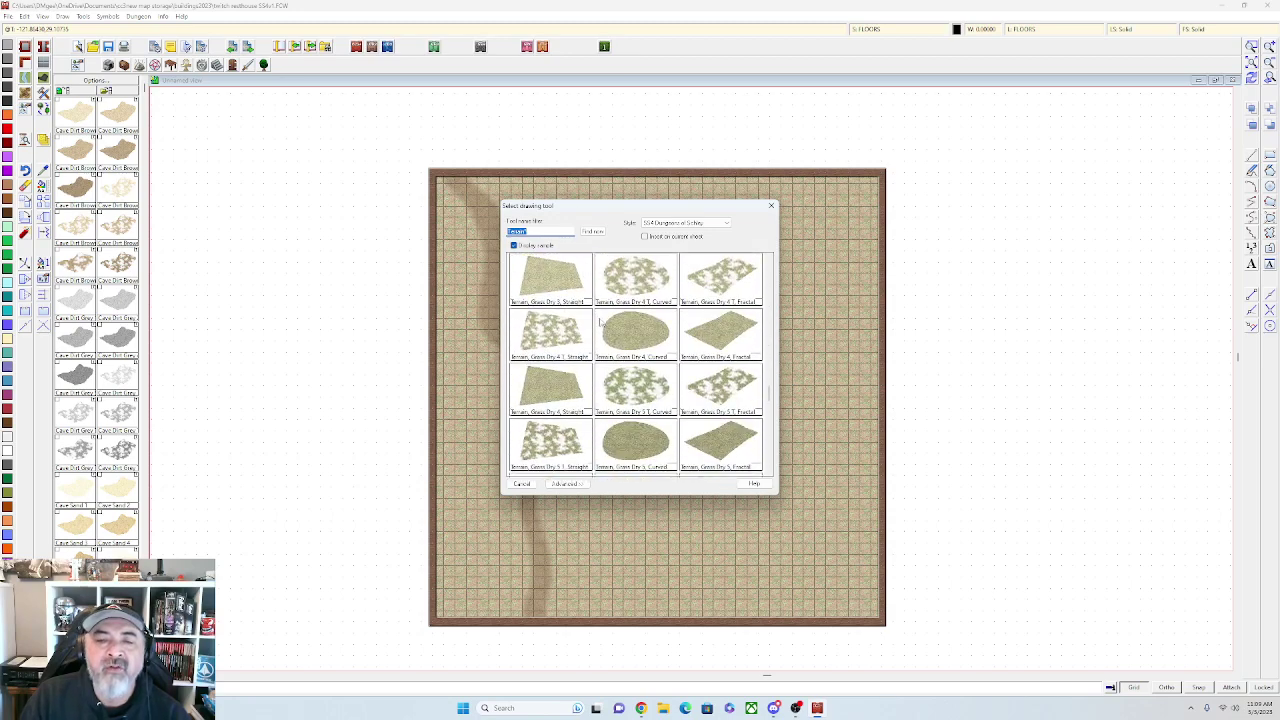
scroll(601, 335, "down", 3)
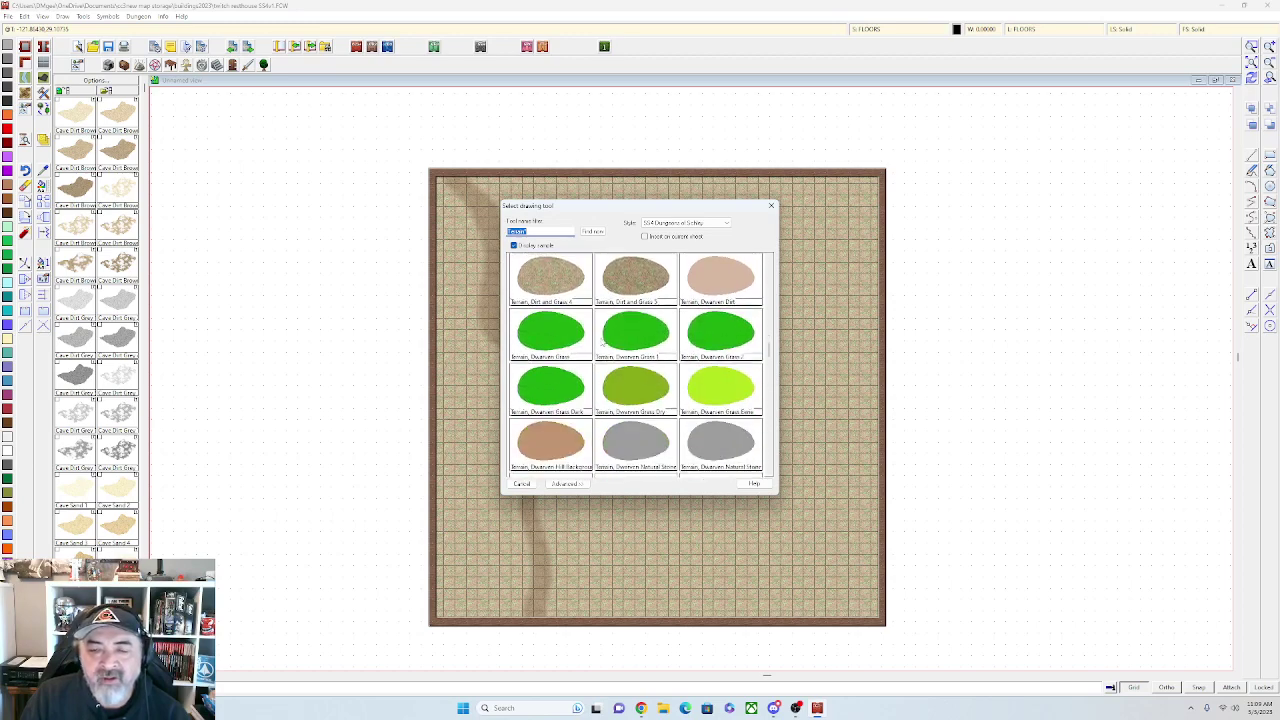
scroll(566, 339, "down", 5)
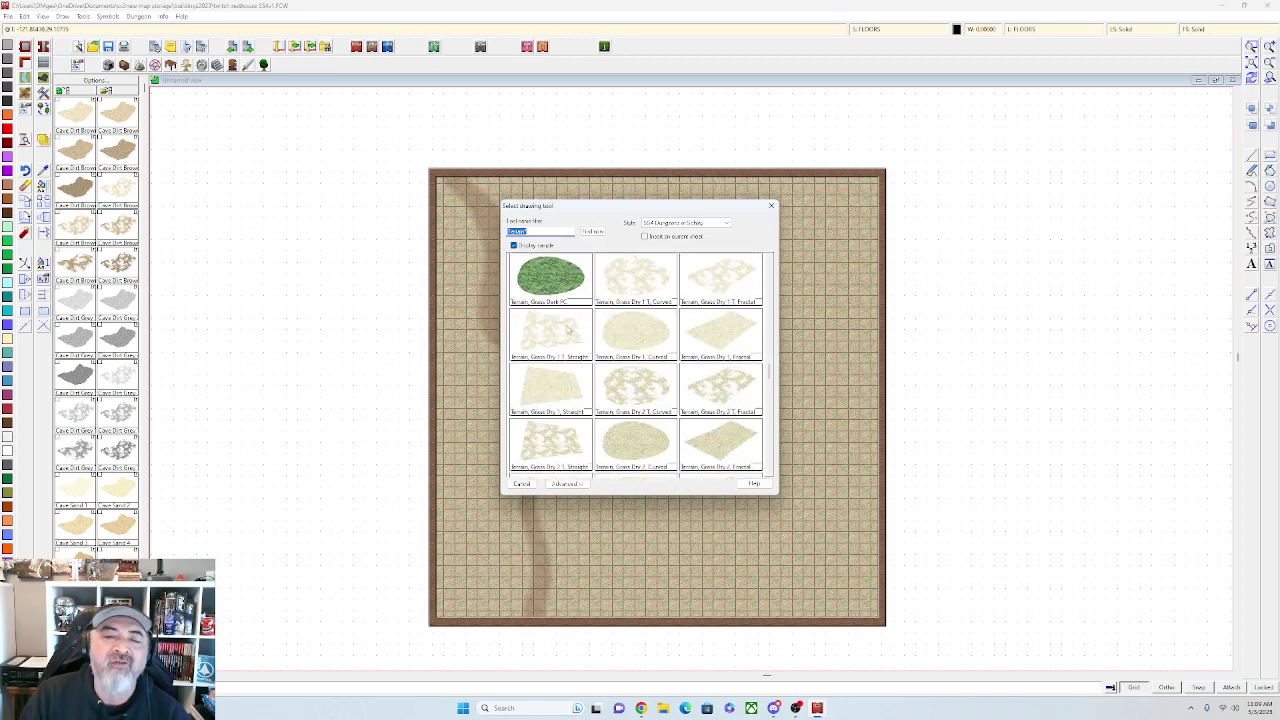
scroll(570, 378, "down", 8)
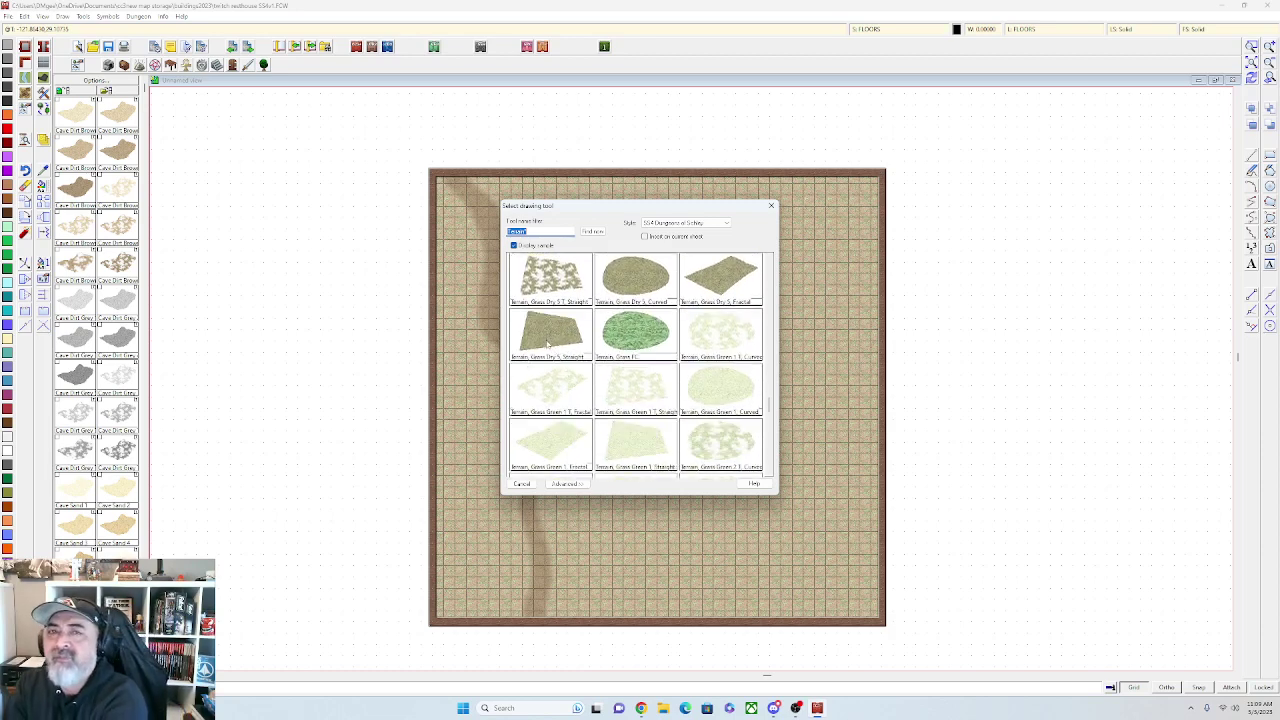
scroll(571, 347, "down", 8)
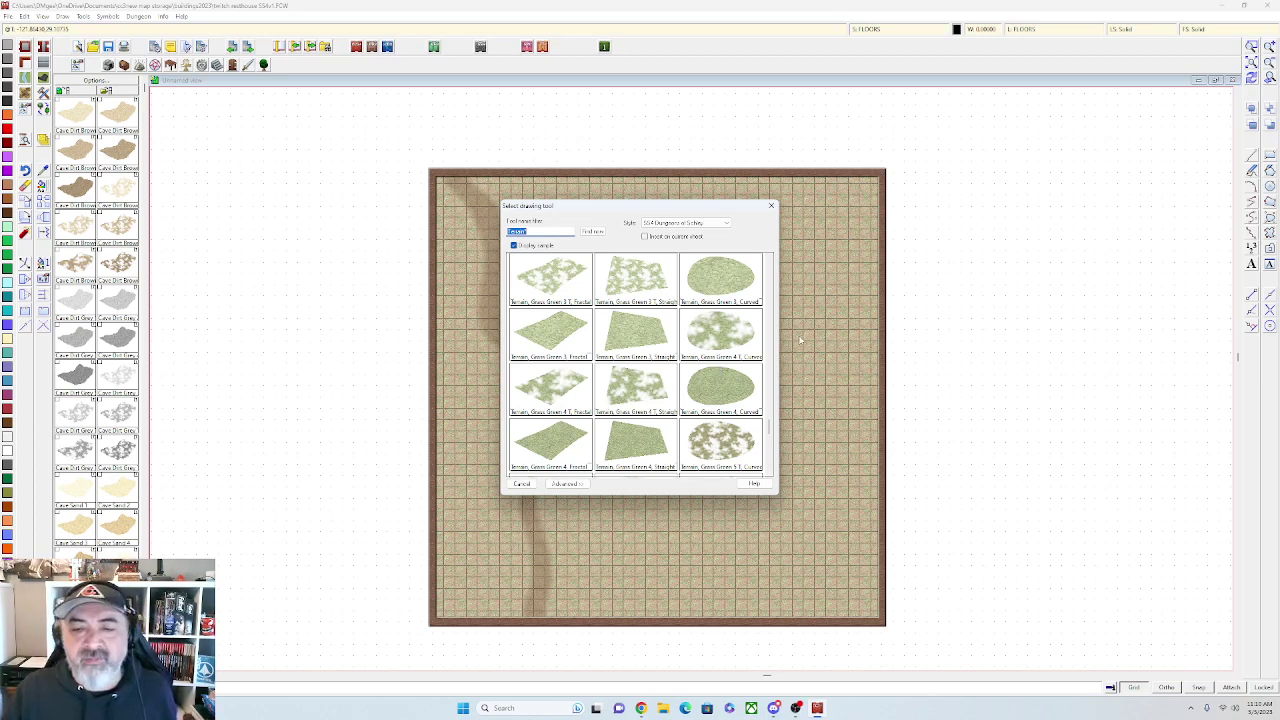
scroll(728, 370, "down", 3)
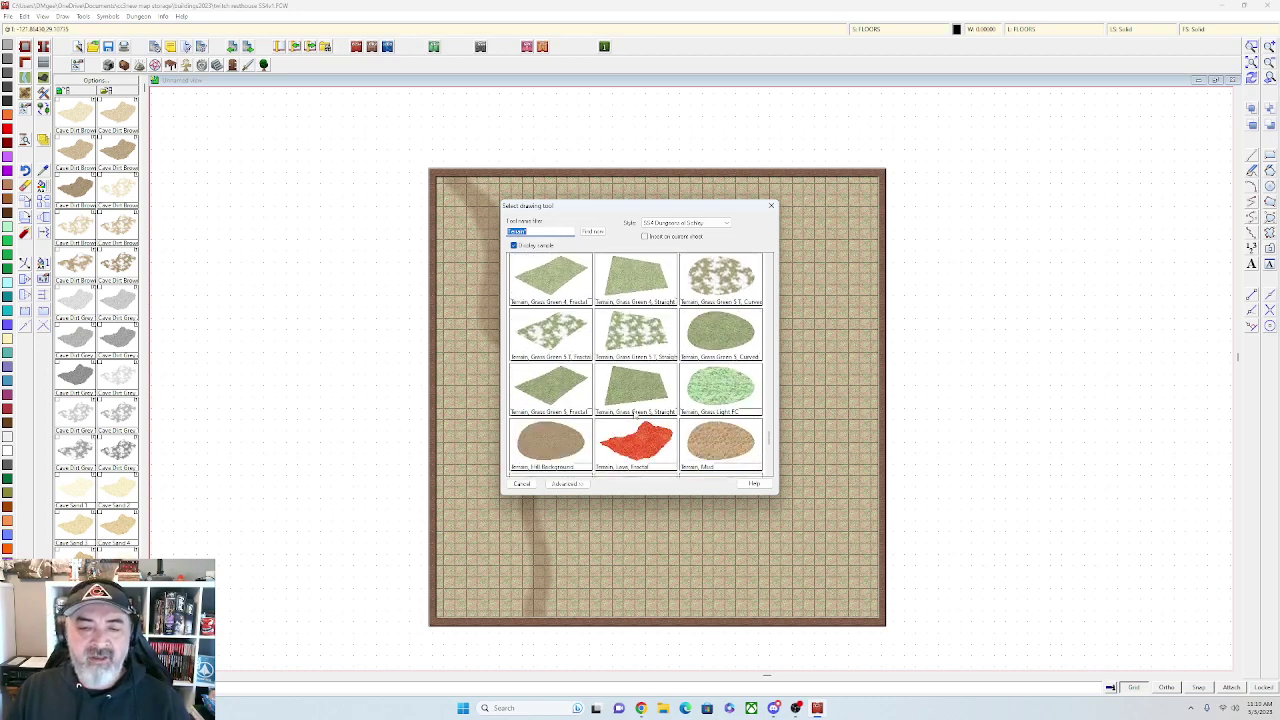
scroll(716, 347, "up", 3)
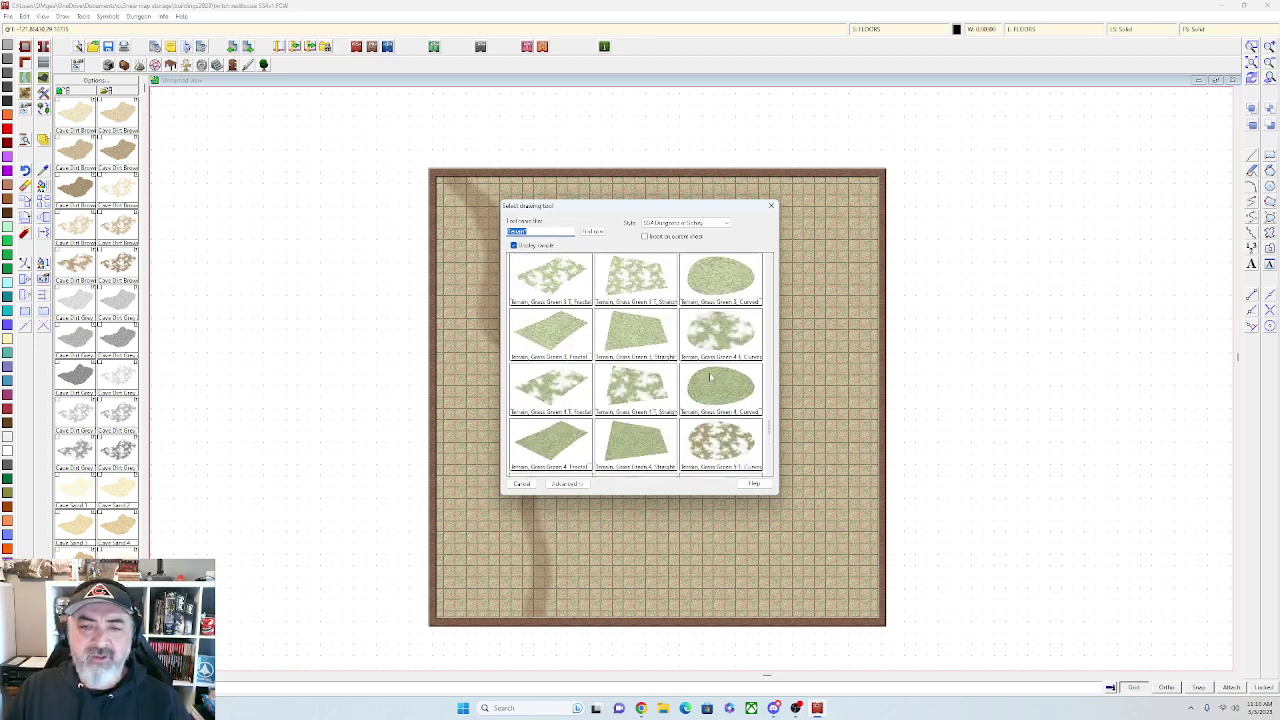
scroll(716, 404, "down", 3)
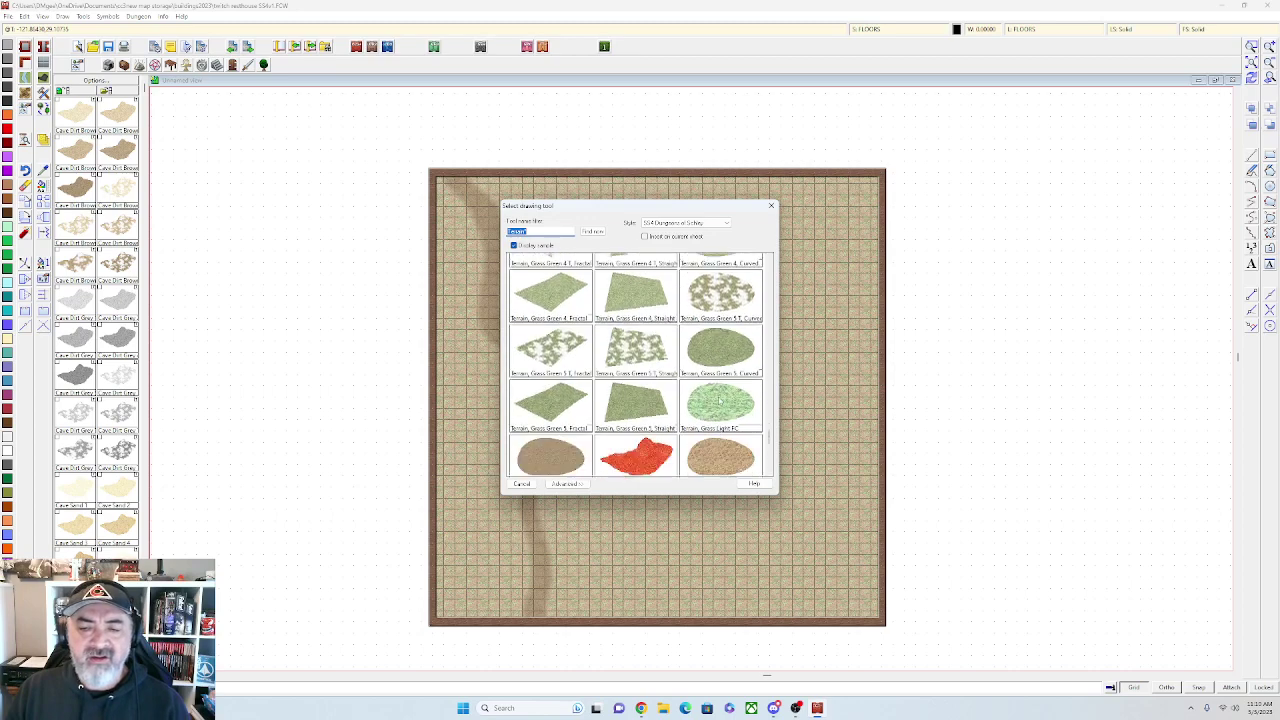
scroll(717, 341, "up", 5)
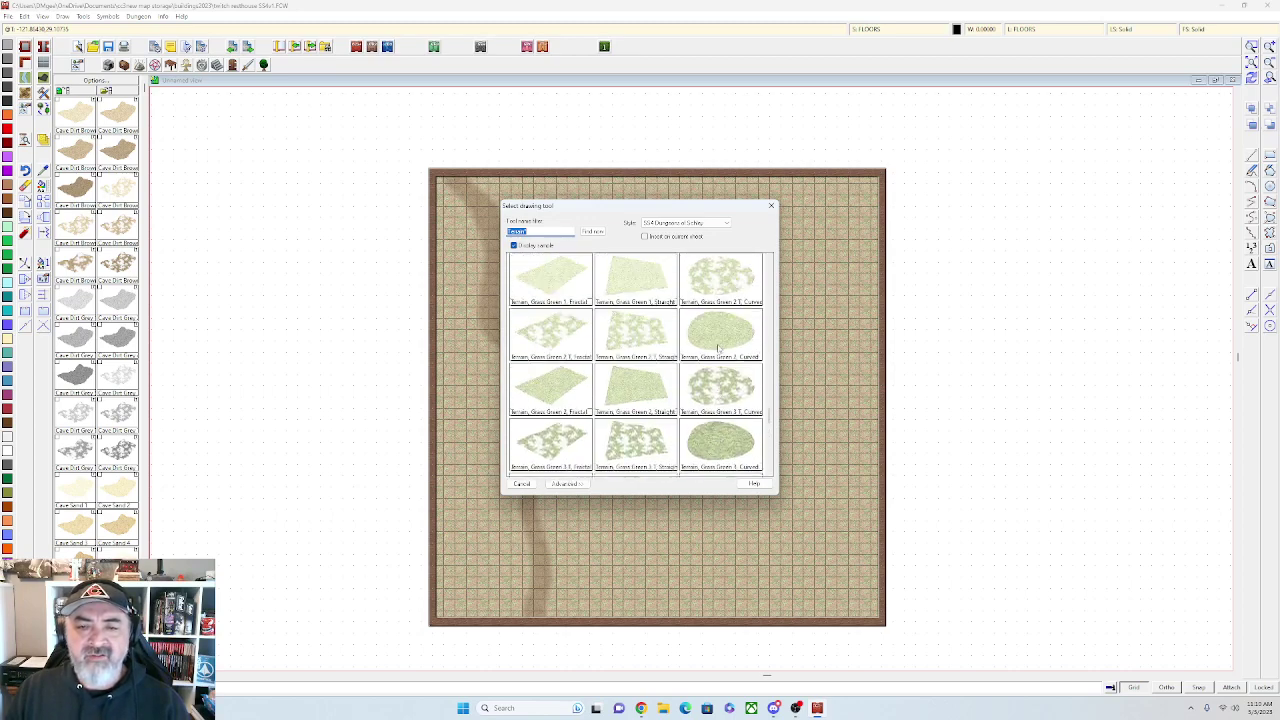
left_click(672, 358)
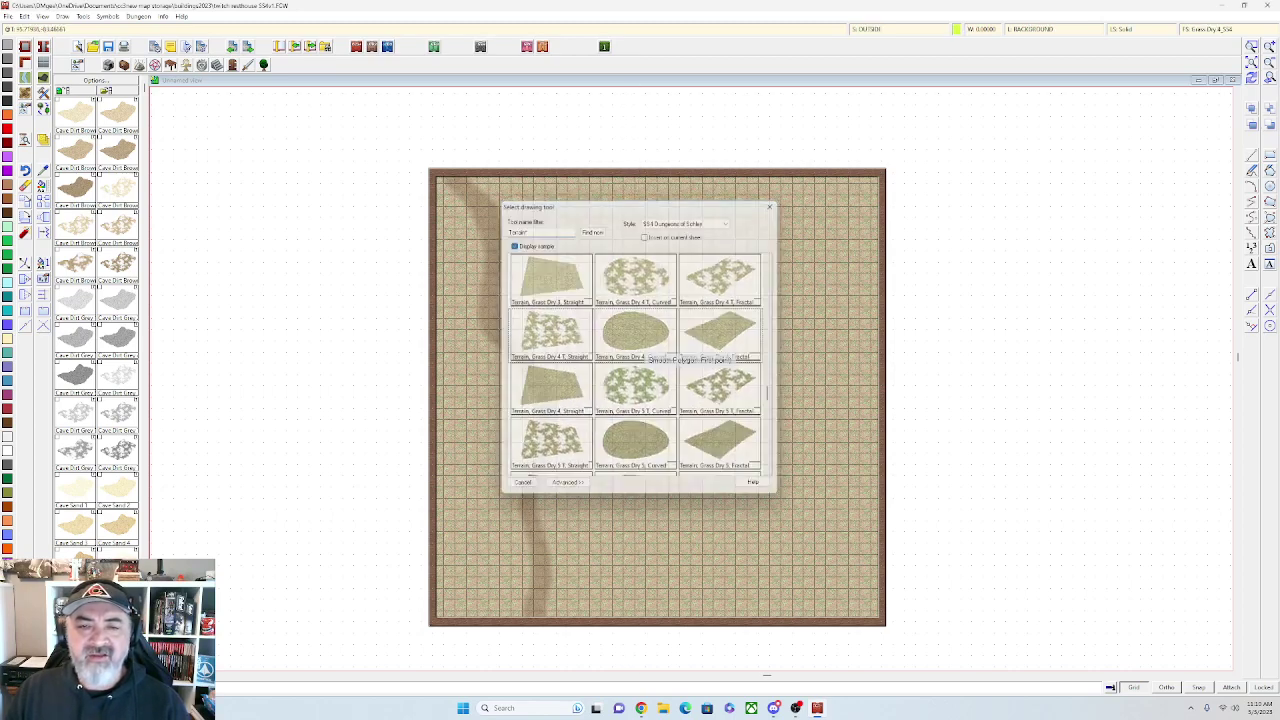
Draw a curved Grass Dry 4 patch east of the dirt road, running down from the map's north edge
scroll(538, 230, "up", 2)
left_click_drag(570, 257, 619, 330)
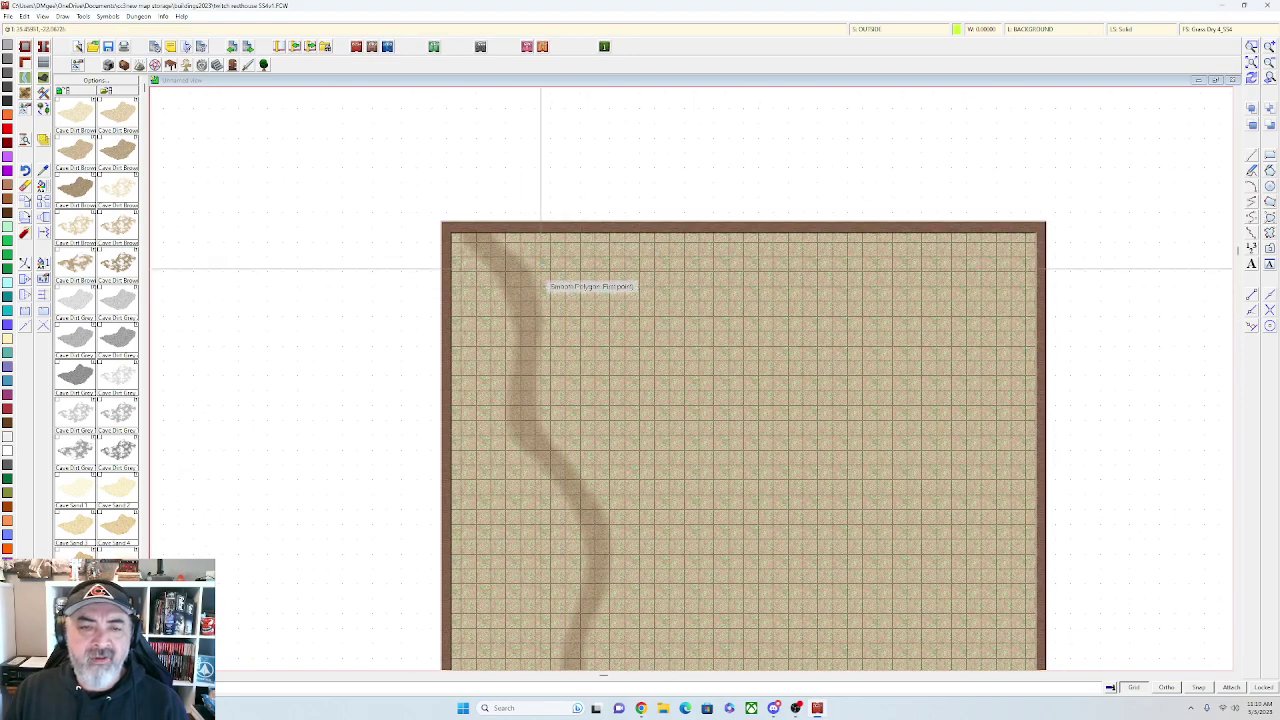
left_click_drag(568, 279, 694, 217)
left_click(630, 170)
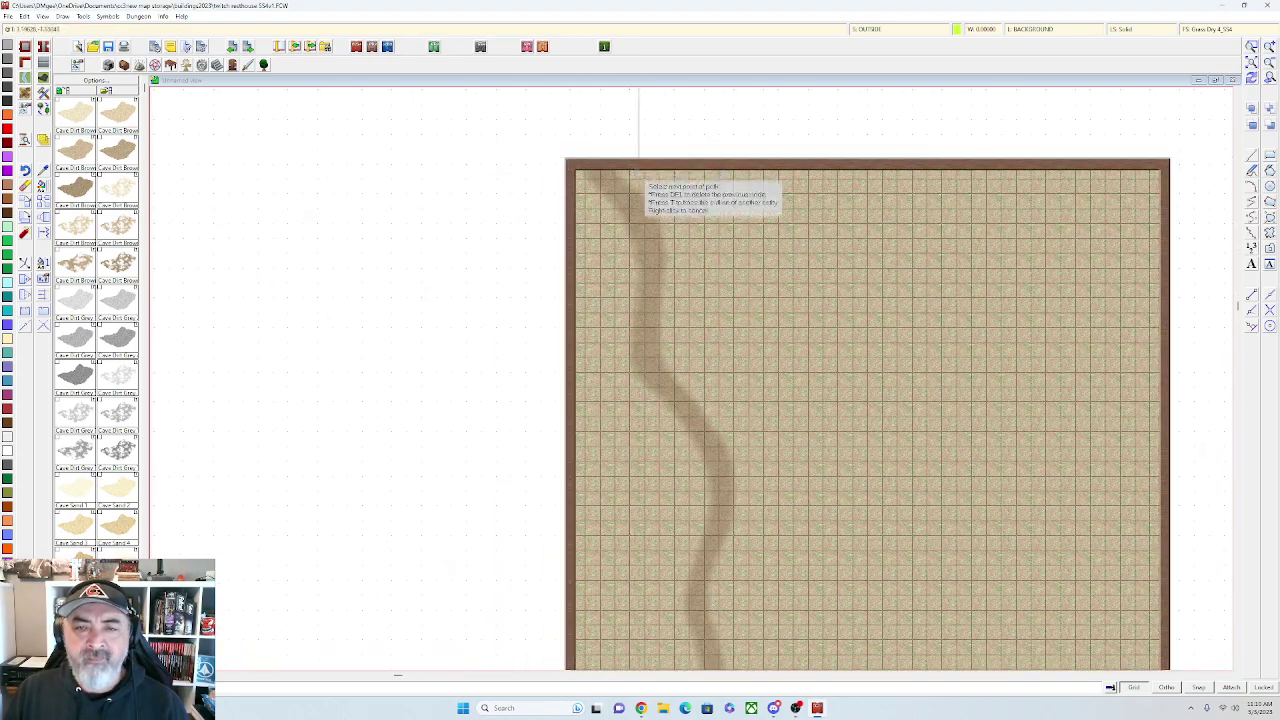
left_click(676, 307)
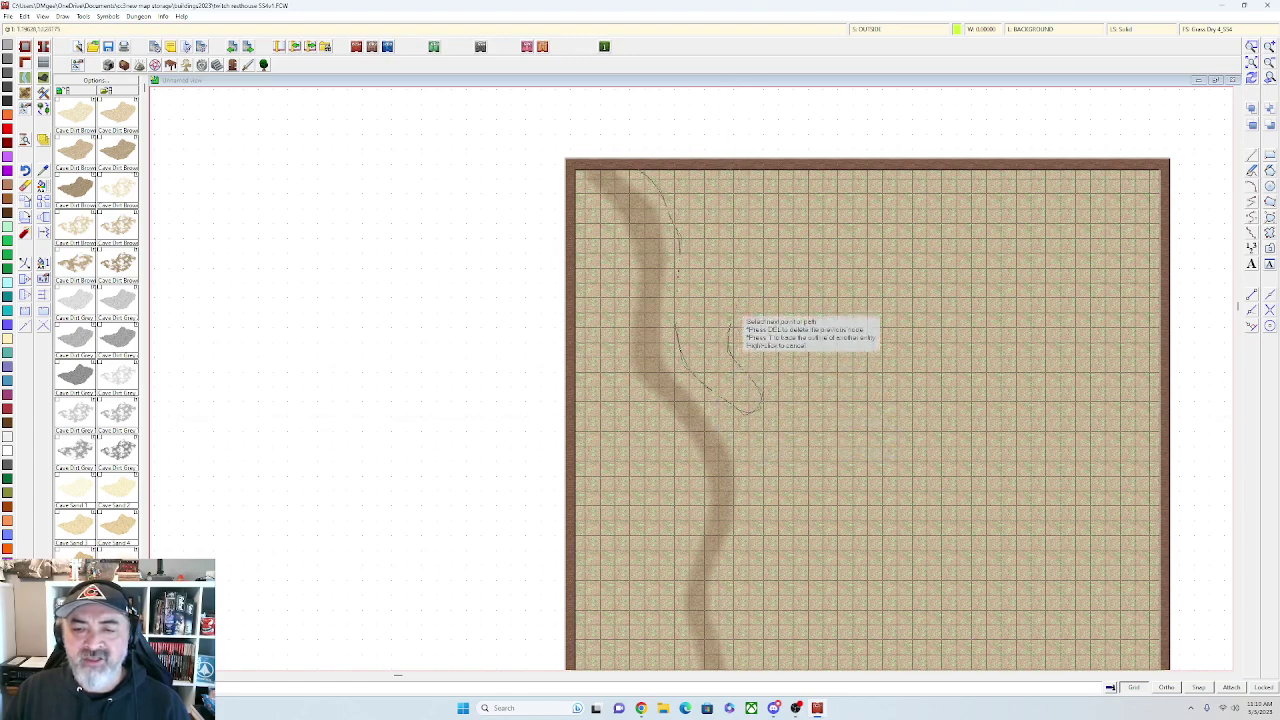
left_click(770, 136)
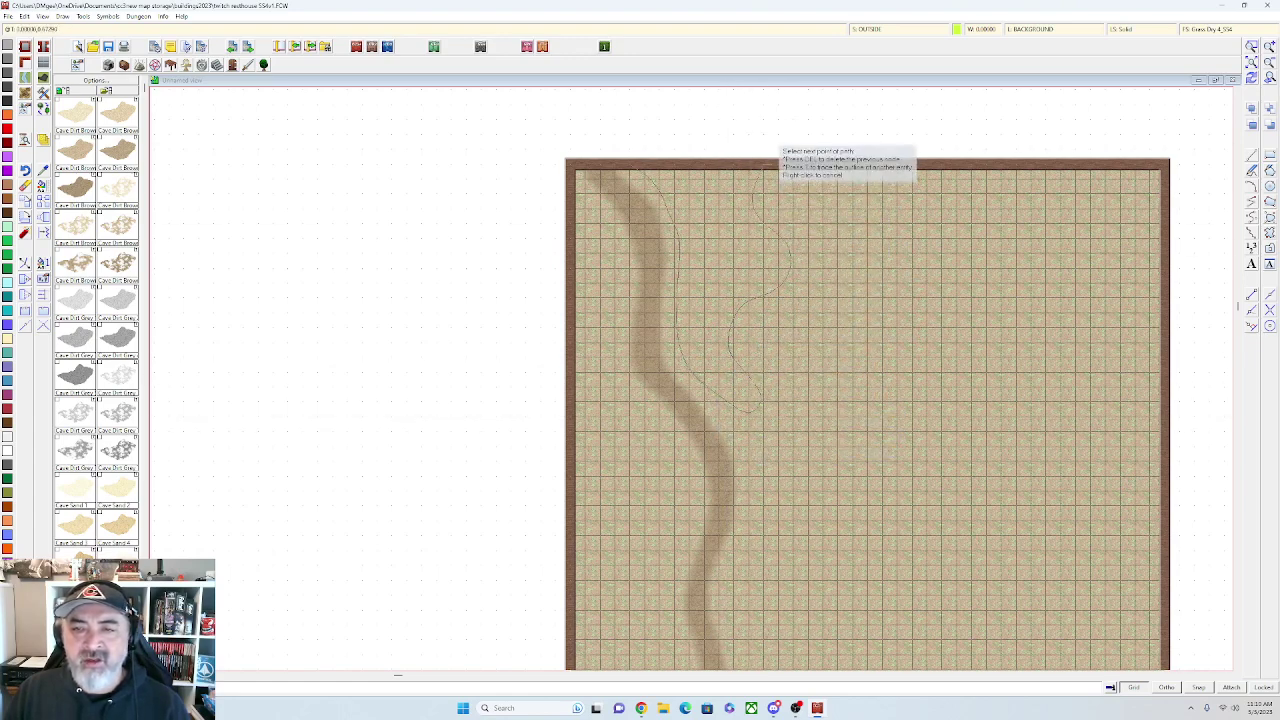
left_click(657, 127)
right_click(610, 123)
scroll(771, 243, "up", 3)
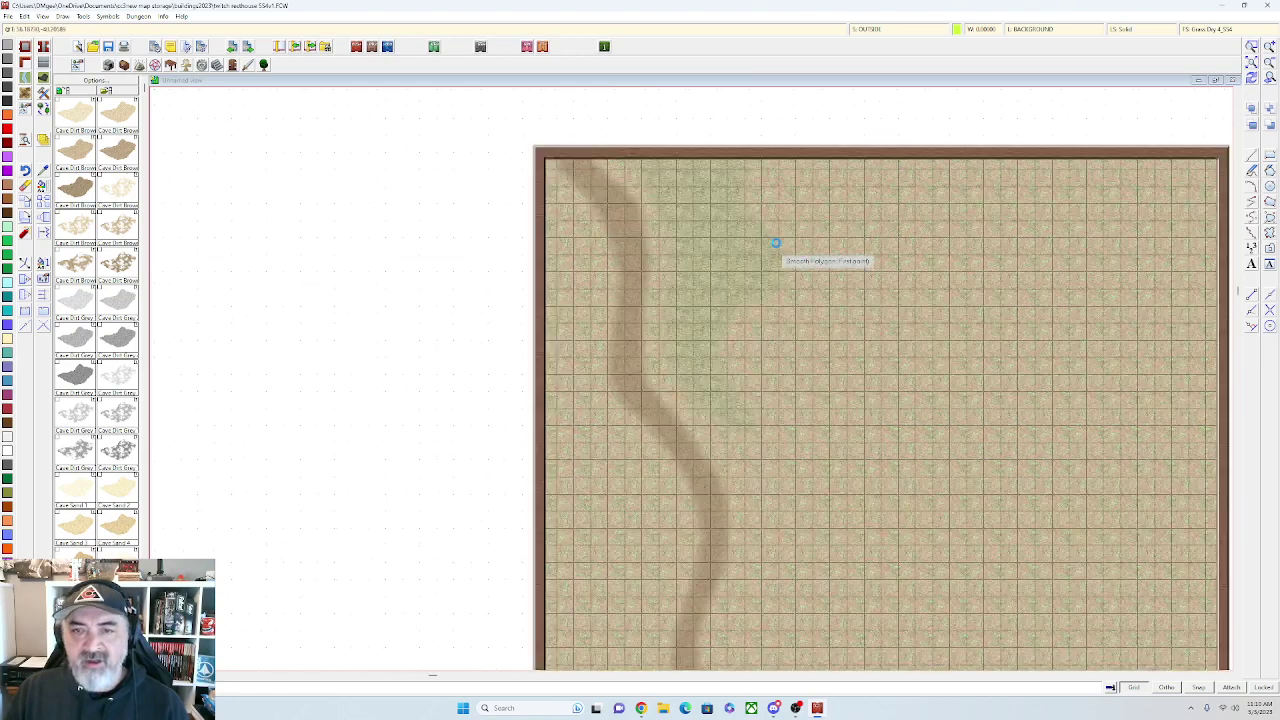
Draw a tapering Grass Dry 4 patch west of the road, filling the map's southwest corner
scroll(675, 273, "down", 2)
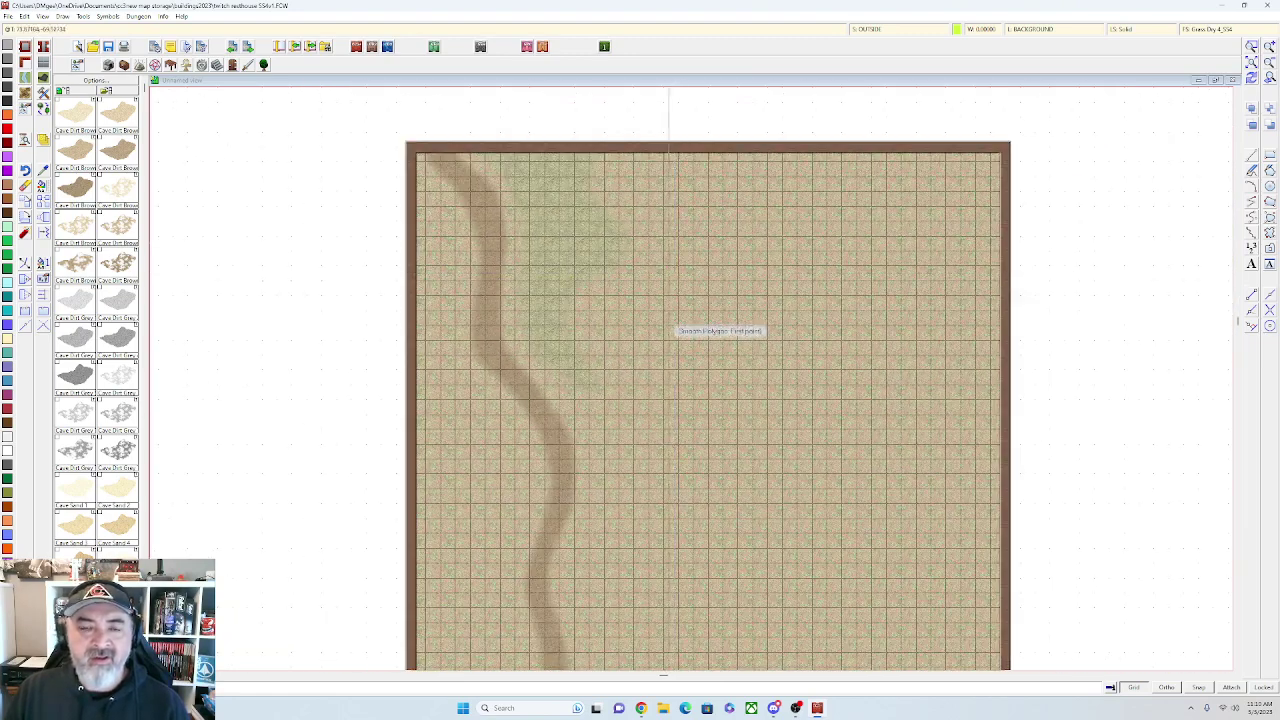
scroll(640, 310, "down", 1)
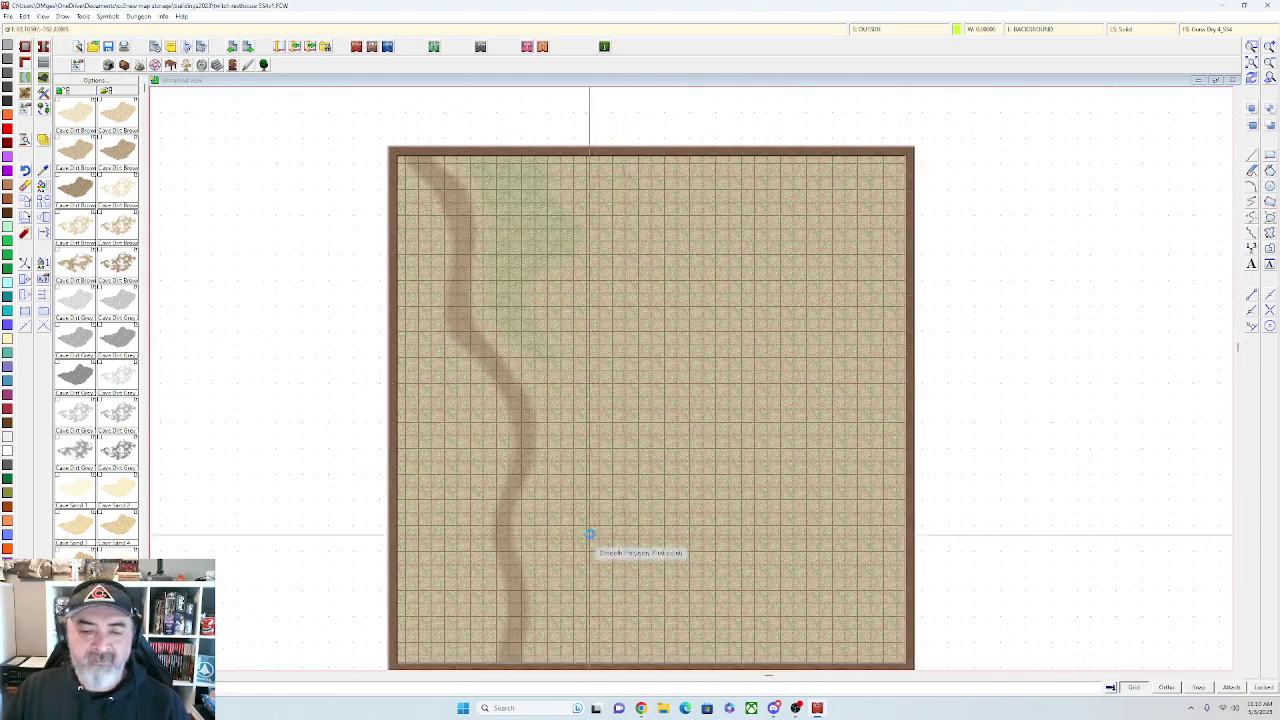
middle_click(589, 534)
left_click(539, 541)
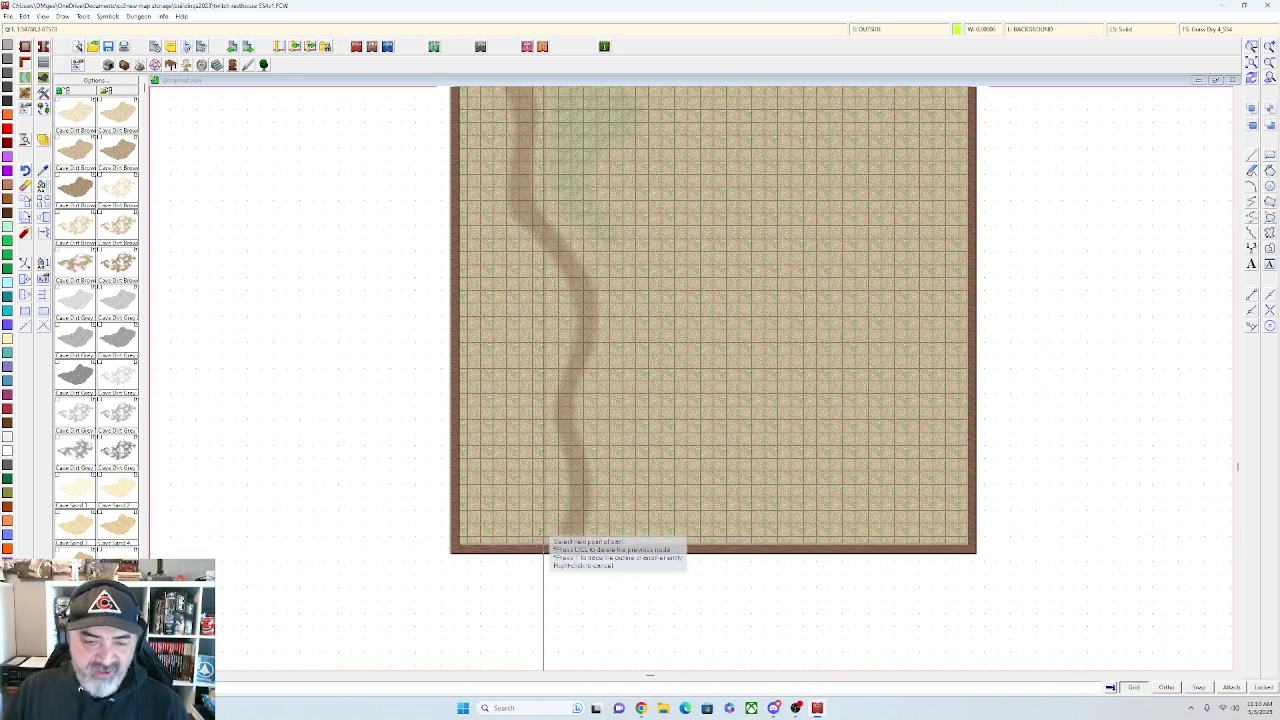
left_click(551, 494)
left_click(525, 465)
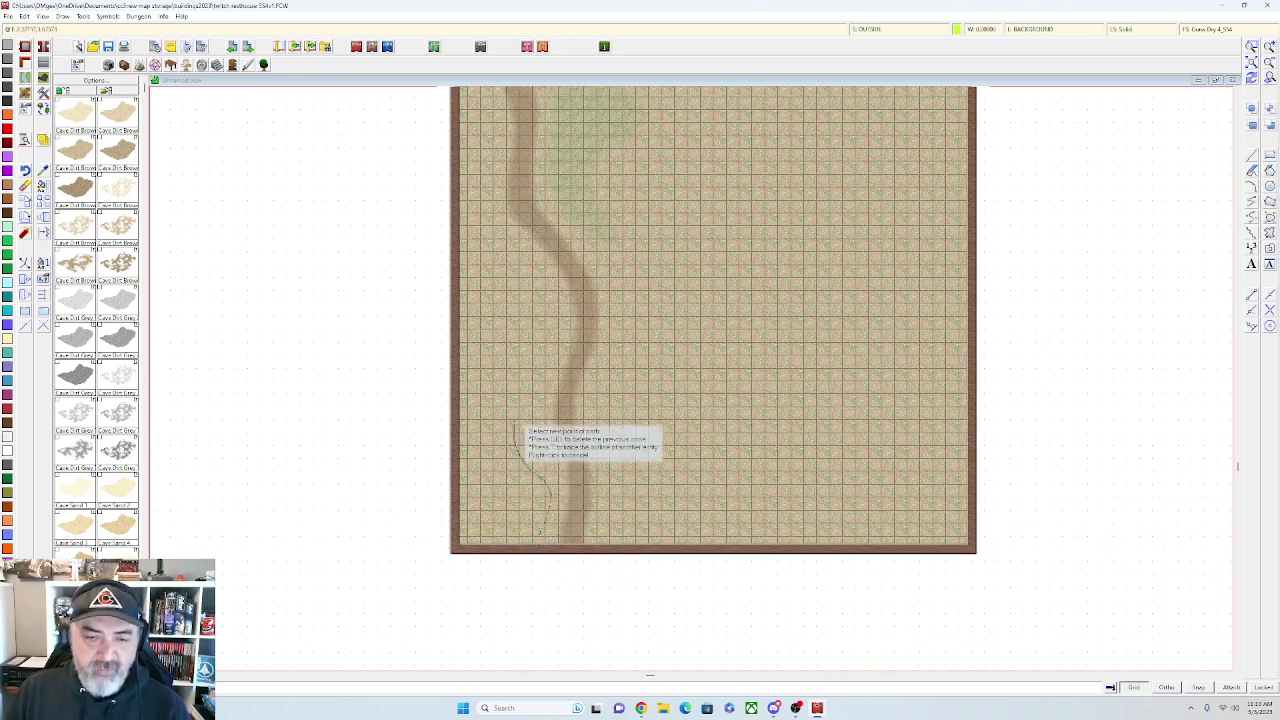
left_click(516, 422)
left_click(517, 331)
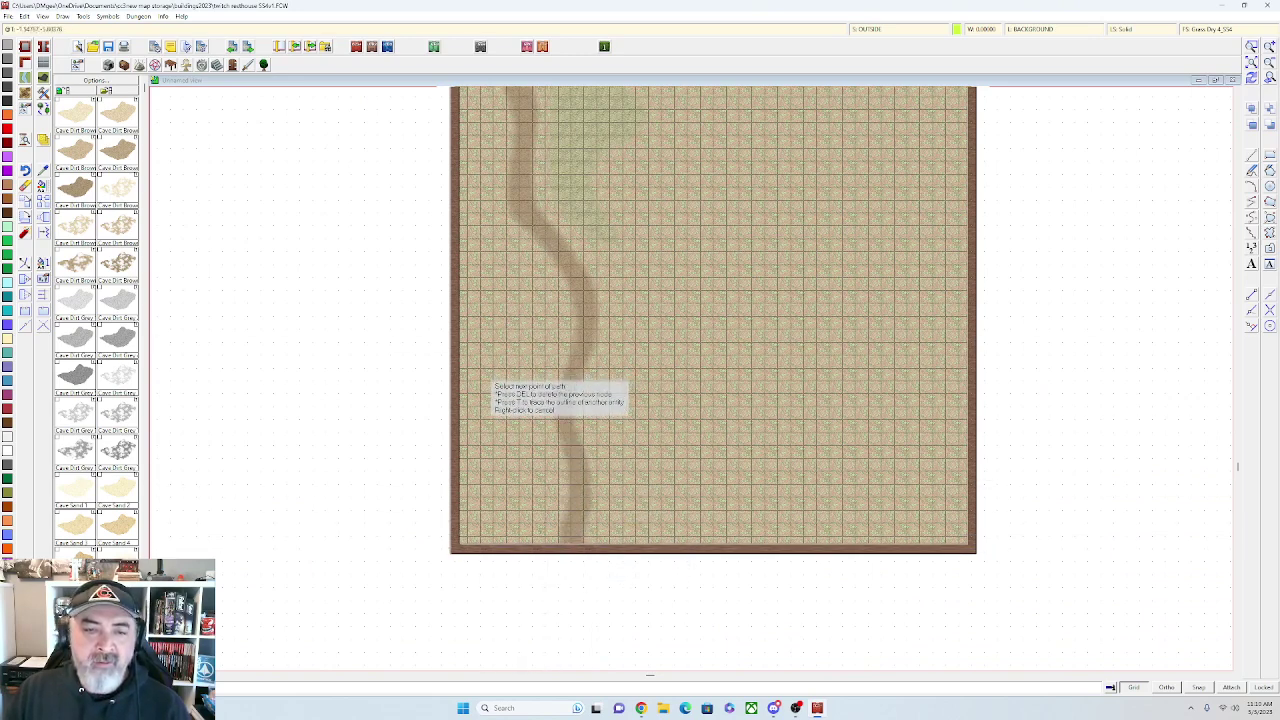
left_click(492, 371)
left_click(486, 424)
left_click(480, 465)
left_click(457, 509)
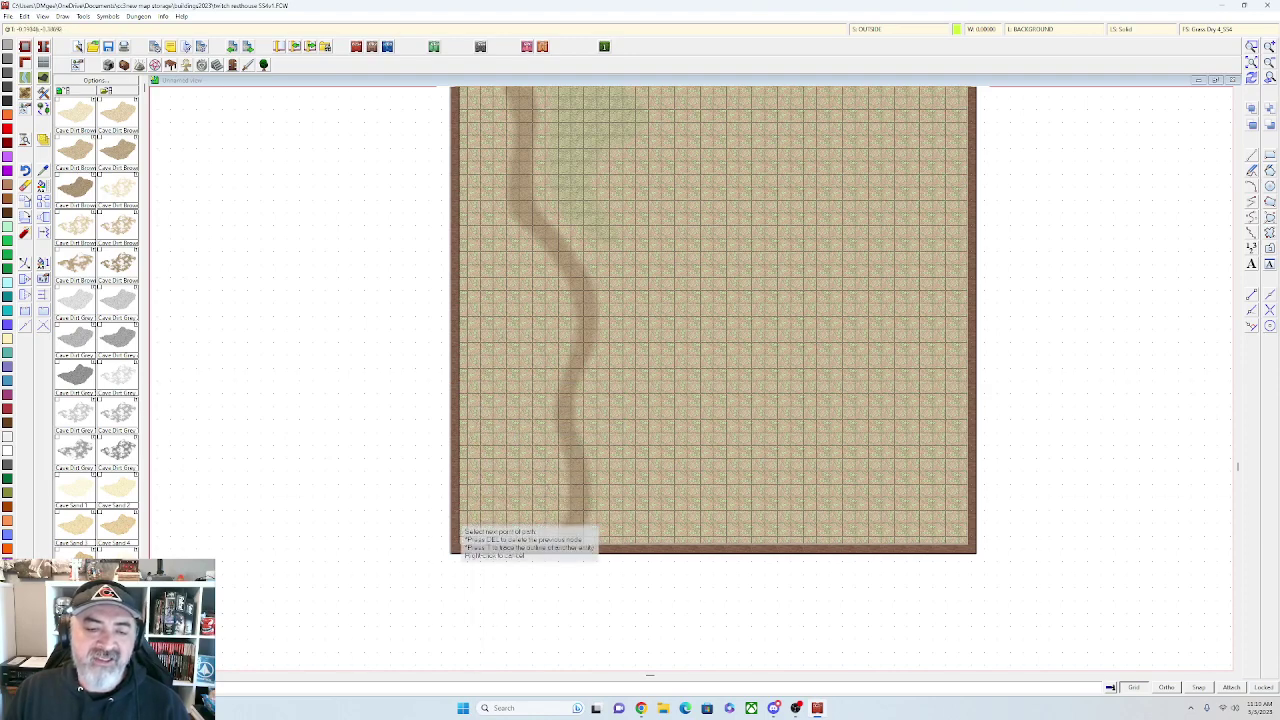
left_click(443, 555)
right_click(533, 557)
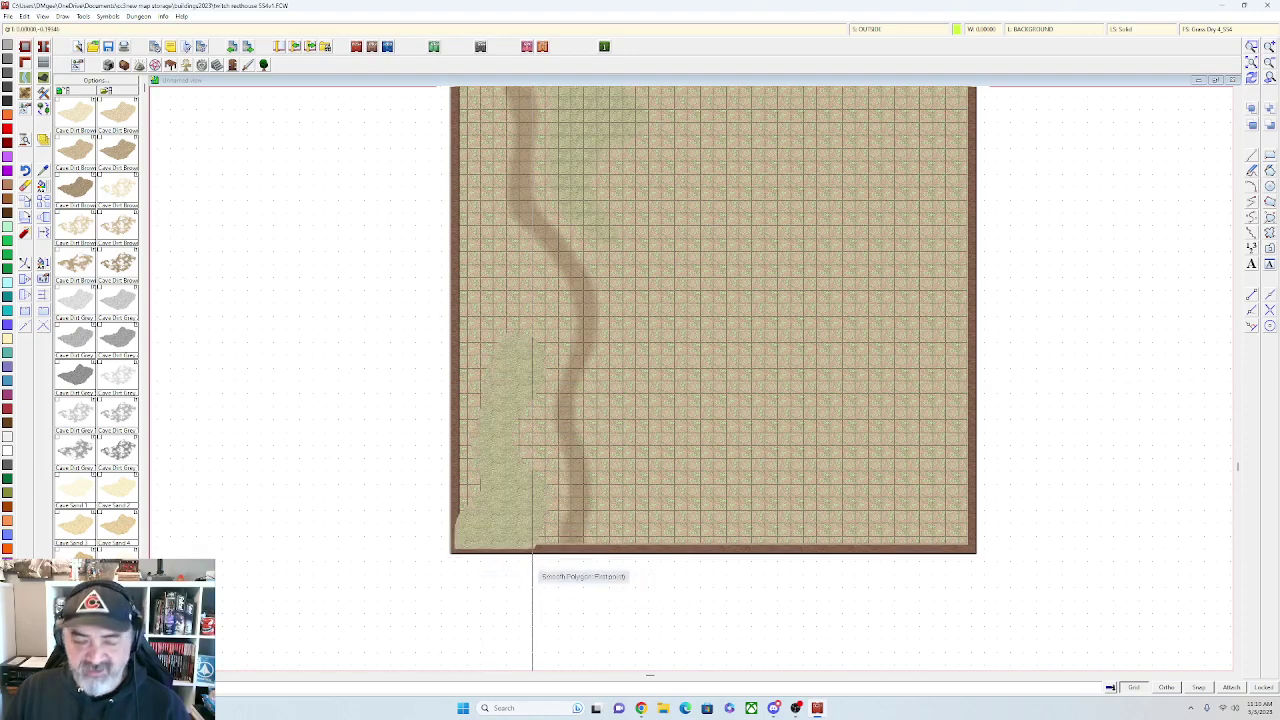
Draw a curved Grass Dry 4 patch between the map's west edge and the upper part of the road
scroll(536, 535, "up", 1)
left_click_drag(518, 549, 508, 665)
left_click_drag(514, 460, 624, 580)
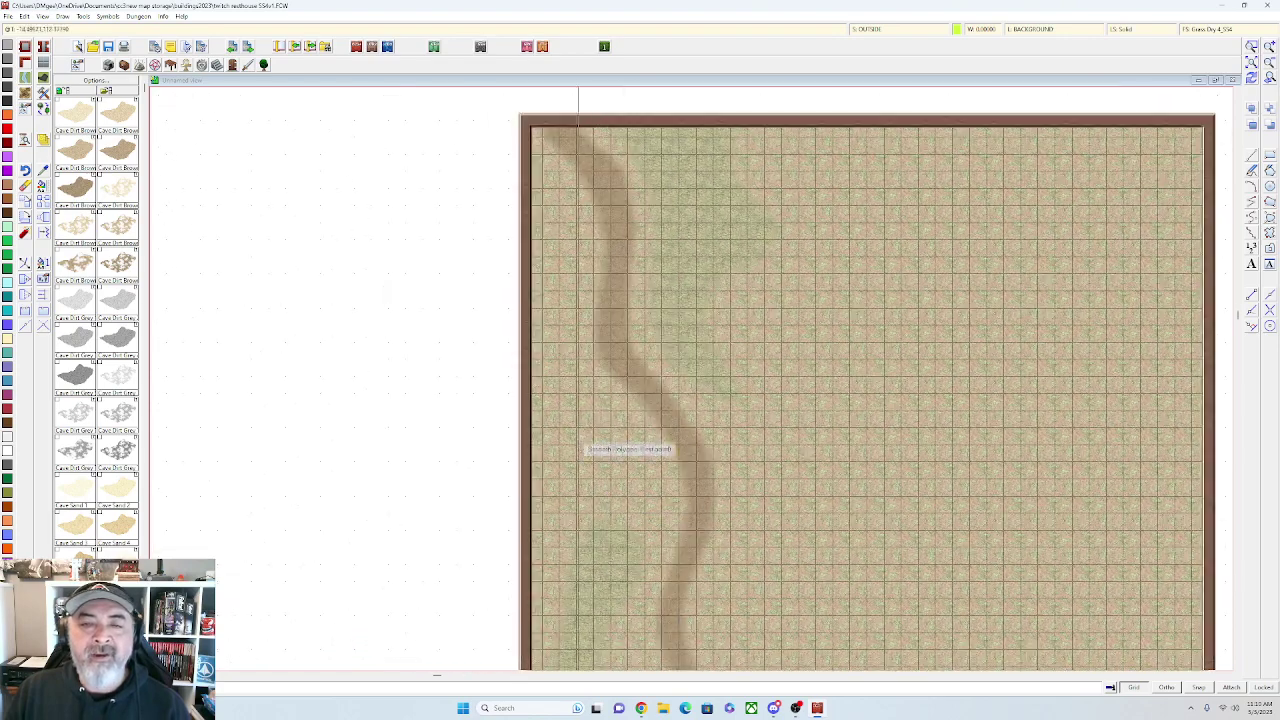
left_click(540, 157)
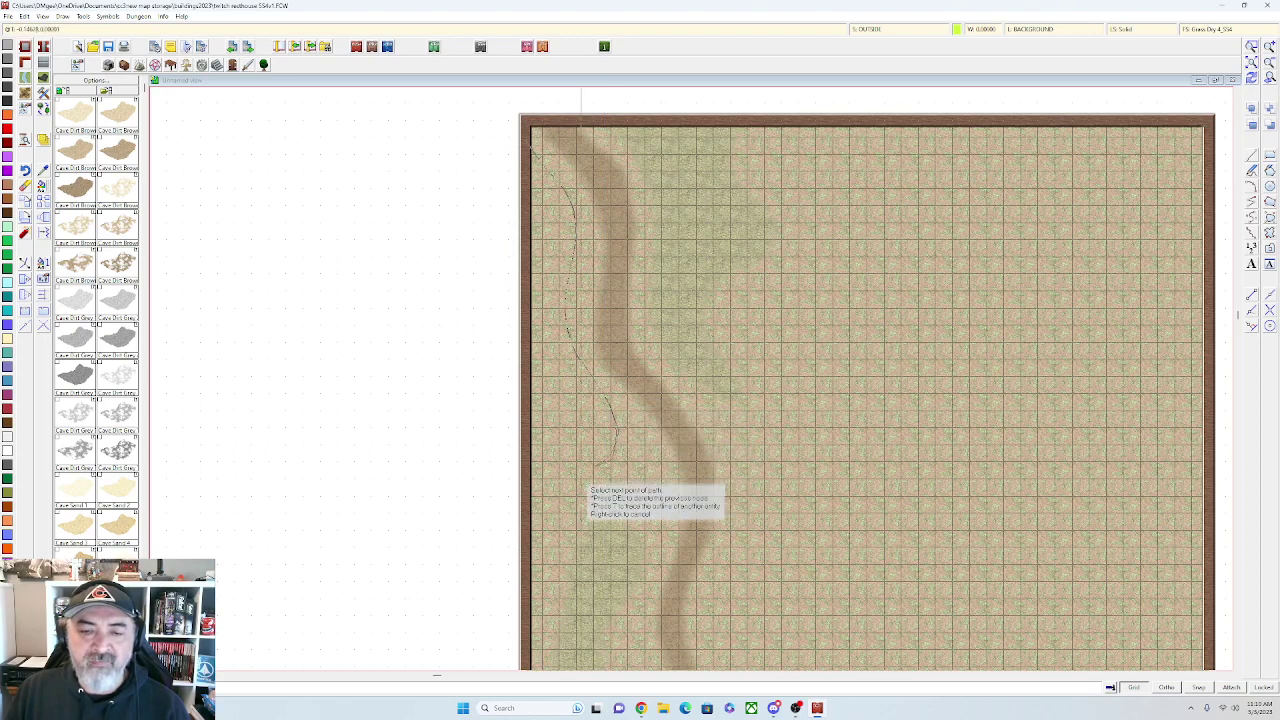
left_click(581, 478)
left_click(560, 447)
left_click(547, 396)
left_click(538, 394)
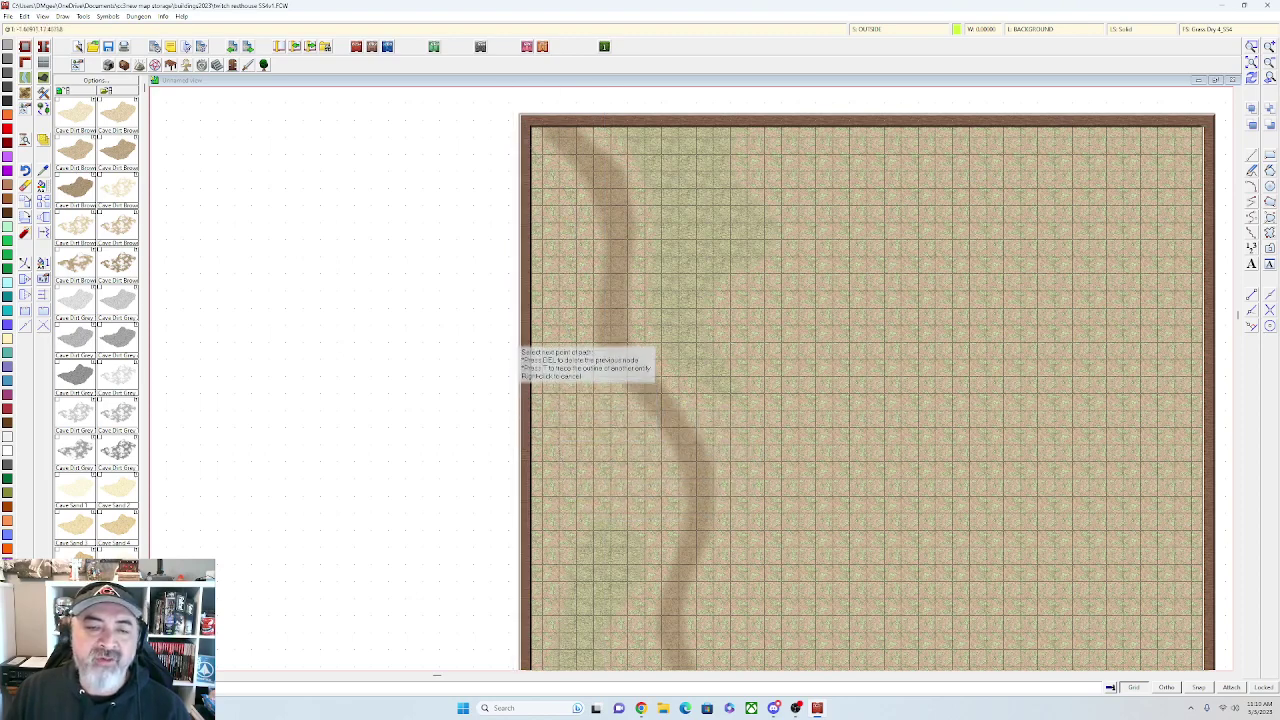
right_click(493, 143)
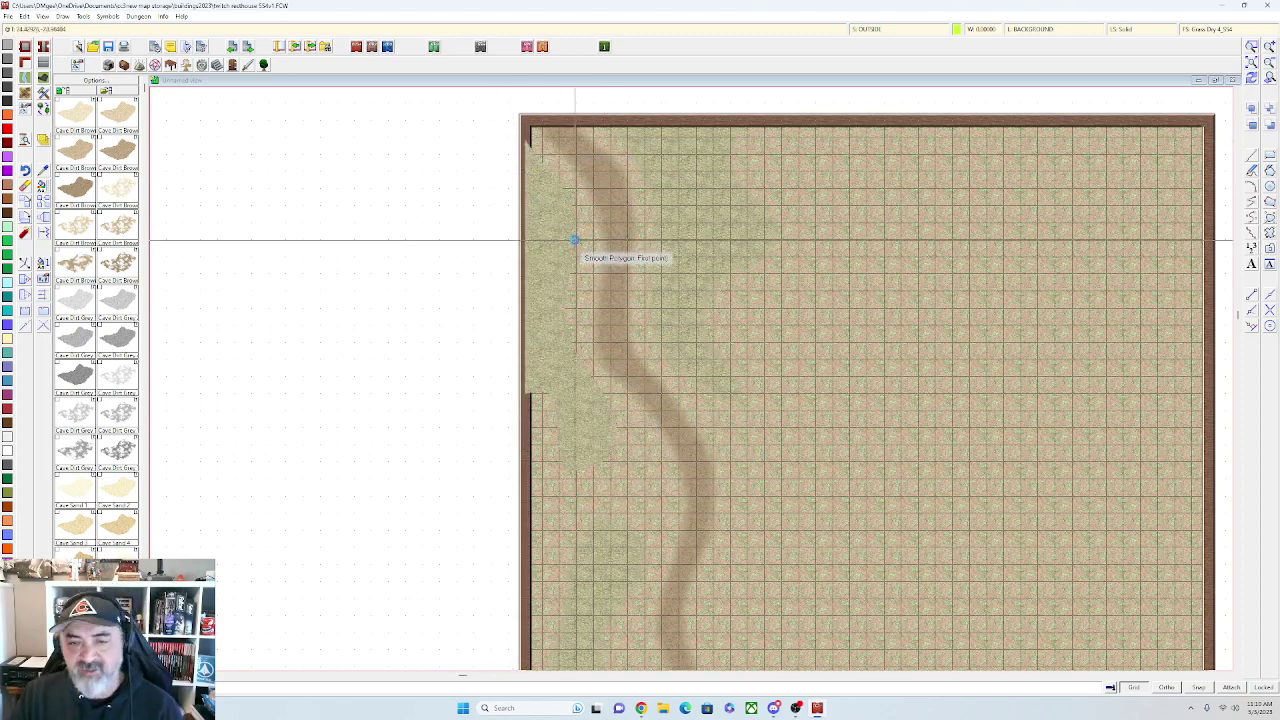
Draw a curved Grass Dry 4 patch just east of the road's lower end, along the map's south edge
scroll(575, 240, "down", 1)
left_click_drag(918, 376, 875, 306)
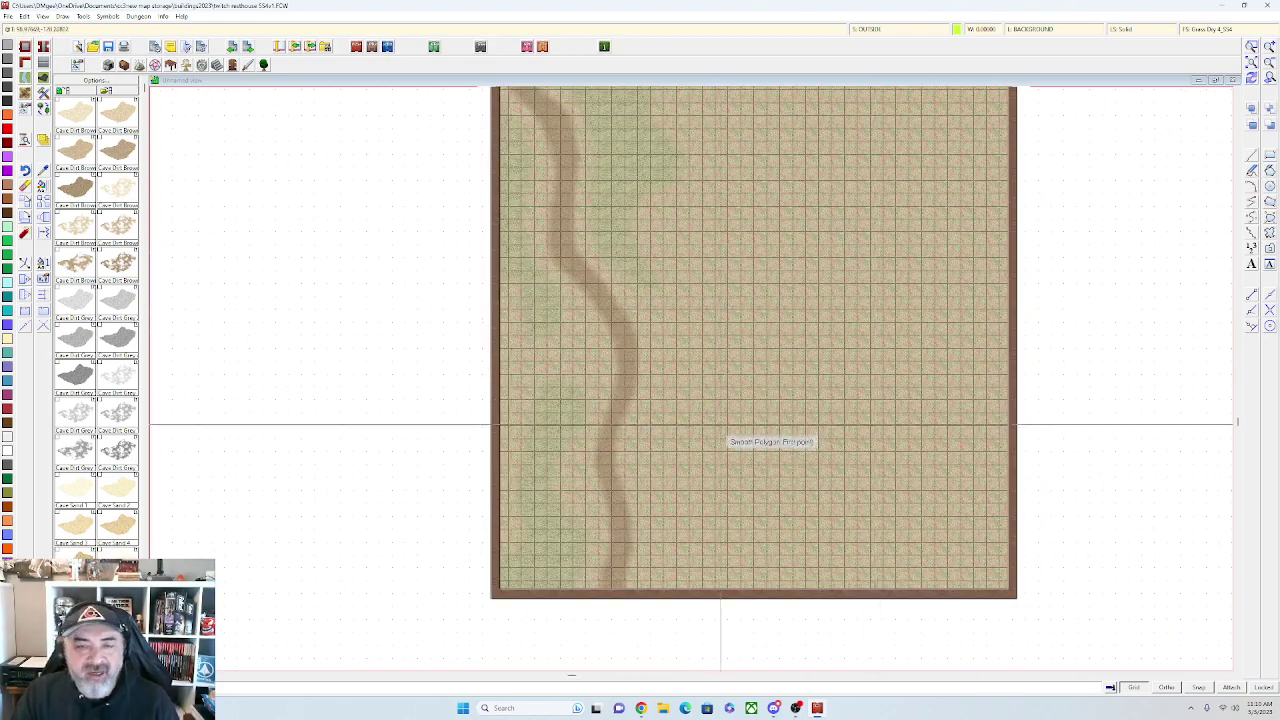
left_click_drag(717, 451, 648, 499)
scroll(635, 517, "up", 1)
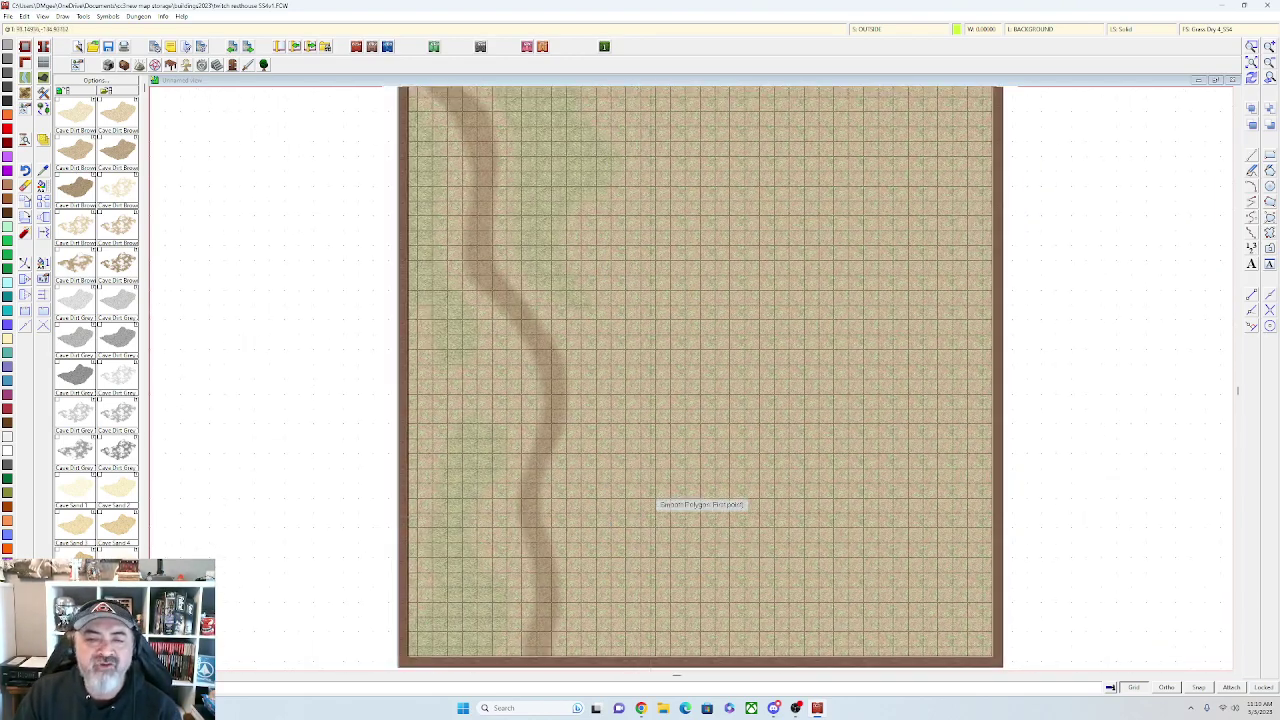
scroll(660, 487, "down", 1)
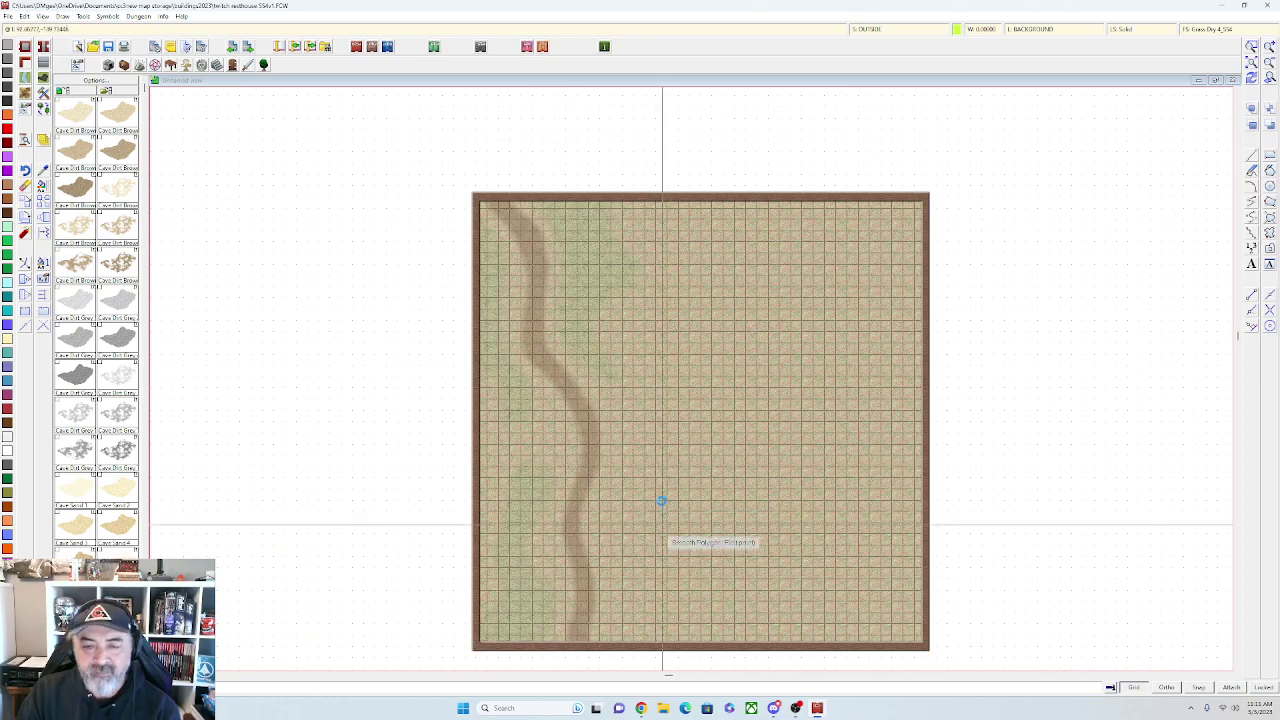
scroll(622, 598, "up", 1)
left_click(611, 566)
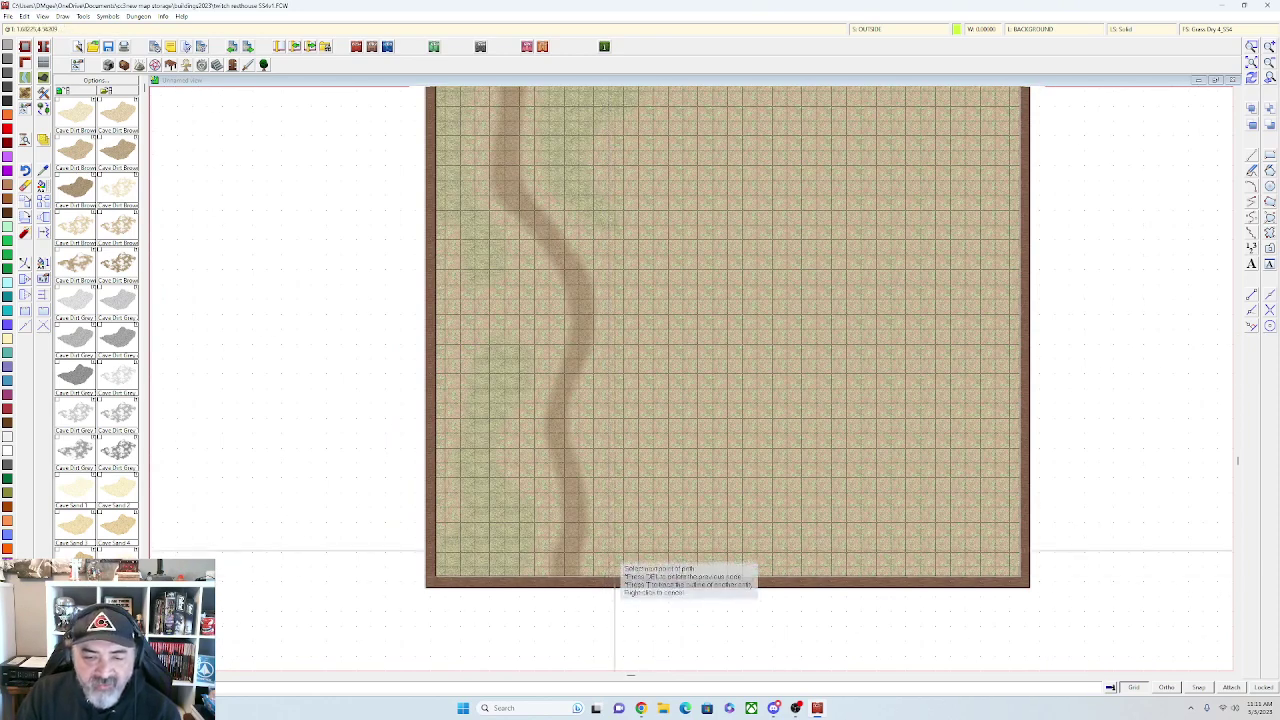
left_click(600, 415)
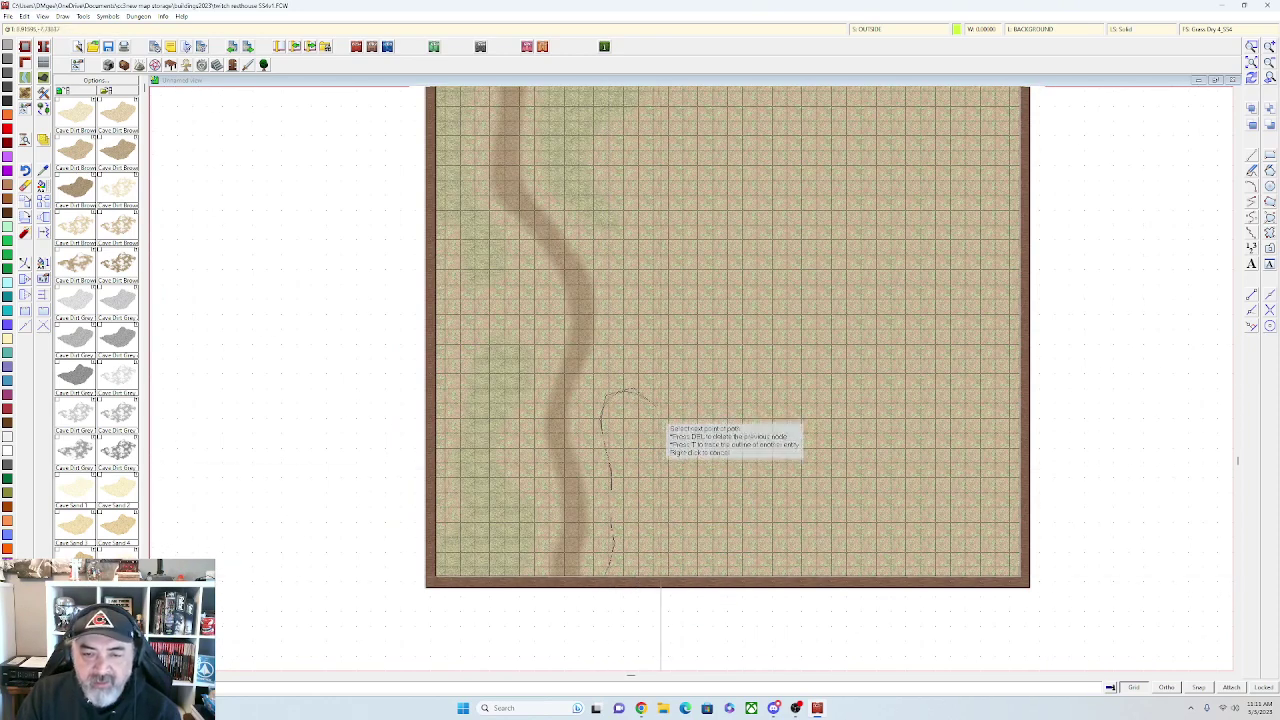
left_click(728, 486)
left_click(706, 545)
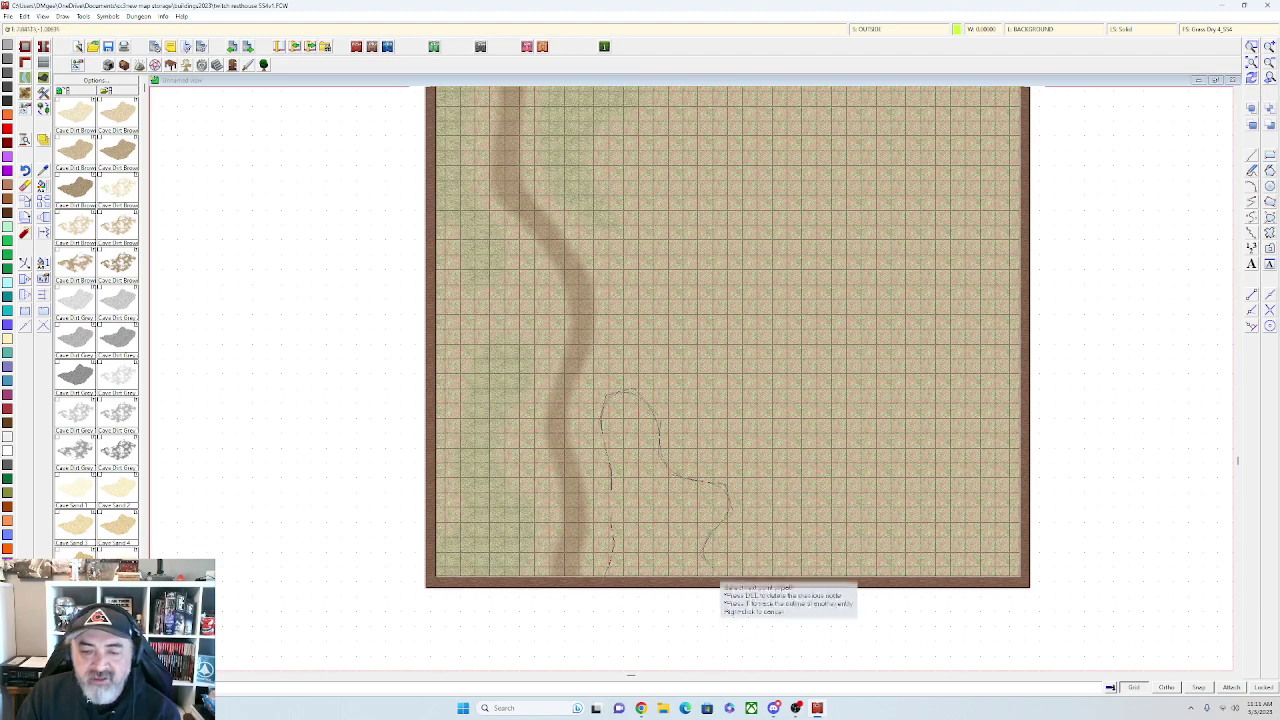
left_click(730, 602)
right_click(581, 598)
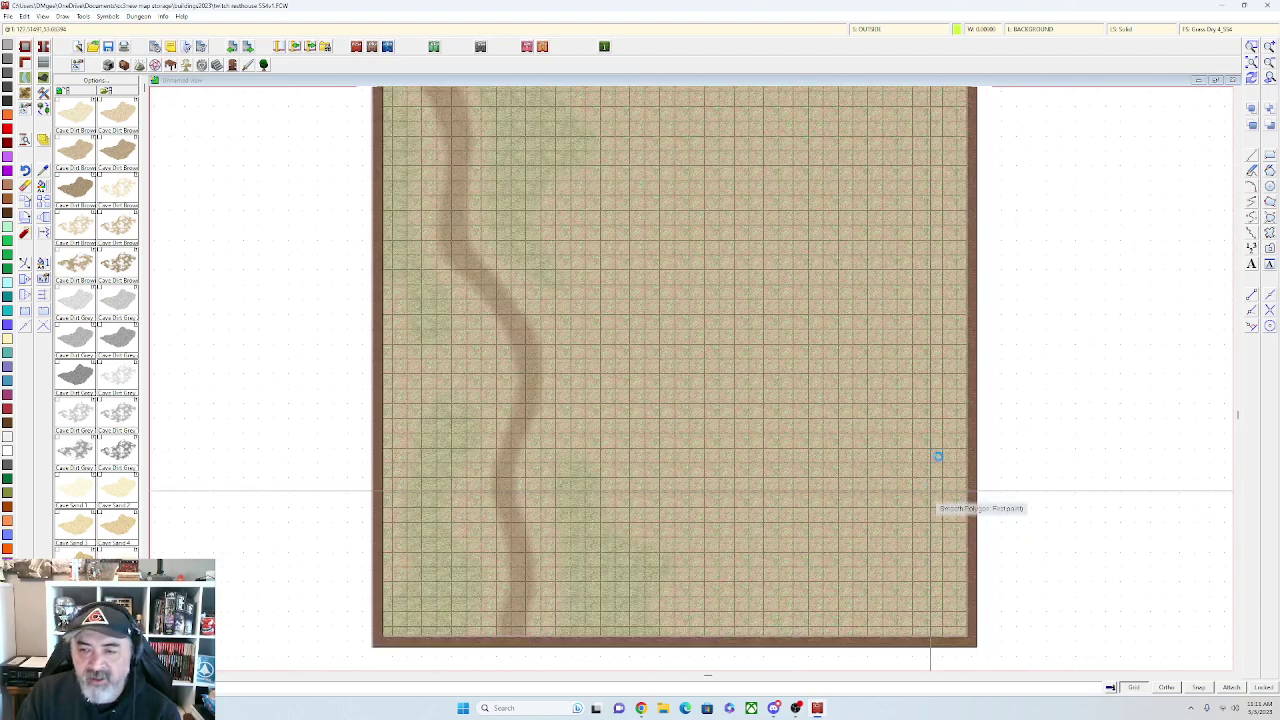
Draw an irregular Grass Dry 4 patch along the lower east edge, bulging inward and reaching the southeast corner
left_click(931, 319)
left_click(918, 361)
left_click(935, 425)
left_click(913, 452)
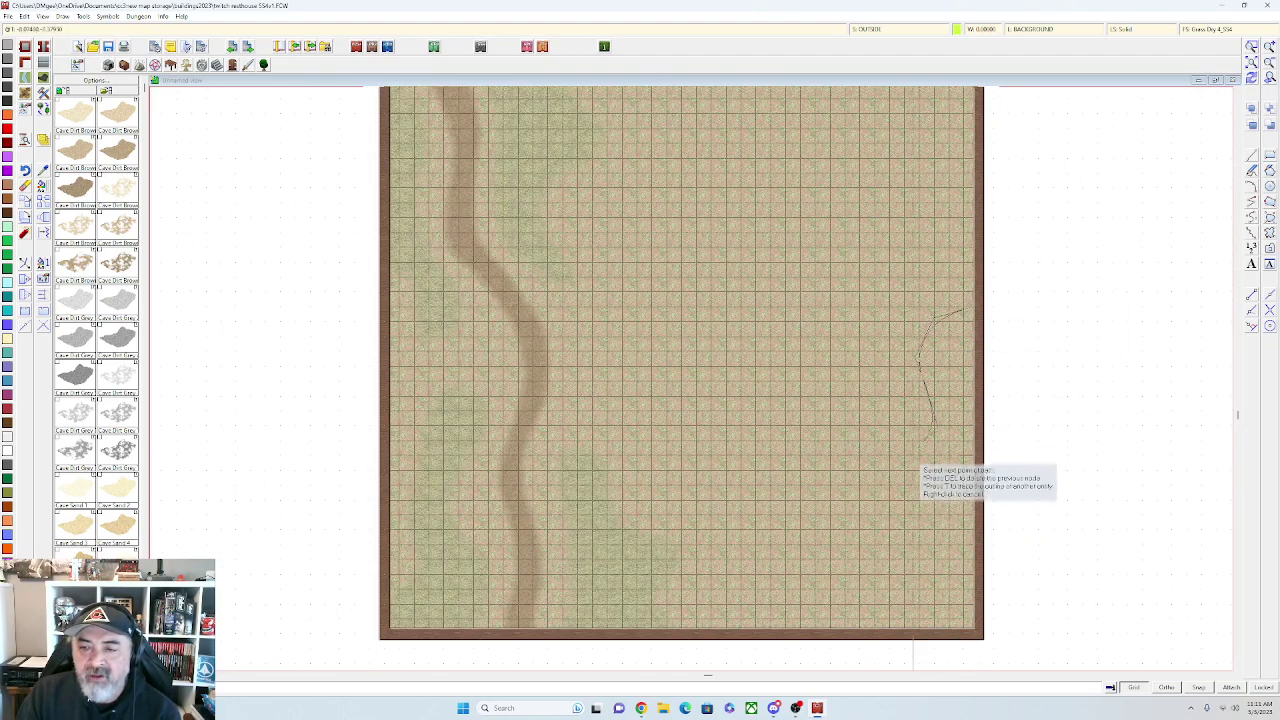
left_click(830, 420)
left_click(790, 477)
left_click(877, 529)
left_click(898, 500)
left_click(936, 510)
left_click(936, 549)
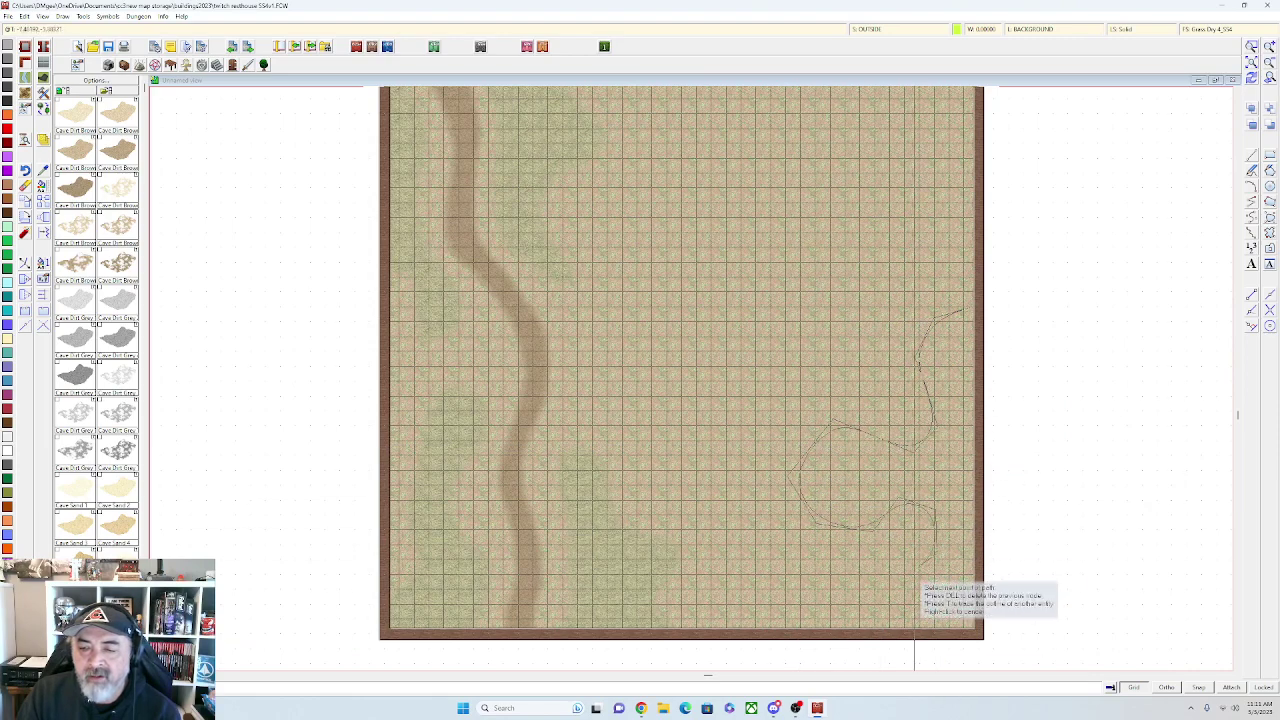
left_click(913, 631)
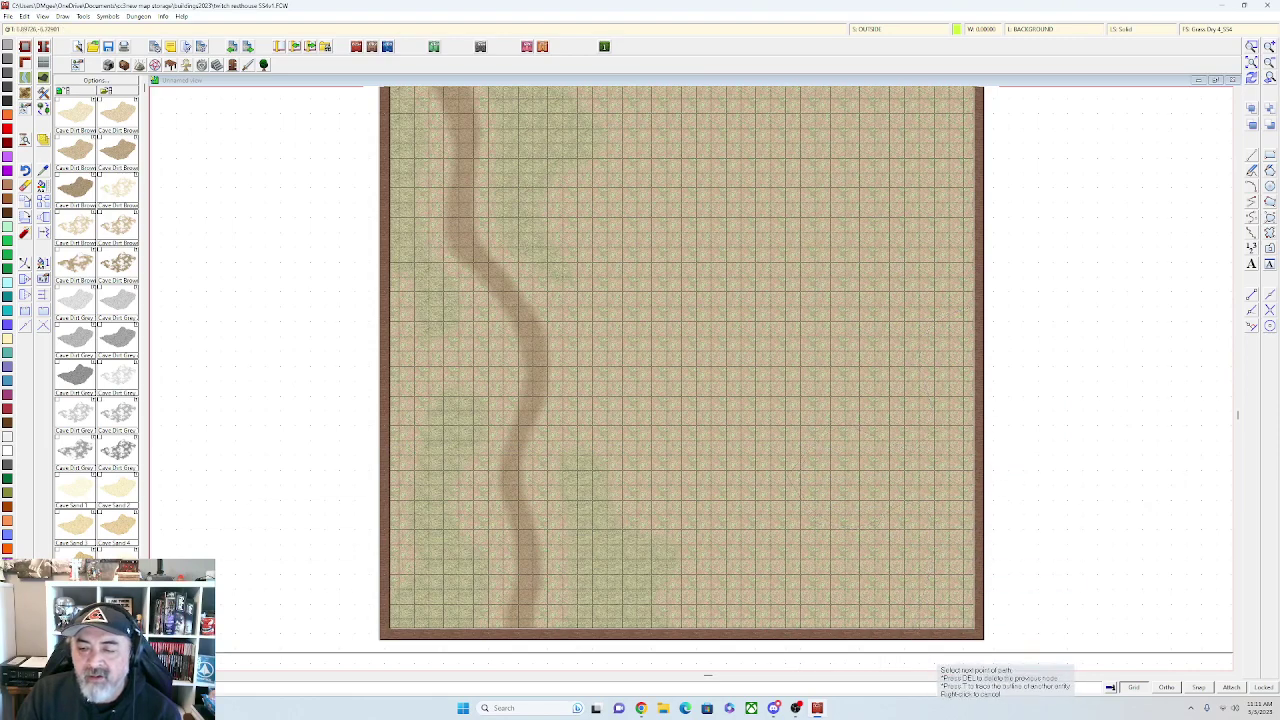
right_click(1055, 273)
Draw a large curved Grass Dry 4 patch extending down from the middle of the map's north edge
scroll(1035, 313, "down", 2)
left_click_drag(929, 329, 931, 409)
scroll(763, 205, "up", 2)
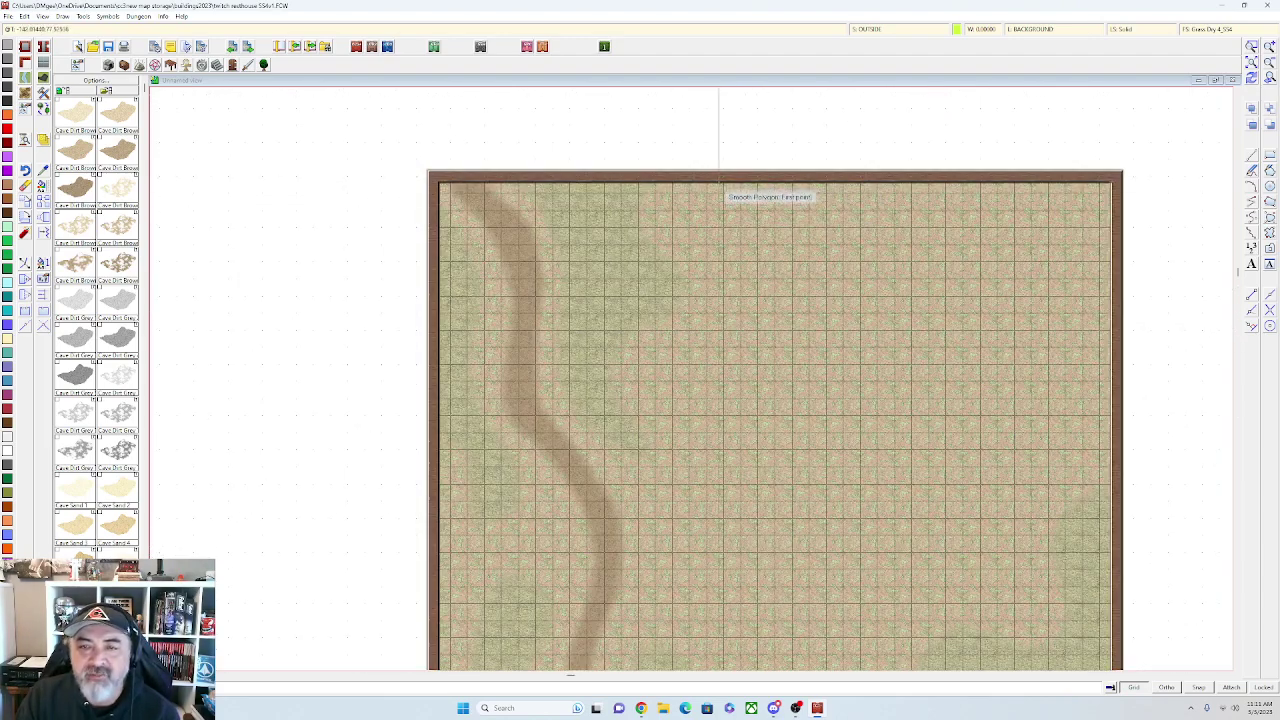
left_click(713, 181)
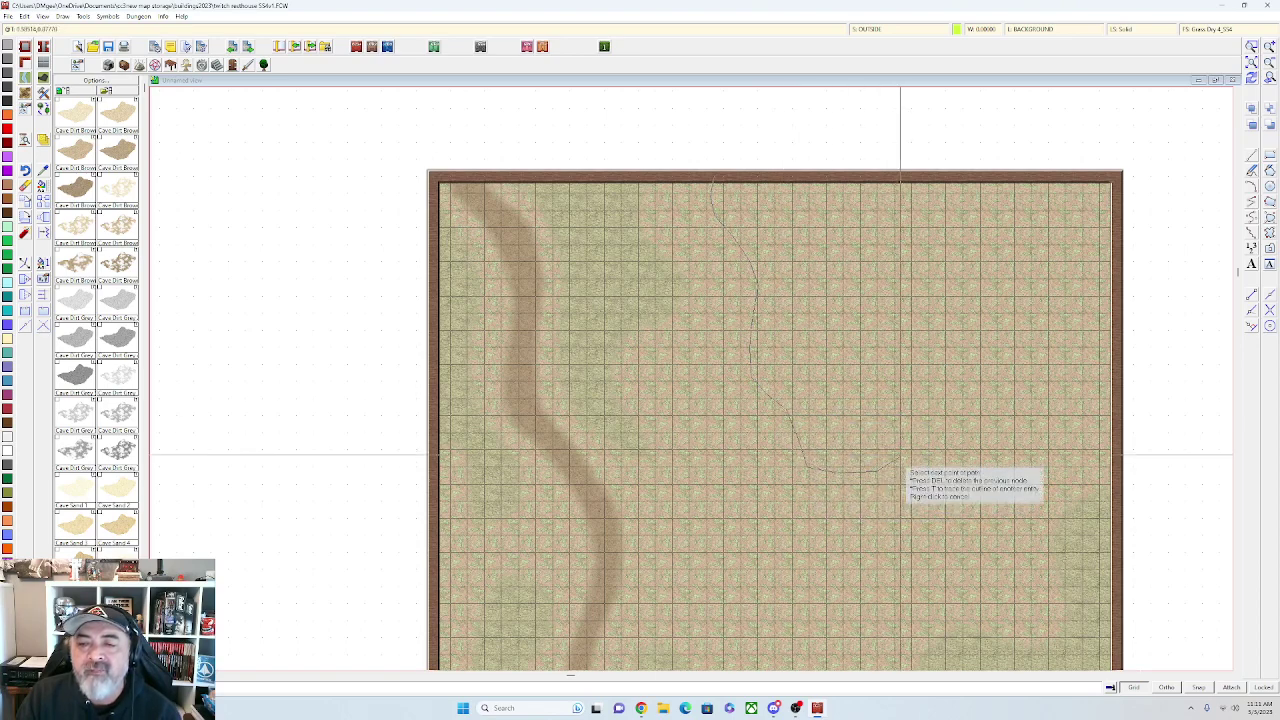
mouse_move(886, 372)
left_mouse_down()
mouse_move(870, 334)
mouse_move(887, 303)
mouse_move(967, 302)
mouse_move(978, 266)
mouse_move(942, 234)
mouse_move(892, 225)
mouse_move(883, 187)
mouse_move(897, 164)
mouse_move(716, 176)
left_mouse_up()
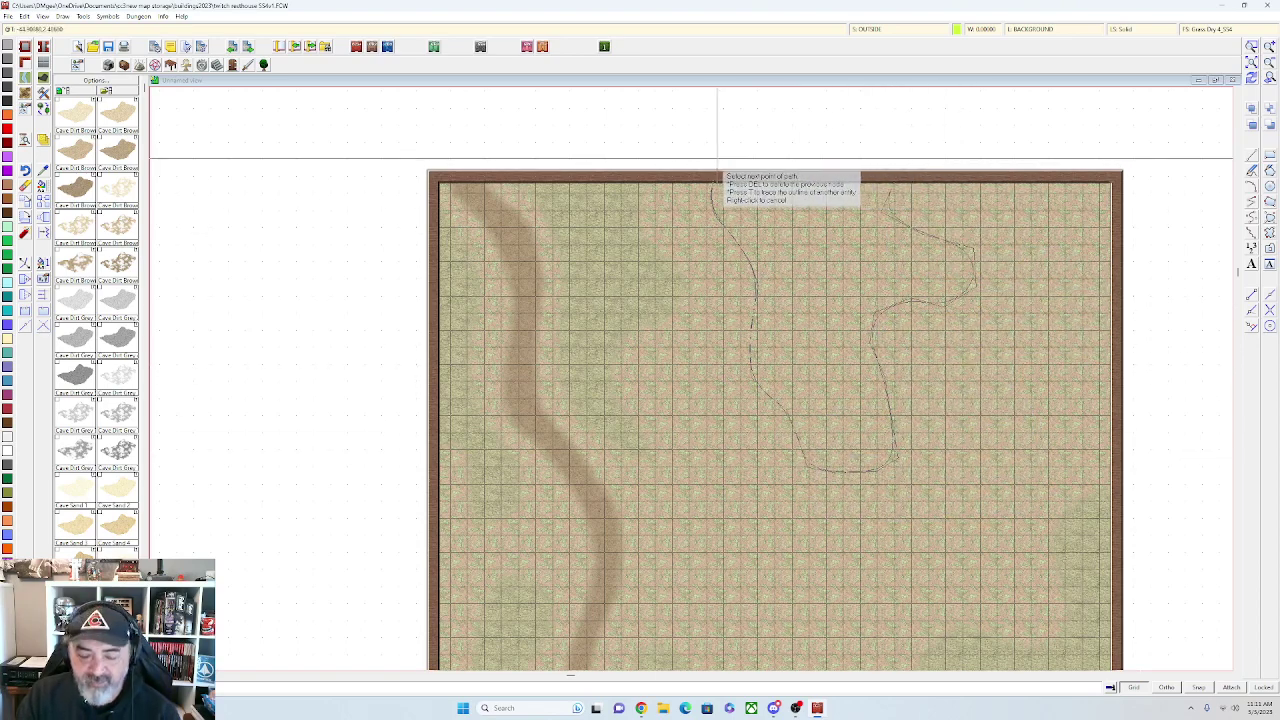
right_click(716, 176)
Move all the Grass Dry 4 patches to the BACKGROUND (FLOOR 1) layer and the OUTSIDE sheet
scroll(903, 223, "down", 2)
left_click_drag(870, 350, 870, 312)
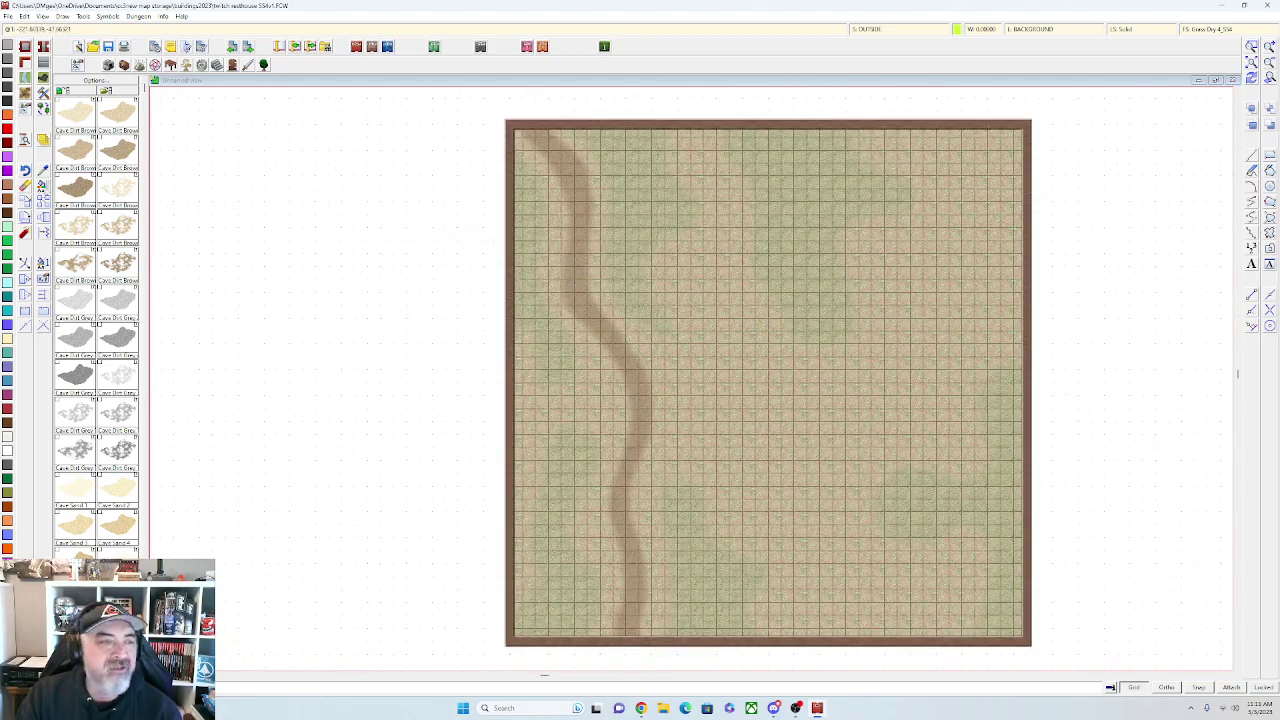
left_click(44, 188)
left_click(565, 382)
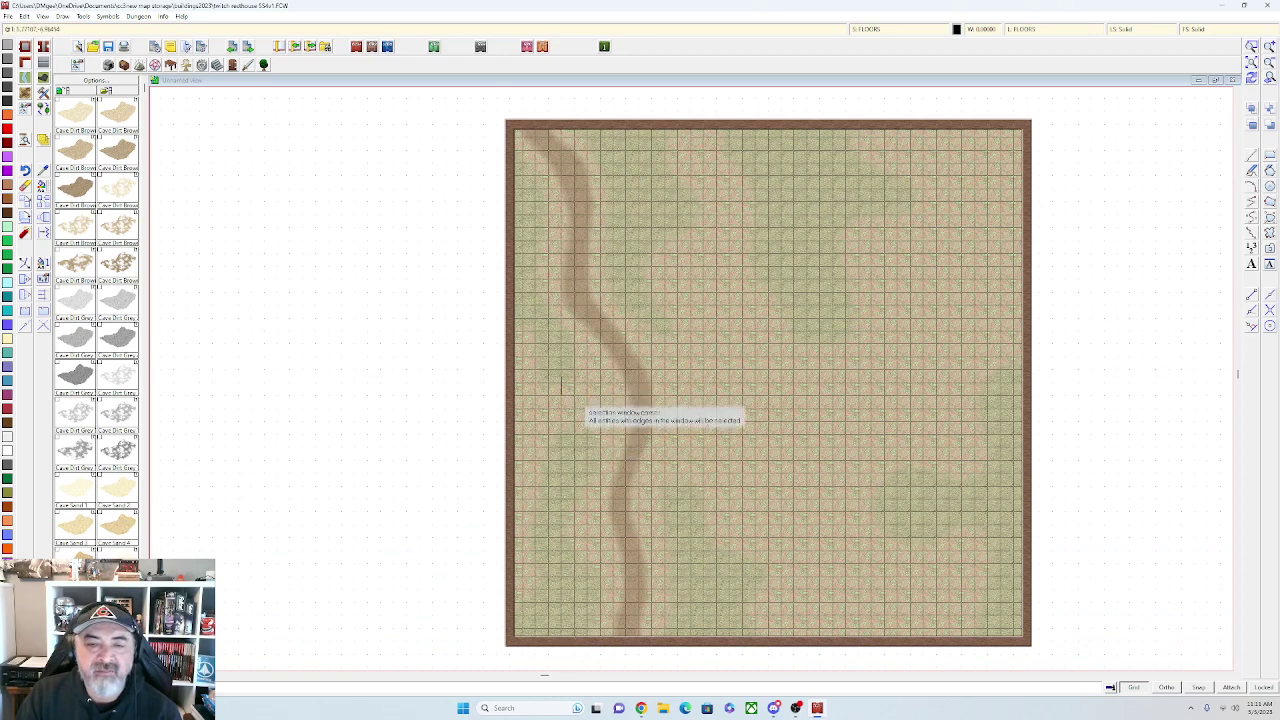
left_click(579, 402)
left_click(584, 420)
left_click(597, 458)
left_click(656, 317)
left_click(687, 342)
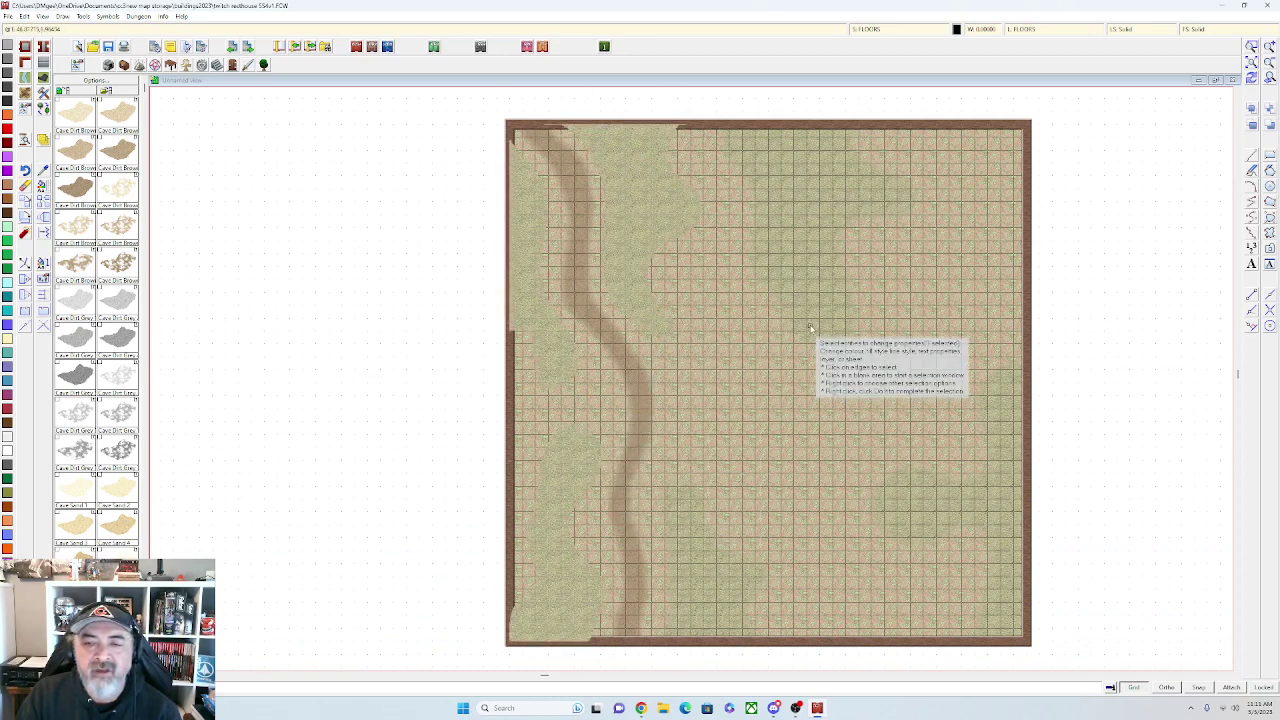
left_click(811, 329)
left_click(857, 359)
left_click(908, 455)
left_click(935, 471)
left_click(744, 513)
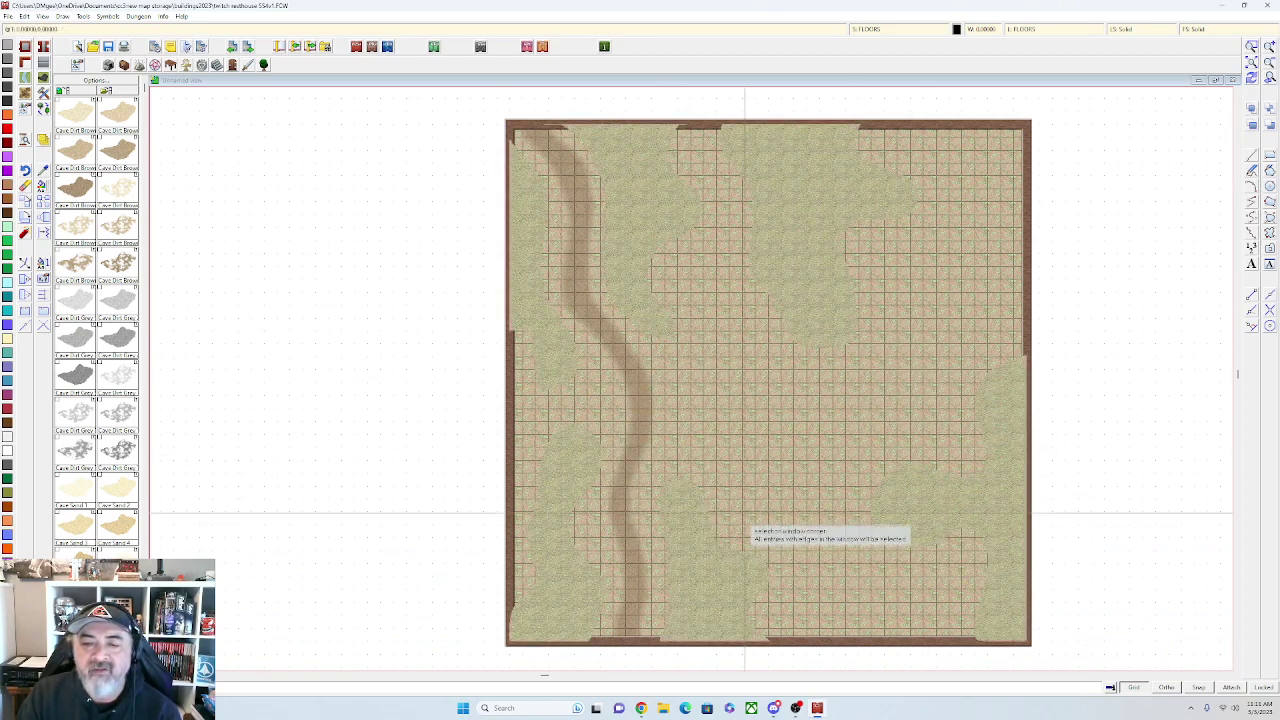
right_click(710, 508)
left_click(722, 514)
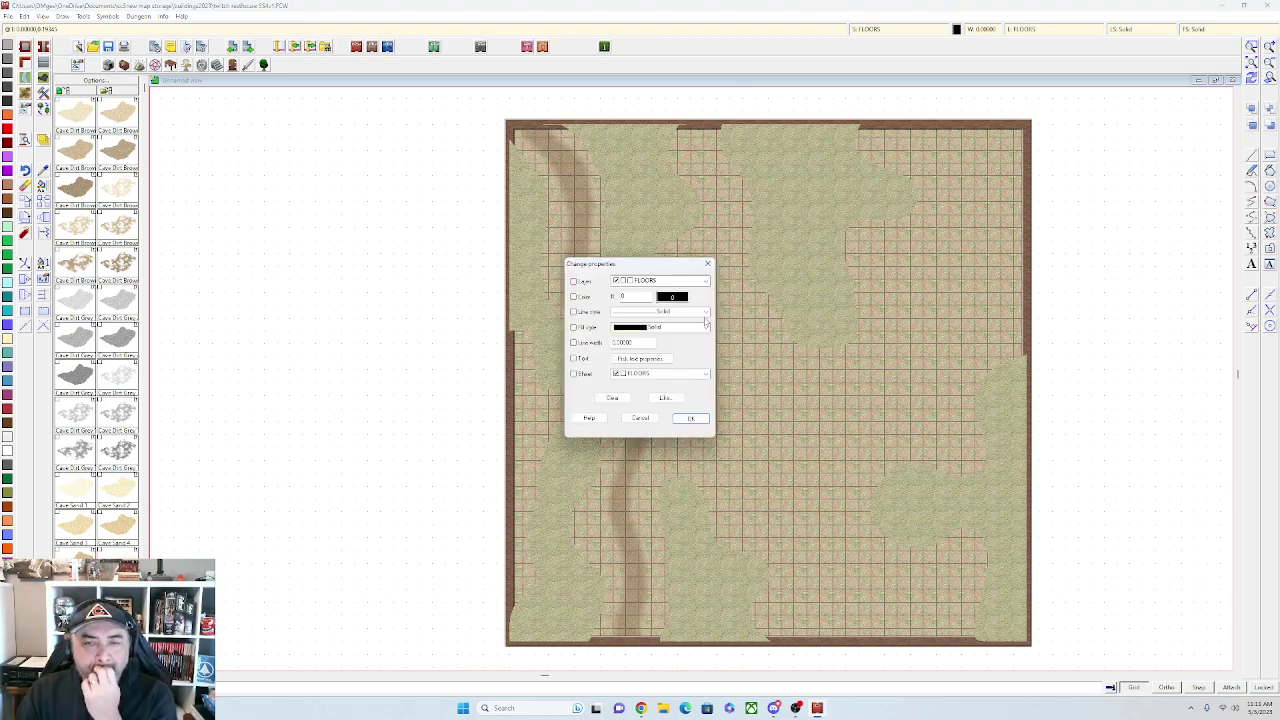
left_click(705, 281)
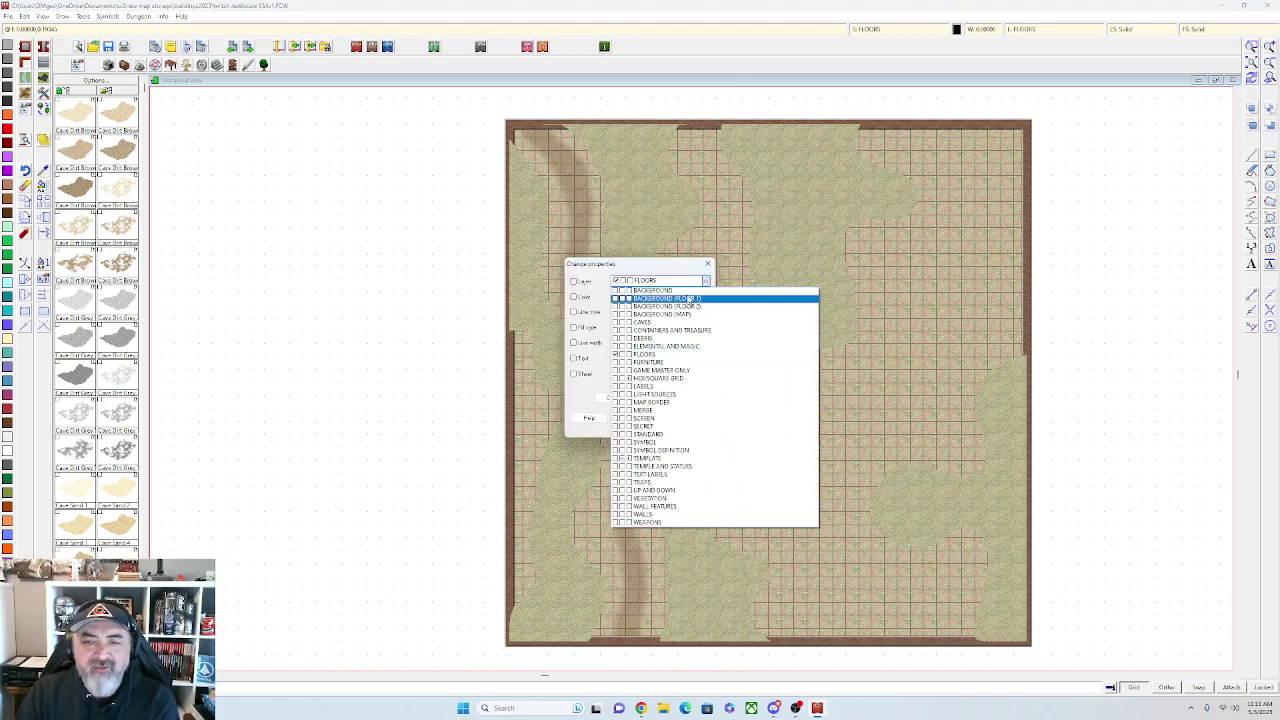
left_click(689, 299)
left_click(705, 374)
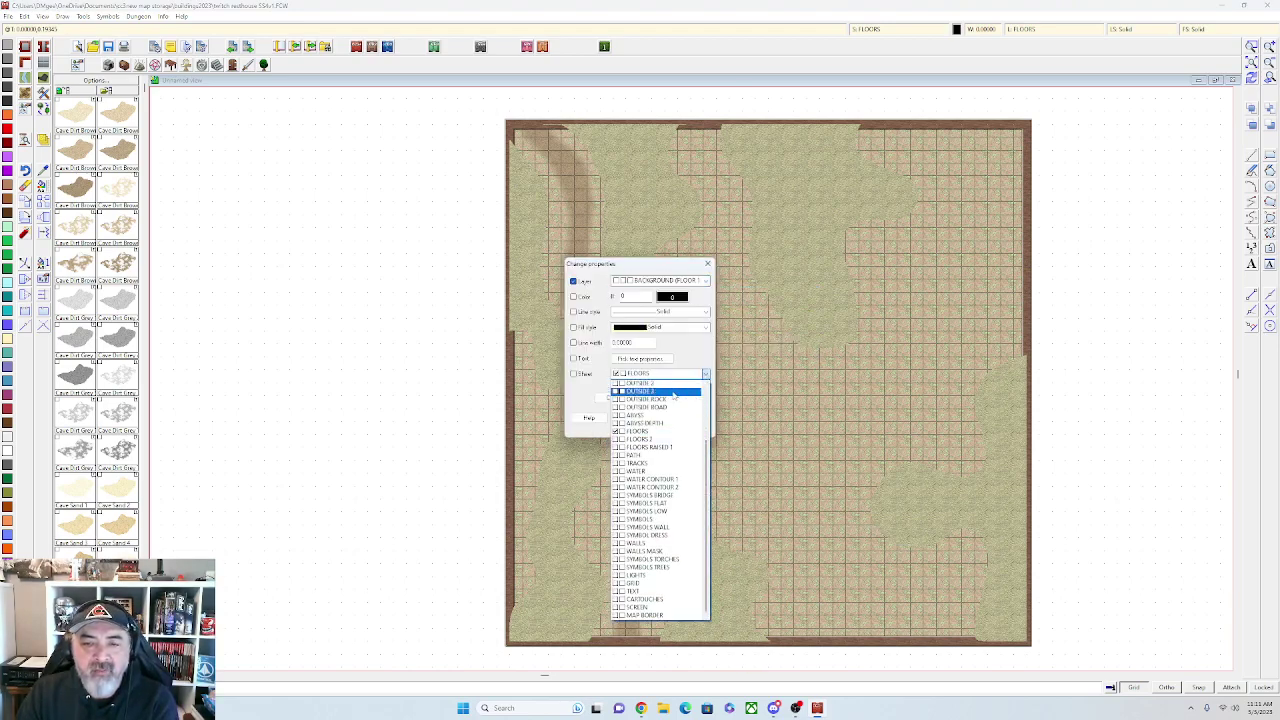
scroll(673, 395, "up", 3)
left_click(667, 448)
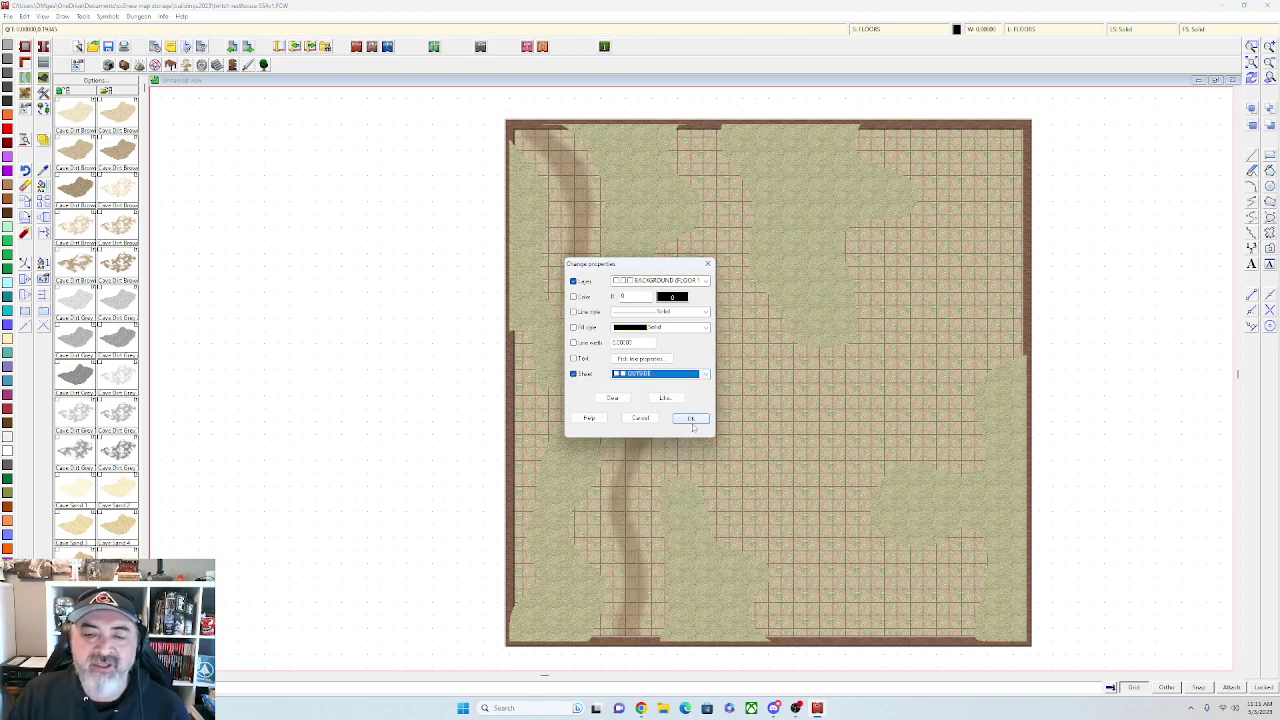
left_click(691, 420)
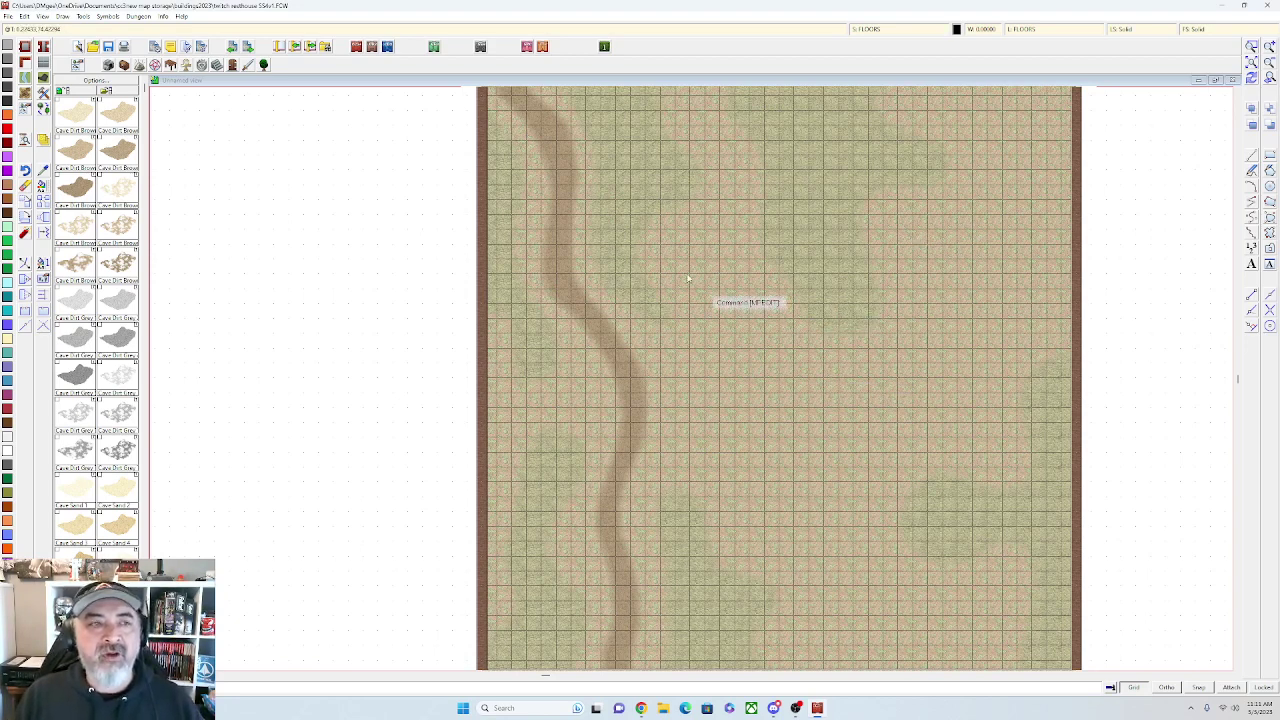
Choose the curved Terrain, Grass Green 4 drawing tool from the SS4 Dungeons of Schley style
right_click(26, 94)
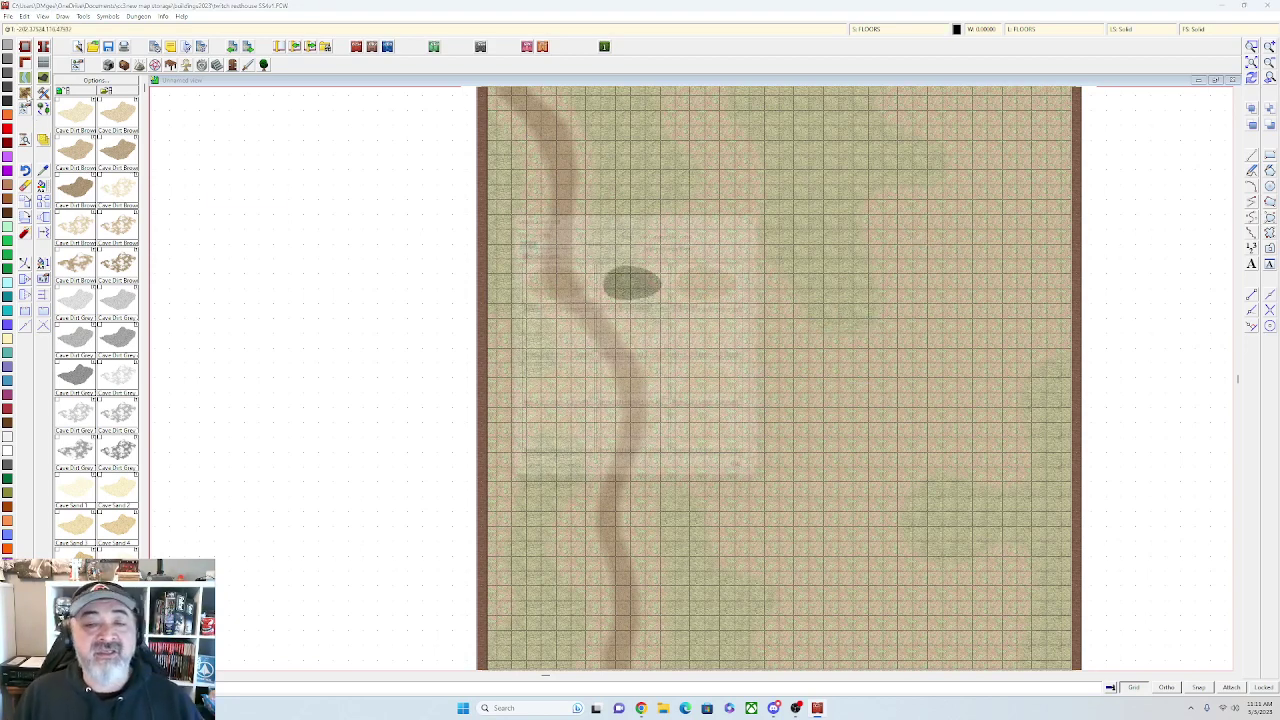
scroll(540, 345, "down", 2)
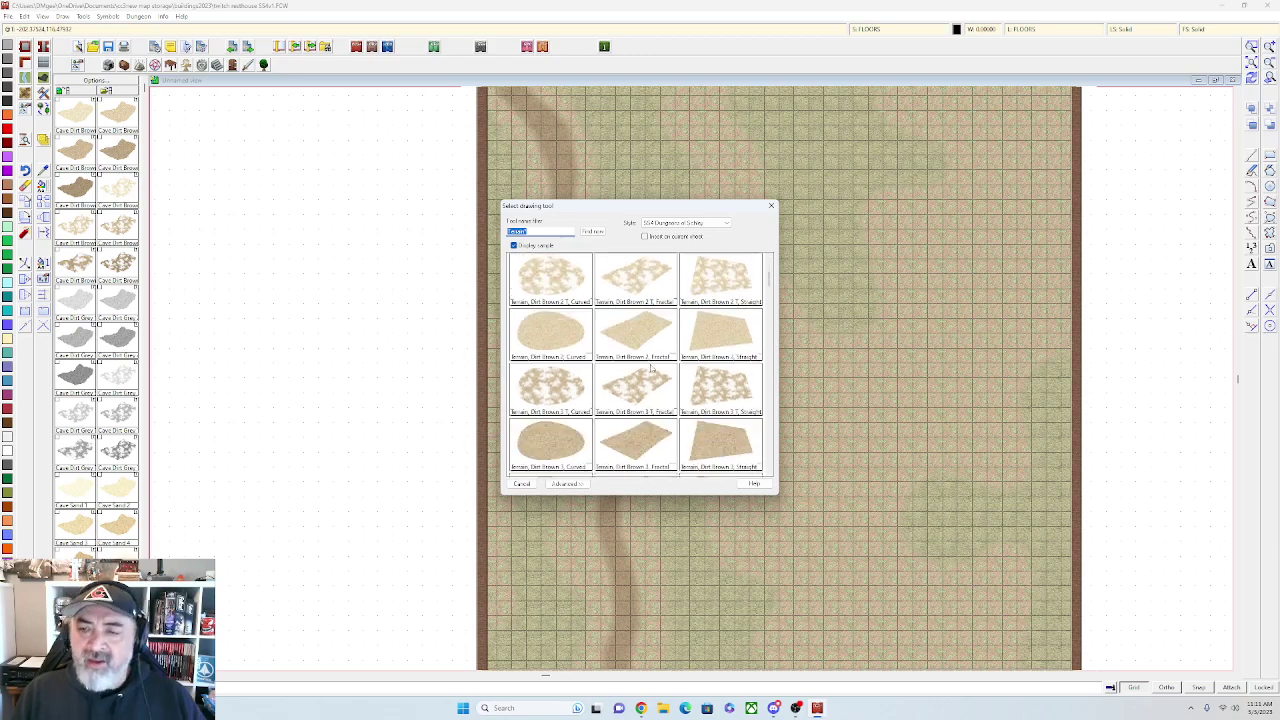
scroll(650, 368, "down", 10)
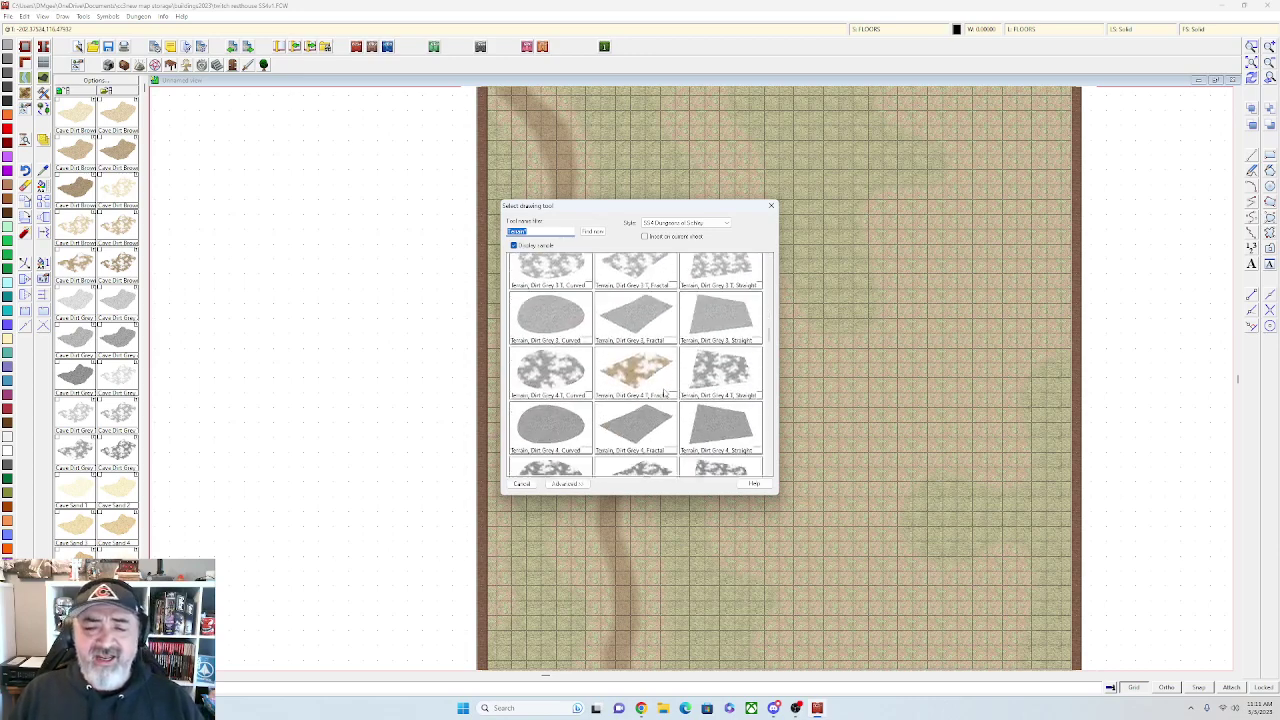
scroll(663, 393, "down", 10)
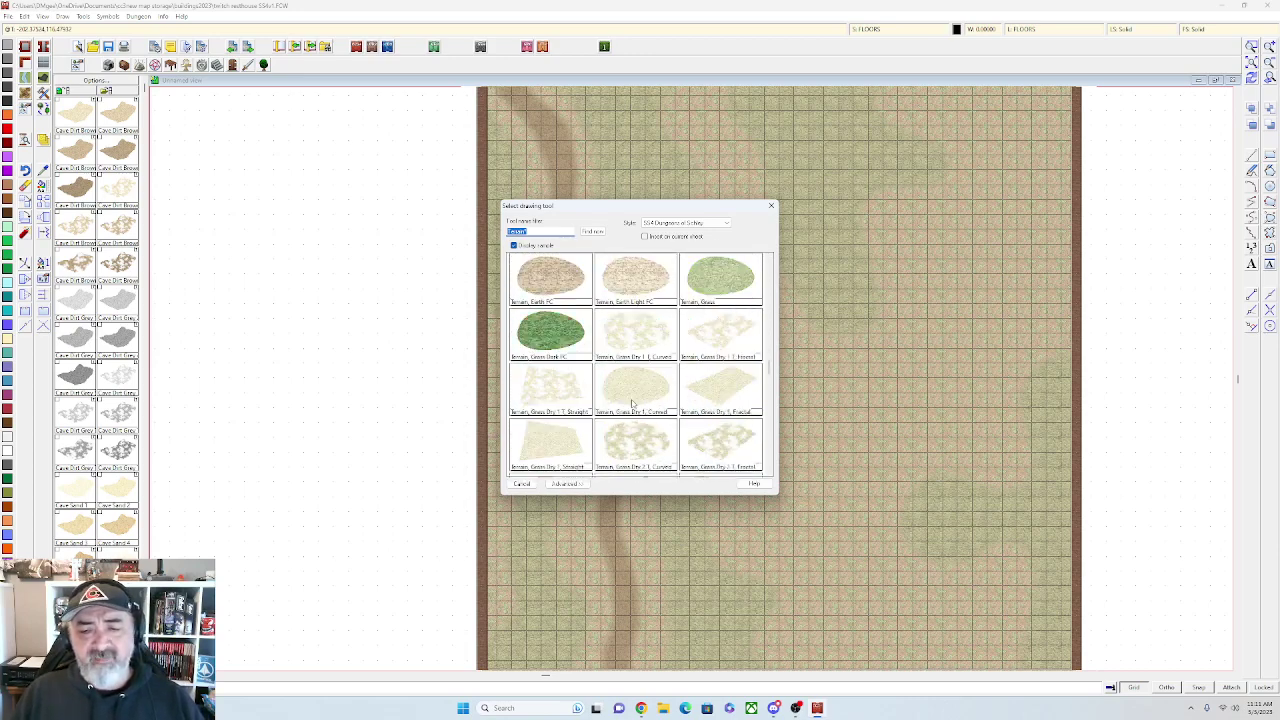
scroll(632, 403, "down", 10)
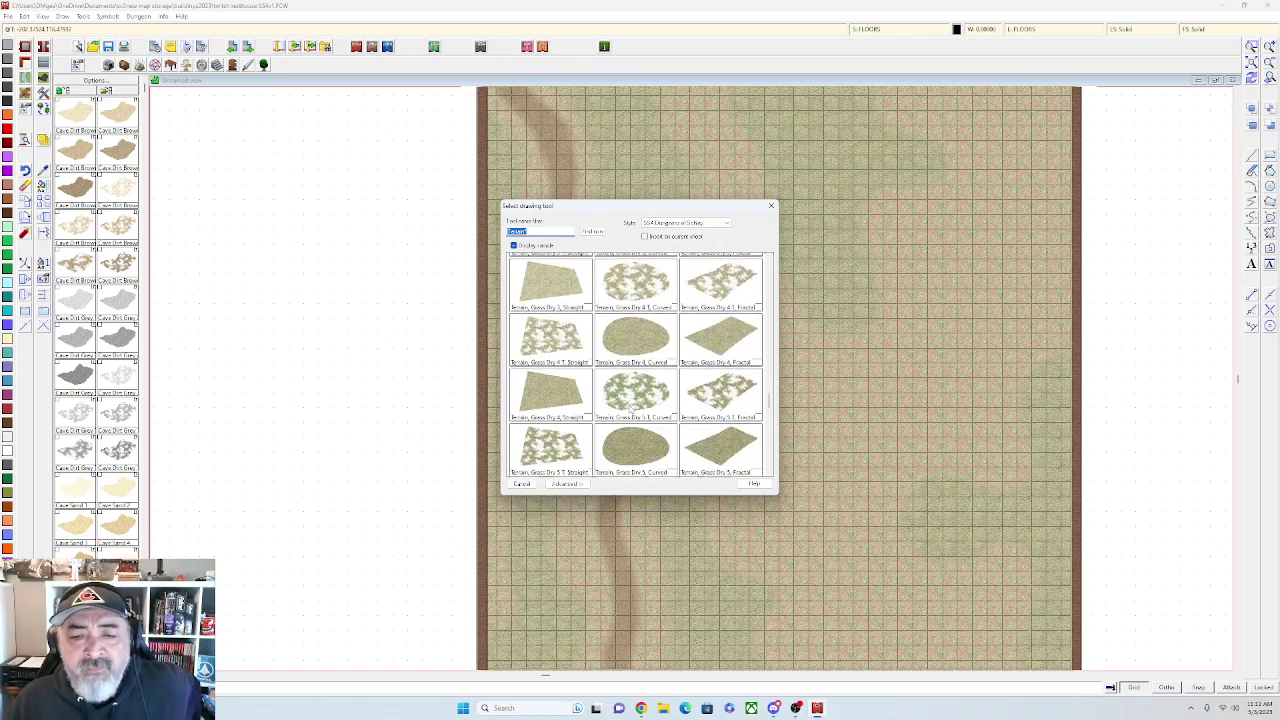
scroll(648, 418, "down", 6)
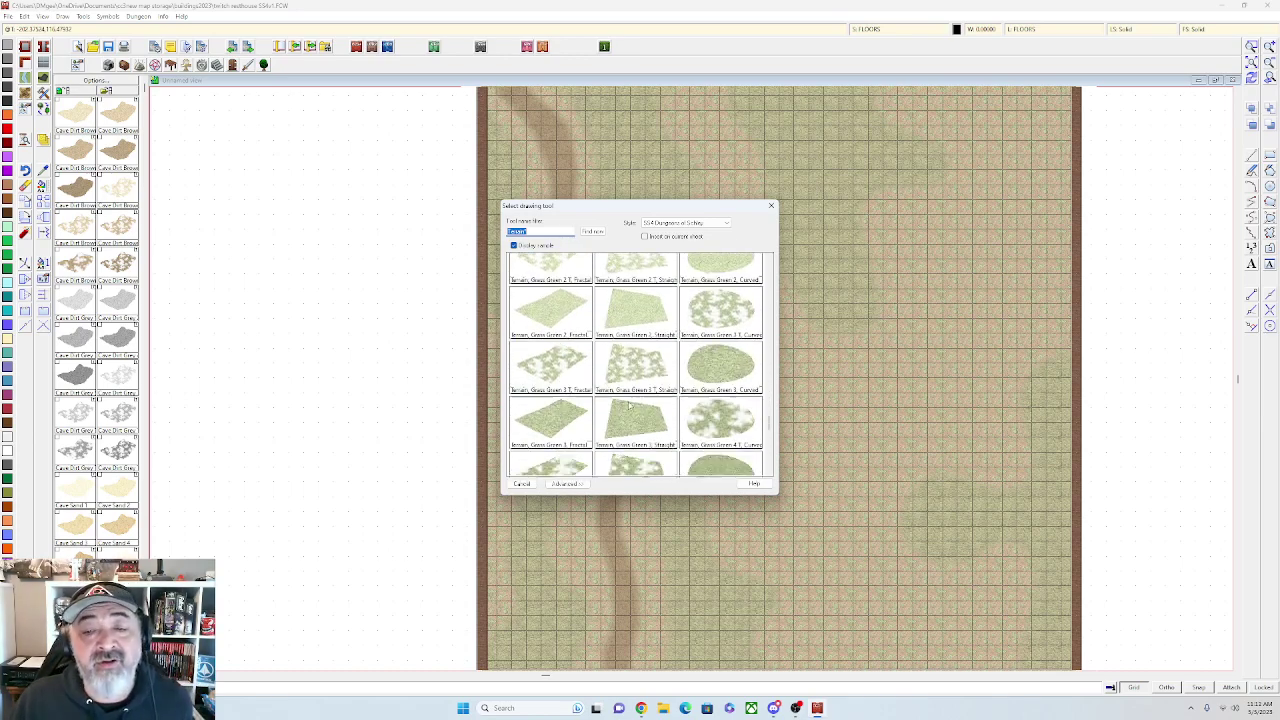
left_click(716, 451)
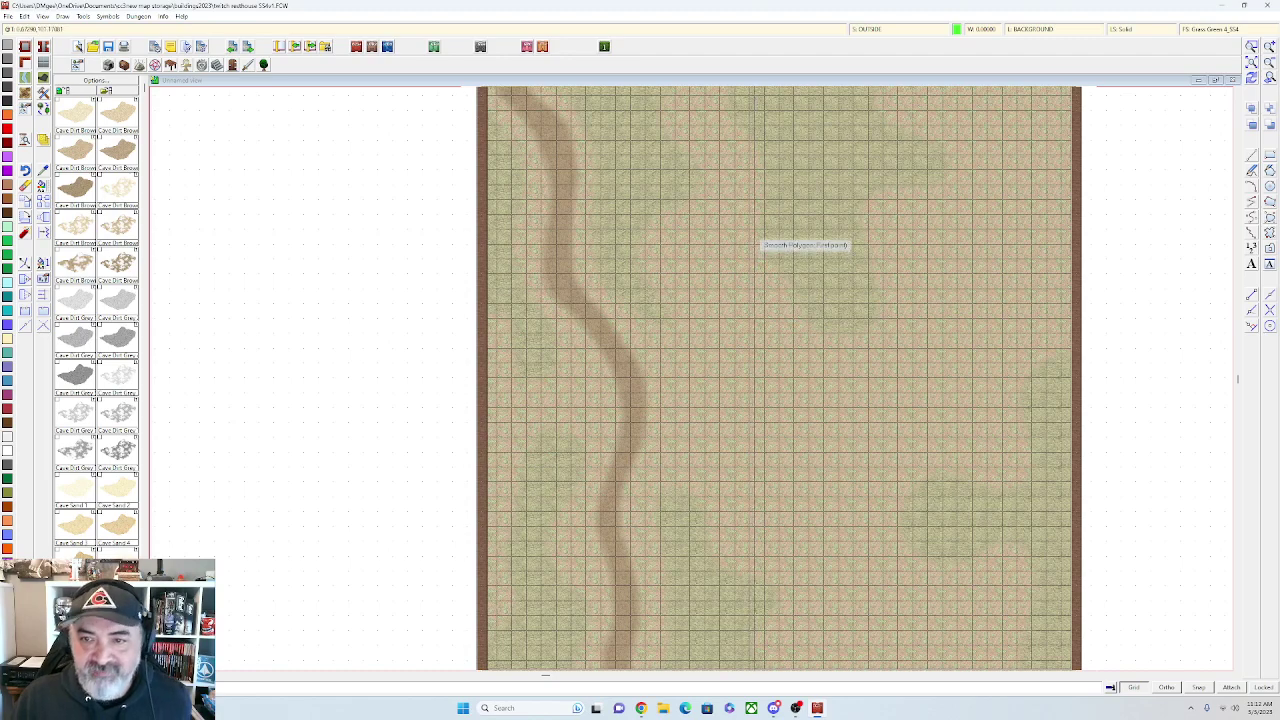
Draw a large irregular Grass Green 4 area east of the road, with lobes reaching toward the north edge and the east side
left_click_drag(754, 205, 771, 294)
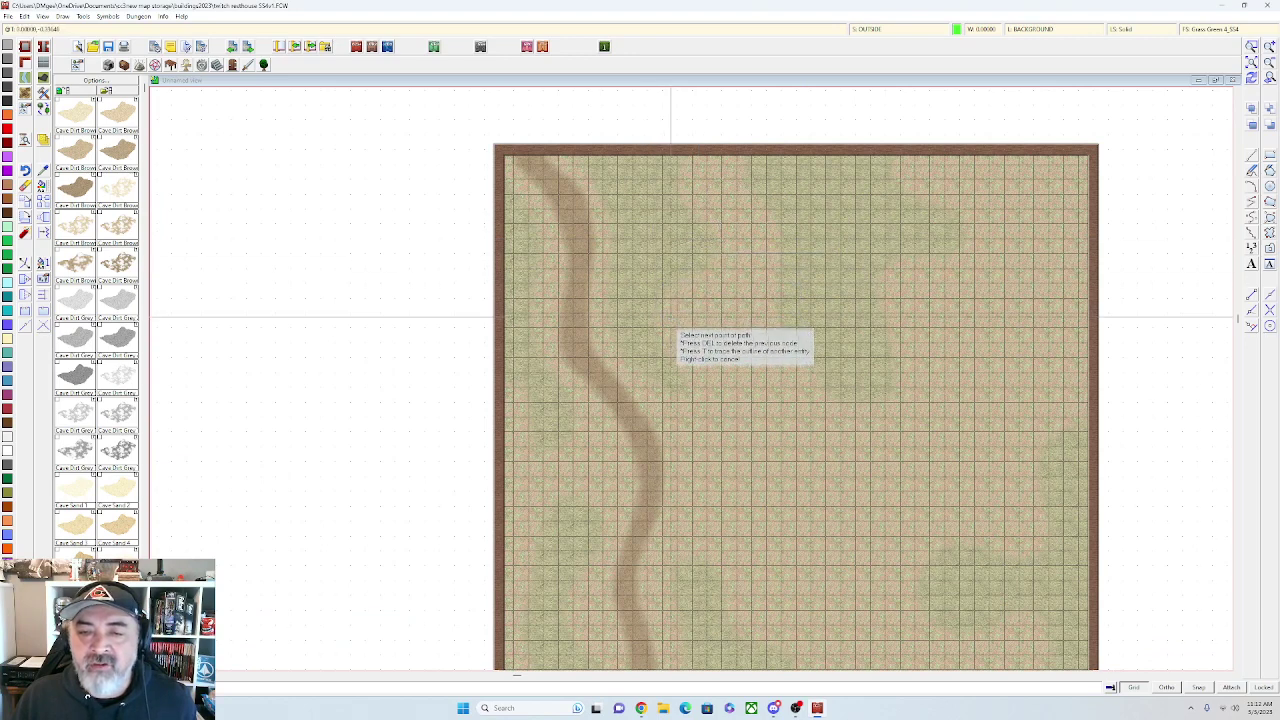
left_click(712, 379)
left_click(757, 315)
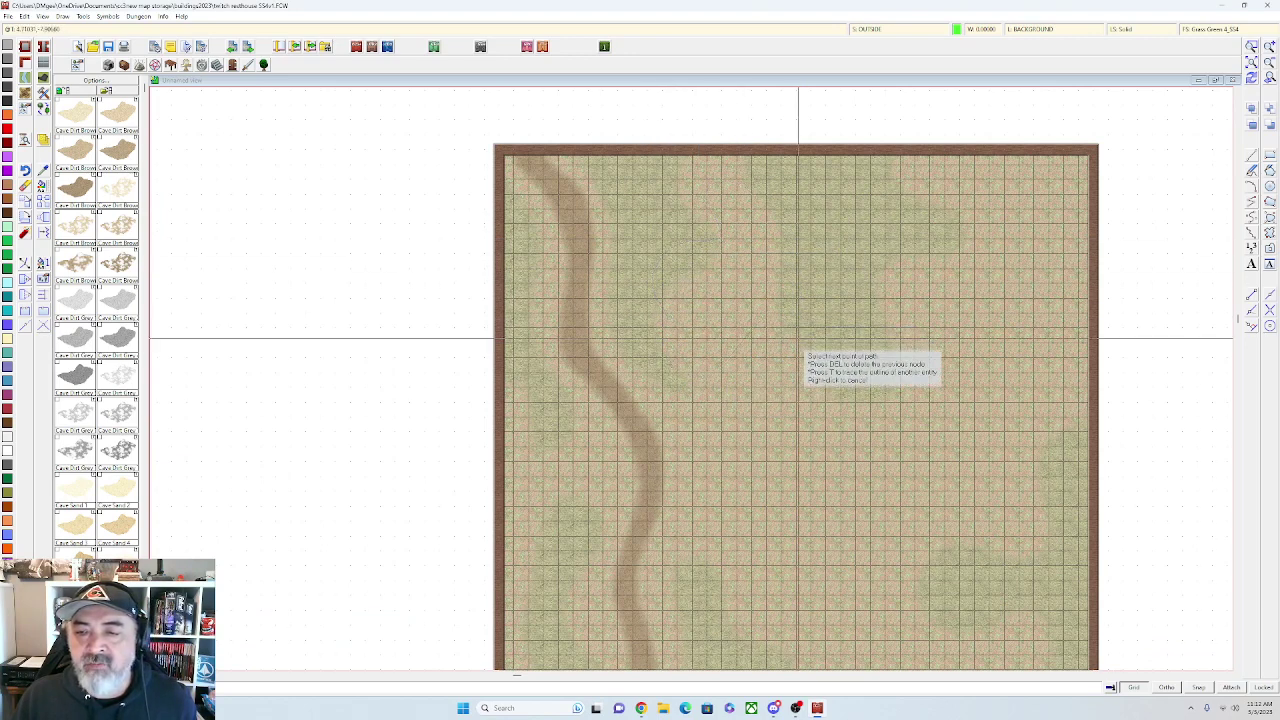
left_click(797, 340)
left_click(780, 403)
left_click(748, 475)
left_click(768, 511)
left_click(855, 528)
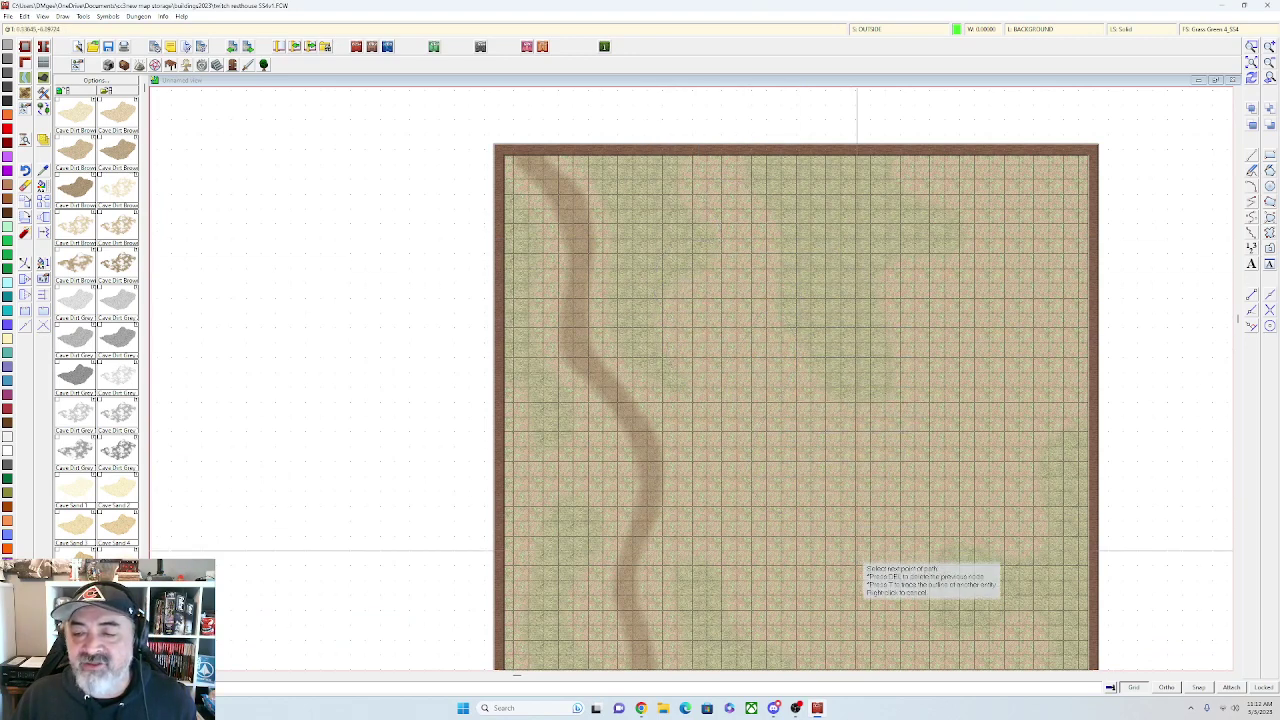
left_click(882, 596)
left_click(938, 580)
left_click(1043, 581)
left_click(1055, 543)
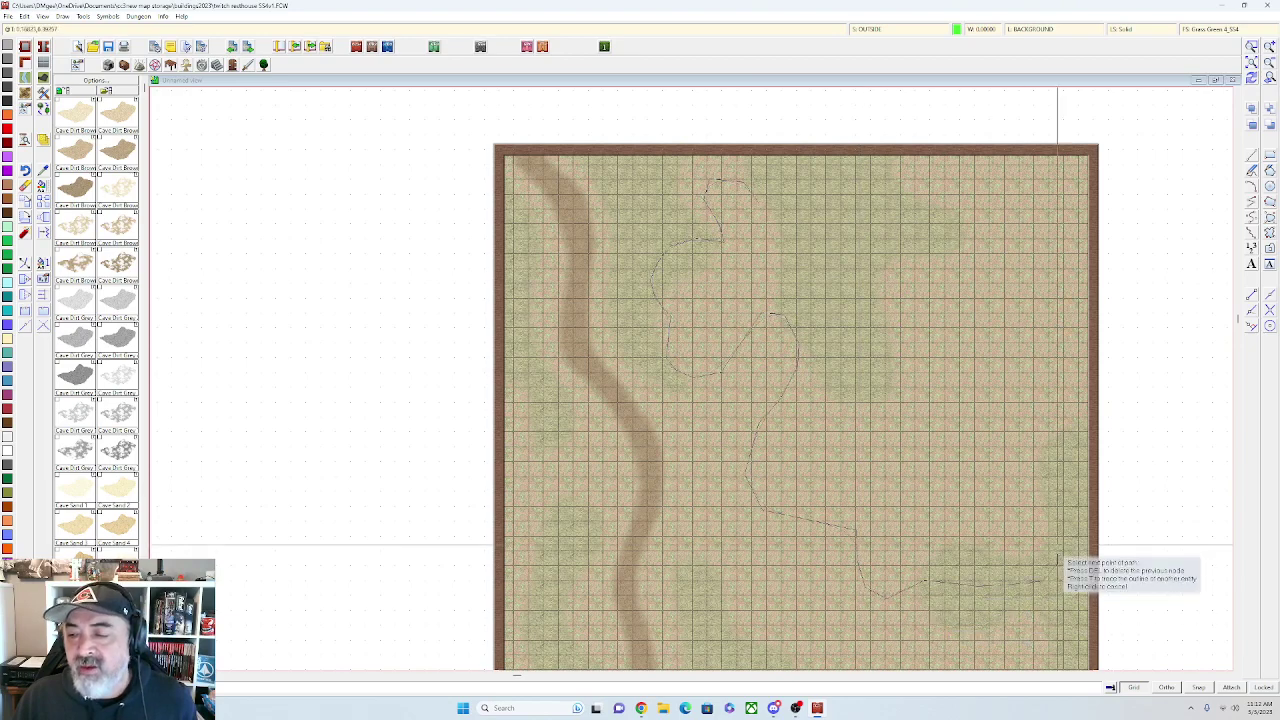
left_click(1018, 532)
left_click(1001, 490)
left_click(1019, 438)
left_click(1011, 408)
left_click(977, 415)
left_click(940, 405)
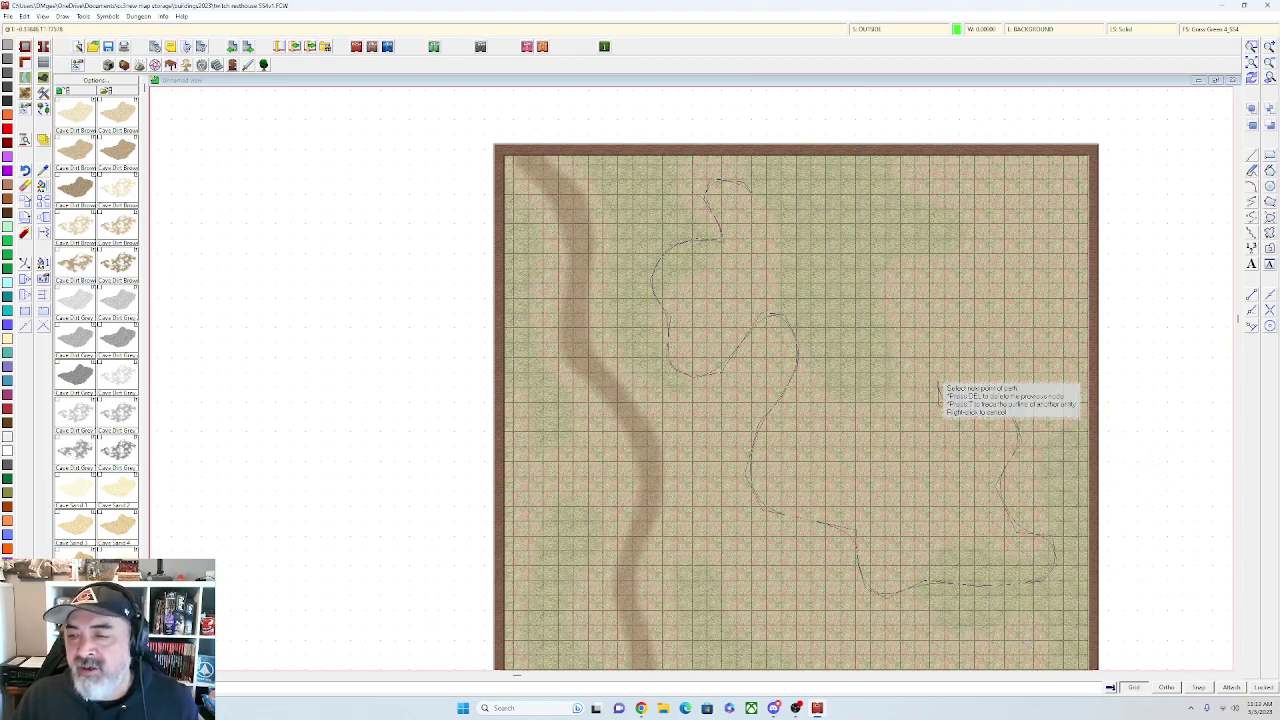
left_click(947, 361)
left_click(1006, 343)
left_click(1045, 284)
left_click(1046, 226)
left_click(1027, 188)
left_click(998, 178)
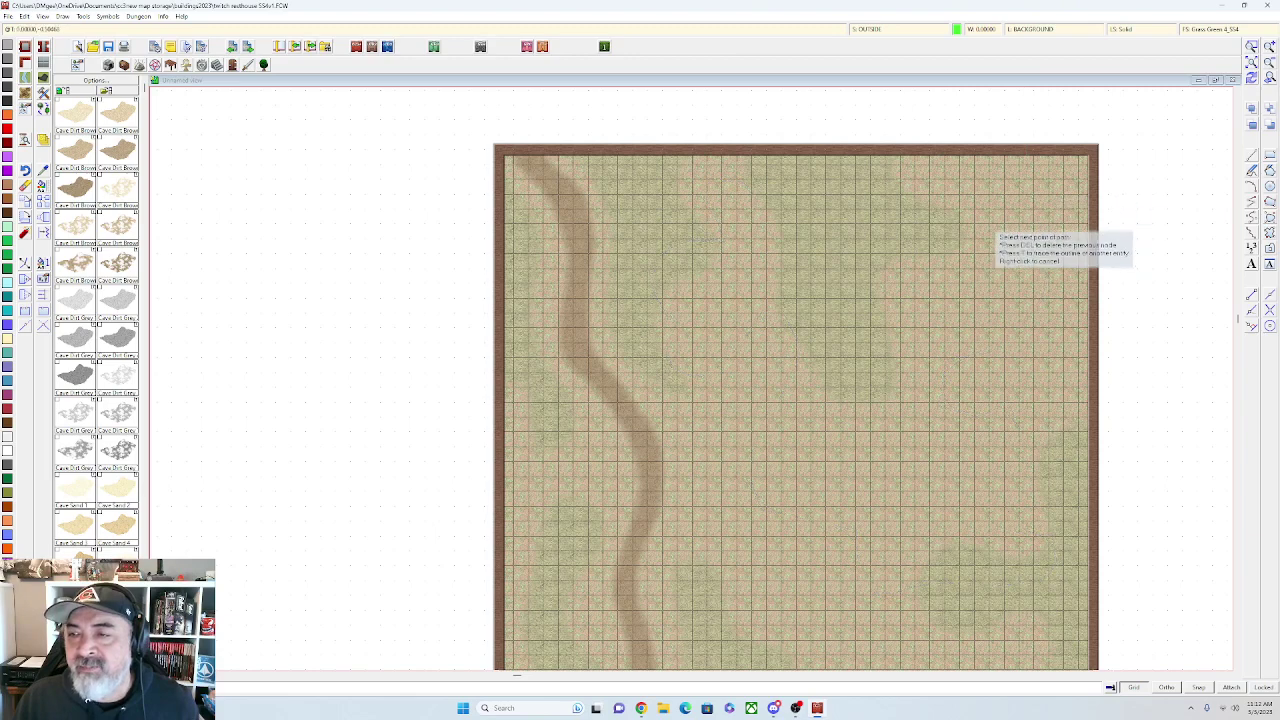
left_click(982, 248)
left_click(948, 283)
left_click(913, 236)
left_click(899, 178)
left_click(857, 210)
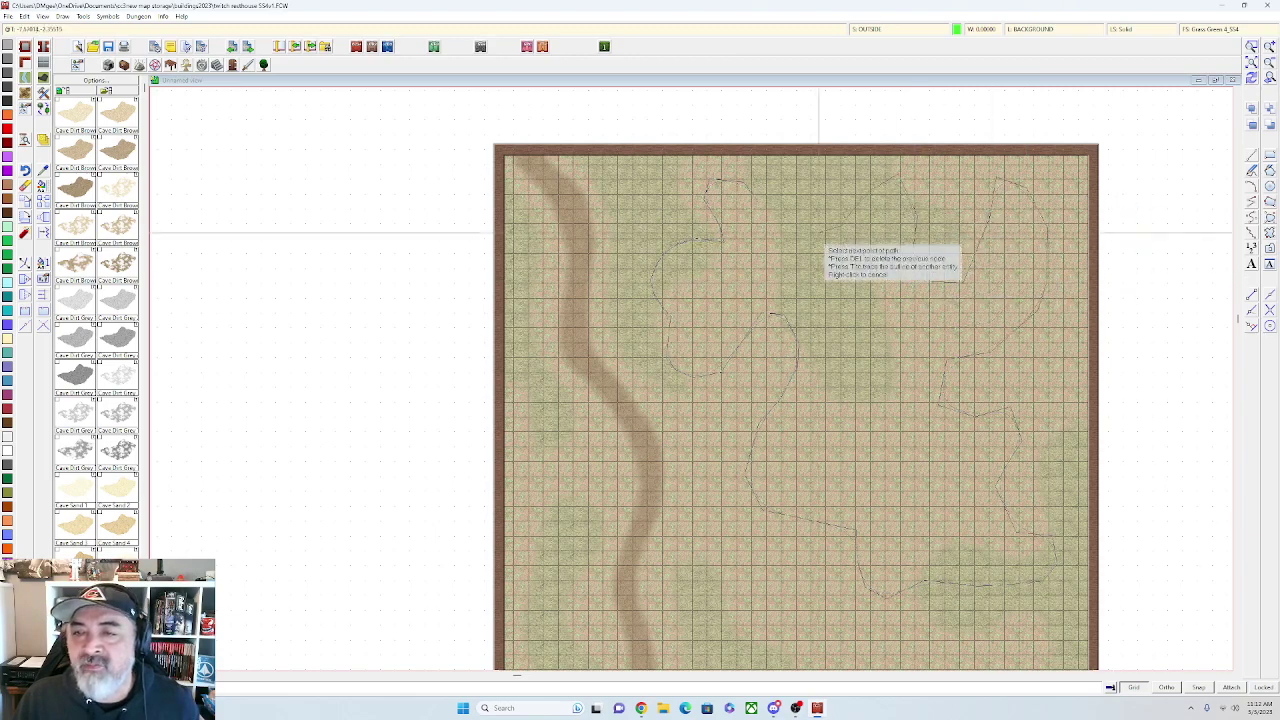
left_click(818, 233)
left_click(787, 222)
right_click(752, 203)
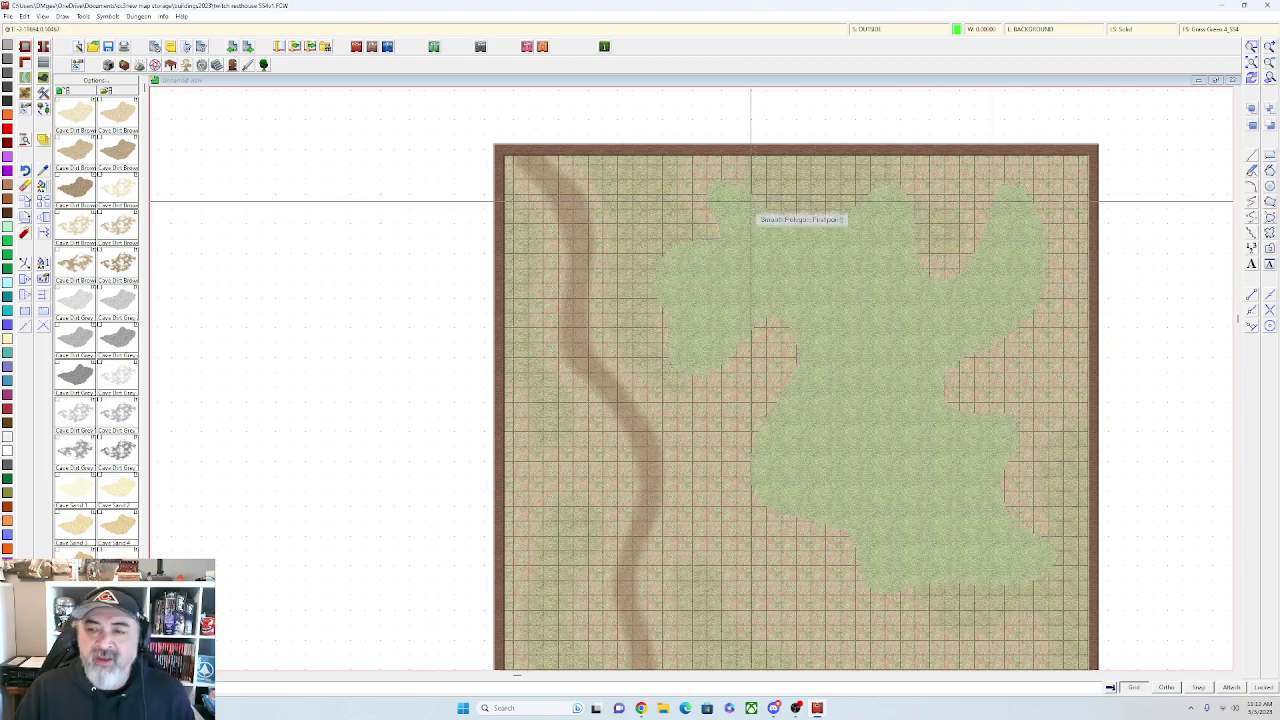
Examine up close how the green grass edges blend with the surrounding dirt and dry grass
scroll(797, 231, "up", 1)
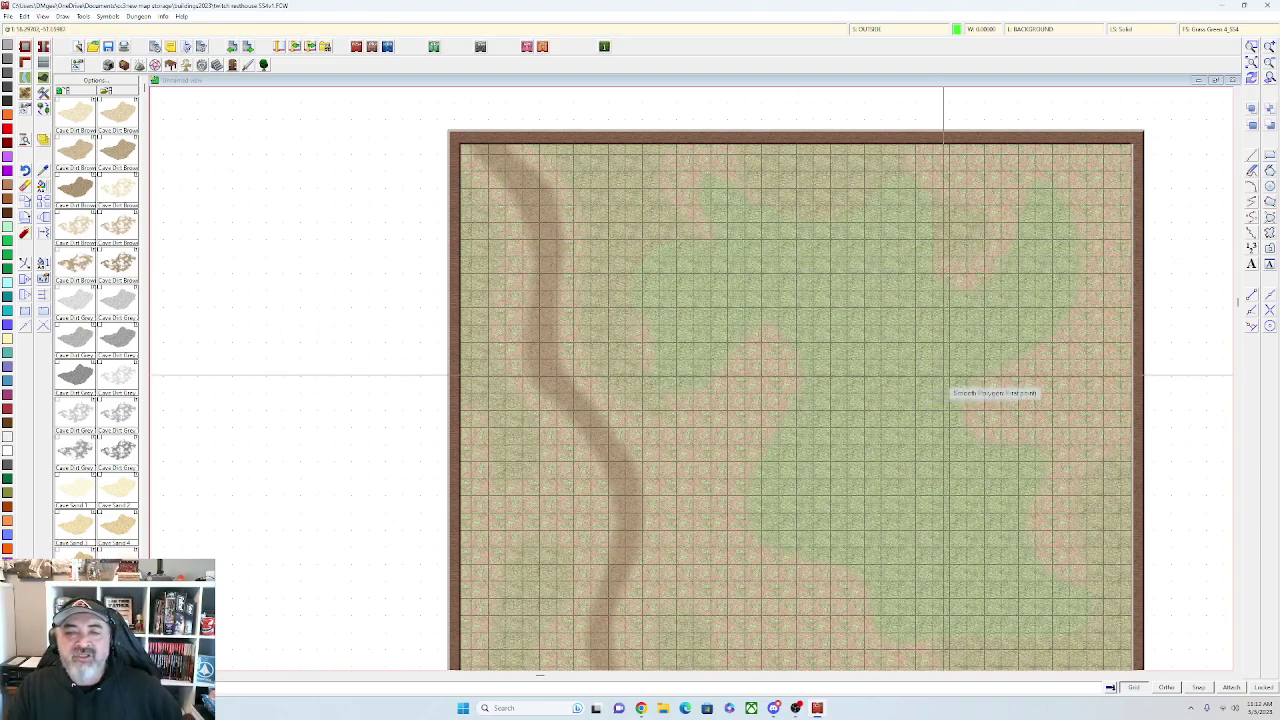
scroll(877, 317, "up", 4)
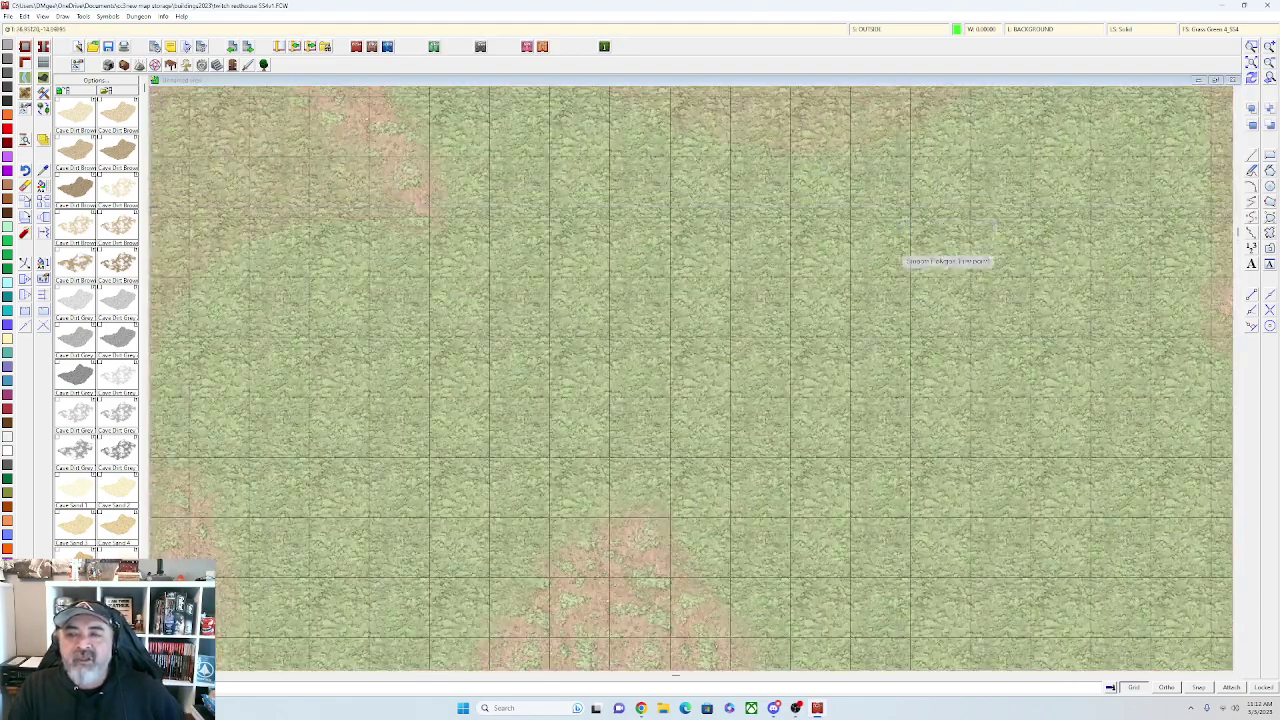
scroll(866, 448, "up", 1)
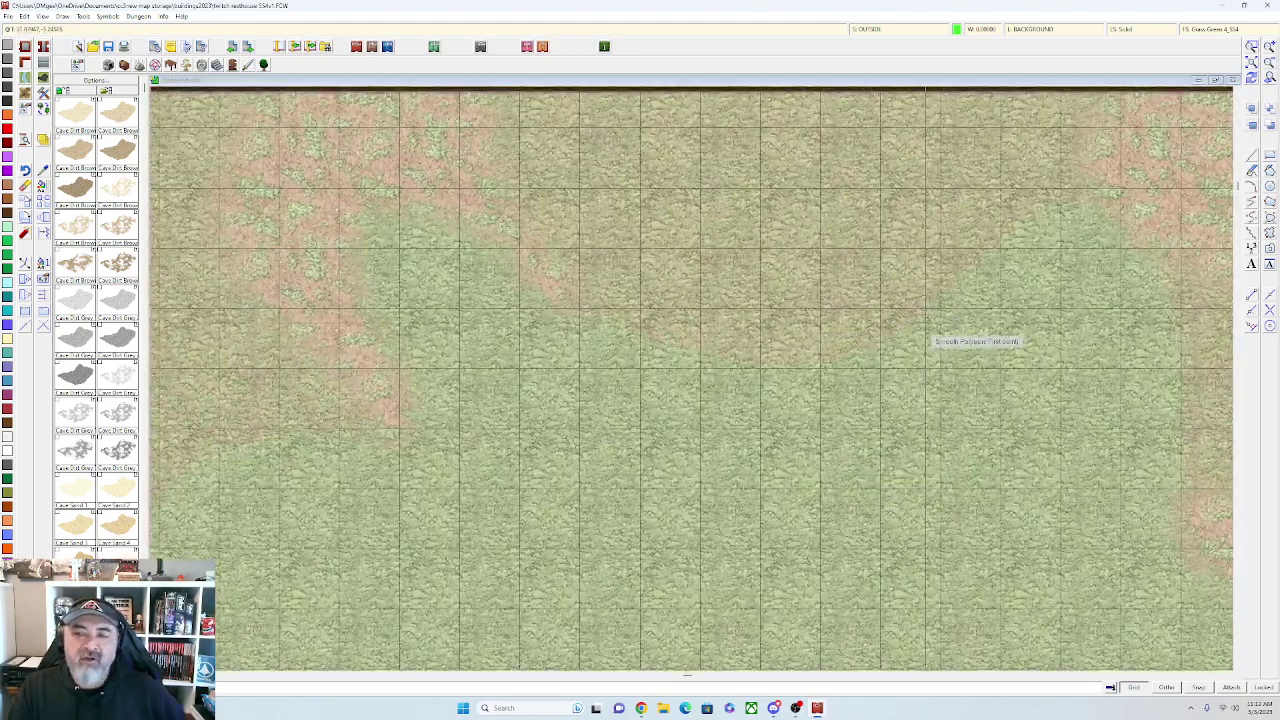
scroll(382, 258, "up", 1)
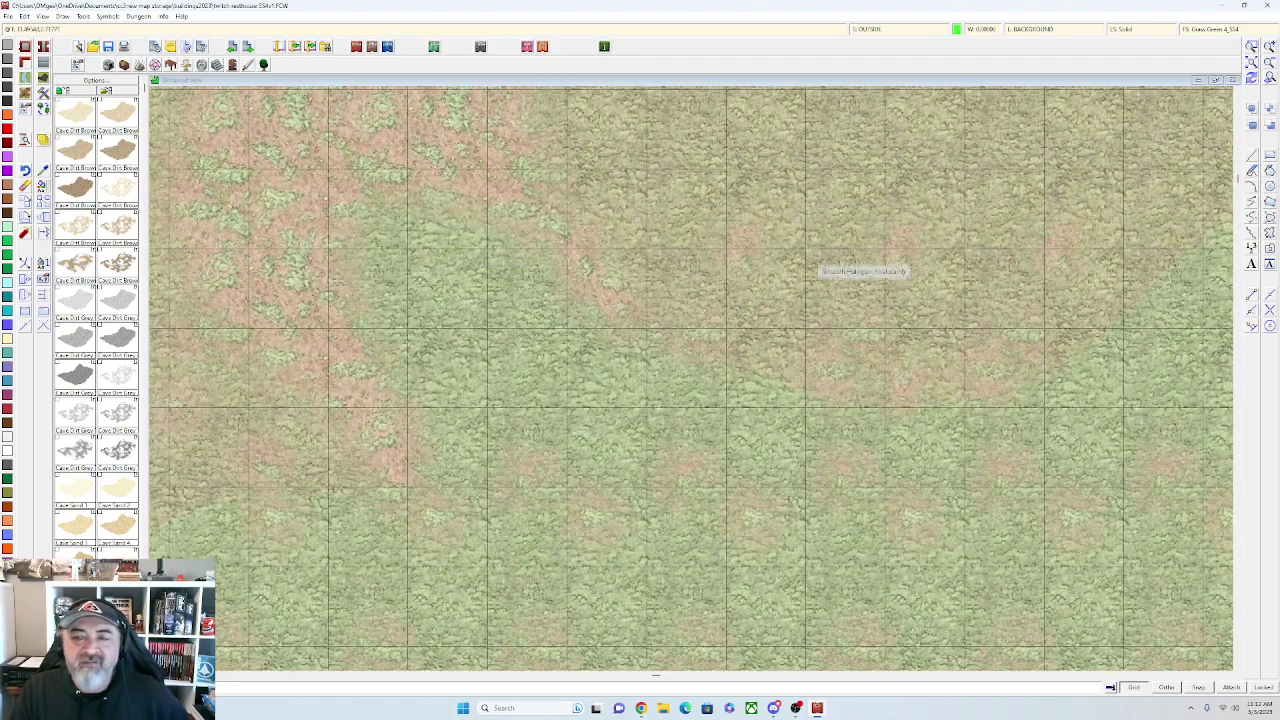
scroll(820, 270, "down", 2)
scroll(782, 222, "down", 1)
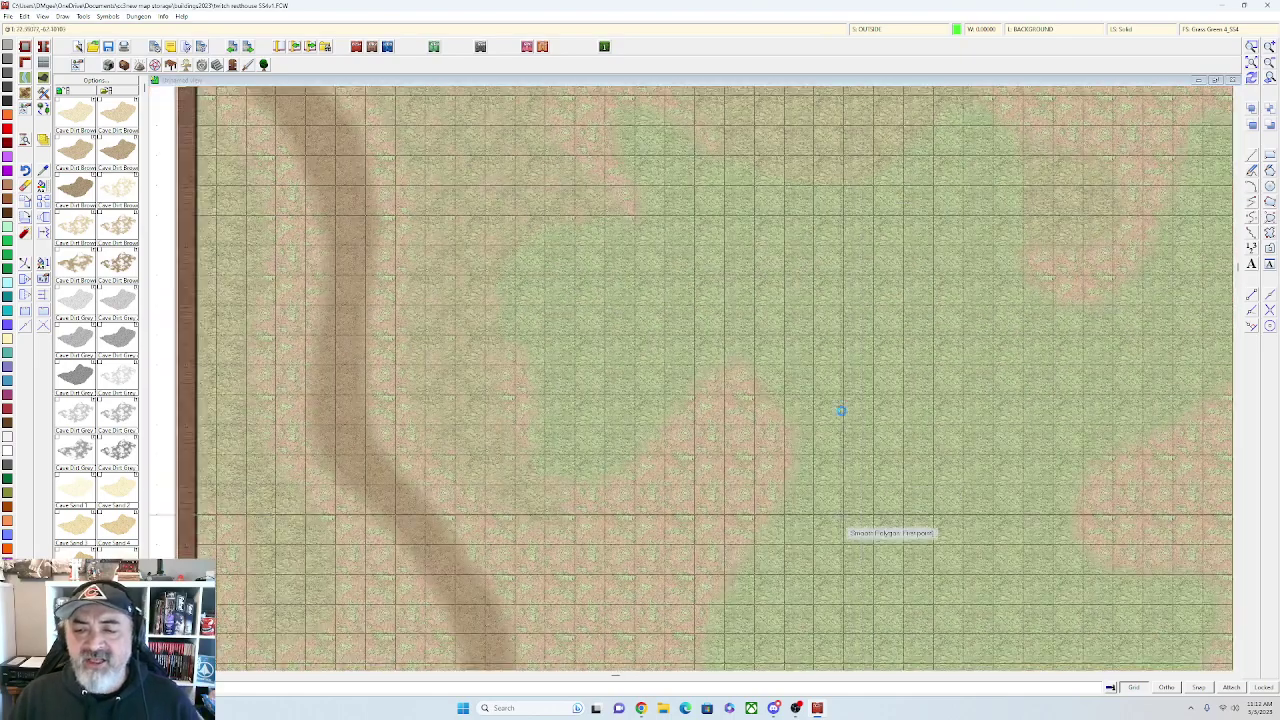
scroll(843, 409, "down", 1)
scroll(600, 254, "down", 1)
scroll(747, 255, "down", 1)
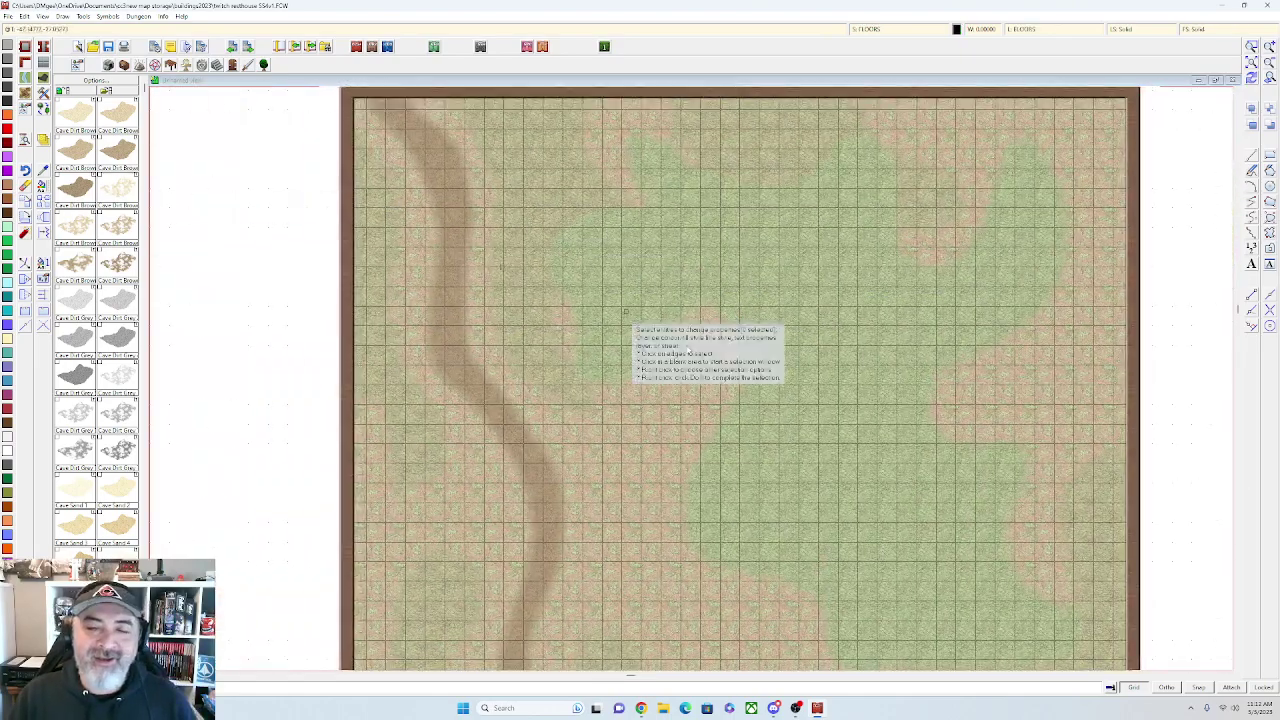
Move the large Grass Green 4 area to the BACKGROUND (FLOOR 1) layer and the OUTSIDE 2 sheet, and save the map
left_click(748, 410)
right_click(745, 410)
left_click(740, 408)
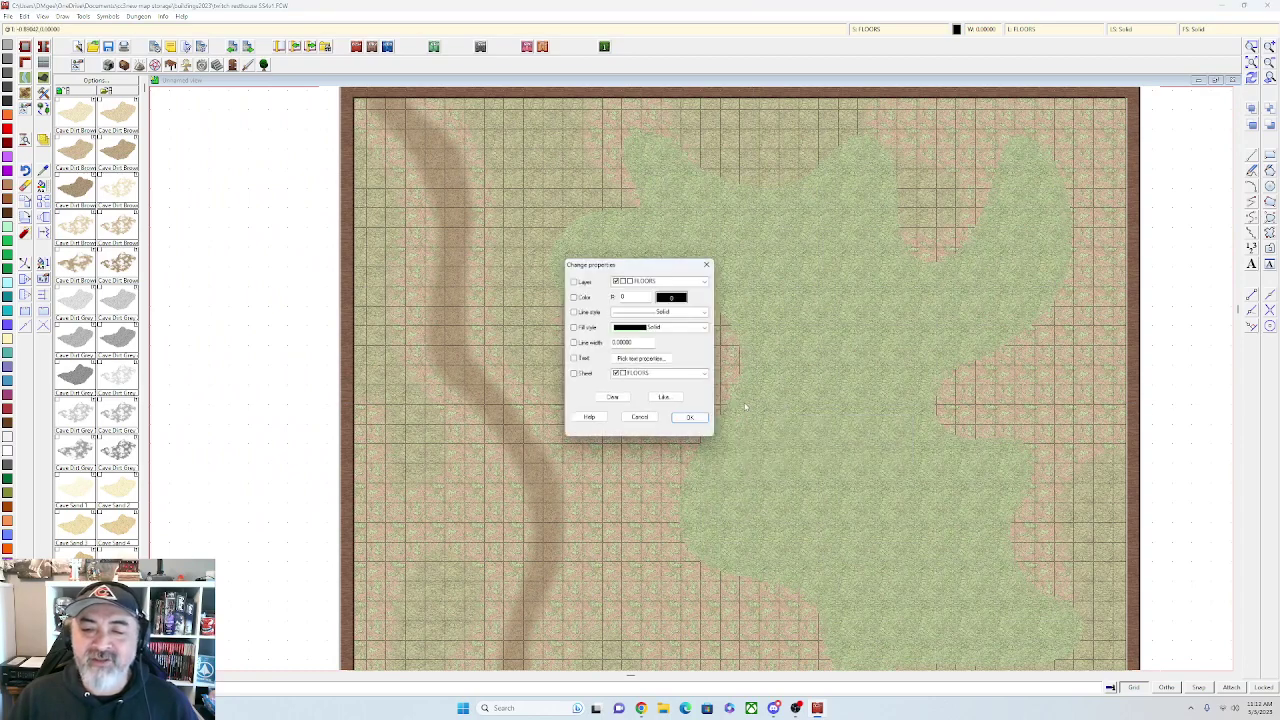
left_click(683, 283)
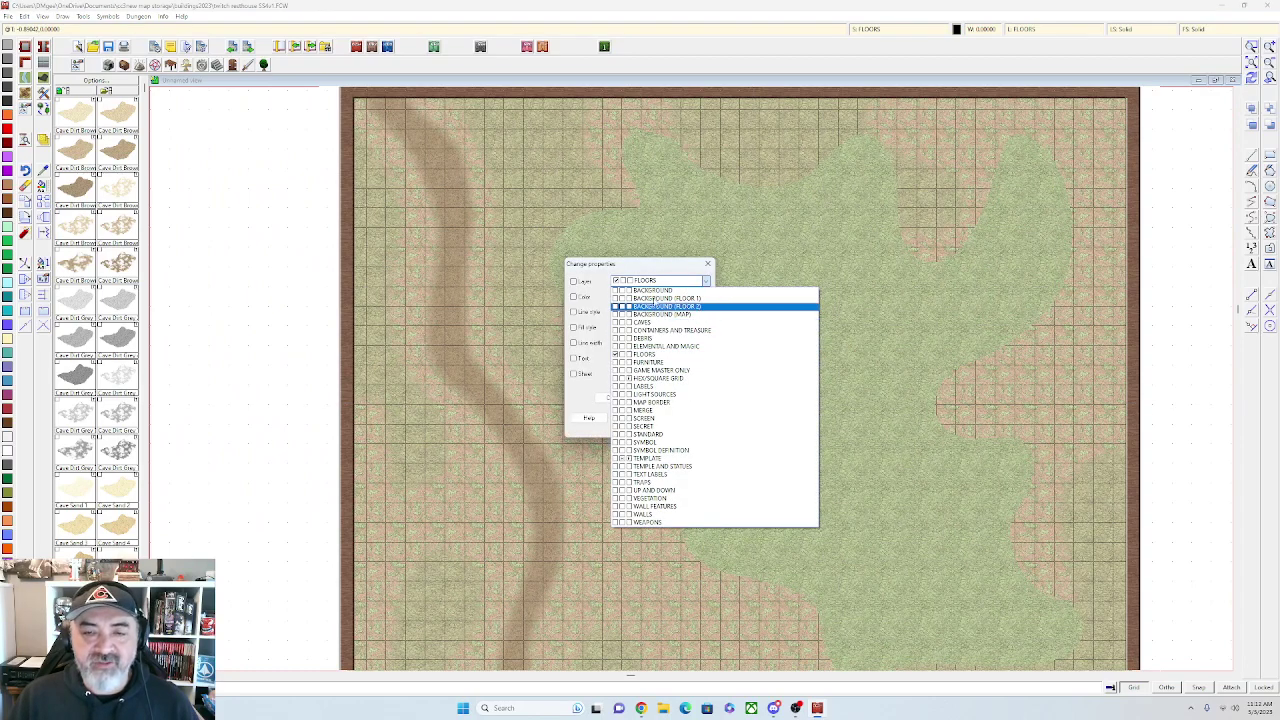
left_click(618, 300)
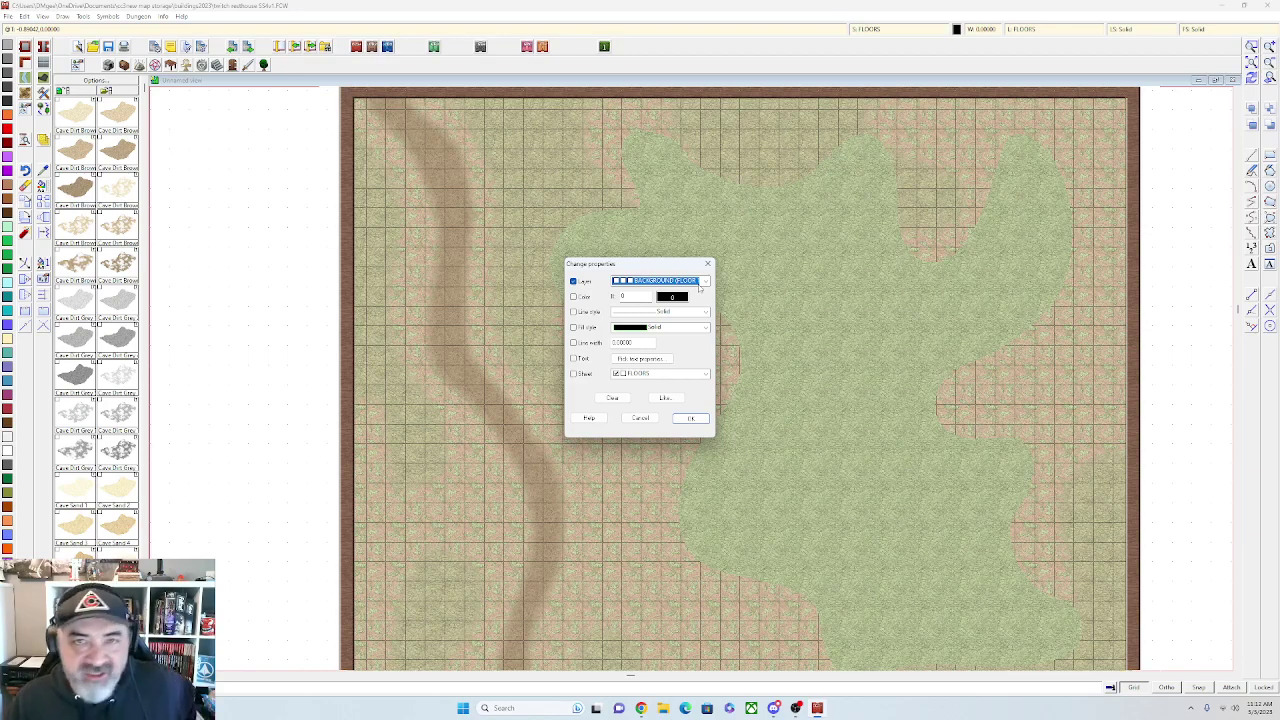
left_click(689, 376)
scroll(660, 440, "up", 3)
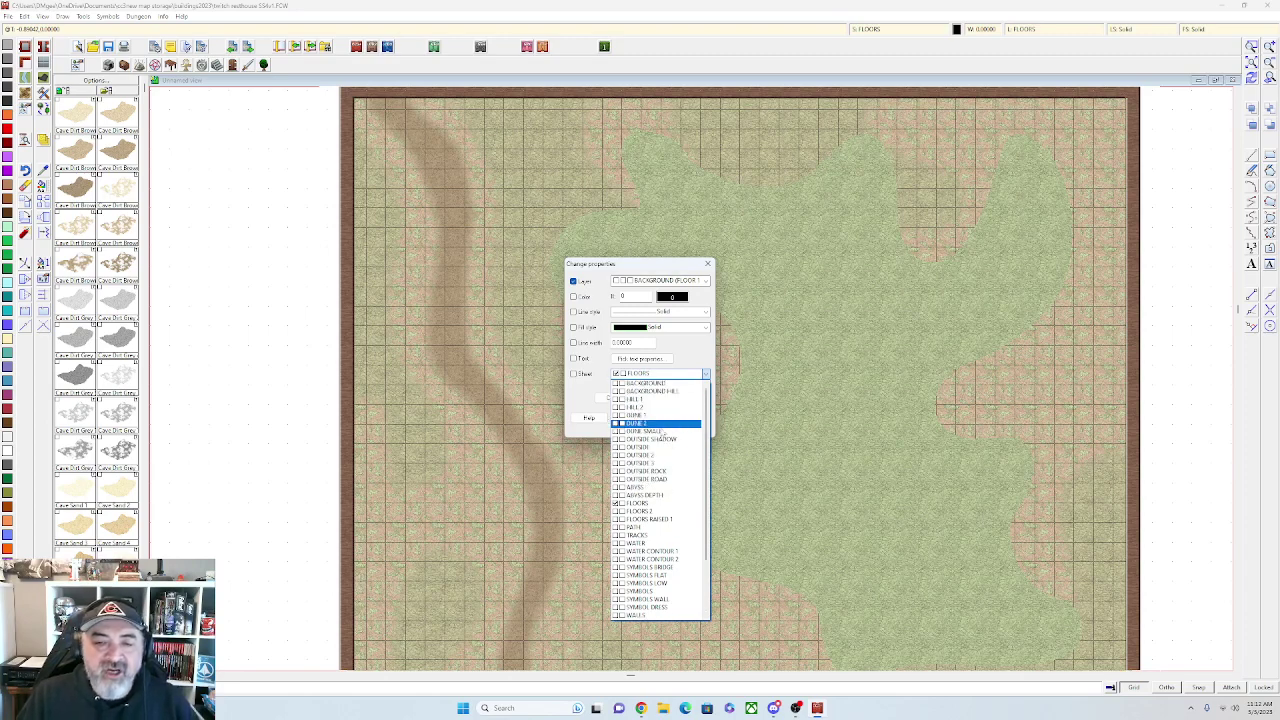
left_click(656, 456)
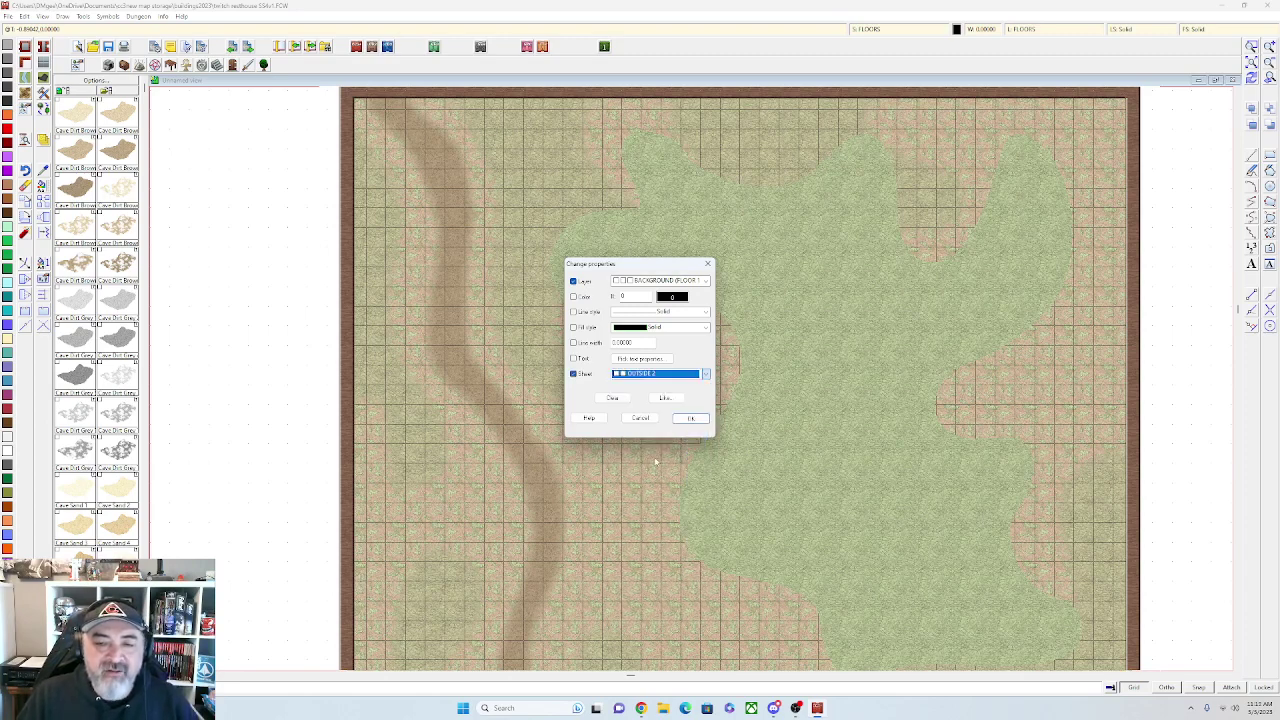
left_click(690, 419)
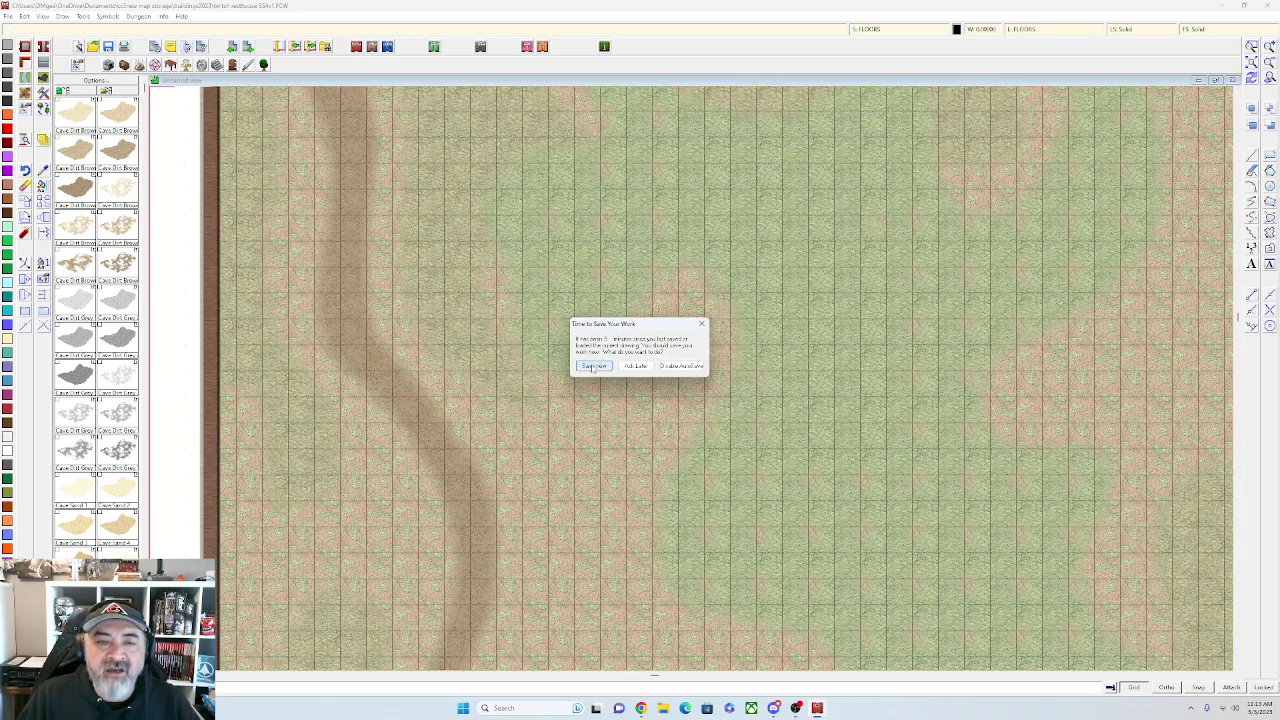
left_click(593, 366)
Compare the effects assigned to the OUTSIDE and OUTSIDE 2 sheets
scroll(549, 240, "up", 10)
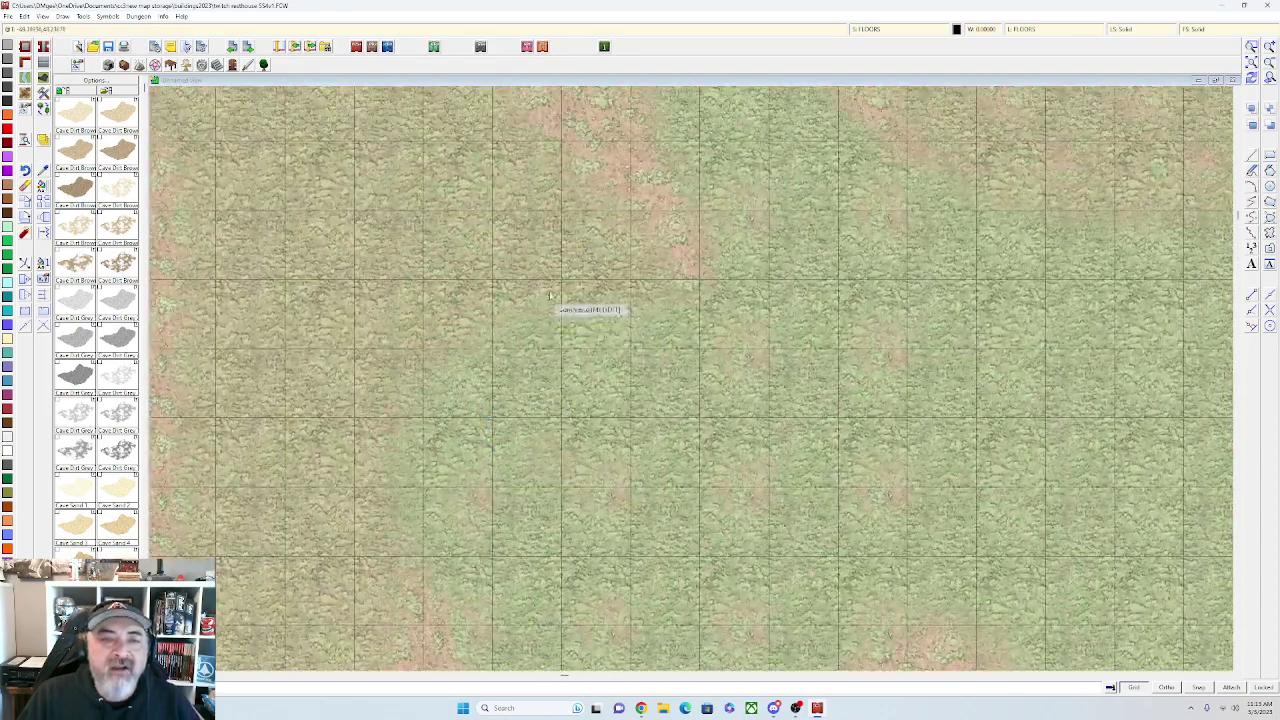
scroll(609, 363, "down", 2)
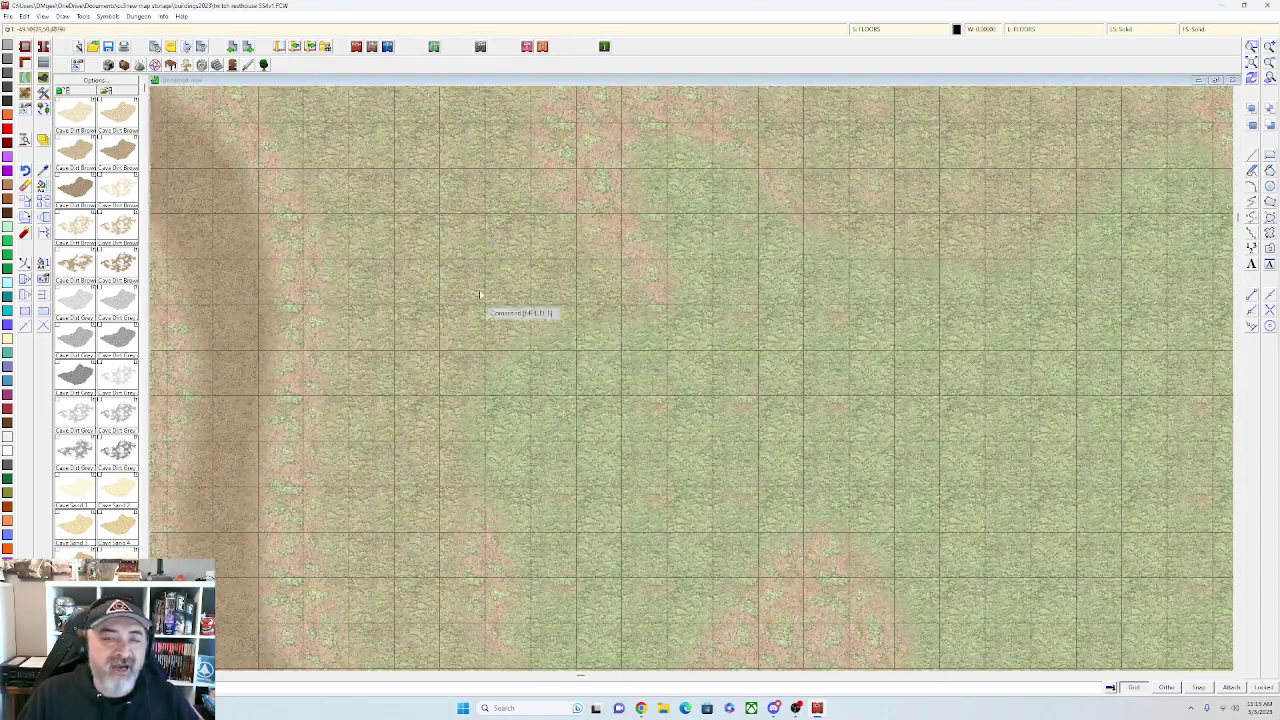
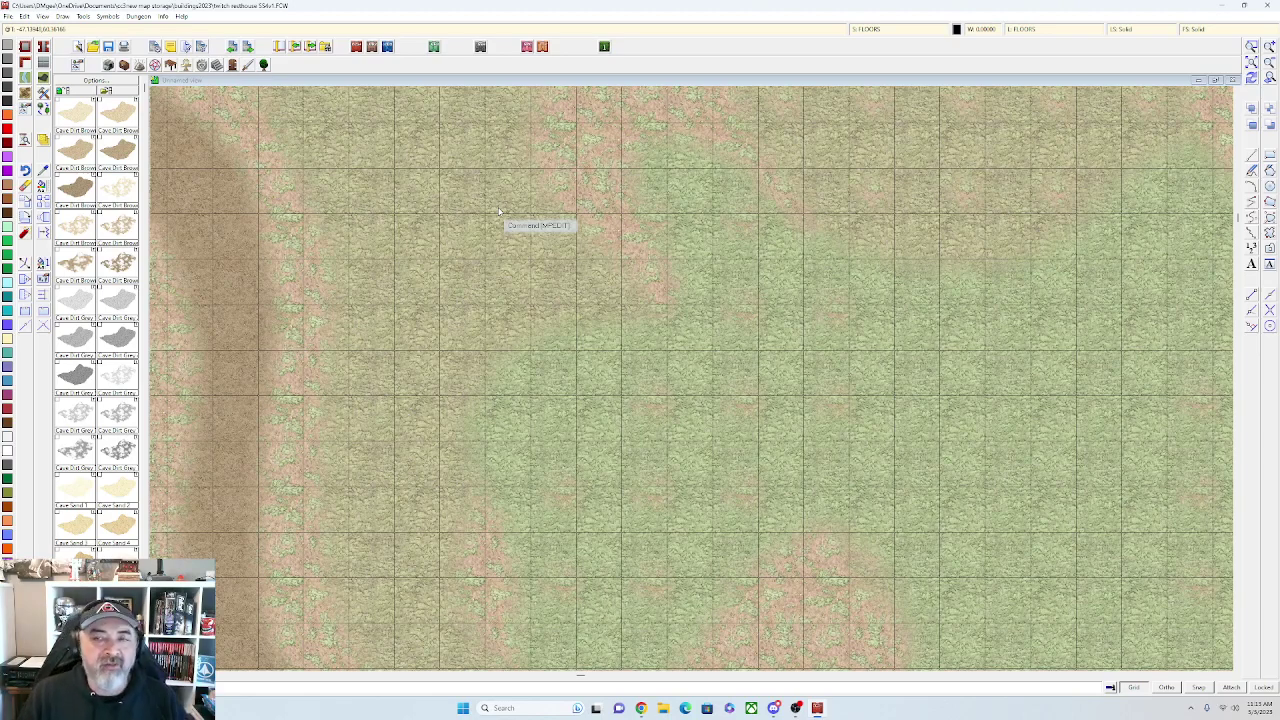
left_click(910, 31)
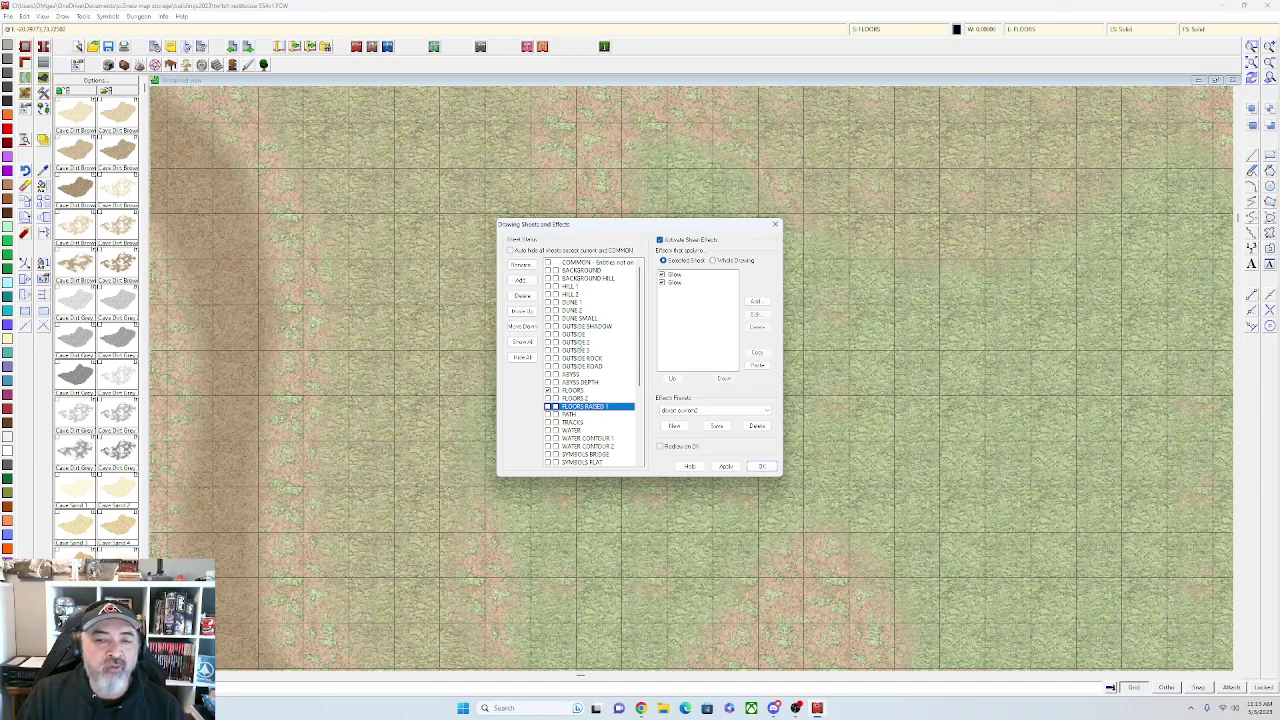
left_click(581, 334)
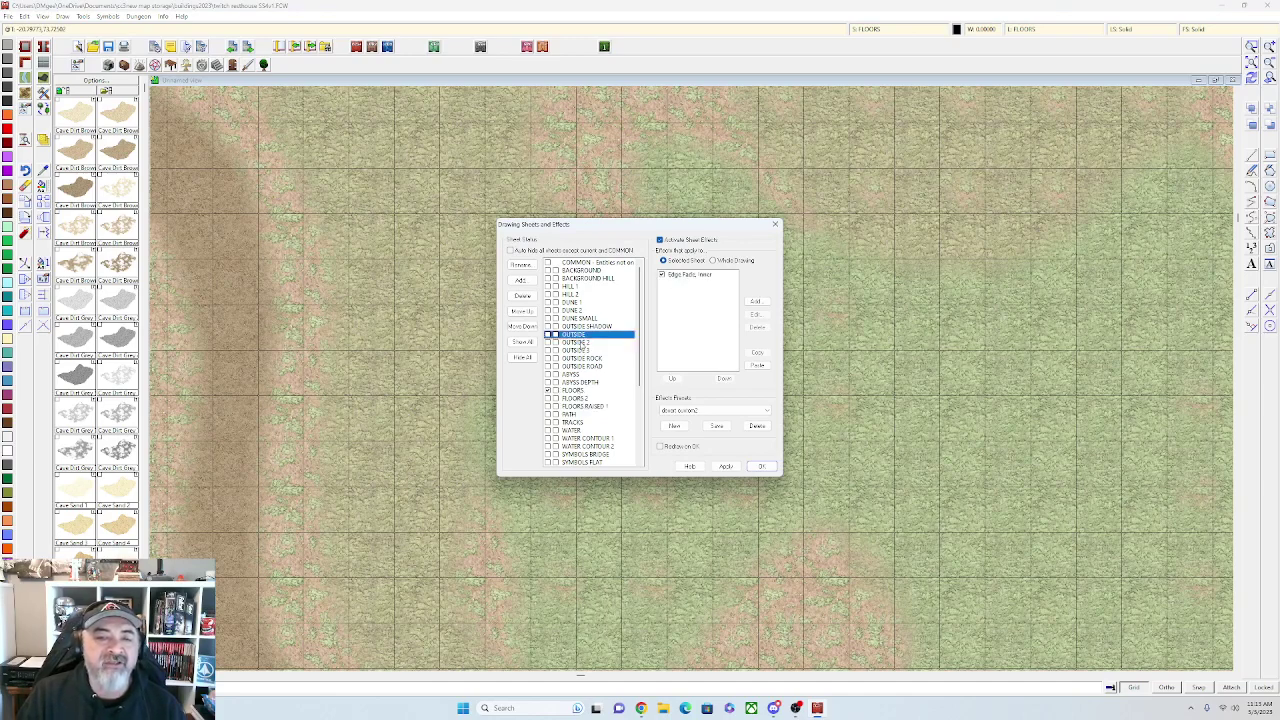
left_click(581, 343)
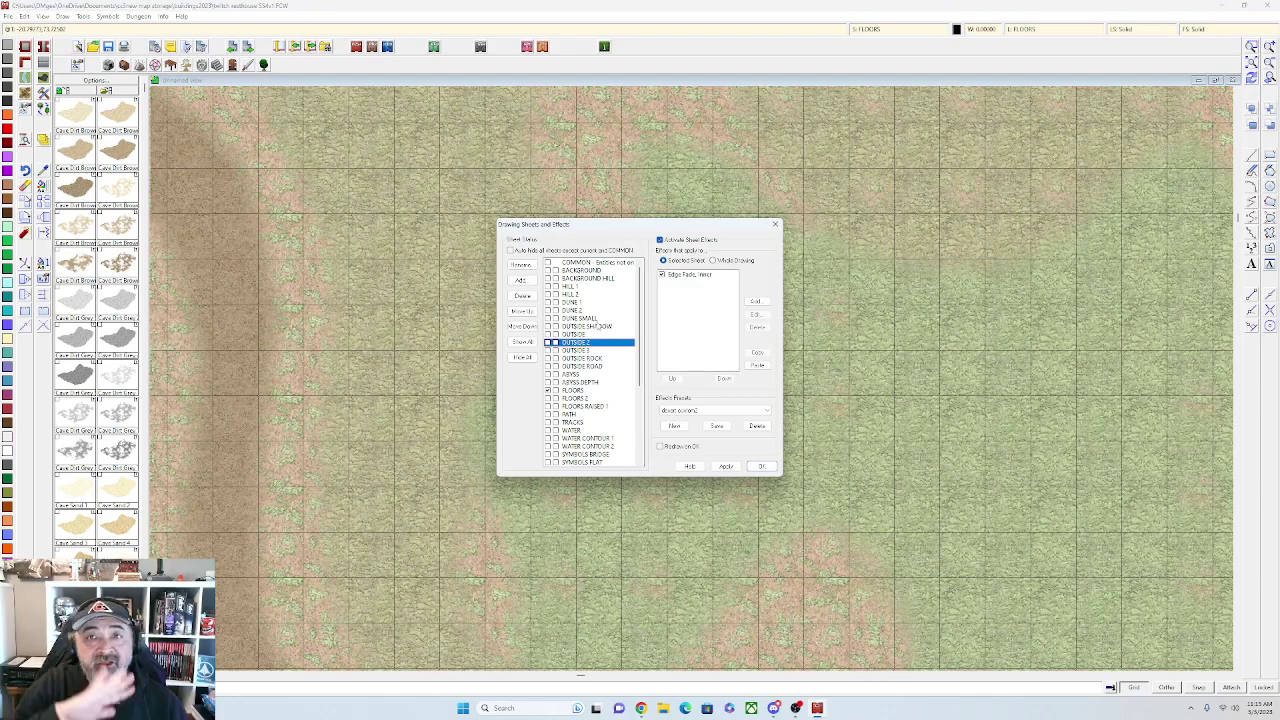
left_click(761, 466)
Draw a rounded green patch across the map's south edge with the curved Terrain, Grass Green 4 tool
scroll(766, 478, "down", 3)
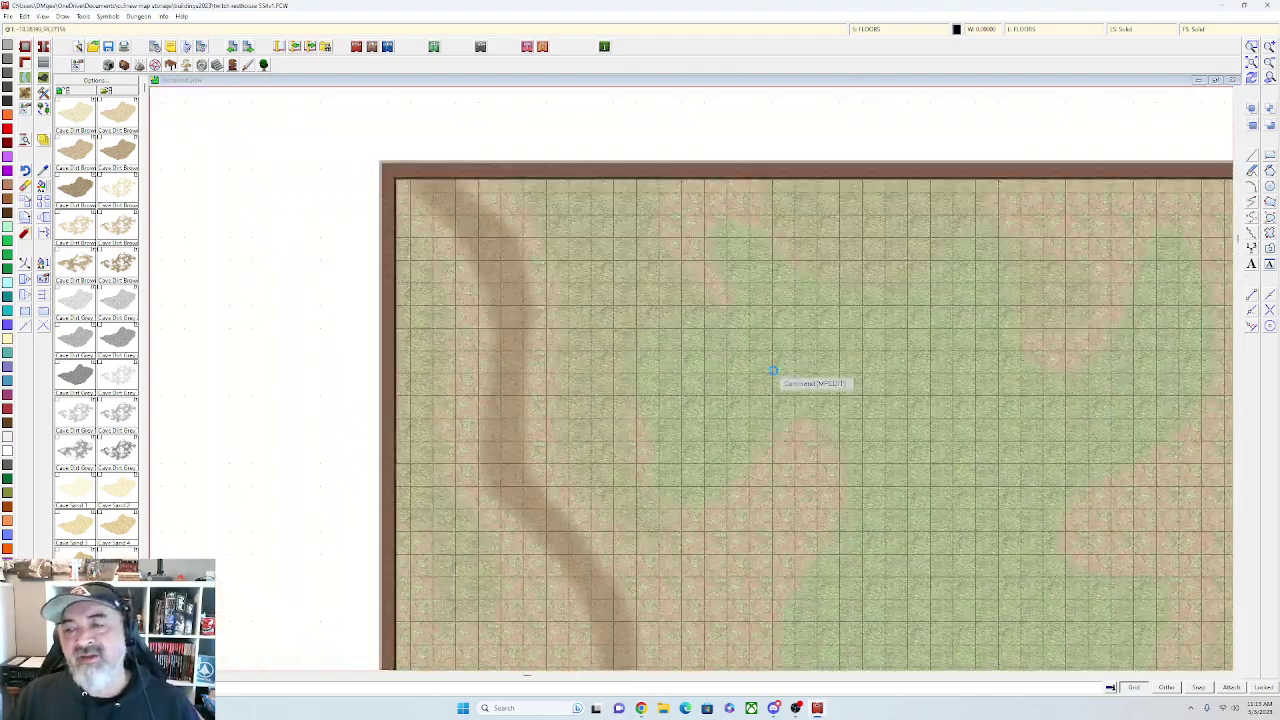
scroll(773, 370, "up", 4)
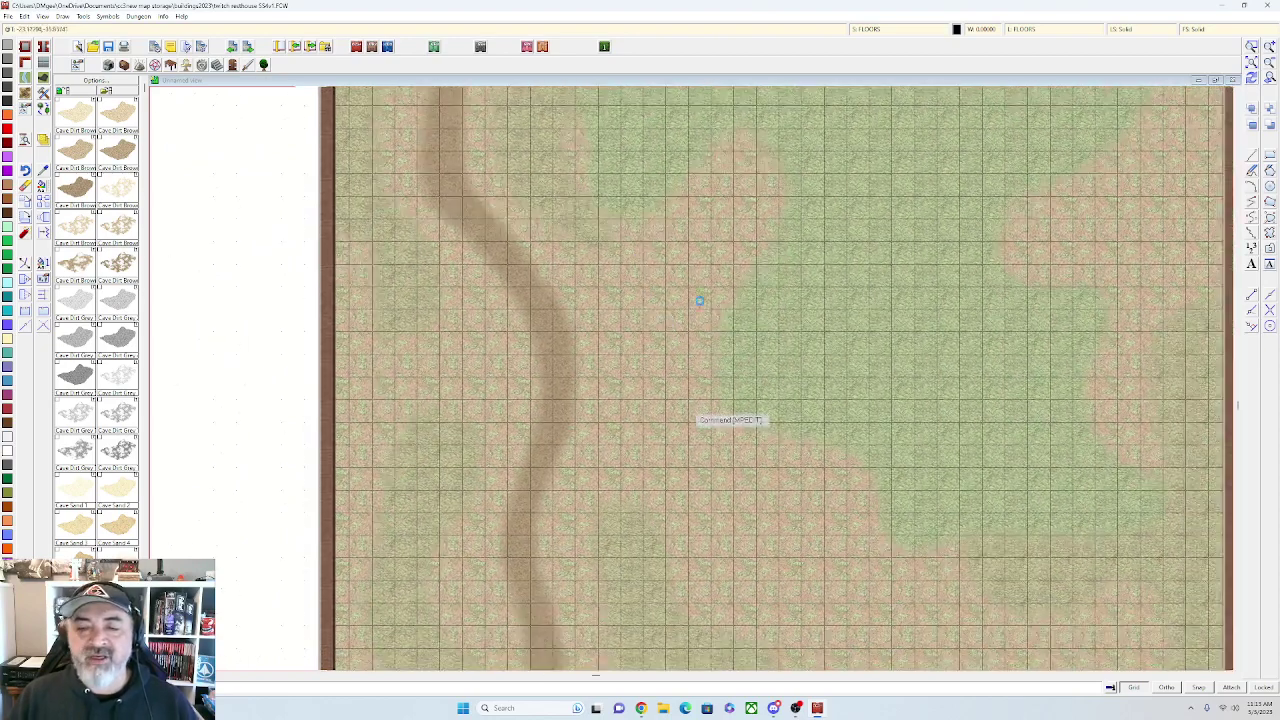
scroll(700, 301, "down", 2)
scroll(600, 235, "down", 2)
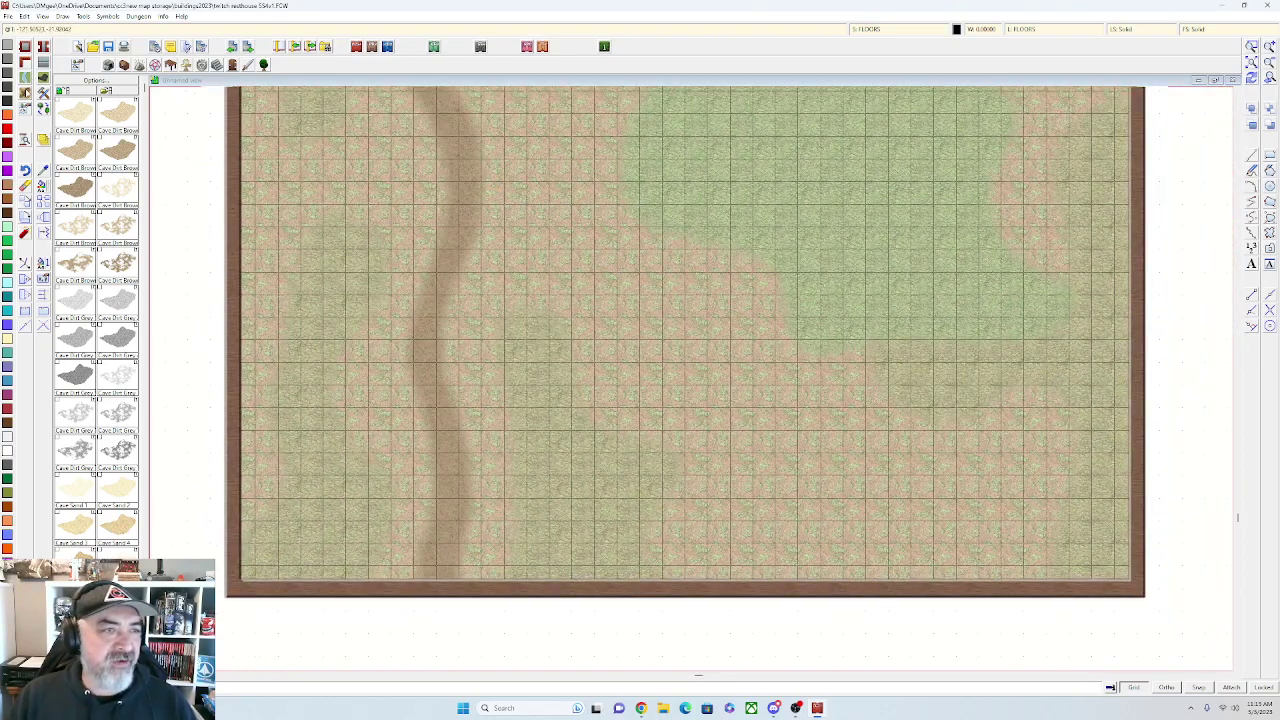
left_click(25, 92)
scroll(588, 387, "down", 10)
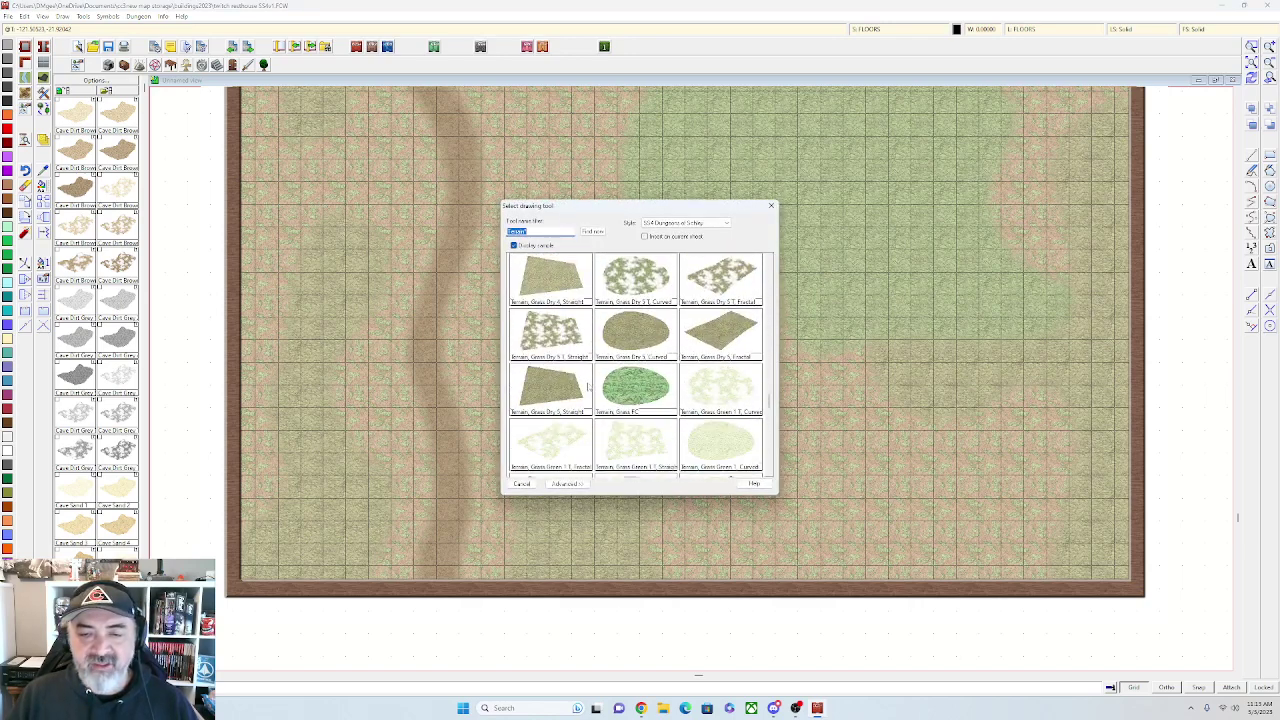
scroll(588, 387, "down", 6)
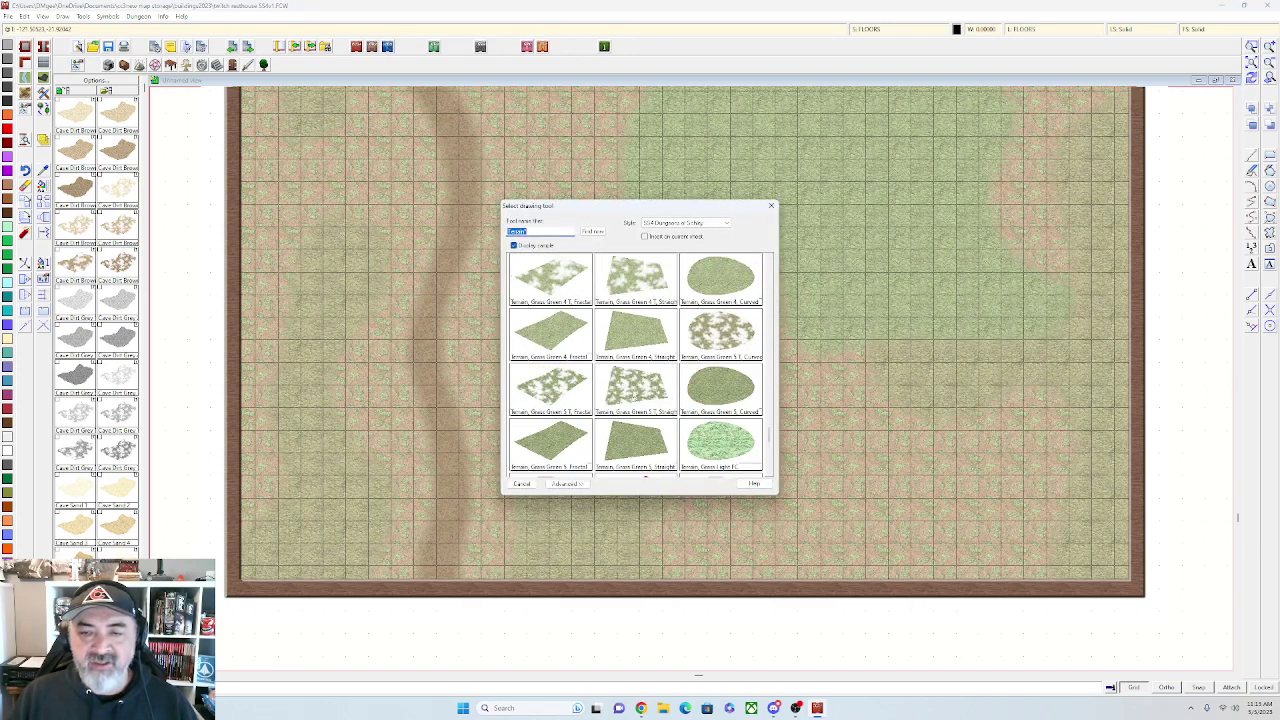
double_click(717, 281)
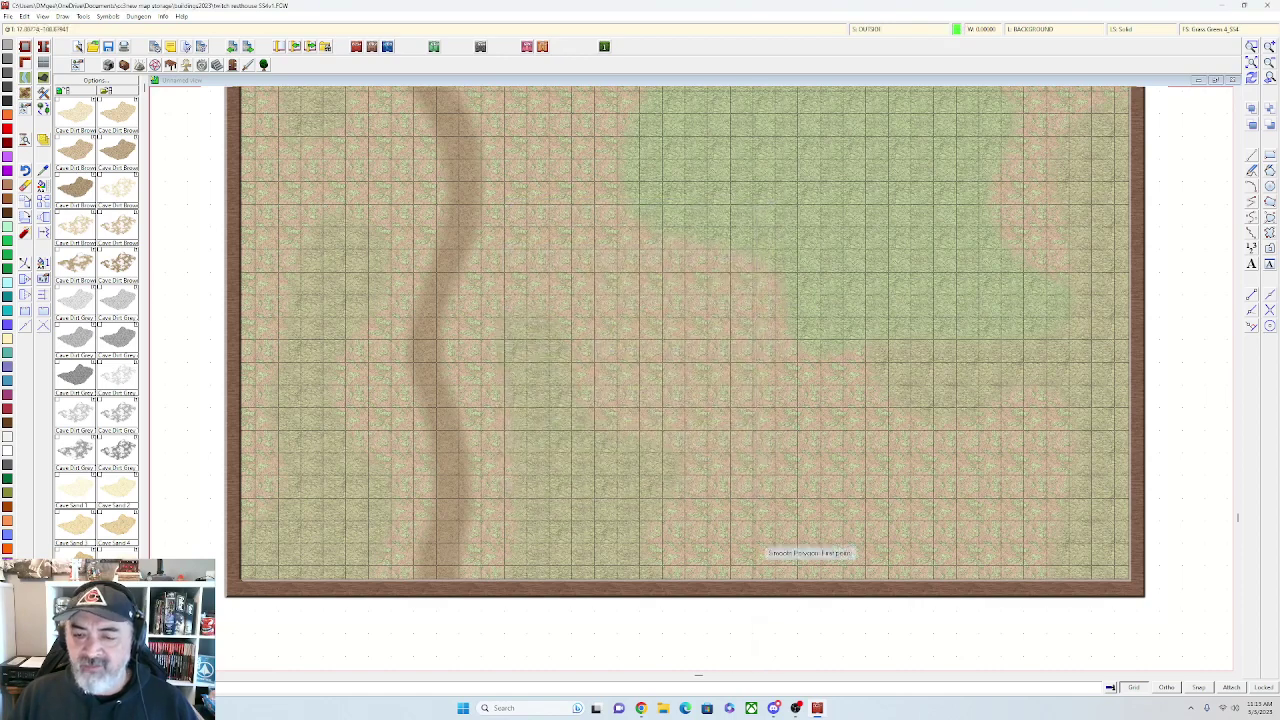
left_click(702, 366)
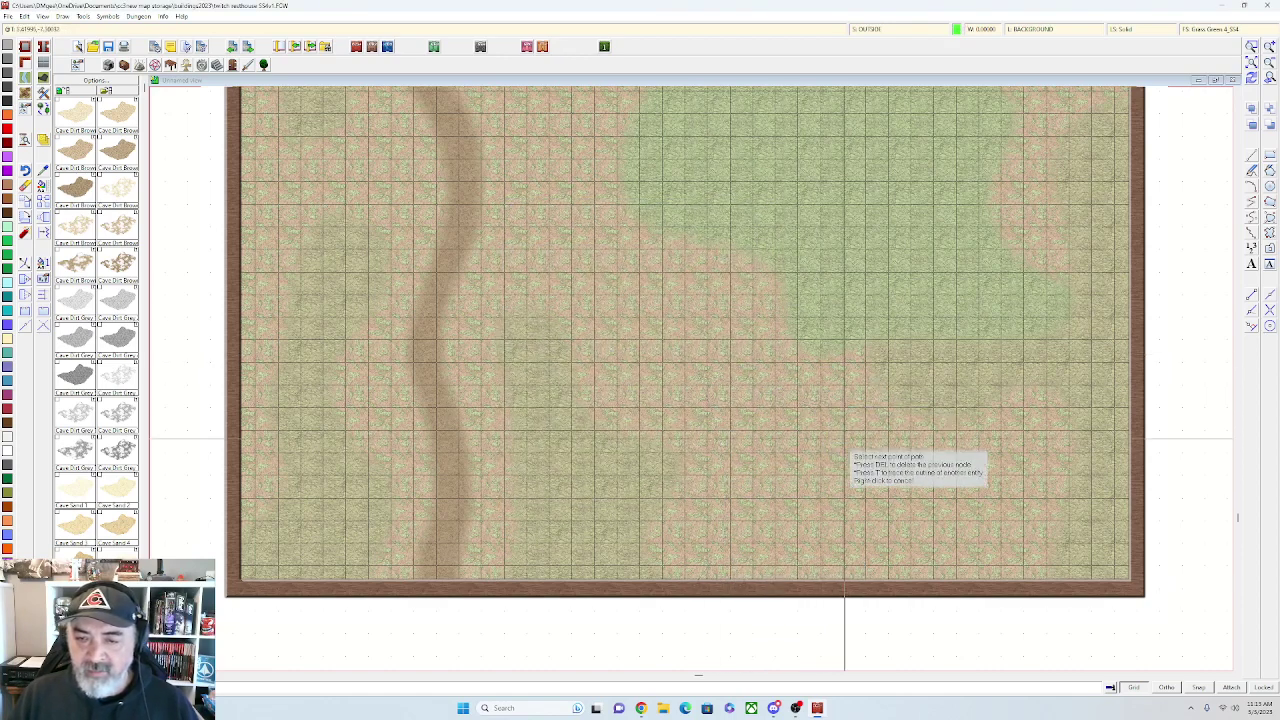
left_click(844, 434)
left_click(912, 508)
left_click(892, 601)
right_click(890, 603)
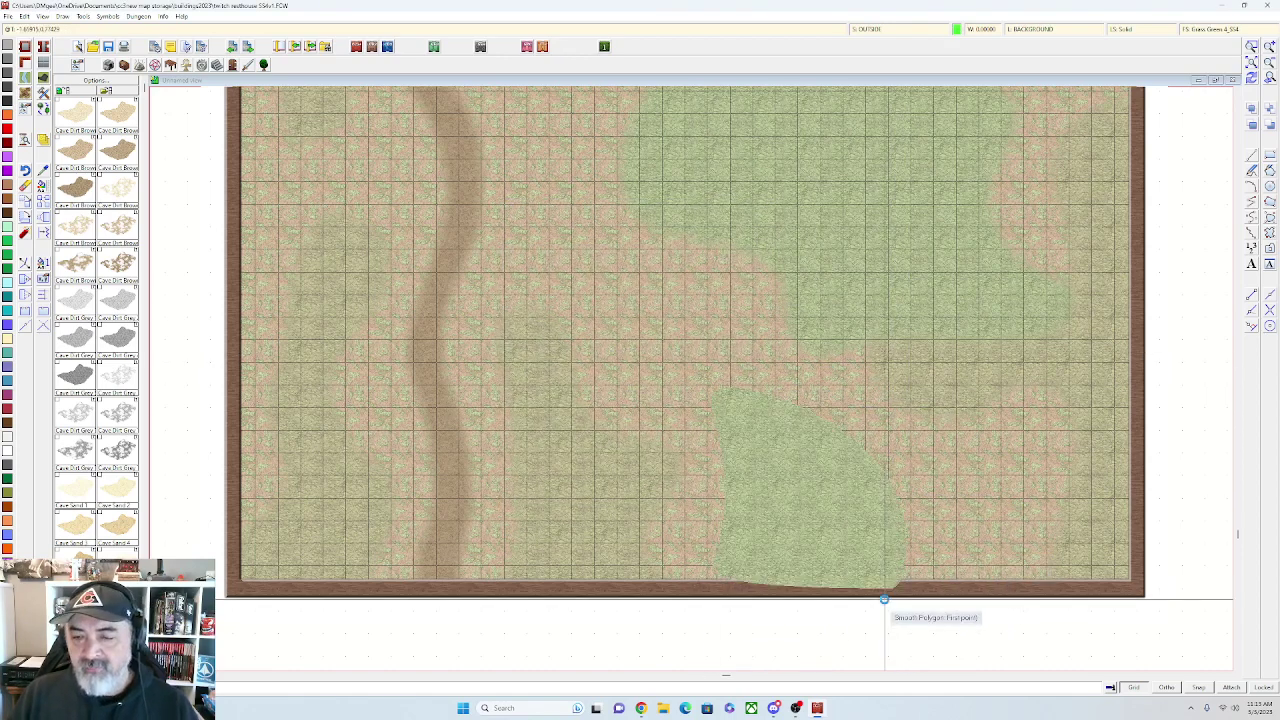
Erase the new green grass patch at the map's south edge
scroll(885, 600, "up", 1)
scroll(811, 523, "up", 1)
scroll(672, 507, "up", 1)
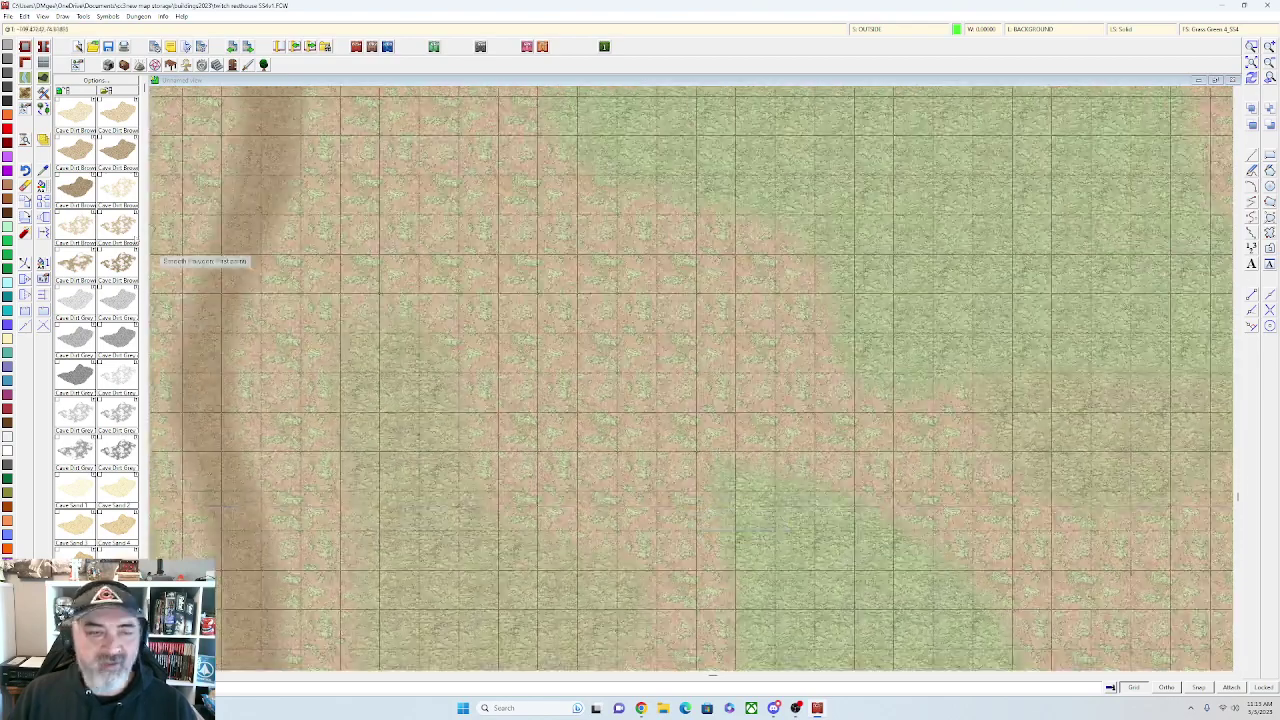
left_click(25, 186)
left_click(779, 509)
right_click(772, 510)
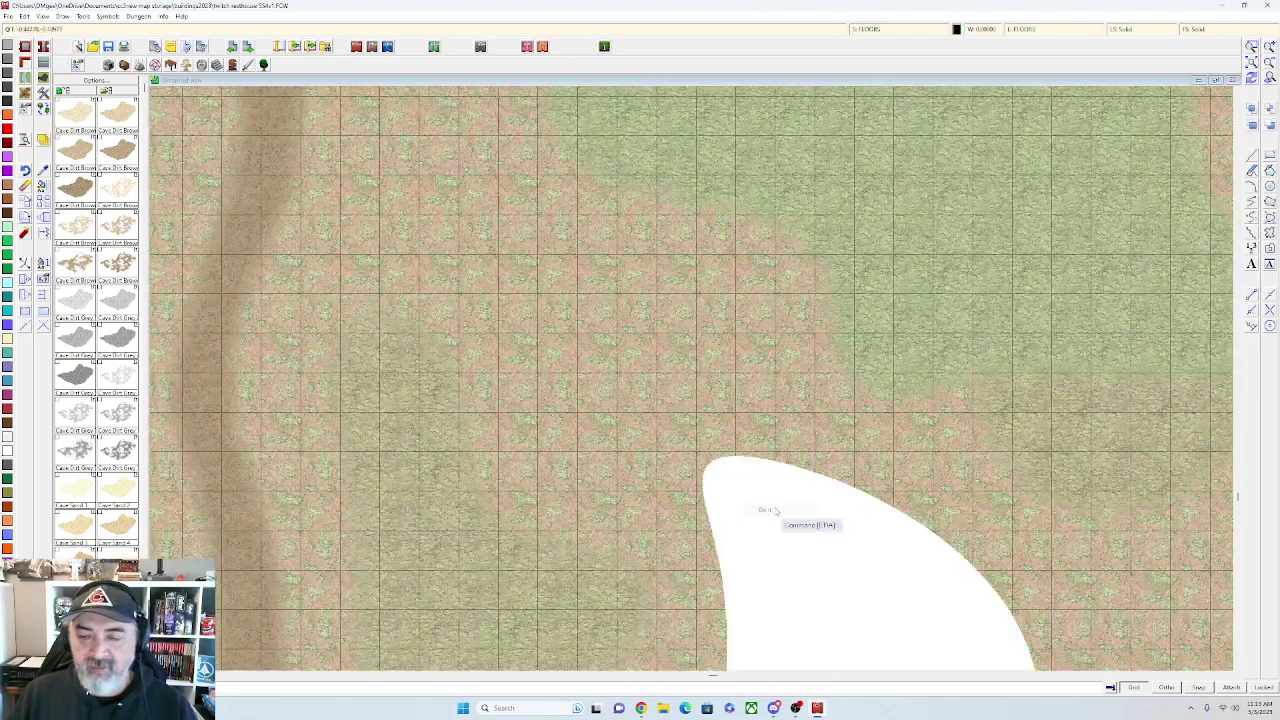
scroll(690, 470, "down", 1)
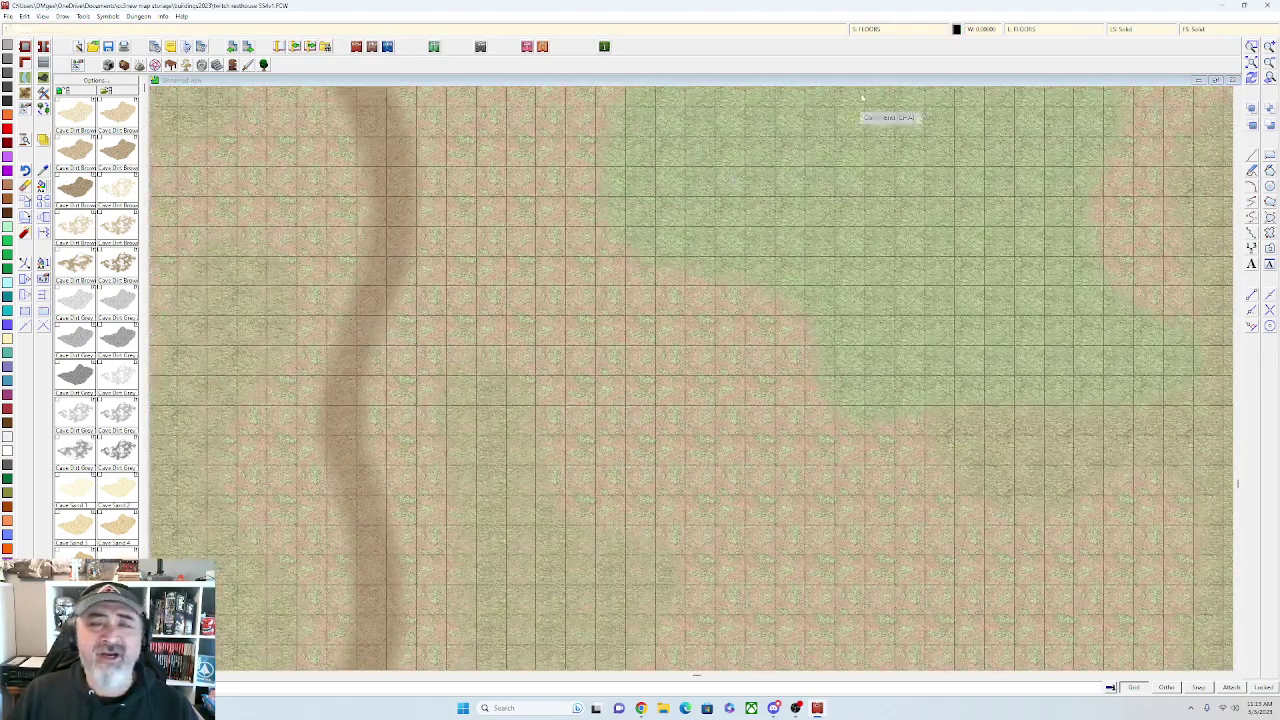
Deactivate the sheet effects for the drawing
left_click(882, 30)
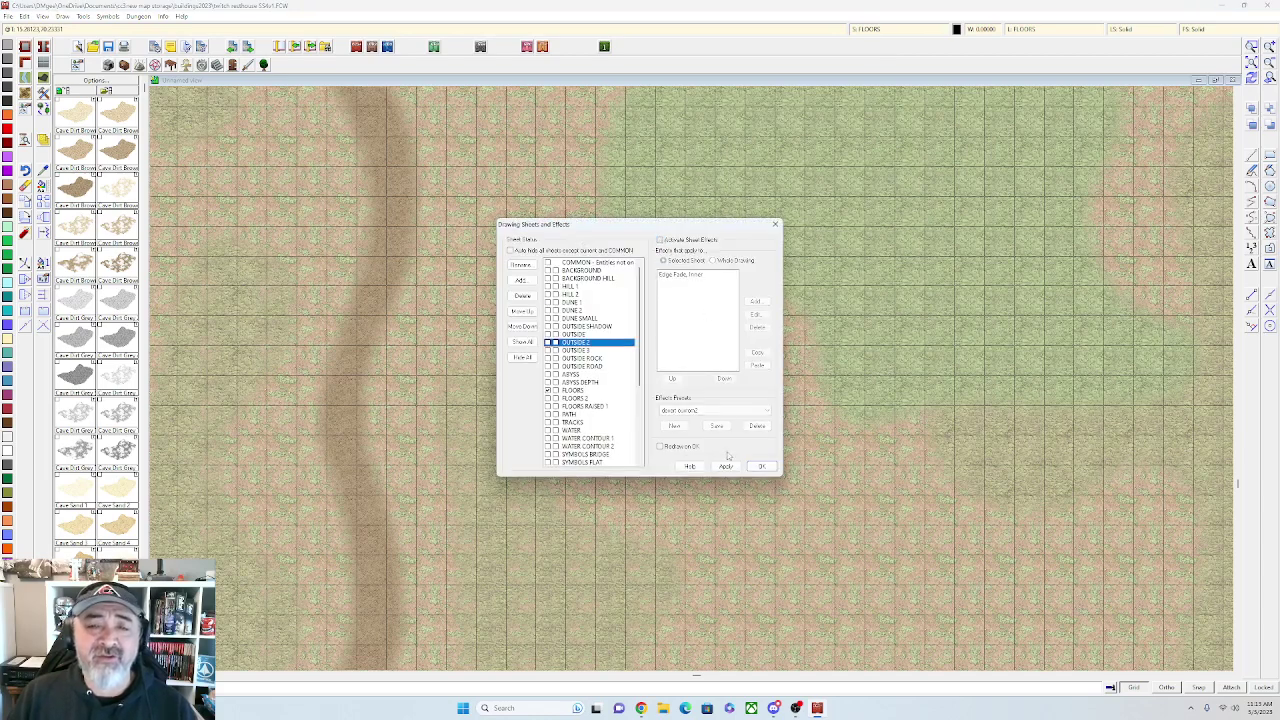
left_click(726, 467)
left_click(759, 467)
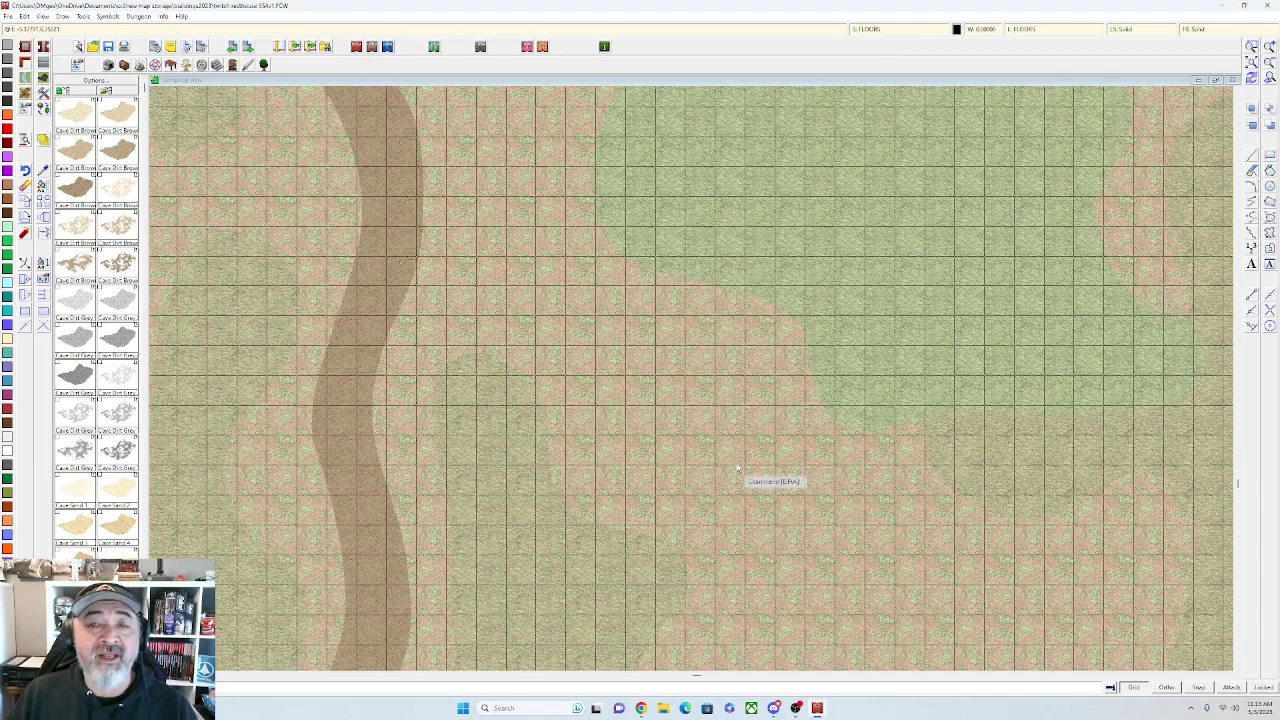
Extract the current drawing properties, including the OUTSIDE 2 sheet, from the edge of the large green grass area
scroll(756, 244, "up", 1)
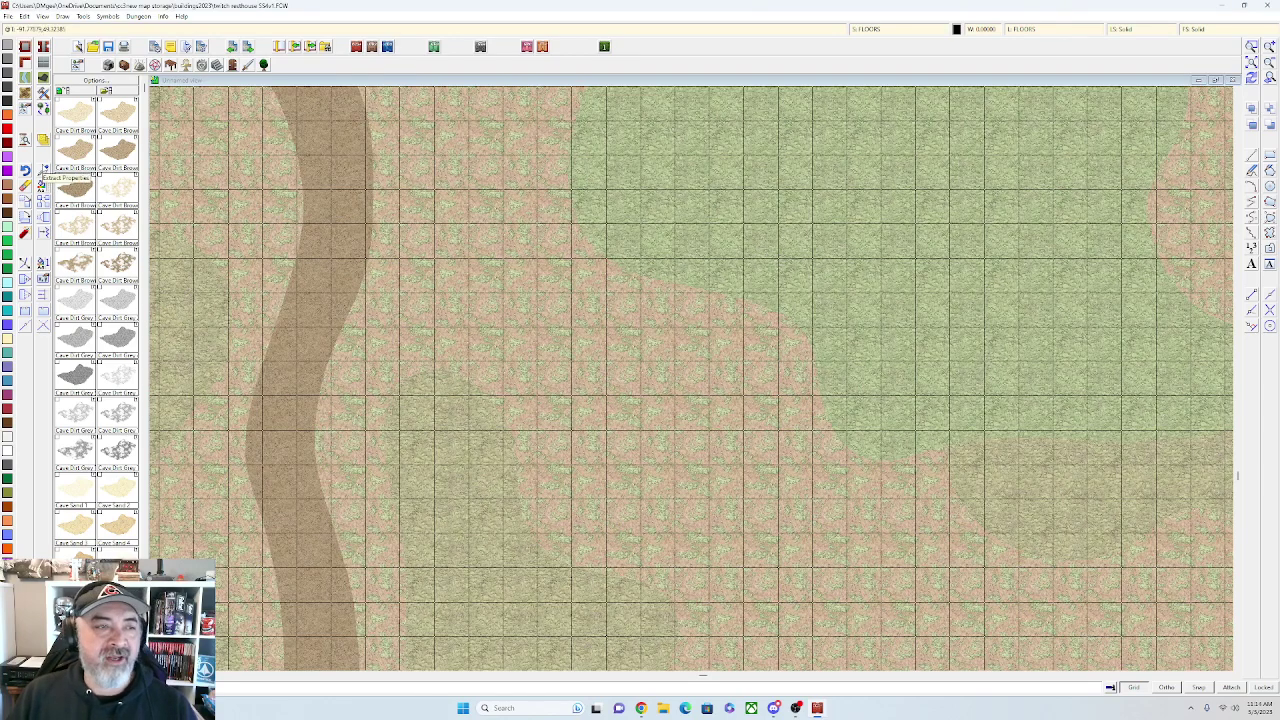
left_click(43, 171)
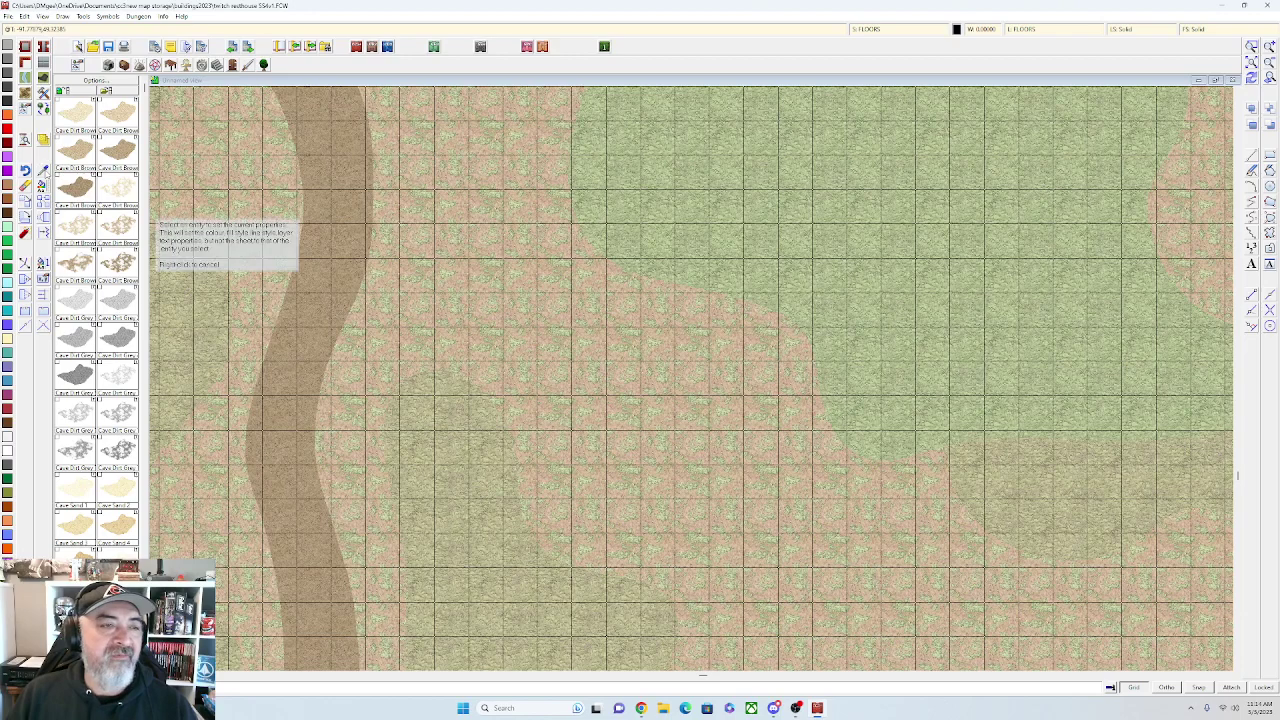
left_click(598, 256)
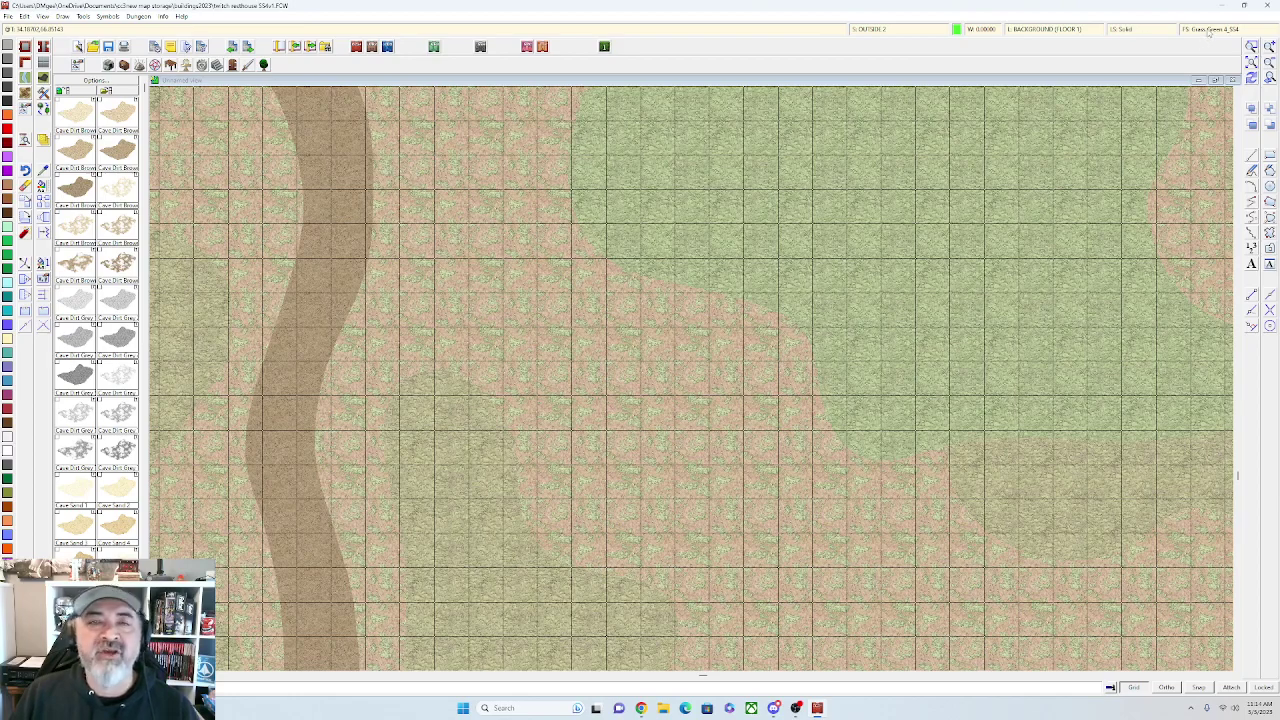
Choose the curved Terrain, Grass Green 4 drawing tool from the SS4 Dungeons of Schley style
scroll(691, 469, "down", 2)
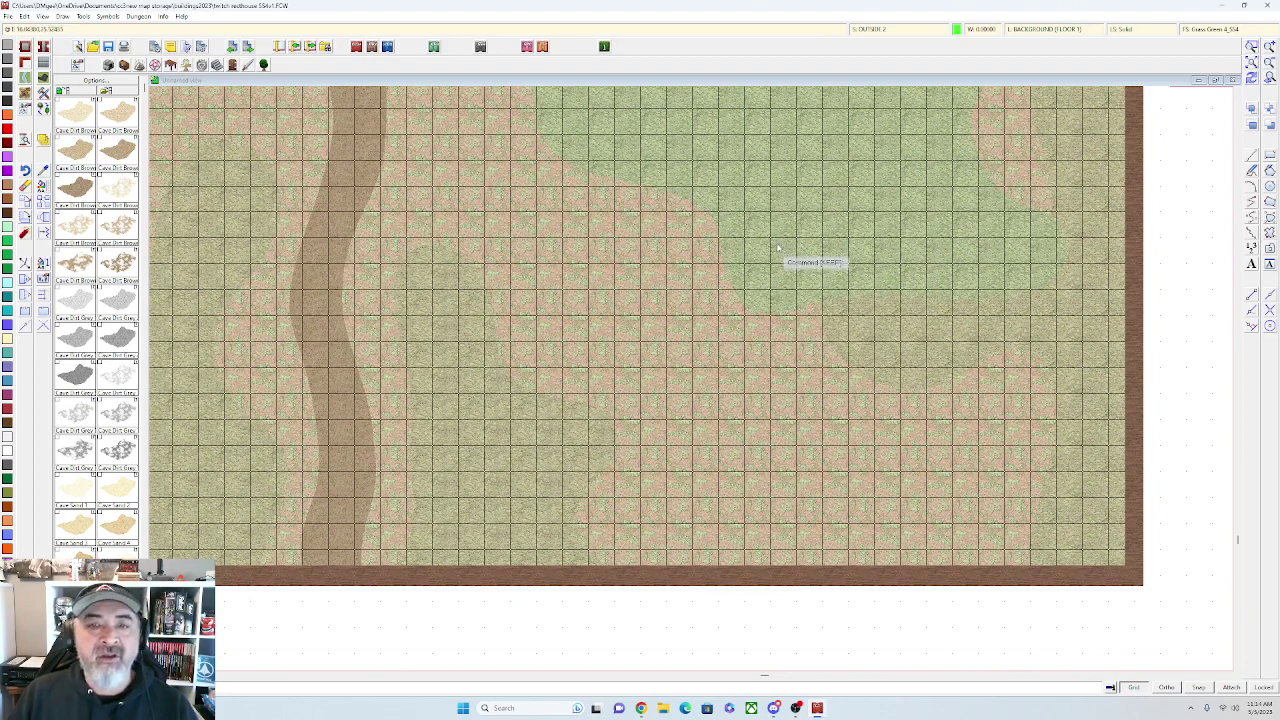
left_click(40, 94)
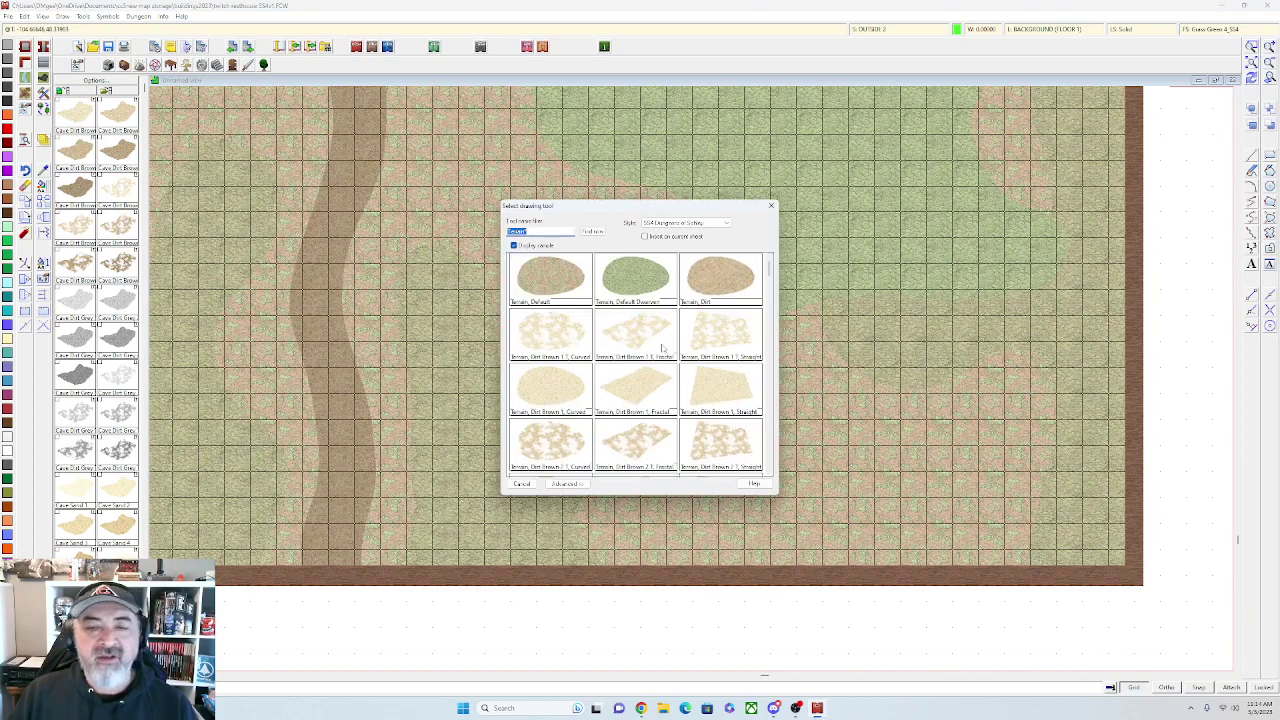
scroll(660, 350, "down", 6)
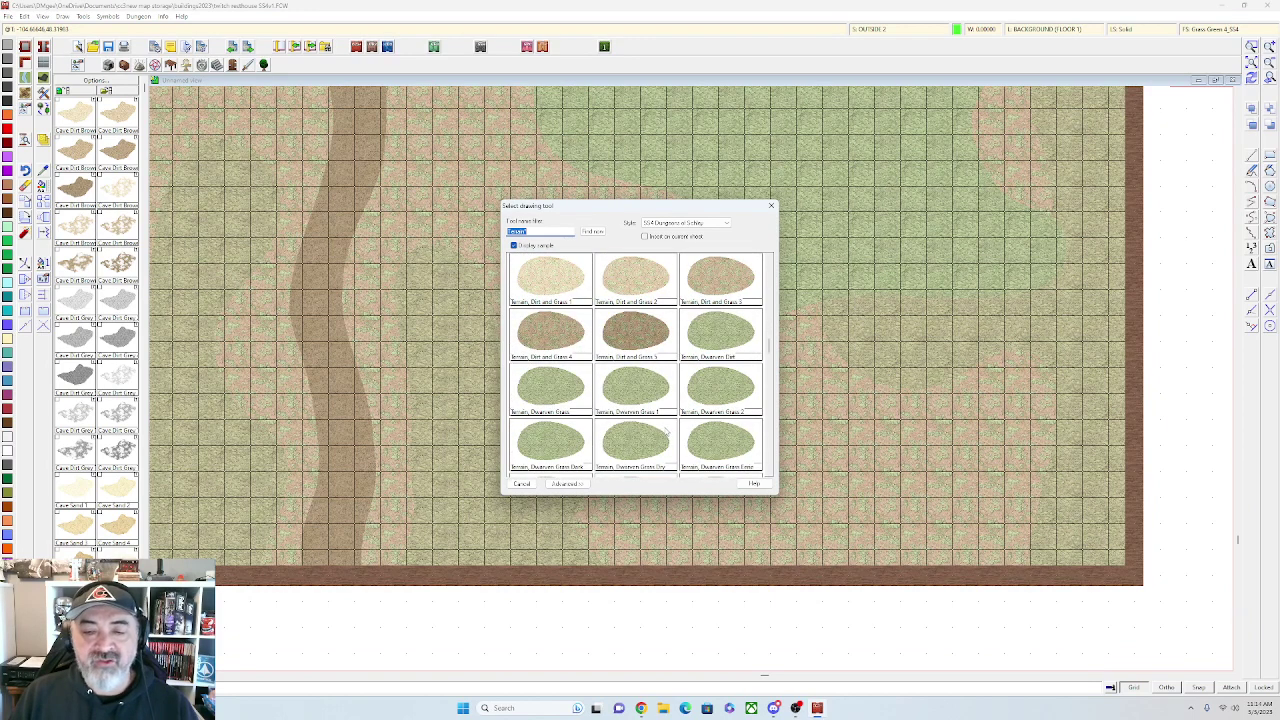
scroll(667, 433, "down", 5)
scroll(705, 425, "down", 8)
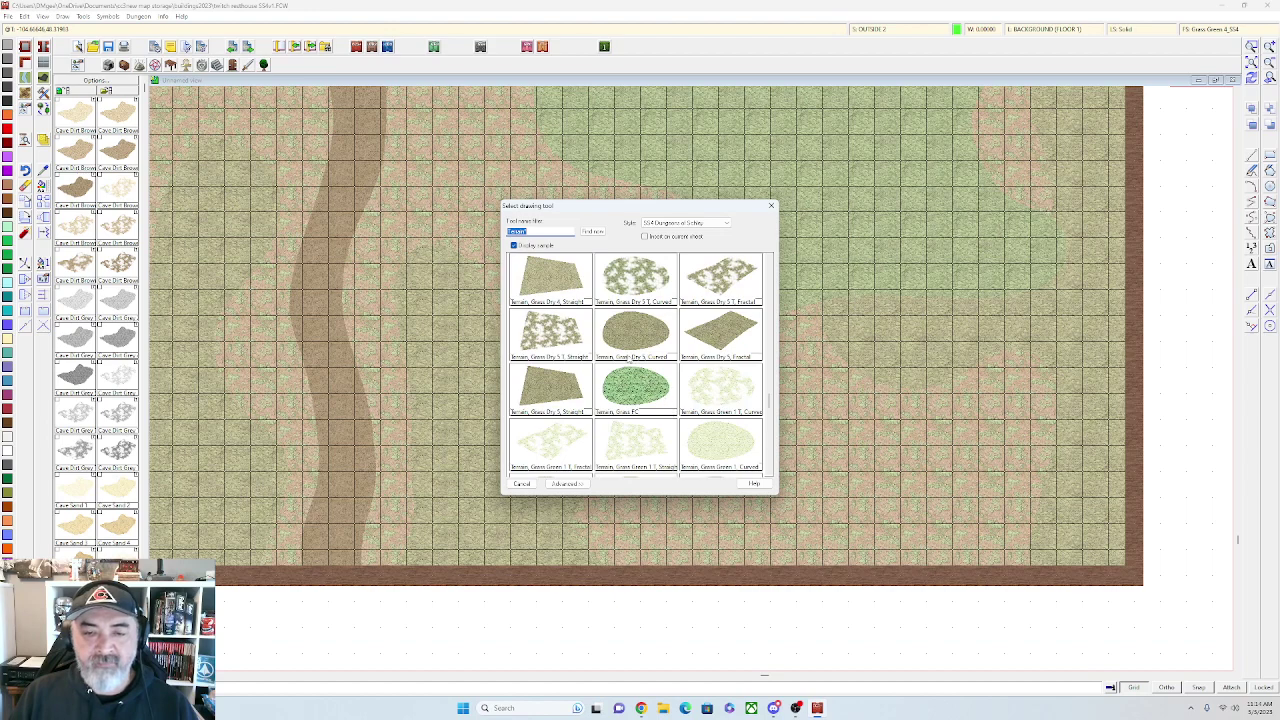
scroll(628, 370, "down", 4)
scroll(640, 387, "down", 3)
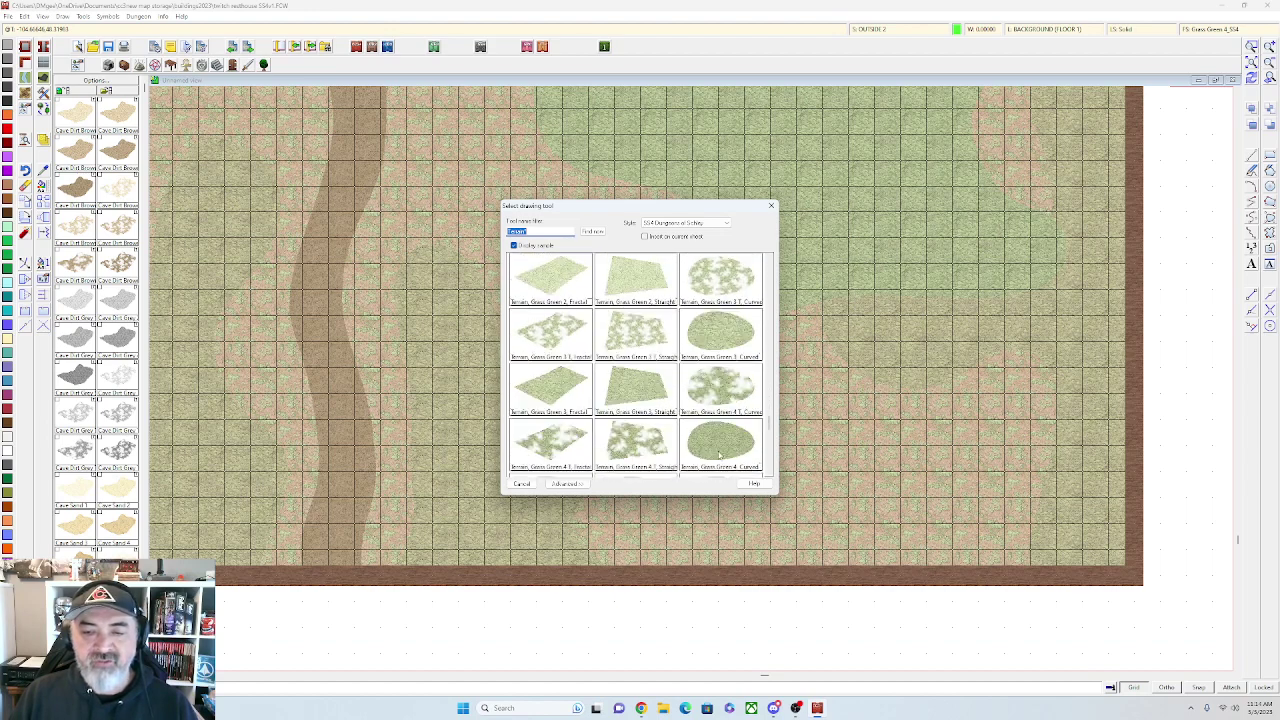
double_click(720, 452)
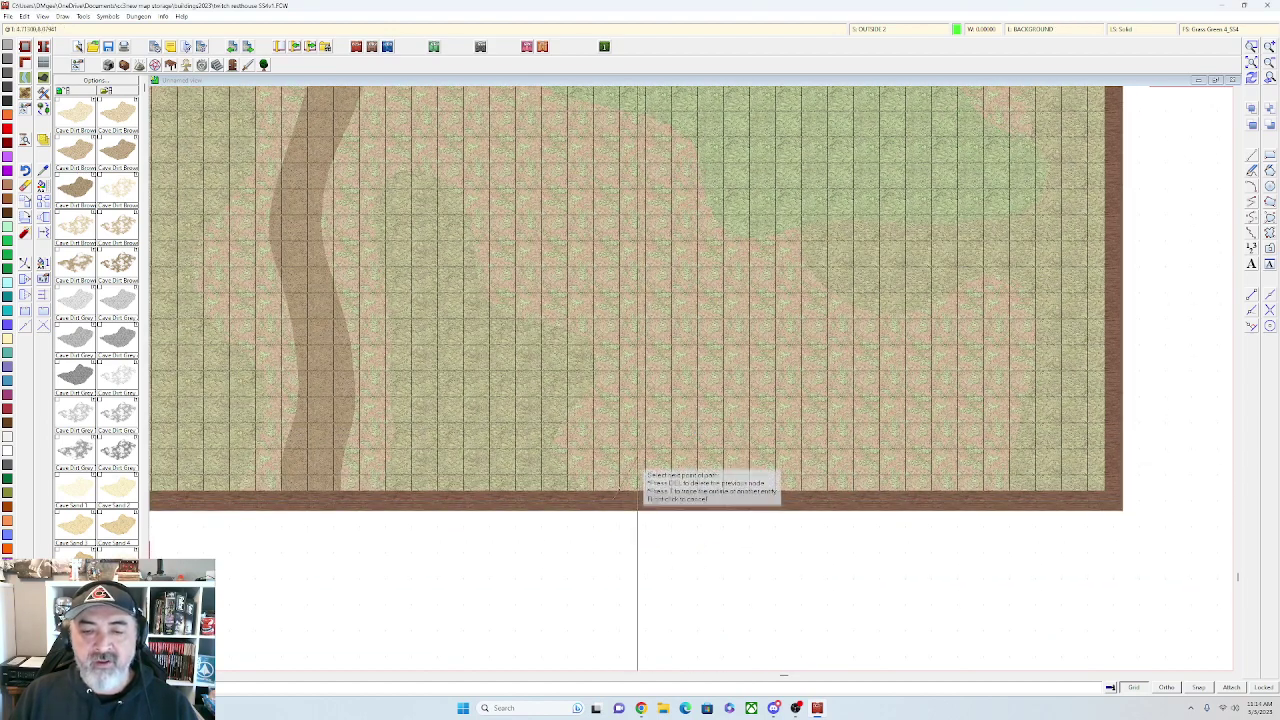
Draw an irregular, curved green grass patch rising from the map's south edge between the dirt path and the southeast corner
left_click(639, 445)
left_click(592, 426)
left_click(553, 397)
left_click(592, 362)
left_click(628, 371)
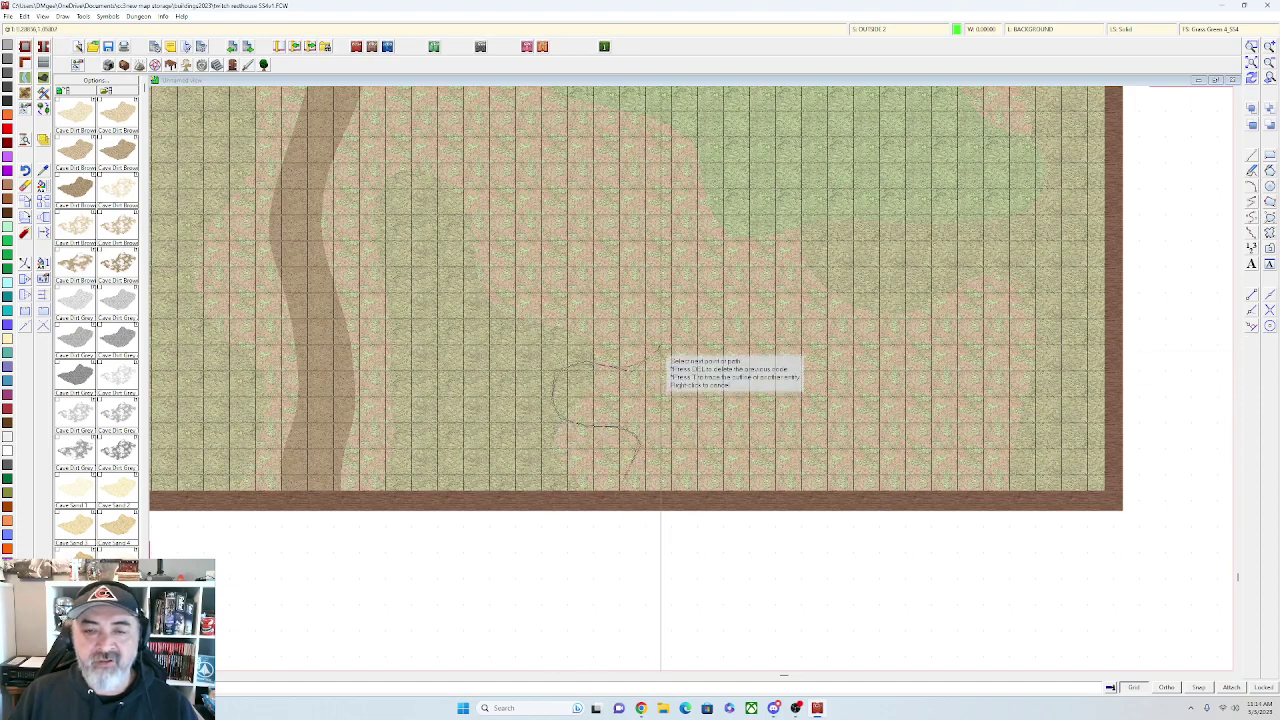
left_click(655, 332)
left_click(593, 277)
left_click(574, 237)
left_click(592, 208)
left_click(632, 214)
left_click(678, 279)
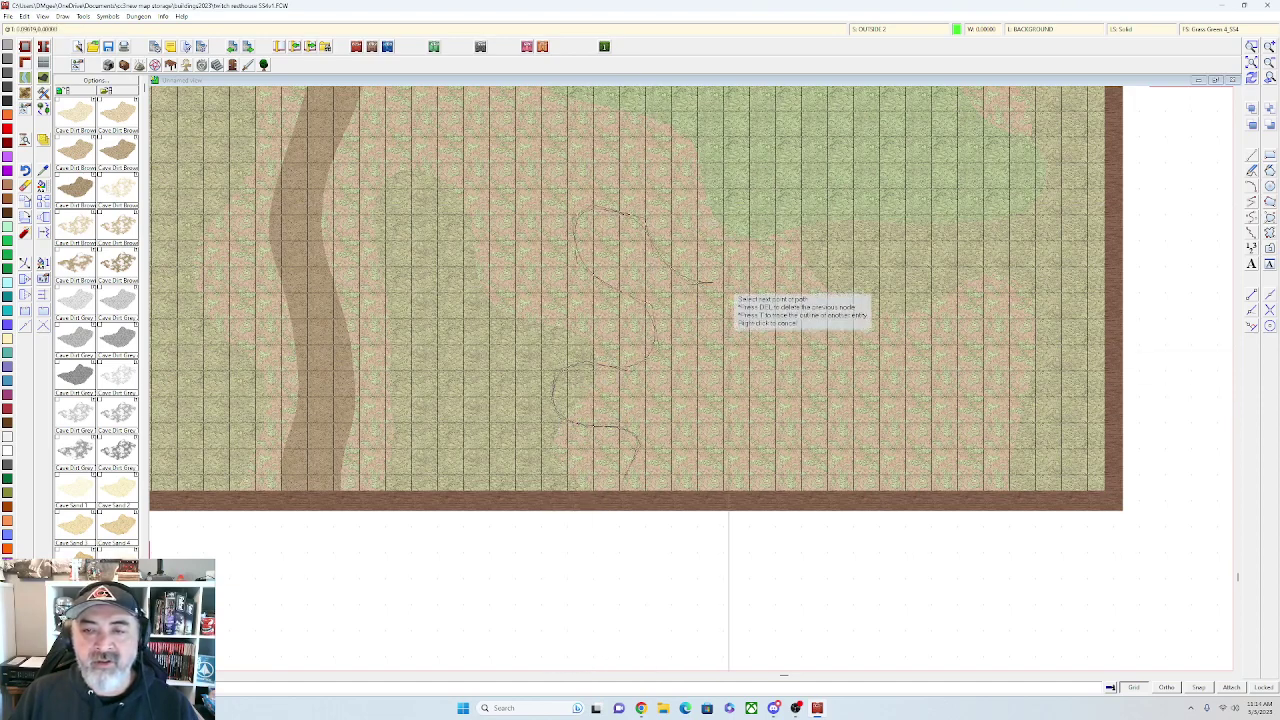
left_click(729, 284)
left_click(775, 336)
left_click(776, 394)
left_click(860, 407)
left_click(881, 354)
left_click(869, 296)
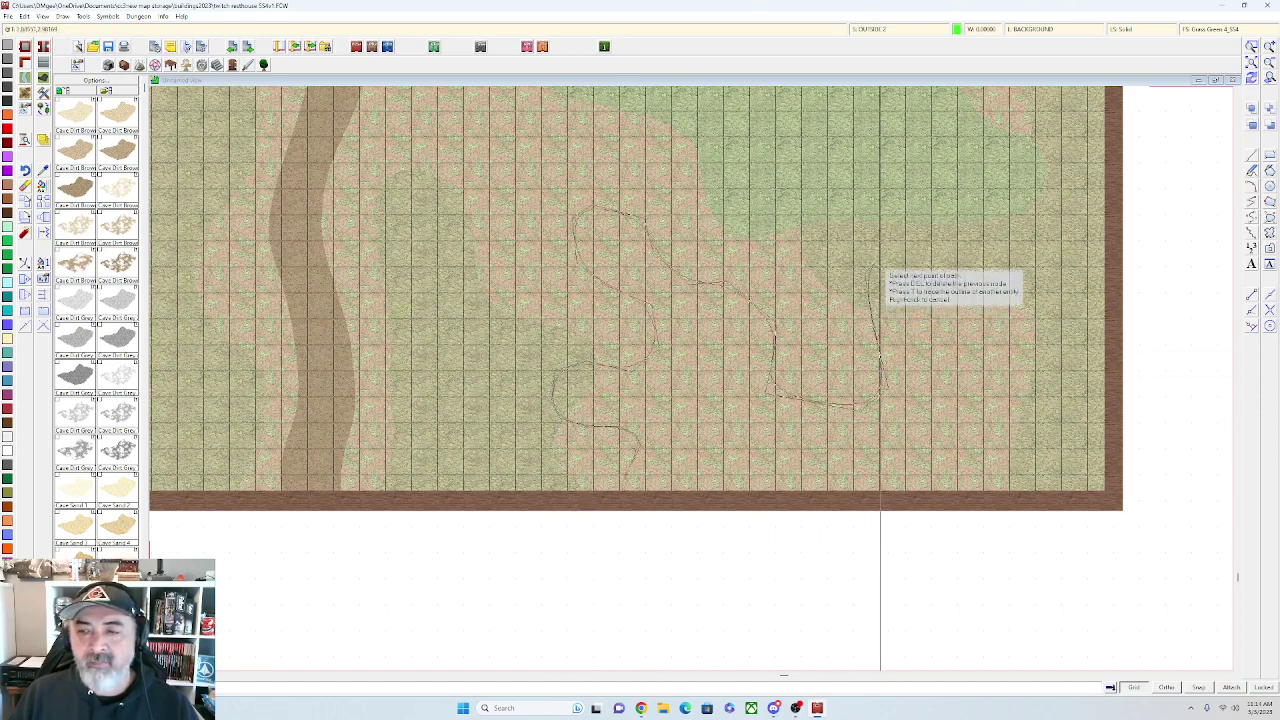
left_click(880, 260)
left_click(923, 248)
left_click(948, 258)
left_click(944, 320)
left_click(1003, 352)
left_click(1016, 398)
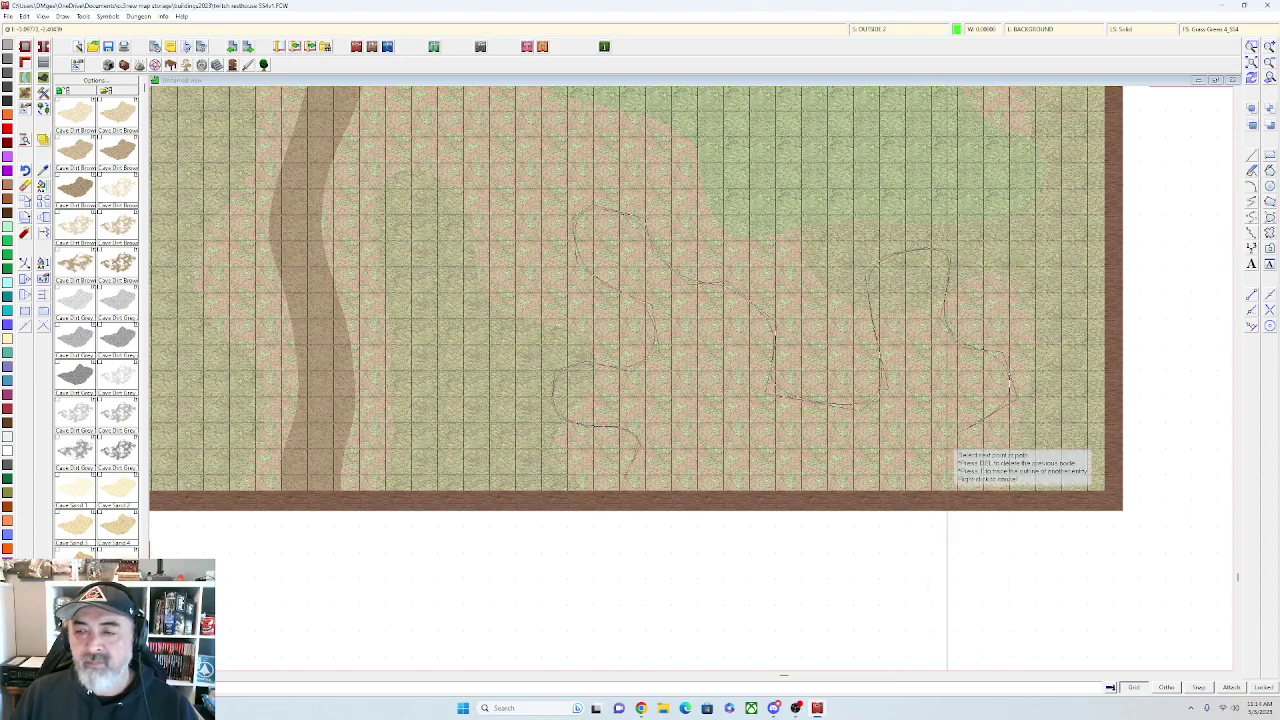
left_click(947, 445)
left_click(913, 512)
right_click(618, 534)
Draw a second curved green grass patch along the map's west edge, west of the dirt path
scroll(615, 498, "down", 1)
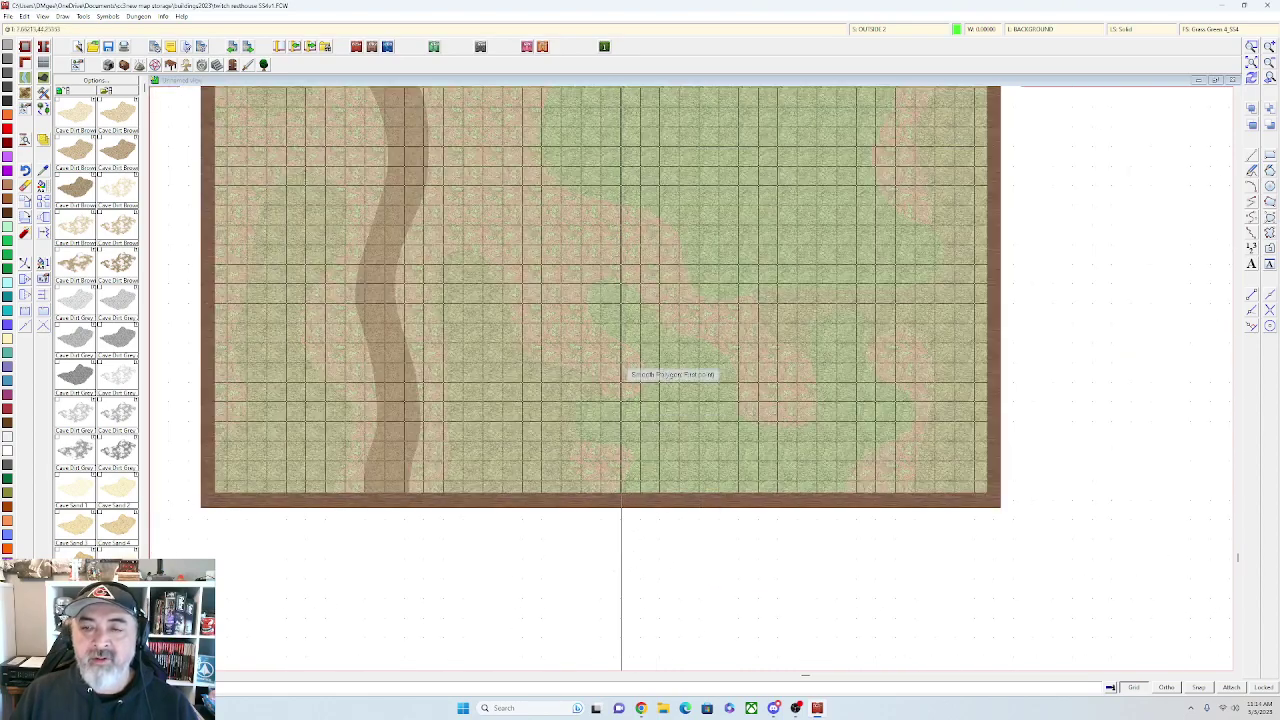
left_click_drag(621, 362, 464, 450)
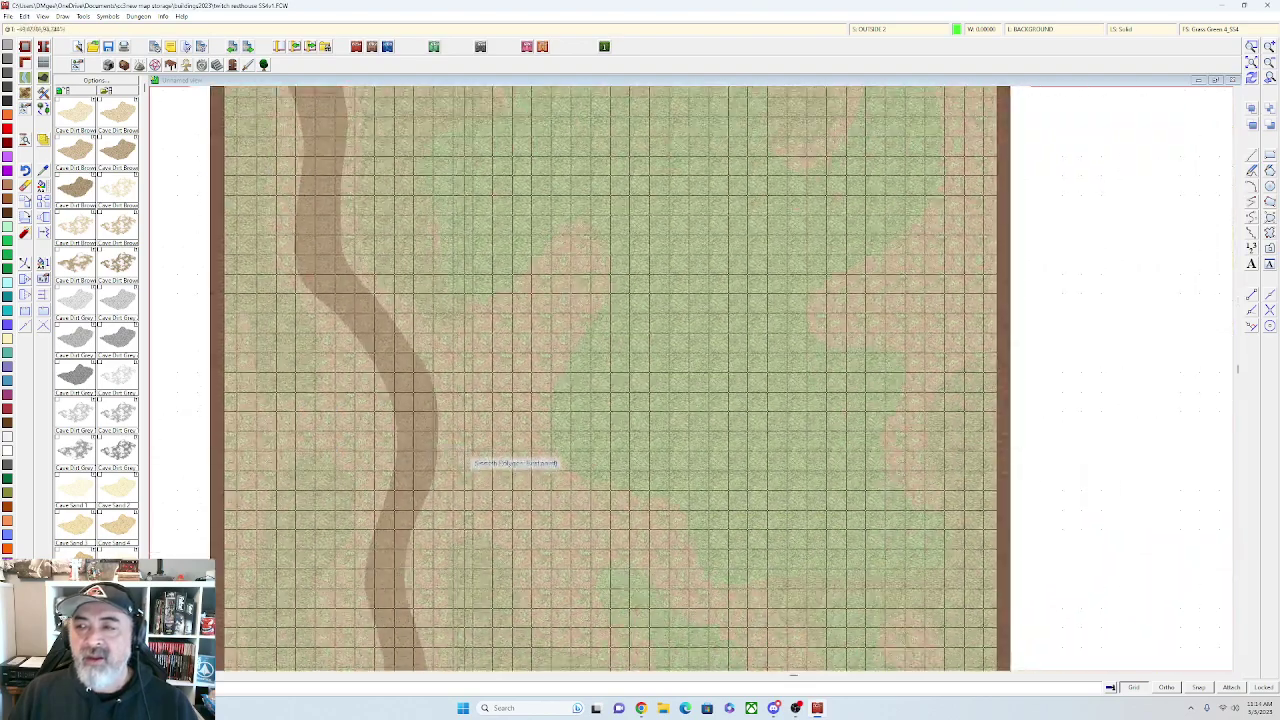
left_click_drag(346, 437, 601, 320)
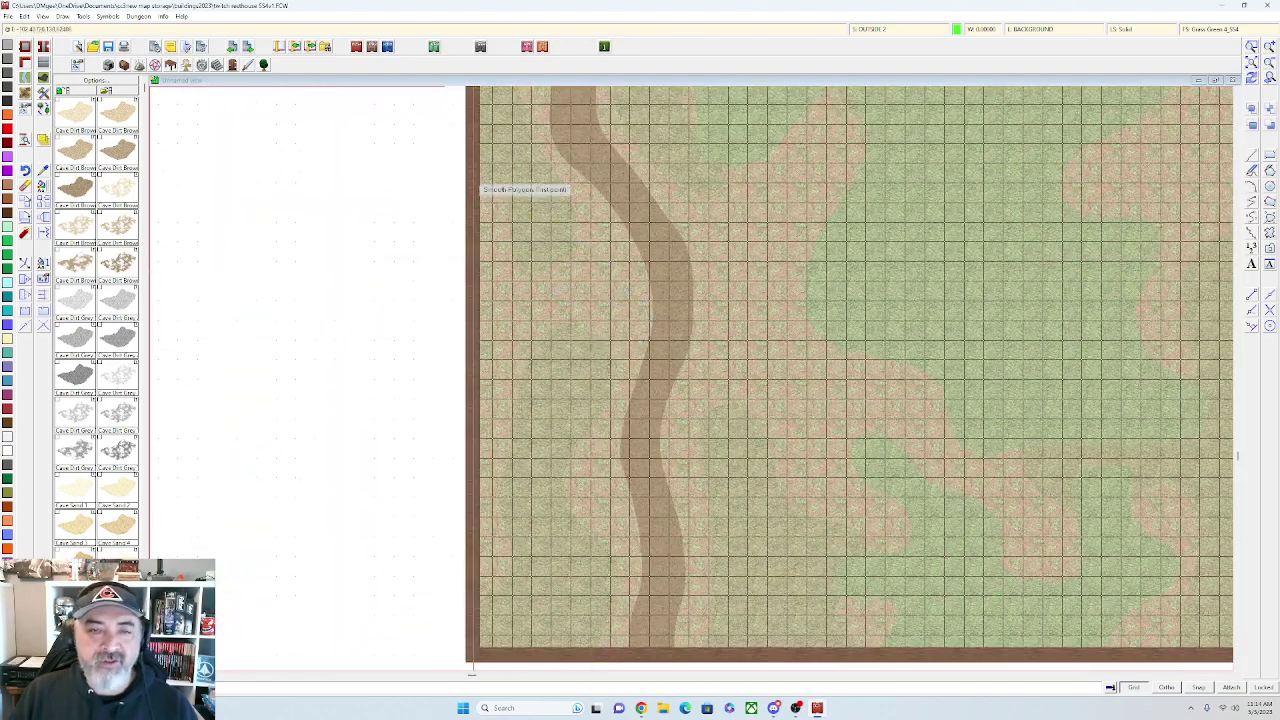
left_click_drag(480, 148, 500, 216)
left_click(494, 178)
left_click(528, 214)
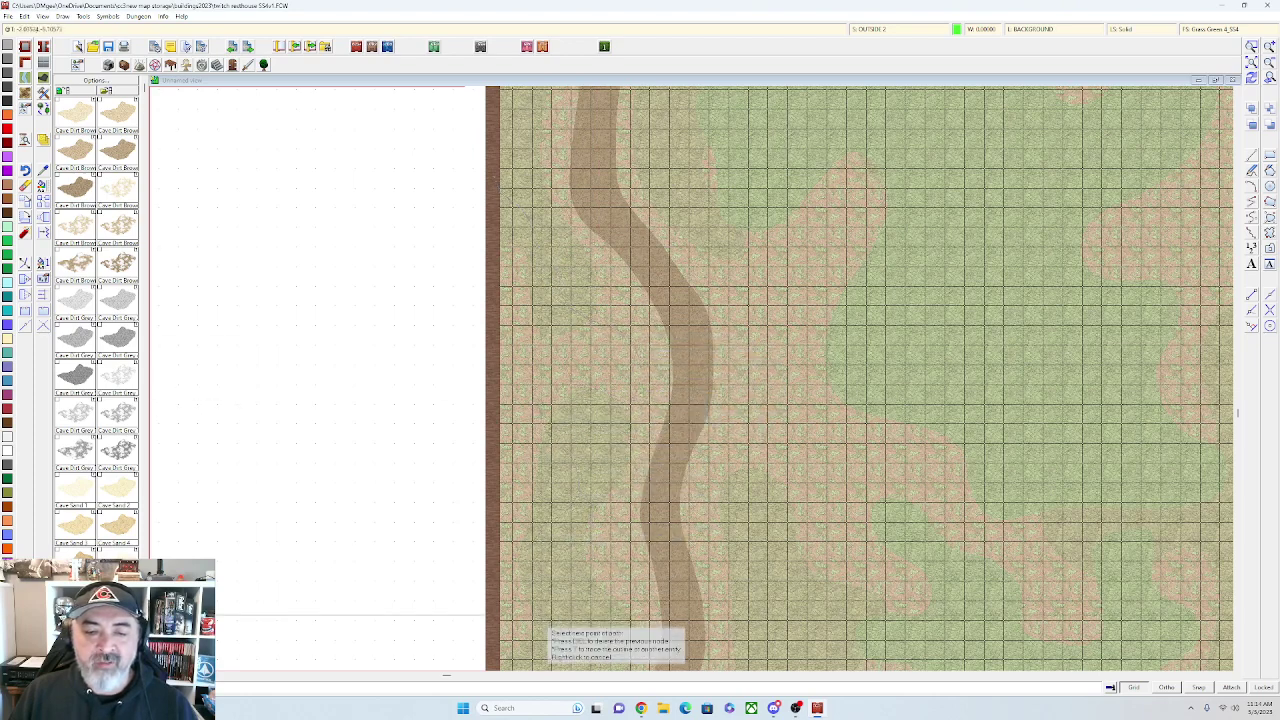
left_click(482, 612)
right_click(481, 169)
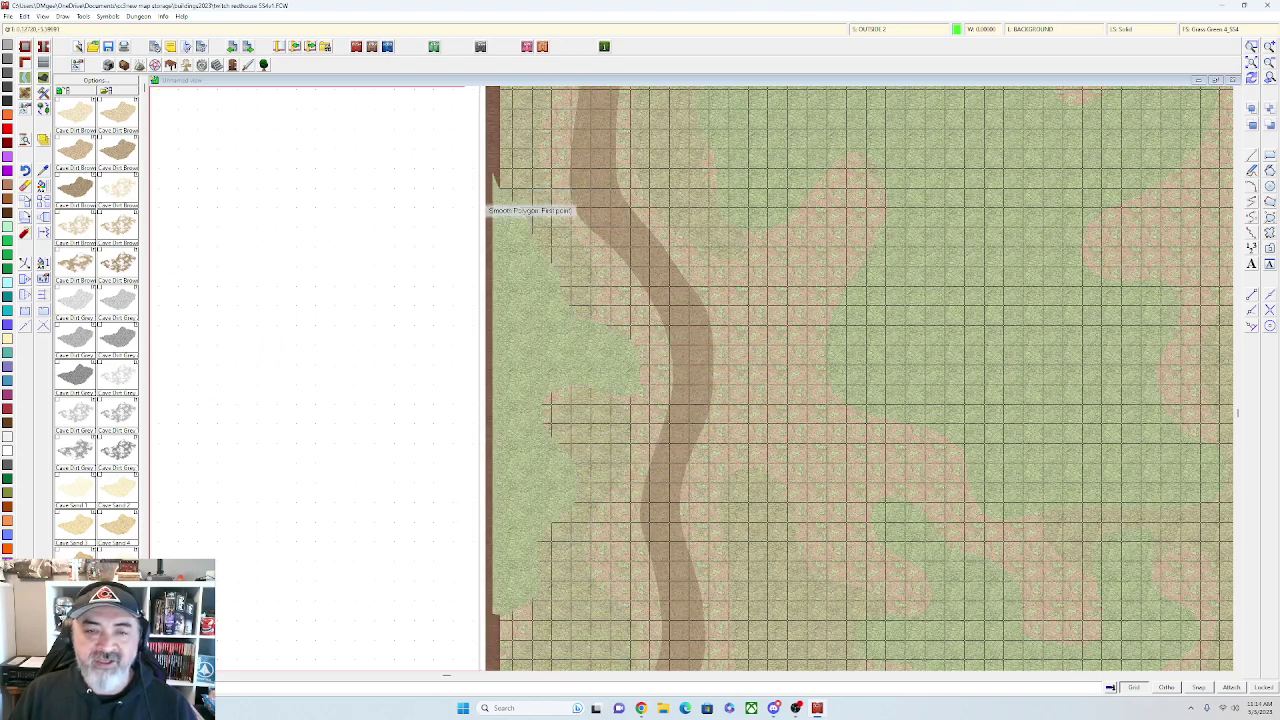
Move the two new green grass patches to the BACKGROUND (FLOOR 1) layer and the OUTSIDE 2 sheet
scroll(487, 207, "down", 1)
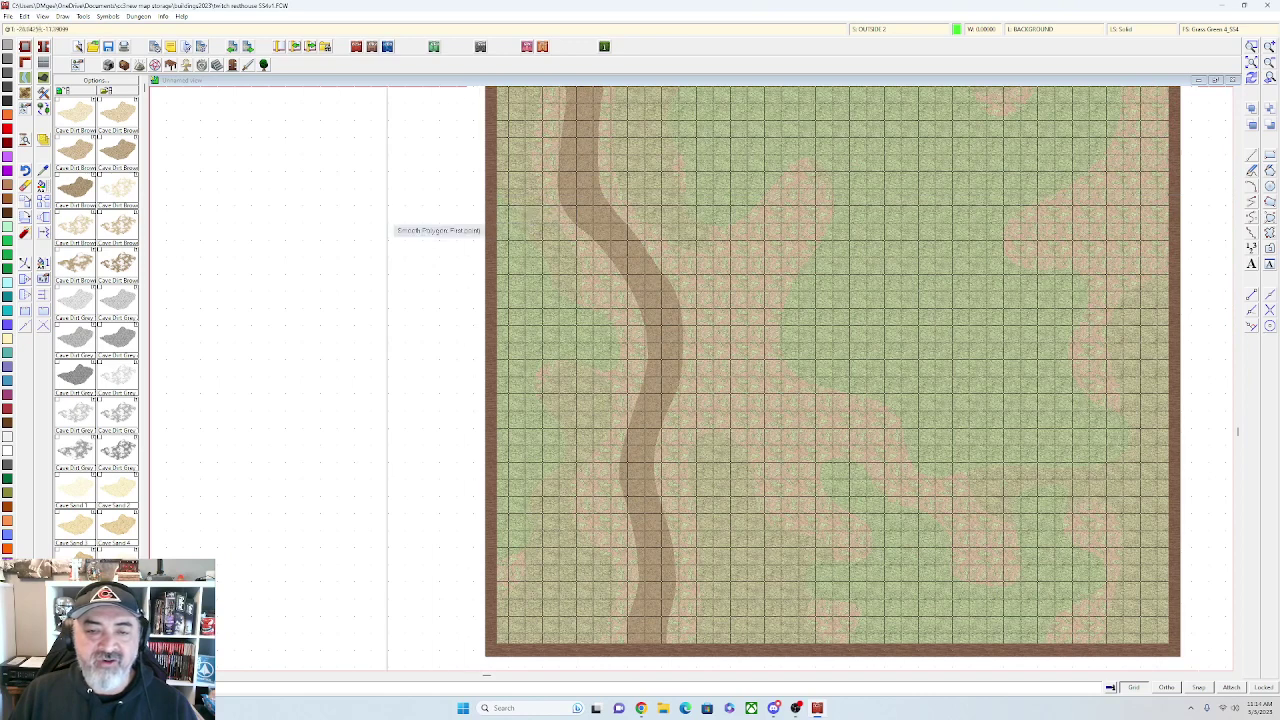
left_click(857, 462)
left_click(617, 334)
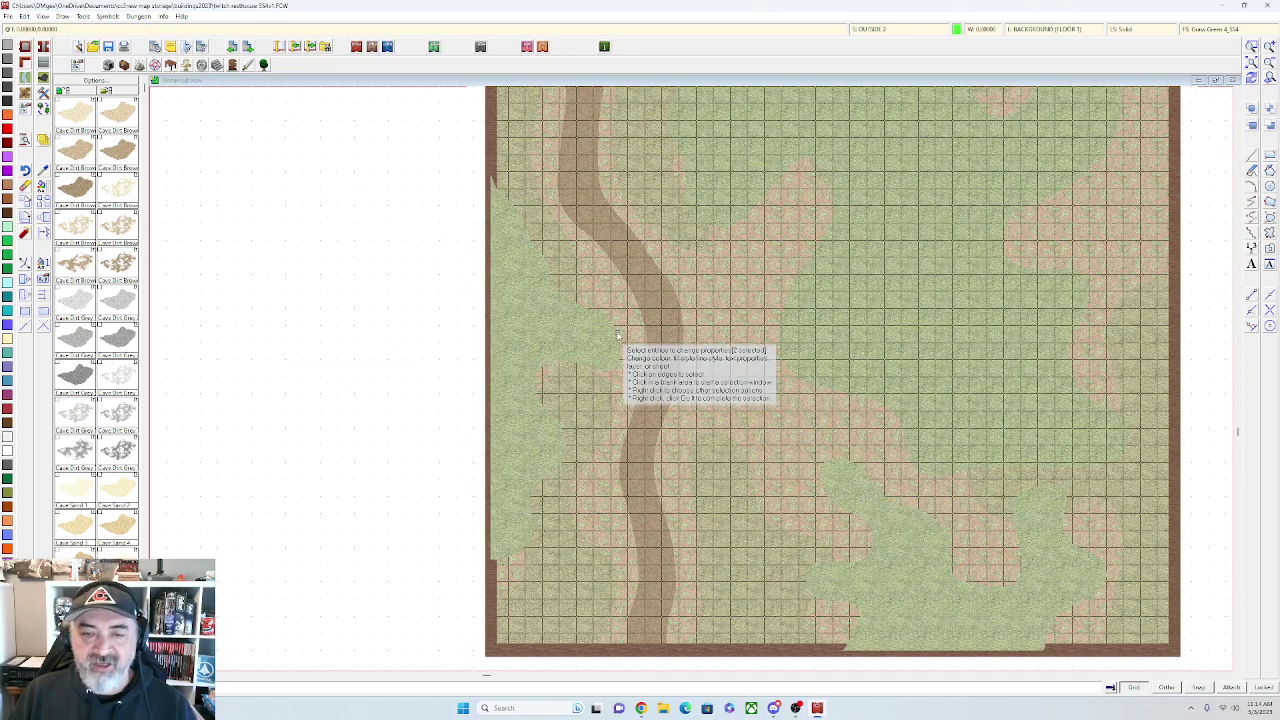
right_click(617, 334)
left_click(620, 340)
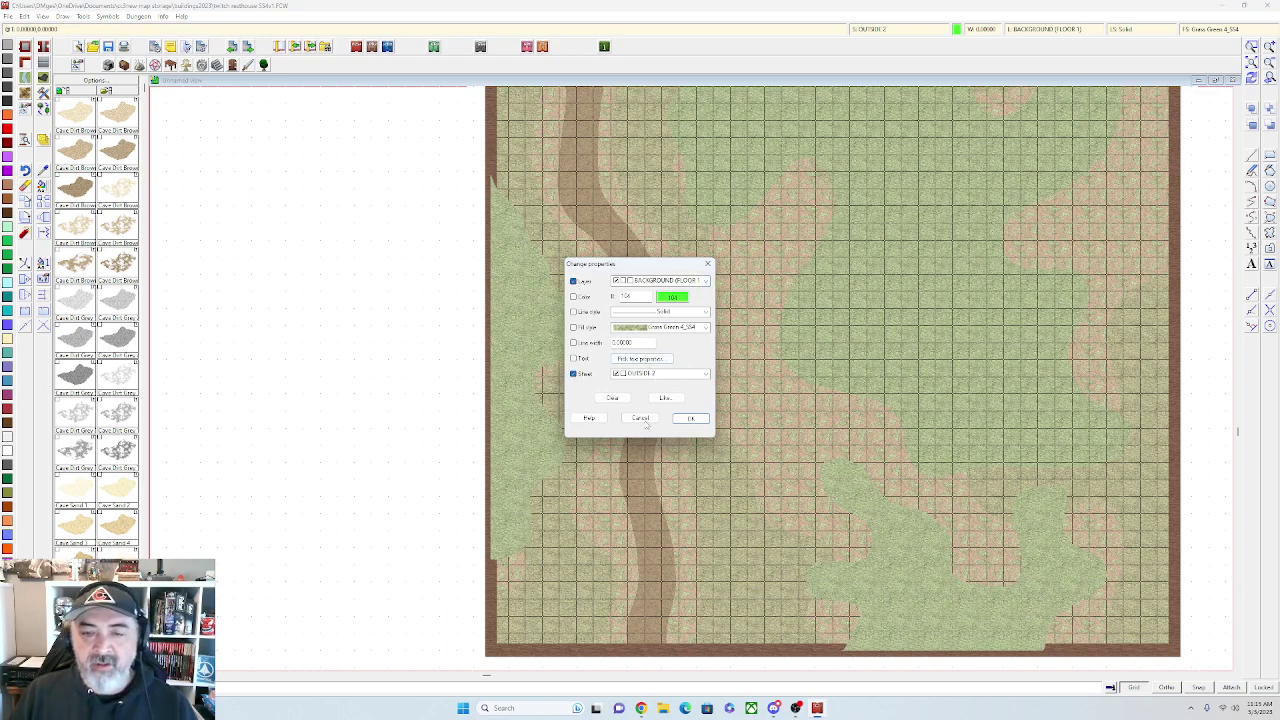
left_click(693, 419)
Activate the sheet effects for the drawing and apply them
scroll(720, 420, "down", 2)
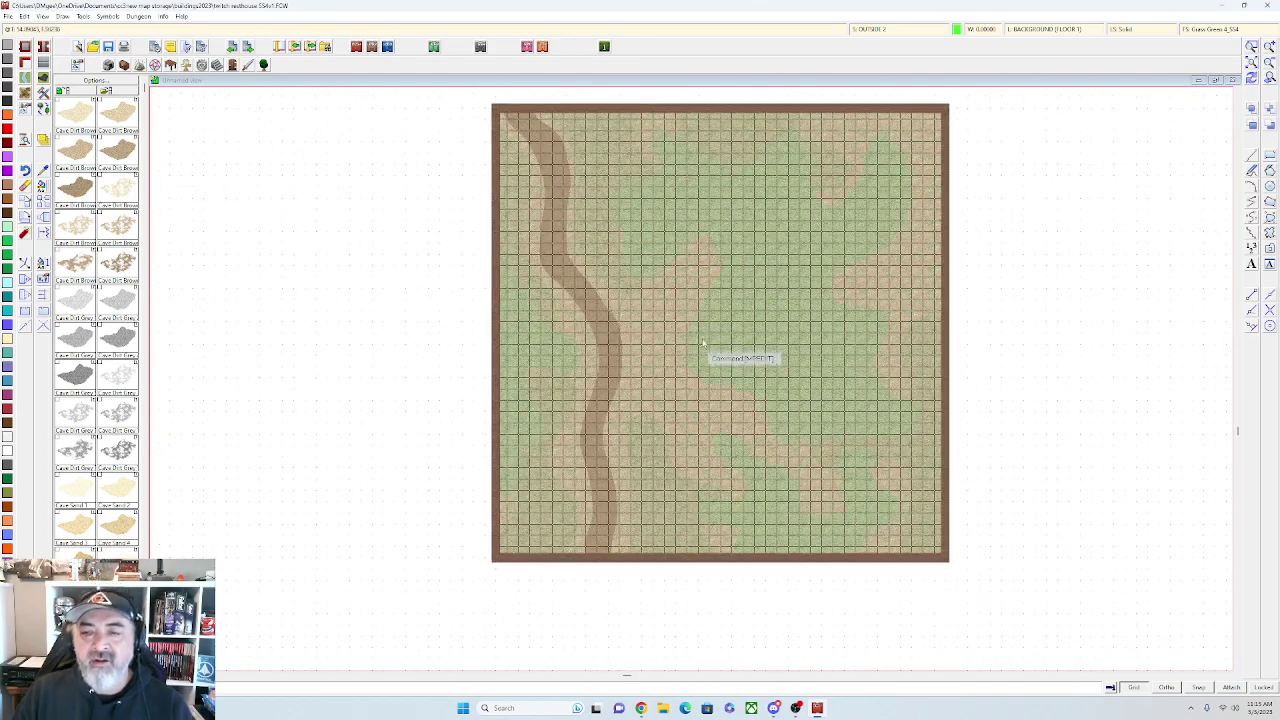
left_click_drag(713, 289, 720, 310)
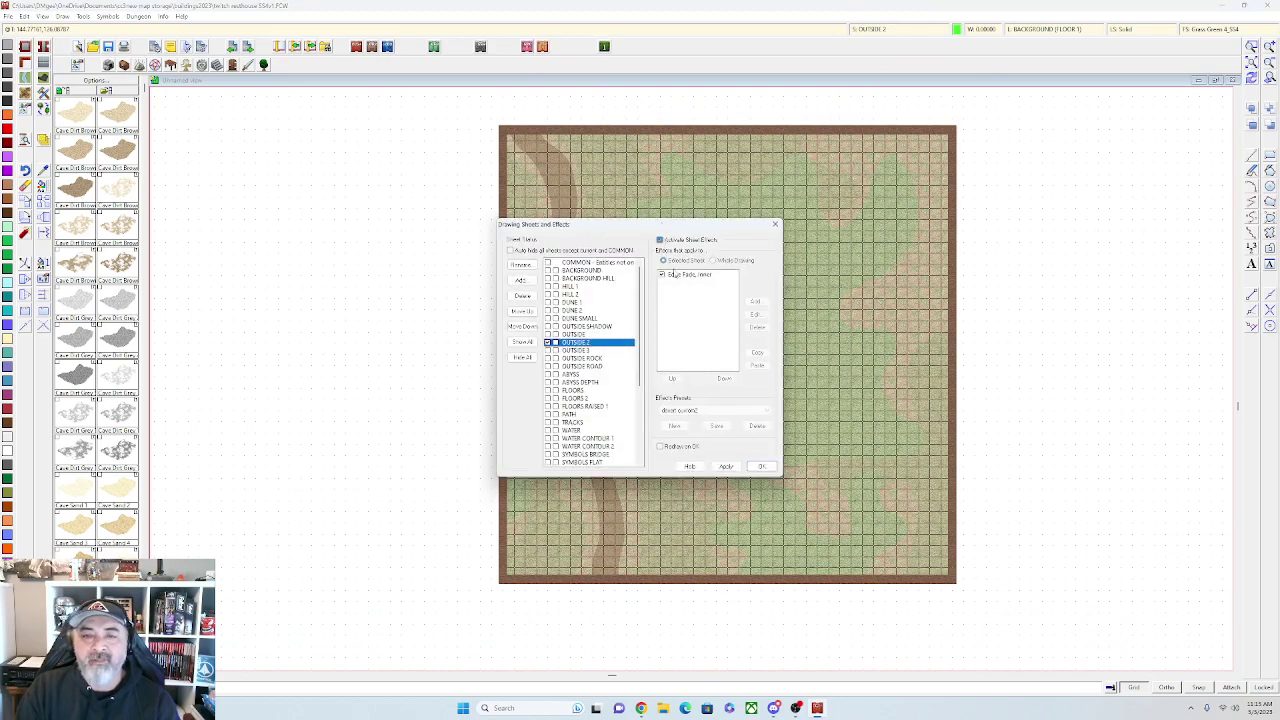
left_click(726, 467)
left_click(762, 467)
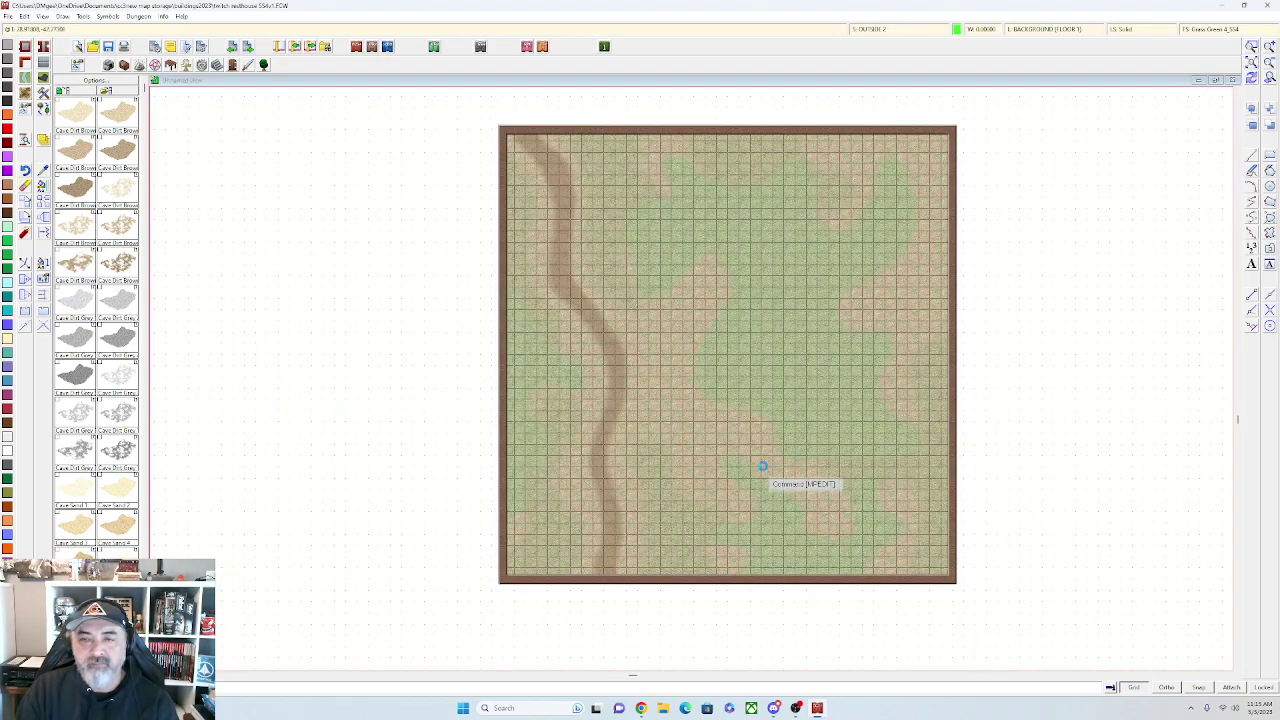
Examine how the grass and dirt terrain blends across the whole map with the sheet effects active
scroll(766, 471, "up", 3)
scroll(818, 517, "down", 3)
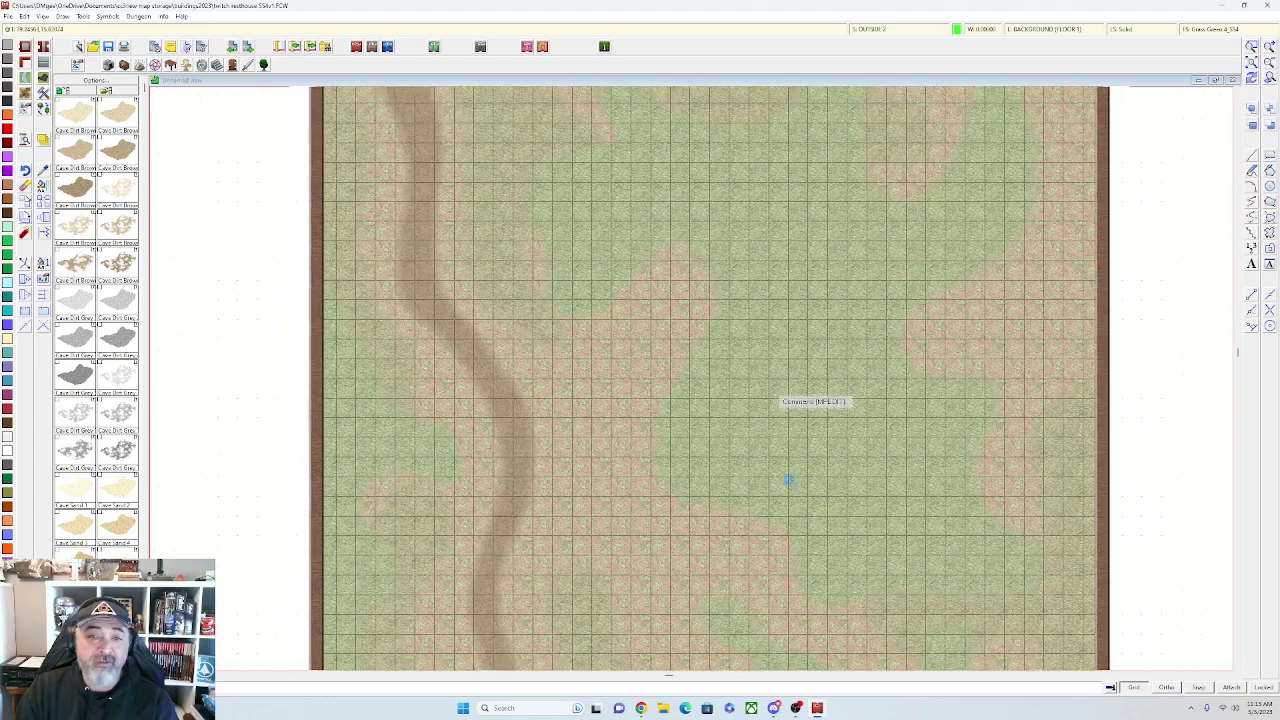
scroll(769, 343, "down", 1)
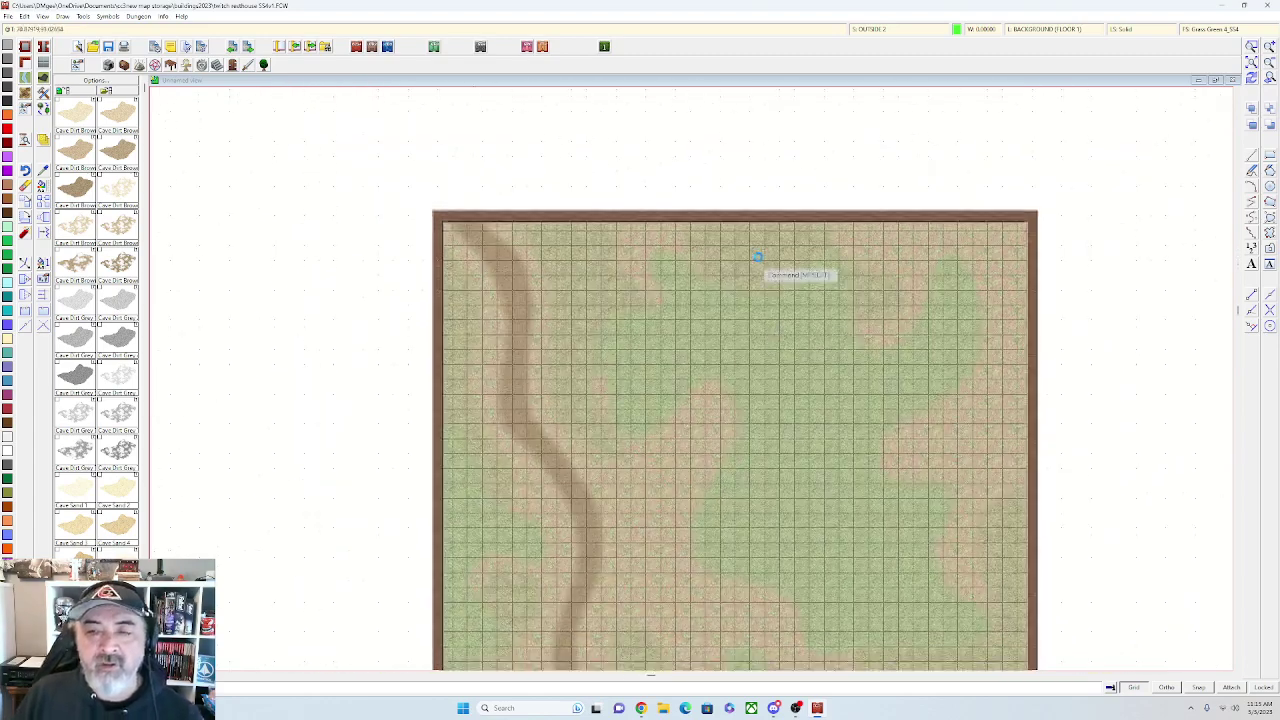
scroll(757, 252, "up", 1)
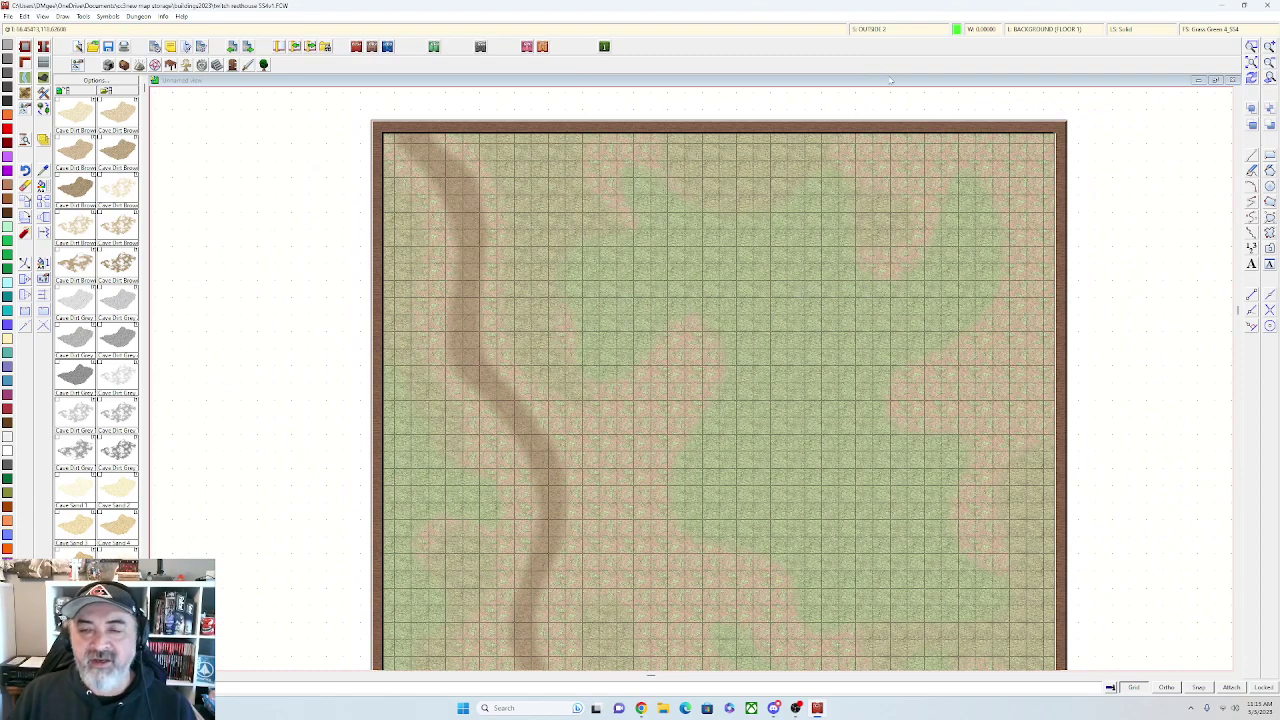
left_click_drag(850, 250, 809, 183)
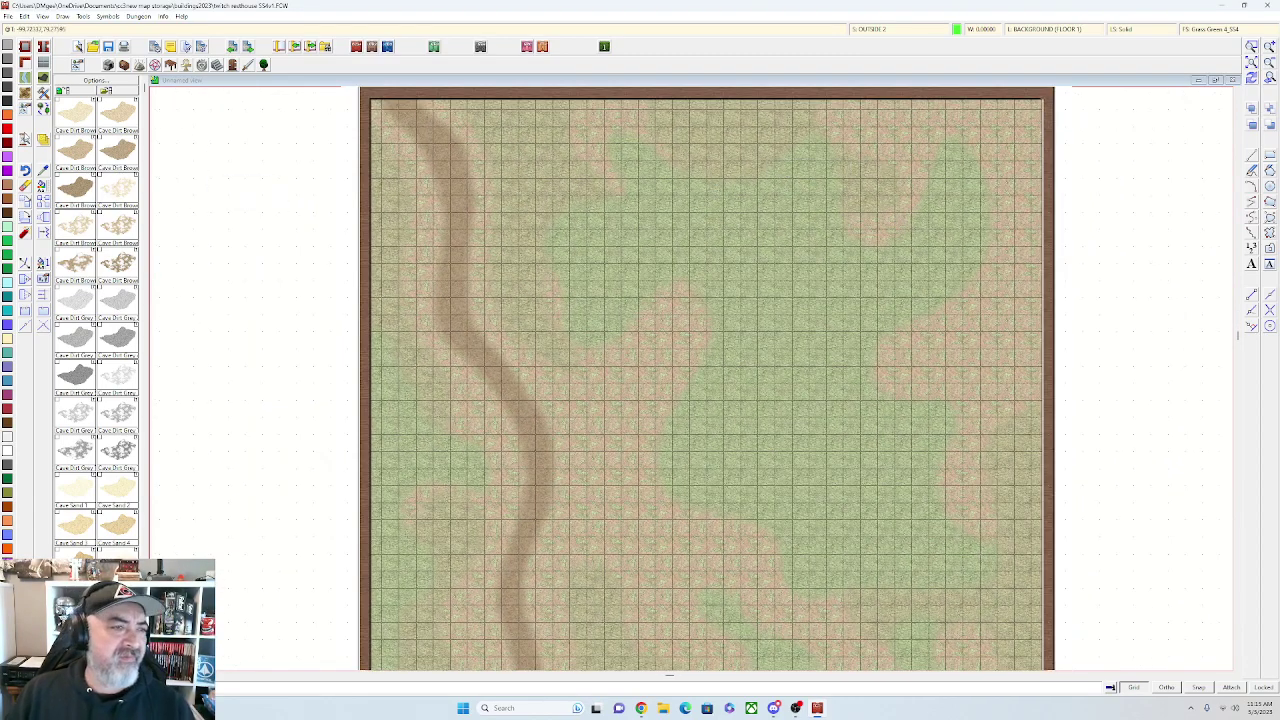
left_click_drag(672, 378, 656, 296)
left_click_drag(687, 438, 679, 310)
scroll(692, 374, "up", 2)
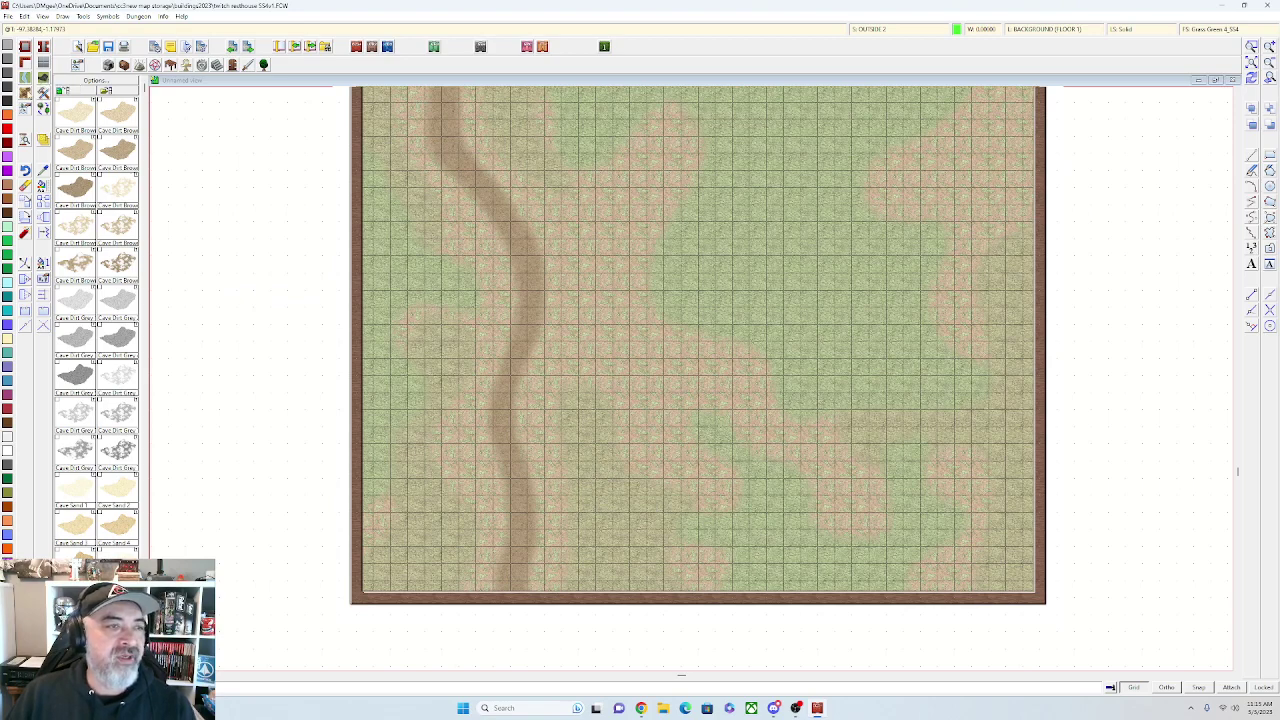
Choose the Terrain, Earth Light FC drawing tool from the SS4 Dungeons of Schley style
left_click(26, 92)
double_click(714, 281)
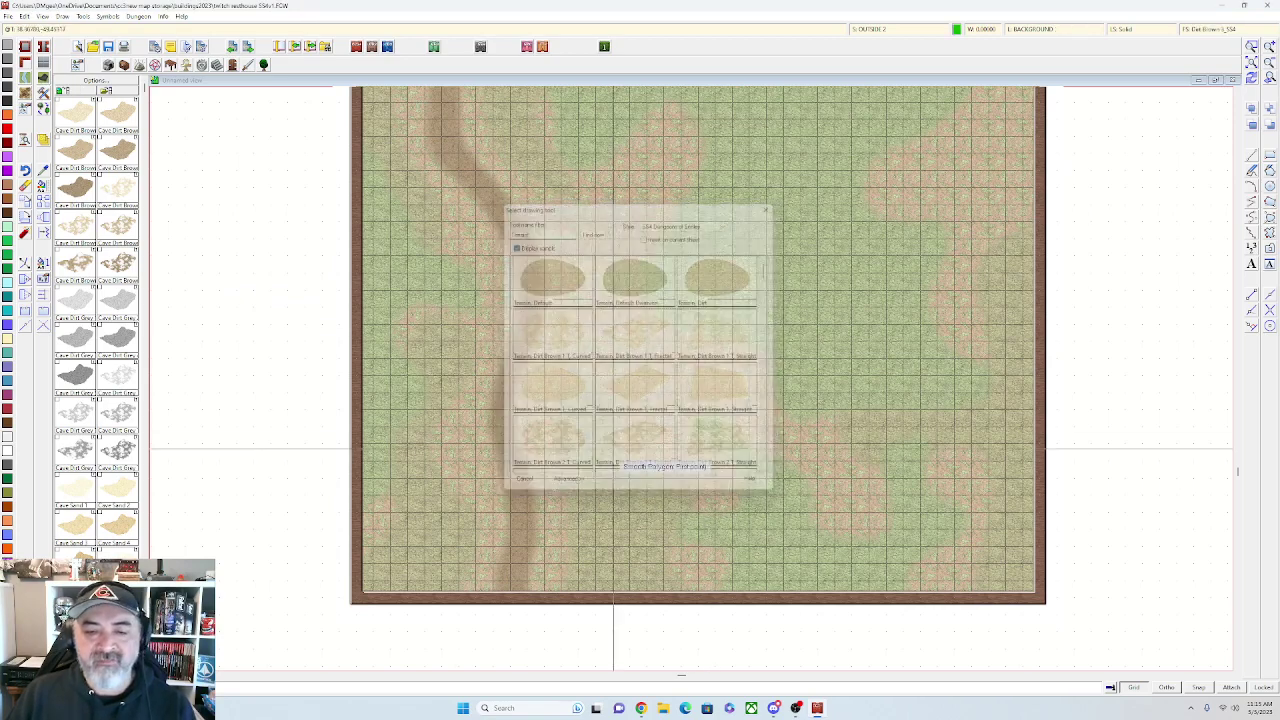
left_click(27, 94)
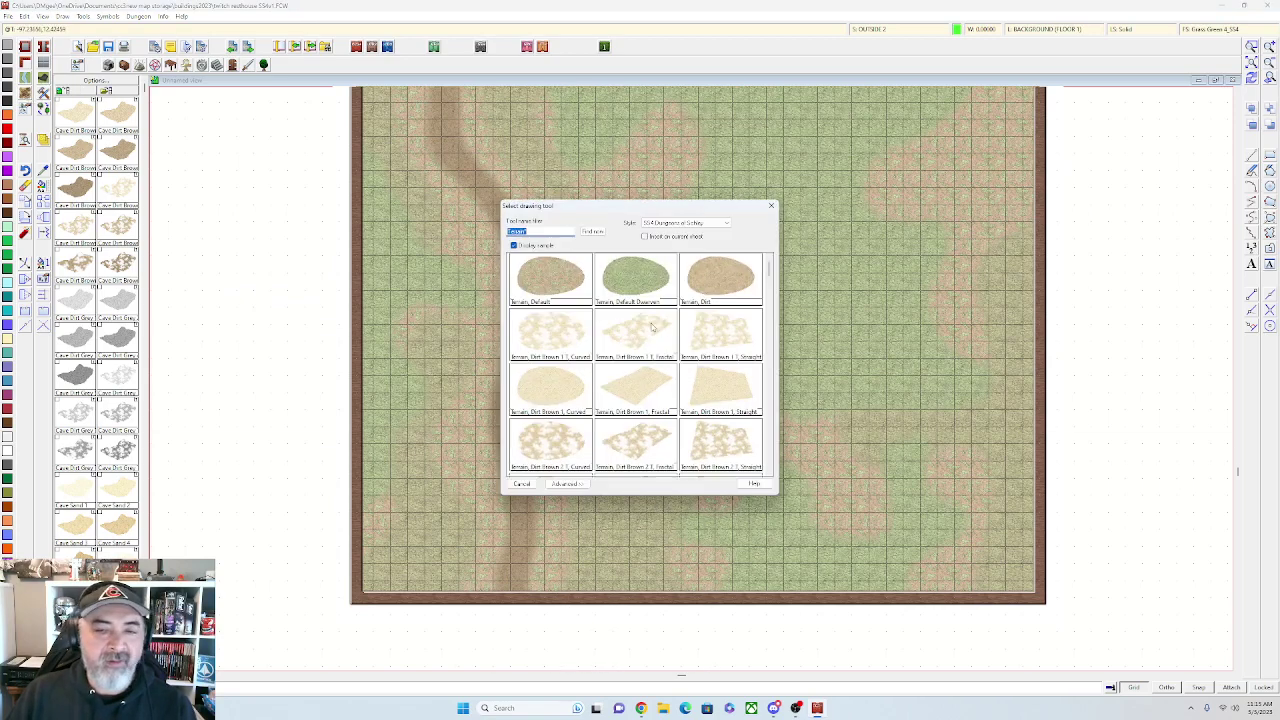
scroll(672, 338, "down", 10)
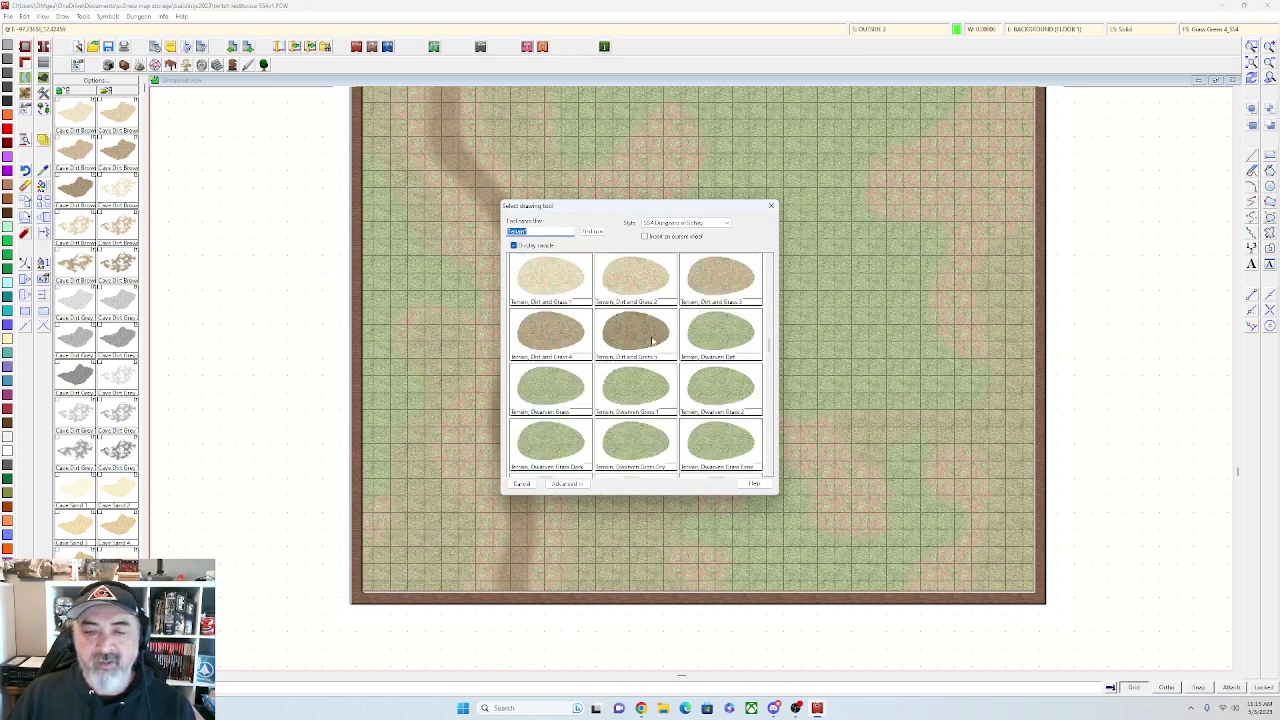
scroll(708, 349, "down", 5)
left_click(637, 281)
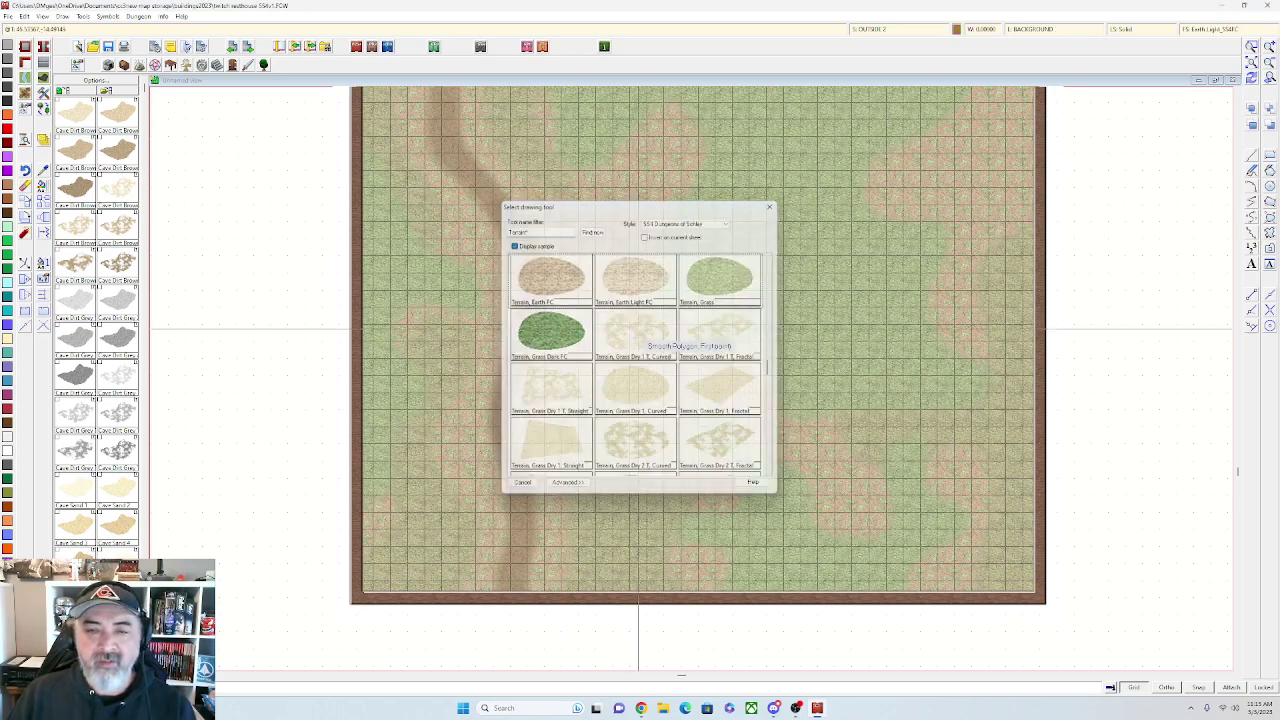
Draw a tall, curved light earth patch rising from the map's south edge just east of the dirt path
scroll(607, 395, "up", 4)
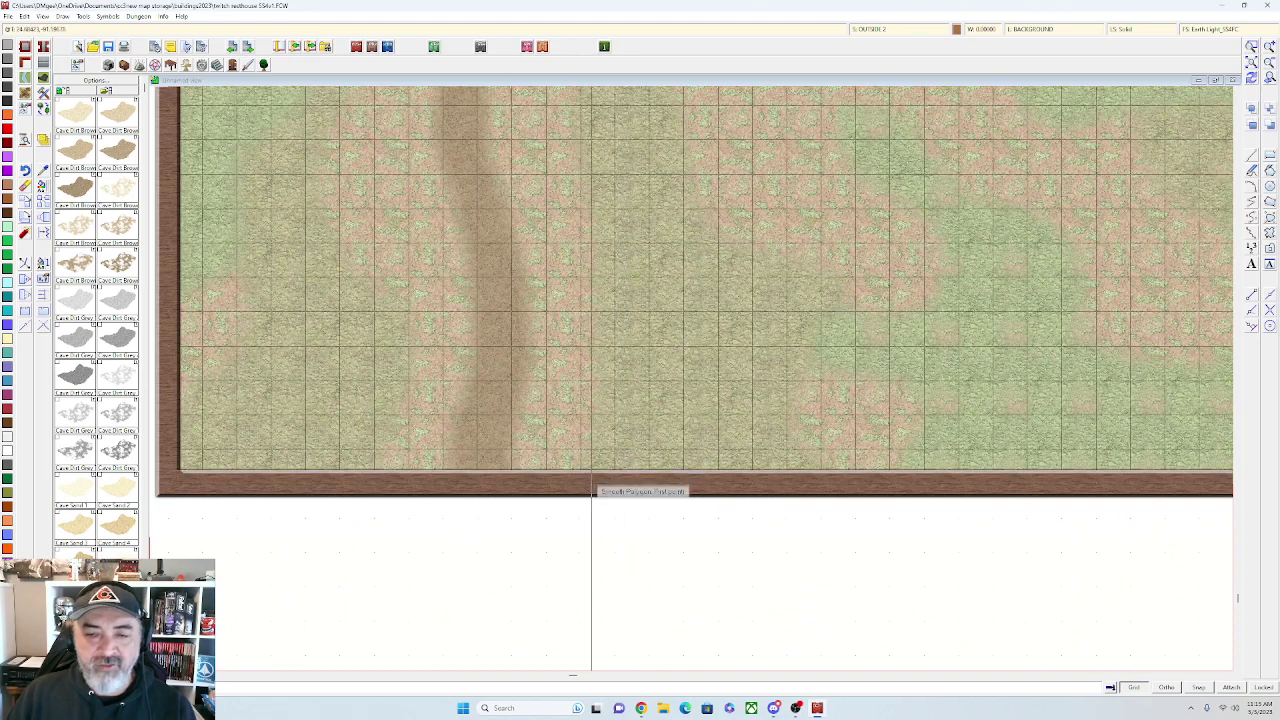
left_click(594, 470)
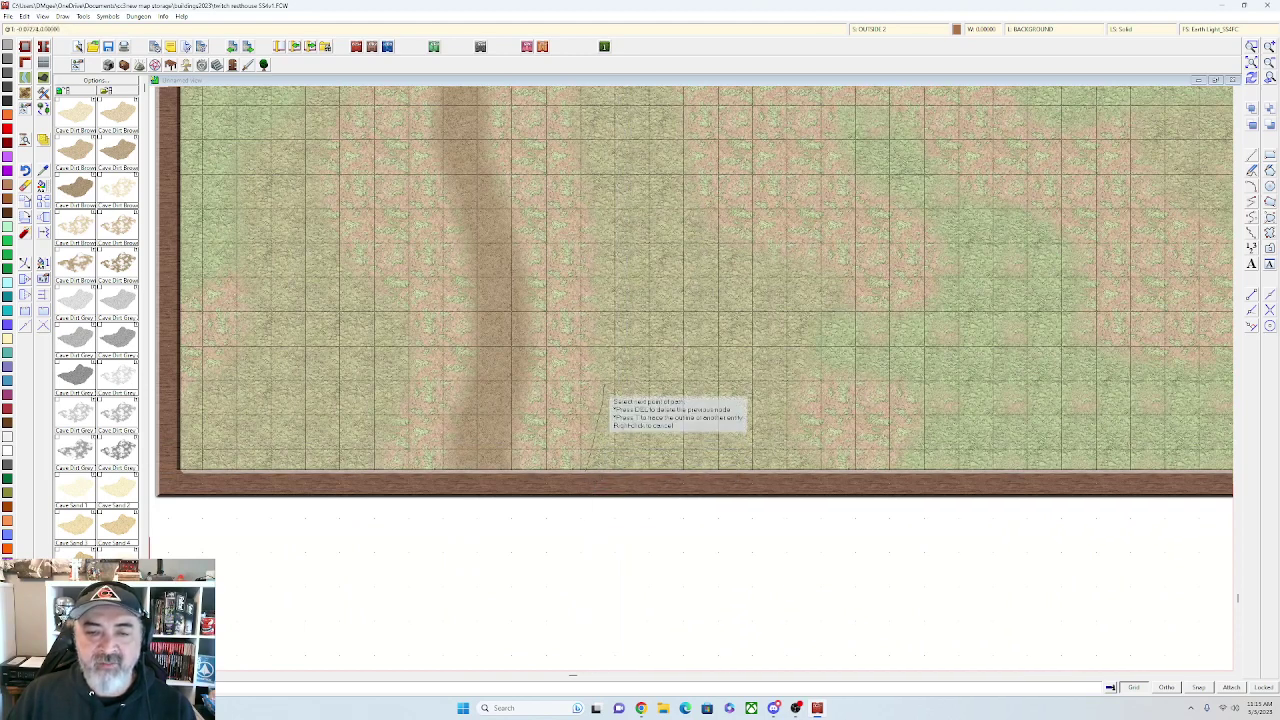
left_click(591, 266)
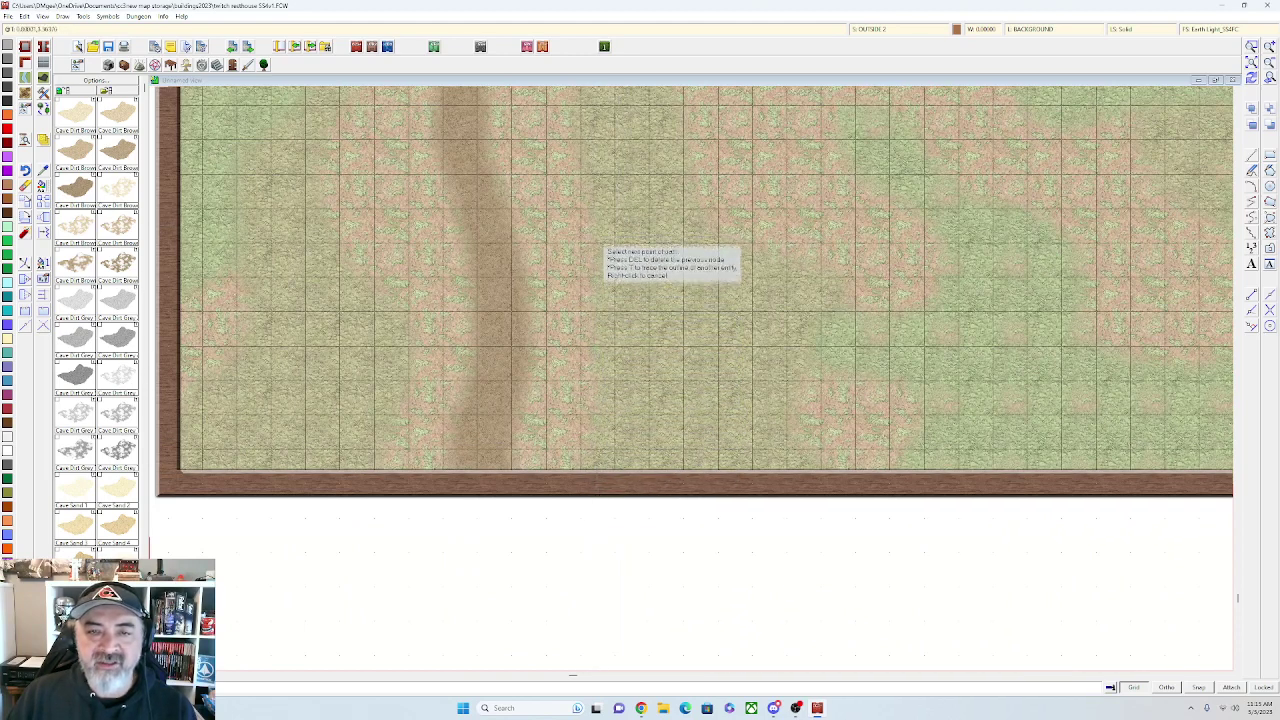
left_click(594, 233)
left_click(584, 190)
left_click(578, 163)
left_click_drag(577, 165, 585, 247)
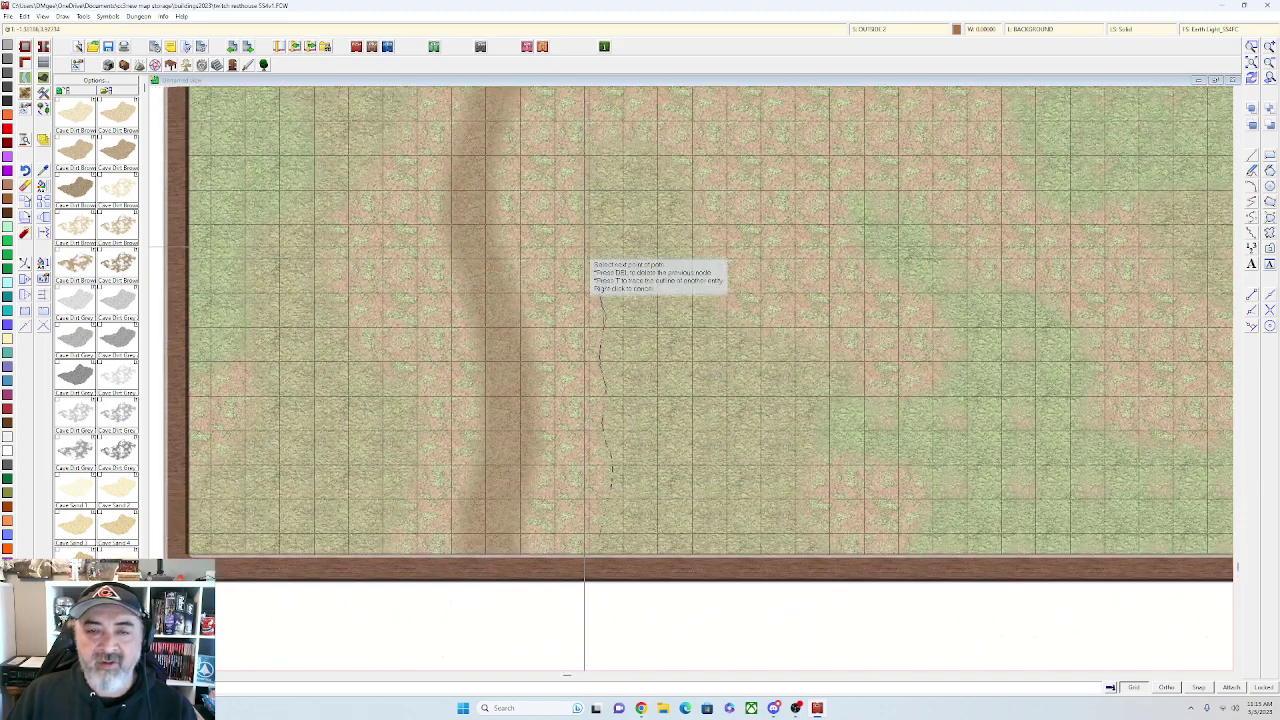
left_click(590, 244)
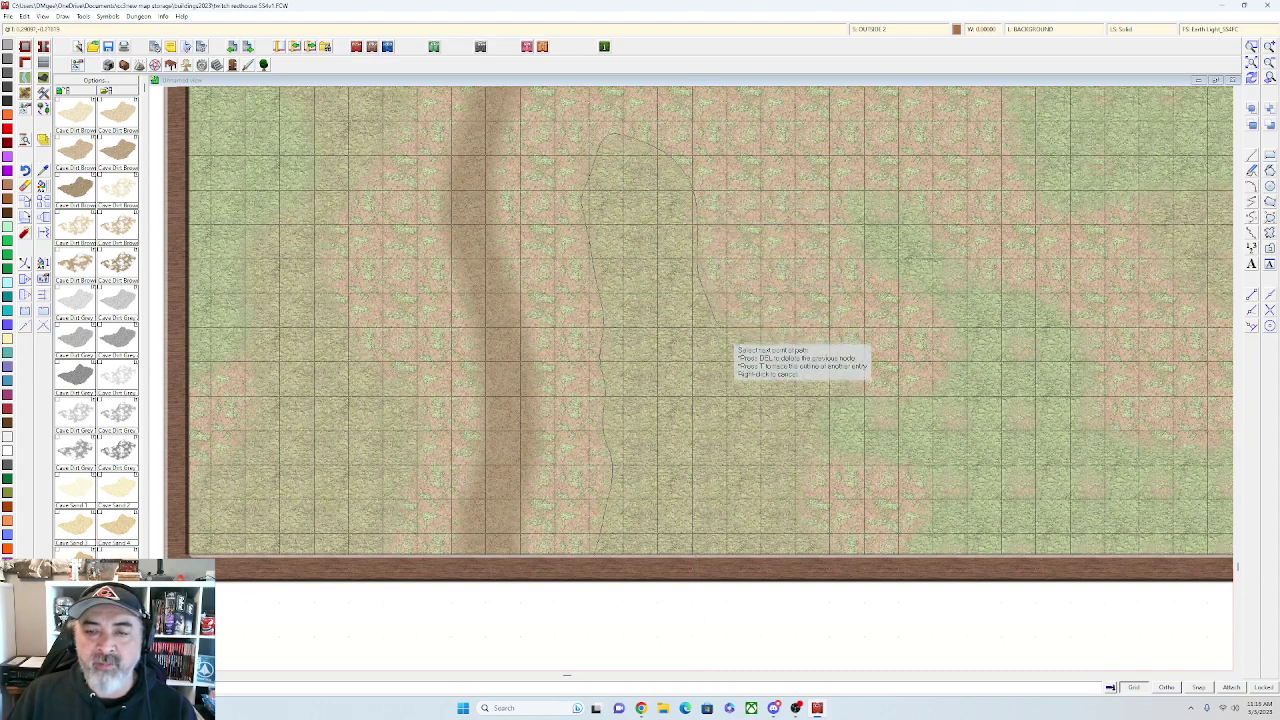
left_click(791, 587)
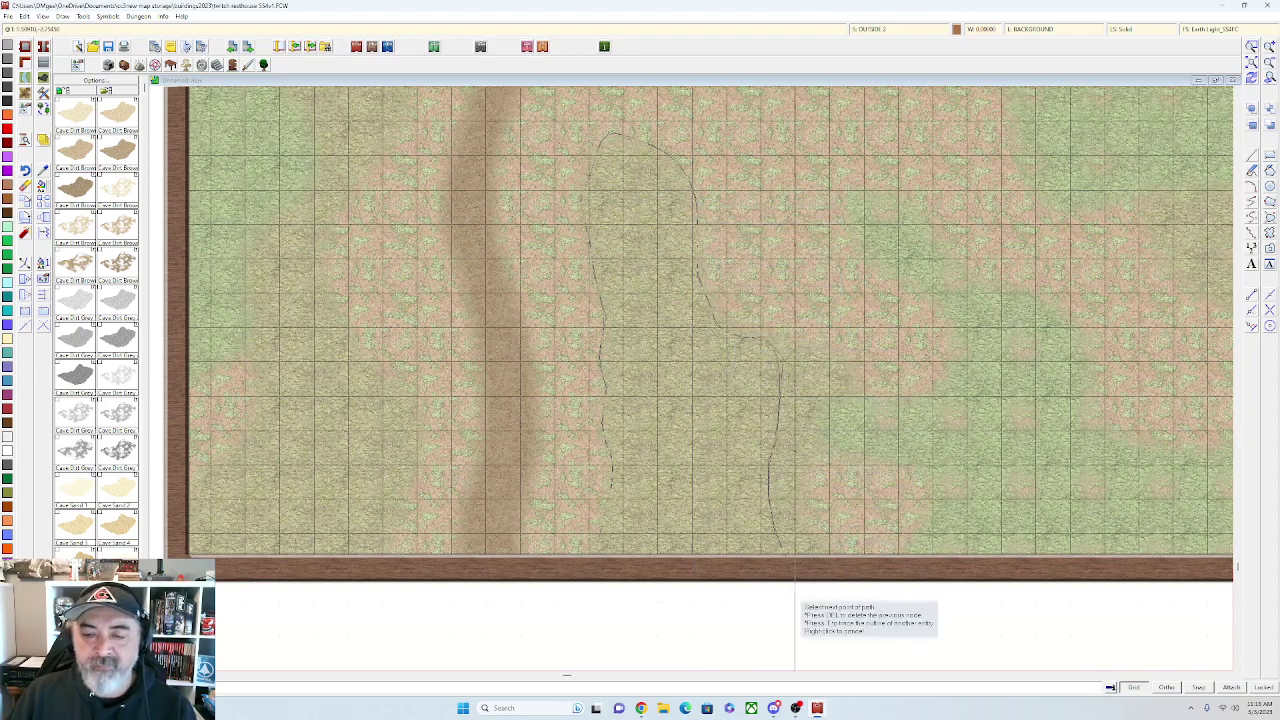
right_click(584, 599)
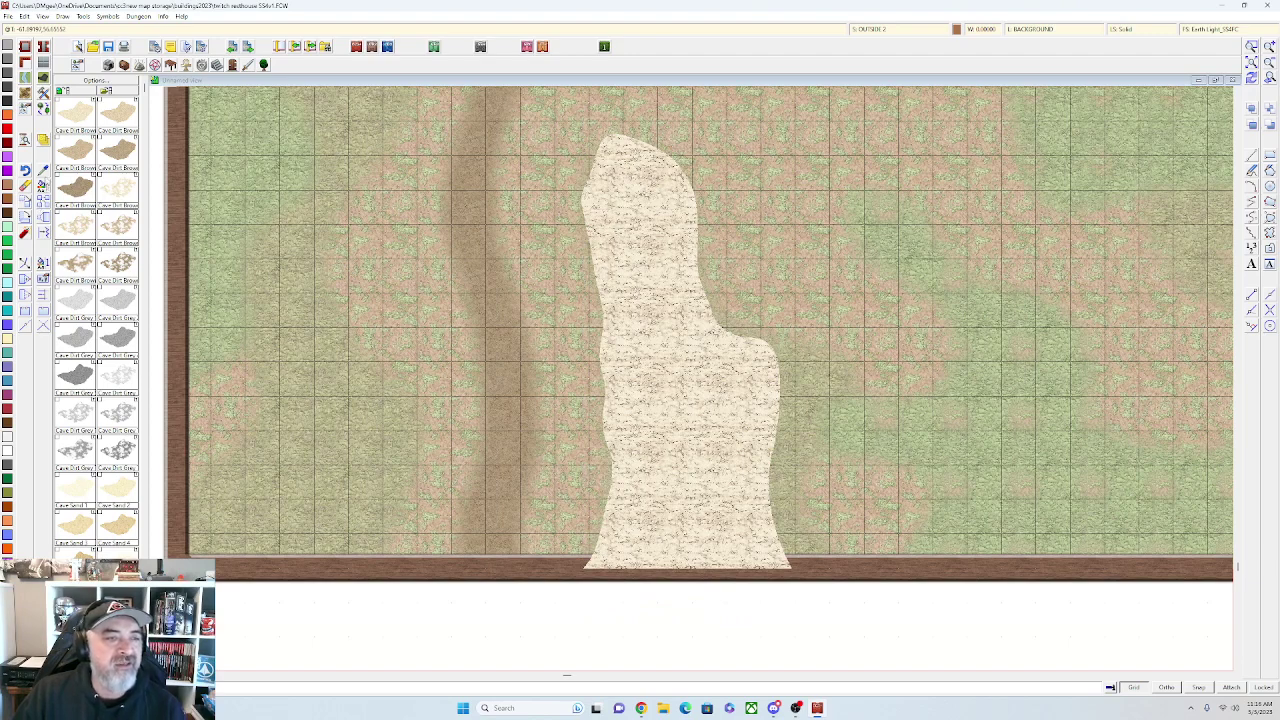
key("Escape")
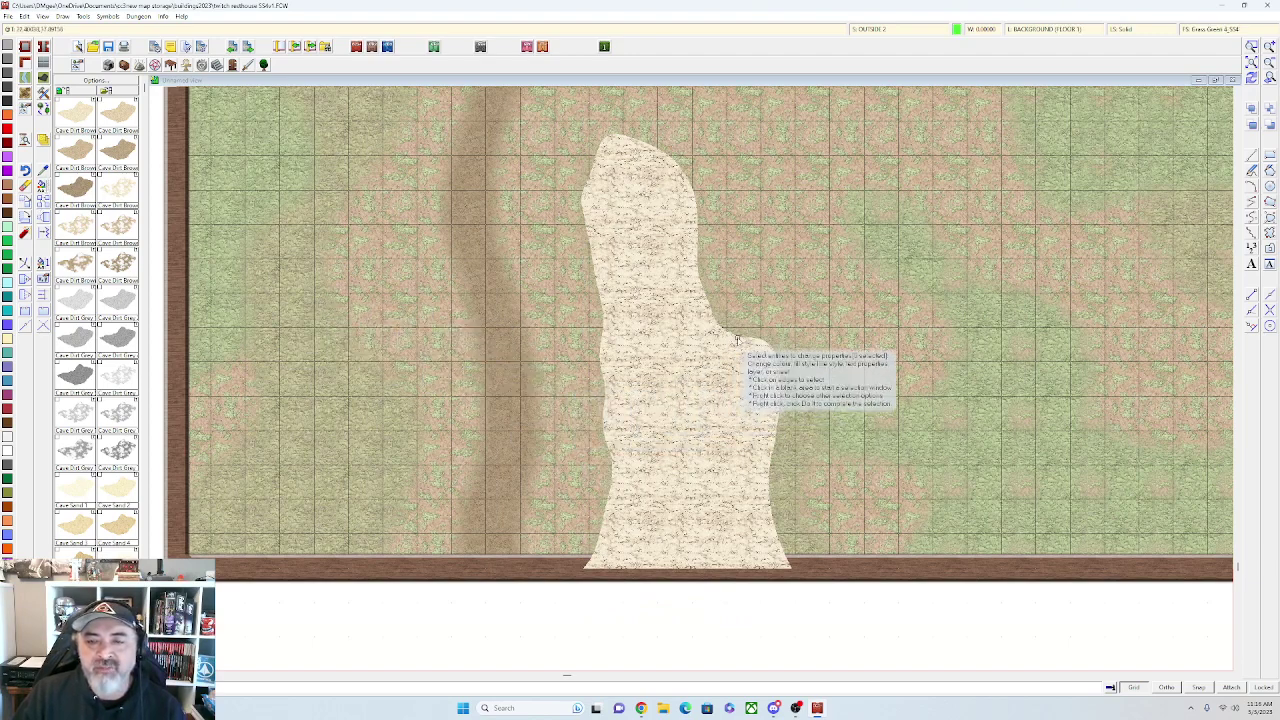
Change the light earth patch's layer to BACKGROUND (FLOOR 2) and its sheet to DUNE 1
right_click(703, 334)
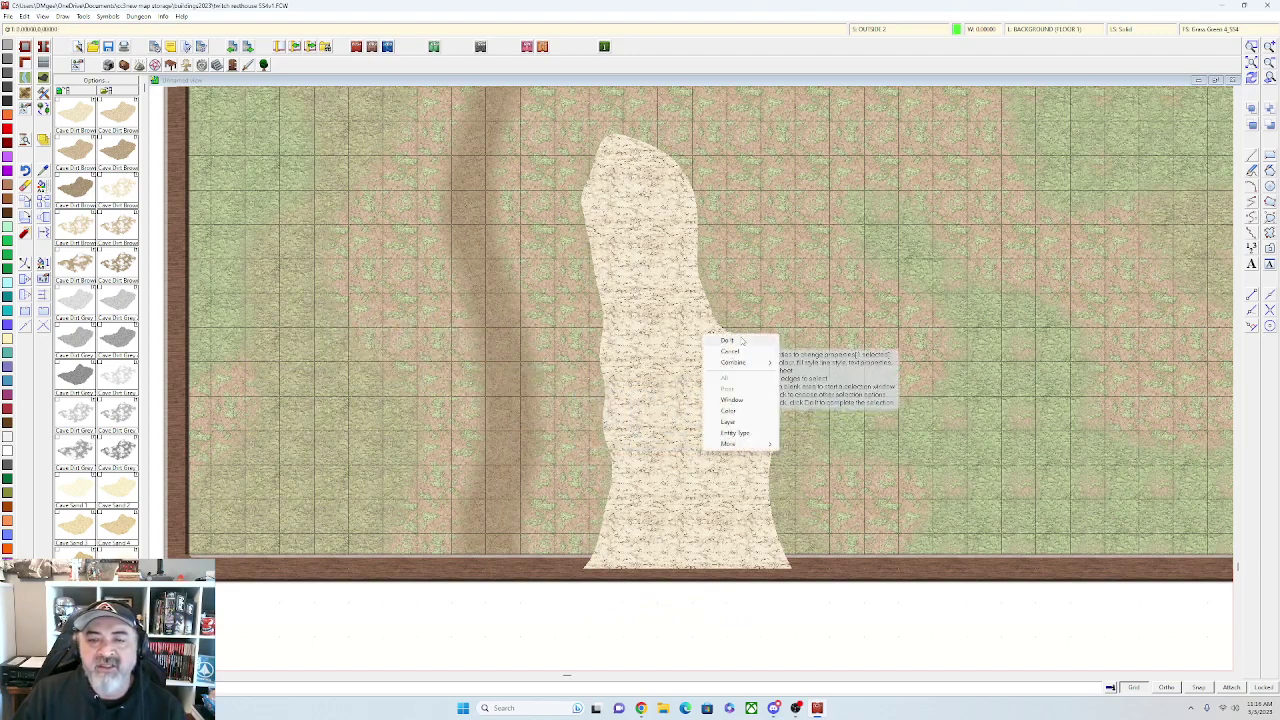
left_click(716, 341)
left_click(705, 281)
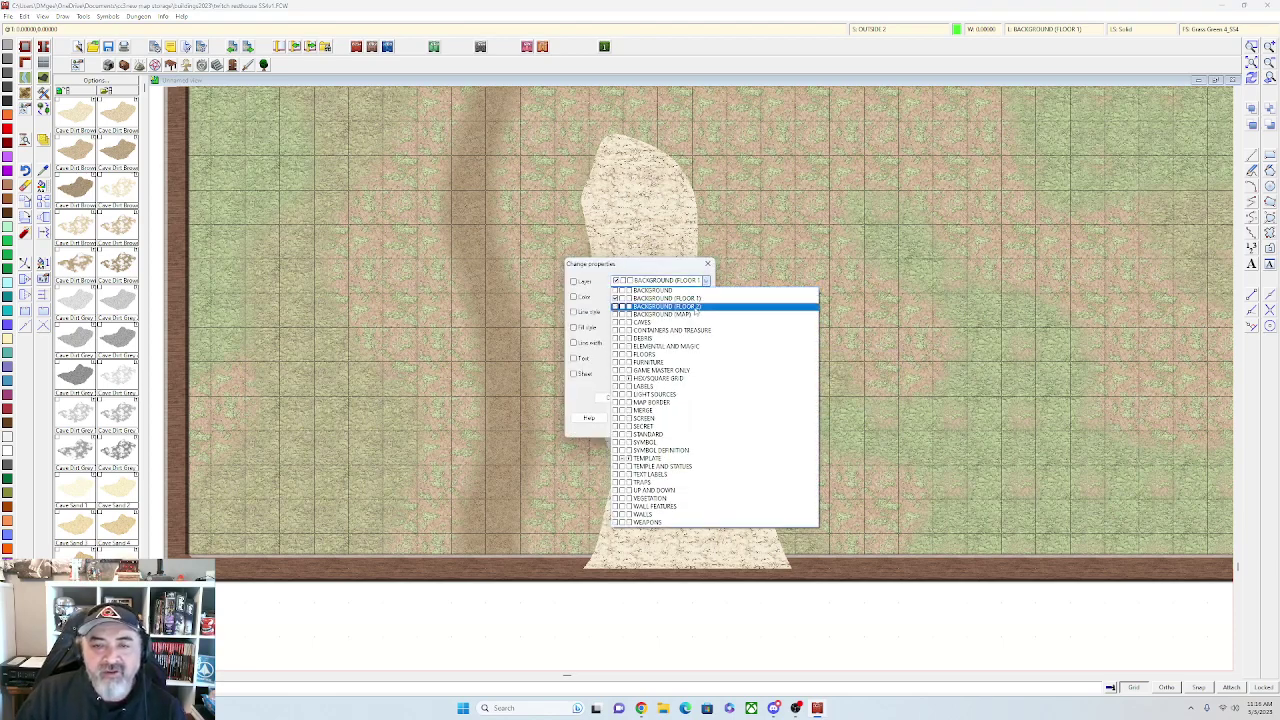
left_click(695, 309)
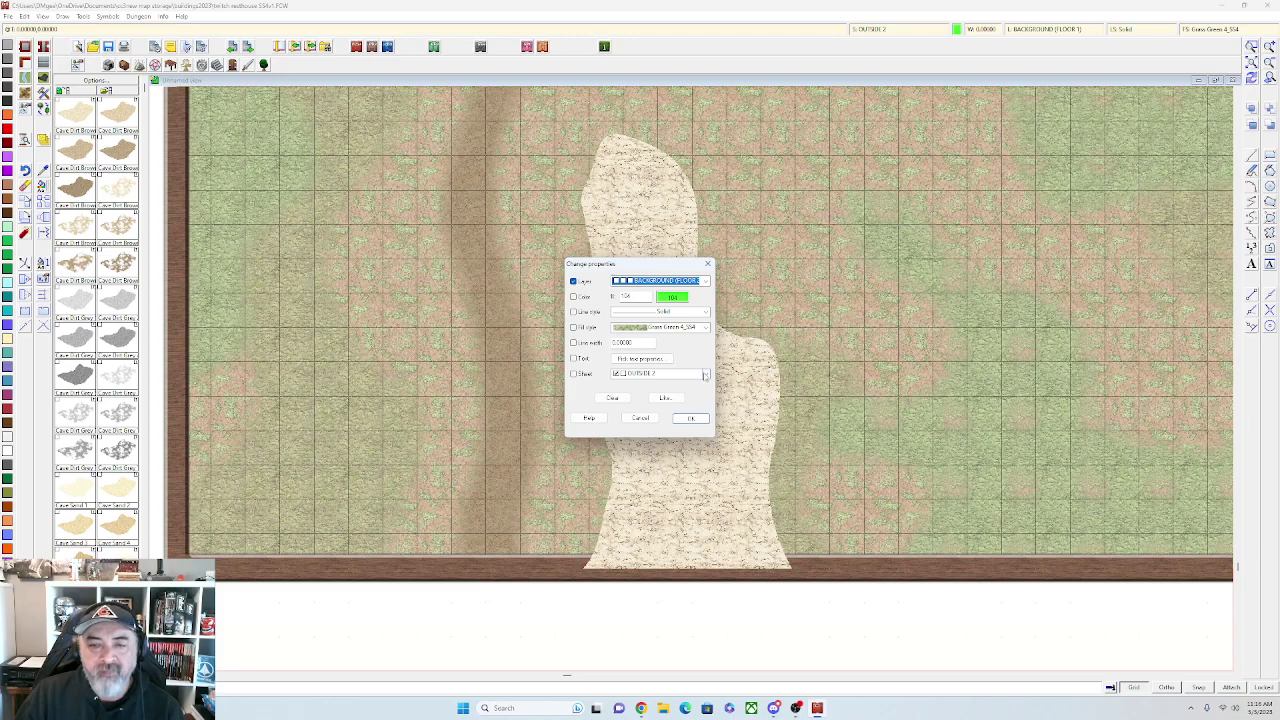
left_click(706, 374)
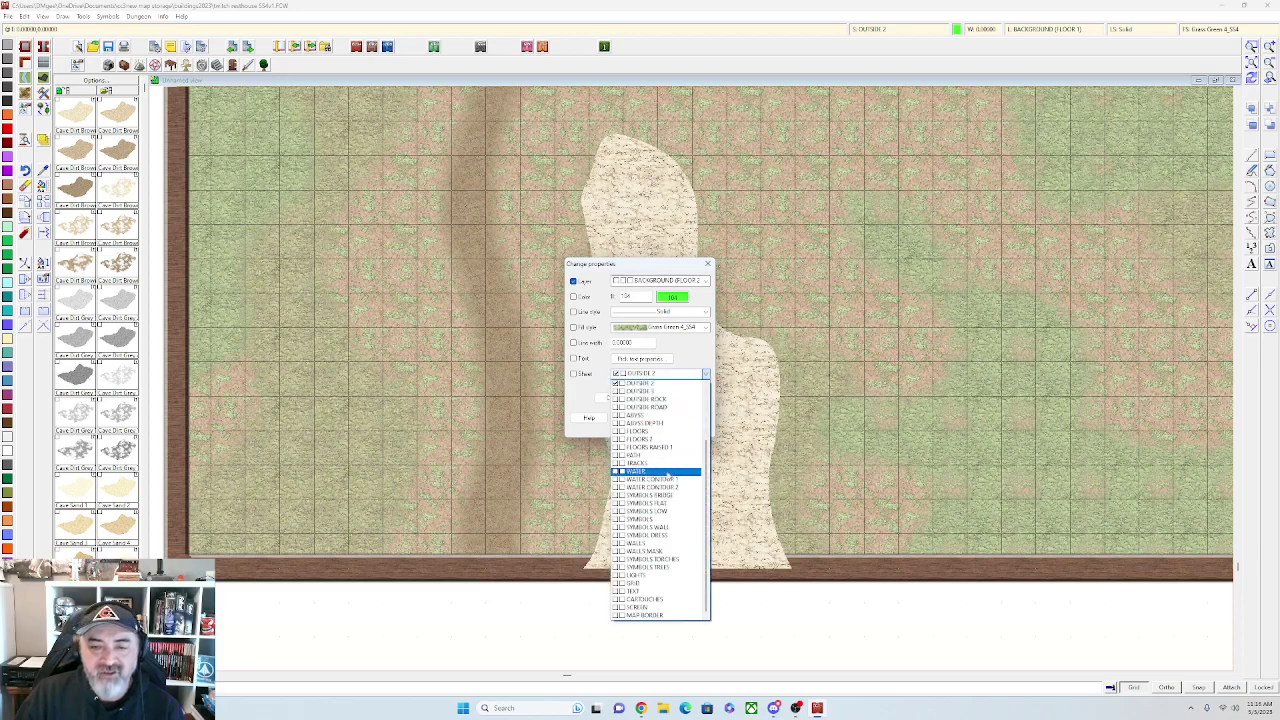
scroll(666, 460, "up", 3)
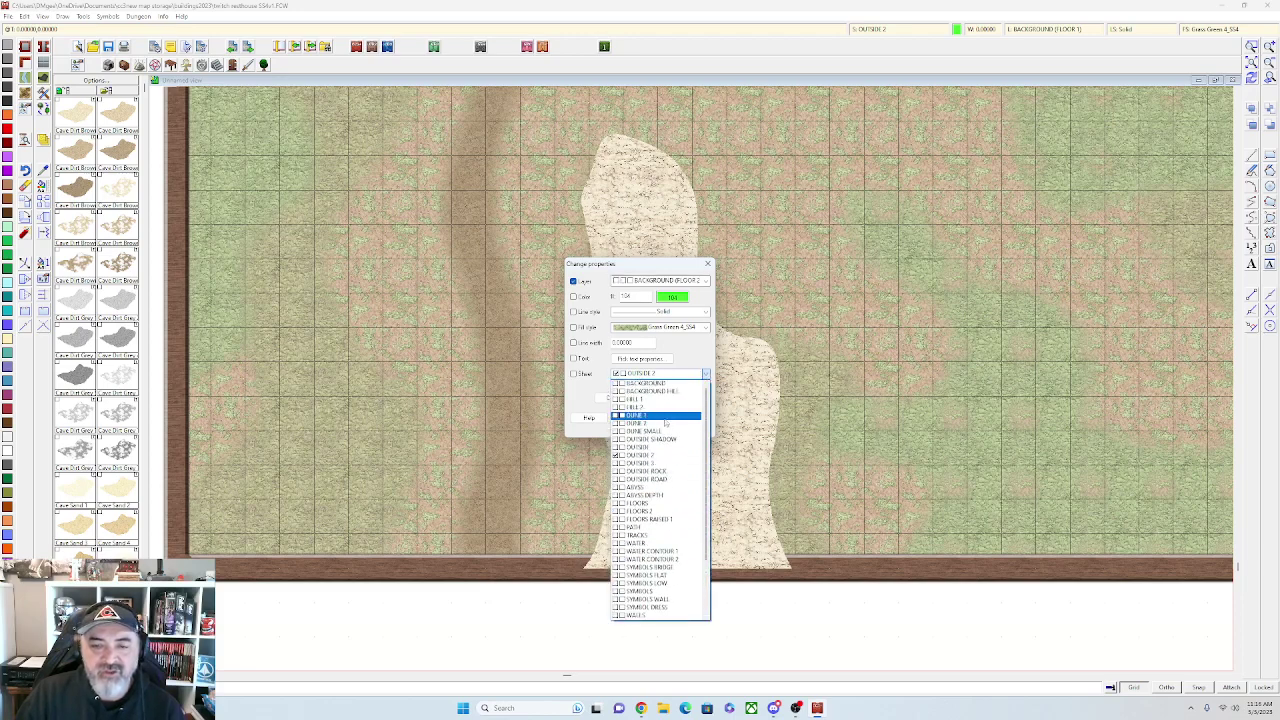
left_click(665, 416)
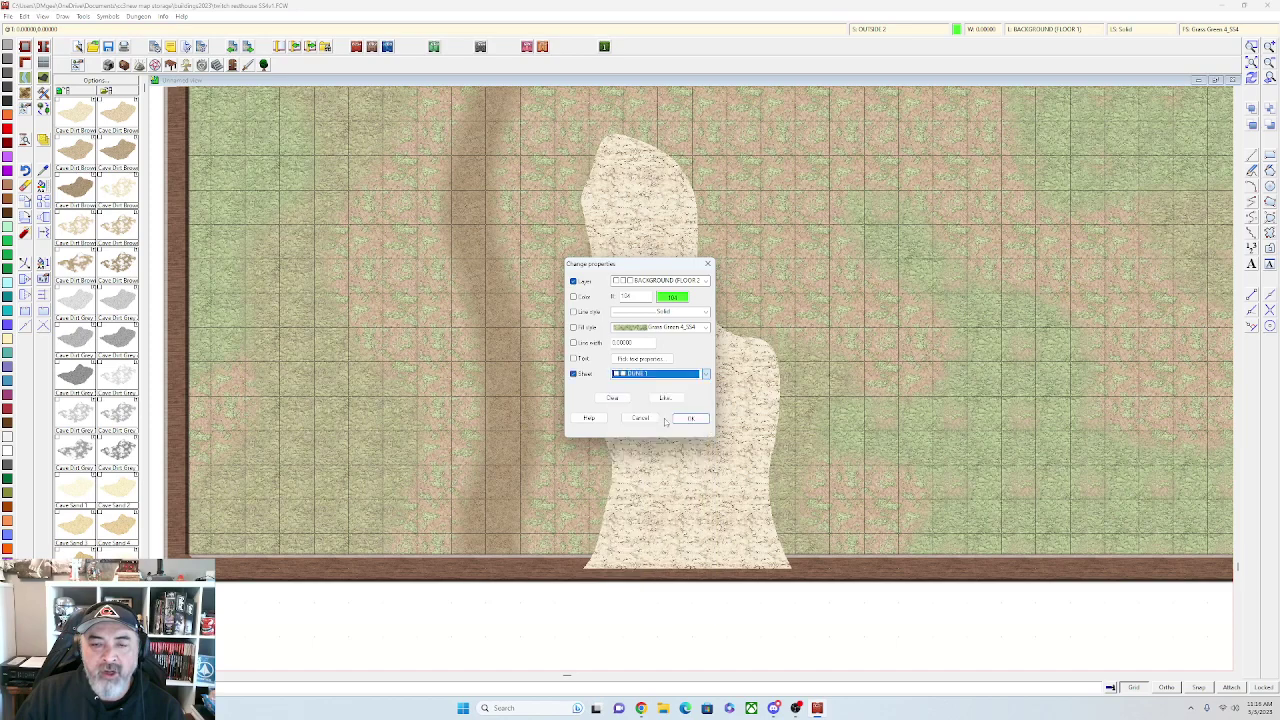
Set the light earth patch's fill type to solid 10 and apply the property changes
left_click(705, 330)
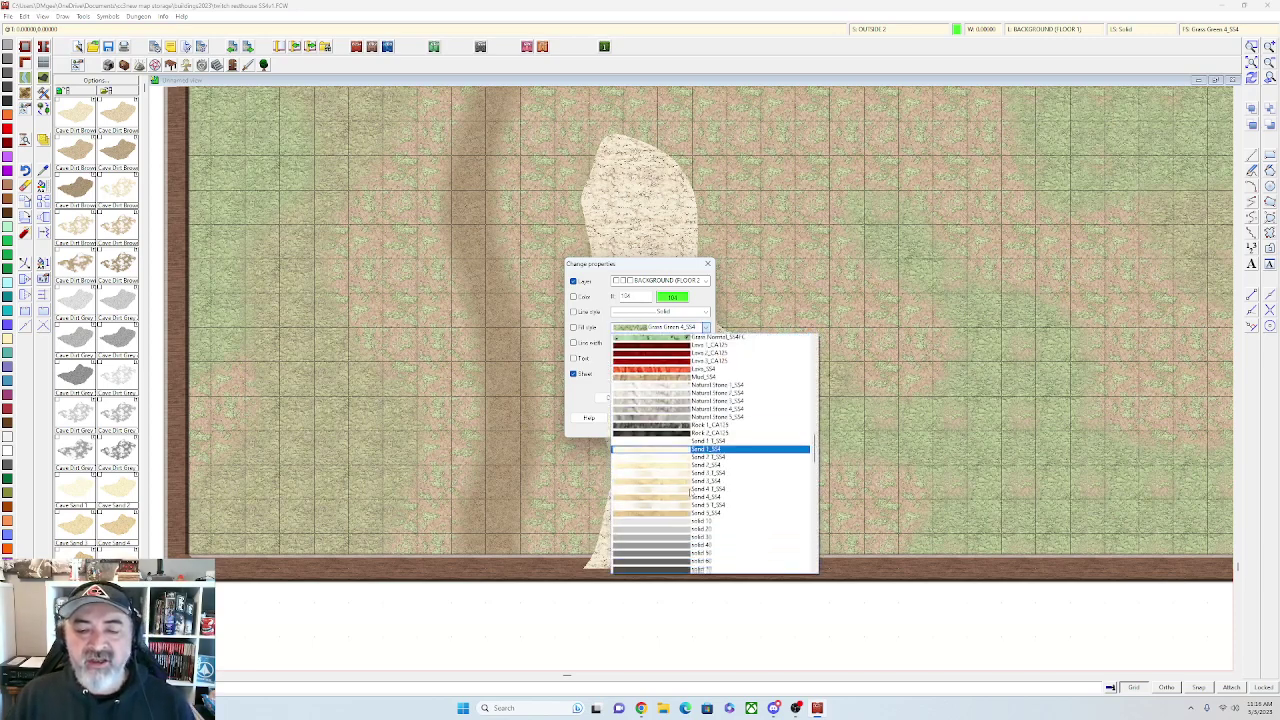
scroll(666, 500, "down", 1)
left_click(666, 513)
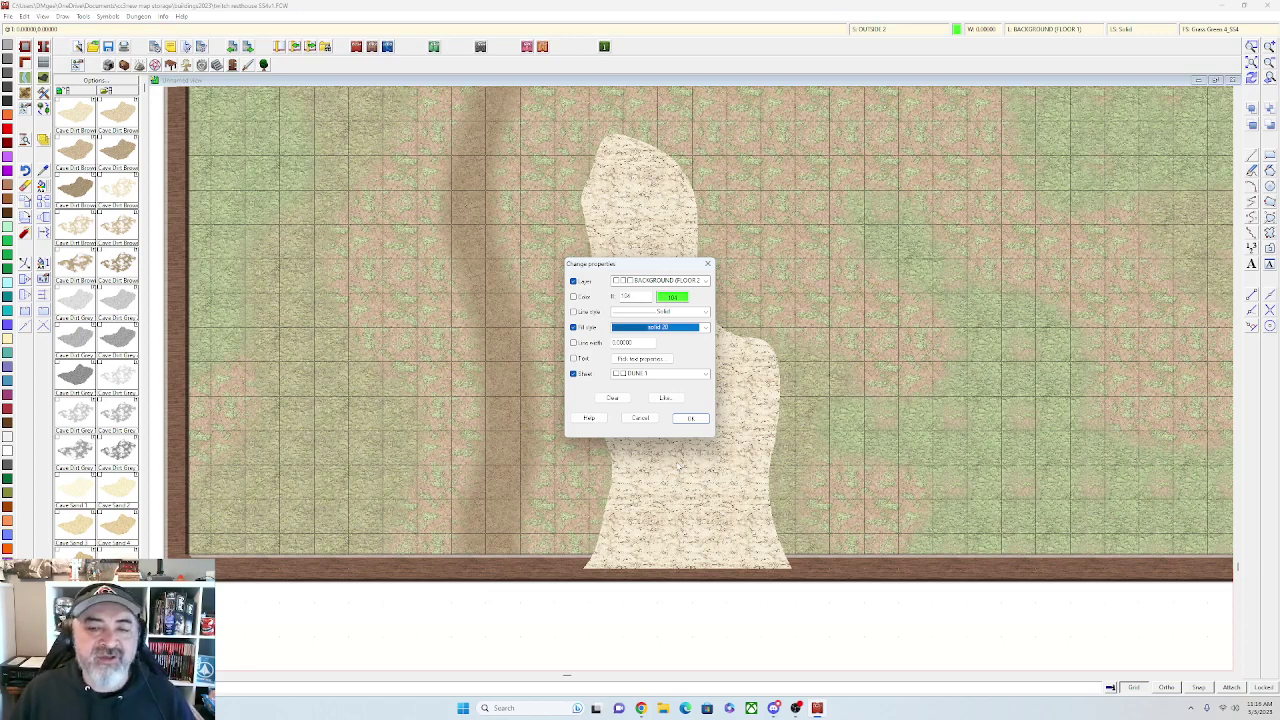
left_click(706, 328)
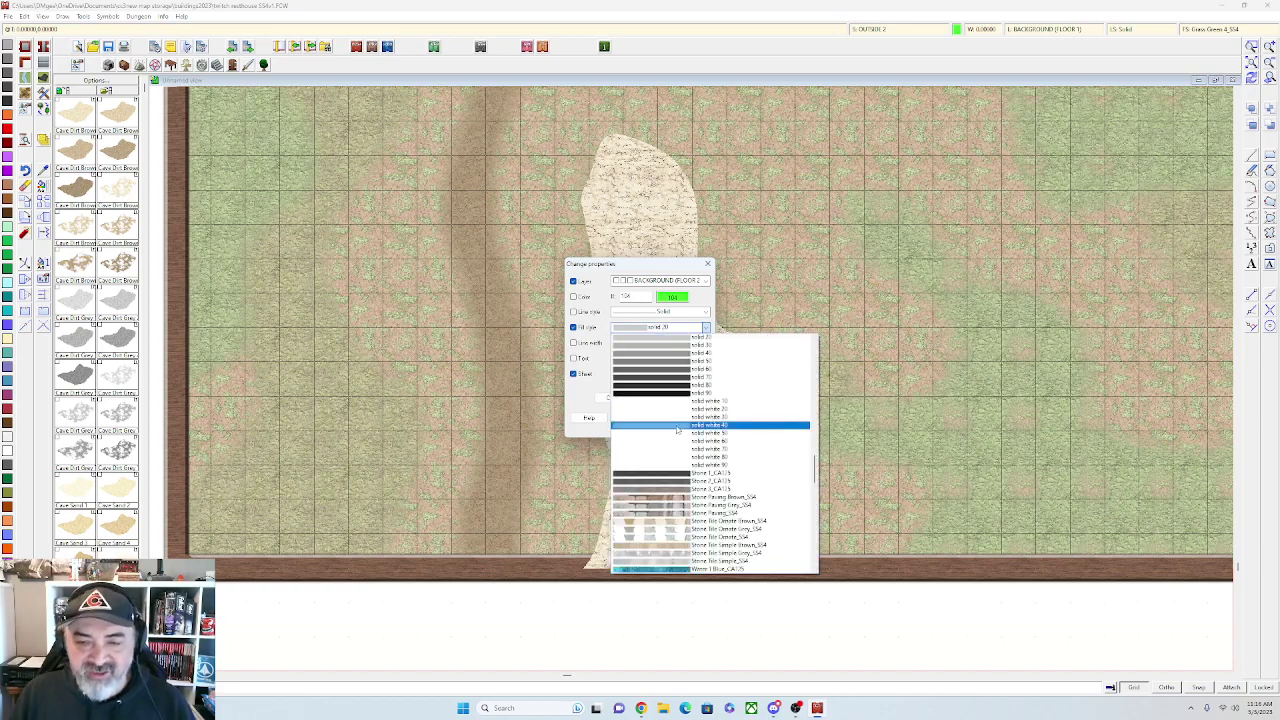
scroll(672, 362, "up", 1)
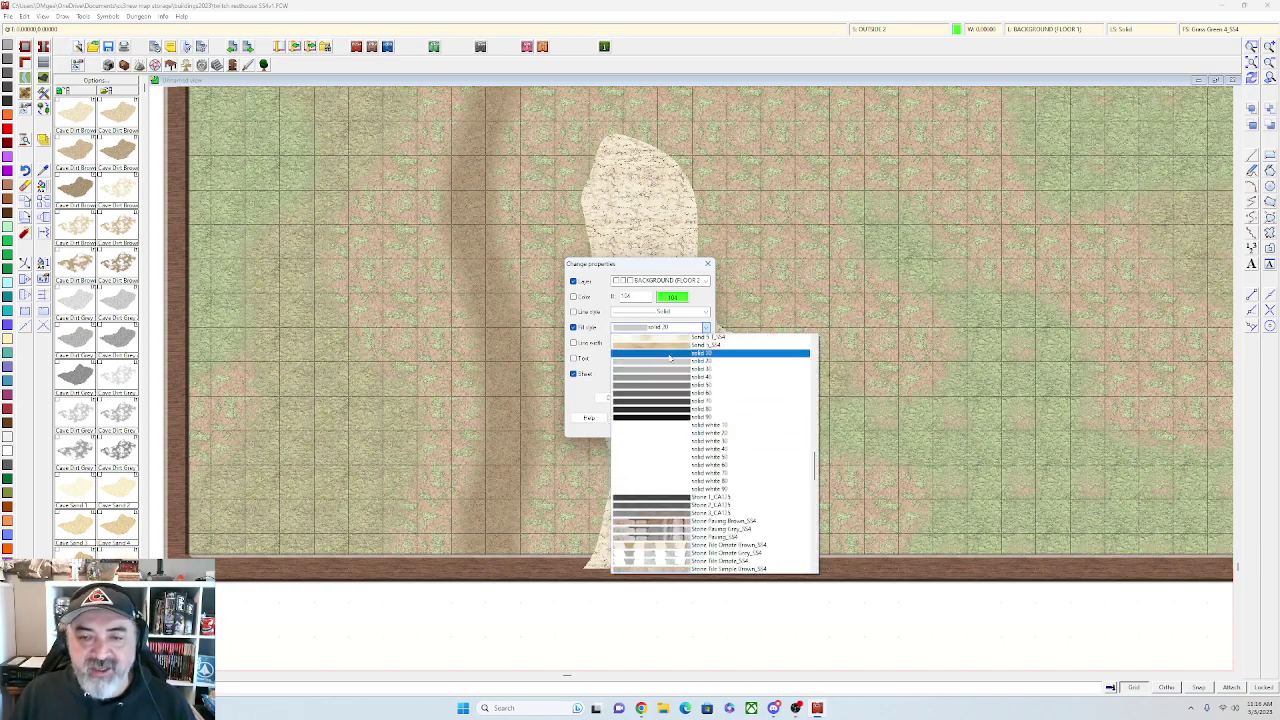
left_click(673, 361)
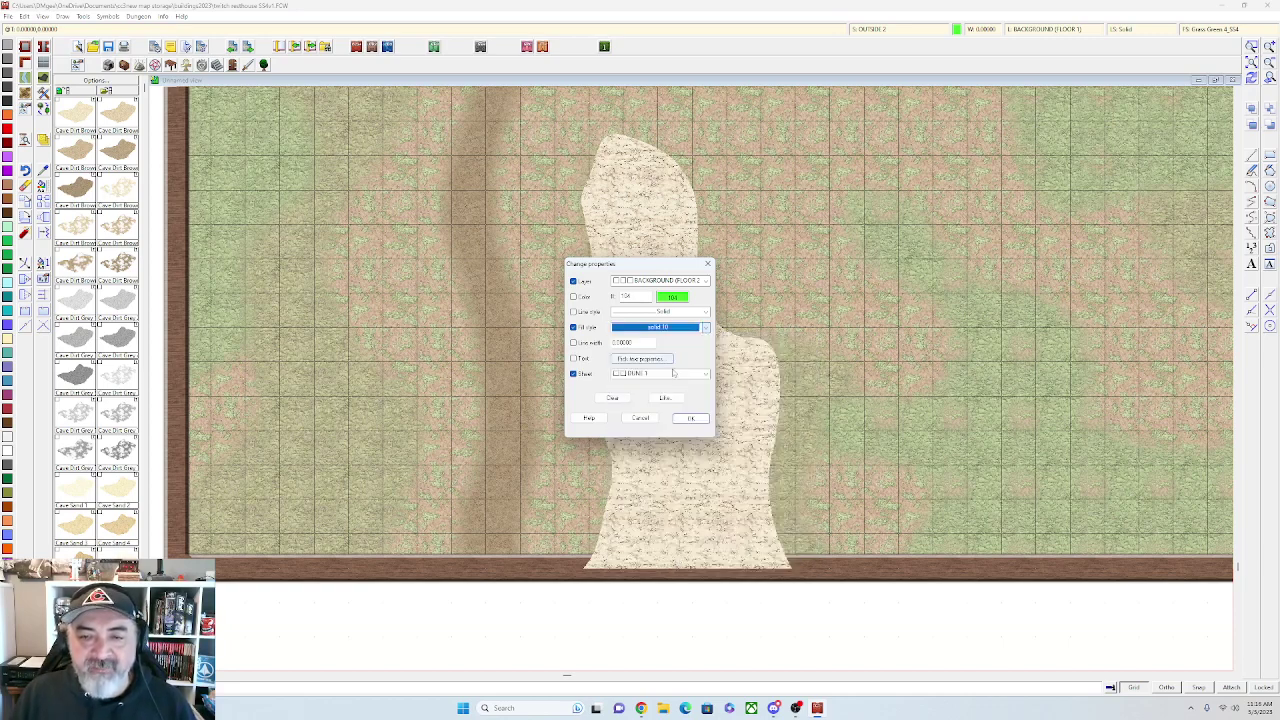
left_click(692, 419)
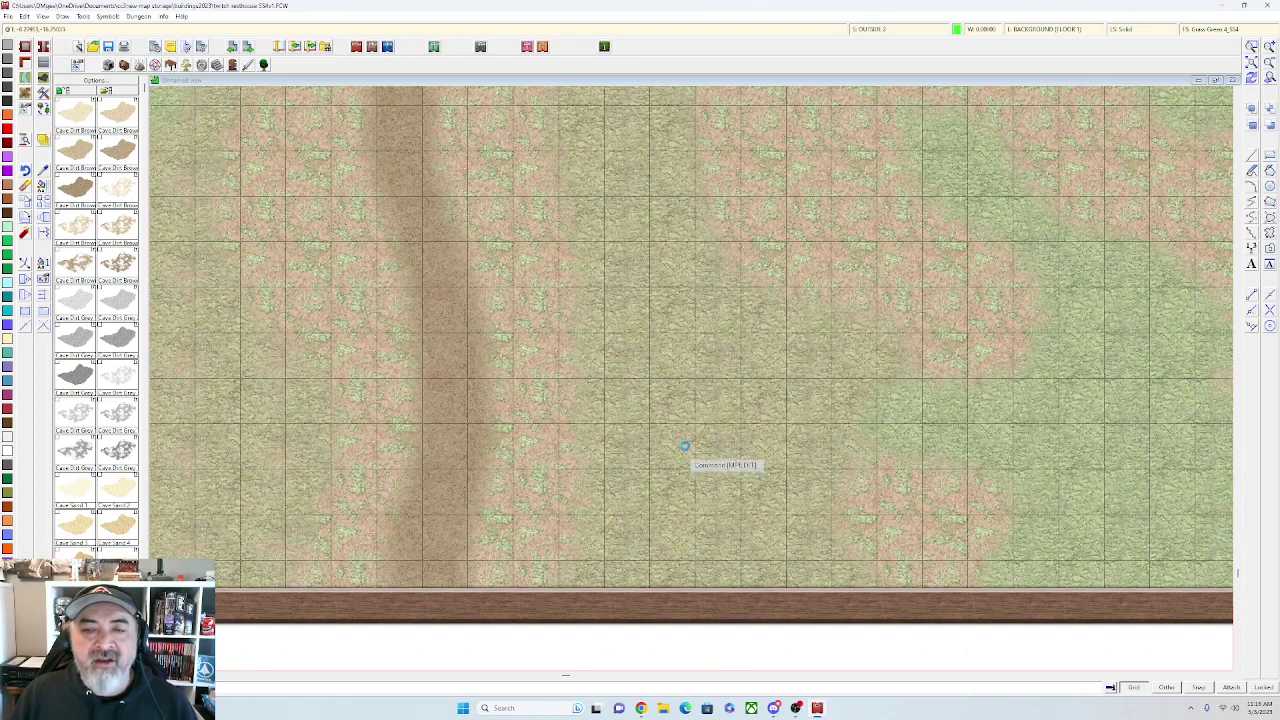
Reapply the active sheet effects and inspect the changed patch near the map's south edge
scroll(684, 446, "down", 2)
scroll(668, 442, "down", 1)
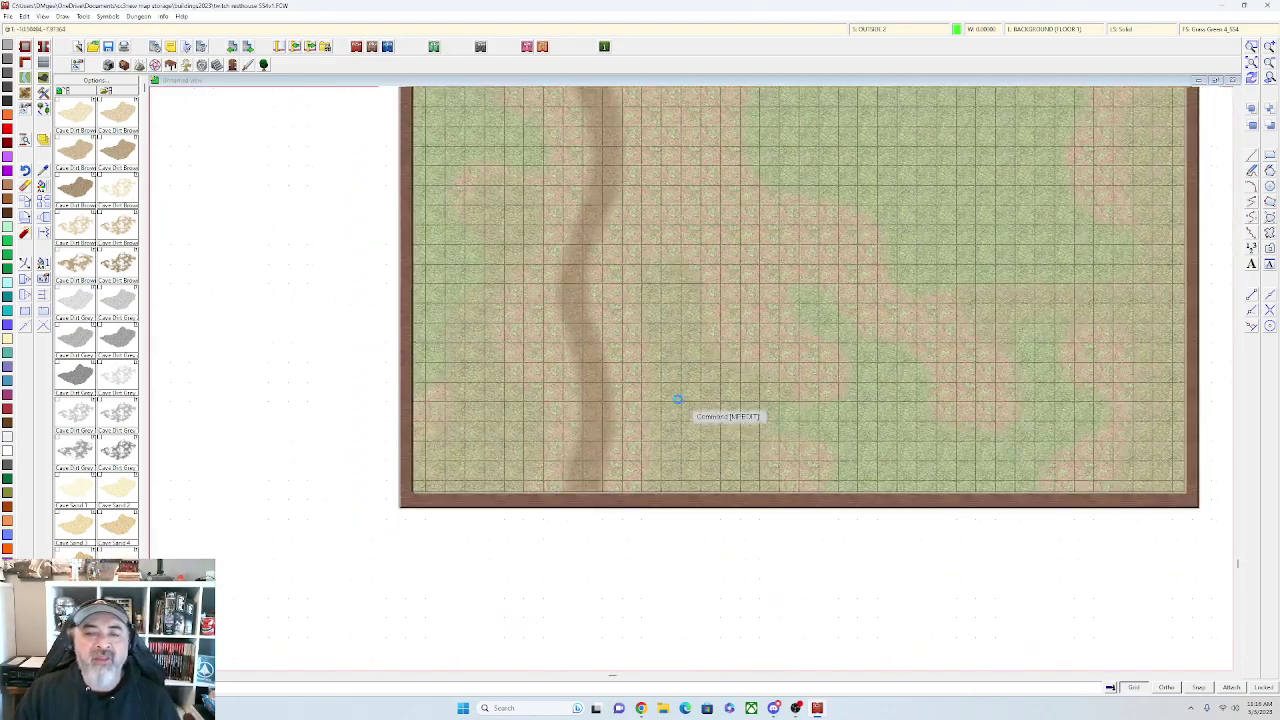
left_click(898, 32)
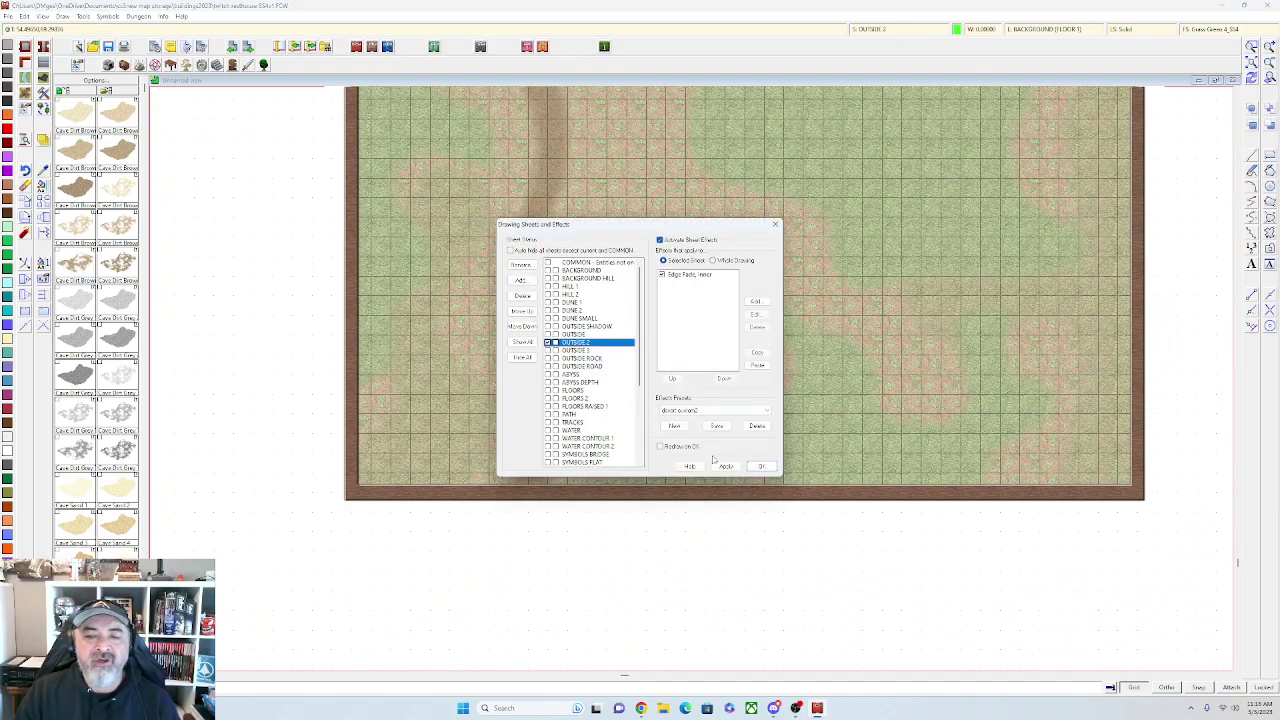
left_click(725, 467)
left_click(761, 466)
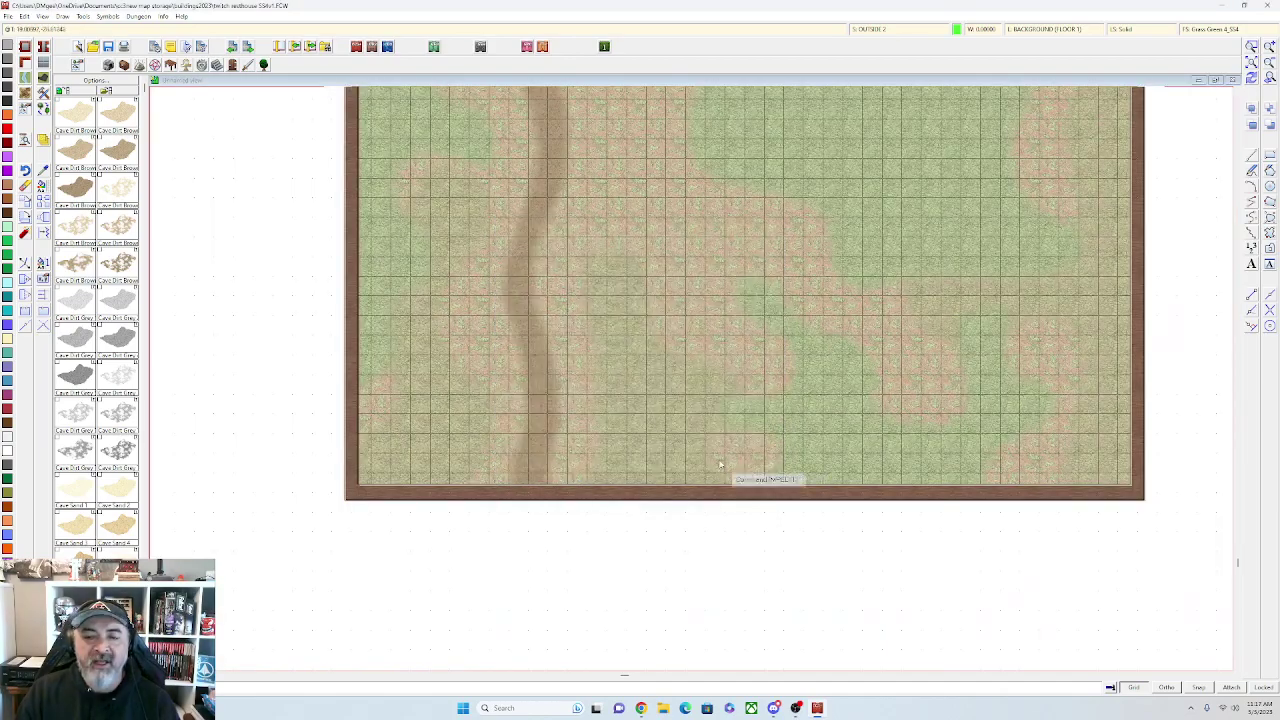
scroll(672, 400, "up", 2)
scroll(672, 388, "up", 3)
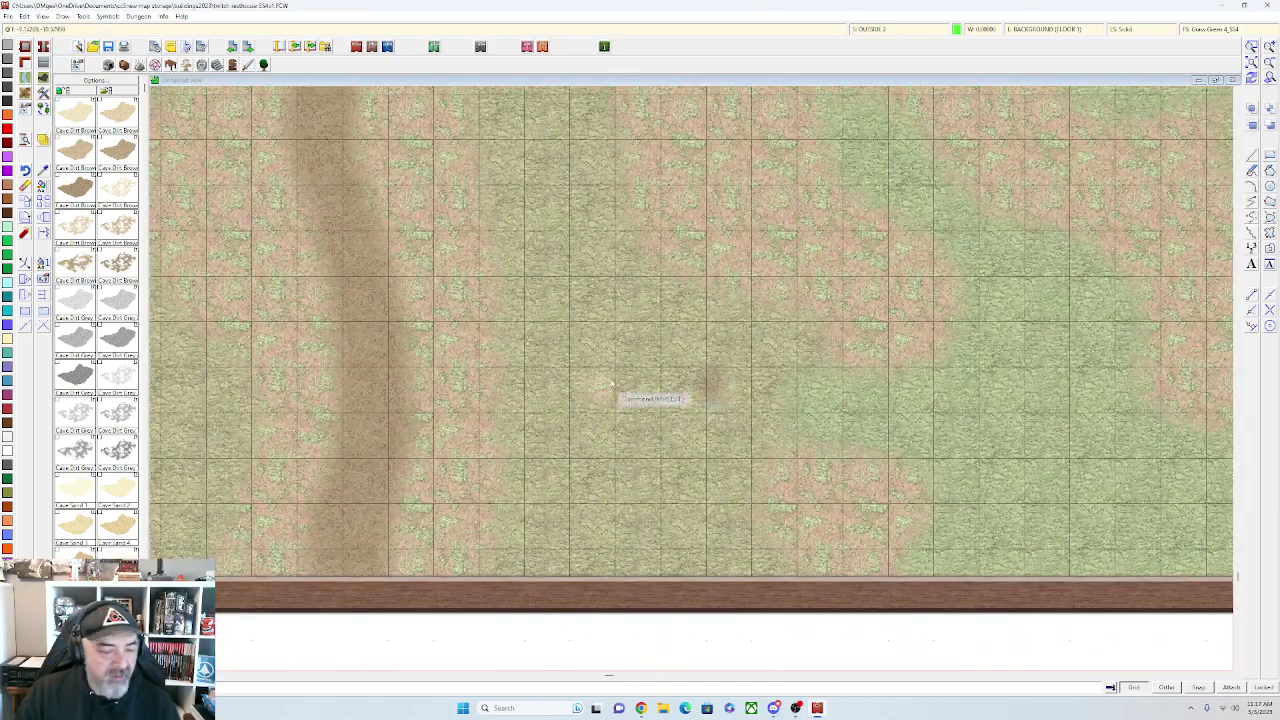
left_click(1057, 31)
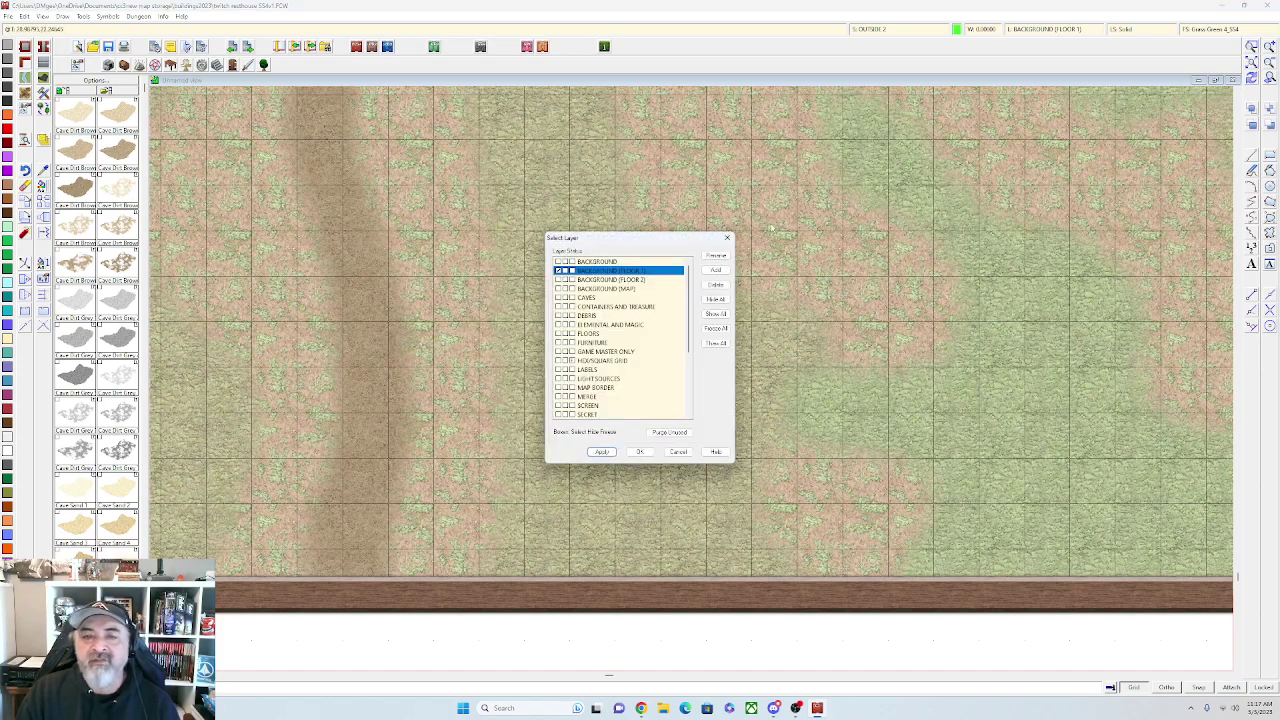
scroll(604, 316, "down", 3)
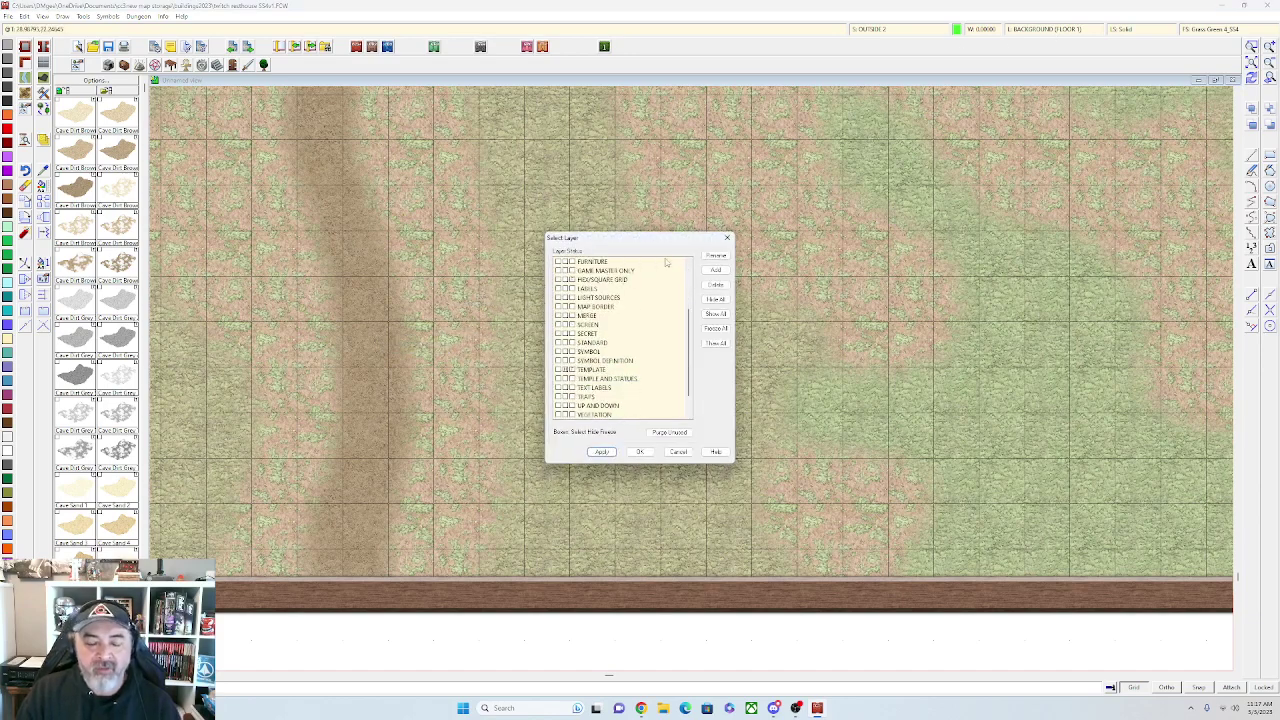
key("Escape")
Check the Bevel, Lighted effect's settings on the DUNE 1 sheet and reapply the sheet effects
left_click(862, 31)
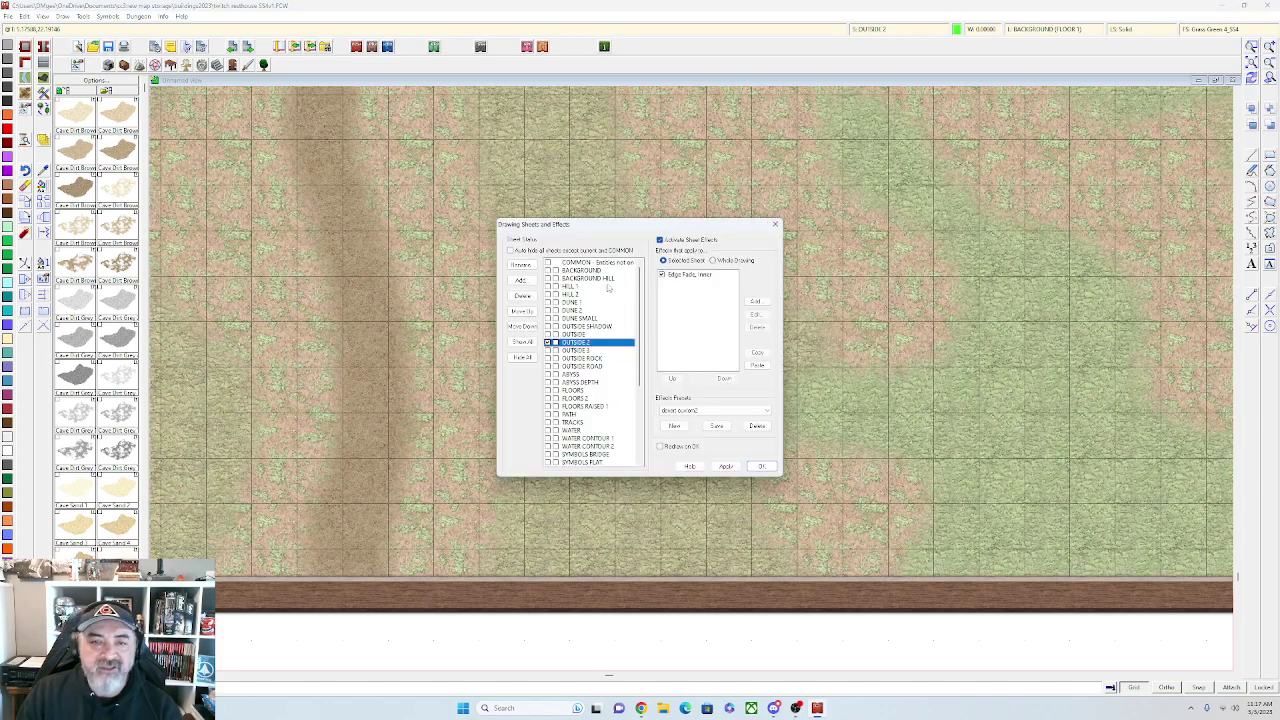
left_click(571, 305)
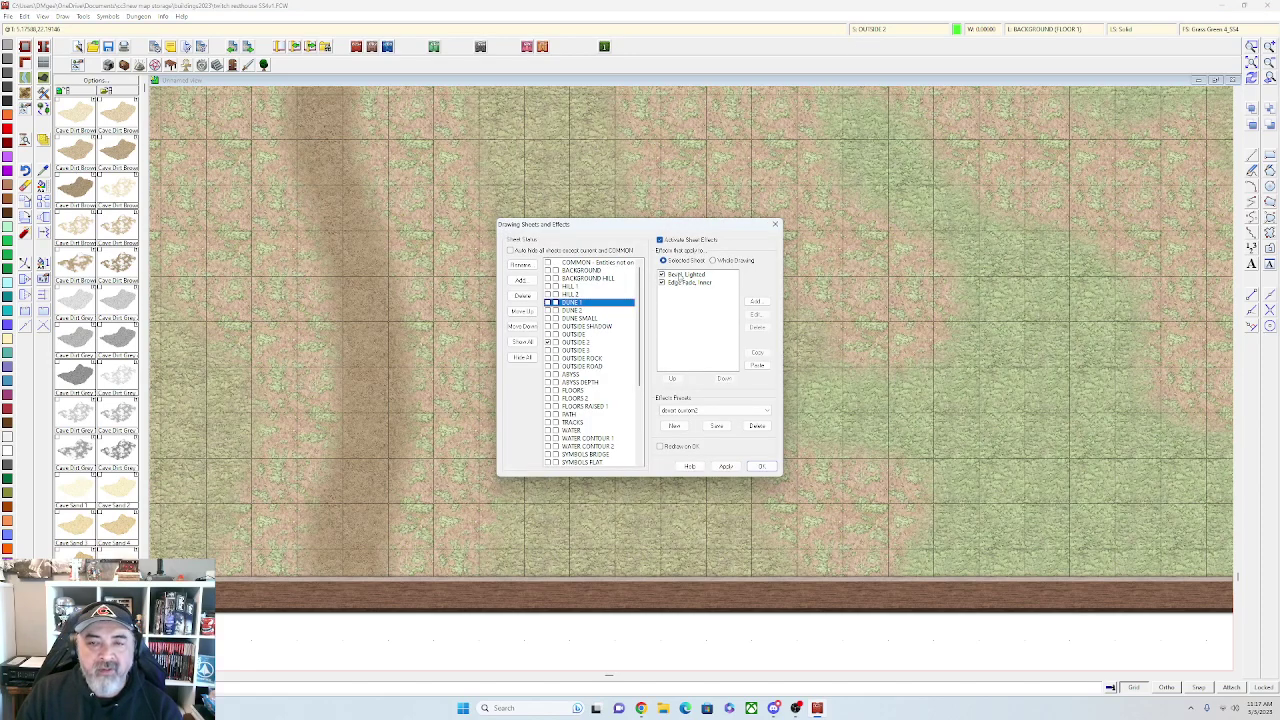
left_click(683, 275)
left_click(756, 315)
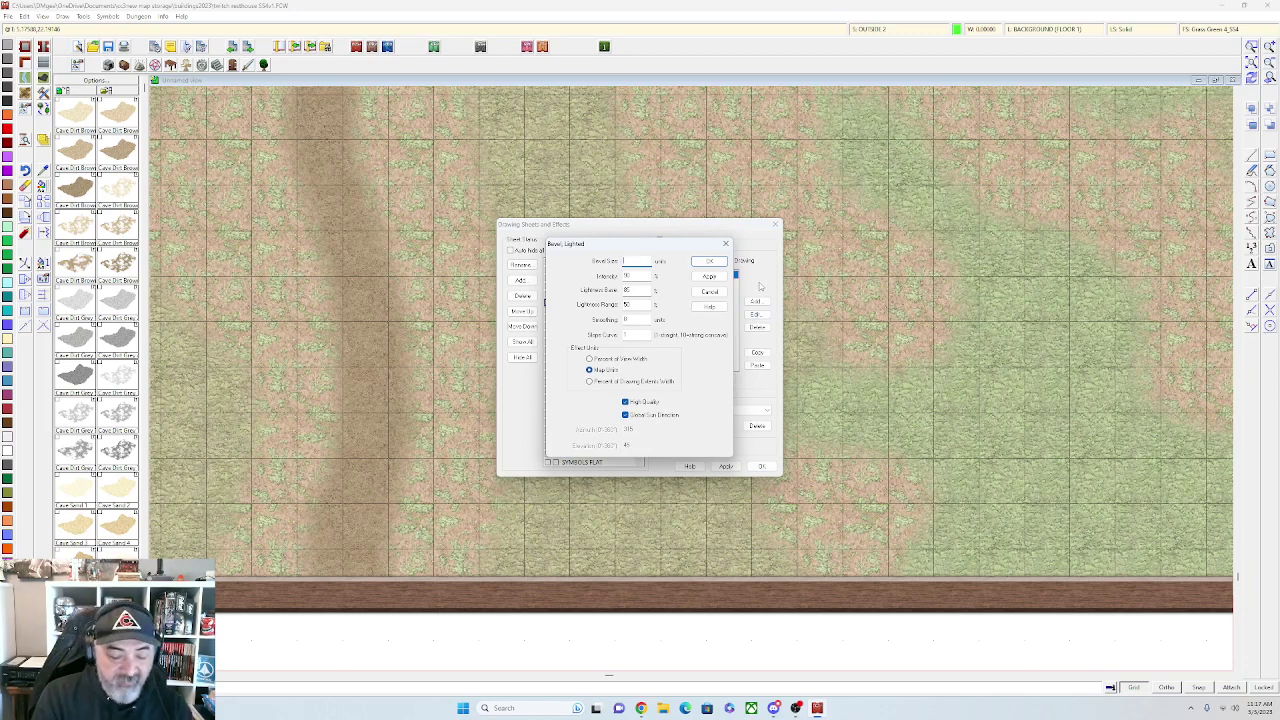
key("Return")
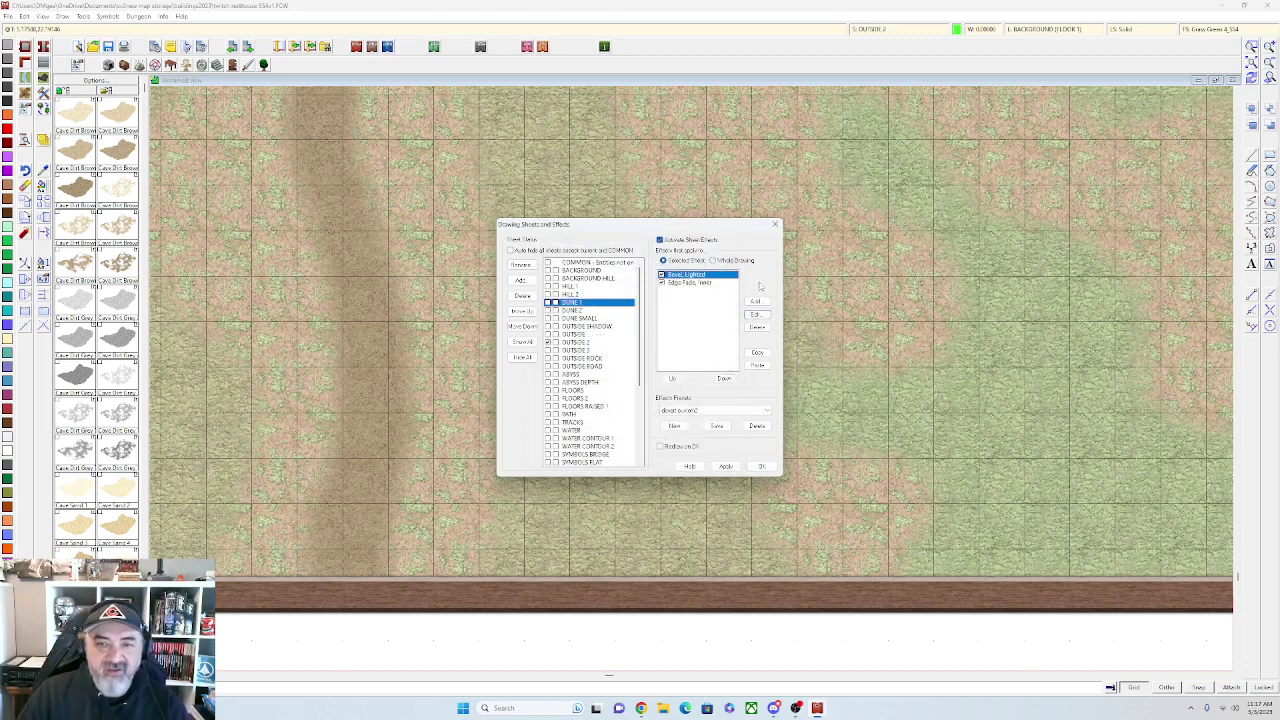
left_click(726, 466)
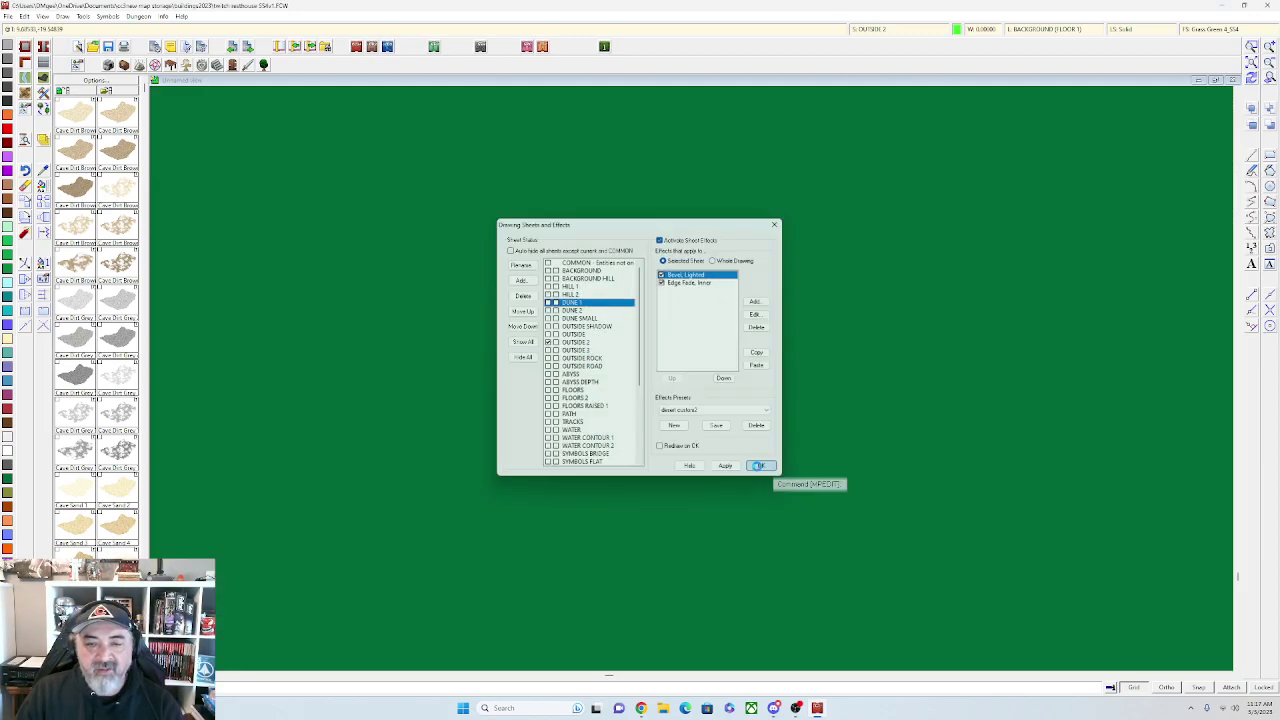
left_click(762, 466)
scroll(660, 450, "down", 3)
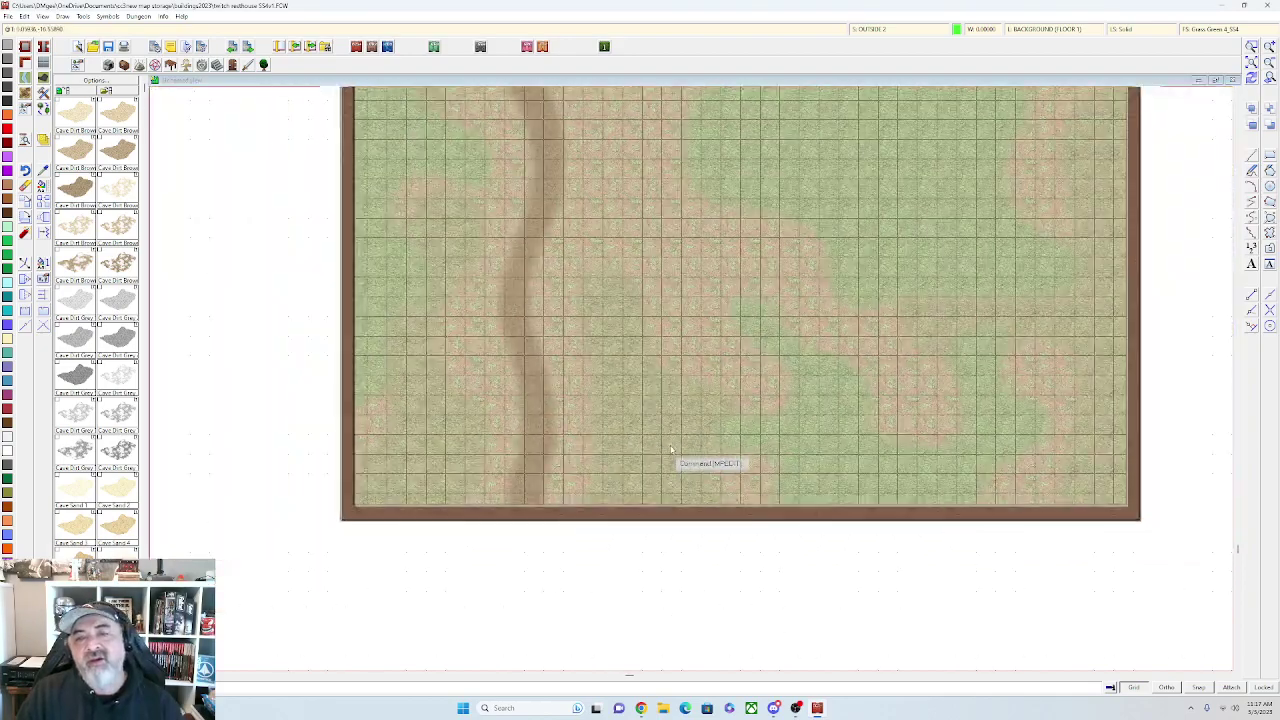
Select the shaded patch east of the dirt path and choose solid 30 as its fill type
scroll(666, 449, "up", 3)
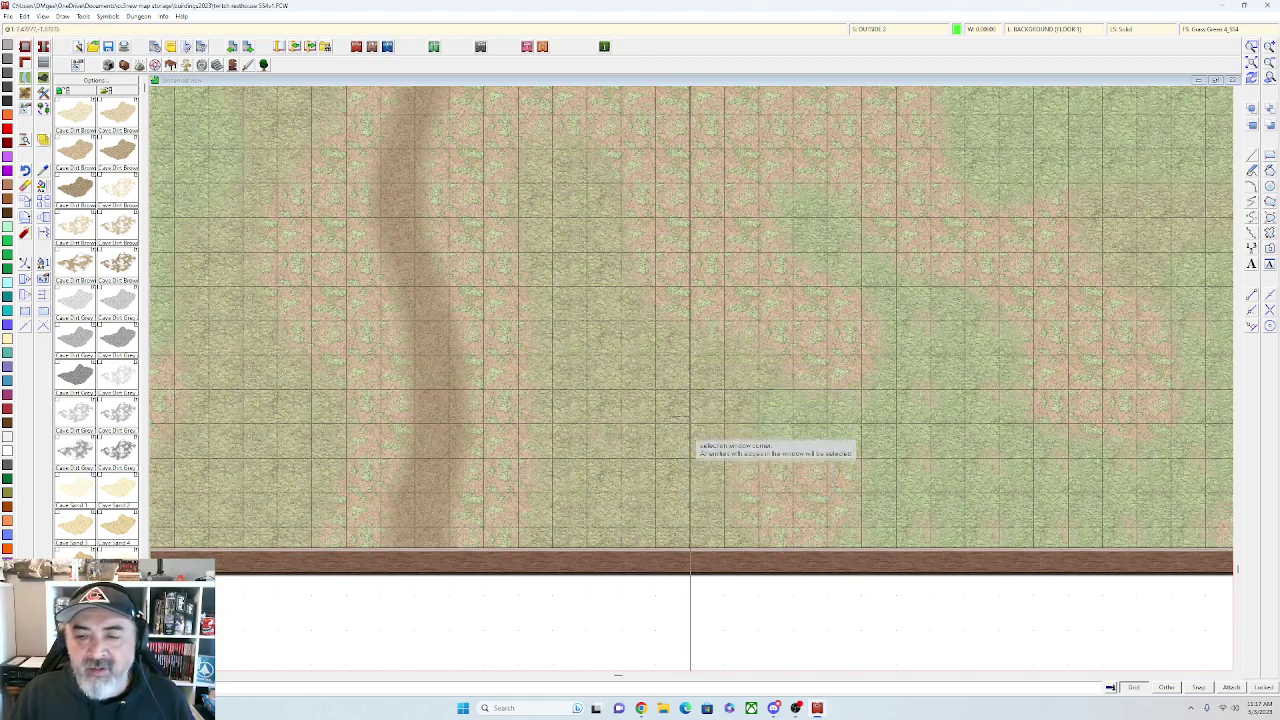
right_click(600, 408)
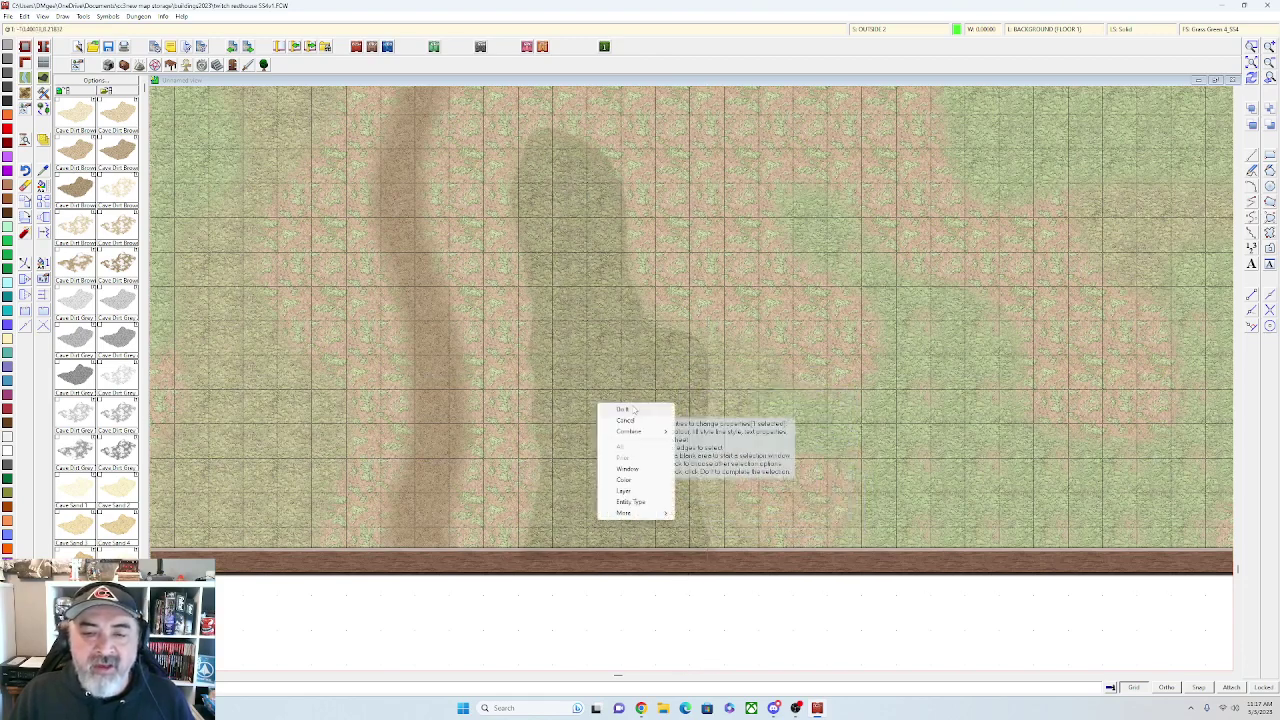
left_click(632, 412)
left_click(706, 327)
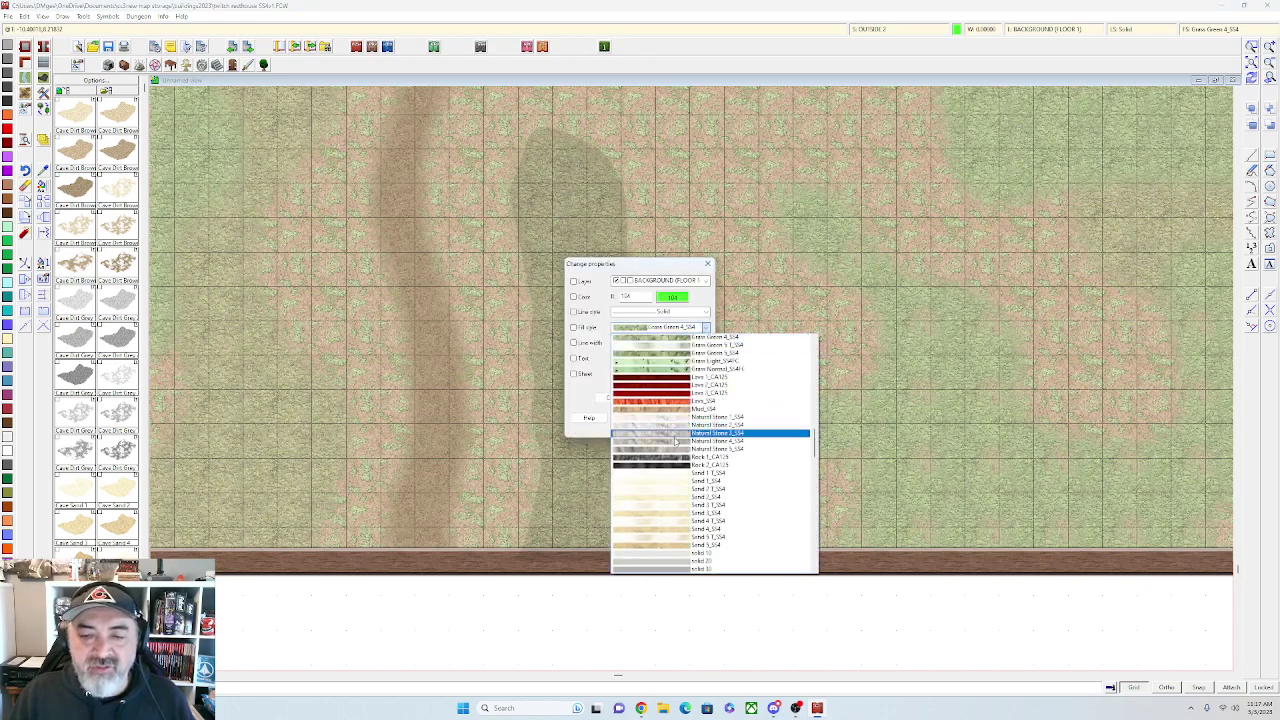
scroll(670, 530, "down", 2)
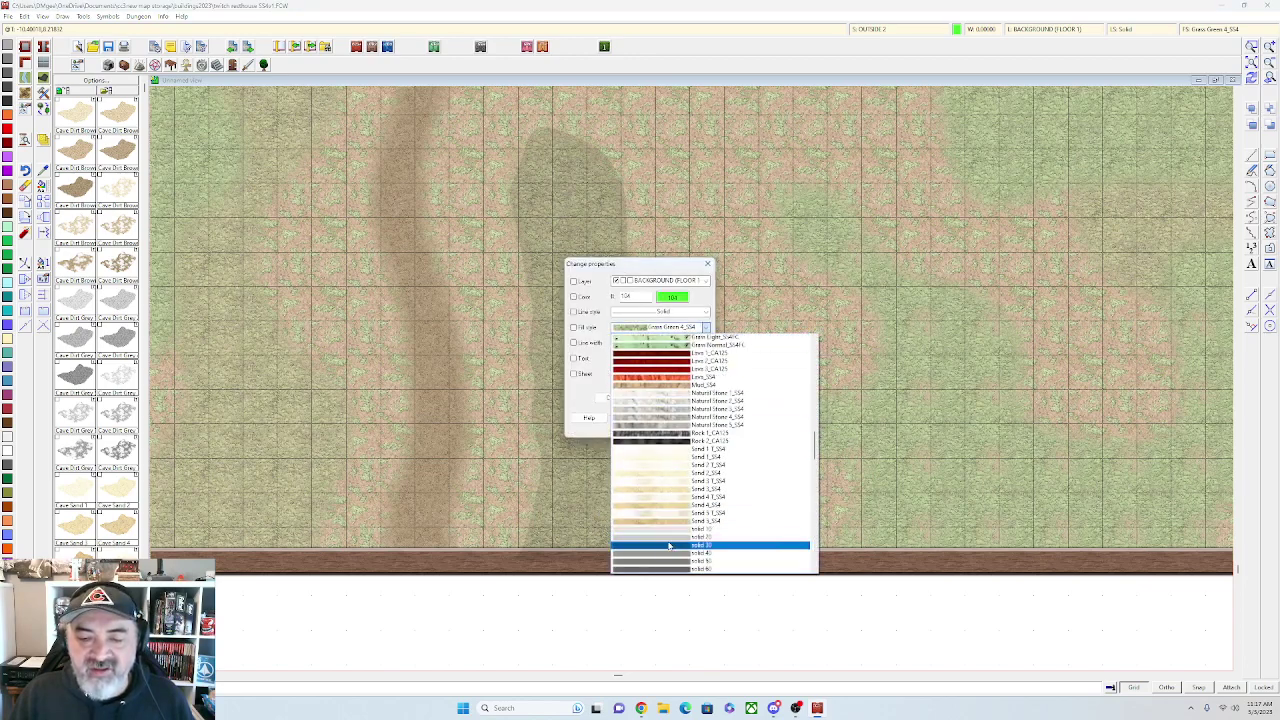
left_click(670, 545)
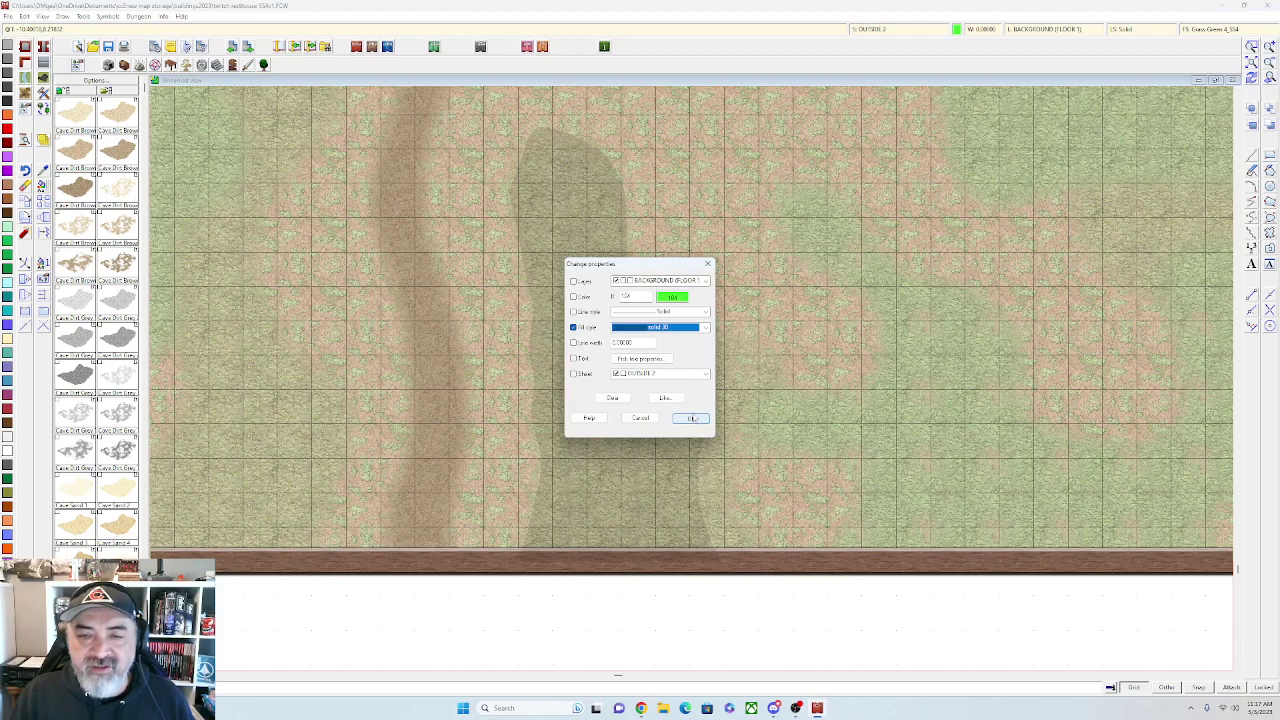
Assign the shaded patch to sheet DUNE 1 and layer BACKGROUND (FLOOR 2), and apply the property changes
left_click(706, 374)
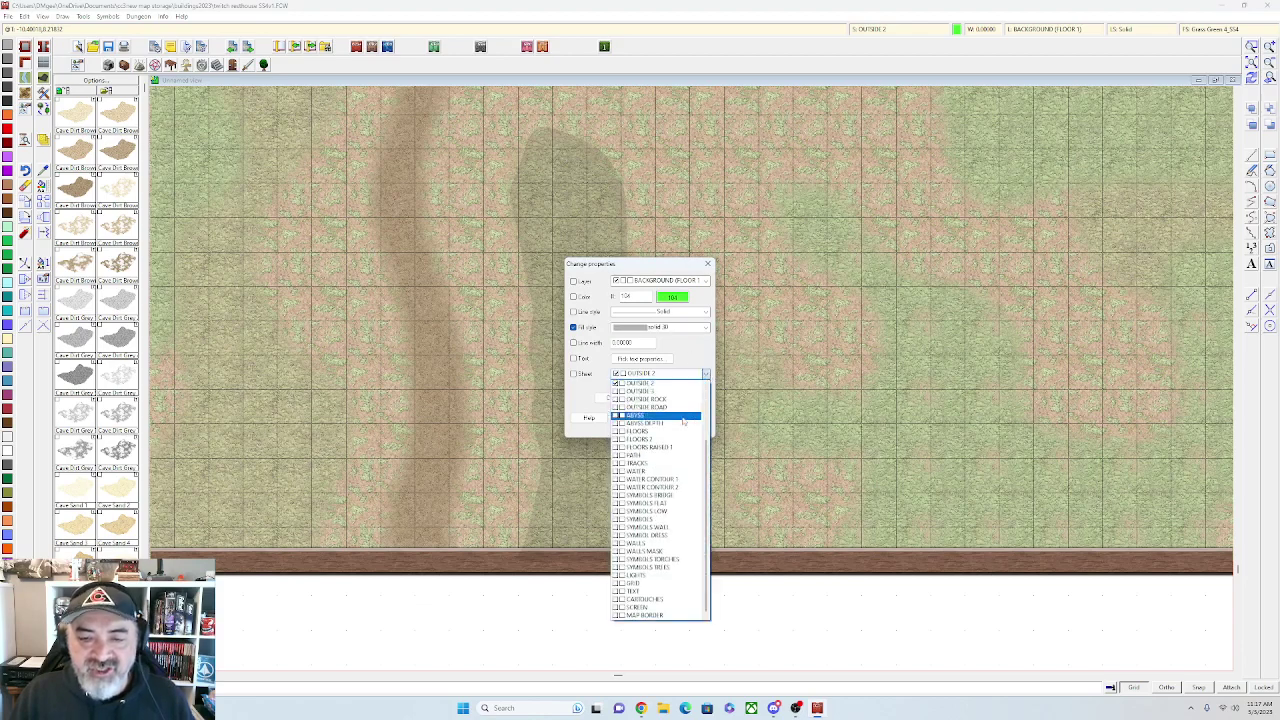
scroll(663, 413, "up", 3)
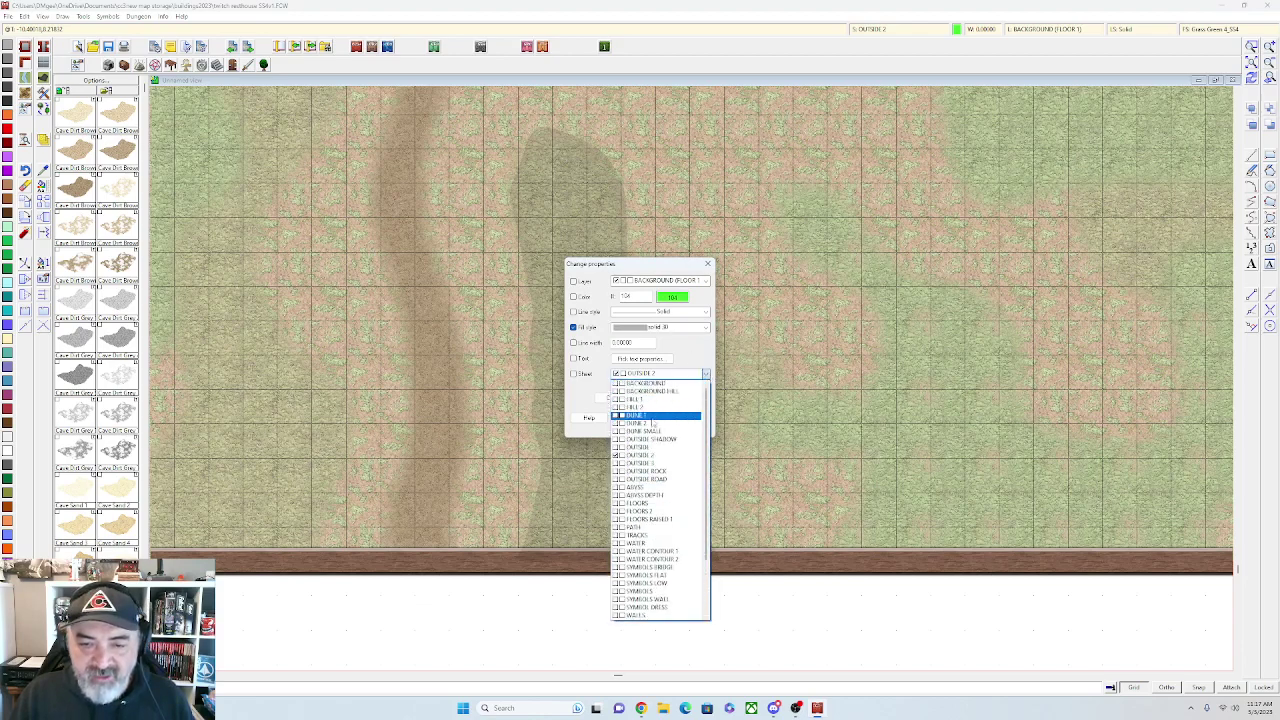
left_click(652, 416)
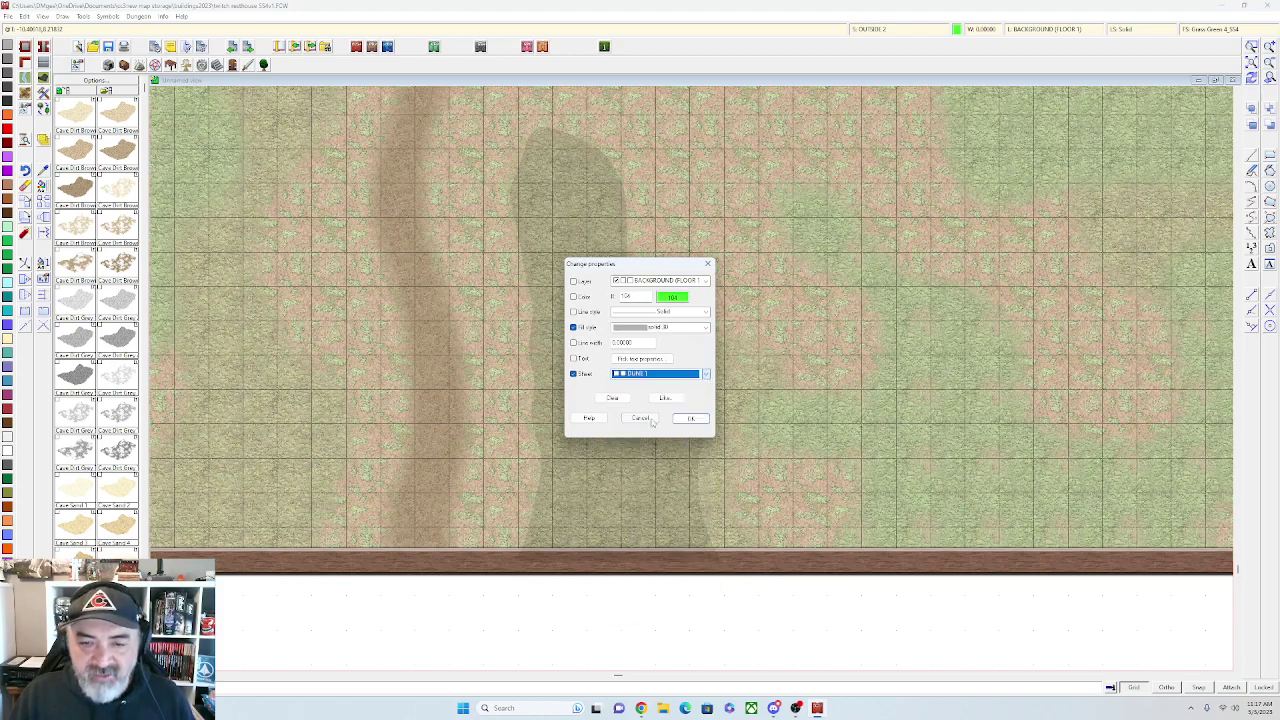
left_click(706, 280)
left_click(662, 306)
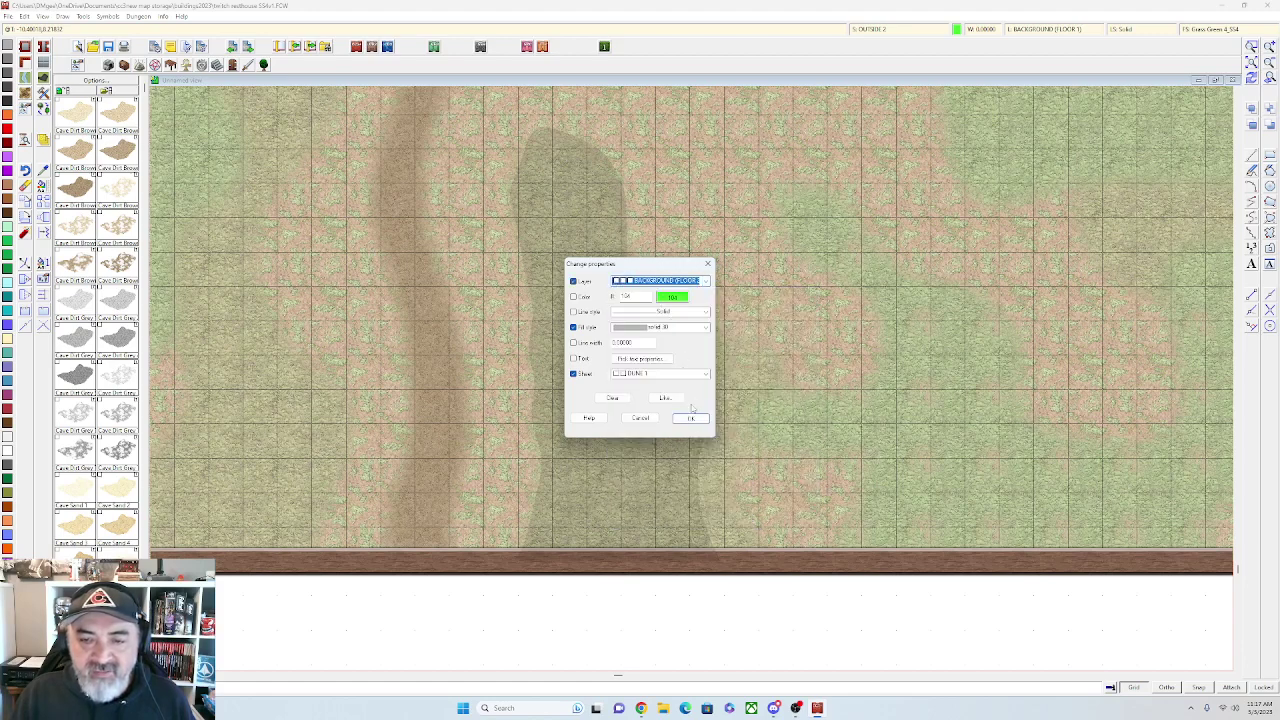
left_click(692, 423)
scroll(692, 425, "down", 5)
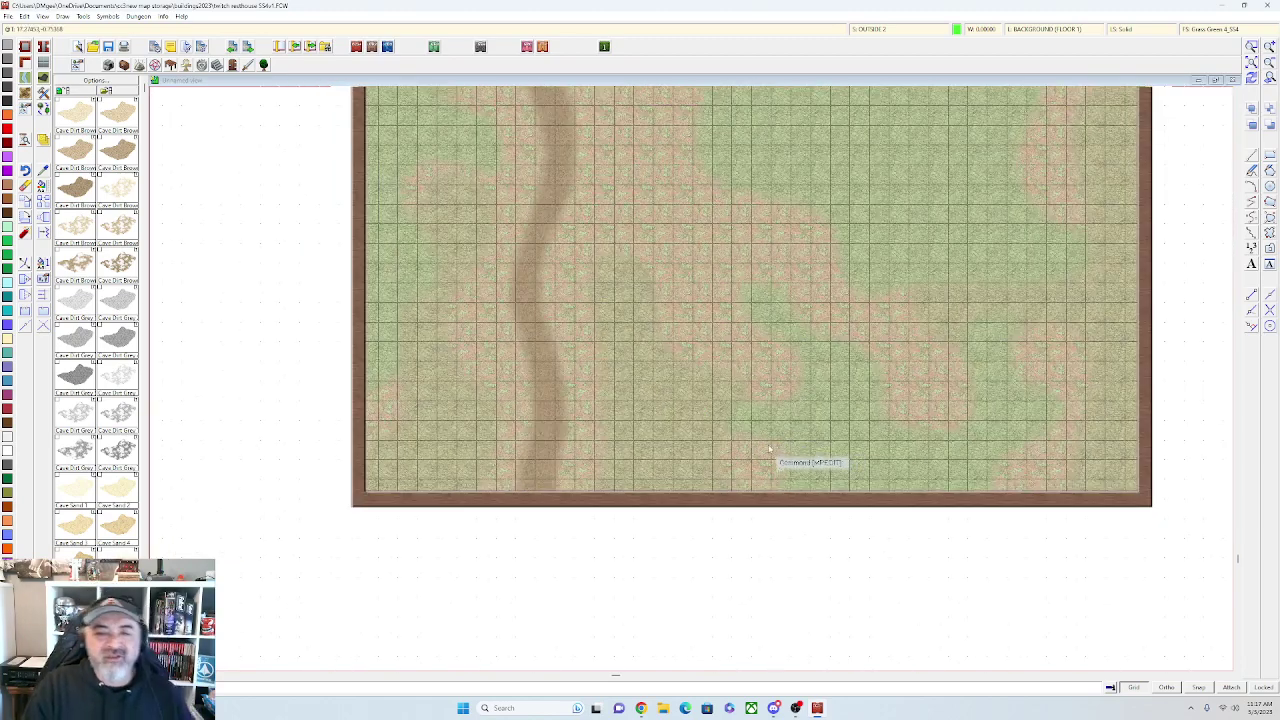
left_click_drag(644, 361, 659, 457)
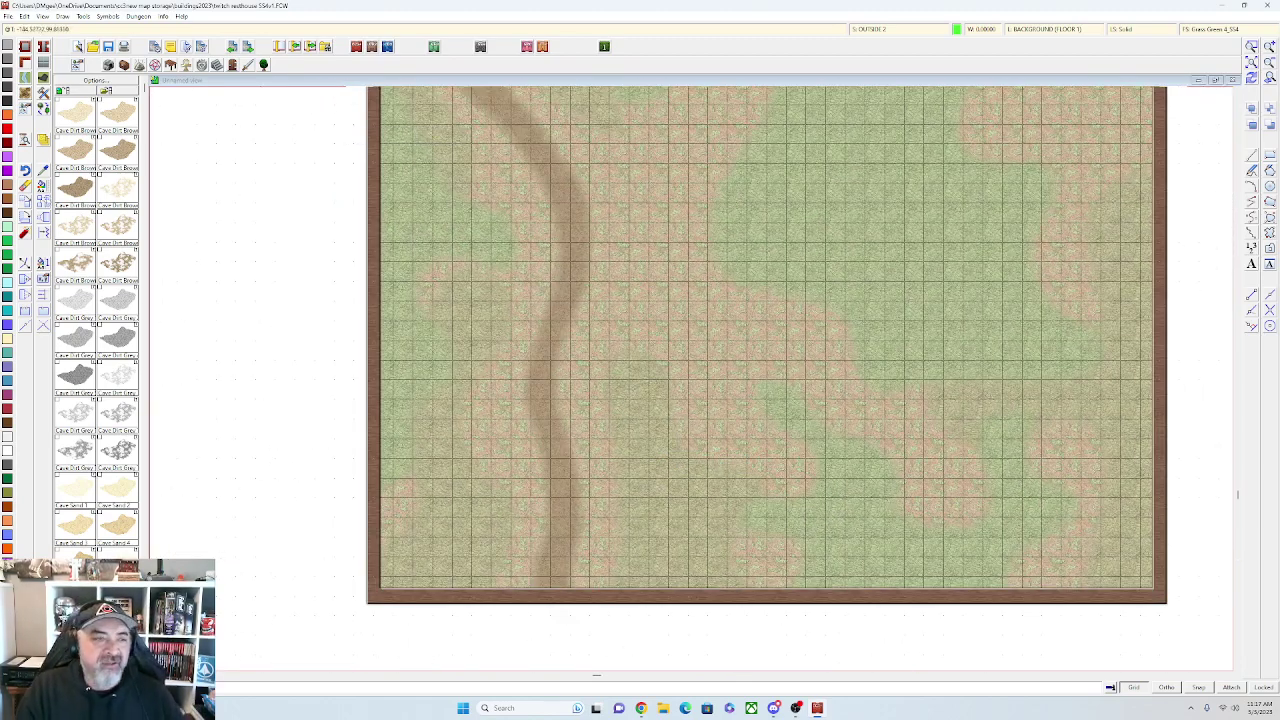
Erase the shaded dune patch east of the dirt path near the map's south edge
left_click(25, 186)
left_click(698, 506)
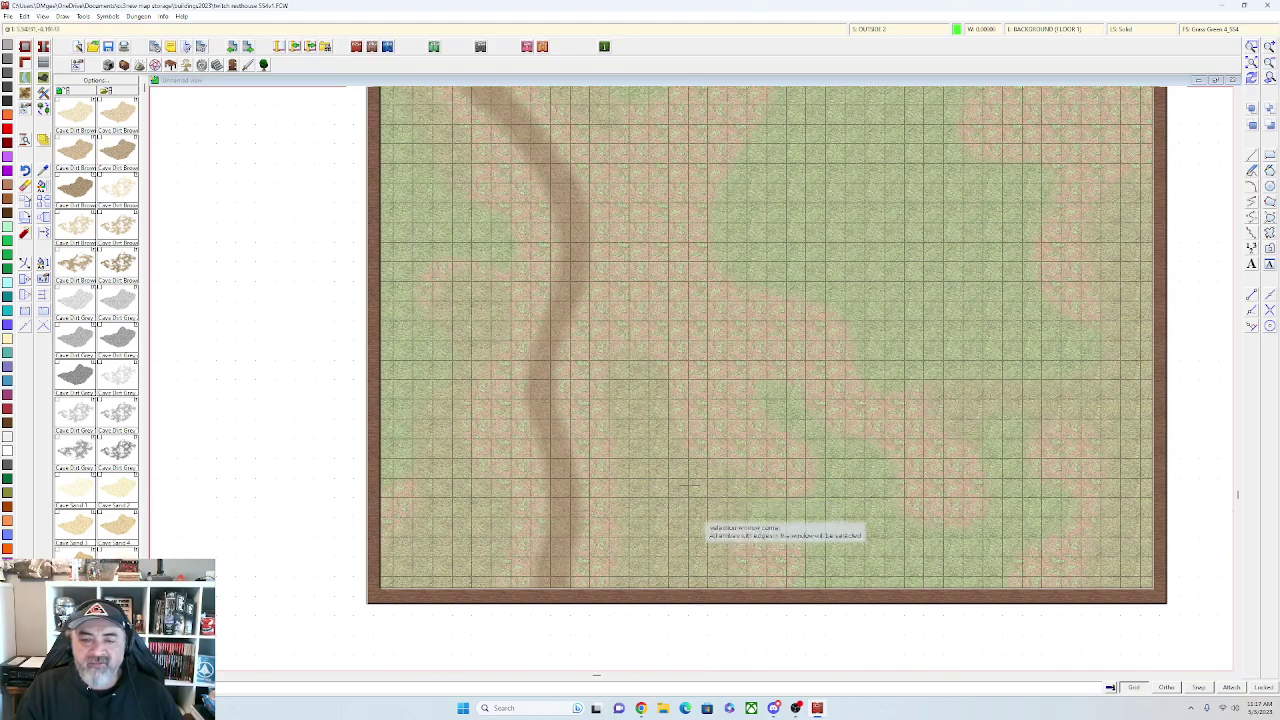
left_click(709, 524)
left_click(711, 525)
right_click(694, 520)
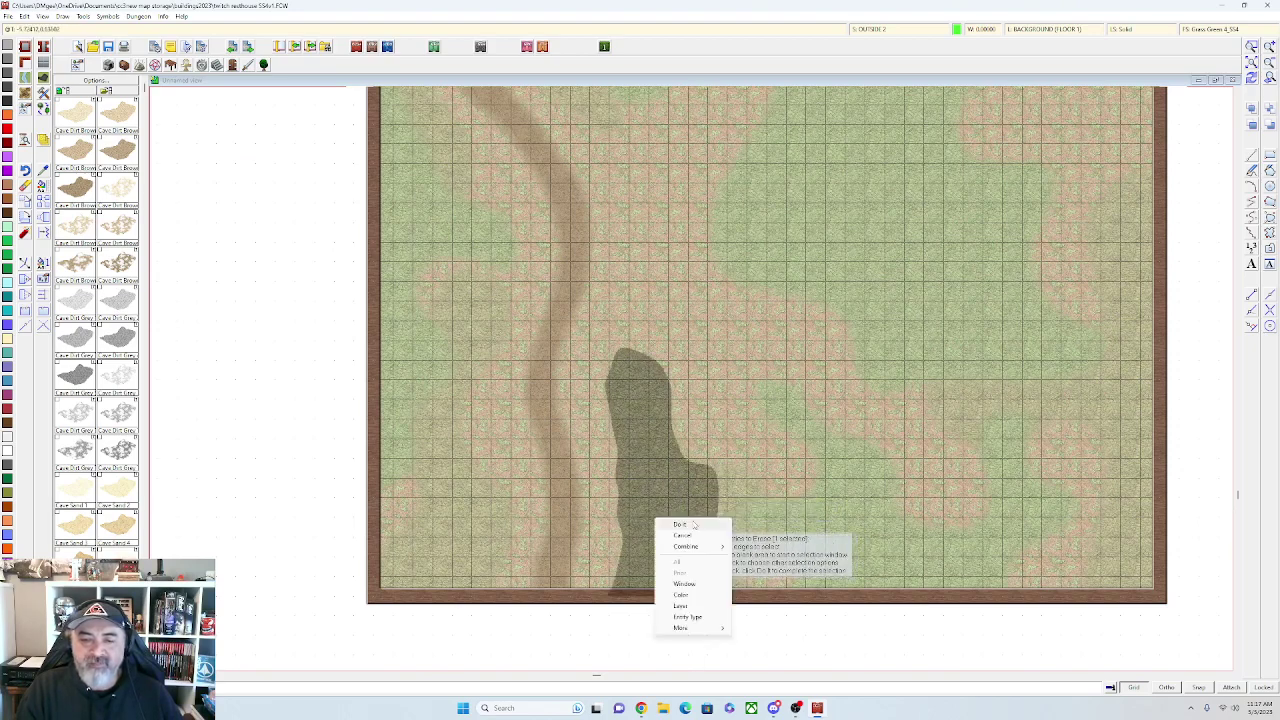
left_click(691, 524)
scroll(691, 518, "up", 2)
scroll(621, 559, "down", 3)
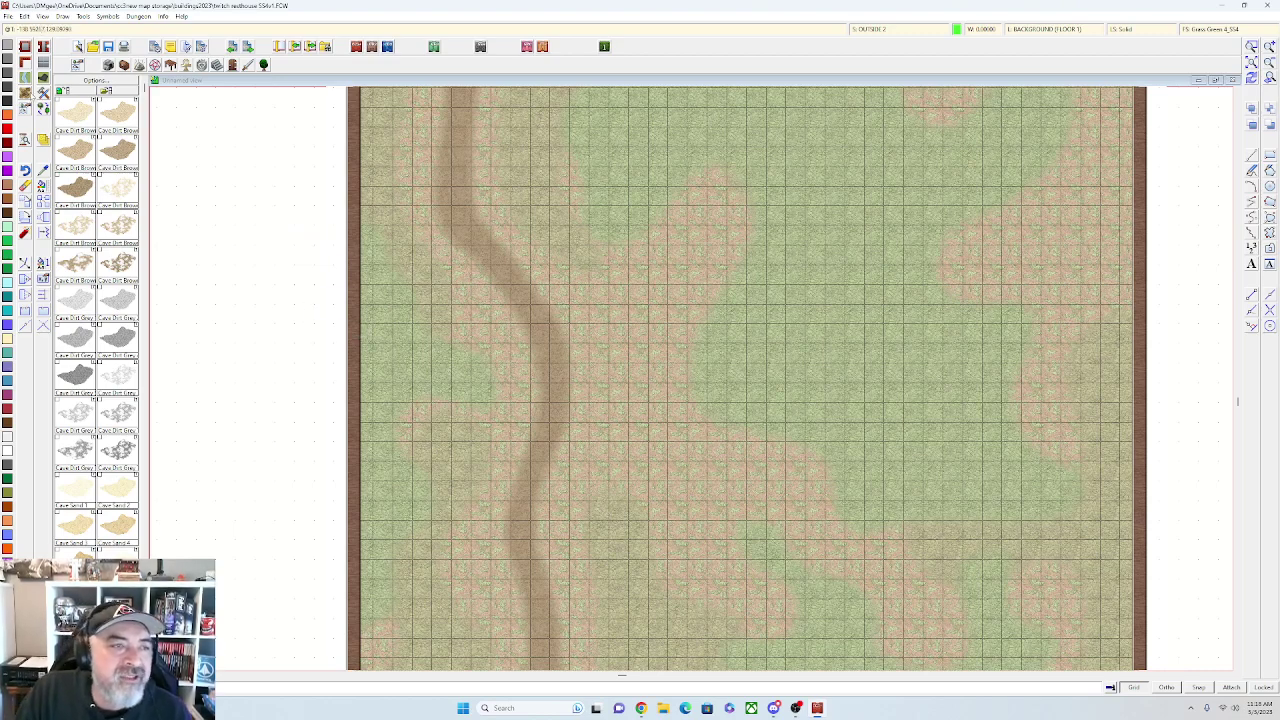
Choose the Terrain, Dirt Brown 5, Curved drawing tool and deactivate the sheet effects
right_click(27, 94)
scroll(560, 339, "down", 3)
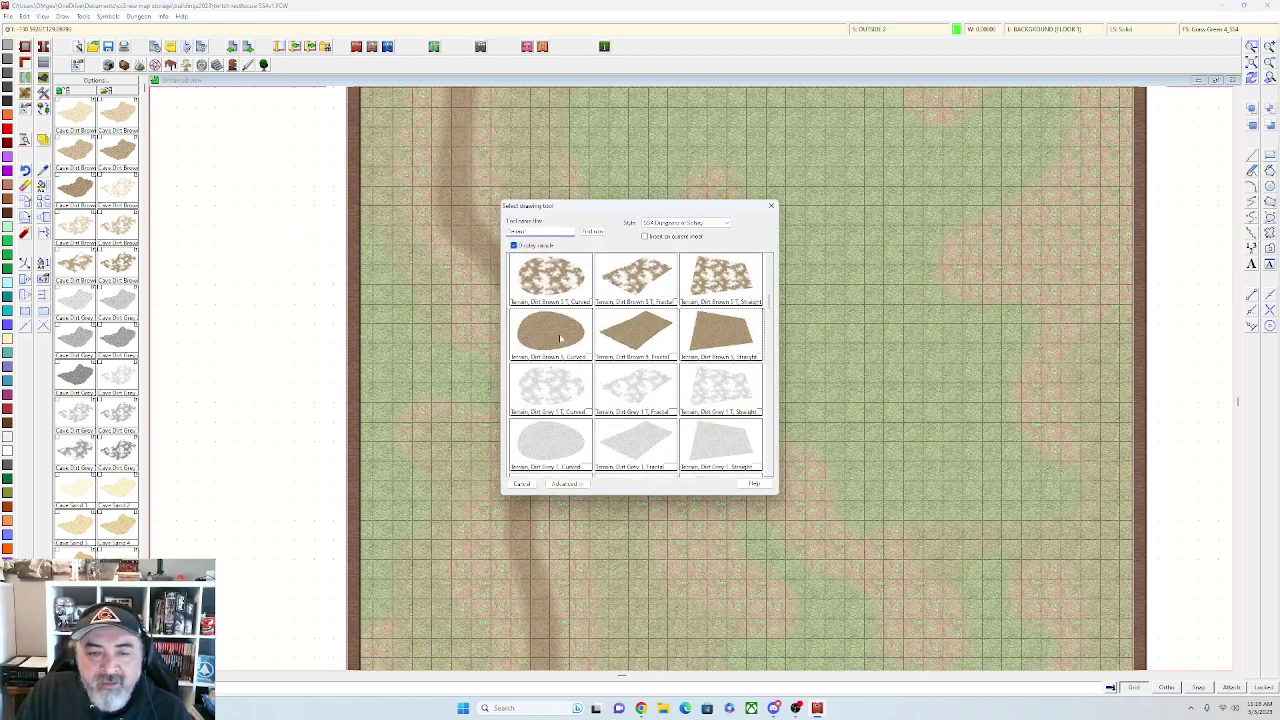
double_click(561, 338)
scroll(563, 325, "up", 2)
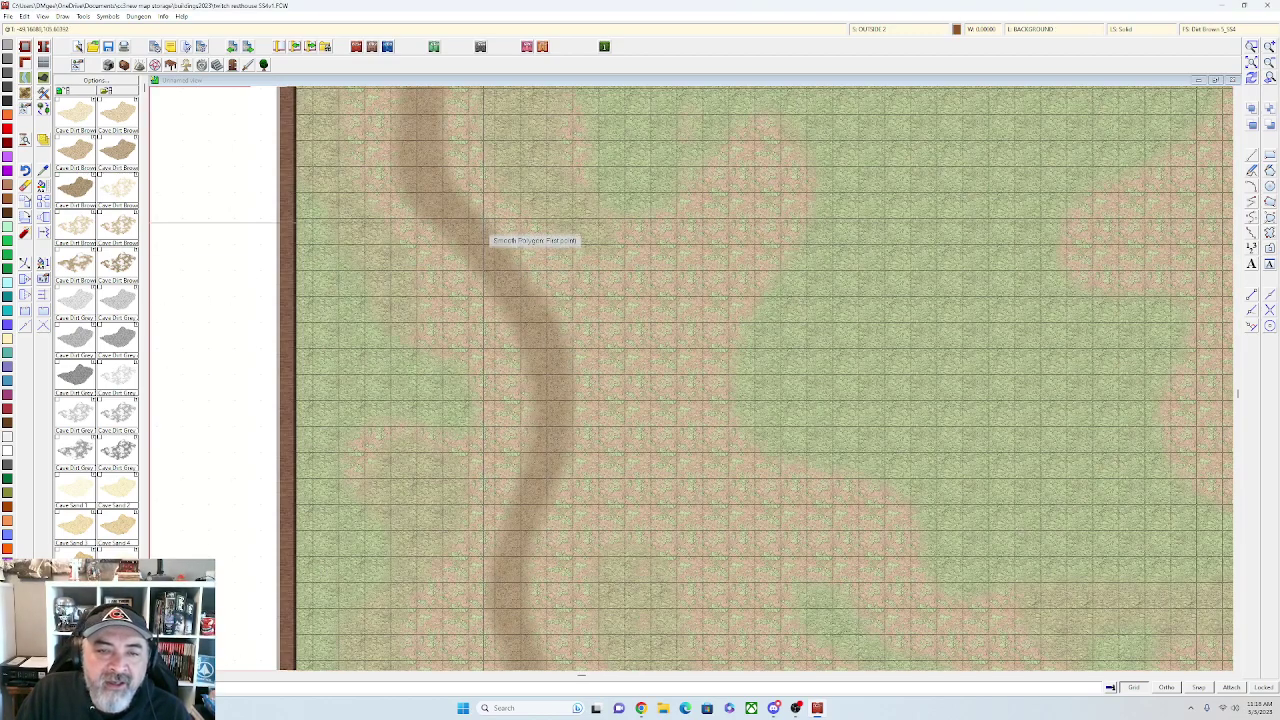
left_click(889, 32)
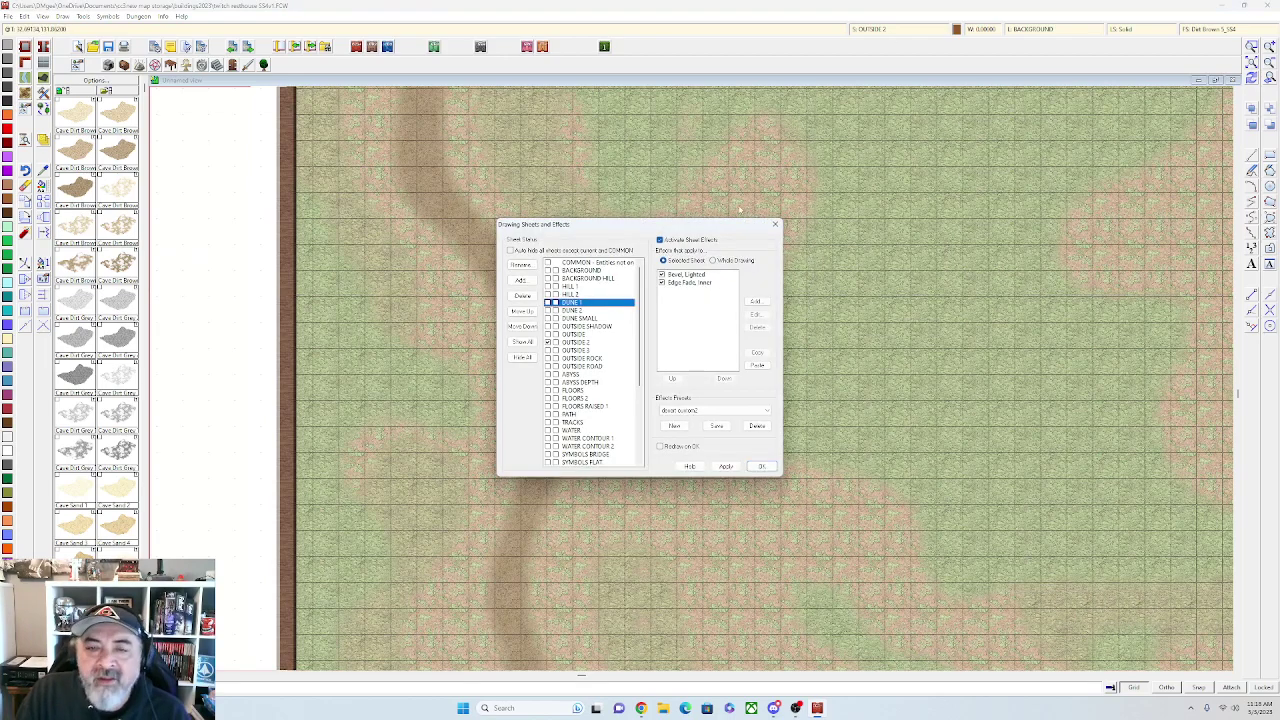
left_click(726, 466)
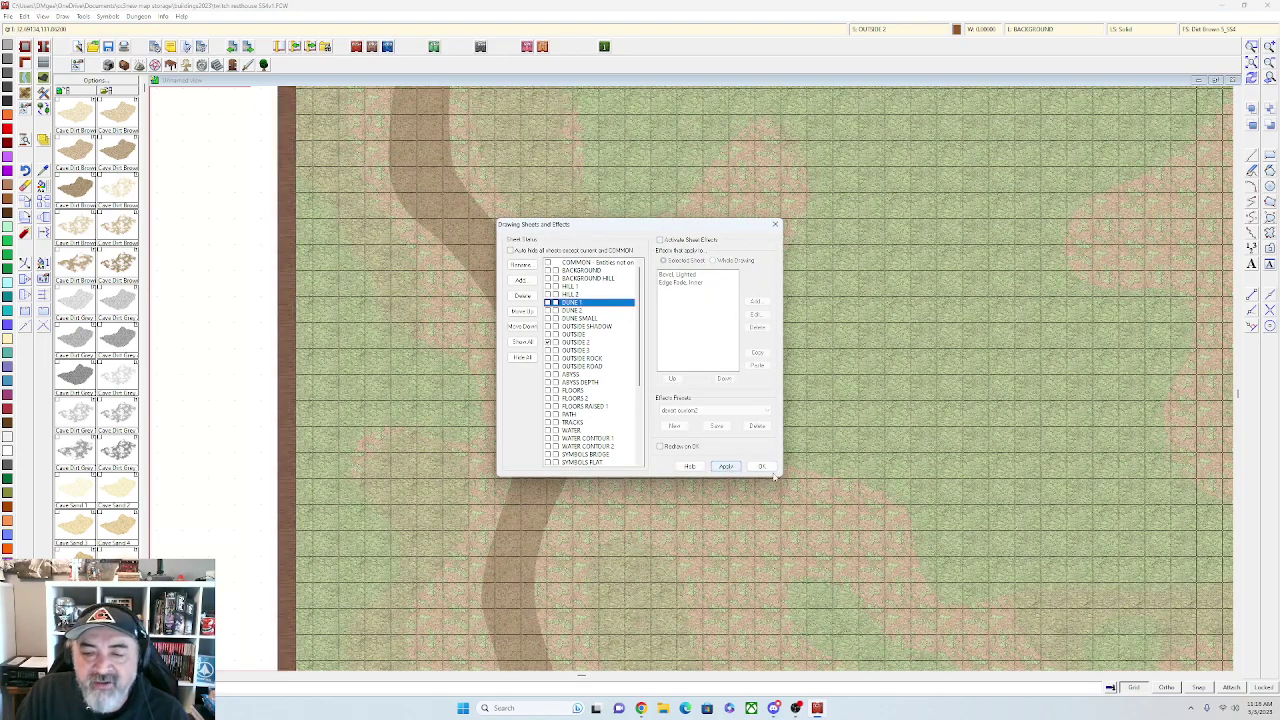
left_click(761, 466)
Draw a curved dirt side path branching east from the main path and widening into a tall rectangular dirt yard
left_click(518, 265)
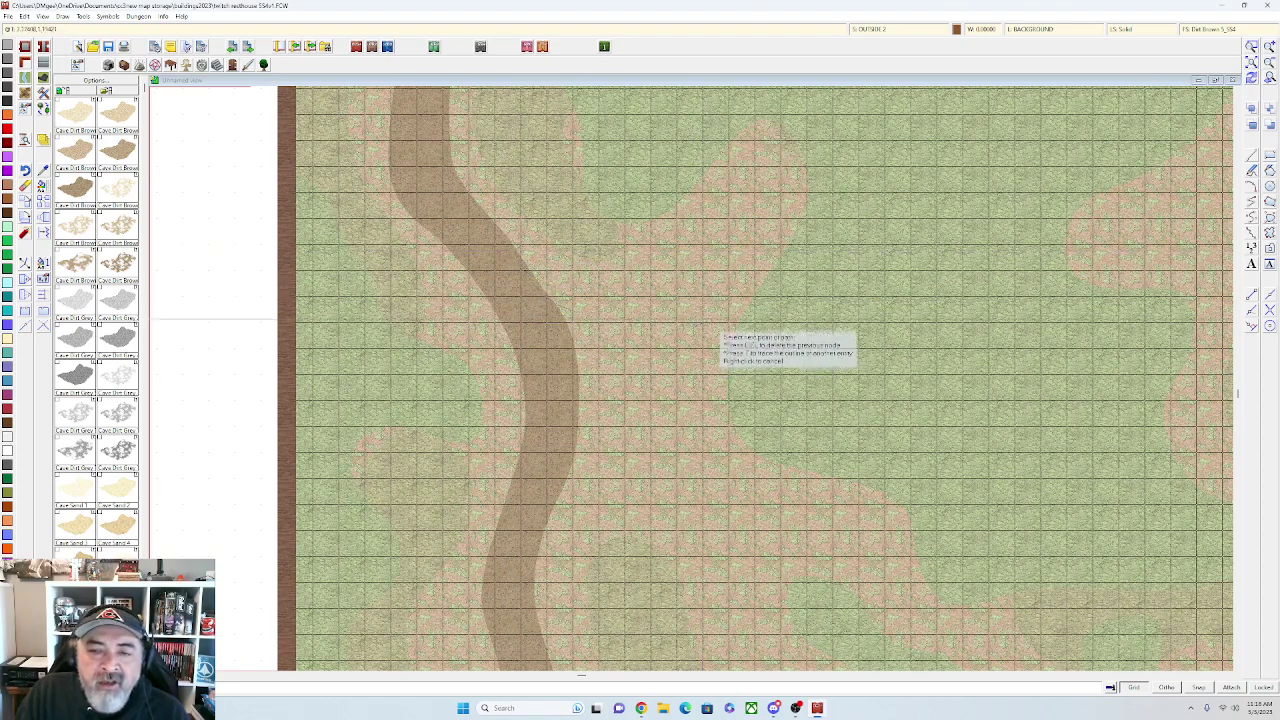
left_click(718, 320)
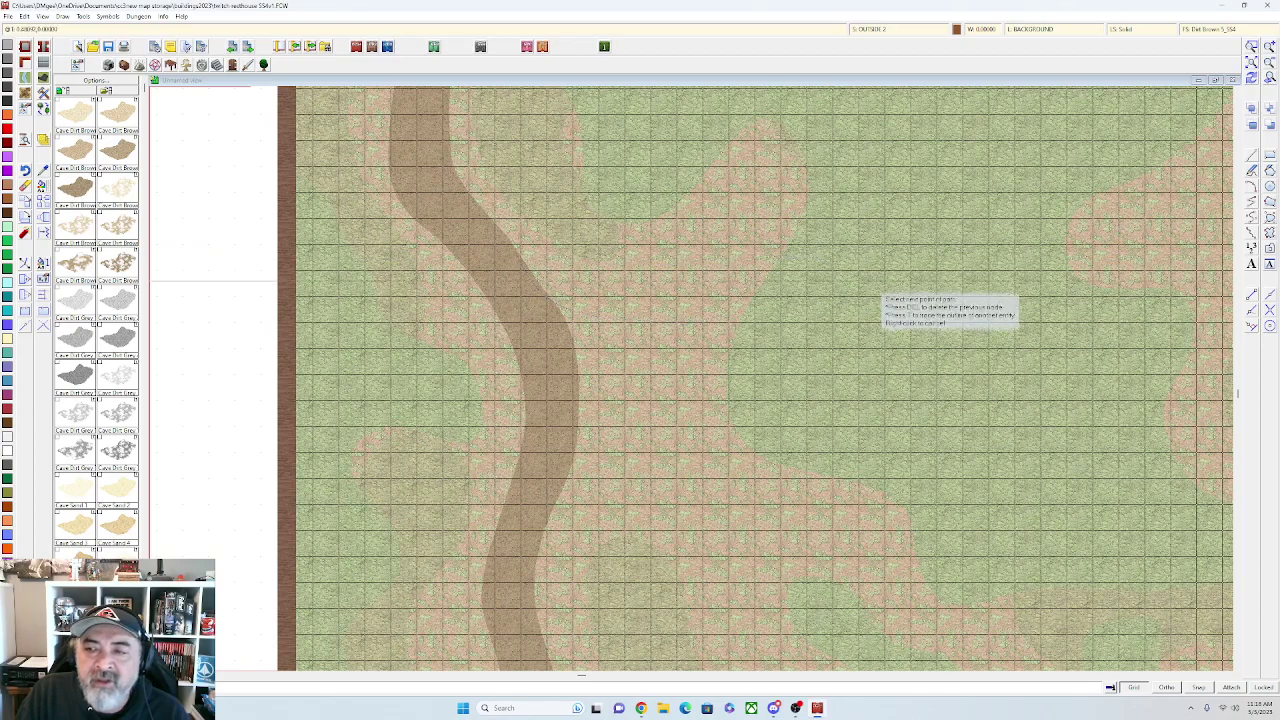
left_click(880, 280)
scroll(906, 268, "down", 1)
scroll(903, 277, "down", 2)
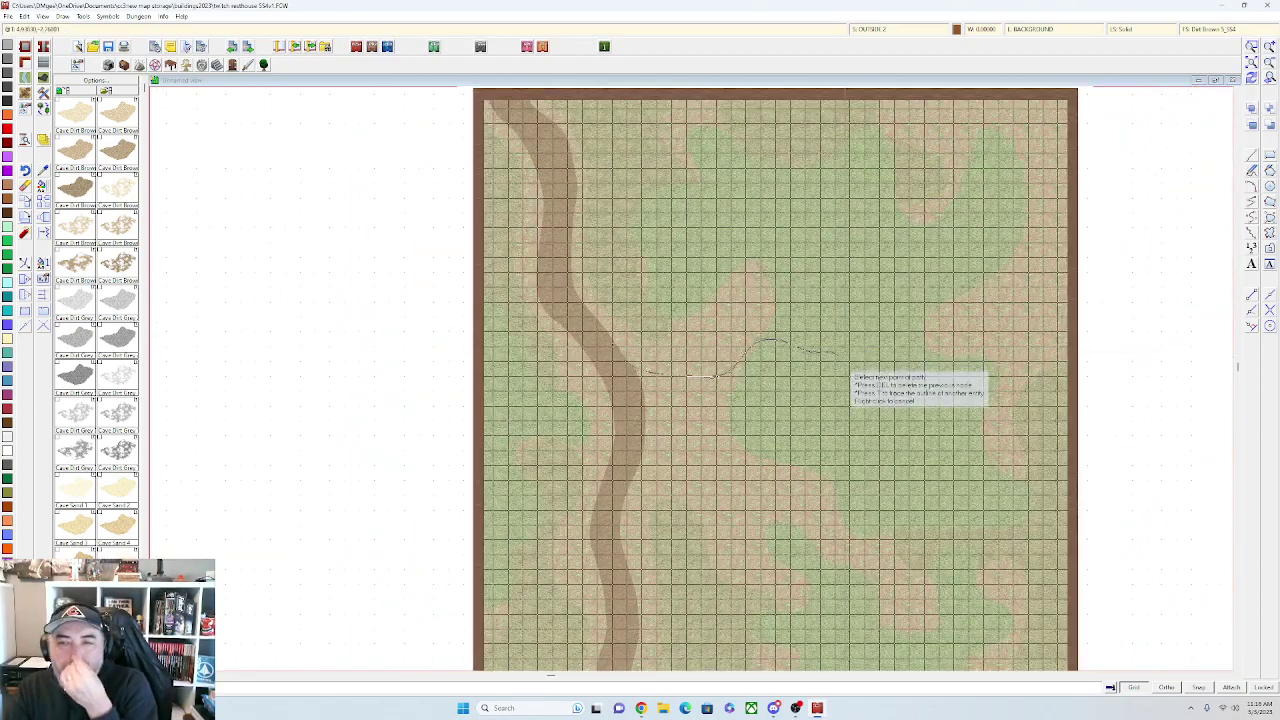
scroll(851, 357, "up", 1)
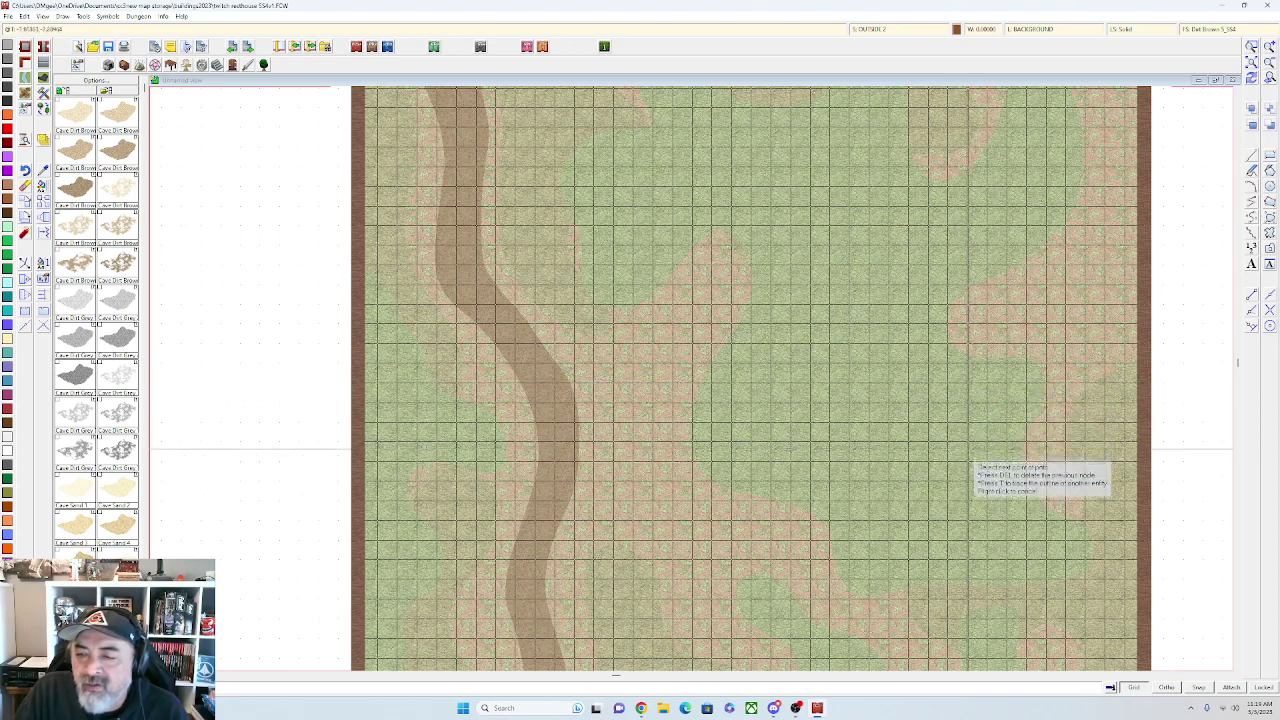
left_click(951, 470)
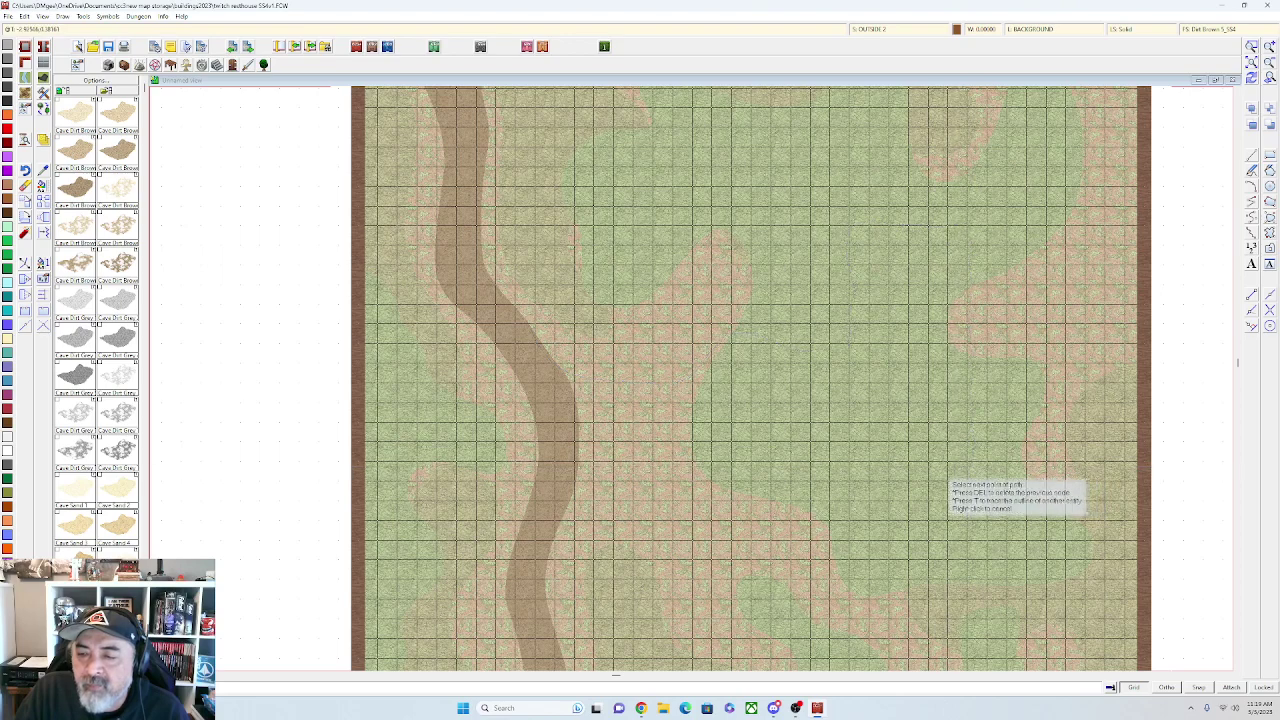
left_click(928, 467)
left_click(899, 466)
left_click(869, 464)
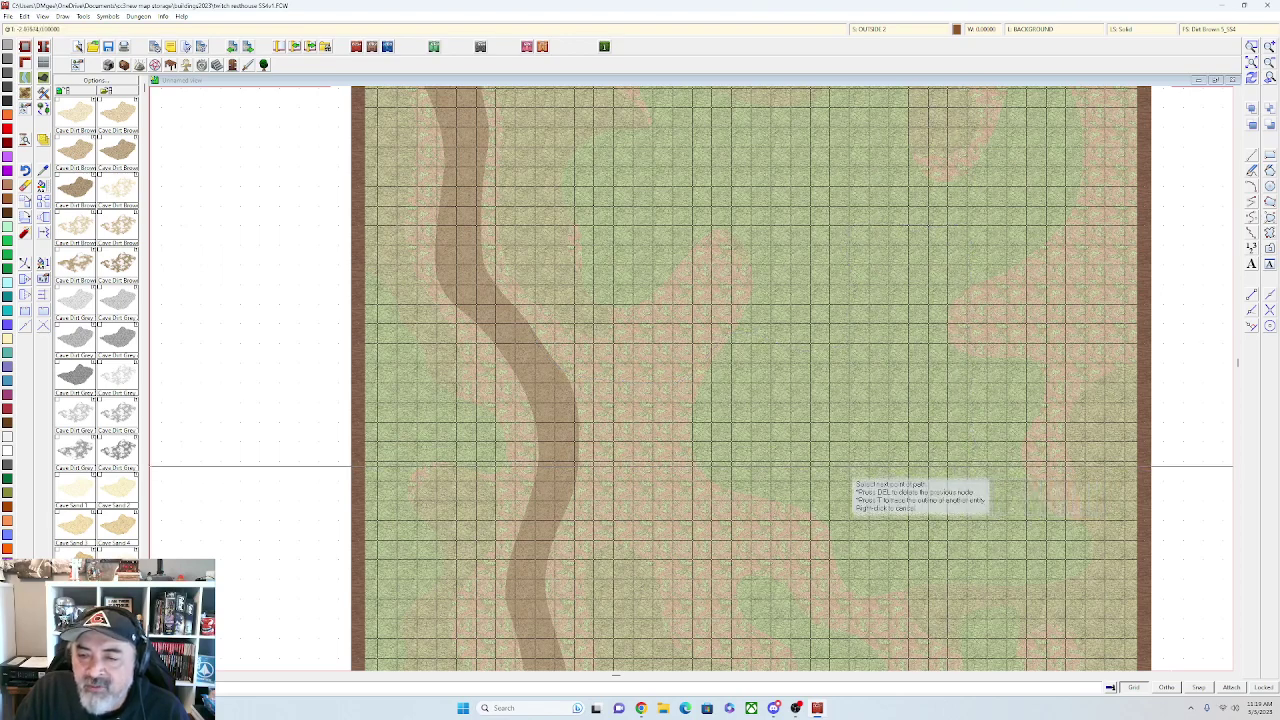
left_click(846, 465)
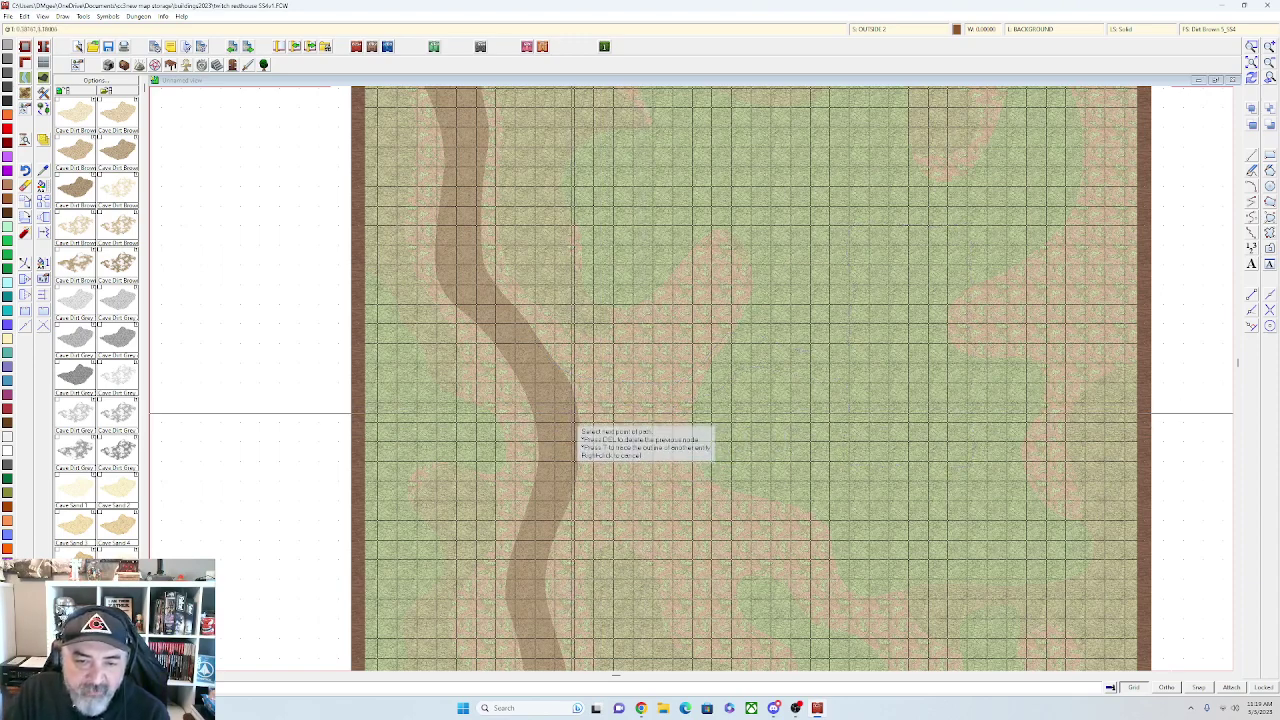
right_click(547, 361)
scroll(546, 362, "down", 3)
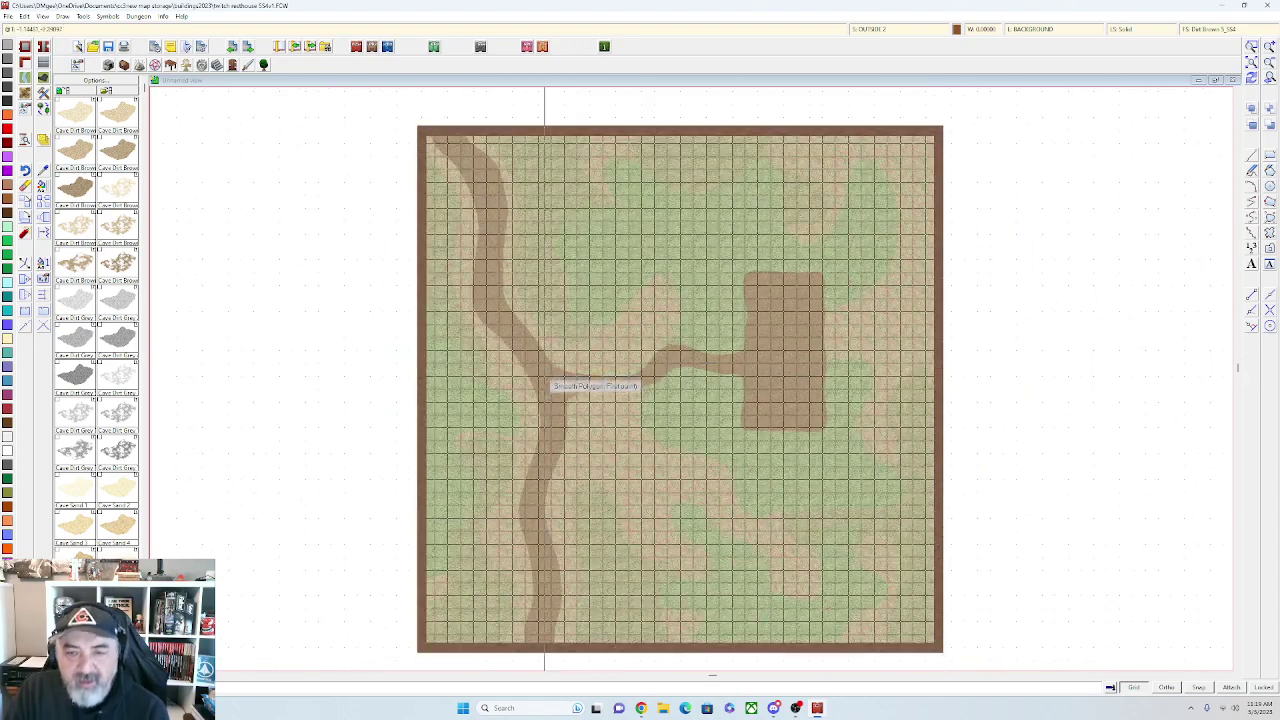
Save the map drawing from the save reminder
scroll(563, 409, "down", 1)
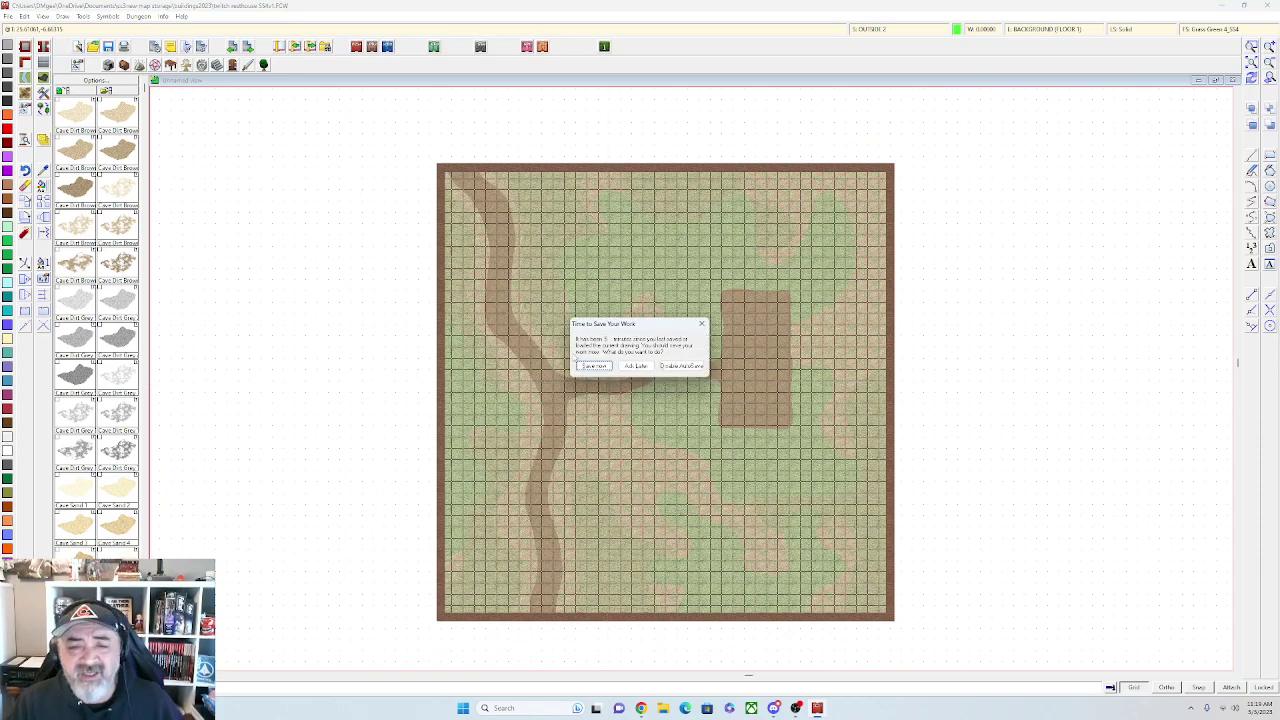
left_click(596, 367)
scroll(641, 376, "up", 1)
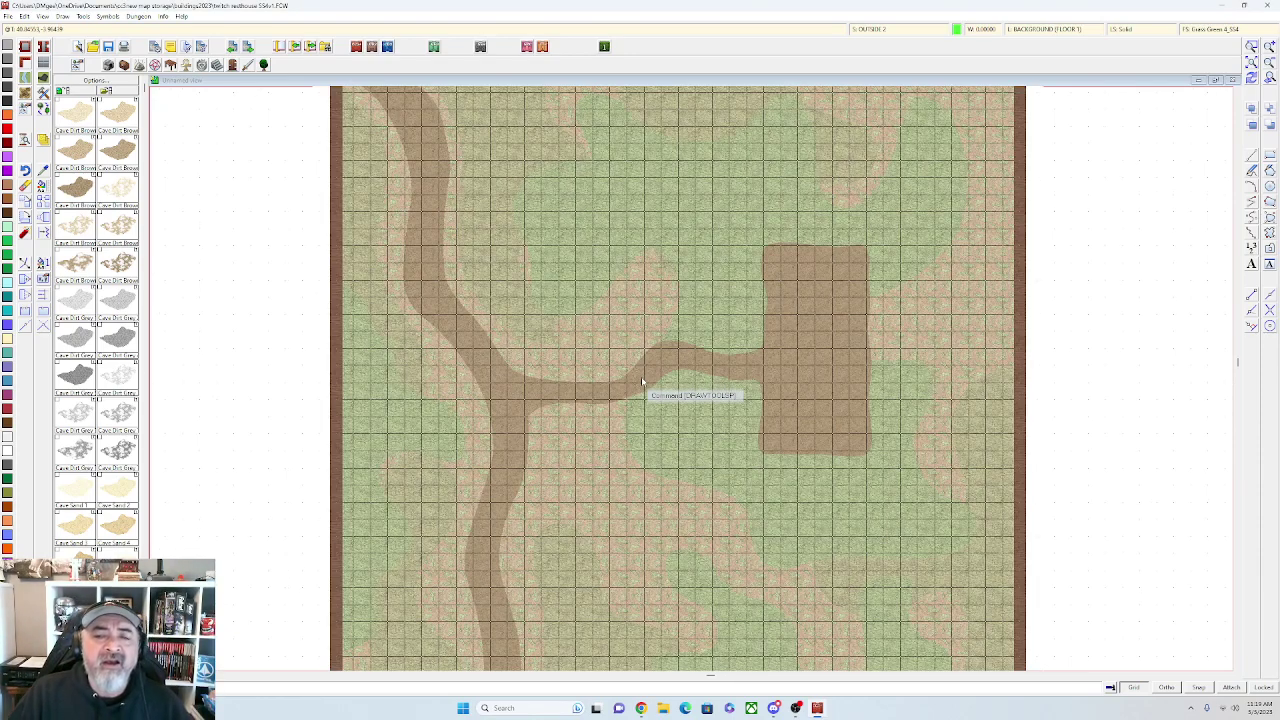
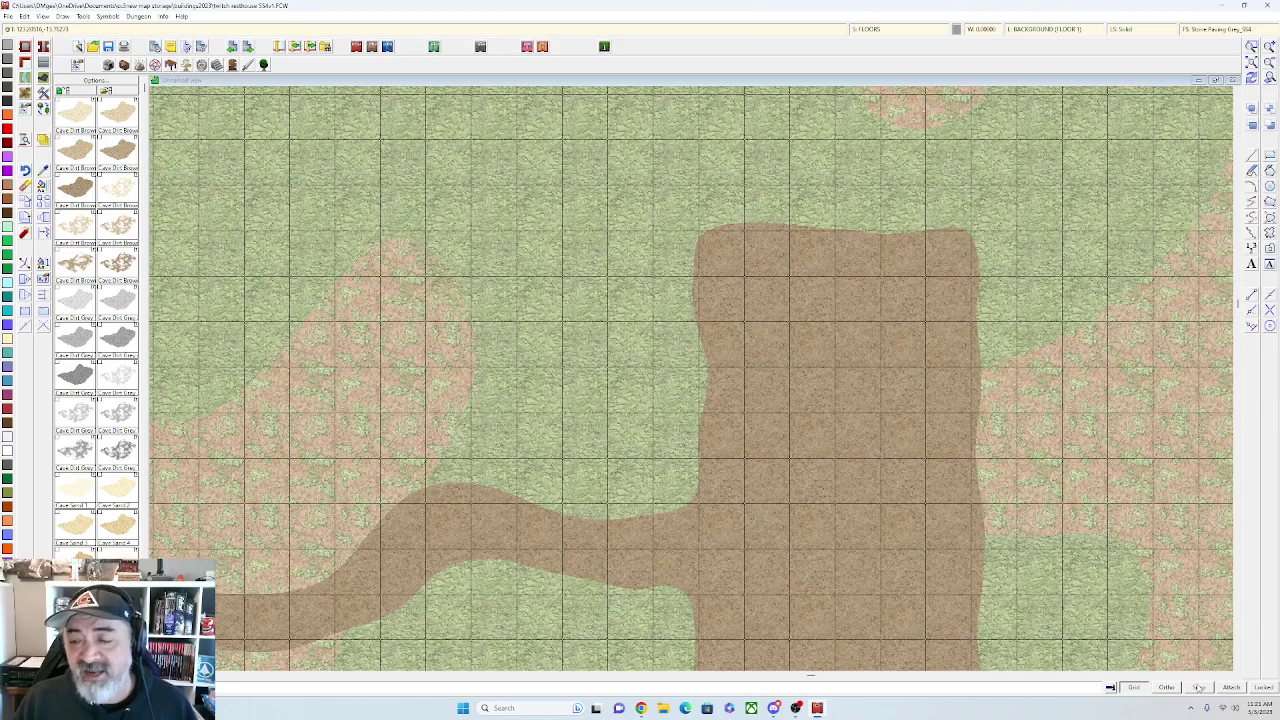
Turn on snap and draw a stepped grey stone paving floor, about 12 by 10 grid squares, around the dirt yard's northwest corner
left_click(1198, 688)
scroll(873, 330, "down", 3)
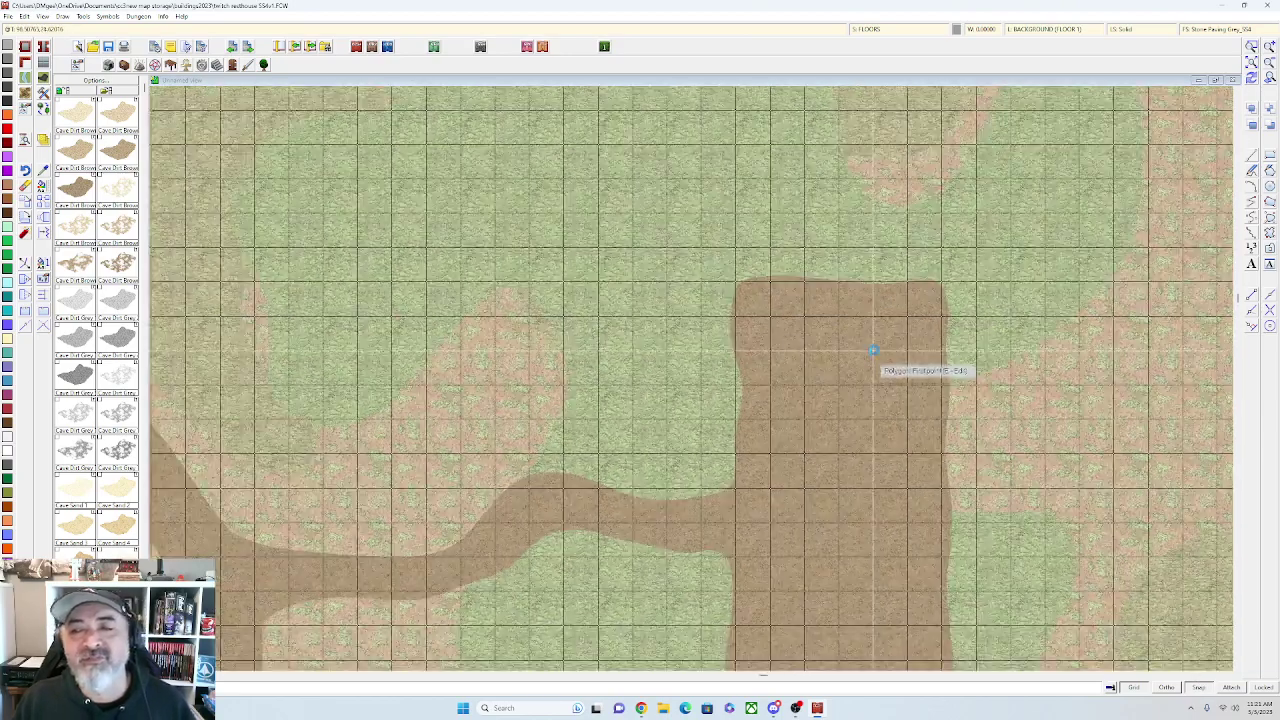
scroll(873, 350, "down", 2)
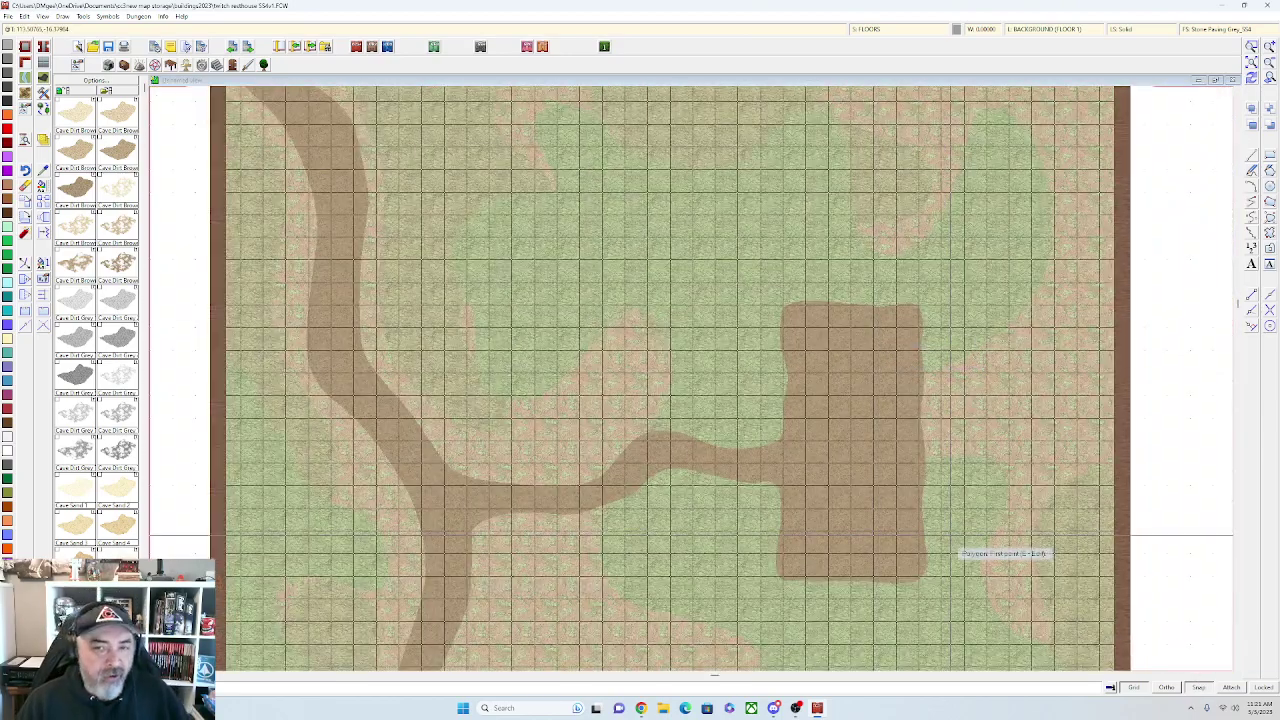
scroll(905, 500, "up", 3)
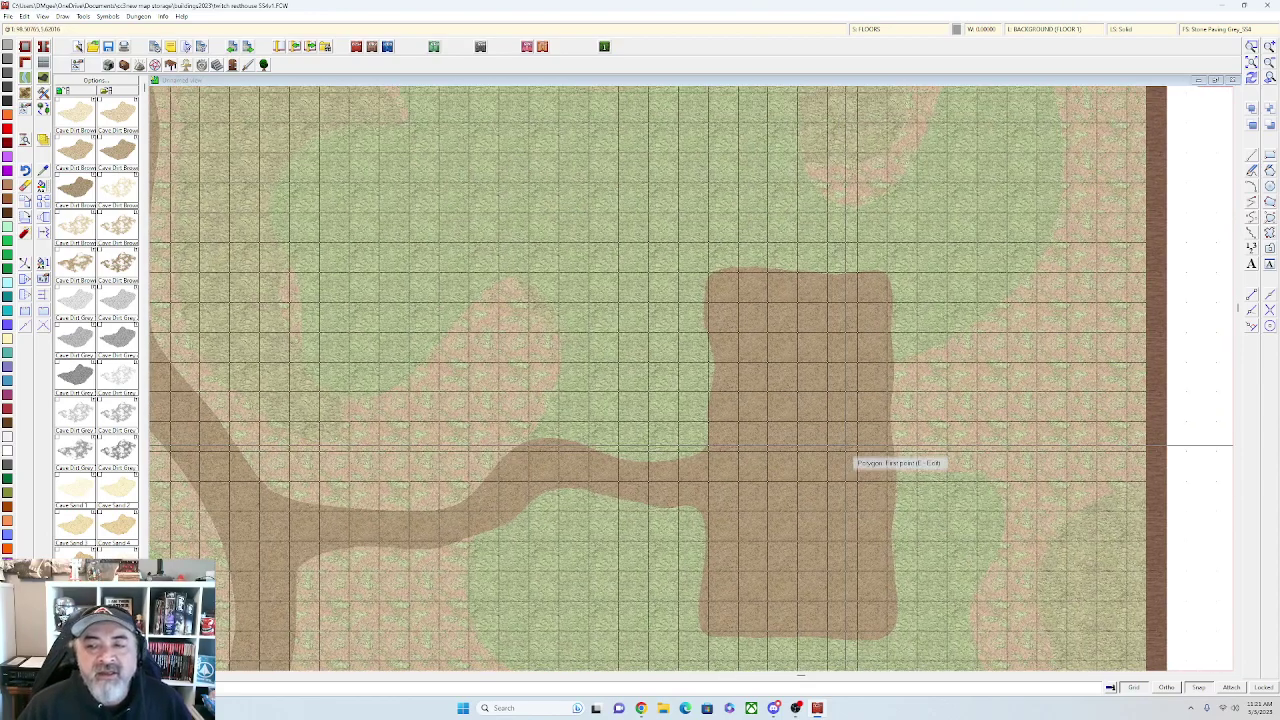
left_click(850, 447)
scroll(893, 305, "up", 1)
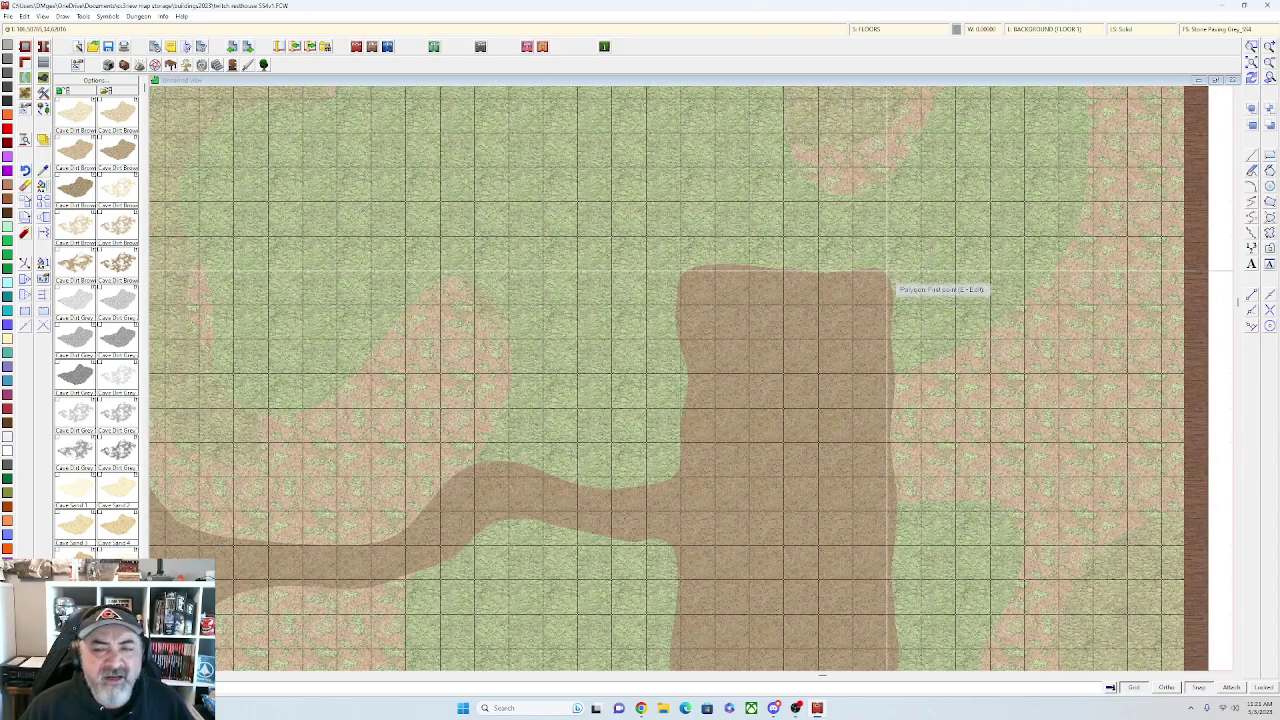
left_click(890, 287)
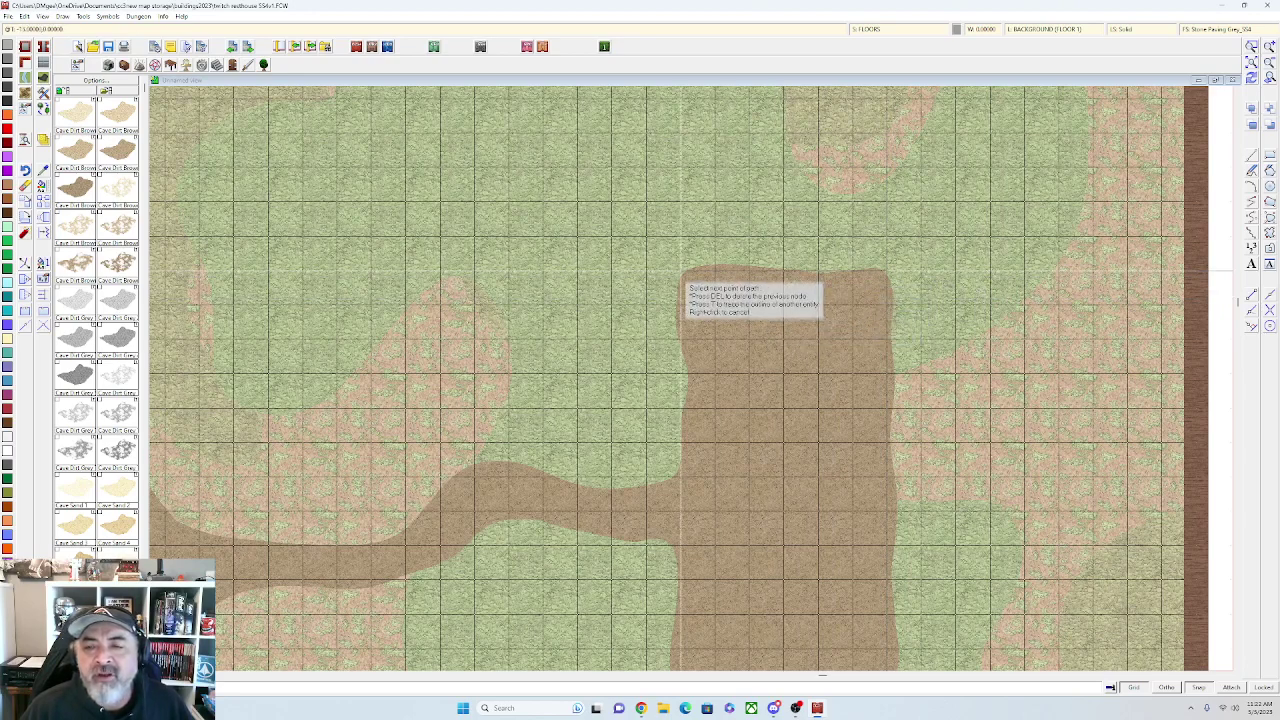
left_click(681, 271)
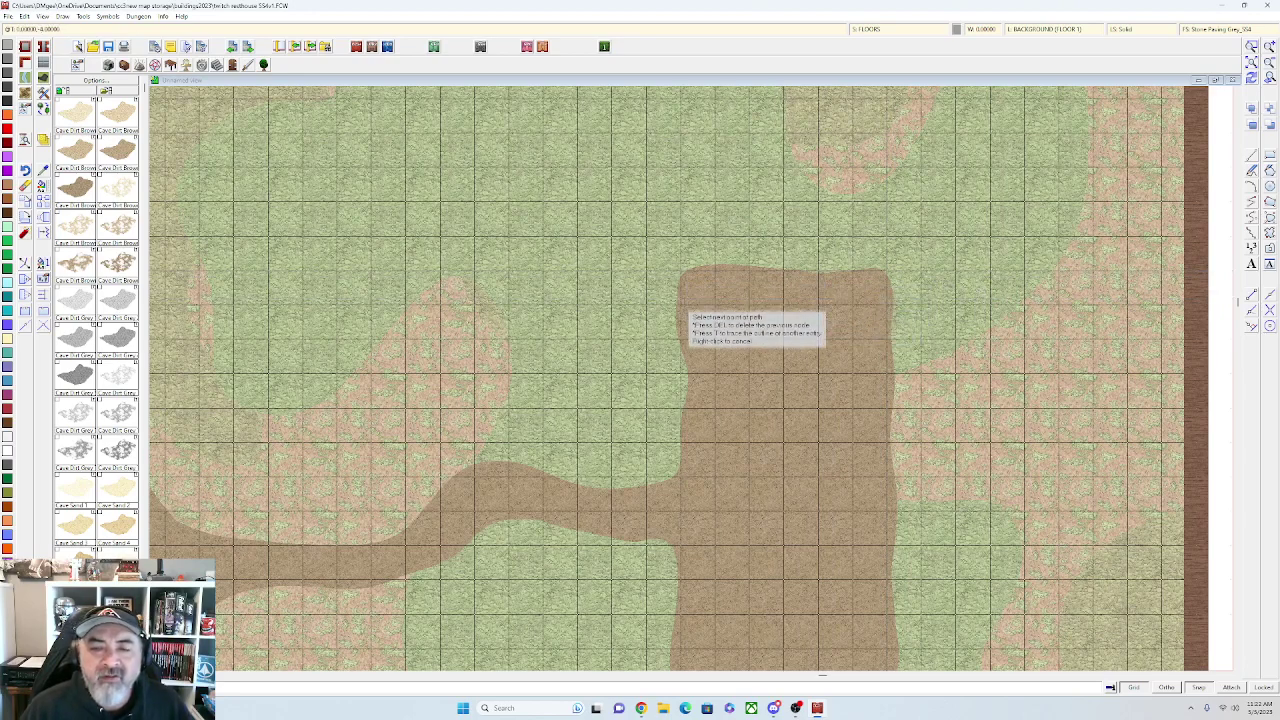
left_click(681, 409)
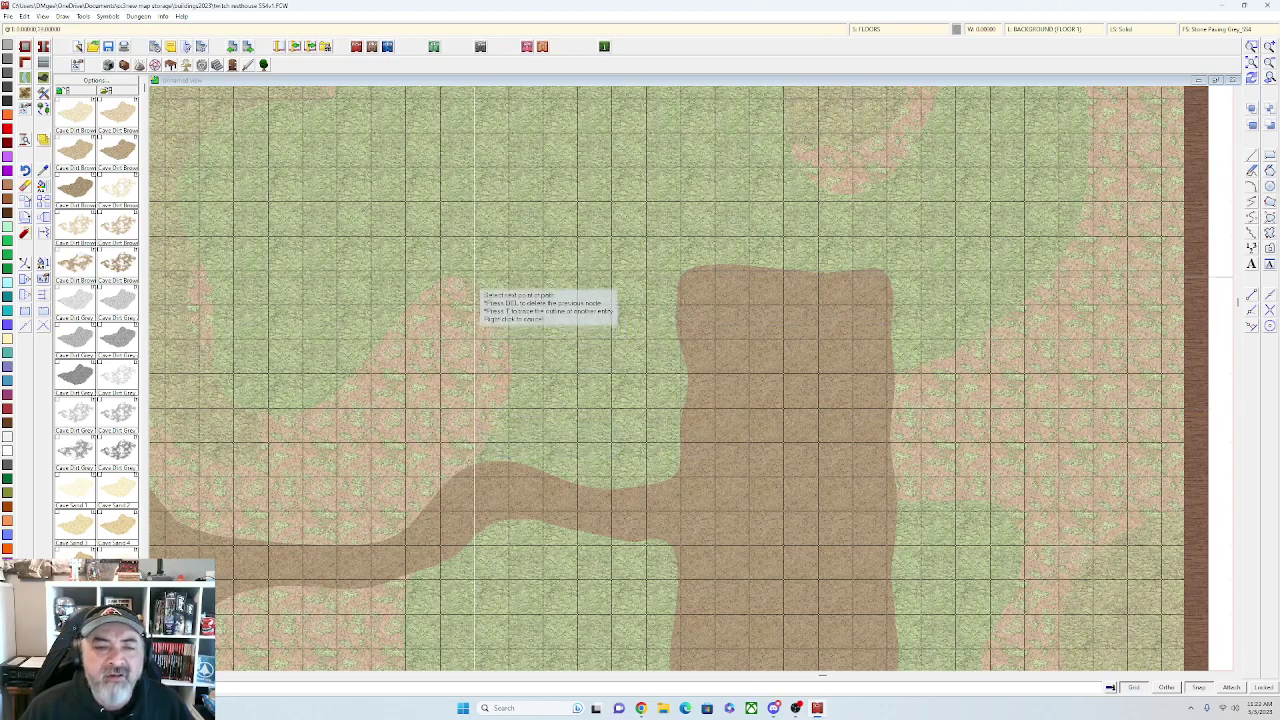
left_click(476, 270)
left_click_drag(477, 268, 488, 360)
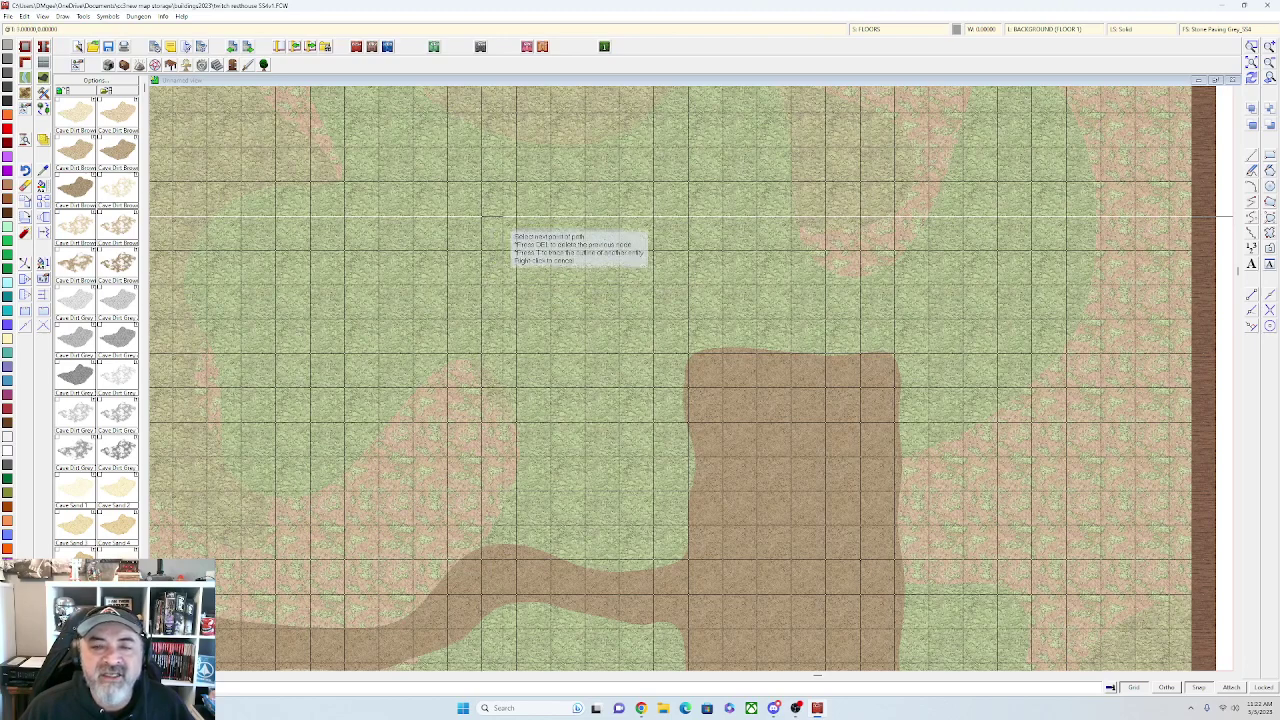
scroll(510, 228, "up", 3)
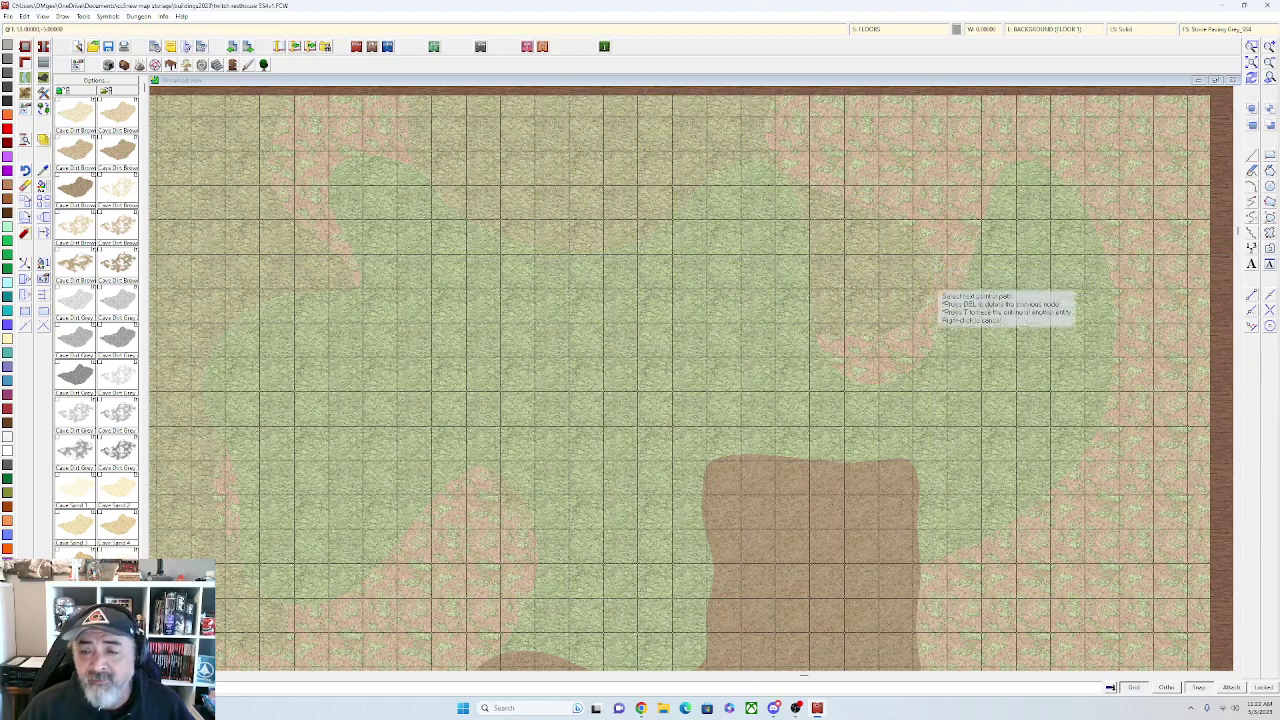
left_click(912, 255)
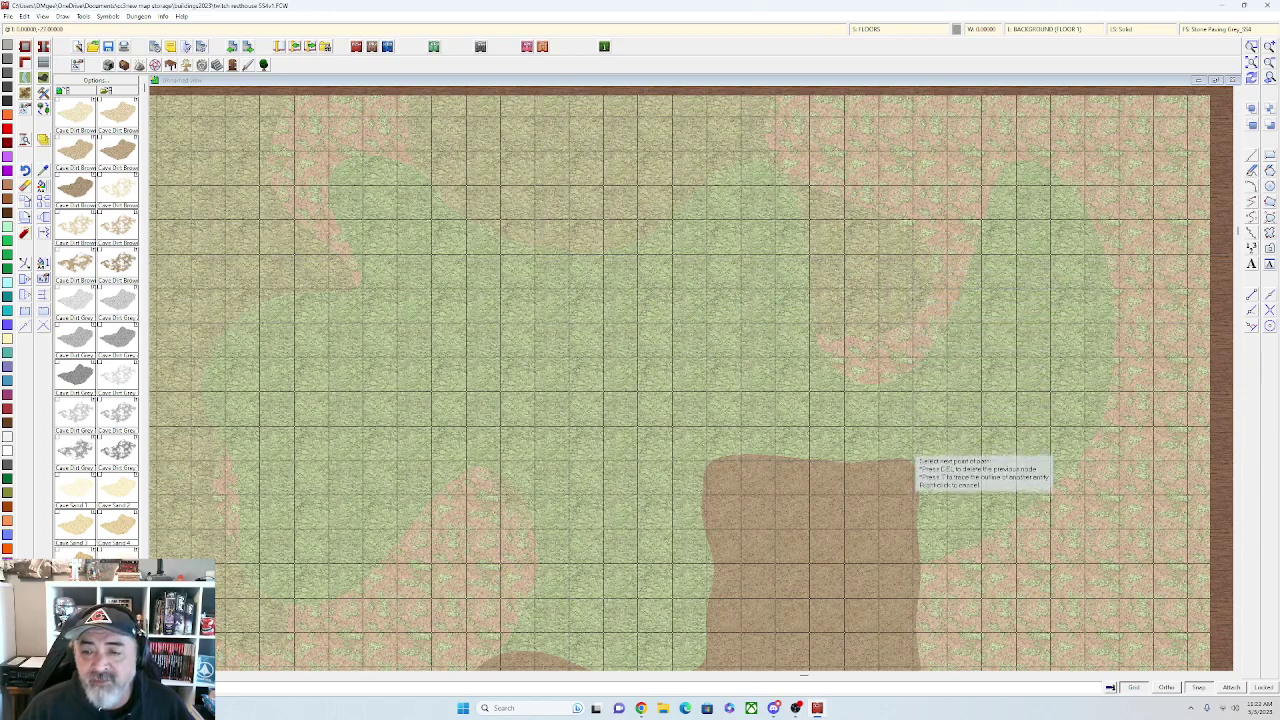
left_click(912, 461)
right_click(916, 447)
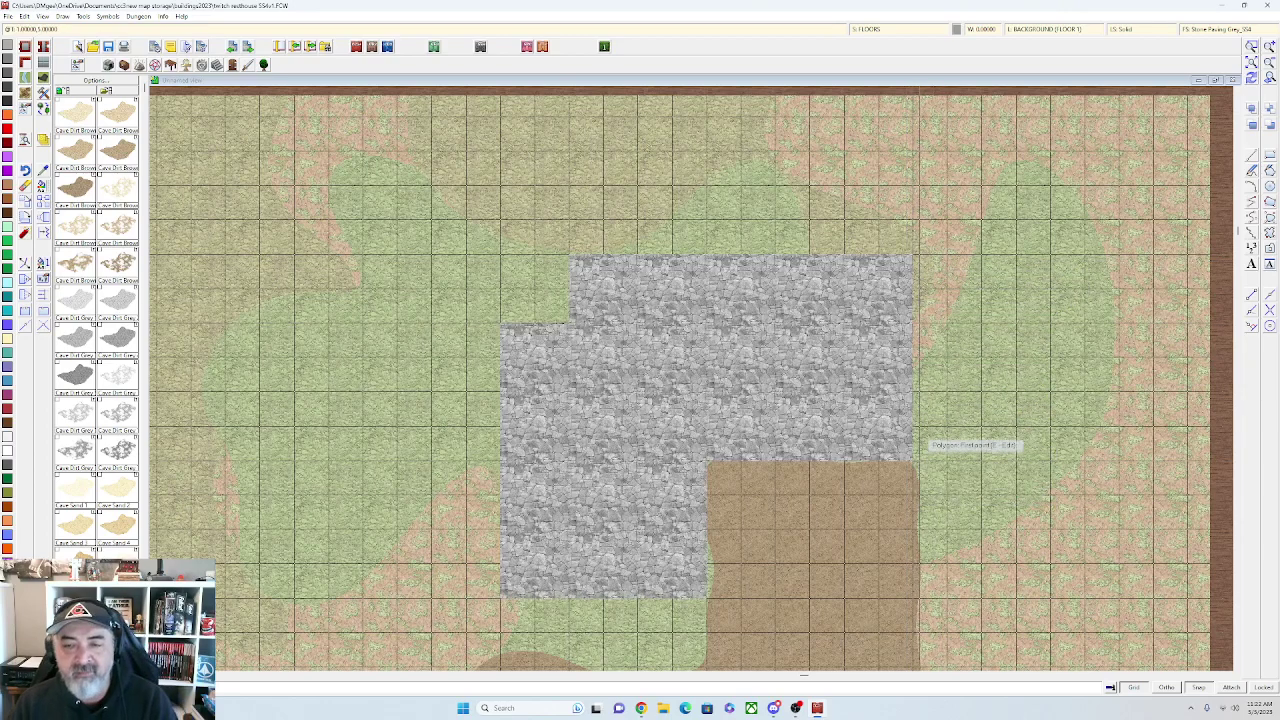
scroll(920, 434, "up", 3)
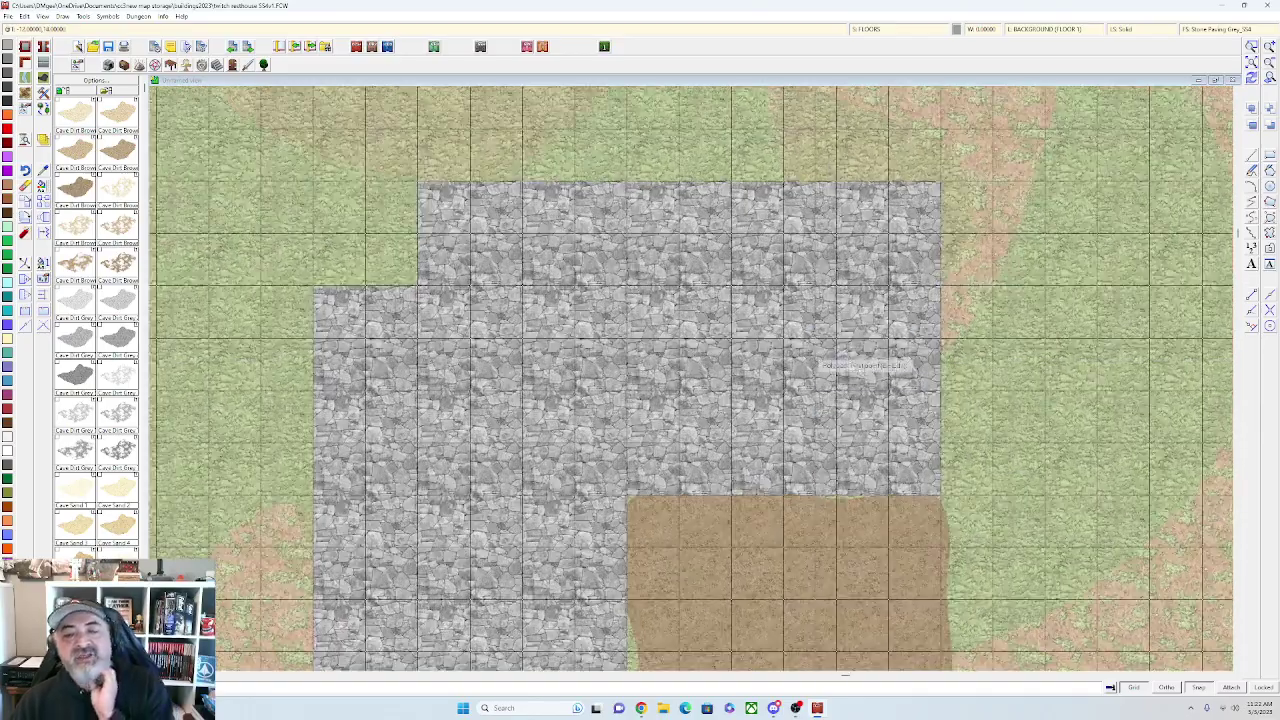
scroll(820, 365, "down", 5)
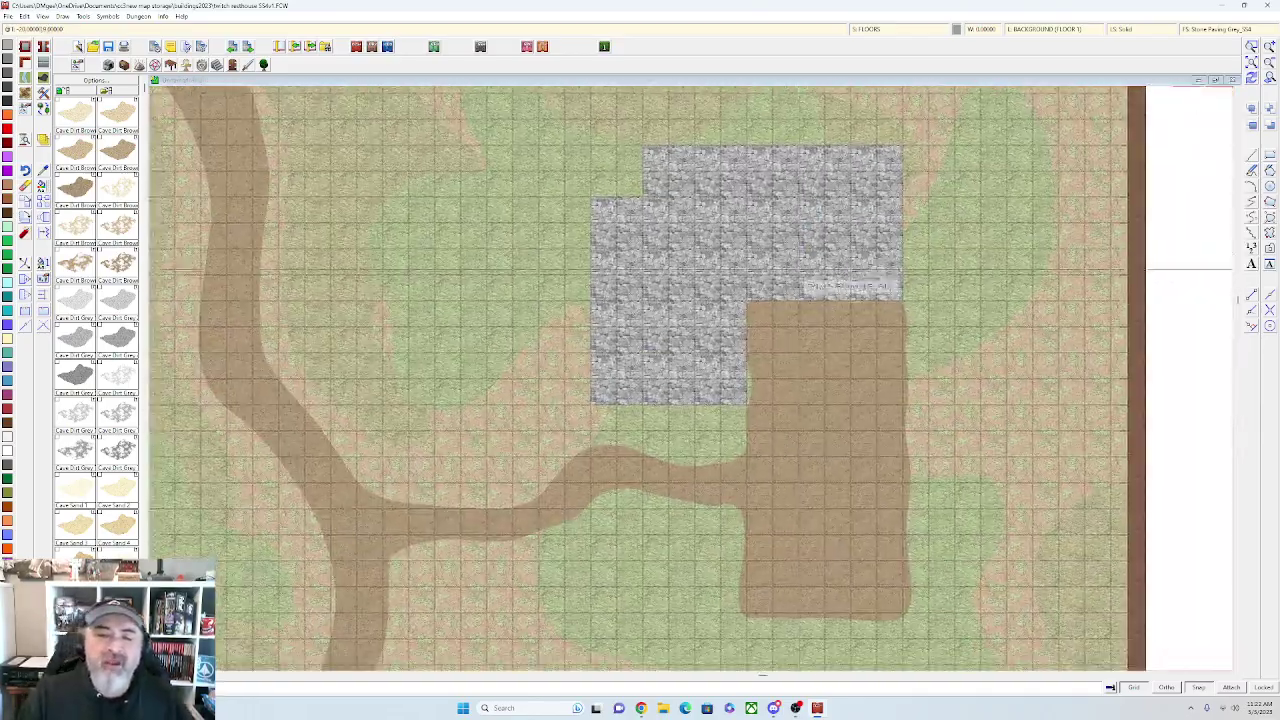
Choose a brown Earth terrain drawing tool from the SS4 Dungeons of Schley terrain tools
scroll(757, 567, "up", 3)
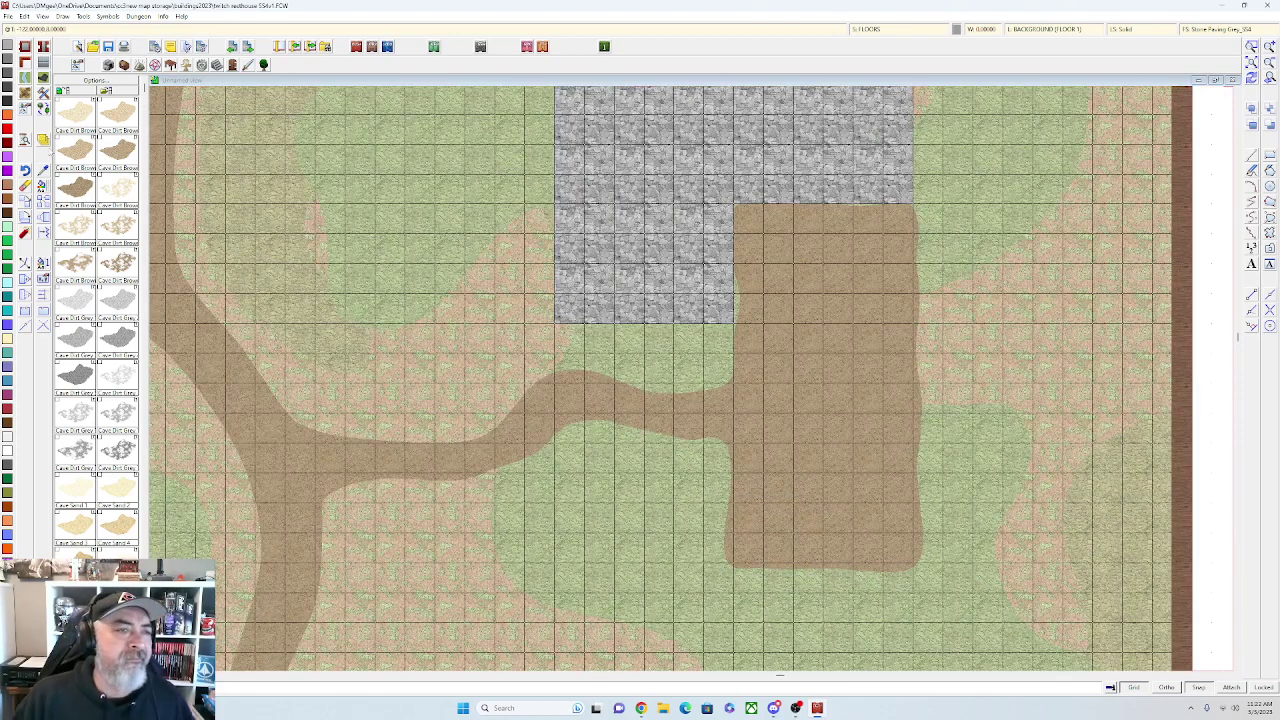
right_click(43, 77)
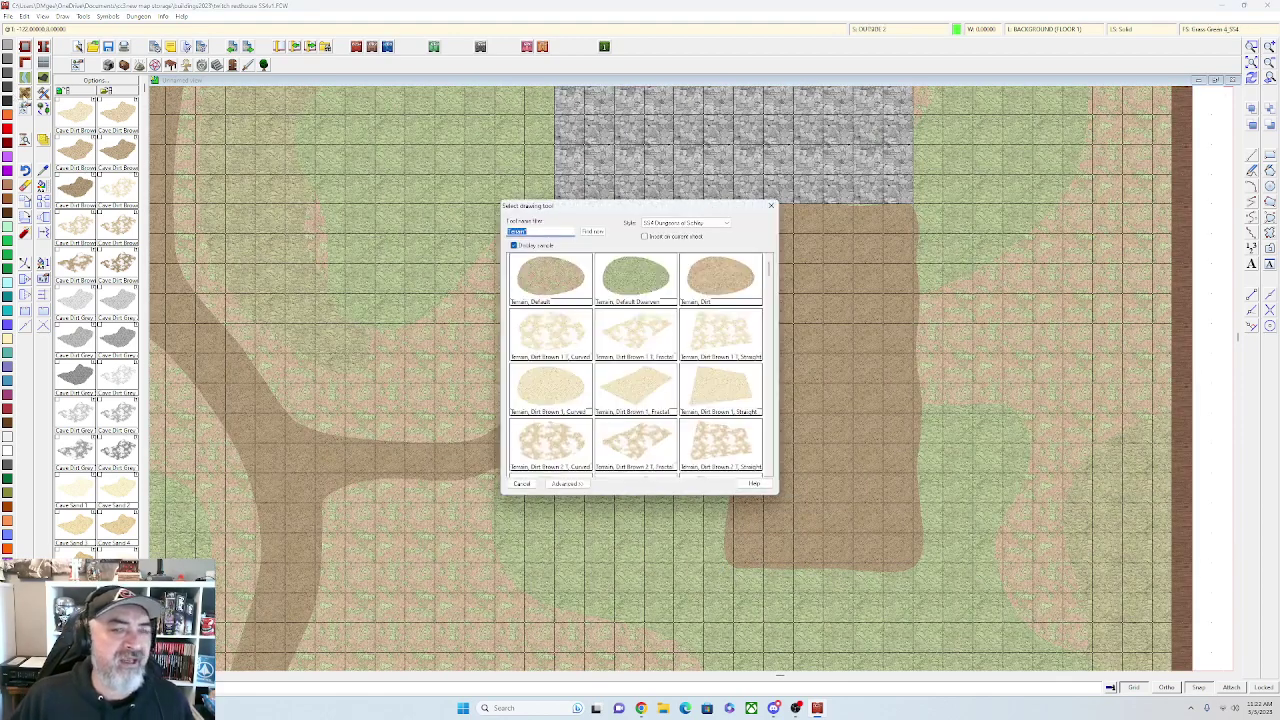
scroll(654, 290, "down", 10)
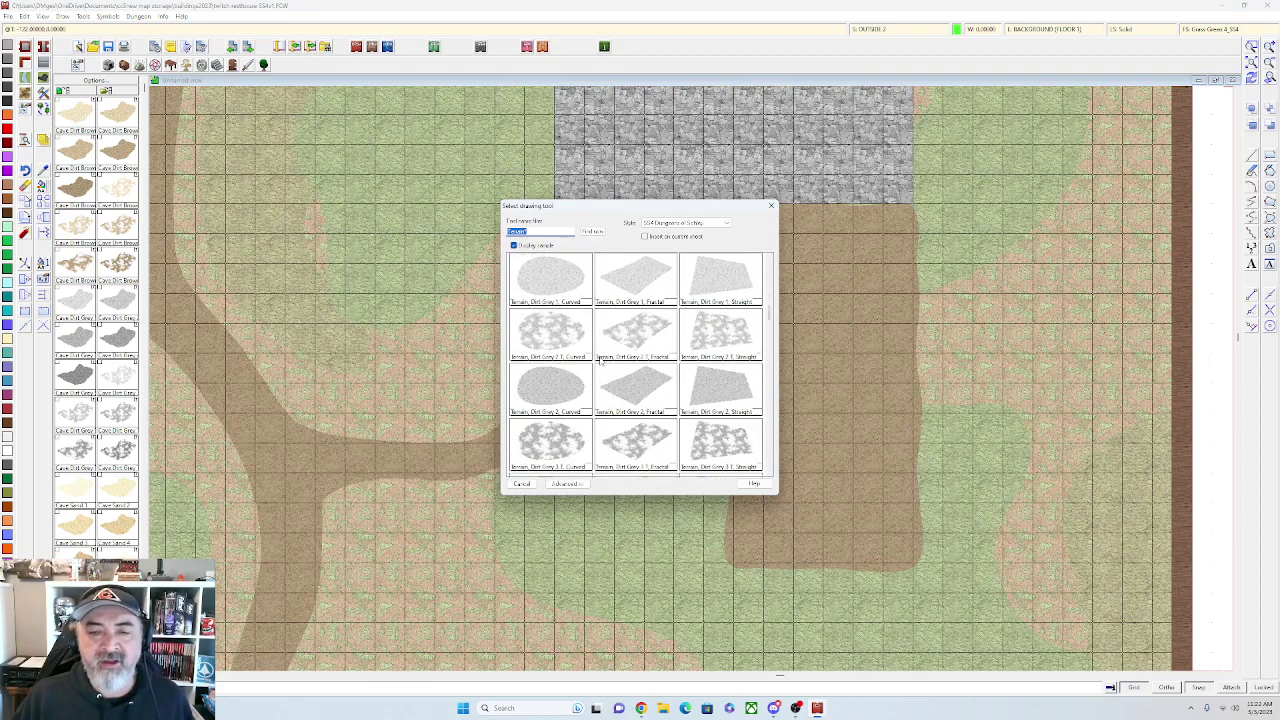
scroll(601, 363, "up", 5)
scroll(601, 363, "down", 10)
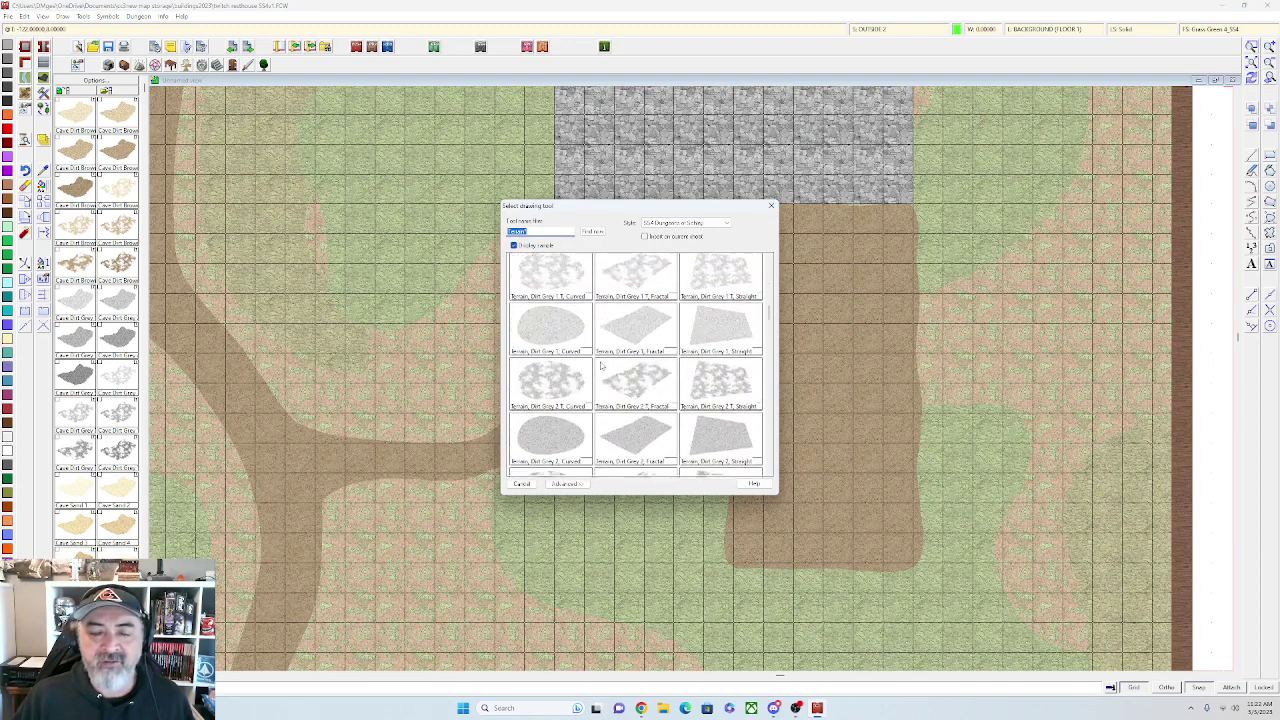
scroll(601, 364, "down", 3)
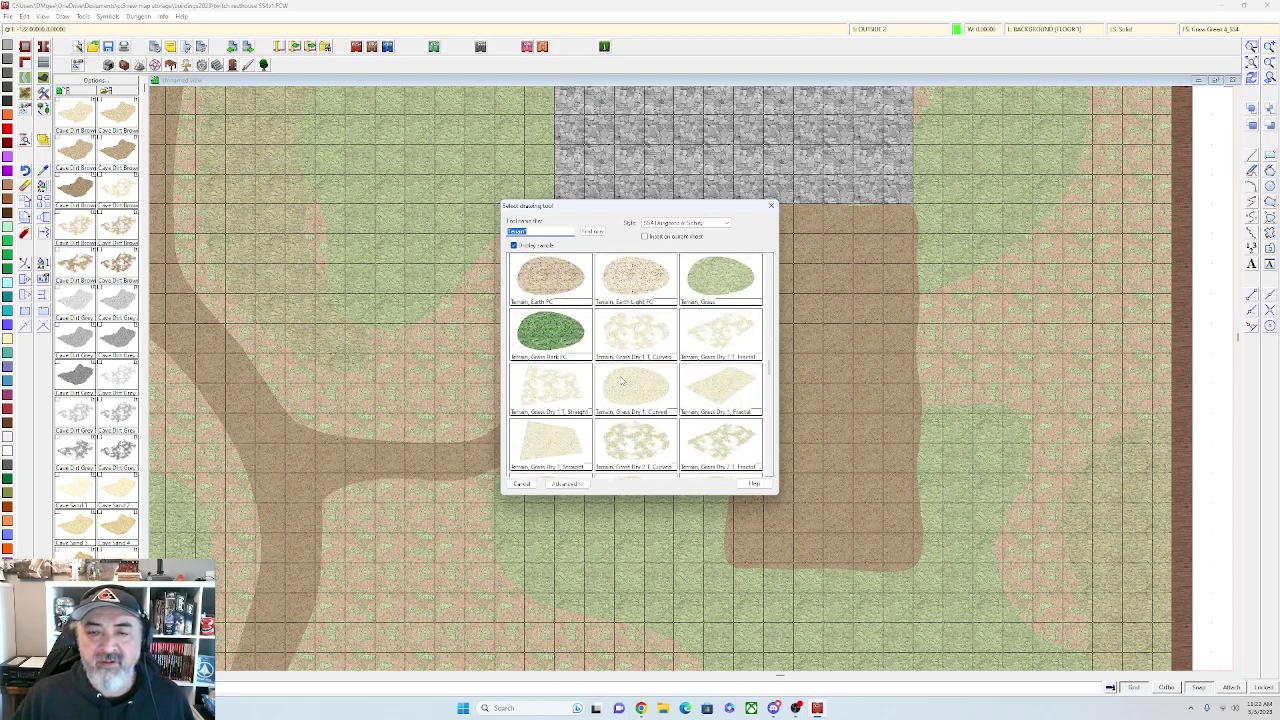
double_click(718, 387)
Draw a rectangular patch of rough brown earth, about 5 by 4 grid squares, against the dirt yard's east edge
scroll(886, 378, "up", 3)
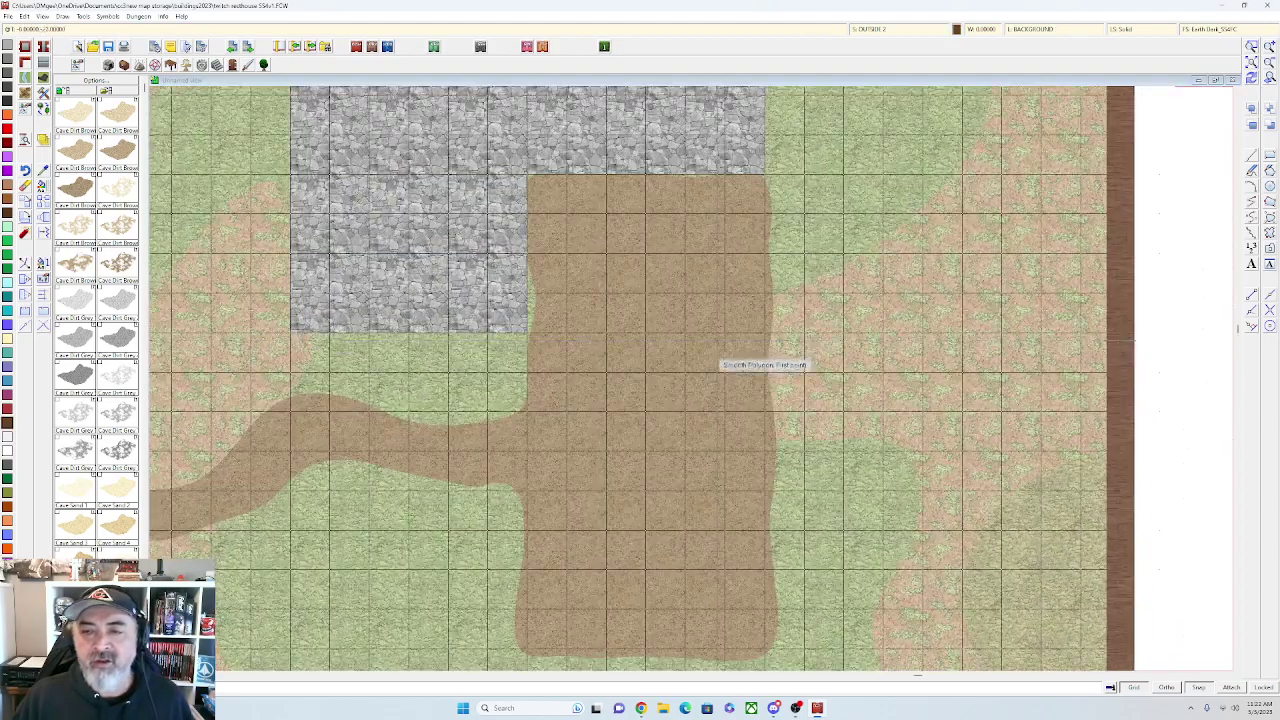
scroll(743, 312, "up", 1)
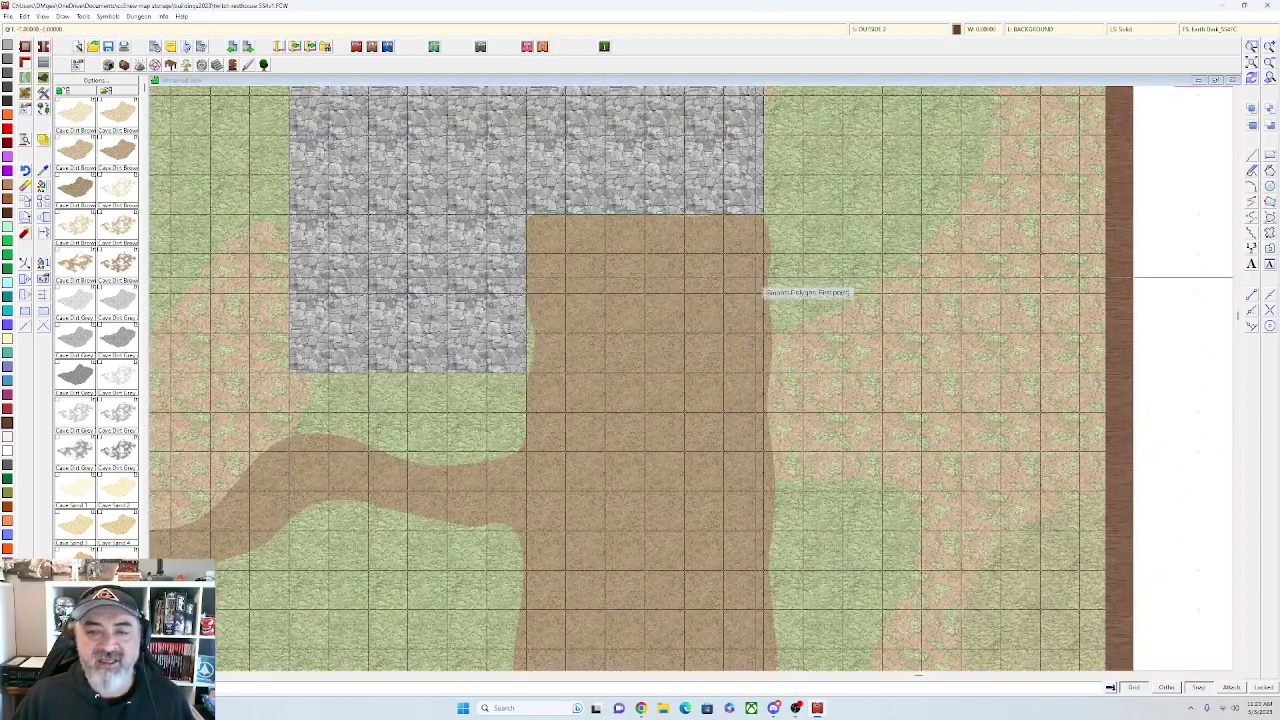
scroll(757, 340, "down", 1)
left_click_drag(750, 311, 751, 273)
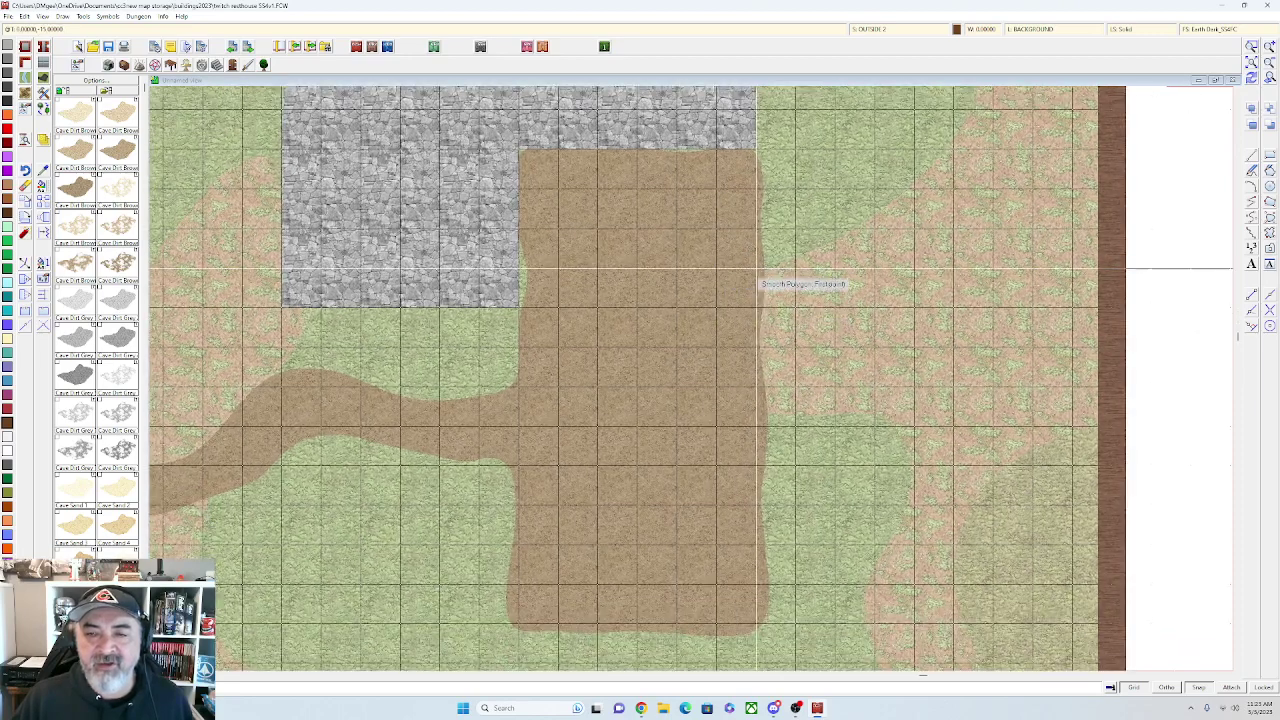
left_click(719, 270)
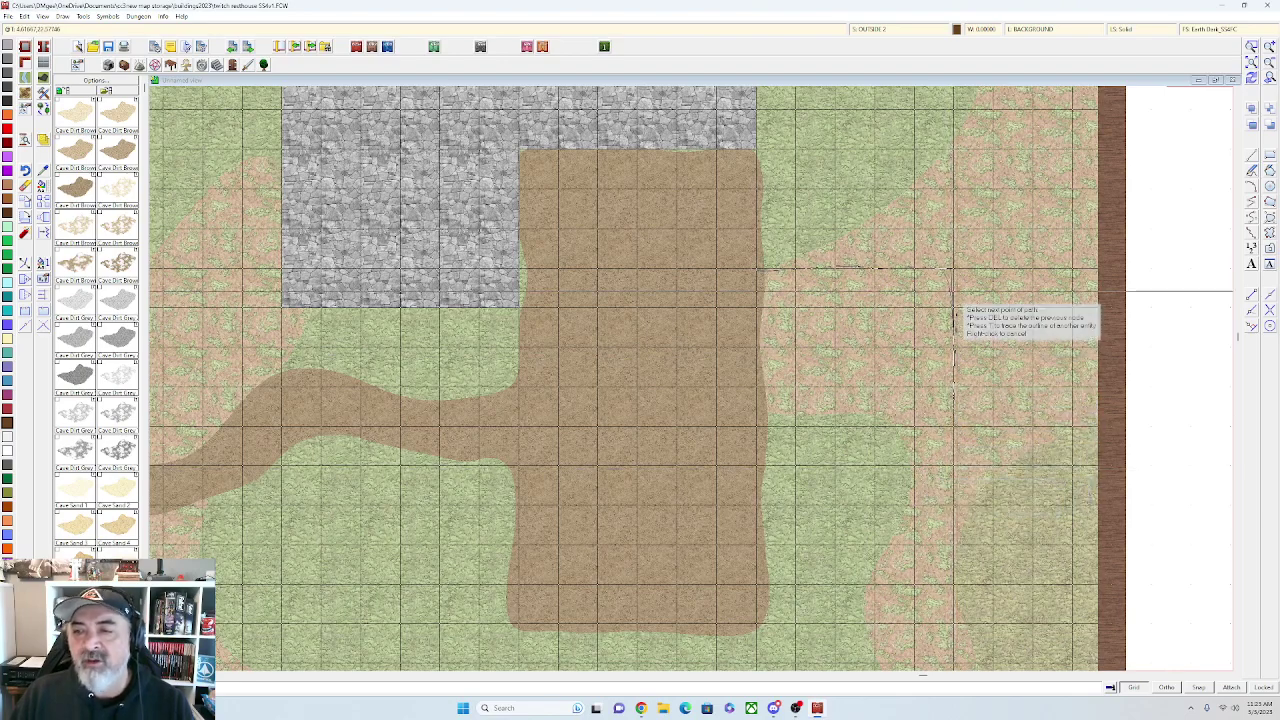
scroll(953, 300, "up", 6)
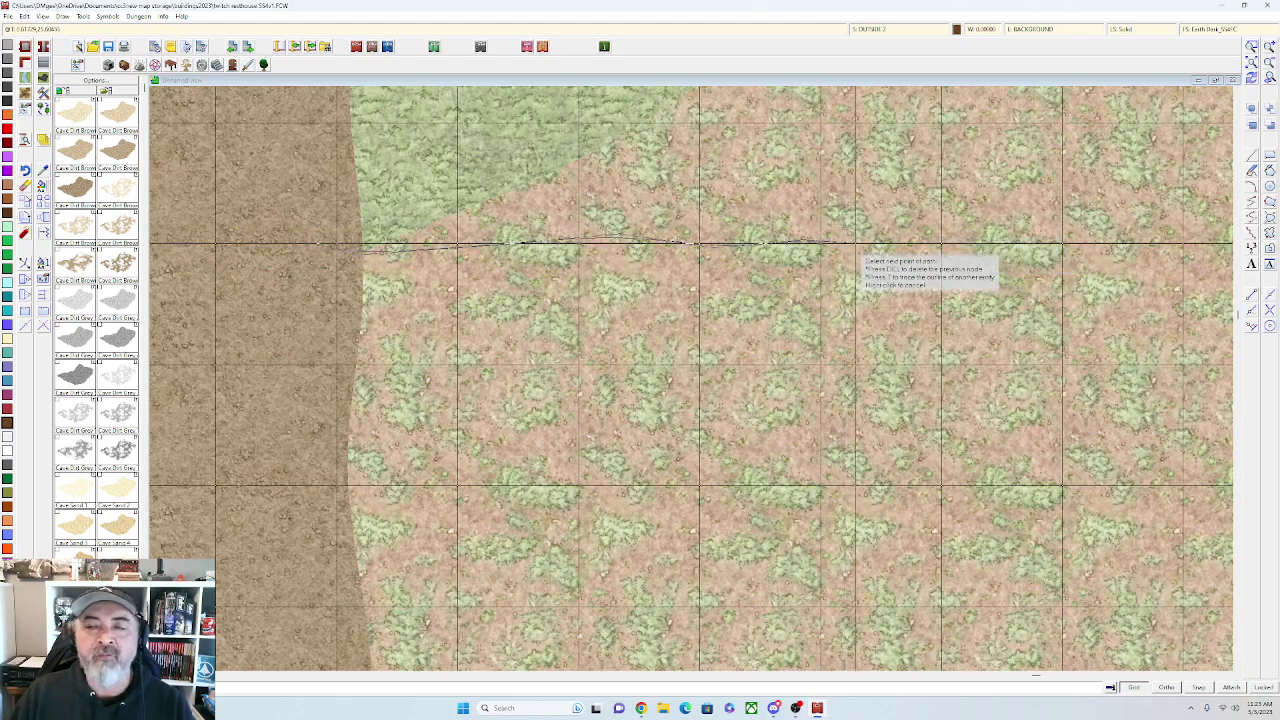
left_click(855, 244)
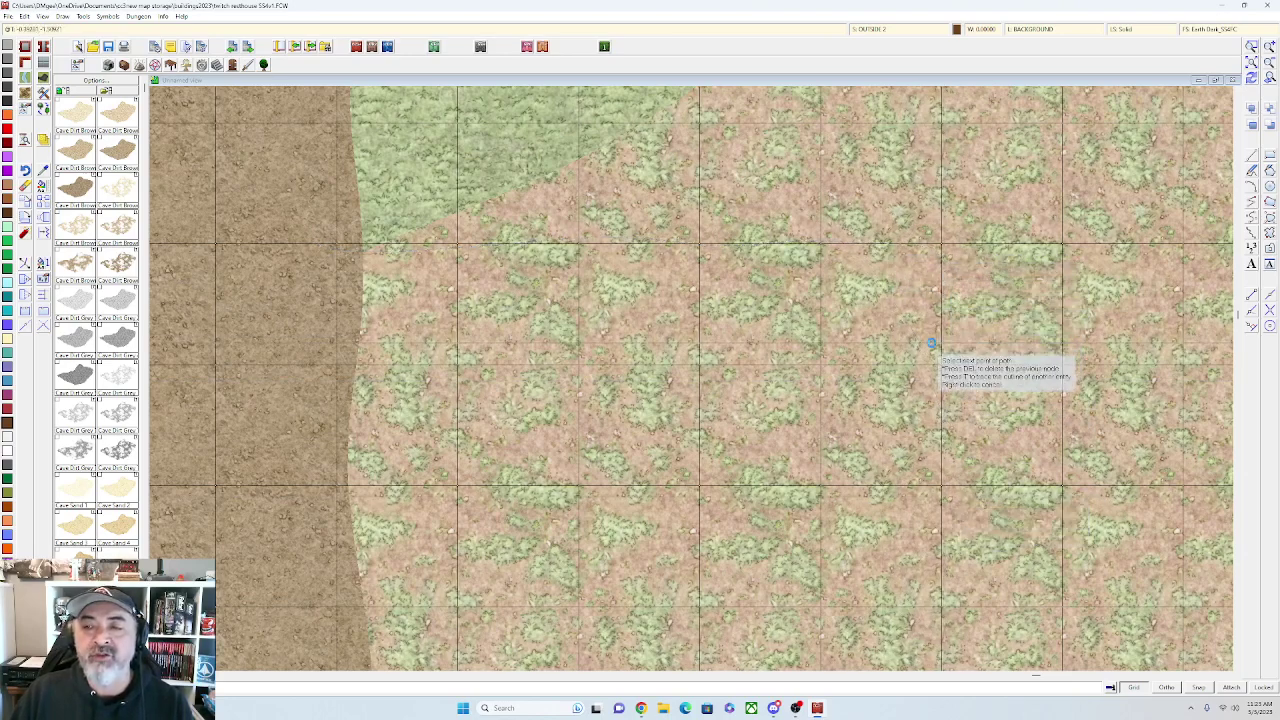
scroll(930, 352, "down", 2)
scroll(940, 291, "down", 1)
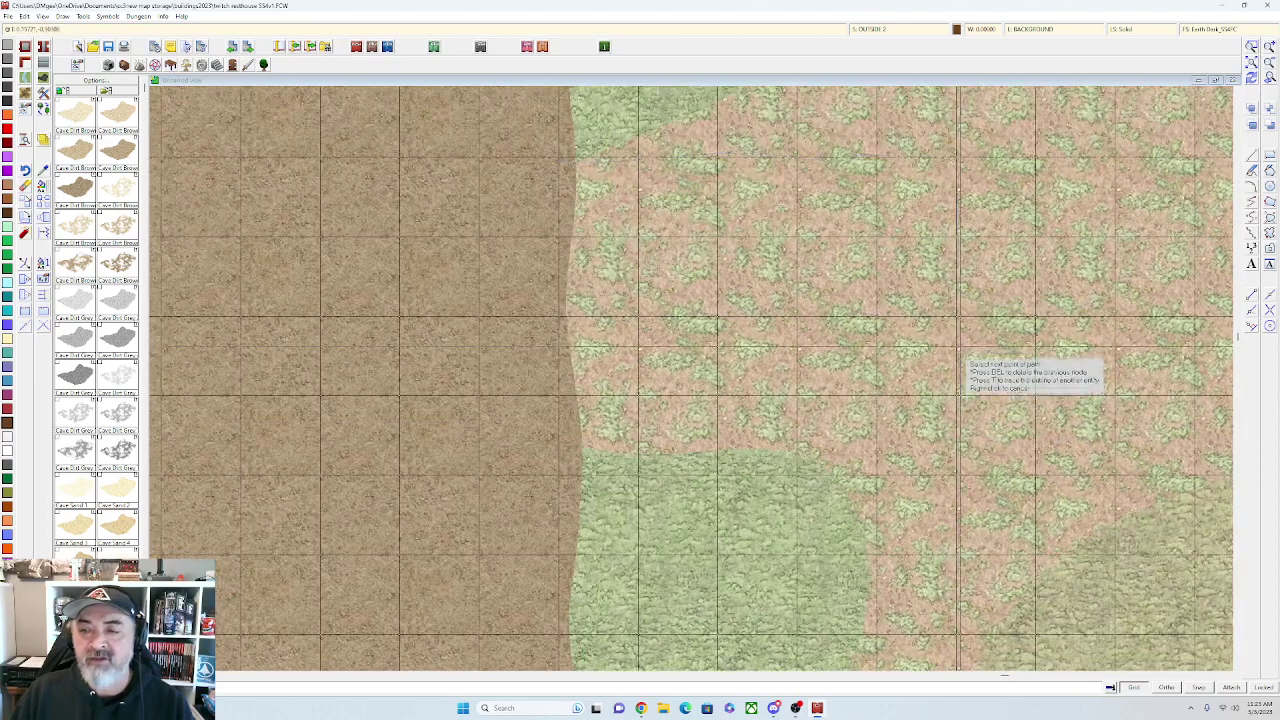
left_click(960, 389)
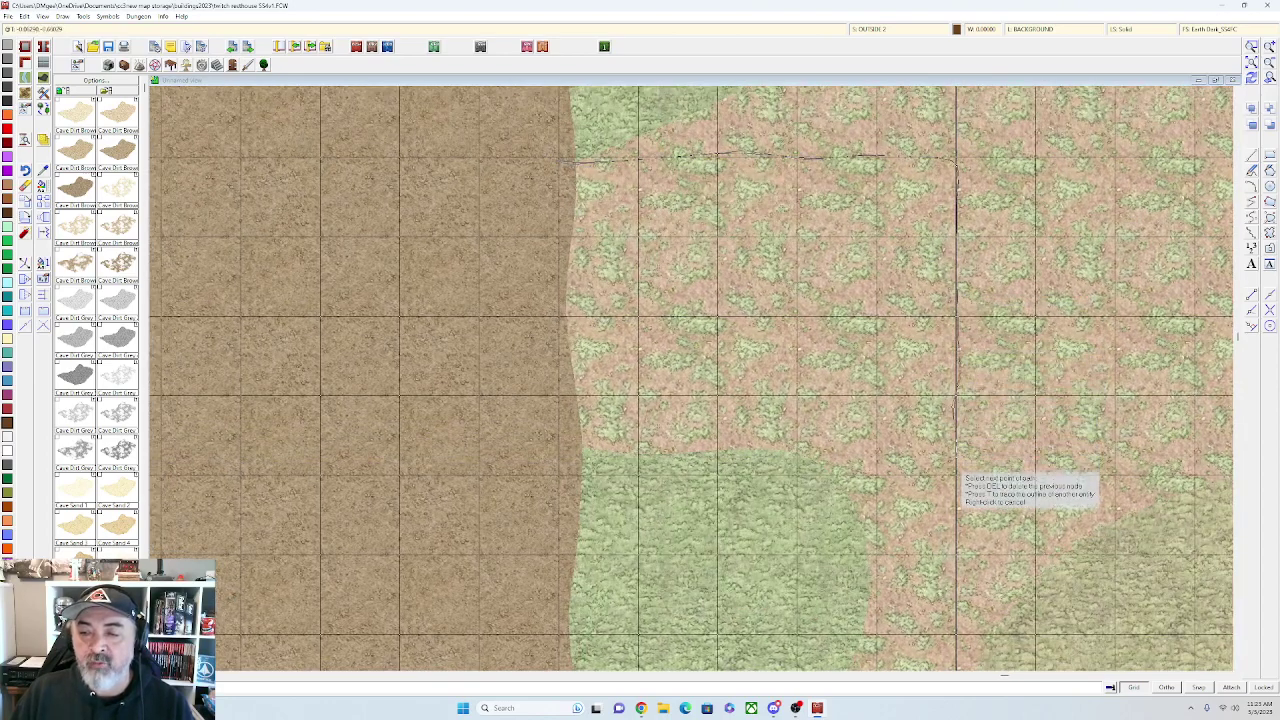
left_click(955, 474)
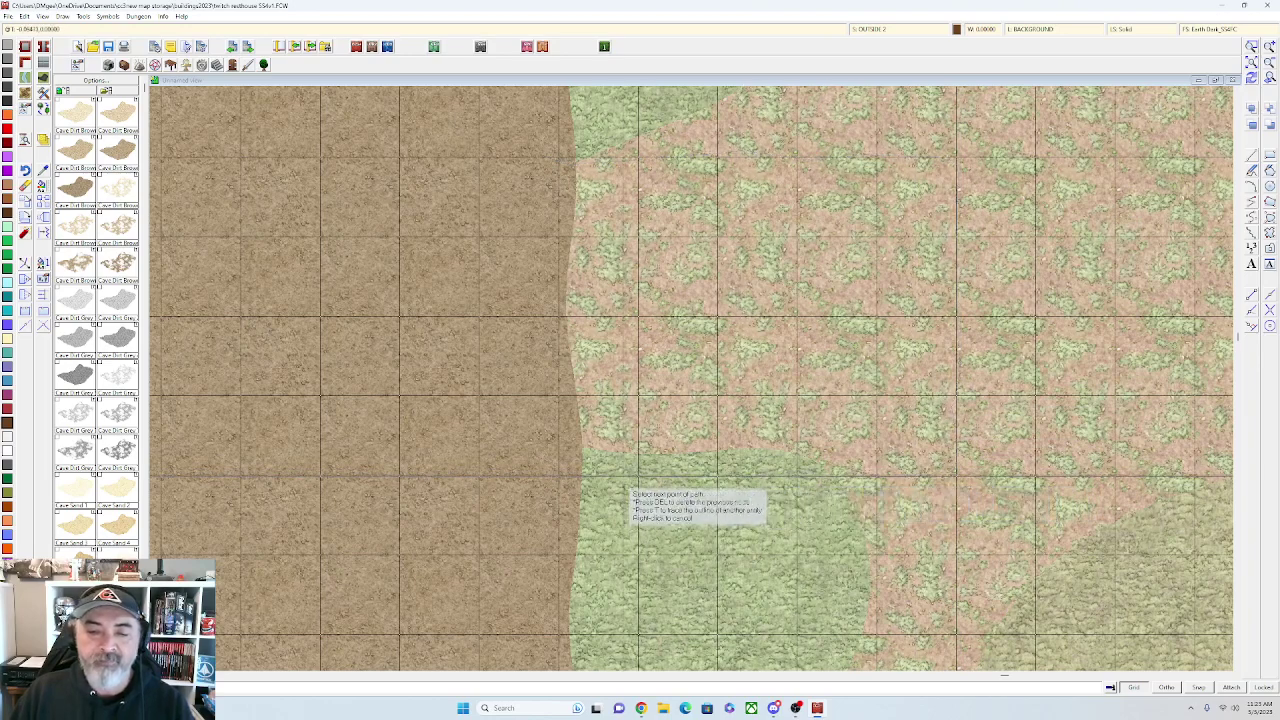
left_click(562, 485)
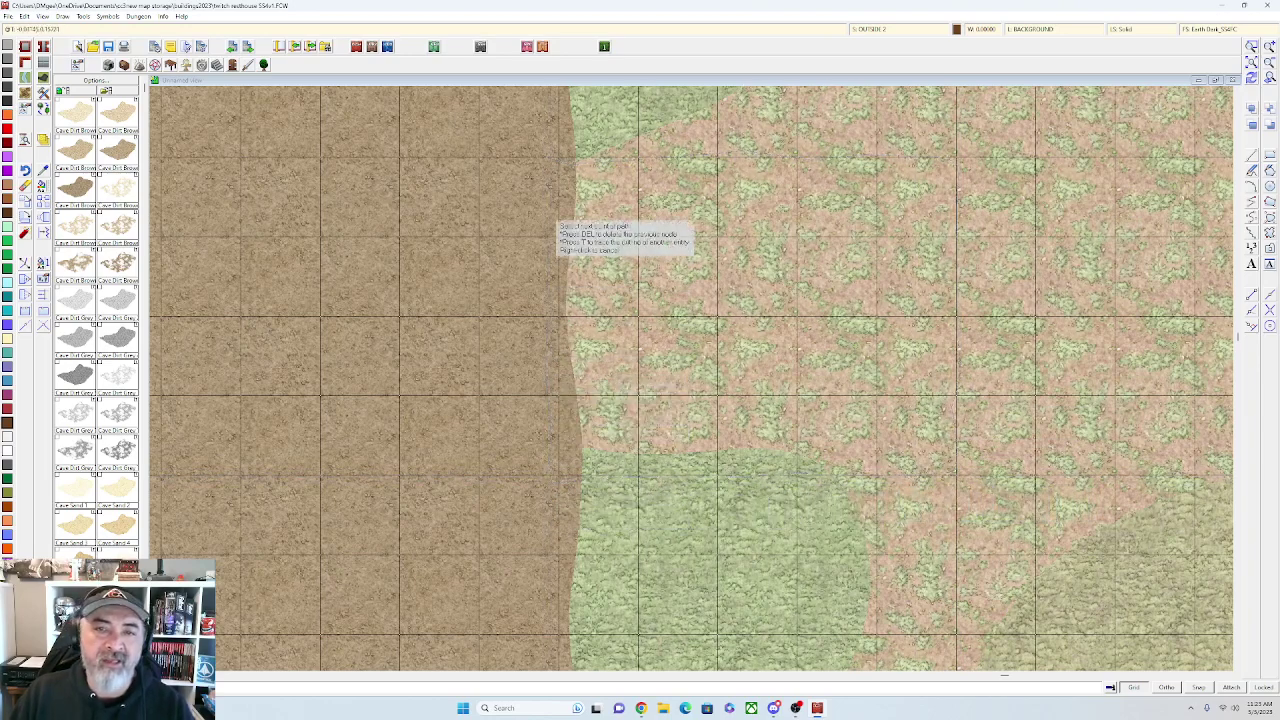
right_click(547, 158)
scroll(550, 185, "down", 2)
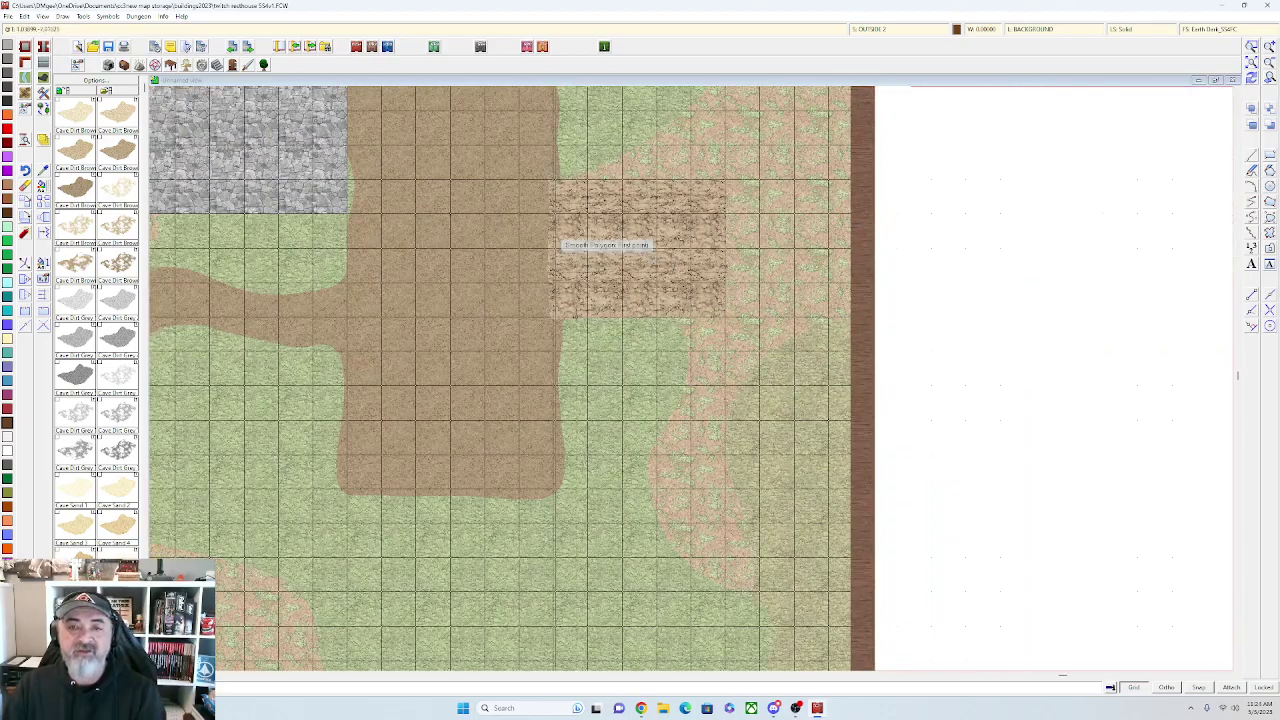
Open the floor drawing tools and look through the SS4 Dungeons of Schley floor styles
left_click_drag(582, 288, 788, 617)
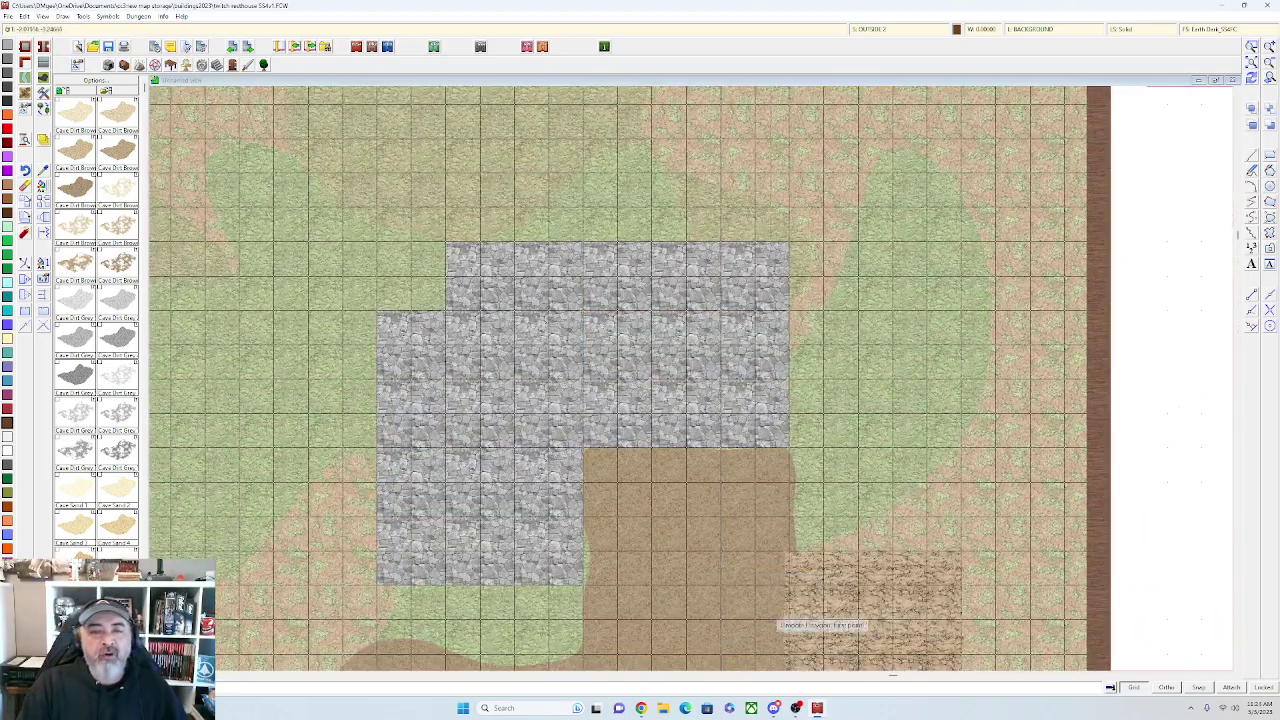
left_click_drag(703, 550, 688, 303)
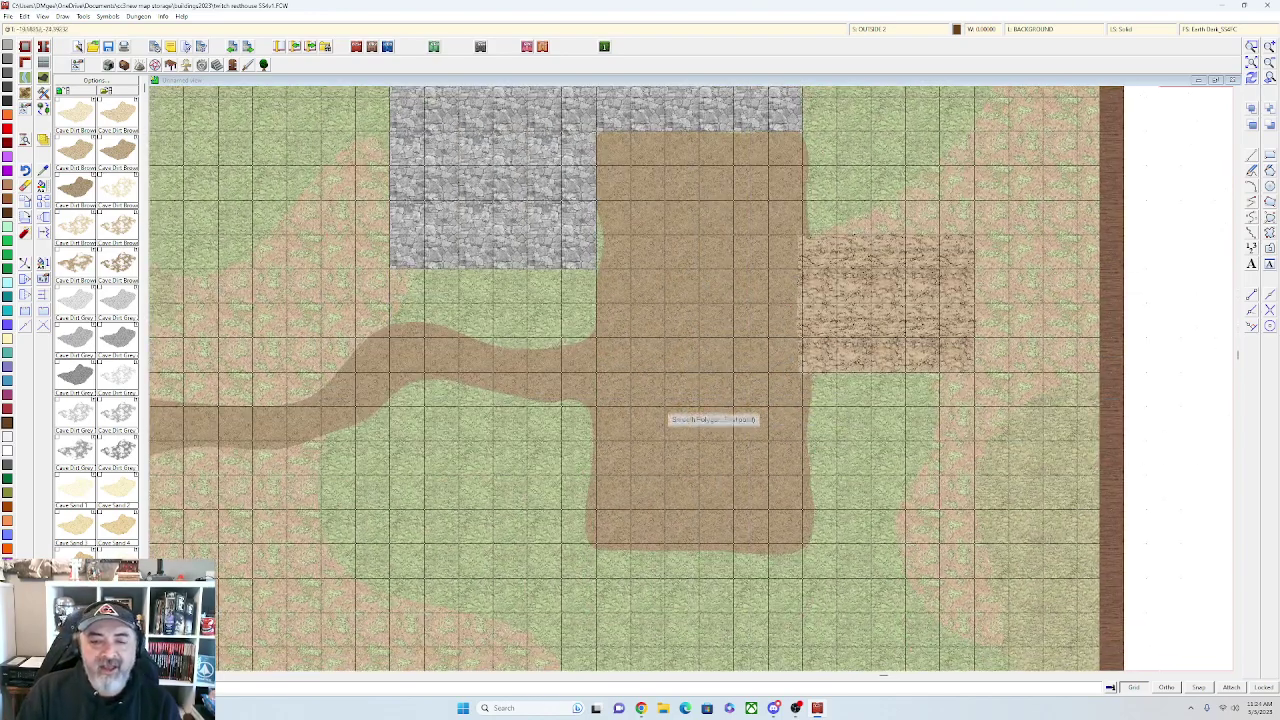
scroll(664, 416, "up", 2)
scroll(310, 176, "left", 3)
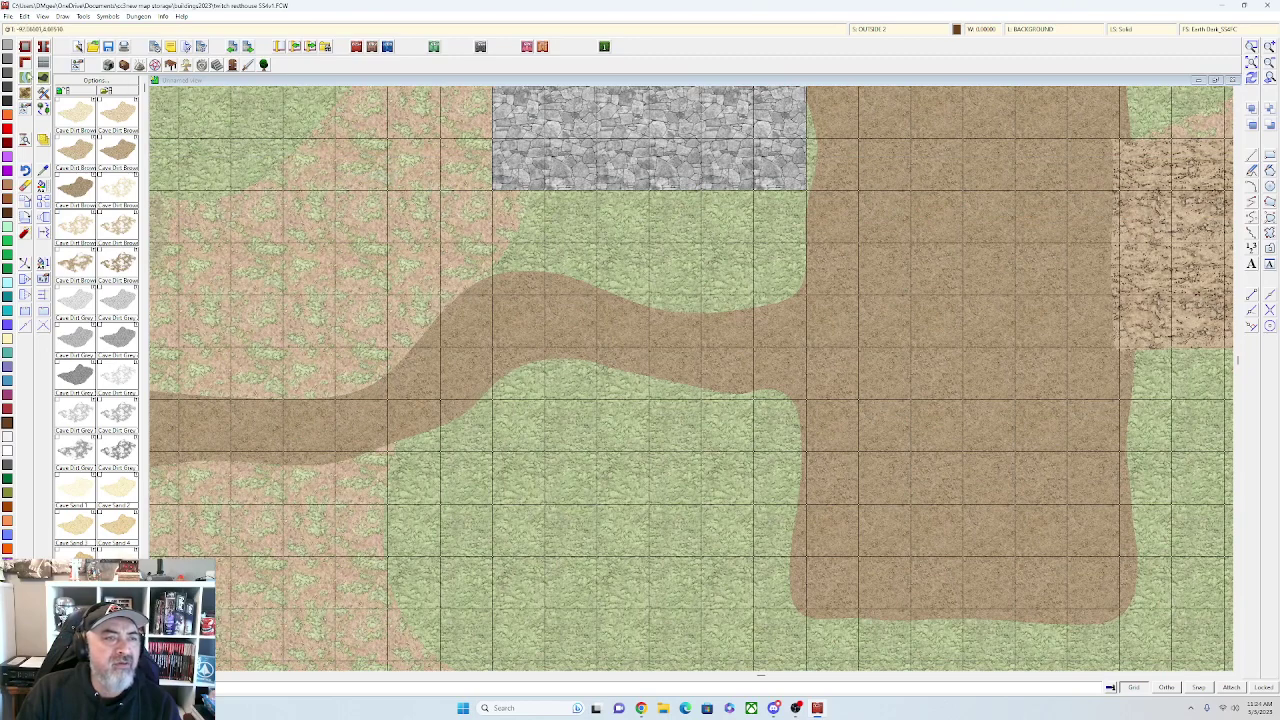
right_click(42, 63)
scroll(704, 341, "down", 4)
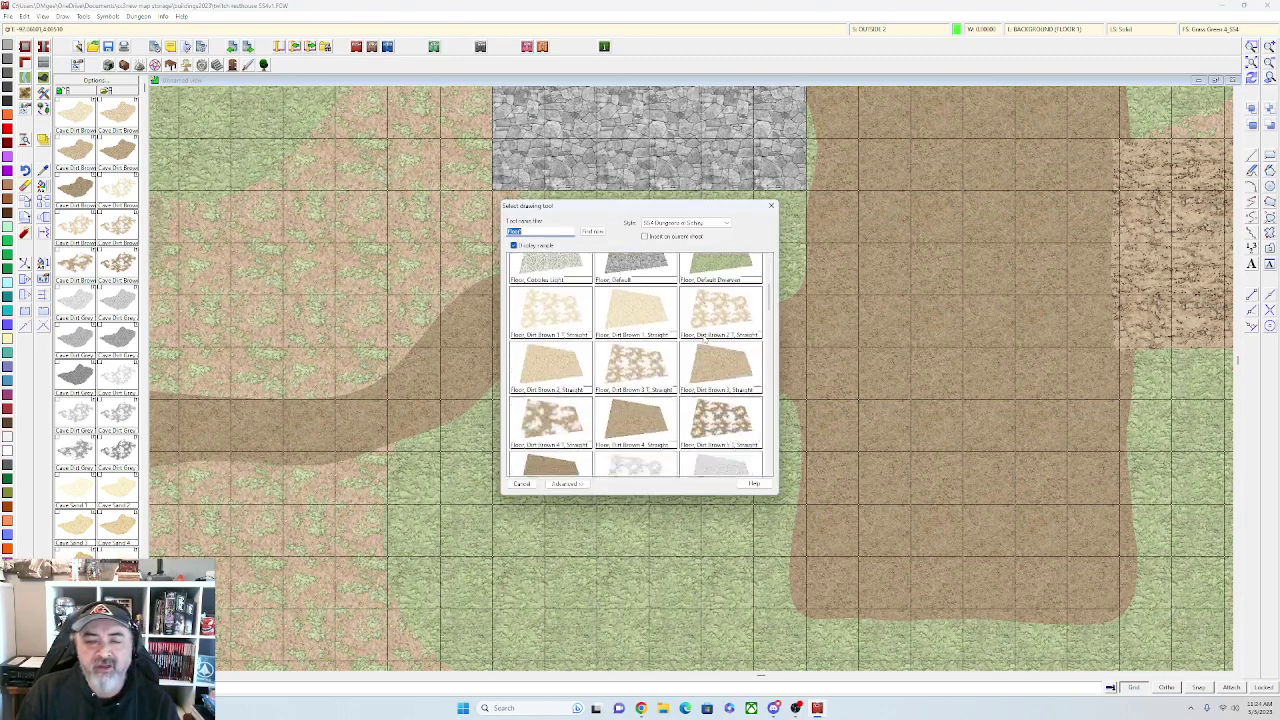
scroll(704, 343, "up", 4)
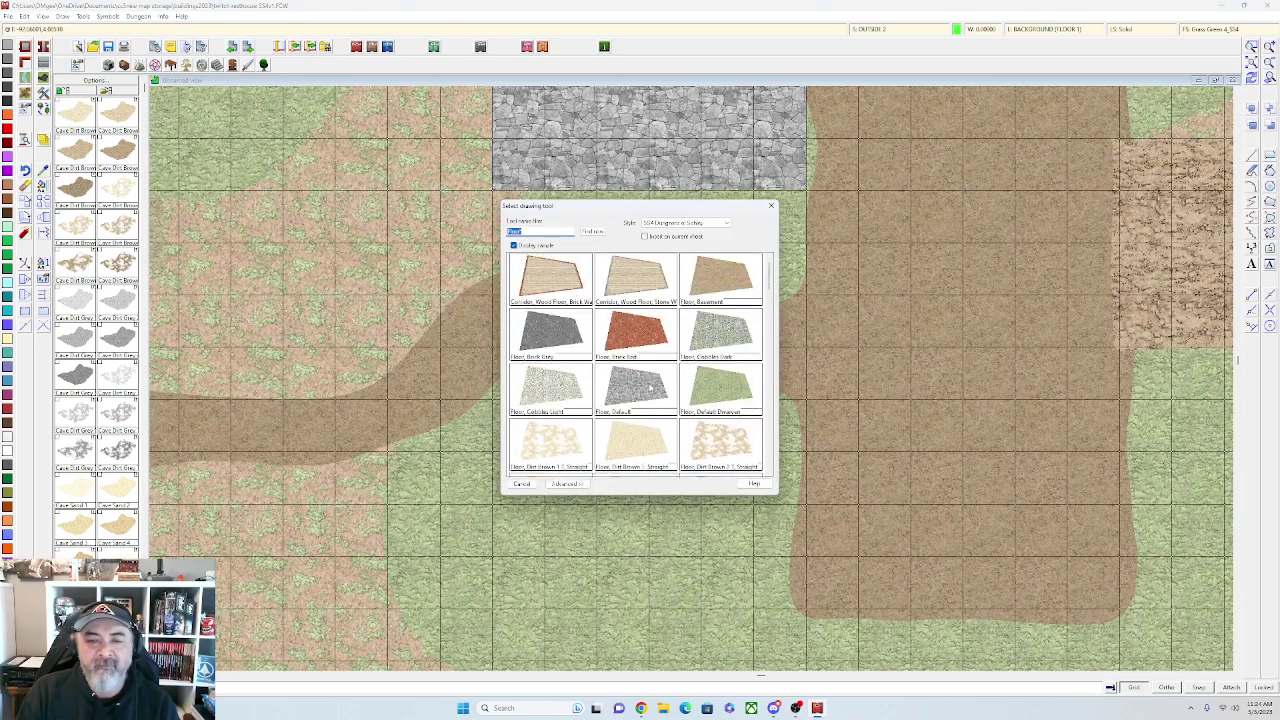
Choose the straight Dirt Grey 5 floor drawing tool for the second building's floor
left_click(565, 336)
scroll(762, 444, "up", 2)
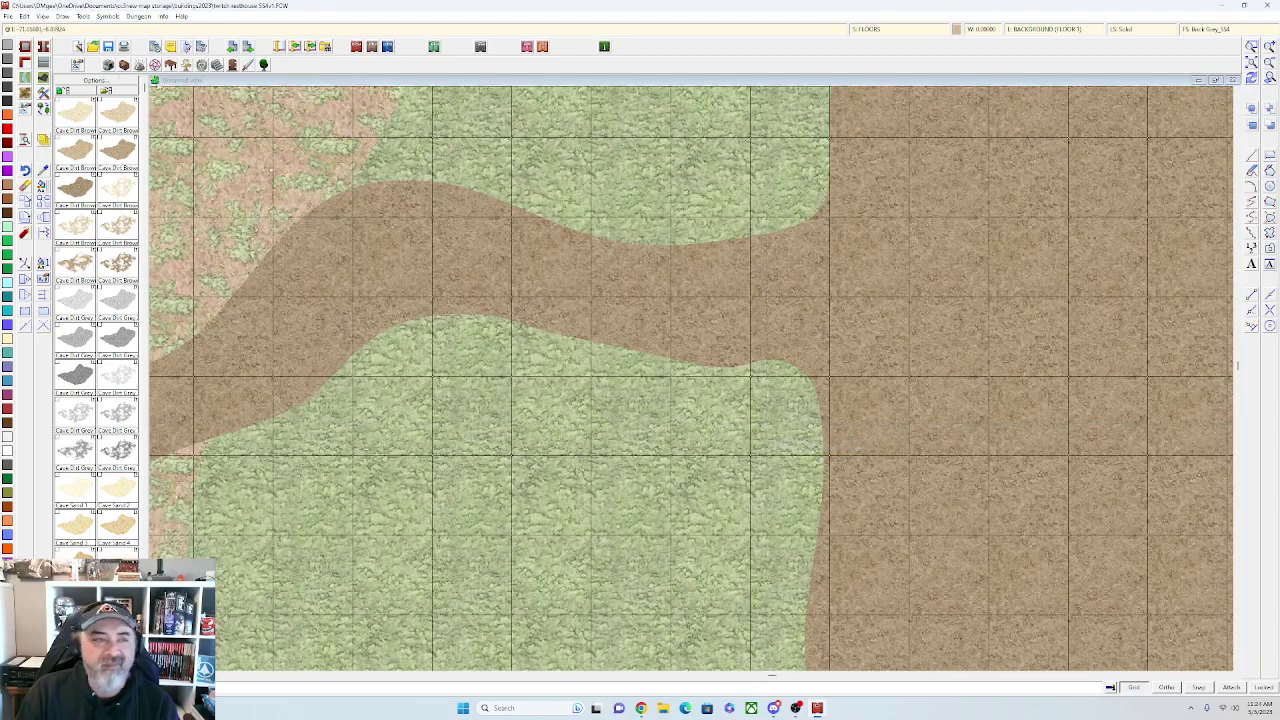
left_click(41, 65)
scroll(657, 373, "down", 2)
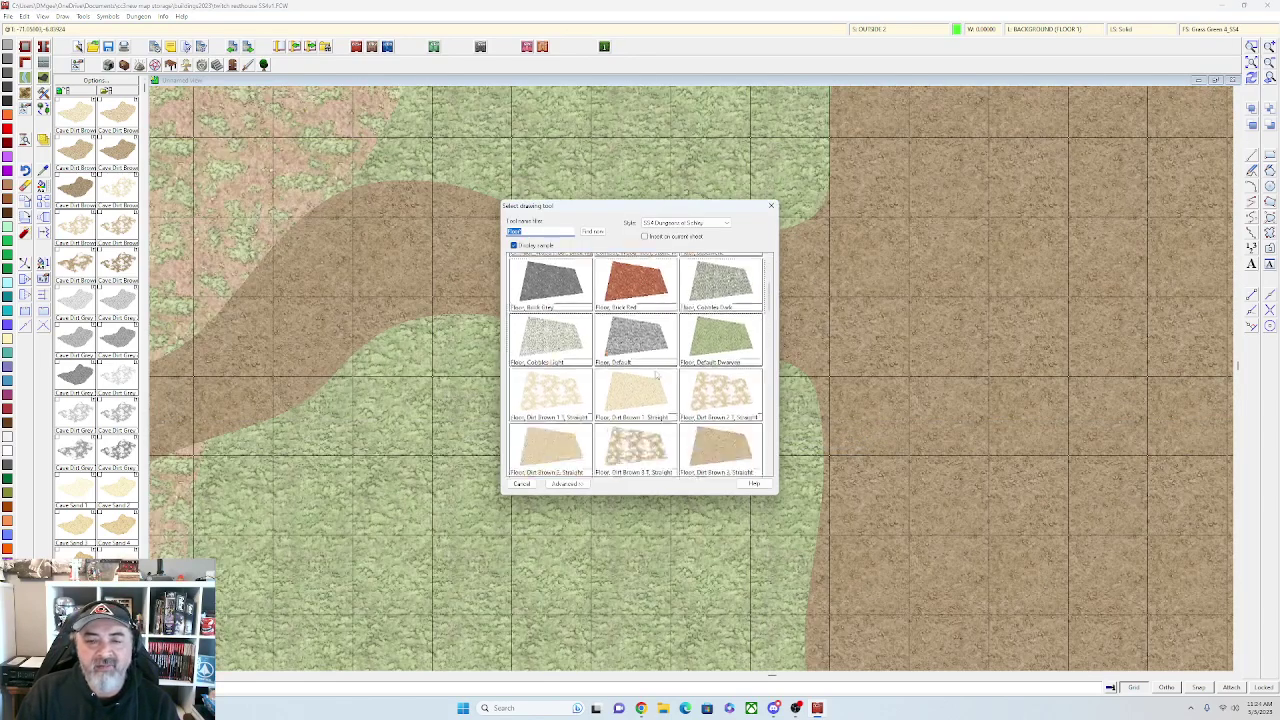
scroll(657, 373, "down", 6)
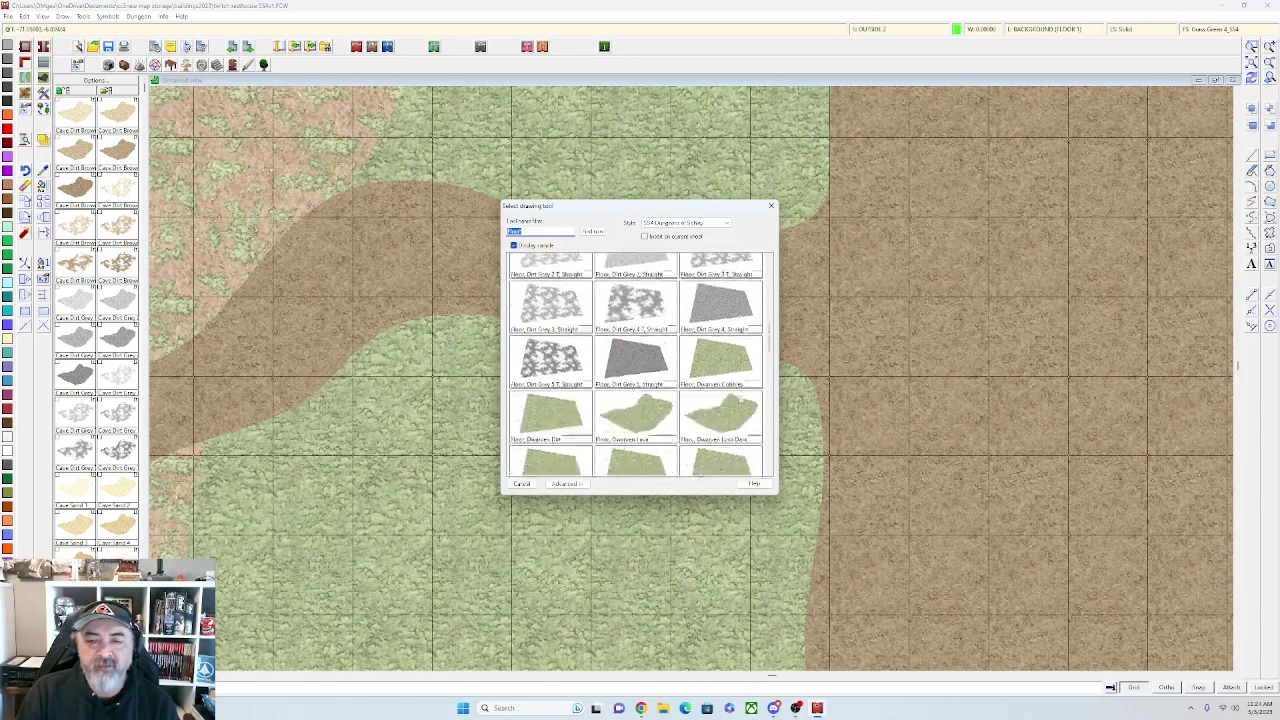
double_click(664, 288)
scroll(785, 295, "up", 2)
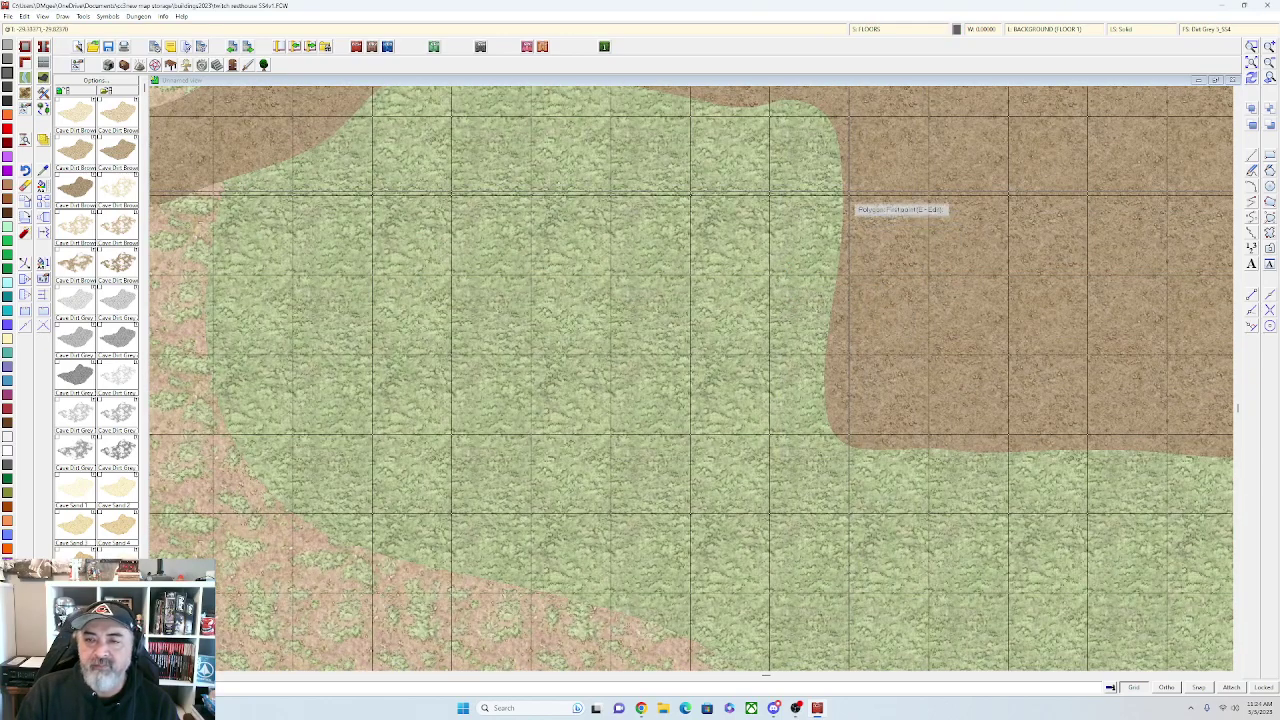
Draw a grid-snapped floor of 4 by 4 grid squares overlapping the southwest corner of the dirt yard
left_click(838, 203)
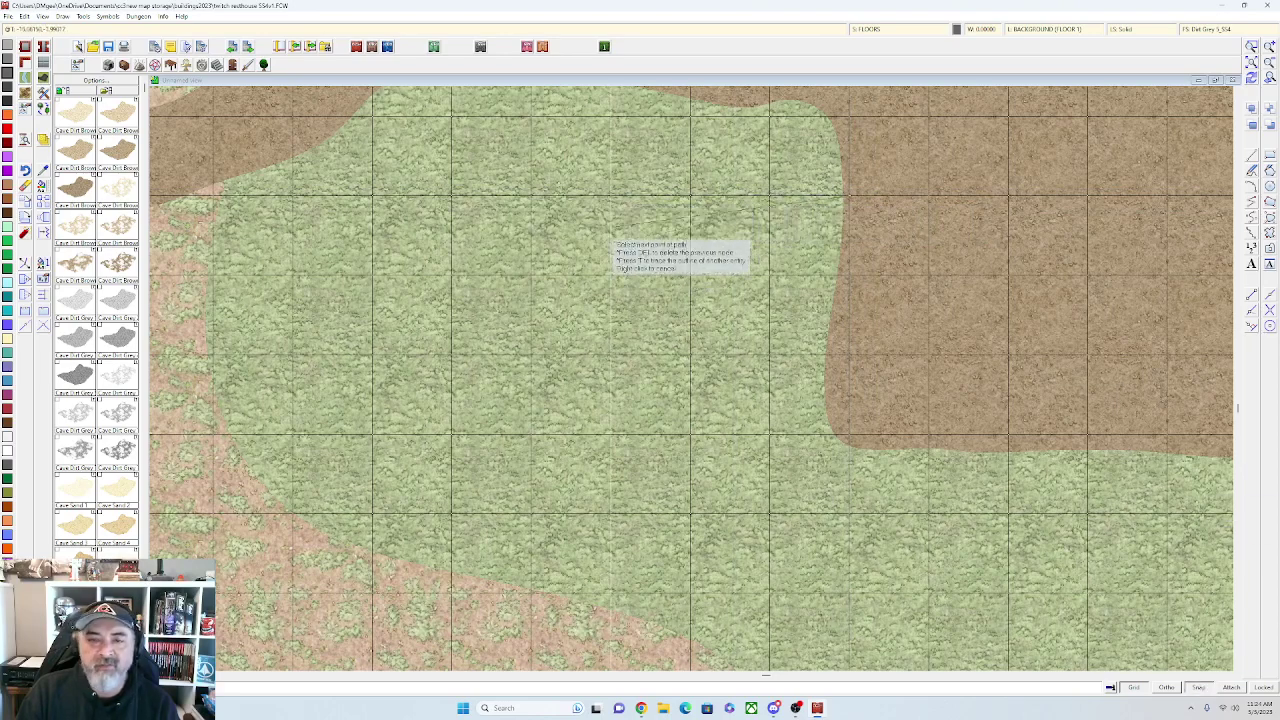
left_click(611, 197)
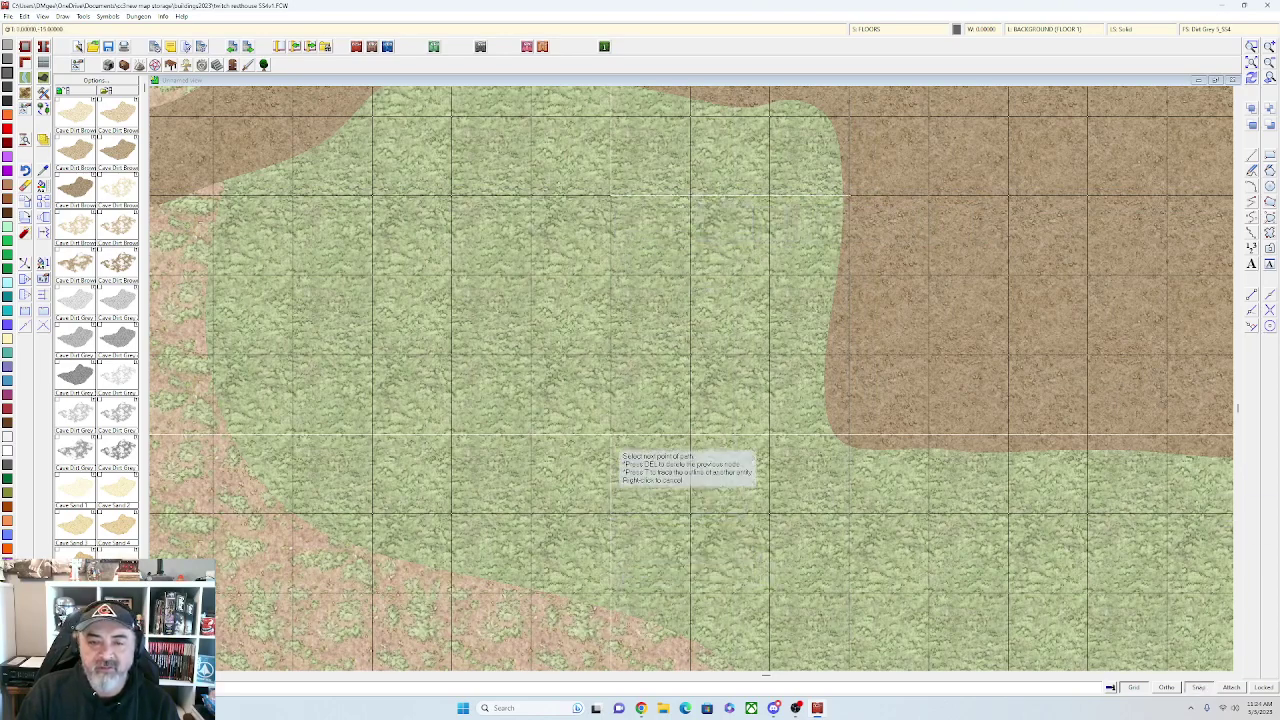
left_click(611, 516)
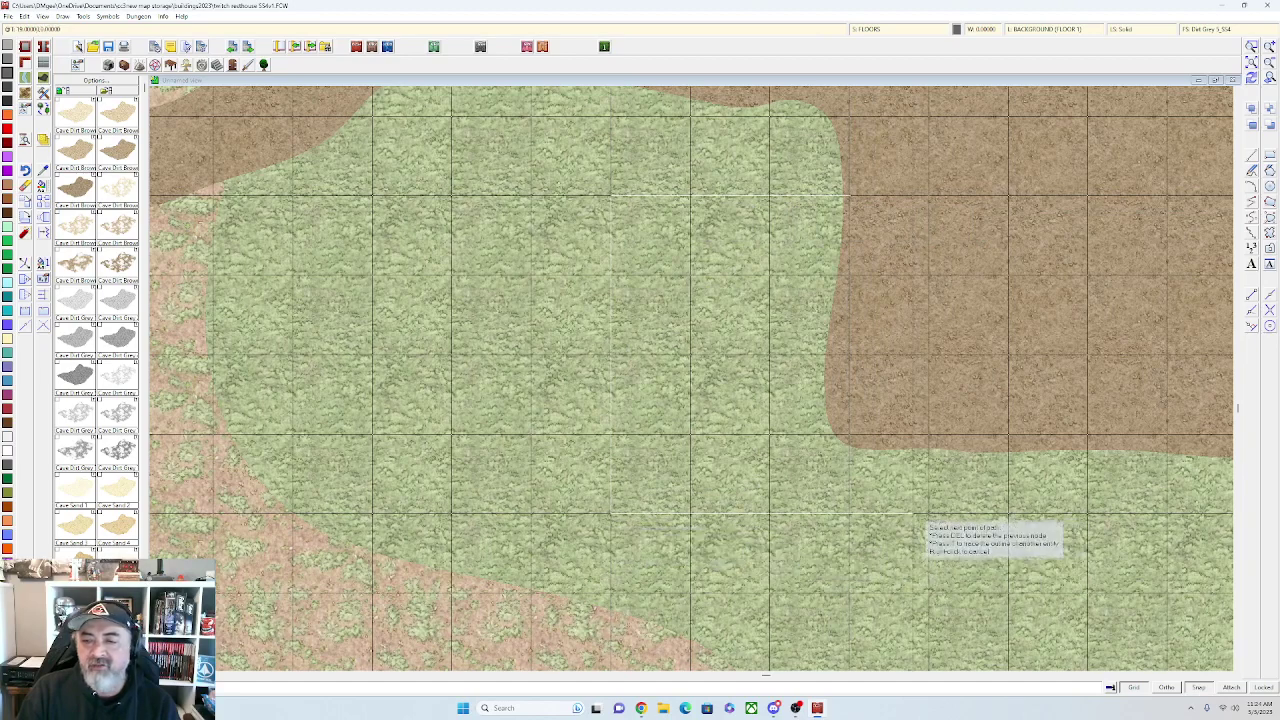
scroll(932, 522, "down", 2)
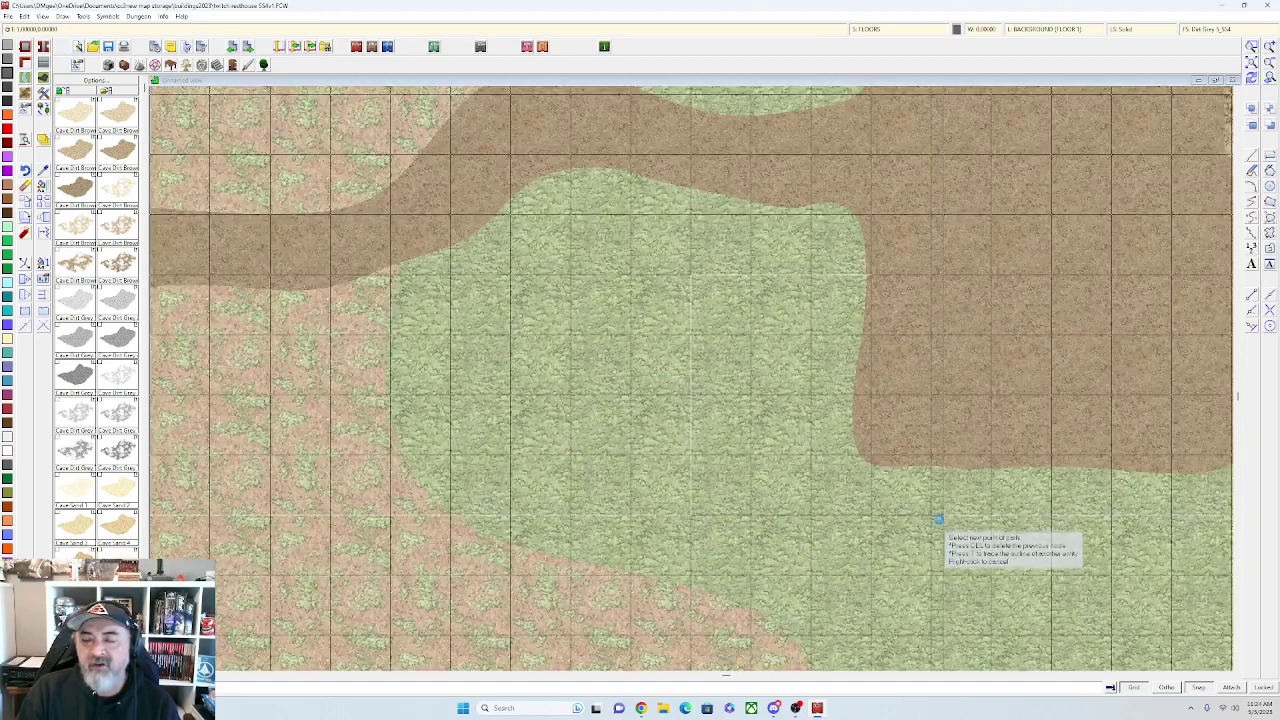
left_click(933, 517)
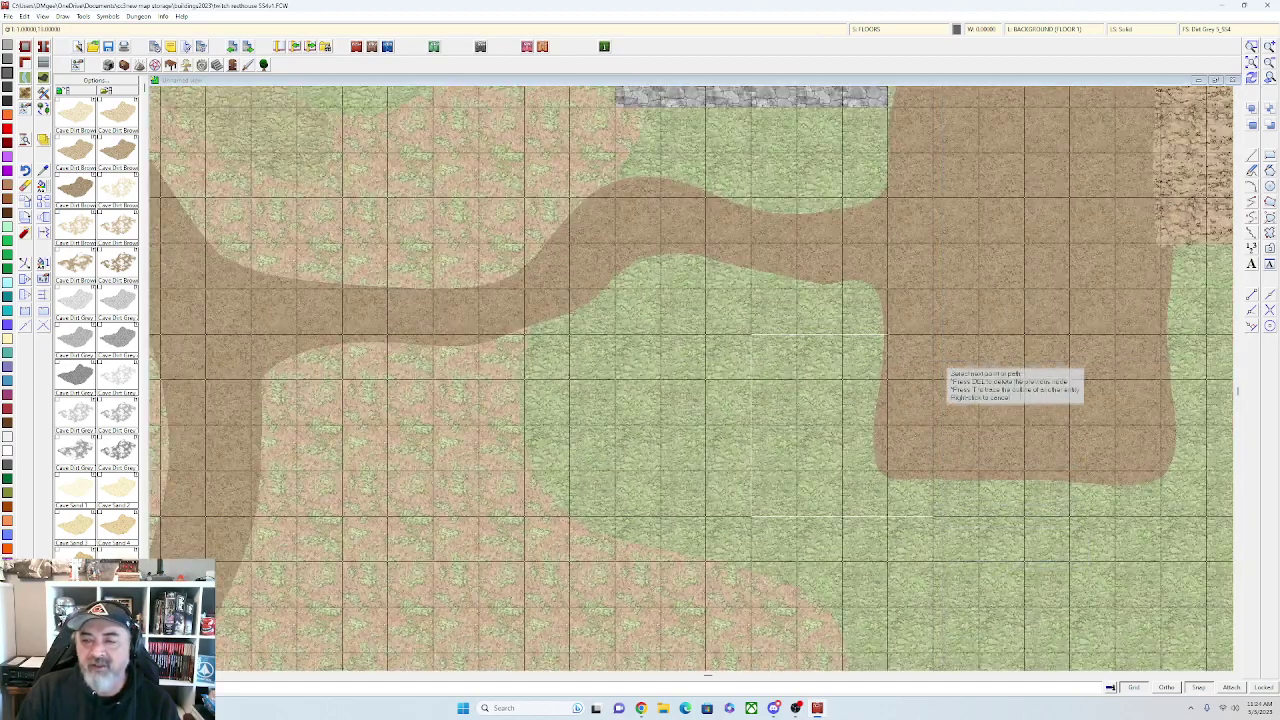
left_click(933, 335)
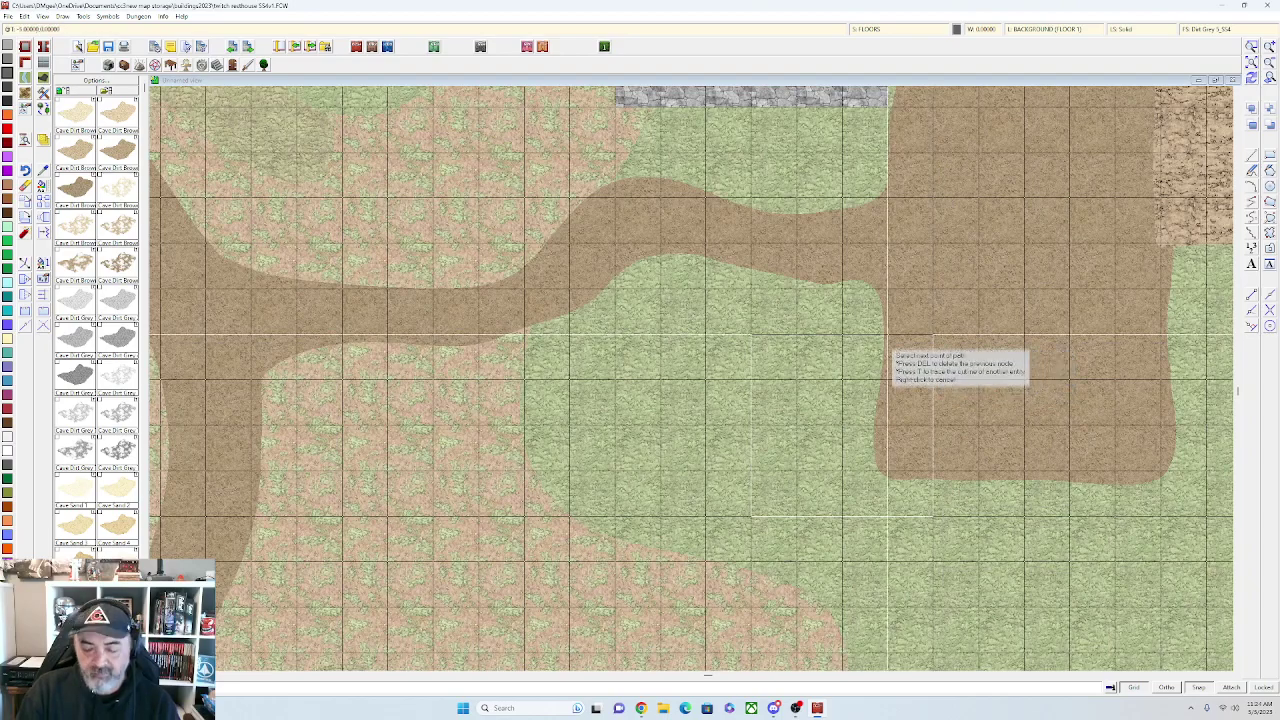
right_click(884, 337)
scroll(886, 337, "down", 3)
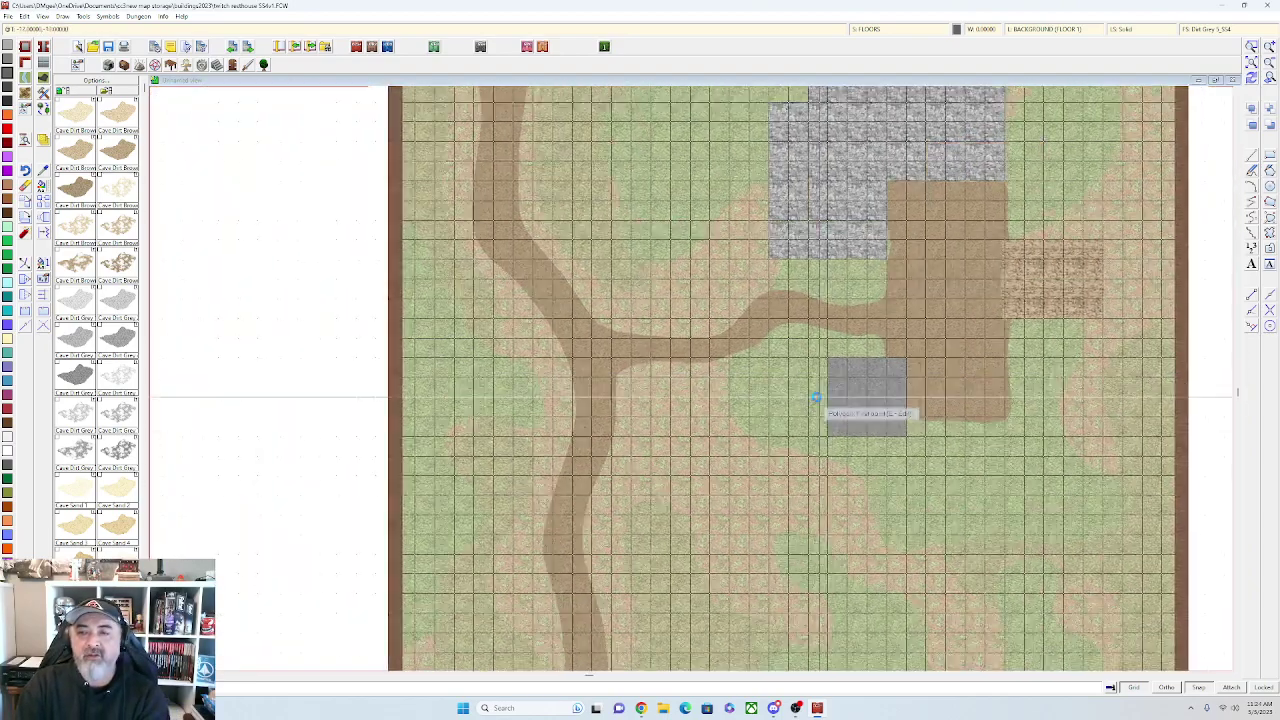
Assign the rough-soil rectangle east of the dirt yard to sheet OUTSIDE 3 and layer BACKGROUND (FLOOR 1), and save the map
left_click_drag(817, 397, 787, 423)
left_click(42, 185)
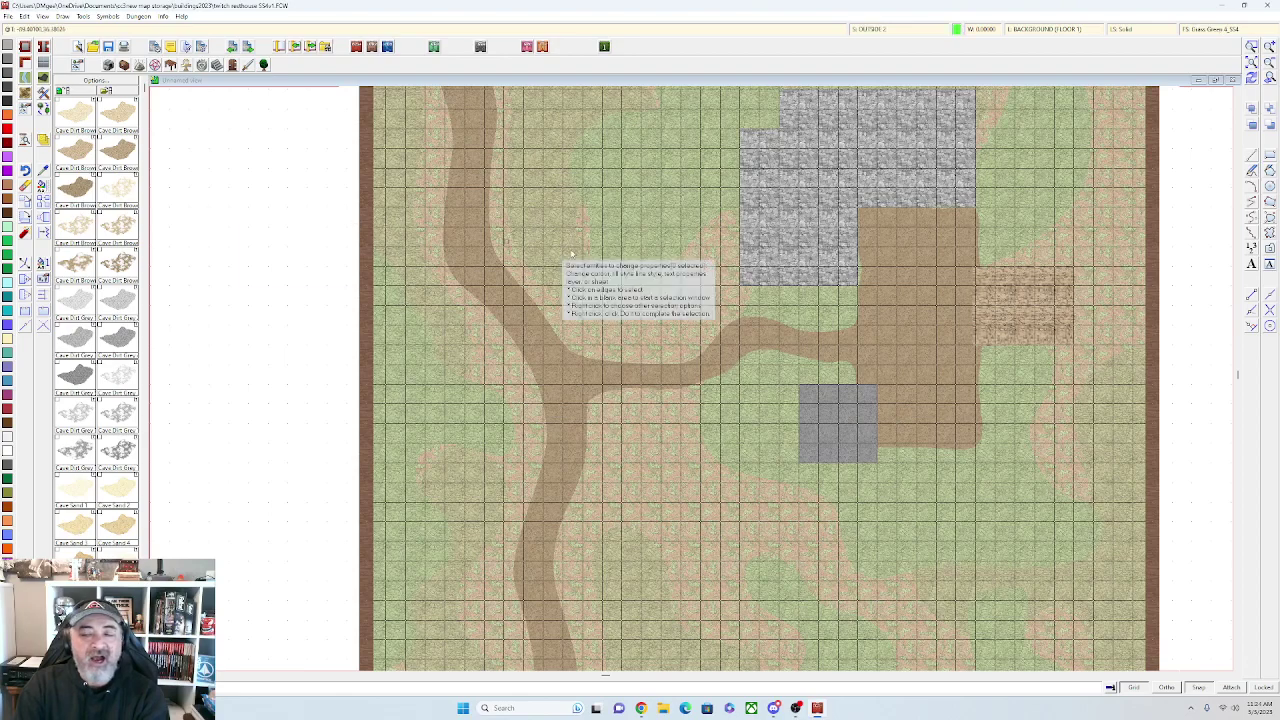
right_click(984, 313)
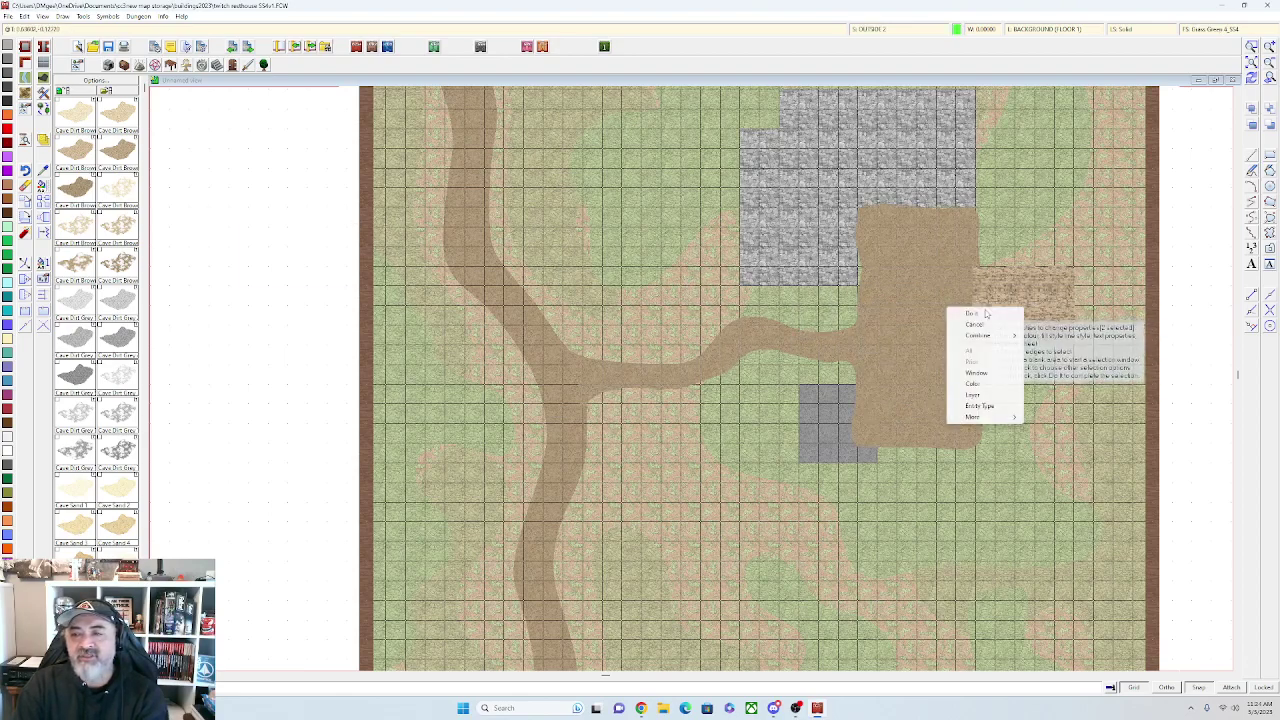
scroll(975, 330, "up", 6)
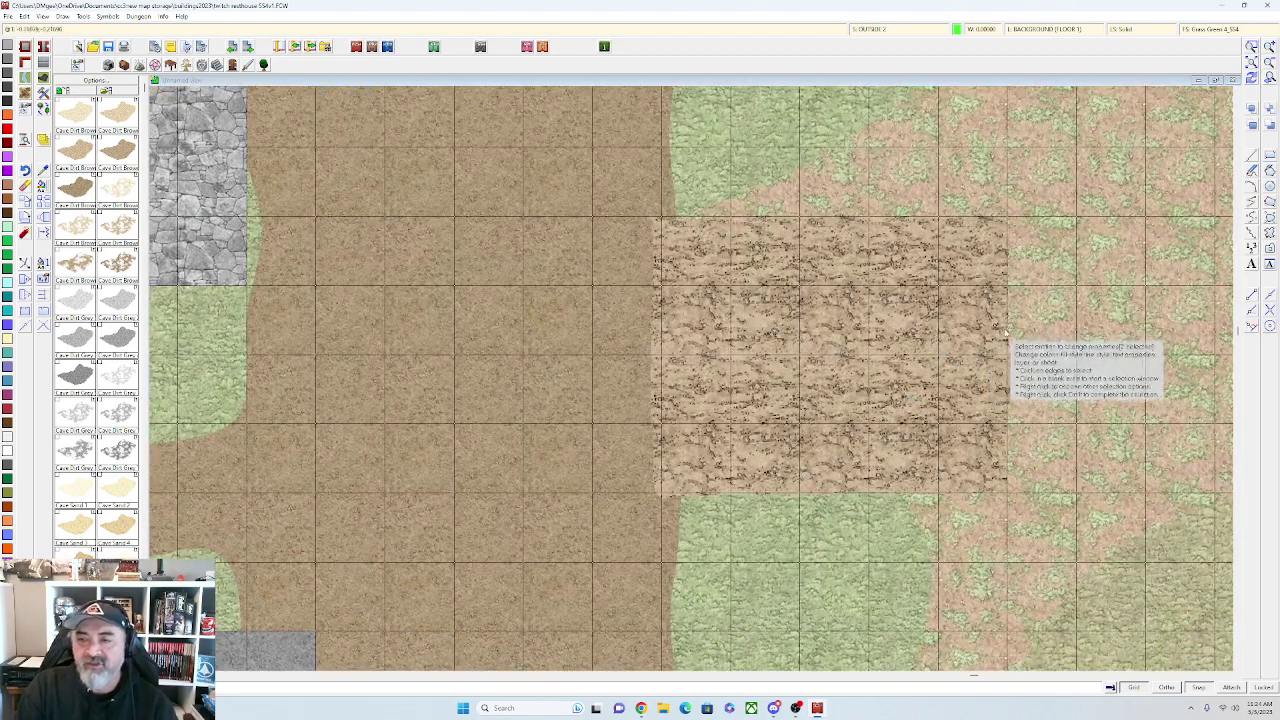
right_click(1025, 341)
left_click(1025, 341)
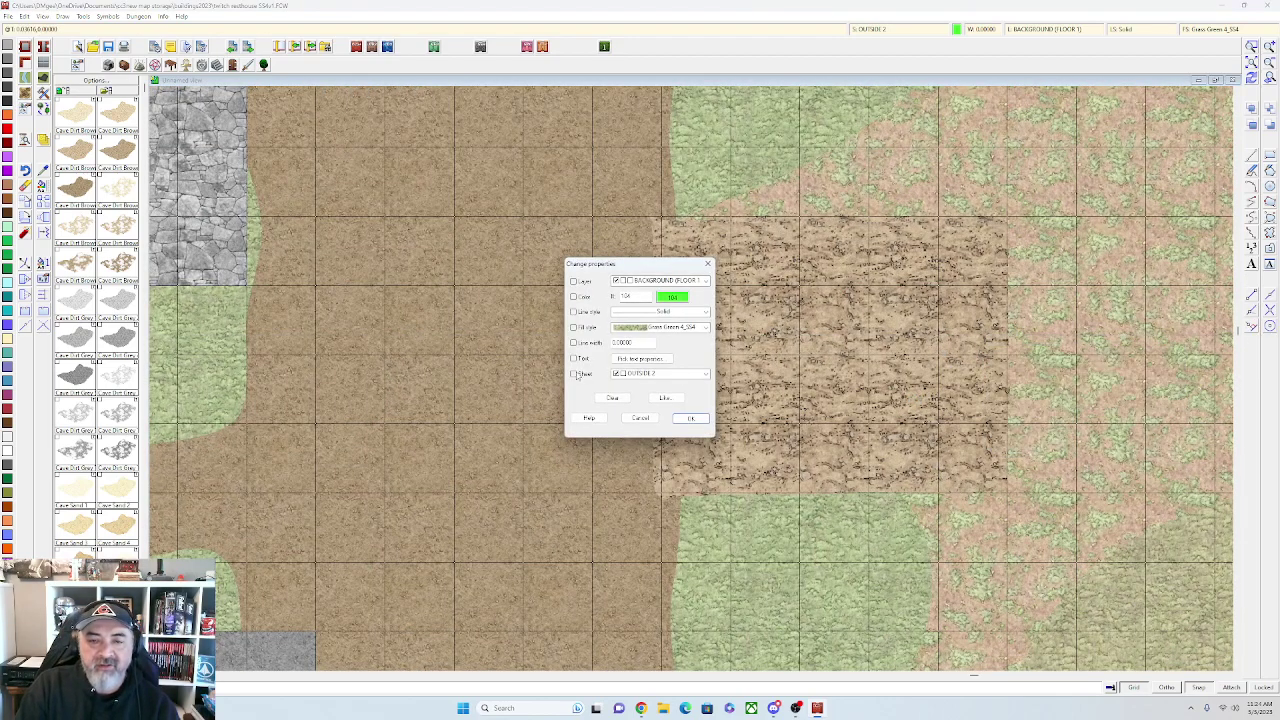
left_click(684, 374)
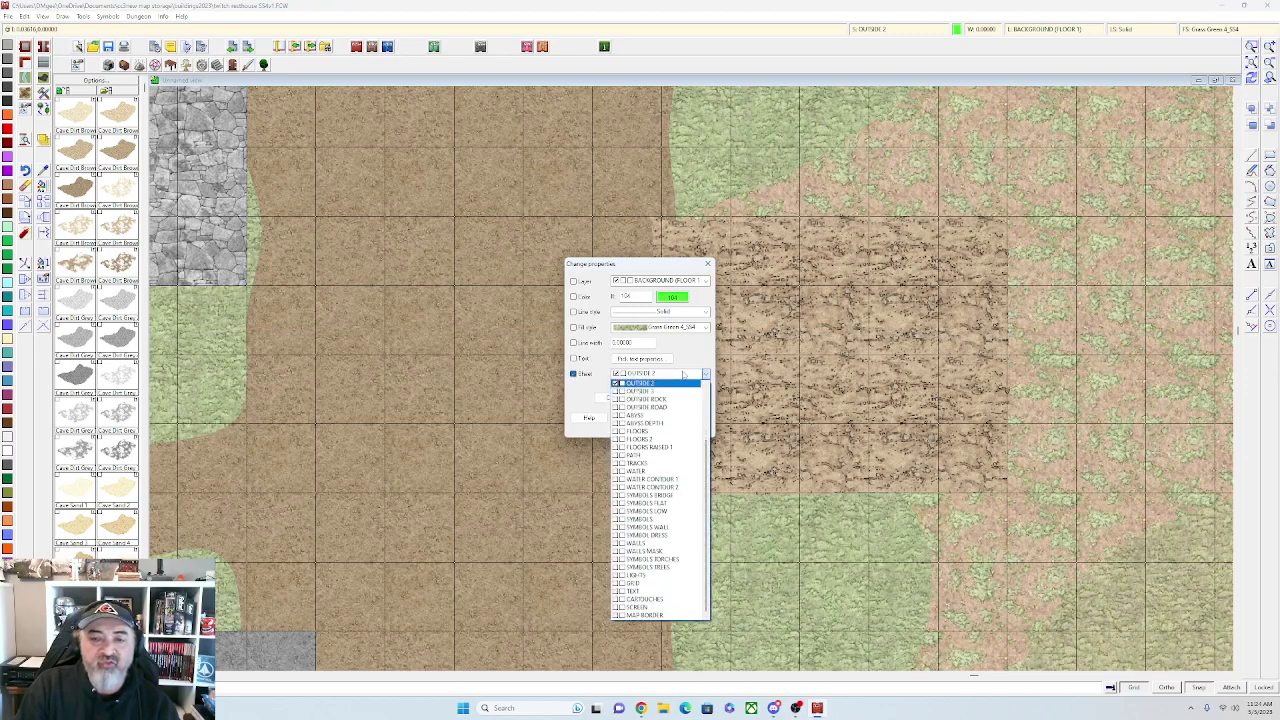
left_click(673, 392)
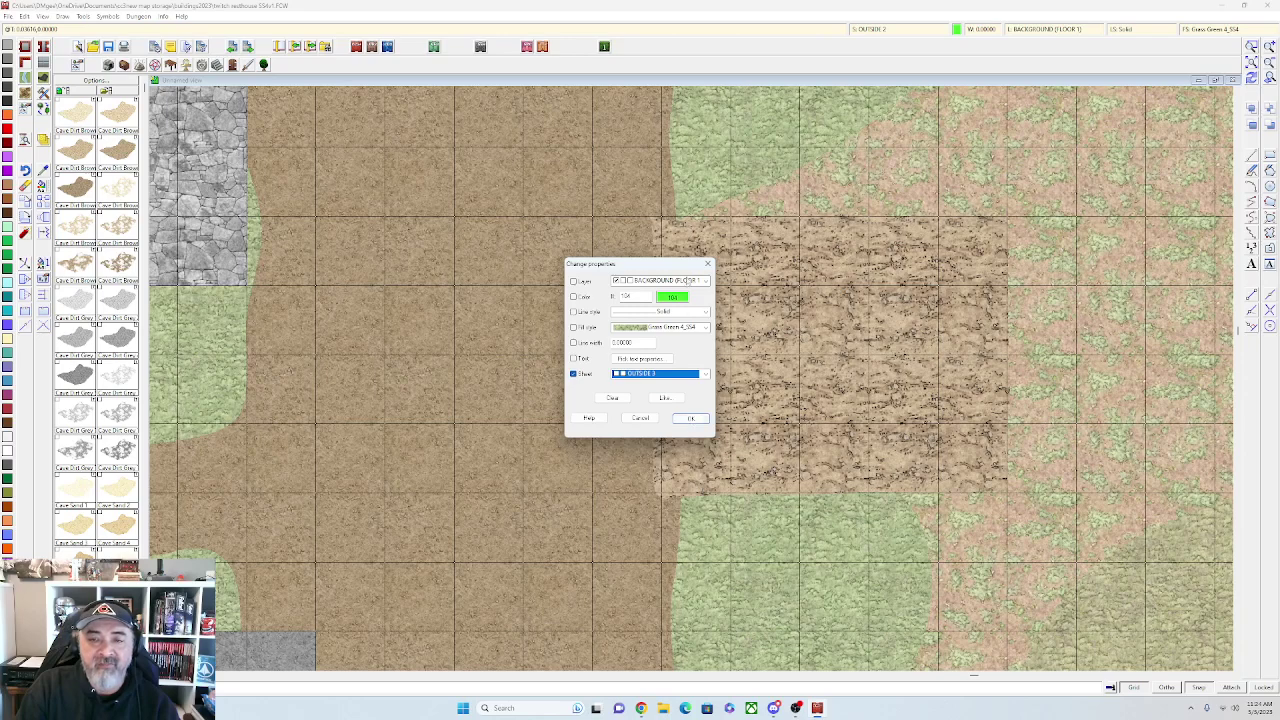
left_click(705, 282)
left_click(666, 308)
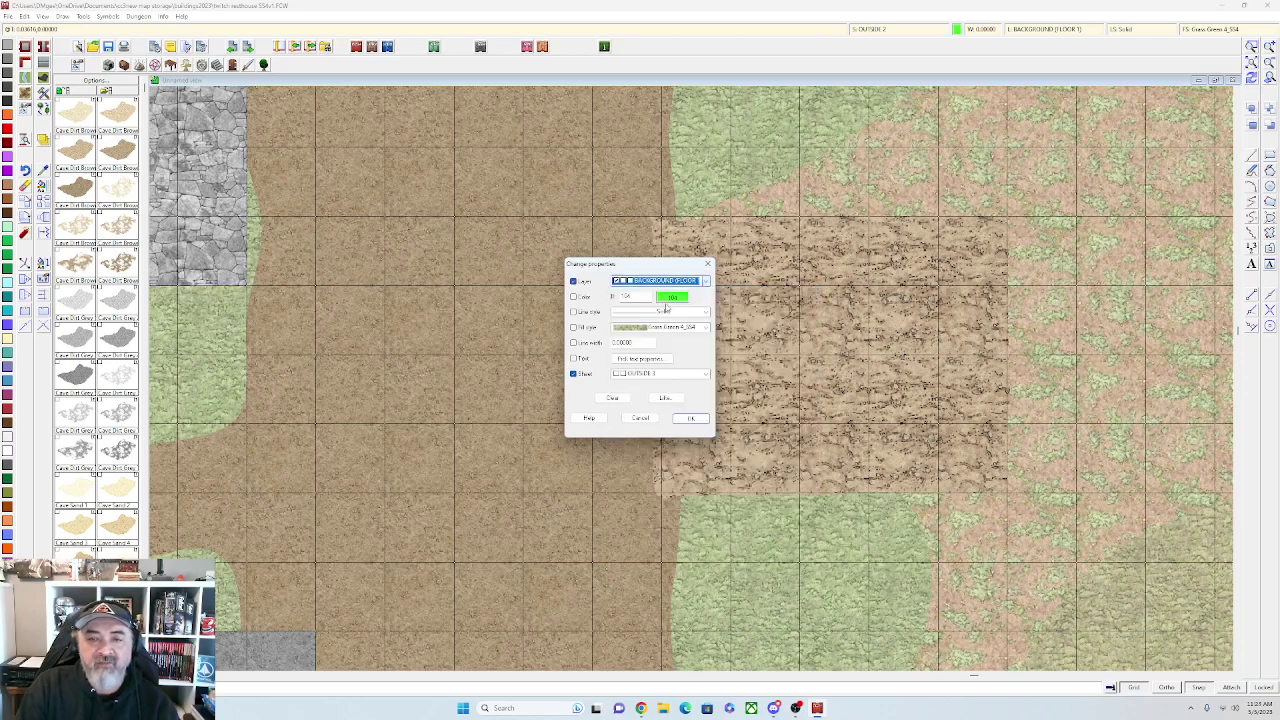
left_click(692, 417)
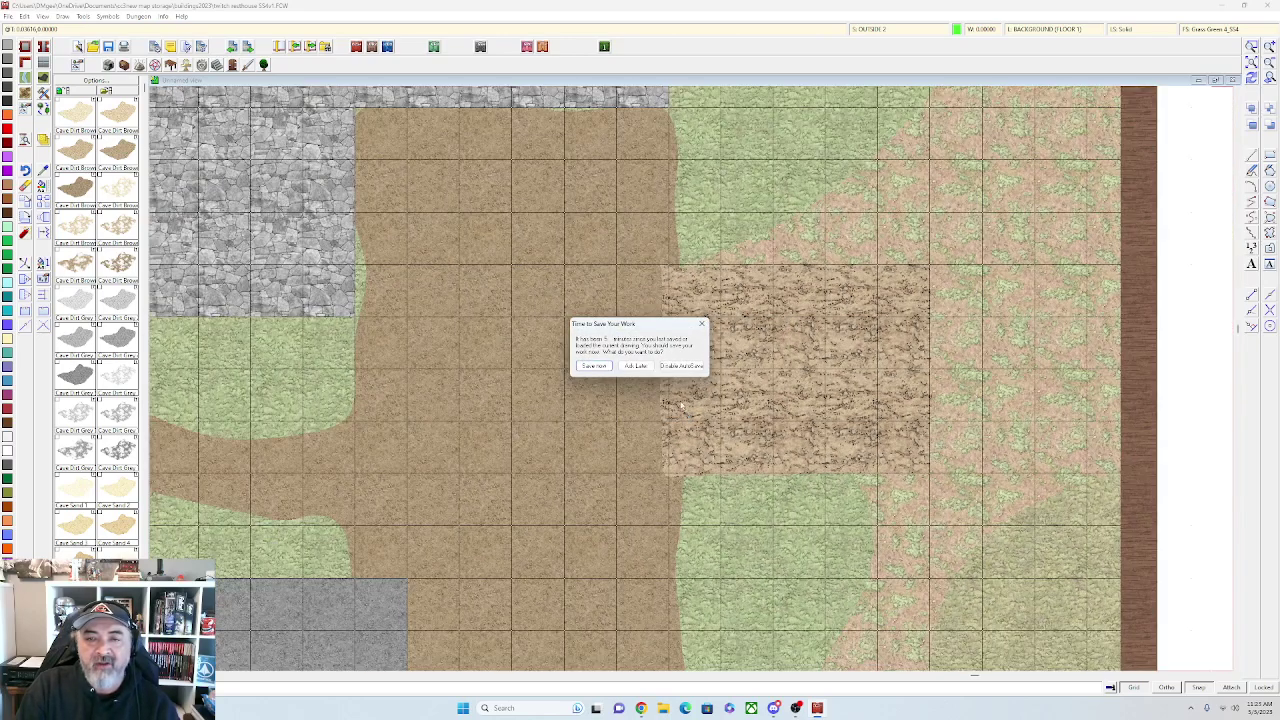
left_click(588, 367)
Activate the sheet effects and inspect how the floors, dirt yard, road and soil rectangle blend across the map
left_click(905, 29)
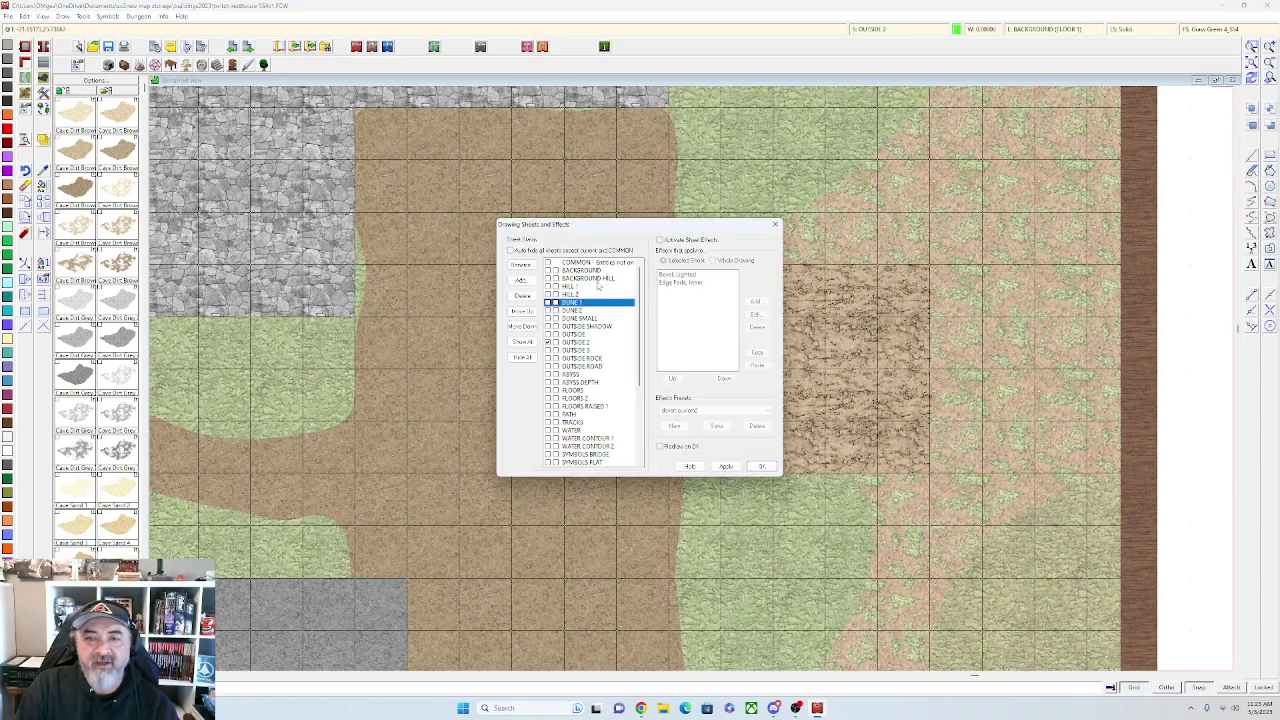
left_click(726, 467)
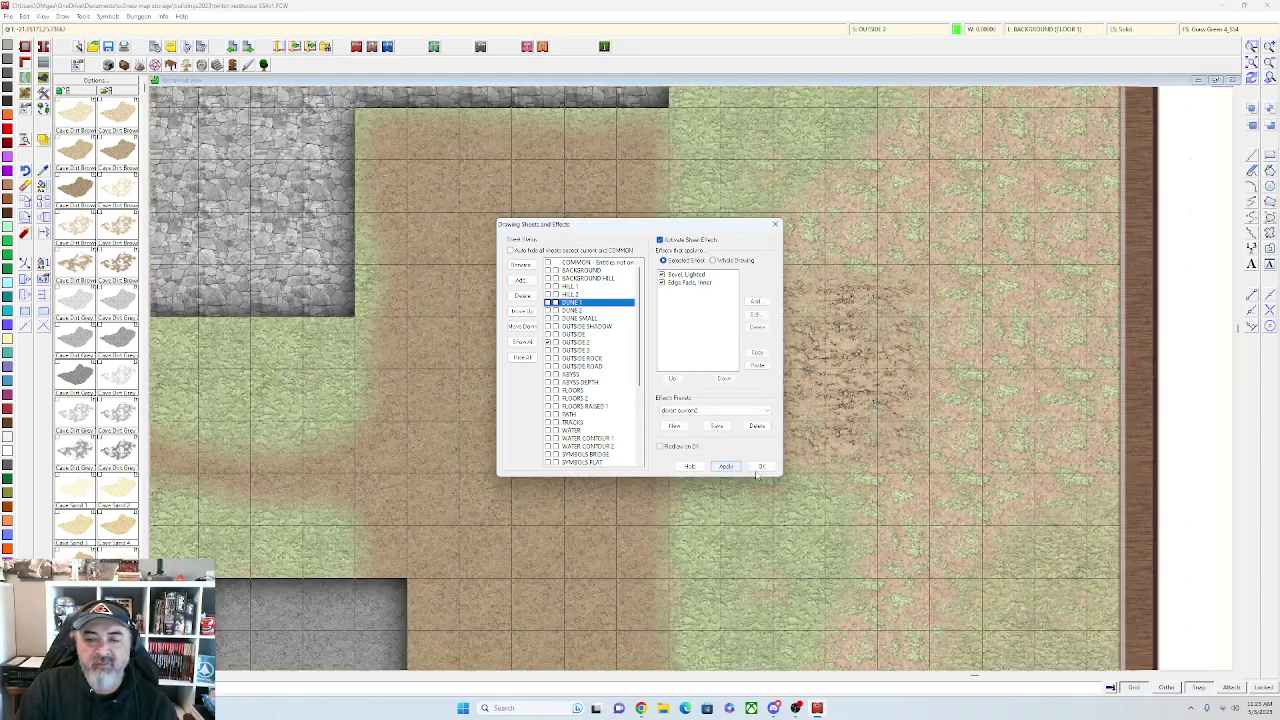
left_click(761, 466)
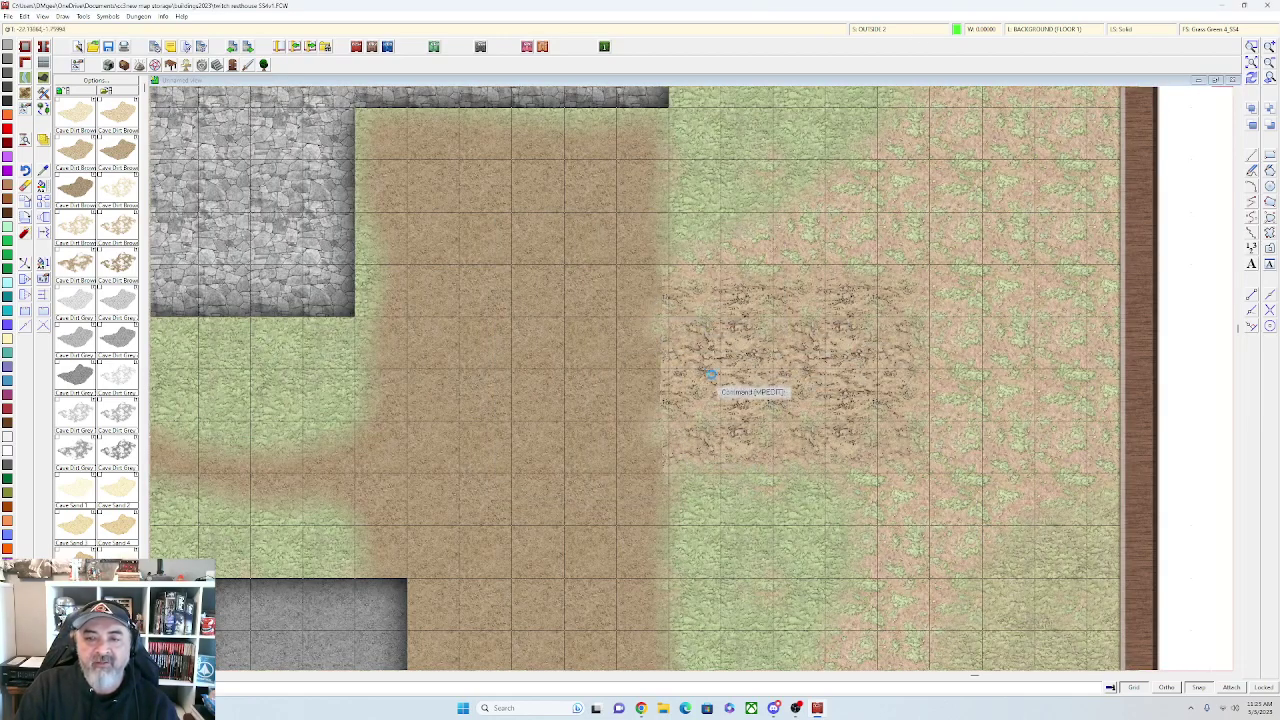
left_click_drag(709, 373, 950, 318)
left_click_drag(796, 378, 807, 303)
scroll(681, 369, "down", 2)
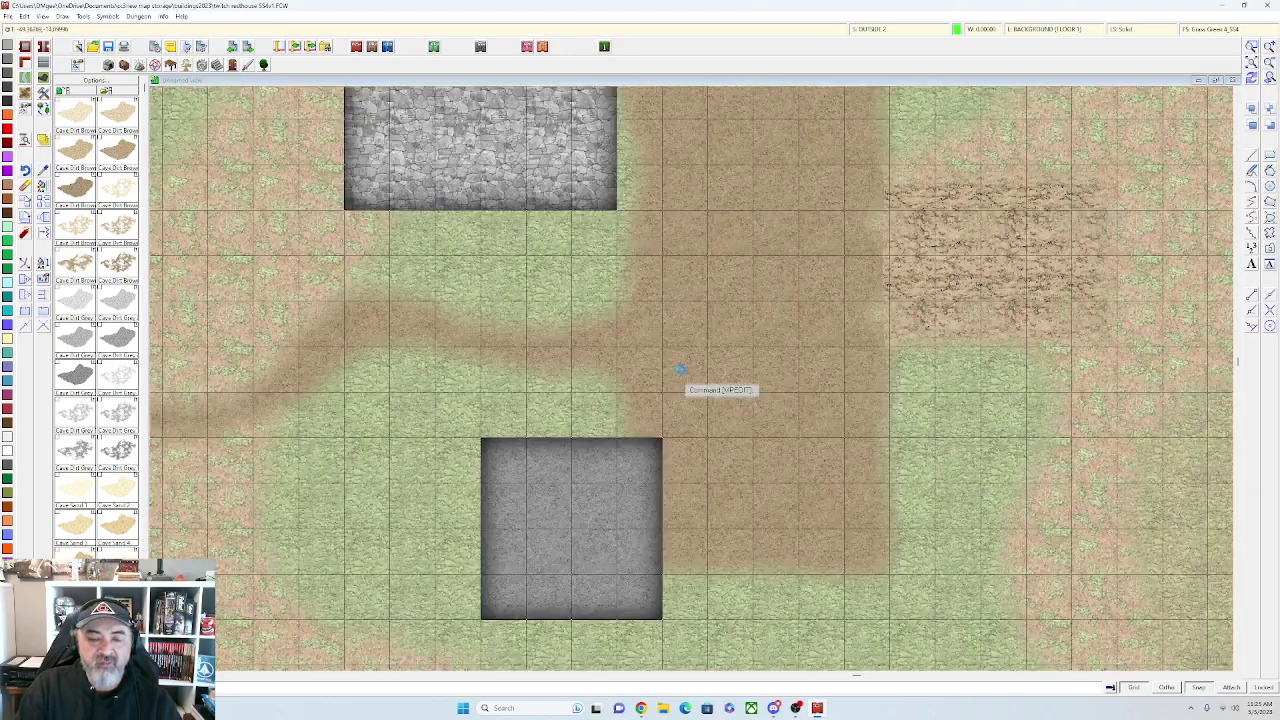
left_click_drag(728, 243, 738, 368)
scroll(705, 250, "down", 3)
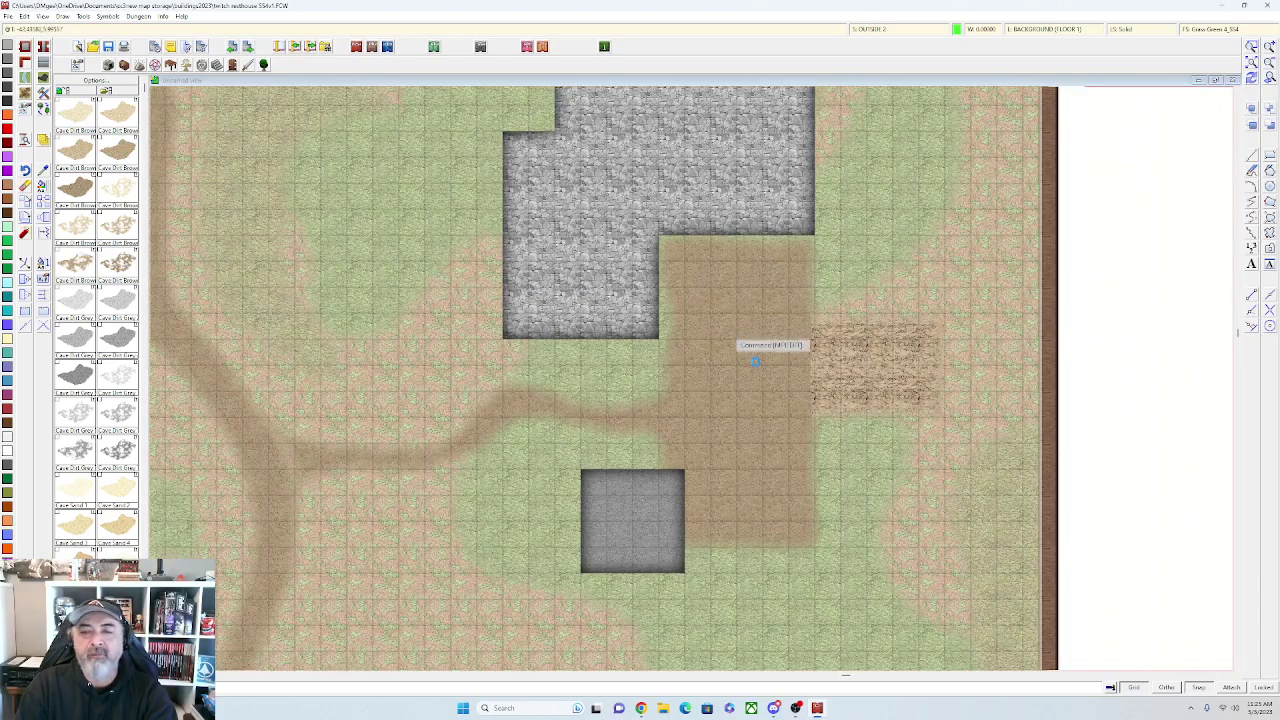
left_click_drag(733, 329, 763, 373)
Deactivate the sheet effects for the drawing
left_click(879, 30)
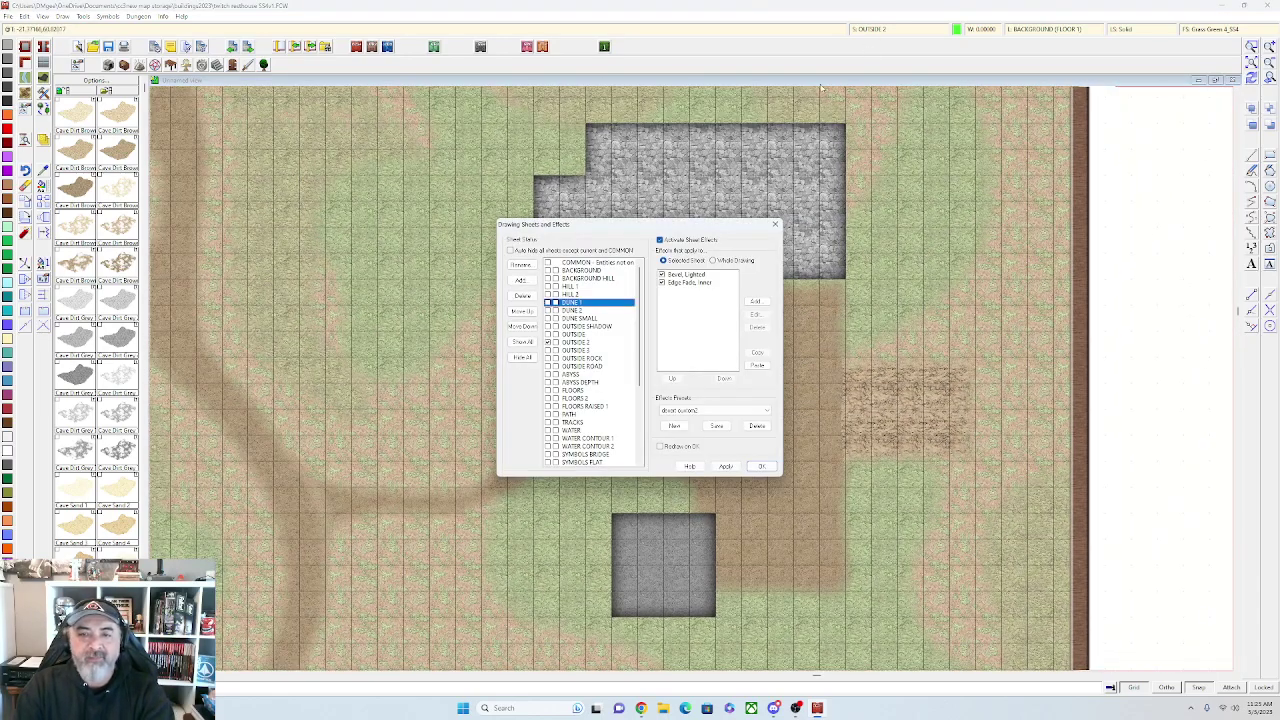
left_click(730, 466)
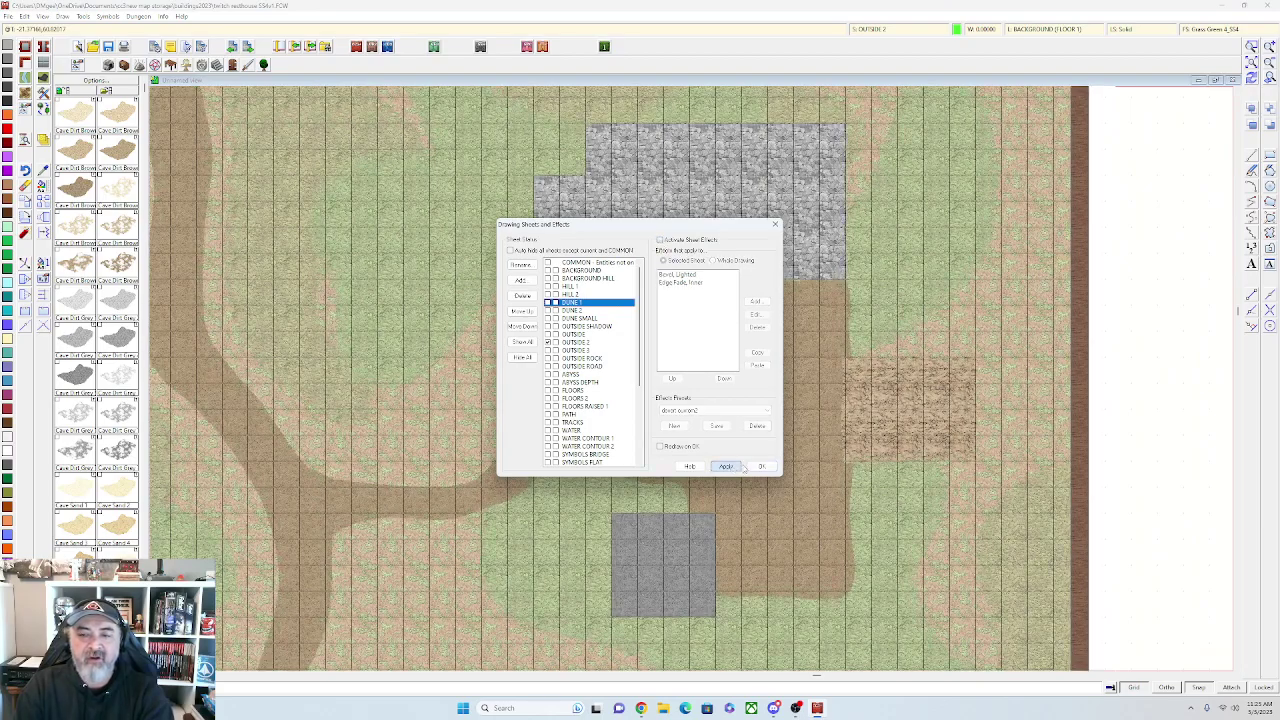
left_click(762, 467)
Look through the wall drawing tools available in the current style for one suited to the building walls
scroll(756, 458, "down", 2)
left_click_drag(763, 377, 555, 295)
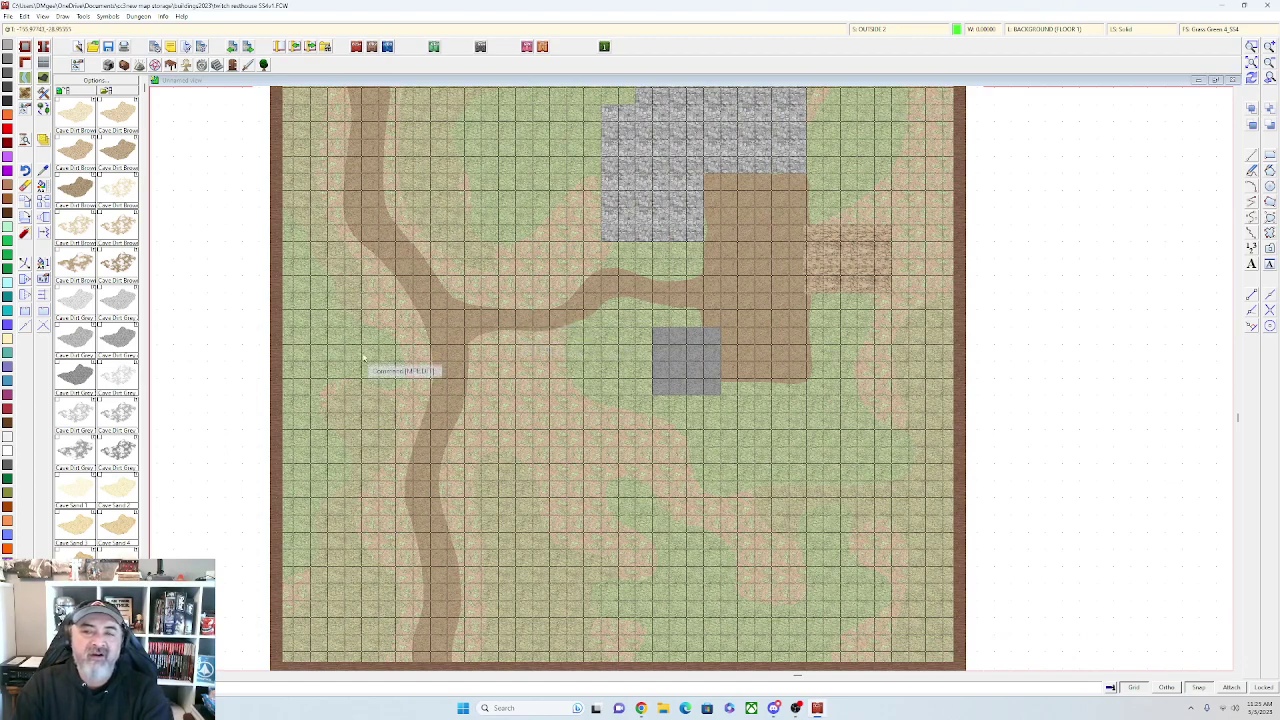
left_click_drag(341, 297, 350, 367)
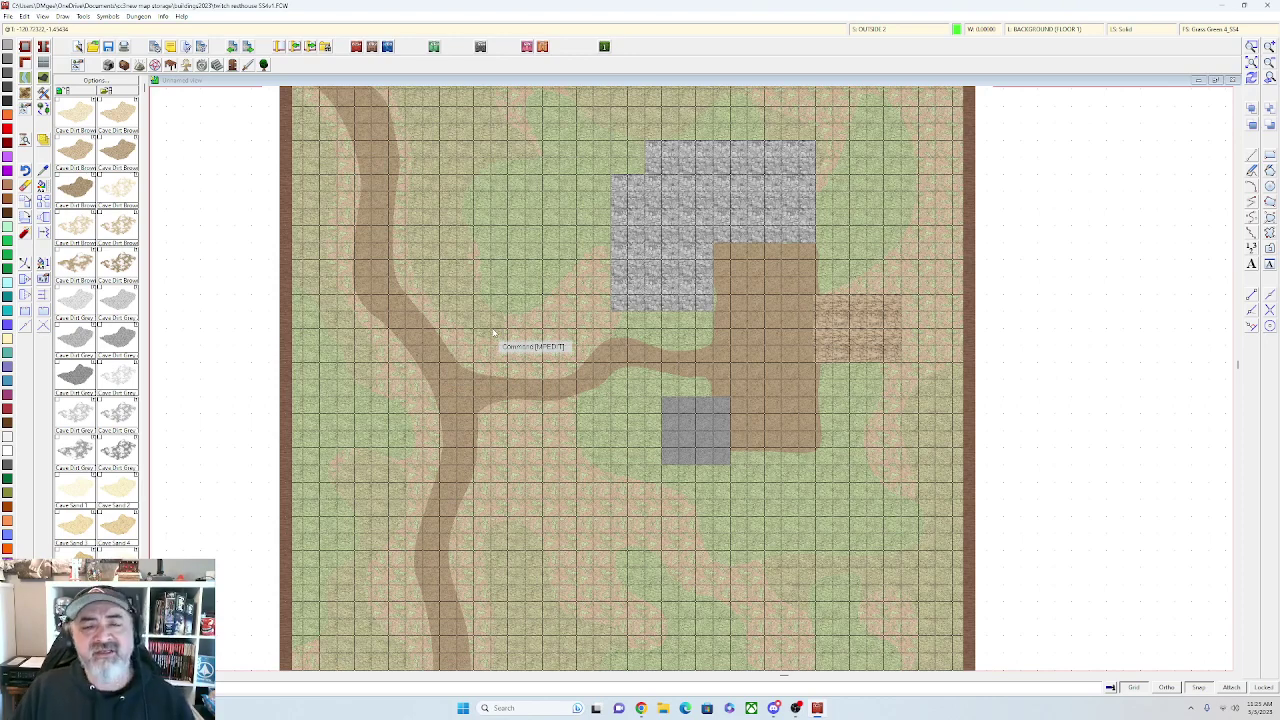
scroll(600, 335, "up", 2)
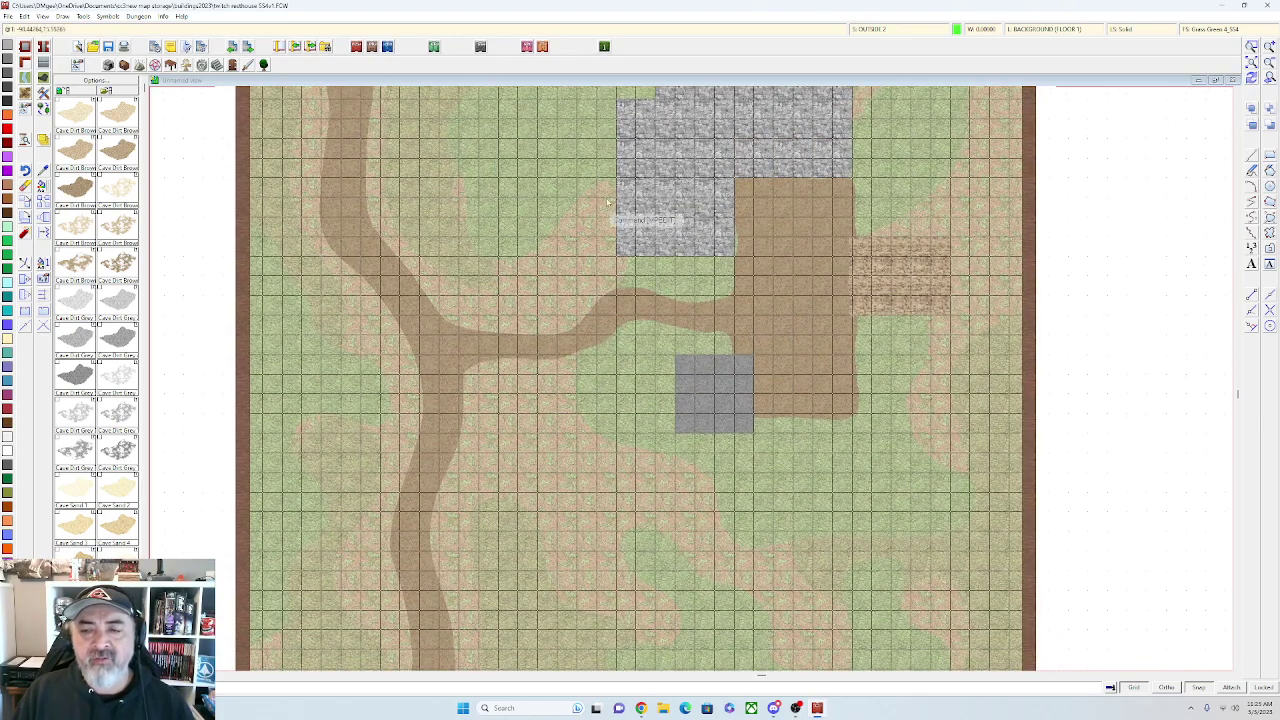
scroll(594, 278, "up", 1)
left_click_drag(592, 276, 584, 413)
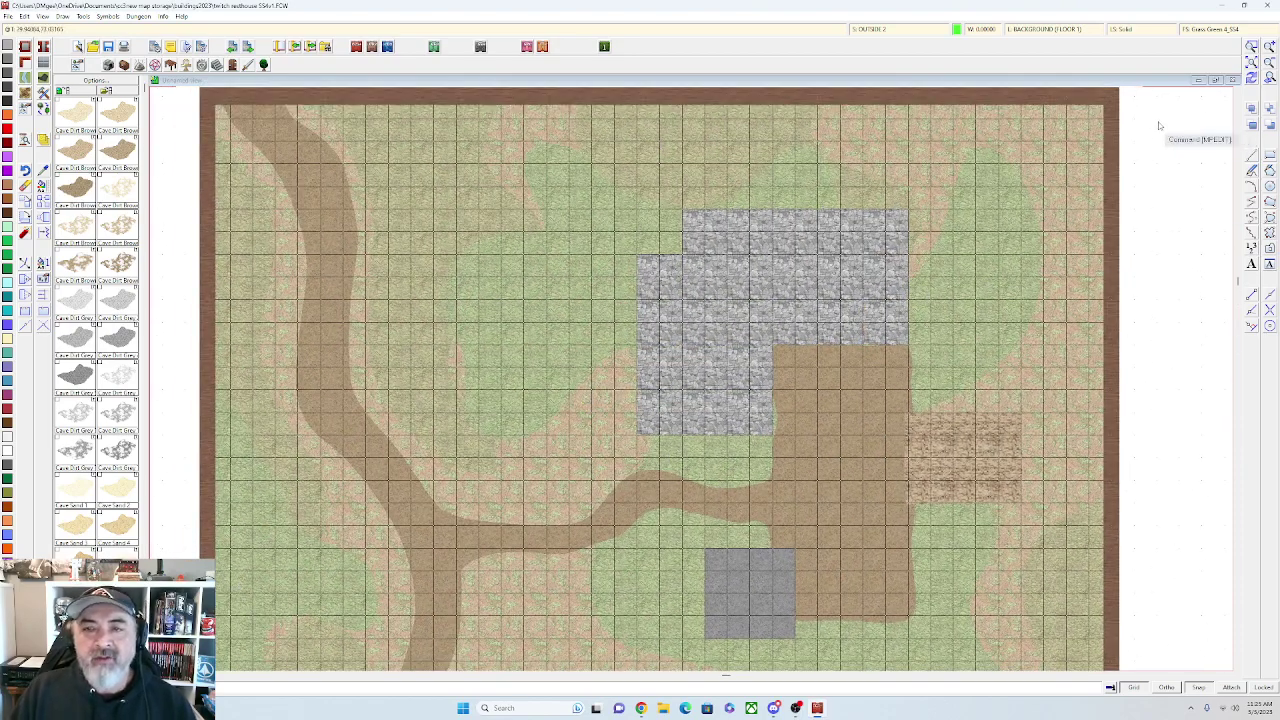
left_click(31, 63)
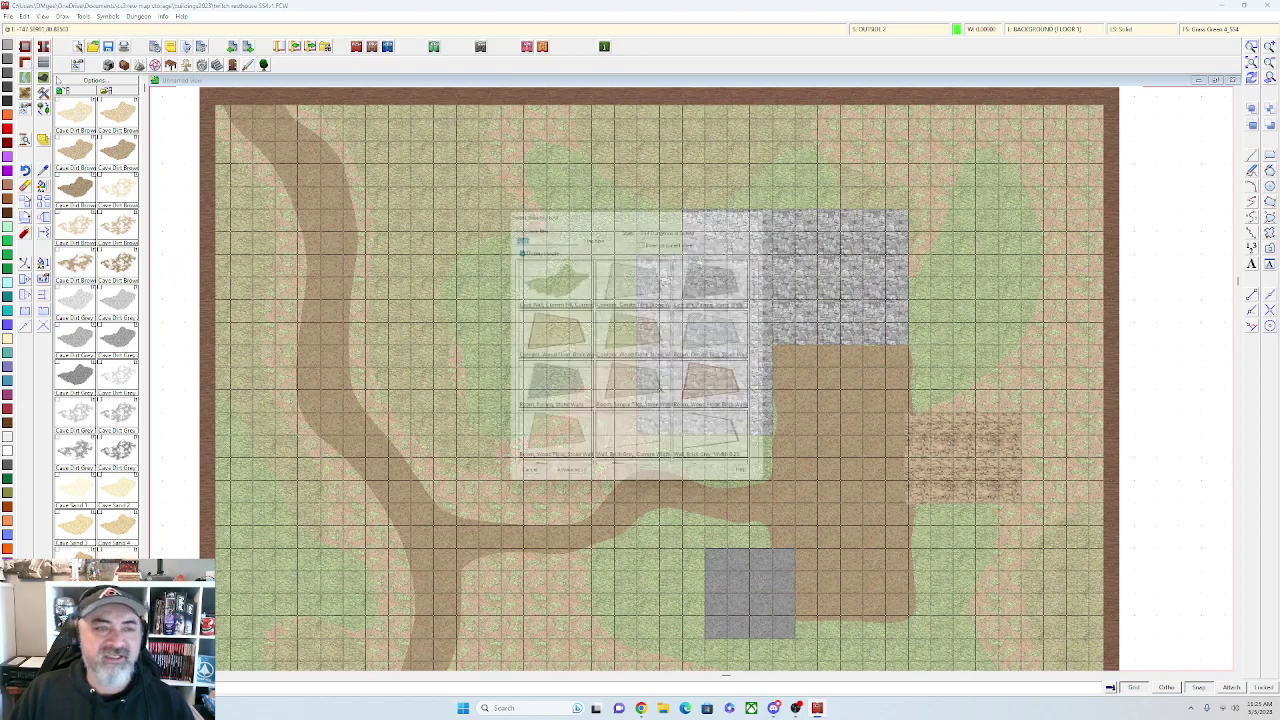
scroll(737, 405, "down", 2)
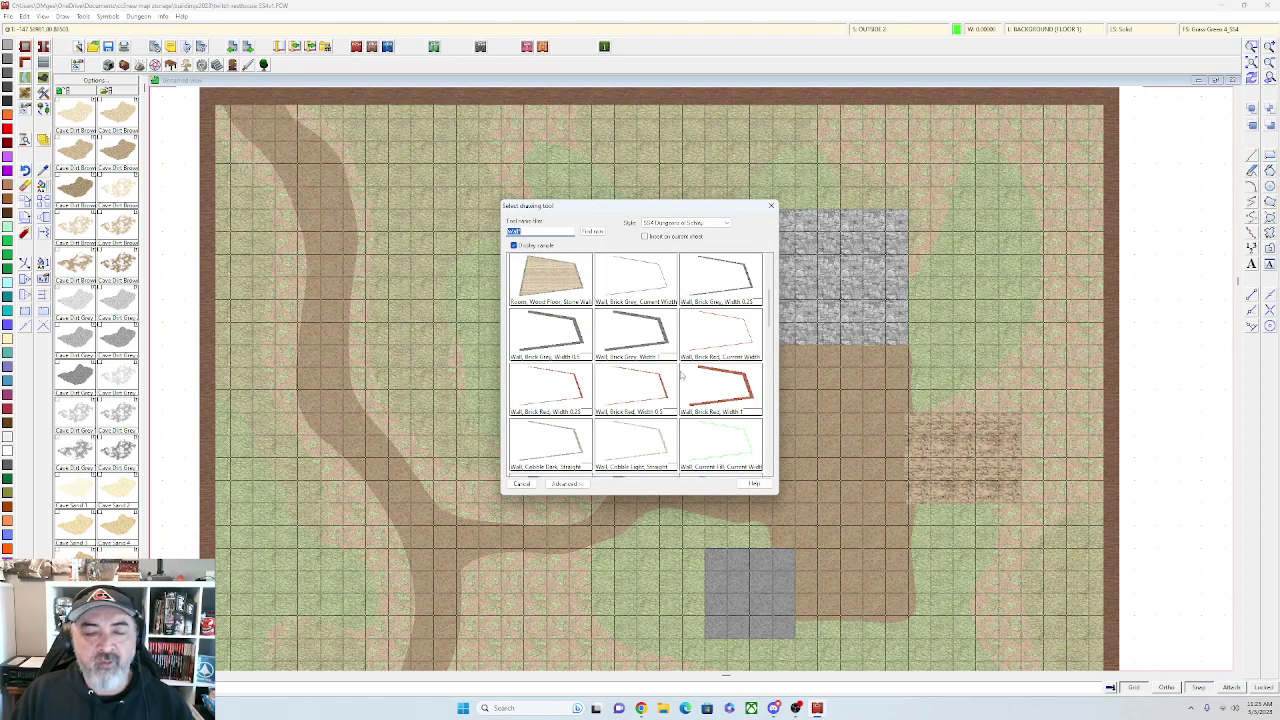
scroll(681, 375, "down", 6)
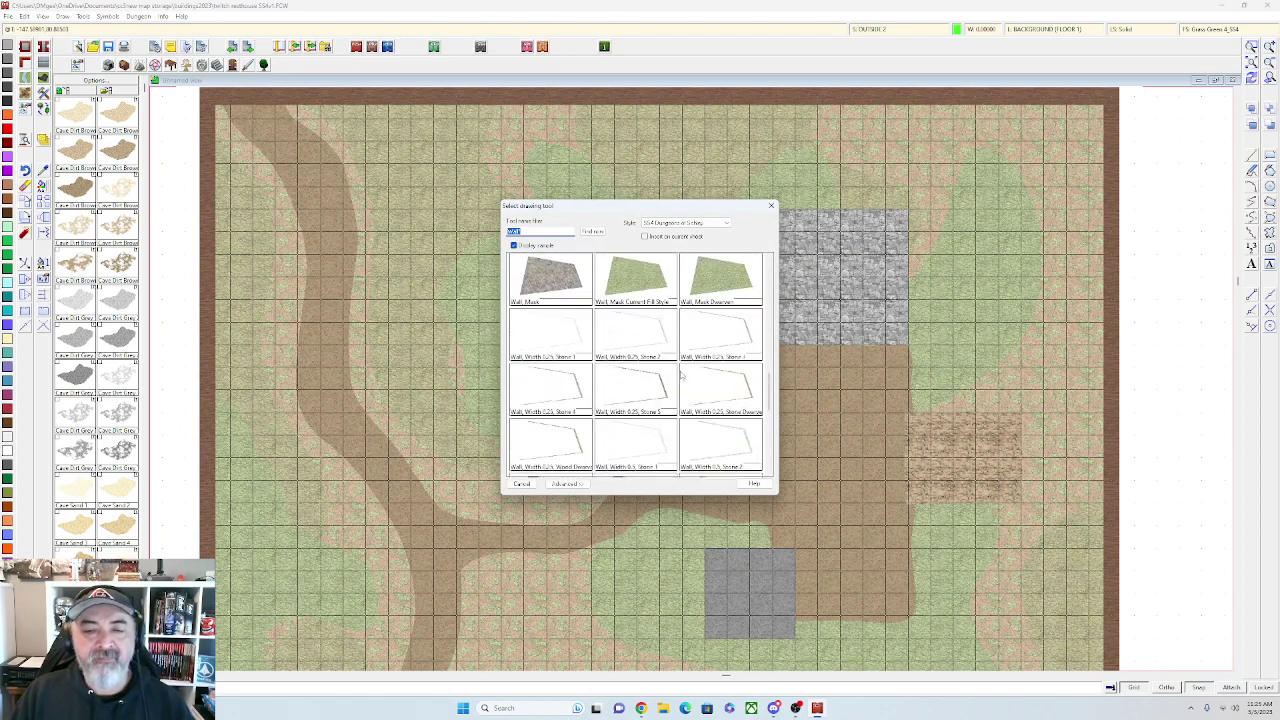
scroll(681, 375, "down", 4)
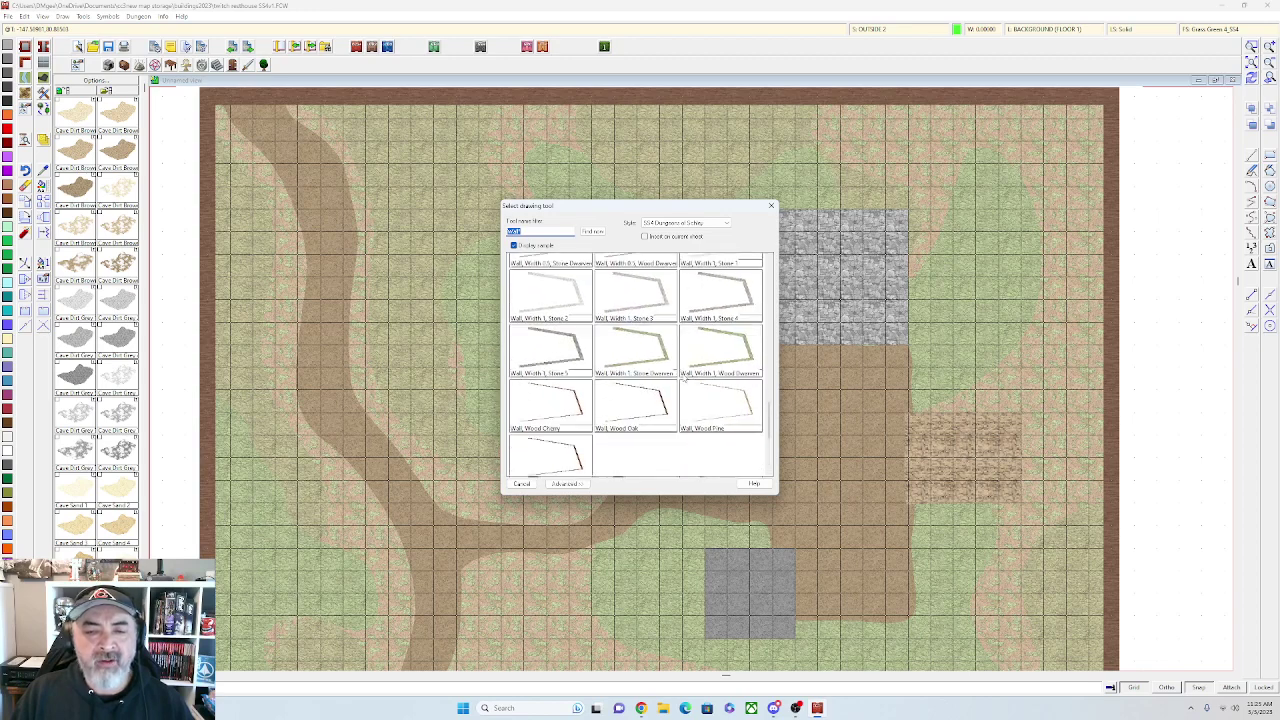
scroll(683, 378, "up", 12)
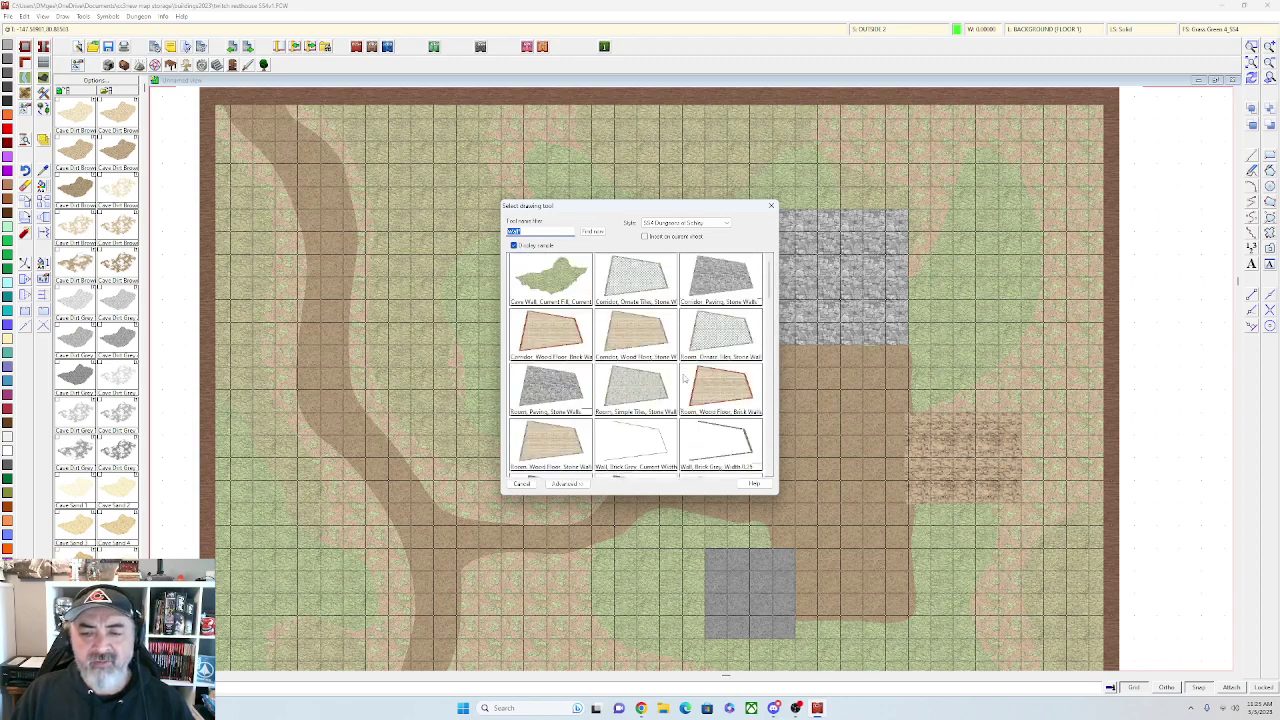
scroll(684, 378, "down", 3)
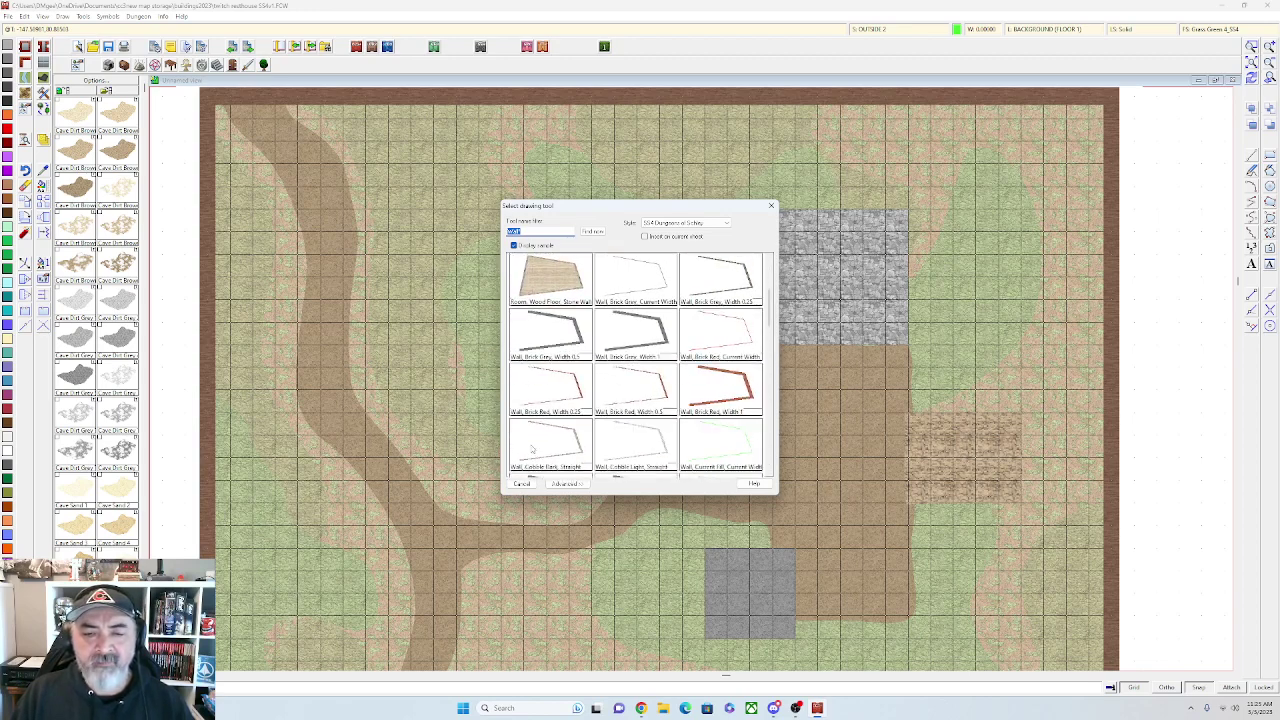
double_click(532, 448)
scroll(664, 212, "up", 2)
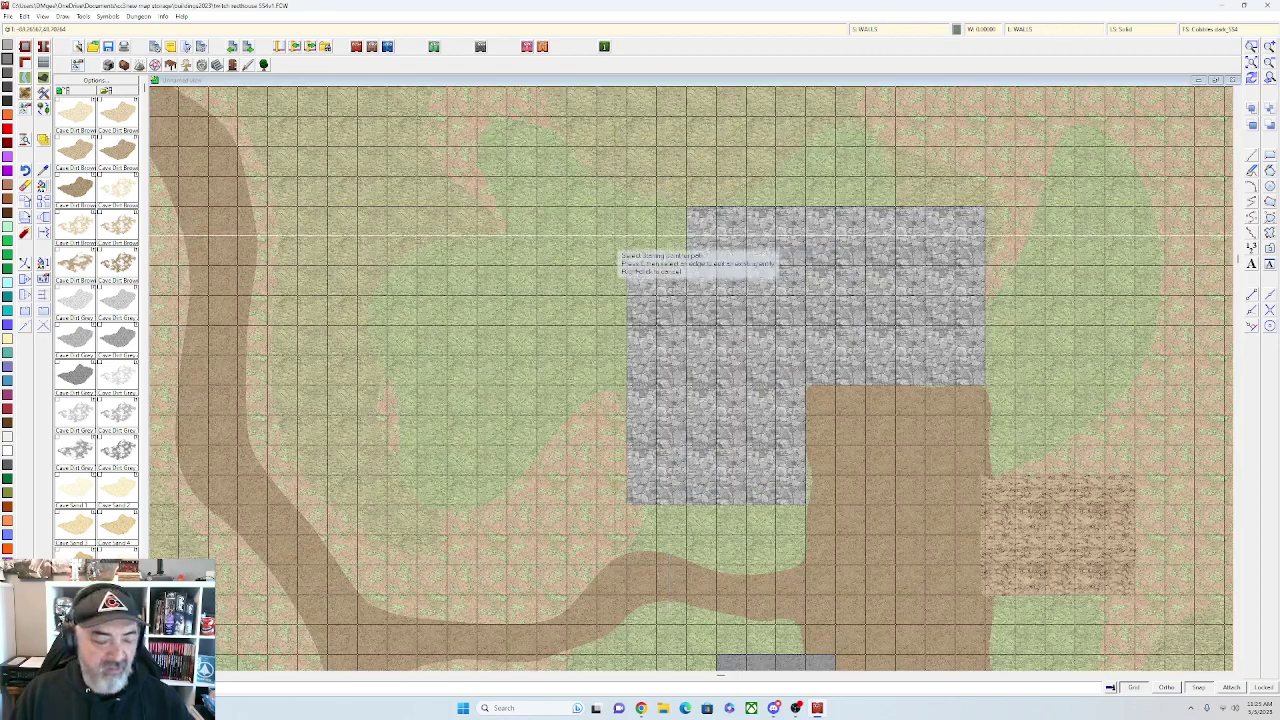
right_click(605, 236)
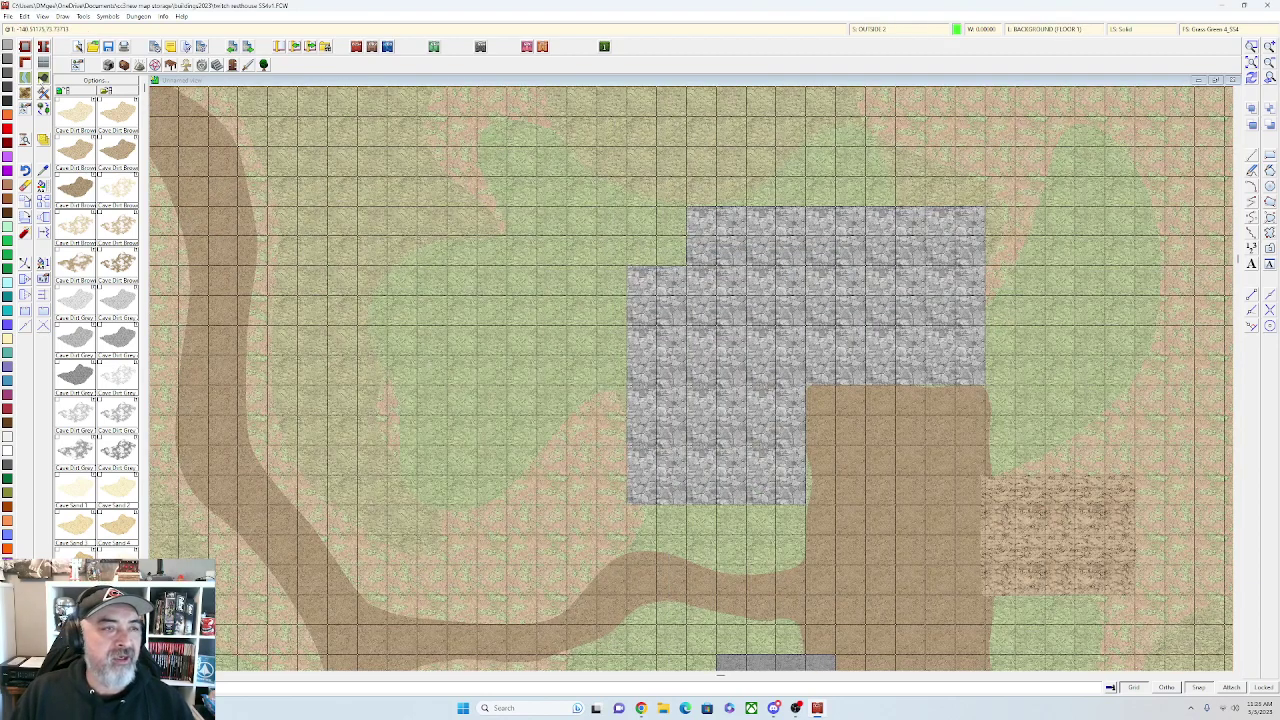
Save a copy of the Wall, Cobble Light, Straight drawing tool as Wall, Cobble Light, Straight 2
right_click(26, 63)
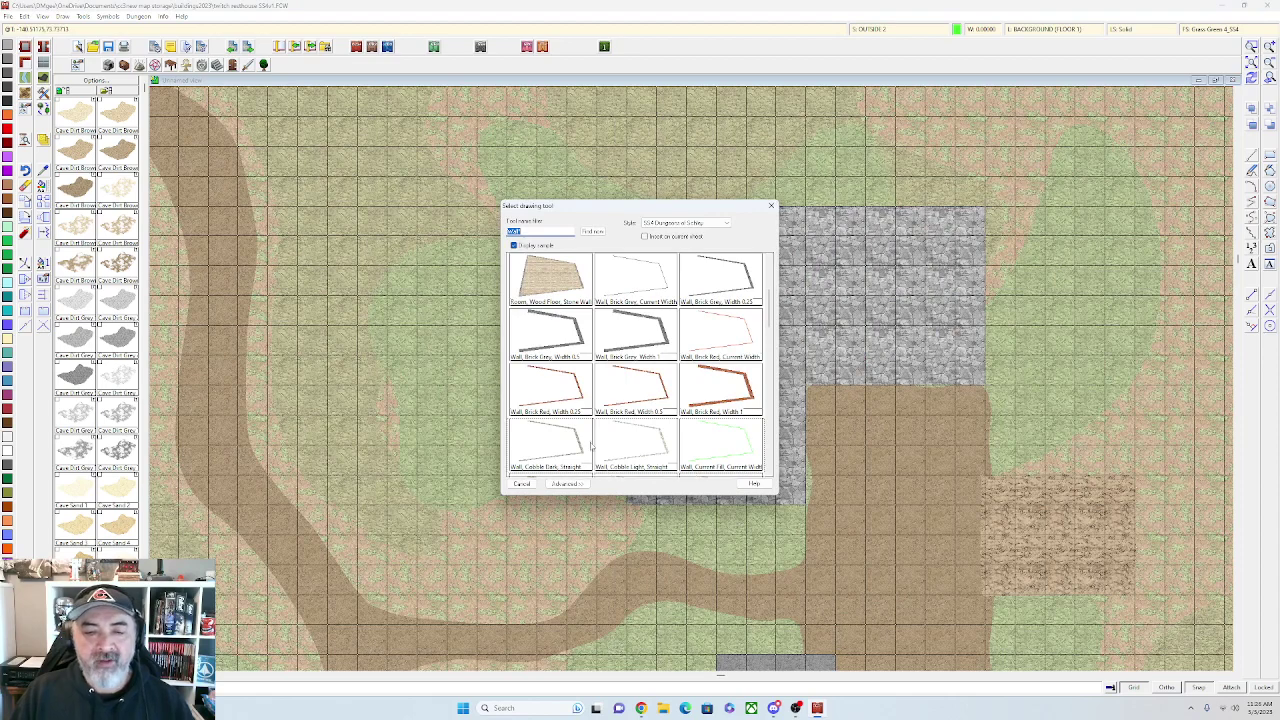
scroll(590, 447, "down", 3)
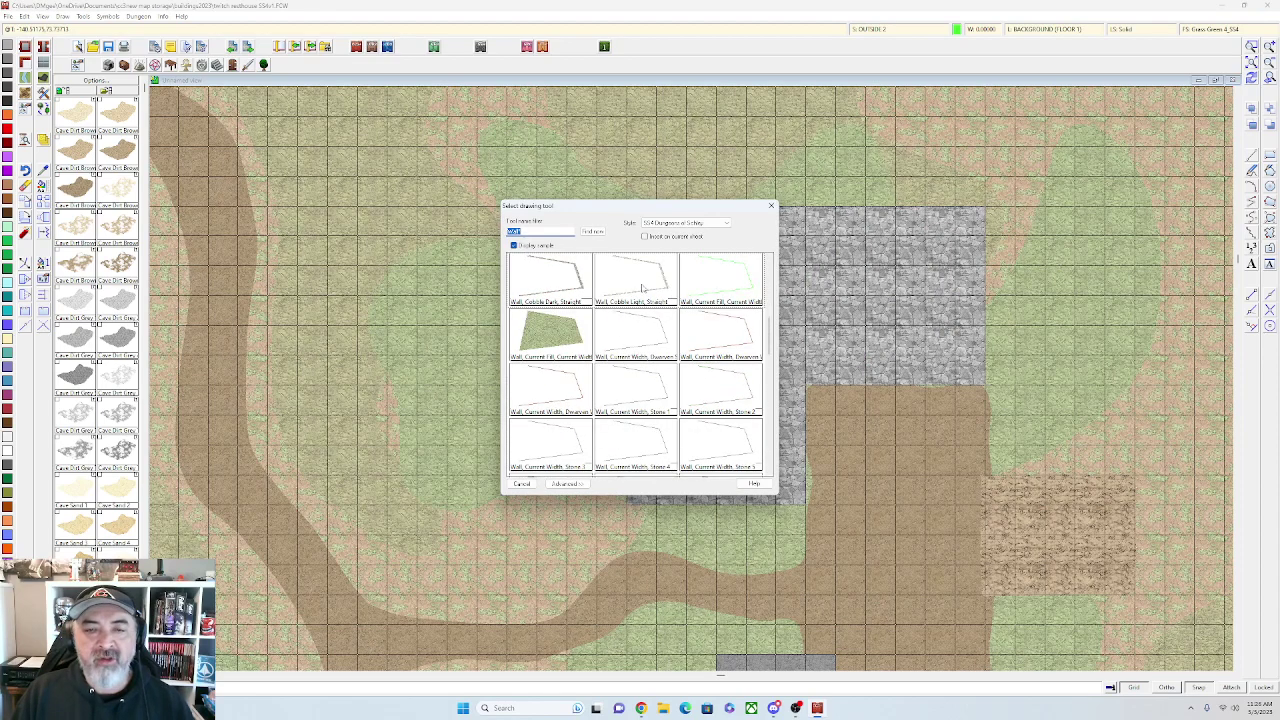
left_click(642, 287)
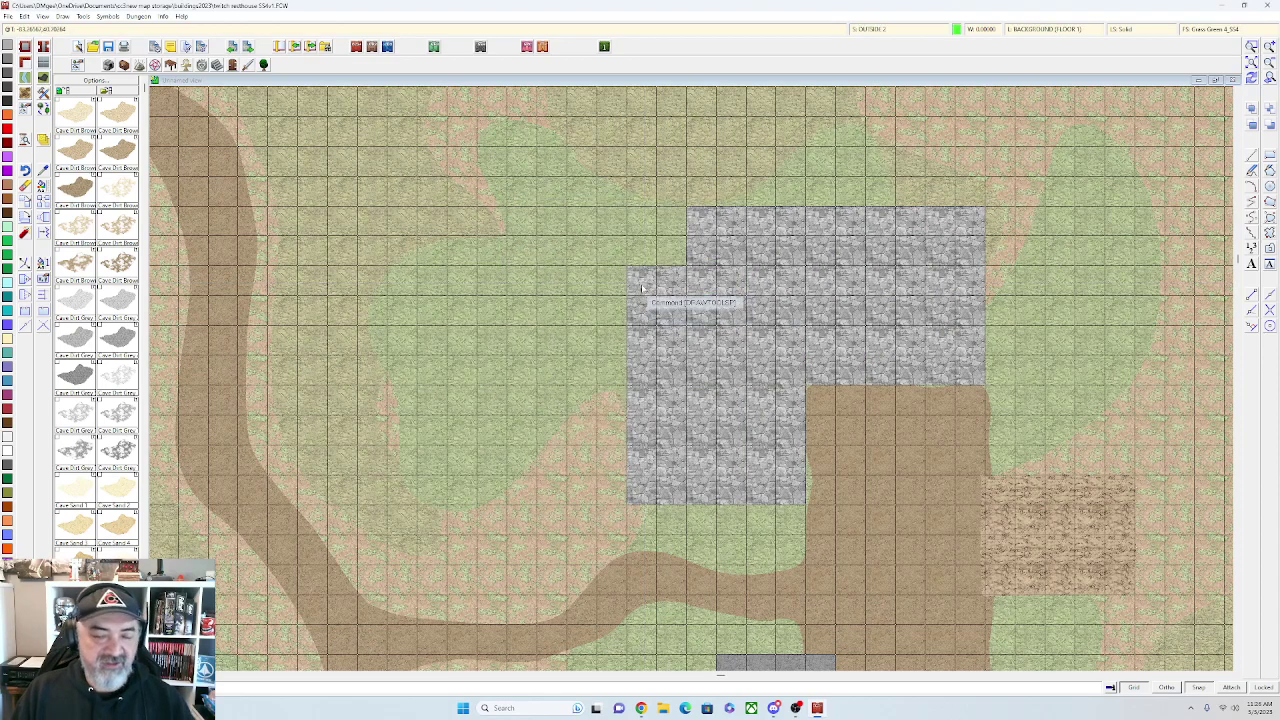
right_click(27, 62)
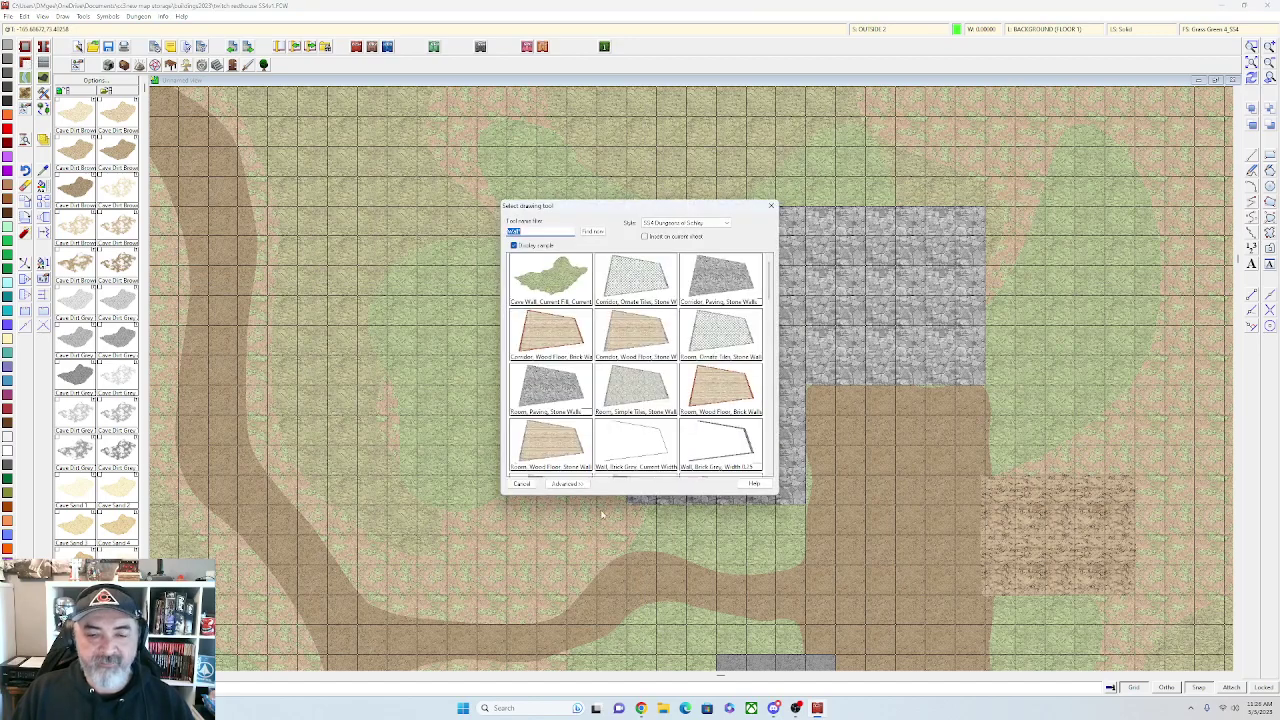
left_click(582, 485)
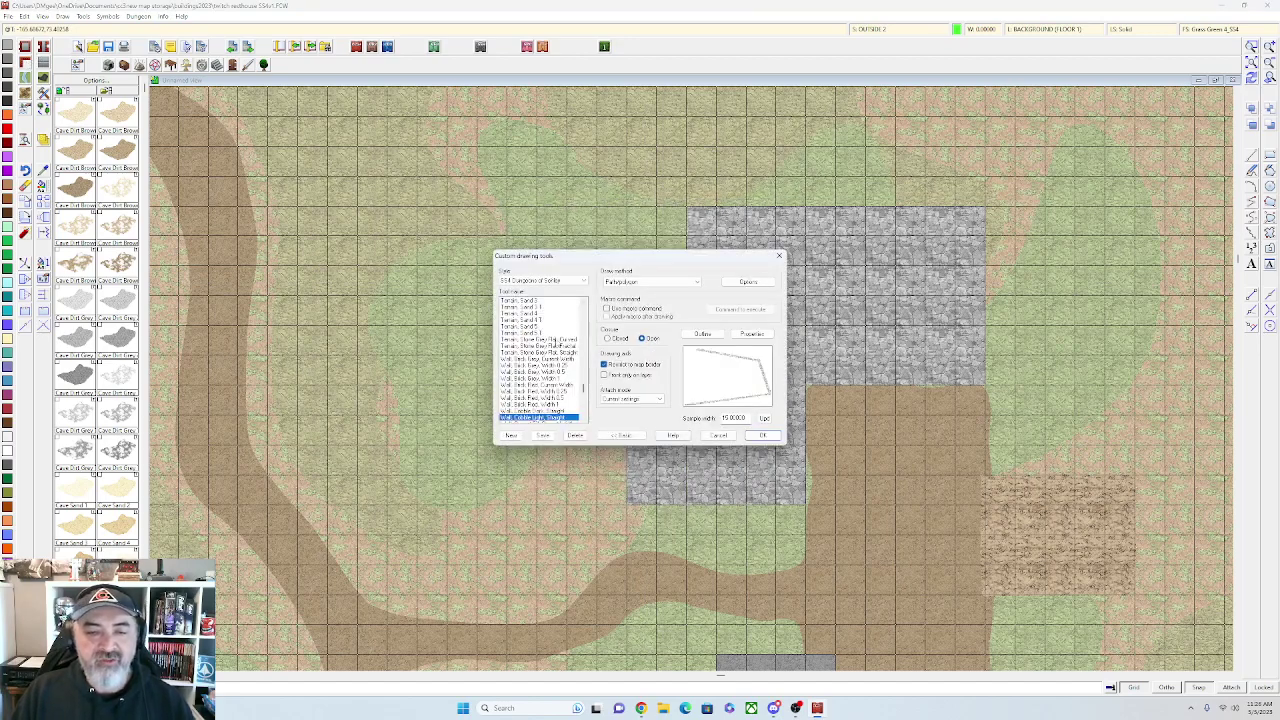
left_click(510, 436)
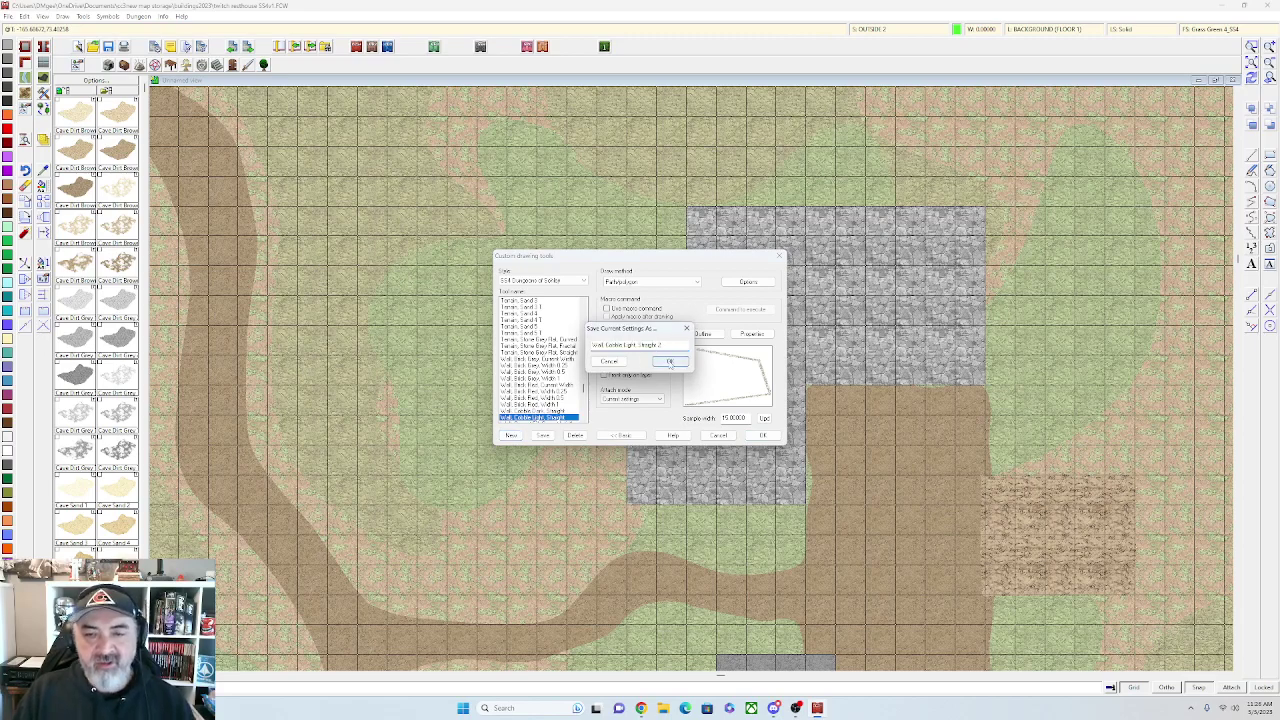
left_click(670, 362)
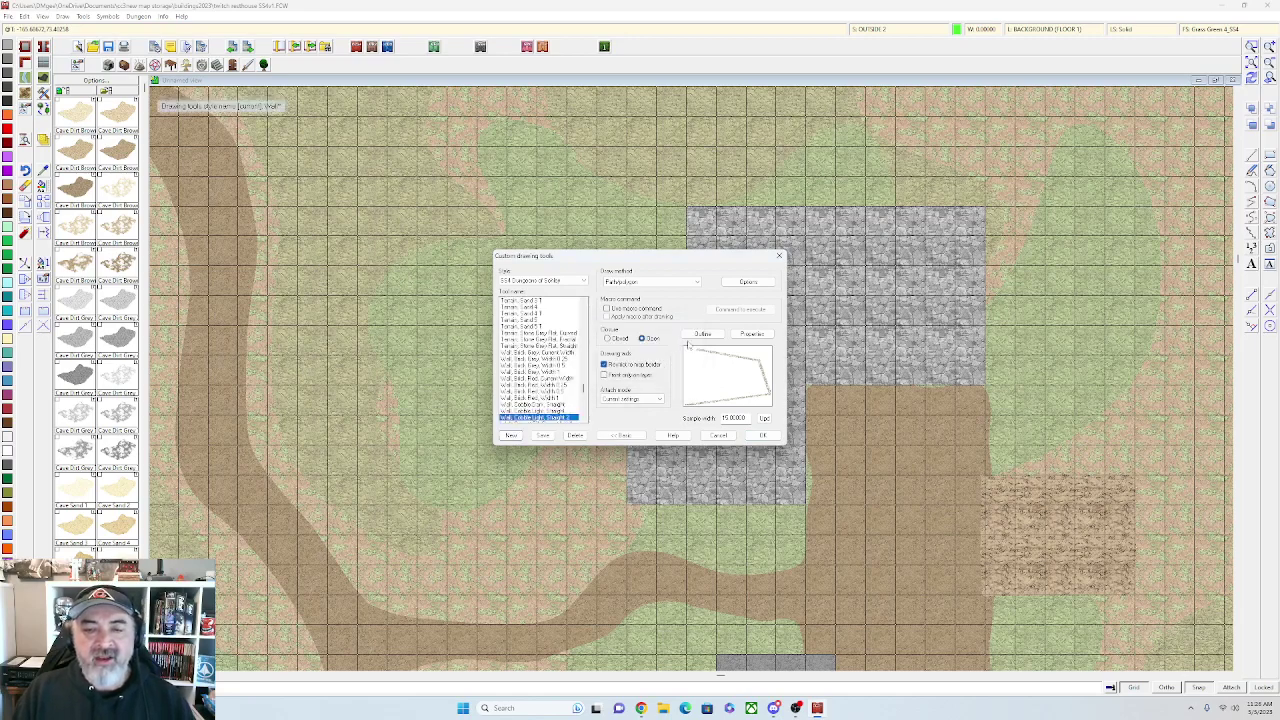
Give the copied light cobble wall tool a fixed width of 1 and save its settings
left_click(752, 334)
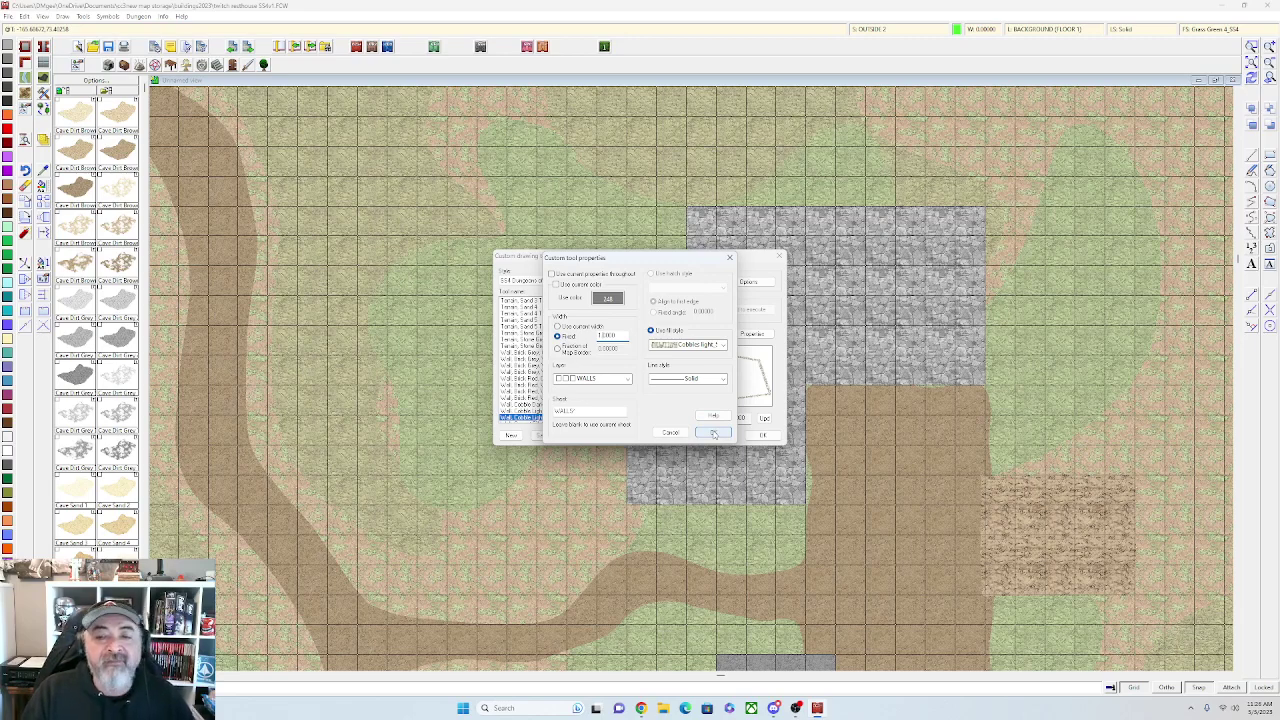
left_click(713, 433)
left_click(762, 435)
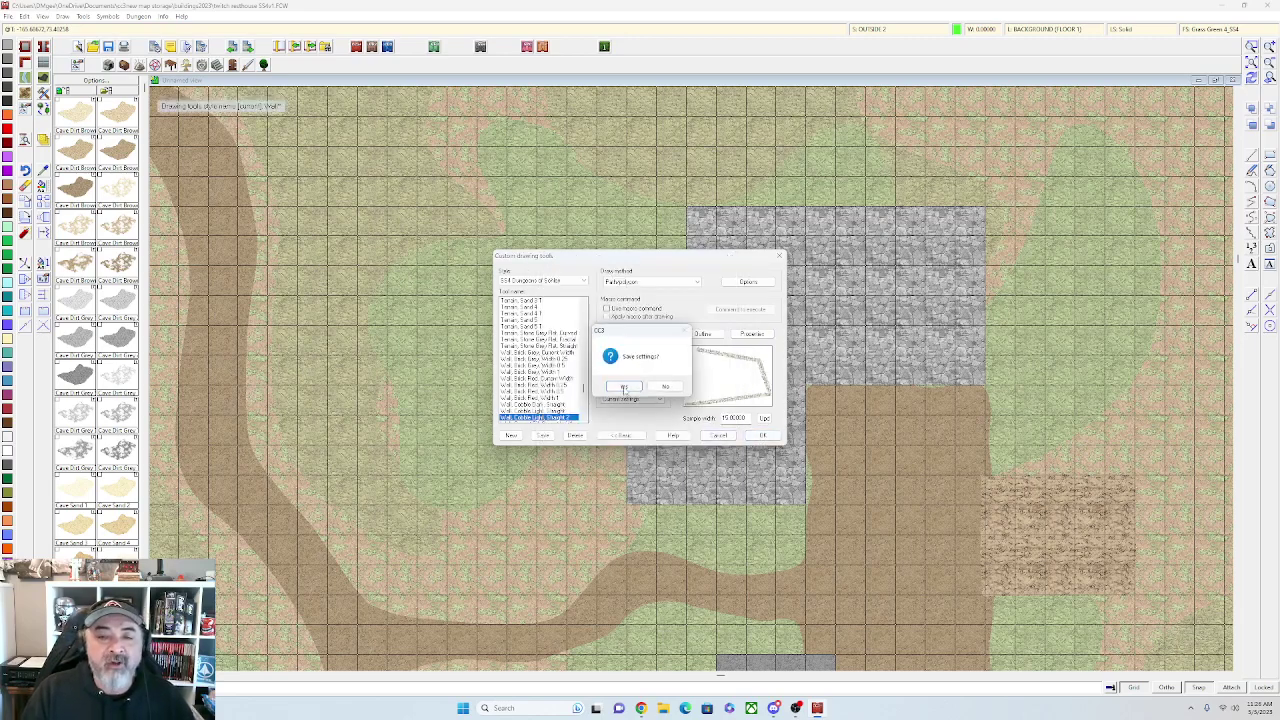
left_click(623, 387)
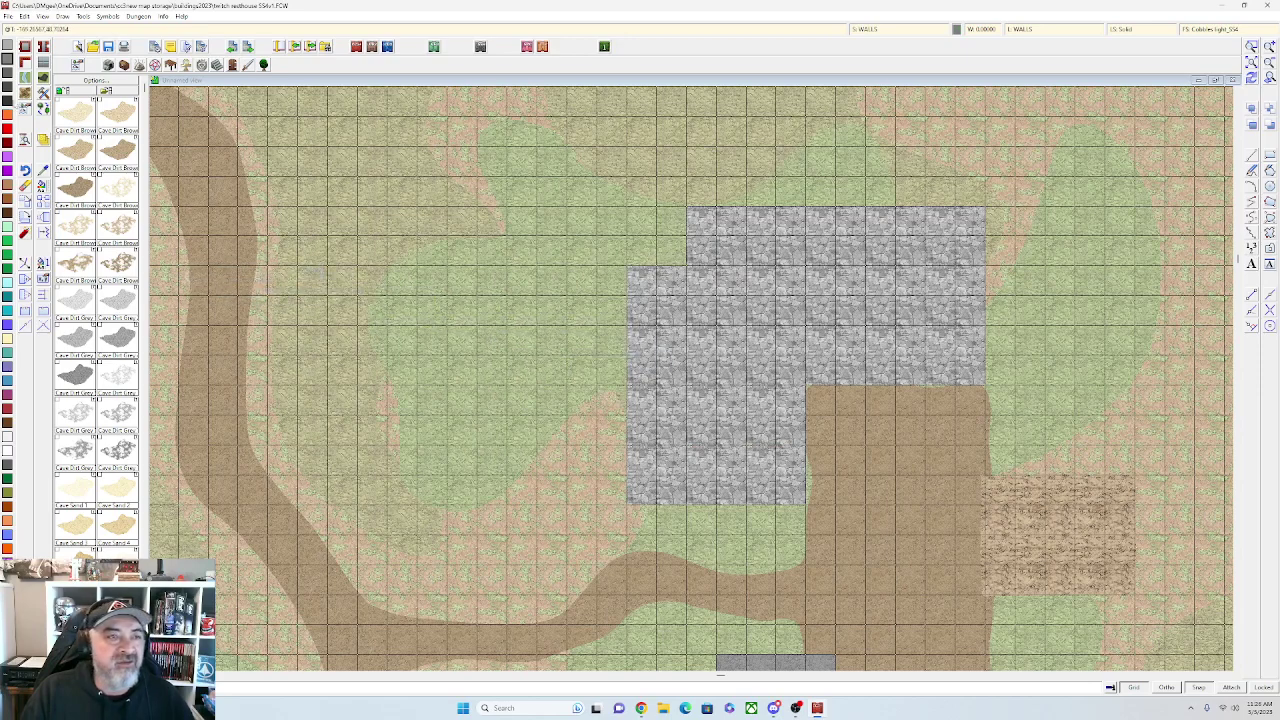
Draw an L-shaped test wall, about 6 by 3 grid squares, west of the stone floor with Wall, Cobble Light, Straight
right_click(27, 64)
scroll(577, 374, "down", 3)
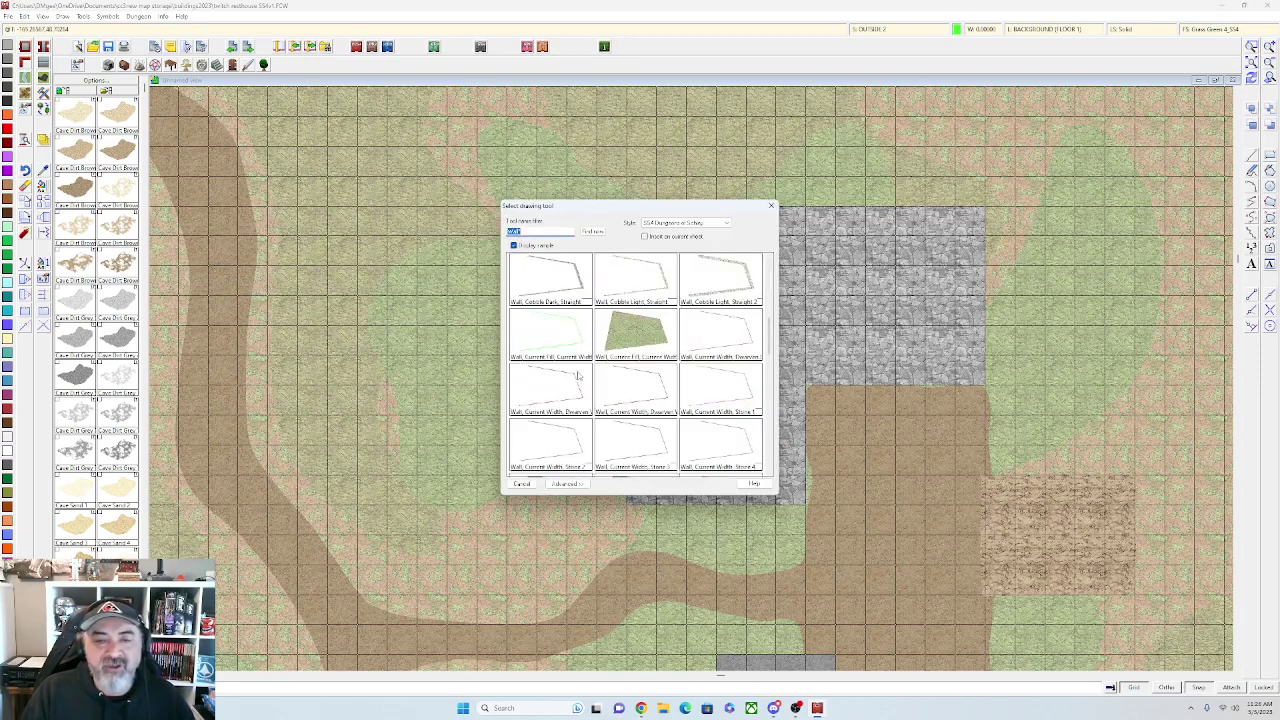
double_click(604, 288)
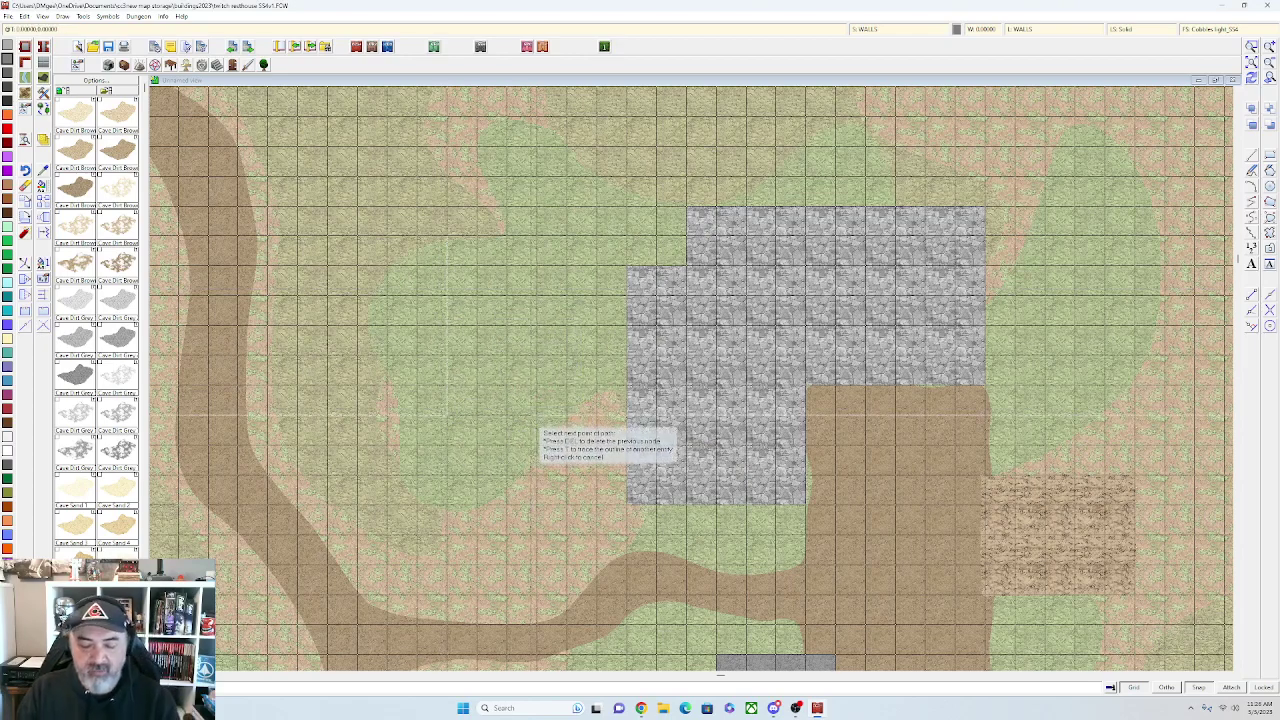
scroll(538, 416, "up", 1)
scroll(562, 338, "down", 1)
scroll(604, 212, "up", 1)
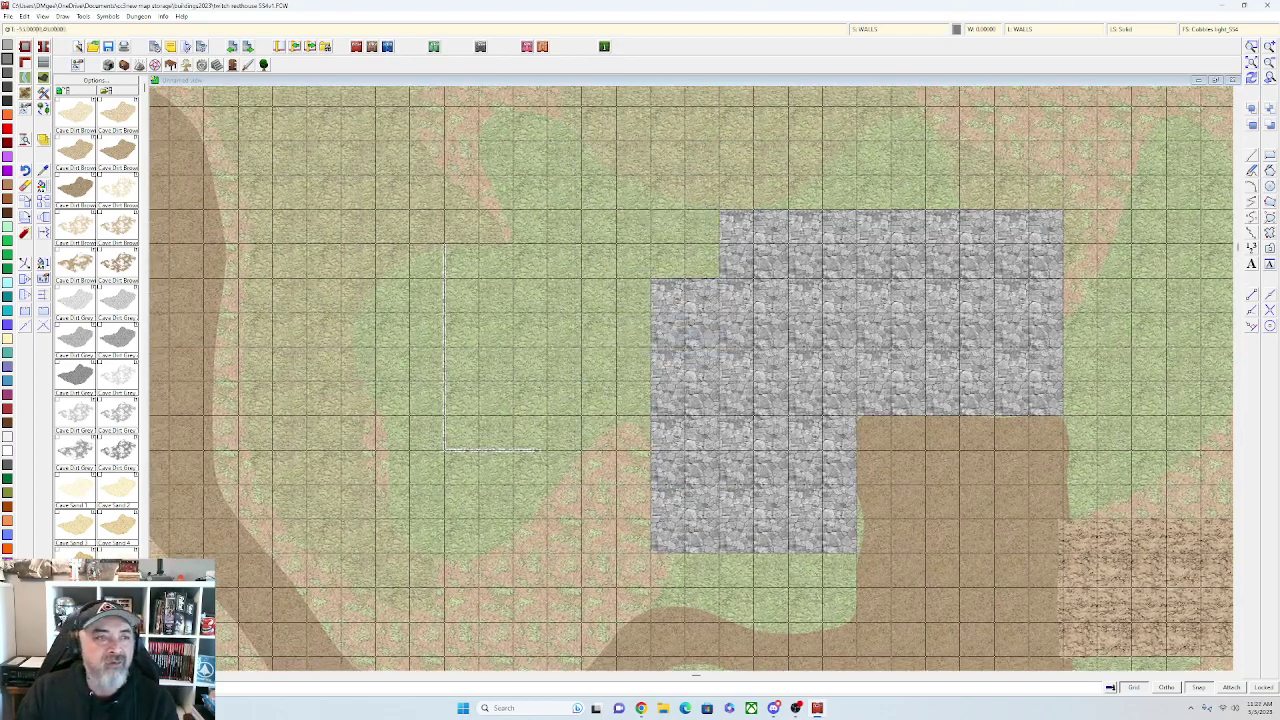
Draw a second L-shaped test wall, about 6 by 2 grid squares, between the first and the stone floor with Wall, Cobble Light, Straight 2
right_click(25, 62)
scroll(696, 378, "down", 1)
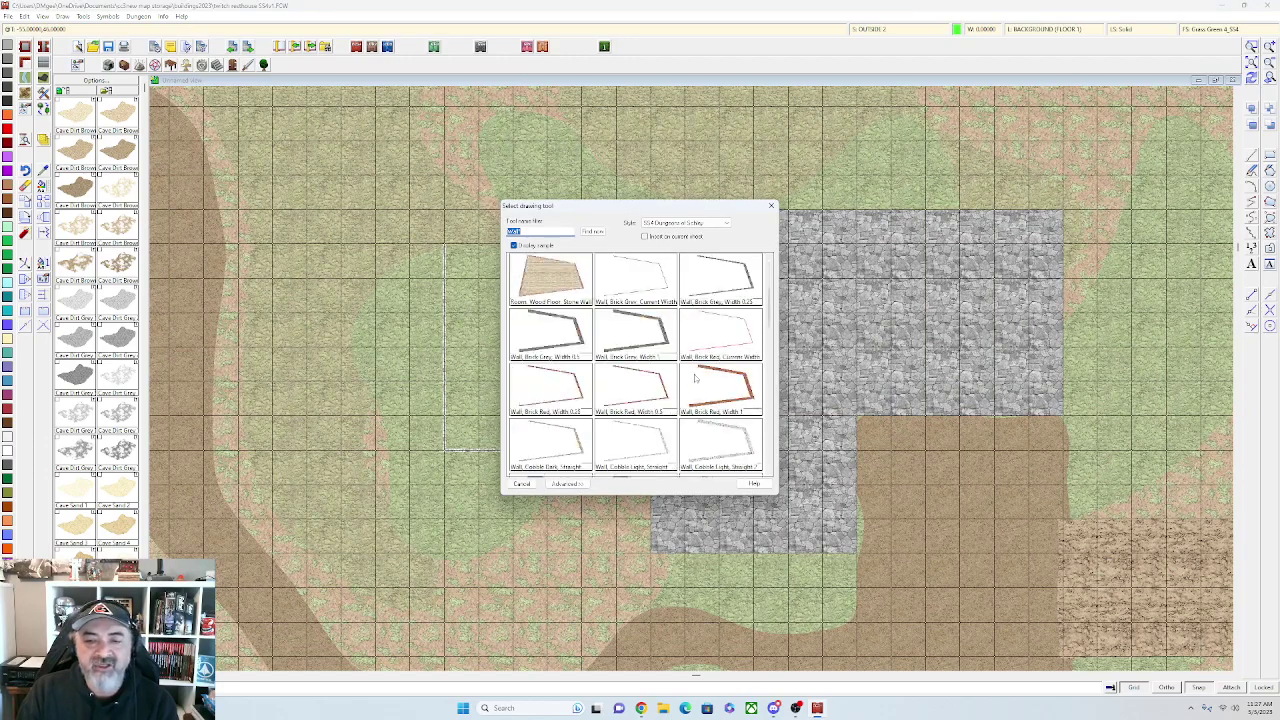
double_click(715, 441)
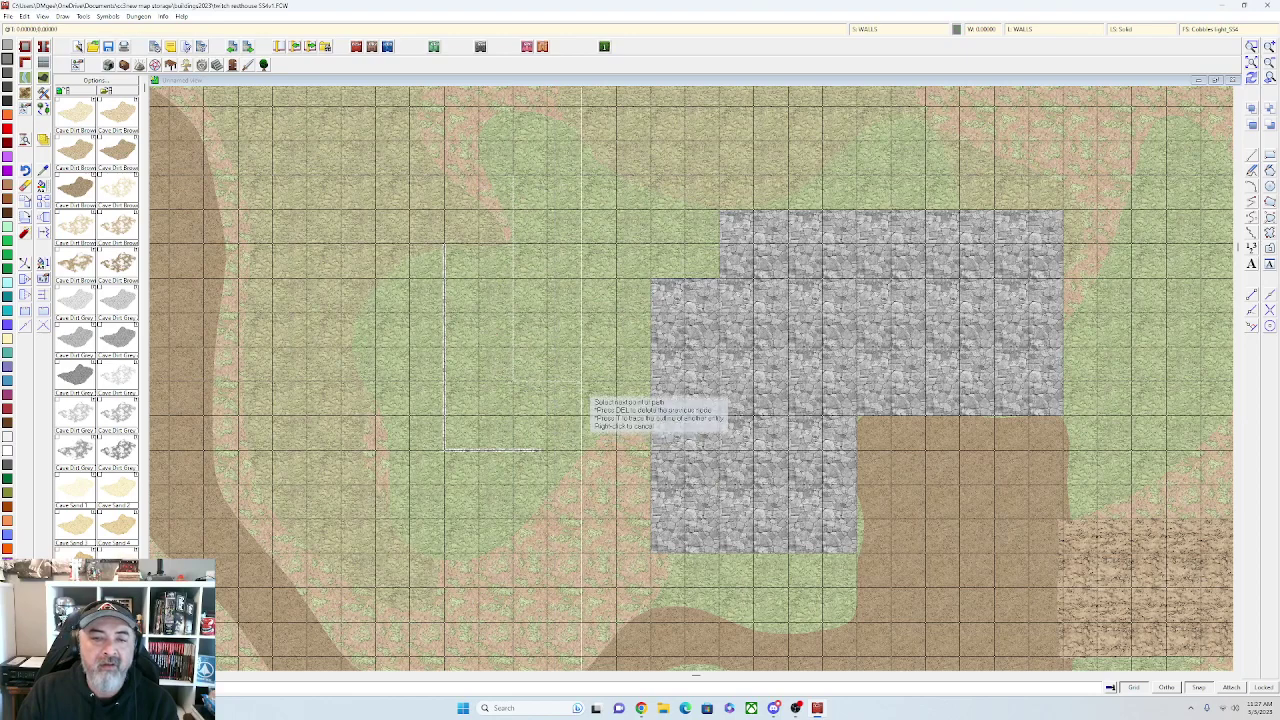
Activate the sheet effects and compare the thickness of the two test walls beside the stone floor
left_click(891, 30)
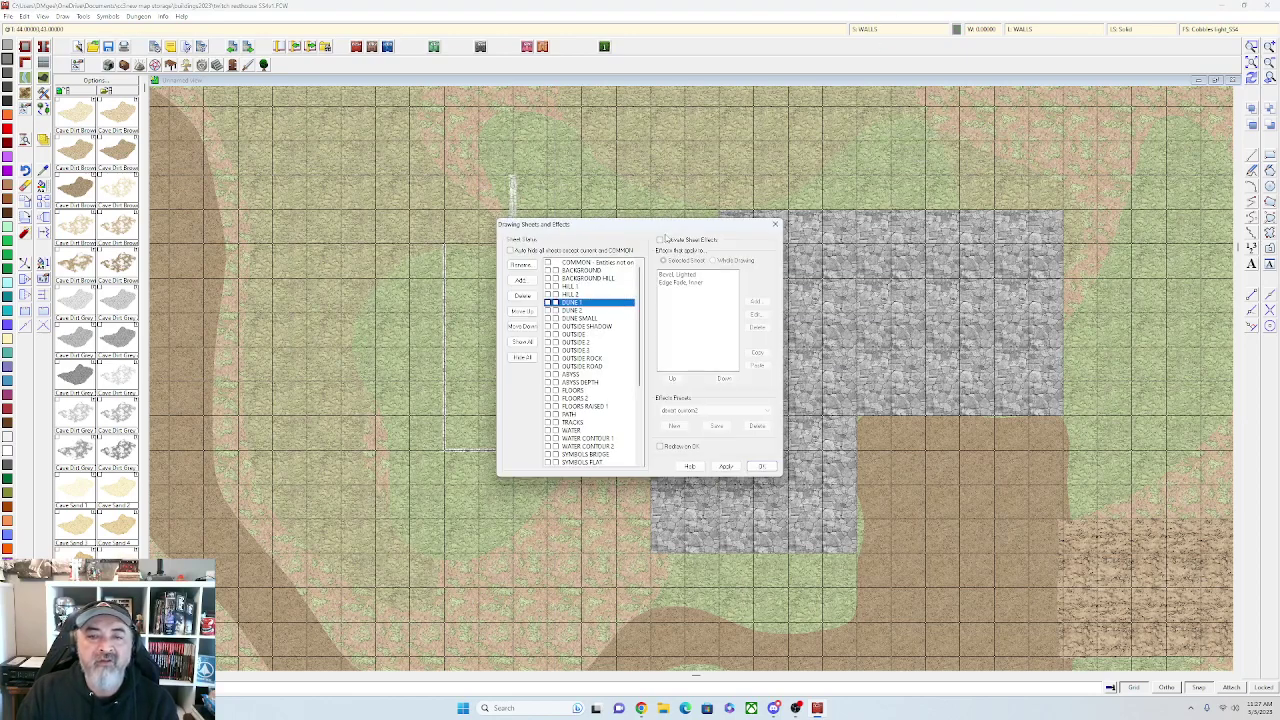
left_click(724, 467)
left_click(762, 467)
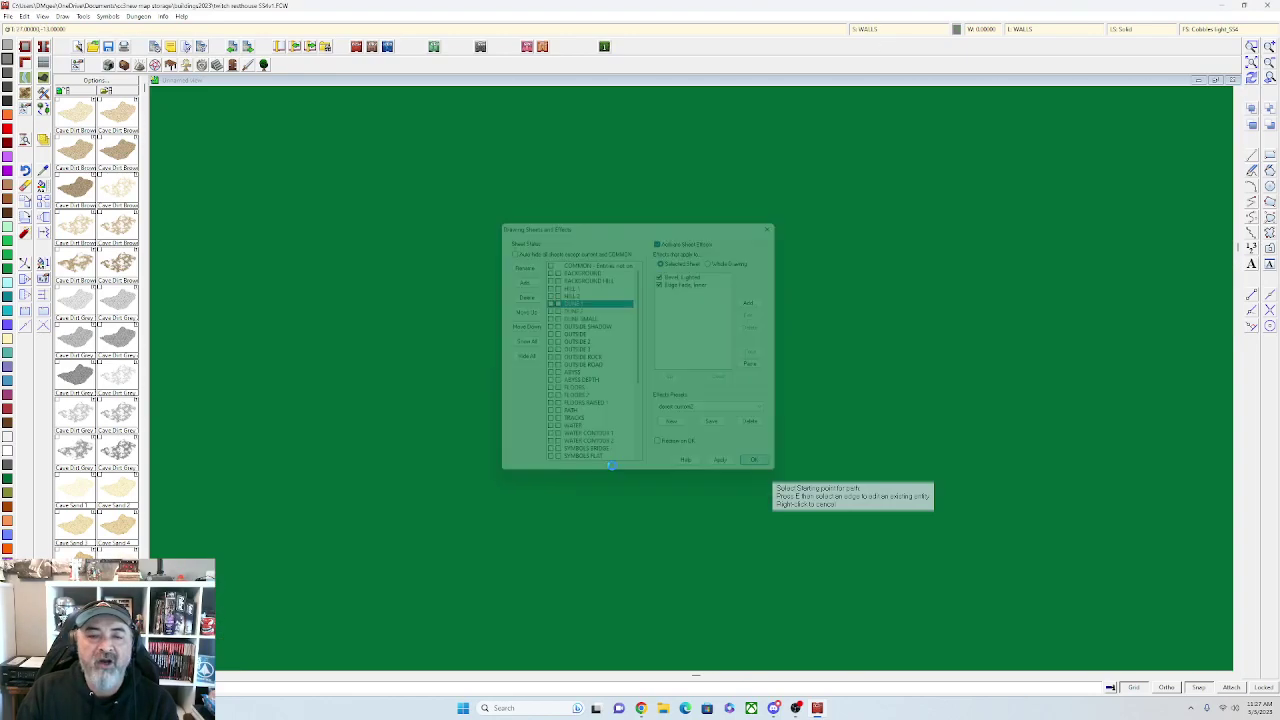
scroll(497, 457, "up", 3)
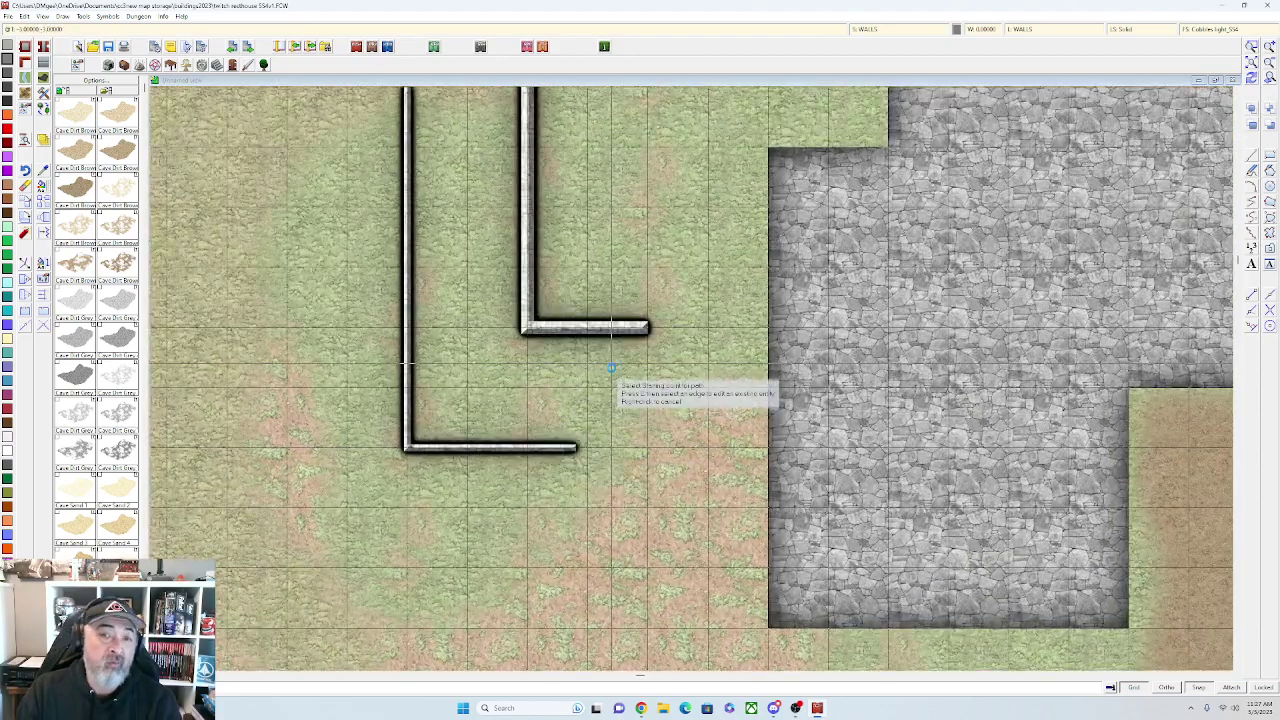
scroll(612, 374, "down", 2)
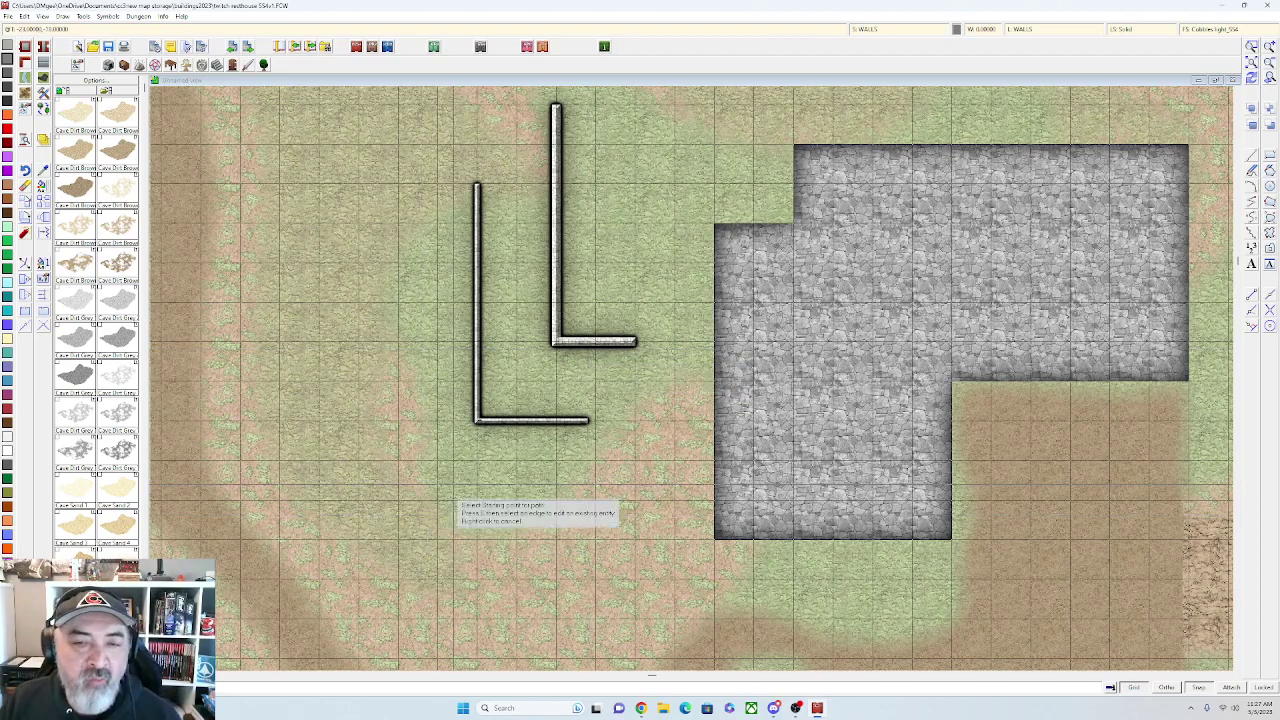
End wall drawing and deactivate the sheet effects
right_click(572, 441)
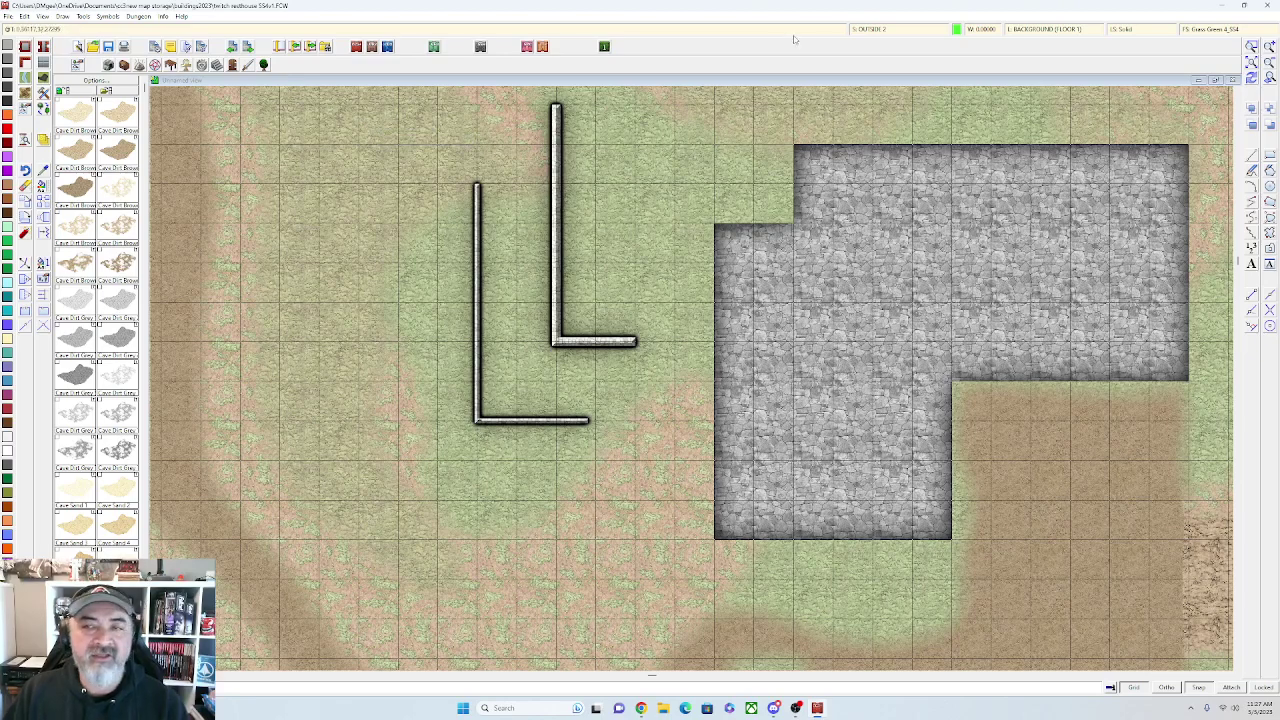
left_click(868, 29)
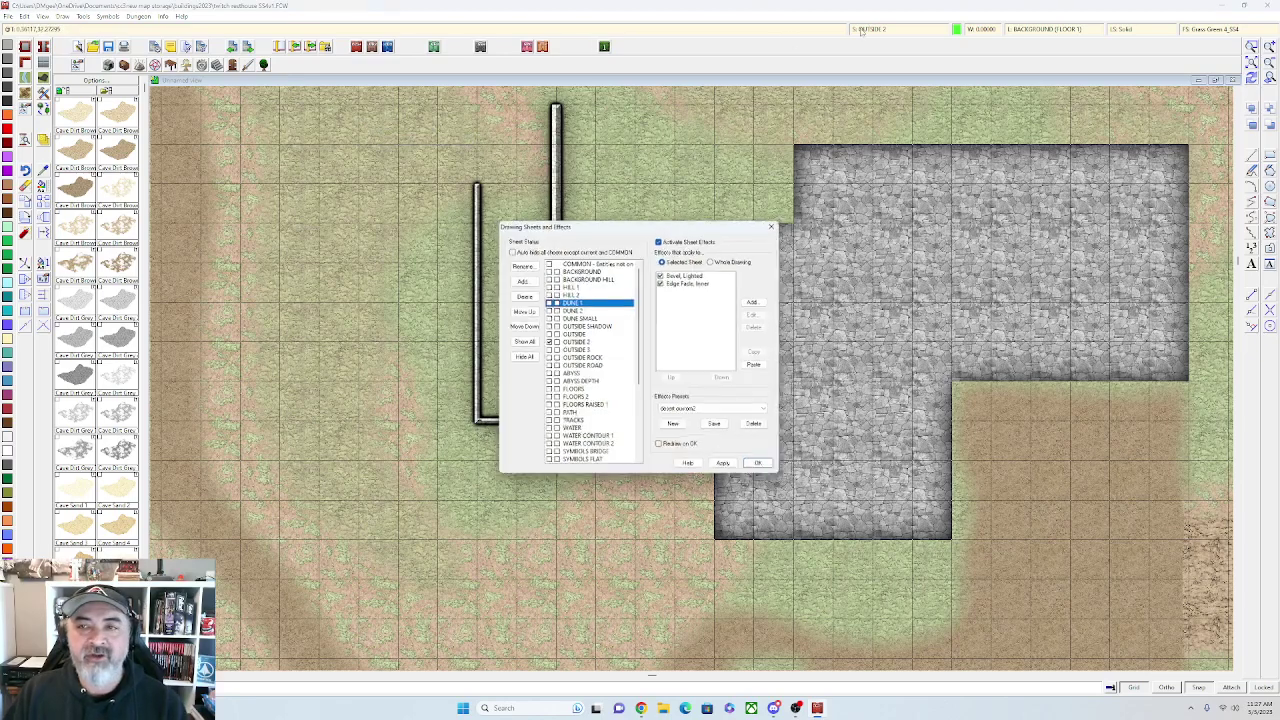
left_click(725, 467)
left_click(762, 467)
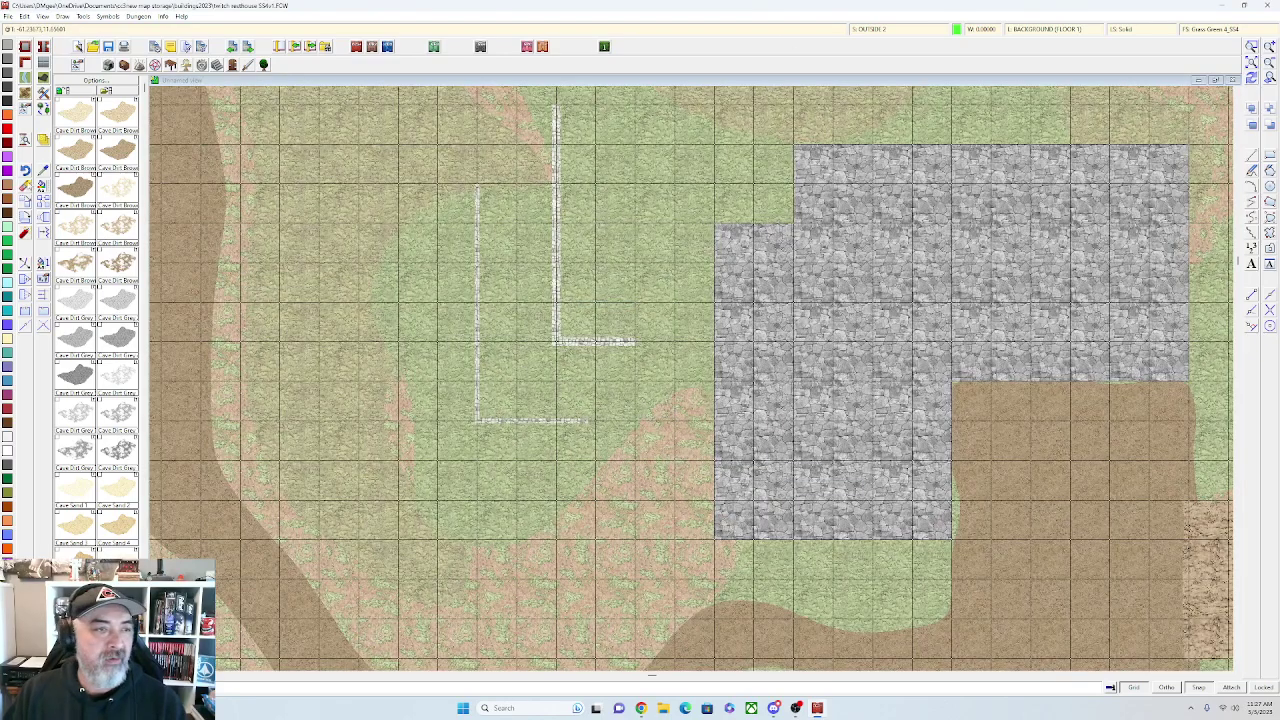
Erase both L-shaped test walls west of the stone floor
left_click(25, 186)
left_click(477, 414)
left_click(556, 350)
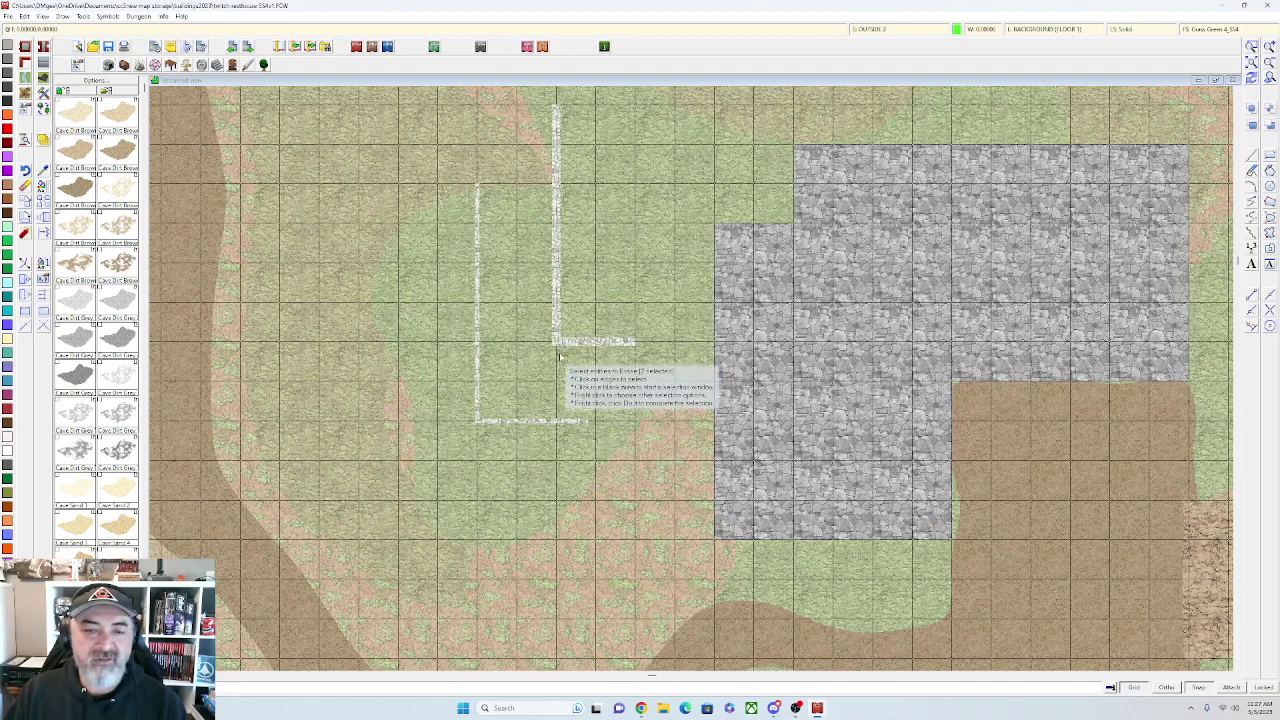
right_click(560, 357)
left_click(560, 357)
scroll(560, 357, "down", 4)
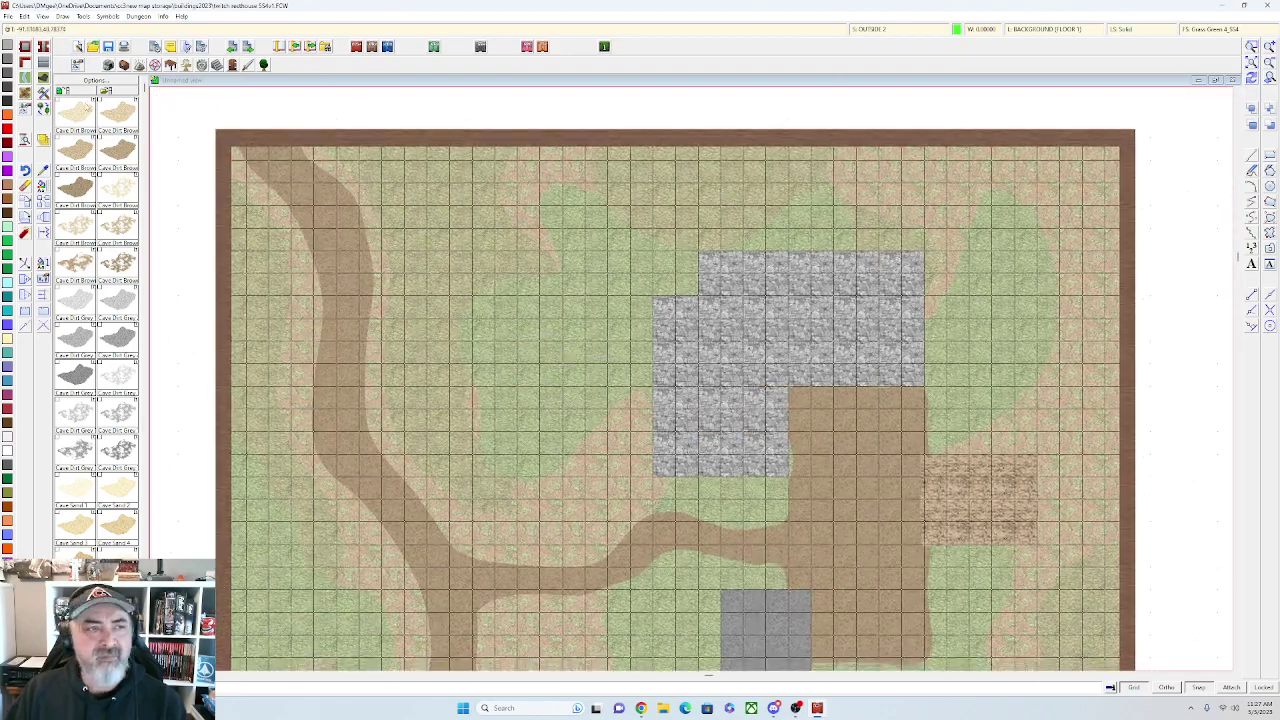
right_click(22, 66)
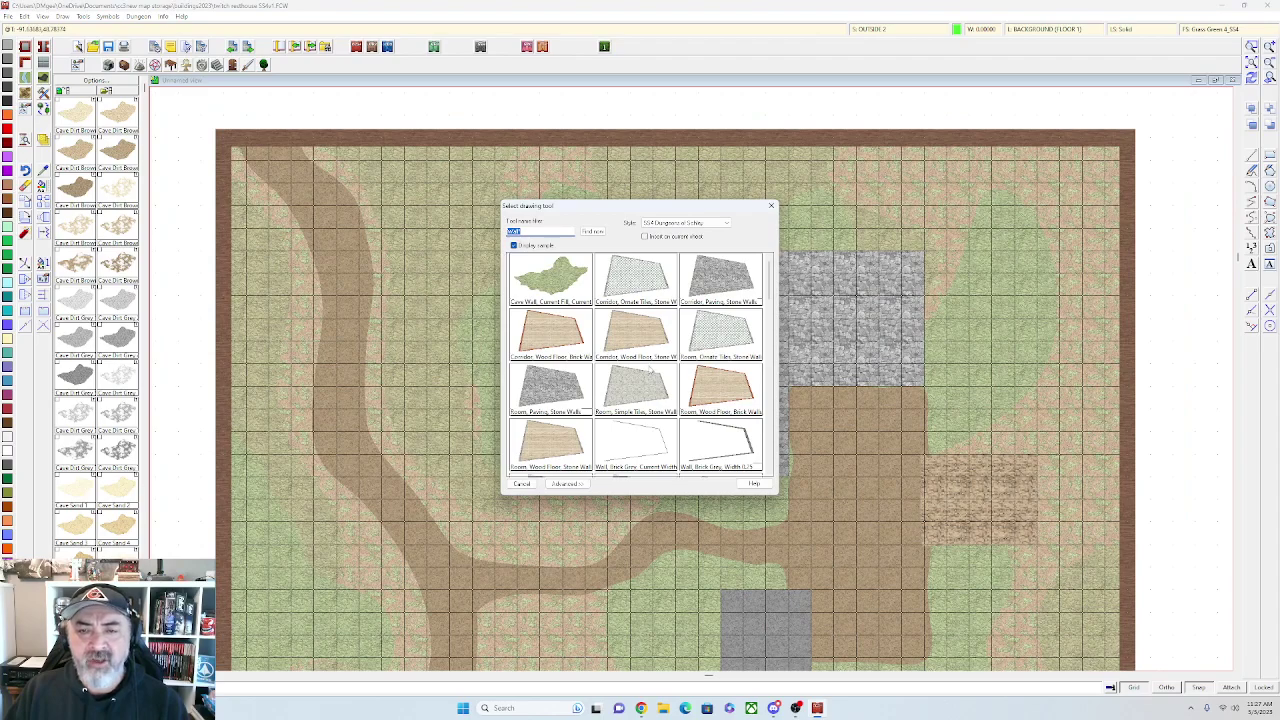
scroll(646, 378, "down", 5)
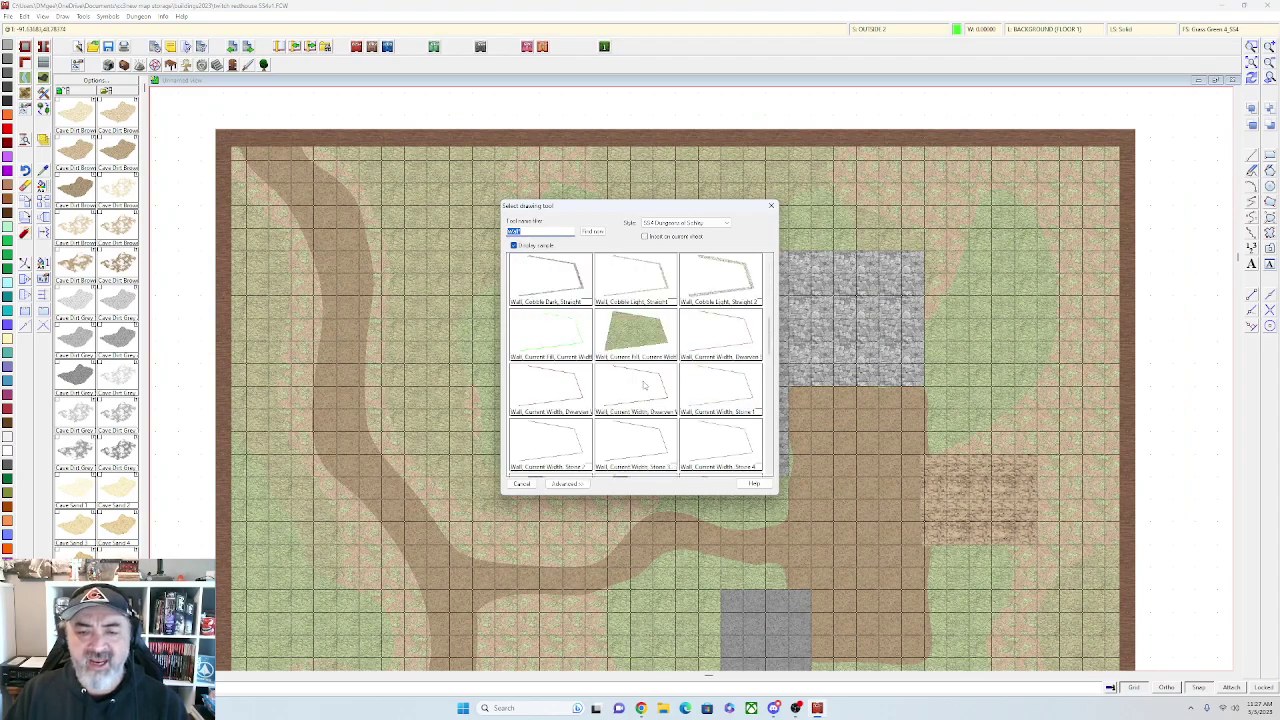
left_click(730, 281)
scroll(738, 268, "up", 4)
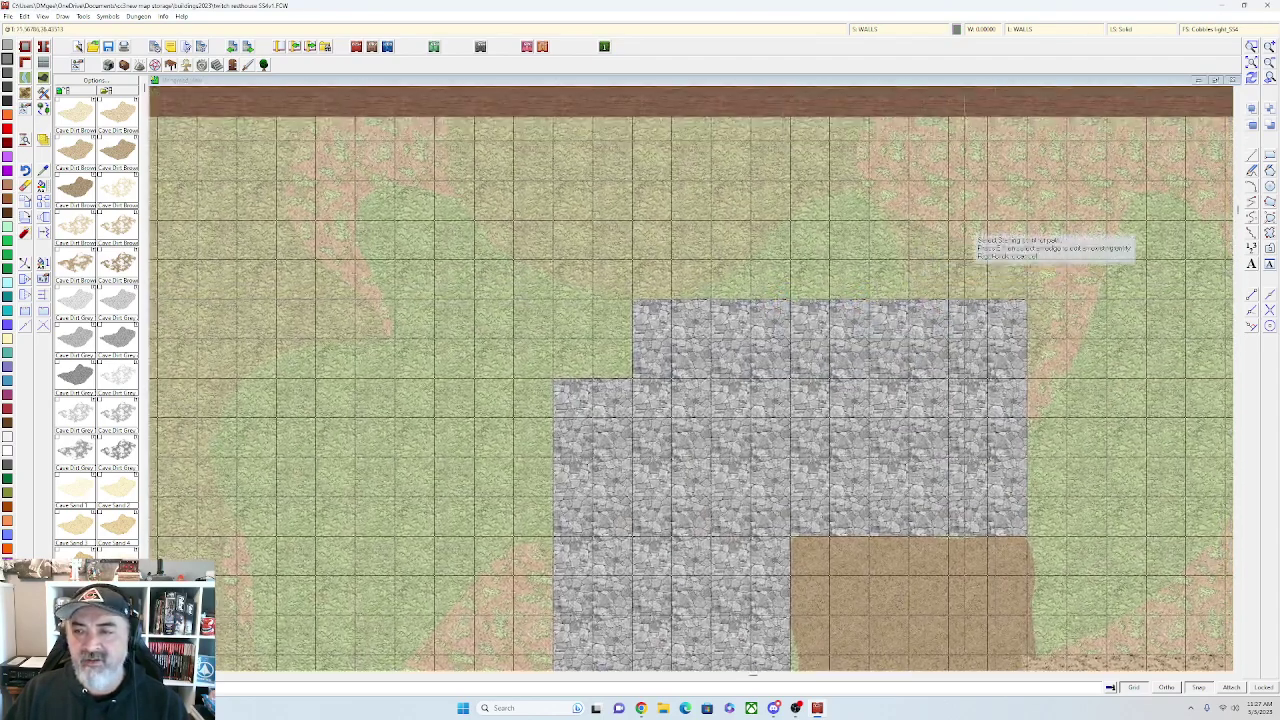
scroll(1032, 225, "down", 6)
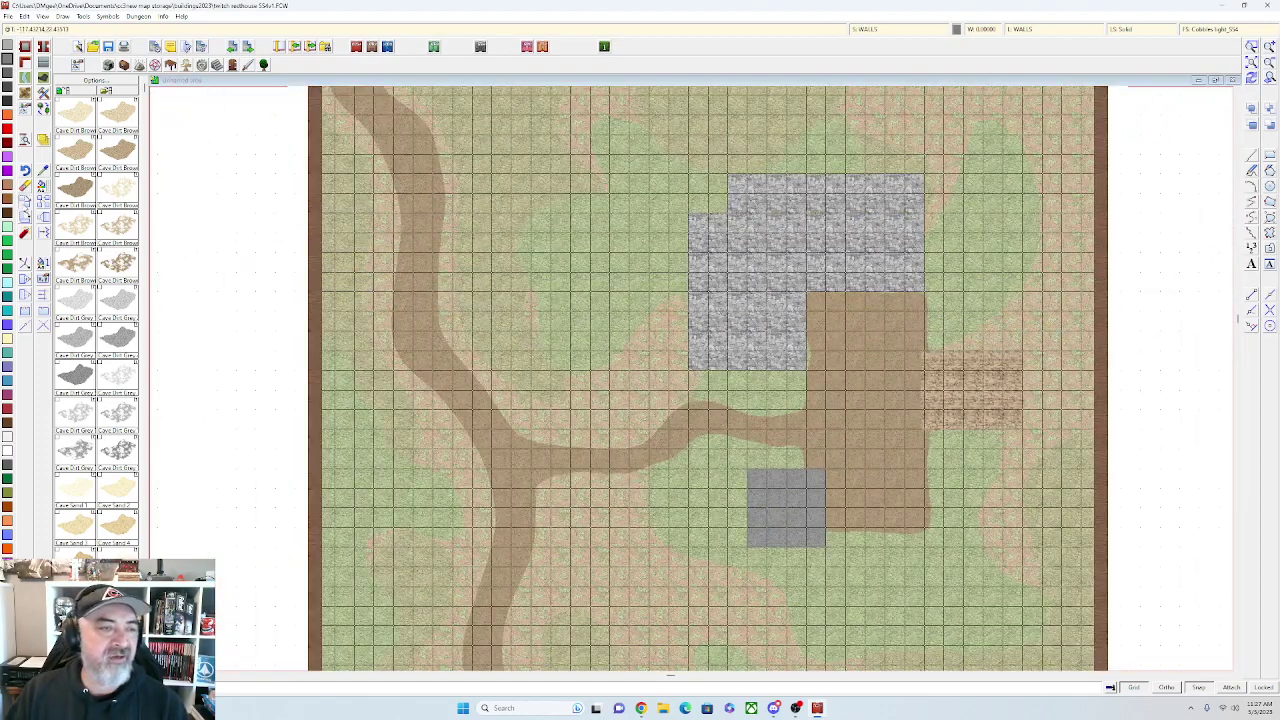
Move the large stone floor, dirt yard with its side road, brown eastern floor and small grey floor together about 3 grid squares south
left_click(26, 214)
left_click(688, 371)
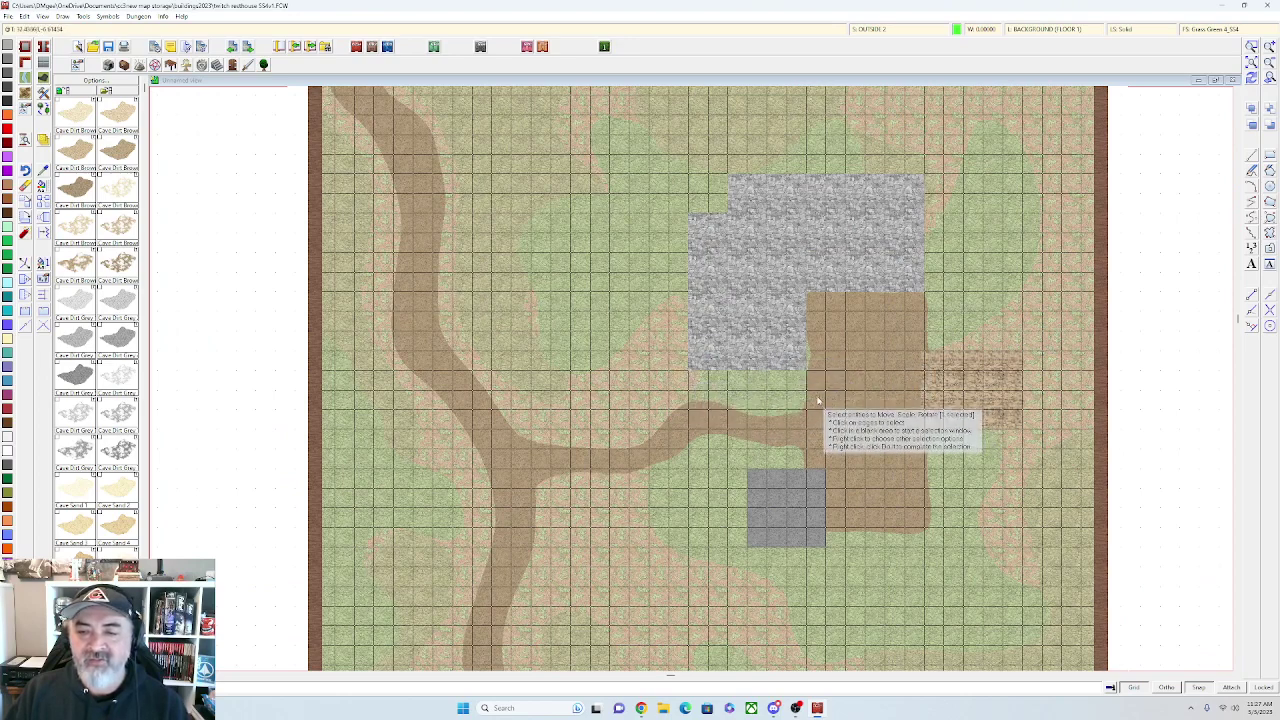
left_click(812, 406)
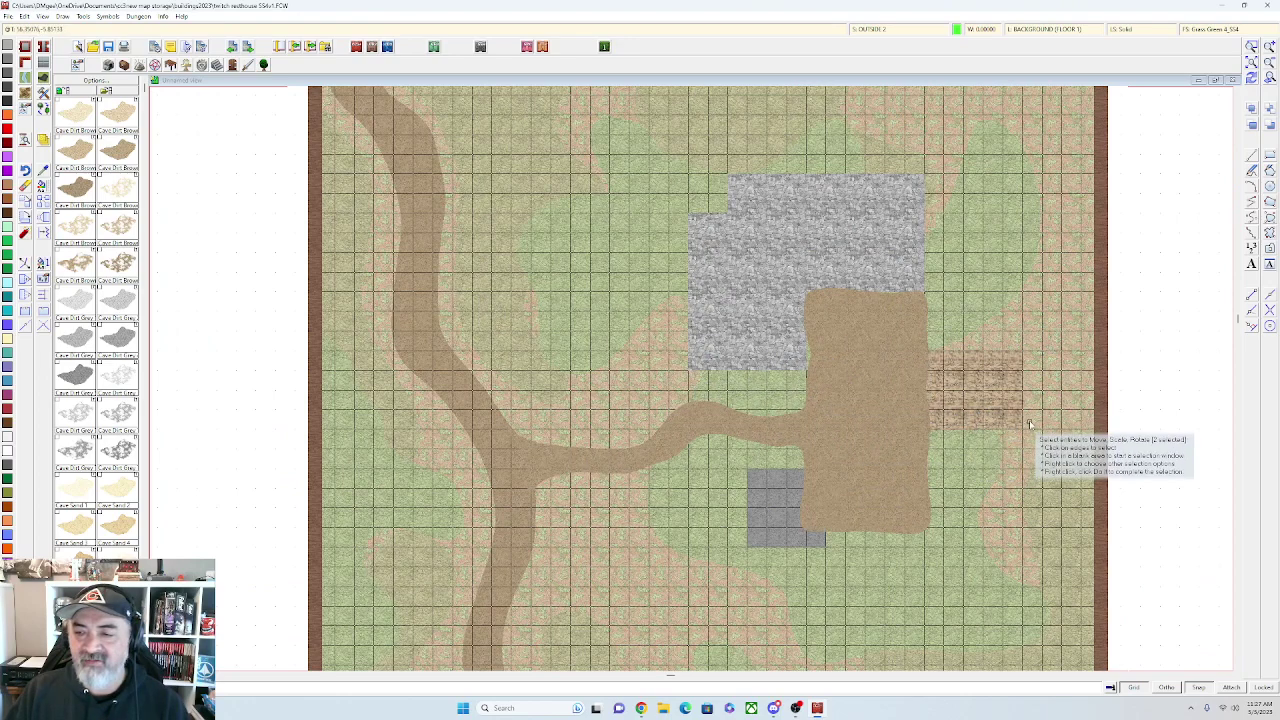
left_click(1028, 424)
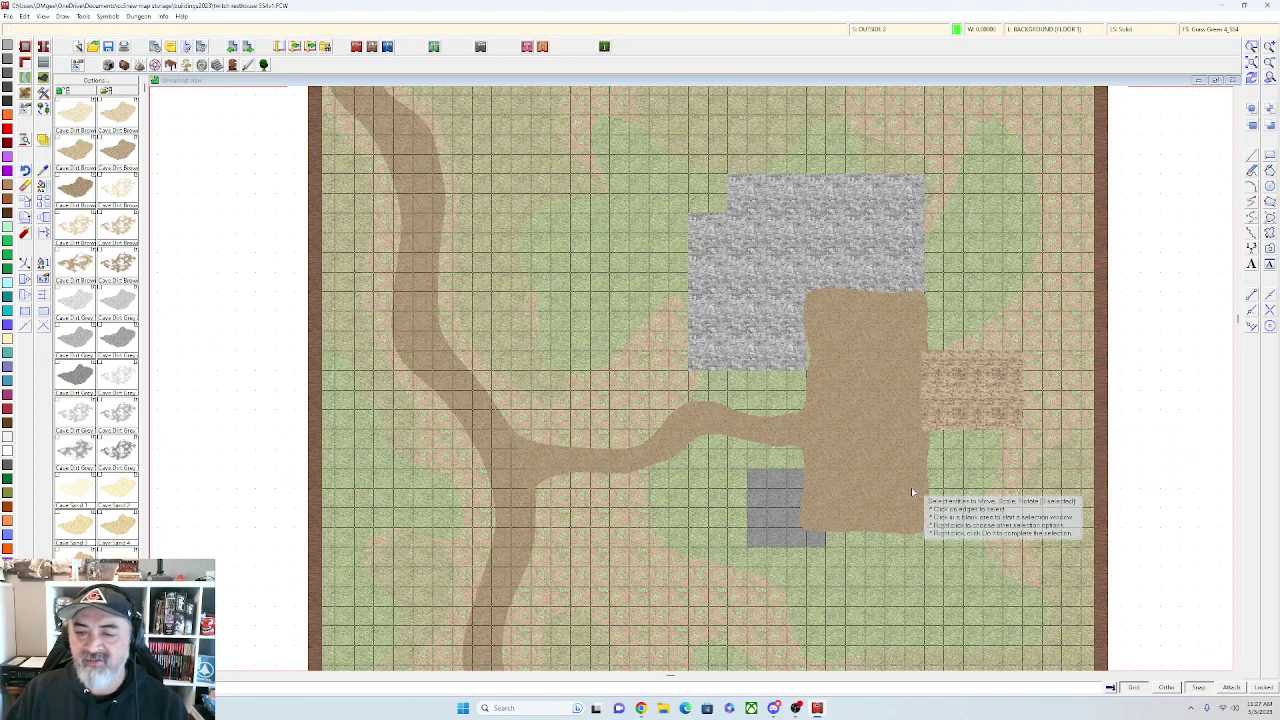
left_click(824, 548)
right_click(808, 508)
left_click(830, 517)
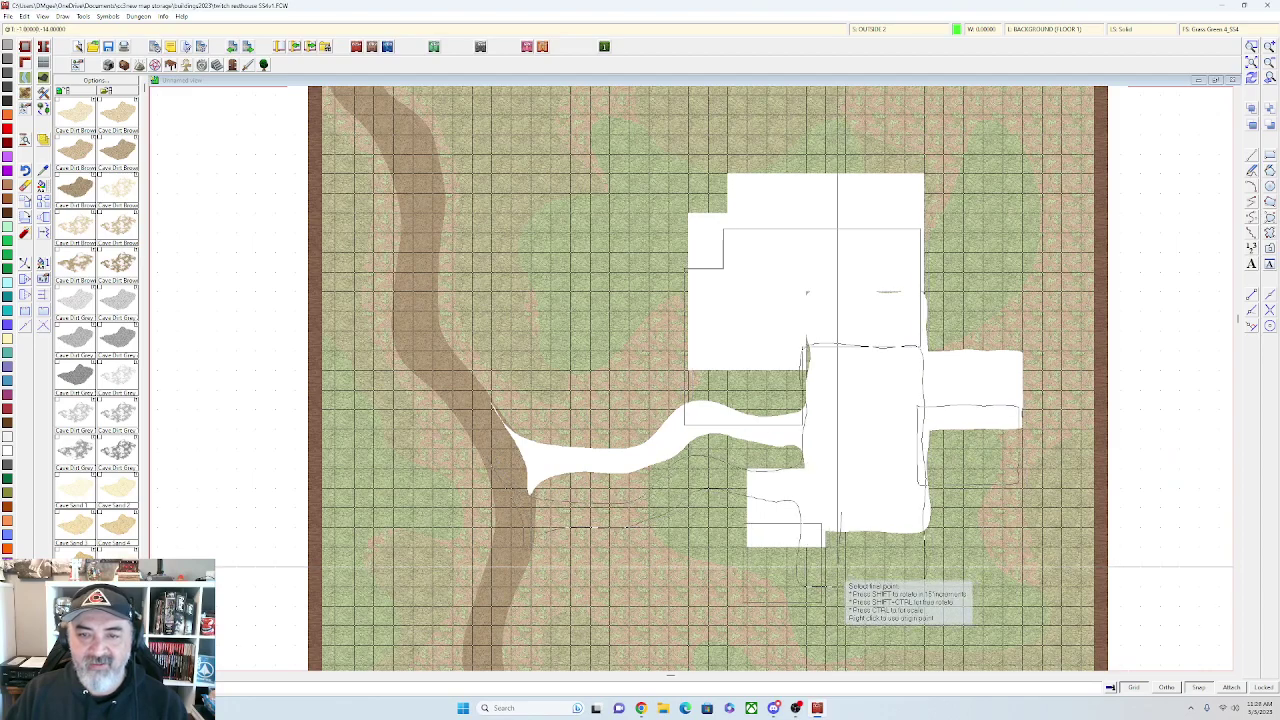
left_click(845, 580)
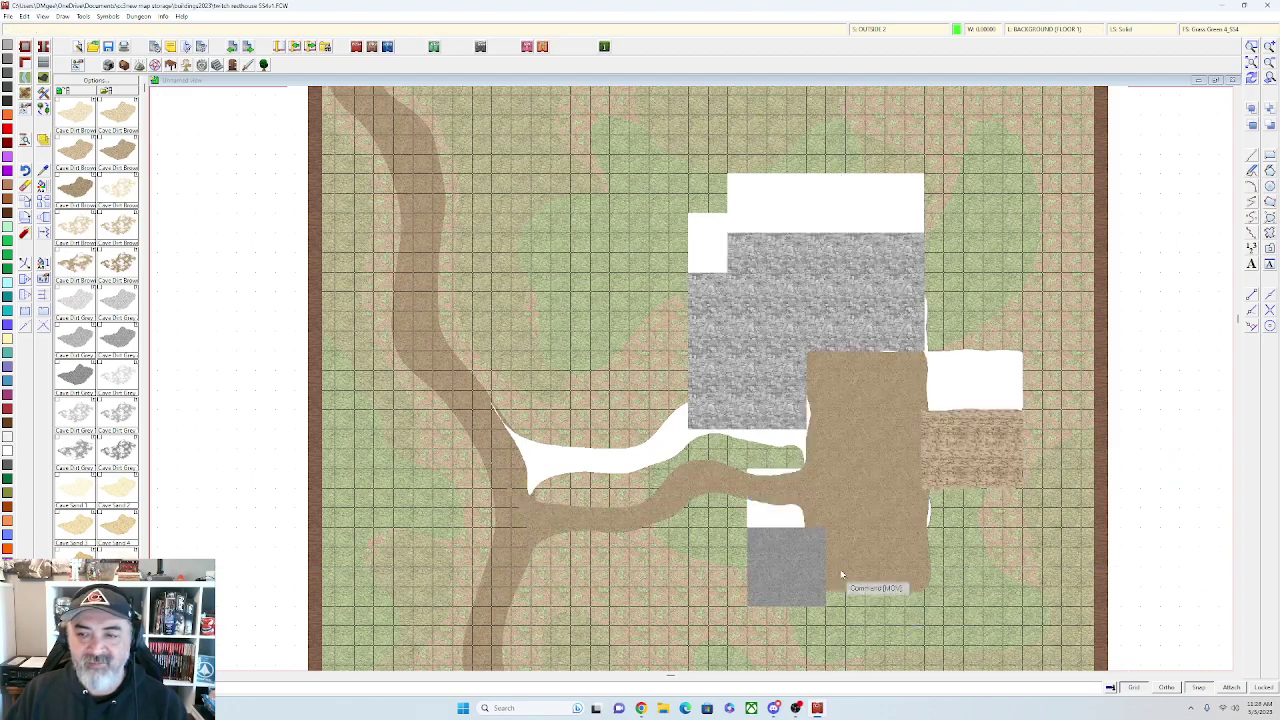
Examine how the moved floors, yard and side road sit within the whole map and how much space surrounds them
scroll(845, 580, "up", 2)
scroll(880, 440, "down", 1)
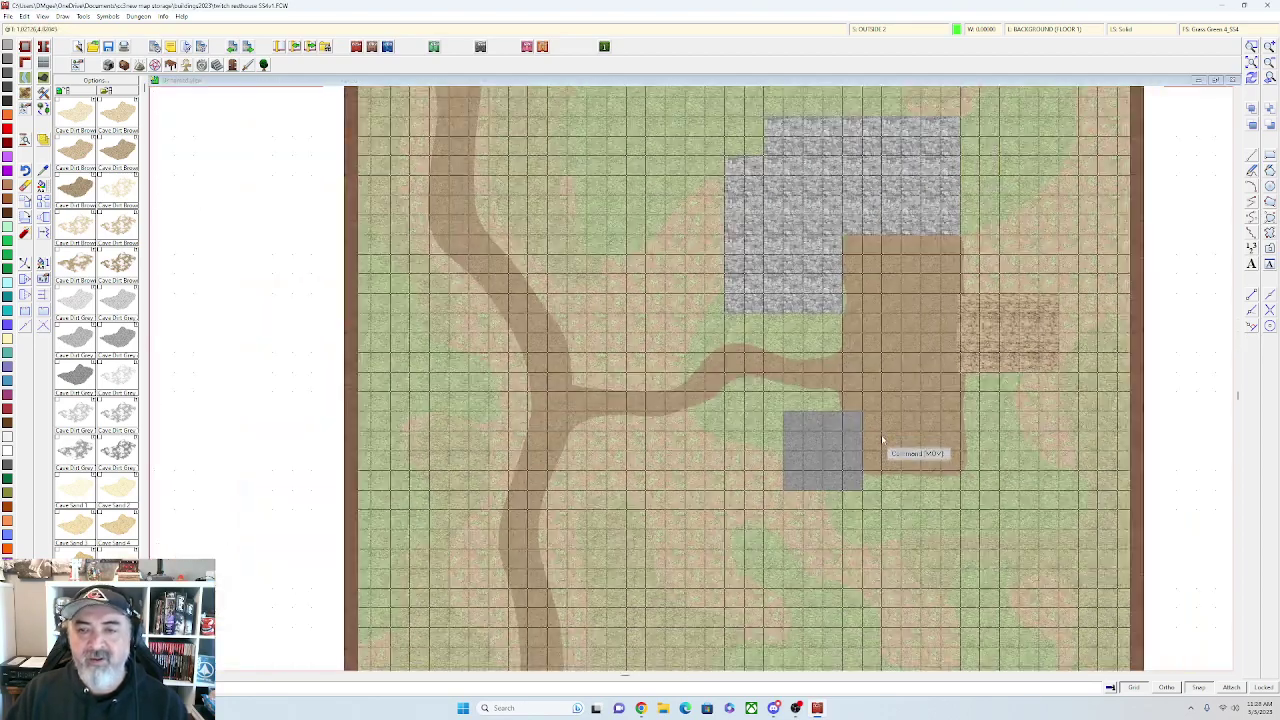
left_click_drag(880, 437, 751, 435)
scroll(735, 424, "down", 1)
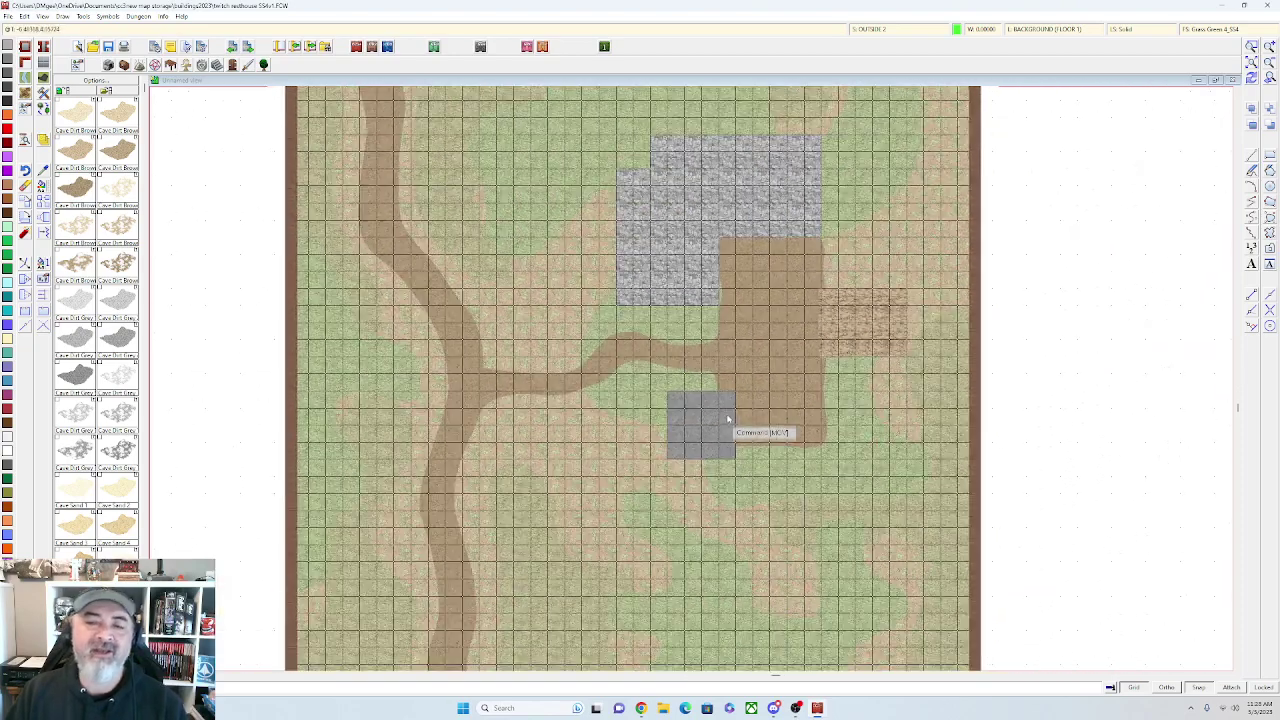
scroll(721, 471, "down", 1)
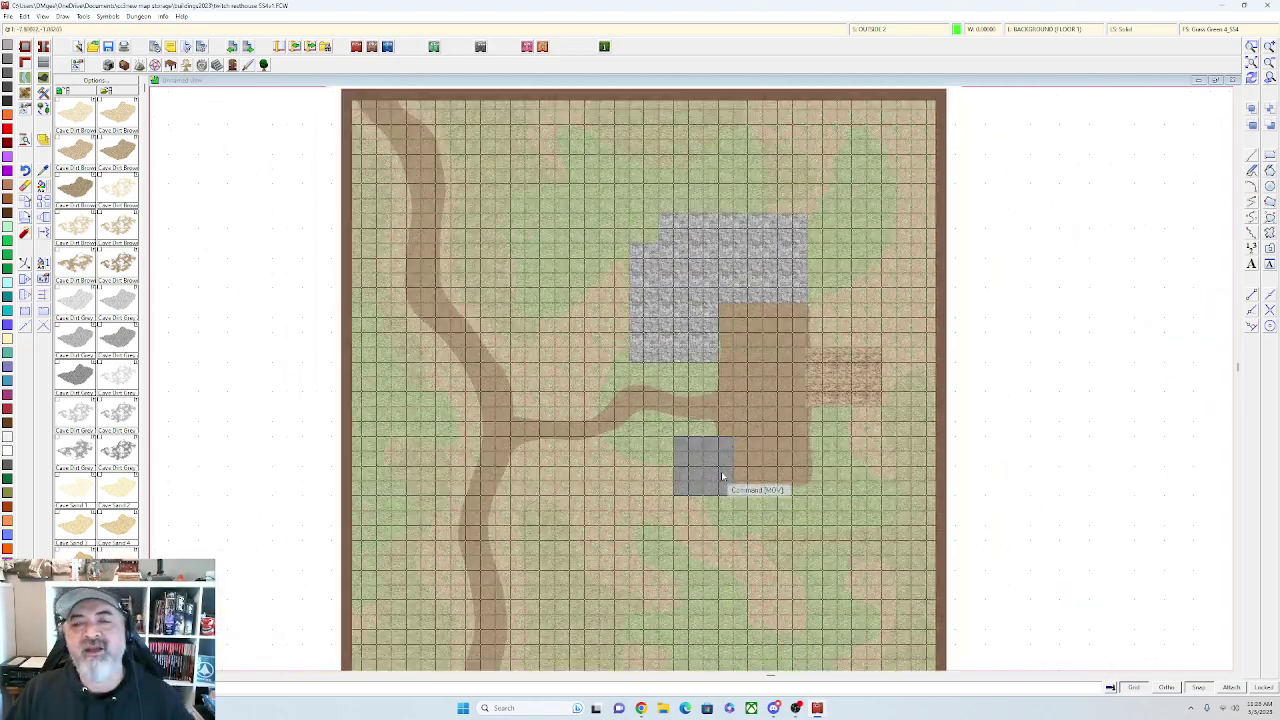
scroll(711, 452, "up", 1)
left_click_drag(711, 426, 727, 363)
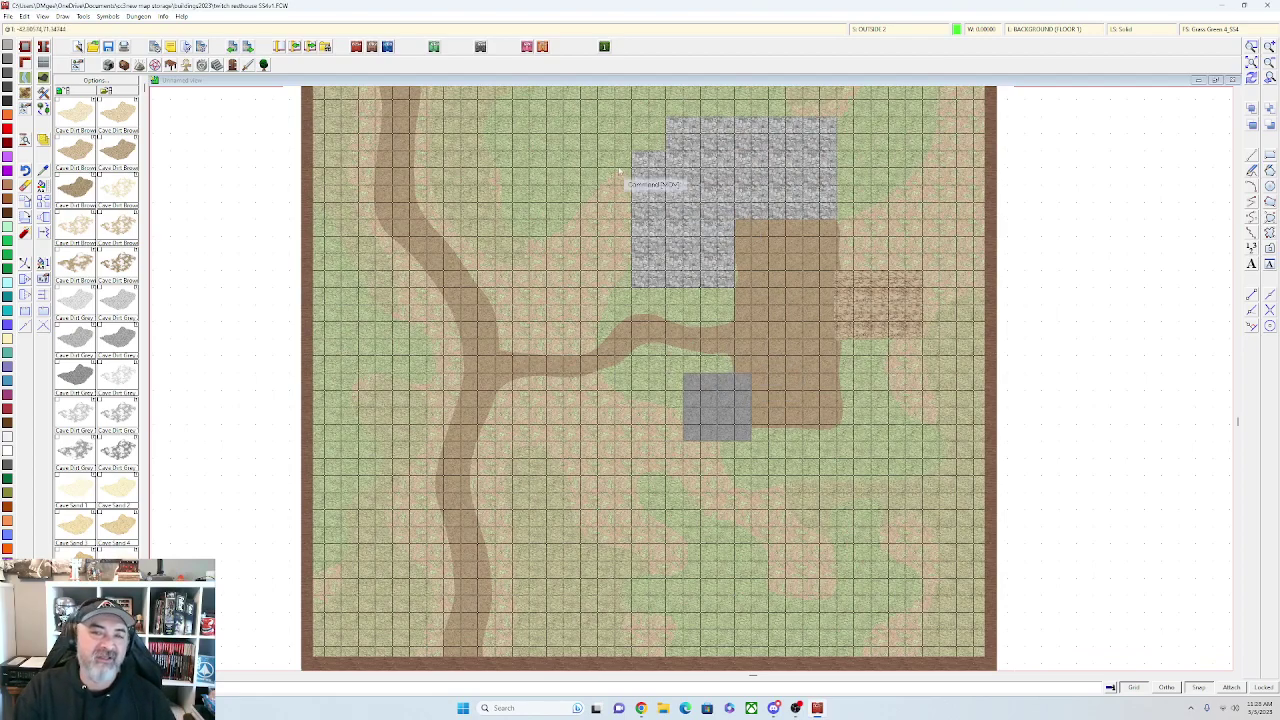
left_click_drag(634, 217, 637, 347)
scroll(637, 347, "up", 2)
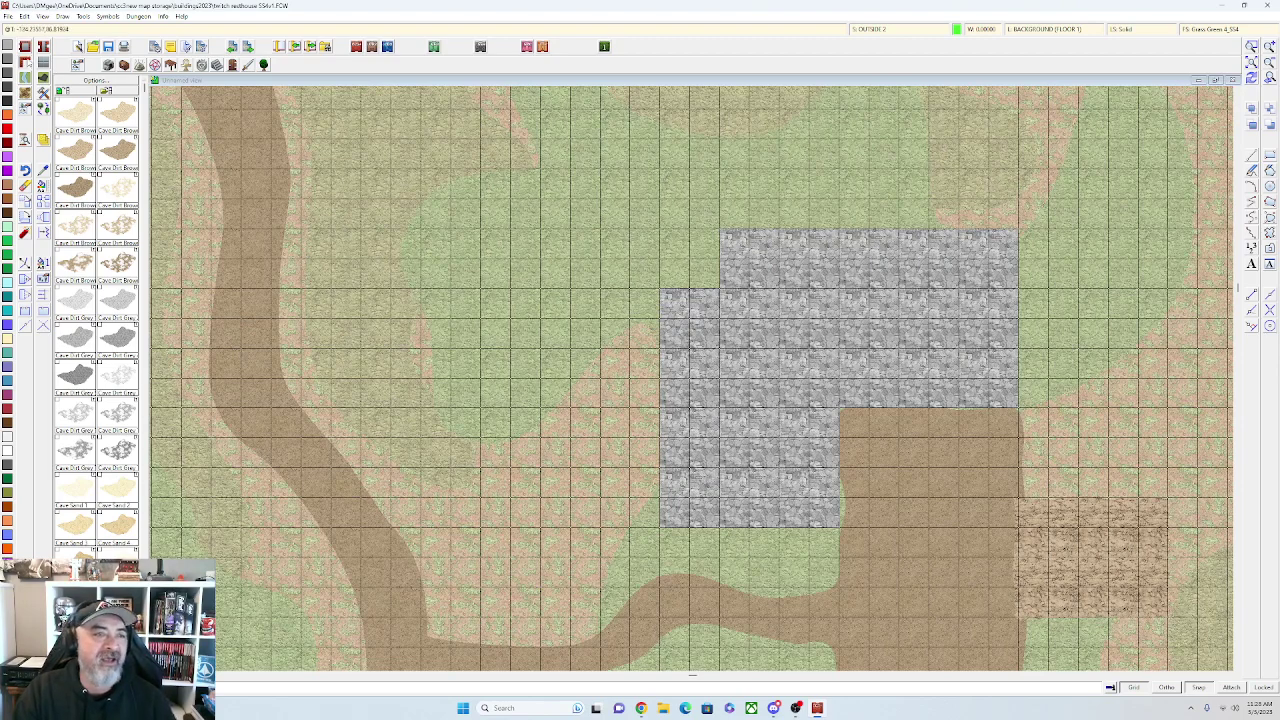
Draw an L-shaped Wall, Cobble Light, Straight 2 north and west of the large floor, about 15 by 15 grid squares, ending above the side road
left_click(27, 64)
scroll(706, 431, "down", 3)
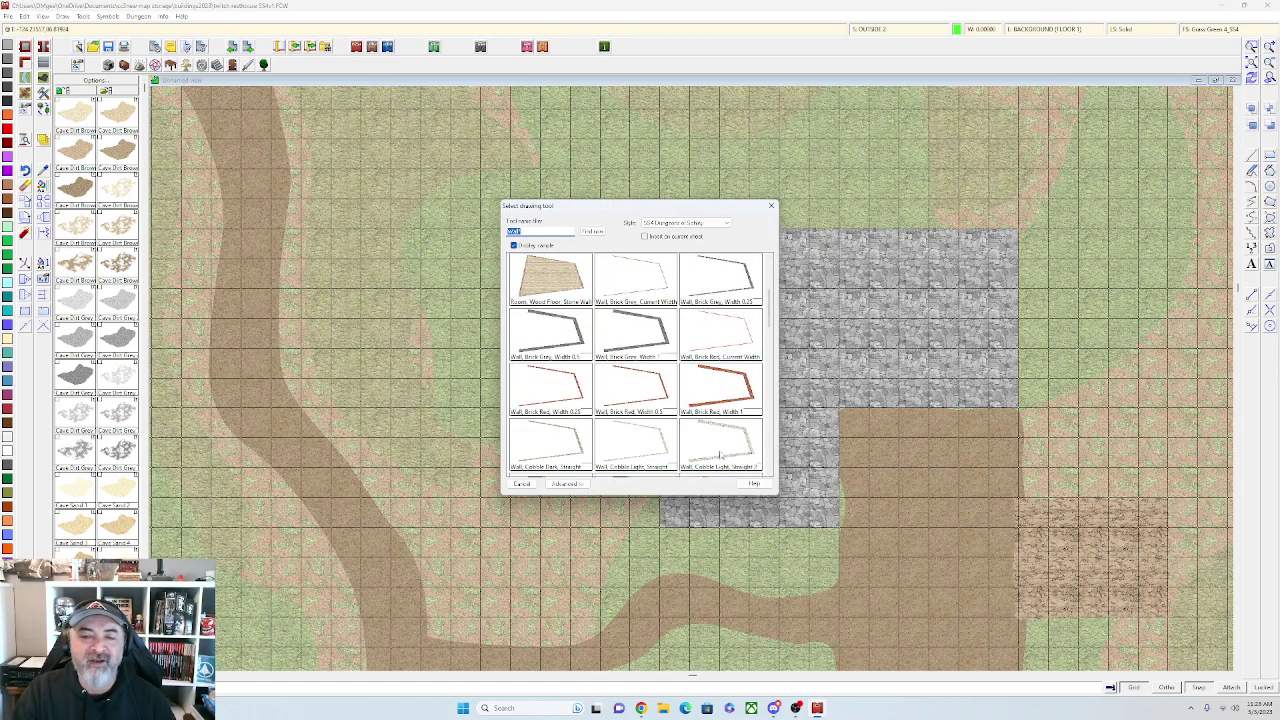
left_click(720, 455)
left_click_drag(1000, 185, 887, 326)
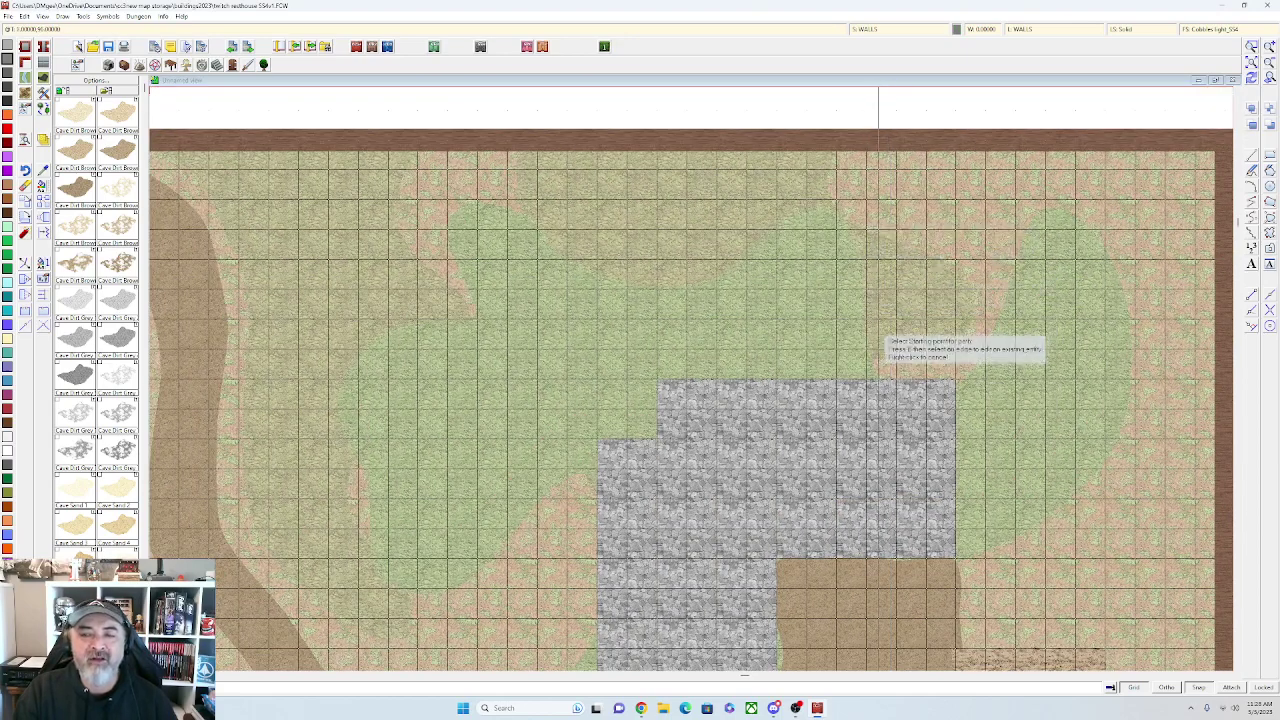
left_click(926, 325)
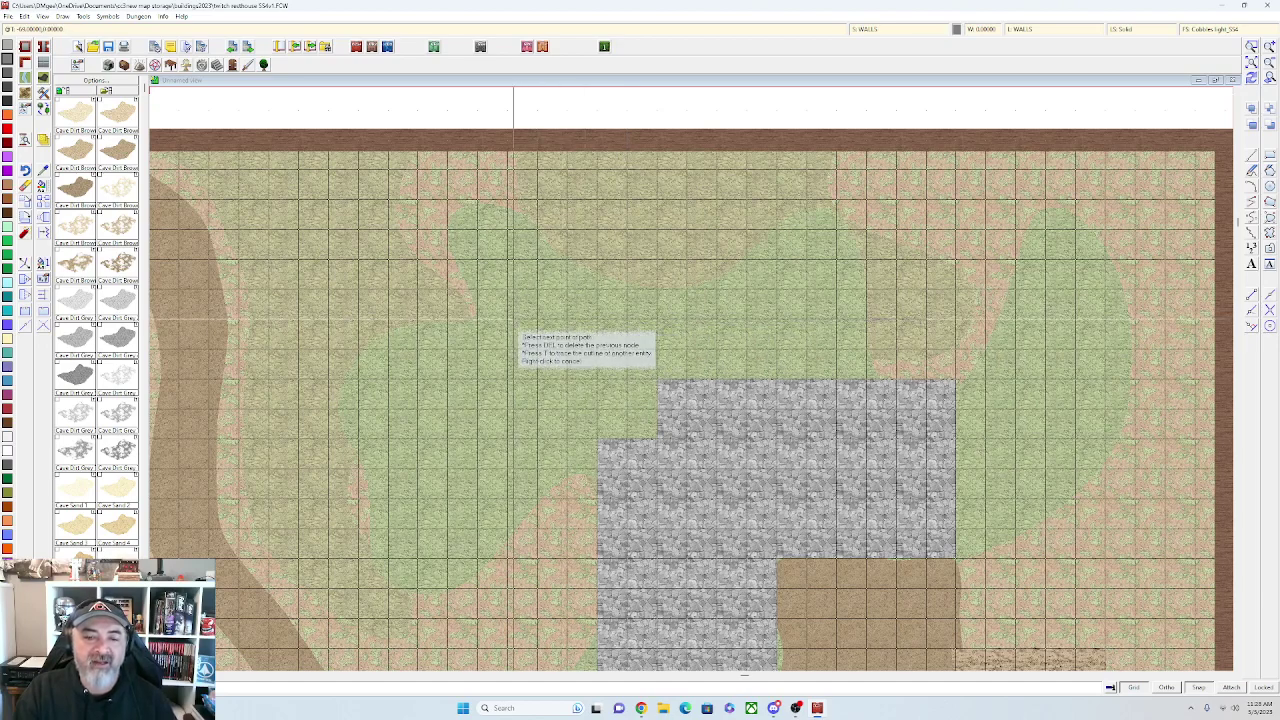
left_click(477, 318)
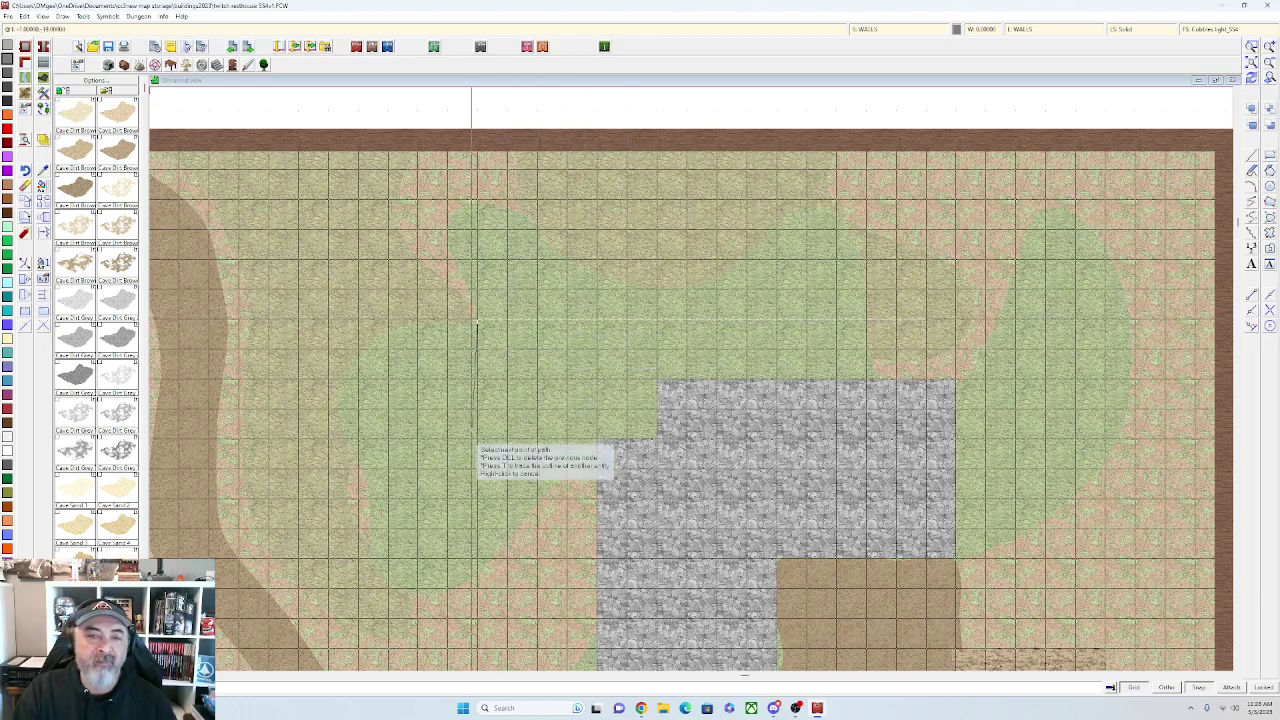
left_click_drag(460, 448, 483, 333)
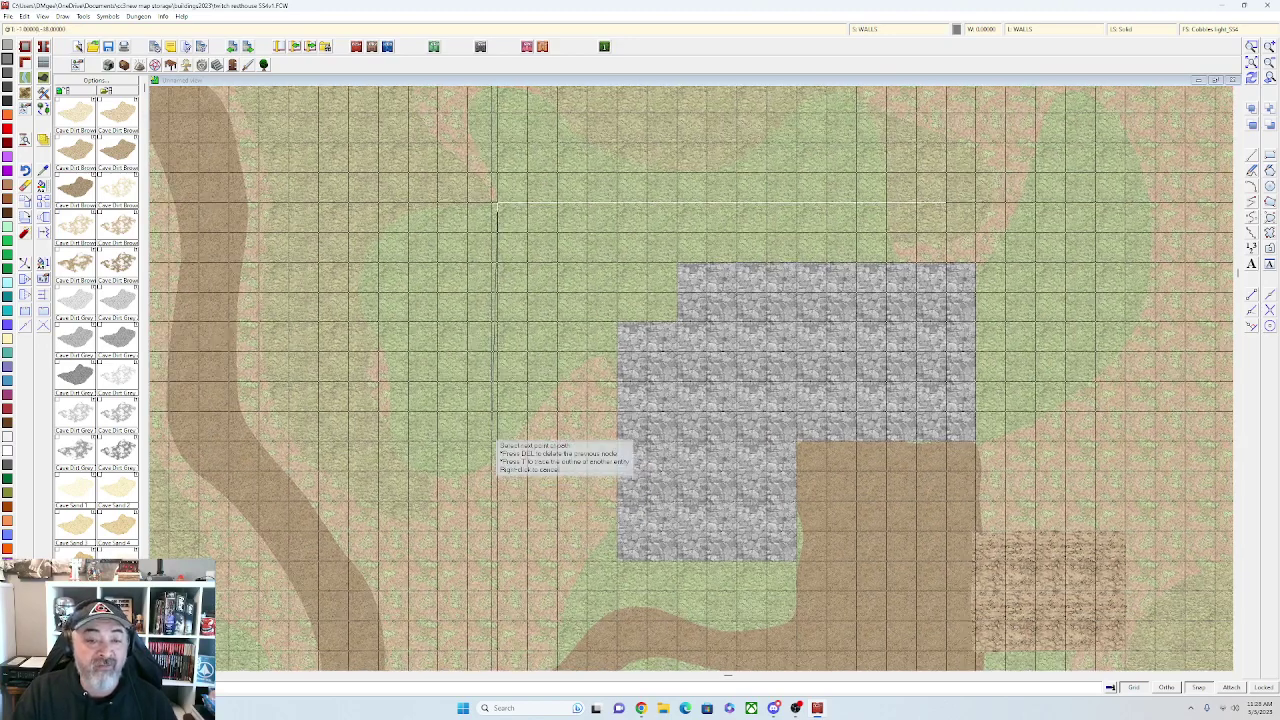
scroll(505, 480, "down", 2)
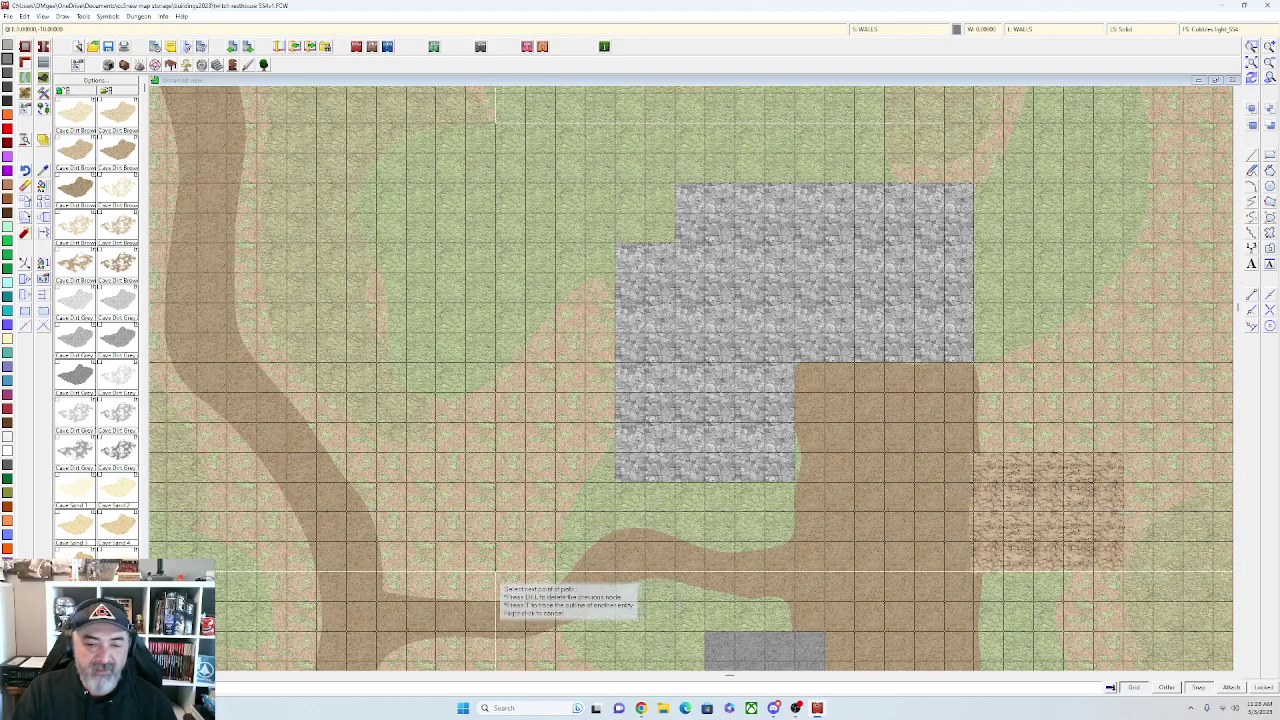
right_click(495, 571)
Continue the cobble wall from its northeast end around the east and south sides, about 21 by 23 grid squares overall, leaving a western gap for the road
left_click_drag(532, 555, 546, 381)
left_click_drag(478, 498, 677, 287)
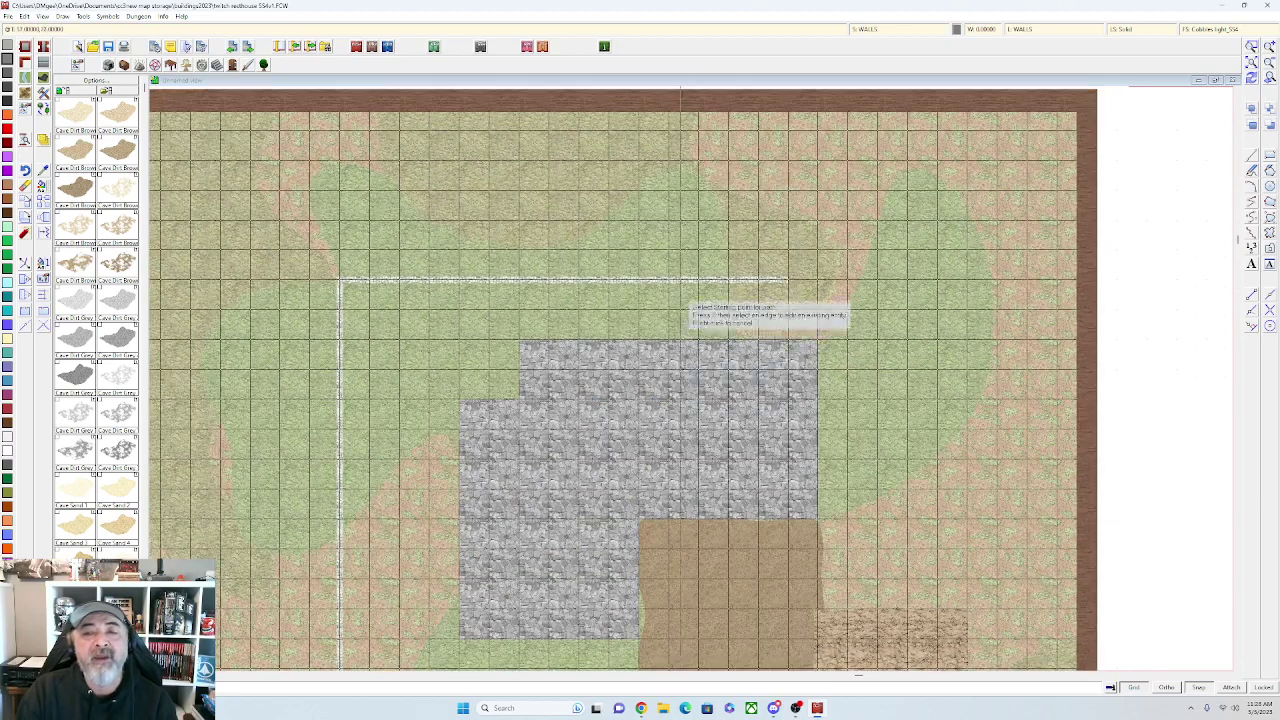
left_click(789, 281)
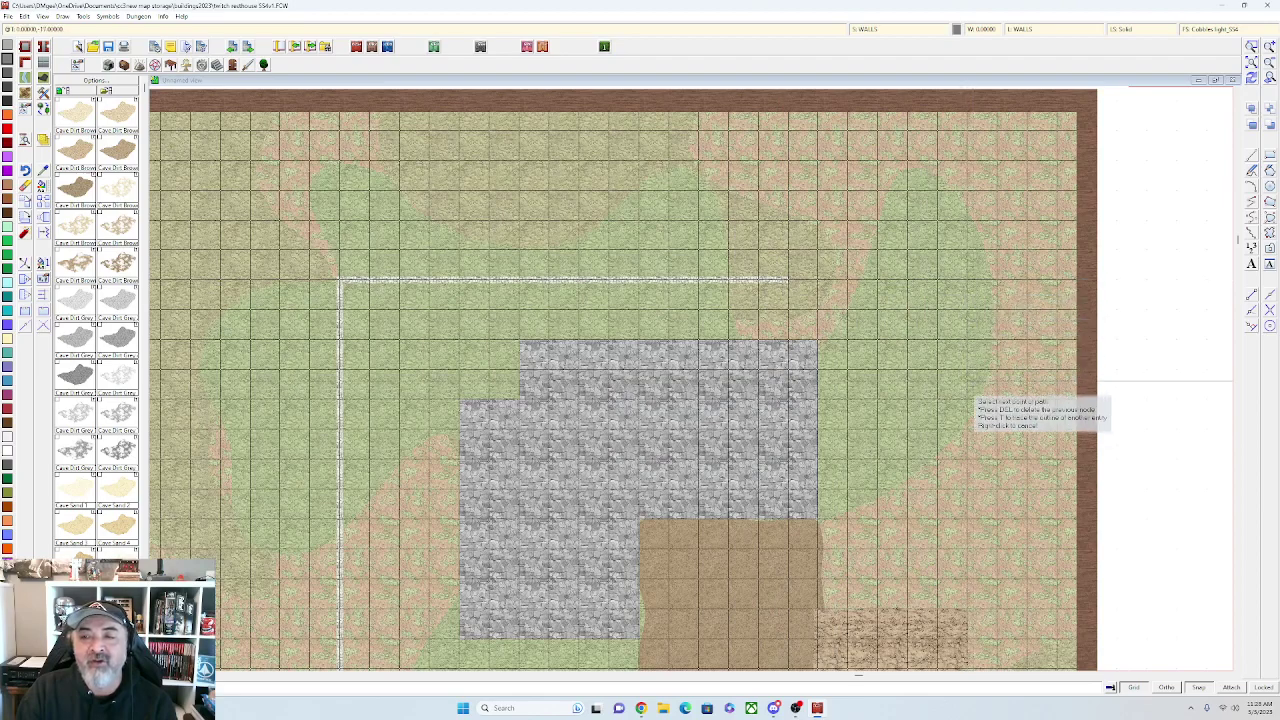
scroll(975, 290, "down", 3)
scroll(958, 425, "down", 6)
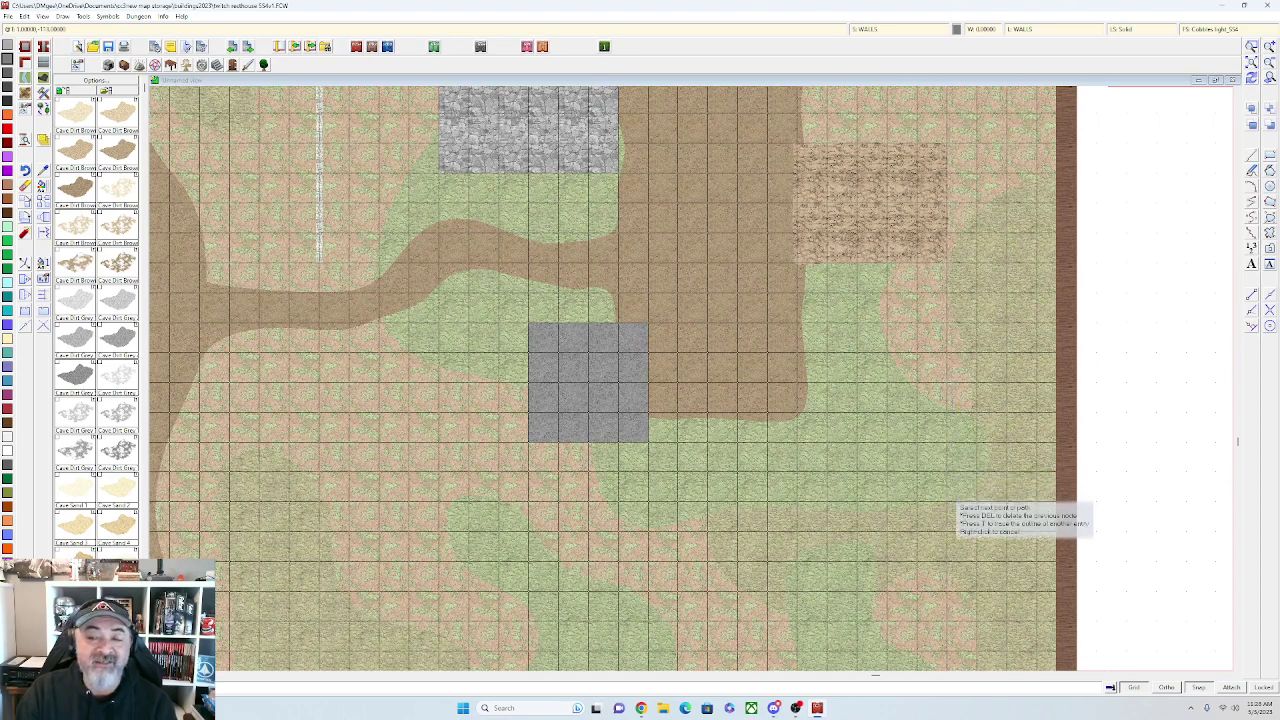
left_click(947, 501)
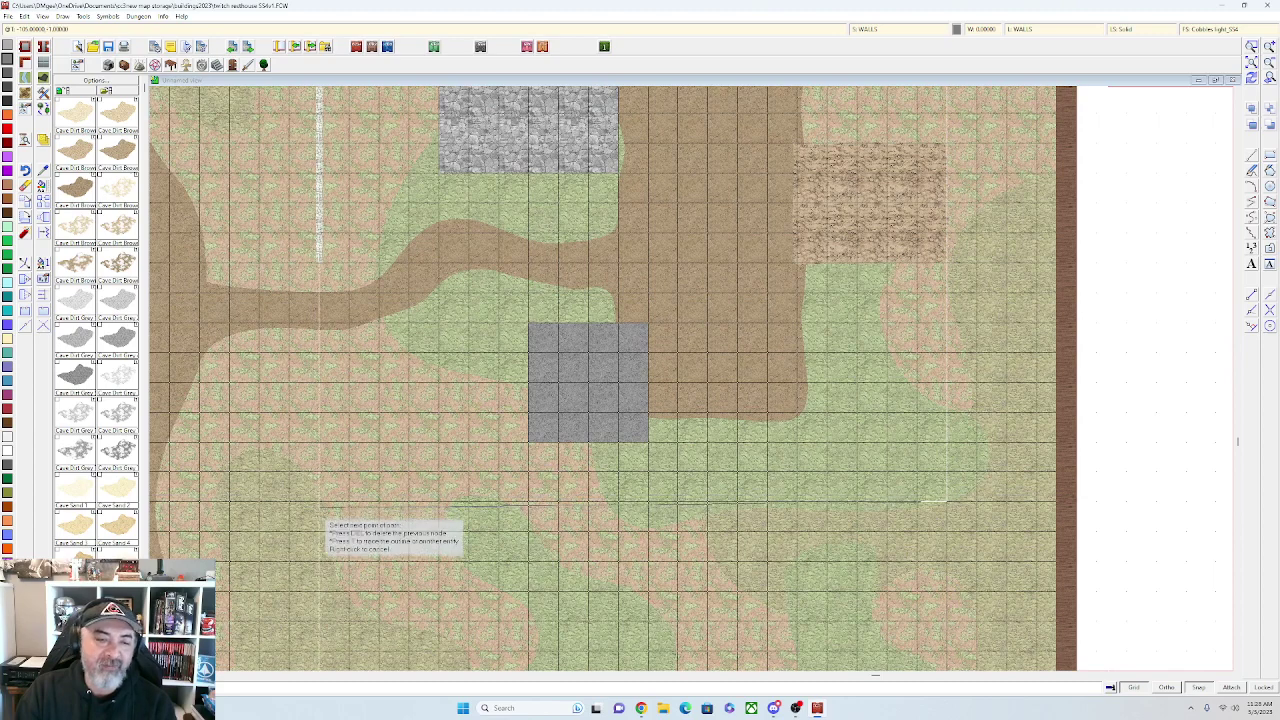
left_click(320, 501)
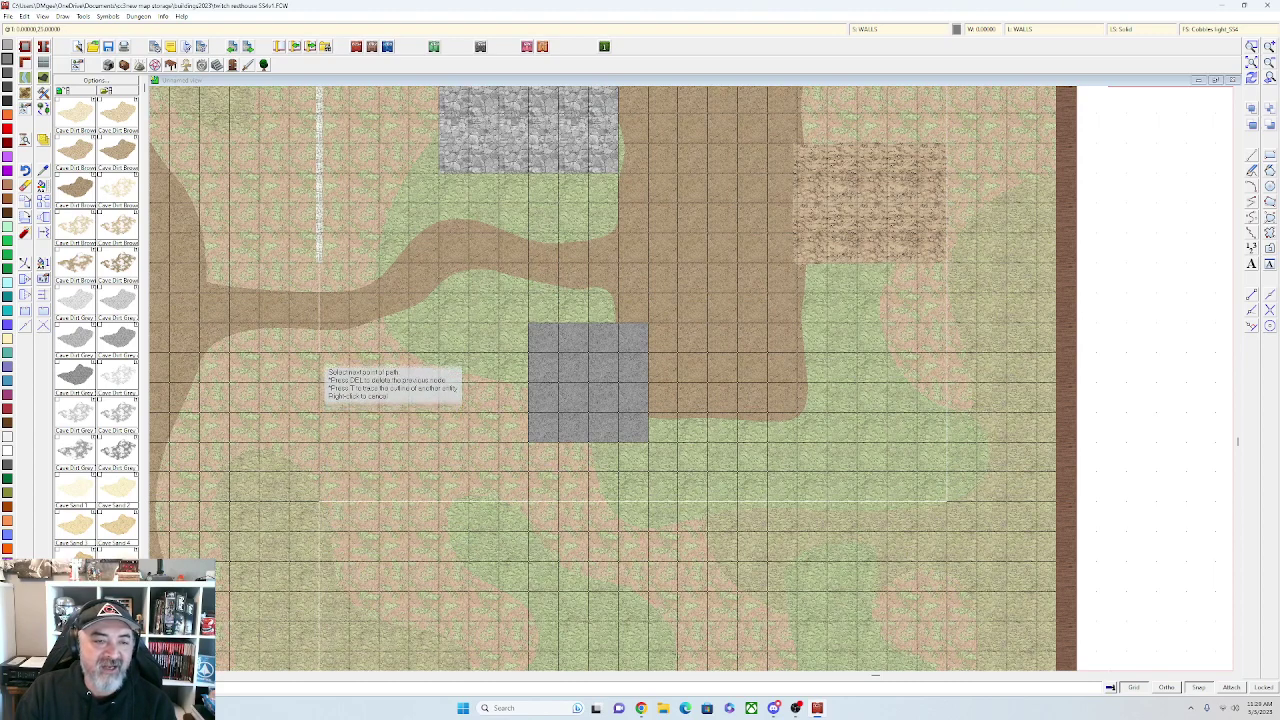
left_click(319, 352)
right_click(319, 352)
Activate the sheet effects to view the finished enclosure wall around the buildings and yard
scroll(325, 358, "down", 1)
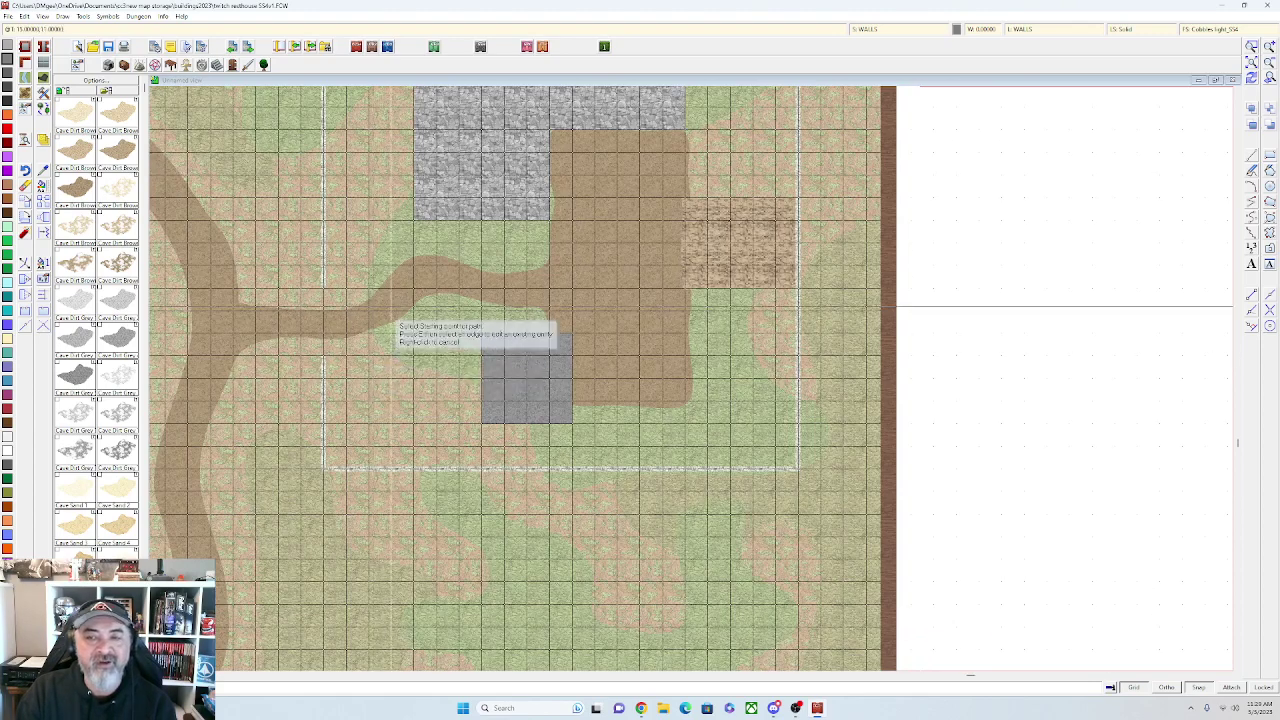
left_click_drag(400, 294, 556, 469)
scroll(555, 470, "down", 2)
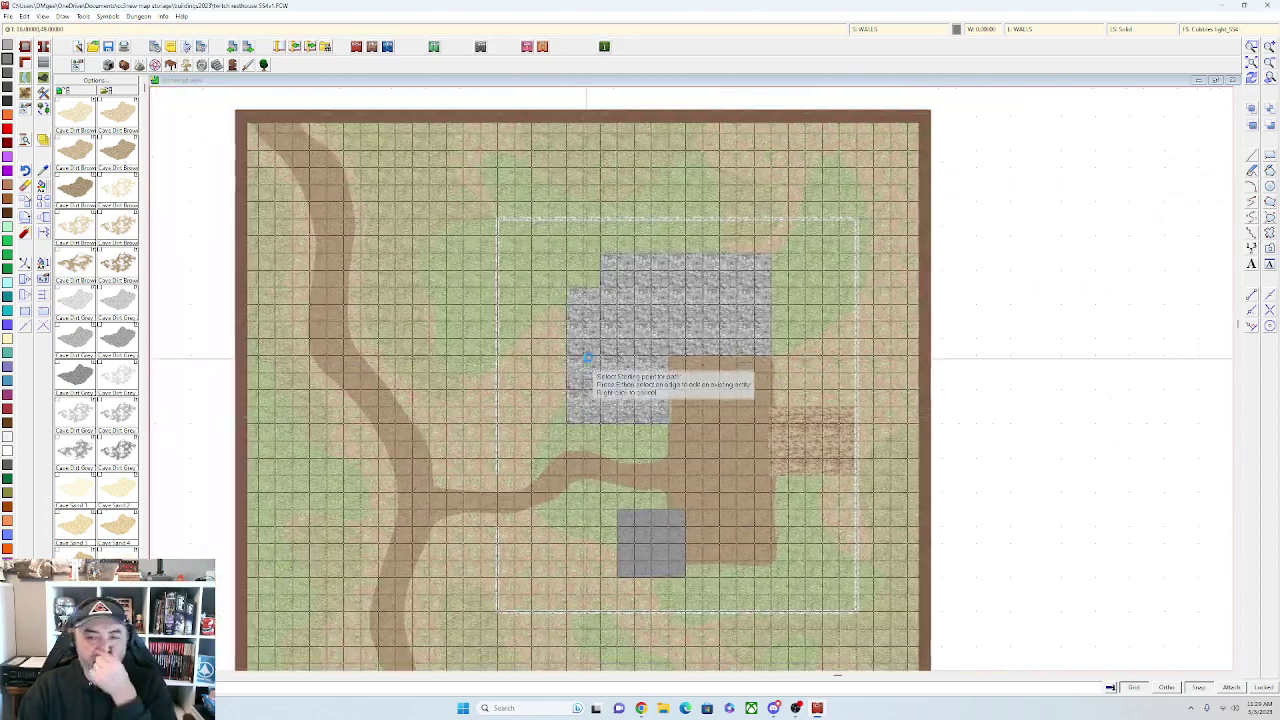
left_click(886, 32)
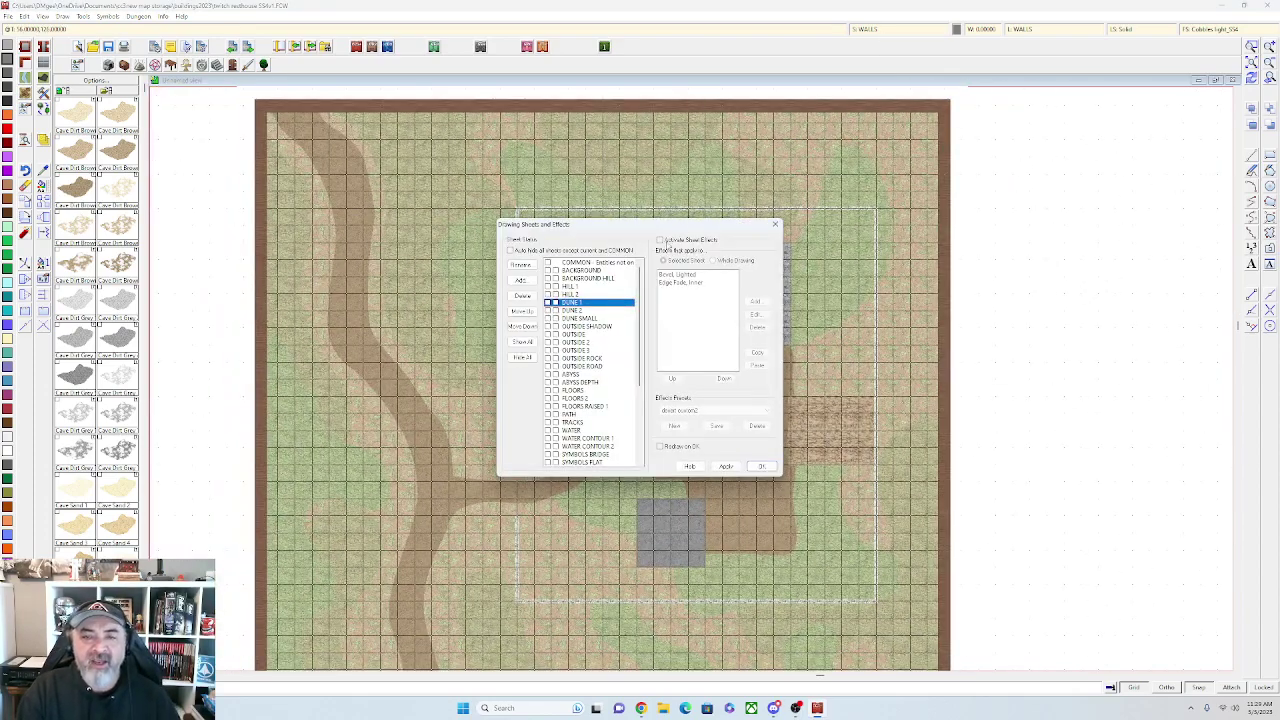
left_click(725, 466)
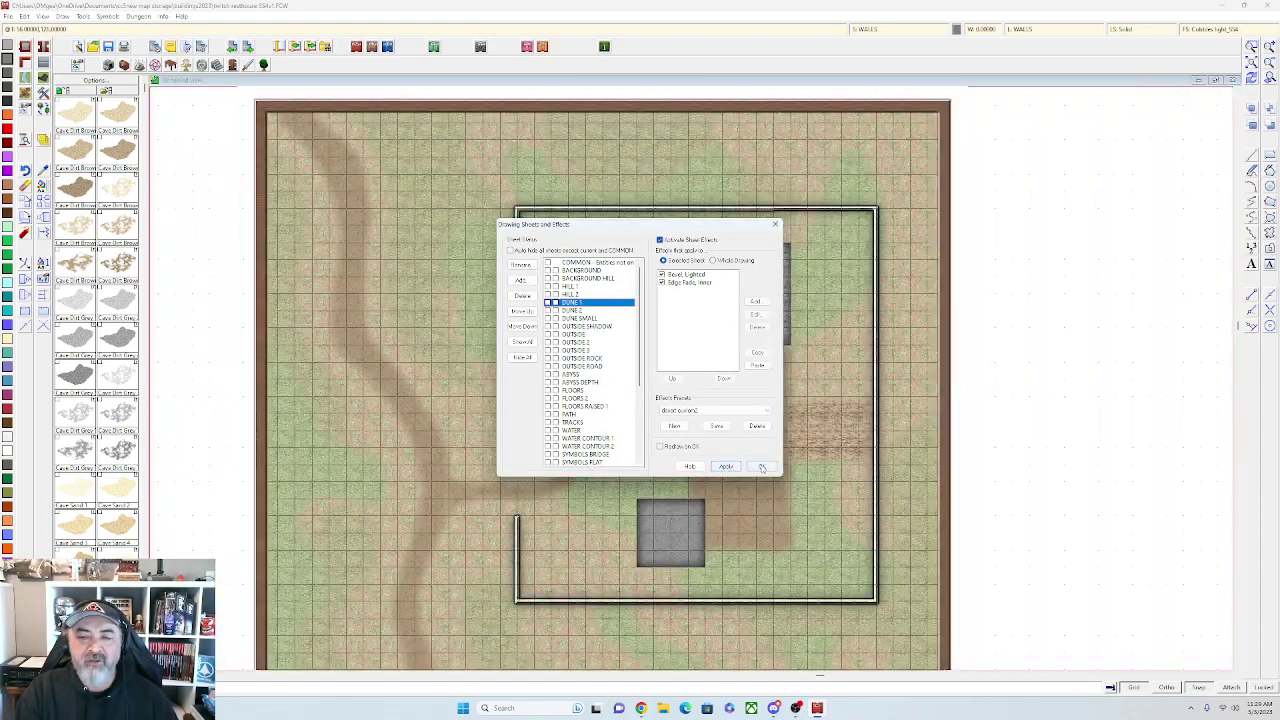
left_click(762, 466)
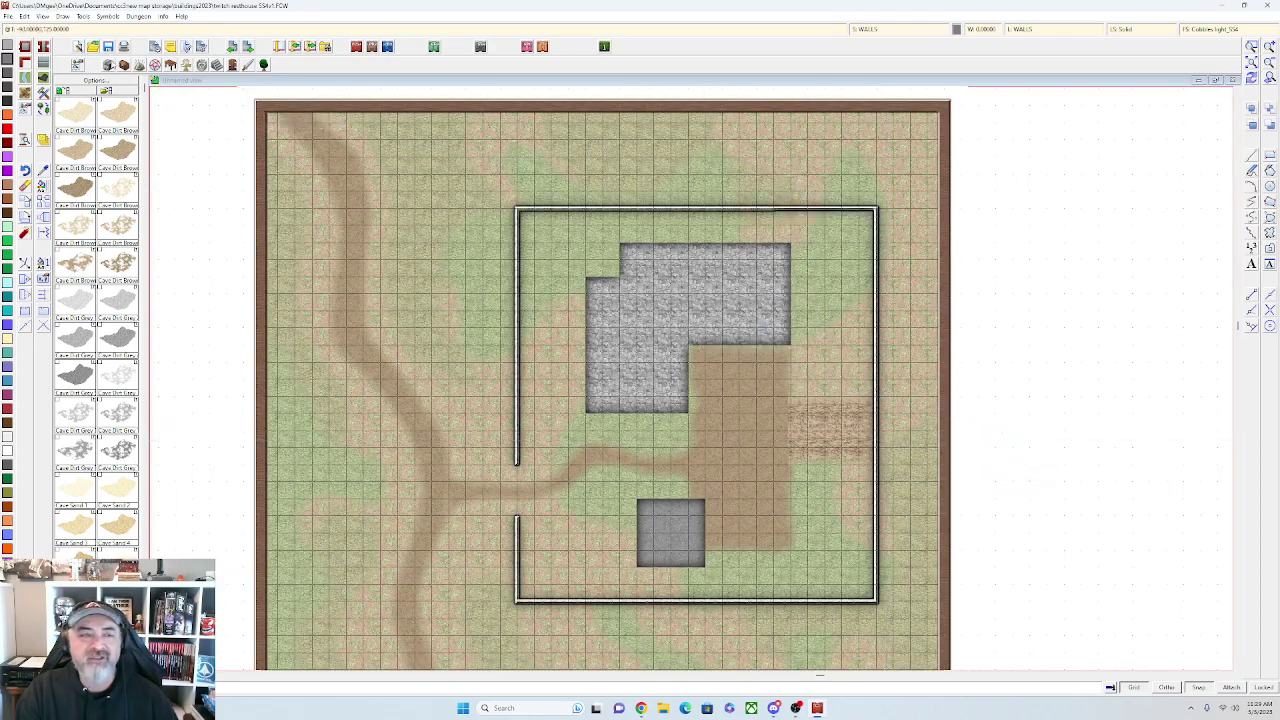
Try a light cobble wall along the north edge of the small dirt patch beside the east wall, with a one-square return down its west side
right_click(29, 63)
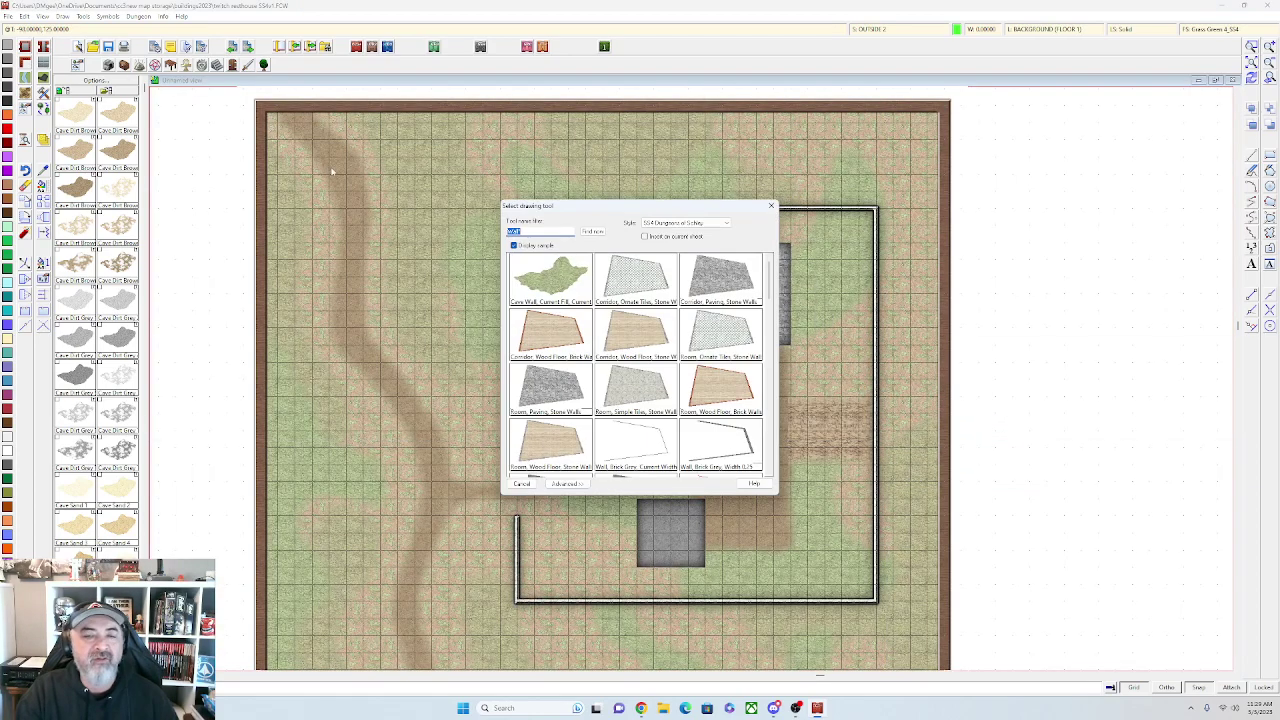
scroll(705, 450, "down", 3)
left_click(720, 443)
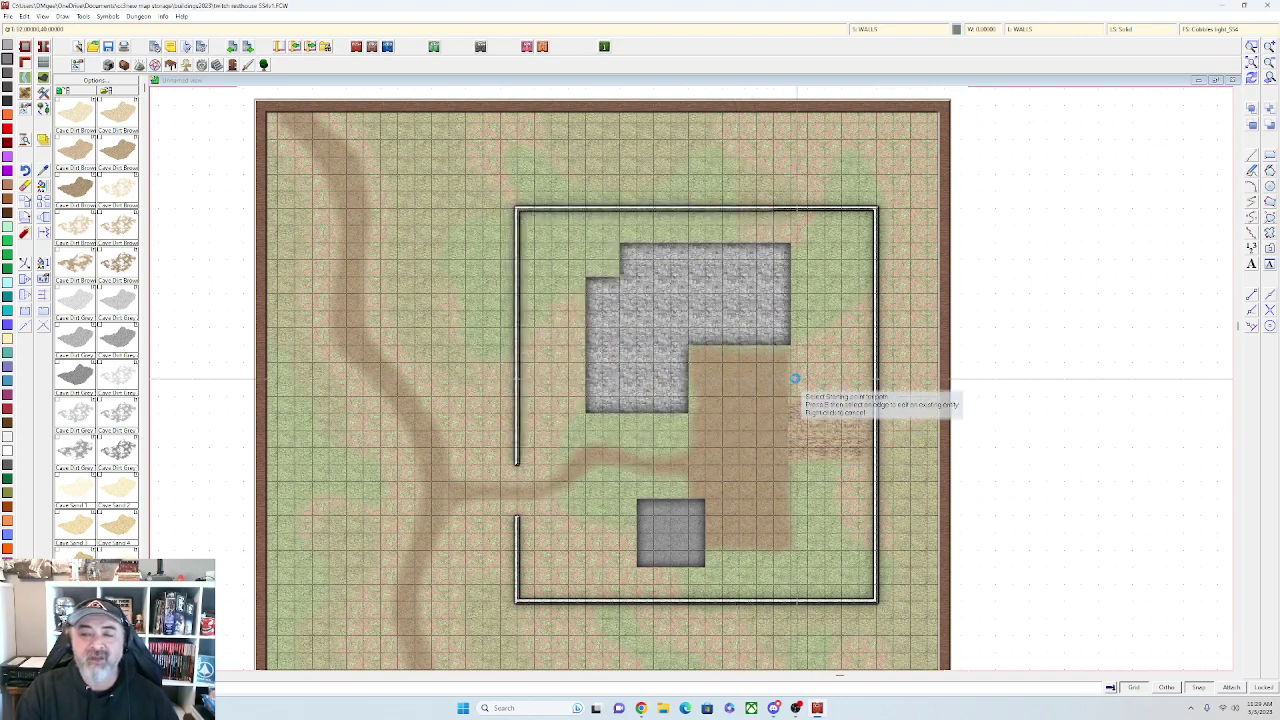
scroll(805, 400, "up", 3)
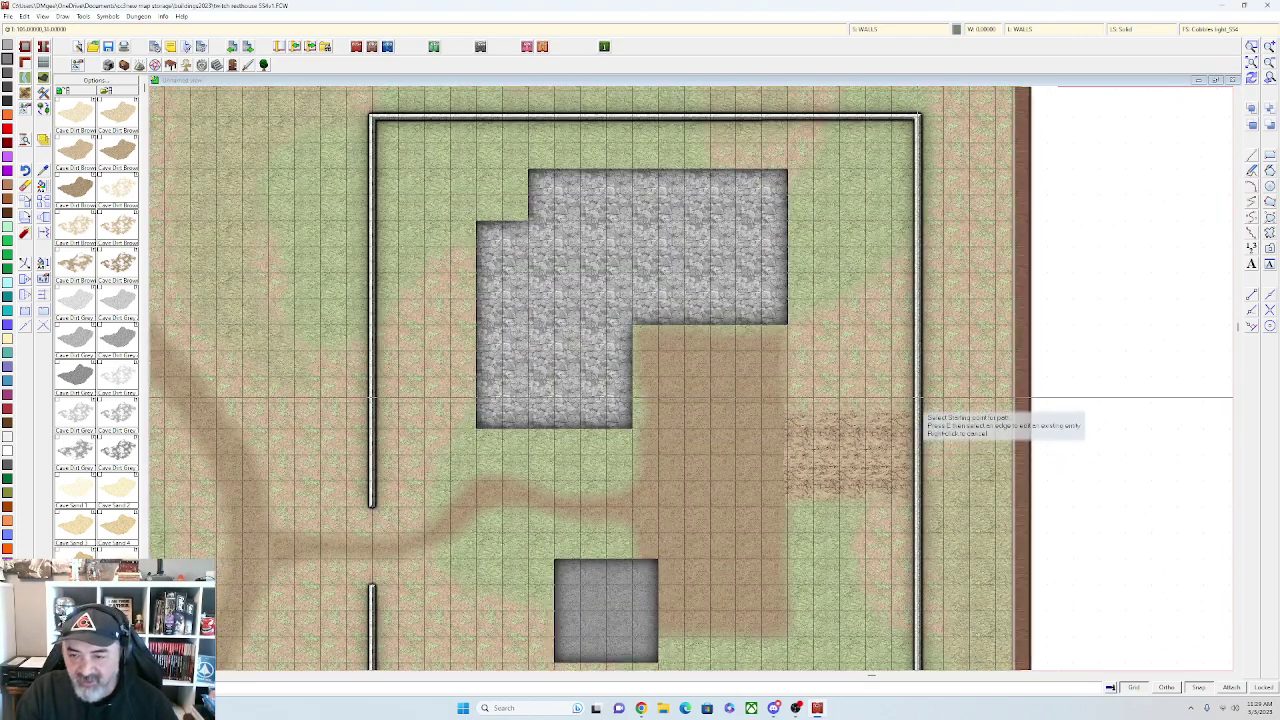
left_click(918, 408)
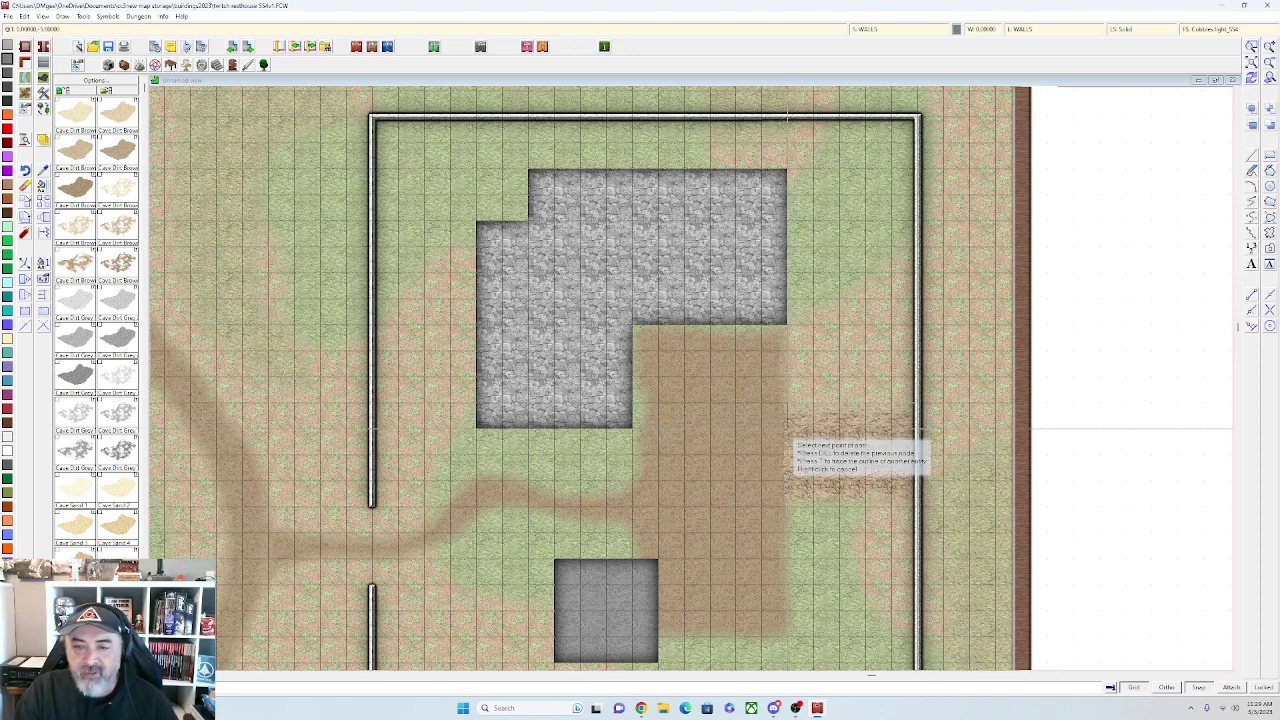
left_click(787, 429)
right_click(787, 429)
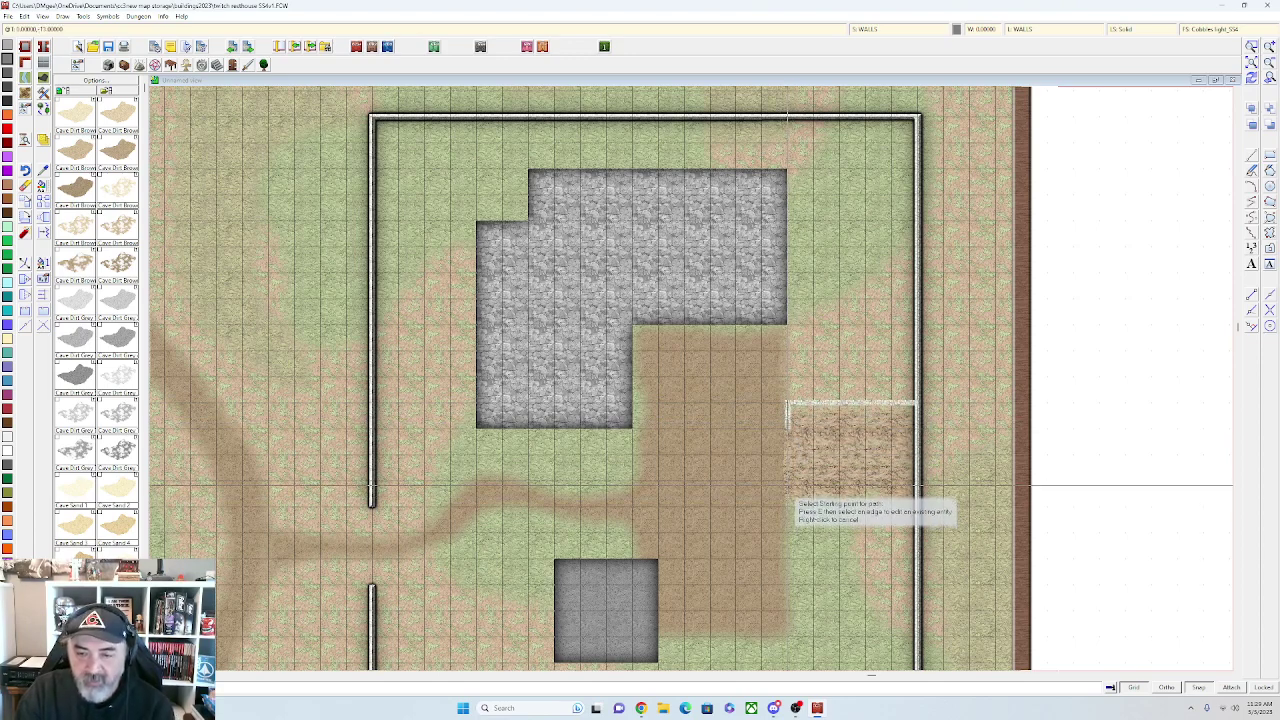
Try a matching cobble wall along the patch's south edge, leaving a two-square opening on the west, and undo both new walls
left_click(787, 502)
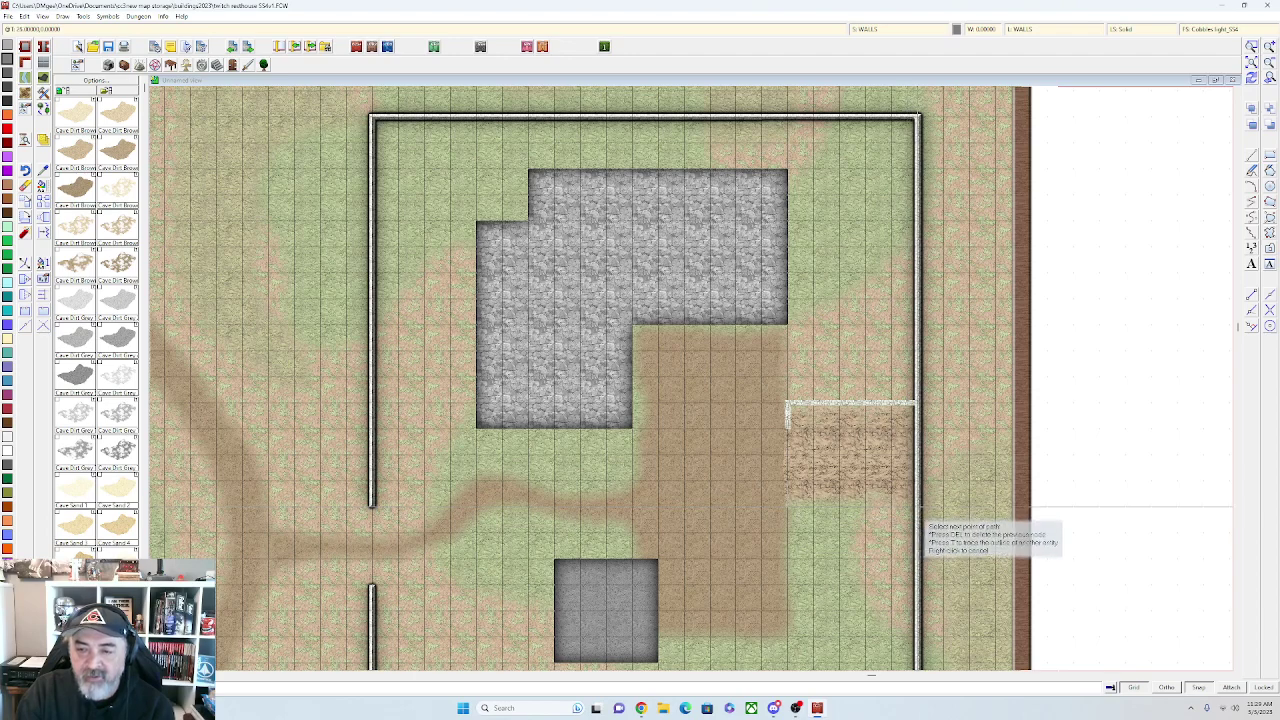
left_click(919, 507)
right_click(919, 507)
scroll(869, 487, "up", 3)
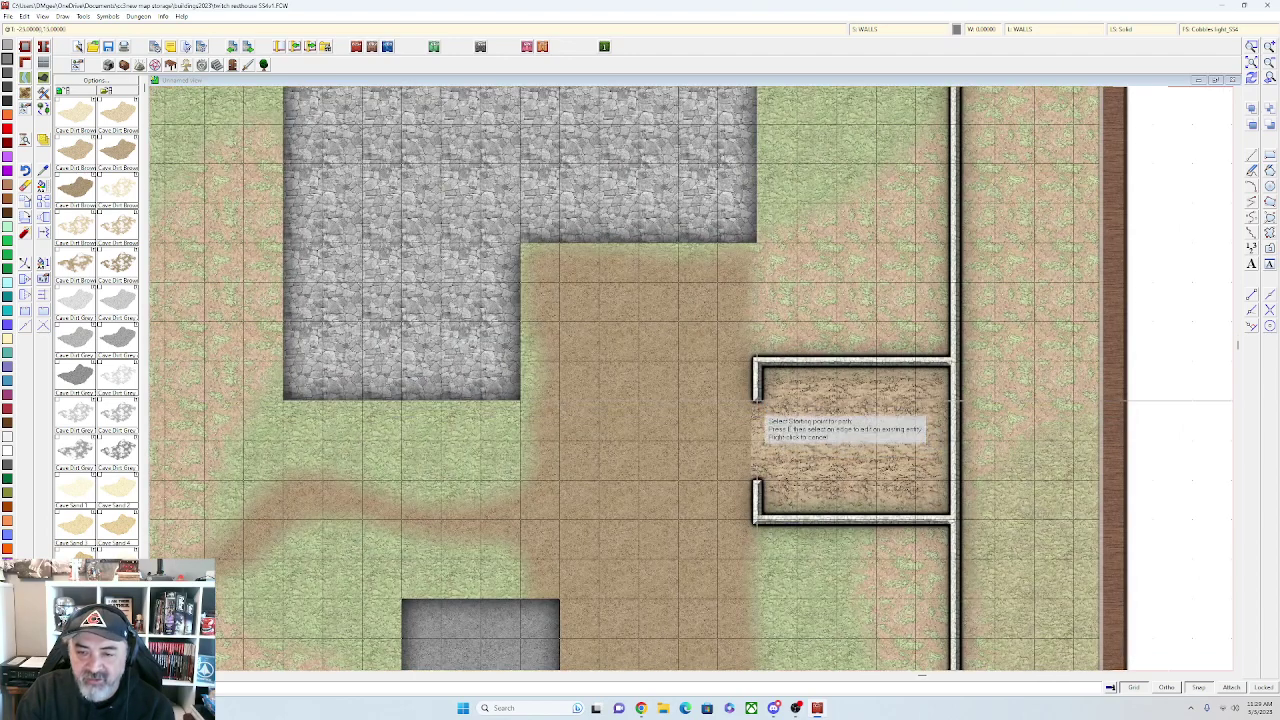
left_click(757, 484)
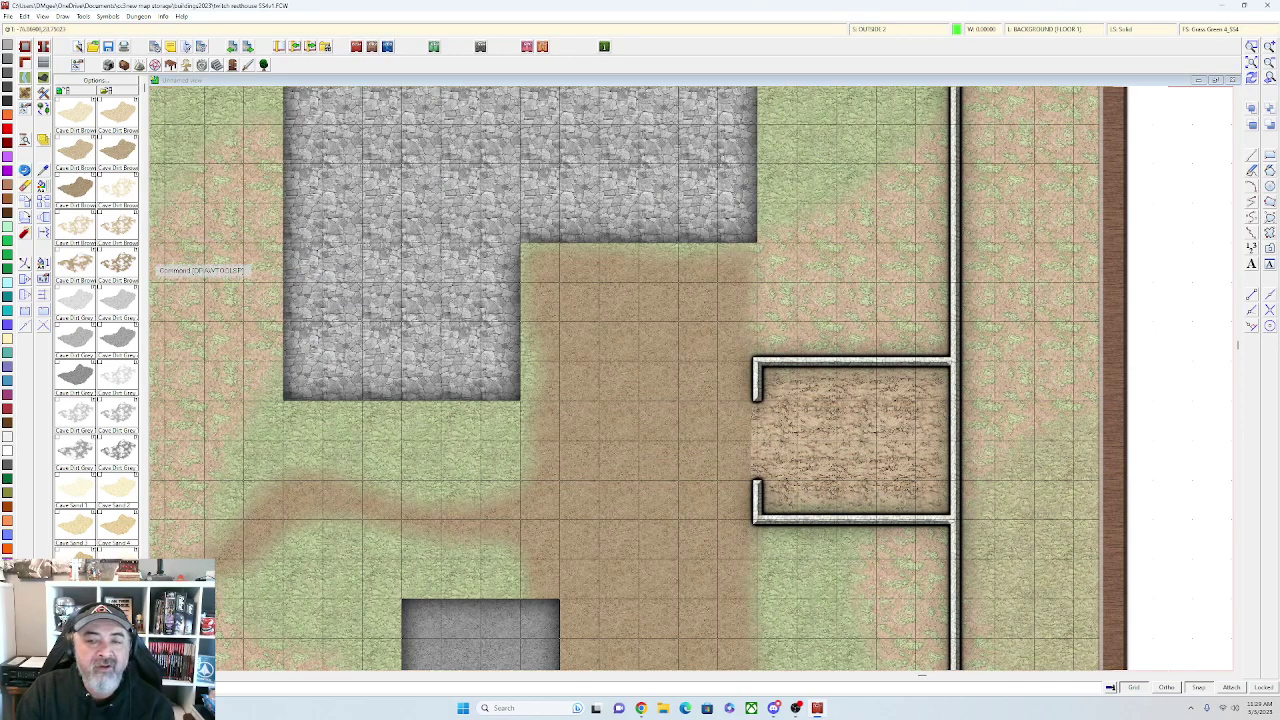
left_click(25, 171)
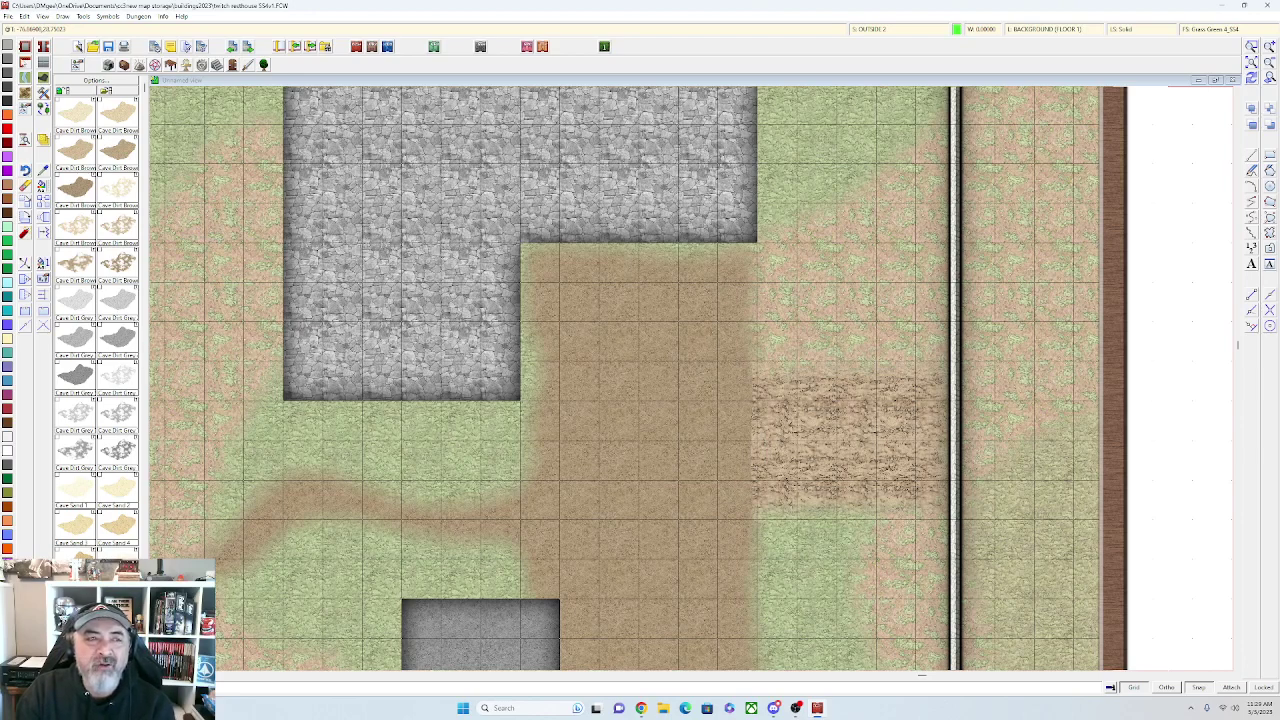
Draw one continuous light cobble wall around the dirt patch's north, west and south sides, about 5 by 4 grid squares, joined to the east compound wall
right_click(25, 62)
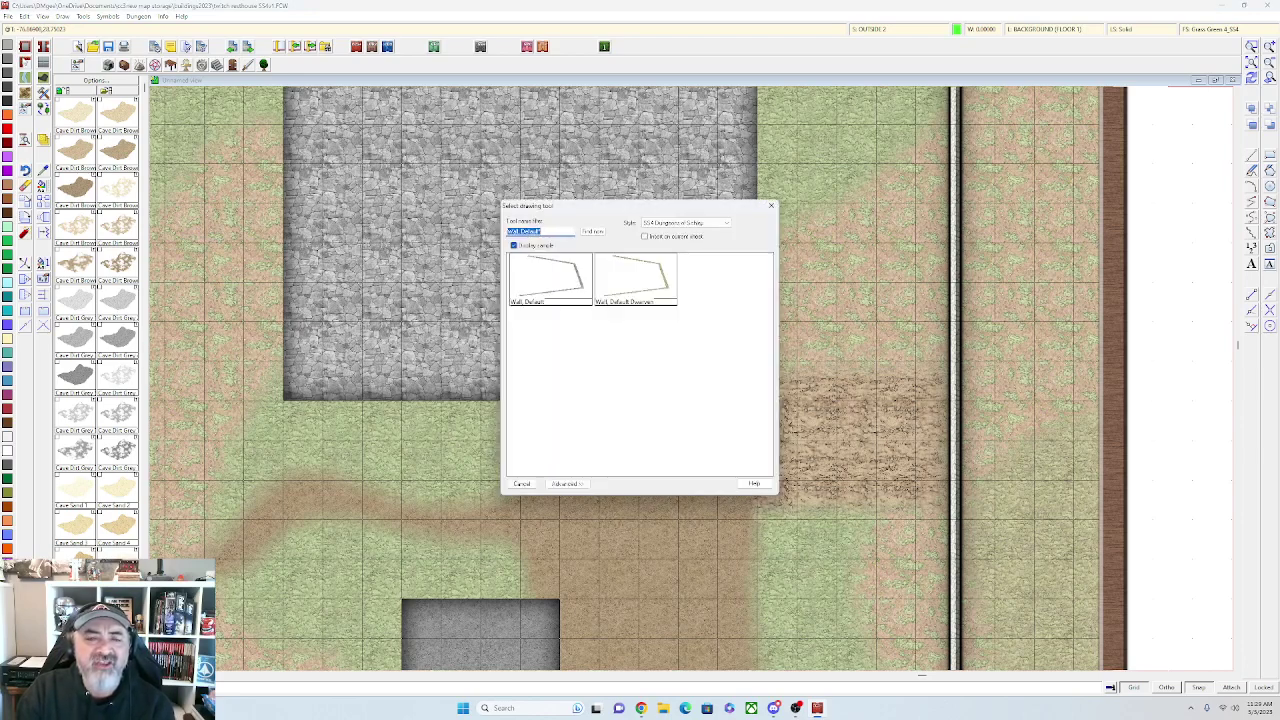
key("Escape")
left_click(43, 93)
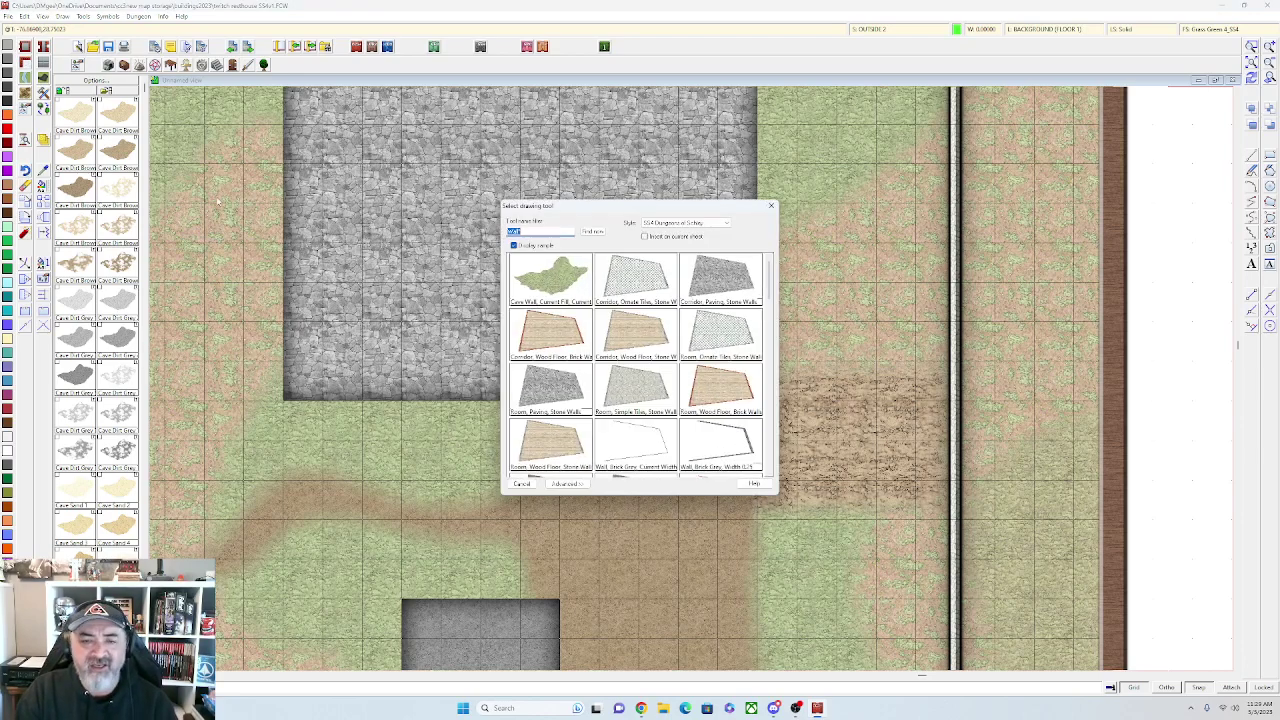
scroll(659, 336, "down", 3)
double_click(729, 291)
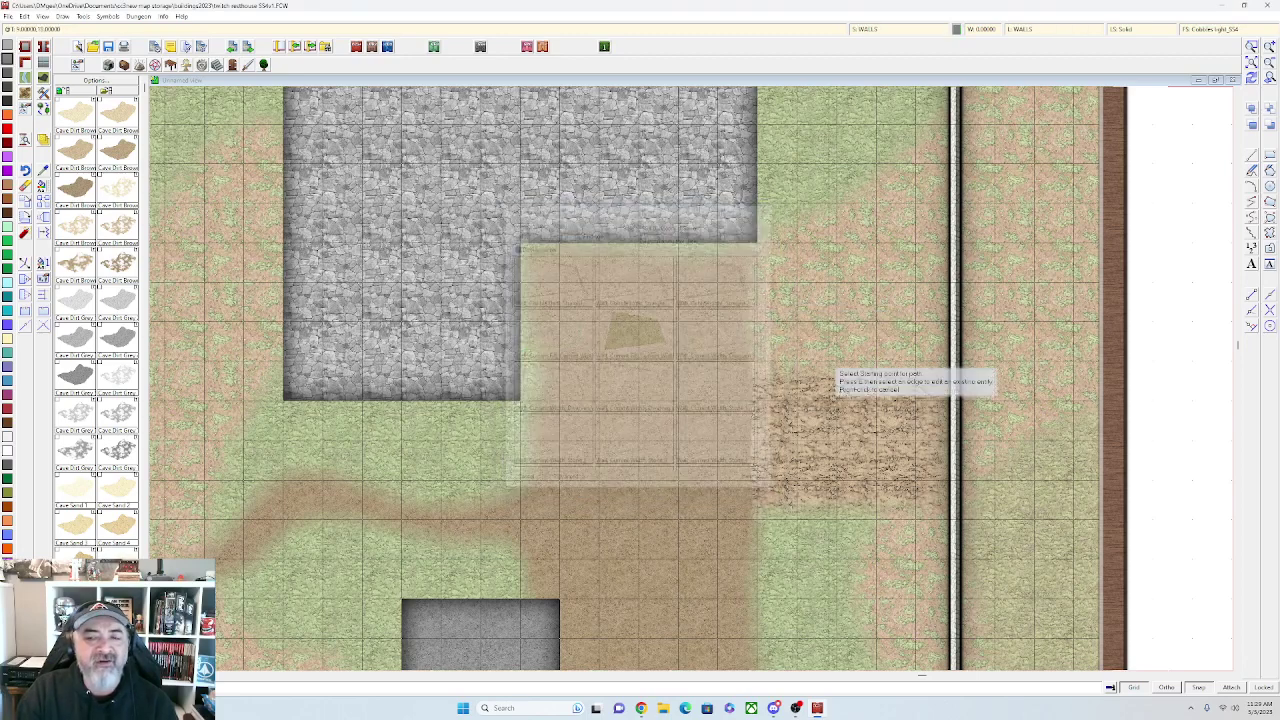
left_click(958, 371)
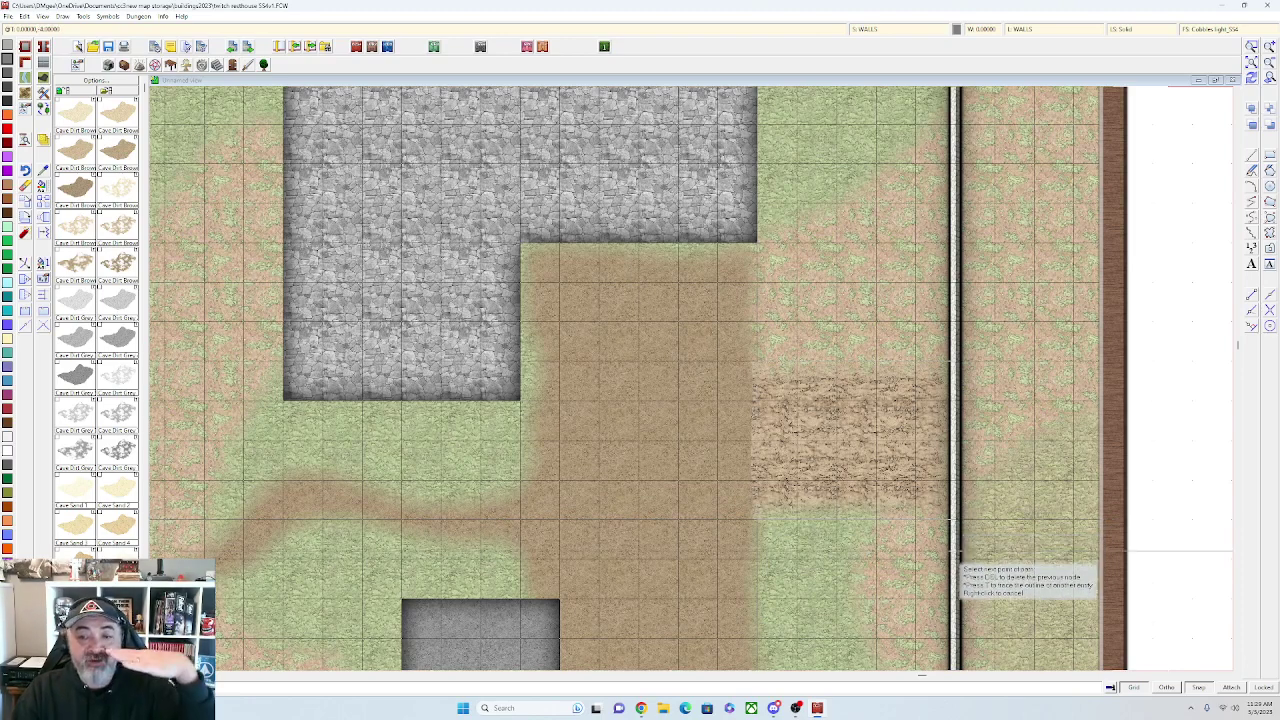
left_click(950, 520)
right_click(950, 522)
scroll(855, 490, "up", 2)
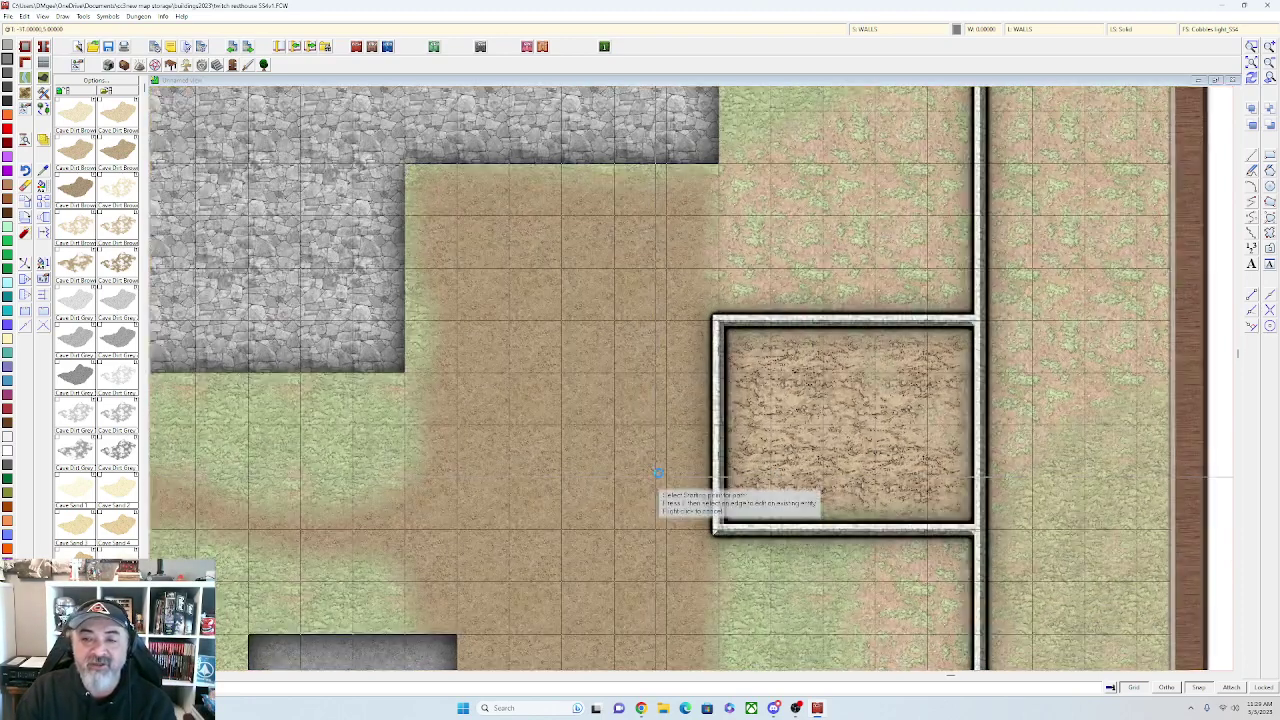
Try to enclose the small grey floor with a light cobble wall of about 4 by 4 grid squares, and undo it
scroll(598, 501, "up", 2)
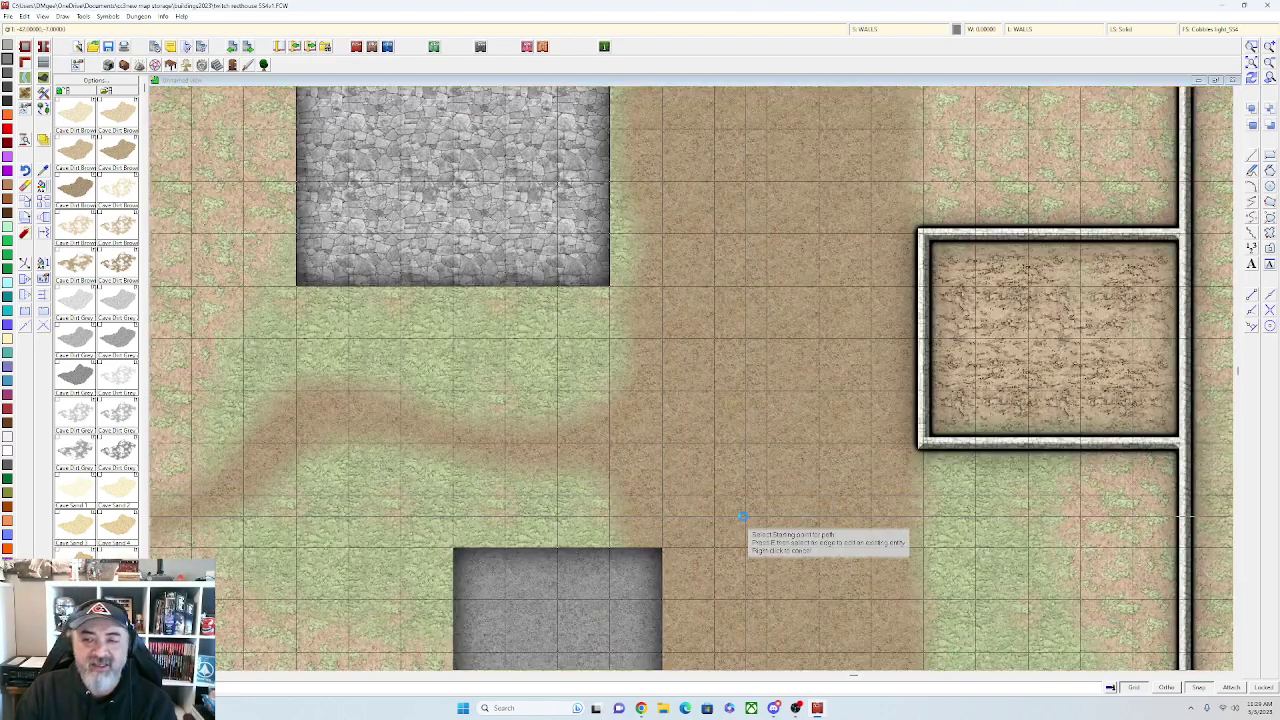
scroll(738, 510, "down", 1)
middle_click(631, 520)
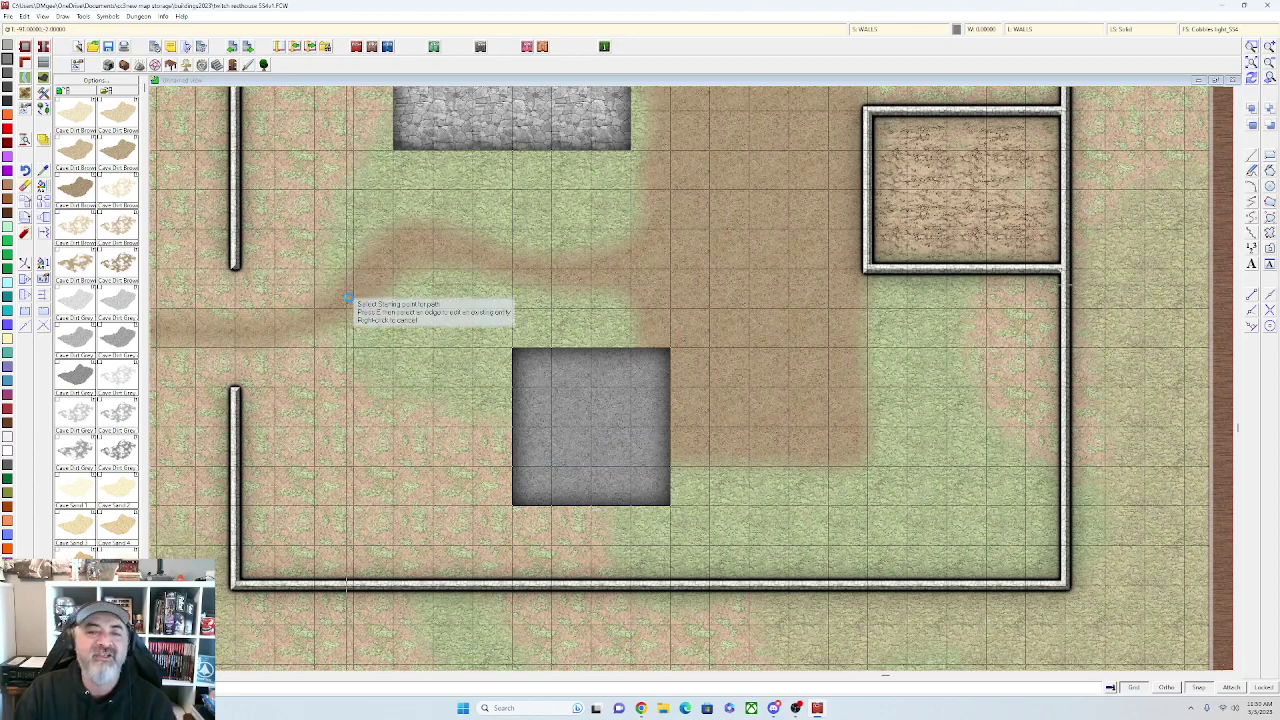
scroll(355, 310, "down", 2)
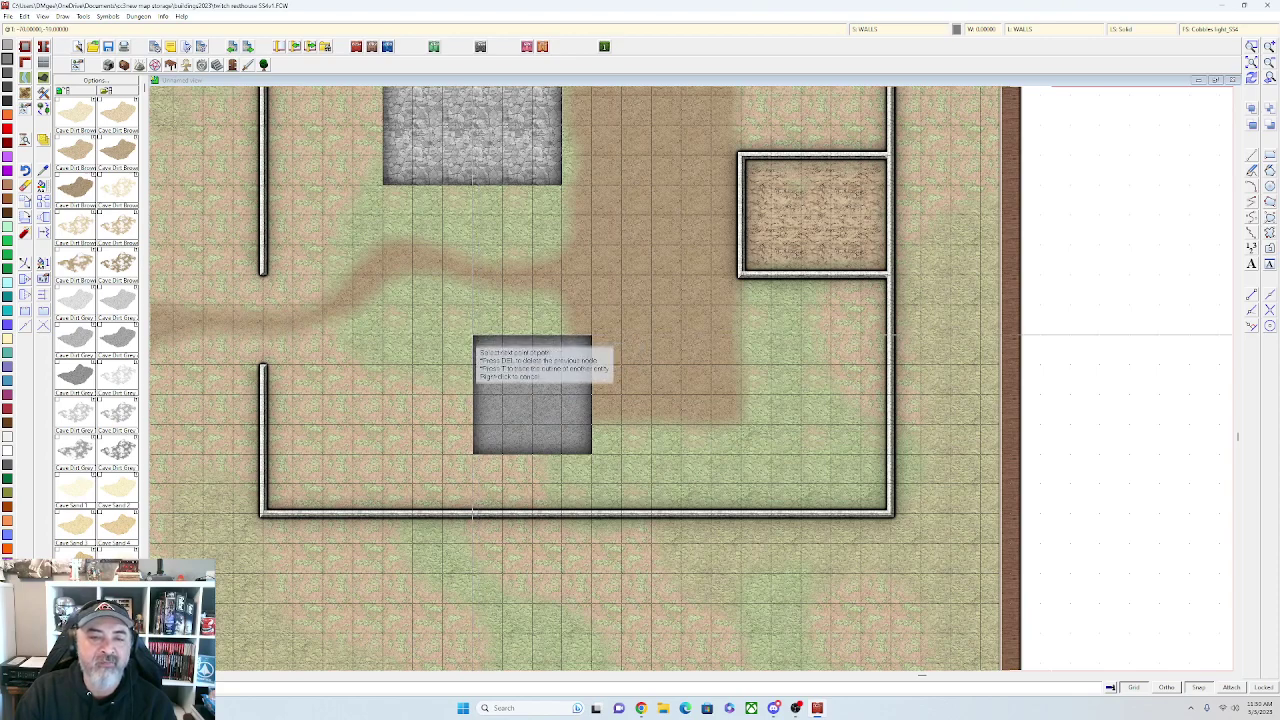
left_click(477, 454)
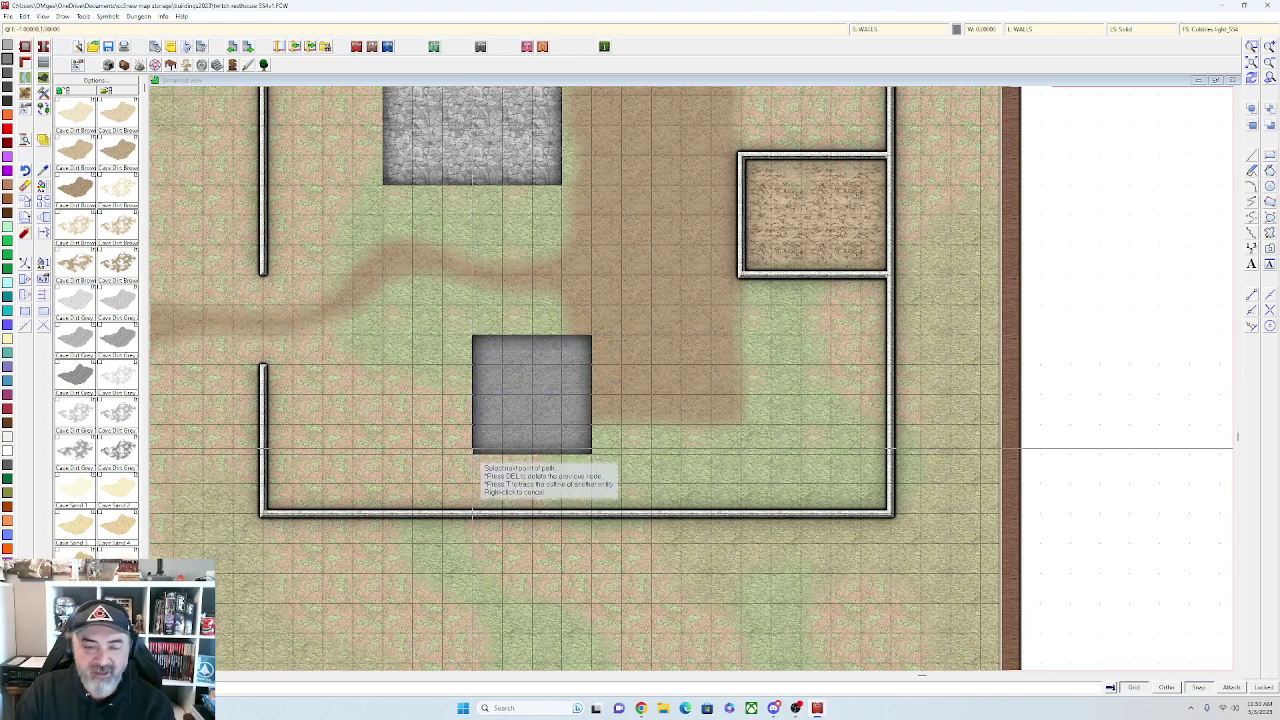
left_click(473, 455)
left_click(591, 455)
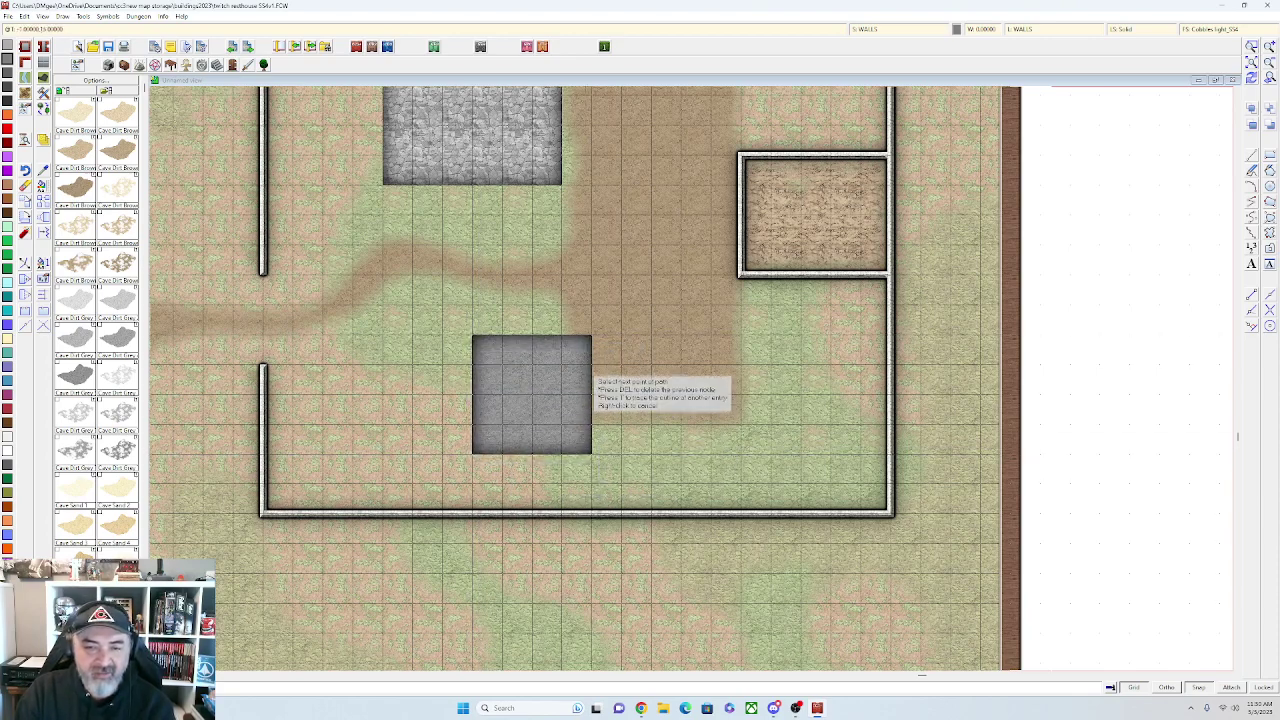
left_click(591, 335)
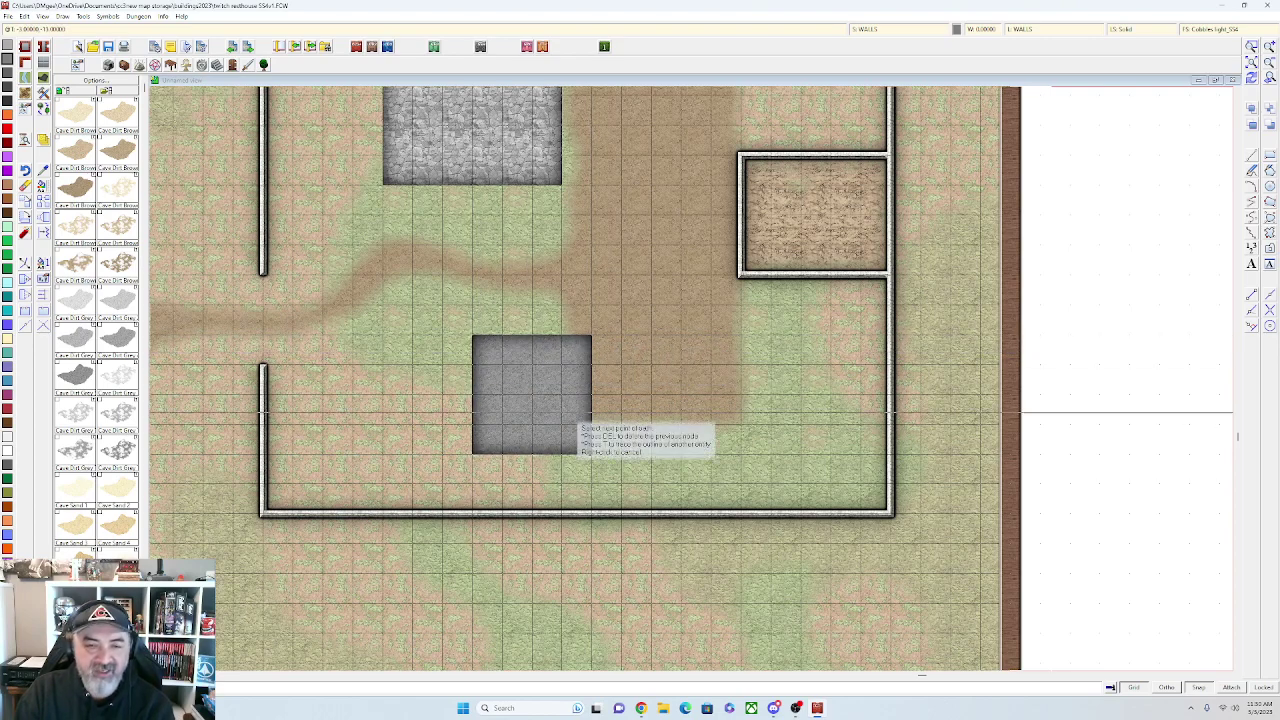
scroll(462, 349, "up", 2)
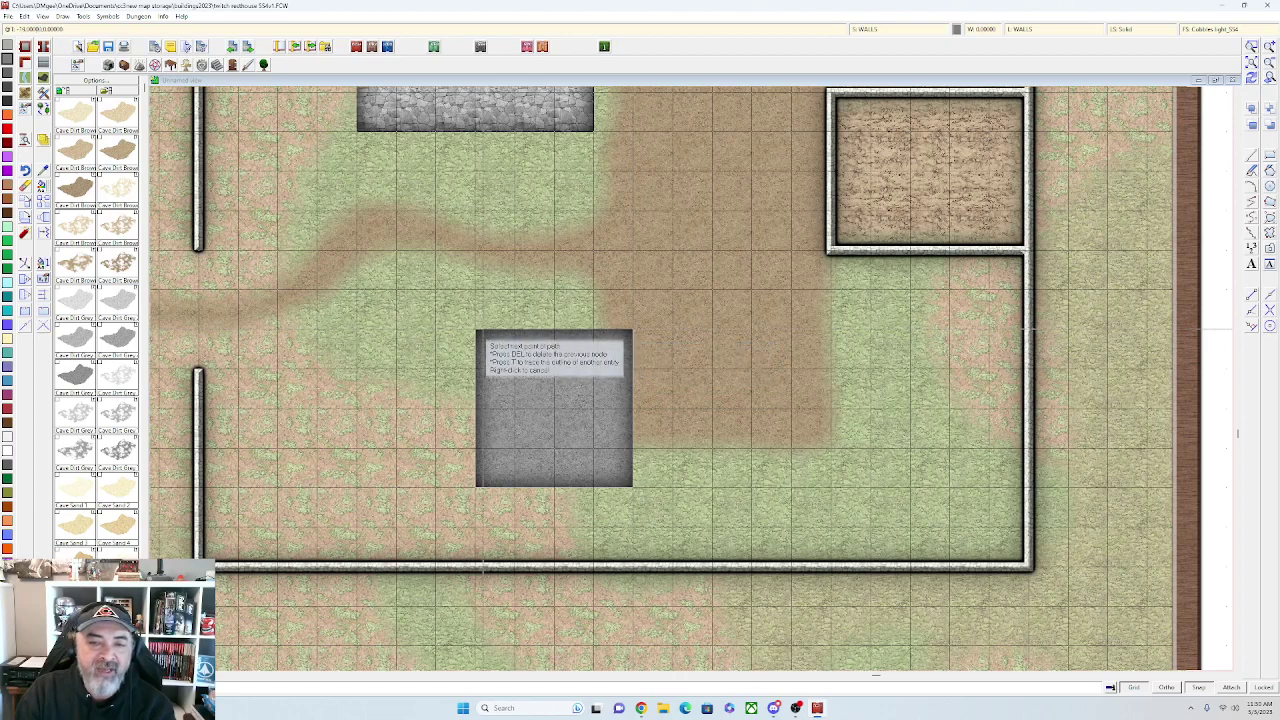
left_click(476, 331)
scroll(476, 335, "up", 2)
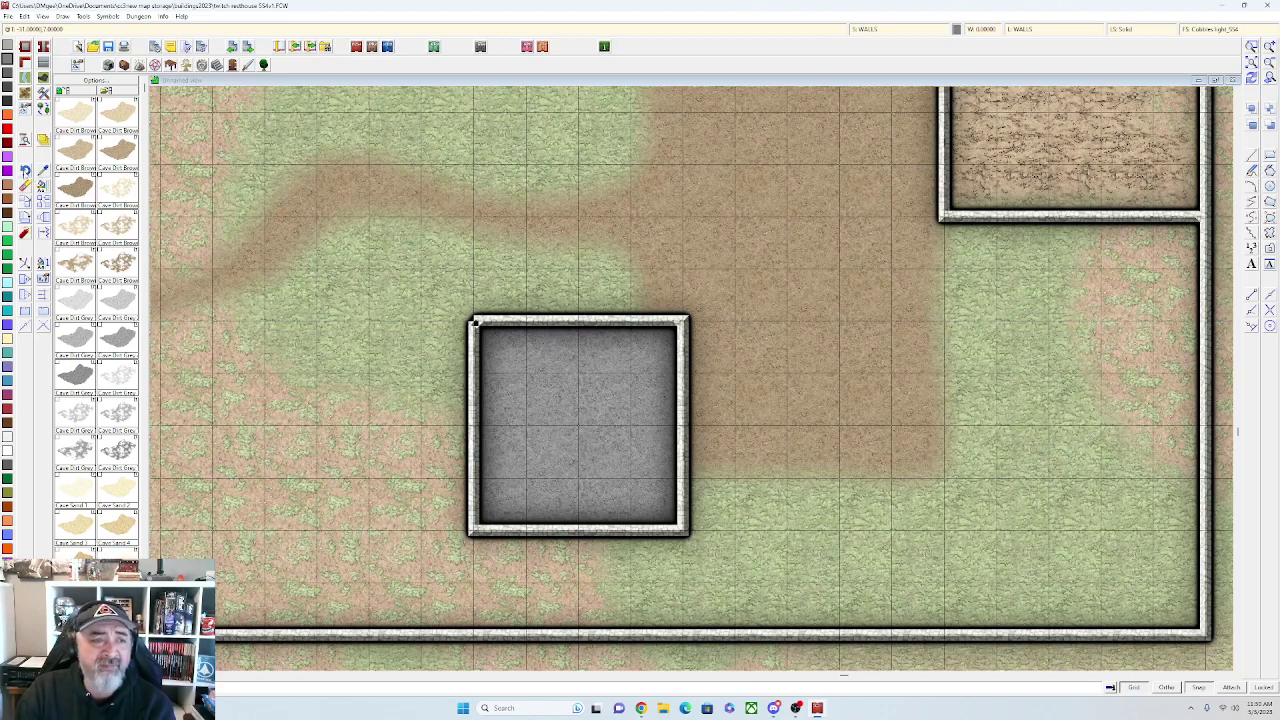
left_click(24, 170)
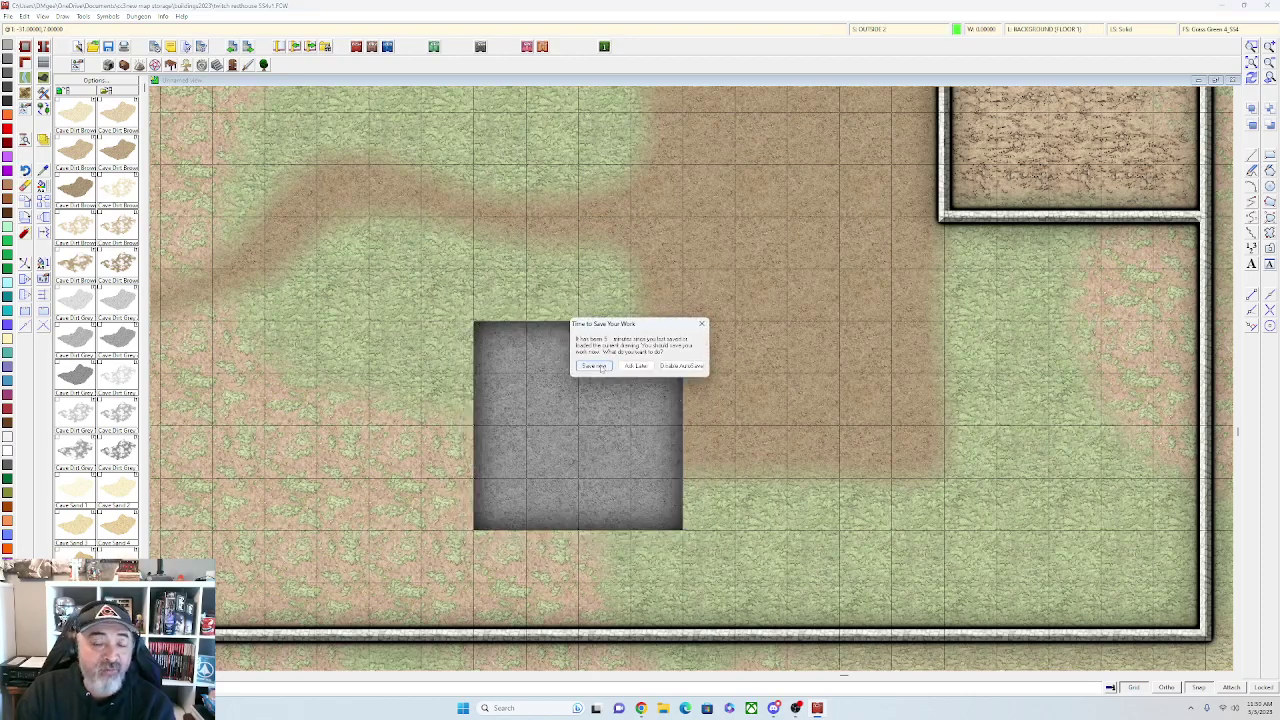
Save the drawing and redraw the light cobble wall around the small grey floor as a closed square of about 4 by 4 grid squares
left_click(597, 366)
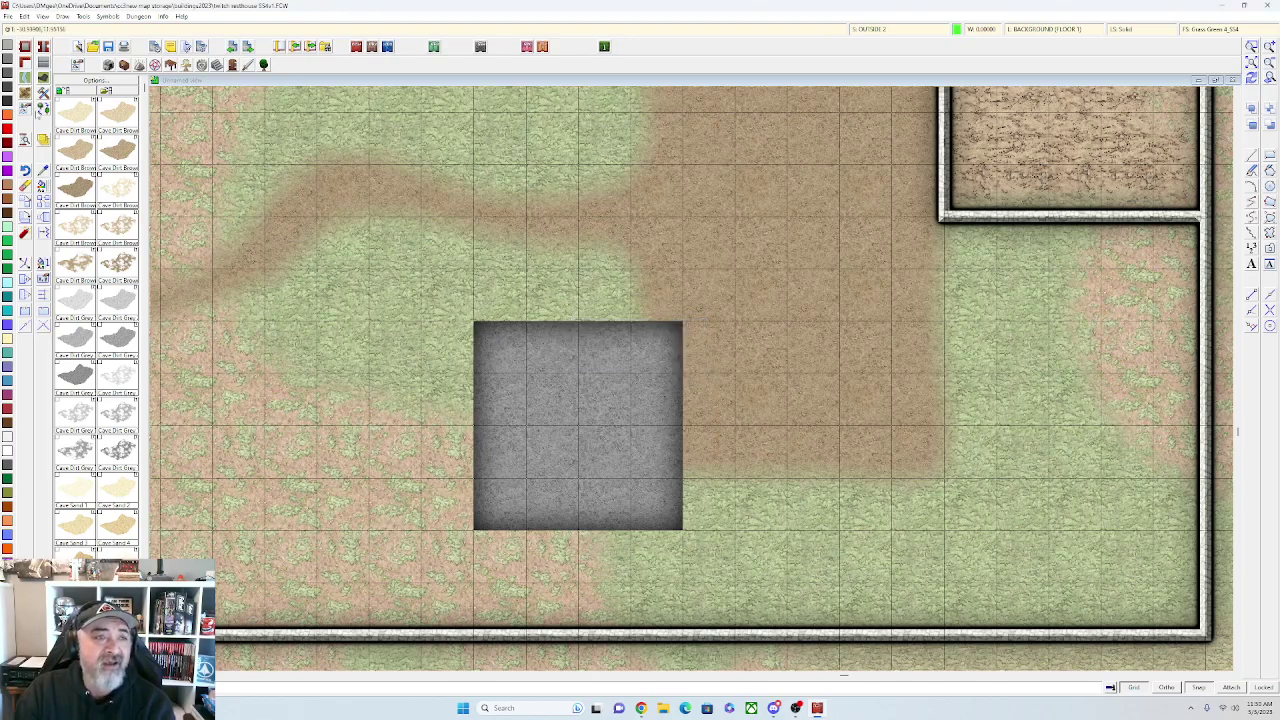
right_click(28, 64)
scroll(675, 420, "down", 4)
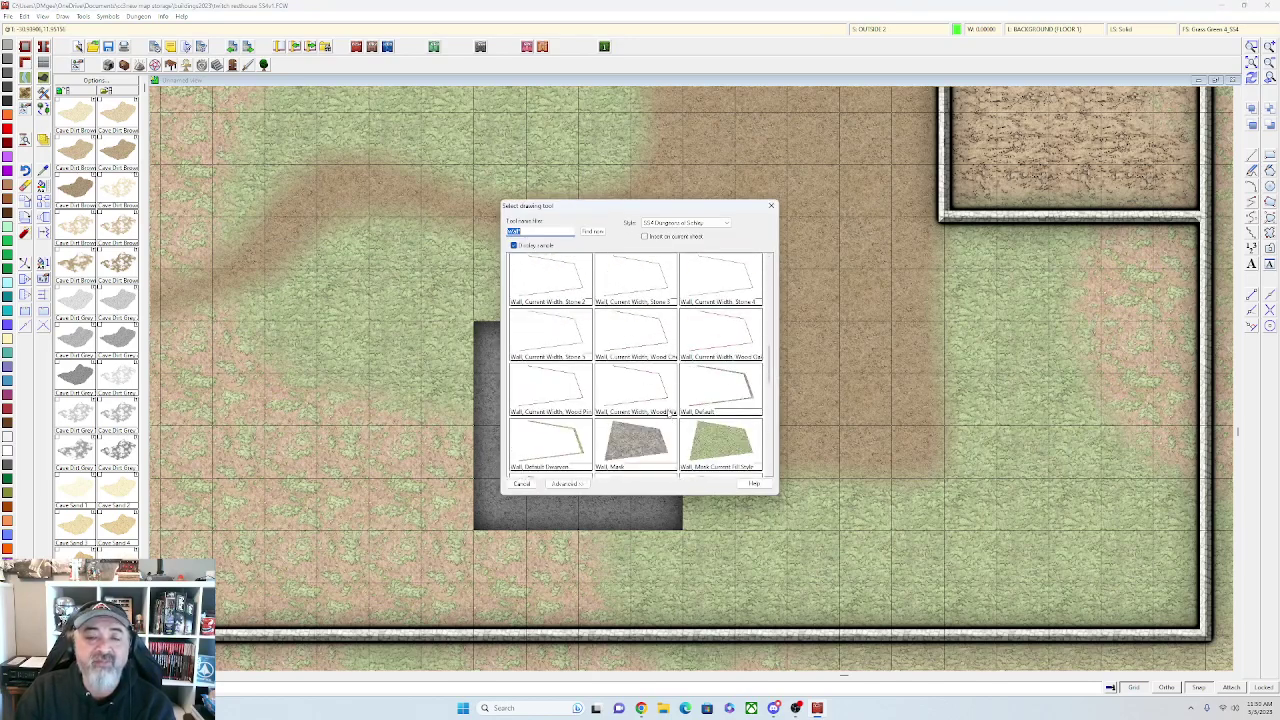
scroll(665, 334, "up", 1)
scroll(667, 334, "up", 3)
double_click(741, 449)
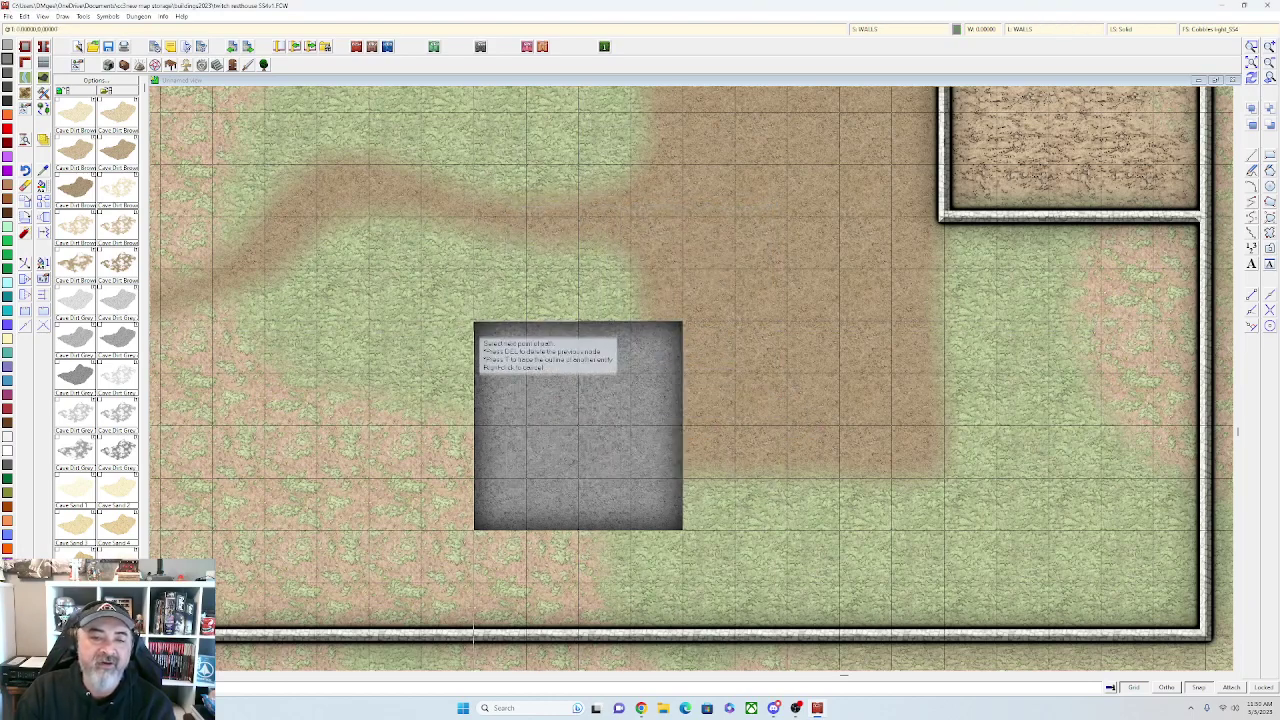
left_click(474, 530)
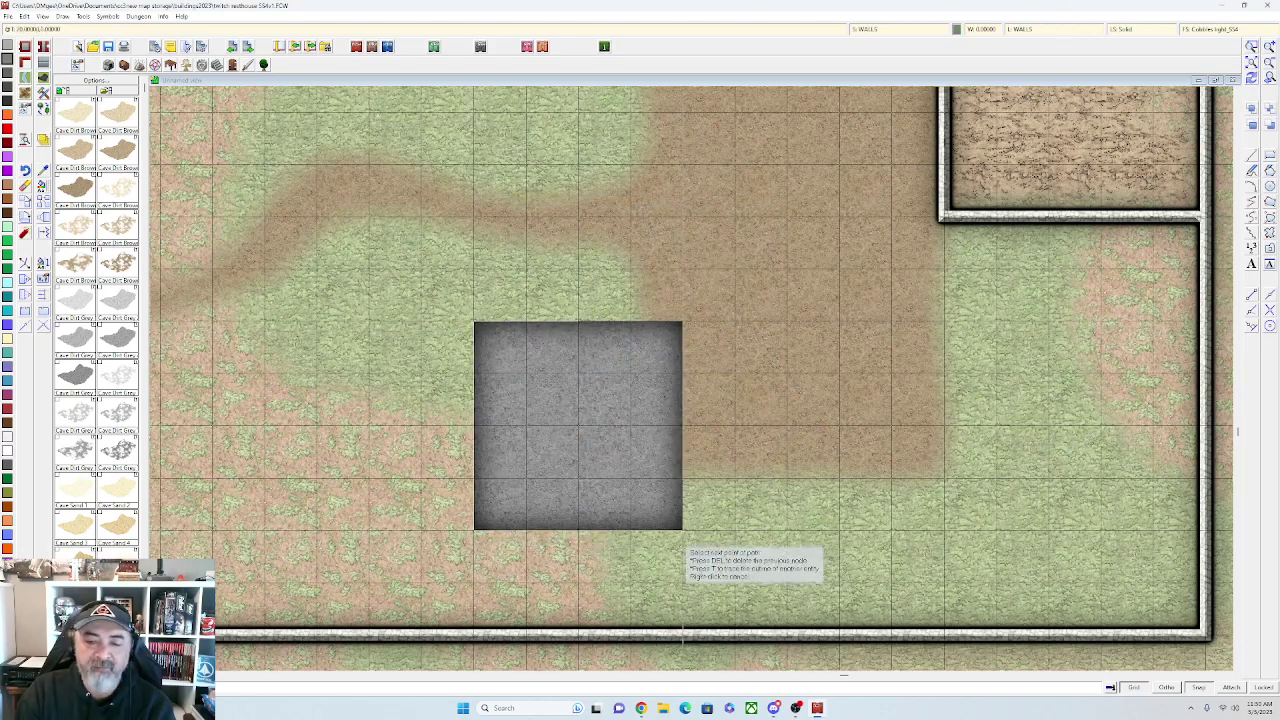
left_click(683, 530)
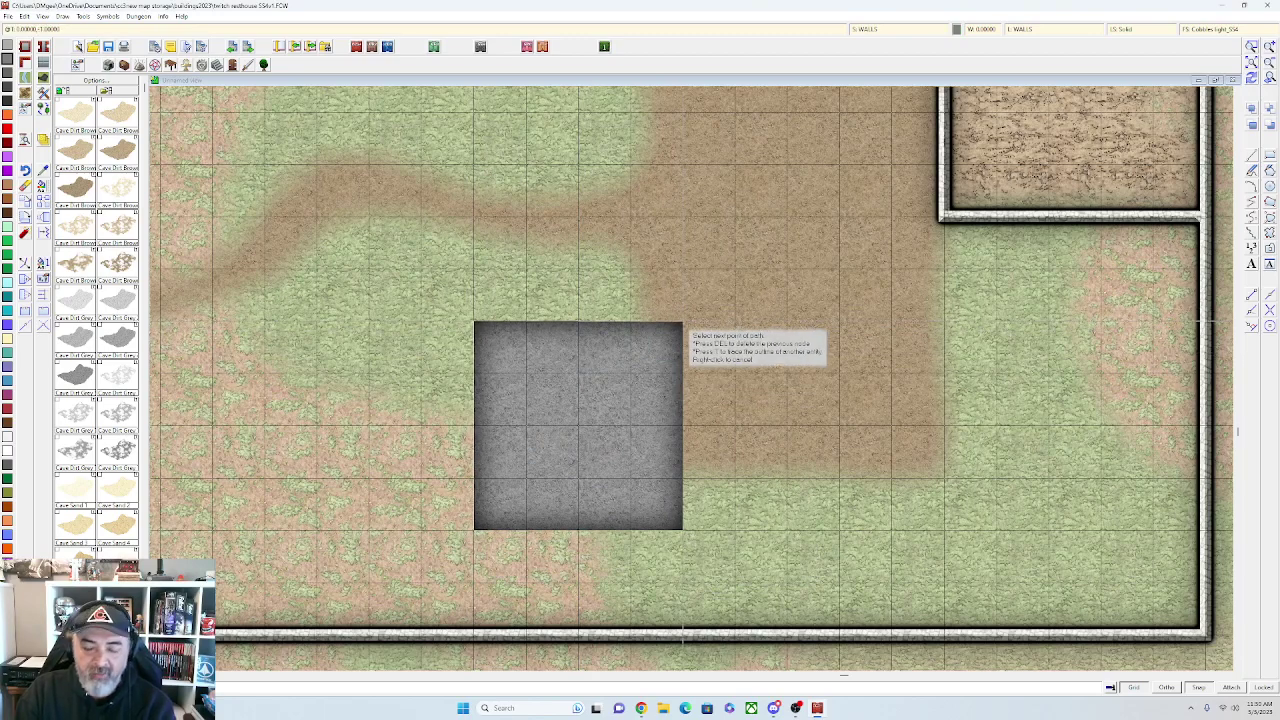
left_click(683, 322)
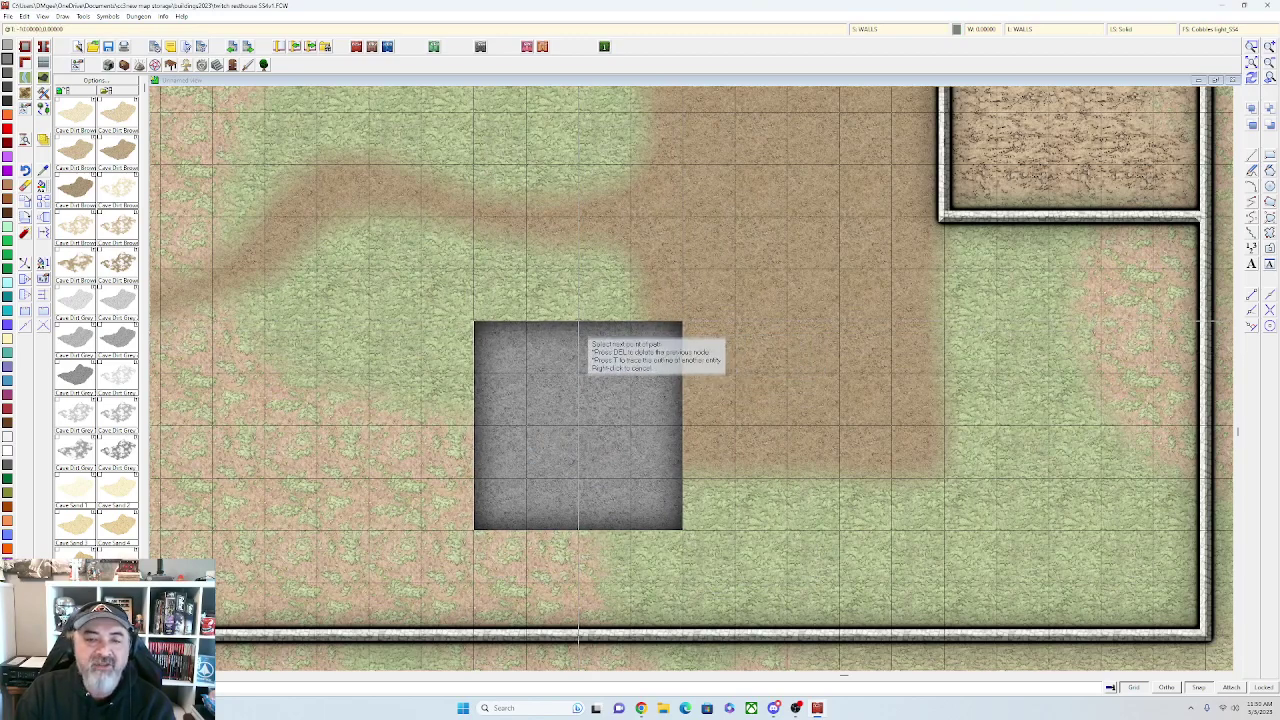
right_click(583, 325)
scroll(705, 380, "down", 1)
scroll(430, 358, "down", 1)
scroll(320, 345, "up", 1)
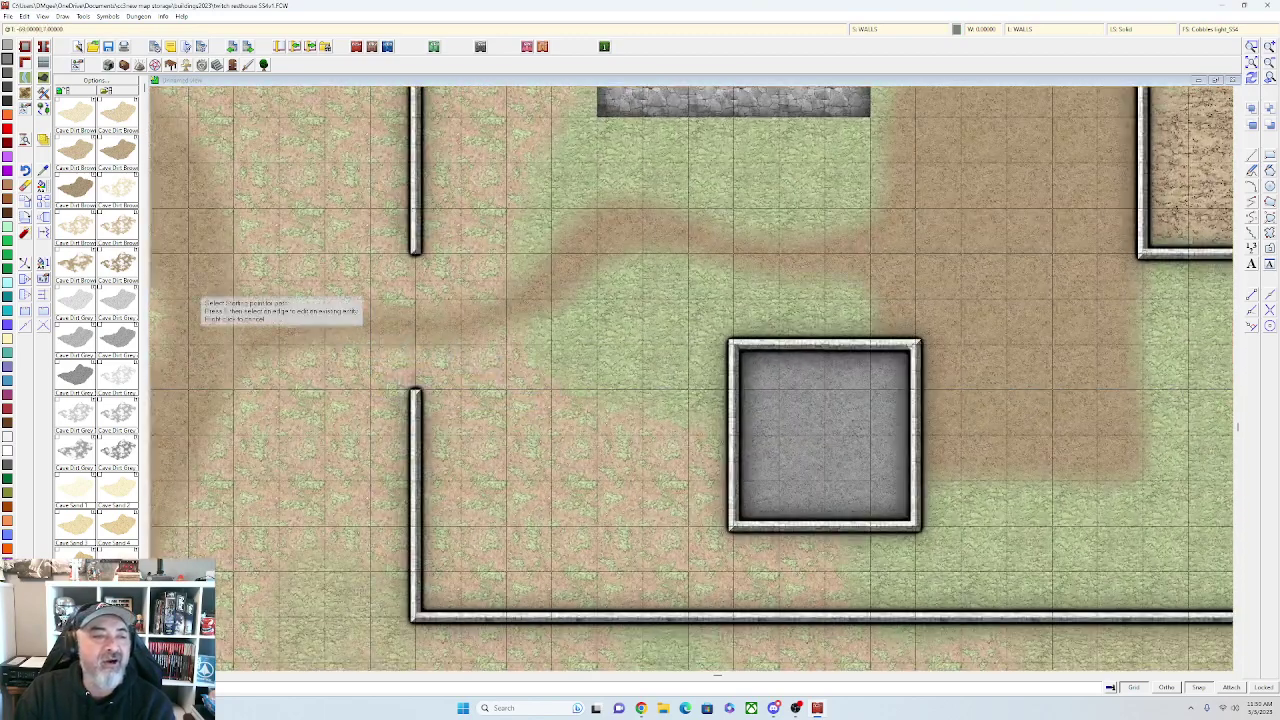
Try a closed light cobble wall square of about 2 by 2 grid squares on the grass in the compound's southeast corner
right_click(25, 49)
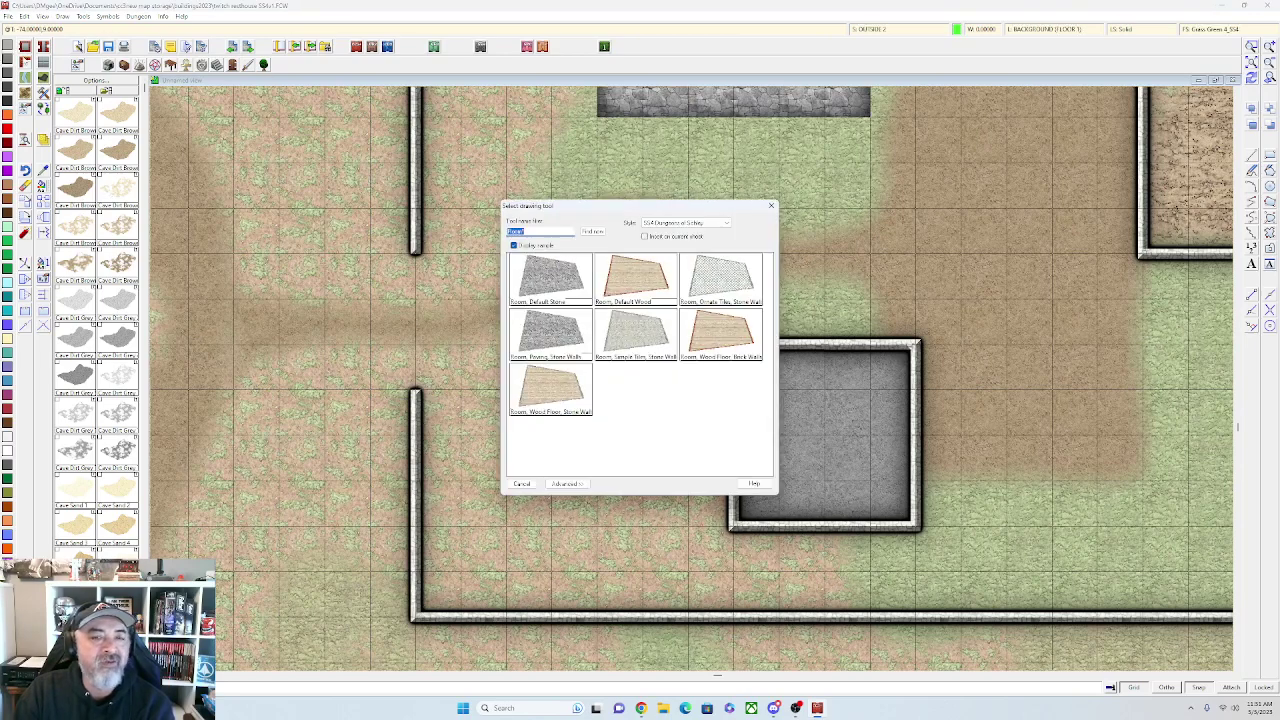
key("Escape")
right_click(26, 64)
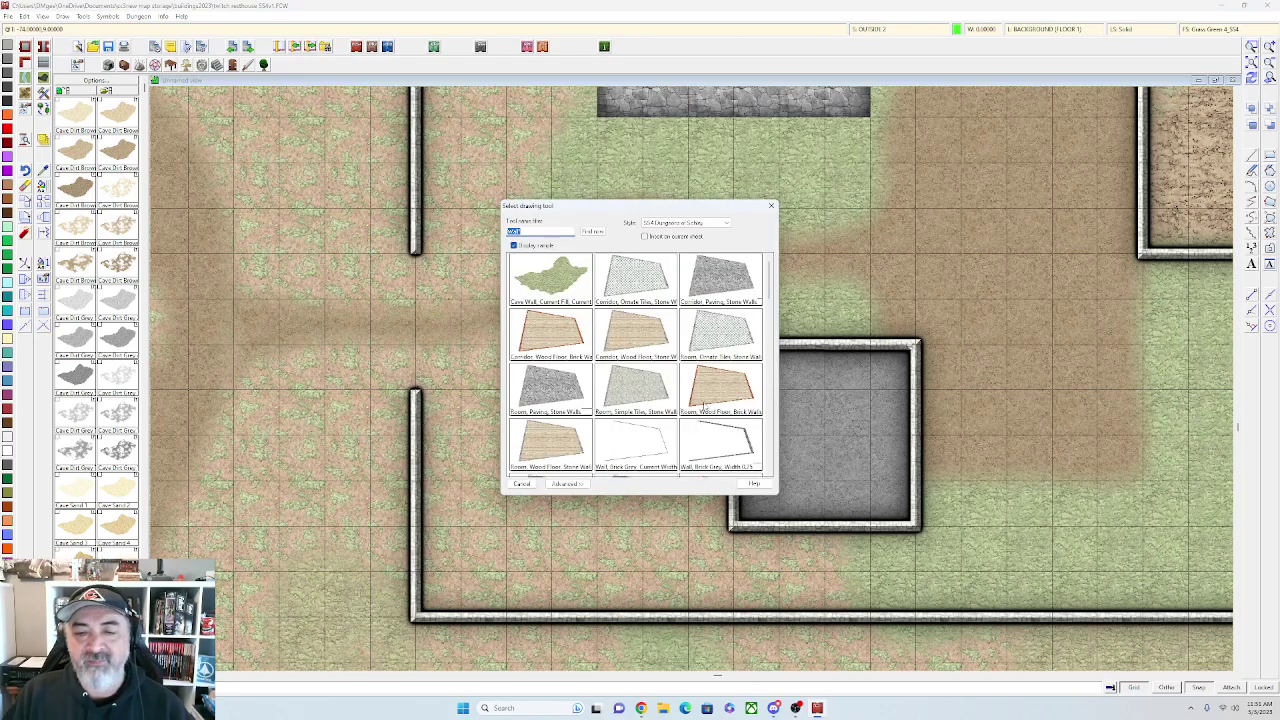
scroll(703, 405, "down", 6)
left_click(704, 406)
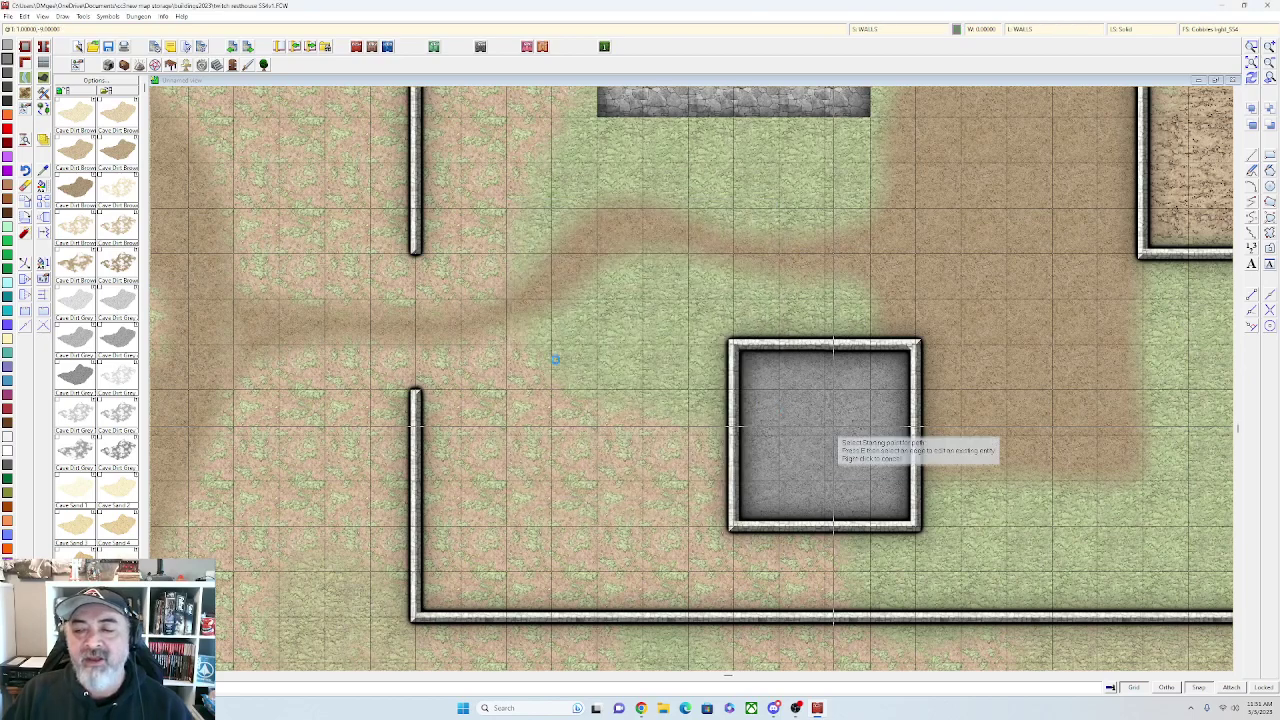
scroll(833, 427, "up", 1)
middle_click(811, 389)
middle_click(738, 389)
middle_click(897, 440)
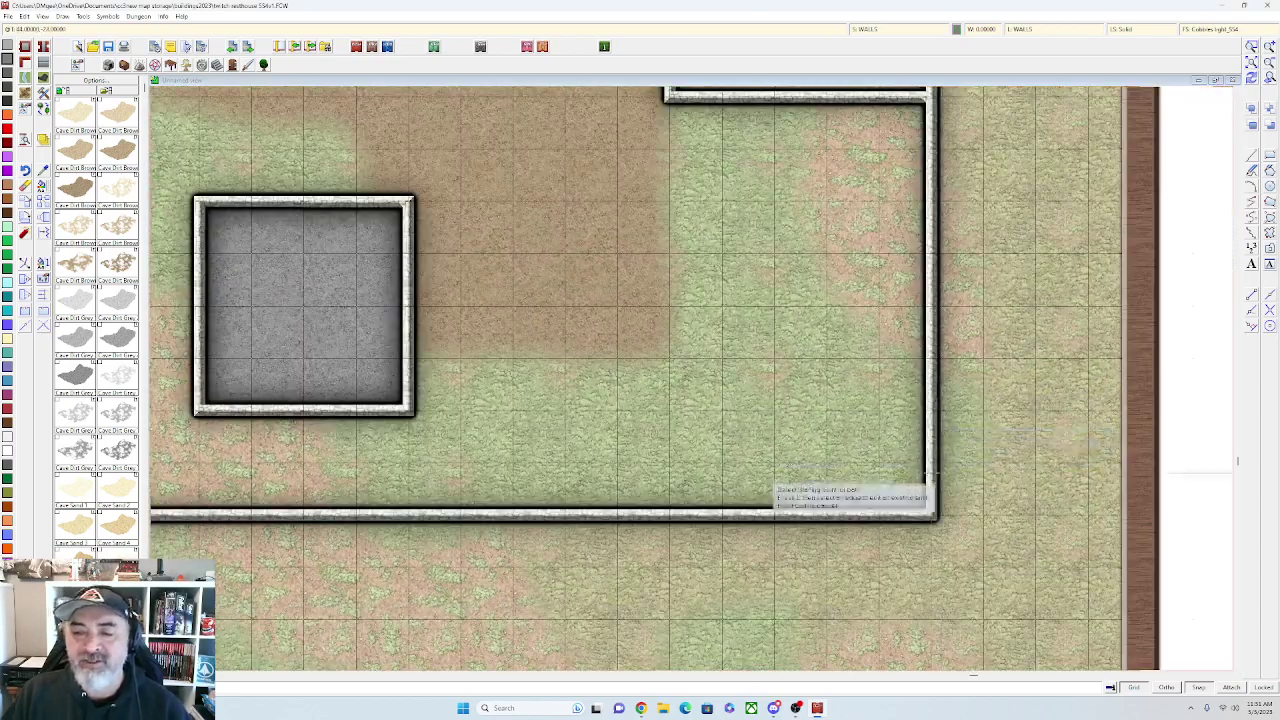
left_click(715, 383)
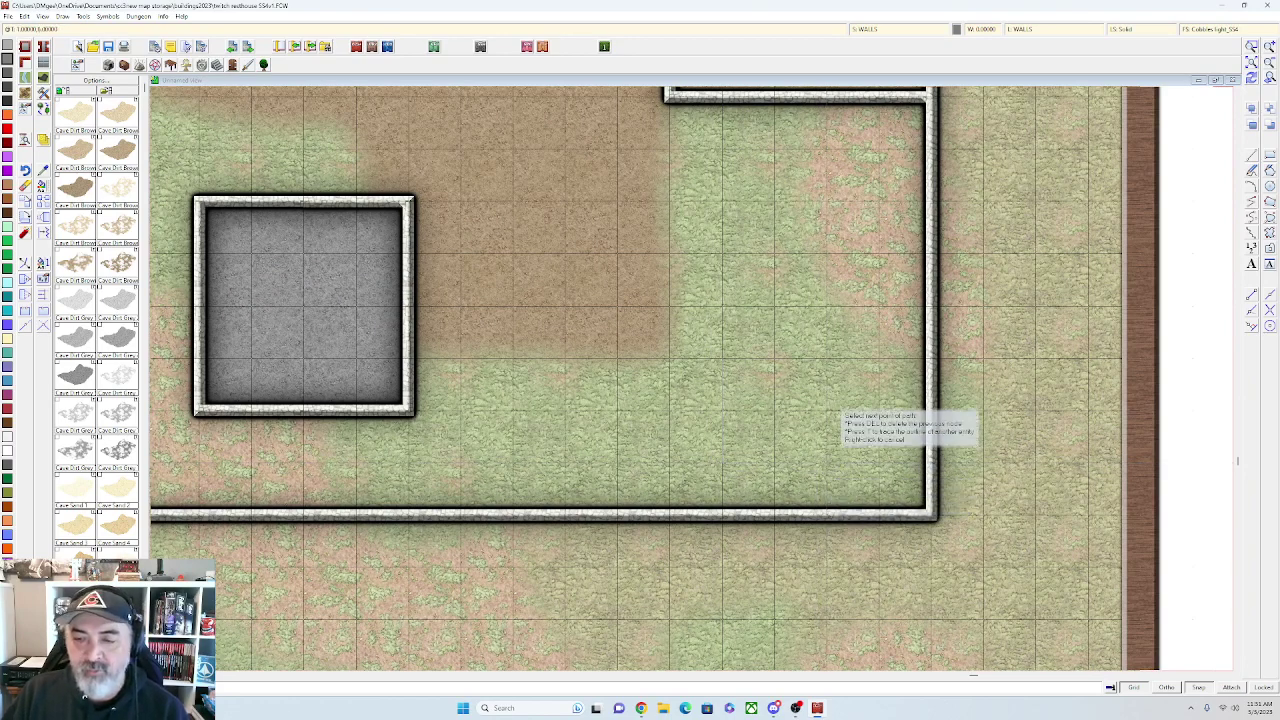
left_click(722, 358)
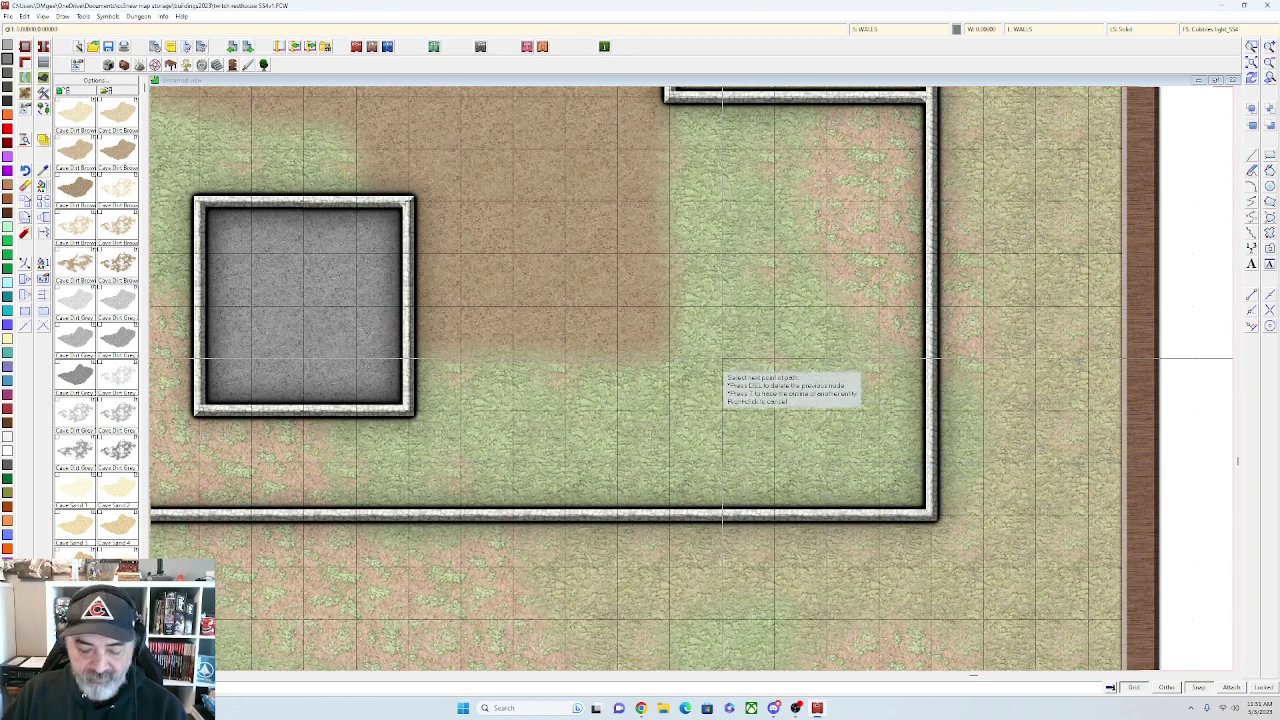
right_click(722, 358)
scroll(777, 372, "up", 3)
scroll(728, 365, "up", 2)
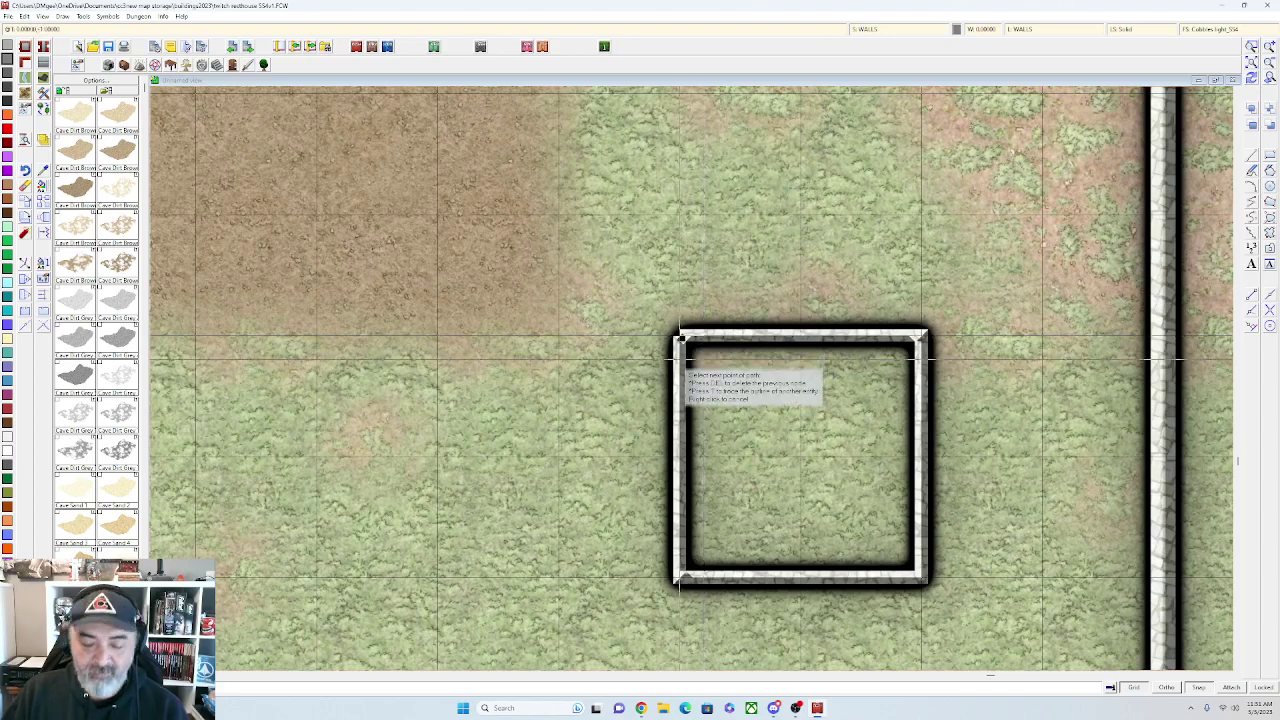
scroll(675, 360, "down", 1)
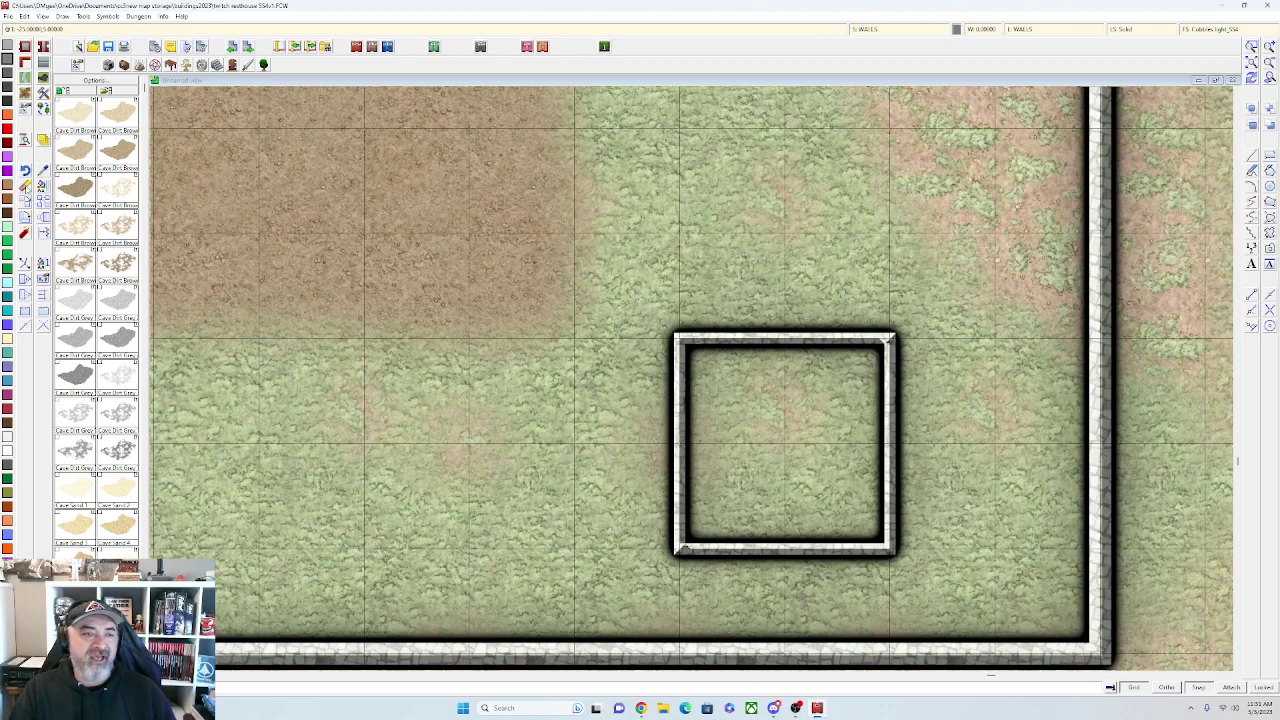
Erase the small cobble wall square from the grass in the compound's southeast corner
left_click(27, 188)
left_click(645, 308)
left_click(922, 566)
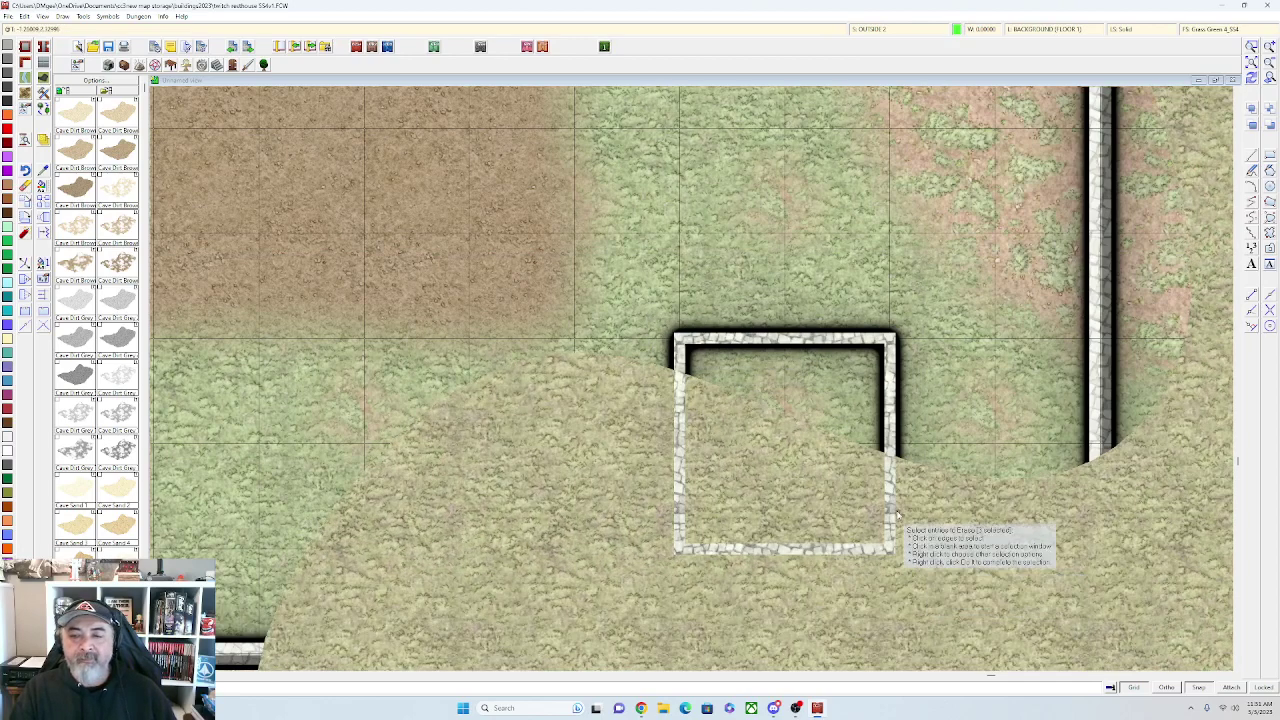
left_click(959, 472)
right_click(889, 388)
left_click(888, 395)
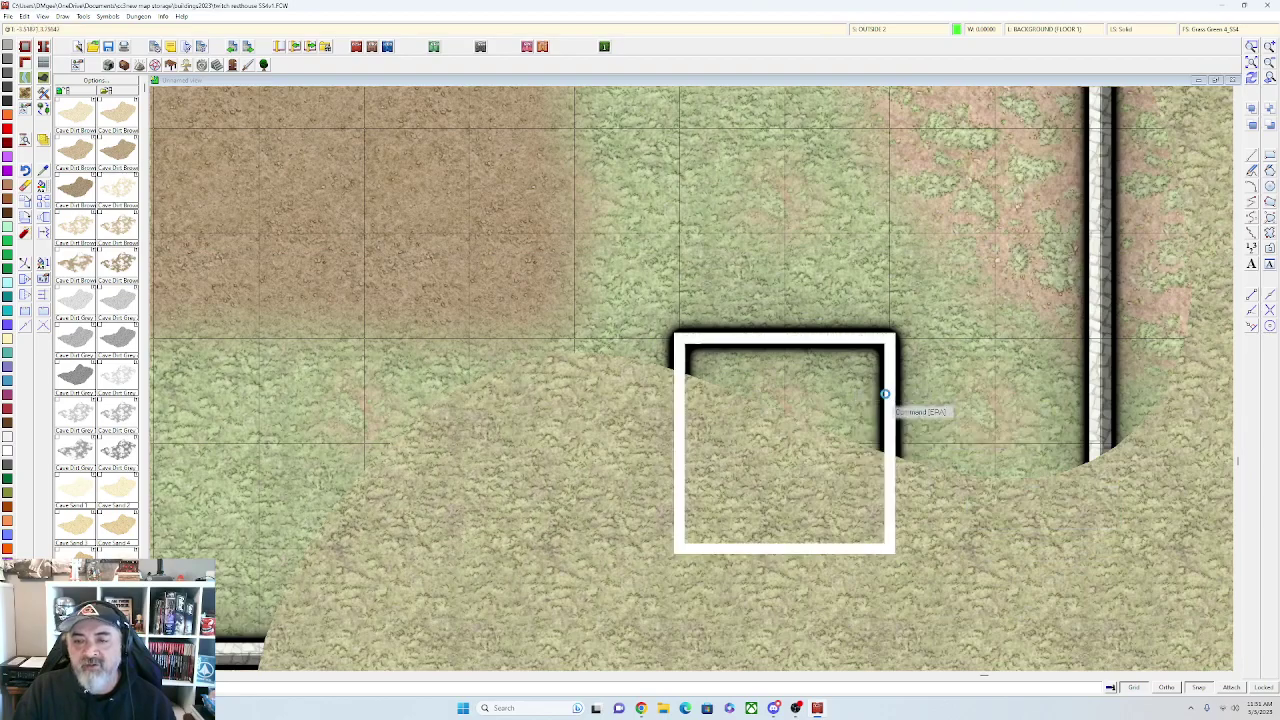
Examine the compound's layout, comparing the unwalled large stone floor with the two walled structures and the yard
scroll(888, 395, "down", 1)
scroll(687, 197, "down", 1)
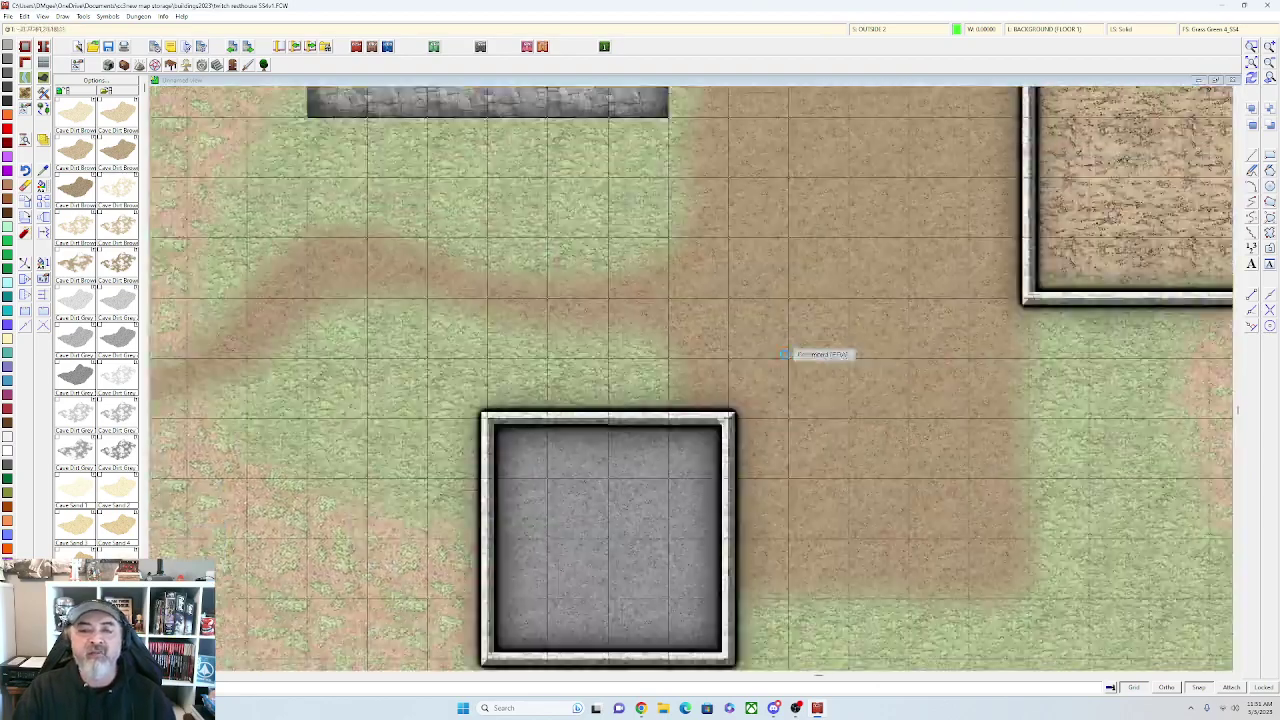
scroll(786, 342, "down", 2)
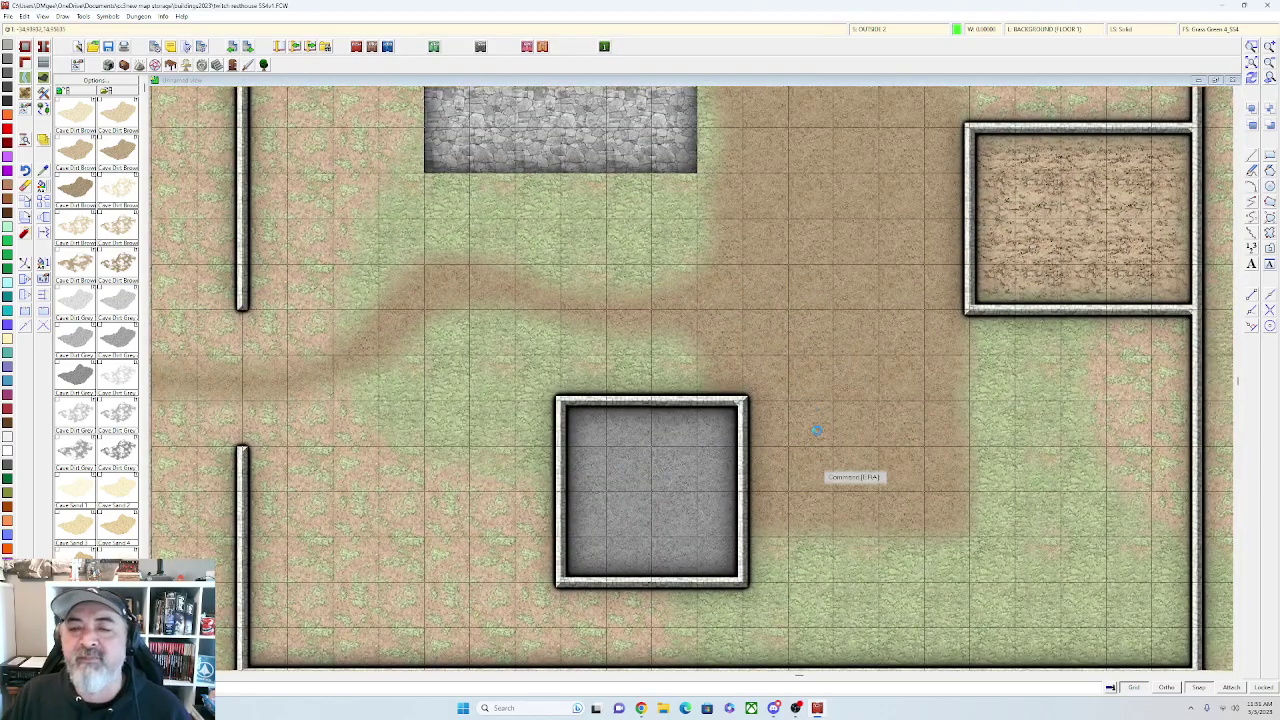
scroll(797, 297, "up", 2)
scroll(800, 271, "down", 1)
scroll(803, 290, "up", 4)
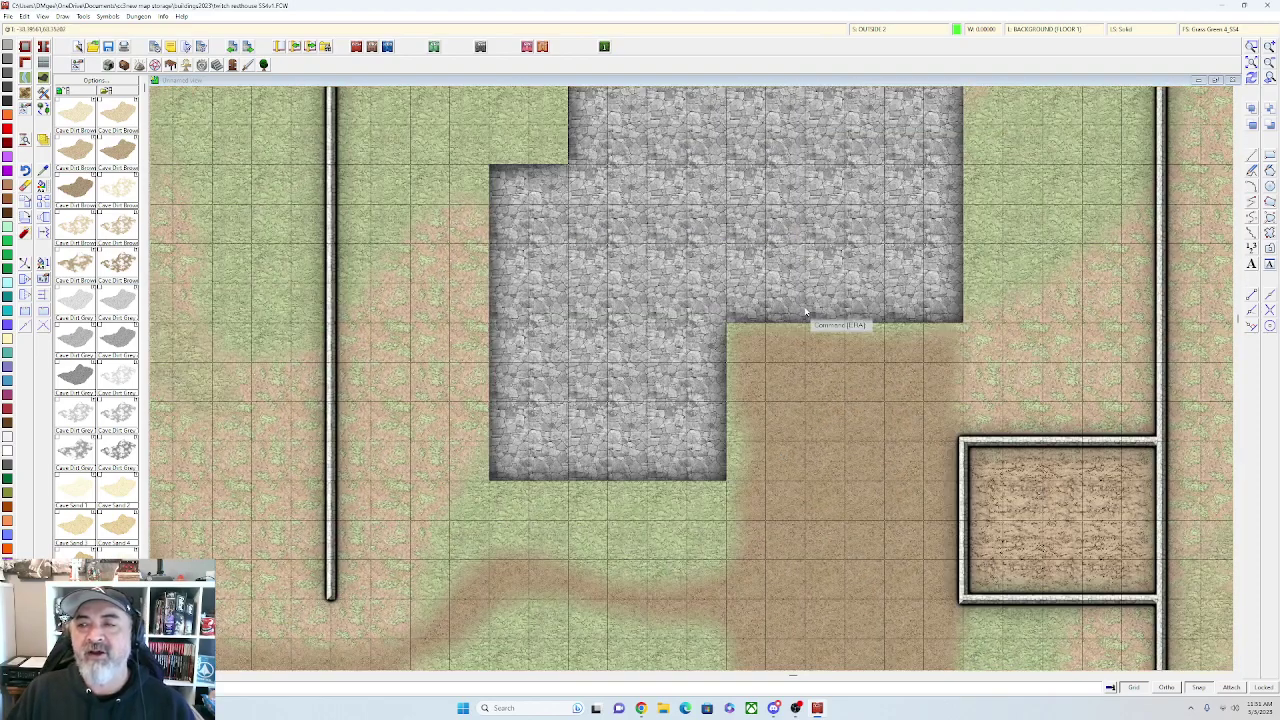
scroll(797, 311, "down", 1)
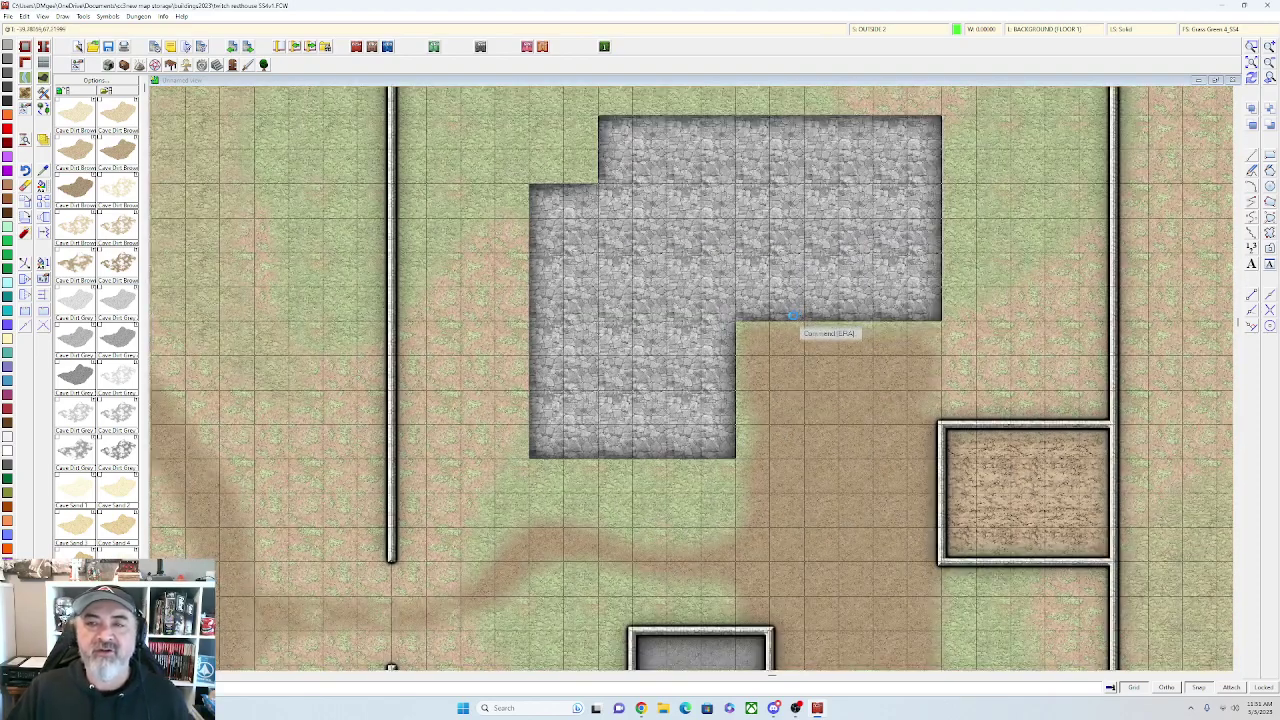
scroll(793, 316, "down", 1)
scroll(790, 321, "down", 1)
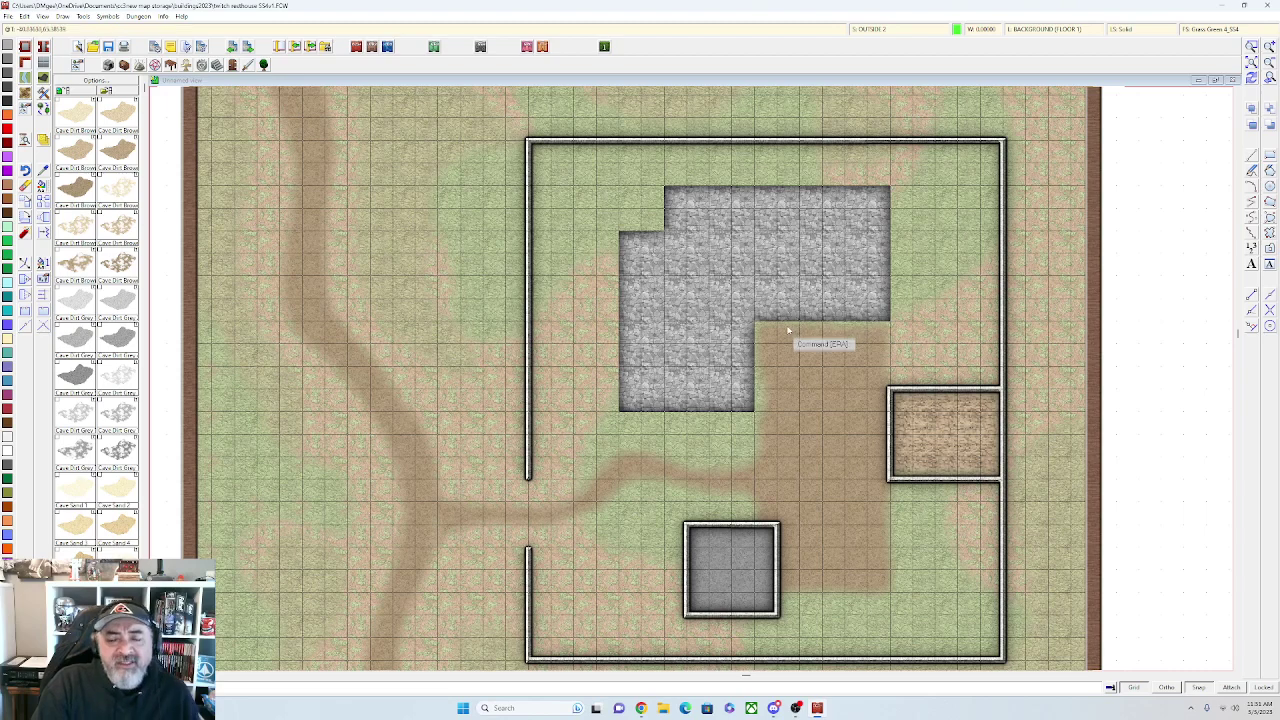
left_click_drag(755, 355, 789, 291)
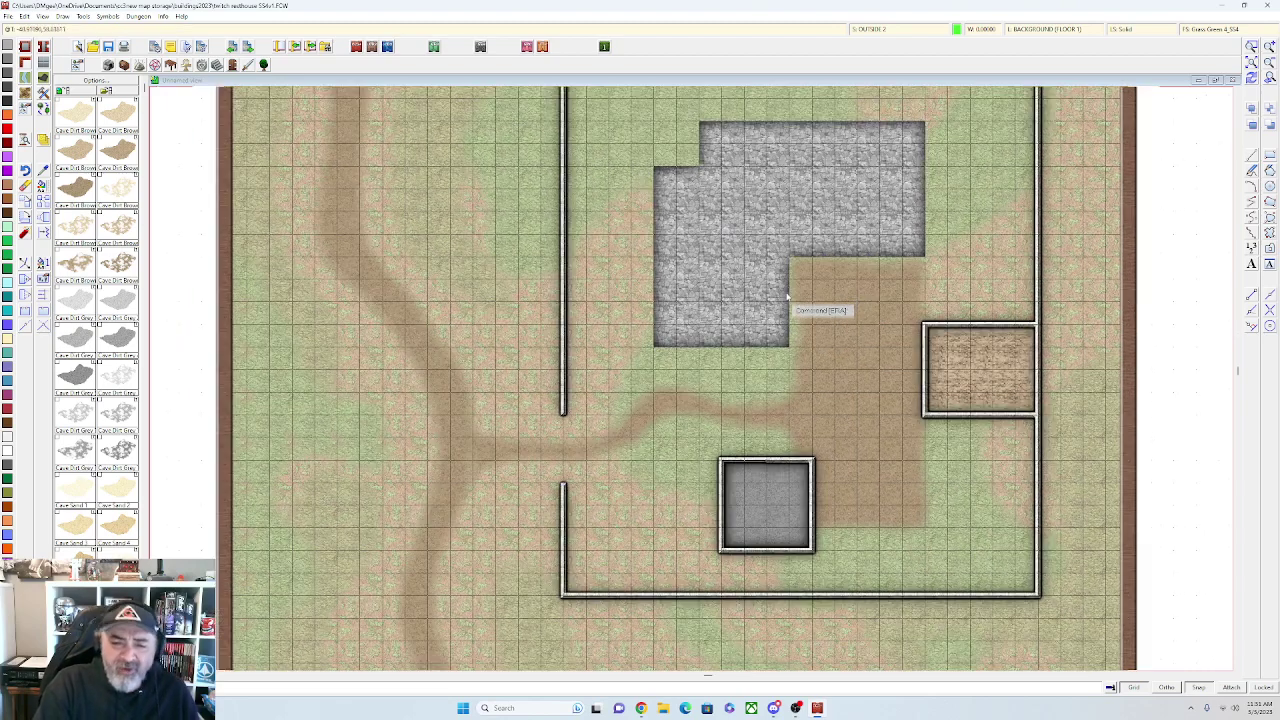
scroll(786, 288, "down", 1)
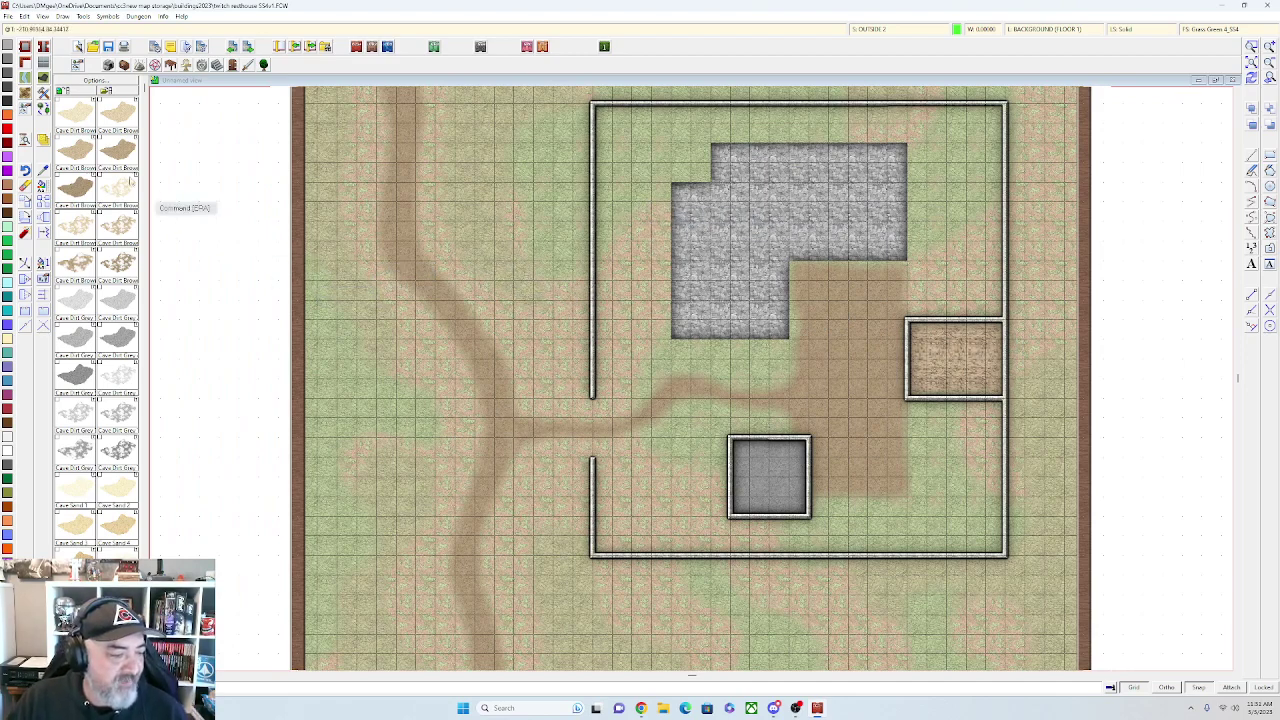
Draw a closed light cobble wall following the stepped outline of the large stone floor, about 12 by 10 grid squares overall
right_click(27, 63)
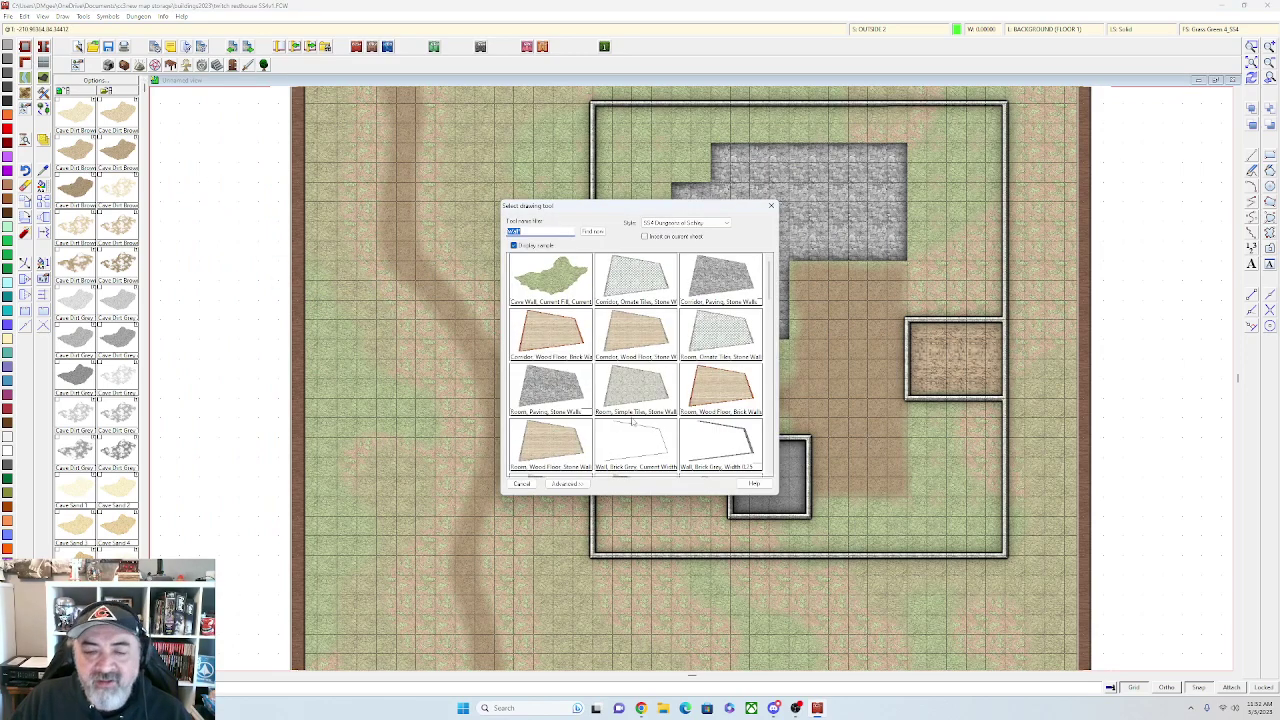
scroll(634, 415, "down", 3)
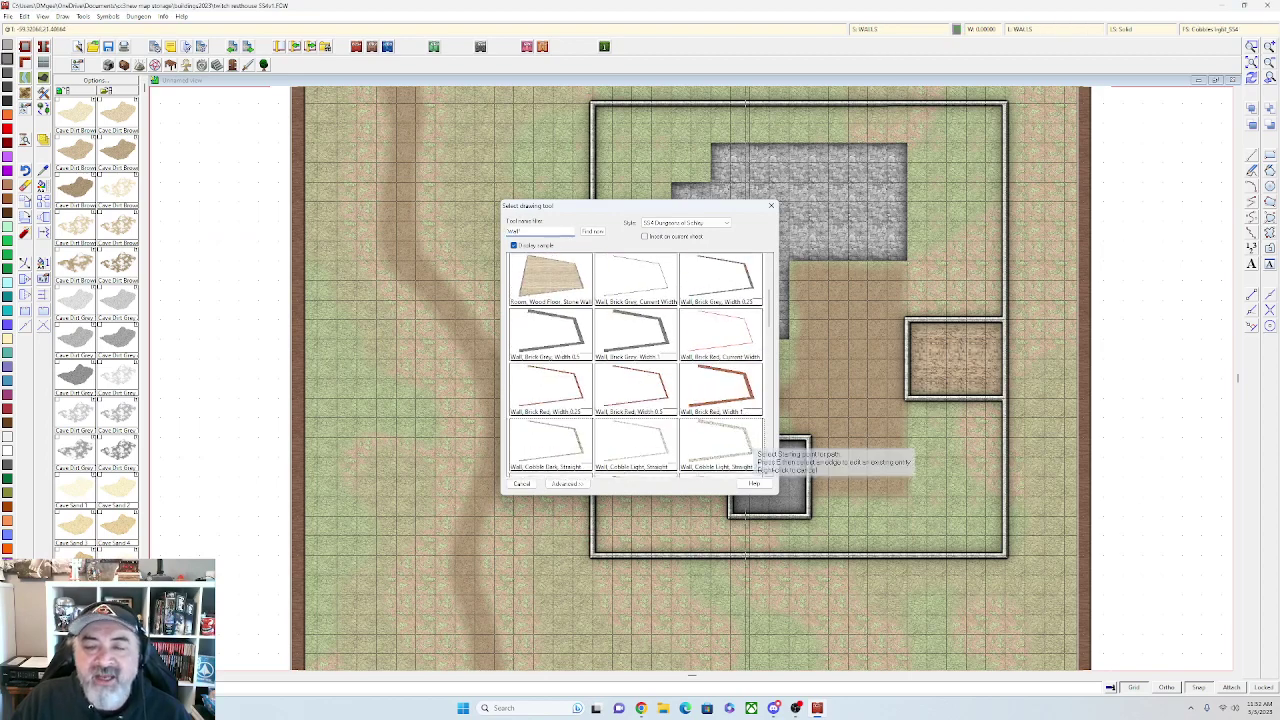
double_click(734, 437)
scroll(703, 276, "up", 2)
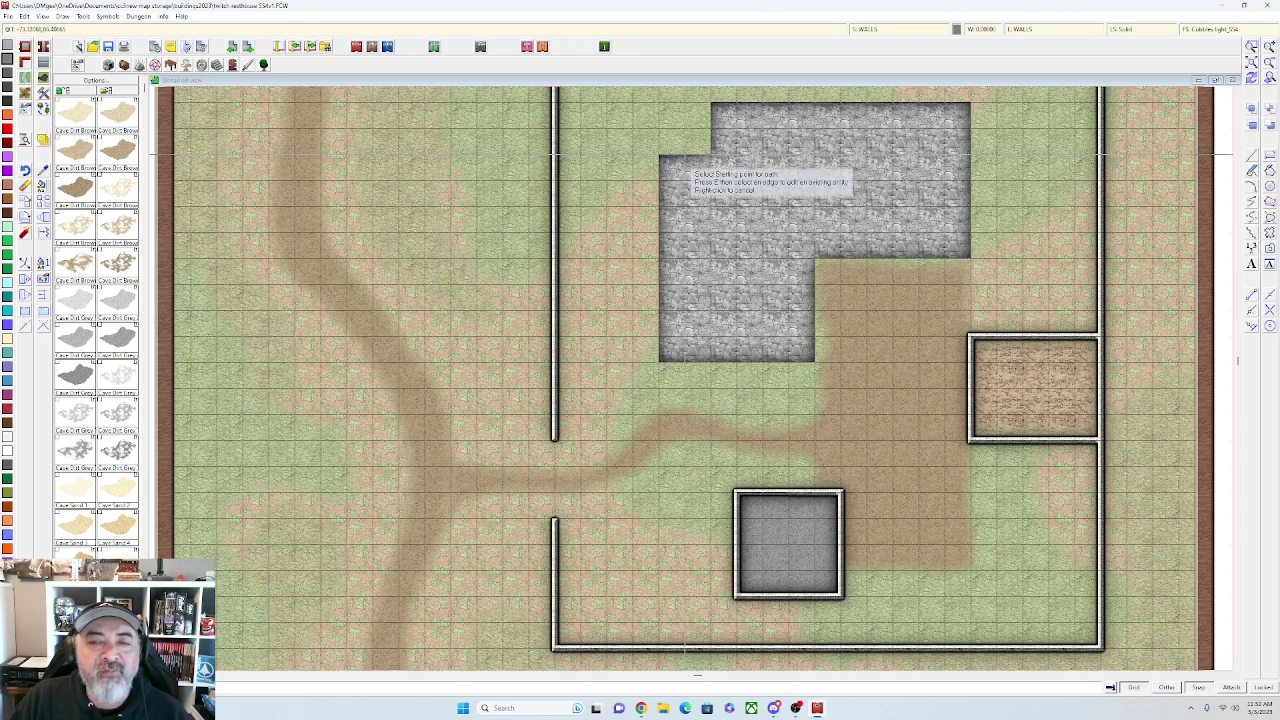
left_click(661, 157)
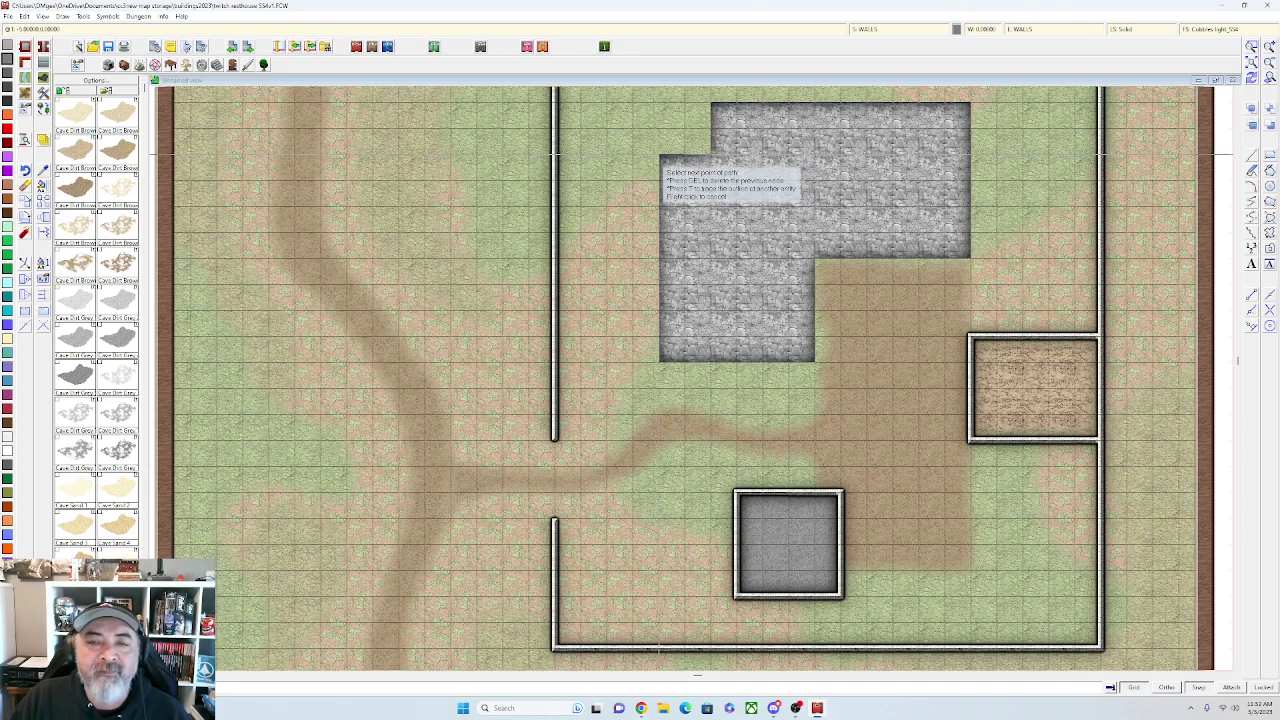
left_click(659, 361)
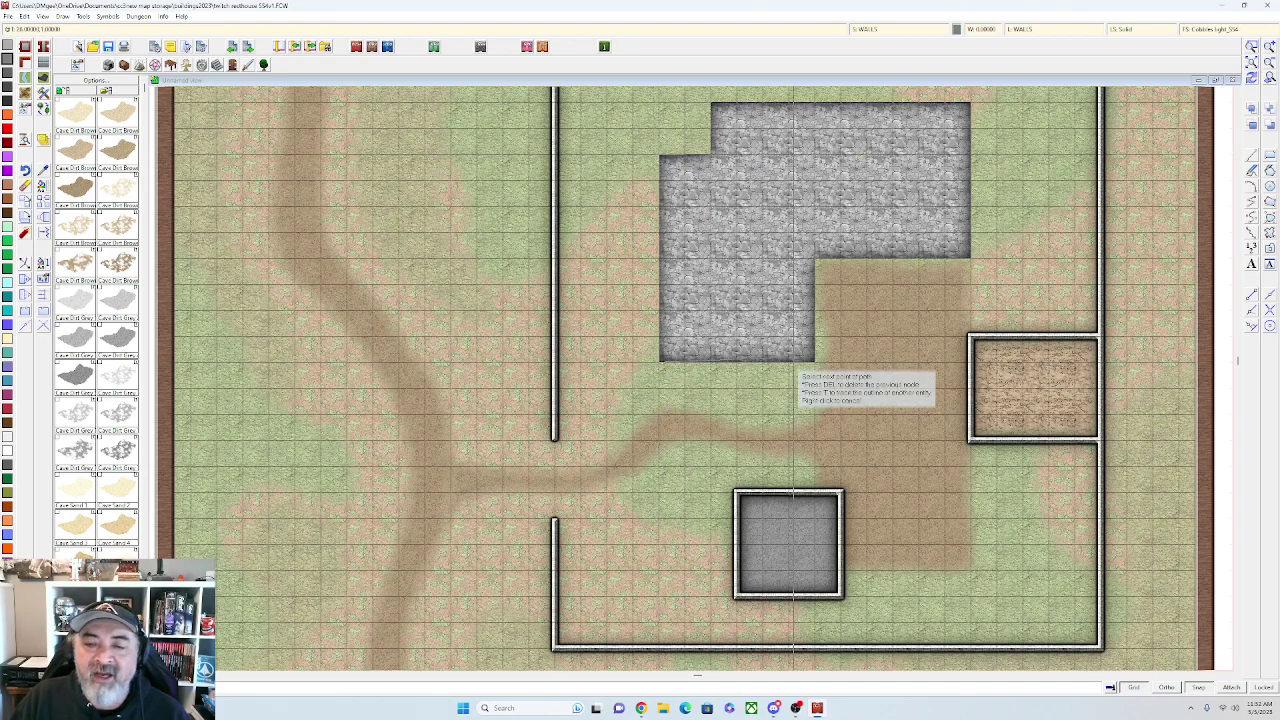
left_click(814, 361)
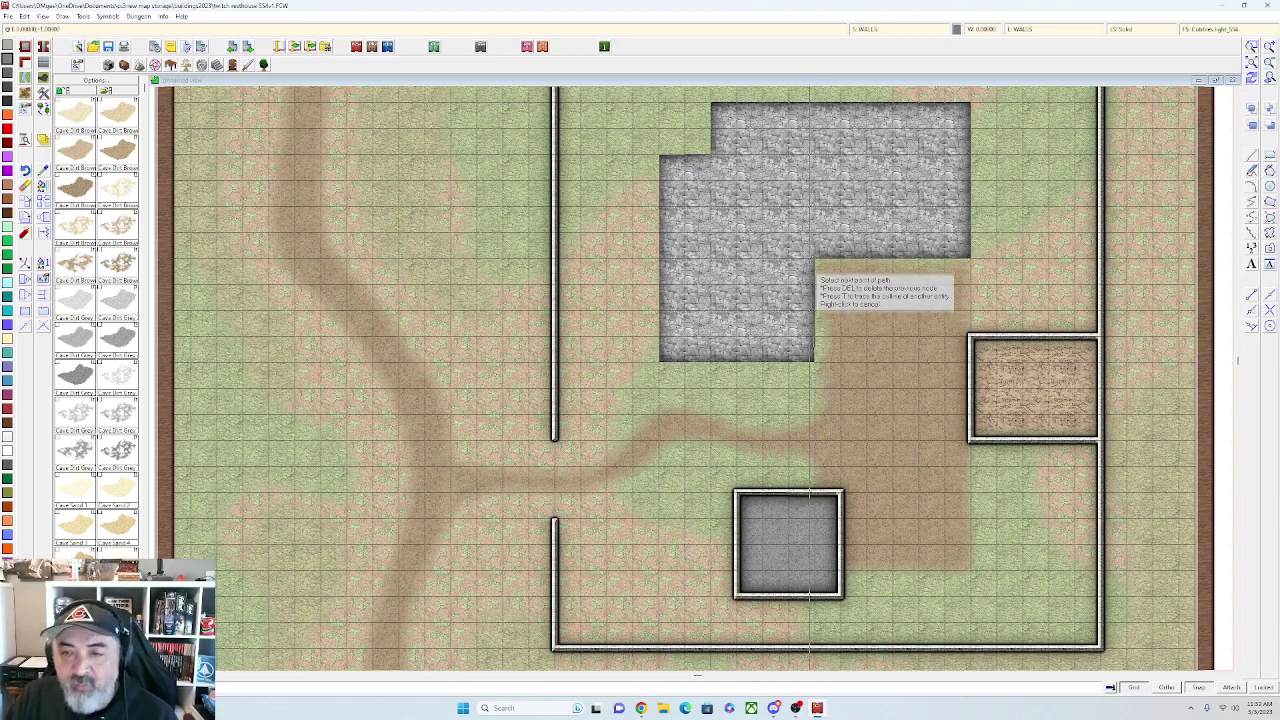
left_click(815, 259)
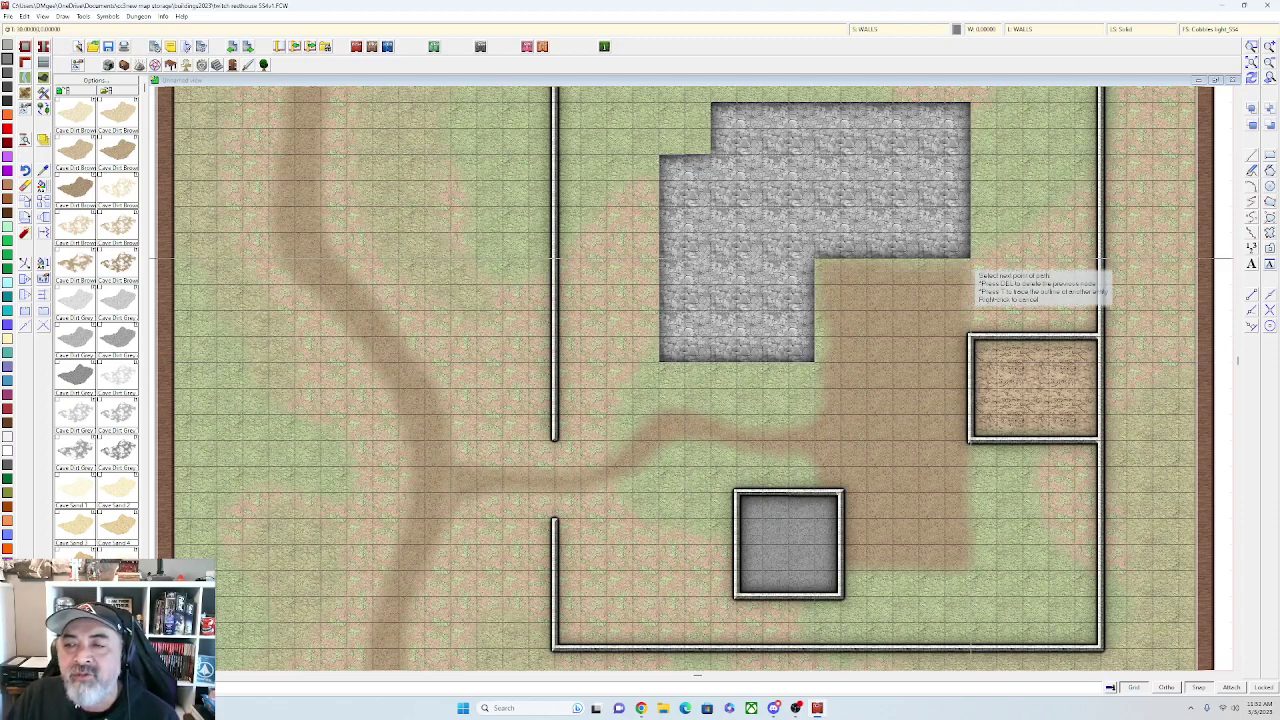
left_click(970, 258)
left_click(970, 103)
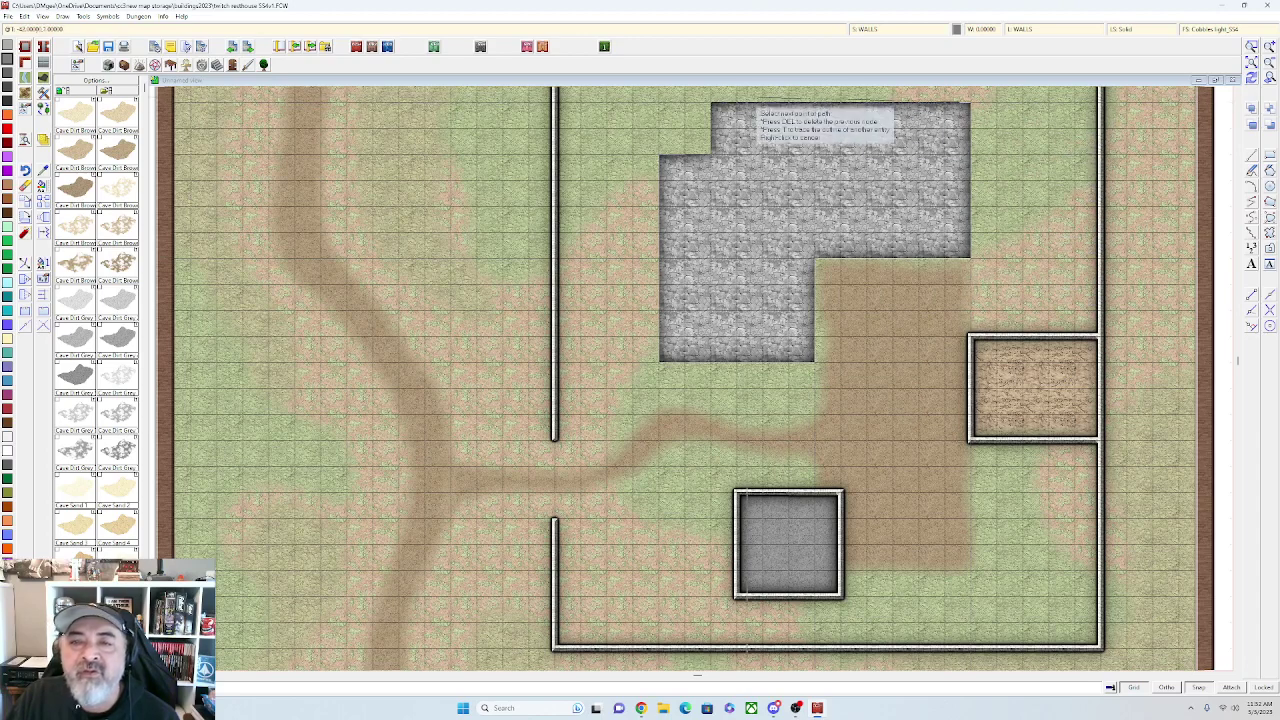
scroll(712, 152, "up", 1)
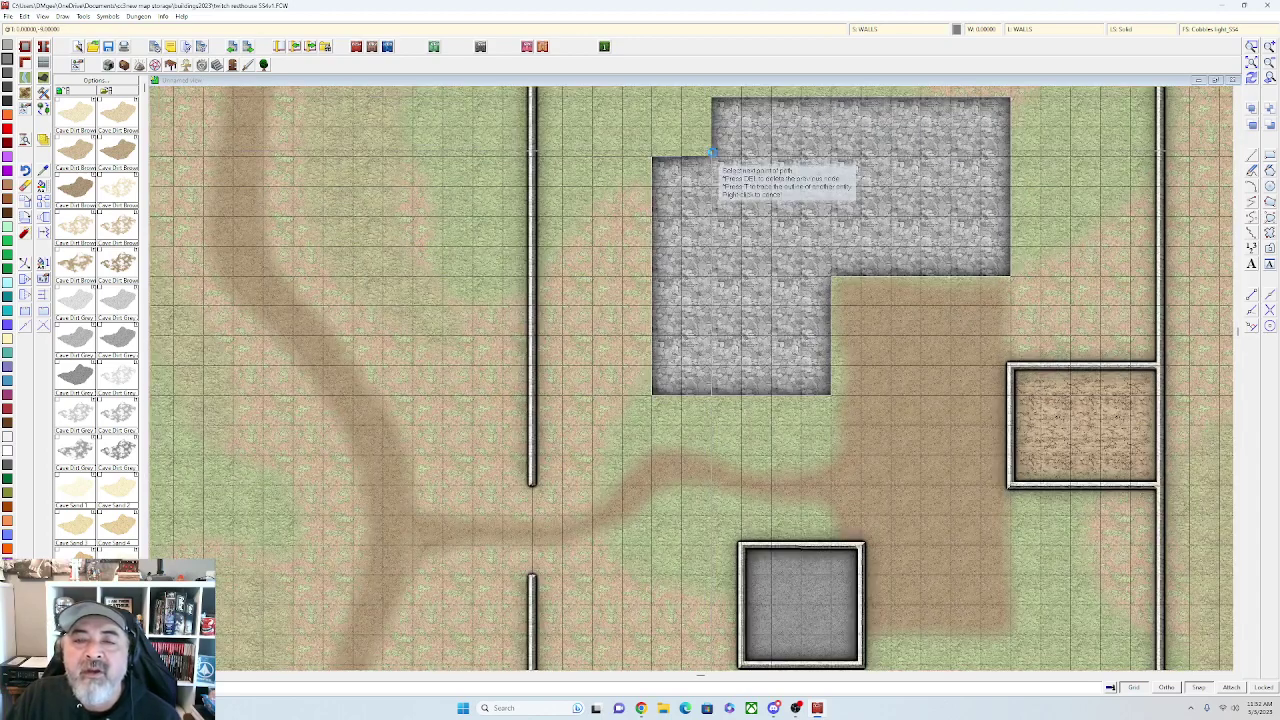
scroll(712, 152, "up", 2)
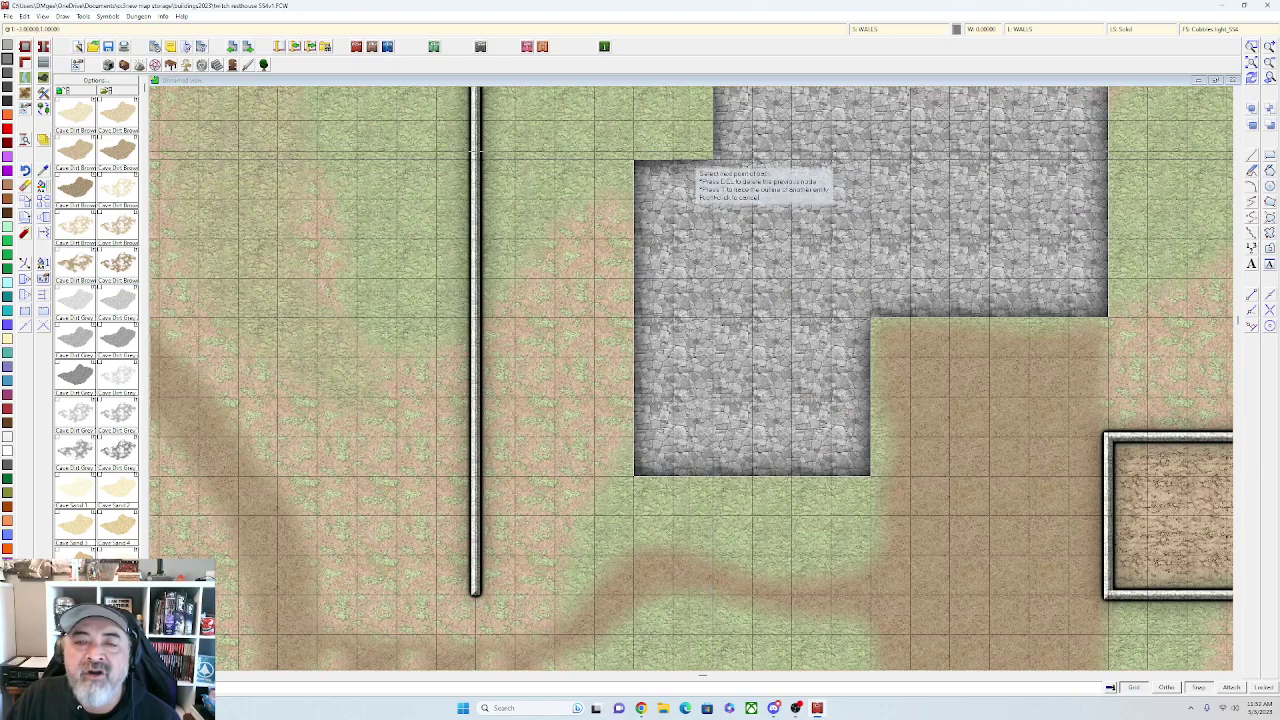
right_click(664, 159)
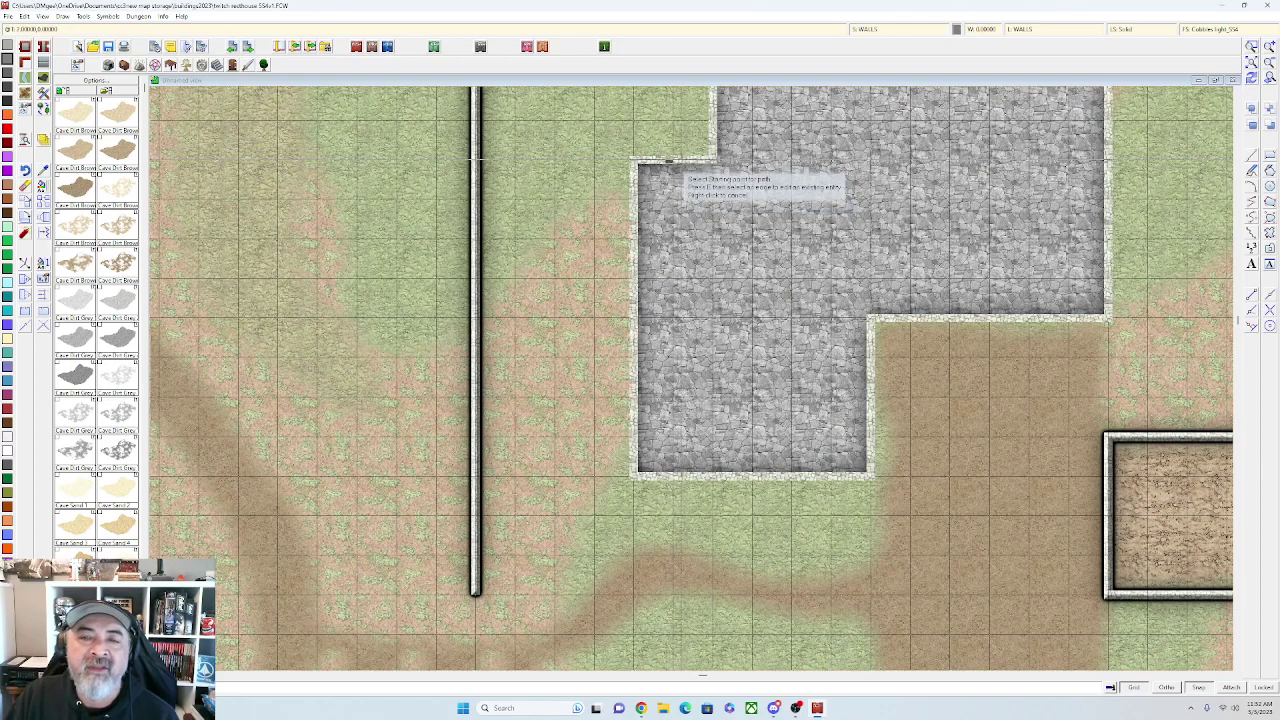
Cover the seam in the wall at the large floor's northwest notch with a short light cobble wall segment
scroll(660, 172, "up", 3)
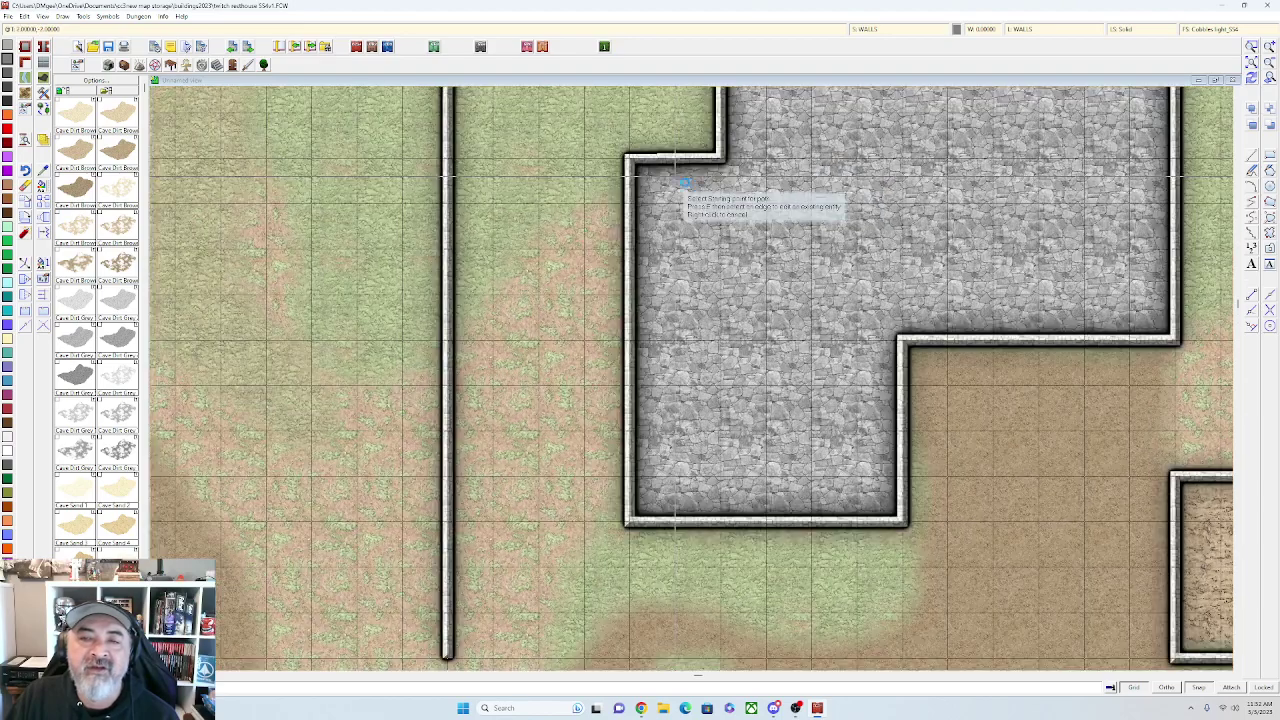
scroll(663, 207, "up", 2)
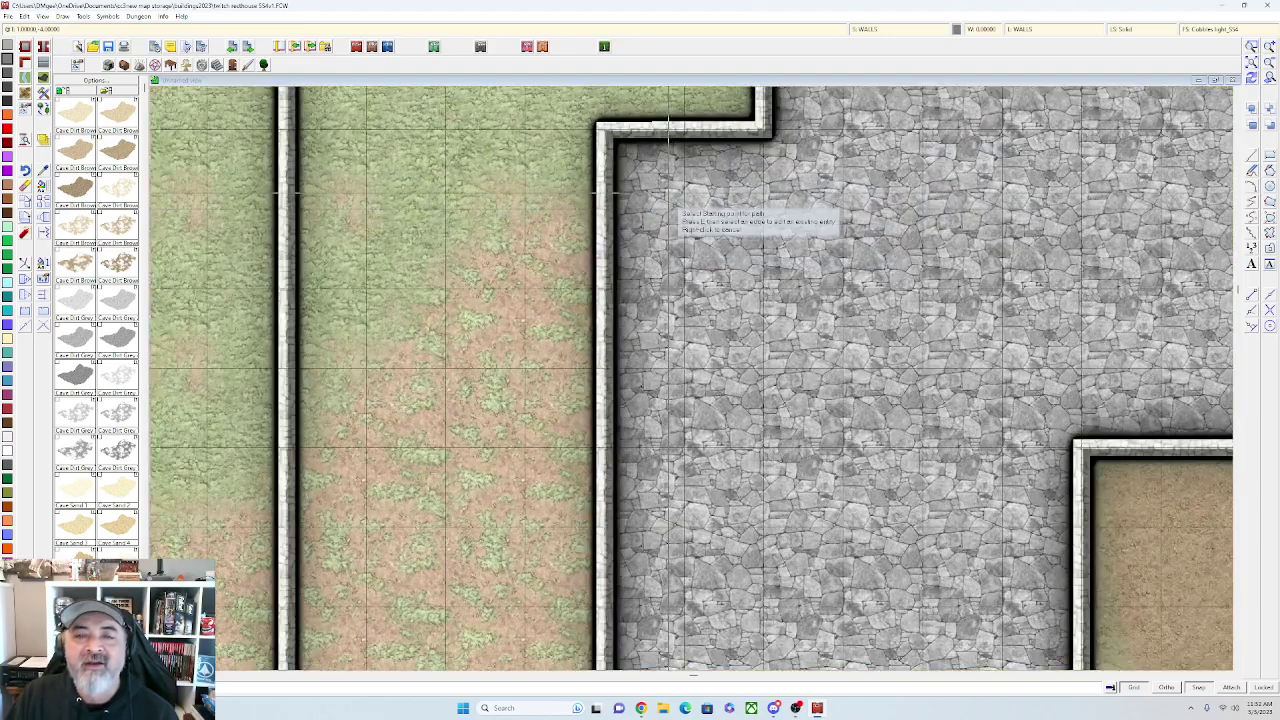
scroll(680, 340, "up", 2)
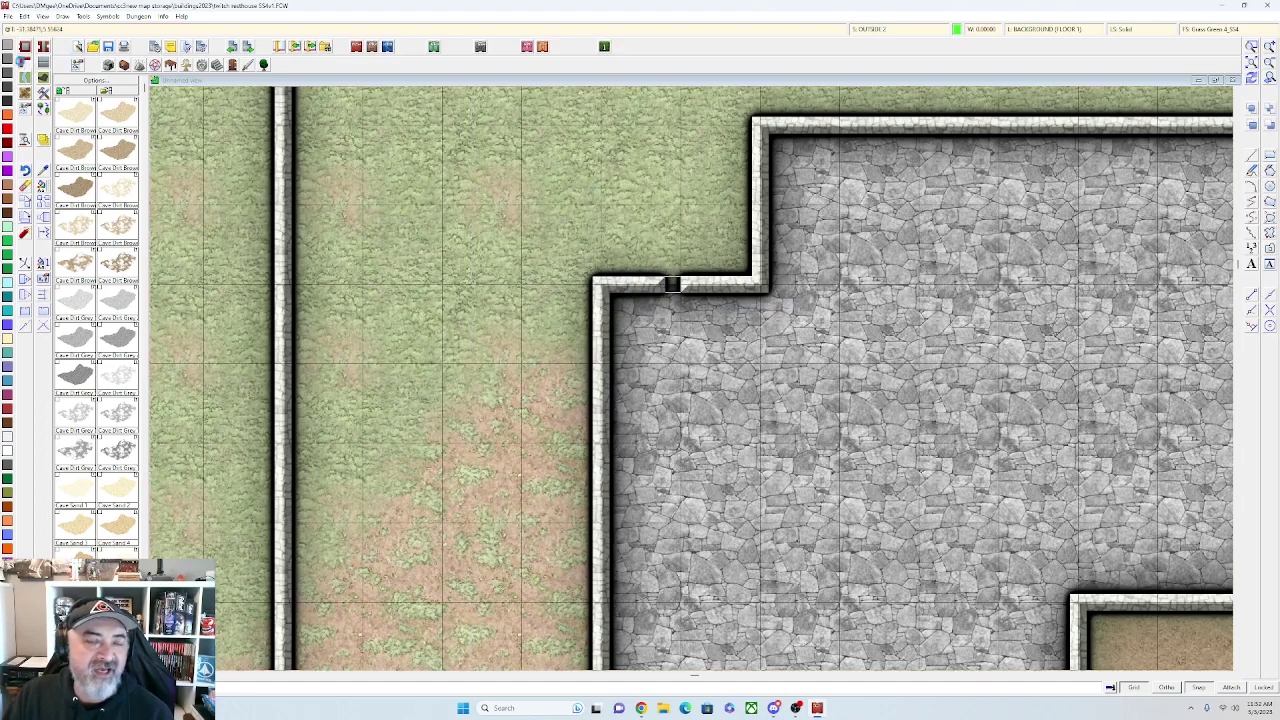
right_click(22, 62)
scroll(650, 461, "down", 1)
left_click(721, 456)
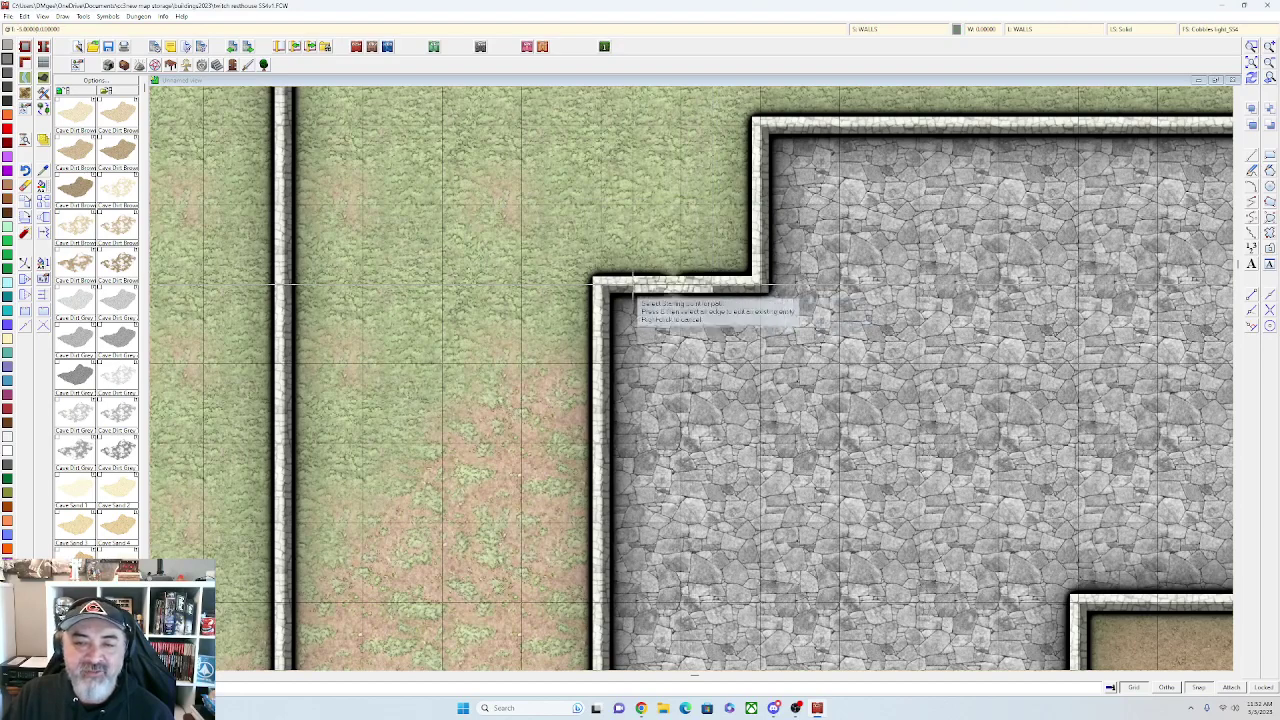
scroll(680, 340, "up", 2)
scroll(733, 262, "up", 2)
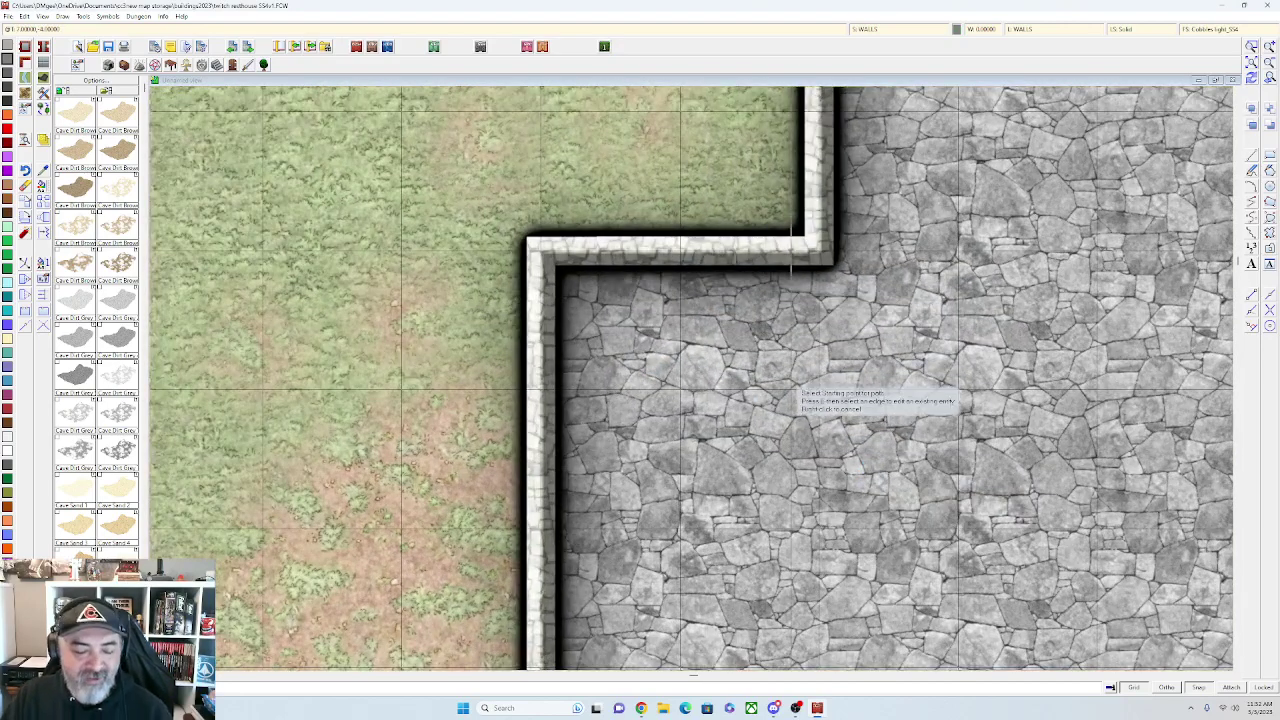
key("Escape")
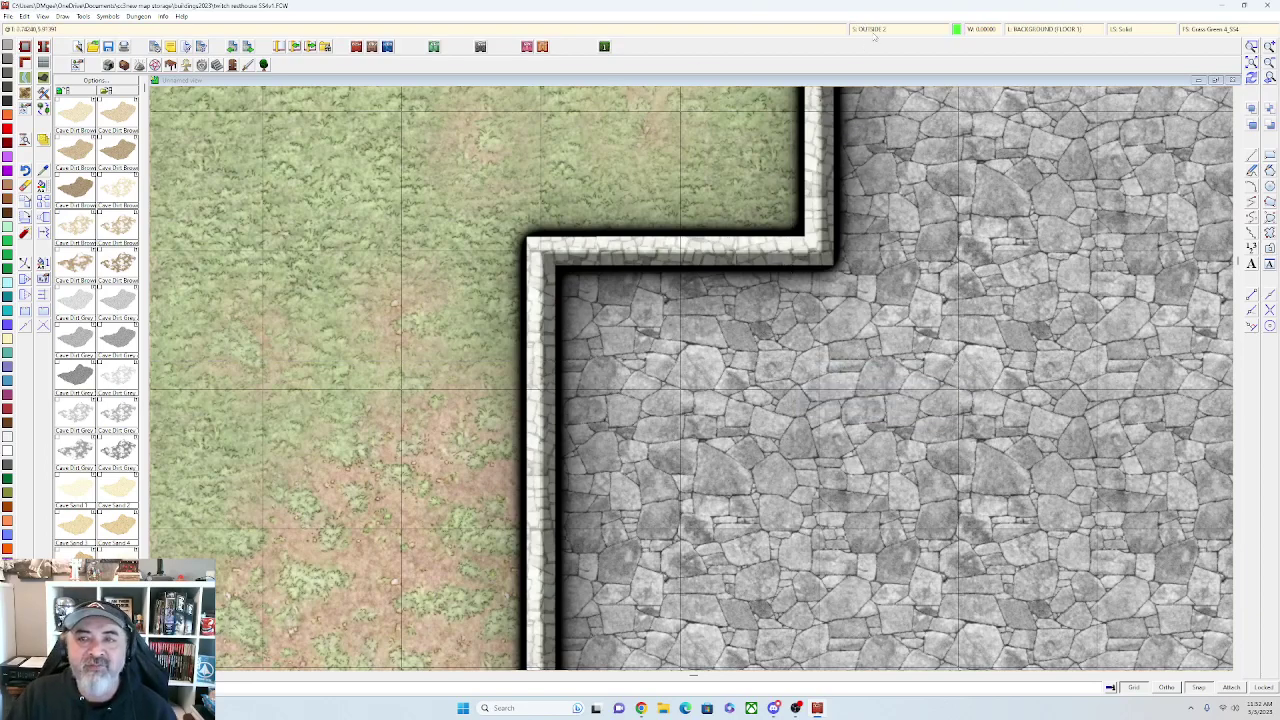
Deactivate the sheet effects for the drawing and apply the change
right_click(874, 30)
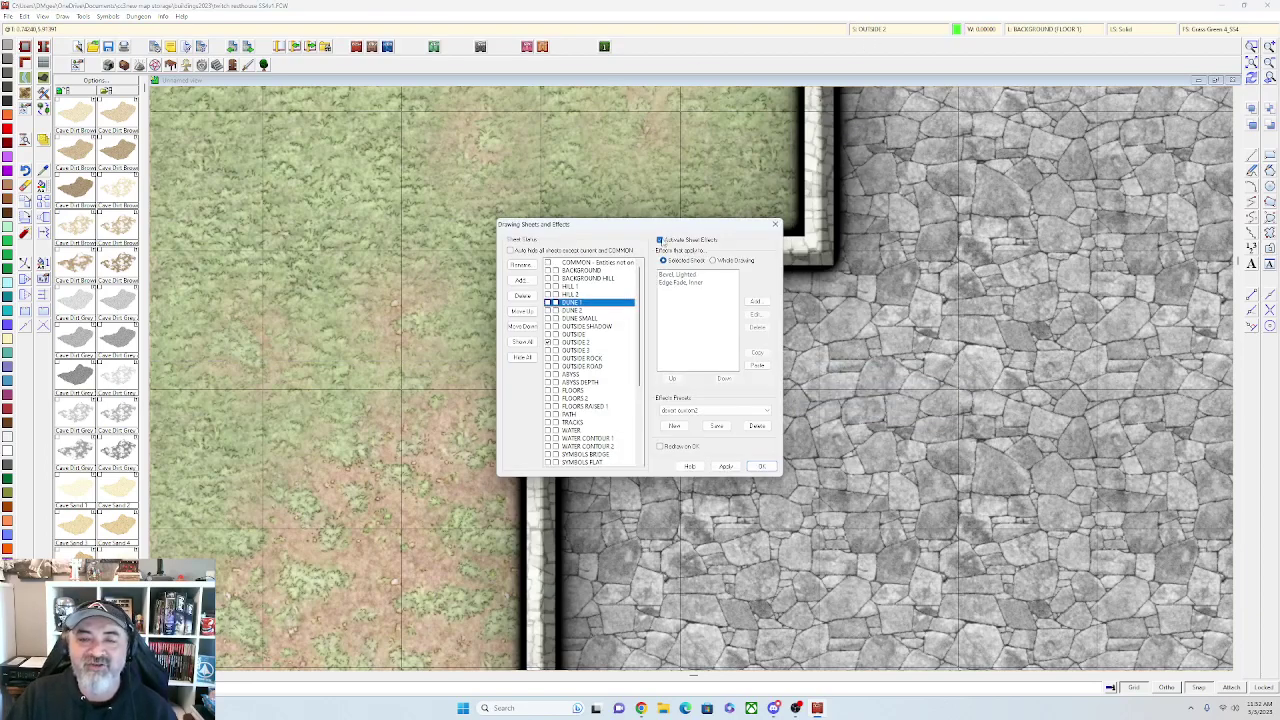
left_click(727, 468)
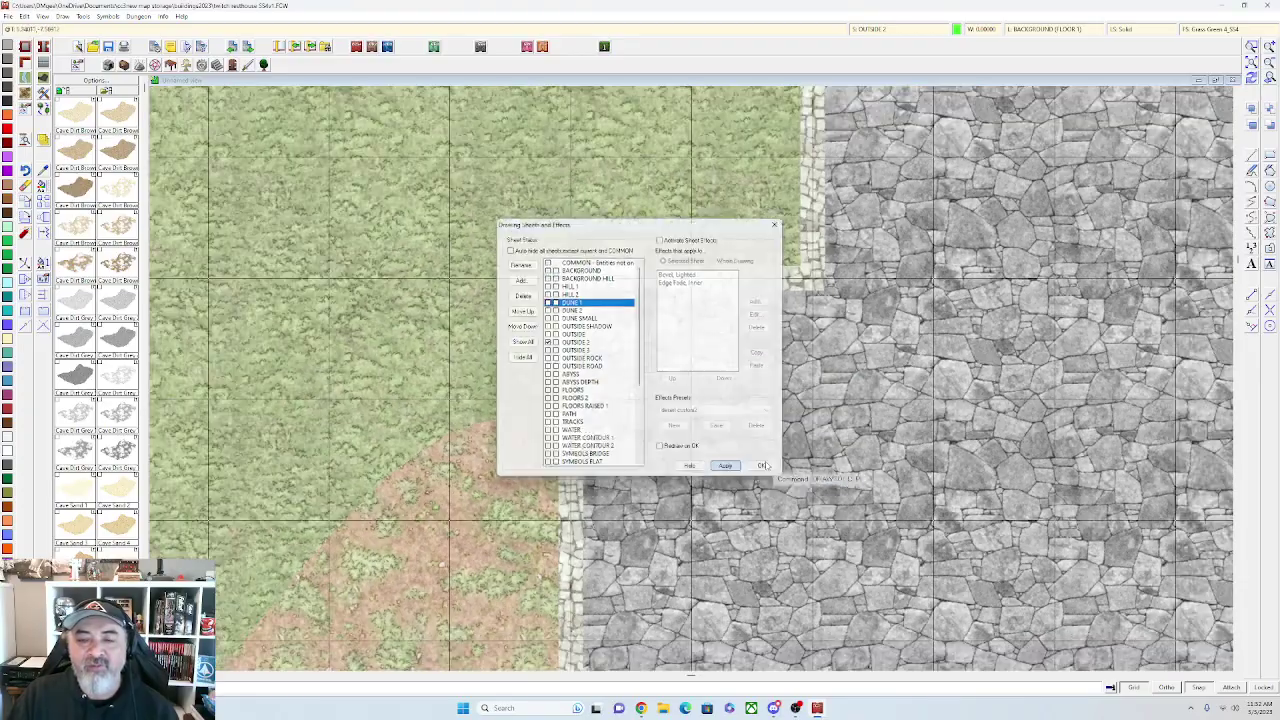
left_click(762, 467)
Choose the Floor, Wood Oak H, Straight drawing tool and inspect the open ground around the large stone floor
scroll(845, 505, "down", 3)
scroll(845, 505, "down", 5)
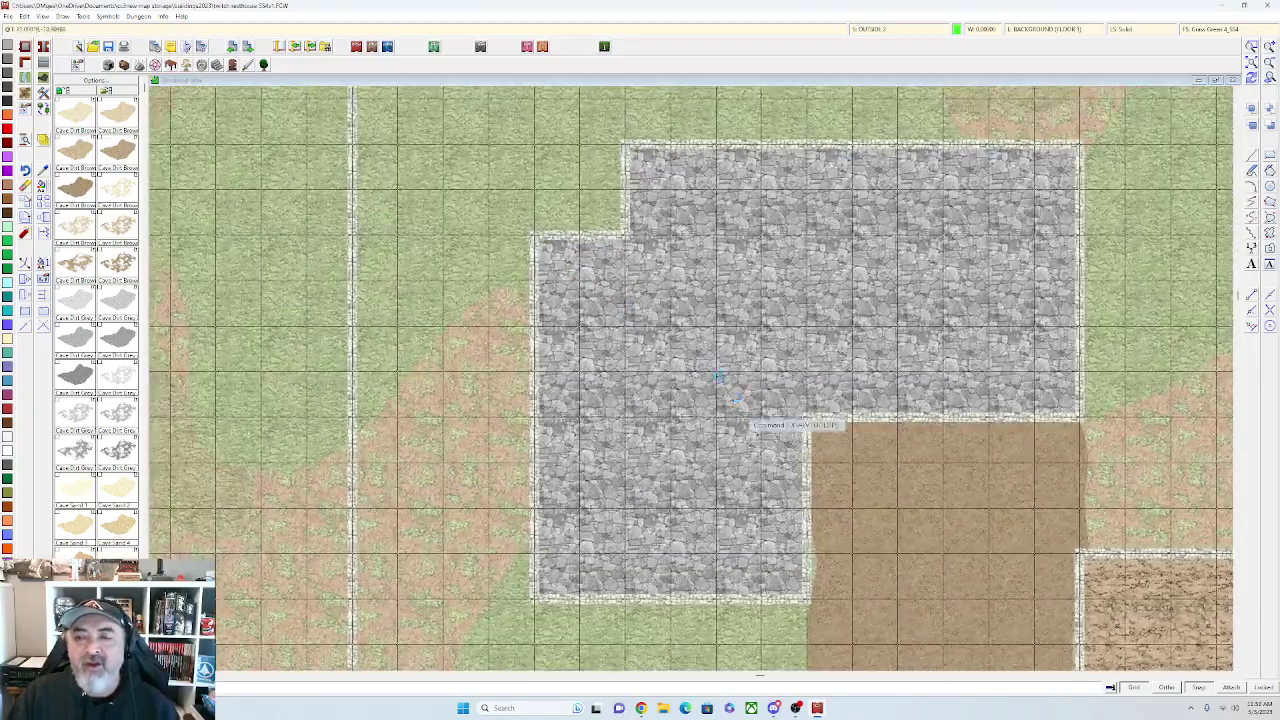
scroll(730, 400, "down", 4)
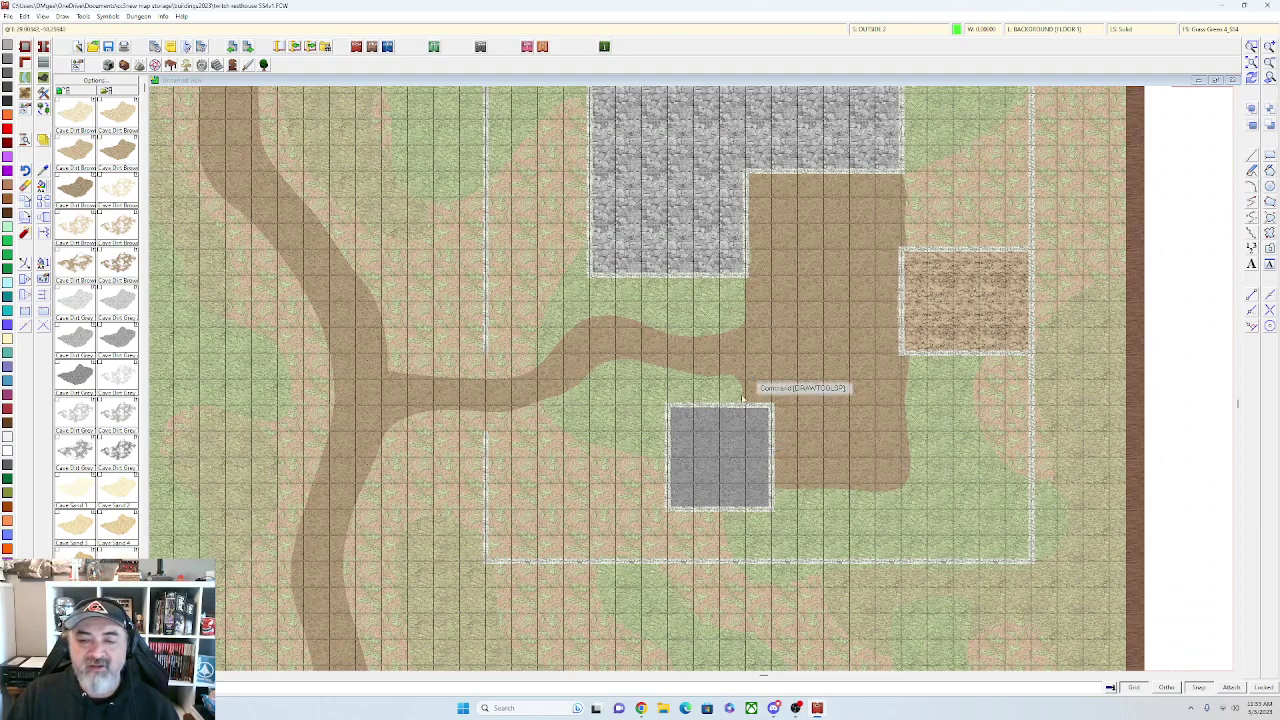
scroll(742, 398, "up", 4)
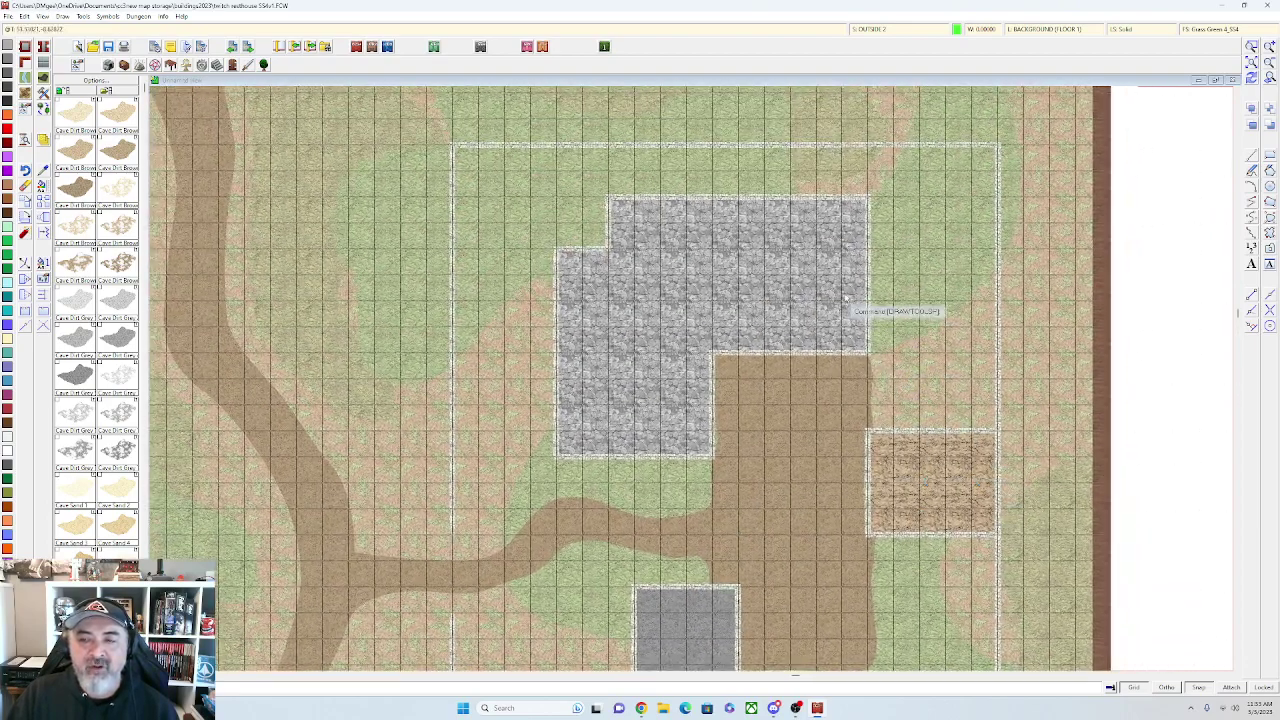
scroll(911, 291, "right", 2)
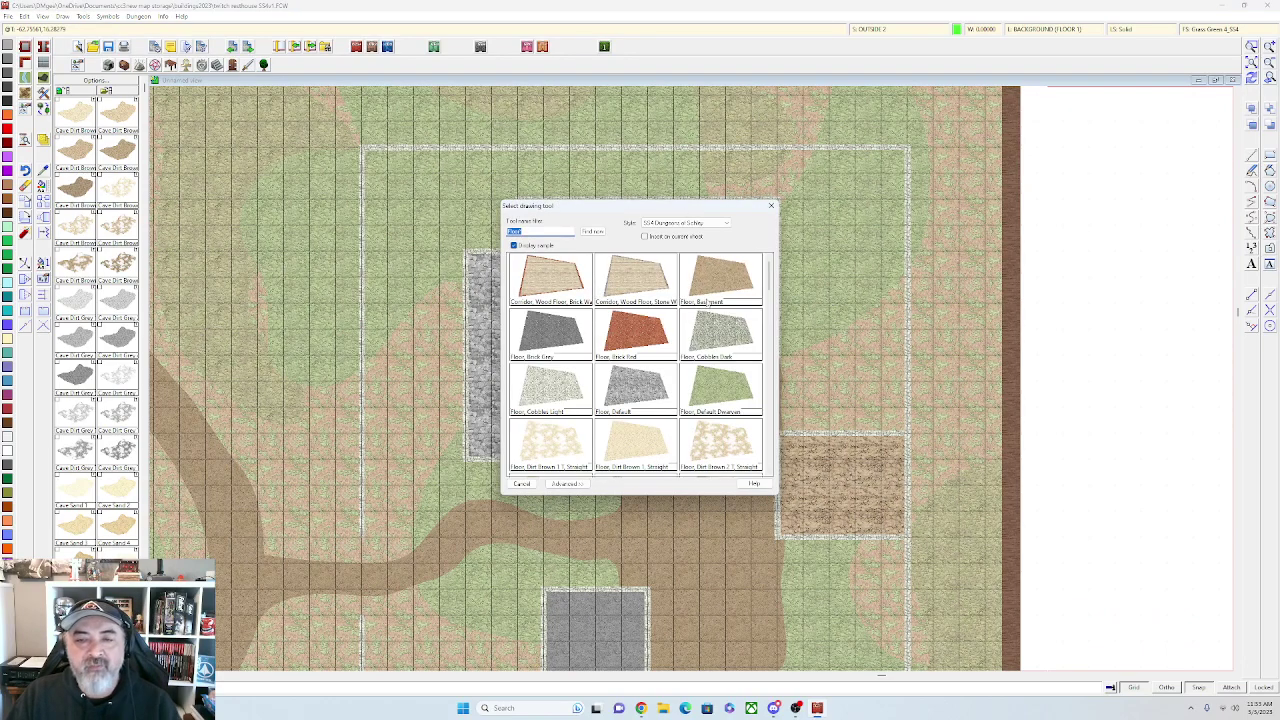
scroll(676, 315, "down", 2)
scroll(672, 336, "down", 6)
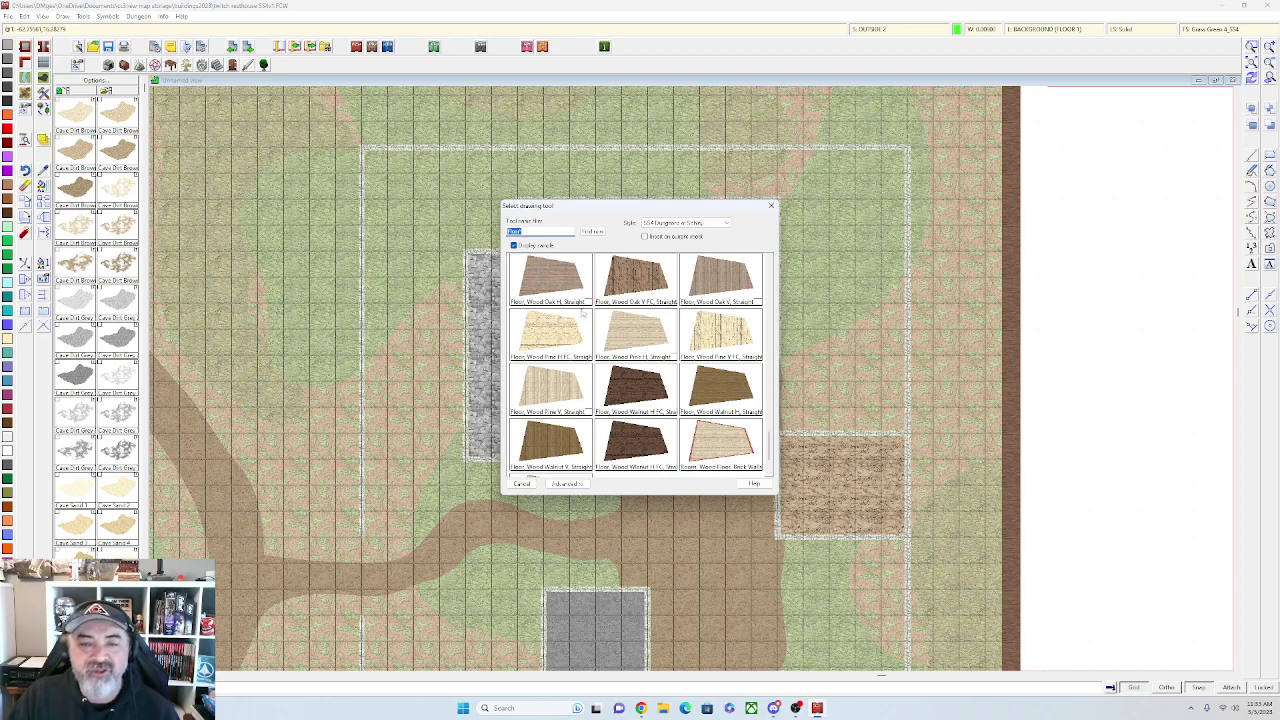
scroll(672, 338, "up", 3)
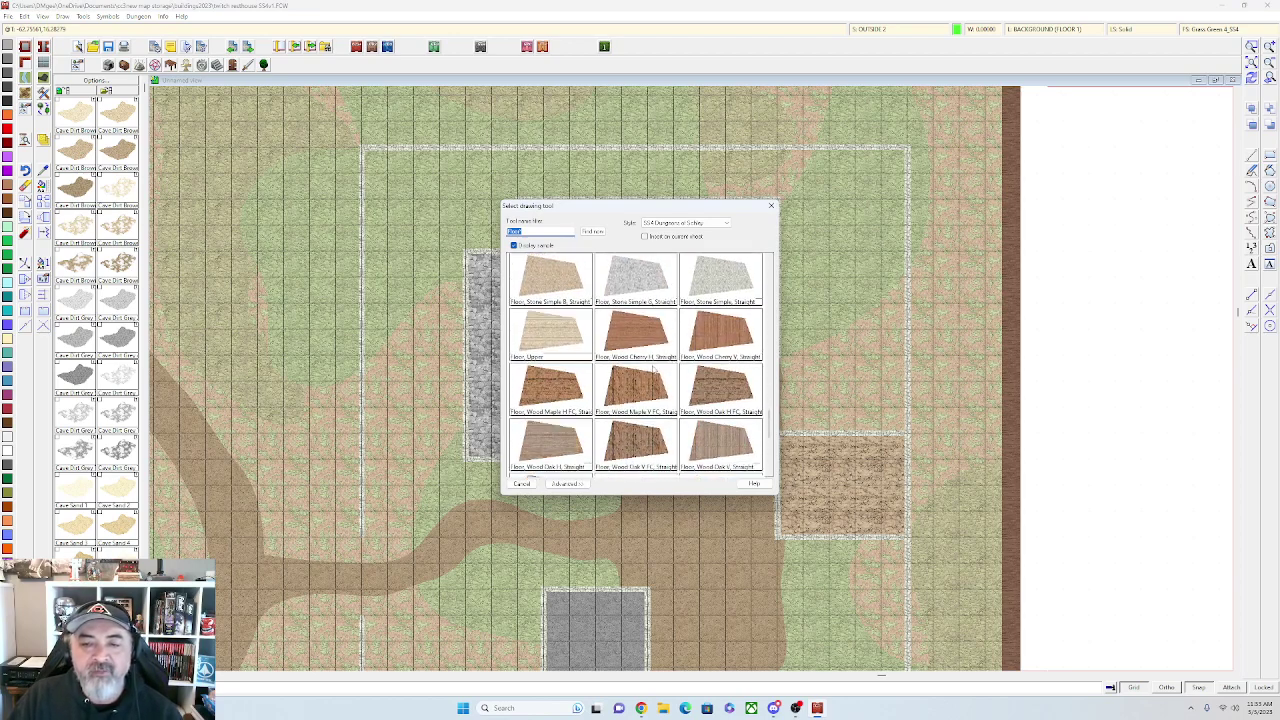
double_click(557, 450)
scroll(860, 208, "up", 3)
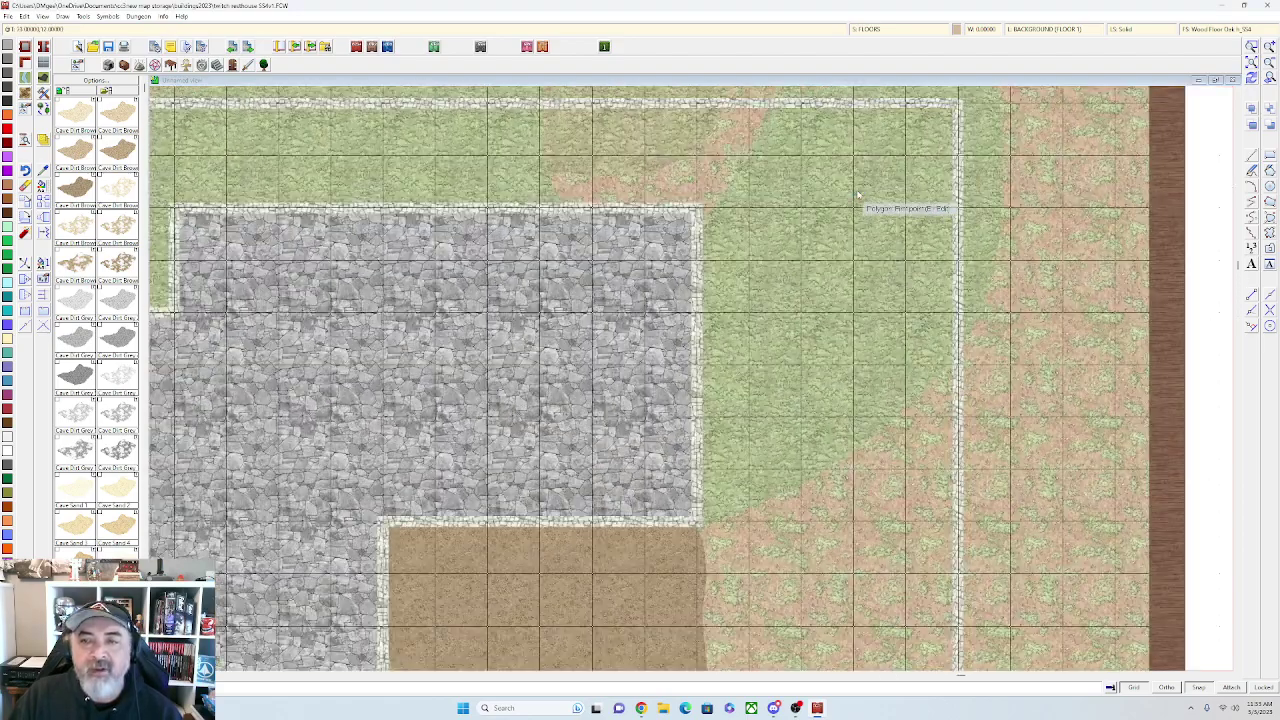
scroll(860, 208, "down", 2)
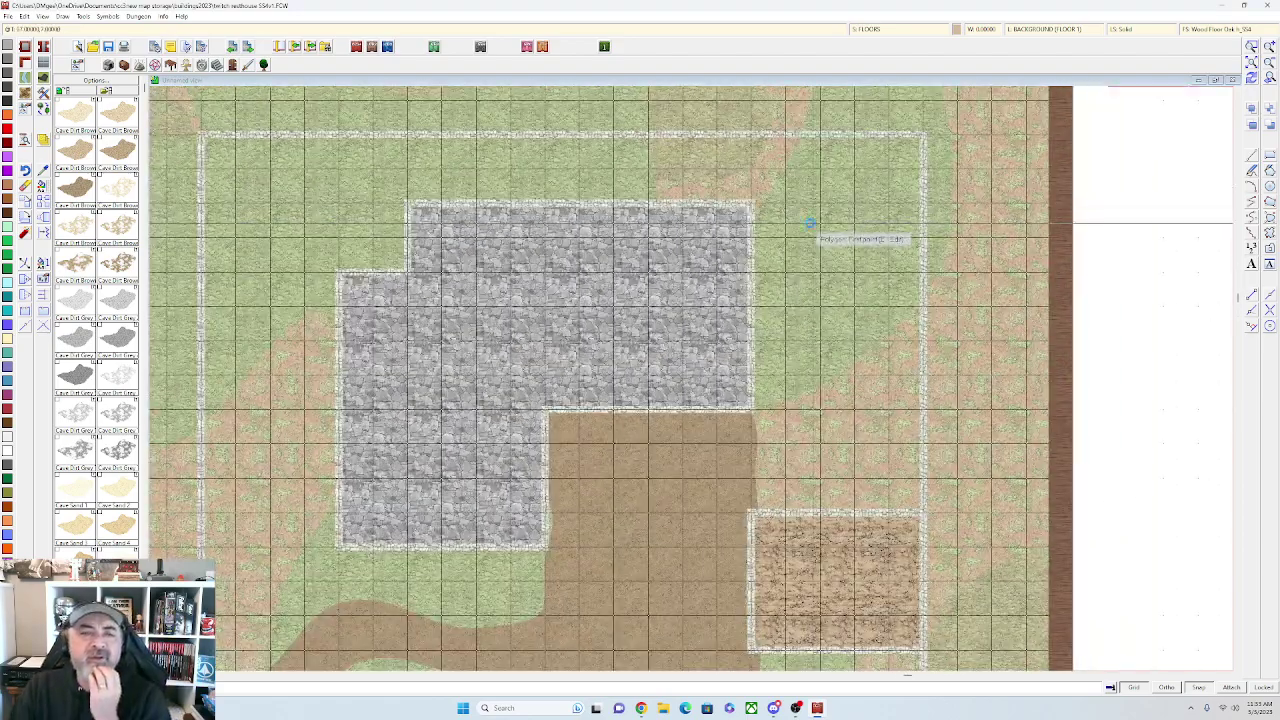
scroll(867, 133, "down", 1)
scroll(856, 264, "up", 1)
scroll(864, 340, "down", 1)
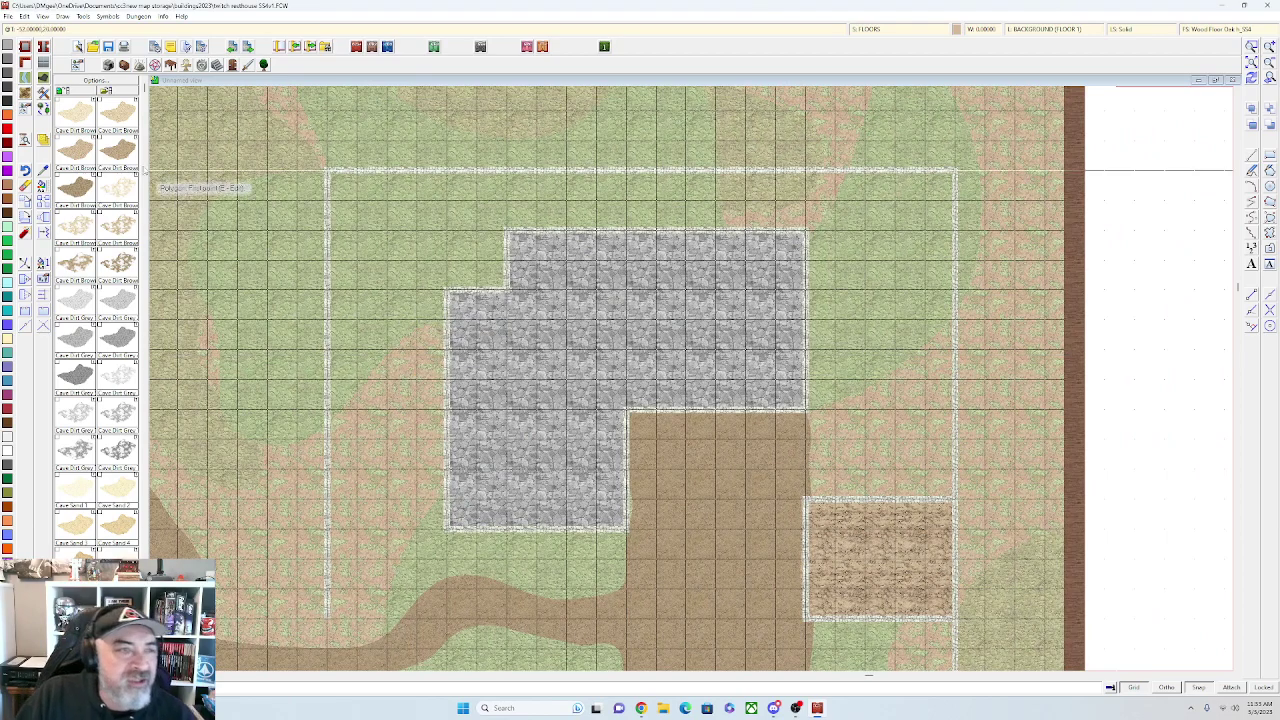
right_click(26, 63)
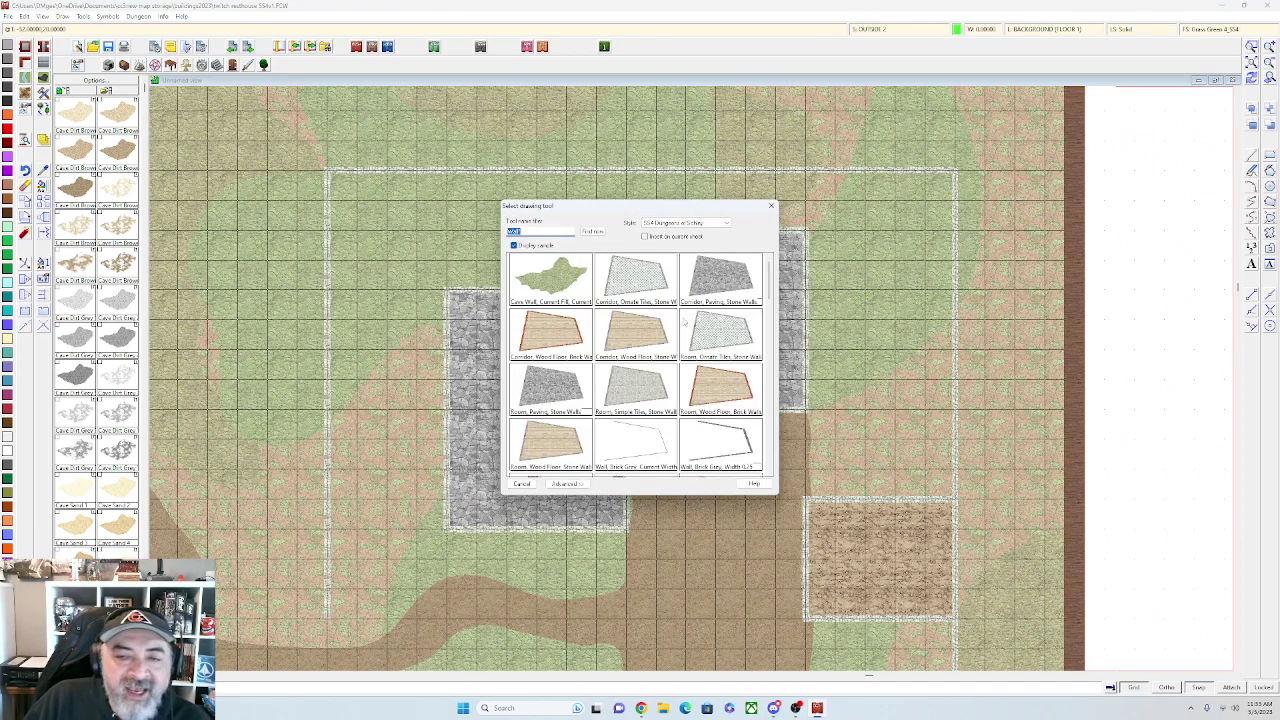
scroll(705, 364, "down", 8)
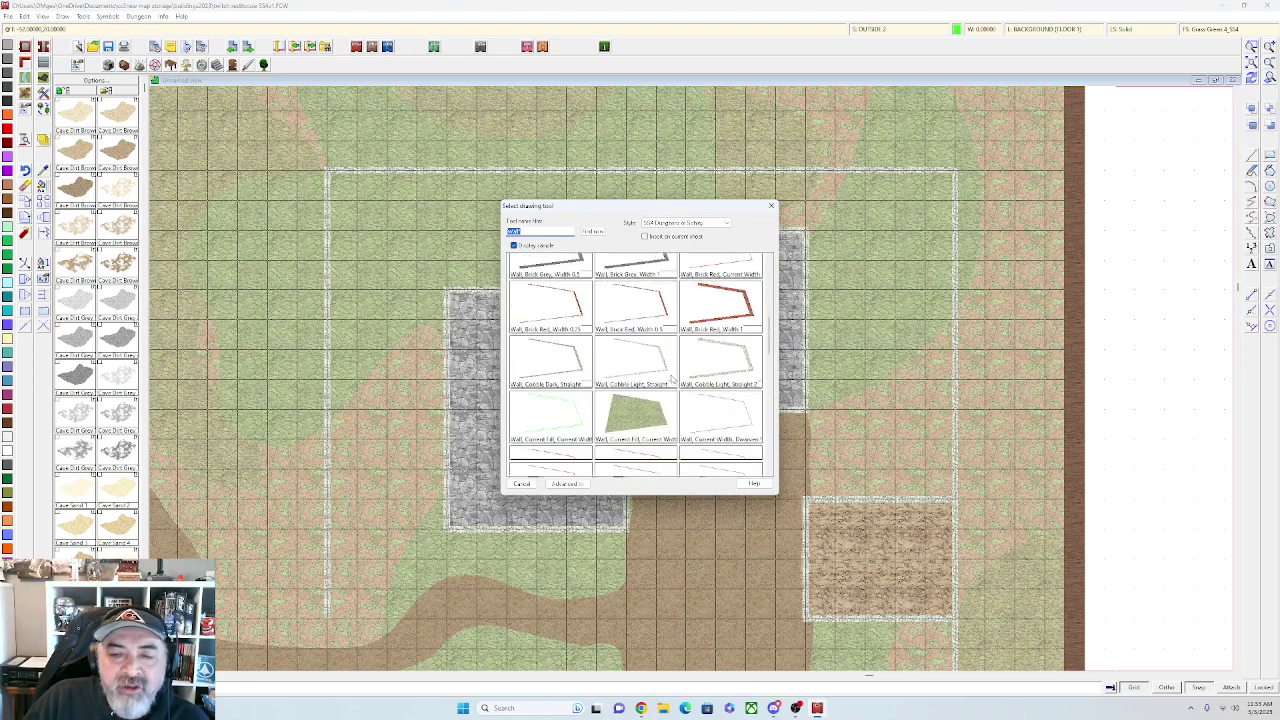
scroll(673, 378, "down", 3)
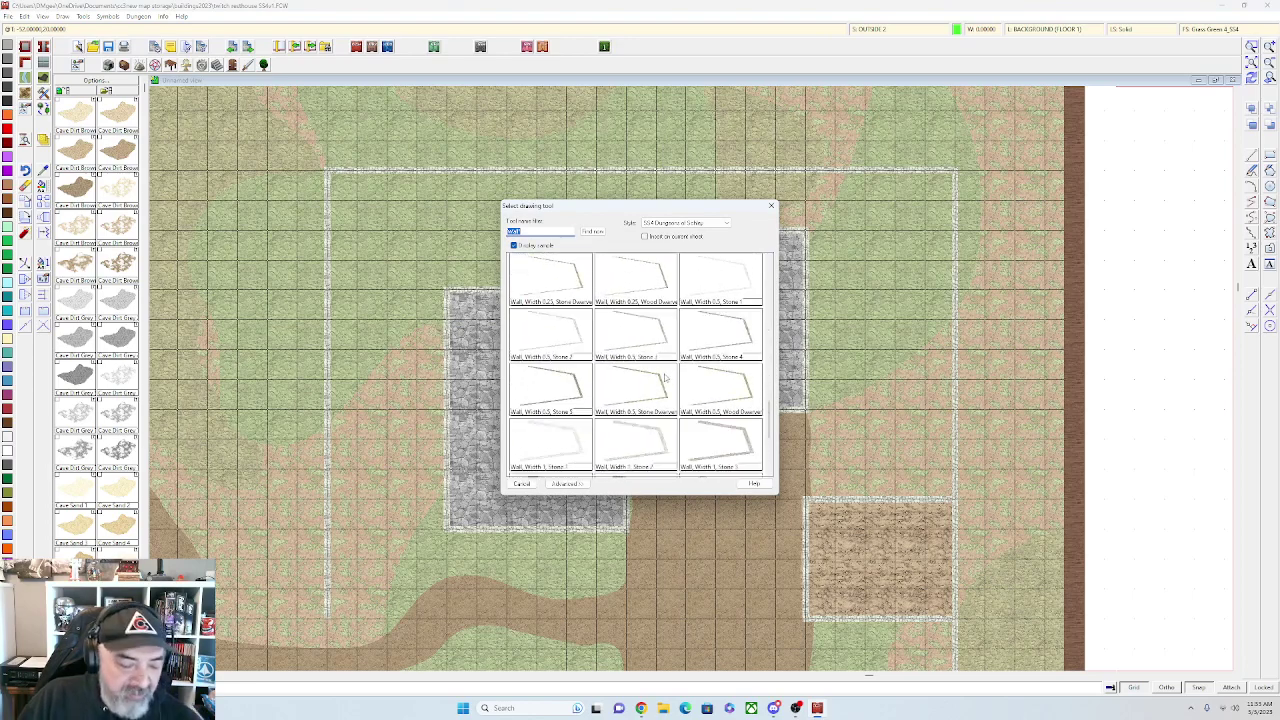
double_click(665, 378)
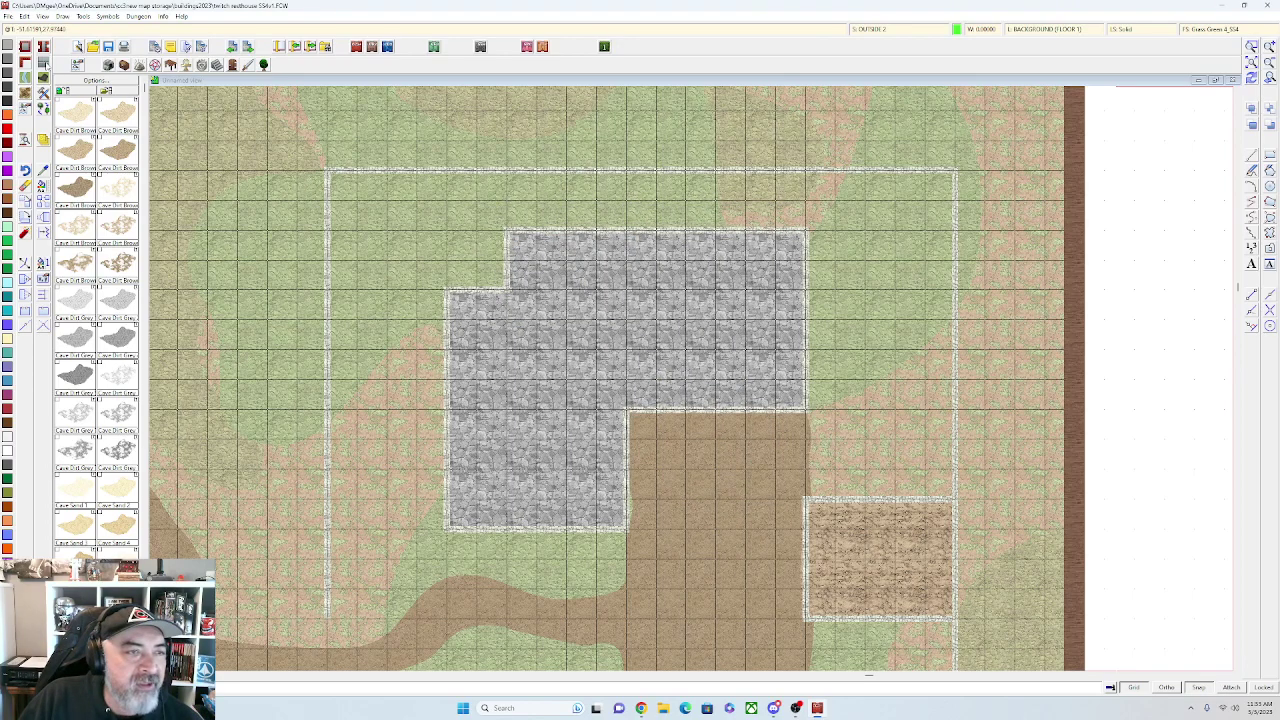
Draw a Floor, Wood Oak H, Straight rectangle, 2 by 6 grid squares, against the large building's west wall, starting at the notch corner
right_click(45, 64)
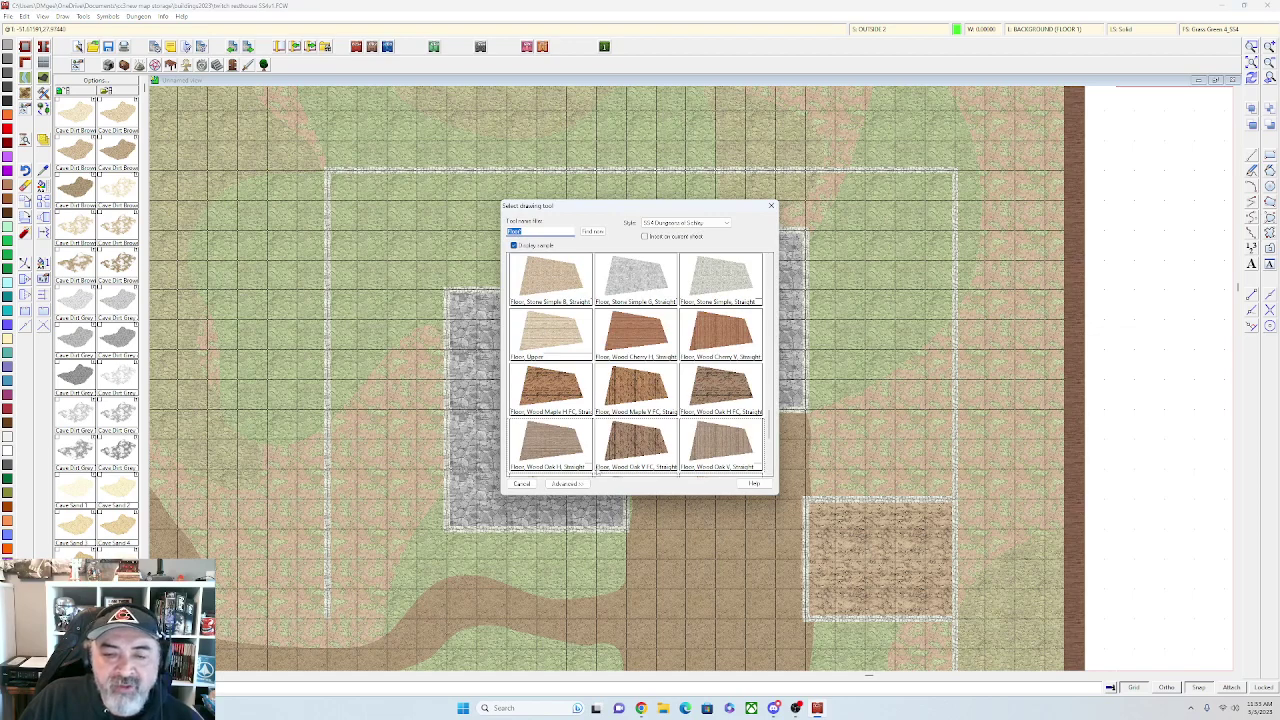
double_click(576, 462)
scroll(500, 380, "up", 2)
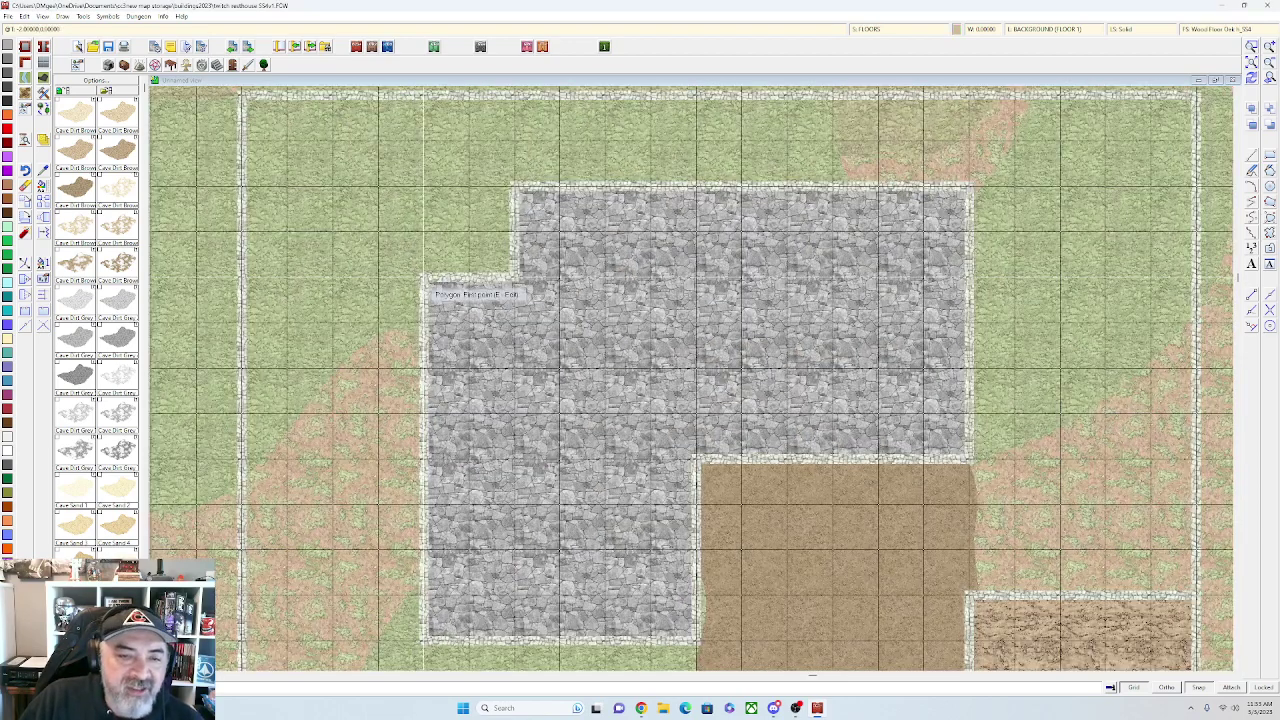
left_click(426, 280)
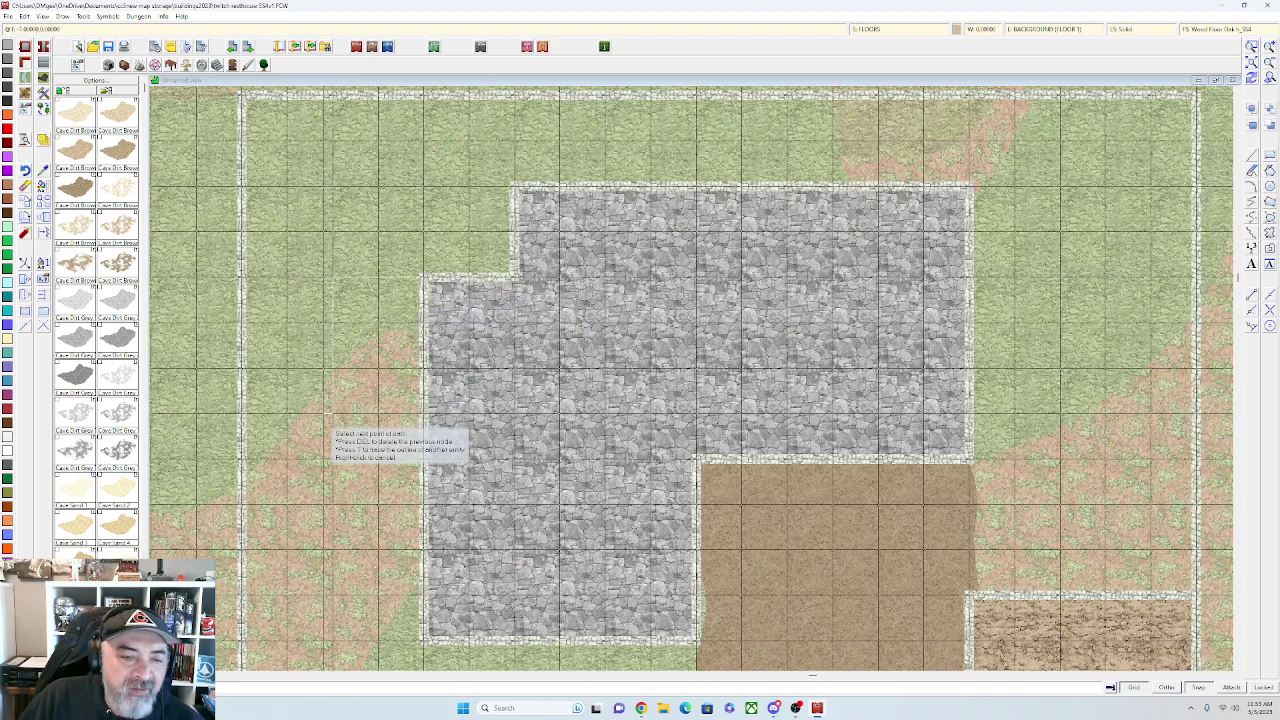
left_click_drag(329, 414, 349, 297)
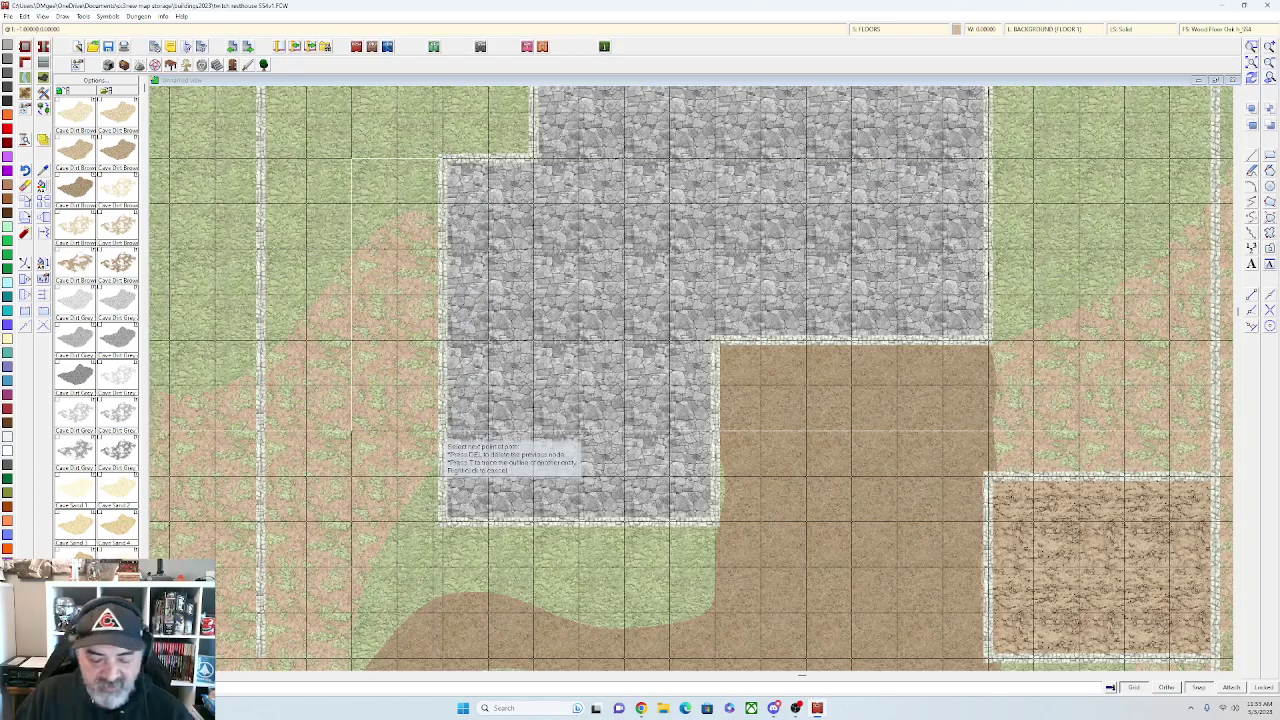
left_click(443, 430)
right_click(444, 427)
Draw a matching oak wood floor, 2 by 6 grid squares, along the full east wall of the large building
scroll(465, 304, "down", 3)
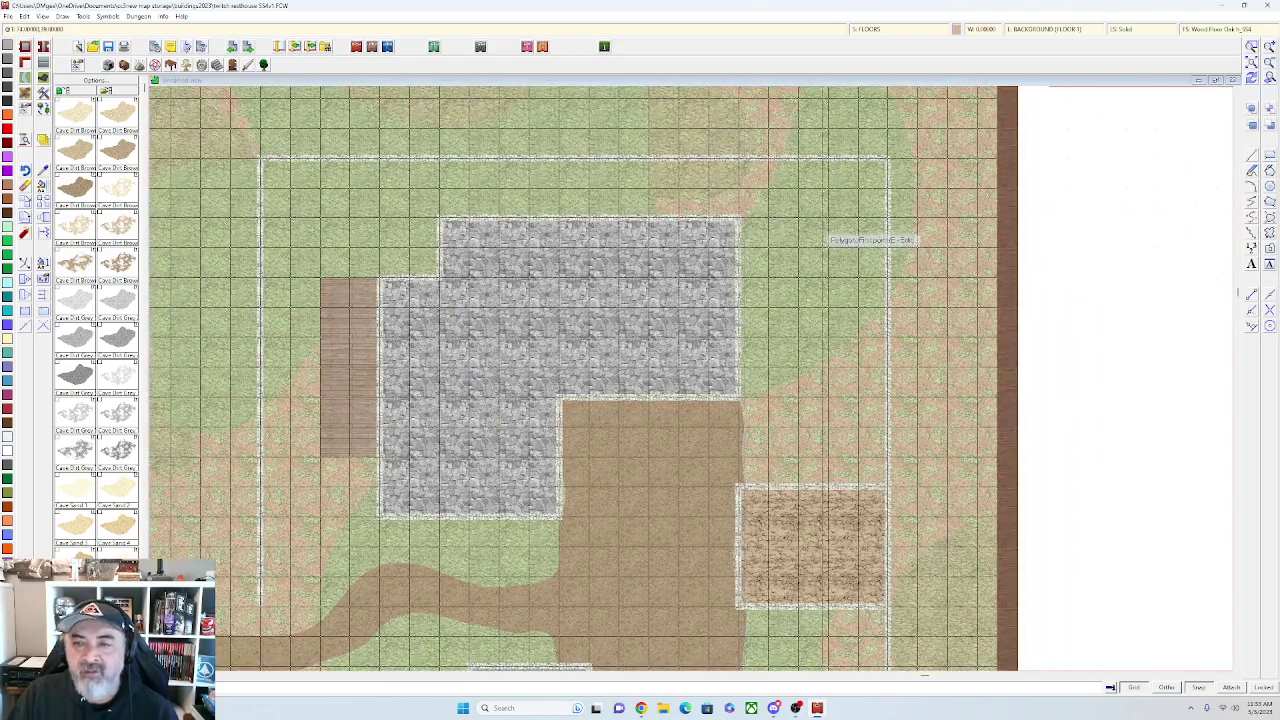
left_click(798, 218)
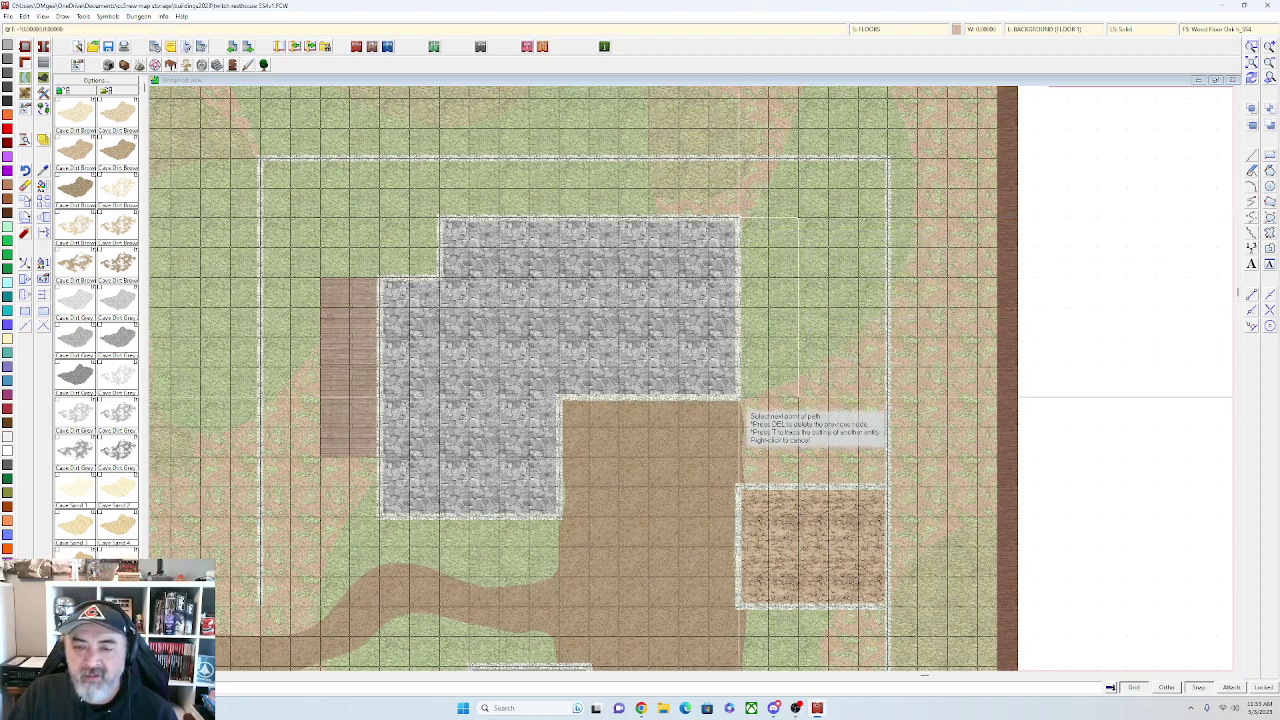
left_click(740, 397)
right_click(740, 397)
Draw an oak wood floor, 3 by 6 grid squares, in the compound's southeast corner, one square in from the compound walls
scroll(740, 395, "down", 1)
left_click_drag(789, 289, 709, 346)
scroll(650, 370, "up", 3)
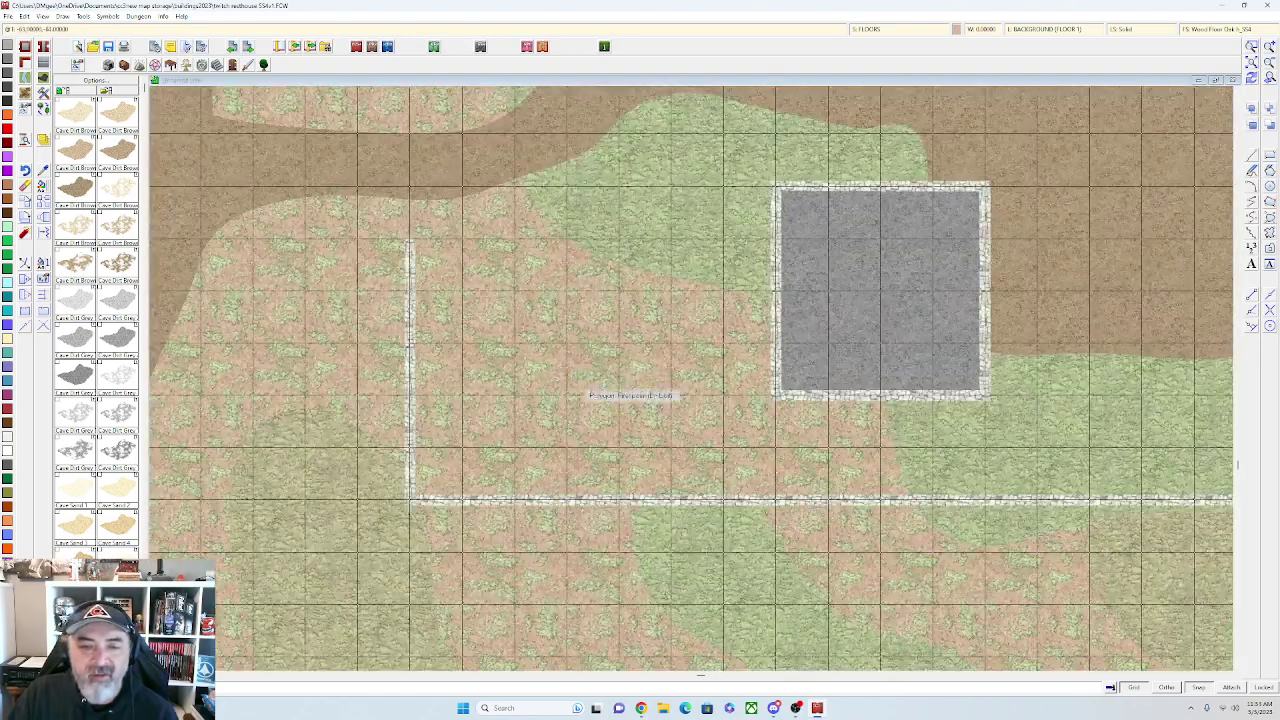
left_click_drag(904, 402, 556, 380)
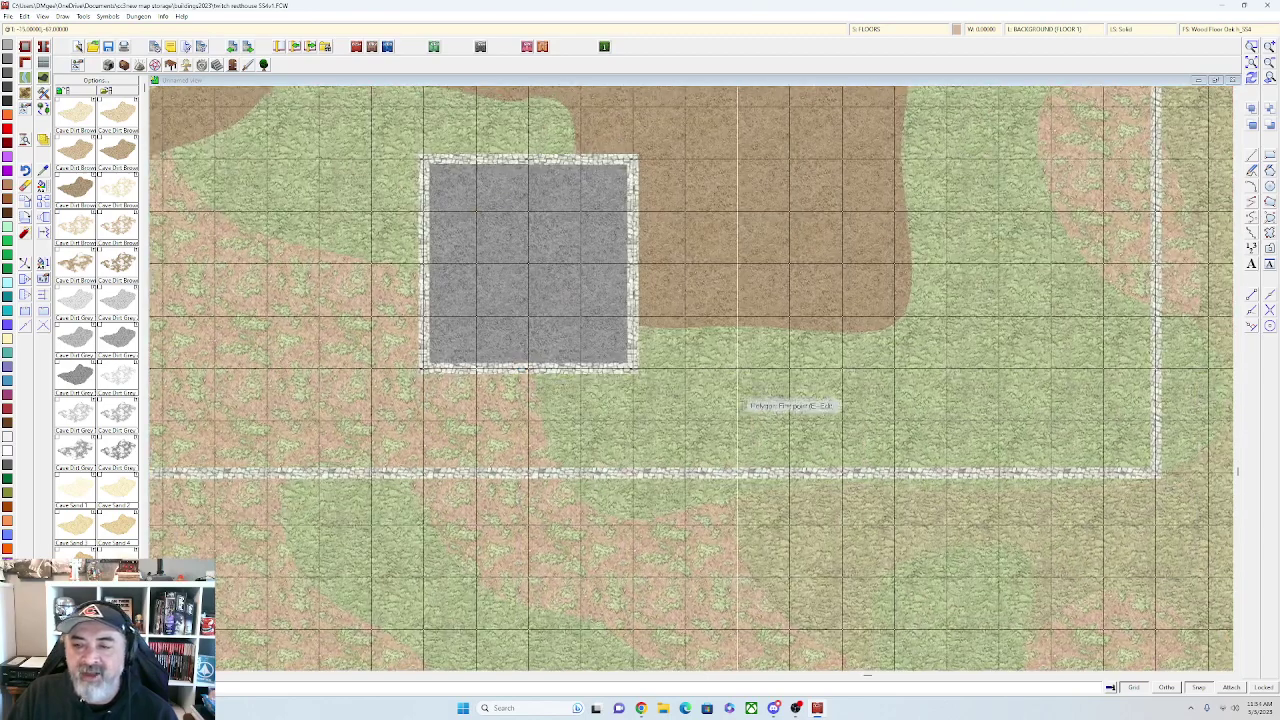
left_click_drag(807, 371, 664, 384)
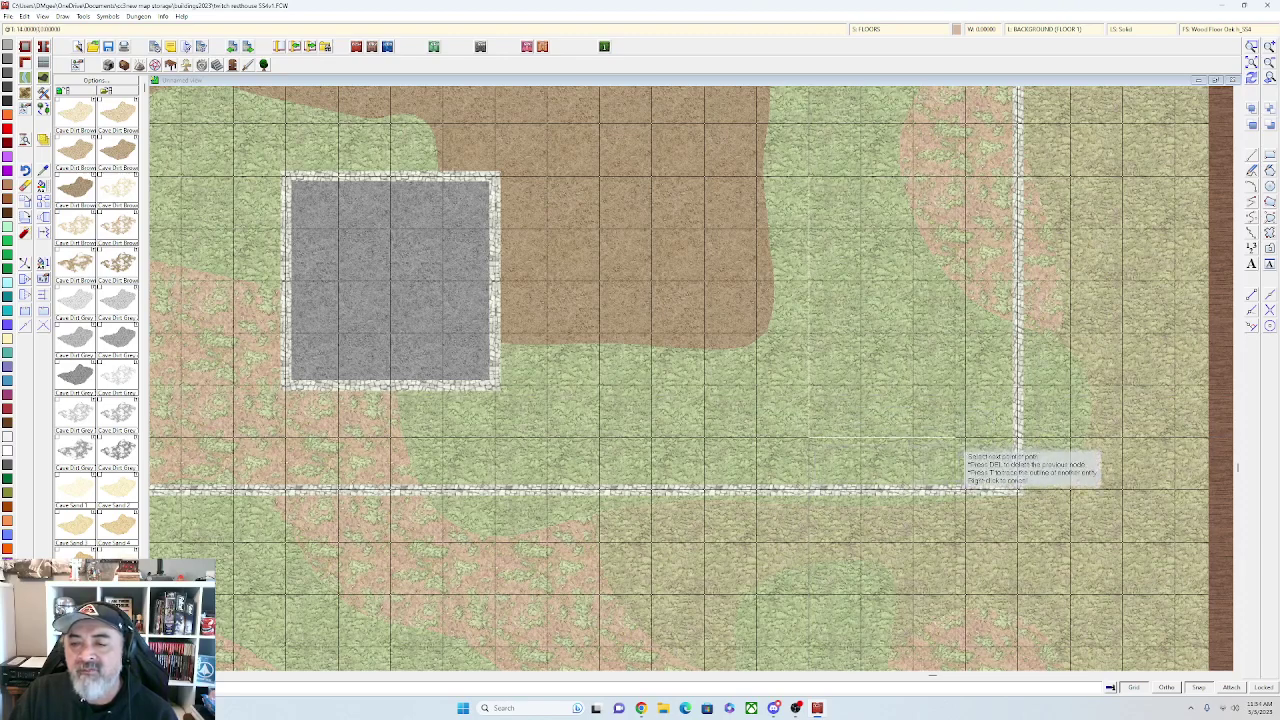
left_click(965, 437)
left_click_drag(968, 355, 966, 398)
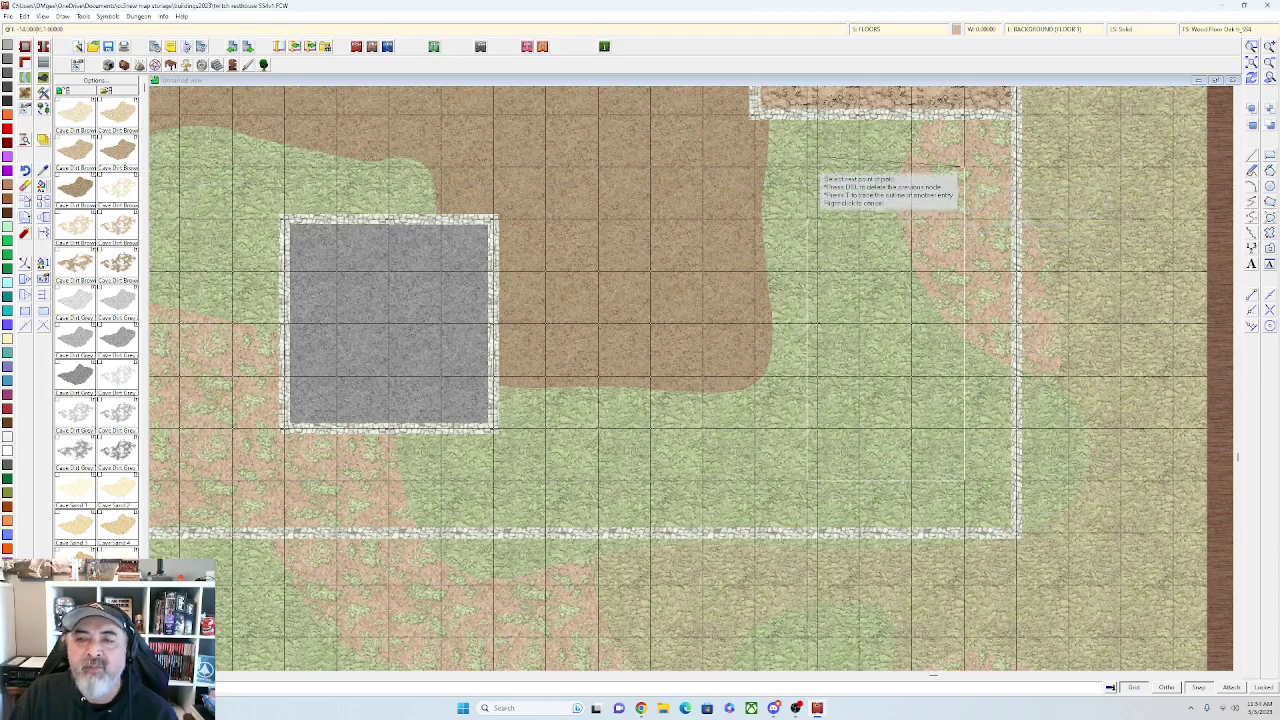
right_click(808, 230)
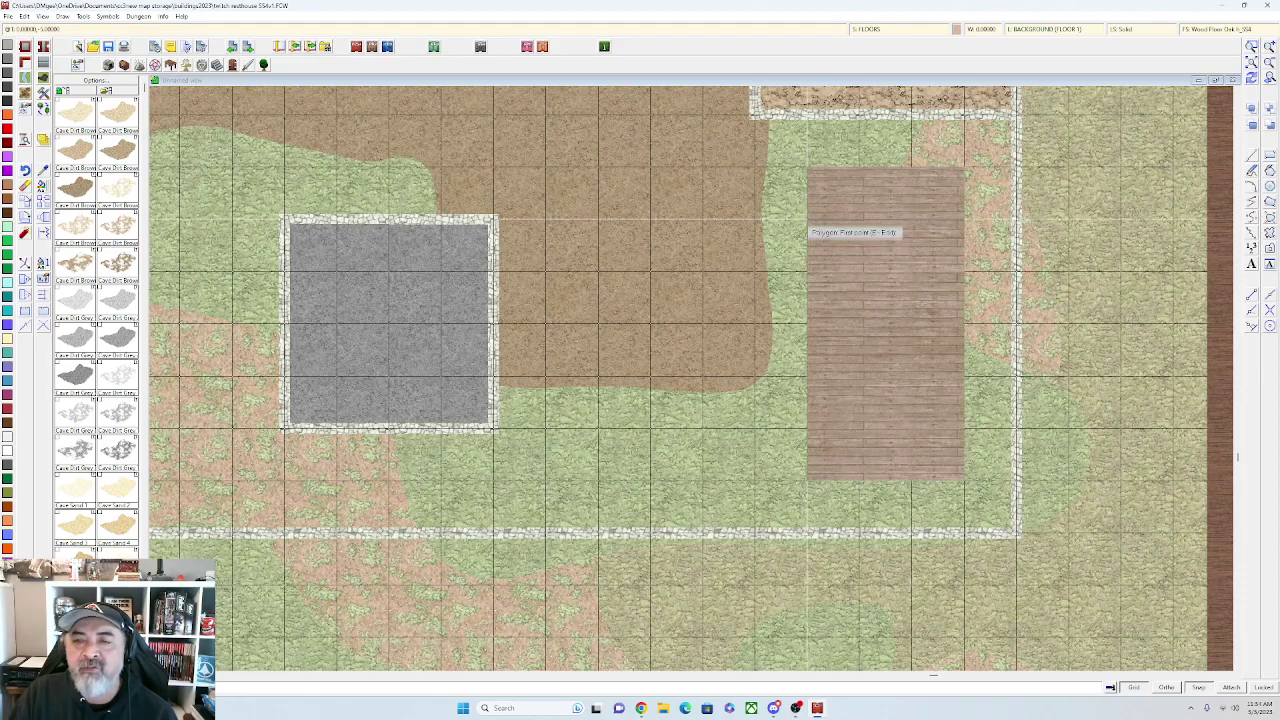
Draw a Floor, Mud strip, 4 by 1 grid squares, along the compound's south wall, two squares from the southwest corner
scroll(808, 232, "down", 3)
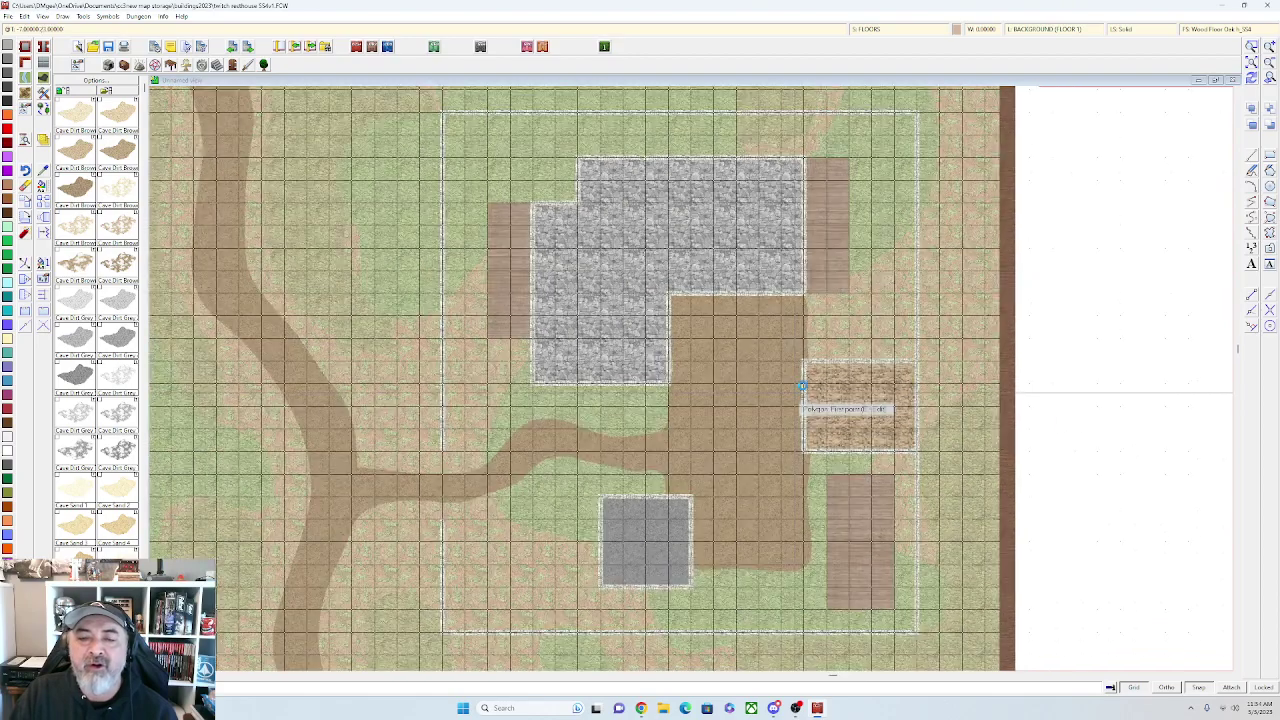
scroll(586, 391, "up", 3)
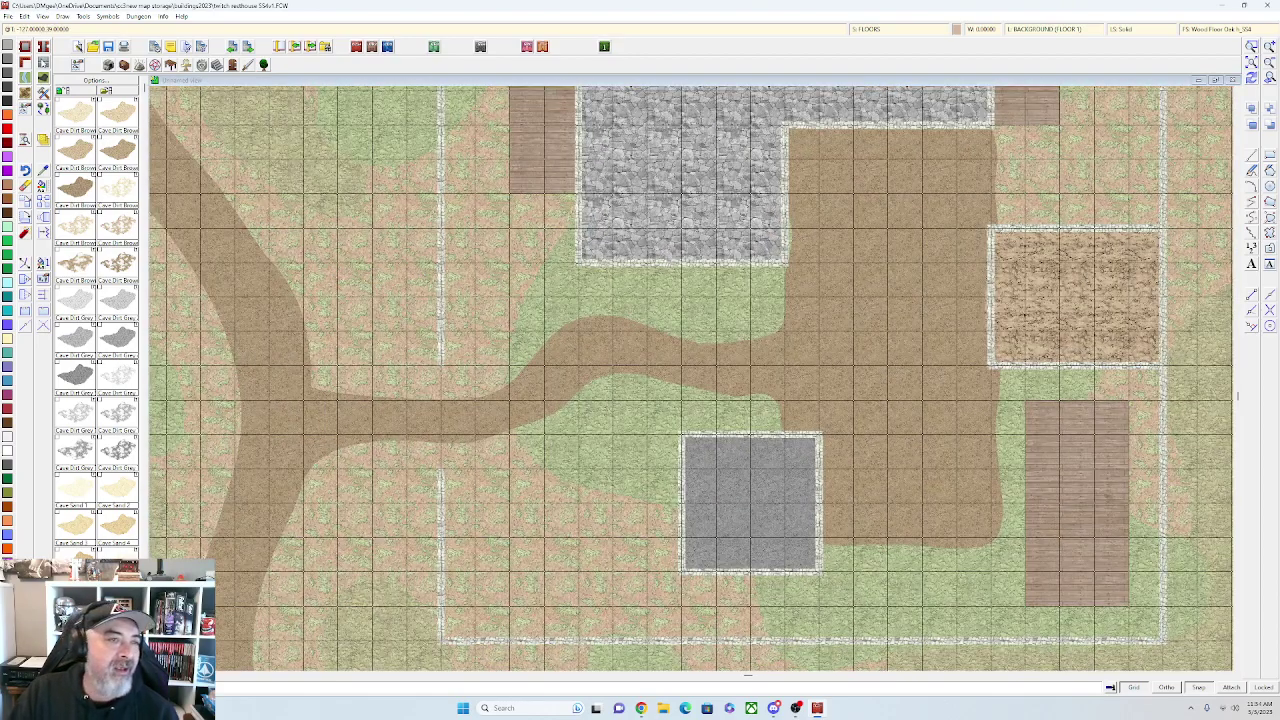
left_click(44, 63)
scroll(611, 325, "up", 10)
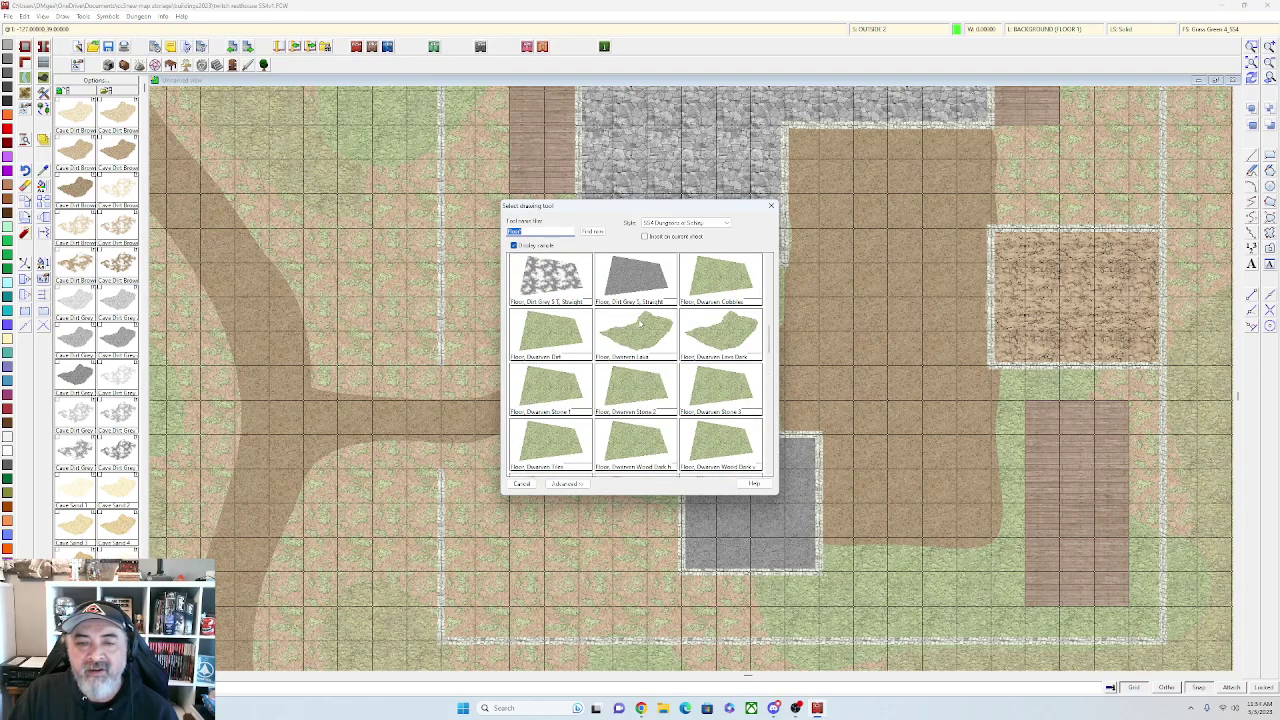
scroll(640, 322, "down", 10)
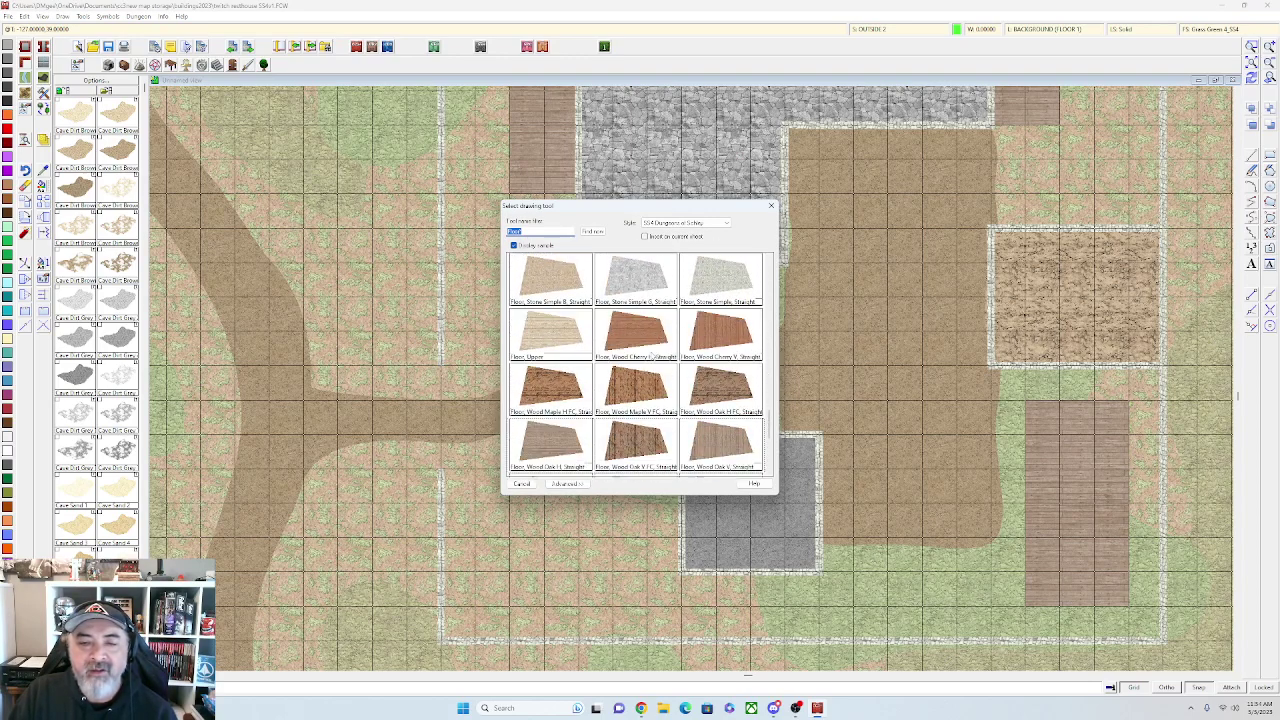
scroll(650, 362, "down", 3)
scroll(650, 362, "up", 6)
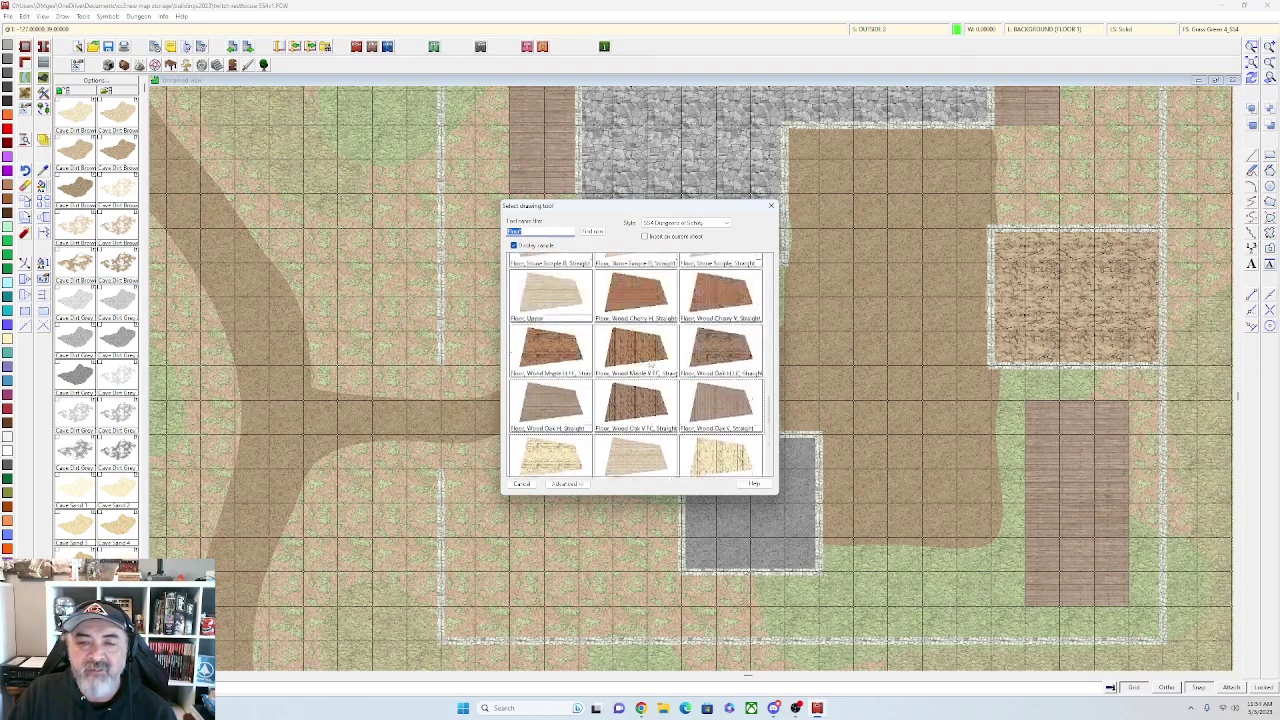
scroll(648, 365, "up", 4)
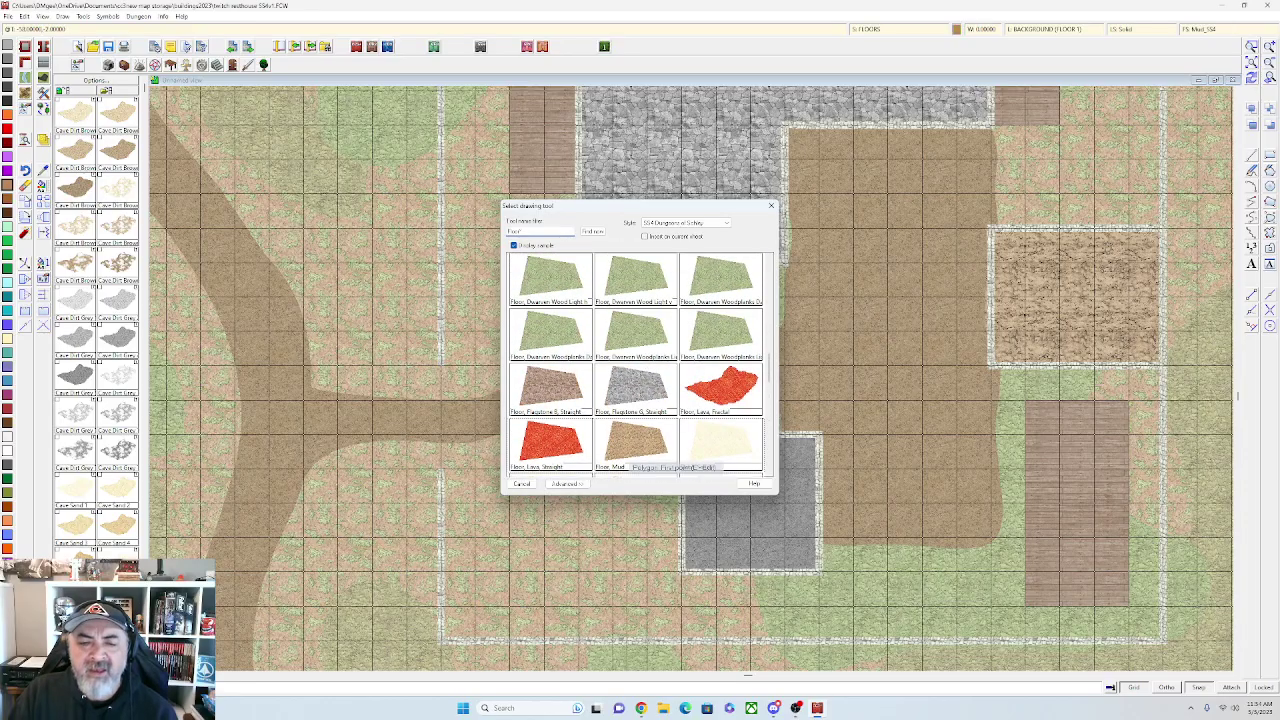
scroll(636, 450, "up", 1)
mouse_move(636, 466)
left_mouse_down()
mouse_move(756, 374)
mouse_move(748, 364)
left_mouse_up()
scroll(702, 405, "up", 5)
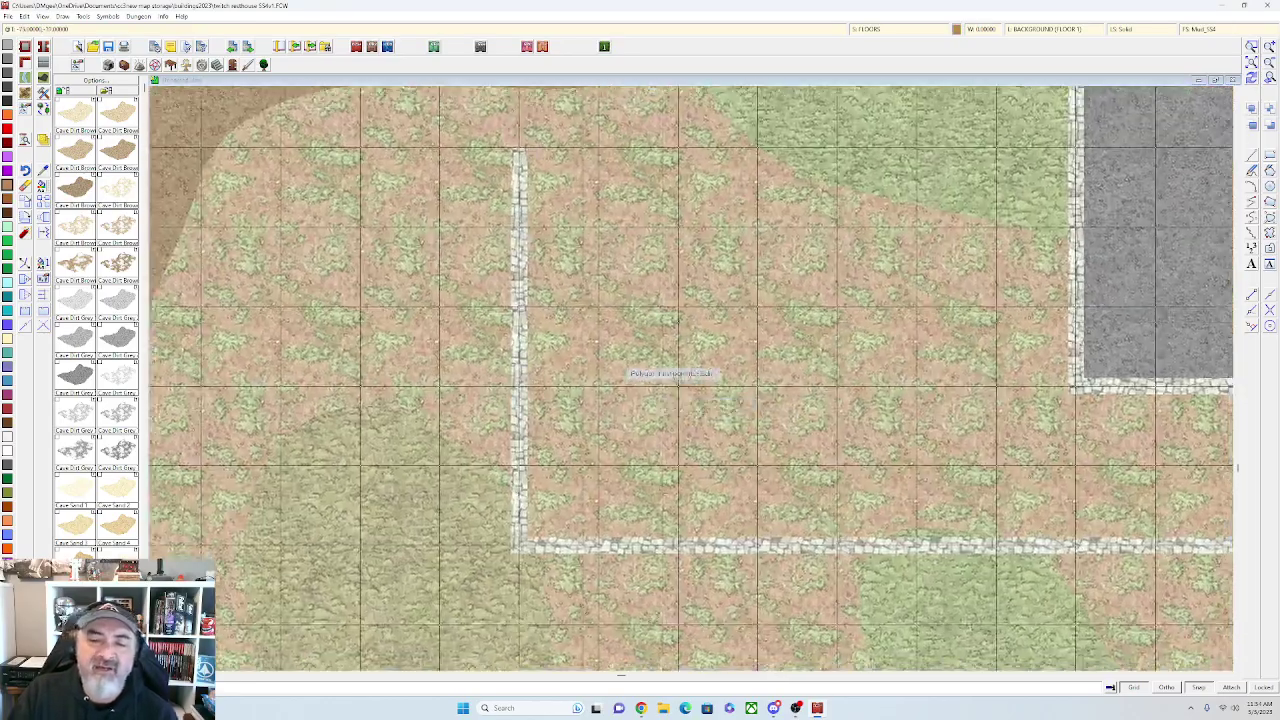
middle_click(781, 467)
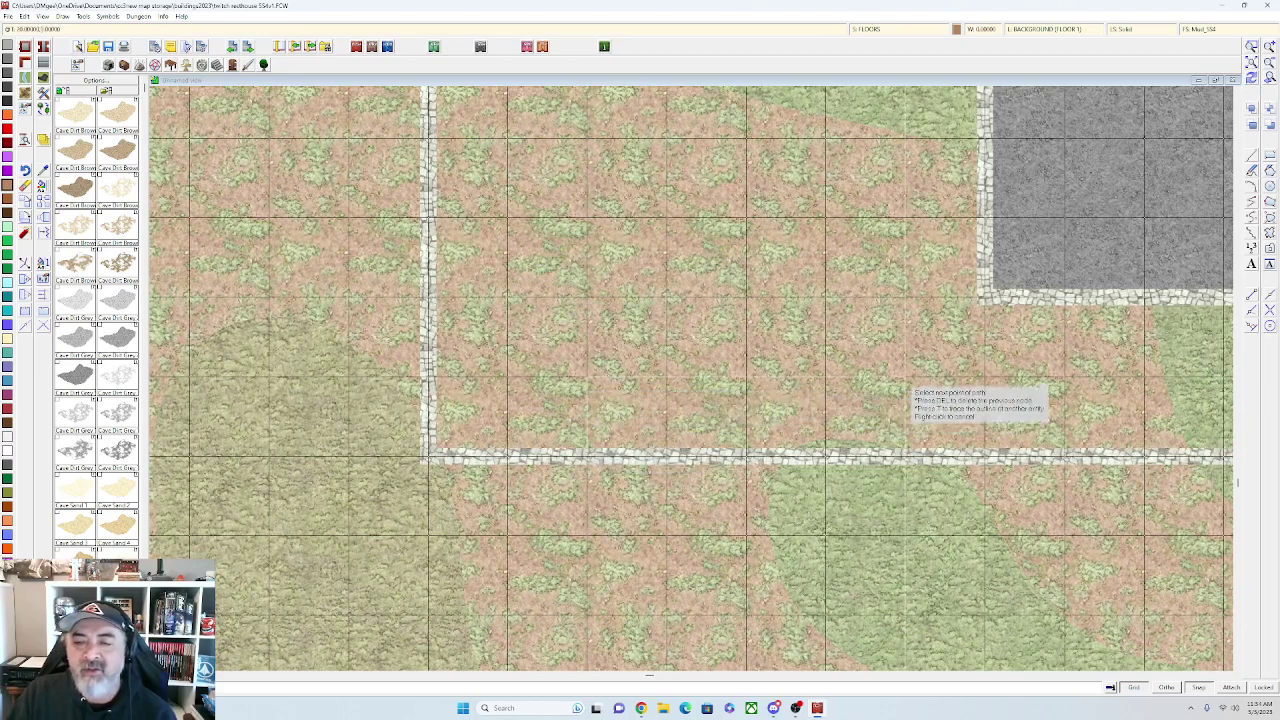
left_click(905, 457)
right_click(905, 457)
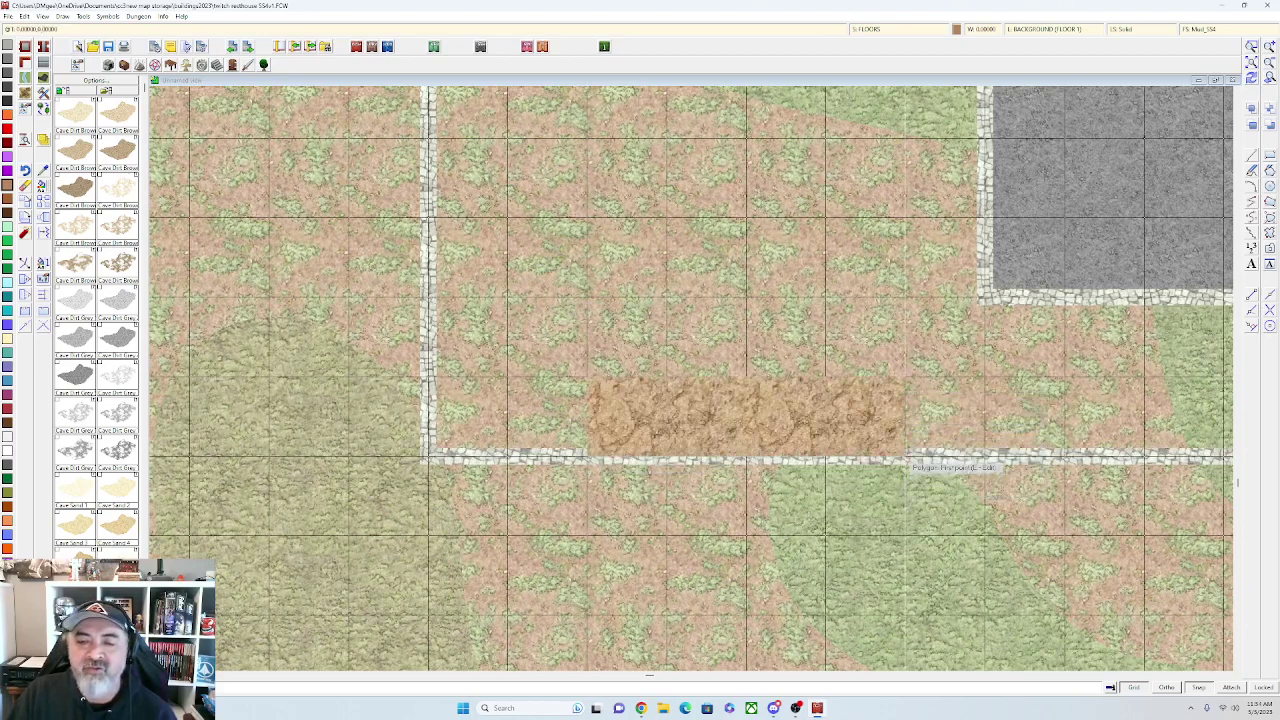
Draw a Wall, Cobble Light, Straight around the west, north and east sides of the mud strip, joining the compound's south wall
scroll(898, 439, "down", 1)
middle_click(895, 400)
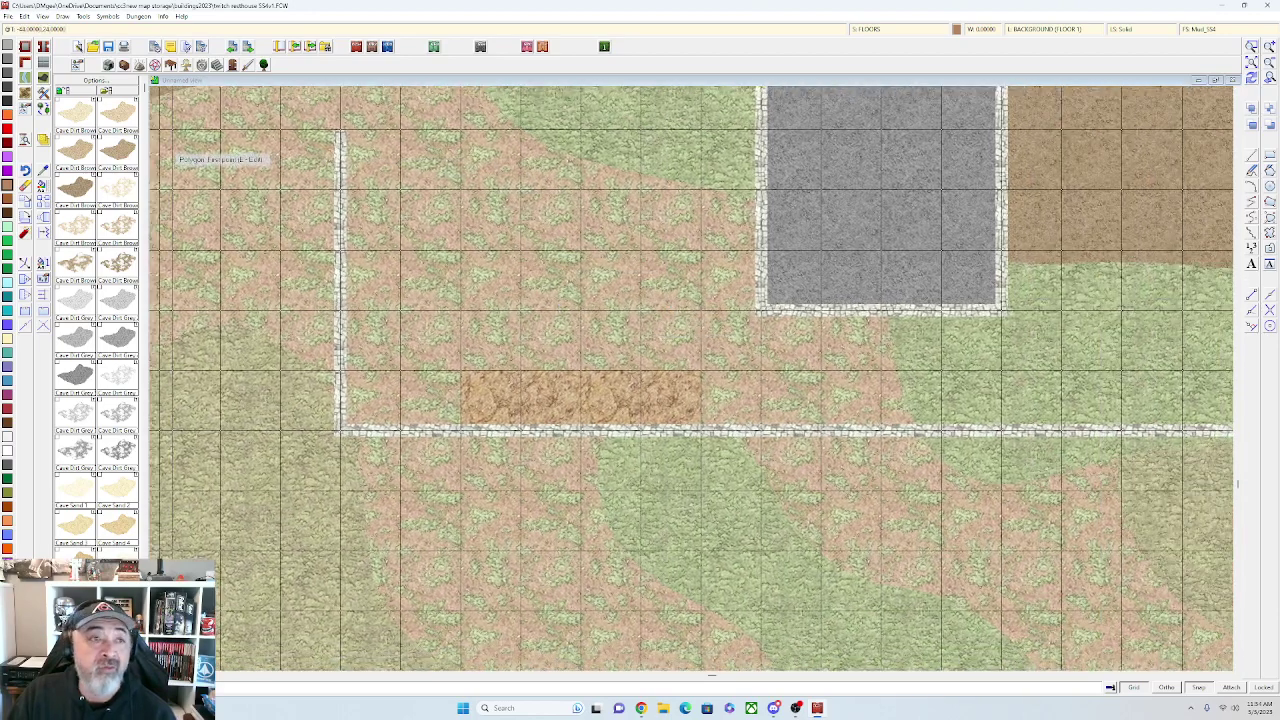
right_click(25, 62)
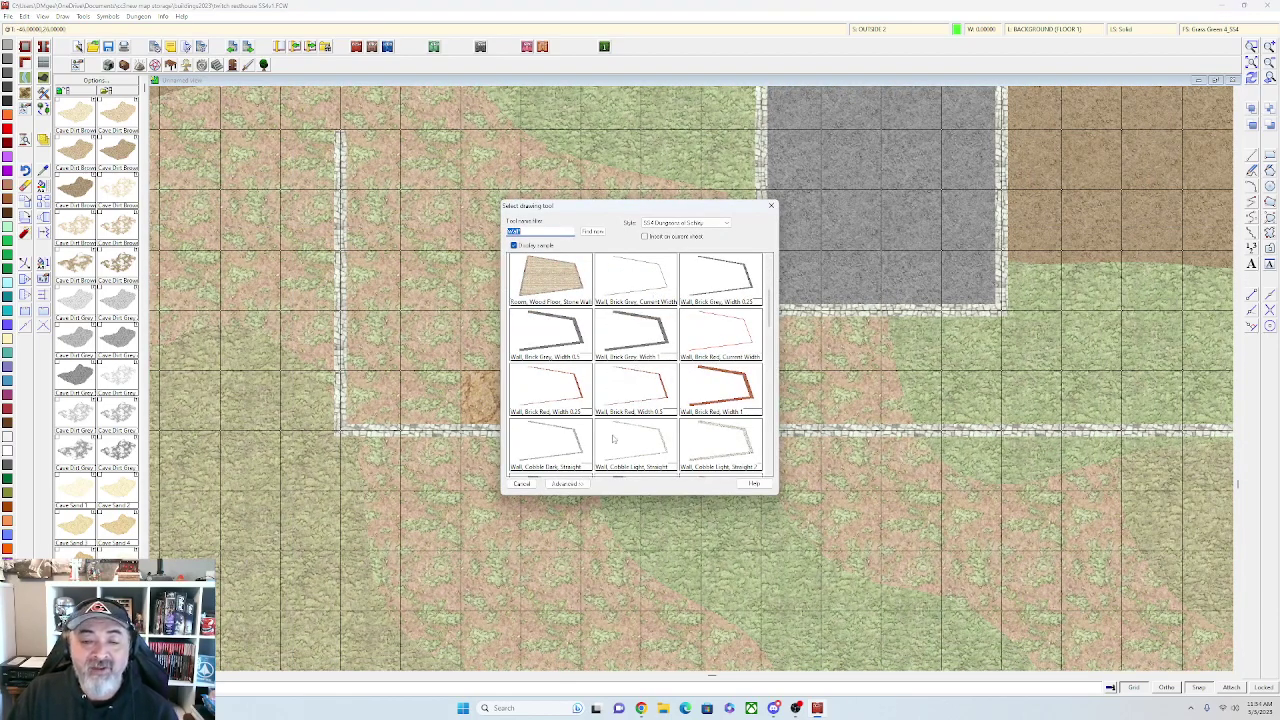
double_click(613, 438)
scroll(490, 432, "up", 2)
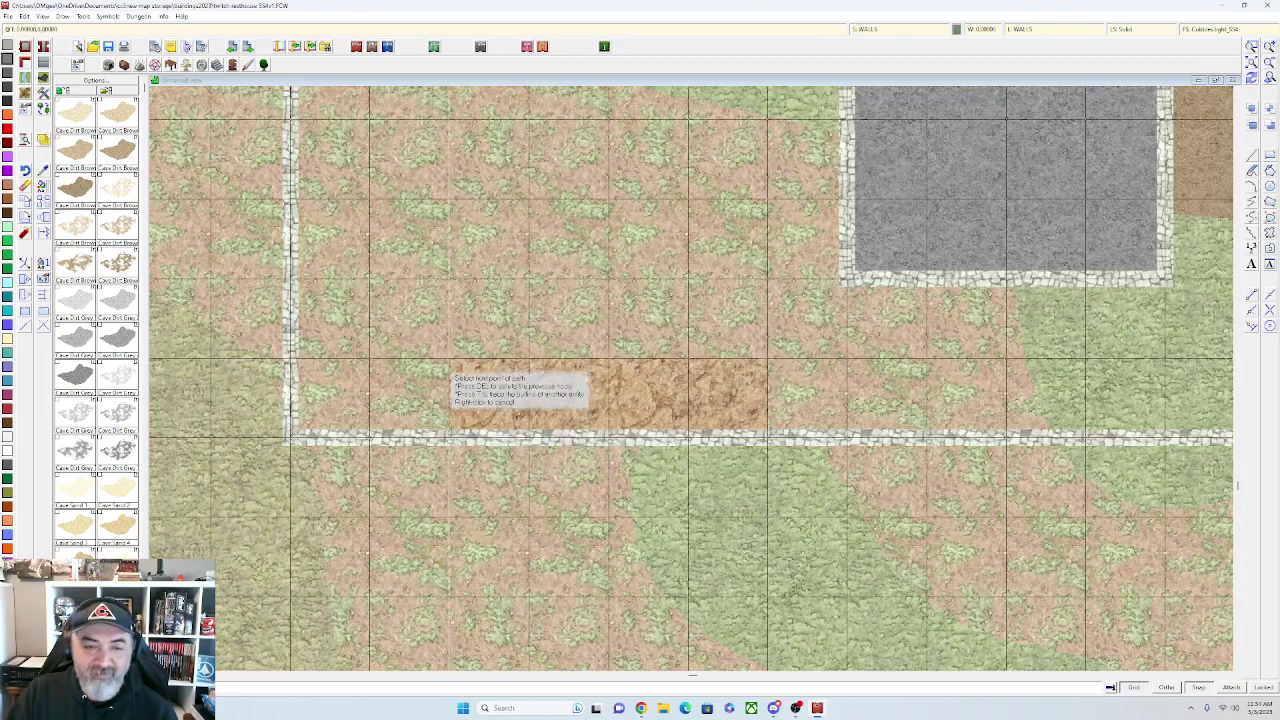
left_click(449, 358)
left_click(768, 358)
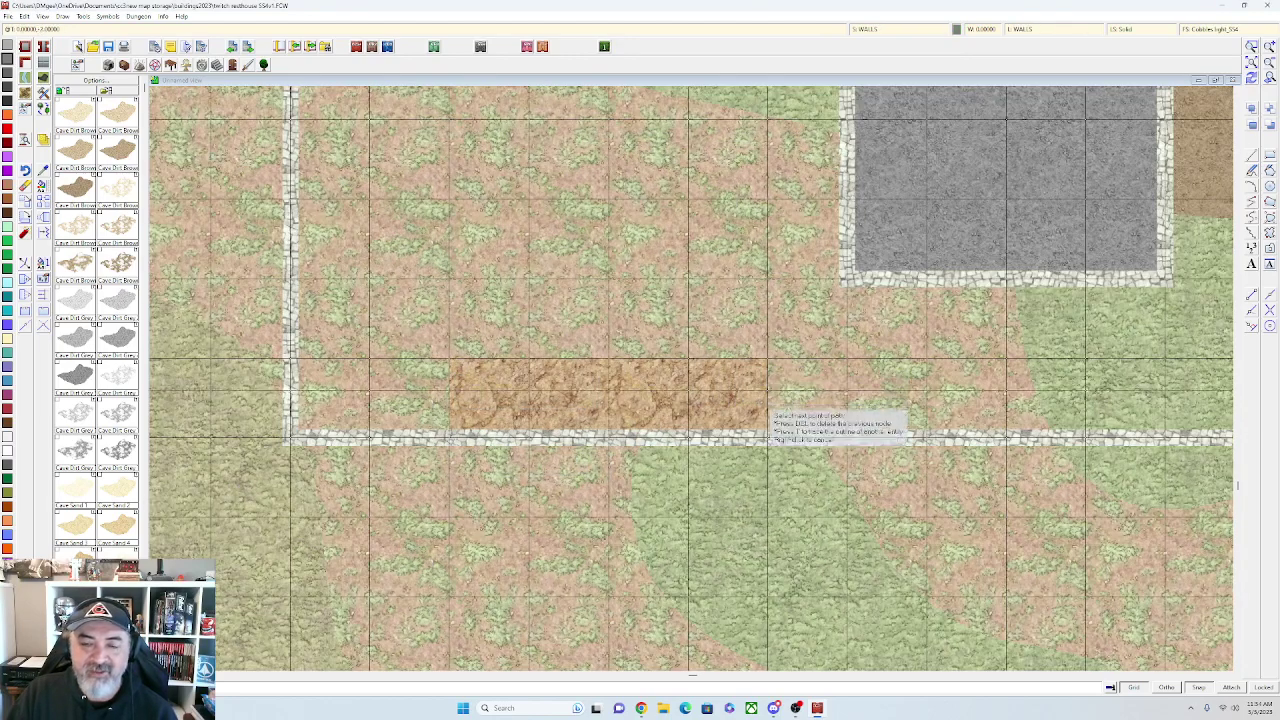
left_click(768, 438)
right_click(768, 438)
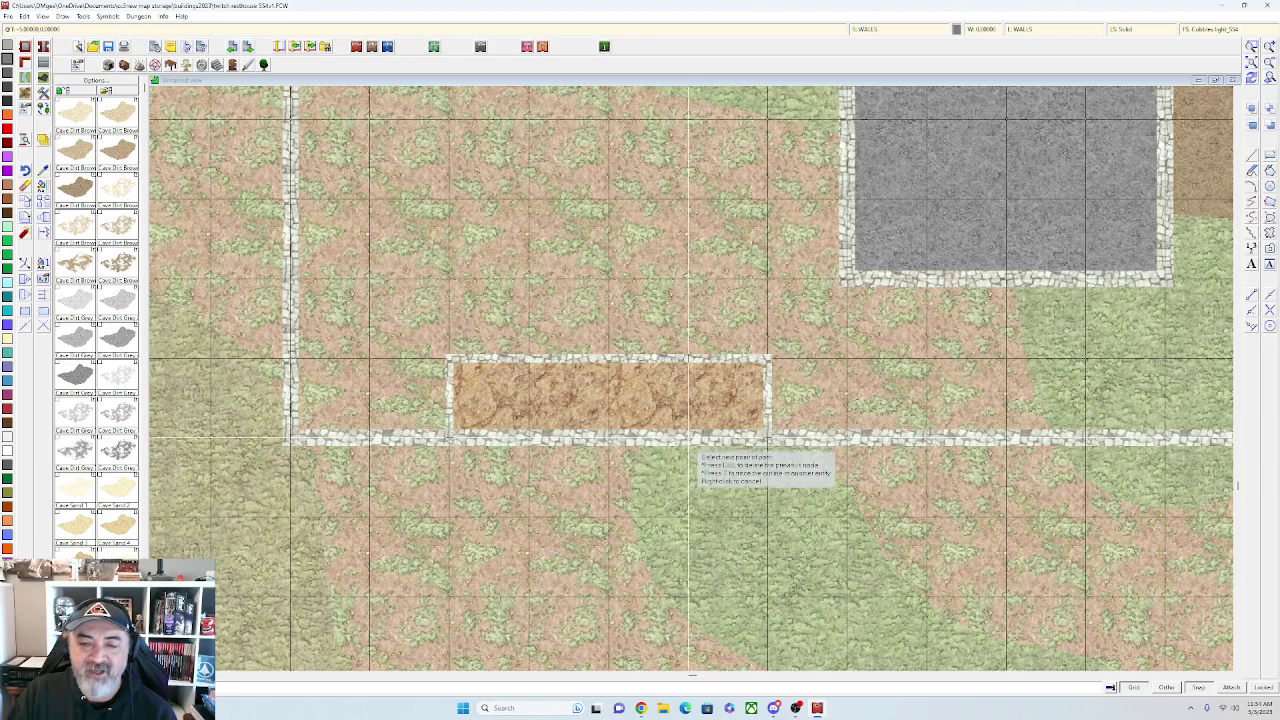
Divide the mud strip into four one-square stalls with three light cobble cross walls running down to the compound wall
left_click(688, 358)
right_click(688, 358)
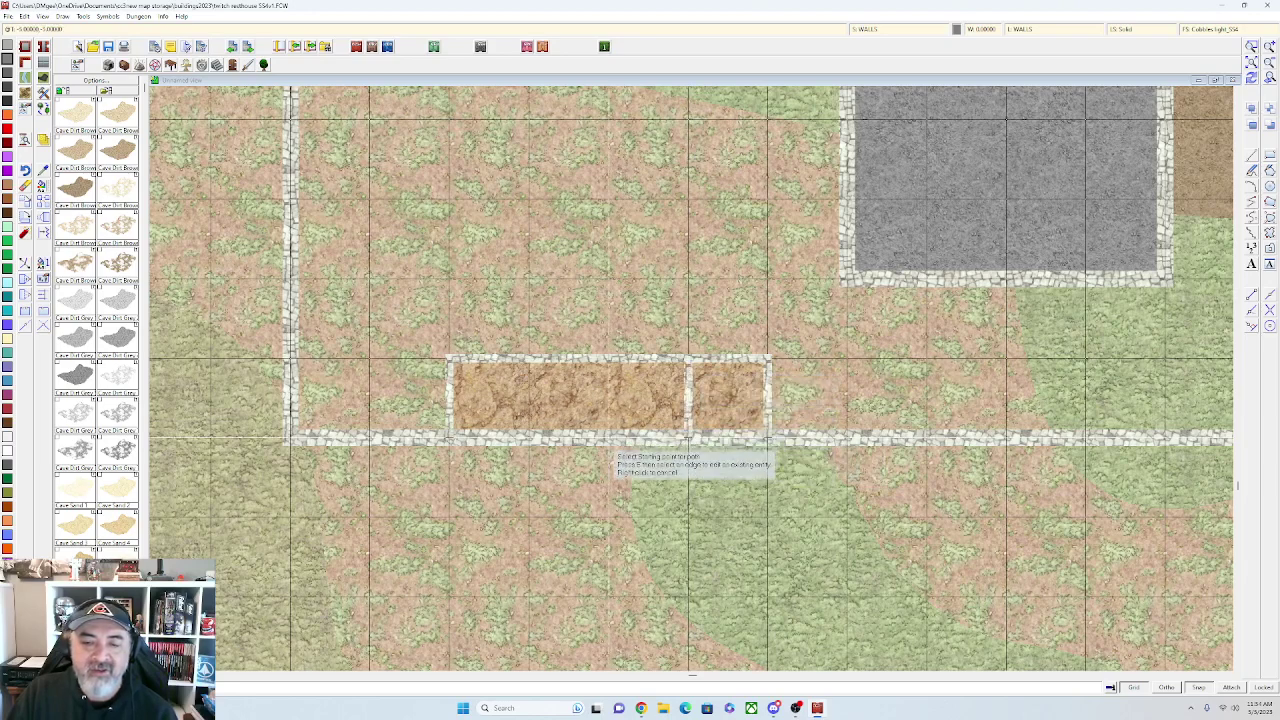
left_click(608, 360)
left_click(608, 438)
right_click(608, 438)
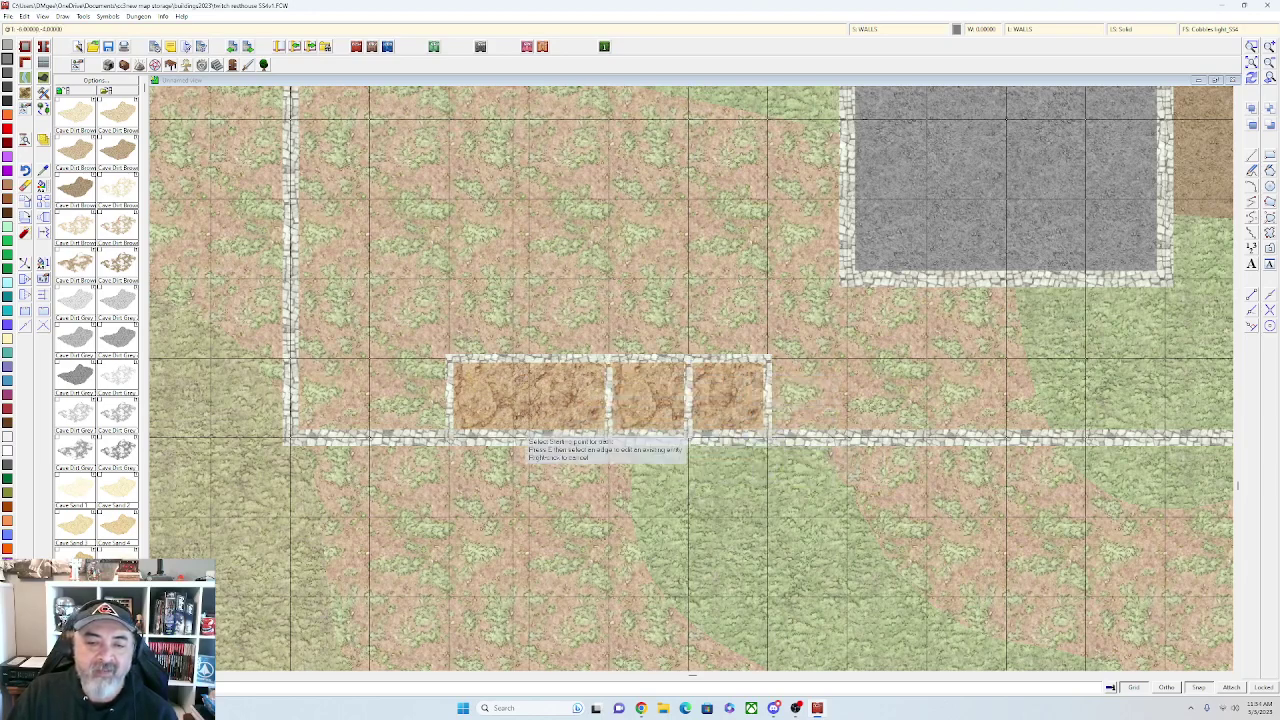
left_click(528, 362)
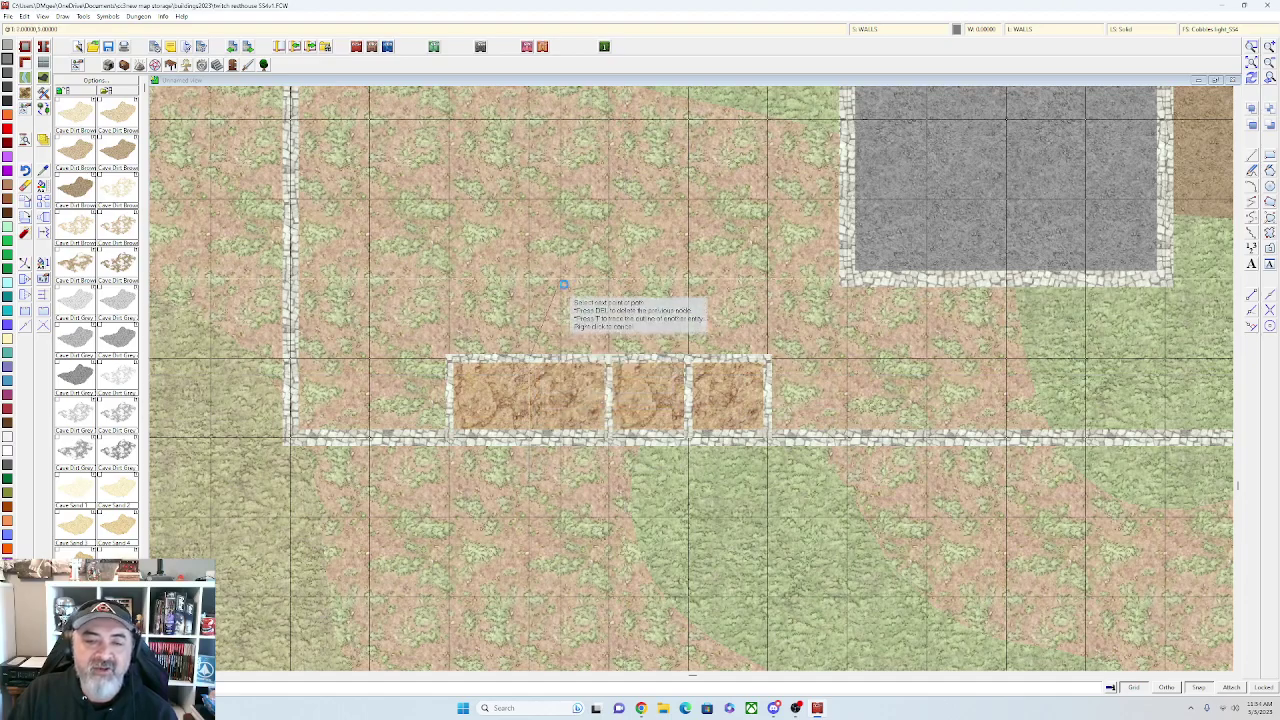
scroll(563, 285, "down", 2)
right_click(553, 288)
scroll(554, 292, "down", 3)
left_click_drag(572, 284, 497, 386)
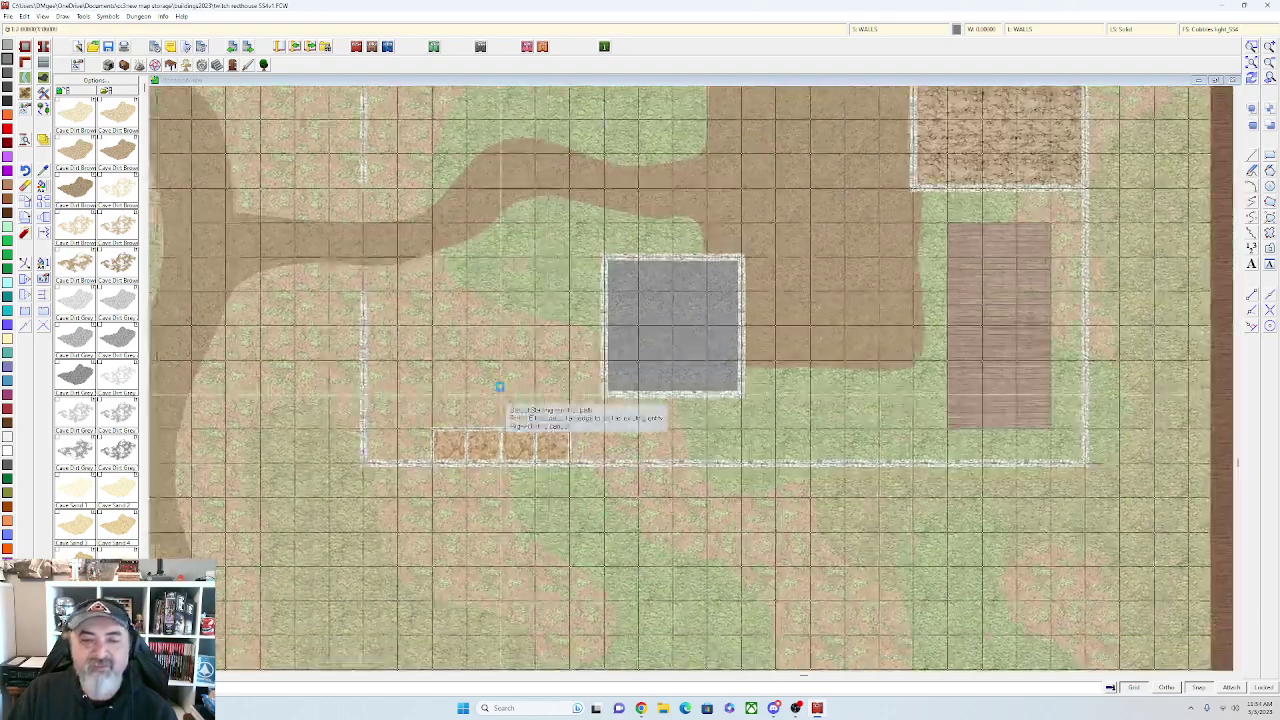
left_click_drag(594, 238, 548, 333)
scroll(548, 333, "down", 1)
scroll(547, 333, "down", 1)
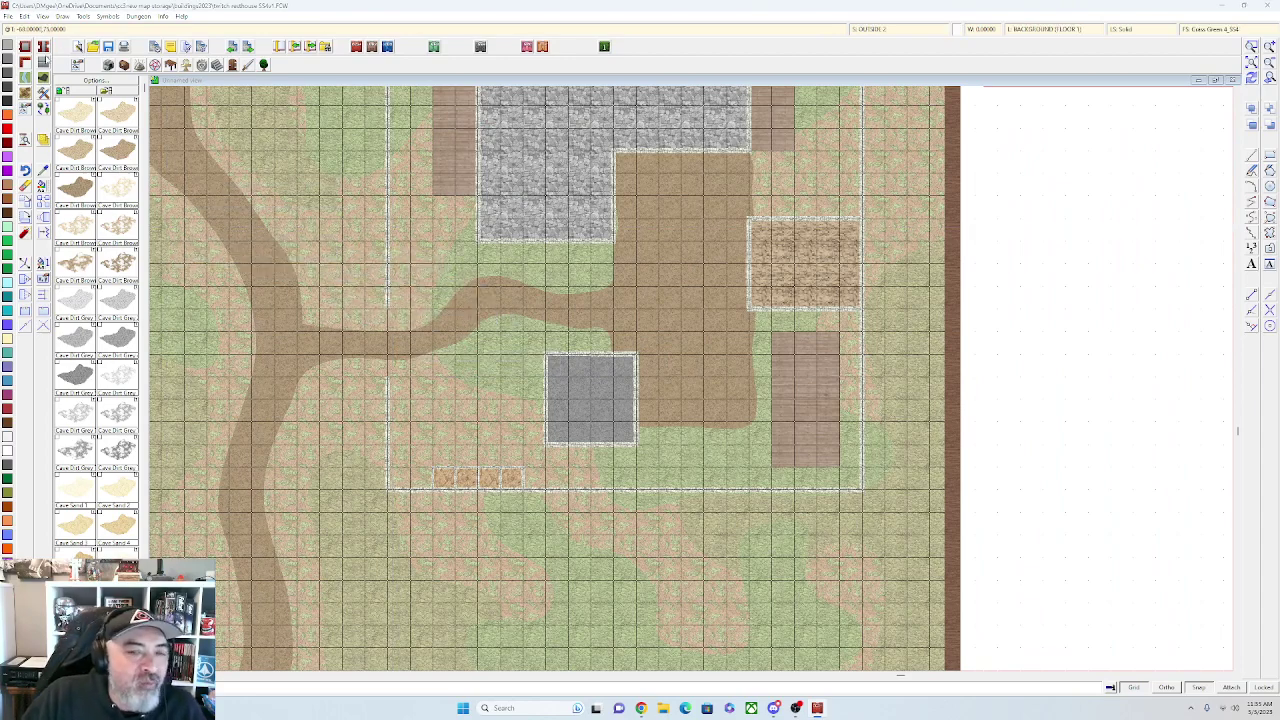
right_click(45, 62)
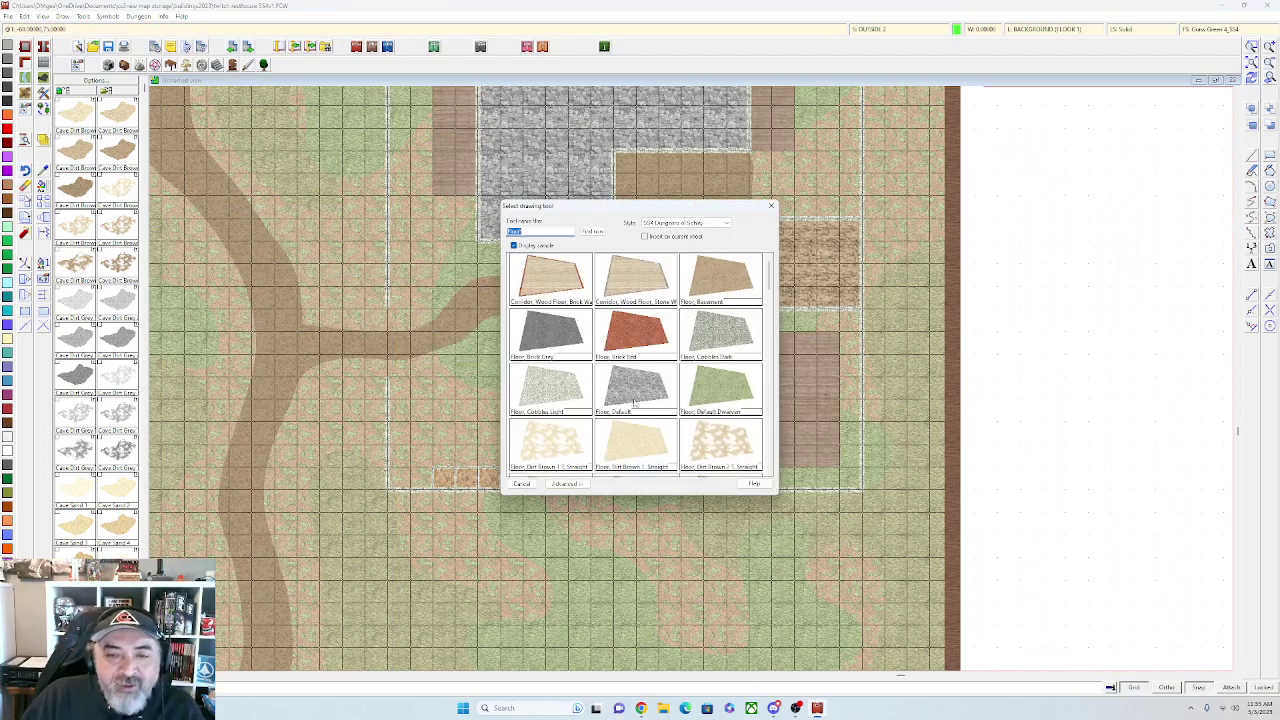
scroll(490, 356, "up", 3)
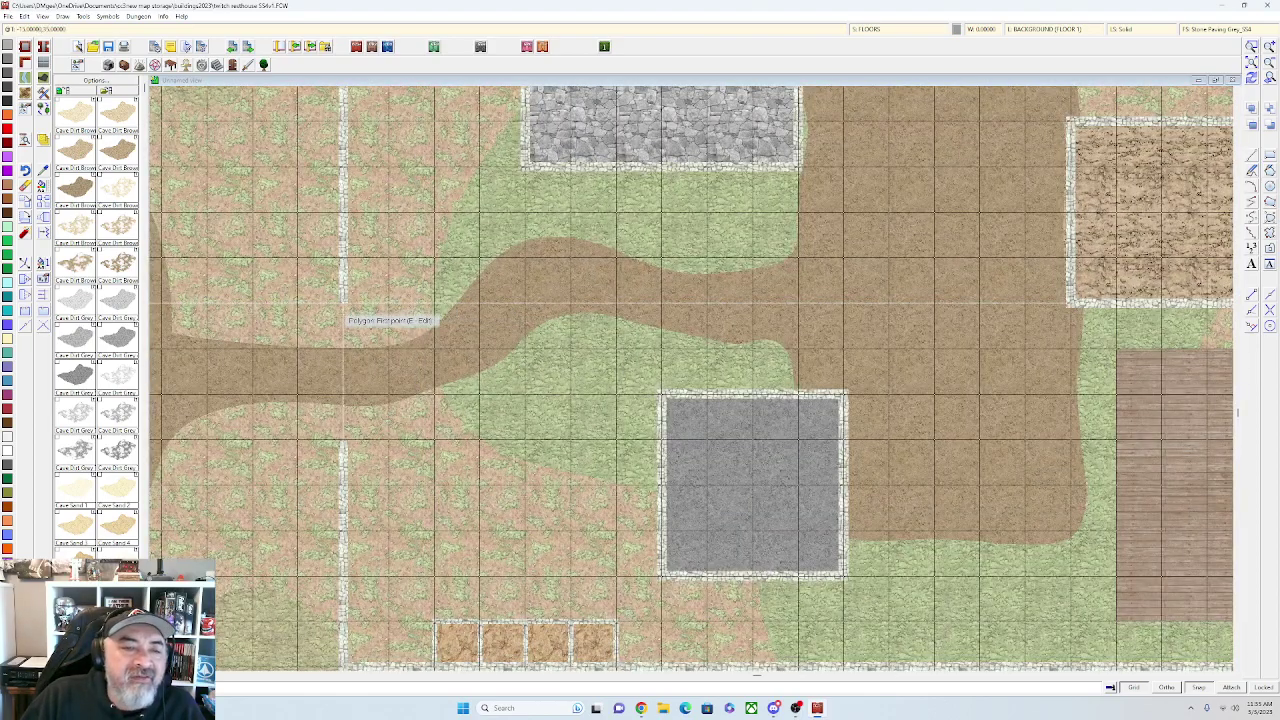
left_click(344, 303)
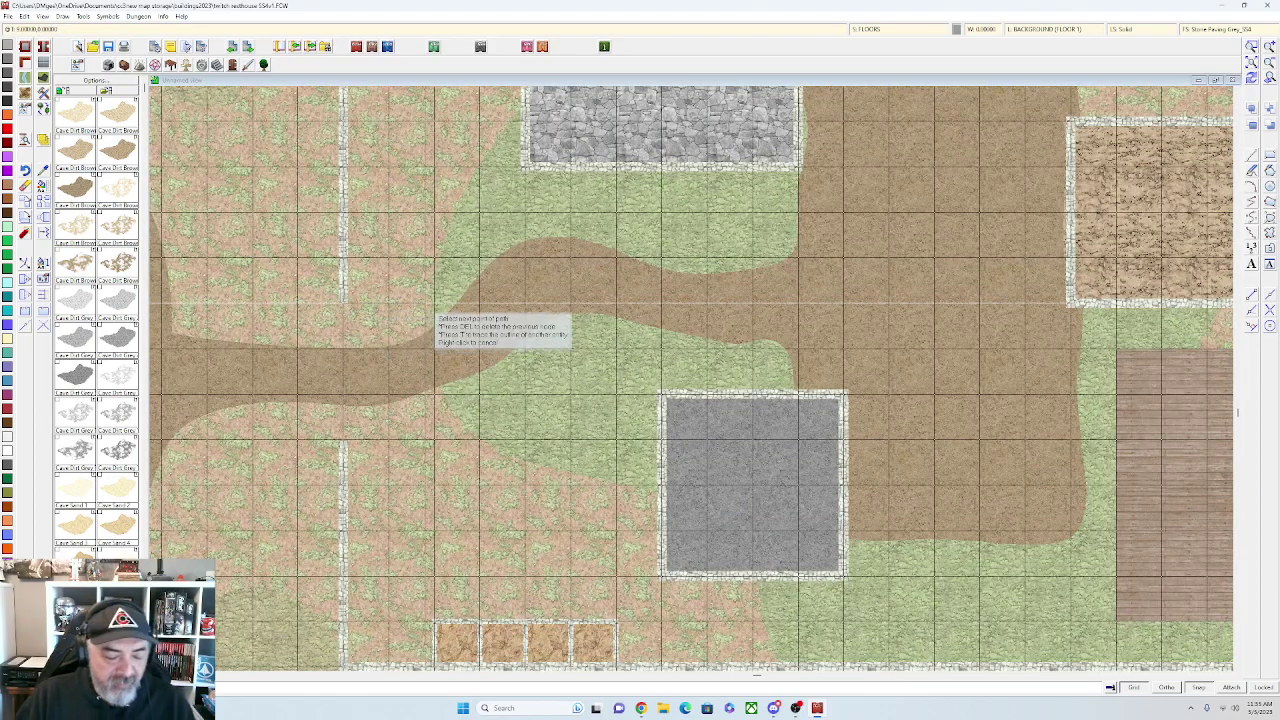
right_click(384, 457)
right_click(382, 459)
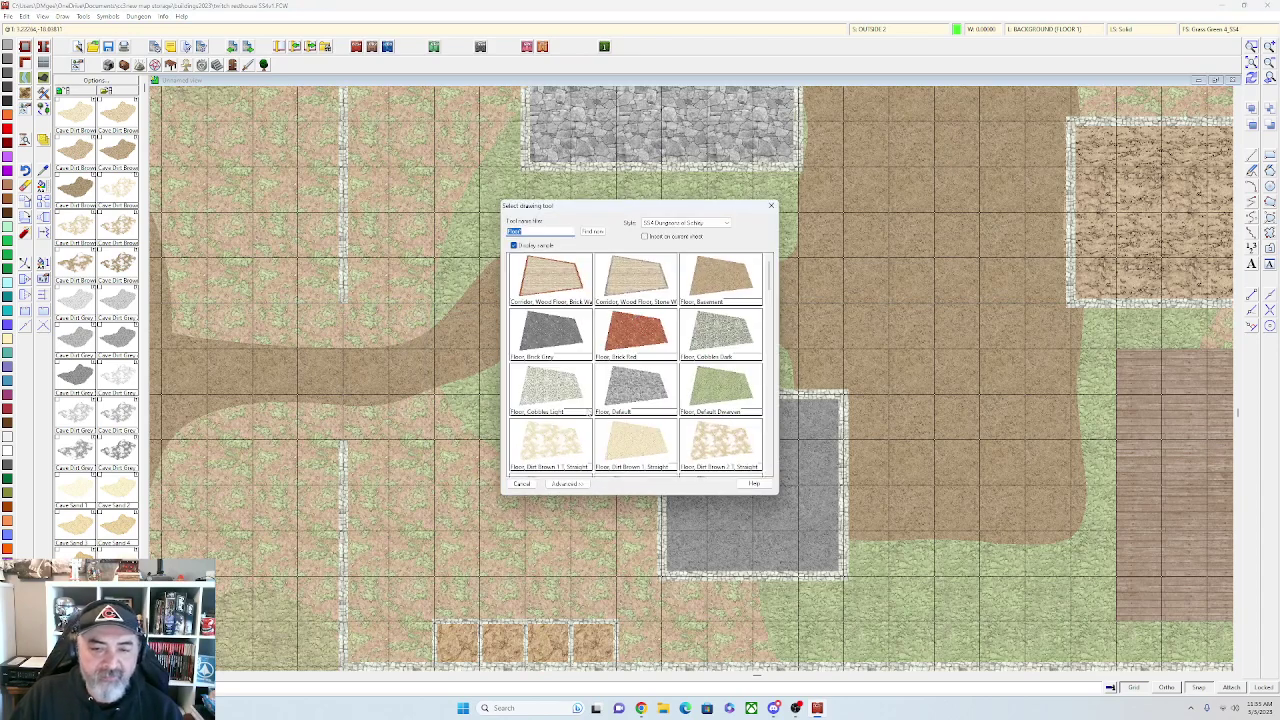
Draw a Floor, Default square, 2 by 2 grid squares, inside the compound's west wall, starting at the south end of the gate opening
left_click(650, 402)
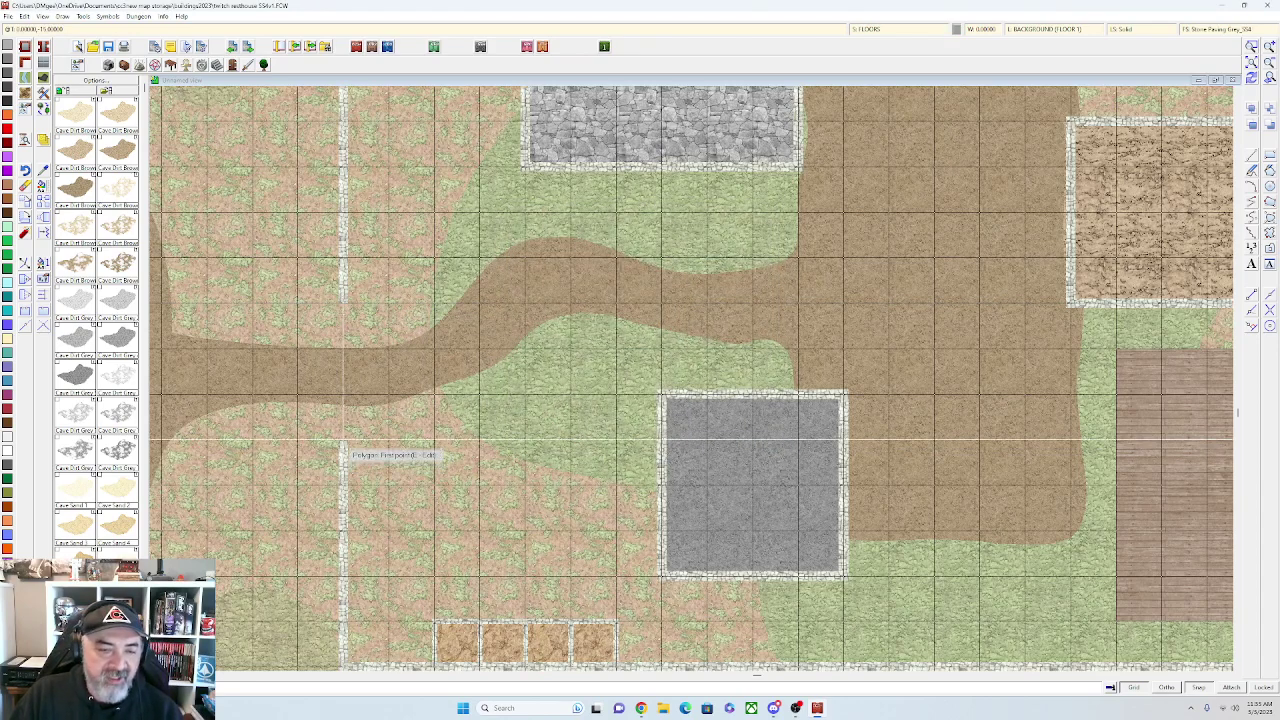
left_click(344, 440)
left_click(434, 440)
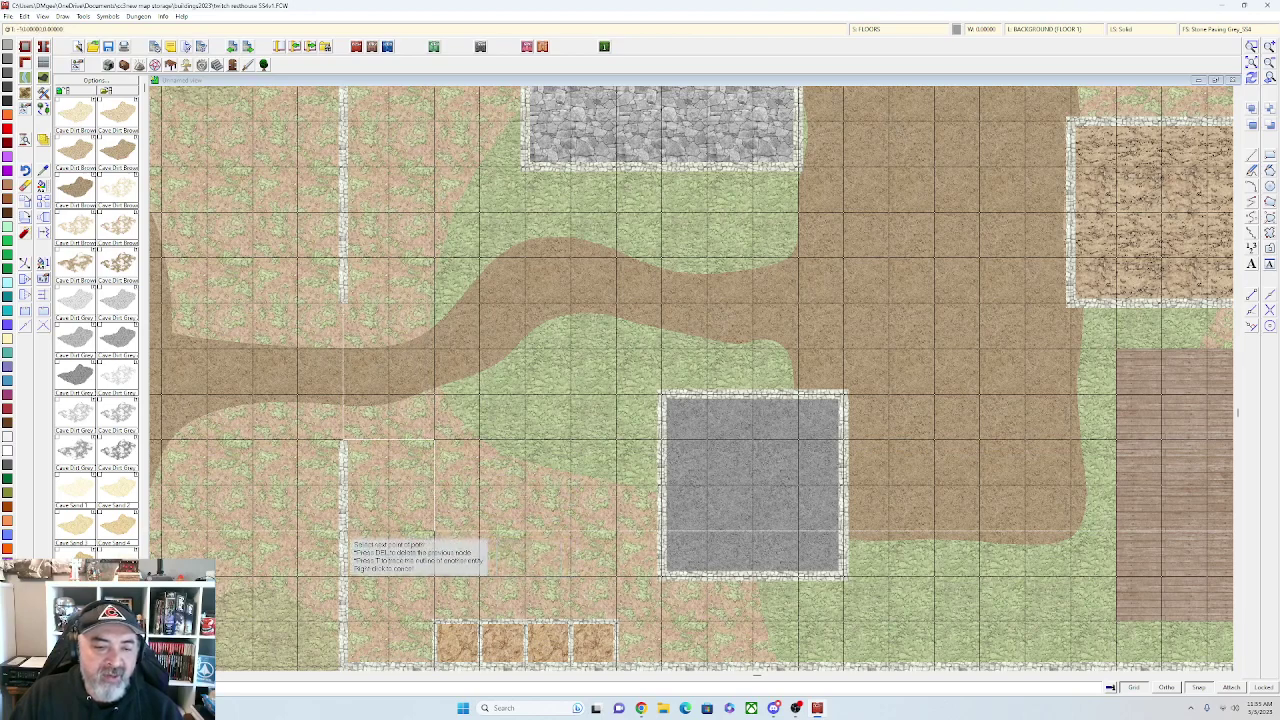
left_click(344, 529)
right_click(346, 519)
Wall the north, east and south sides of the small gate building with Wall, Cobble Light, Straight, ending at the compound's west wall
scroll(352, 516, "up", 1)
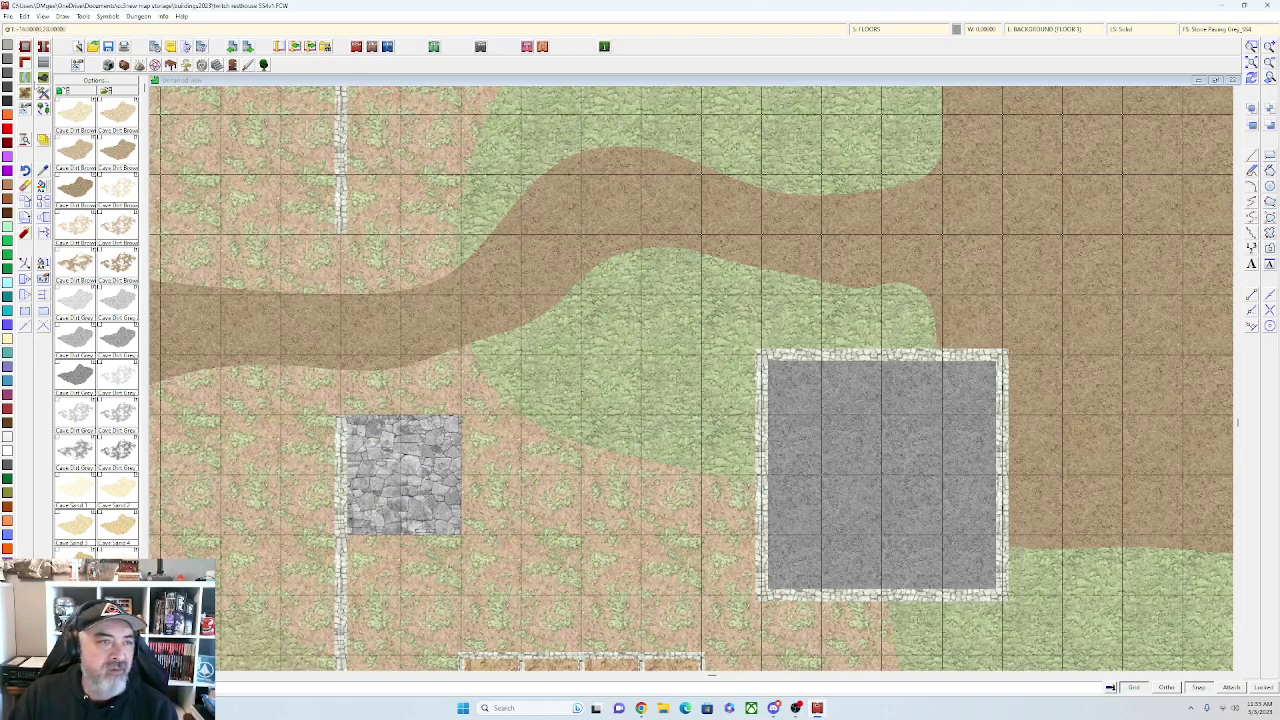
left_click(28, 63)
scroll(672, 384, "down", 2)
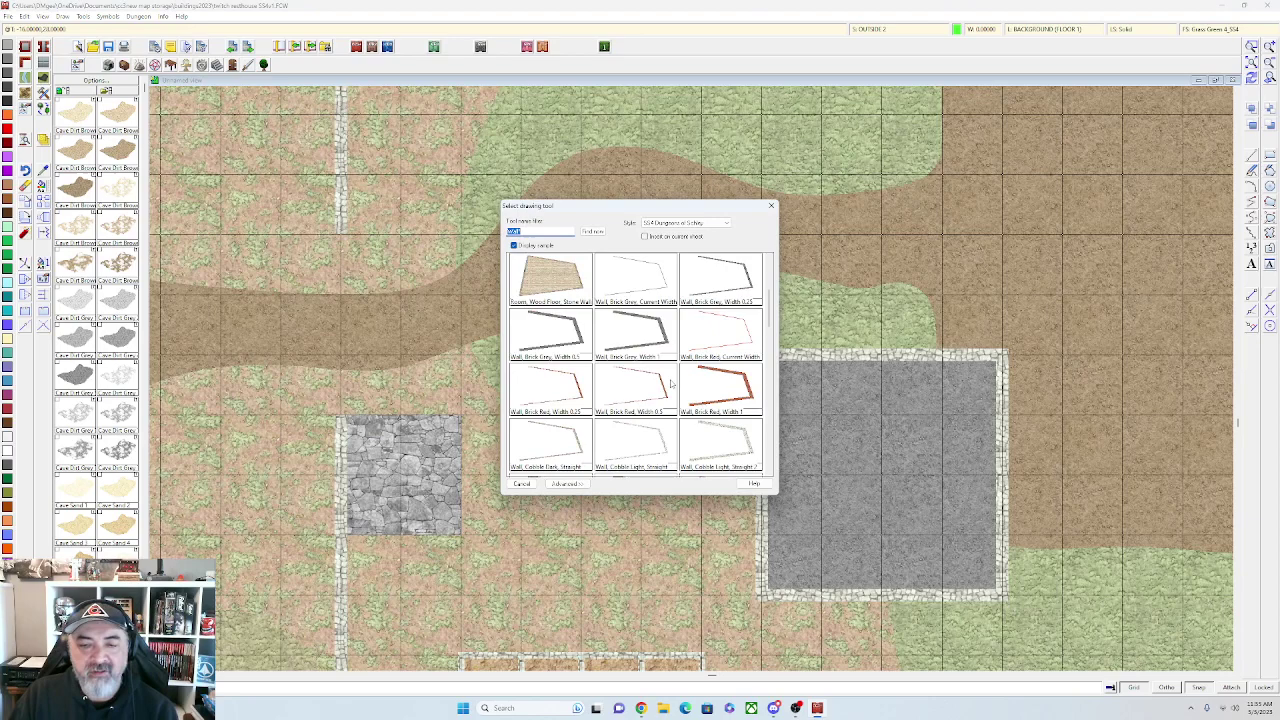
double_click(645, 428)
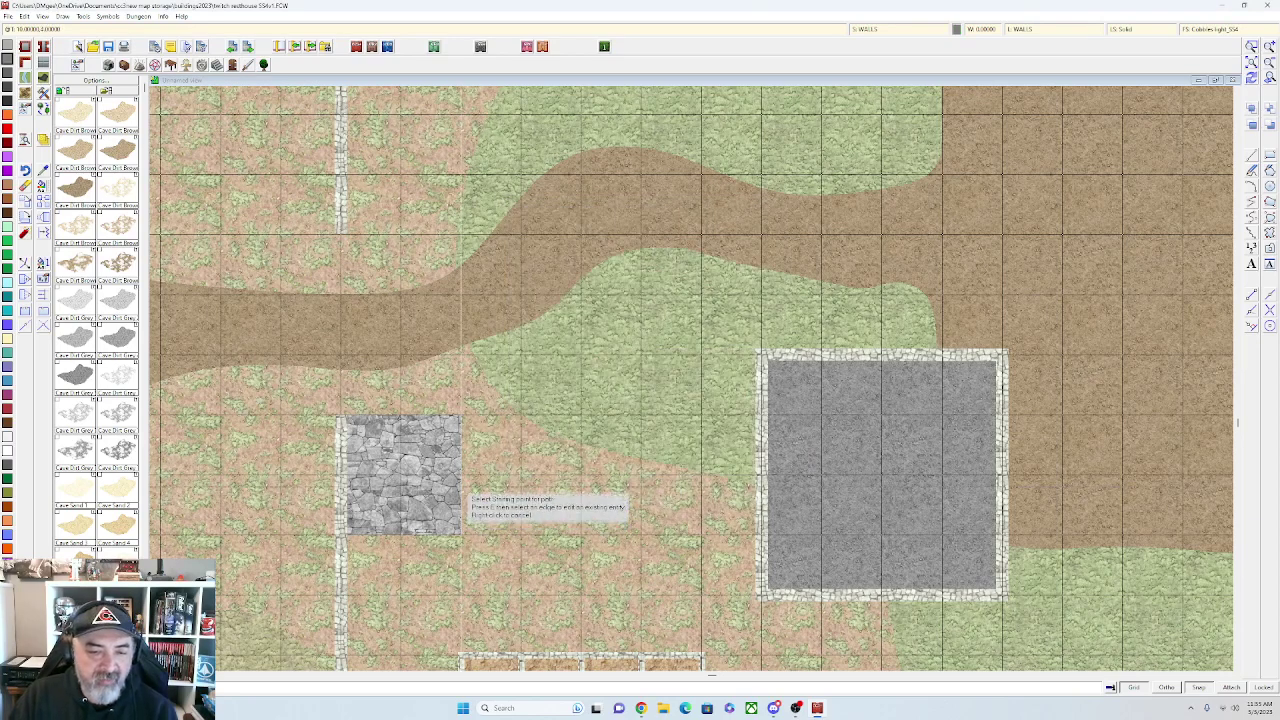
left_click(460, 416)
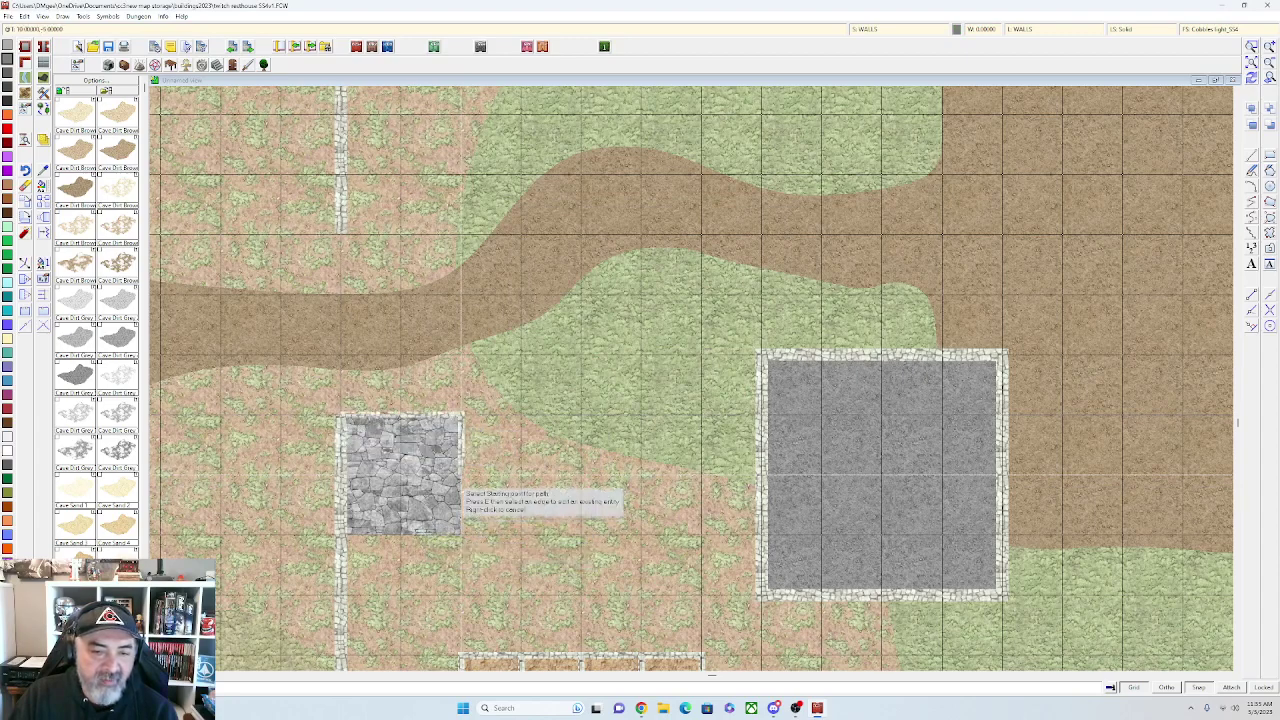
left_click(459, 533)
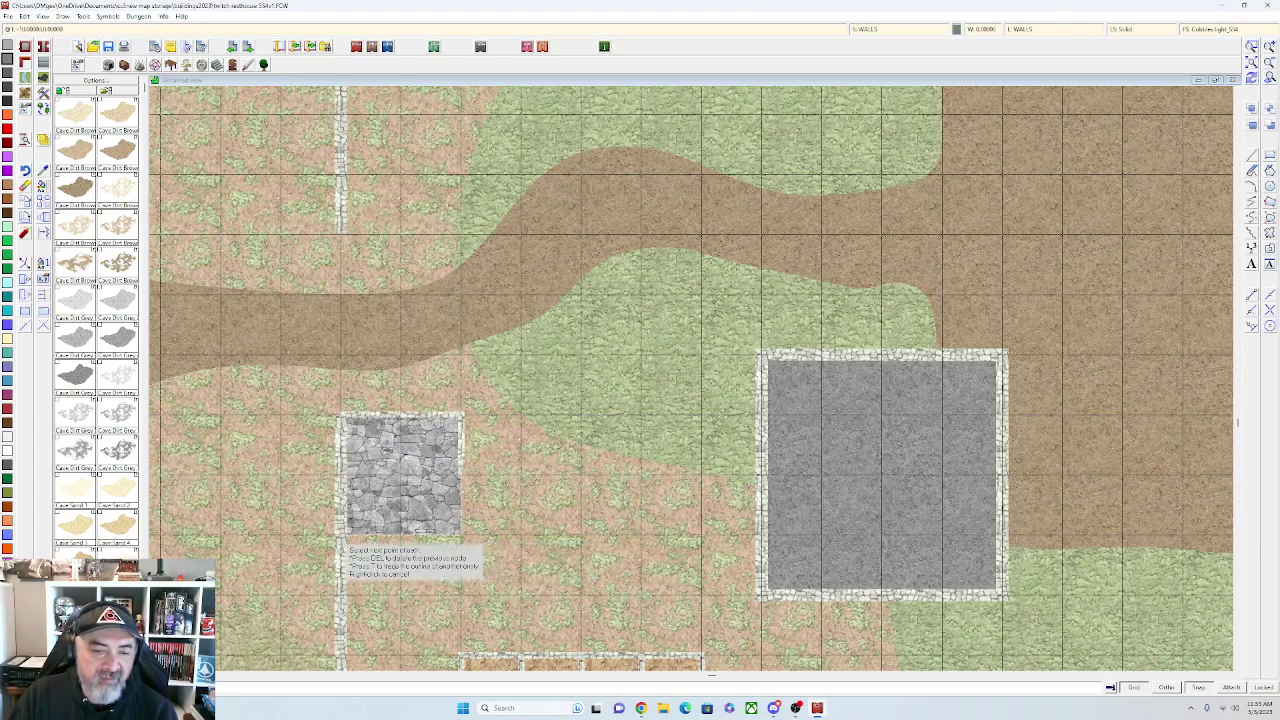
left_click(342, 534)
right_click(347, 533)
Enclose the 3 by 6 oak wood floor in the compound's southeast corner with a light cobble wall on all four sides
scroll(555, 455, "down", 3)
scroll(545, 460, "up", 2)
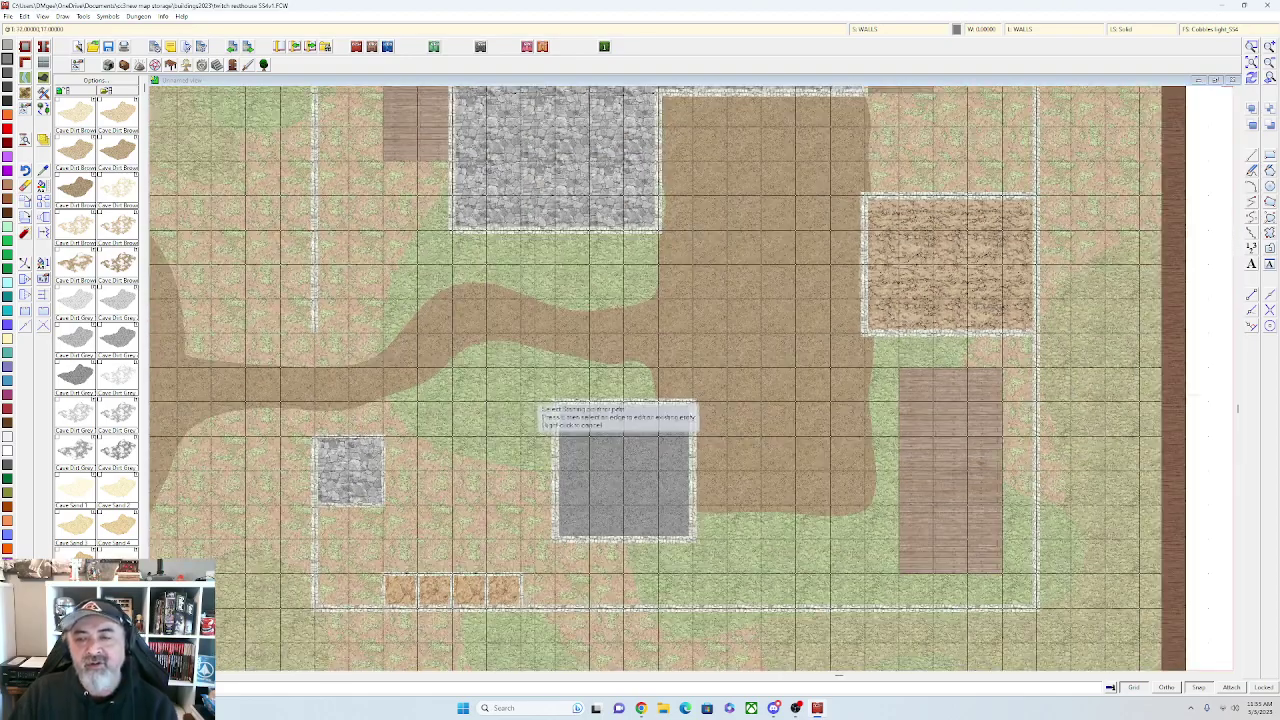
left_click_drag(543, 458, 416, 328)
scroll(828, 429, "up", 1)
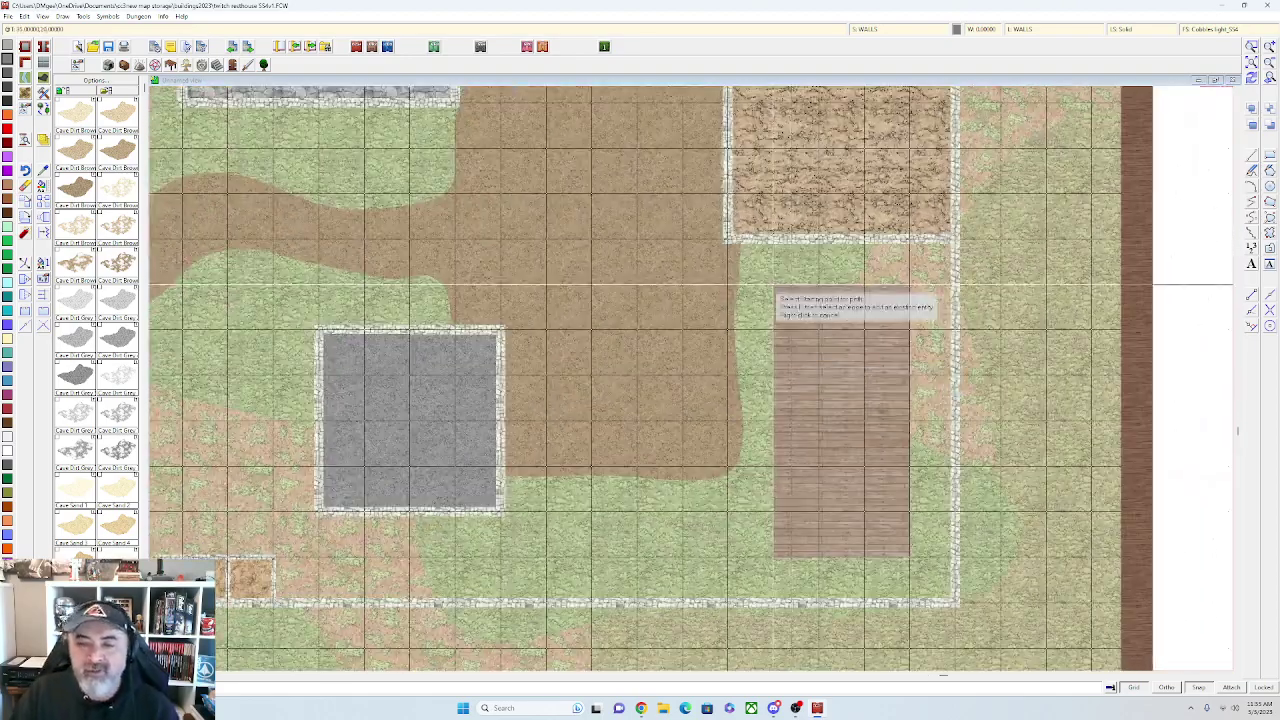
left_click(910, 286)
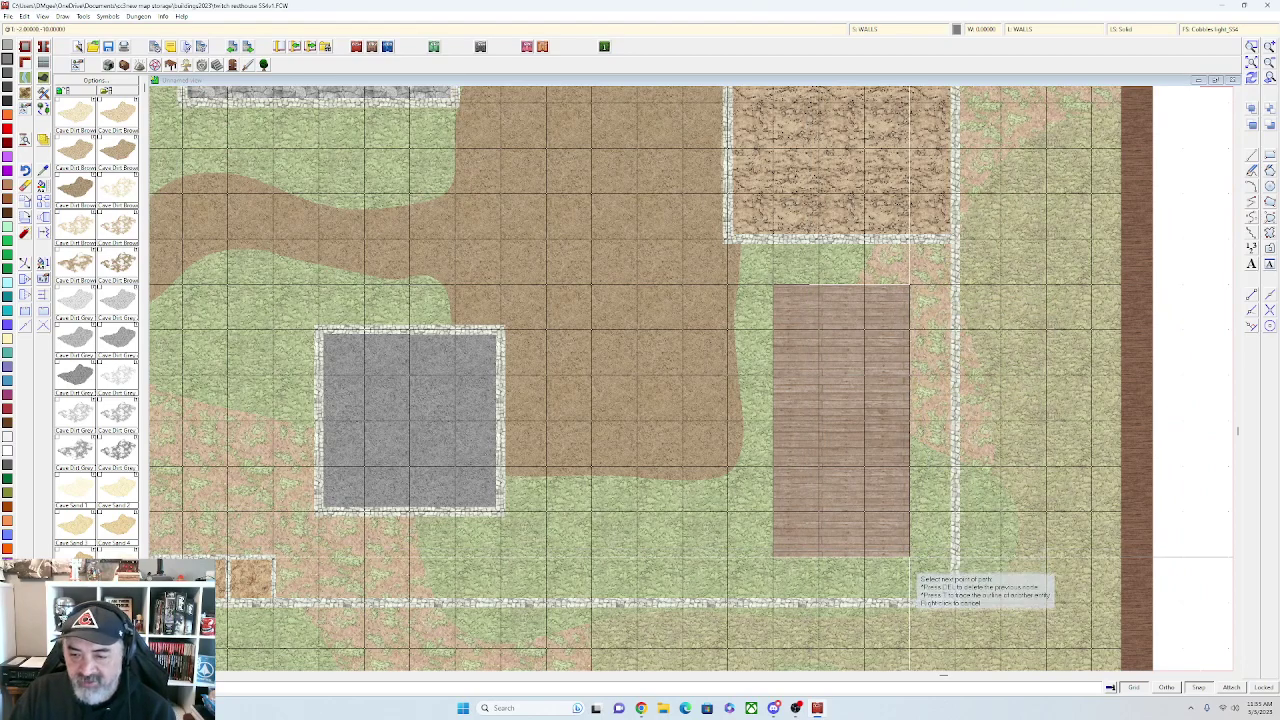
left_click(910, 557)
left_click(773, 557)
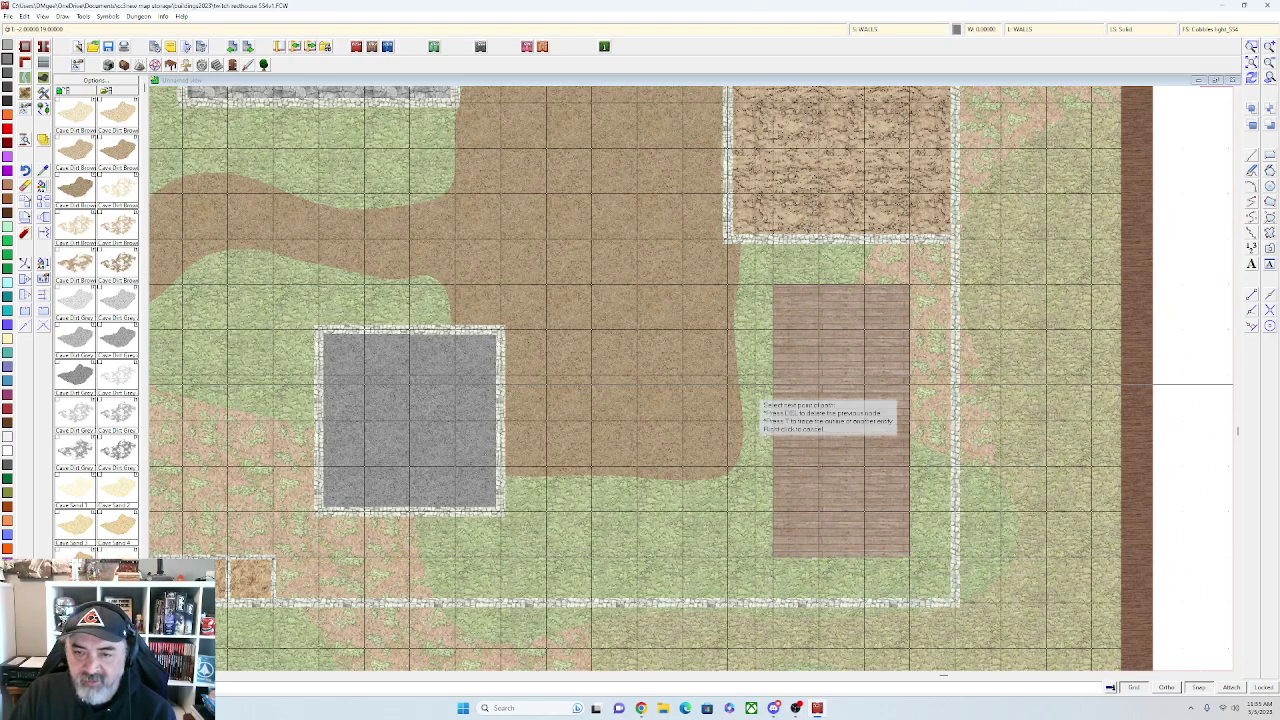
left_click(773, 285)
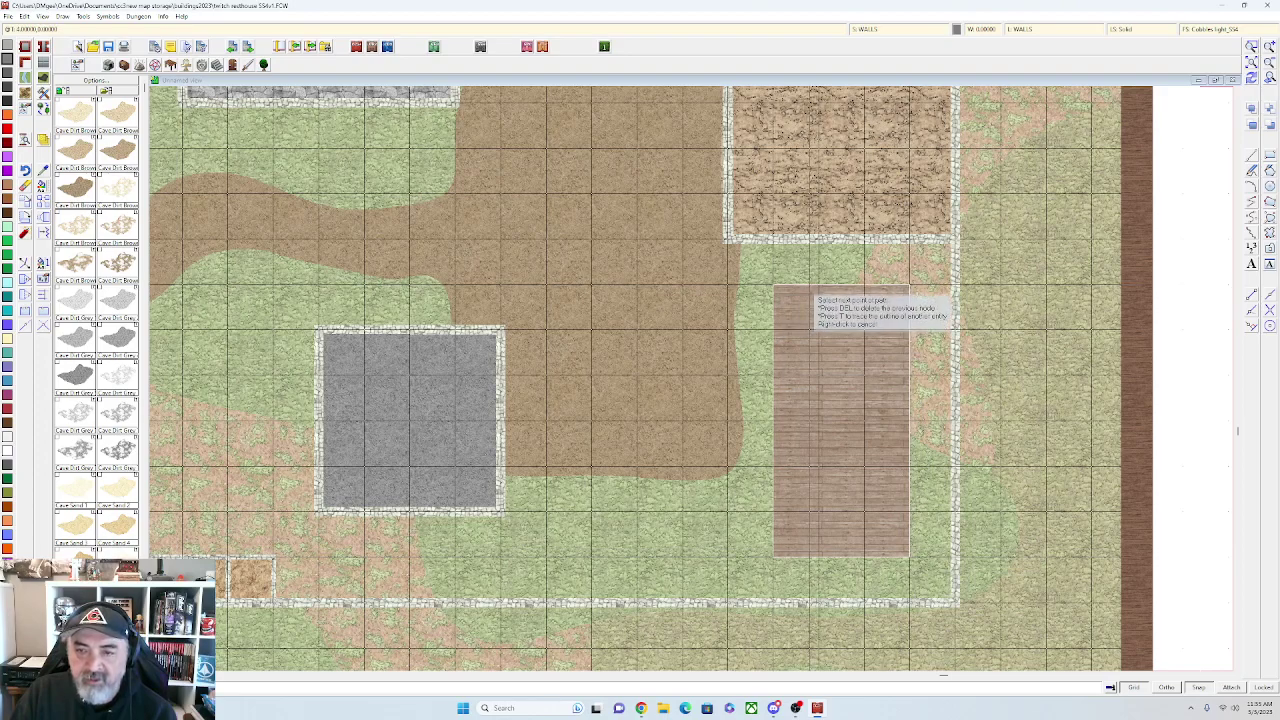
Save the drawing and activate the sheet effects for the map
scroll(815, 296, "down", 5)
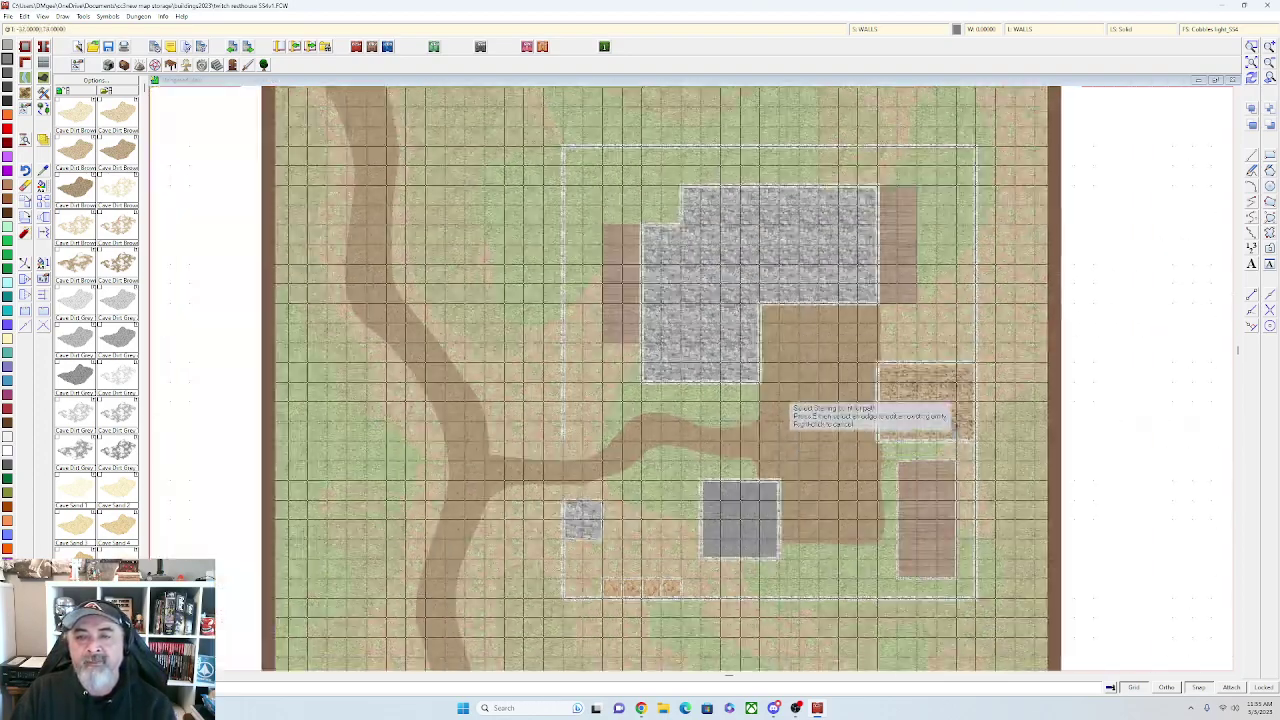
scroll(763, 390, "down", 1)
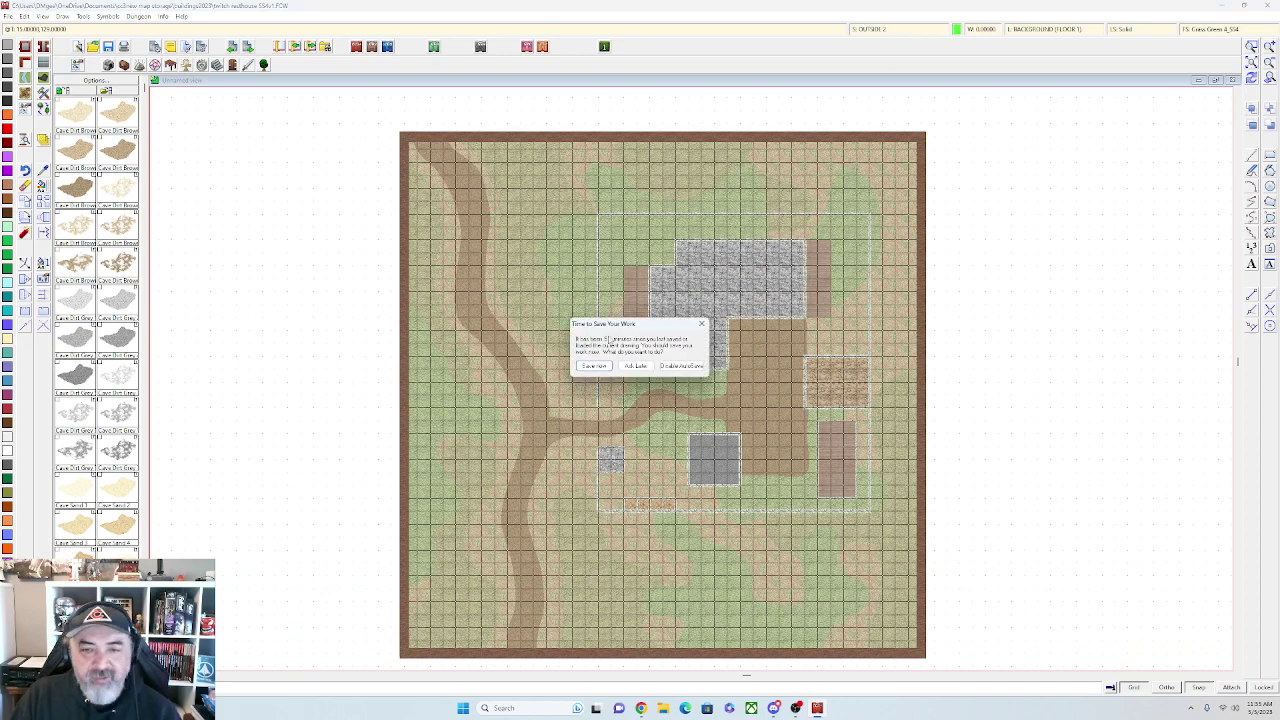
left_click(594, 365)
left_click(897, 31)
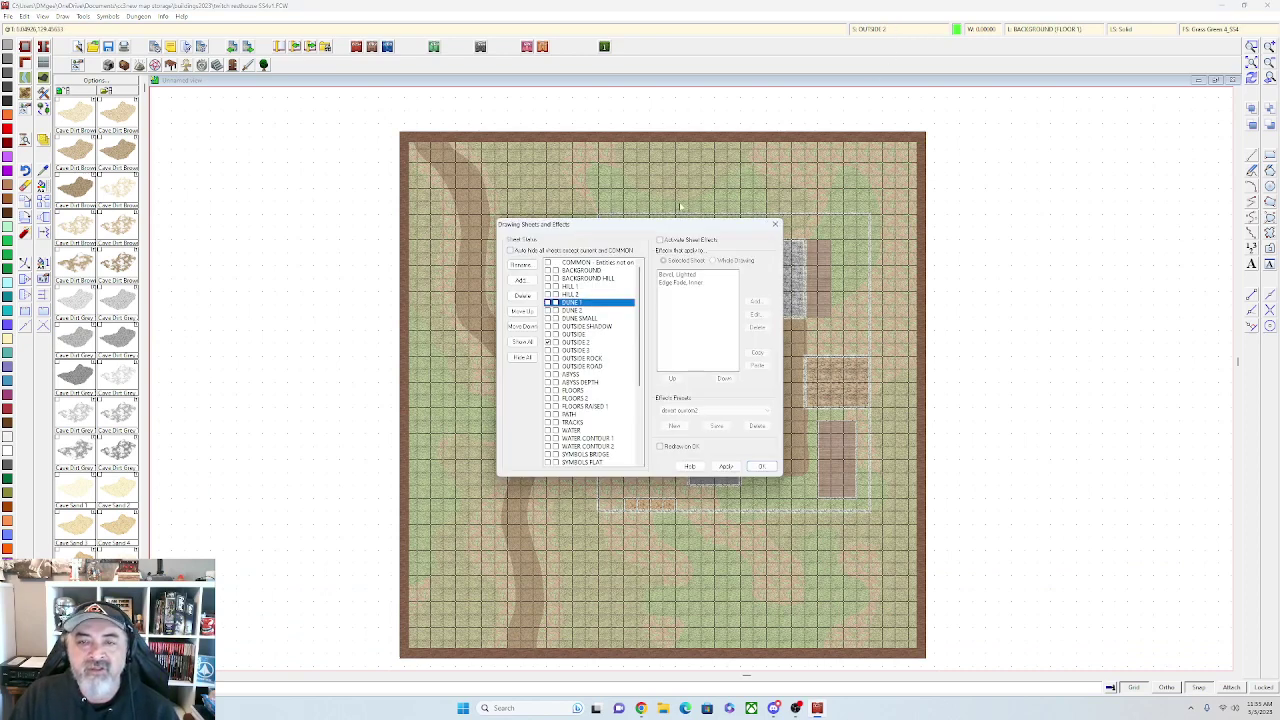
left_click(725, 466)
left_click(761, 466)
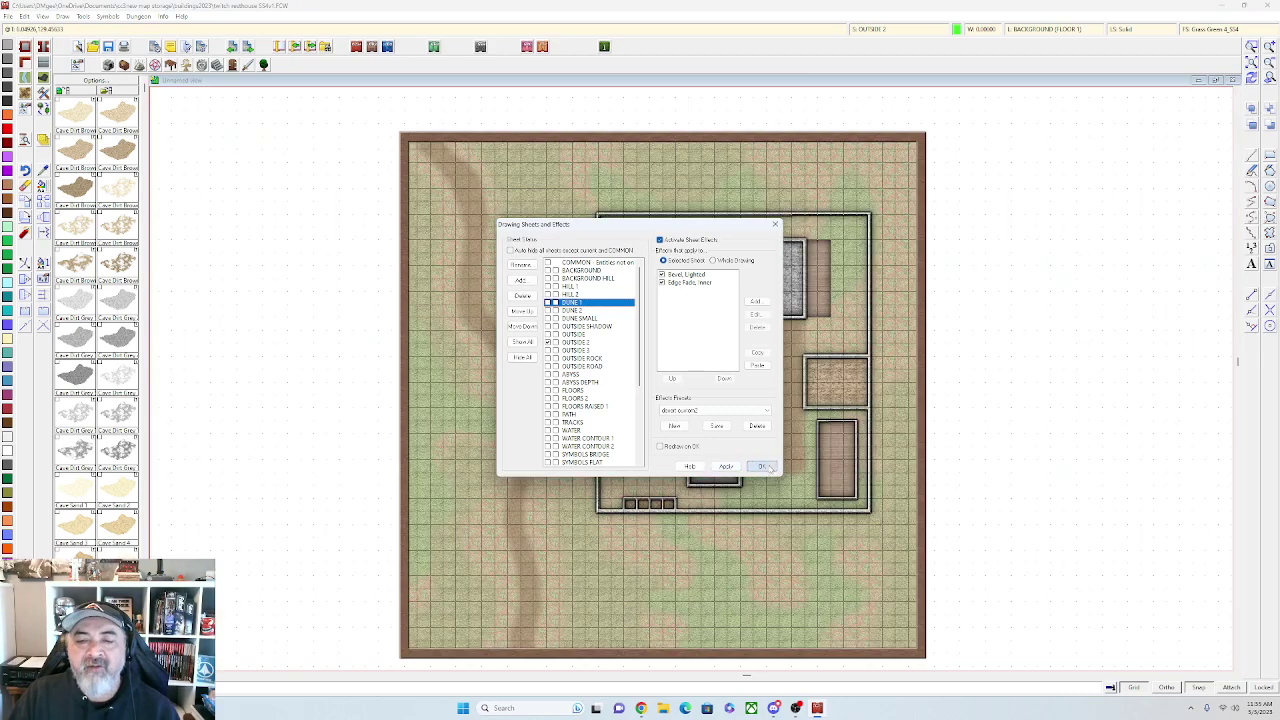
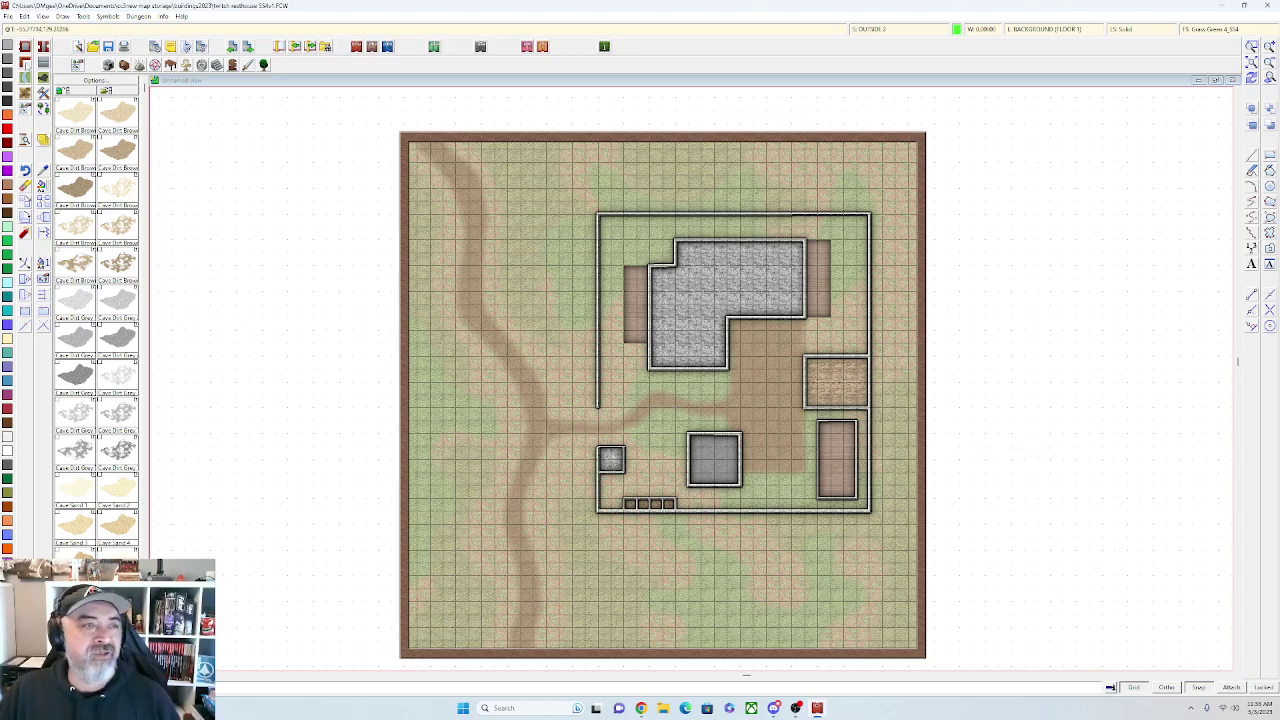
Wall the north, west and south sides of the oak floor on the main building's west side with Wall, Cobble Light, Straight
left_click(25, 62)
scroll(644, 440, "down", 5)
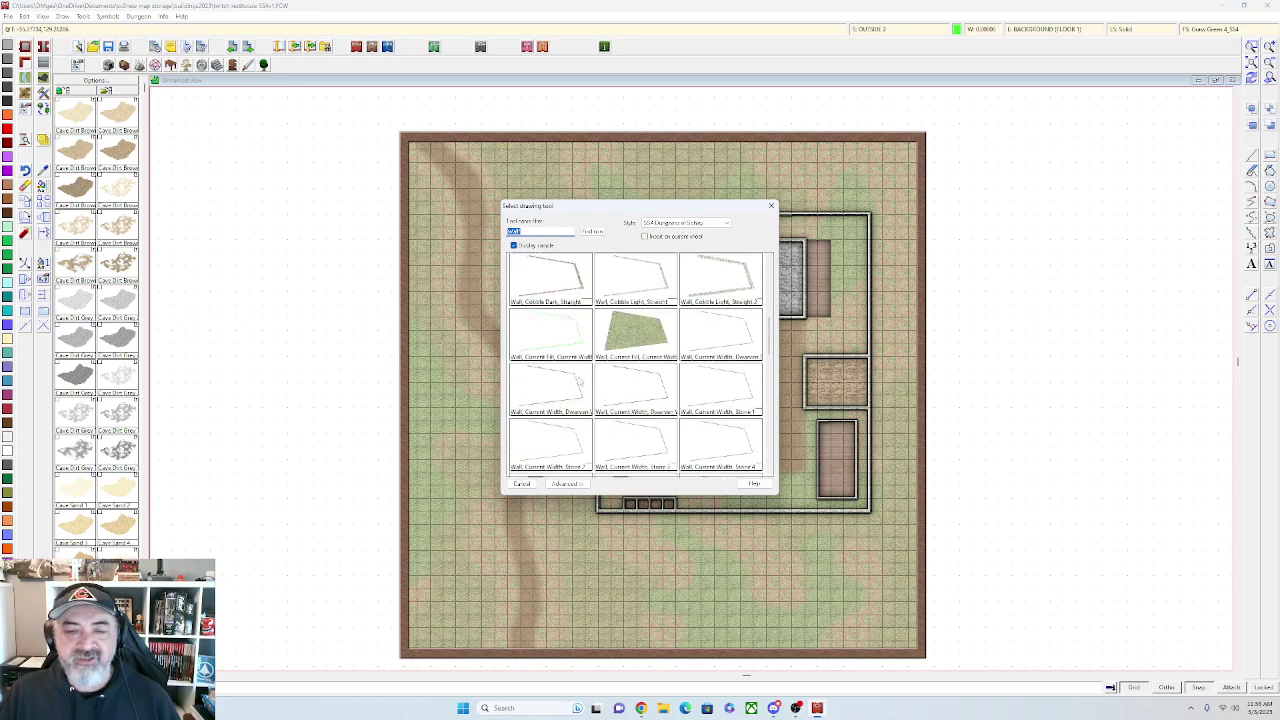
left_click(628, 293)
scroll(640, 280, "up", 3)
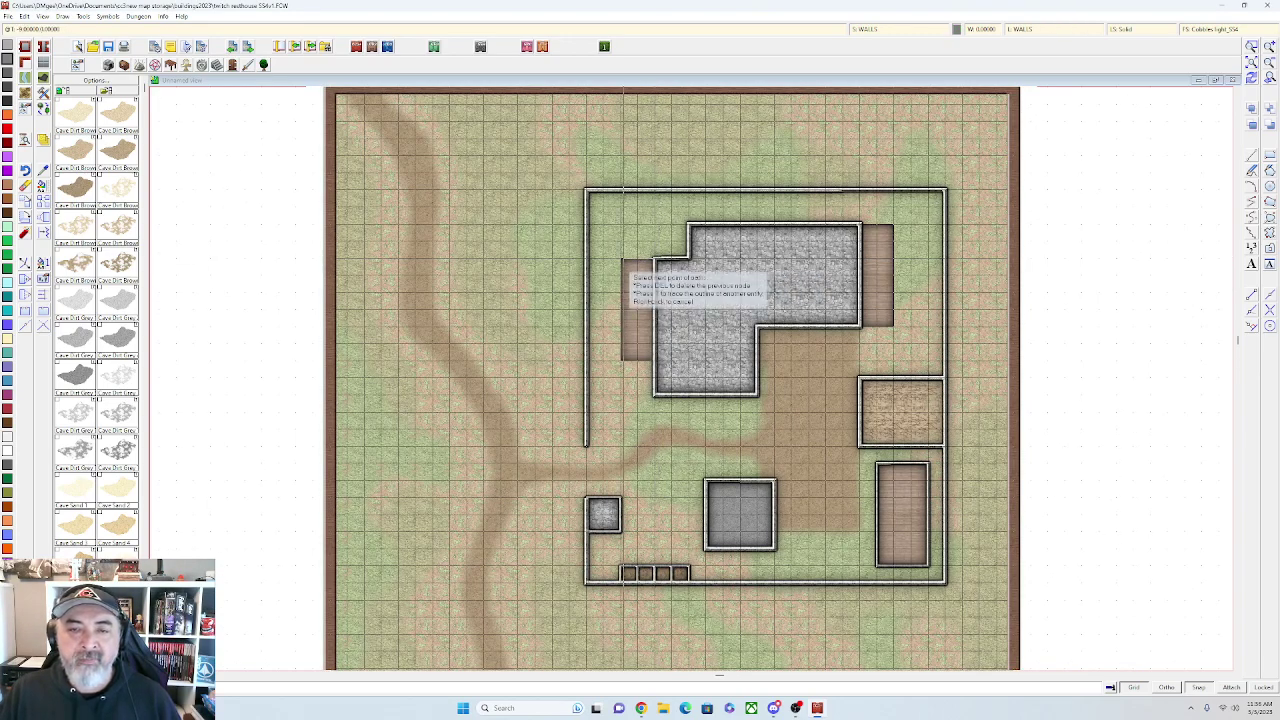
left_click(622, 260)
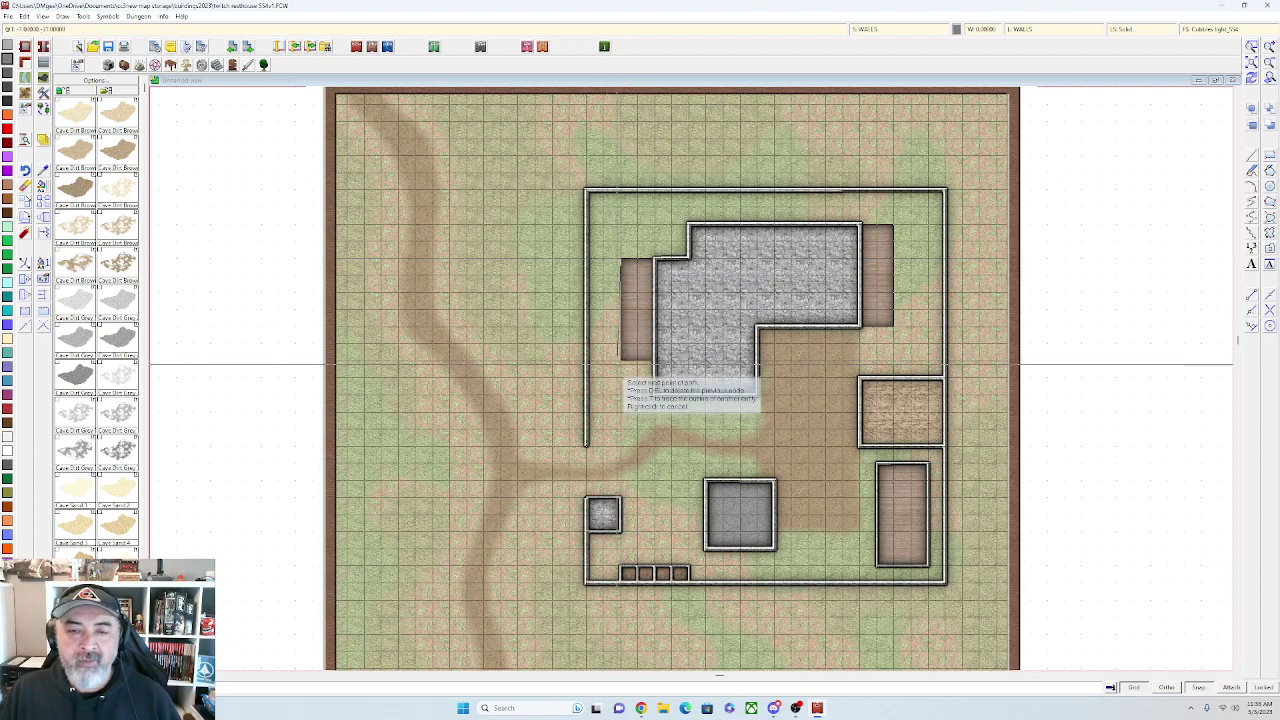
left_click(655, 361)
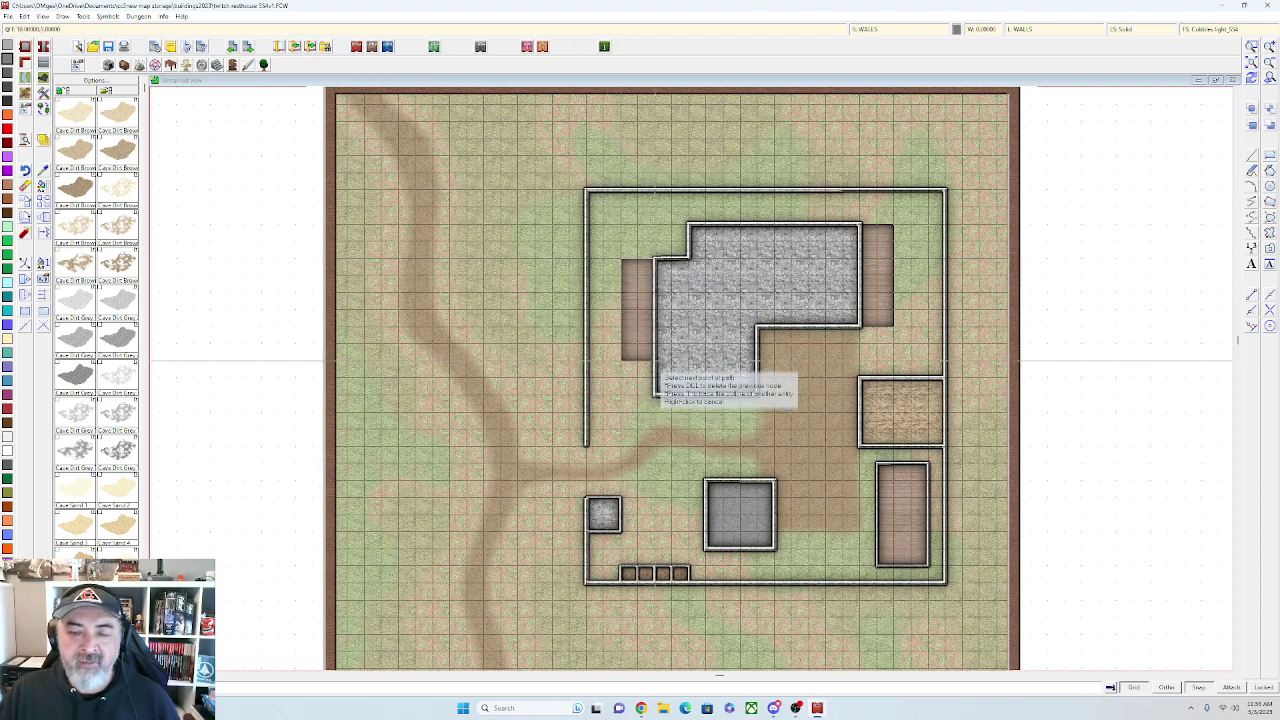
right_click(655, 356)
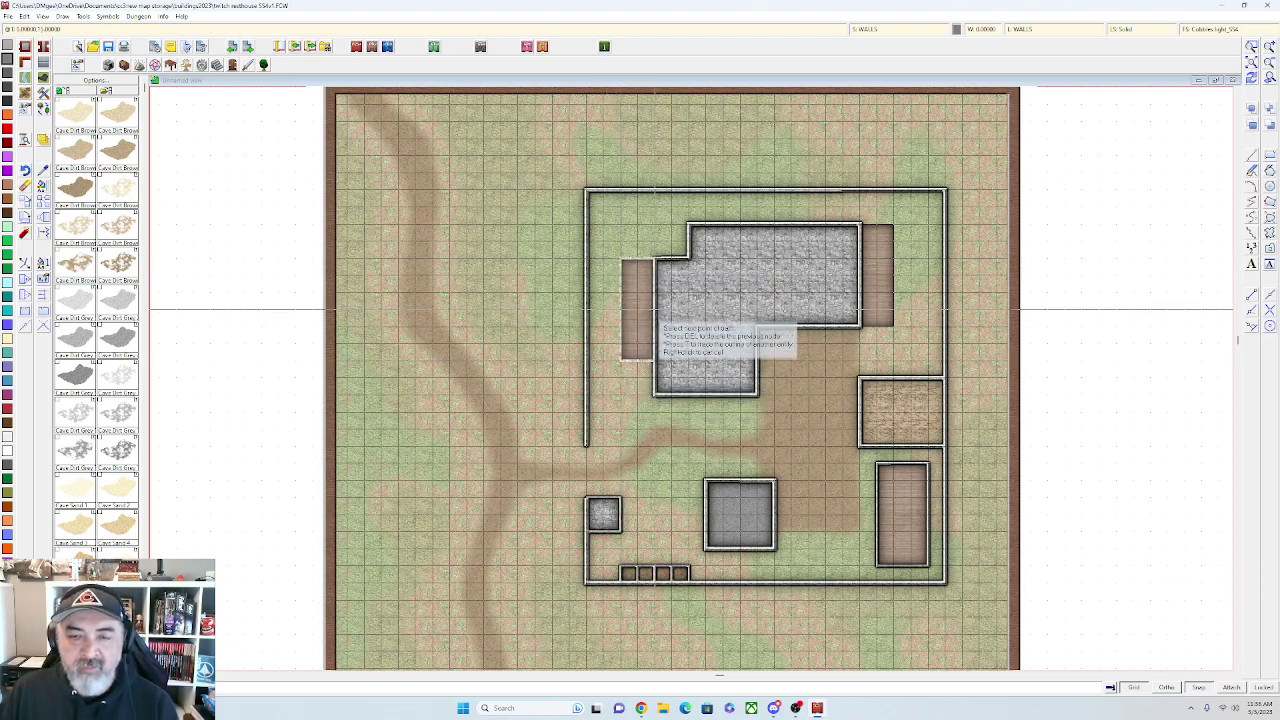
Divide the main building's west oak annex into two equal rooms with an east-west light cobble wall
left_click(622, 310)
left_click(655, 310)
right_click(657, 312)
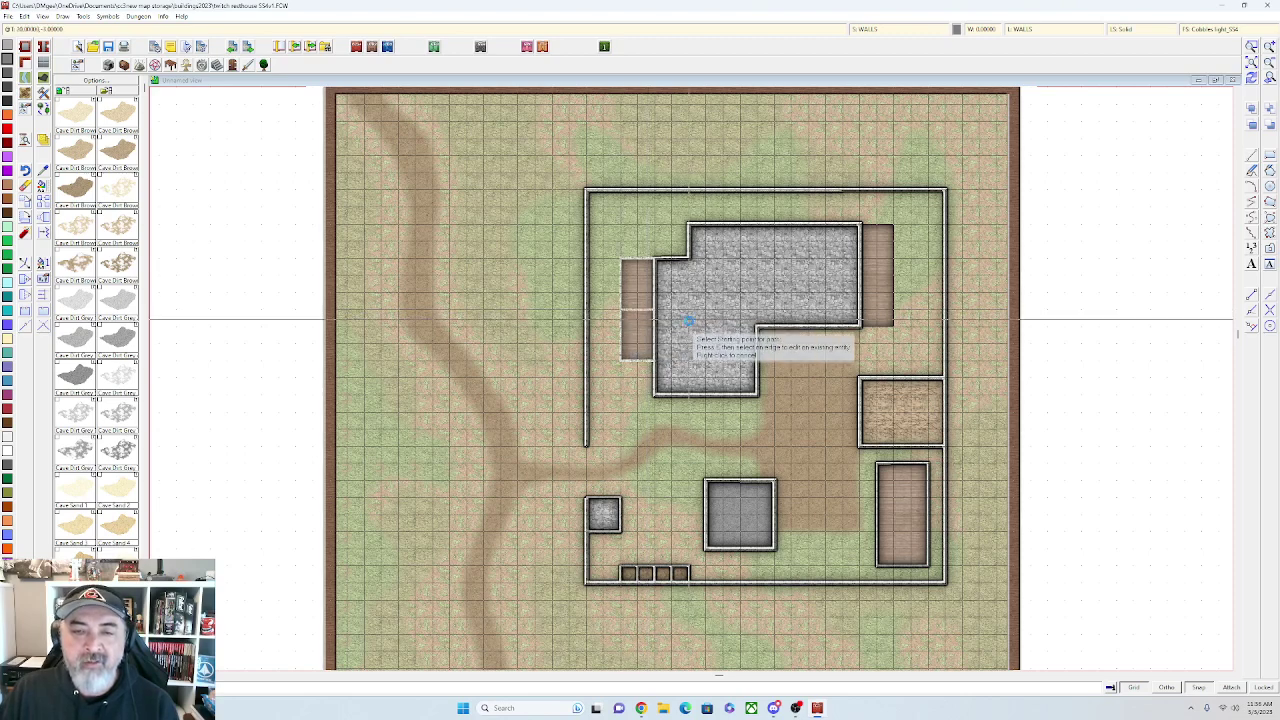
Enclose the oak floor on the main building's east side with a light cobble wall and divide it in half
scroll(689, 318, "up", 2)
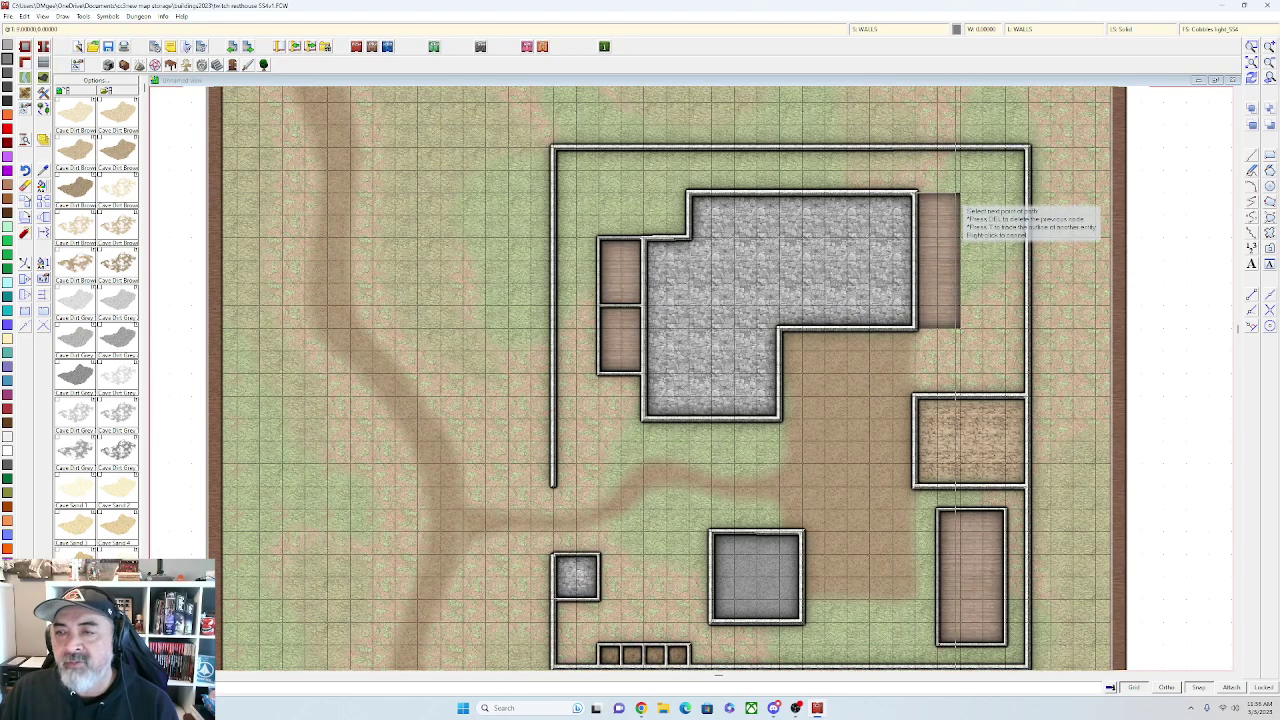
left_click(960, 194)
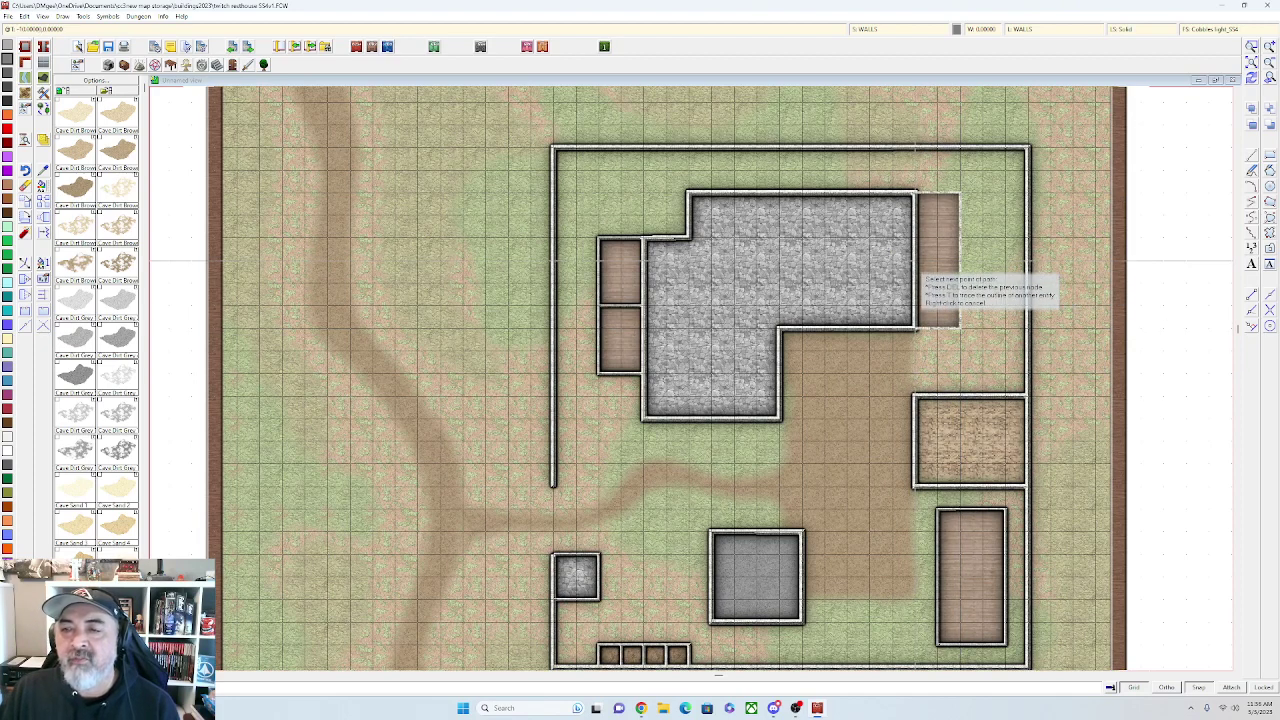
scroll(879, 288, "up", 1)
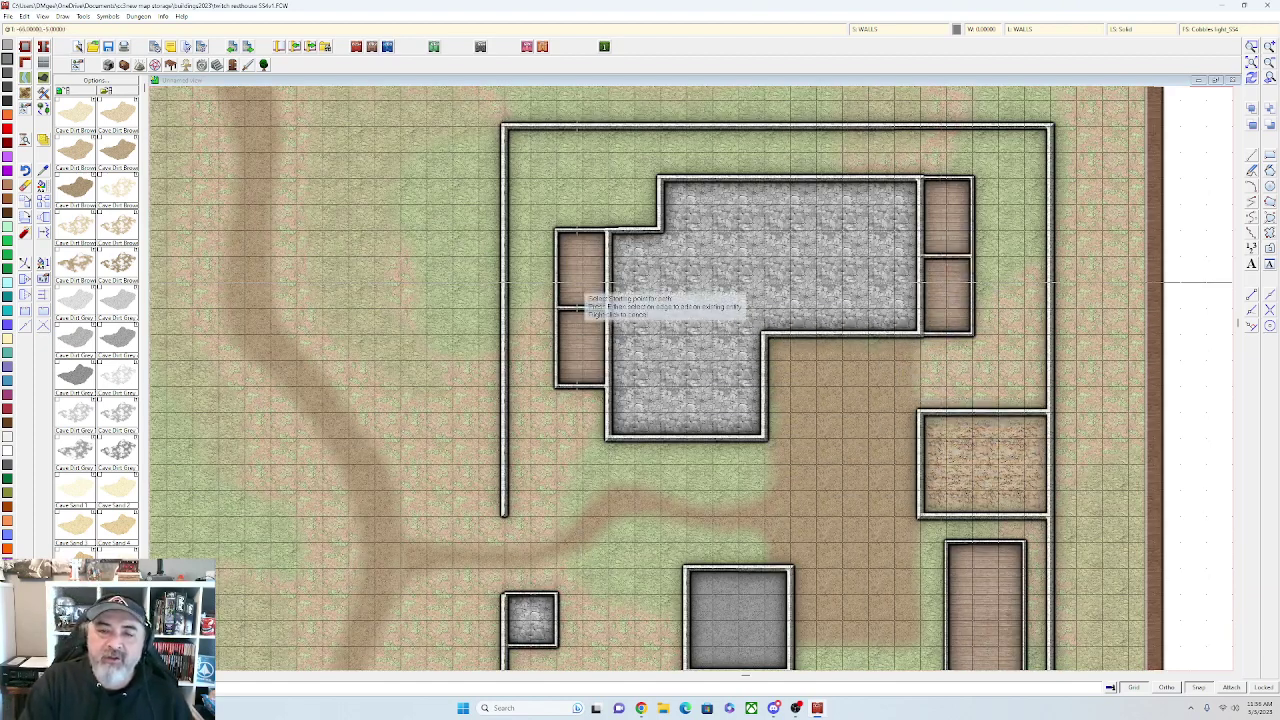
Fill the notch at the main building's northwest corner with a Floor, Default rectangle, 4 by 2 grid squares, directly north of the west annex
left_click_drag(835, 456, 808, 367)
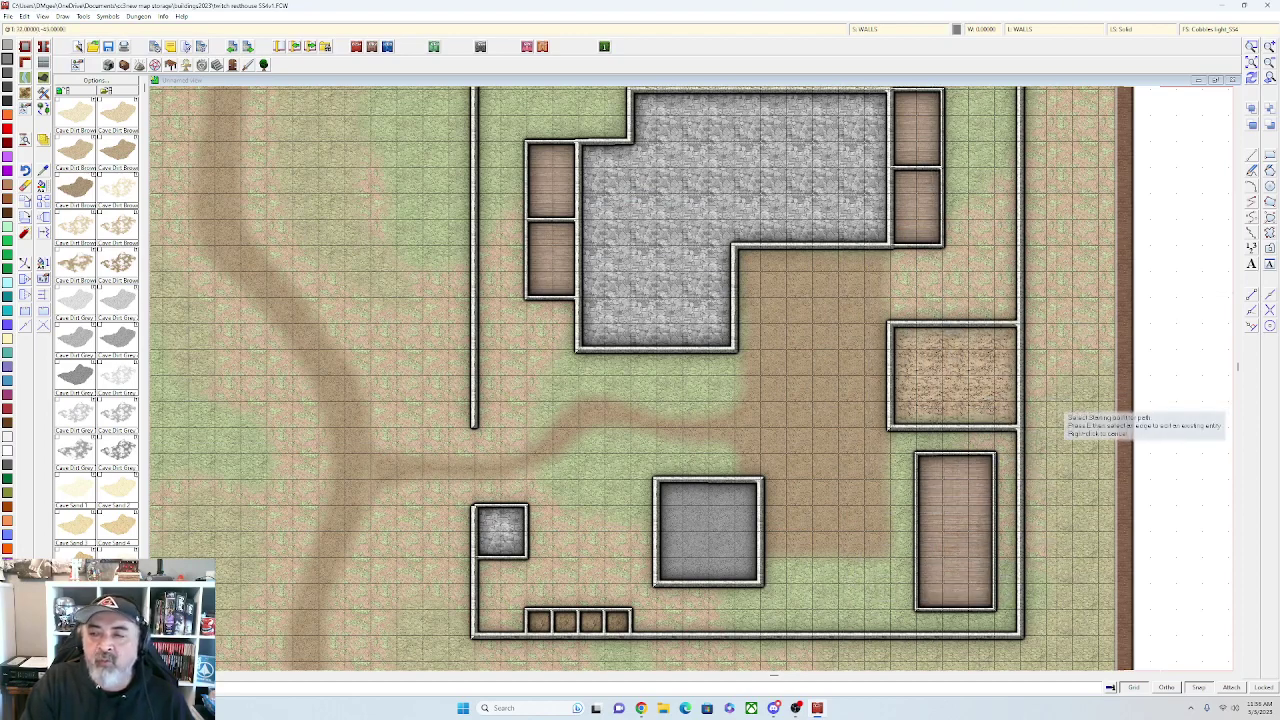
scroll(818, 442, "up", 3)
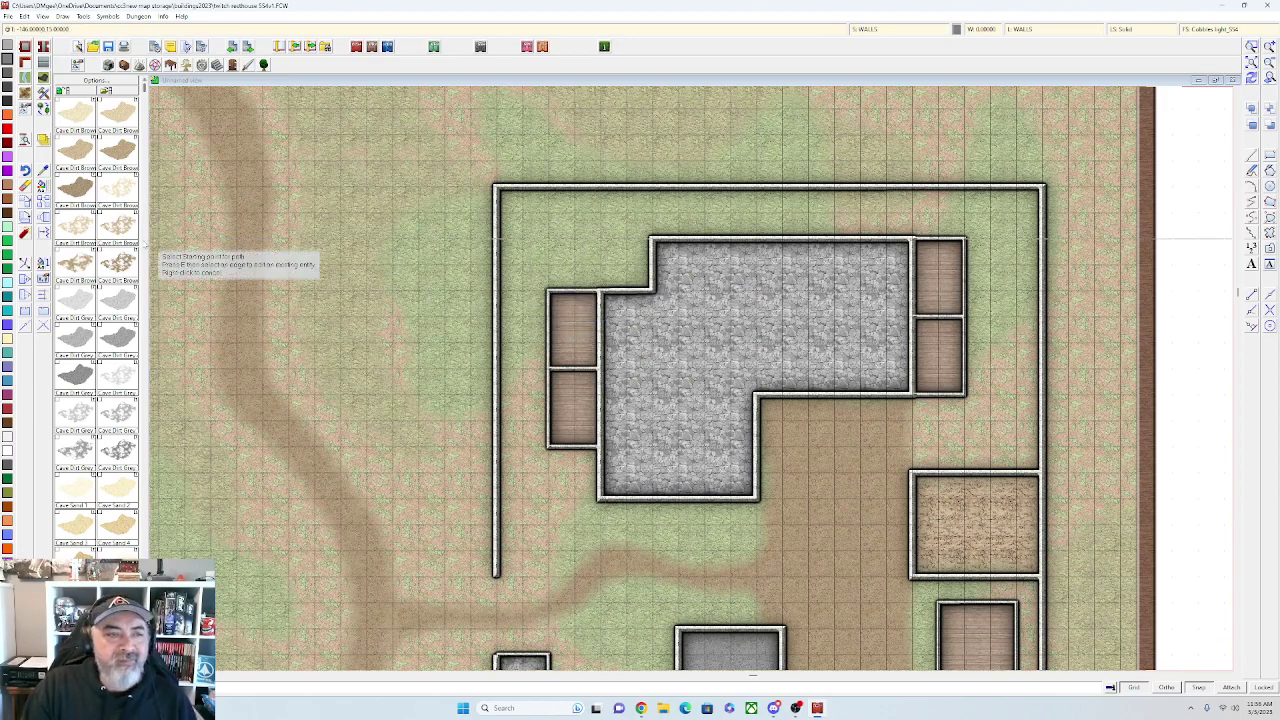
left_click(42, 61)
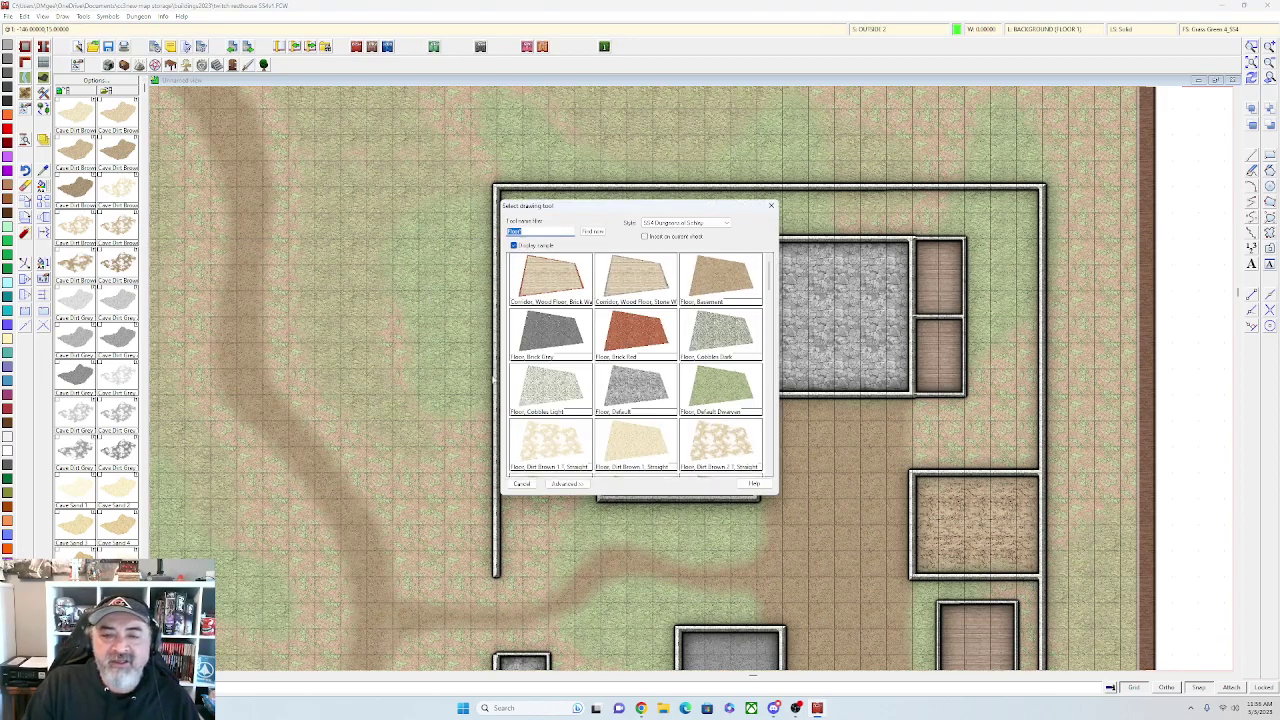
left_click(635, 387)
scroll(615, 347, "up", 3)
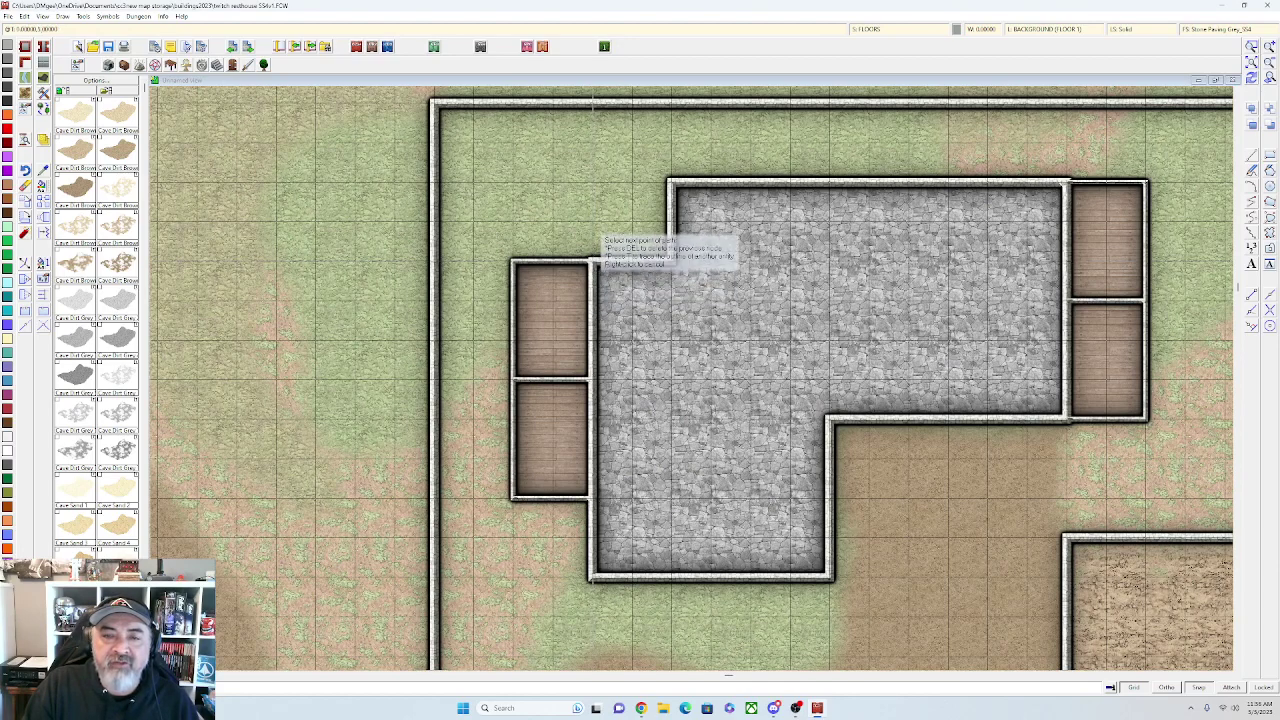
left_click(595, 203)
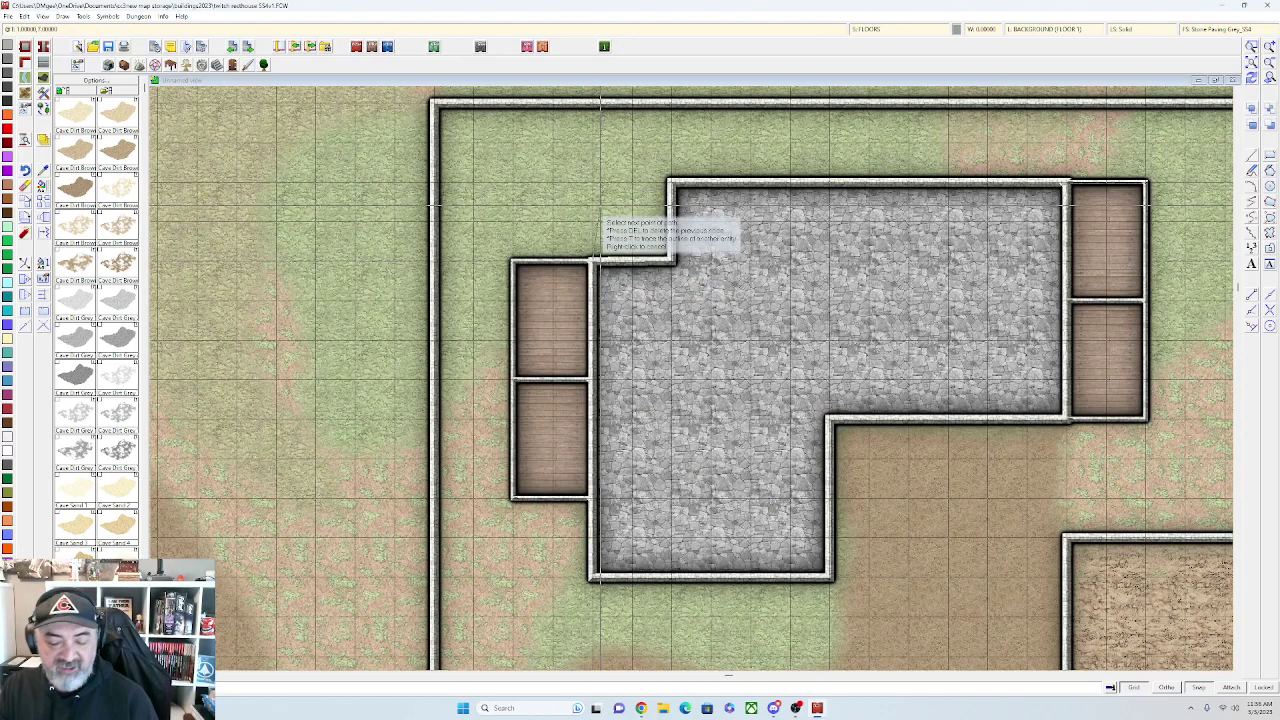
right_click(600, 209)
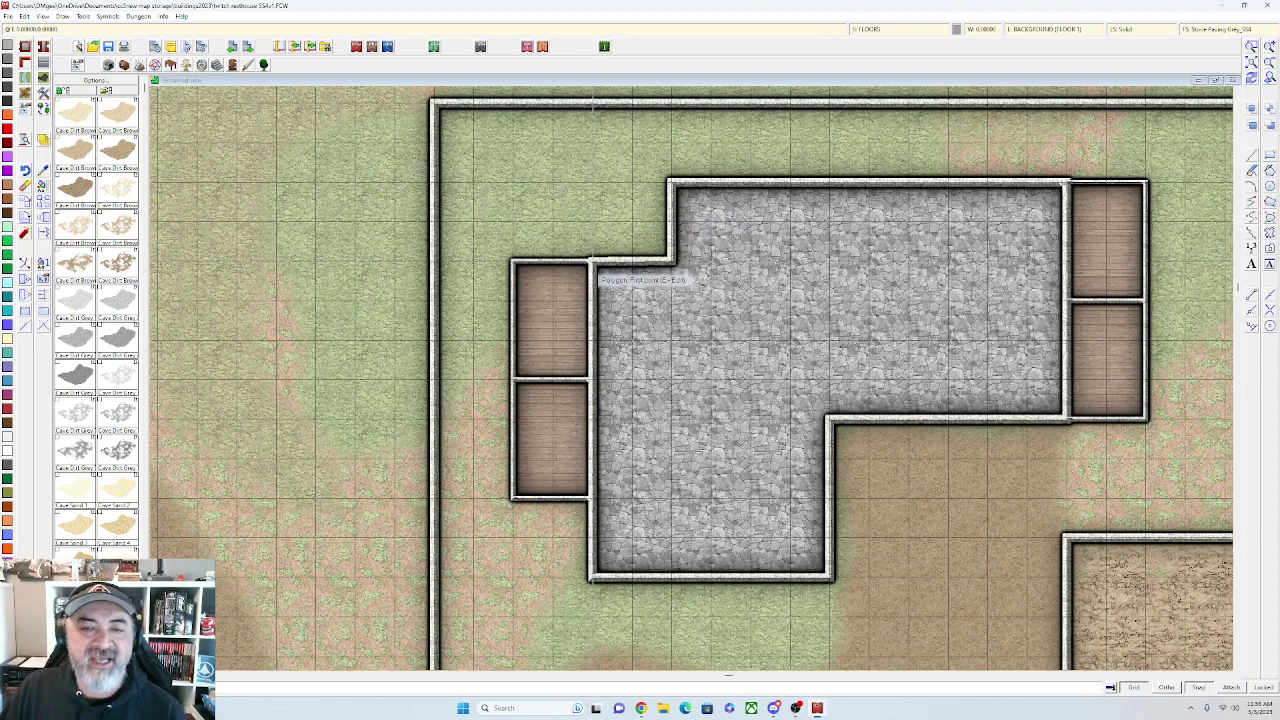
left_click(597, 190)
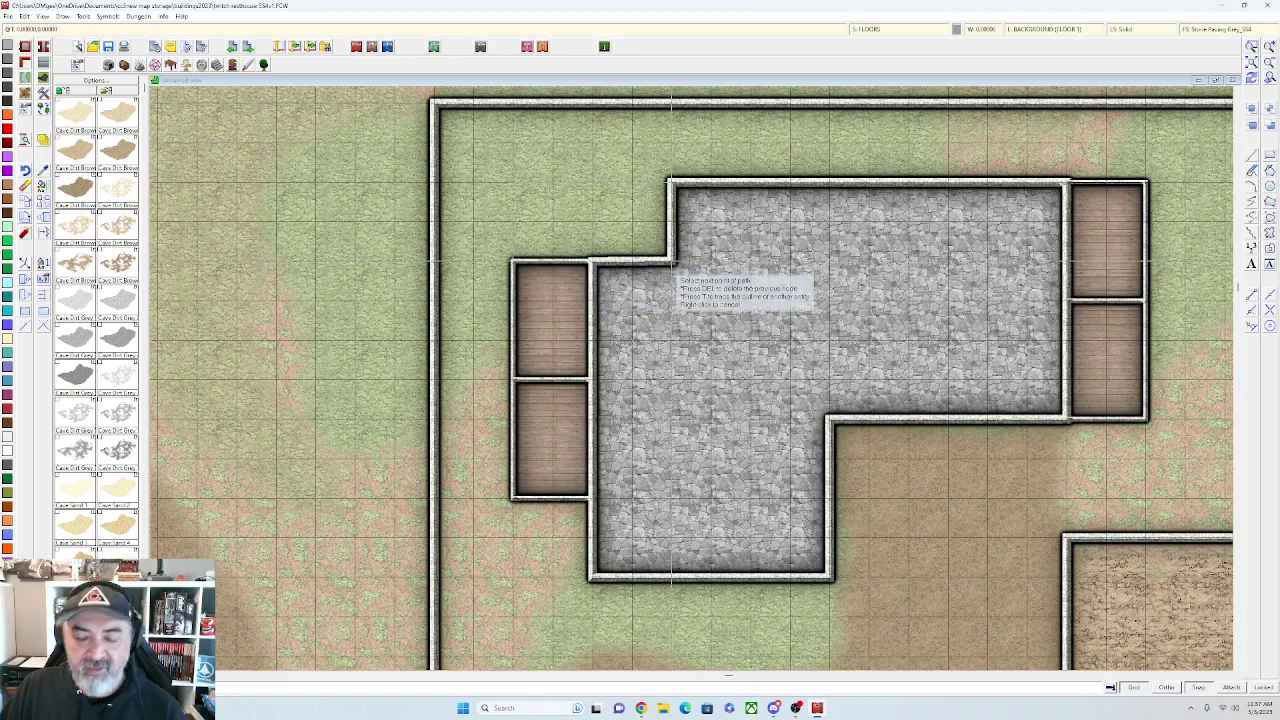
left_click(672, 262)
right_click(672, 262)
scroll(672, 262, "up", 2)
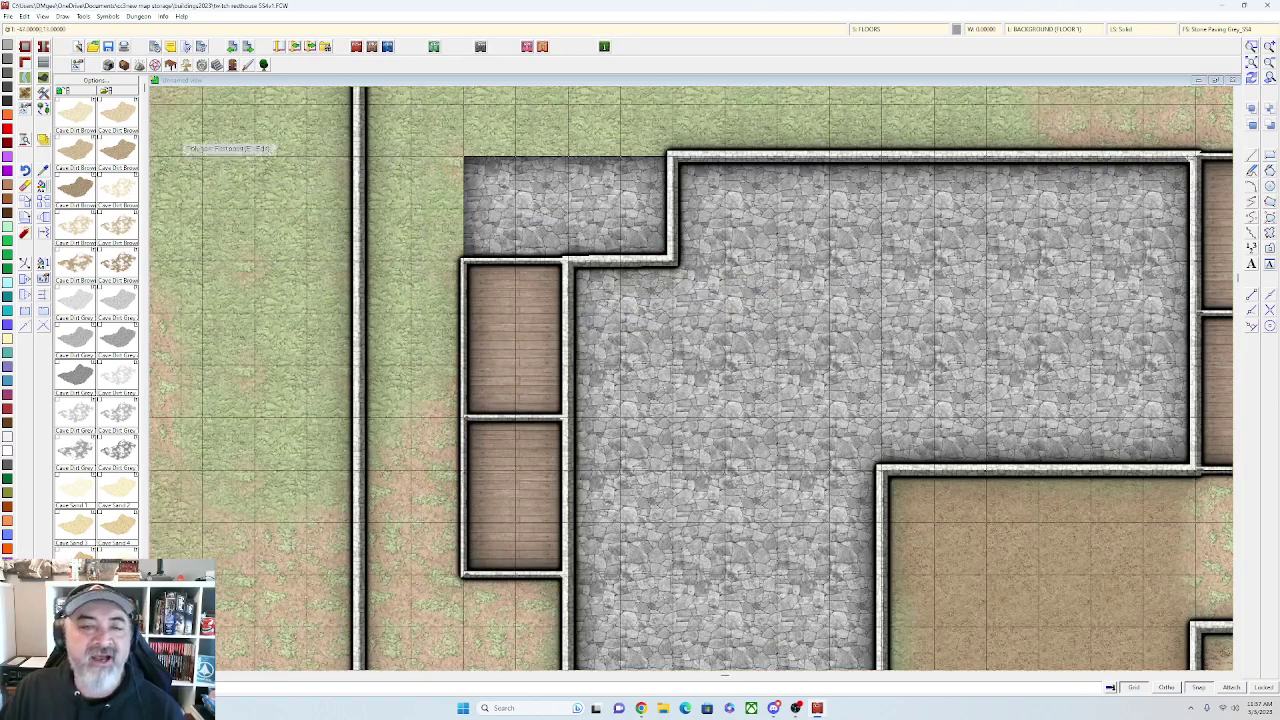
Wall the north and west sides of the new northwest stone floor with Wall, Cobble Light, Straight, ending at the west annex's corner
left_click(24, 62)
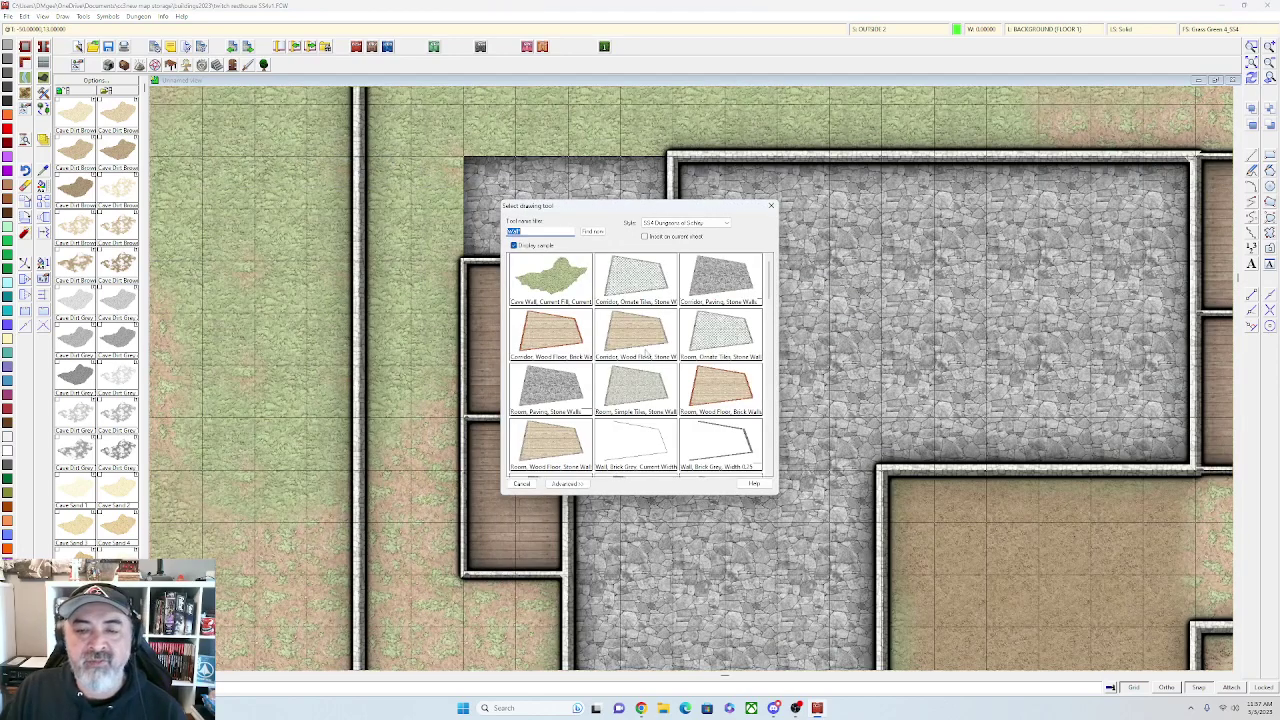
scroll(650, 370, "down", 2)
left_click(707, 453)
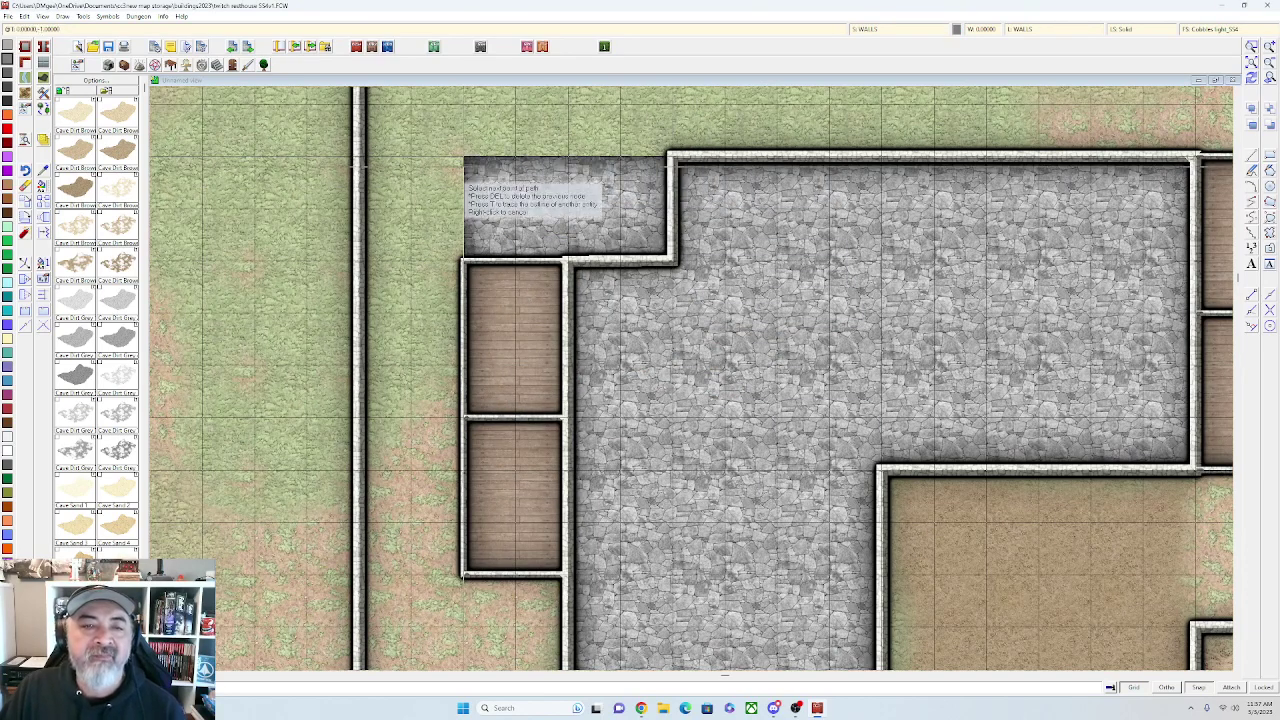
left_click(463, 261)
right_click(463, 261)
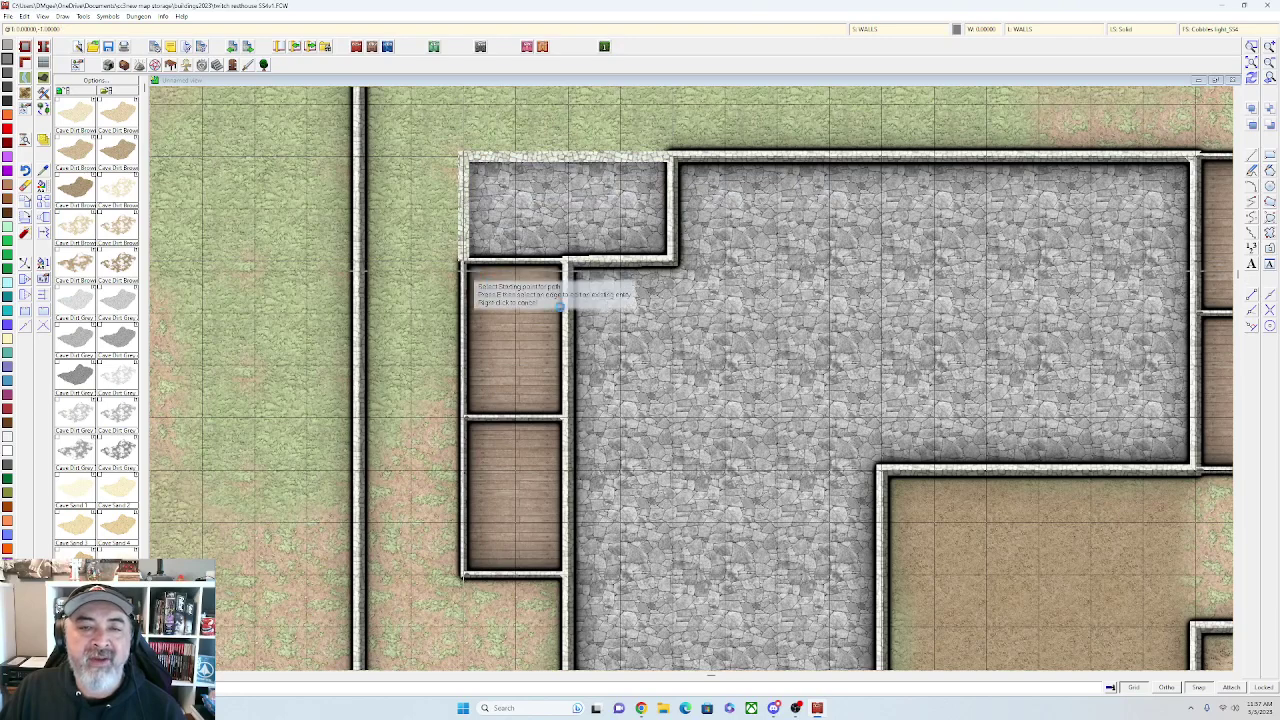
scroll(463, 261, "up", 1)
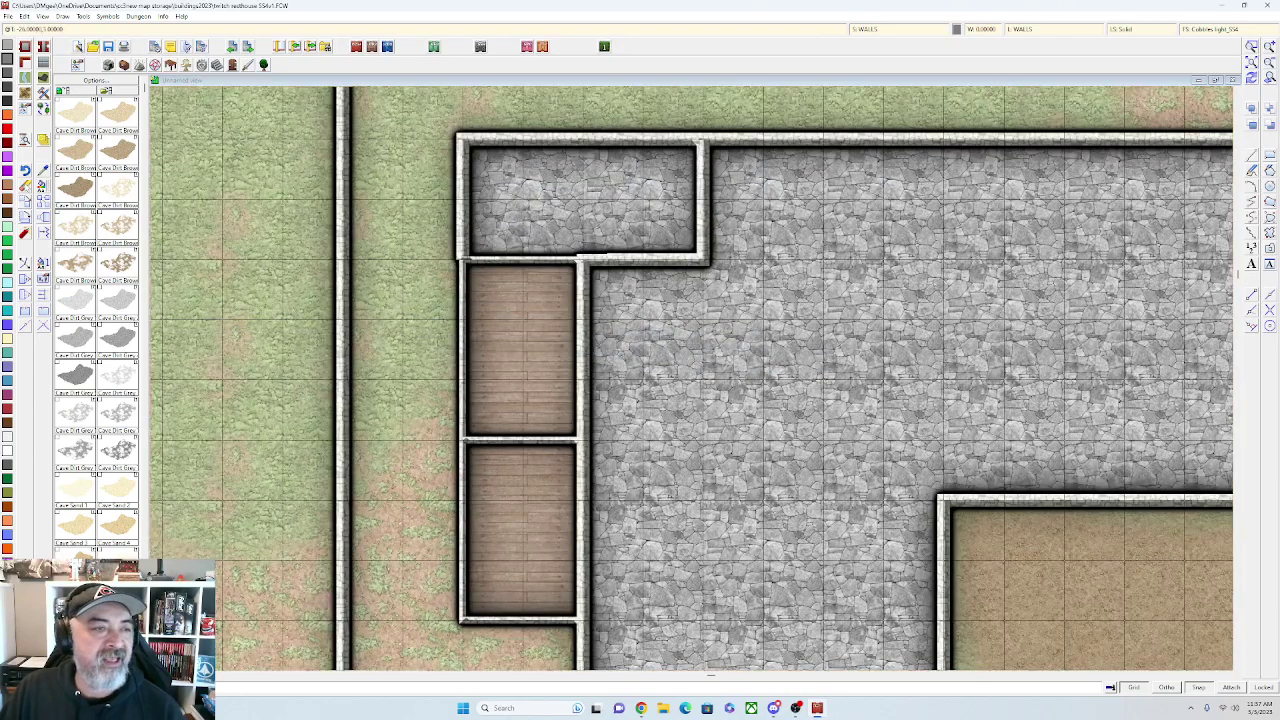
key("Delete")
left_click(712, 260)
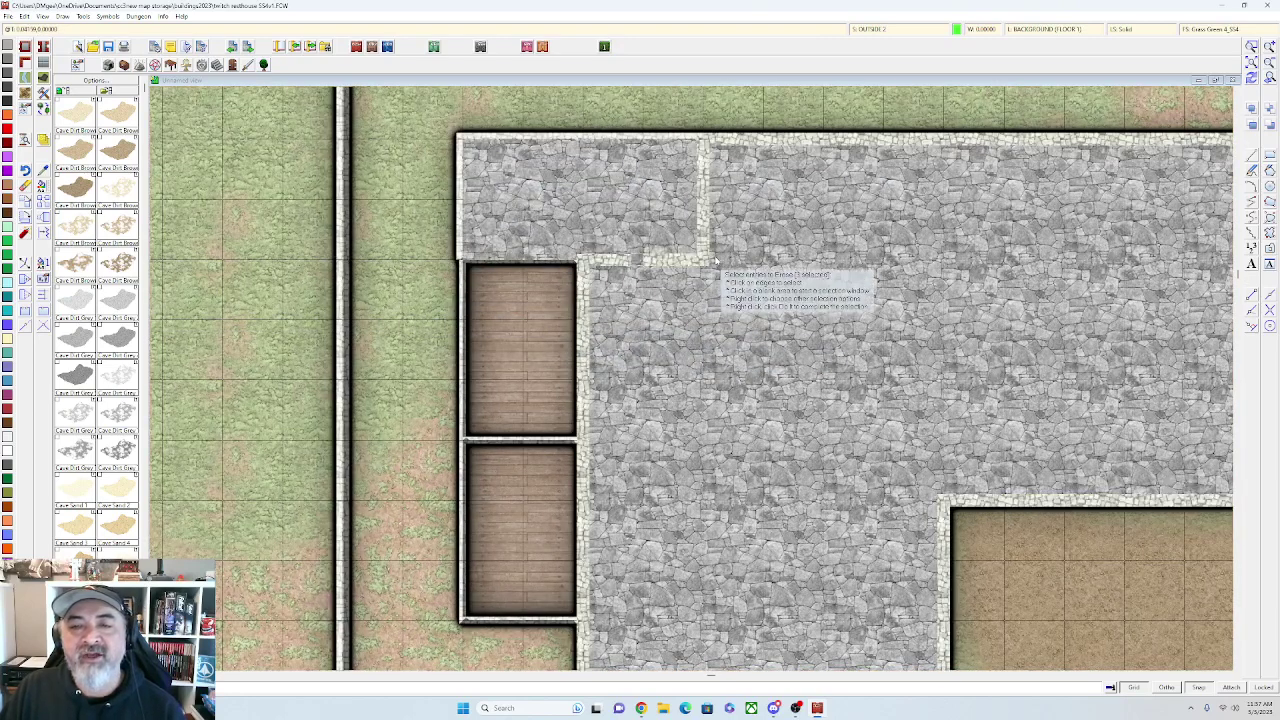
left_click(714, 262)
left_click(720, 256)
scroll(718, 270, "down", 2)
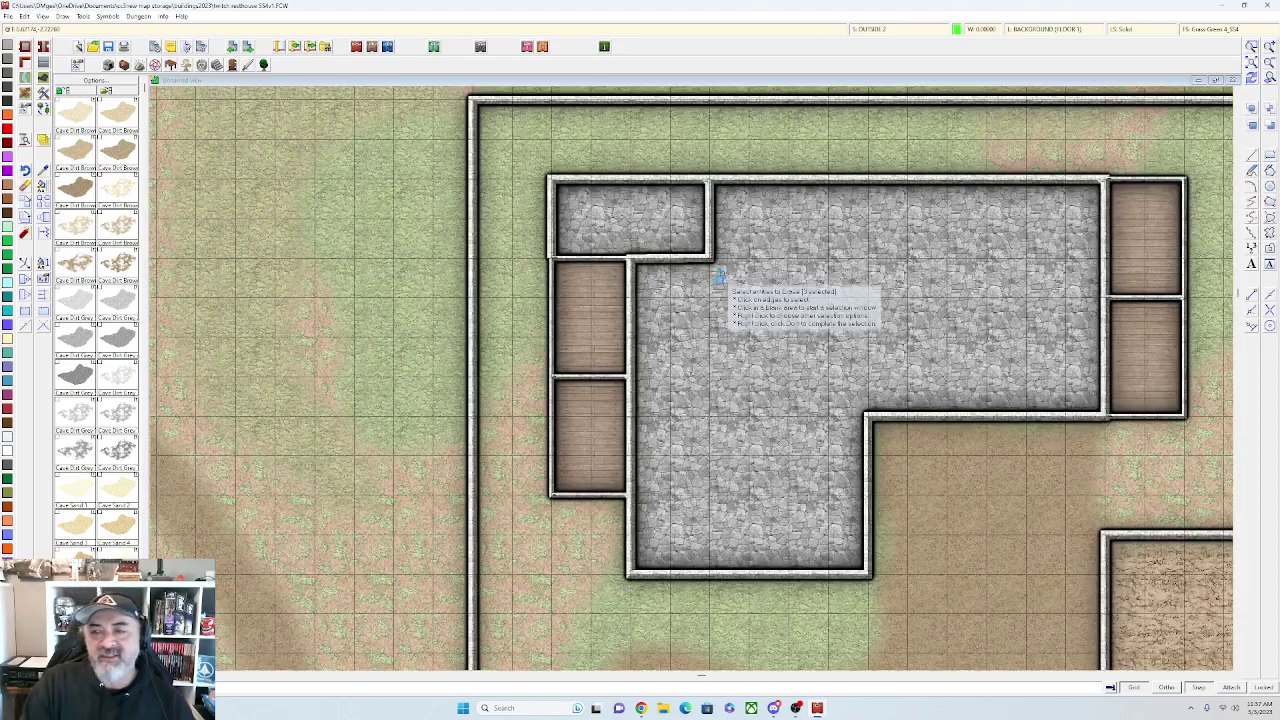
scroll(720, 278, "down", 1)
right_click(728, 288)
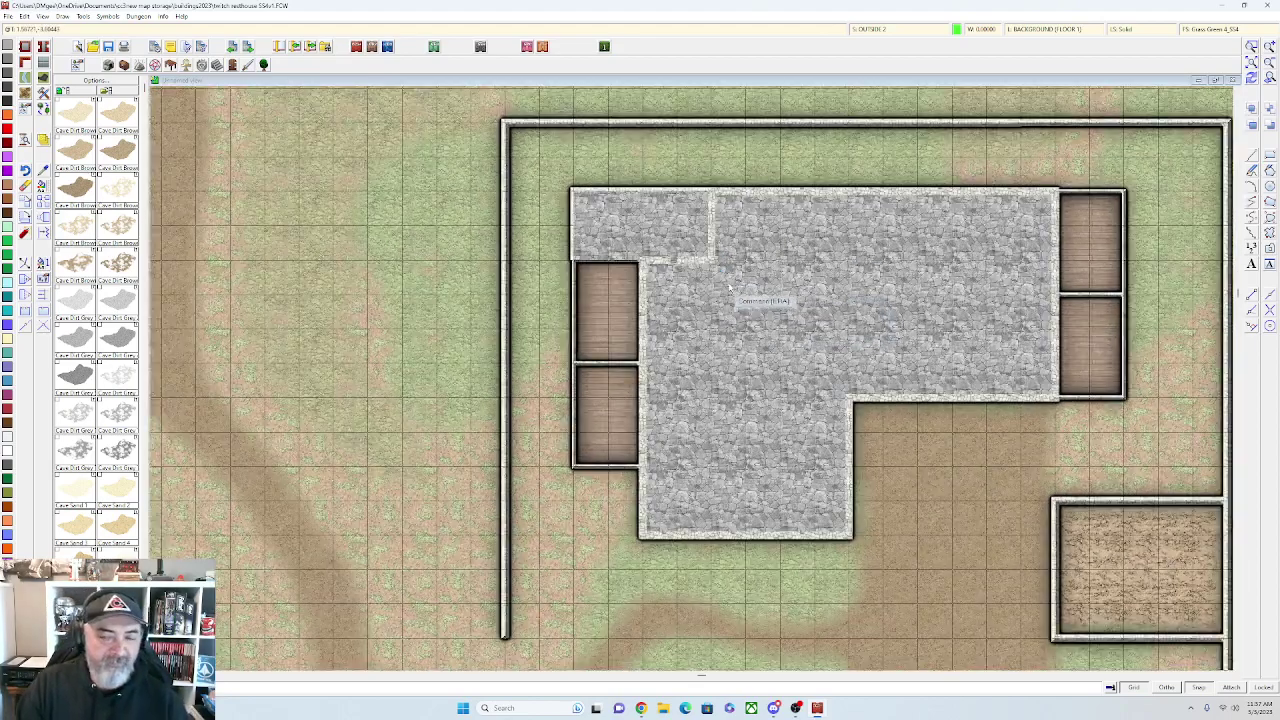
Try to break a gap in the wall south of the northwest extension, between the oak annex and the inner corner, and undo it
scroll(731, 271, "up", 1)
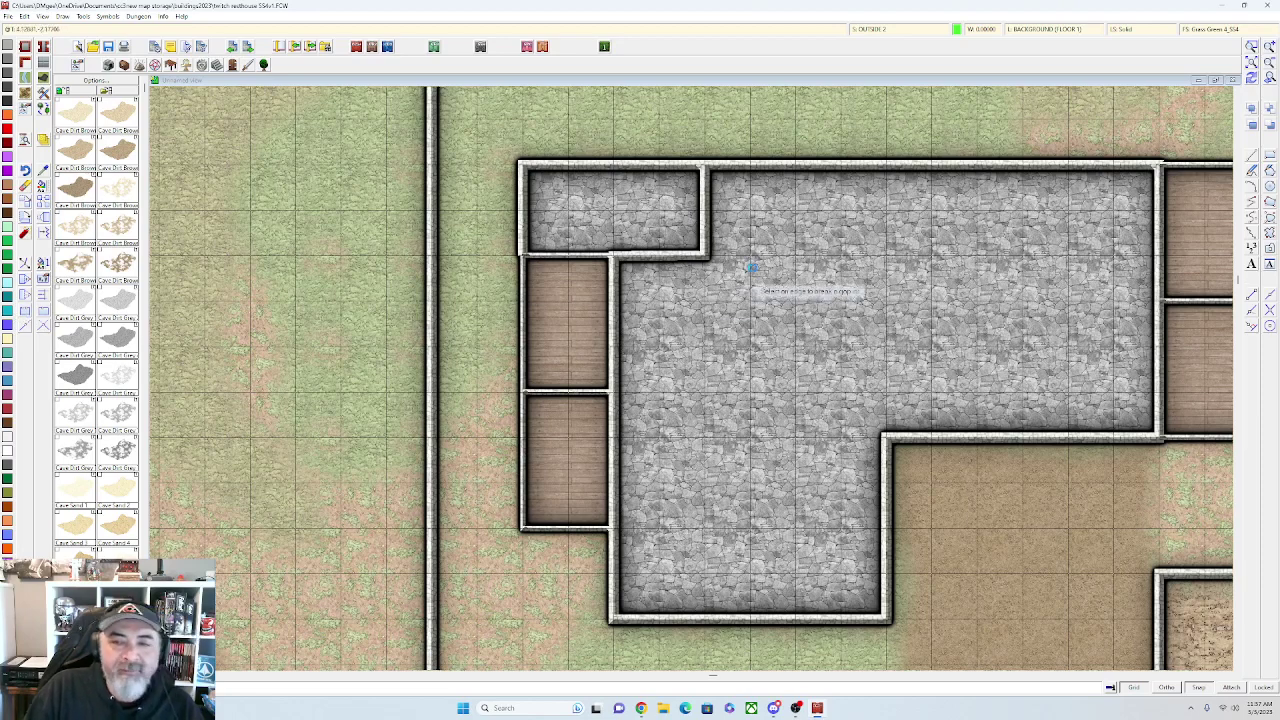
scroll(751, 263, "up", 3)
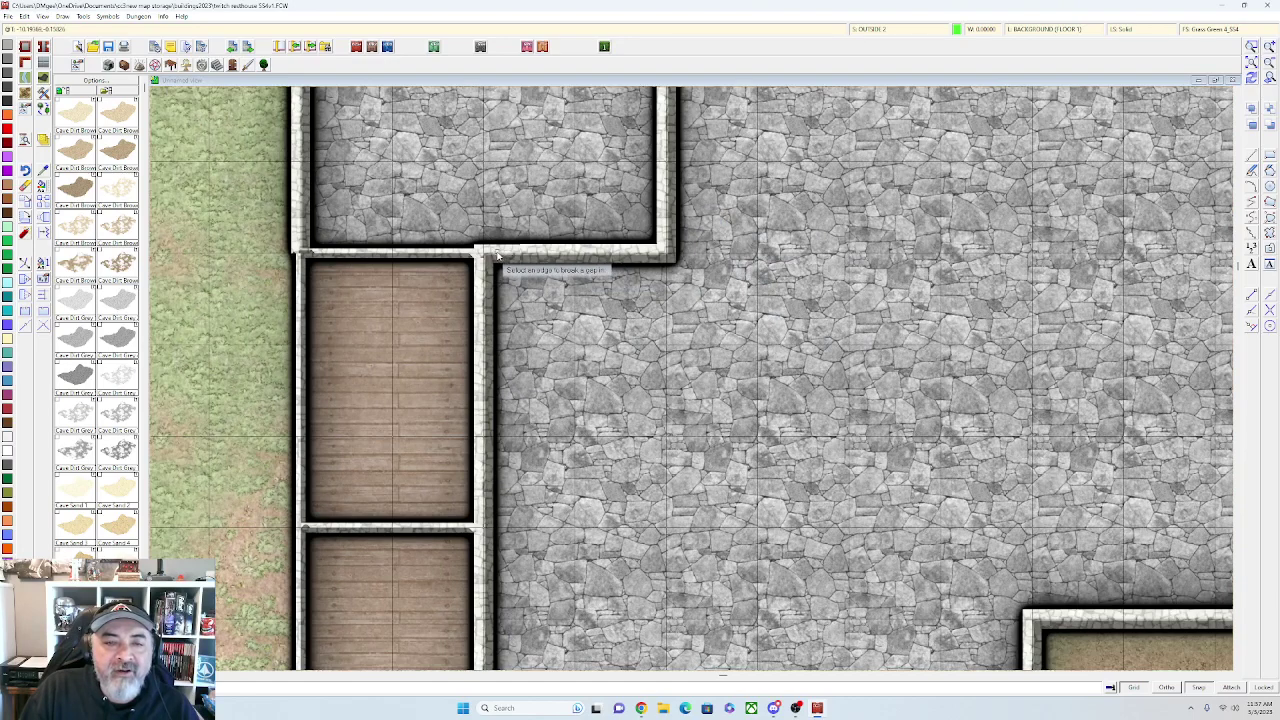
left_click(476, 249)
left_click(499, 263)
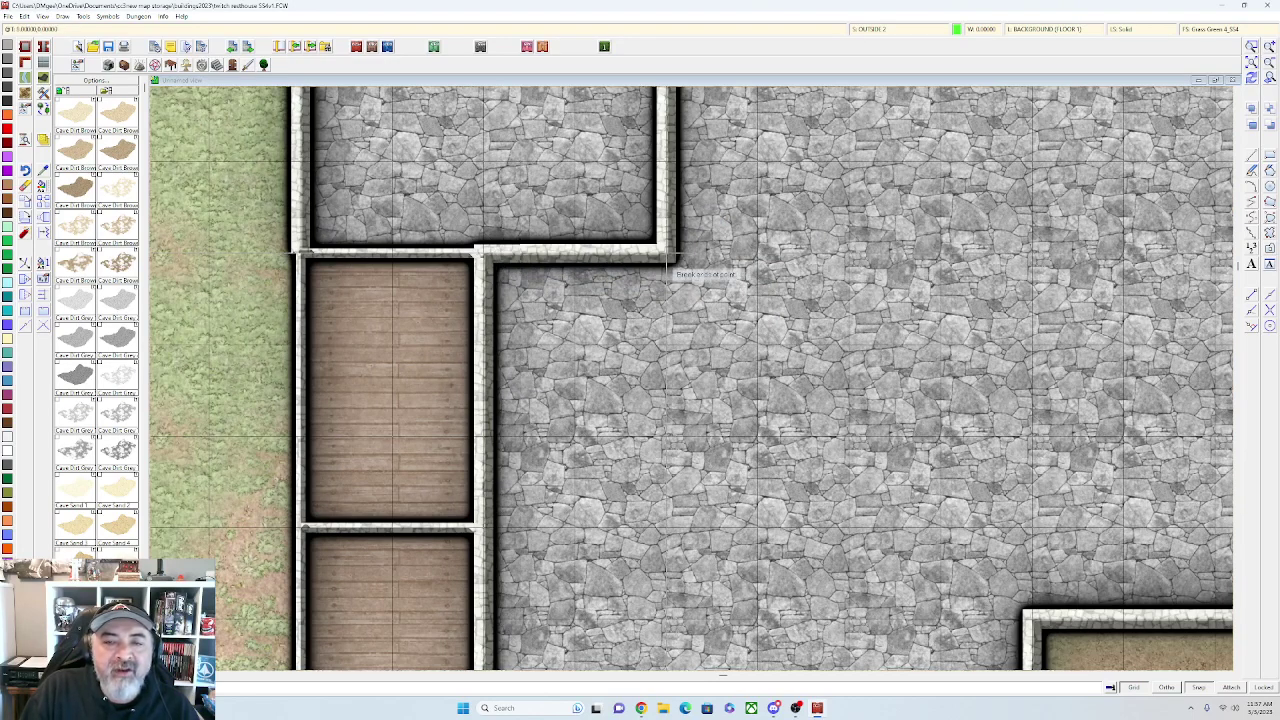
left_click(652, 261)
scroll(651, 259, "up", 3)
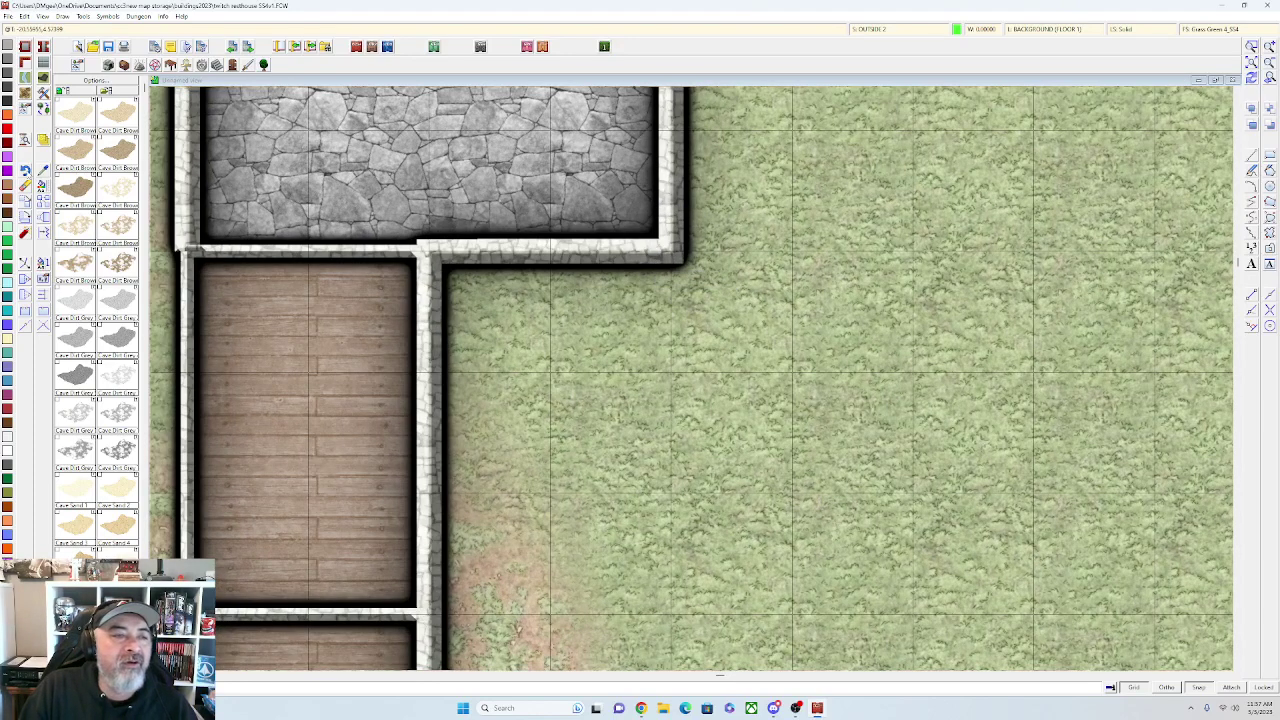
left_click(25, 171)
Make GAME MASTER ONLY the current layer and freeze the BACKGROUND (FLOOR 1), BACKGROUND (FLOOR 2), BACKGROUND (MAP) and FLOORS layers
left_click(1044, 30)
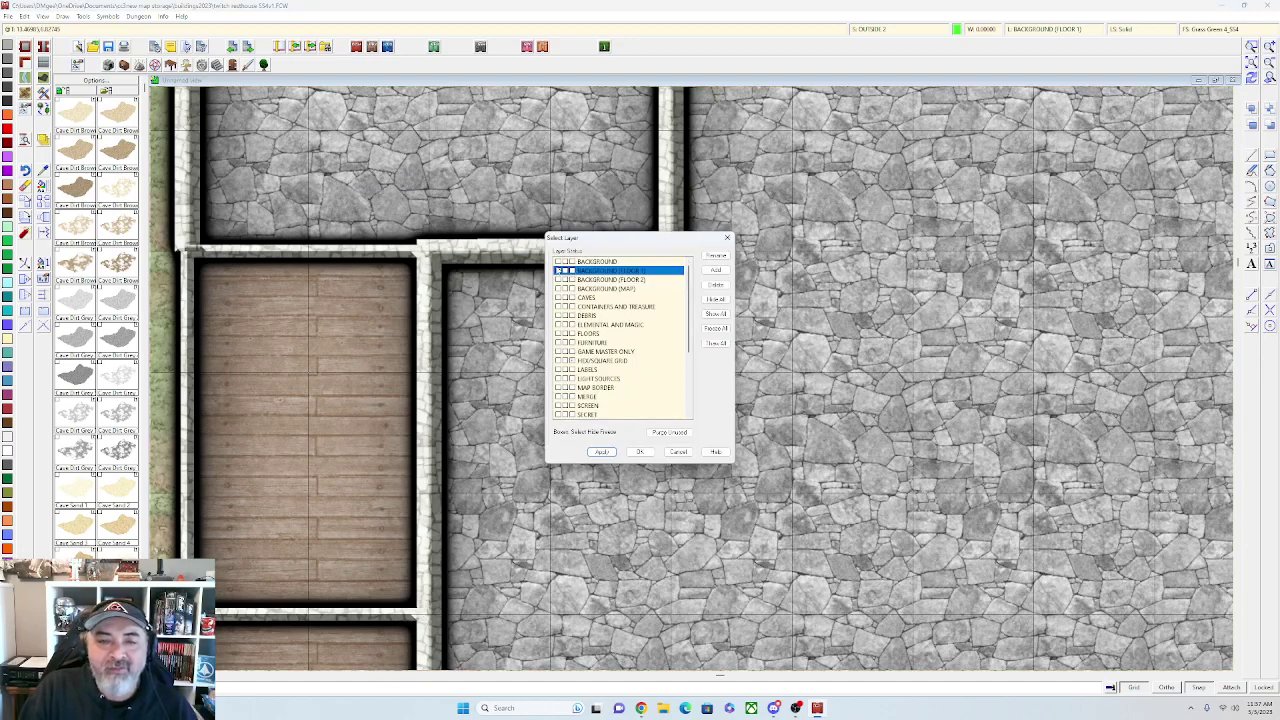
left_click(600, 261)
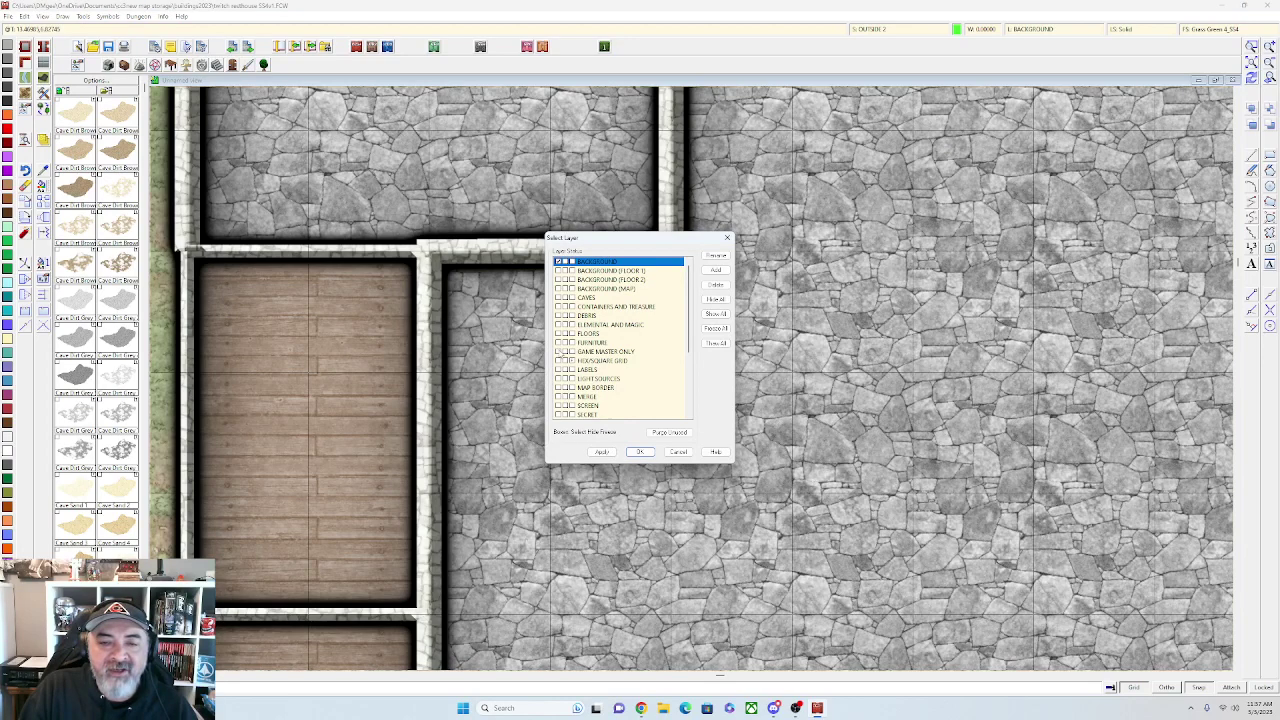
left_click(600, 351)
left_click(572, 272)
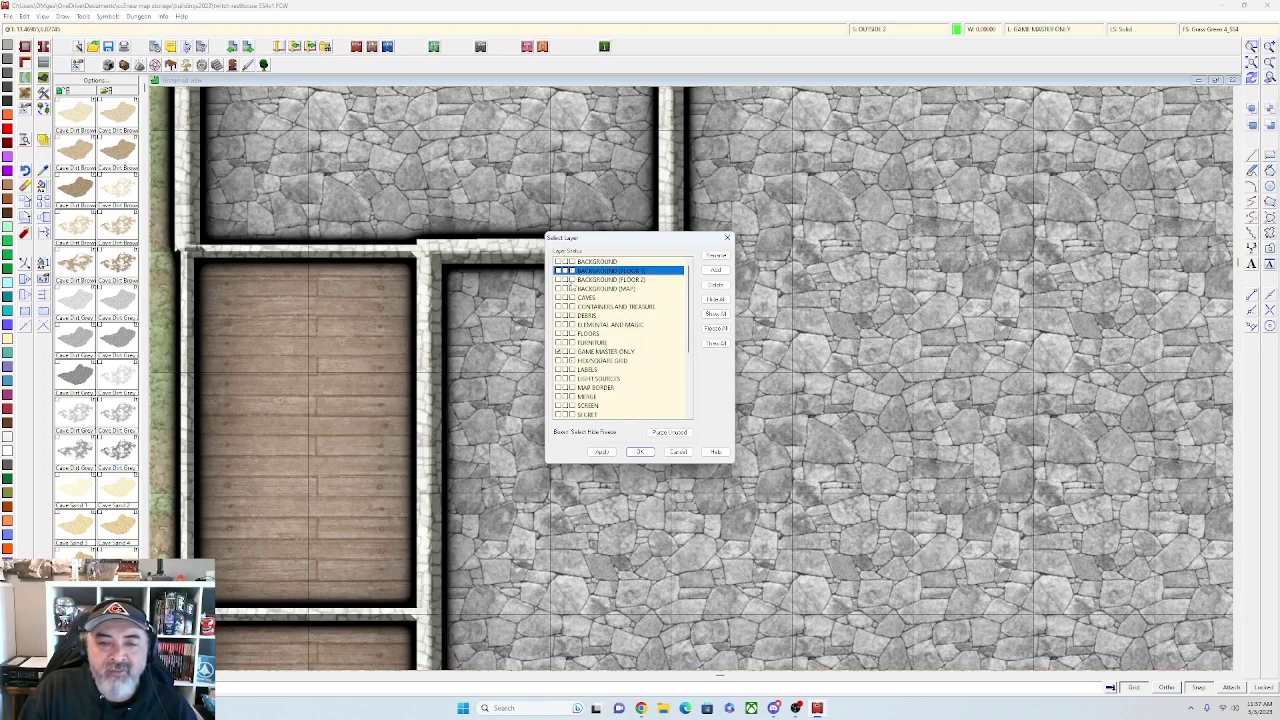
left_click(574, 288)
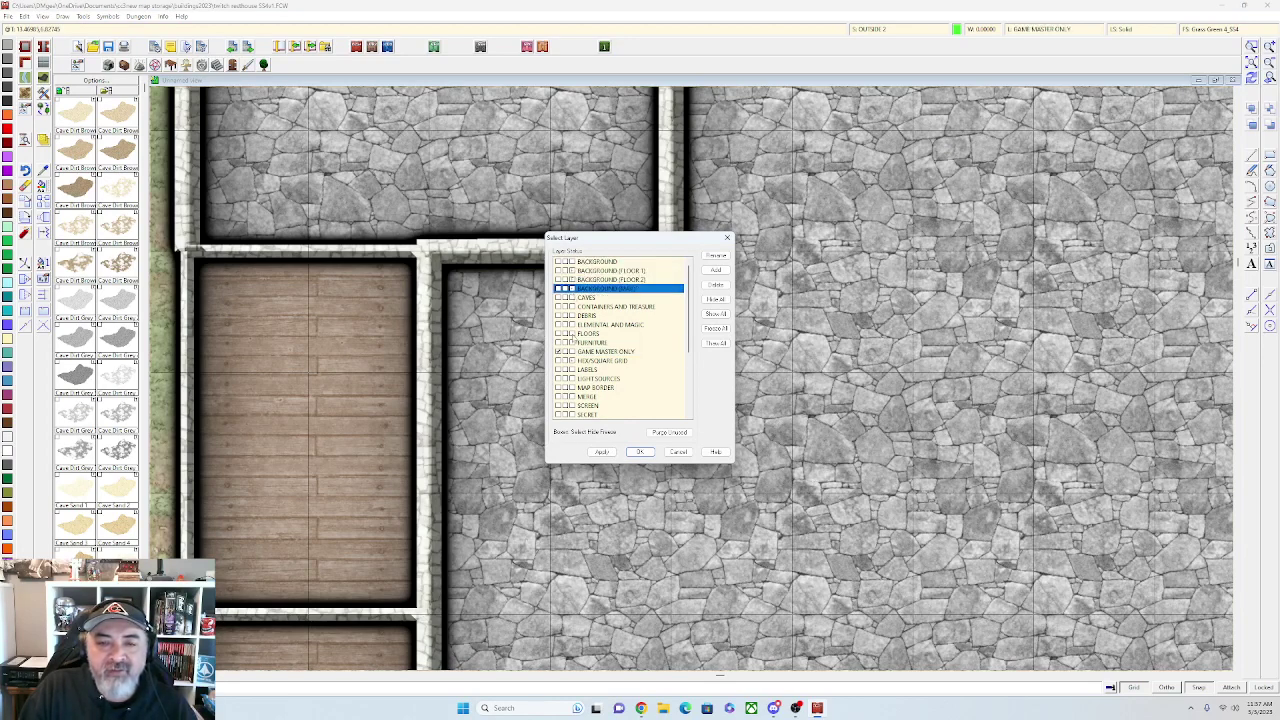
left_click(574, 334)
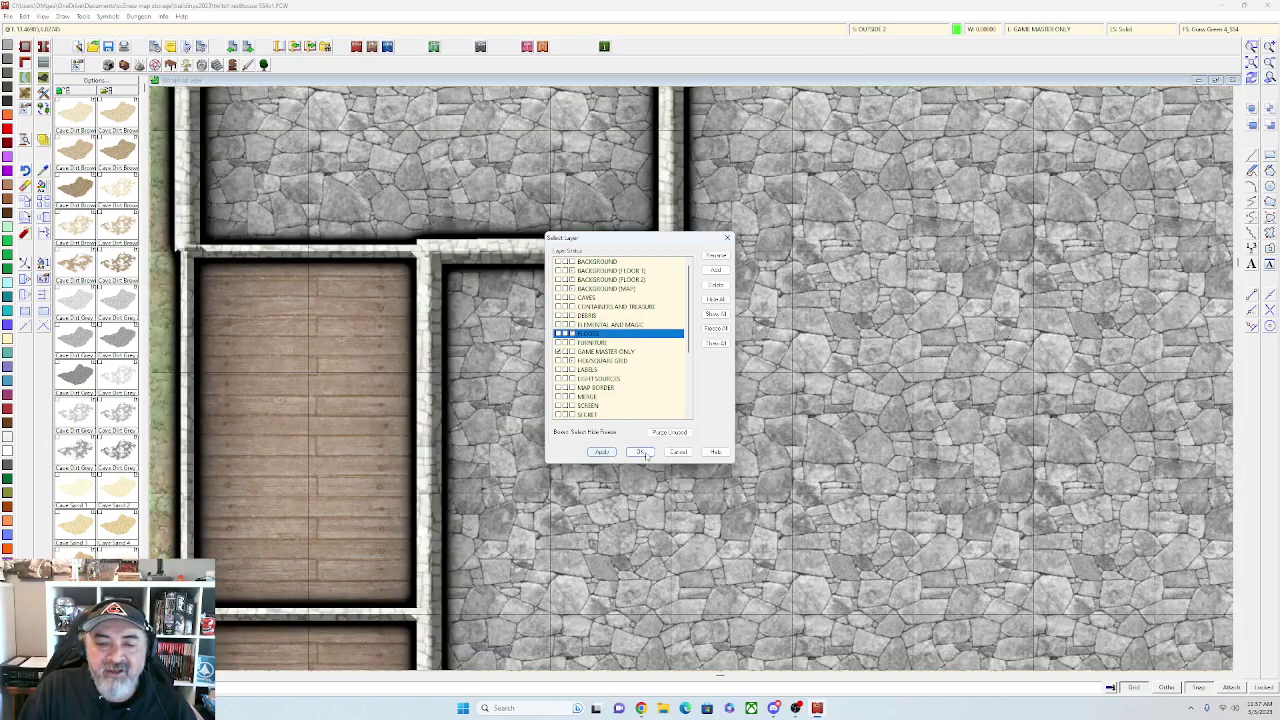
left_click(640, 452)
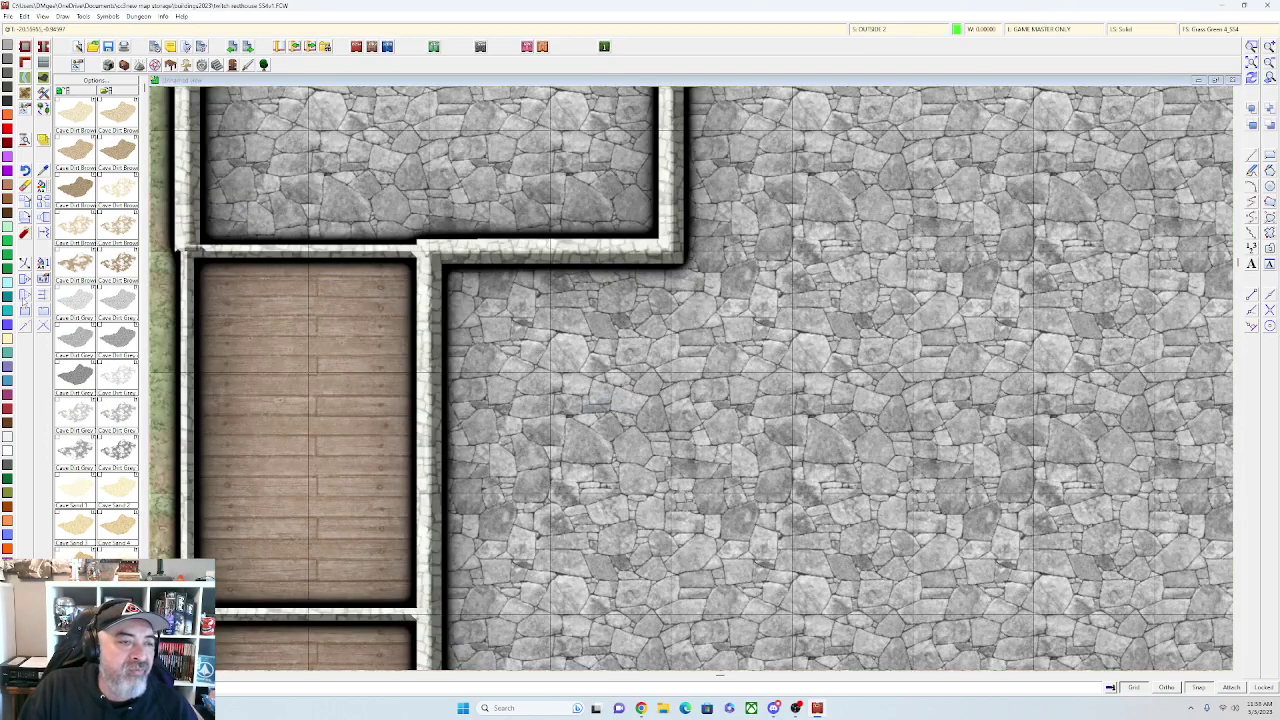
Try to break a gap in the cobble wall south of the northwest stone room, just east of the oak annex
left_click(457, 252)
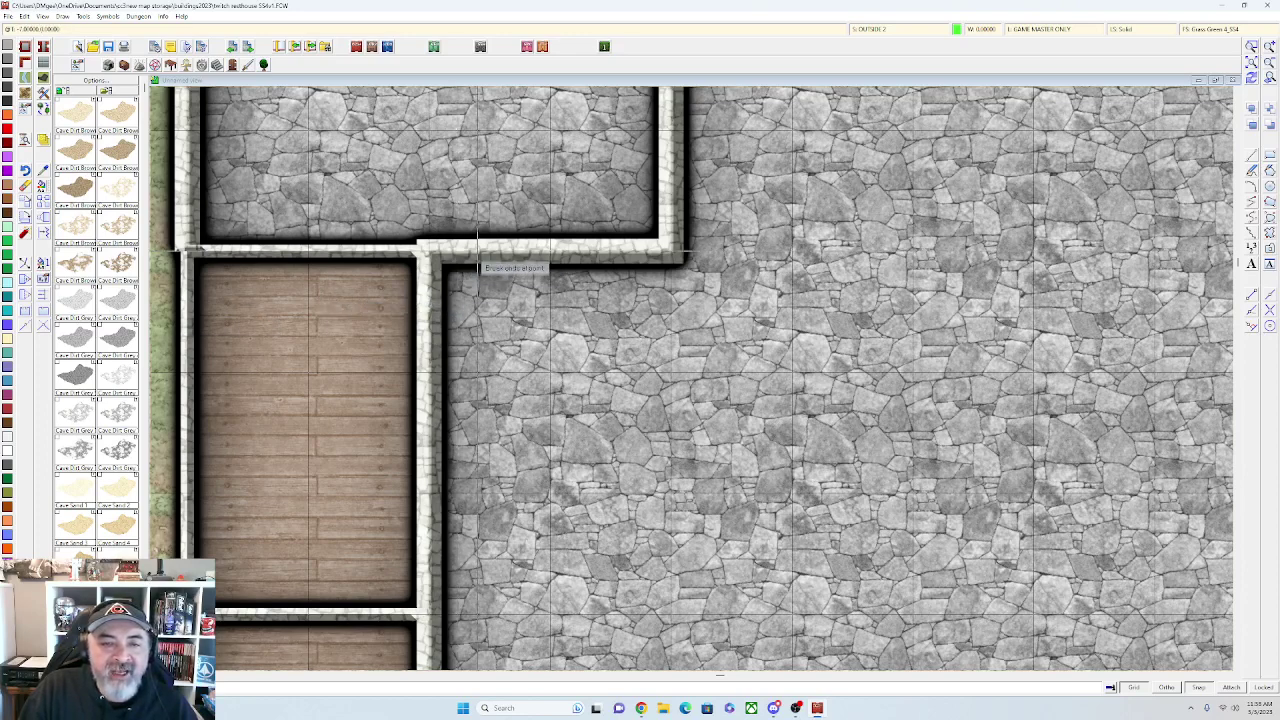
left_click(478, 262)
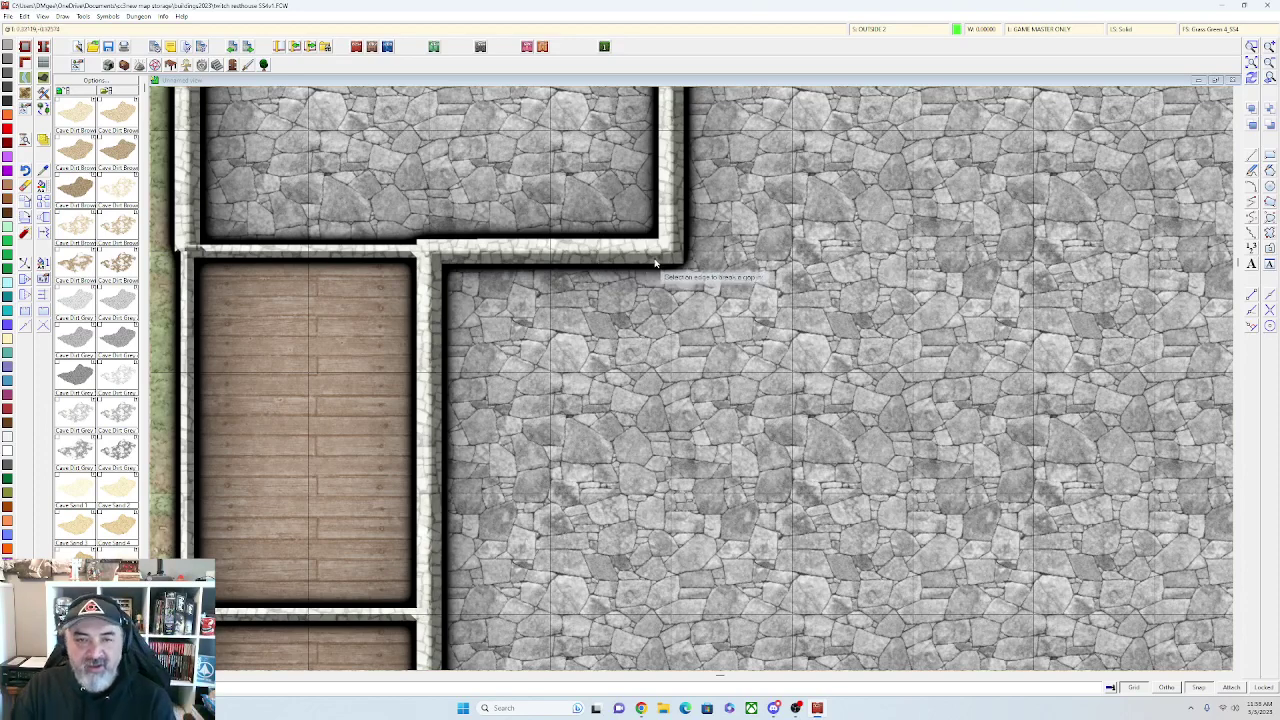
scroll(651, 262, "down", 2)
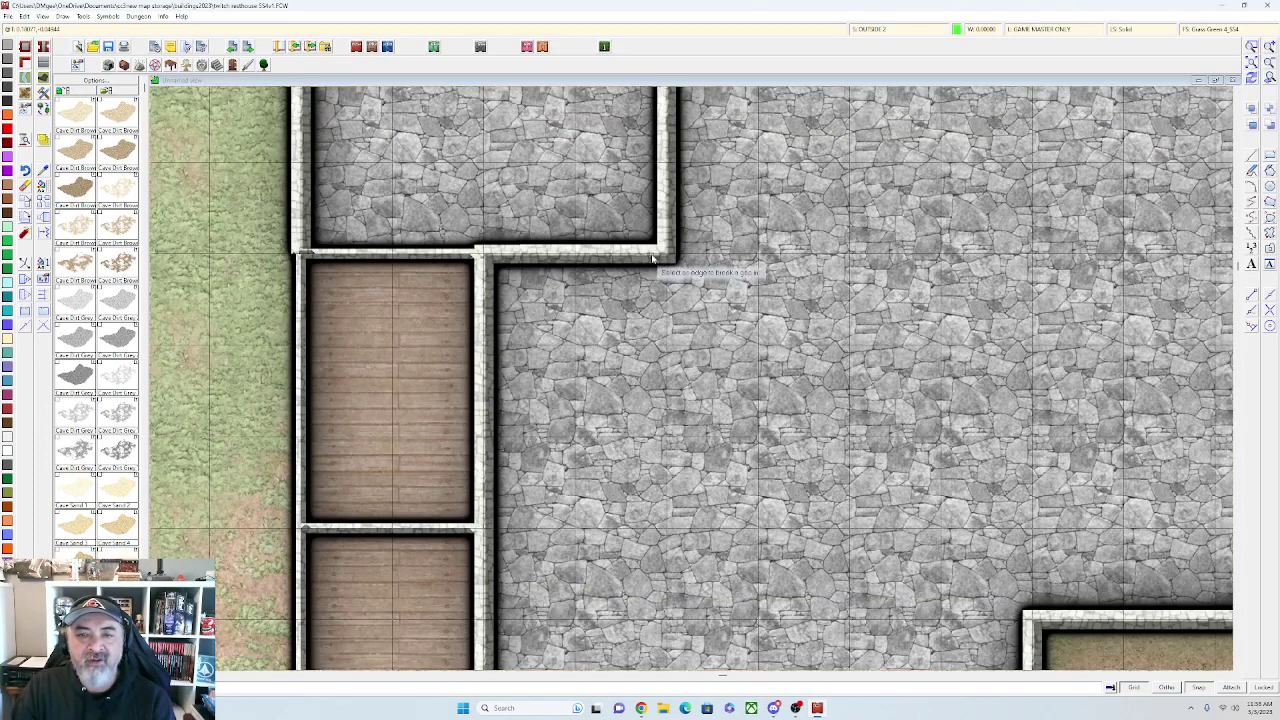
left_click(652, 258)
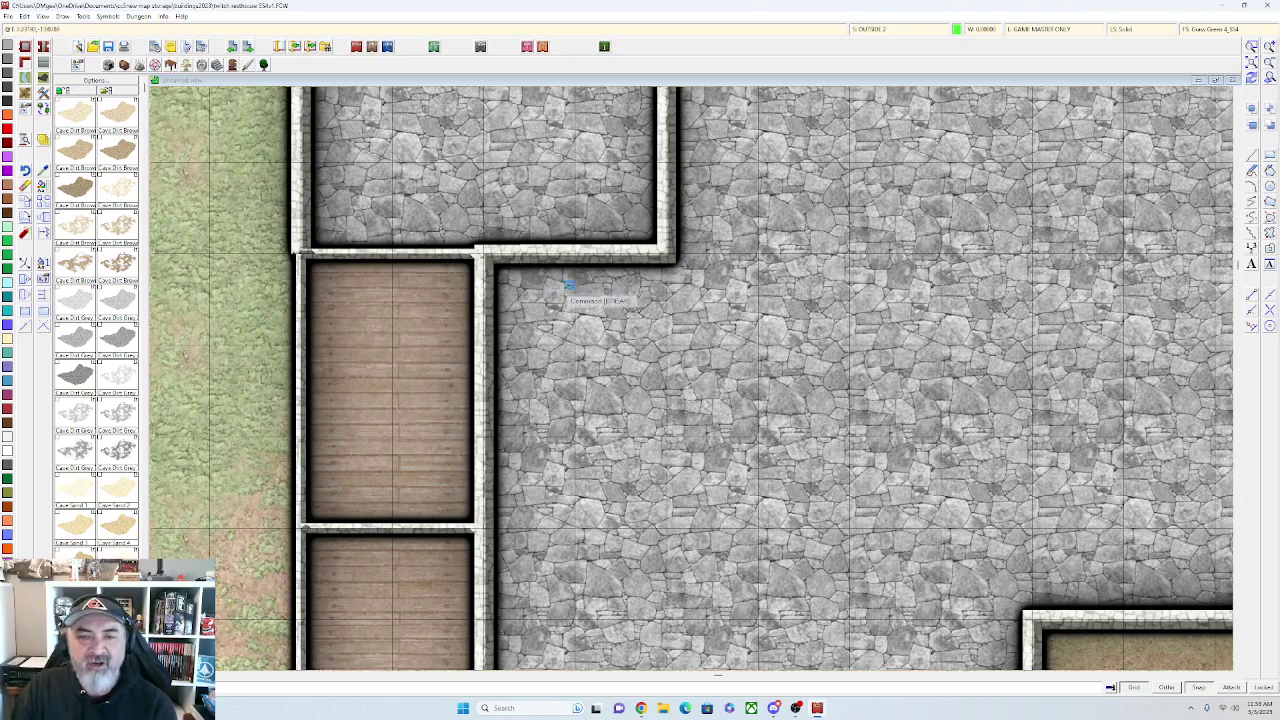
scroll(568, 283, "up", 2)
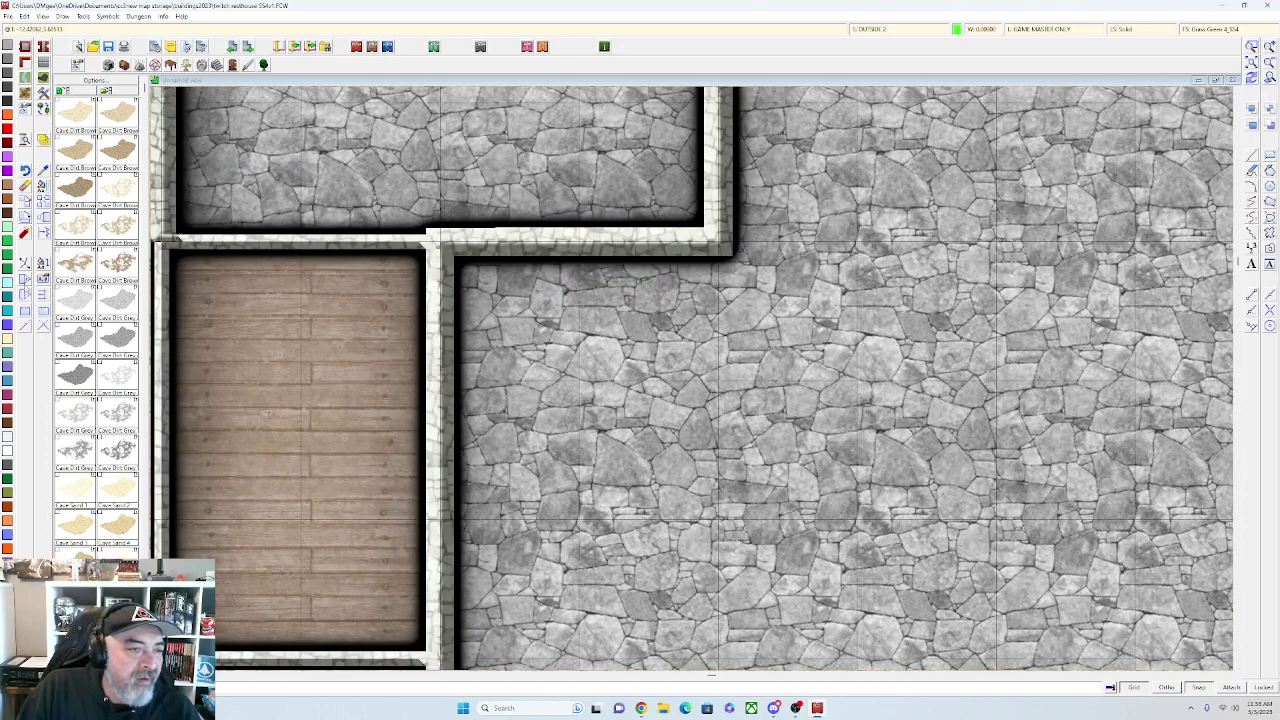
Try to break the northwest room's wall around its southeast corner, from the south side up the east side
left_click(493, 247)
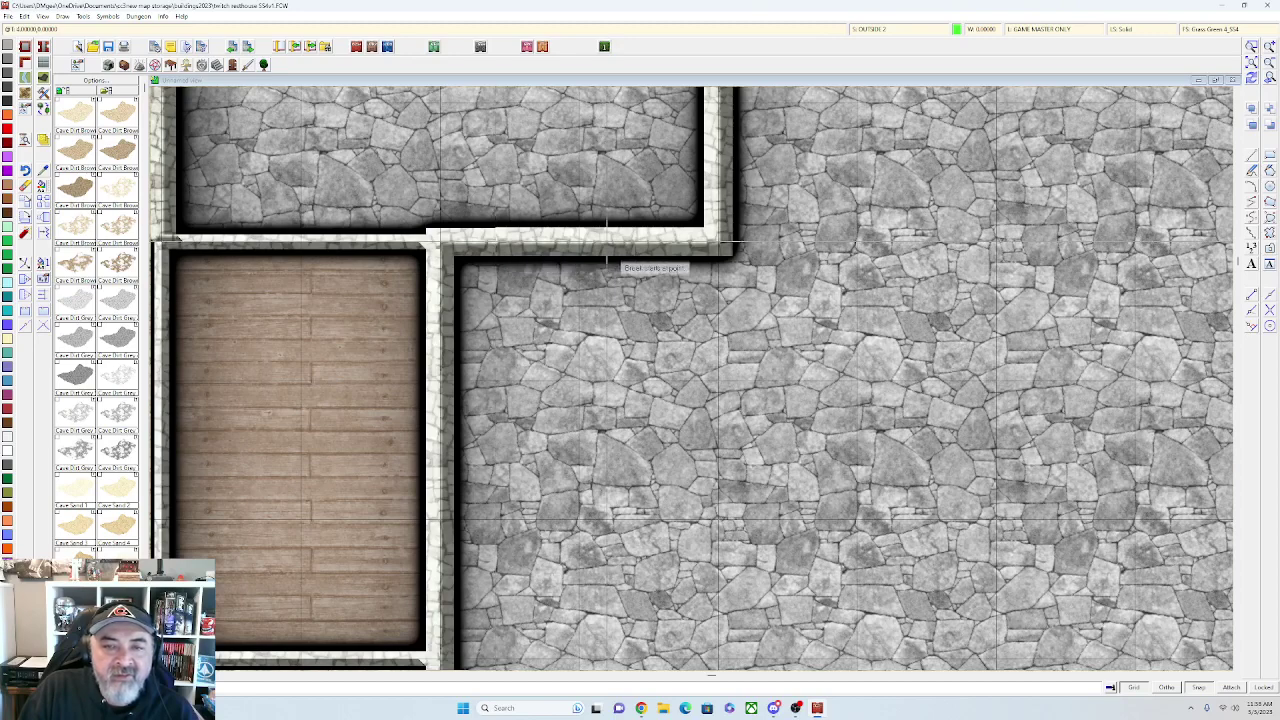
left_click(716, 242)
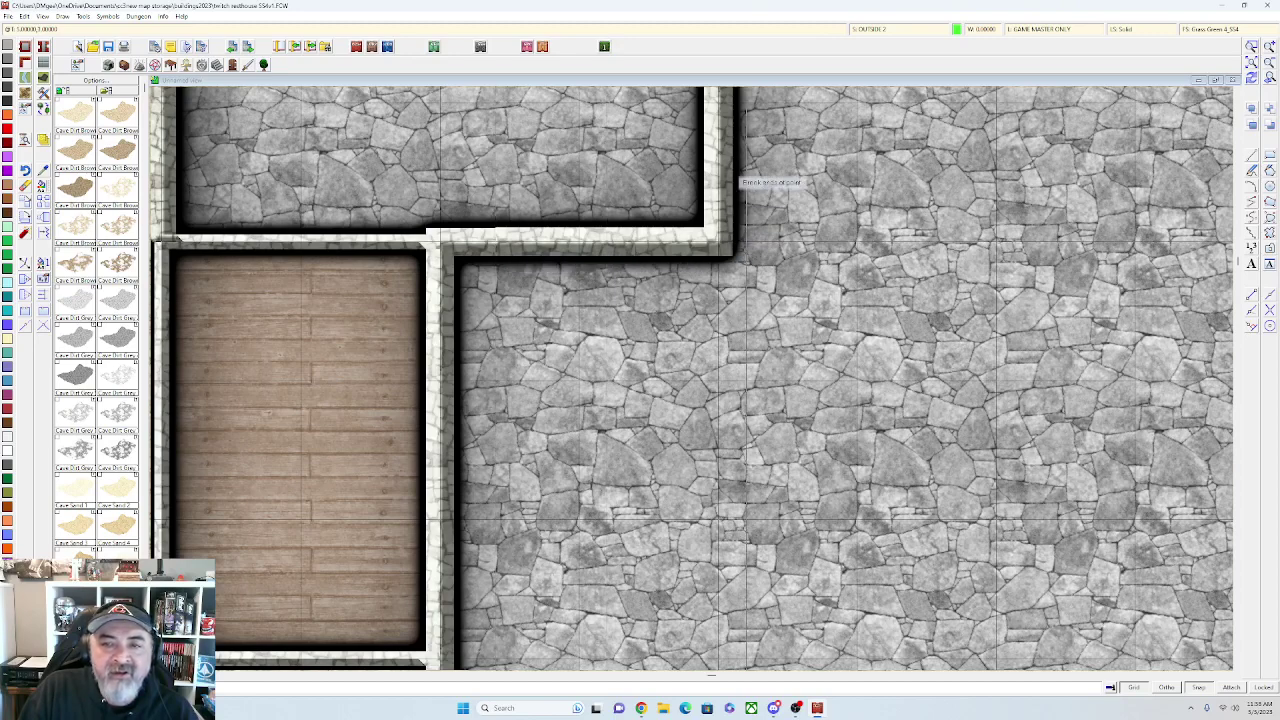
left_click(727, 118)
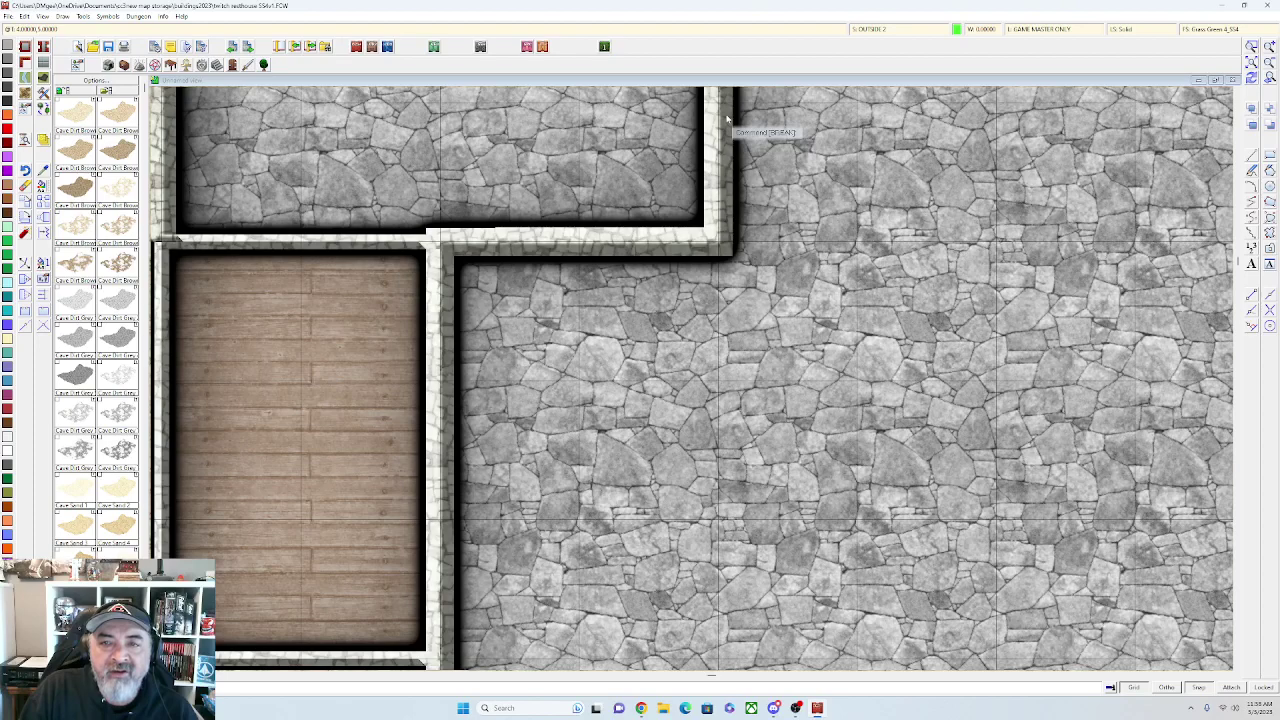
right_click(727, 118)
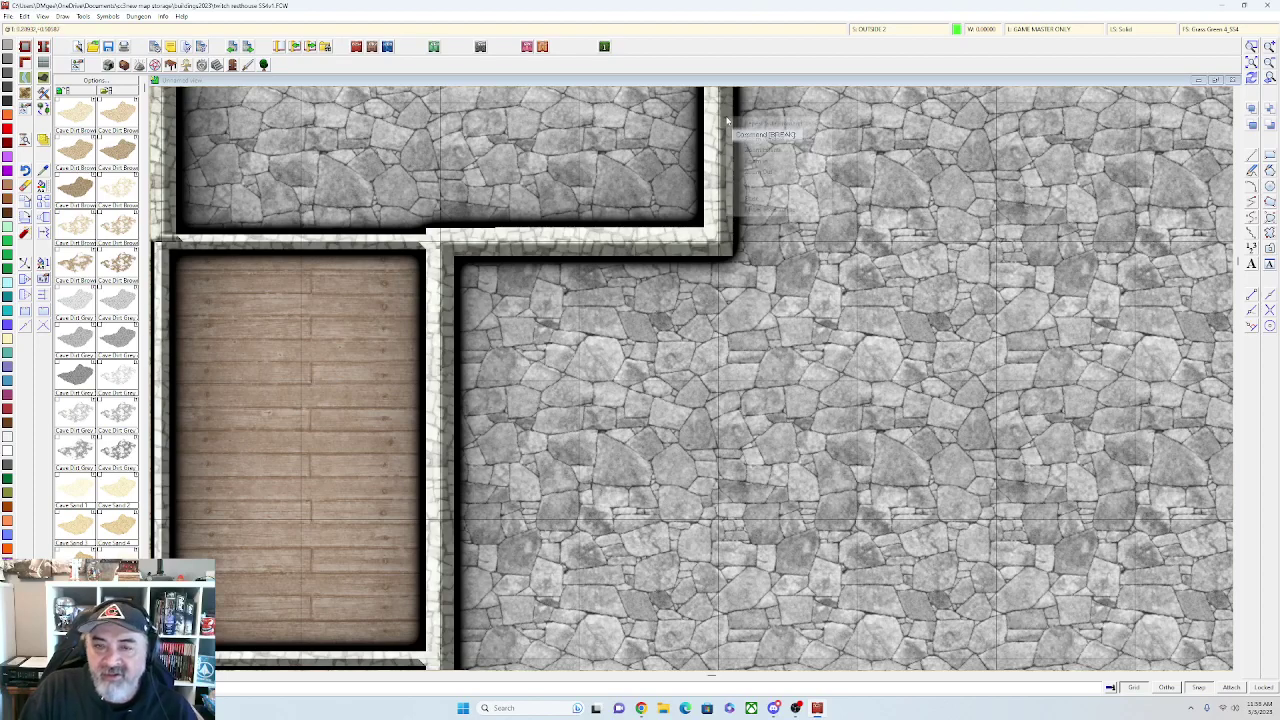
left_click(740, 125)
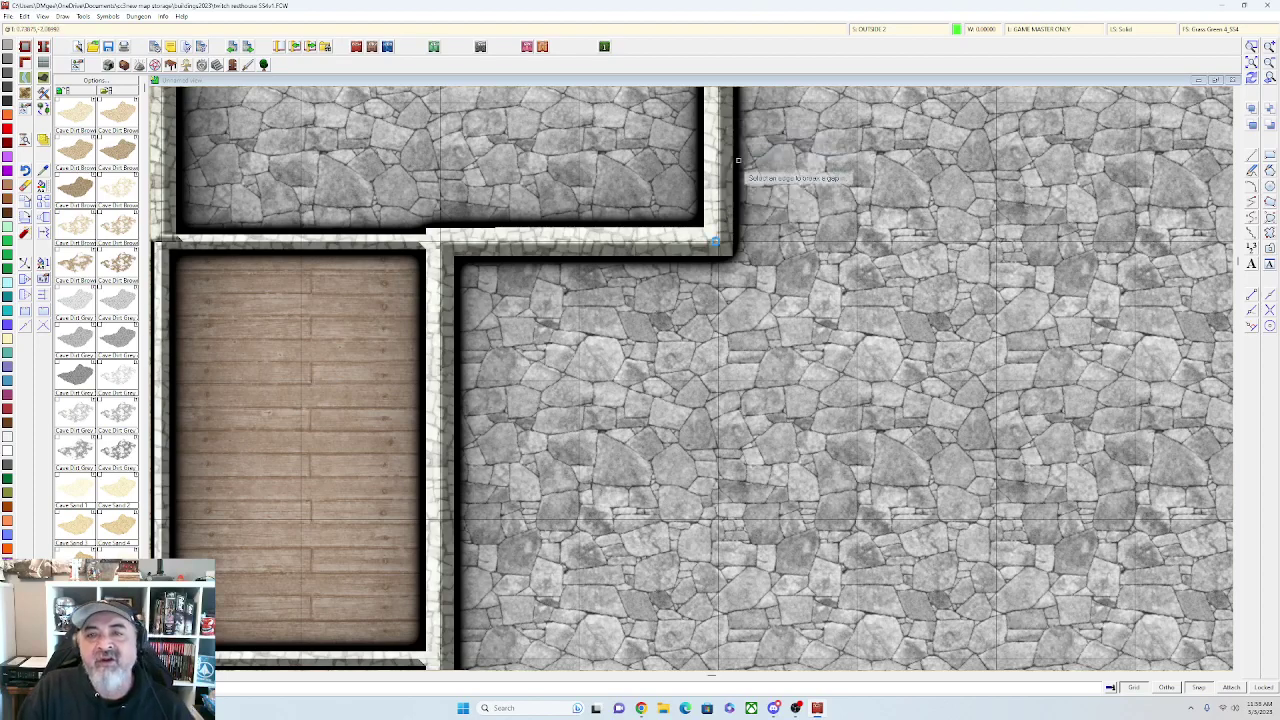
scroll(700, 257, "down", 2)
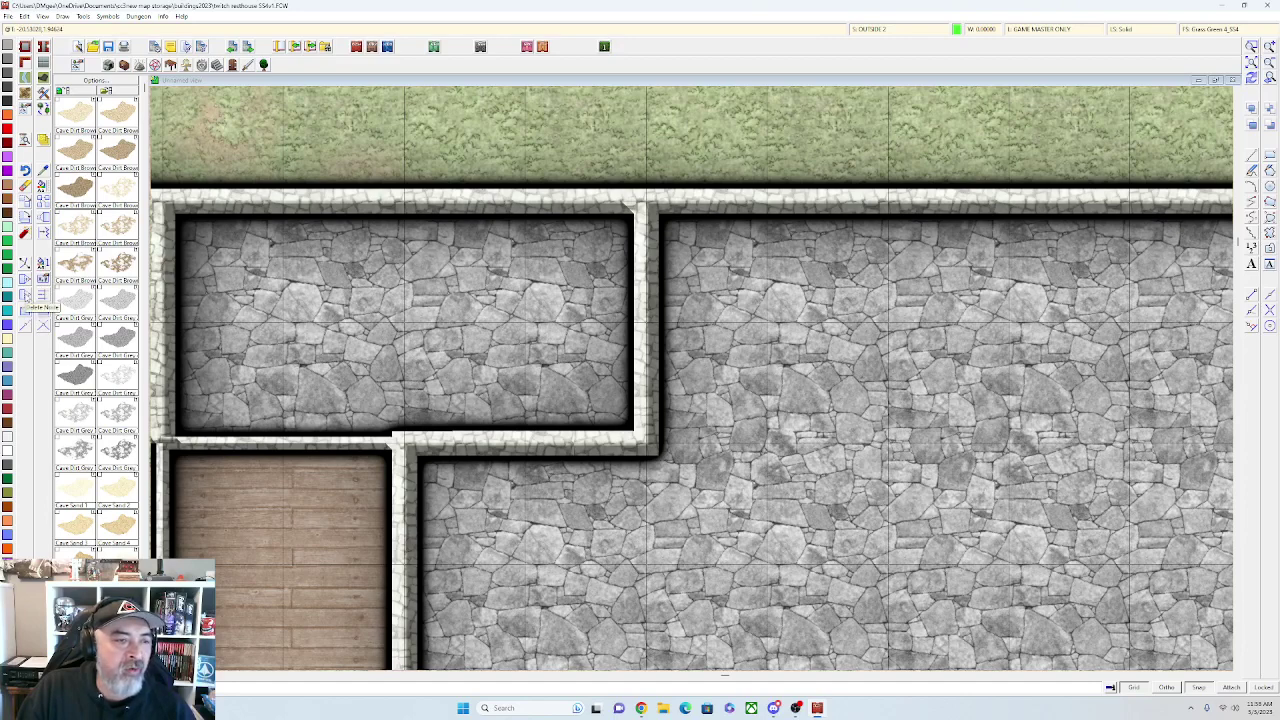
Try to delete a node from the wall on the northwest room's east side, and undo the deletion
left_click(45, 306)
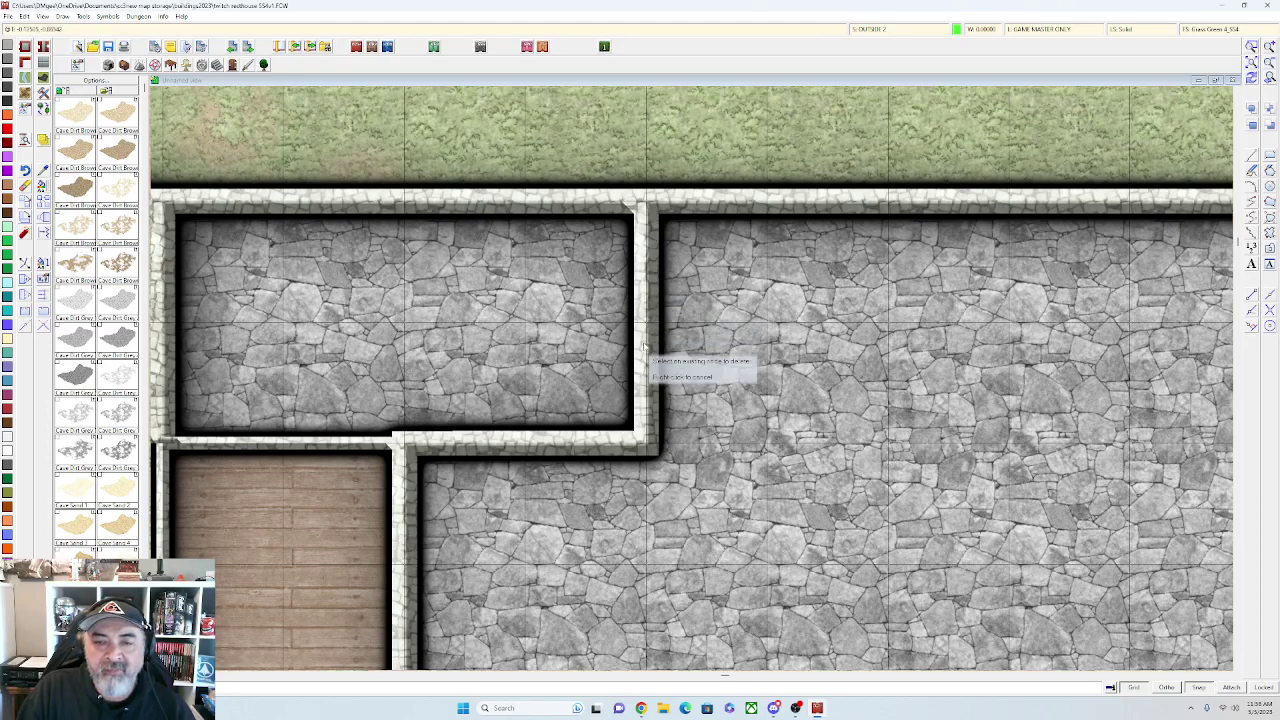
left_click(647, 326)
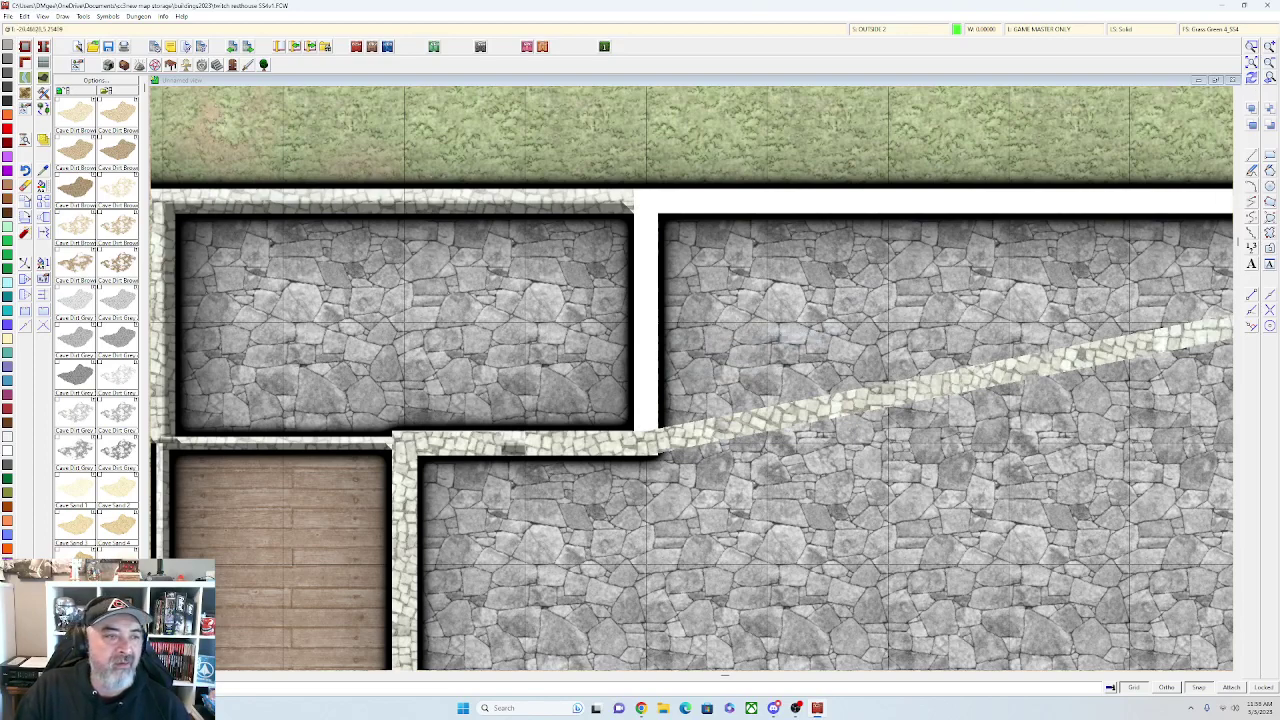
key("ctrl+z")
scroll(425, 295, "down", 1)
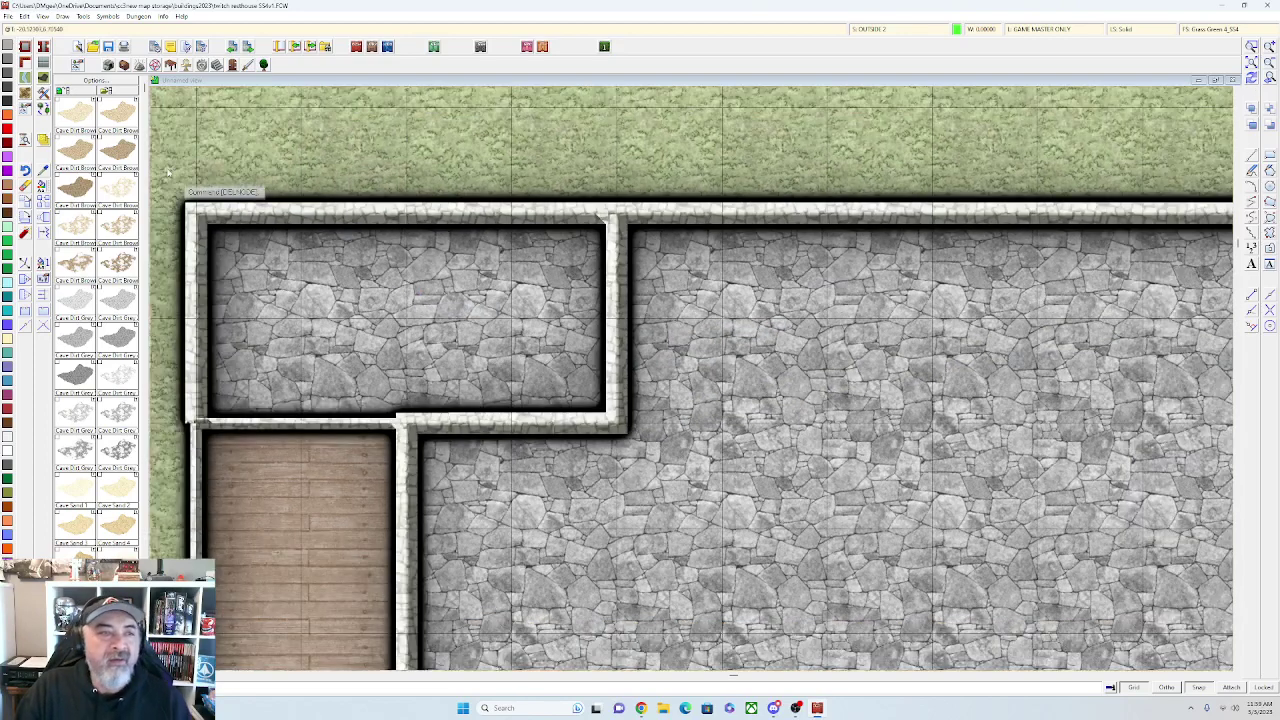
Load the wall feature symbols, including doors and windows, and set the current colour to brown
left_click(232, 65)
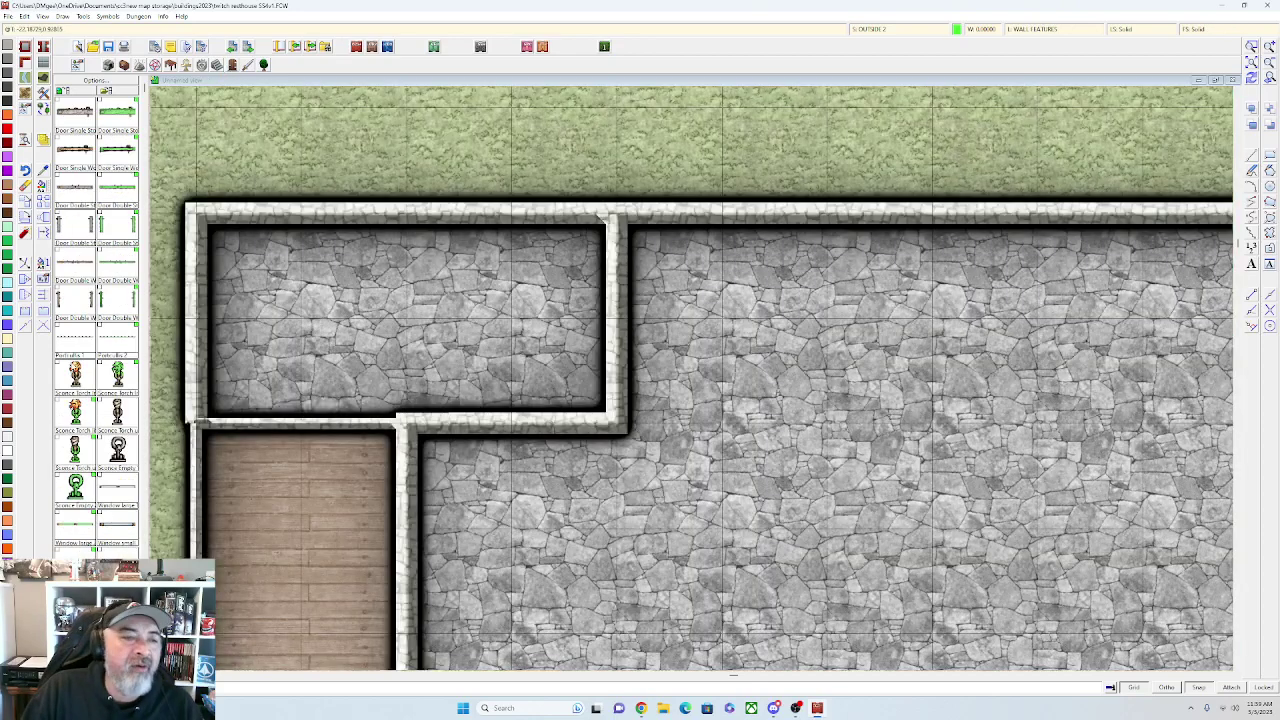
scroll(87, 374, "down", 1)
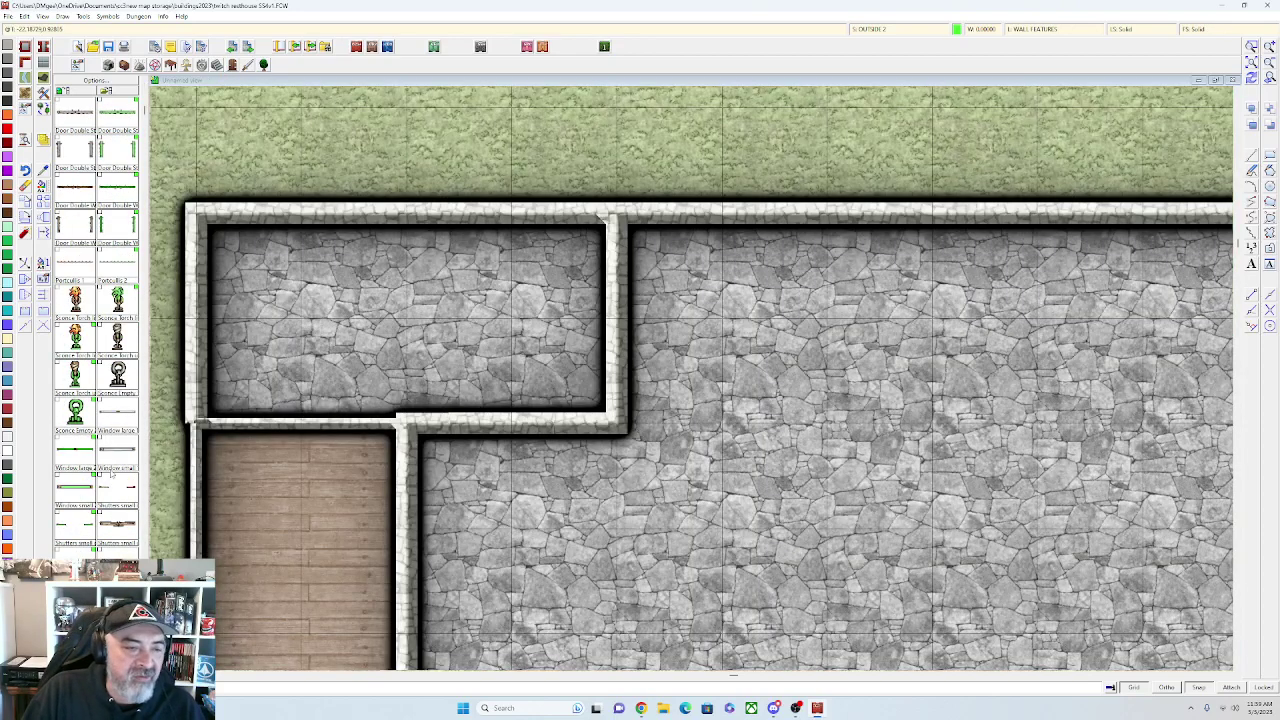
scroll(105, 268, "up", 1)
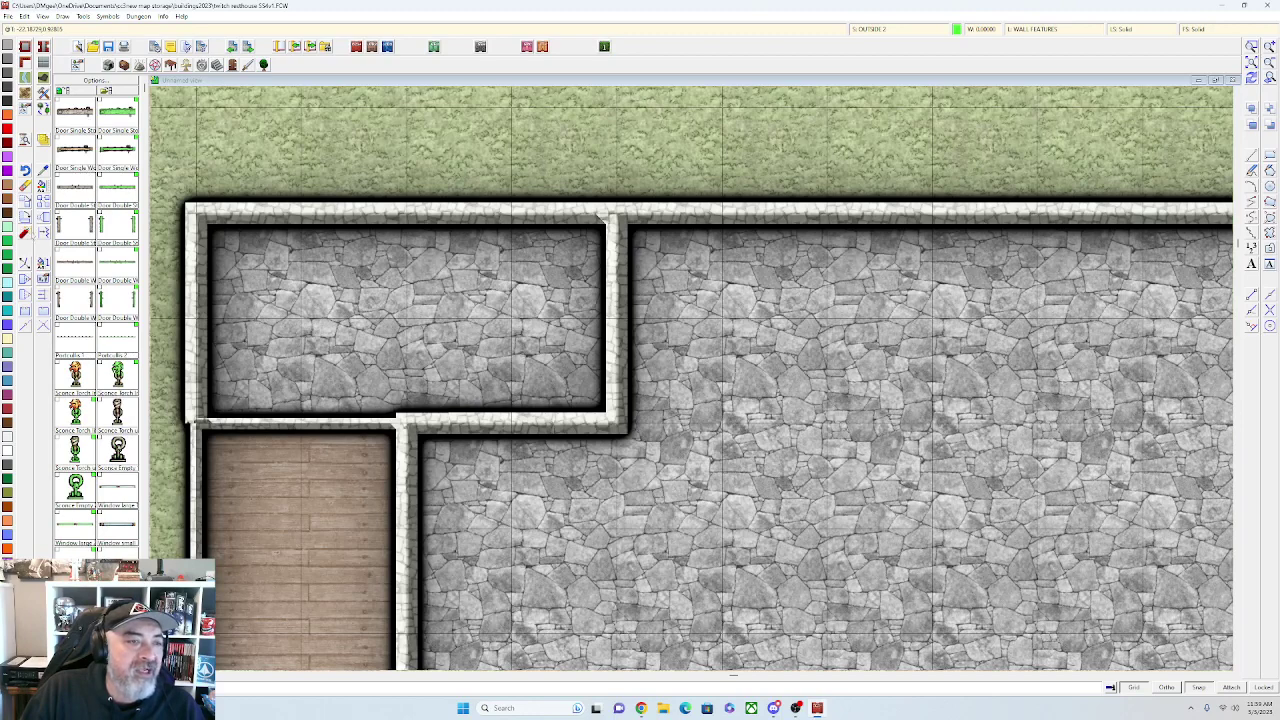
left_click(959, 30)
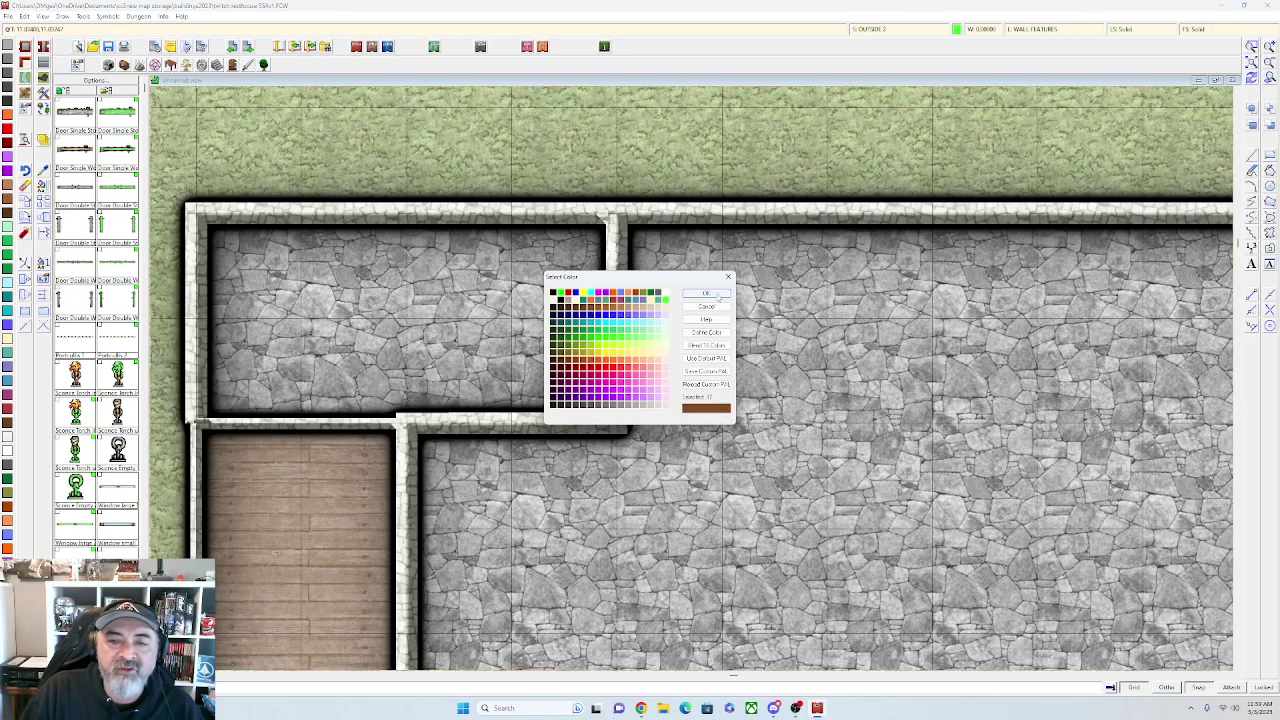
left_click(716, 294)
Try a two-square-wide brown double door on the northwest room's south and east walls, and discard it
left_click(113, 193)
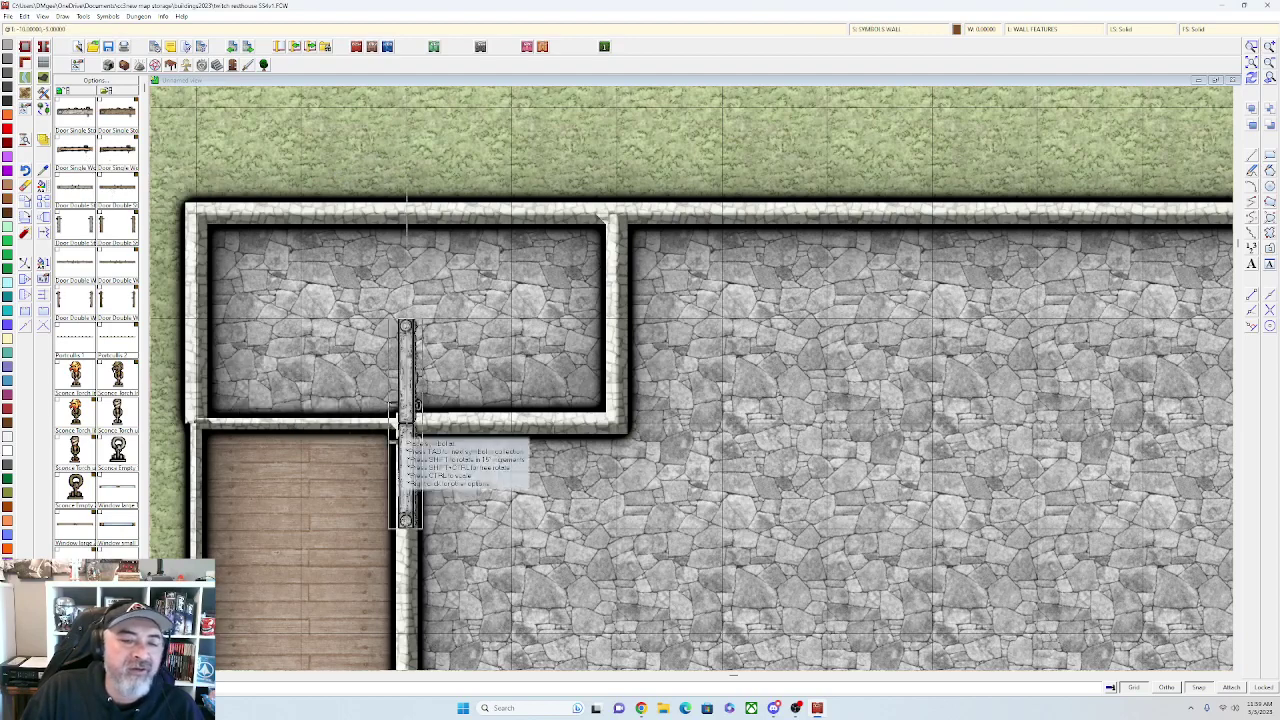
left_click(511, 423)
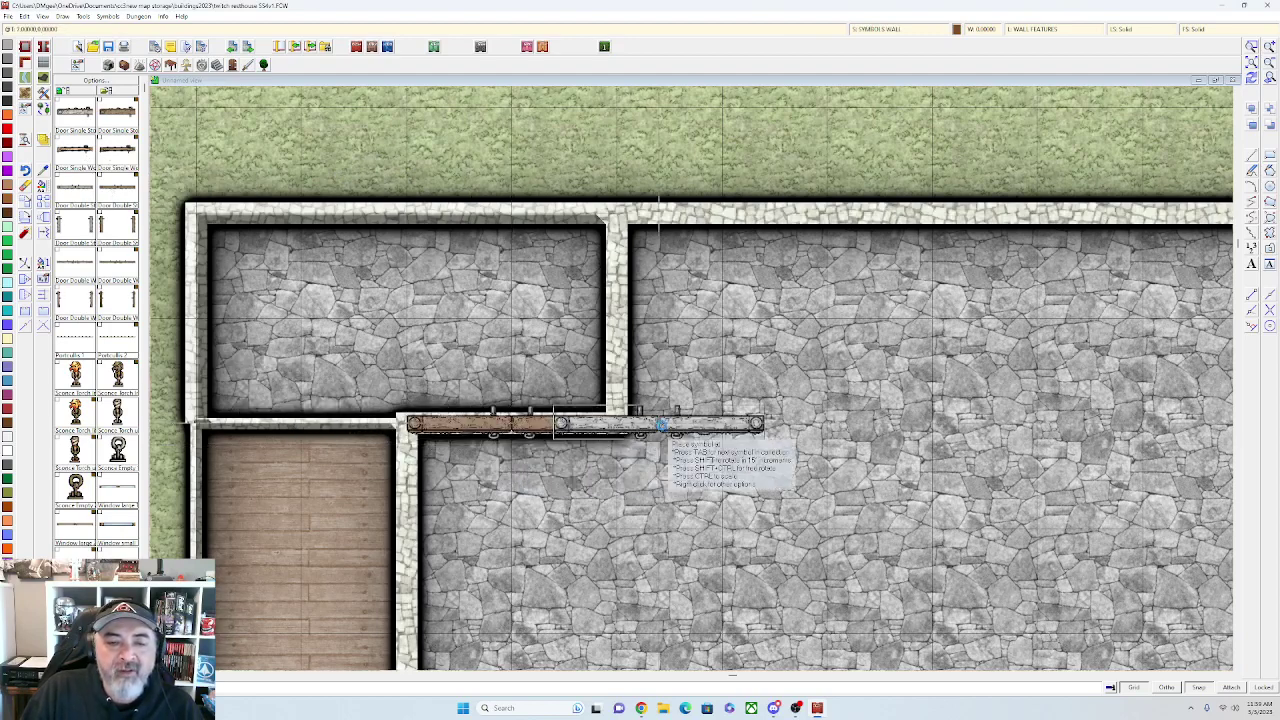
scroll(657, 425, "up", 1)
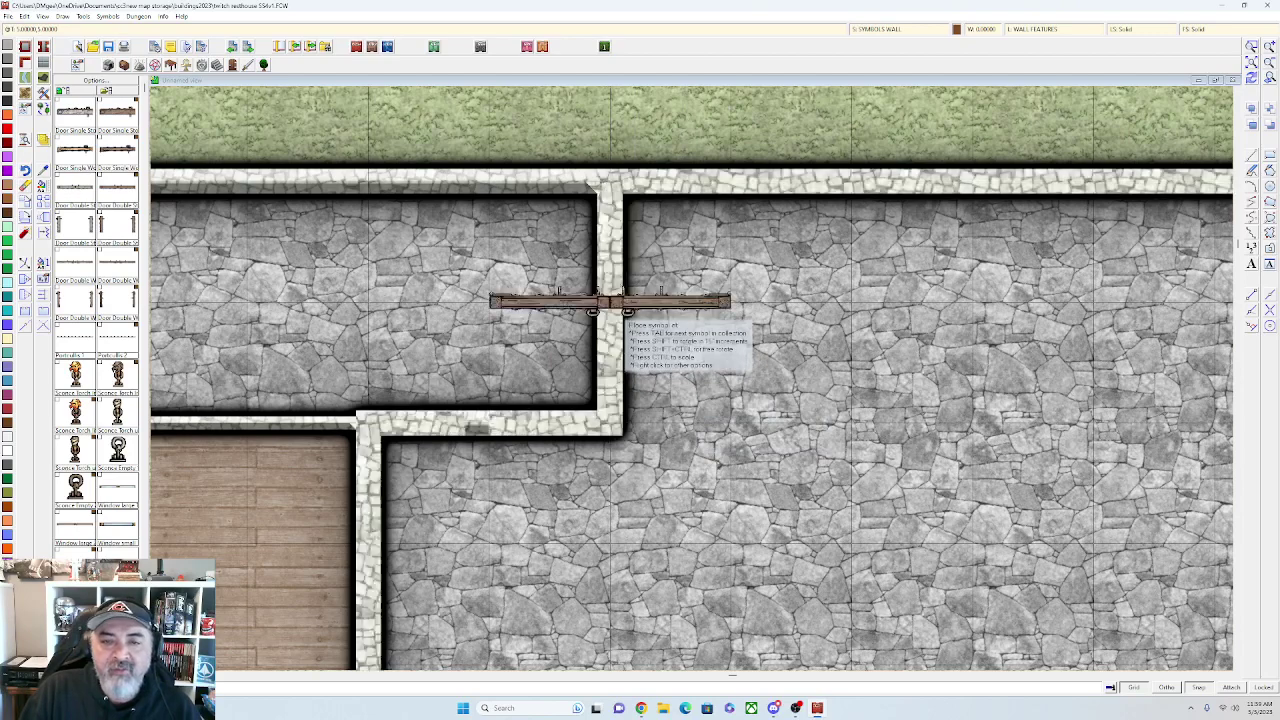
scroll(612, 305, "down", 3)
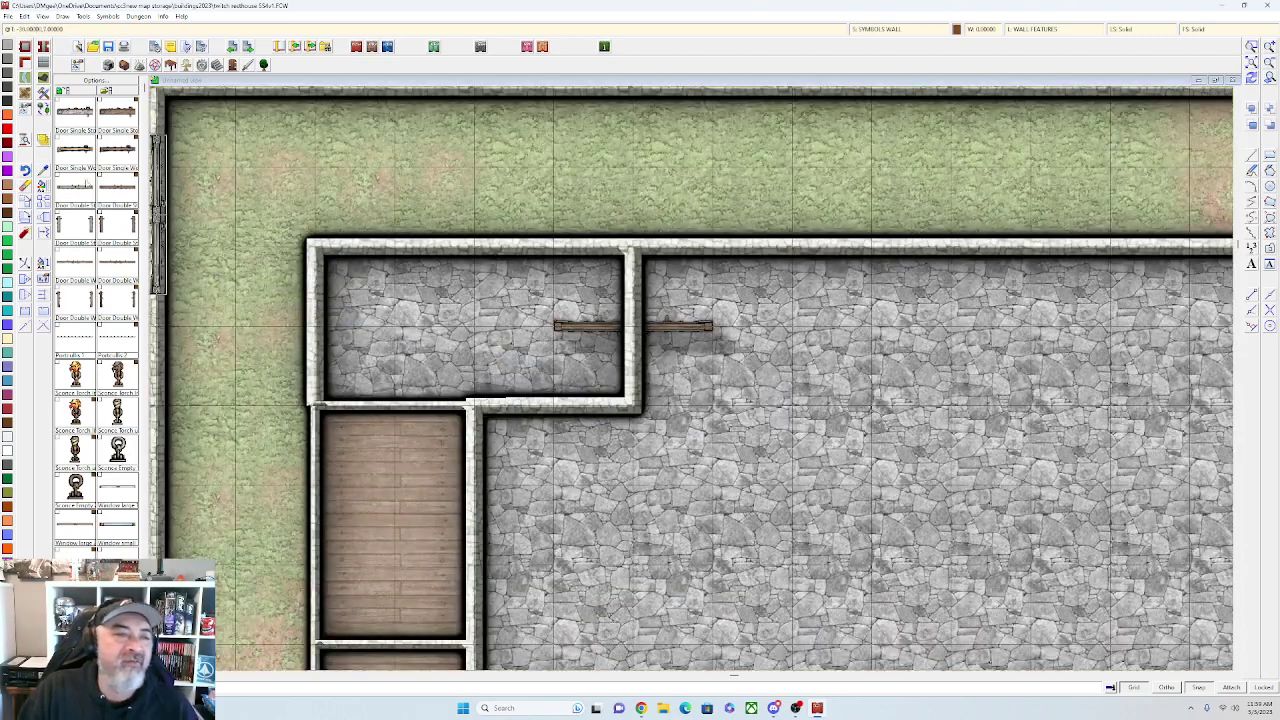
key("Escape")
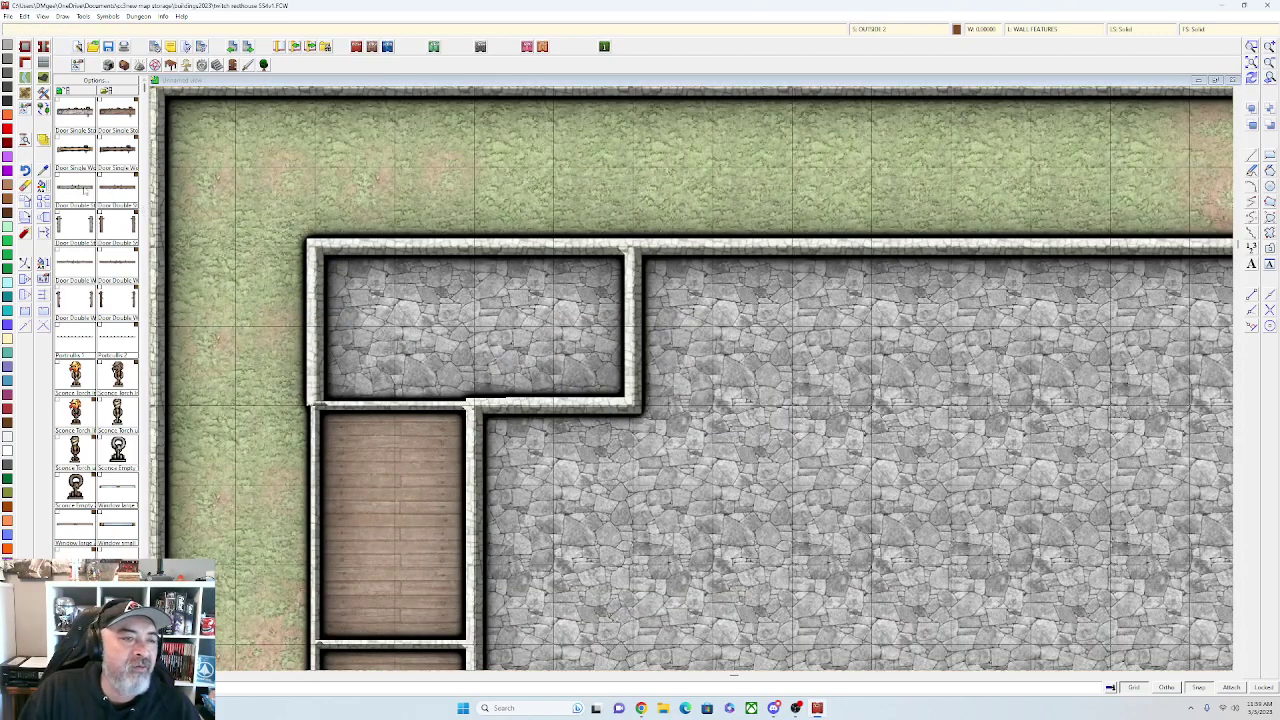
Place a one-square-wide brown door in the east wall of the northwest stone room, midway along the wall
left_click(84, 188)
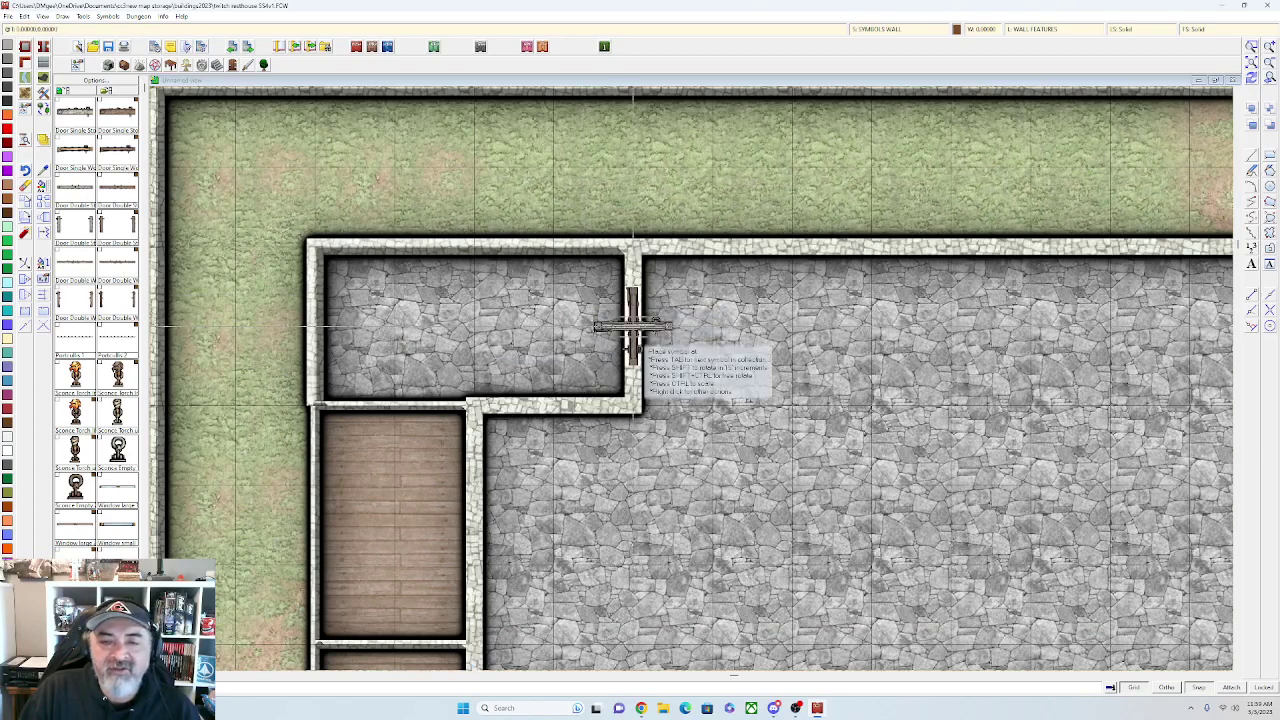
left_click(632, 325)
scroll(700, 363, "up", 2)
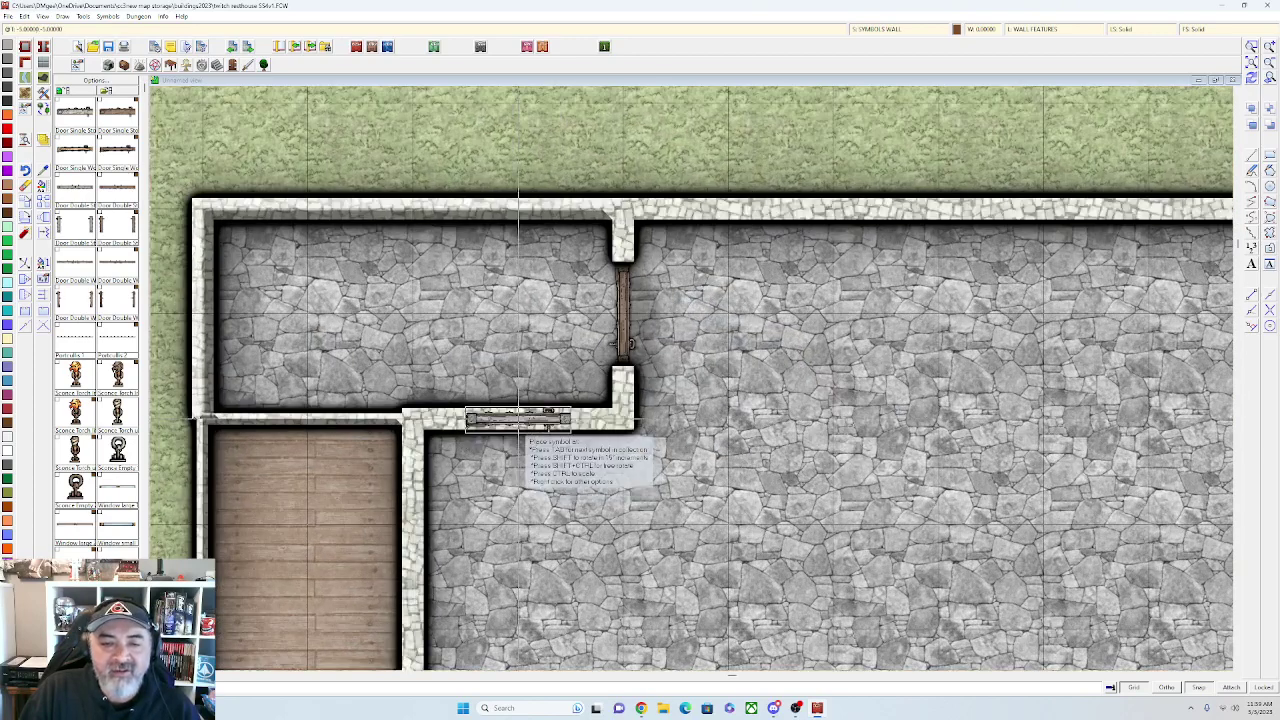
scroll(530, 482, "up", 2)
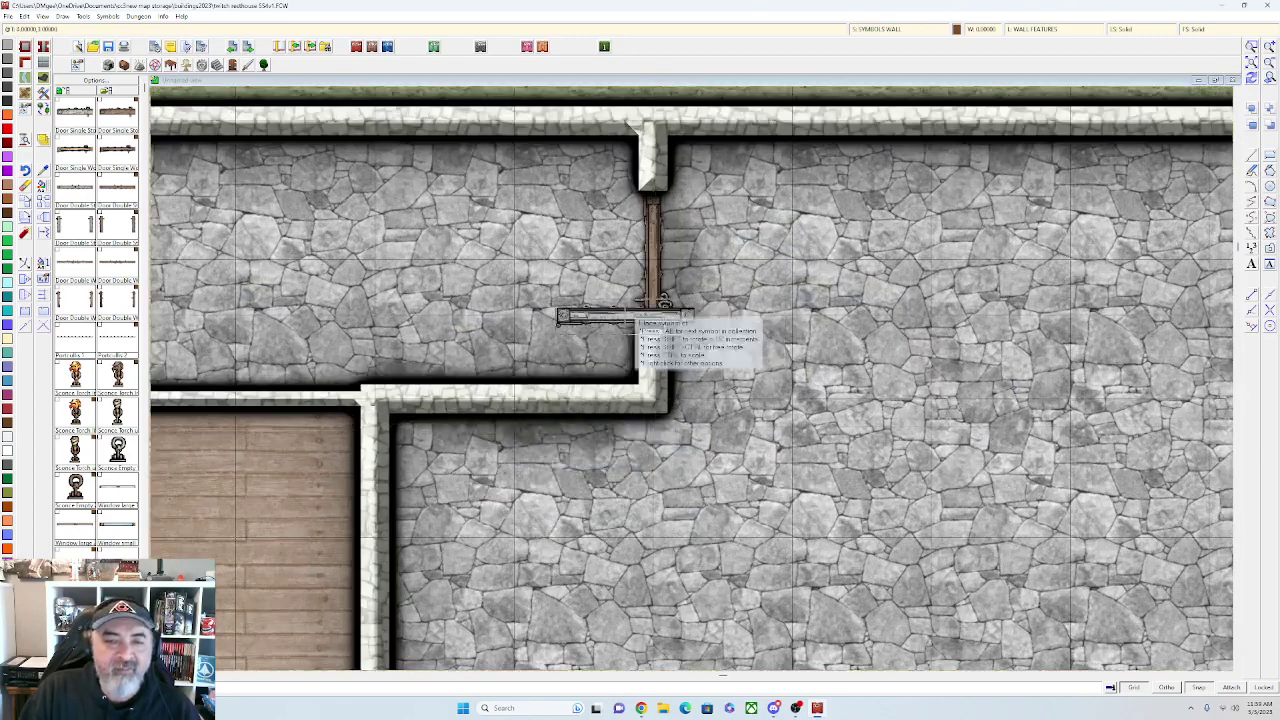
Erase the door symbol from the northwest room's east wall, keeping the opening it cut
left_click(28, 187)
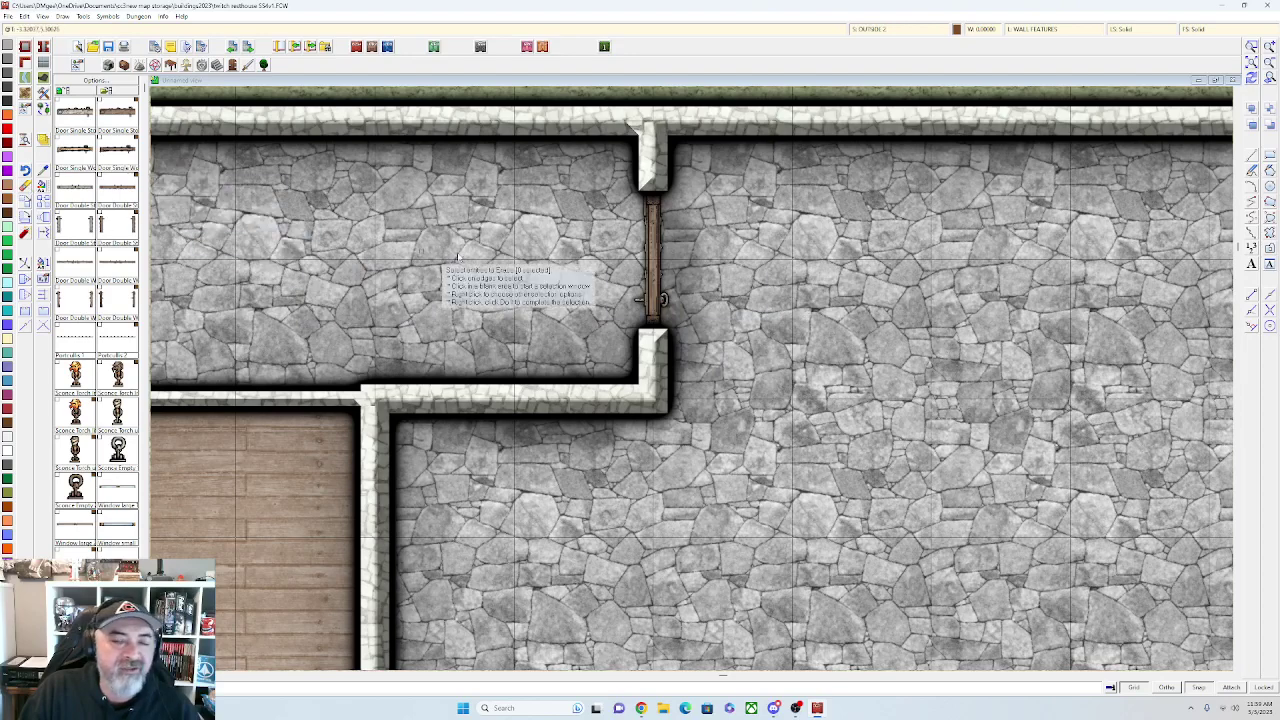
left_click(666, 303)
right_click(668, 305)
left_click(668, 305)
scroll(686, 340, "down", 3)
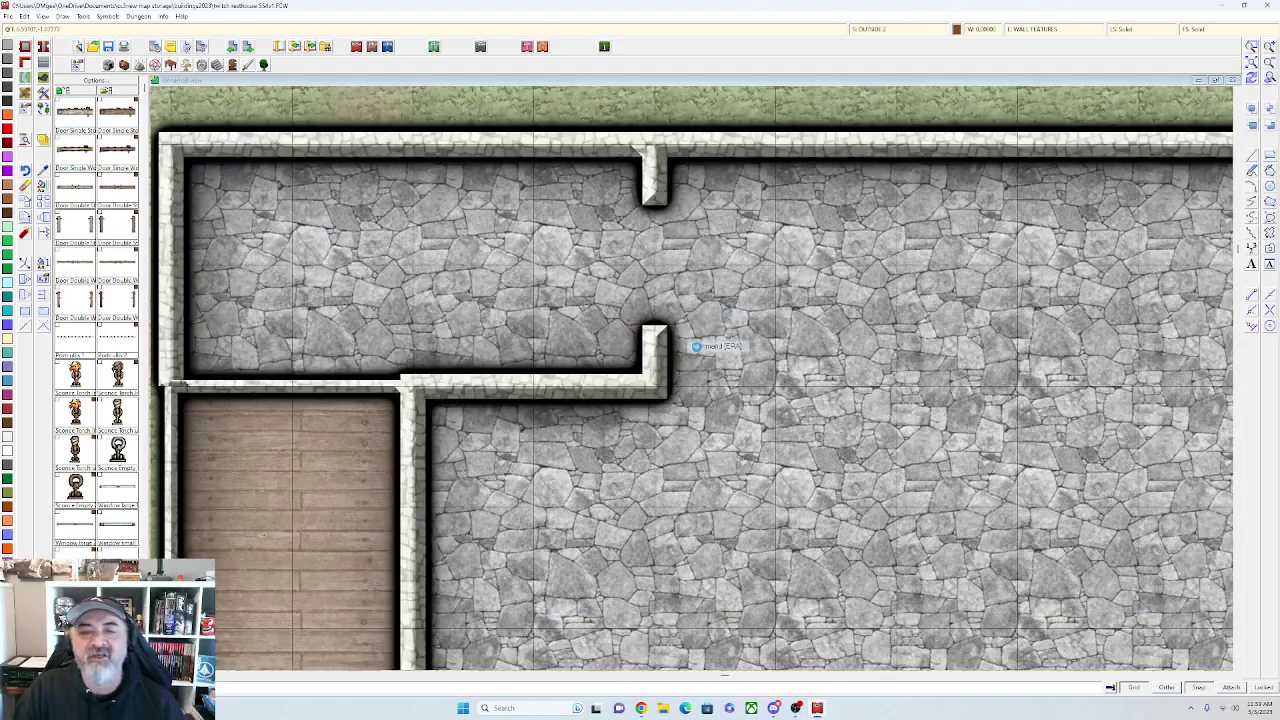
scroll(700, 380, "down", 2)
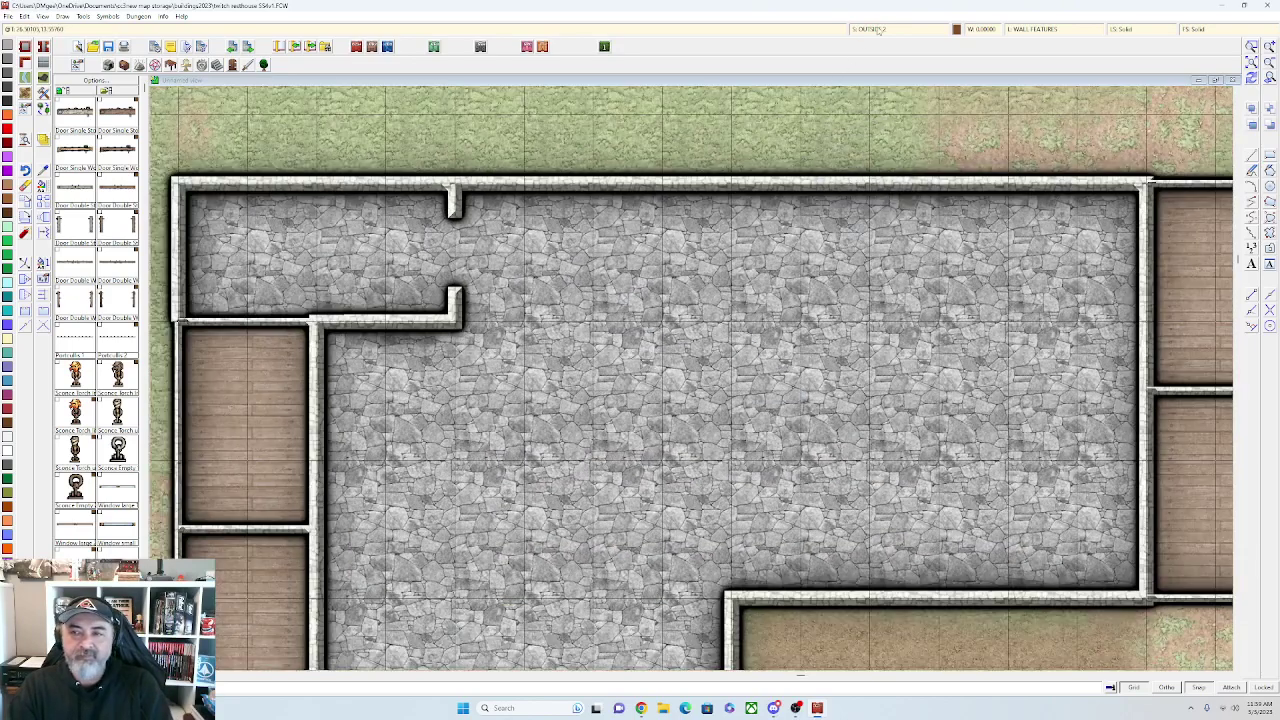
Deactivate the sheet effects of the drawing
left_click(877, 30)
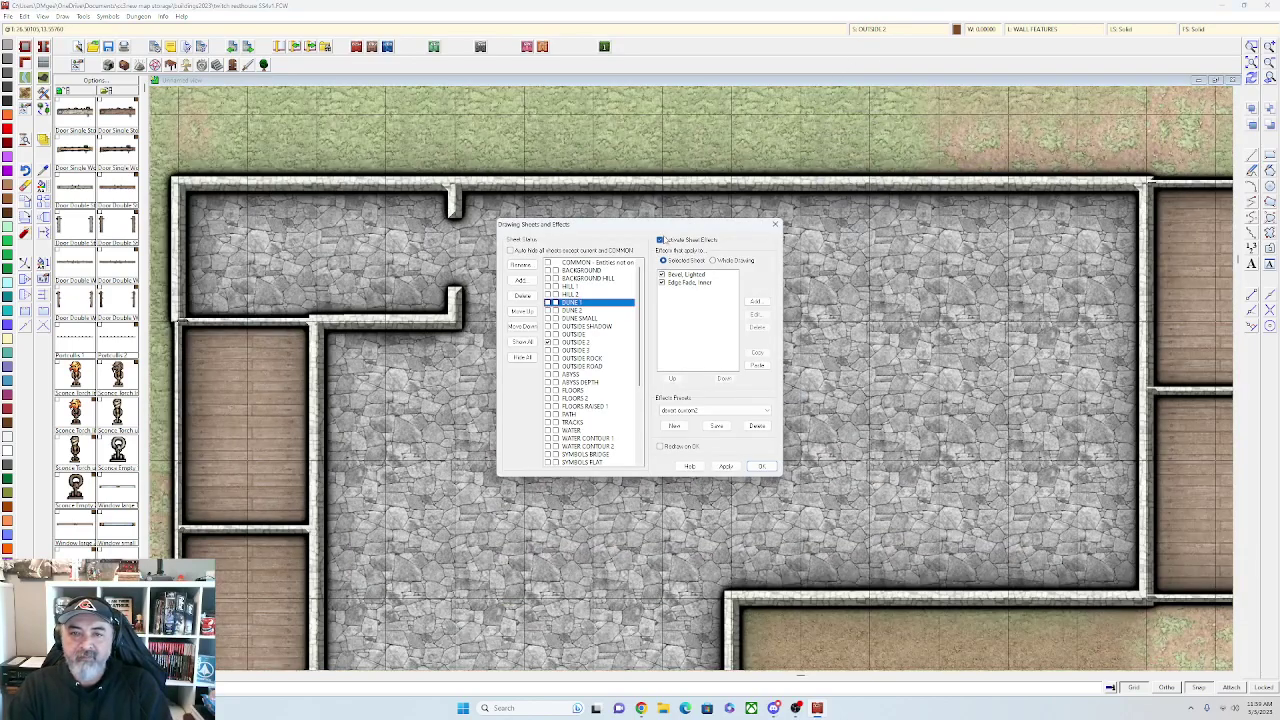
left_click(728, 468)
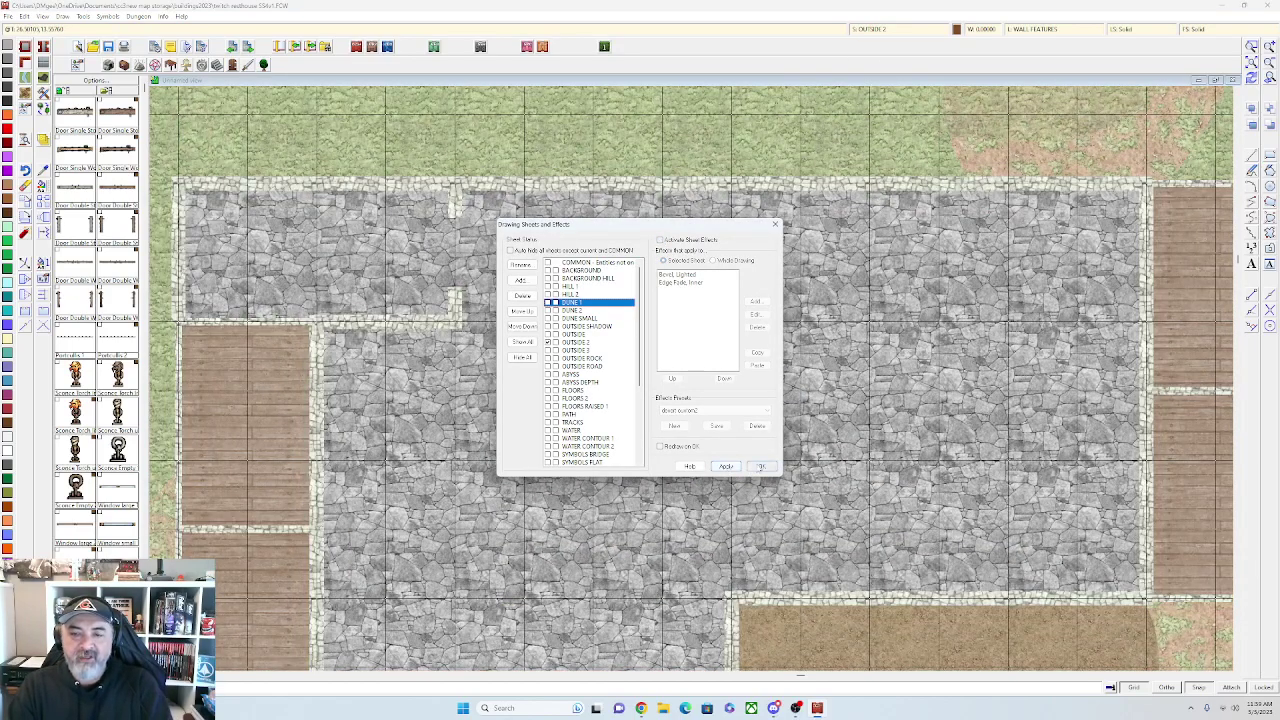
left_click(760, 467)
Place a scaled-down brown double door in the west wall of the mud building, midway along the wall
scroll(747, 455, "down", 3)
left_click_drag(747, 450, 778, 292)
left_click_drag(723, 324, 712, 290)
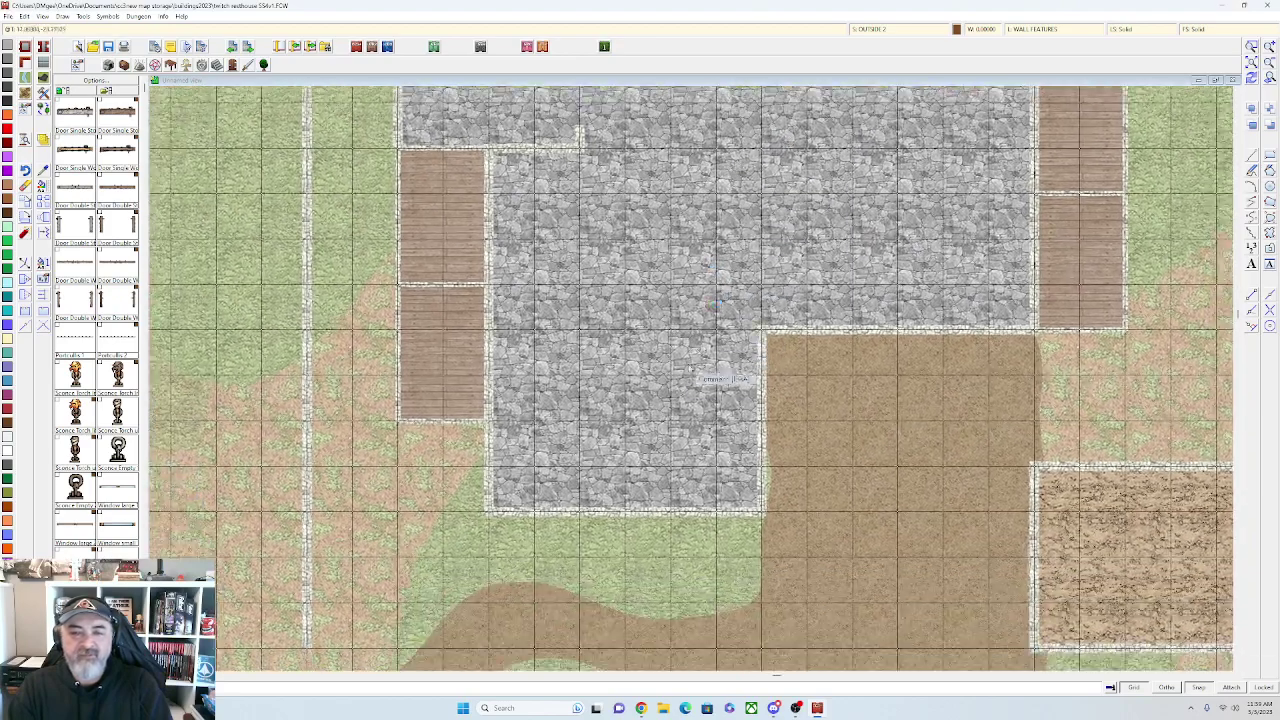
left_click_drag(838, 516, 757, 370)
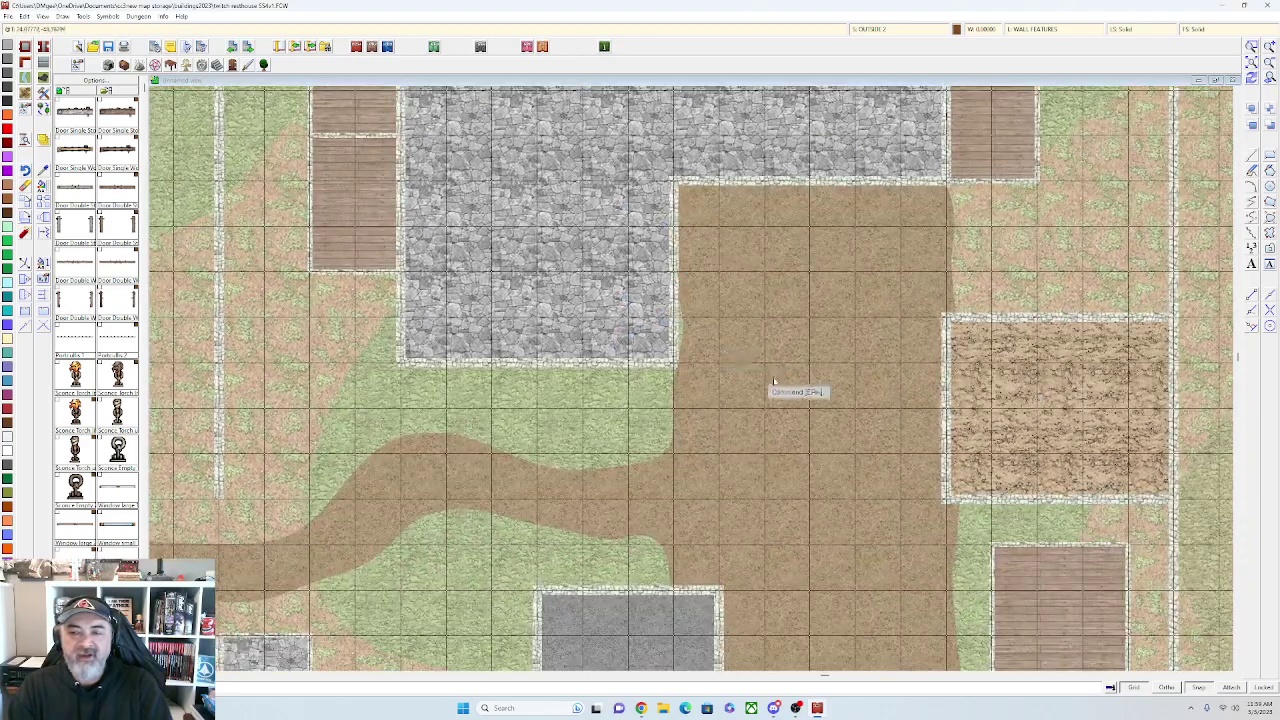
left_click(108, 190)
scroll(872, 386, "up", 1)
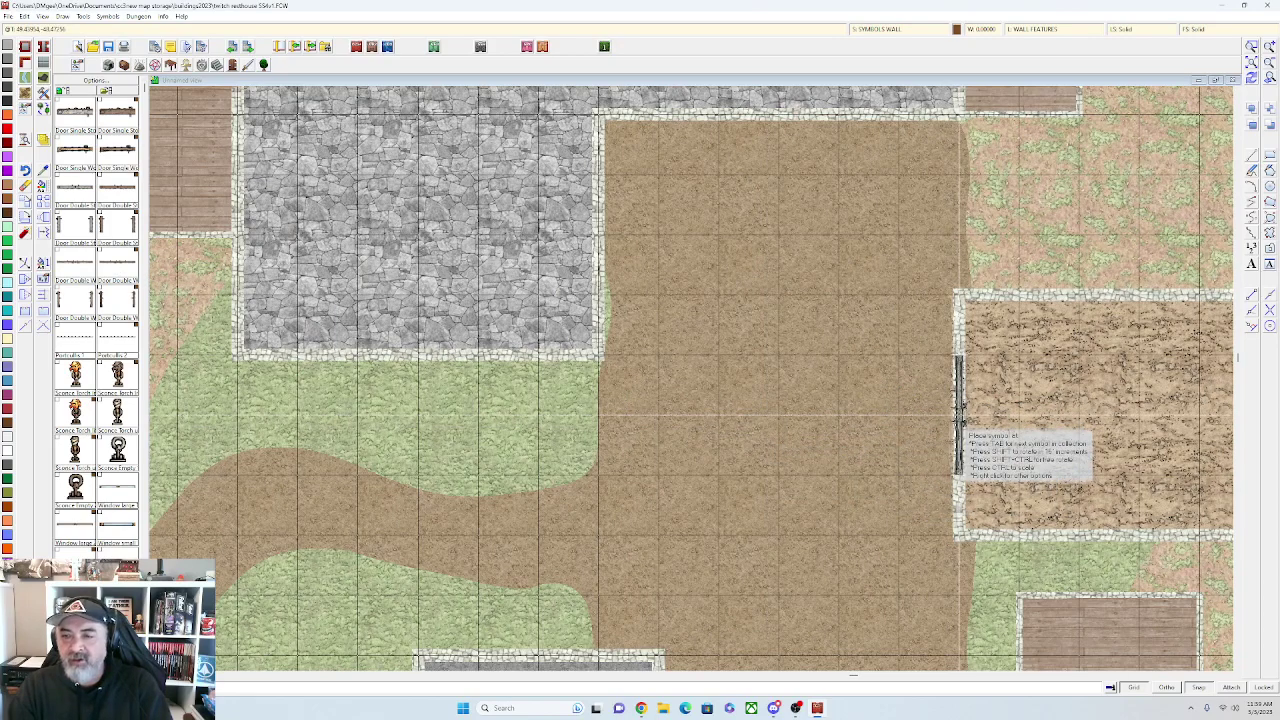
right_click(957, 410)
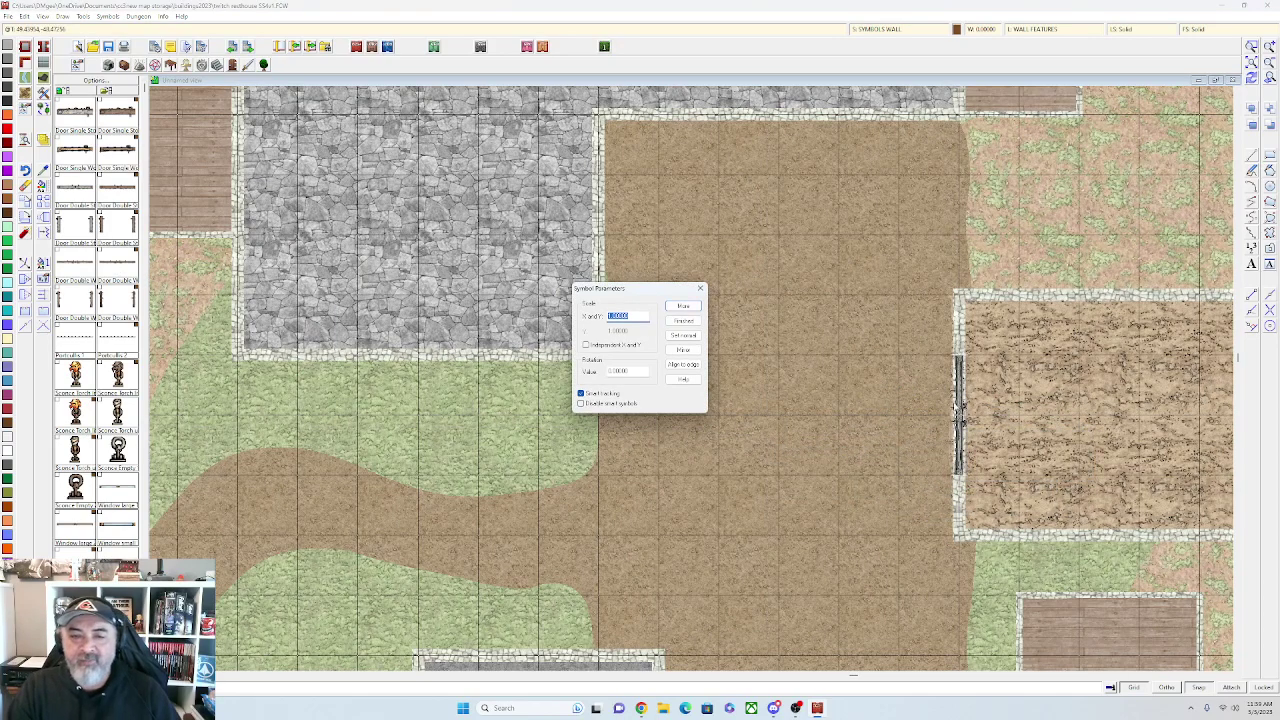
key("Return")
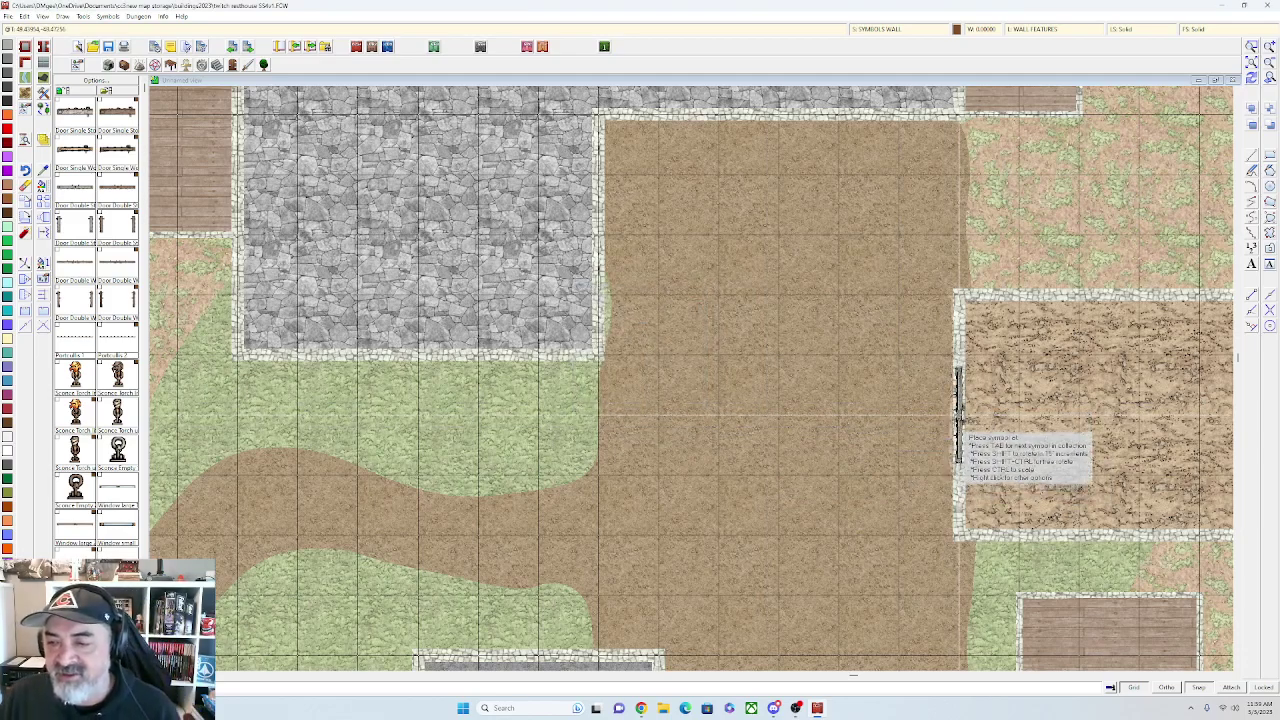
left_click(958, 430)
Place two brown single doors in the southeast oak building's west wall and a brown double door in the dark grey building's east wall
scroll(826, 516, "down", 2)
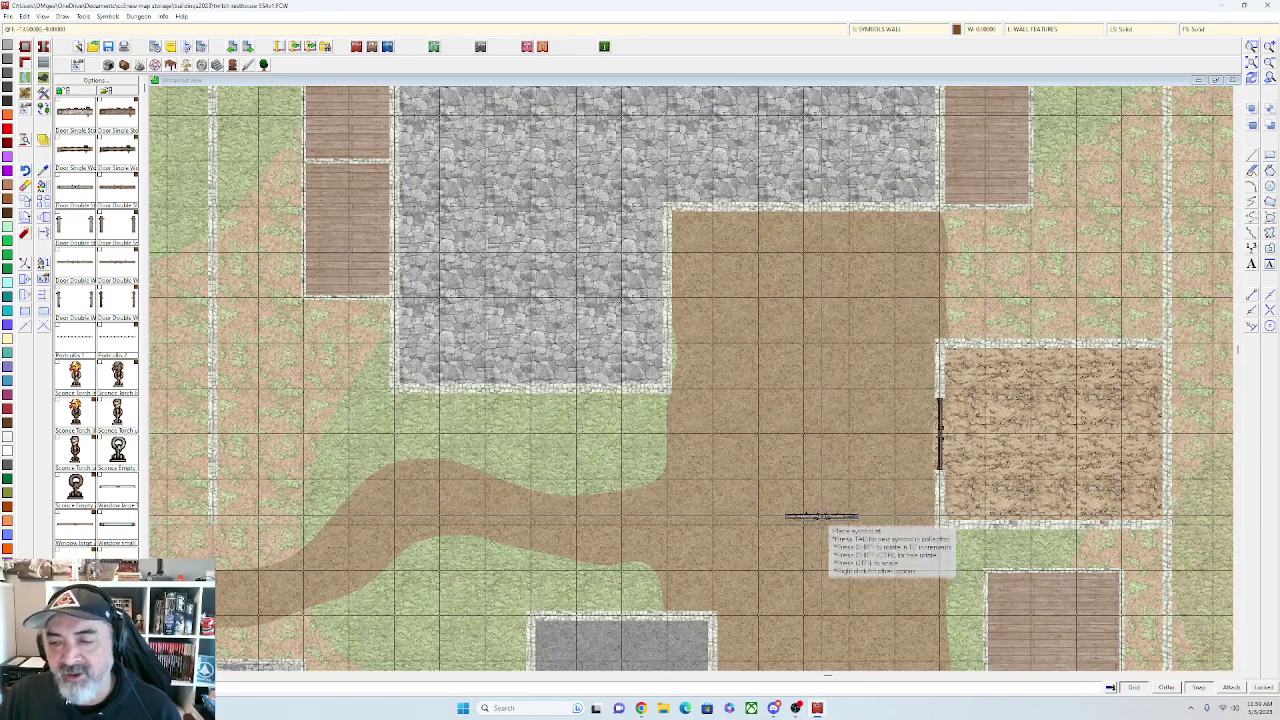
scroll(814, 486, "up", 1)
scroll(771, 357, "up", 1)
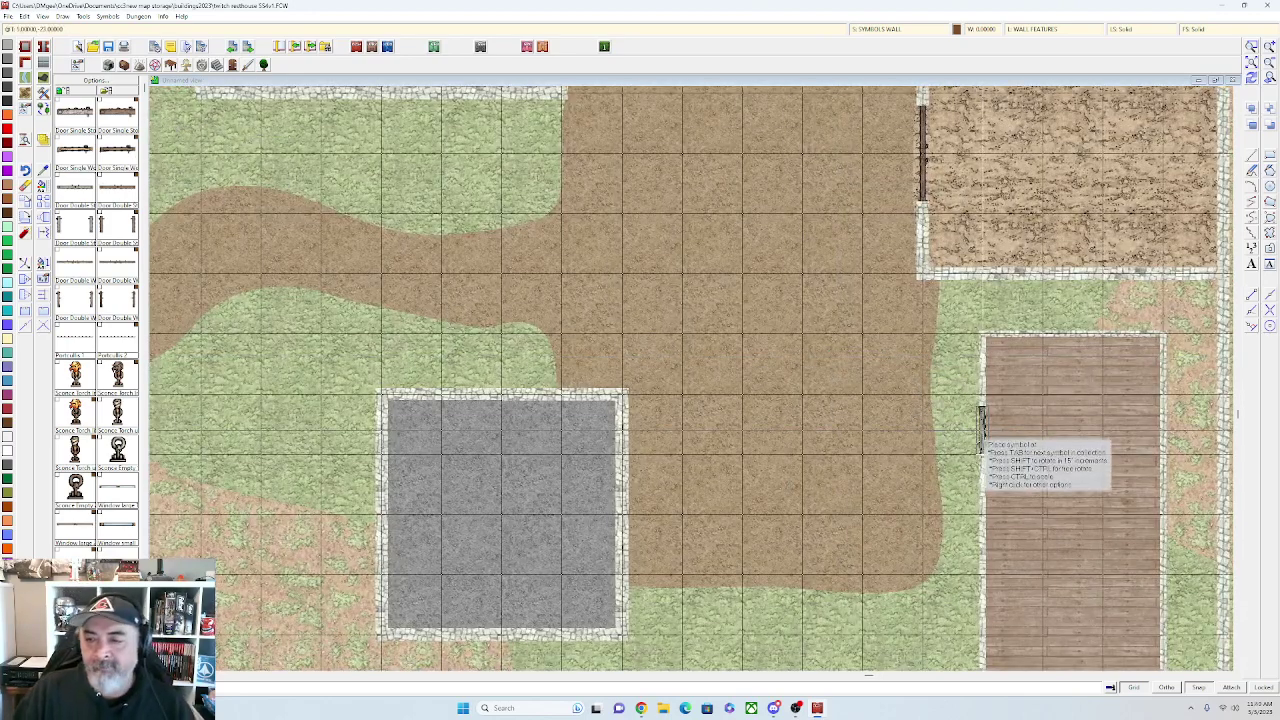
left_click(982, 418)
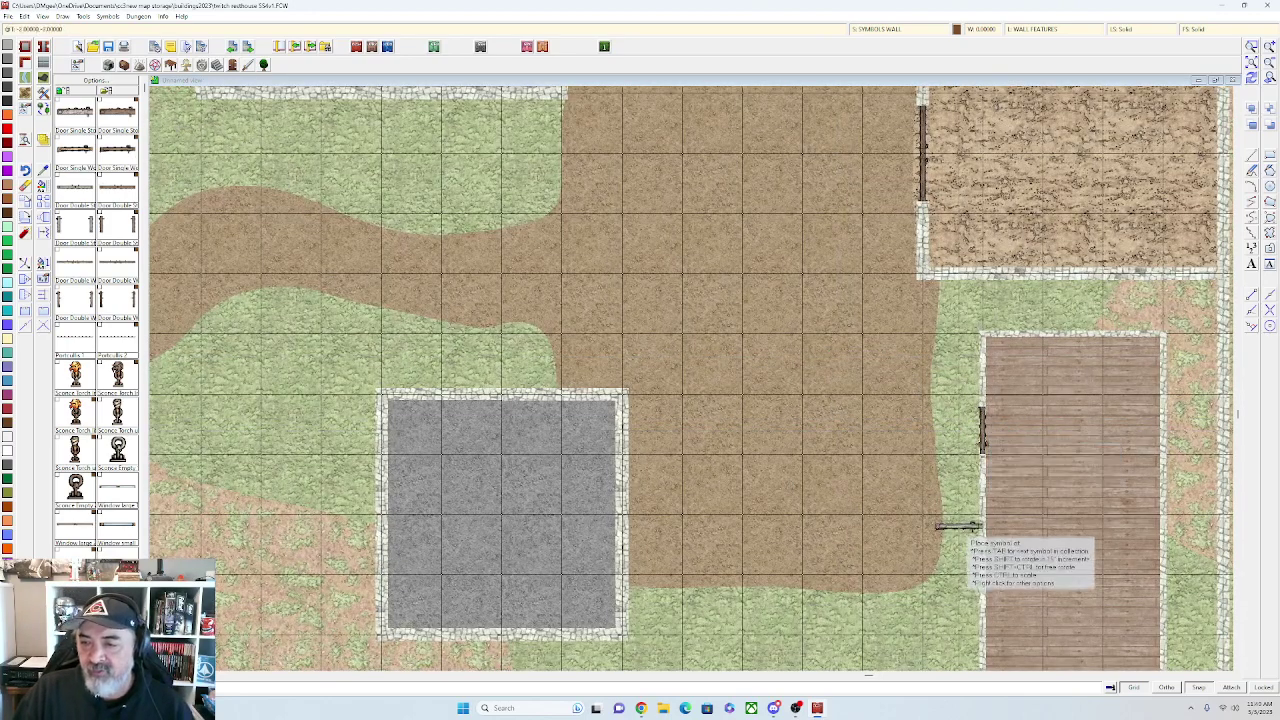
scroll(980, 528, "up", 1)
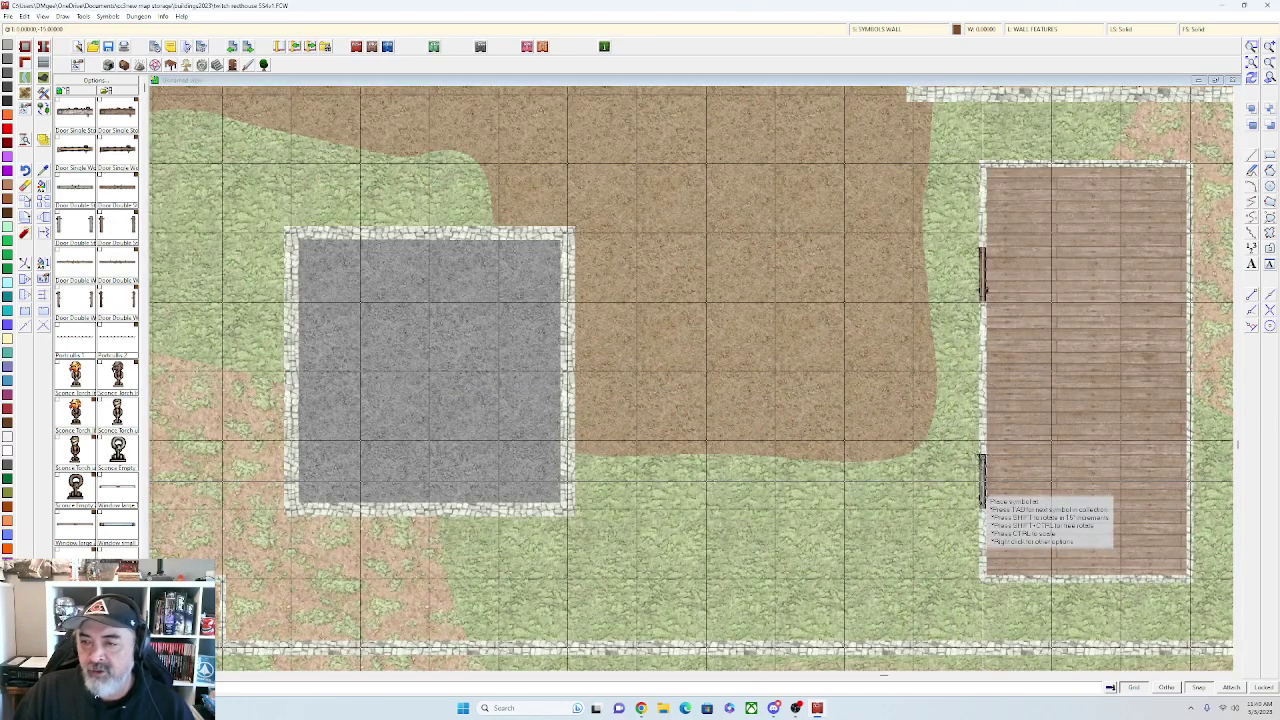
left_click(982, 480)
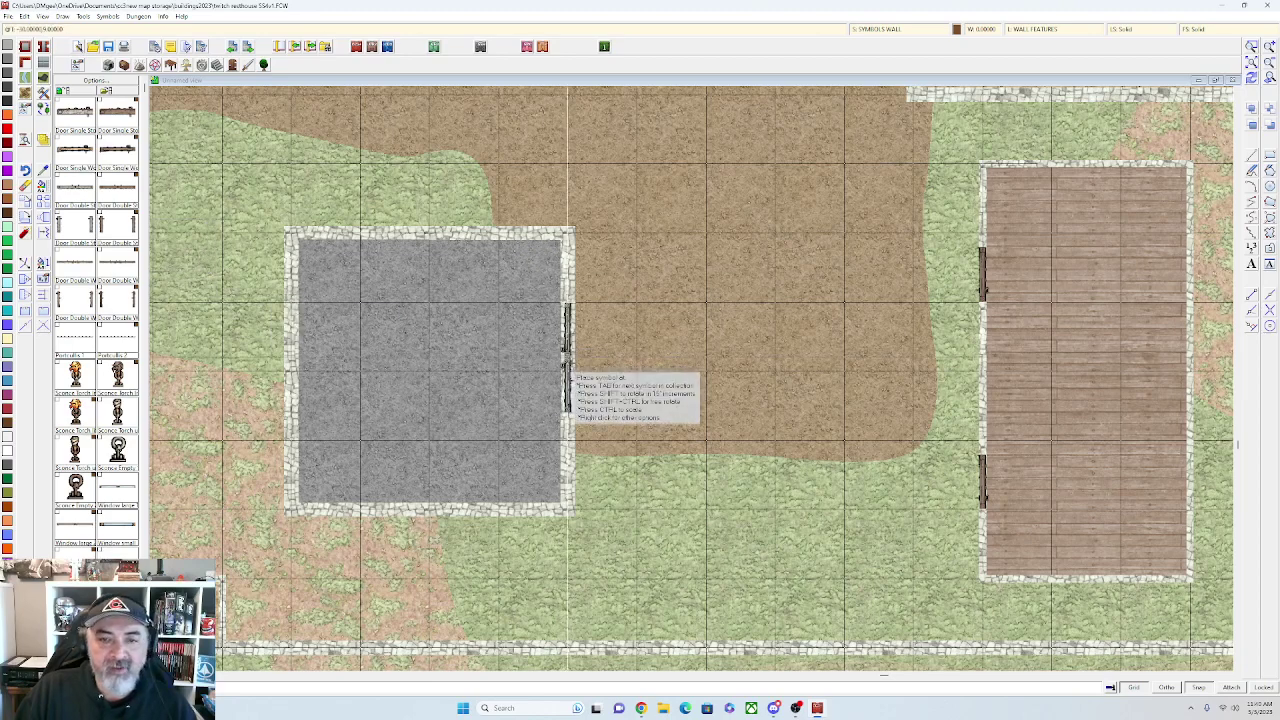
left_click(566, 340)
Place a brown single door across the north side of each of the four small dirt pens by the south compound wall
scroll(568, 388, "down", 2)
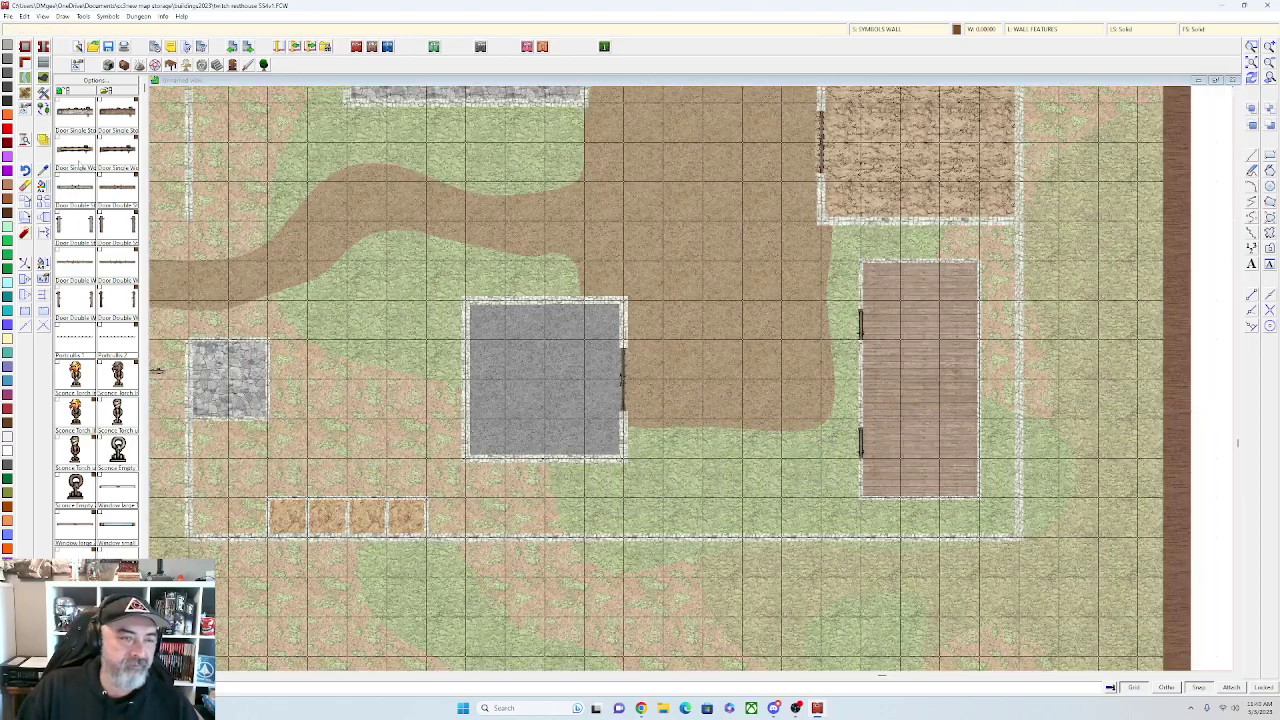
scroll(290, 450, "up", 4)
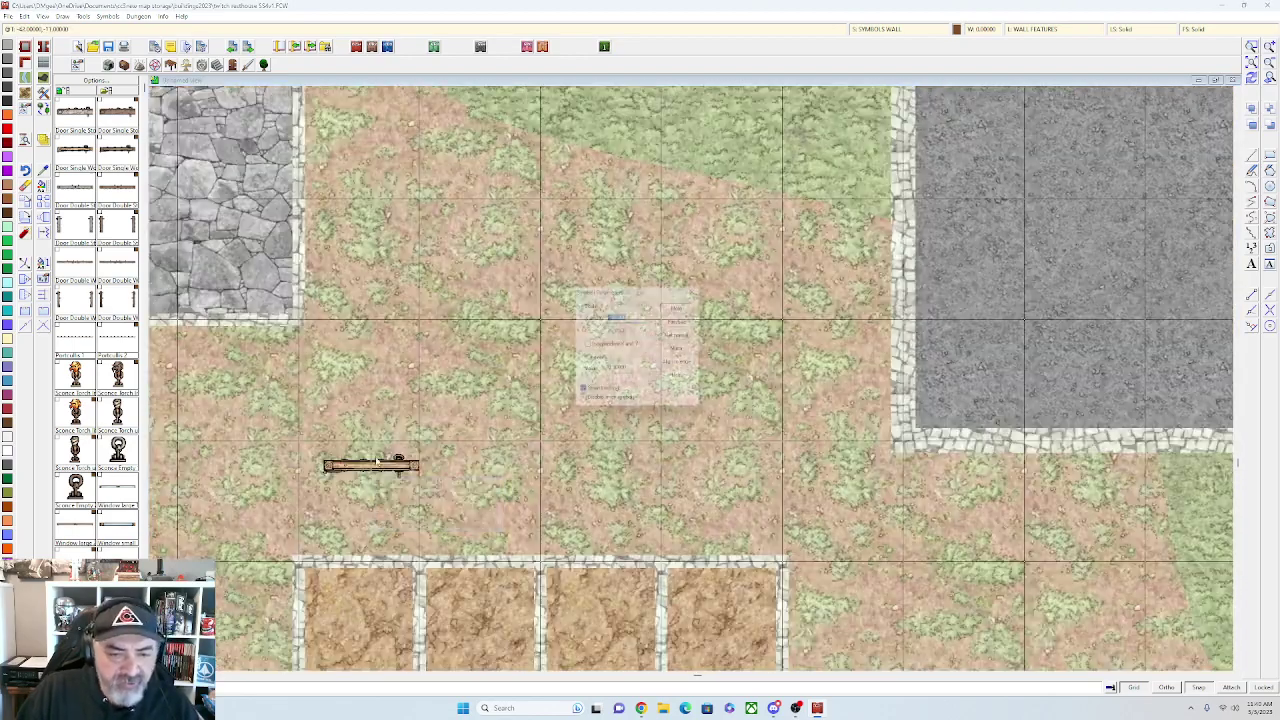
left_click(684, 306)
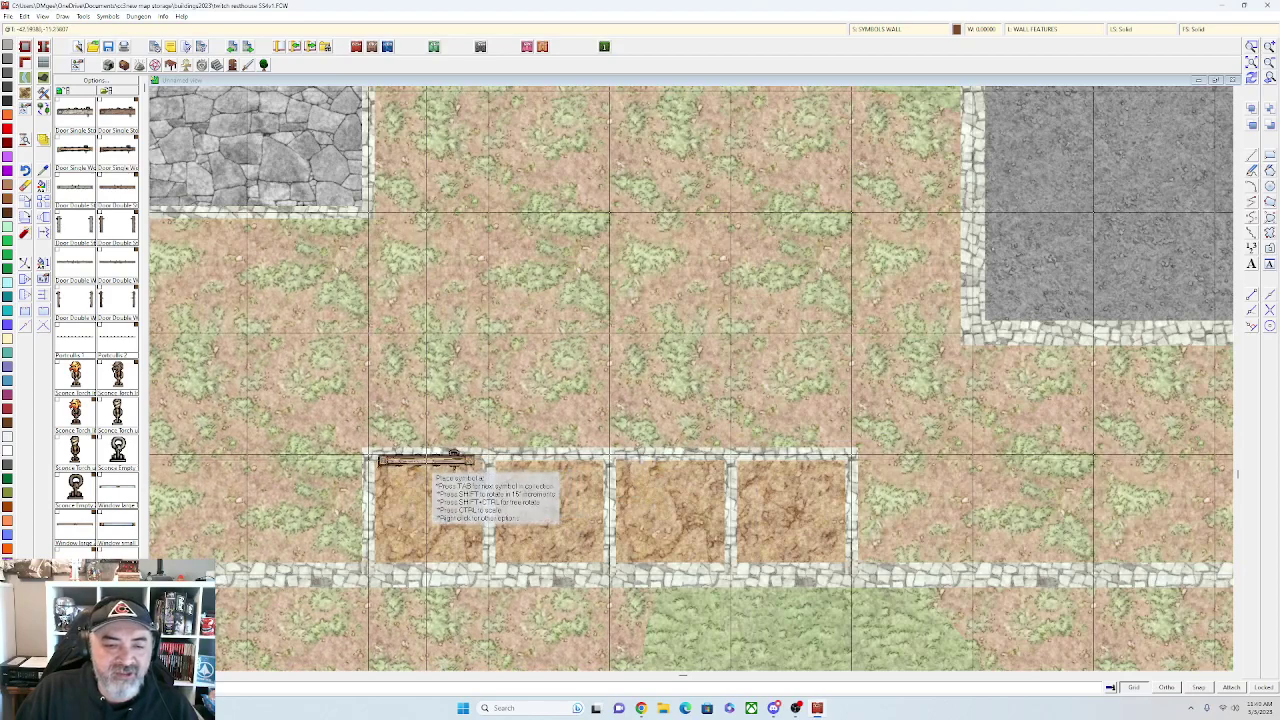
left_click(428, 460)
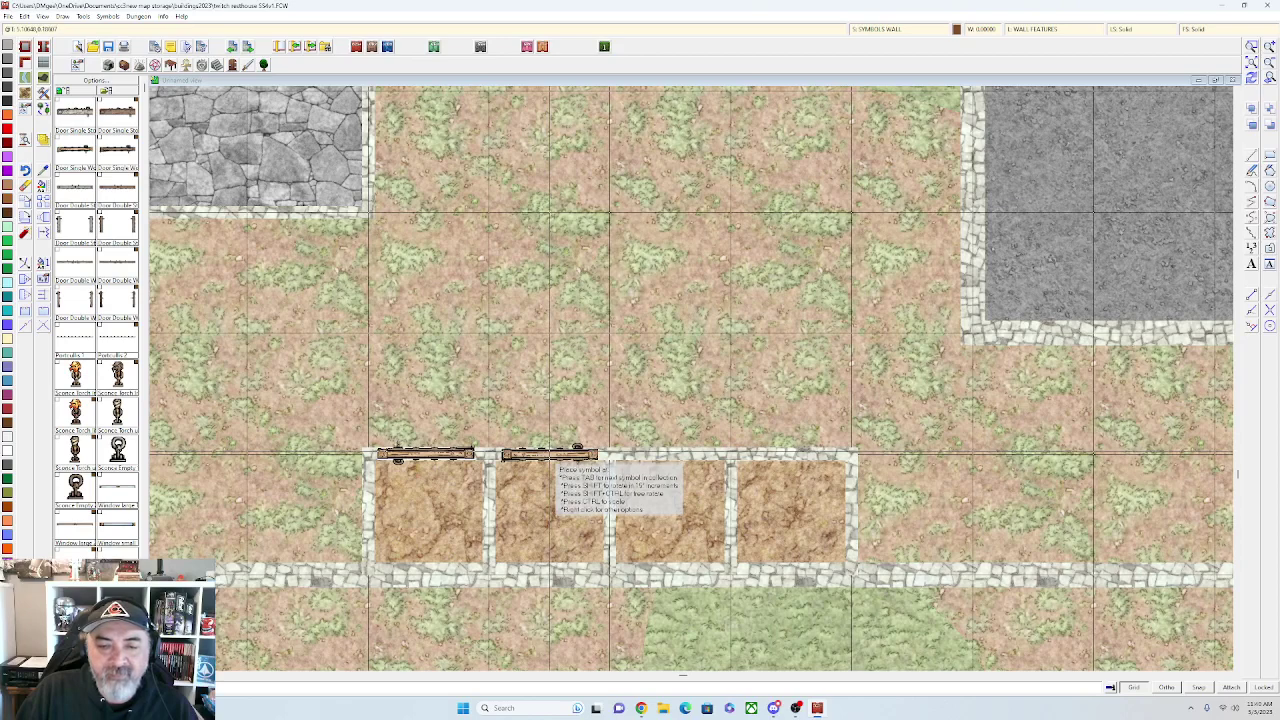
left_click(552, 460)
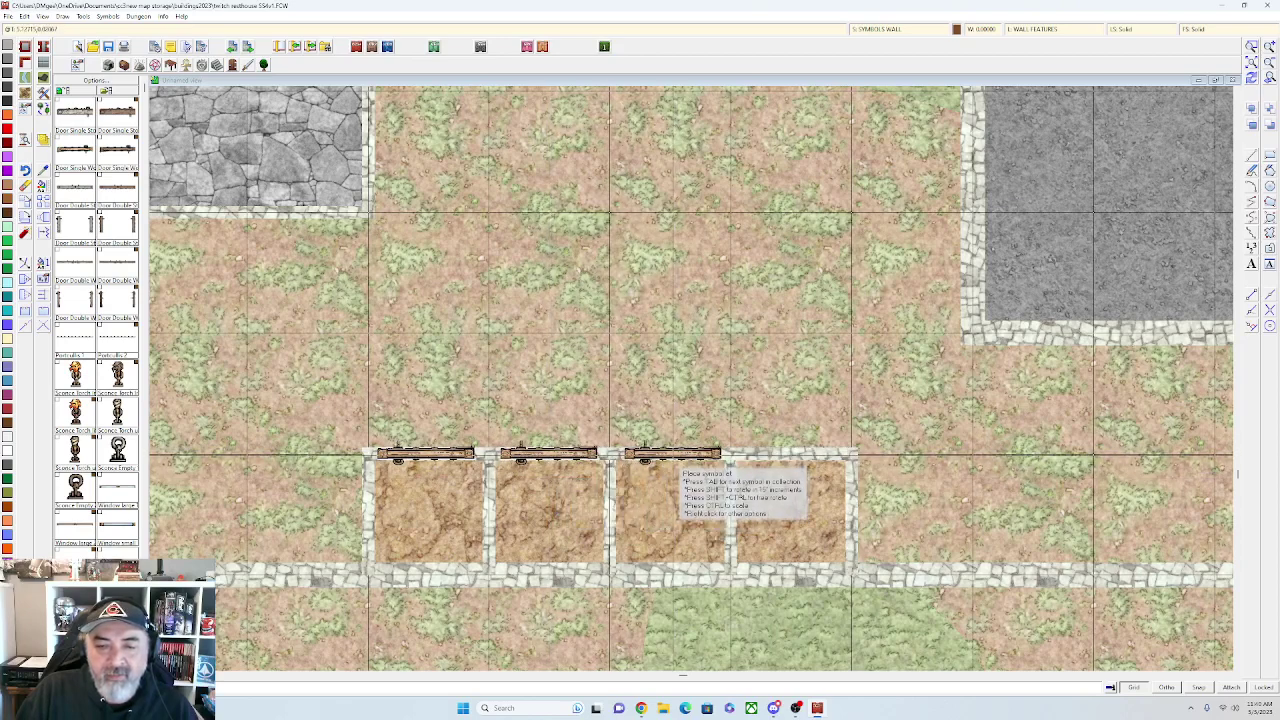
left_click(676, 462)
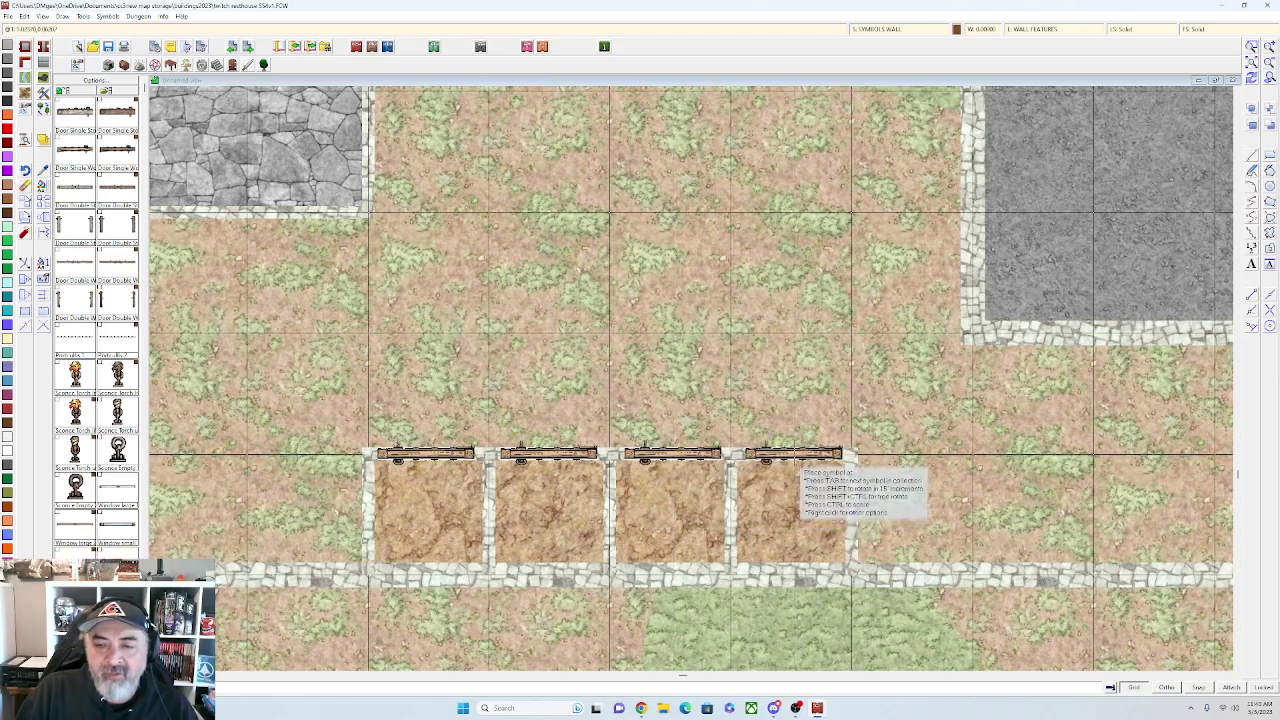
left_click(795, 462)
Turn snapping on, try a brown single door at the small stone building's east wall, and place a grey double door in its north wall
scroll(800, 470, "down", 2)
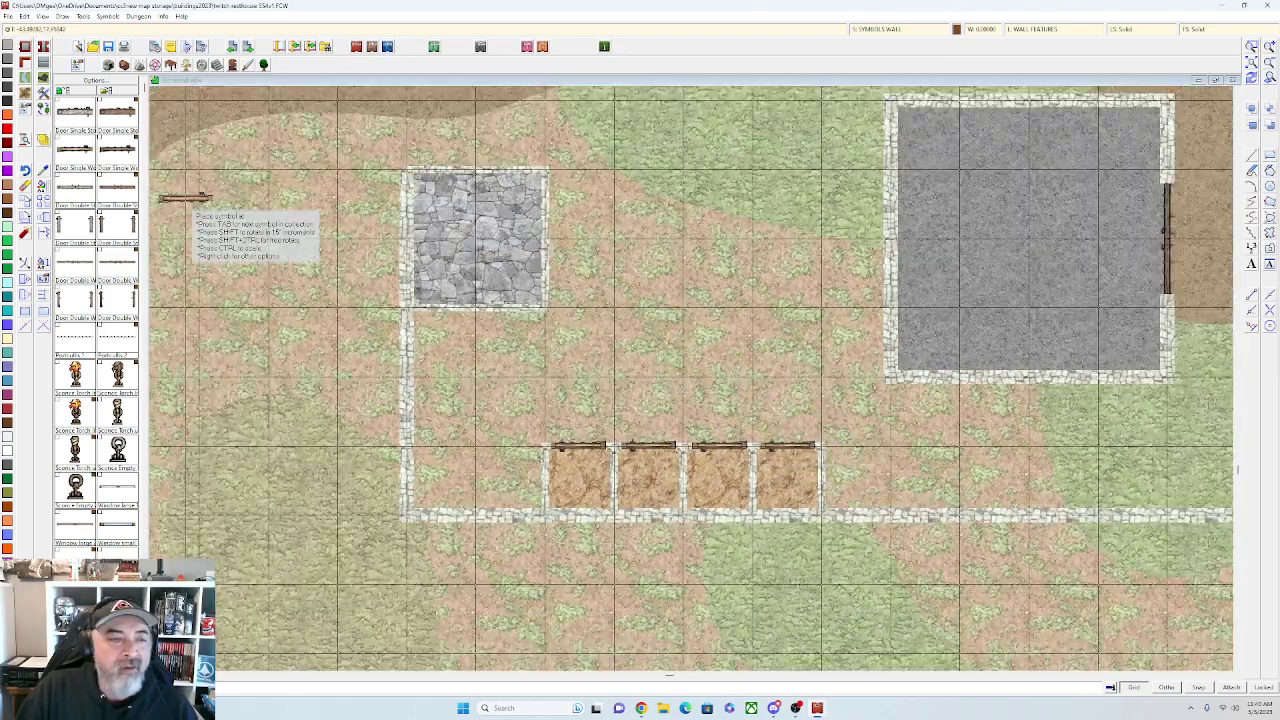
left_click(1199, 688)
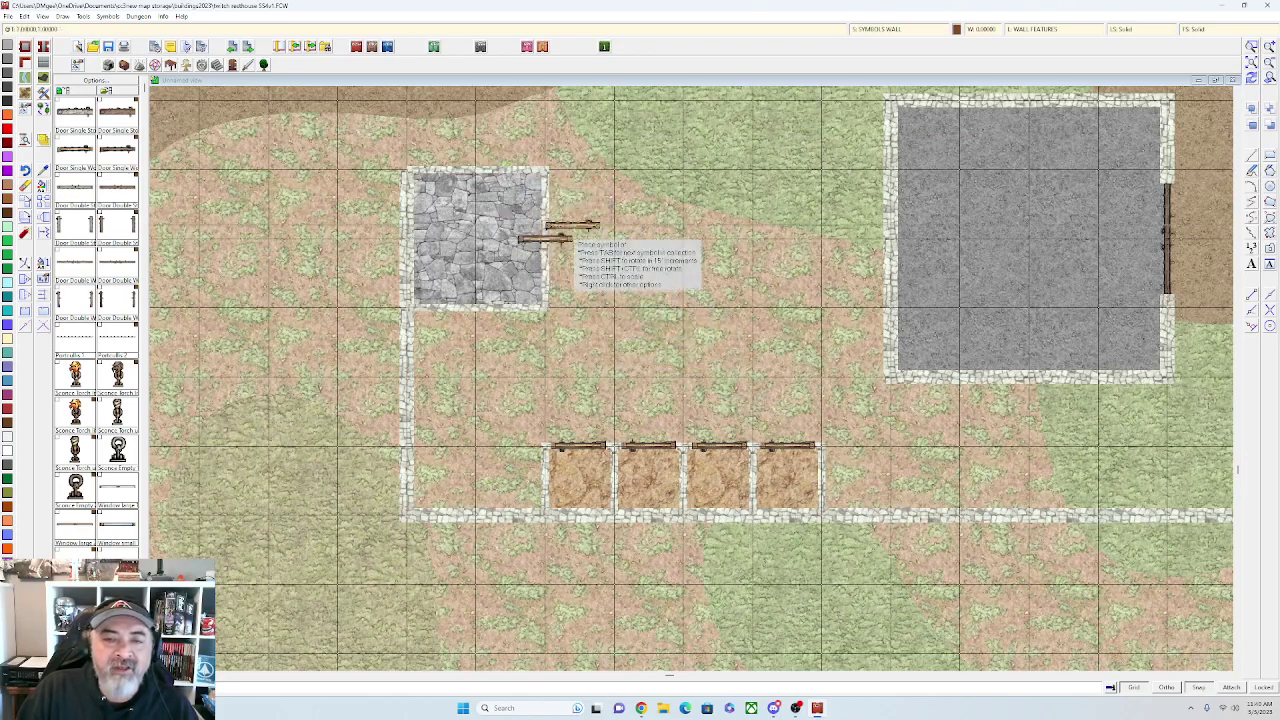
left_click(545, 238)
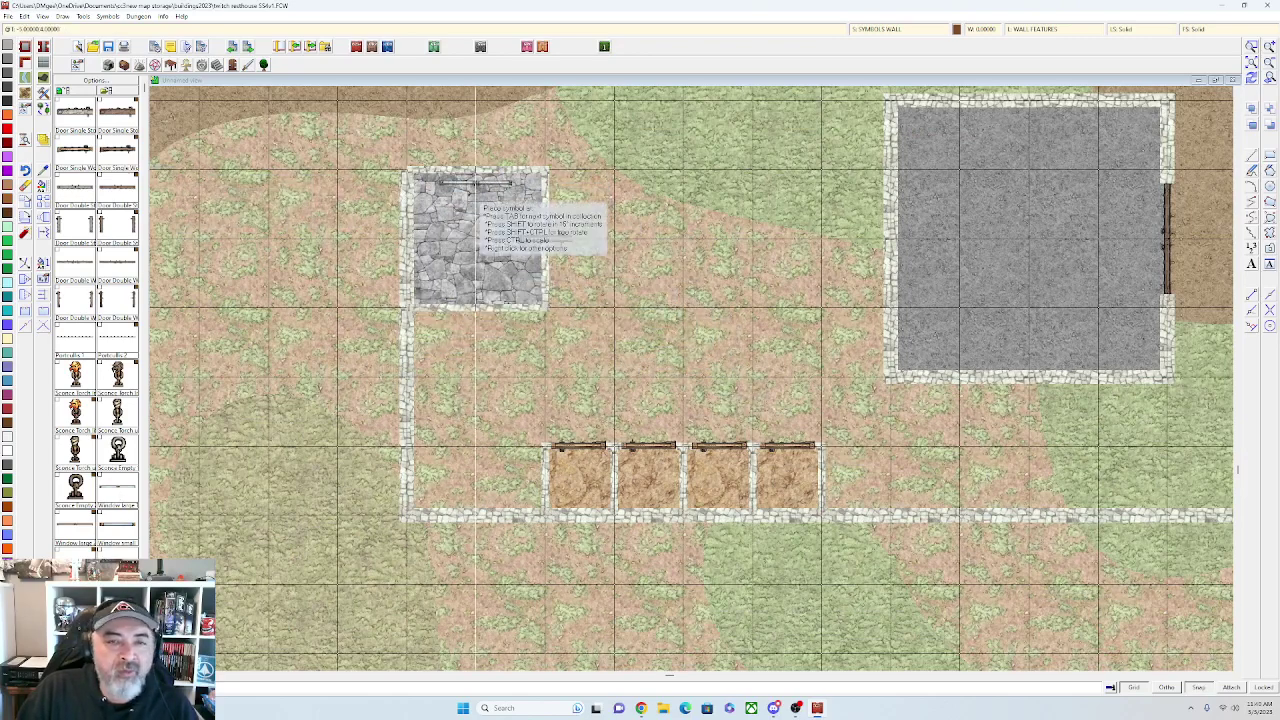
scroll(600, 220, "down", 1)
scroll(638, 370, "down", 1)
scroll(698, 359, "up", 1)
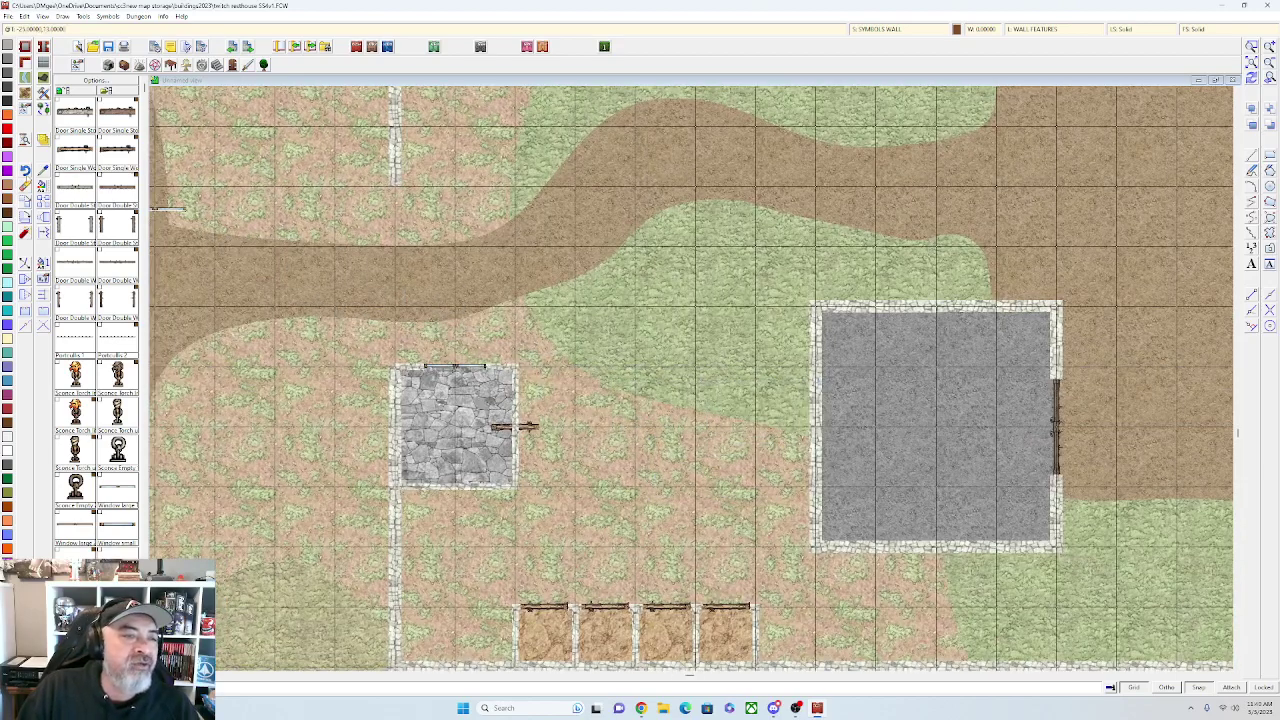
Erase the door crossing the small stone building's east wall and place a brown single door in its south wall
right_click(505, 433)
left_click(533, 441)
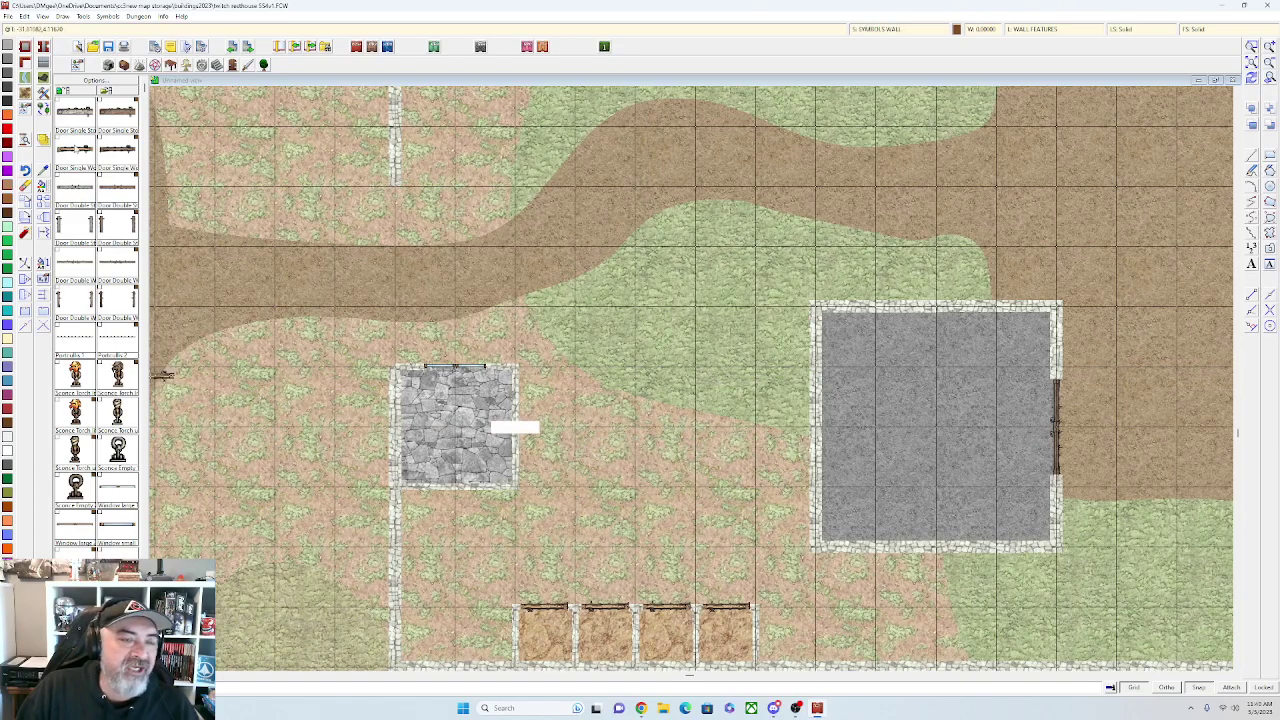
scroll(529, 506, "up", 1)
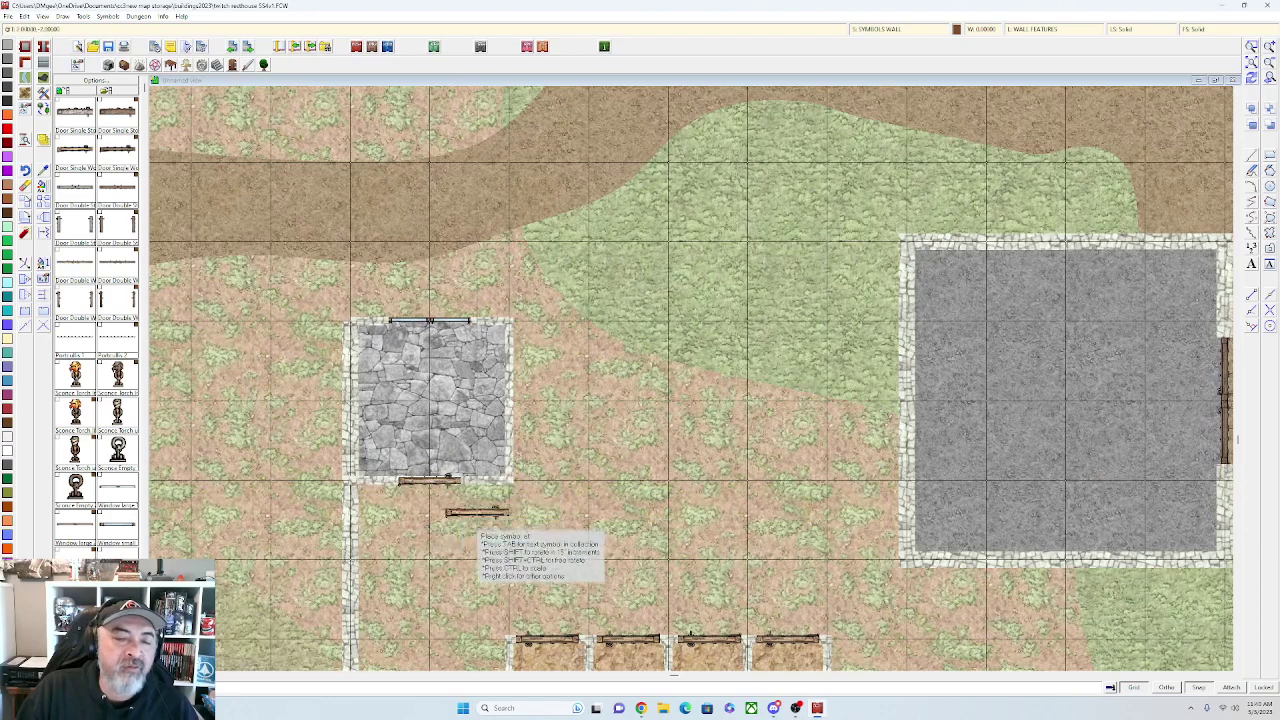
scroll(478, 530, "down", 1)
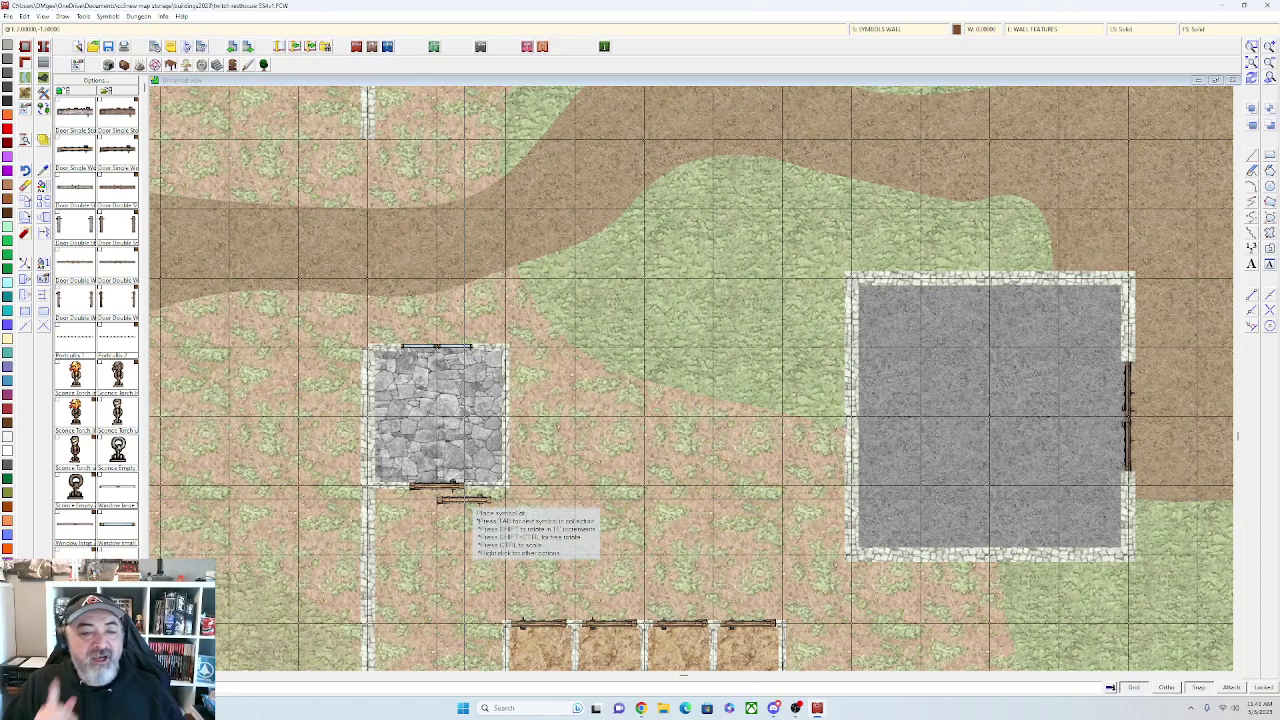
key("Escape")
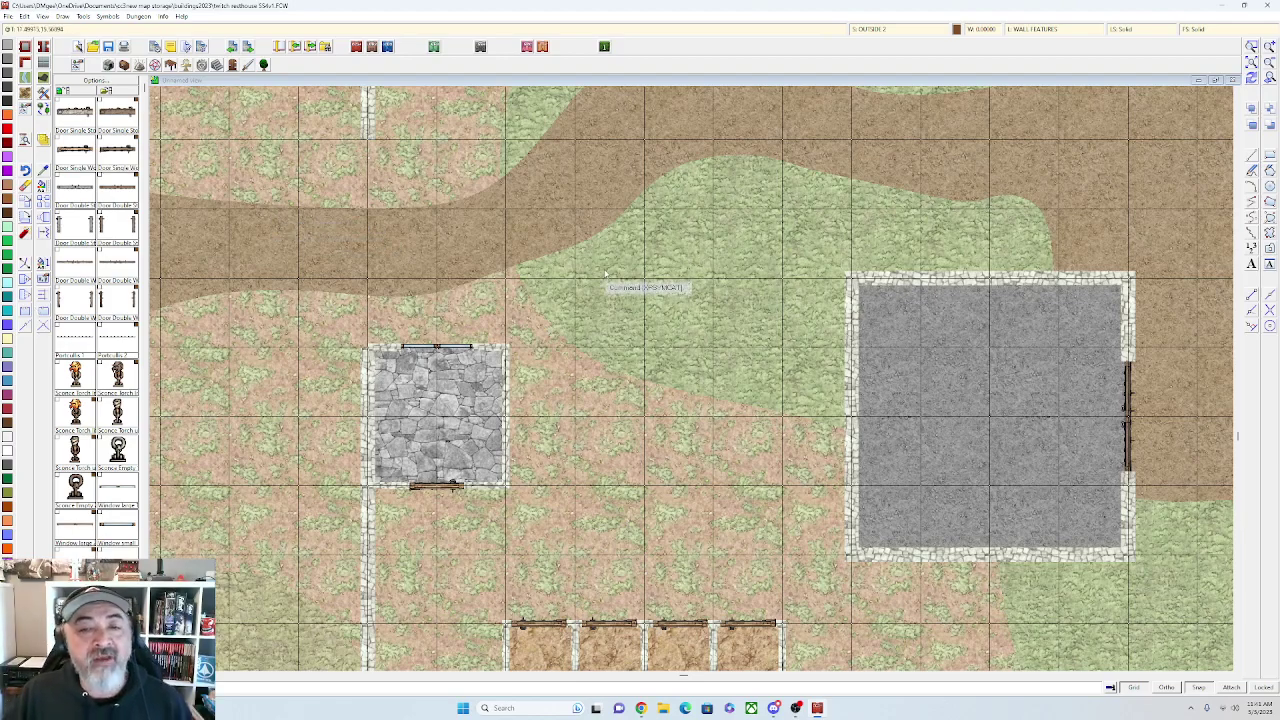
Place a brown double door in the main stone building's south wall facing the dirt yard, midway along that wall section
scroll(590, 281, "down", 3)
left_click_drag(592, 282, 443, 511)
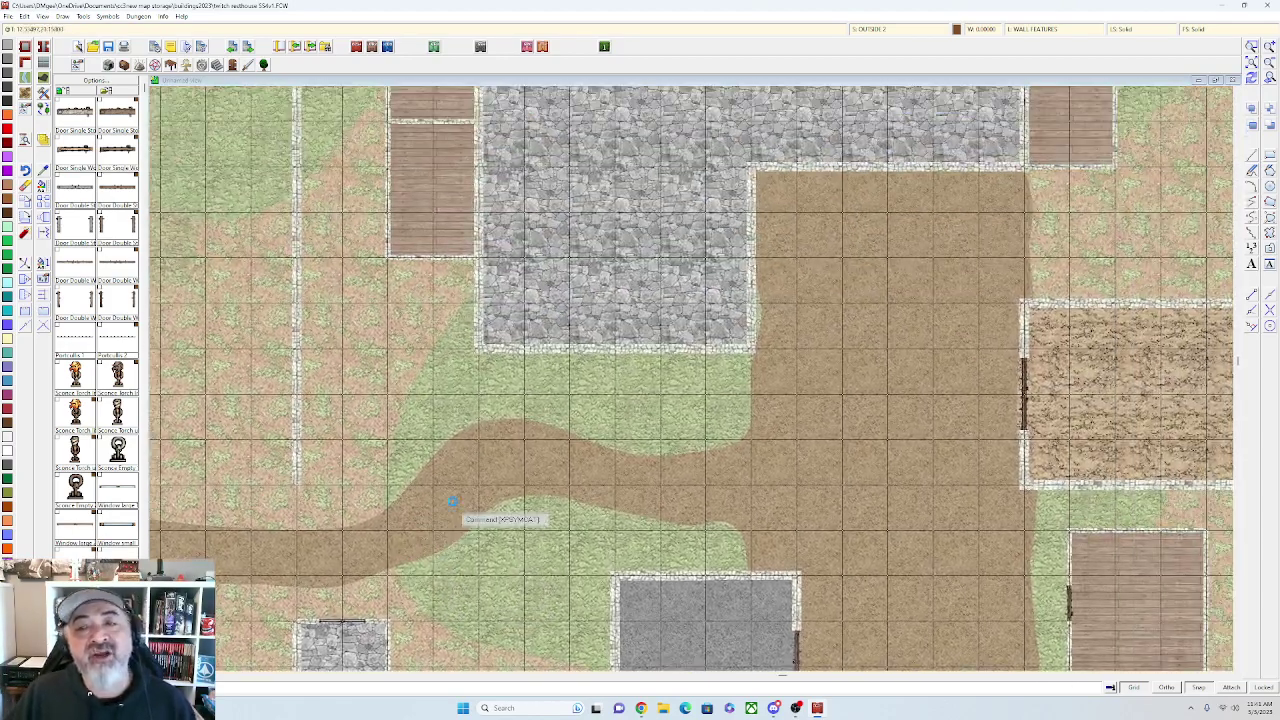
left_click_drag(568, 272, 483, 336)
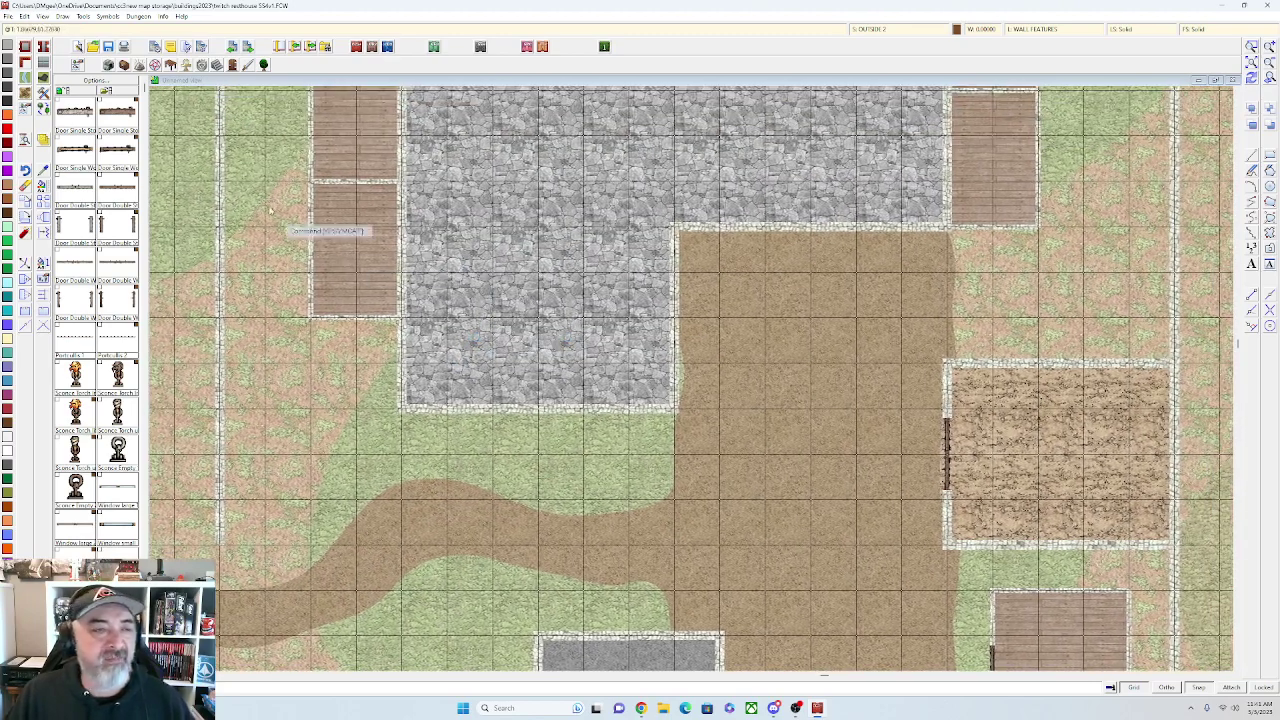
left_click(114, 265)
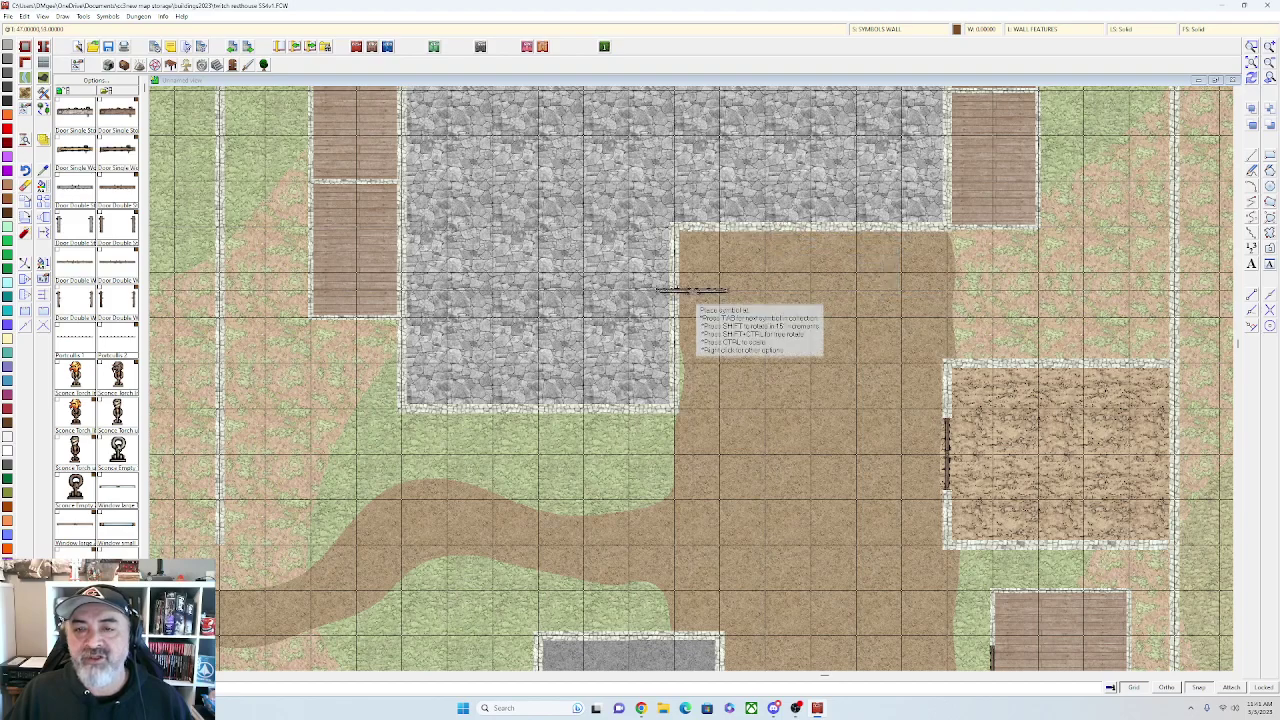
left_click_drag(780, 274, 722, 351)
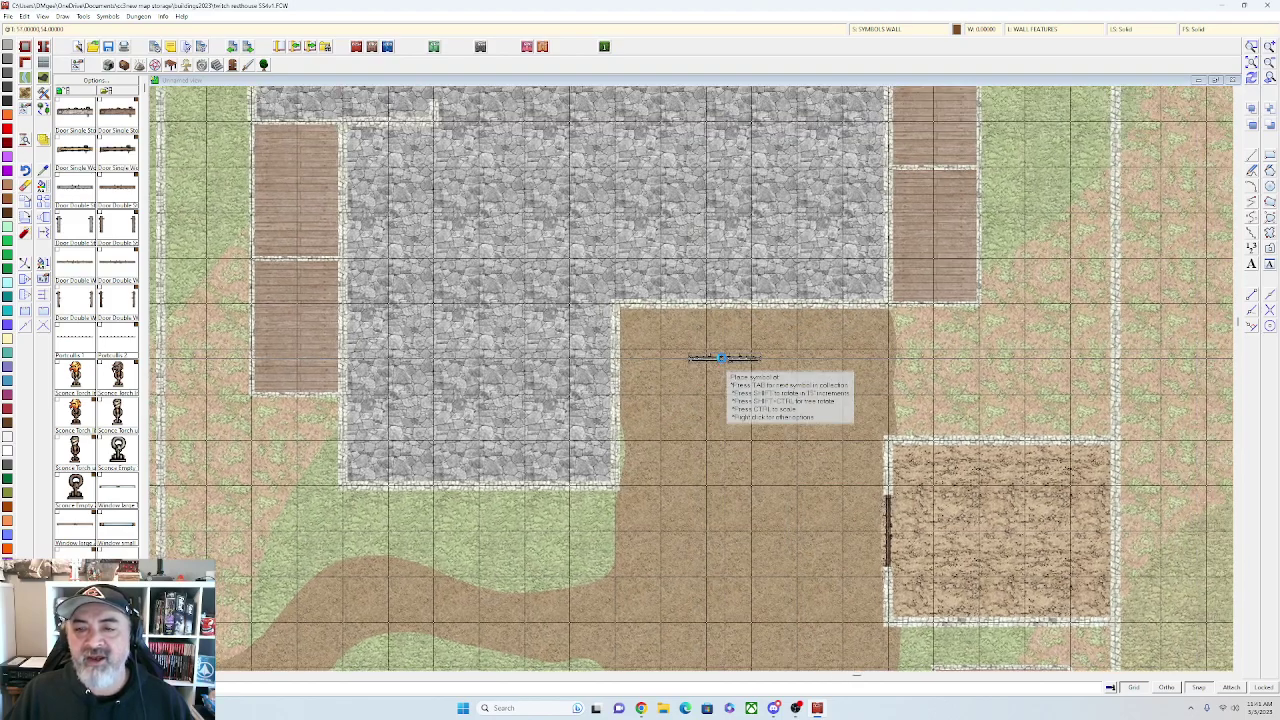
left_click(749, 306)
scroll(716, 411, "down", 1)
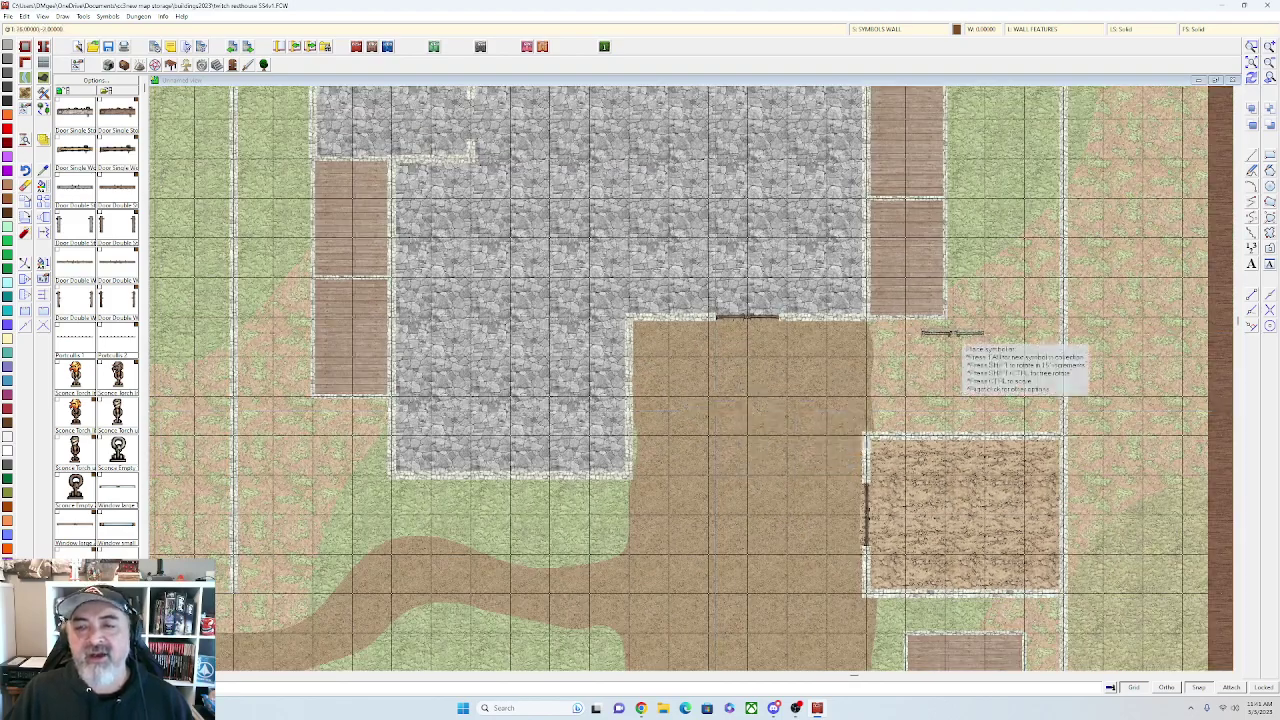
Choose the Wall, Cobble Light, Straight drawing tool for the main stone building's interior walls
scroll(930, 332, "down", 1)
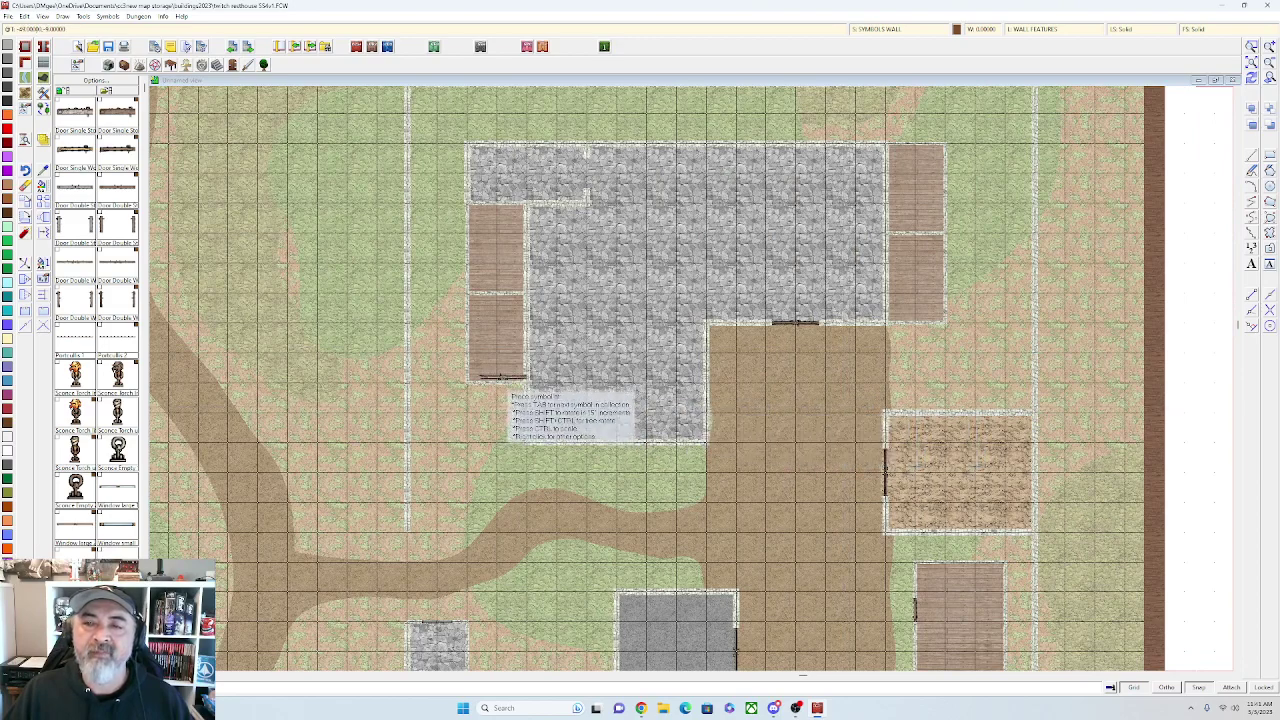
right_click(26, 65)
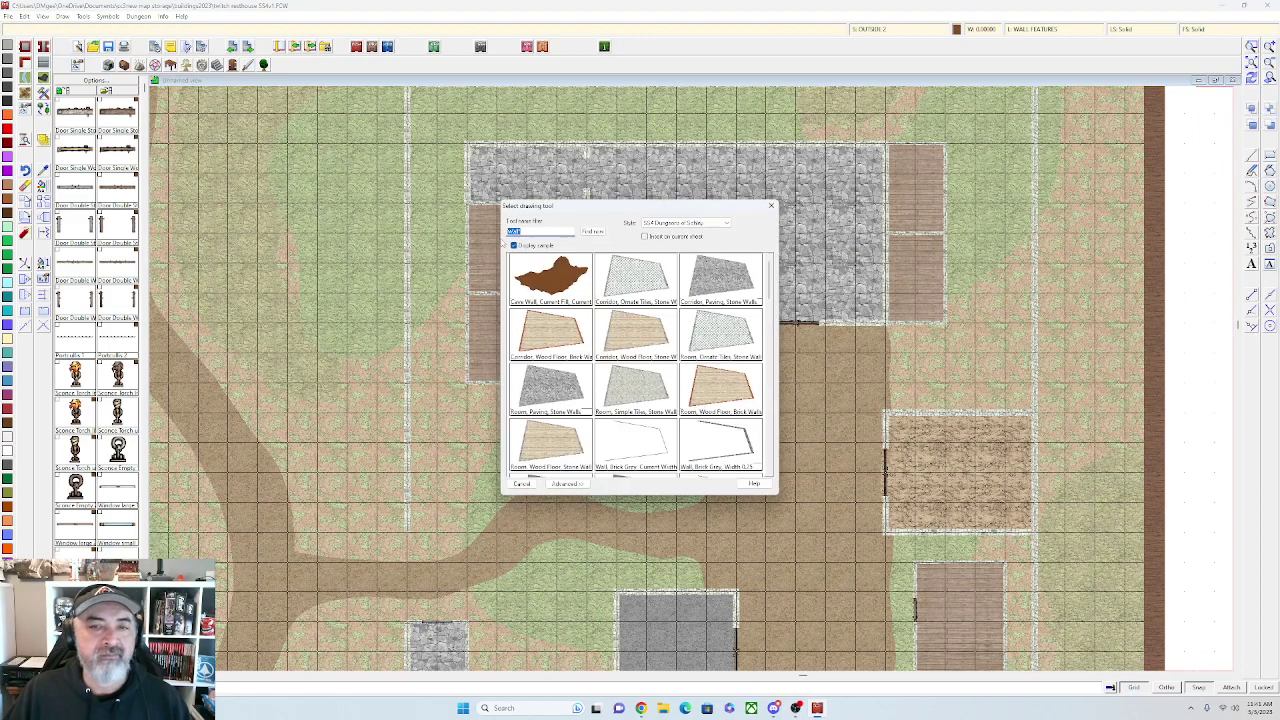
scroll(641, 421, "down", 5)
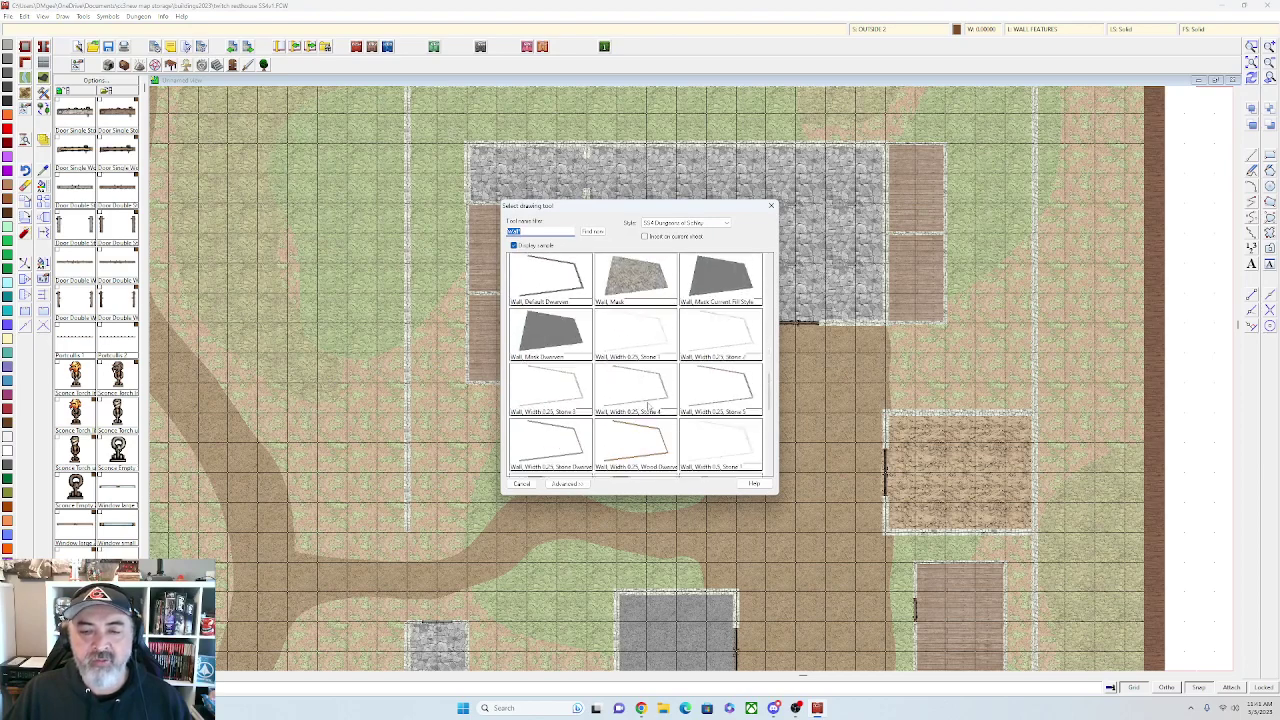
scroll(675, 428, "down", 2)
scroll(656, 425, "up", 5)
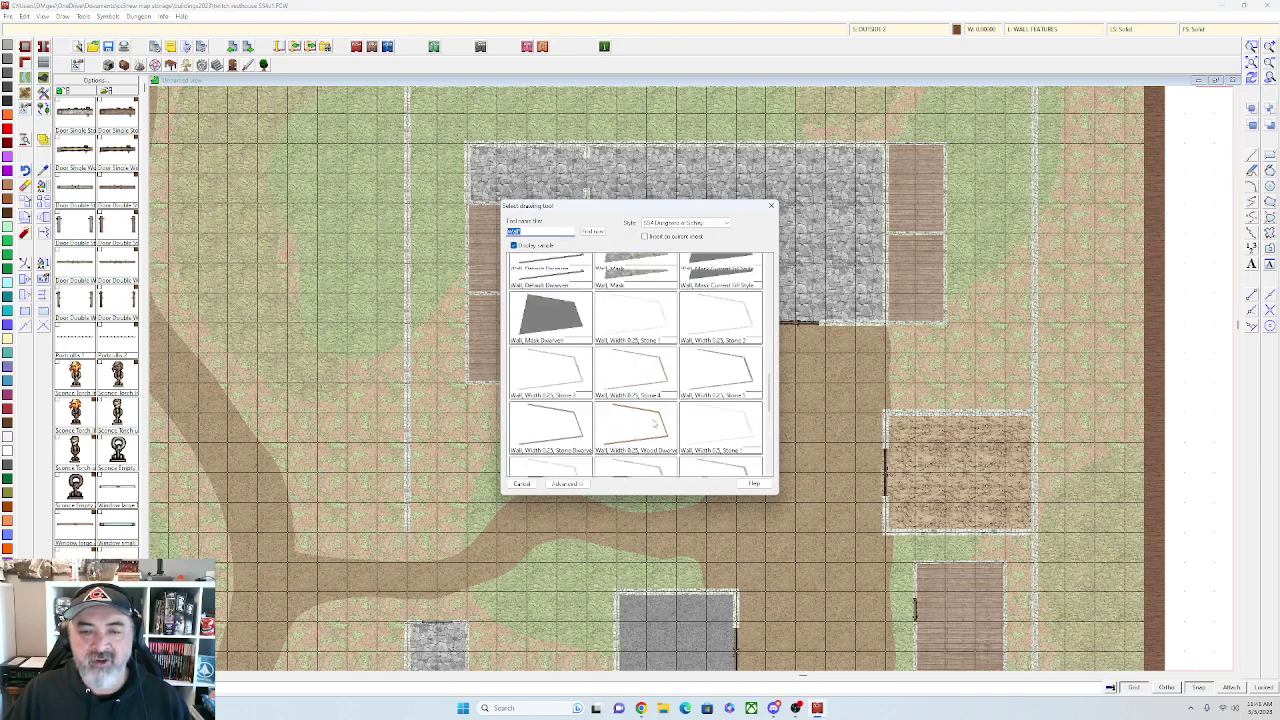
left_click(646, 280)
scroll(862, 330, "up", 2)
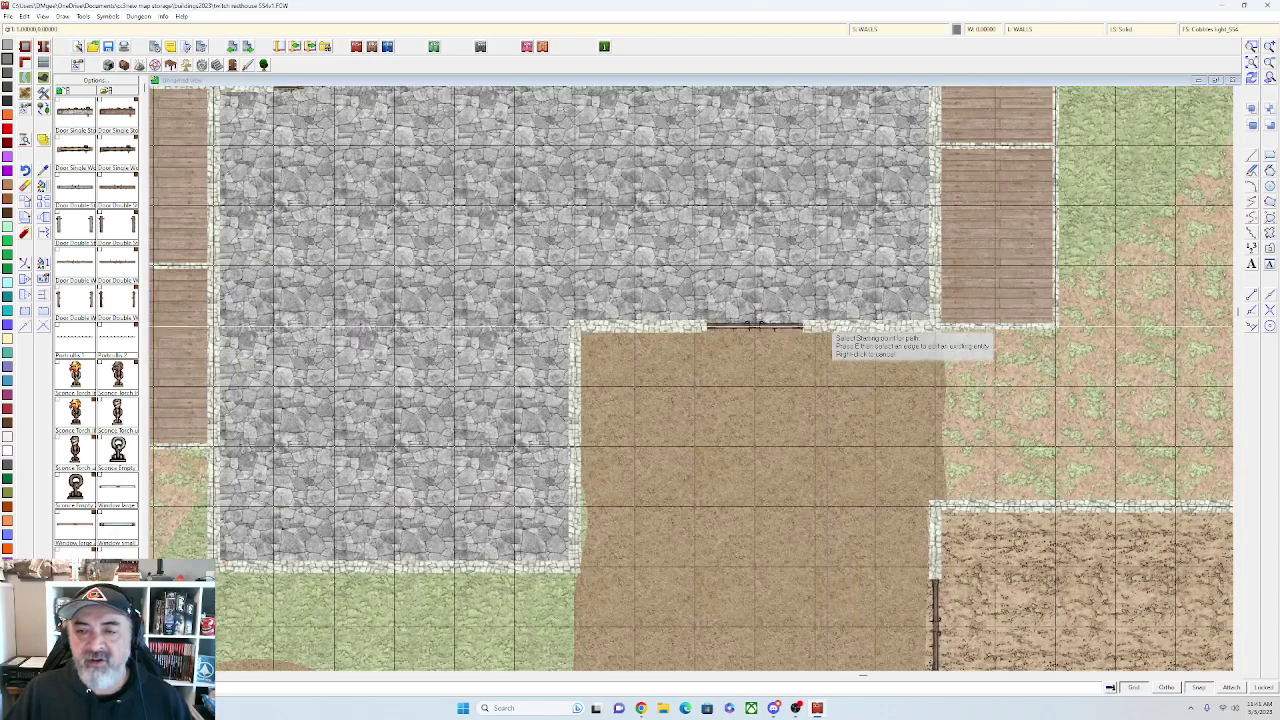
left_click(816, 324)
left_click_drag(802, 197, 824, 389)
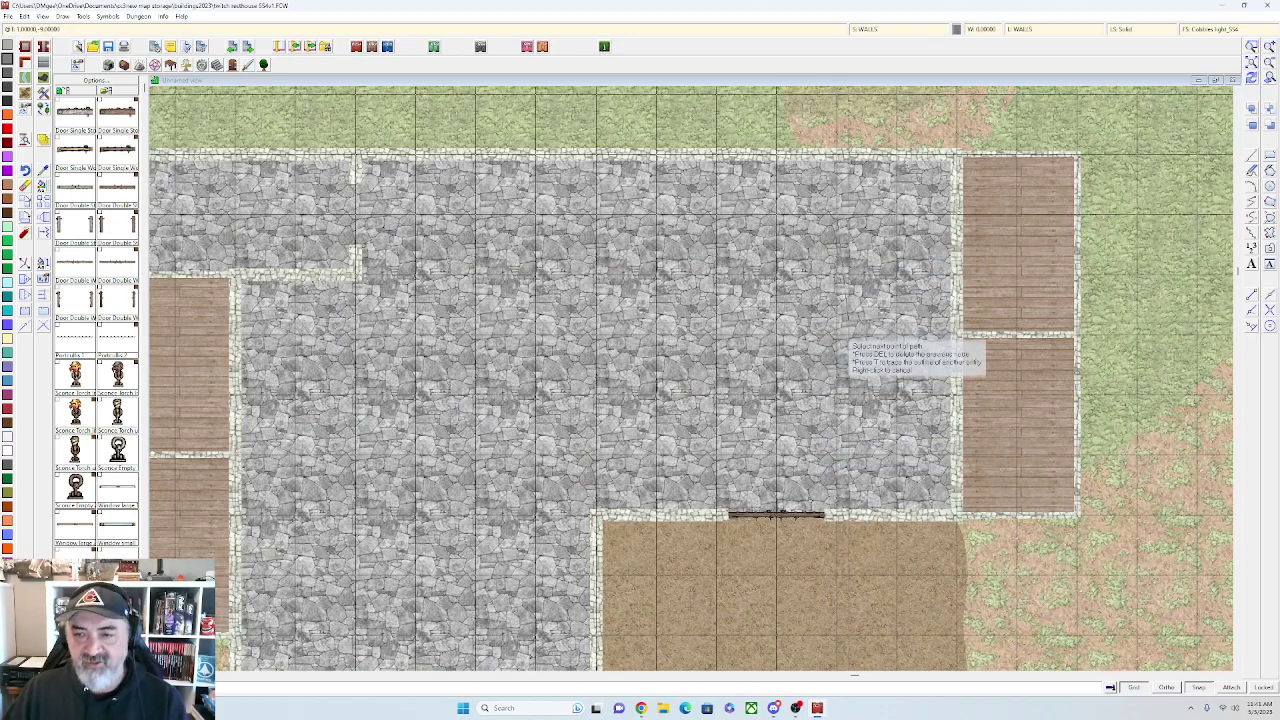
right_click(829, 335)
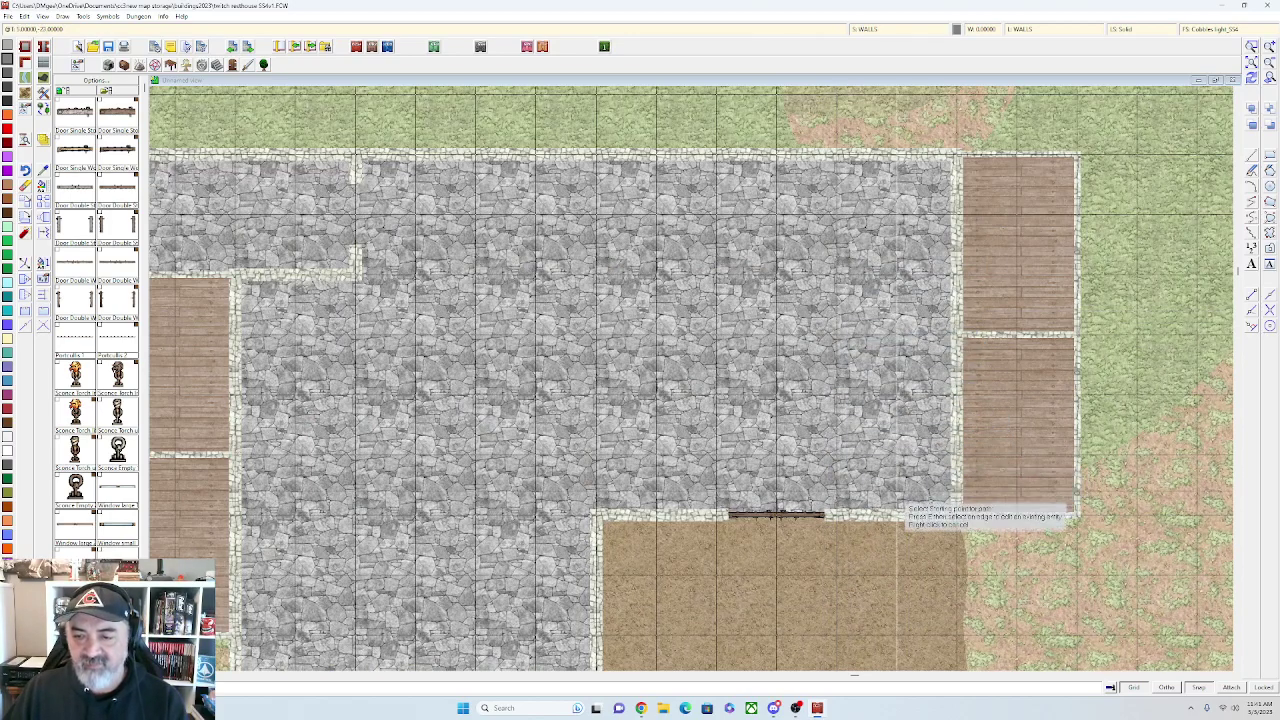
Draw a four-square-long cobble wall north into the main stone building from its south wall, just east of the double door
left_click(841, 520)
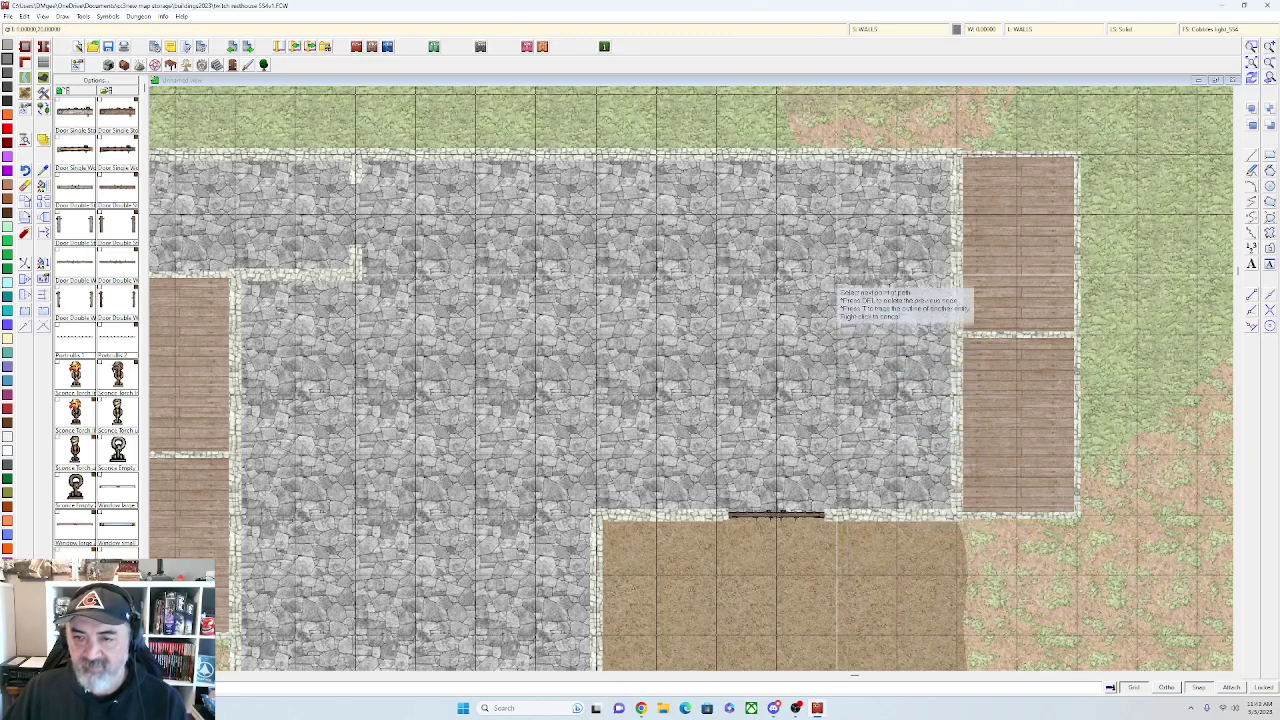
left_click(836, 276)
right_click(836, 276)
scroll(847, 354, "up", 1)
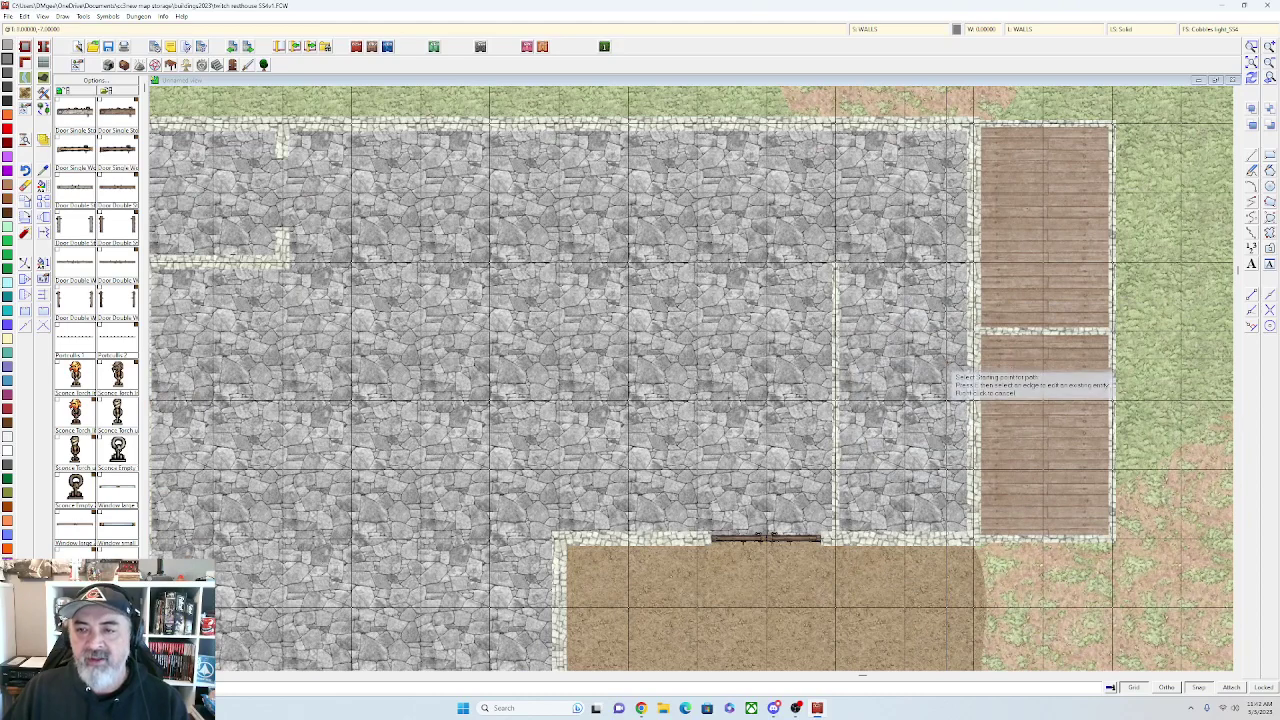
With snapping off, place a brown single door from the stone hall into each east wooden room, one either side of their dividing wall
left_click_drag(946, 357, 899, 365)
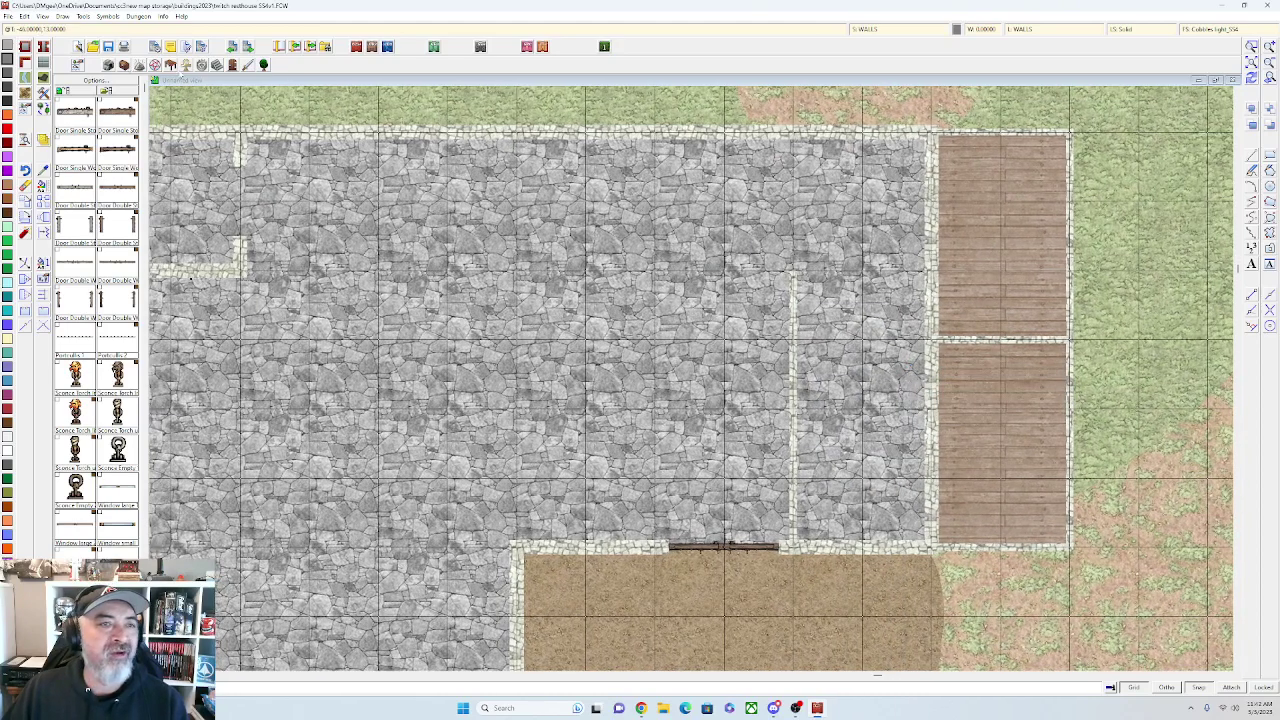
left_click(71, 156)
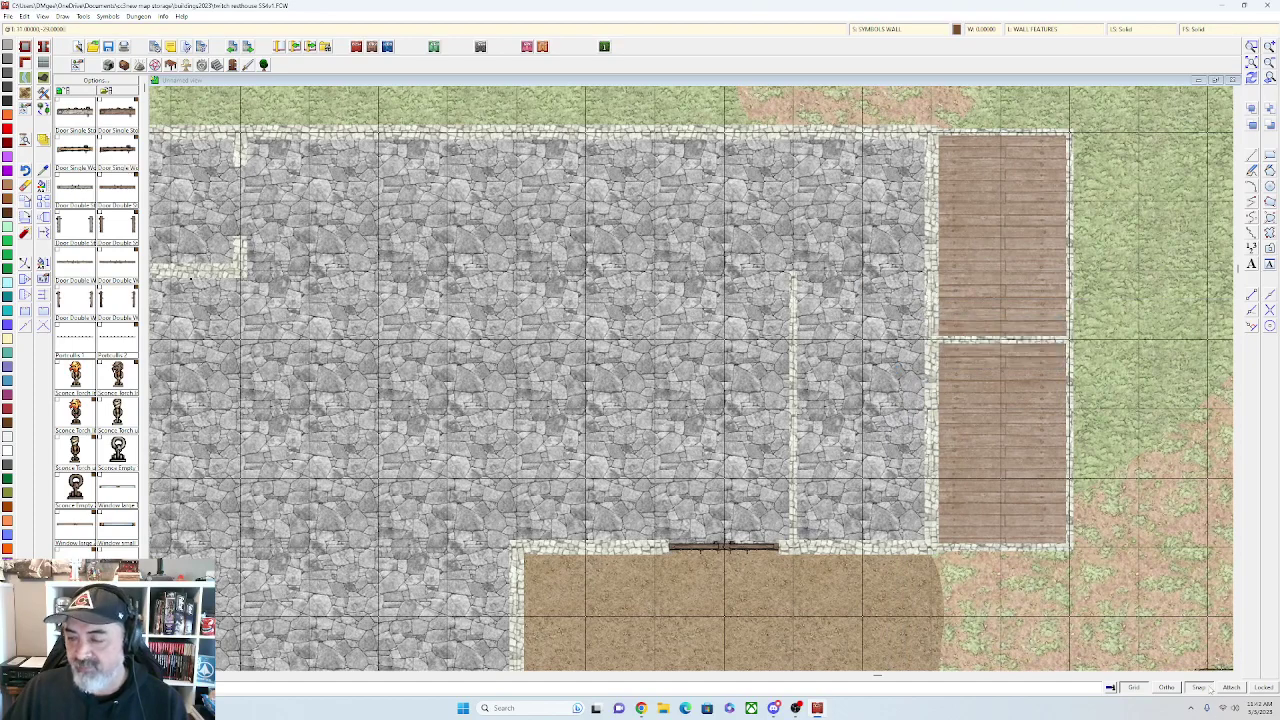
left_click(930, 302)
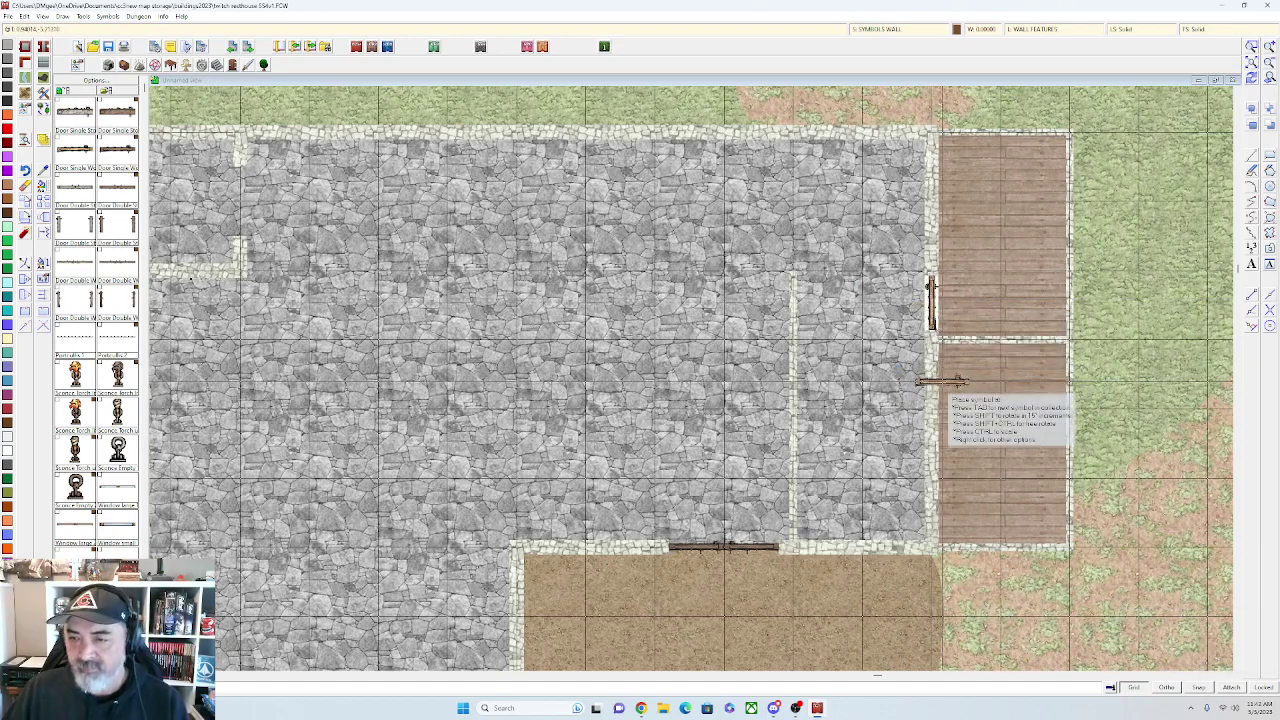
left_click(928, 370)
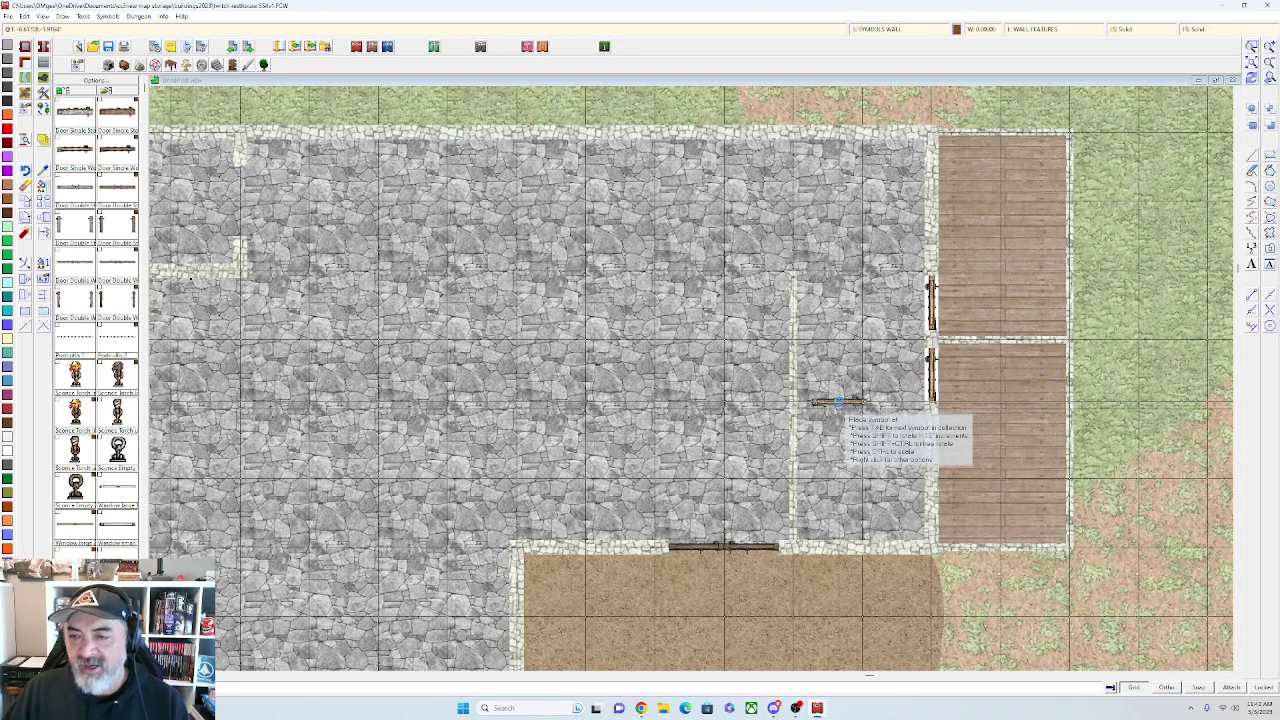
Place a brown single door from the stone hall into each west wooden room, one either side of their dividing wall
scroll(990, 395, "down", 2)
scroll(600, 410, "up", 4)
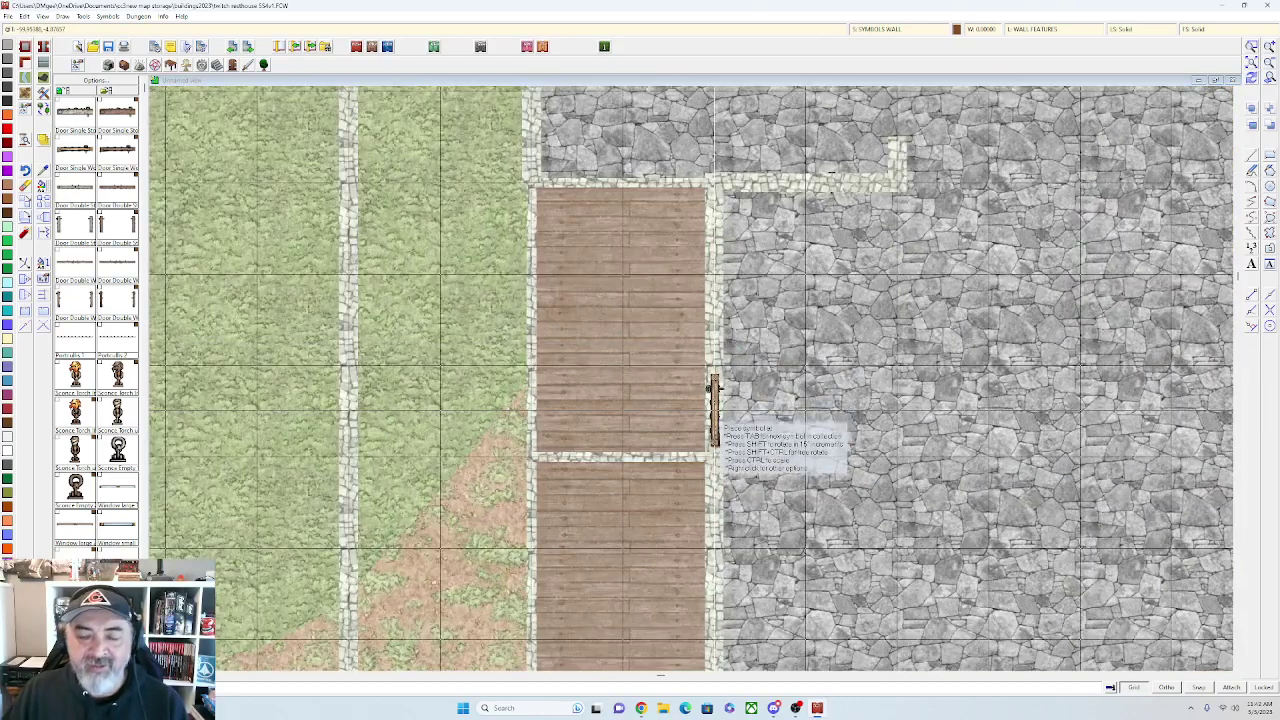
left_click(716, 412)
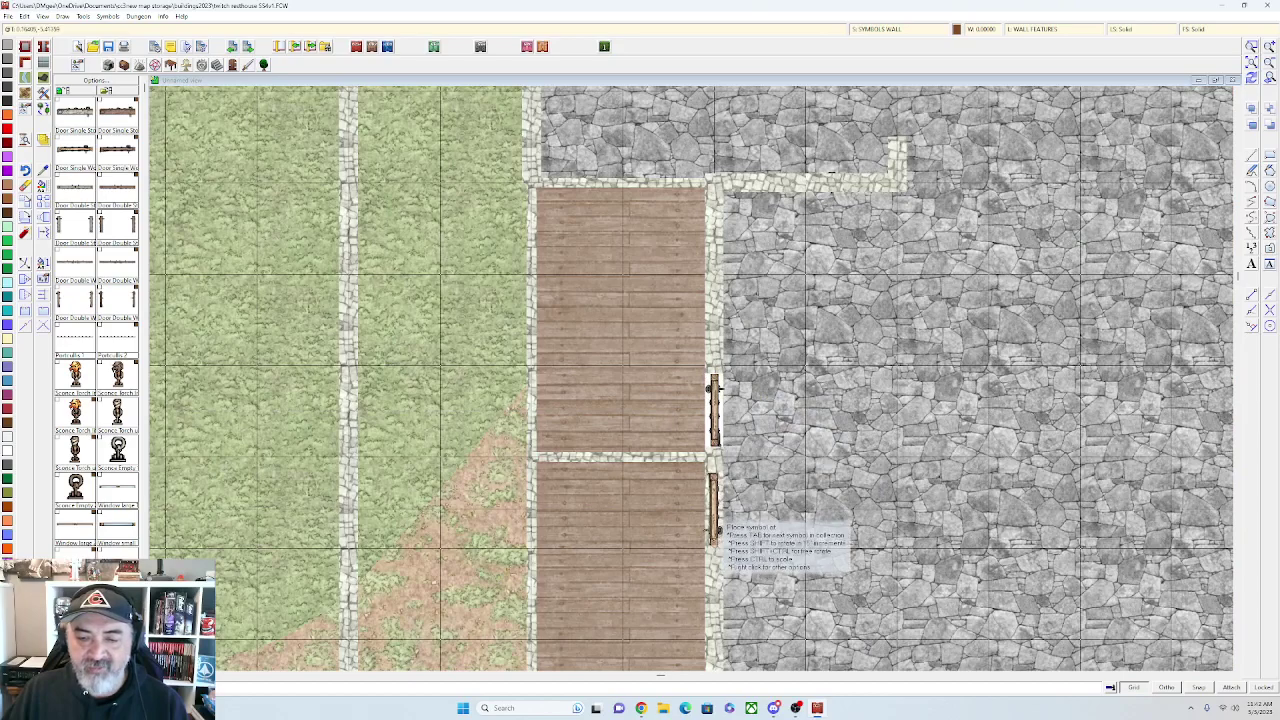
scroll(770, 457, "down", 1)
left_click_drag(932, 356, 692, 372)
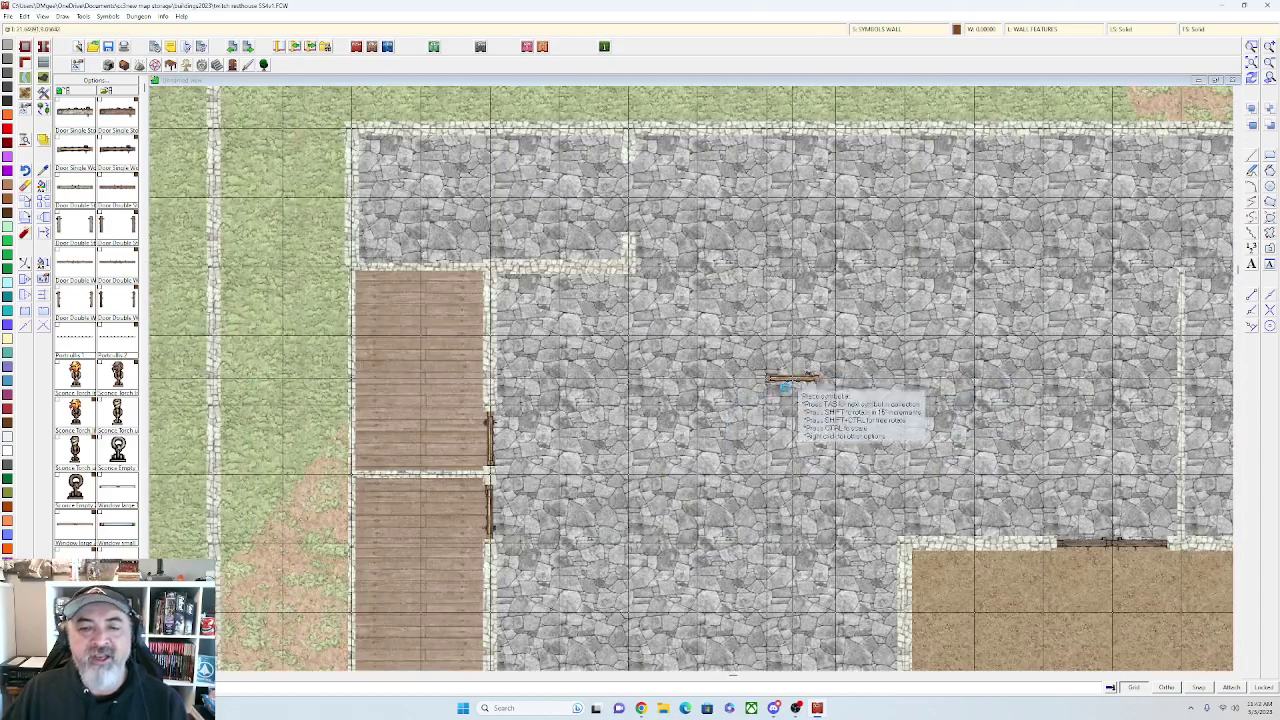
Leave door placement and examine the main stone building's layout, from the side rooms to its undivided southwest section
scroll(790, 379, "down", 1)
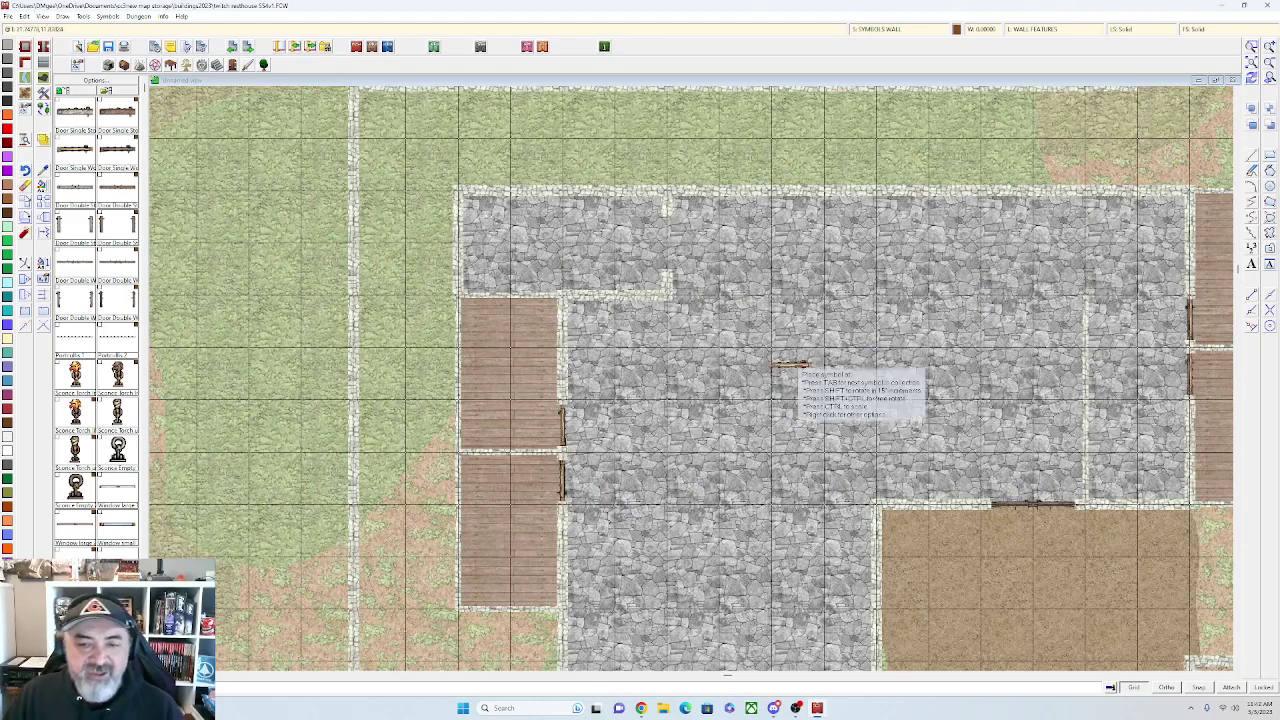
scroll(772, 410, "down", 1)
scroll(752, 434, "down", 1)
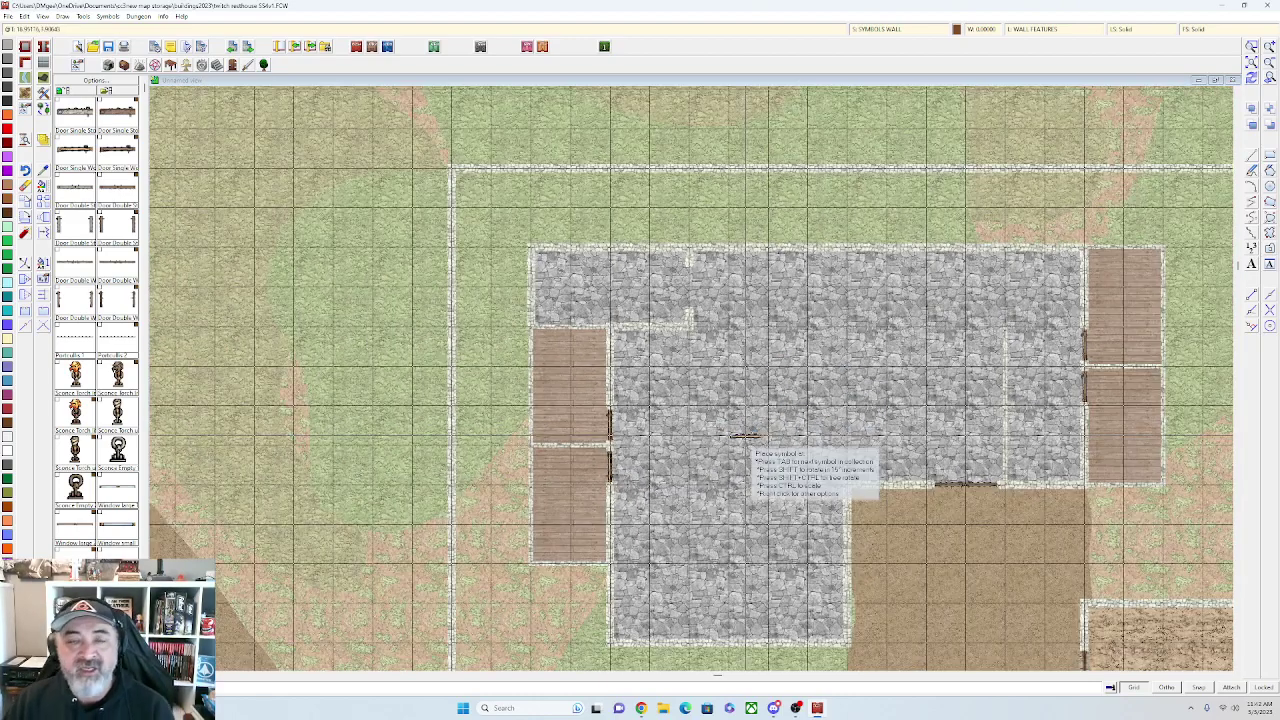
scroll(751, 360, "down", 1)
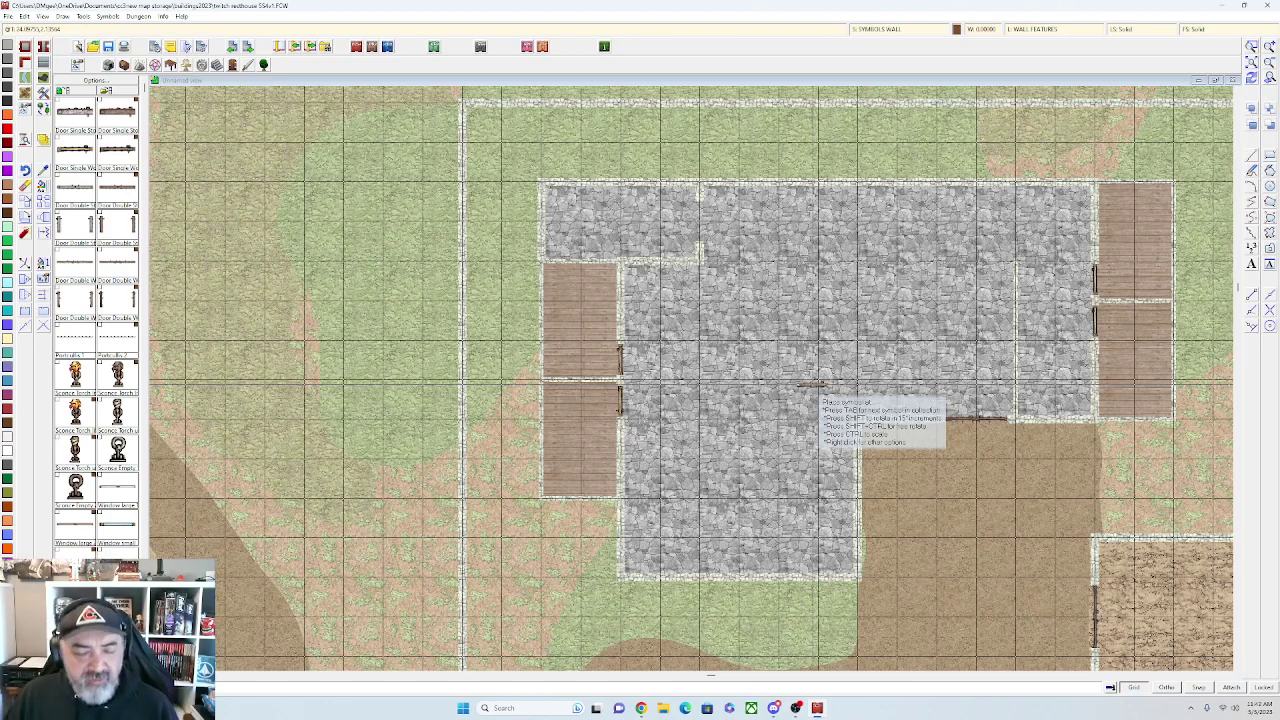
key("Escape")
scroll(887, 348, "up", 1)
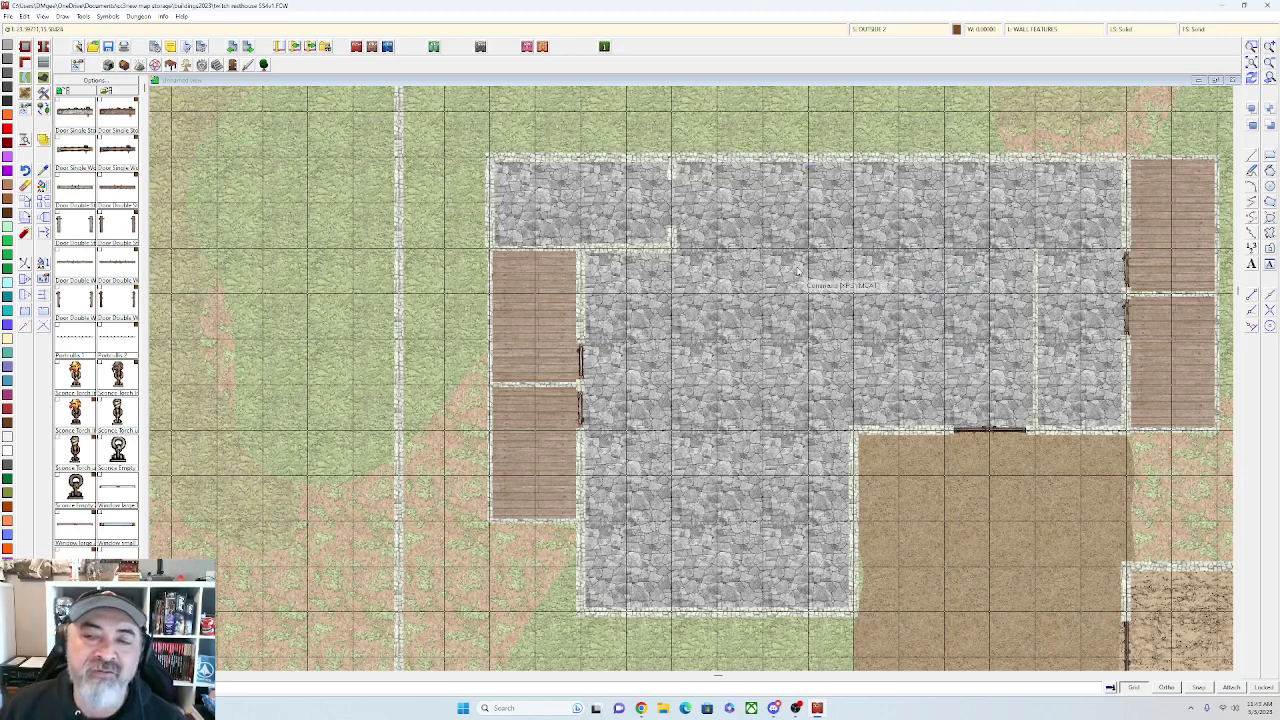
scroll(797, 271, "down", 1)
scroll(777, 284, "up", 1)
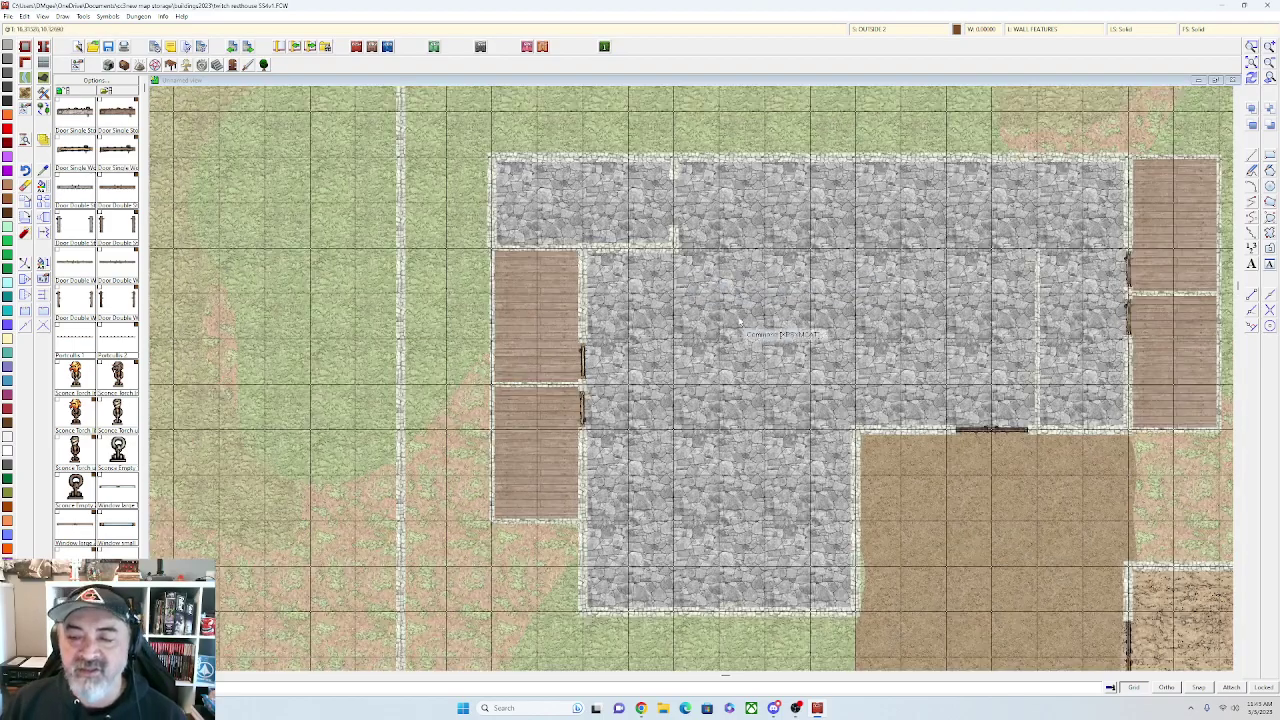
left_click_drag(768, 349, 770, 283)
left_click_drag(794, 435, 711, 574)
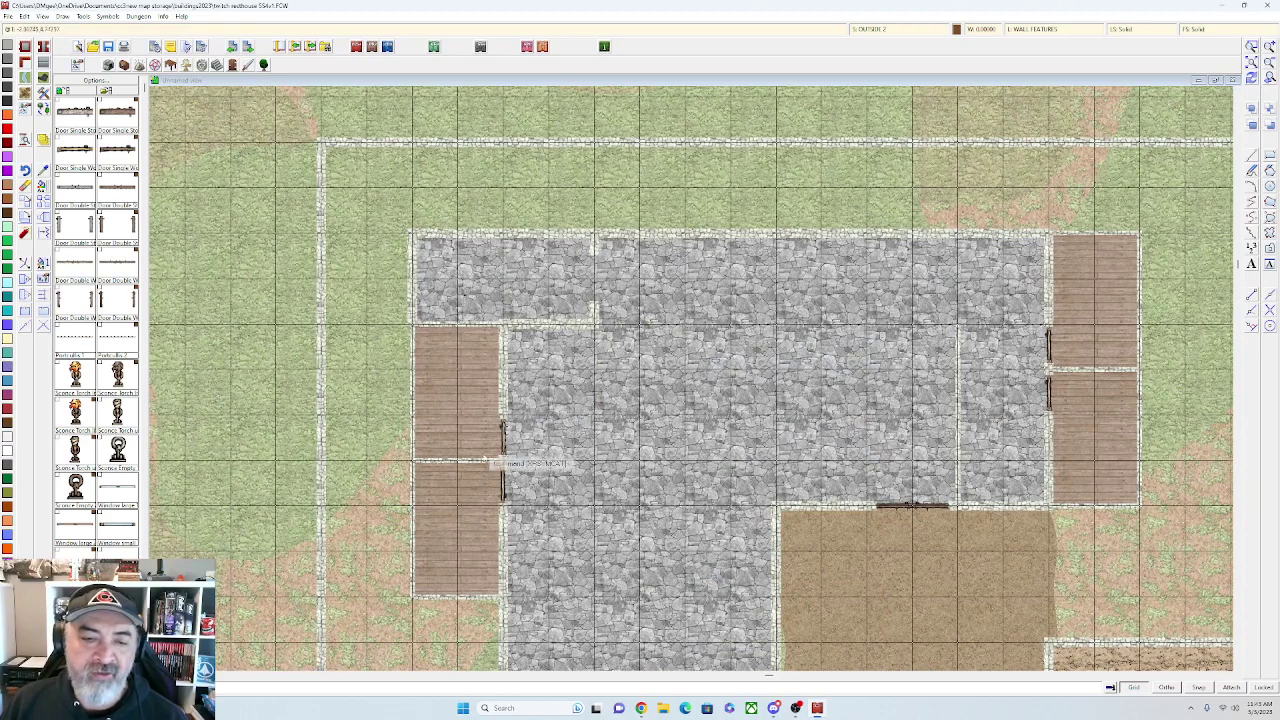
left_click_drag(590, 463, 634, 272)
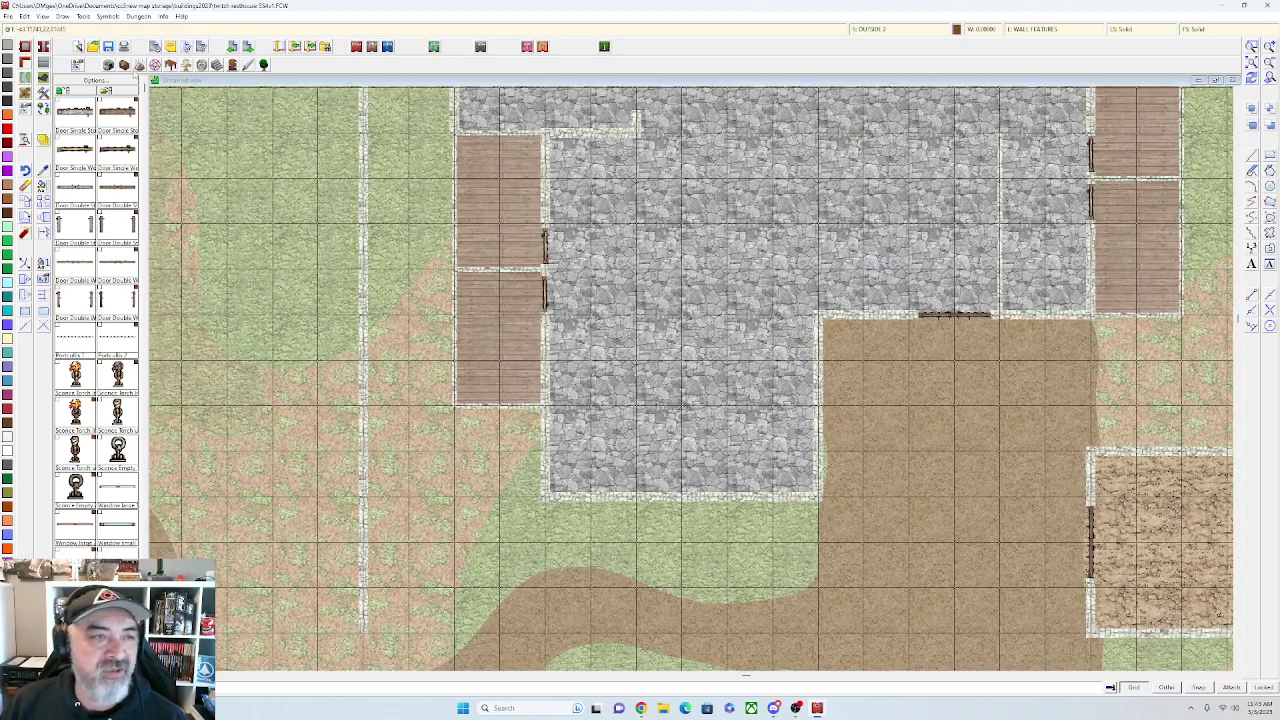
With snapping on, draw a Cobble Light, Straight wall east-west across the southwest section, three squares north of its south wall
left_click(25, 62)
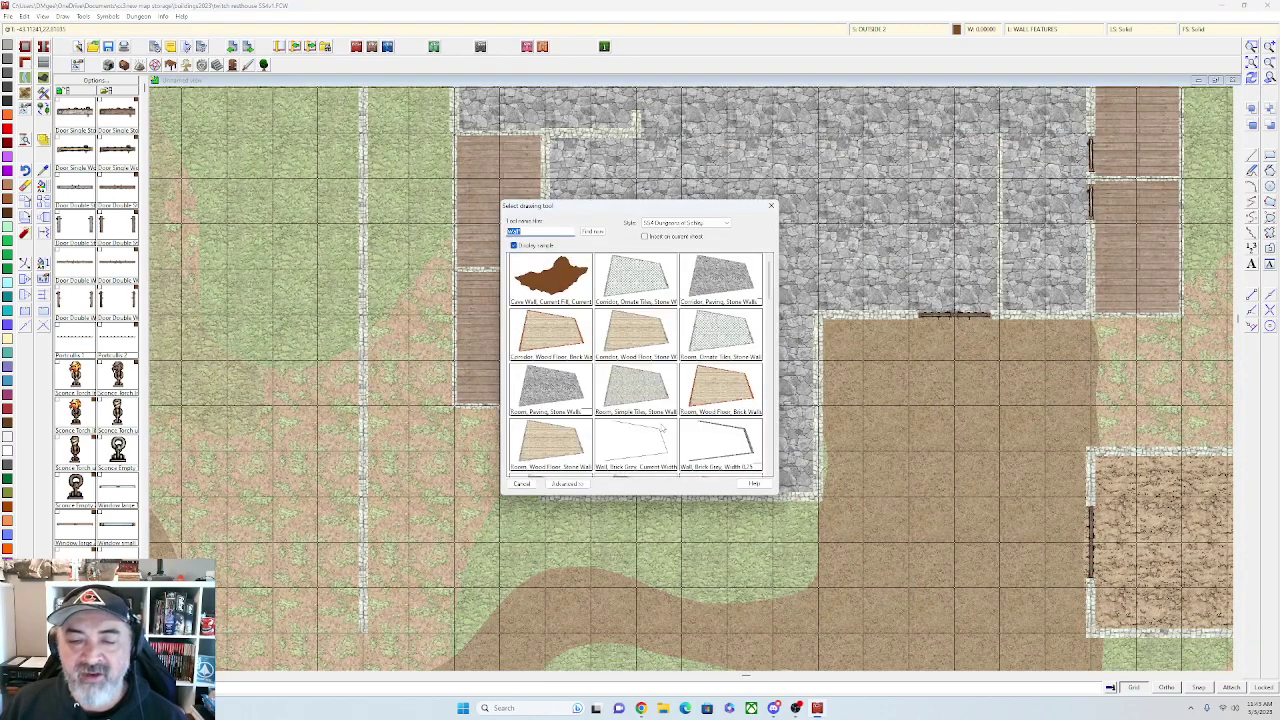
scroll(662, 429, "down", 5)
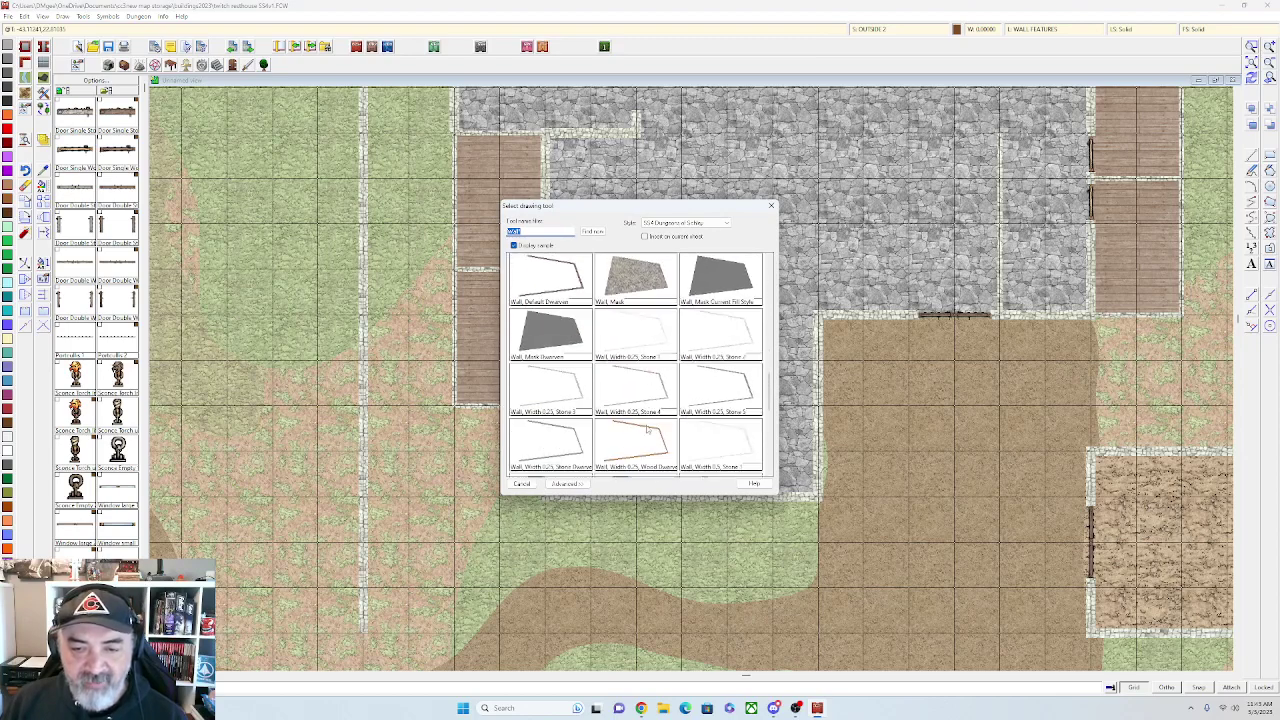
scroll(649, 401, "up", 3)
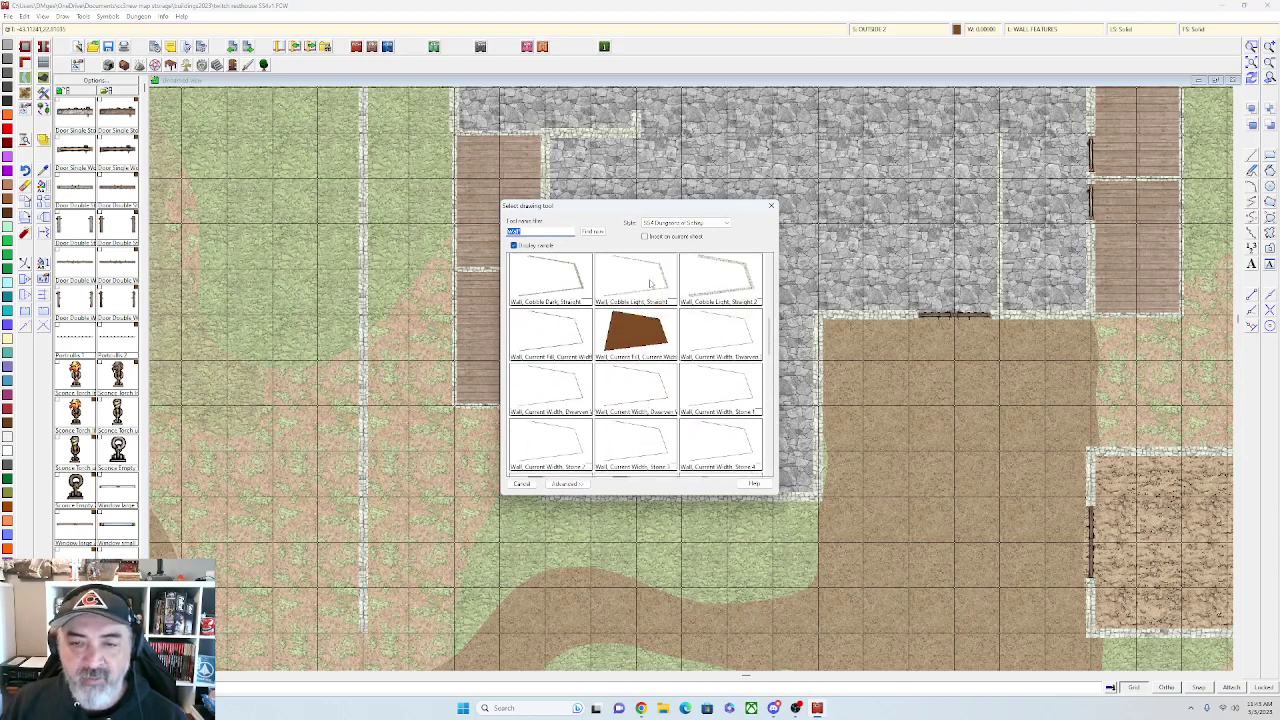
double_click(649, 283)
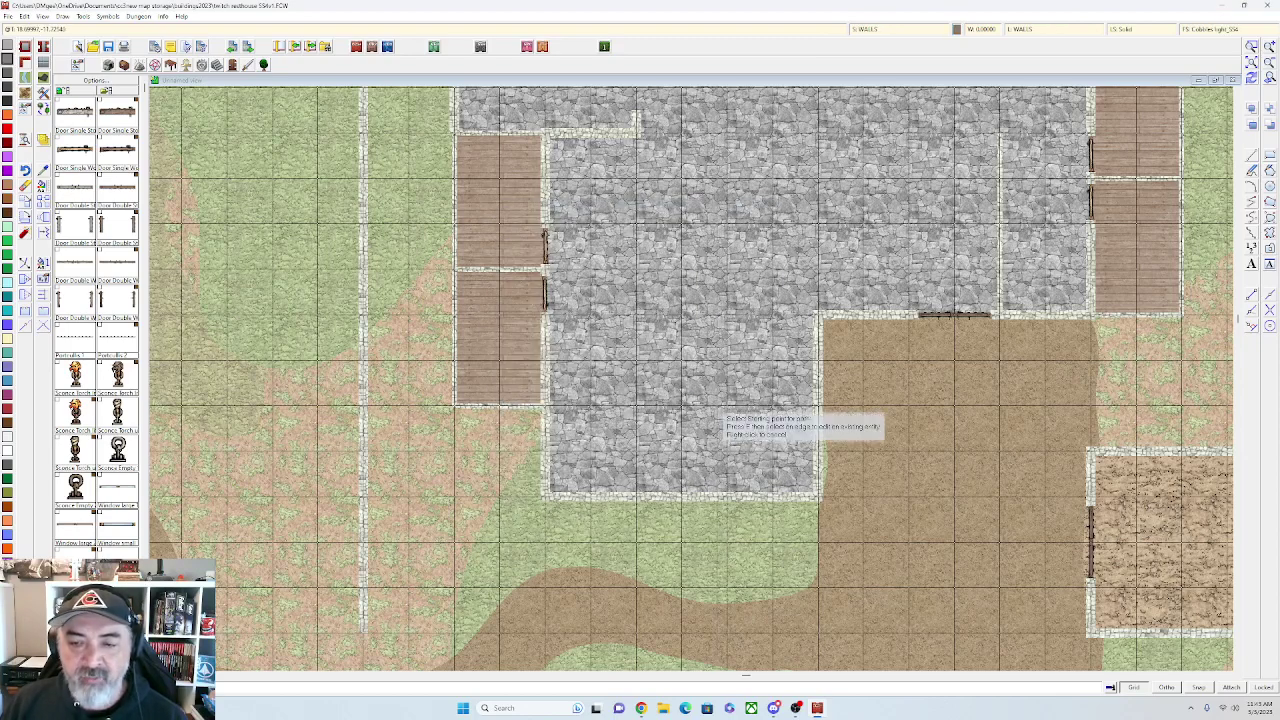
left_click(1200, 688)
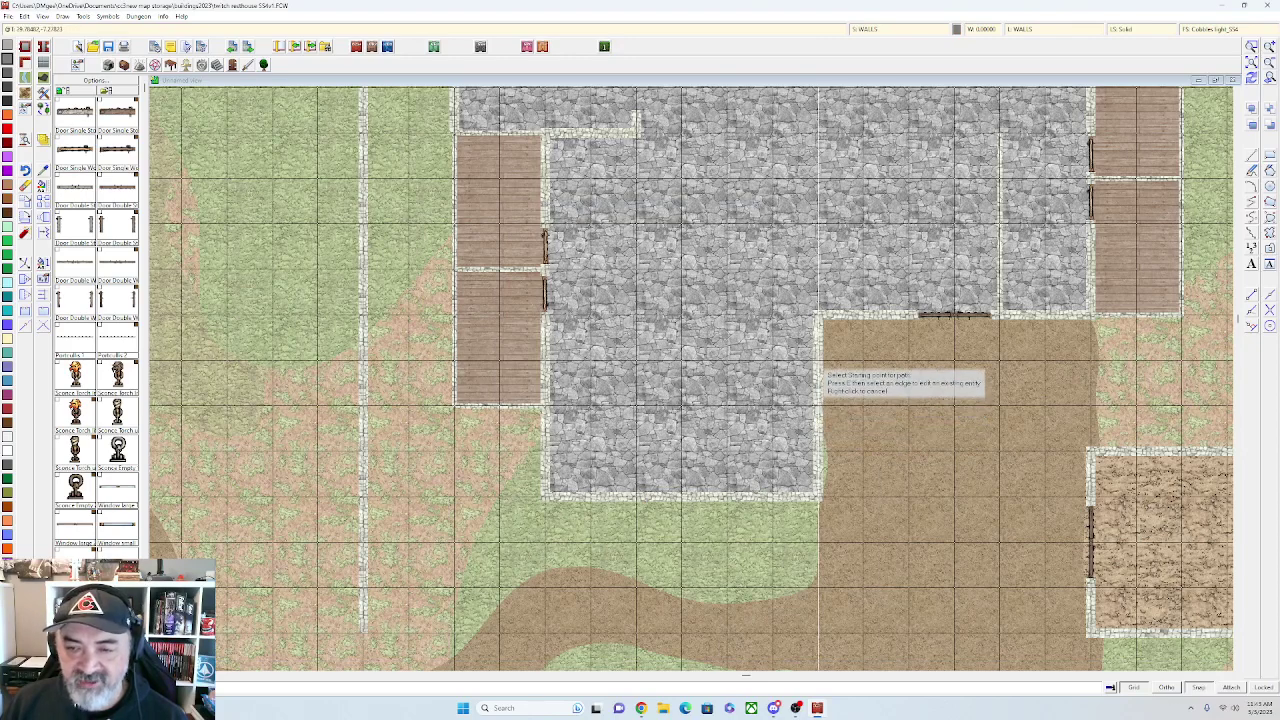
left_click(824, 380)
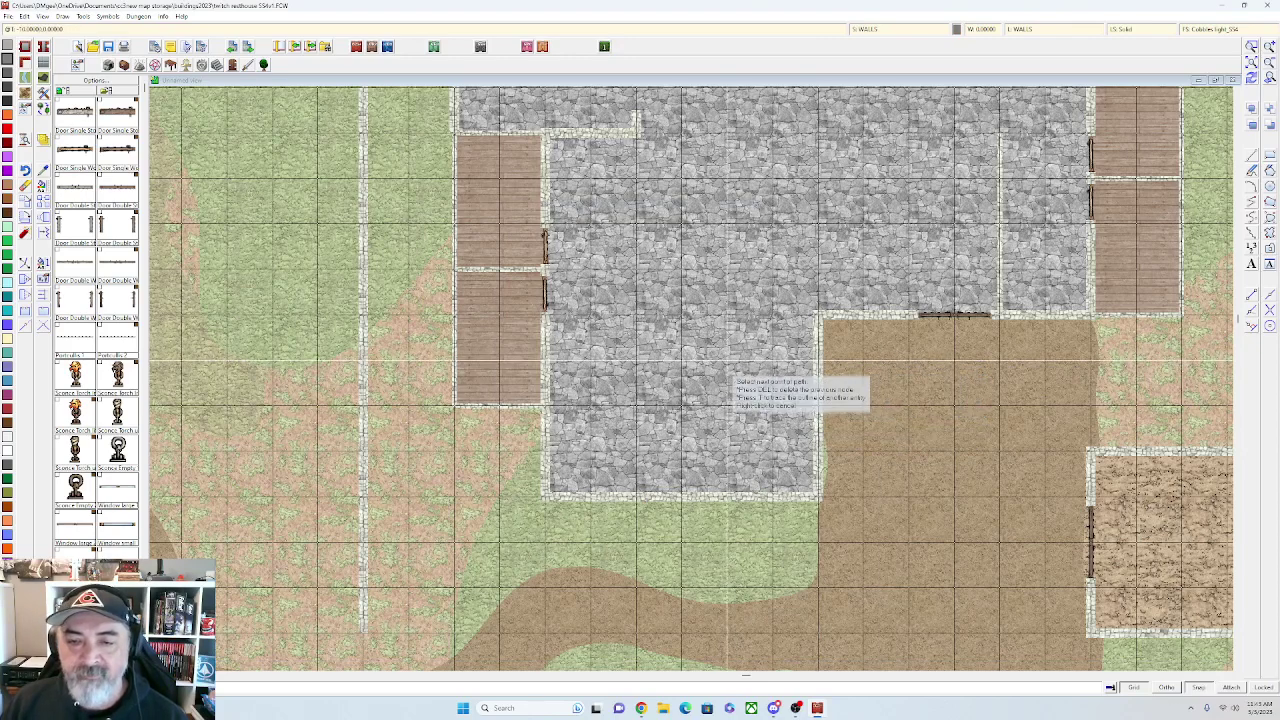
left_click(546, 361)
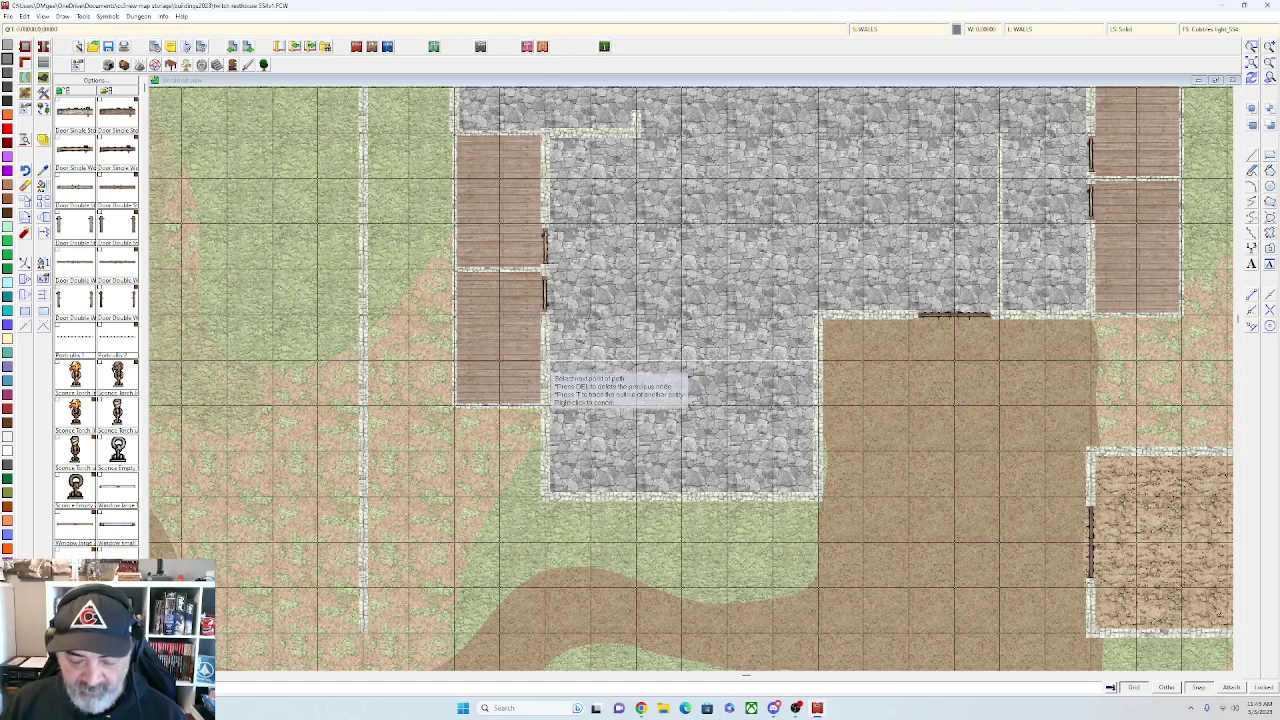
right_click(546, 361)
left_click(637, 361)
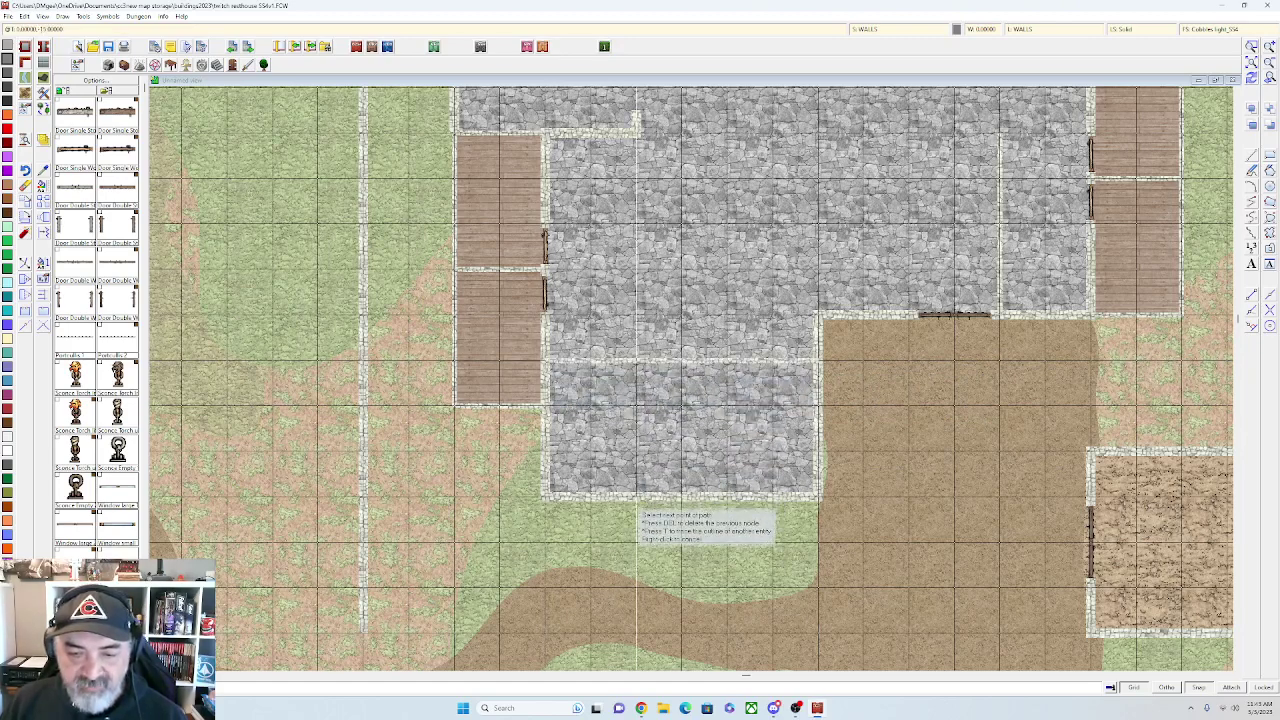
left_click(630, 497)
right_click(630, 497)
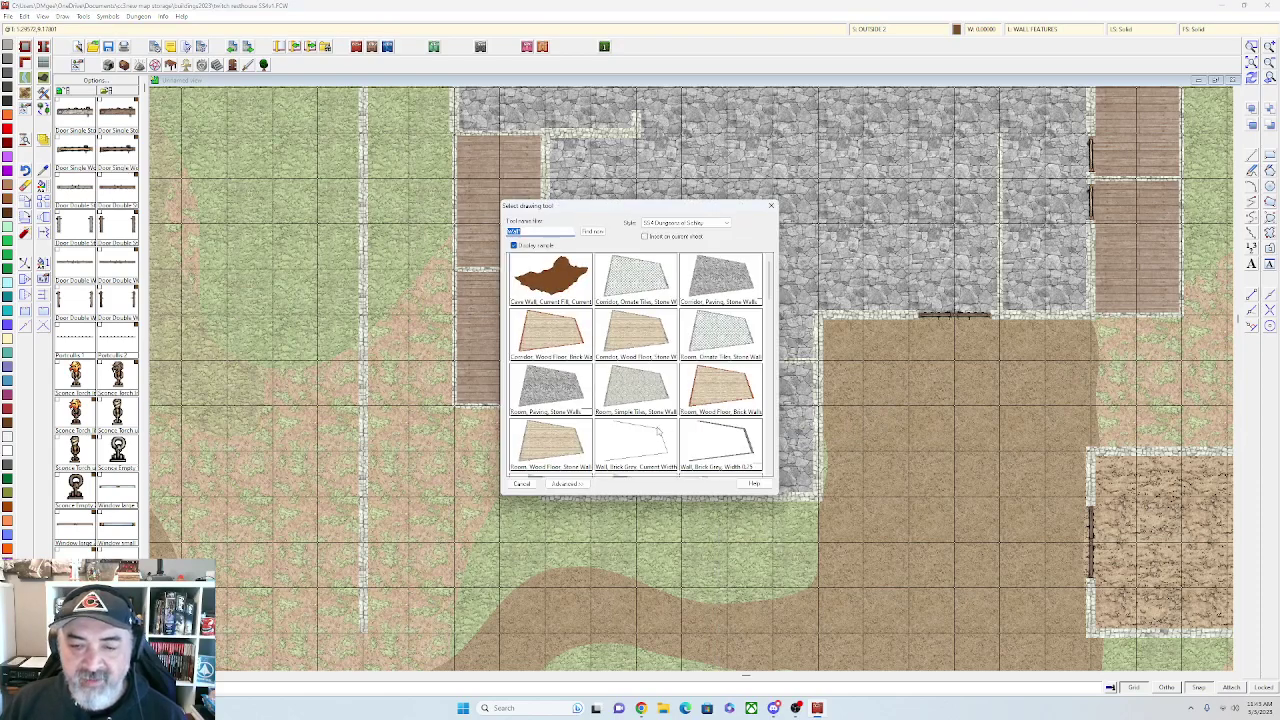
Draw two north-south Cobble Light, Straight walls dividing the southwest section's enclosed area into three rooms, each two squares wide
scroll(655, 425, "down", 3)
left_click(643, 327)
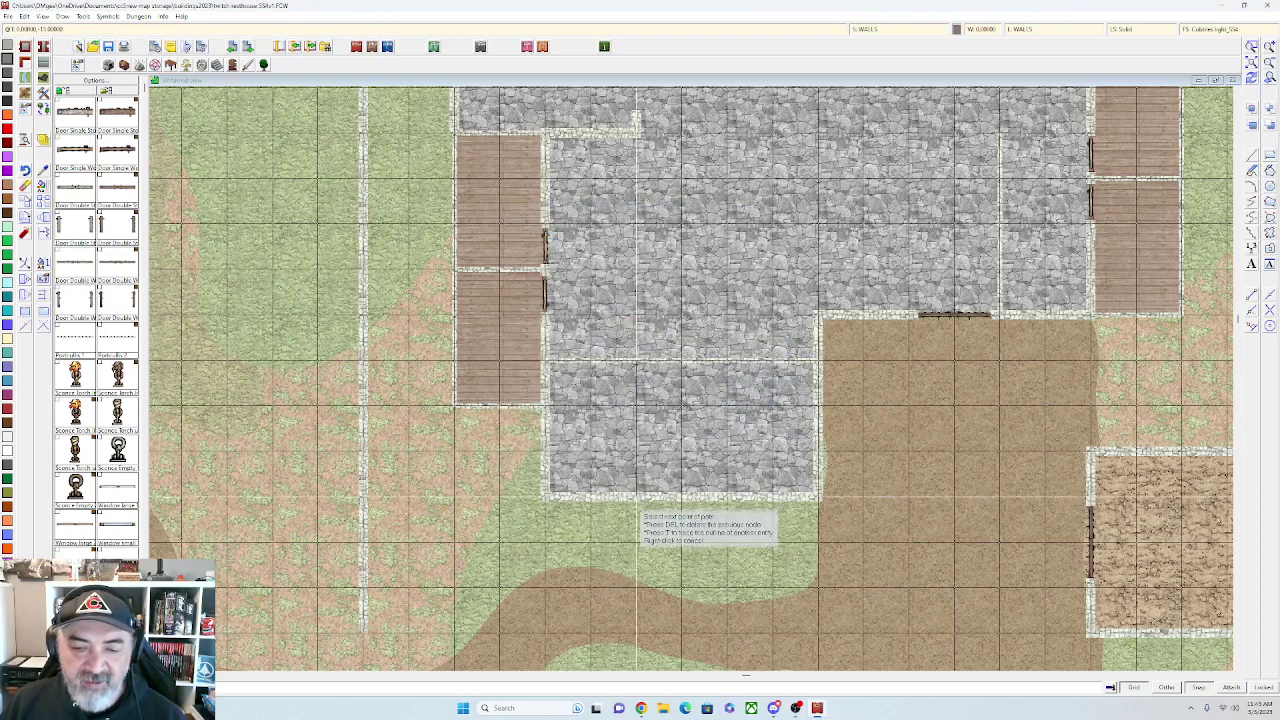
right_click(637, 508)
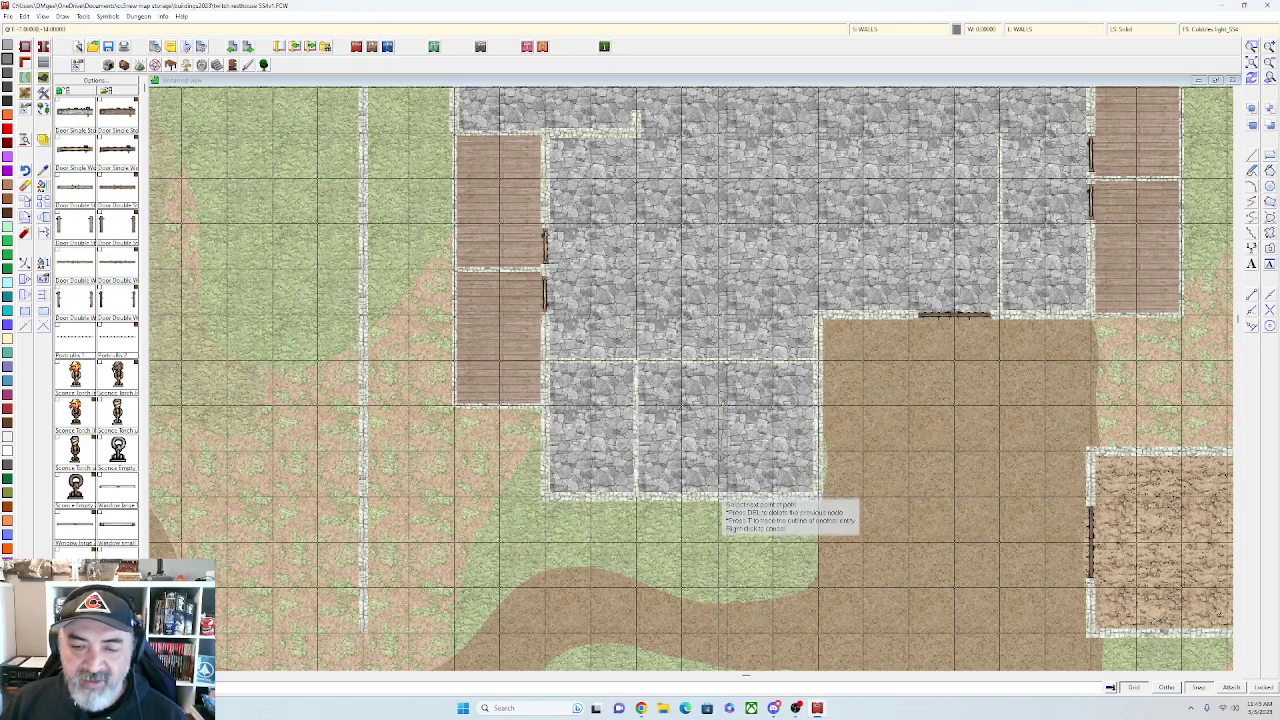
scroll(737, 453, "up", 4)
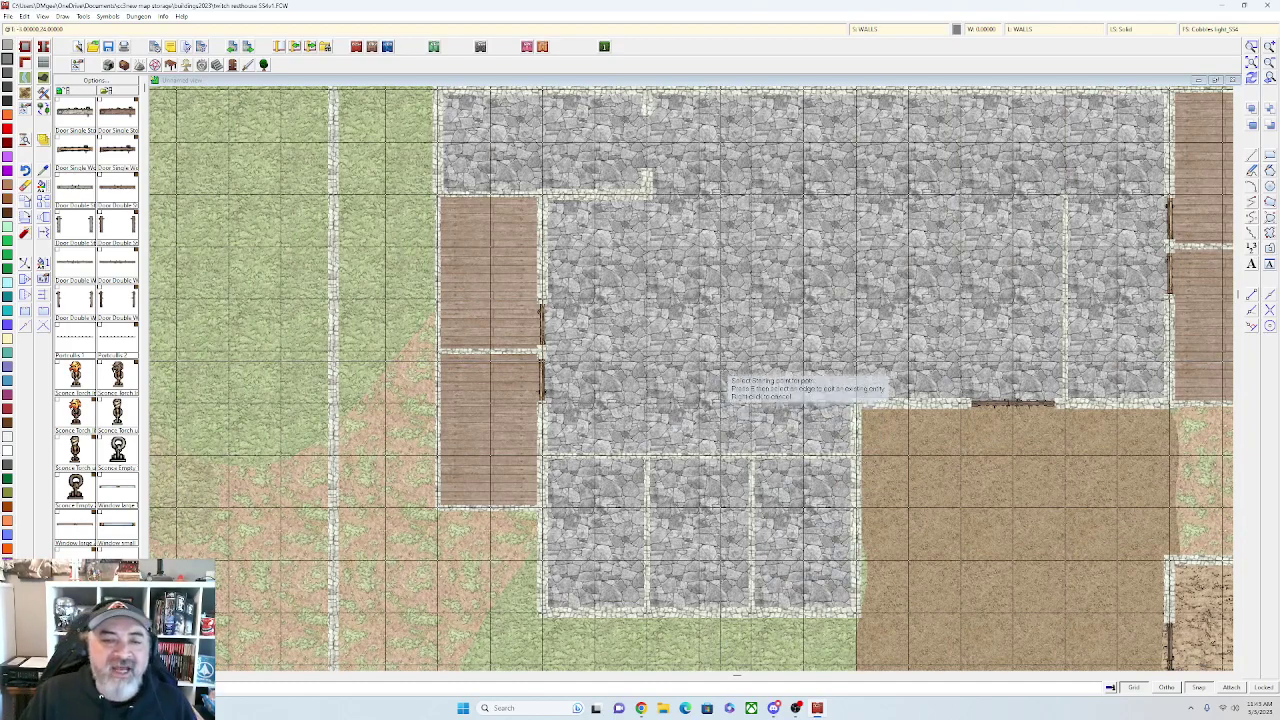
Place a brown single door centred in the north wall of each of the three southwest rooms
scroll(466, 236, "down", 1)
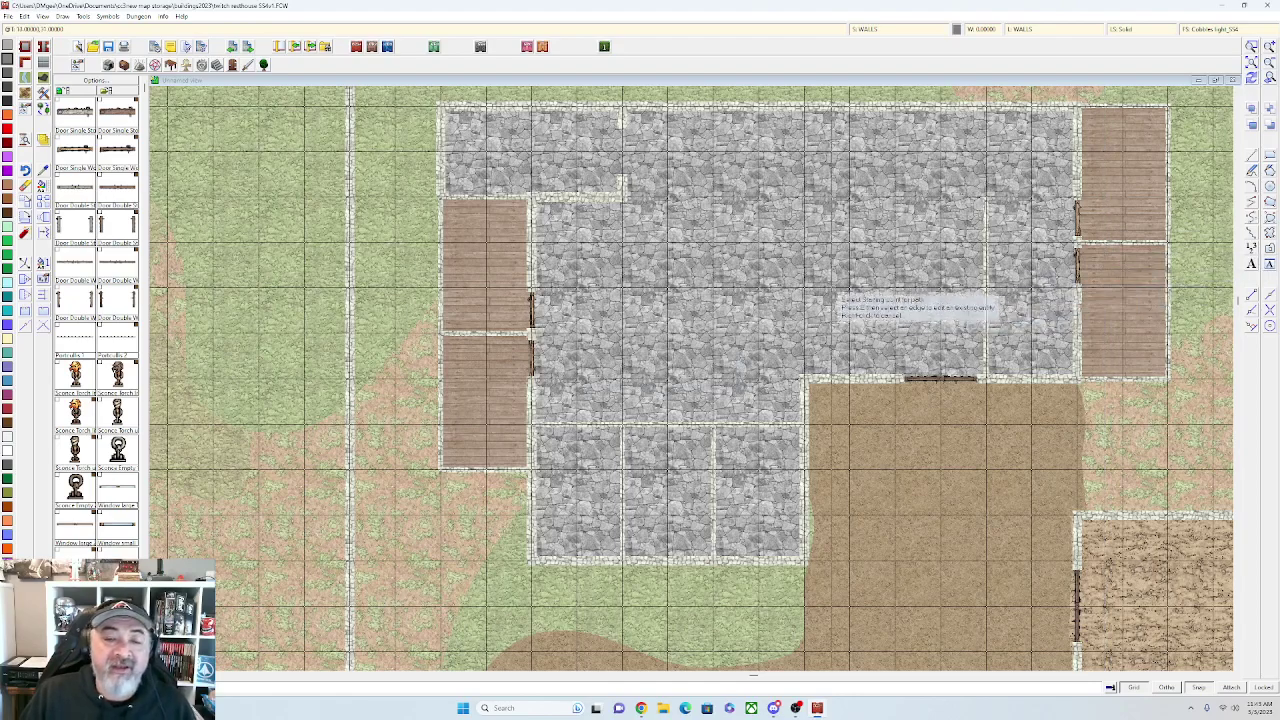
left_click_drag(820, 286, 755, 348)
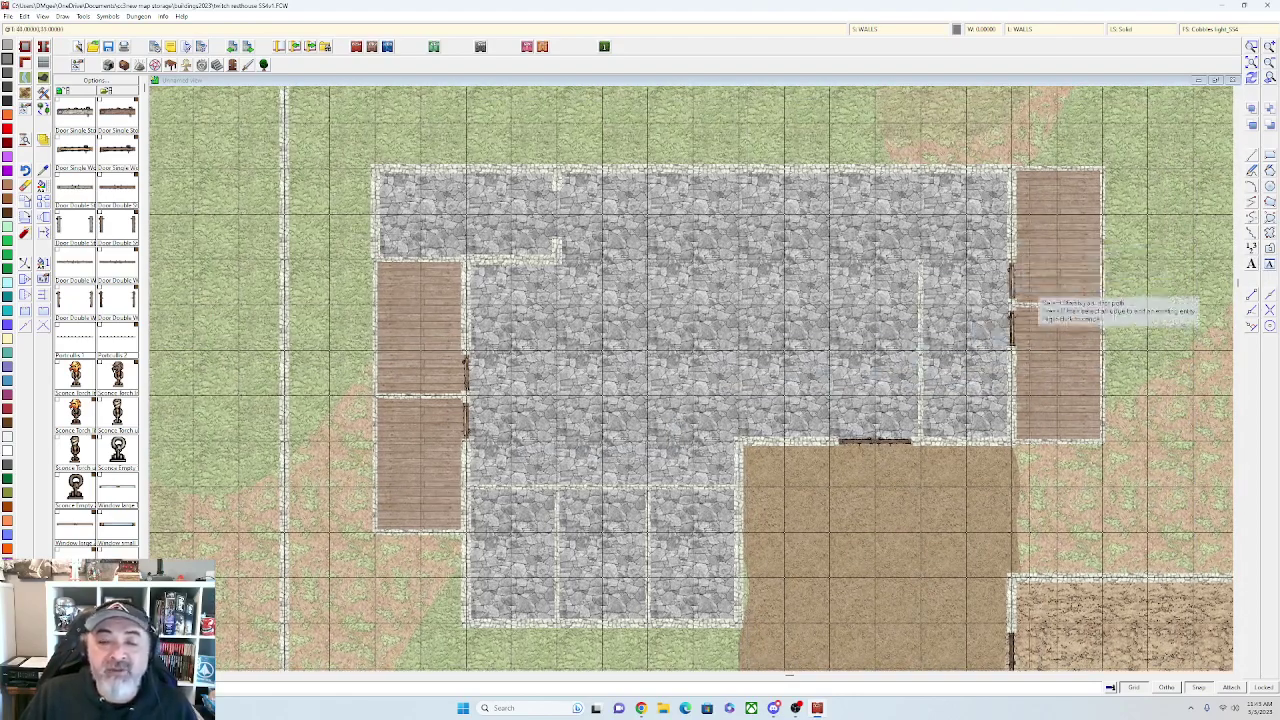
scroll(725, 440, "up", 2)
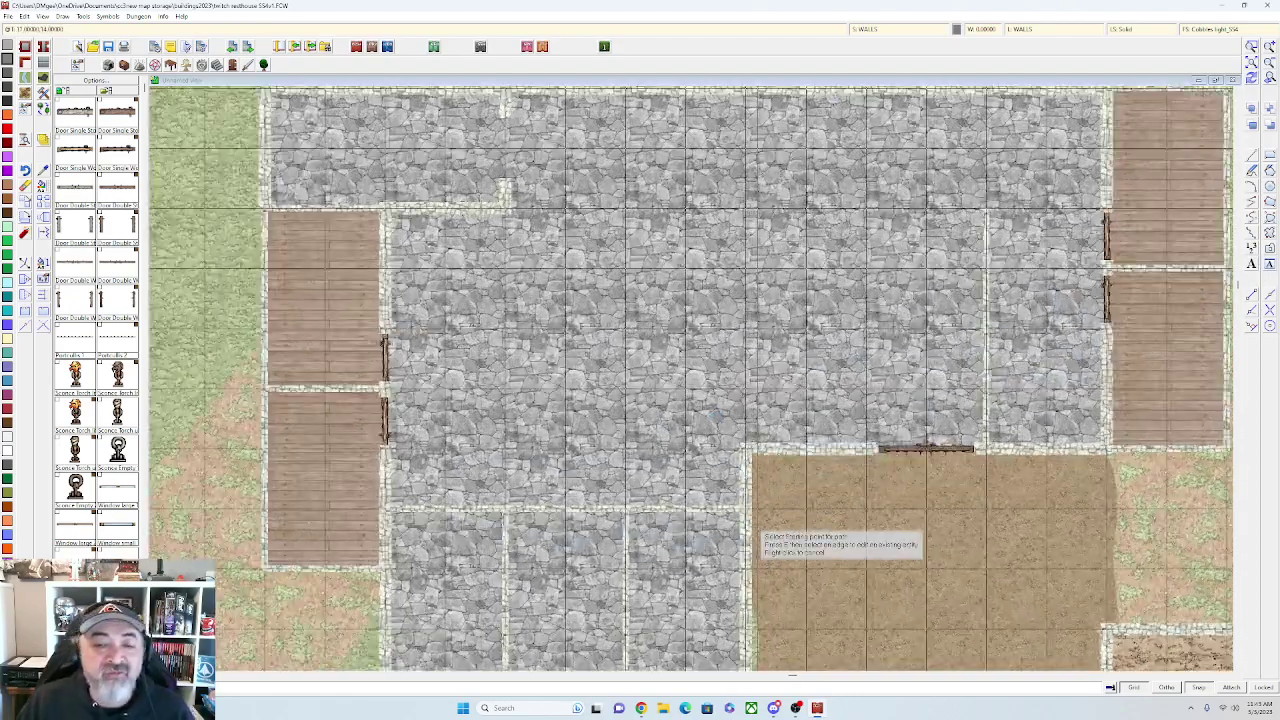
left_click(117, 112)
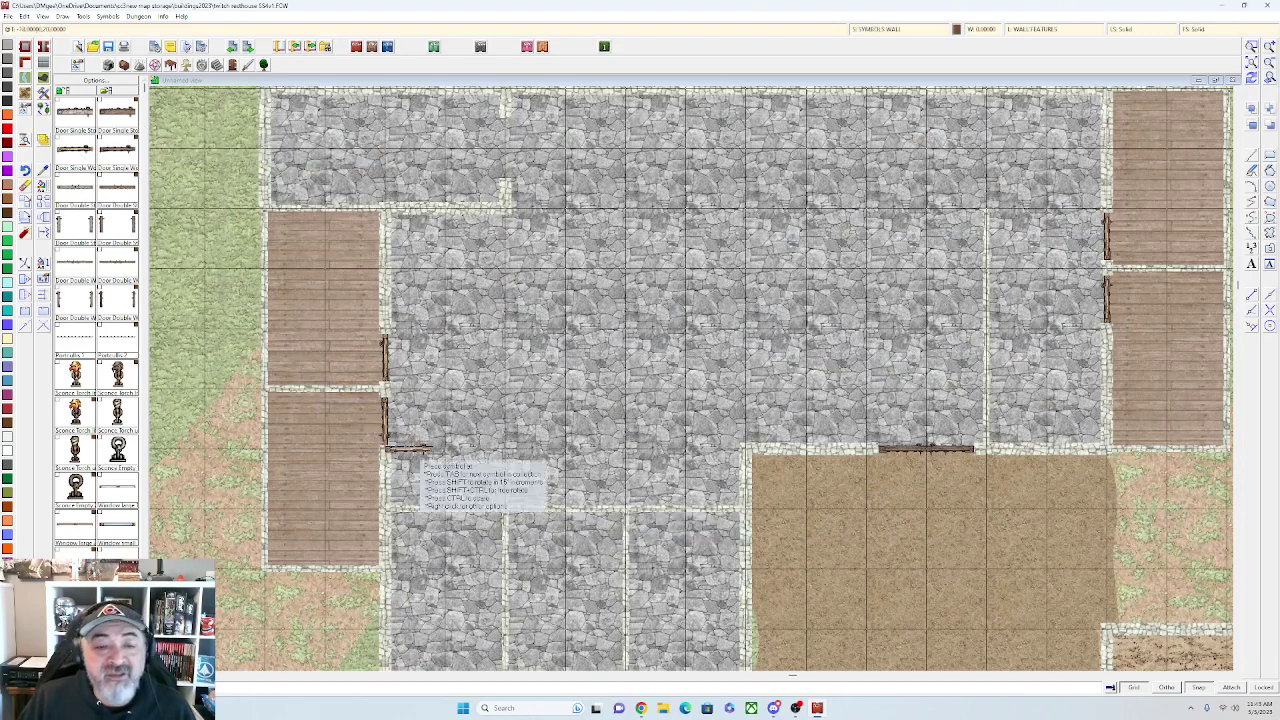
left_click(445, 509)
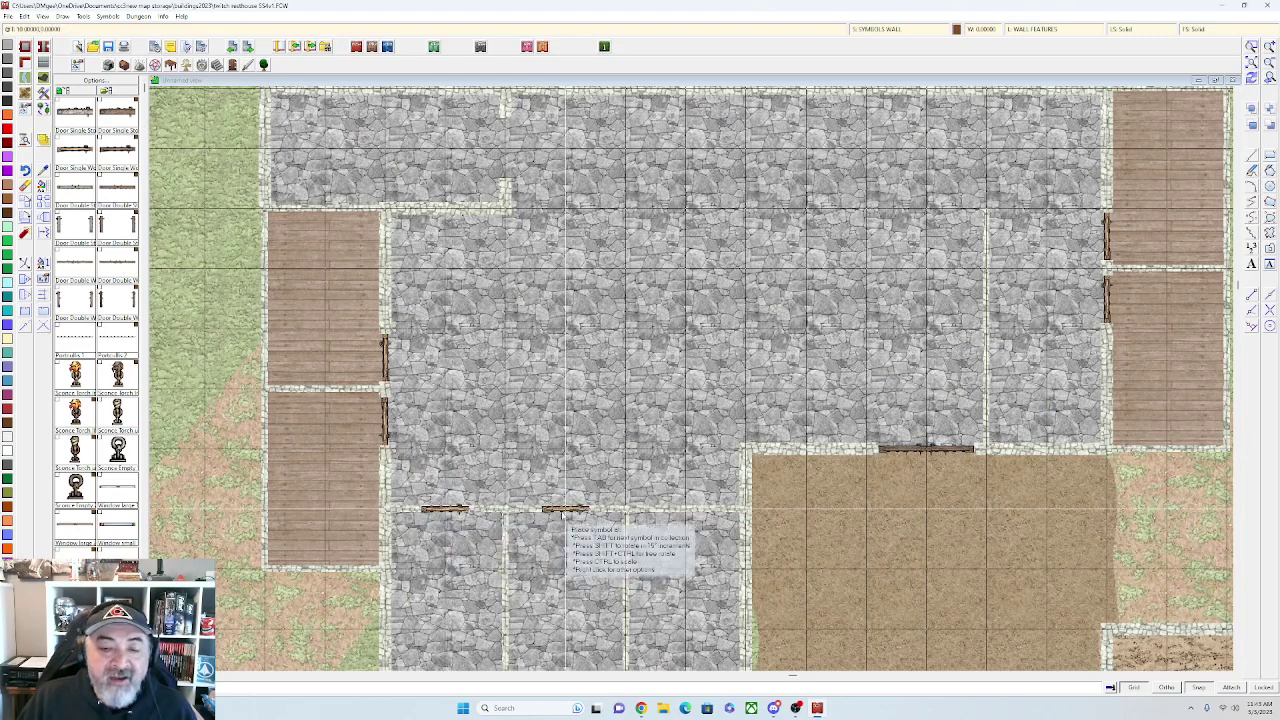
left_click(565, 509)
left_click(674, 509)
scroll(727, 490, "down", 2)
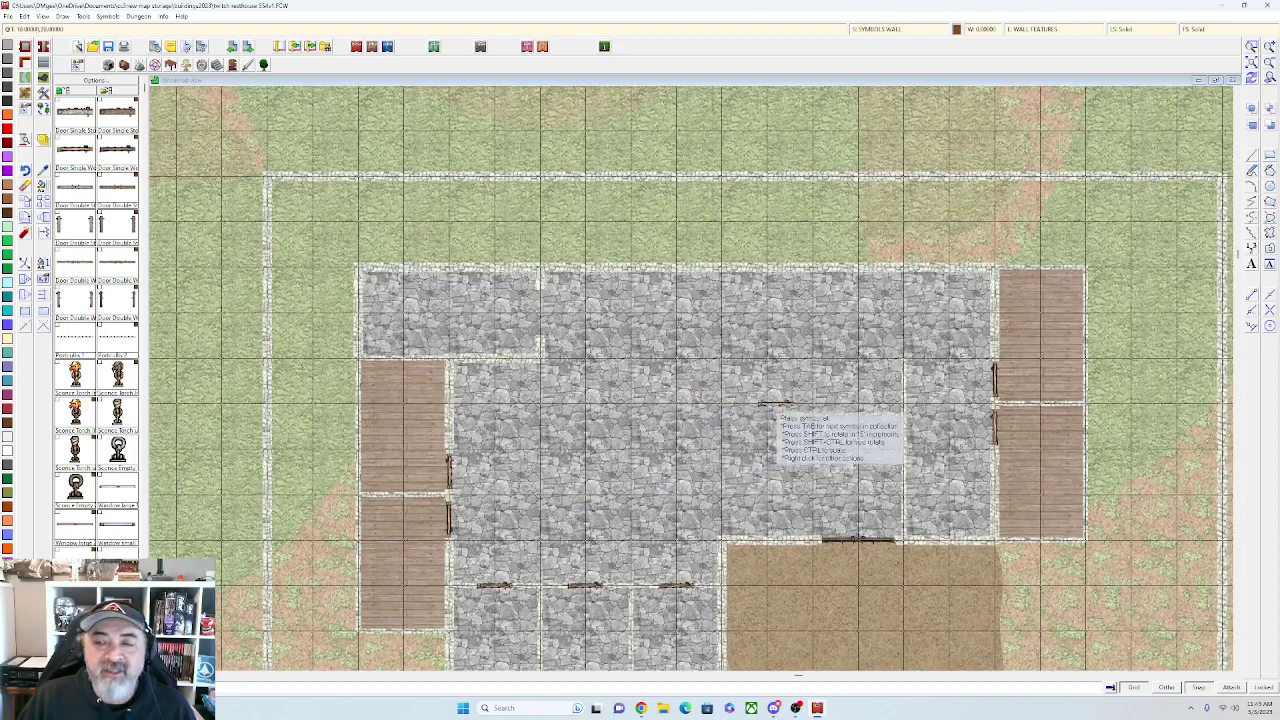
left_click_drag(949, 417, 927, 341)
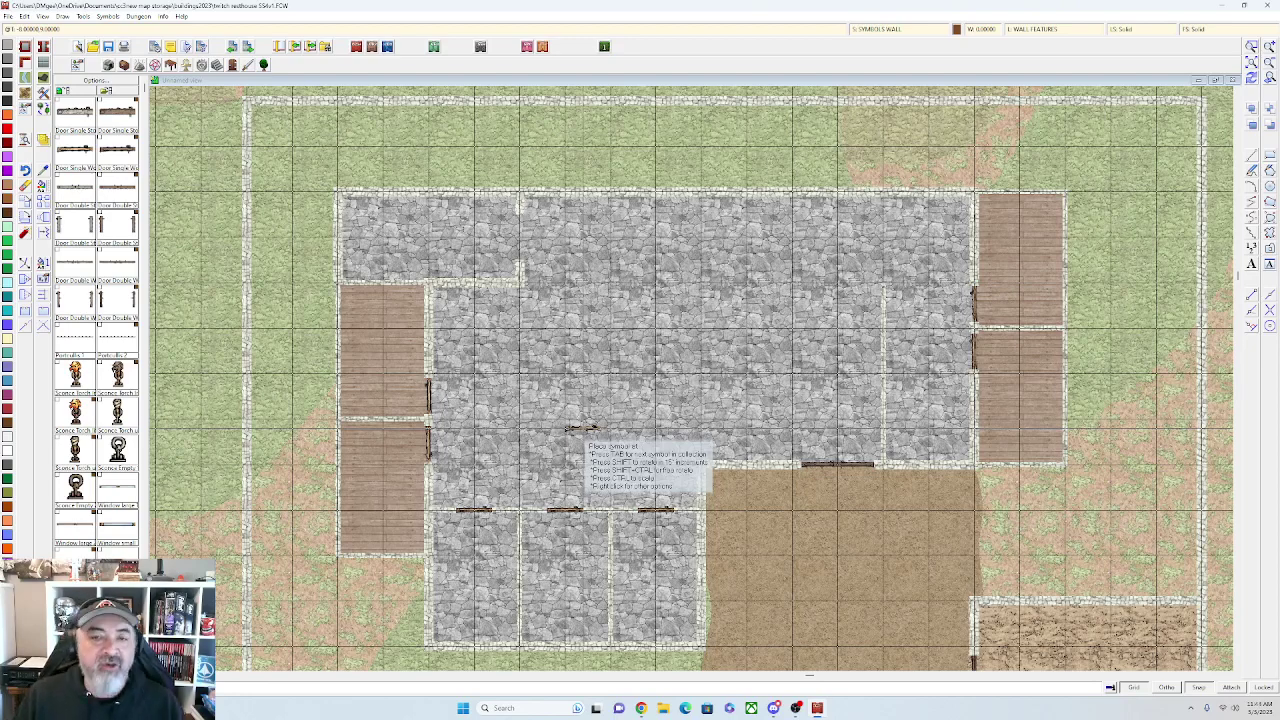
key("Escape")
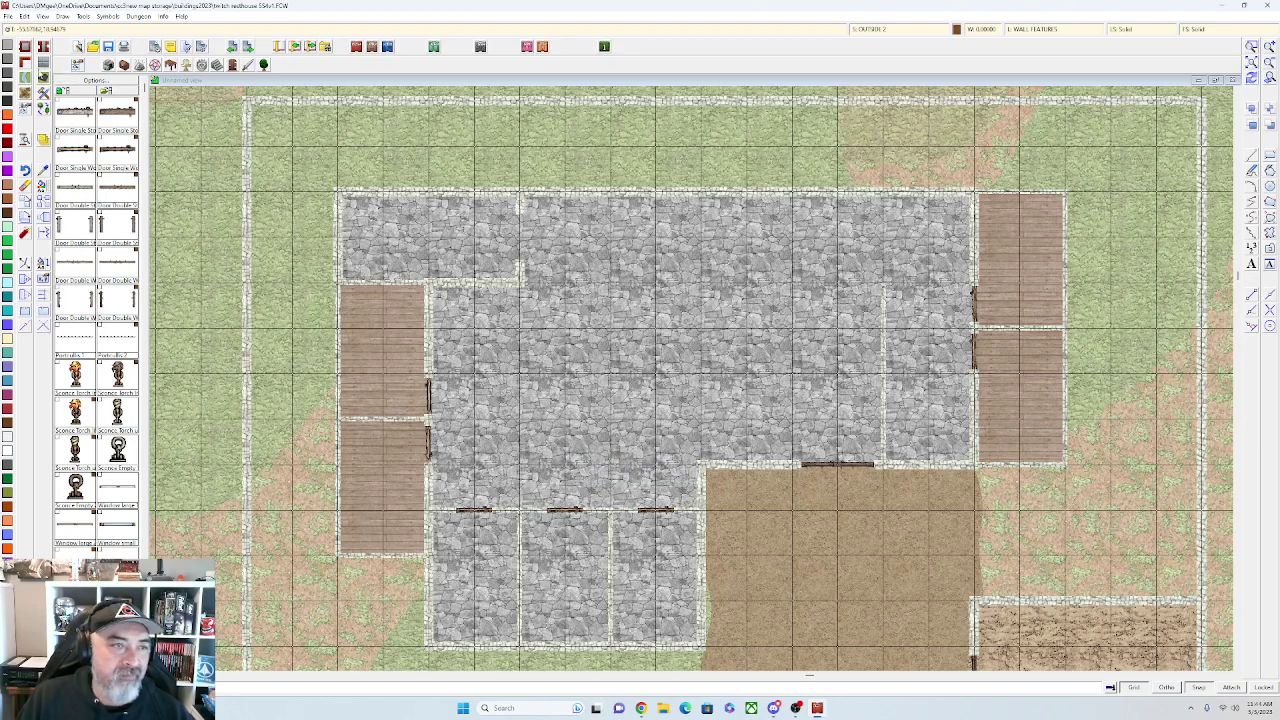
With the Cobble Light, Straight wall tool, draw two small cross-shaped pillars in the hall, three squares apart on an east-west line
right_click(28, 65)
scroll(612, 356, "down", 2)
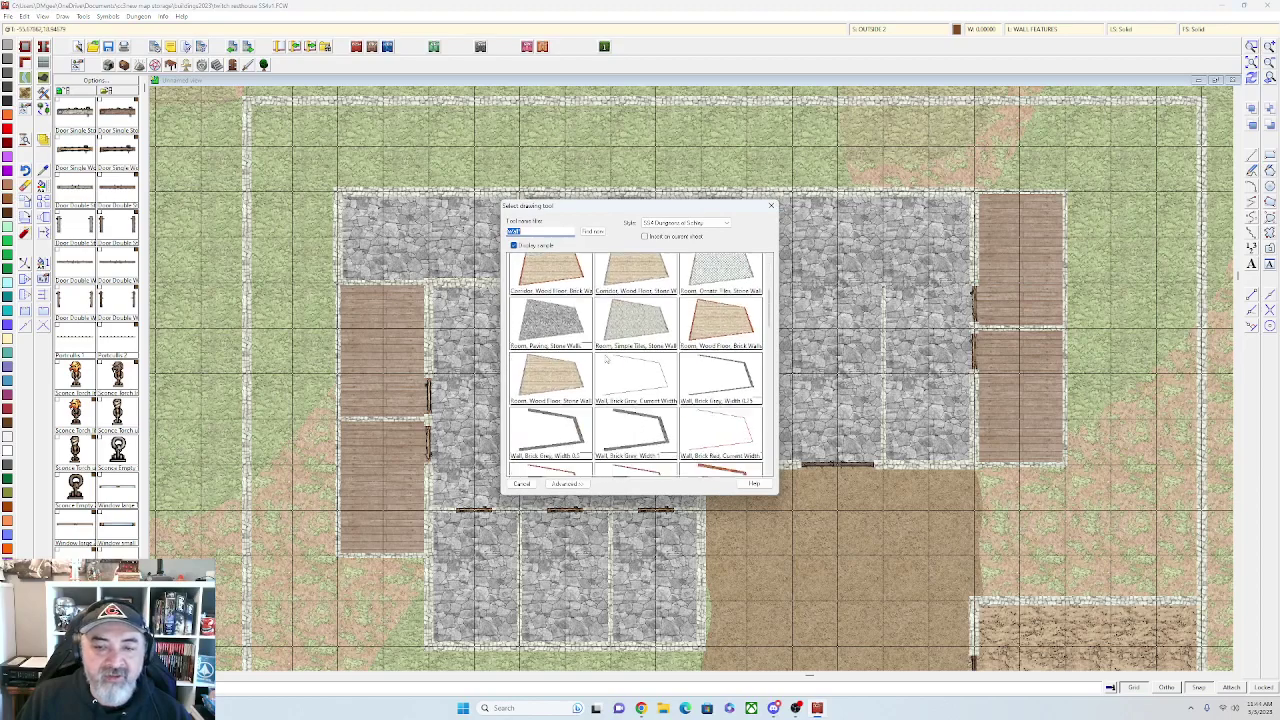
double_click(720, 445)
scroll(628, 392, "up", 3)
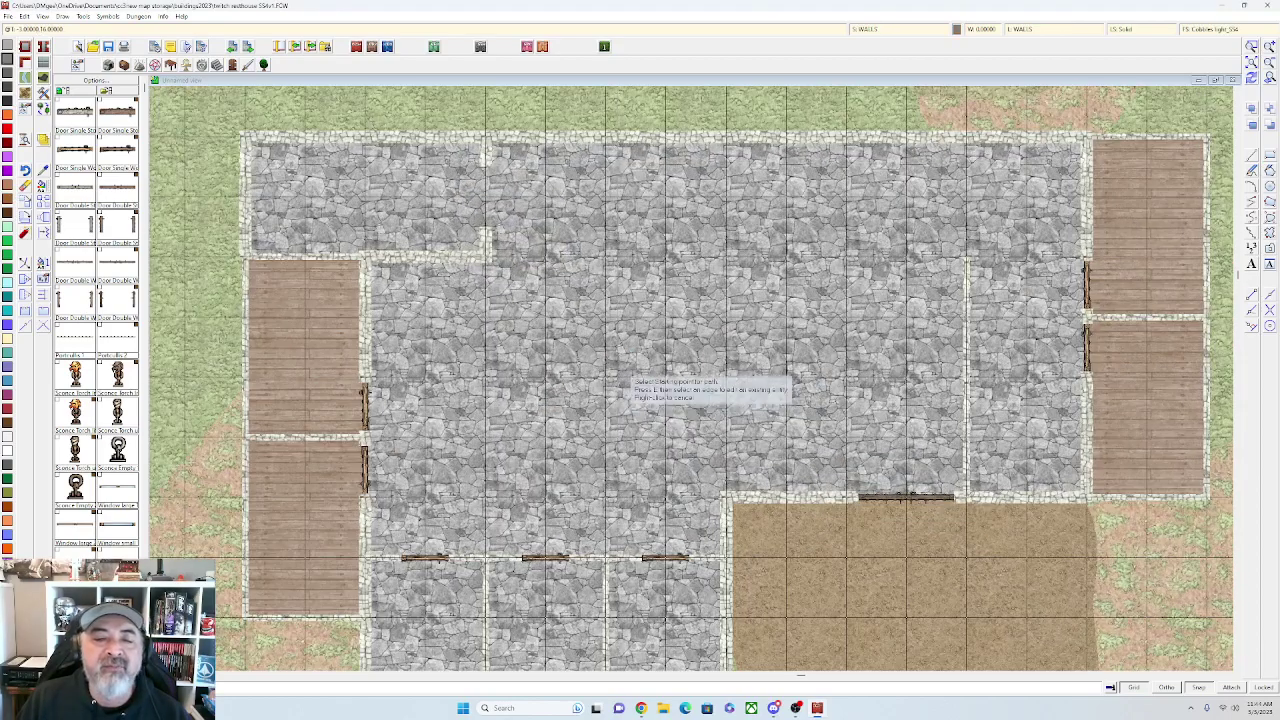
scroll(620, 408, "down", 1)
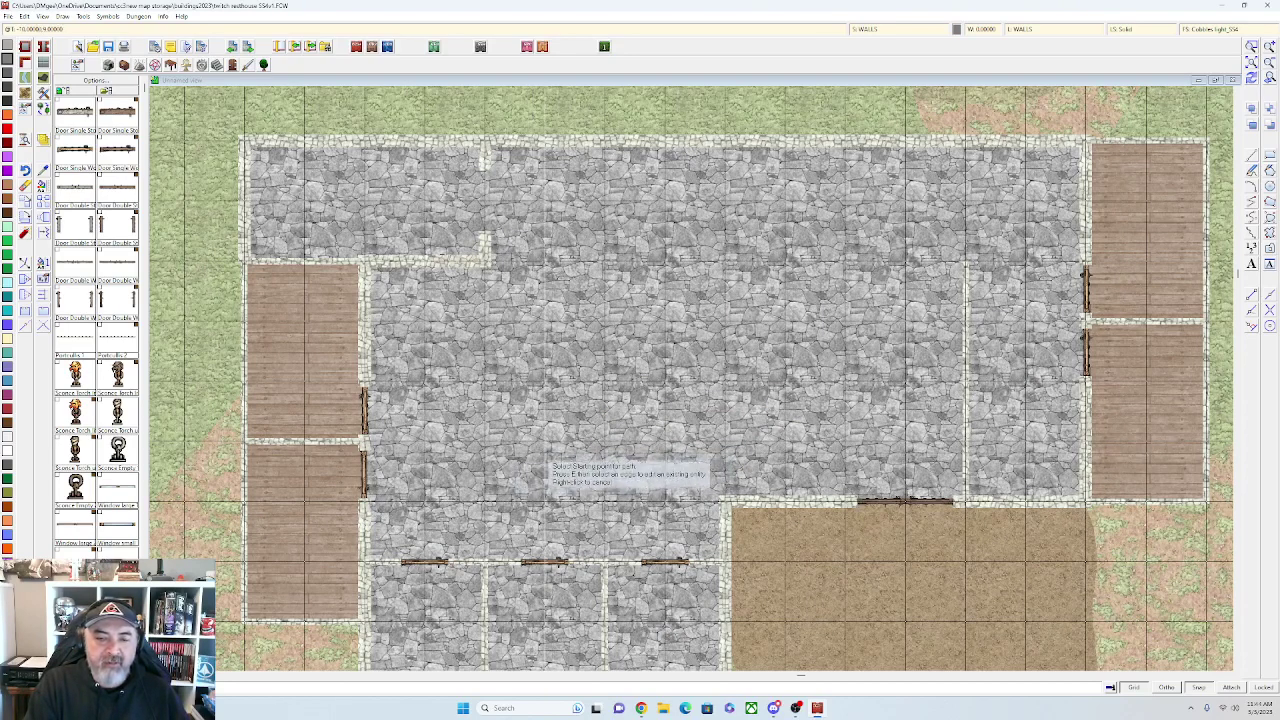
left_click_drag(538, 443, 552, 403)
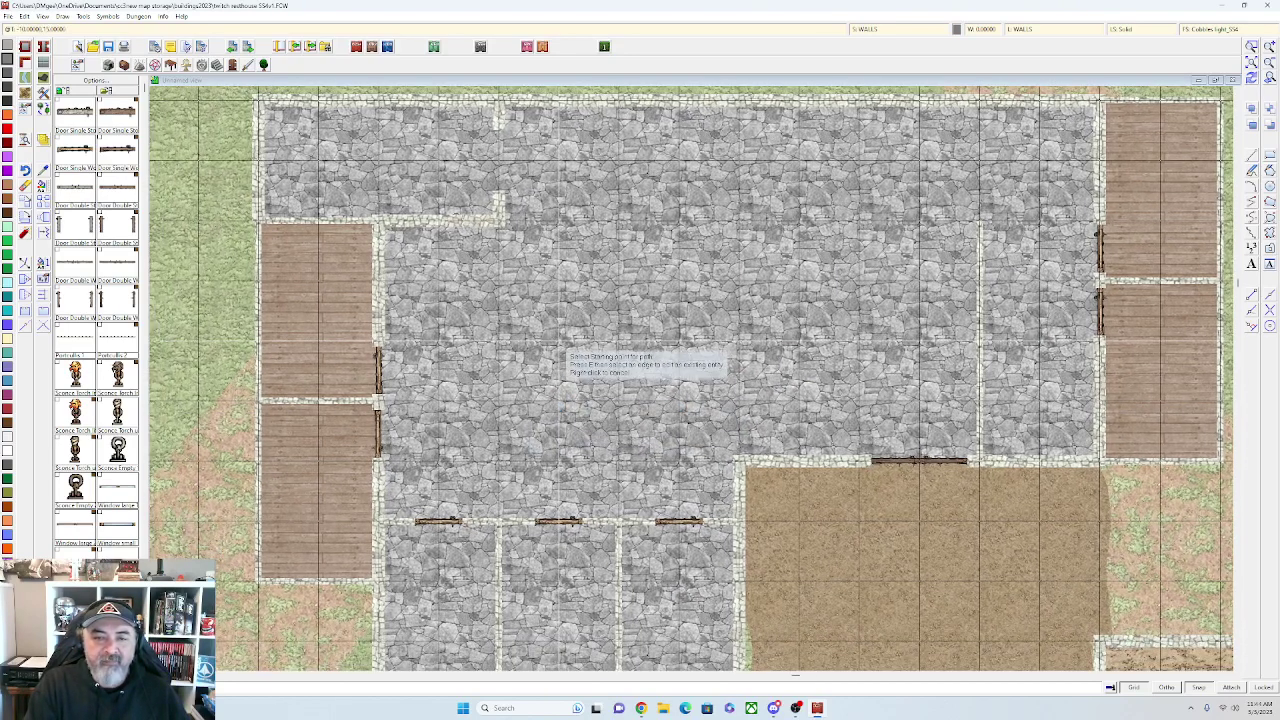
left_click(562, 366)
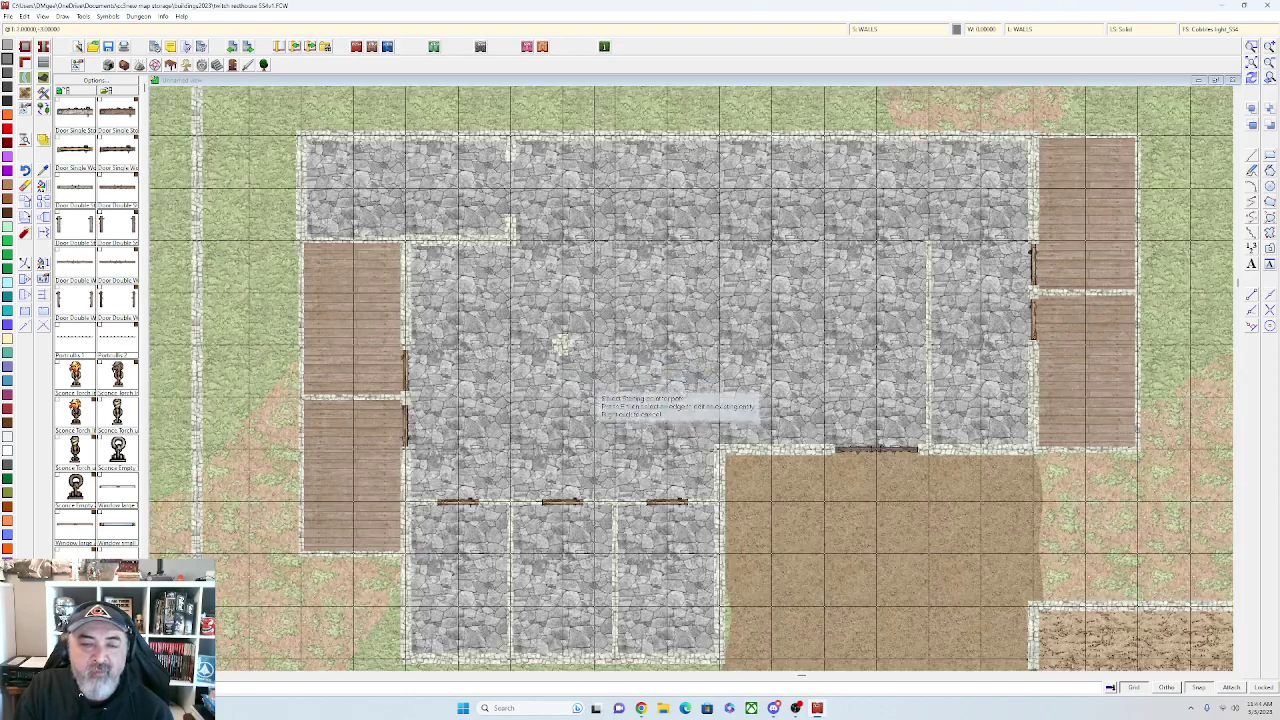
scroll(580, 365, "down", 1)
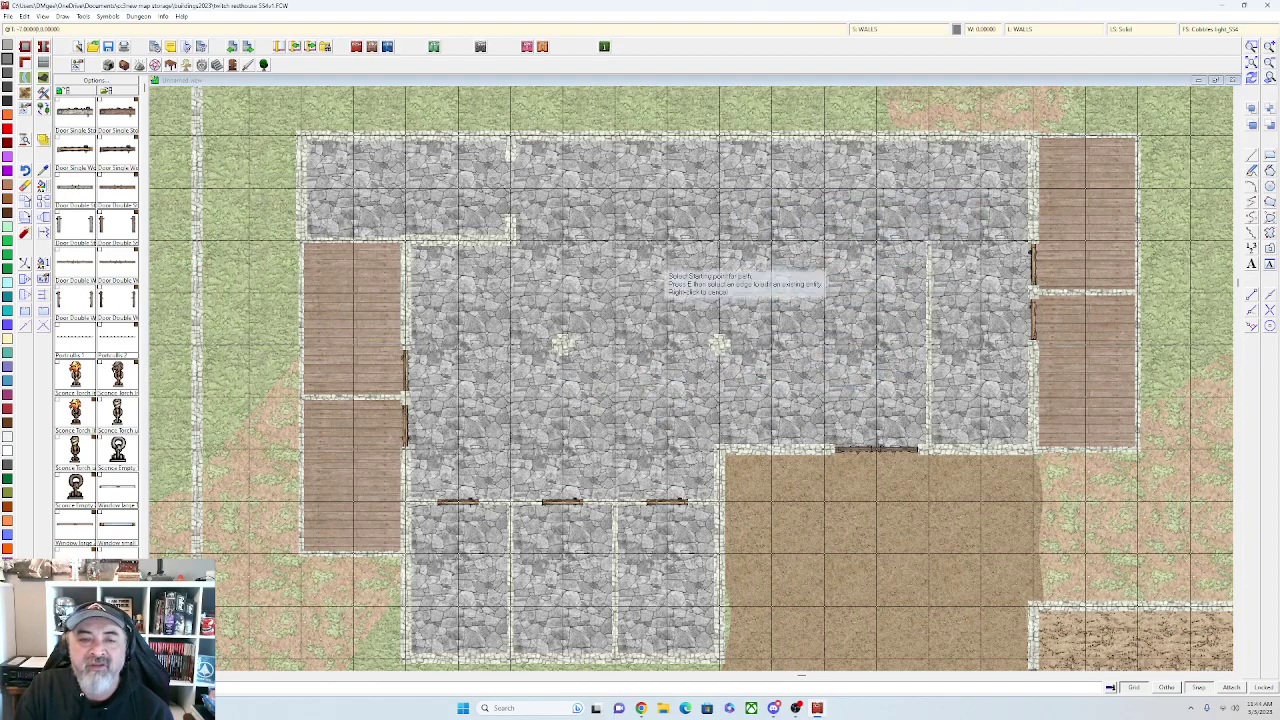
Move the west cobble pillar one square west and one square south
left_click_drag(494, 413, 528, 338)
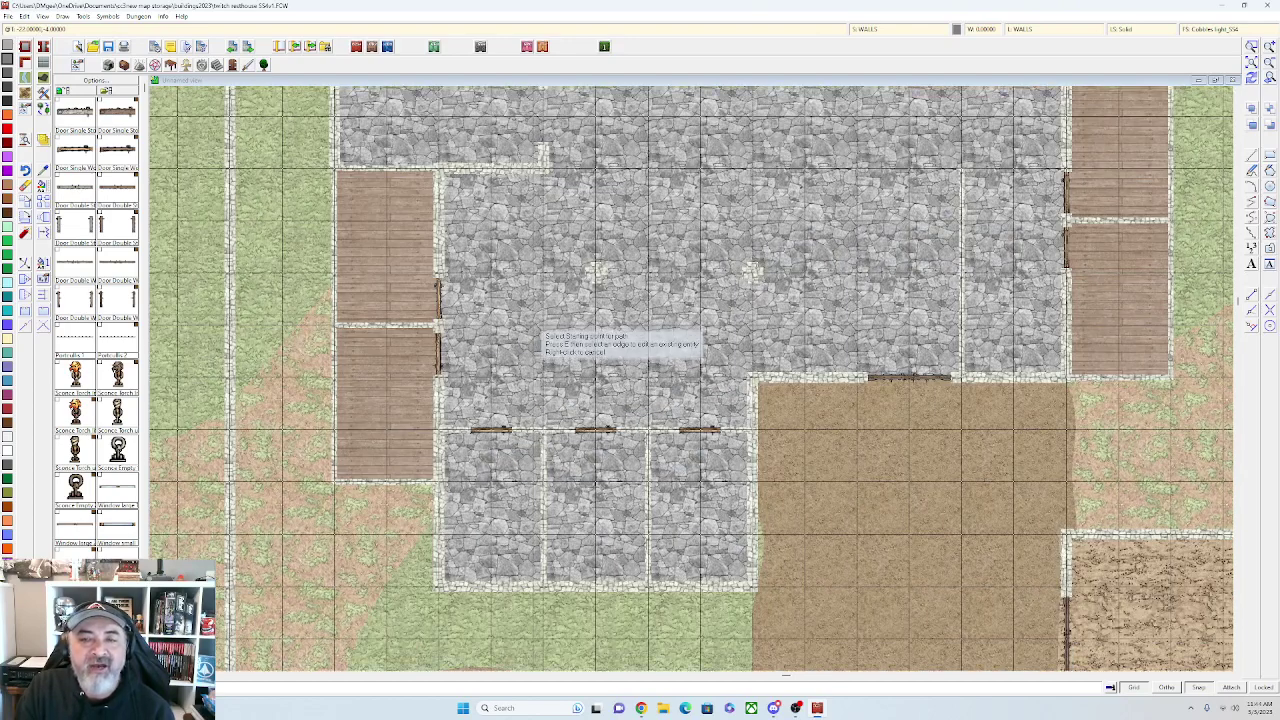
left_click(25, 202)
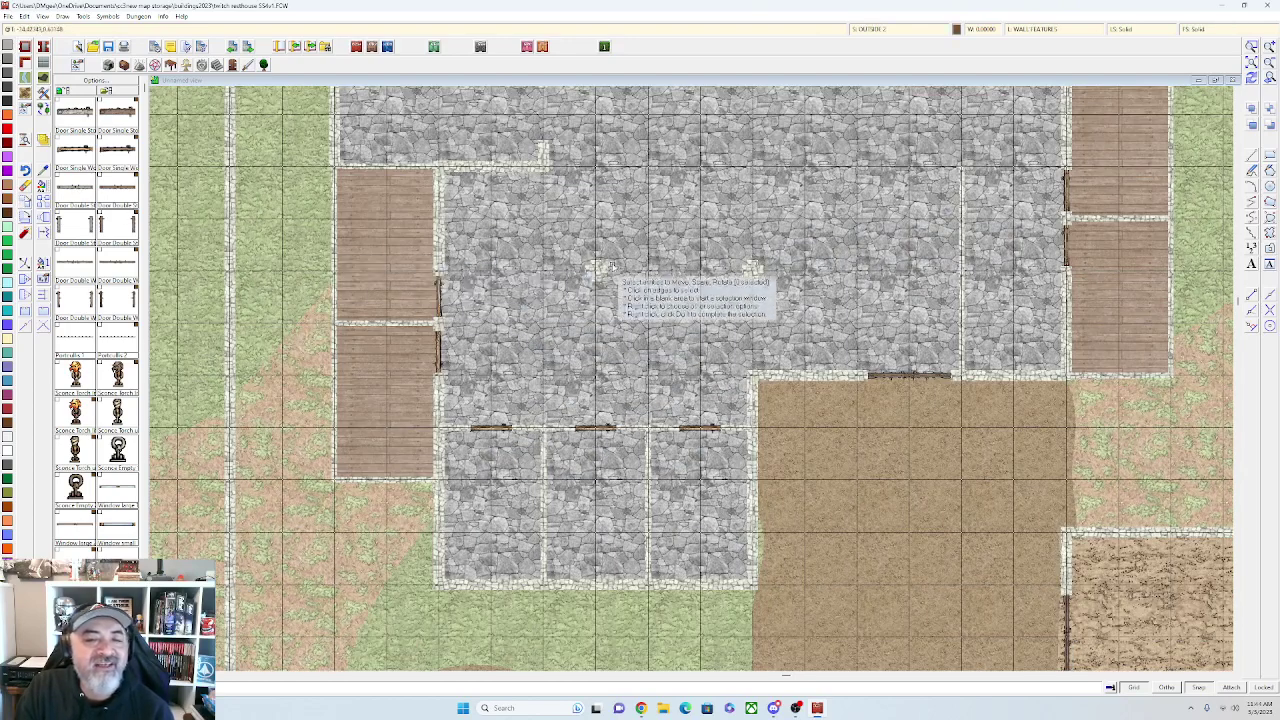
left_click(570, 235)
left_click(616, 287)
right_click(616, 286)
left_click(616, 292)
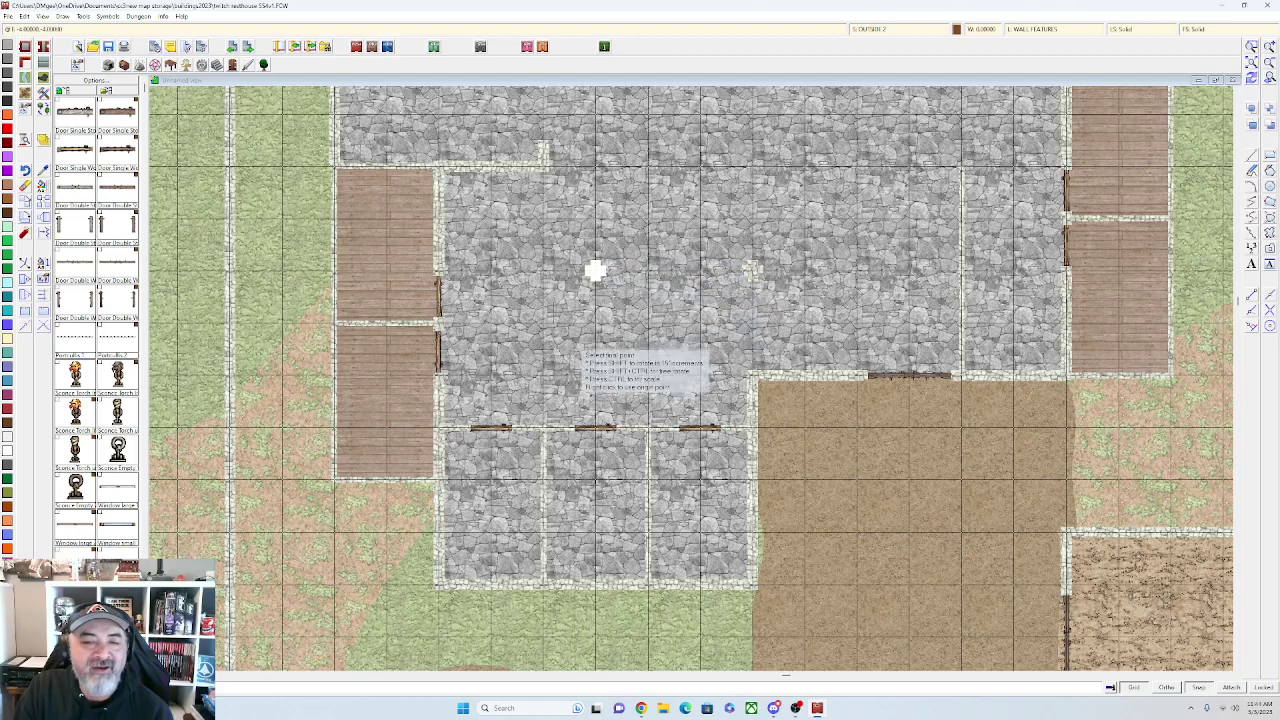
left_click(560, 343)
Move the east cobble pillar one square west along its row
right_click(720, 269)
left_click(720, 268)
left_click(785, 294)
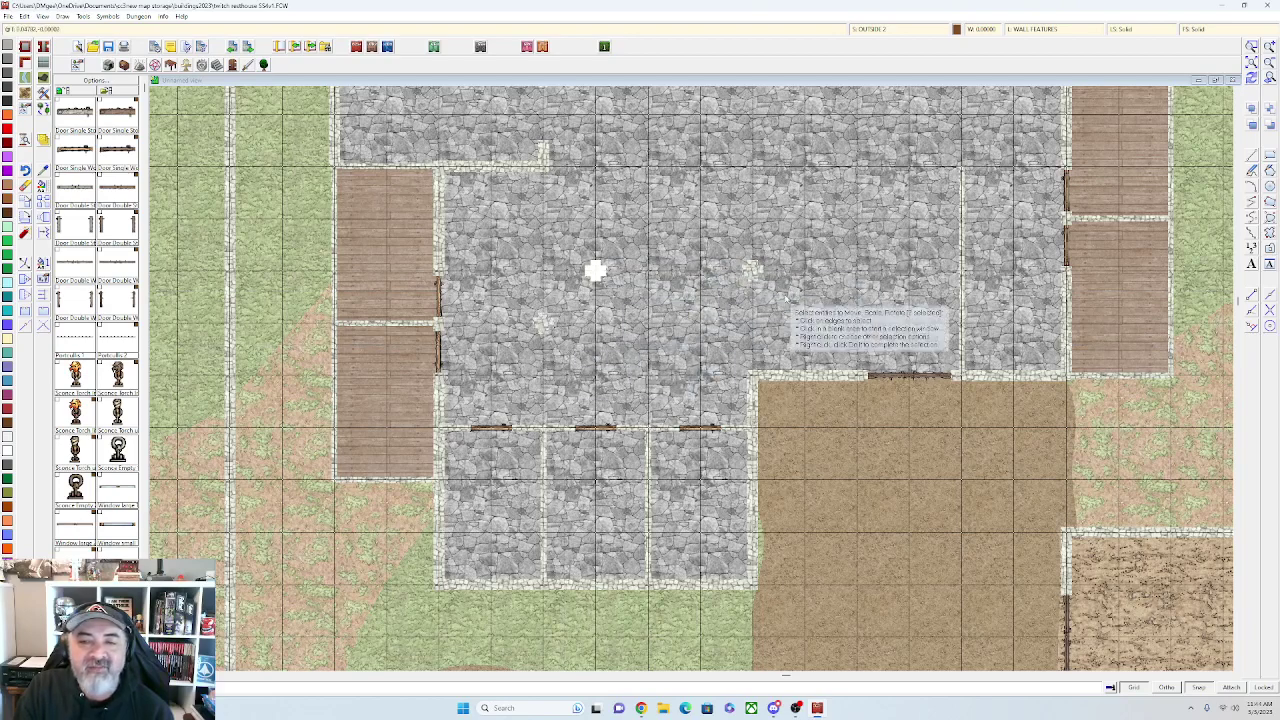
right_click(785, 293)
left_click(785, 297)
left_click(752, 273)
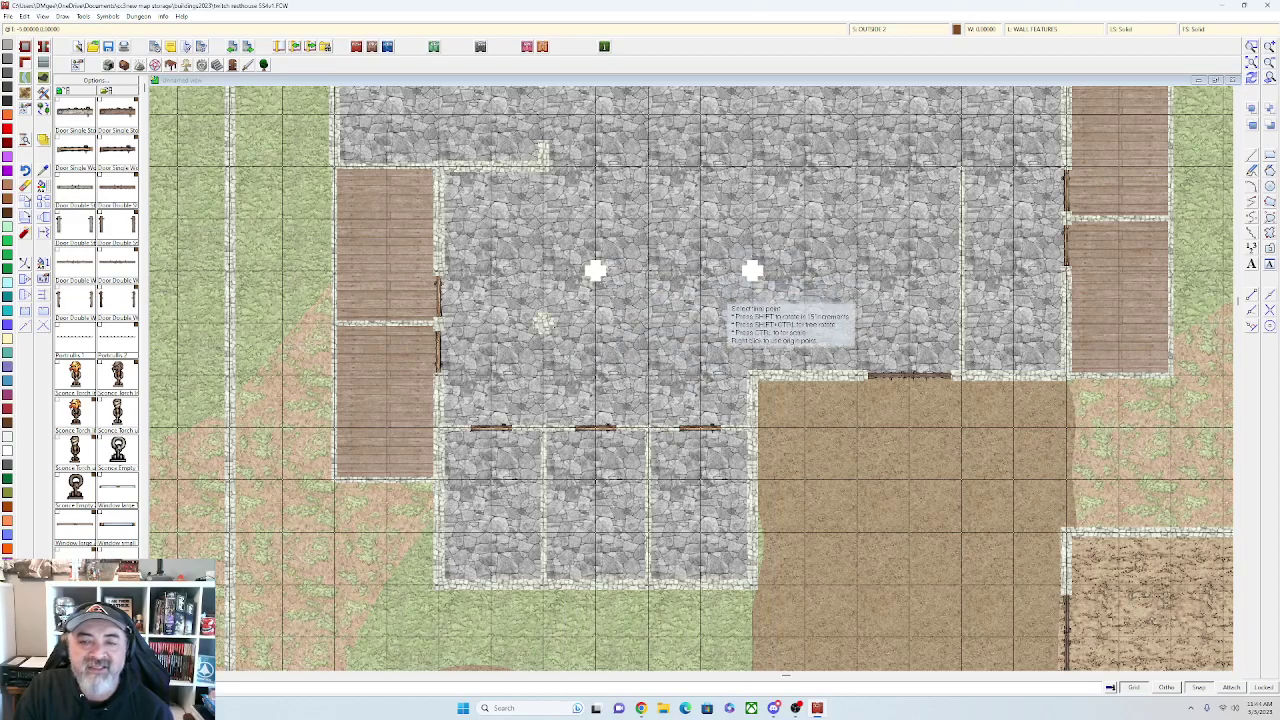
left_click(725, 283)
Start copying the east cobble pillar toward the hall's eastern part
scroll(727, 285, "down", 3)
scroll(357, 257, "up", 2)
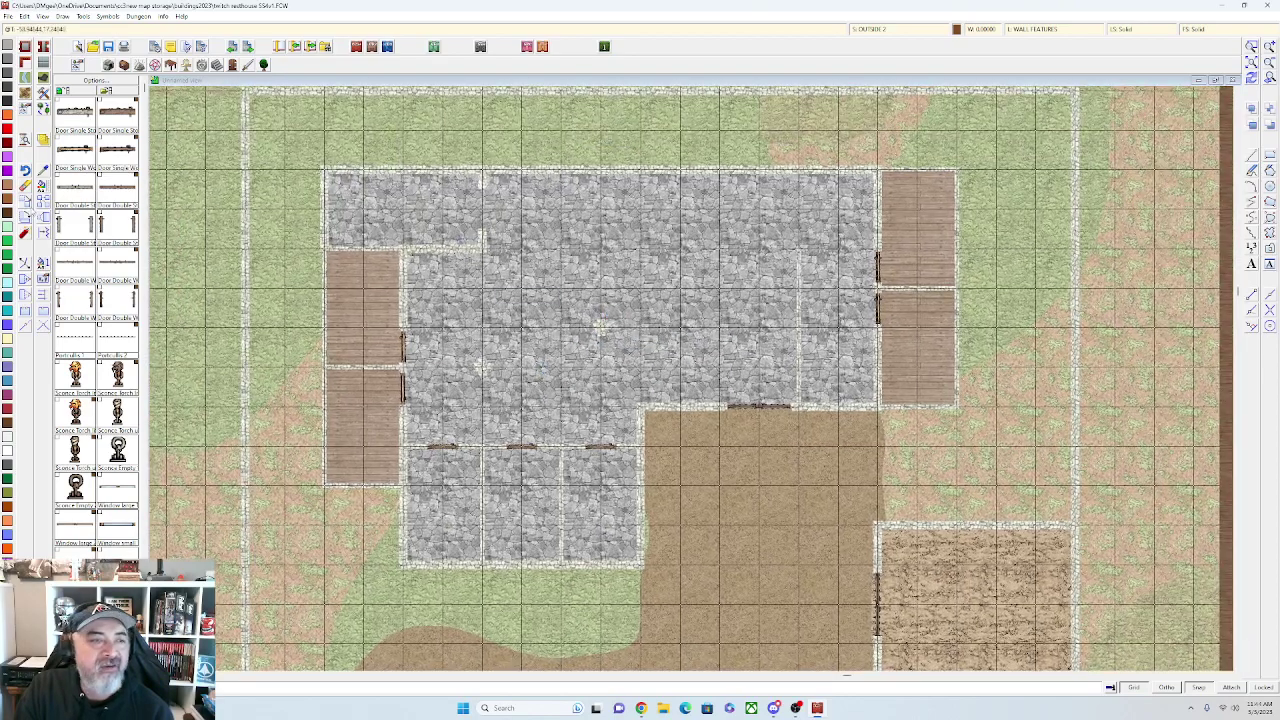
right_click(612, 332)
left_click(606, 329)
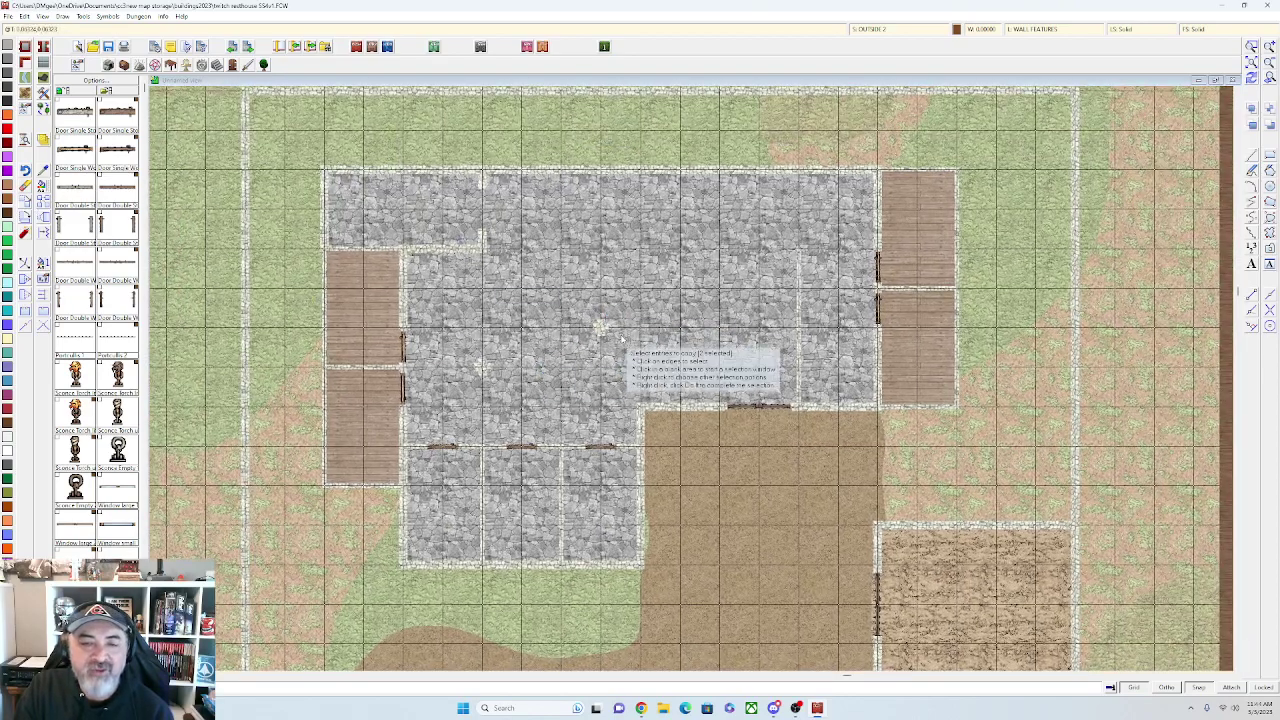
right_click(618, 338)
left_click(618, 339)
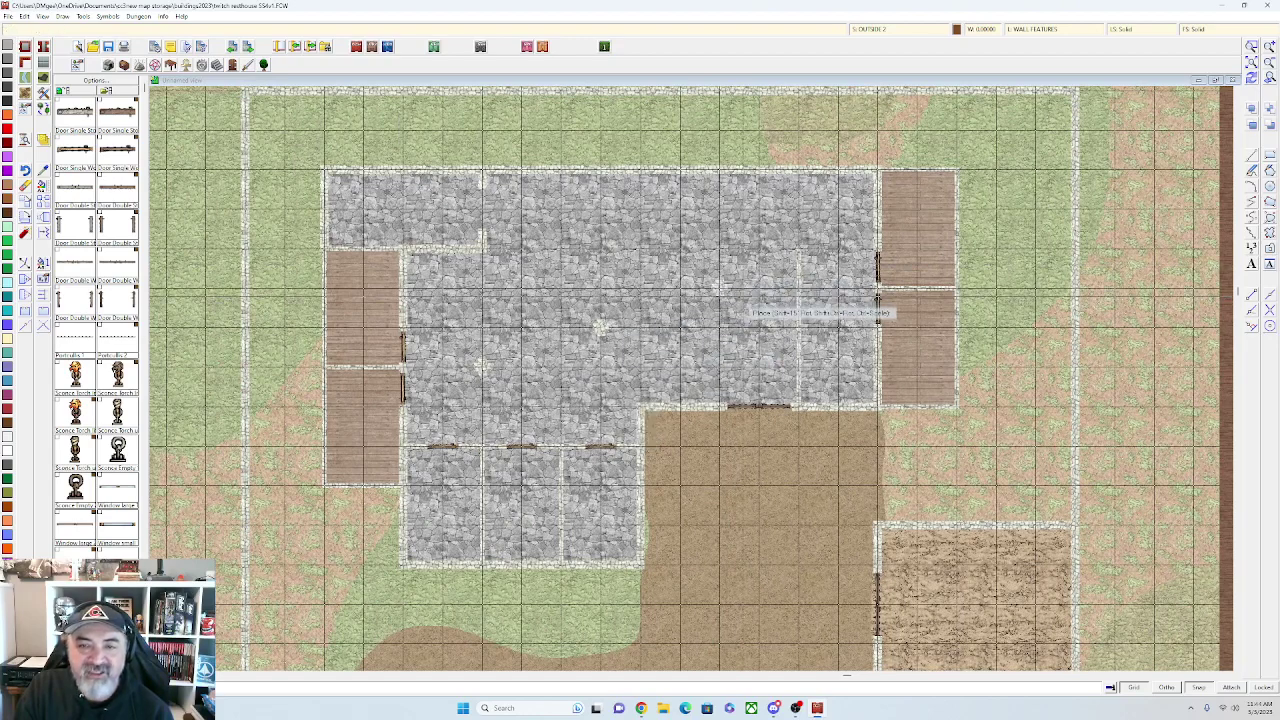
Activate the sheet effects for the map and inspect the main building's walls and pillars with them rendered
scroll(746, 312, "up", 1)
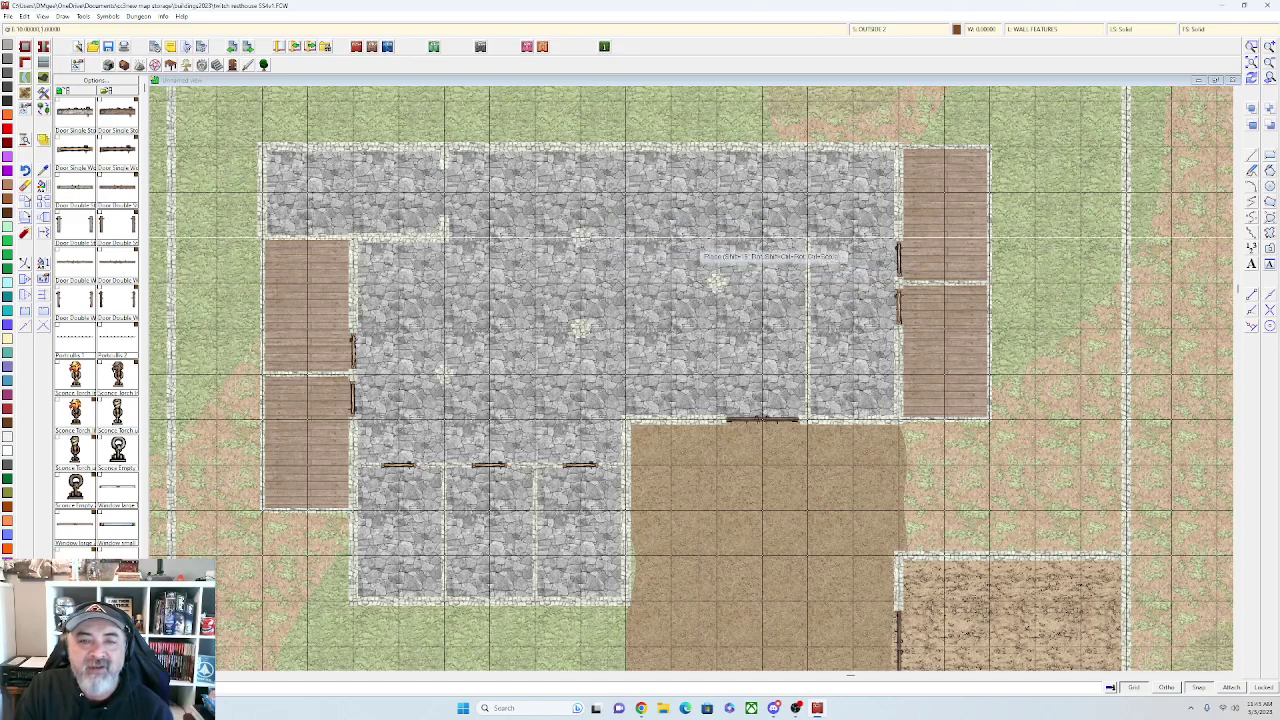
scroll(680, 228, "down", 2)
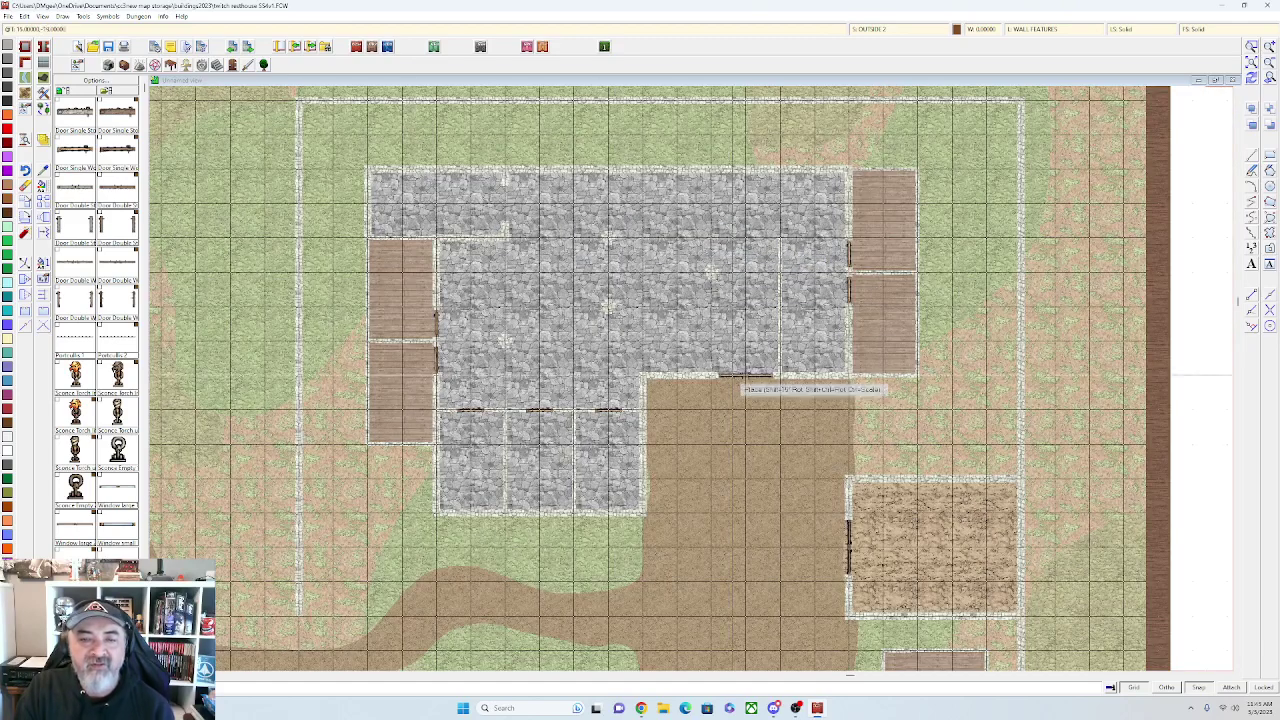
left_click(892, 31)
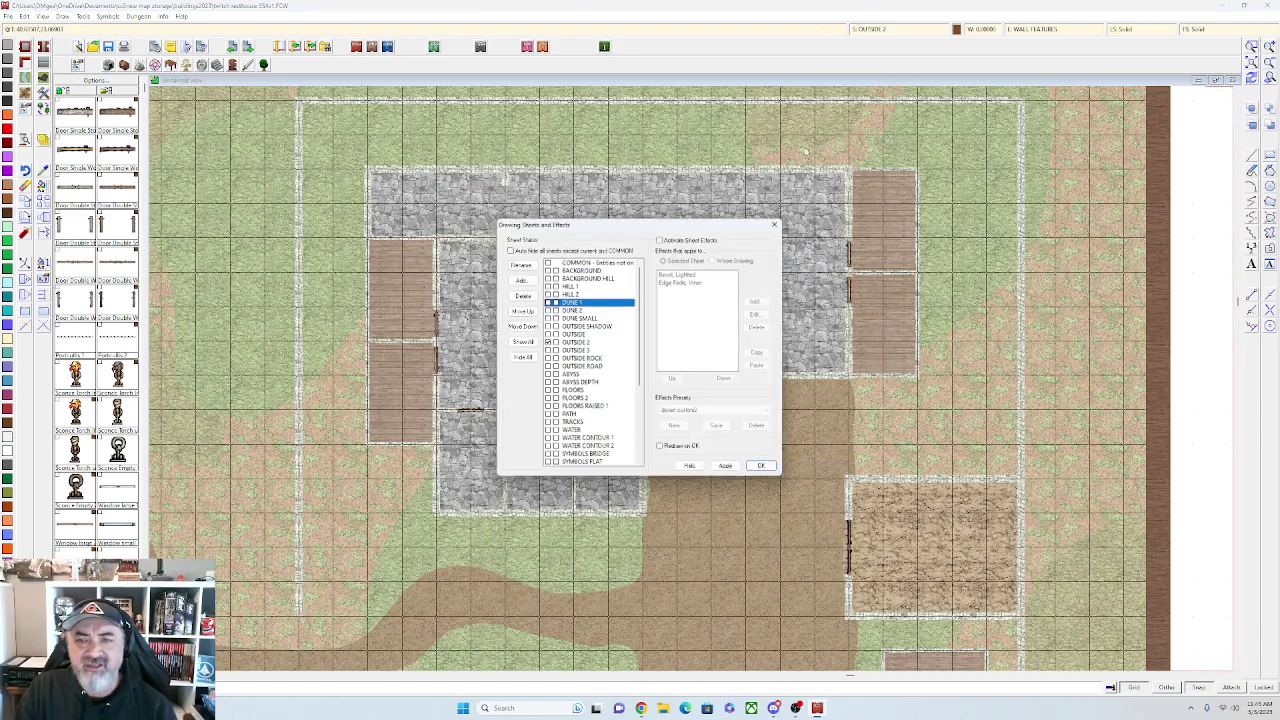
left_click(726, 467)
left_click(761, 467)
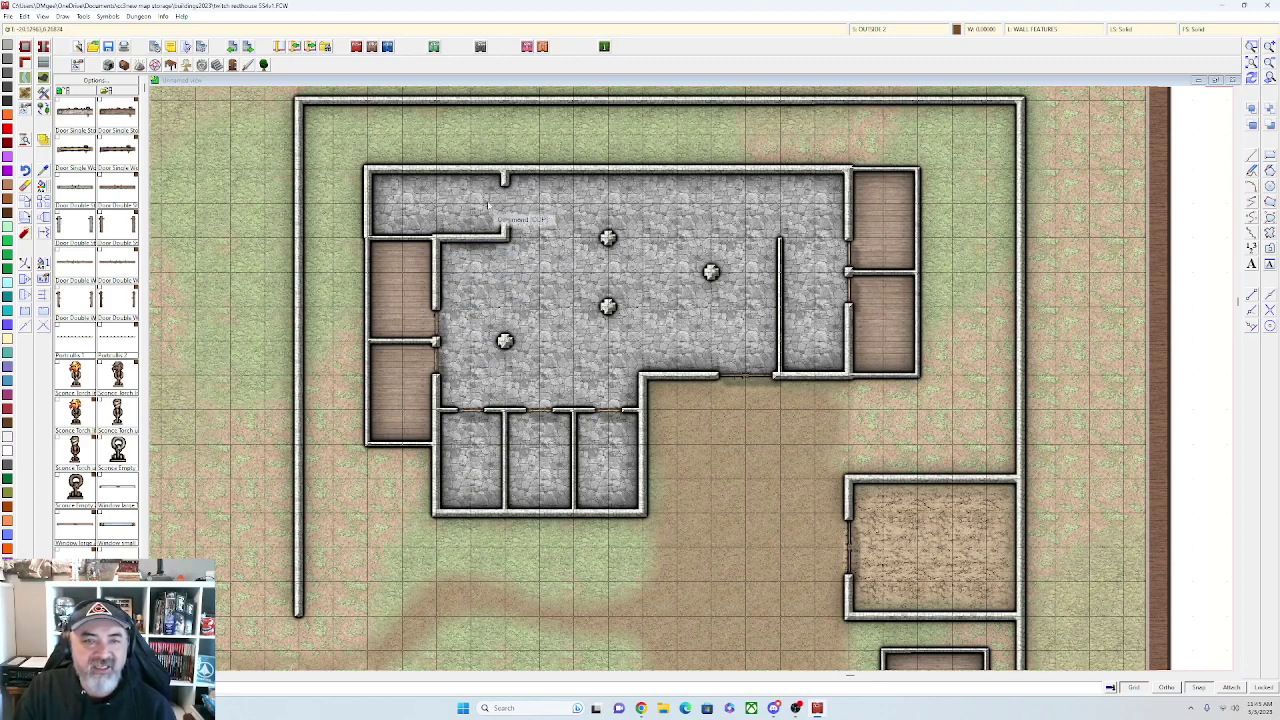
scroll(472, 248, "up", 1)
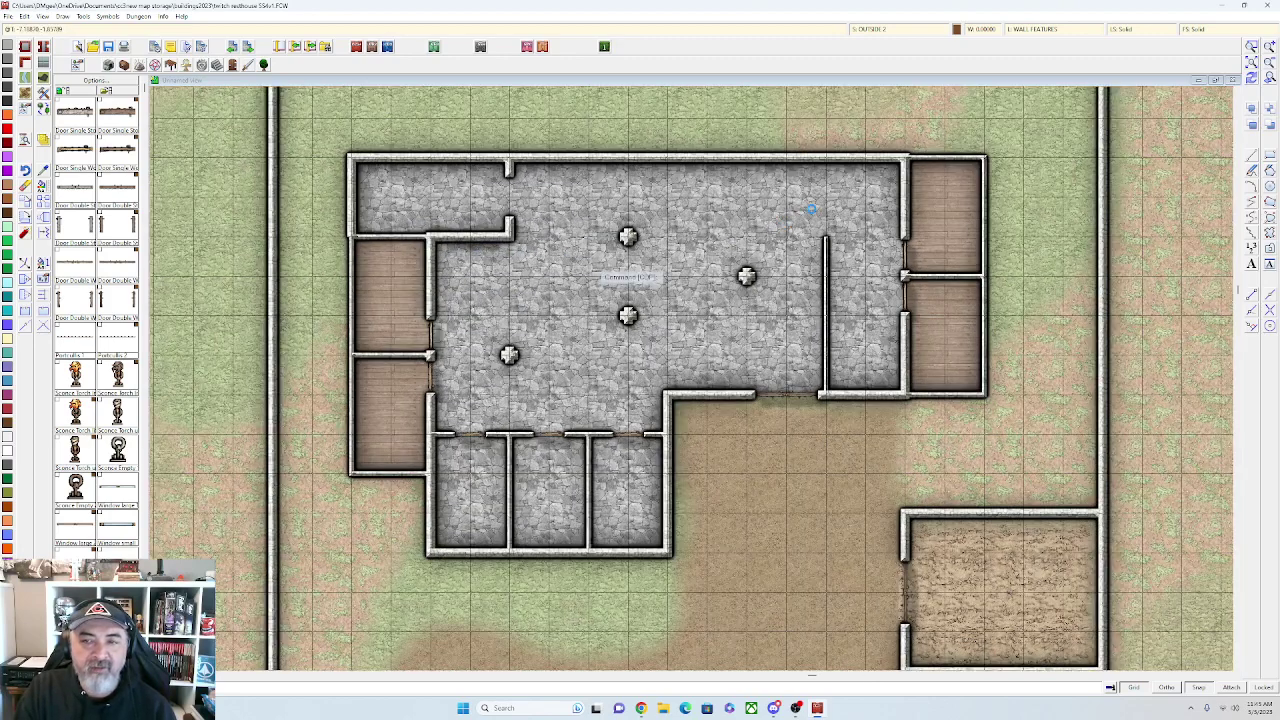
scroll(480, 240, "up", 1)
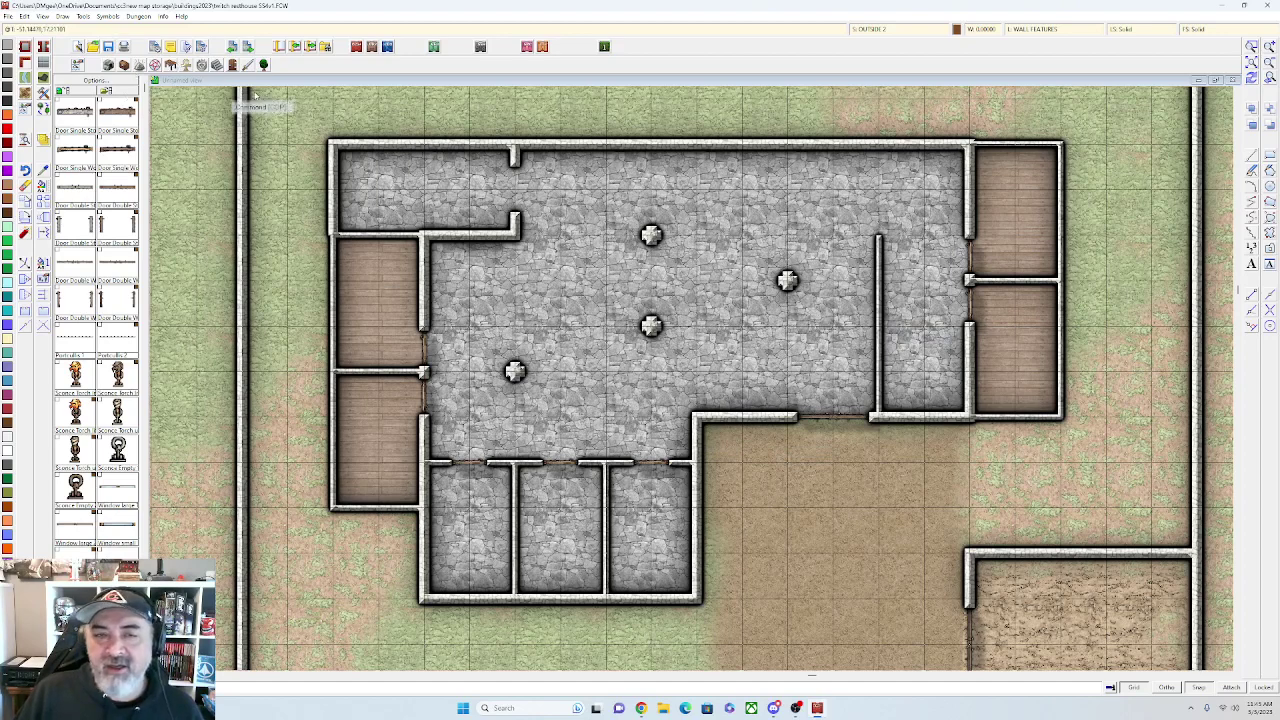
Deactivate the sheet effects for the map
left_click(898, 31)
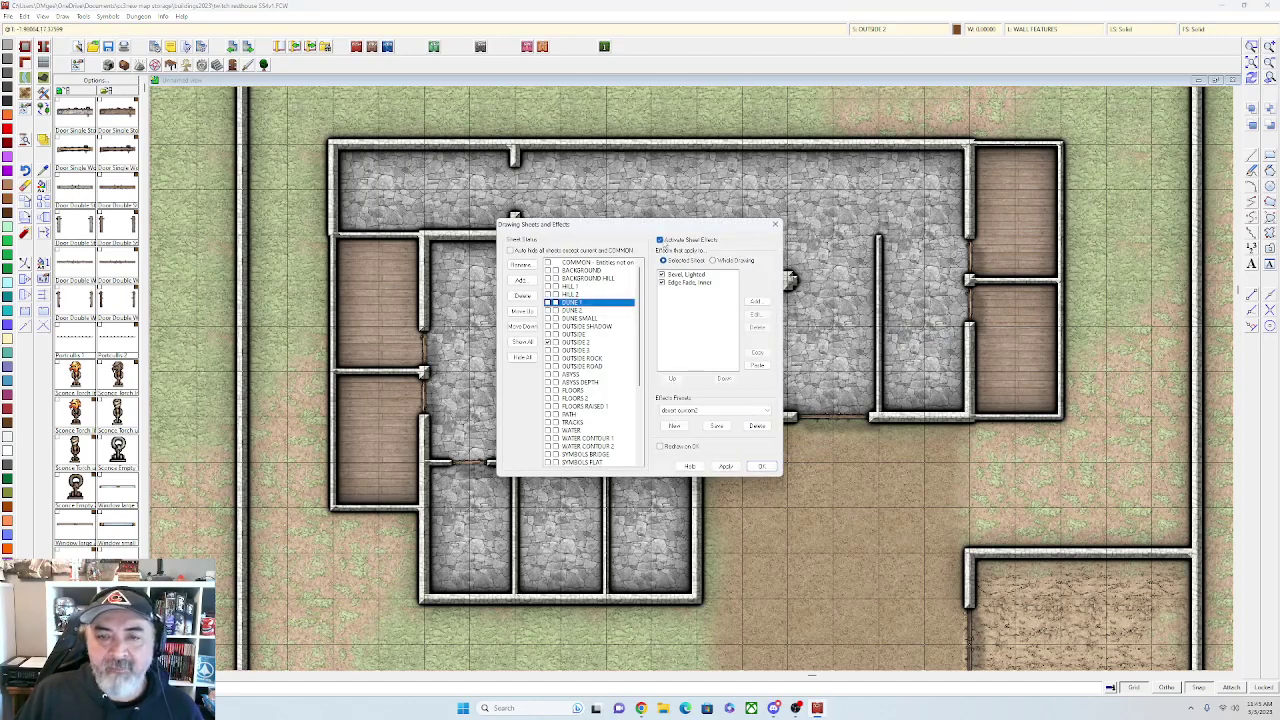
left_click(725, 467)
left_click(762, 467)
Look over the whole site, from the road and courtyard to the outbuildings and the main building
scroll(758, 466, "down", 5)
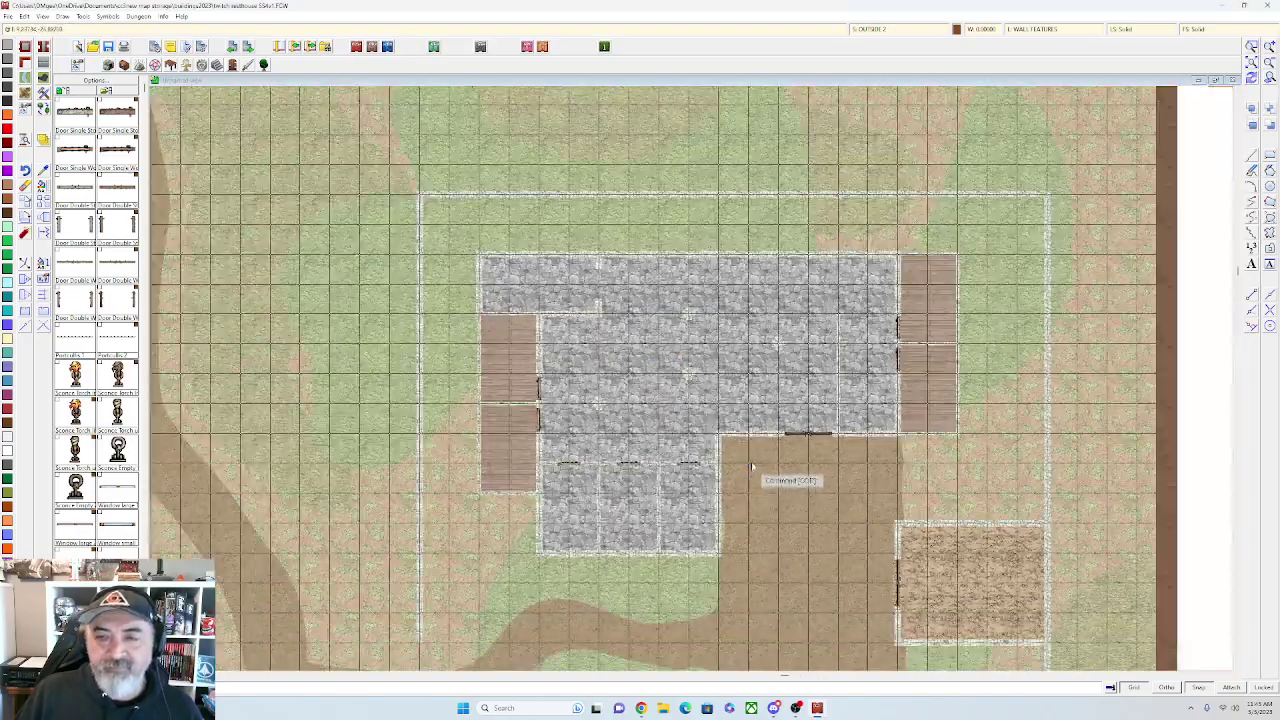
left_click_drag(757, 405, 715, 262)
scroll(664, 321, "down", 1)
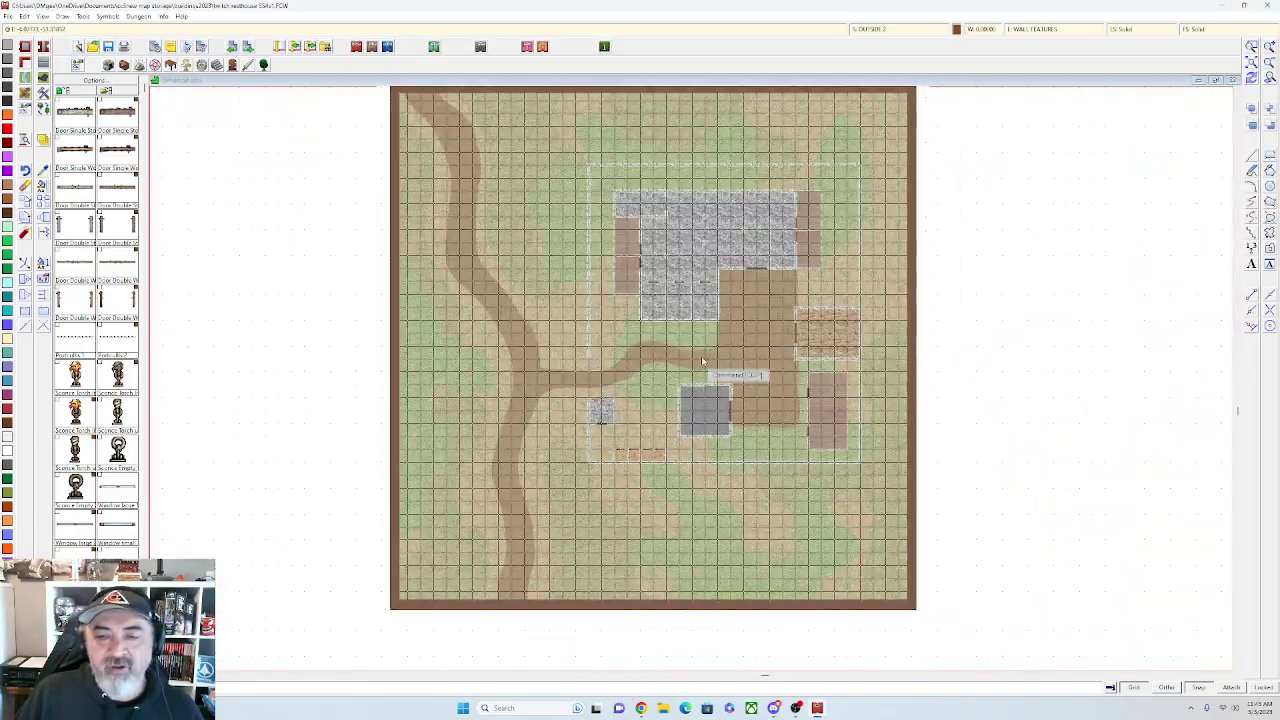
left_click_drag(704, 361, 679, 381)
scroll(678, 380, "up", 2)
scroll(677, 380, "up", 1)
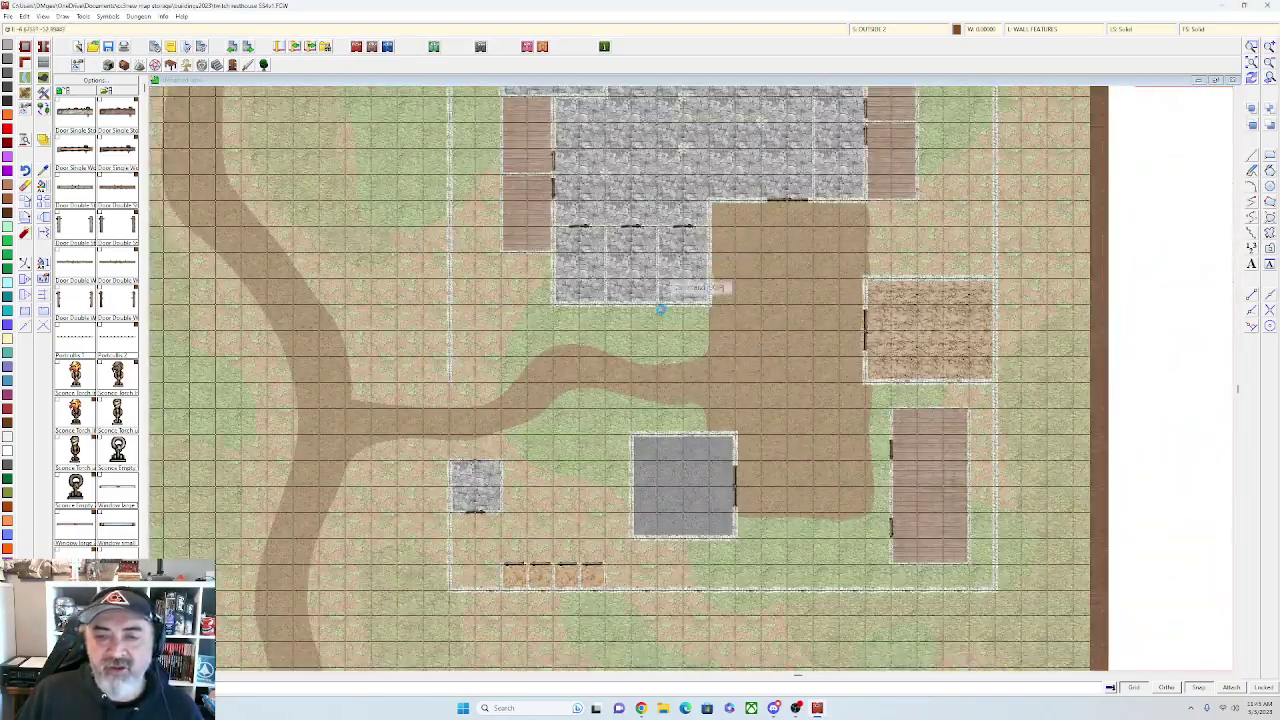
scroll(665, 288, "up", 1)
scroll(662, 255, "up", 1)
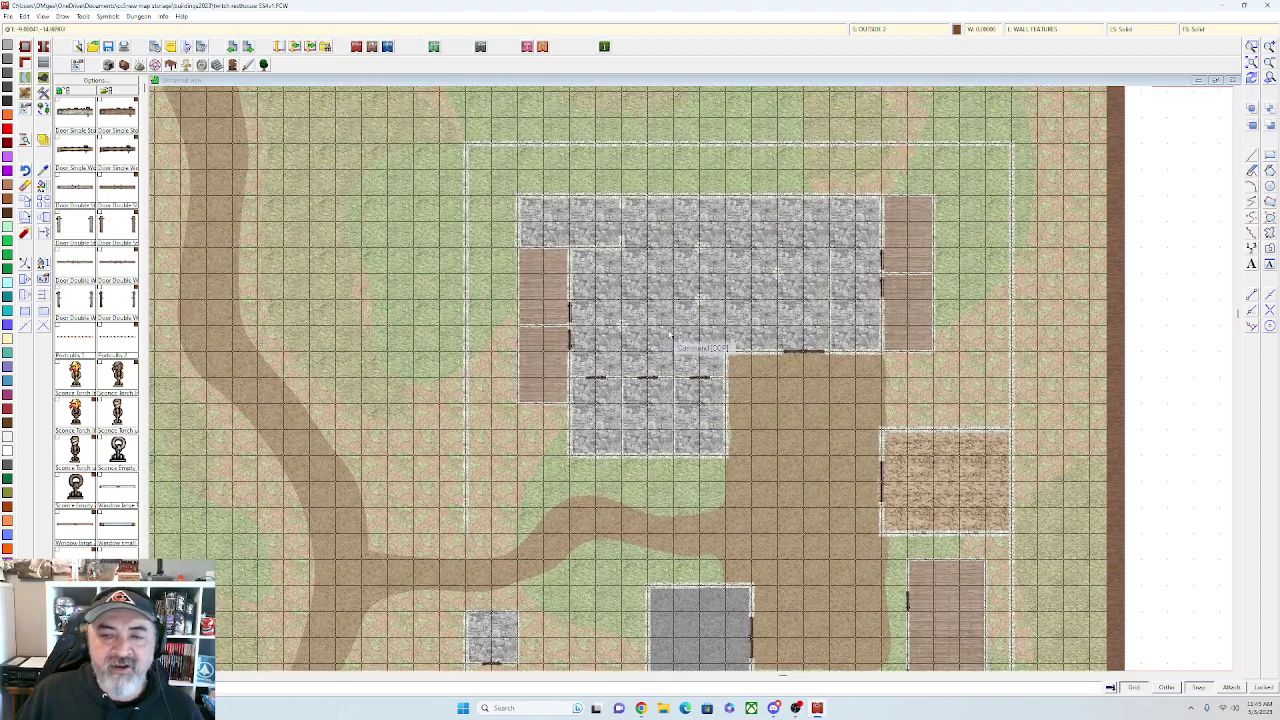
Turn the sheet effects on again with the main building's interior in view
scroll(640, 270, "up", 1)
scroll(615, 309, "up", 4)
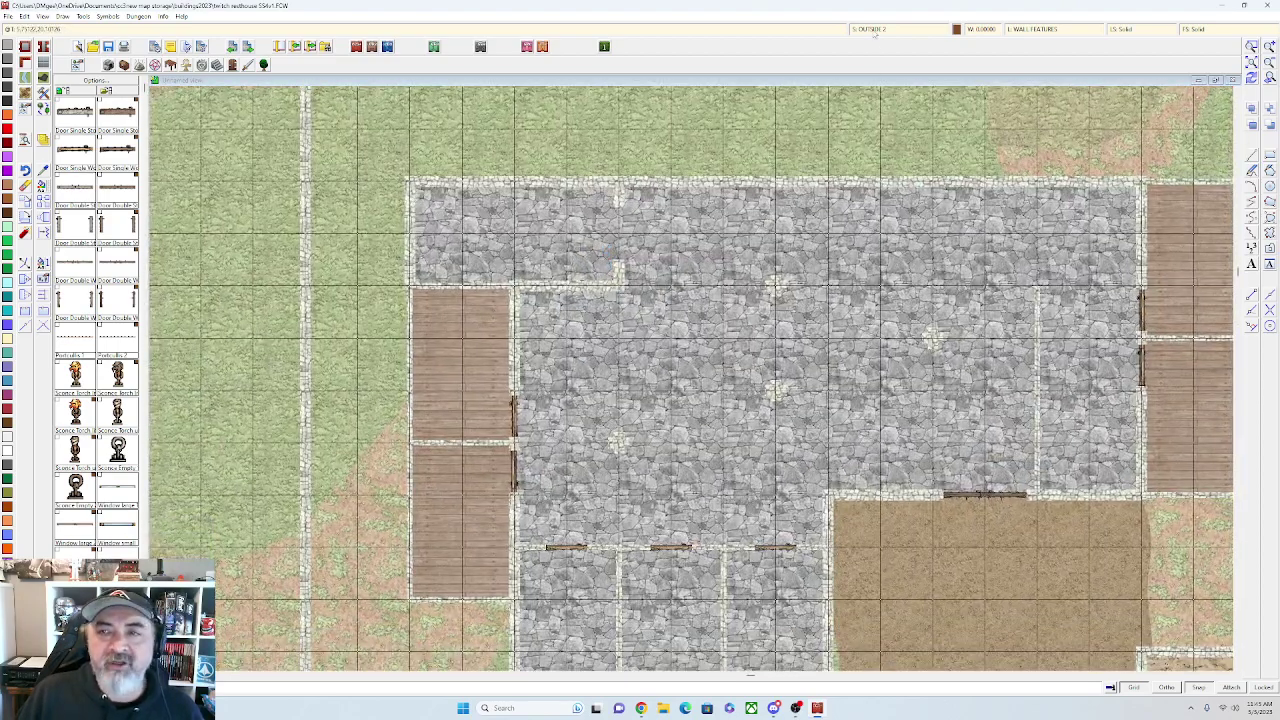
left_click(875, 31)
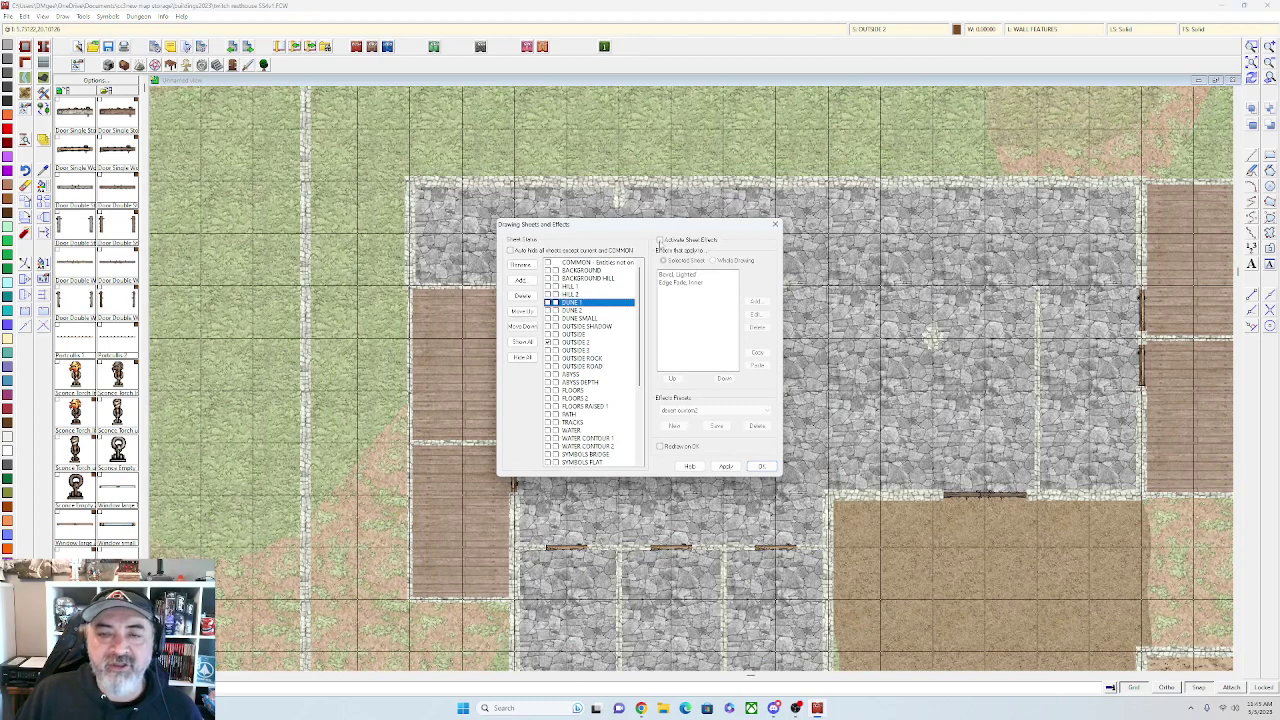
left_click(761, 466)
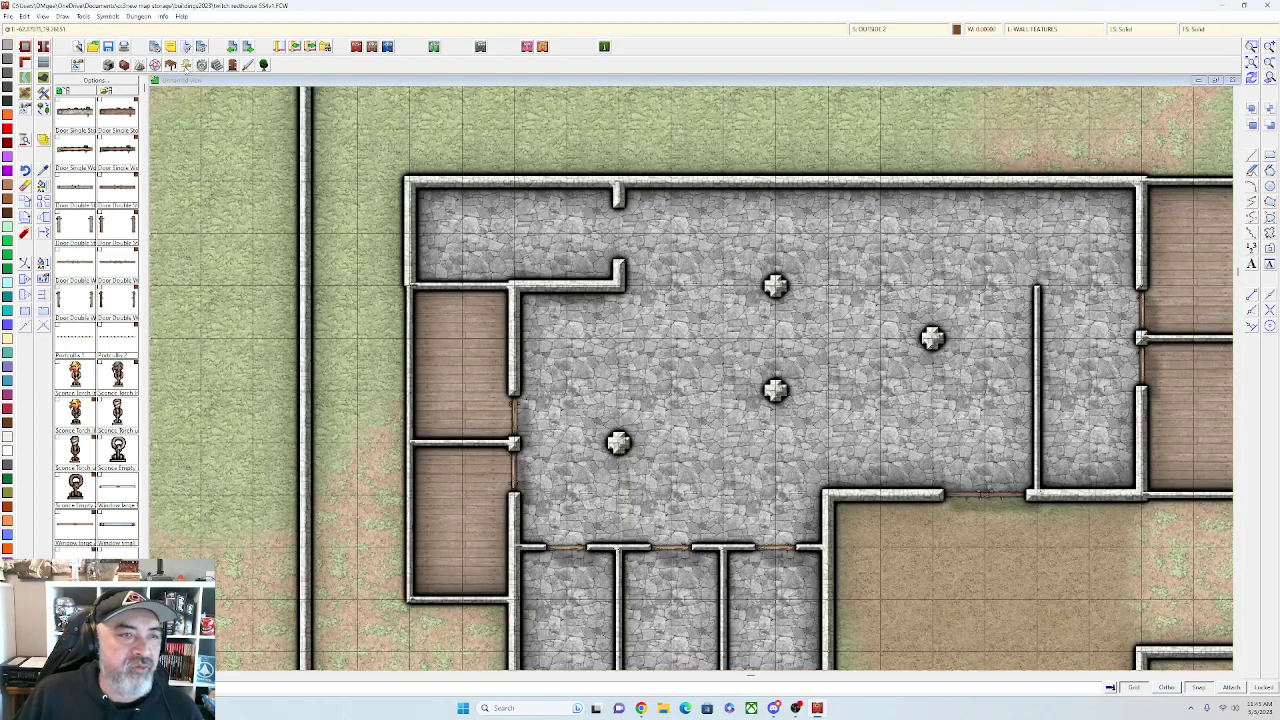
Load the SS4 Color Furniture catalog and set the drawing colour to dark red for its colourable symbols
right_click(175, 68)
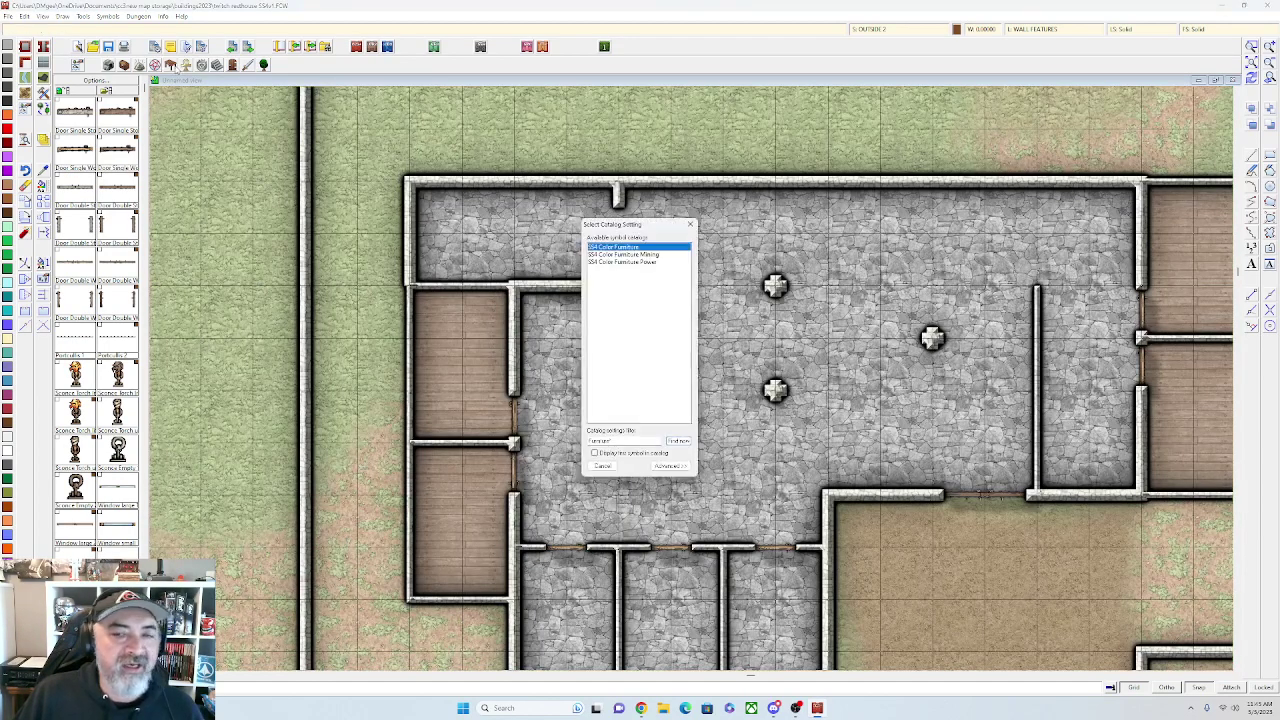
double_click(620, 248)
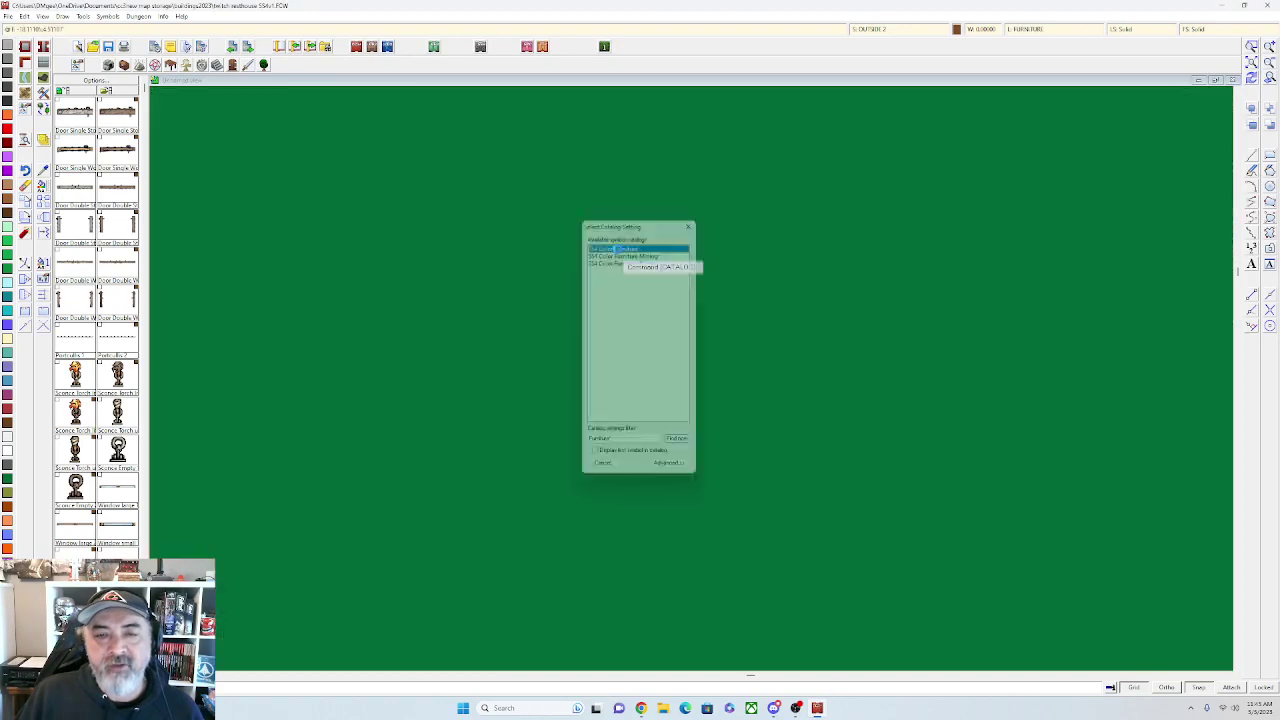
scroll(97, 320, "down", 2)
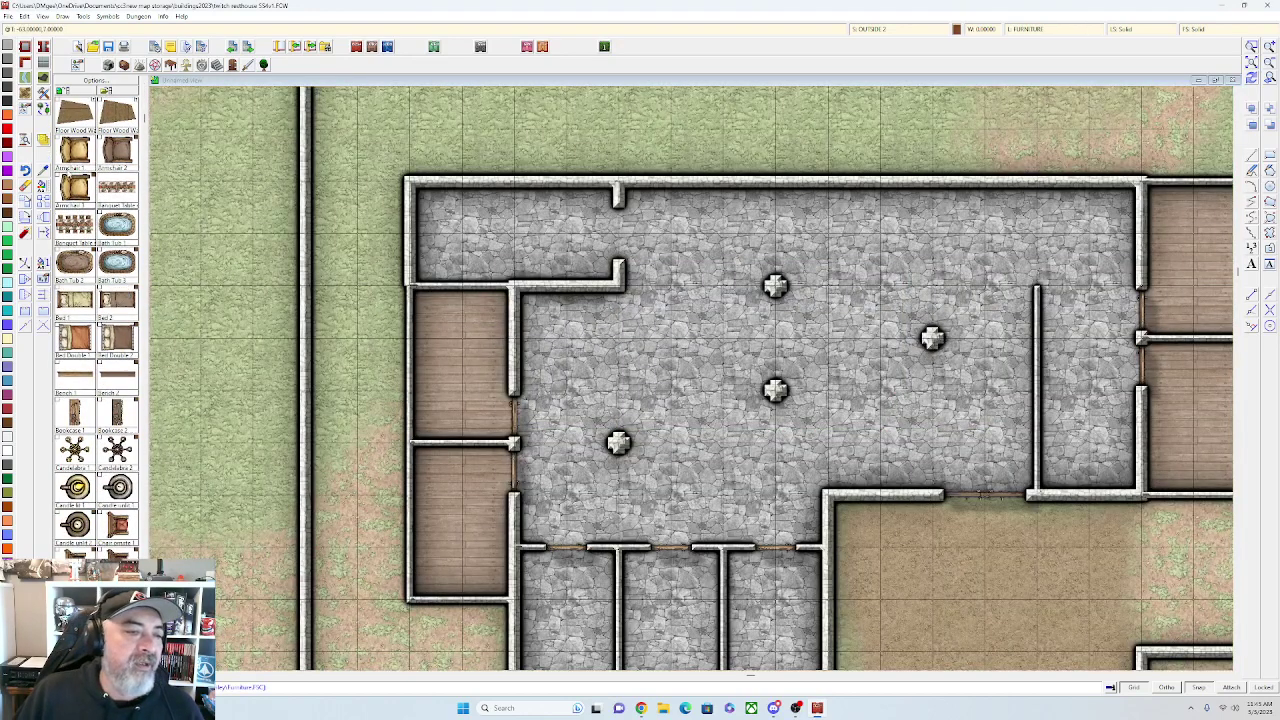
scroll(97, 320, "down", 1)
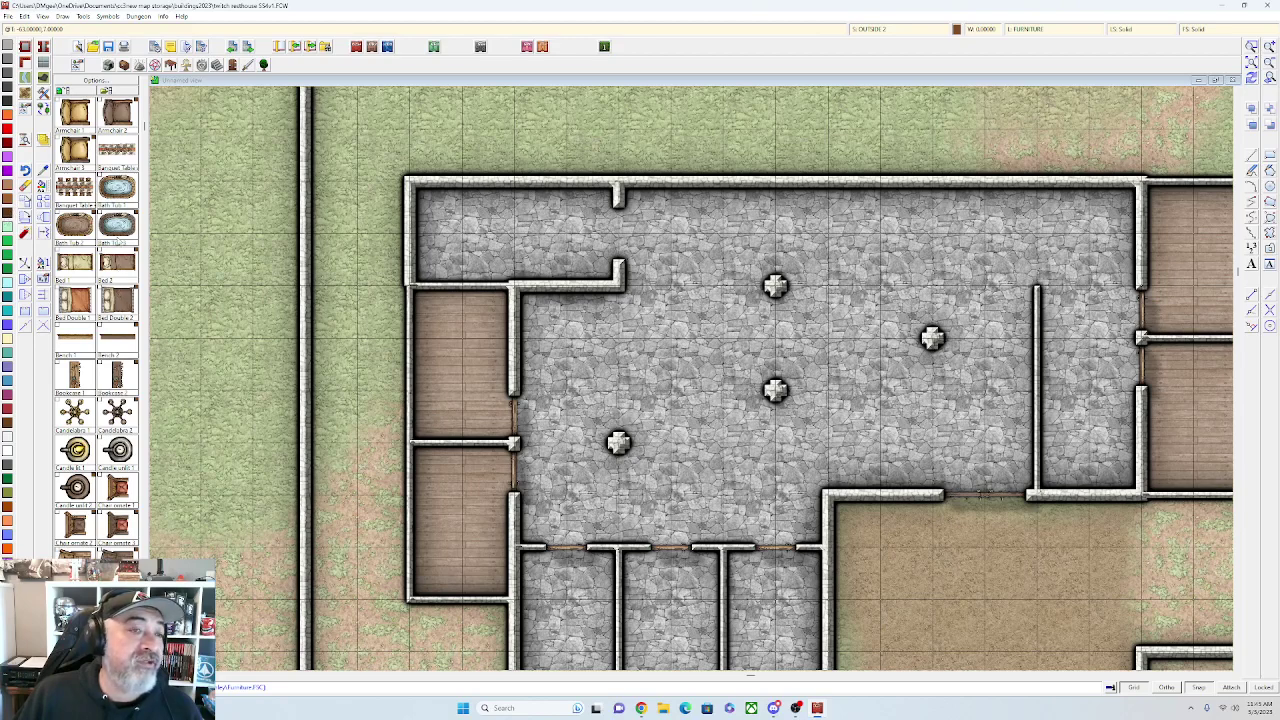
scroll(97, 320, "up", 2)
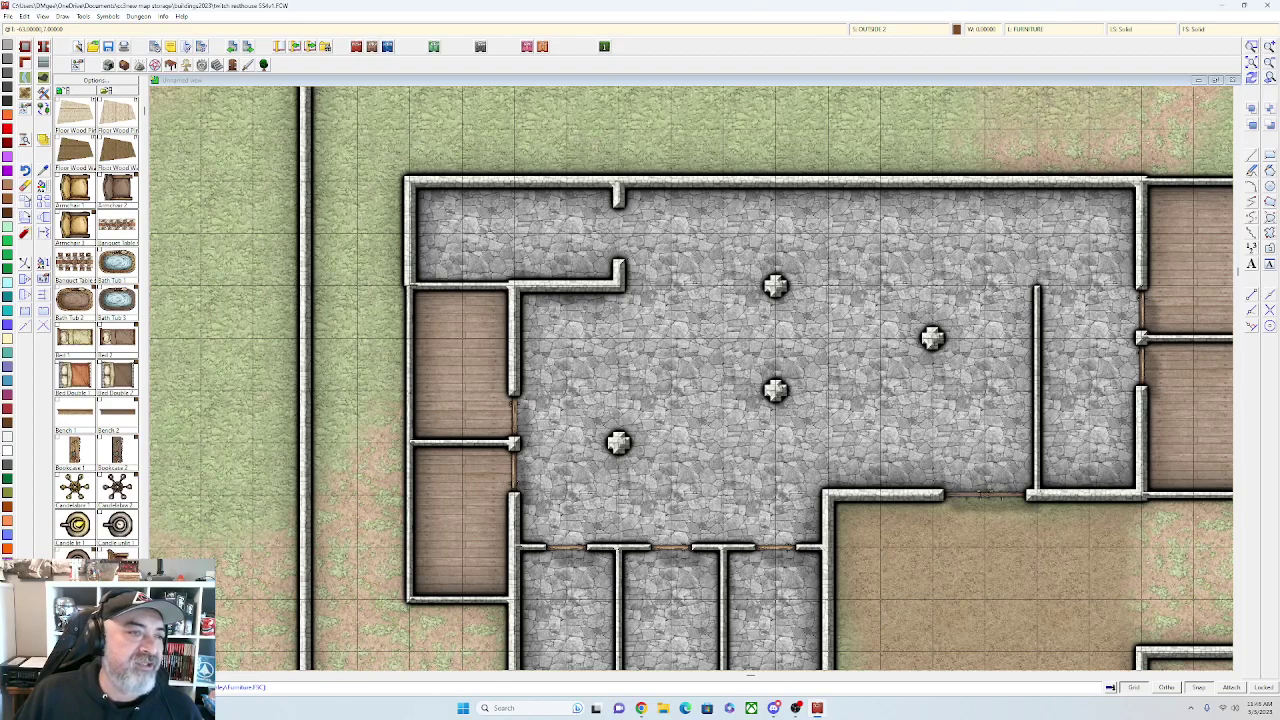
left_click(10, 143)
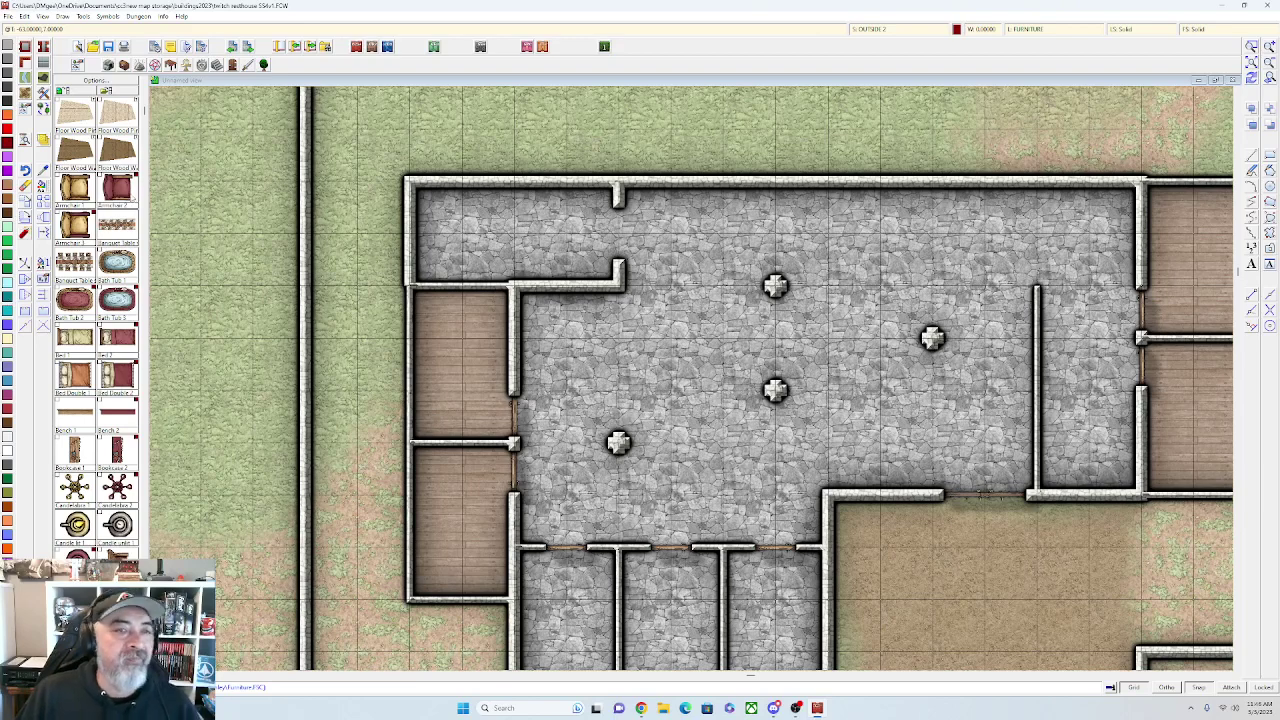
scroll(82, 266, "down", 3)
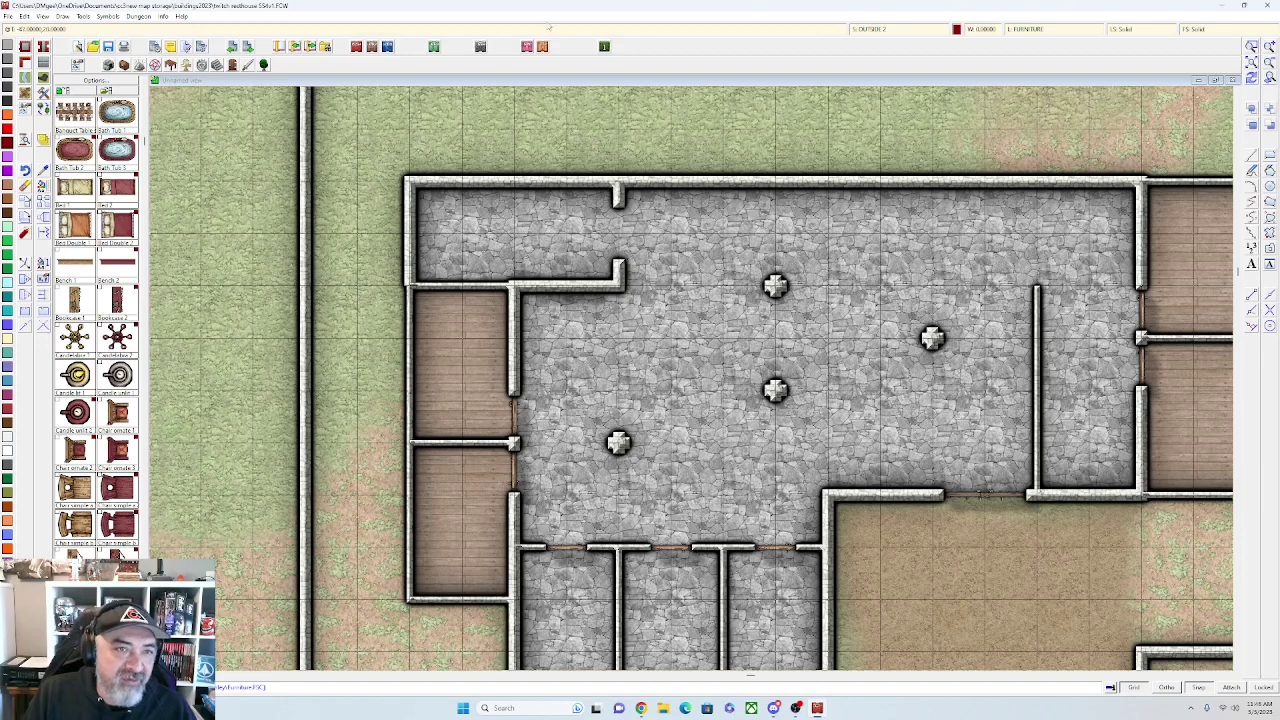
Place a brown single door from the wall features catalog in the main building's north wall, near its northwest corner
left_click(232, 64)
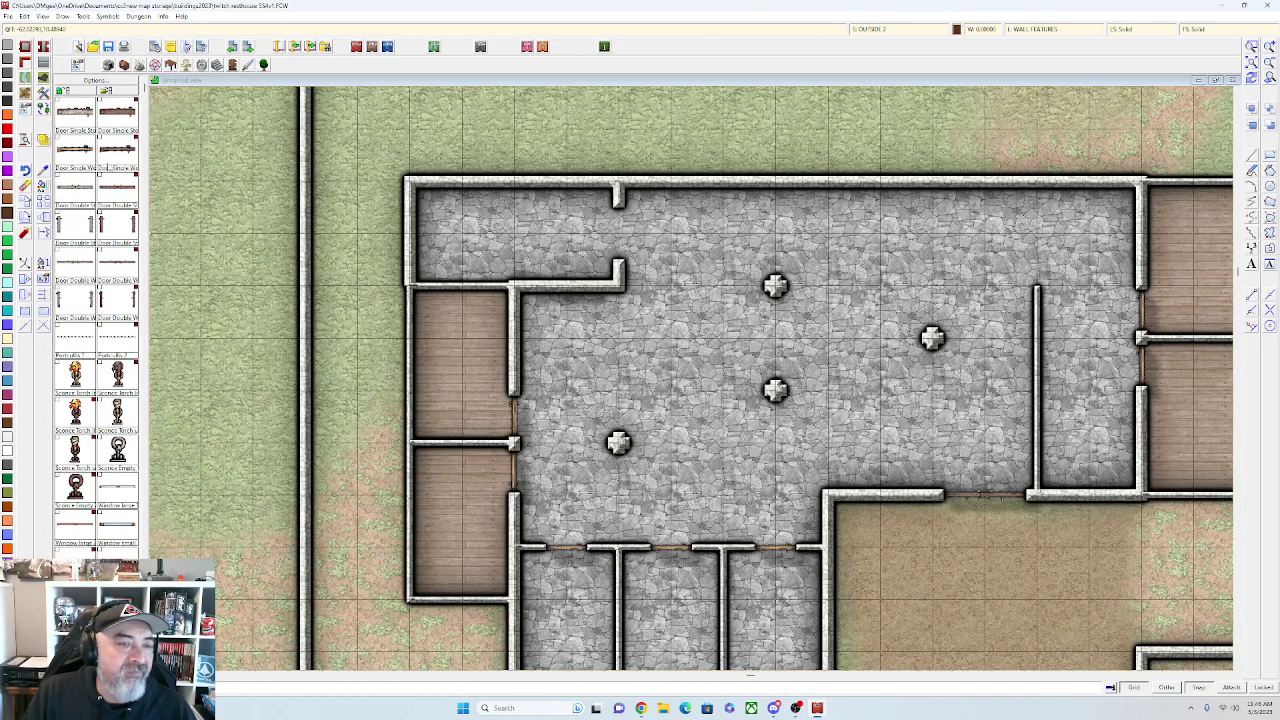
left_click(110, 167)
right_click(548, 170)
left_click(578, 185)
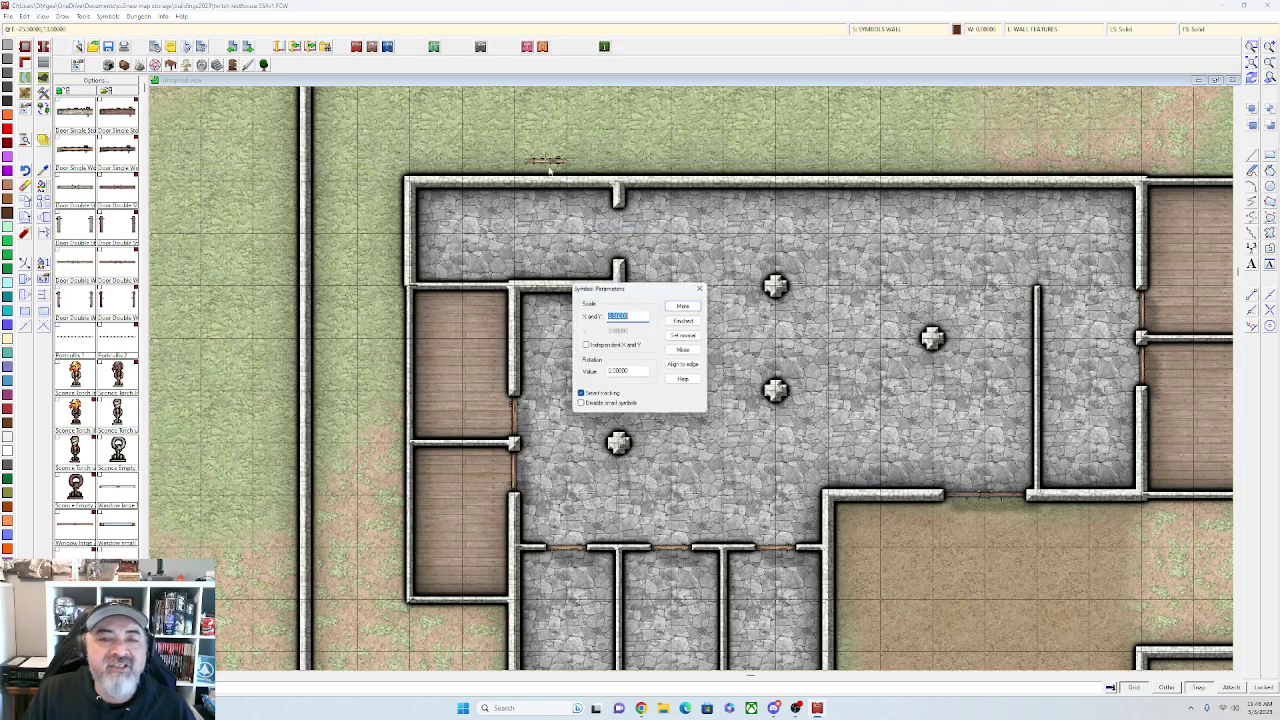
left_click(683, 306)
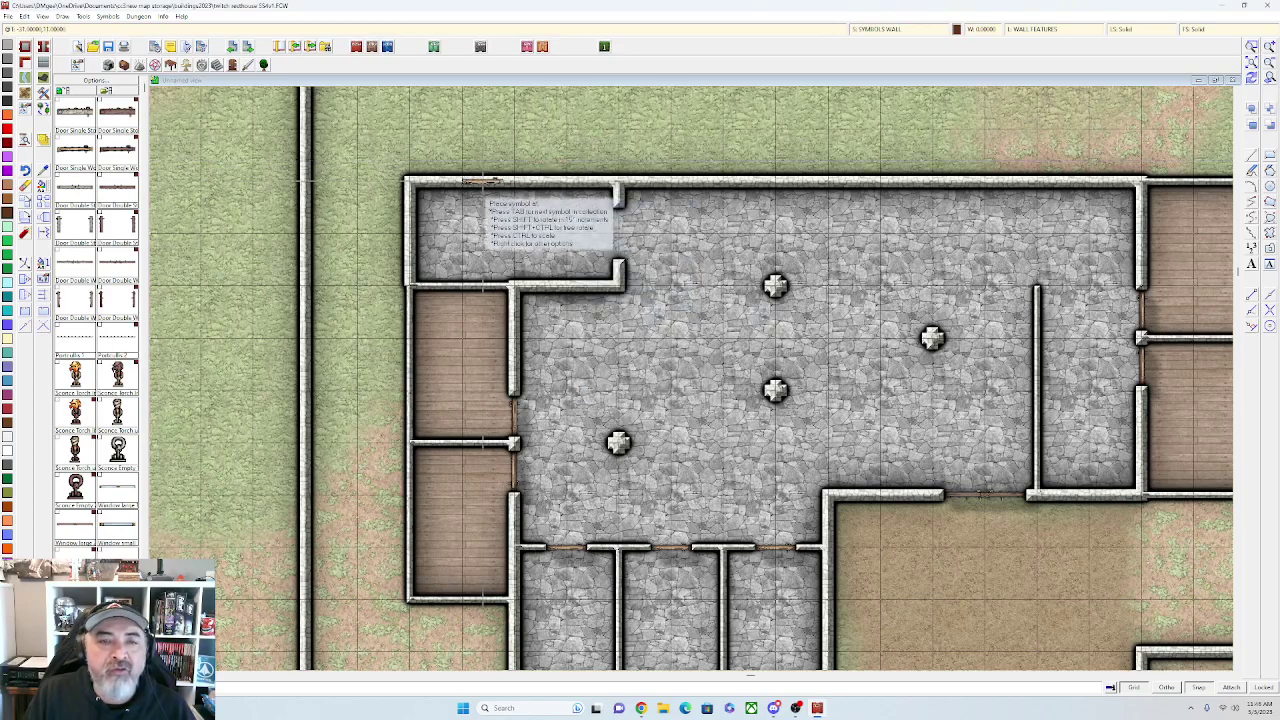
left_click(440, 181)
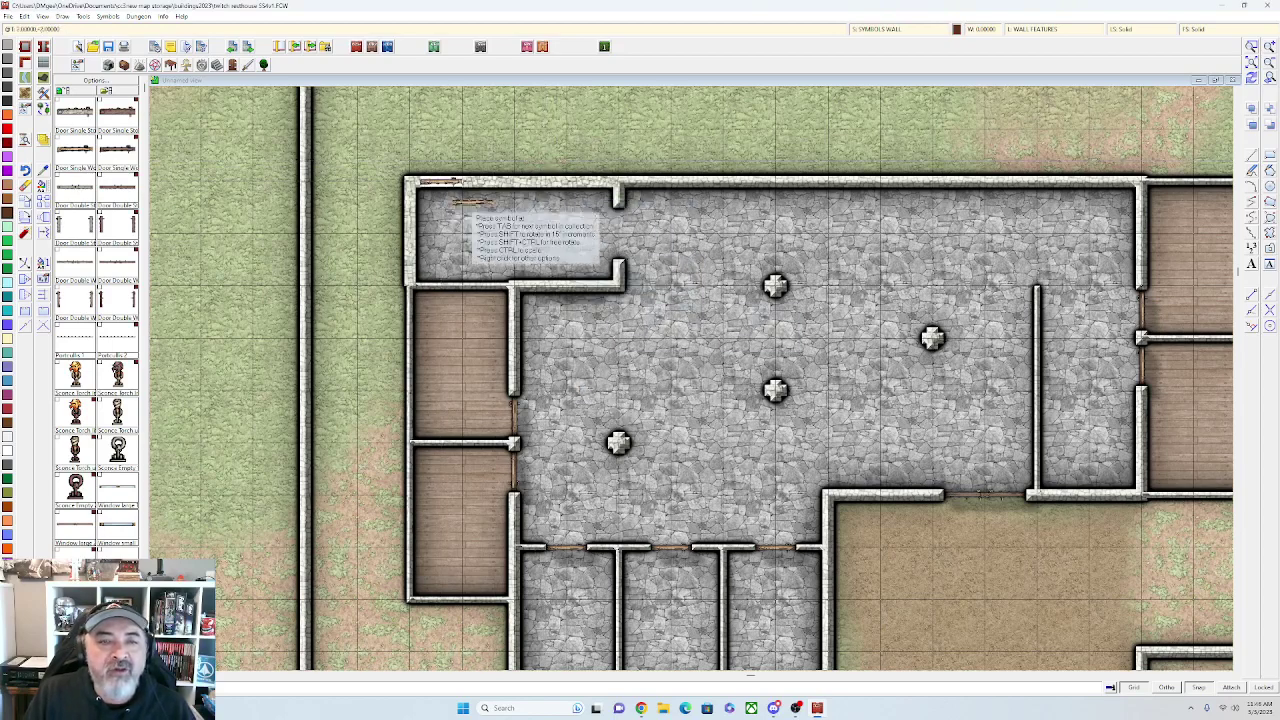
scroll(612, 262, "down", 2)
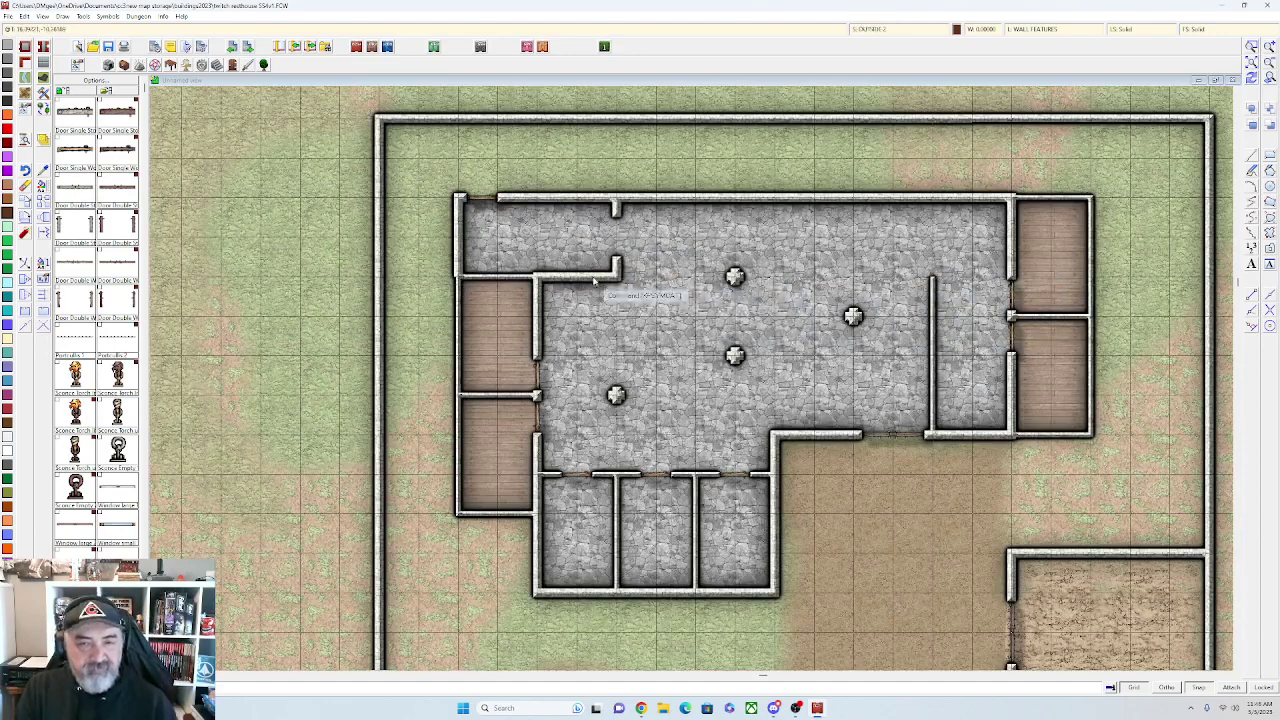
key("Escape")
Load the SS4 Color Furniture catalog and look through its symbols for furniture to put in the main hall
left_click(171, 65)
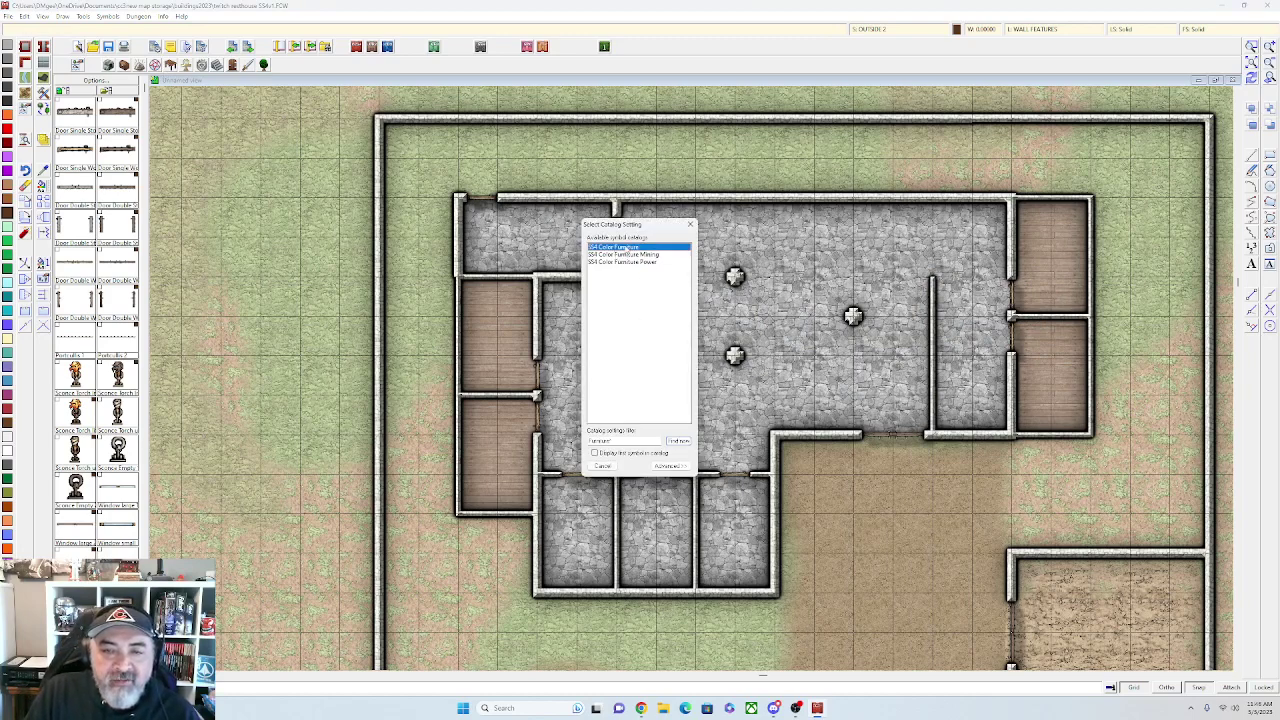
double_click(625, 247)
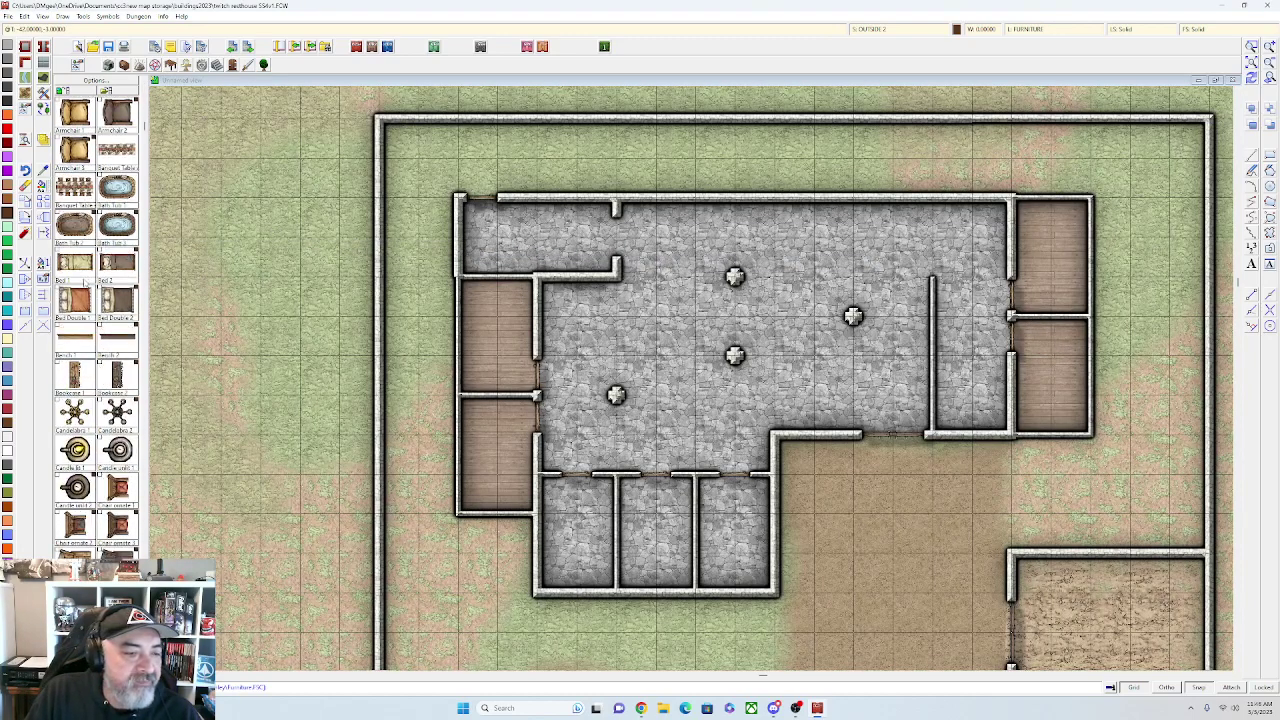
scroll(84, 281, "down", 5)
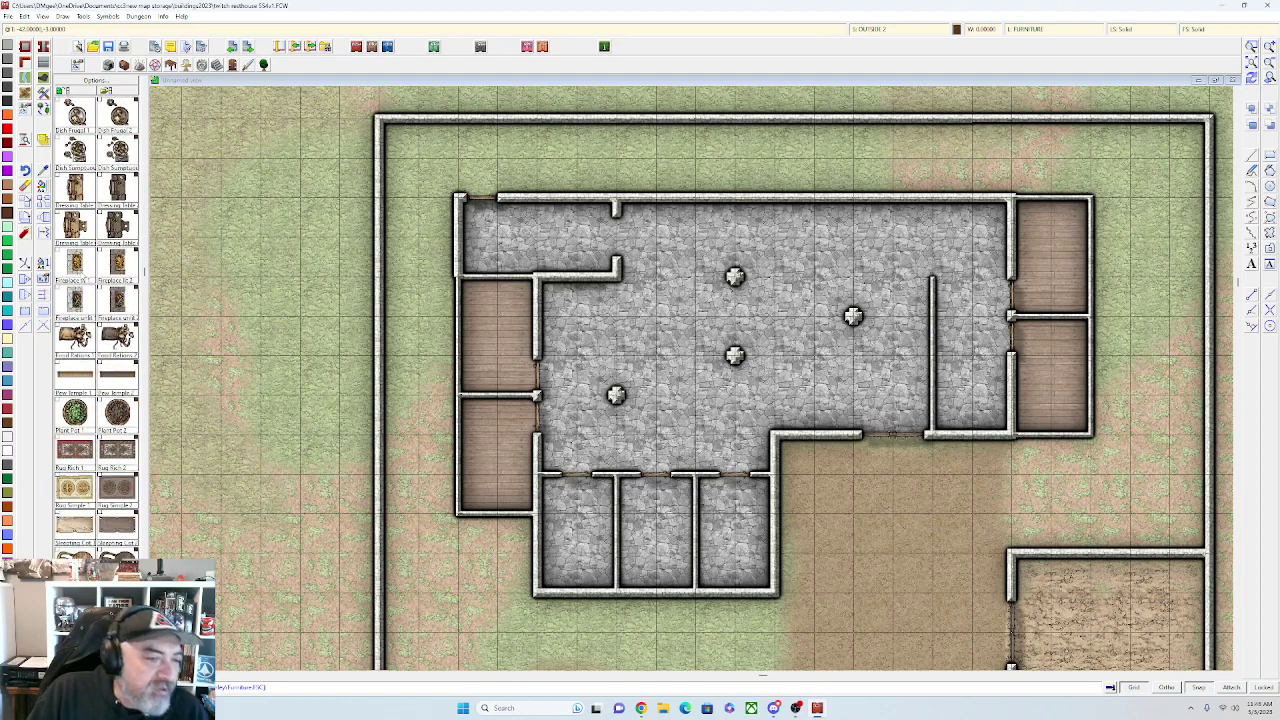
scroll(82, 280, "down", 8)
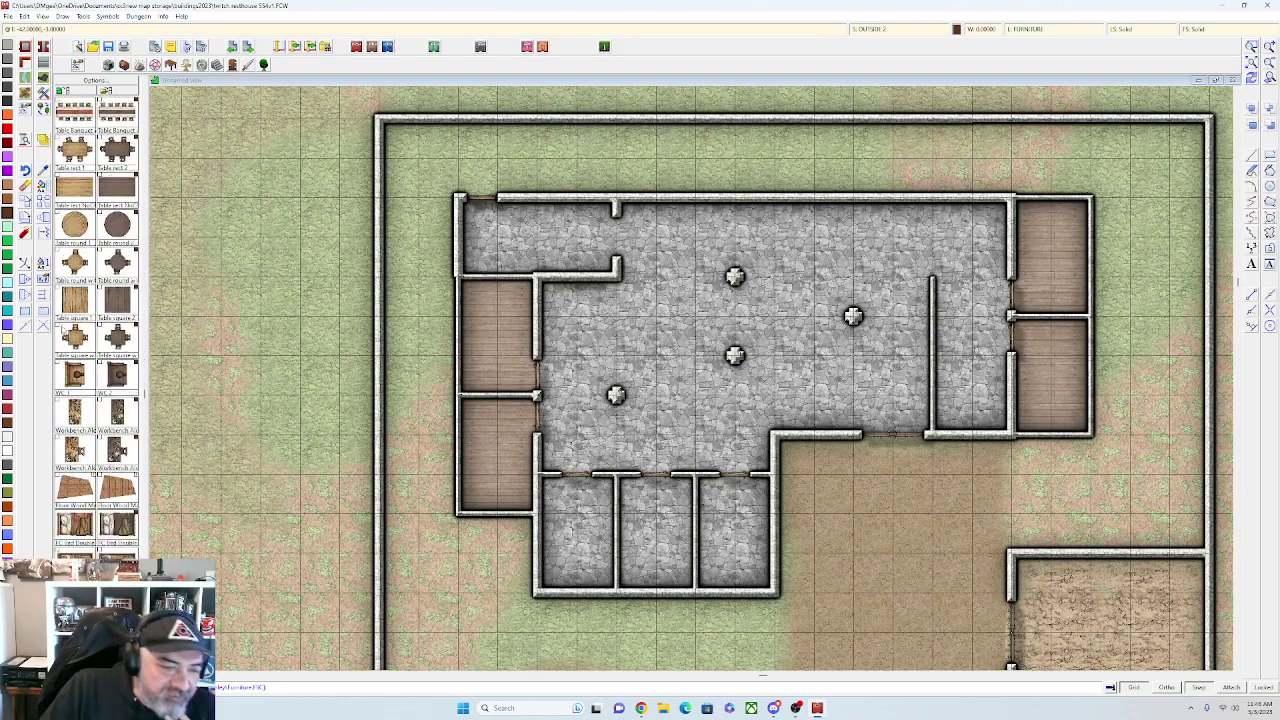
scroll(82, 320, "down", 8)
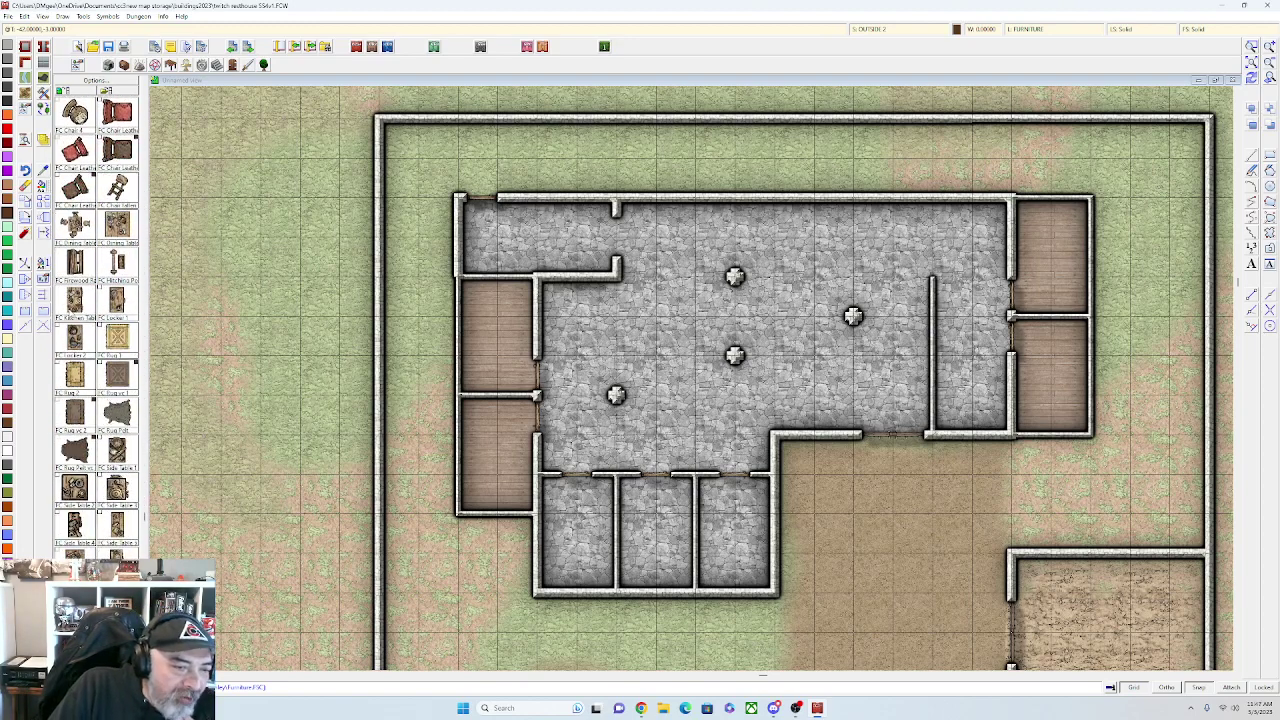
scroll(96, 320, "down", 3)
scroll(48, 320, "up", 5)
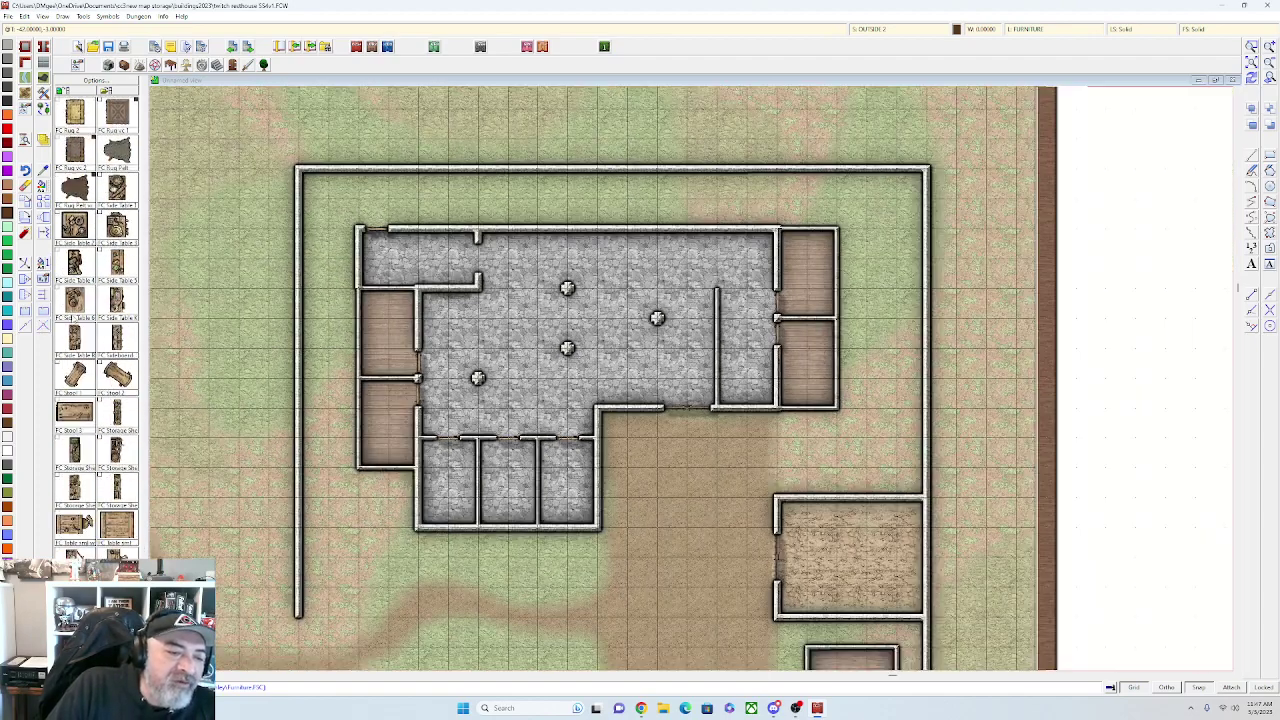
scroll(456, 316, "up", 3)
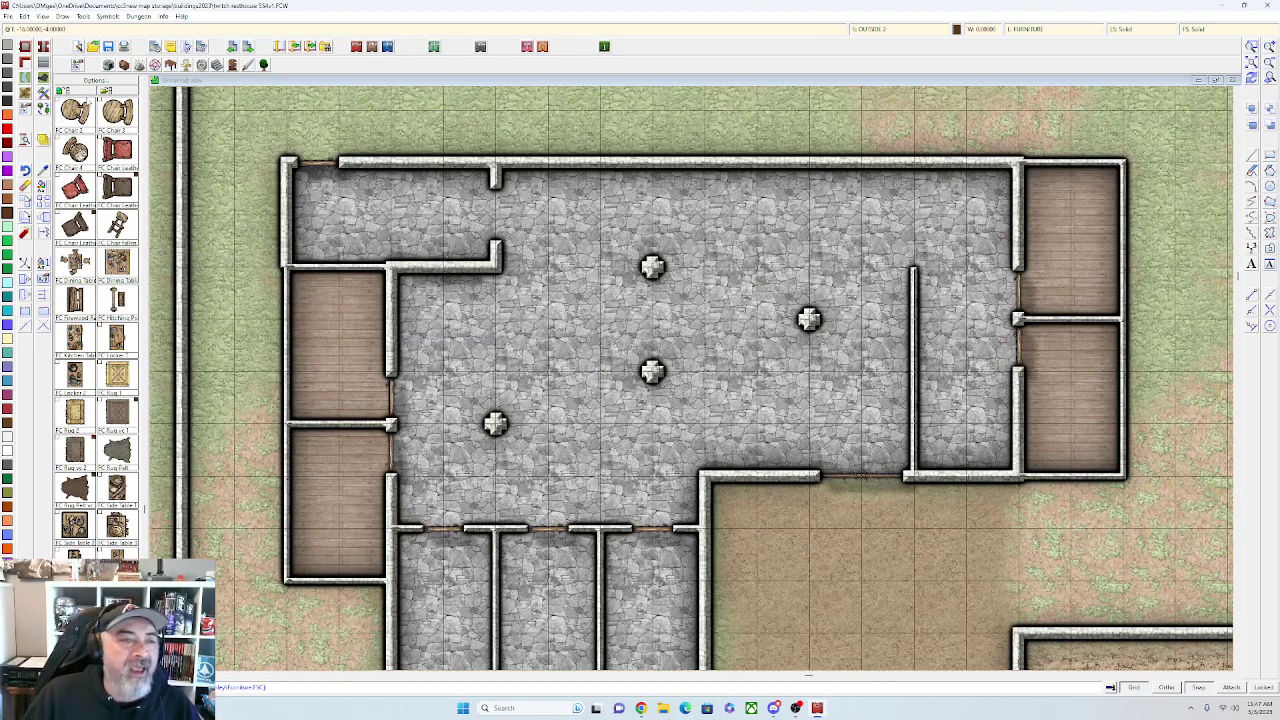
scroll(97, 320, "down", 6)
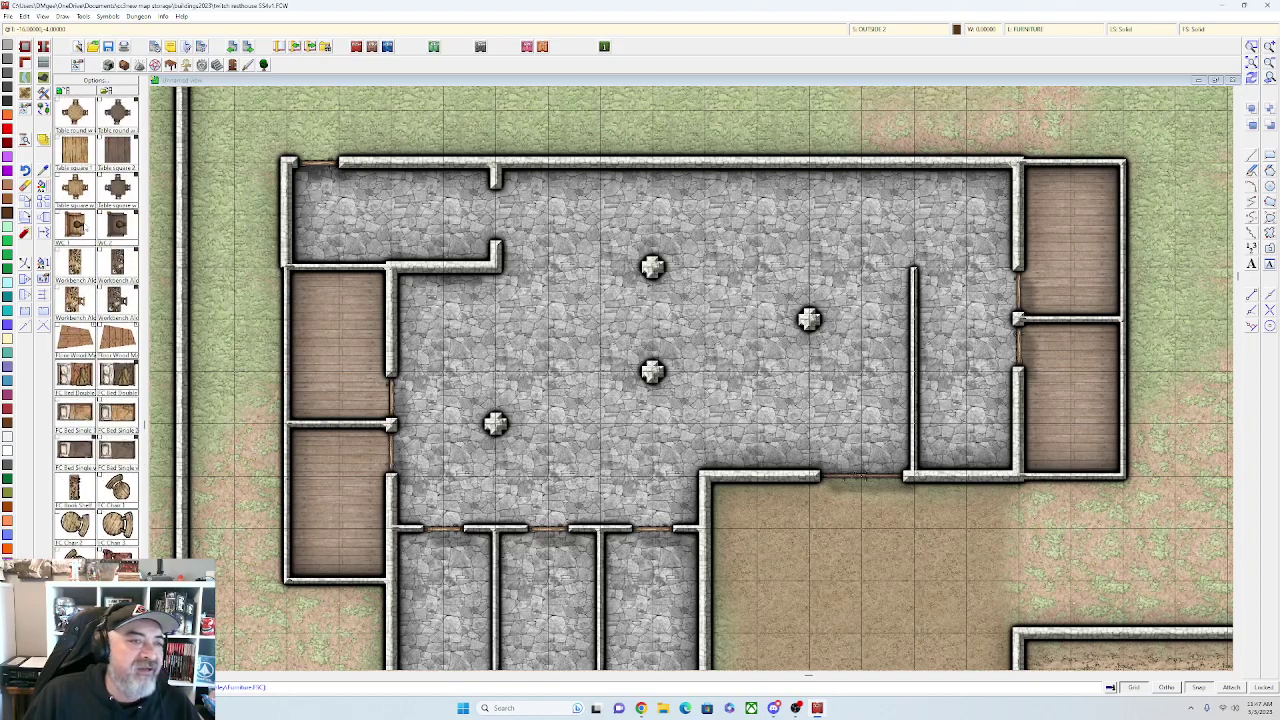
Place two light rectangular tables without chairs end to end, with snap on, between the hall's northwest wall end and the nearest pillar
left_click(75, 150)
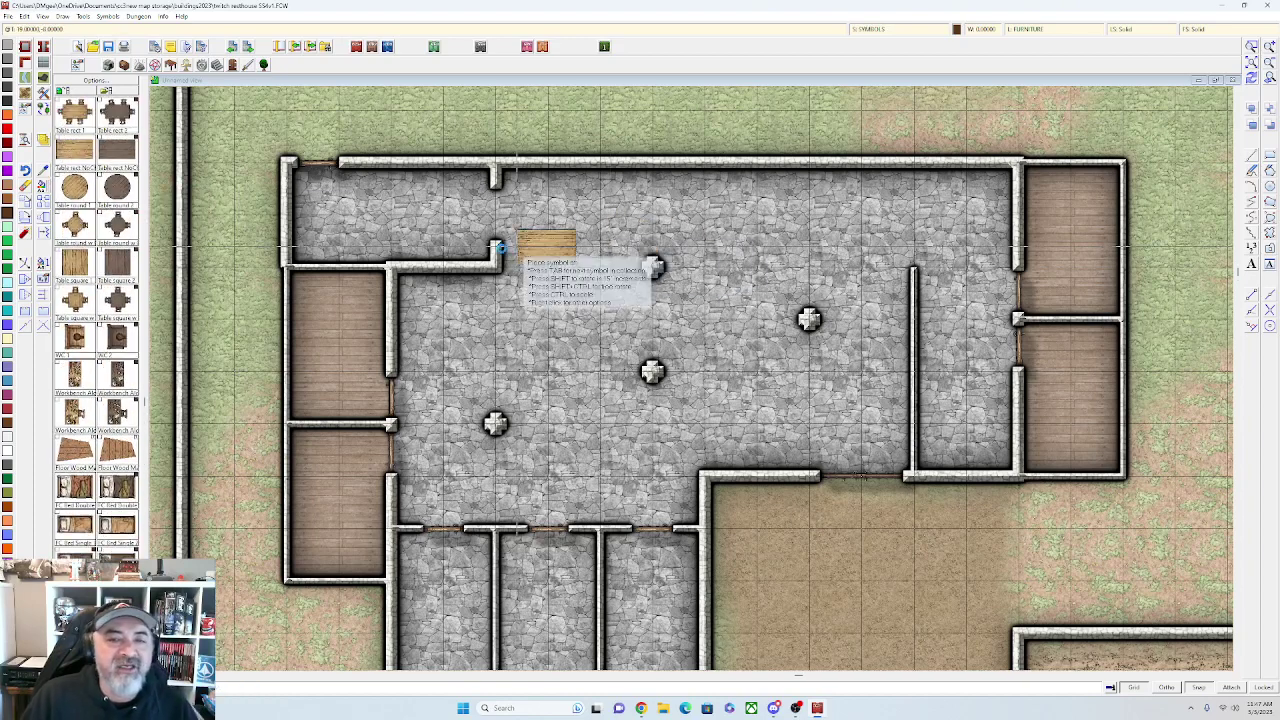
scroll(508, 264, "up", 3)
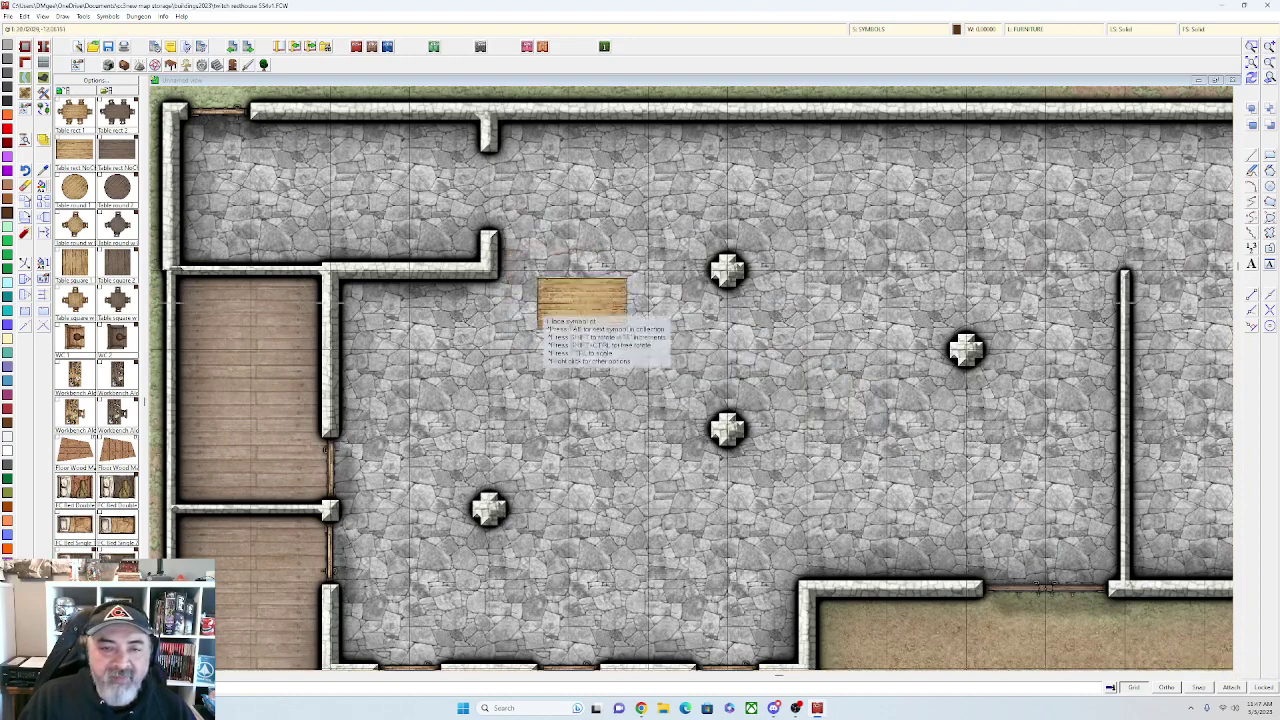
left_click(1198, 688)
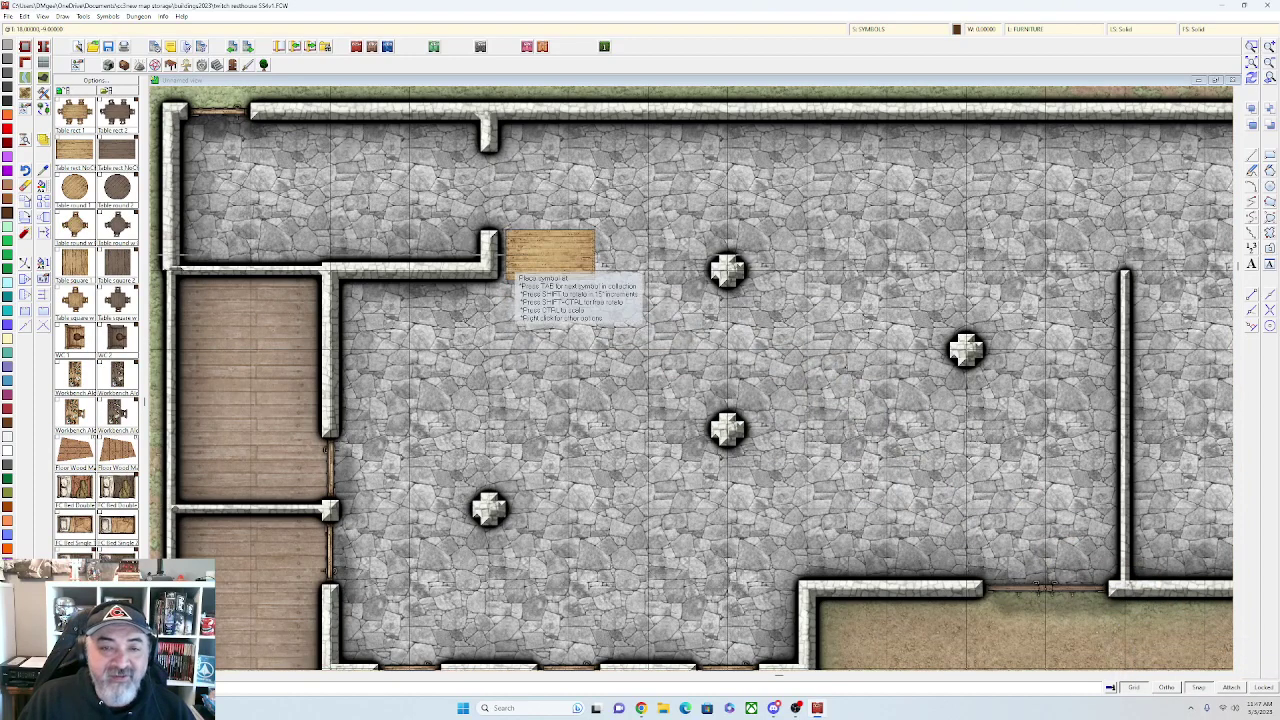
left_click(507, 272)
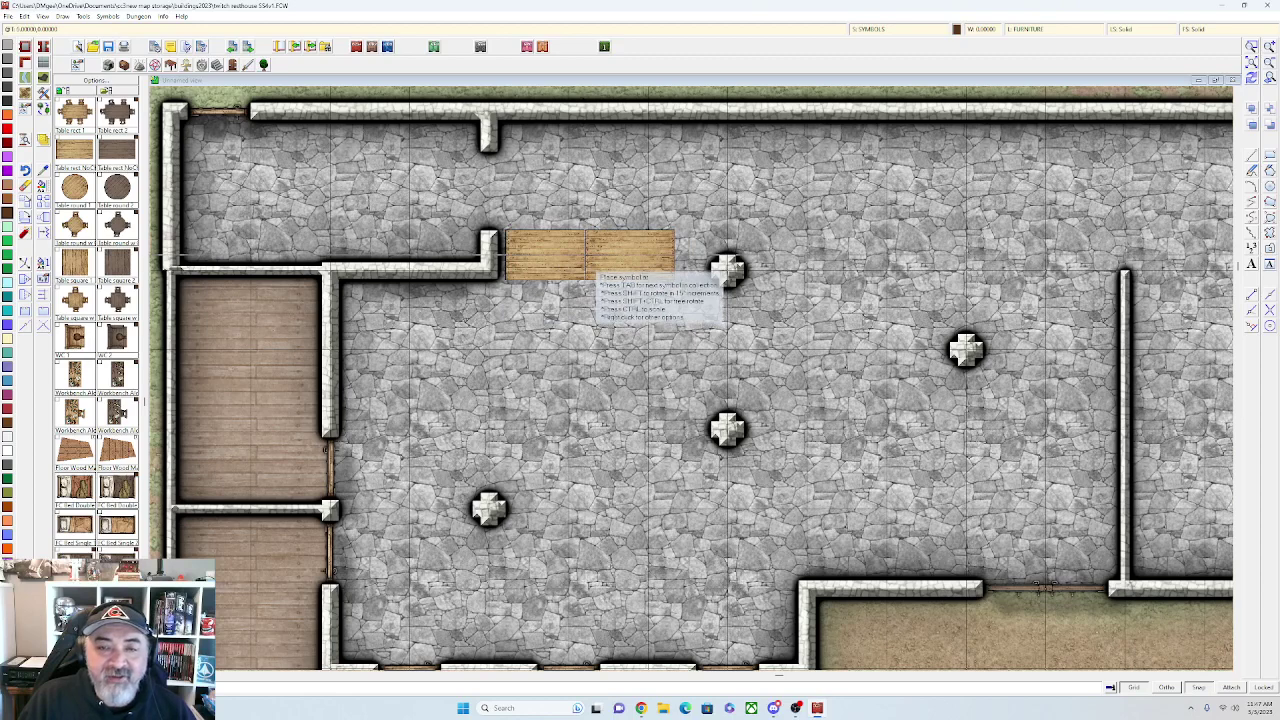
left_click(594, 273)
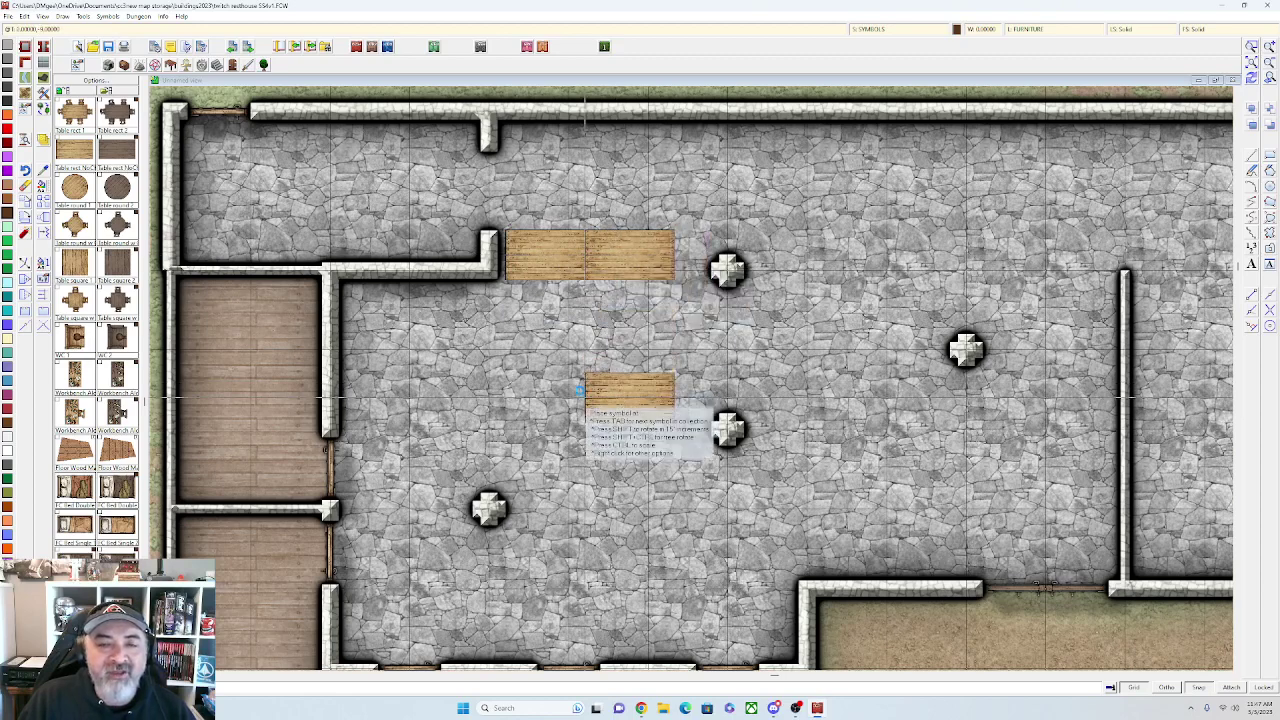
scroll(585, 400, "up", 2)
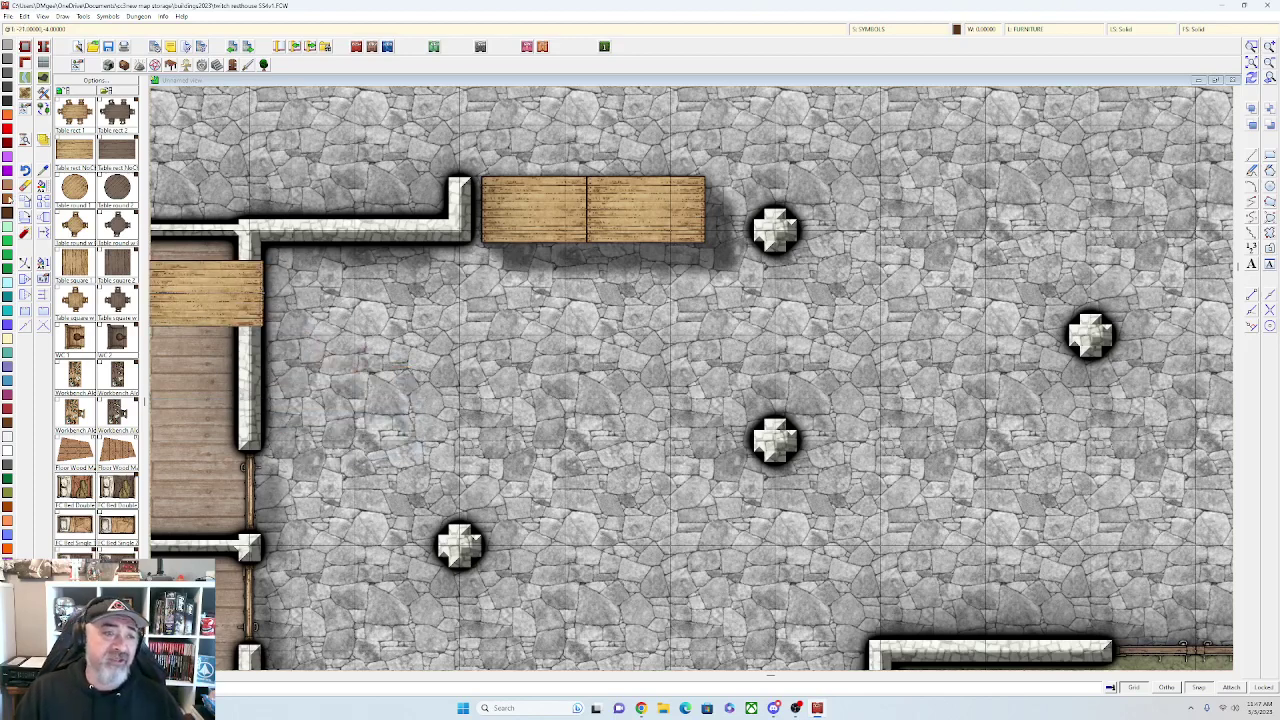
Erase both rectangular tables beside the hall's northwest wall end
left_click(25, 186)
left_click(534, 244)
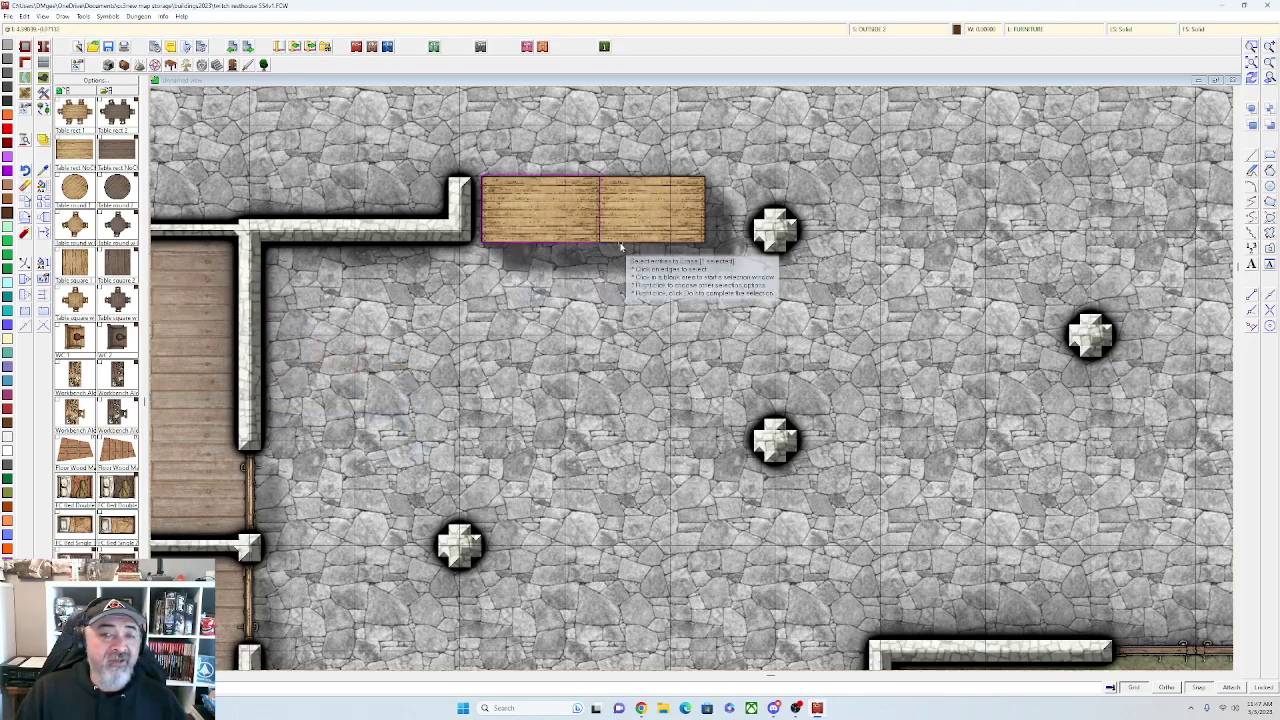
left_click(621, 249)
left_click(643, 228)
right_click(642, 227)
left_click(655, 233)
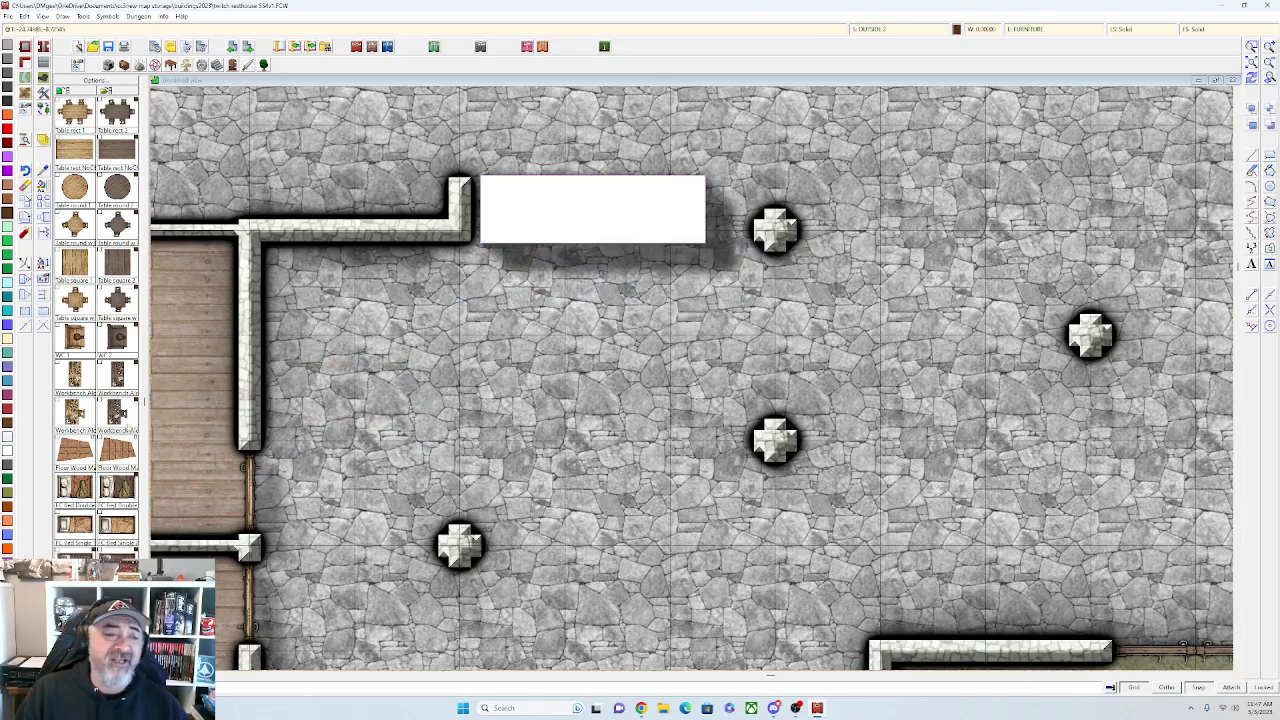
scroll(85, 373, "up", 3)
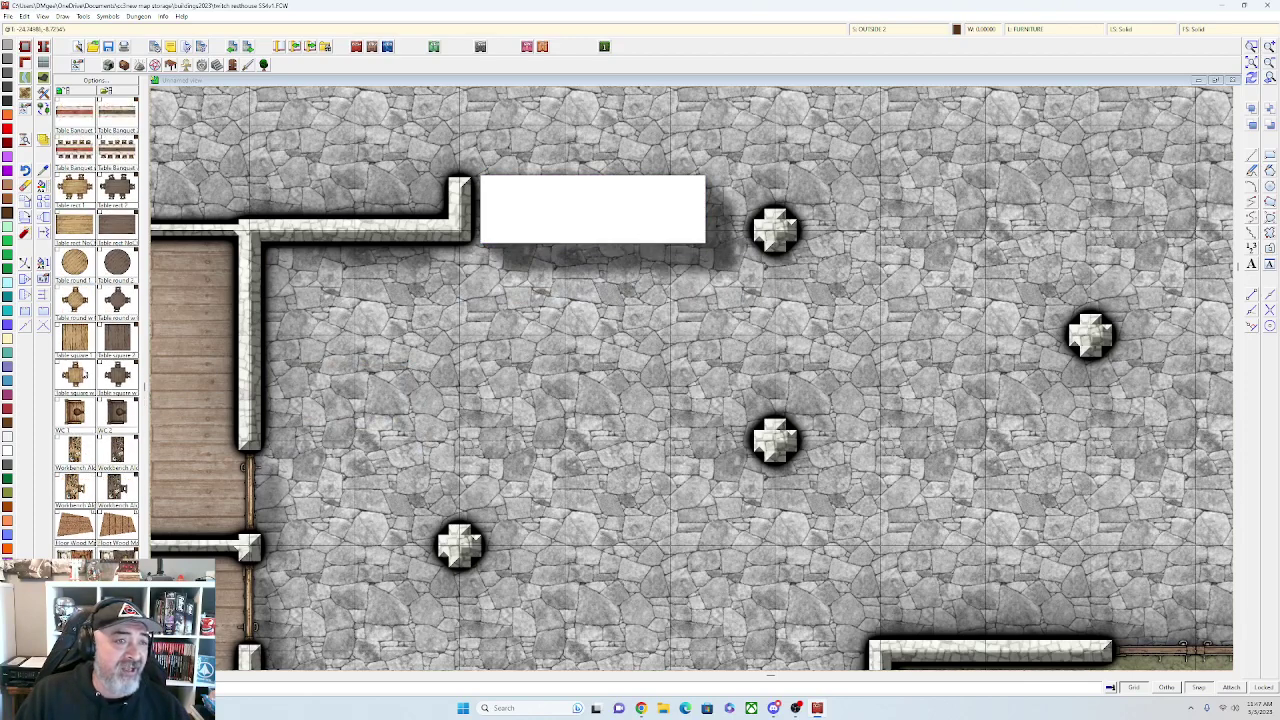
left_click(104, 183)
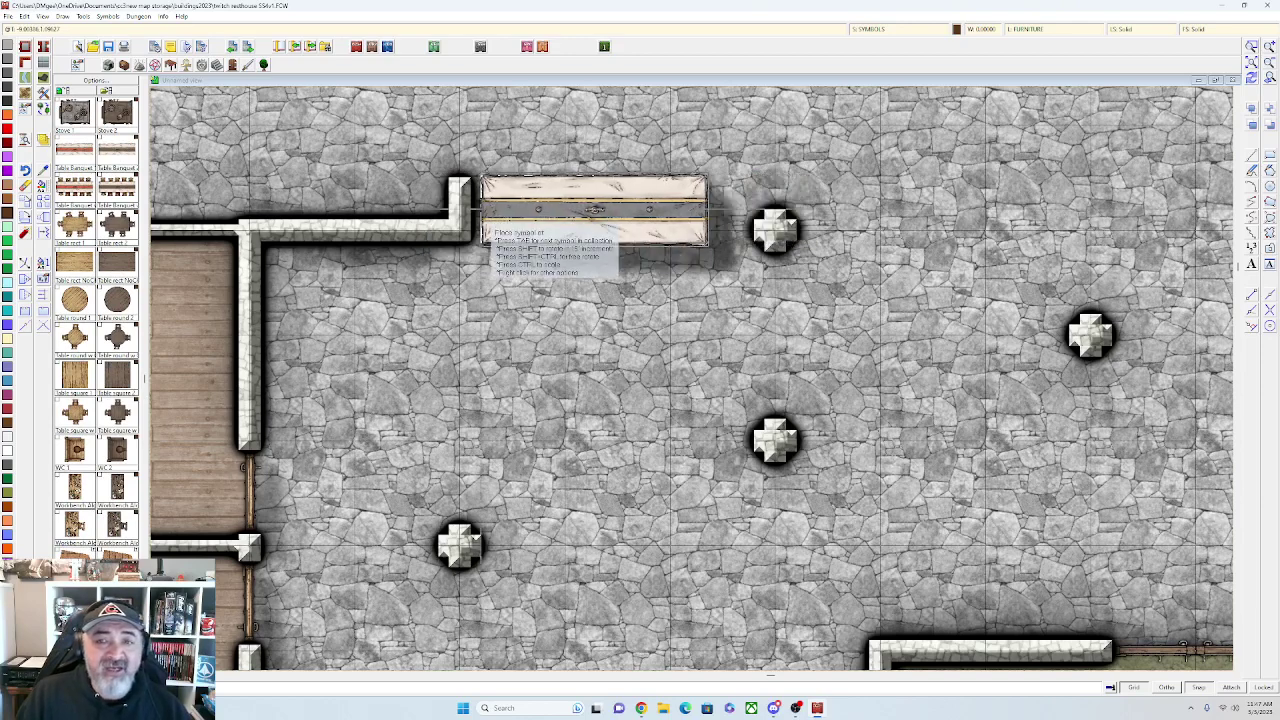
scroll(88, 236, "up", 5)
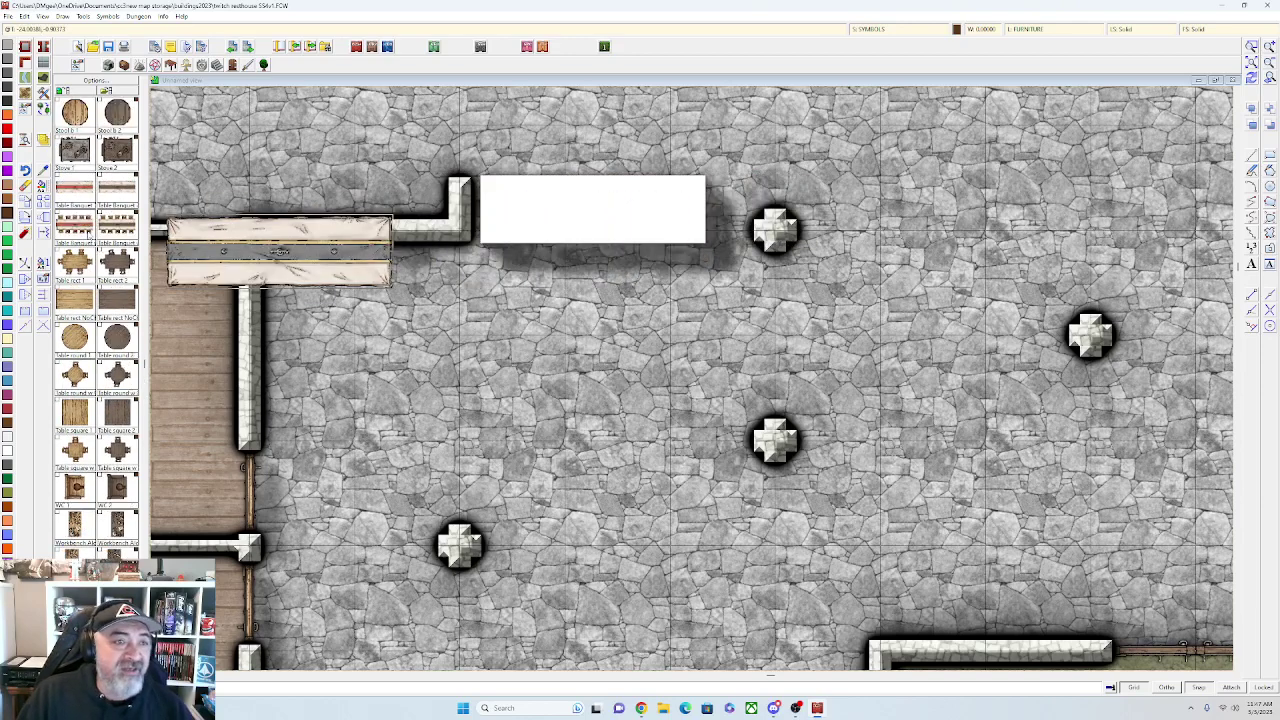
Place two light temple pews on the same spot beside the northwest wall end, rotating the second 180° to form a closed counter
scroll(88, 236, "up", 3)
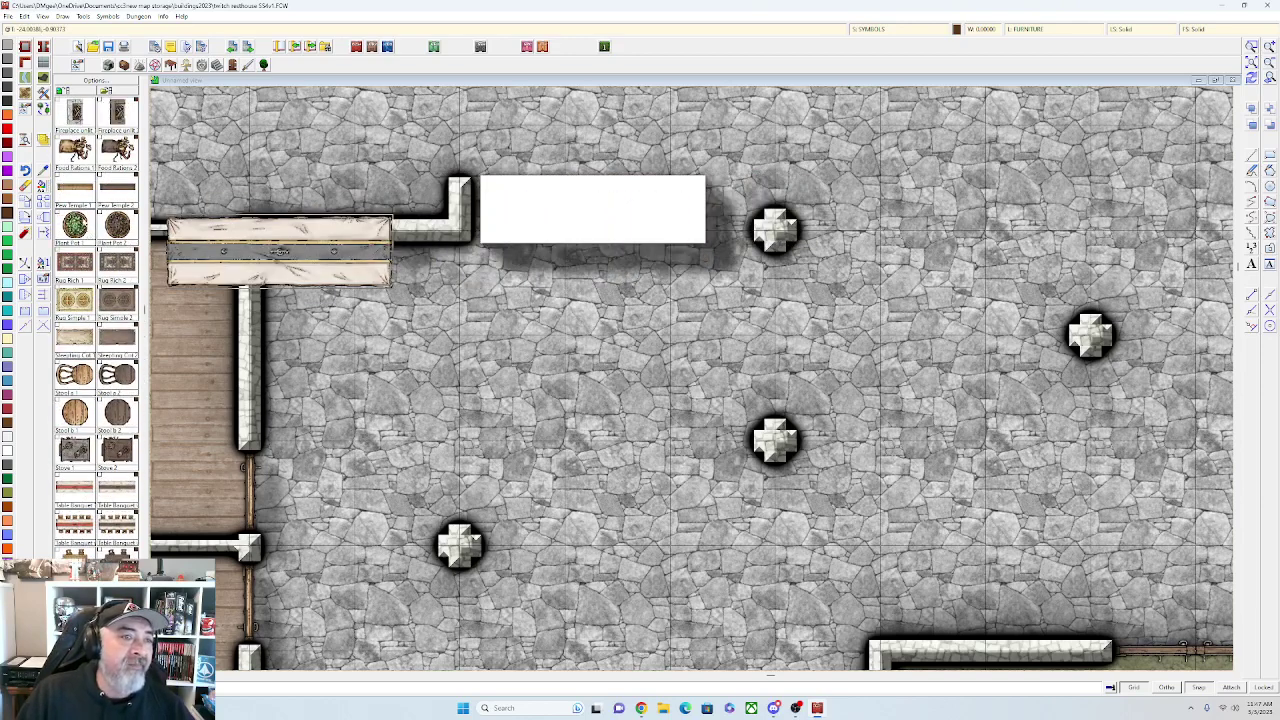
left_click(76, 190)
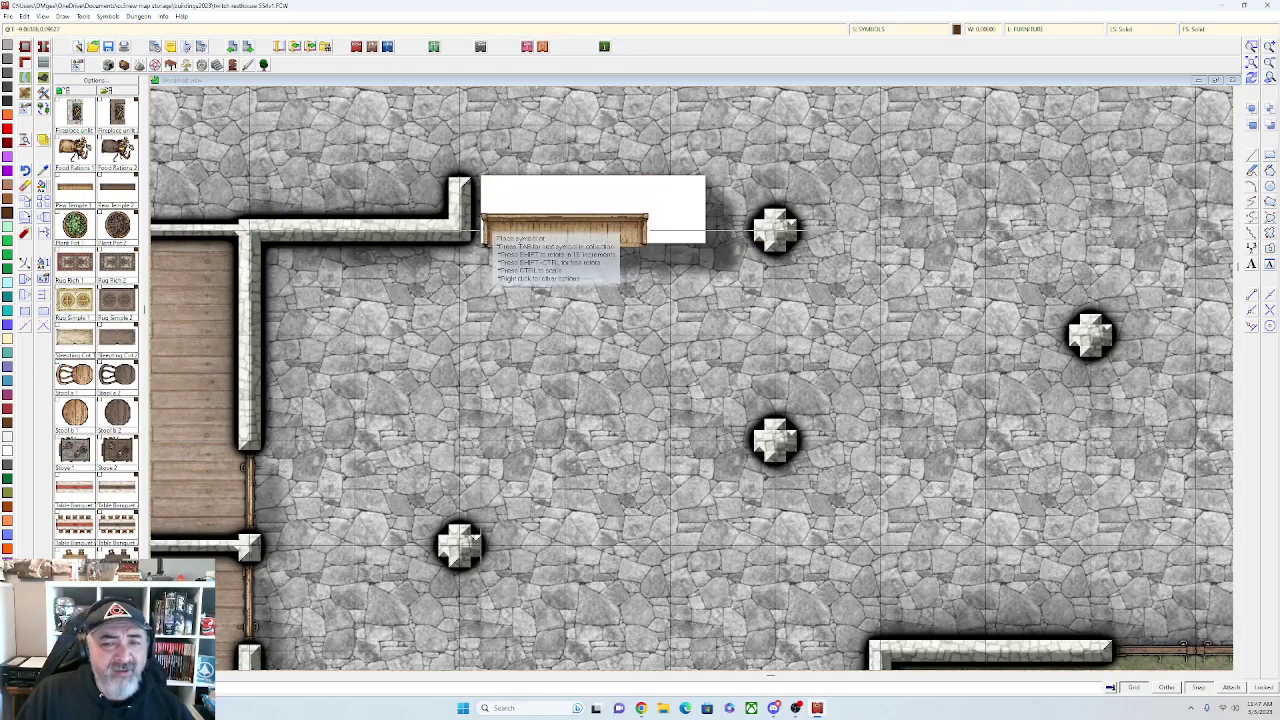
scroll(490, 224, "up", 3)
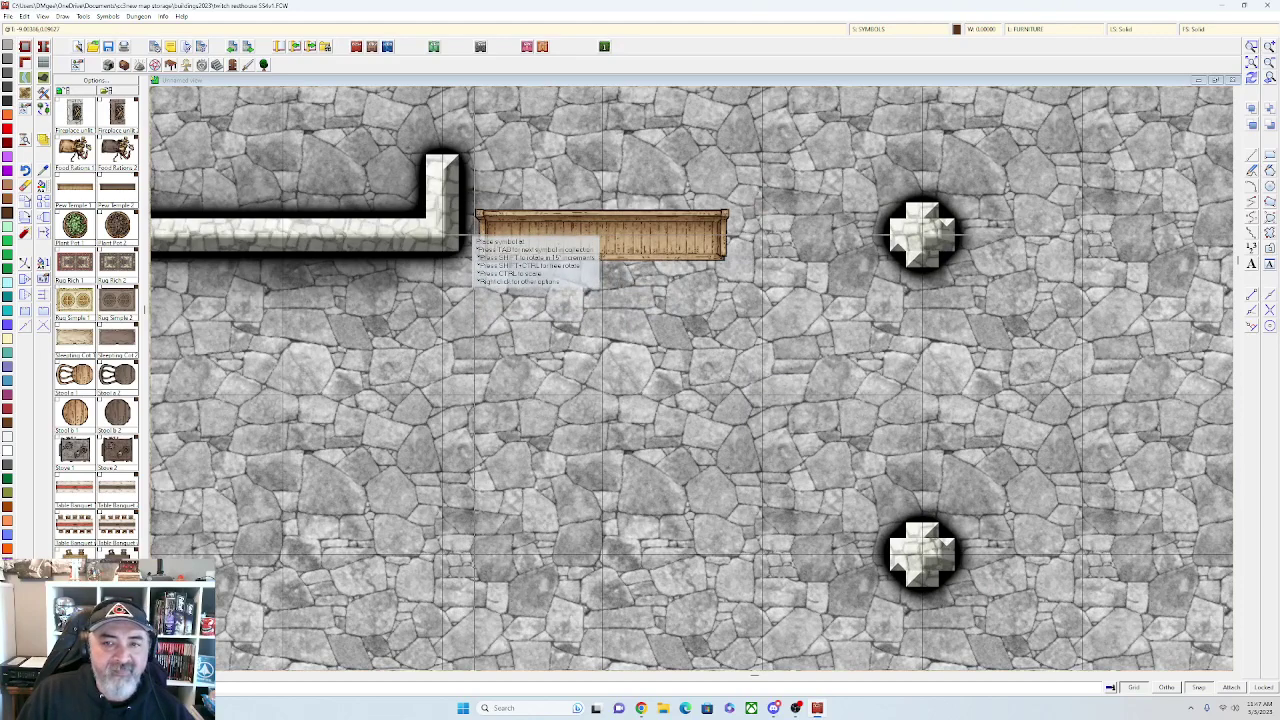
left_click(477, 239)
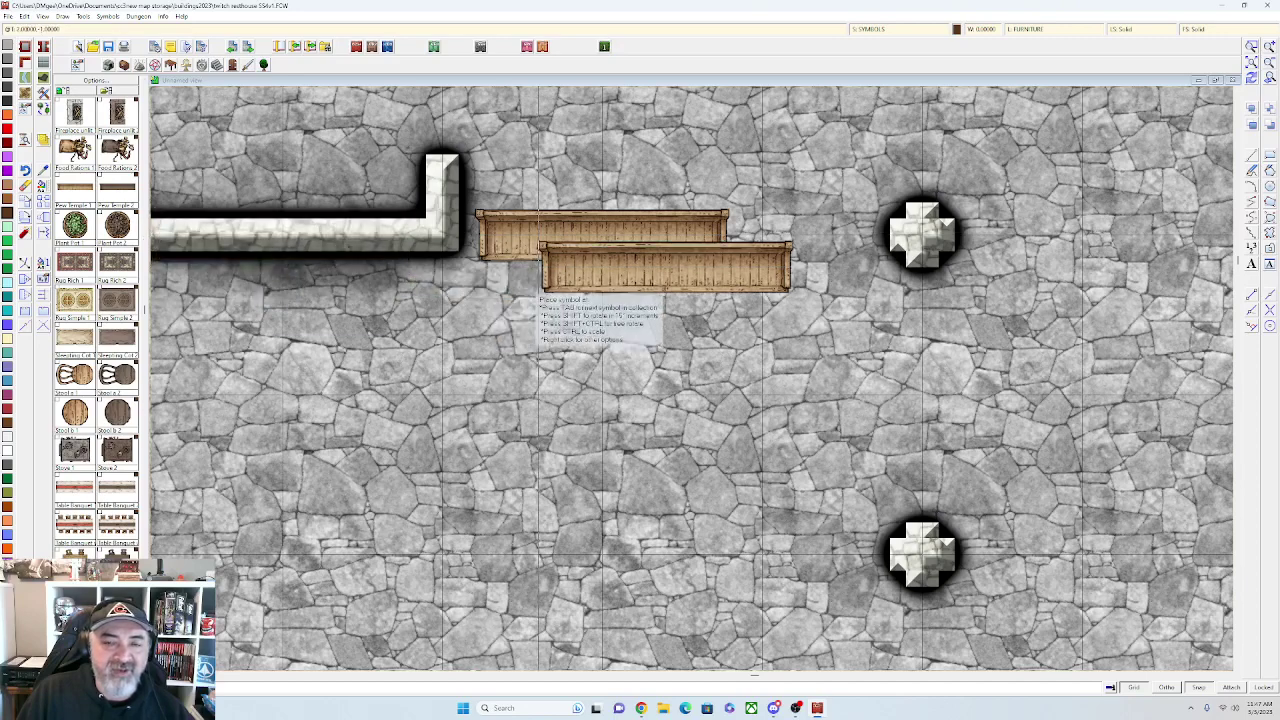
key("shift")
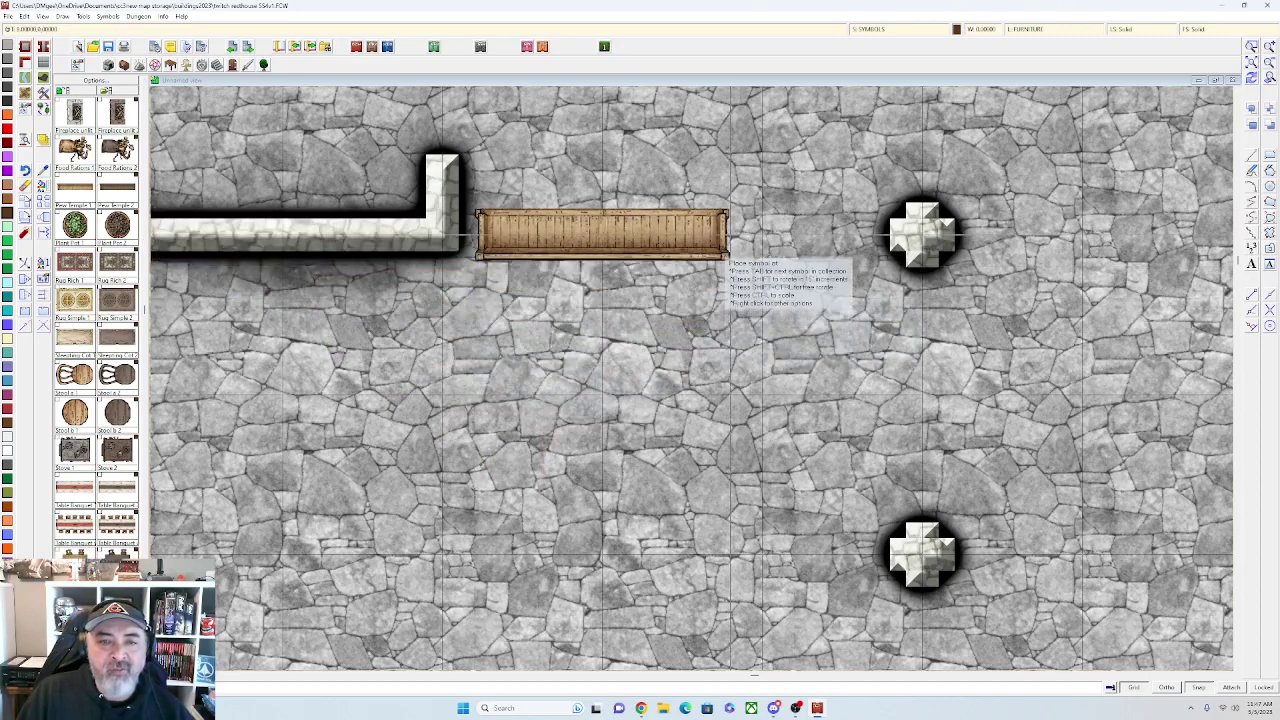
scroll(724, 428, "up", 1)
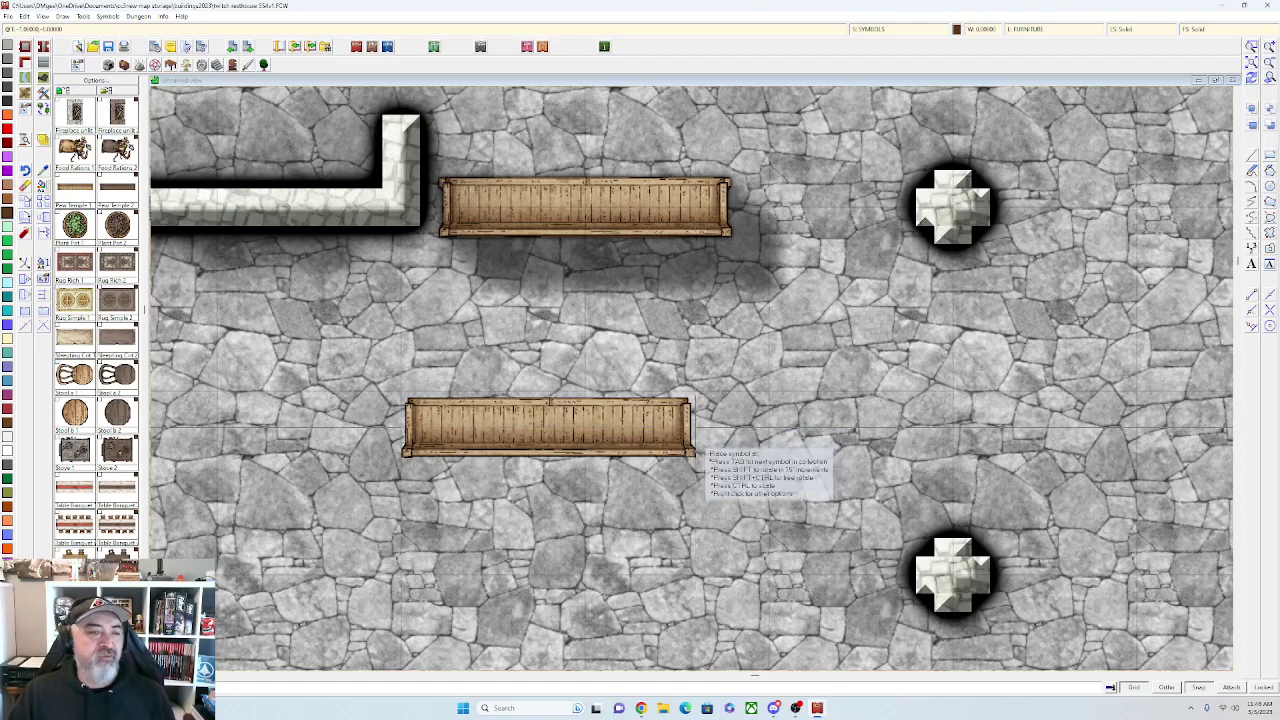
Place two overlapping Bench 1 symbols just south of the pew counter, rotating the second one 180°
scroll(110, 534, "down", 3)
scroll(97, 320, "down", 10)
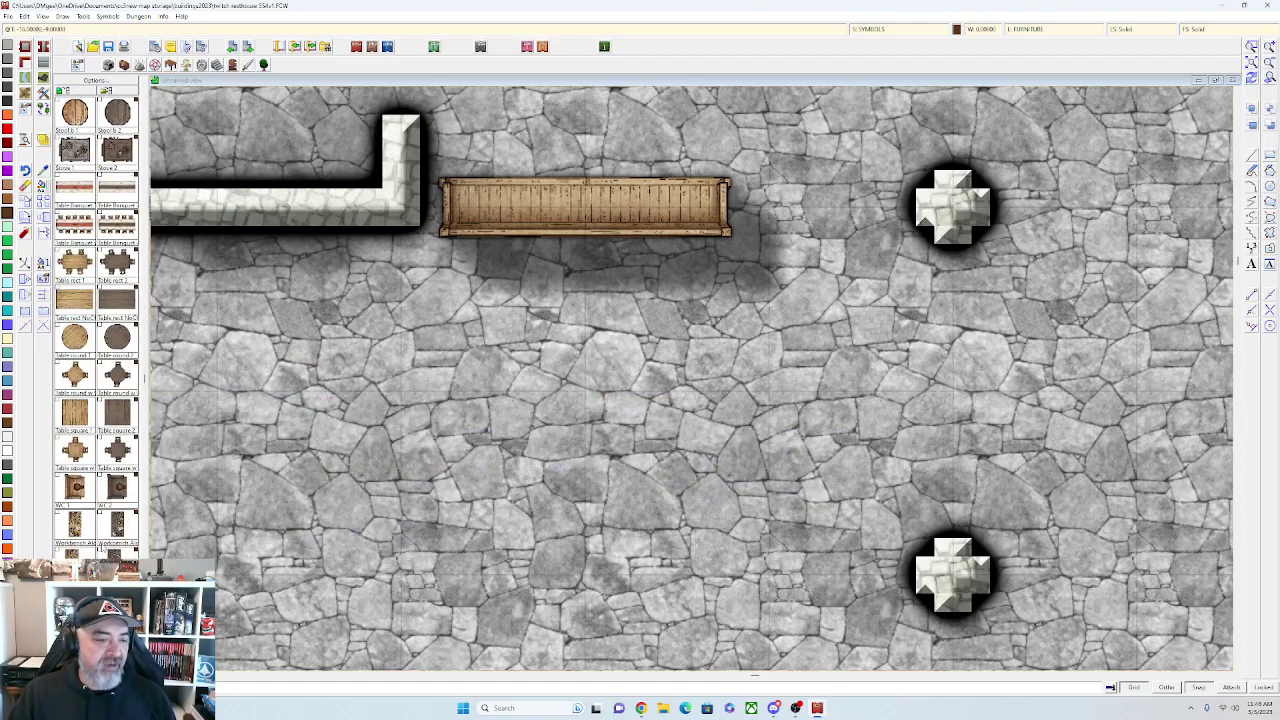
scroll(97, 320, "up", 10)
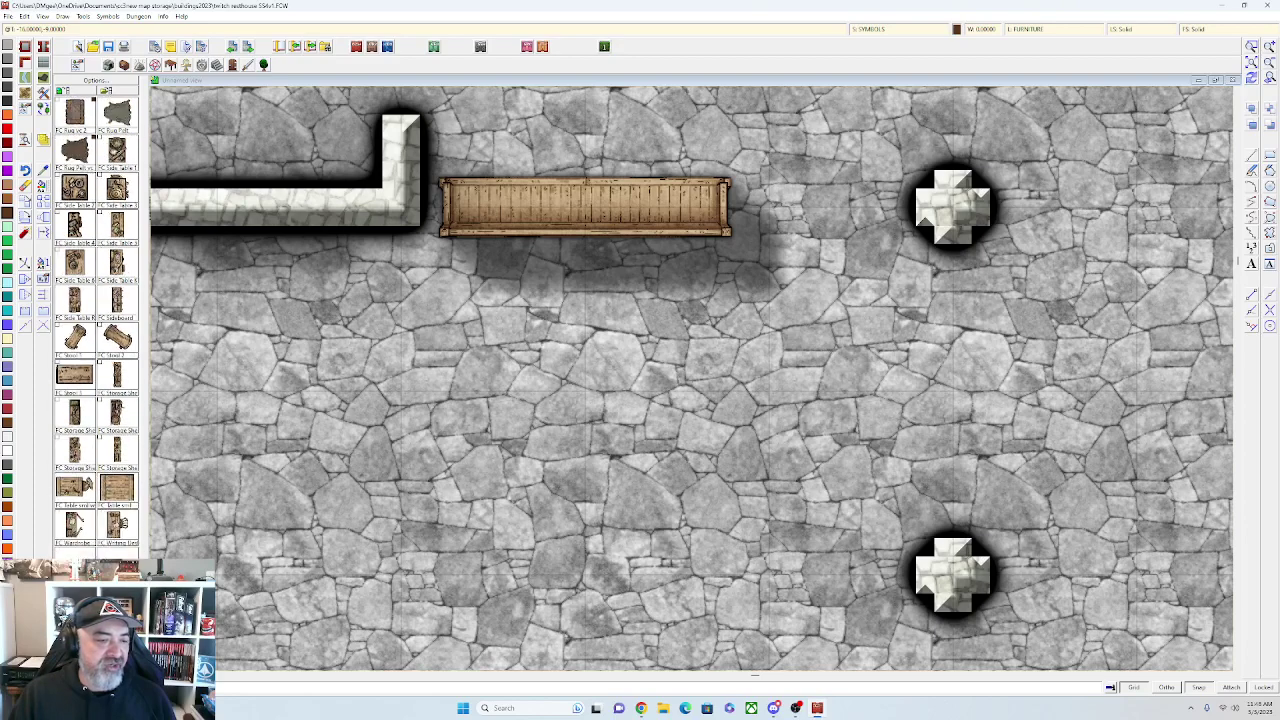
scroll(97, 320, "up", 10)
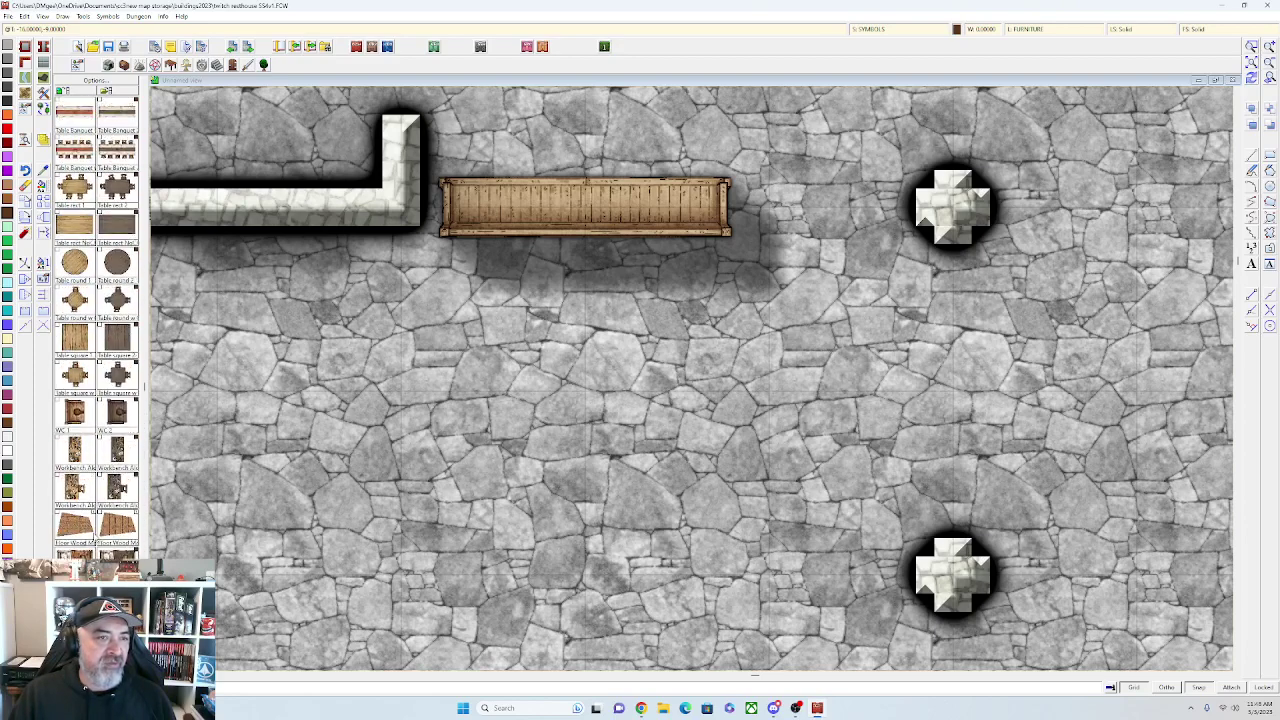
scroll(97, 320, "up", 10)
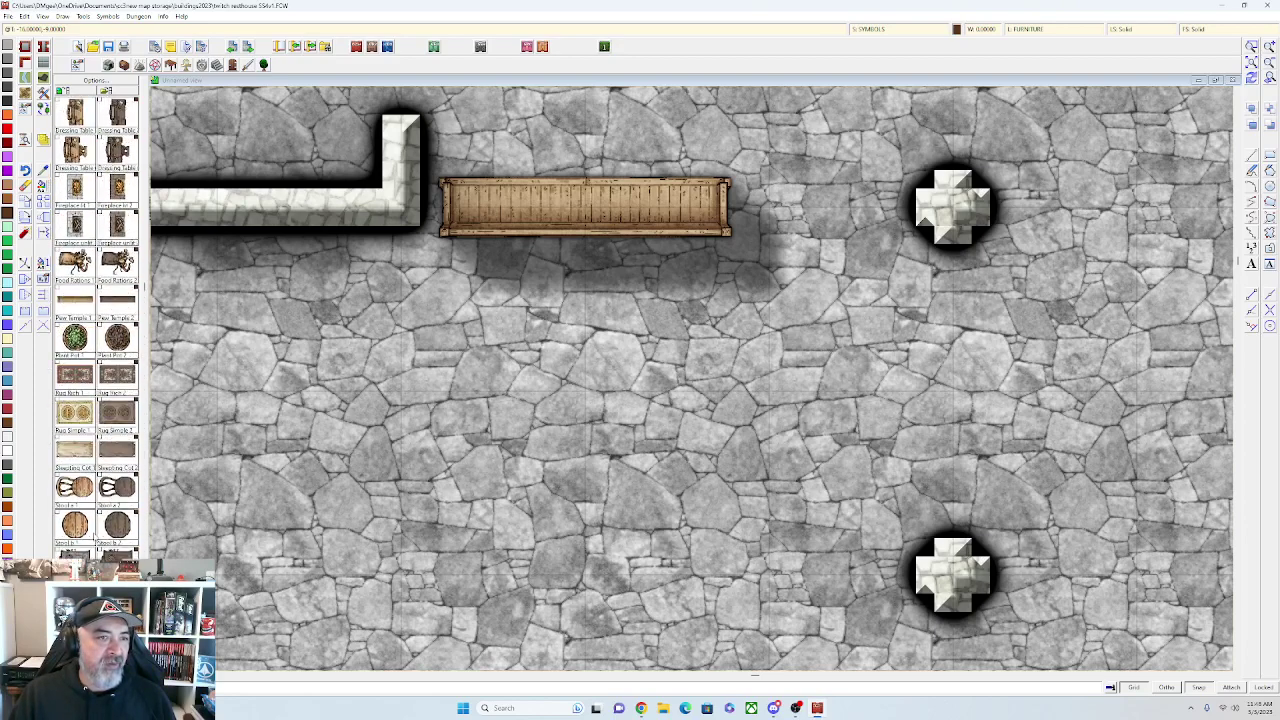
scroll(94, 537, "up", 5)
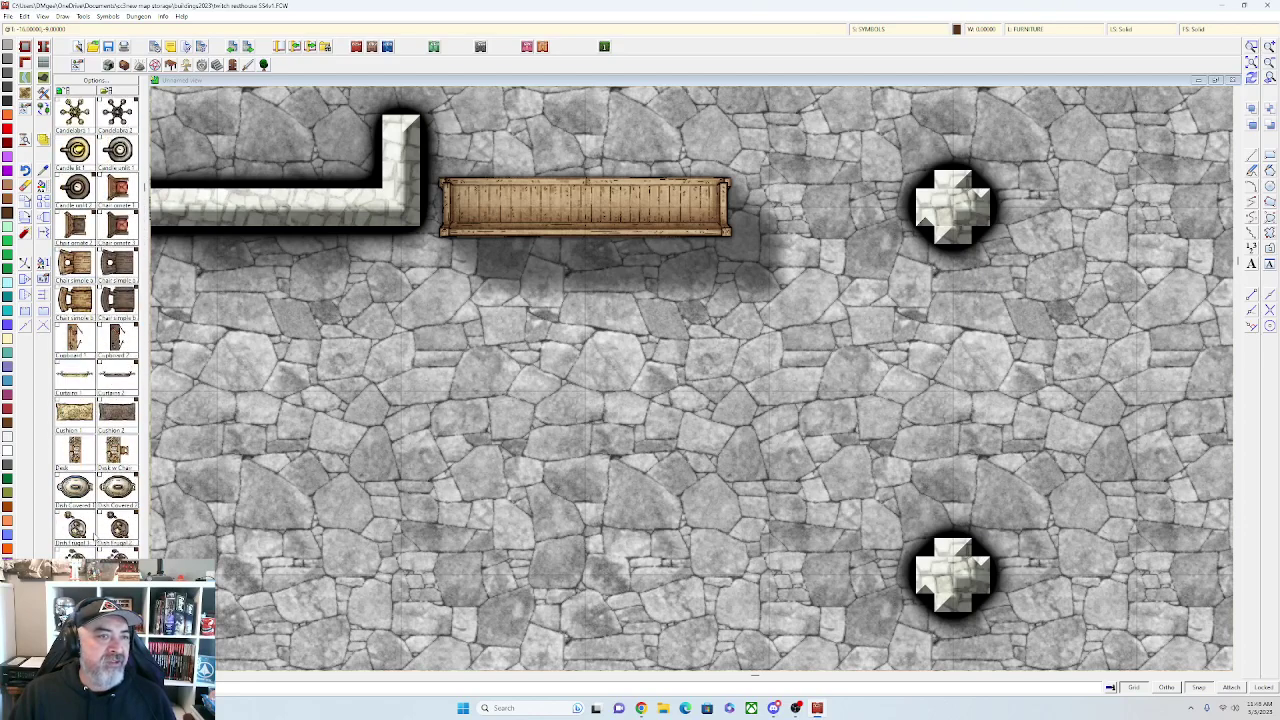
left_click(81, 160)
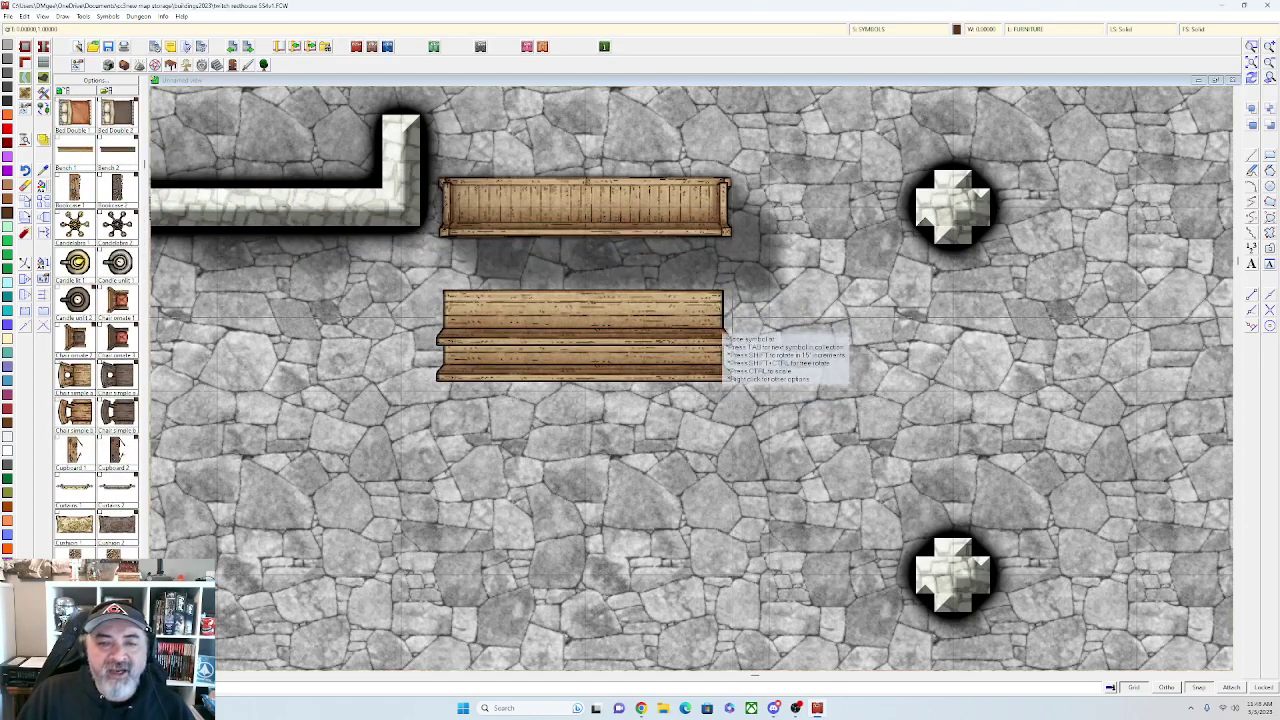
key("shift")
key("shift")
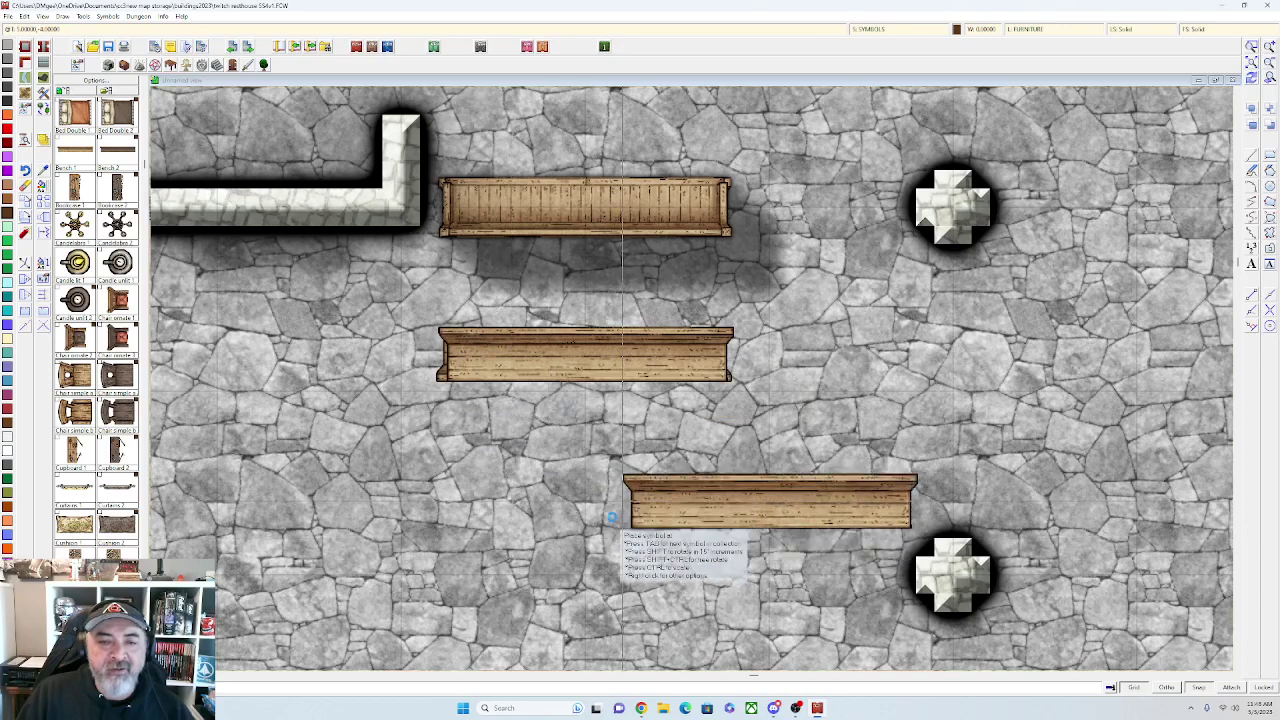
scroll(613, 521, "up", 1)
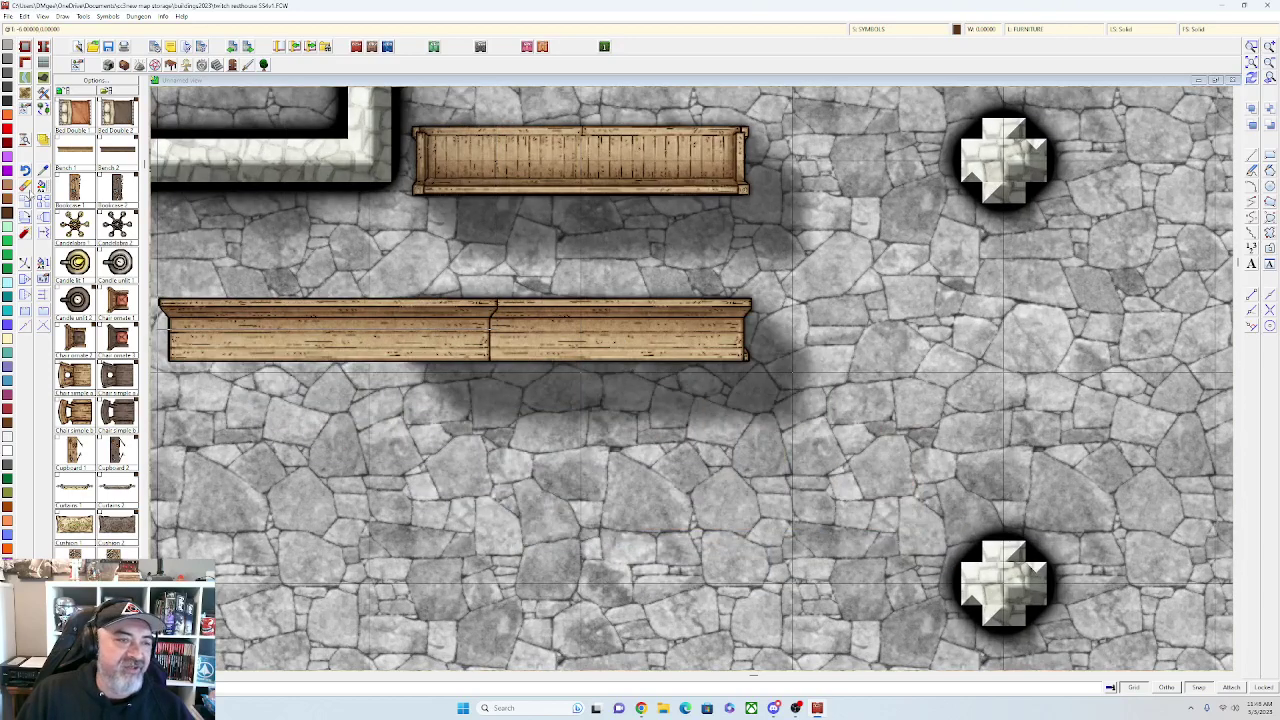
Erase the overlapping benches south of the pew counter
left_click(26, 189)
left_click(420, 315)
right_click(458, 338)
left_click(458, 340)
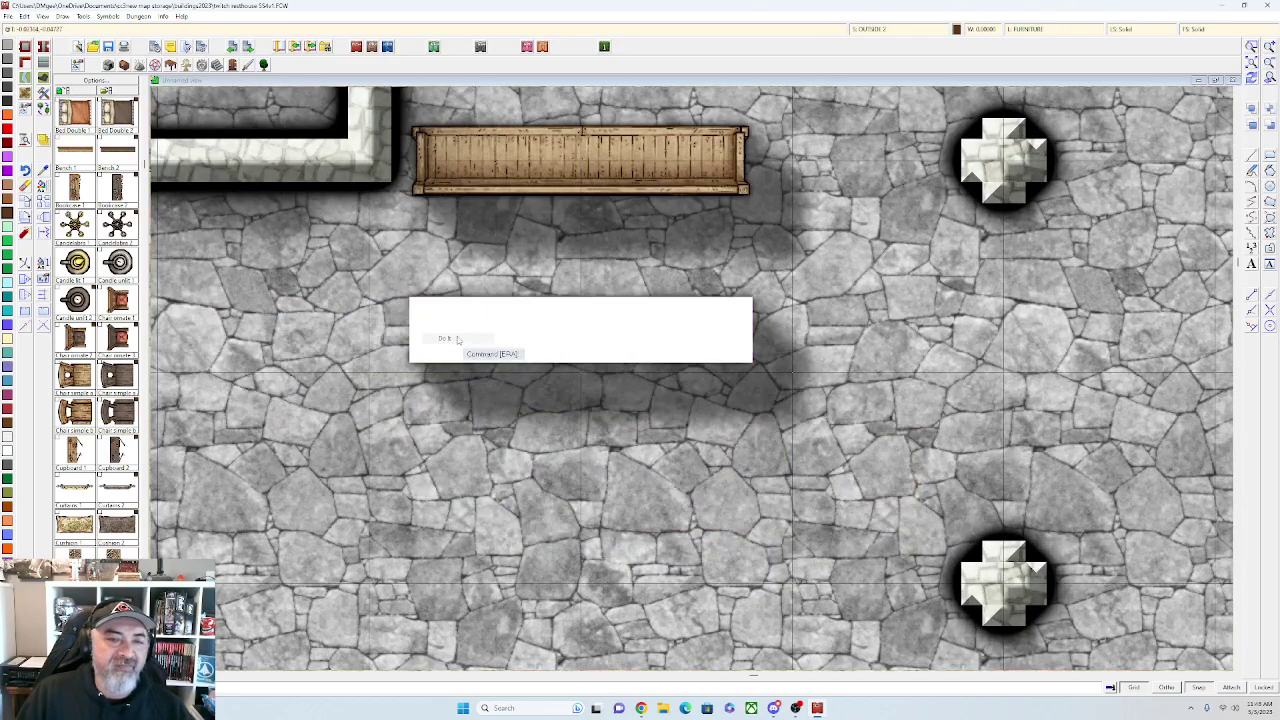
scroll(471, 283, "down", 4)
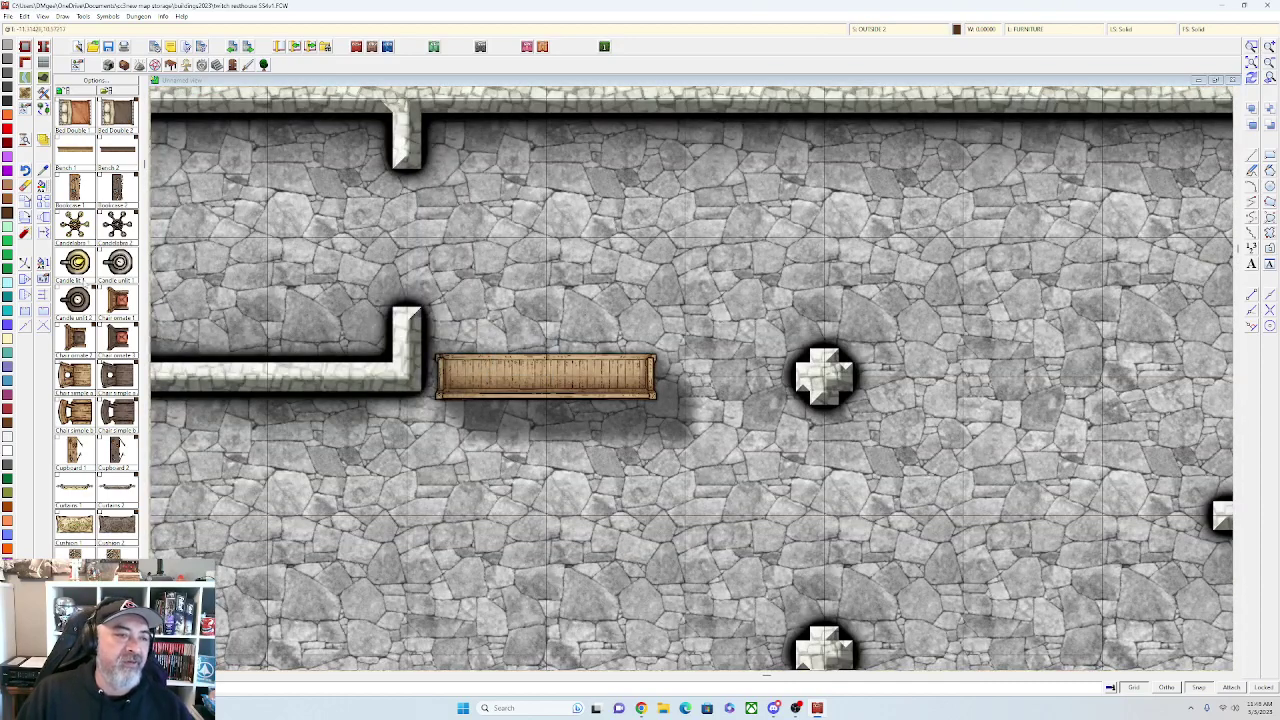
Place two light rectangular tables end to end, turned north–south, running south from the hall's north wall just east of the pillar
scroll(97, 328, "up", 6)
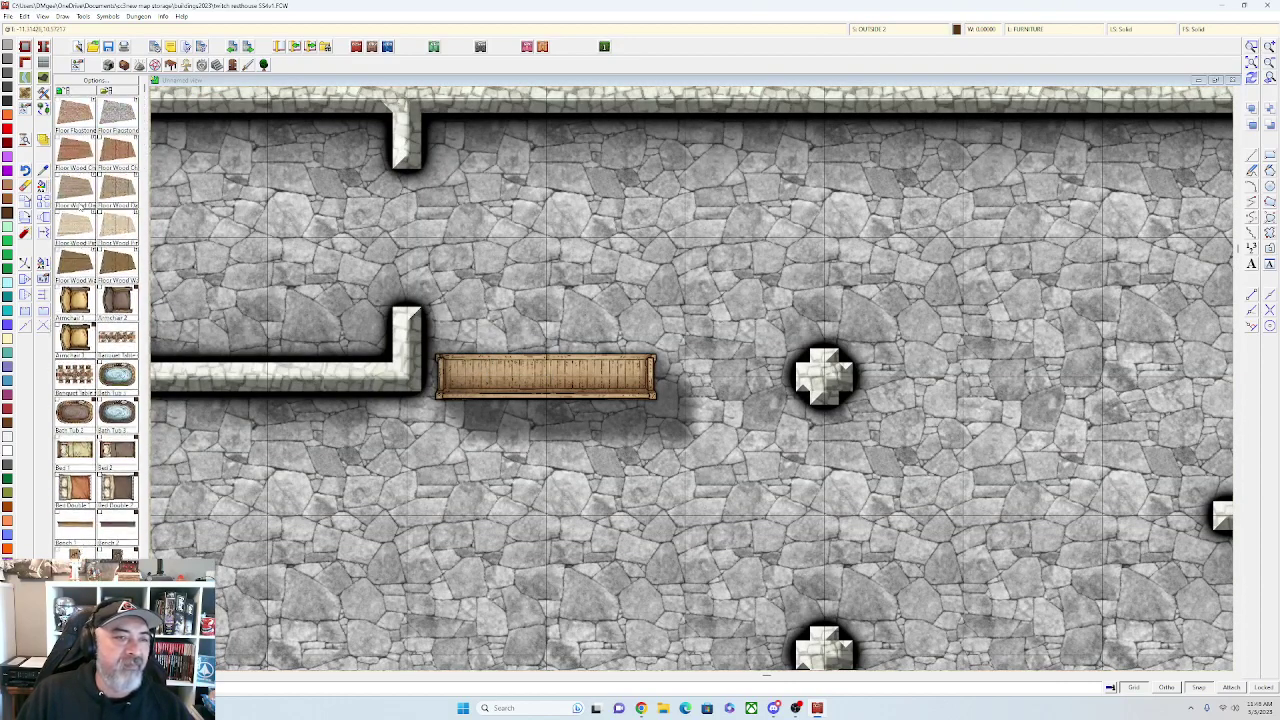
scroll(75, 277, "down", 15)
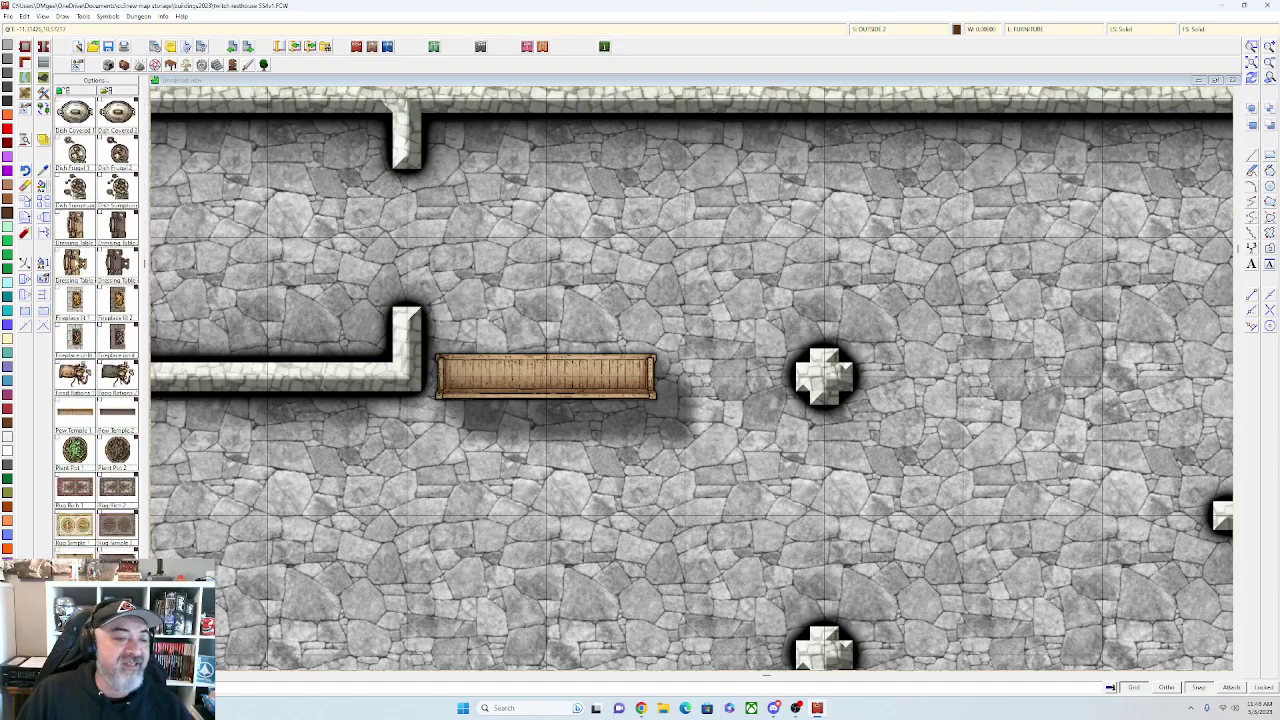
scroll(75, 278, "down", 7)
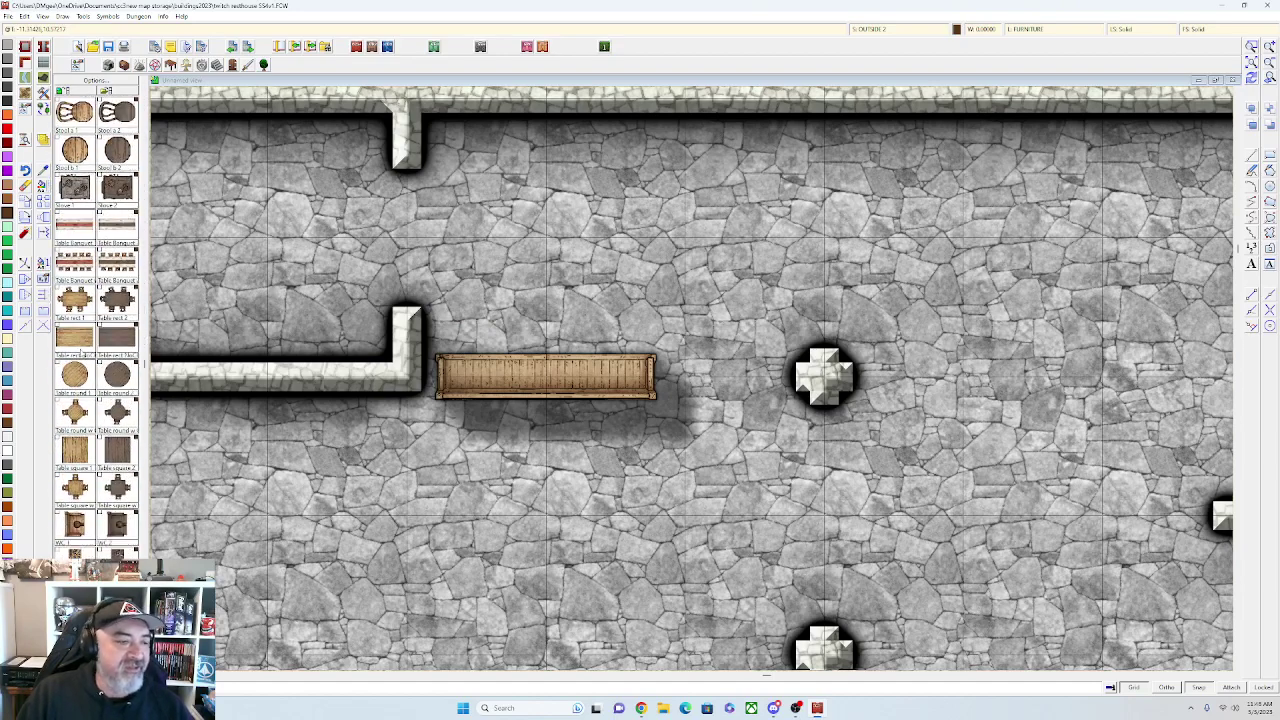
left_click(82, 351)
key("shift")
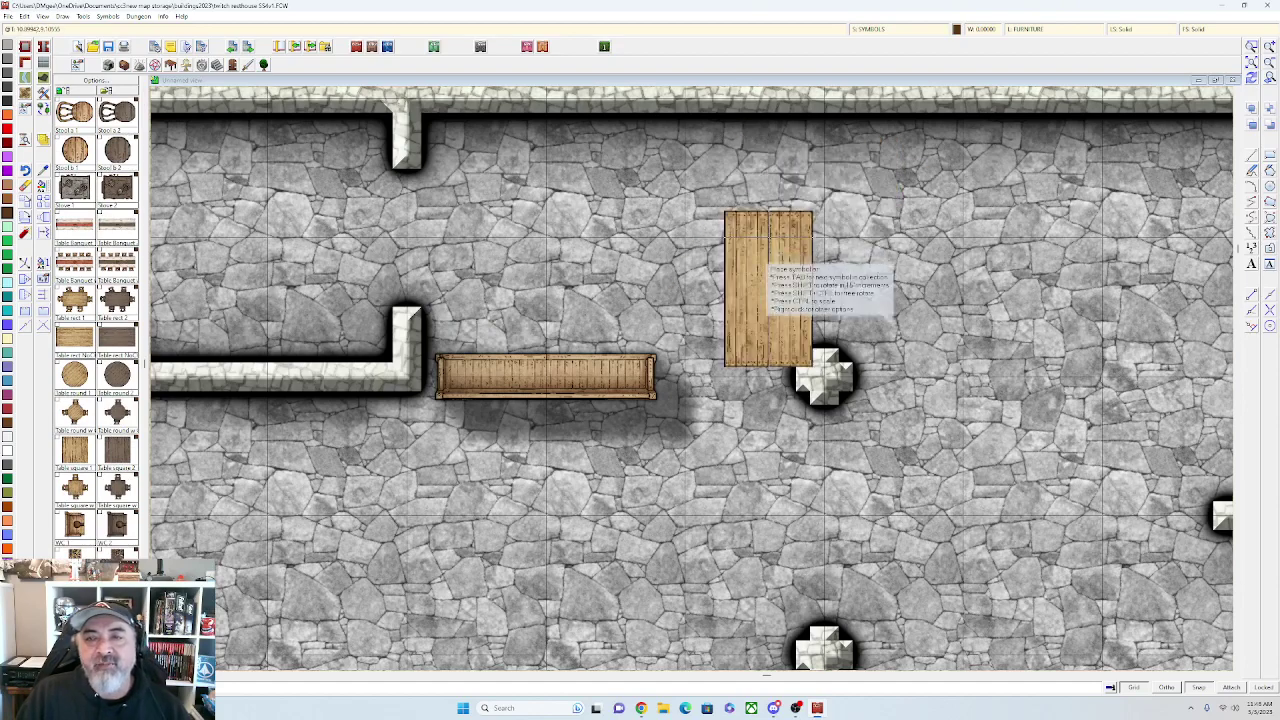
left_click(935, 125)
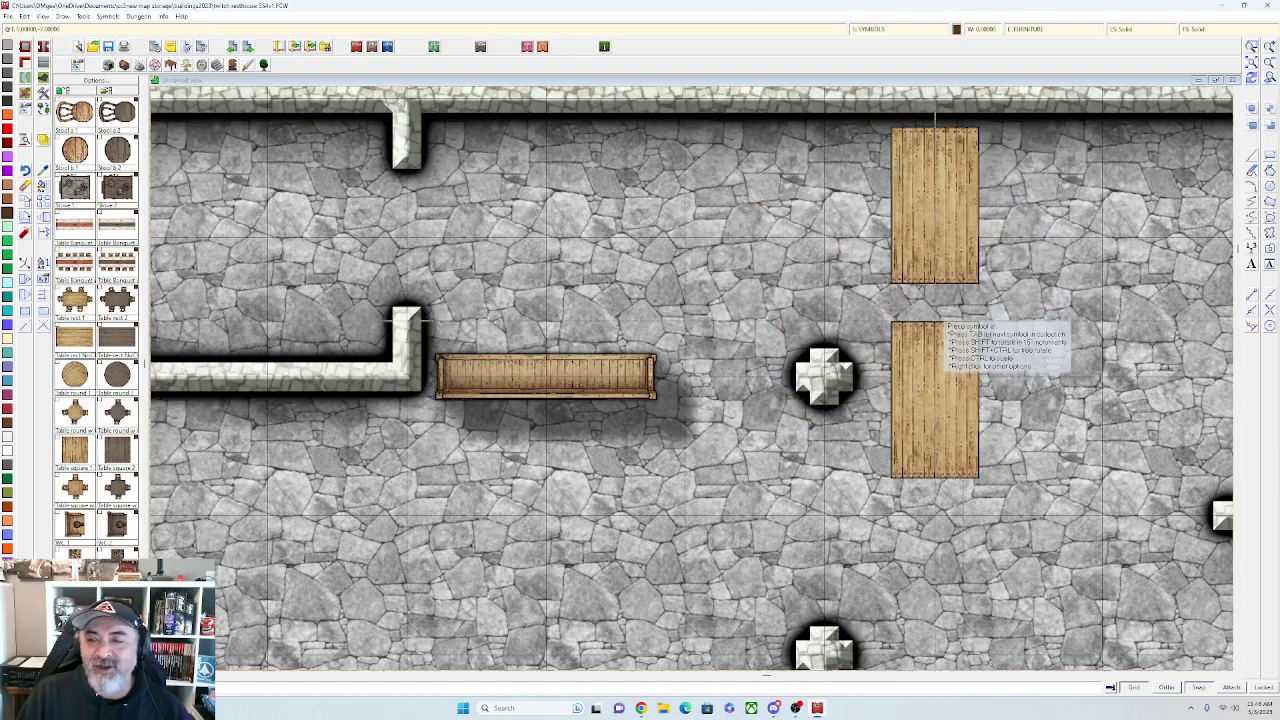
left_click(933, 272)
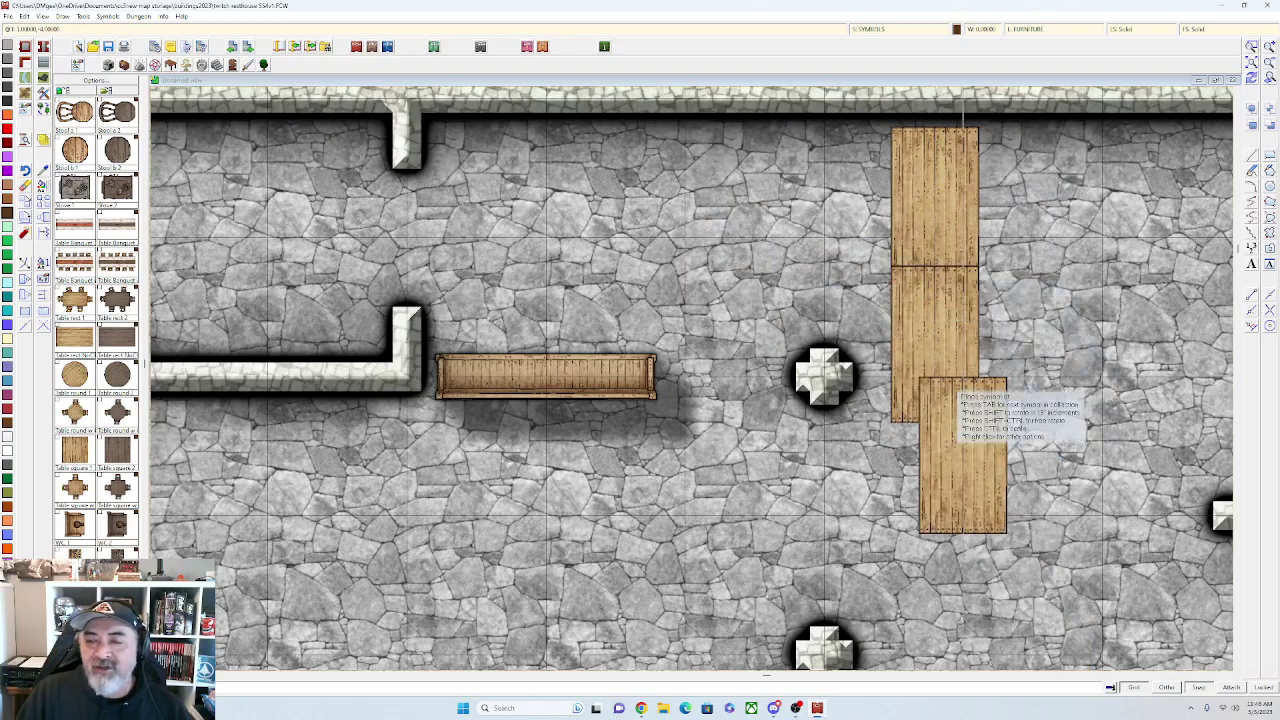
scroll(957, 440, "down", 1)
key("Escape")
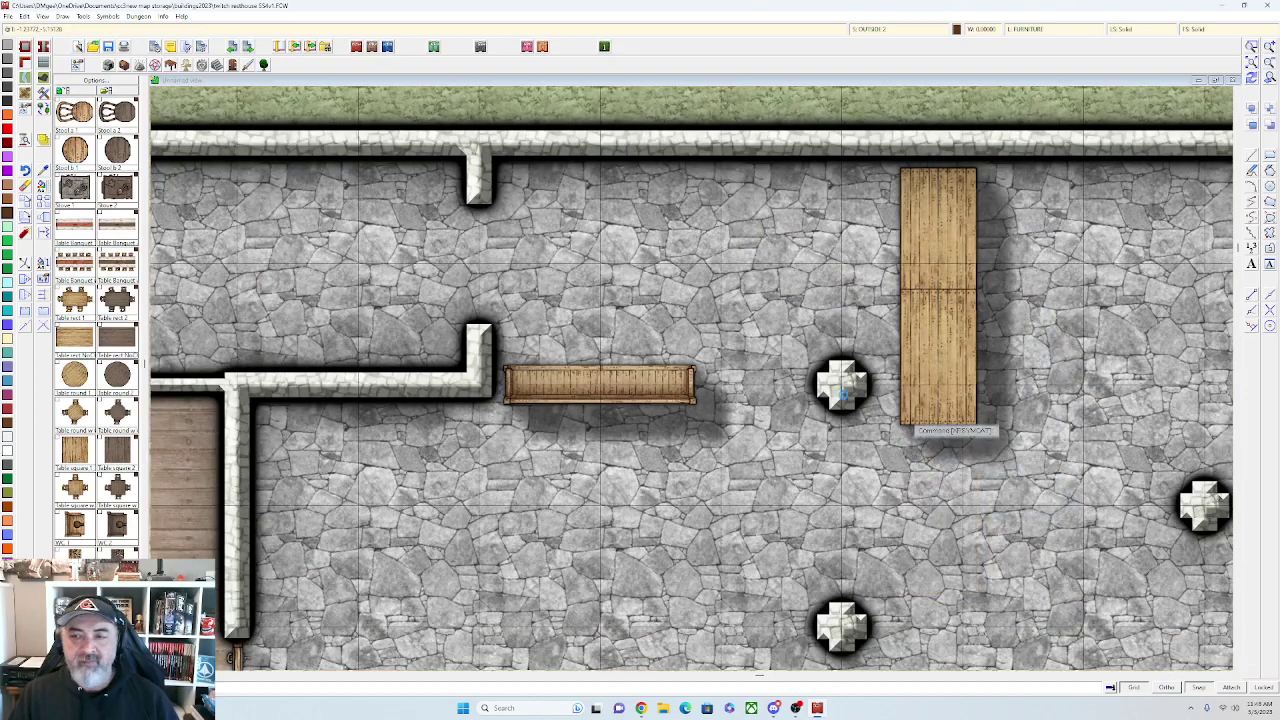
Choose the "Floor, Wood Maple H FC, Straight" drawing tool
middle_click(884, 287)
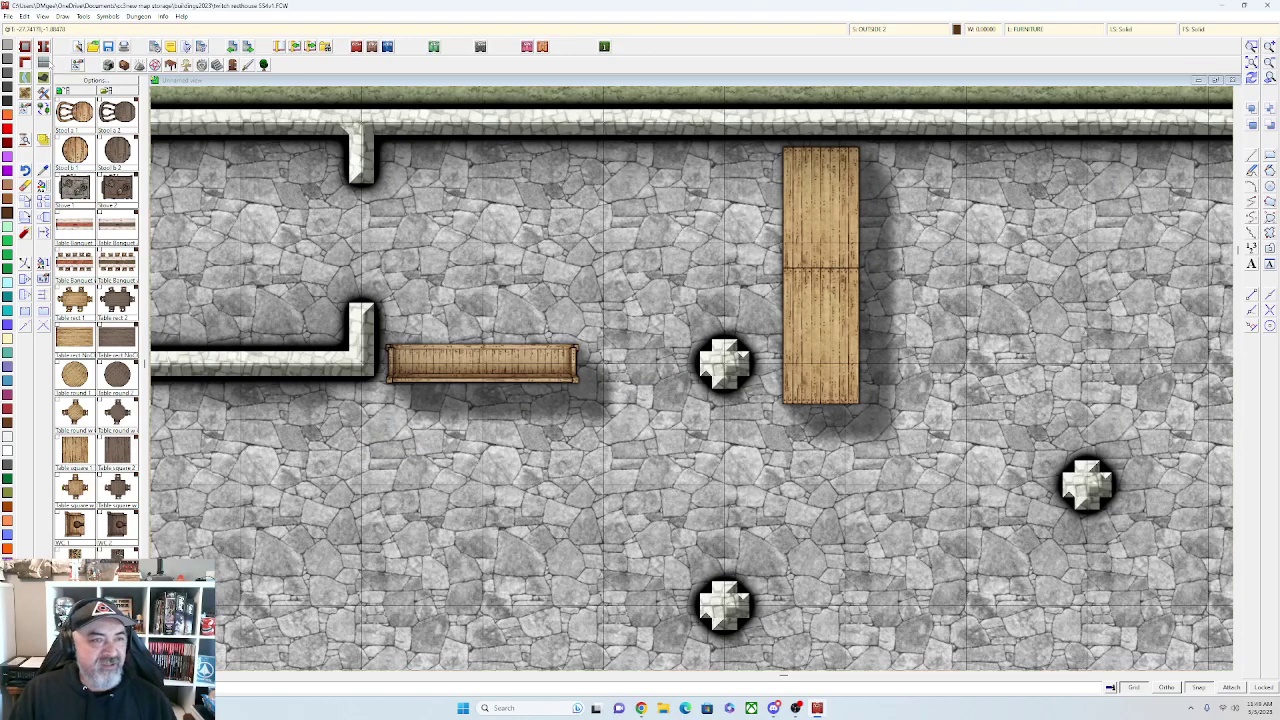
right_click(47, 63)
scroll(655, 389, "down", 12)
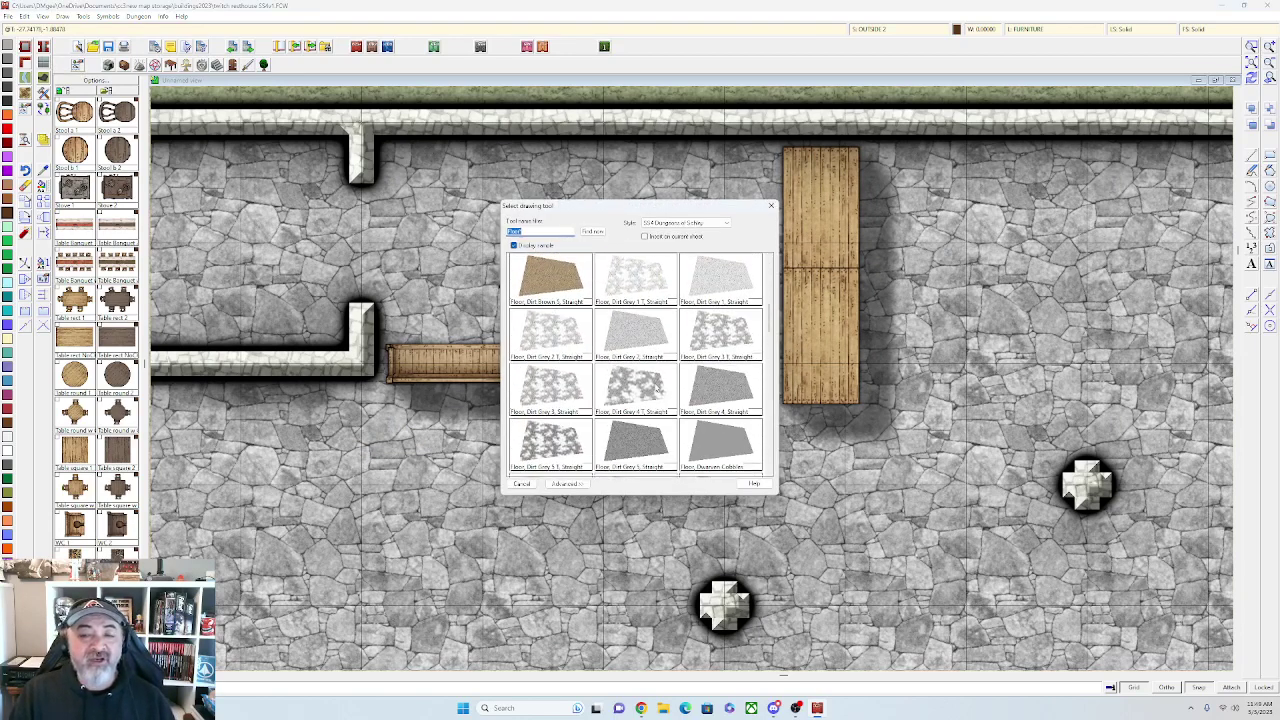
scroll(655, 397, "down", 6)
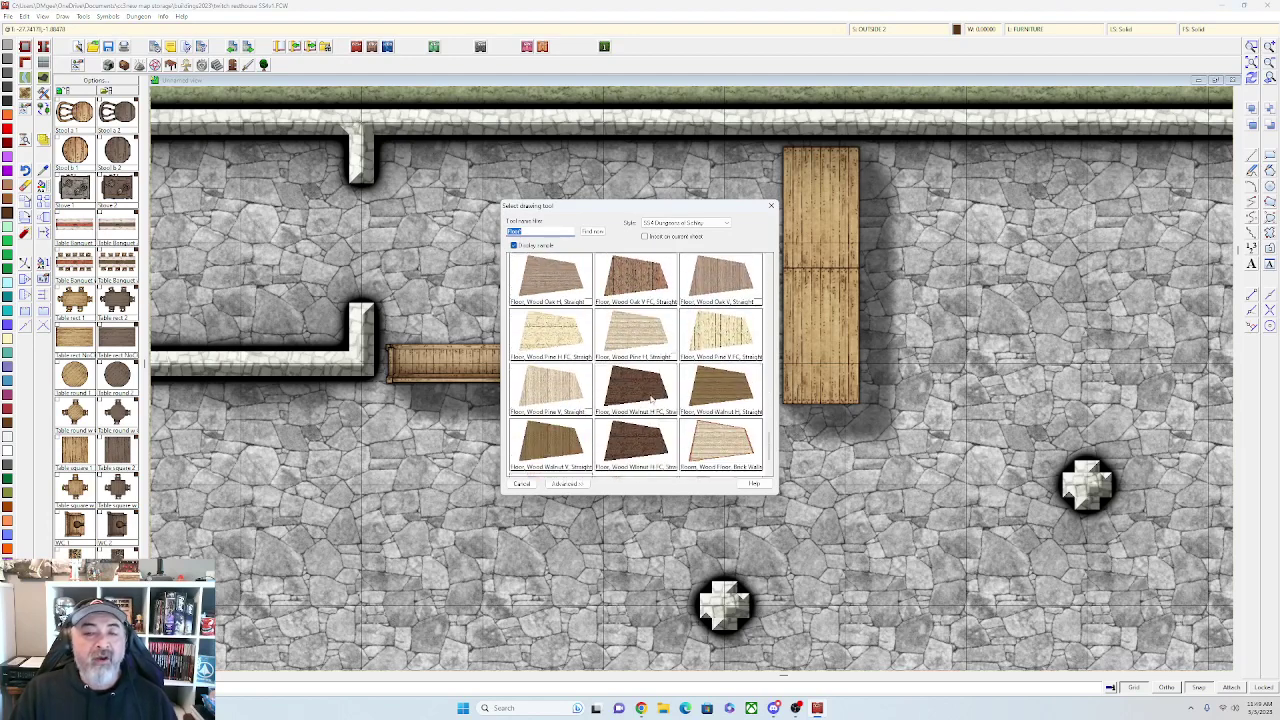
scroll(650, 404, "down", 1)
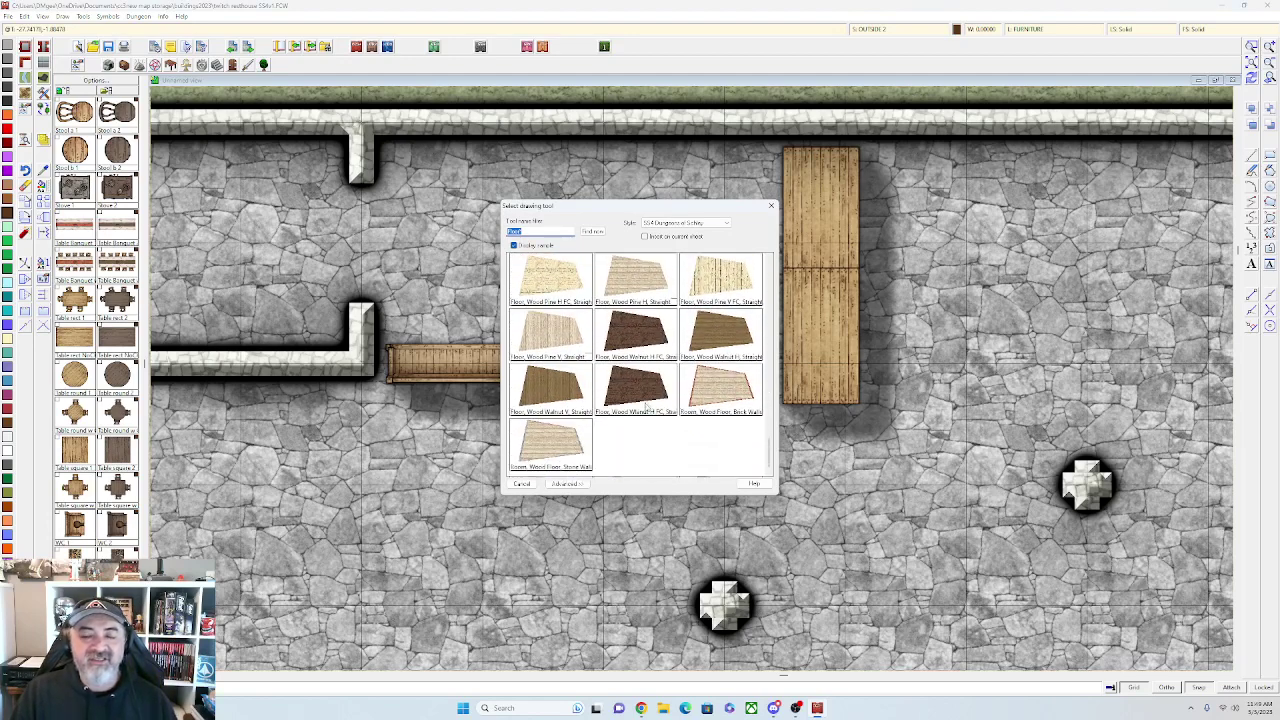
scroll(646, 405, "up", 3)
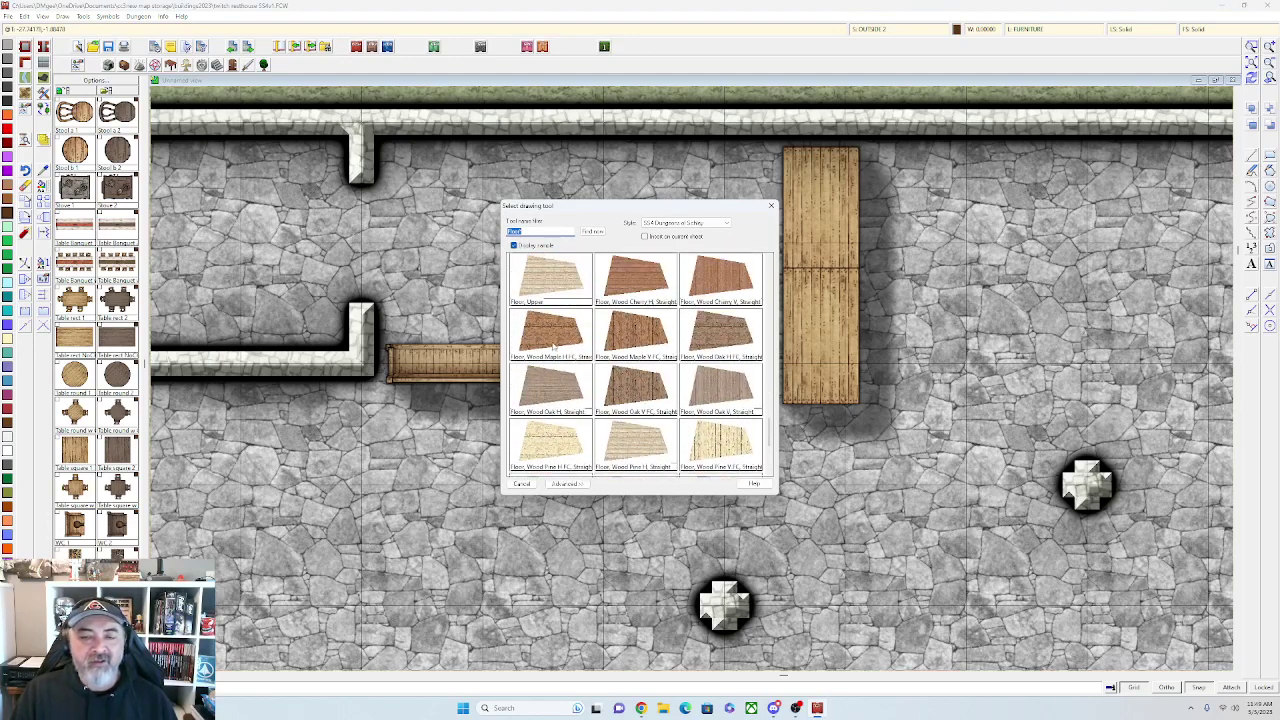
double_click(548, 345)
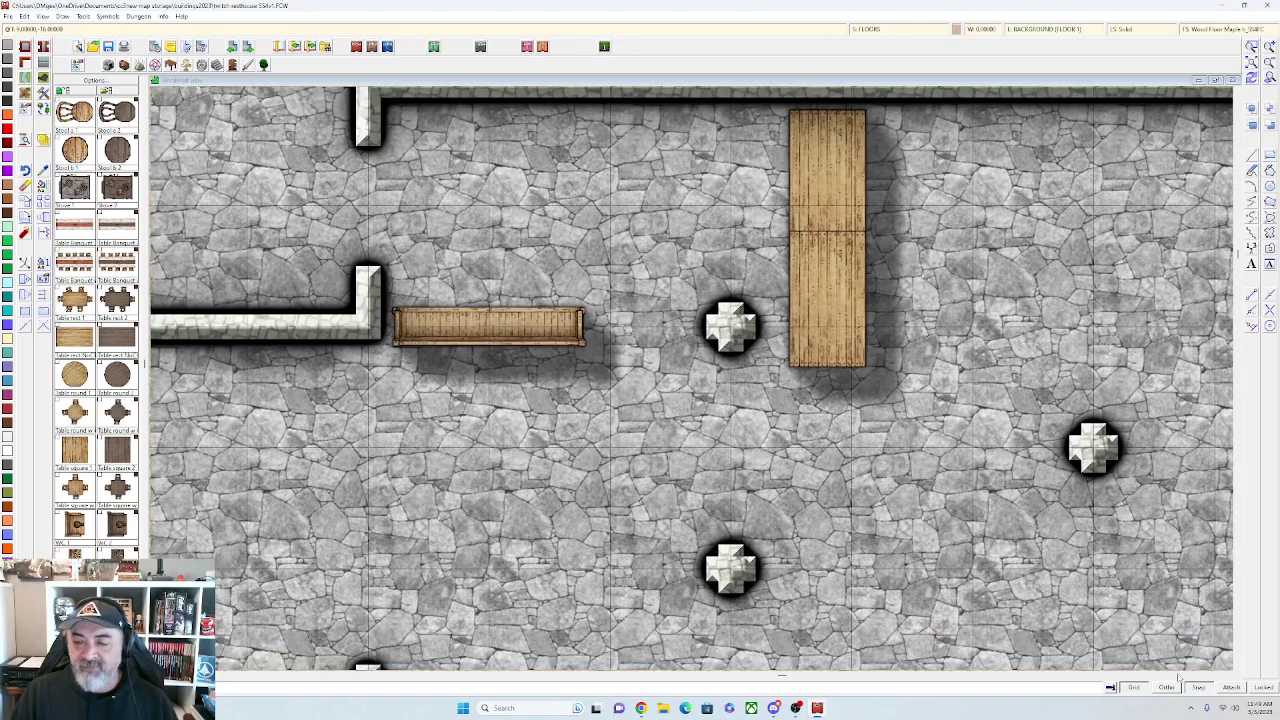
Draw a rectangular maple plank strip south of the pew counter, spanning three grid squares, with the current snap grid
right_click(1134, 688)
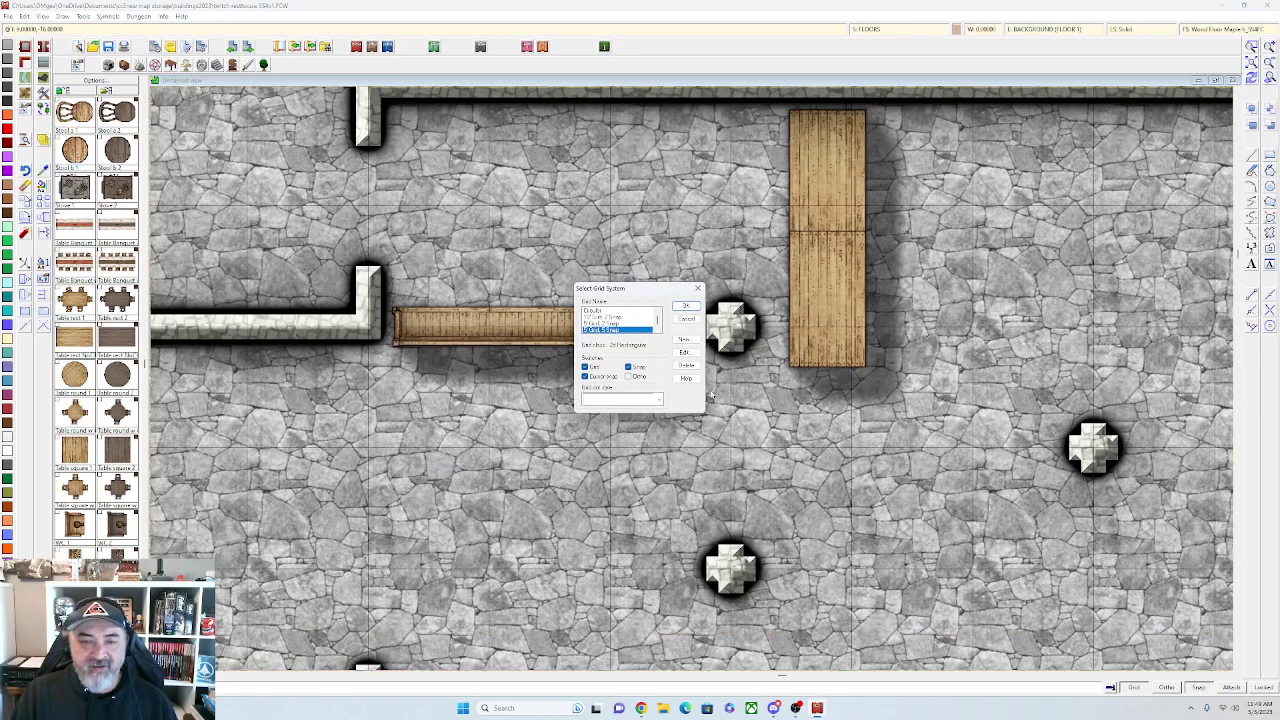
left_click(684, 306)
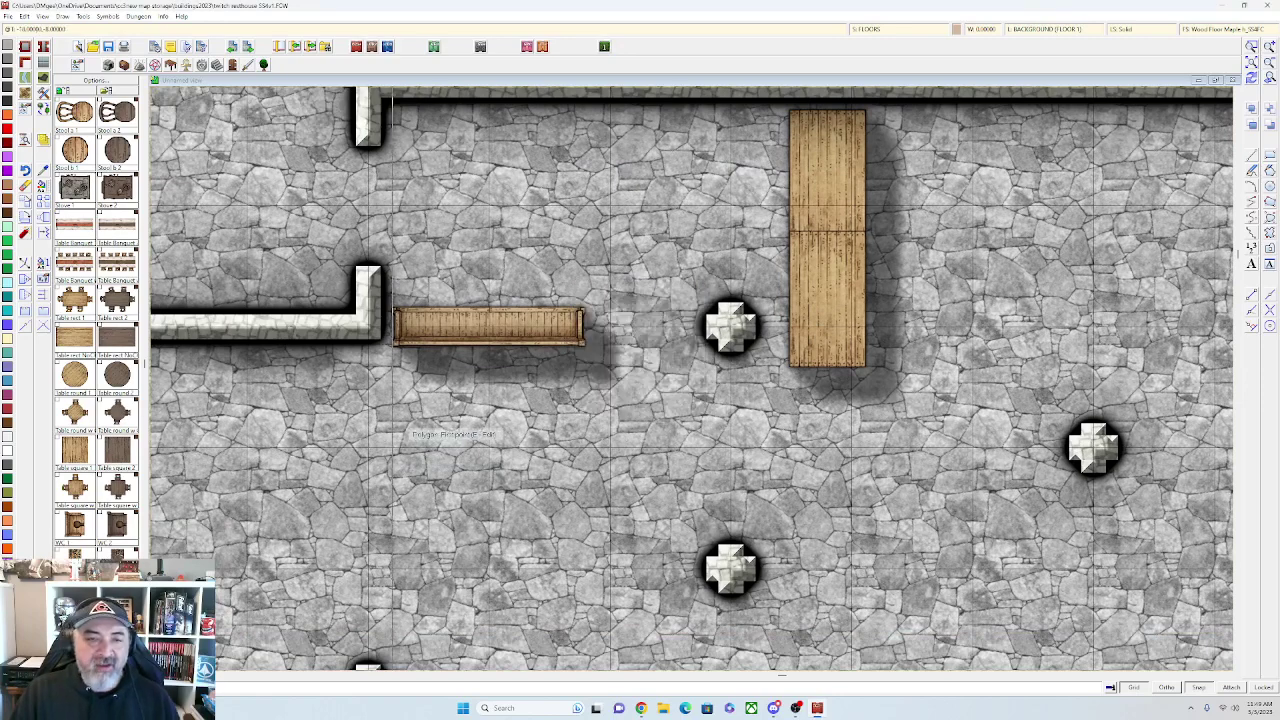
left_click(383, 424)
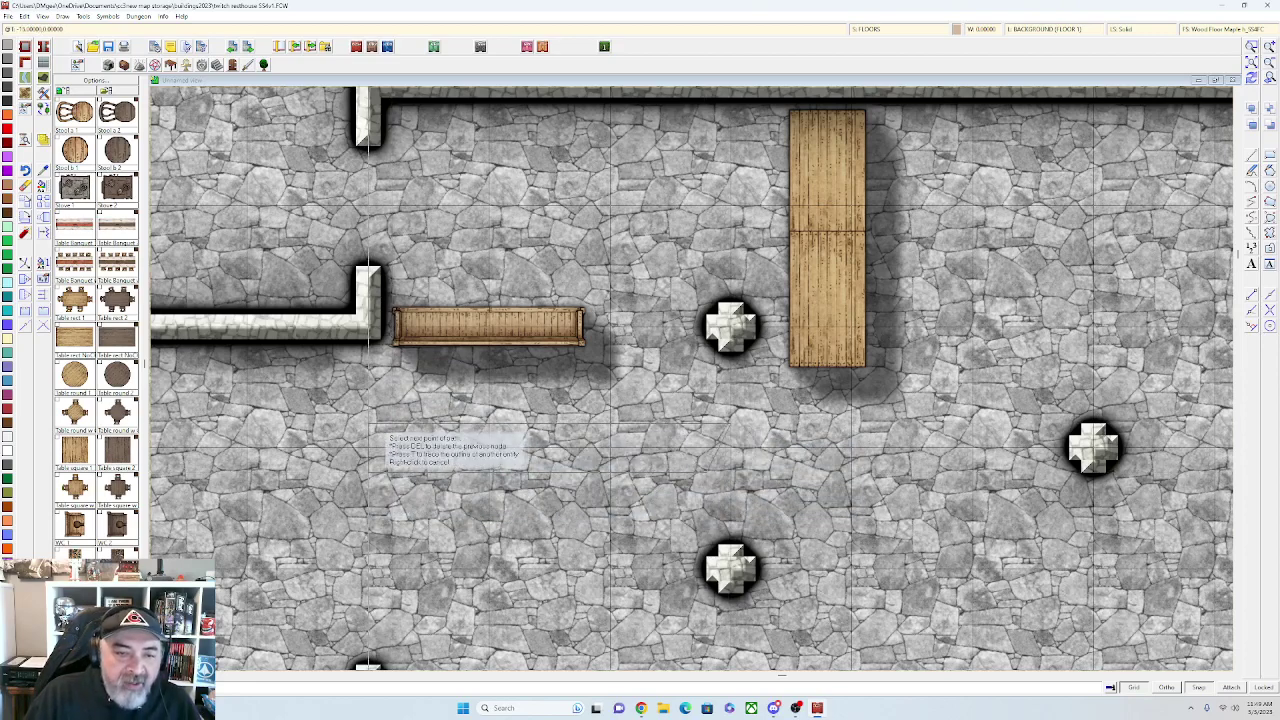
right_click(372, 432)
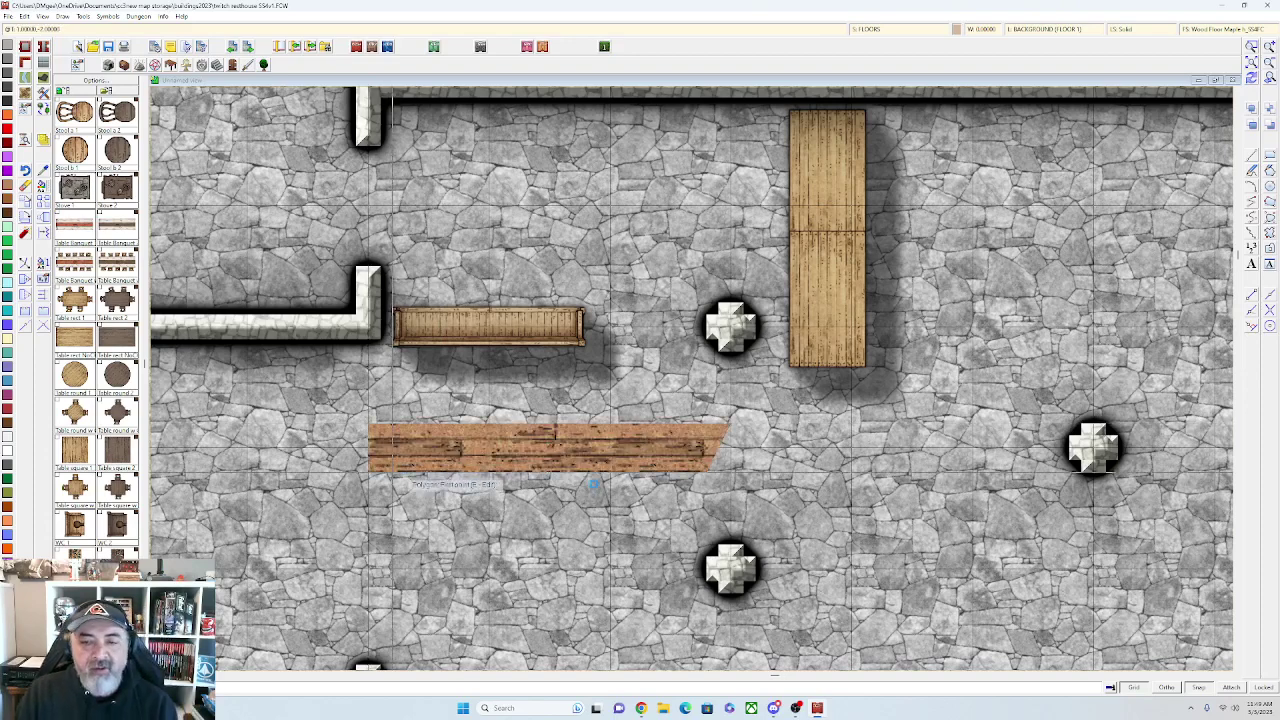
scroll(400, 465, "up", 1)
left_click(775, 474)
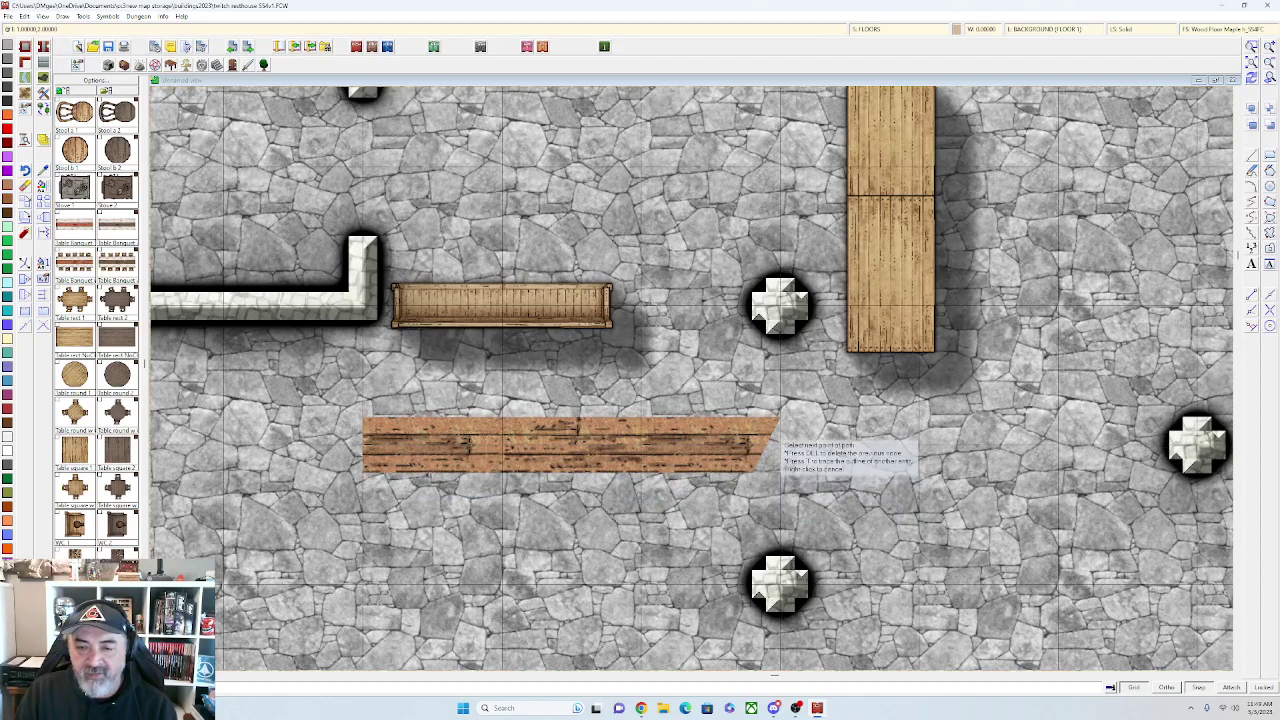
right_click(779, 468)
Try to select the maple plank strip with a selection window for a change of properties
scroll(779, 470, "up", 2)
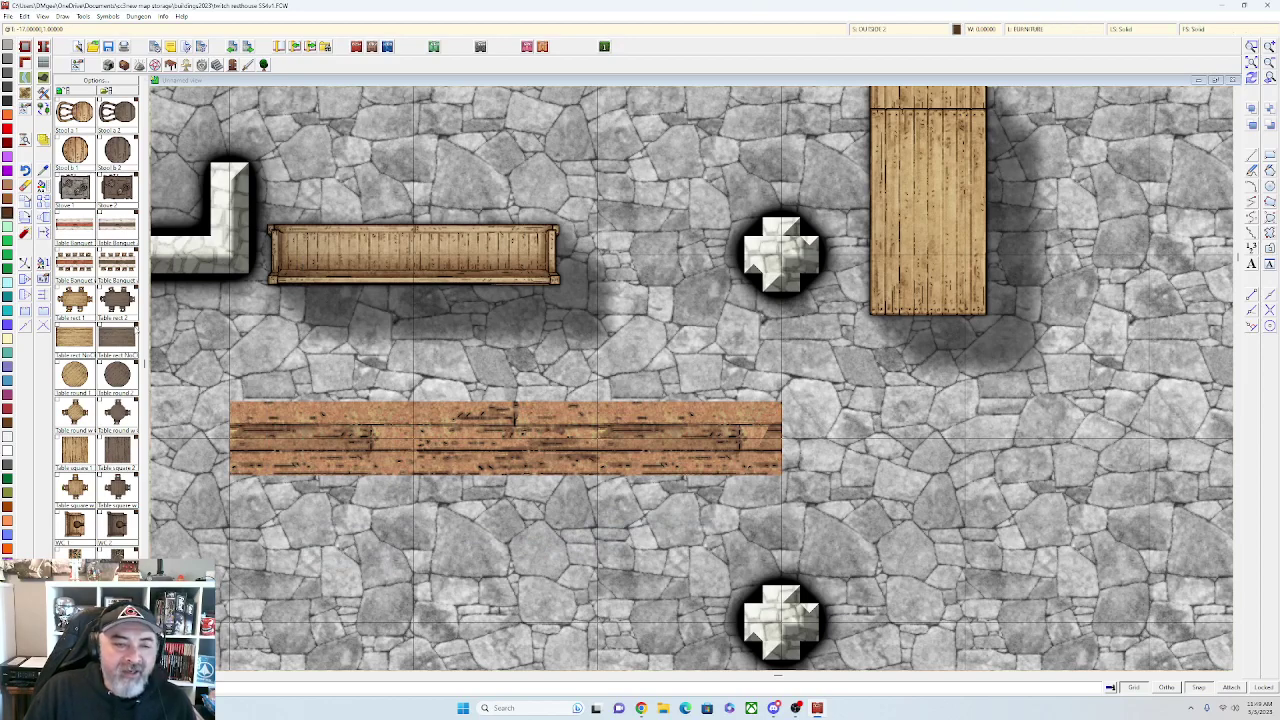
left_click(216, 391)
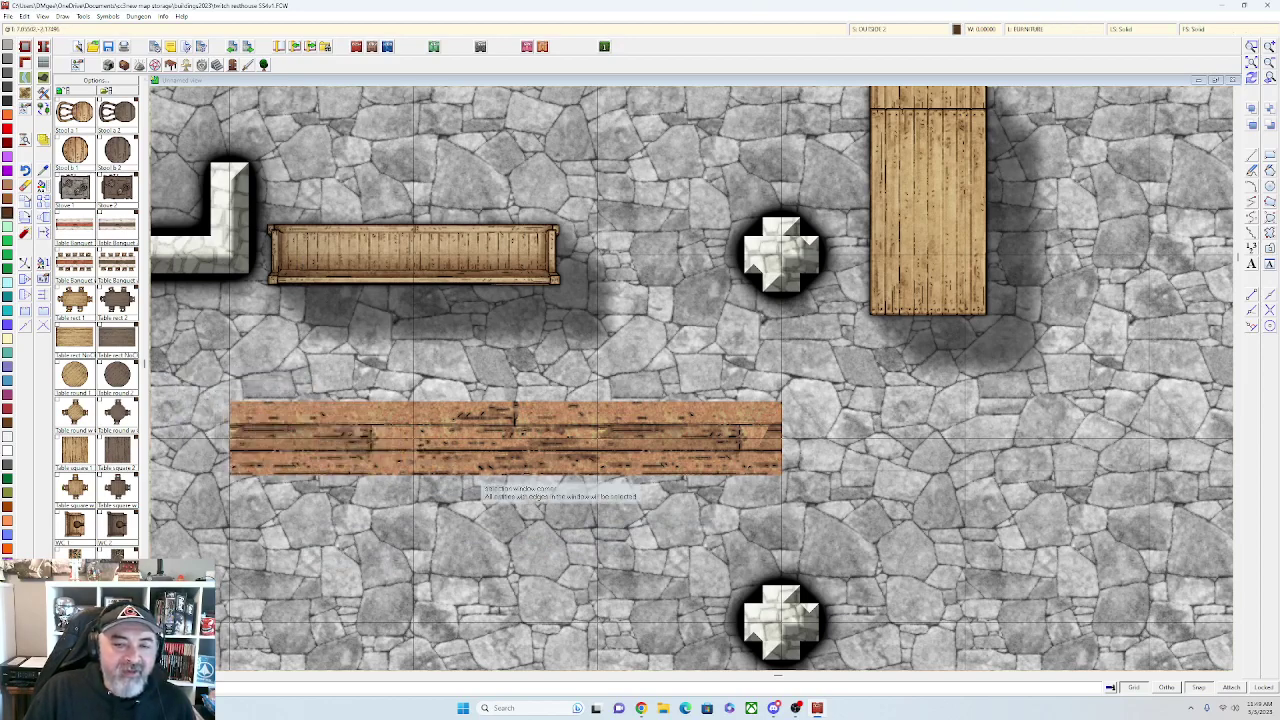
left_click(794, 483)
right_click(750, 478)
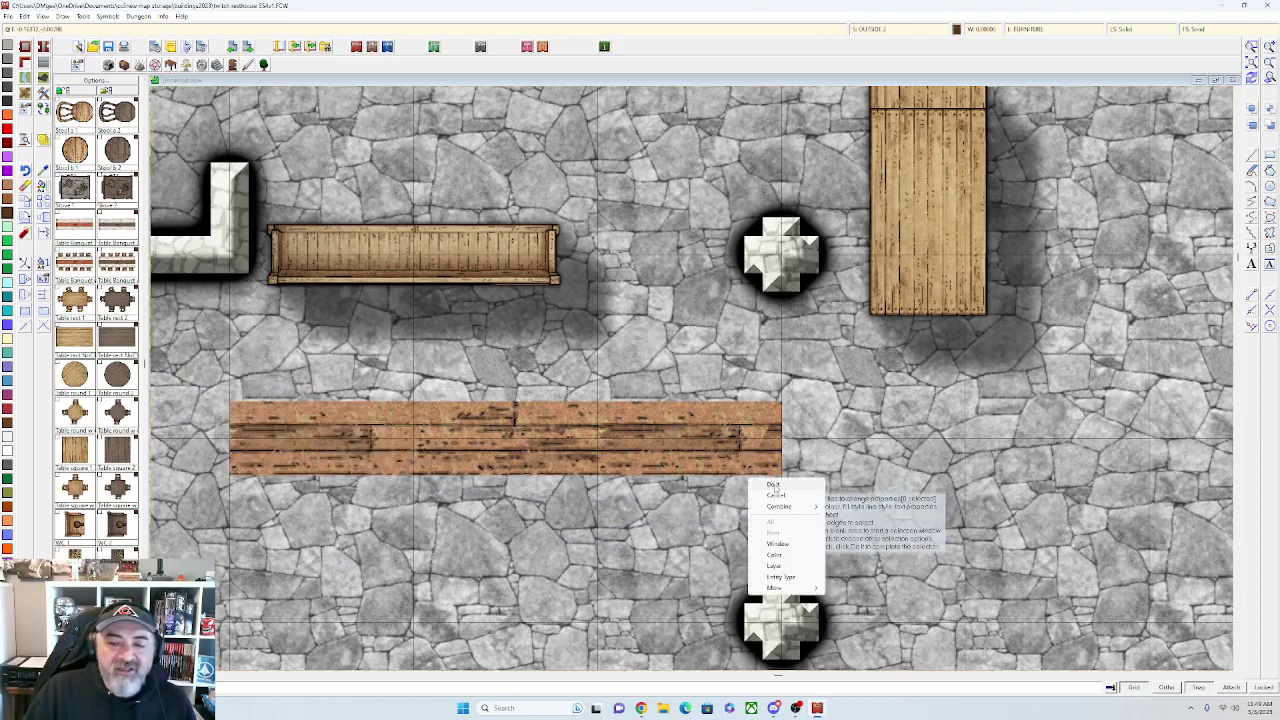
left_click(775, 486)
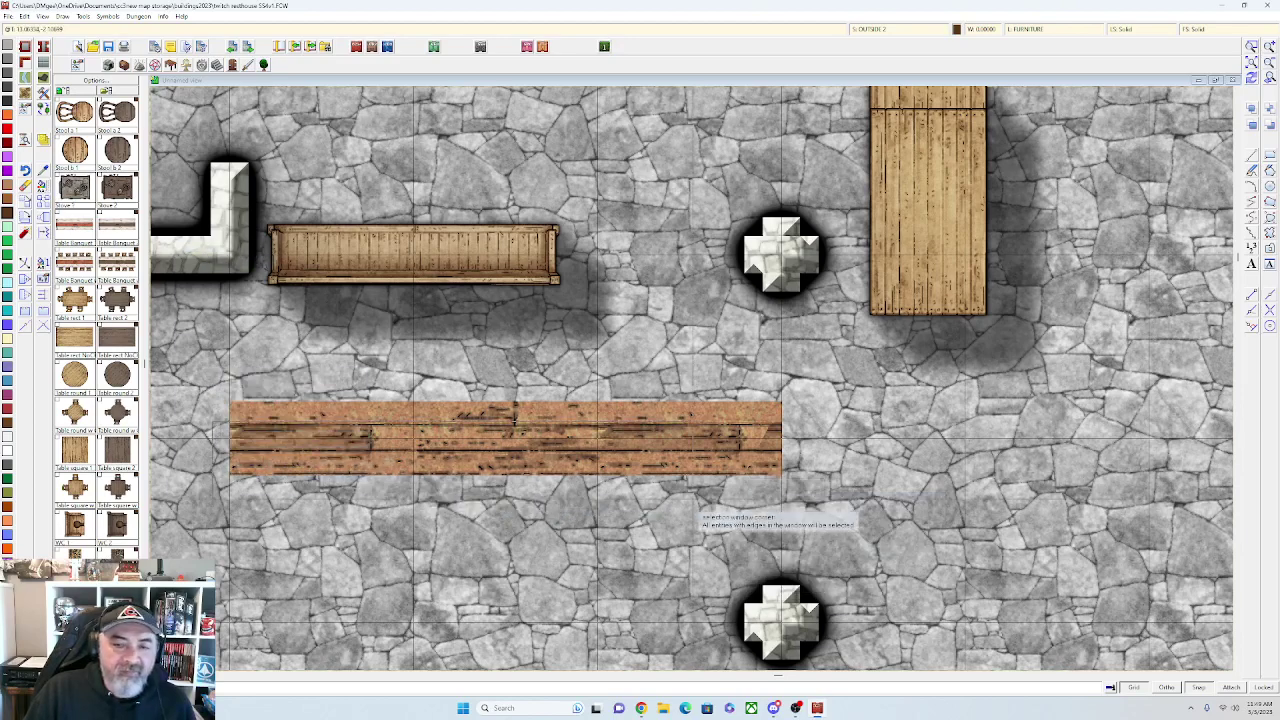
Thaw all layers, freeze only the HEX/SQUARE GRID layer again, and apply the layer settings
left_click(1028, 31)
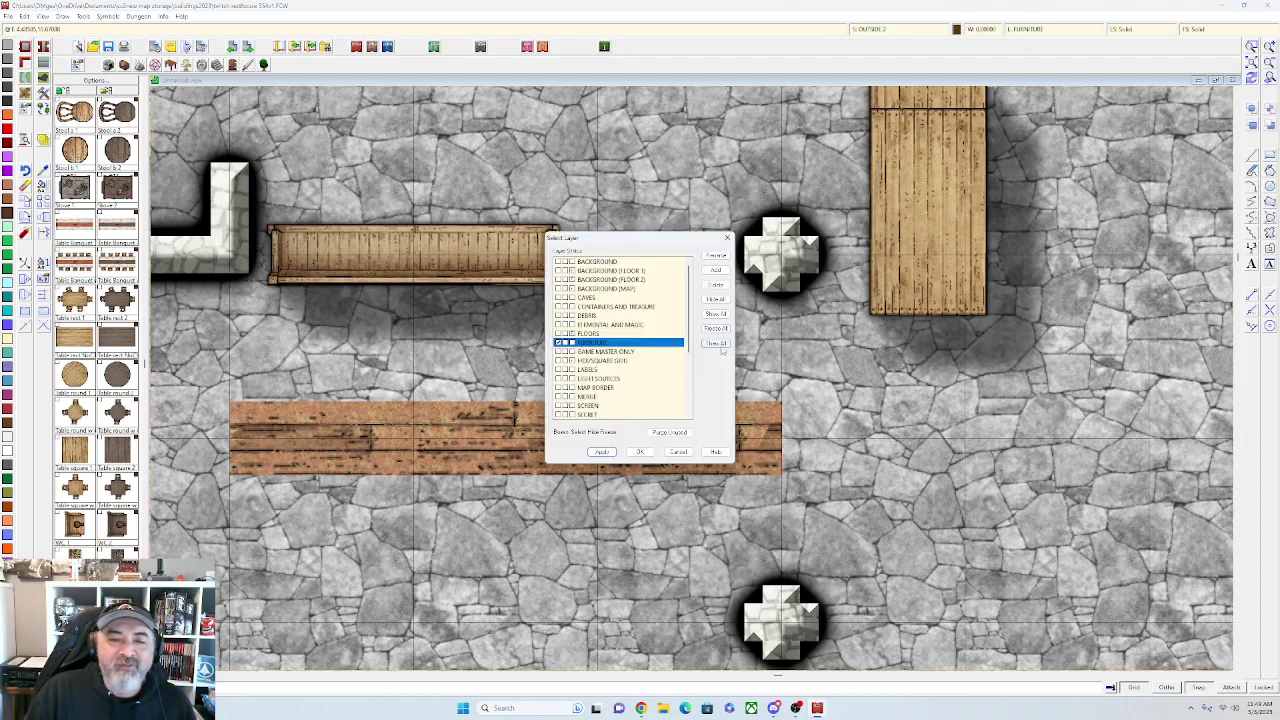
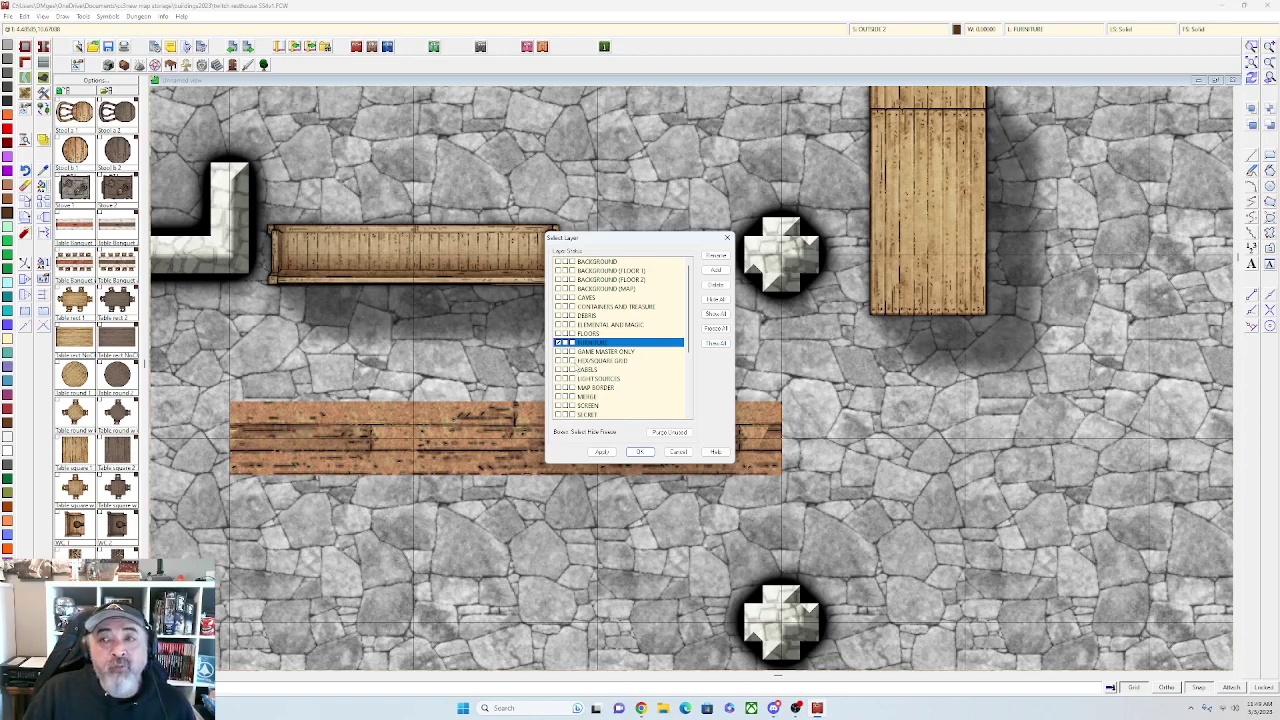
left_click(573, 361)
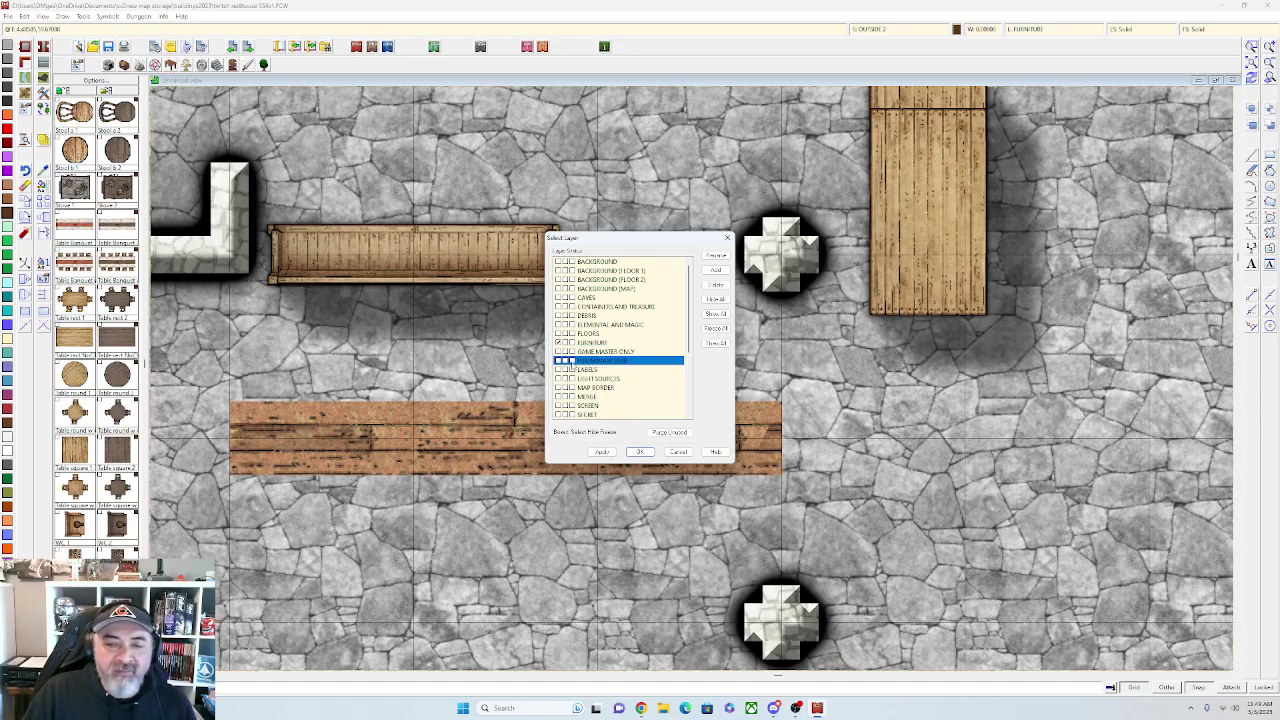
left_click(601, 452)
left_click(640, 452)
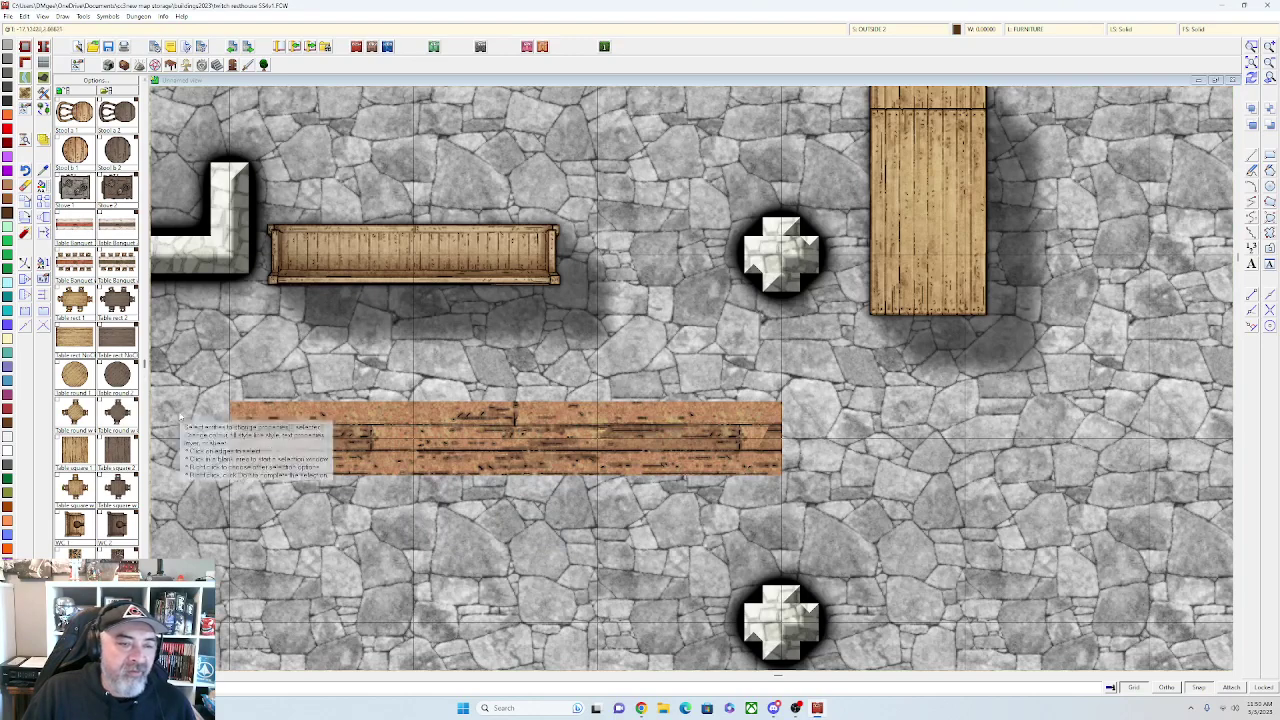
Select the maple plank strip and change its sheet to SYMBOLS
right_click(778, 467)
left_click(800, 480)
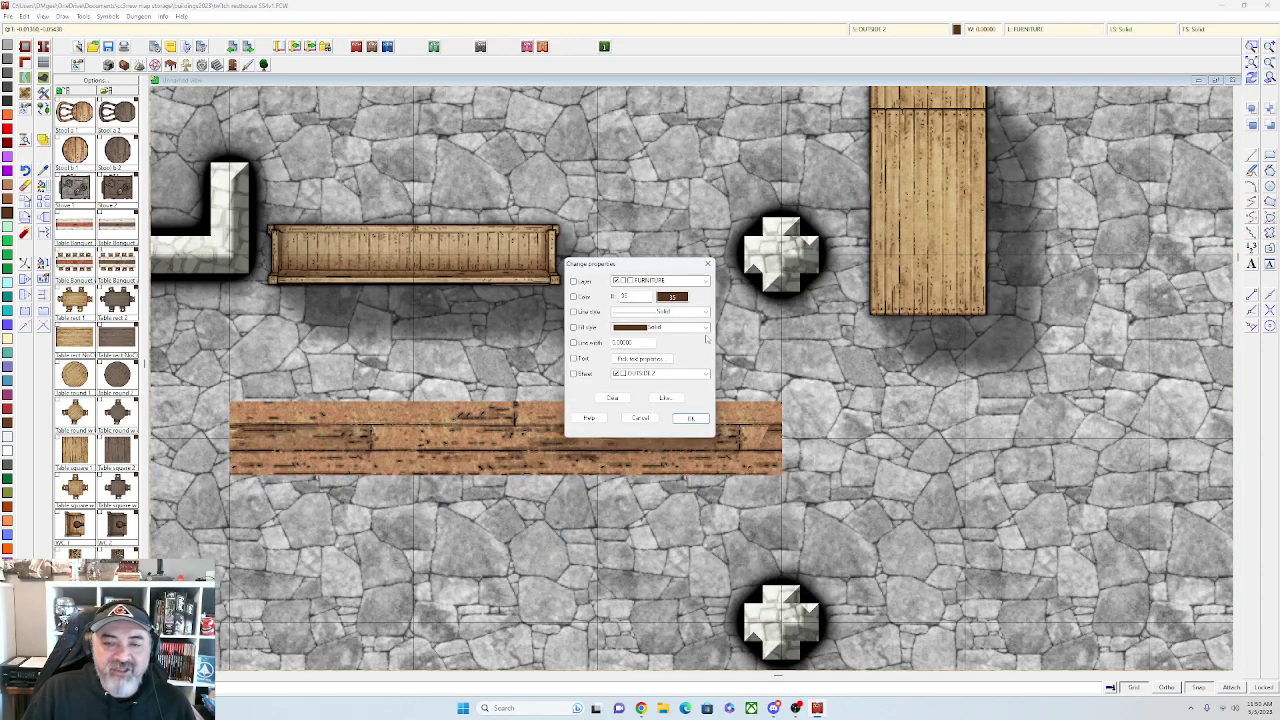
left_click(705, 375)
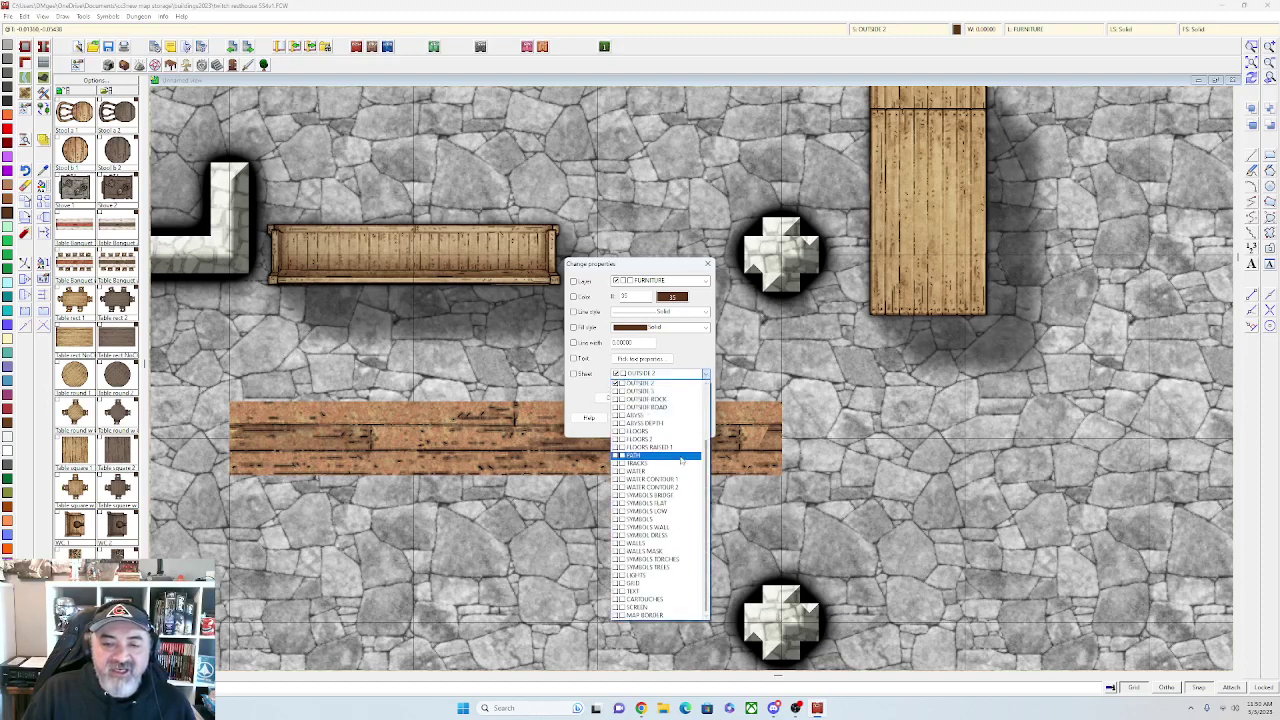
left_click(676, 520)
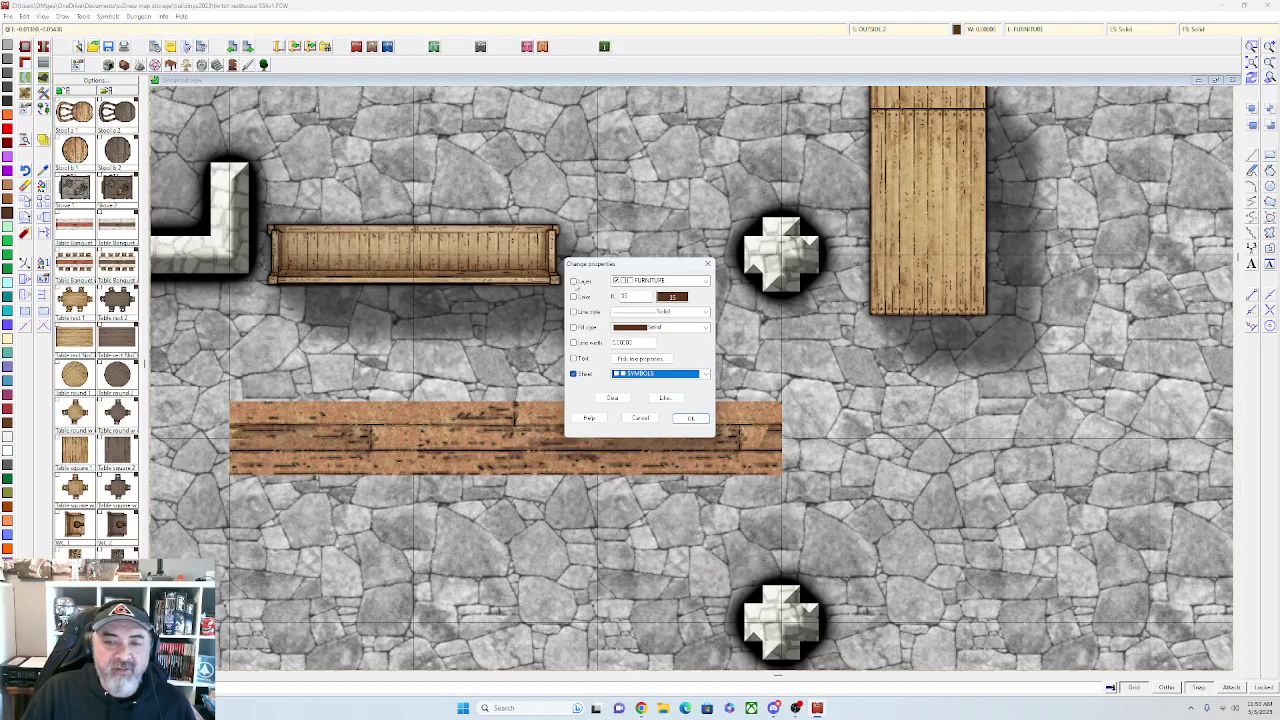
left_click(691, 418)
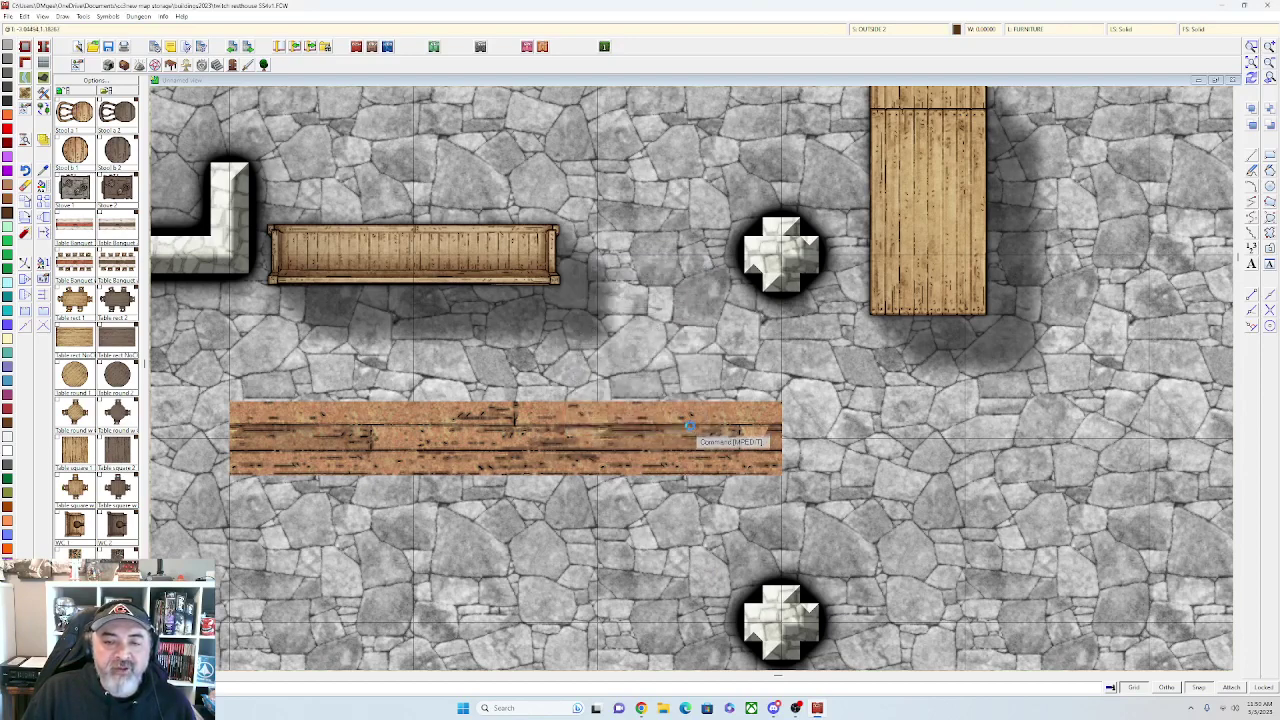
scroll(690, 420, "down", 2)
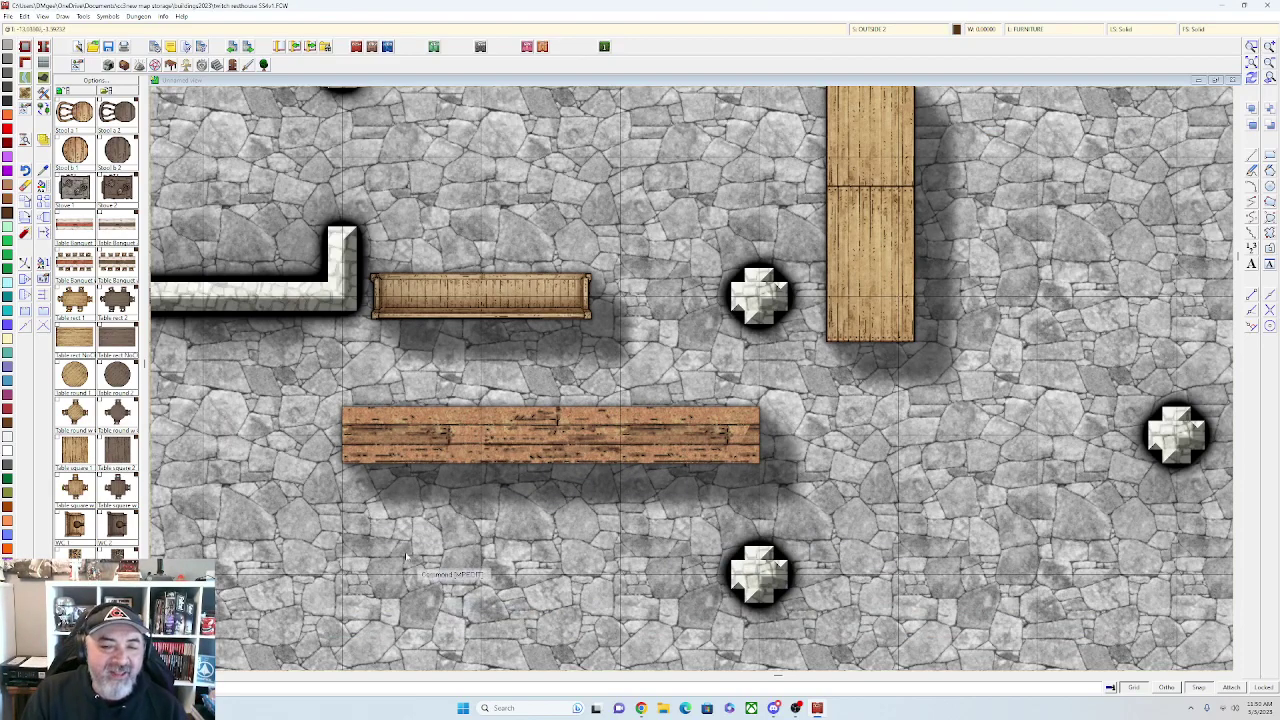
scroll(368, 490, "down", 2)
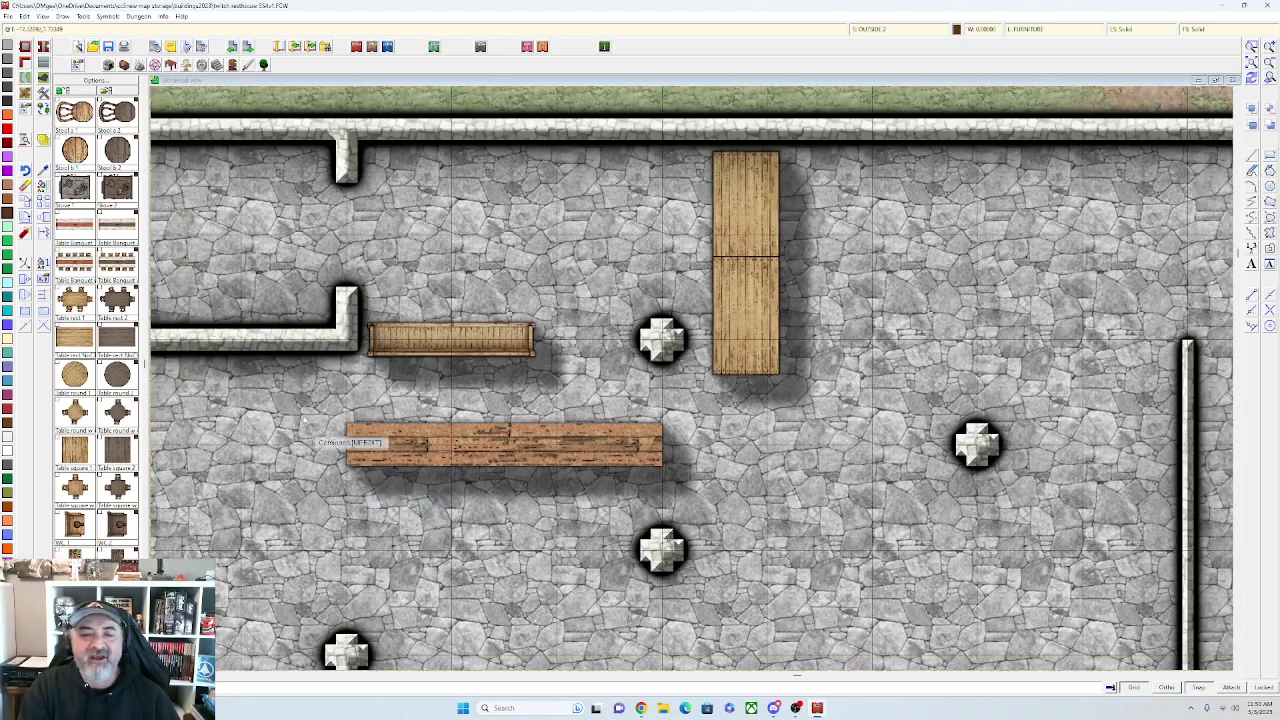
right_click(43, 65)
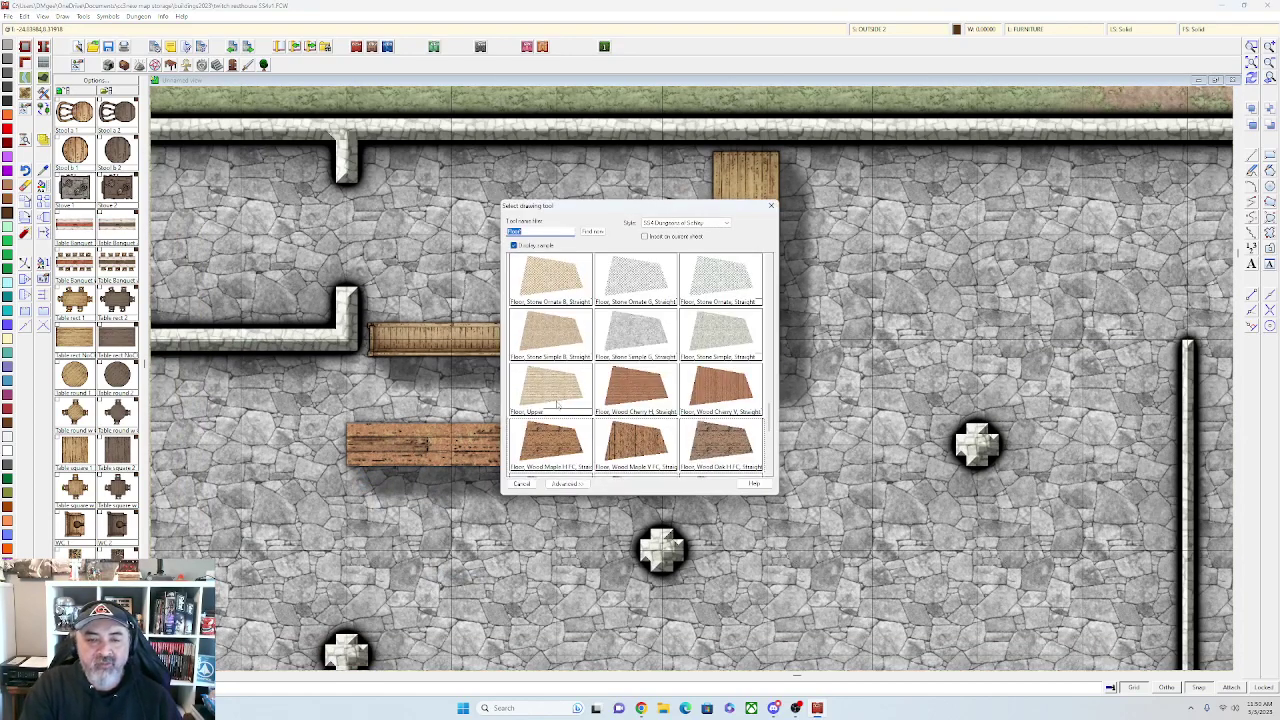
scroll(558, 405, "down", 2)
left_click(660, 349)
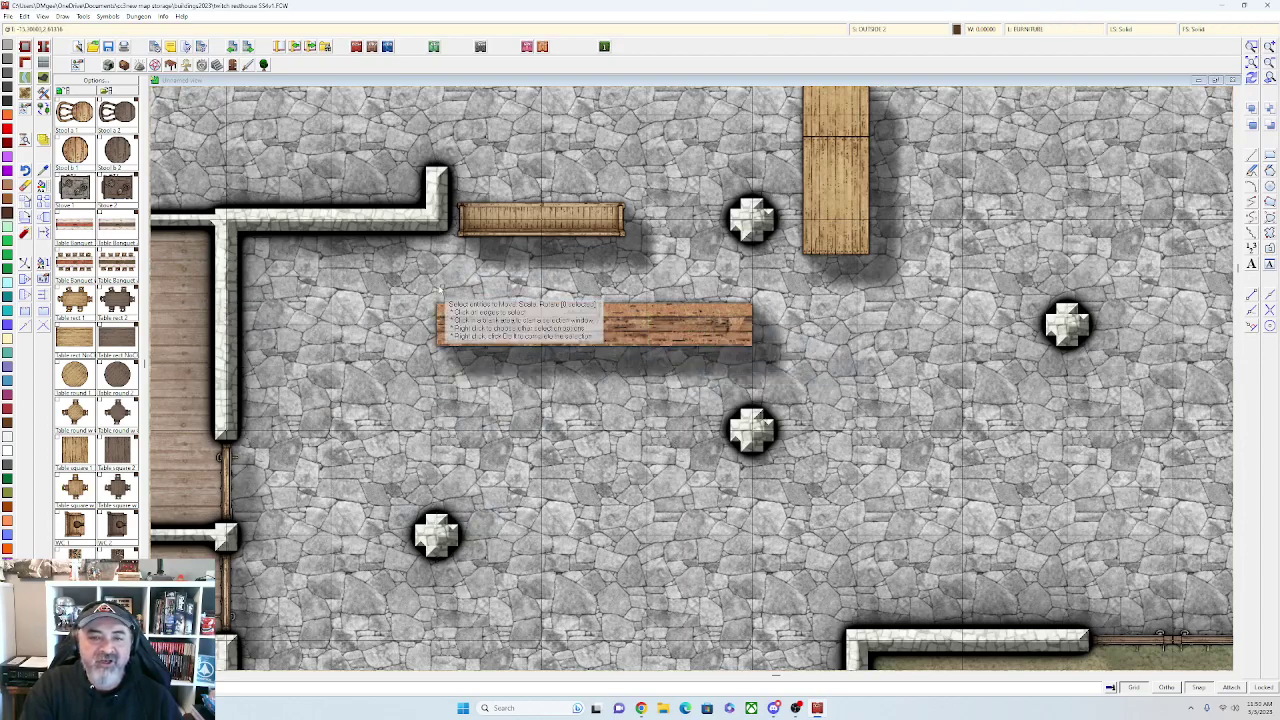
Move the maple plank strip east, away from the area beneath the pew counter
left_click(431, 284)
left_click(778, 356)
right_click(775, 356)
left_click(775, 356)
left_click(740, 347)
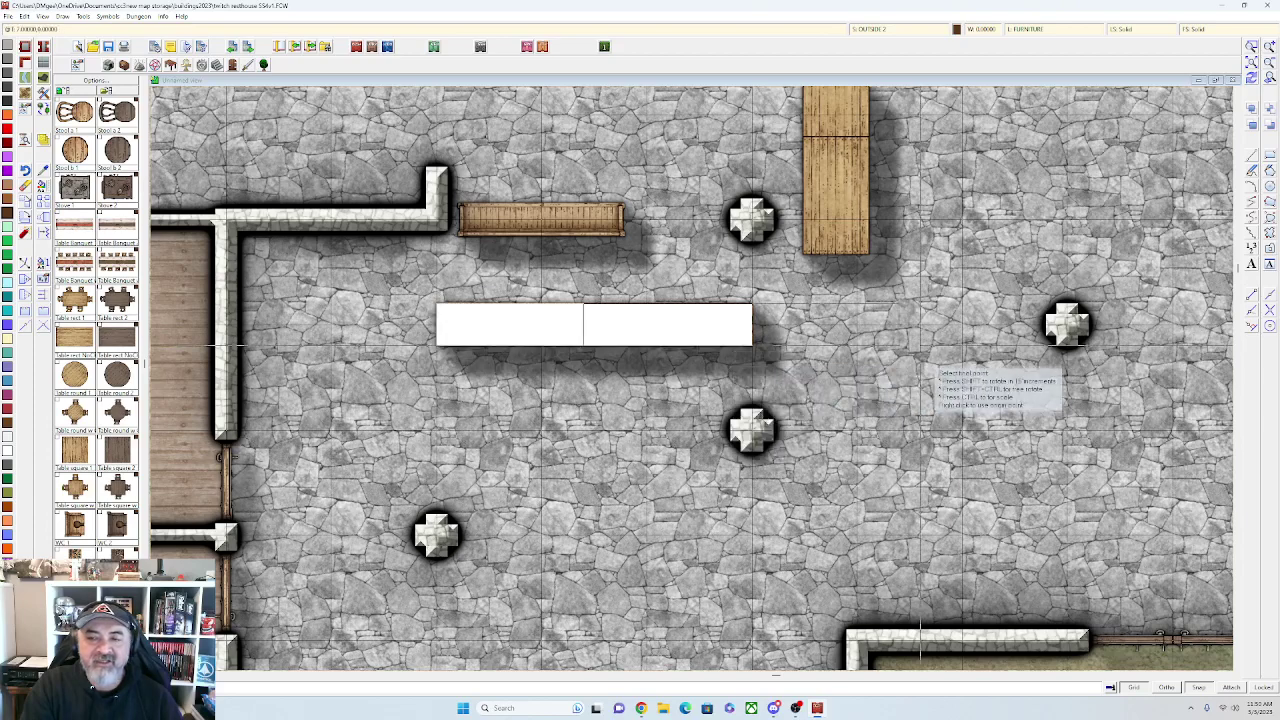
left_click(982, 352)
left_click(983, 352)
scroll(776, 418, "up", 1)
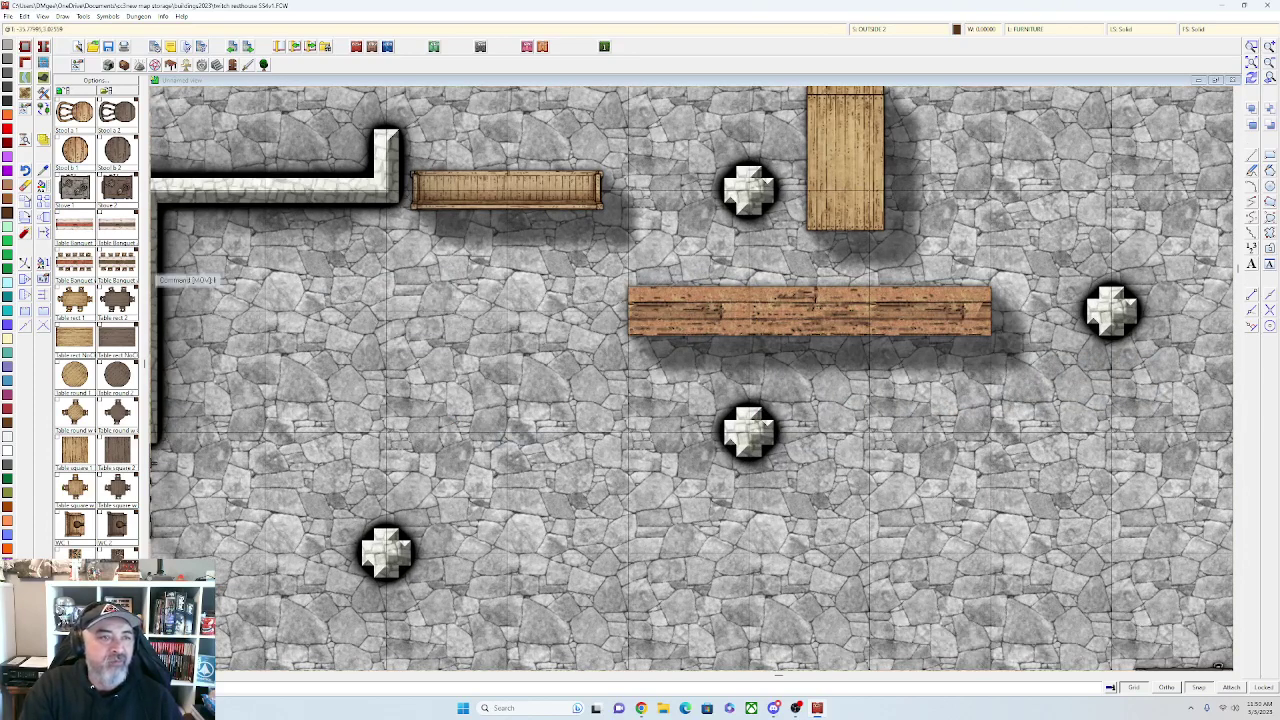
Draw a horizontal oak floor strip southwest of the maple plank strip, spanning nearly three grid squares
right_click(43, 62)
left_click(588, 465)
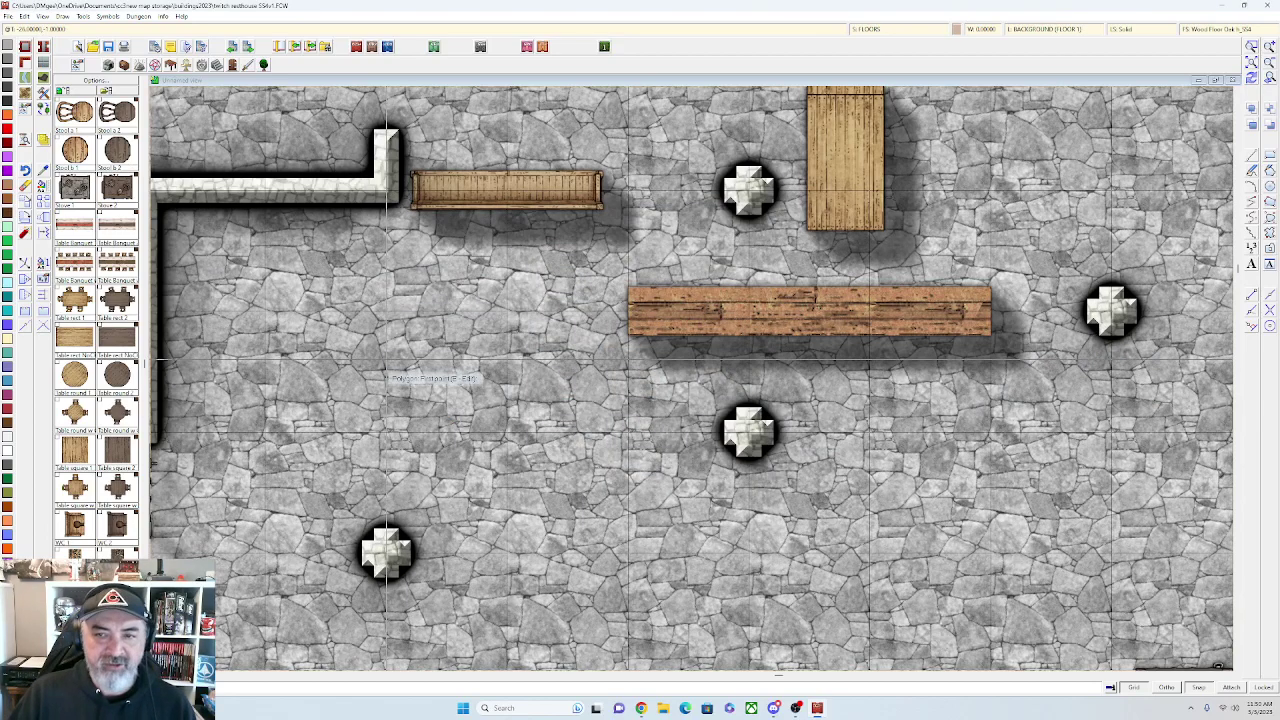
left_click(386, 405)
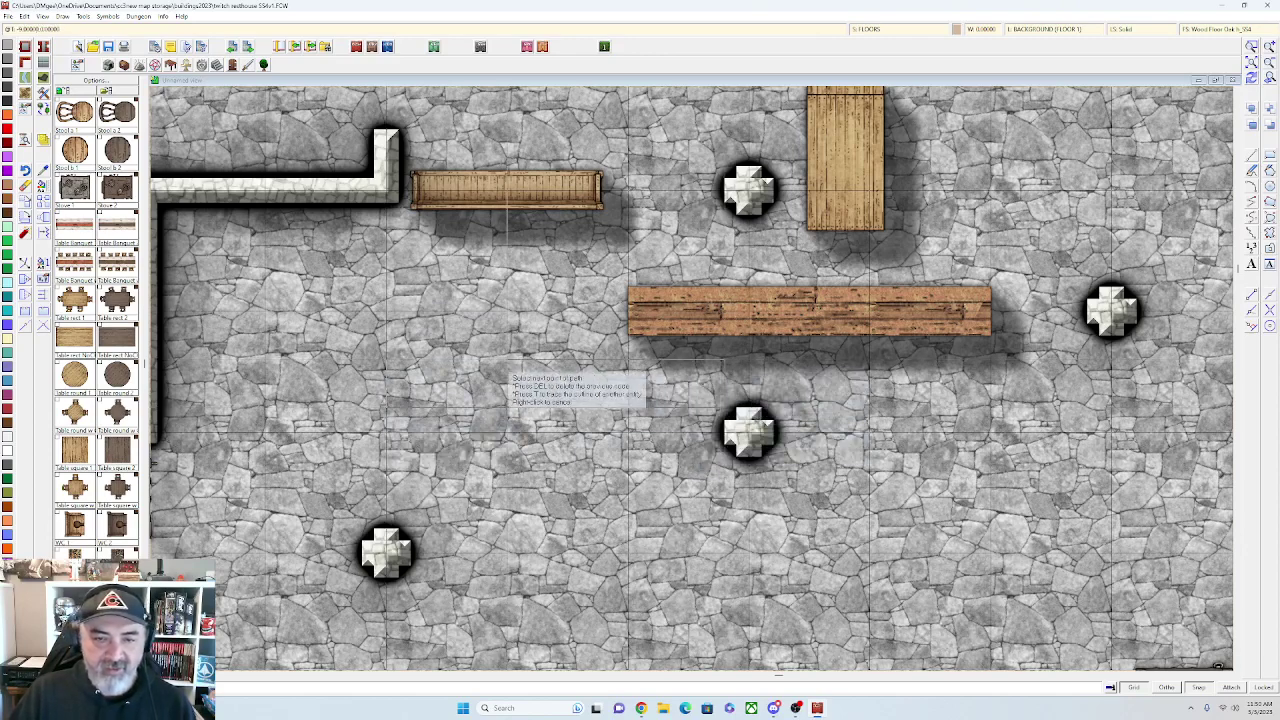
right_click(436, 398)
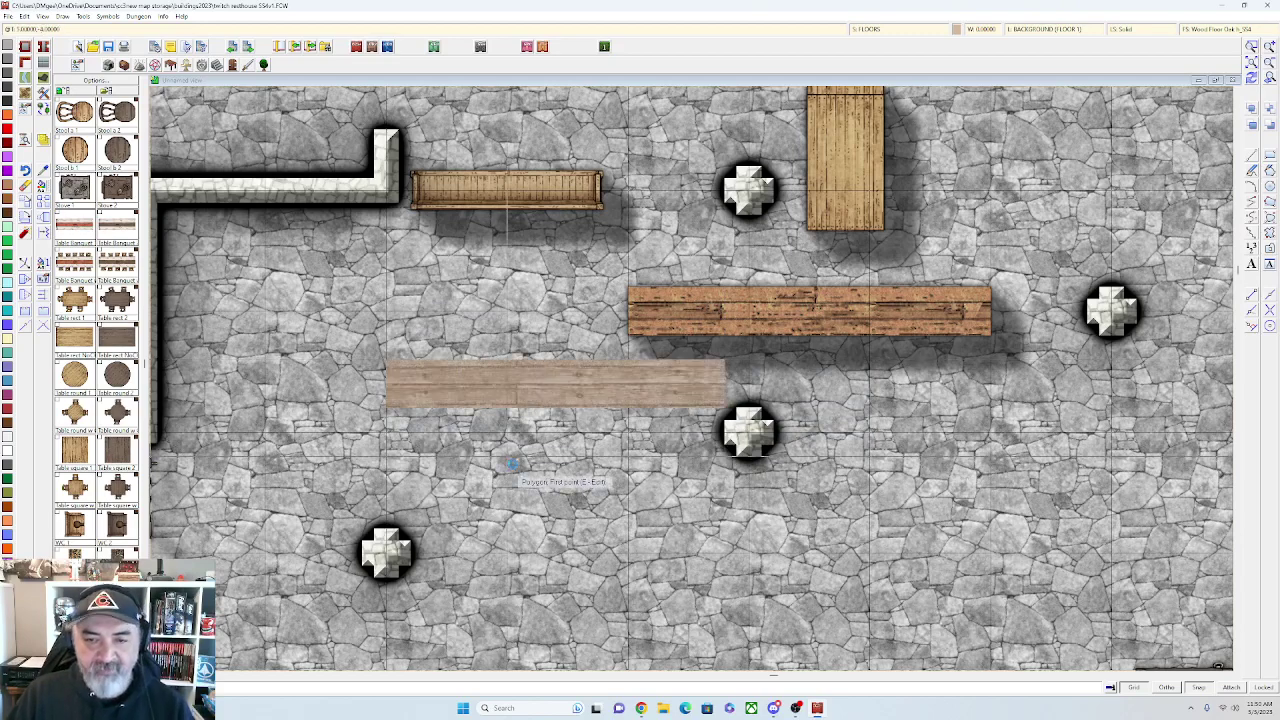
scroll(507, 470, "up", 1)
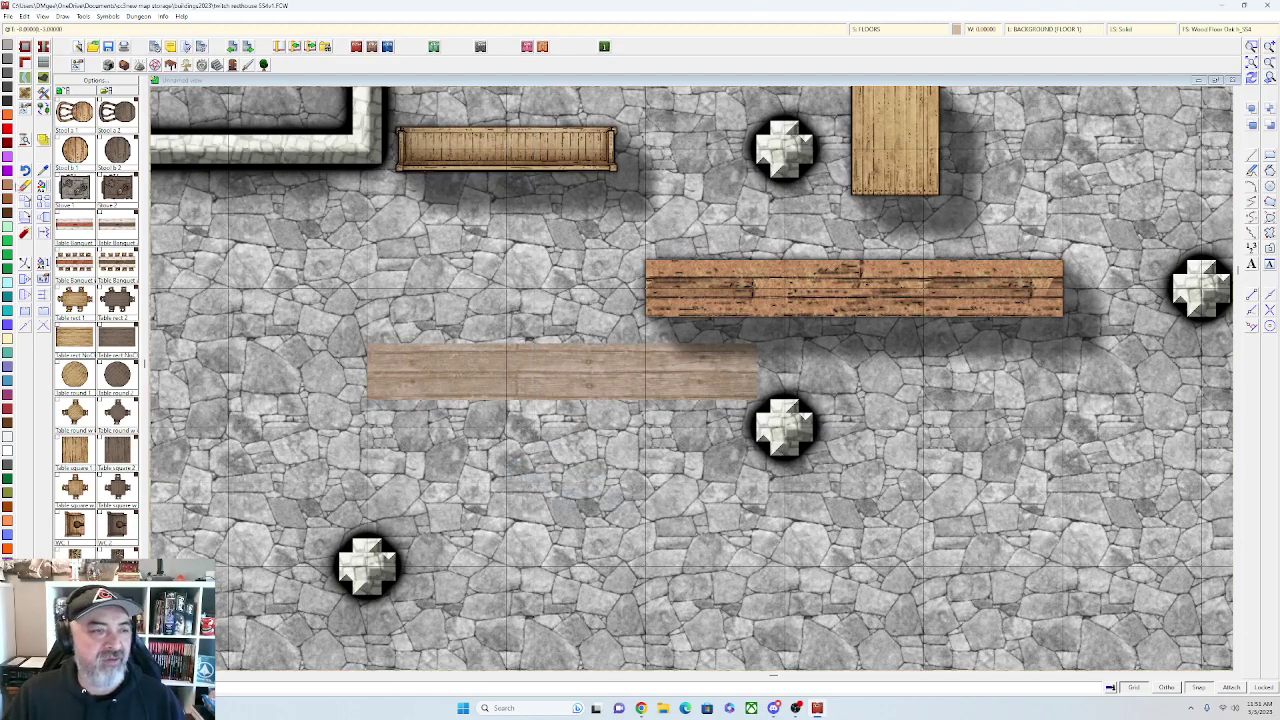
Erase the oak floor strip southwest of the maple plank strip
left_click(26, 187)
left_click(403, 368)
right_click(403, 369)
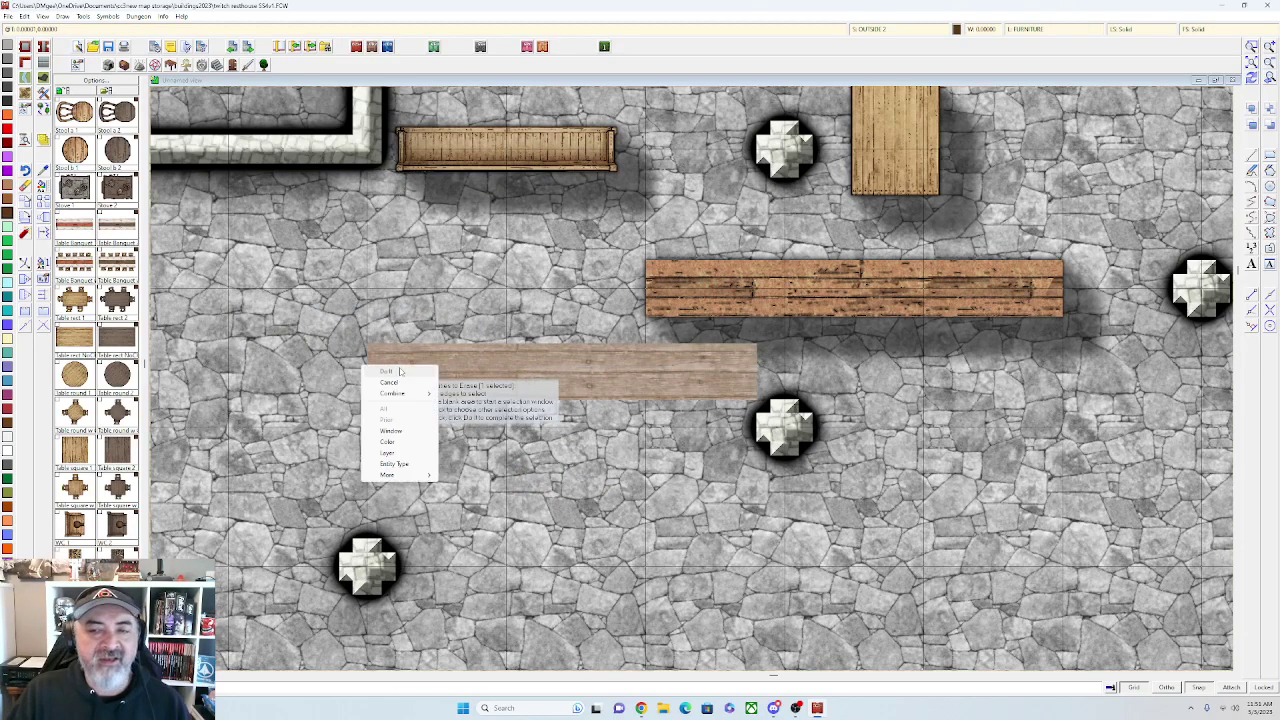
left_click(406, 371)
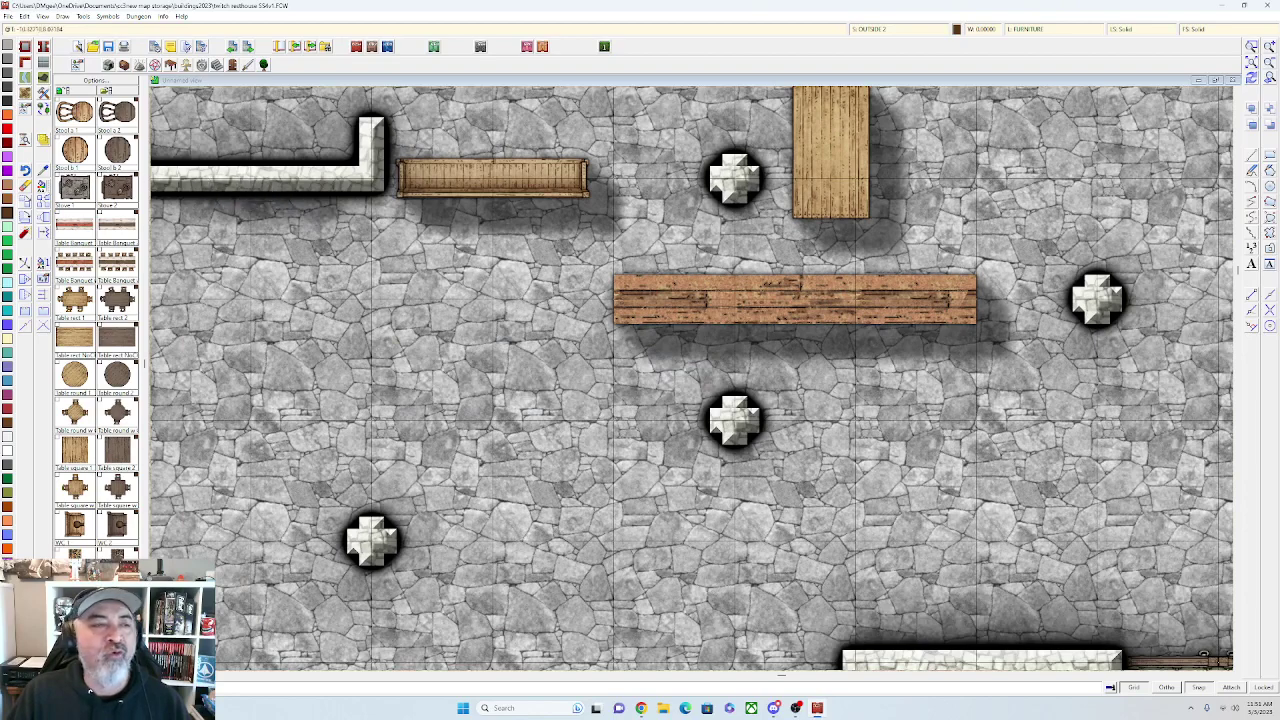
Erase the pew counter beside the west wall corner in the main hall
left_click(27, 189)
left_click(588, 180)
right_click(589, 180)
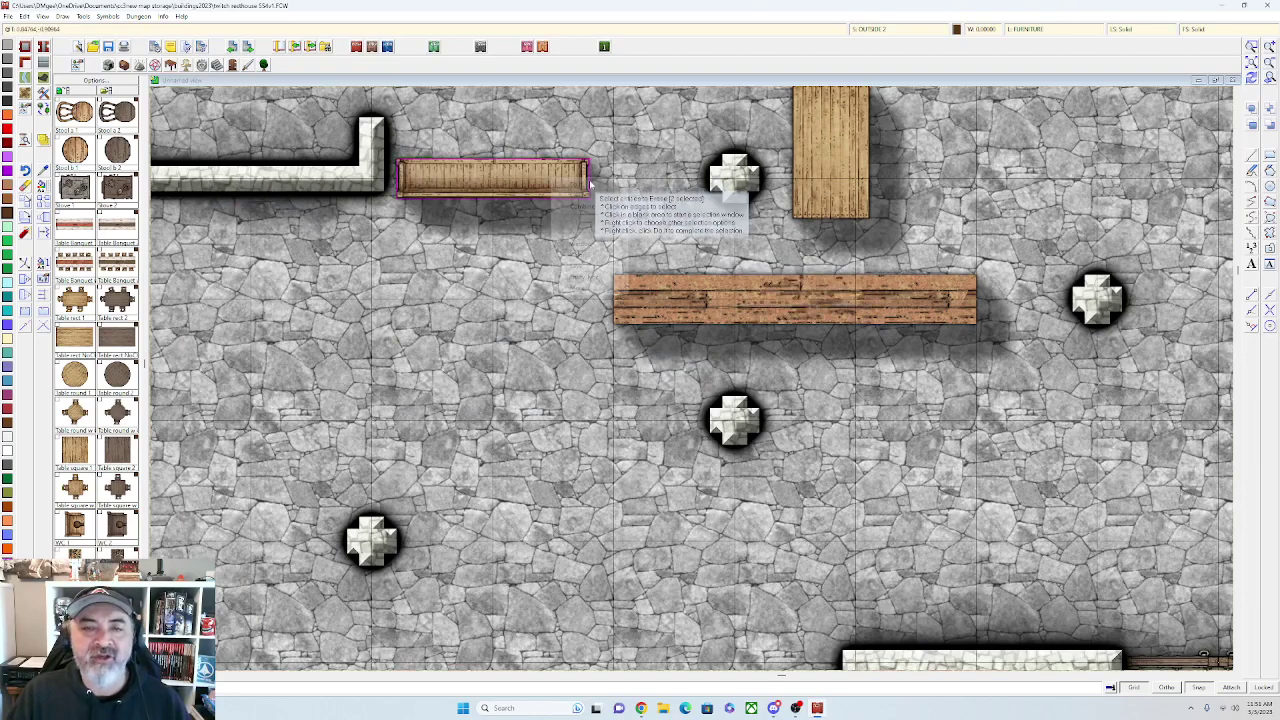
left_click(595, 188)
scroll(598, 197, "down", 3)
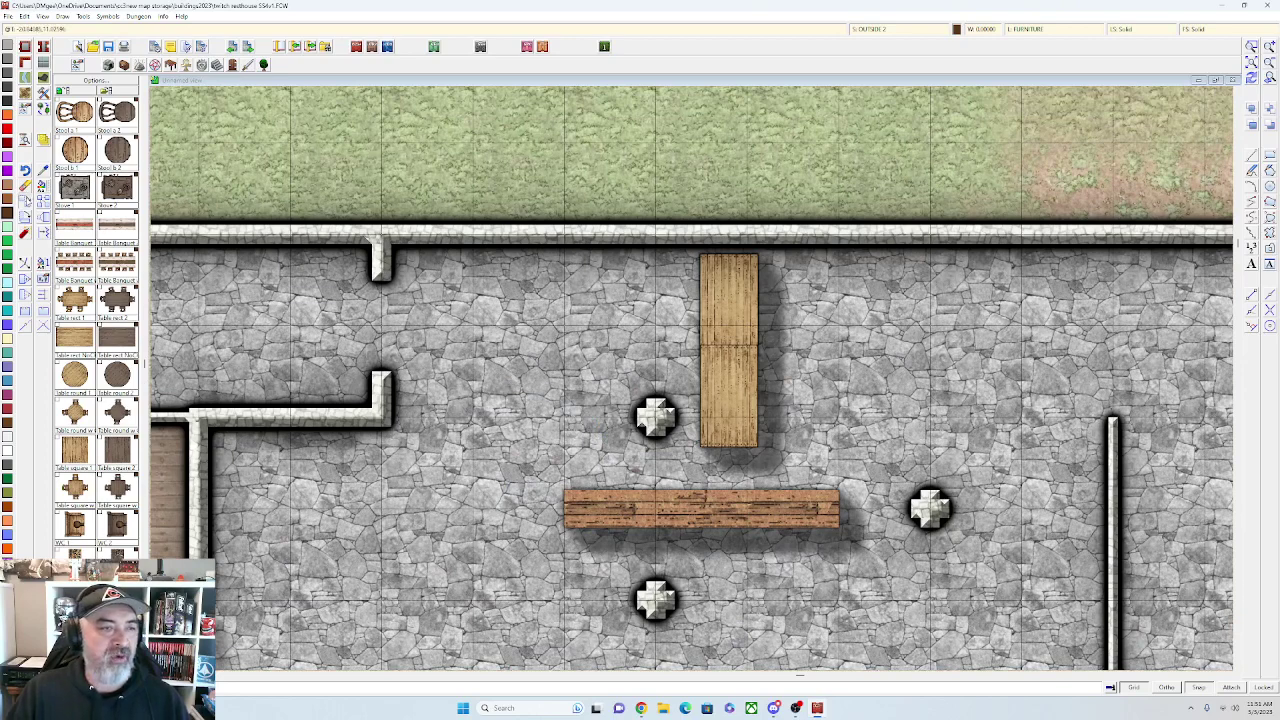
Move the maple plank strip so that it spans from the west wall corner to the nearest pillar
left_click(25, 202)
left_click(548, 513)
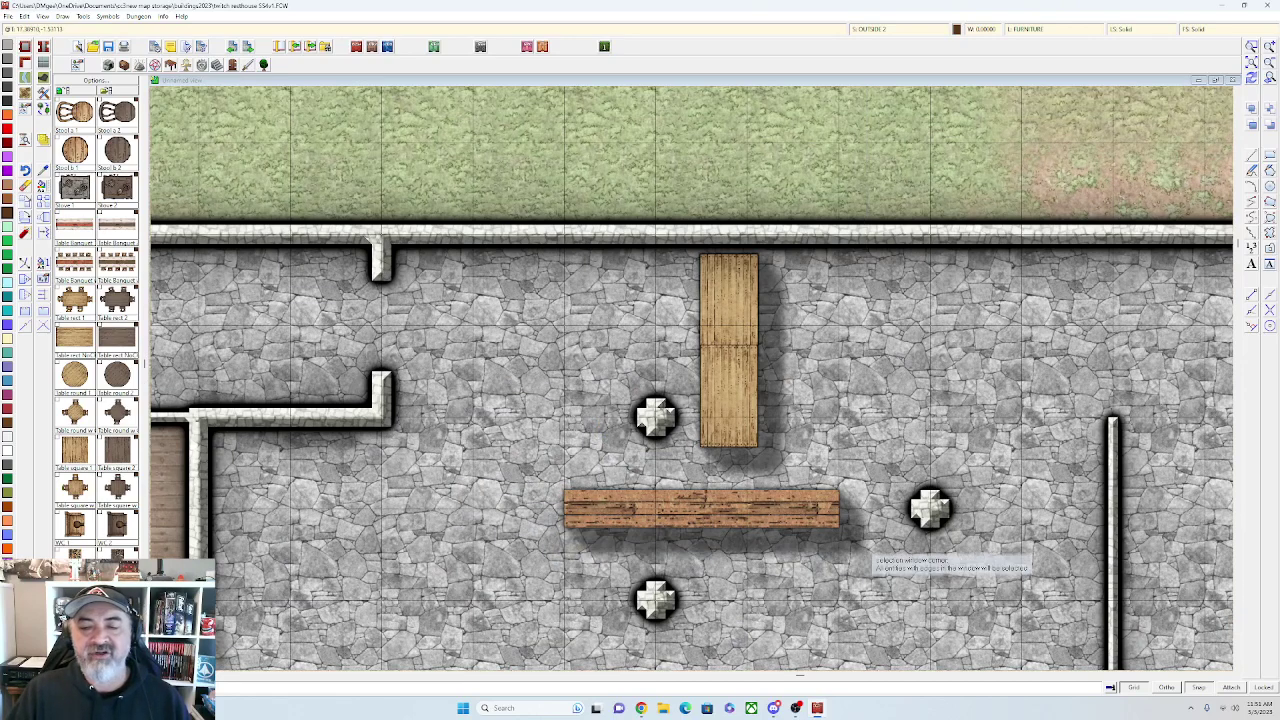
left_click(870, 556)
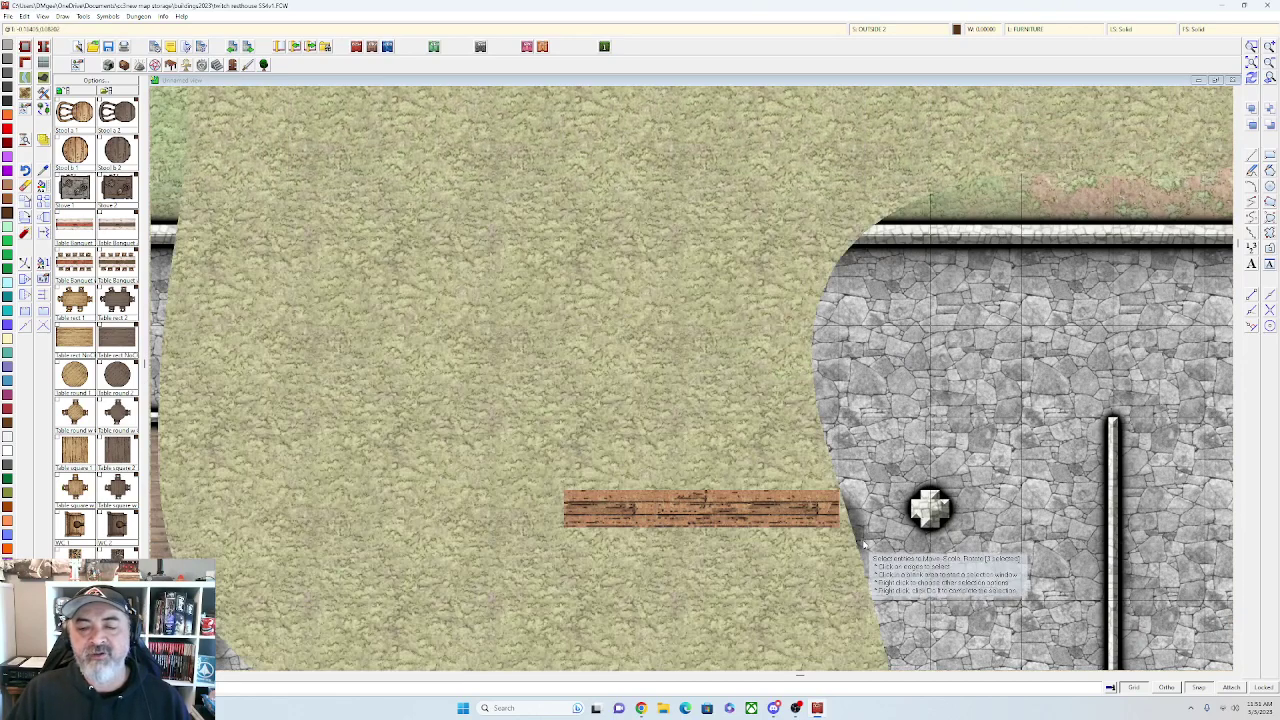
right_click(816, 411)
left_click(816, 412)
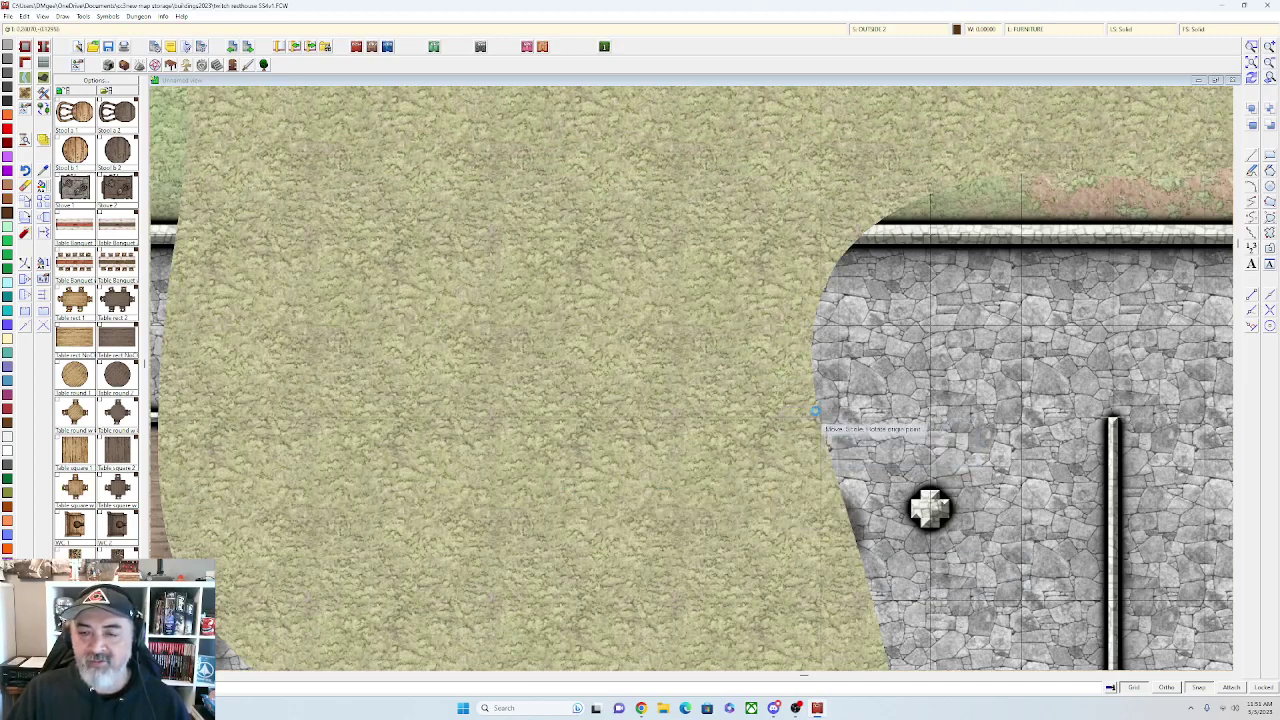
scroll(816, 411, "up", 1)
left_click(631, 522)
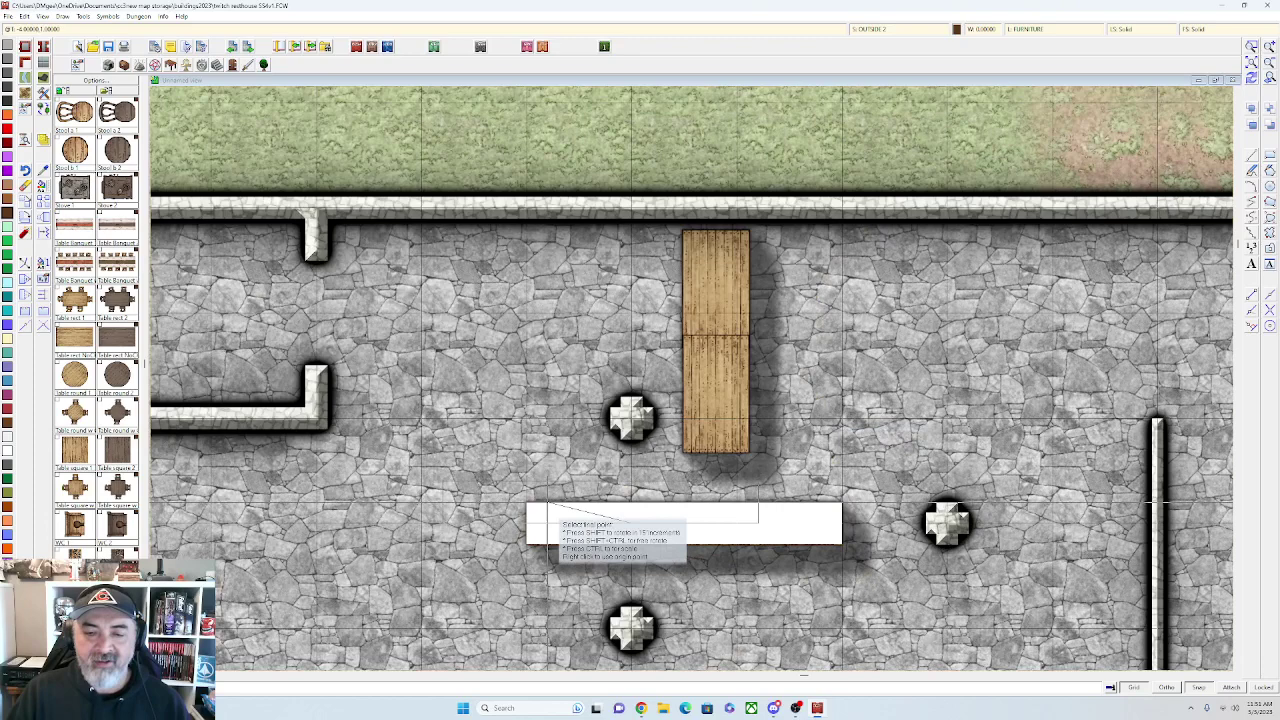
left_click(426, 420)
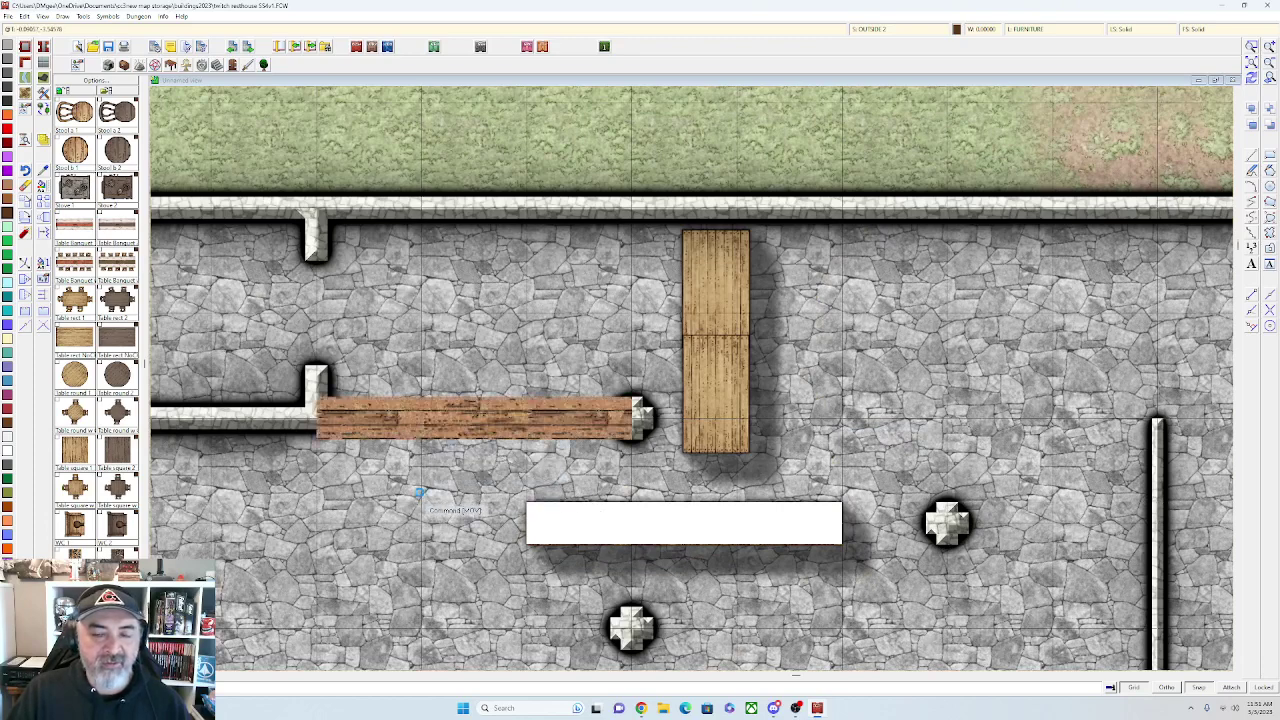
scroll(421, 491, "up", 1)
scroll(420, 493, "up", 1)
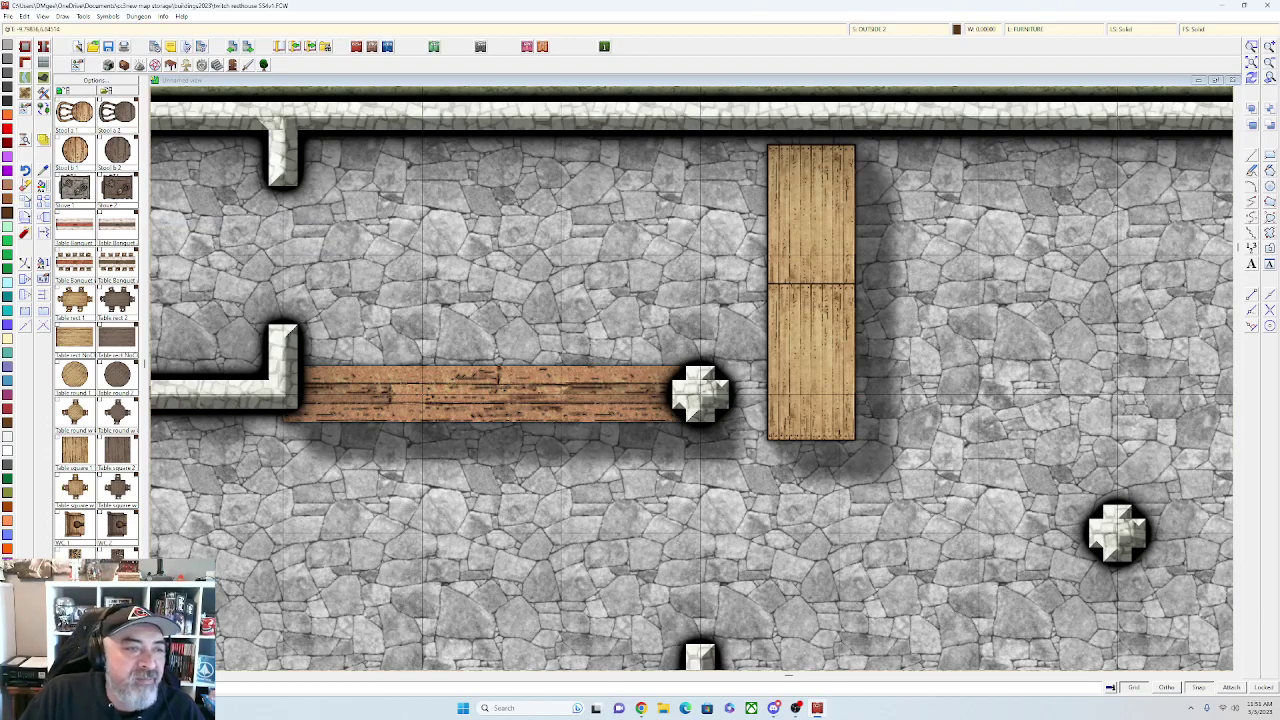
Erase the two rectangular tables standing end to end near the north wall
left_click(25, 186)
left_click(785, 285)
right_click(821, 299)
left_click(821, 299)
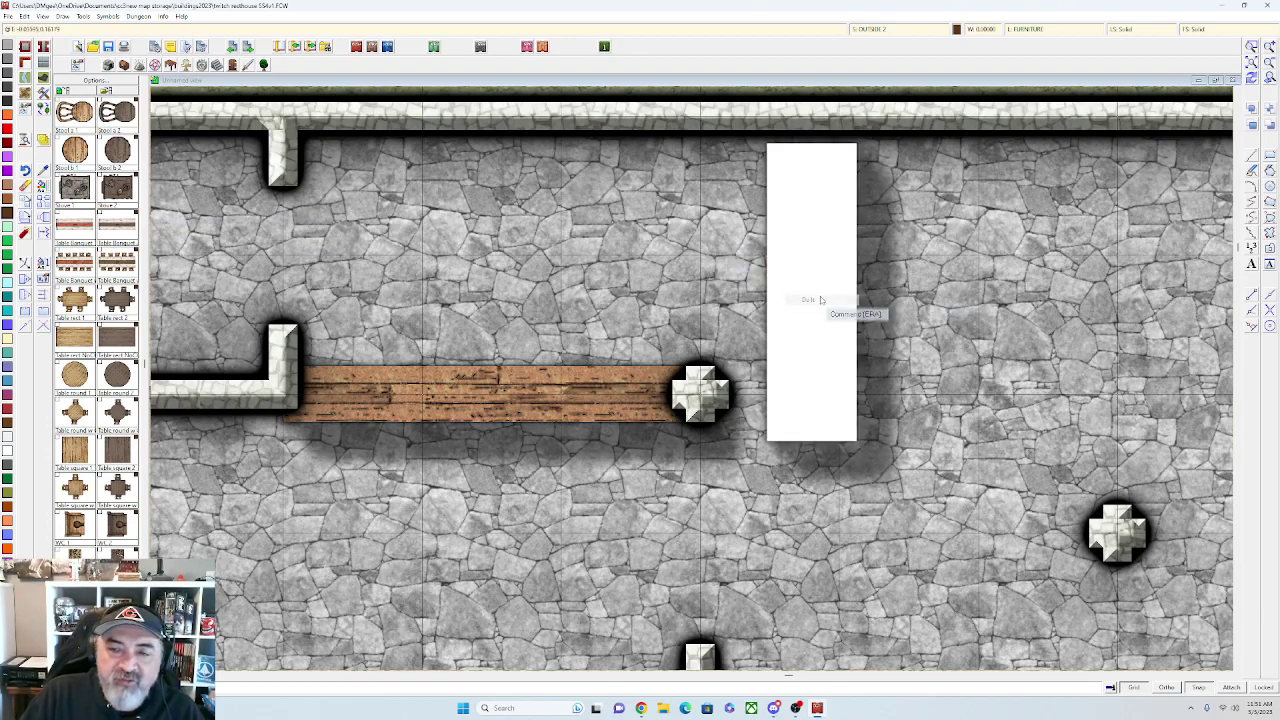
right_click(812, 290)
scroll(812, 290, "down", 1)
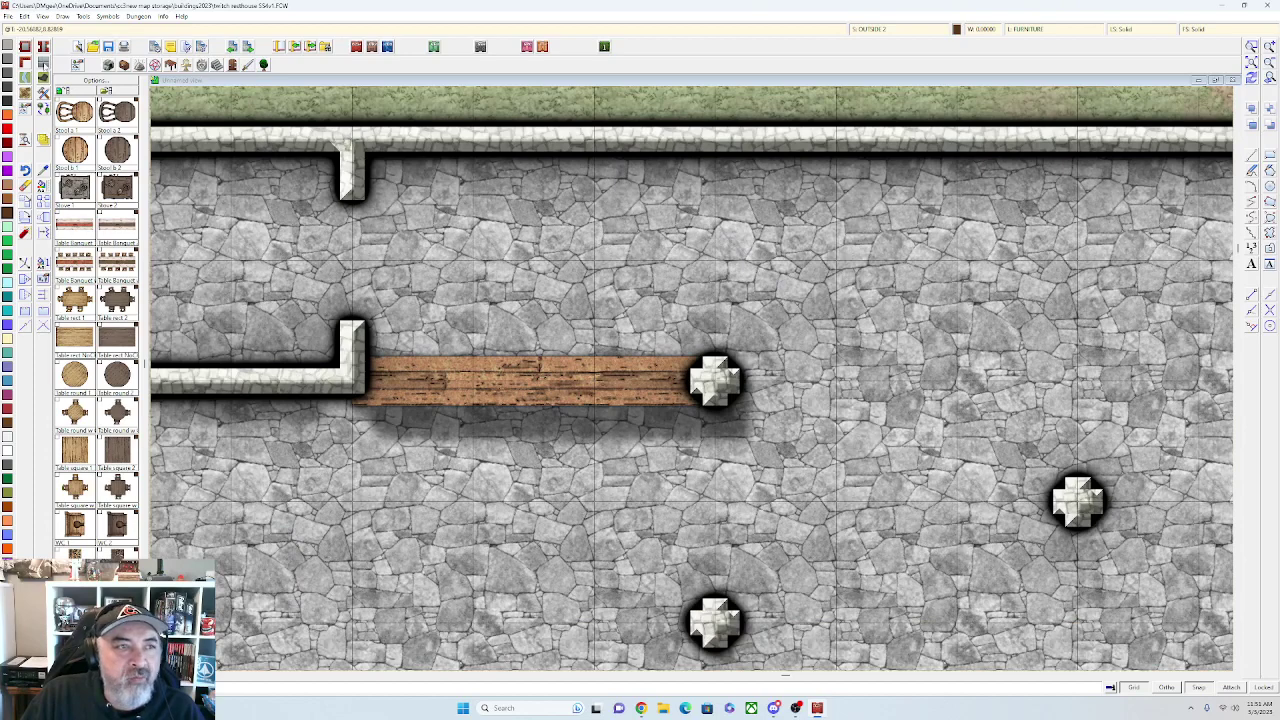
Draw a narrow north-south strip with the Floor, Wood Maple V FC tool, running north from the counter's east end at the pillar
left_click(44, 63)
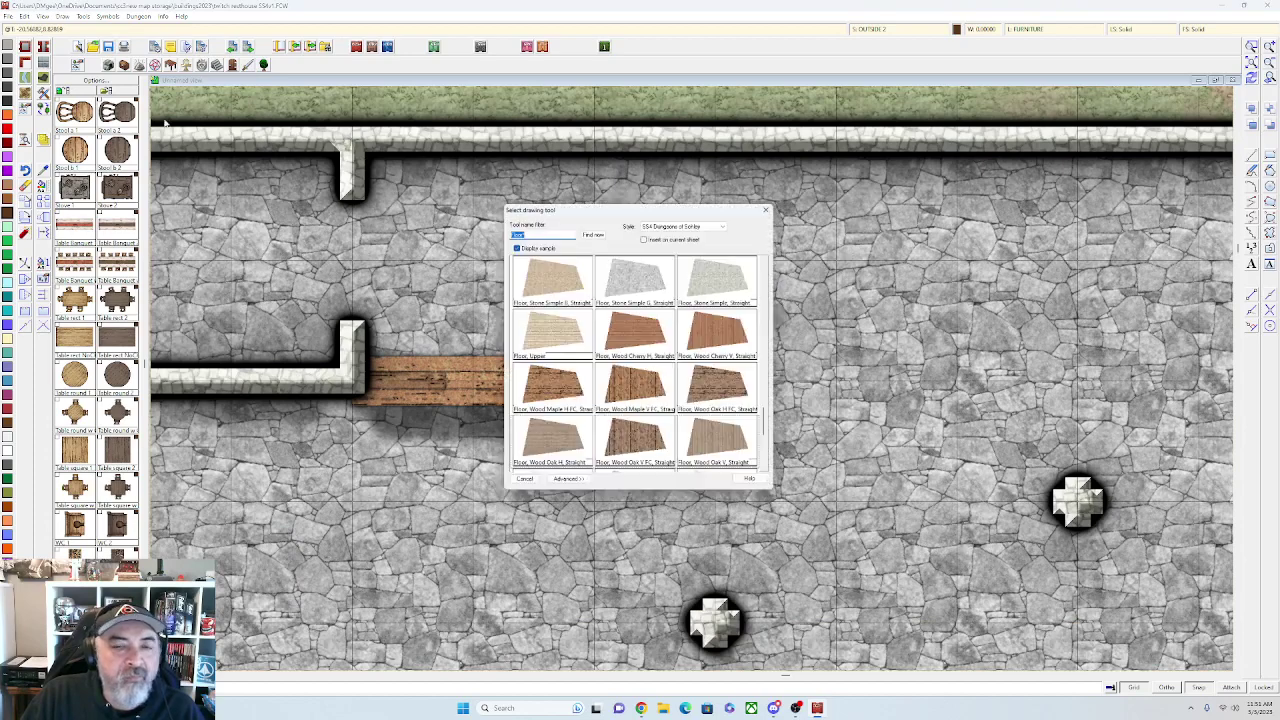
double_click(637, 395)
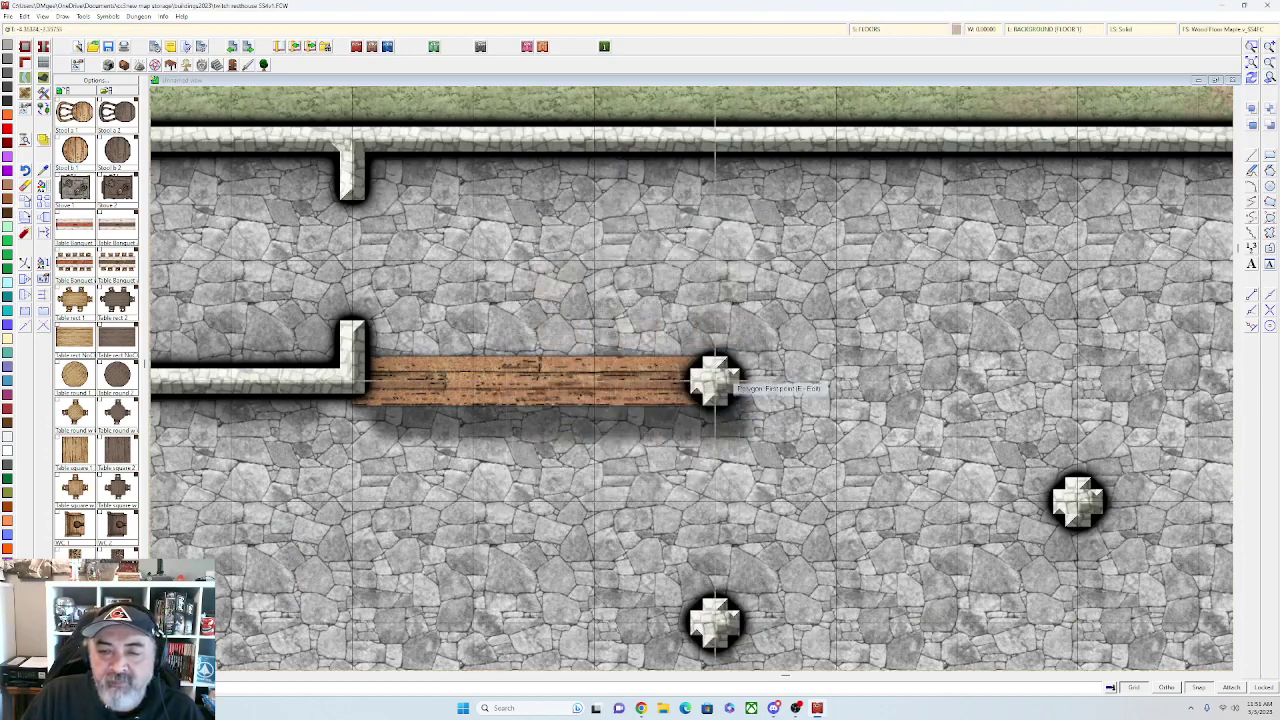
left_click(714, 380)
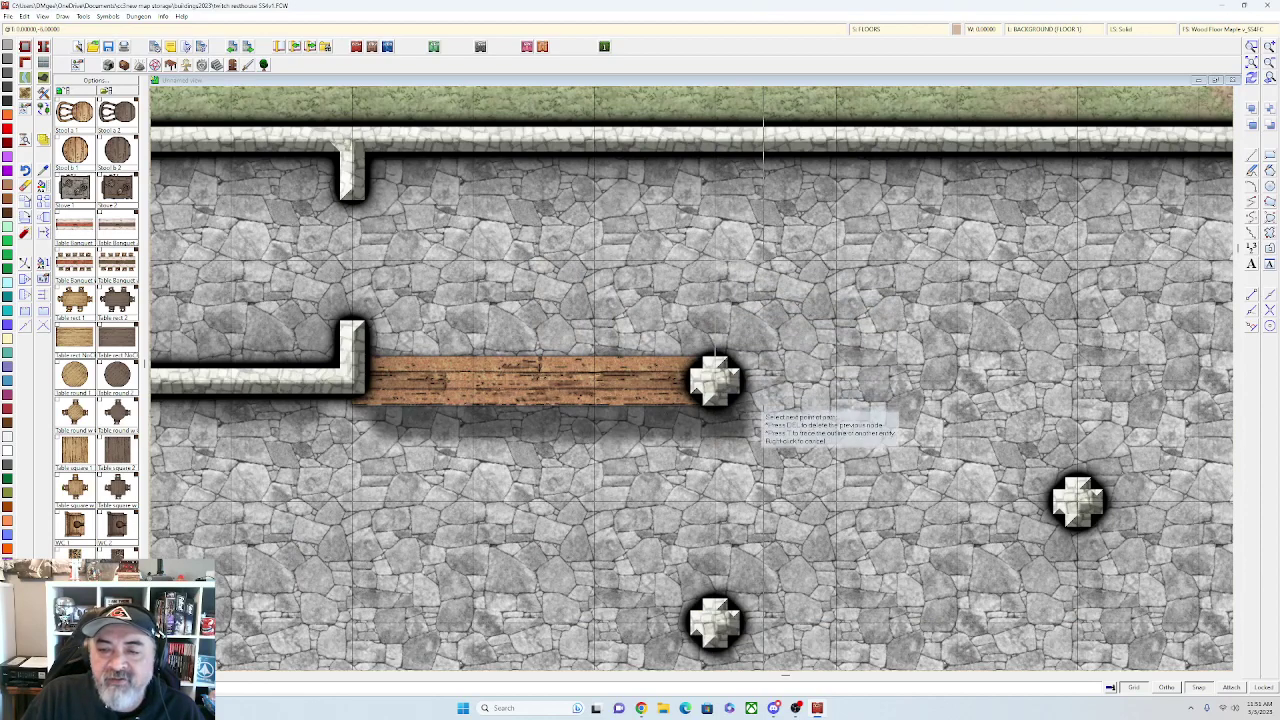
right_click(706, 403)
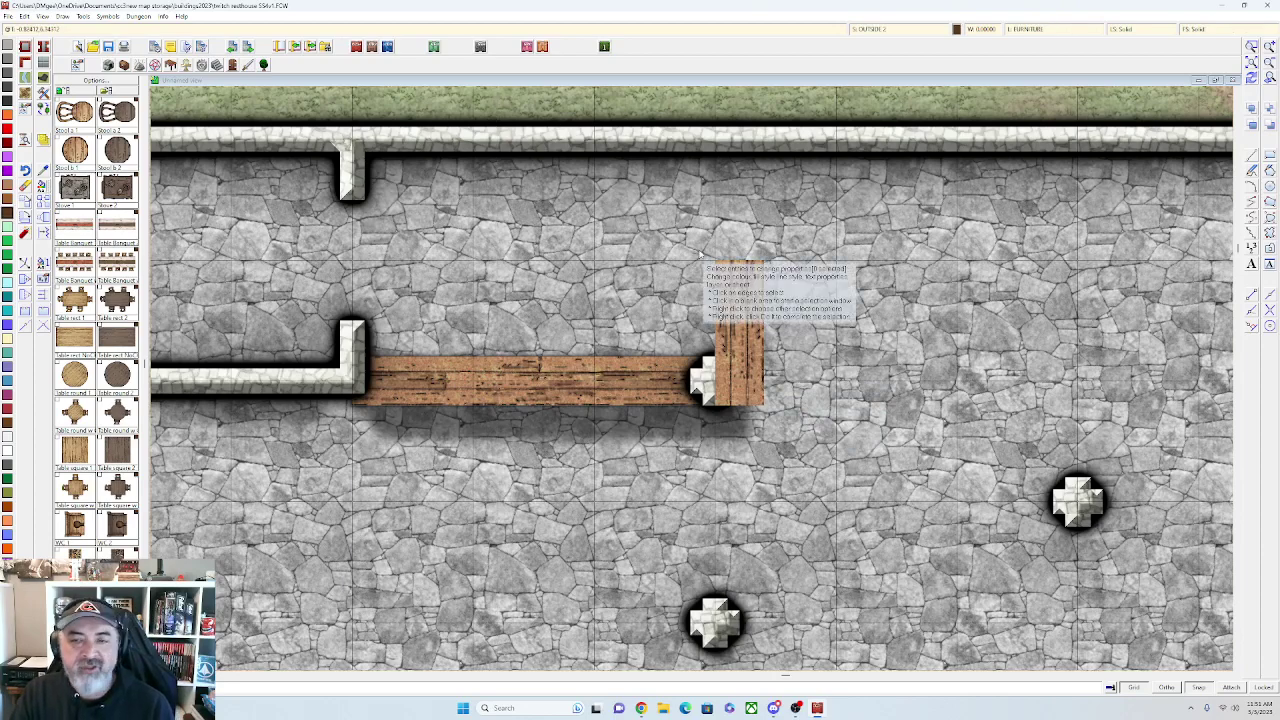
Change the sheet of the north-south maple strip to SYMBOLS
right_click(731, 279)
left_click(737, 345)
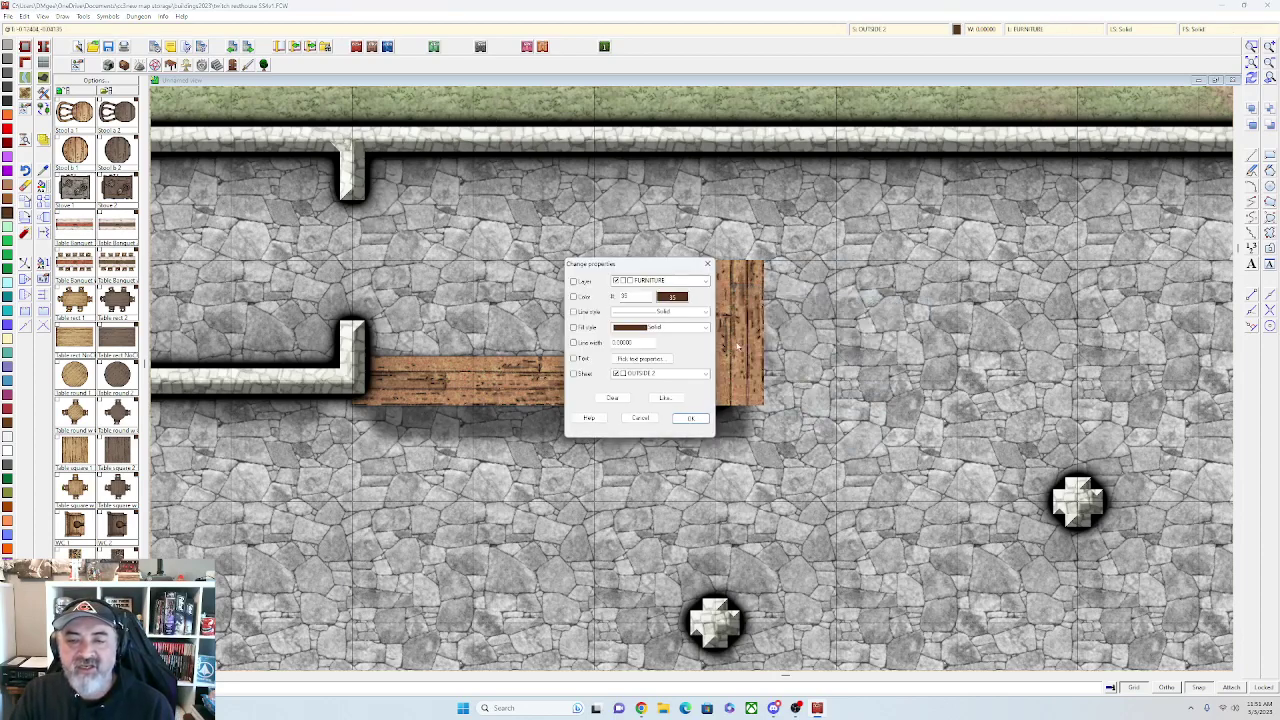
left_click(655, 374)
left_click(671, 522)
left_click(690, 281)
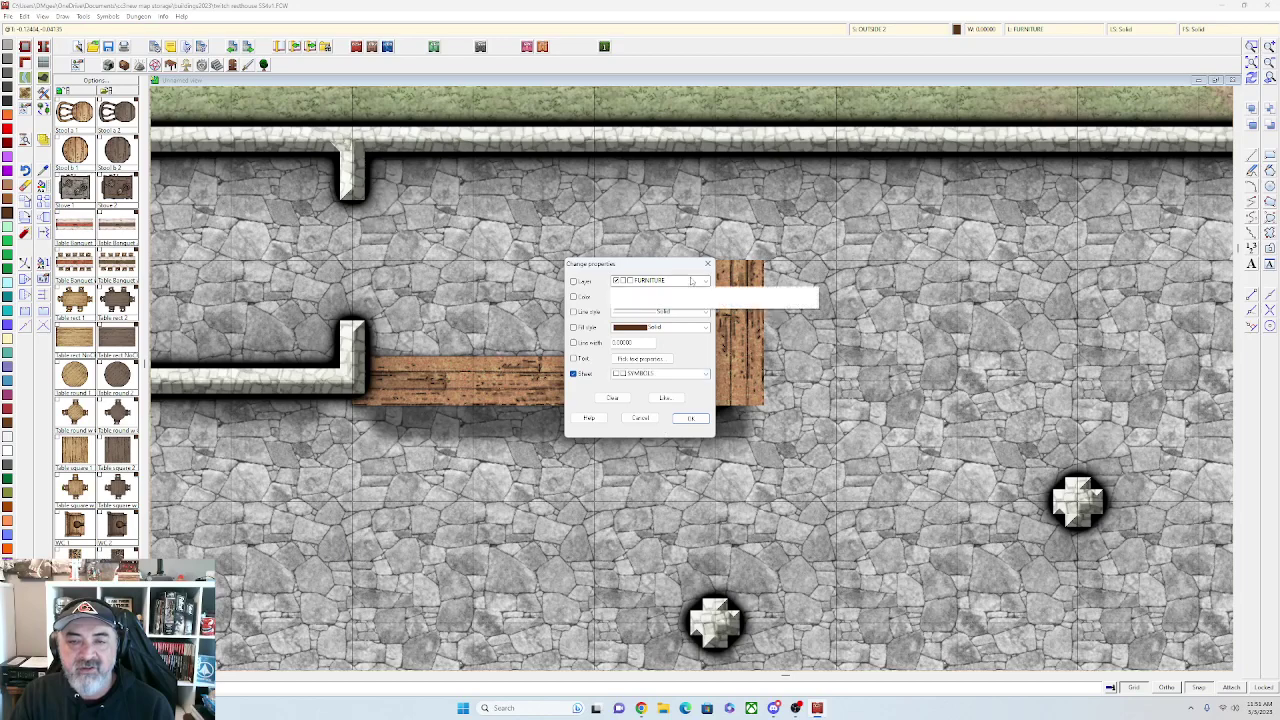
left_click(573, 281)
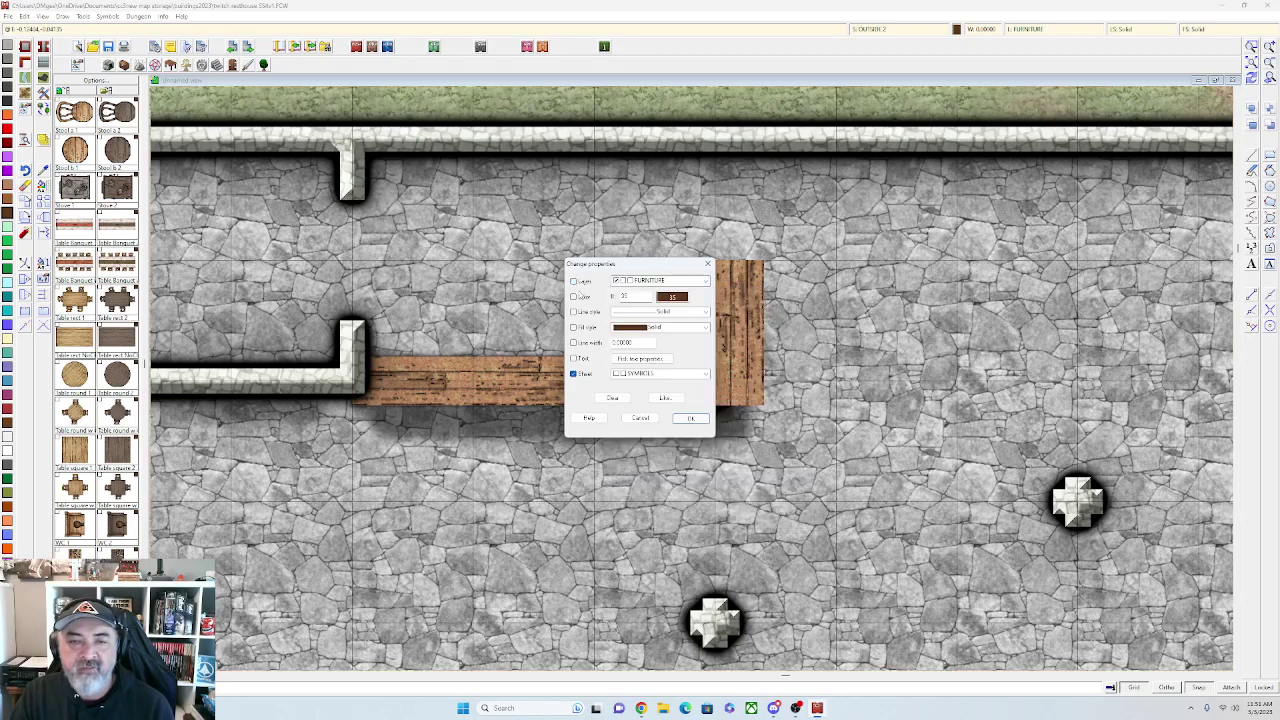
left_click(690, 418)
scroll(690, 418, "down", 1)
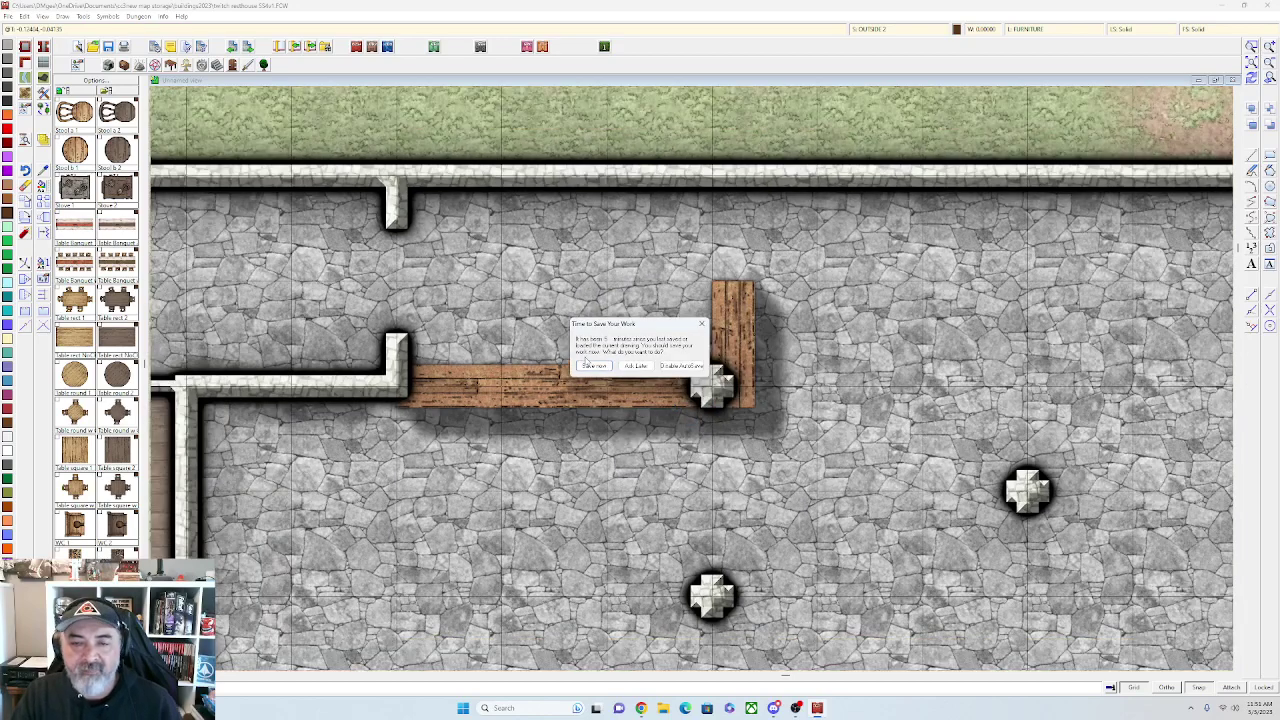
scroll(782, 450, "down", 3)
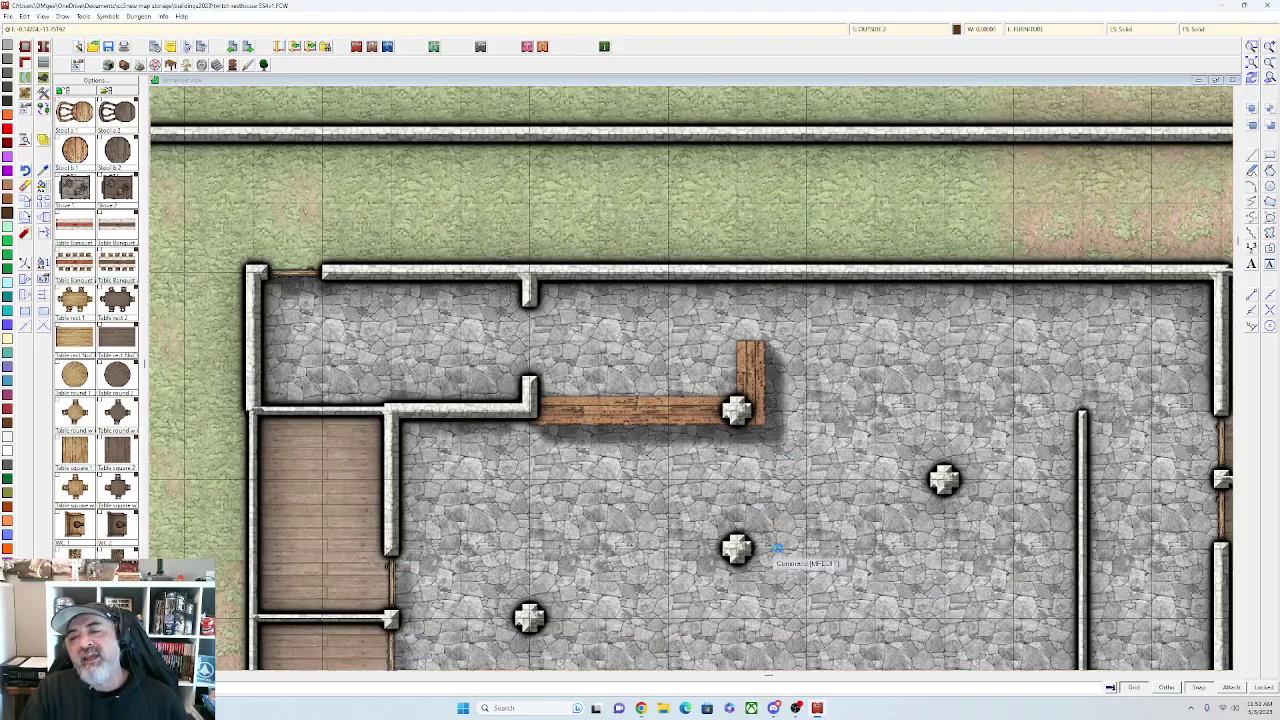
Look through the furniture symbol catalog for a piece to furnish the area behind the L-shaped counter
scroll(782, 457, "down", 1)
left_click_drag(763, 491, 666, 220)
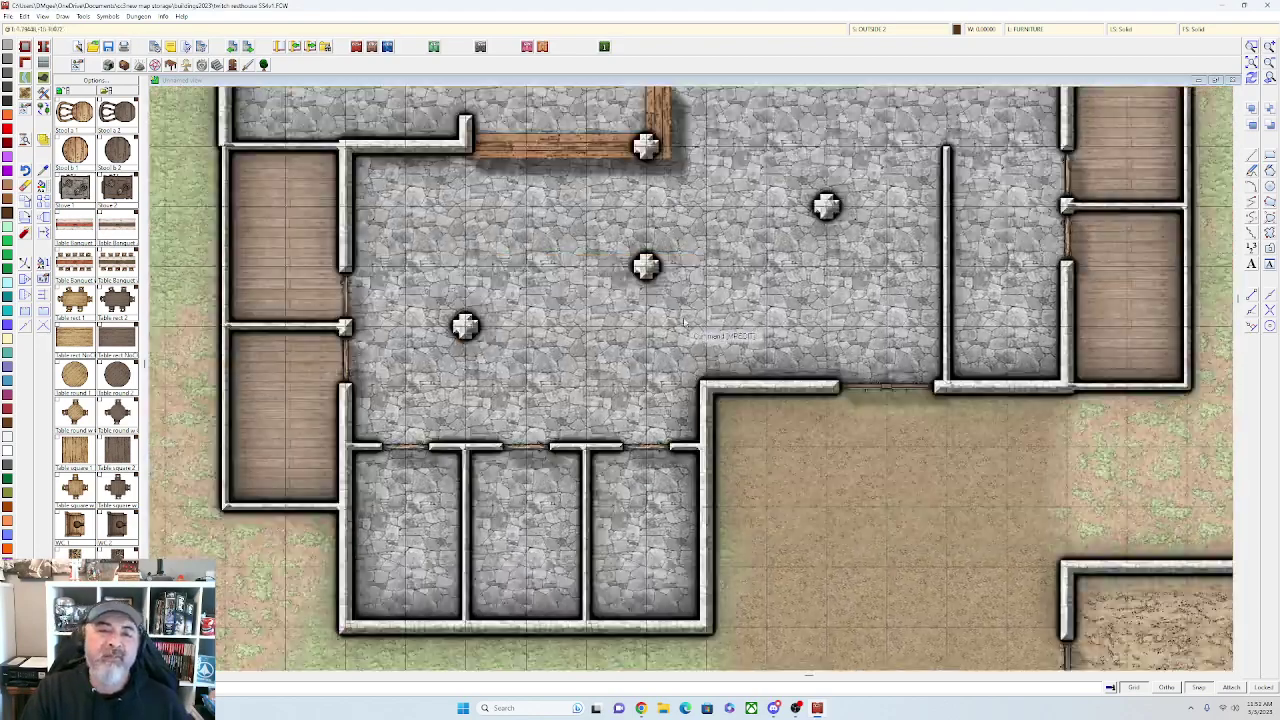
left_click_drag(687, 352, 702, 447)
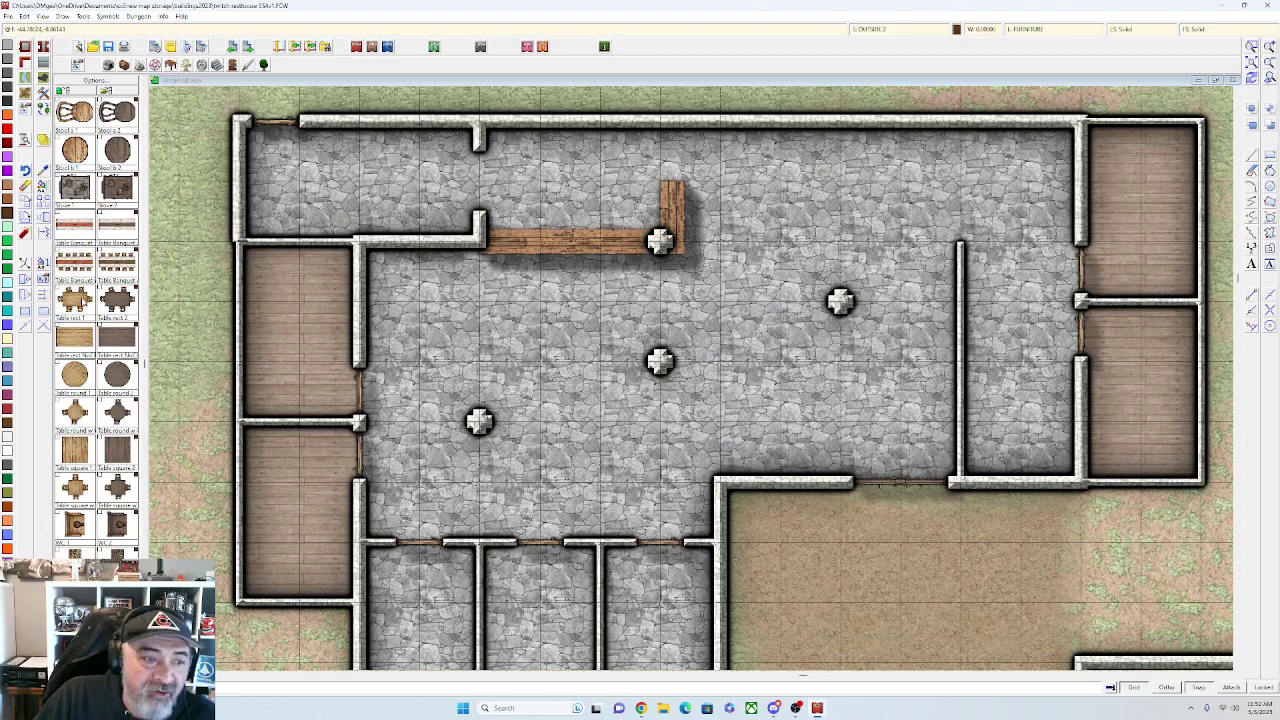
scroll(97, 330, "down", 9)
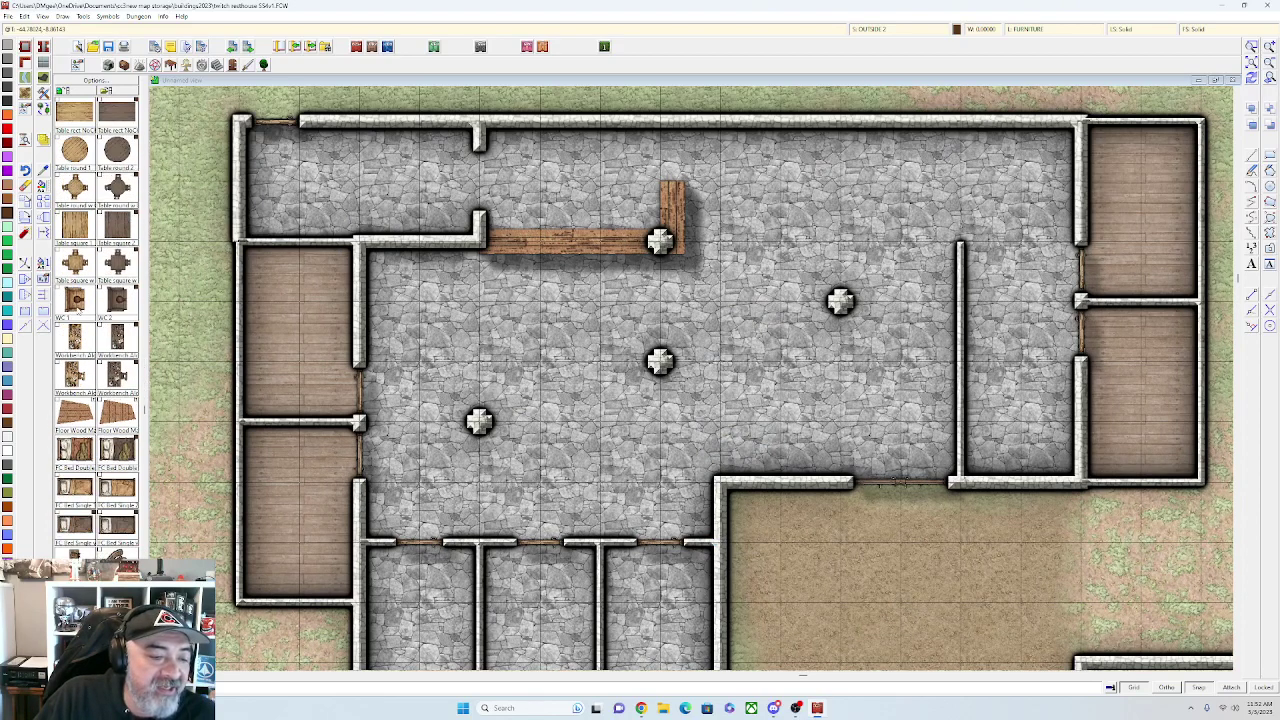
scroll(97, 330, "down", 8)
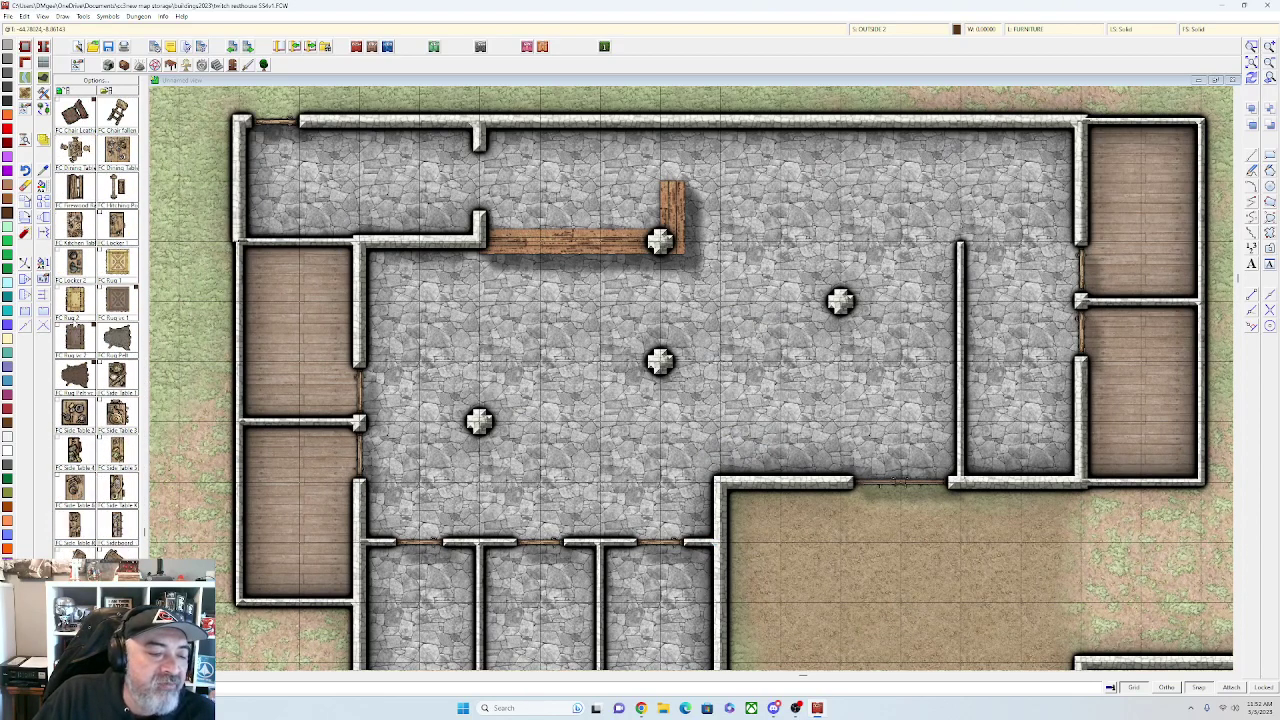
scroll(97, 330, "up", 10)
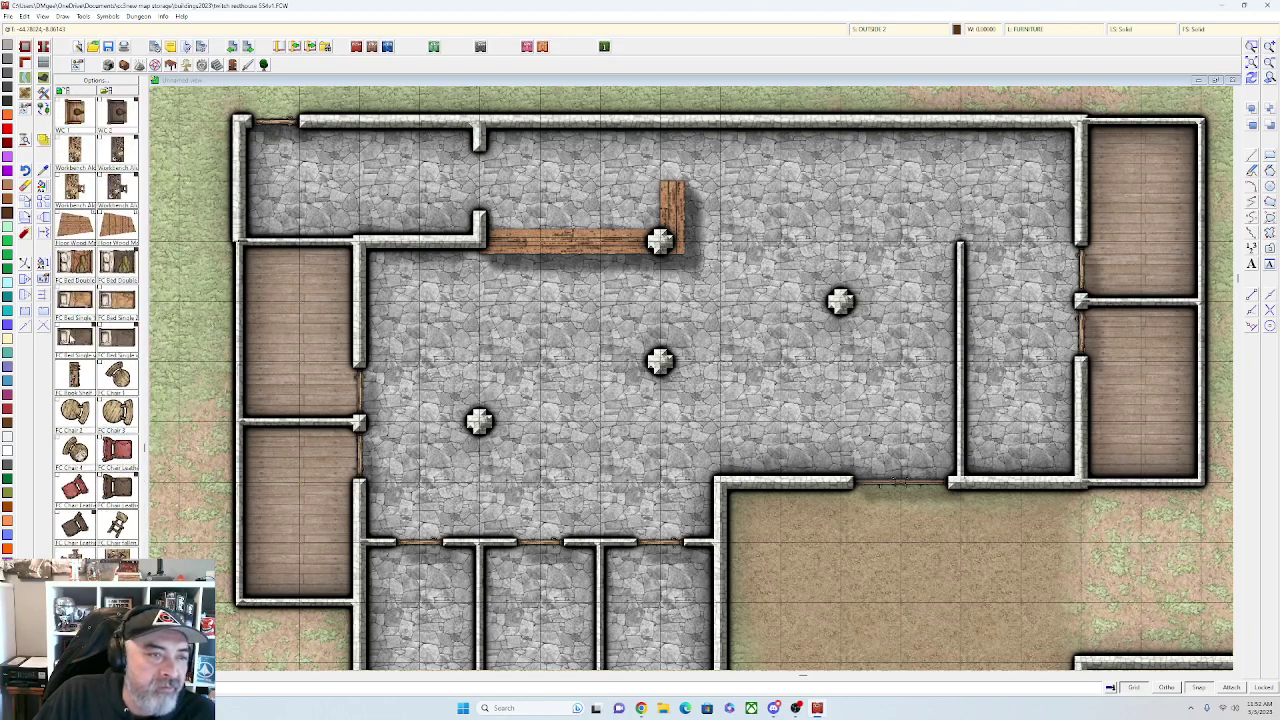
scroll(72, 335, "up", 6)
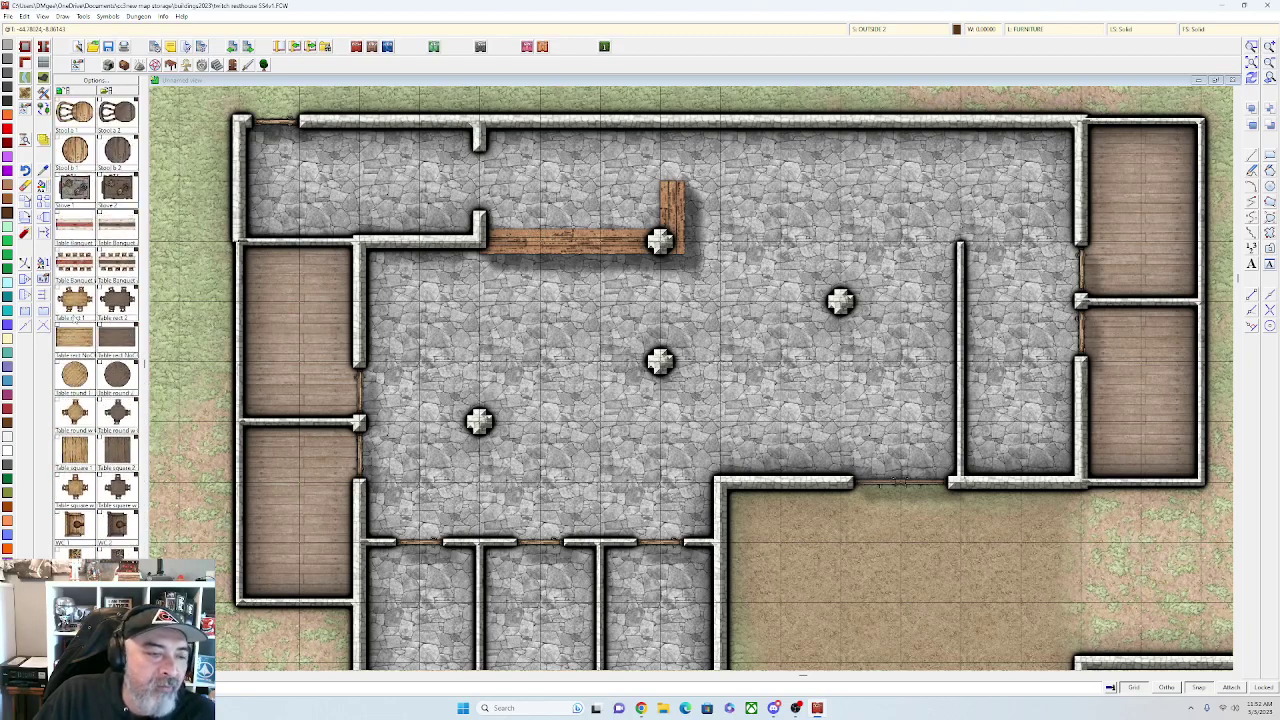
scroll(97, 330, "up", 3)
scroll(97, 330, "down", 10)
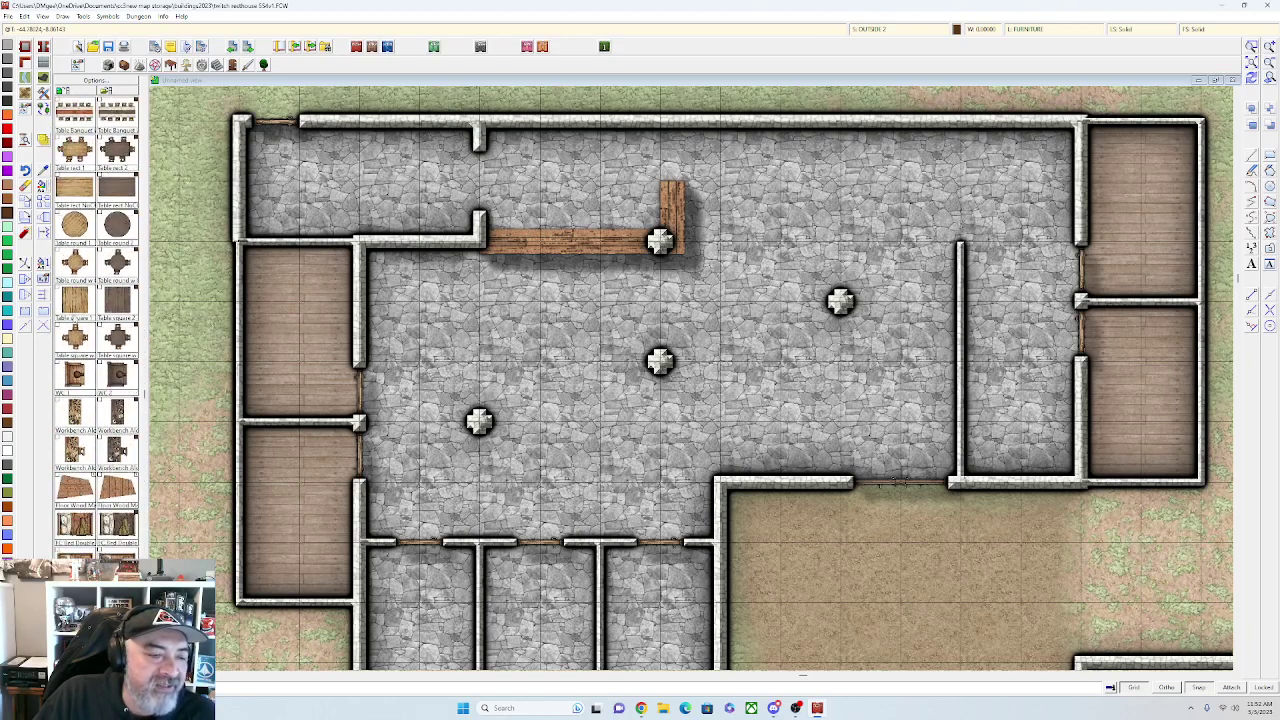
scroll(97, 330, "up", 12)
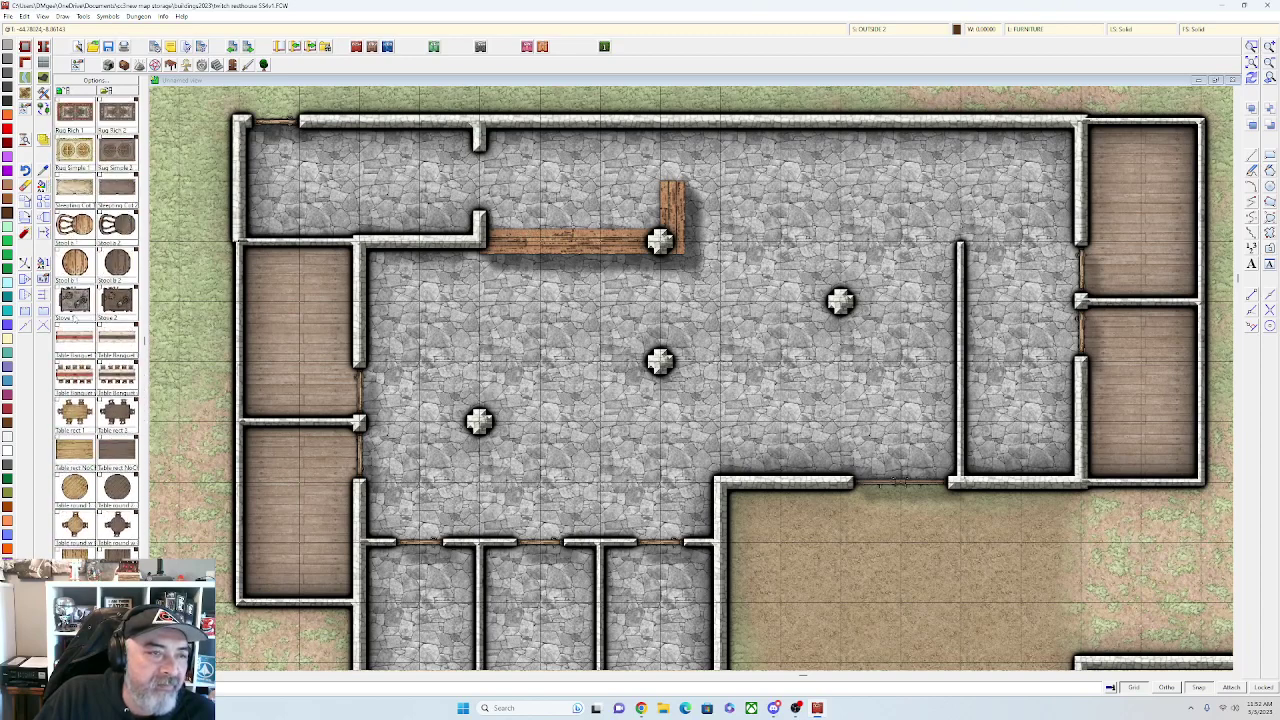
Place two Pew Simple 1 symbols at scale 1 near the north wall, the second rotated to face the first so they form one rack
left_click(78, 192)
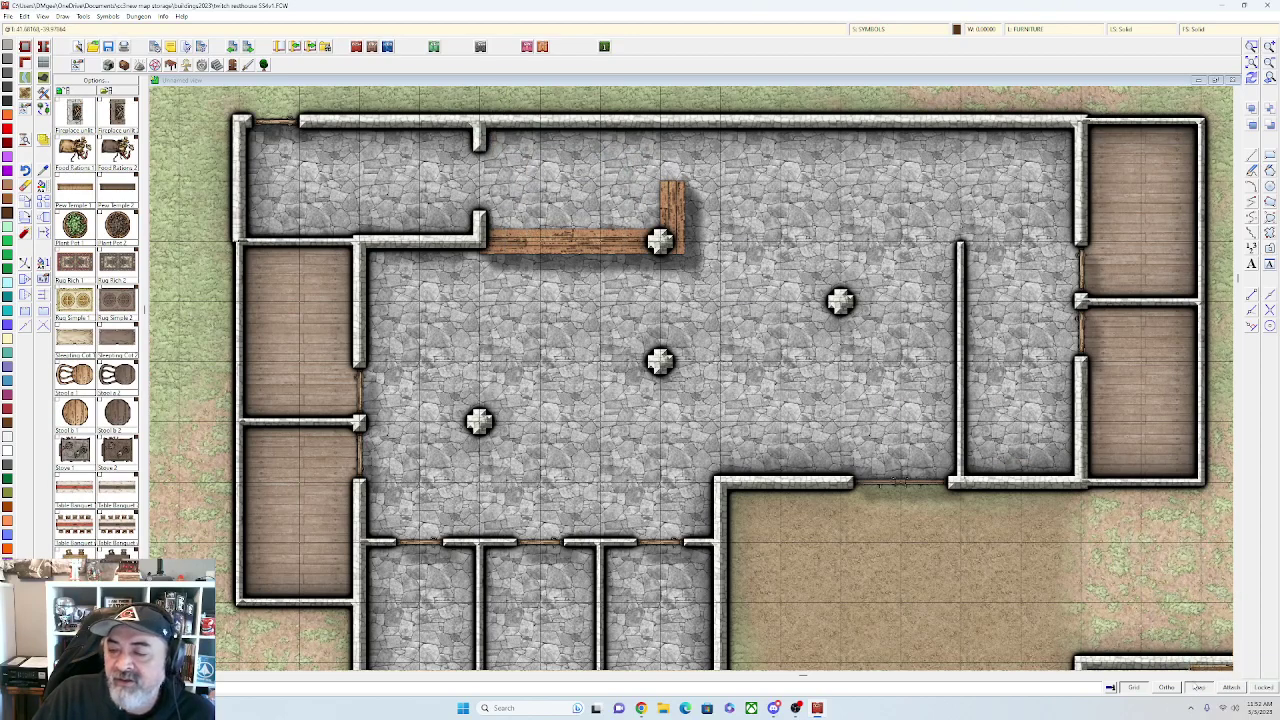
right_click(517, 167)
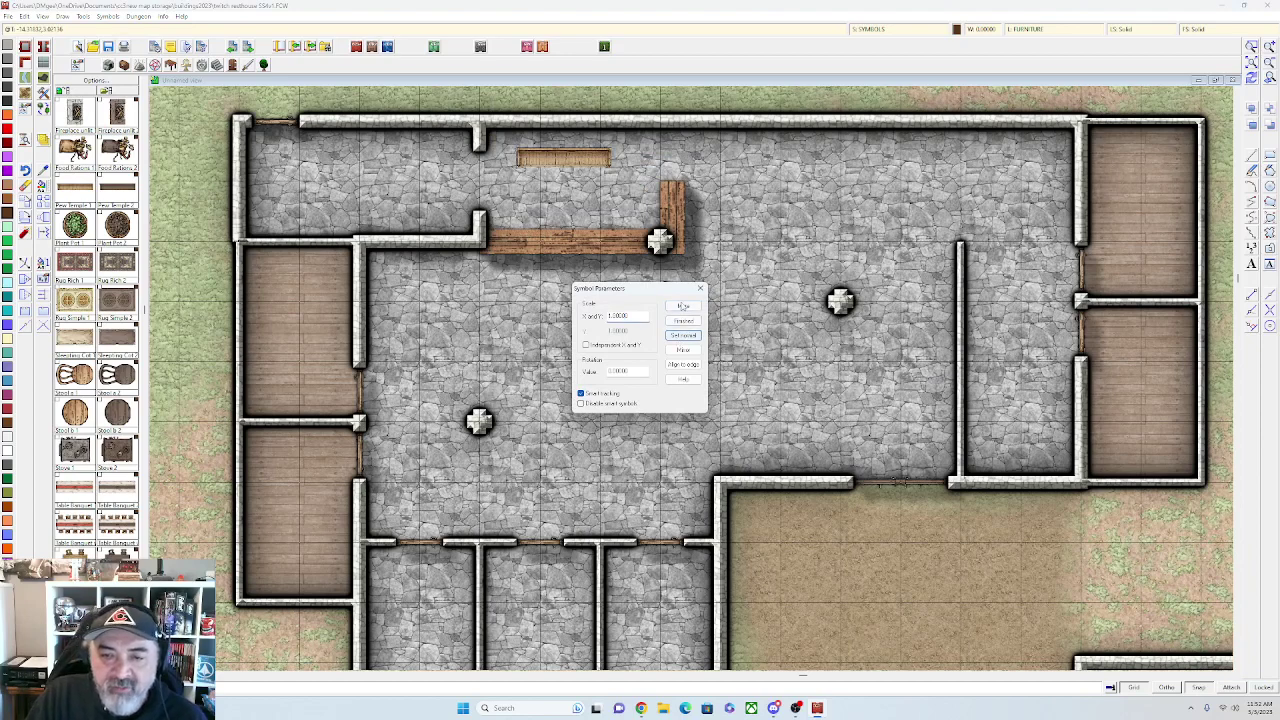
left_click(684, 307)
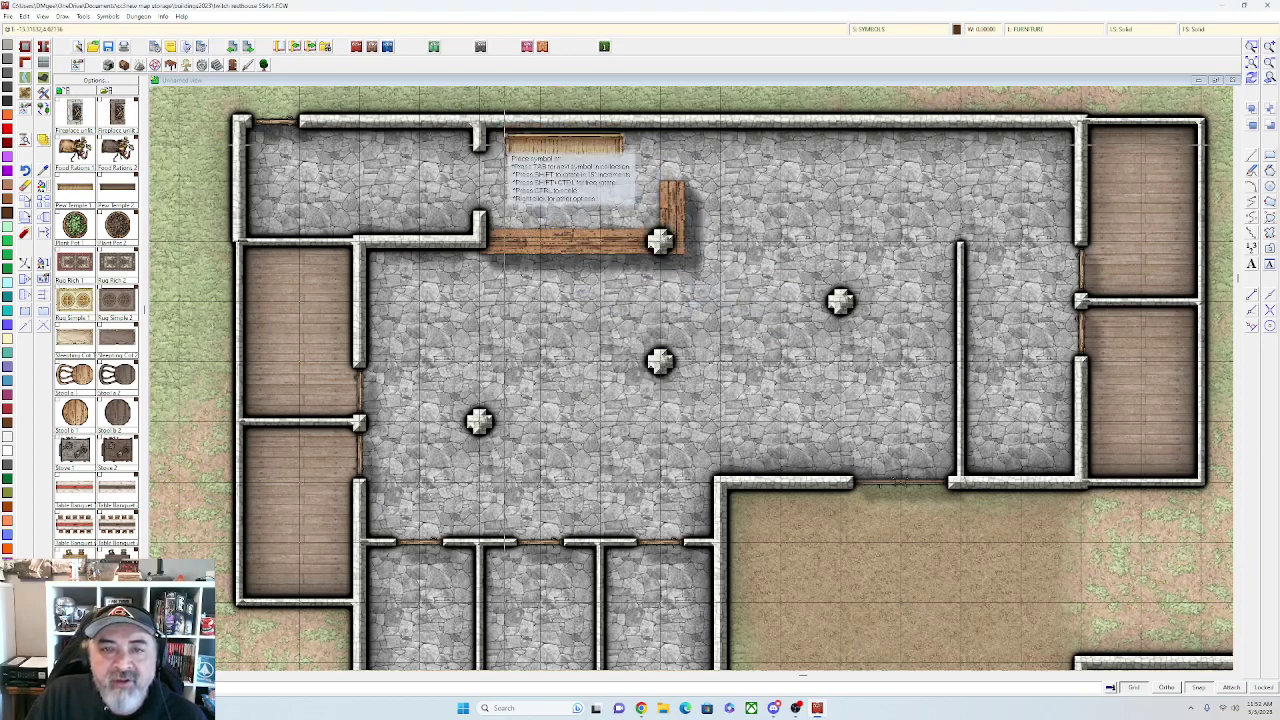
left_click(504, 157)
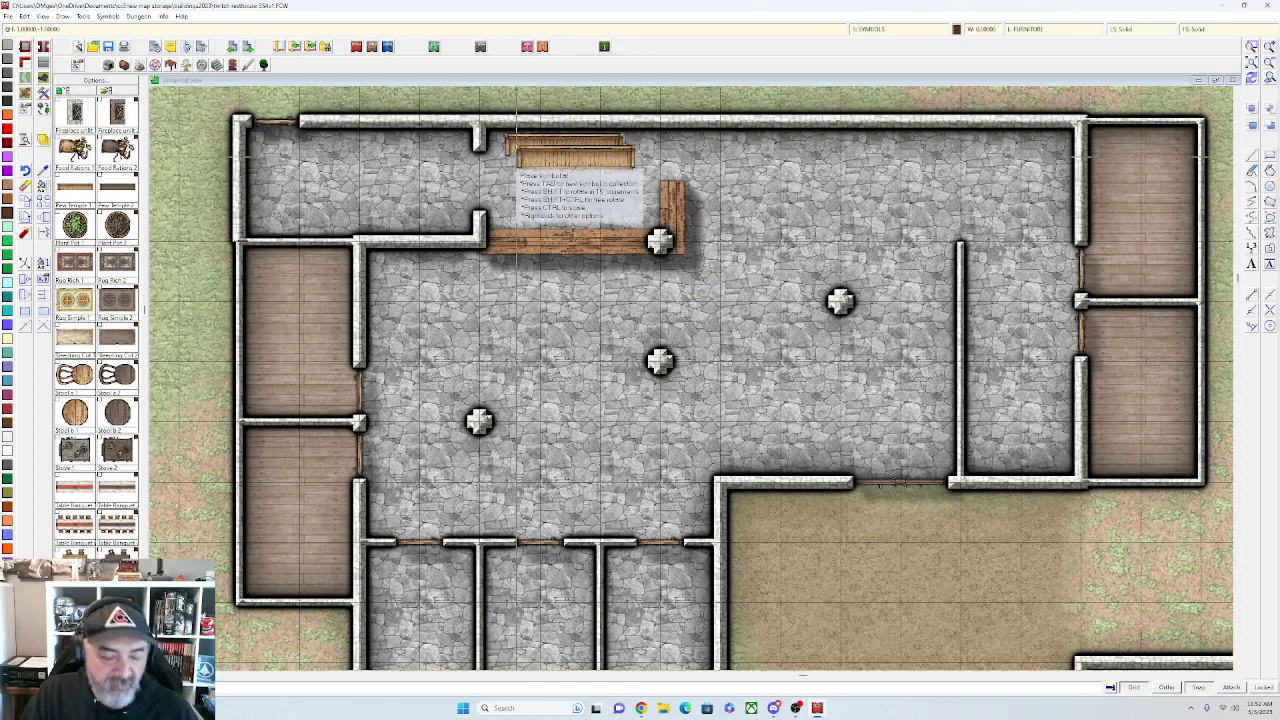
key("shift")
key("shift")
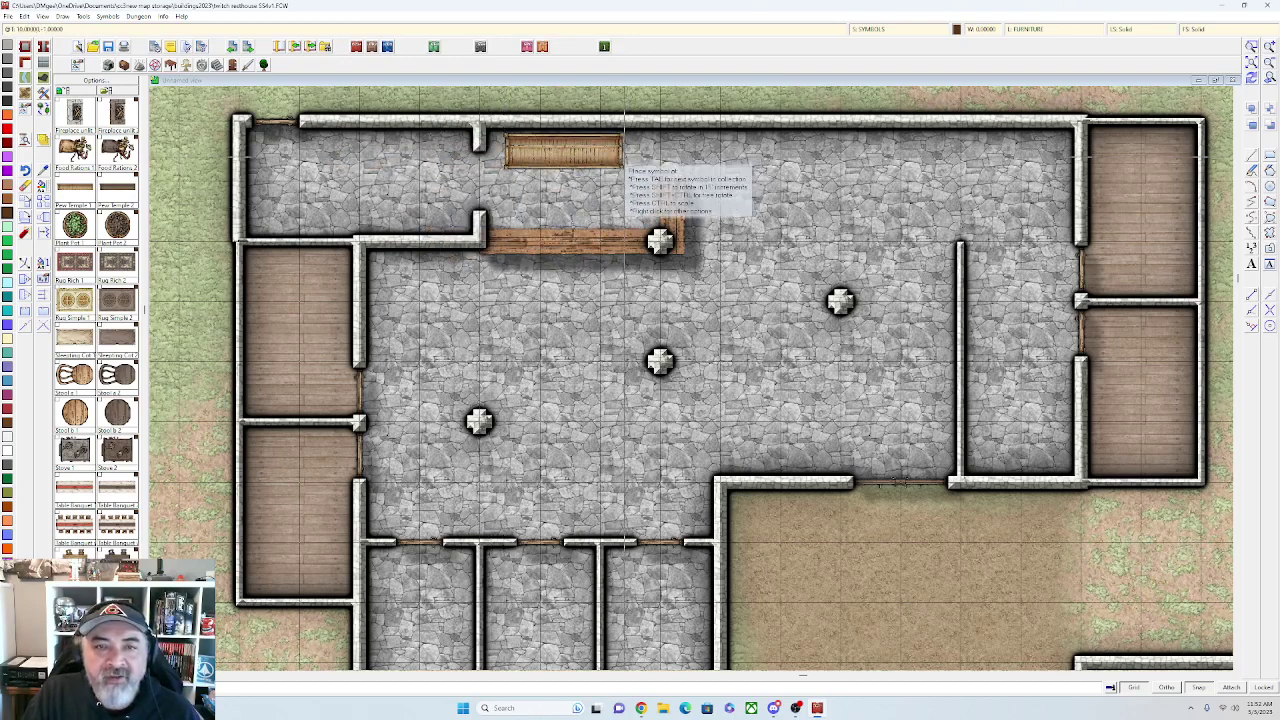
left_click(612, 170)
scroll(612, 172, "up", 2)
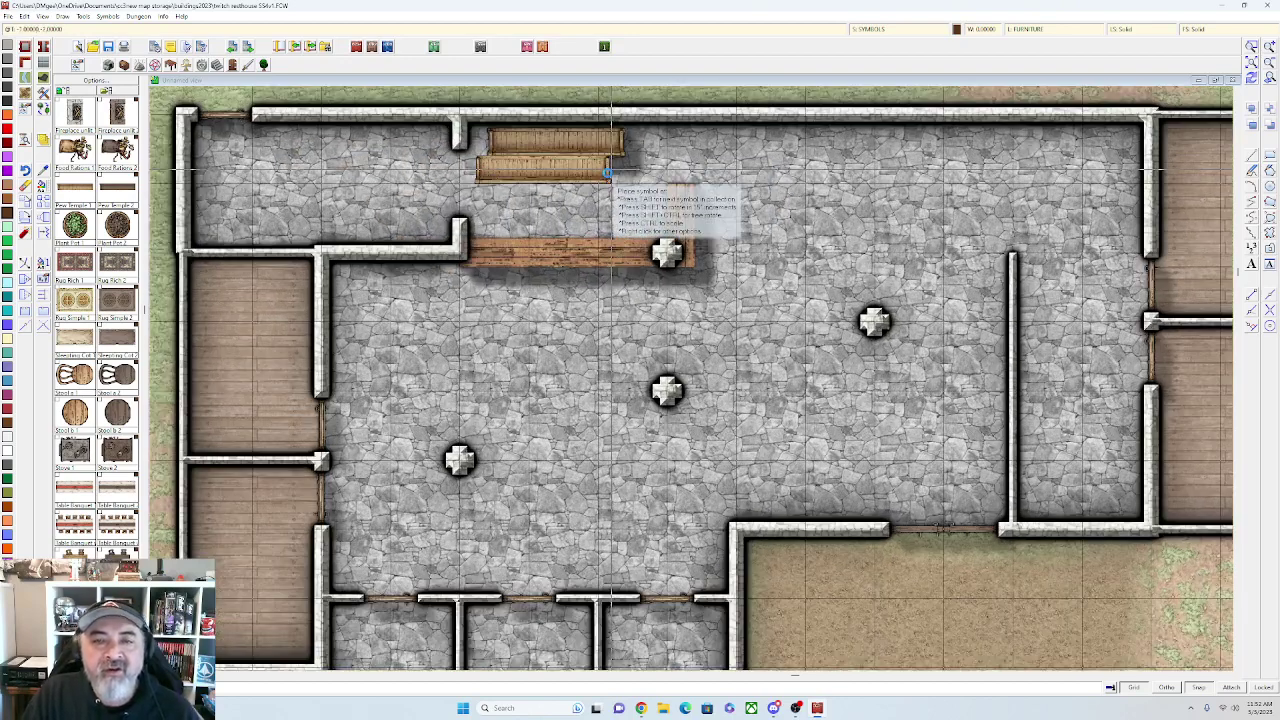
key("Escape")
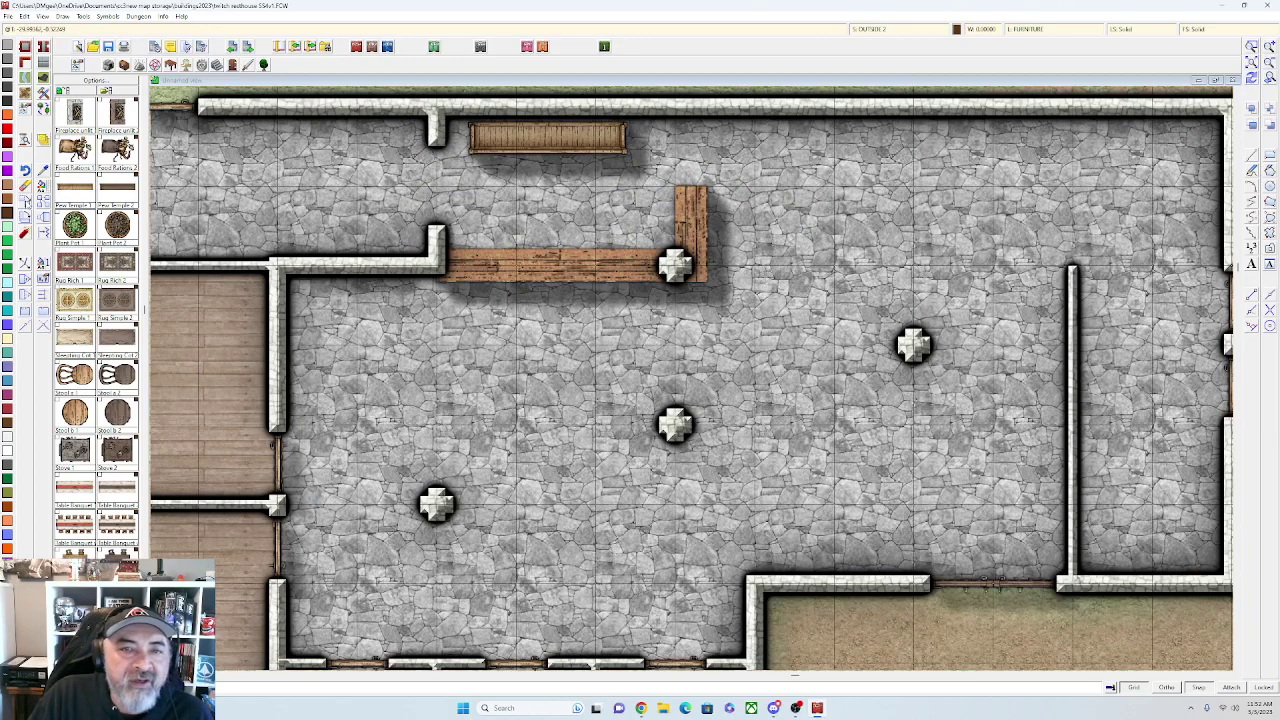
Turn off snapping and move both pews together into the corner between the north wall and the short wall stub
left_click(605, 149)
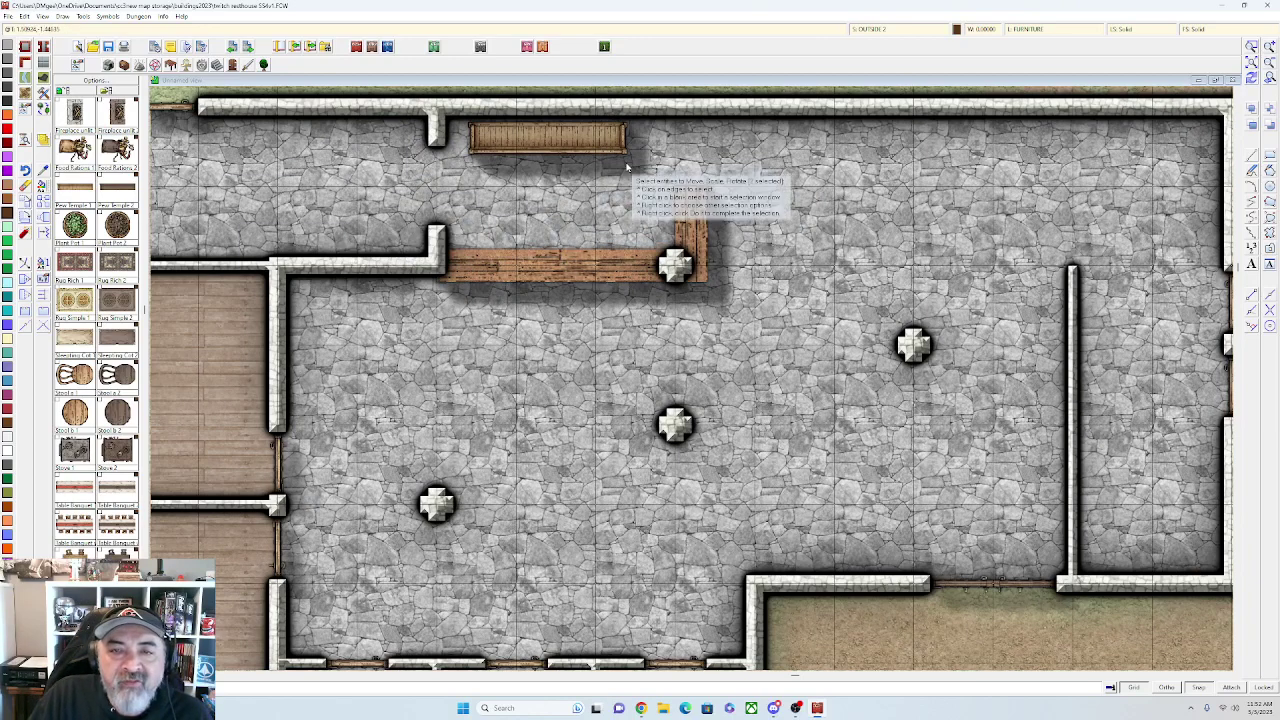
right_click(628, 167)
left_click(626, 168)
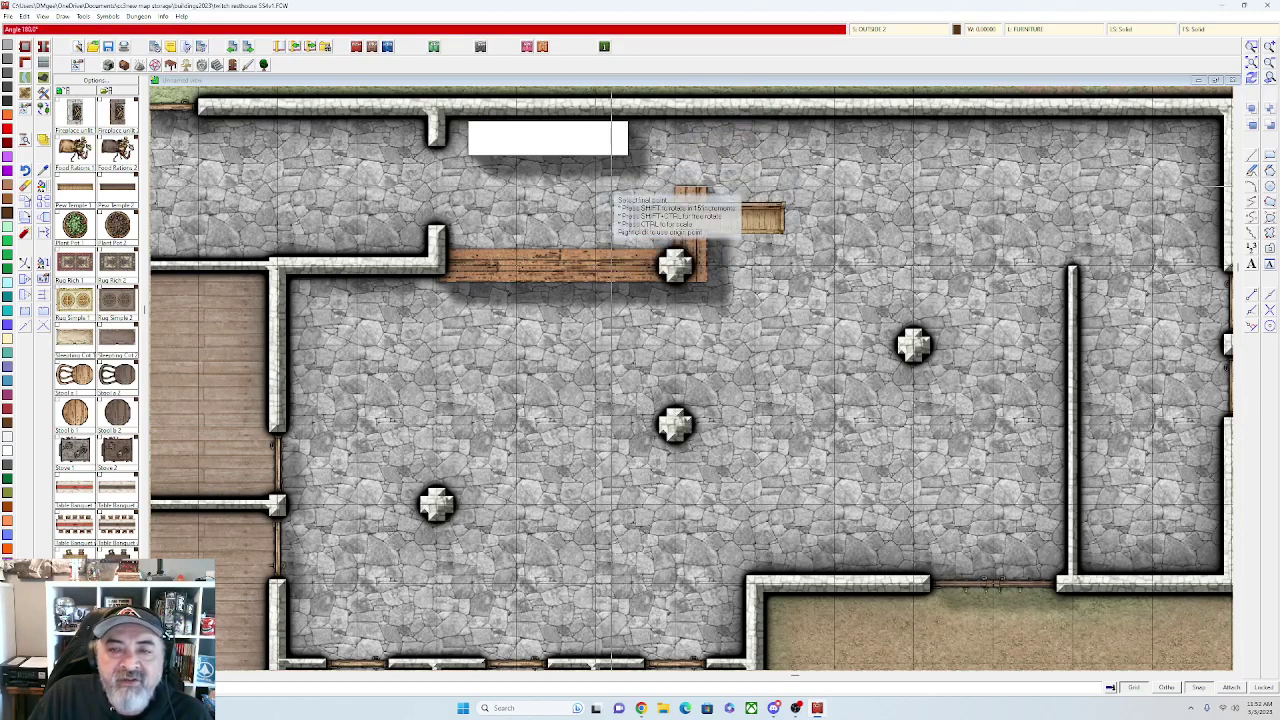
key("Escape")
left_click(1205, 688)
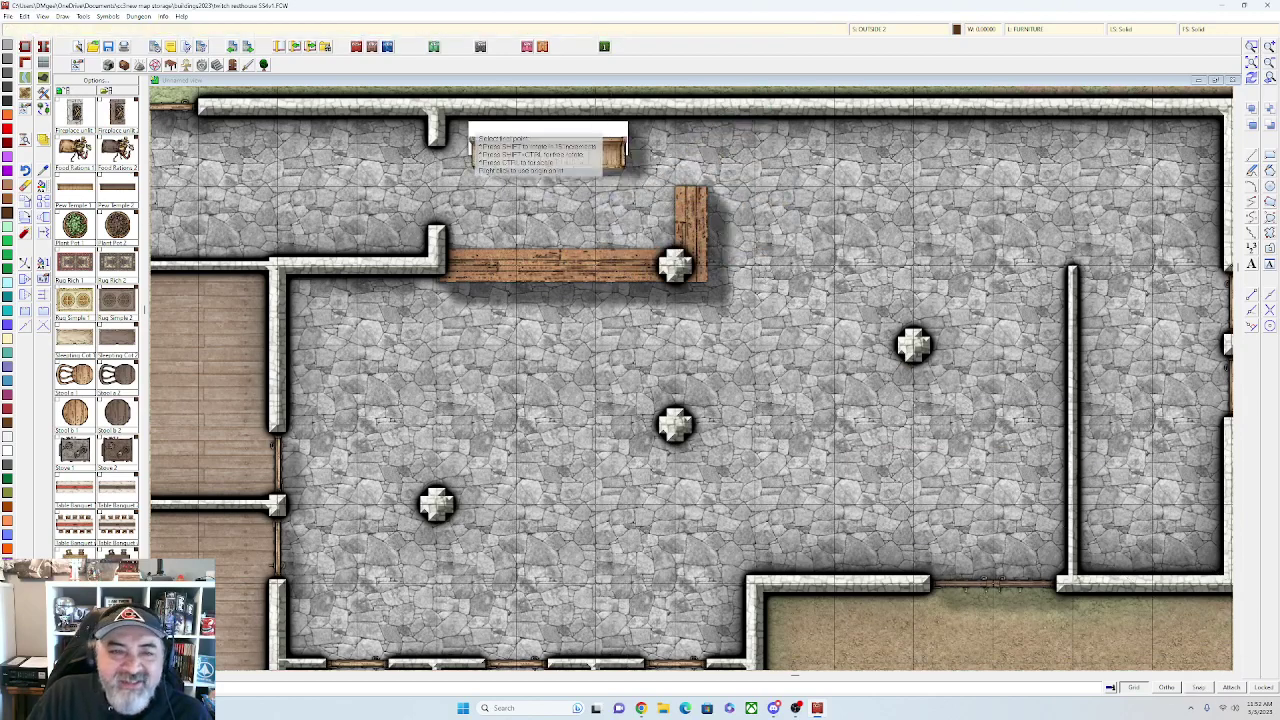
left_click(449, 102)
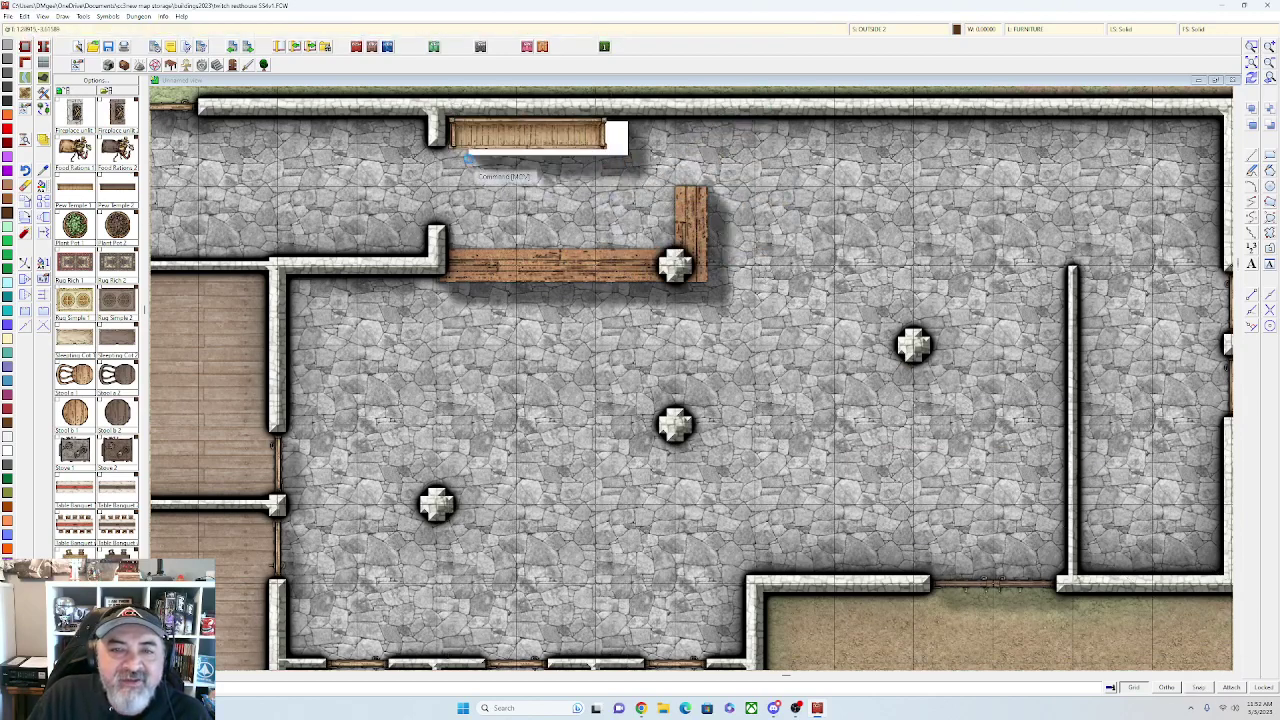
Load the containers and treasure symbol catalog, and change the sheet of the two pews to SYMBOLS LOW
scroll(468, 157, "up", 2)
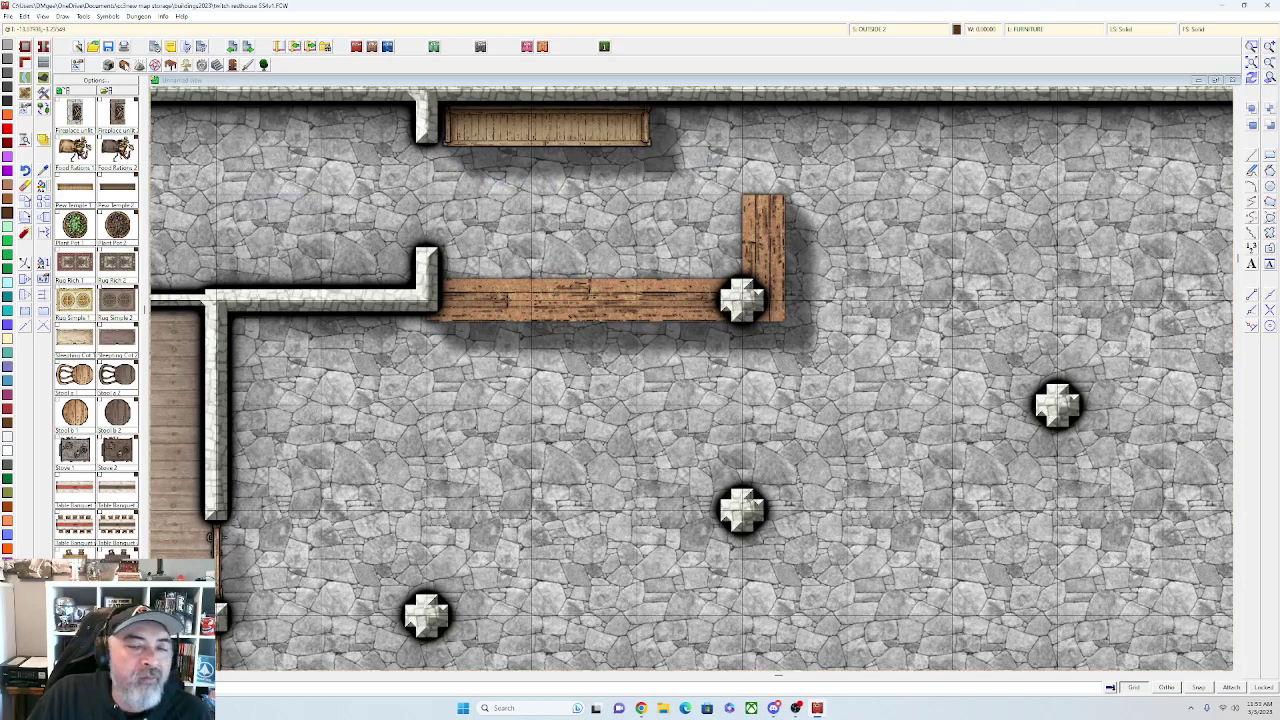
left_click(125, 66)
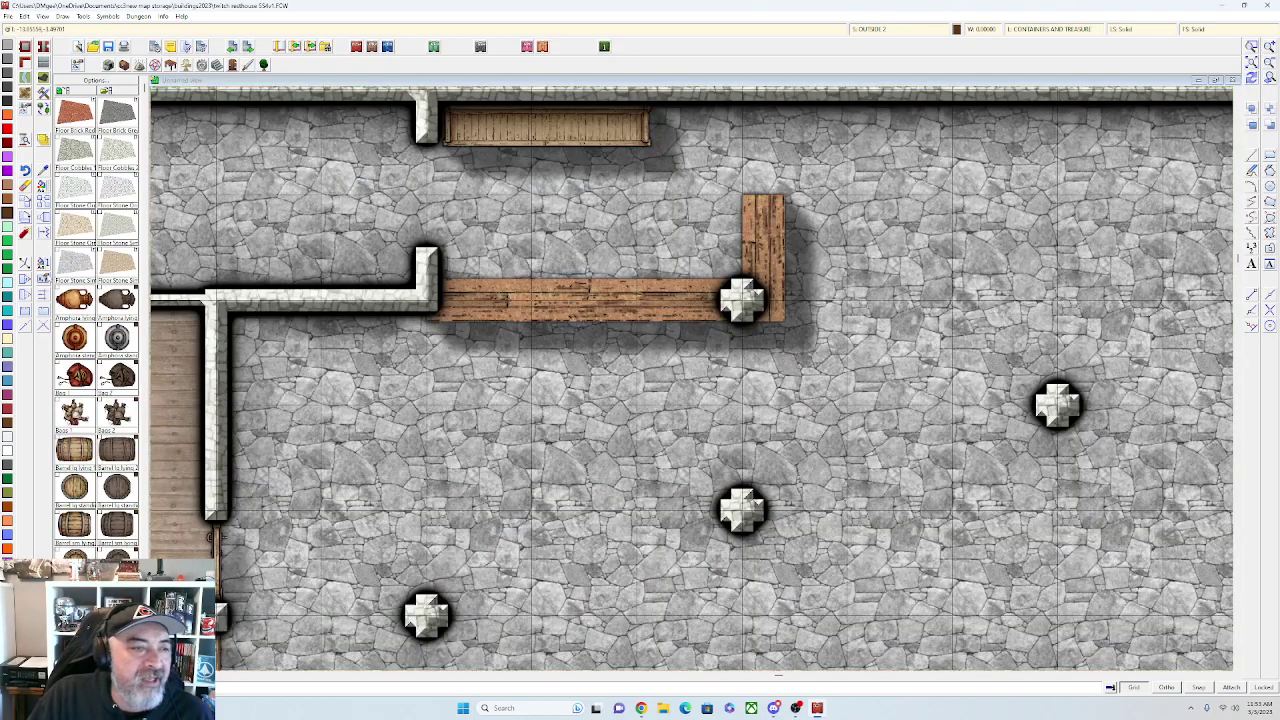
left_click(605, 145)
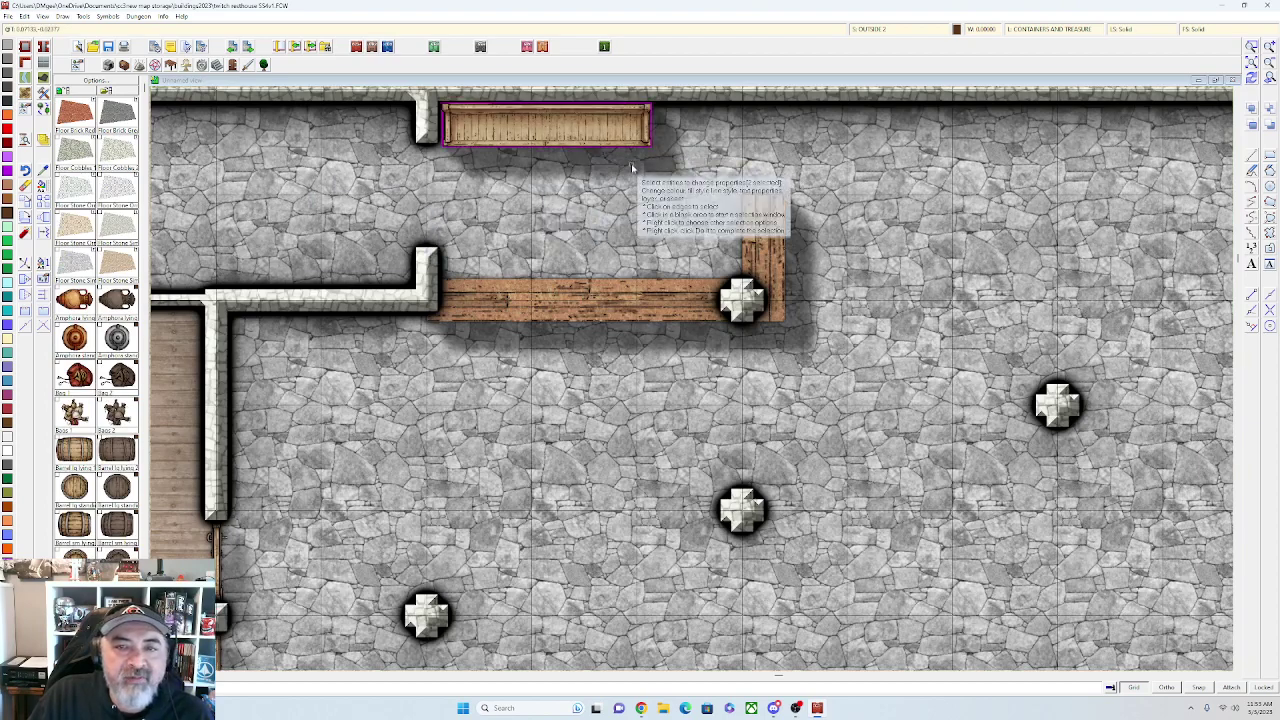
right_click(628, 170)
left_click(620, 169)
left_click(688, 376)
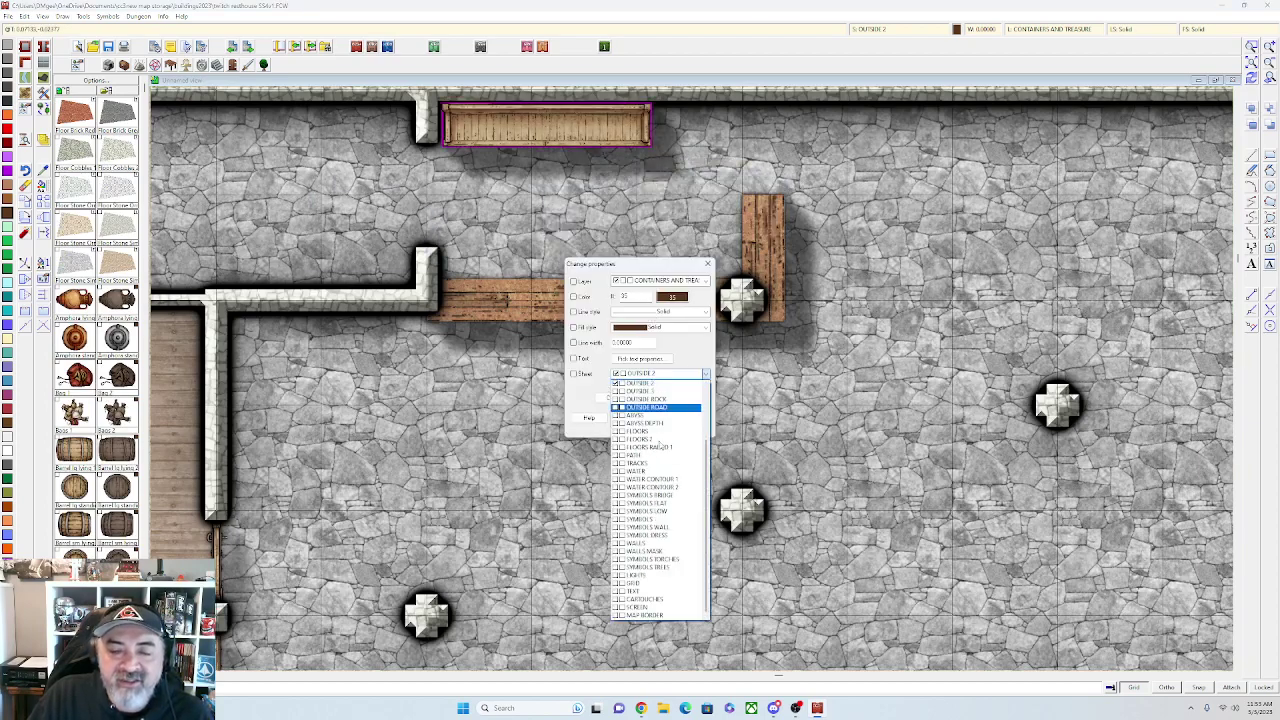
left_click(676, 512)
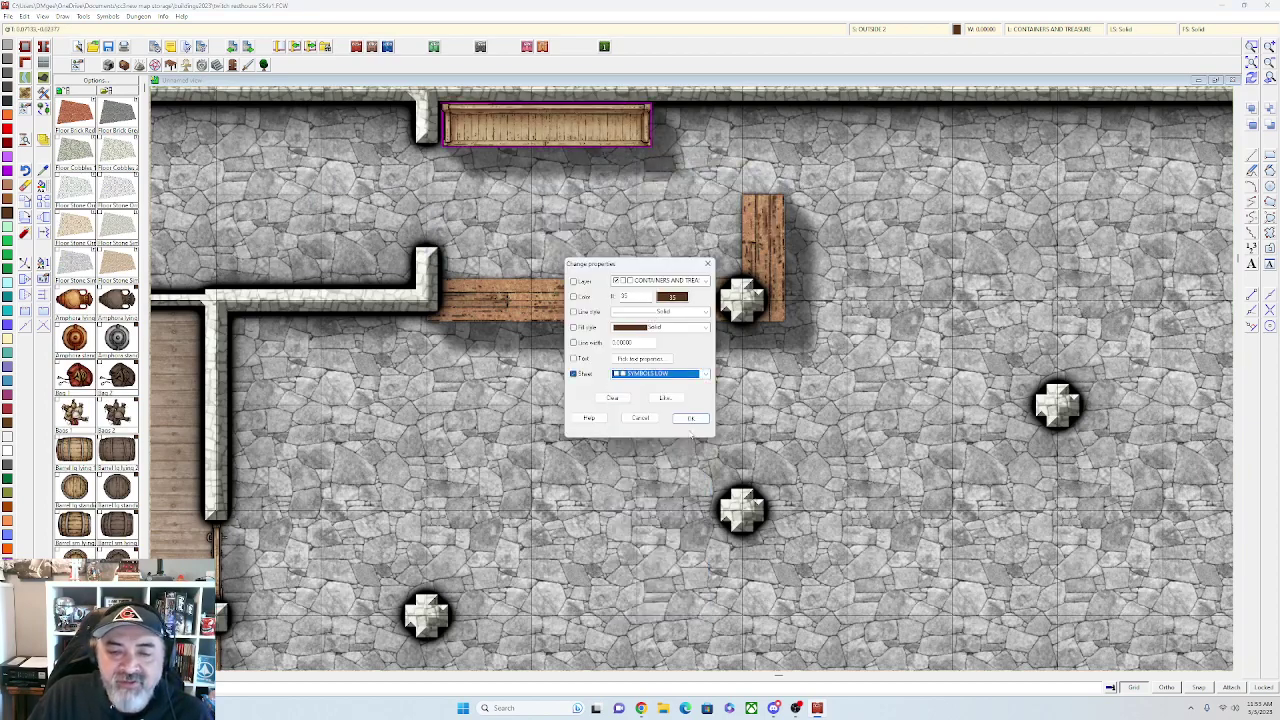
left_click(690, 420)
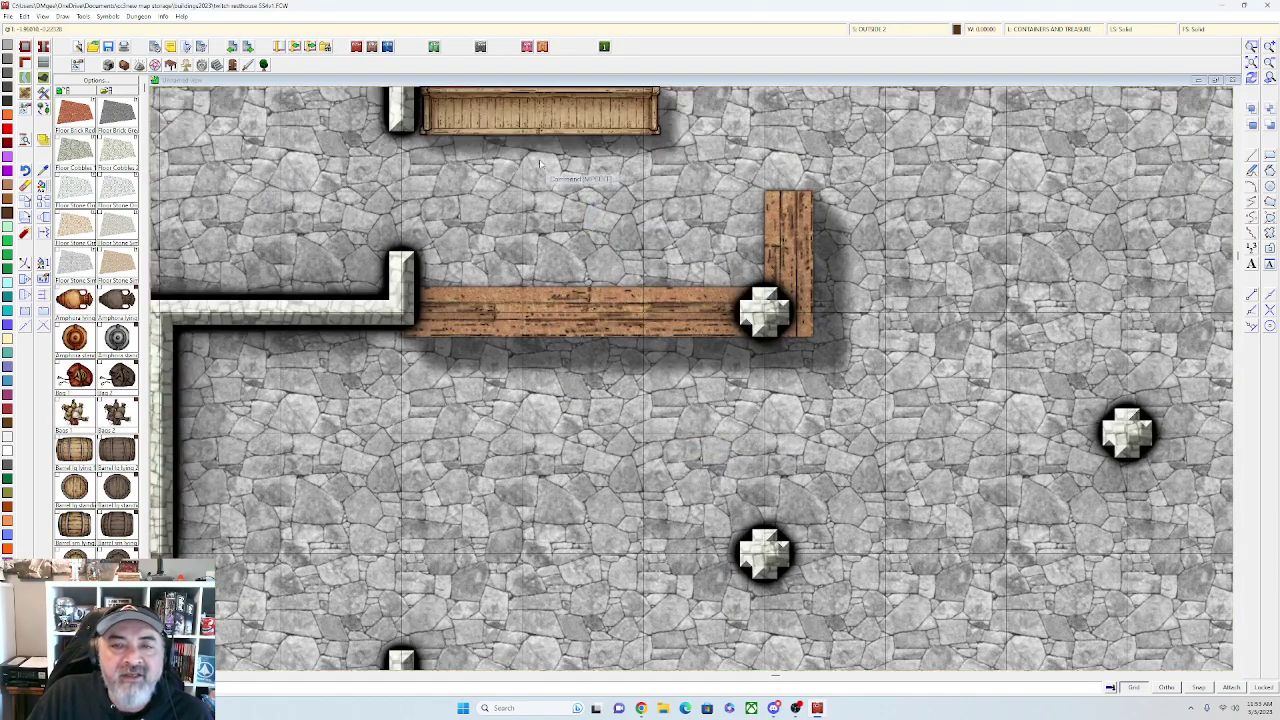
Place four large lying barrels at scale 1.3 side by side on the pew rack along the north wall
scroll(570, 297, "up", 1)
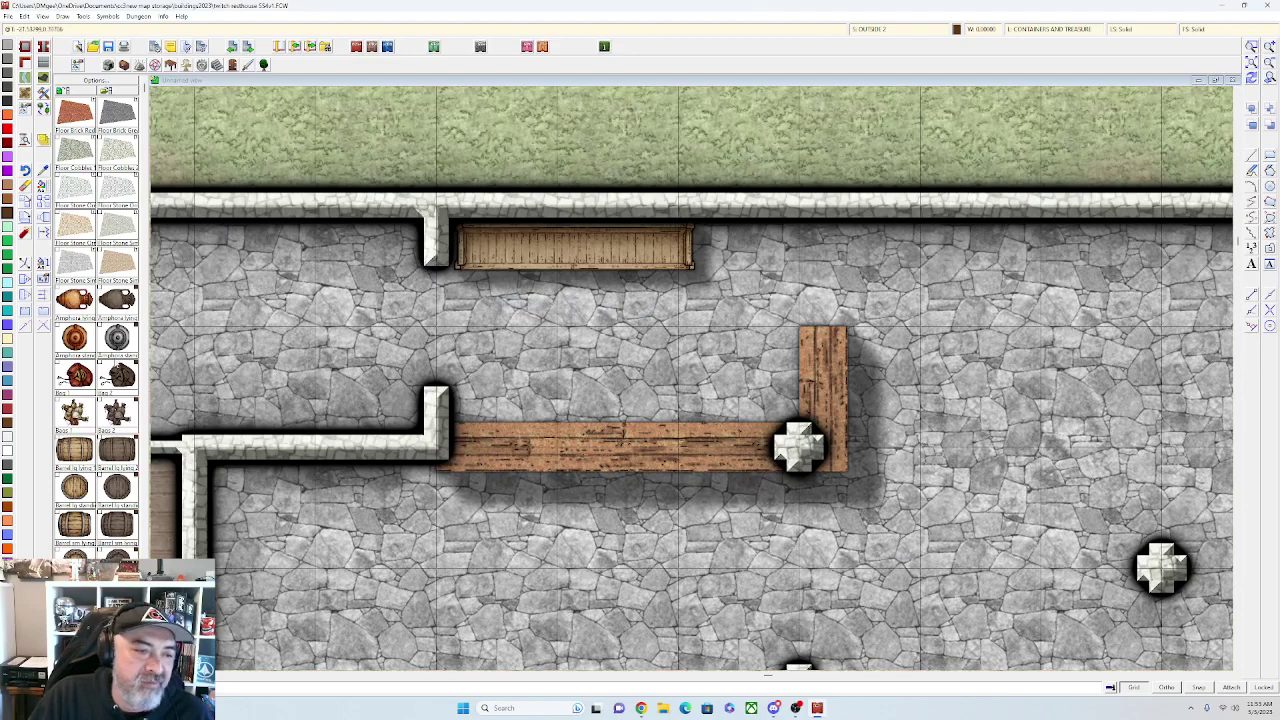
left_click(66, 451)
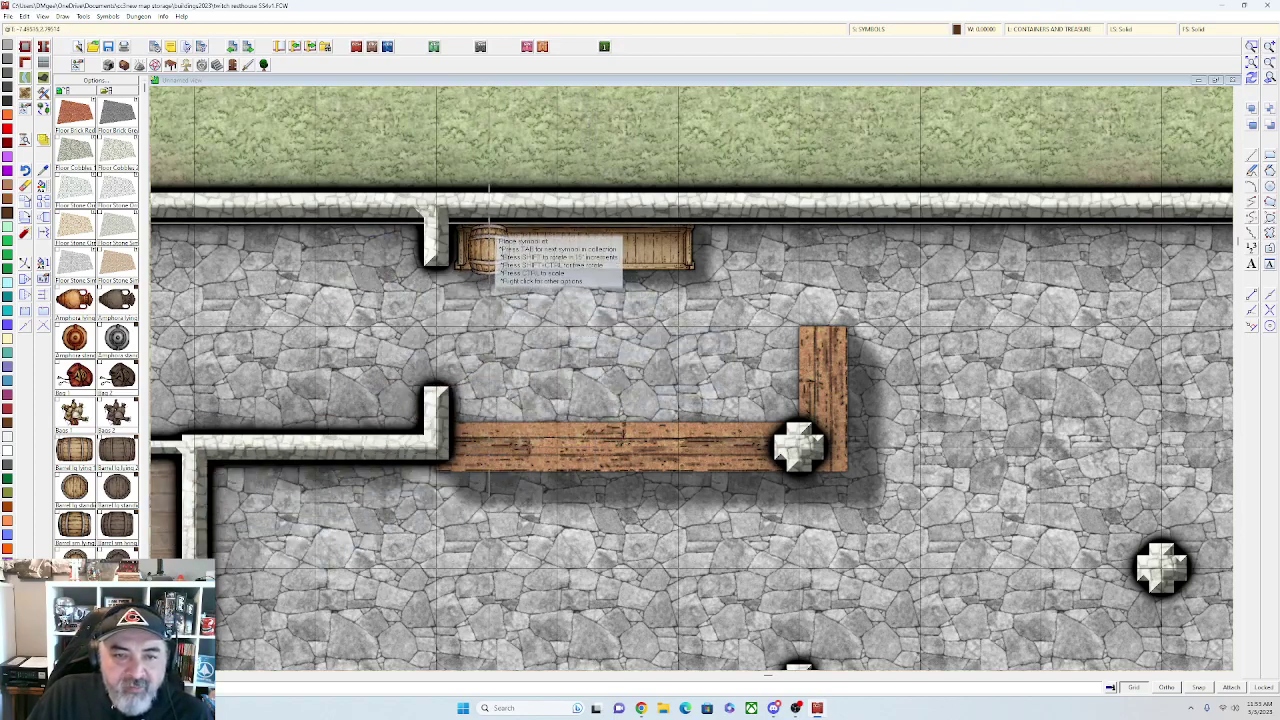
right_click(489, 245)
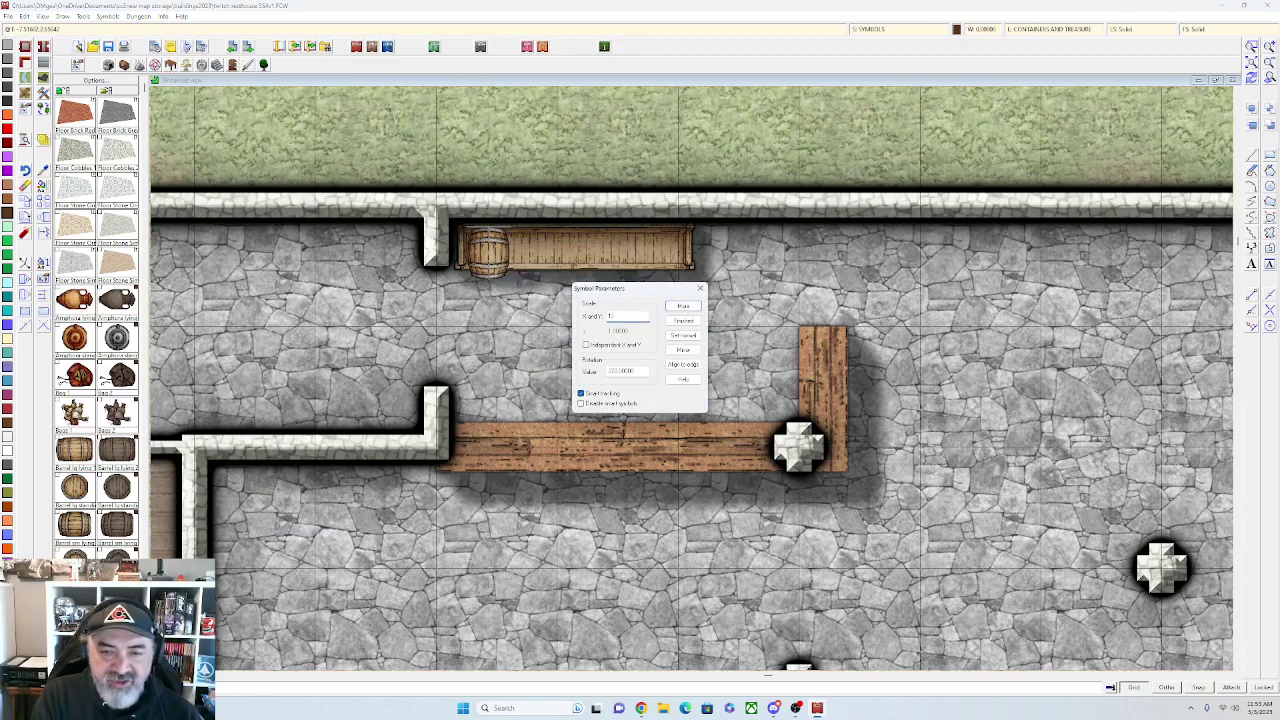
type("1.3")
key("Return")
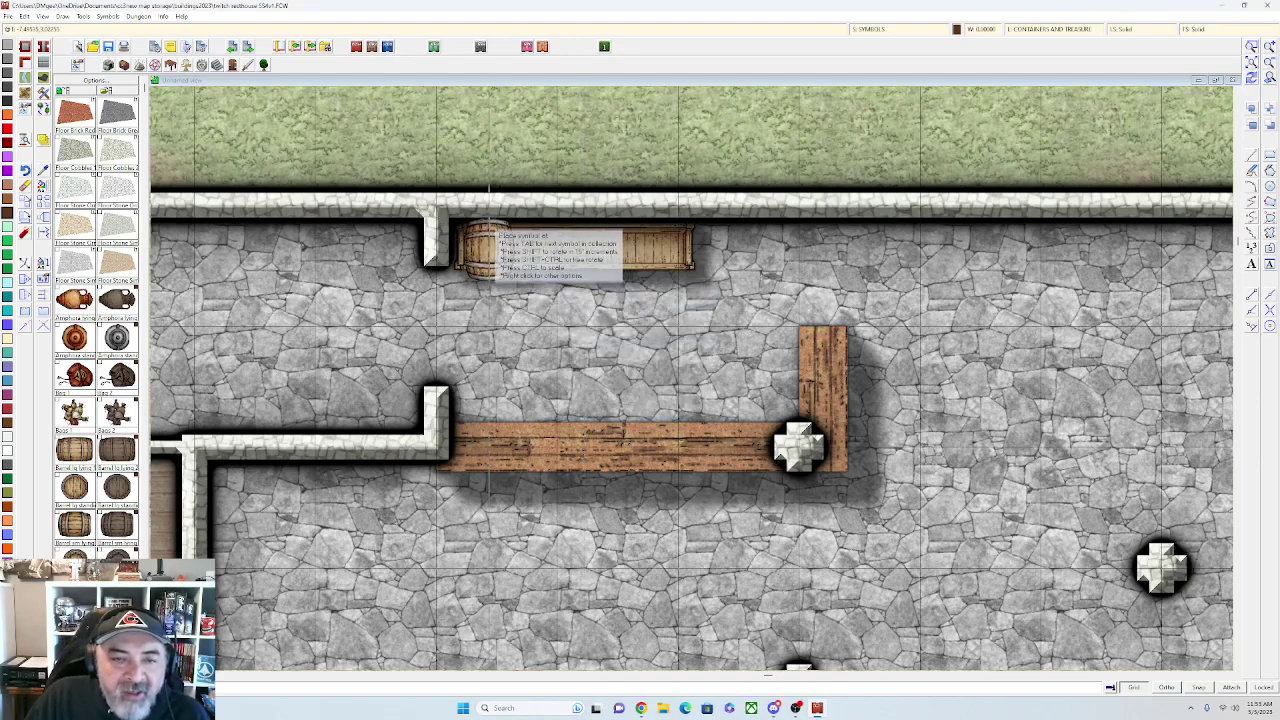
left_click(488, 219)
left_click(542, 219)
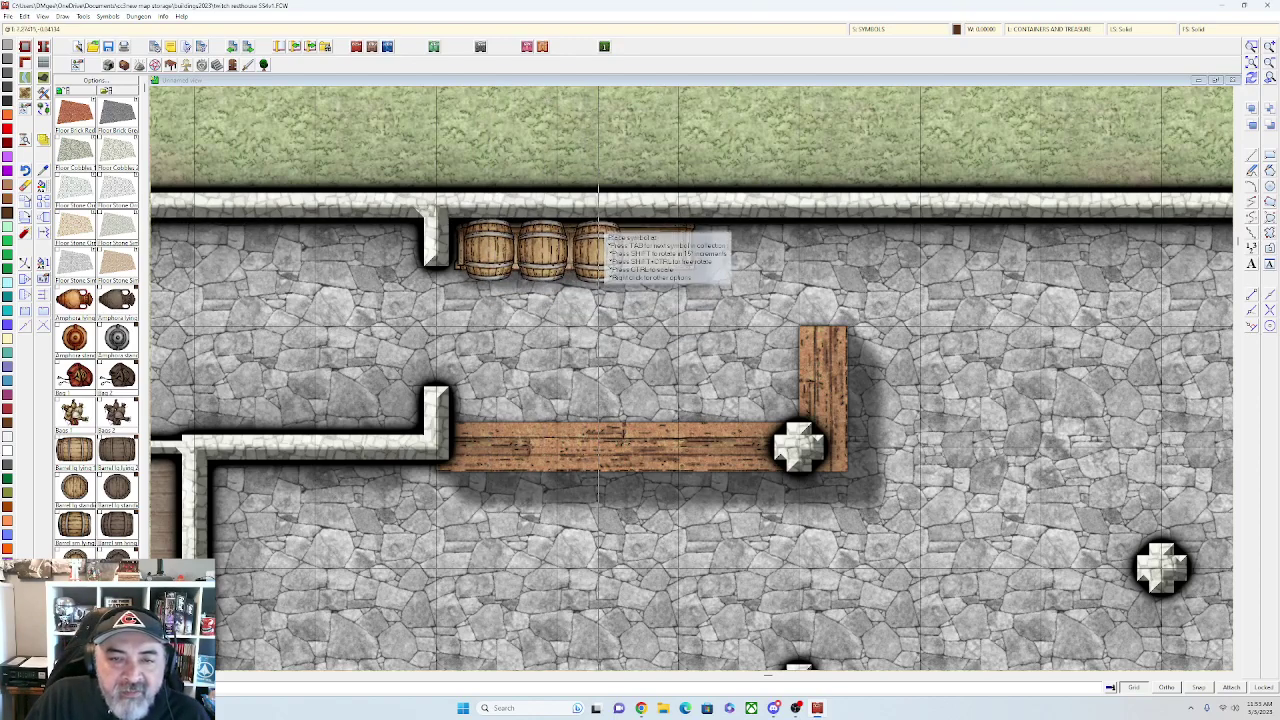
left_click(607, 243)
left_click(657, 243)
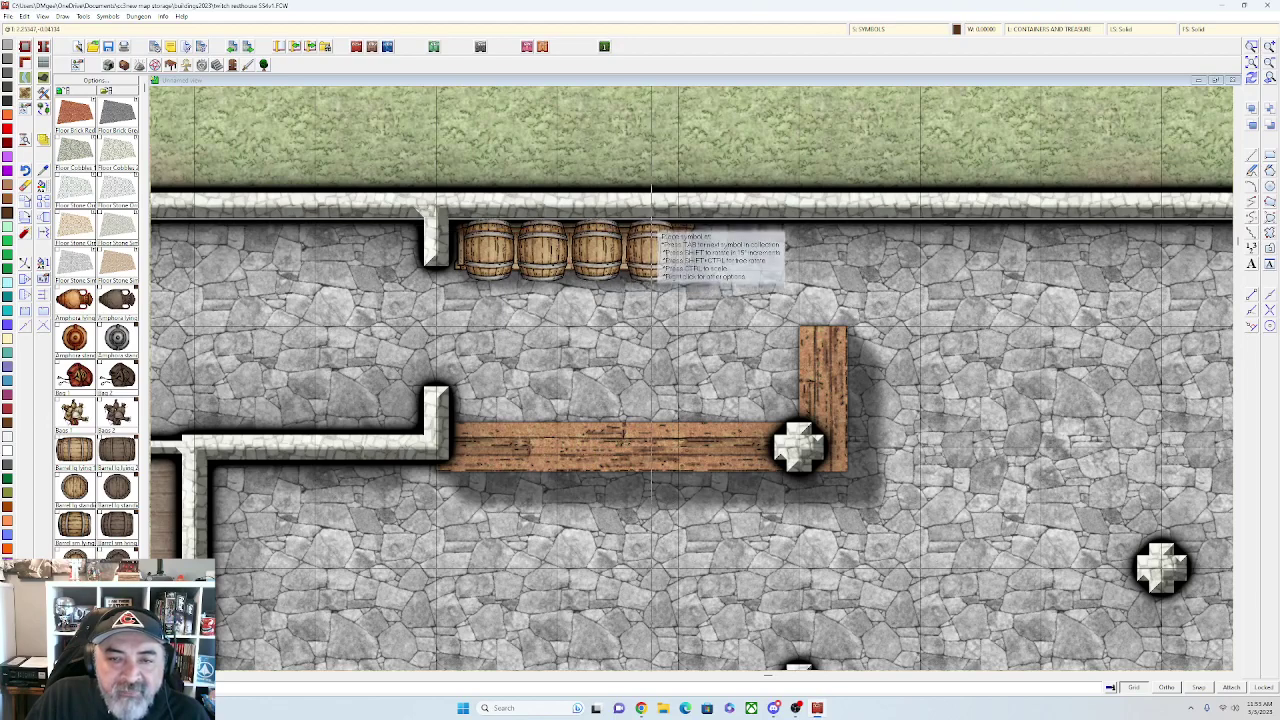
scroll(657, 335, "down", 1)
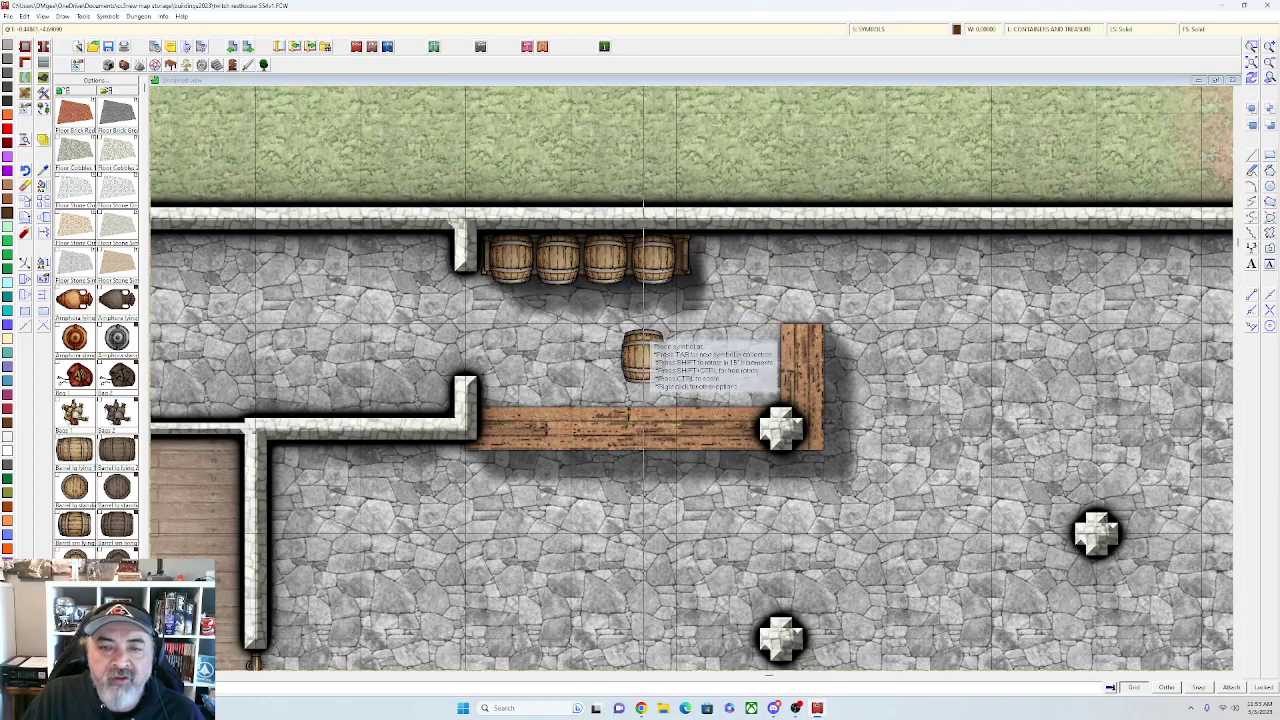
key("Escape")
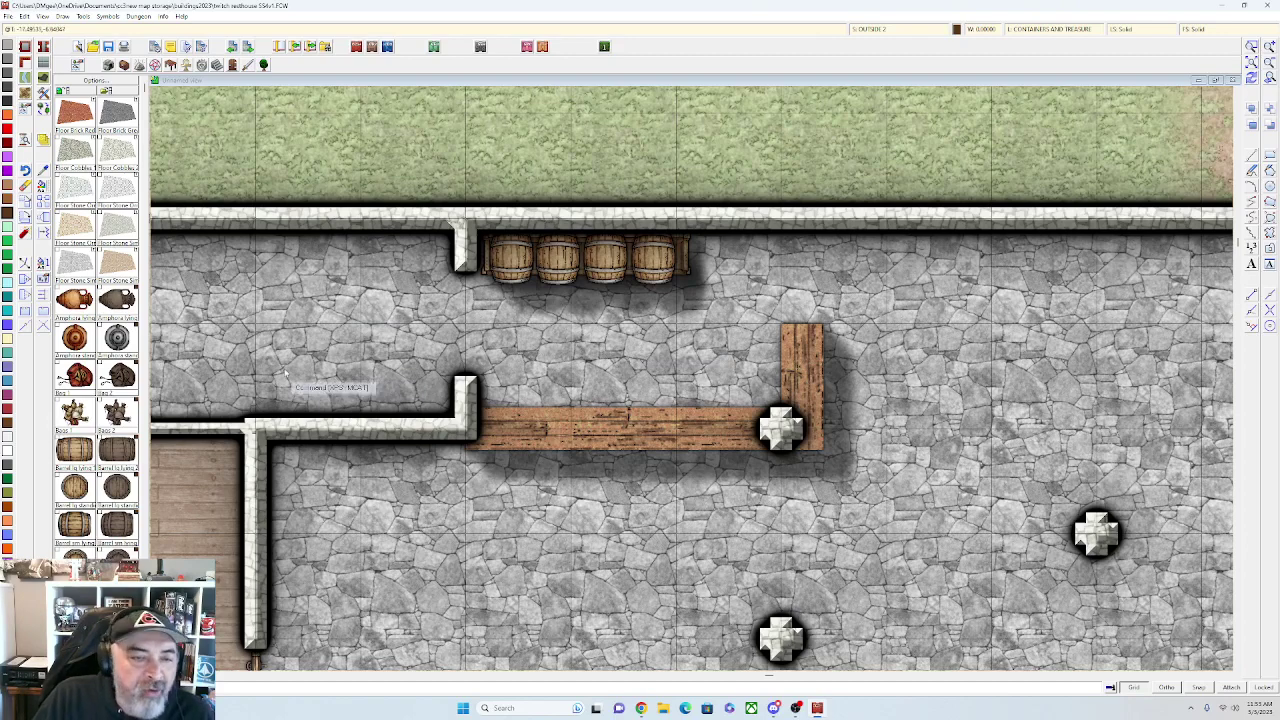
scroll(530, 355, "down", 2)
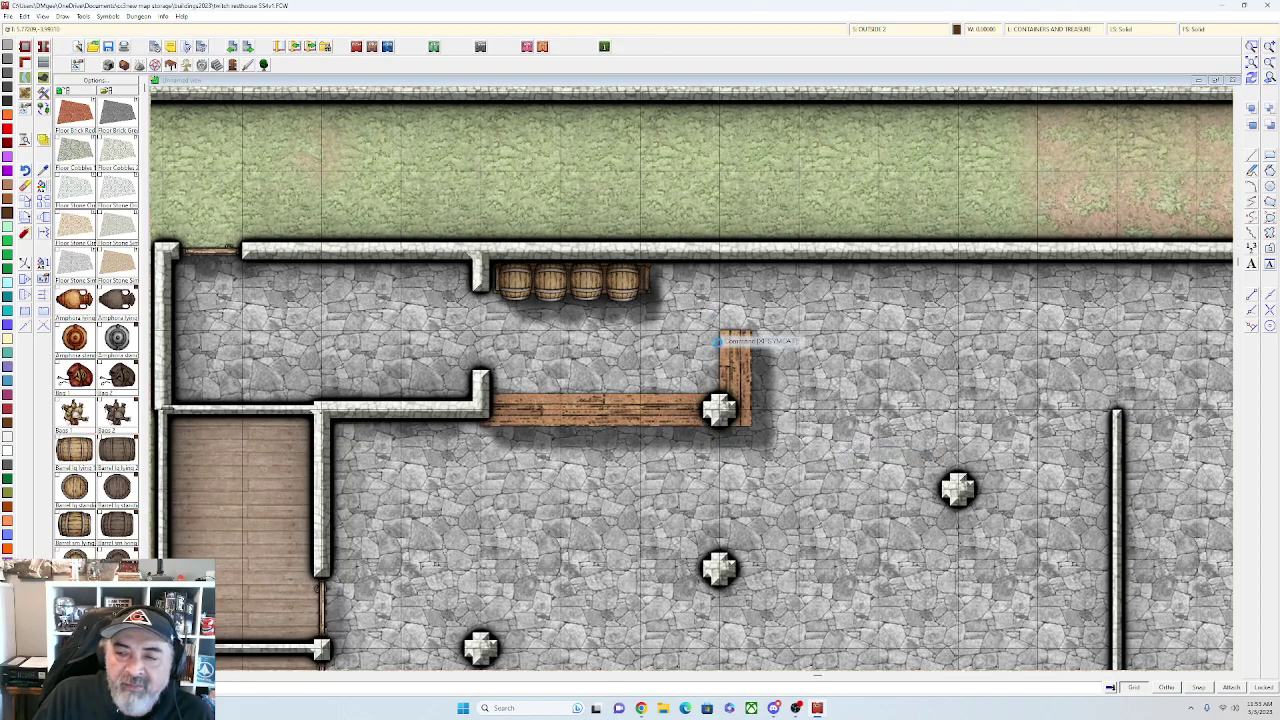
key("Down")
key("Right")
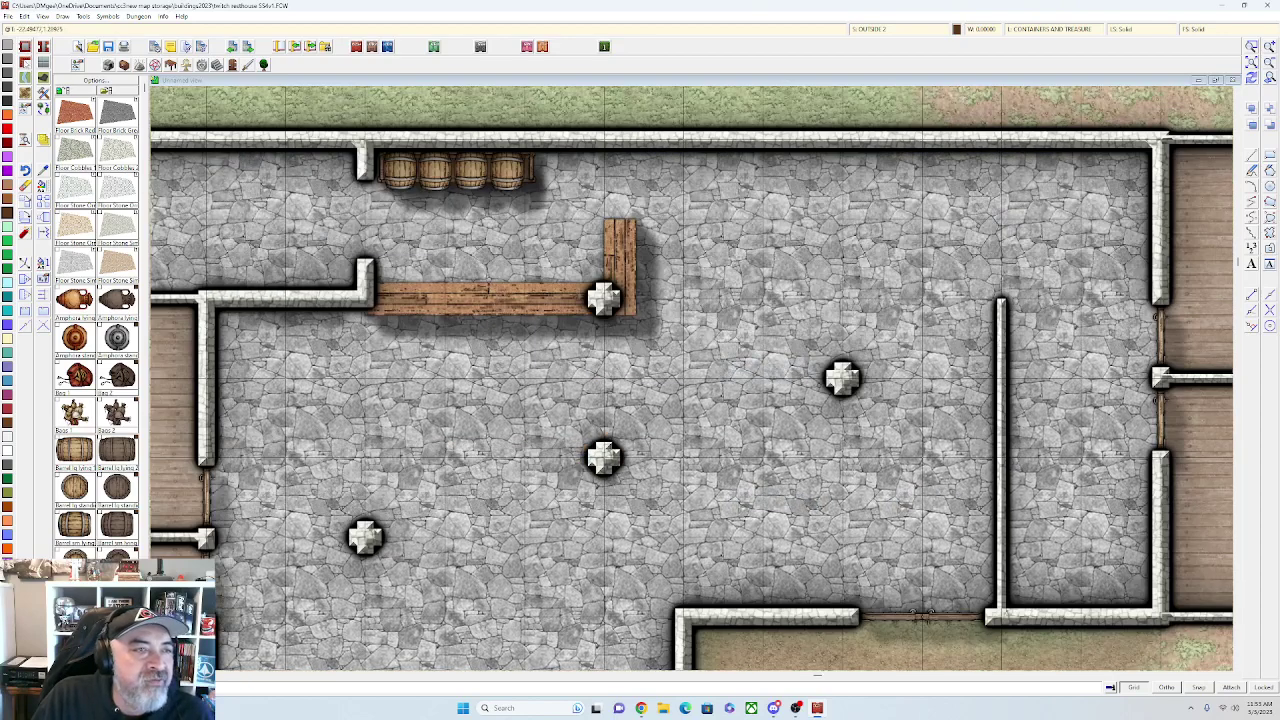
Draw a Cobble Light straight wall between the hall's east wall and the long interior partition, closing off a small southeast room
right_click(26, 64)
scroll(654, 413, "down", 5)
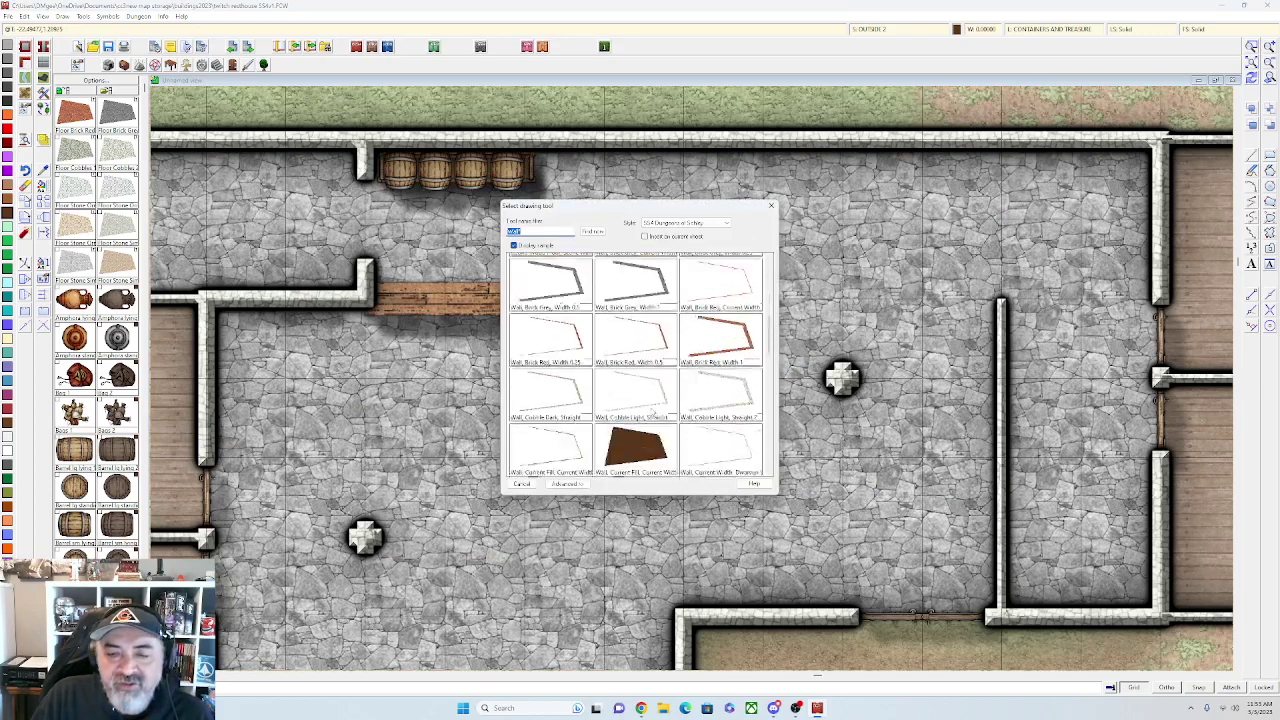
left_click(650, 400)
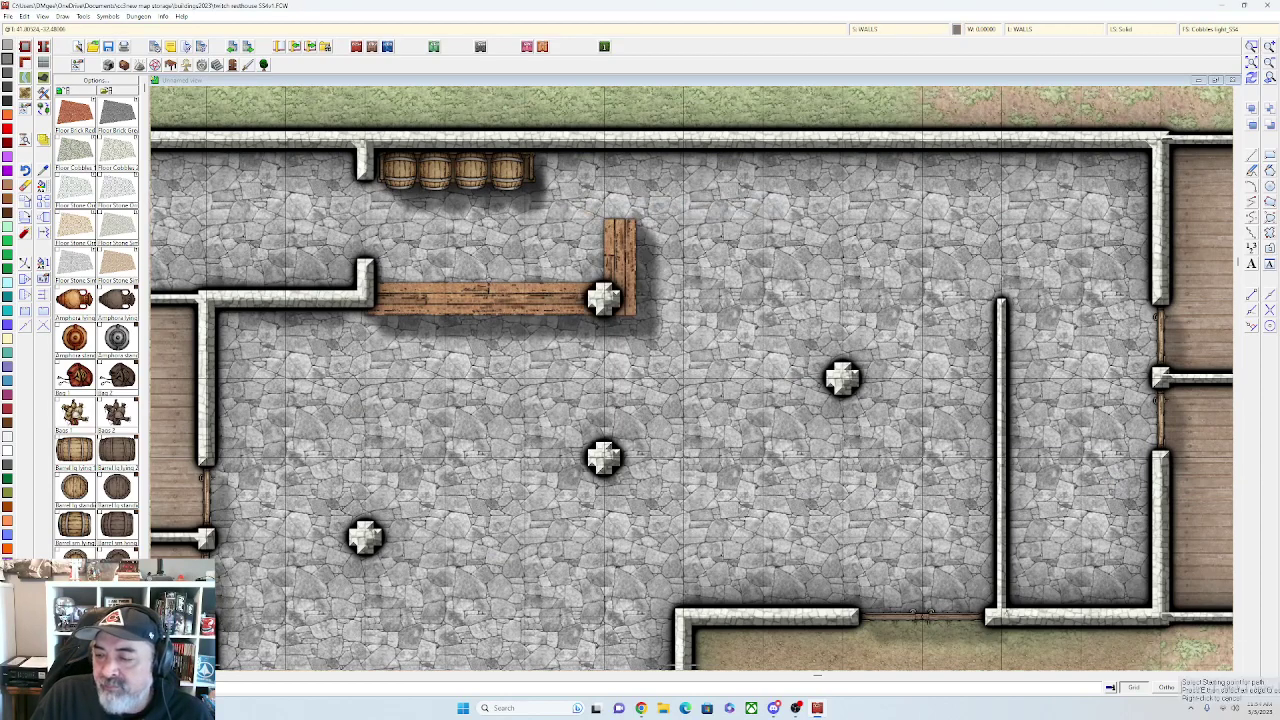
left_click(1160, 457)
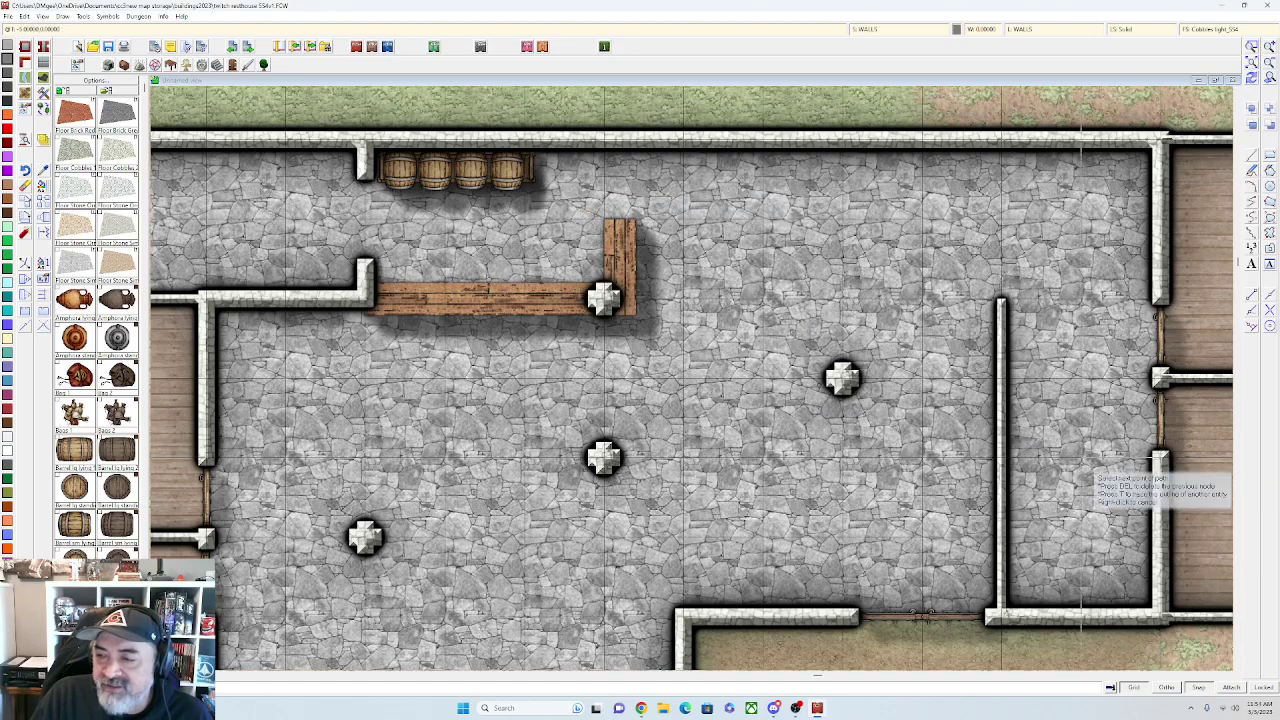
left_click(1001, 457)
right_click(1001, 457)
scroll(1001, 457, "up", 1)
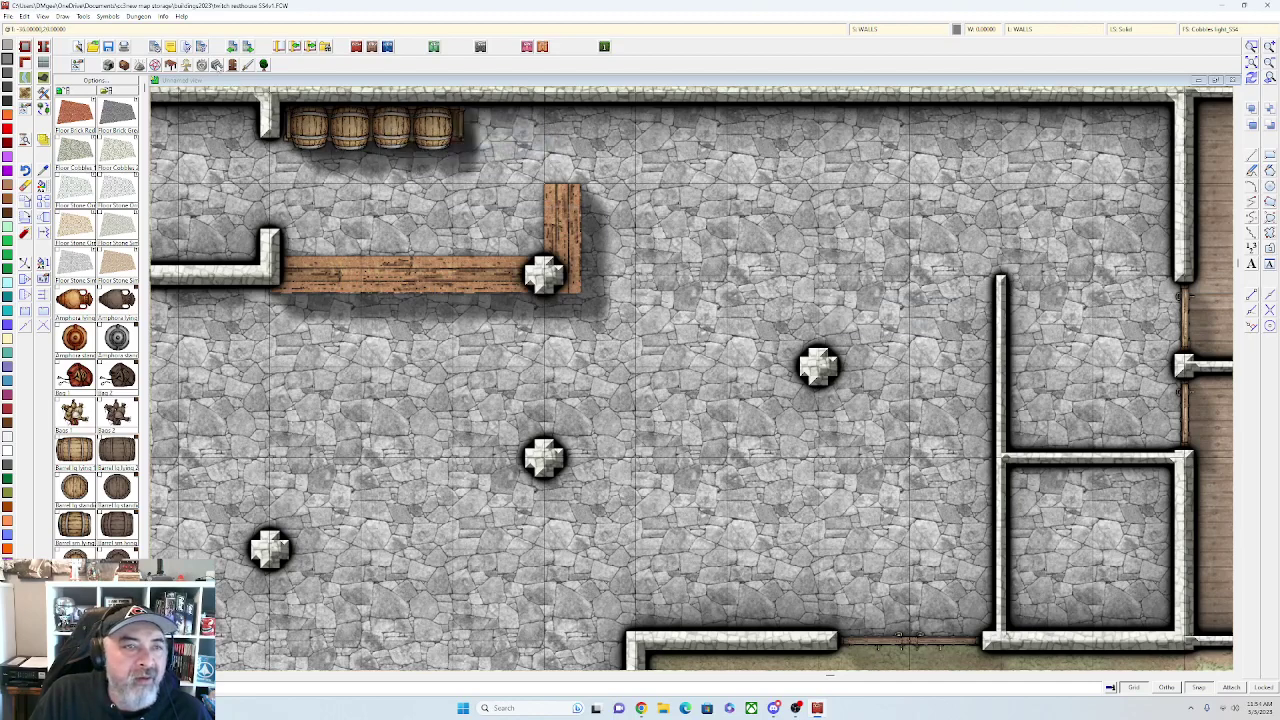
Place a single wooden door from the wall features catalog, sized to fit, centered in the new cross wall of the small southeast room
left_click(233, 66)
left_click(75, 150)
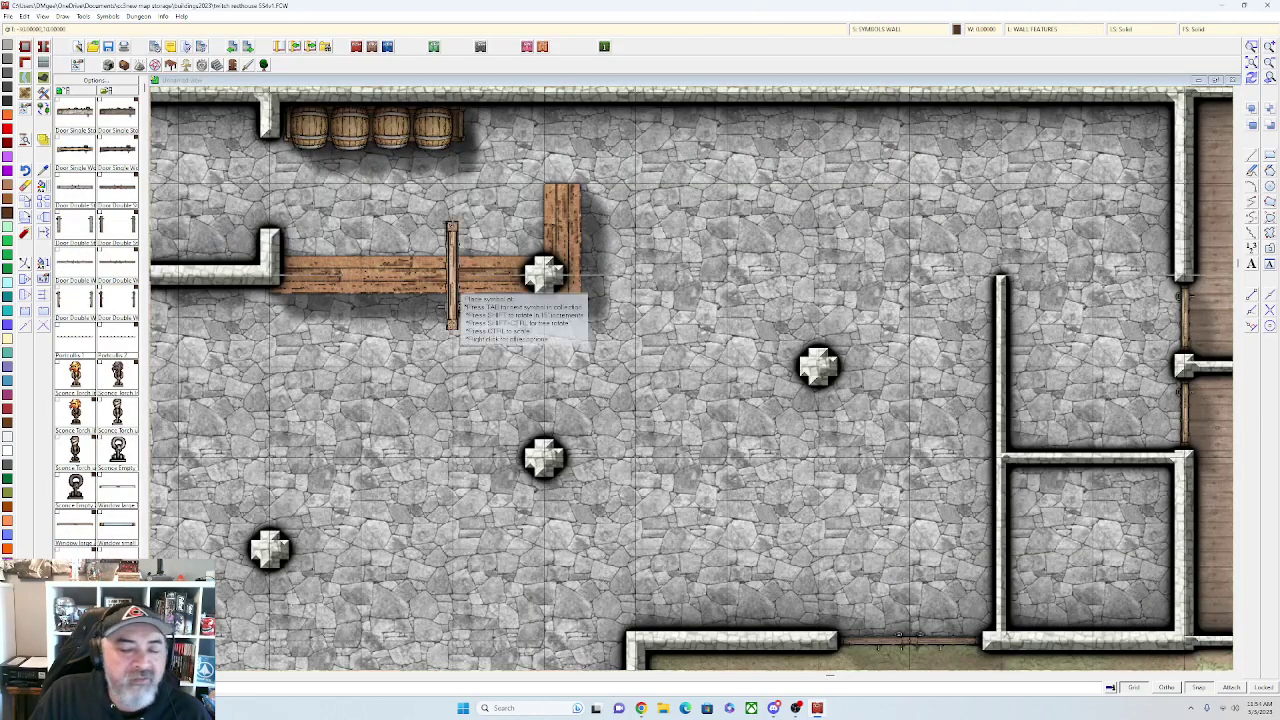
right_click(1060, 460)
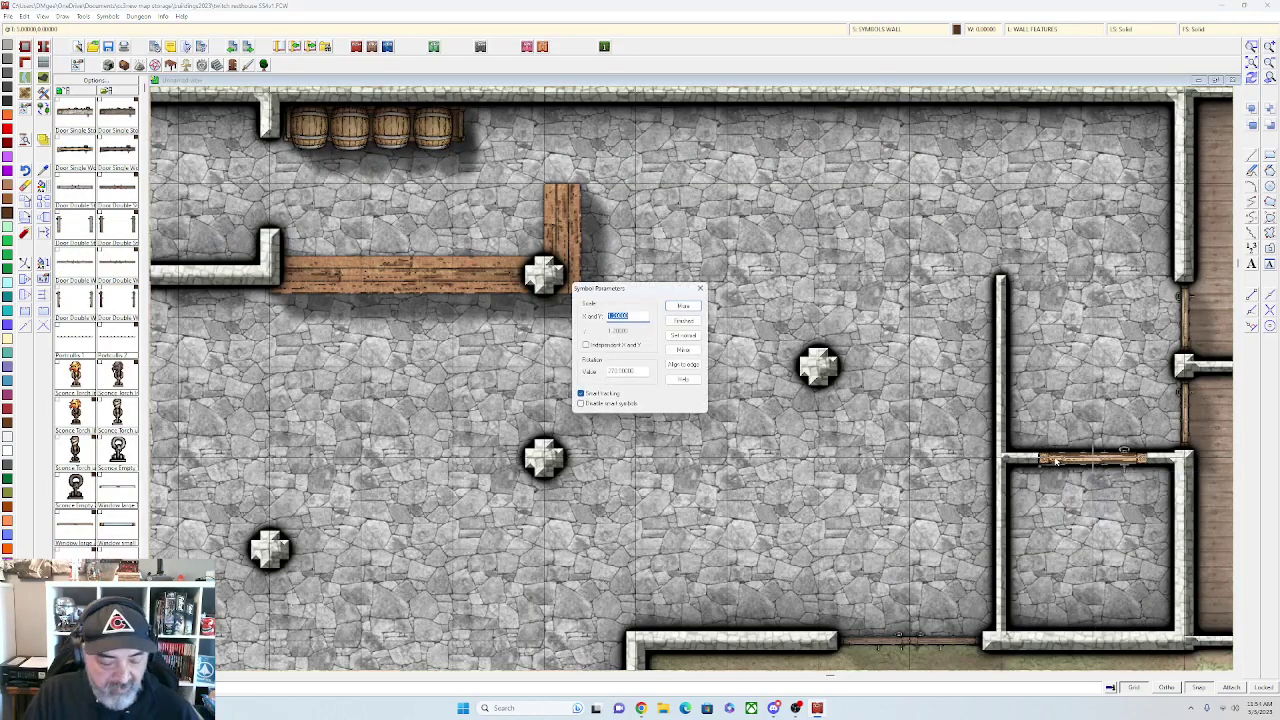
left_click(669, 306)
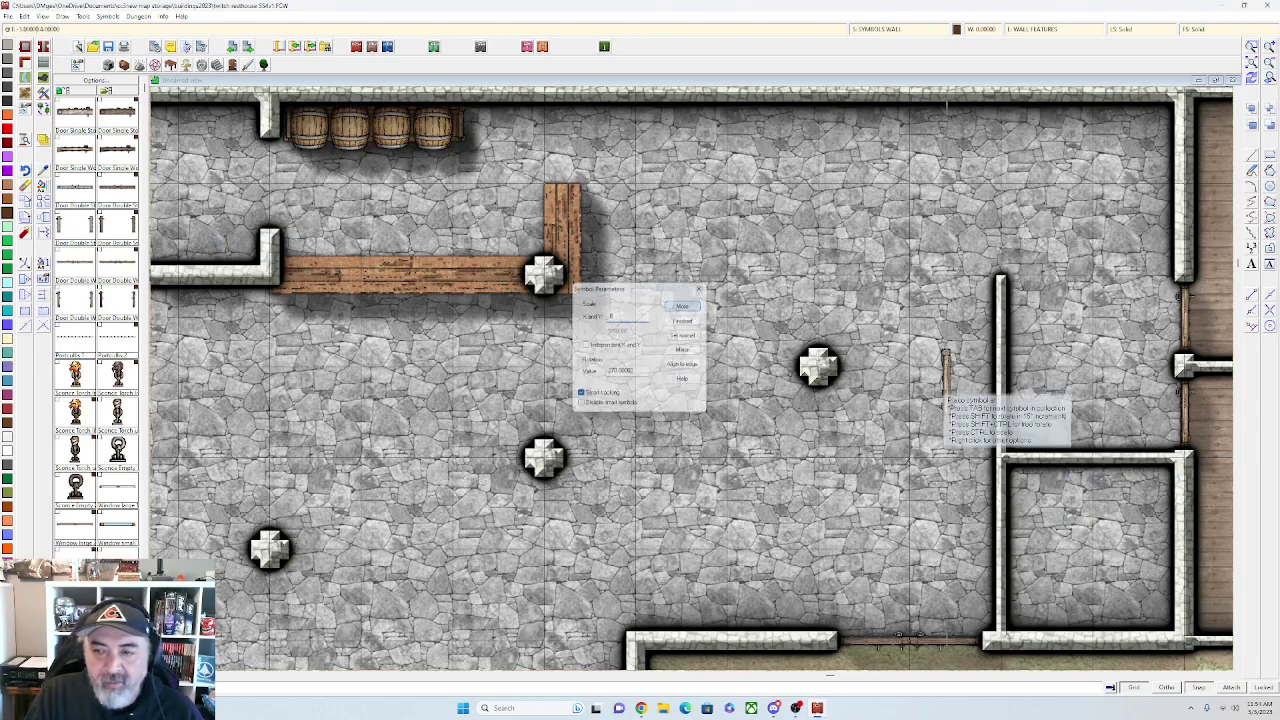
left_click(1073, 458)
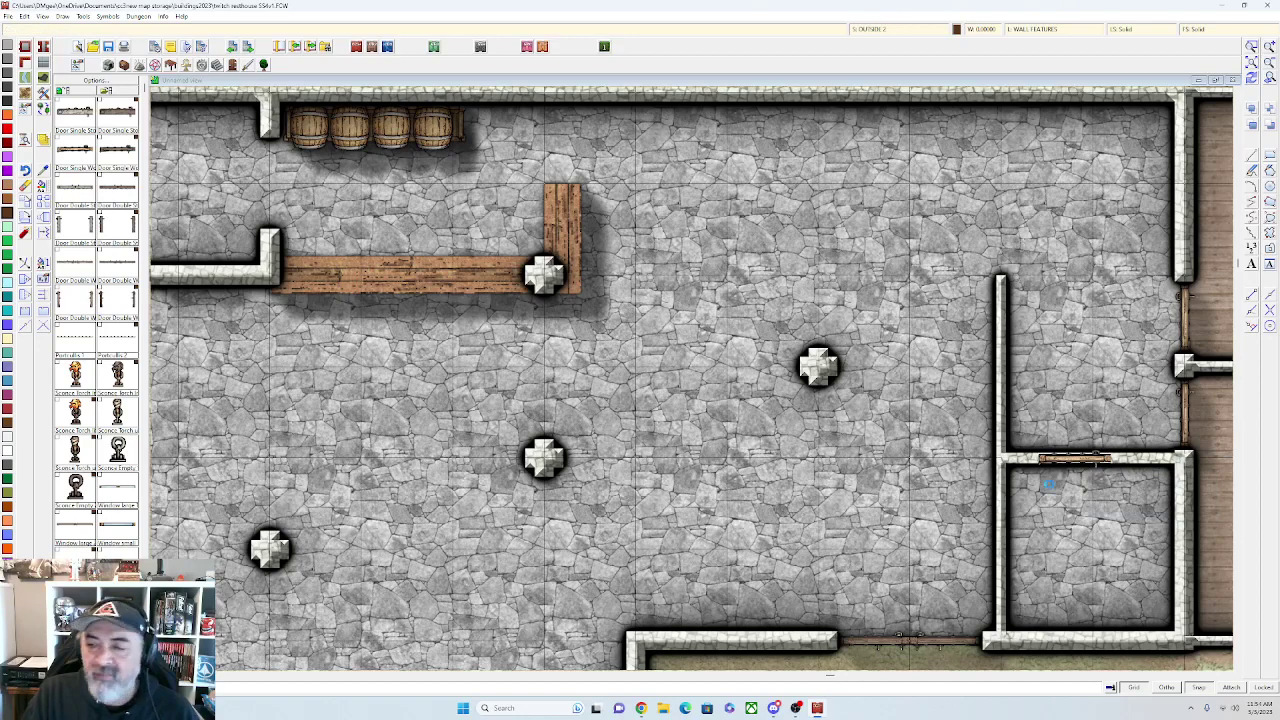
key("ctrl+z")
left_click(1092, 460)
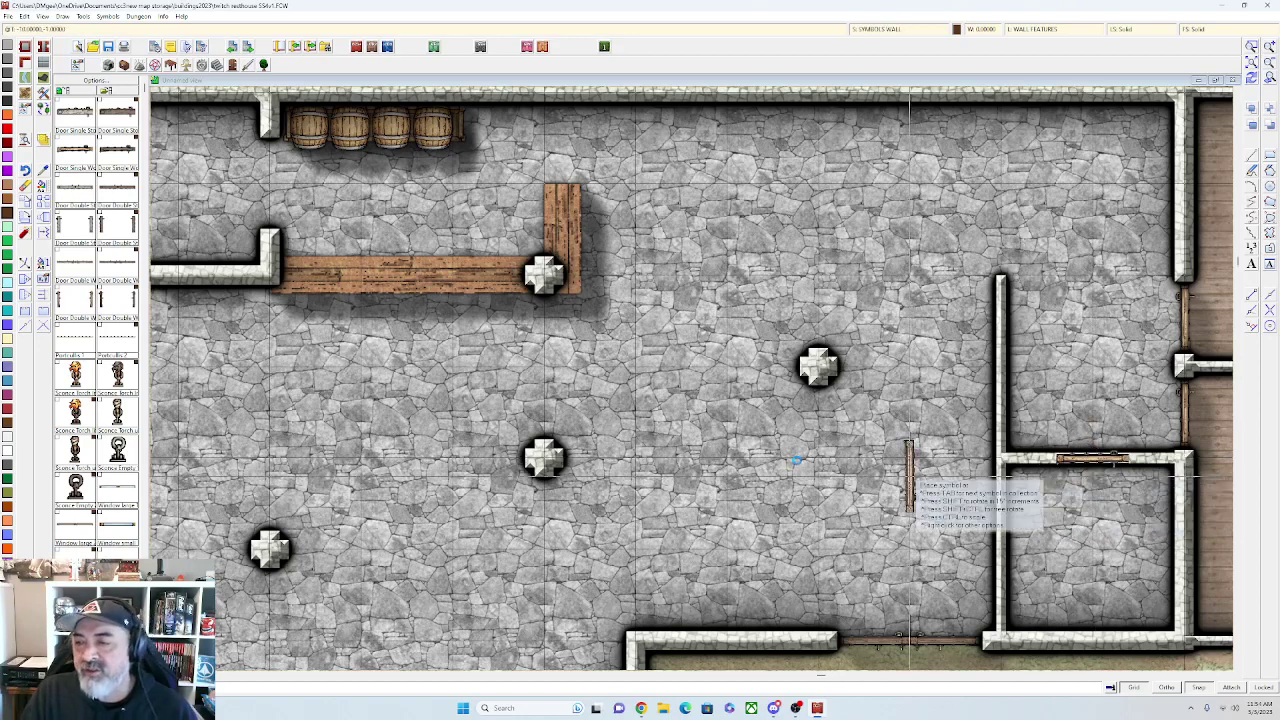
scroll(908, 465, "down", 1)
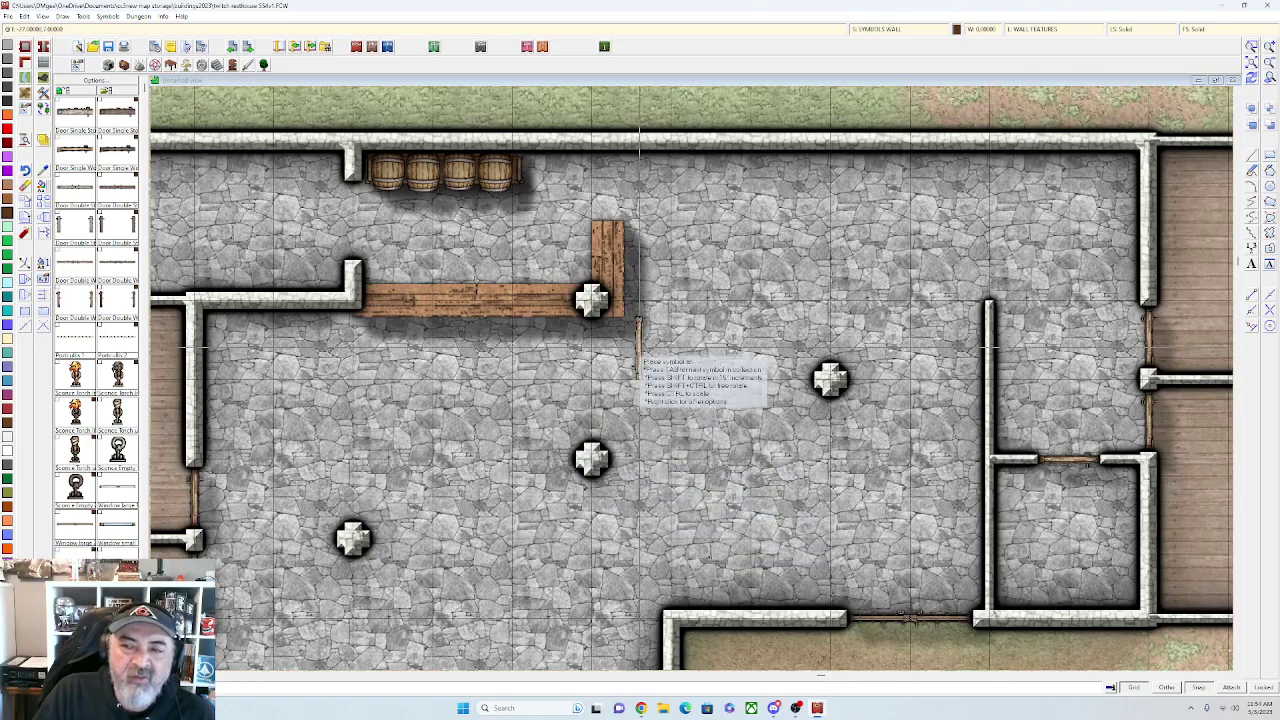
scroll(702, 318, "down", 1)
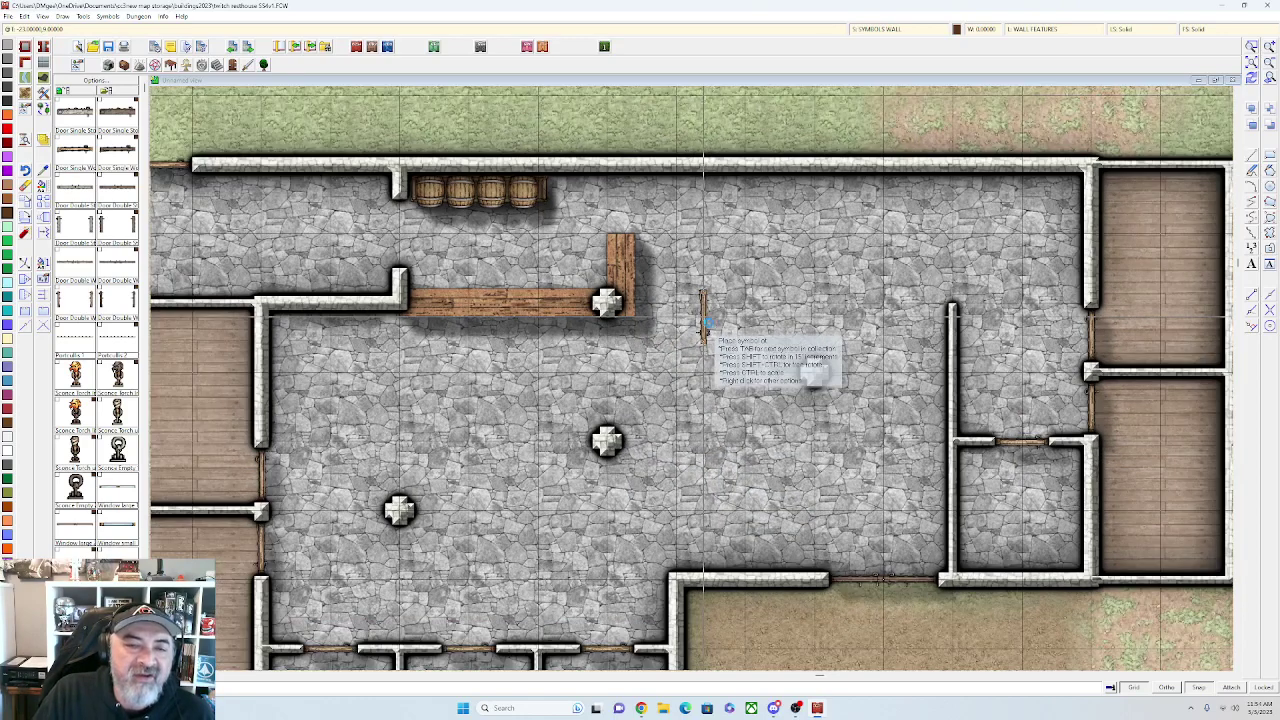
scroll(703, 320, "down", 2)
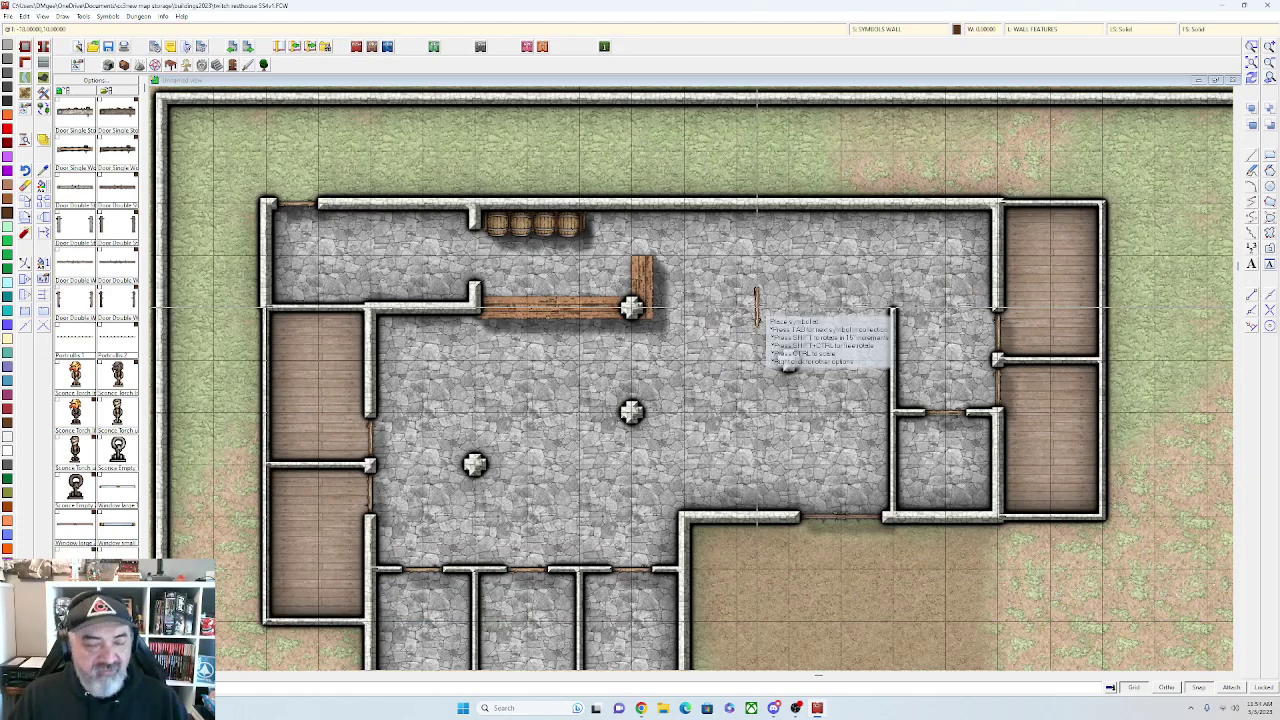
key("Escape")
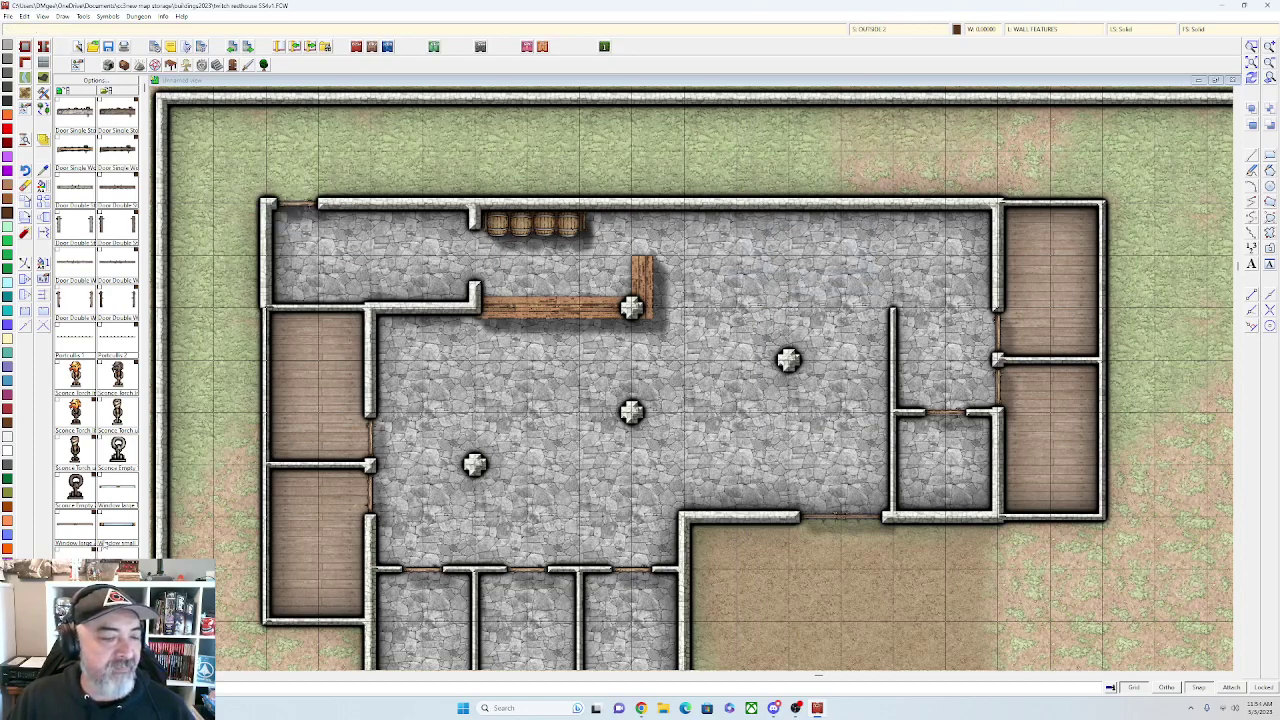
Place window symbols in the south wall beside the entrance, in the hall's north wall, and in the northwest room's west wall
right_click(740, 540)
left_click(683, 306)
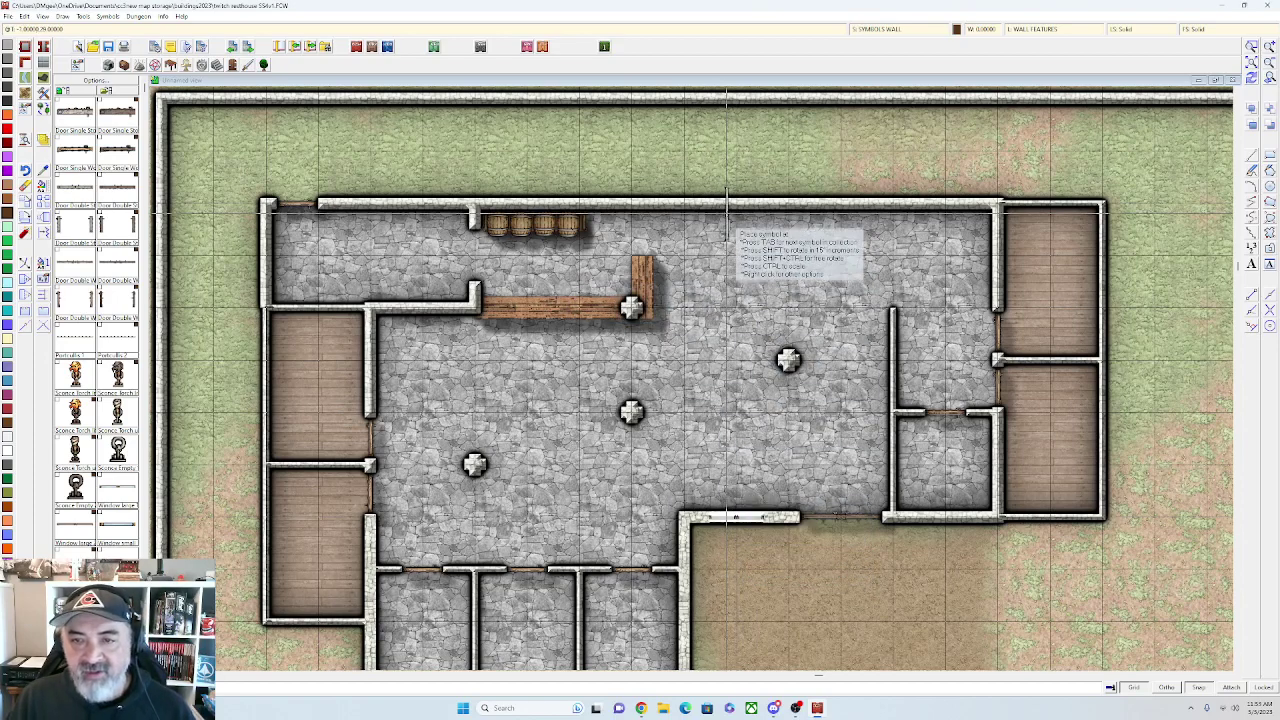
left_click(736, 203)
scroll(725, 360, "down", 2)
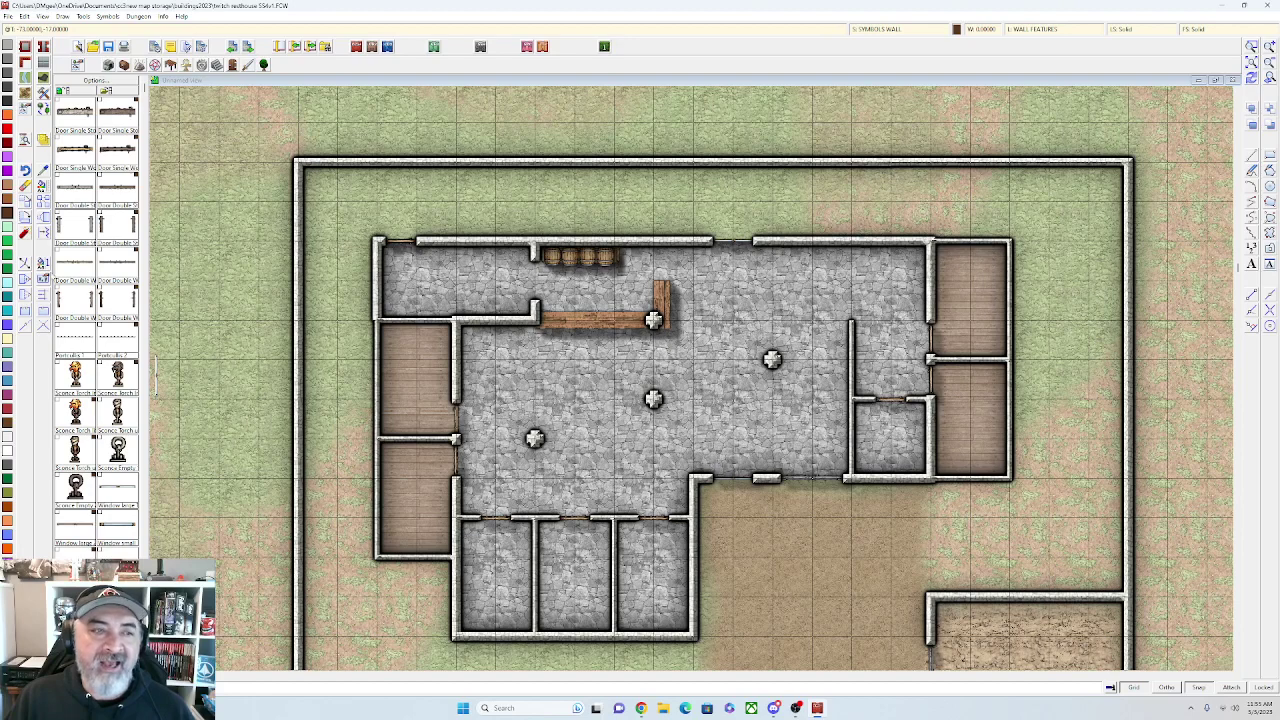
left_click(120, 531)
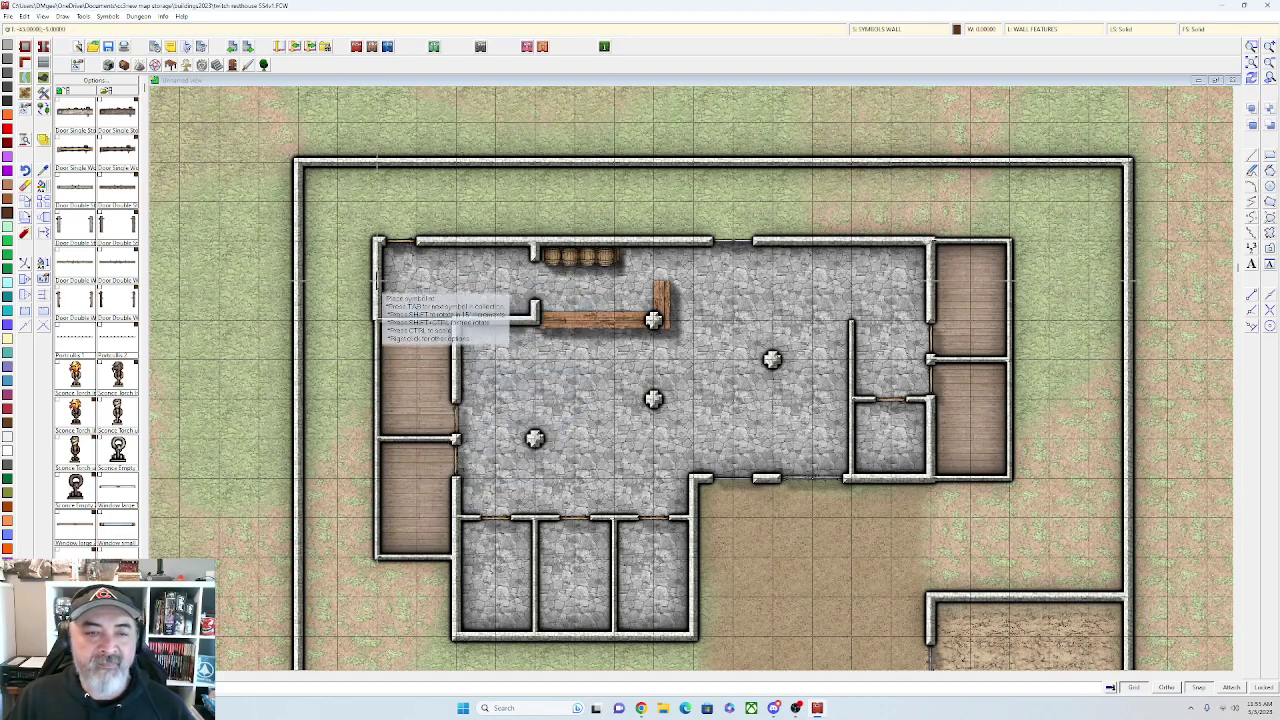
scroll(378, 288, "up", 1)
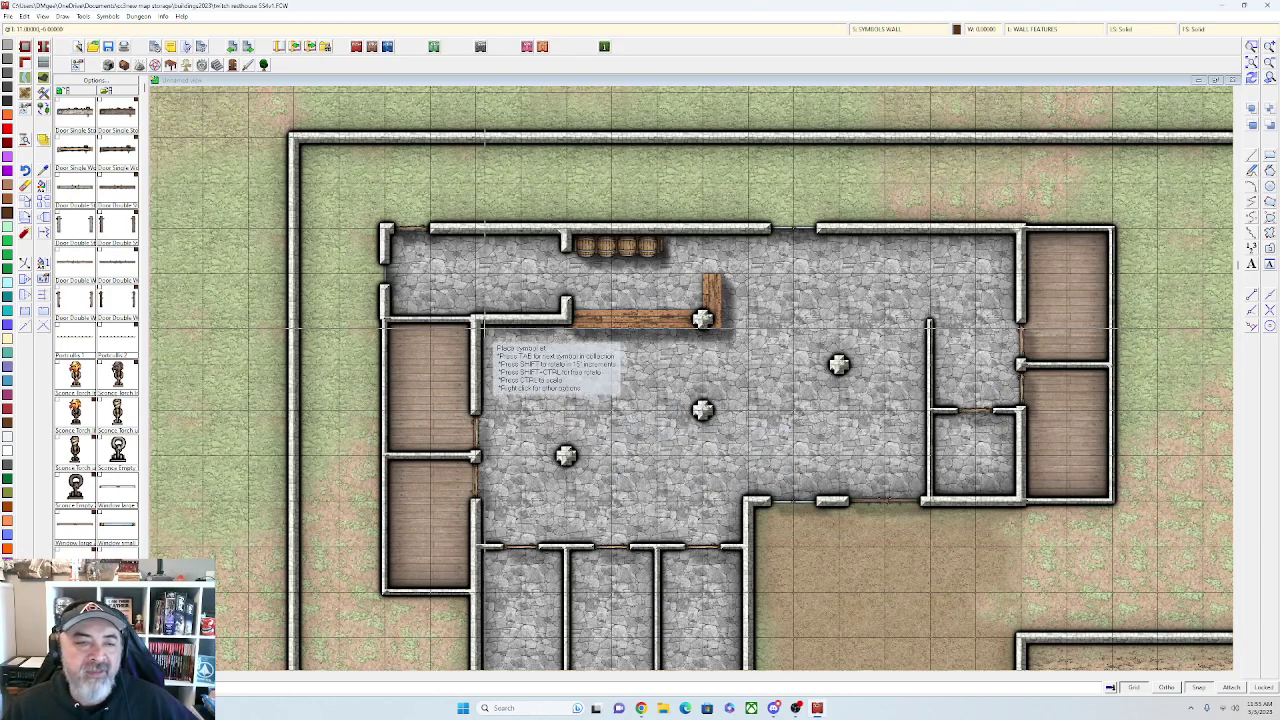
Try placing an FC Fireplace symbol rotated 45 degrees in the hall's northwest corner
scroll(101, 365, "down", 8)
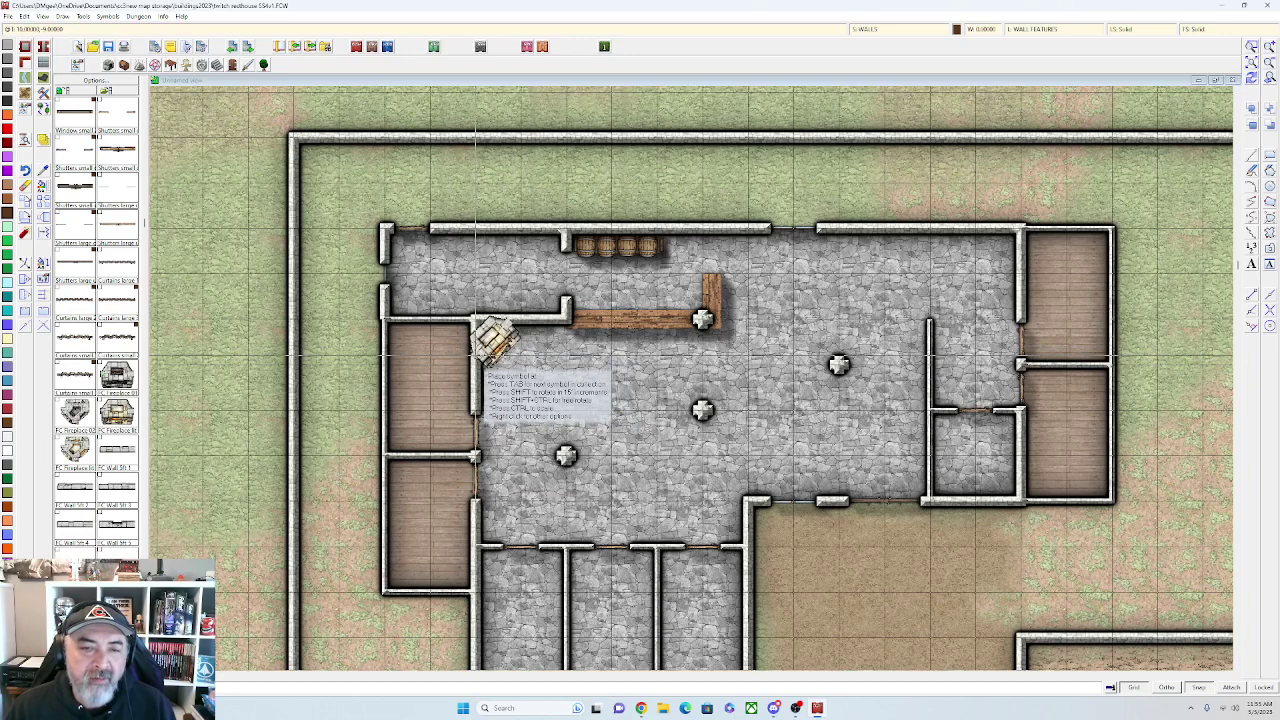
right_click(488, 340)
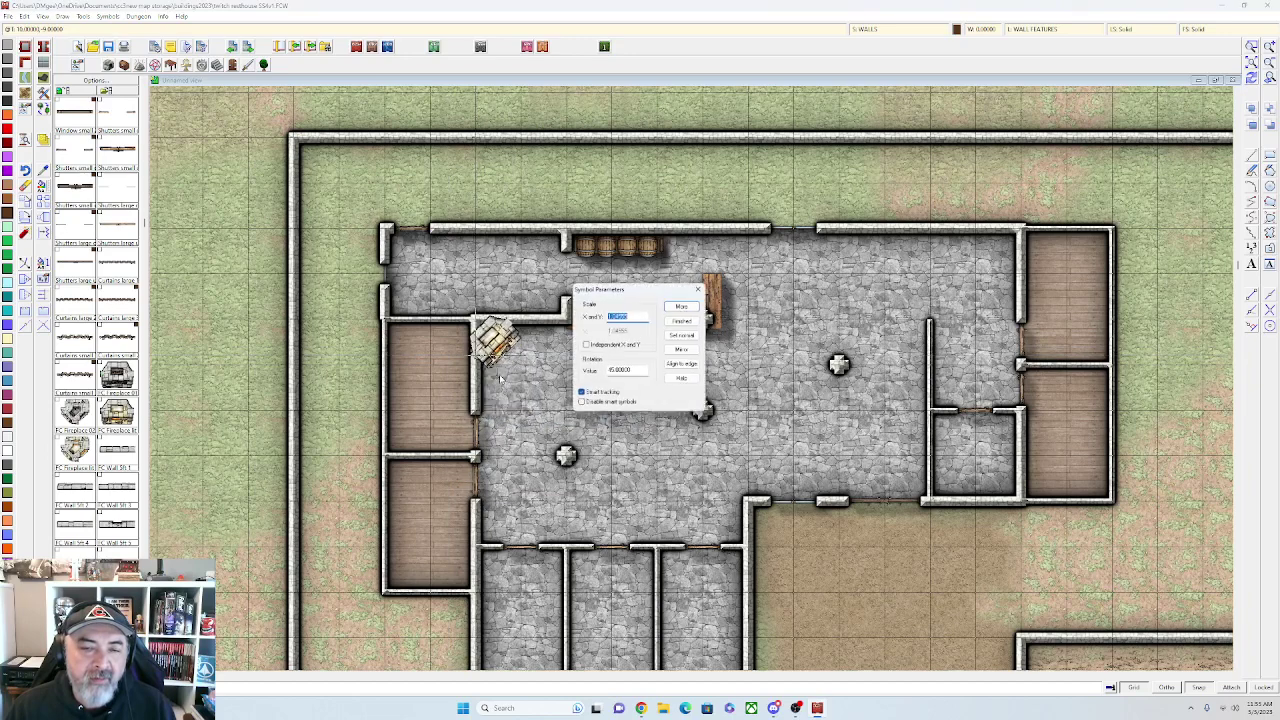
left_click(683, 320)
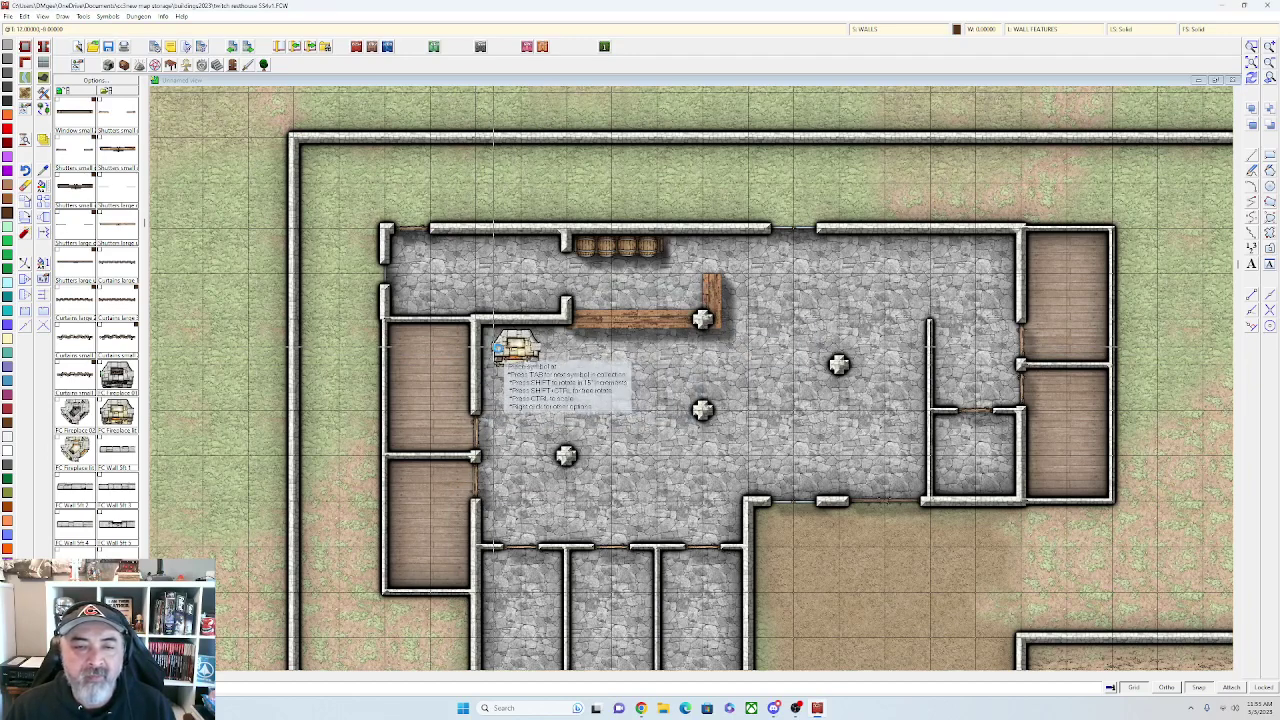
scroll(497, 345, "up", 3)
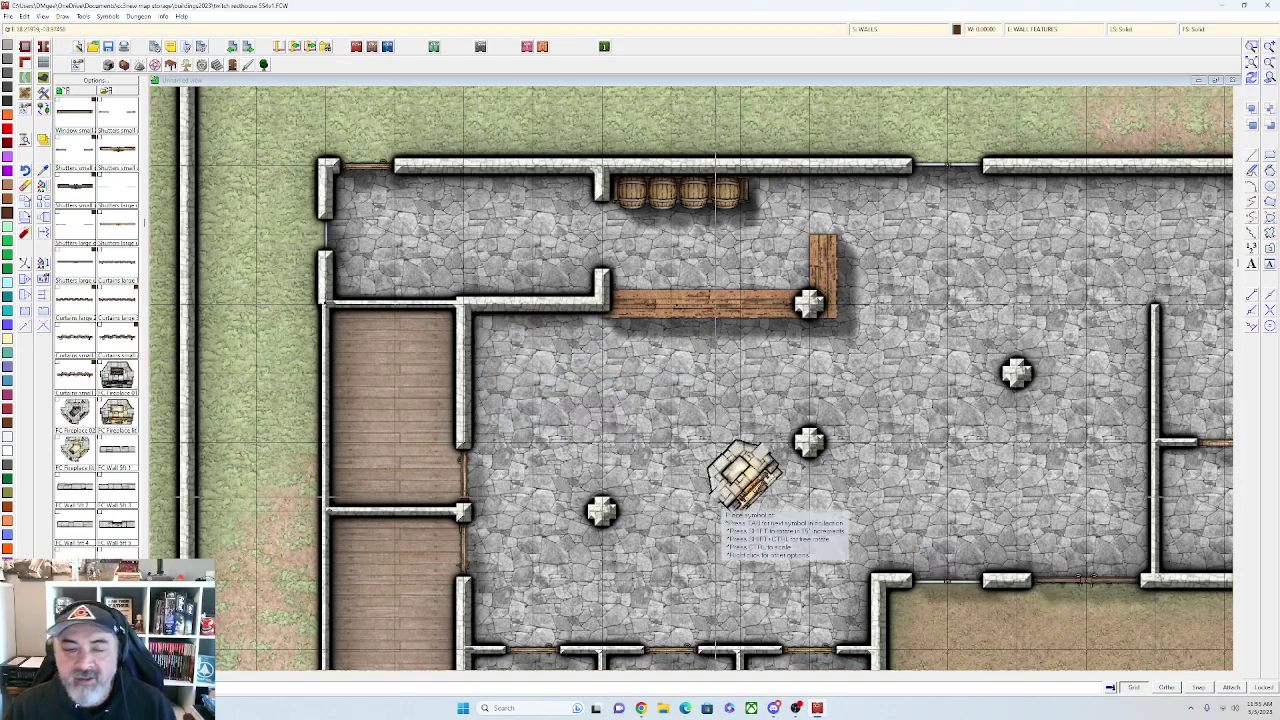
left_click(464, 355)
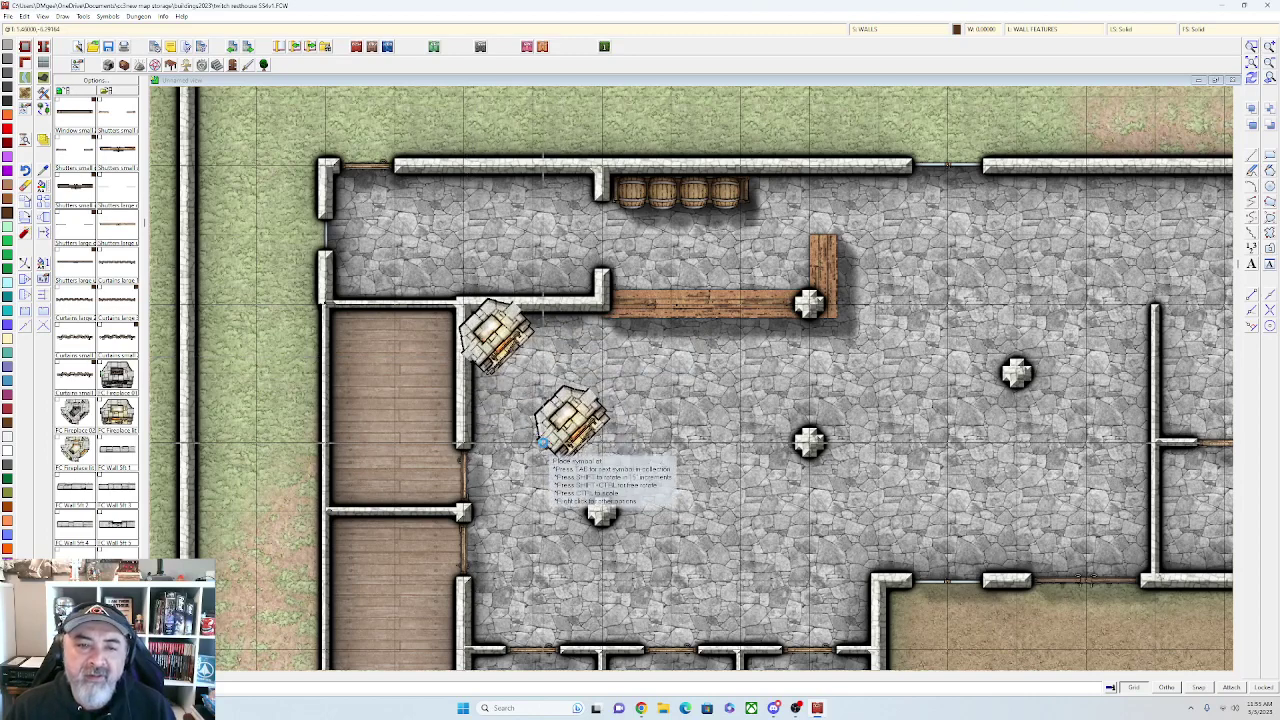
scroll(560, 441, "up", 1)
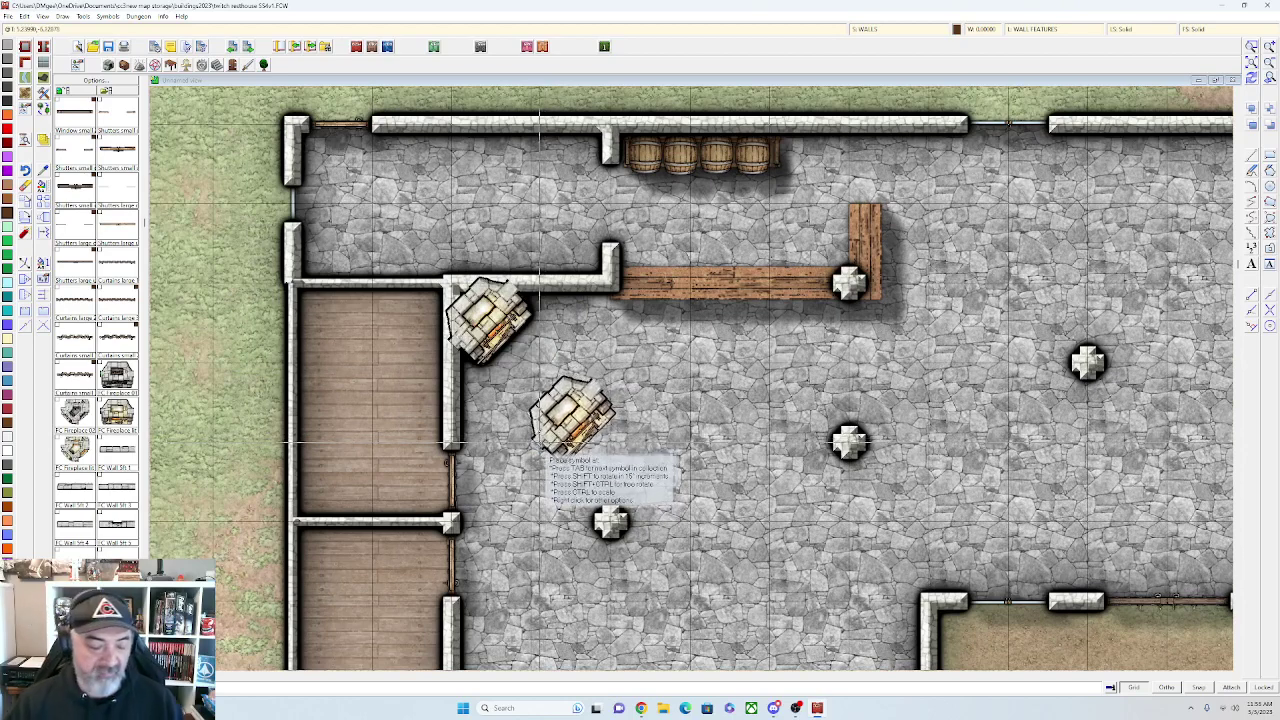
key("Escape")
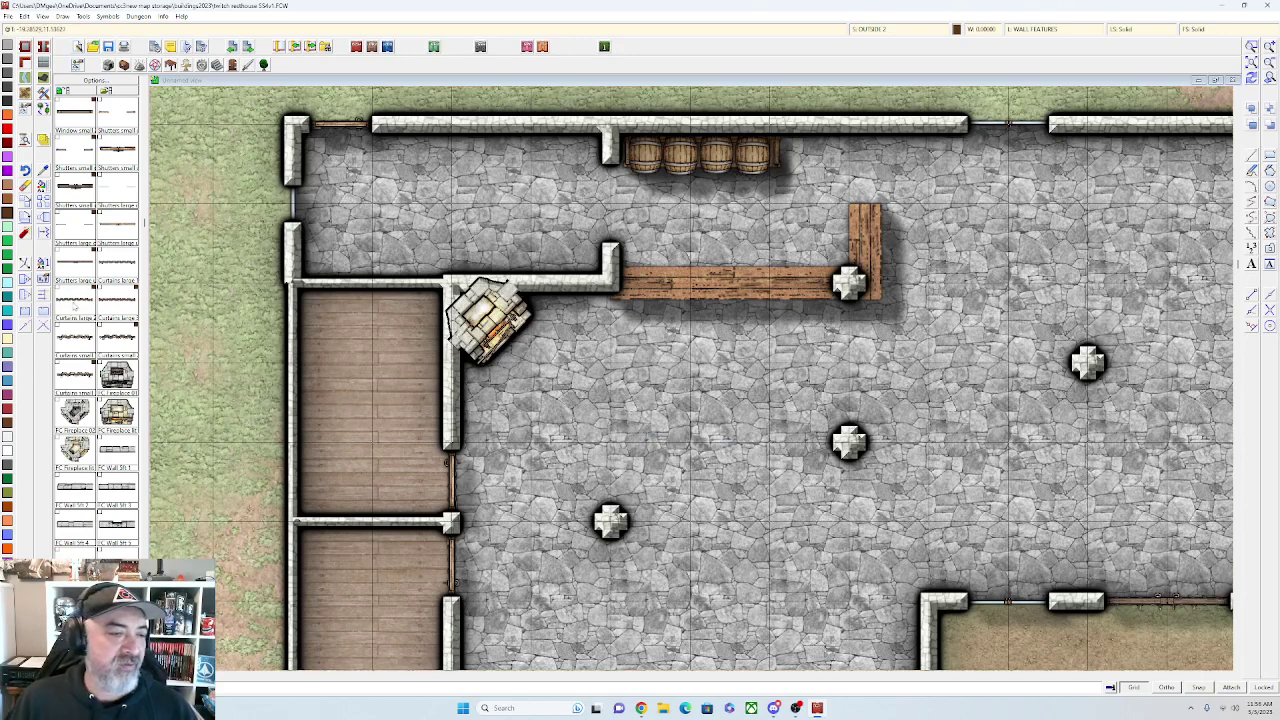
Erase the diagonal fireplace from the hall's northwest corner
left_click(27, 188)
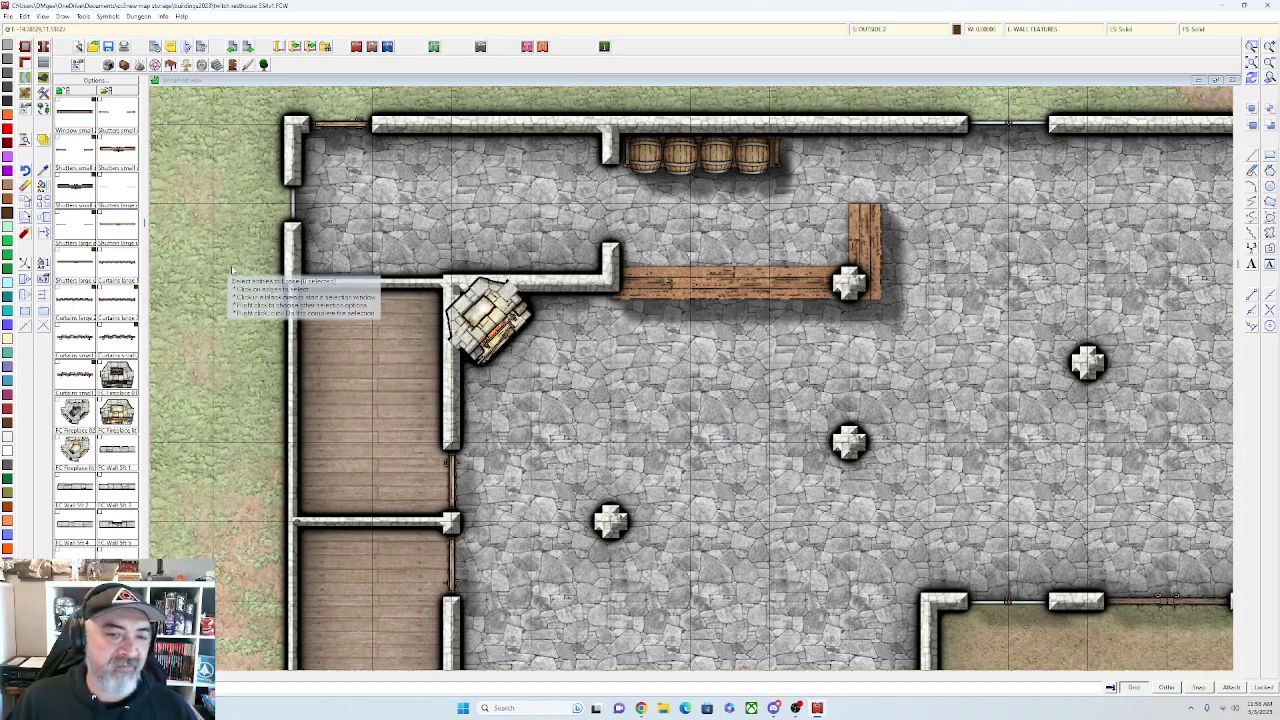
left_click(520, 337)
right_click(518, 337)
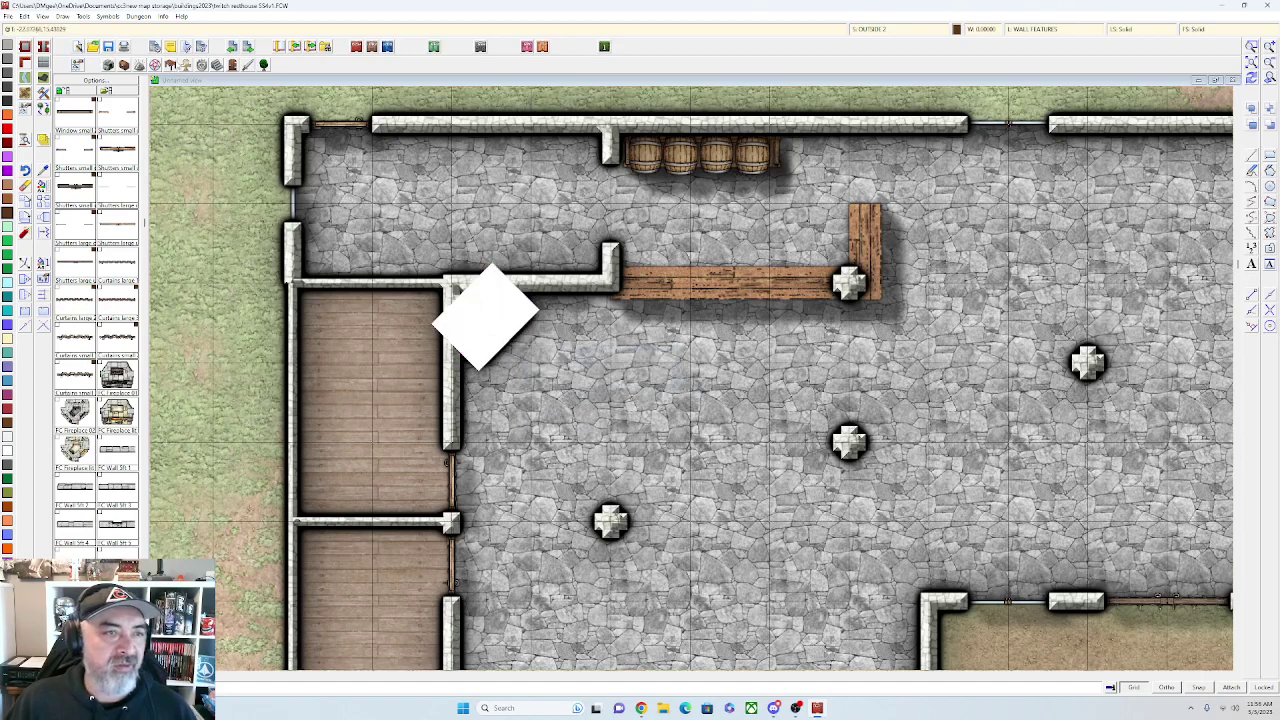
Load the SS4 Color Furniture catalog and place a lit fireplace at normal scale against the west wall in the hall's northwest corner
scroll(120, 121, "up", 2)
right_click(171, 66)
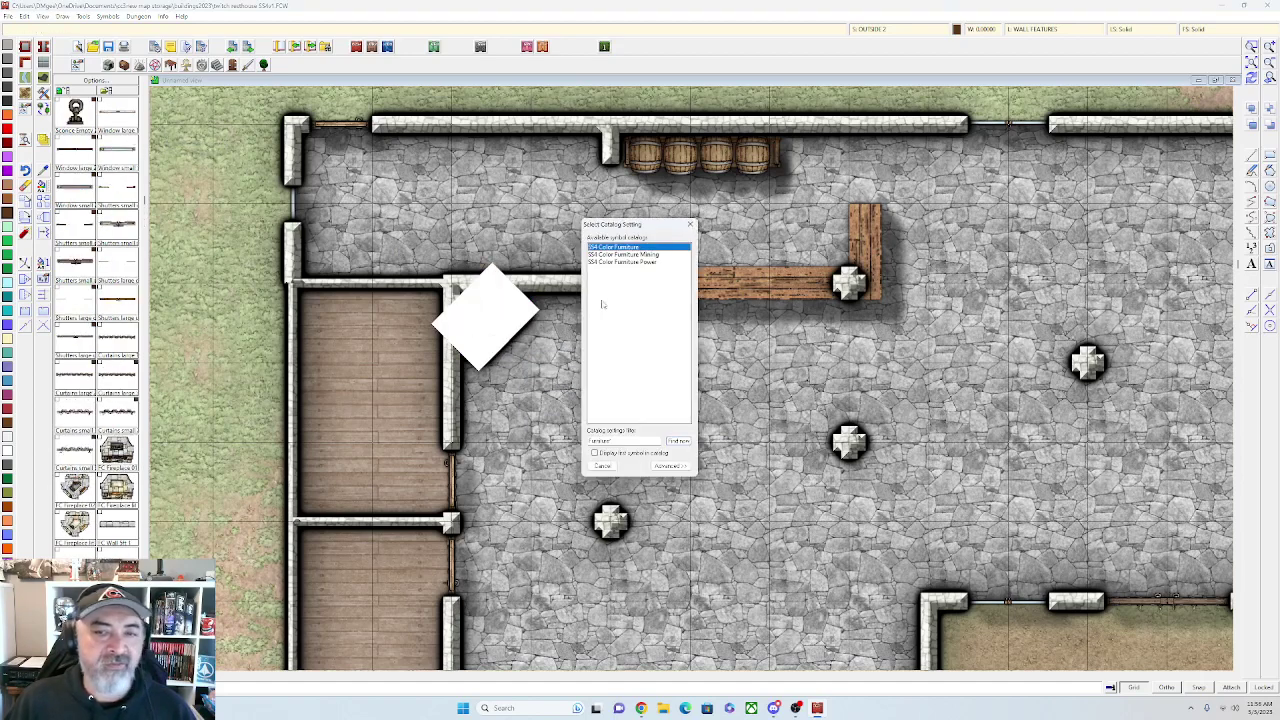
double_click(613, 247)
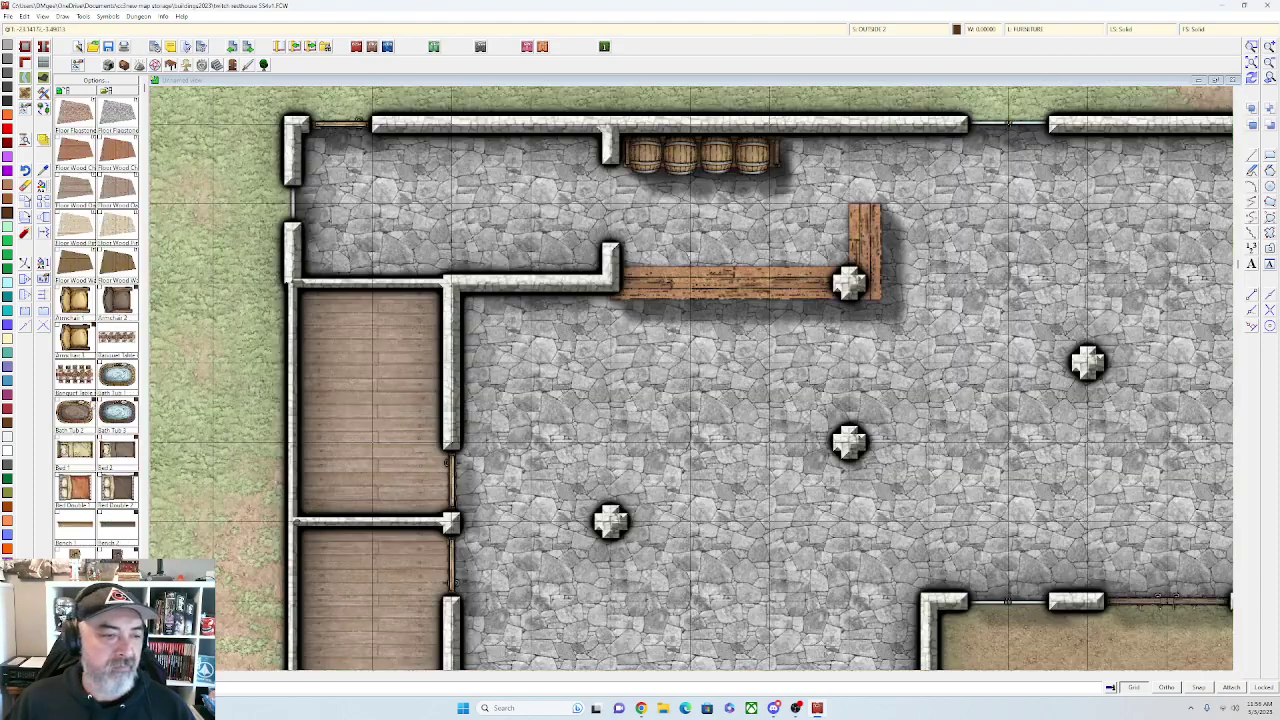
scroll(92, 420, "down", 8)
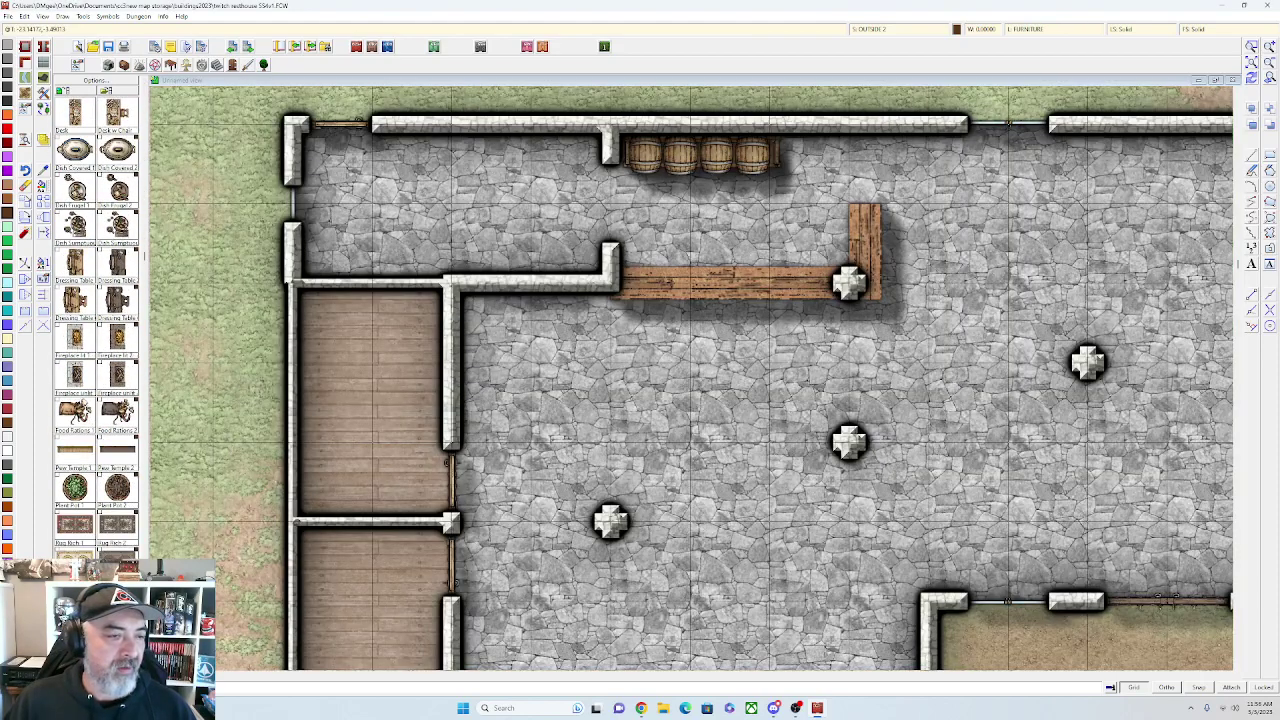
left_click(80, 388)
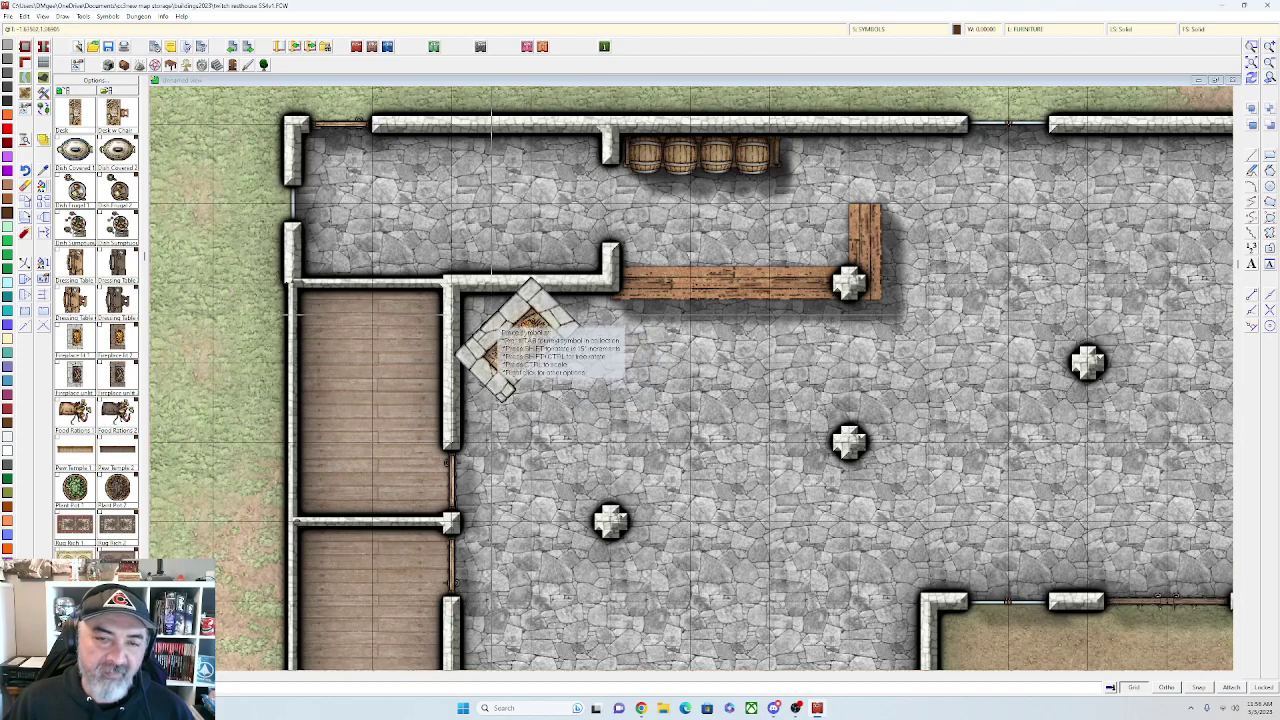
right_click(505, 330)
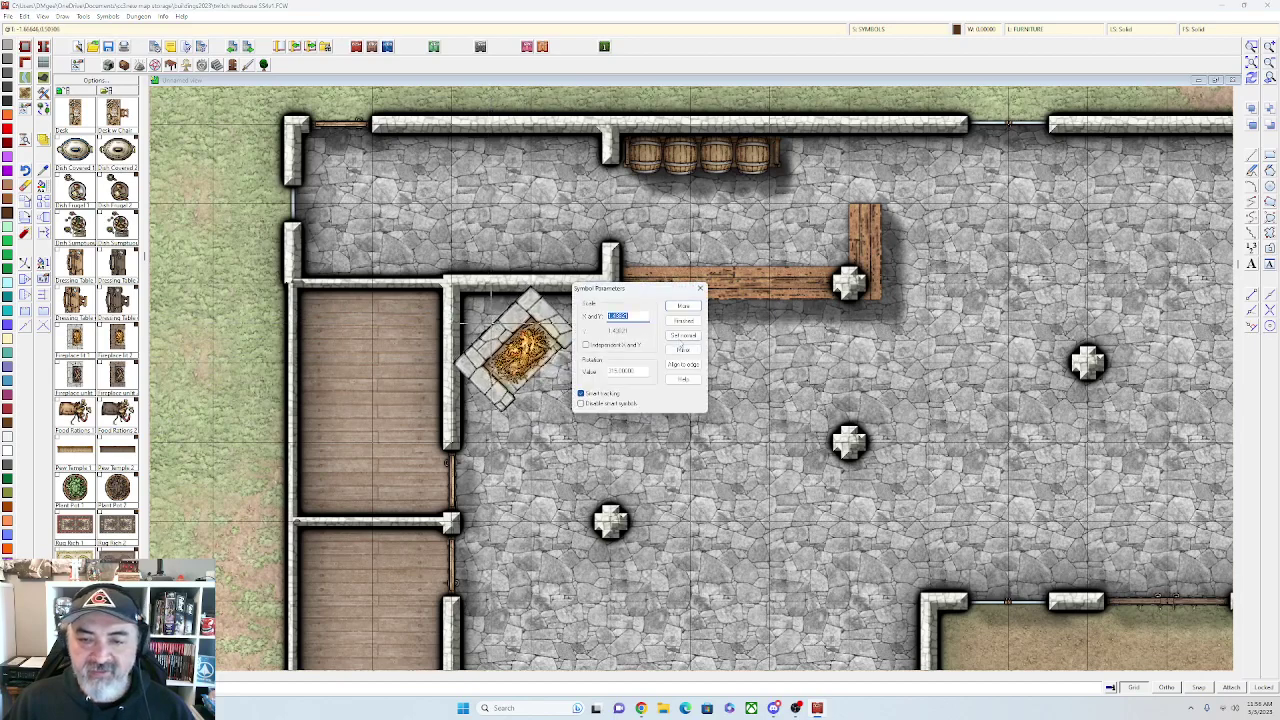
left_click(683, 335)
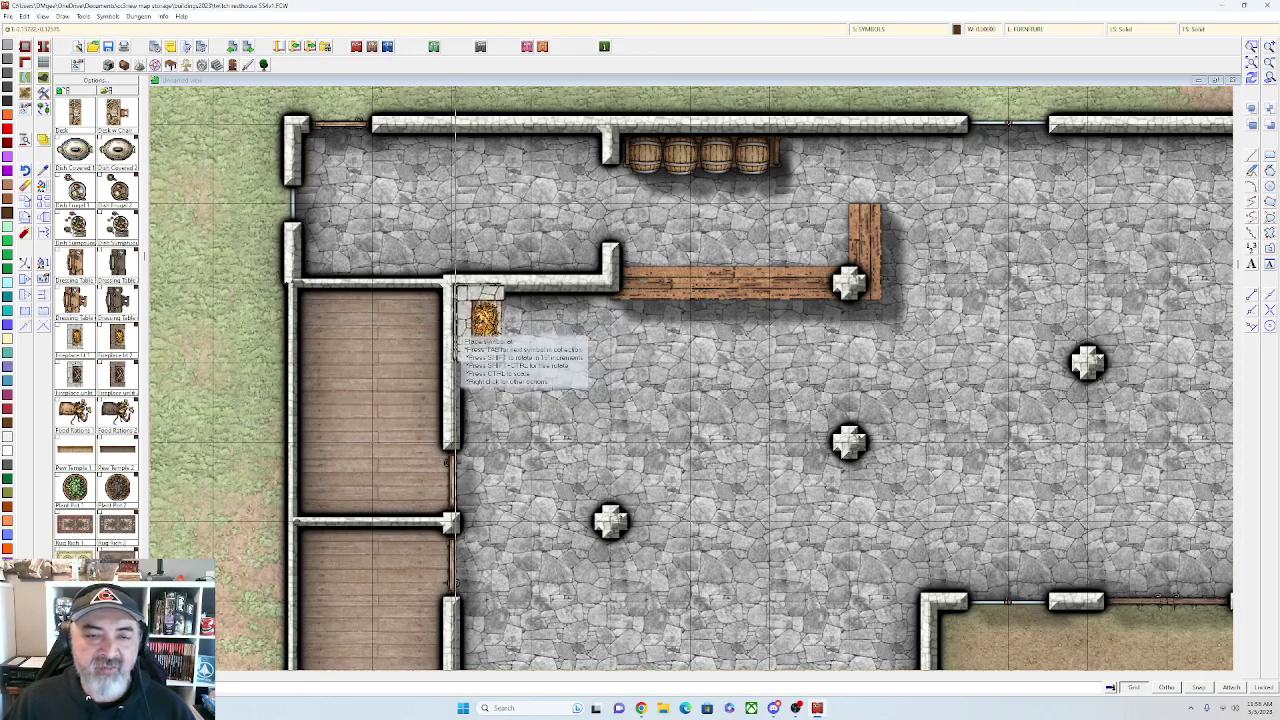
left_click(460, 335)
scroll(571, 421, "up", 1)
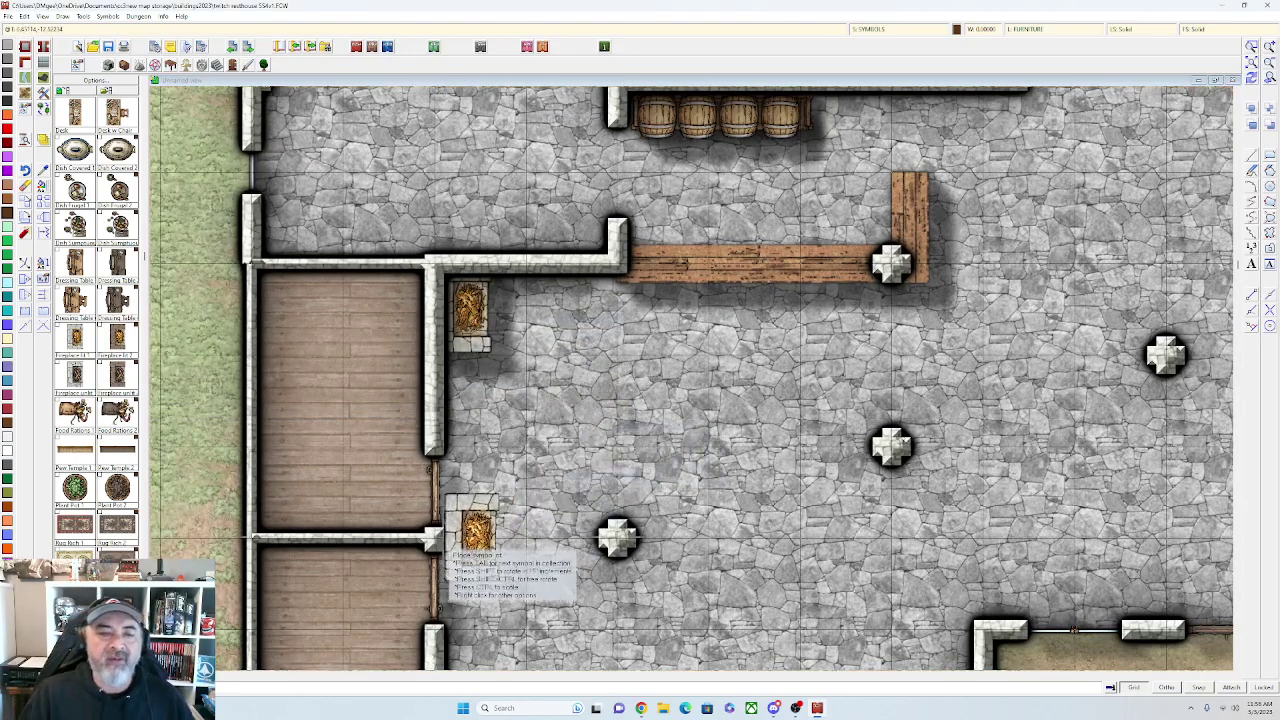
Place two rotated stove symbols at 0.75 scale side by side against the kitchen's north wall
scroll(108, 443, "down", 2)
scroll(180, 445, "down", 1)
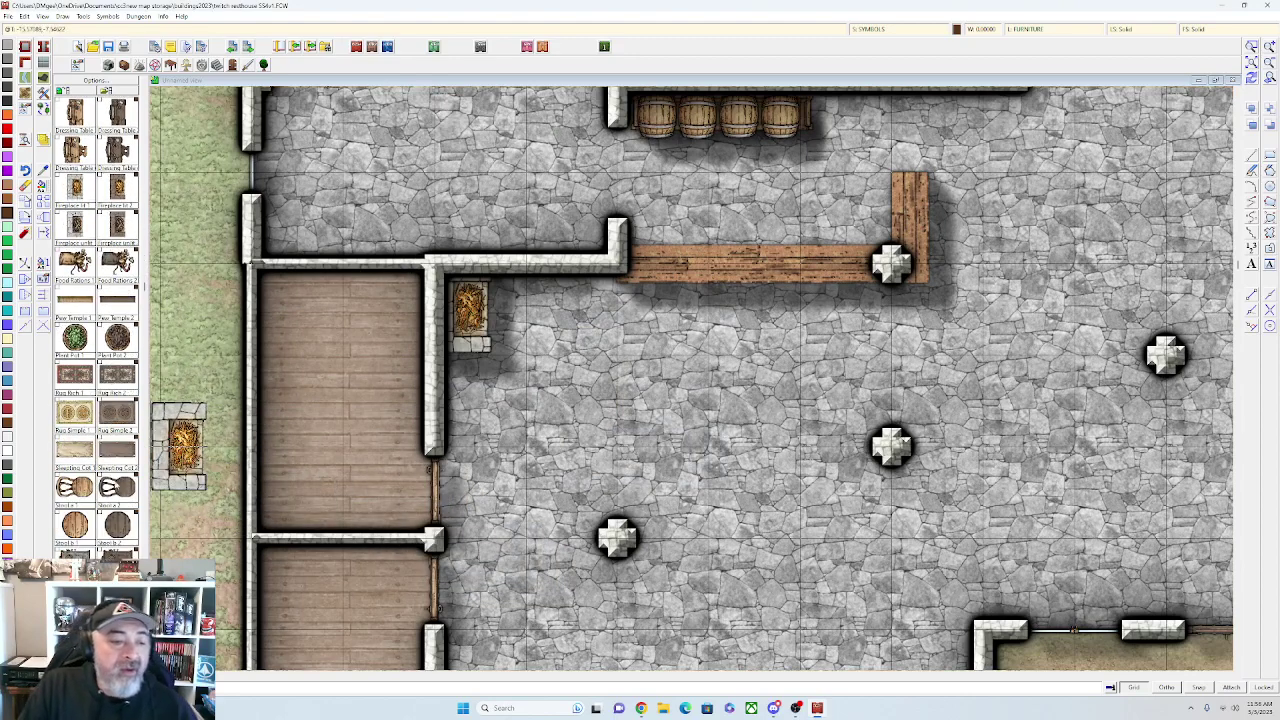
left_click(77, 560)
left_click_drag(391, 207, 429, 360)
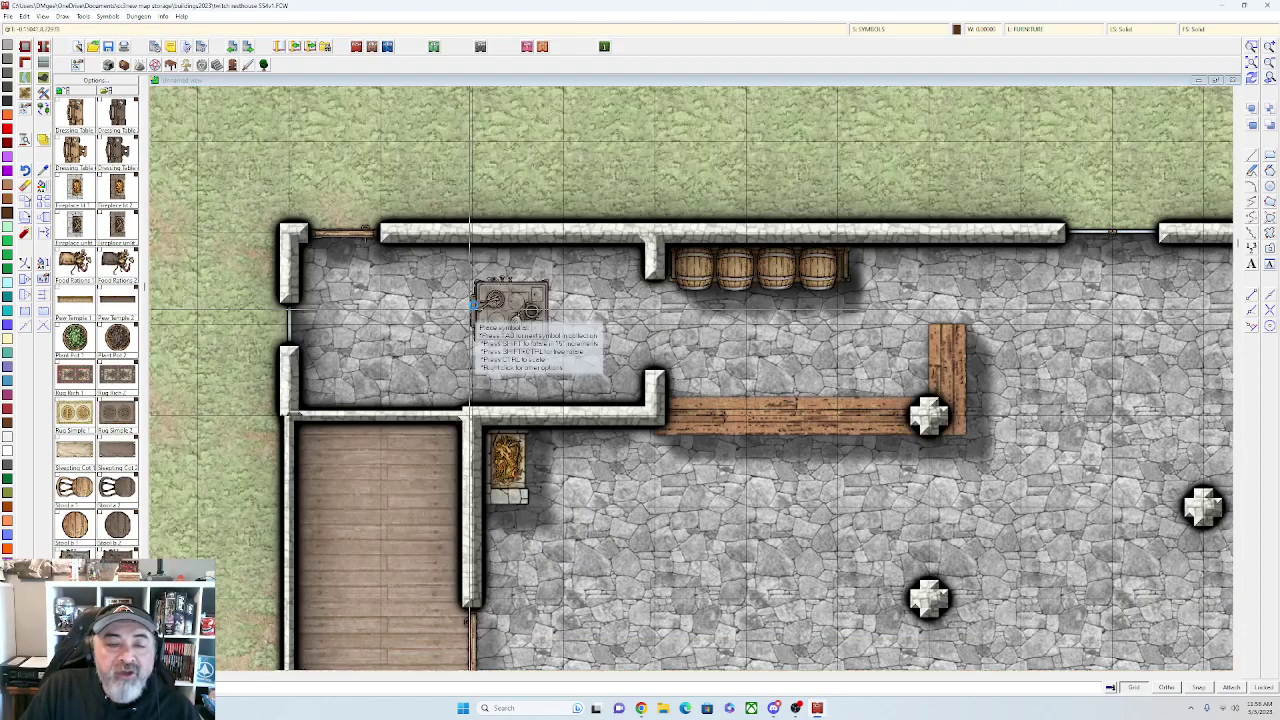
key("shift")
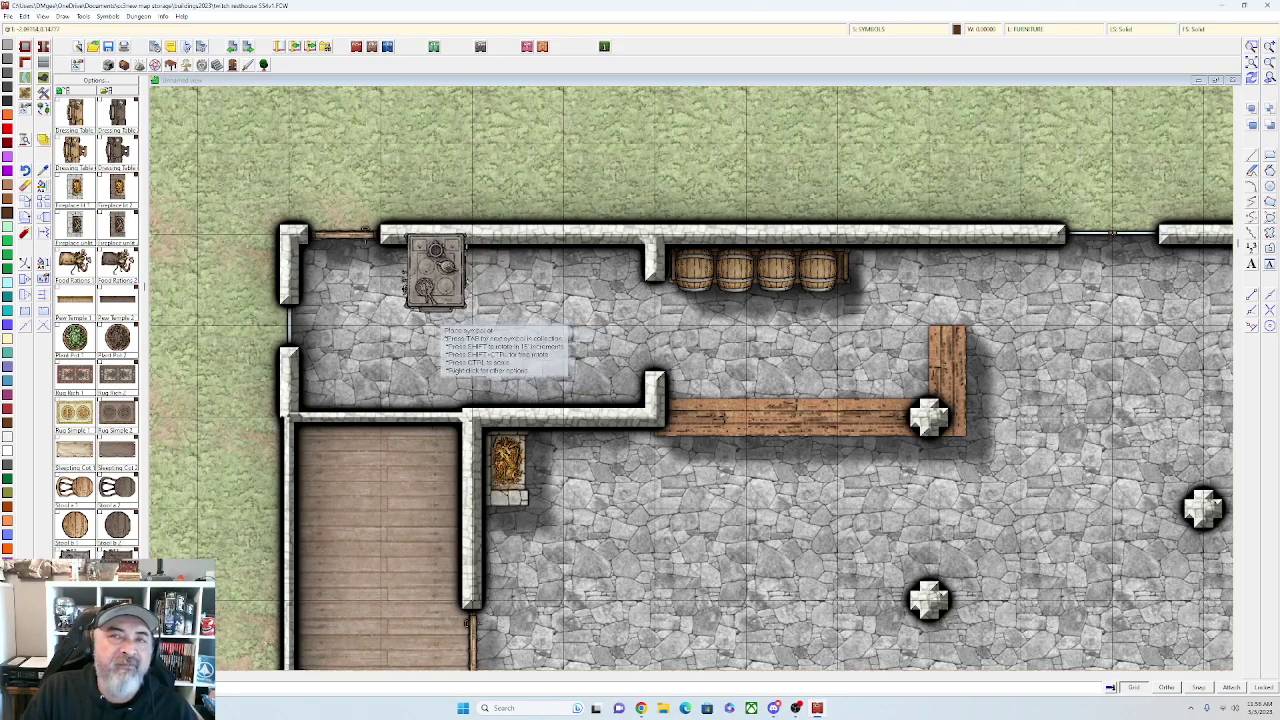
right_click(434, 276)
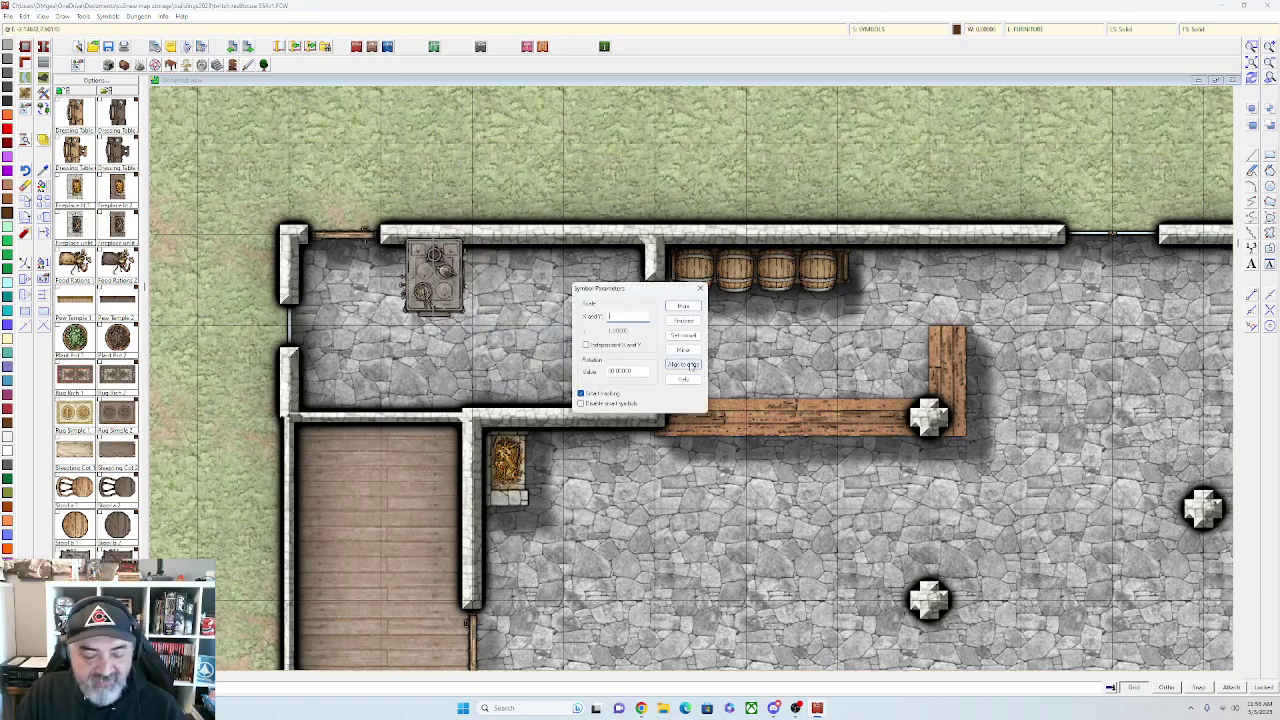
left_click(683, 306)
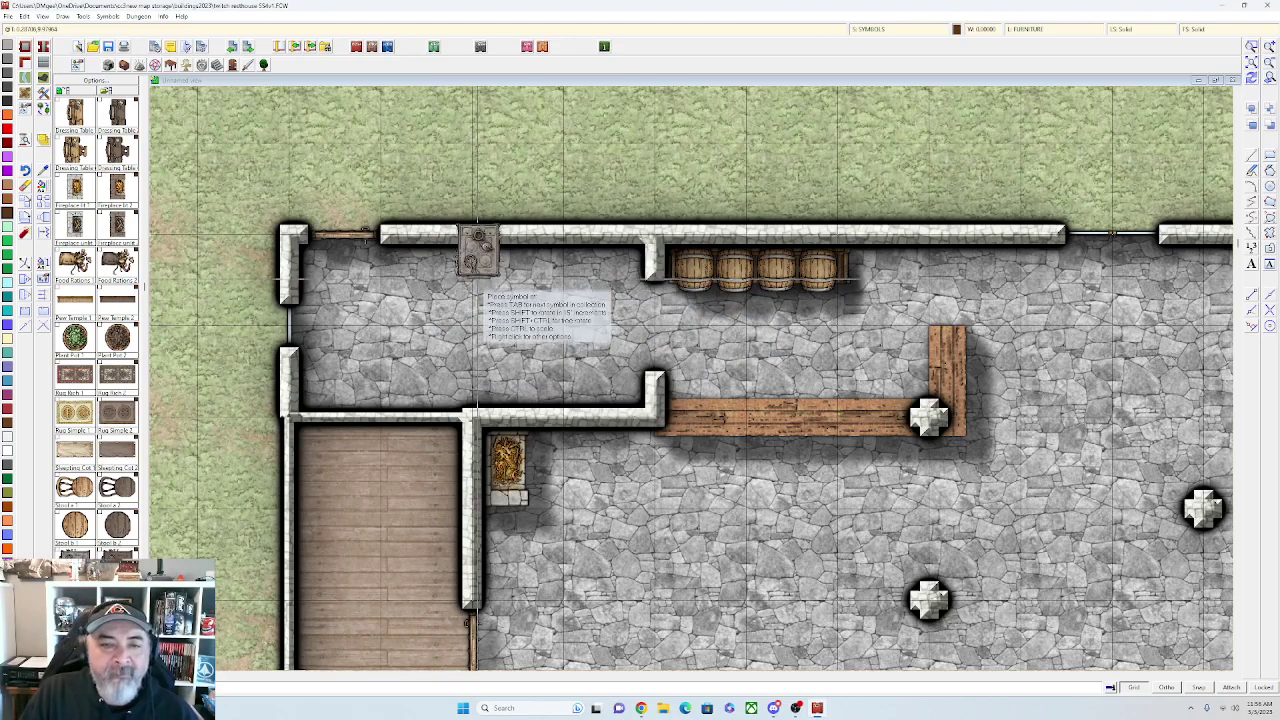
scroll(492, 293, "up", 1)
scroll(492, 293, "up", 1)
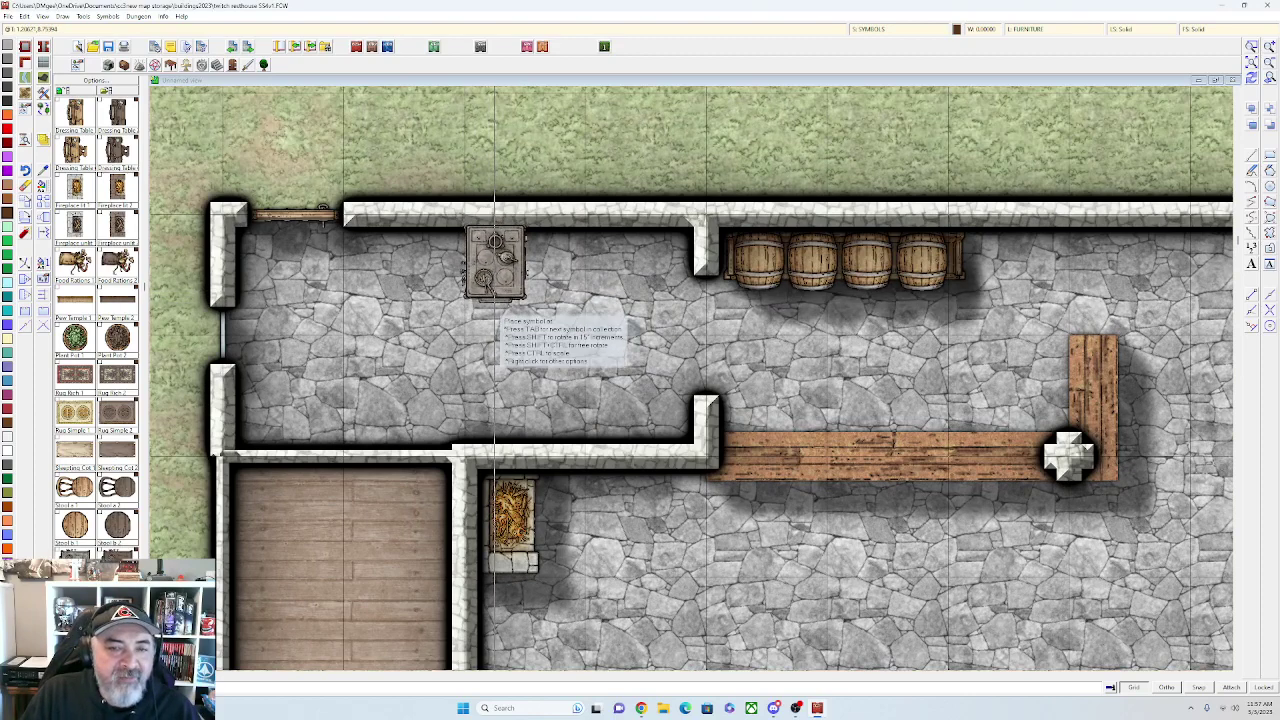
left_click(494, 263)
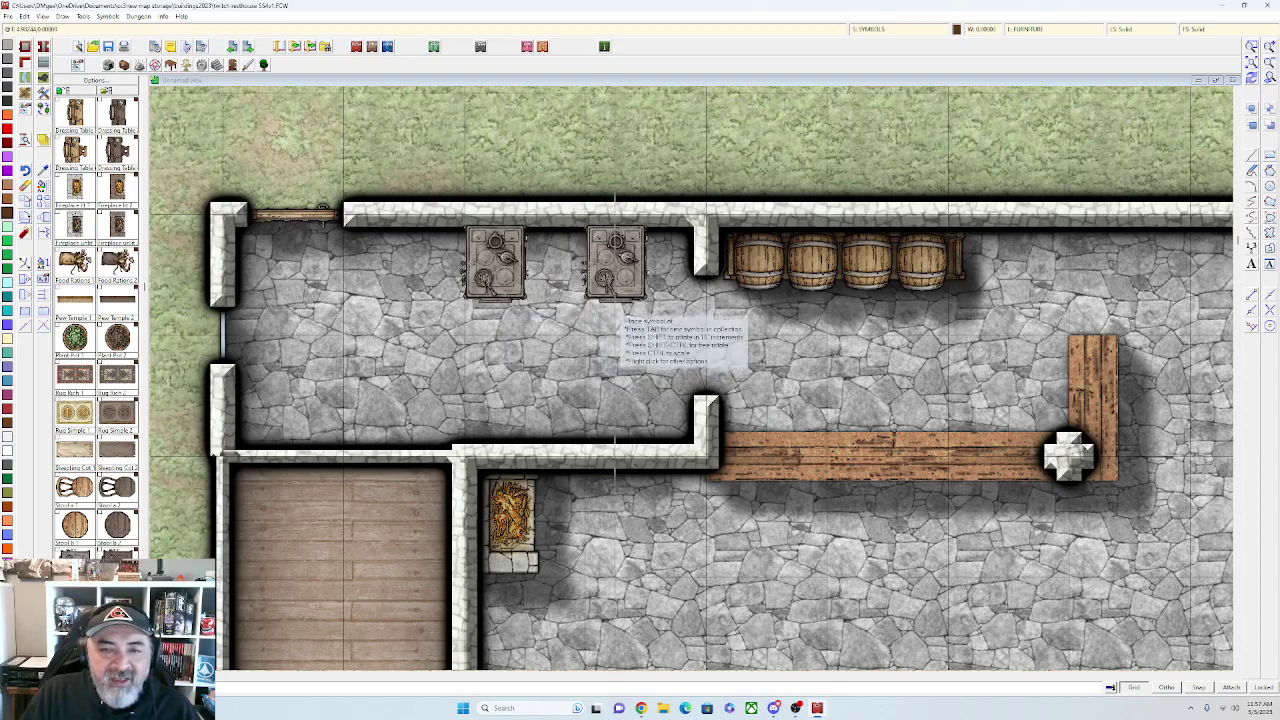
left_click(615, 263)
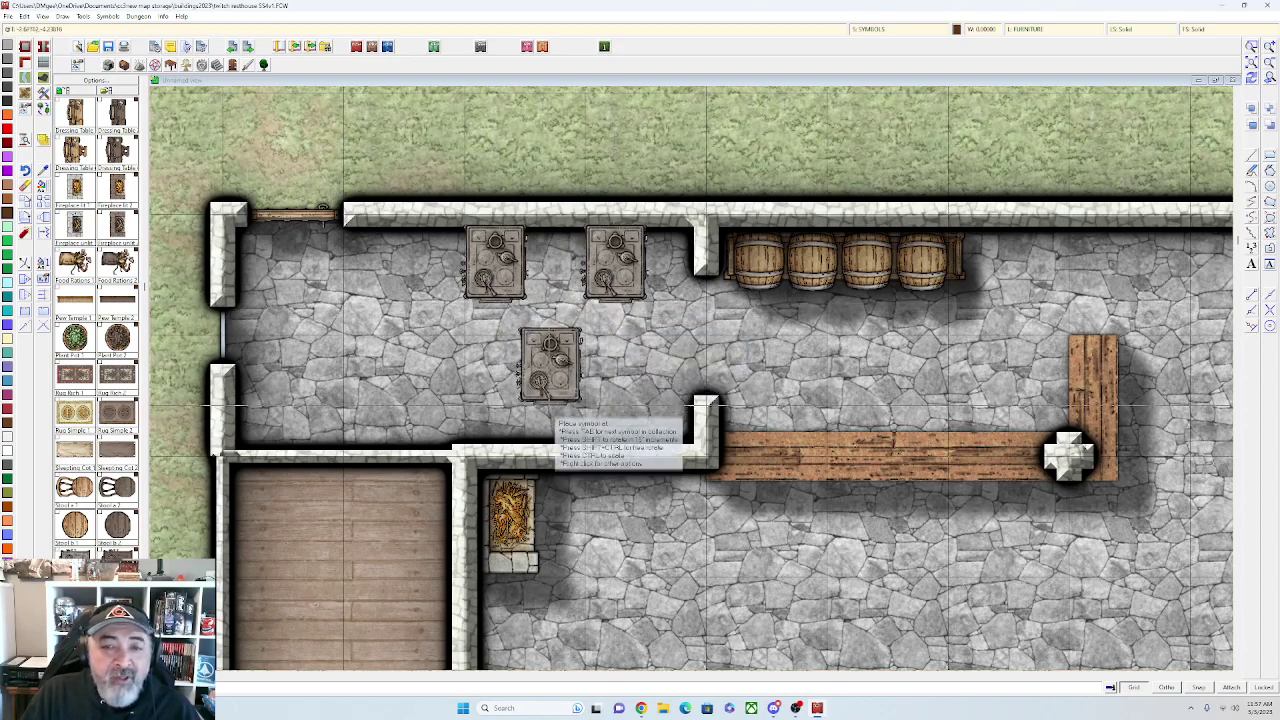
key("Escape")
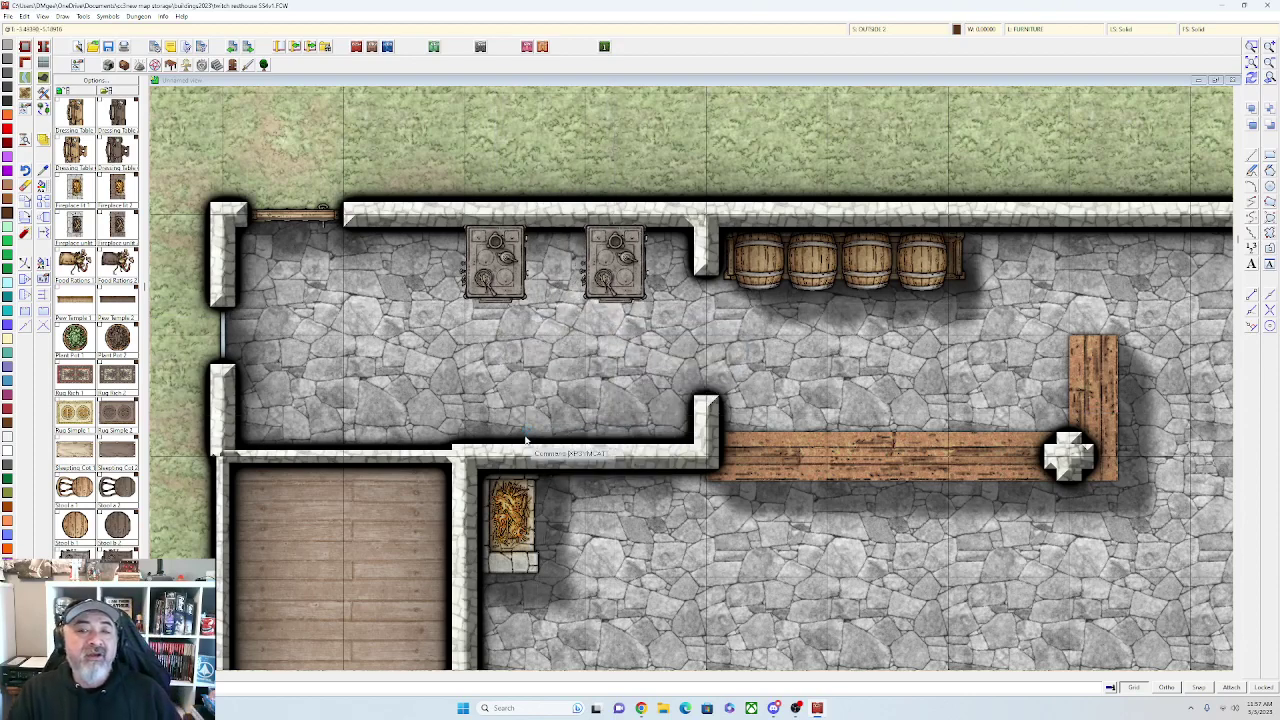
Place lit fireplaces against the kitchen's south wall and, rotated 90 degrees, against the east wall in the hall's northeast corner
scroll(526, 440, "down", 1)
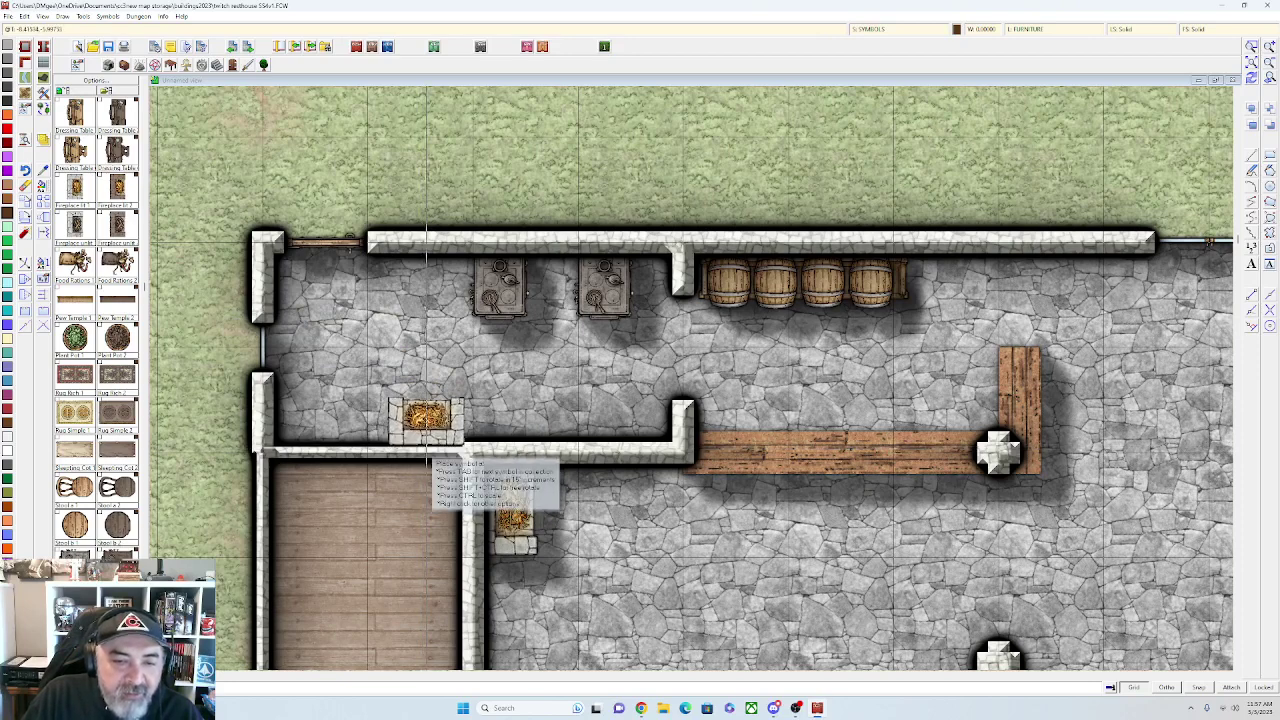
left_click(427, 447)
scroll(470, 430, "down", 2)
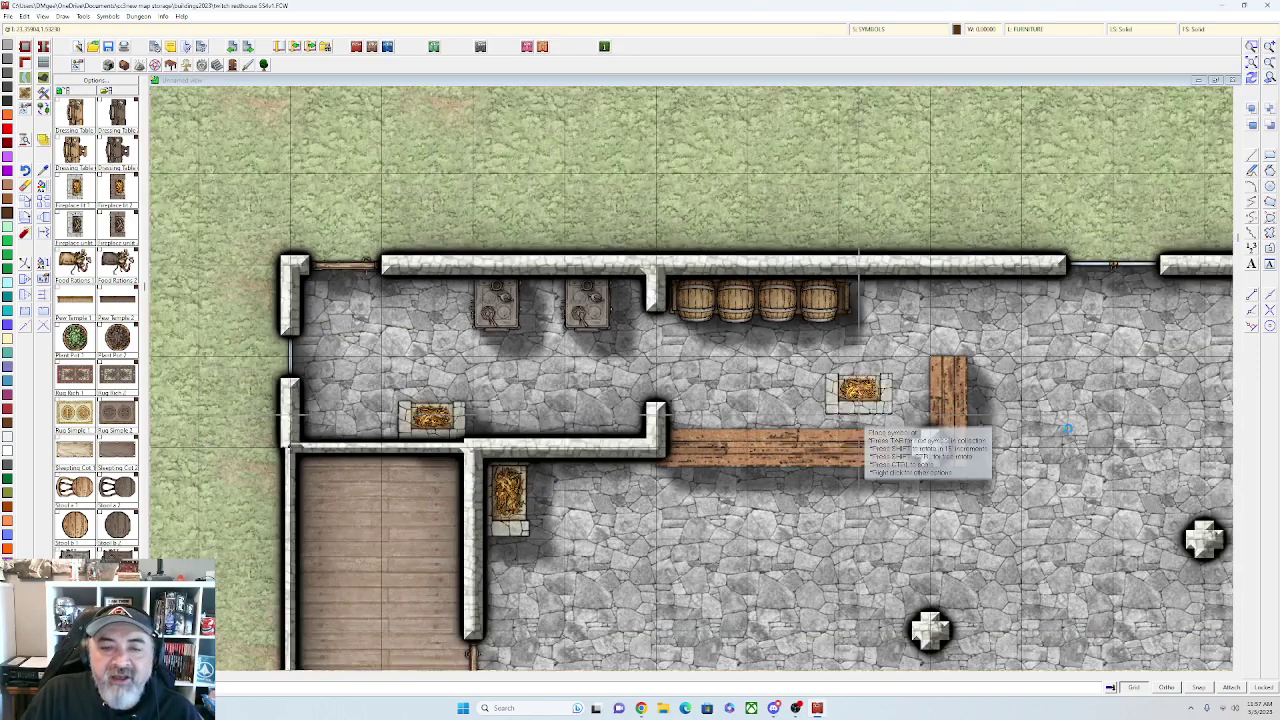
scroll(810, 420, "right", 5)
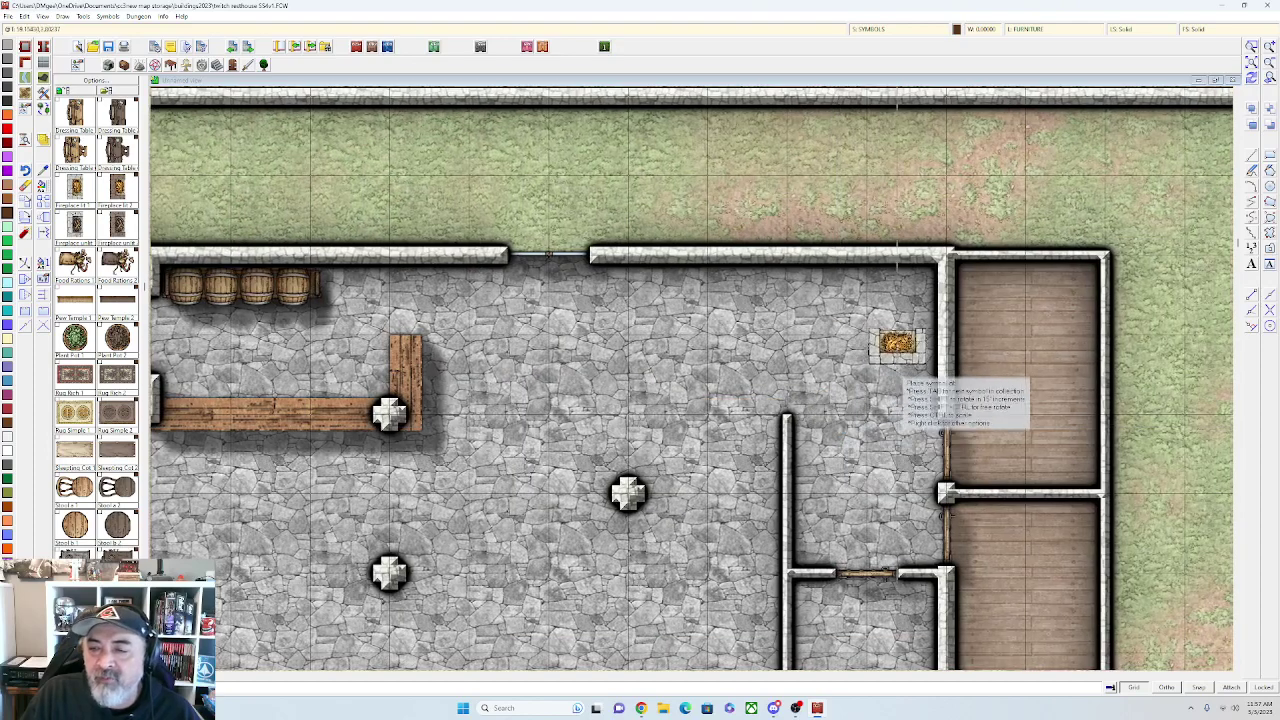
key("shift")
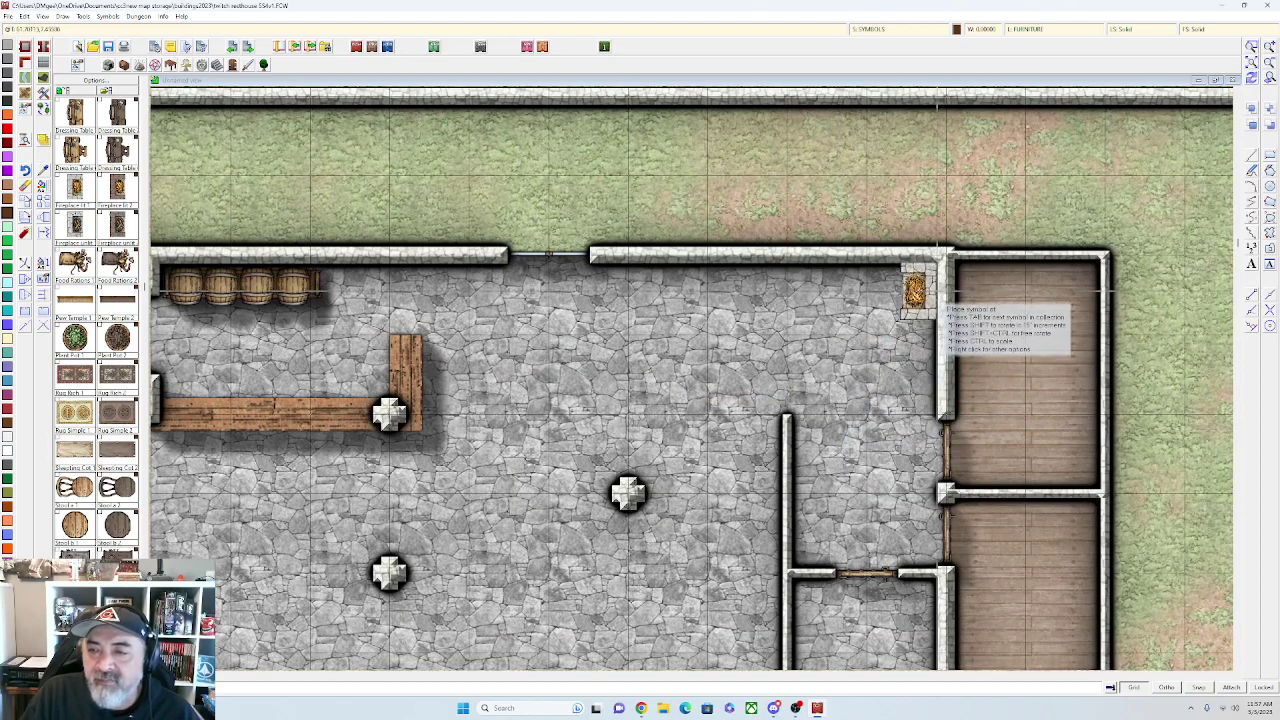
left_click(935, 292)
scroll(778, 386, "down", 2)
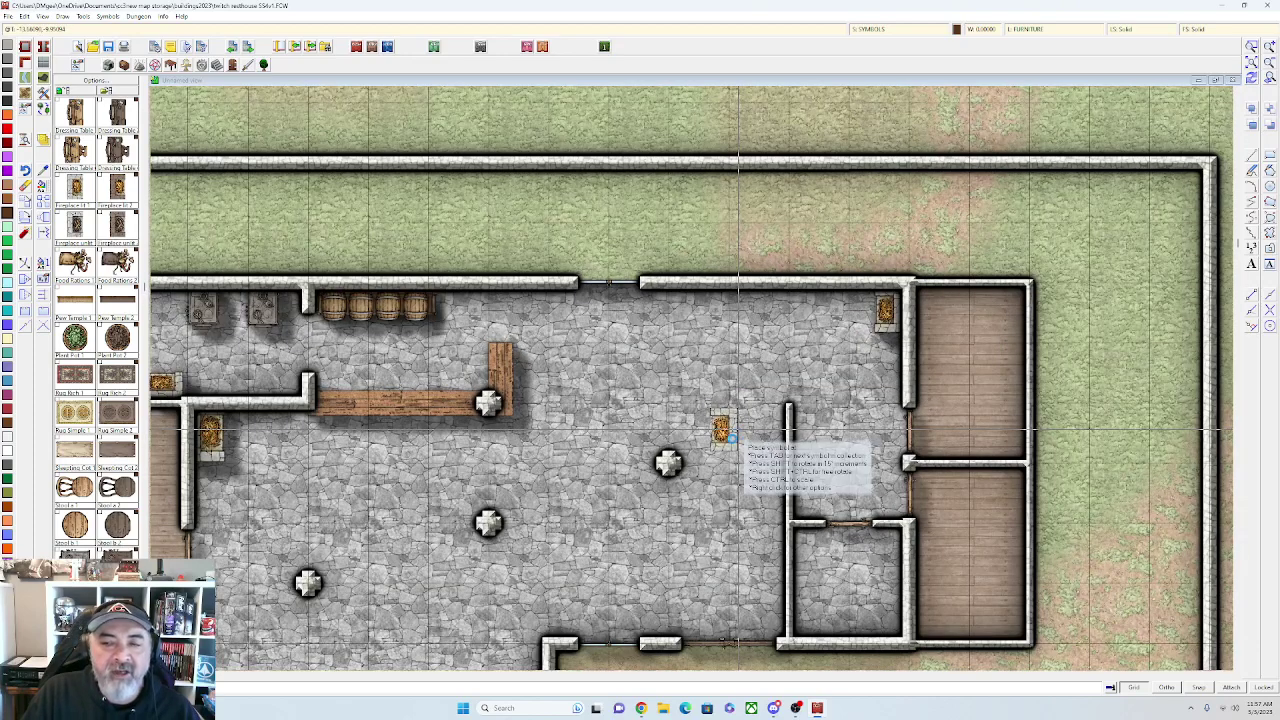
Place two enlarged Bed 1 symbols in the northeast bedroom, one along the north wall and one rotated into the southeast corner
scroll(732, 440, "up", 1)
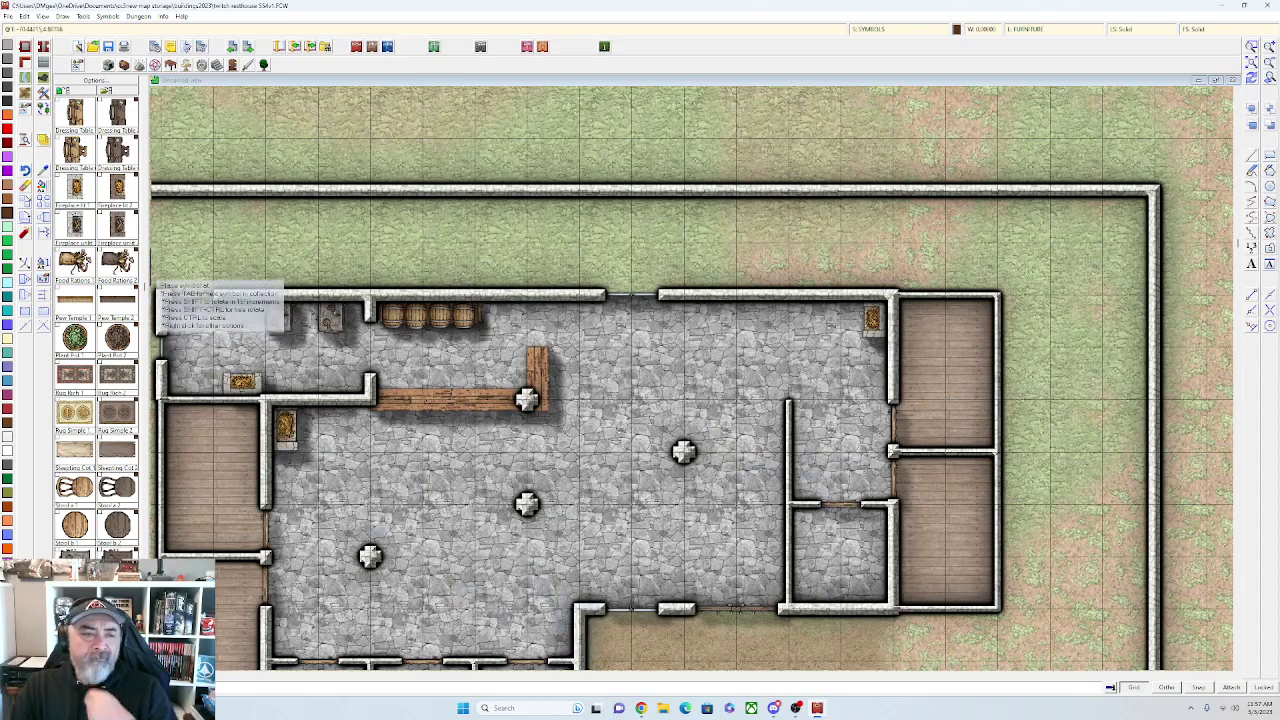
scroll(116, 255, "up", 3)
scroll(75, 228, "up", 5)
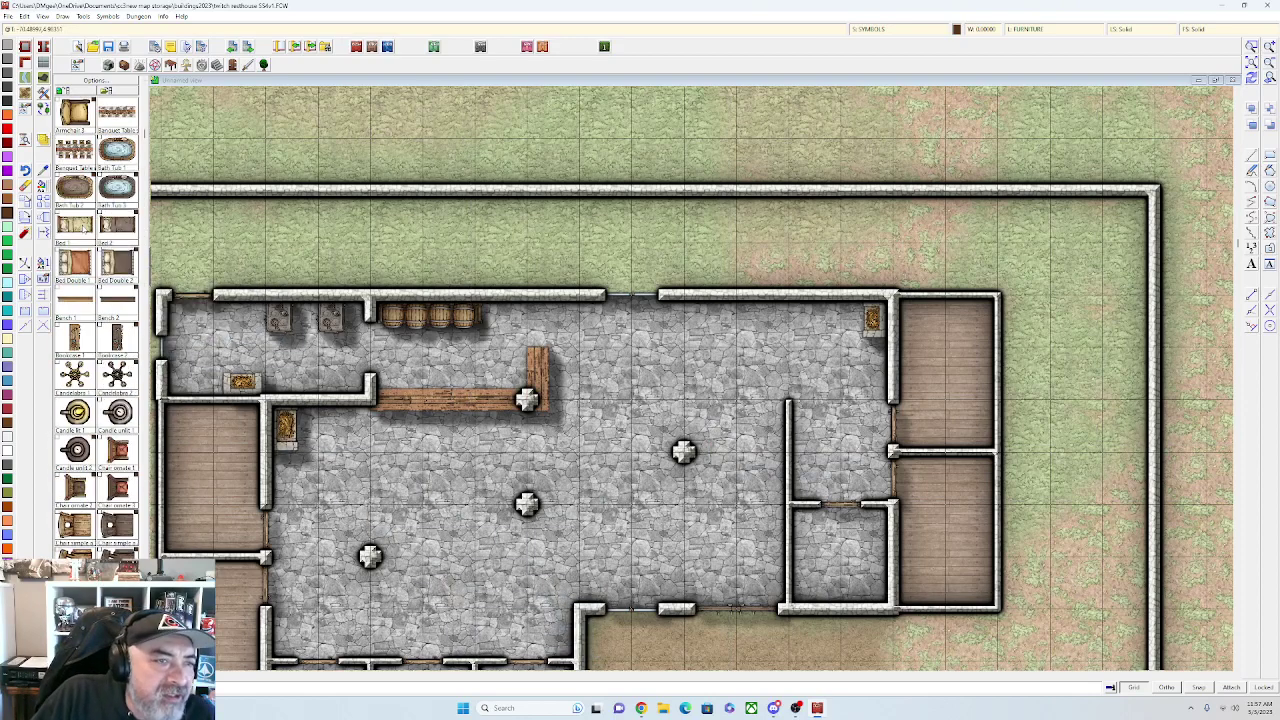
scroll(74, 227, "down", 3)
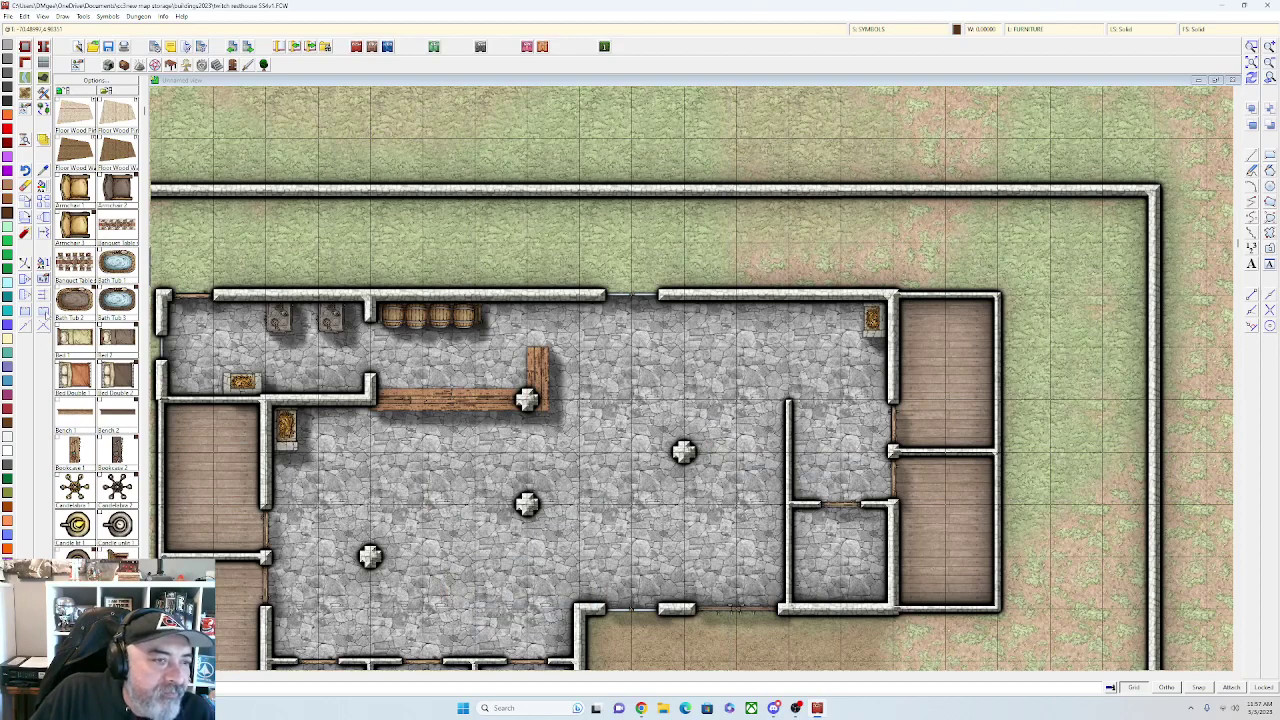
left_click(75, 338)
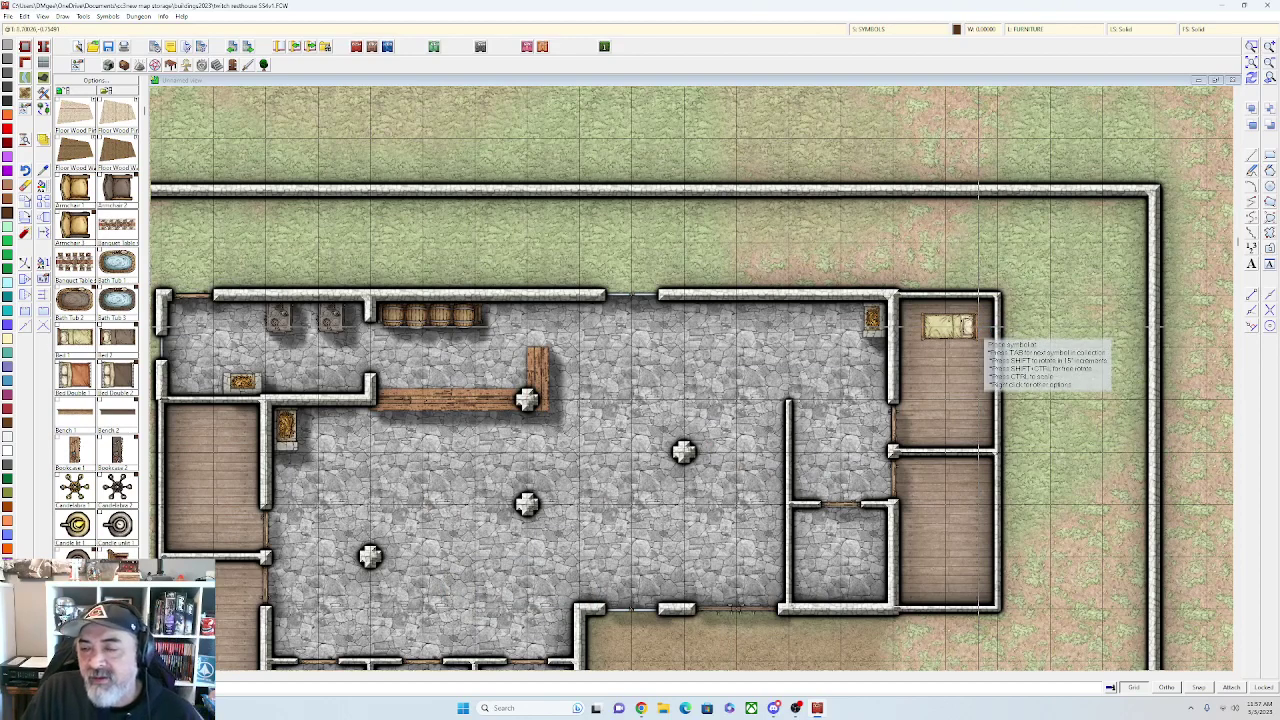
scroll(976, 332, "up", 1)
right_click(985, 330)
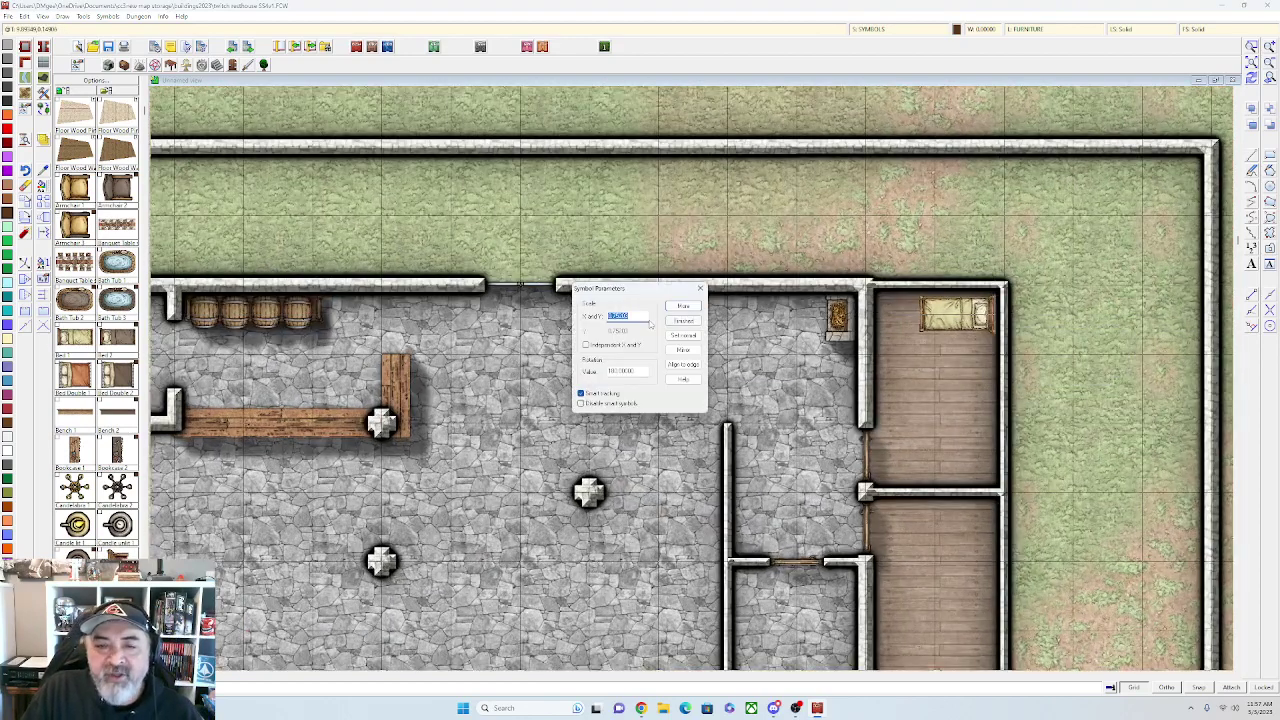
left_click(684, 306)
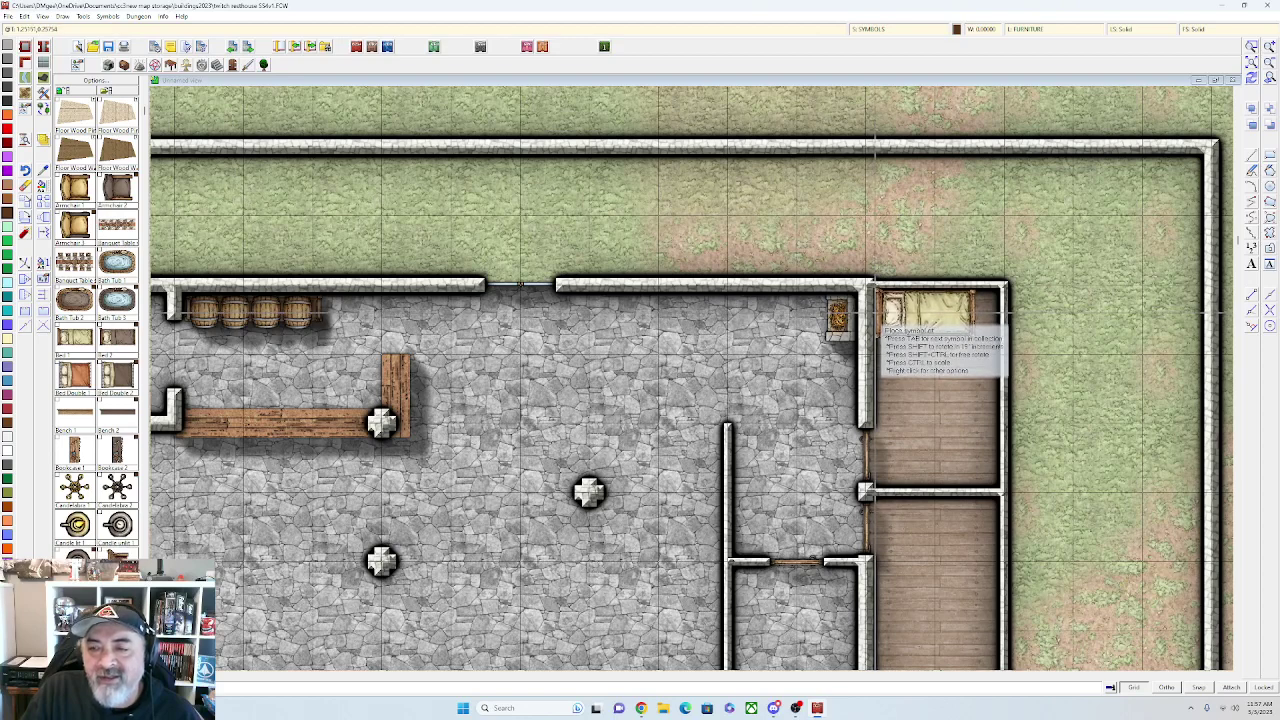
left_click(882, 326)
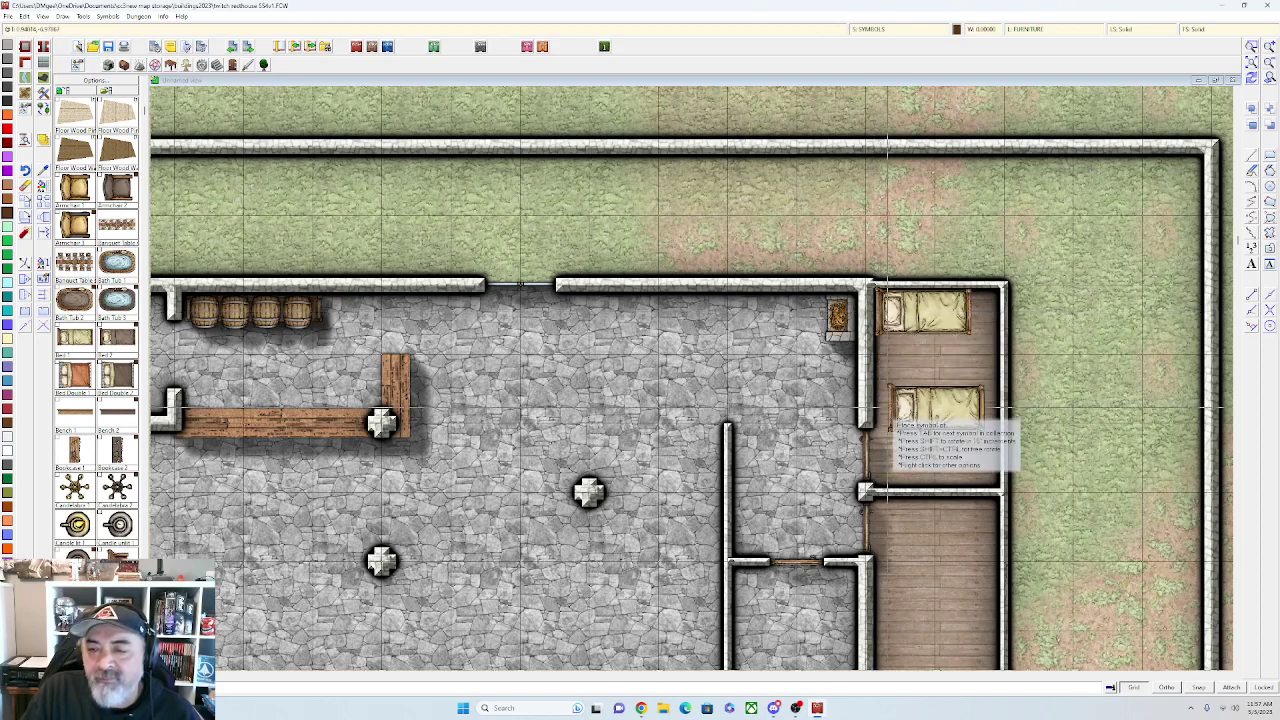
key("shift")
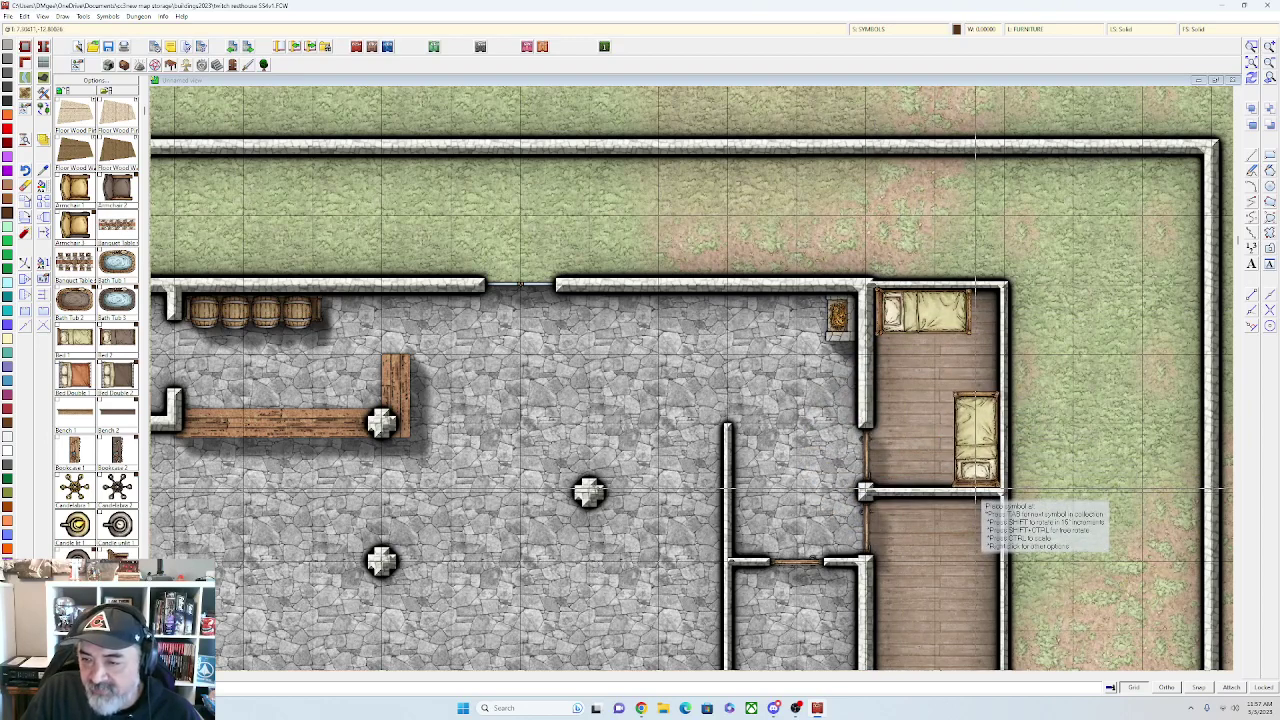
left_click(976, 489)
Place two beds with their heads against the south wall of the lower east bedroom, one in each corner
left_click_drag(973, 545, 966, 403)
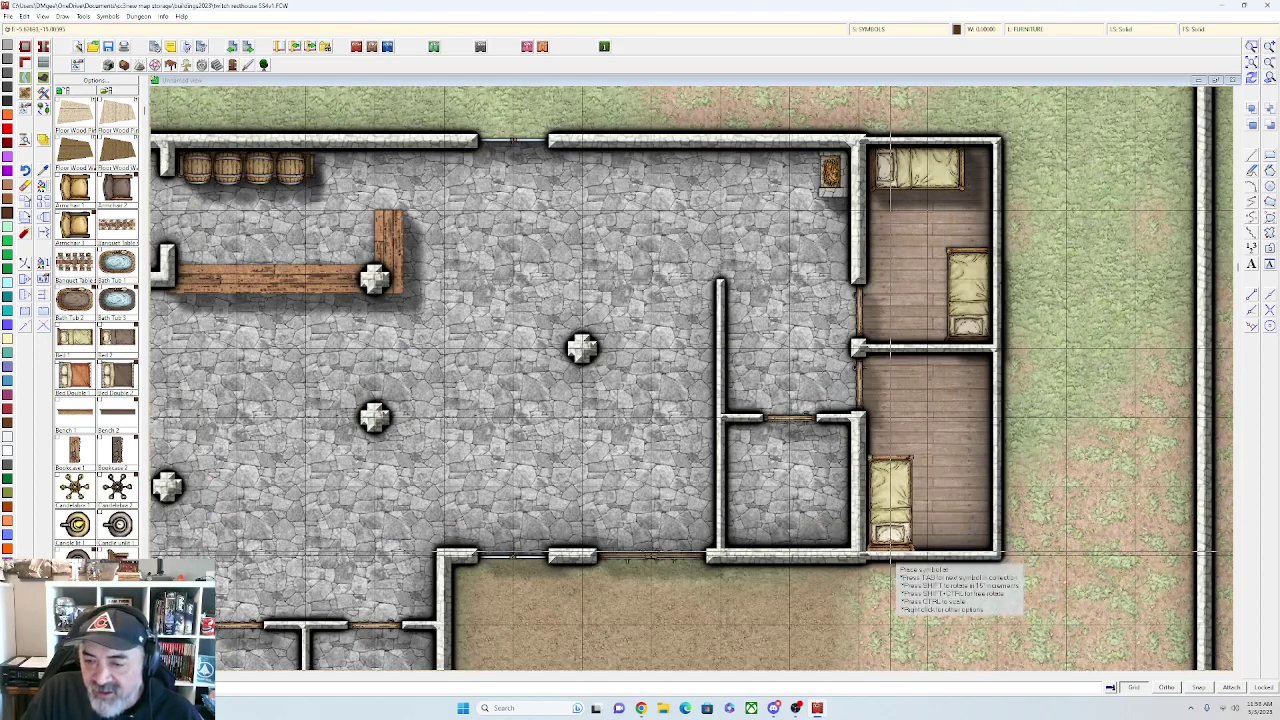
left_click(890, 551)
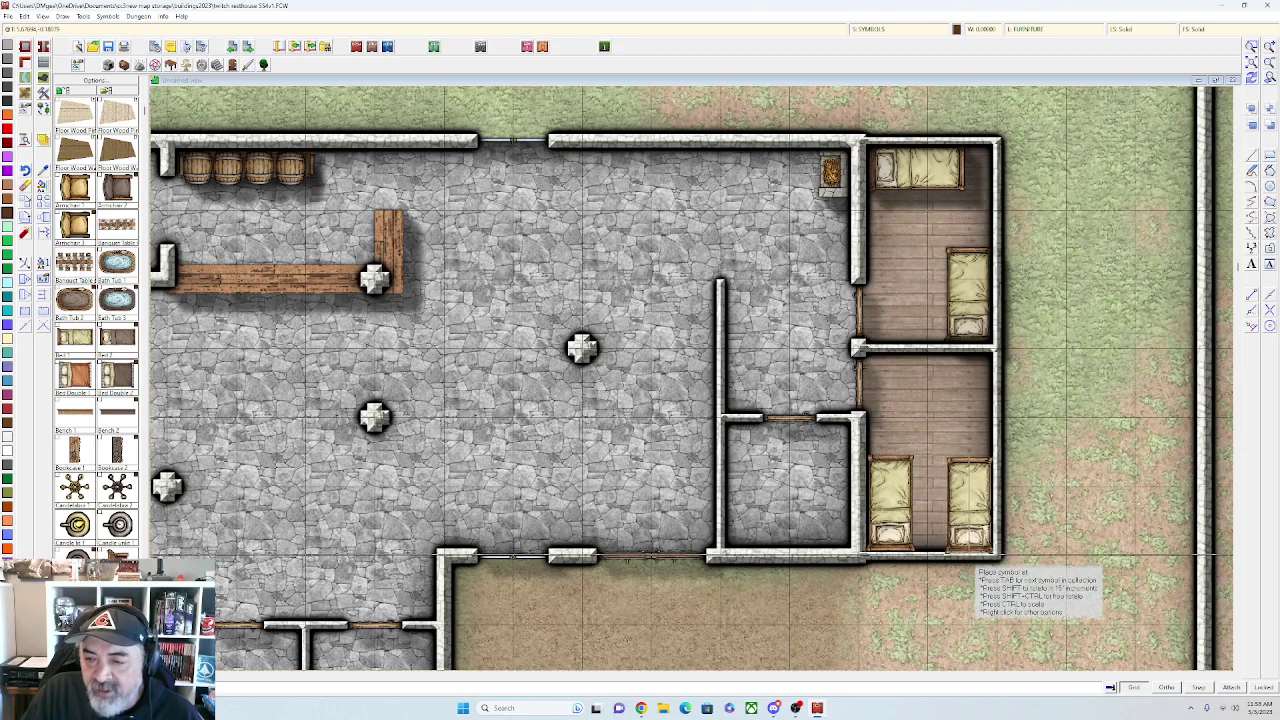
left_click(970, 551)
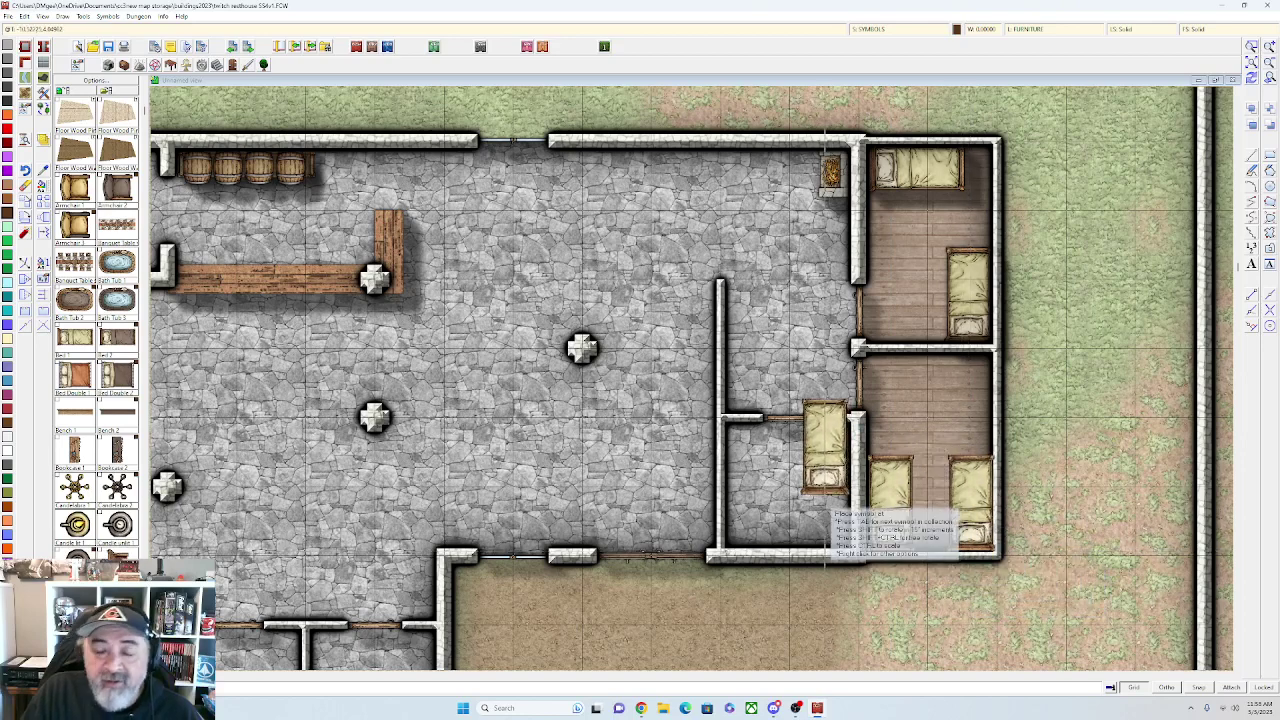
scroll(745, 430, "down", 1)
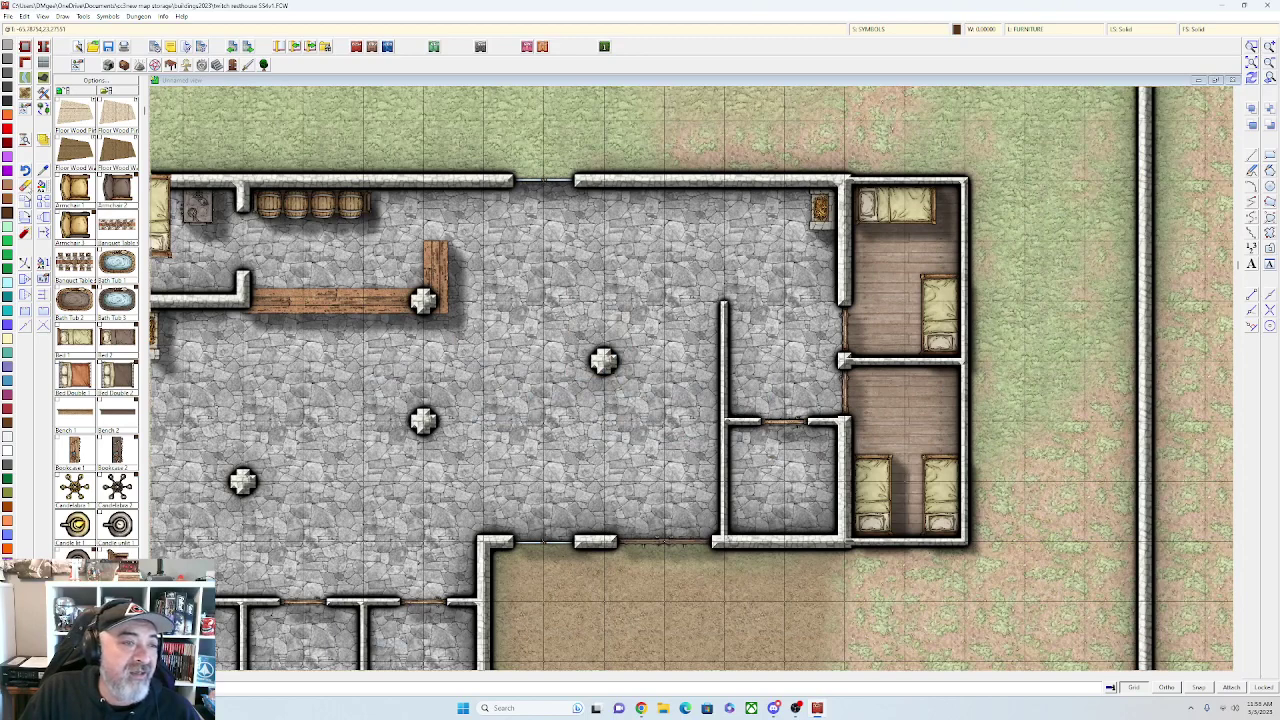
Erase the bed in the southeast corner of the northeast bedroom
left_click(43, 187)
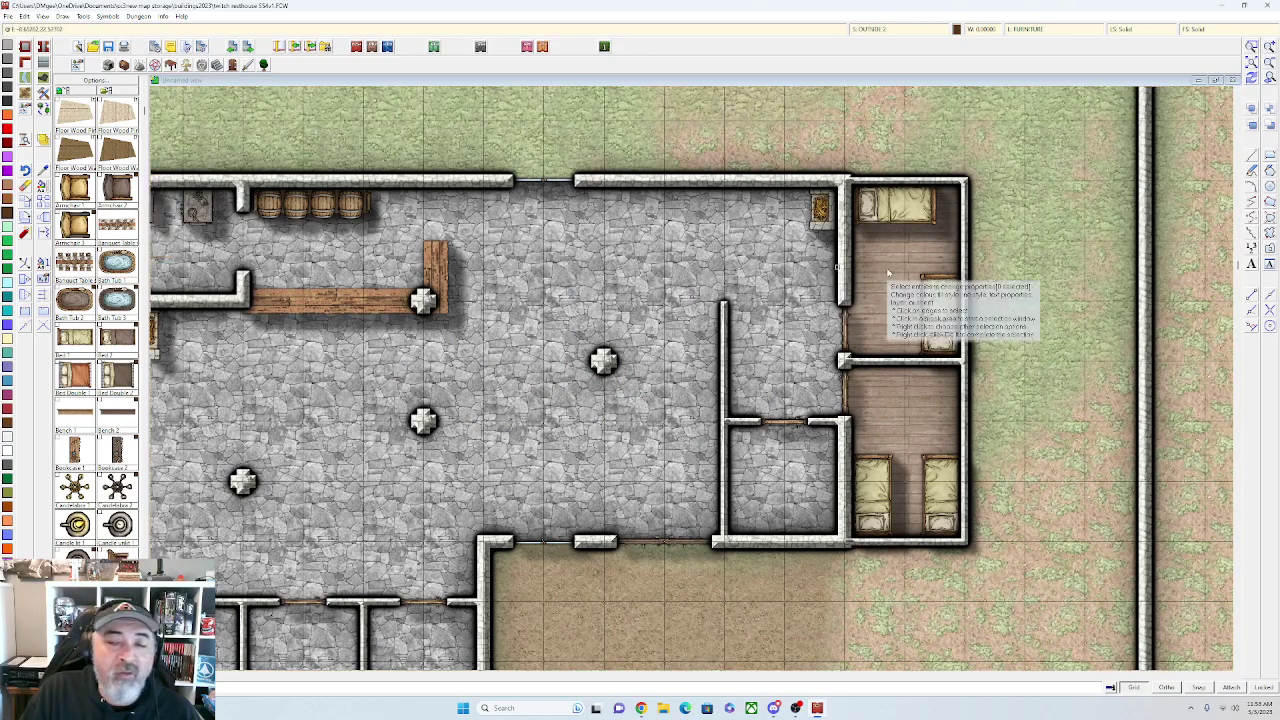
left_click(923, 279)
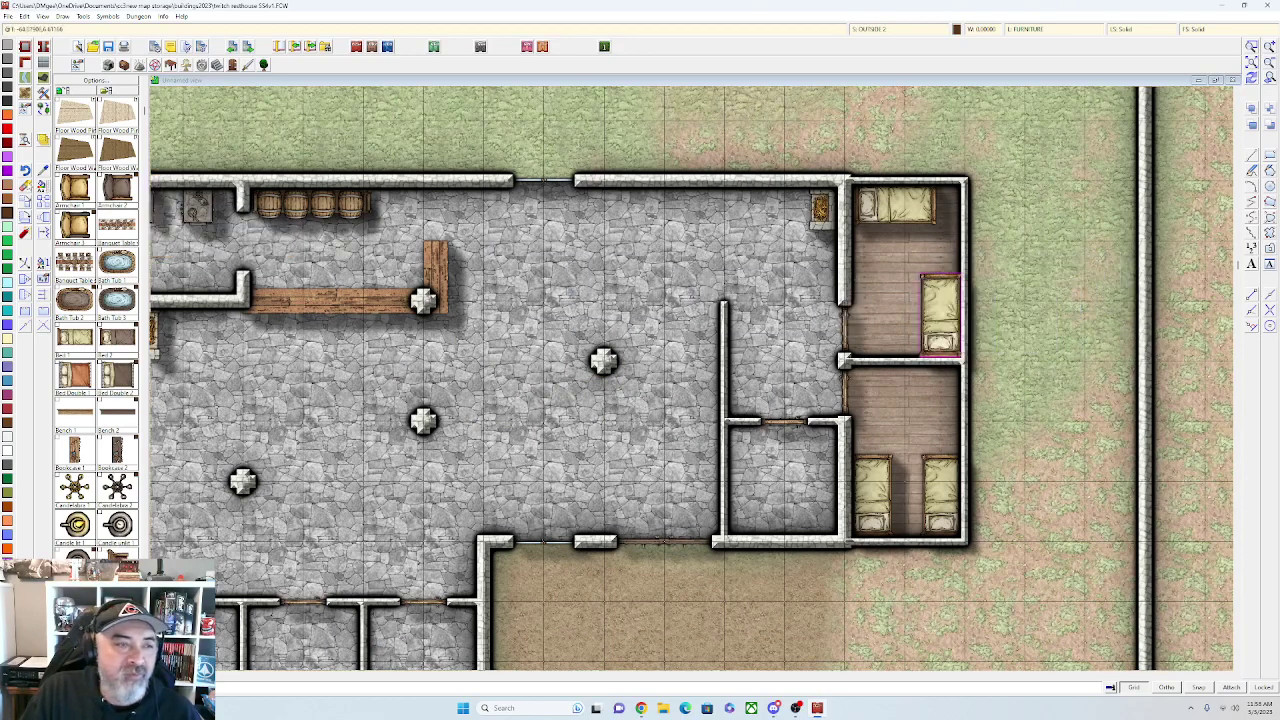
left_click(25, 187)
left_click(926, 288)
key("d")
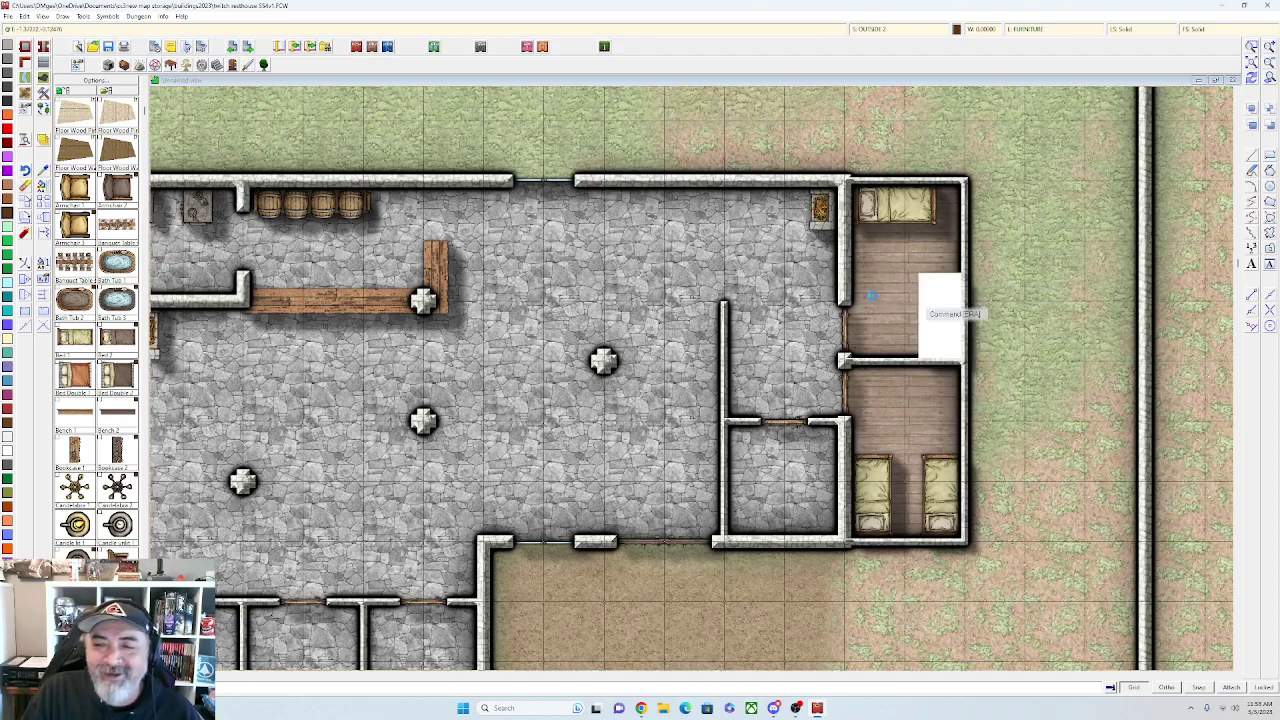
Place a blue Bed 2 symbol in the southeast corner of the northeast bedroom
scroll(921, 300, "up", 1)
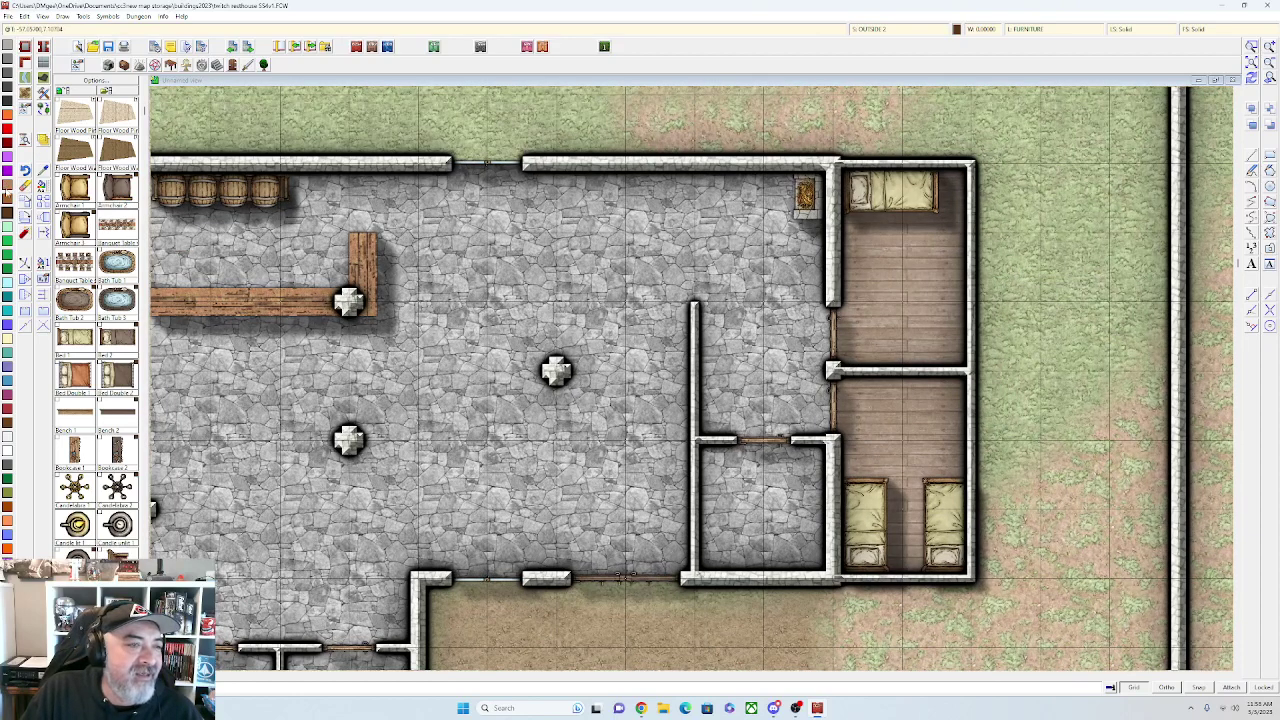
left_click(7, 383)
left_click(114, 342)
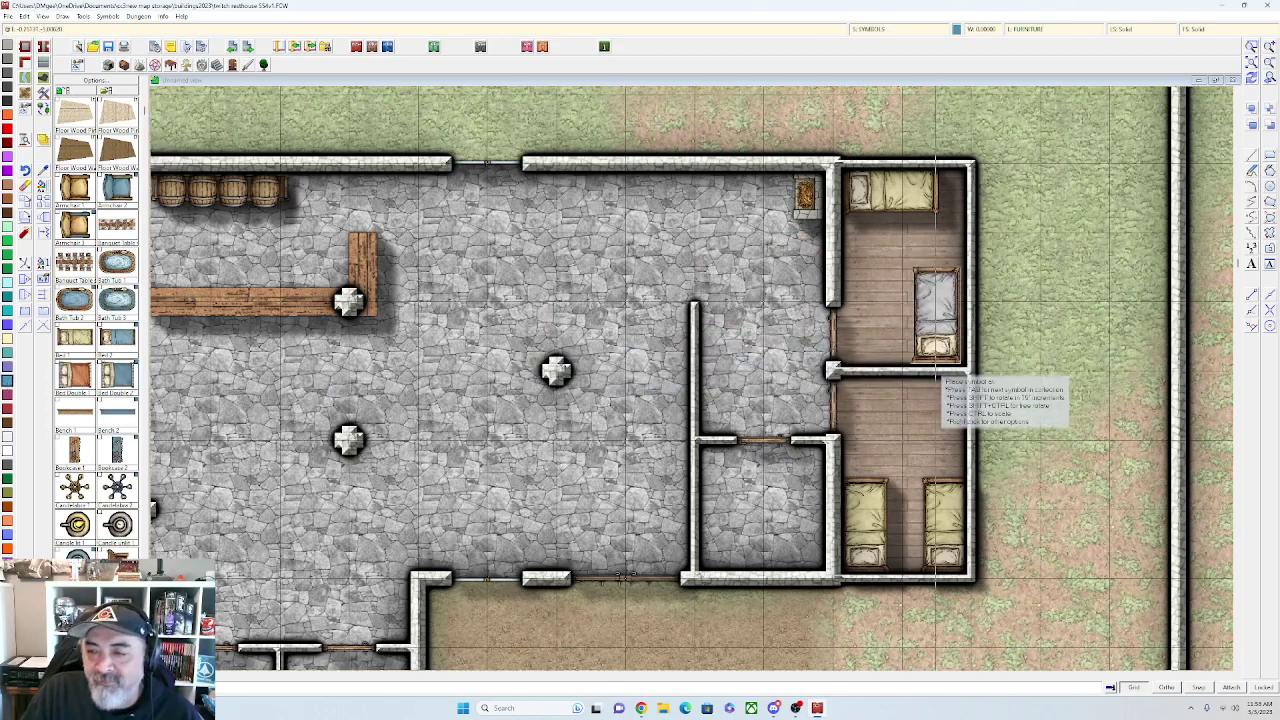
left_click(941, 368)
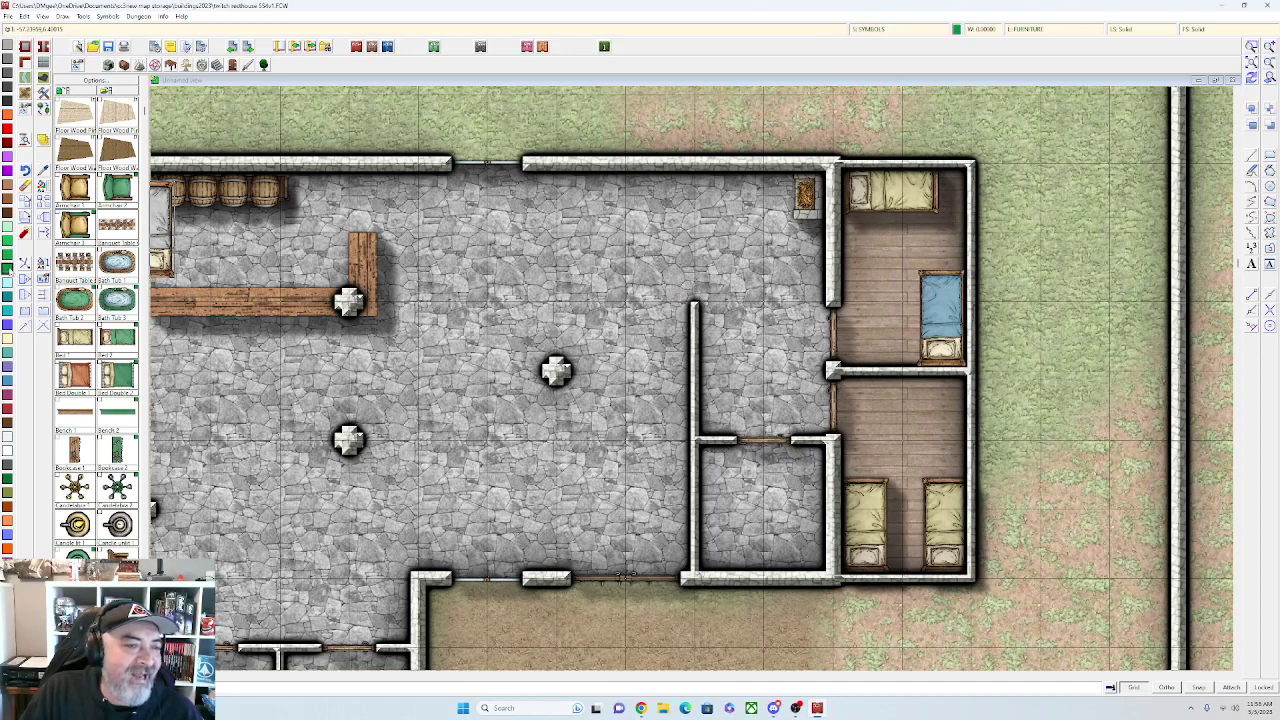
Replace the bed in the lower east bedroom's southeast corner with a green Bed 2 symbol
left_click(26, 188)
left_click(927, 480)
right_click(938, 489)
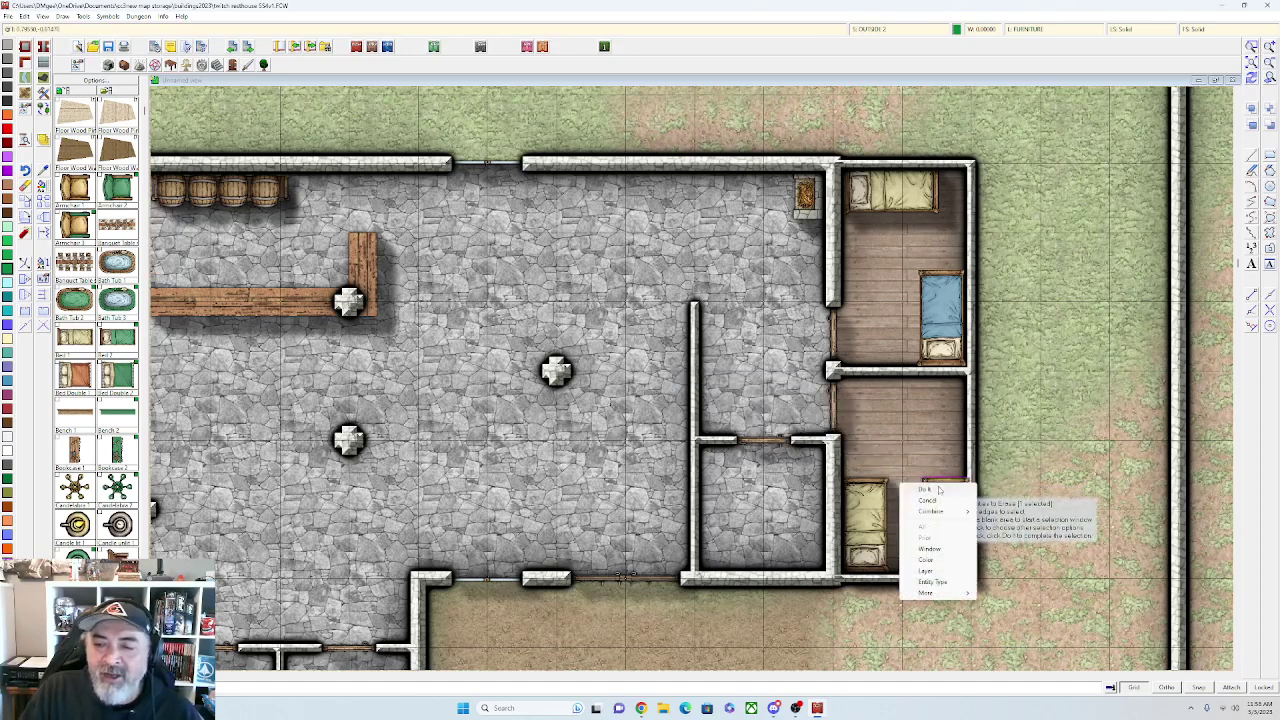
left_click(925, 489)
scroll(940, 488, "up", 1)
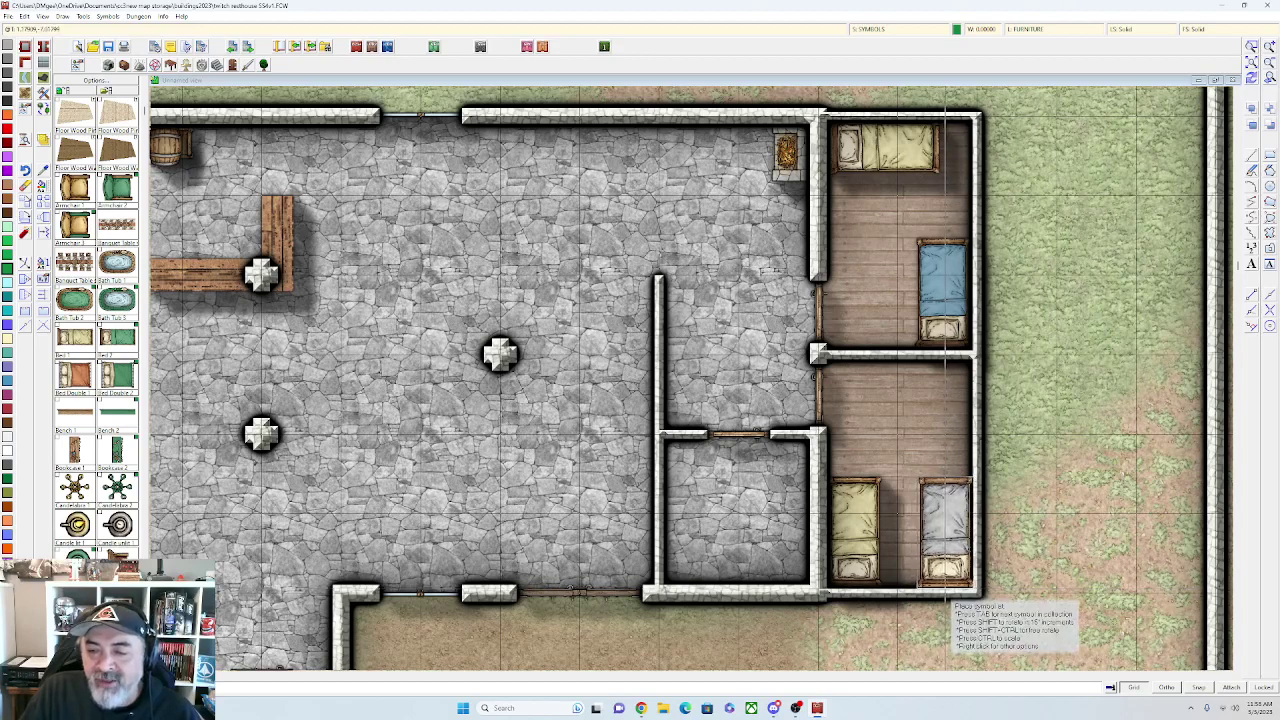
left_click(945, 530)
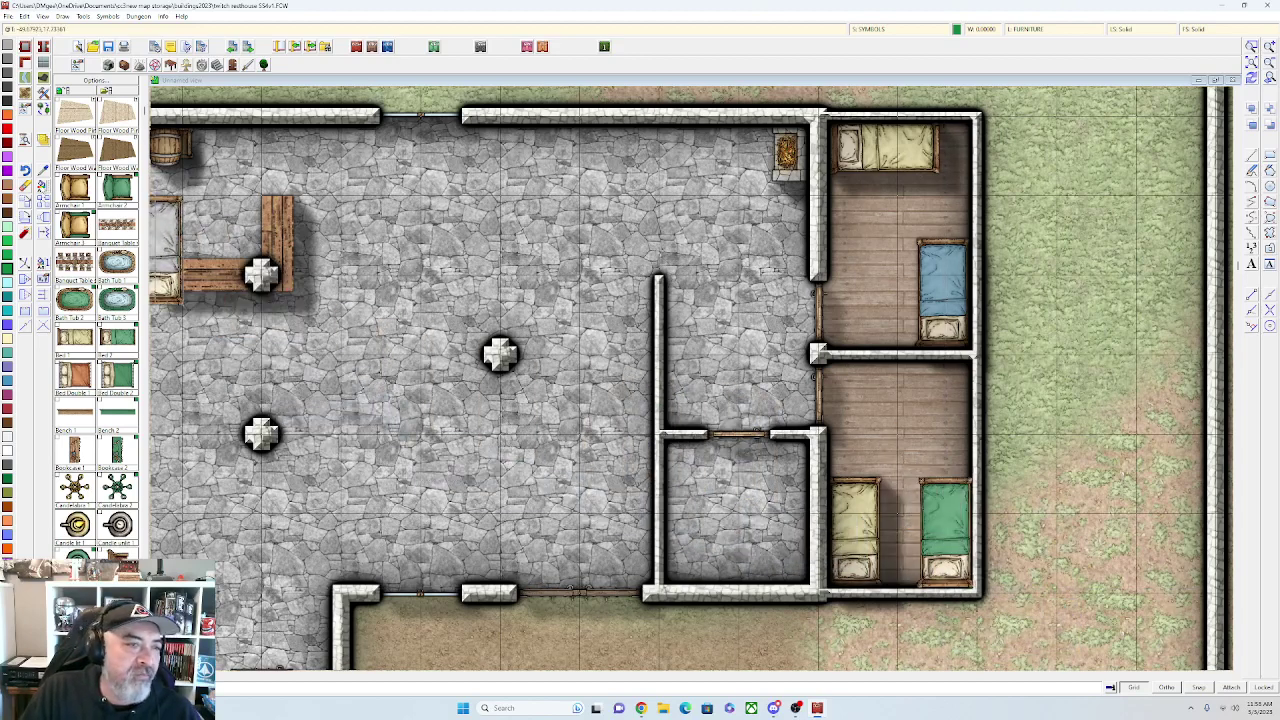
Move all four beds in the two east bedrooms to the SYMBOLS LOW sheet
left_click(43, 186)
left_click(875, 478)
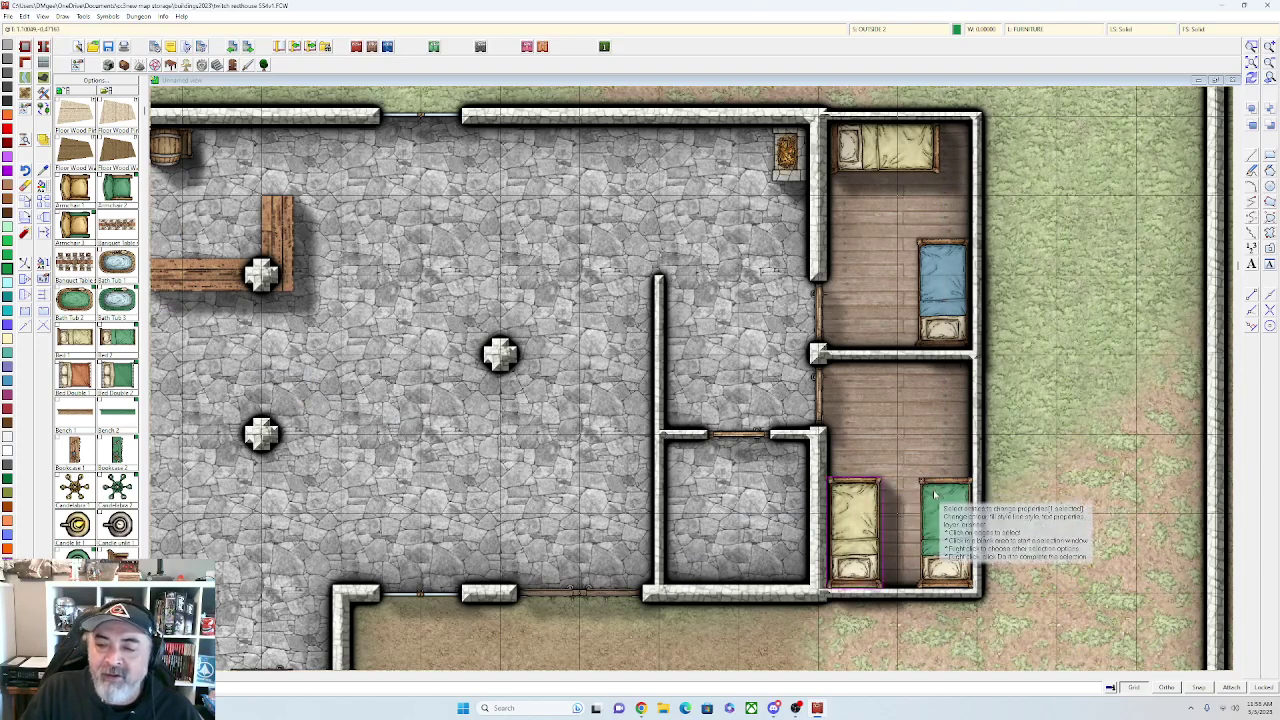
left_click(923, 480)
left_click(924, 148)
left_click(924, 247)
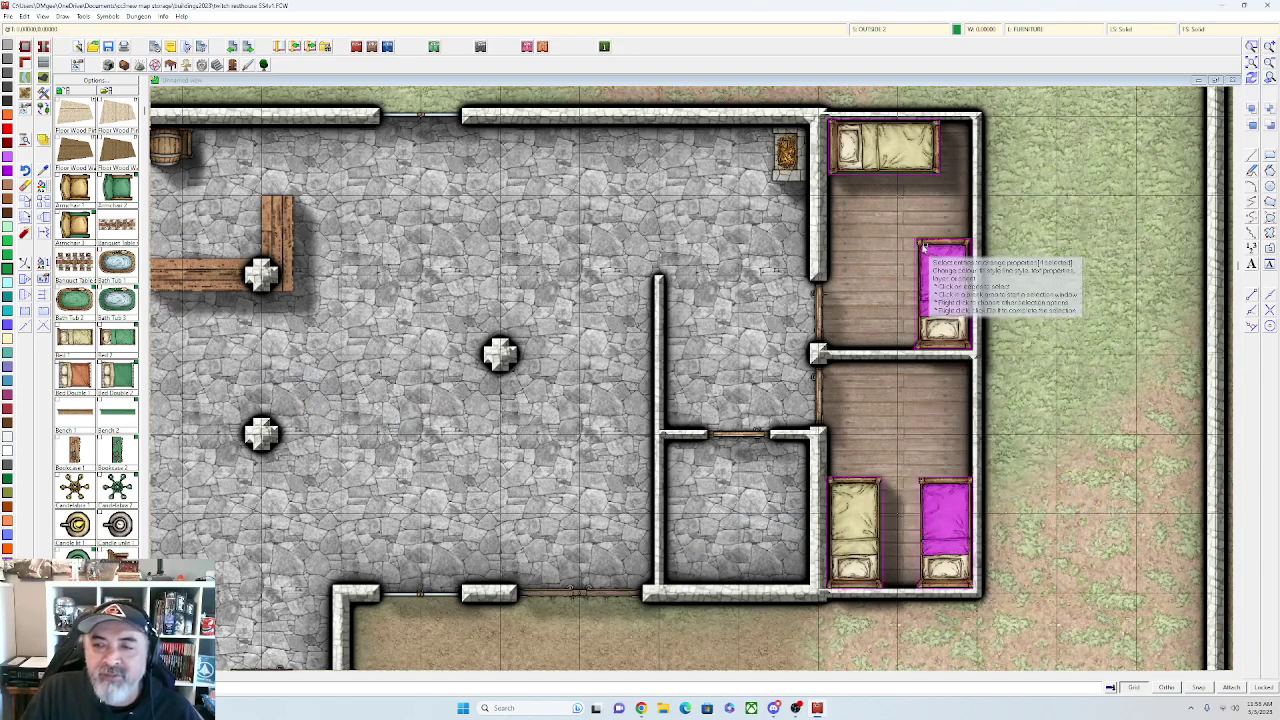
right_click(925, 245)
left_click(900, 251)
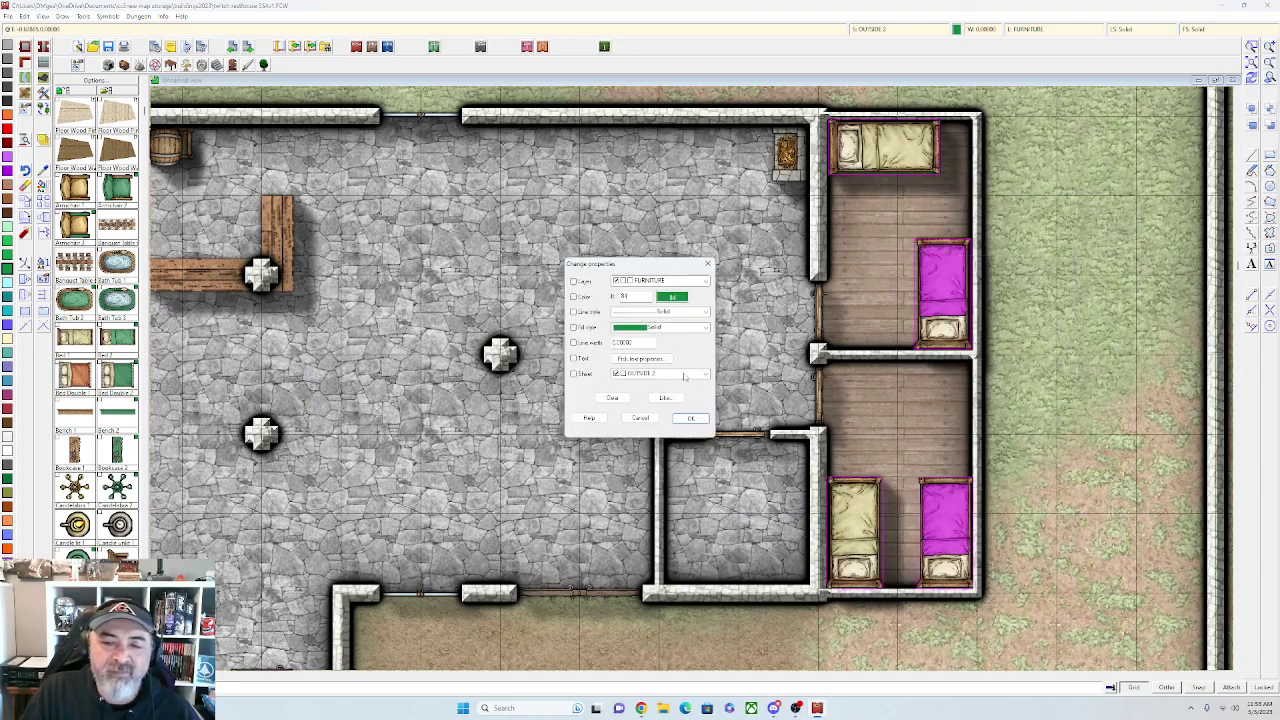
left_click(684, 374)
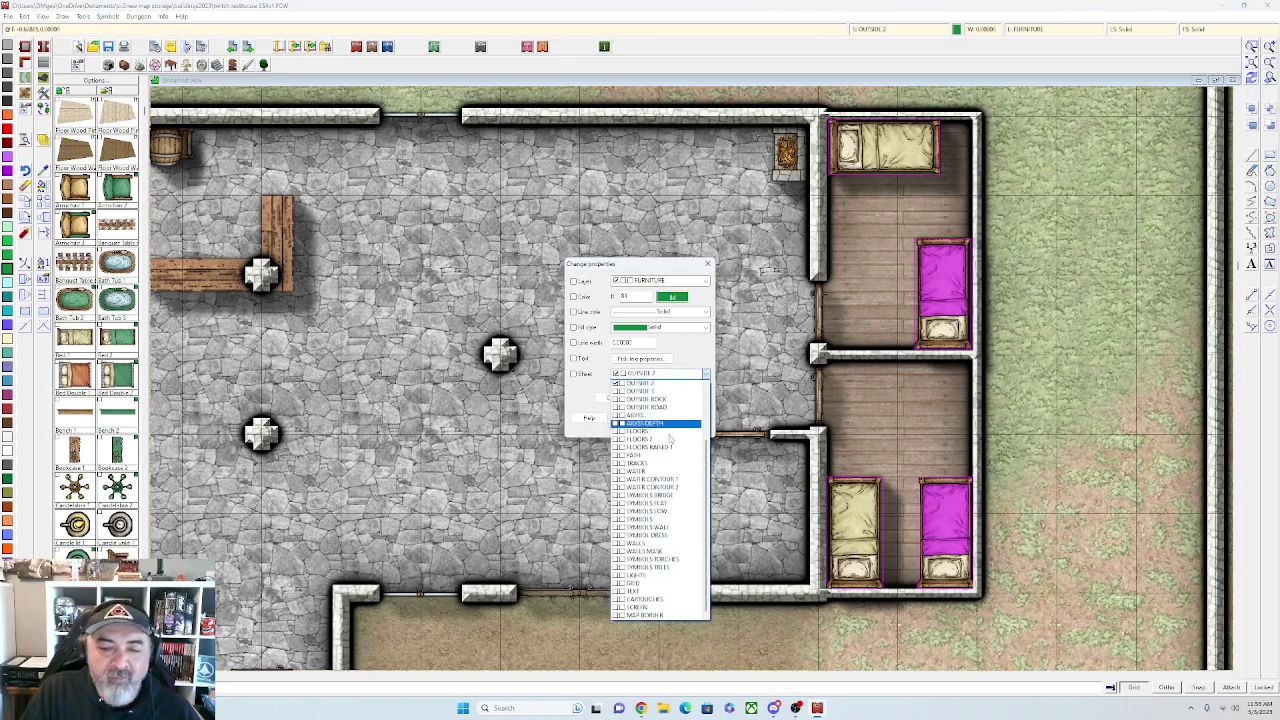
left_click(660, 512)
left_click(692, 419)
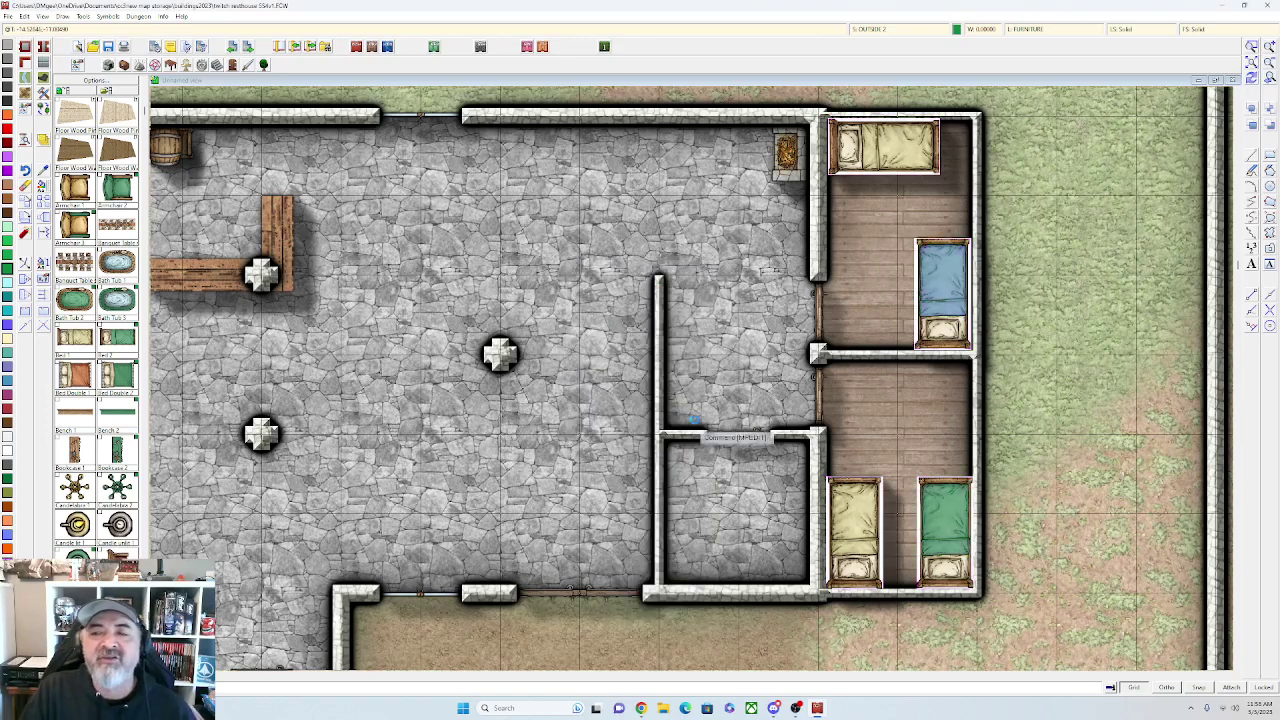
Place a small side table at the foot of each of the two beds in the northeast bedroom
scroll(695, 420, "down", 2)
scroll(705, 425, "up", 1)
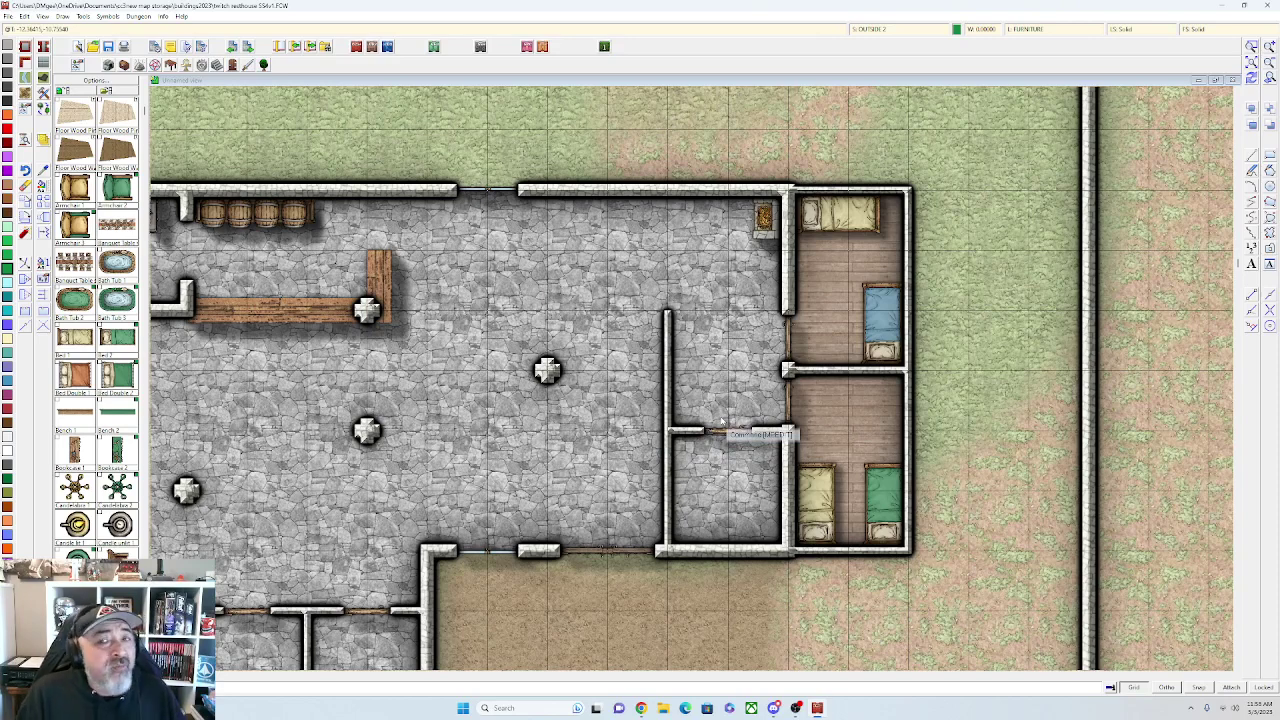
scroll(102, 456, "down", 4)
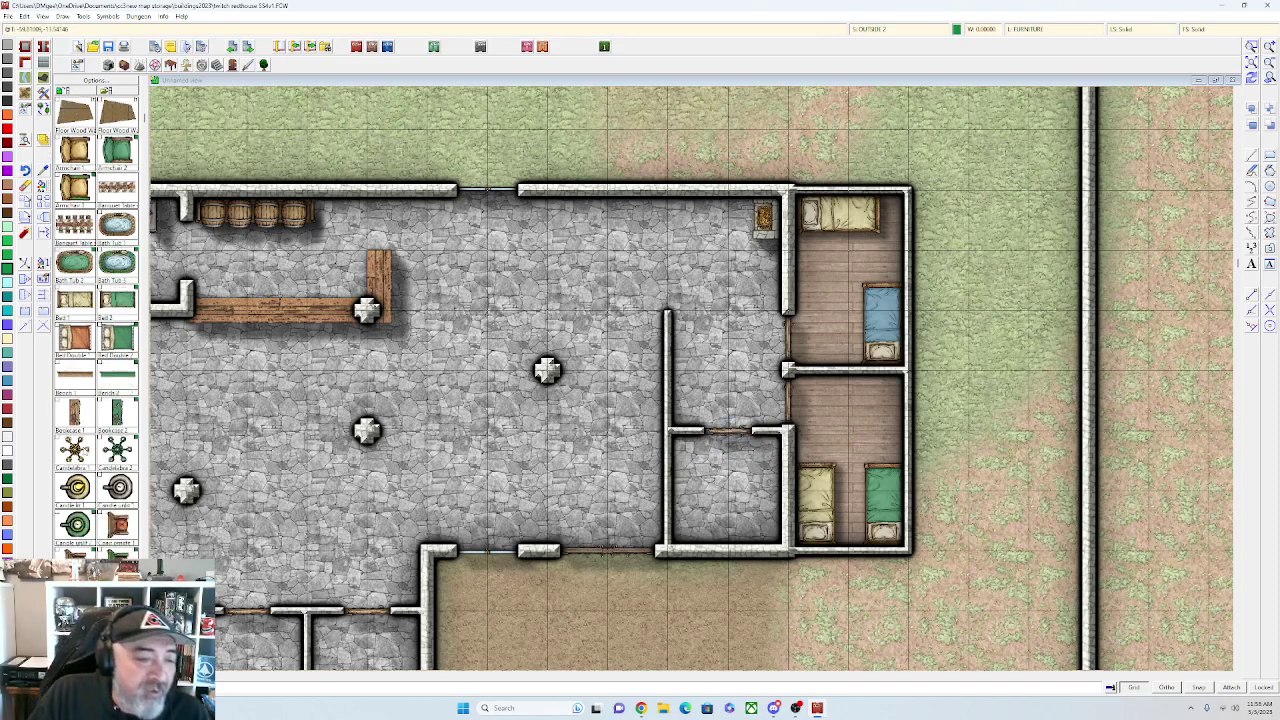
scroll(90, 460, "down", 6)
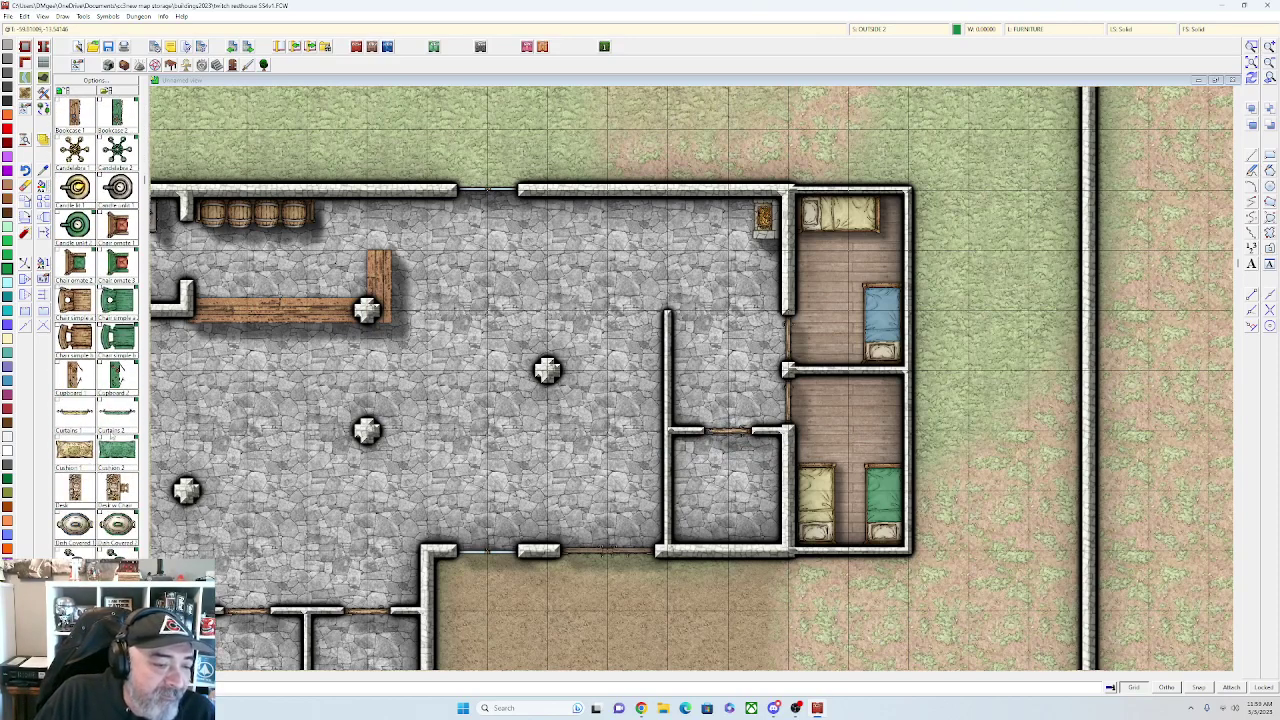
scroll(80, 490, "down", 6)
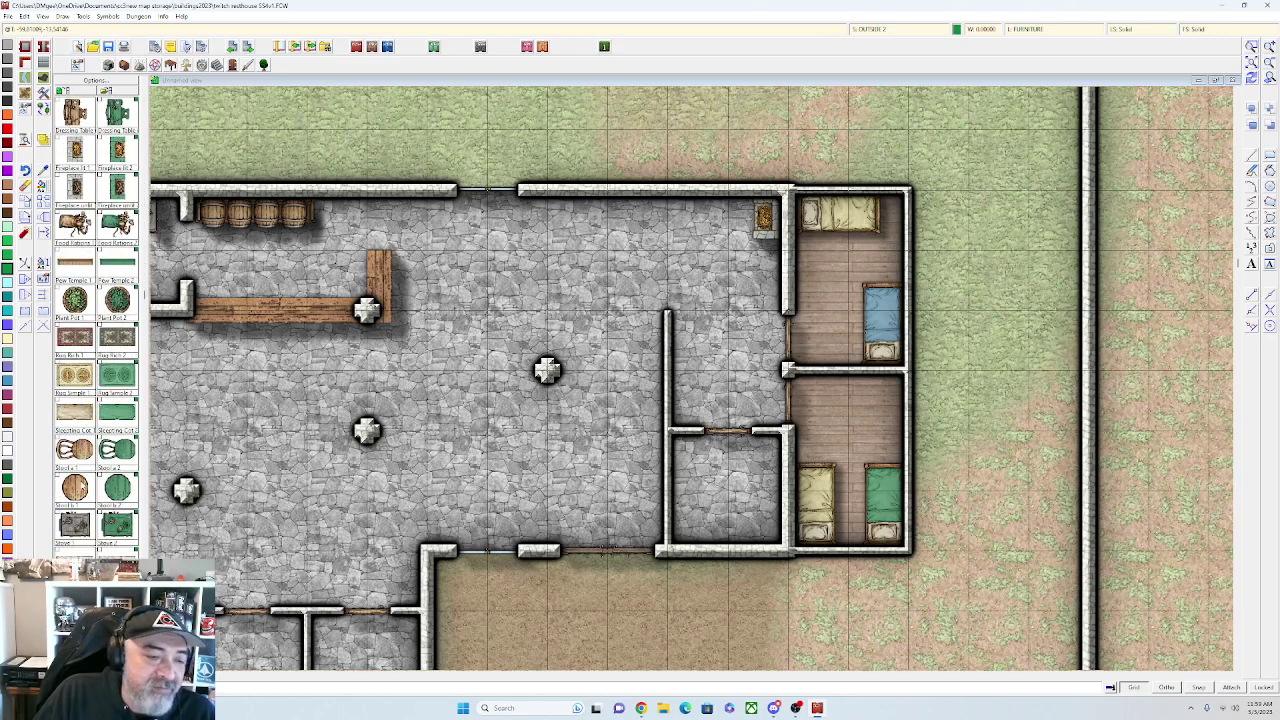
scroll(77, 494, "down", 6)
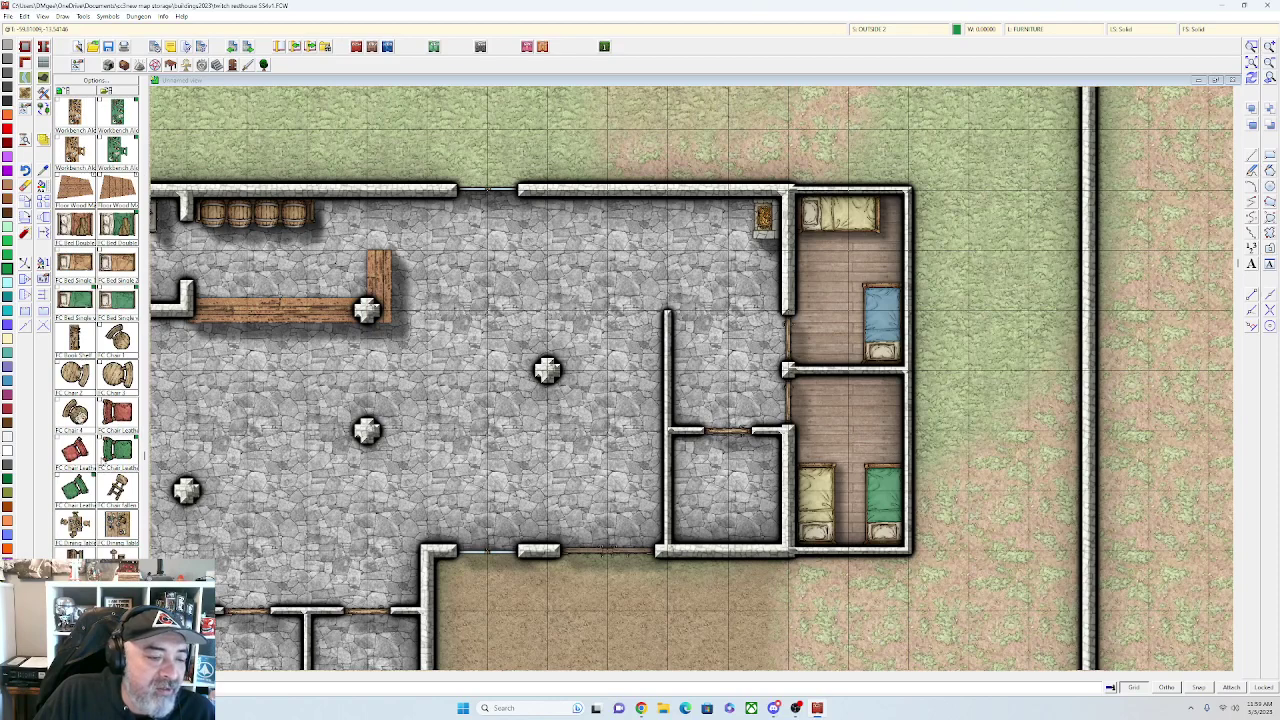
scroll(97, 318, "down", 1)
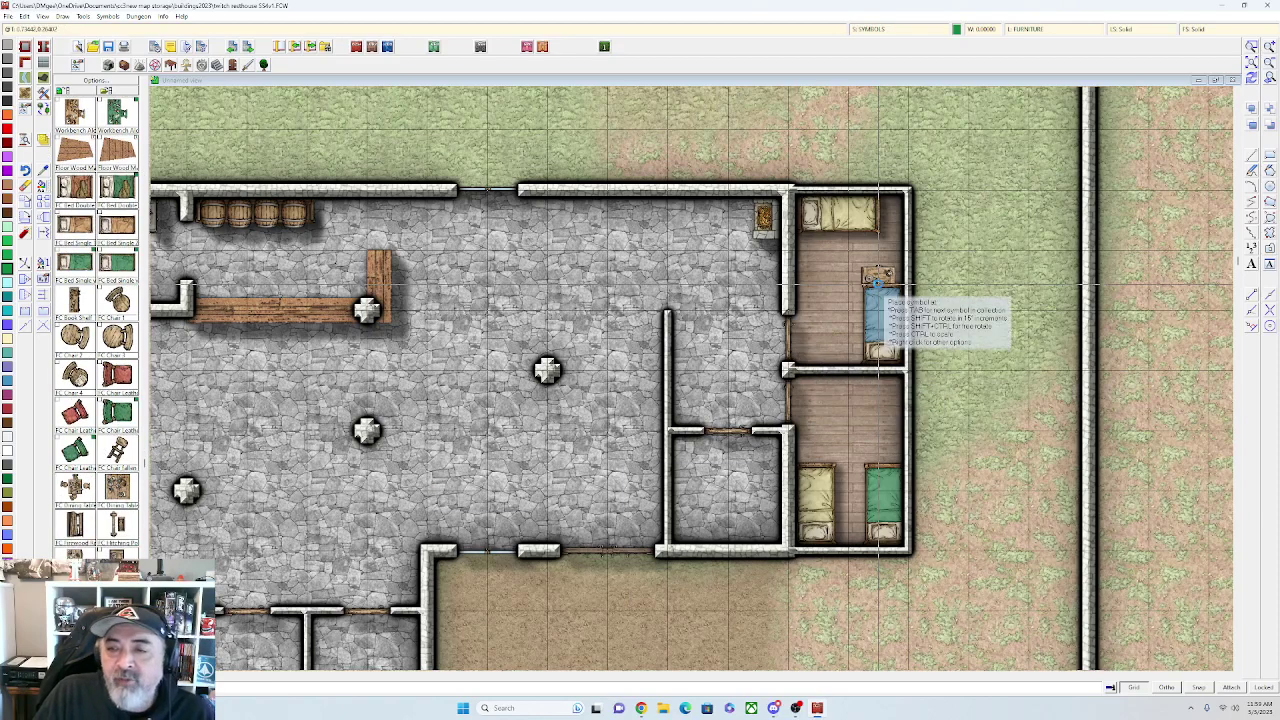
scroll(886, 288, "up", 2)
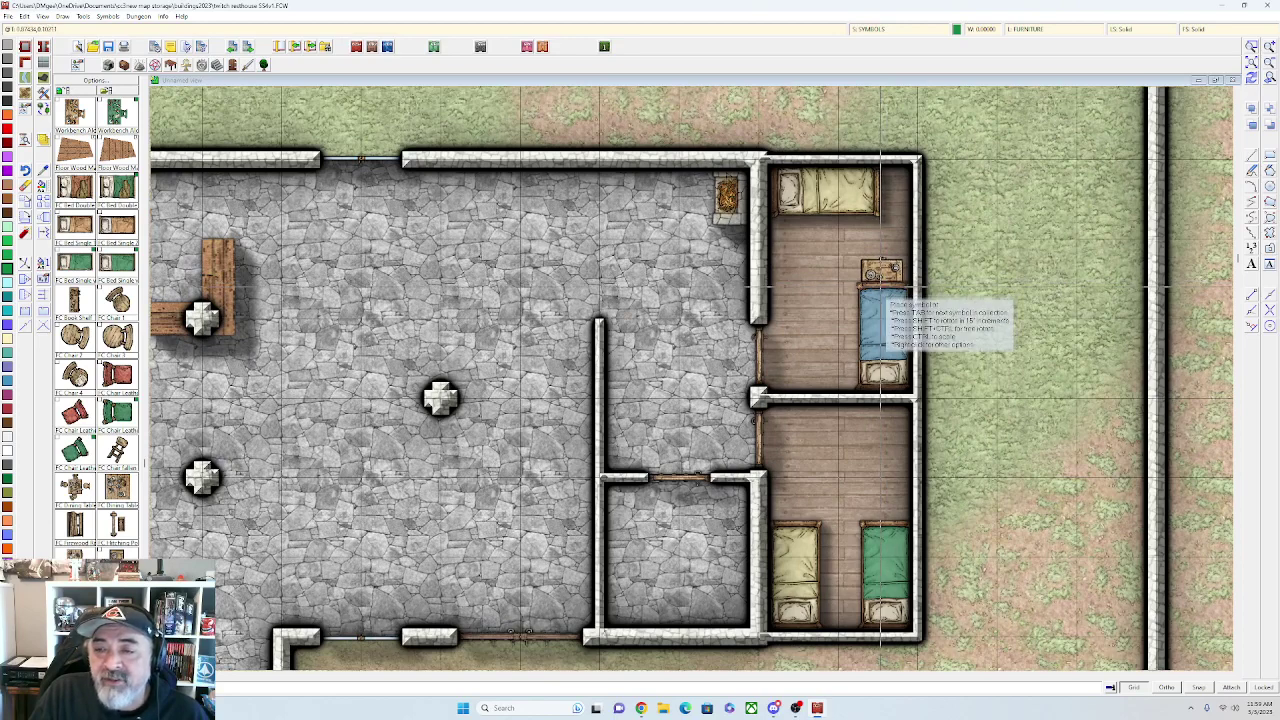
left_click(882, 290)
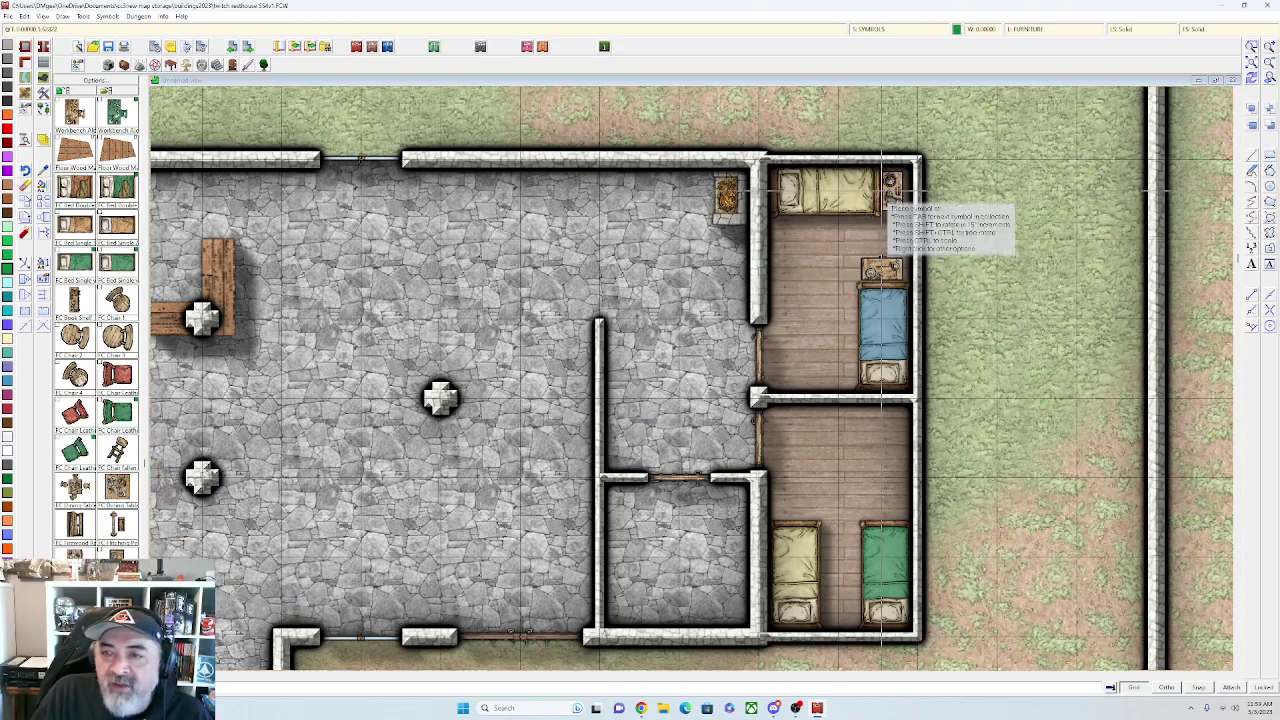
left_click(882, 190)
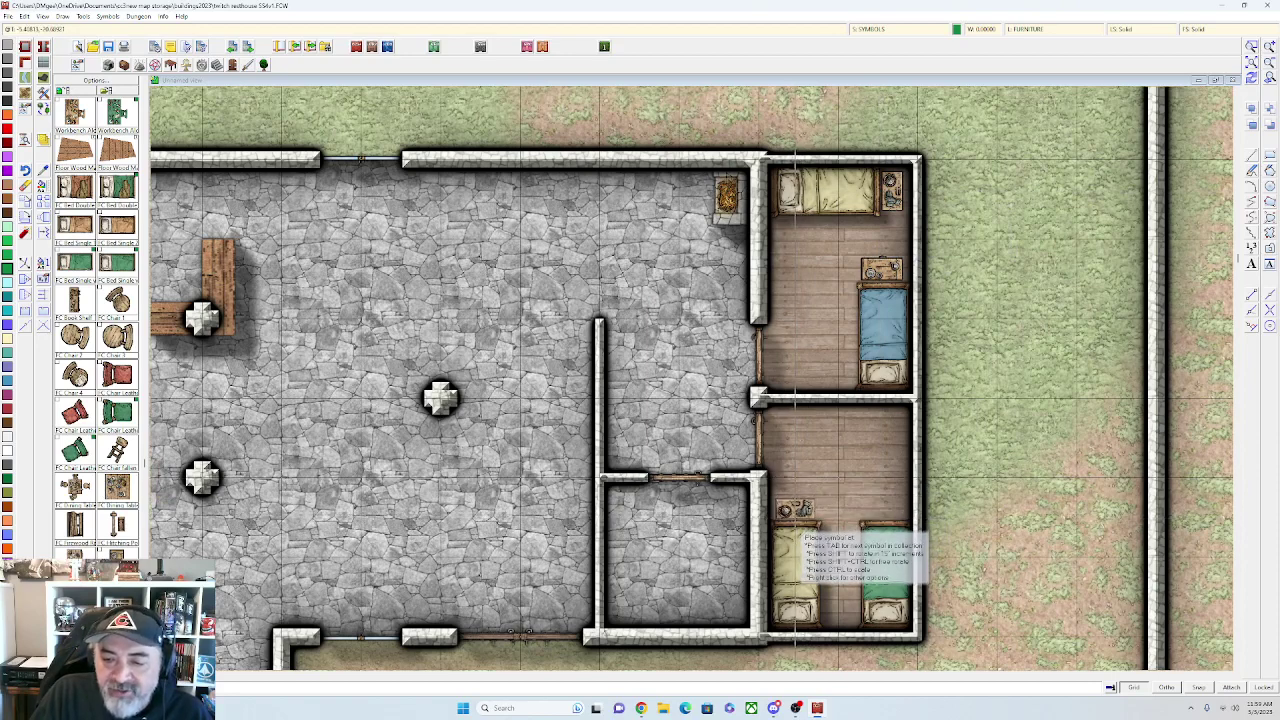
Place a small side table at the foot of each of the two beds in the lower east bedroom
left_click(795, 519)
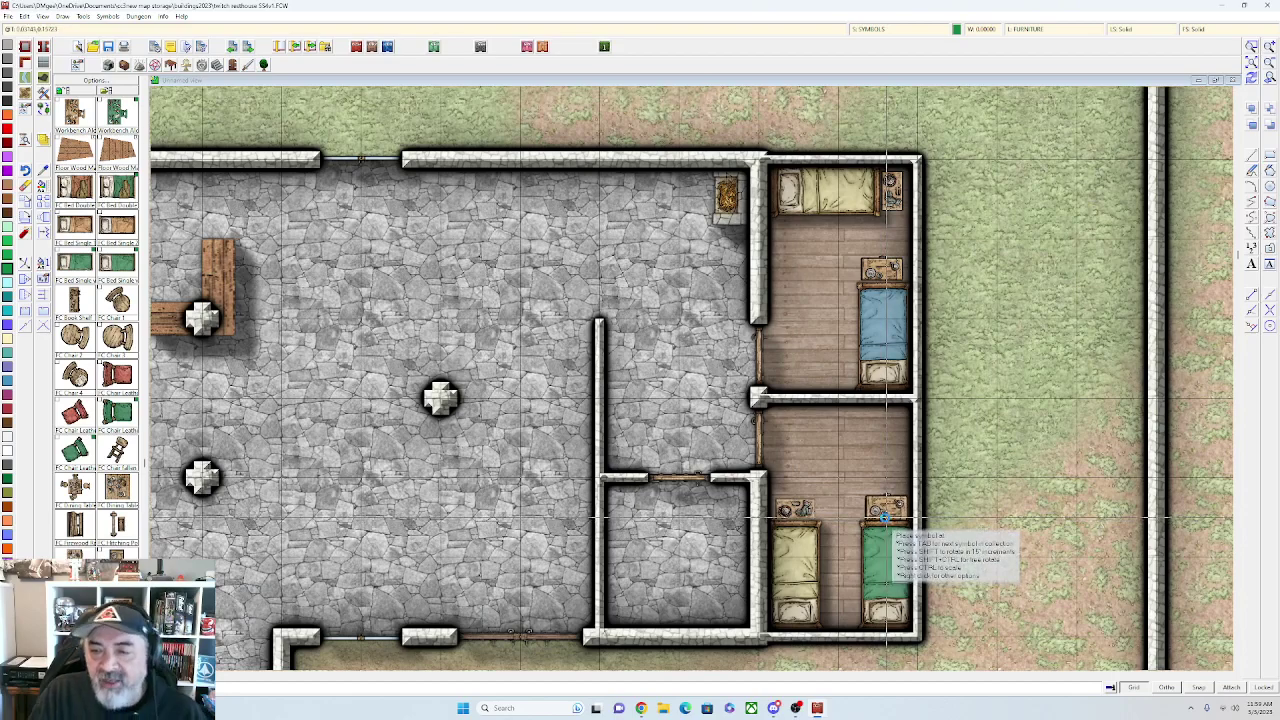
scroll(886, 515, "down", 3)
scroll(694, 430, "down", 4)
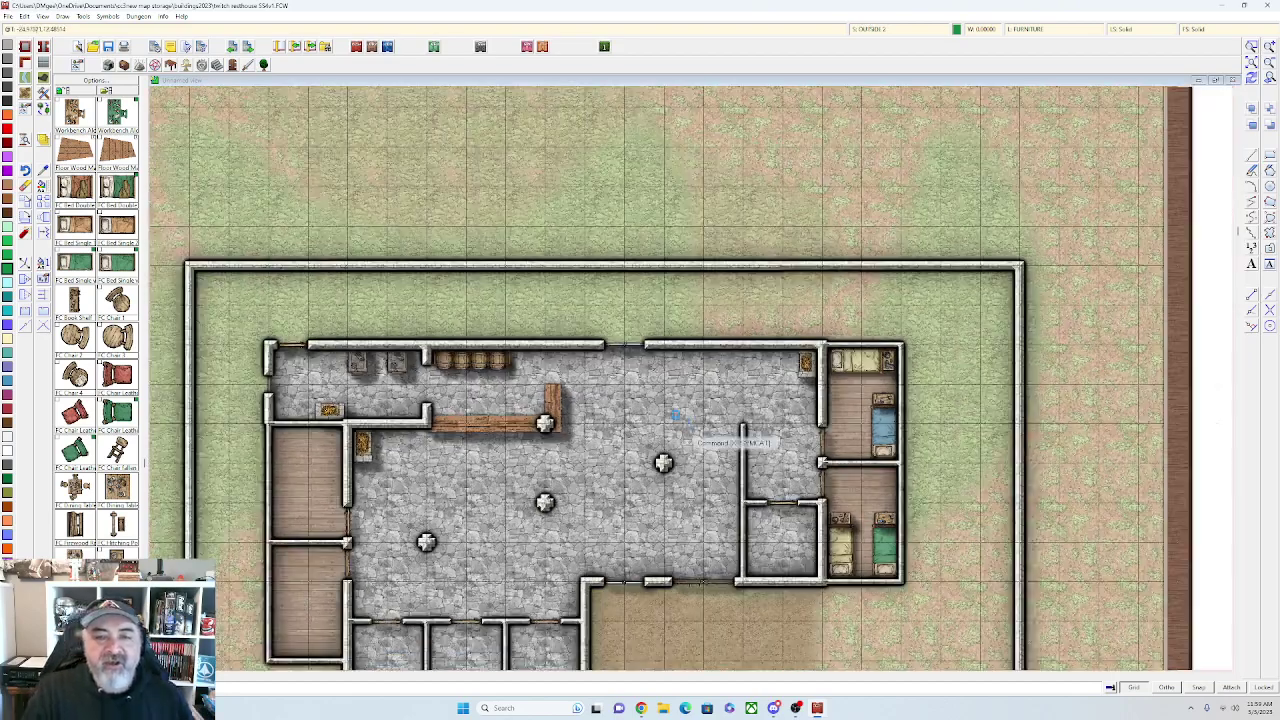
Deactivate the sheet effects for the drawing
scroll(632, 301, "down", 3)
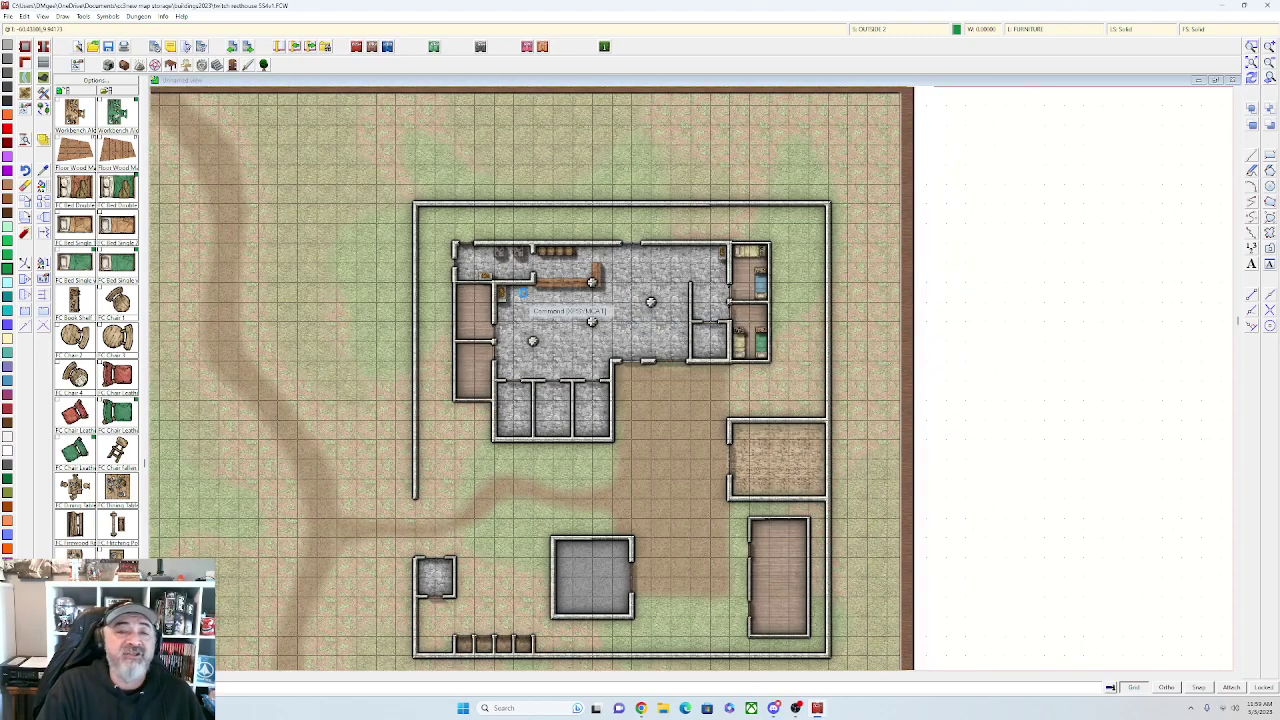
scroll(521, 292, "down", 2)
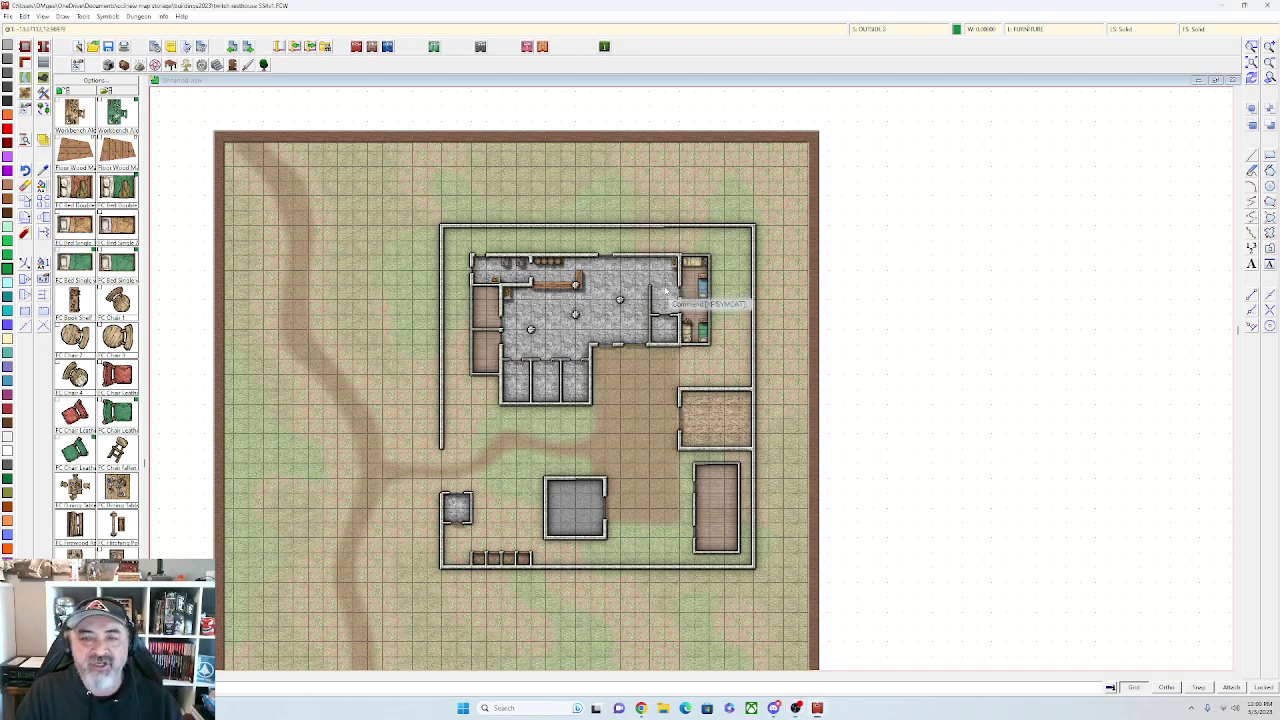
left_click(868, 30)
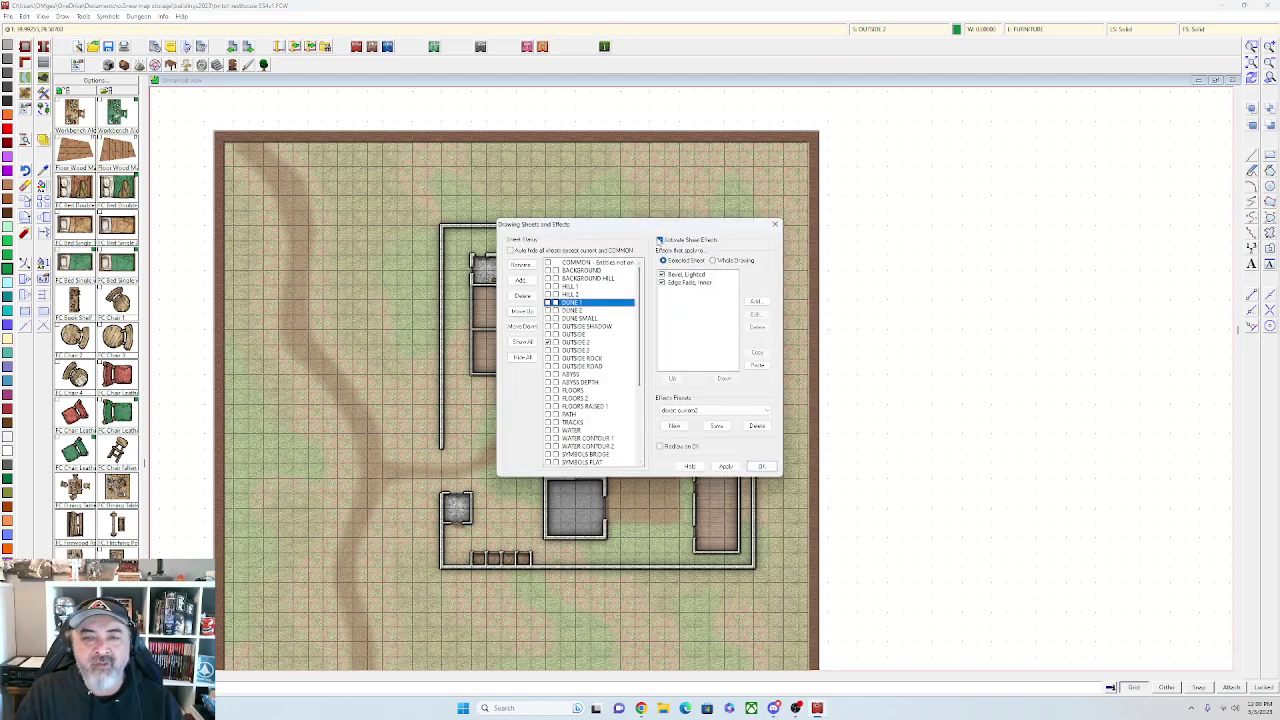
left_click(725, 467)
left_click(761, 466)
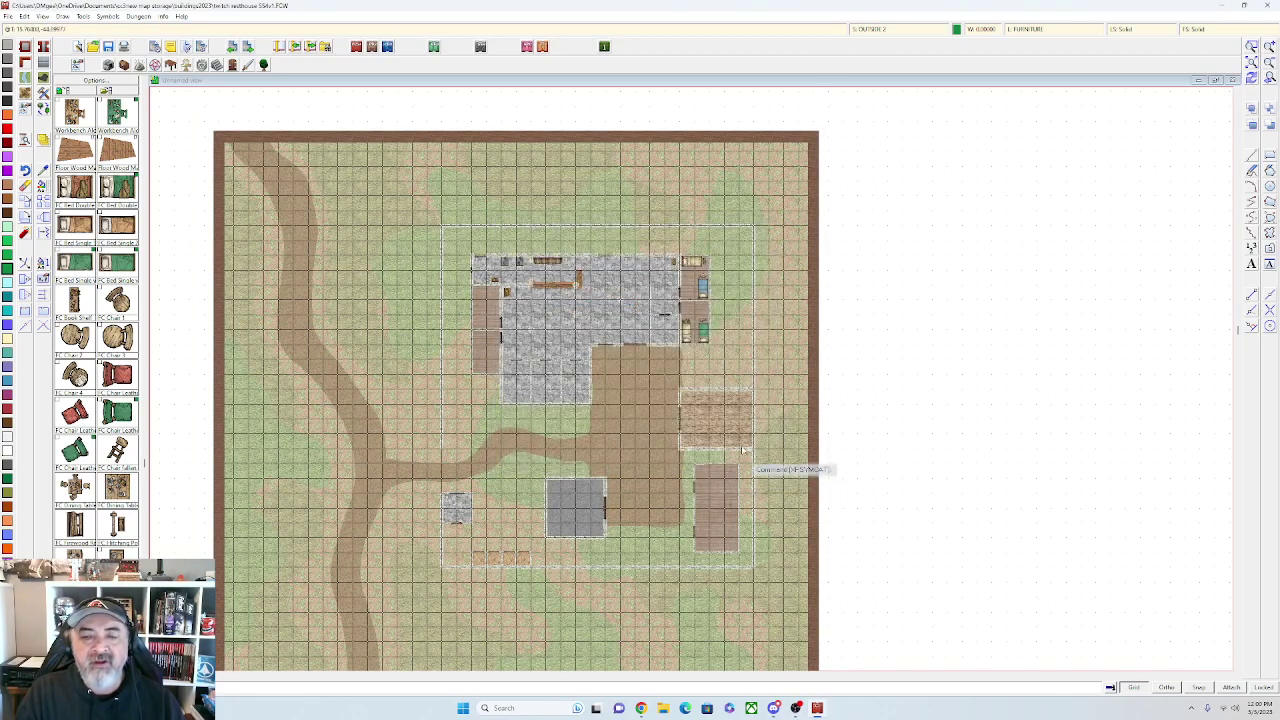
Place a round table with four chairs, rotated 45 degrees, in the western part of the hall south of the bar counter
scroll(510, 340, "up", 5)
scroll(500, 320, "up", 5)
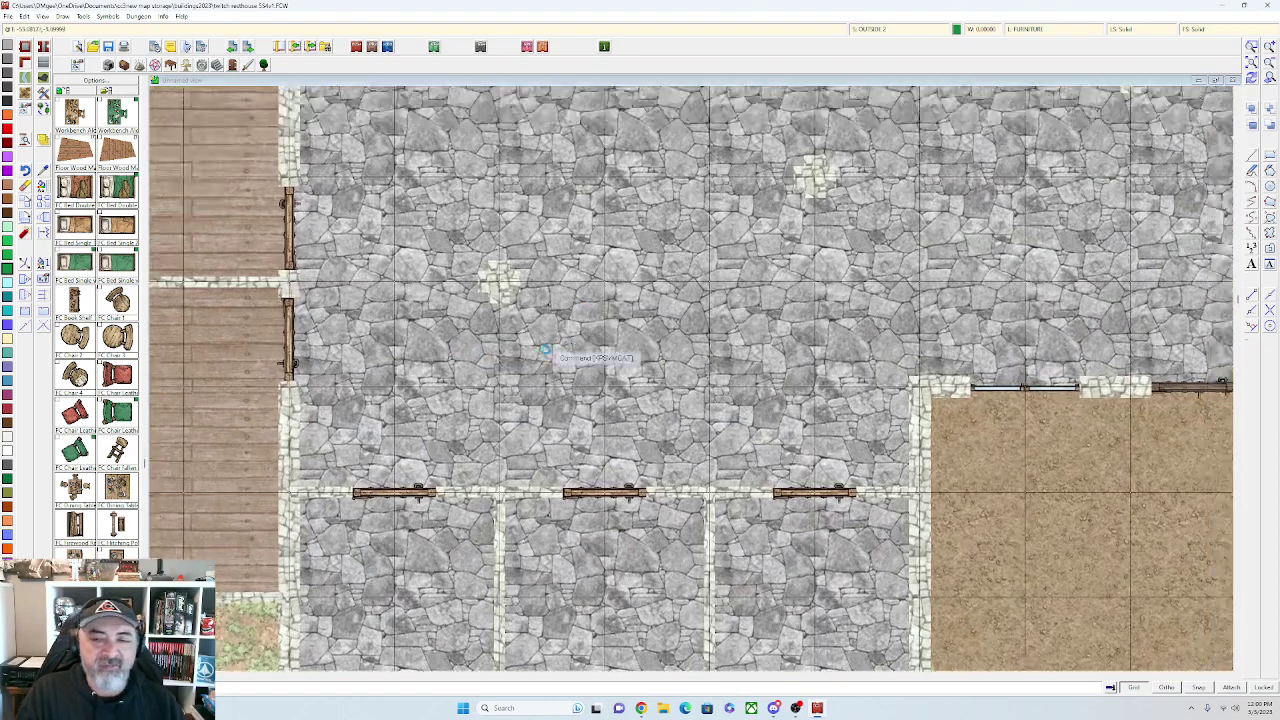
scroll(97, 320, "down", 10)
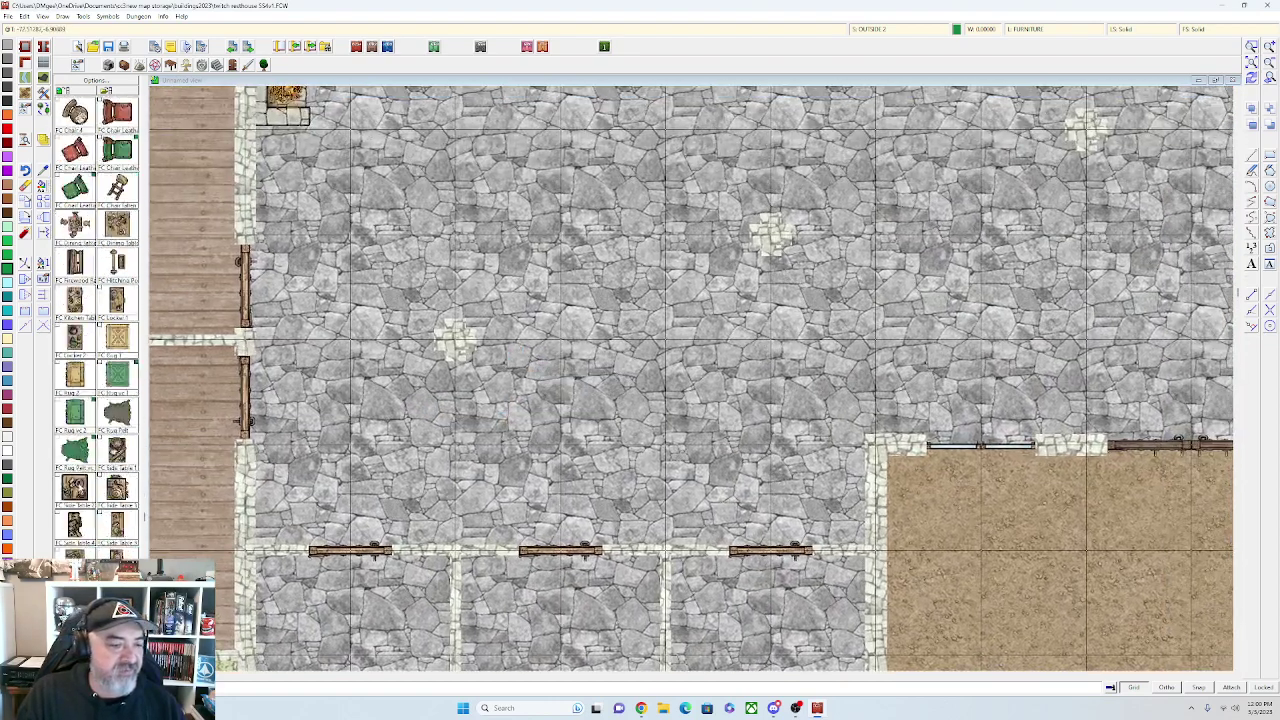
scroll(97, 320, "down", 10)
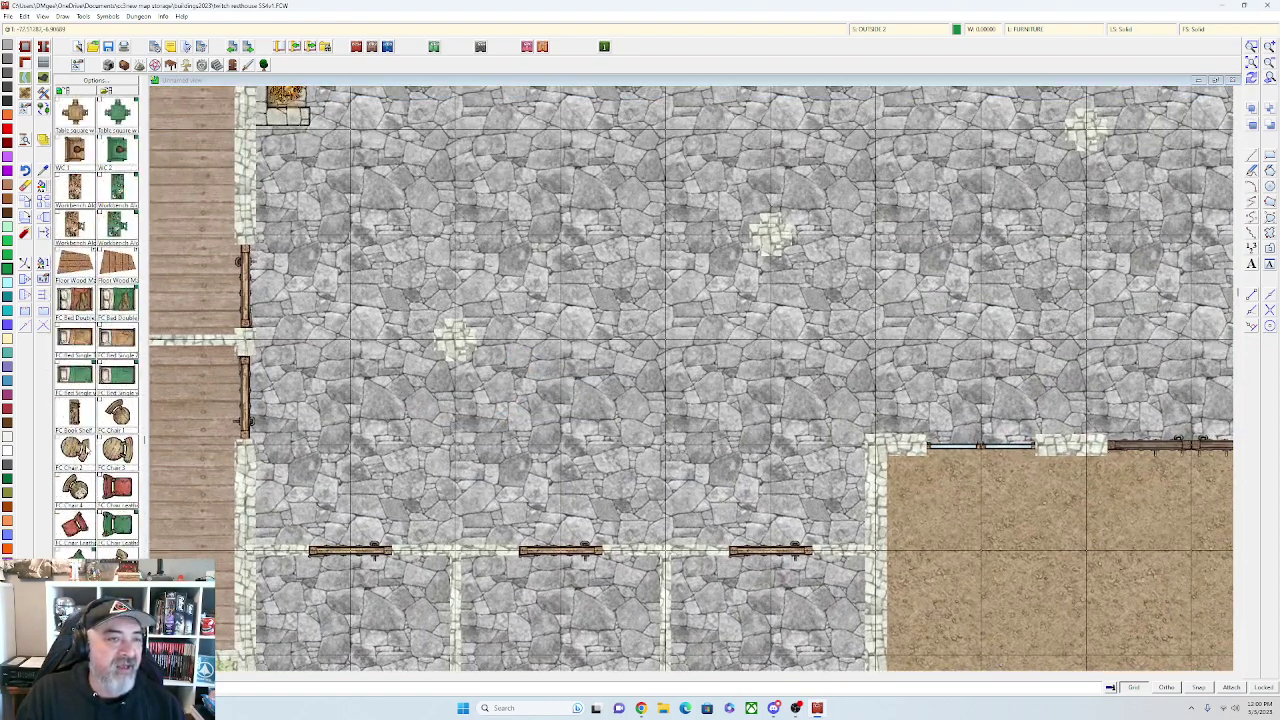
left_click(74, 410)
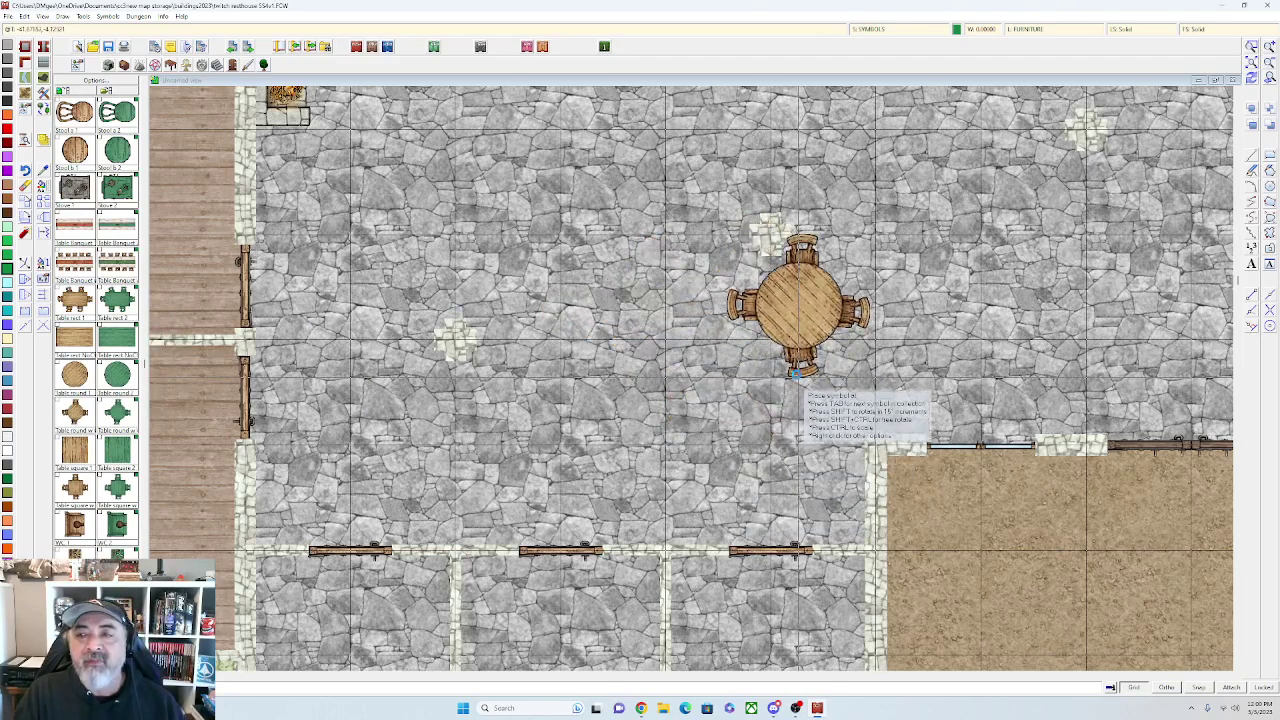
scroll(700, 320, "up", 2)
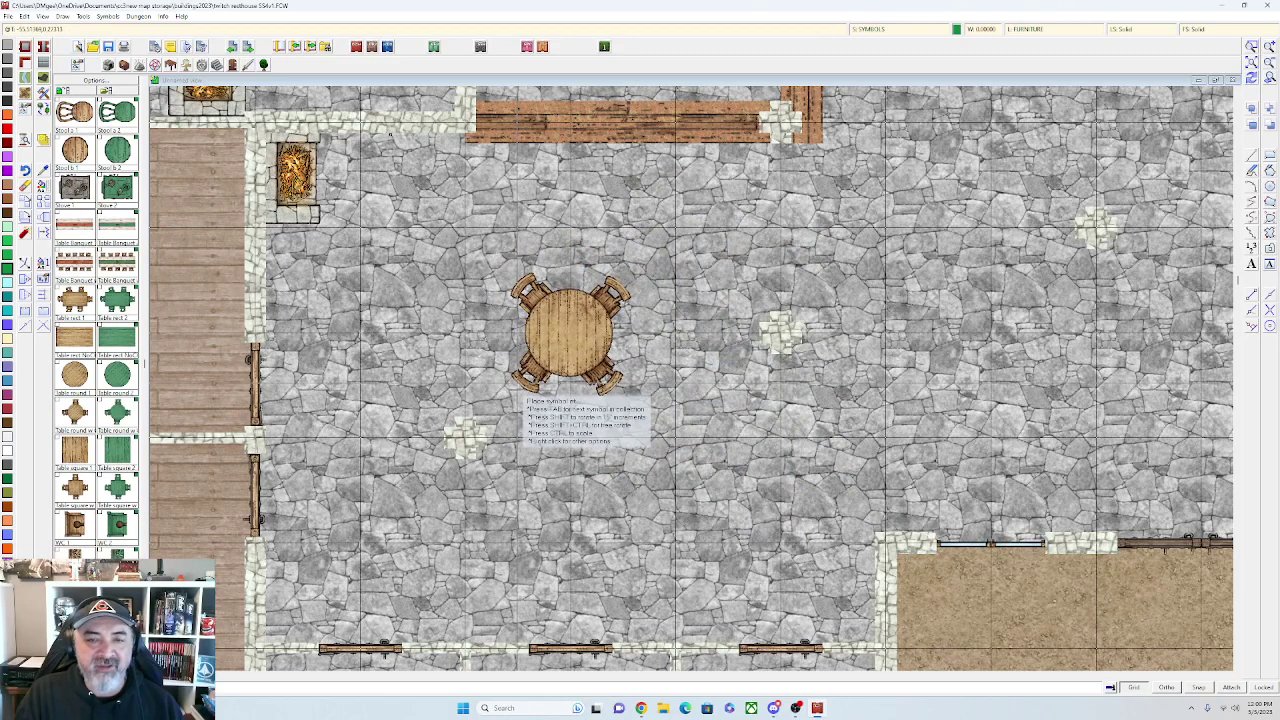
right_click(579, 335)
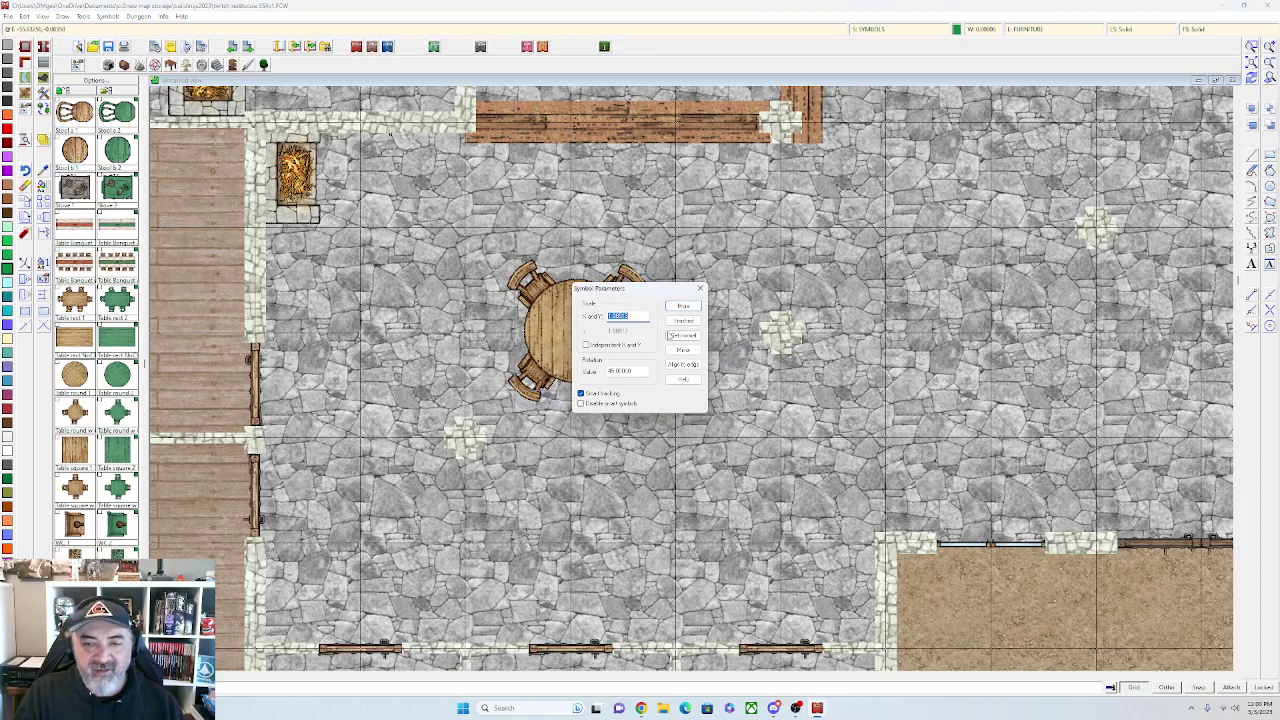
left_click(683, 335)
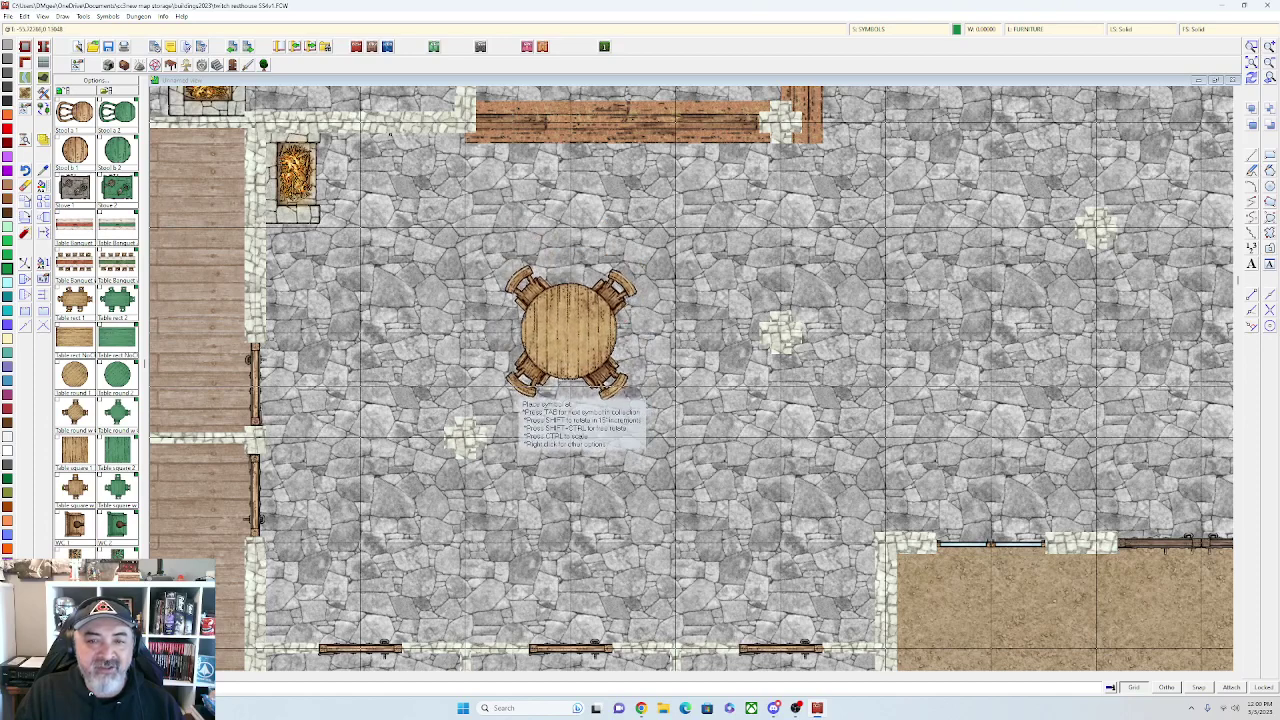
left_click(522, 400)
Place another round table with four chairs, rotated 45 degrees, just west of the hall's eastern partition wall
scroll(554, 410, "down", 2)
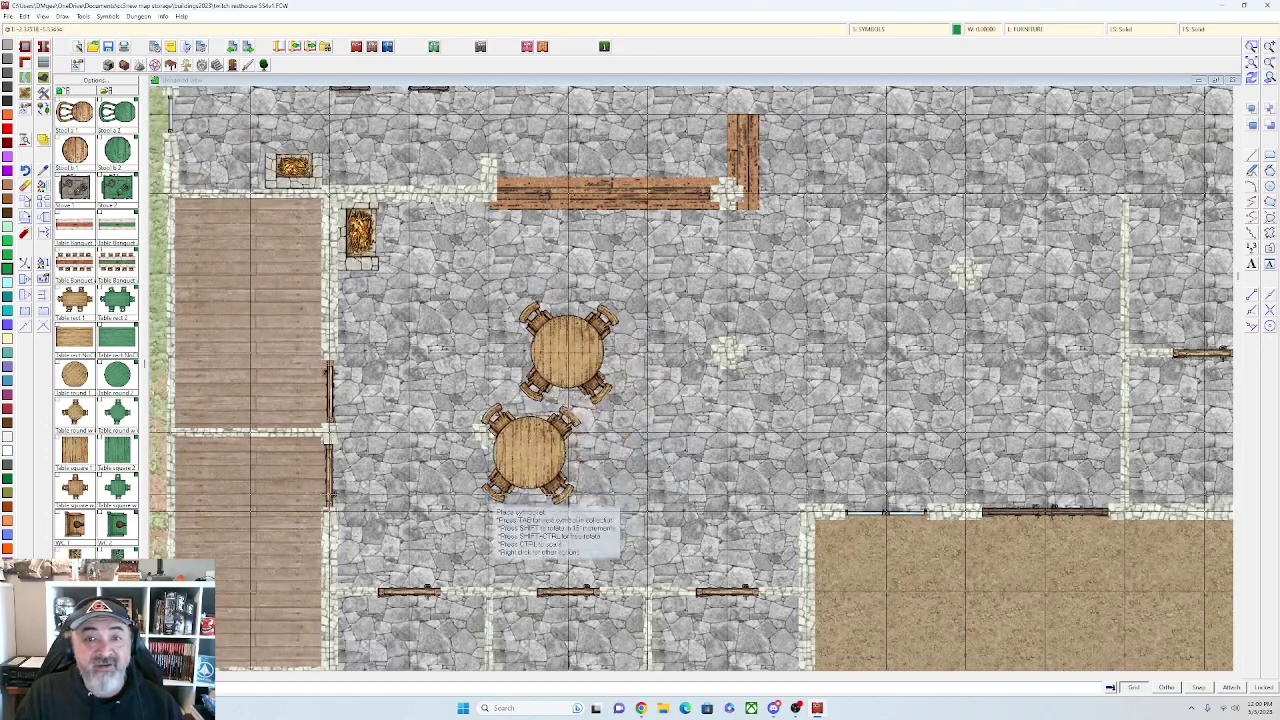
left_click_drag(482, 494, 448, 514)
key("Tab")
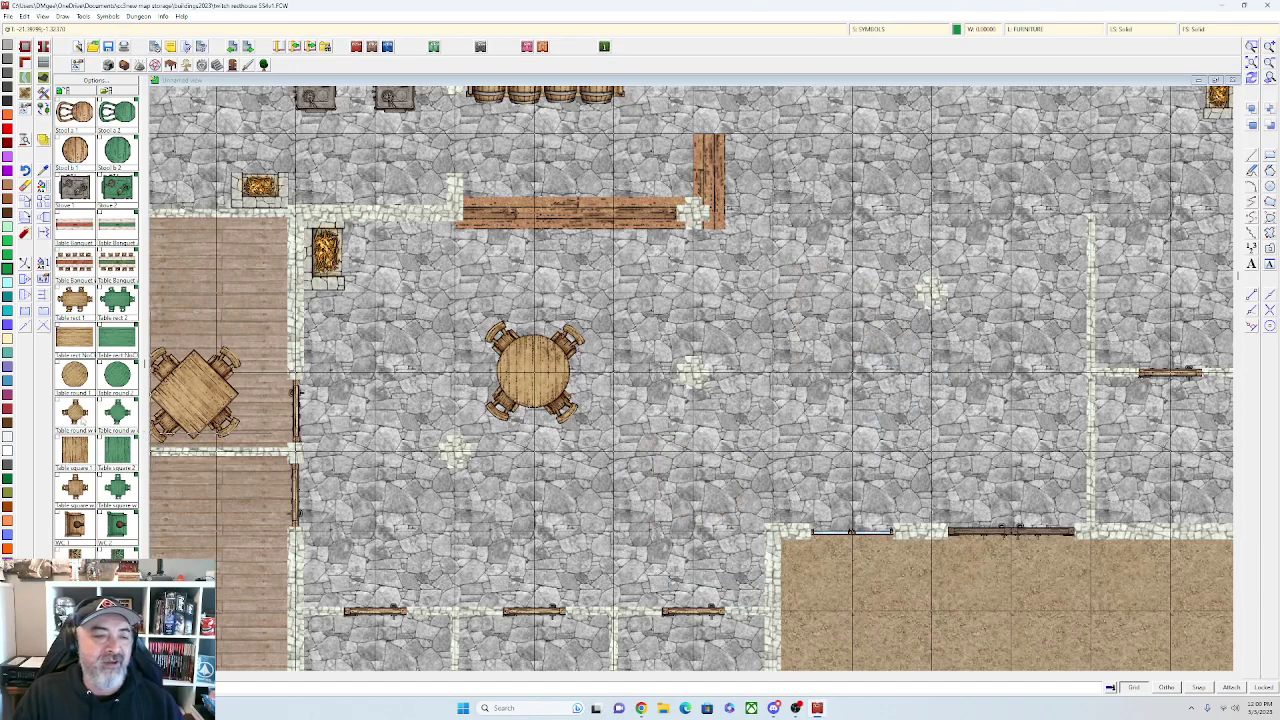
left_click(75, 412)
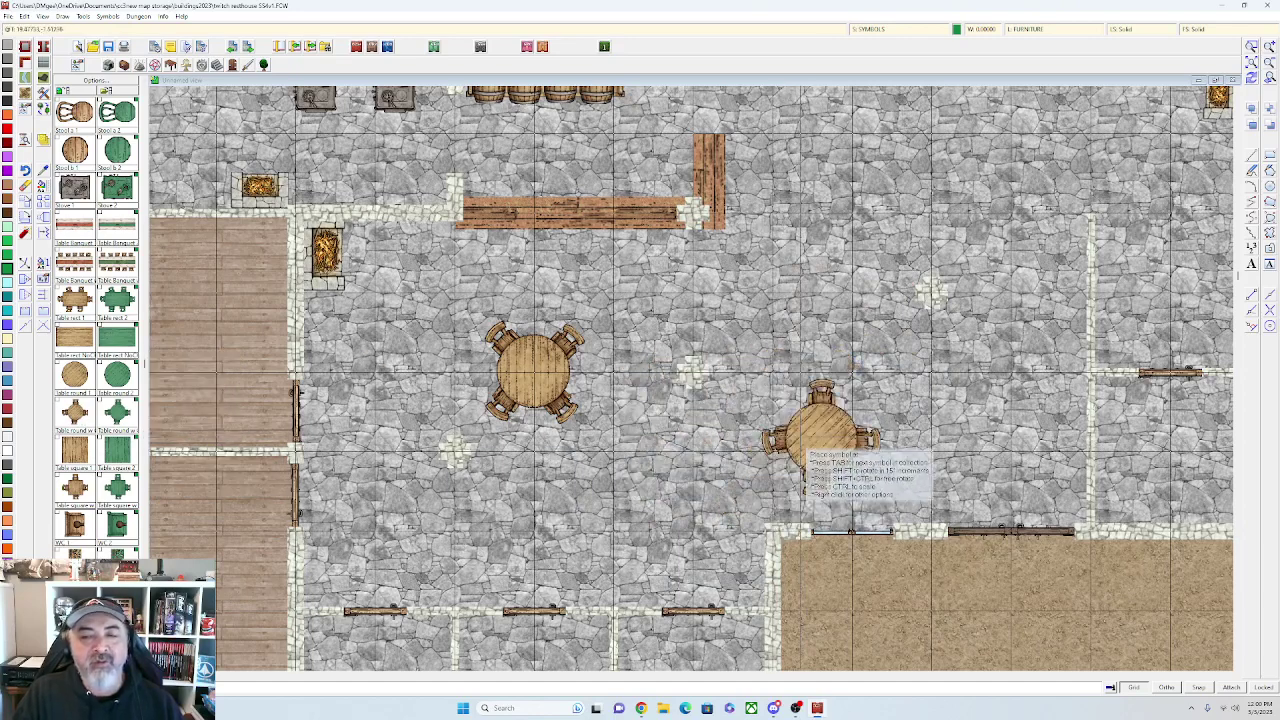
key("shift")
key("shift")
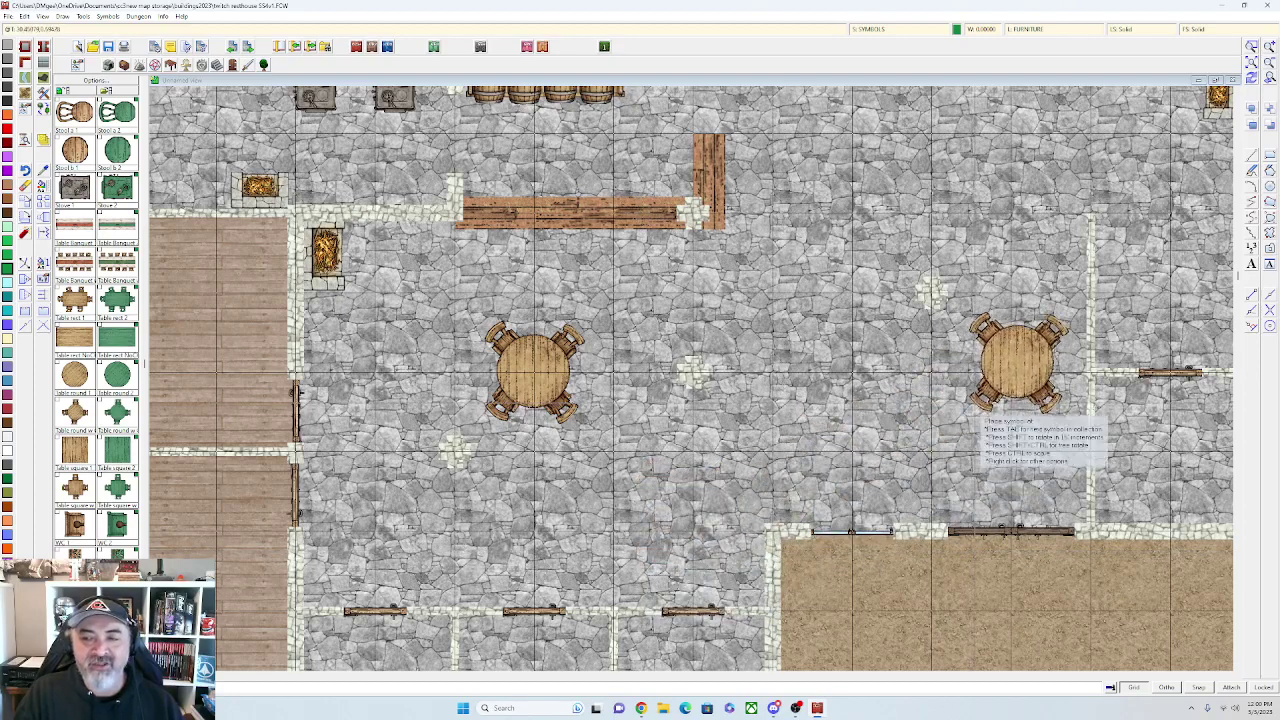
left_click(1018, 362)
Place three more round tables with chairs: two near the hall's north wall east of the counter and one between the central pillars
left_click_drag(1038, 292, 985, 430)
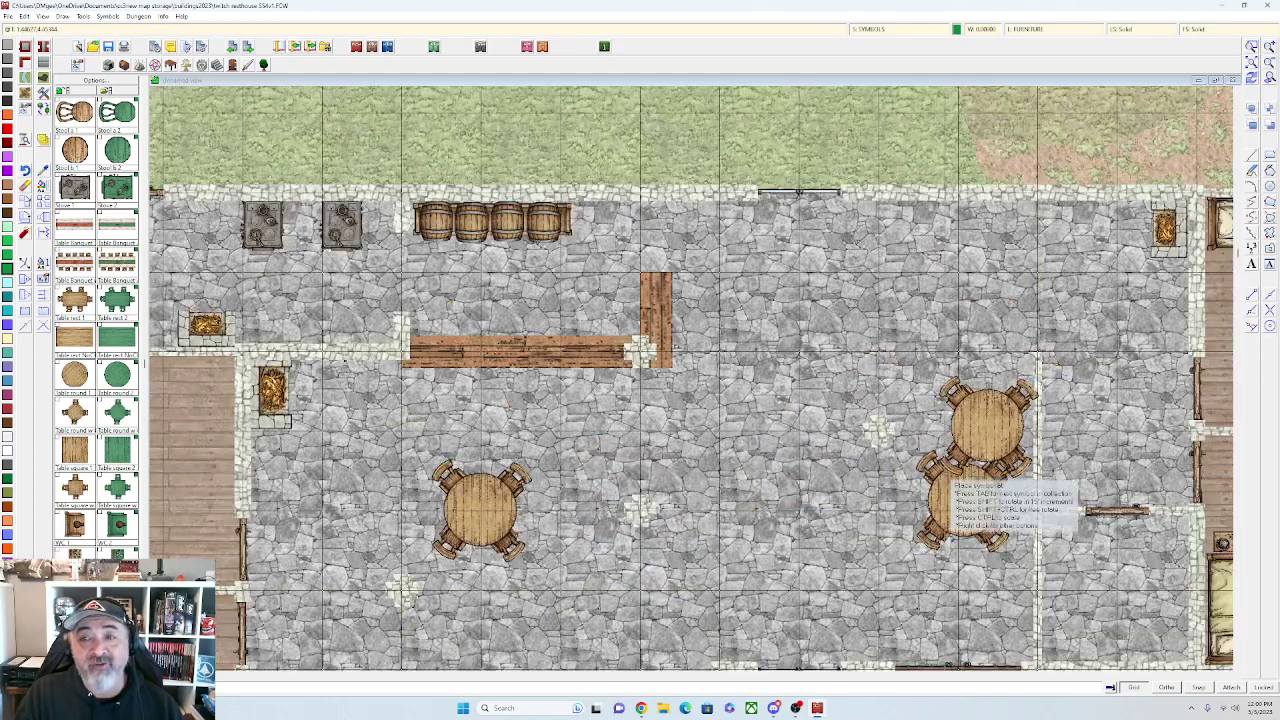
left_click(797, 270)
left_click(990, 306)
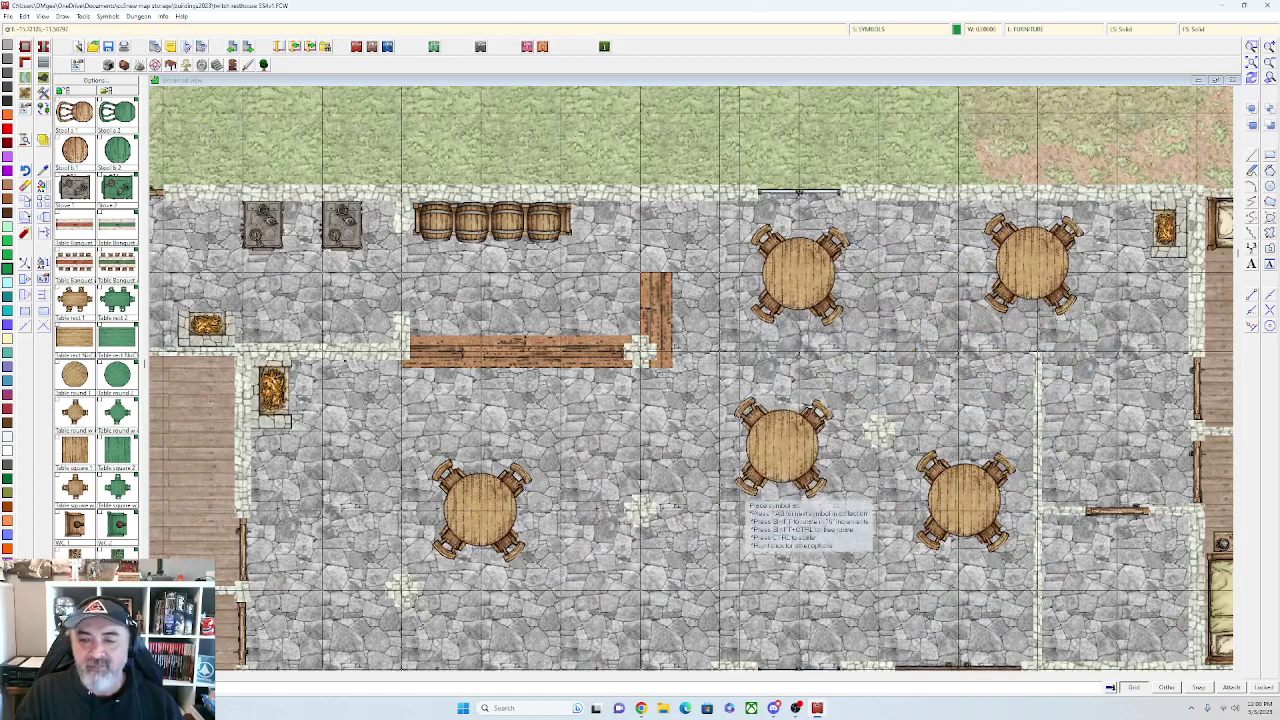
scroll(695, 507, "down", 1)
left_click_drag(716, 471, 780, 387)
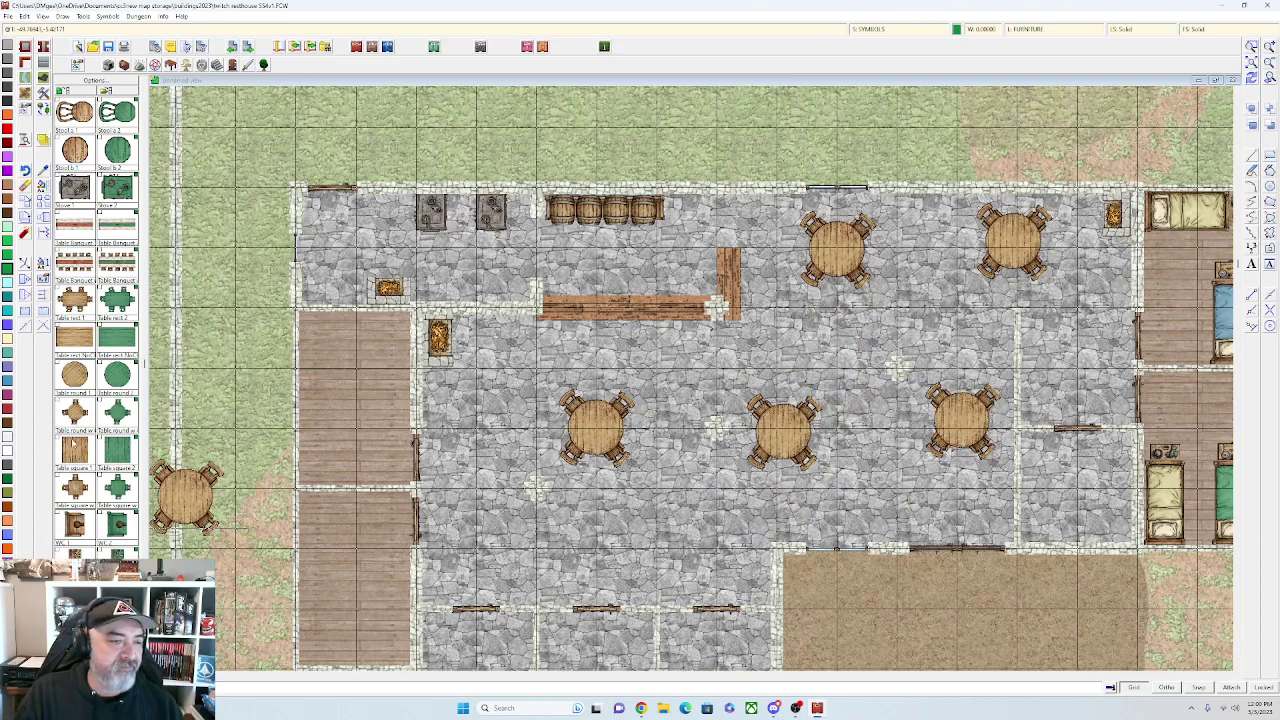
Place four round wooden stools in a row along the south side of the bar counter
left_click(72, 490)
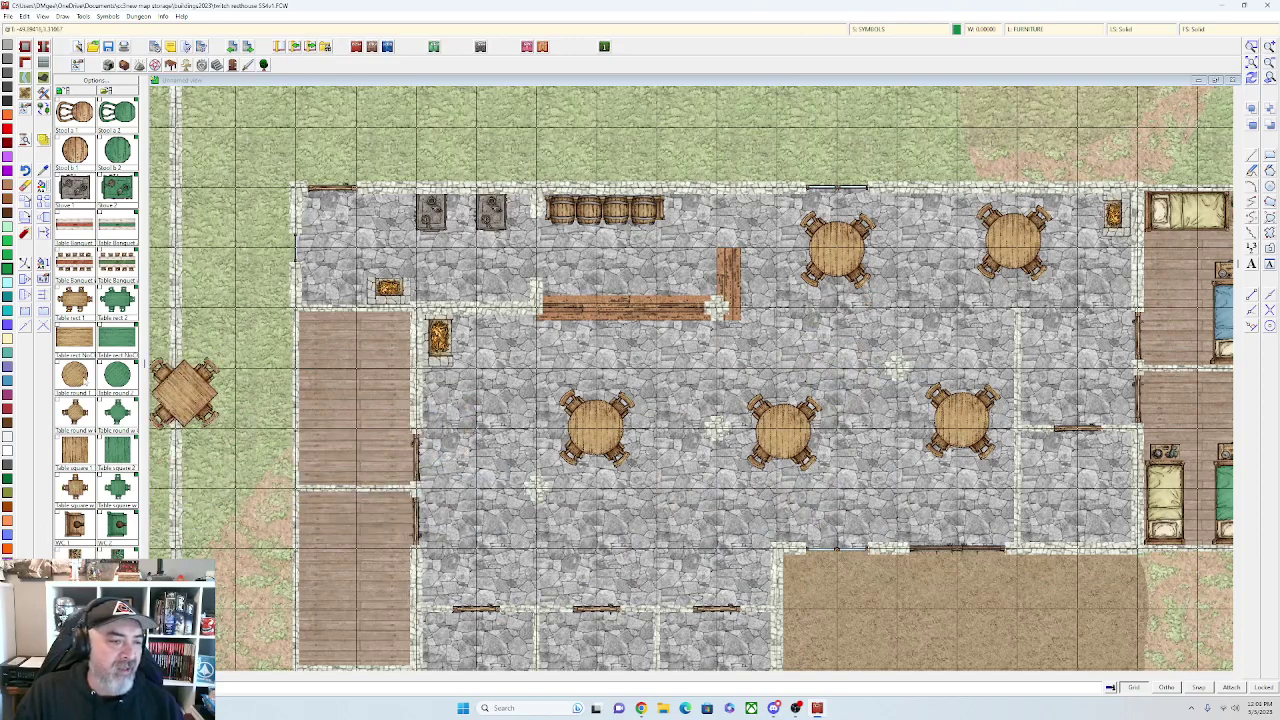
left_click(74, 143)
scroll(526, 368, "up", 3)
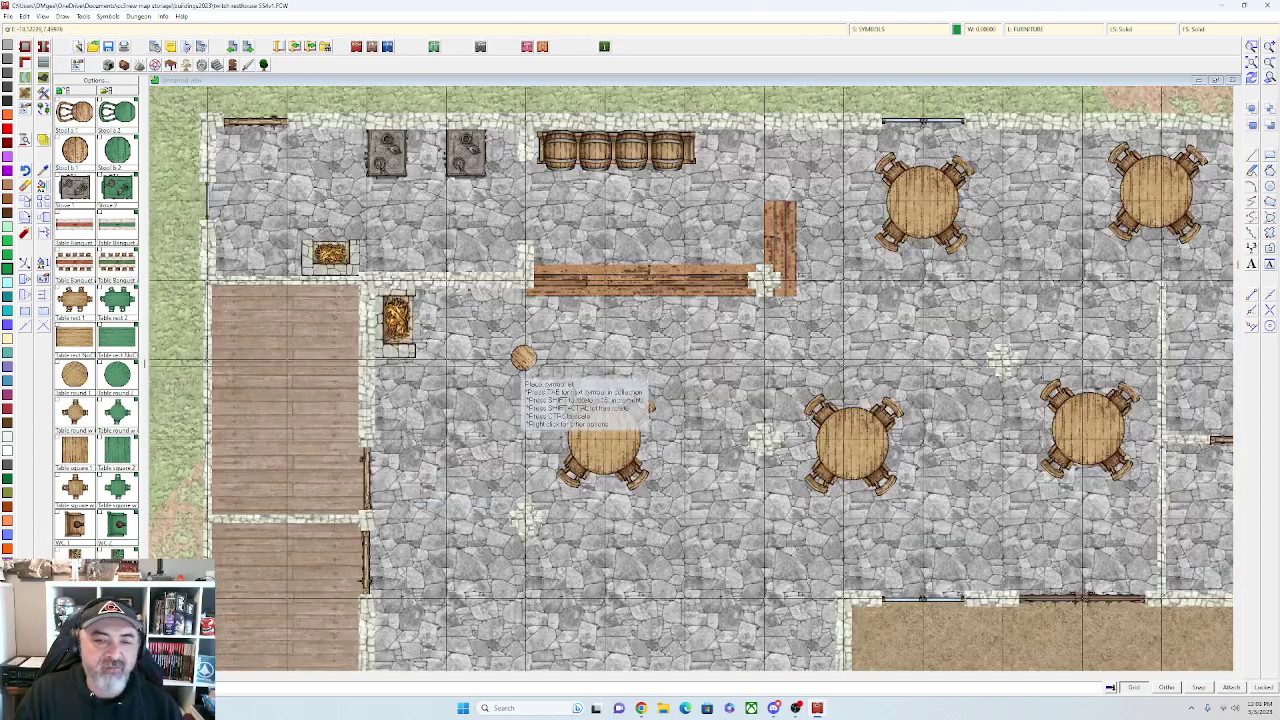
left_click(570, 290)
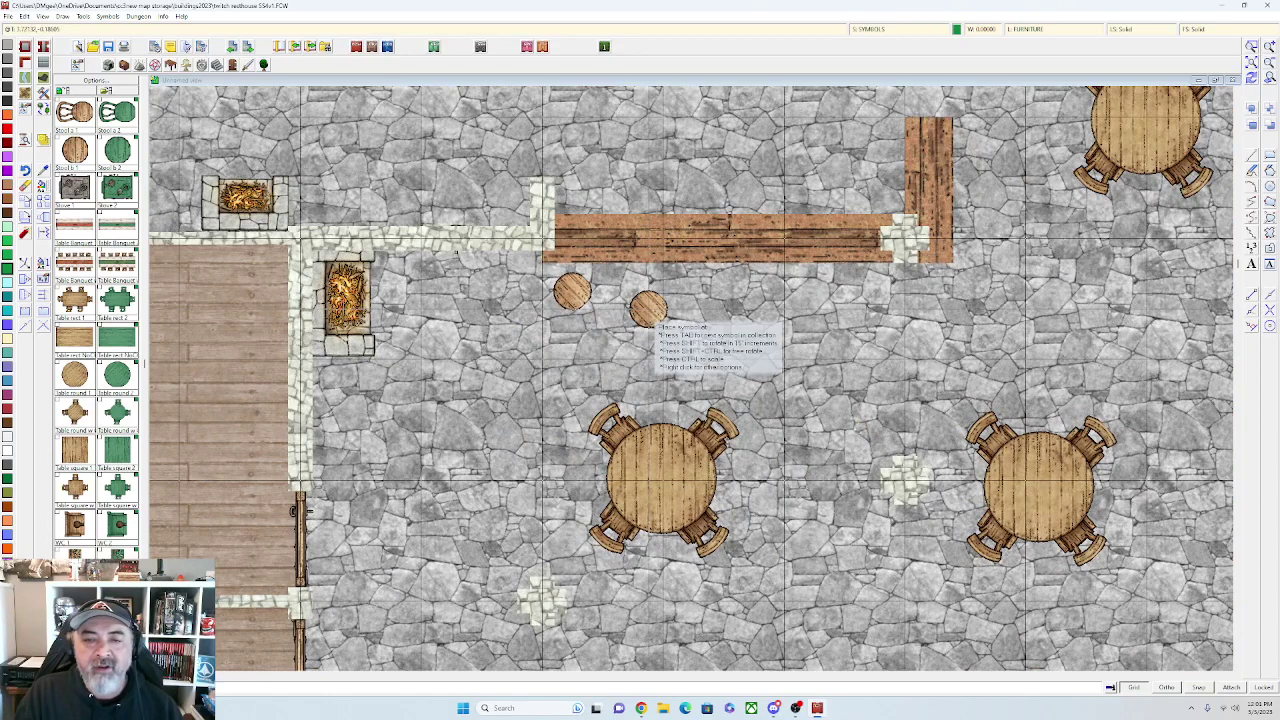
left_click(661, 295)
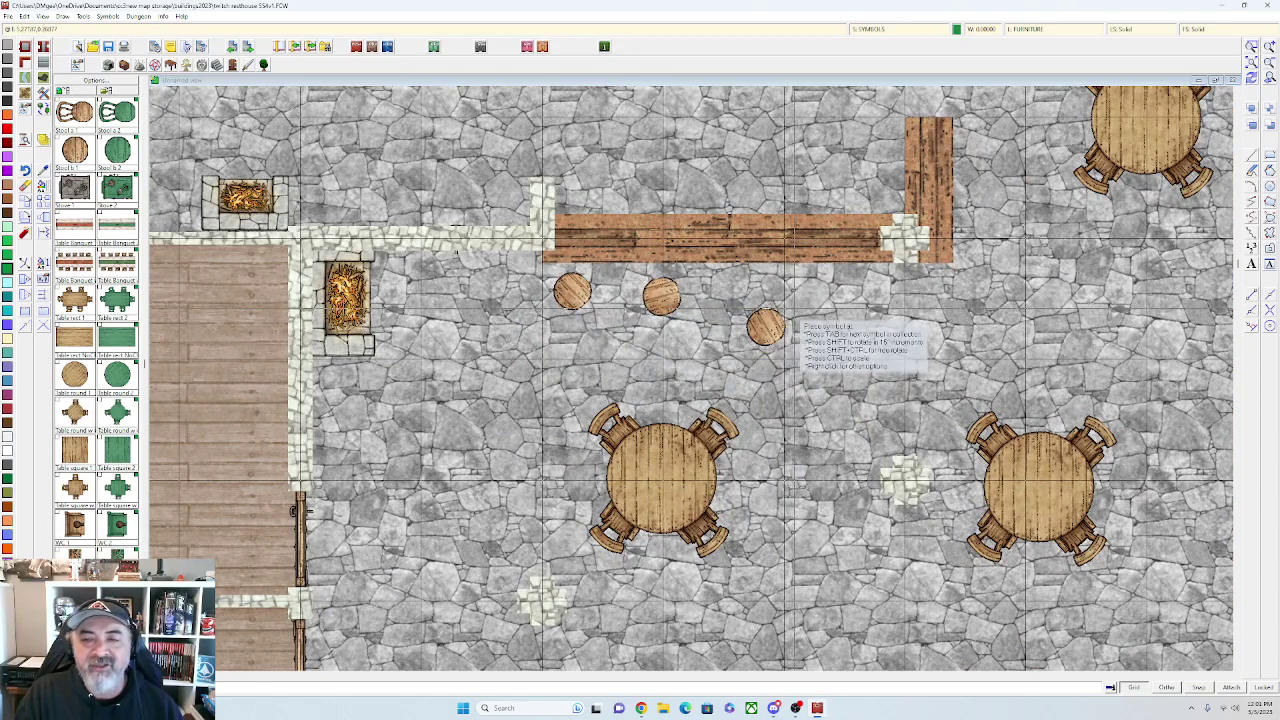
left_click(789, 295)
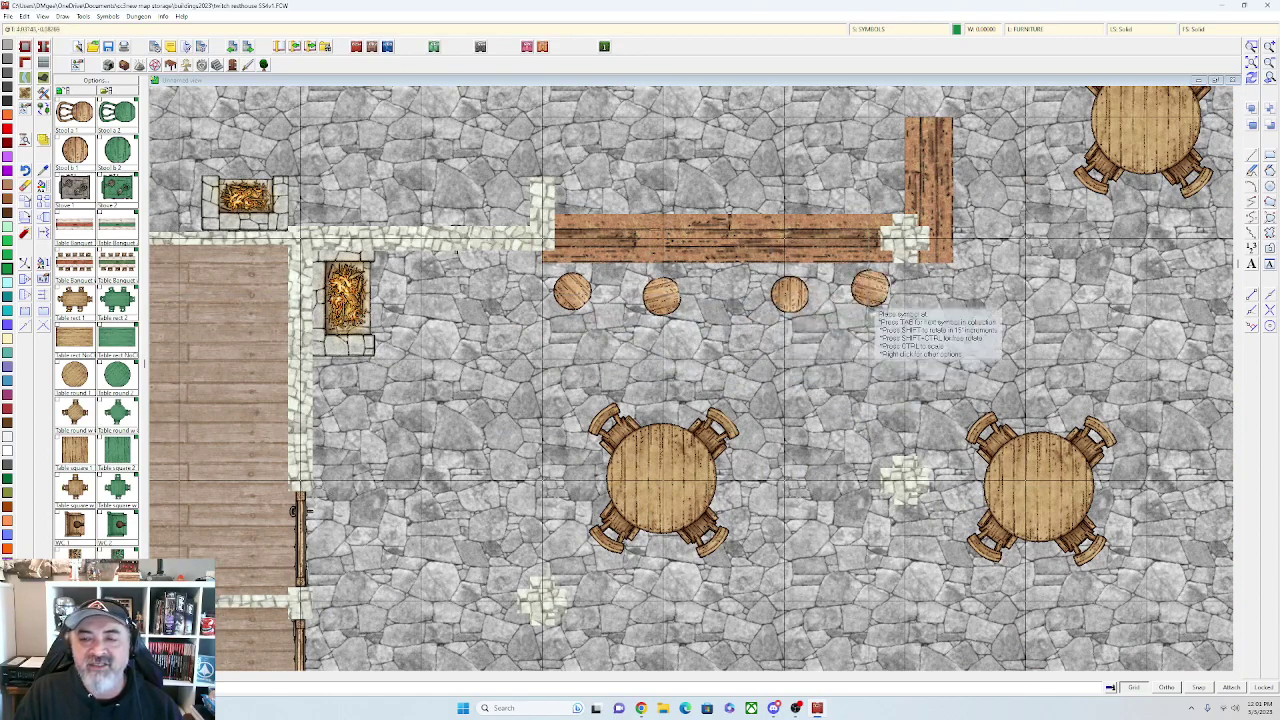
left_click(880, 295)
scroll(880, 295, "down", 3)
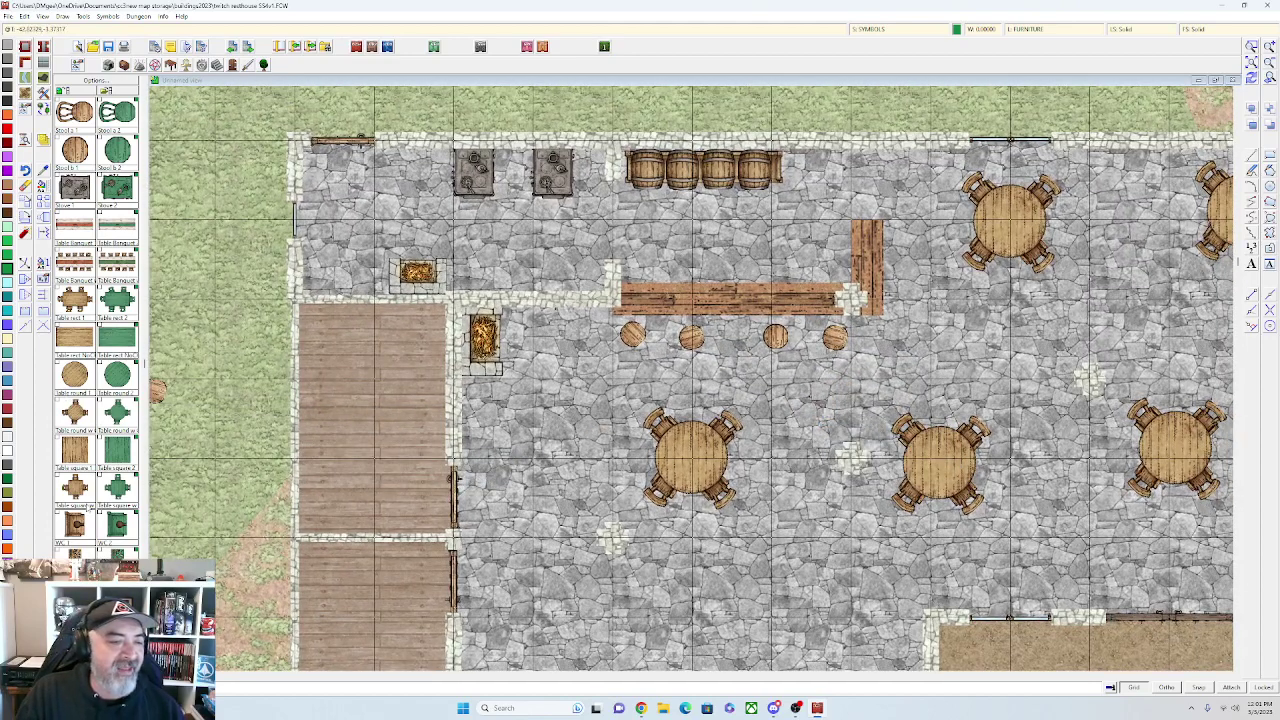
Place an enlarged square table without chairs against the hall's west wall, directly south of the fireplace
scroll(105, 315, "down", 3)
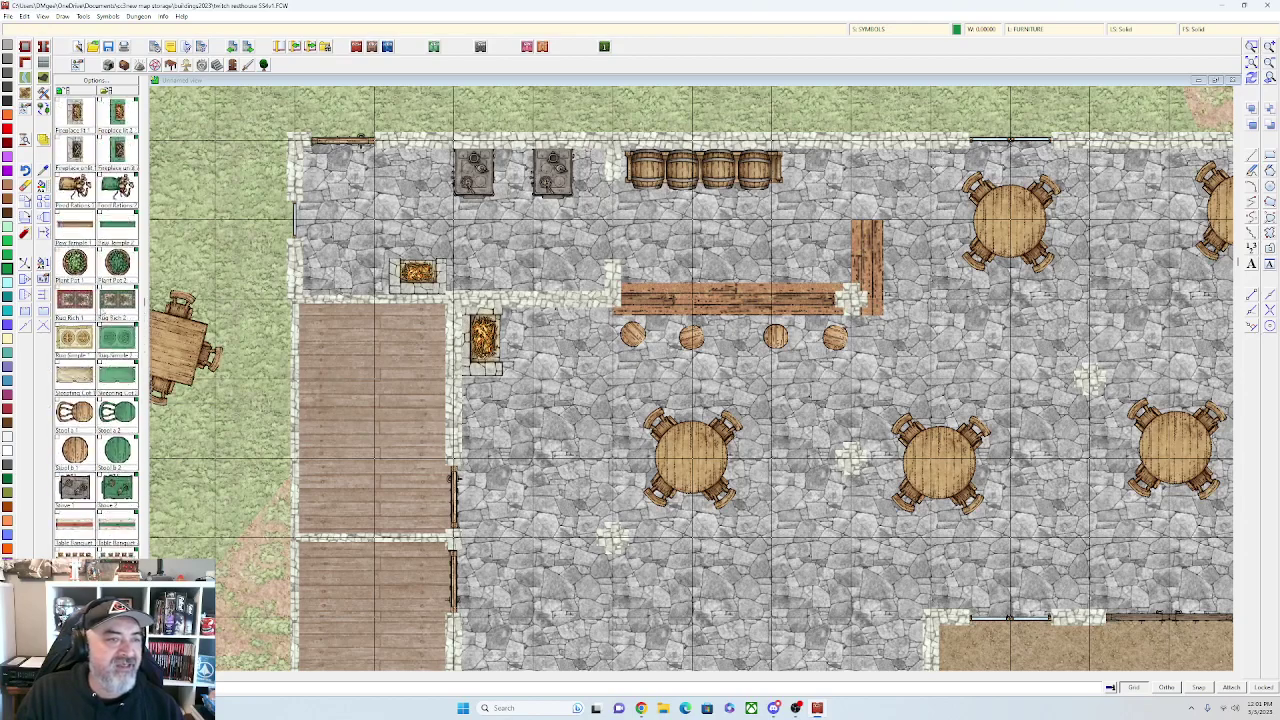
scroll(105, 315, "down", 4)
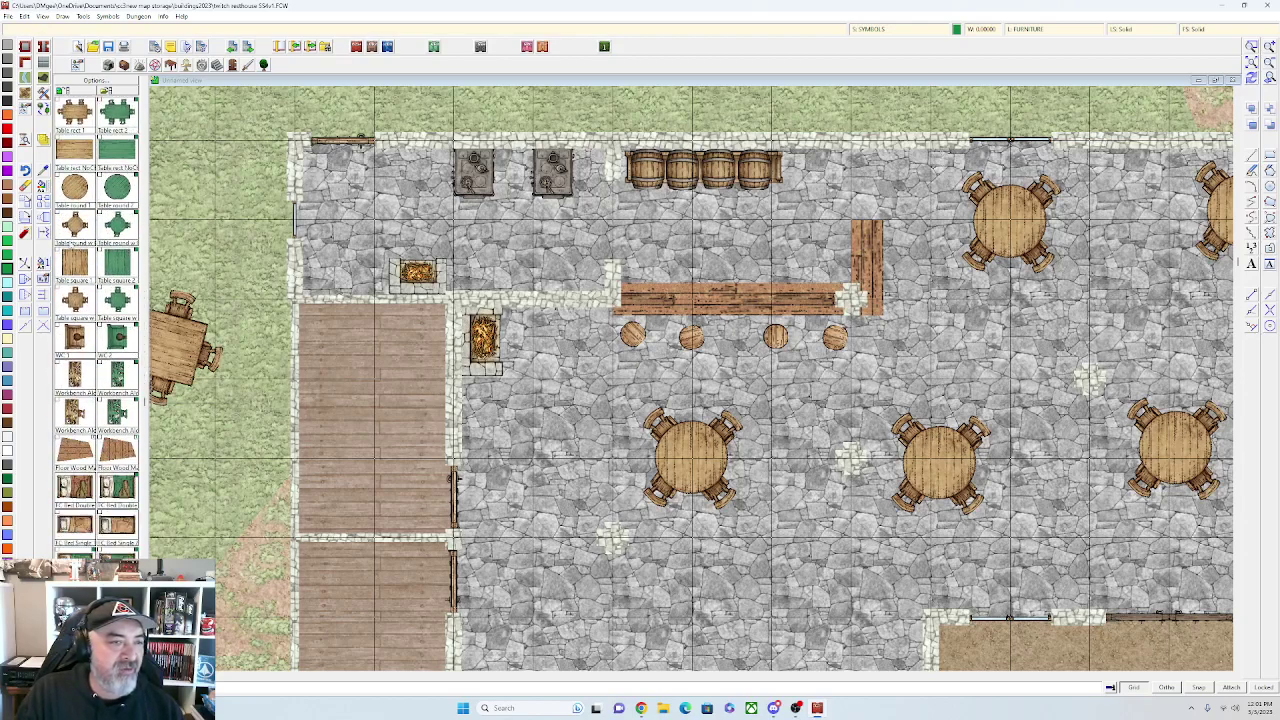
left_click(73, 256)
scroll(508, 384, "up", 2)
key("ctrl")
key("shift")
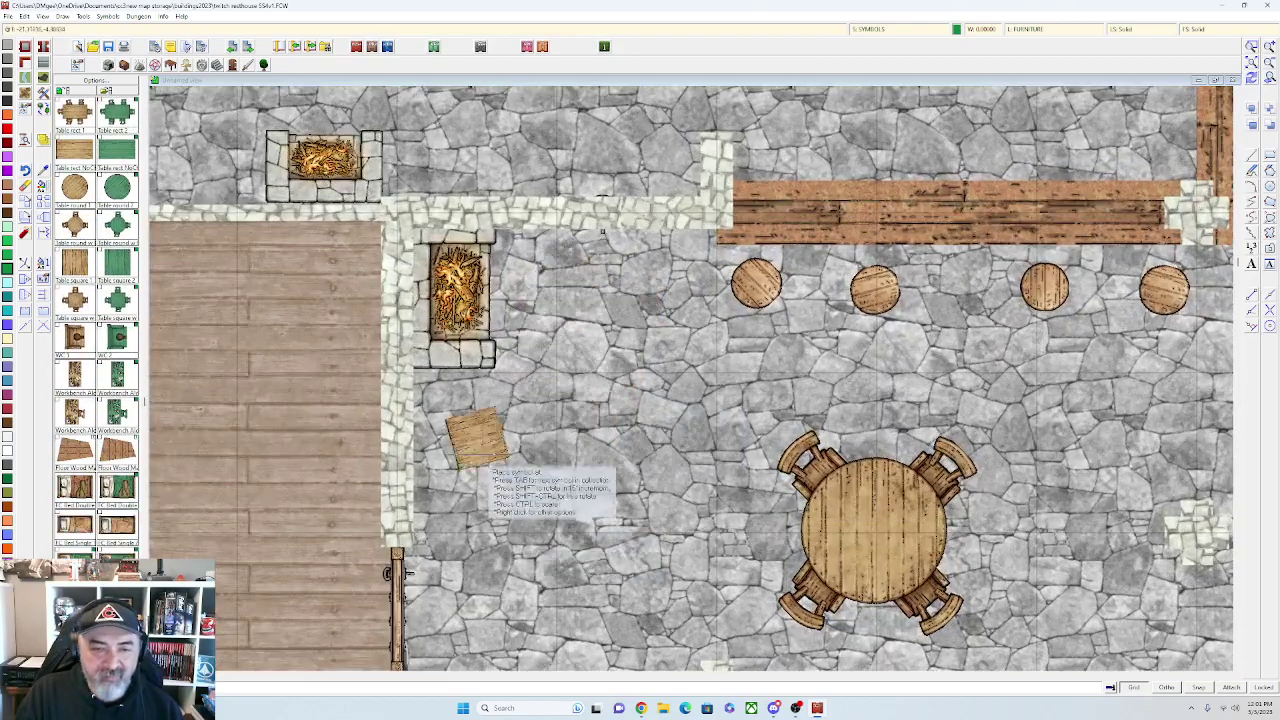
key("shift")
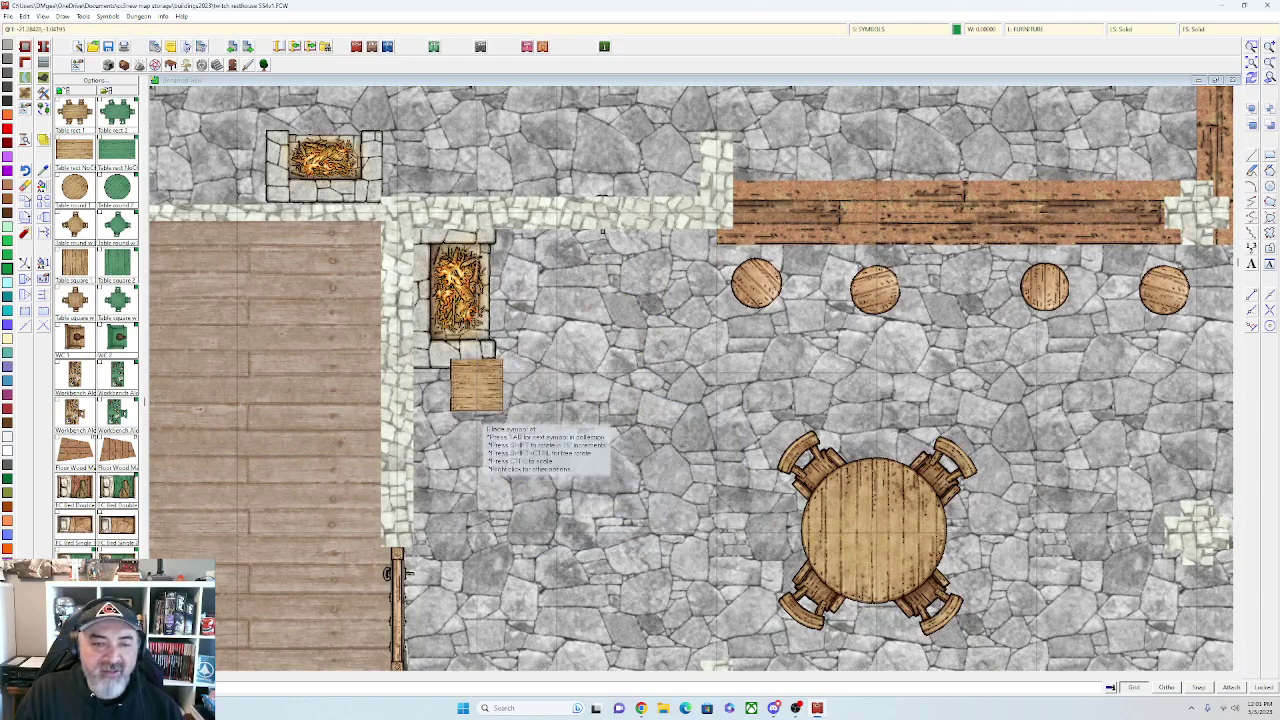
key("ctrl")
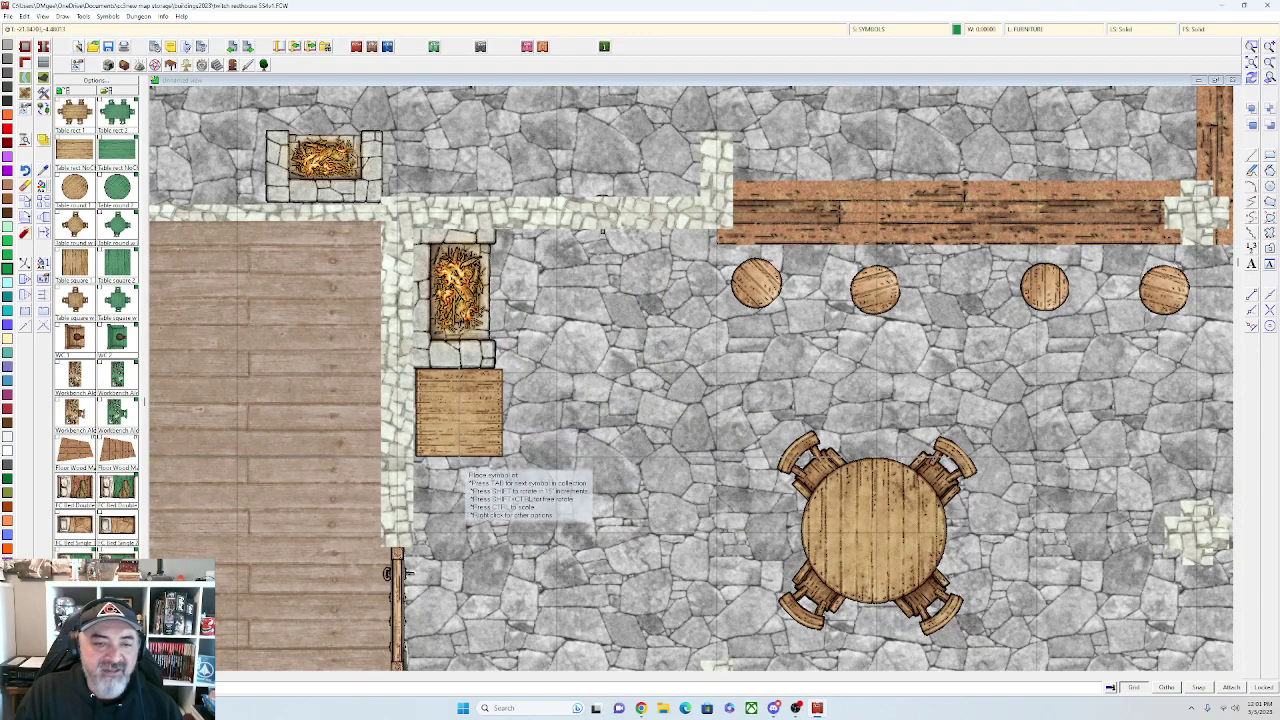
left_click(454, 459)
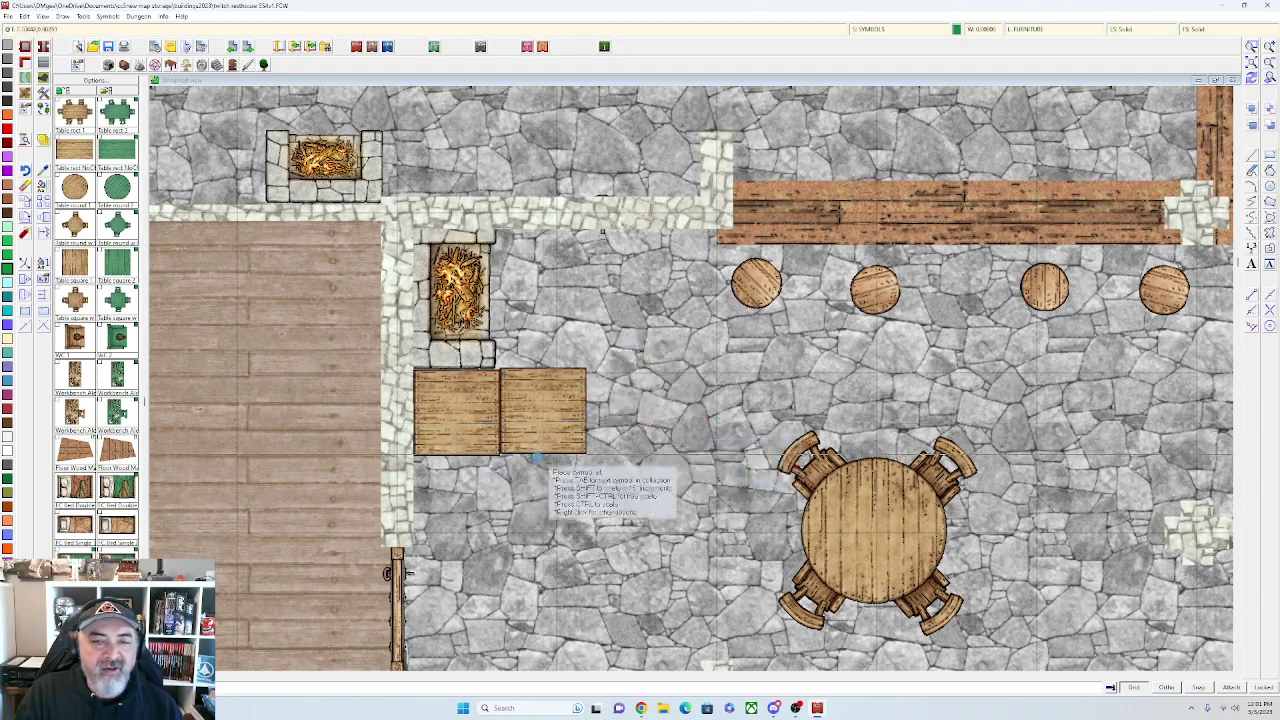
Place a matching square table against the hall's east wall, directly south of the northeastern fireplace
scroll(736, 428, "down", 4)
left_click_drag(894, 353, 278, 563)
scroll(980, 384, "up", 1)
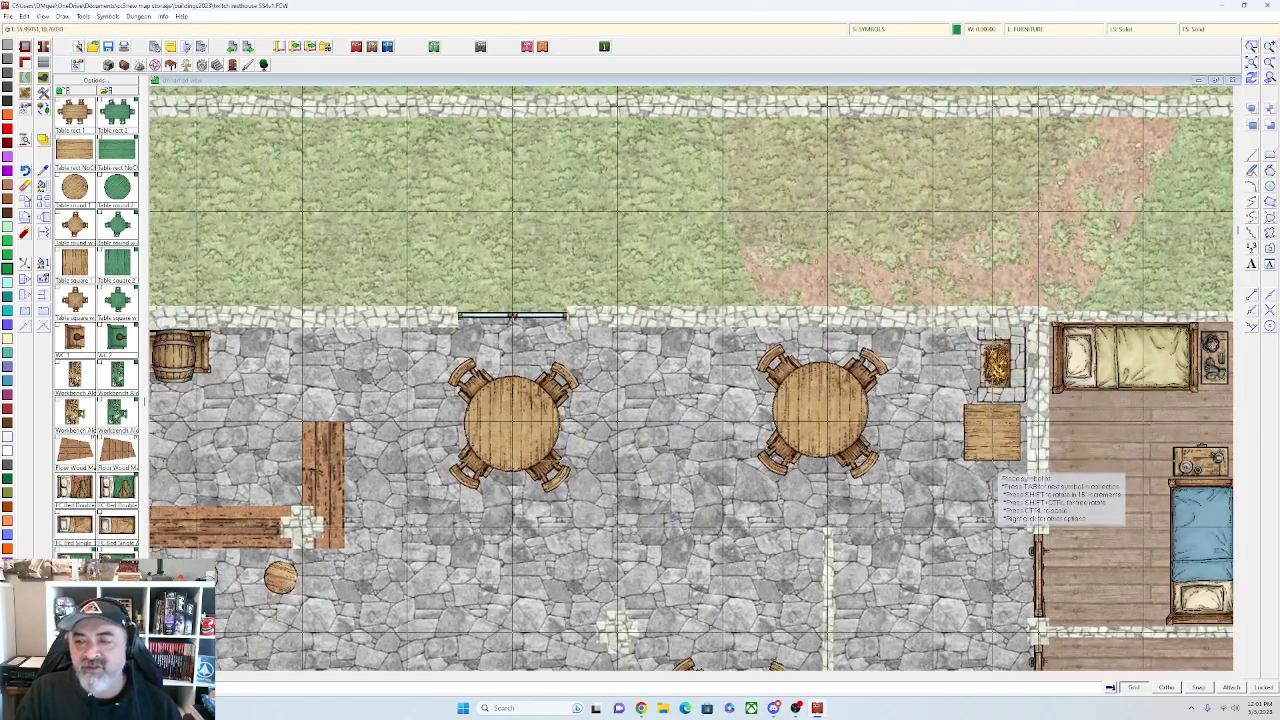
key("shift")
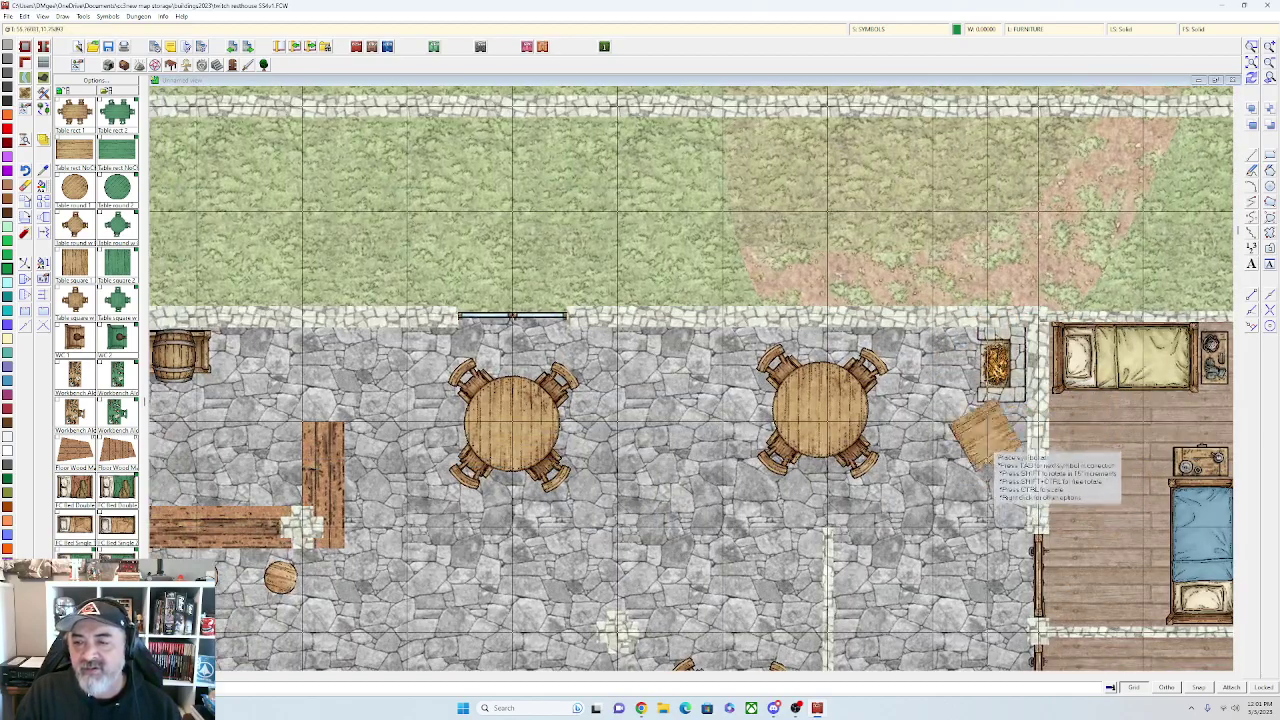
key("shift")
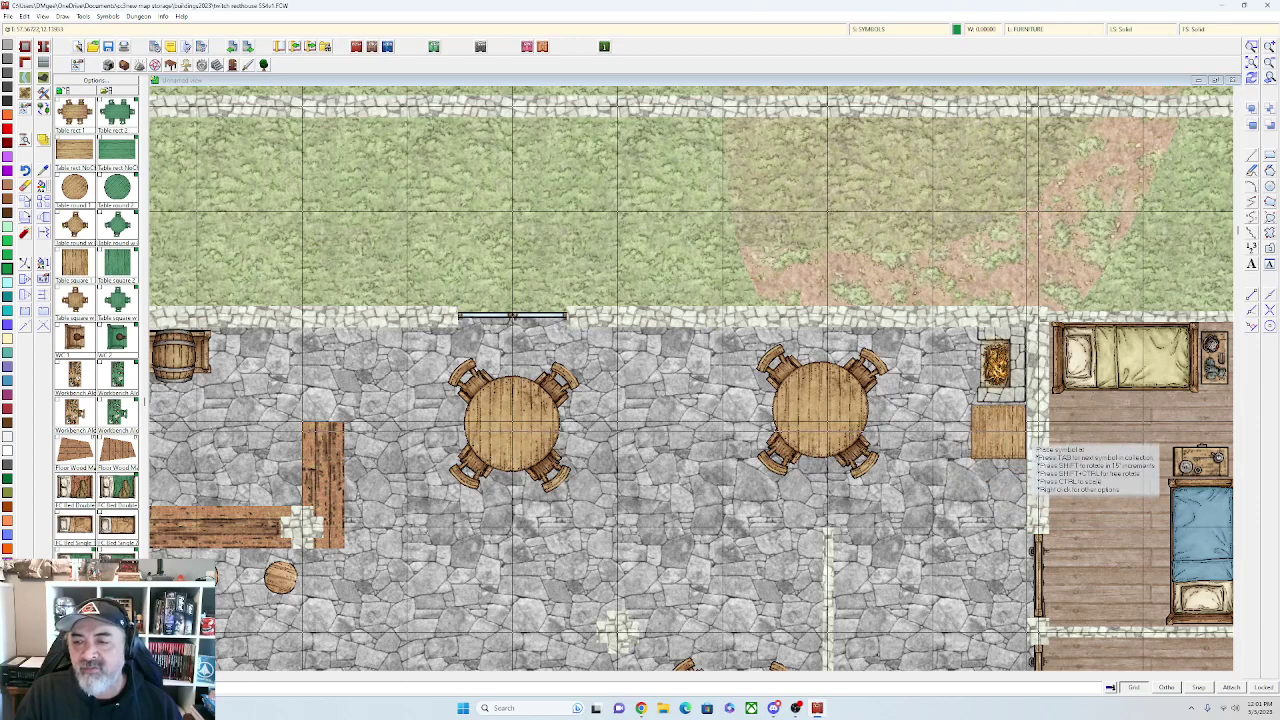
left_click(1026, 431)
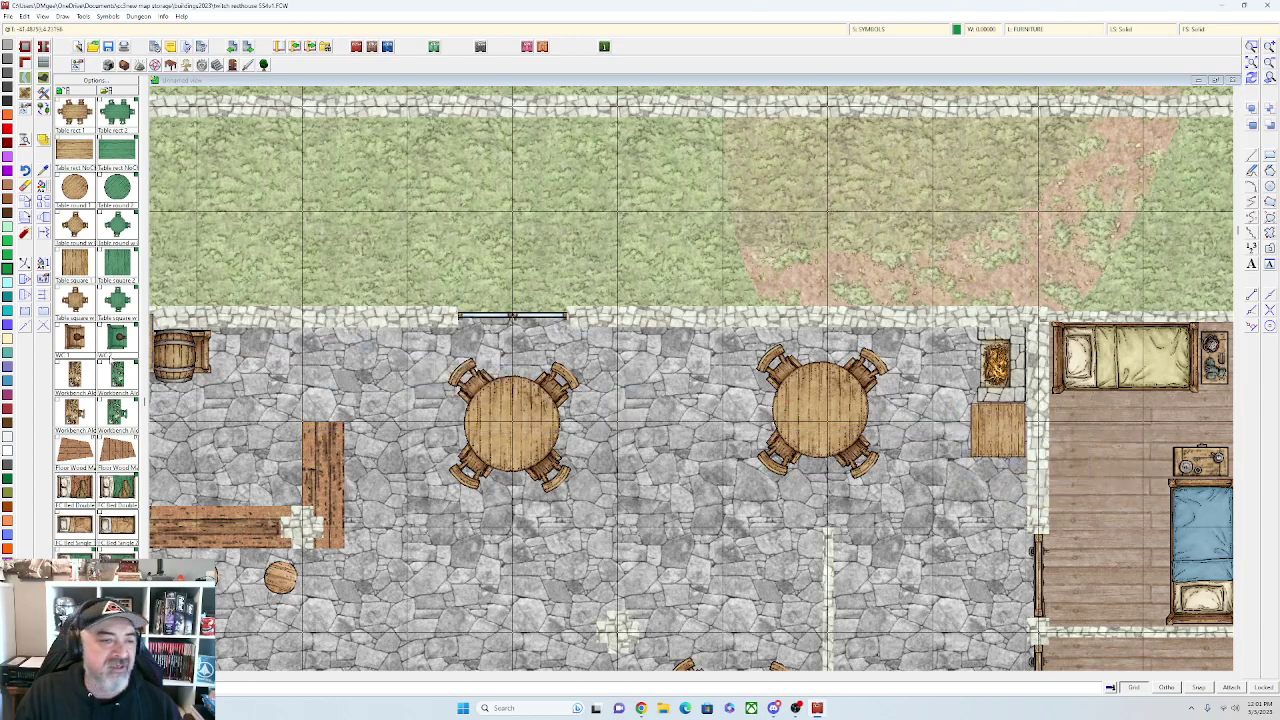
Place a yellow armchair south of the eastern square table and an angled dark red one west of the northeastern fireplace
scroll(97, 320, "up", 6)
scroll(95, 300, "up", 10)
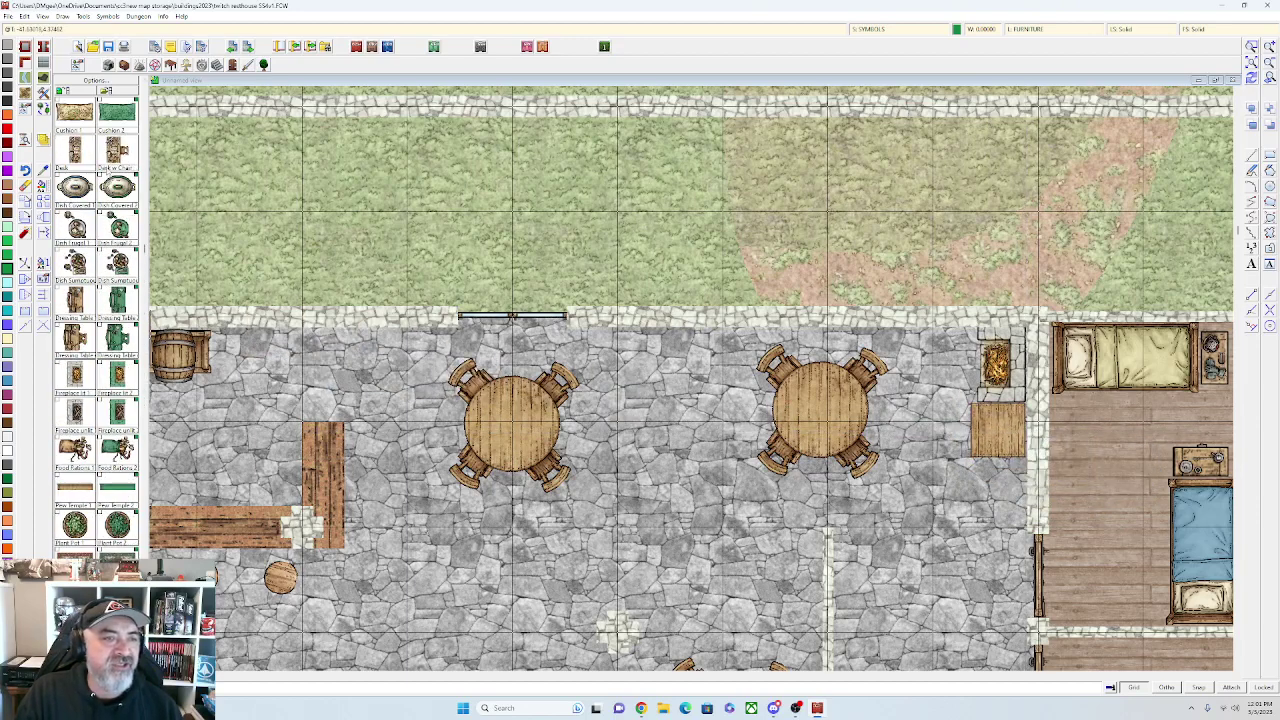
scroll(97, 317, "up", 1)
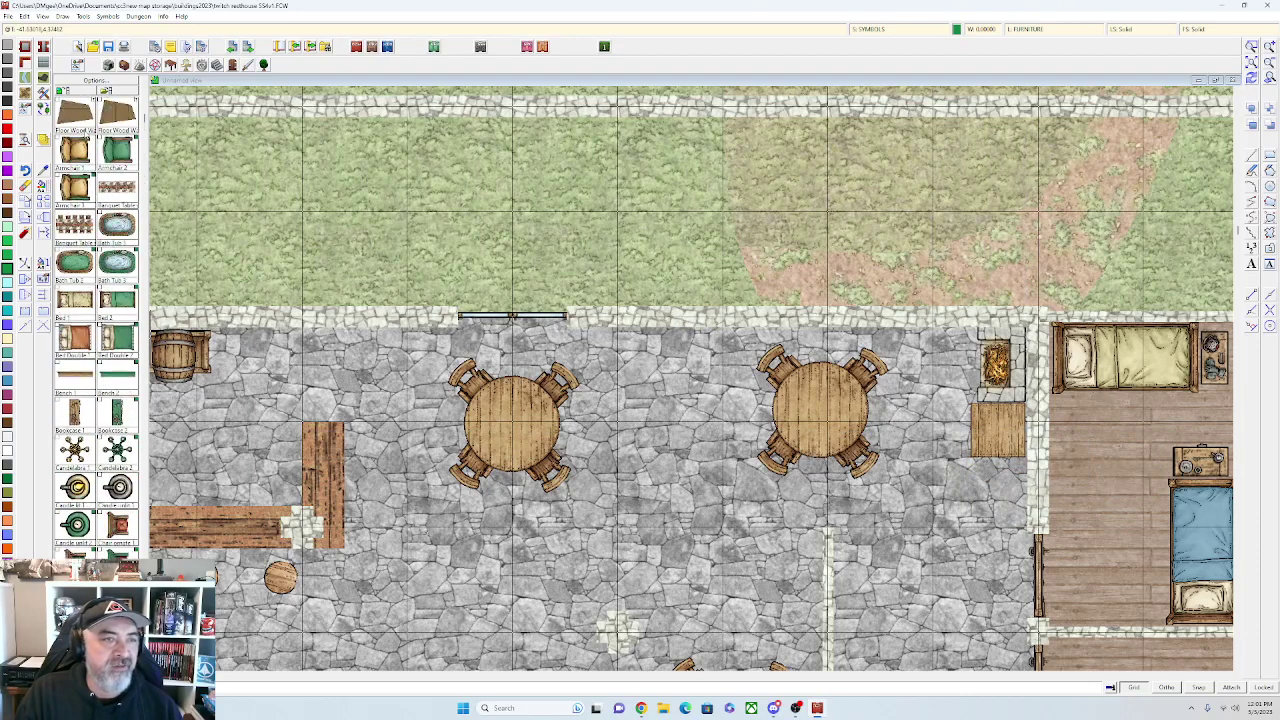
left_click(78, 155)
scroll(1030, 495, "up", 2)
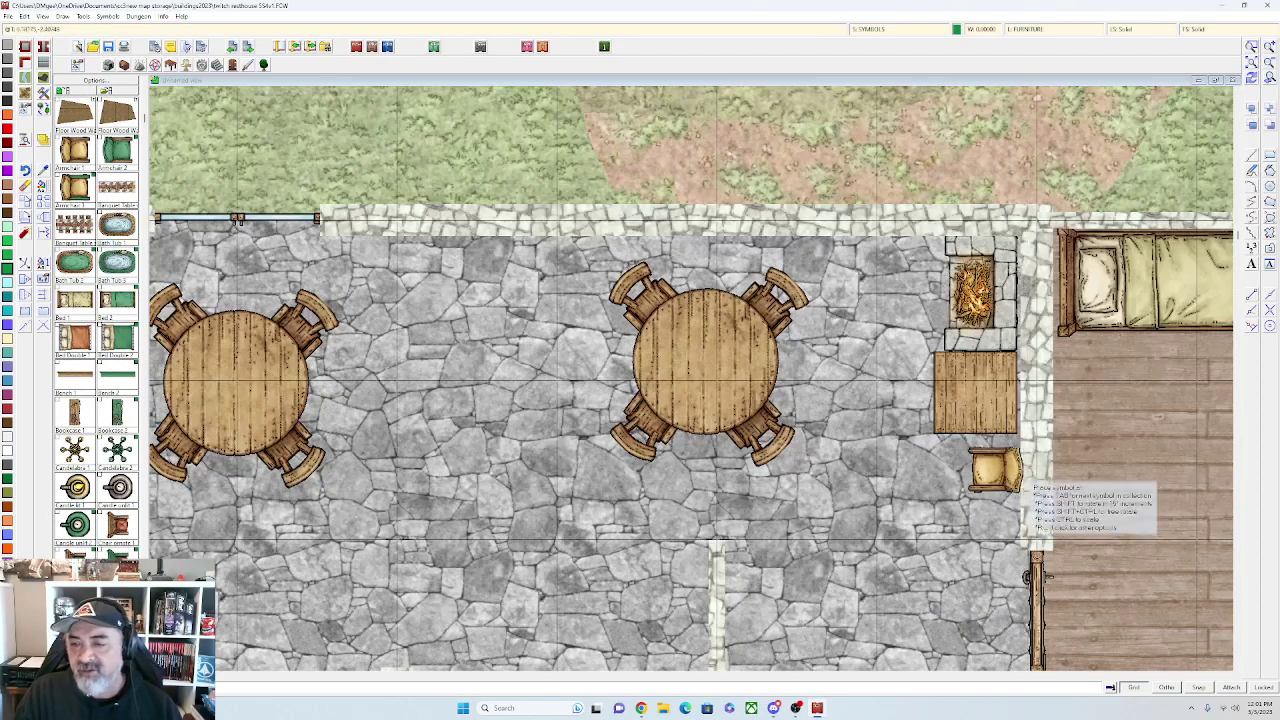
left_click(1017, 478)
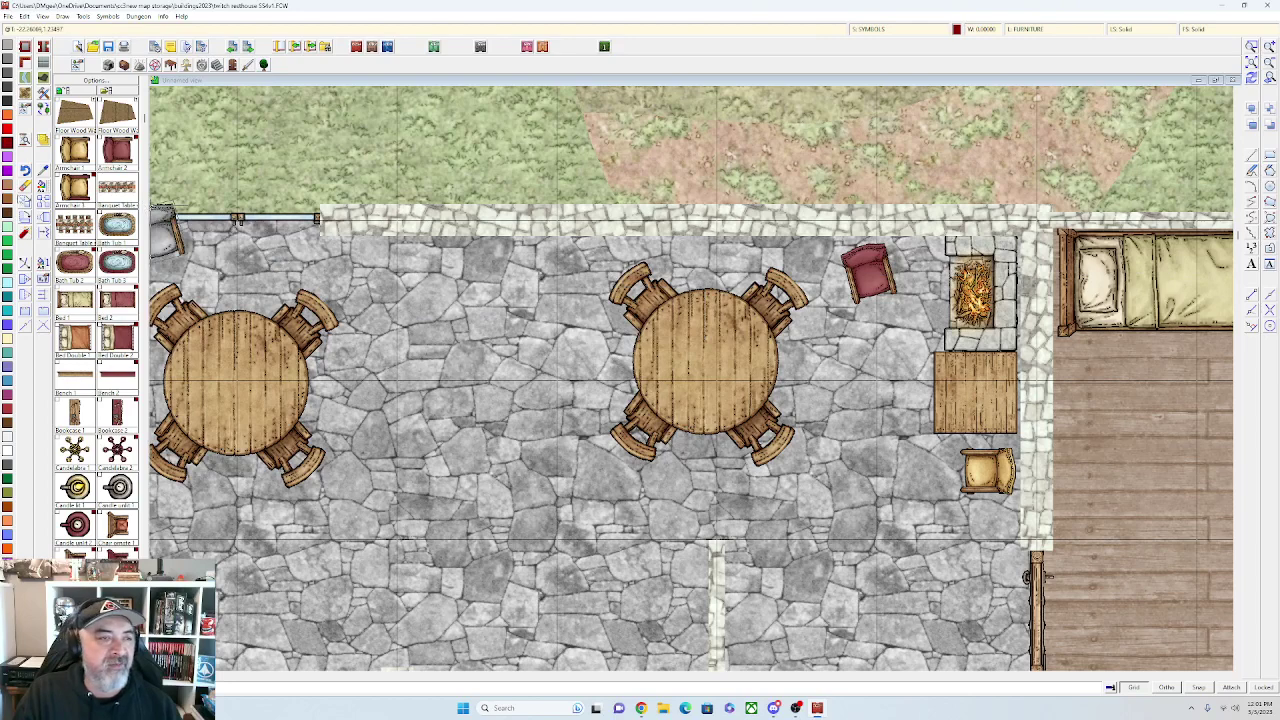
Move the eastern round table by the north wall west, closer to the table at the window, and save the drawing
right_click(660, 457)
left_click(690, 460)
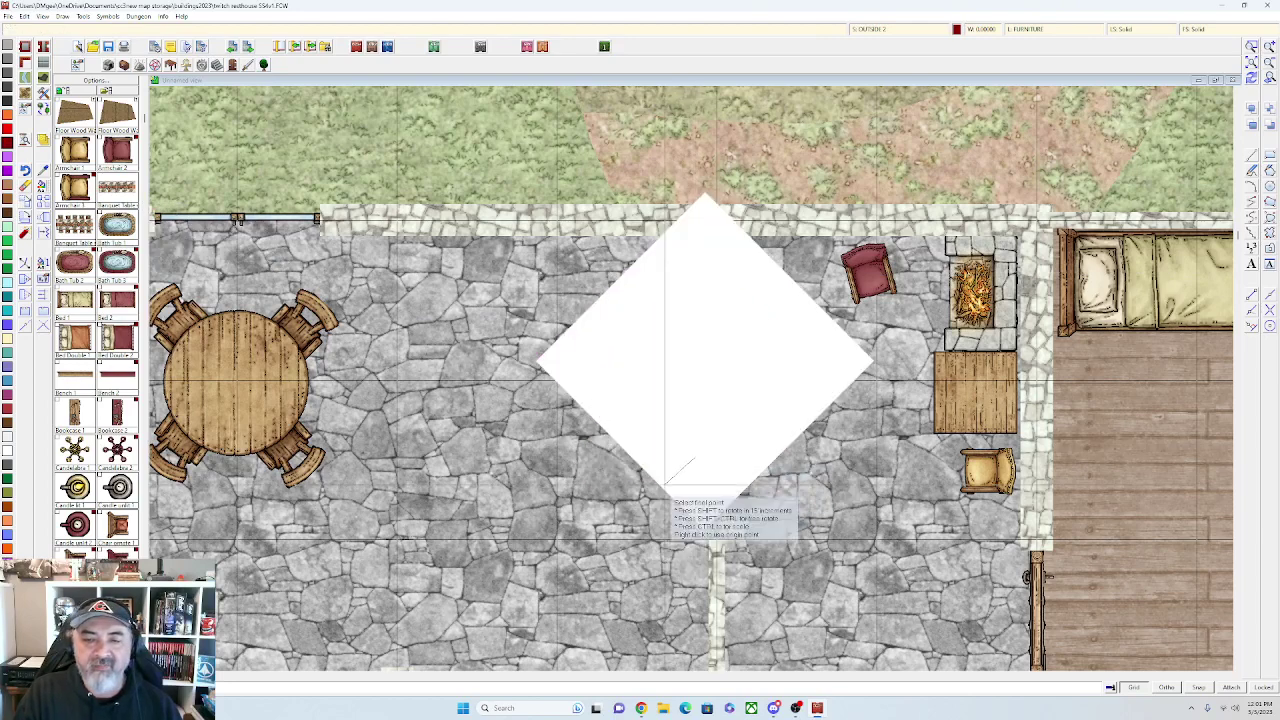
scroll(589, 474, "down", 1)
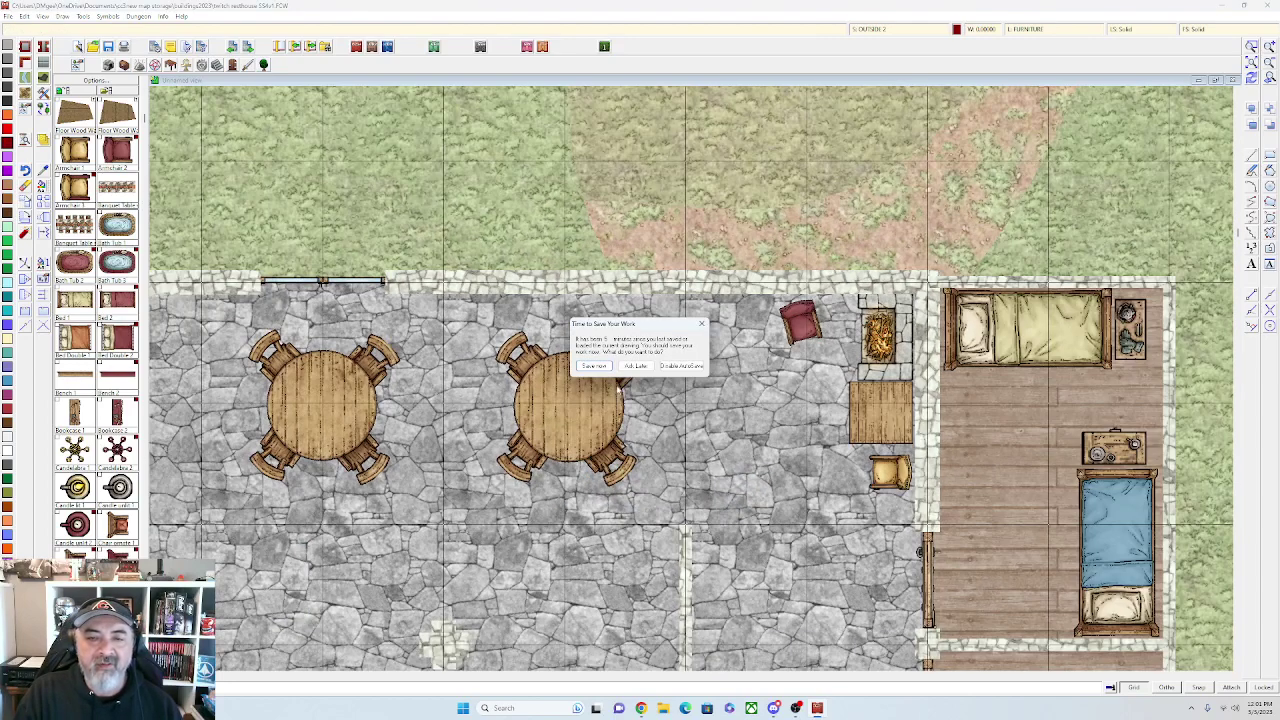
left_click(594, 366)
left_click_drag(630, 418, 714, 385)
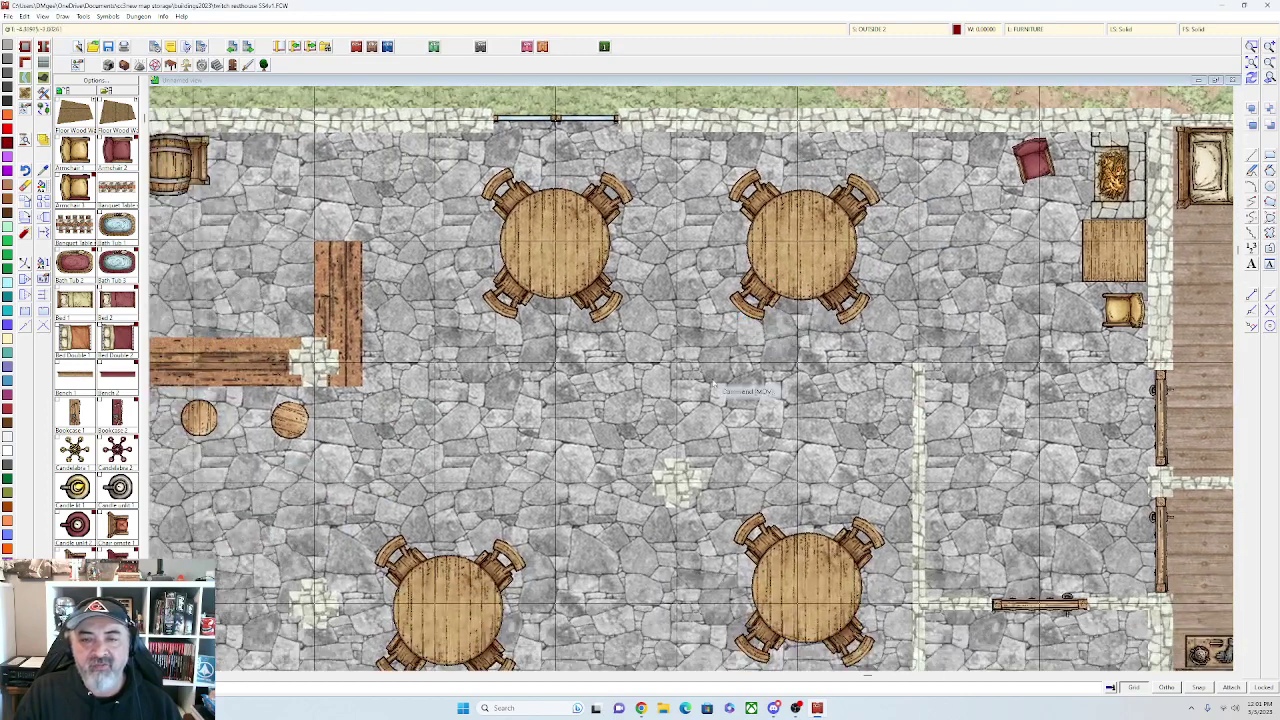
Move the round table beside the eastern partition wall north, to just east of the eastern pillar
right_click(789, 523)
left_click(793, 531)
left_click(801, 543)
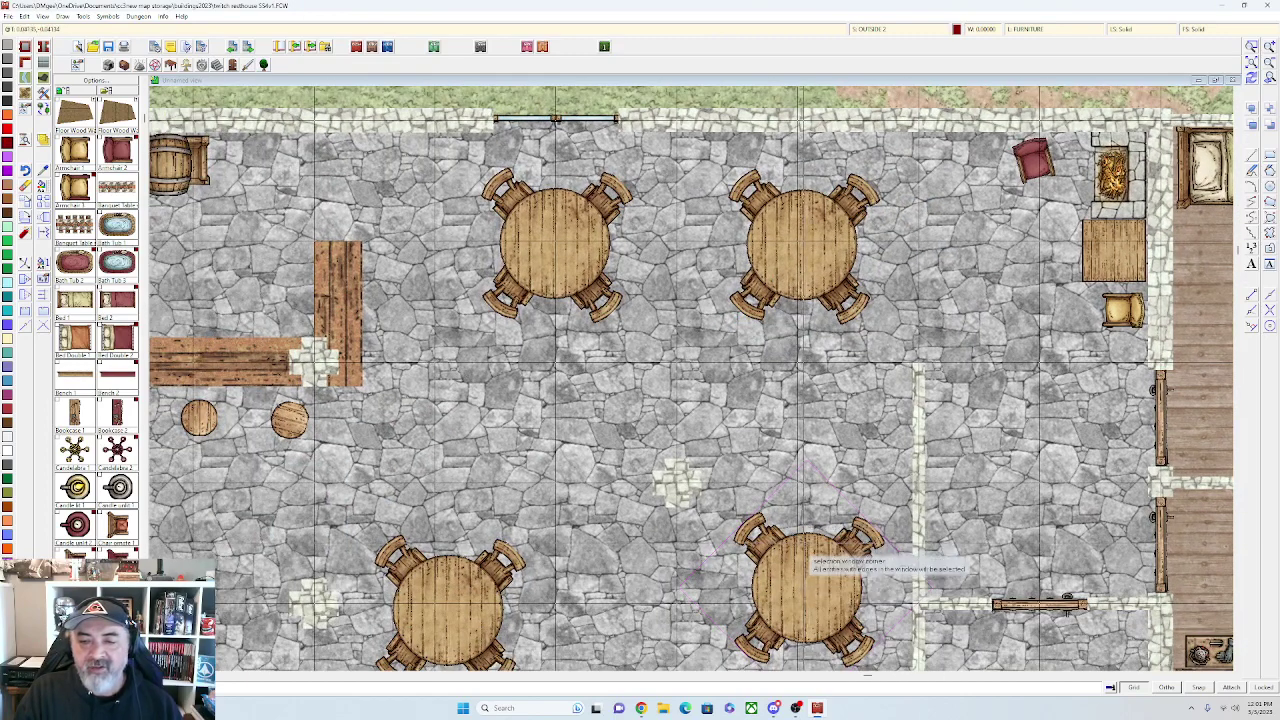
right_click(802, 543)
left_click(801, 545)
left_click(805, 453)
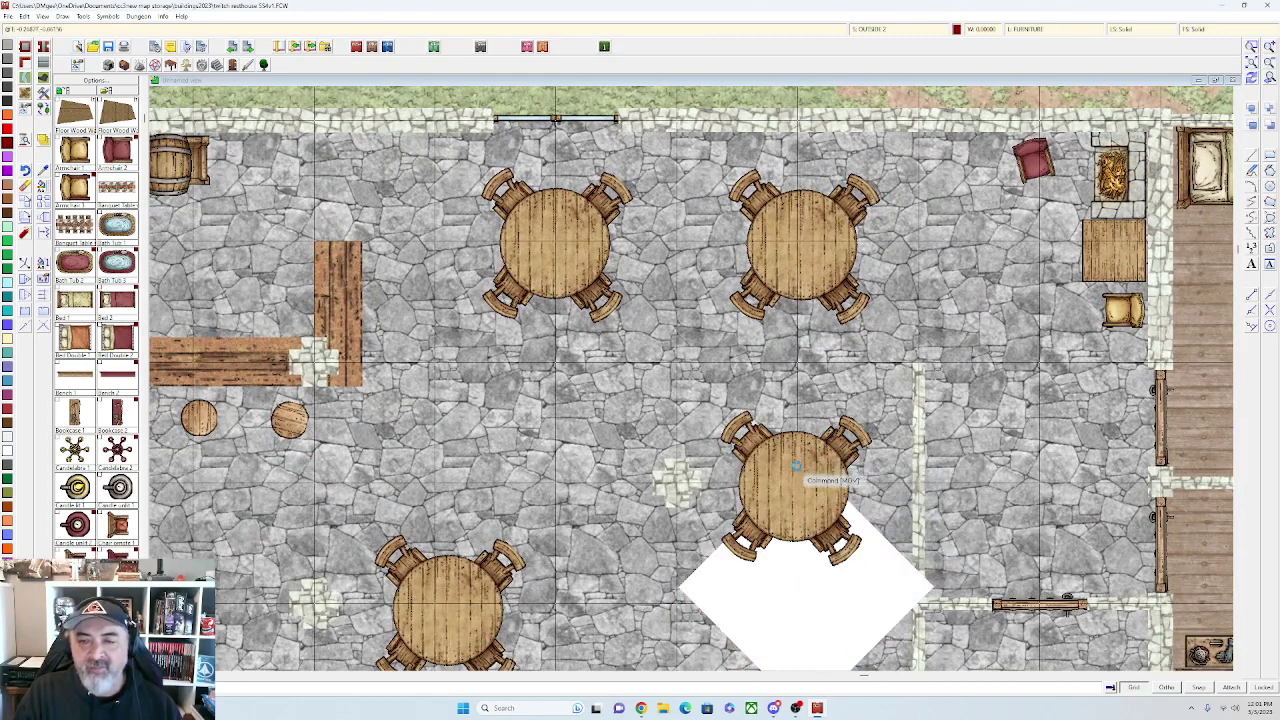
Move the middle round table with its chairs northeast, directly south of the table at the north window
scroll(828, 457, "down", 1)
left_click_drag(828, 457, 838, 454)
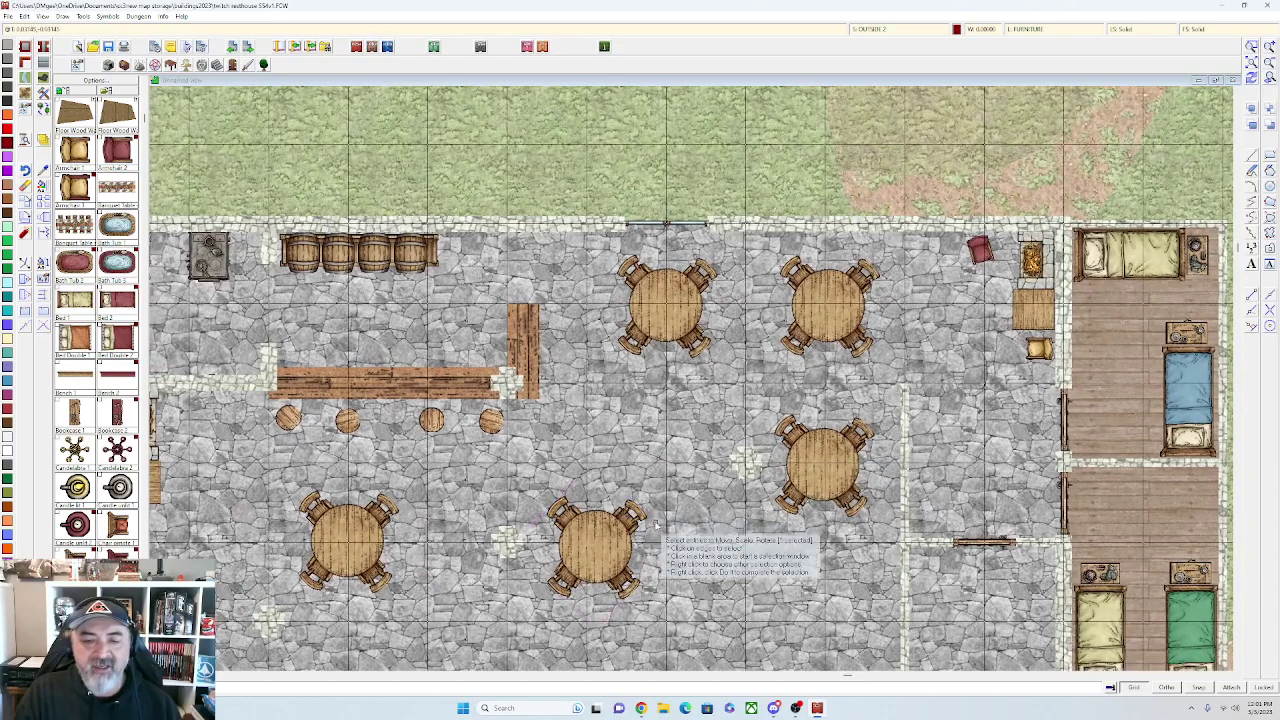
right_click(643, 527)
left_click(640, 530)
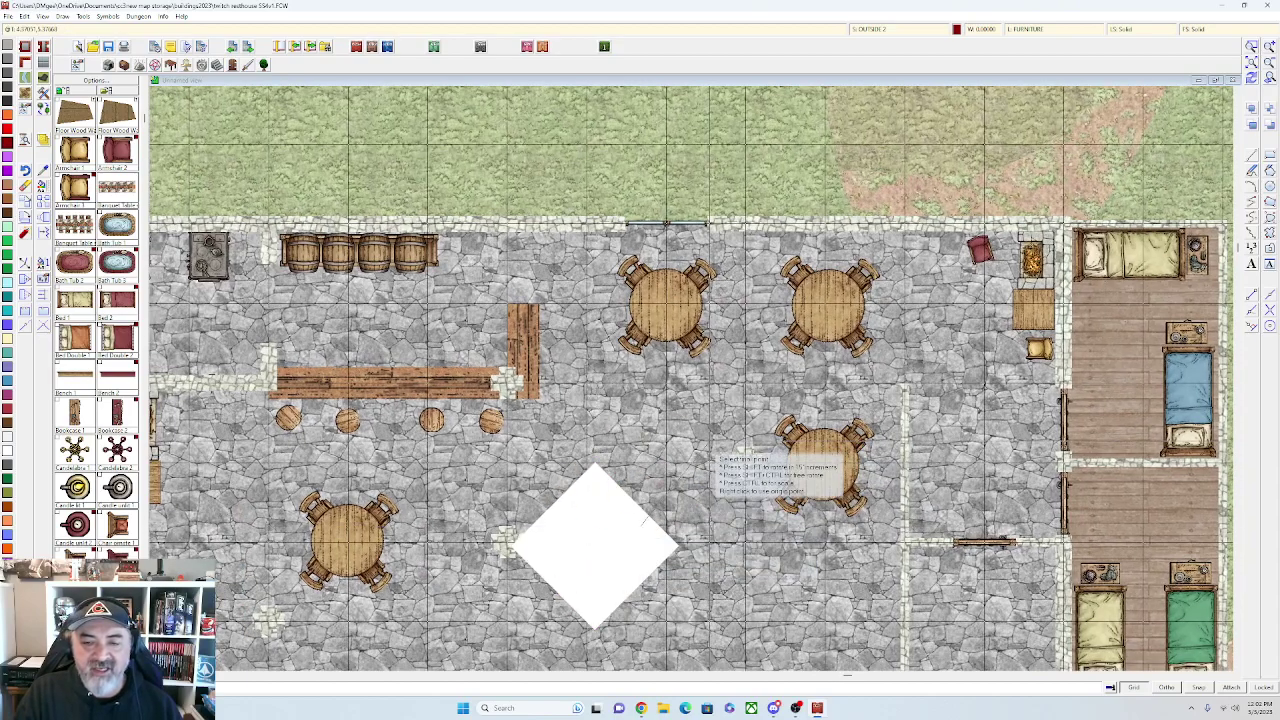
left_click(706, 446)
Move the western round table with its chairs southeast, to just south of the central pillar
scroll(715, 447, "down", 1)
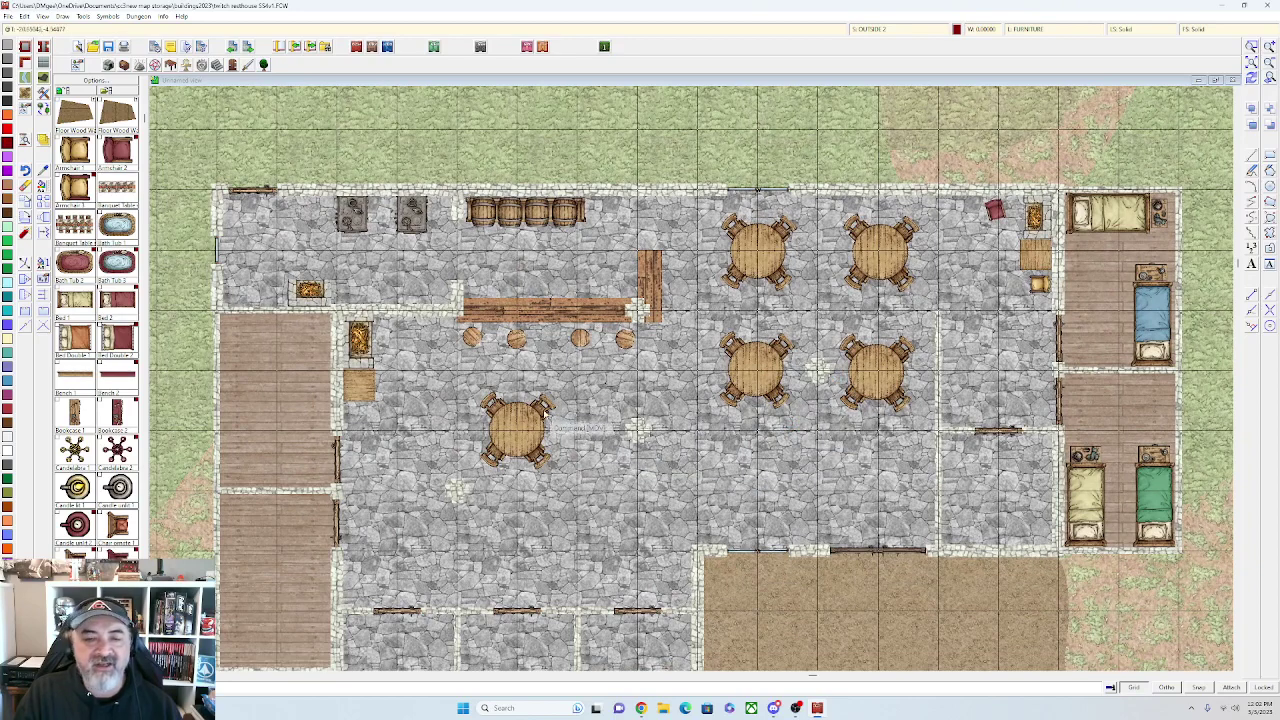
right_click(545, 411)
left_click(542, 409)
right_click(561, 417)
left_click(560, 424)
left_click(557, 425)
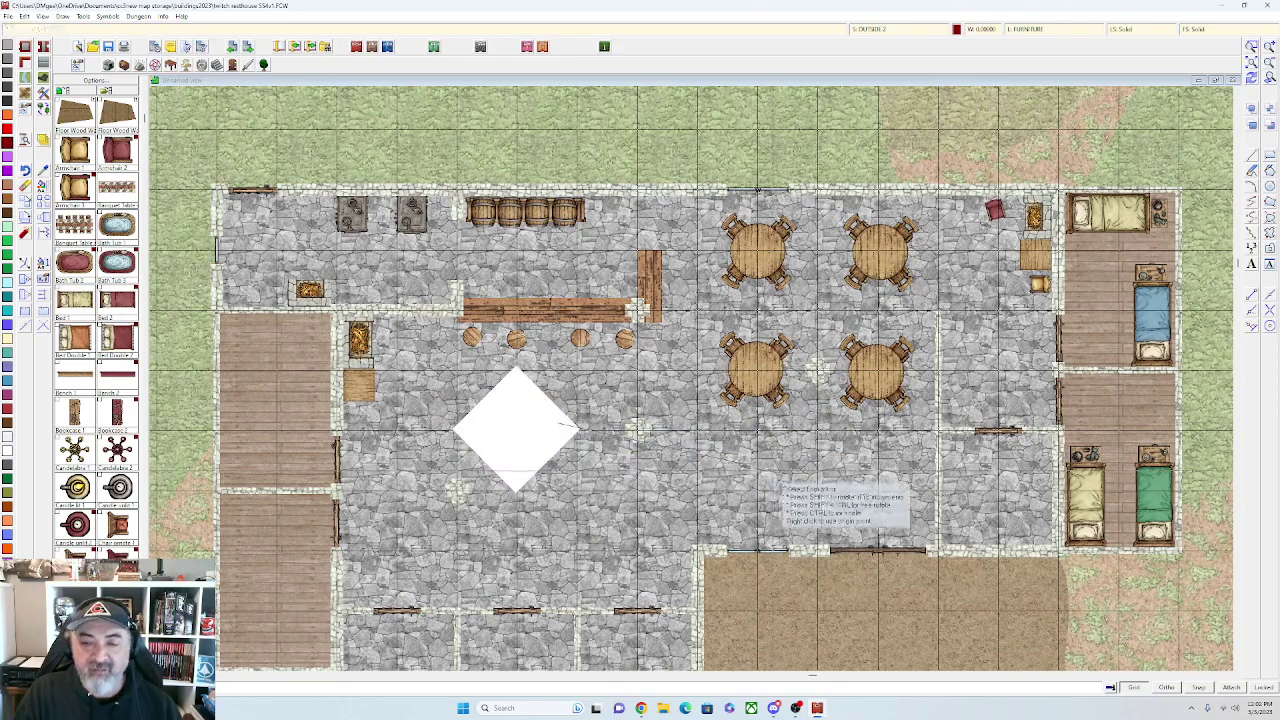
left_click(782, 484)
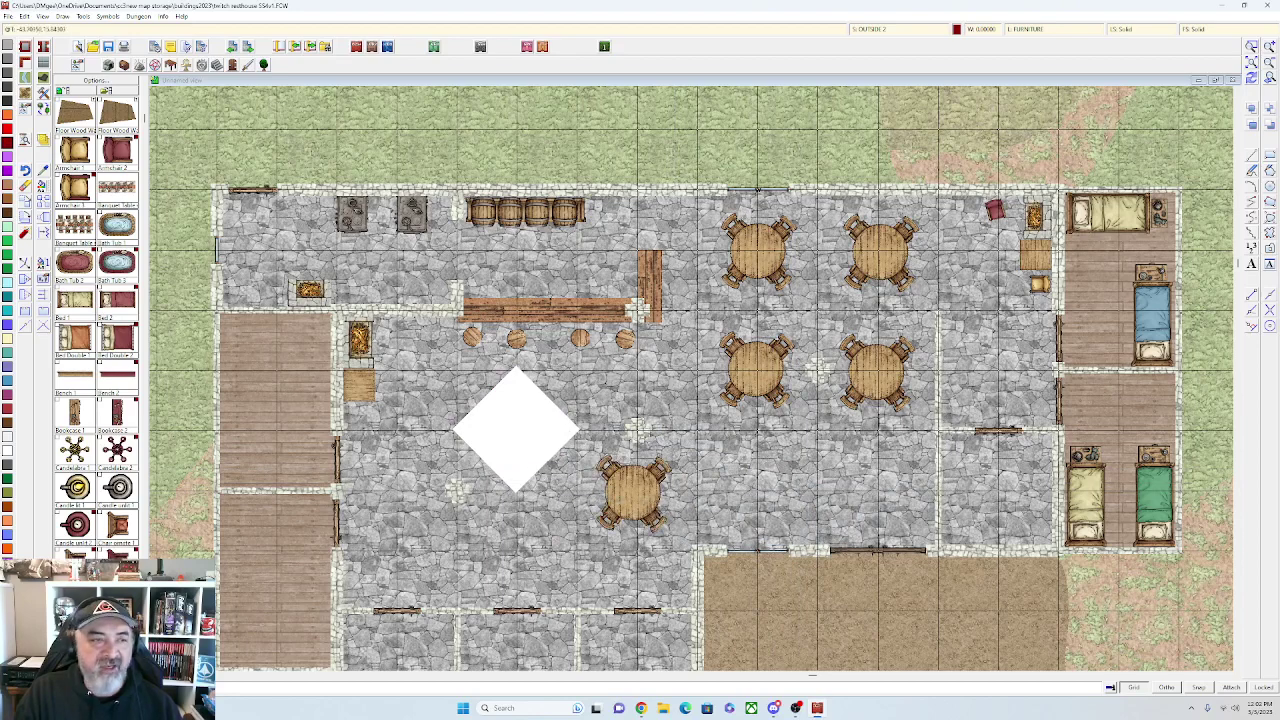
left_click(45, 203)
right_click(678, 530)
left_click(675, 531)
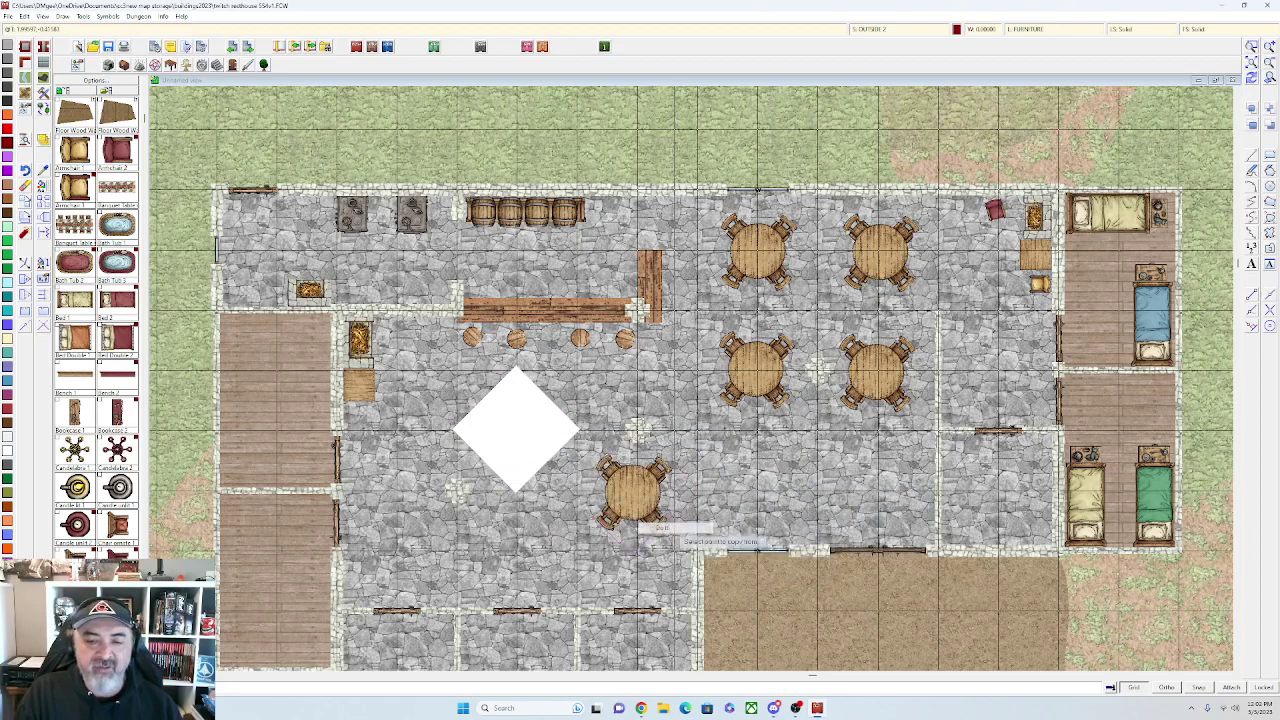
left_click(675, 532)
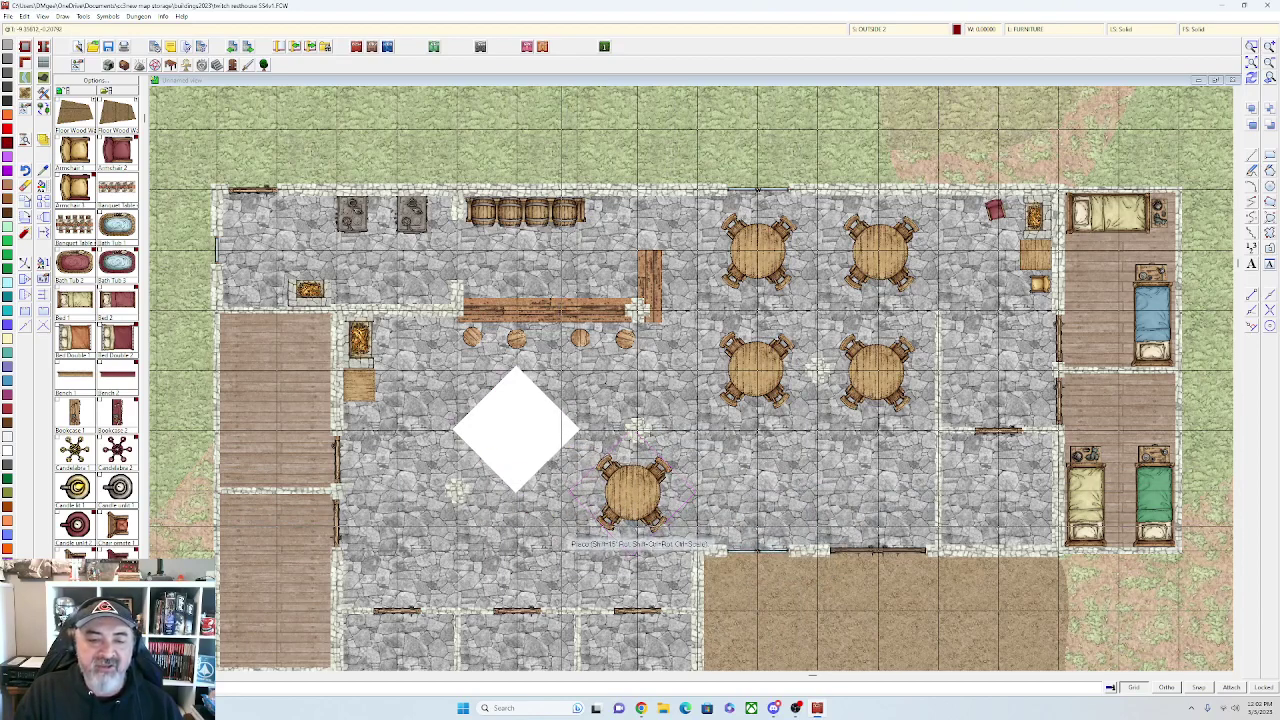
scroll(556, 508, "up", 2)
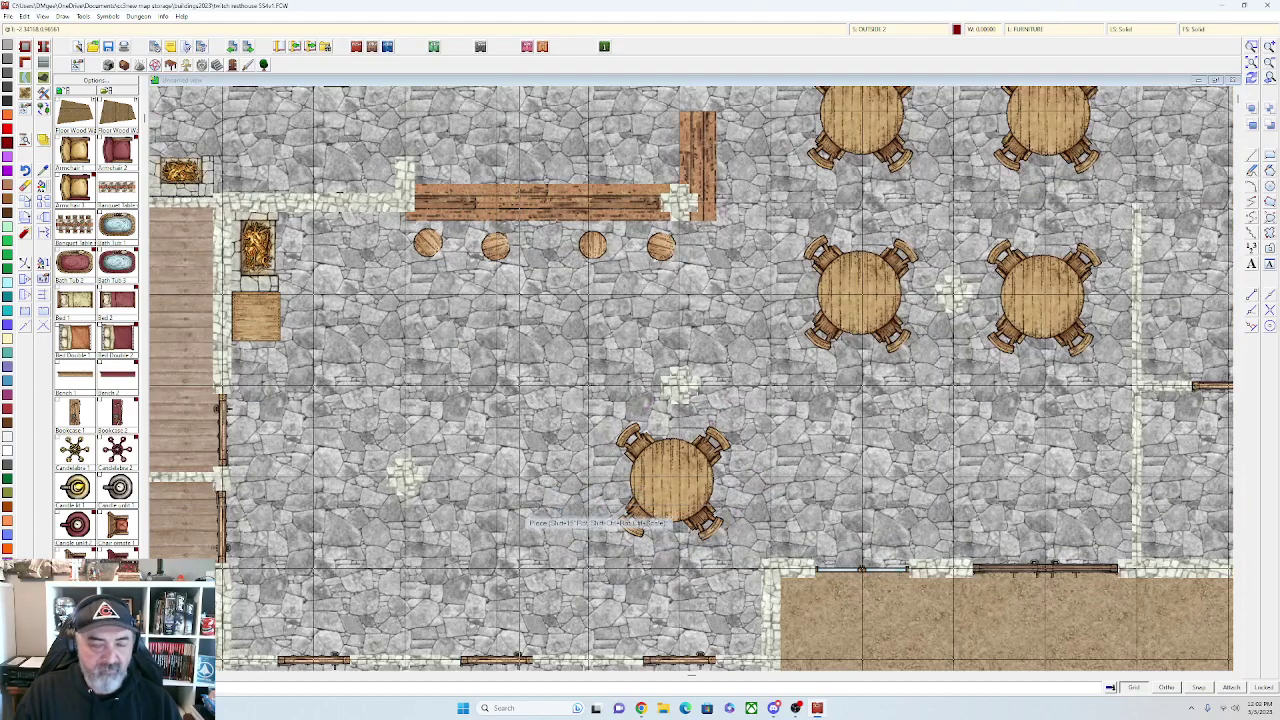
right_click(690, 497)
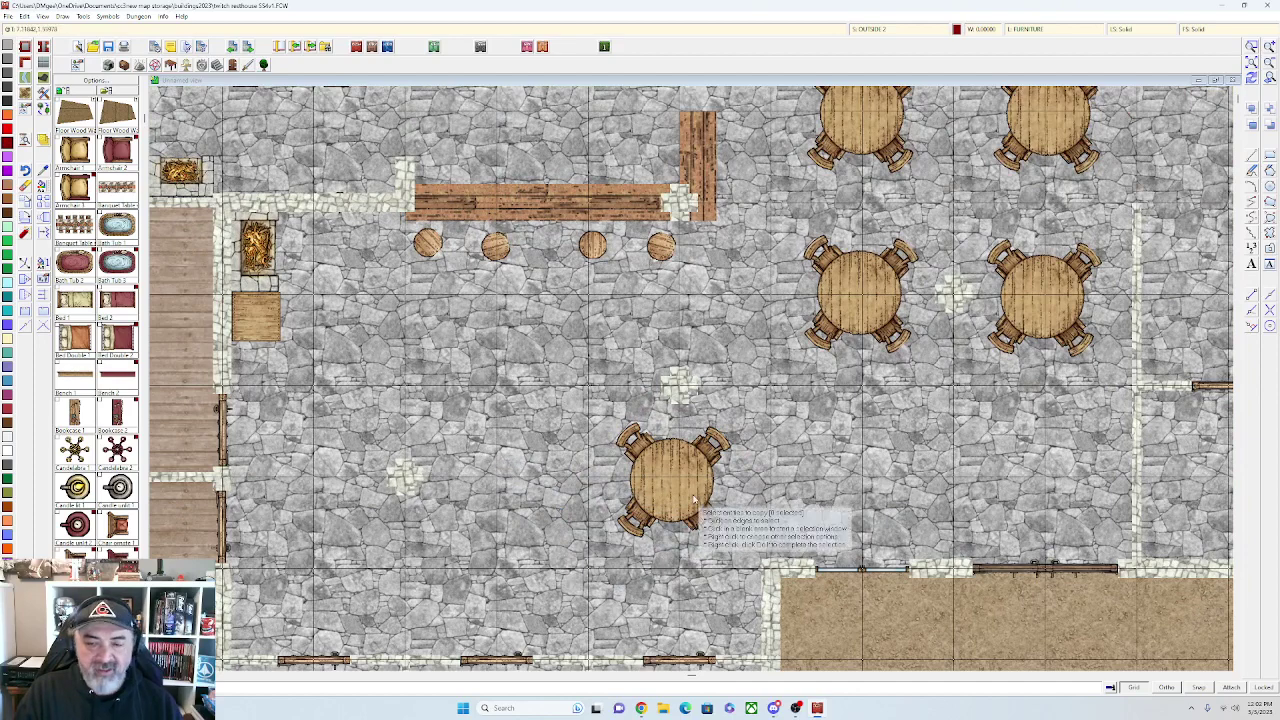
Try to copy the round table with its chairs that stands just south of the central pillar
left_click(734, 536)
right_click(669, 541)
left_click(669, 541)
right_click(655, 541)
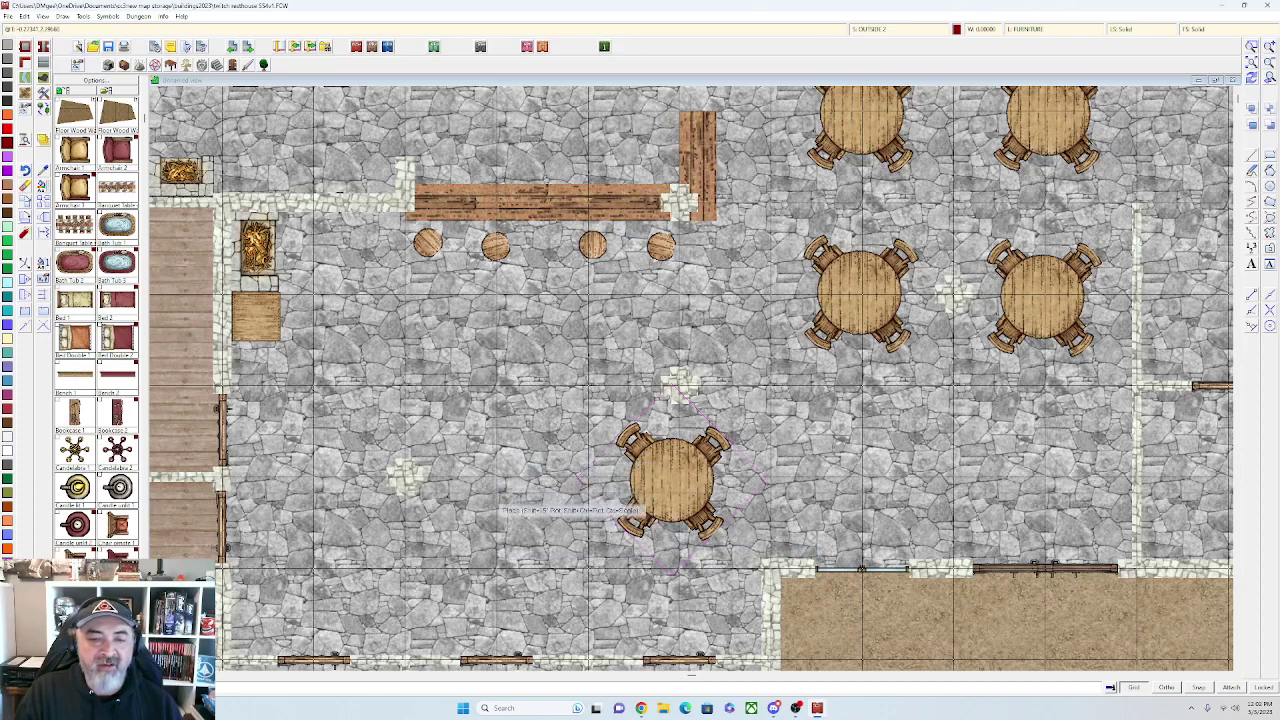
scroll(840, 534, "down", 1)
scroll(840, 534, "down", 3)
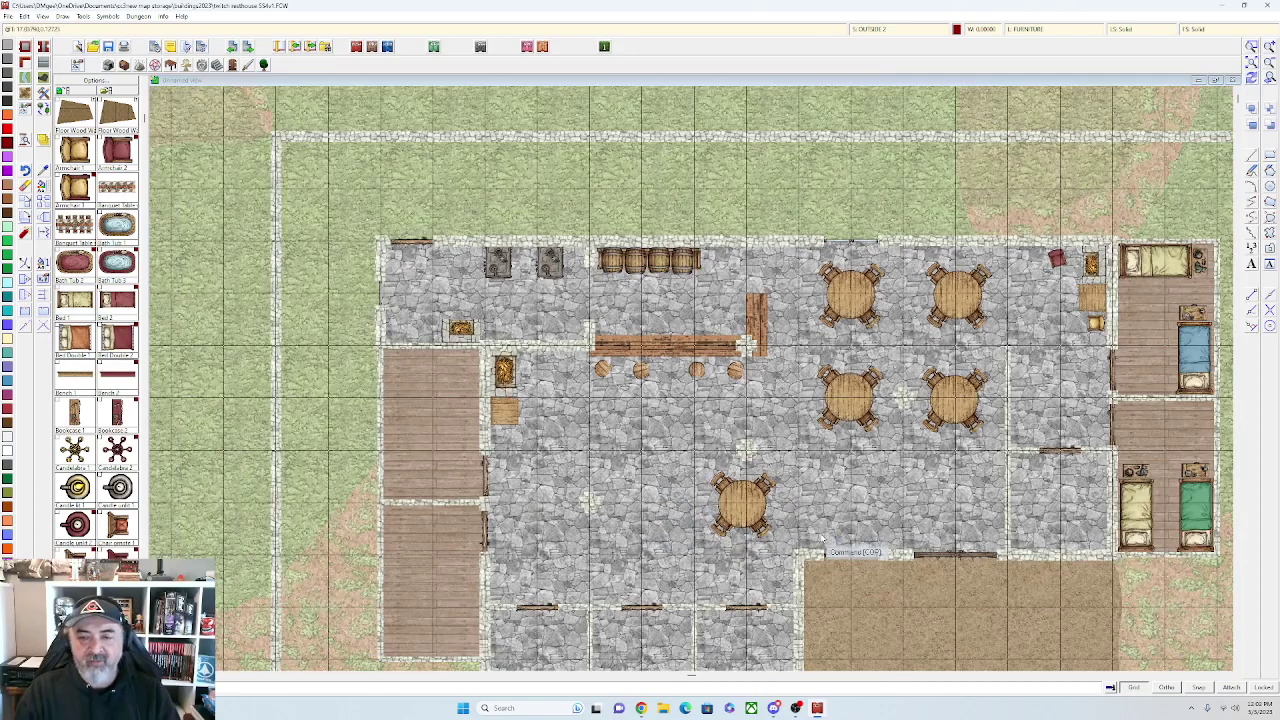
Save the drawing
left_click_drag(775, 545, 560, 414)
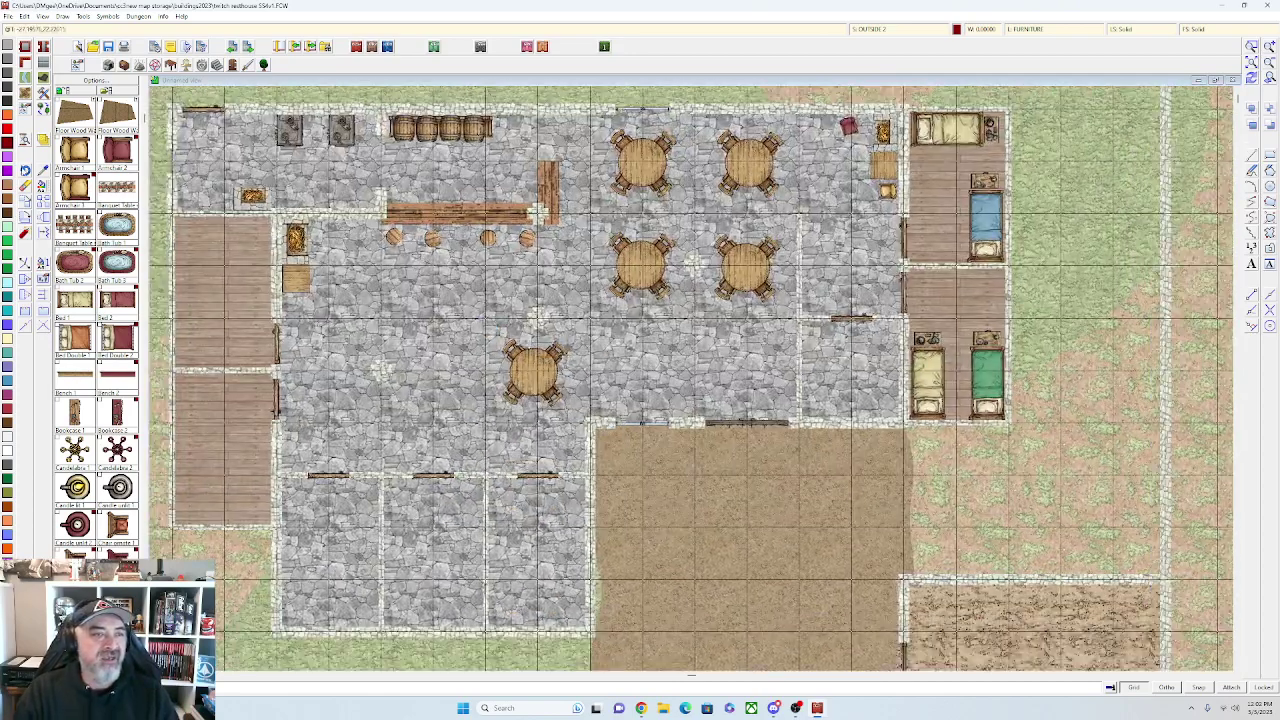
left_click(7, 18)
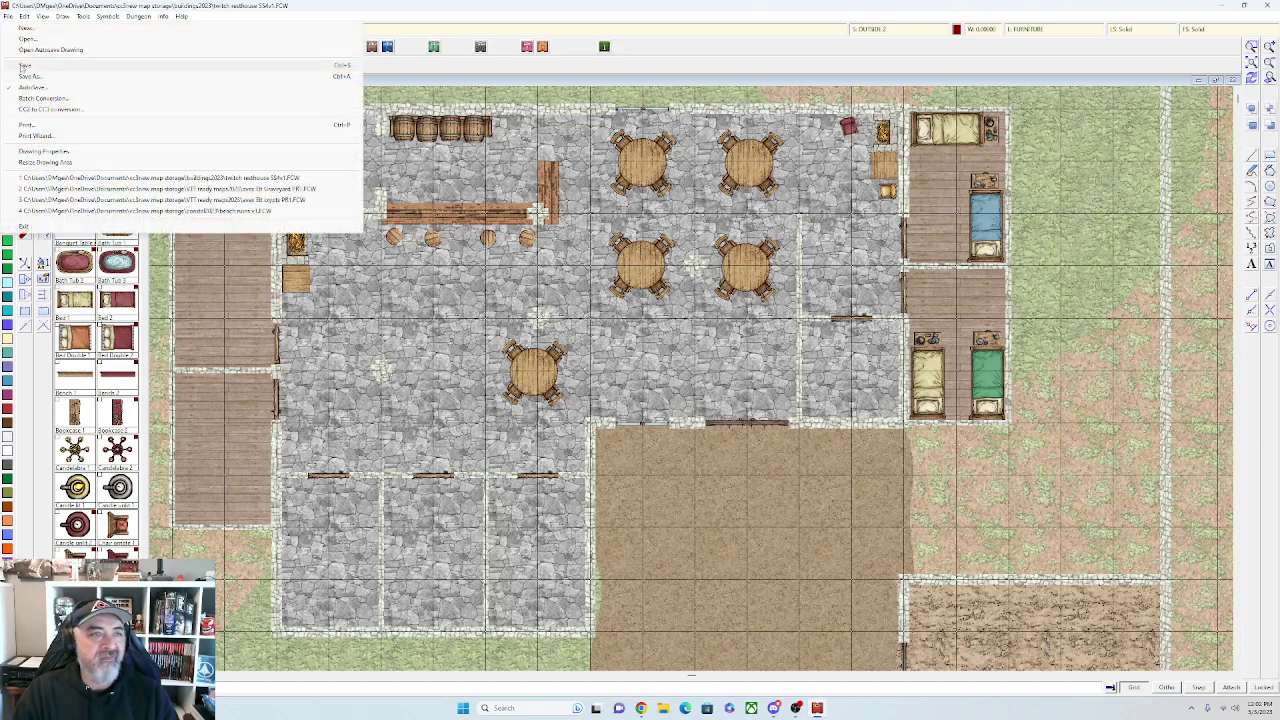
left_click(20, 66)
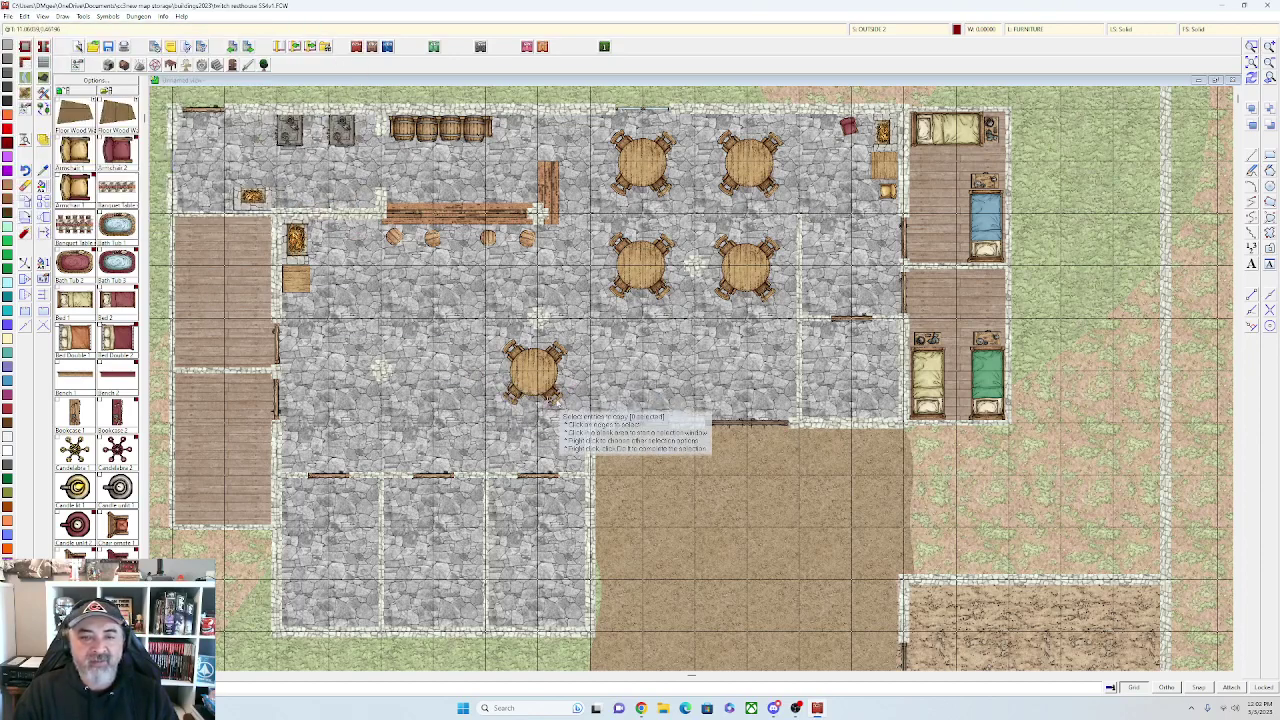
Try again to copy the round table and chairs south of the central pillar
right_click(527, 400)
left_click(545, 411)
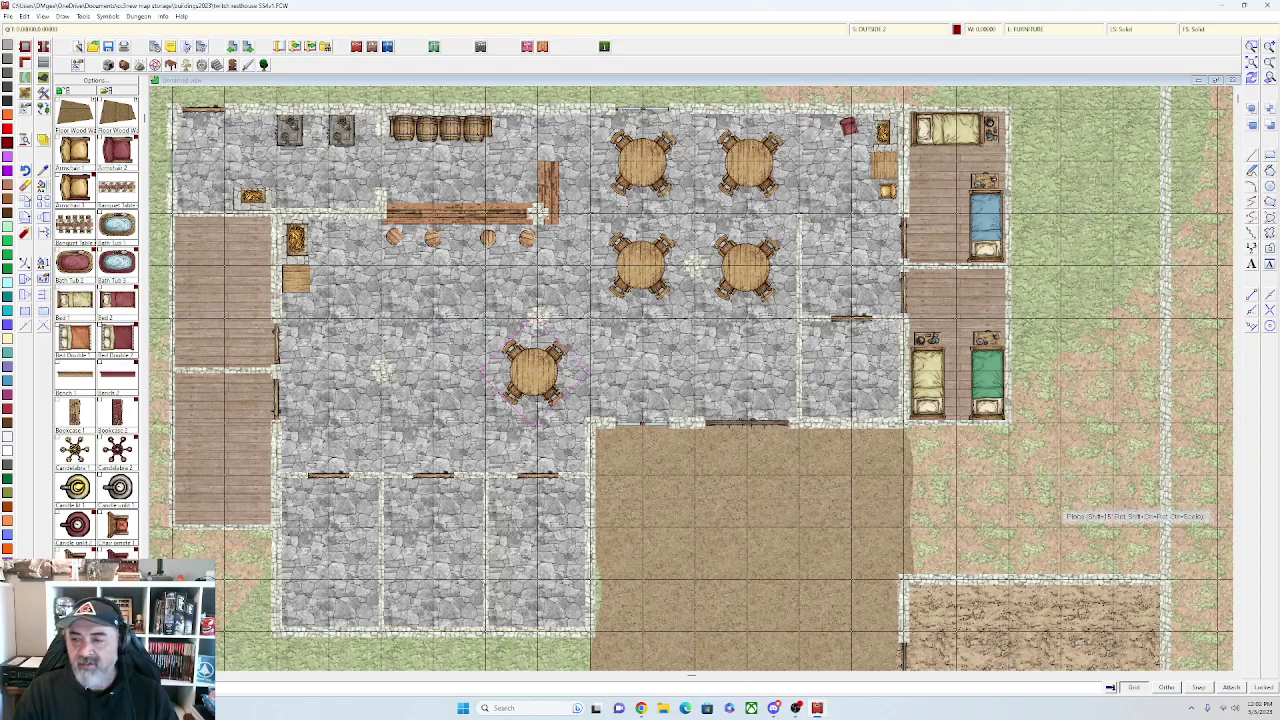
scroll(474, 366, "up", 2)
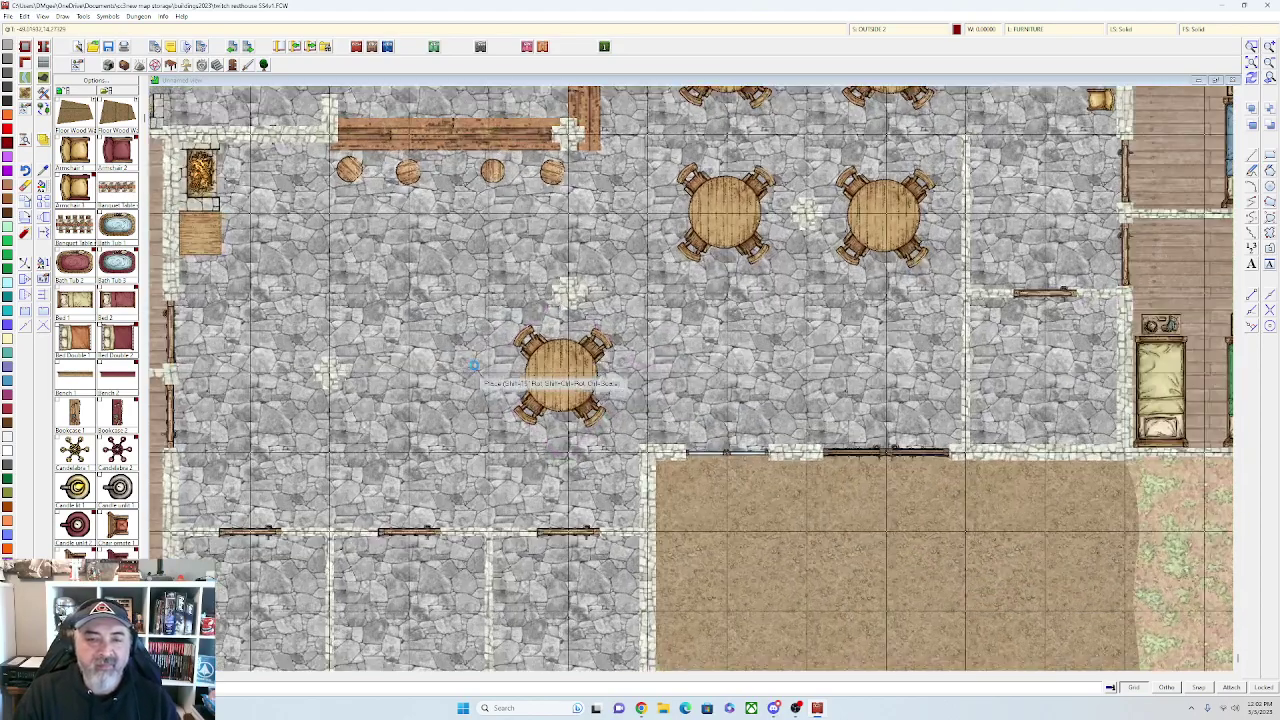
scroll(474, 366, "up", 2)
scroll(96, 320, "down", 2)
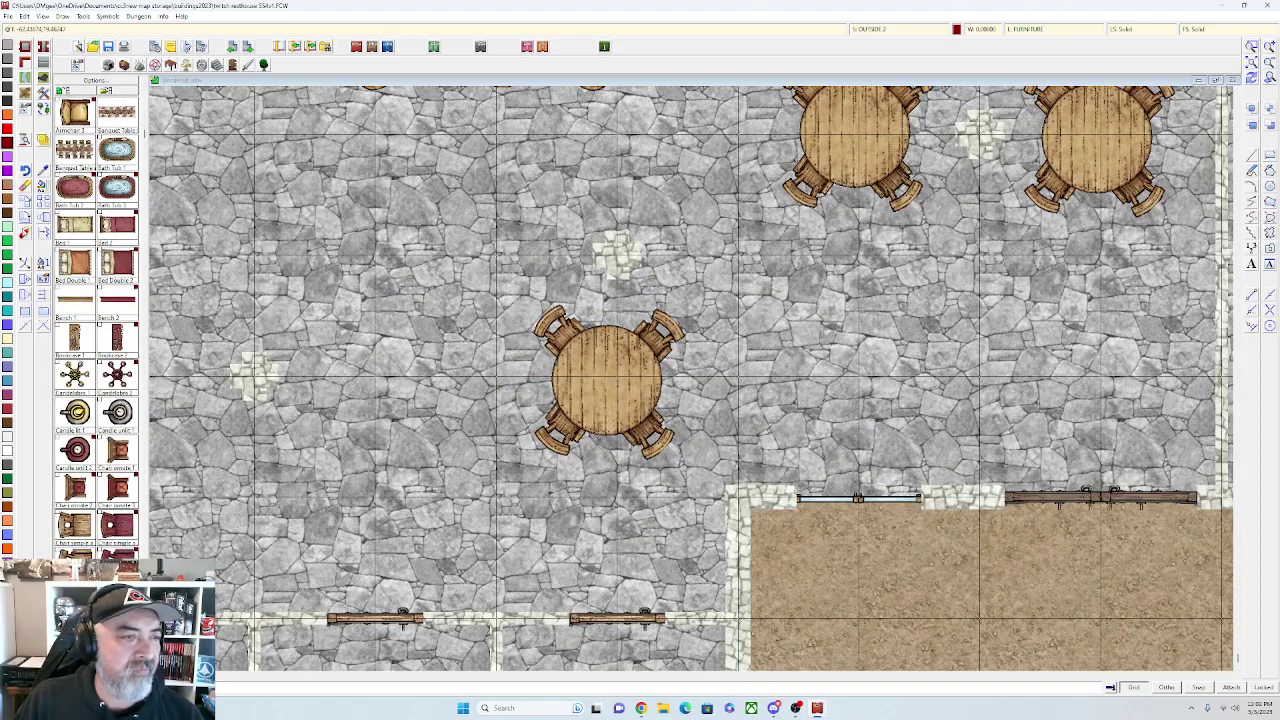
Move the round table with its chairs from the central pillar east, to just inside the double door onto the courtyard
left_click(25, 202)
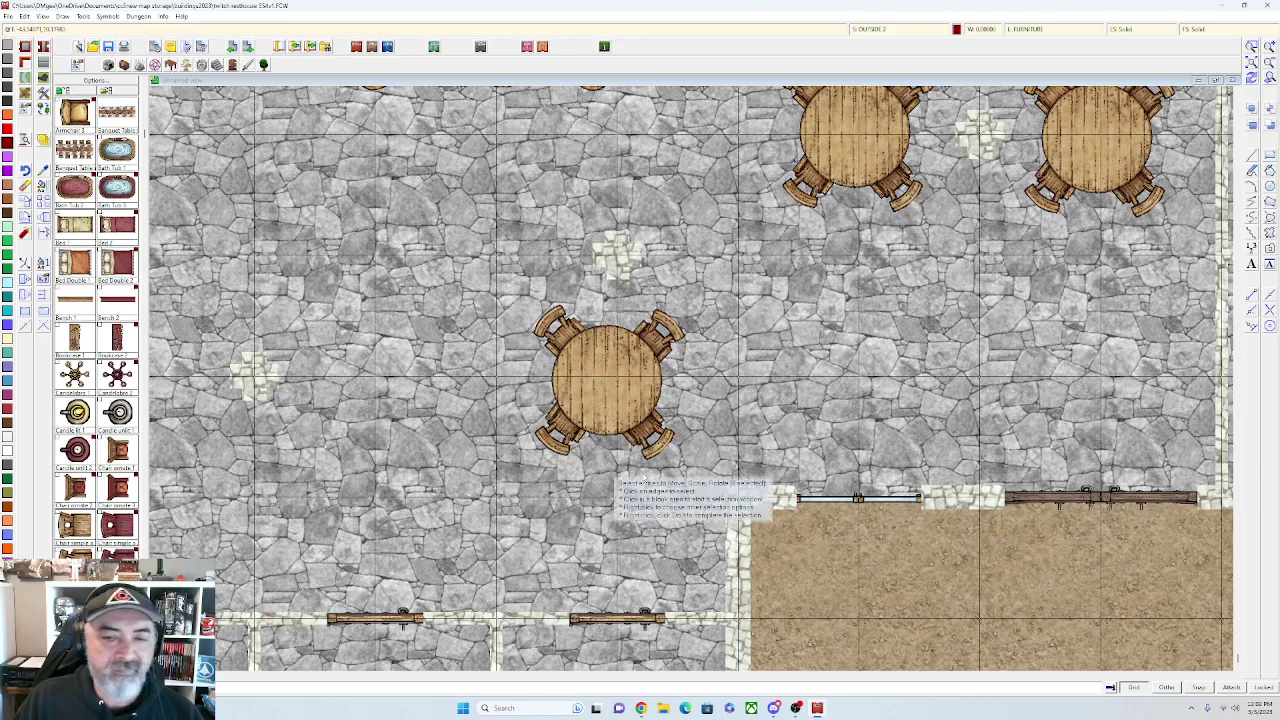
left_click(629, 439)
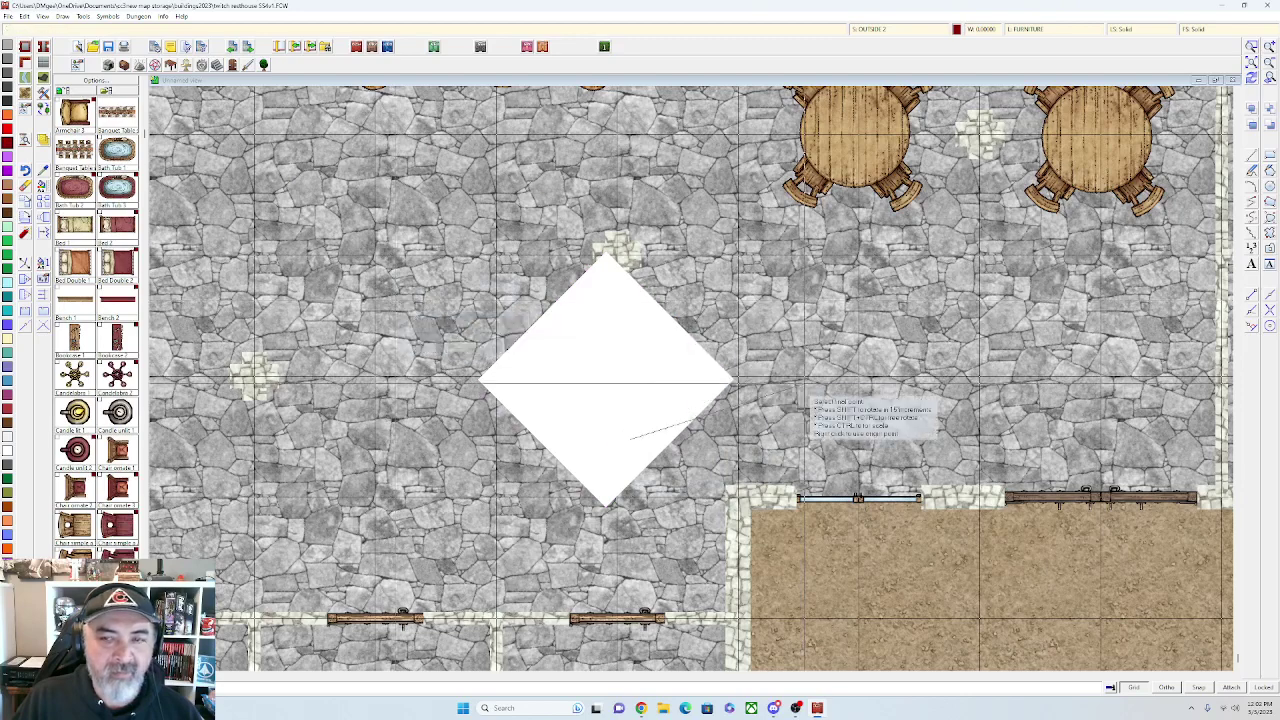
left_click(900, 403)
scroll(822, 410, "down", 1)
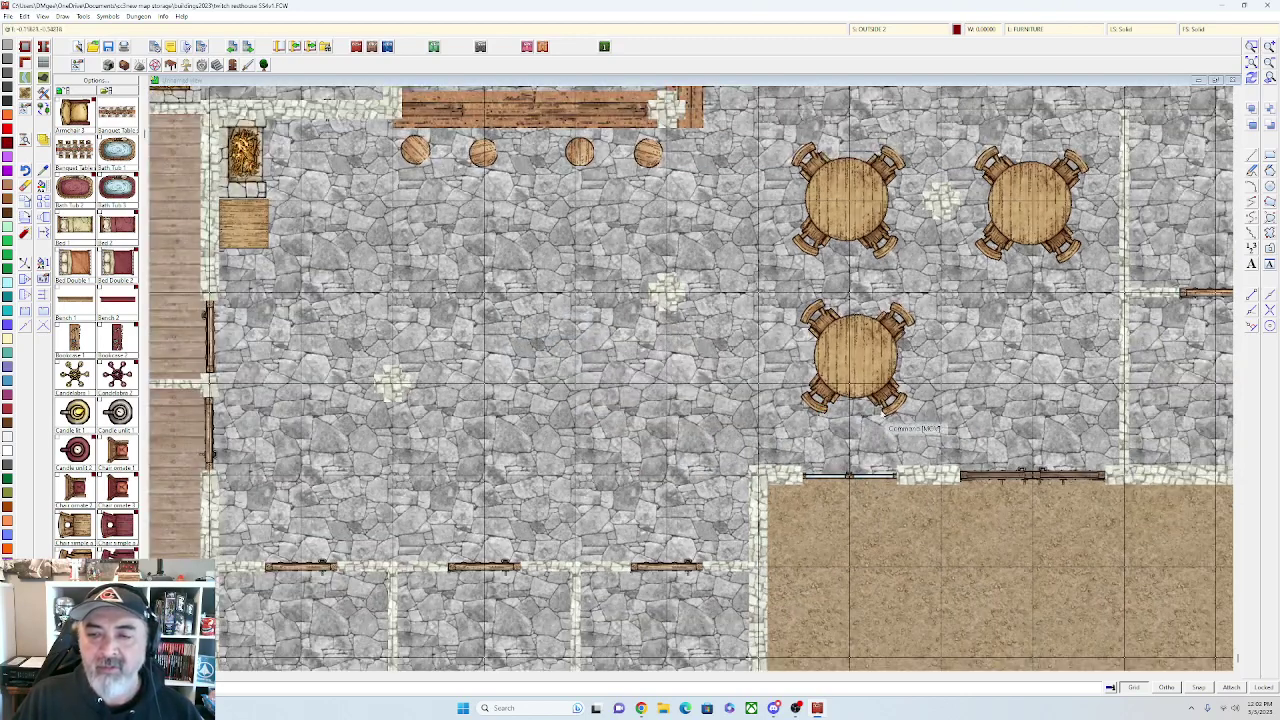
right_click(890, 410)
left_click(895, 413)
right_click(898, 424)
left_click(895, 425)
left_click(895, 425)
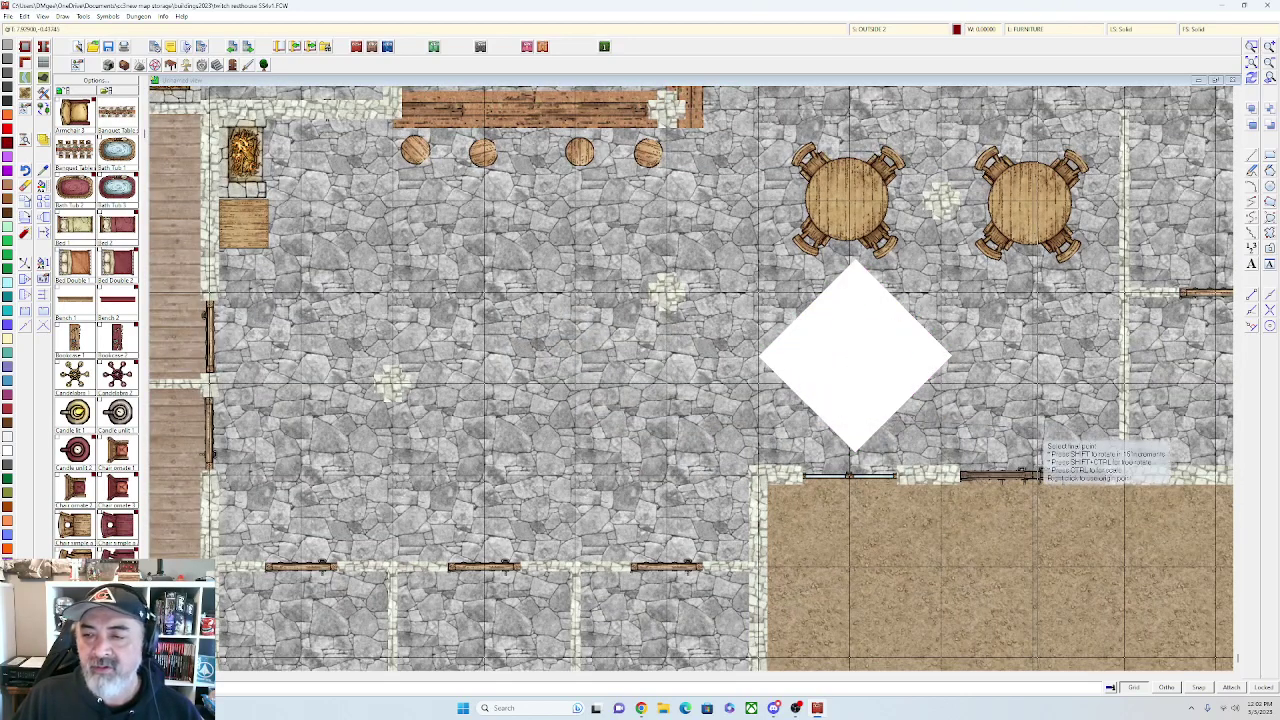
left_click(1070, 443)
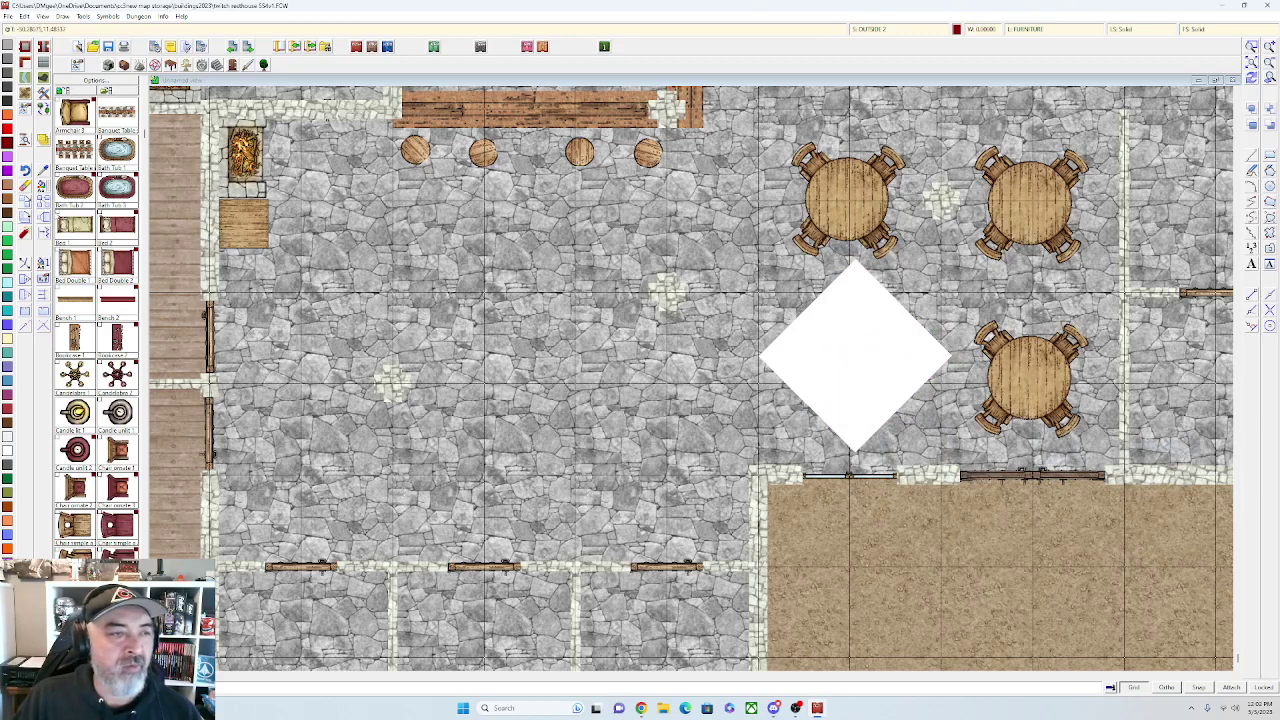
Try to copy the round table inside the double door west, to a spot beside the courtyard window
right_click(776, 426)
left_click(999, 426)
right_click(1000, 428)
left_click(1000, 433)
left_click(1000, 432)
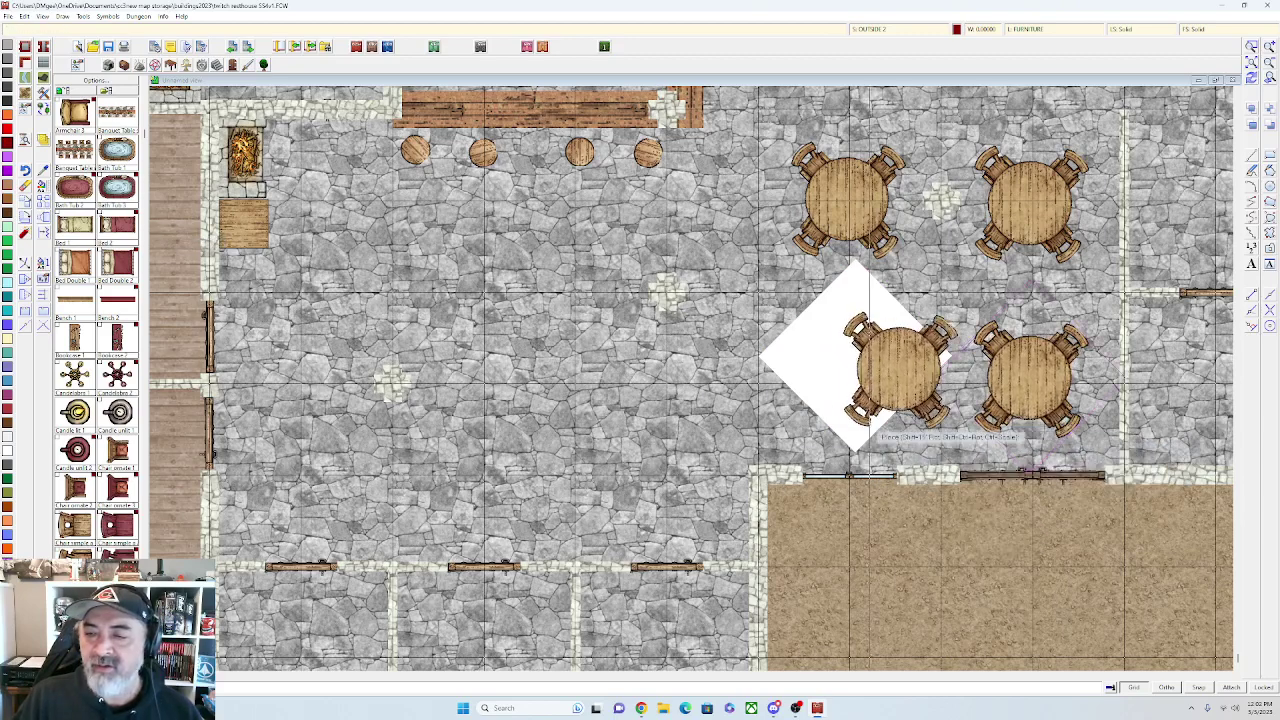
left_click(822, 425)
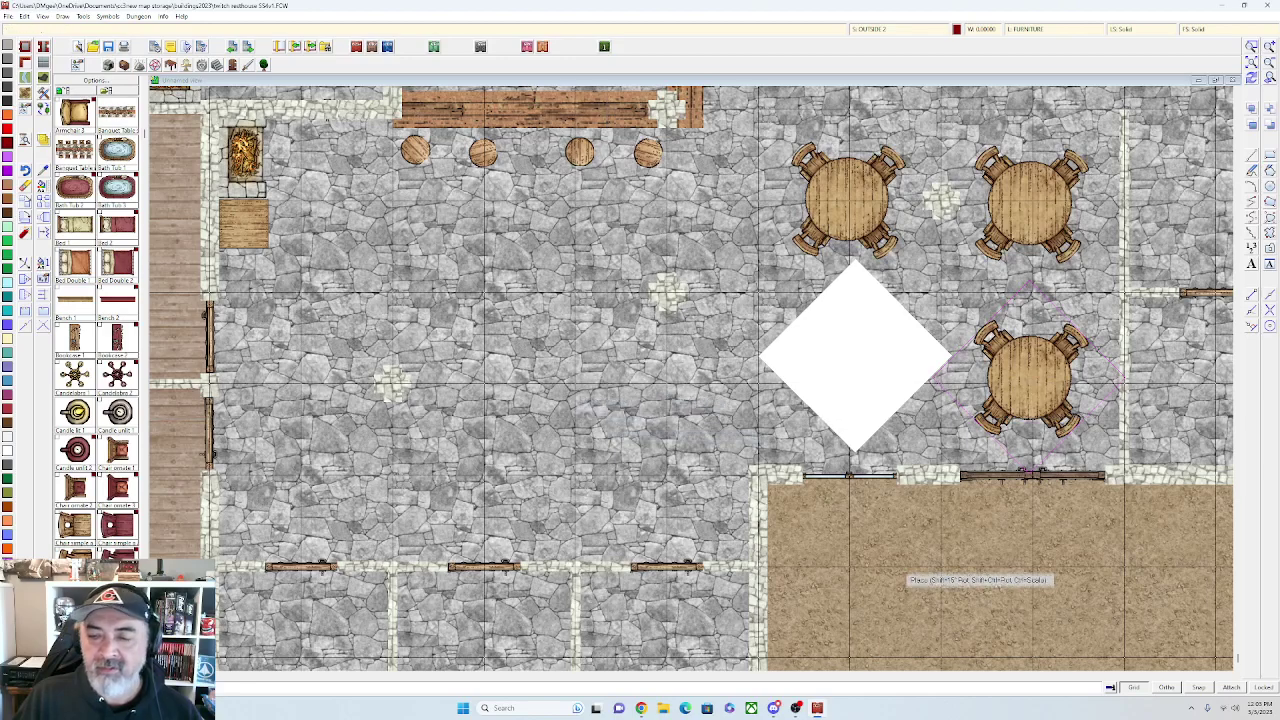
scroll(906, 578, "down", 4)
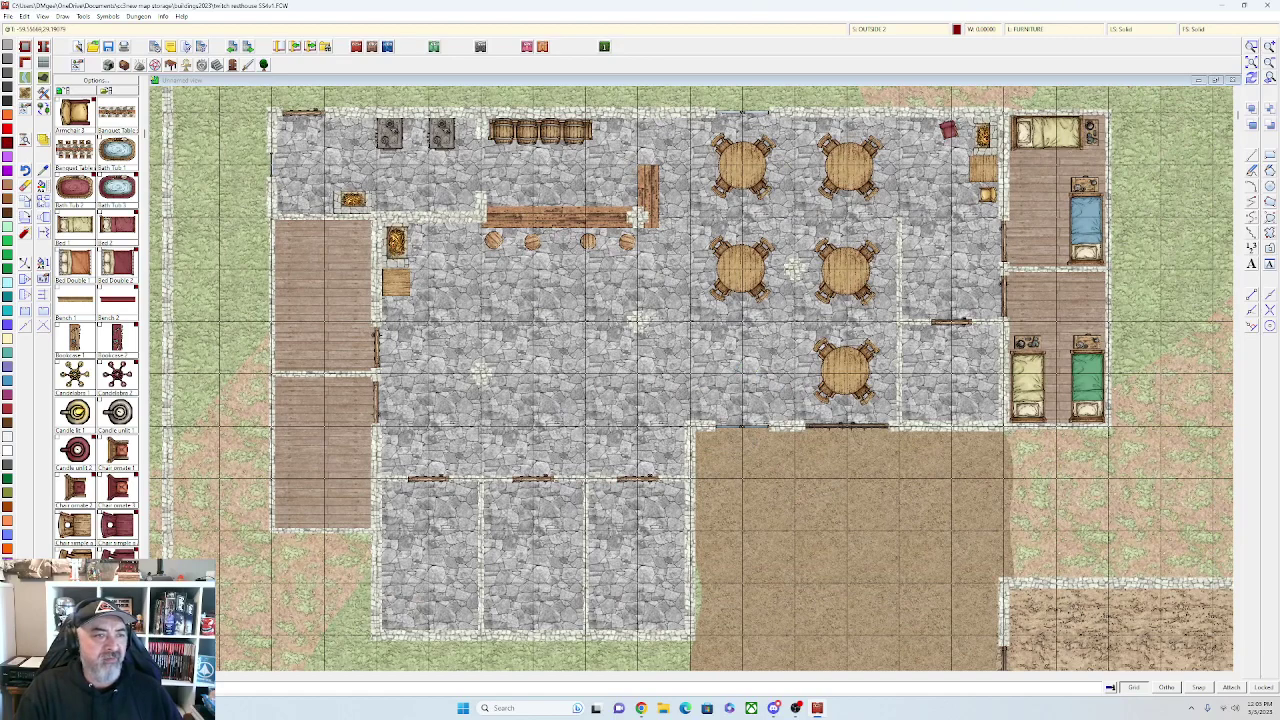
Try to duplicate the round table inside the double door with the Copy in Drawing command
right_click(41, 200)
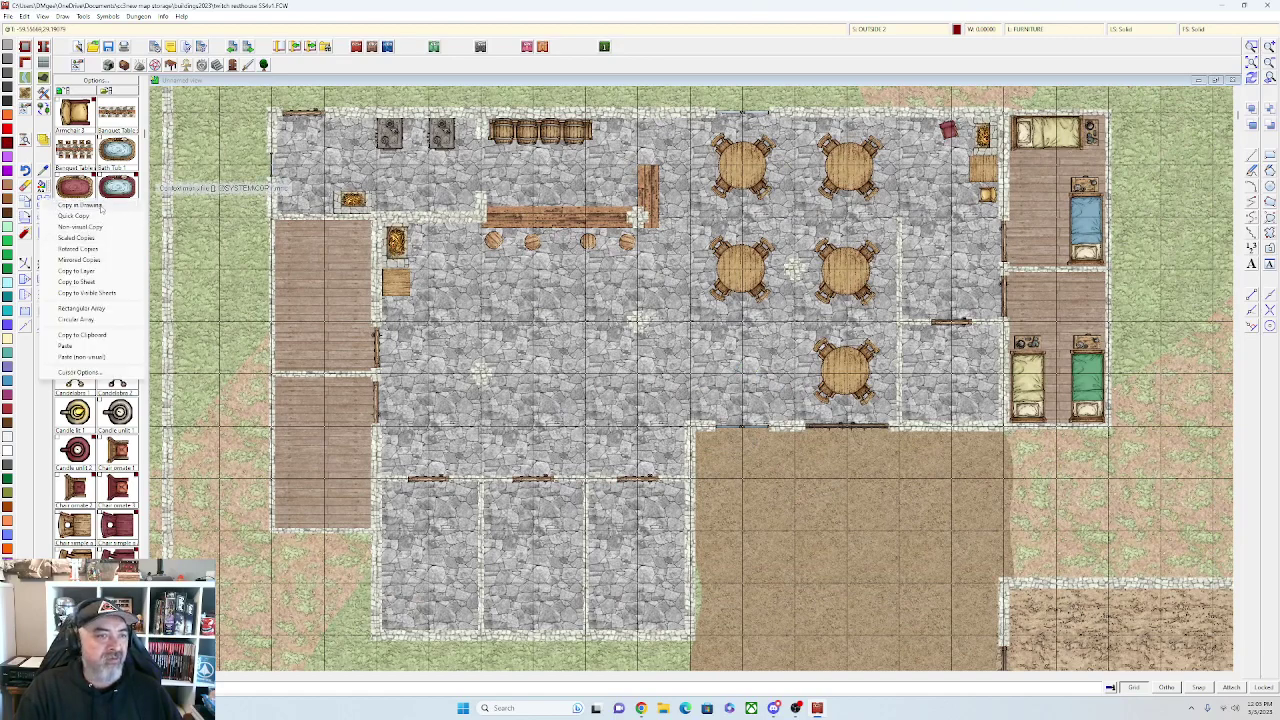
left_click(100, 205)
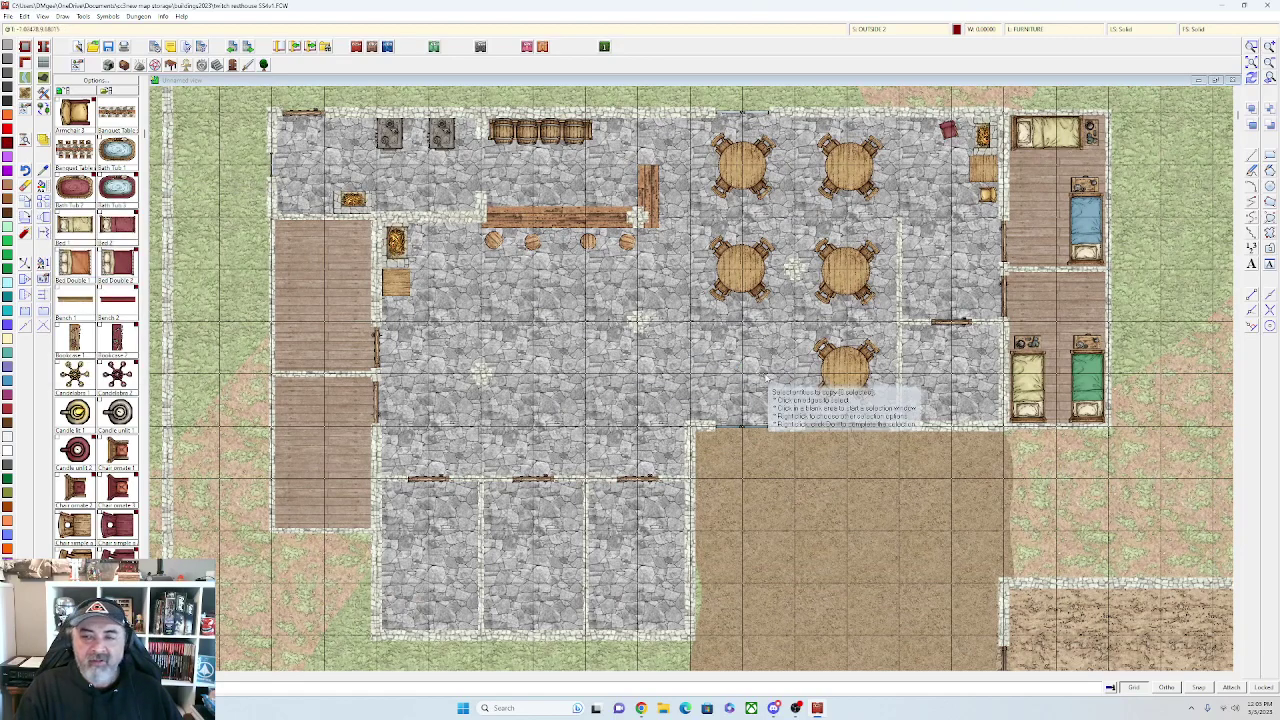
left_click(822, 386)
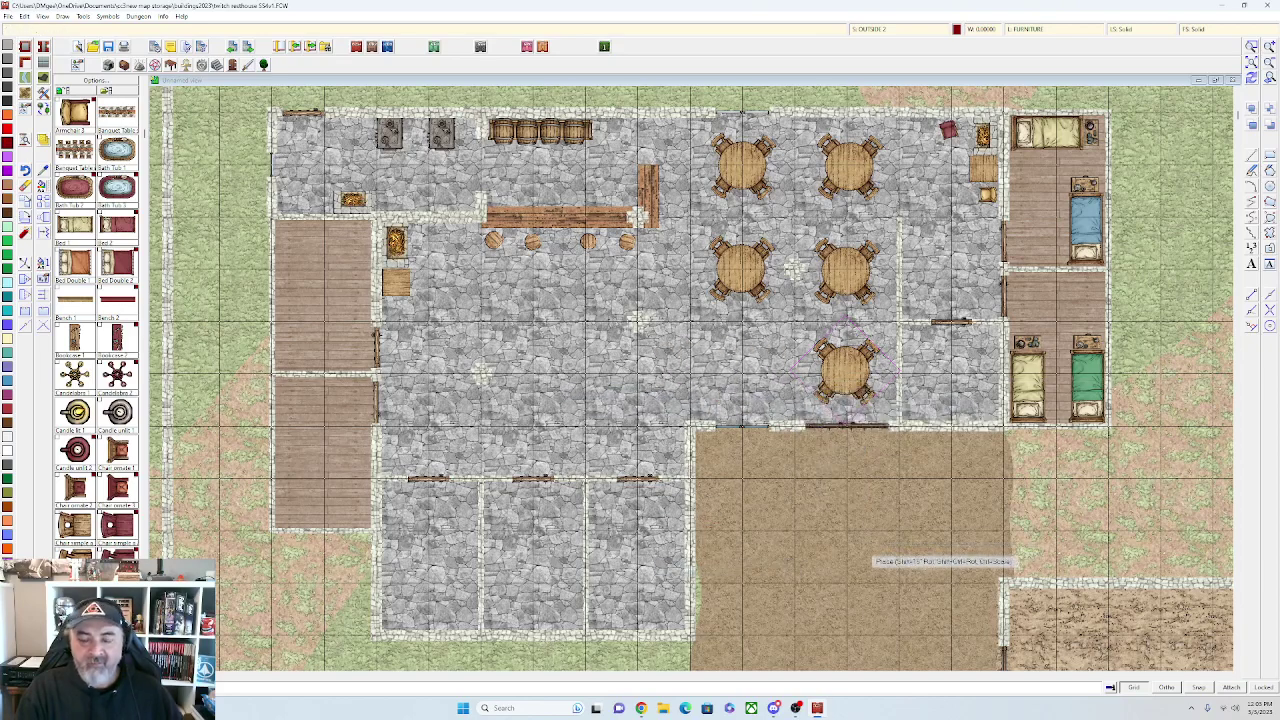
right_click(851, 549)
Place a Bed 1 symbol in the northern of the two western wood-floored rooms and try to copy it
left_click(75, 225)
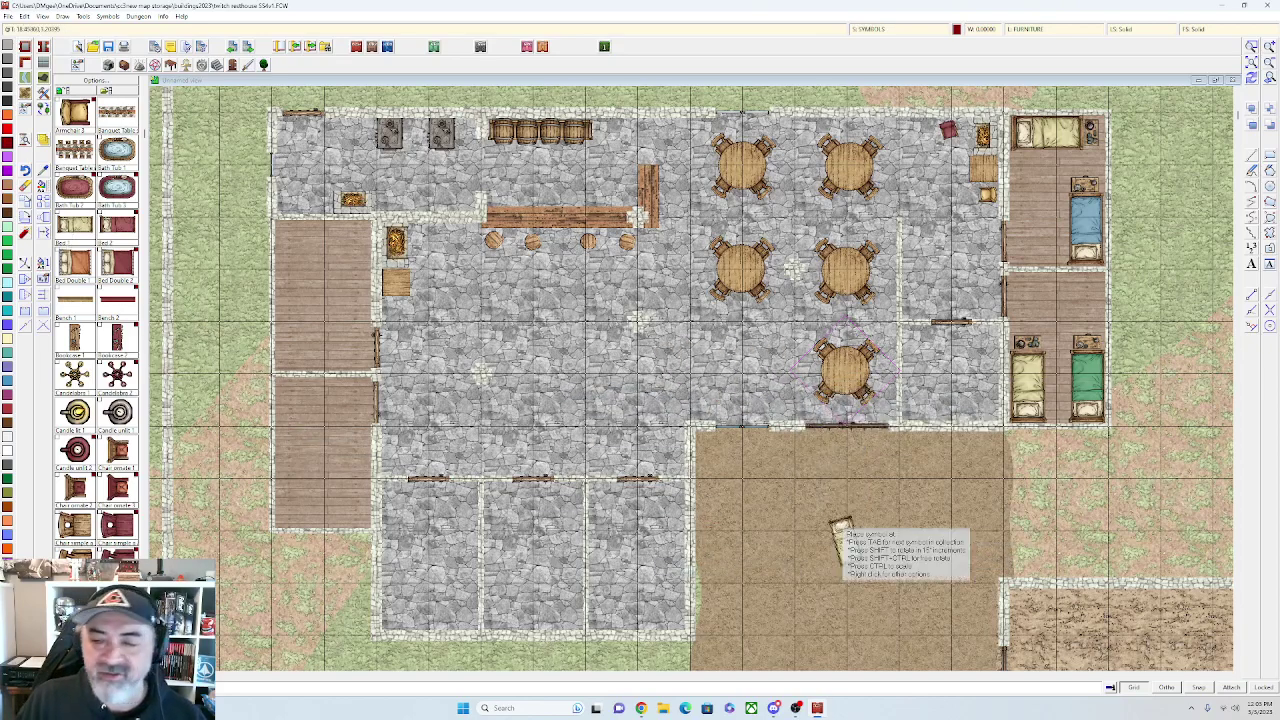
left_click(308, 322)
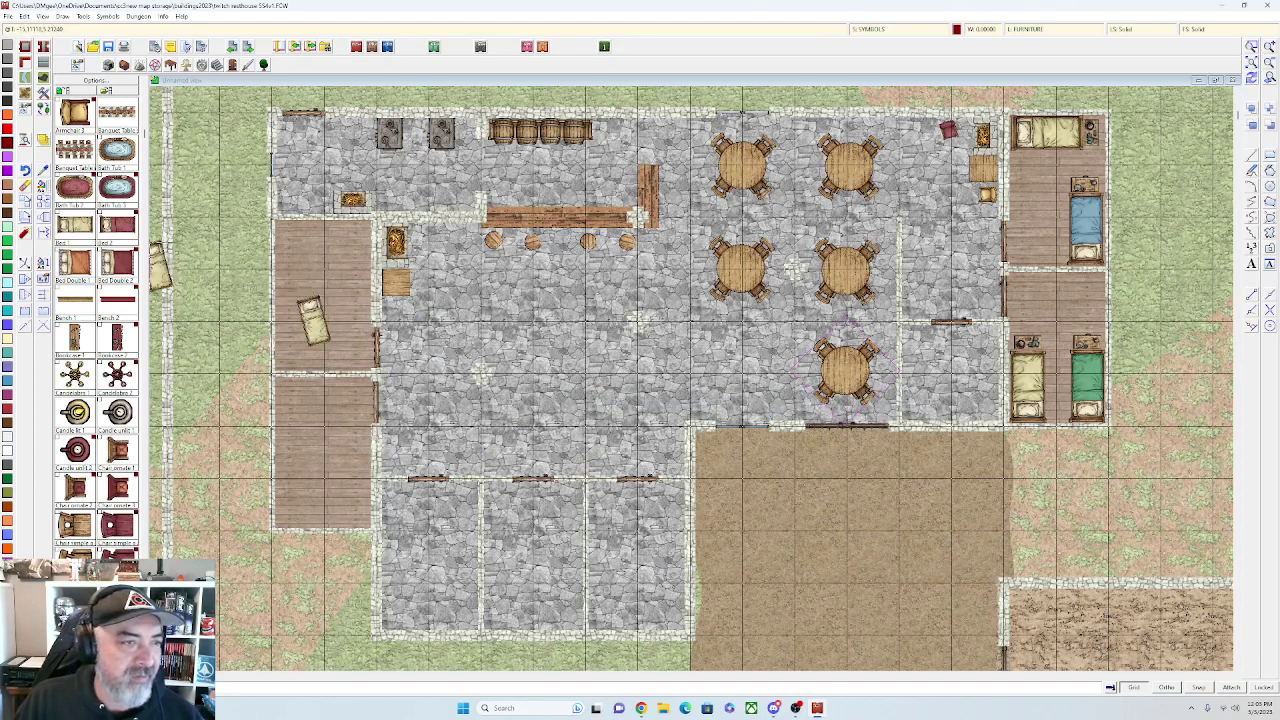
left_click(43, 200)
left_click(316, 312)
right_click(316, 312)
left_click(311, 310)
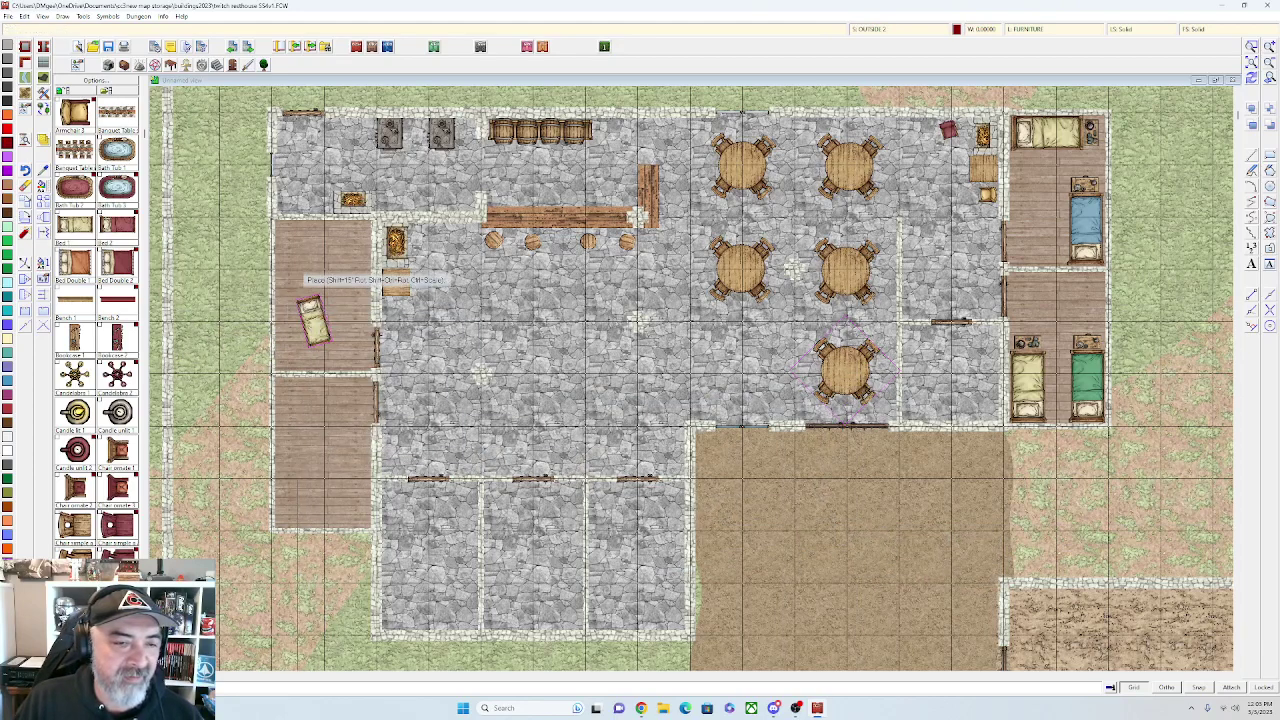
right_click(298, 284)
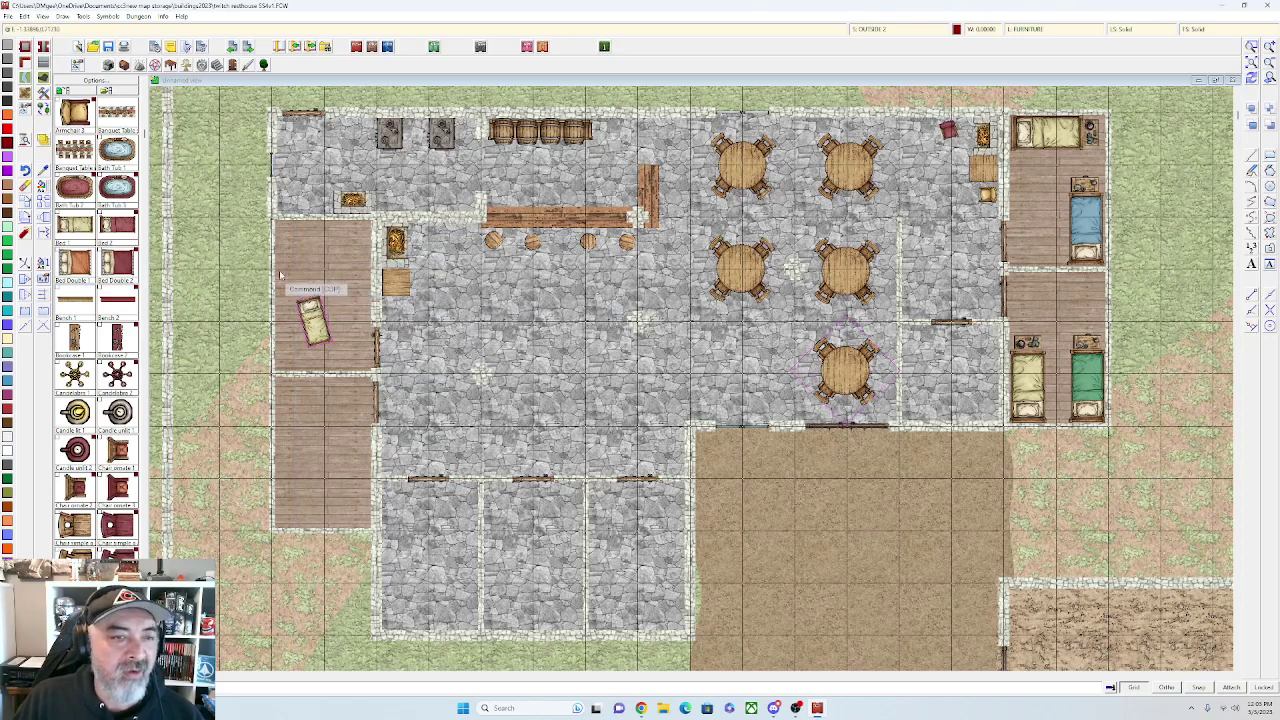
scroll(204, 266, "down", 1)
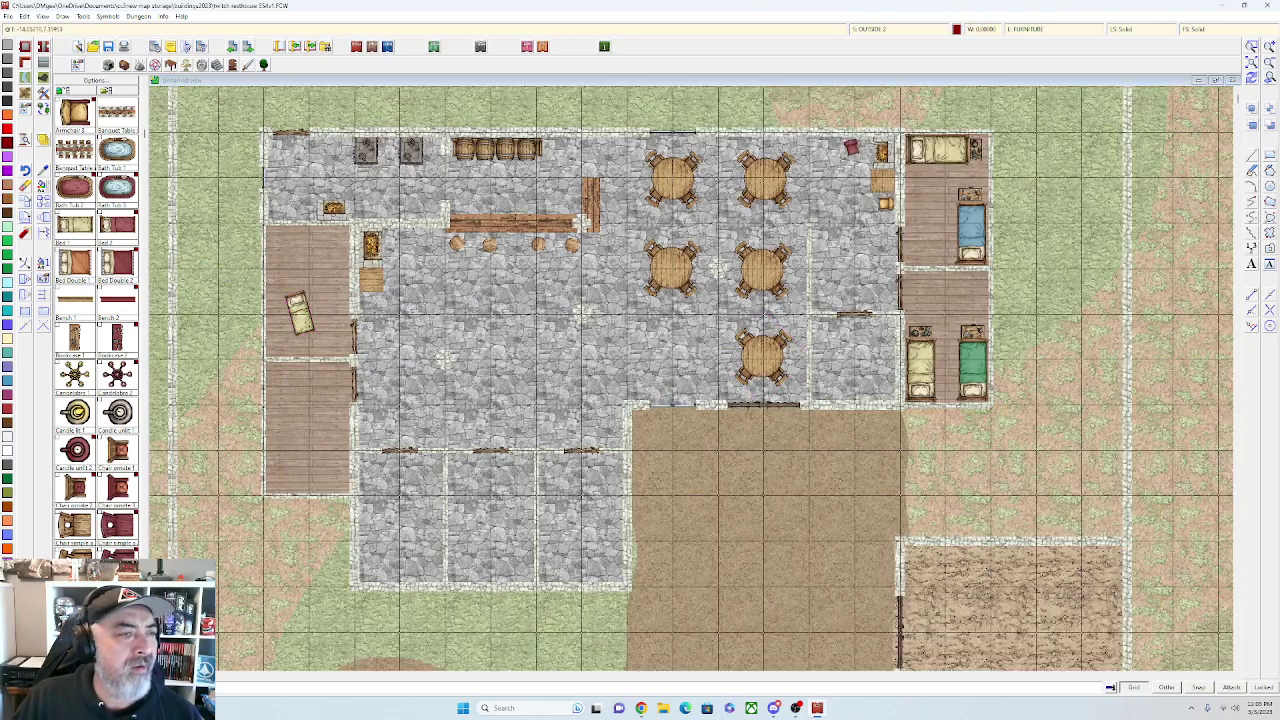
left_click(43, 201)
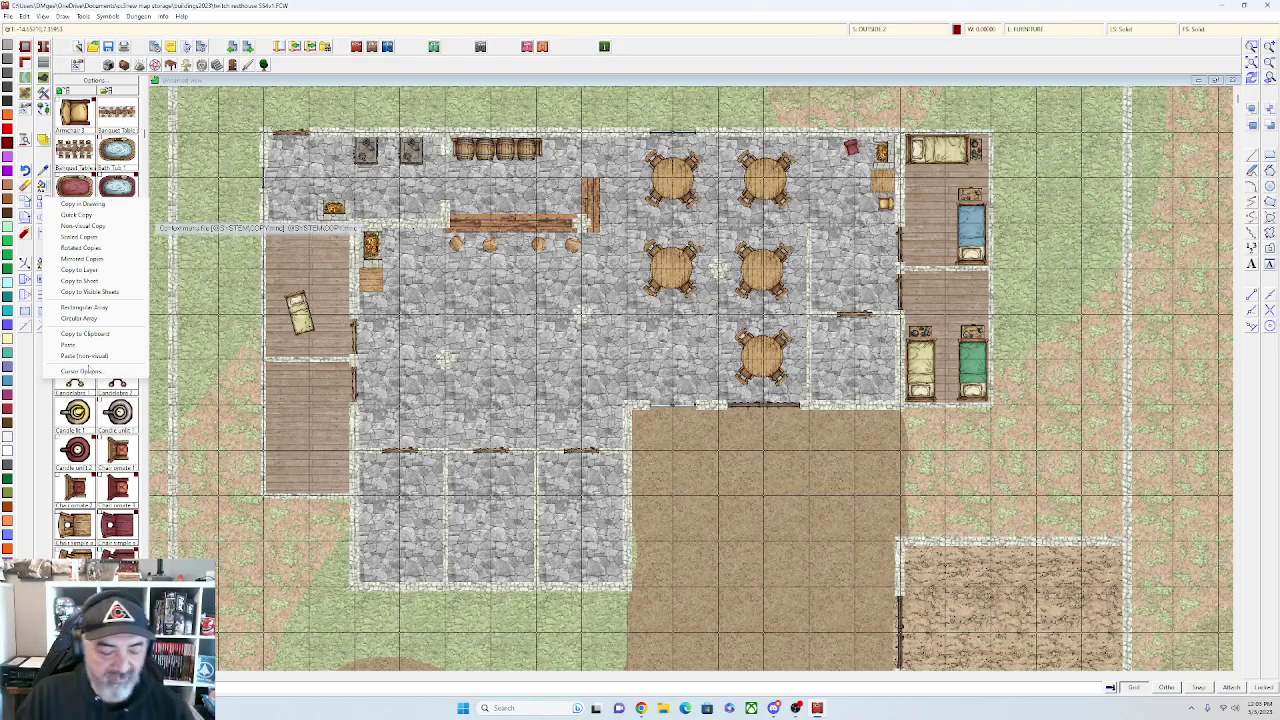
left_click(530, 412)
scroll(681, 370, "down", 1)
left_click_drag(680, 378, 782, 403)
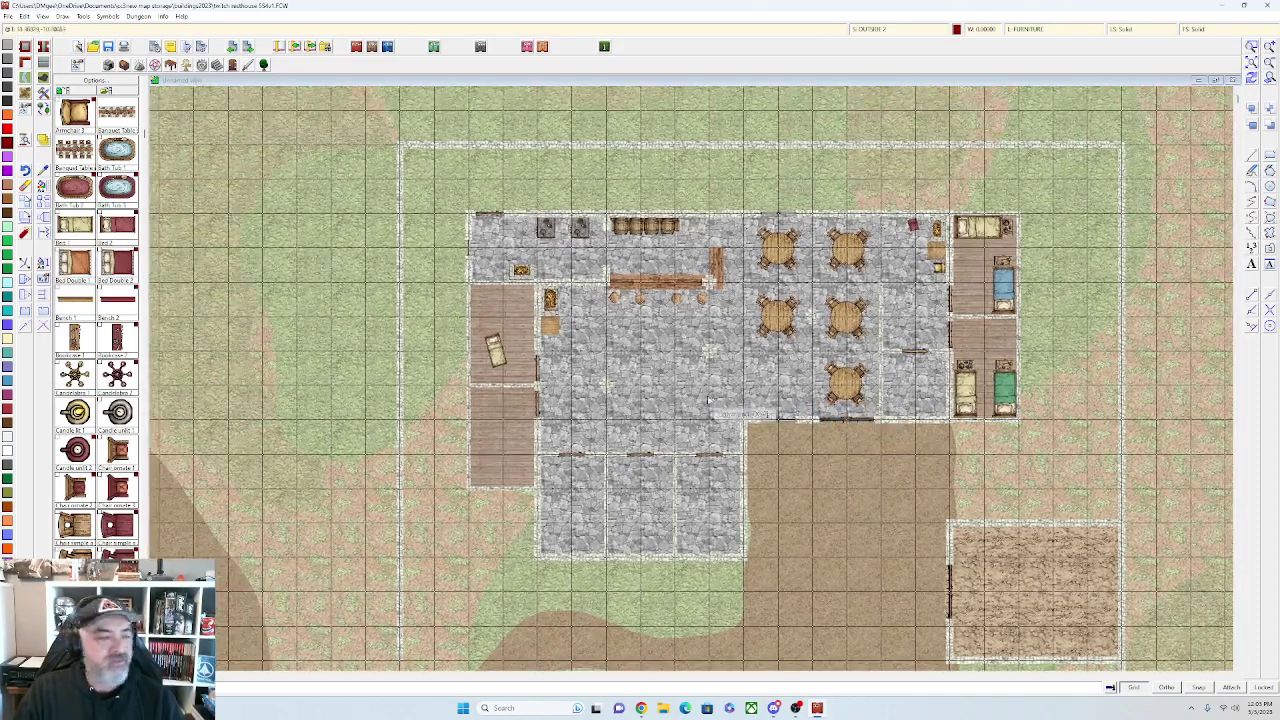
left_click_drag(693, 388, 727, 362)
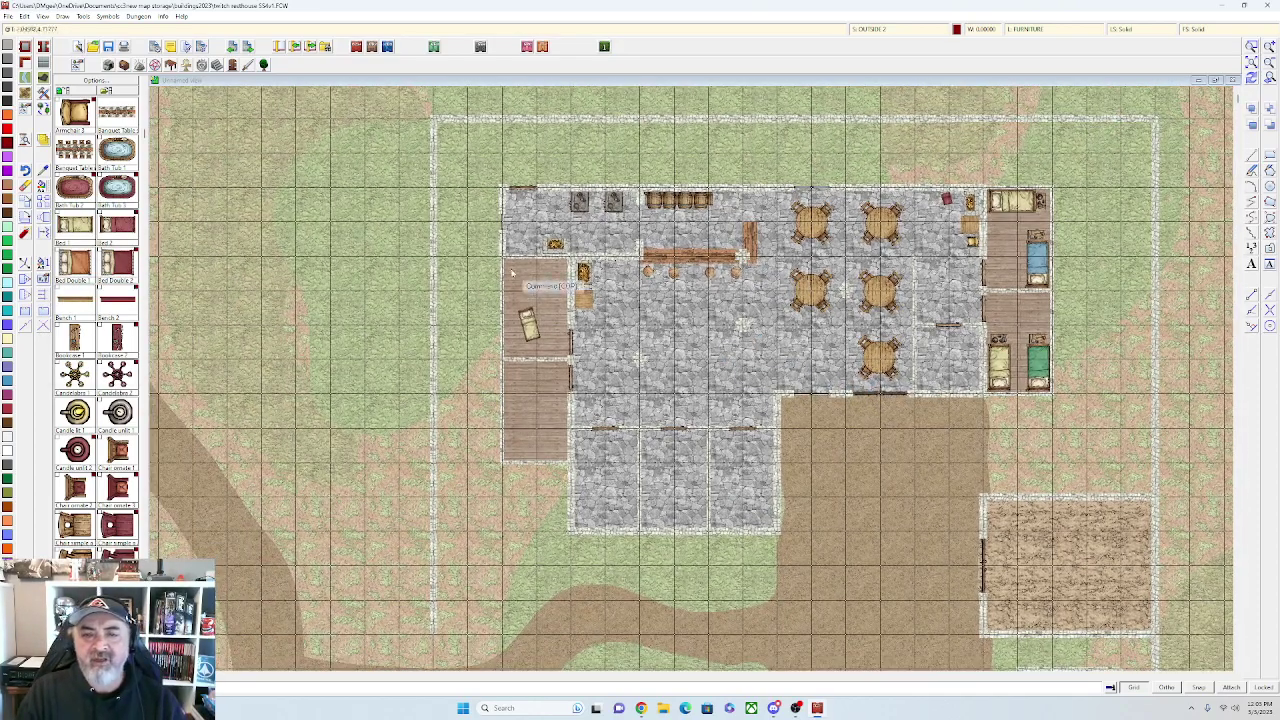
Erase the bed from the northern of the two western wood-floored rooms
left_click(25, 187)
left_click(537, 340)
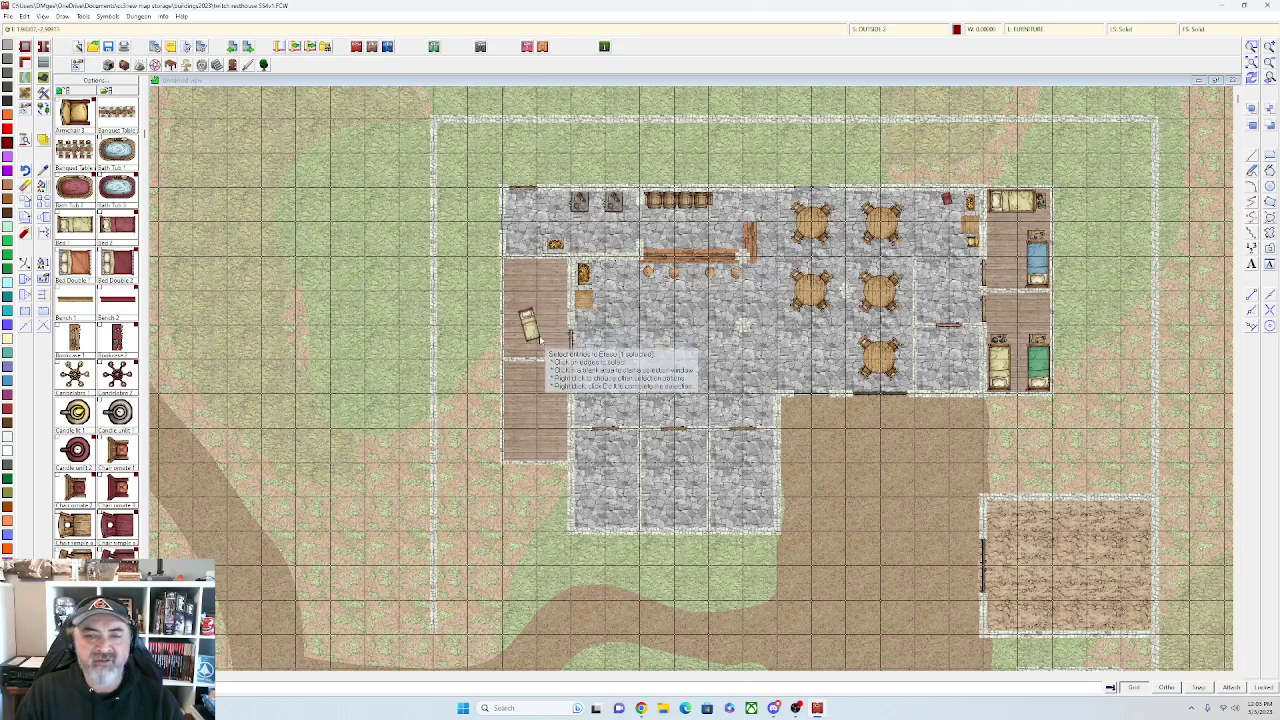
right_click(541, 349)
left_click(541, 349)
scroll(560, 355, "up", 4)
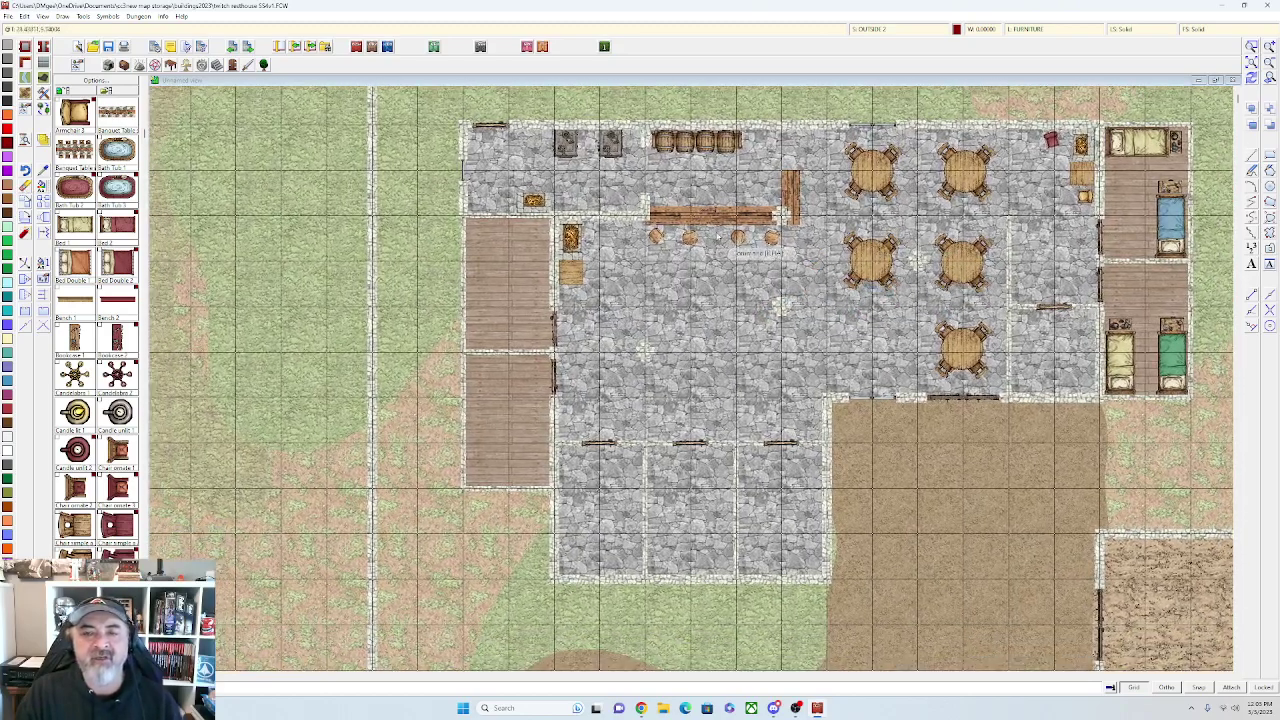
Save the drawing and close the mapping program
left_click(8, 16)
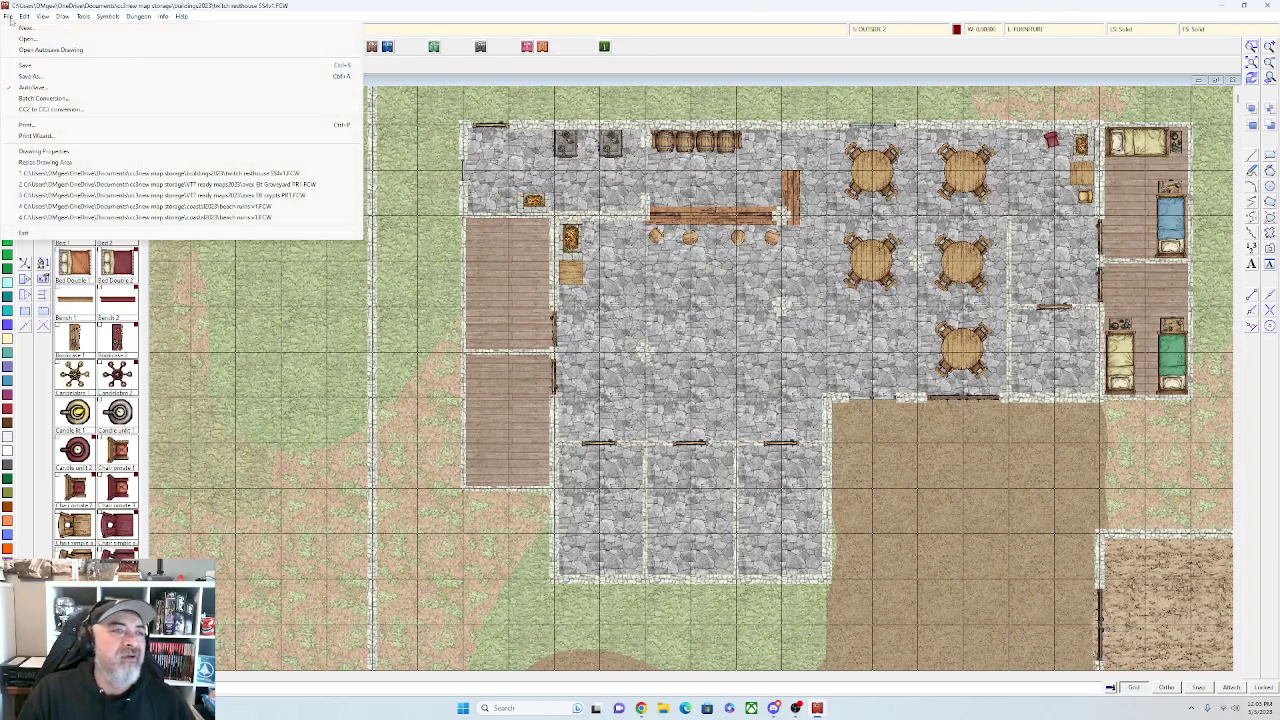
left_click(27, 63)
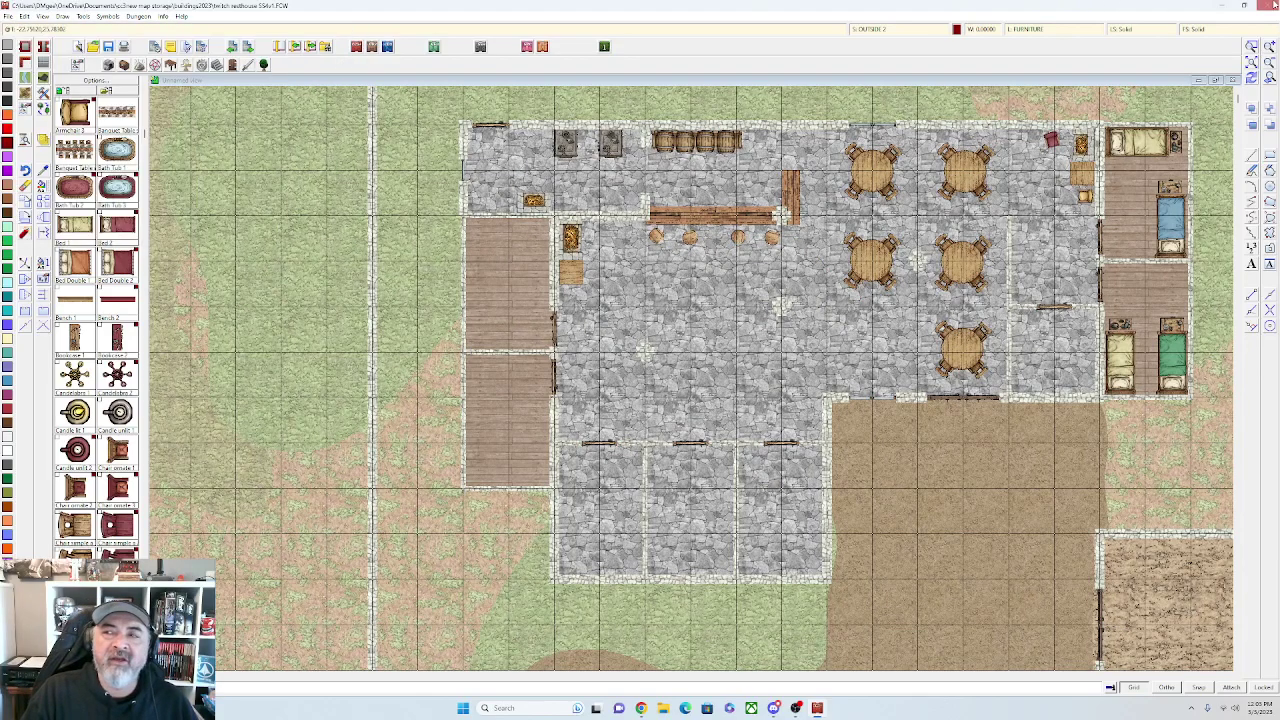
left_click(1272, 6)
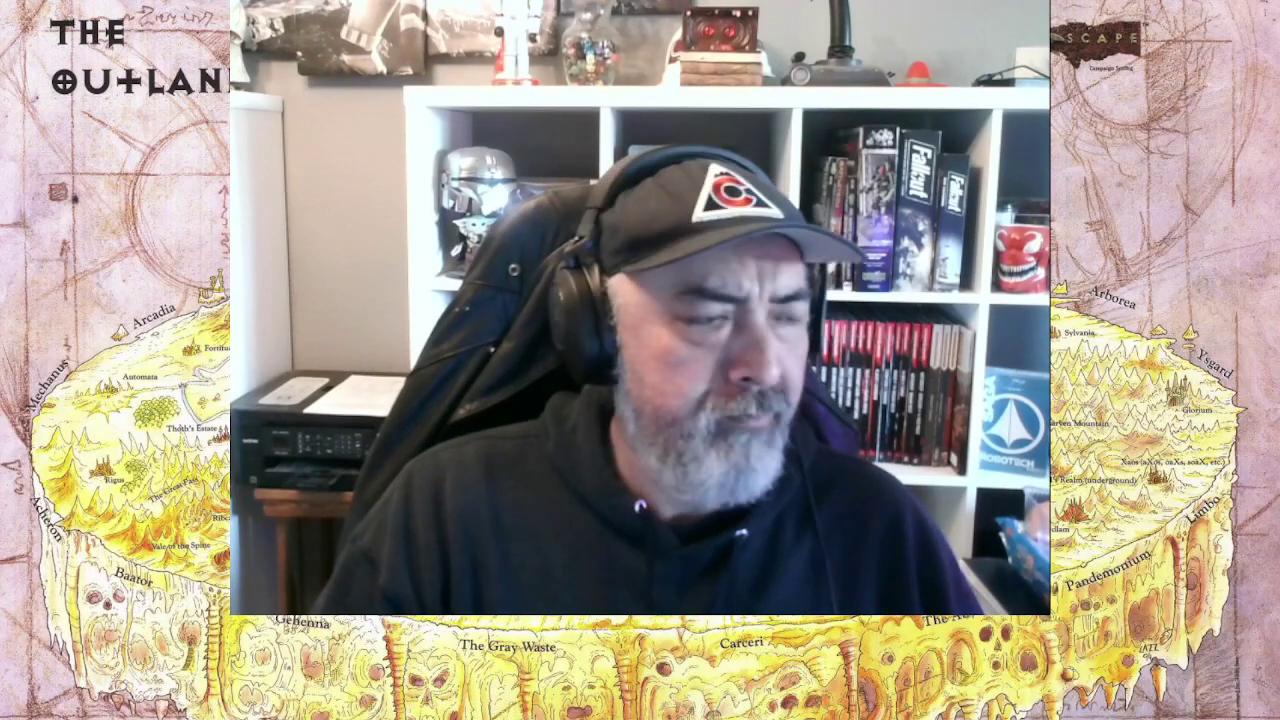
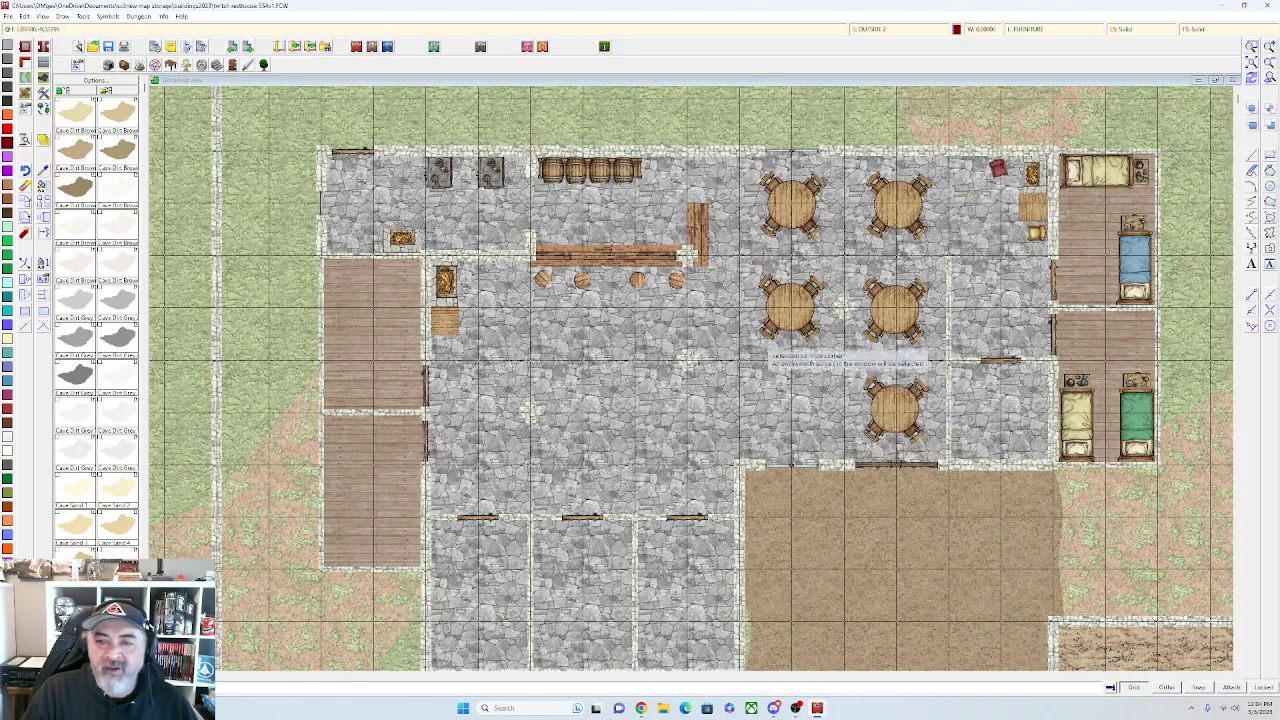
Copy the round table west of the eastern pillar to two spots: northeast of the western pillar and south of the central pillar
right_click(770, 348)
left_click(770, 348)
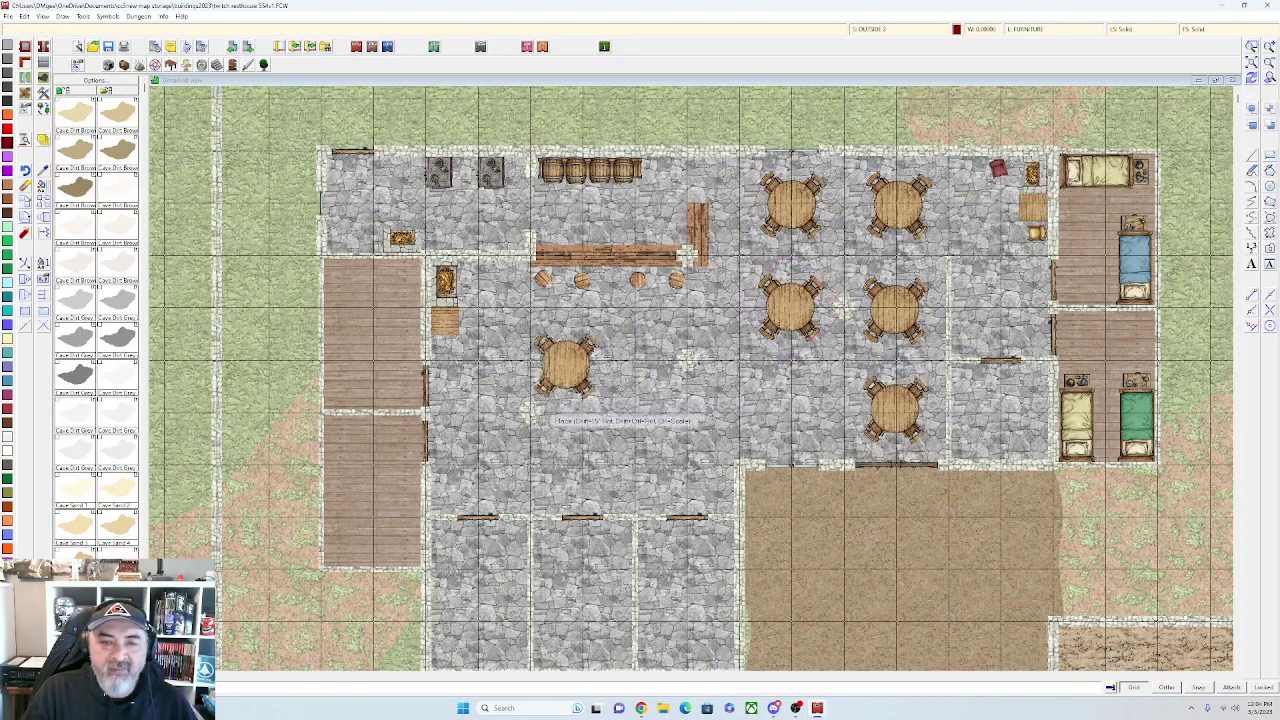
left_click(551, 405)
left_click(645, 488)
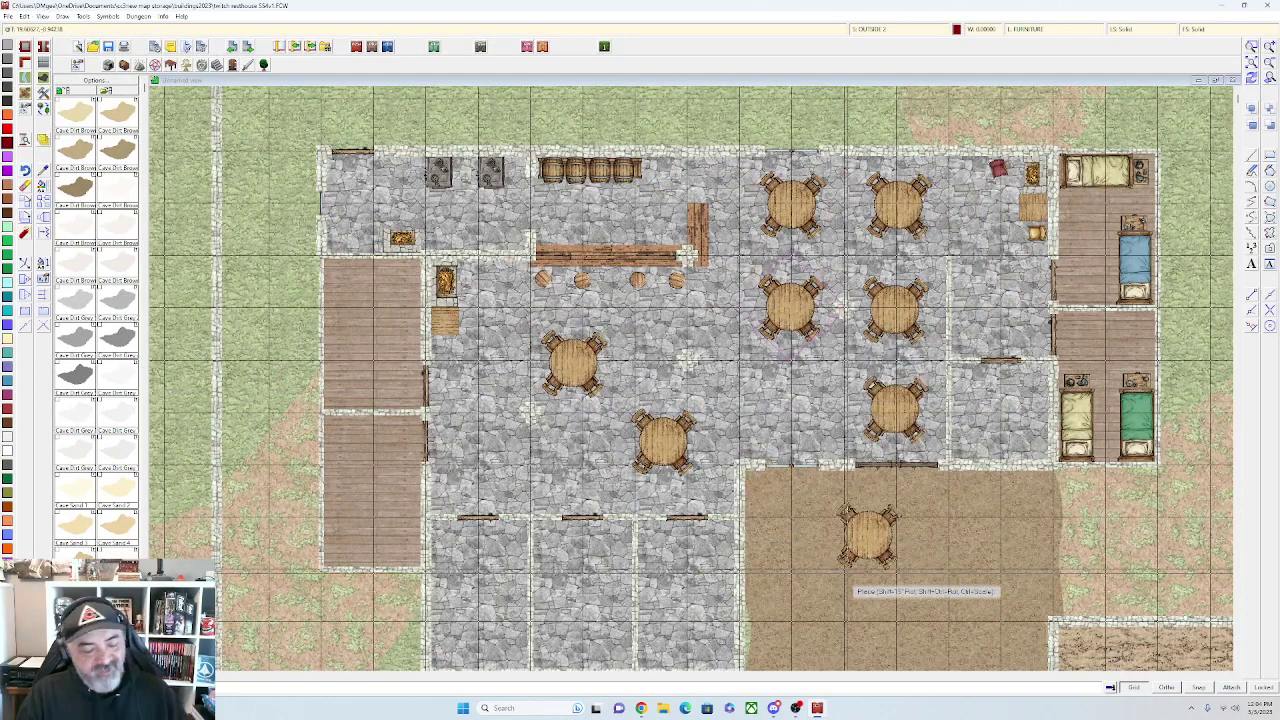
Move the round table south of the central pillar to the open spot west of the hall's southeastern table
scroll(831, 558, "up", 2)
scroll(831, 558, "up", 1)
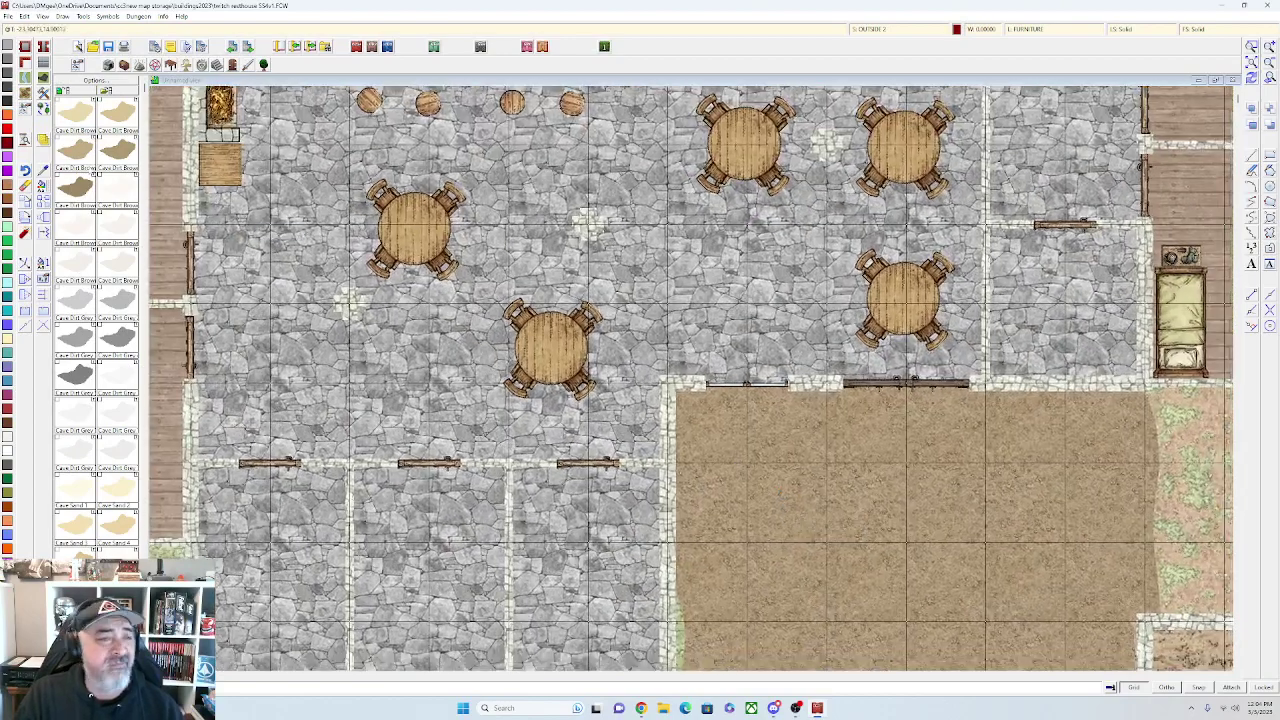
left_click(25, 202)
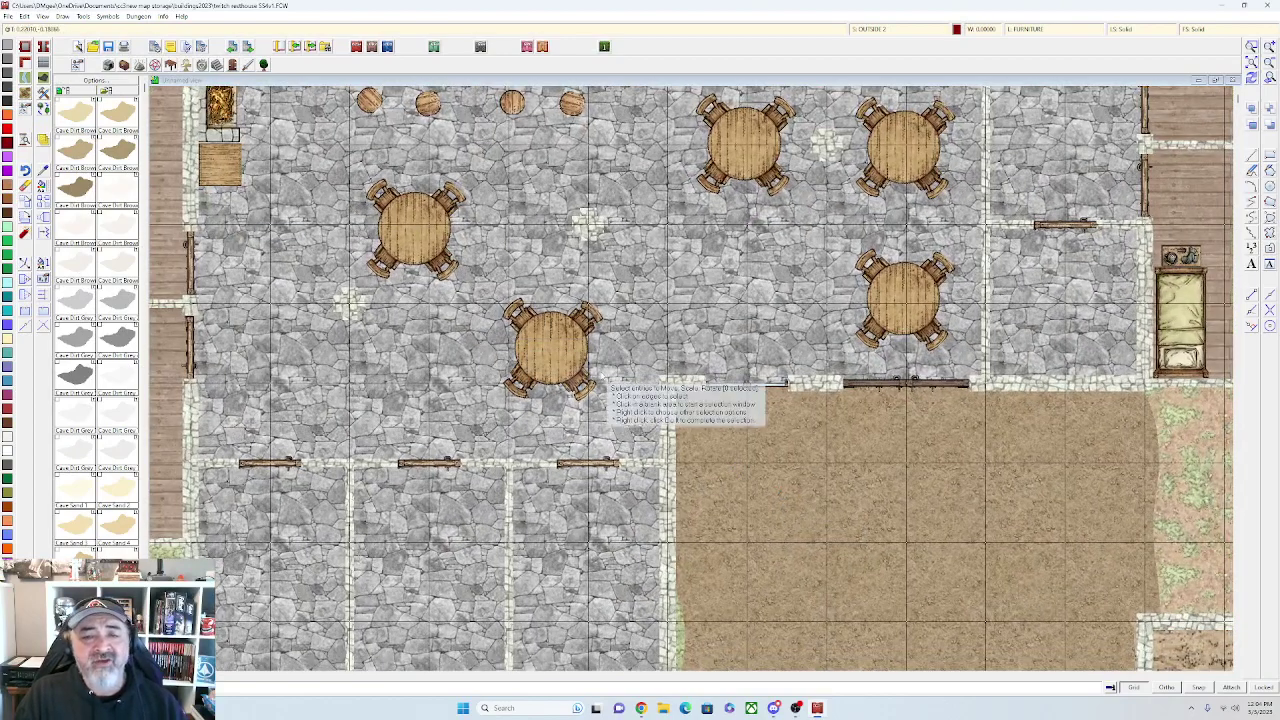
left_click(614, 332)
right_click(616, 333)
left_click(616, 333)
left_click(617, 334)
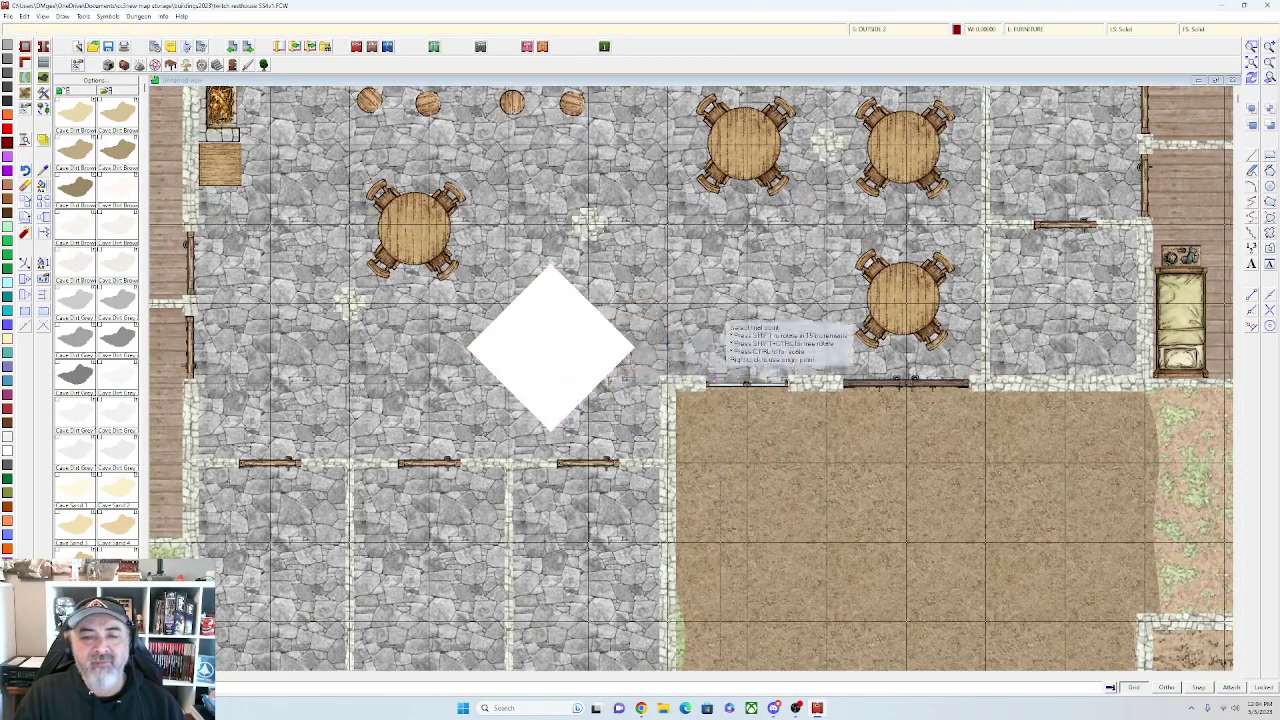
left_click(815, 288)
Move the round table northeast of the western pillar slightly northwest, so it sits directly north of that pillar
right_click(442, 247)
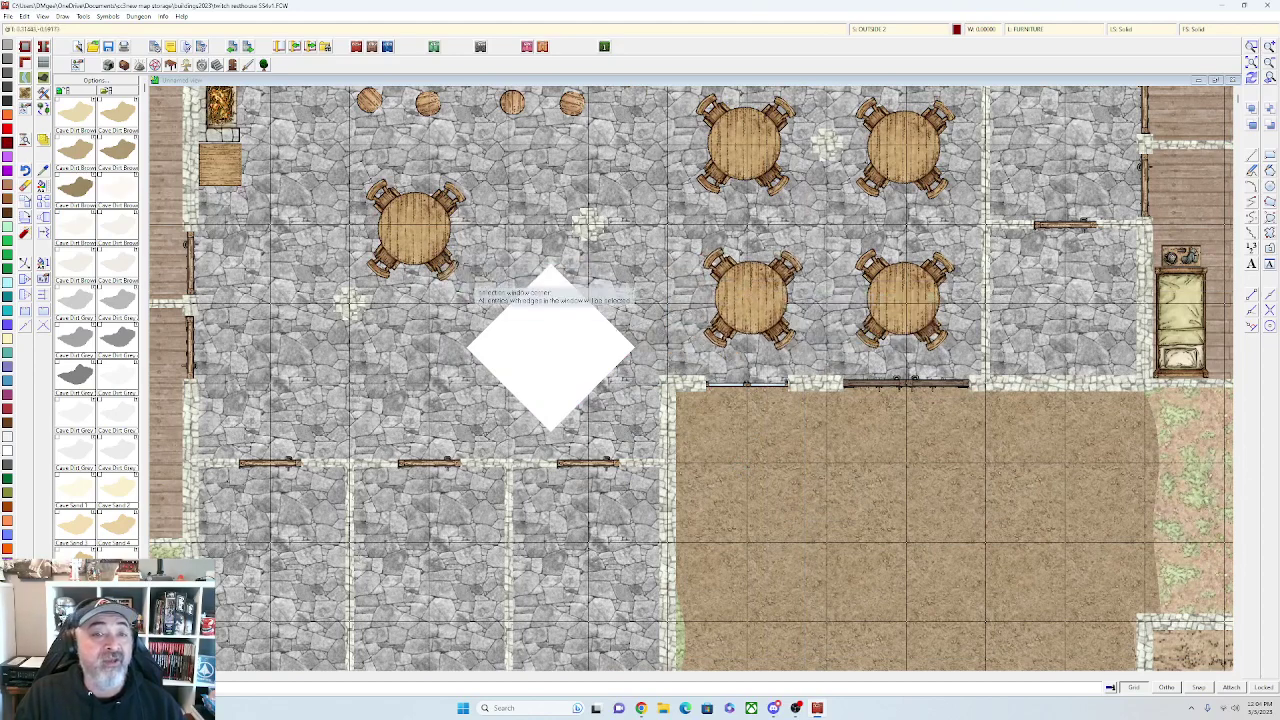
left_click(429, 297)
right_click(429, 298)
left_click(429, 298)
left_click(429, 299)
left_click(377, 280)
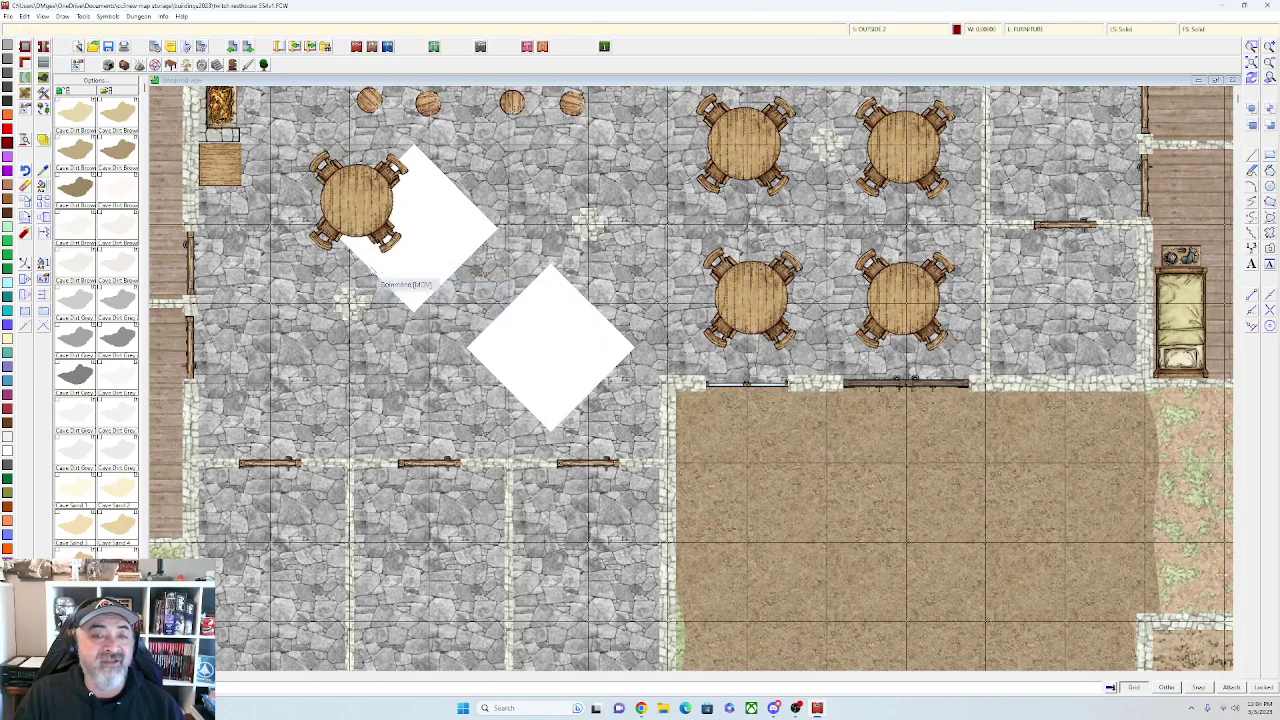
Copy the table north of the western pillar to two spots: southeast of that pillar and beside the original to the east
left_click(43, 203)
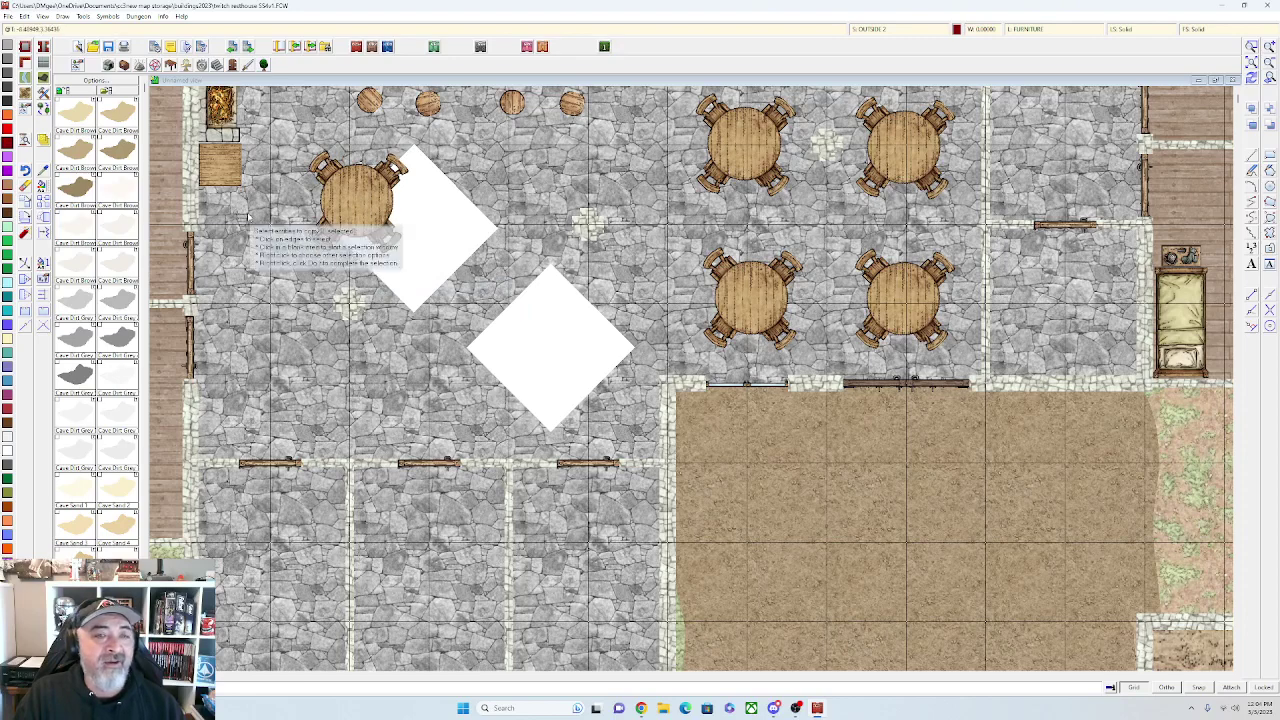
left_click(400, 258)
right_click(399, 258)
left_click(398, 262)
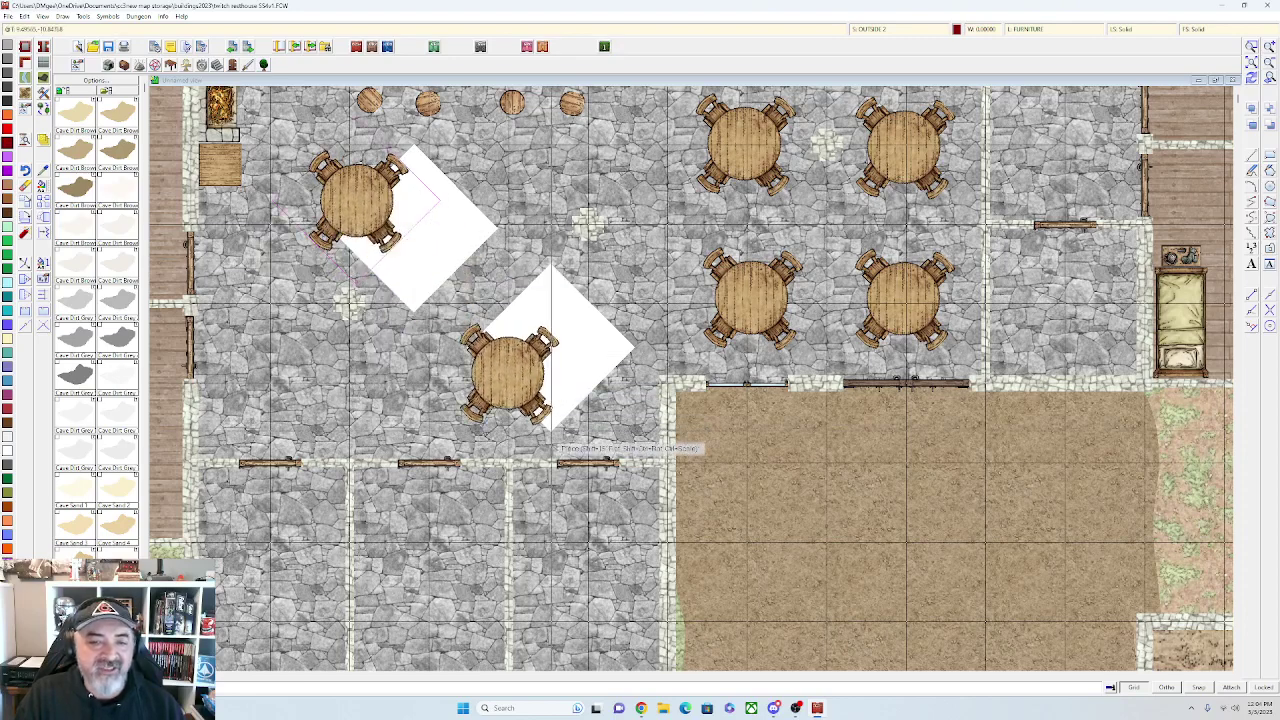
left_click(551, 429)
left_click(560, 260)
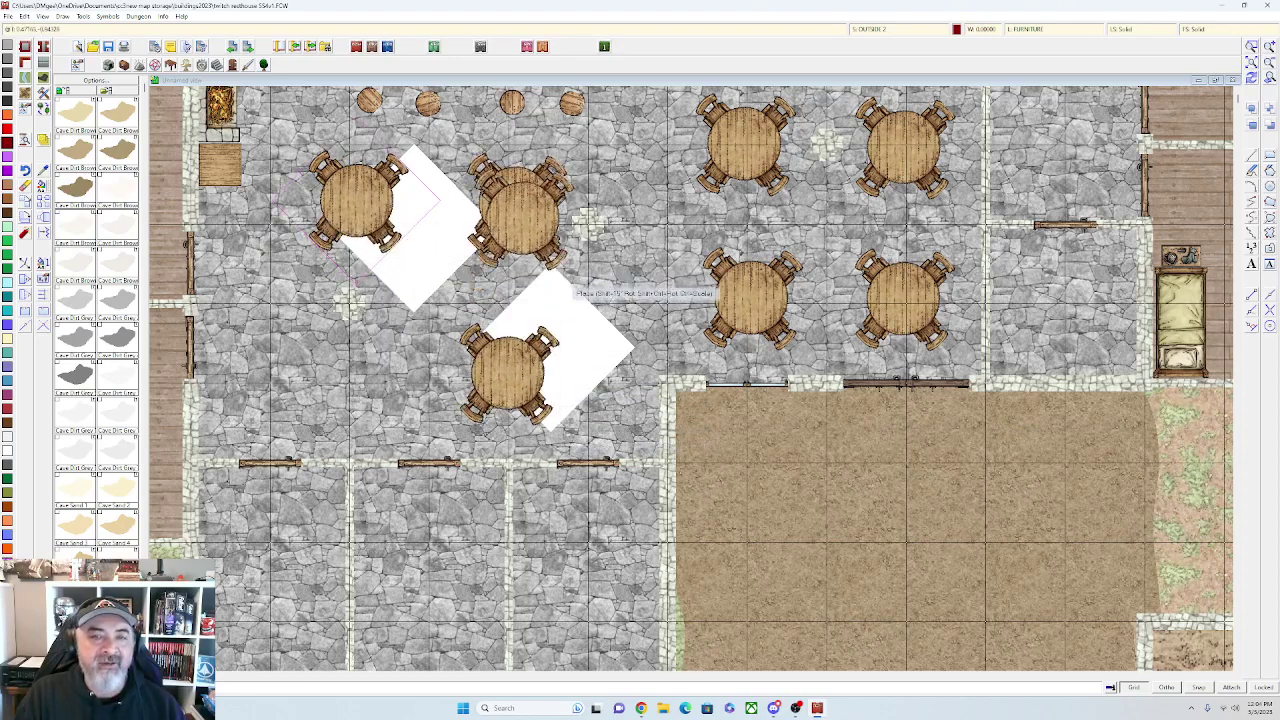
scroll(572, 278, "down", 3)
right_click(781, 468)
scroll(781, 468, "down", 1)
scroll(781, 467, "down", 1)
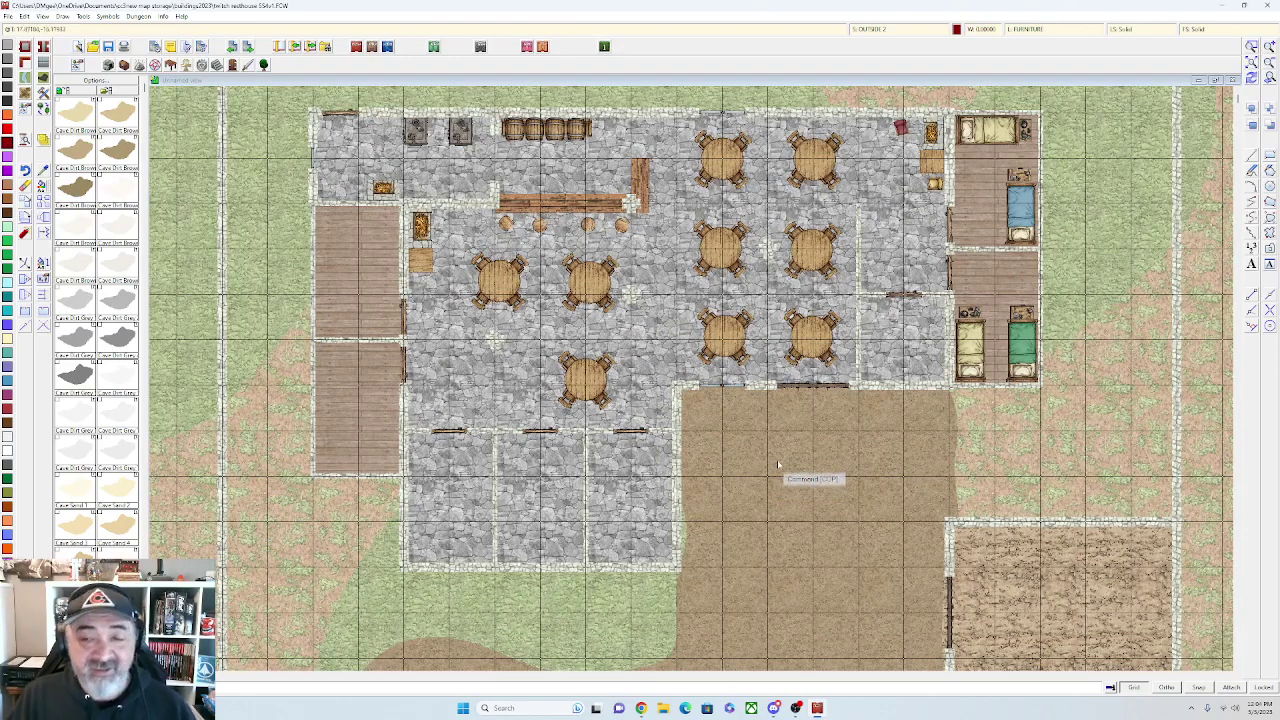
Load the containers and treasure symbols and place two small wooden crates in the southwest corner of the small stone storeroom
scroll(767, 457, "down", 2)
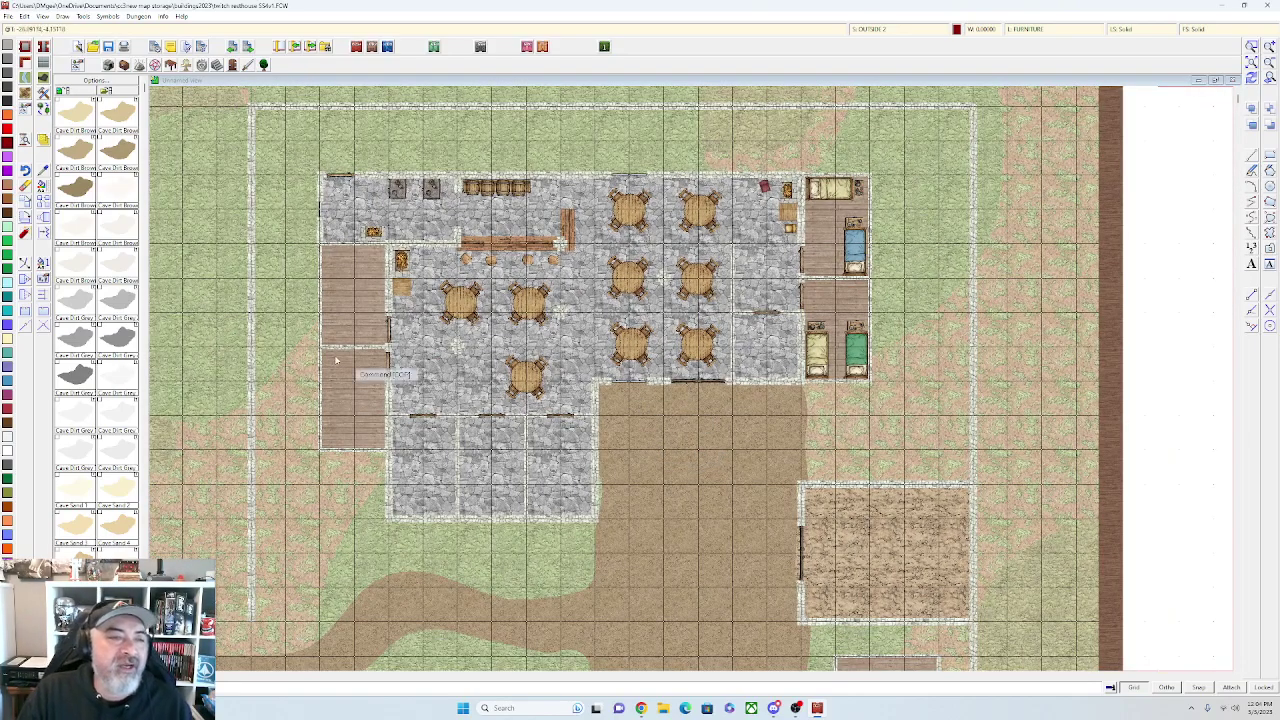
scroll(169, 225, "up", 1)
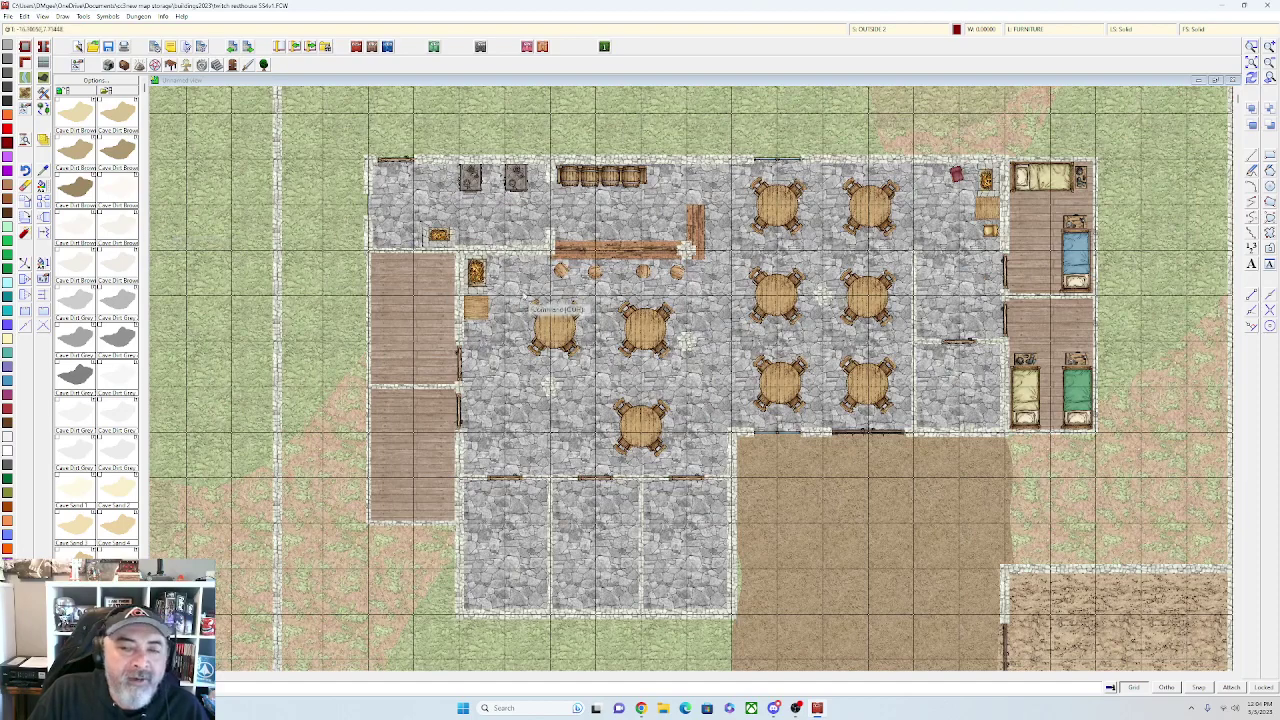
left_click_drag(525, 297, 478, 293)
scroll(563, 290, "up", 1)
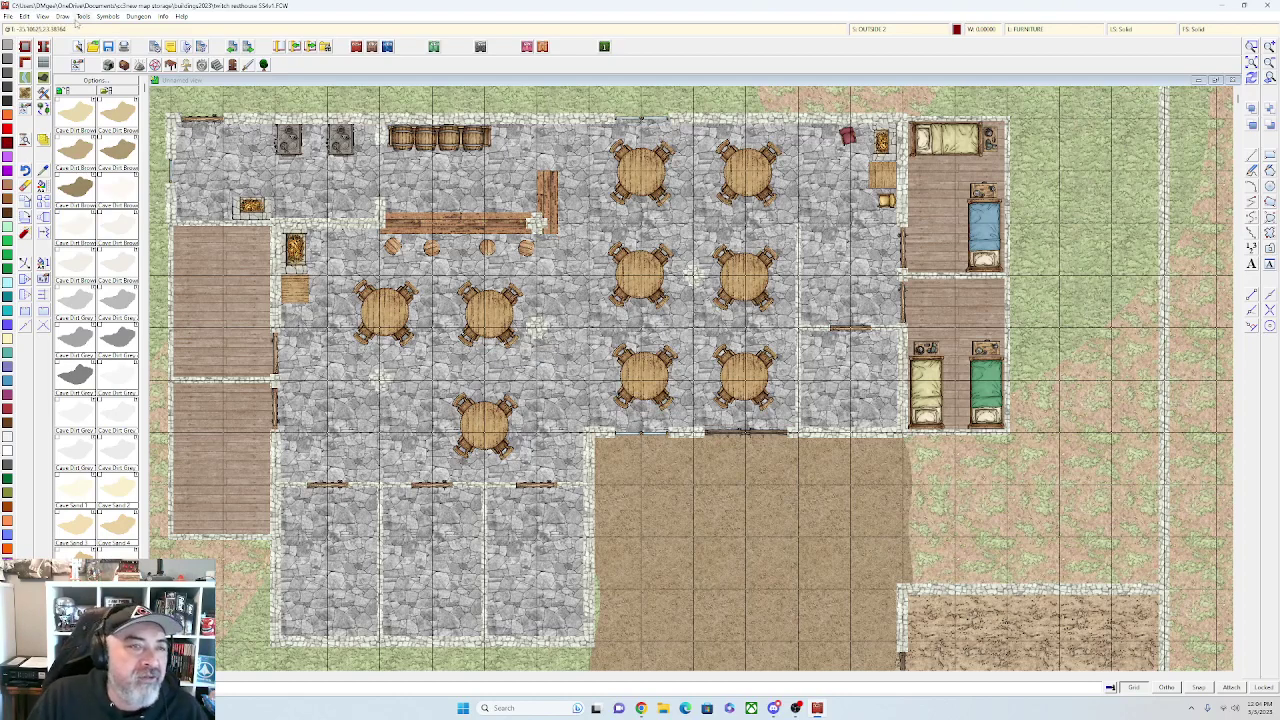
left_click(125, 68)
scroll(97, 330, "down", 1)
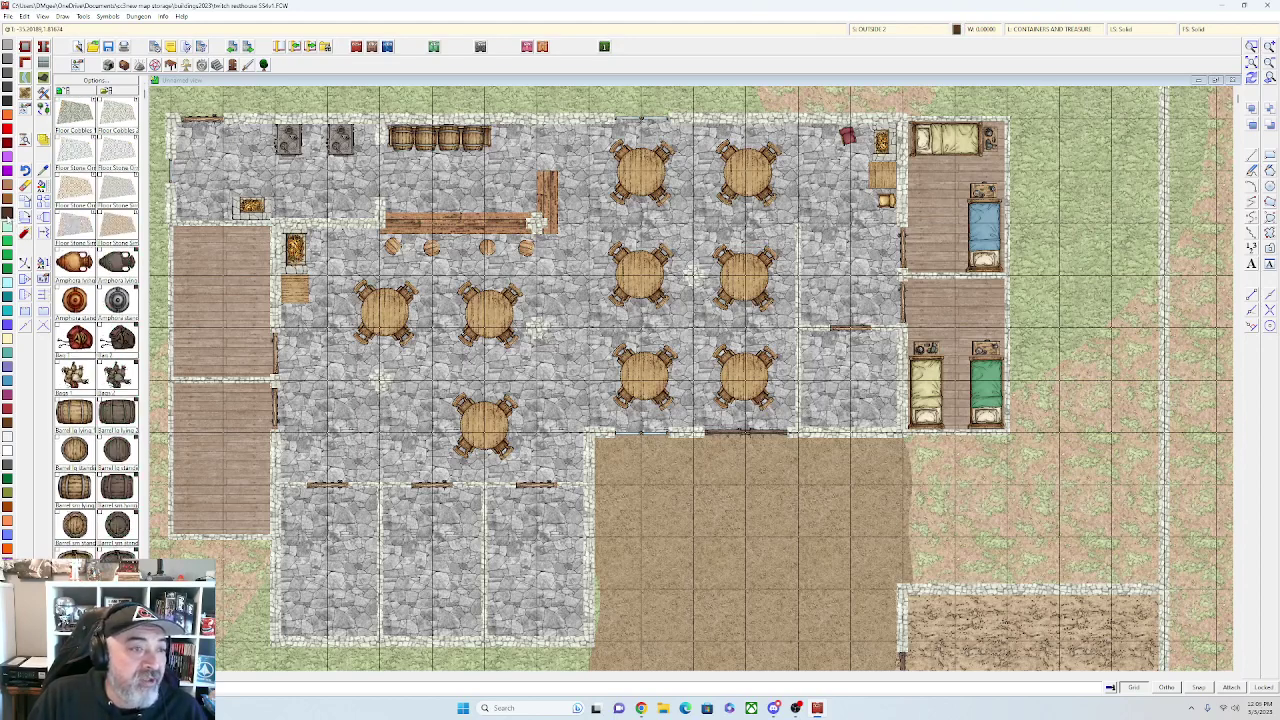
scroll(97, 330, "down", 8)
scroll(97, 330, "down", 12)
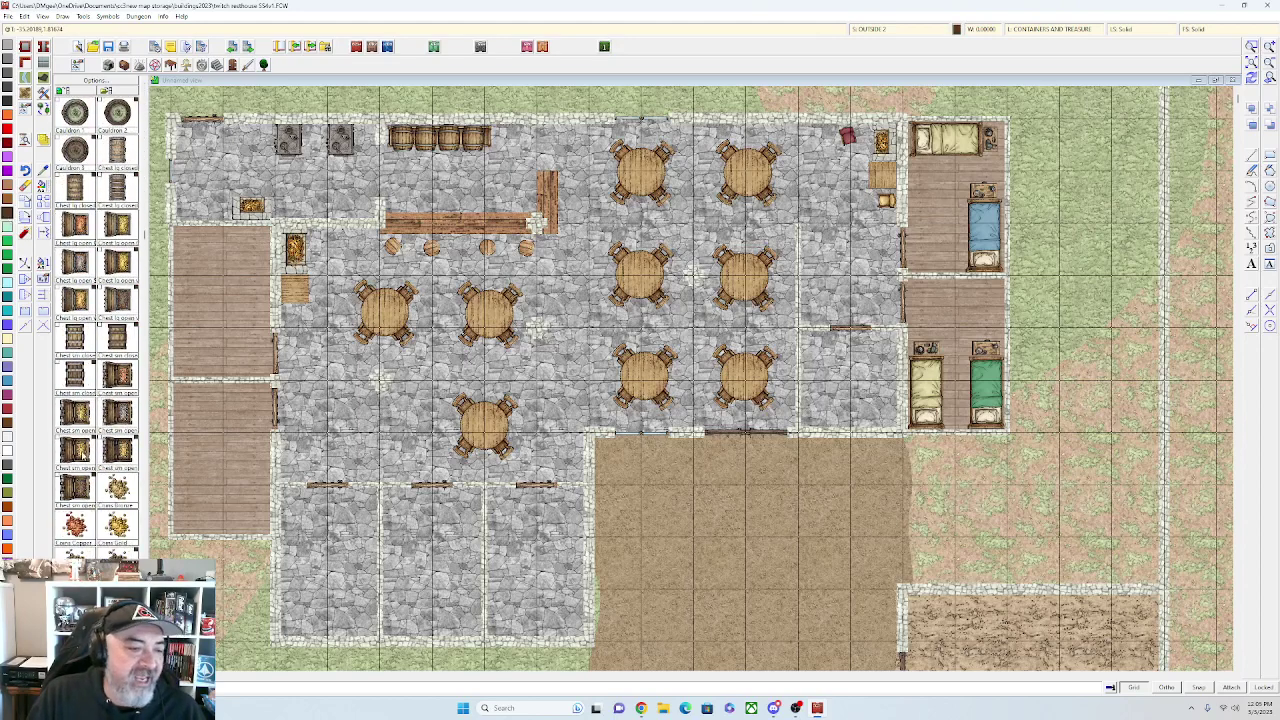
scroll(863, 410, "up", 5)
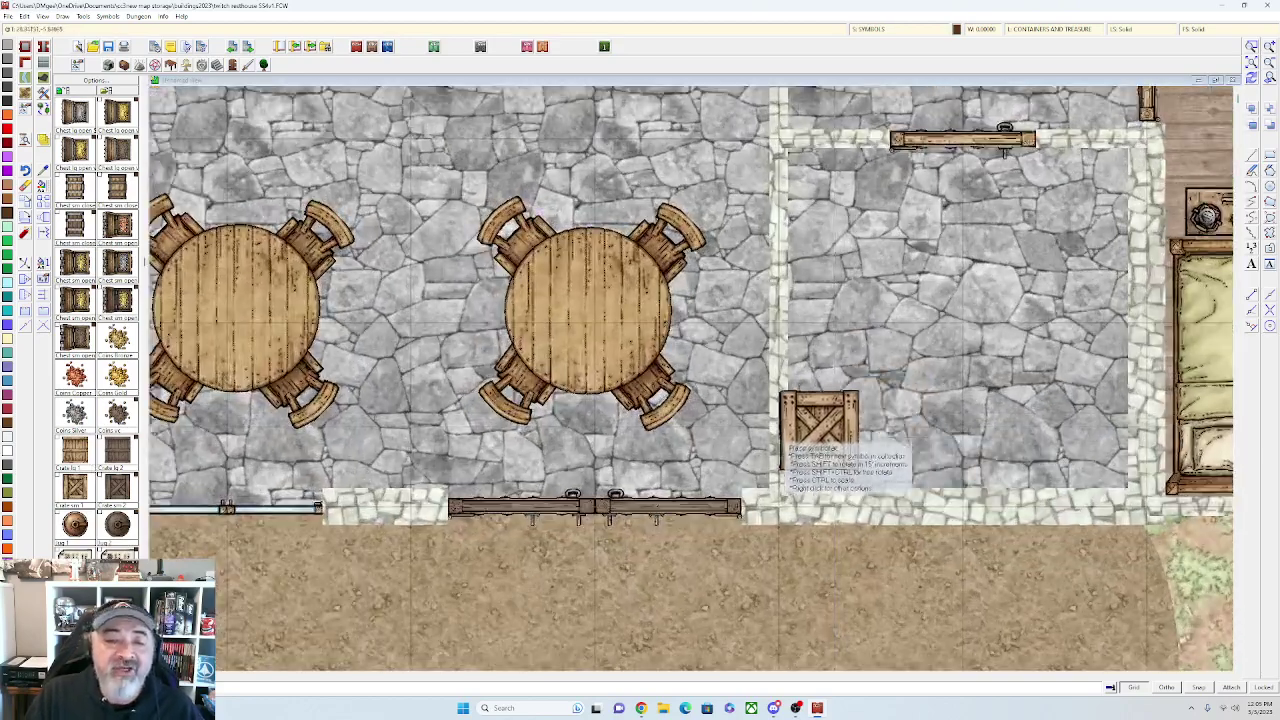
left_click(831, 437)
left_click(833, 357)
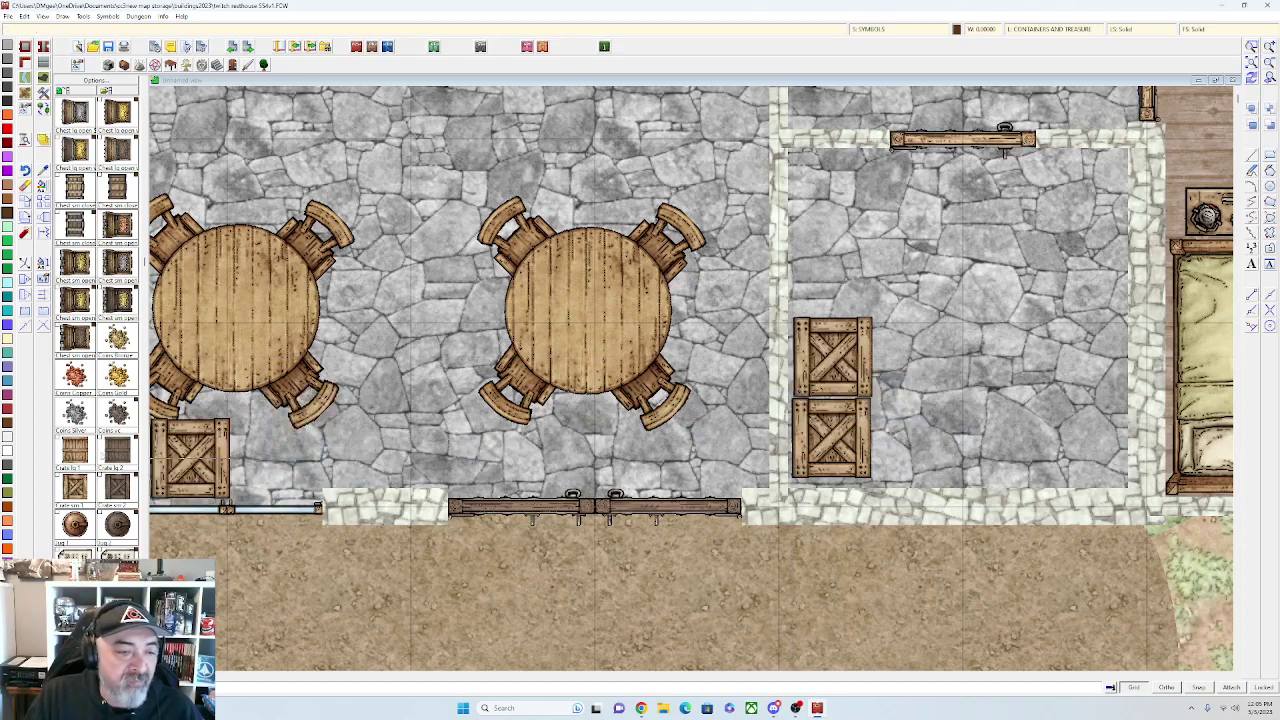
Place two large dark crates, one above the other, in the southeast corner of the small stone storeroom
left_click(117, 452)
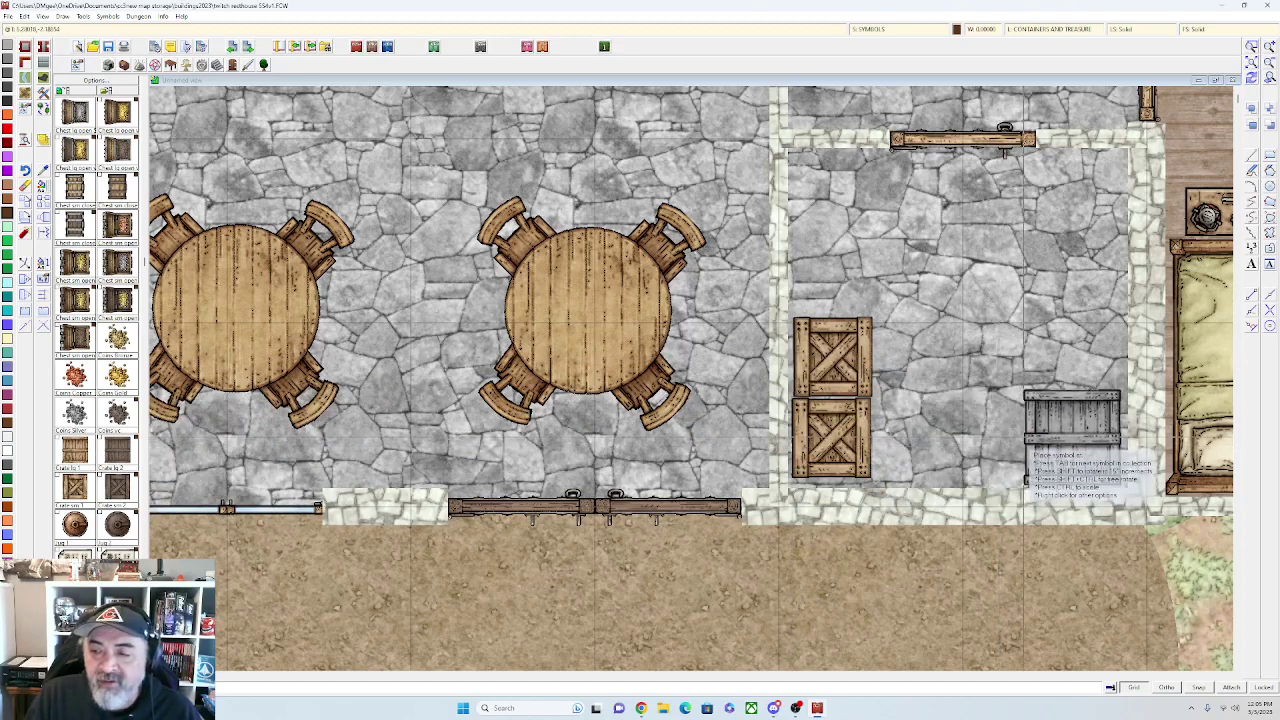
left_click(1074, 438)
left_click(1074, 344)
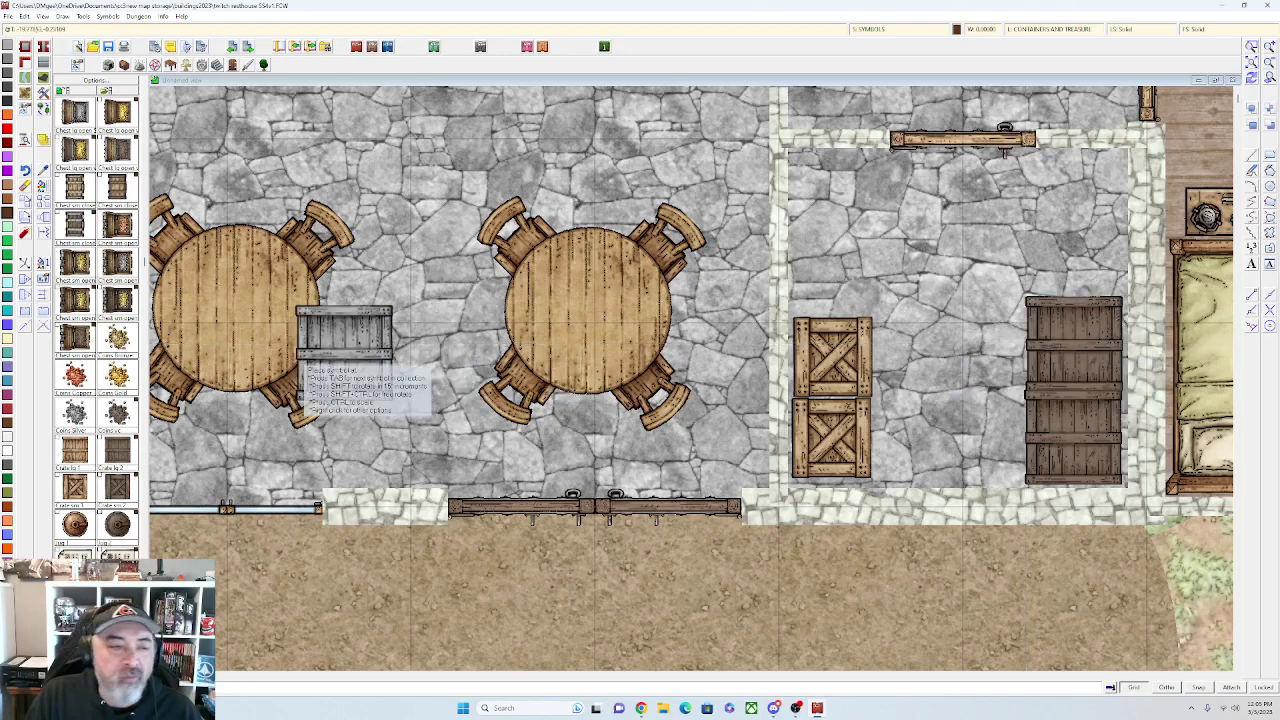
Place three small standing barrels, partly overlapping, in the northwest corner of the storeroom
scroll(78, 495, "up", 5)
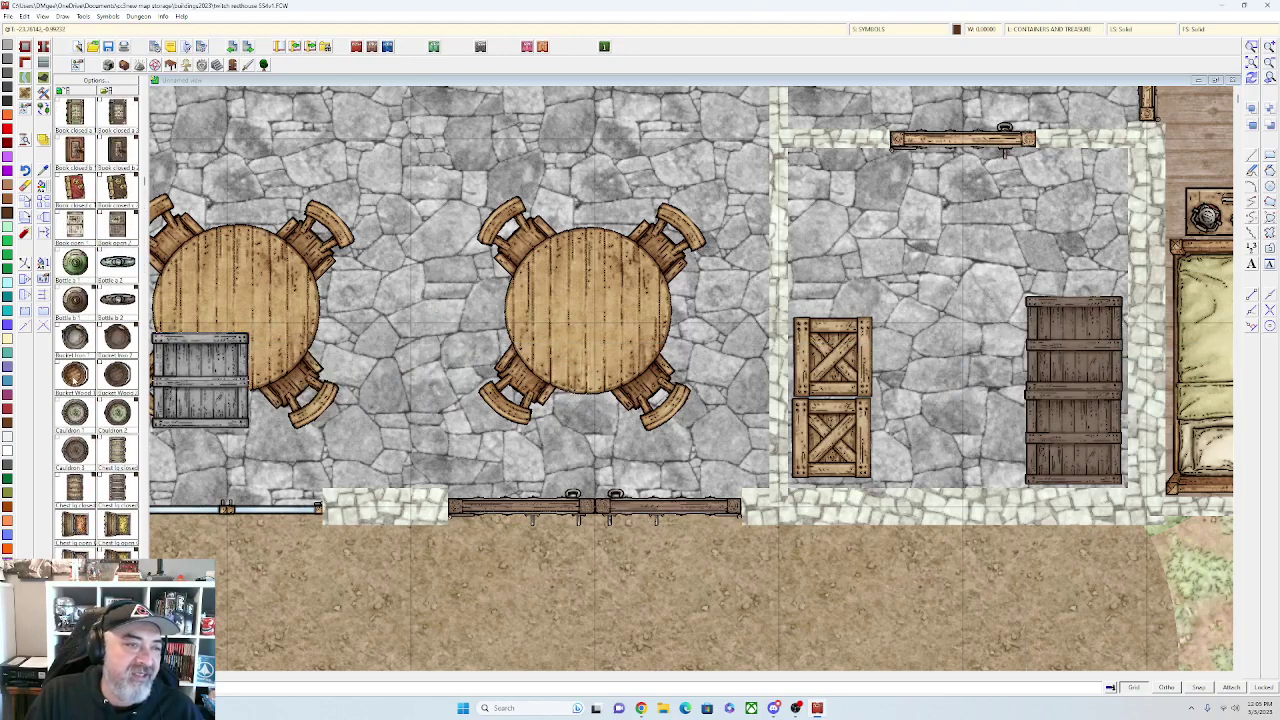
scroll(75, 372, "up", 5)
left_click(74, 450)
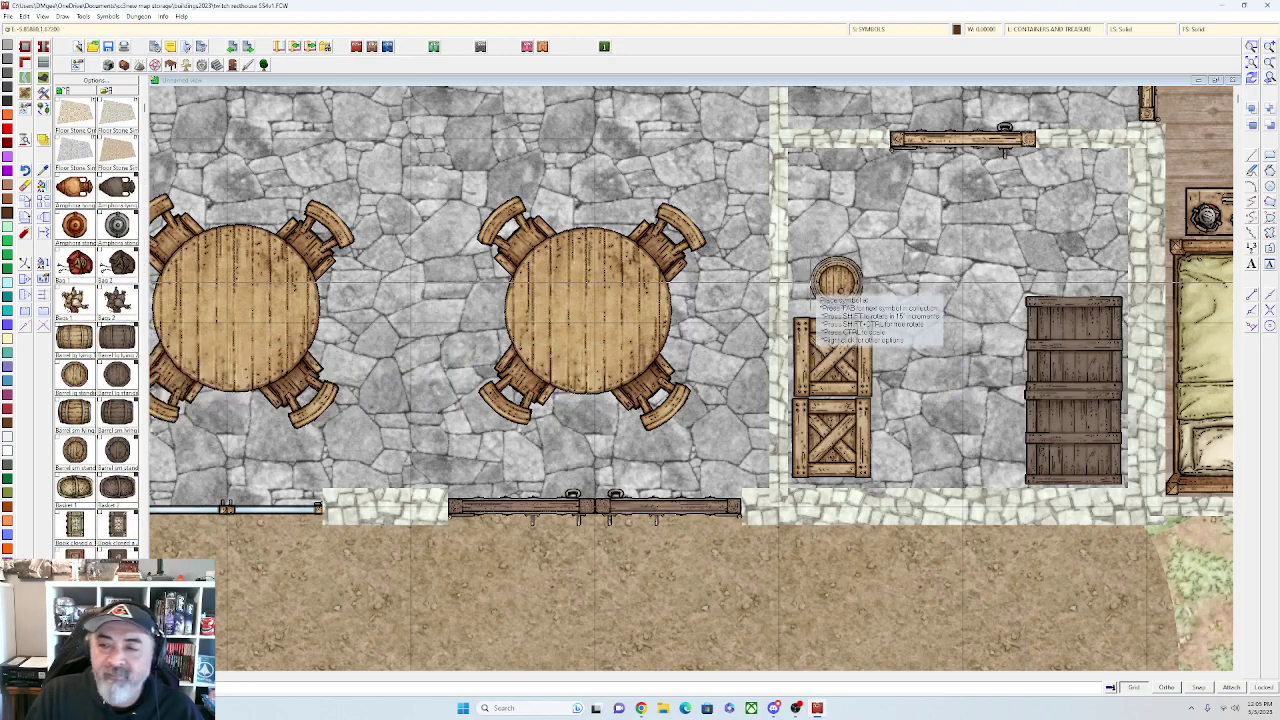
left_click(818, 183)
left_click(822, 245)
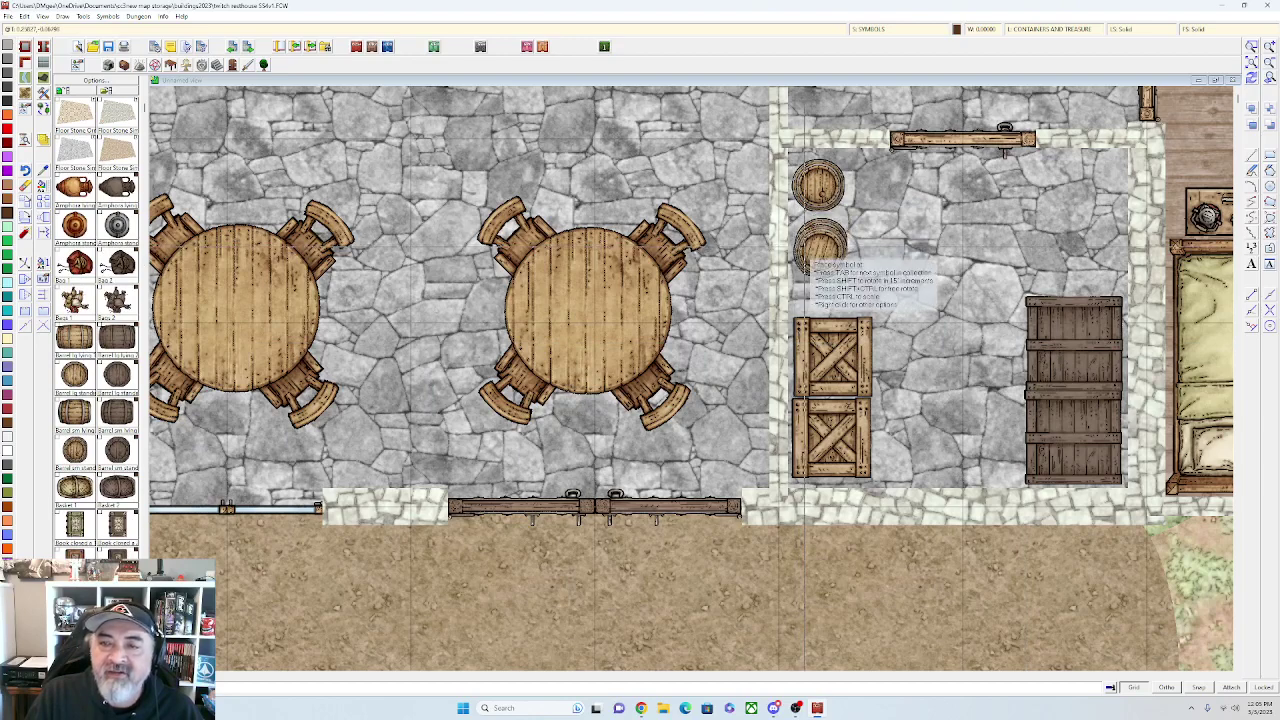
left_click(830, 207)
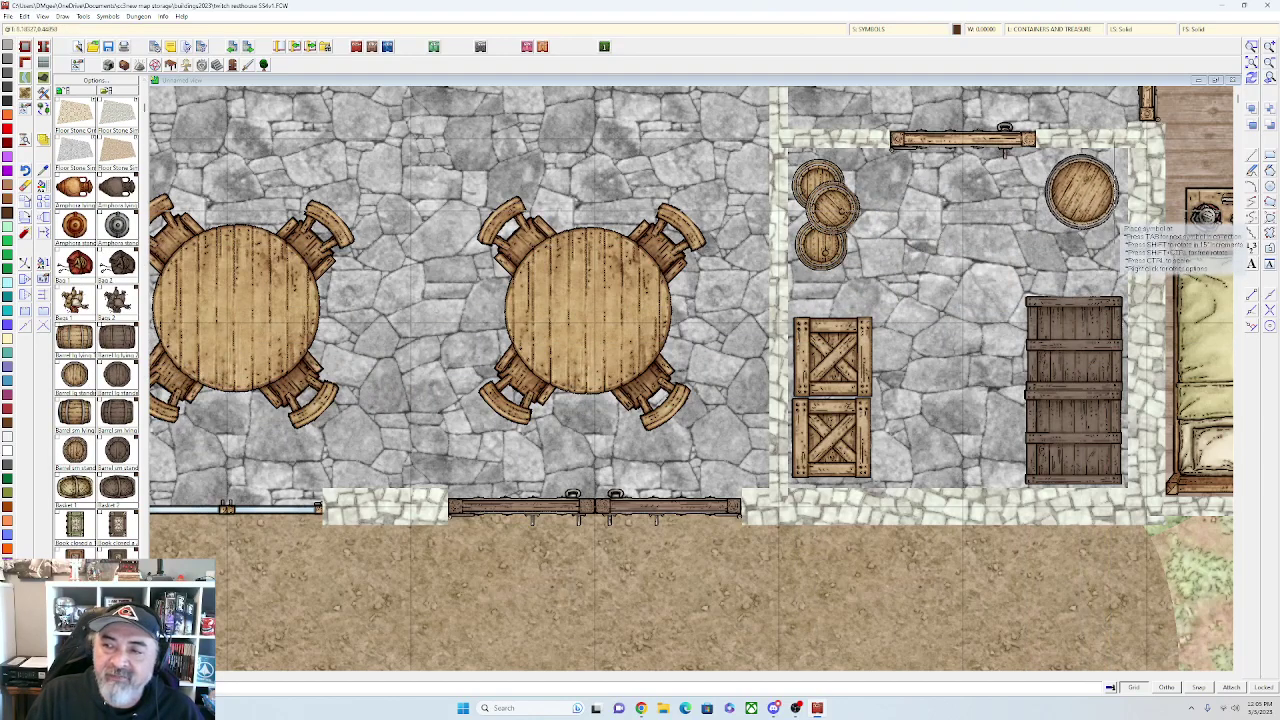
Place three large standing barrels in a cluster in the northeast corner of the storeroom
left_click(1086, 188)
left_click(1030, 243)
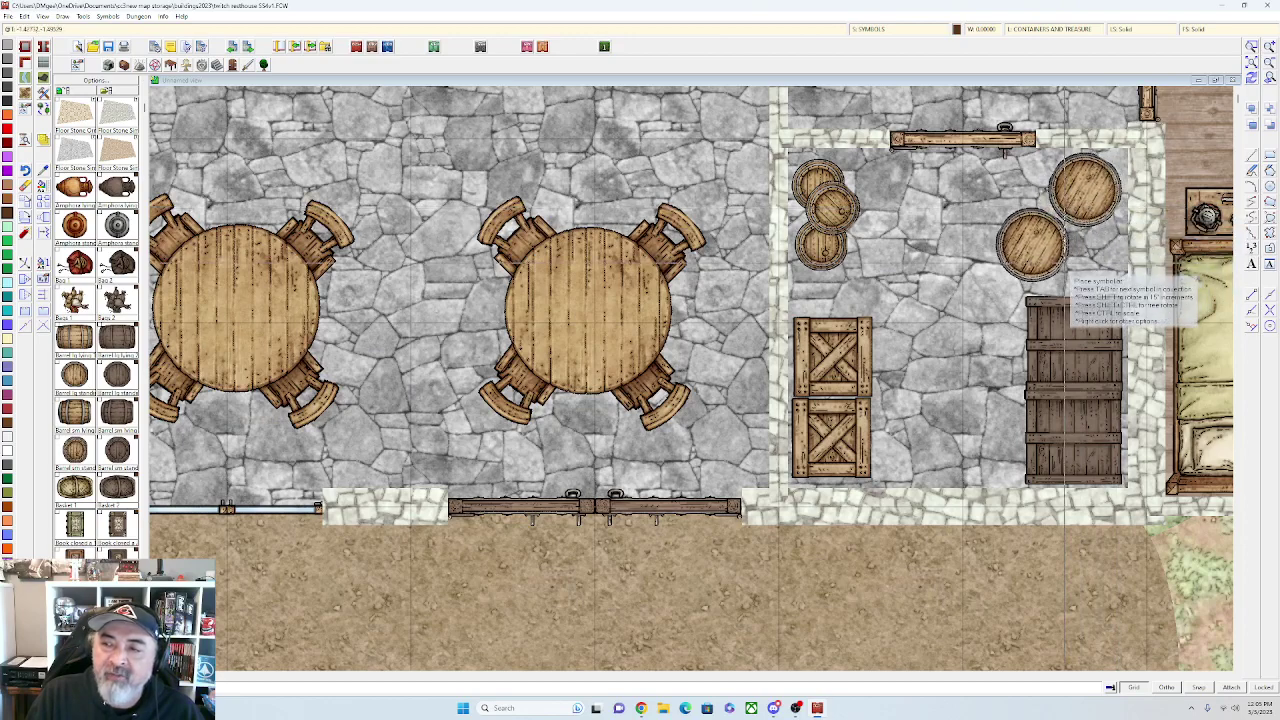
left_click(1085, 225)
key("Escape")
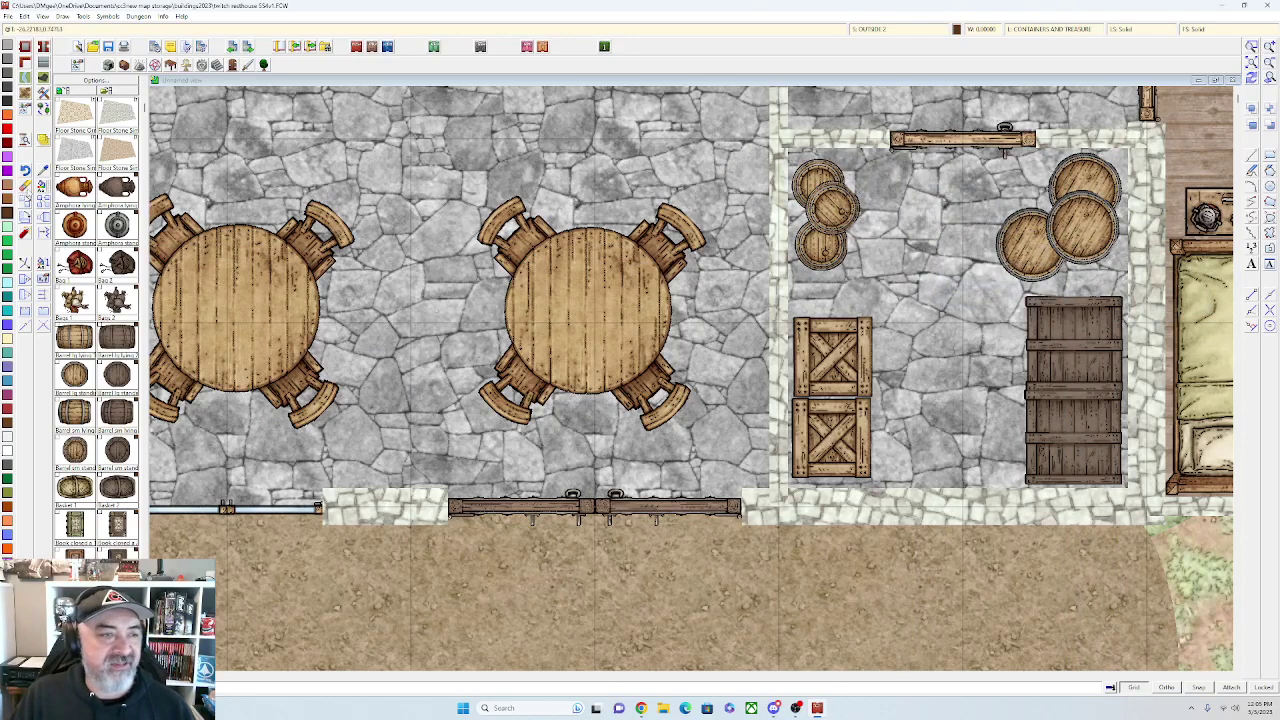
Erase the round table just inside the southern double doors of the hall
left_click(27, 189)
left_click(651, 408)
right_click(633, 412)
left_click(632, 420)
scroll(632, 414, "down", 1)
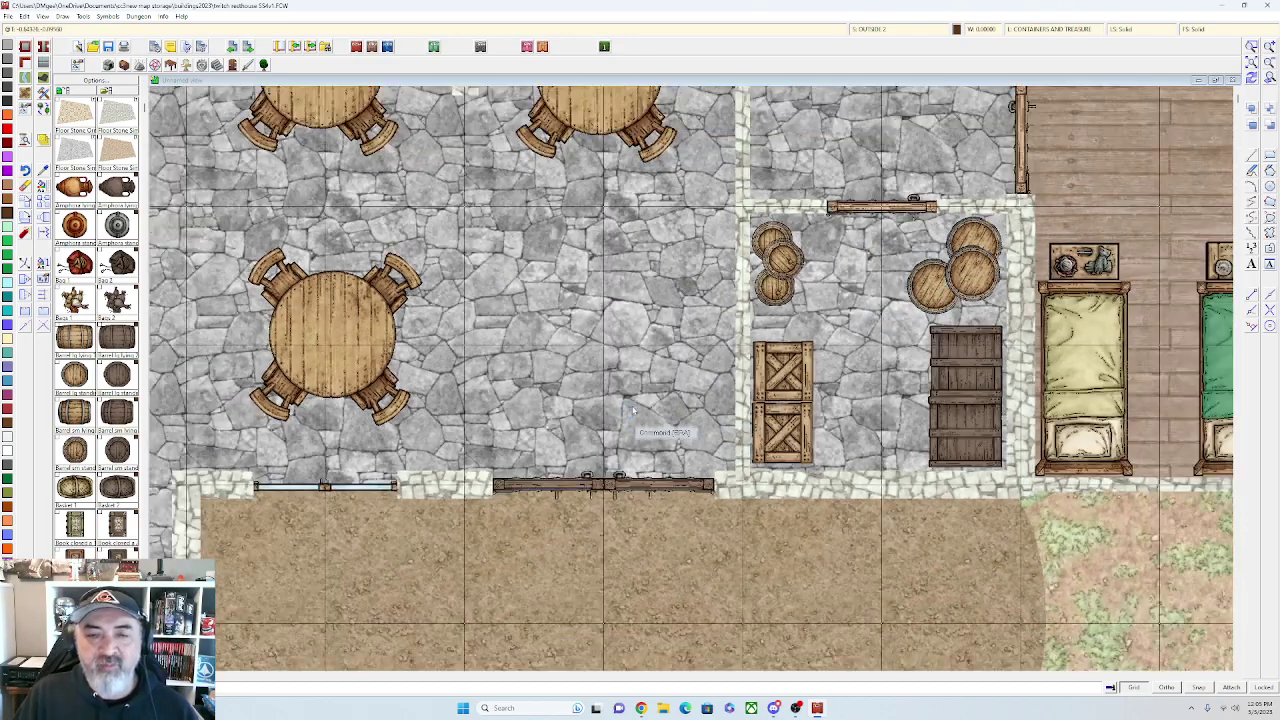
Activate the sheet effects for the drawing and apply them
scroll(633, 410, "down", 1)
left_click_drag(621, 334, 607, 382)
scroll(727, 362, "down", 1)
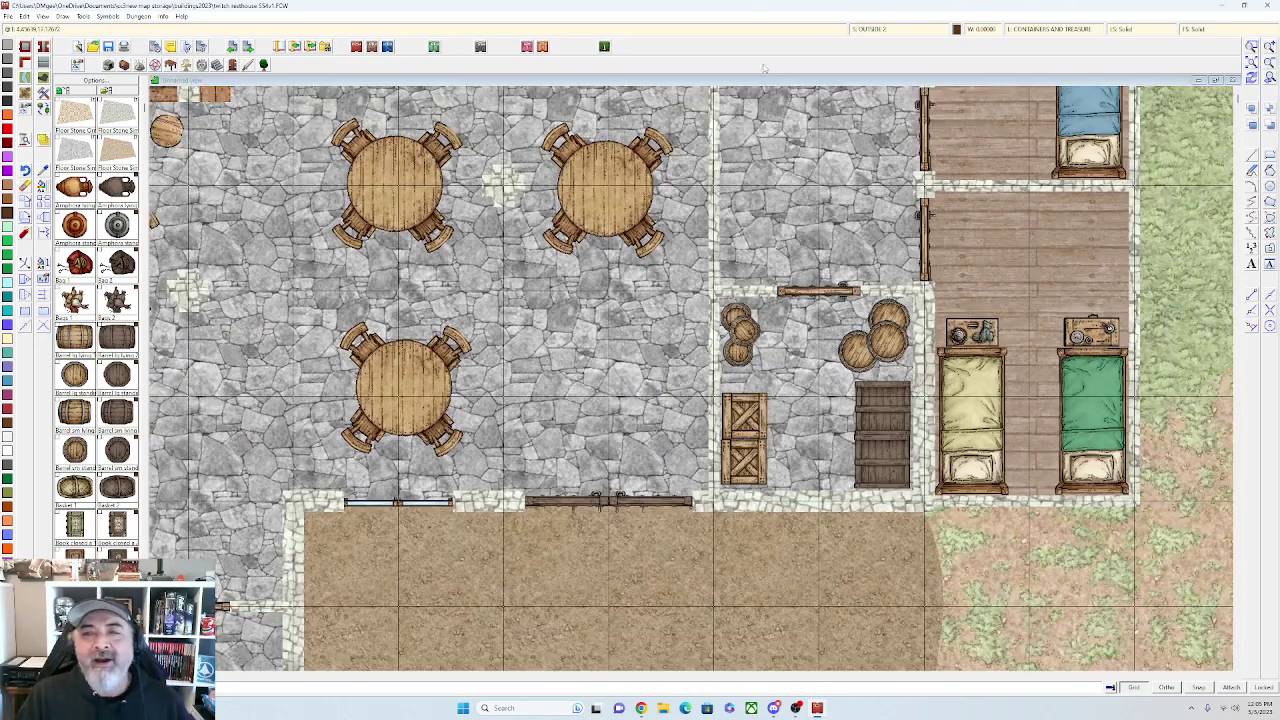
left_click(895, 29)
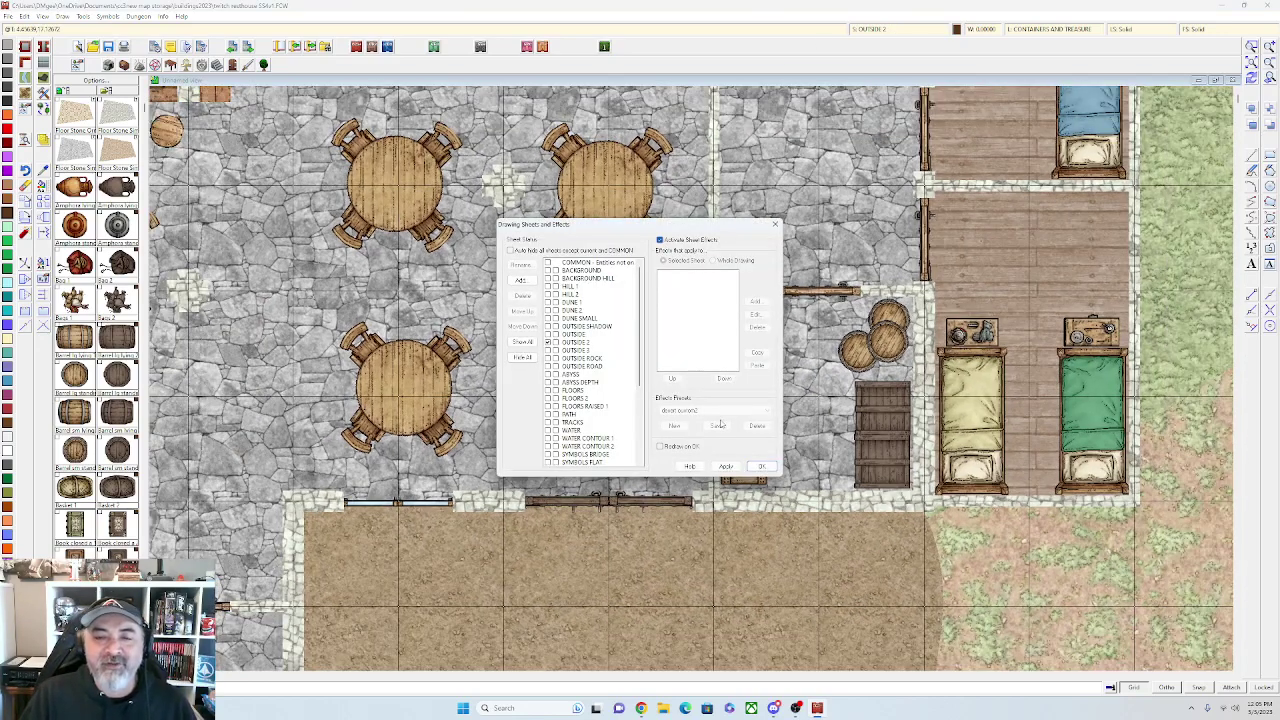
left_click(726, 466)
left_click(762, 466)
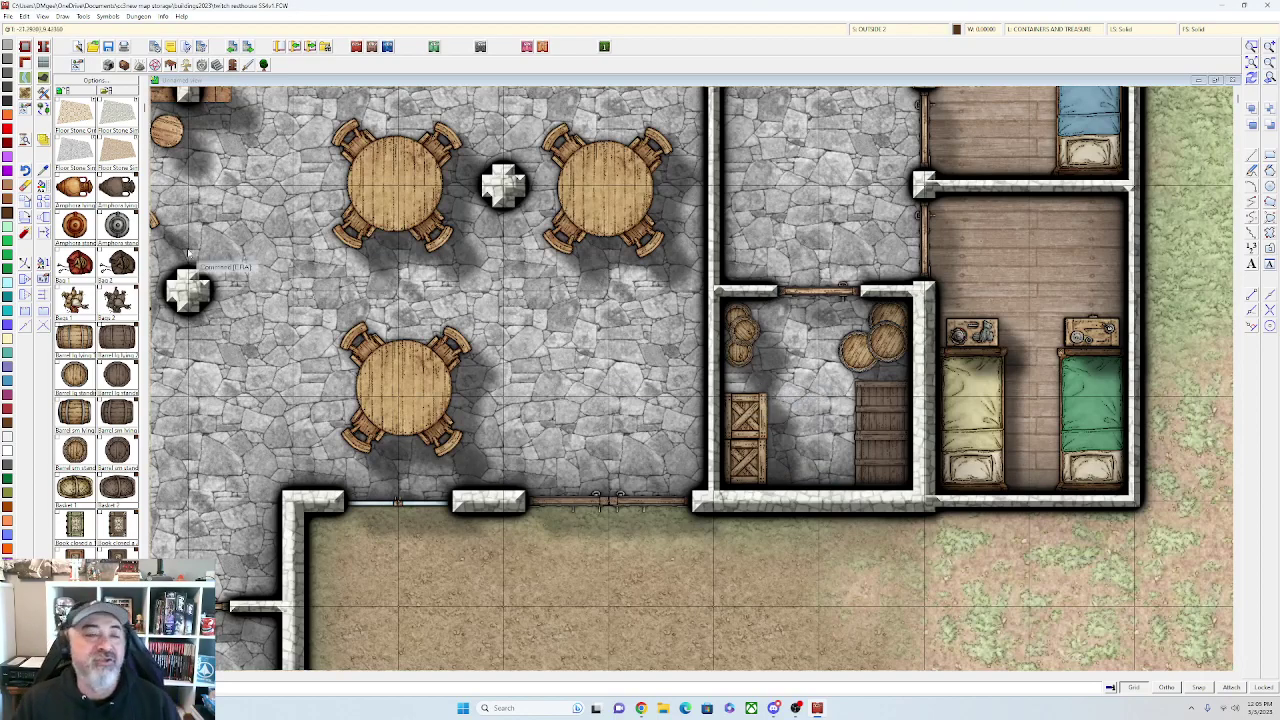
Change the sheet of the two small crates in the storeroom's southwest corner to SYMBOLS FLAT
left_click(43, 186)
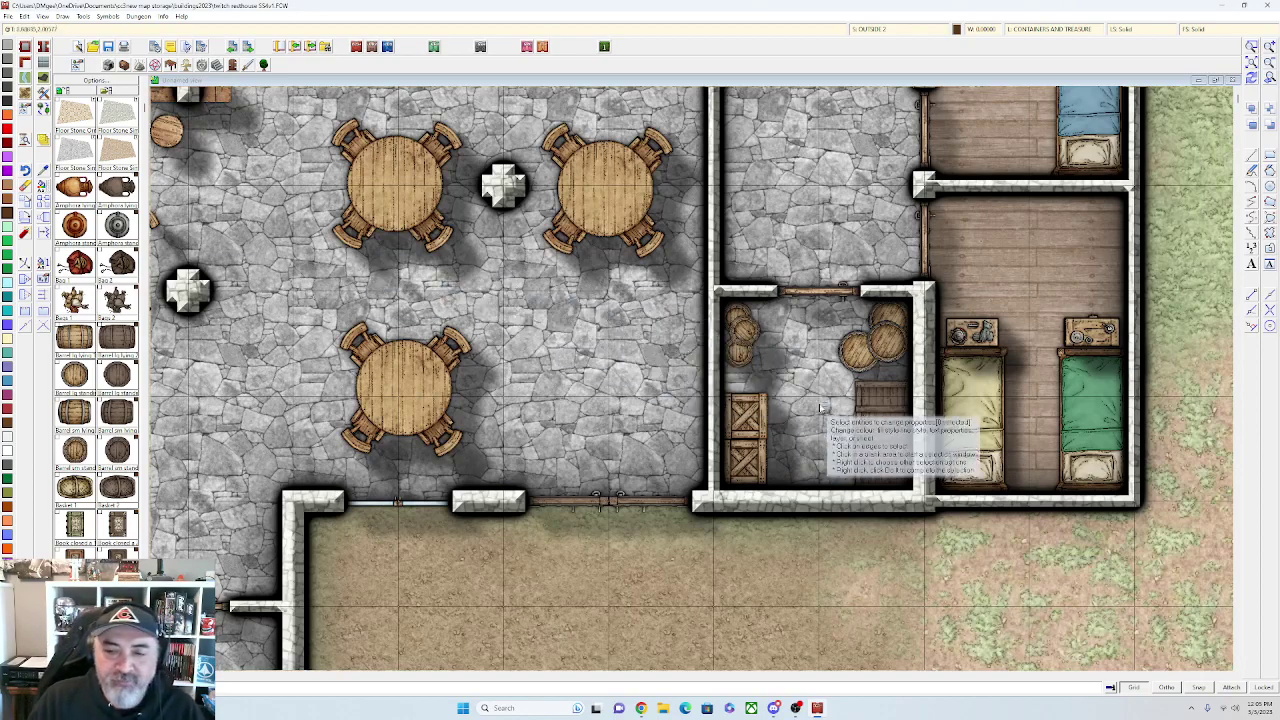
right_click(732, 450)
left_click(752, 457)
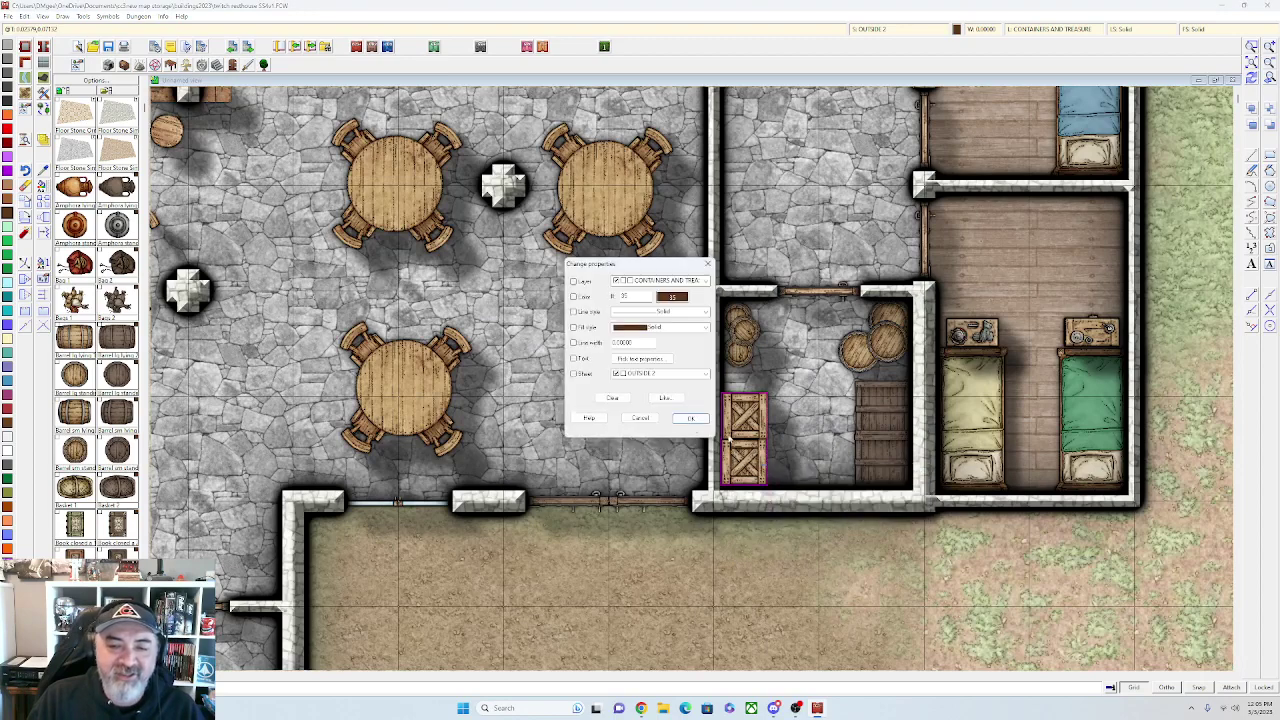
left_click(705, 373)
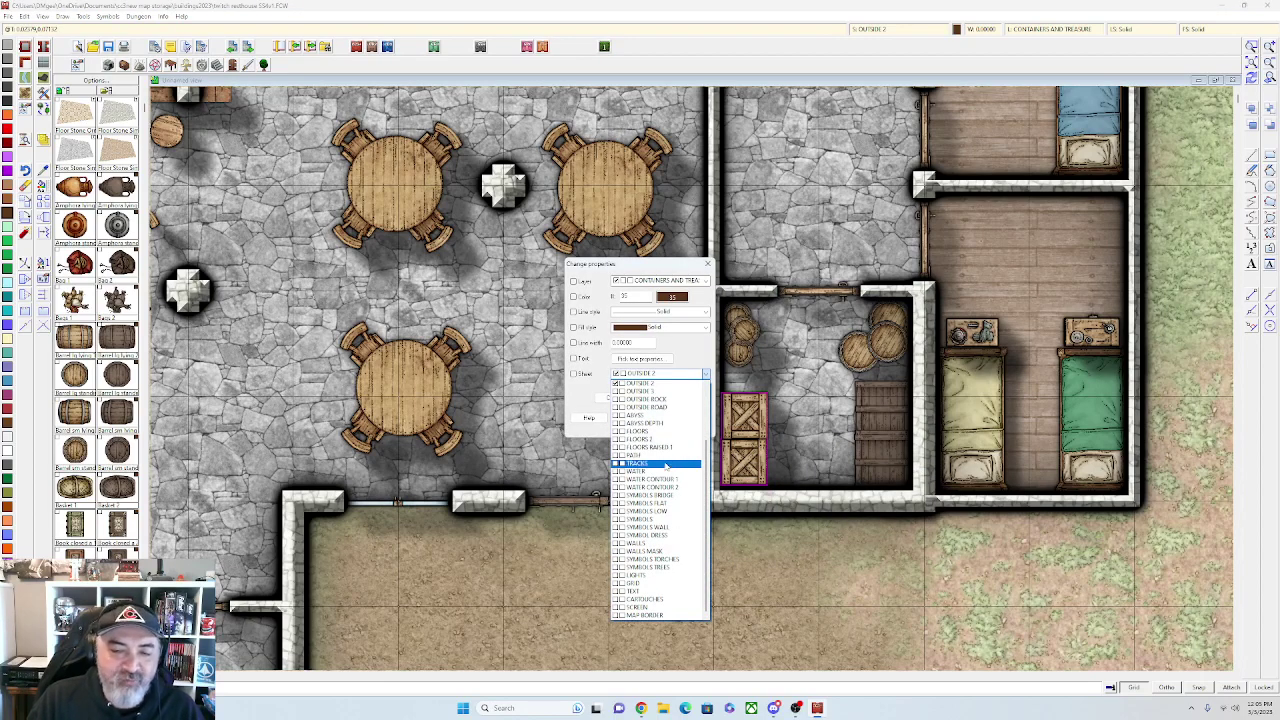
left_click(667, 504)
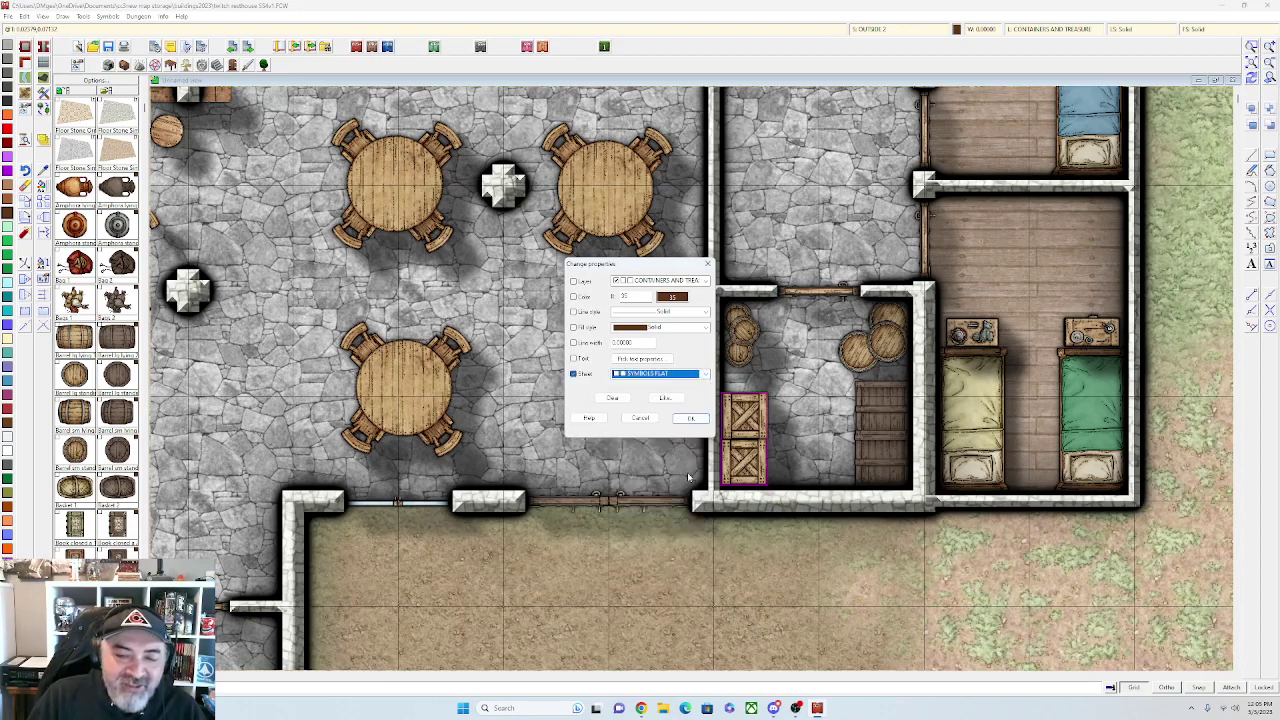
left_click(690, 419)
Change the sheet of the two outer small barrels in the storeroom's northwest corner to SYMBOLS LOW
scroll(783, 345, "up", 1)
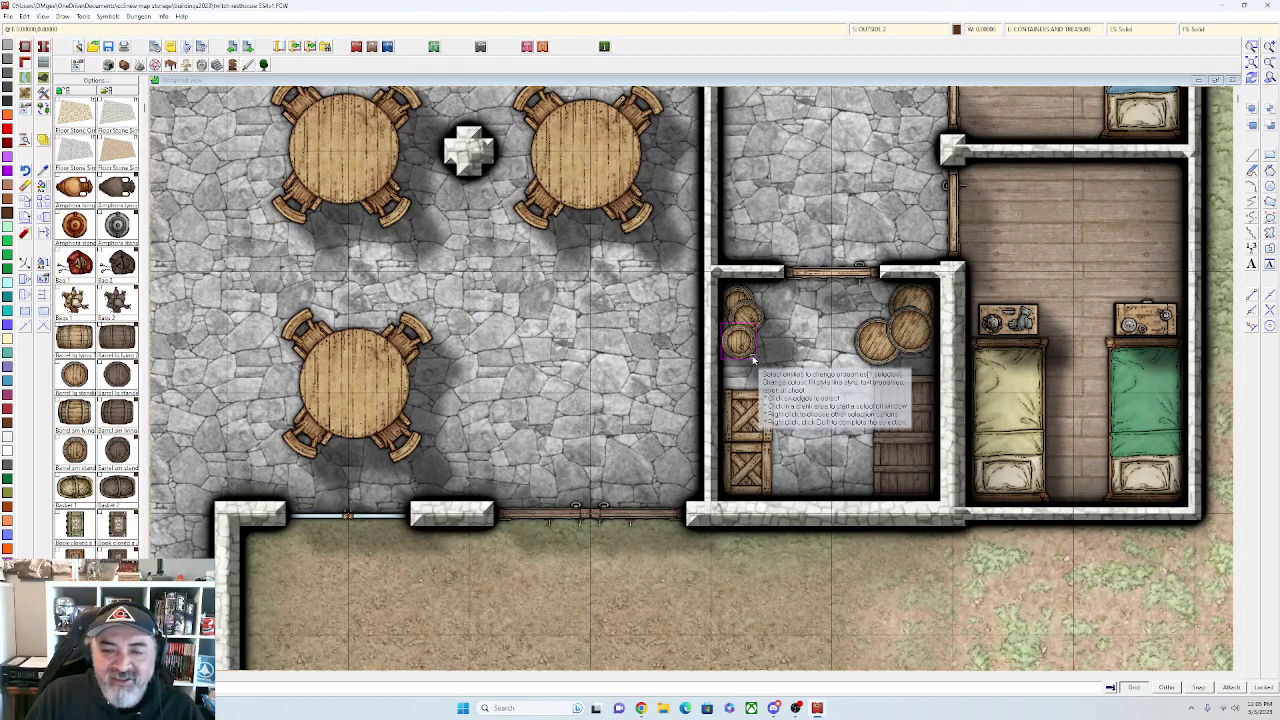
left_click(745, 300)
right_click(716, 287)
left_click(726, 292)
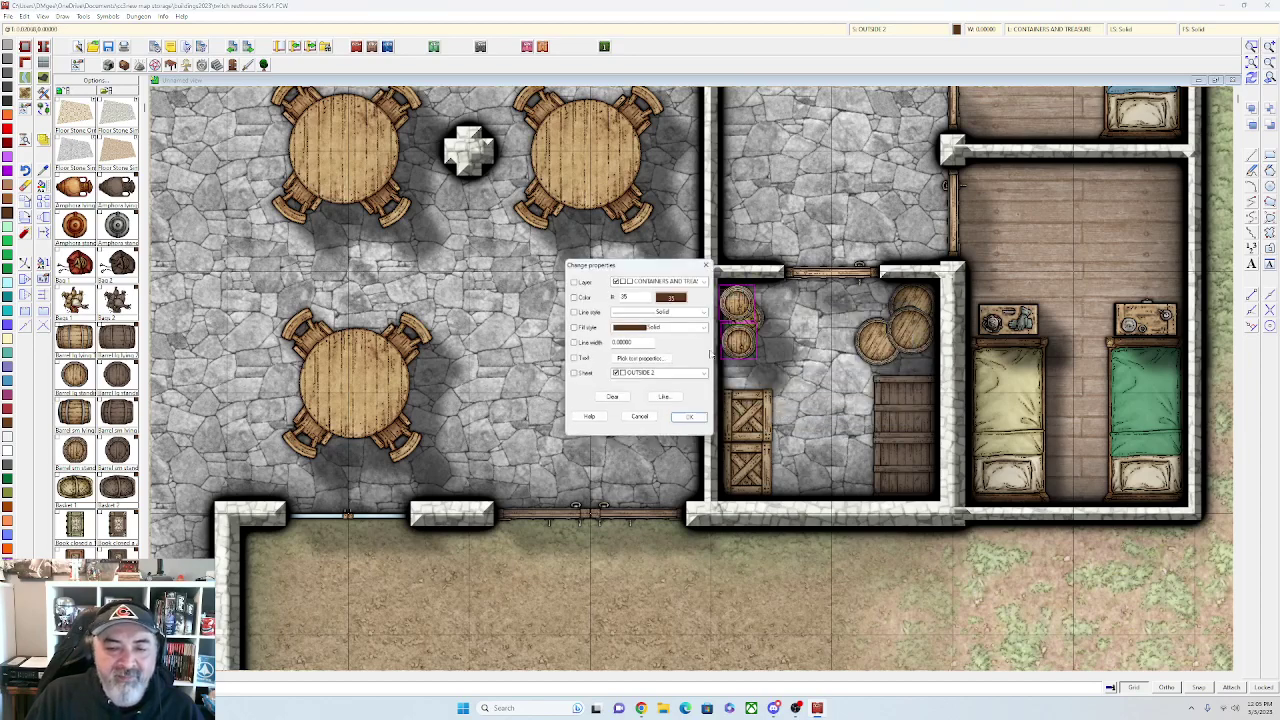
left_click(672, 374)
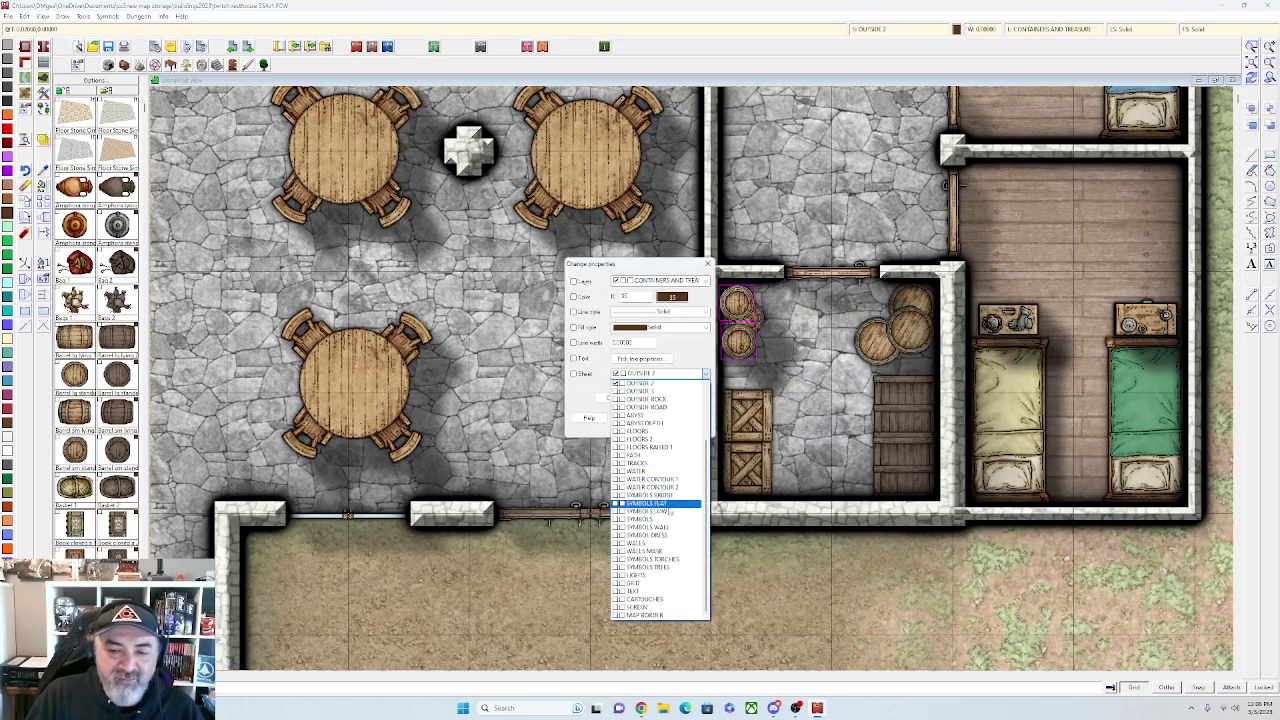
left_click(668, 513)
left_click(690, 422)
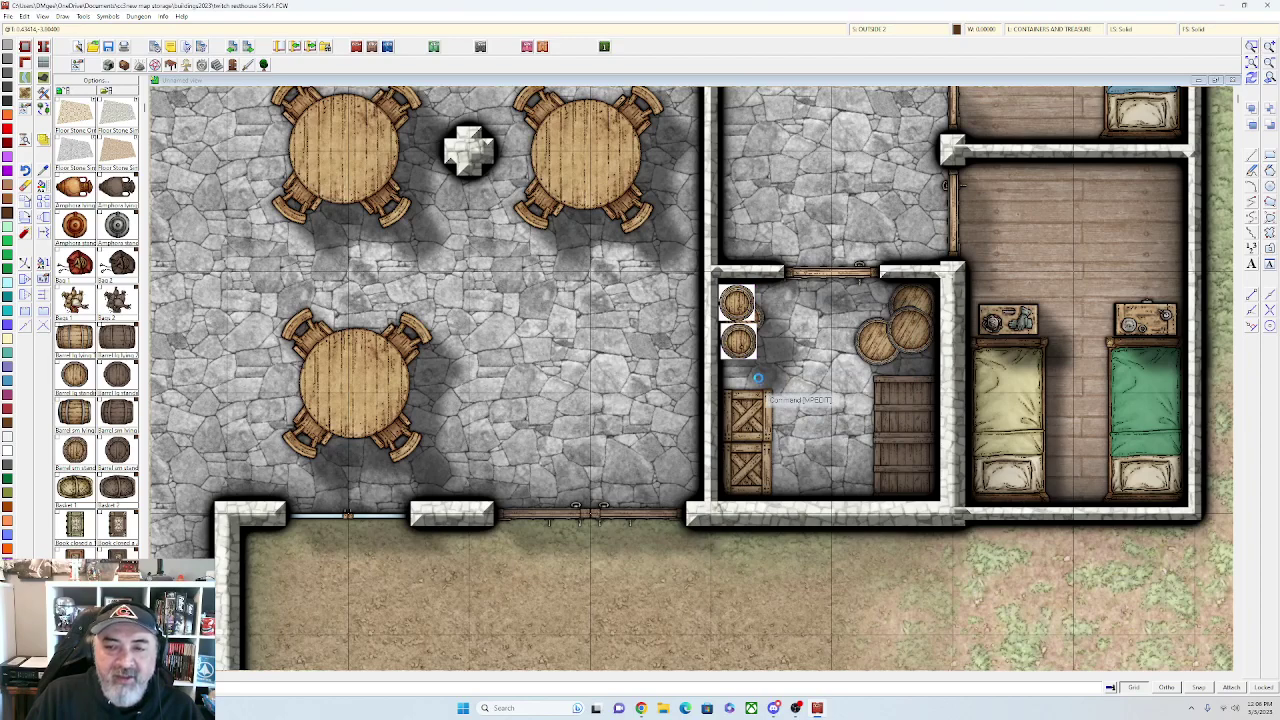
Change the sheet of the two outer large barrels in the storeroom's northeast corner to SYMBOLS LOW
scroll(758, 378, "up", 1)
scroll(760, 330, "up", 1)
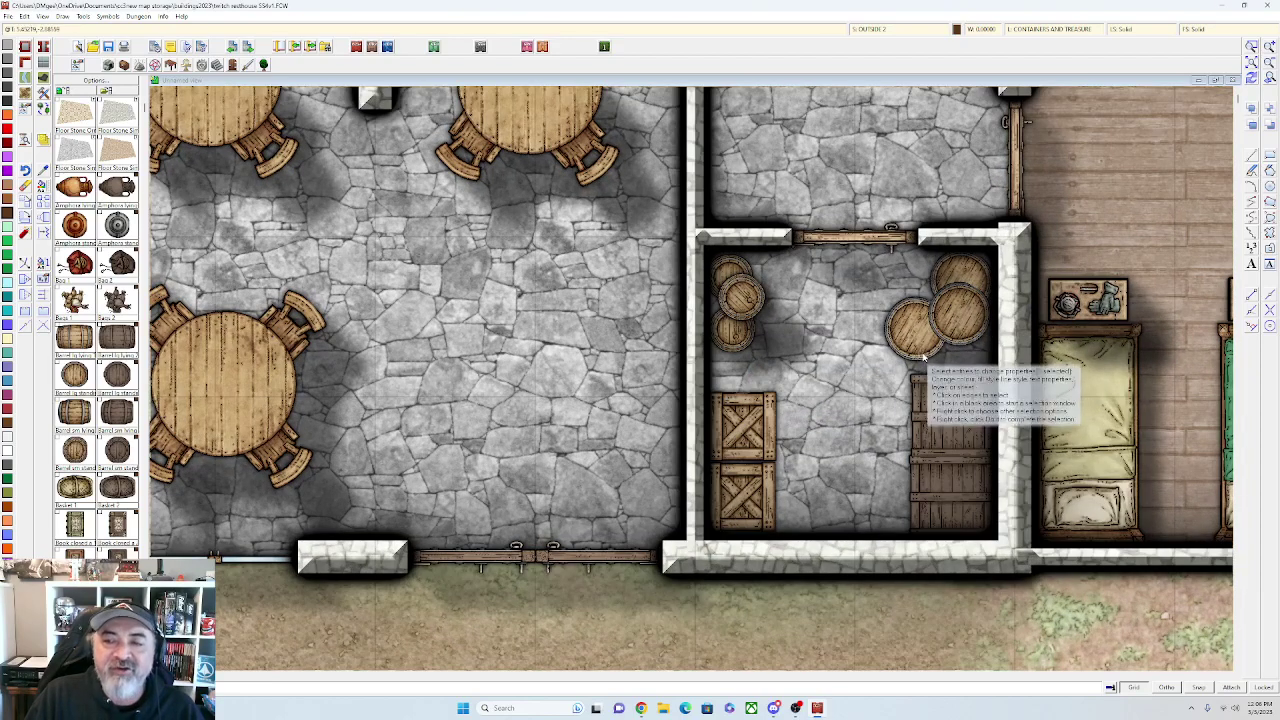
left_click(934, 354)
left_click(933, 273)
right_click(933, 272)
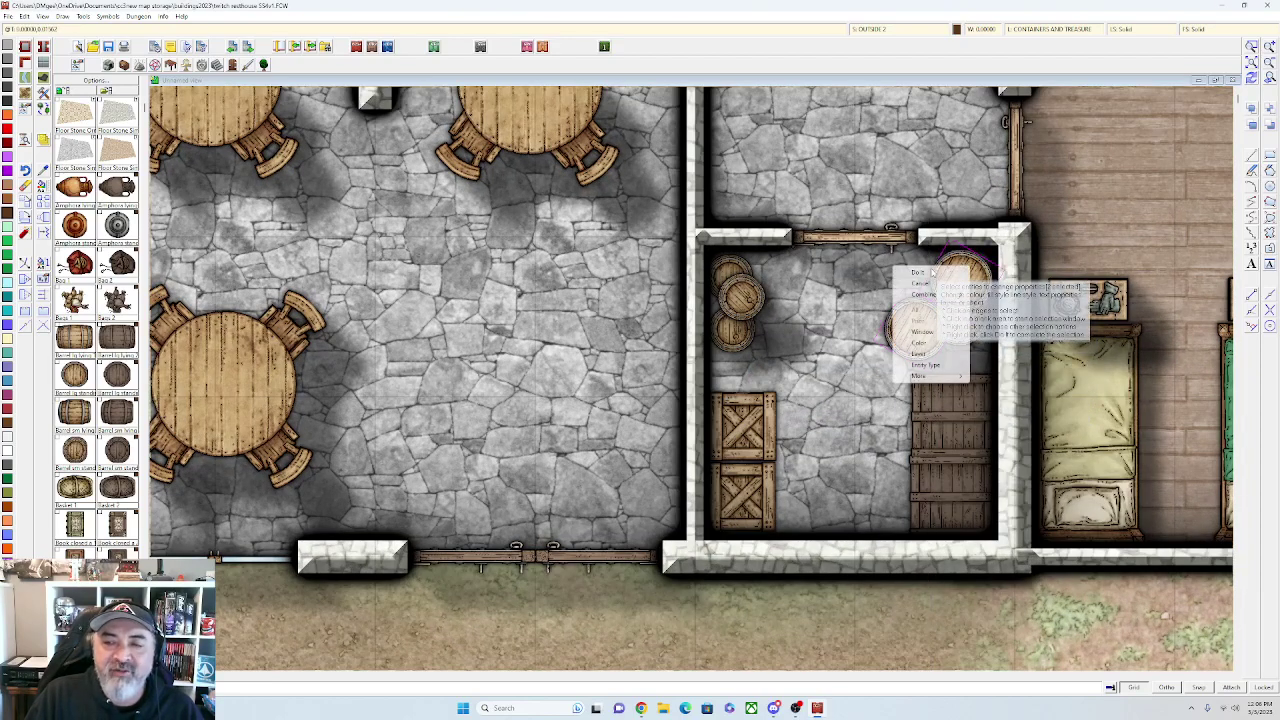
left_click(922, 272)
left_click(666, 374)
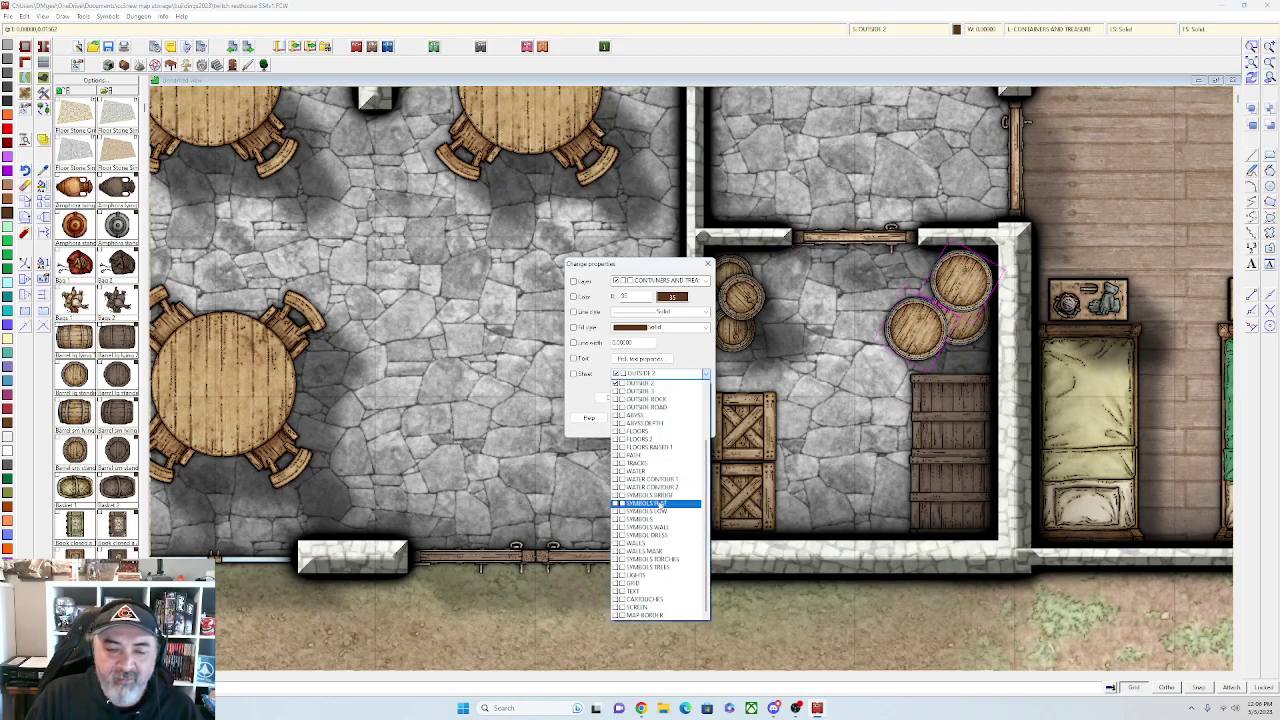
left_click(658, 512)
left_click(690, 420)
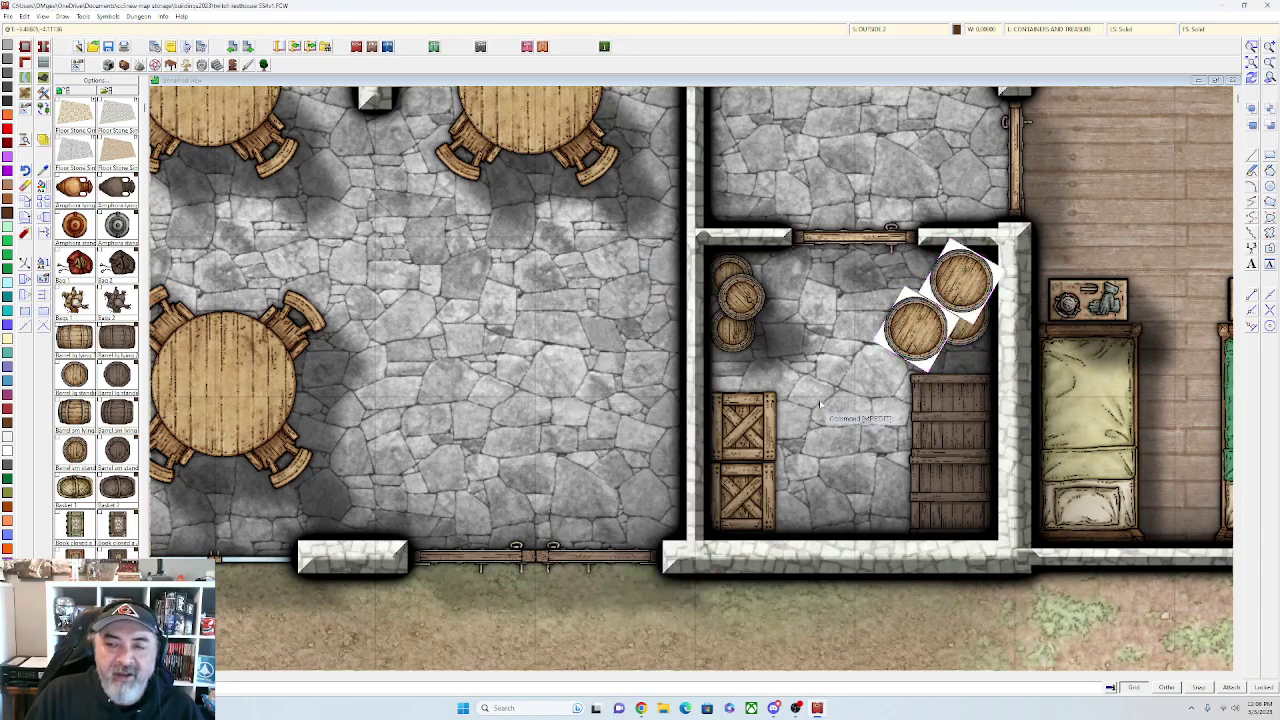
Deactivate the sheet effects for the drawing and bring the wider rest house floor plan into view
scroll(830, 393, "up", 1)
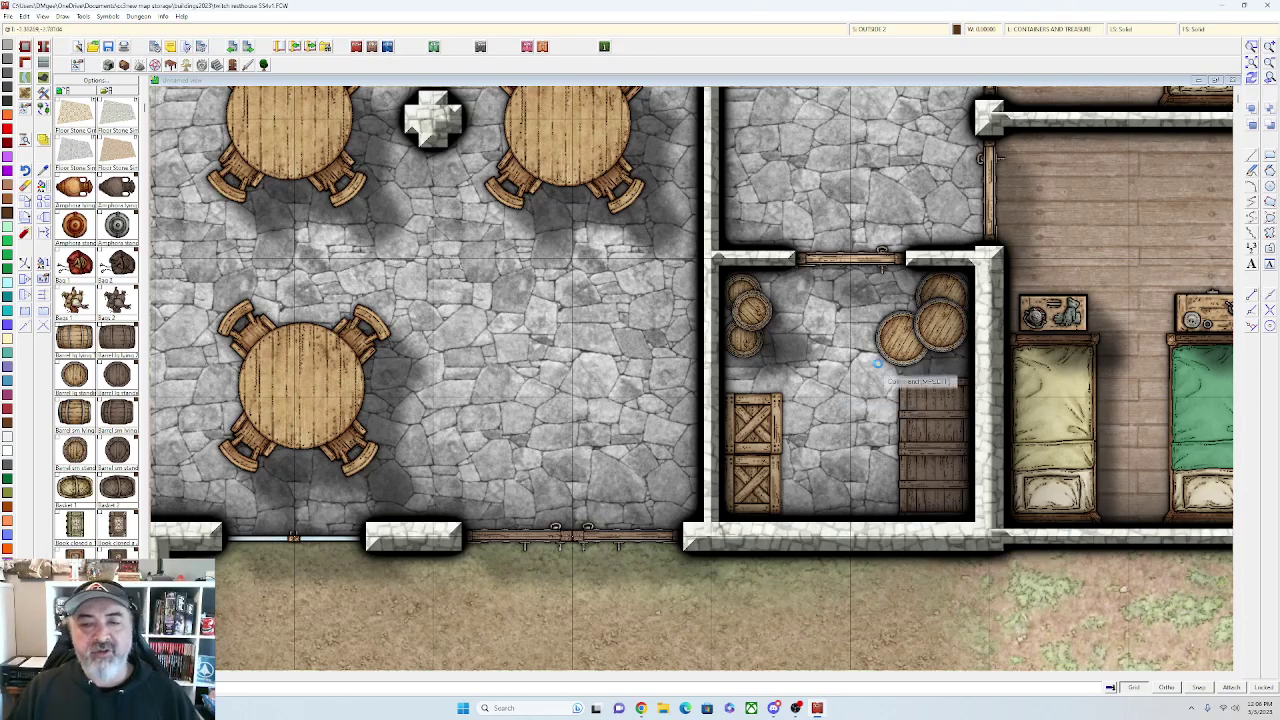
scroll(872, 368, "down", 1)
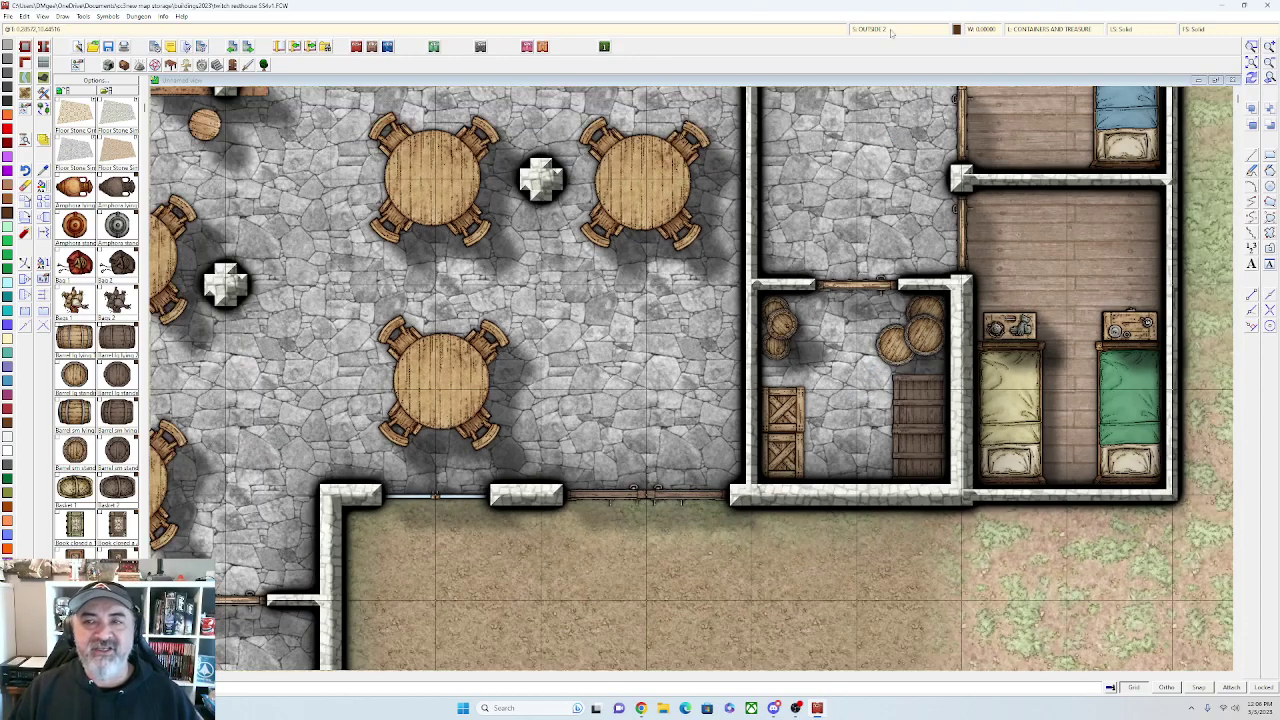
left_click(891, 30)
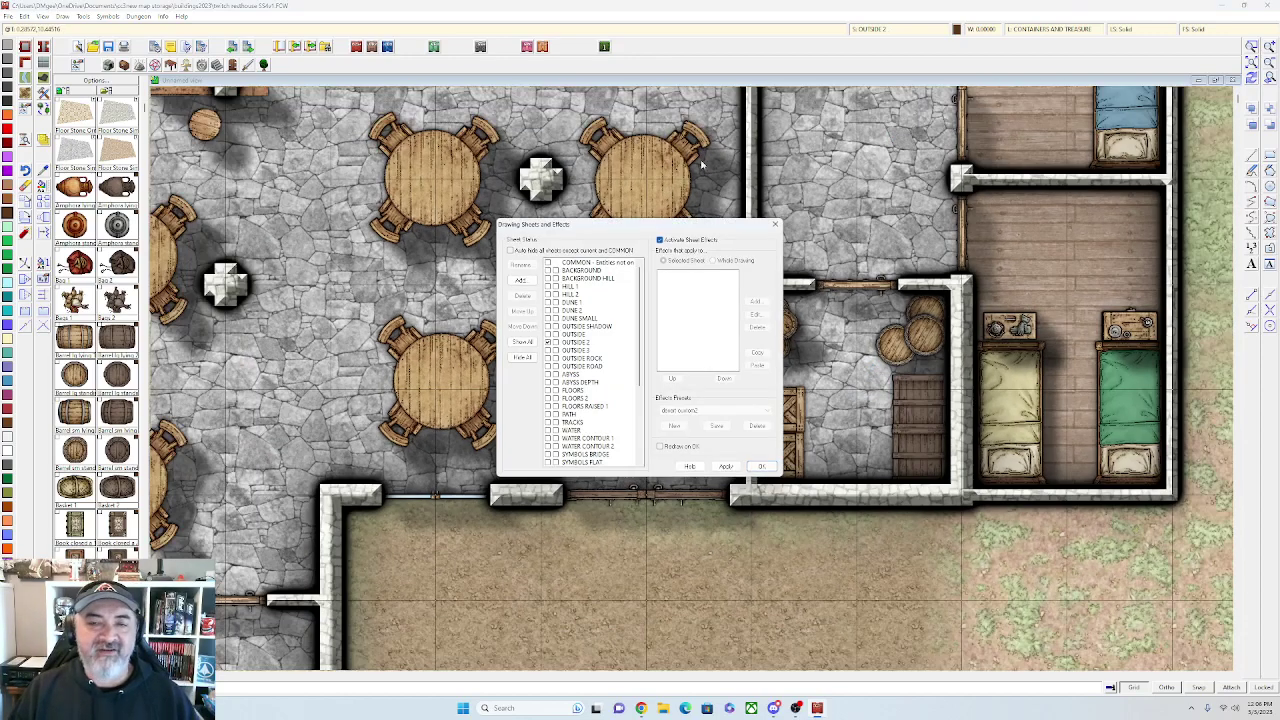
left_click(726, 469)
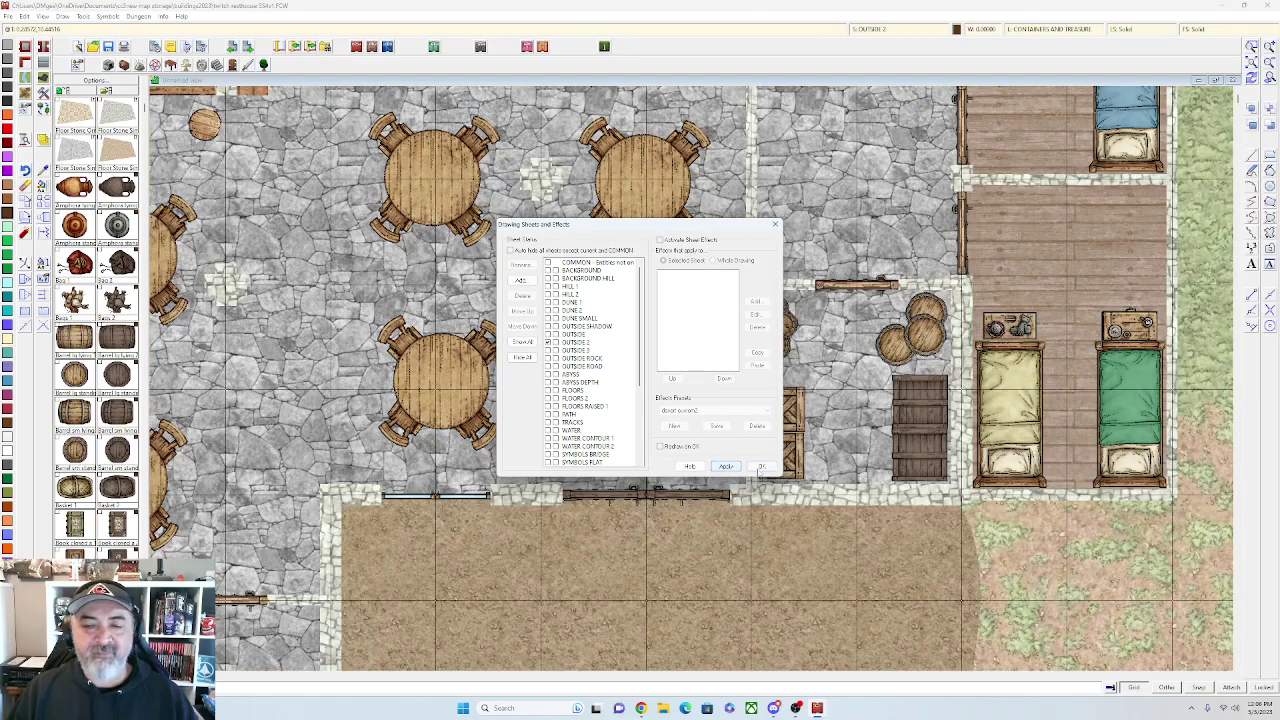
left_click(761, 466)
scroll(735, 365, "down", 2)
scroll(868, 342, "down", 1)
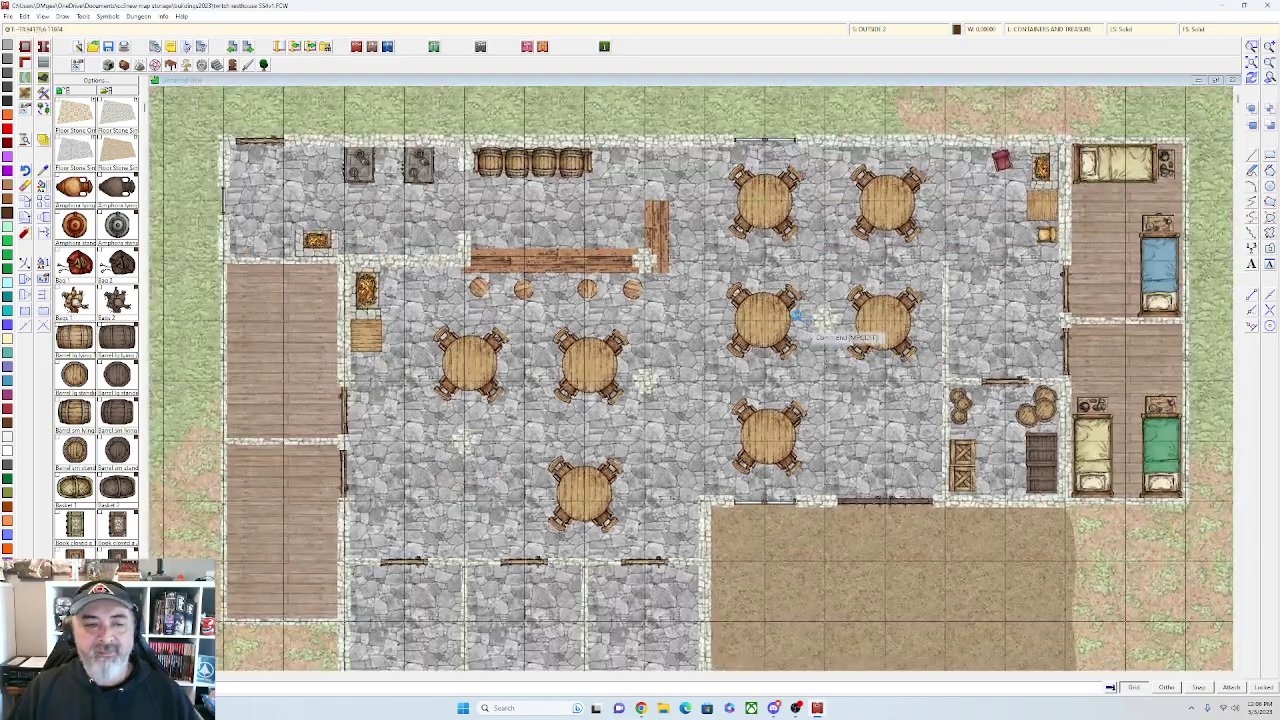
Activate sheet effects for the drawing and apply them to the whole map view
scroll(860, 338, "up", 1)
scroll(533, 235, "down", 1)
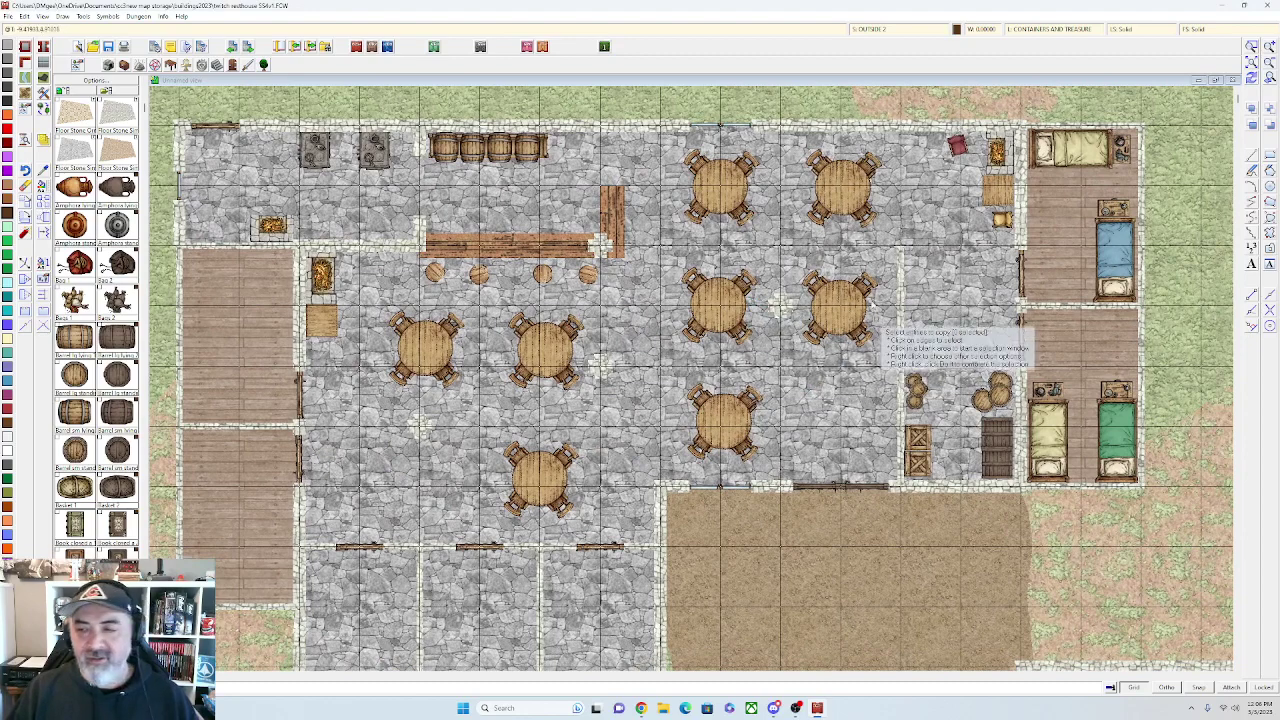
left_click(868, 28)
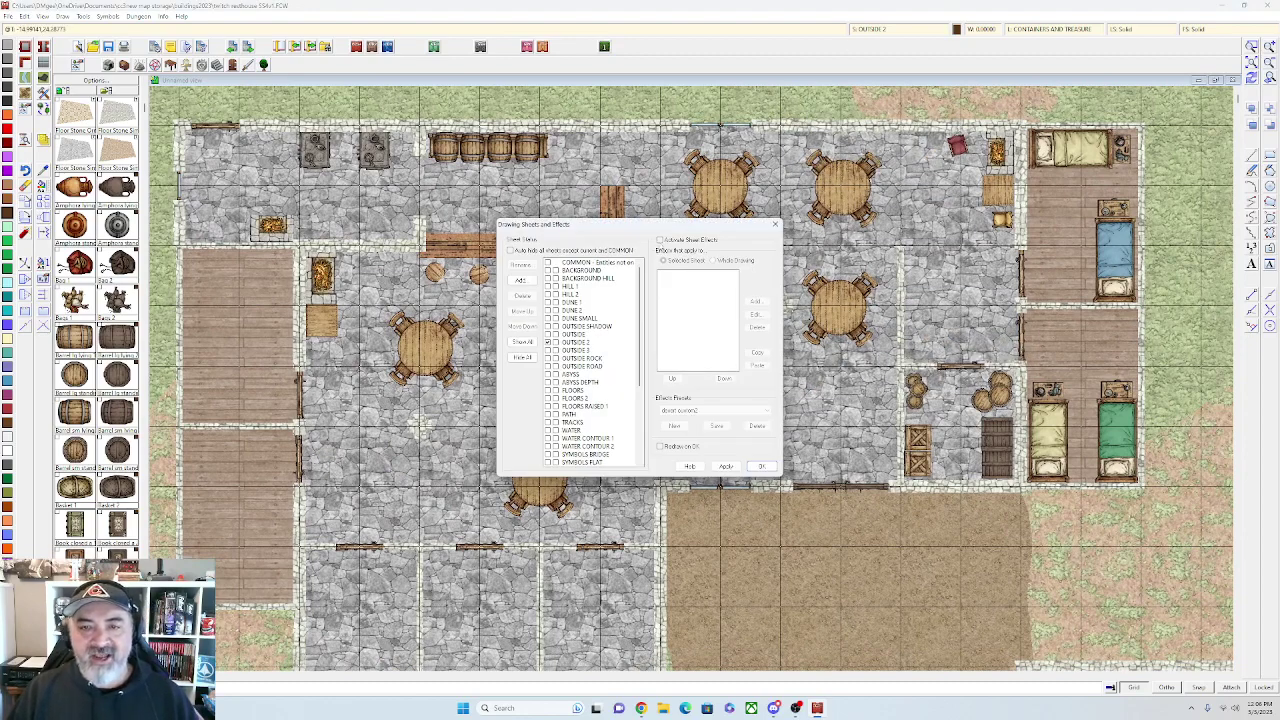
left_click(726, 466)
left_click(761, 466)
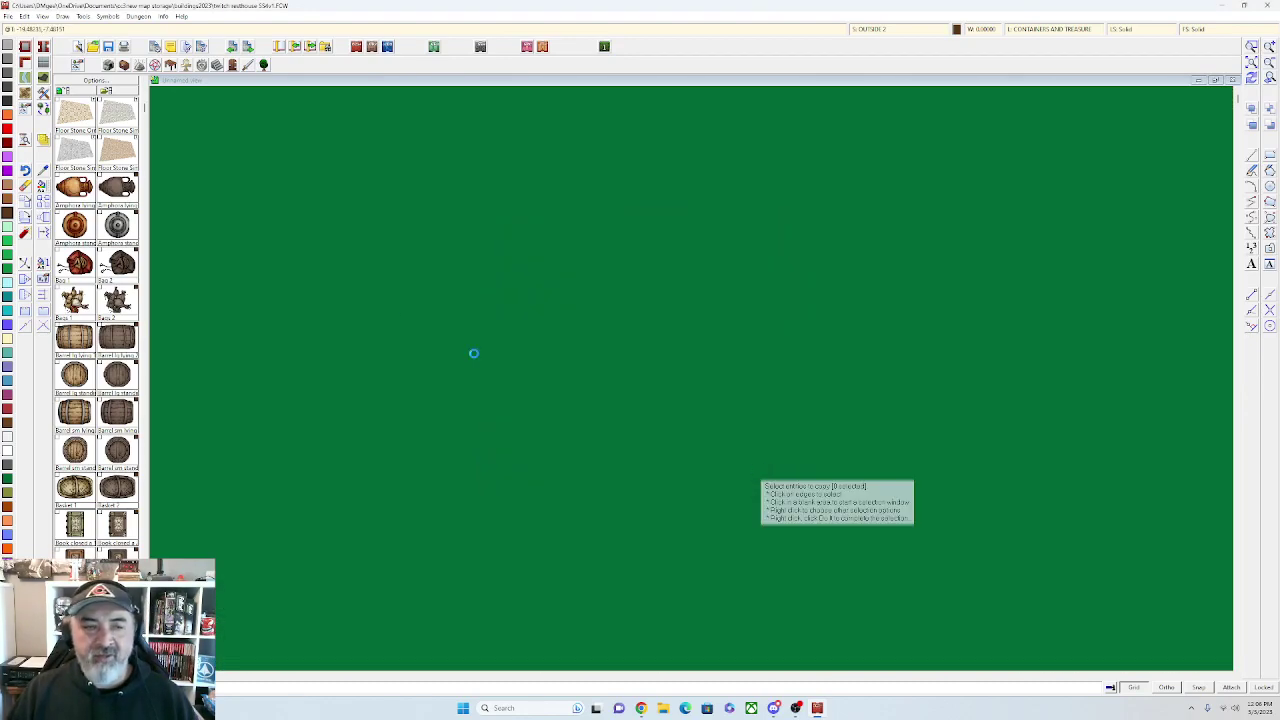
Copy the two beds and their nightstands from the lower east bedroom into the lower west bedroom, against its bottom wall
left_click(47, 201)
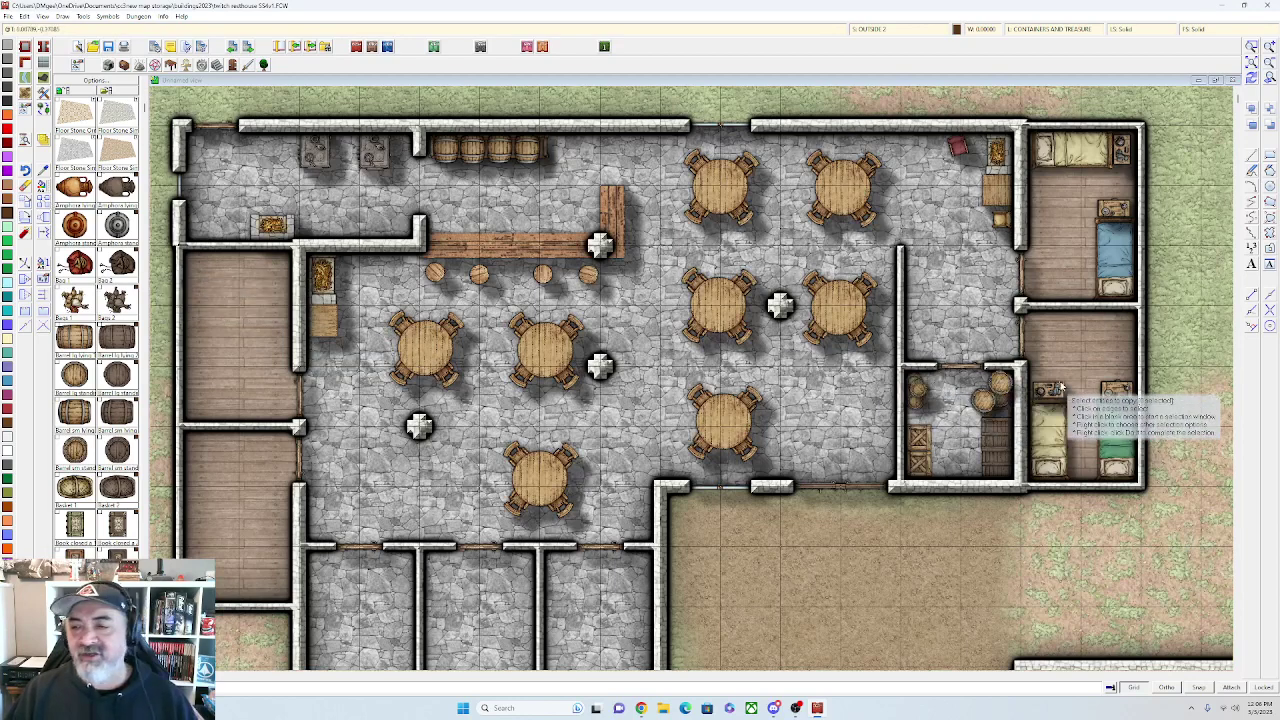
left_click(1037, 358)
left_click(1124, 482)
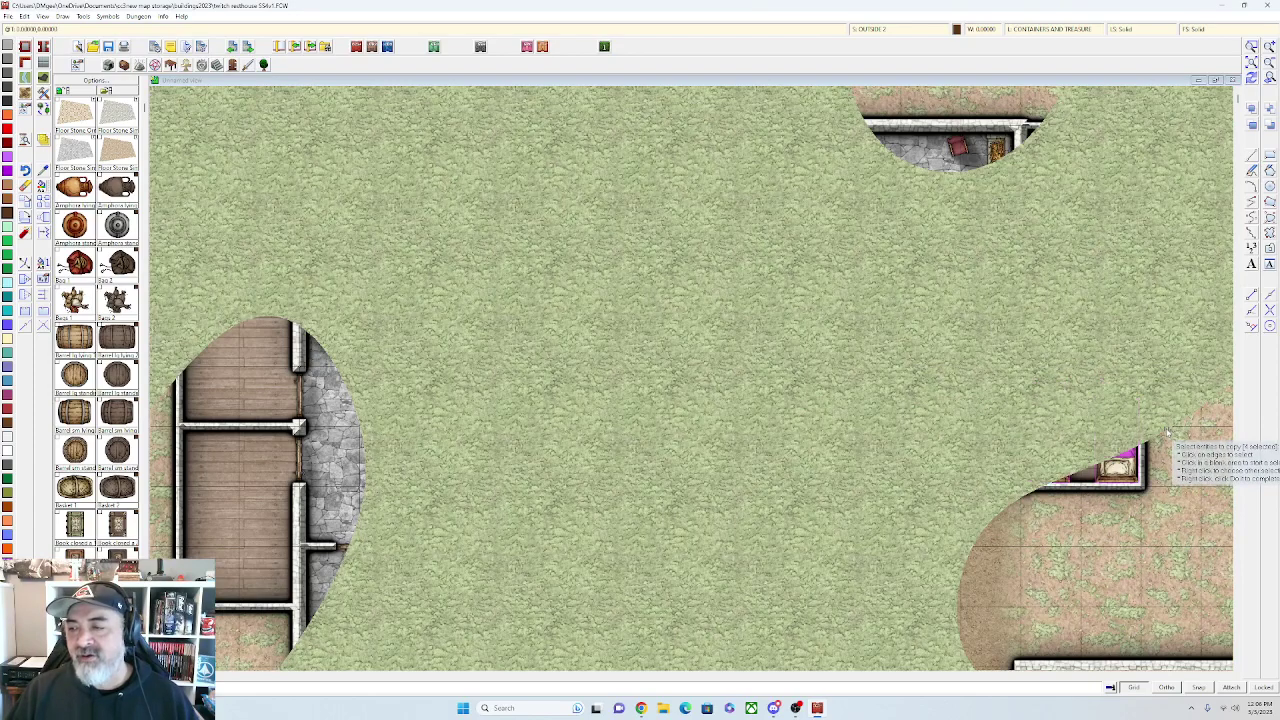
right_click(1126, 436)
left_click(1125, 438)
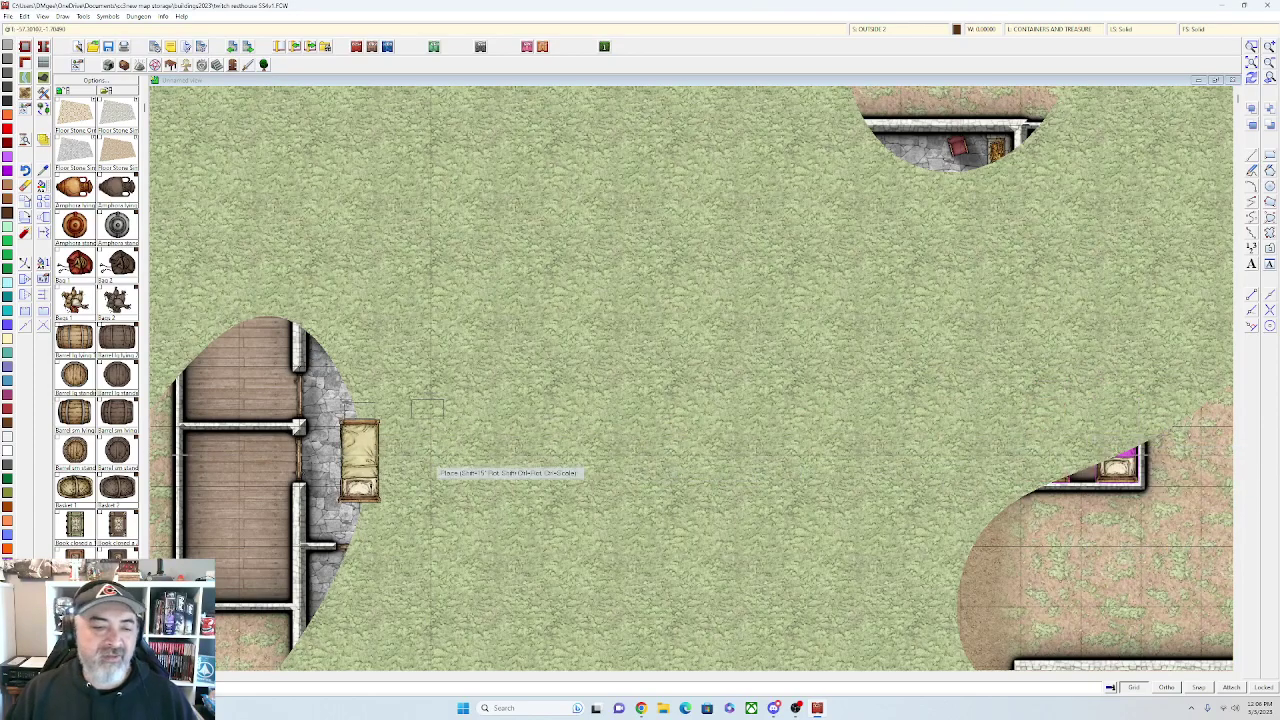
left_click_drag(430, 454, 681, 357)
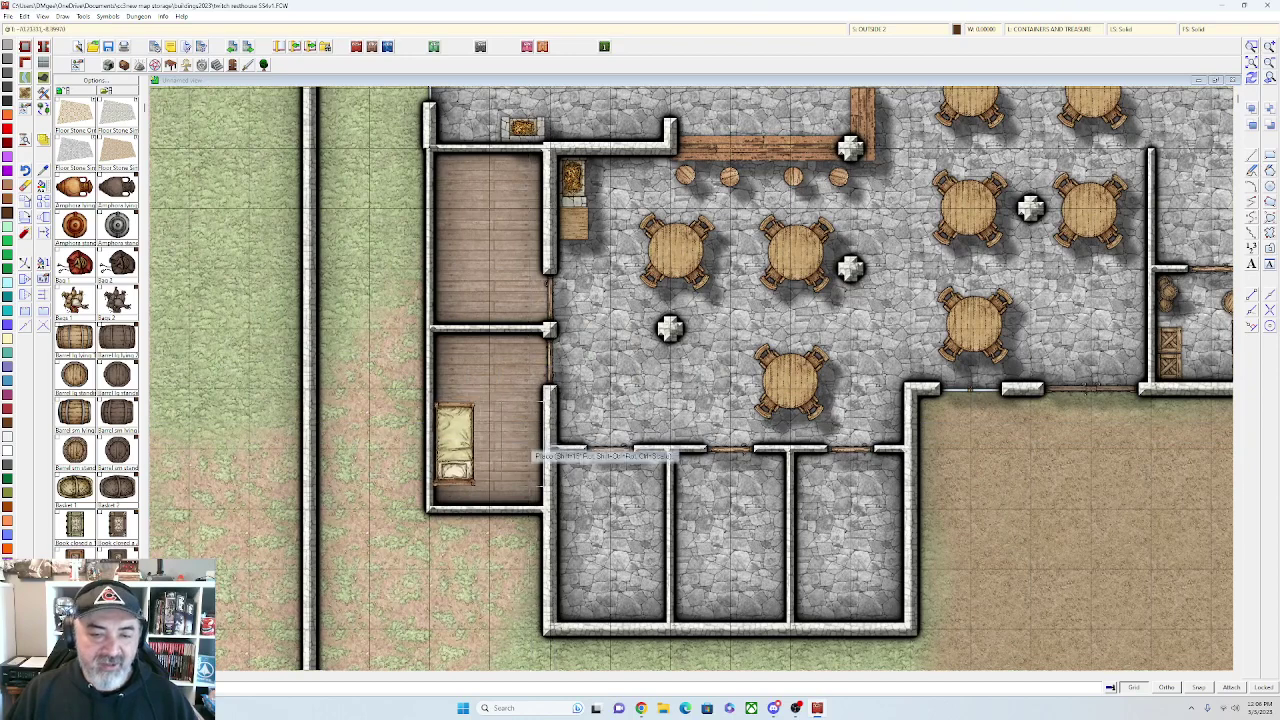
left_click(527, 456)
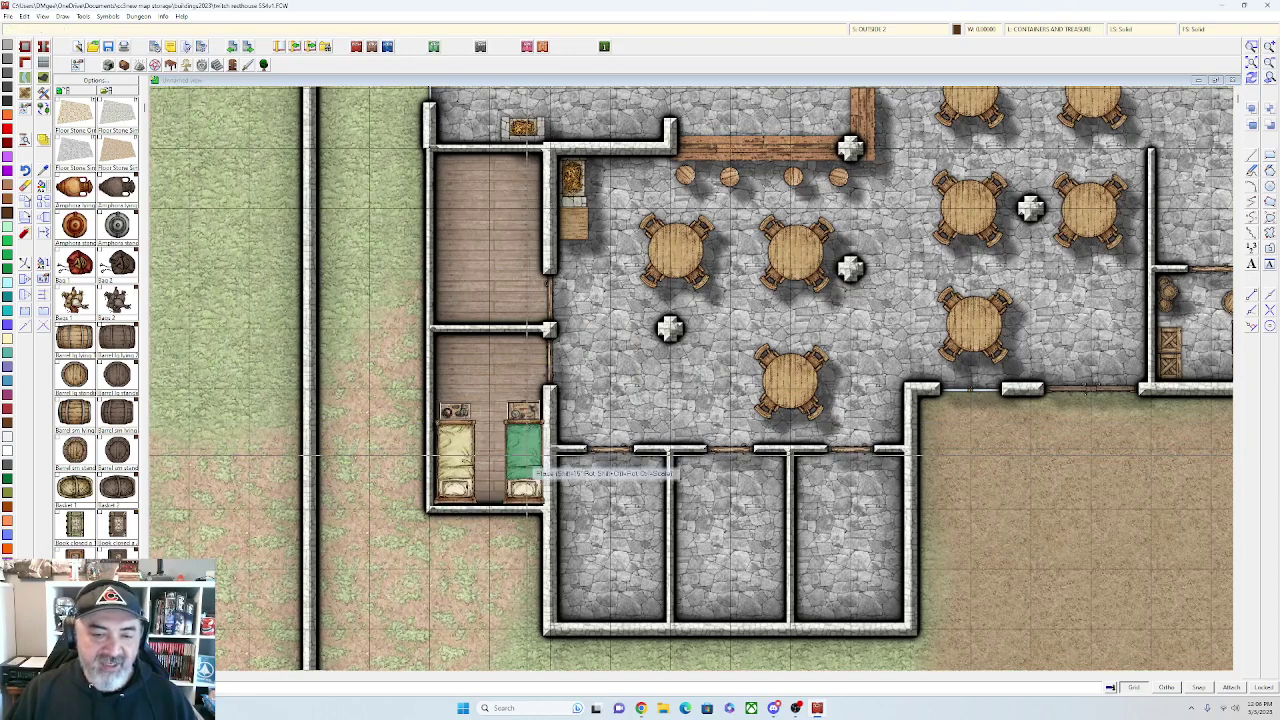
right_click(973, 519)
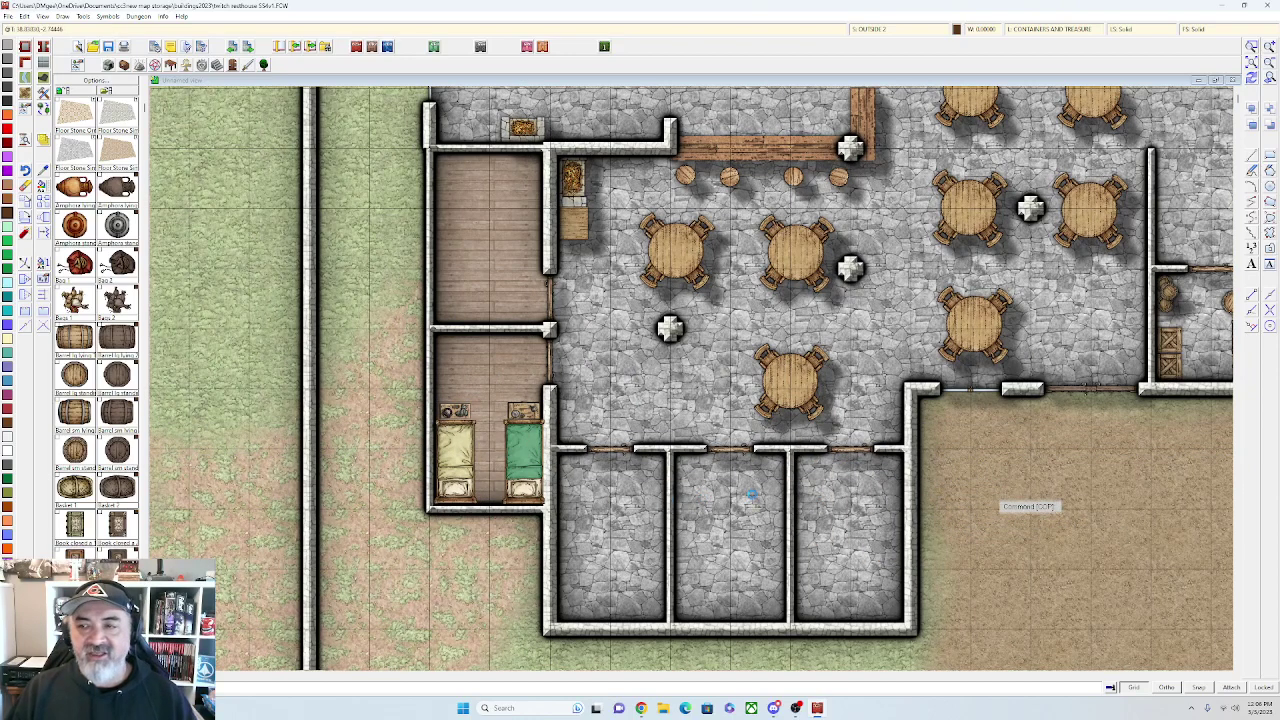
Freeze the BACKGROUND, BACKGROUND (FLOOR 1), BACKGROUND (FLOOR 2) and FLOORS layers
scroll(987, 486, "down", 2)
left_click_drag(1103, 351, 744, 400)
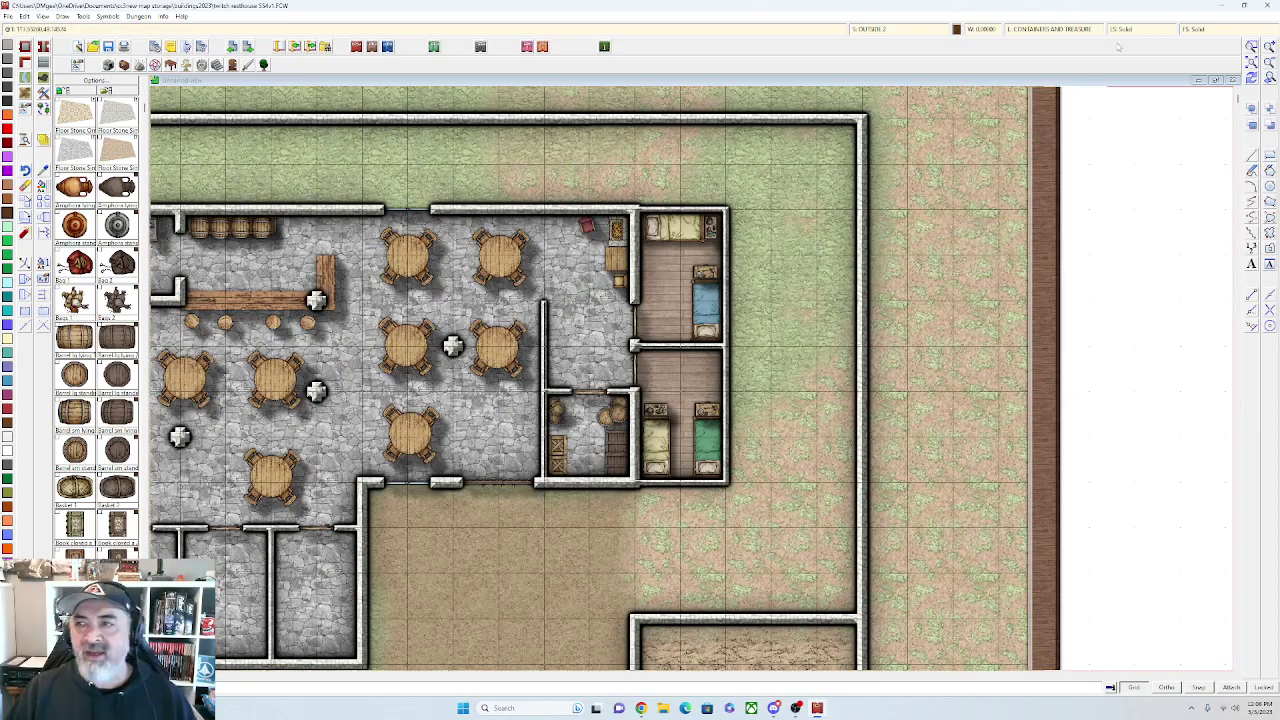
left_click(1053, 30)
left_click(571, 262)
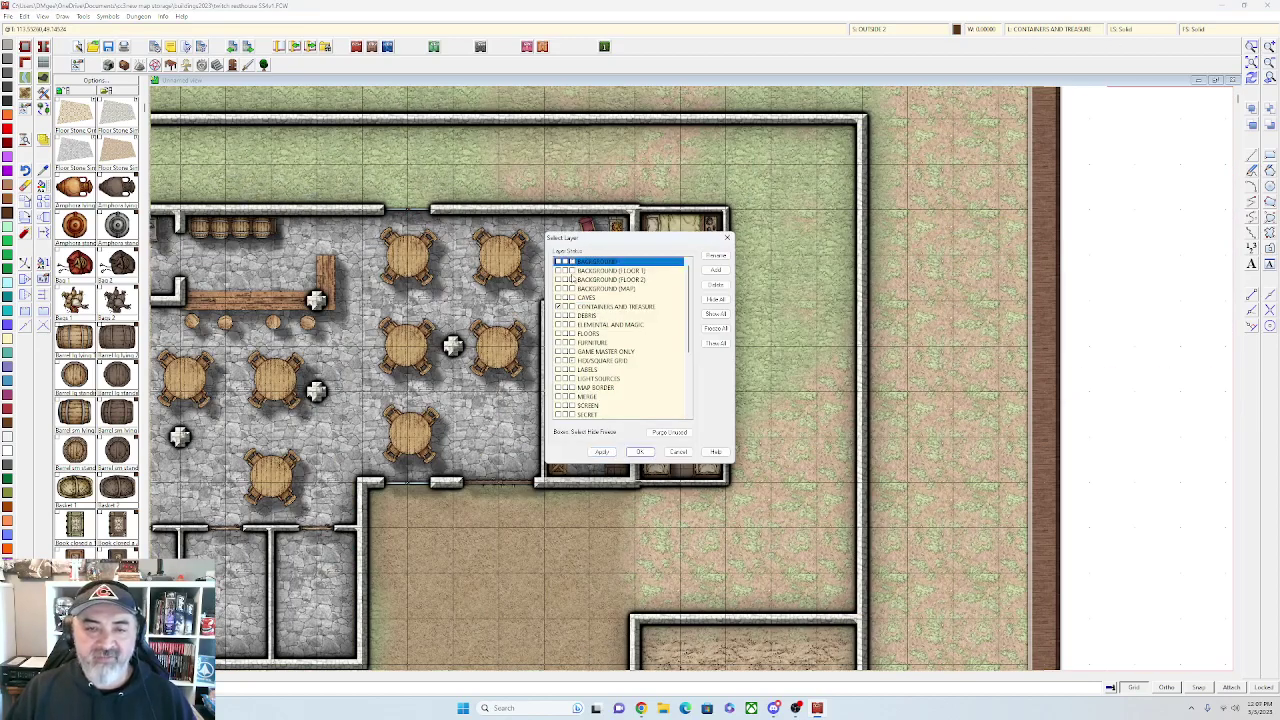
left_click(575, 271)
left_click(576, 280)
left_click(572, 334)
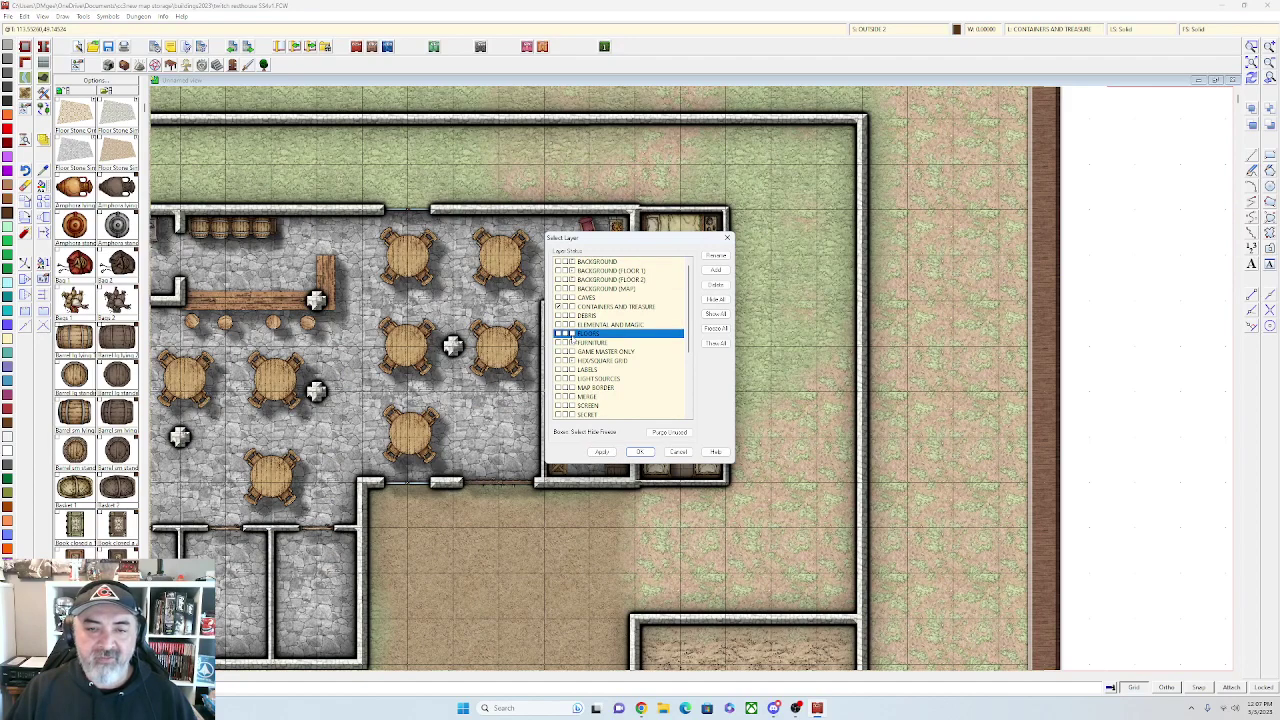
left_click(600, 452)
left_click(640, 452)
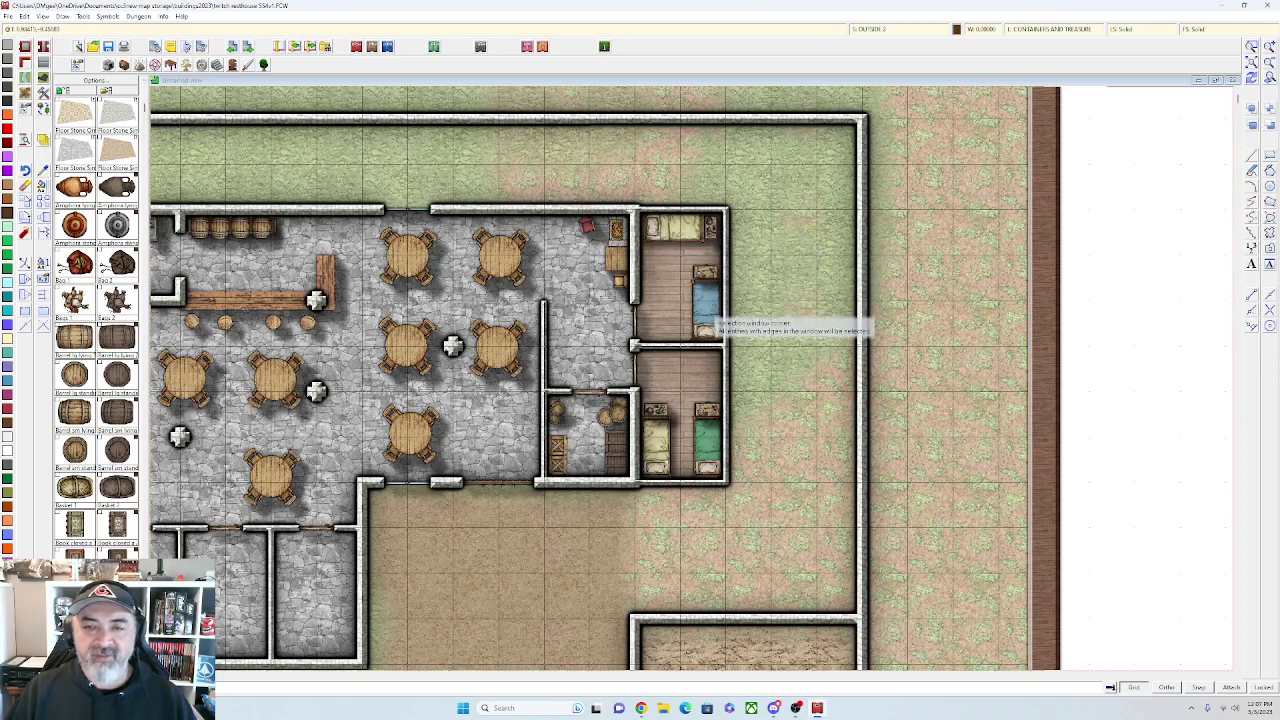
Copy the tan and blue beds with their nightstands from the upper east bedroom into the upper west bedroom
left_click(710, 310)
right_click(711, 310)
left_click(712, 320)
left_click(712, 321)
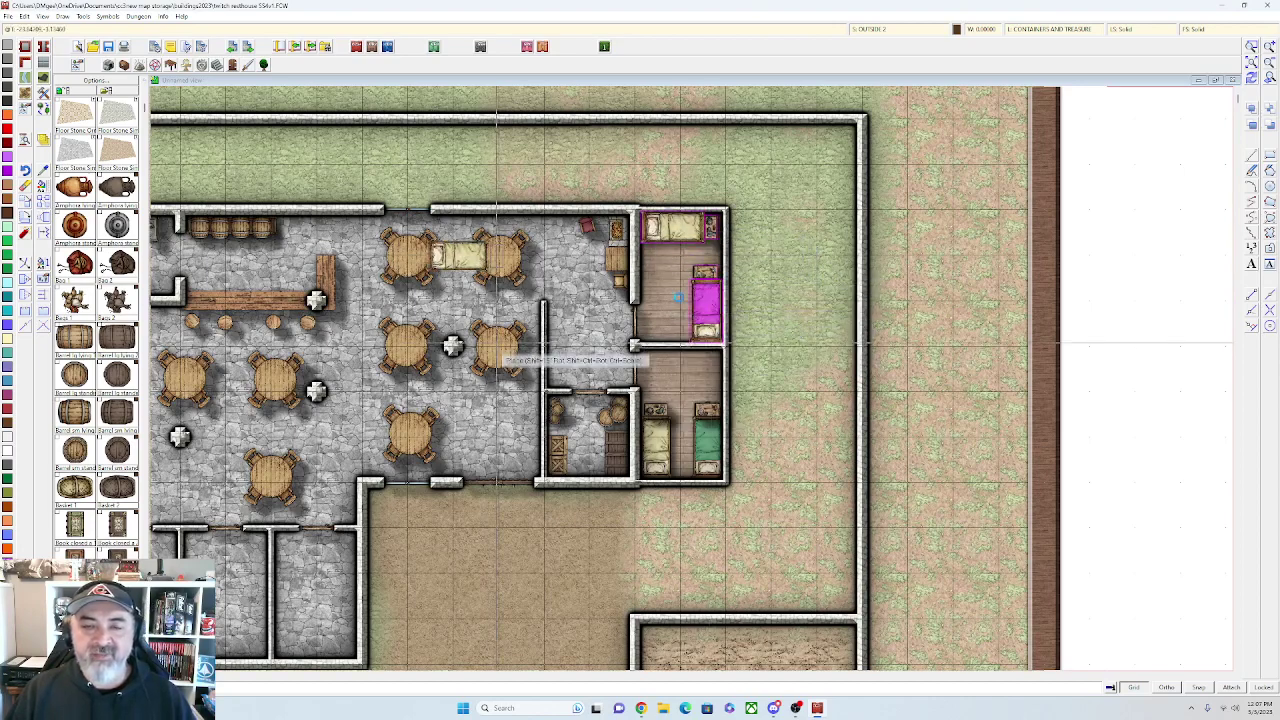
left_click_drag(432, 327, 1149, 192)
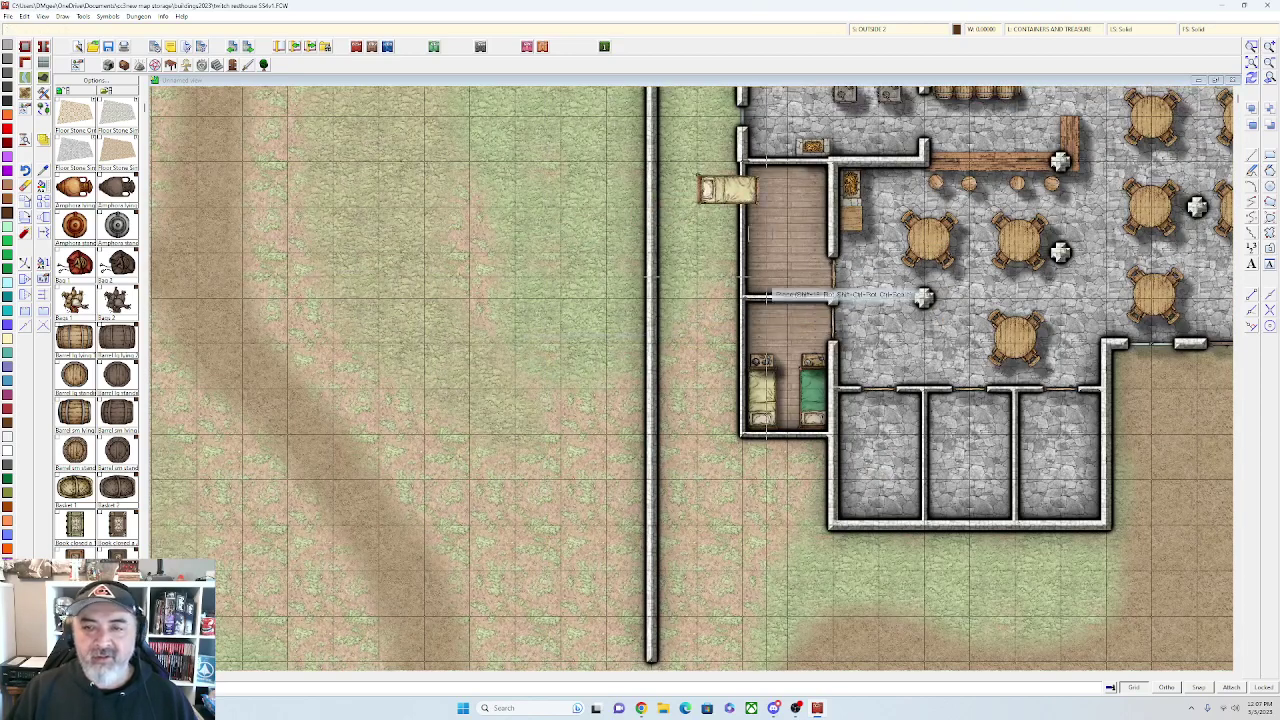
key("shift")
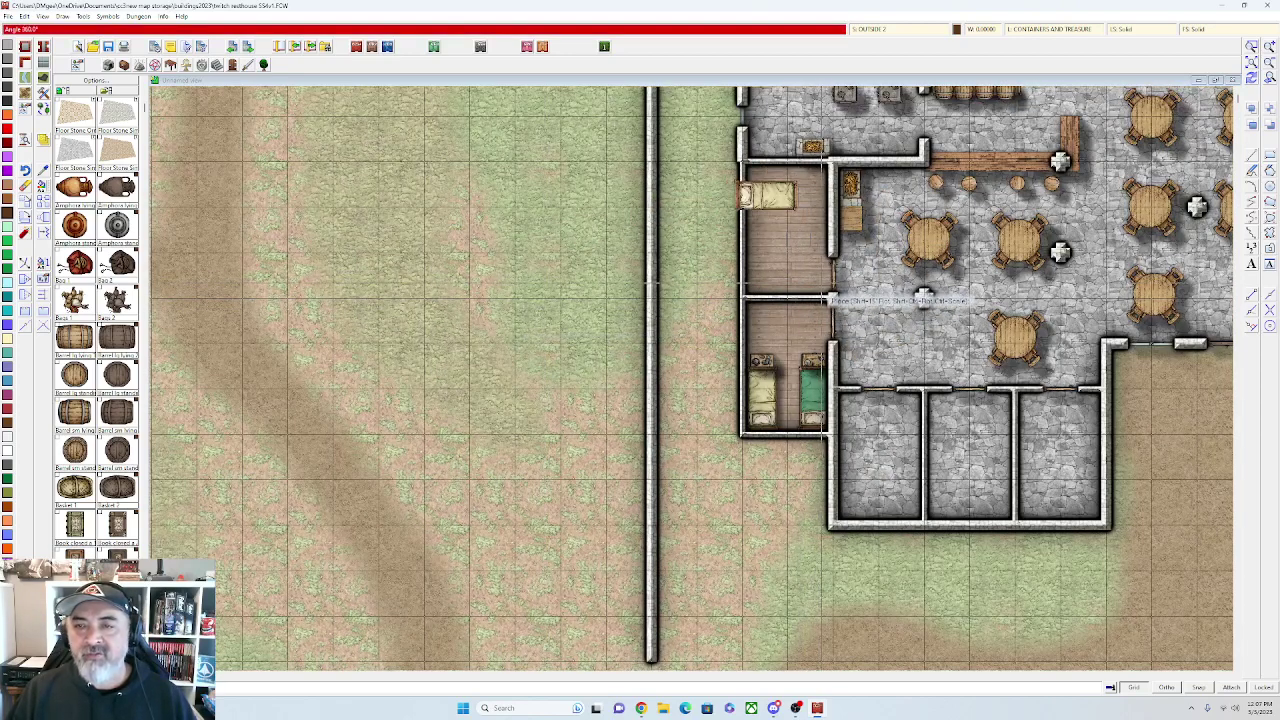
left_click(828, 294)
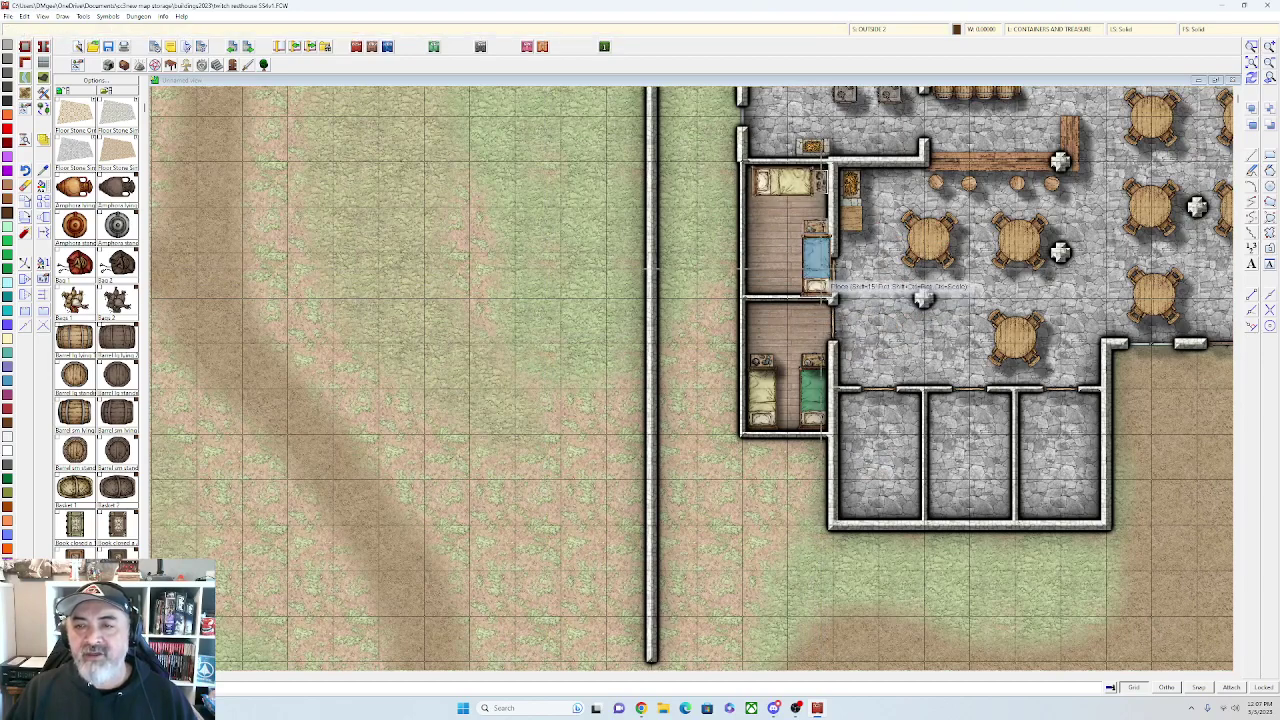
scroll(828, 289, "up", 2)
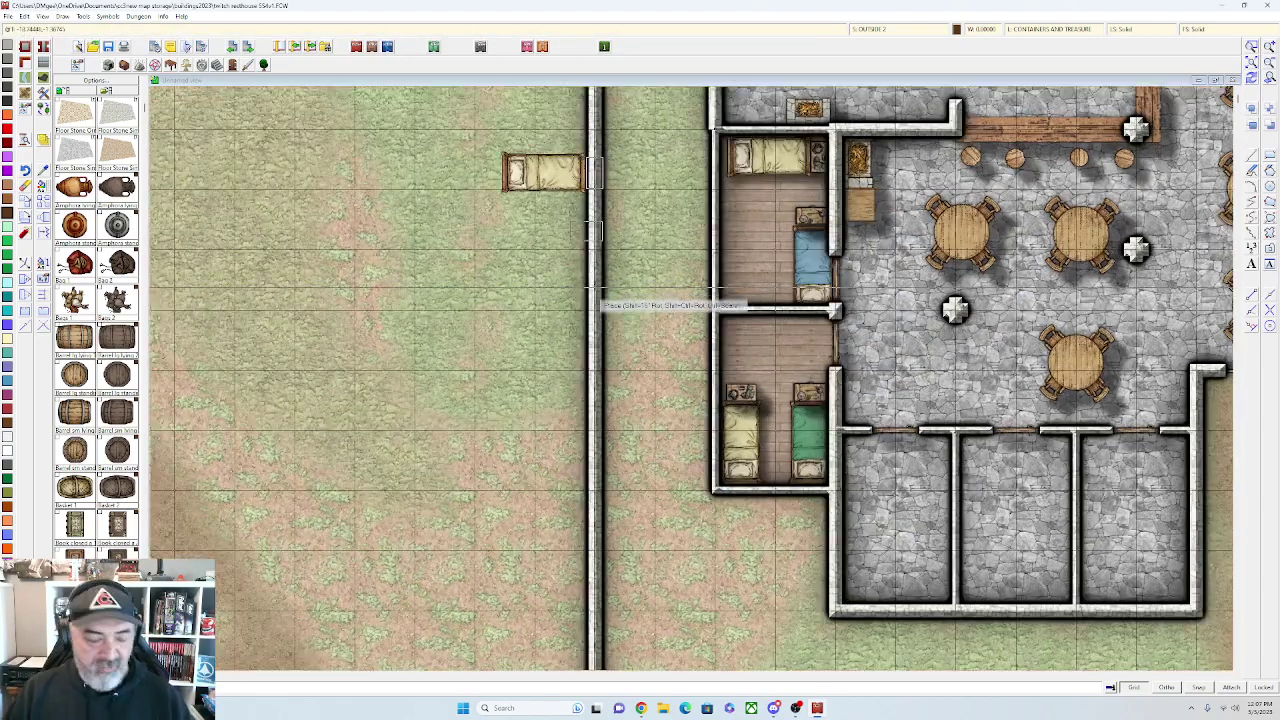
key("Escape")
Move the blue bed and its nightstand in the upper west bedroom against the outer west wall, clear of the door
left_click(27, 201)
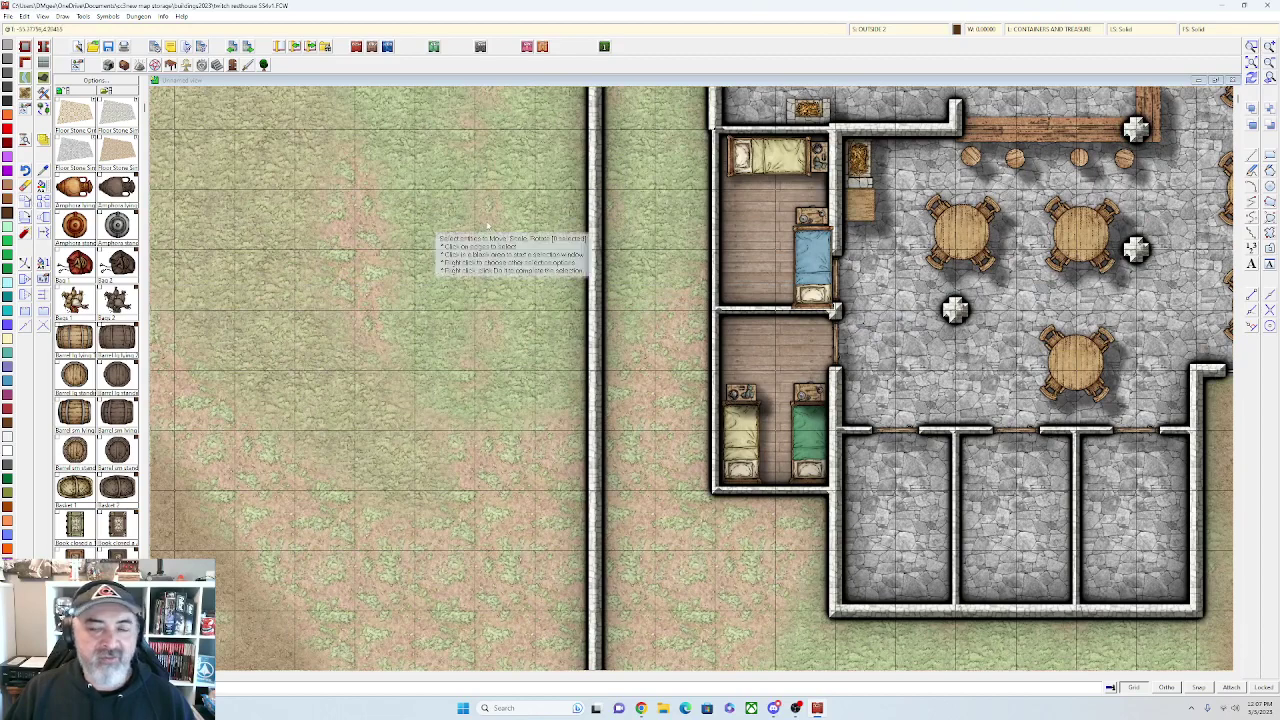
left_click(811, 251)
right_click(811, 251)
left_click(811, 252)
left_click(811, 251)
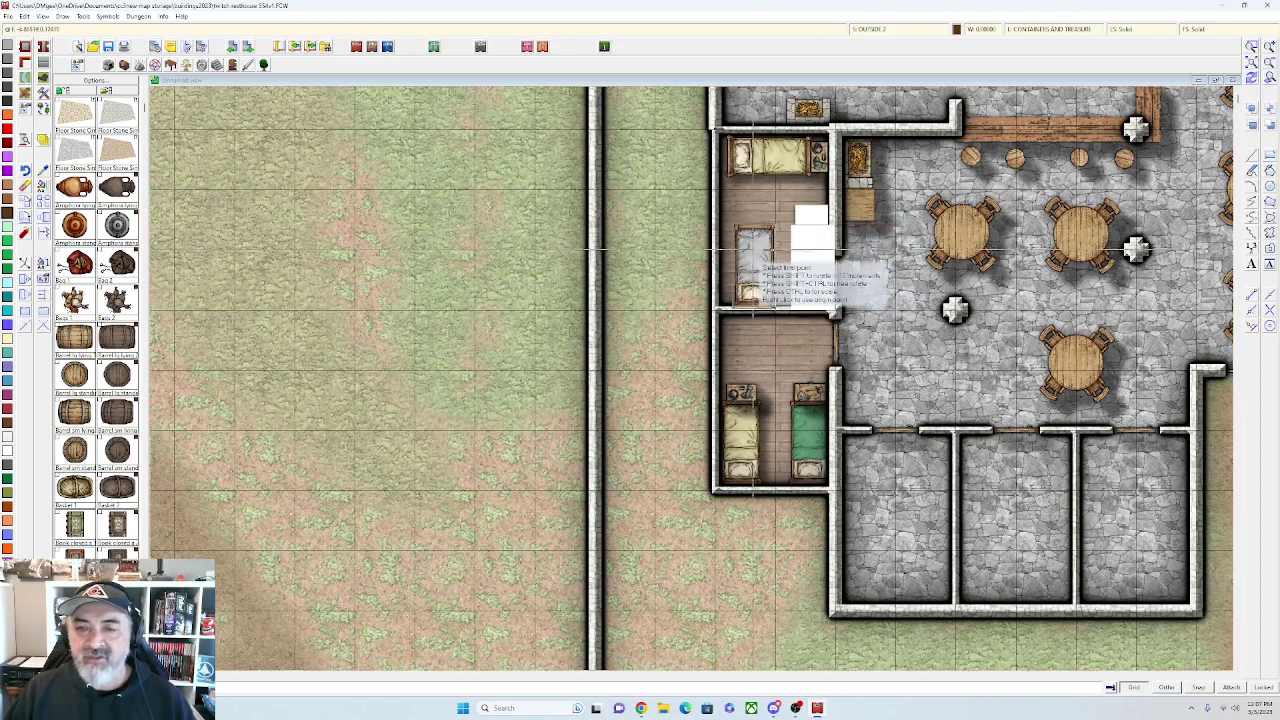
left_click(748, 245)
Shift the horizontal tan bed and its nightstand in the upper west bedroom slightly west, up to the outer wall
left_click(815, 175)
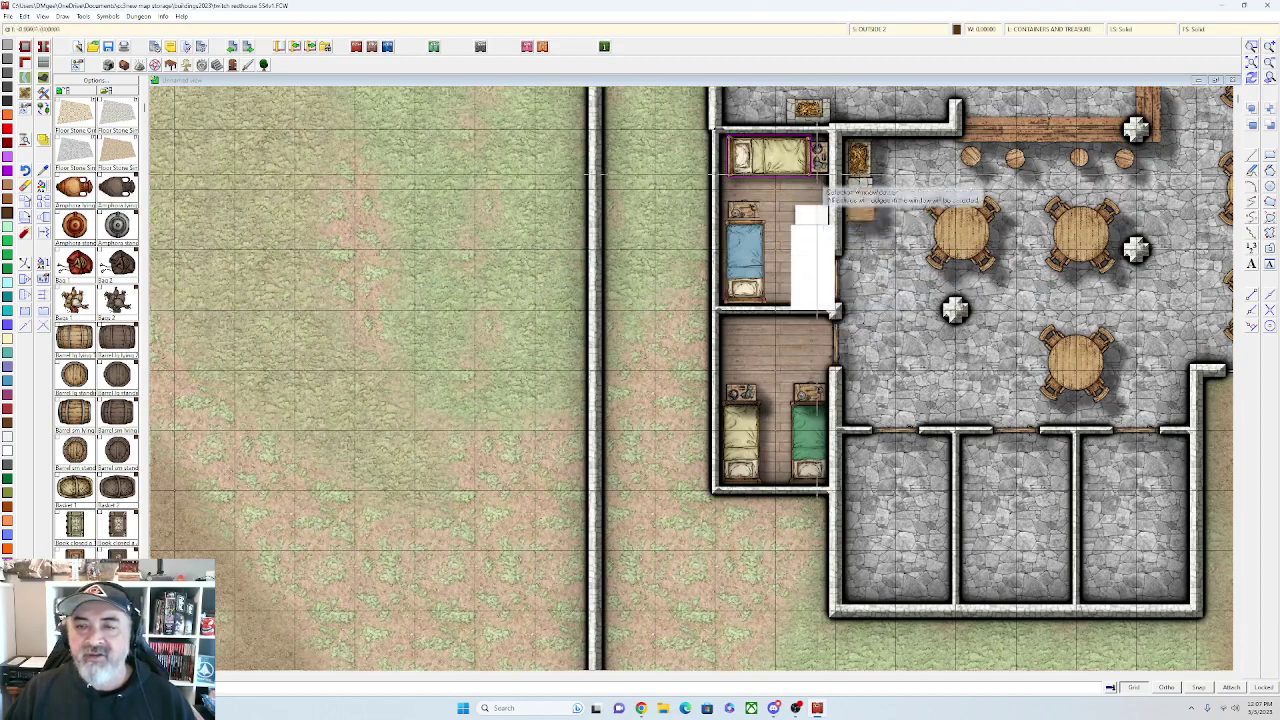
right_click(819, 172)
left_click(819, 172)
left_click(818, 172)
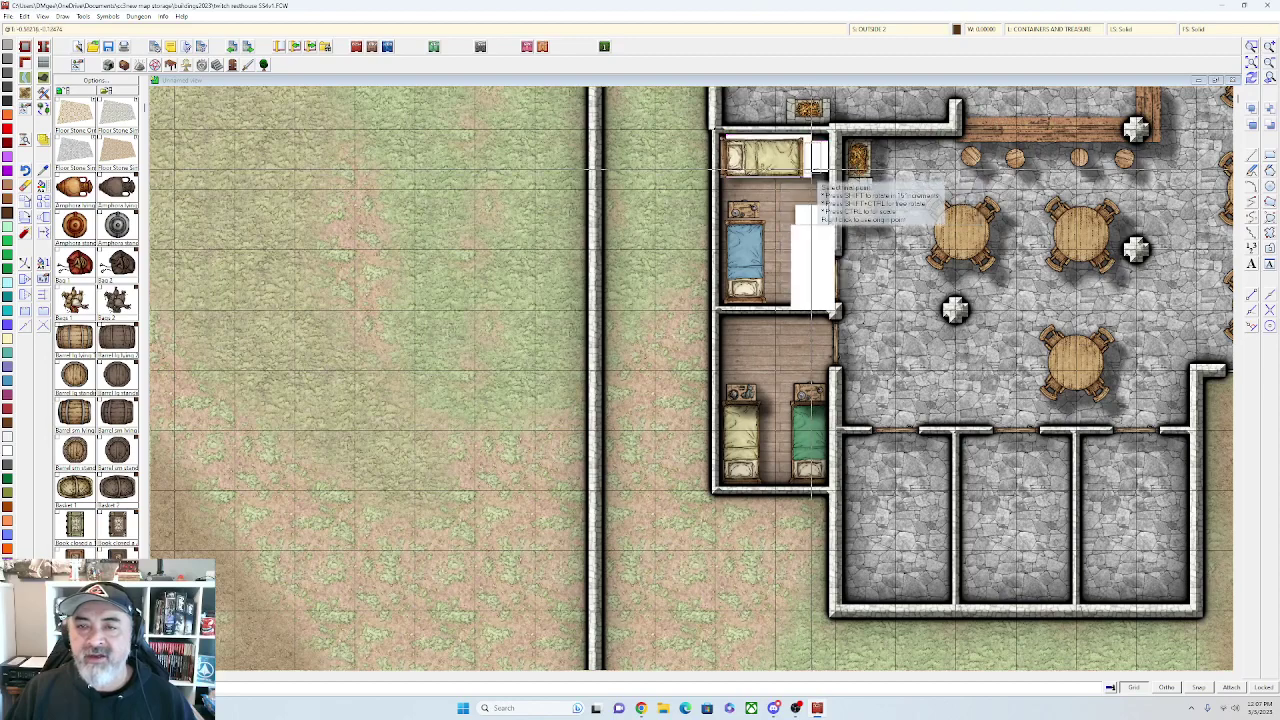
scroll(810, 170, "down", 2)
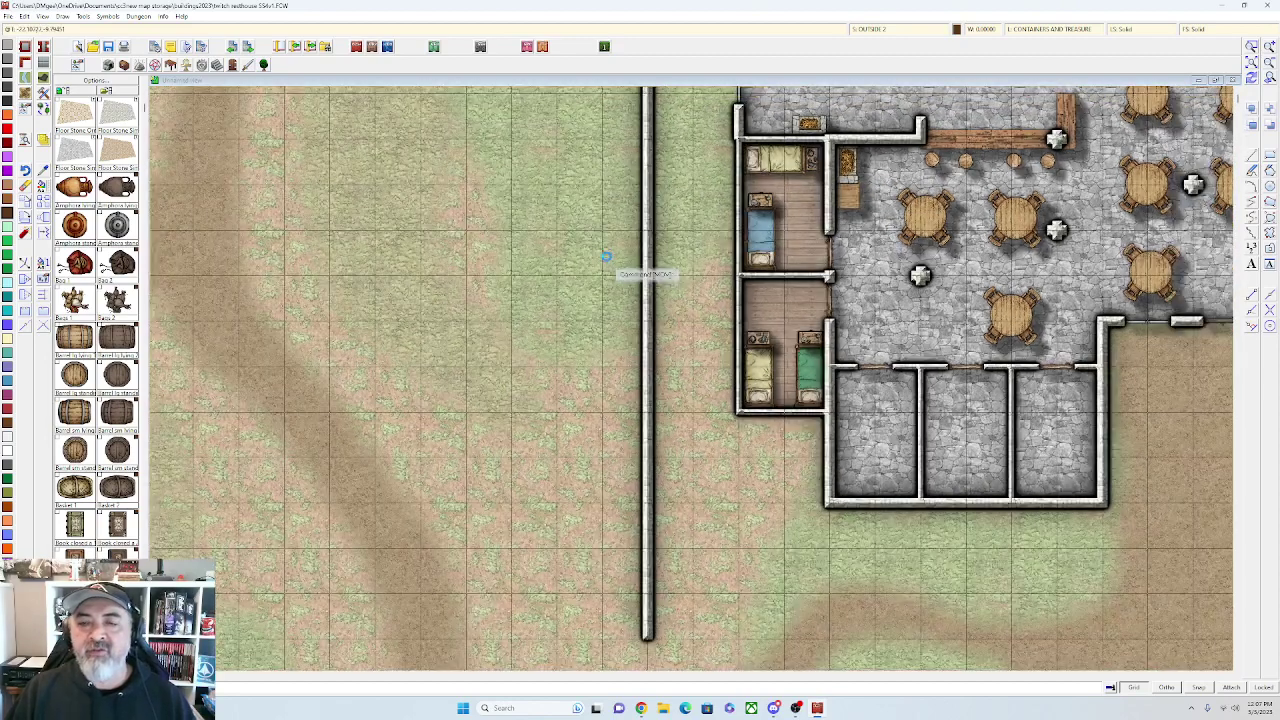
Change the sheet of the four nightstands in the two west bedrooms to SYMBOLS FLAT
scroll(605, 257, "right", 3)
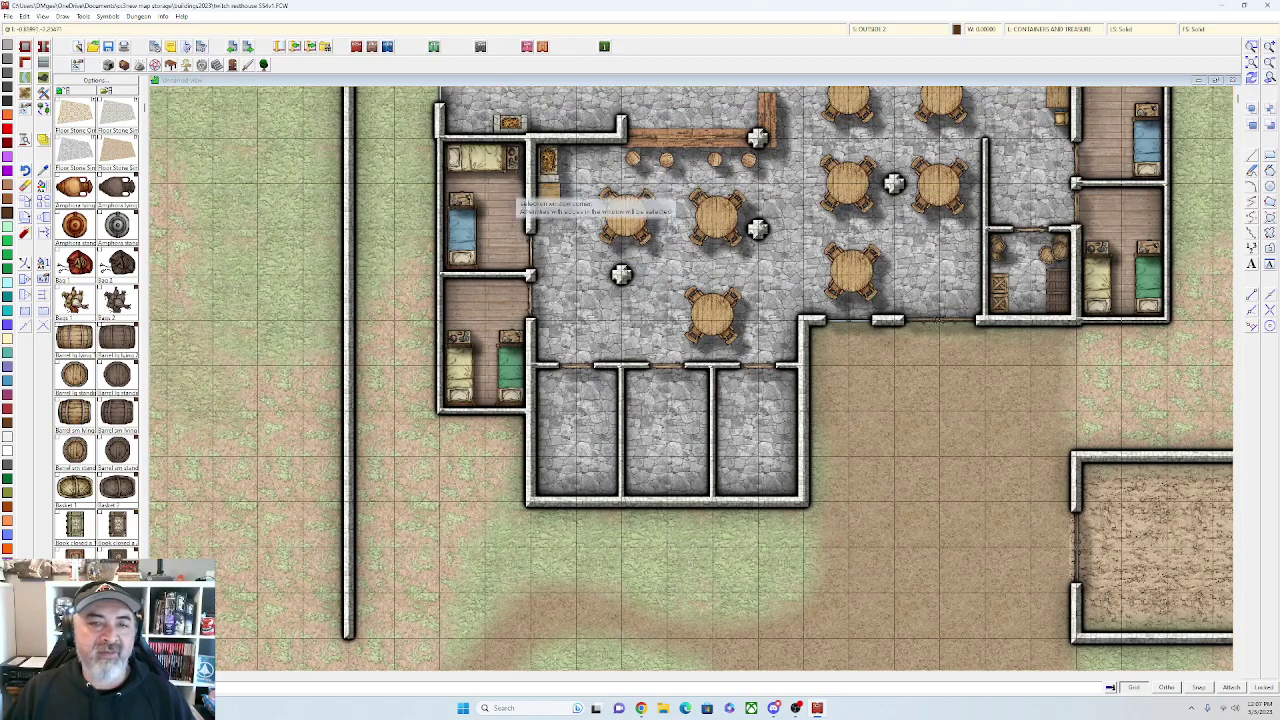
left_click(471, 202)
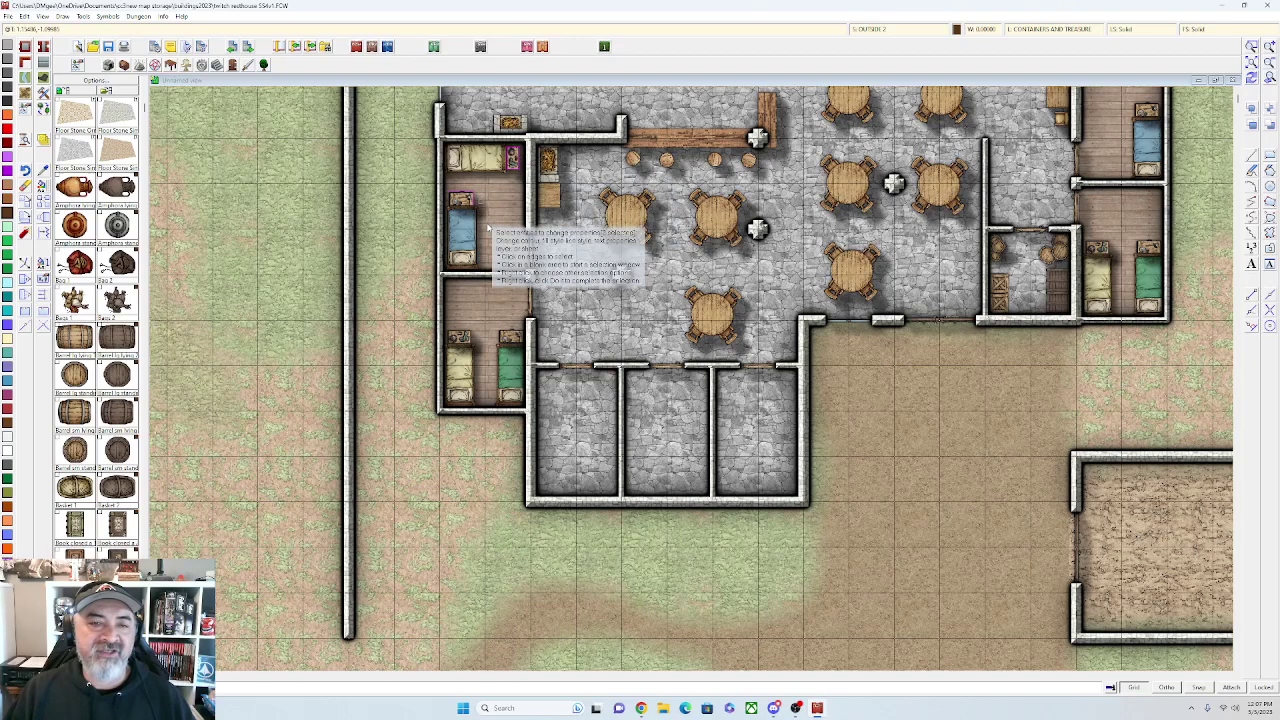
left_click(473, 336)
left_click(466, 336)
left_click(502, 336)
right_click(502, 336)
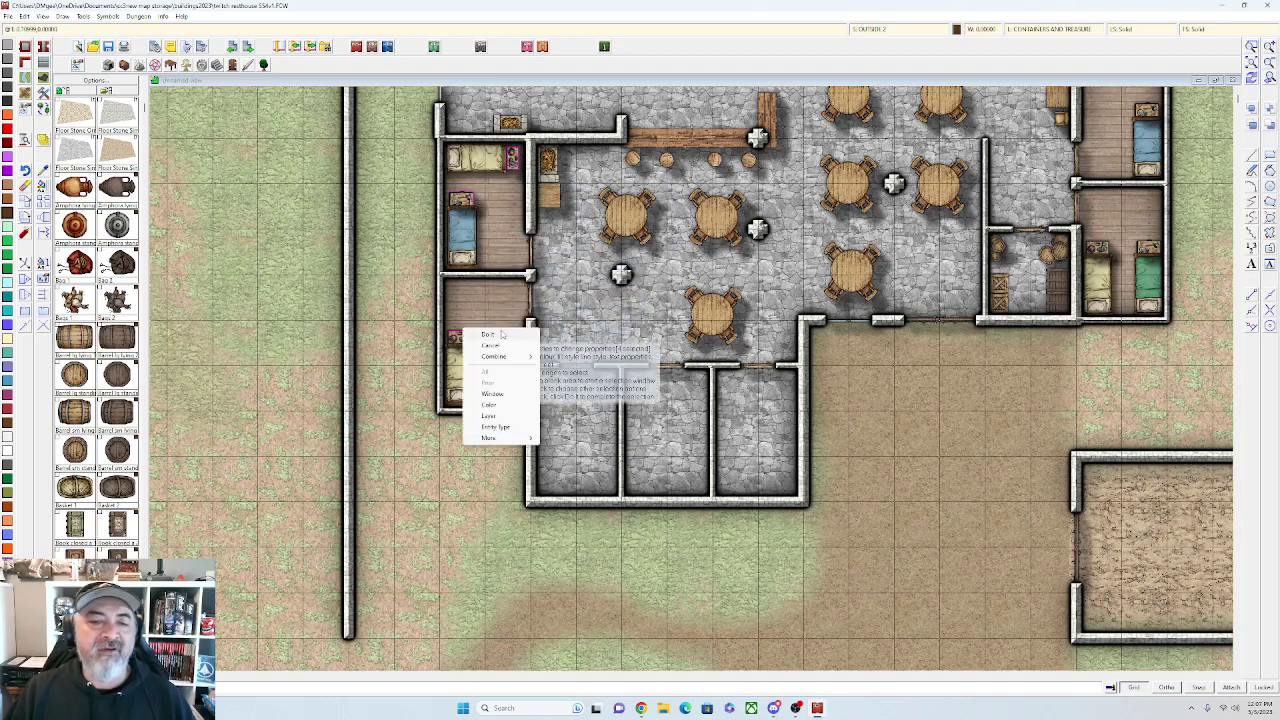
left_click(502, 336)
left_click(656, 373)
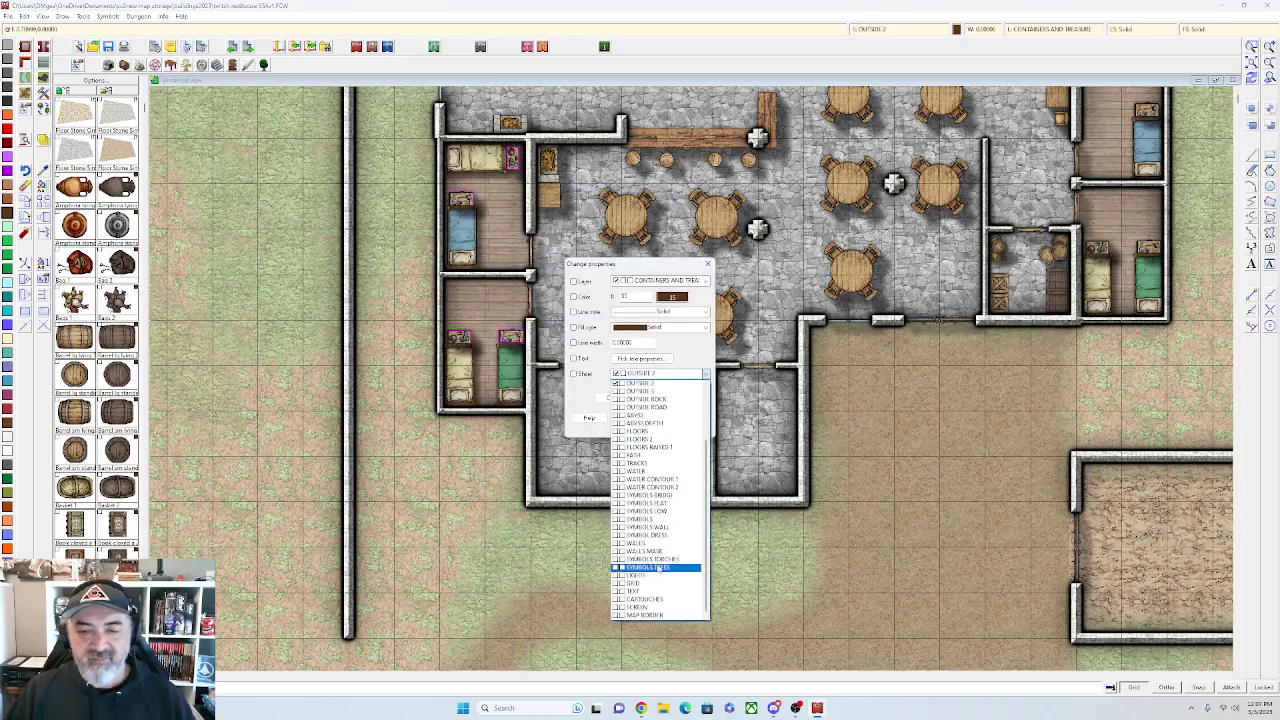
left_click(670, 503)
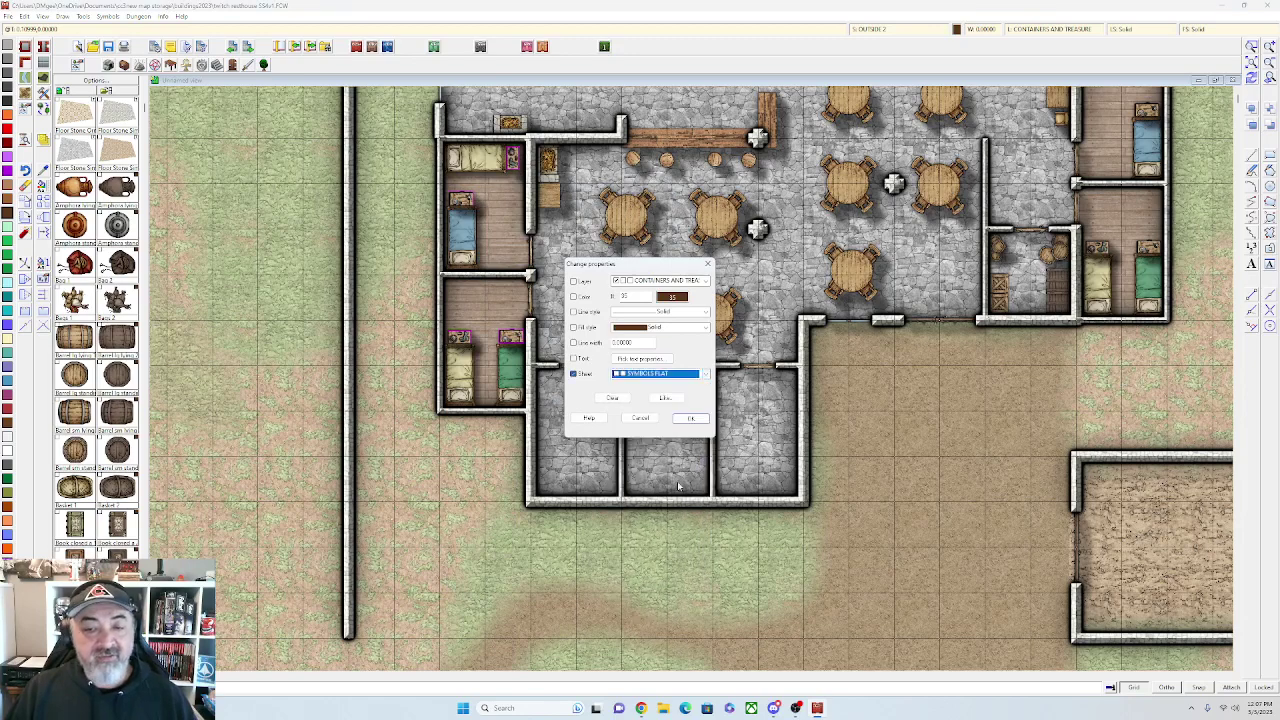
left_click(693, 417)
Load the debris symbol catalog and pick the FC Hay Pile symbol for the dirt-floored outbuilding
scroll(670, 421, "down", 2)
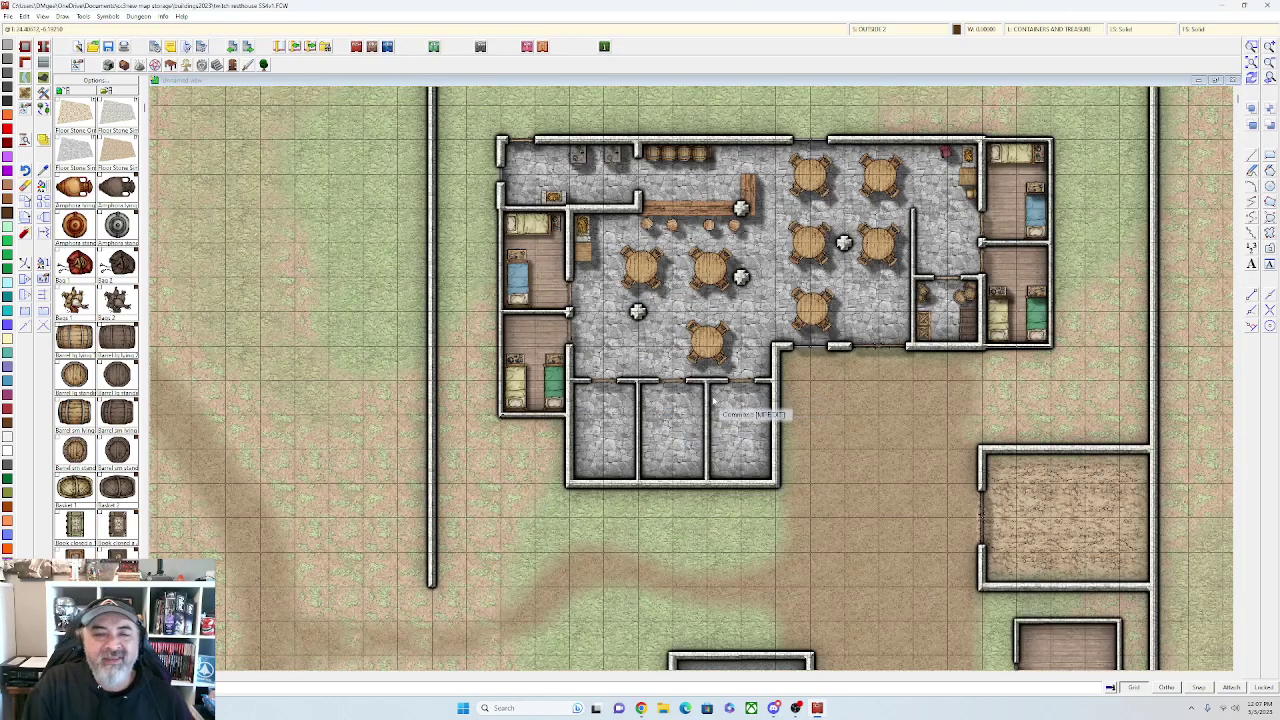
left_click_drag(802, 420, 771, 421)
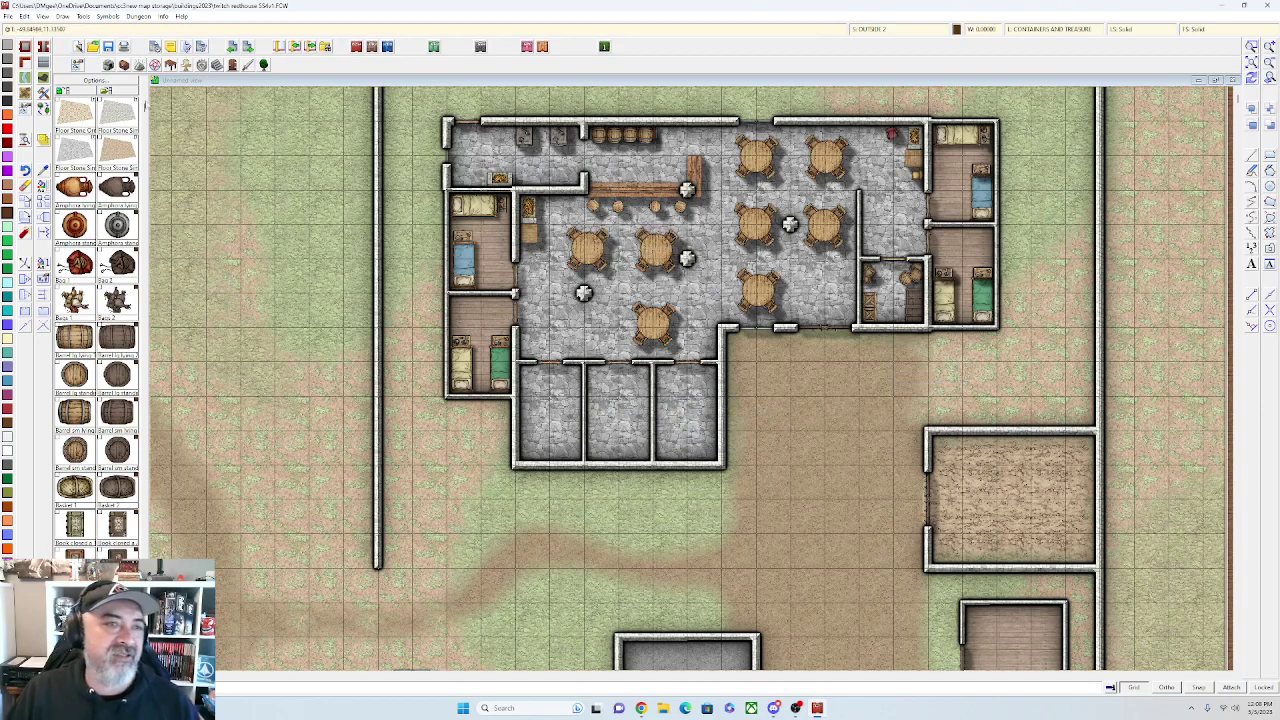
scroll(117, 118, "down", 10)
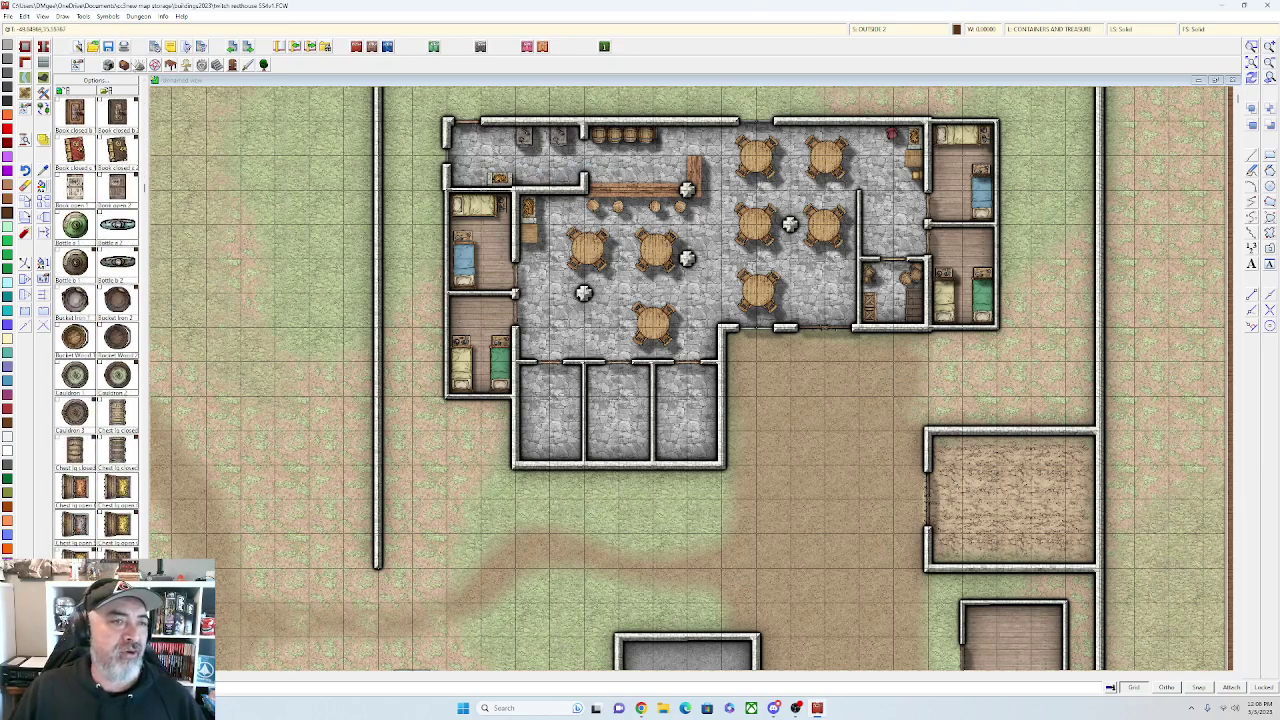
left_click(139, 67)
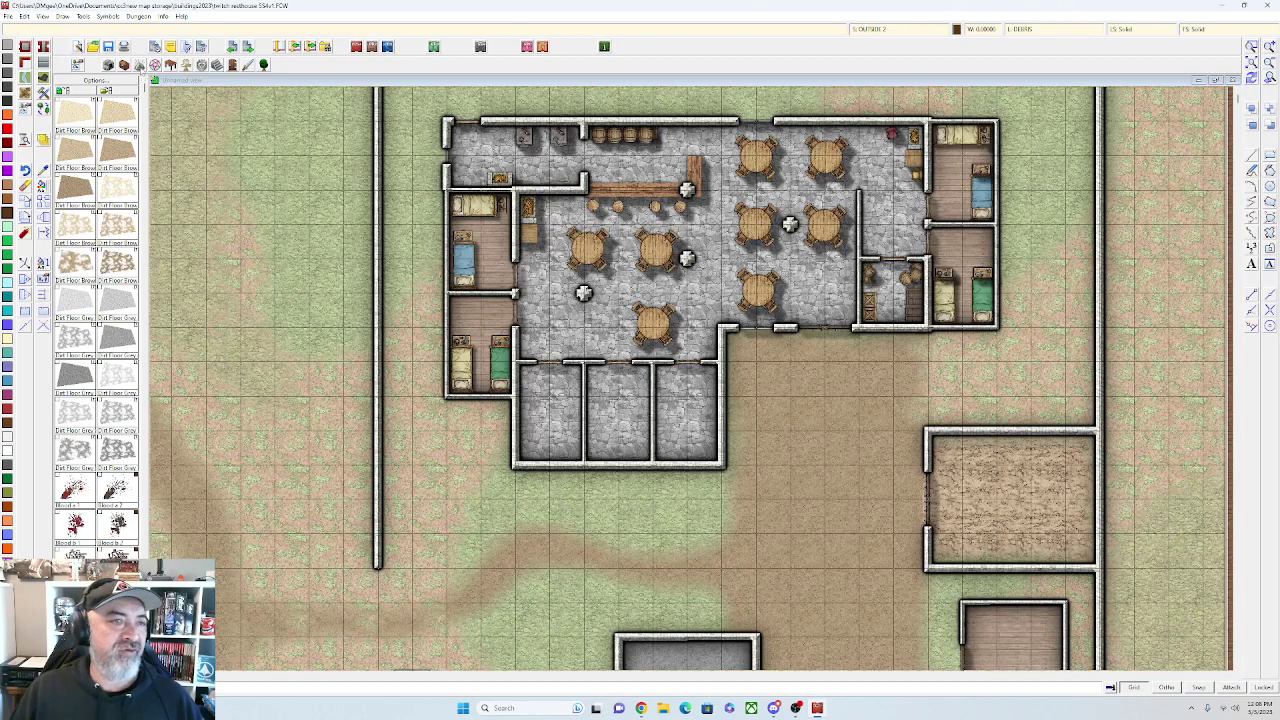
scroll(97, 300, "down", 10)
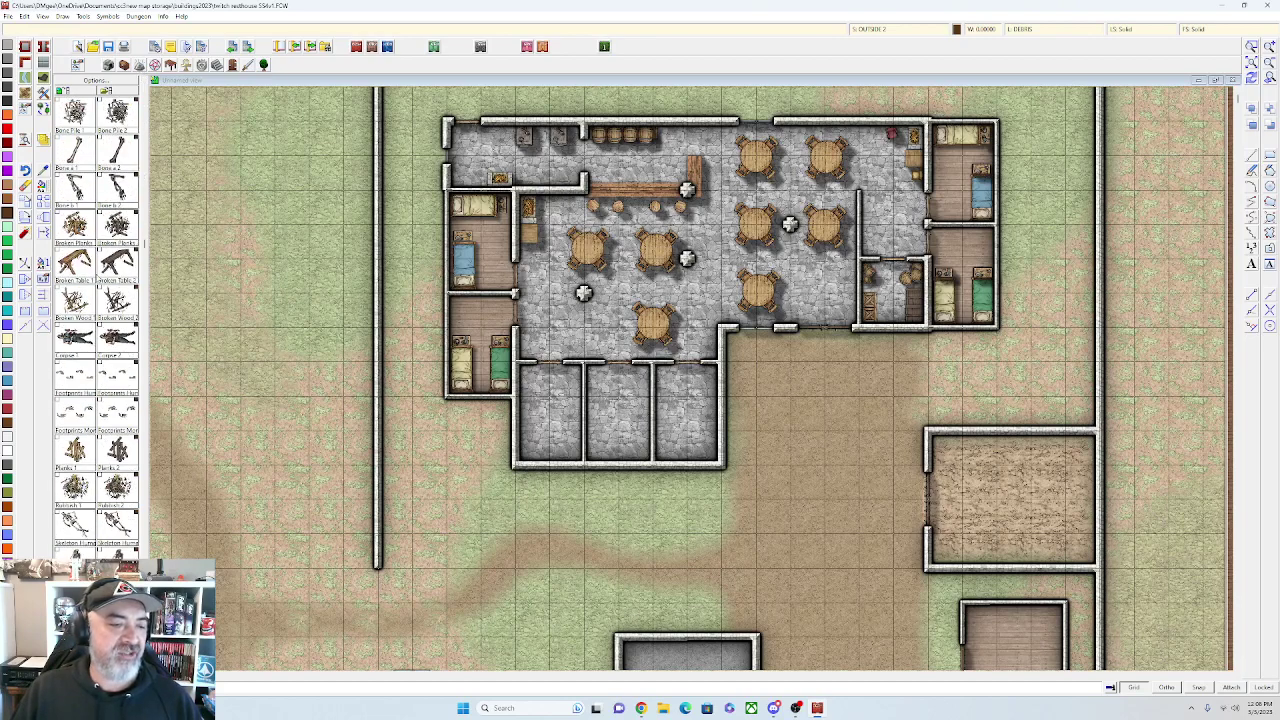
scroll(97, 300, "down", 5)
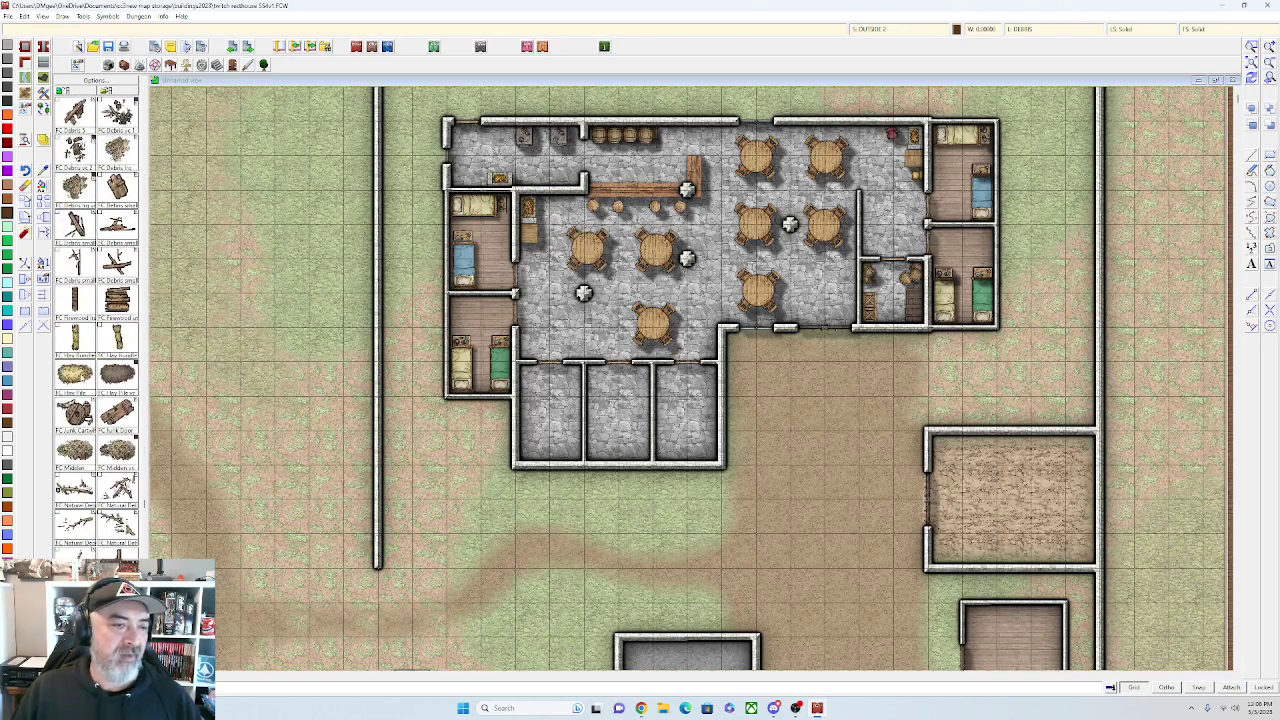
left_click(75, 373)
scroll(1090, 468, "up", 2)
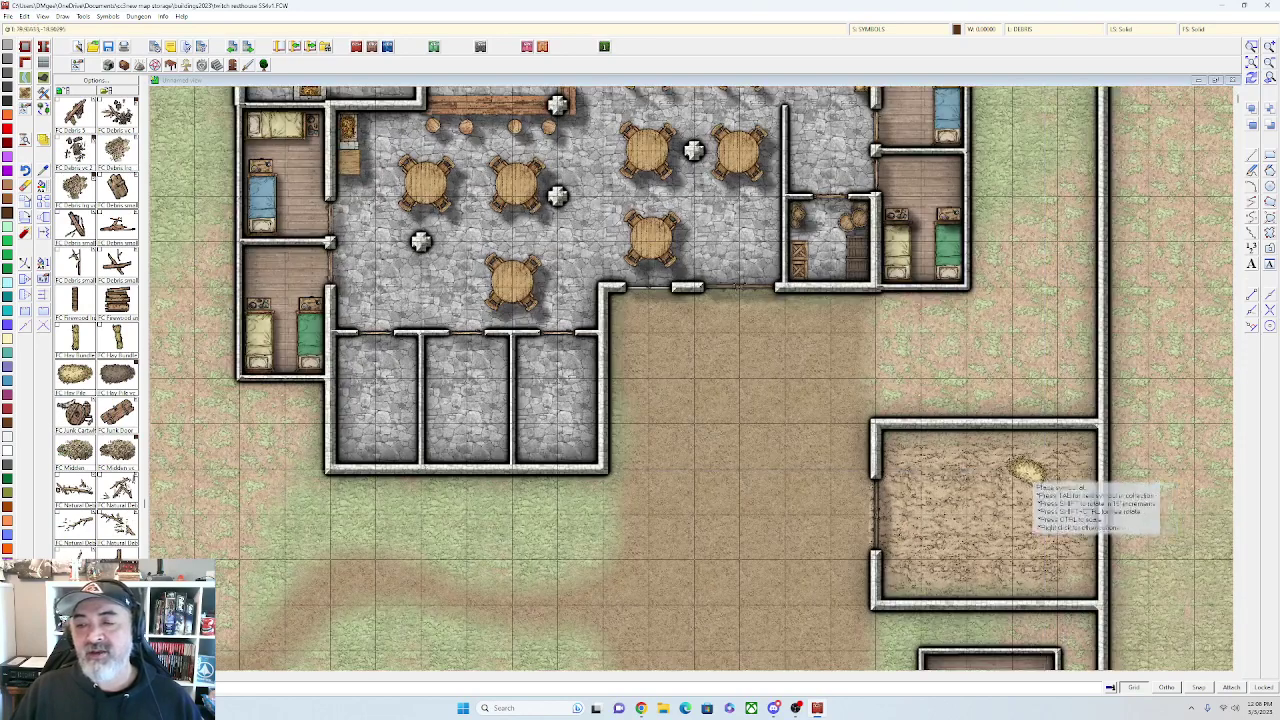
With Snap on, draw two short horizontal Wall, Wood Walnut partitions from the outbuilding's west wall, one above and one below the doorway
right_click(25, 62)
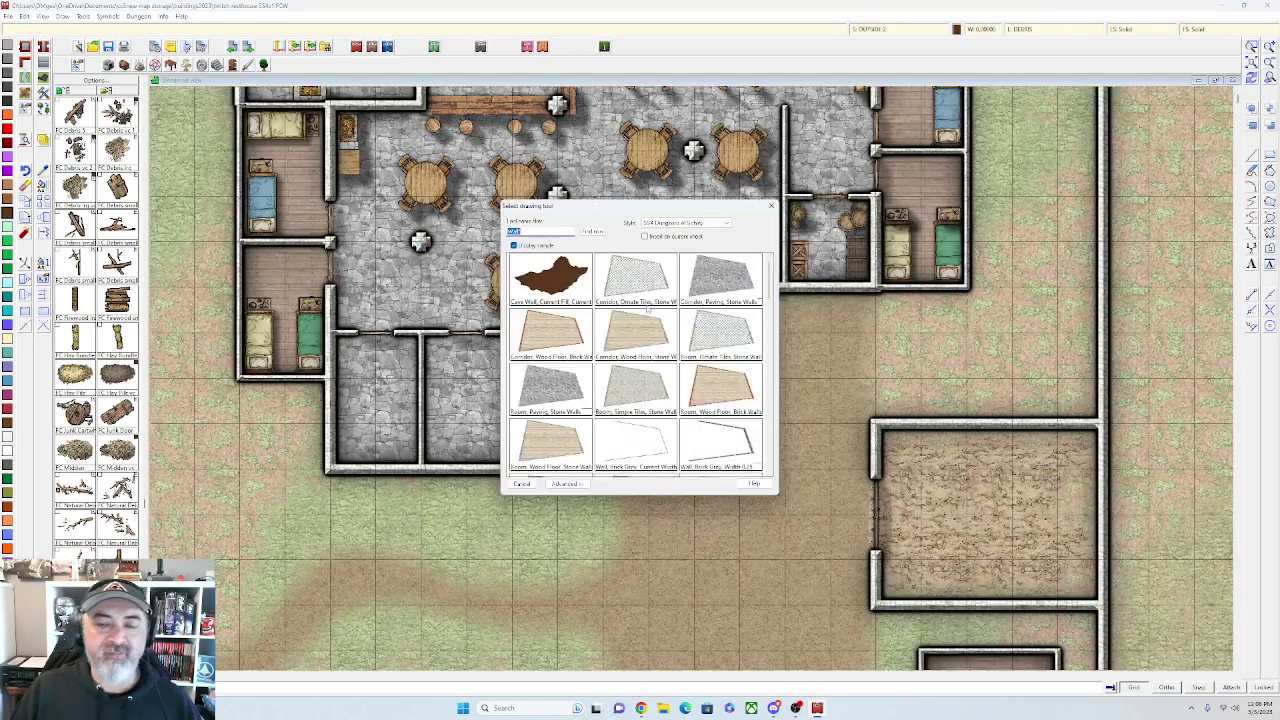
scroll(640, 345, "down", 6)
scroll(644, 377, "down", 3)
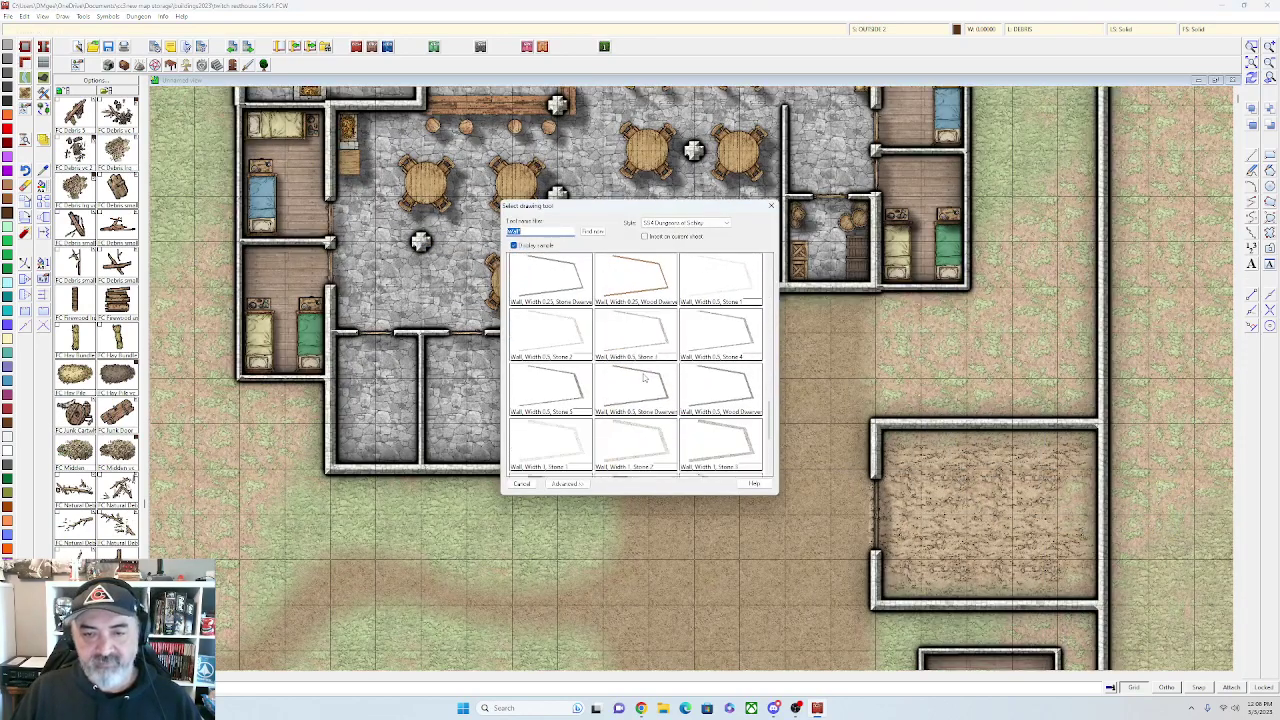
scroll(592, 368, "down", 3)
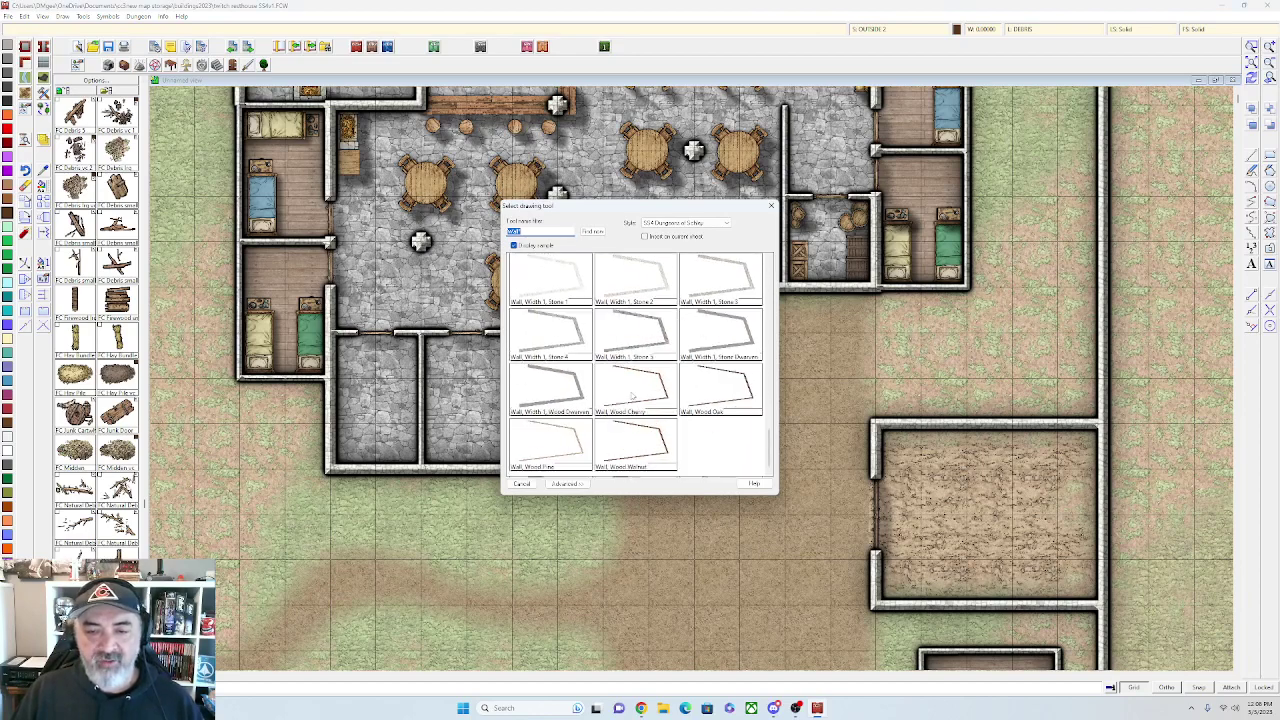
left_click(641, 445)
scroll(960, 500, "down", 2)
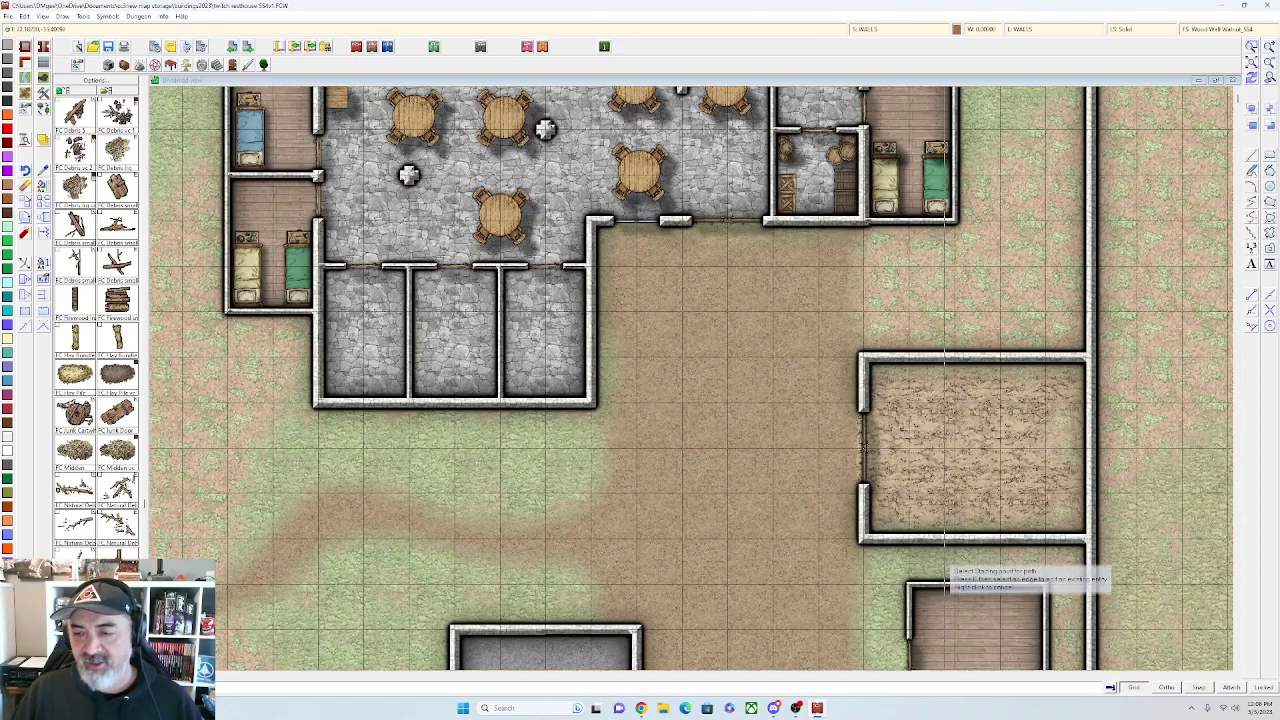
left_click(1196, 688)
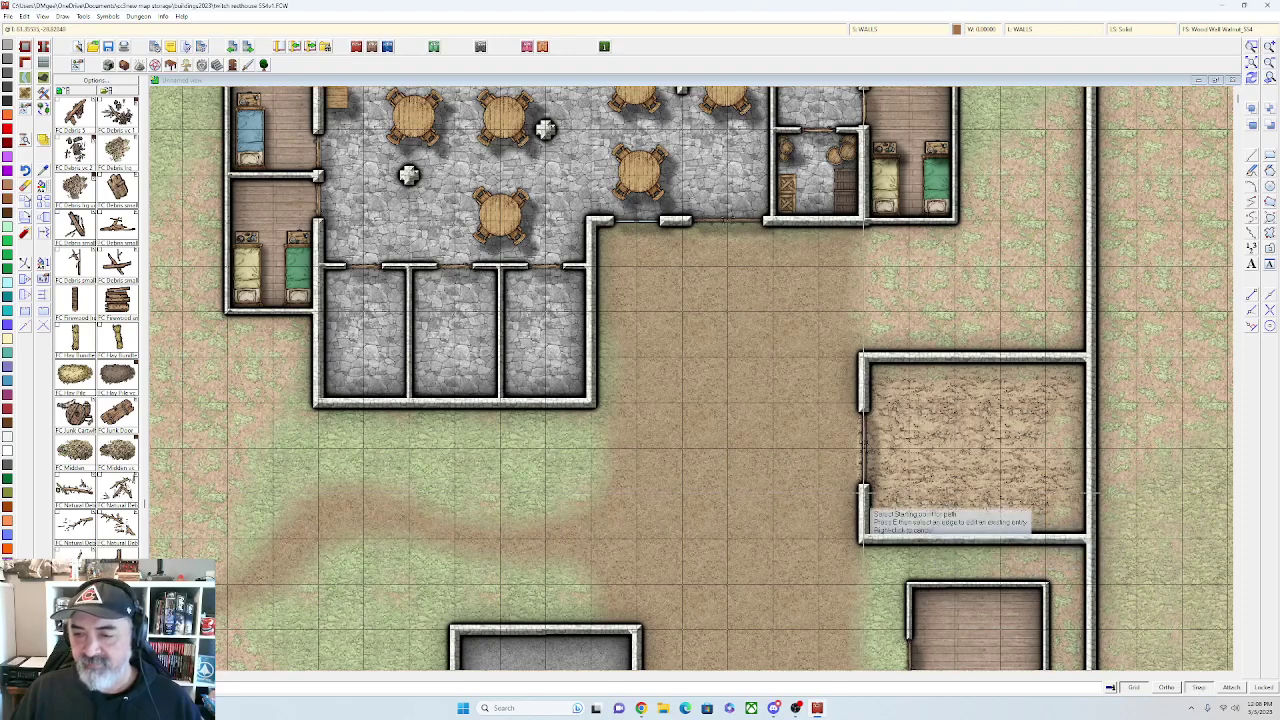
left_click(946, 512)
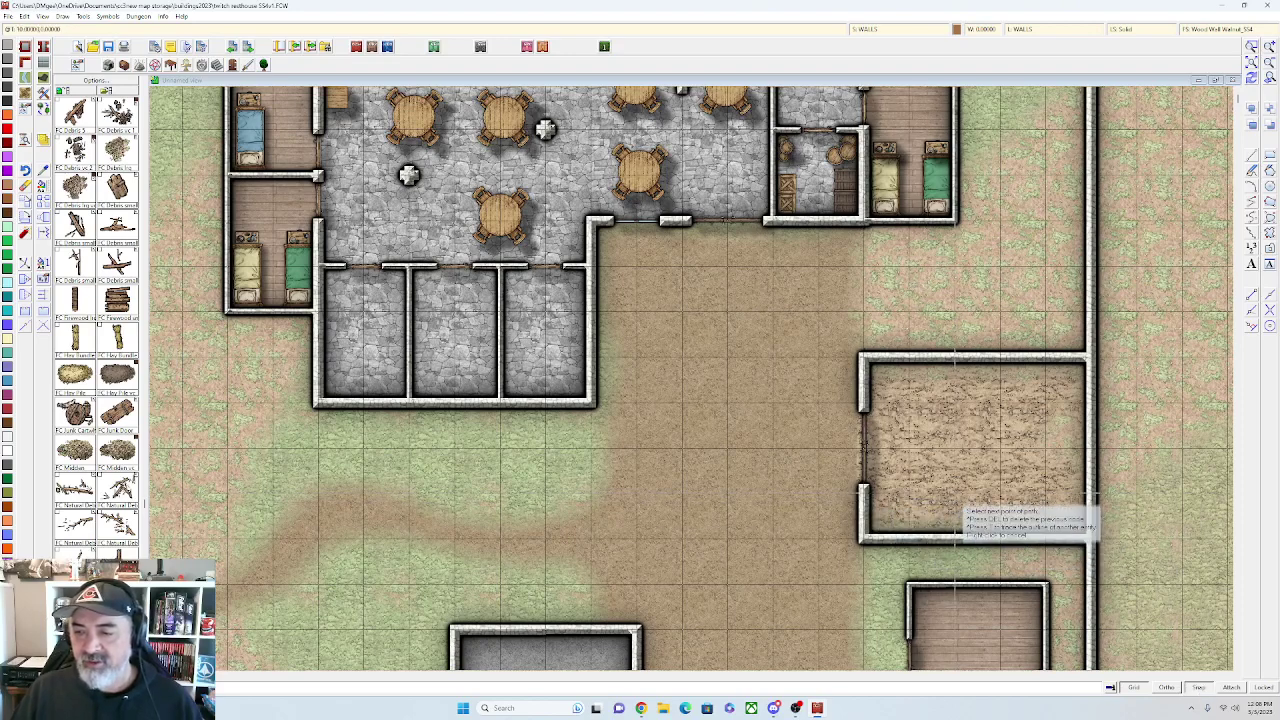
left_click(955, 493)
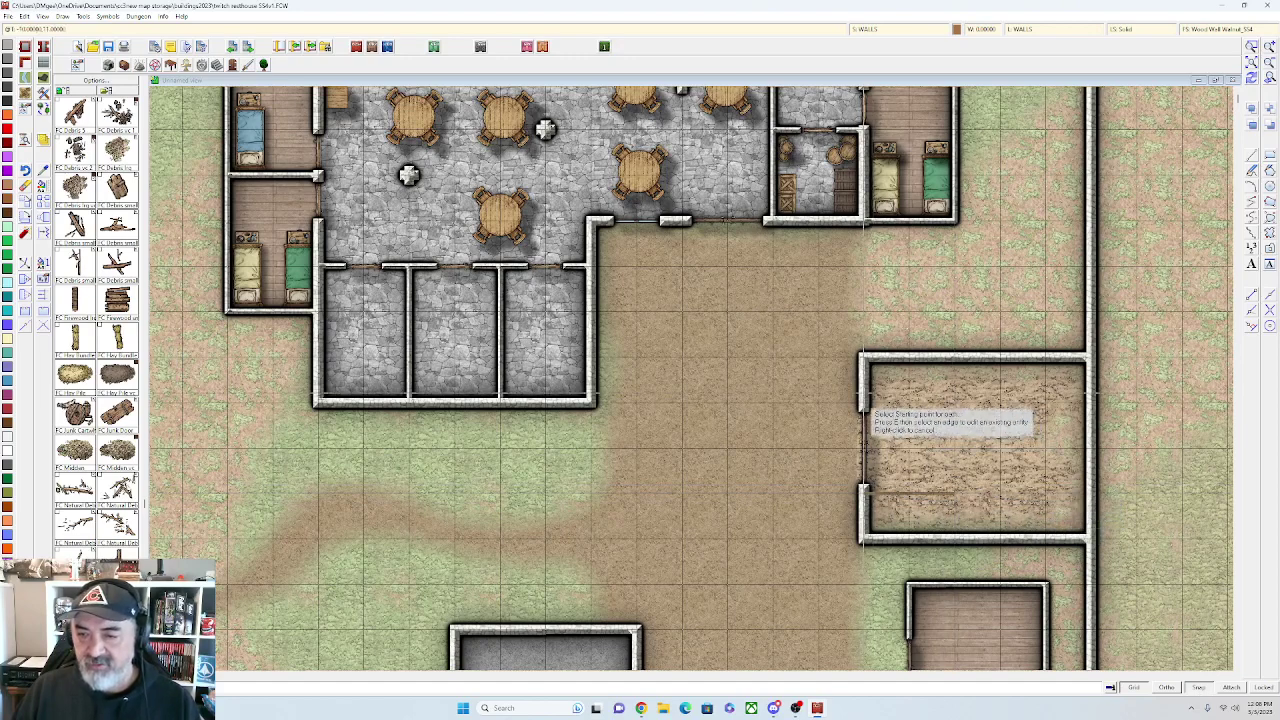
left_click(955, 403)
right_click(955, 403)
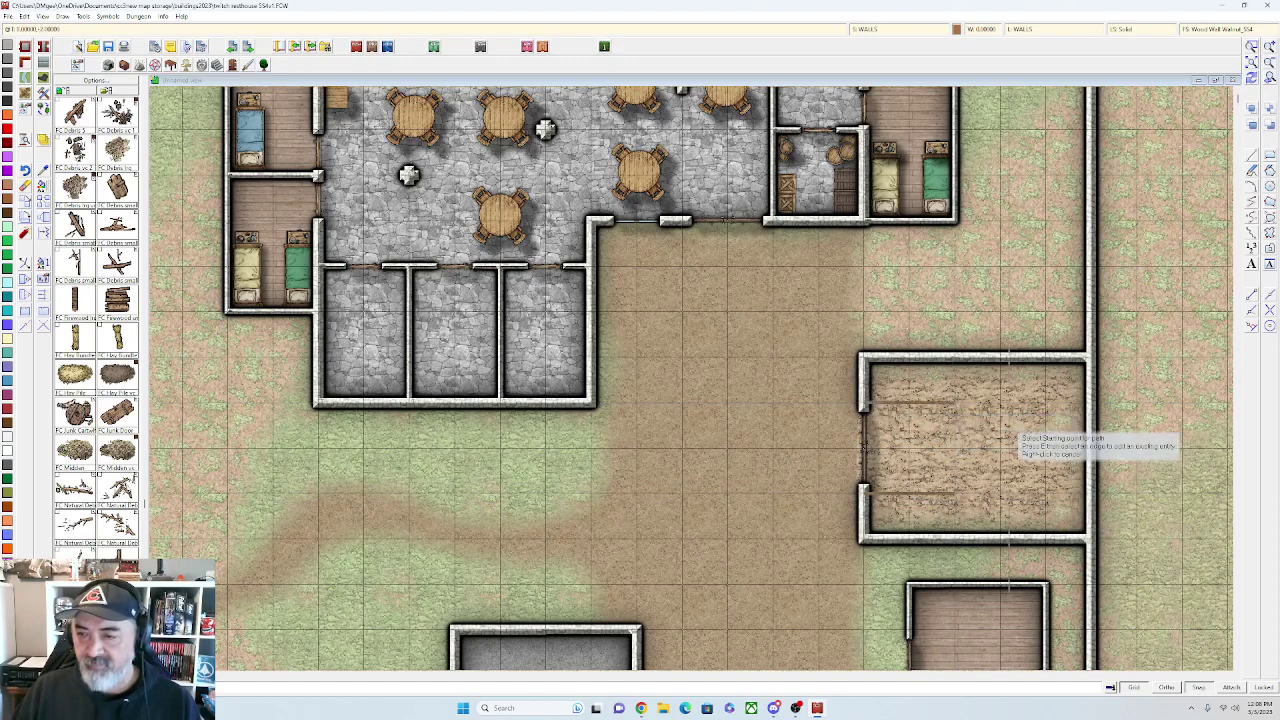
Draw three evenly spaced horizontal walnut stall partitions extending inward from the outbuilding's east wall
left_click(1088, 414)
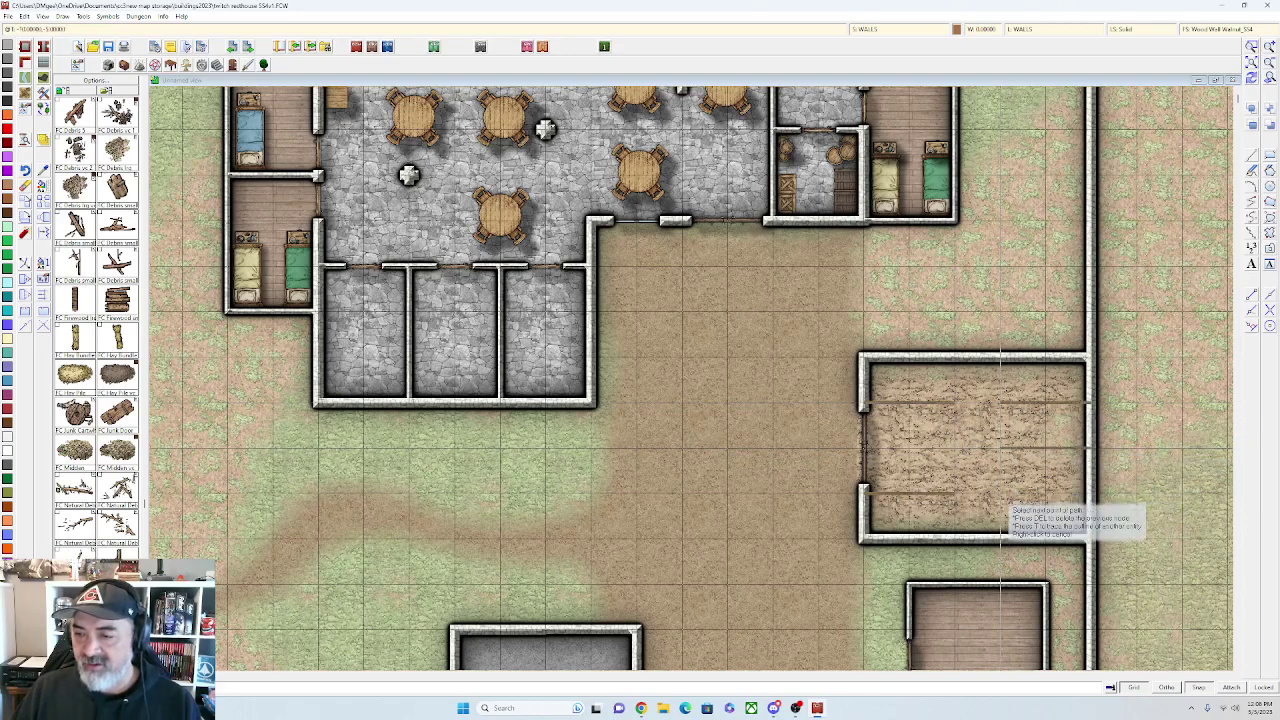
left_click(1090, 490)
right_click(1090, 488)
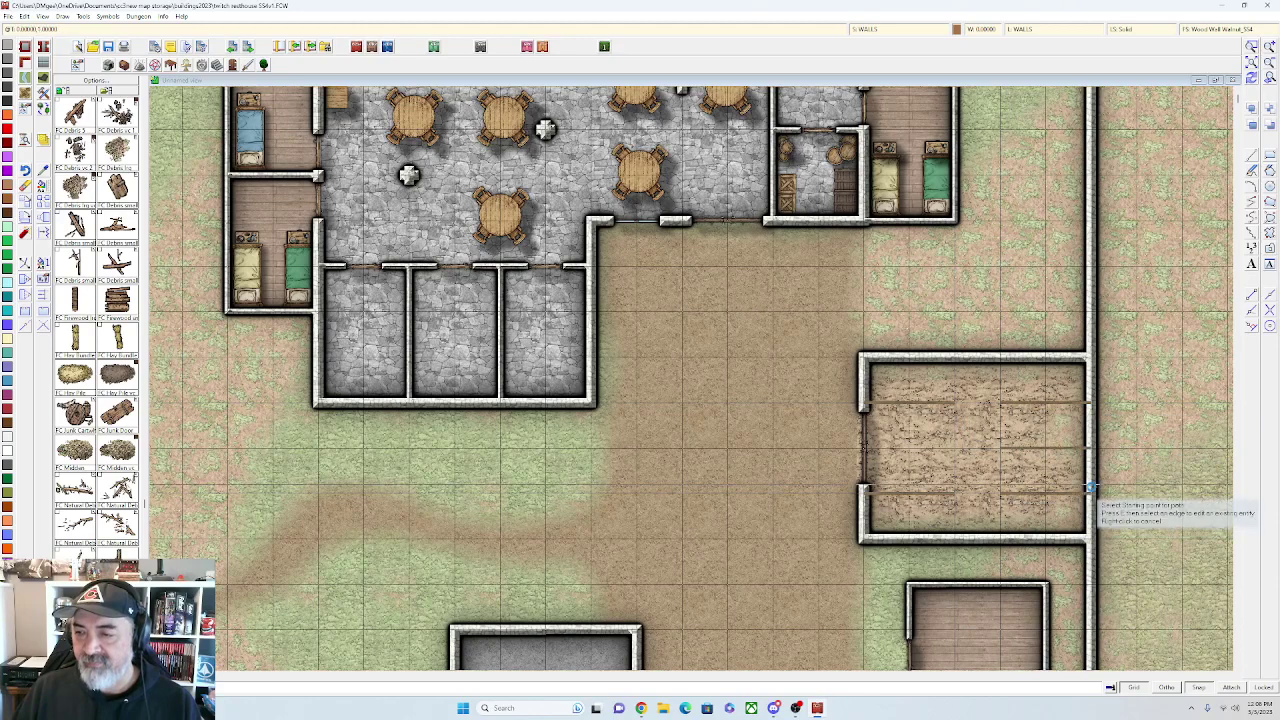
Place one hay pile in the outbuilding's northwest stall and another against the east wall in the second stall down
scroll(1063, 473, "up", 2)
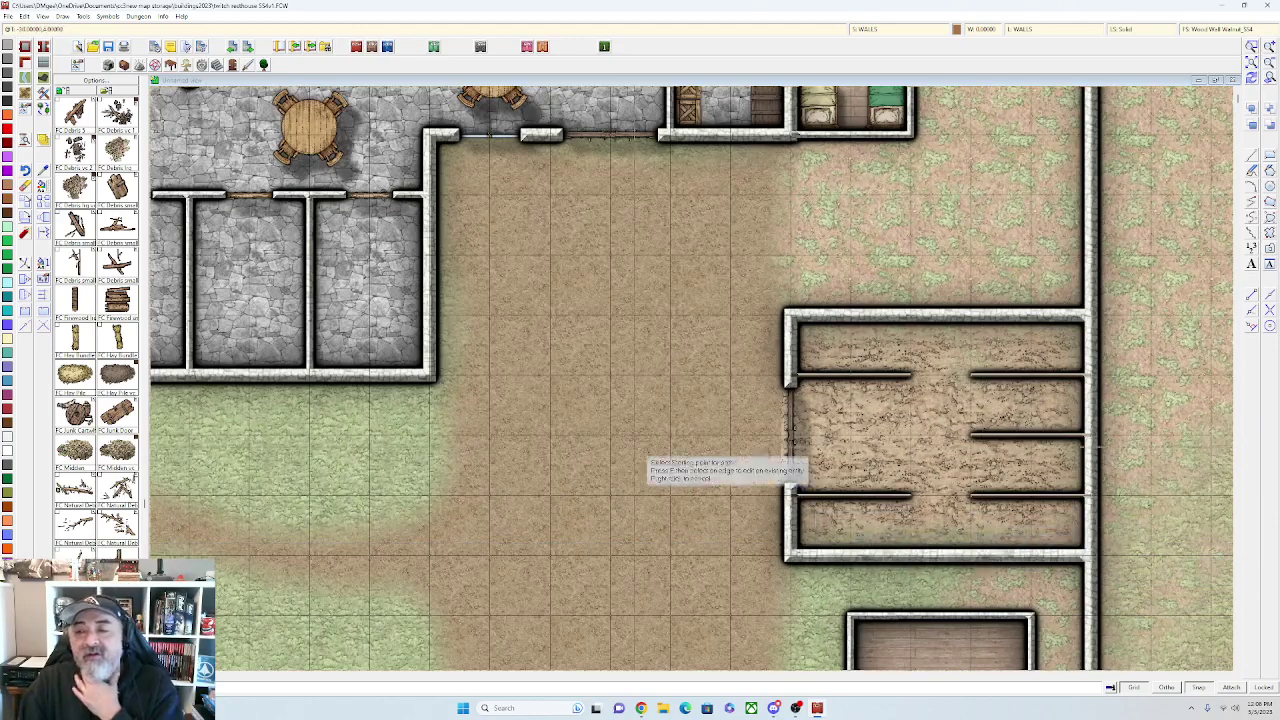
left_click(75, 375)
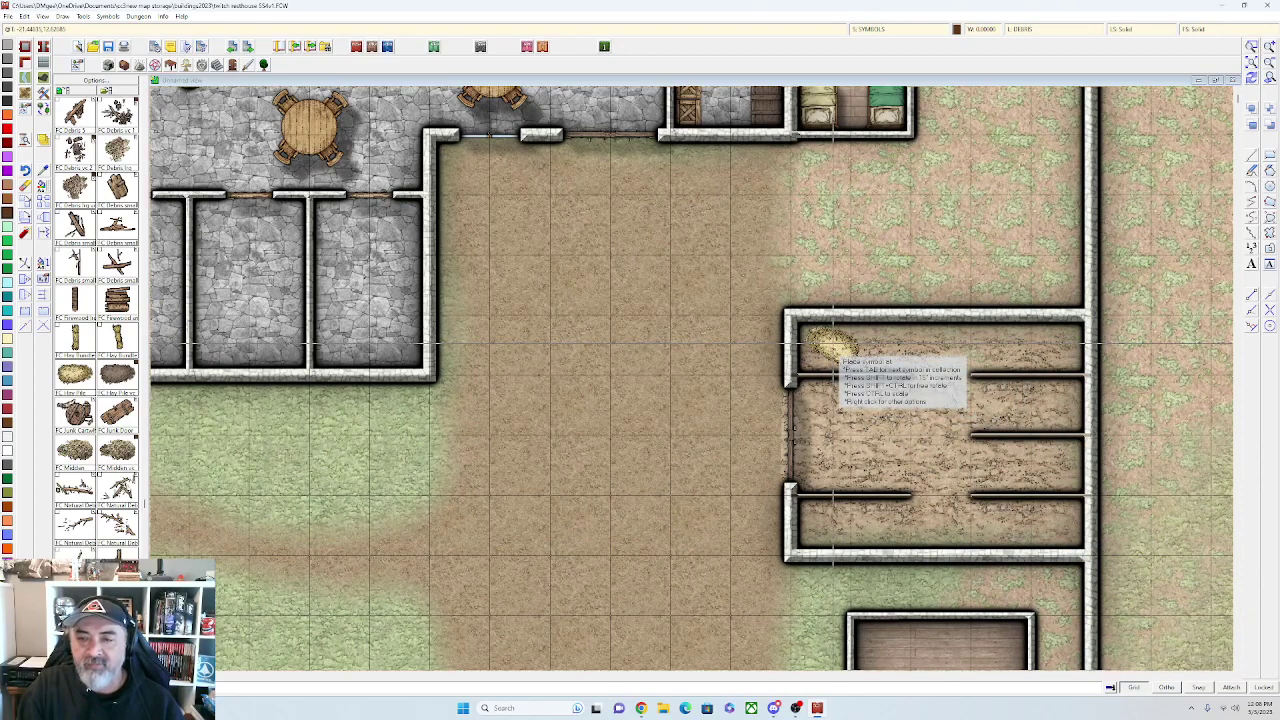
left_click(836, 352)
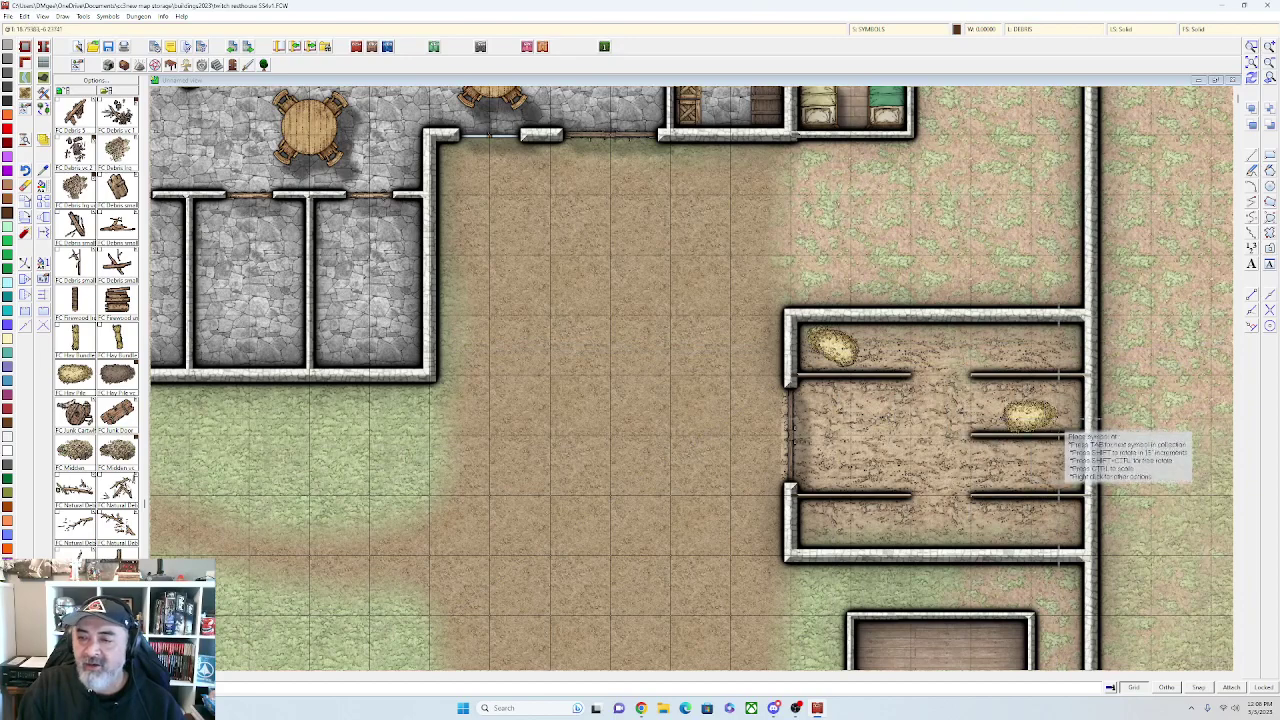
left_click(1050, 403)
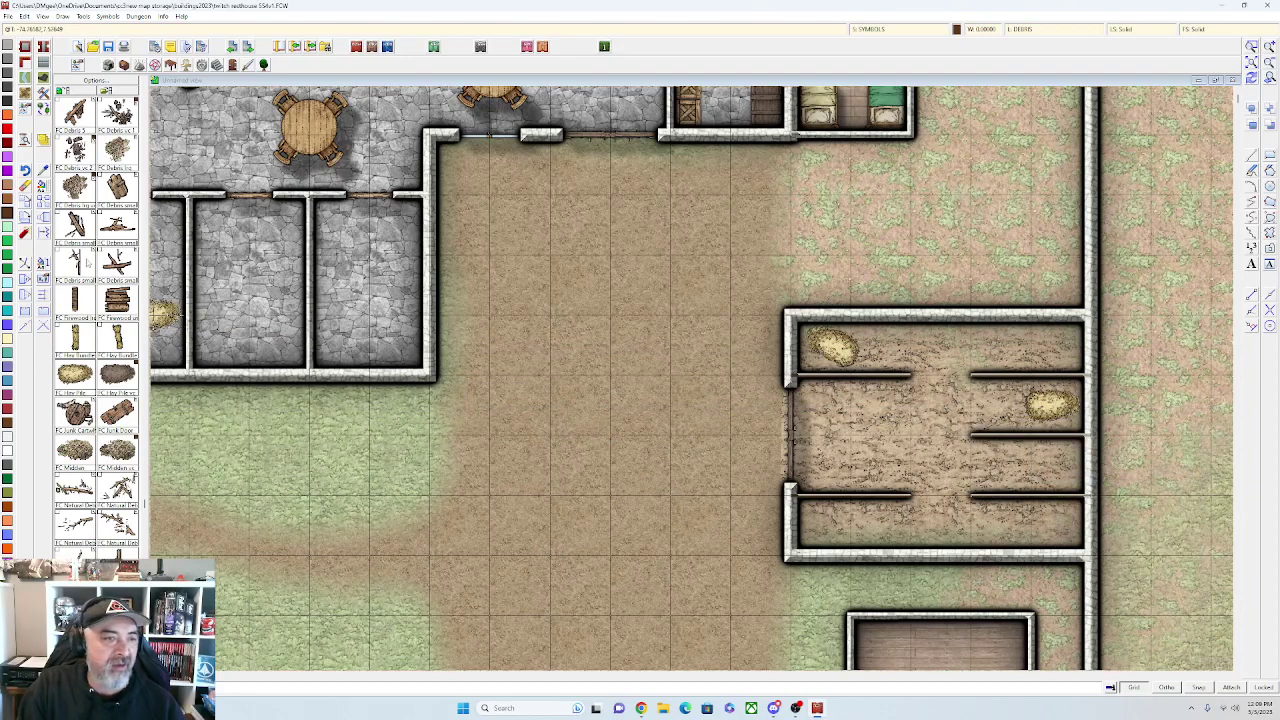
Line up rotated firewood symbols in a row along the outside of the outbuilding's north wall
left_click(75, 301)
key("shift")
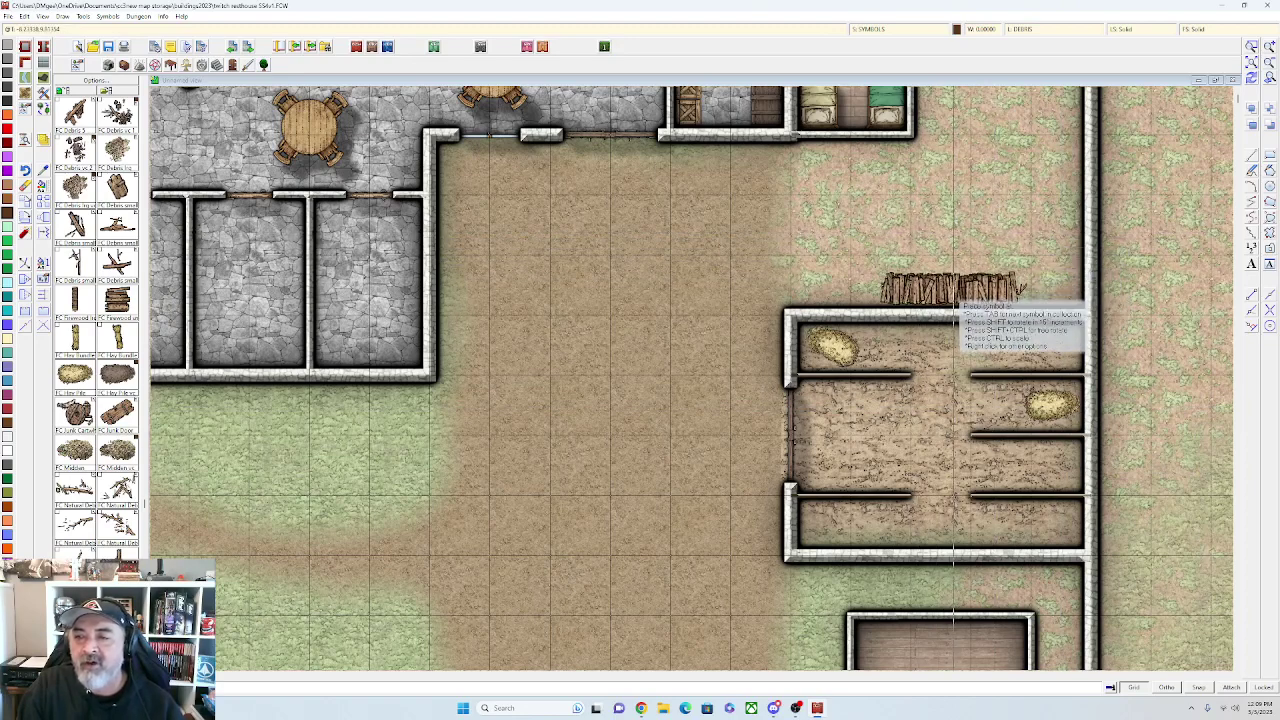
left_click(952, 292)
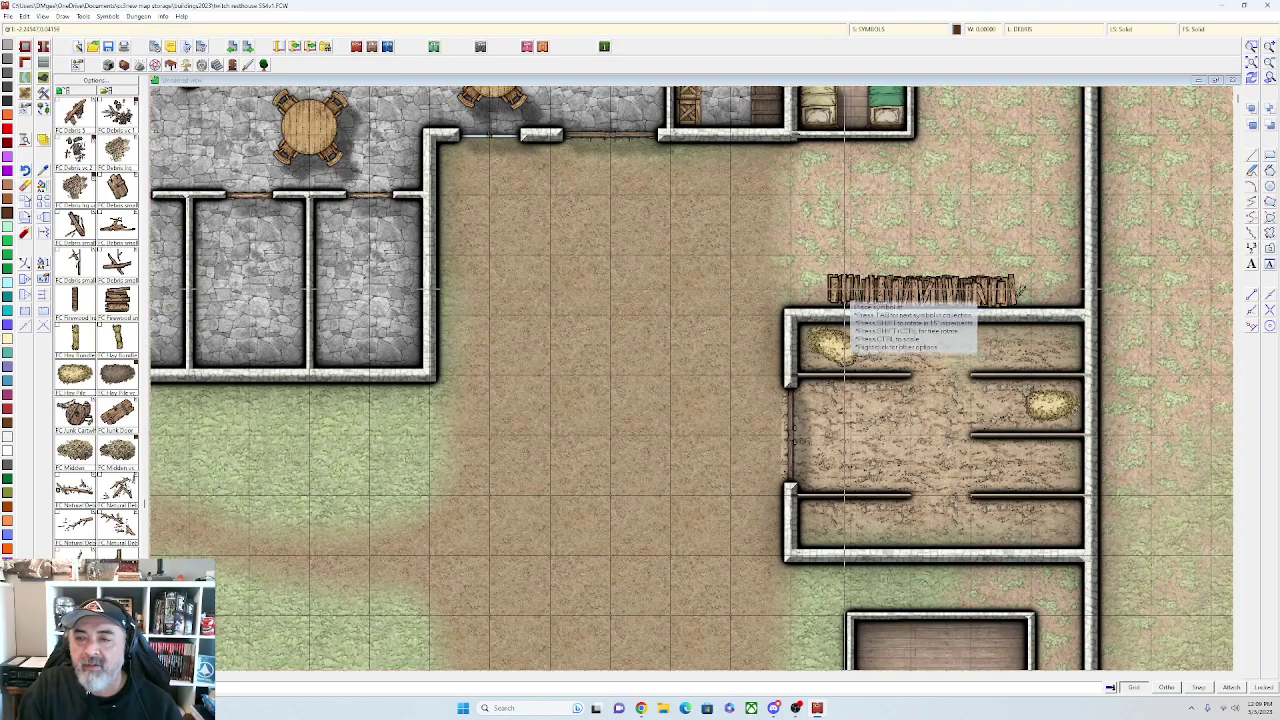
left_click(847, 290)
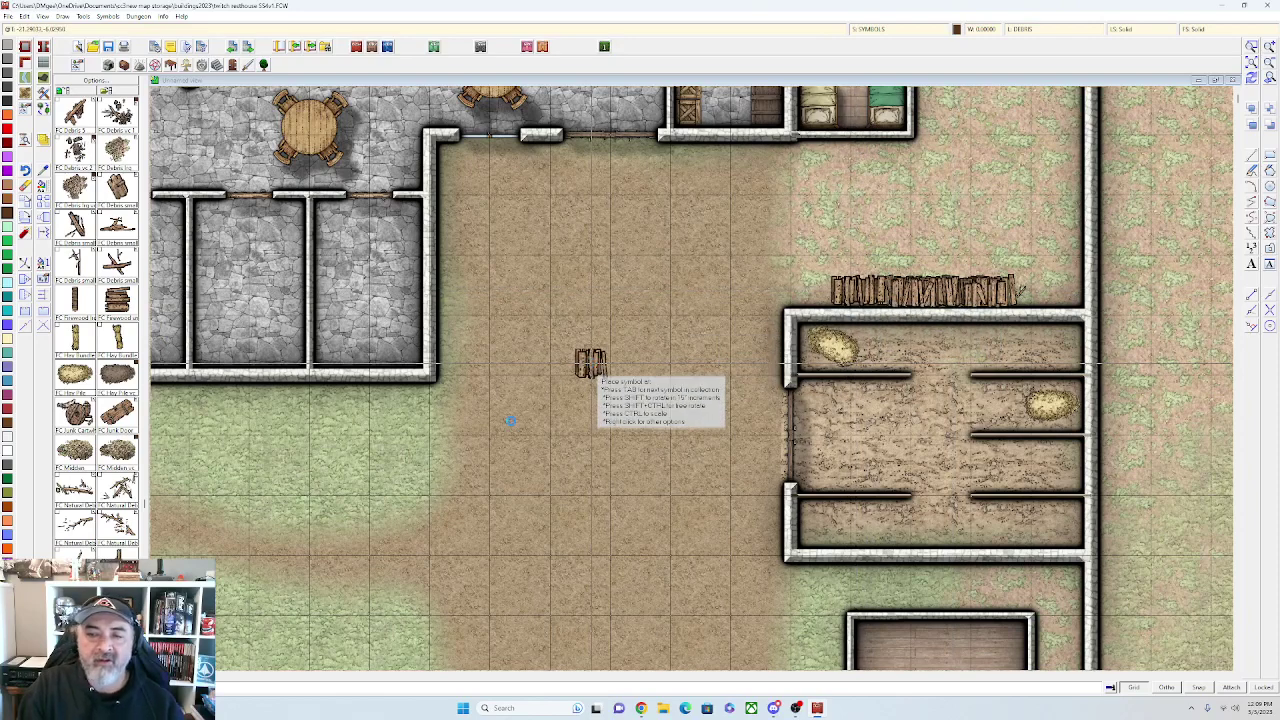
Change the sheet of the two hay piles in the outbuilding to SYMBOLS FLAT
scroll(590, 362, "down", 1)
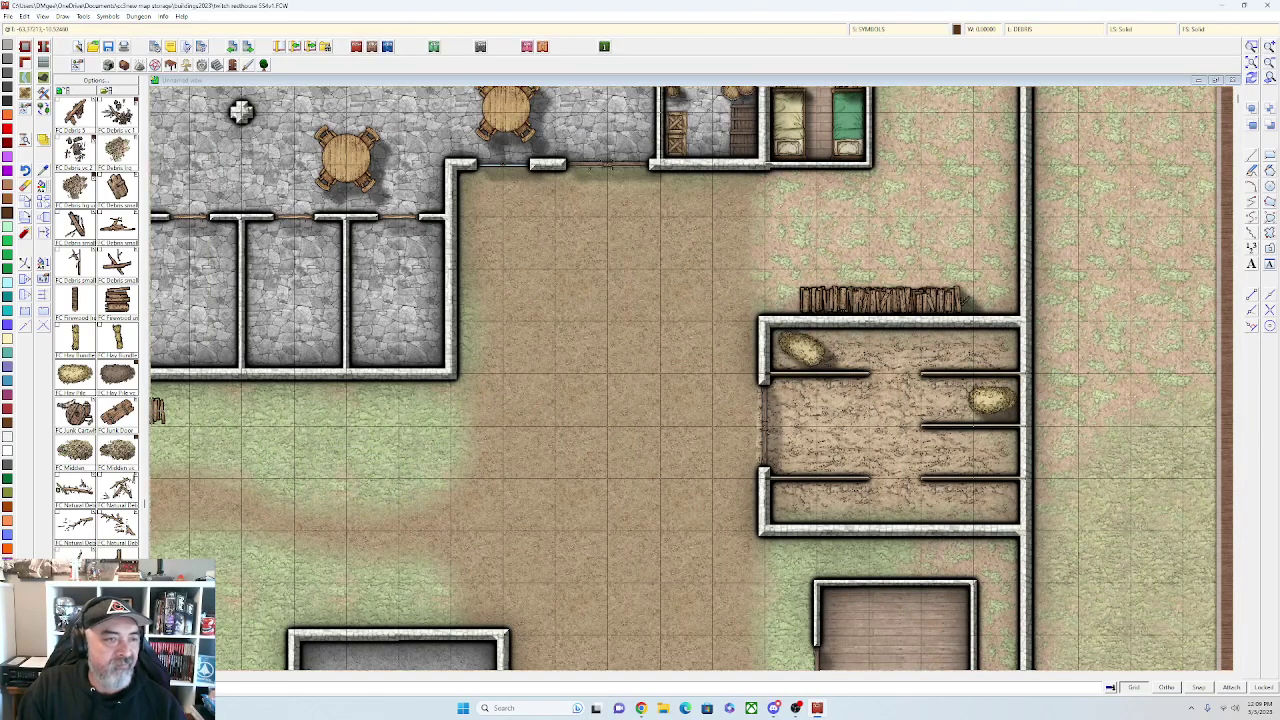
left_click(43, 186)
left_click(830, 353)
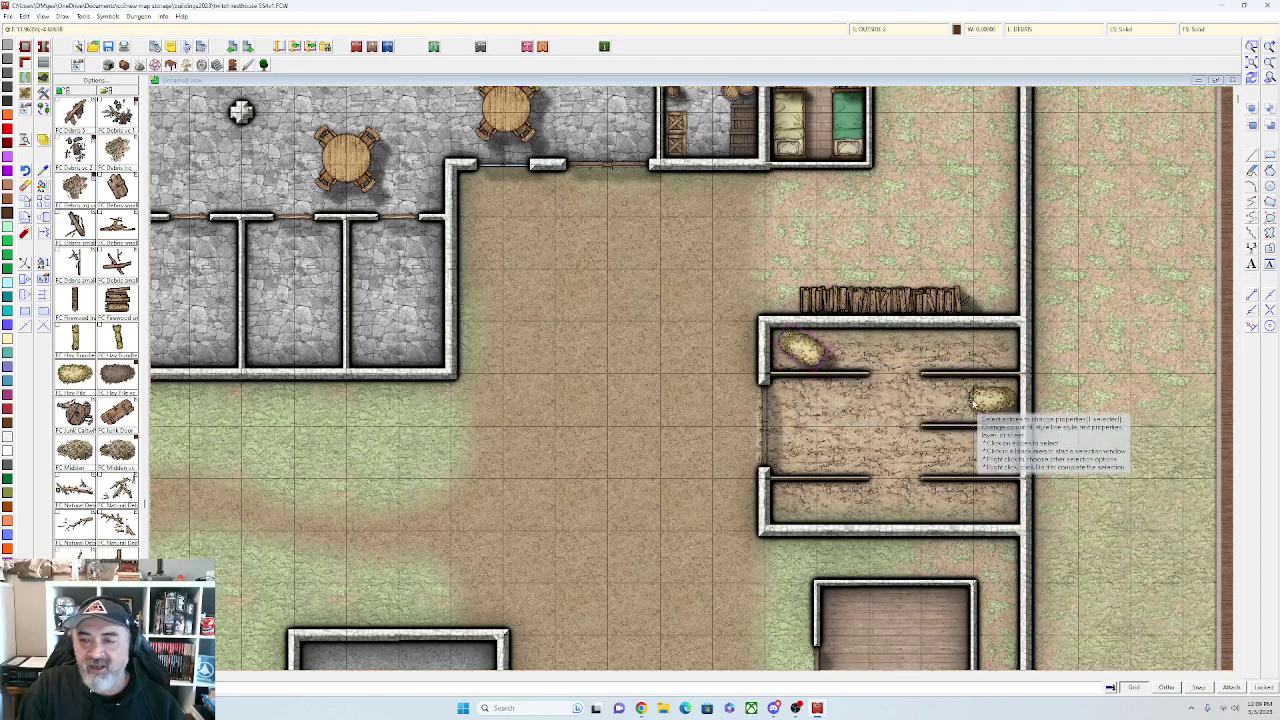
left_click(985, 400)
right_click(935, 401)
left_click(948, 407)
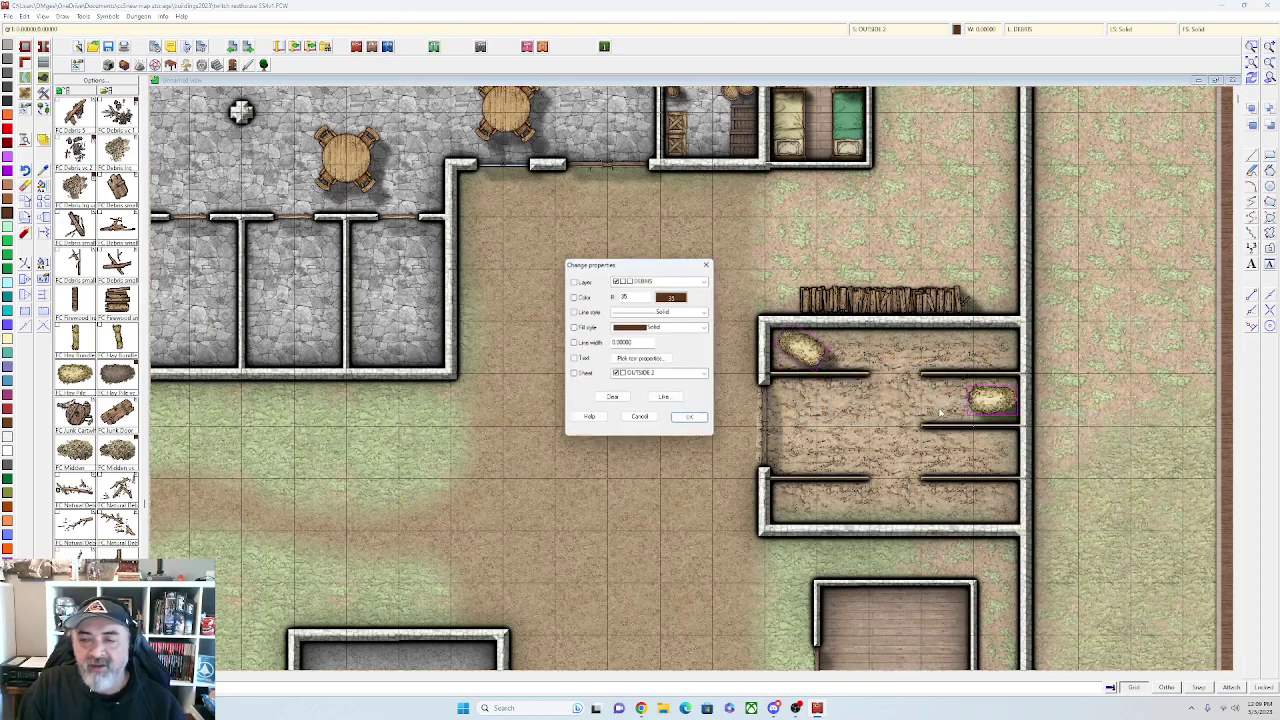
left_click(686, 374)
left_click(655, 503)
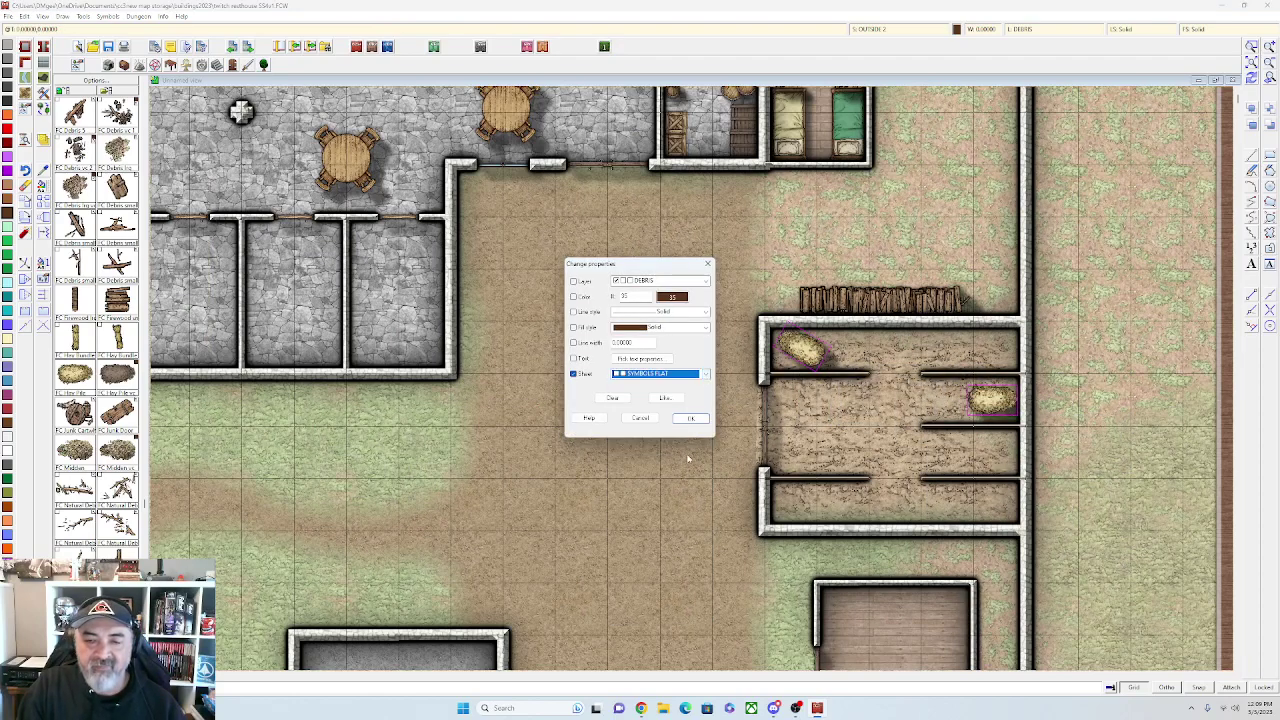
left_click(694, 418)
Place a stack of scaled-down, rotated hay bundles beneath the outbuilding's upper west partition, just inside the doorway
scroll(686, 422, "down", 1)
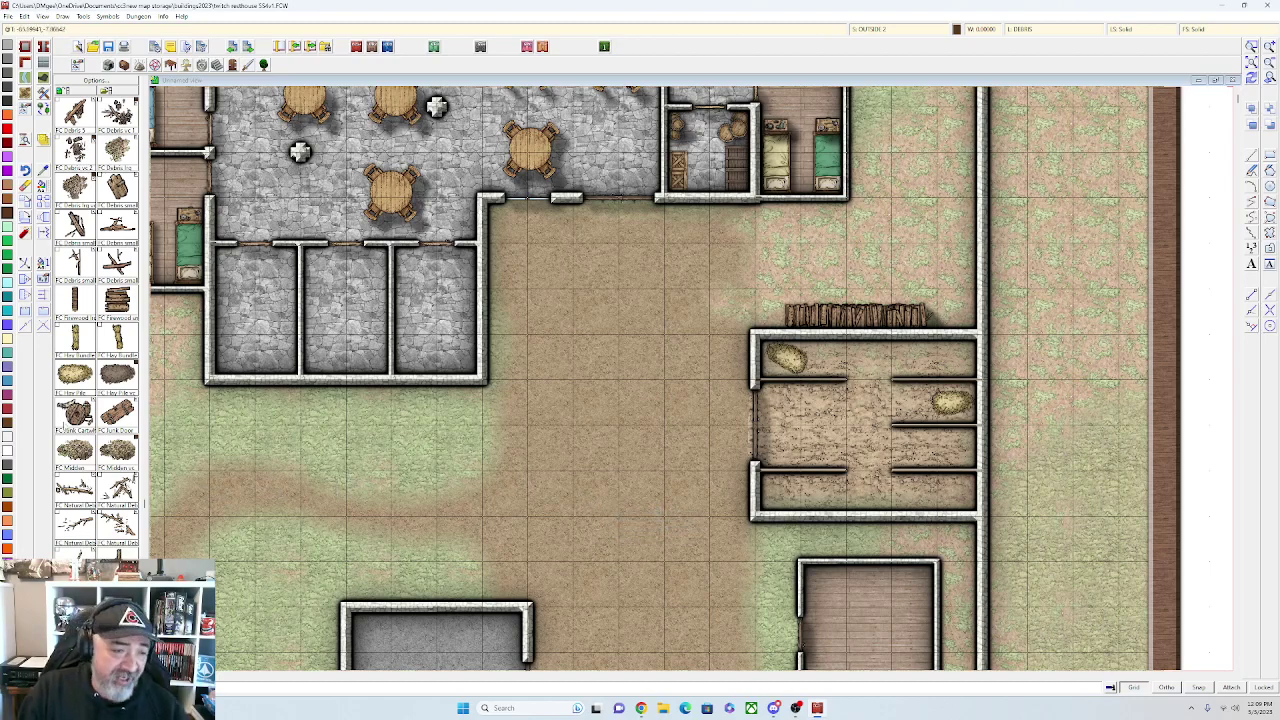
left_click(118, 338)
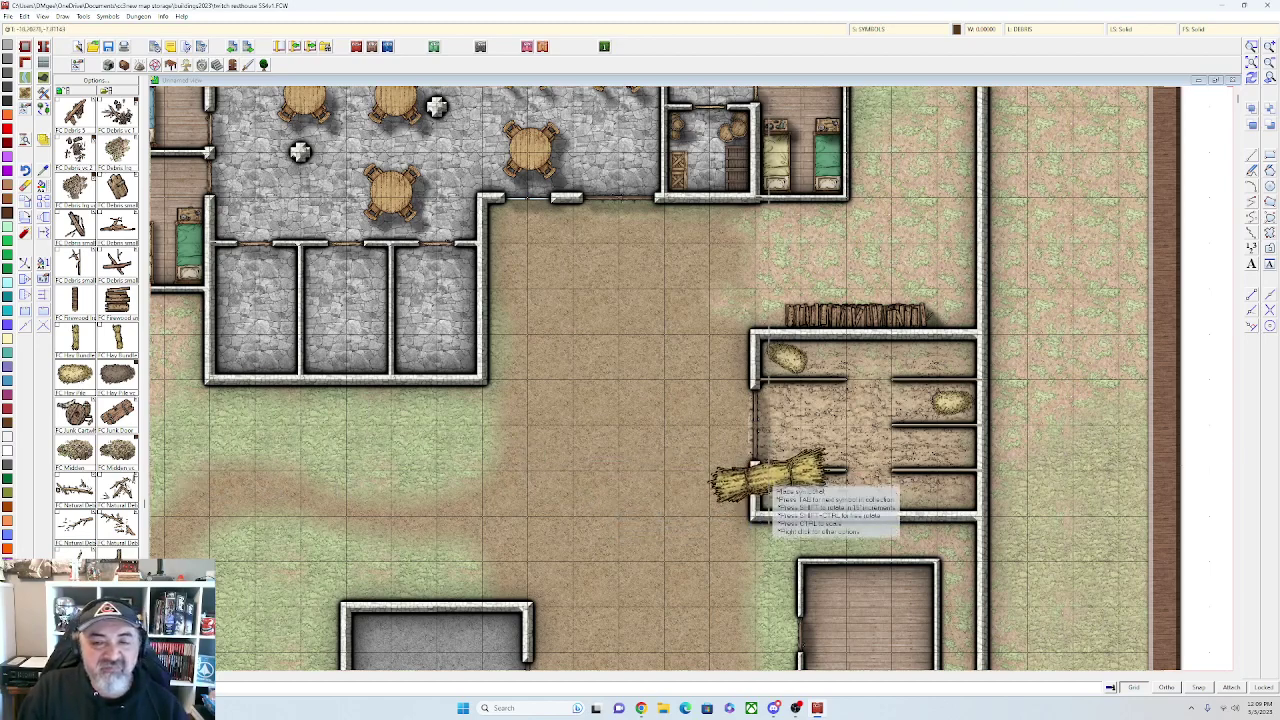
key("ctrl")
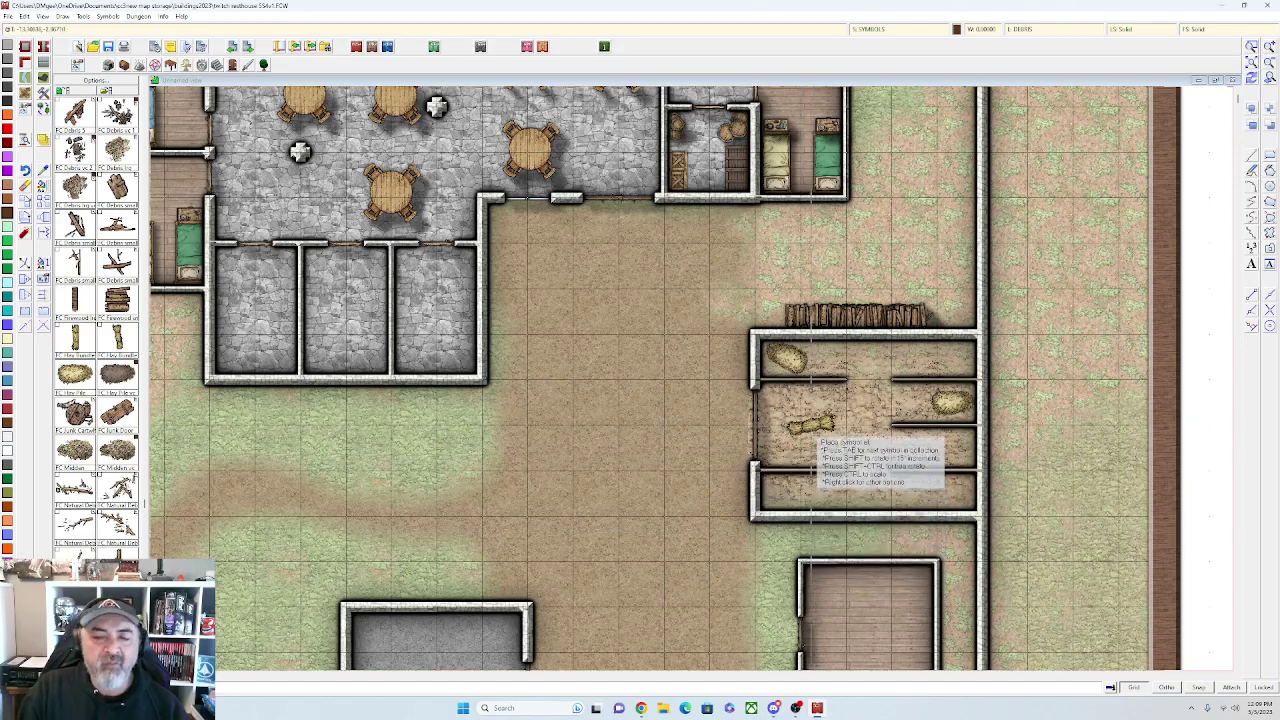
scroll(824, 420, "up", 1)
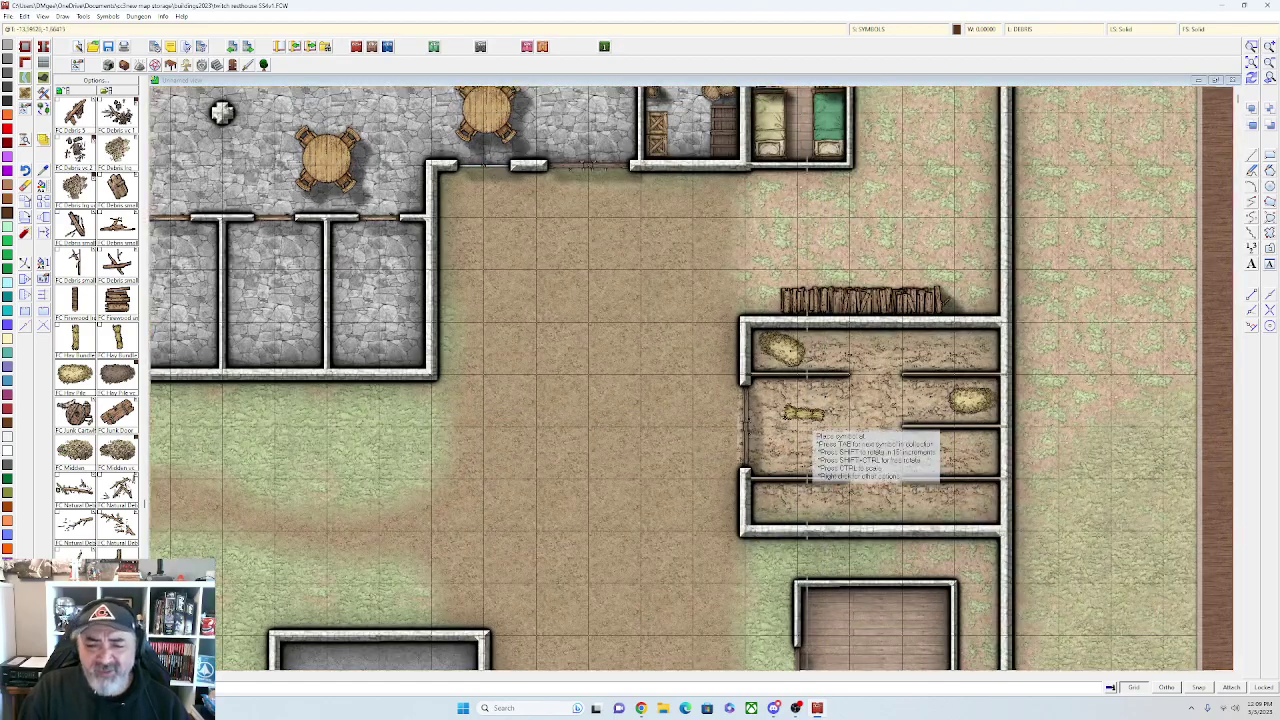
key("shift")
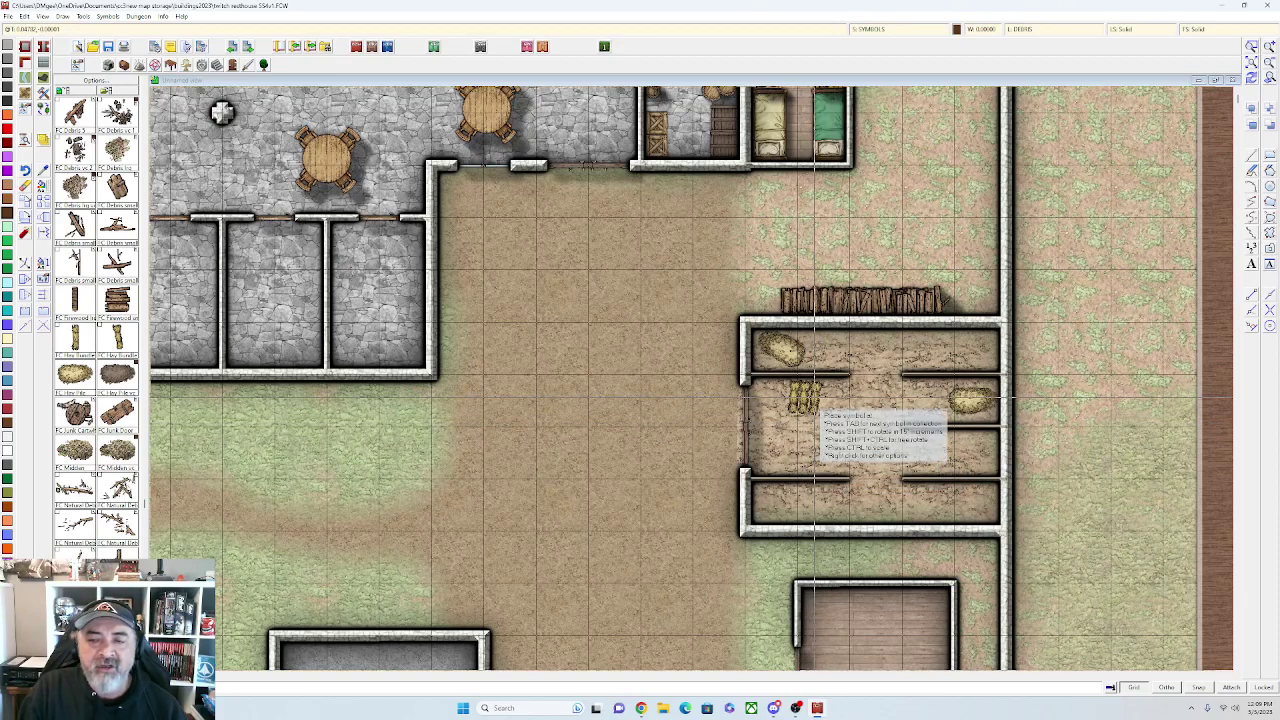
left_click(815, 402)
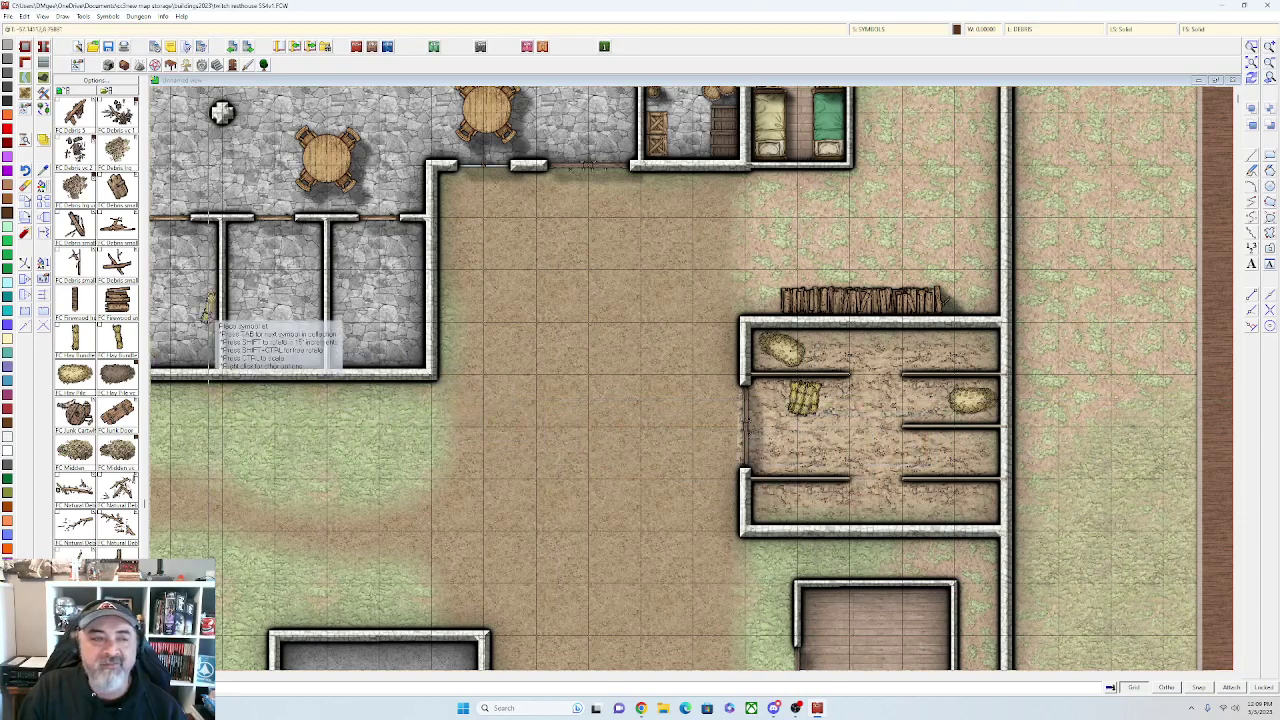
key("Escape")
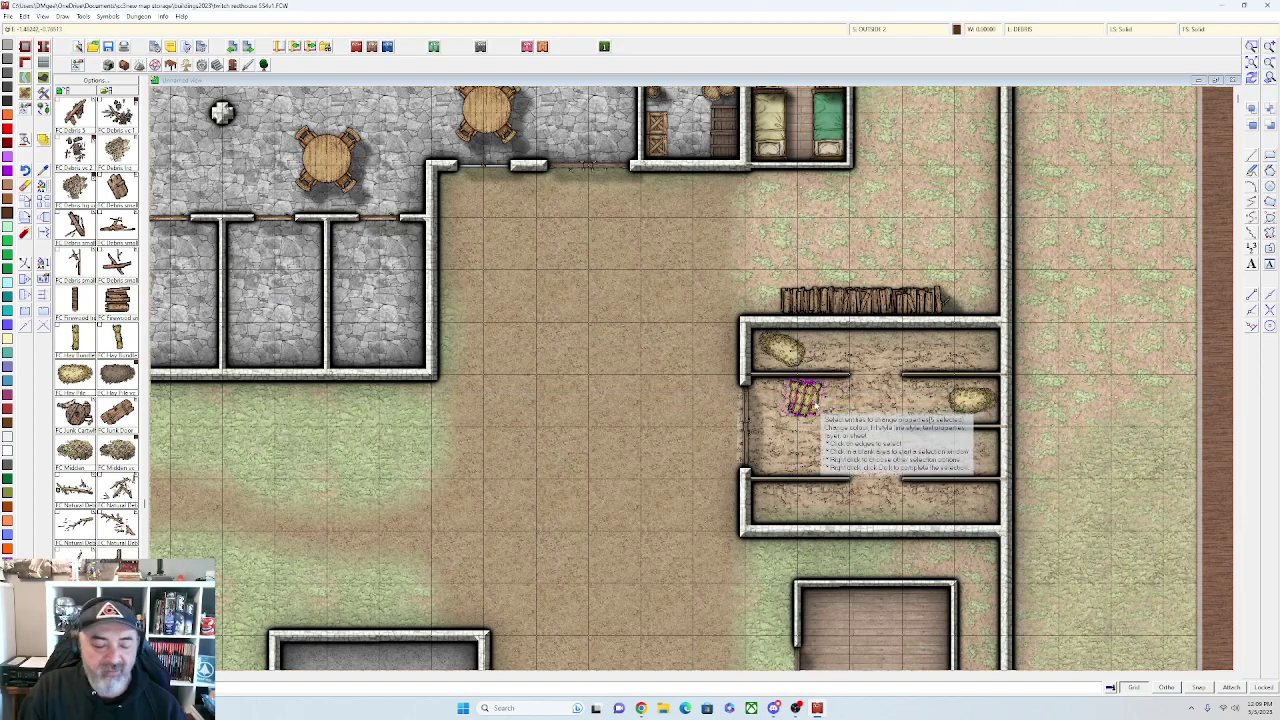
Try to move some of the hay bundles south, out of the stack just inside the outbuilding's doorway
scroll(806, 422, "up", 2)
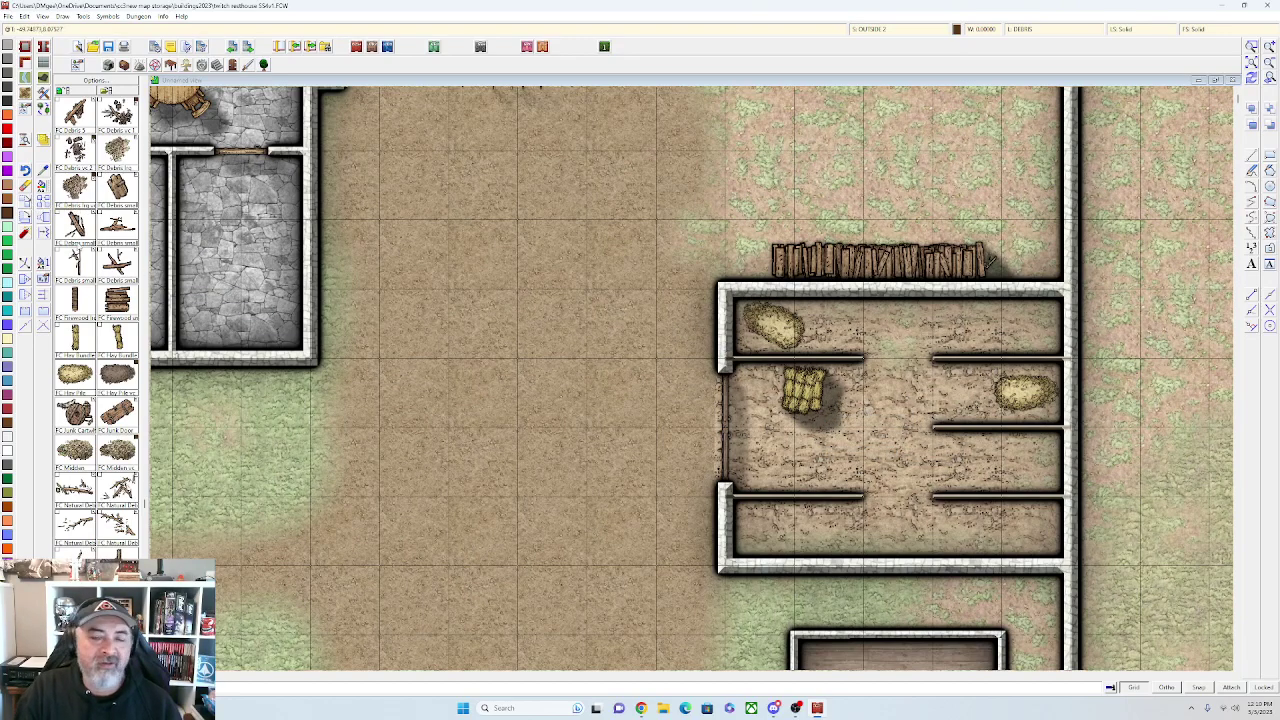
right_click(792, 420)
left_click(791, 422)
left_click(777, 464)
scroll(818, 444, "up", 1)
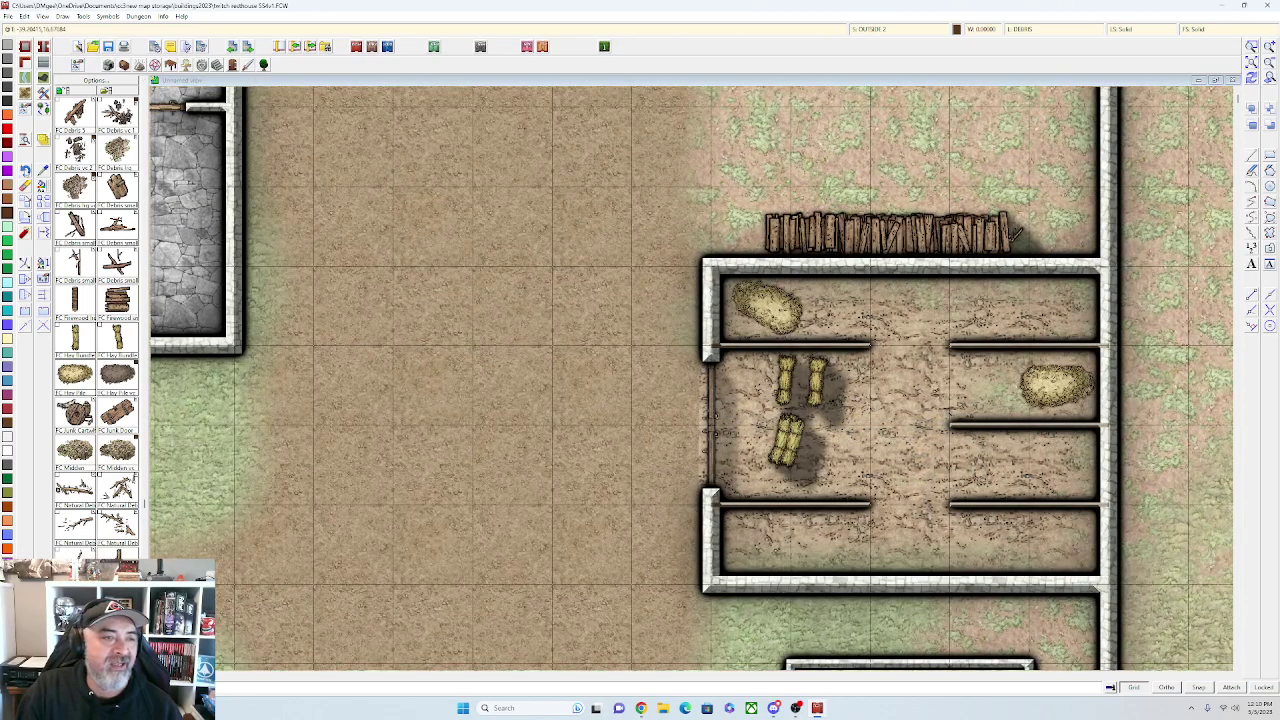
Erase the whole stack of hay bundles beneath the outbuilding's upper west partition
left_click(25, 186)
left_click(765, 350)
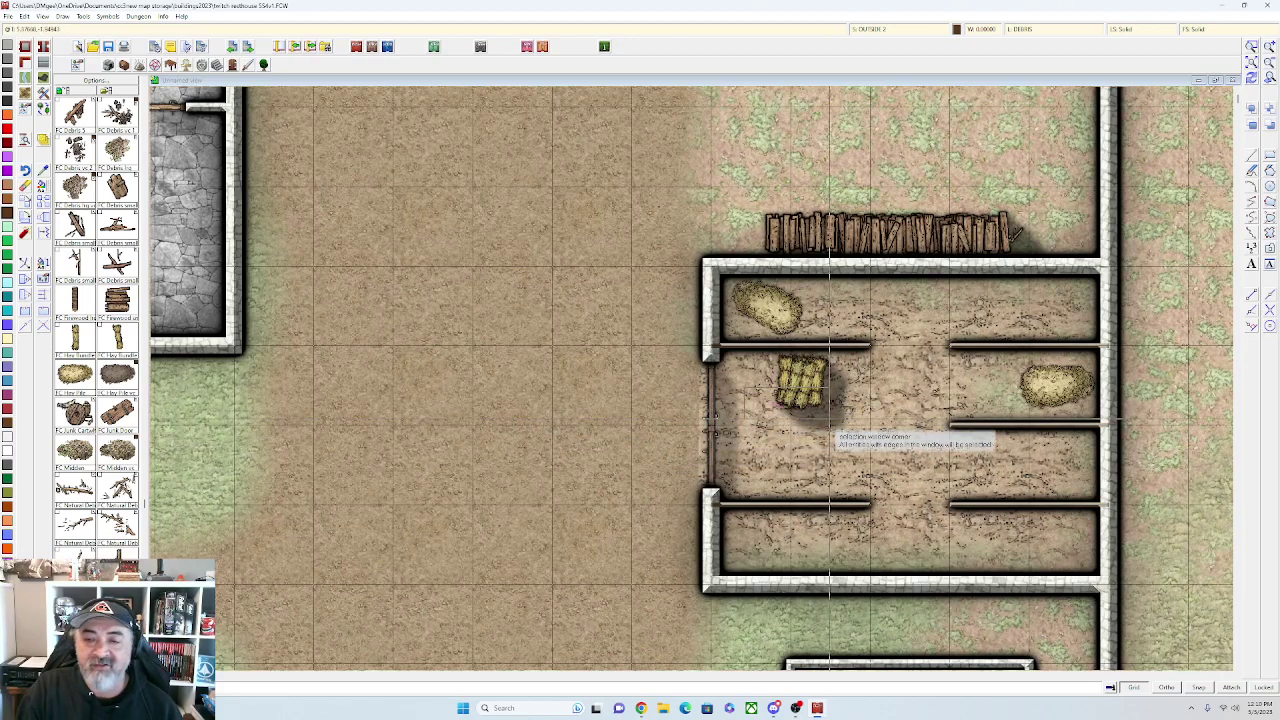
left_click(830, 417)
right_click(830, 417)
left_click(830, 423)
Place a new slightly rotated stack of hay bundles side by side beneath the outbuilding's upper west partition
scroll(830, 419, "up", 2)
left_click(73, 337)
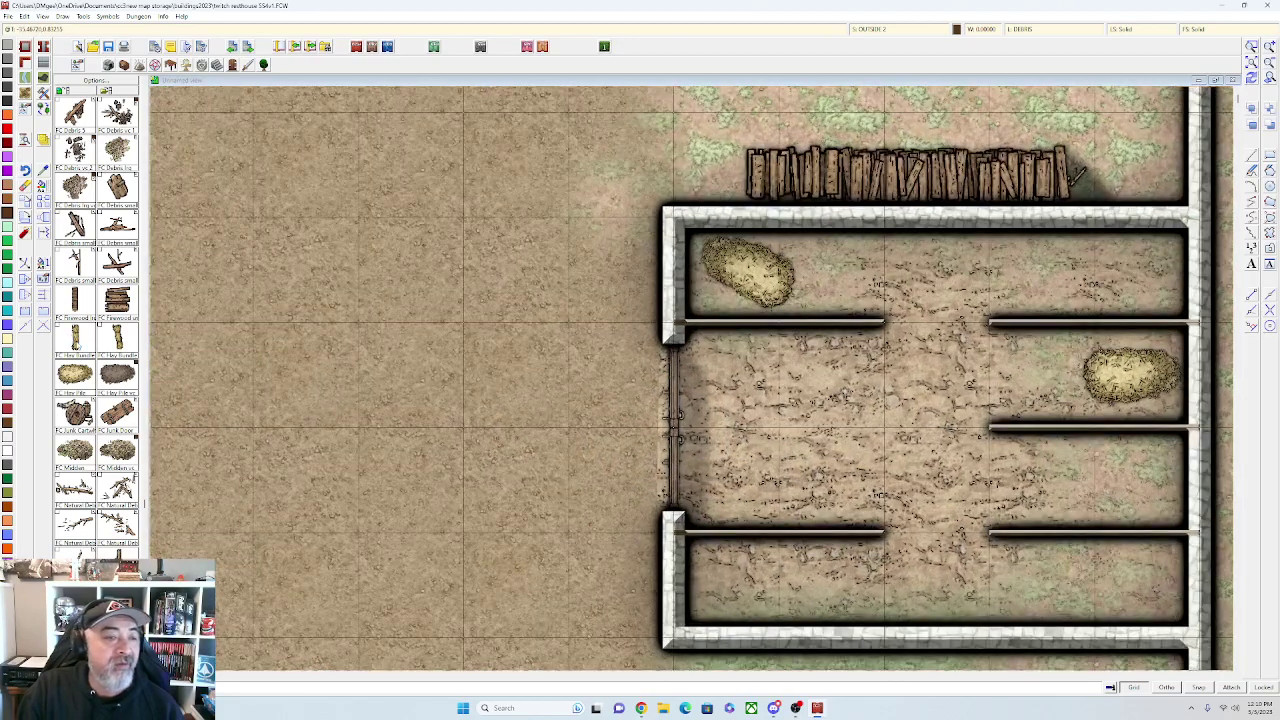
left_click(798, 398)
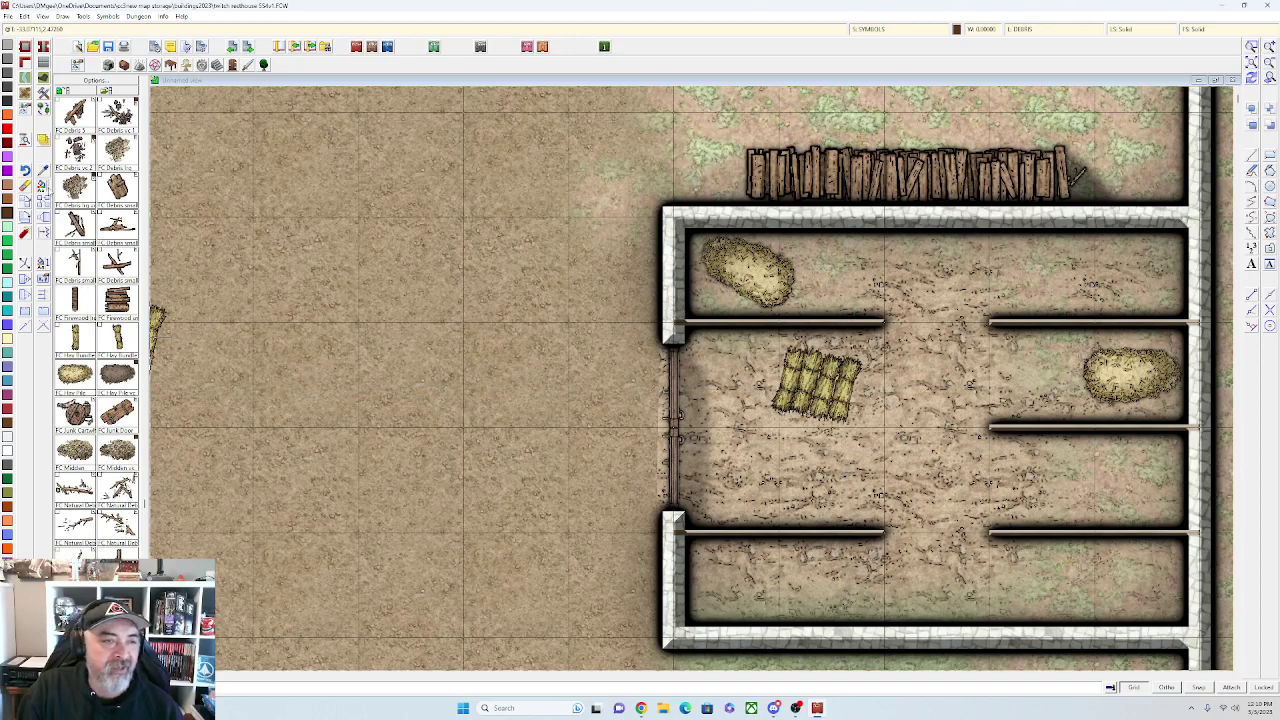
Change the sheet of the newly placed hay bundles to SYMBOLS FLAT
left_click(45, 187)
left_click(768, 350)
left_click(862, 430)
right_click(862, 430)
left_click(860, 433)
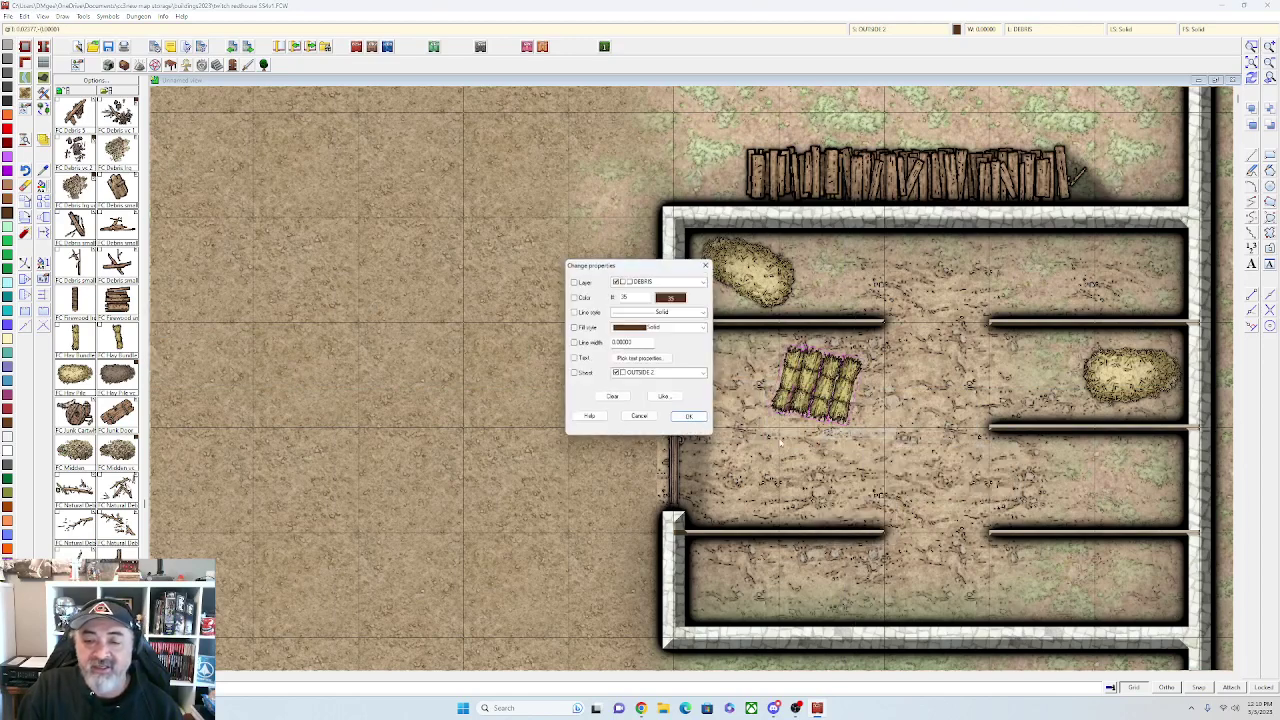
left_click(682, 373)
left_click(676, 503)
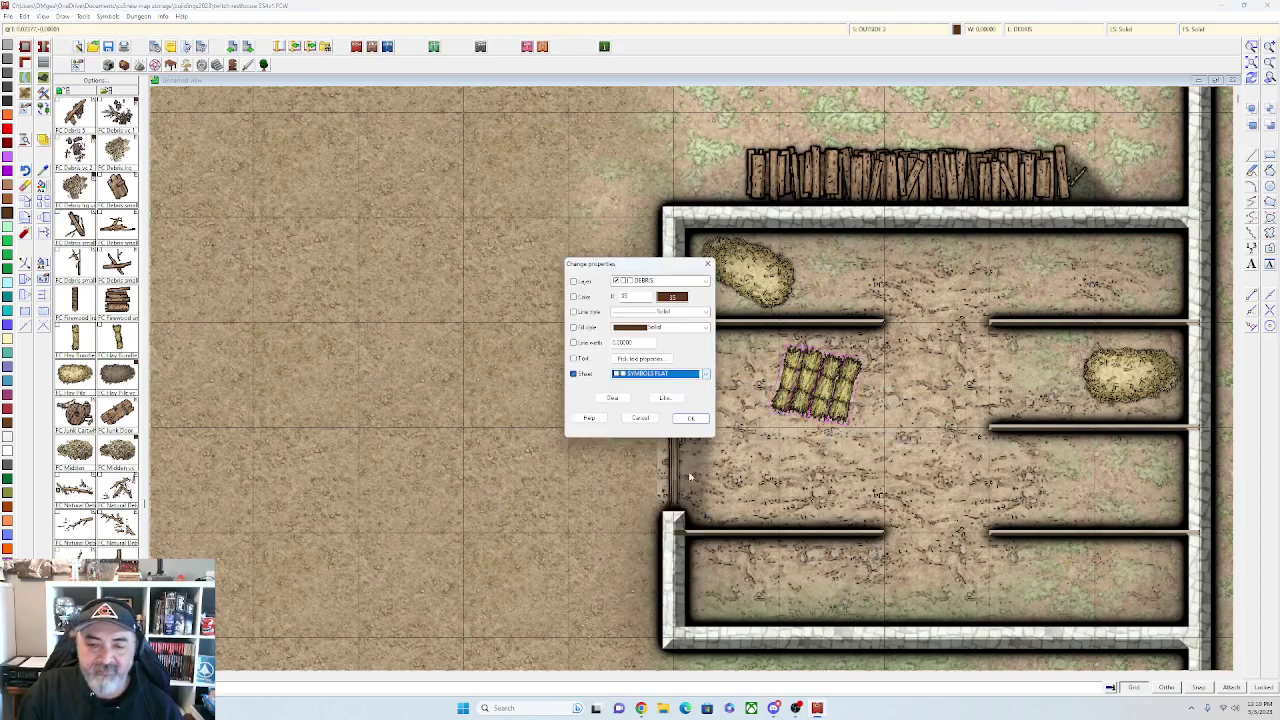
left_click(690, 418)
Layer more hay bundles on top of the stack using the second hay bundle symbol
left_click(121, 342)
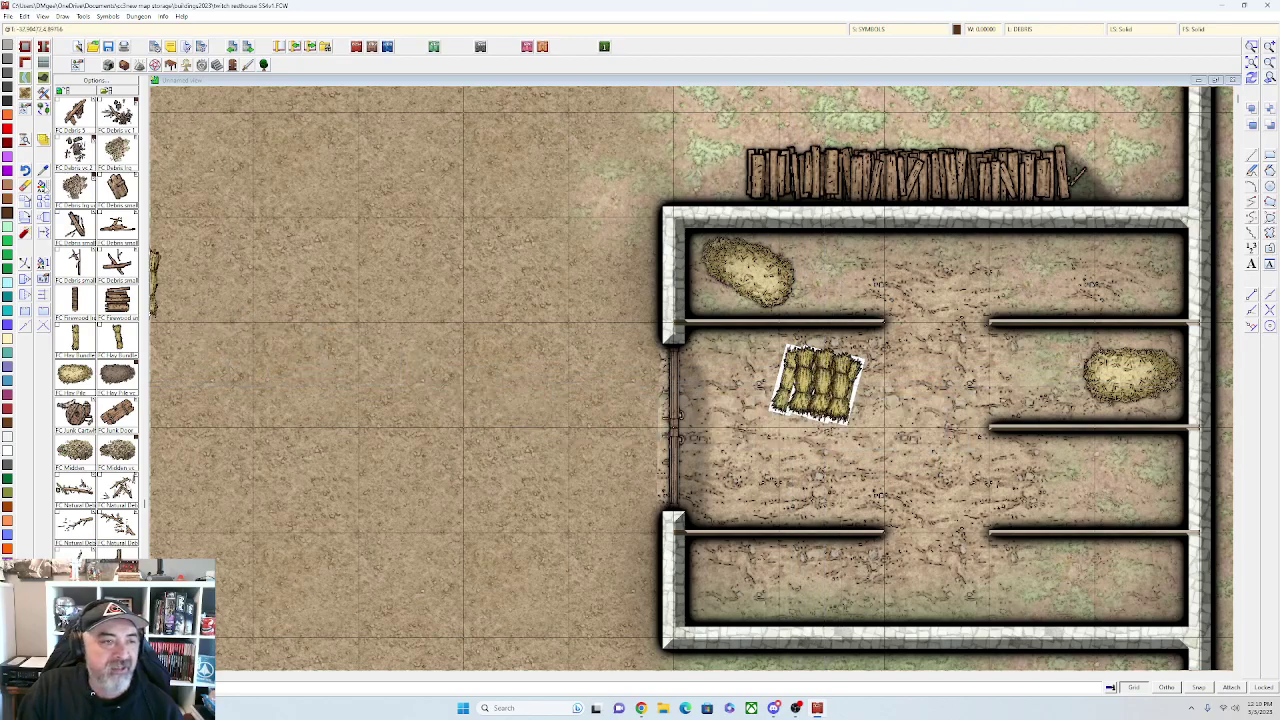
left_click(43, 279)
left_click(828, 400)
left_click(839, 399)
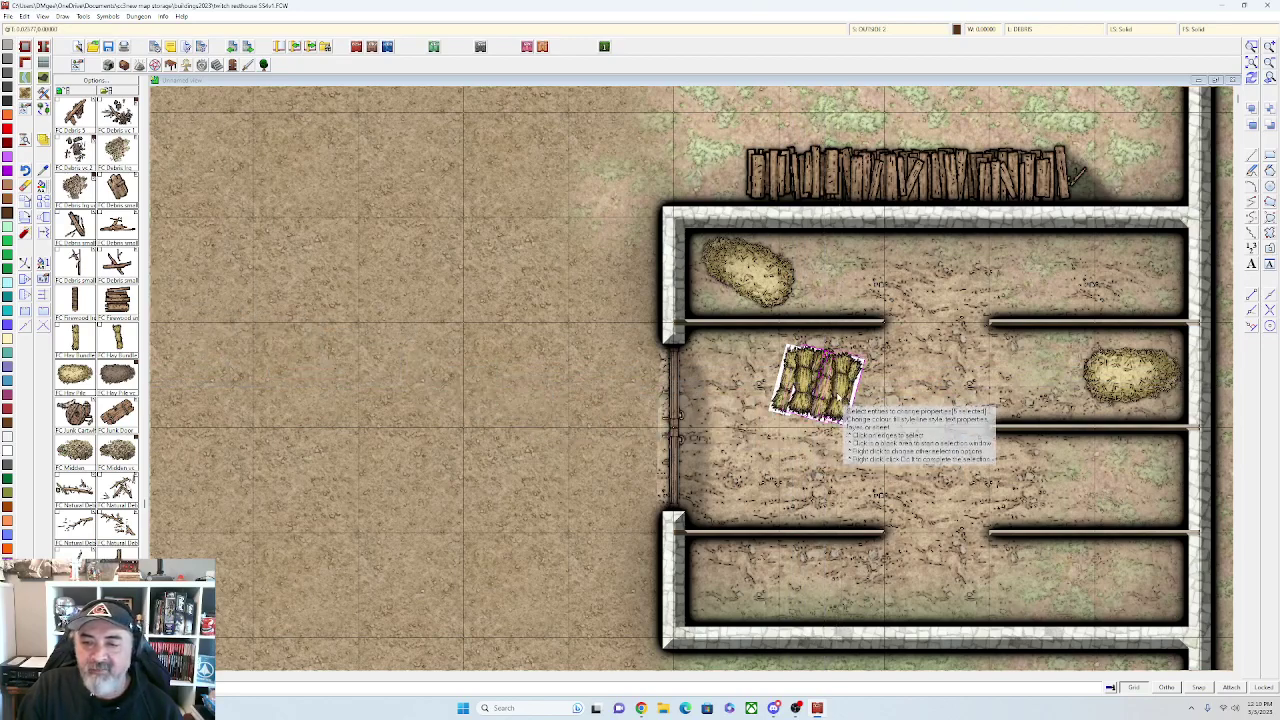
scroll(838, 398, "up", 3)
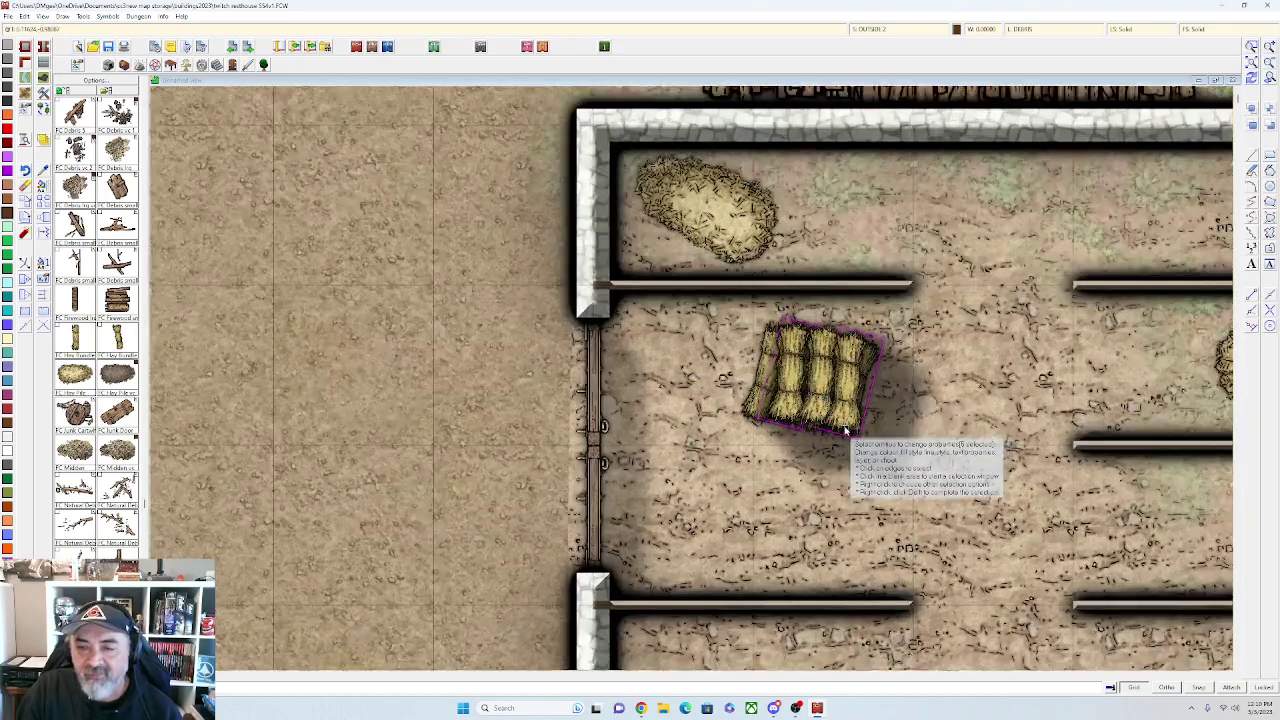
key("Escape")
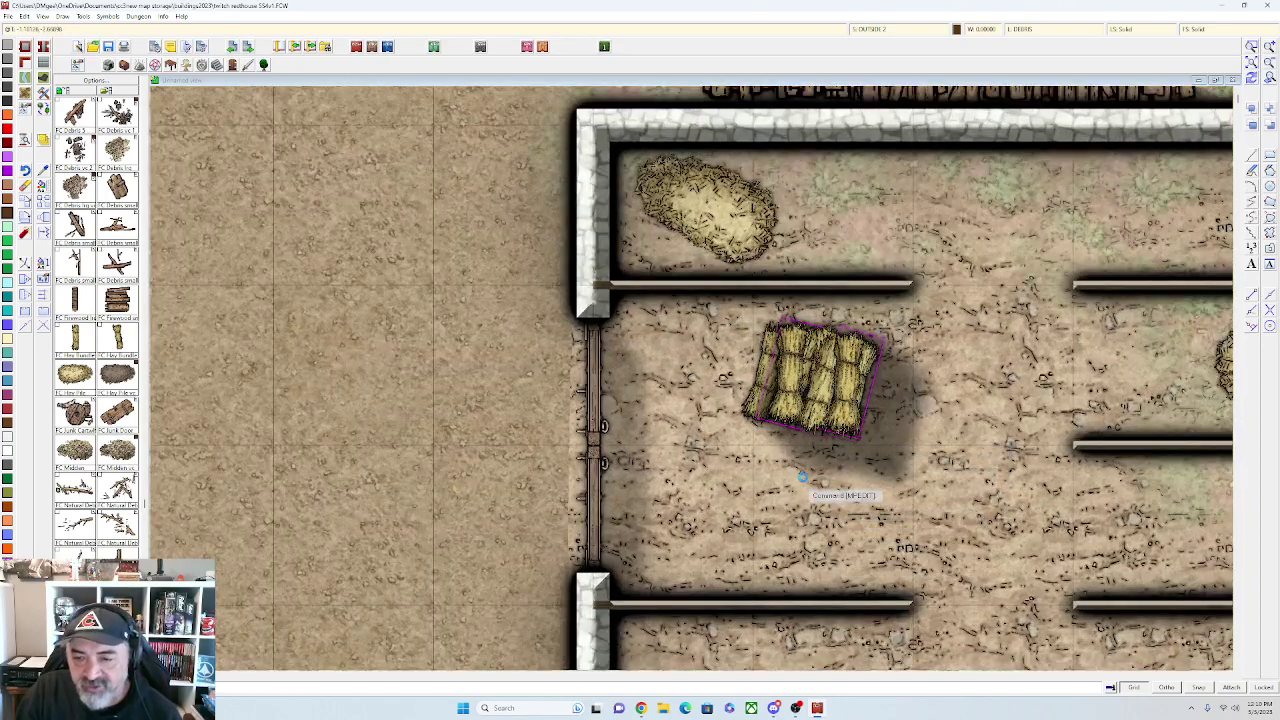
scroll(802, 477, "up", 2)
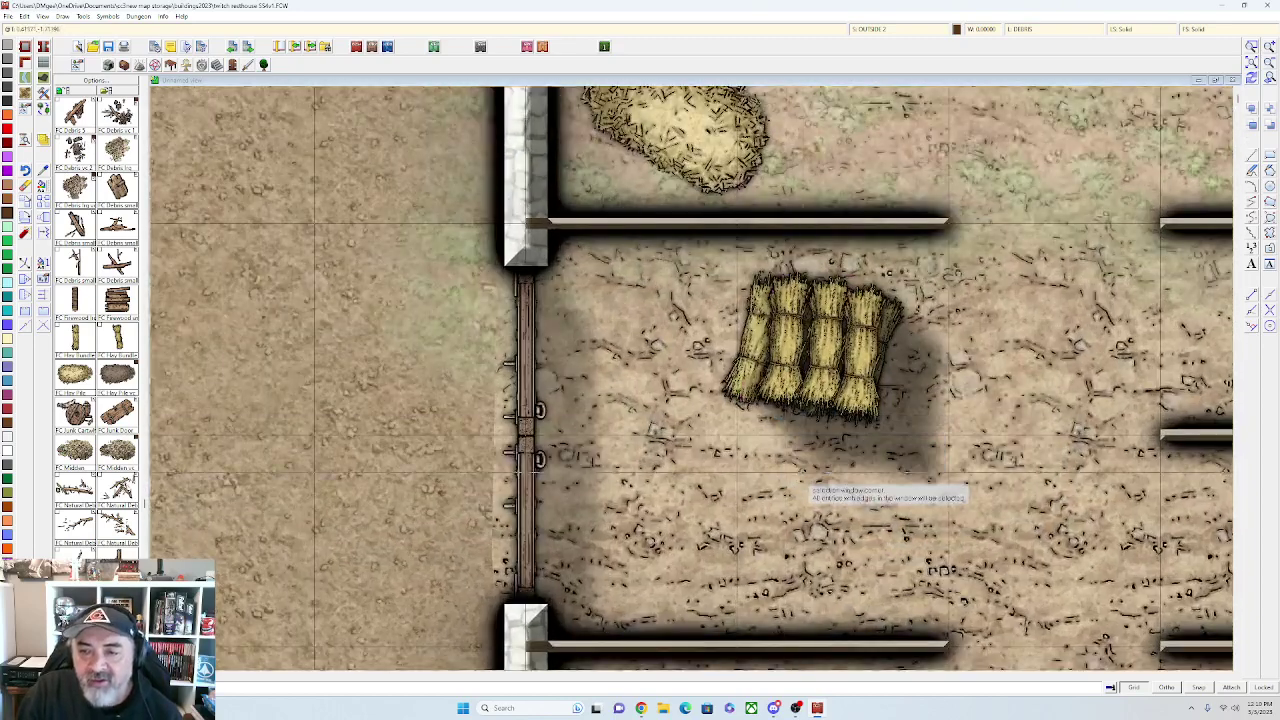
left_click(802, 472)
scroll(809, 470, "down", 1)
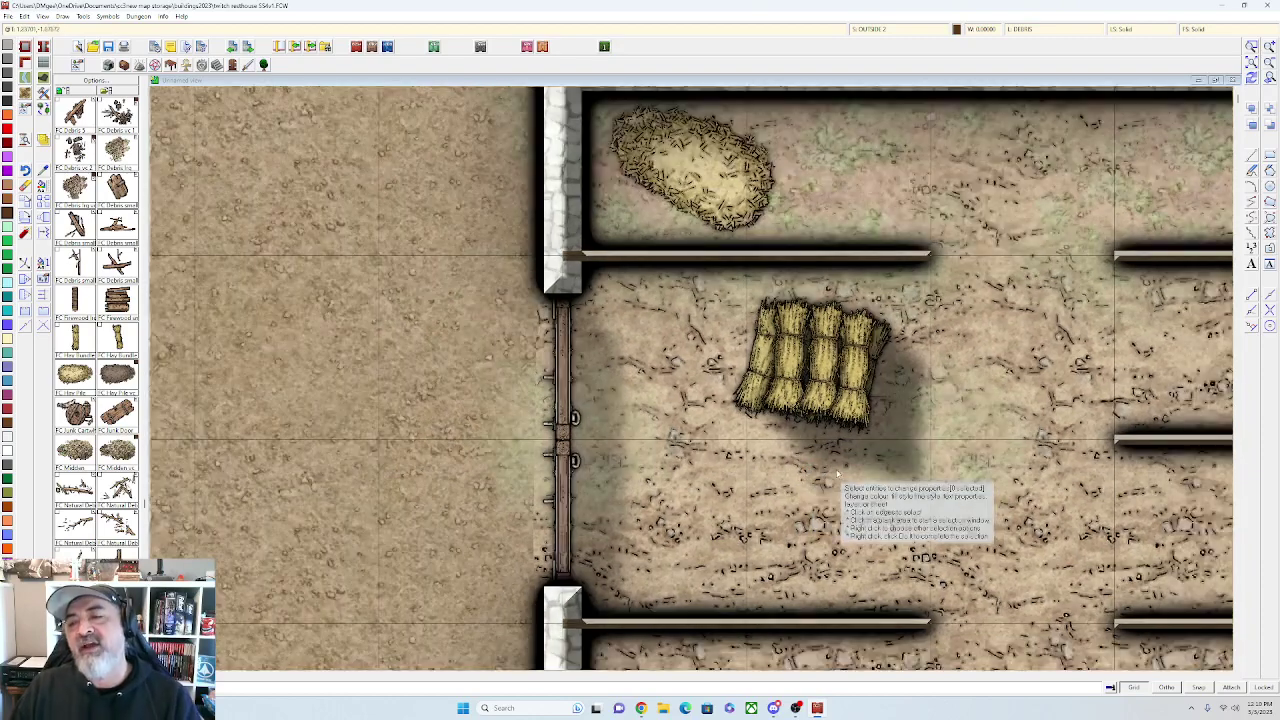
left_click(863, 402)
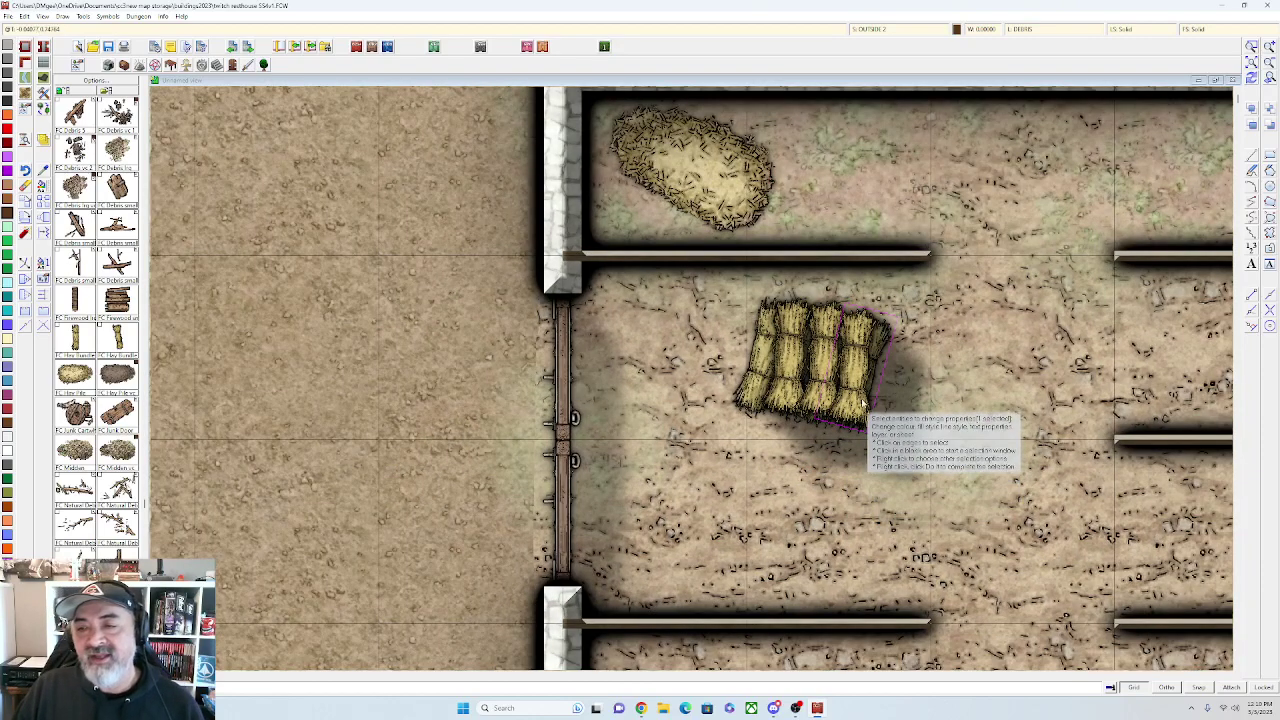
left_click(865, 316)
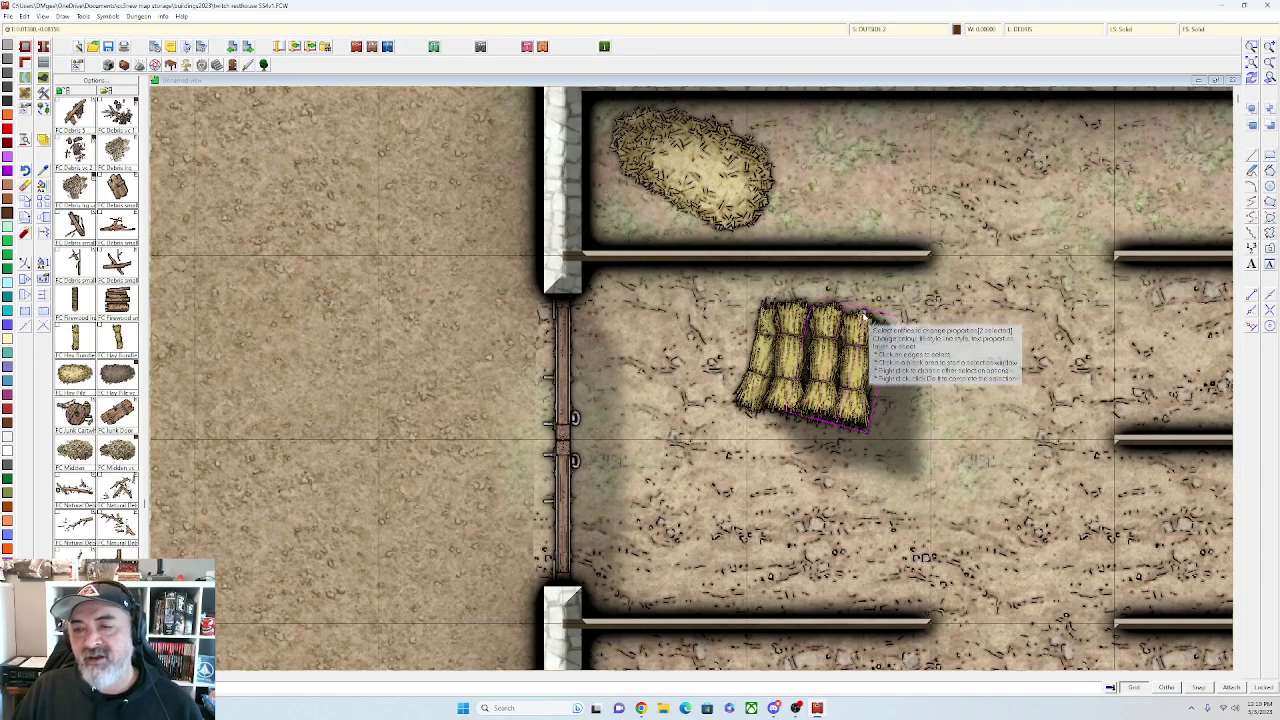
left_click(869, 432)
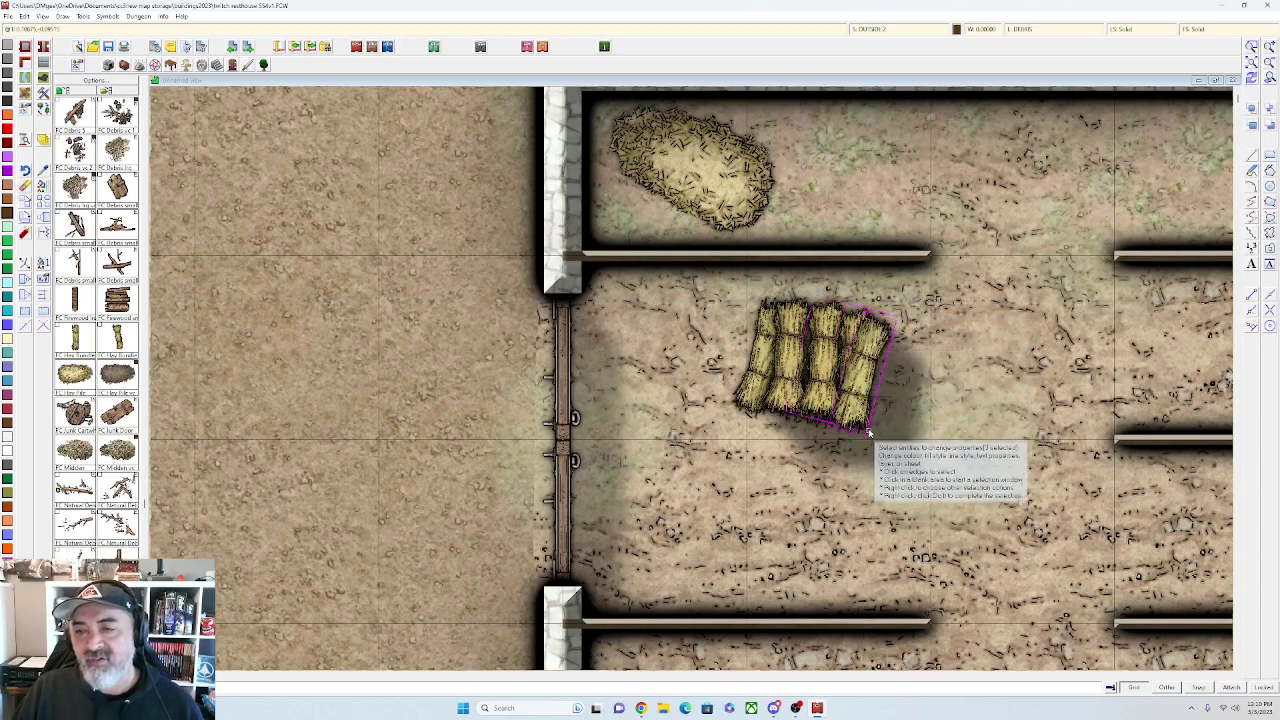
key("Escape")
Change the sheet of the hay bundles on the east side of the stack to SYMBOLS FLAT
scroll(874, 398, "up", 2)
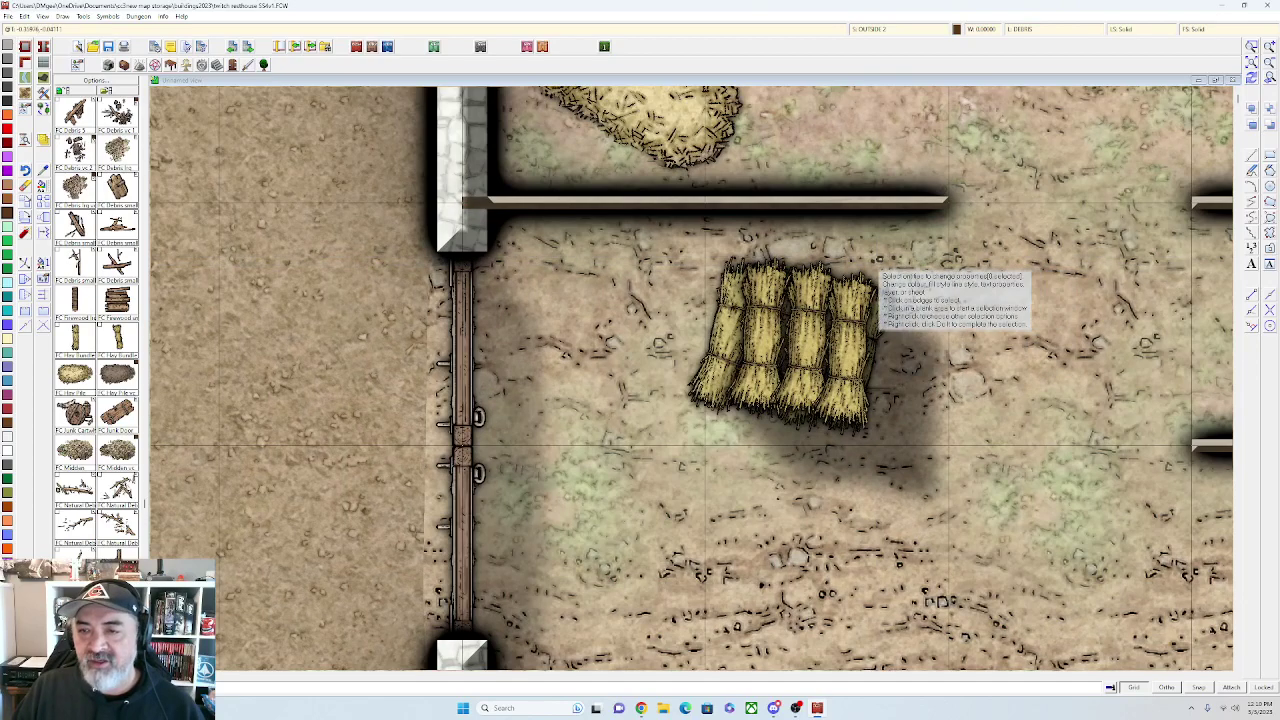
left_click(860, 268)
left_click(872, 293)
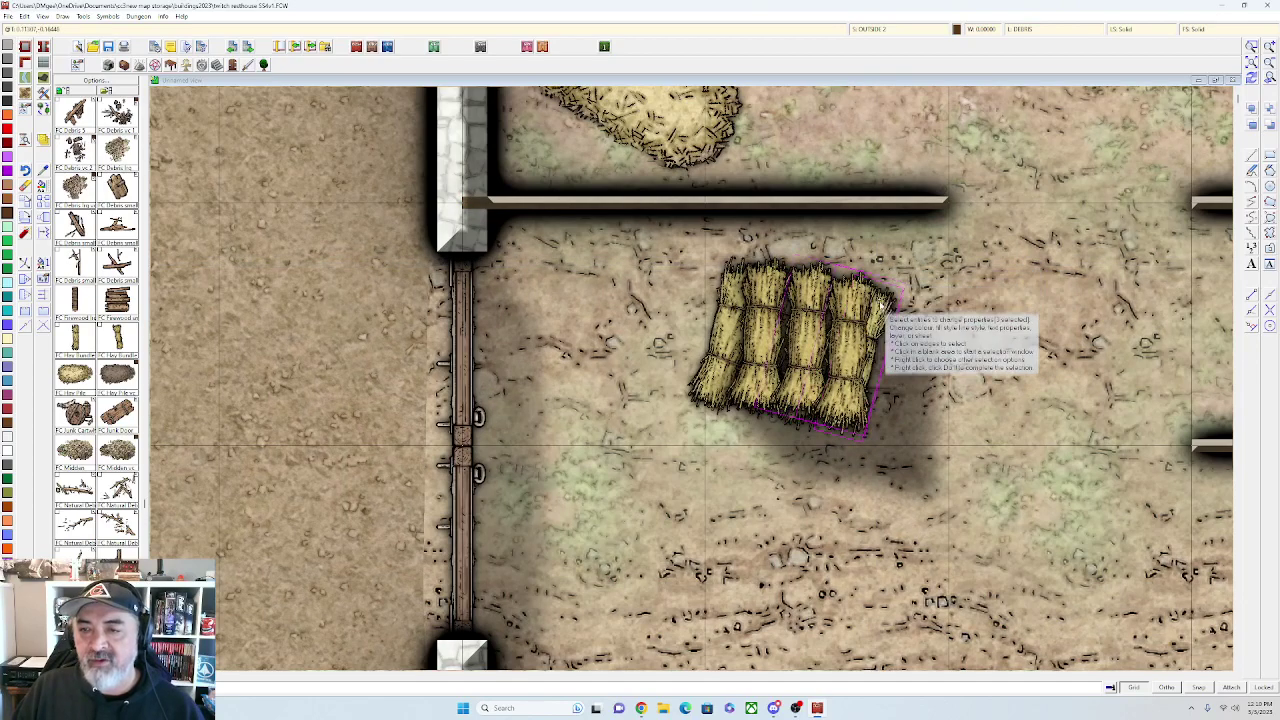
right_click(883, 312)
left_click(872, 323)
right_click(873, 327)
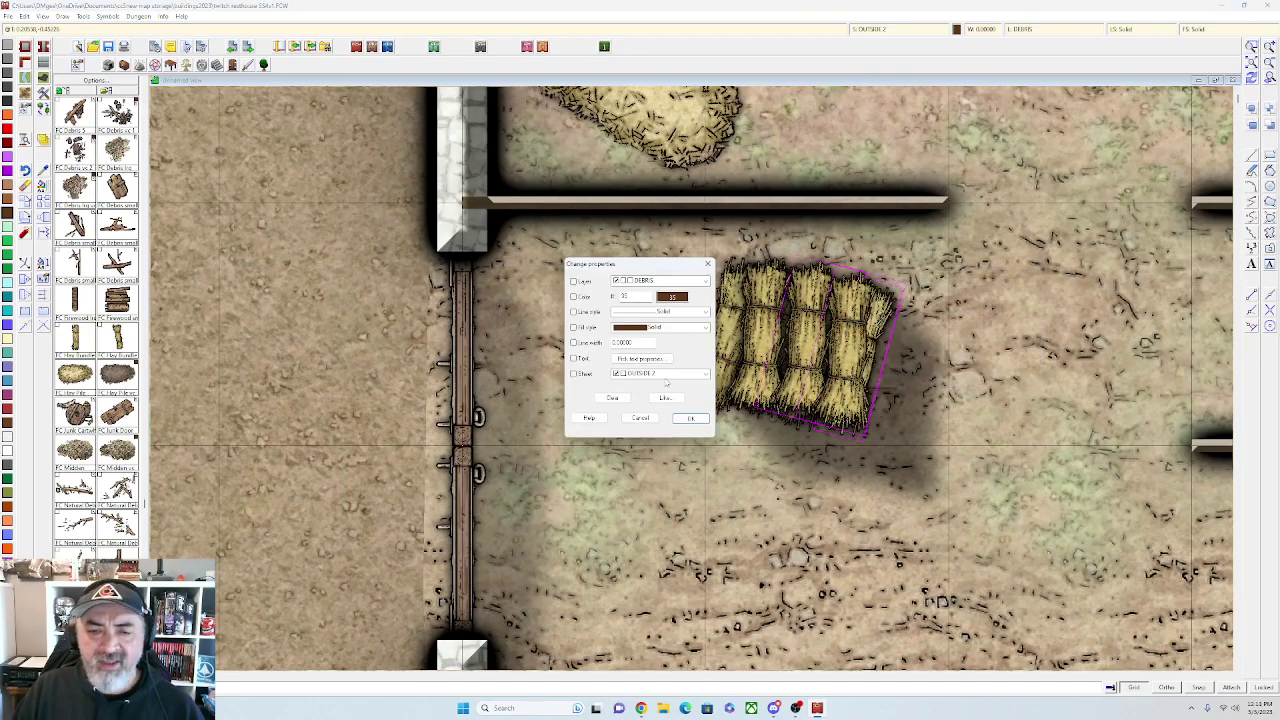
left_click(666, 376)
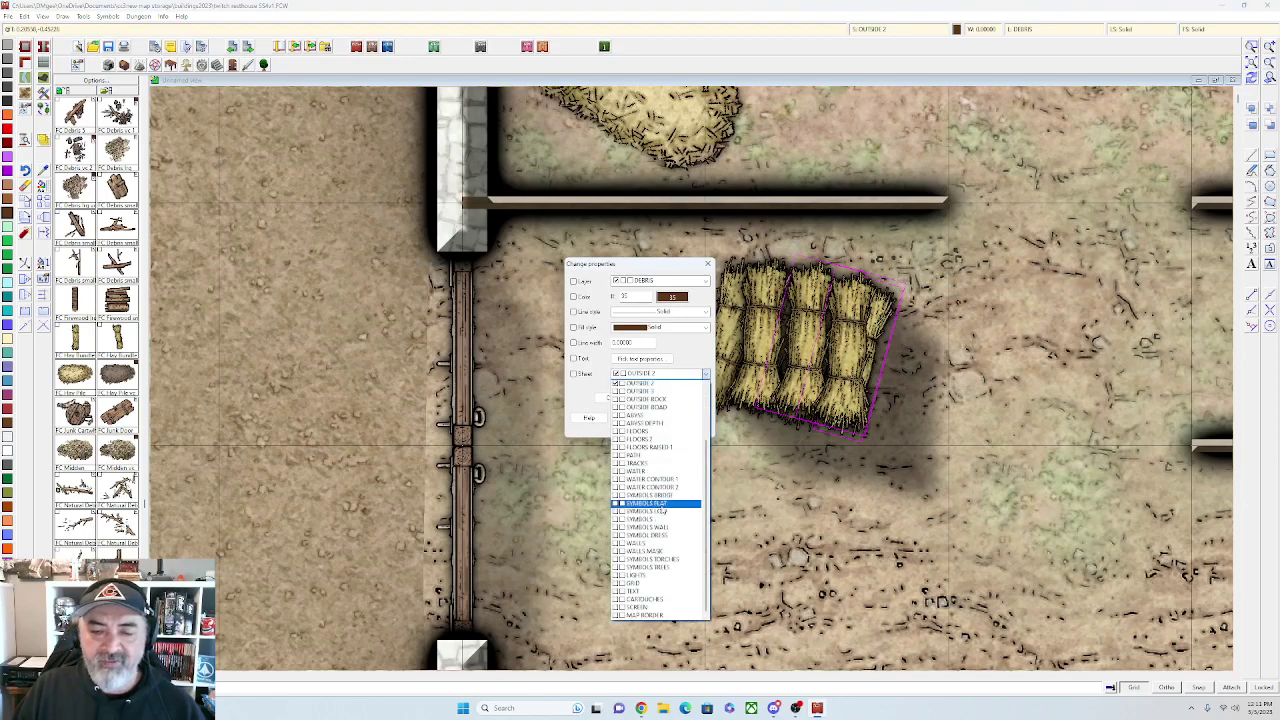
left_click(660, 503)
left_click(692, 418)
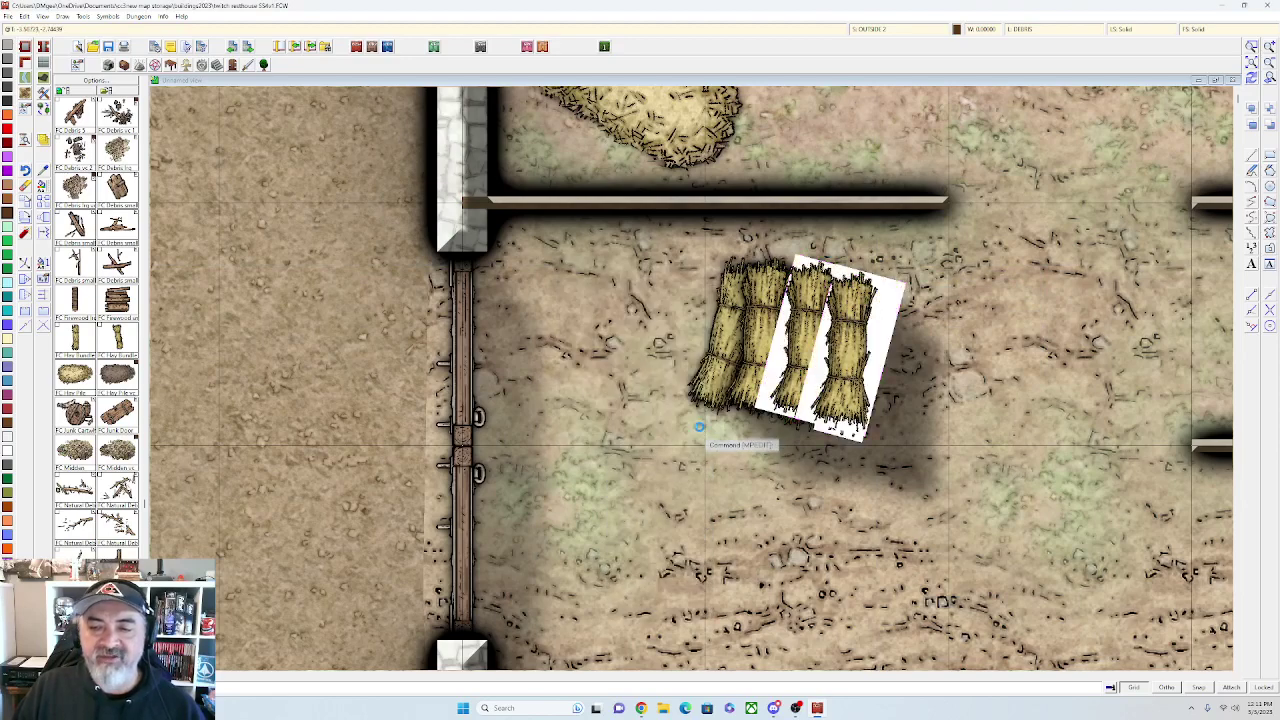
Load the SS4 Color Weapons symbol catalog
scroll(702, 445, "down", 2)
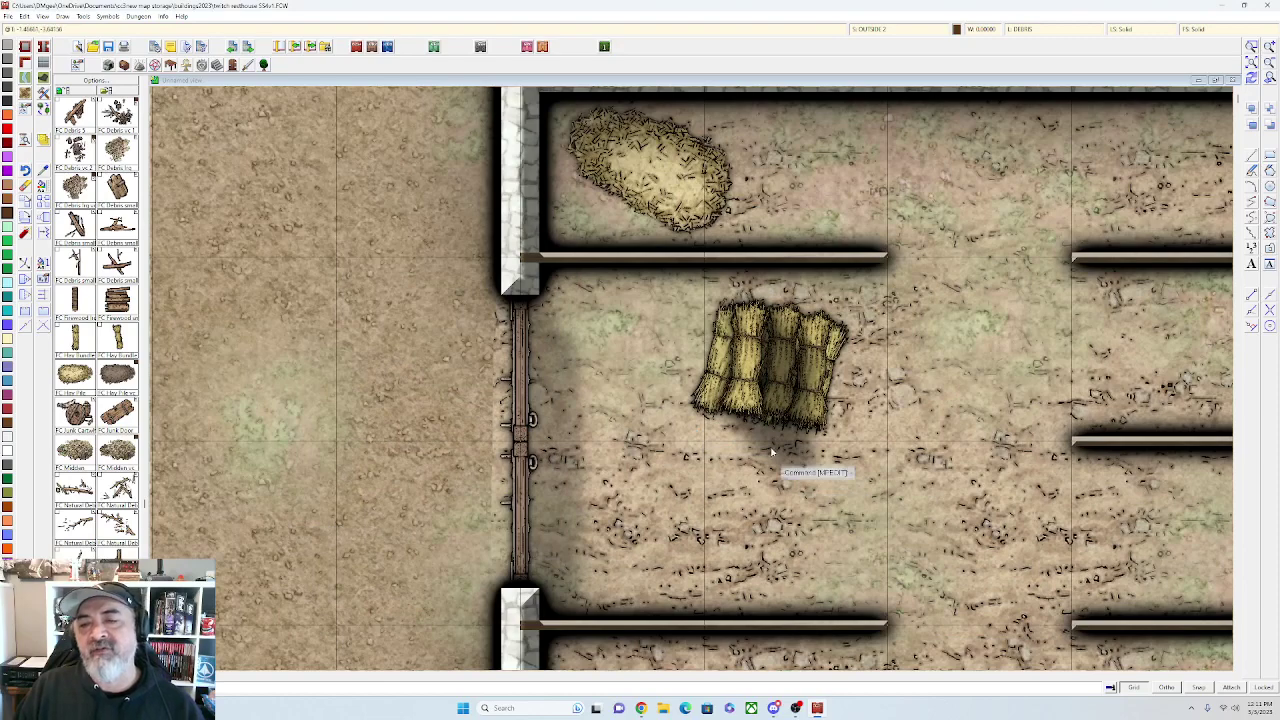
scroll(730, 510, "down", 4)
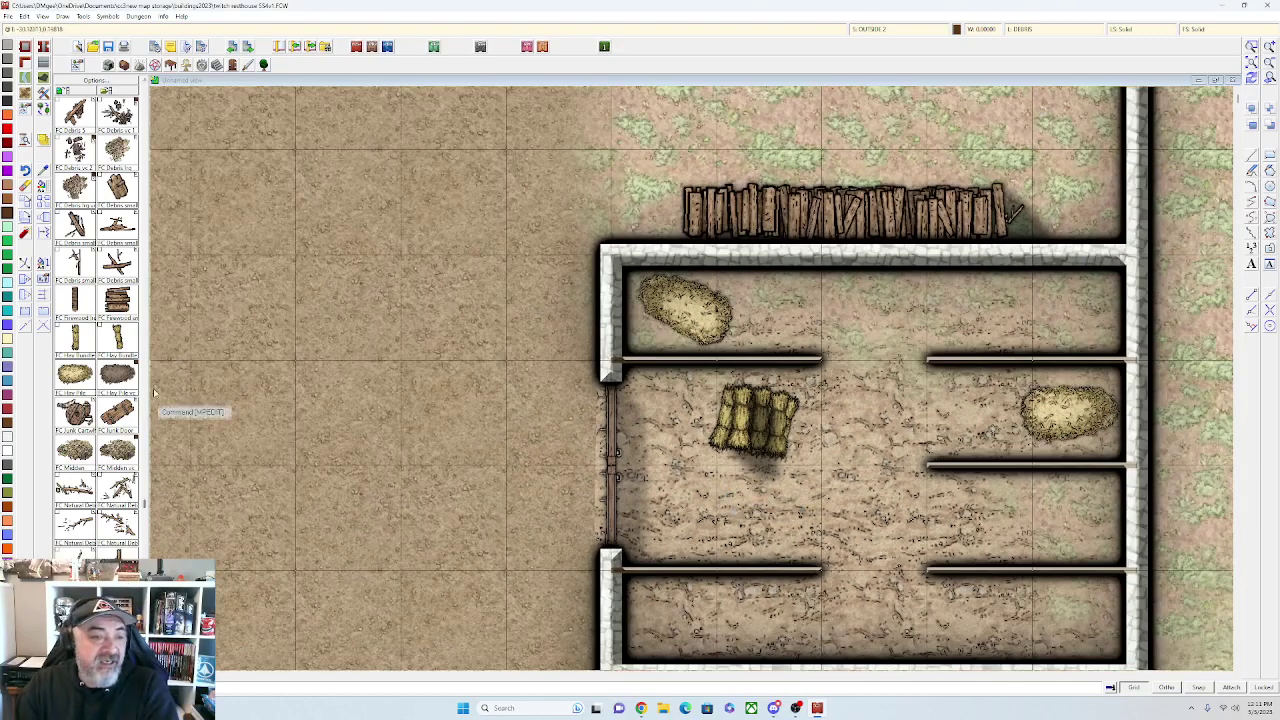
scroll(84, 285, "up", 10)
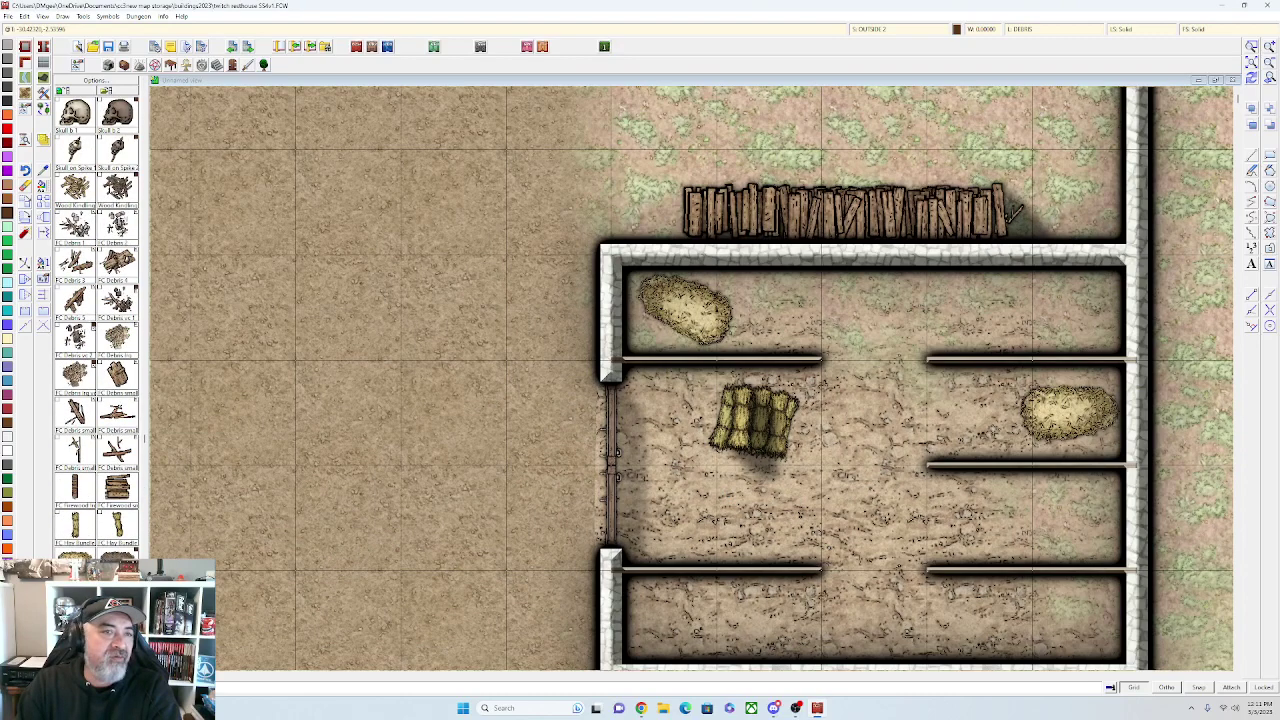
left_click(248, 65)
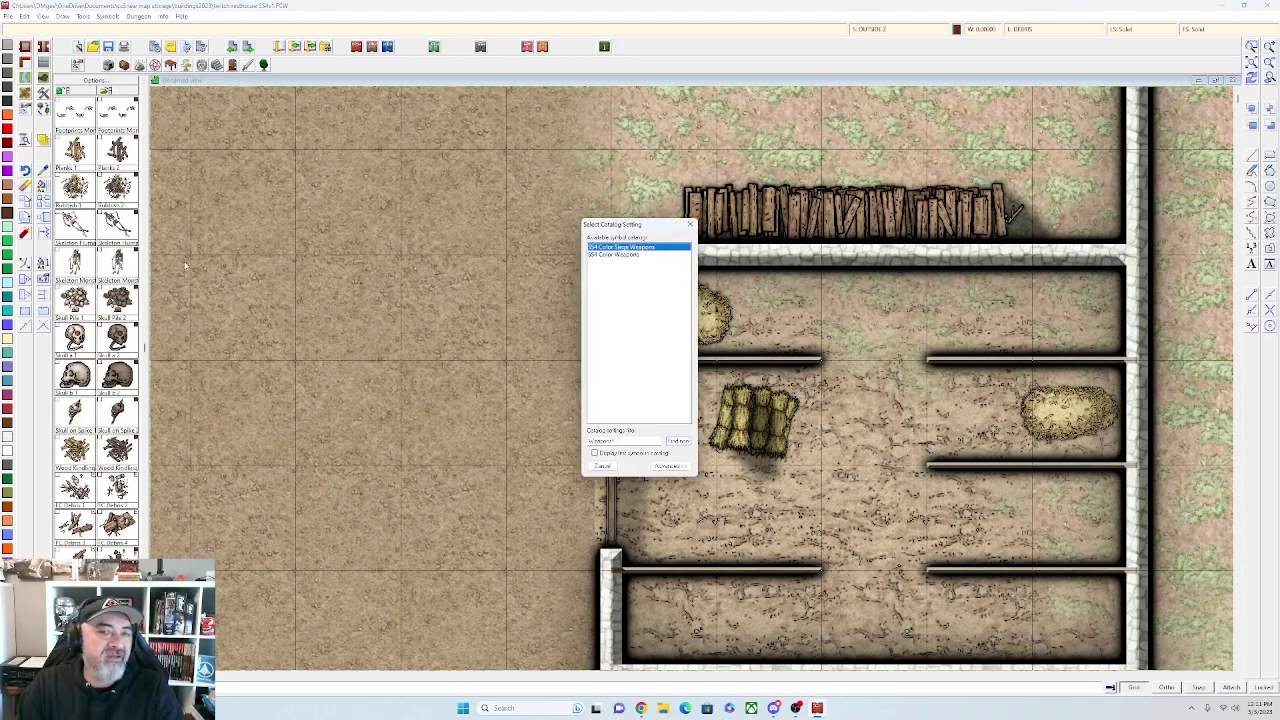
double_click(624, 256)
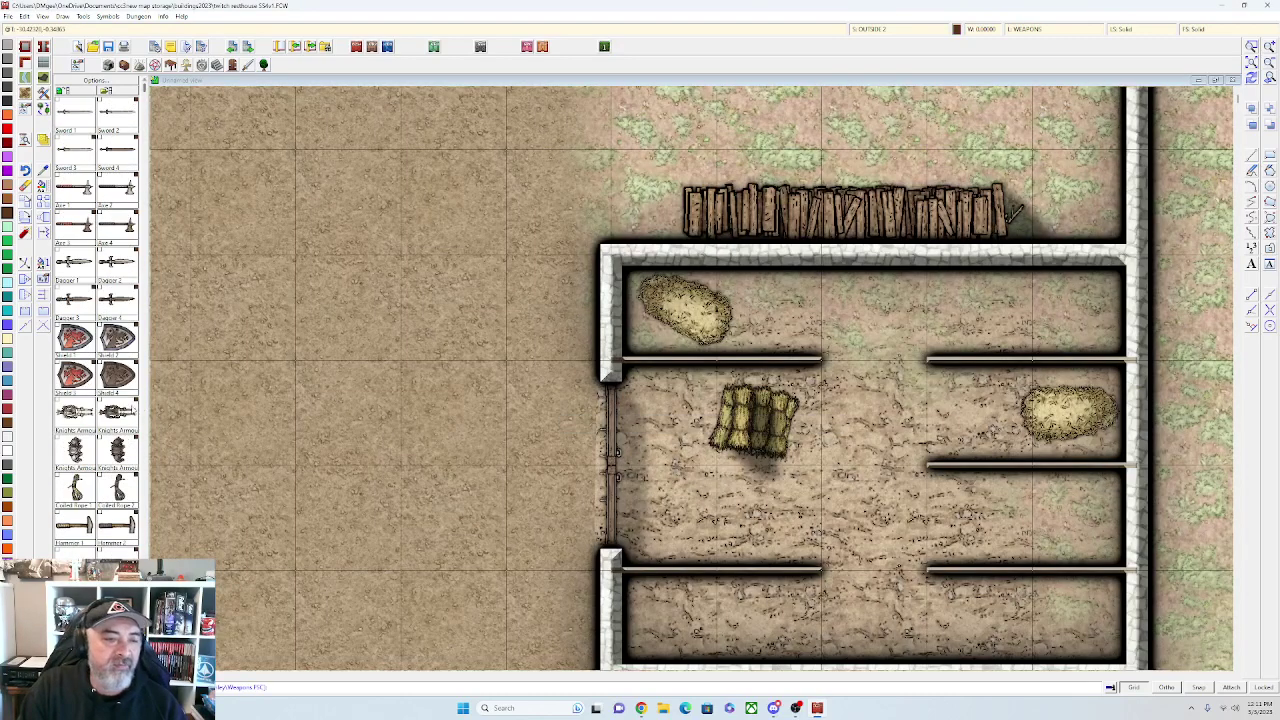
Place a wheelbarrow outside the stable's west wall north of the doorway and a rake against the lower west partition
left_click(112, 455)
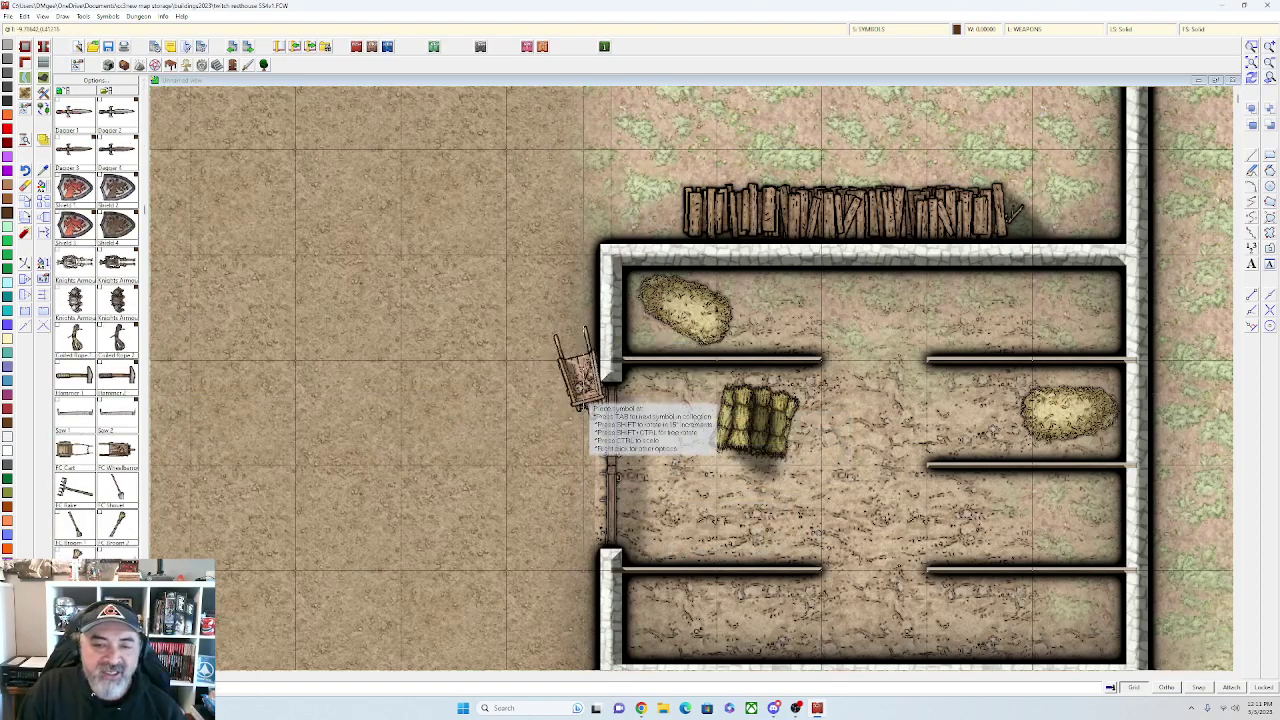
left_click(557, 333)
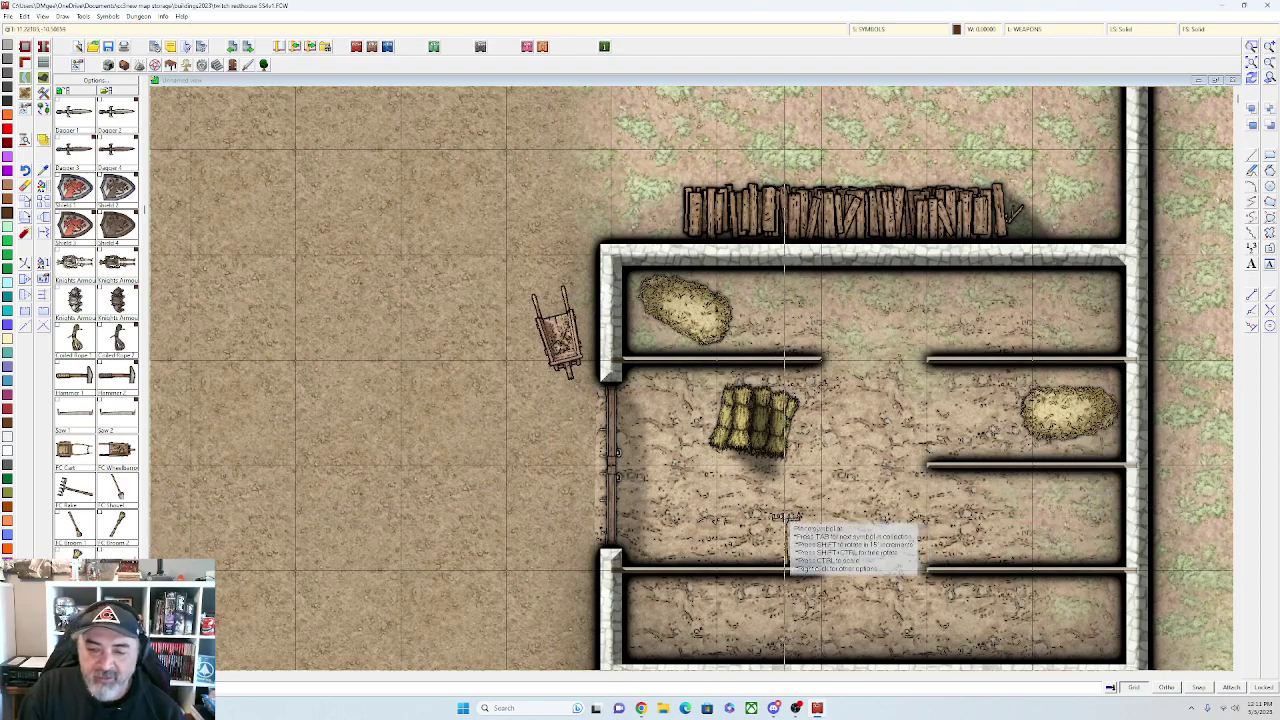
left_click(787, 518)
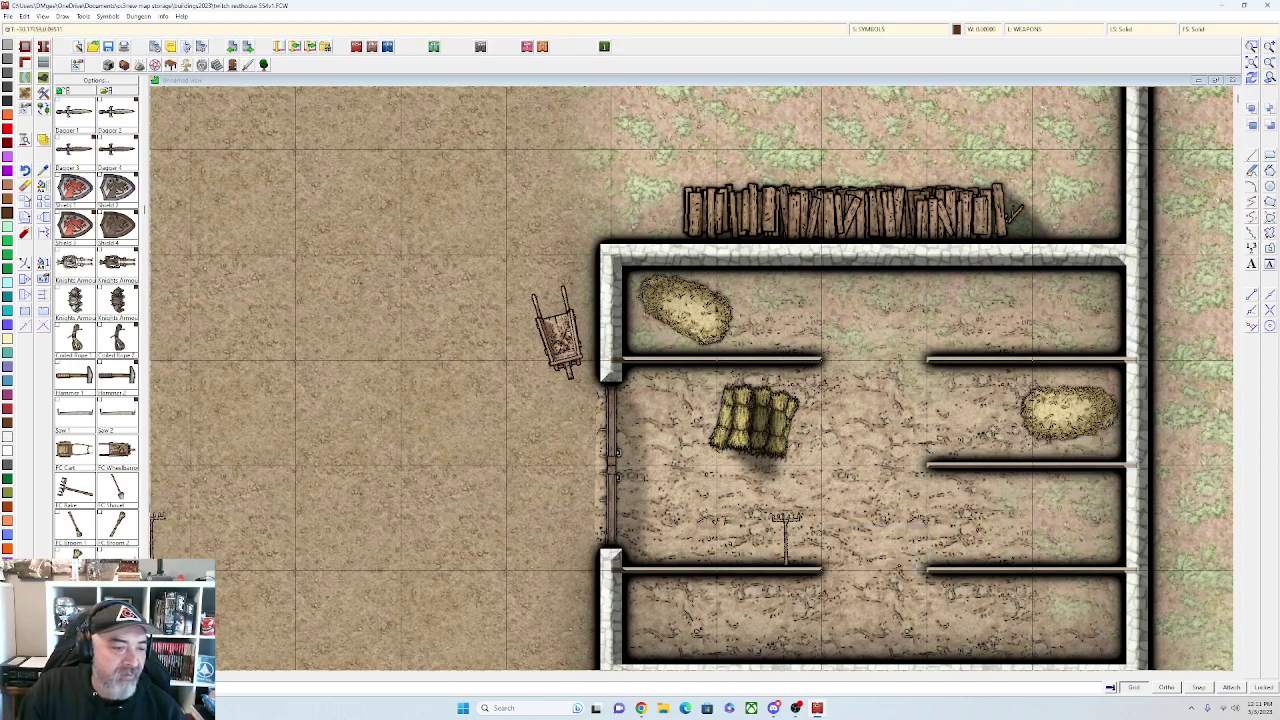
Place a rotated broom symbol in the stable's southwest stall, near the west wall
scroll(784, 350, "up", 1)
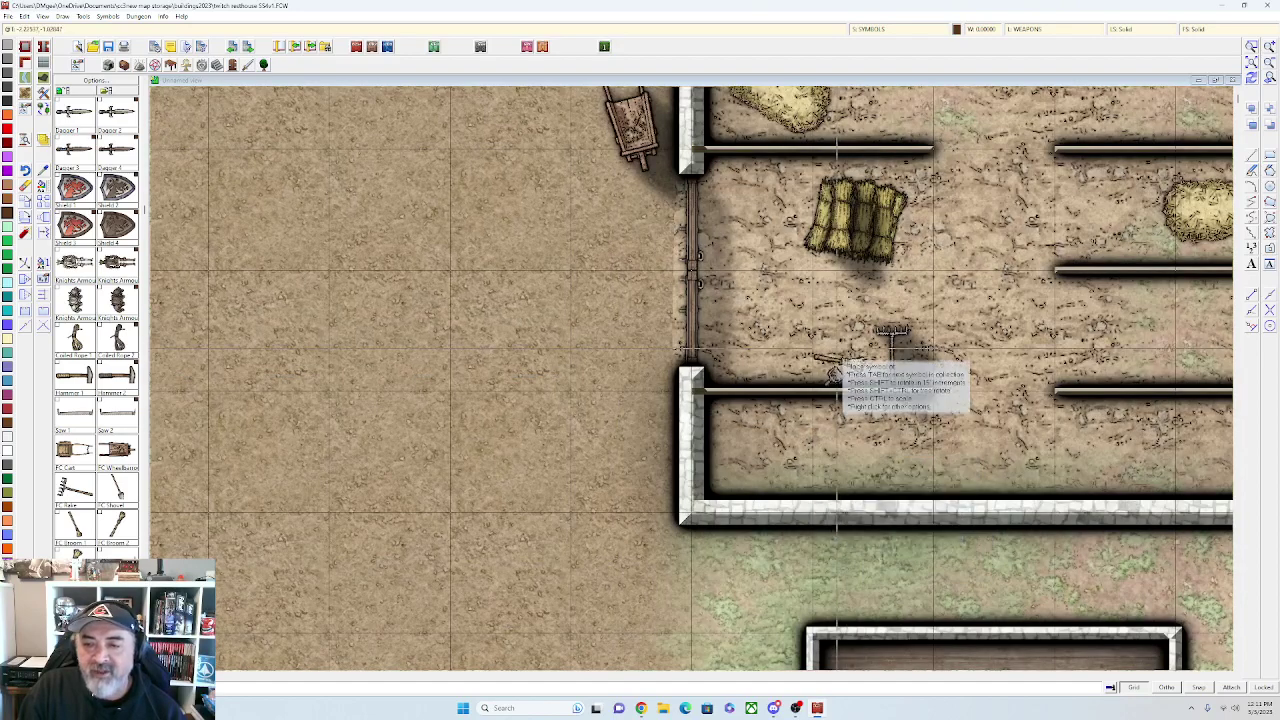
key("shift")
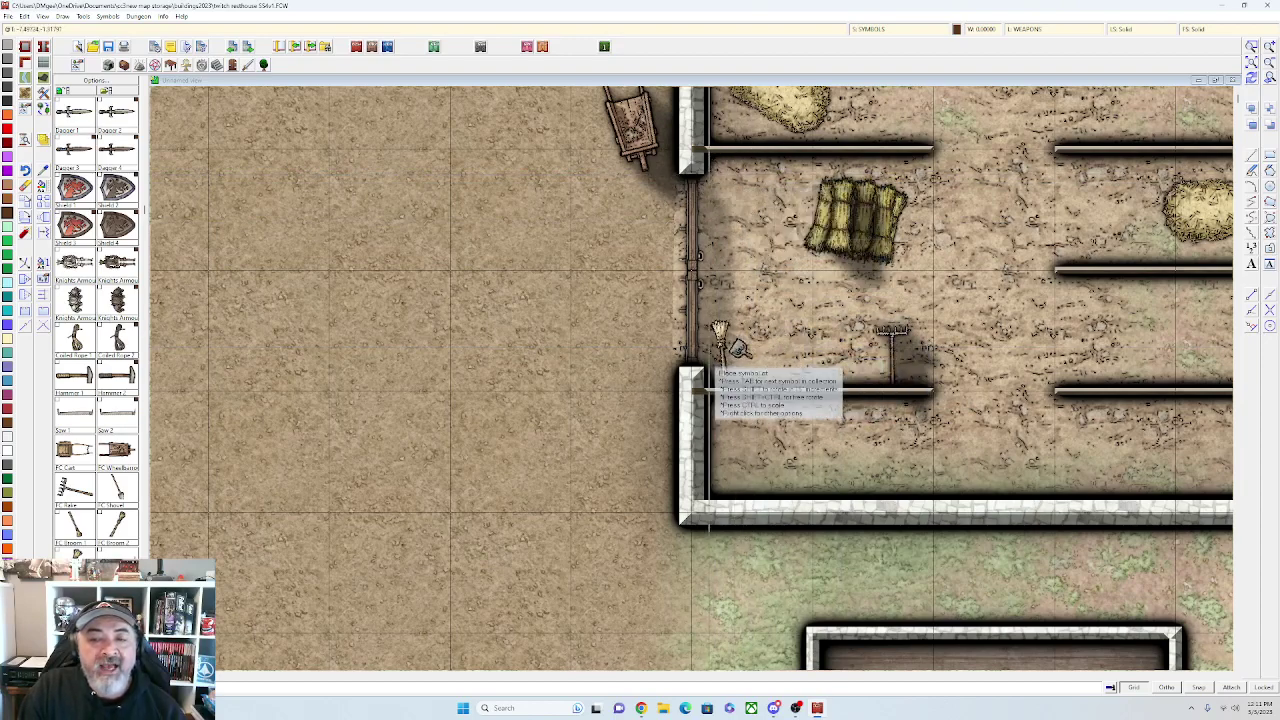
key("shift")
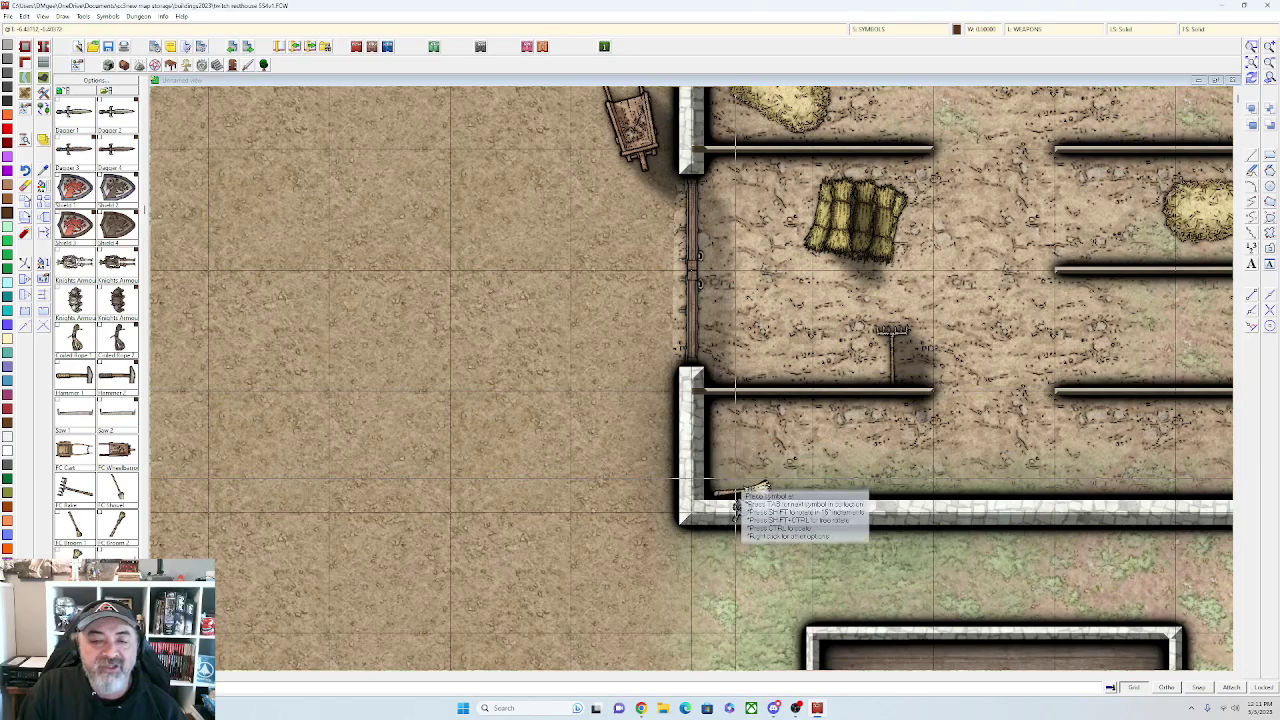
left_click(737, 467)
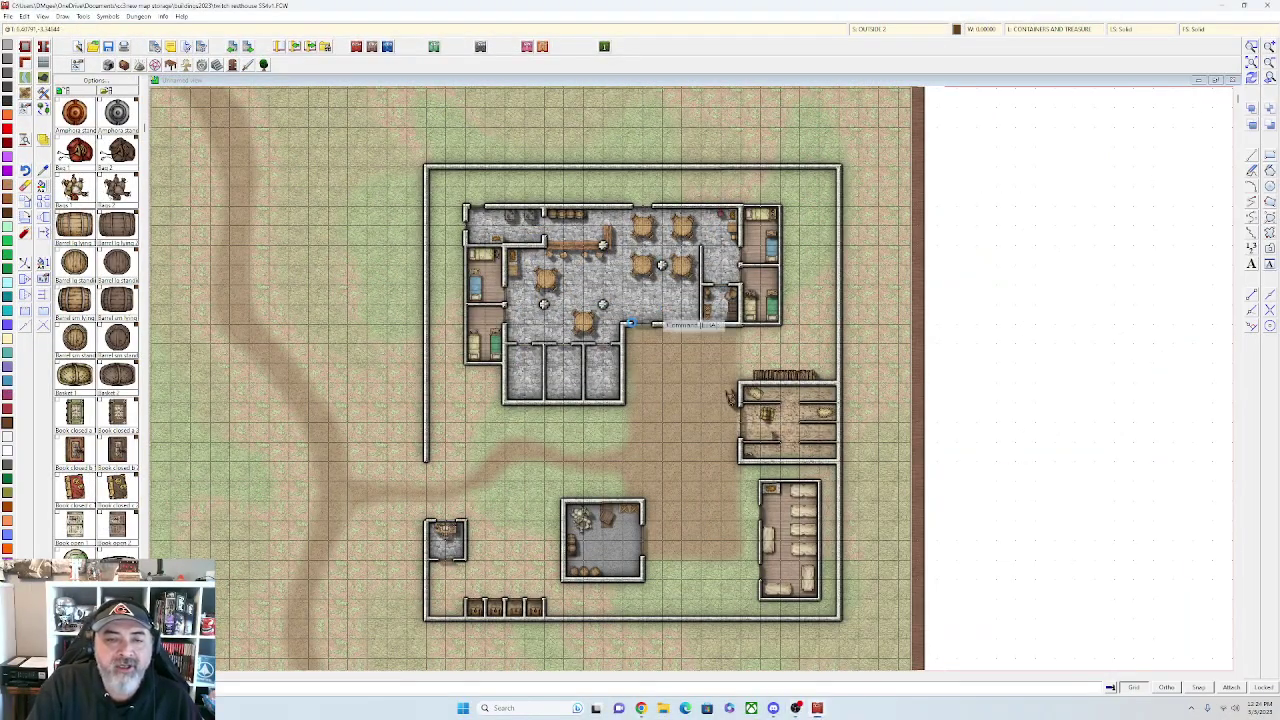
scroll(631, 323, "up", 1)
scroll(604, 340, "down", 1)
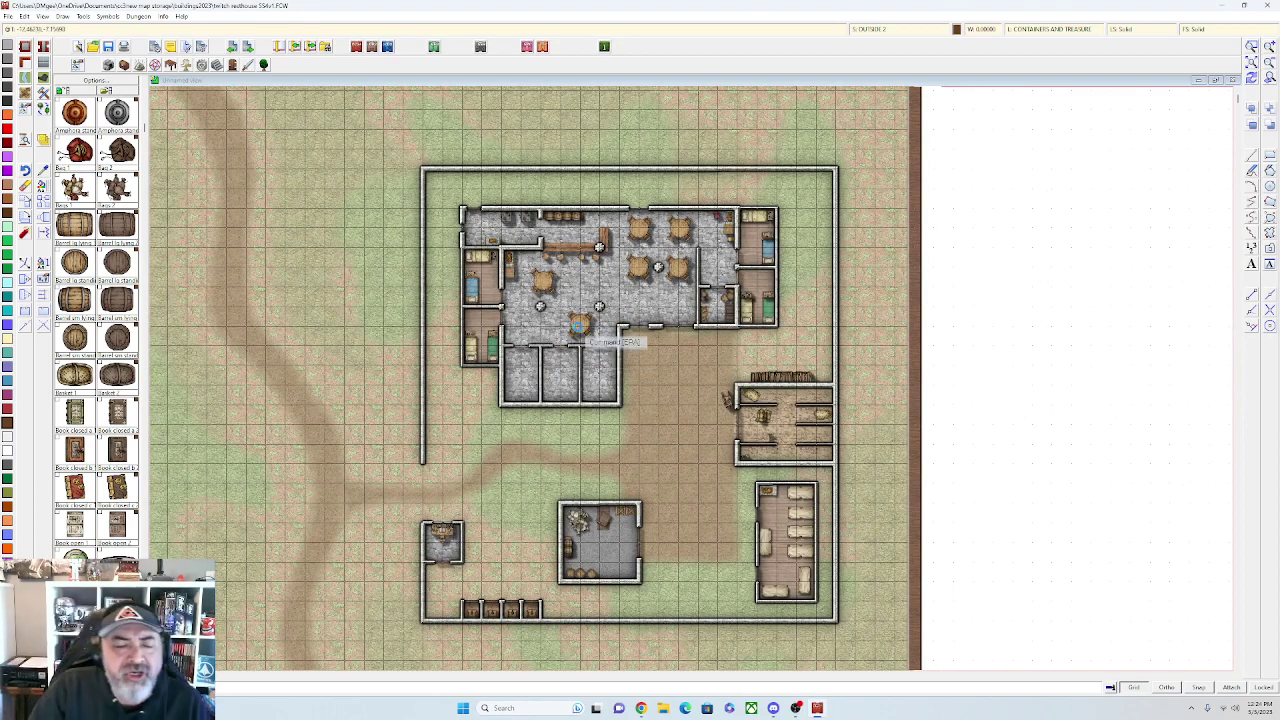
scroll(595, 340, "down", 1)
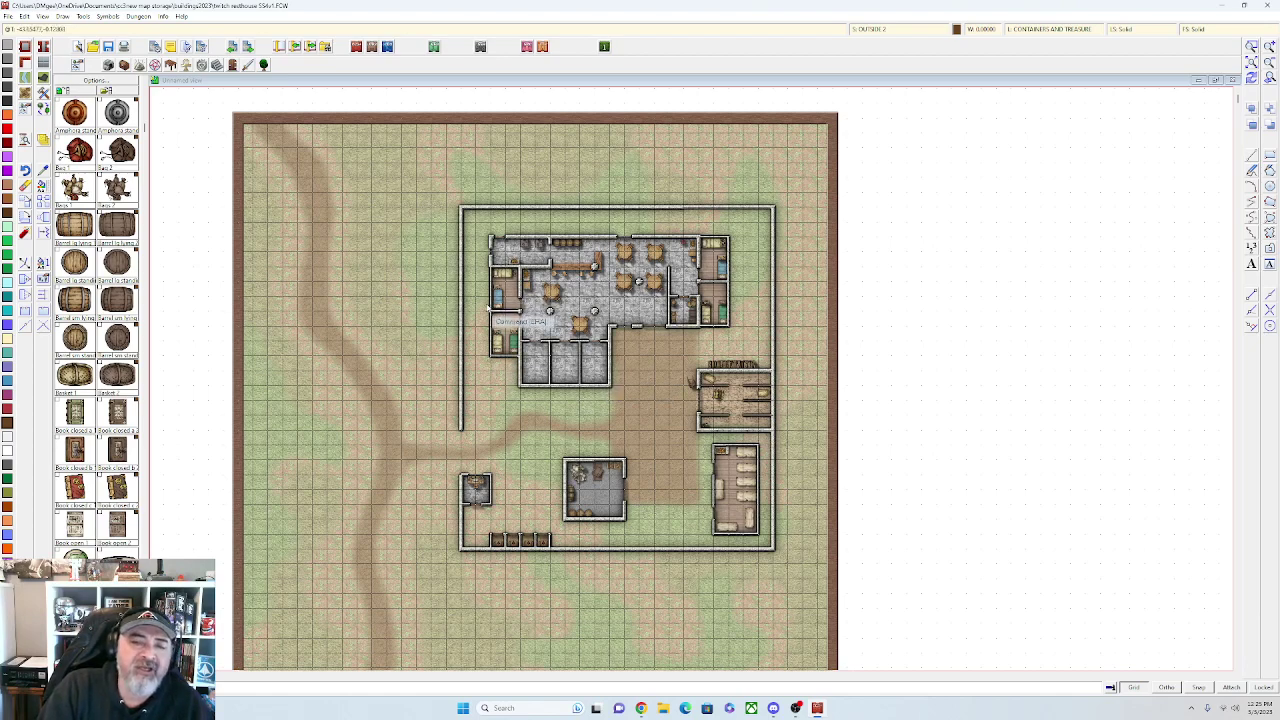
Browse the terrain and vegetation symbol catalog and deactivate the drawing's sheet effects
left_click(263, 64)
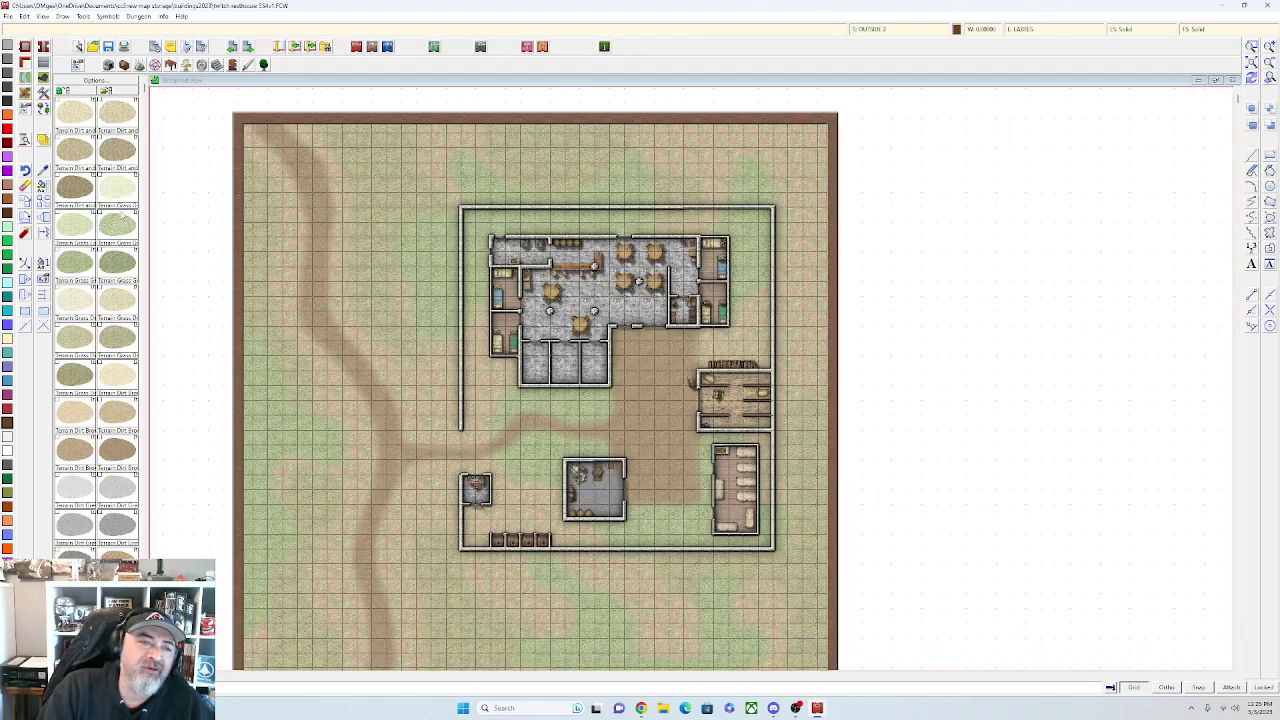
scroll(96, 305, "down", 5)
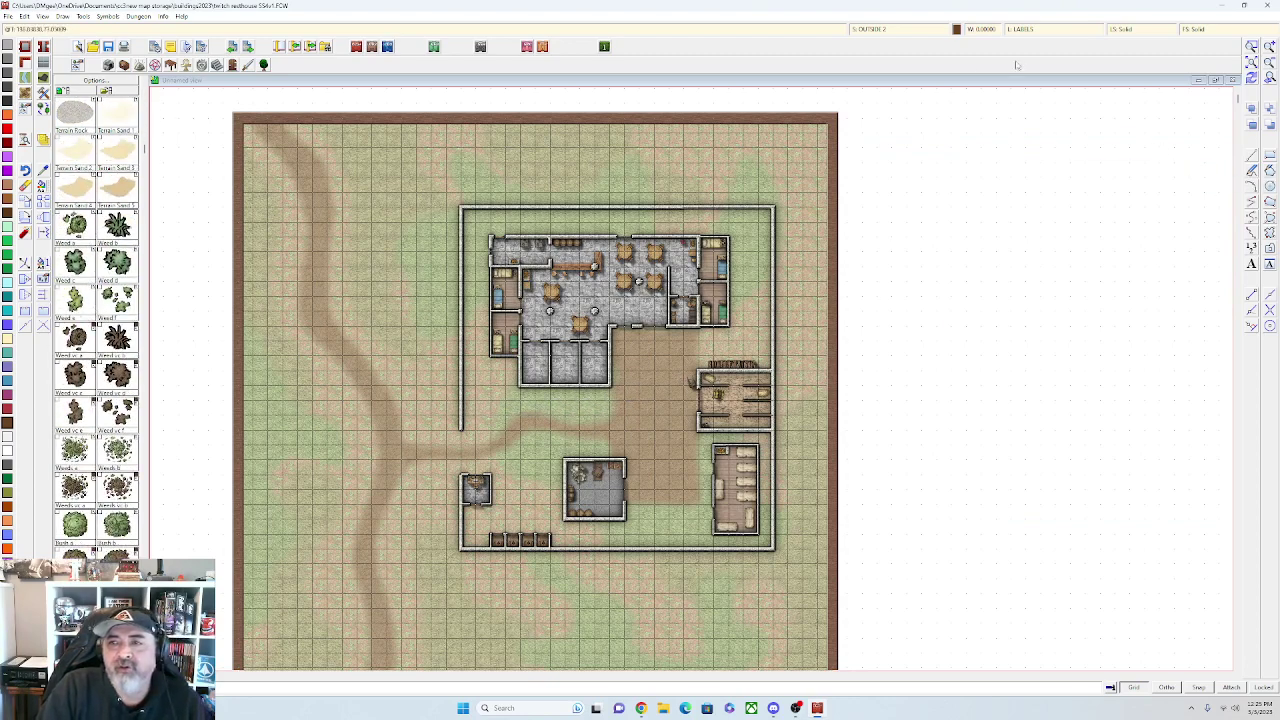
left_click(930, 30)
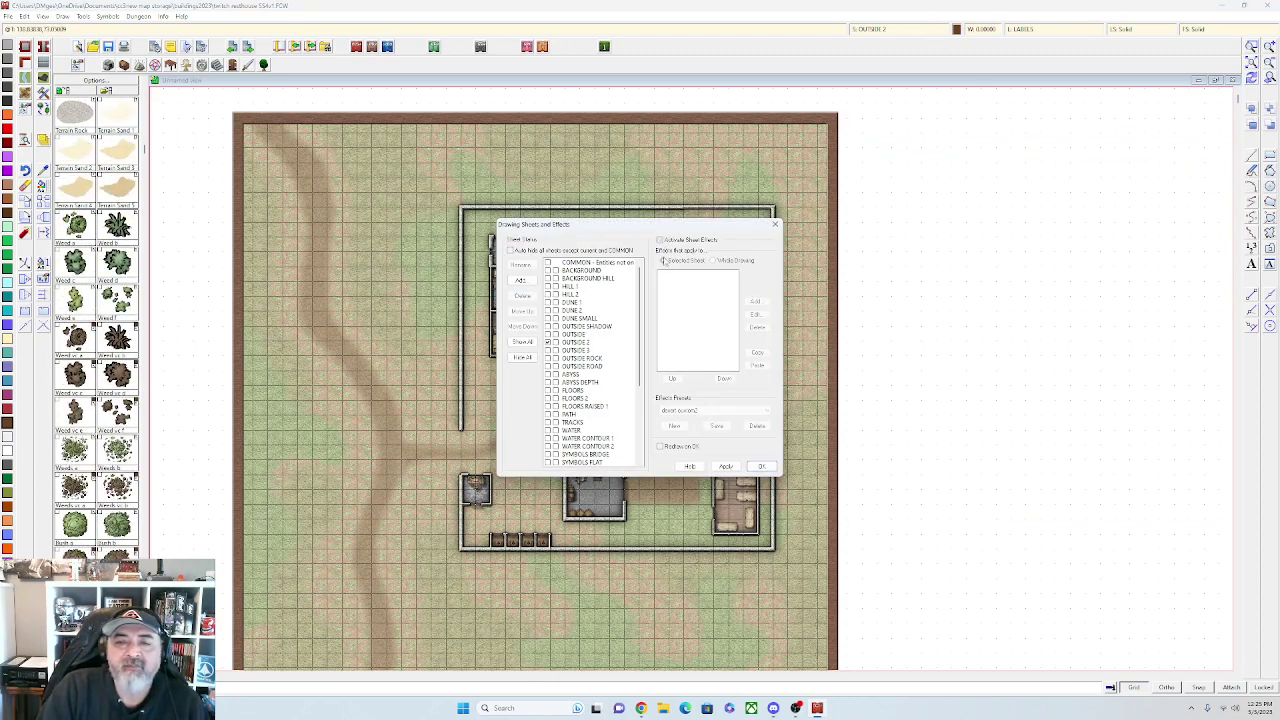
left_click(724, 465)
left_click(762, 466)
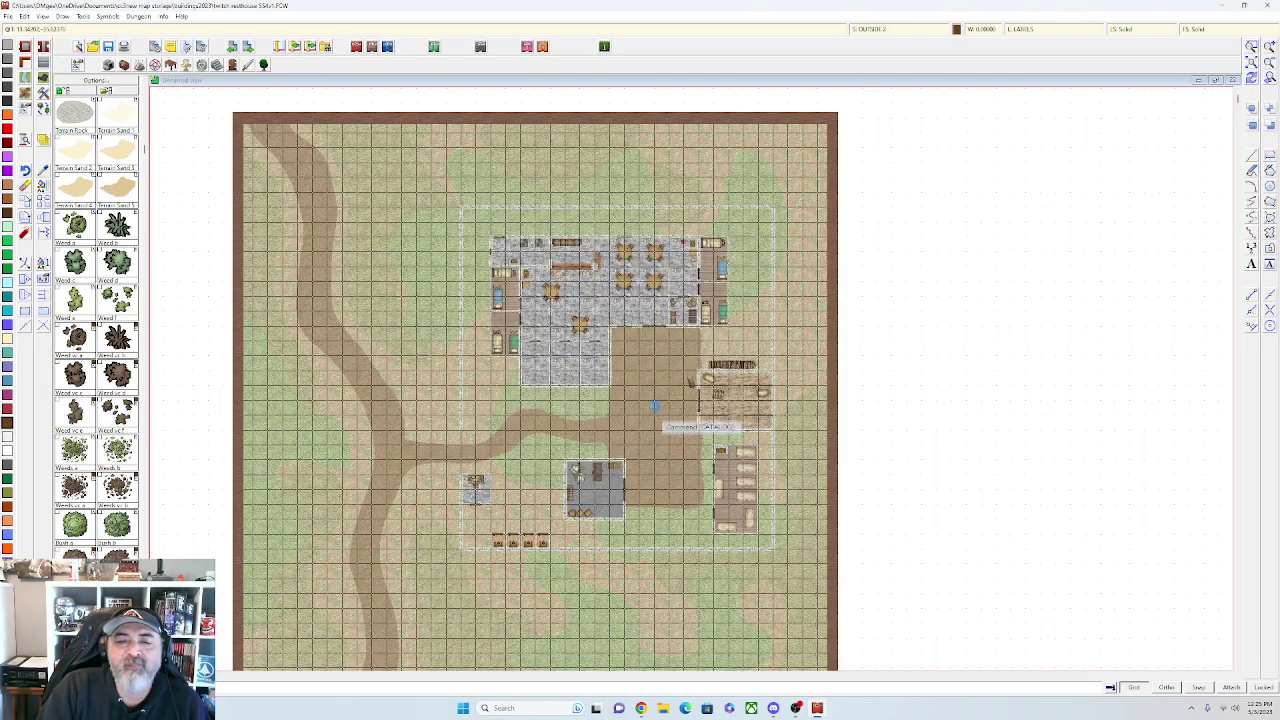
Look through the debris and SS4 Color Cave symbol catalogs for an object to place outside the resthouse
scroll(613, 385, "up", 2)
scroll(520, 347, "up", 2)
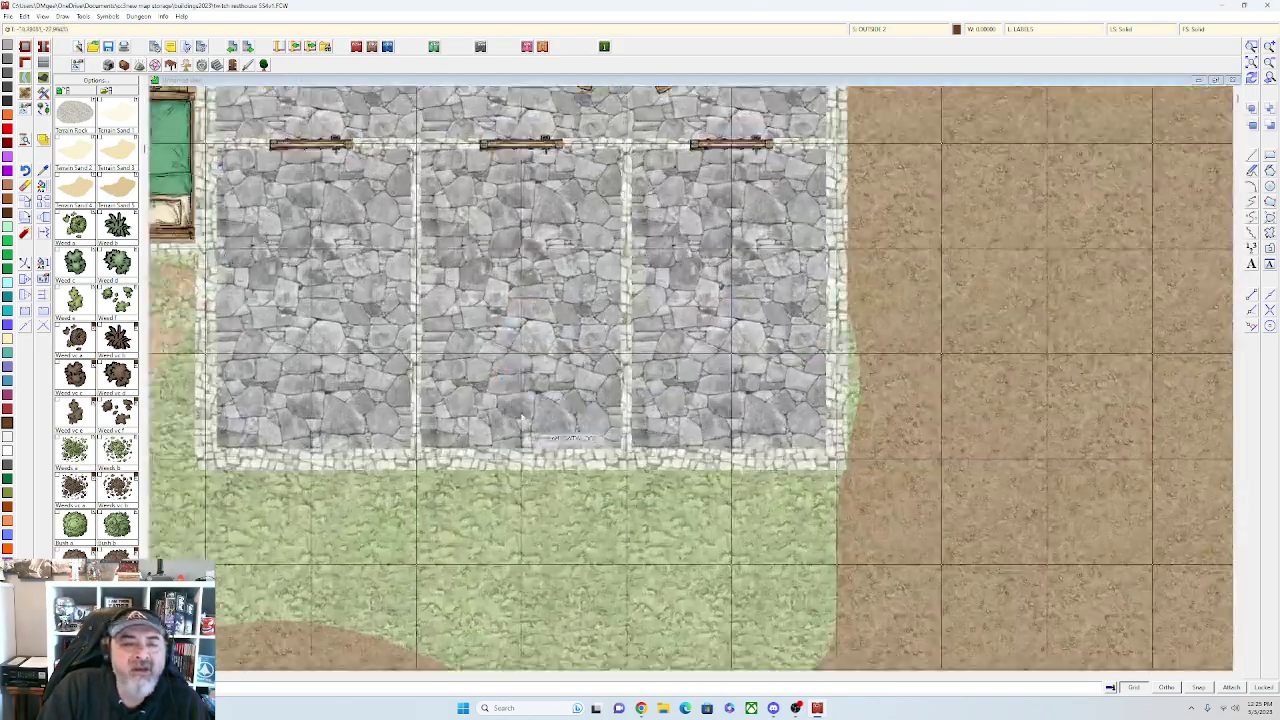
scroll(552, 319, "up", 2)
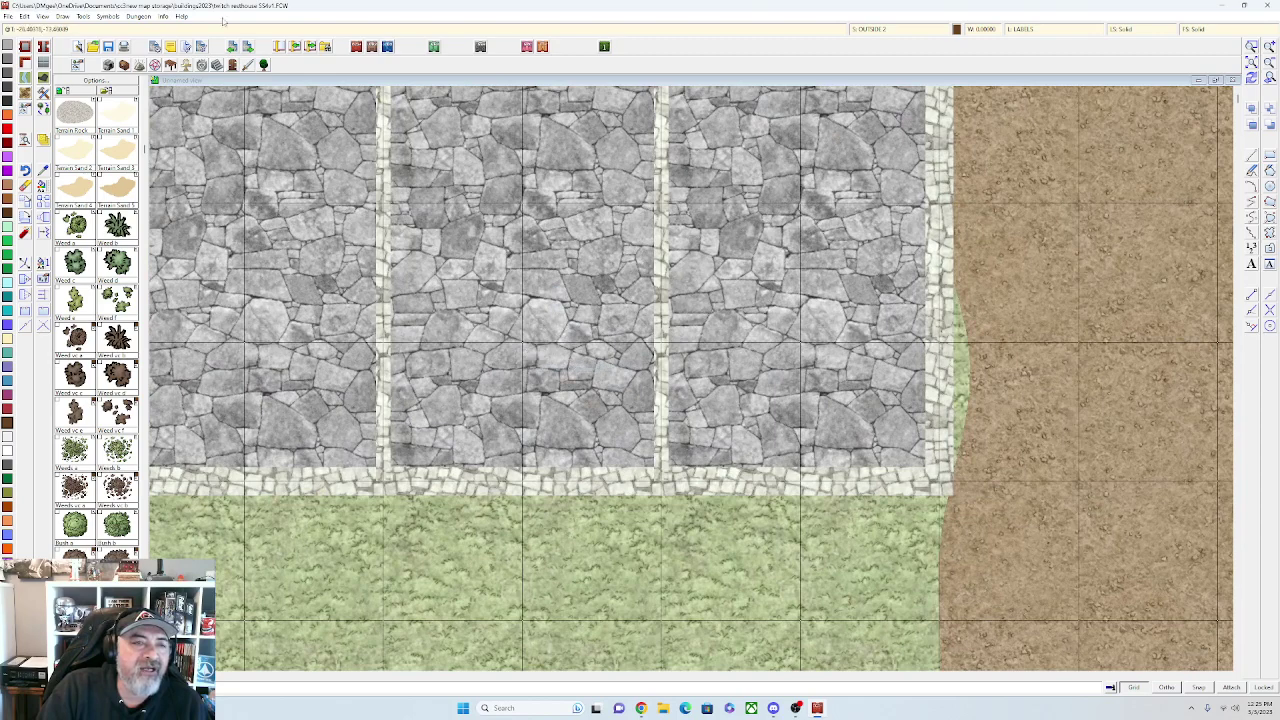
left_click(173, 67)
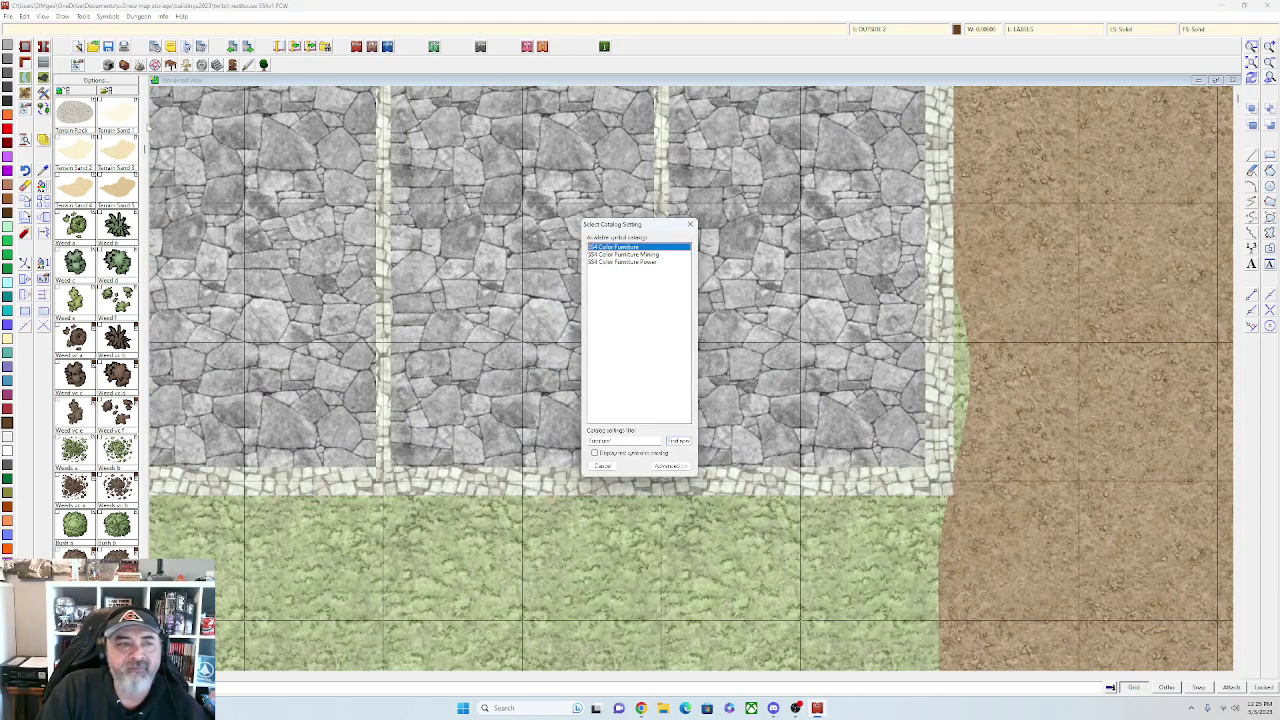
key("Escape")
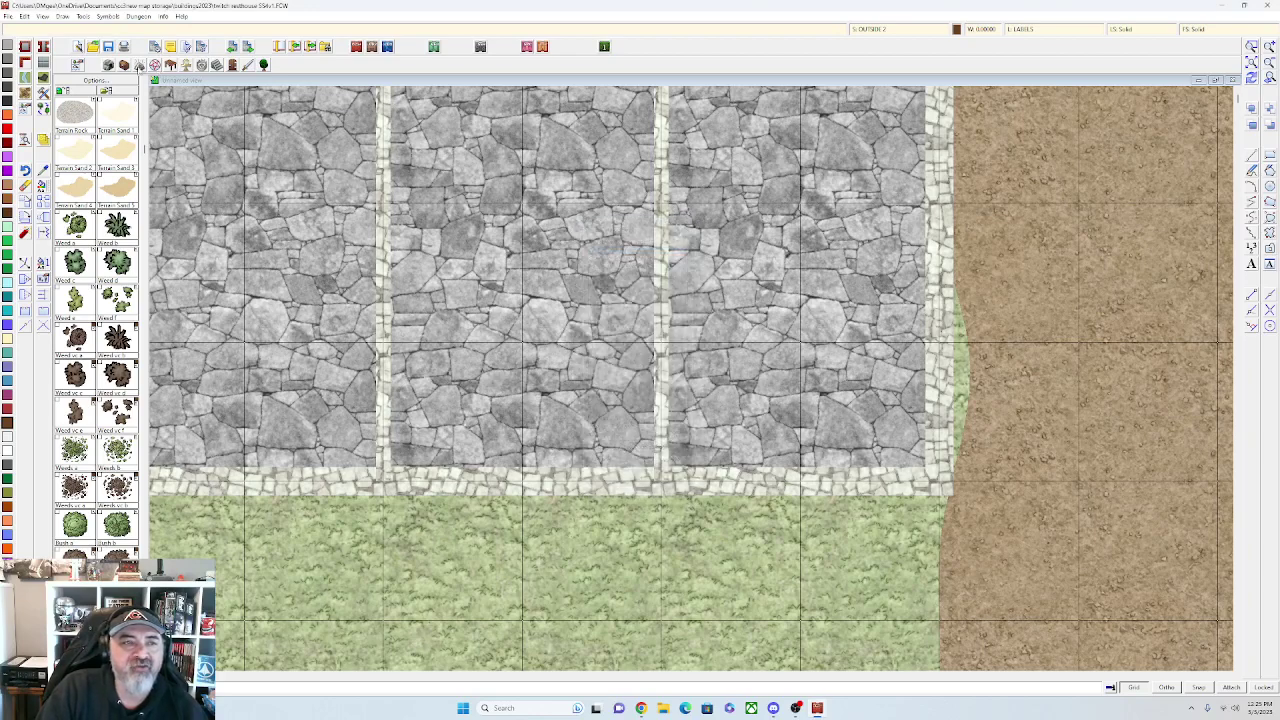
left_click(140, 68)
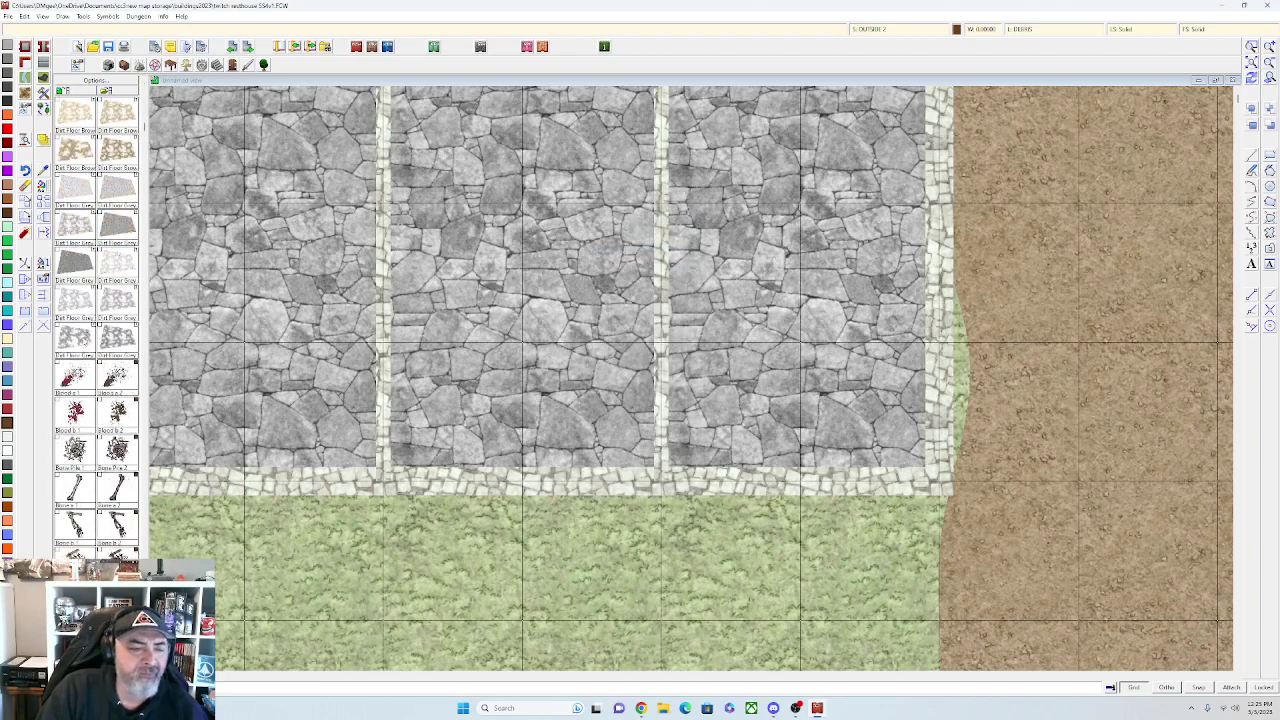
scroll(70, 355, "down", 7)
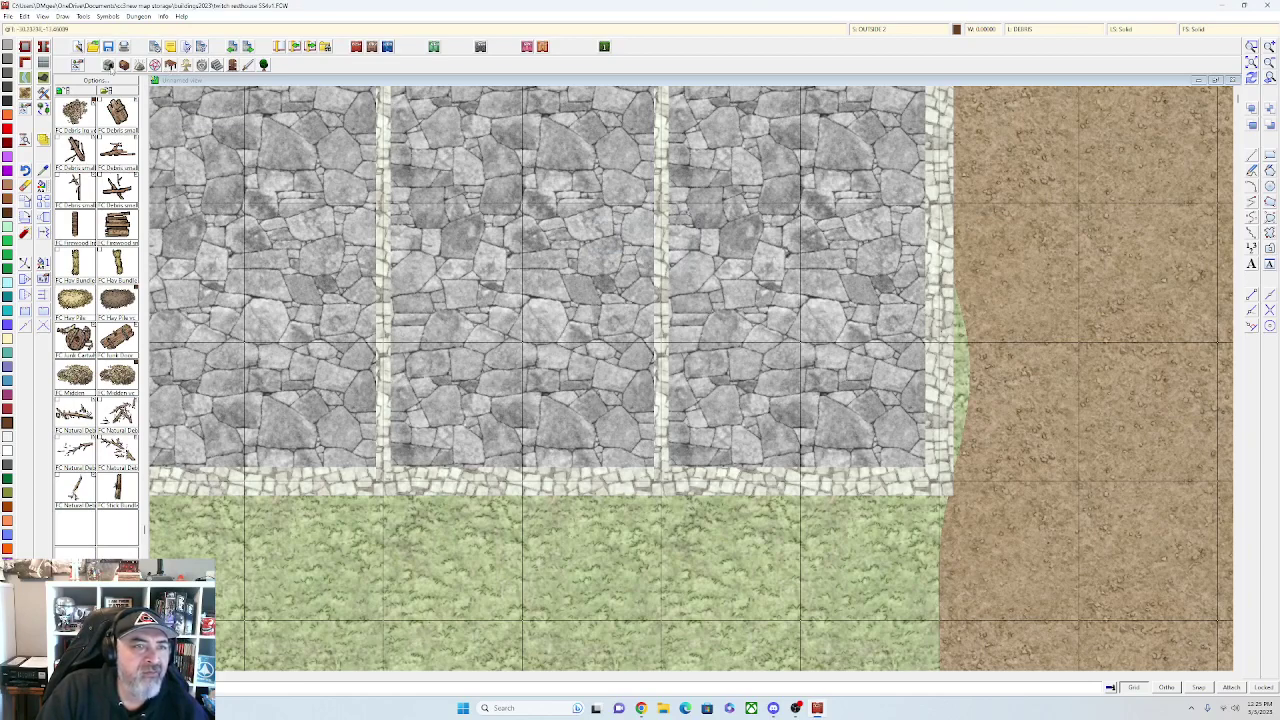
left_click(108, 64)
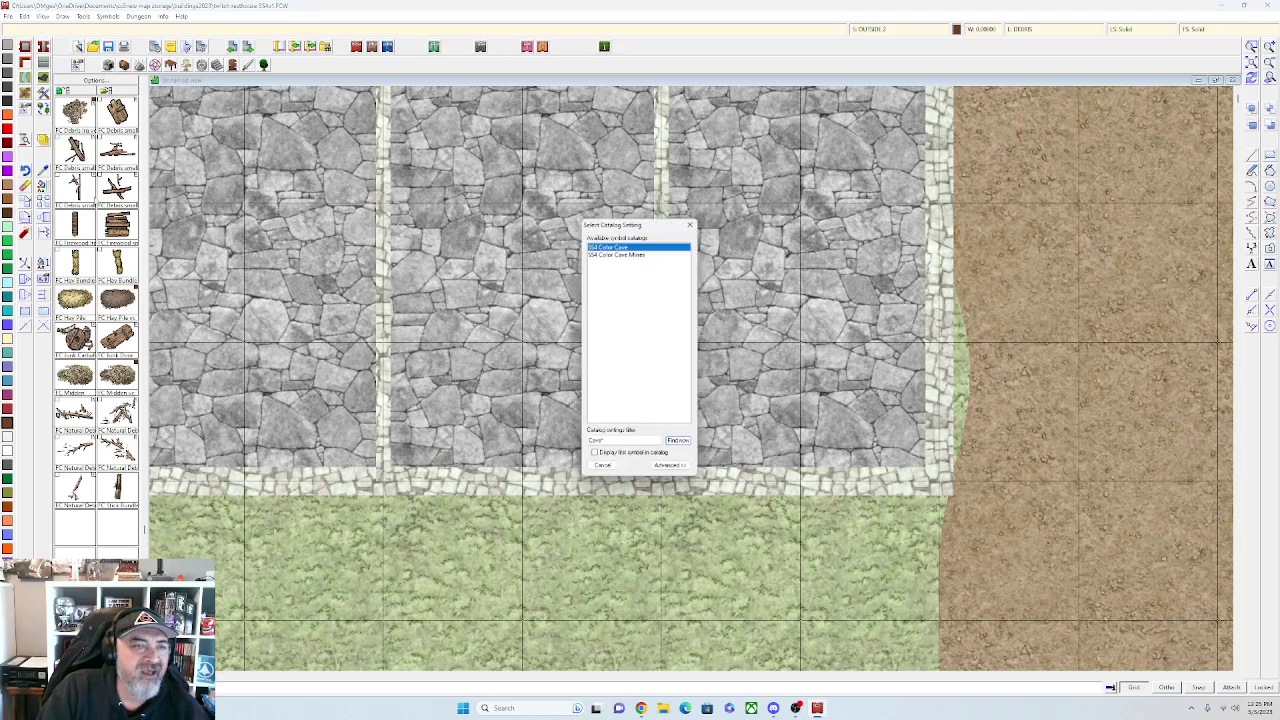
double_click(617, 247)
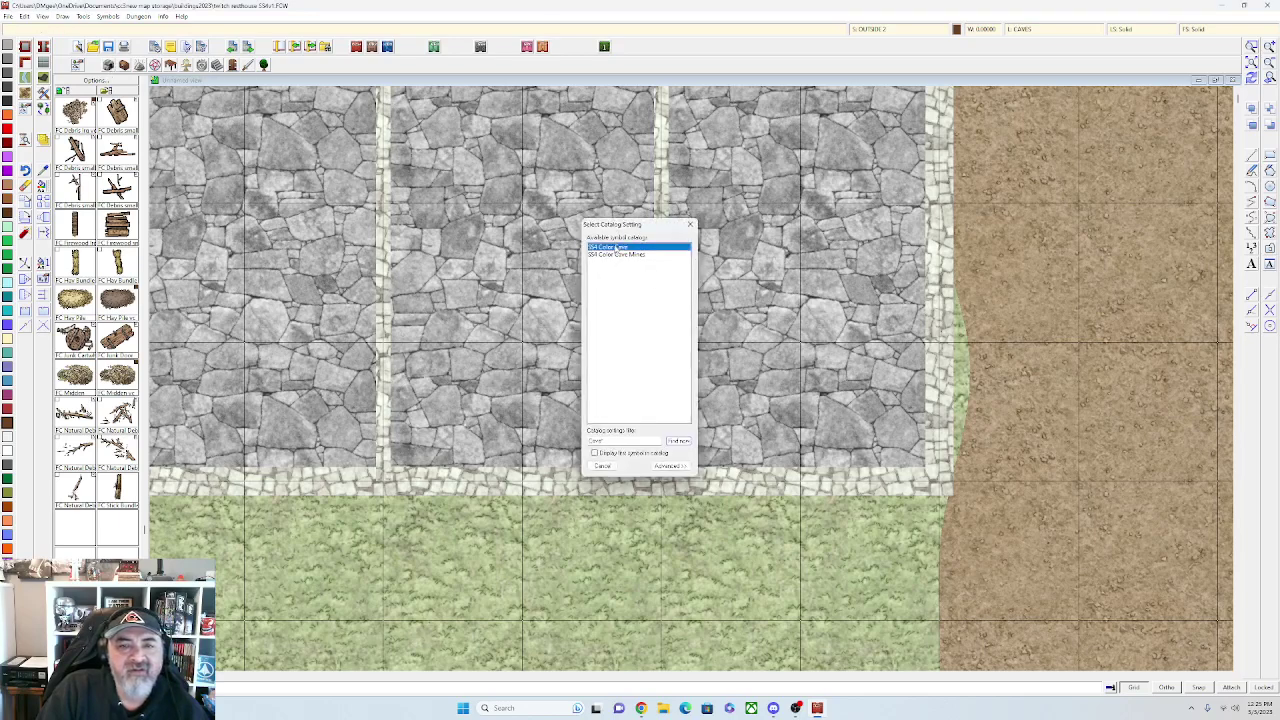
scroll(107, 357, "down", 10)
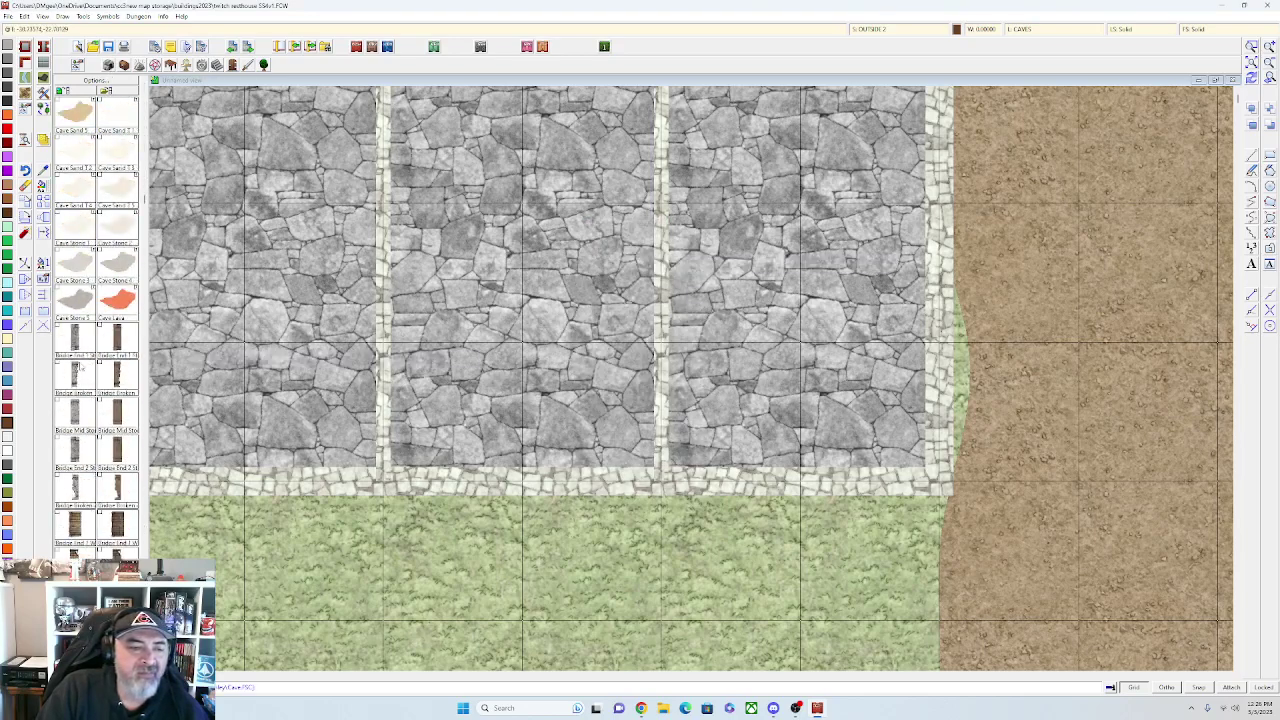
scroll(97, 320, "down", 10)
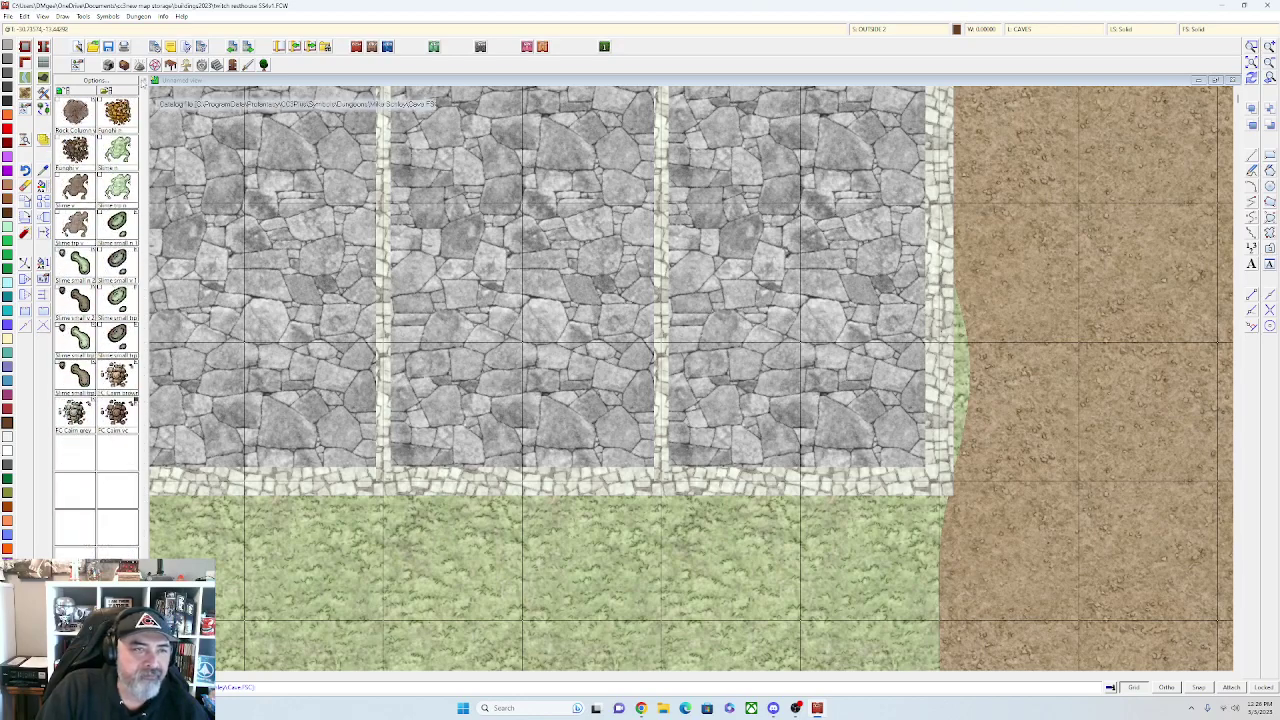
Place a horizontally rotated, enlarged FC storage bin from the containers and treasure symbols outside the resthouse's south window as a planter
left_click(139, 65)
scroll(96, 306, "down", 4)
scroll(92, 312, "down", 6)
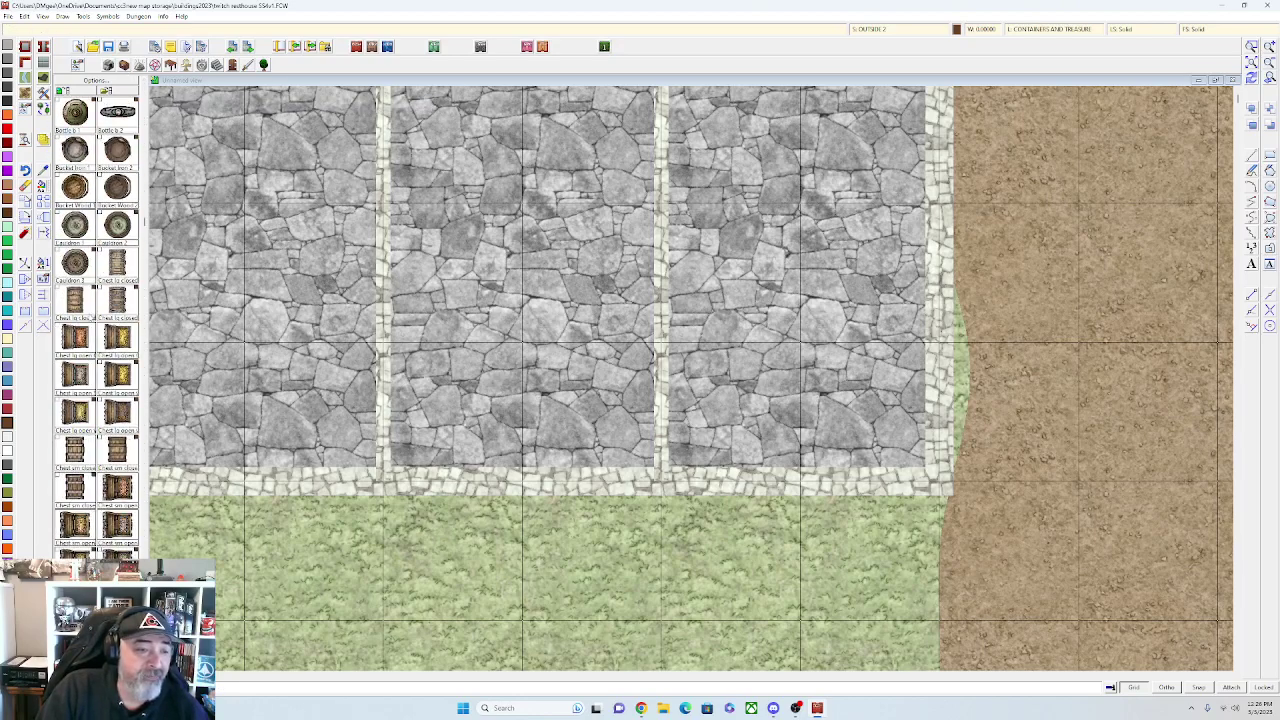
scroll(97, 320, "up", 8)
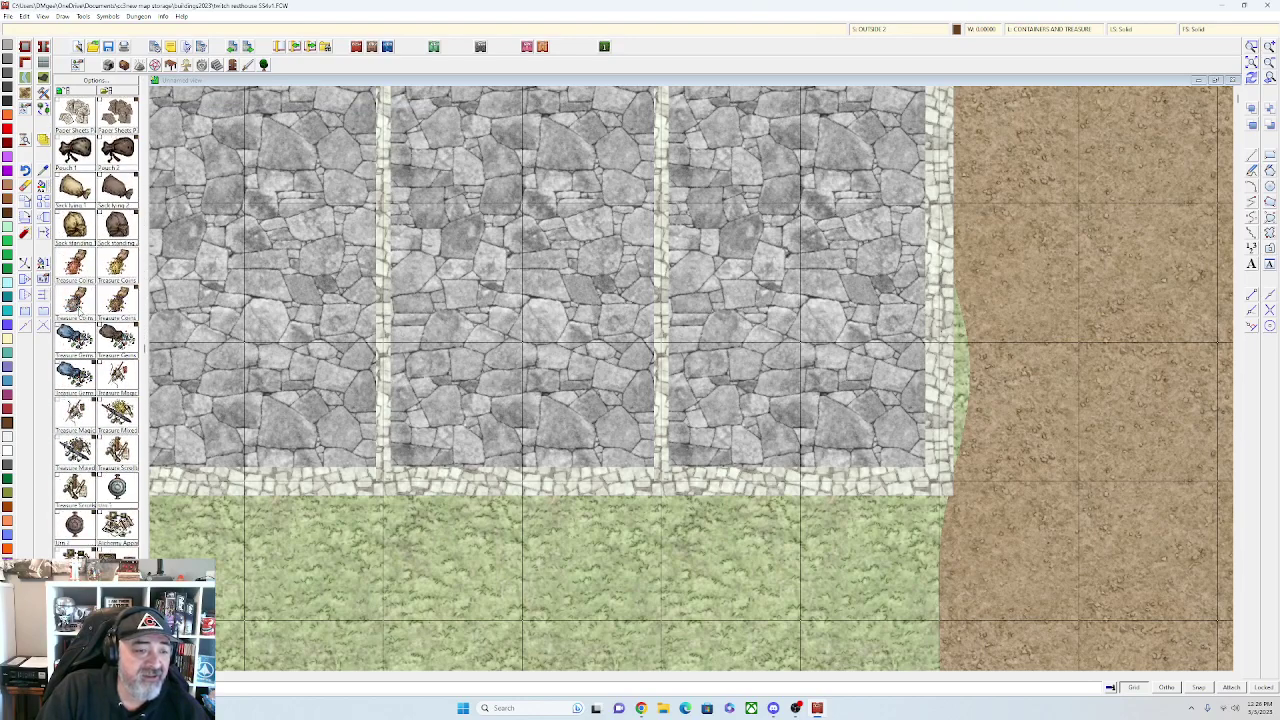
scroll(96, 320, "down", 6)
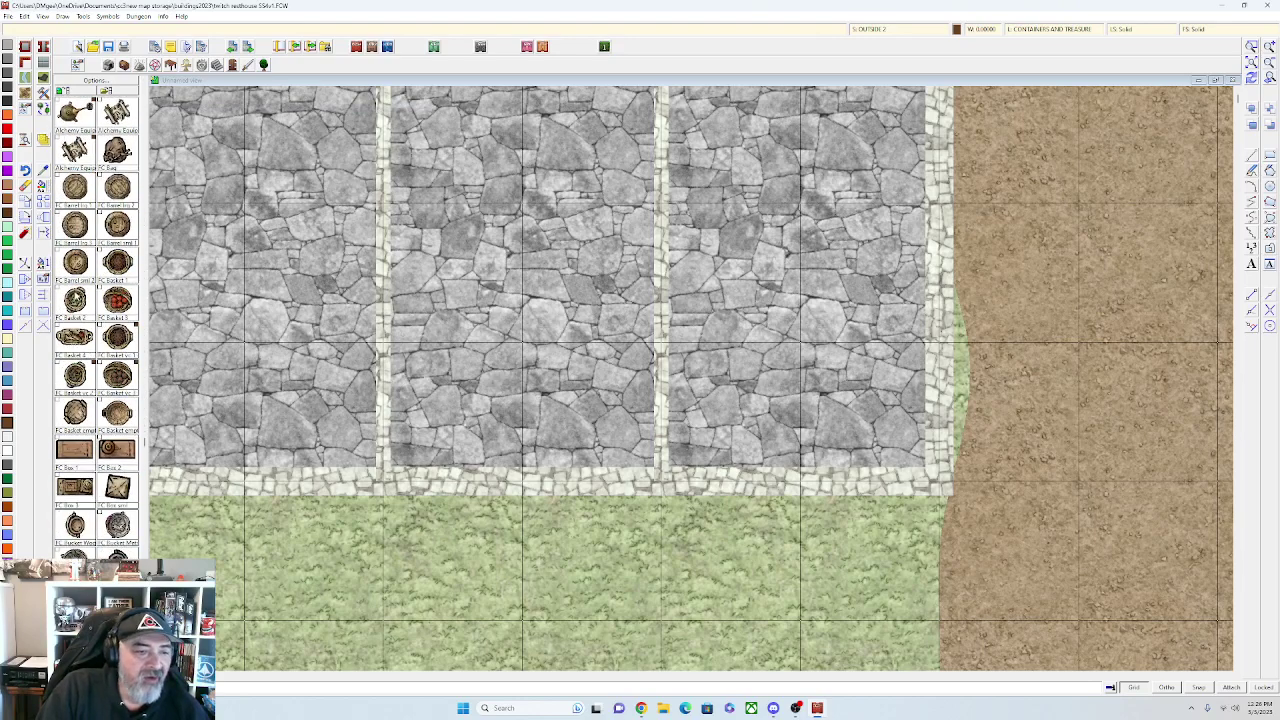
scroll(97, 320, "down", 4)
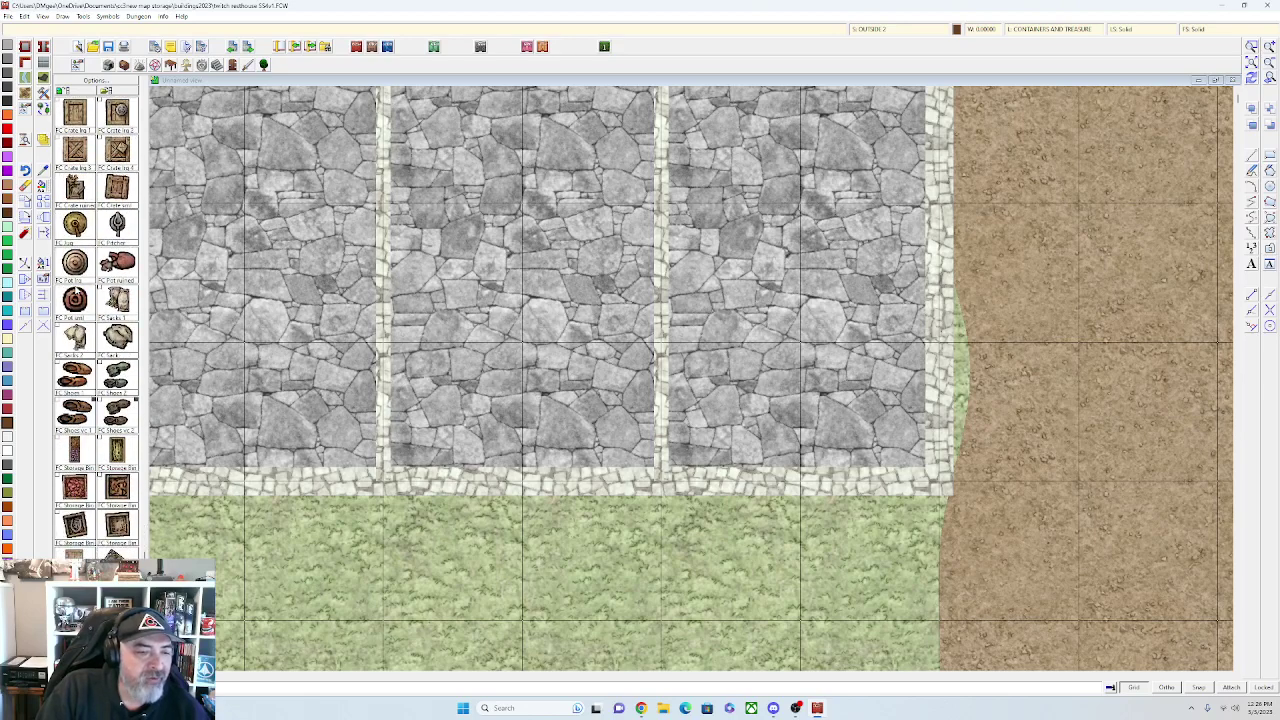
scroll(97, 320, "down", 3)
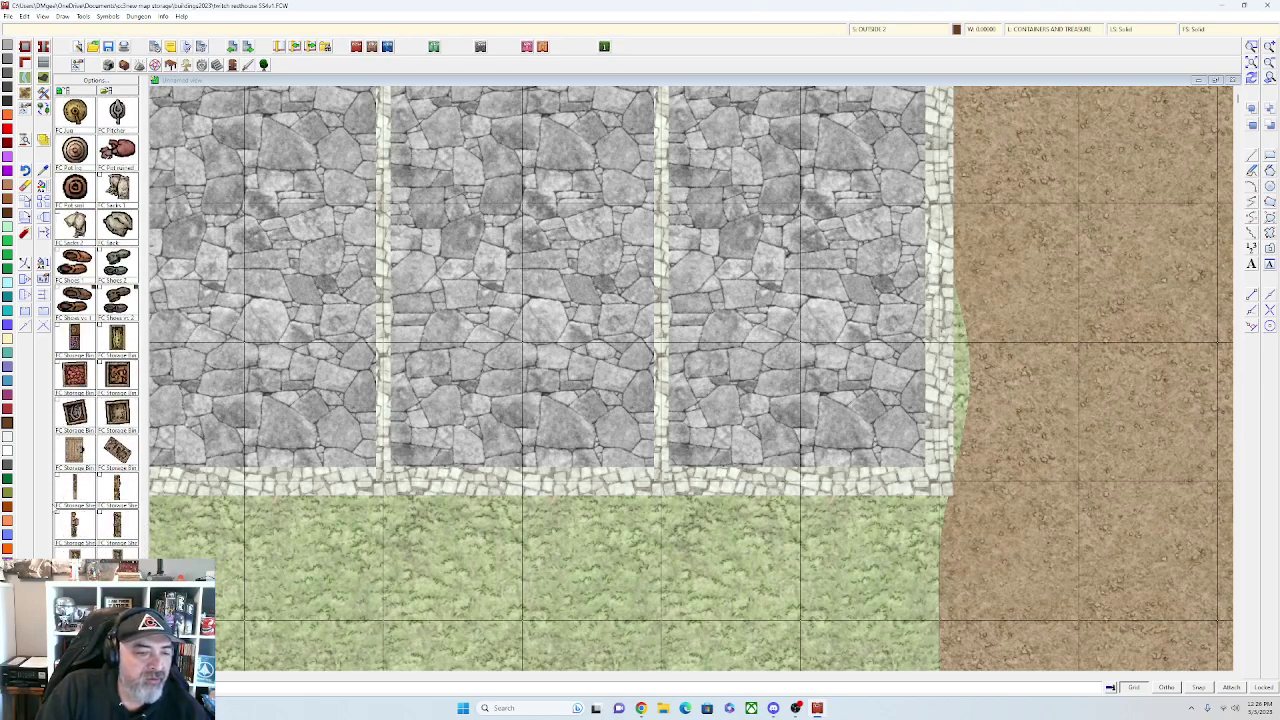
left_click(118, 338)
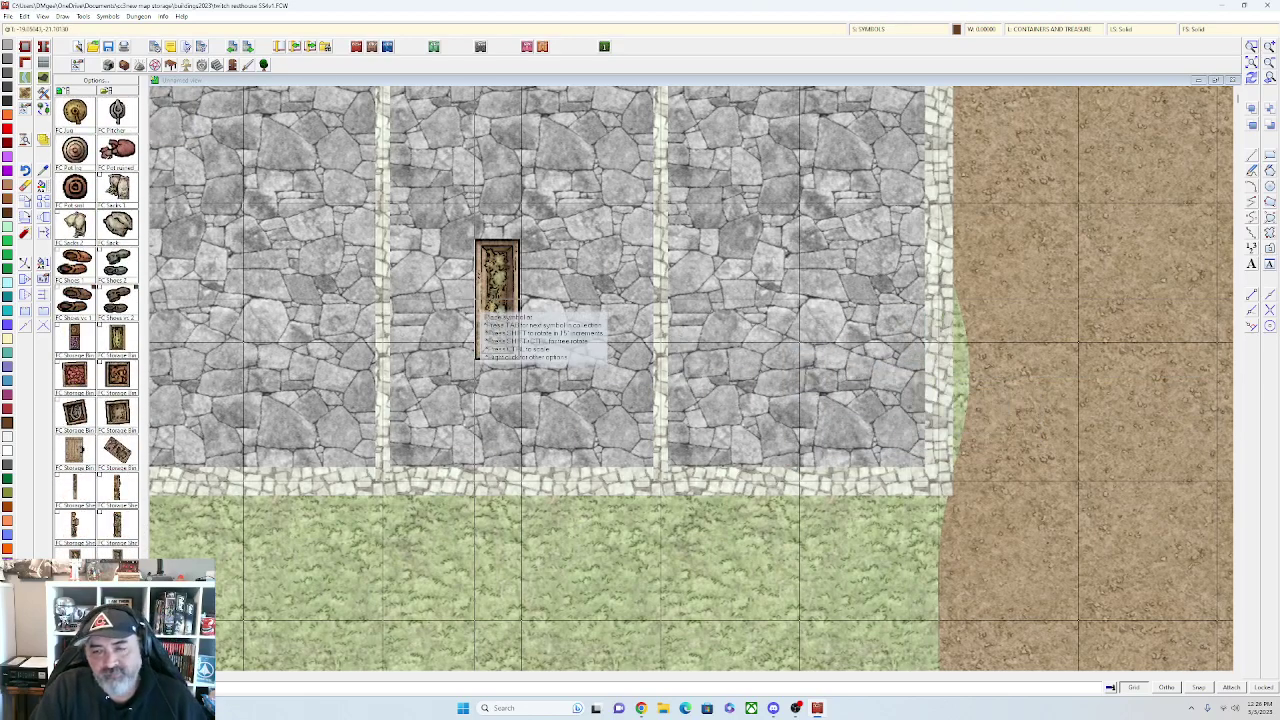
scroll(500, 297, "down", 1)
scroll(632, 303, "up", 3)
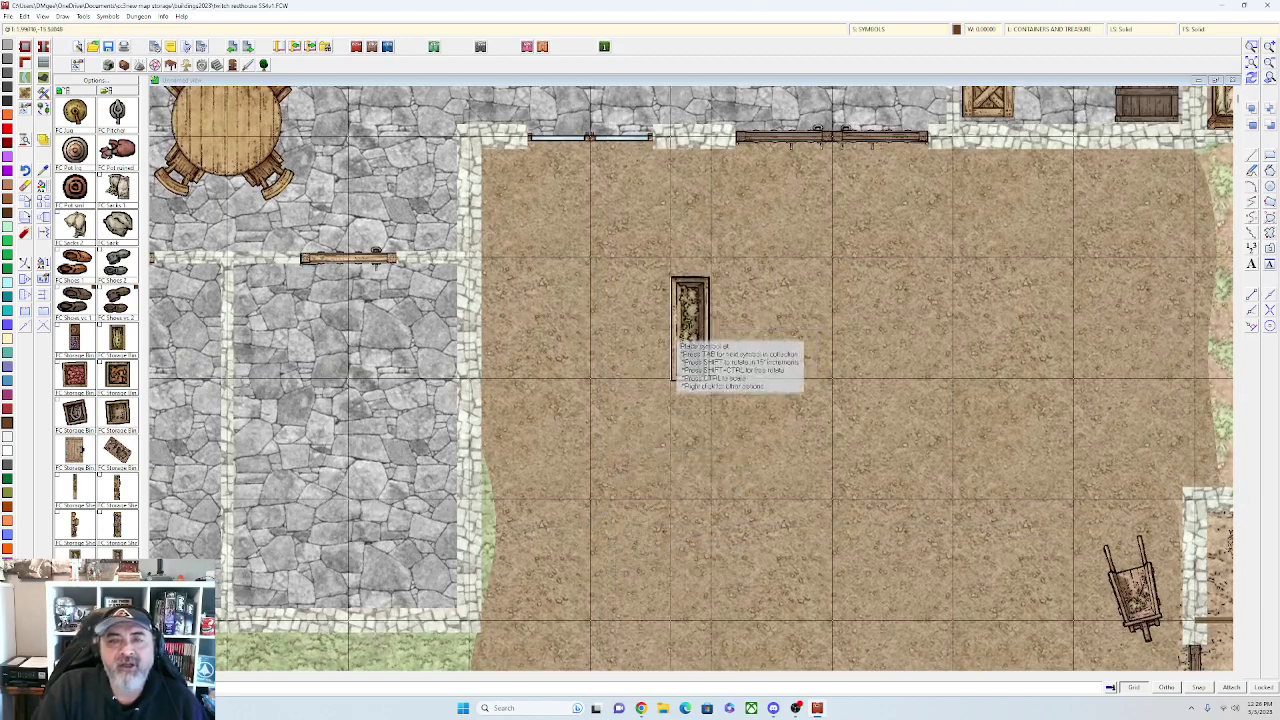
key("shift")
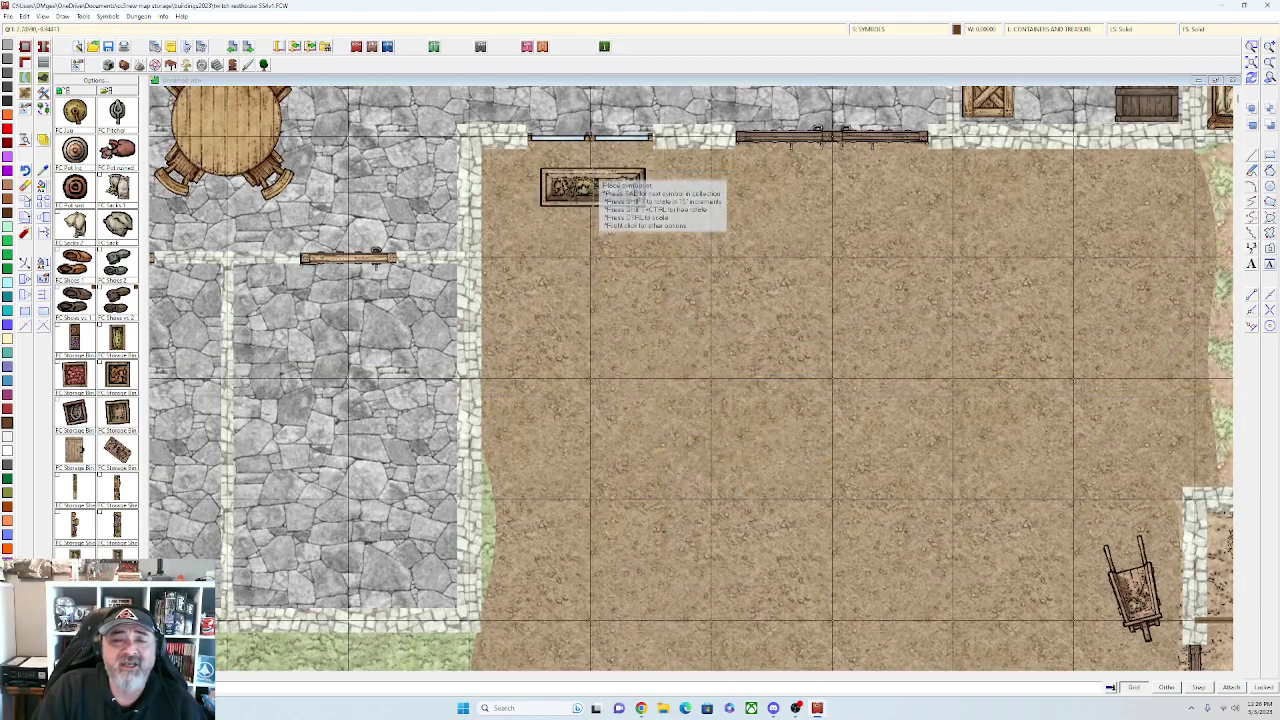
key("ctrl")
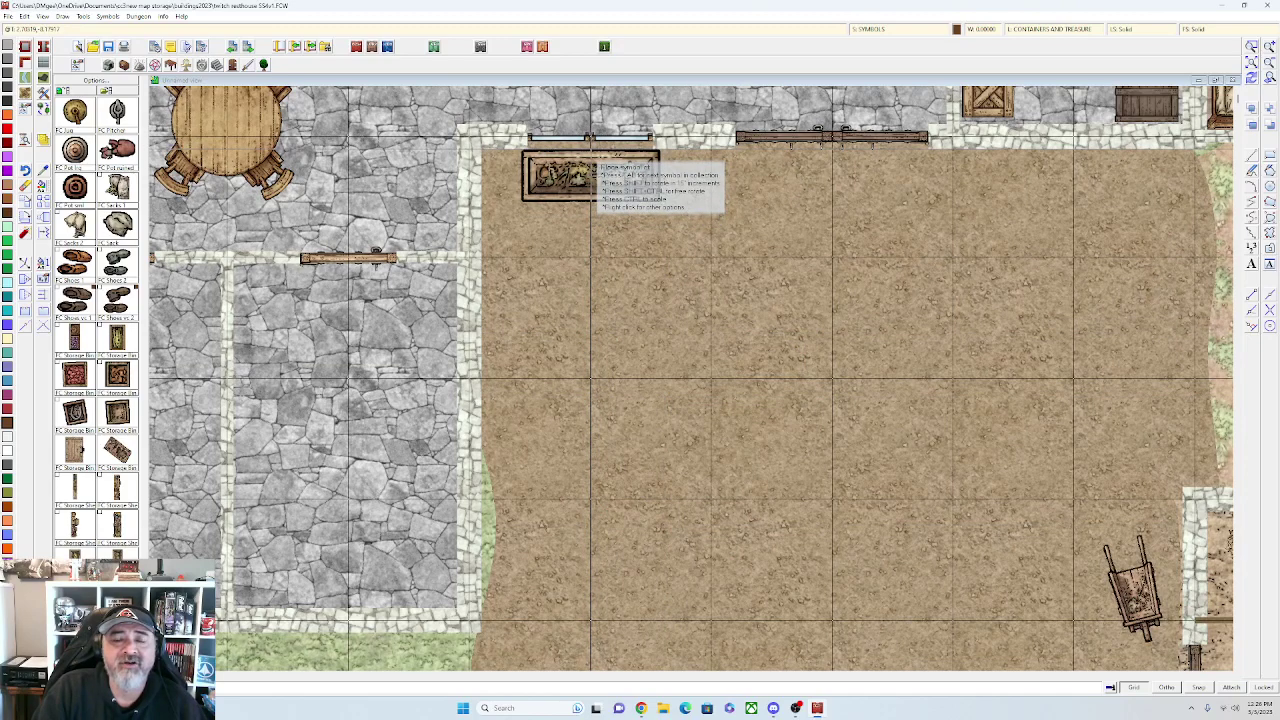
left_click(590, 176)
Change the sheet of the storage bin under the window to SYMBOLS FLAT
scroll(587, 281, "up", 3)
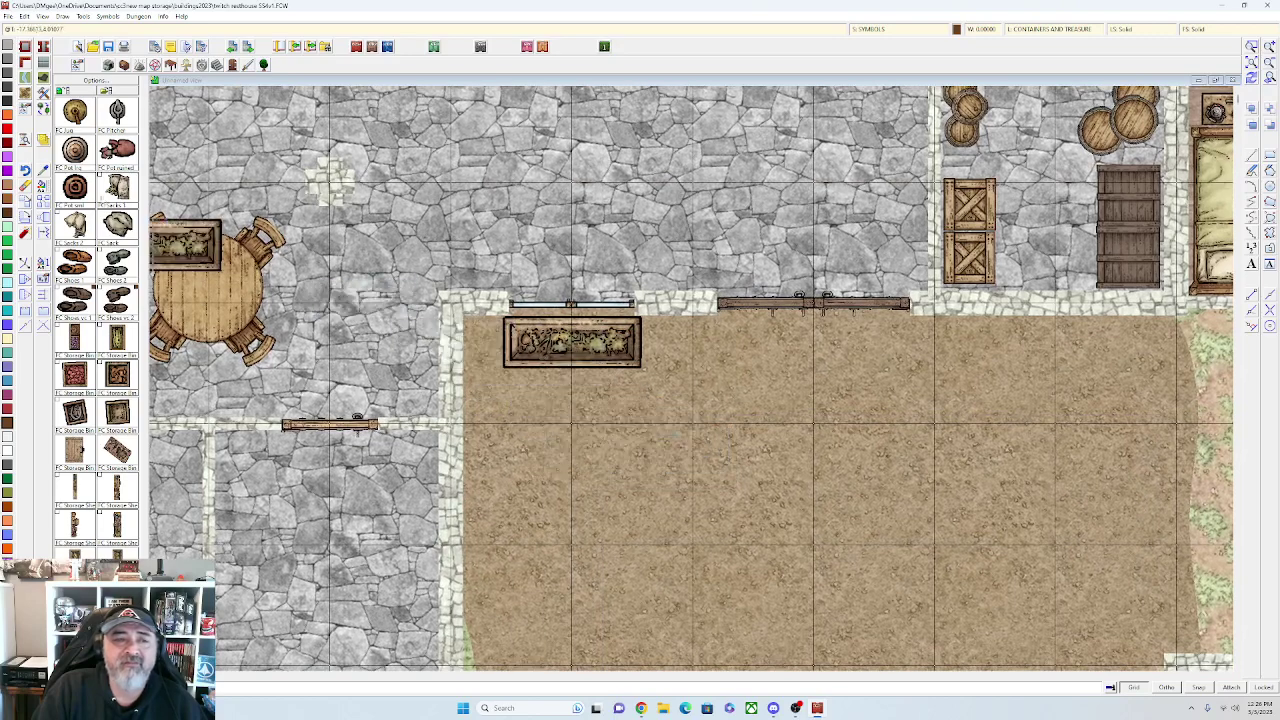
left_click(45, 187)
left_click(479, 310)
left_click(648, 380)
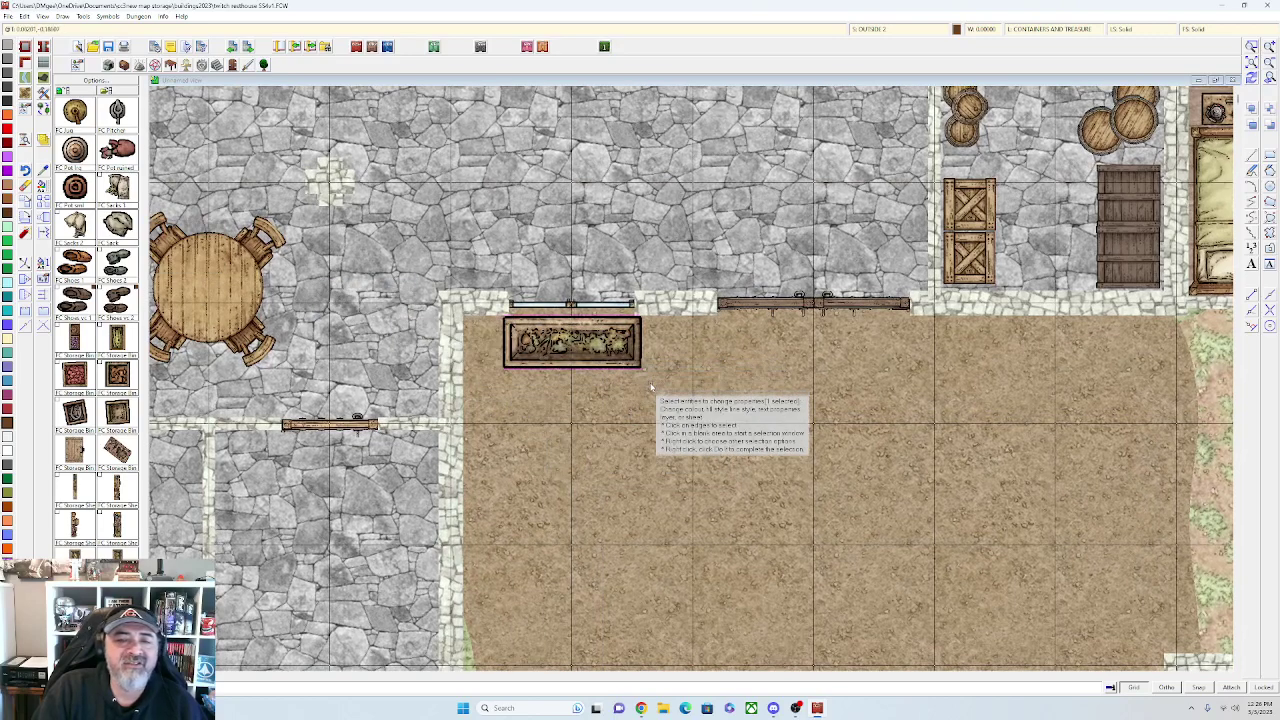
right_click(611, 379)
left_click(637, 386)
left_click(637, 384)
left_click(660, 373)
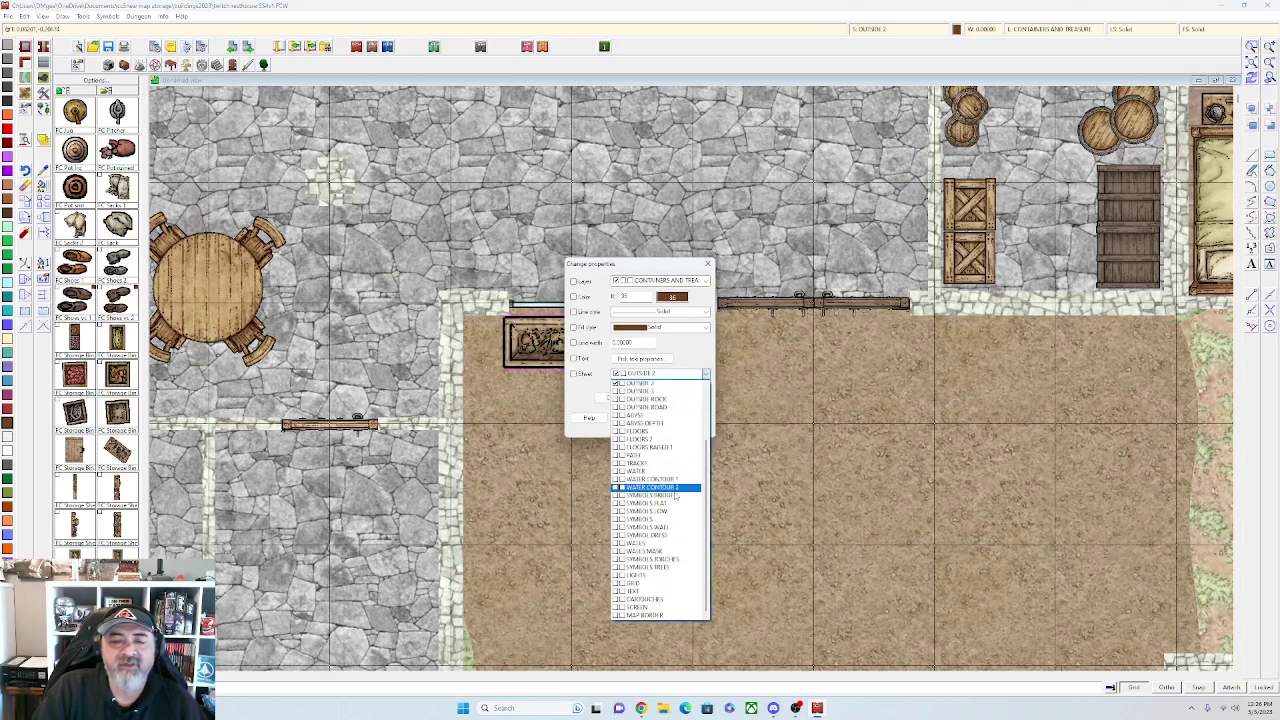
left_click(660, 504)
left_click(688, 418)
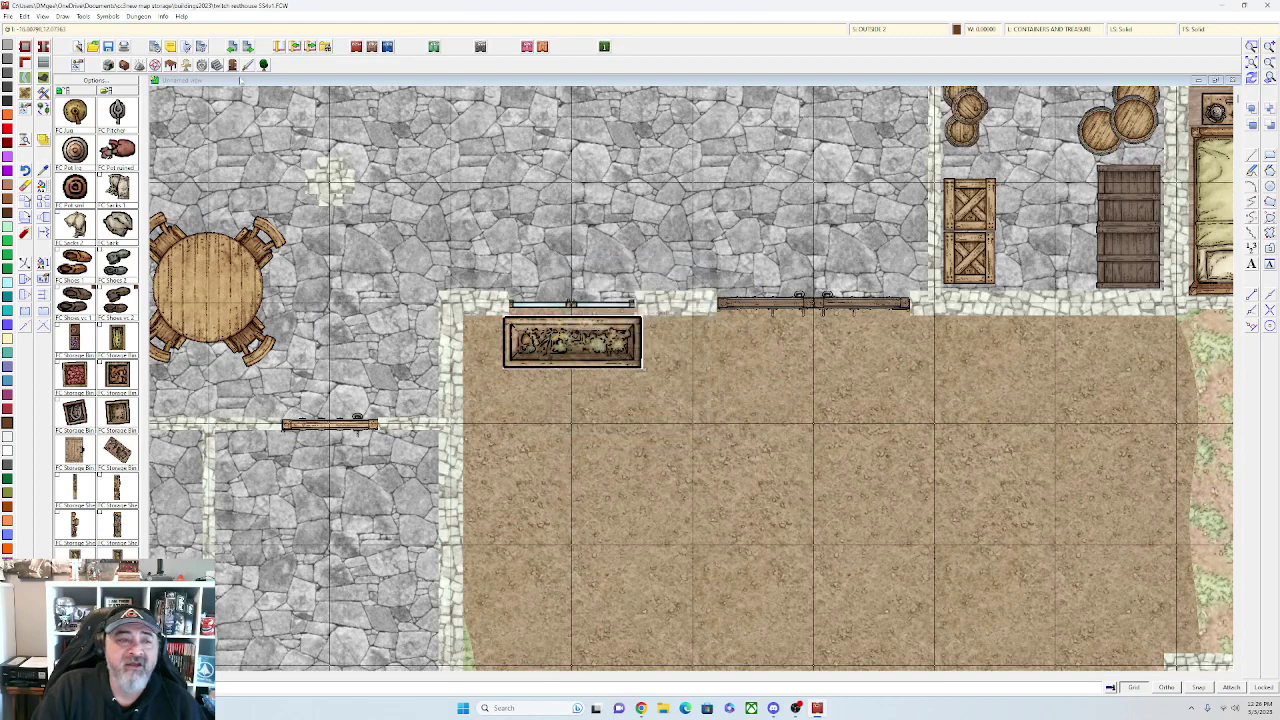
Place four spiky green Weed b plants from the vegetation symbols in the bin, two at each end
left_click(264, 64)
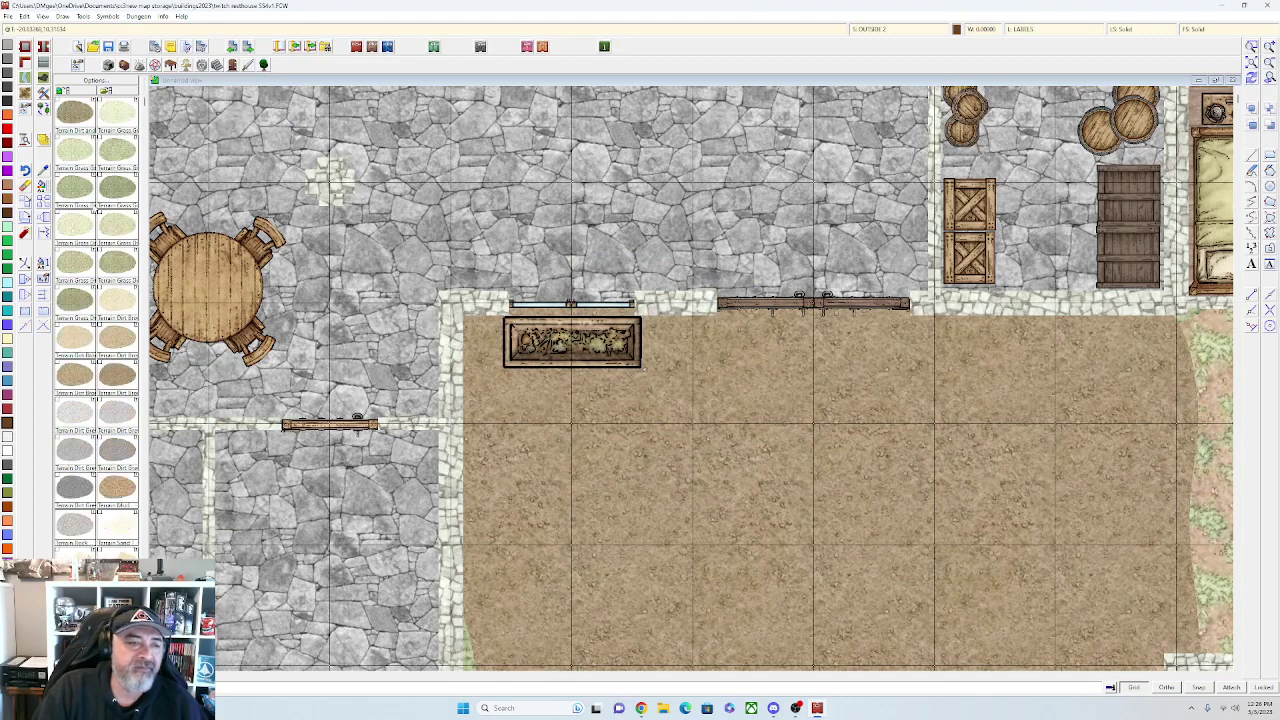
scroll(97, 320, "down", 3)
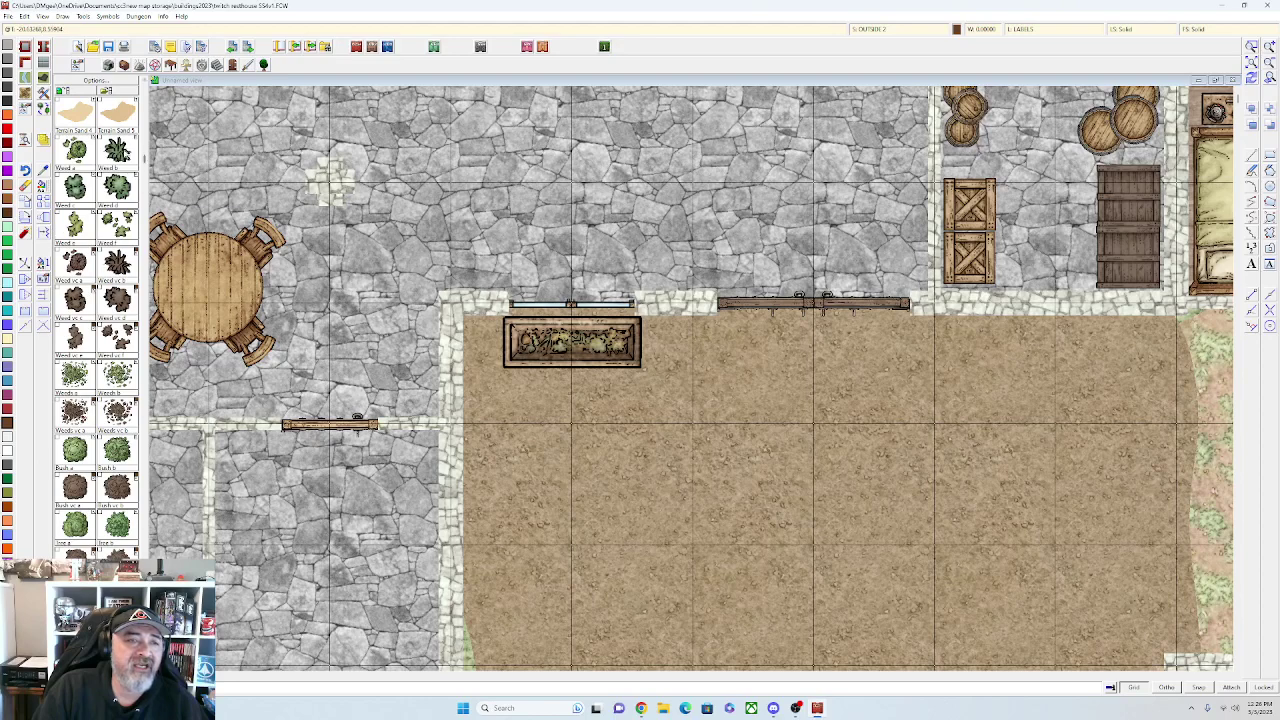
scroll(530, 300, "up", 5)
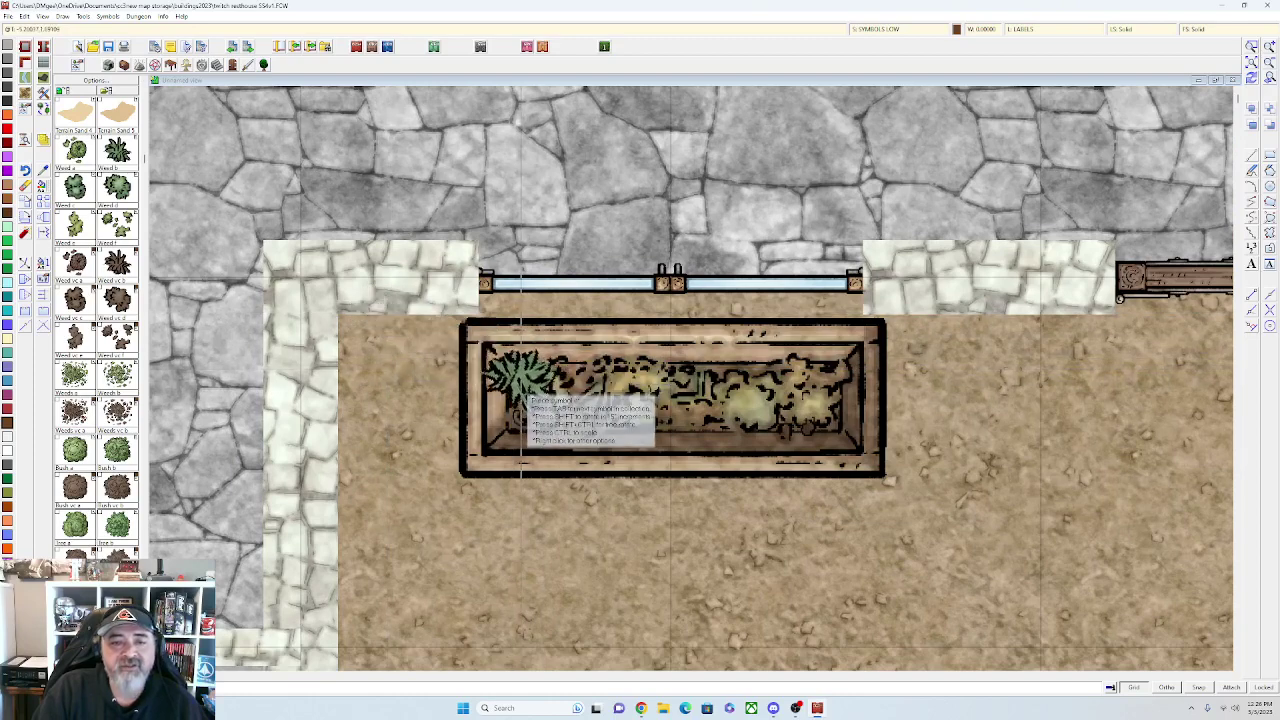
left_click(511, 395)
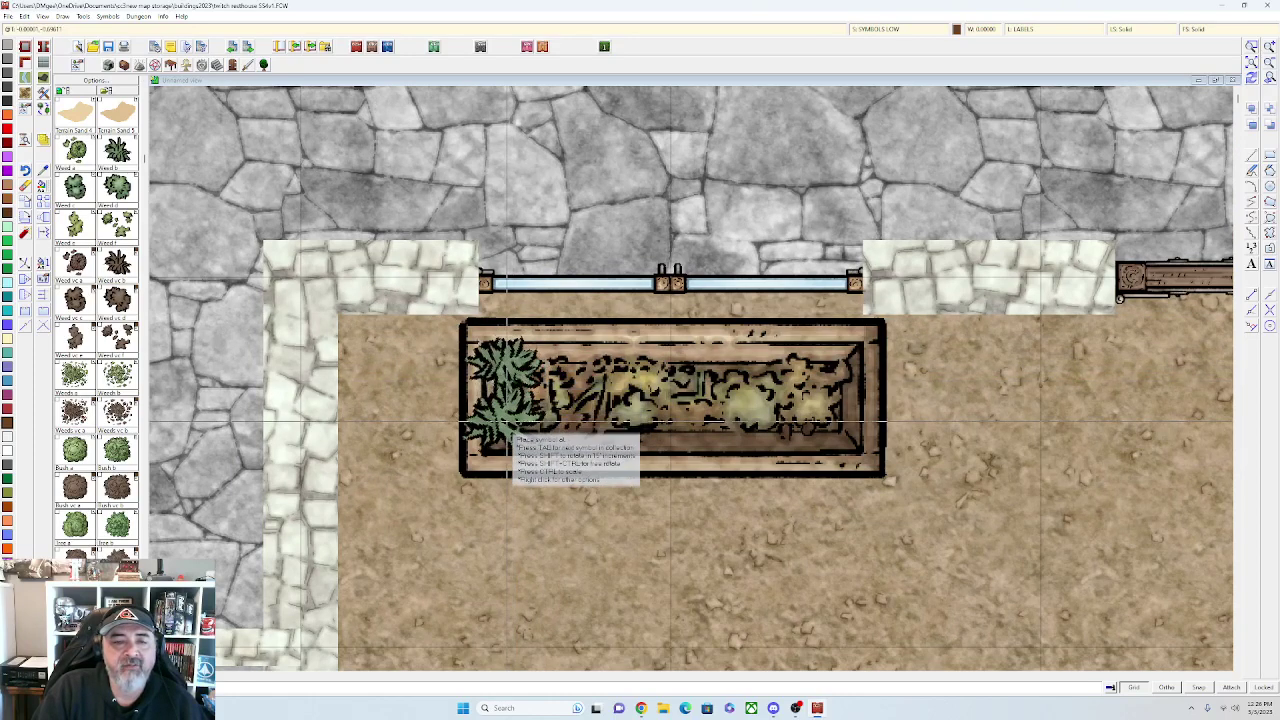
left_click(508, 424)
left_click(840, 374)
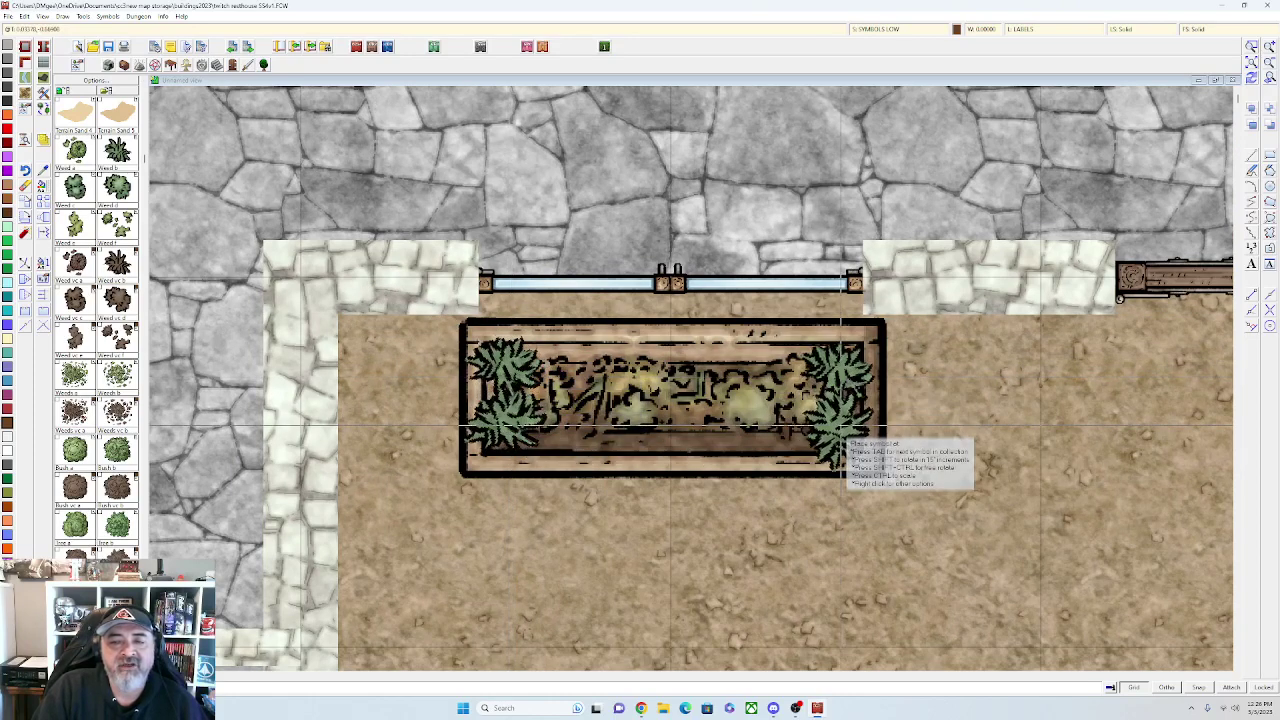
left_click(847, 437)
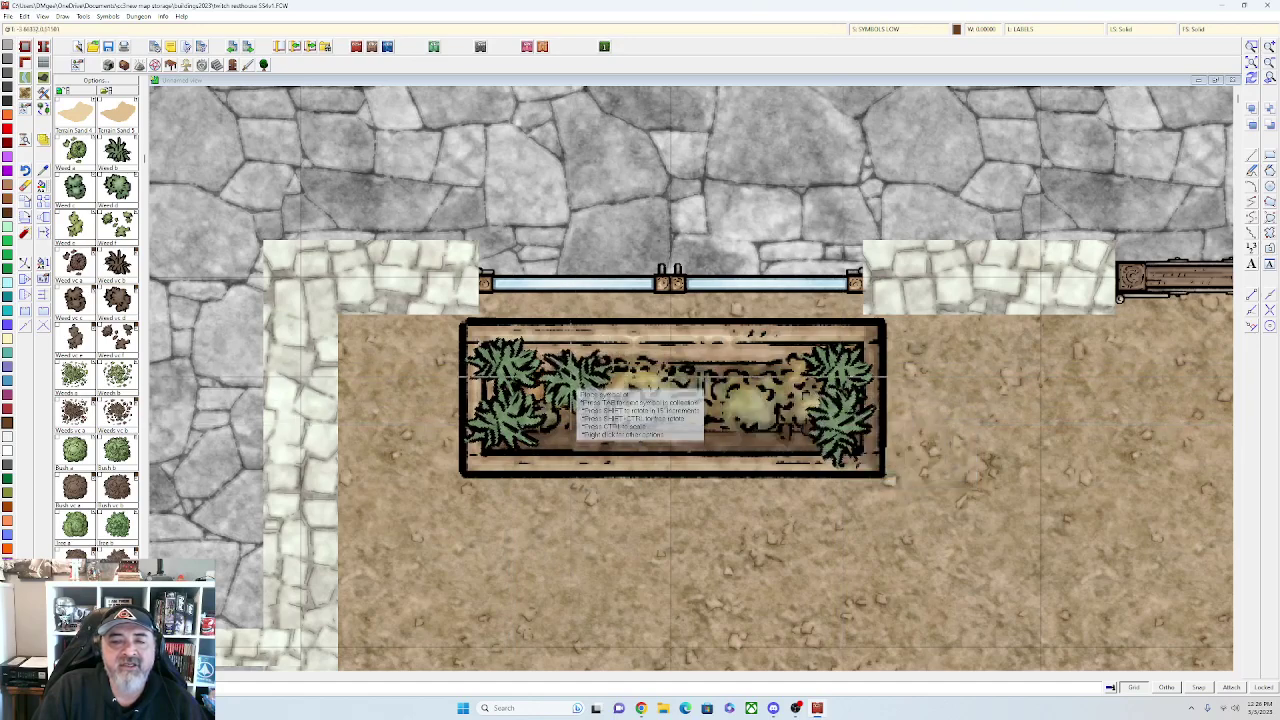
Fill the rest of the bin under the resthouse window with two staggered rows of spiky green Weed b plants
left_click(569, 373)
left_click(574, 423)
left_click(634, 371)
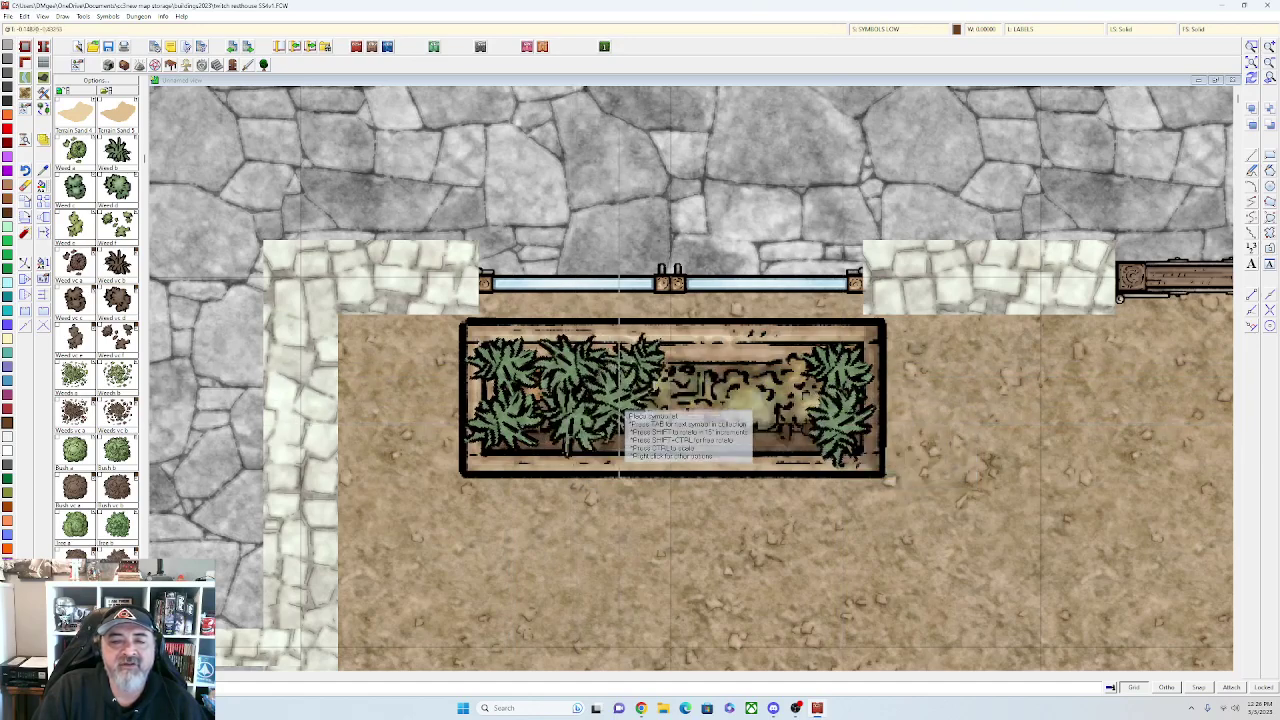
left_click(626, 419)
left_click(691, 412)
left_click(794, 384)
left_click(745, 371)
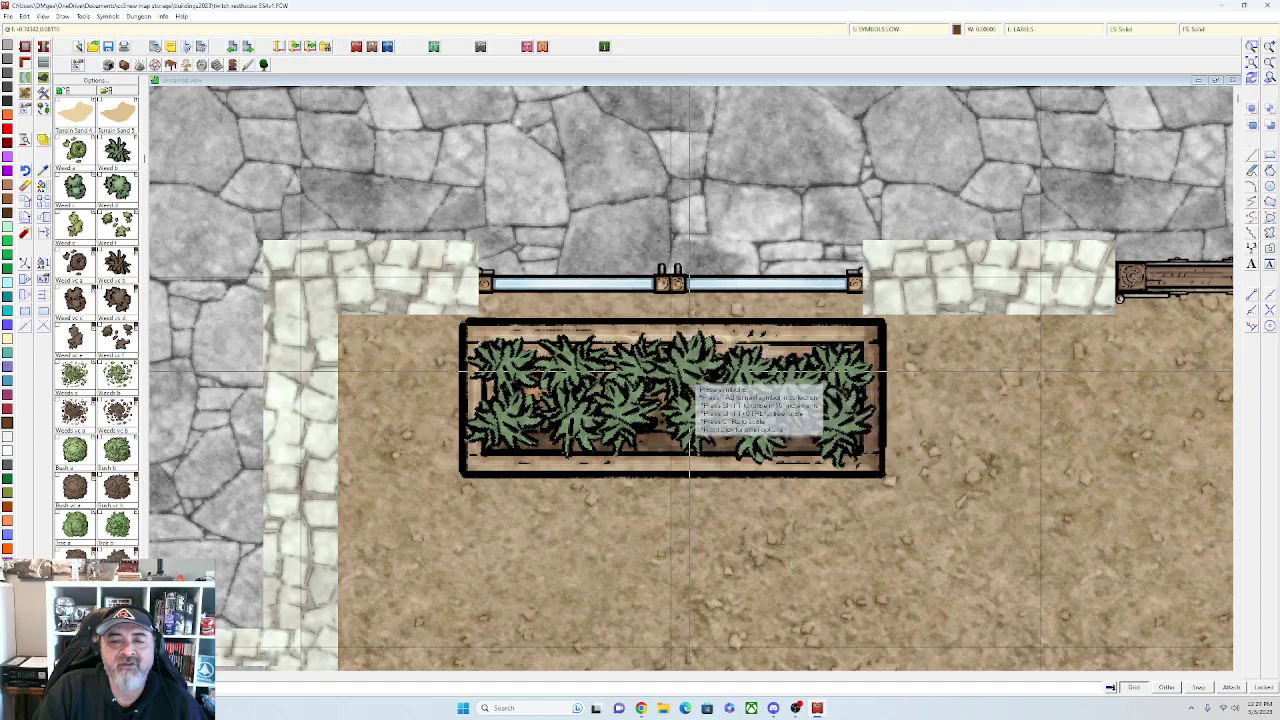
left_click(677, 369)
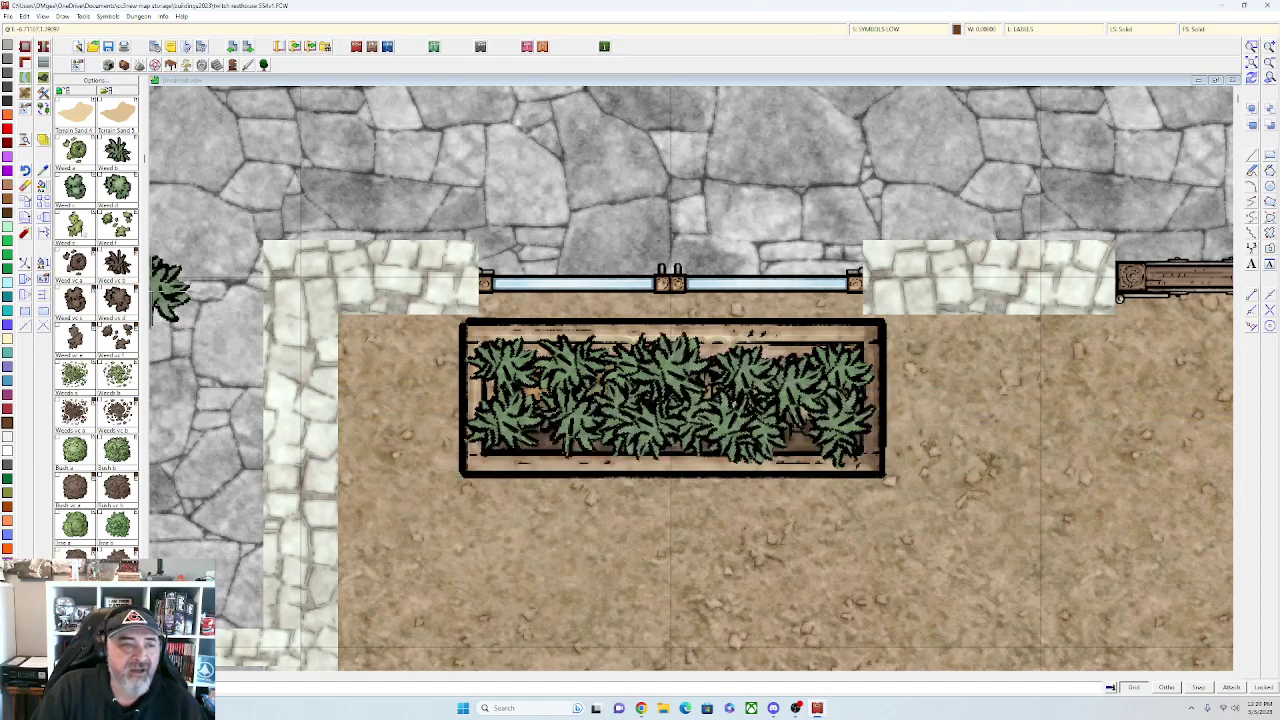
Change the sheet of all the Weed b plants in the planter to SYMBOLS FLAT
left_click(42, 189)
left_click(488, 346)
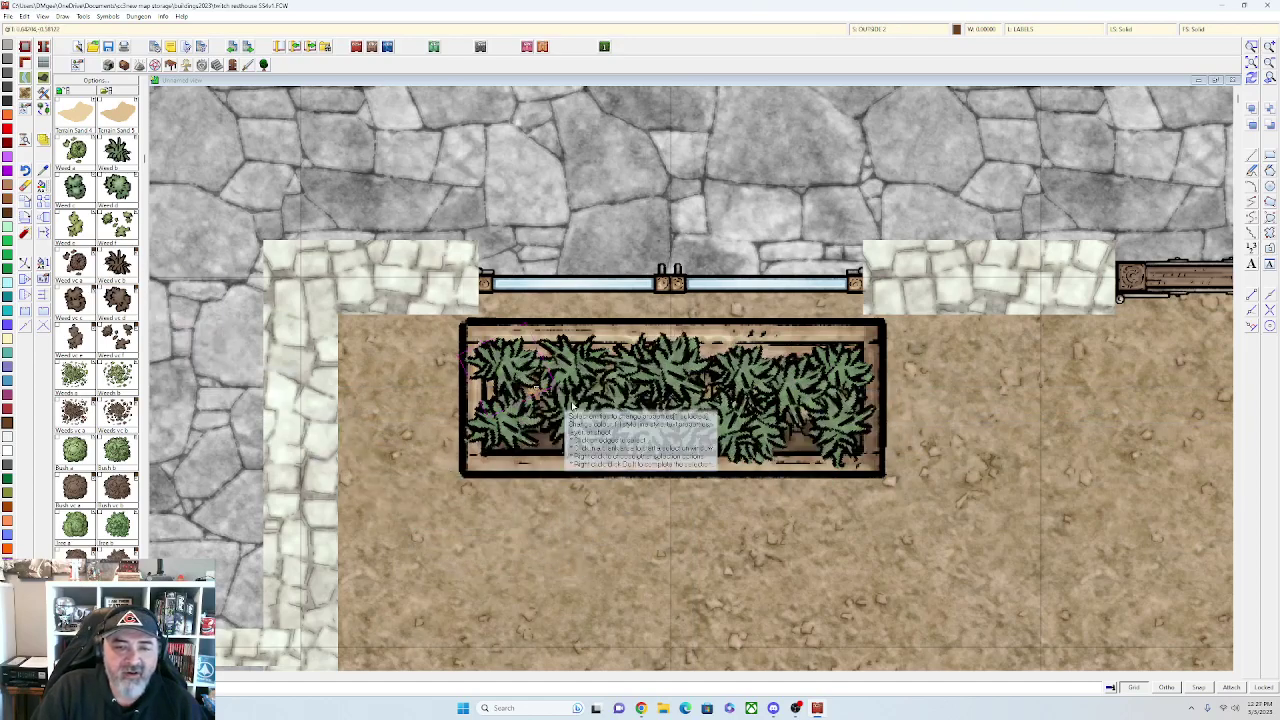
left_click(870, 336)
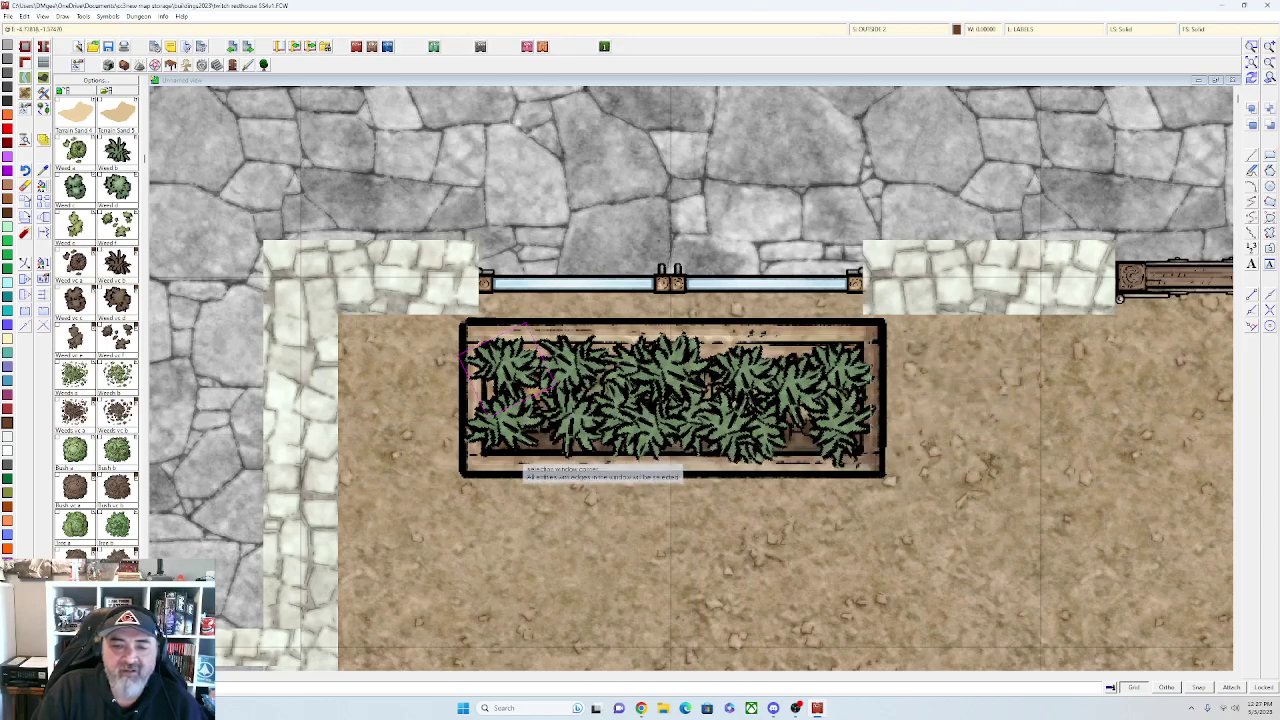
left_click(494, 430)
right_click(494, 426)
left_click(515, 431)
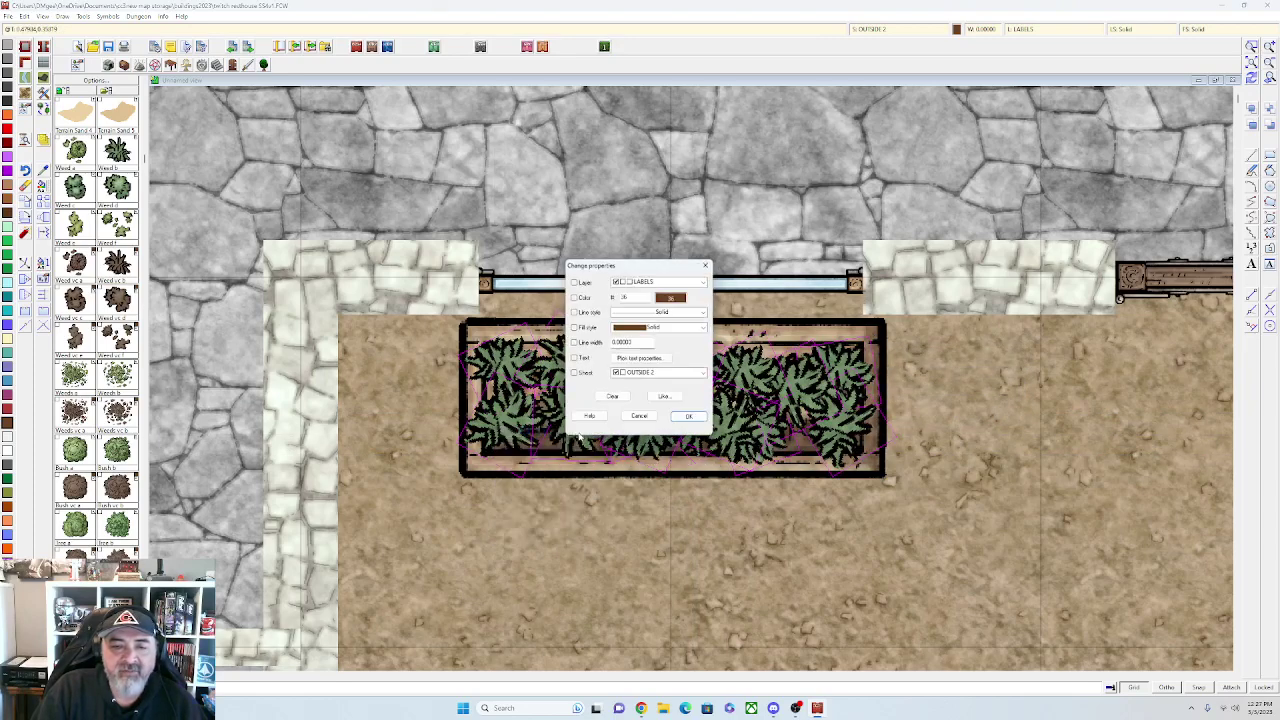
left_click(686, 375)
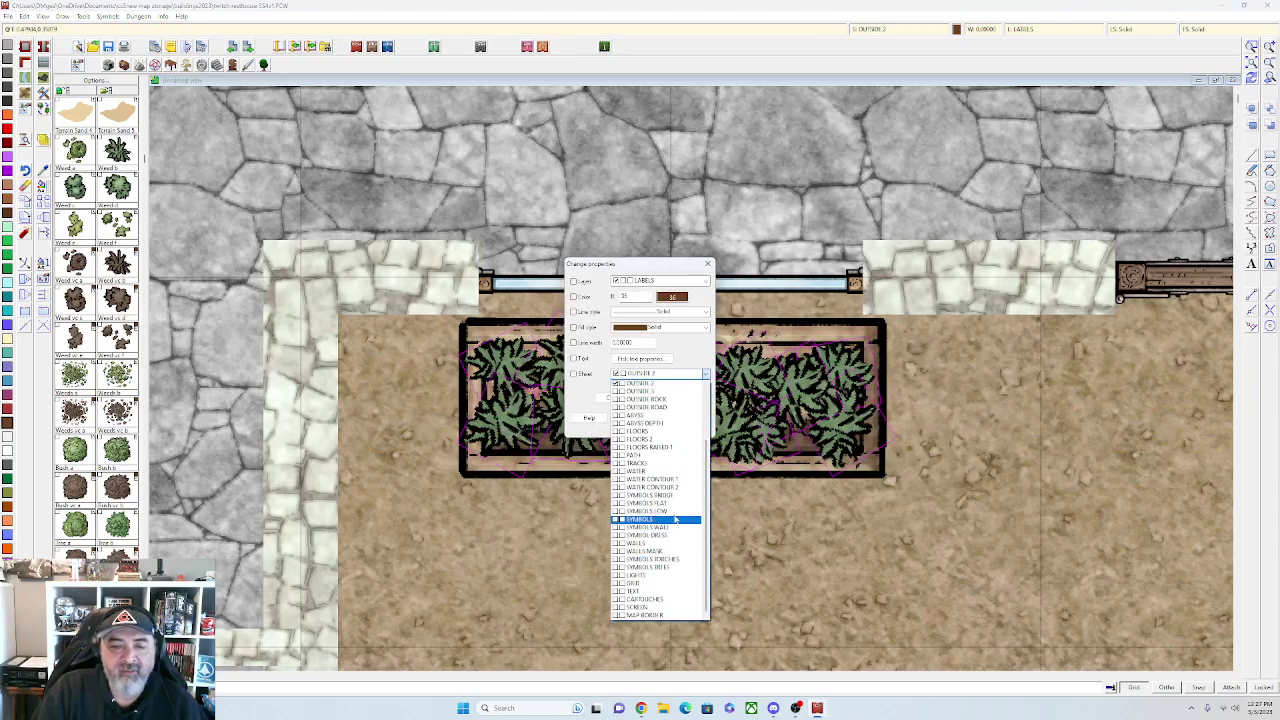
left_click(674, 505)
left_click(690, 418)
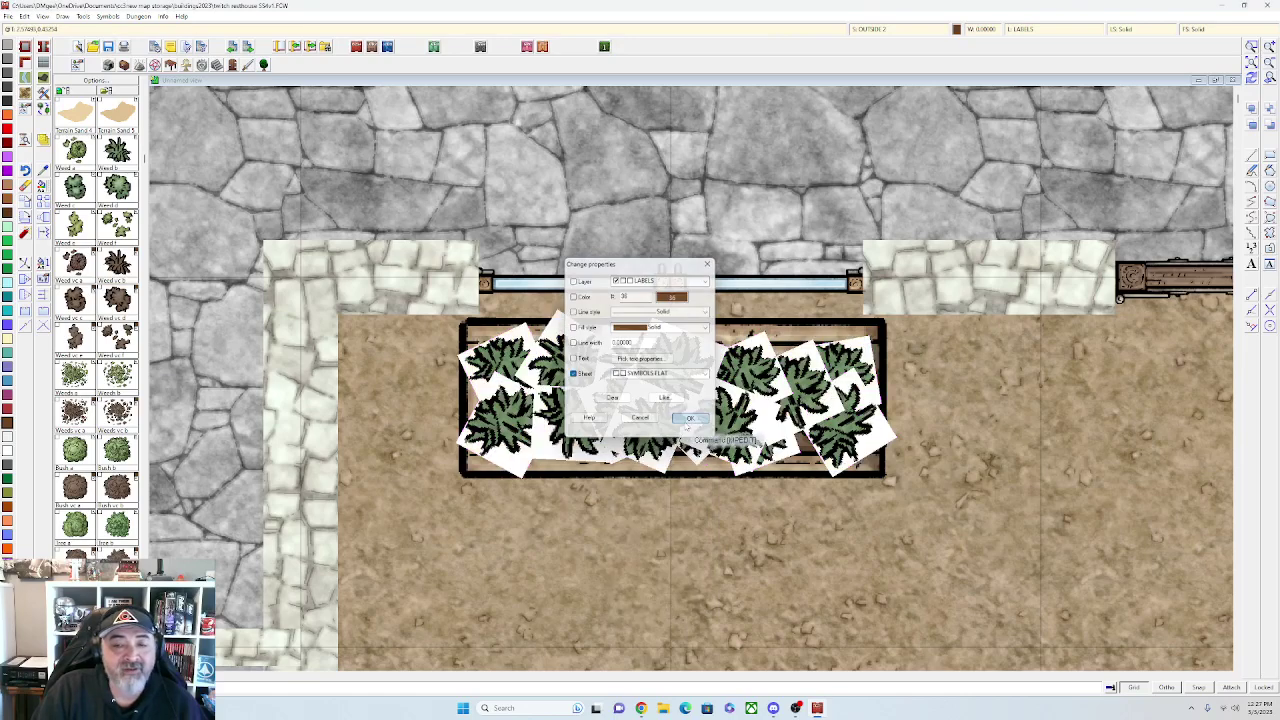
Scatter yellow-green Weed e plants along the upper edge and lower corners of the planter
scroll(663, 431, "down", 1)
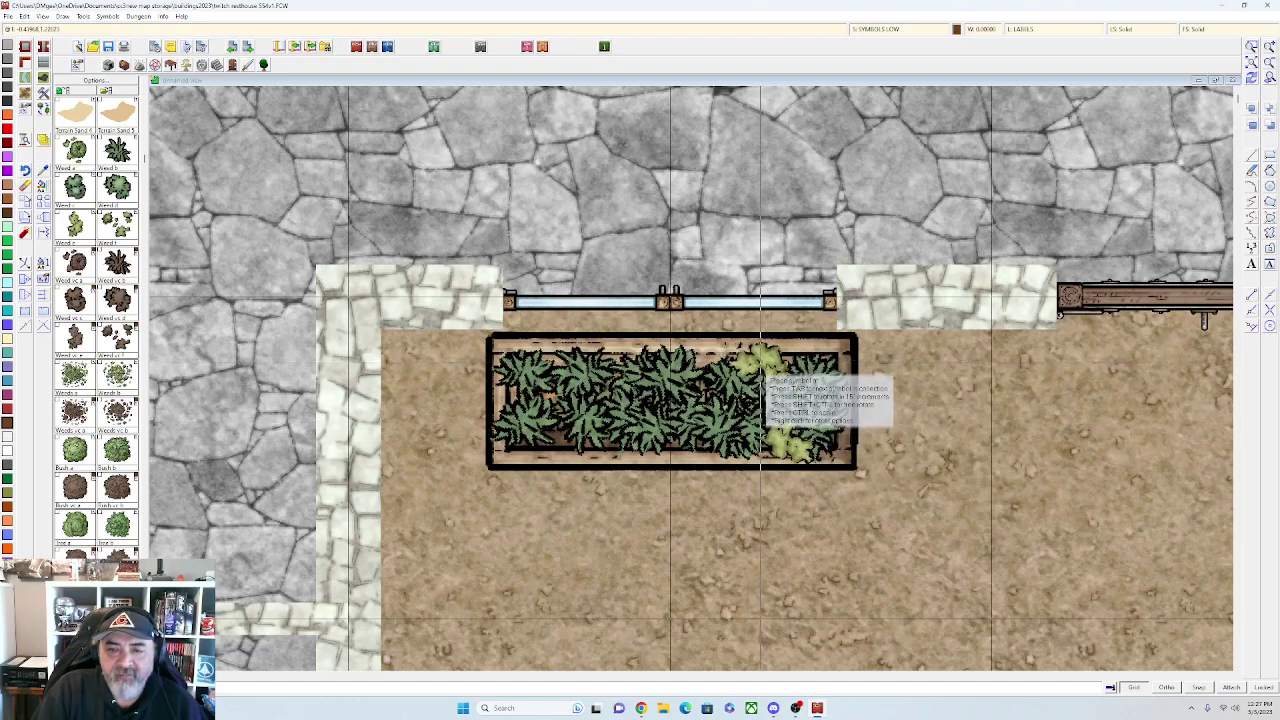
left_click(774, 378)
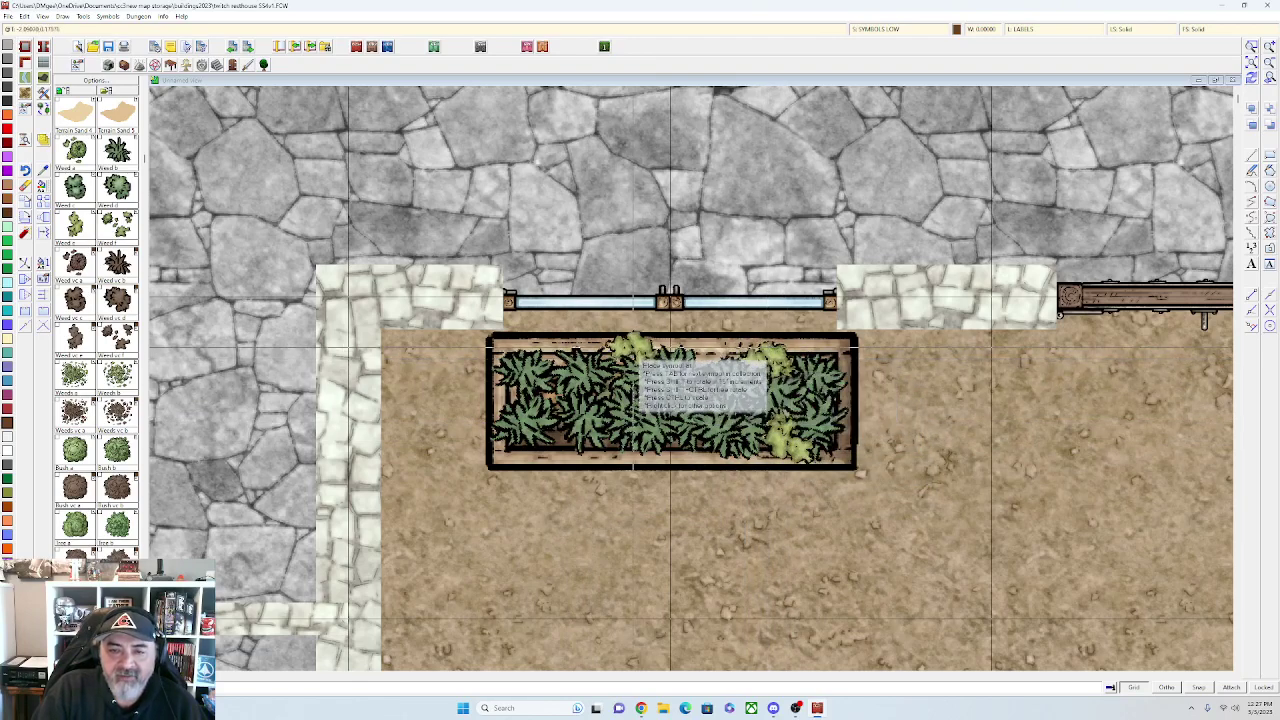
left_click(621, 353)
left_click(548, 362)
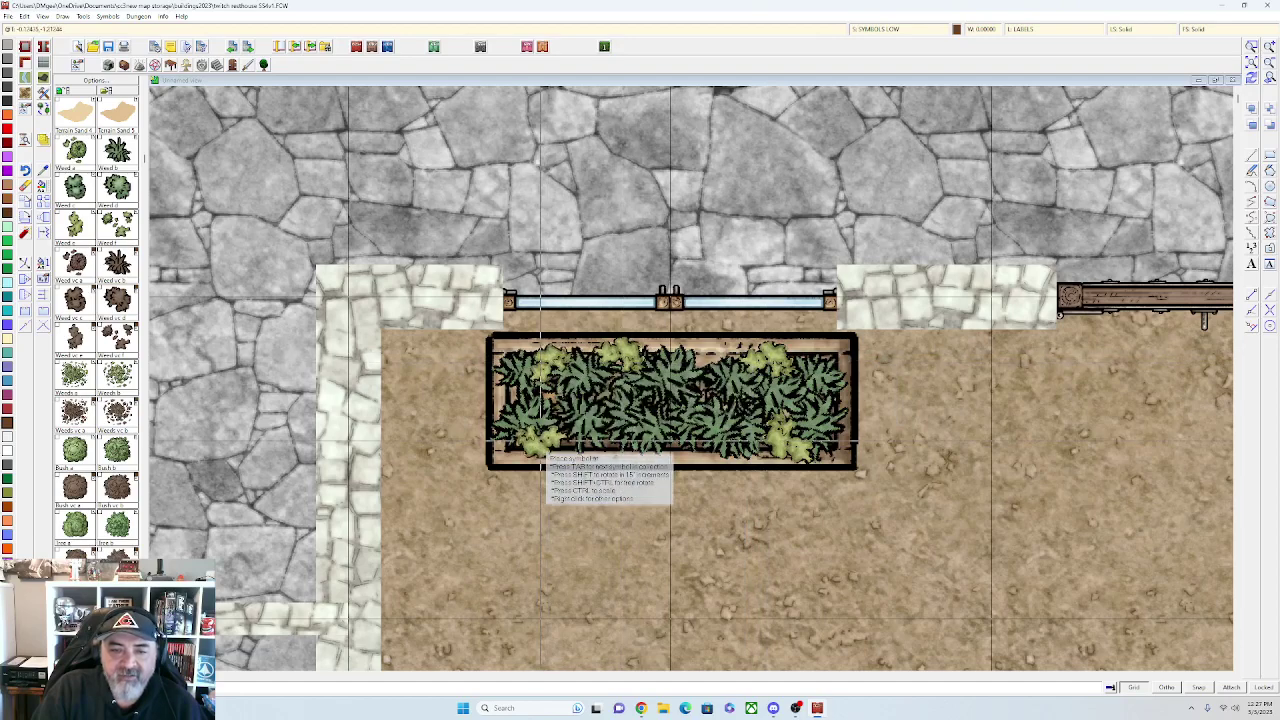
left_click(551, 445)
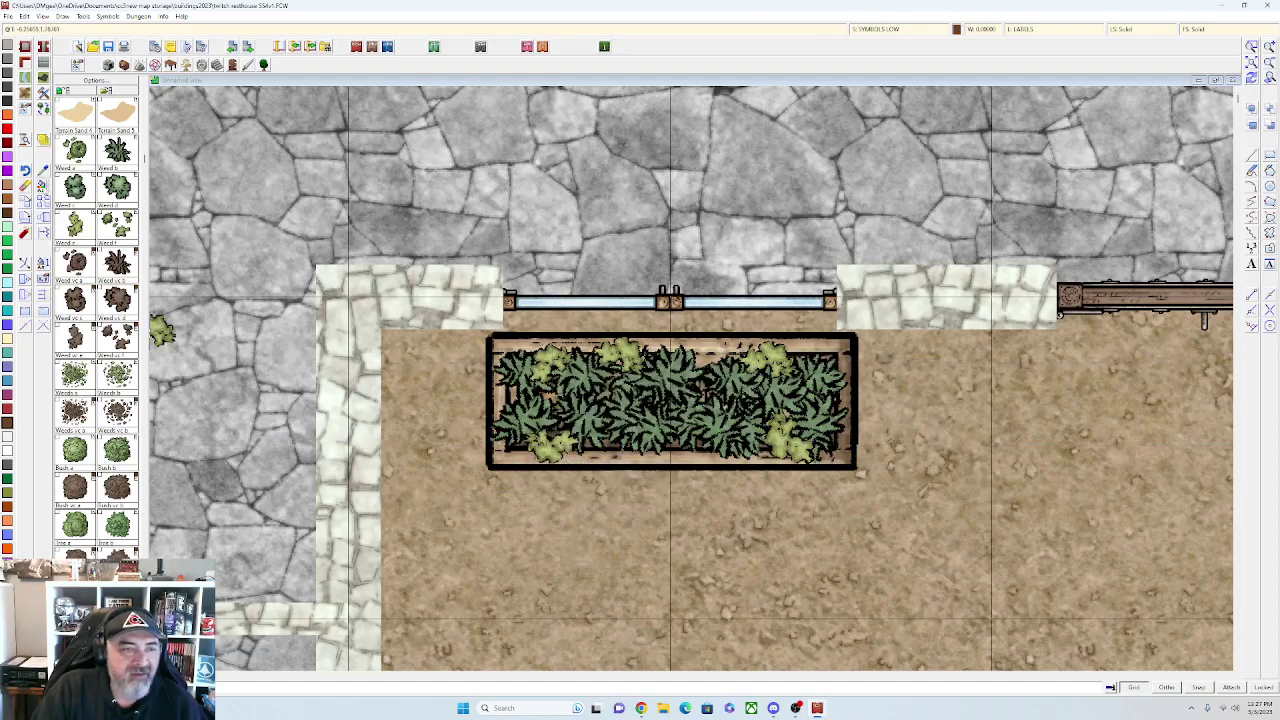
Change the sheet of the planter's plants, including the yellow-green weeds, to SYMBOLS FLAT
left_click(43, 201)
left_click(500, 346)
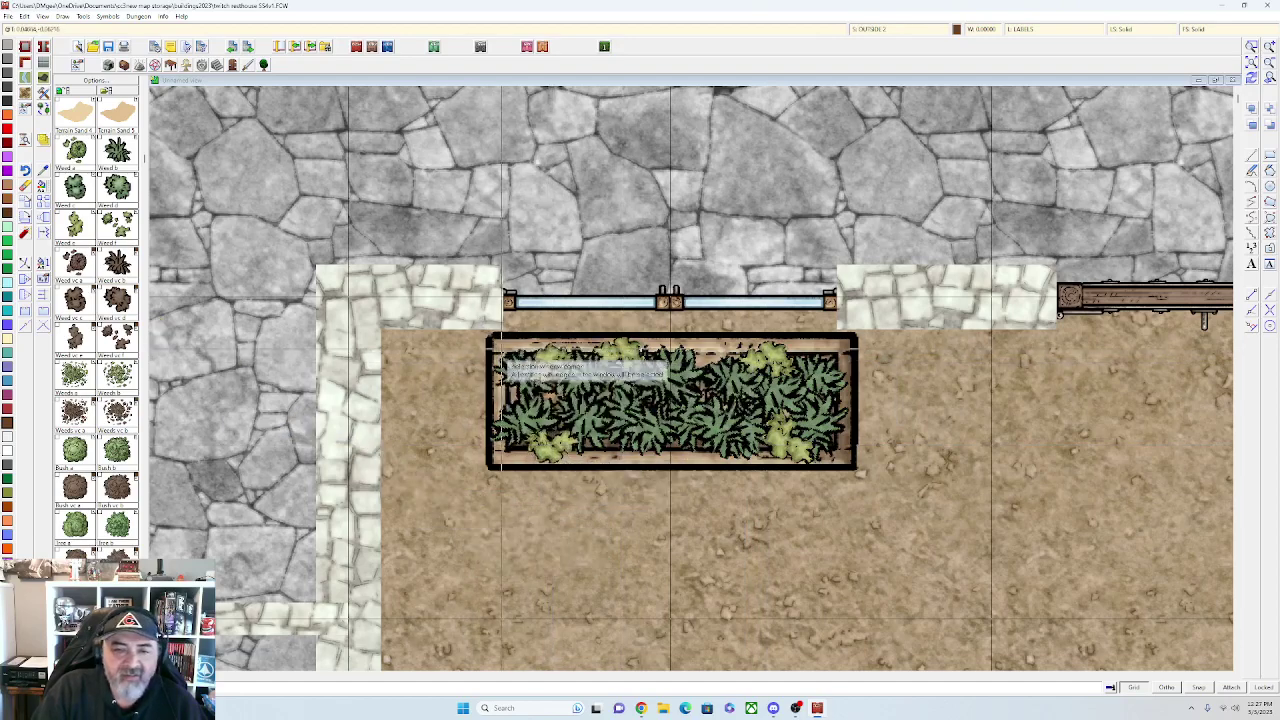
left_click(828, 465)
right_click(791, 452)
left_click(806, 461)
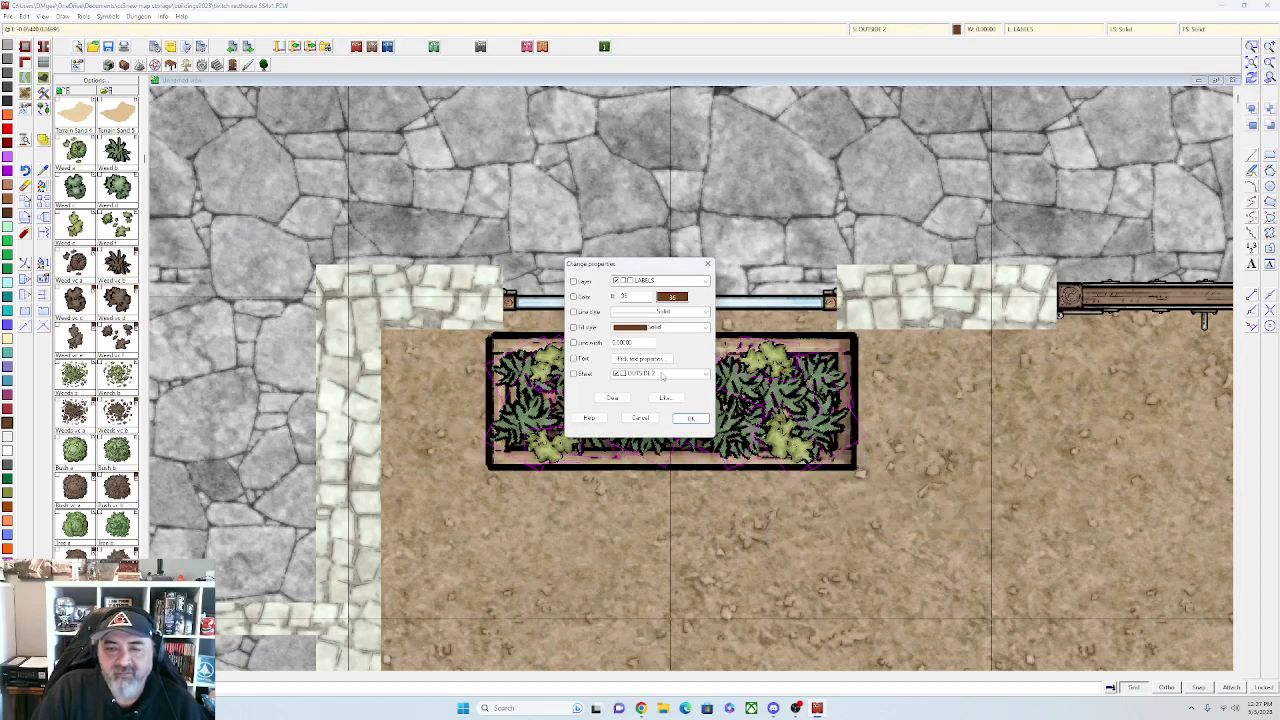
left_click(661, 375)
left_click(663, 504)
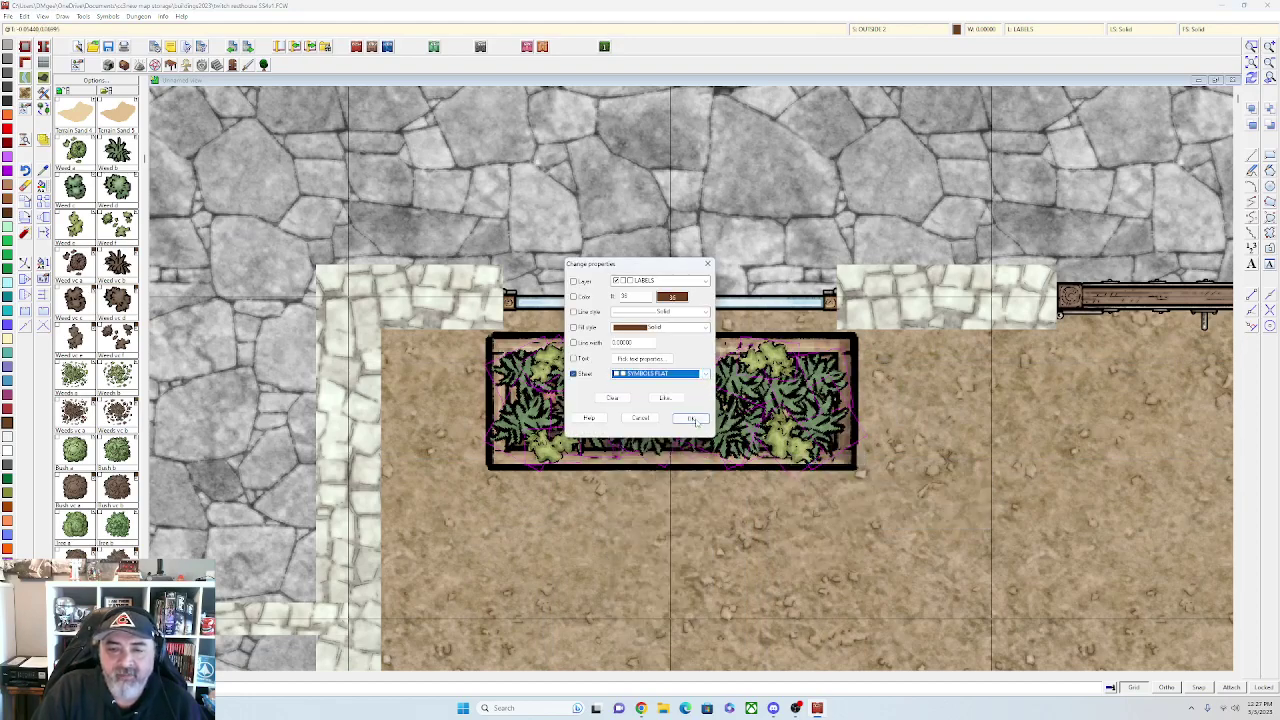
left_click(693, 419)
scroll(678, 428, "down", 1)
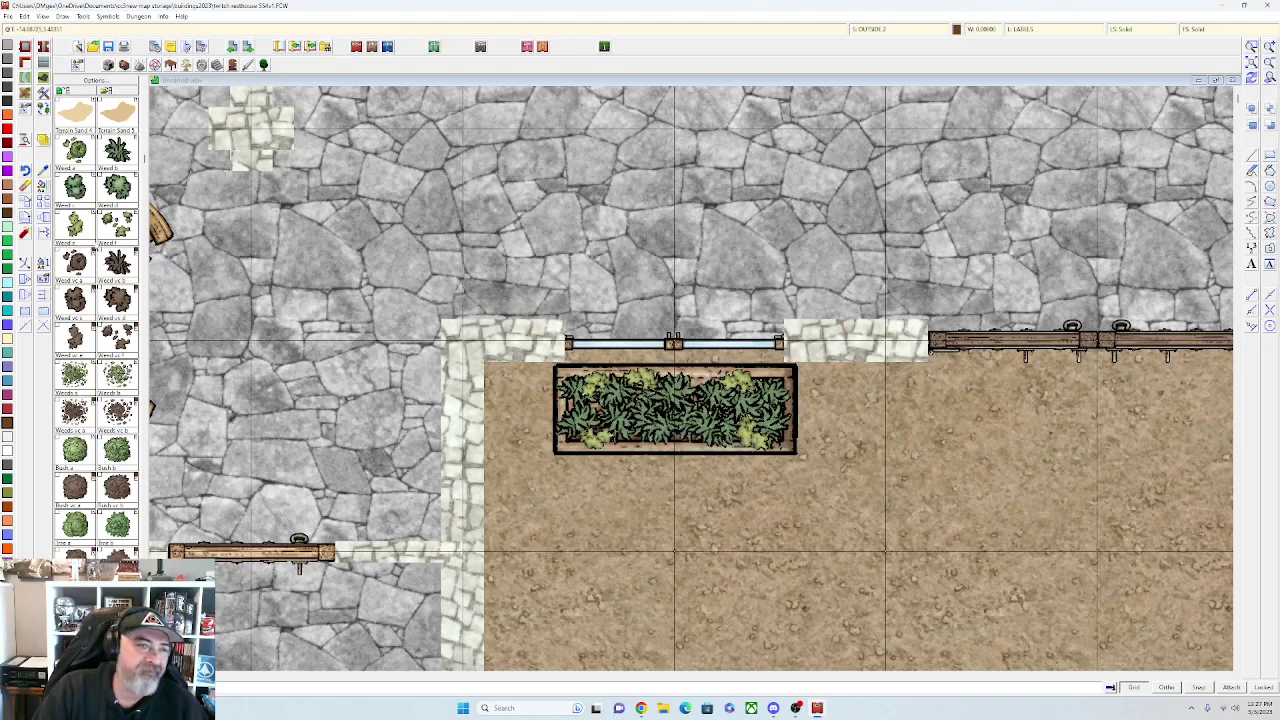
Place three Weed vc a flowers across the planter, coloured red at the west end, purple in the middle and blue at the east end
left_click(79, 163)
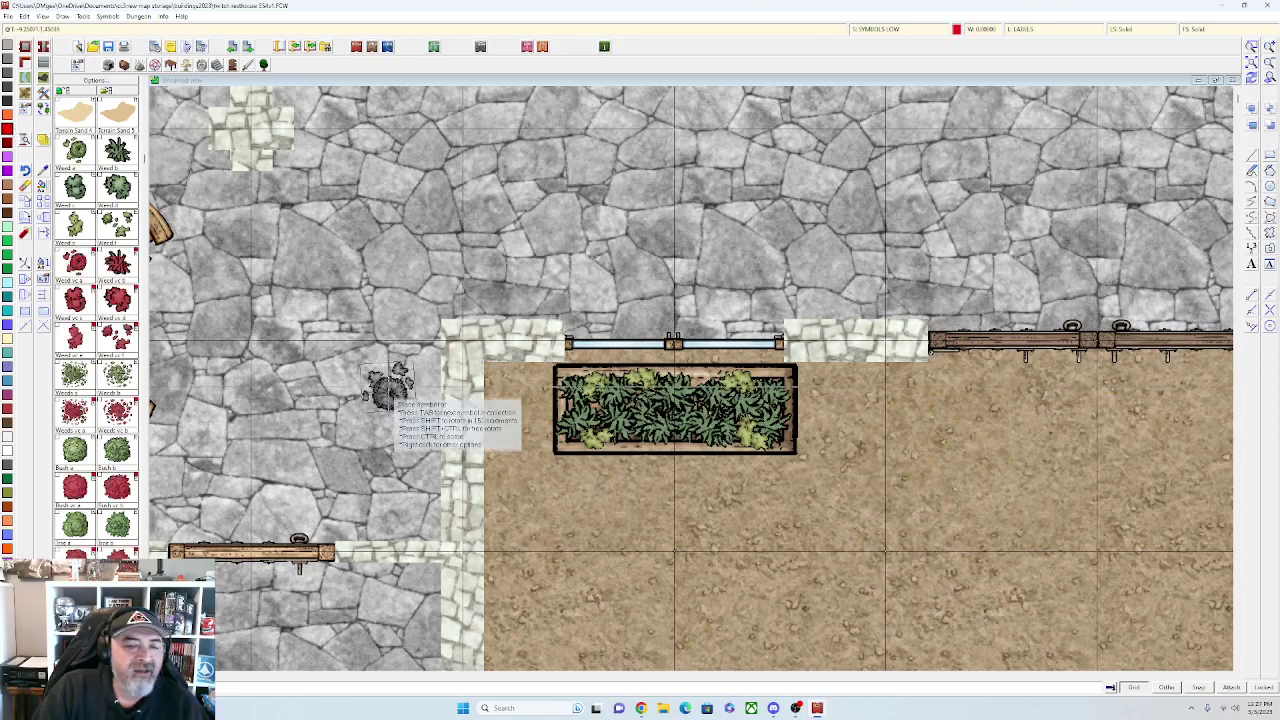
scroll(586, 428, "up", 4)
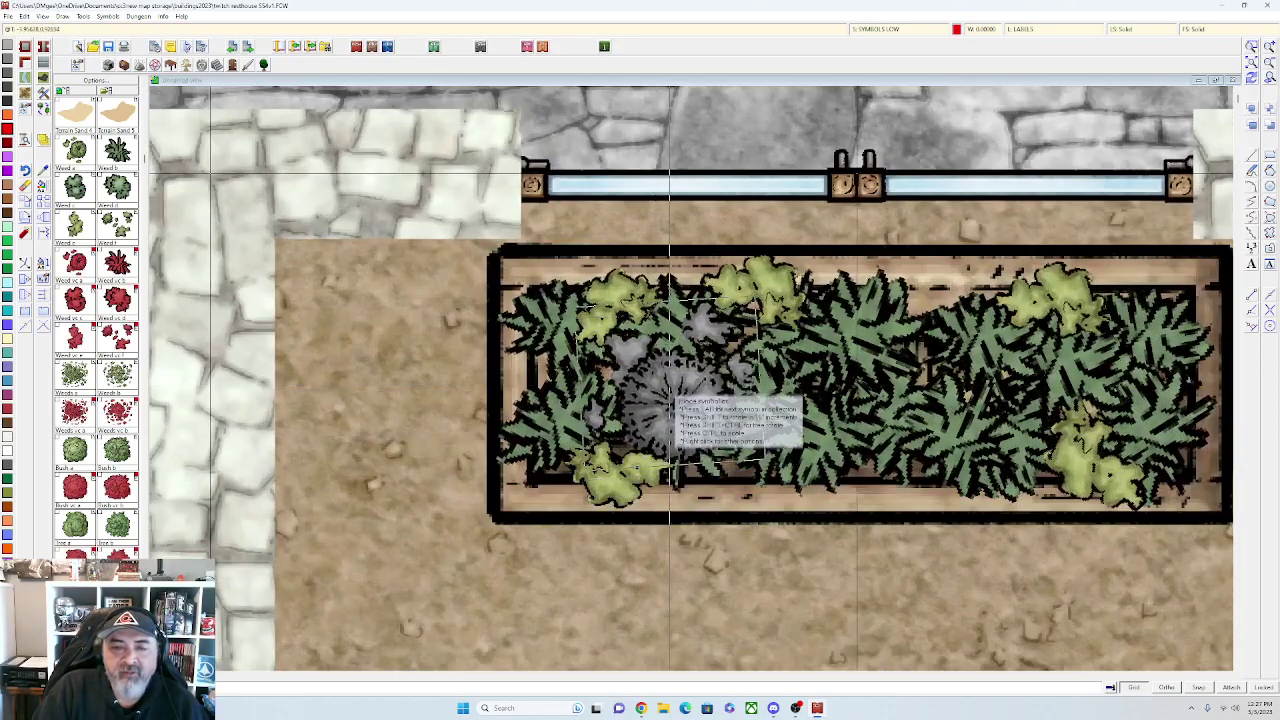
left_click(668, 392)
scroll(815, 545, "down", 1)
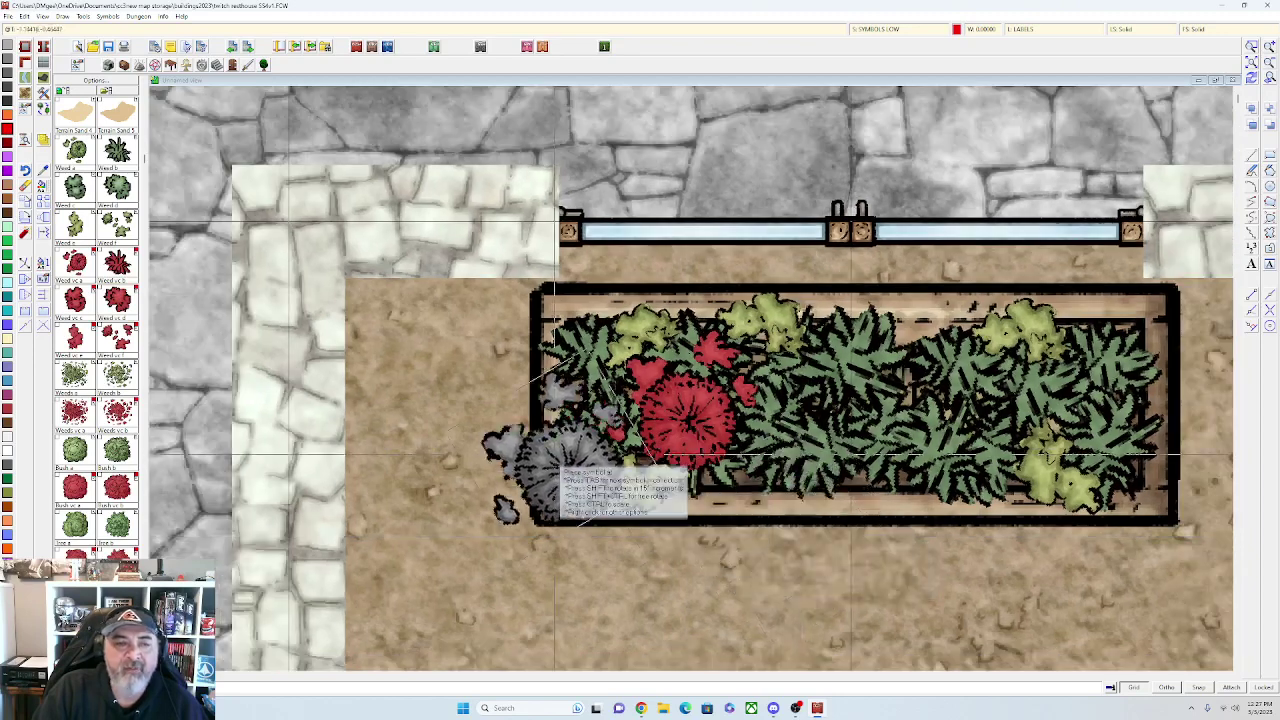
left_click(8, 169)
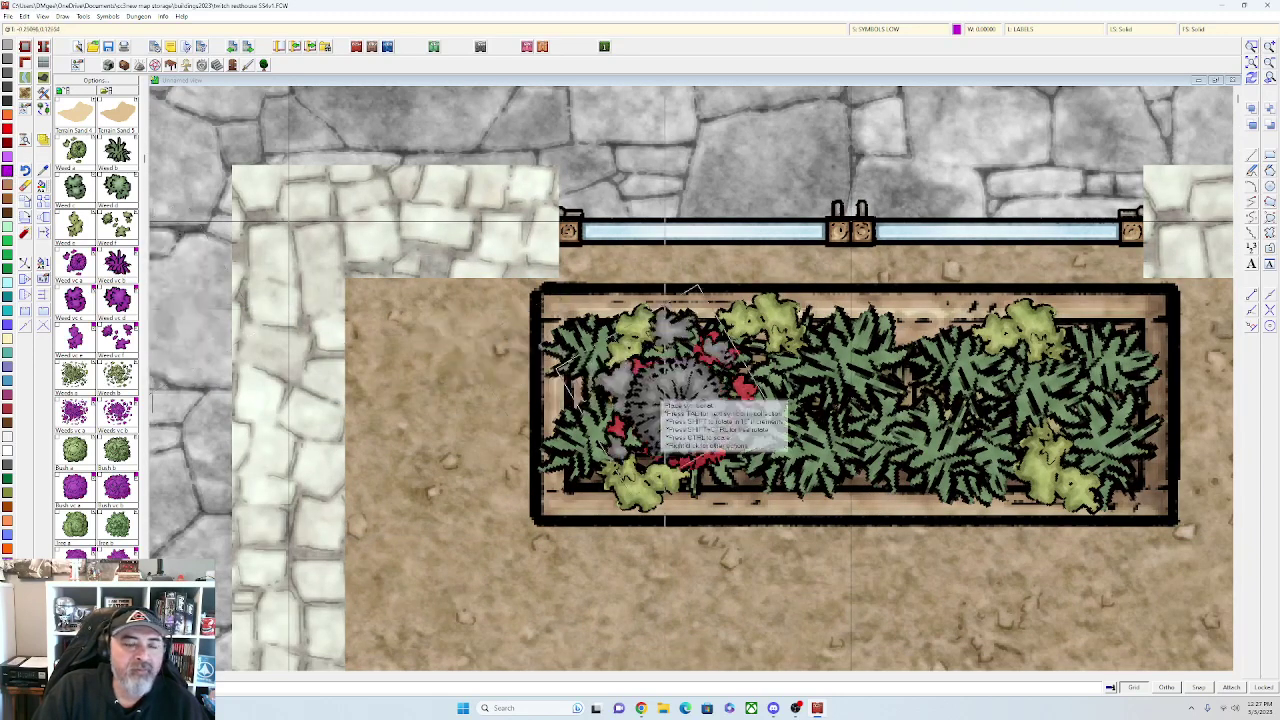
left_click(862, 410)
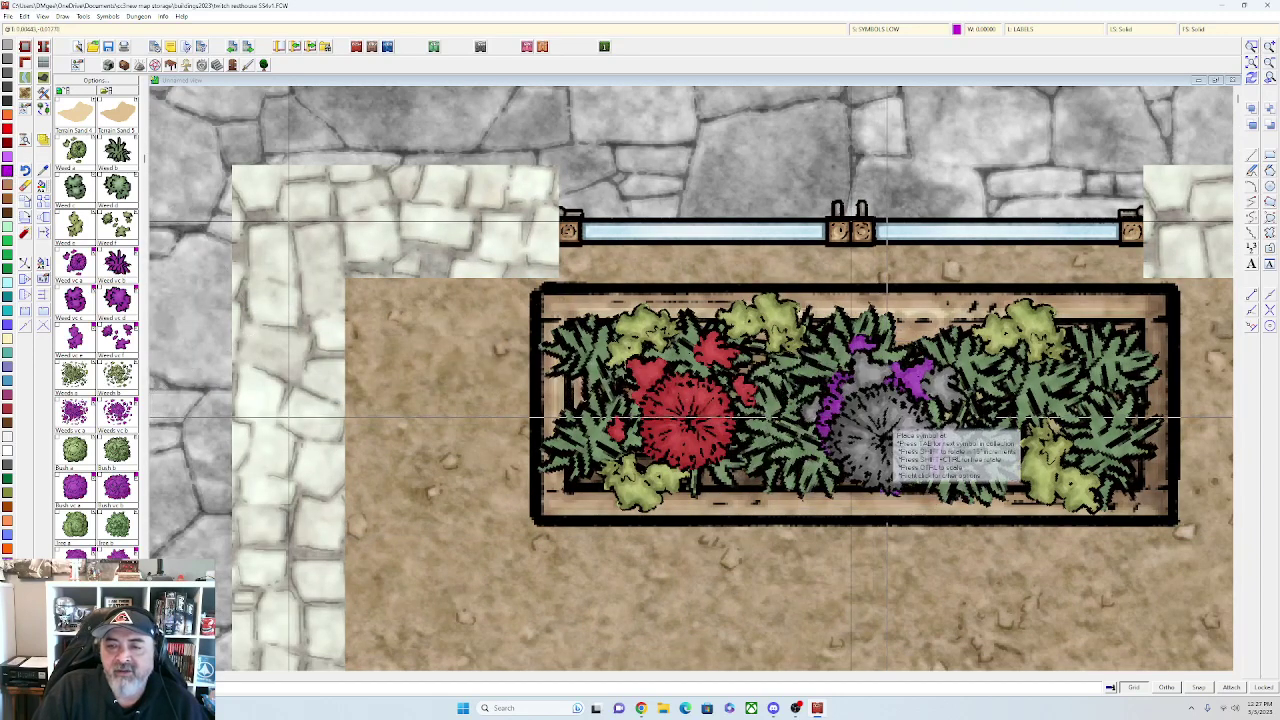
scroll(829, 529, "down", 1)
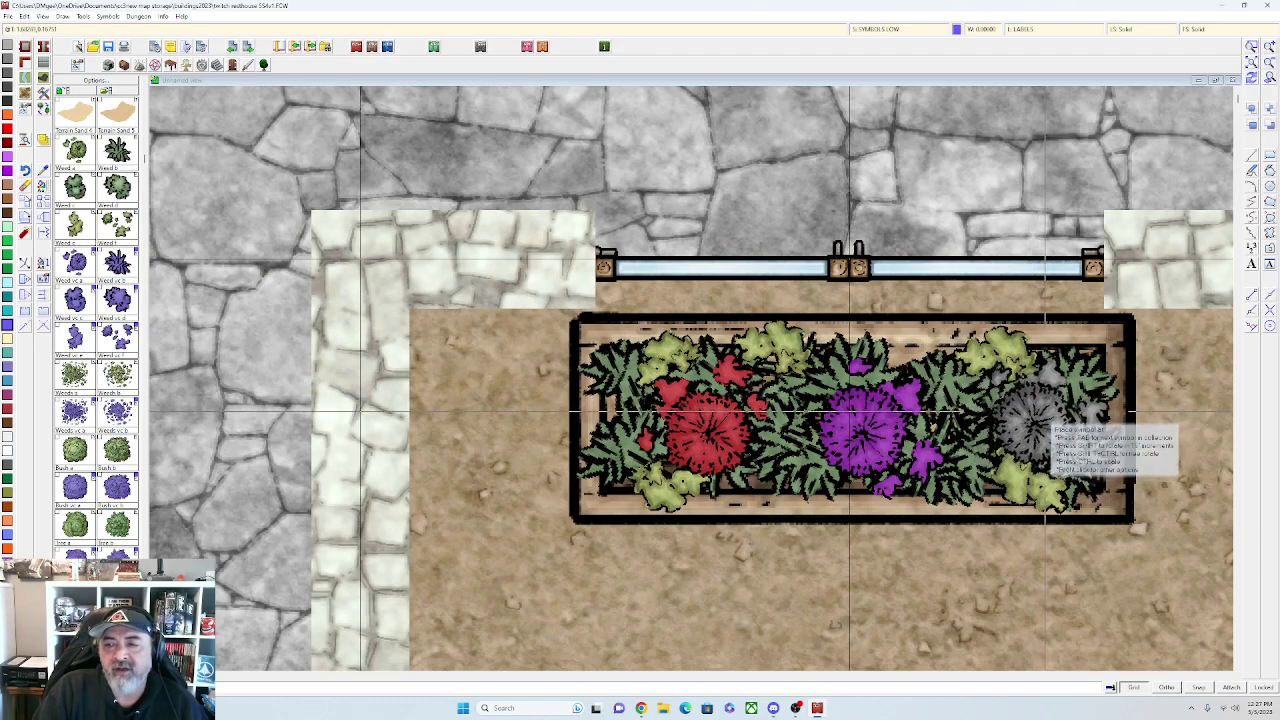
left_click(1032, 416)
scroll(908, 541, "down", 1)
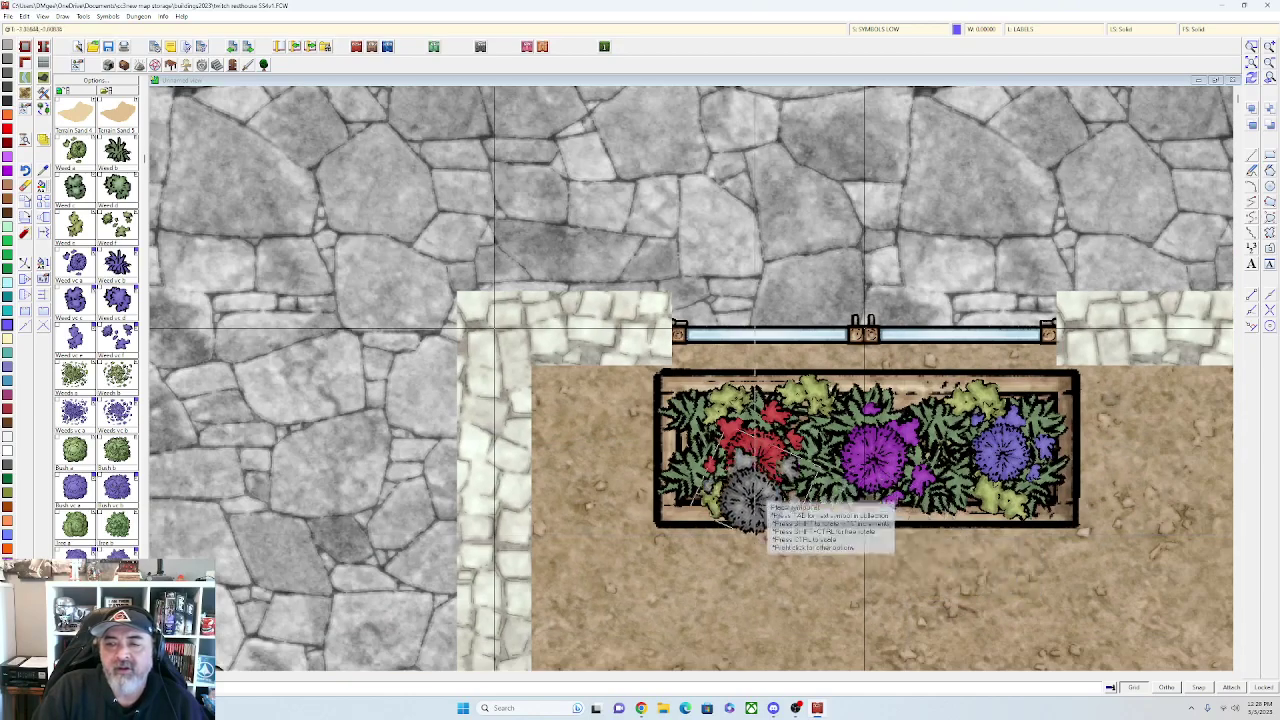
left_click_drag(764, 500, 426, 425)
key("Escape")
scroll(746, 458, "down", 2)
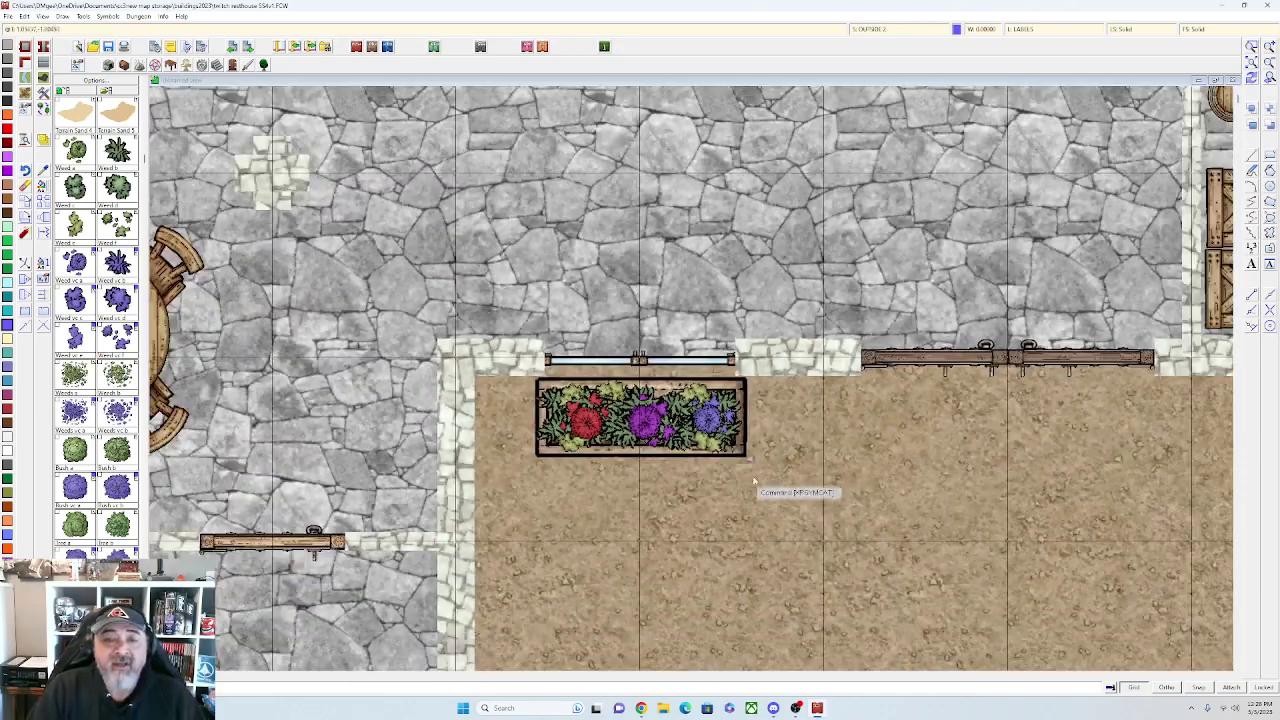
Find the FC Trellis in the vegetation symbols and select it for placement in the courtyard
scroll(690, 465, "right", 3)
scroll(690, 465, "down", 1)
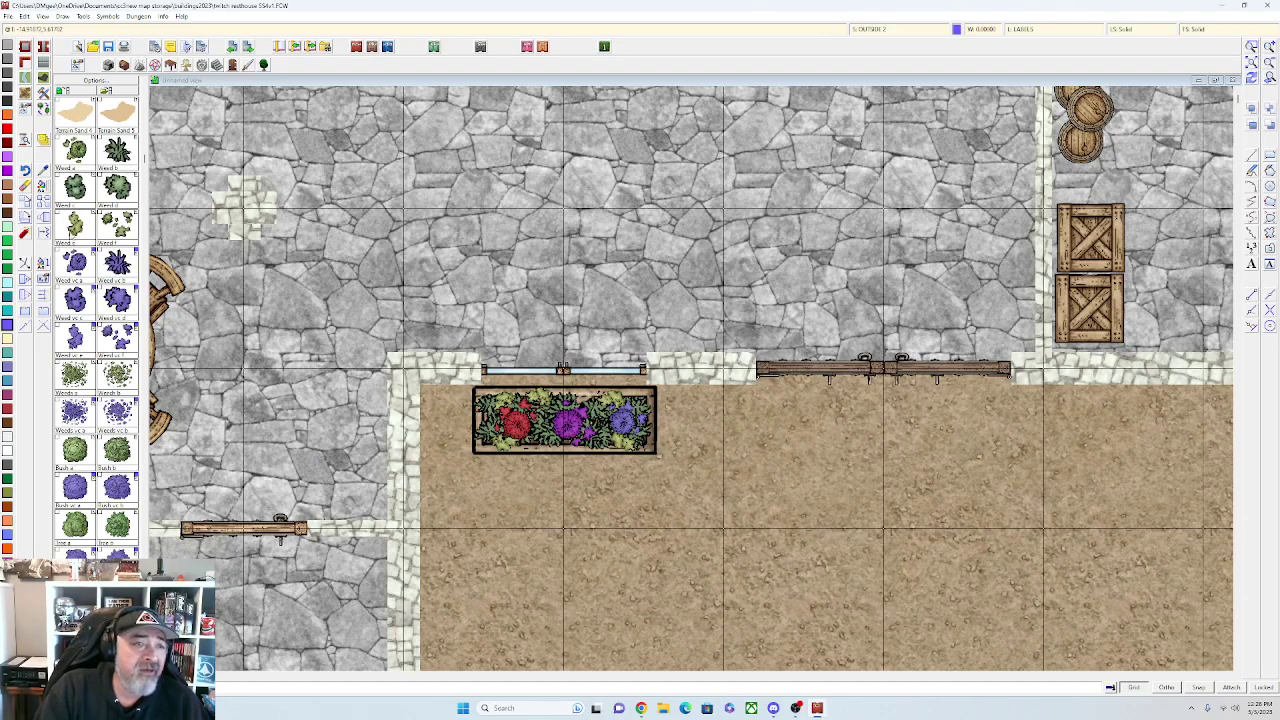
scroll(96, 320, "down", 10)
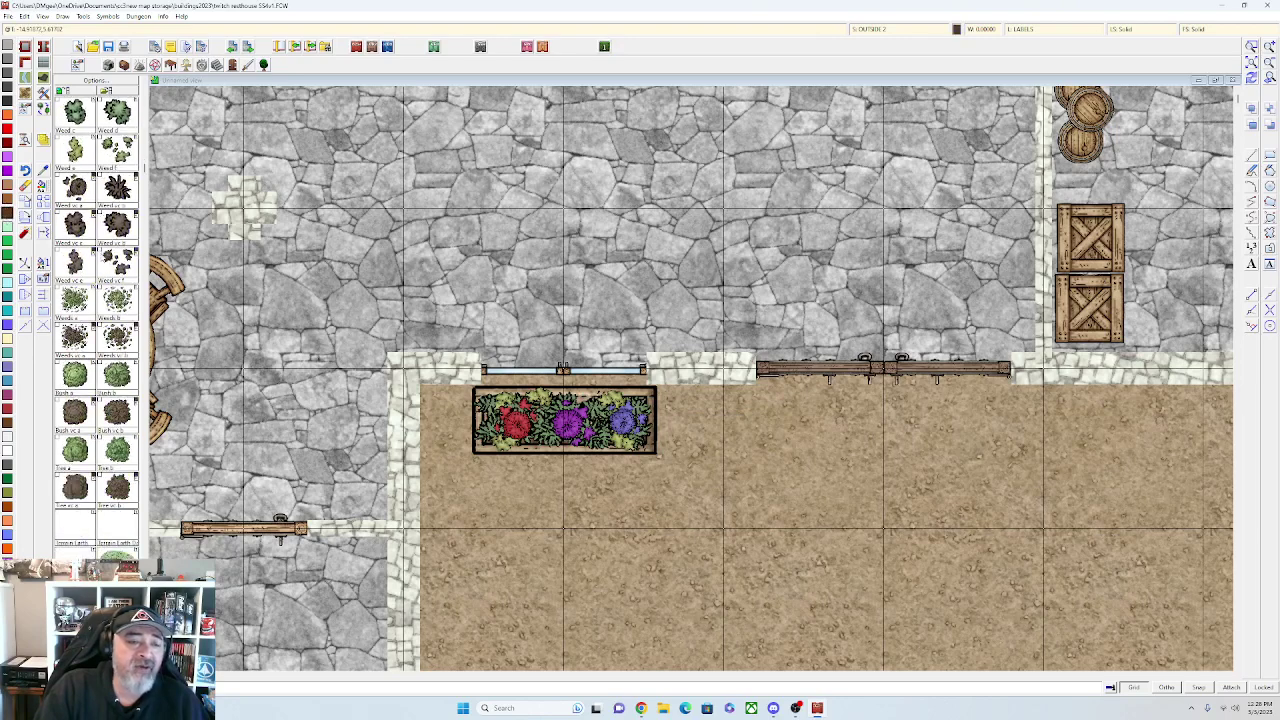
scroll(96, 320, "down", 6)
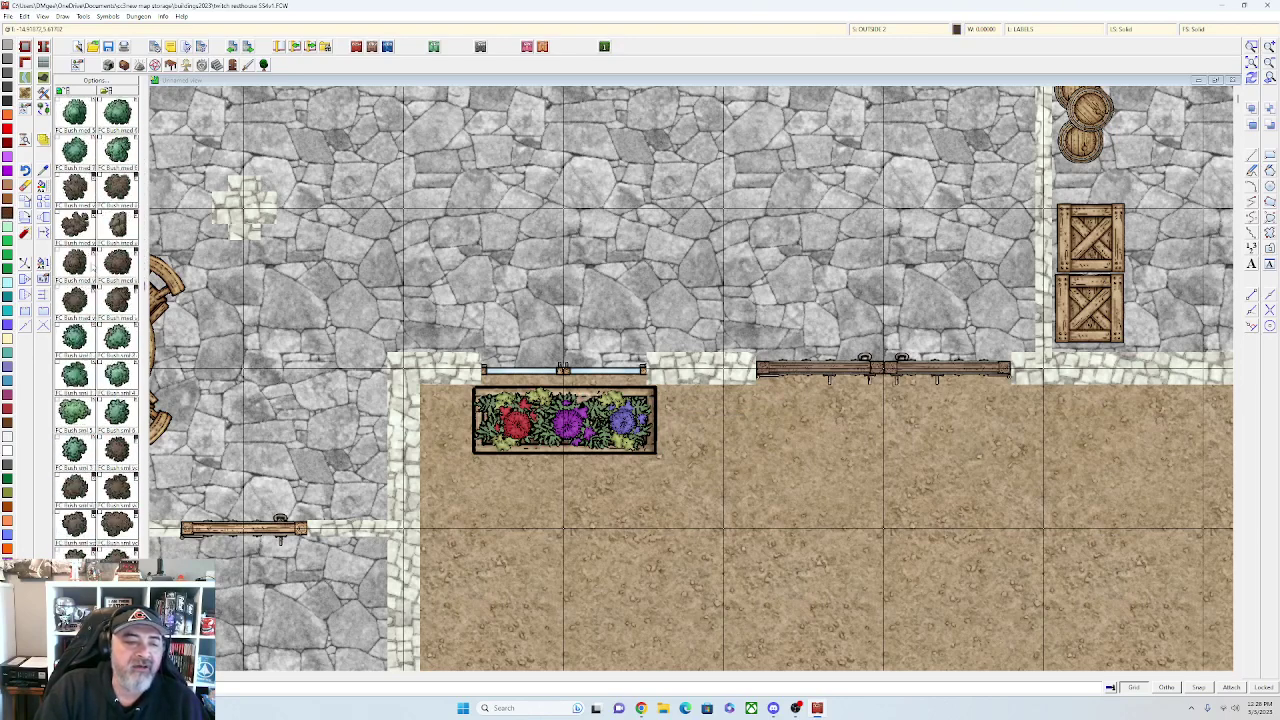
scroll(690, 380, "down", 2)
scroll(96, 320, "down", 8)
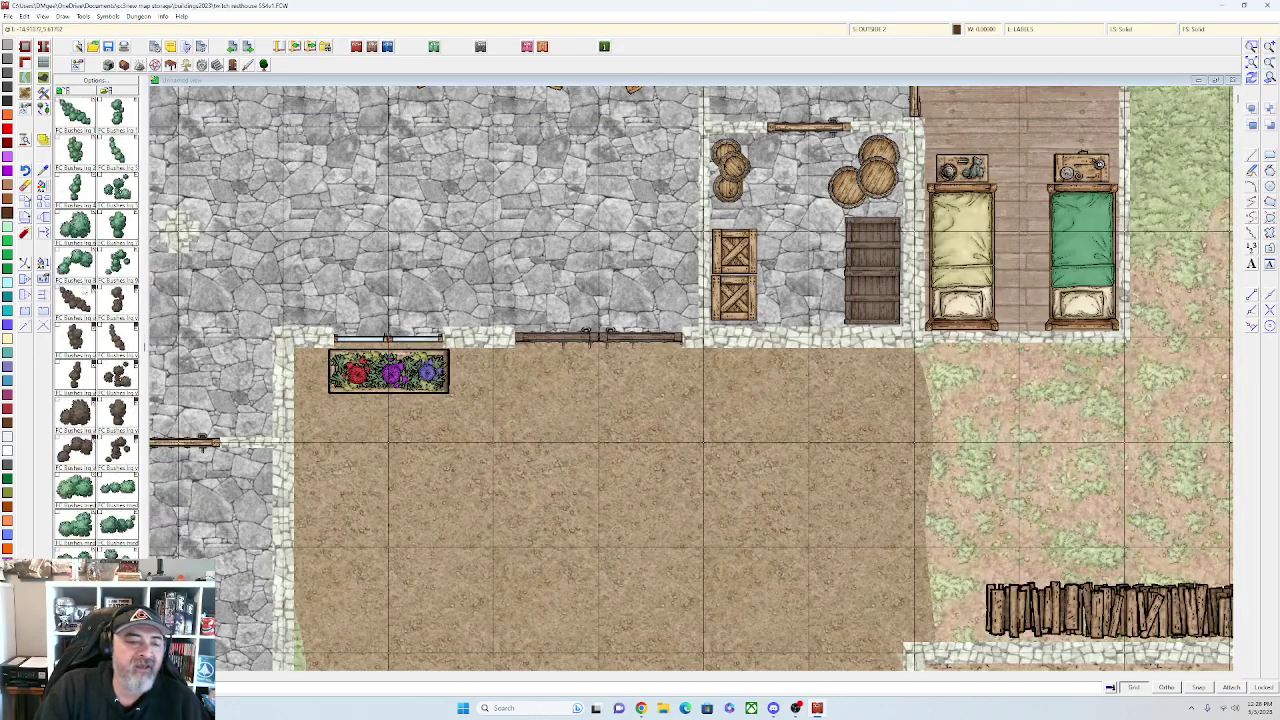
scroll(96, 320, "down", 8)
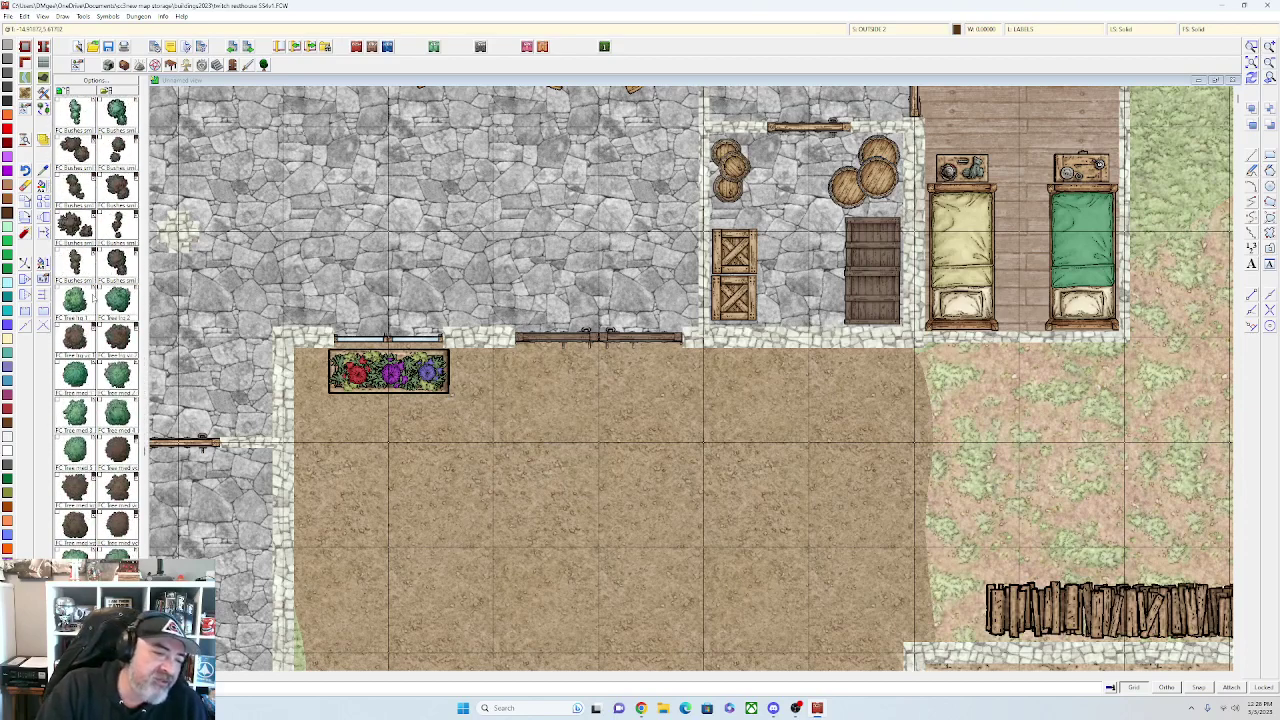
scroll(96, 320, "down", 2)
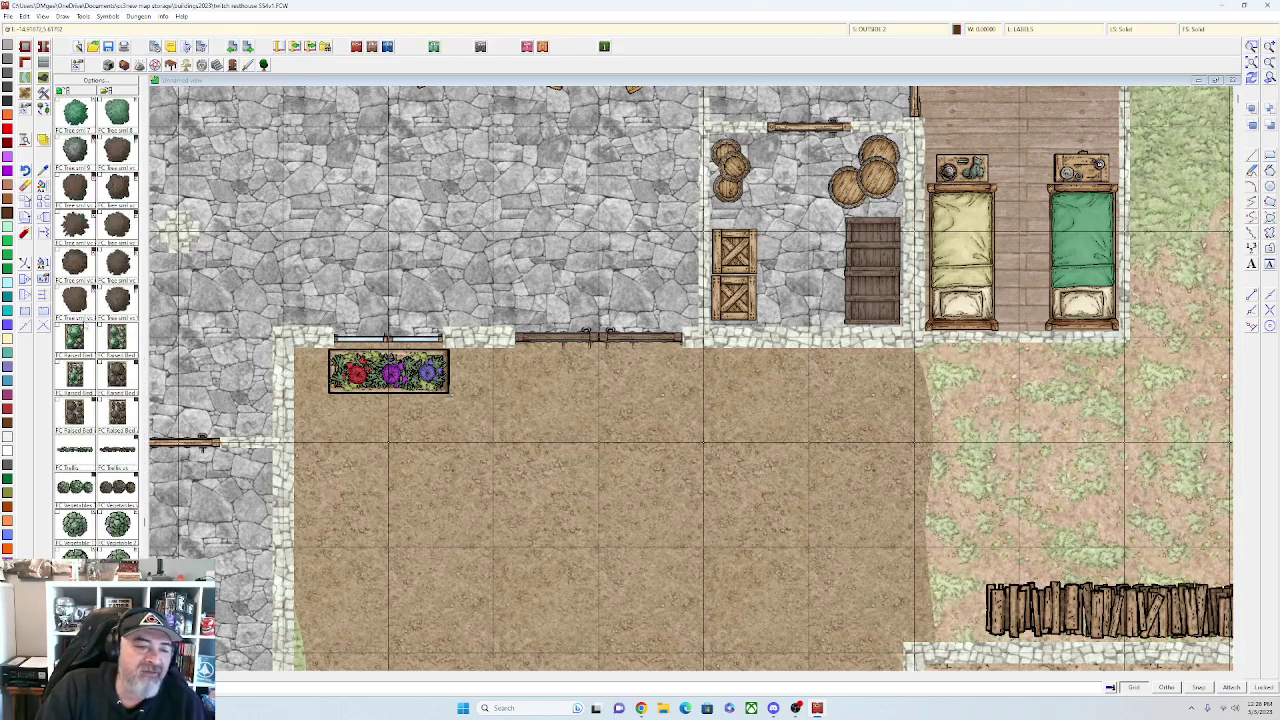
left_click(69, 456)
Reset the trellis symbol's scale to 1 and rotate it upright to run along the courtyard's west wall
key("shift")
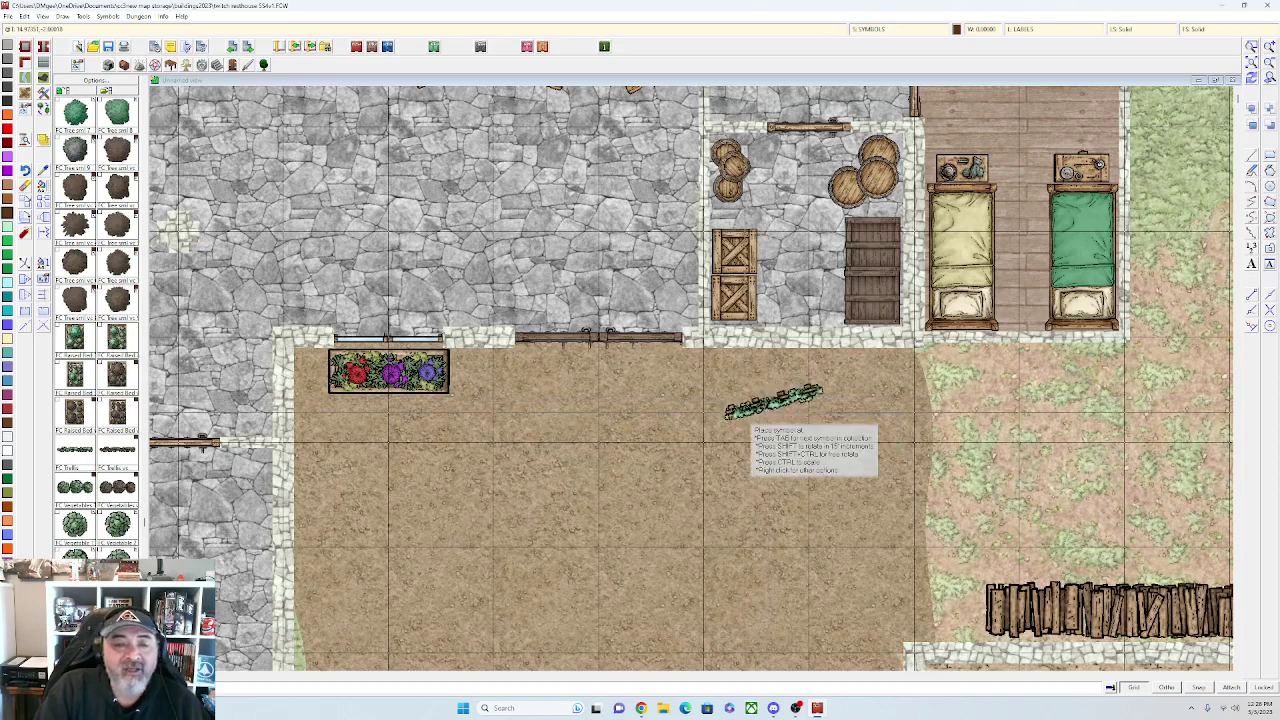
key("shift")
right_click(316, 522)
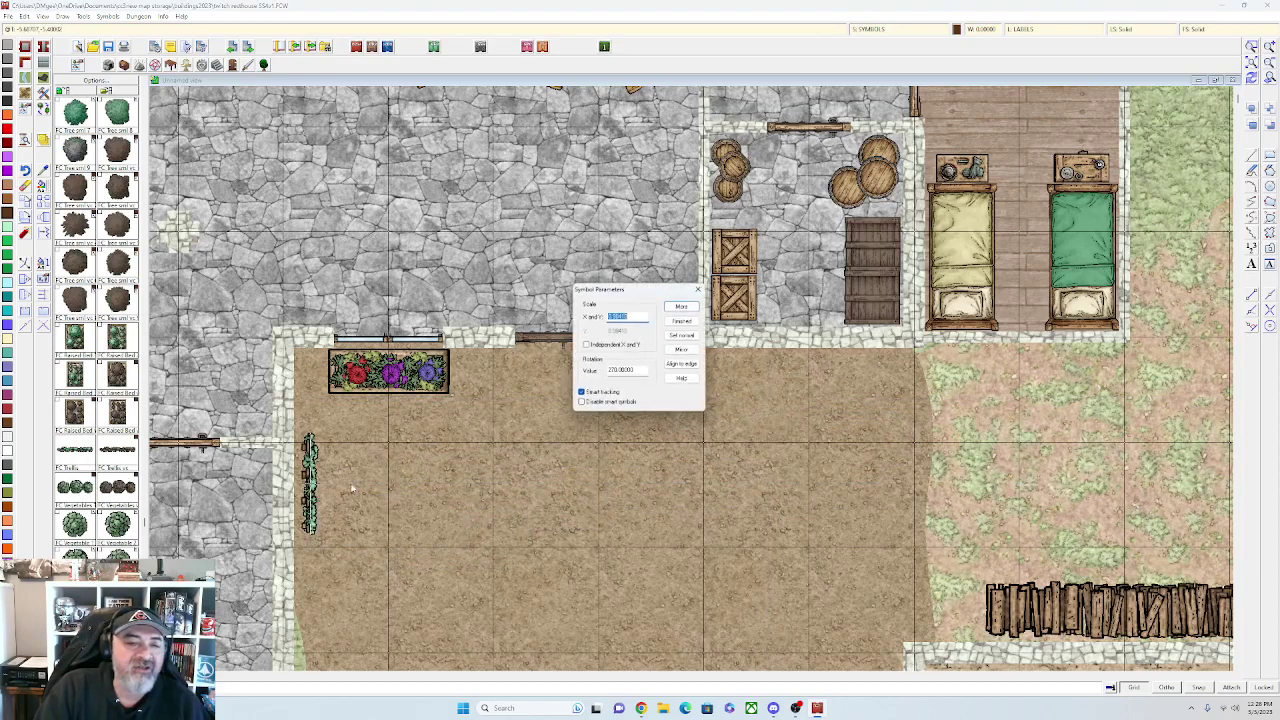
left_click(680, 308)
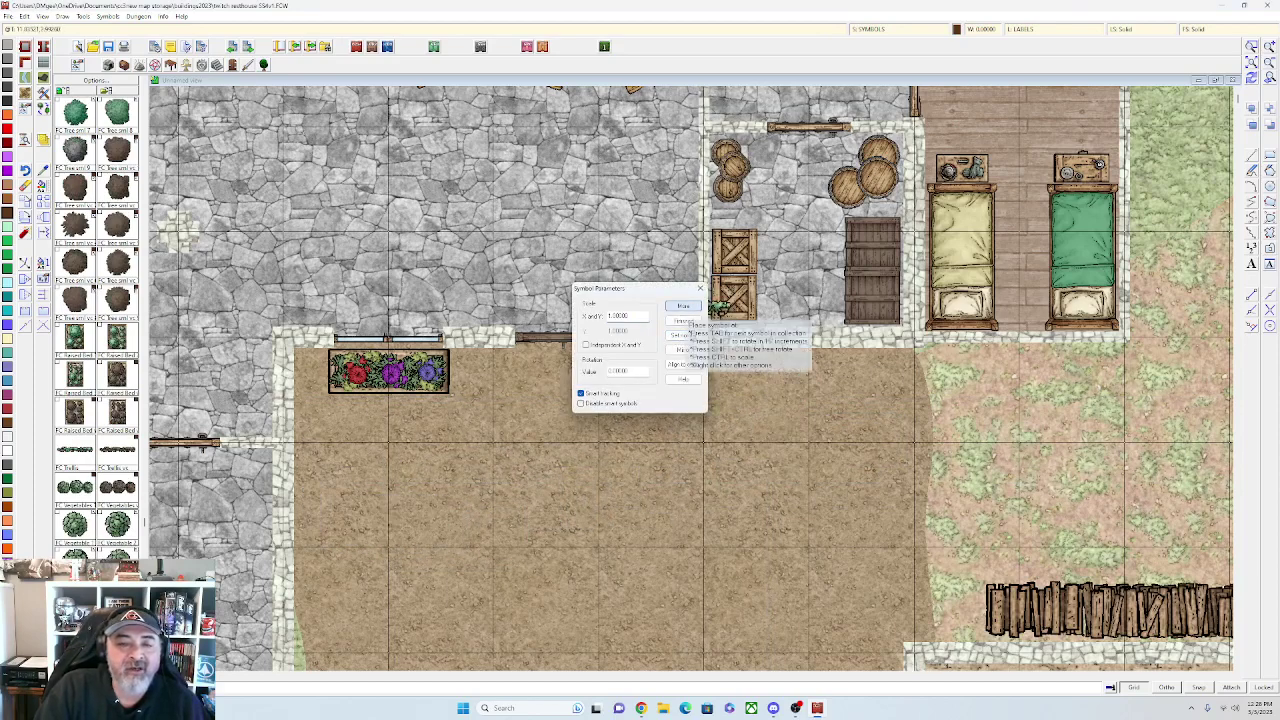
left_click_drag(323, 518, 386, 437)
key("shift")
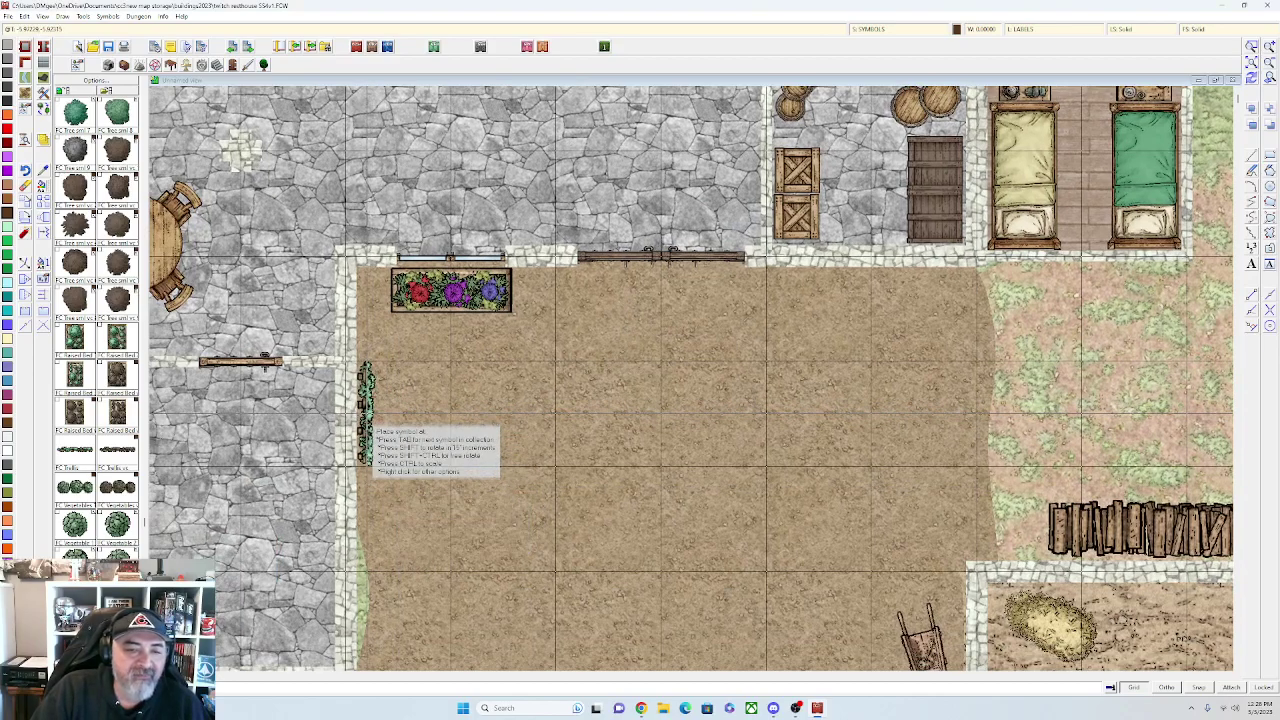
Rotate the trellis horizontally and place five of them end to end along the outside of the resthouse's south wall
scroll(366, 420, "down", 3)
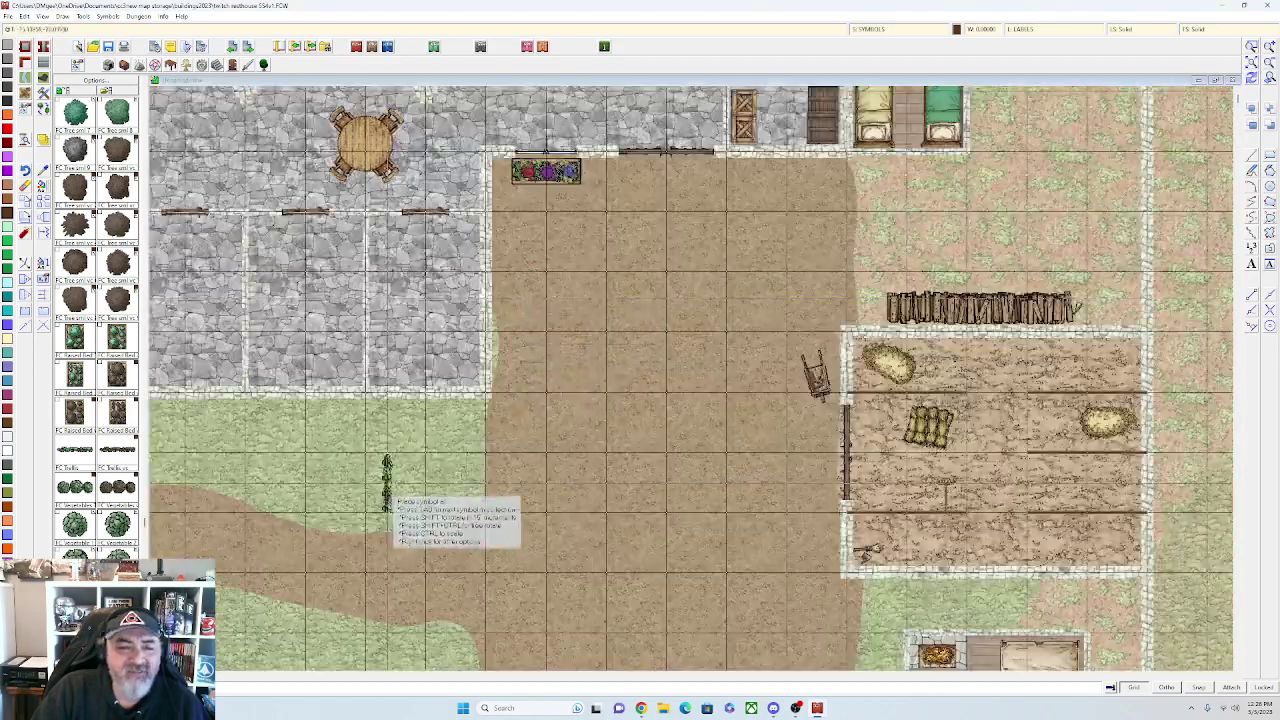
left_click_drag(428, 464, 498, 471)
key("shift")
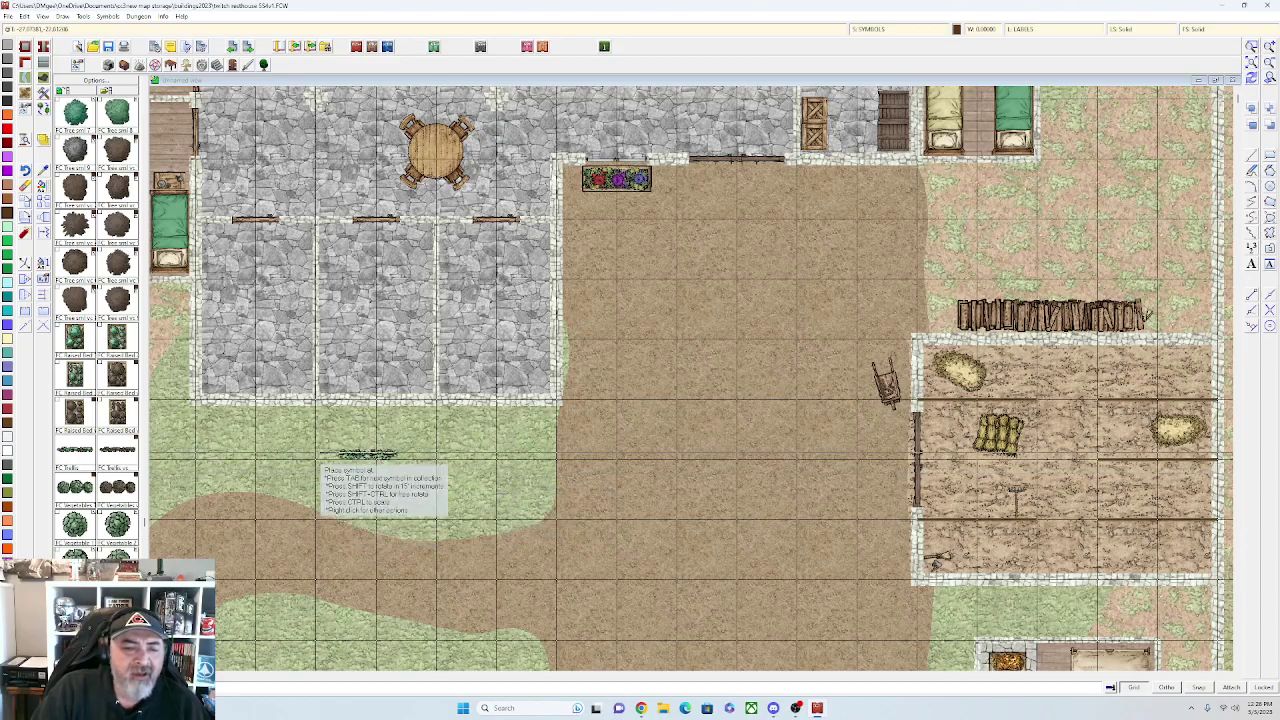
scroll(357, 457, "up", 4)
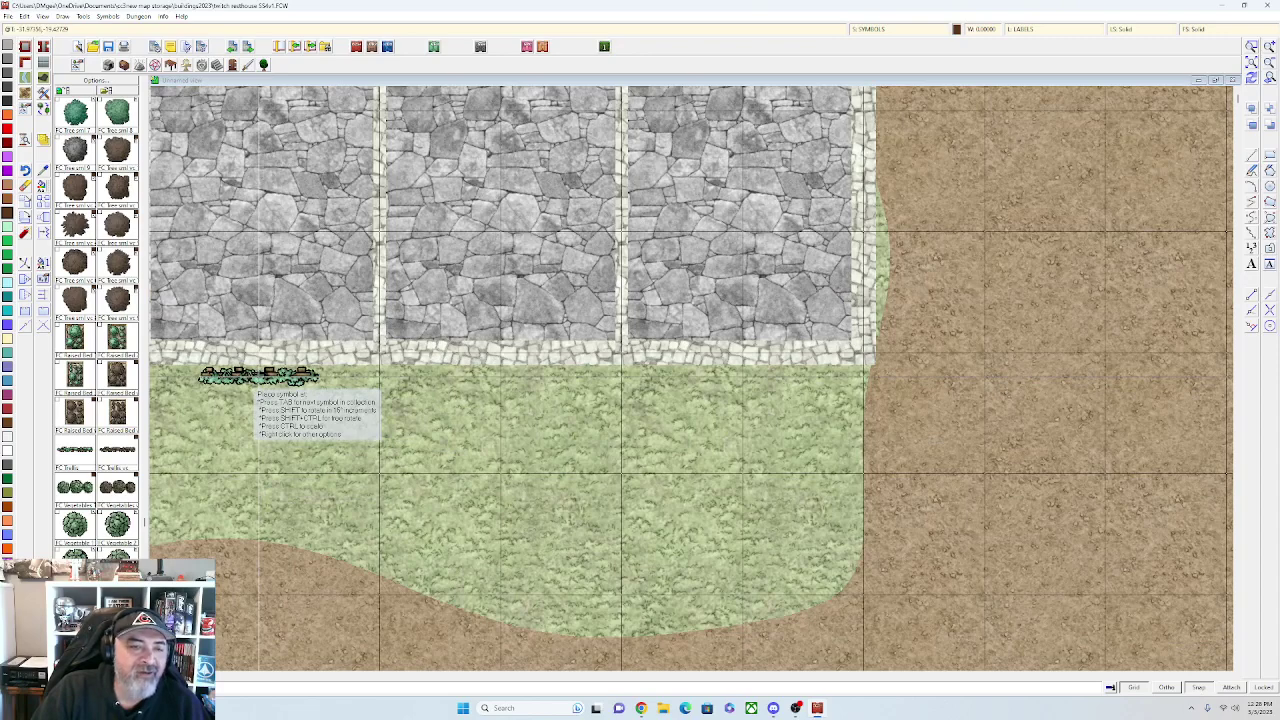
left_click(259, 376)
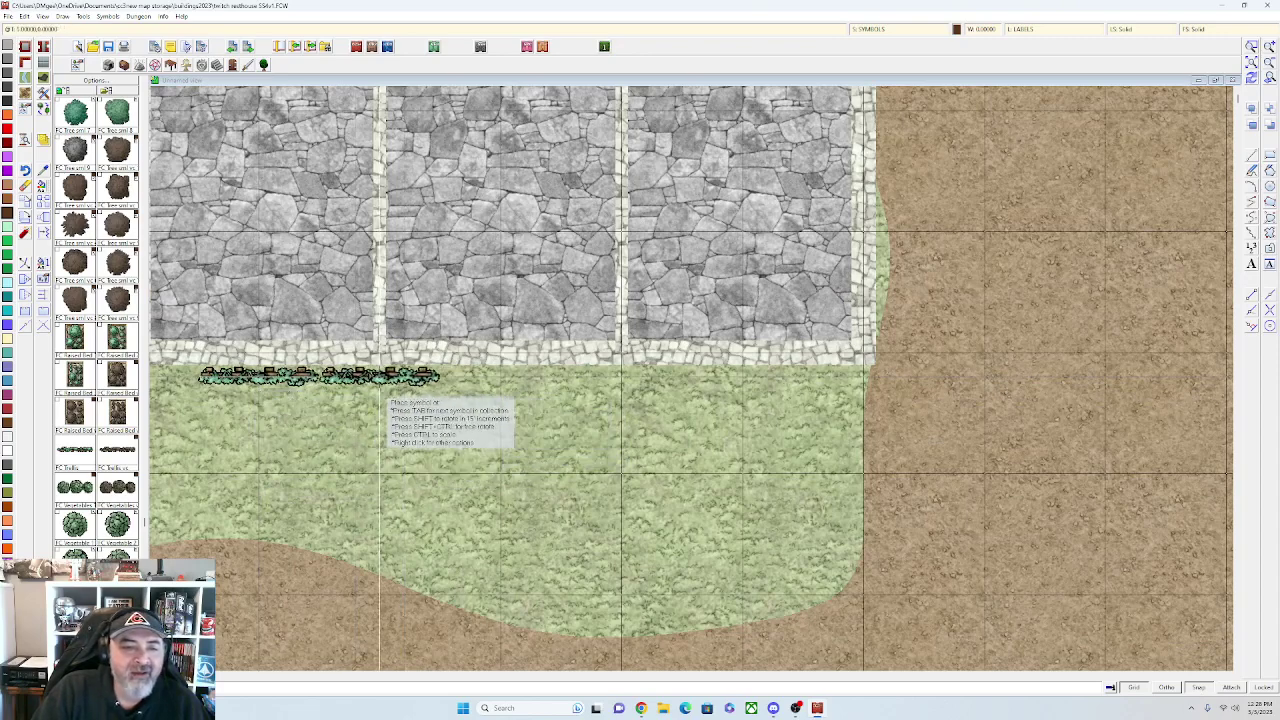
left_click(381, 377)
left_click(500, 377)
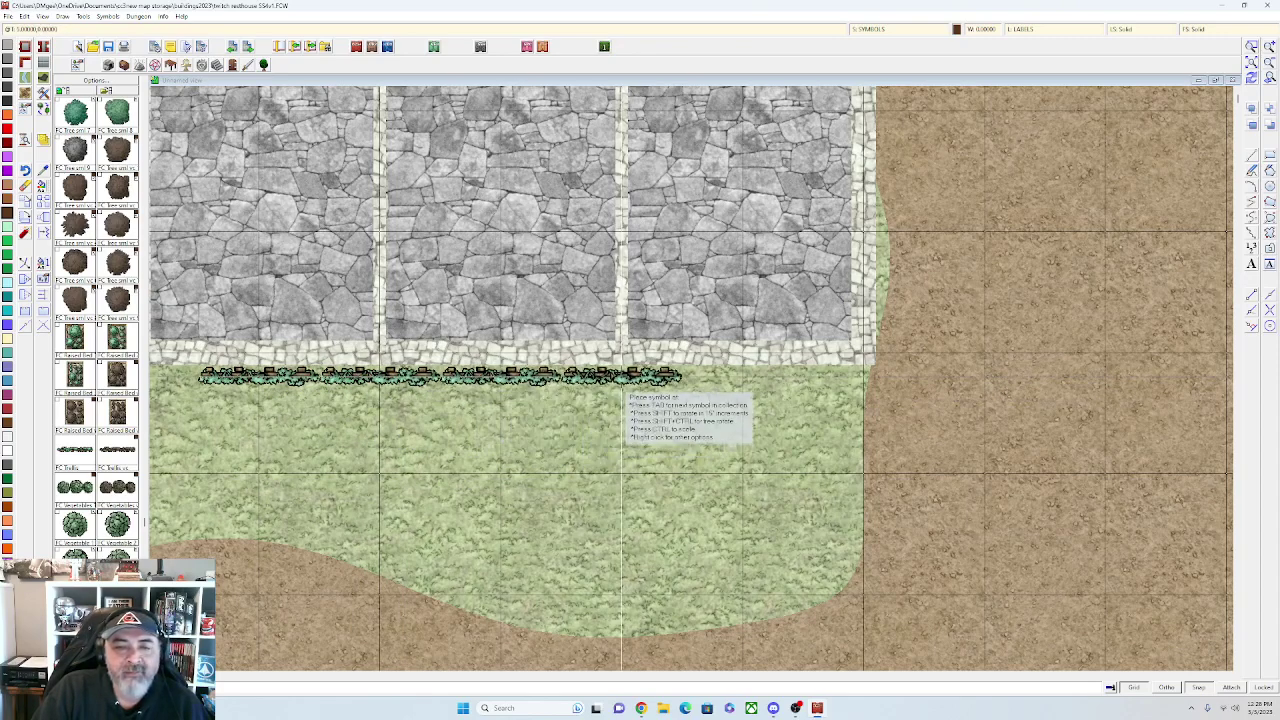
left_click(620, 377)
left_click(741, 381)
Activate sheet effects for the drawing and end the trellis placement
scroll(705, 475, "down", 2)
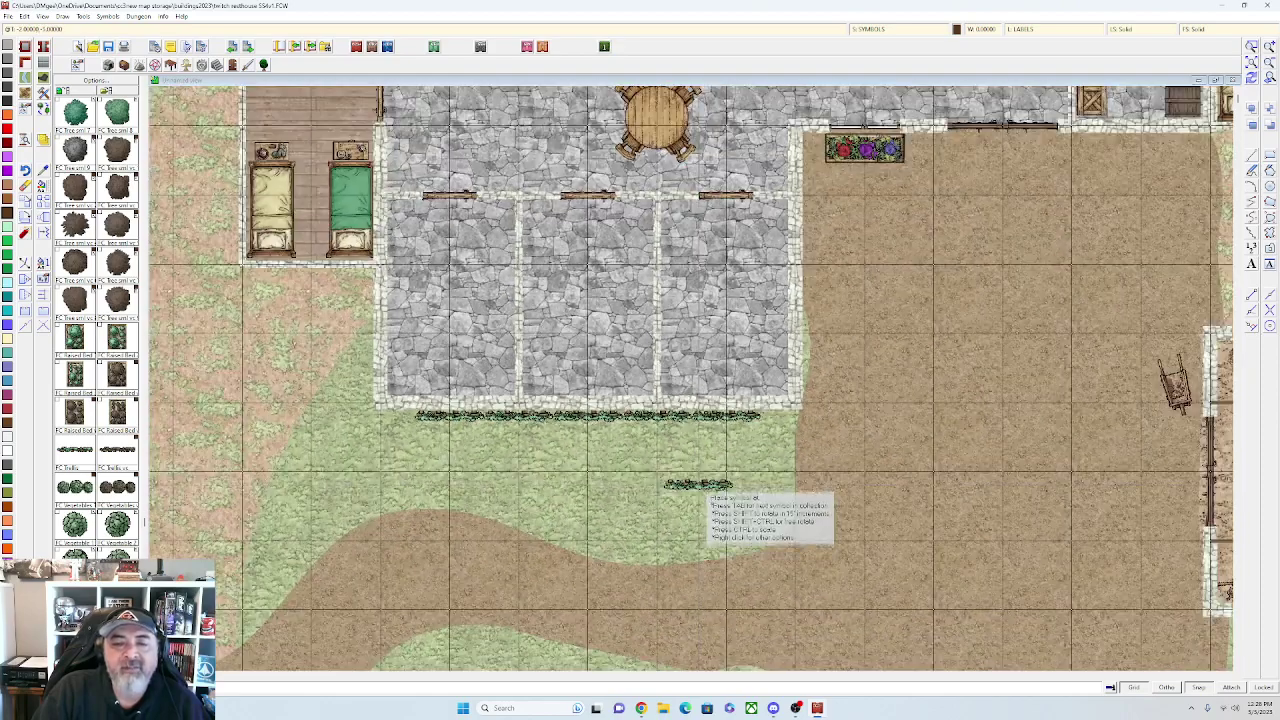
scroll(705, 490, "down", 4)
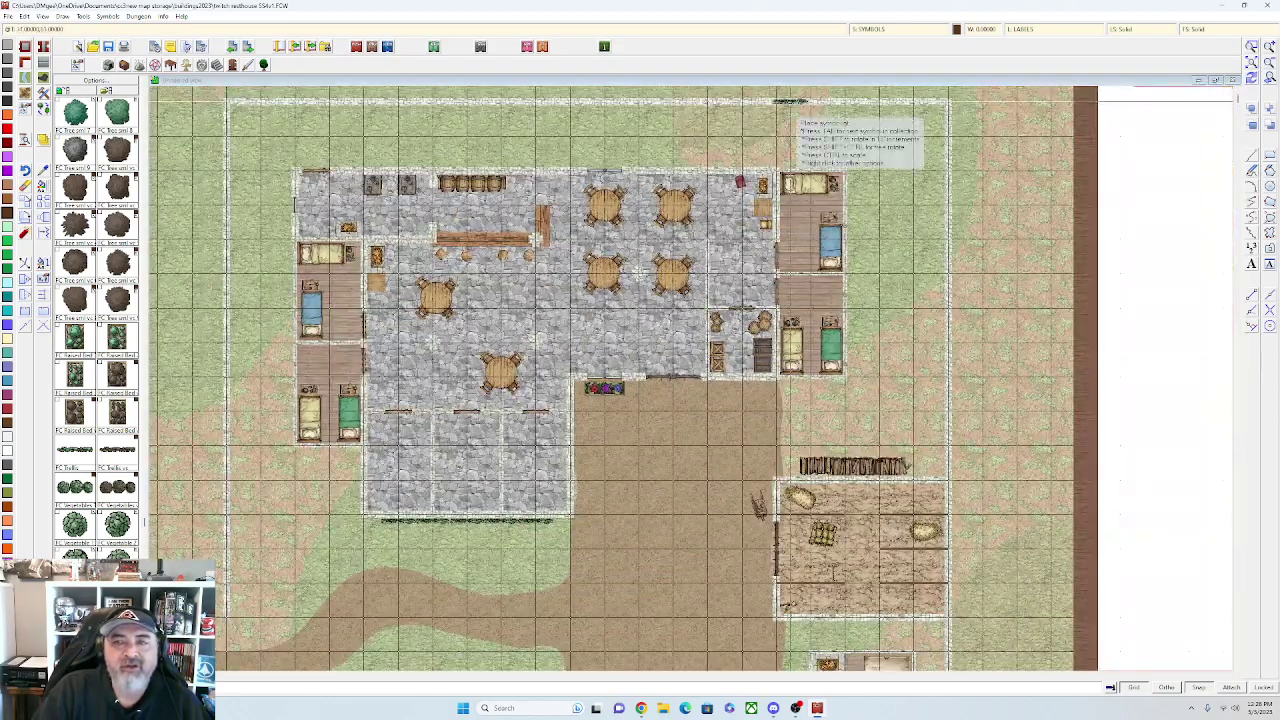
left_click(868, 28)
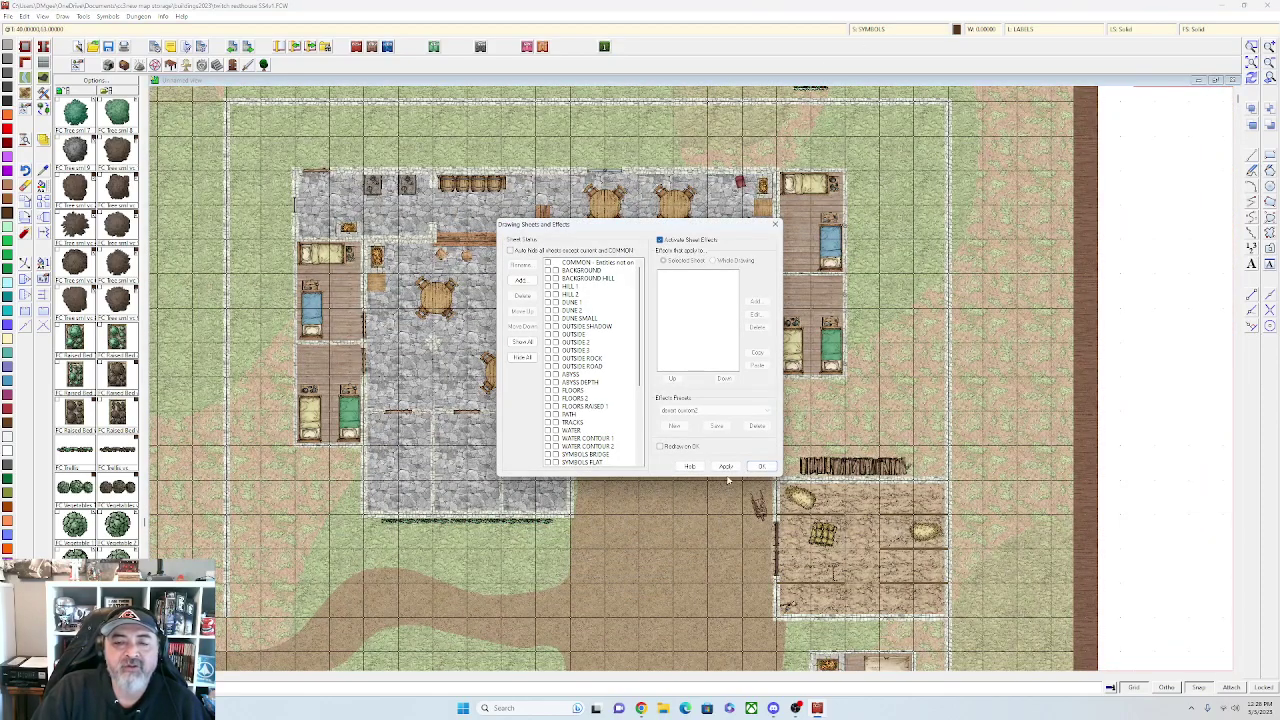
left_click(727, 467)
left_click(762, 466)
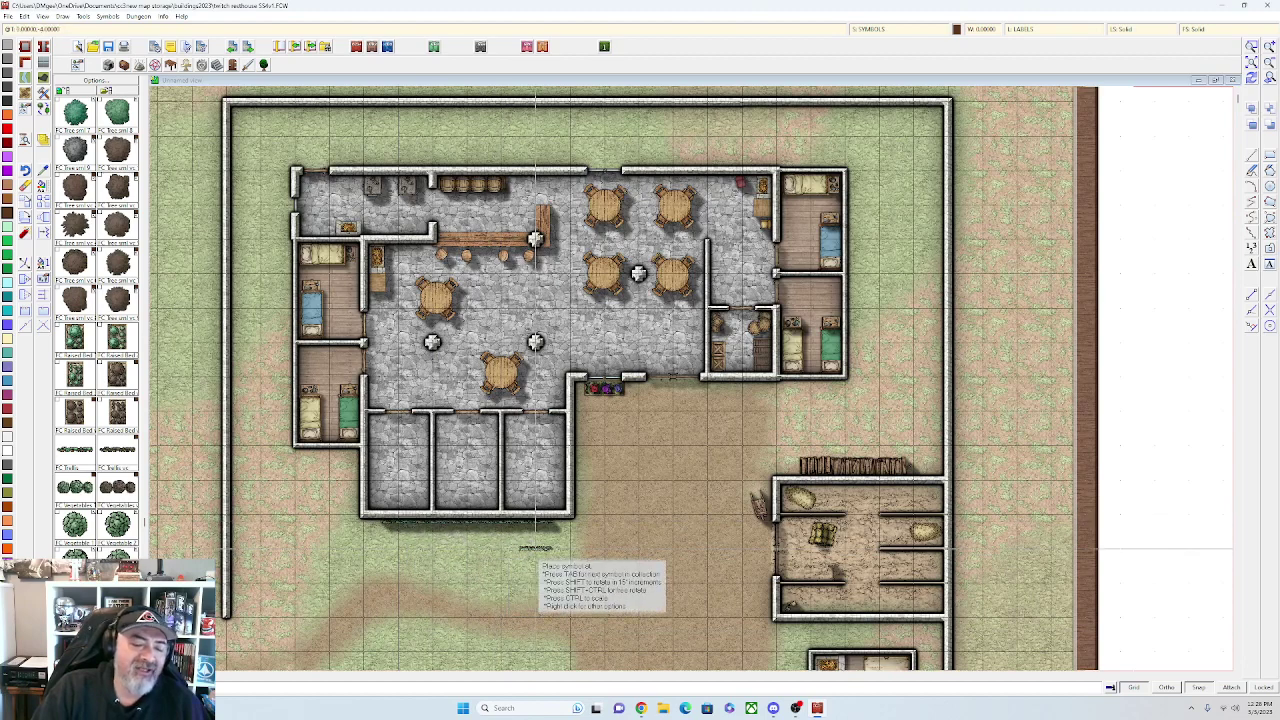
key("Escape")
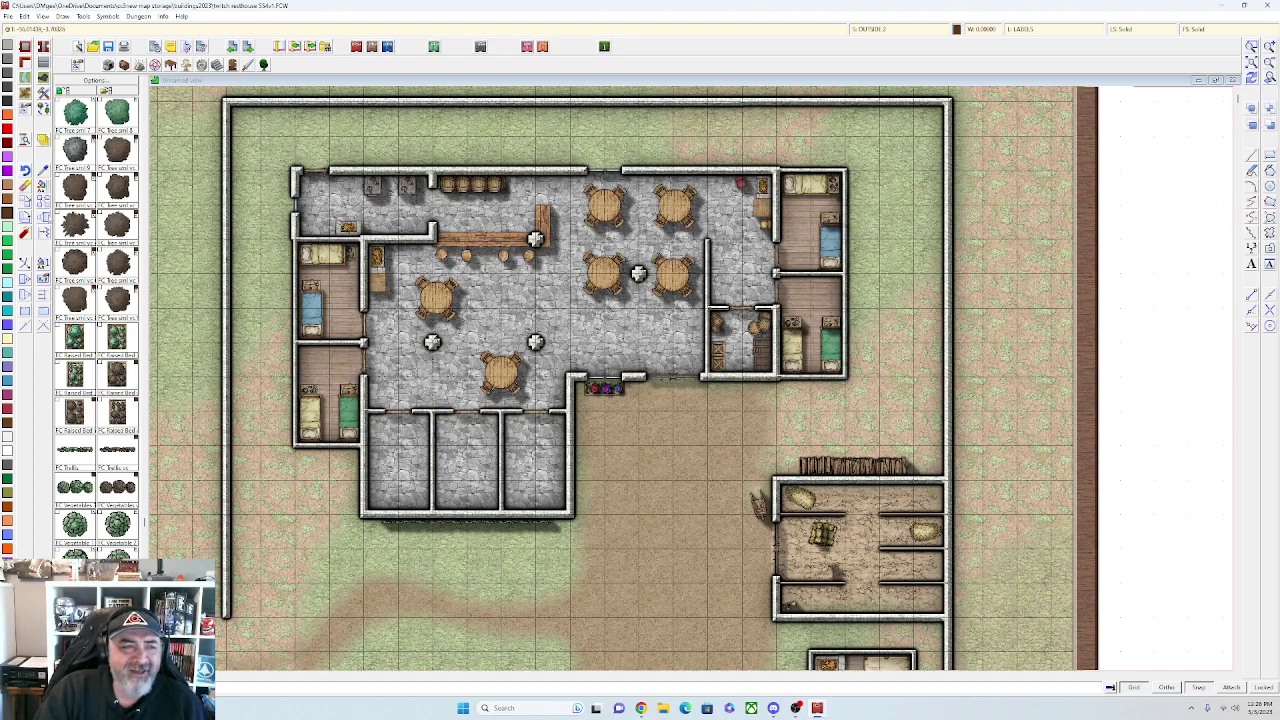
Change the sheet of the five trellises along the south wall to SYMBOLS FLAT
left_click(370, 527)
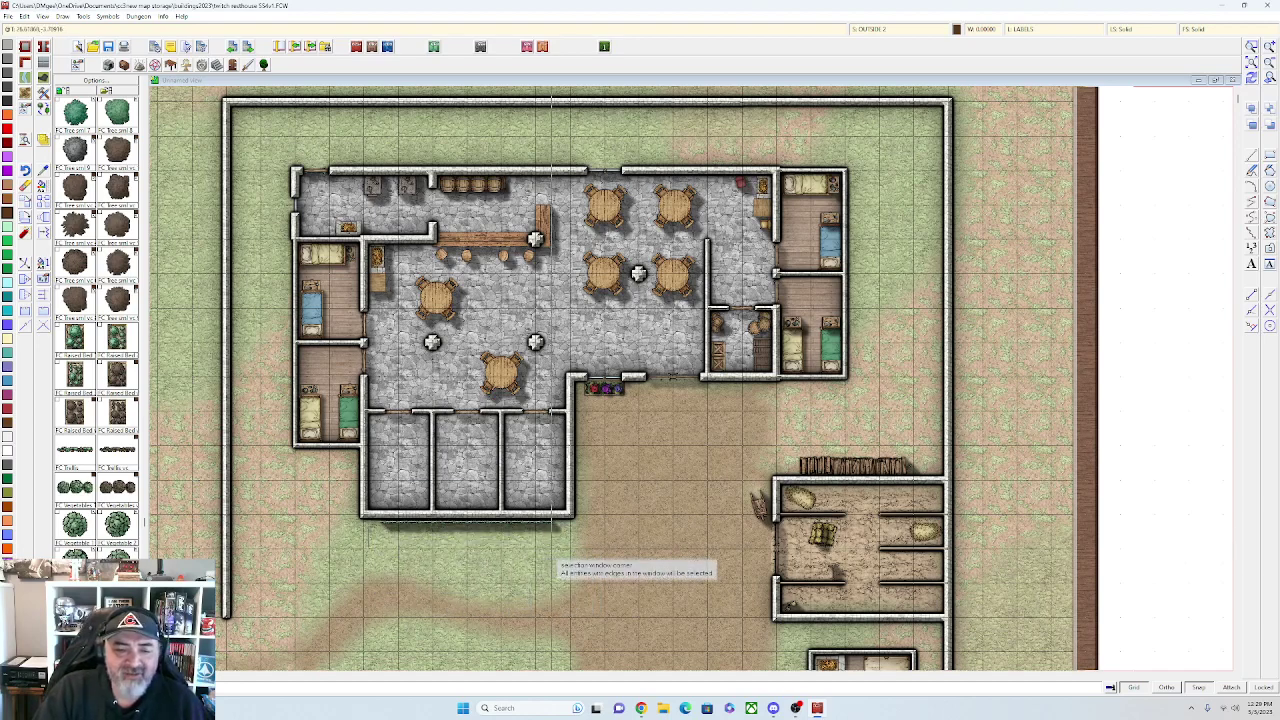
left_click(552, 555)
right_click(512, 540)
left_click(530, 547)
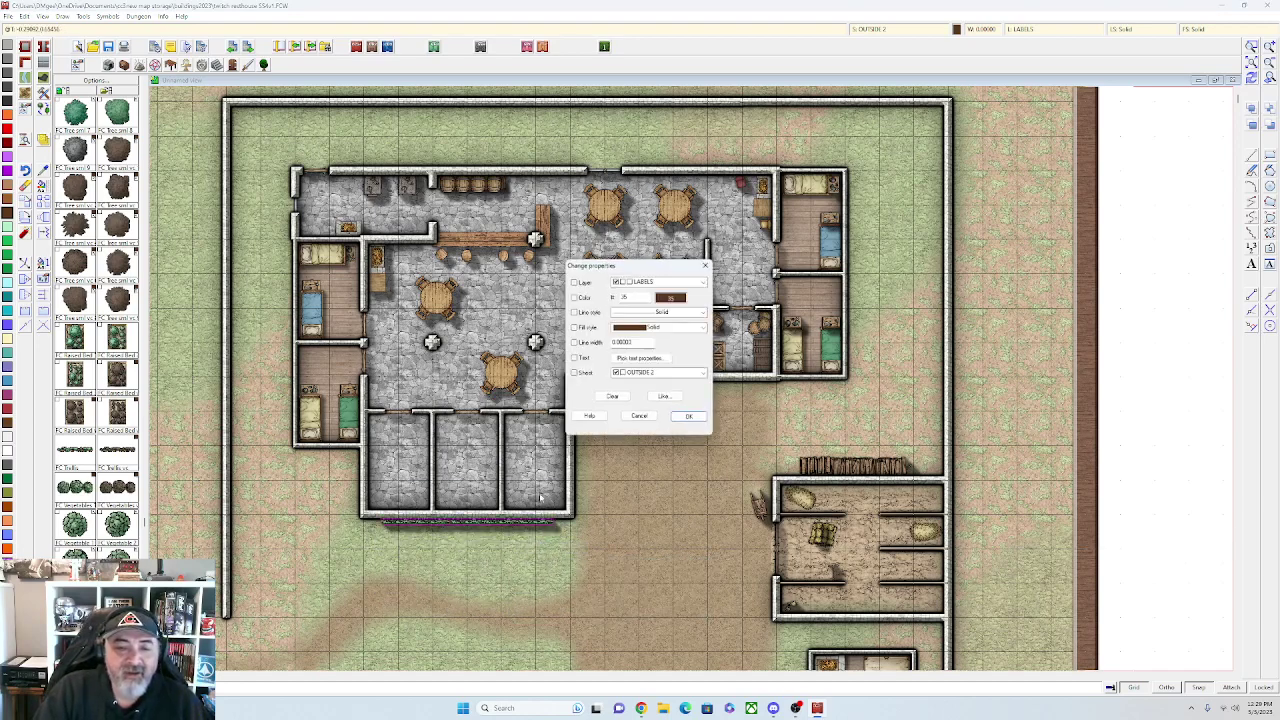
left_click(648, 374)
left_click(686, 504)
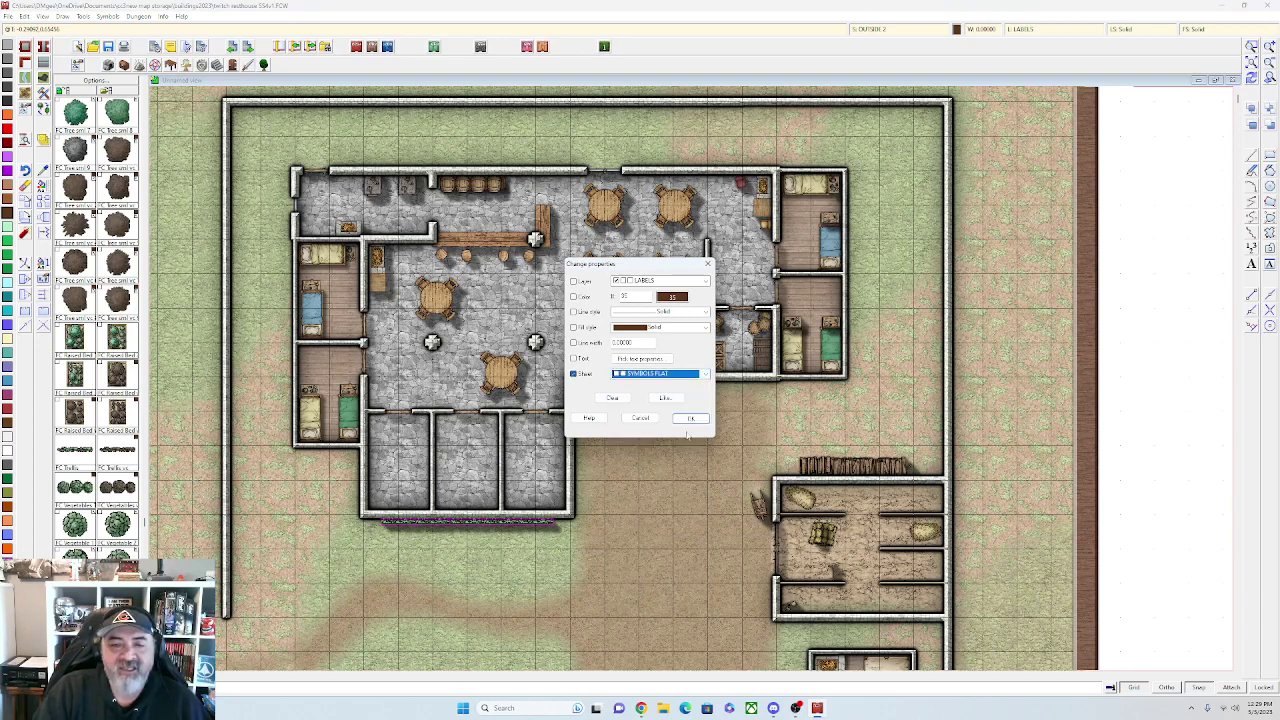
left_click(690, 420)
Change the sheet of the planter box under the resthouse window to SYMBOLS LOW
scroll(558, 585, "up", 1)
scroll(556, 583, "up", 1)
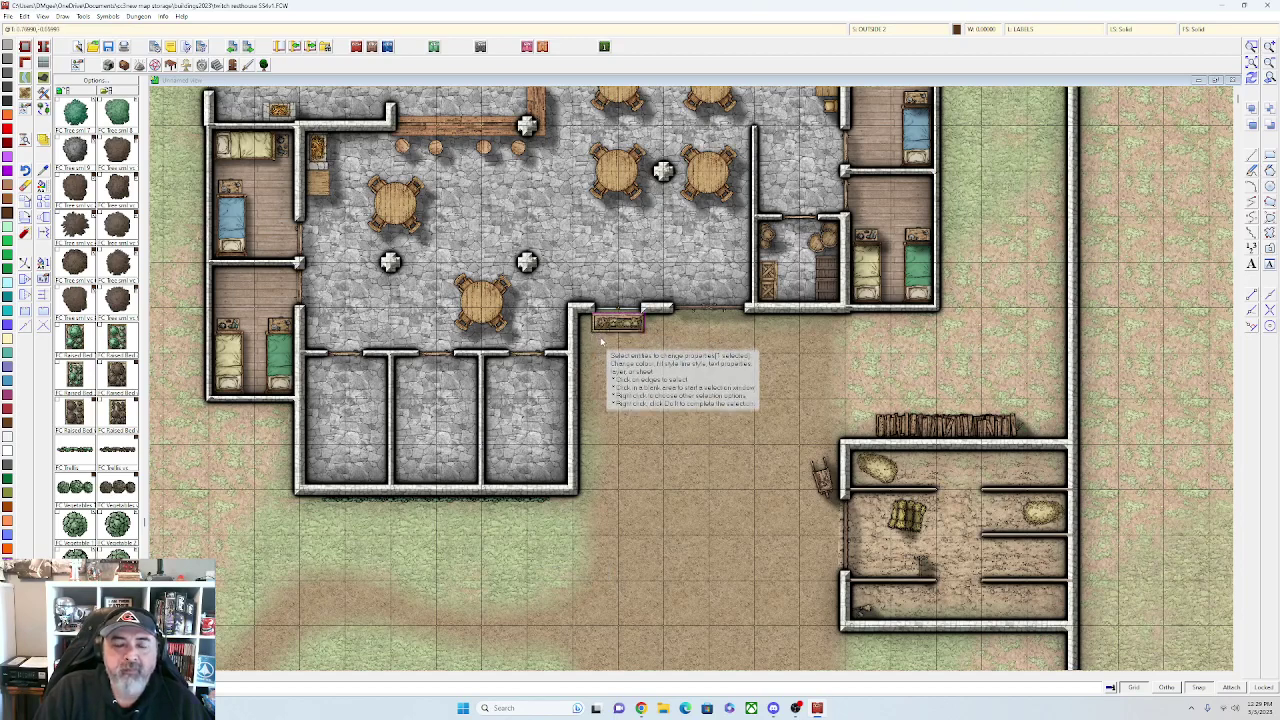
right_click(594, 334)
left_click(600, 336)
left_click(658, 373)
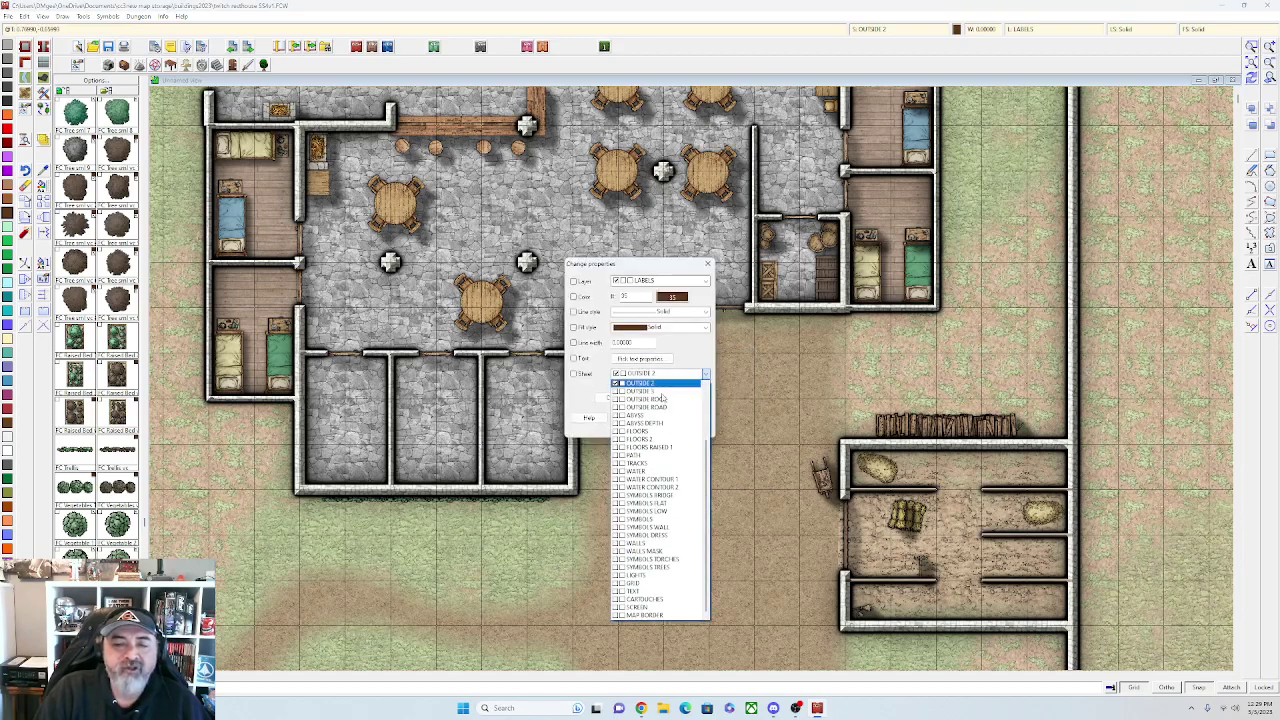
left_click(674, 512)
left_click(695, 418)
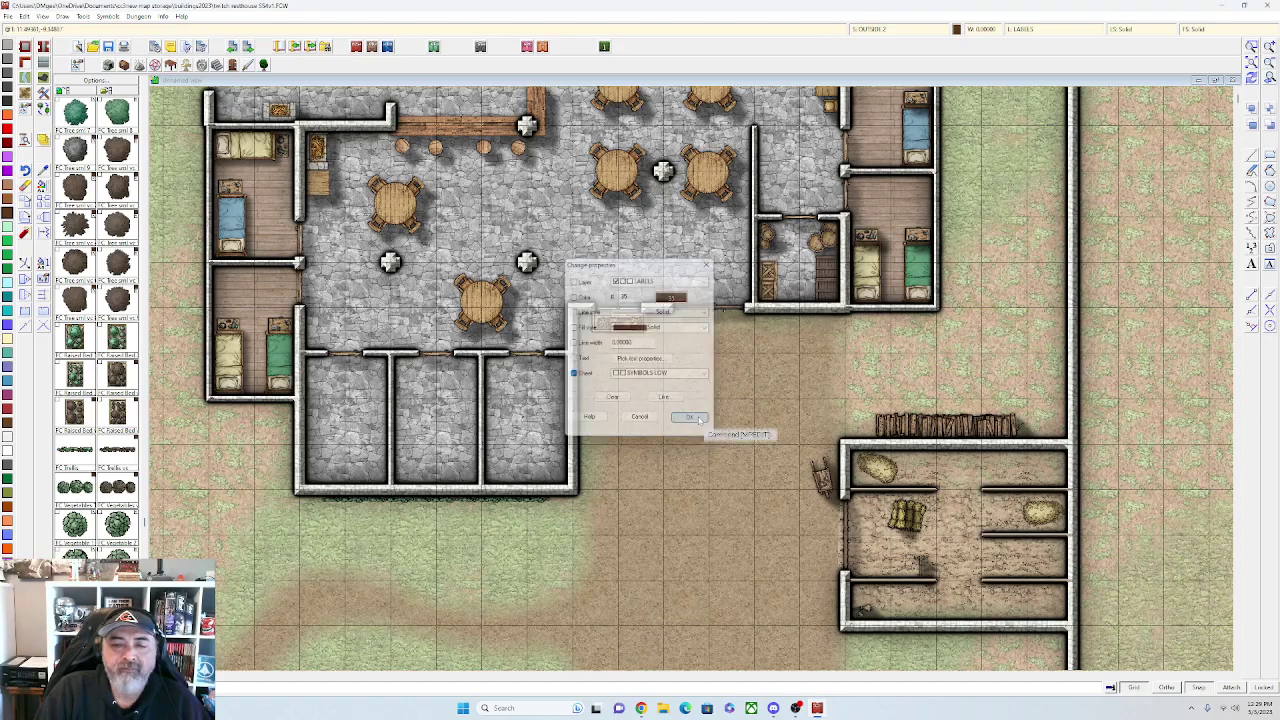
Change the sheet of the planter box under the resthouse window to SYMBOLS FLAT
scroll(720, 428, "up", 1)
scroll(697, 406, "up", 1)
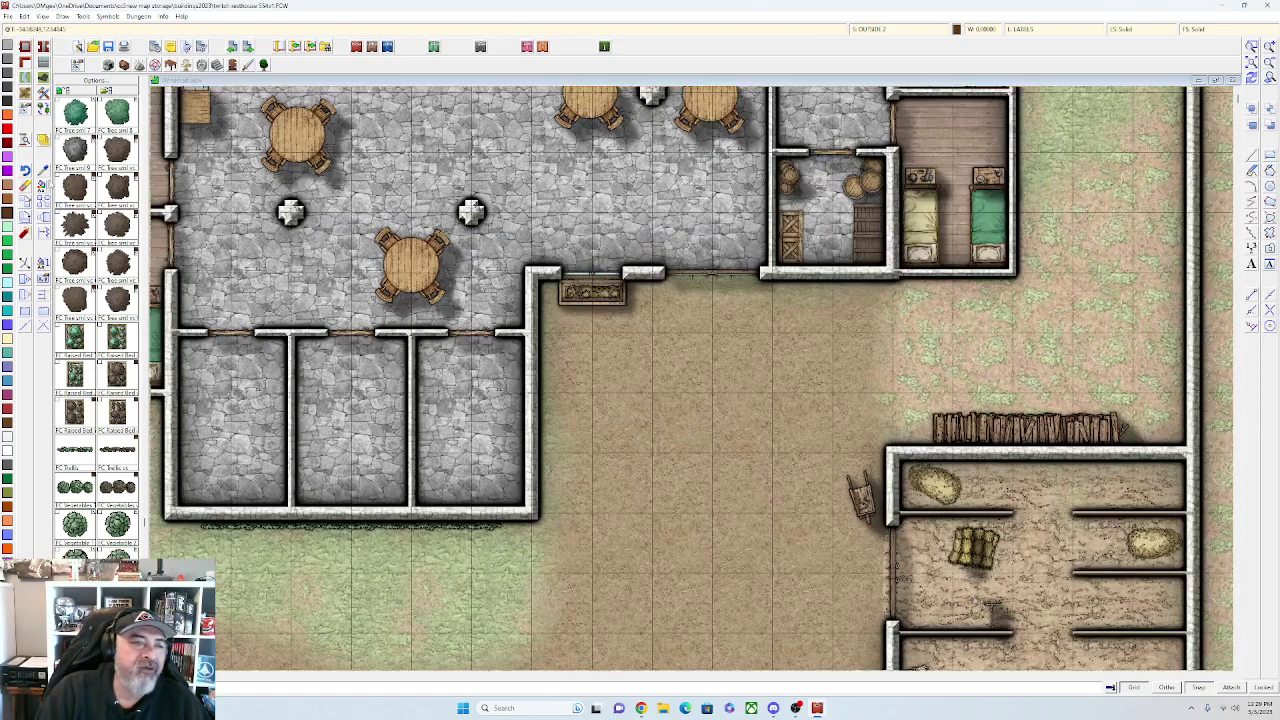
left_click(46, 186)
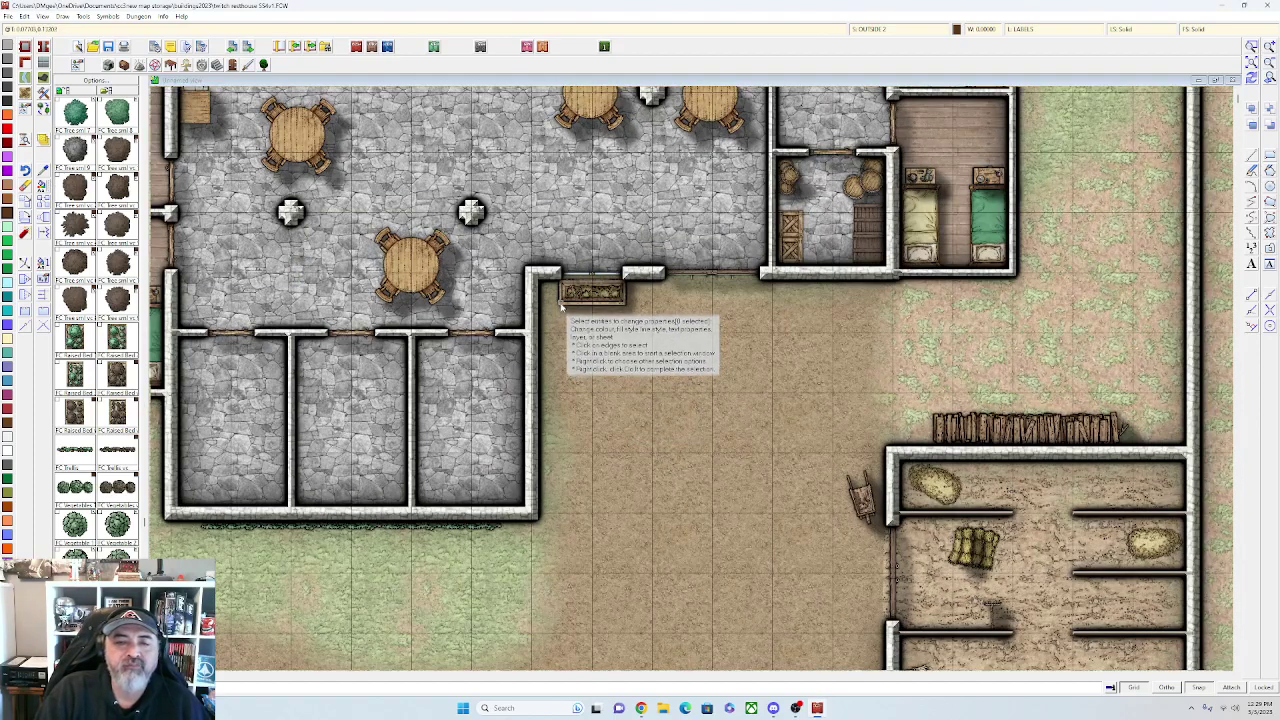
left_click(562, 303)
right_click(530, 302)
left_click(550, 311)
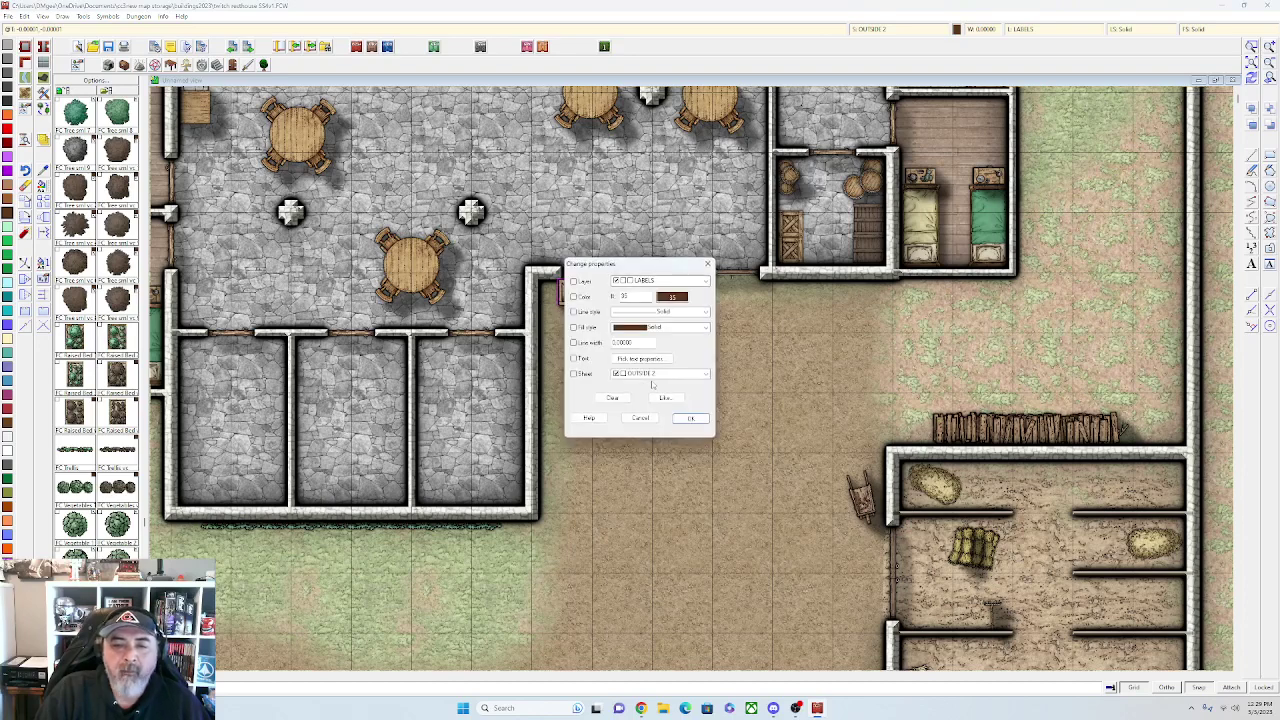
left_click(655, 374)
left_click(655, 503)
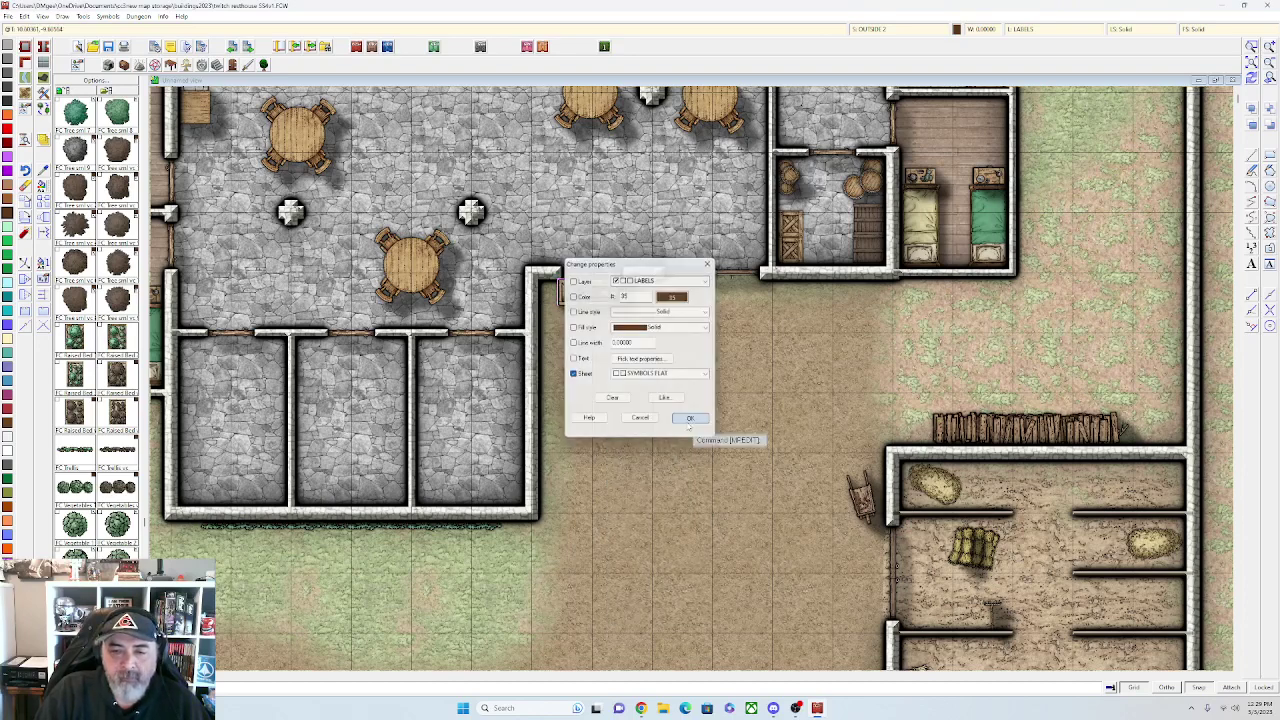
left_click(700, 420)
Examine how the planter, its flowers and the wall trellises render with sheet effects active
scroll(668, 453, "down", 1)
scroll(669, 453, "down", 1)
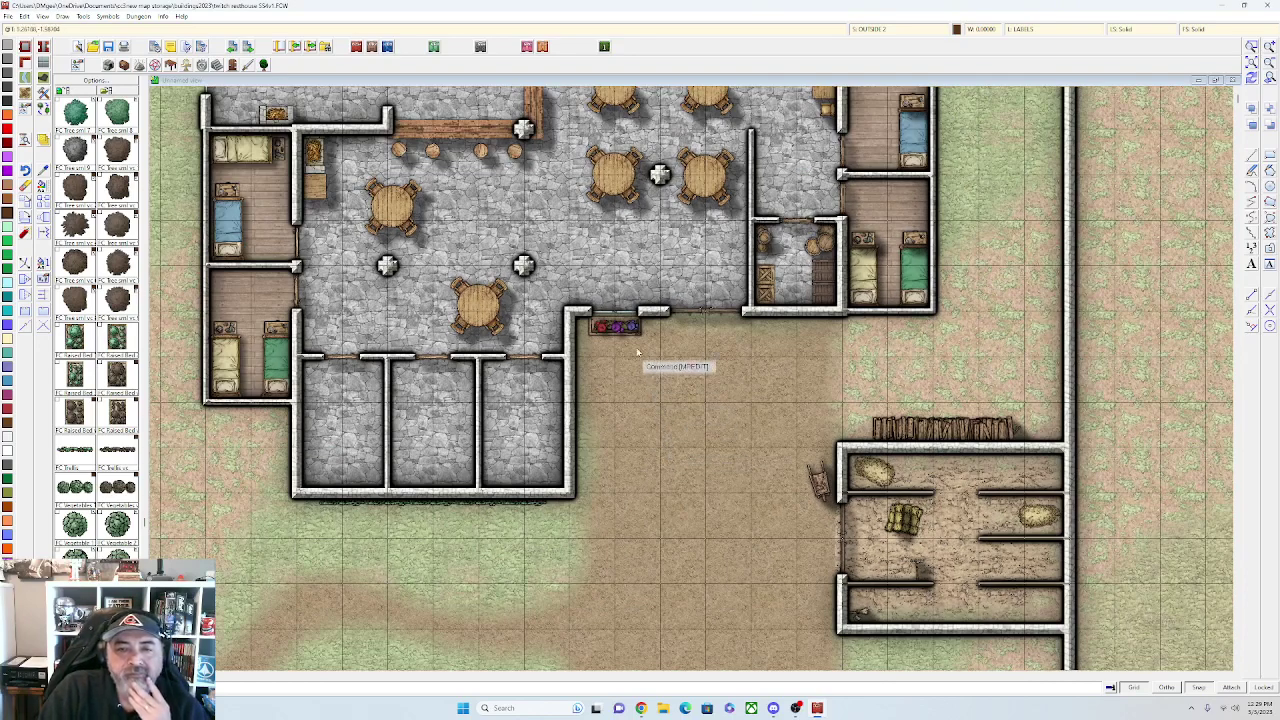
scroll(628, 350, "up", 3)
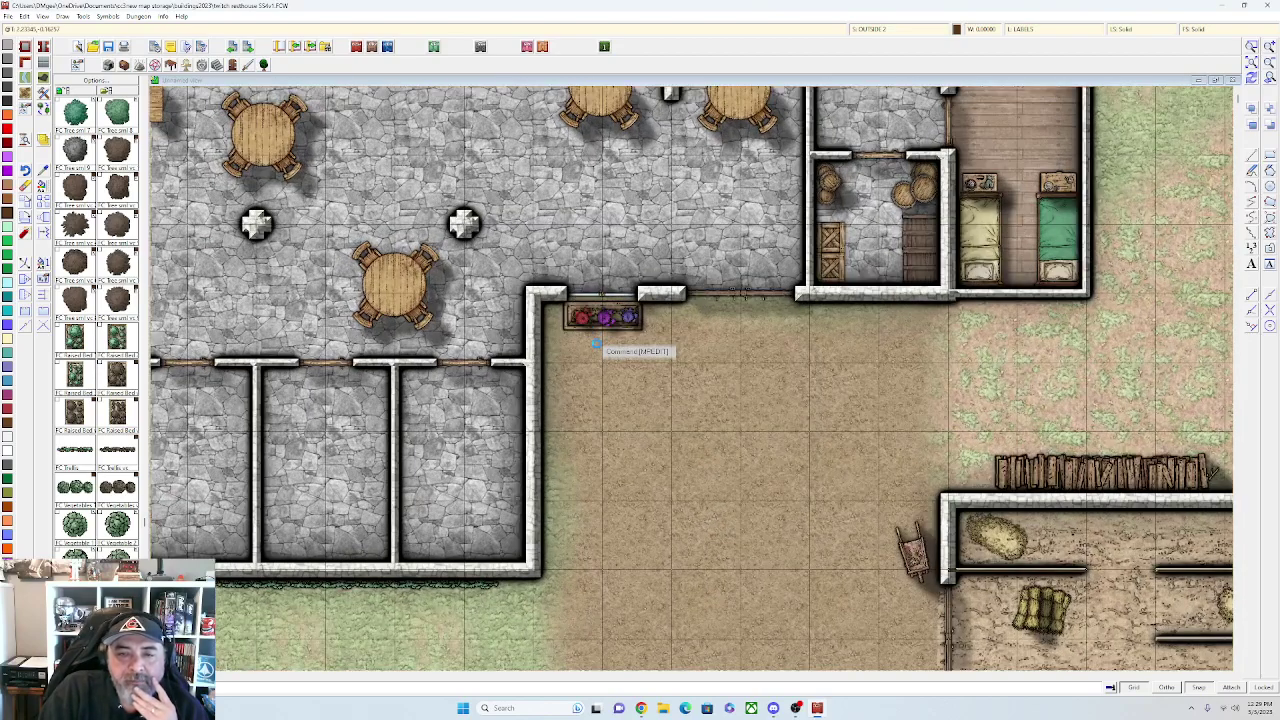
scroll(596, 344, "up", 3)
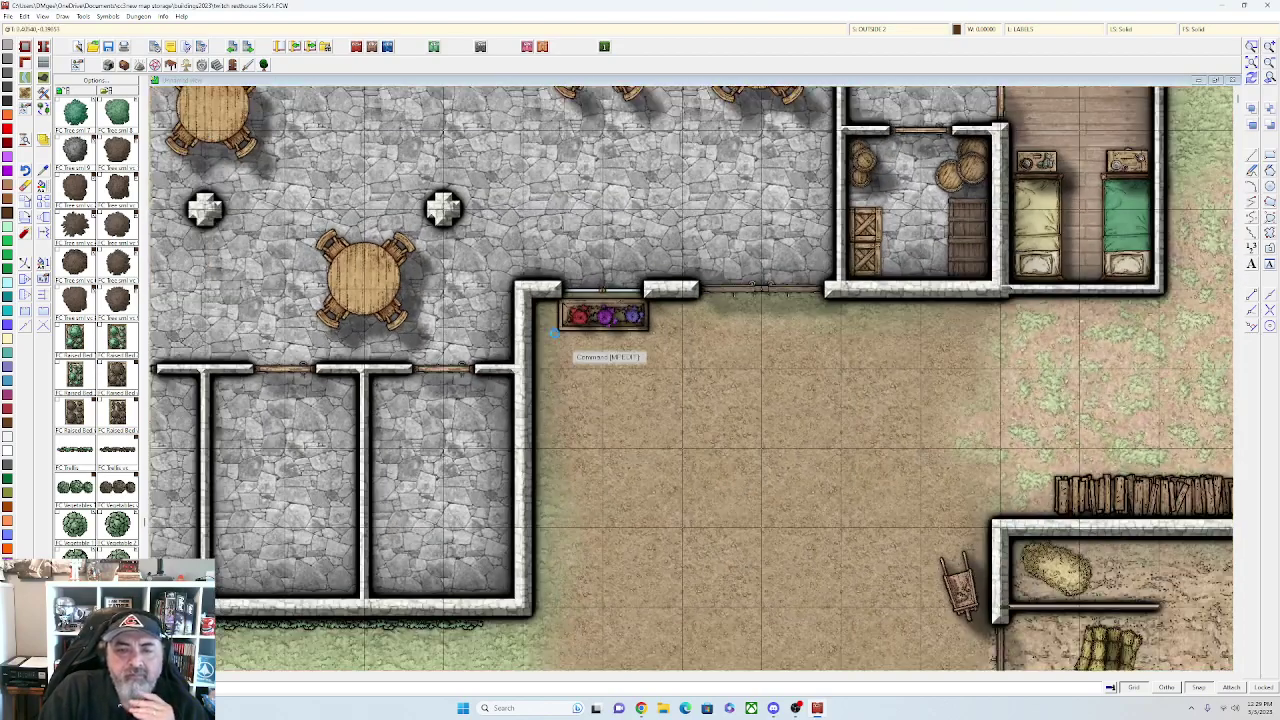
scroll(585, 352, "down", 1)
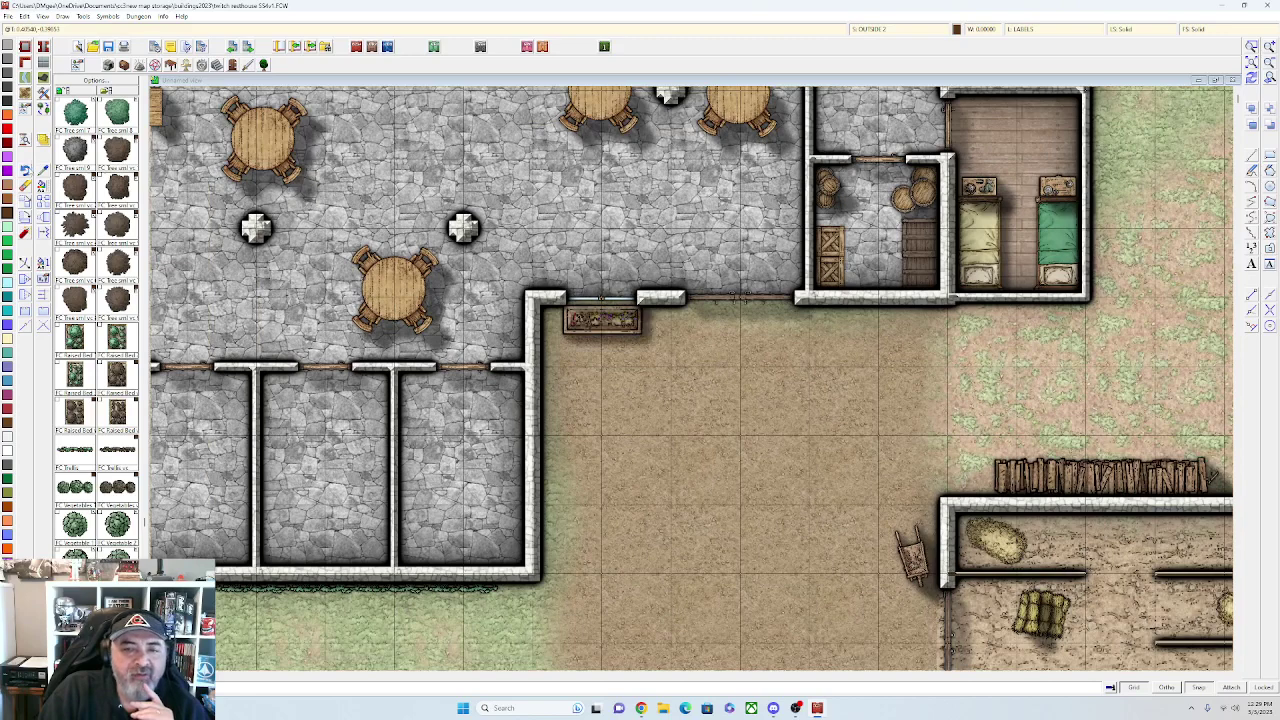
right_click(662, 450)
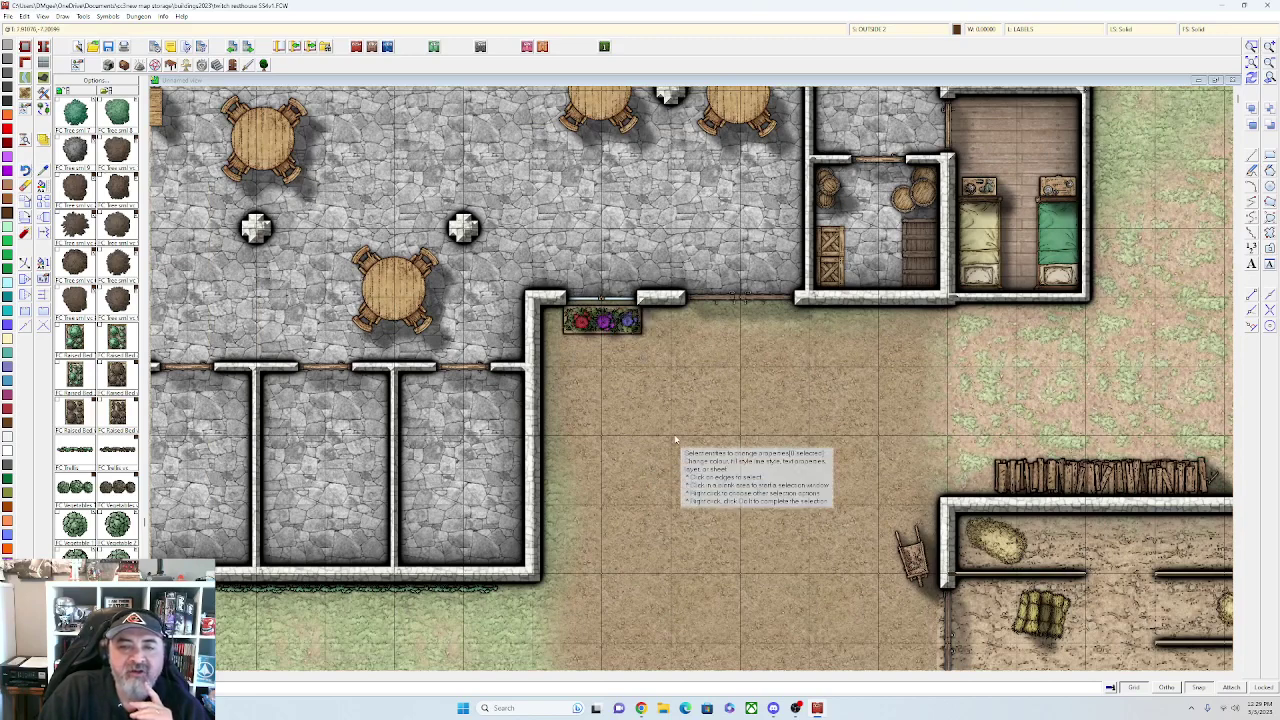
scroll(672, 434, "down", 3)
scroll(666, 438, "up", 2)
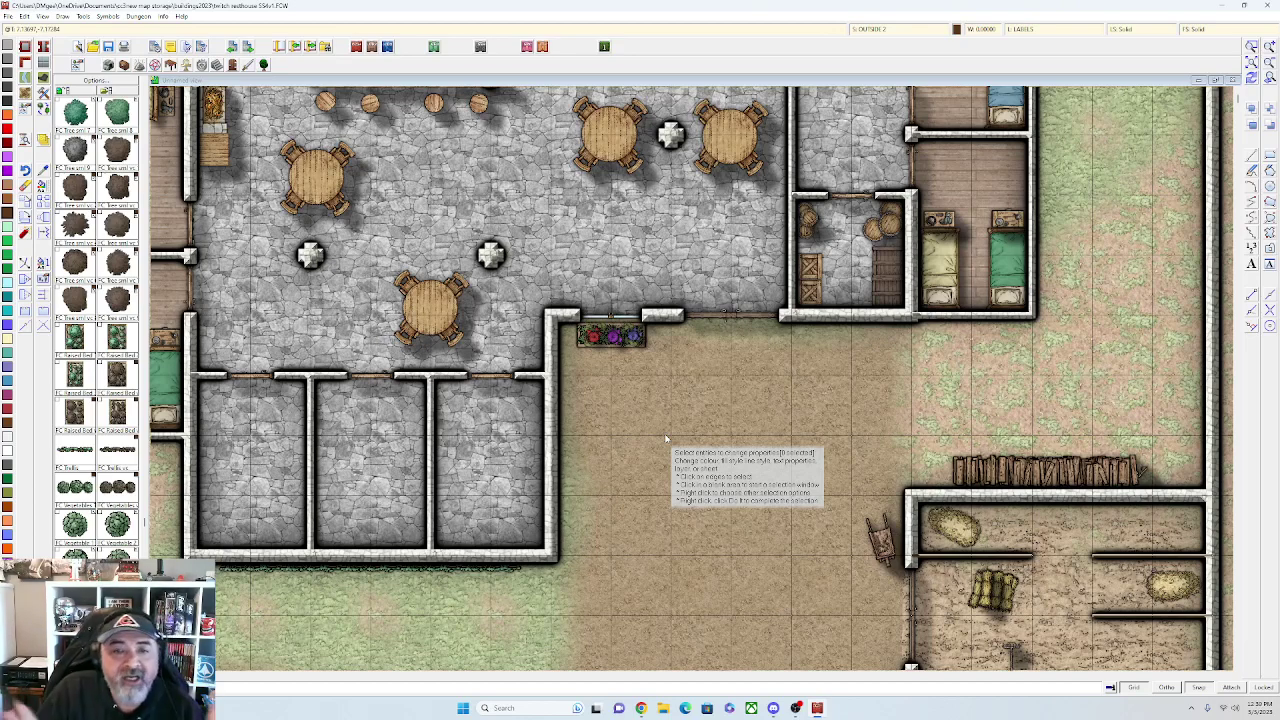
key("Escape")
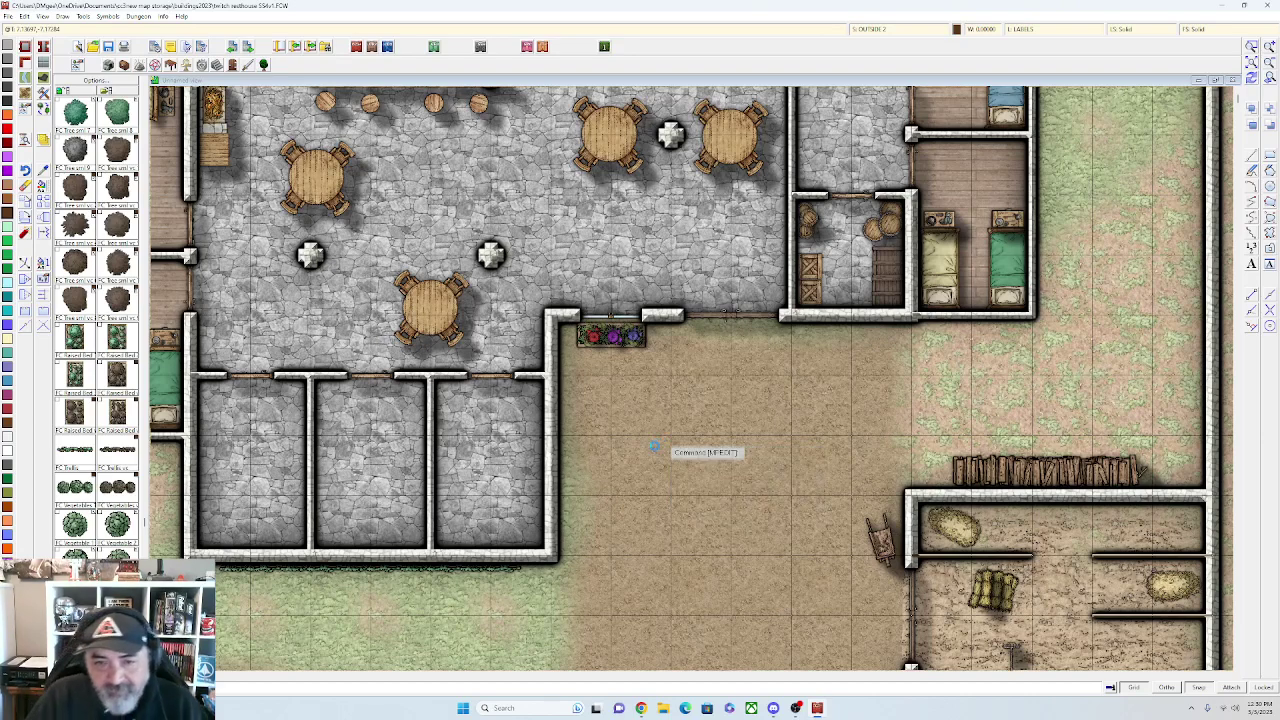
scroll(652, 447, "down", 2)
scroll(655, 460, "up", 1)
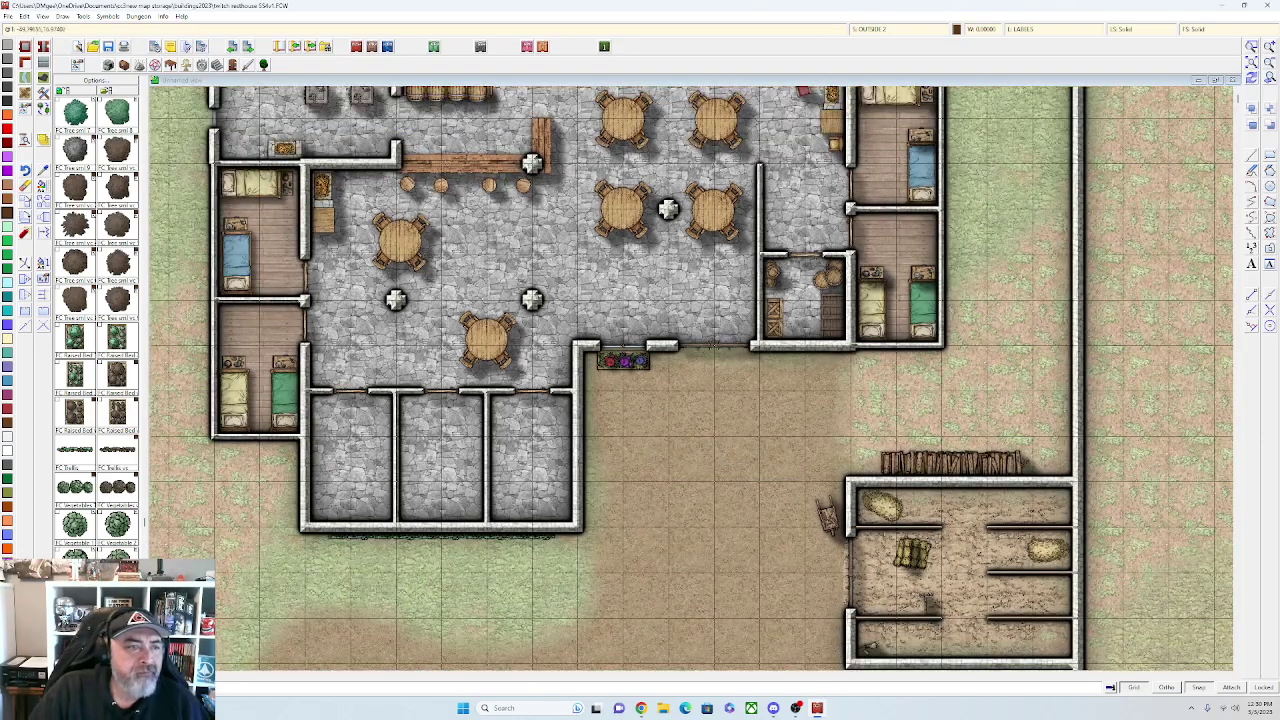
Copy the flower-filled planter from under the resthouse window and place it rotated upright against the bunkhouse's west wall
left_click(25, 202)
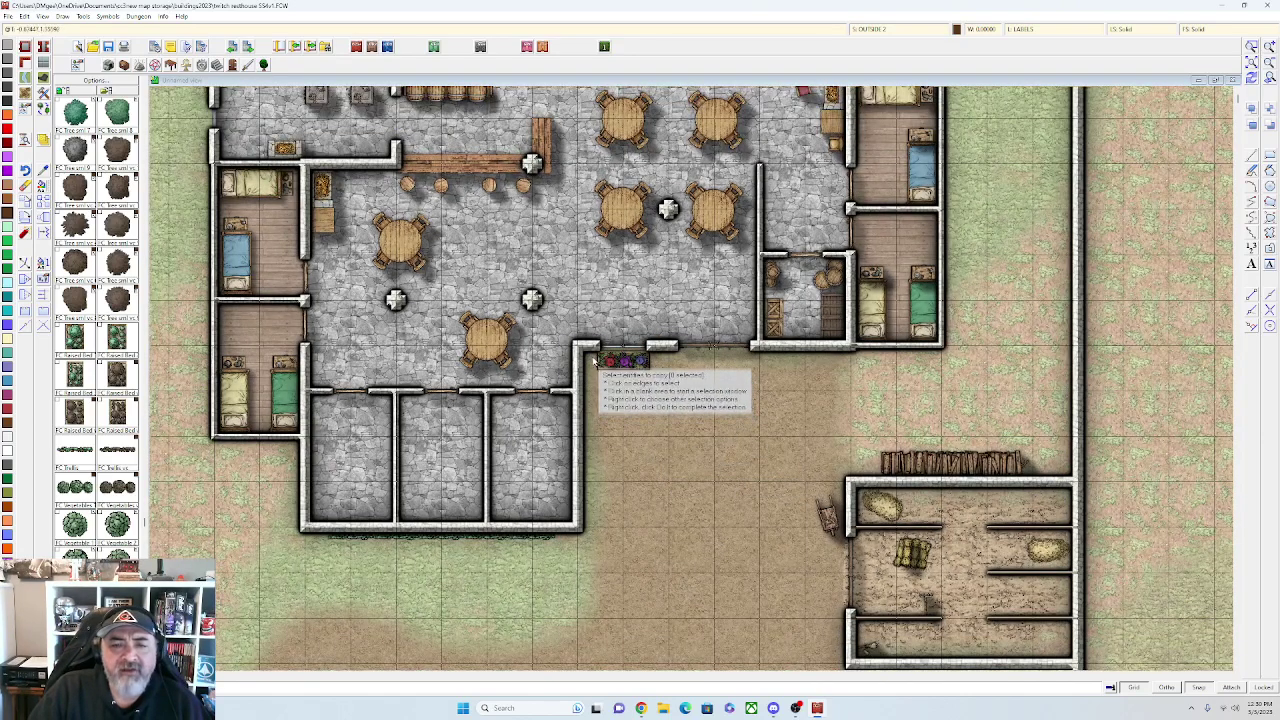
left_click(592, 345)
left_click(657, 373)
right_click(657, 375)
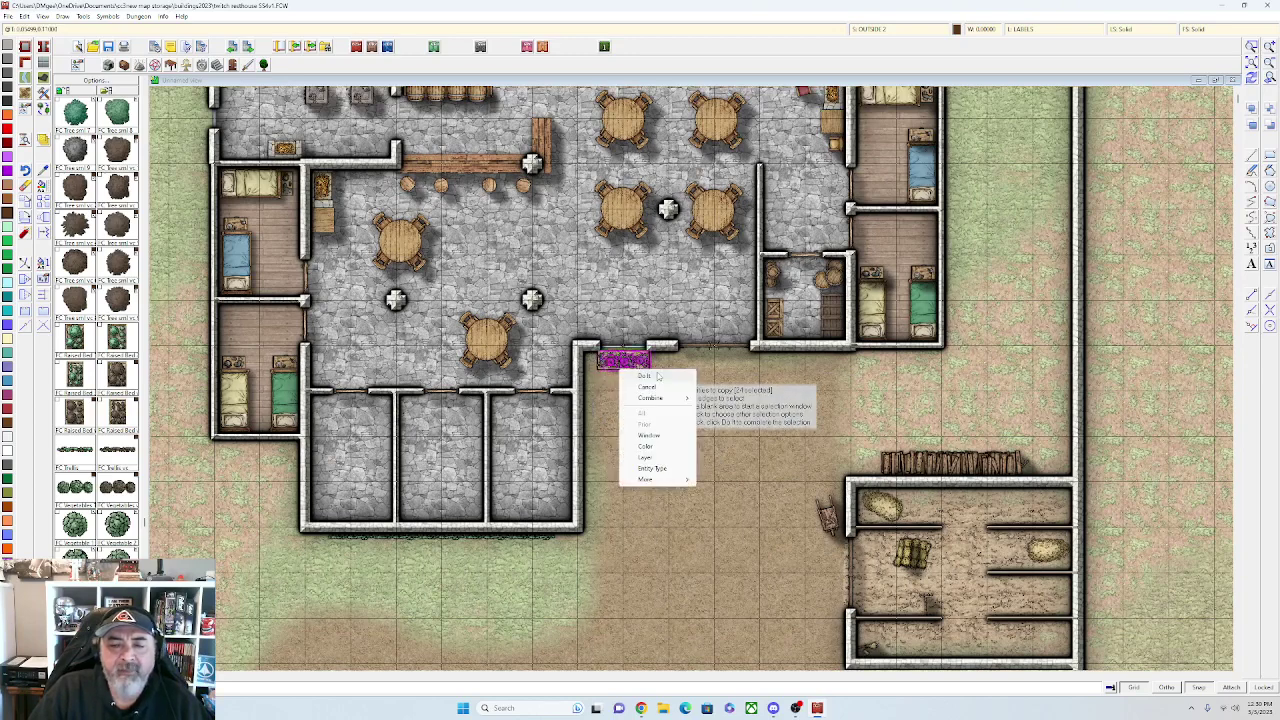
left_click(657, 377)
middle_click(688, 560)
middle_click(708, 500)
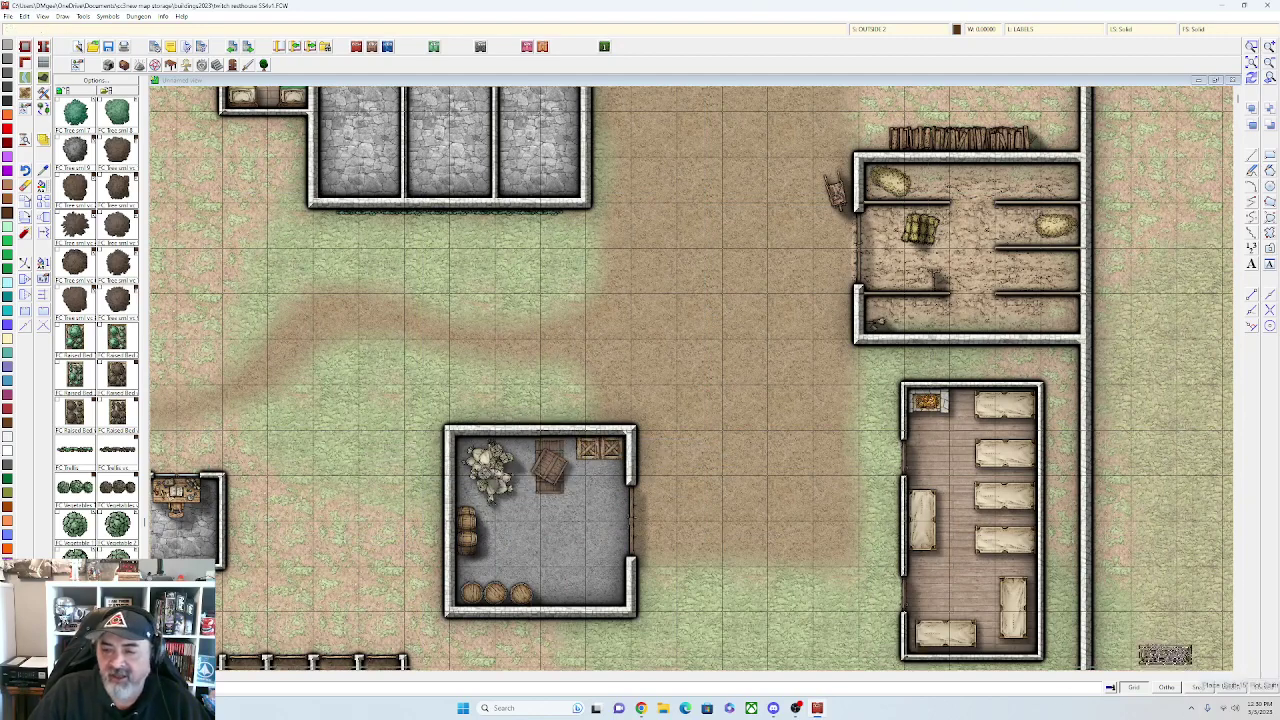
key("shift")
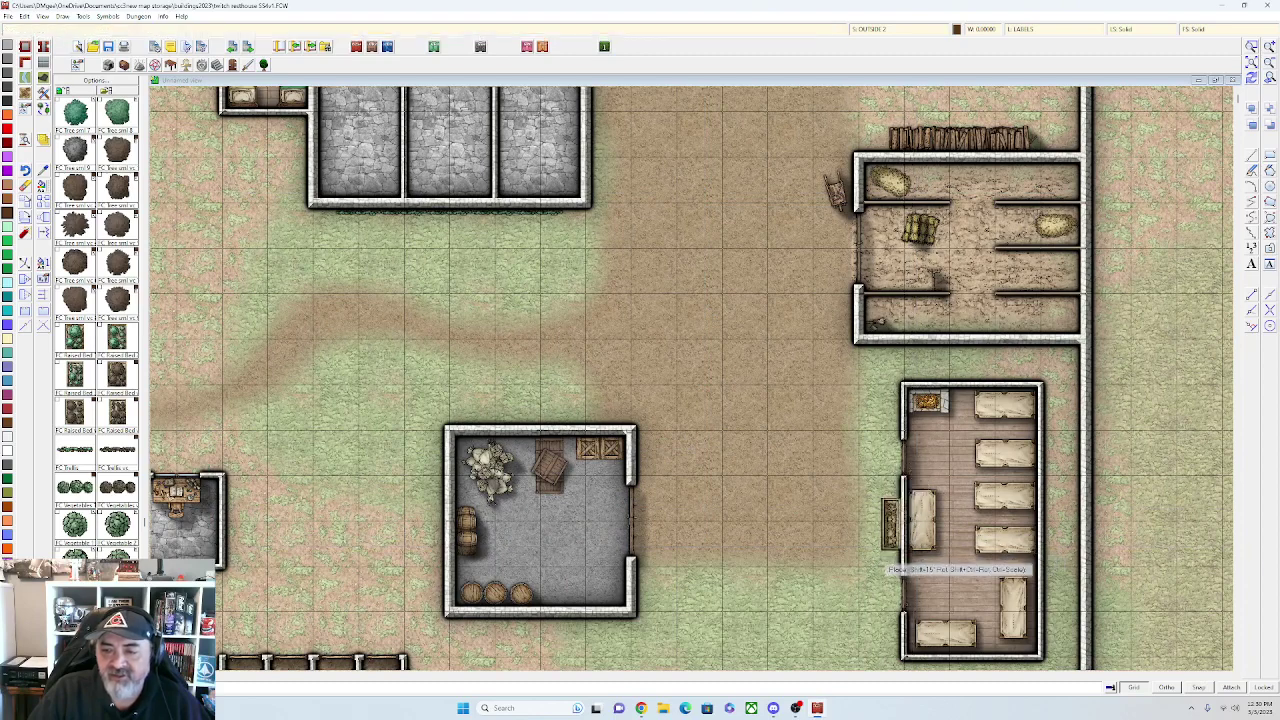
left_click(886, 521)
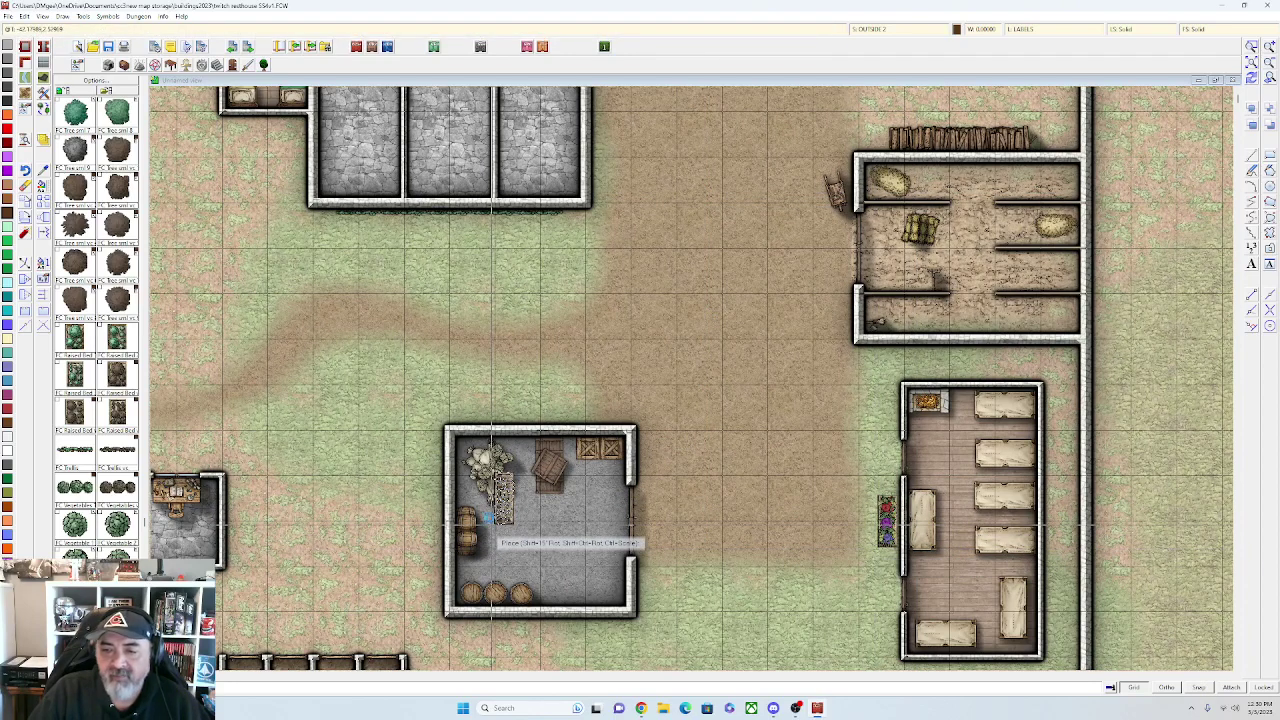
Place another flower planter copy horizontally under the south wall of the resthouse's southwest bedroom and finish copying
scroll(470, 500, "down", 1)
scroll(305, 465, "down", 1)
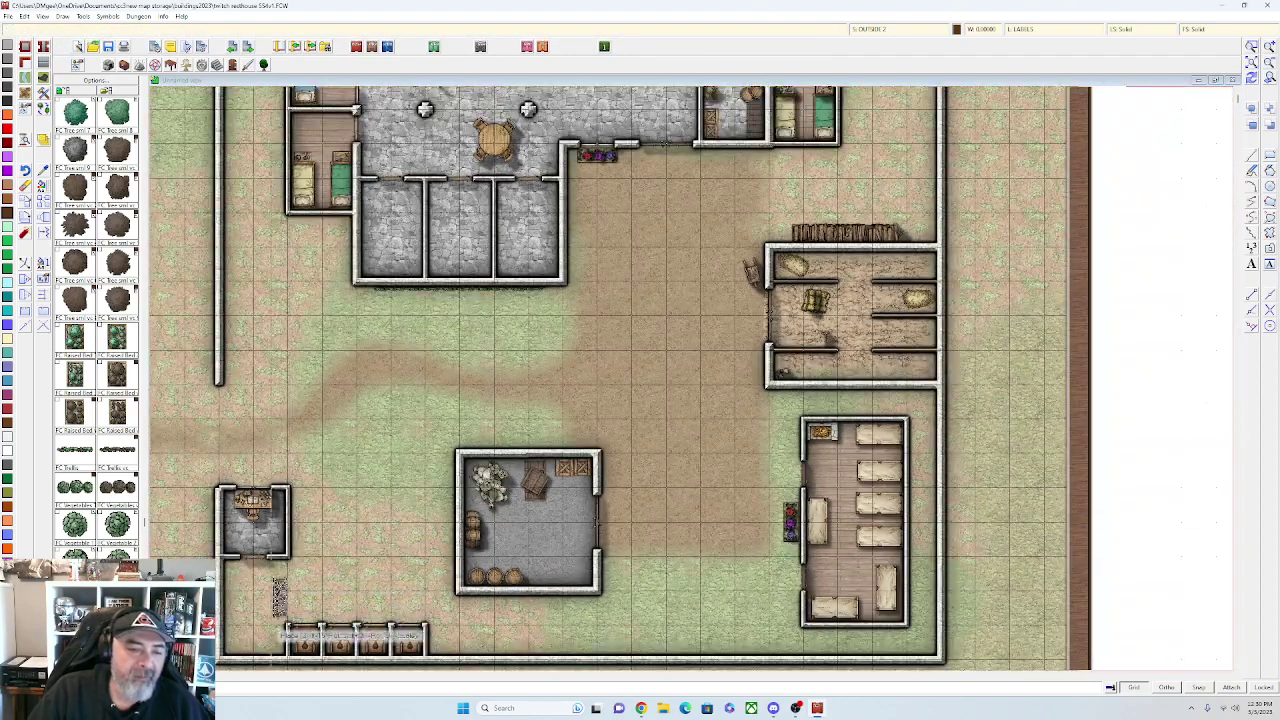
left_click(326, 250, "ctrl")
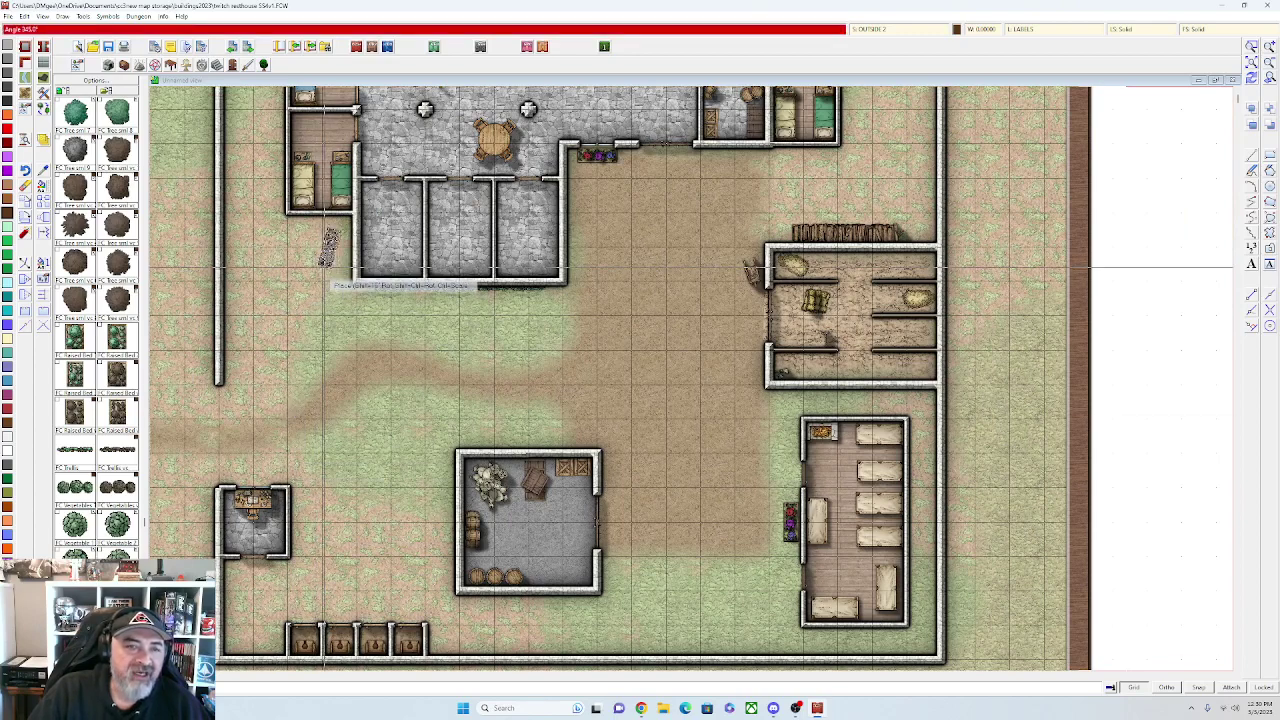
left_click(308, 272)
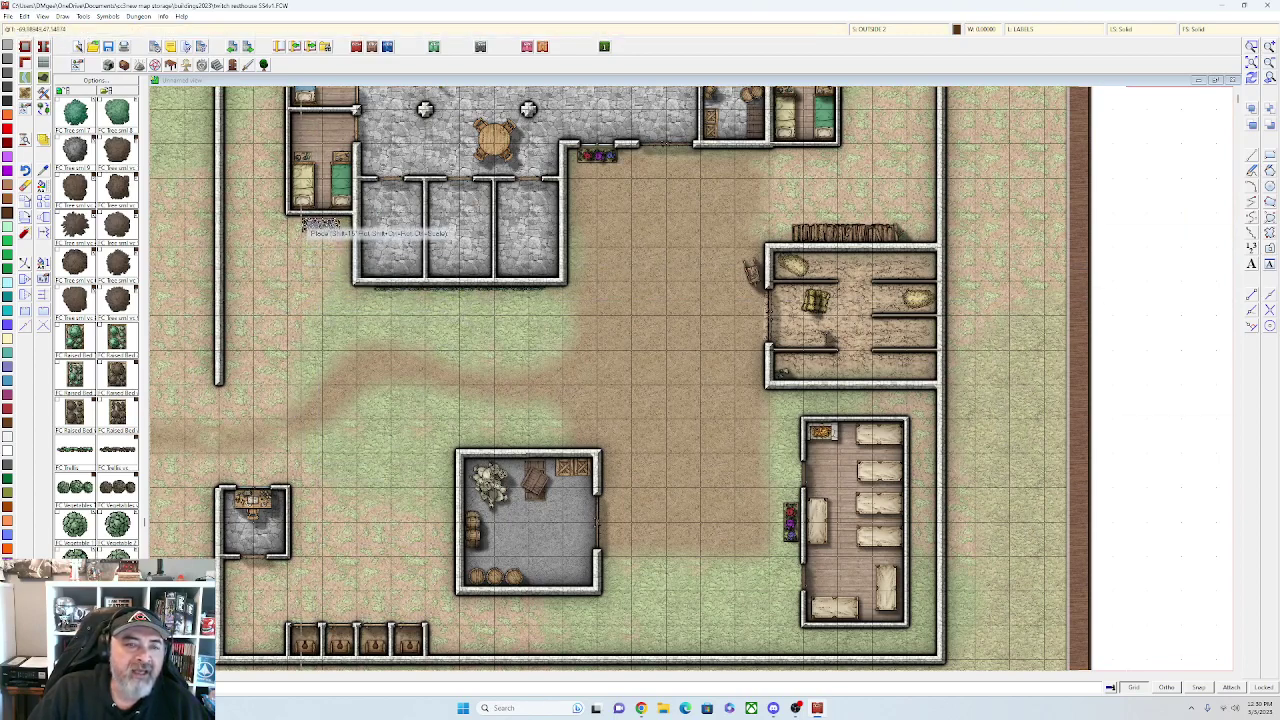
left_click(303, 222)
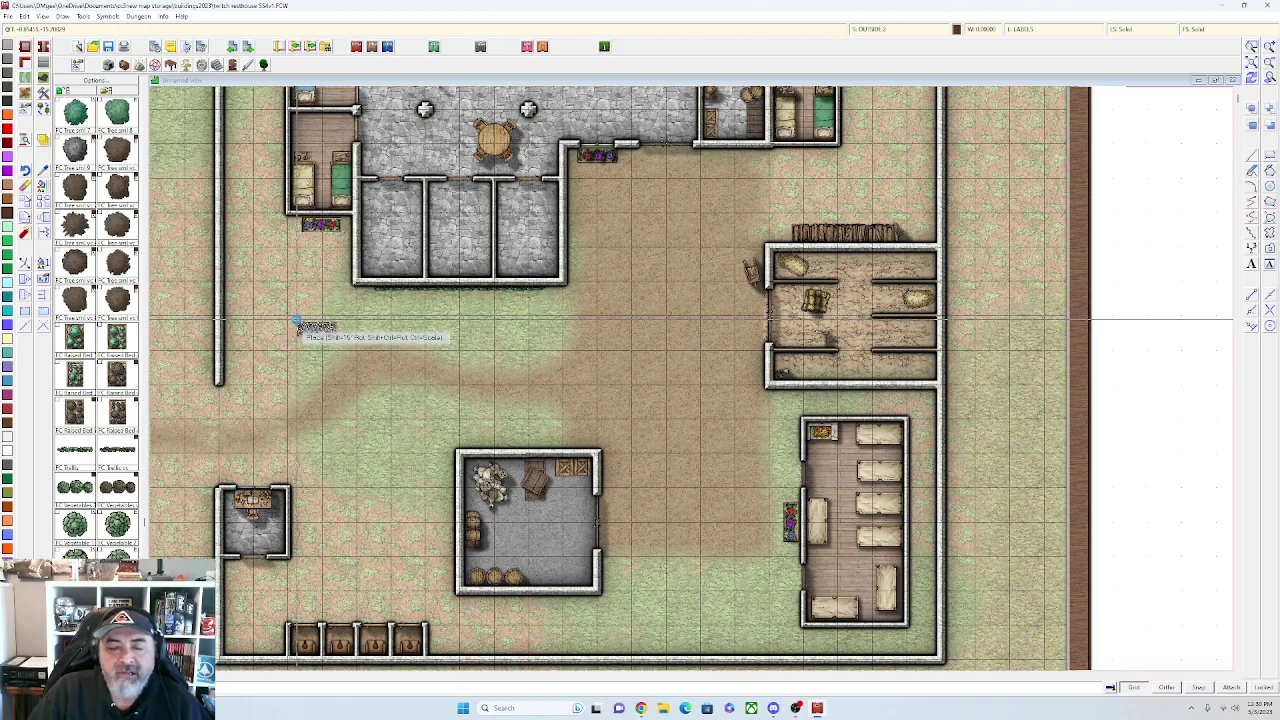
scroll(297, 322, "down", 1)
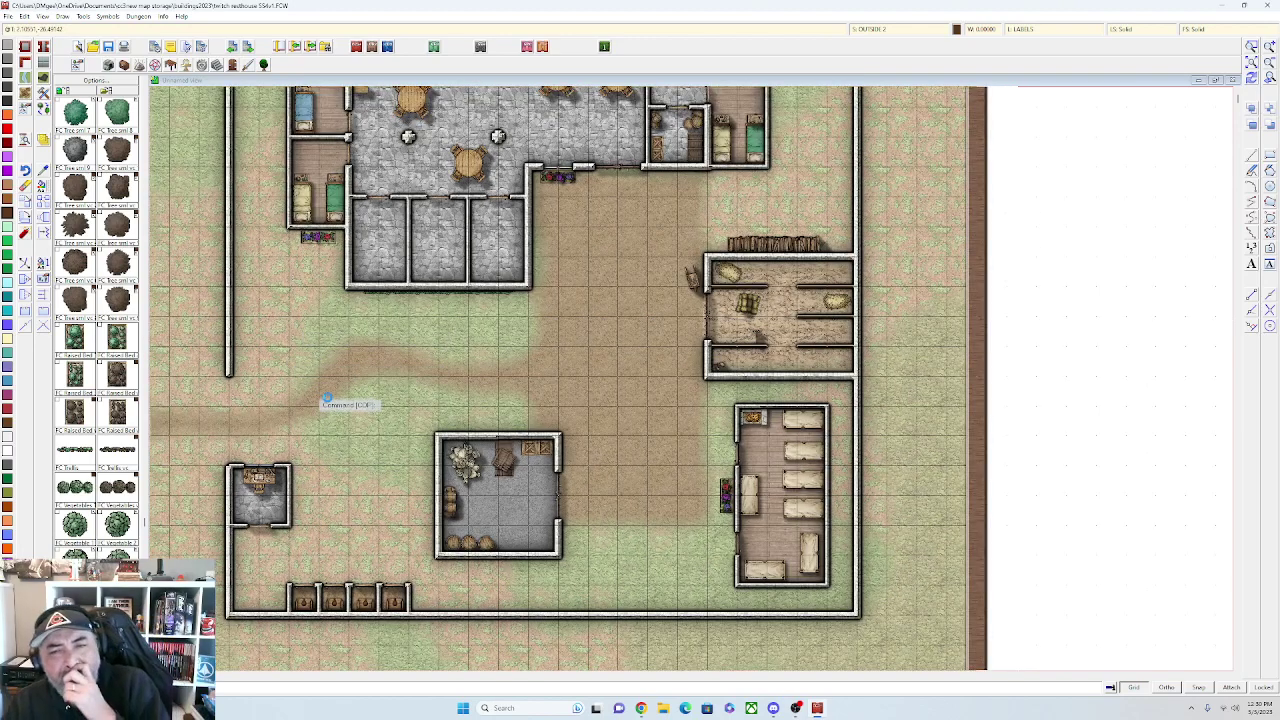
scroll(326, 398, "down", 2)
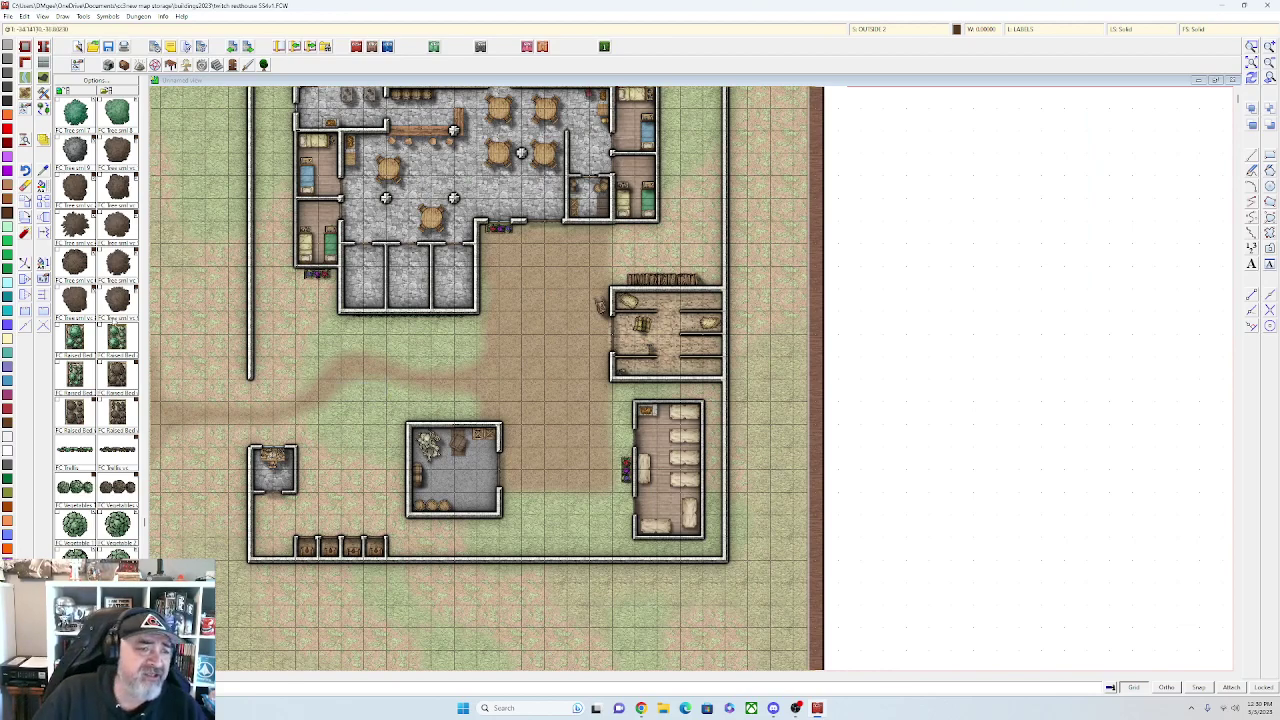
Set the current colour to green for the vegetation symbols
scroll(113, 318, "up", 1)
left_click(7, 269)
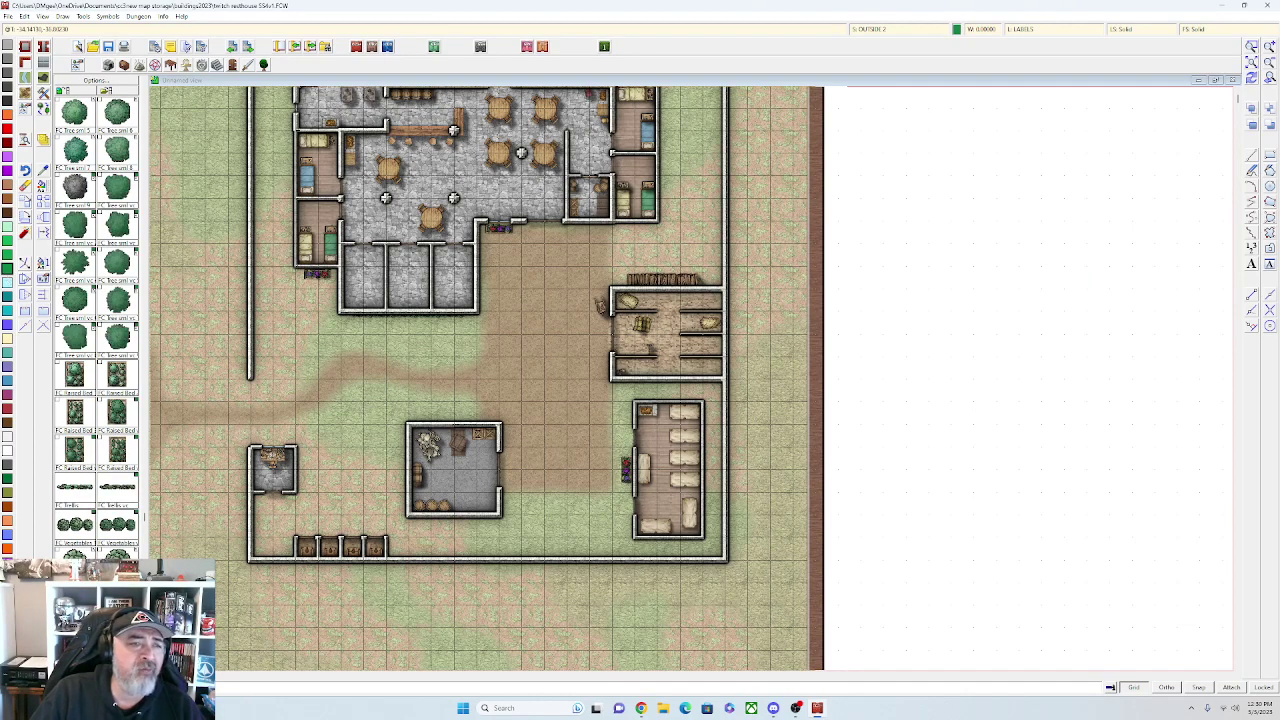
scroll(97, 320, "up", 8)
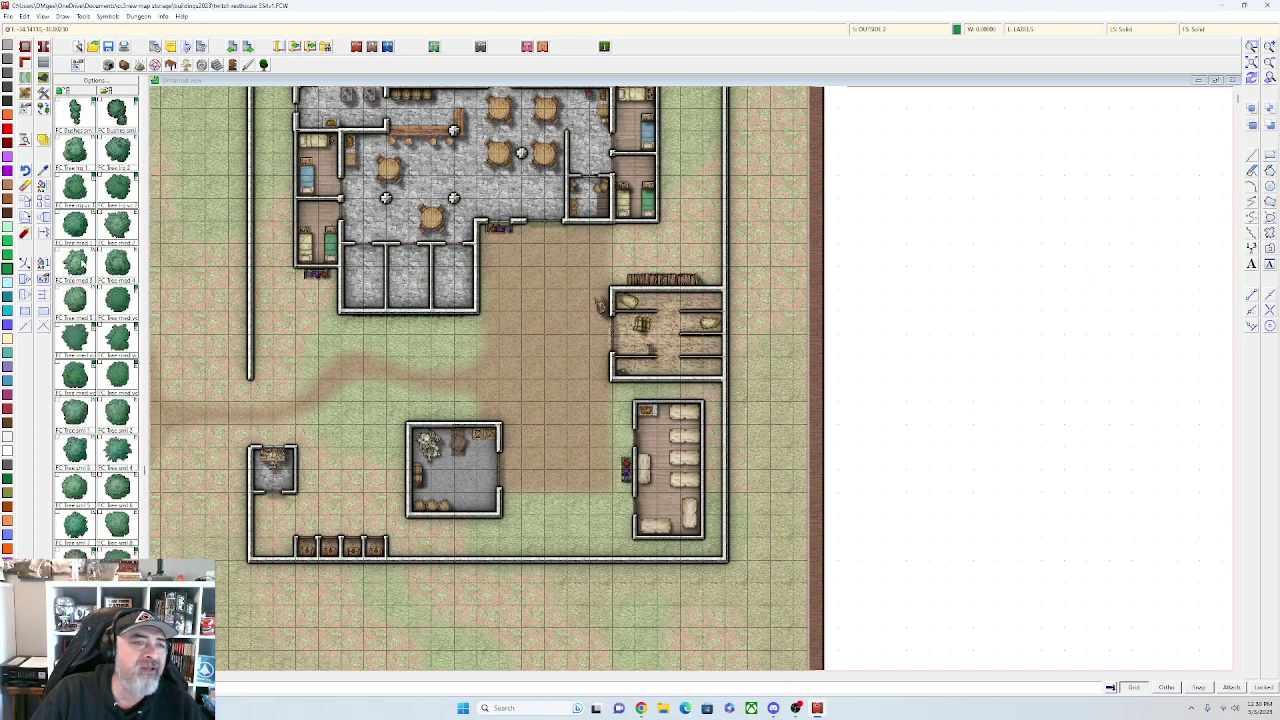
Place bush clusters inside the compound wall's northwest corner and against the resthouse's north wall
left_click(123, 267)
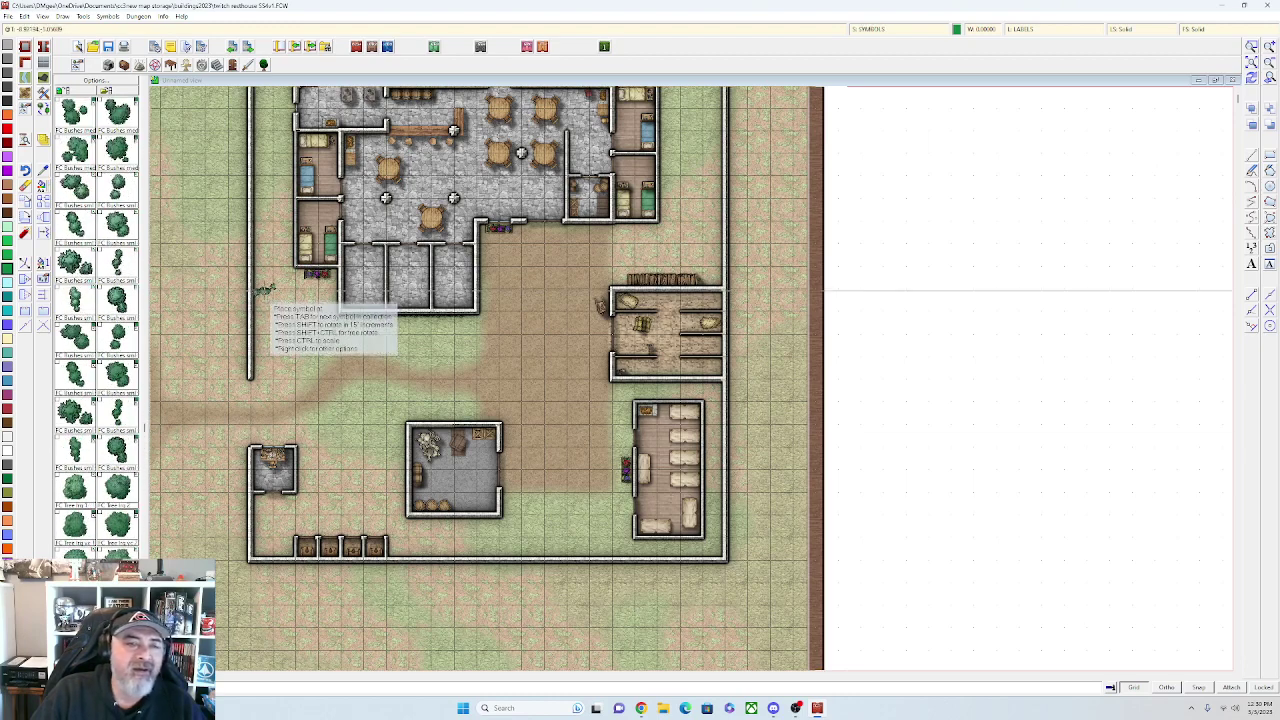
key("ctrl")
right_click(216, 275)
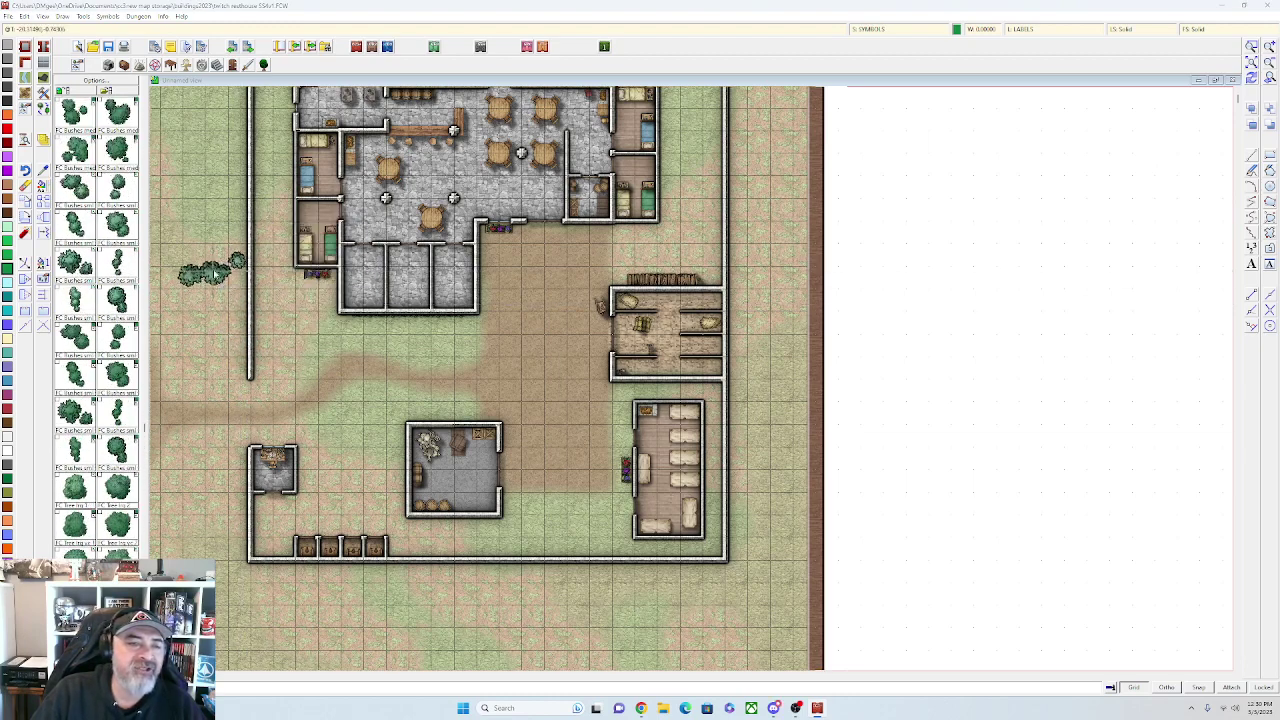
left_click(684, 337)
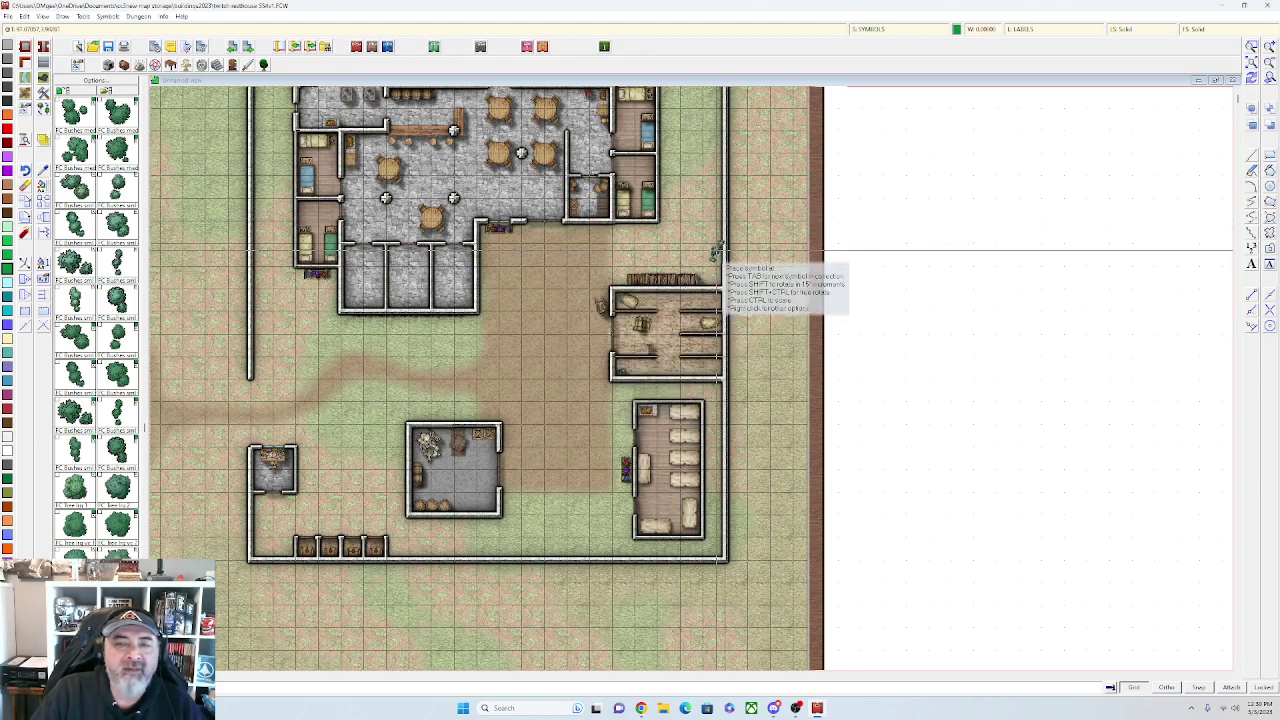
left_click_drag(373, 218, 374, 438)
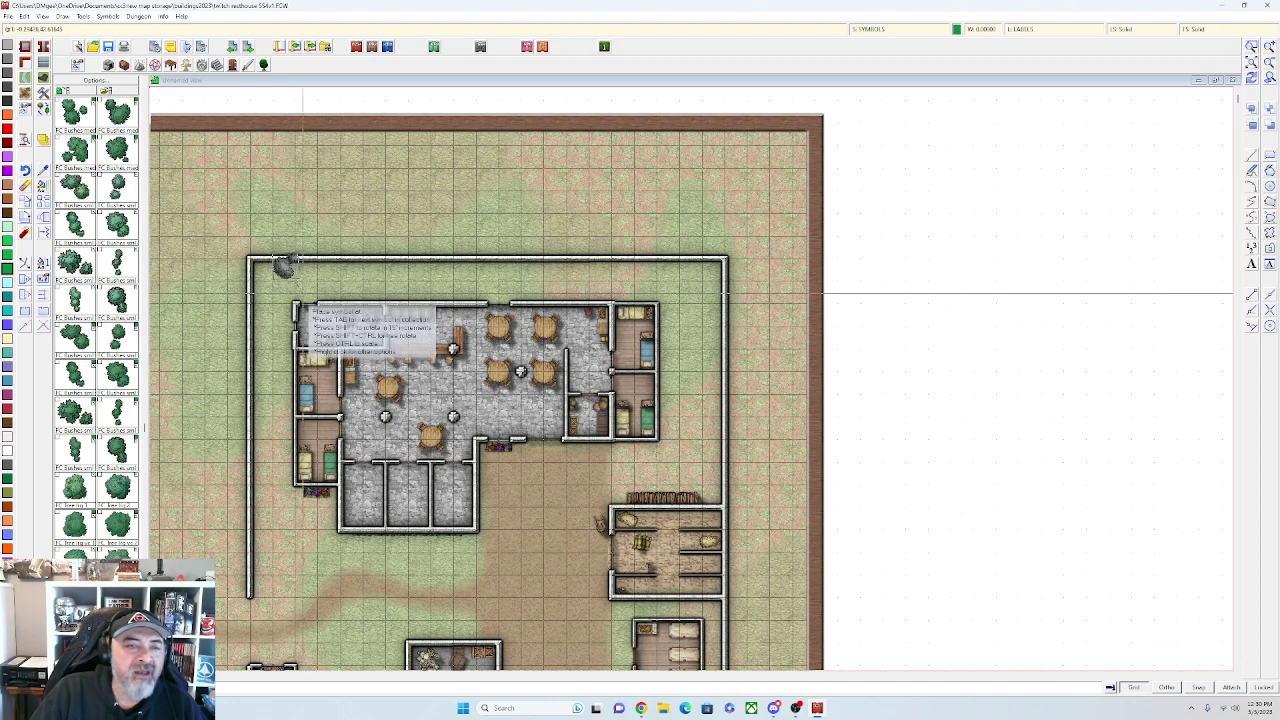
scroll(268, 271, "up", 2)
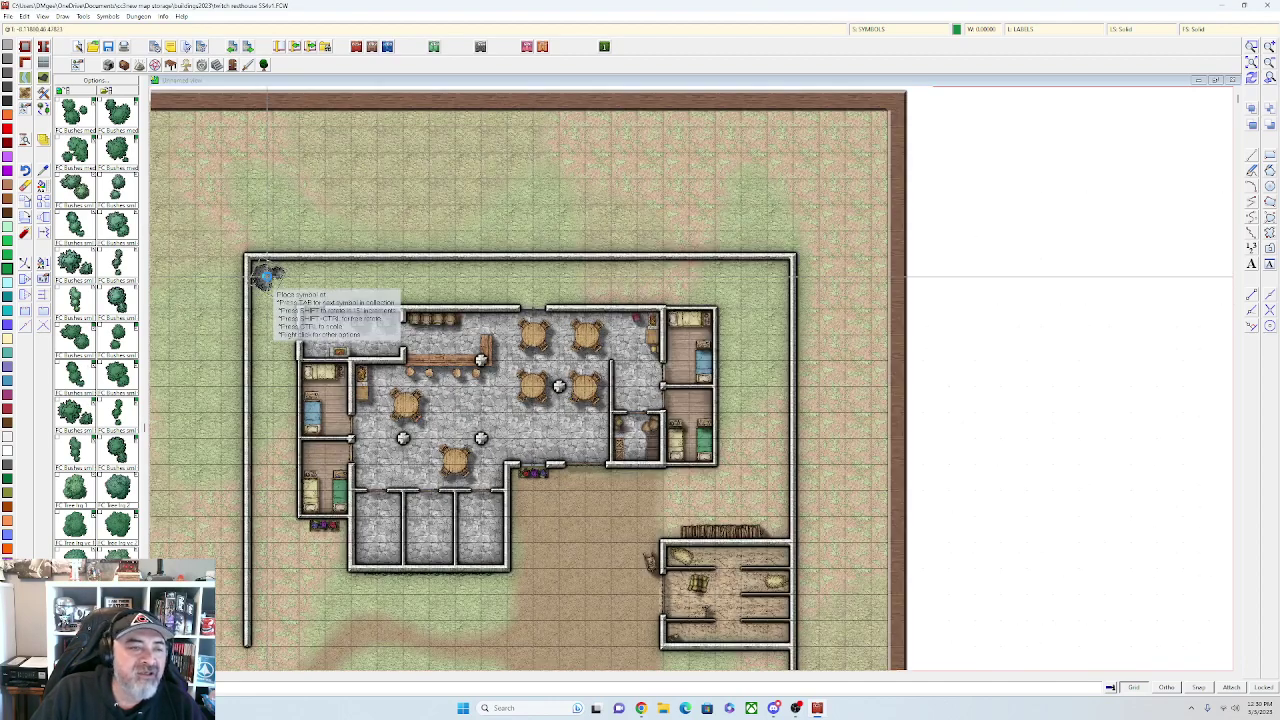
left_click(268, 271)
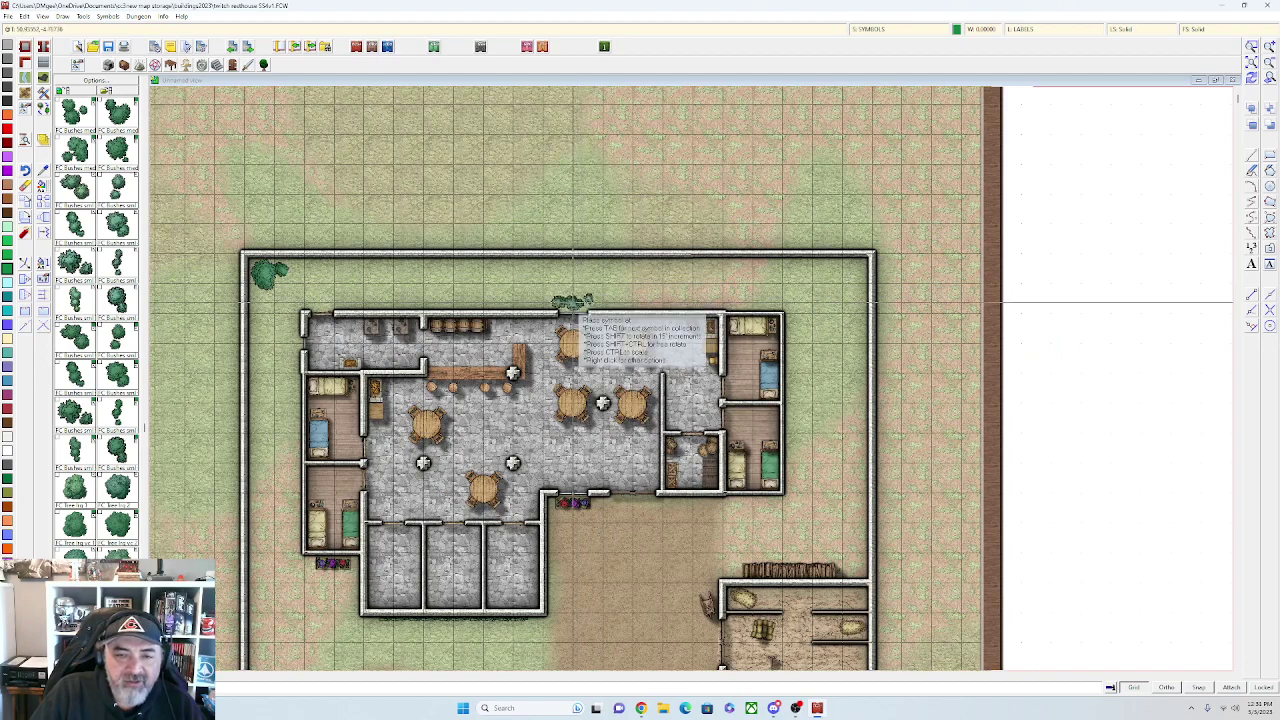
left_click(572, 302)
scroll(597, 290, "down", 1)
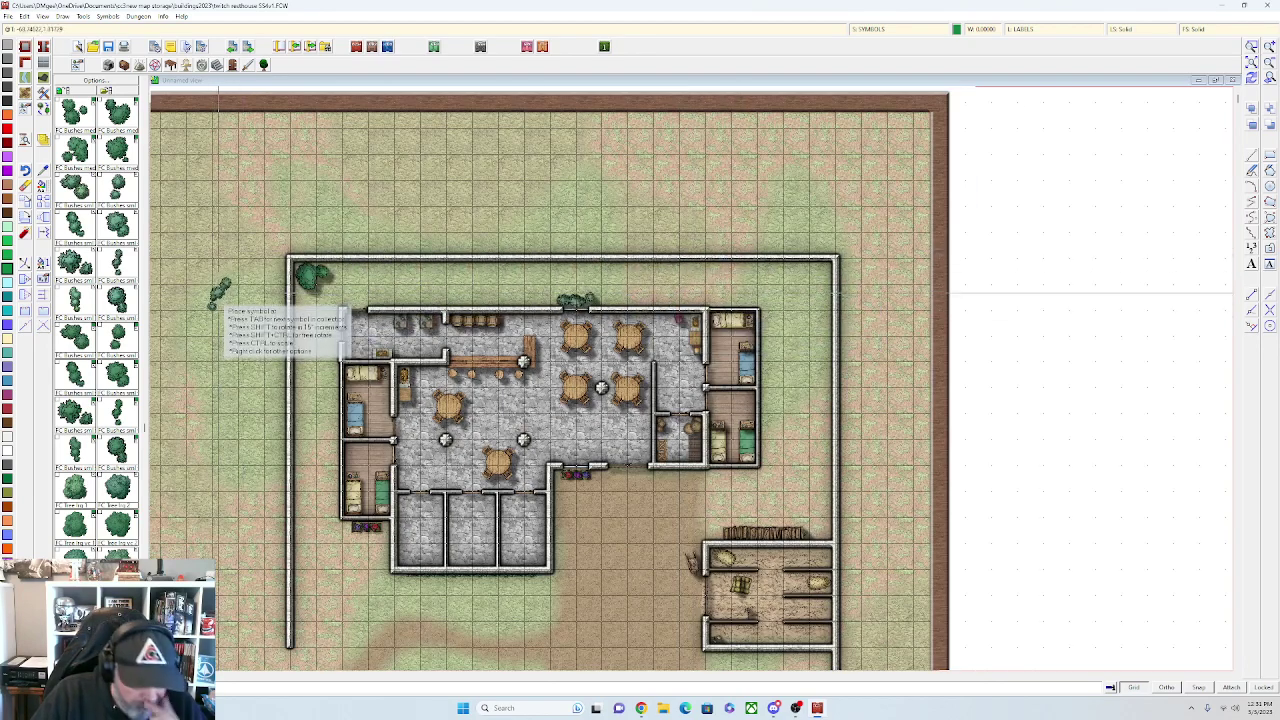
Erase the two bush clusters in the compound's northwest corner and along the resthouse's north wall
key("Escape")
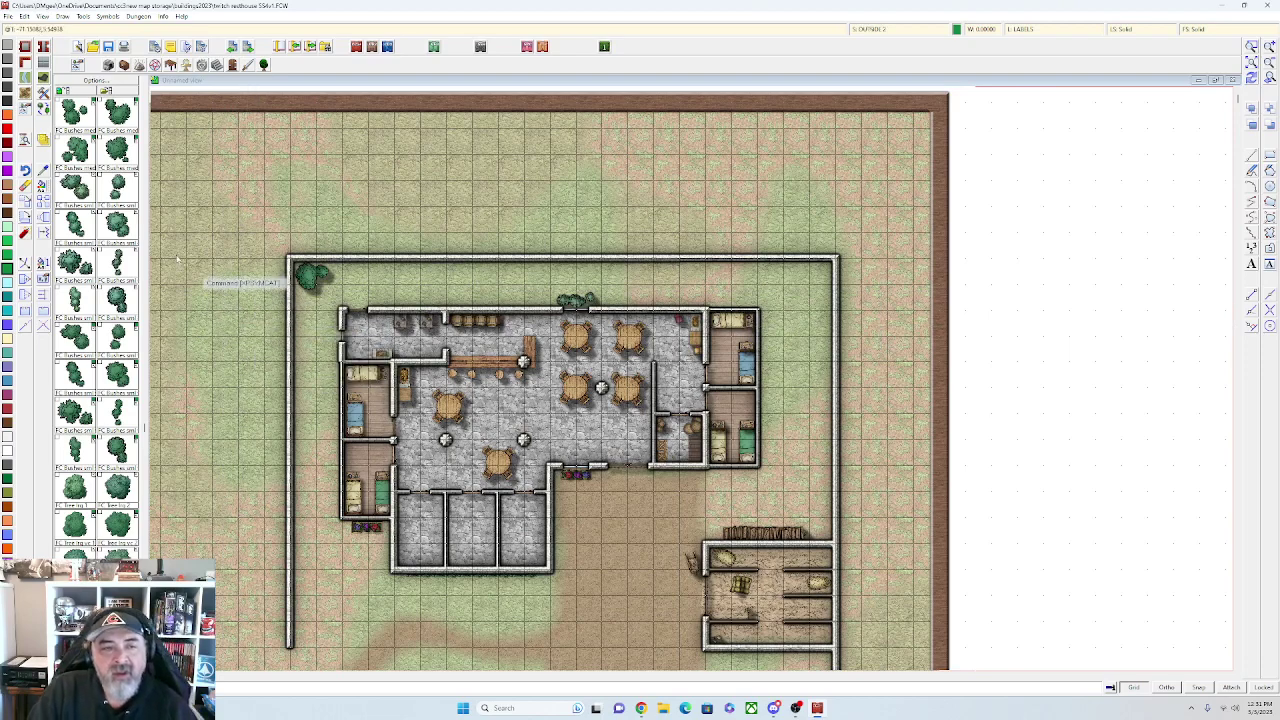
left_click(312, 276)
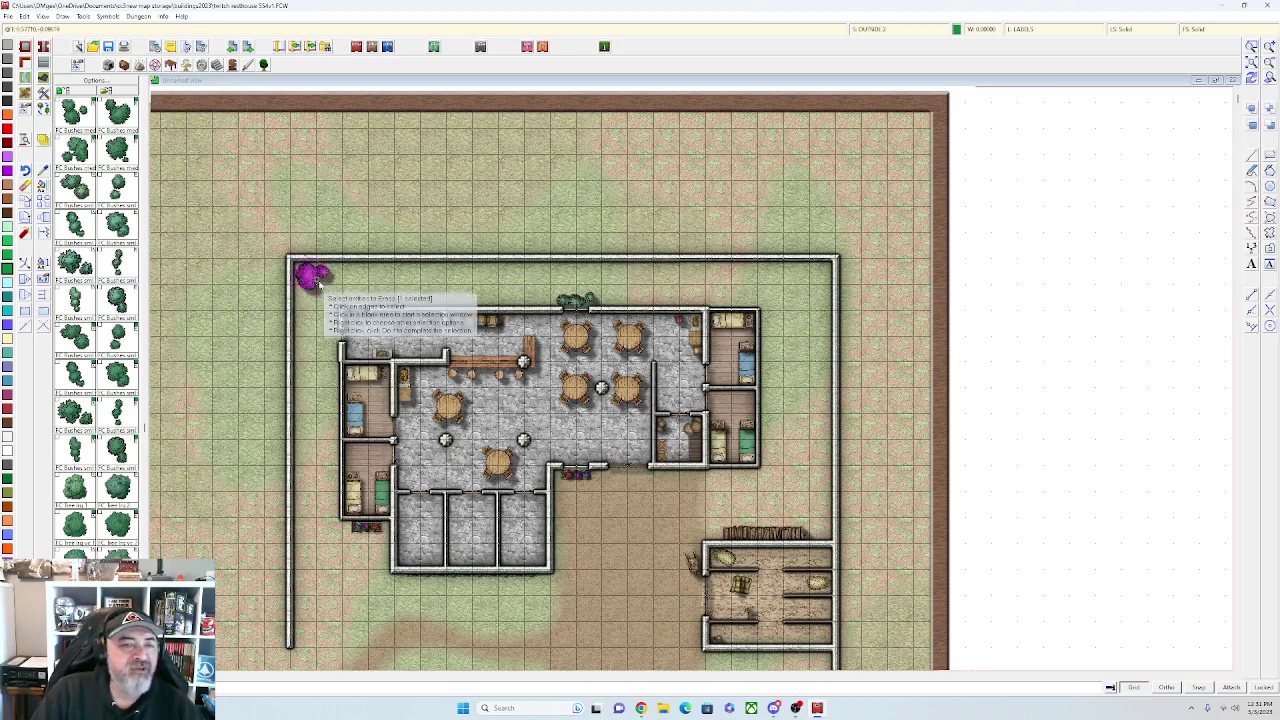
right_click(594, 300)
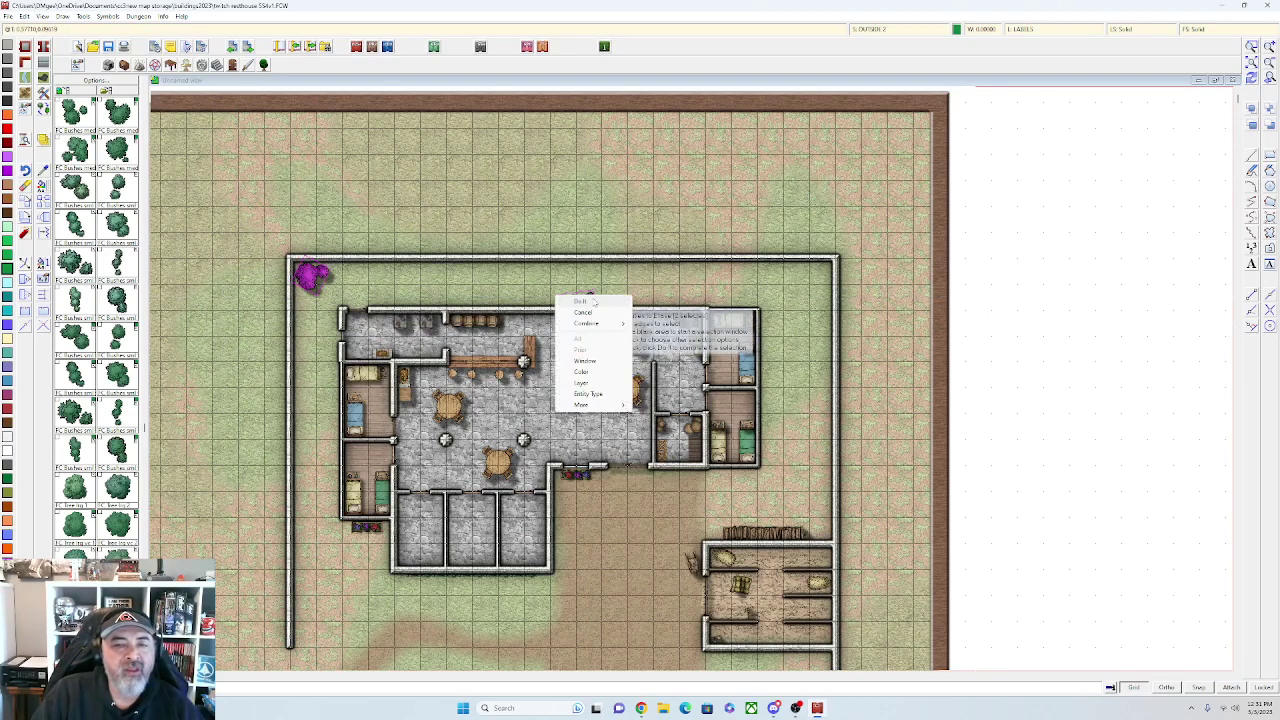
left_click(582, 304)
scroll(575, 313, "down", 3)
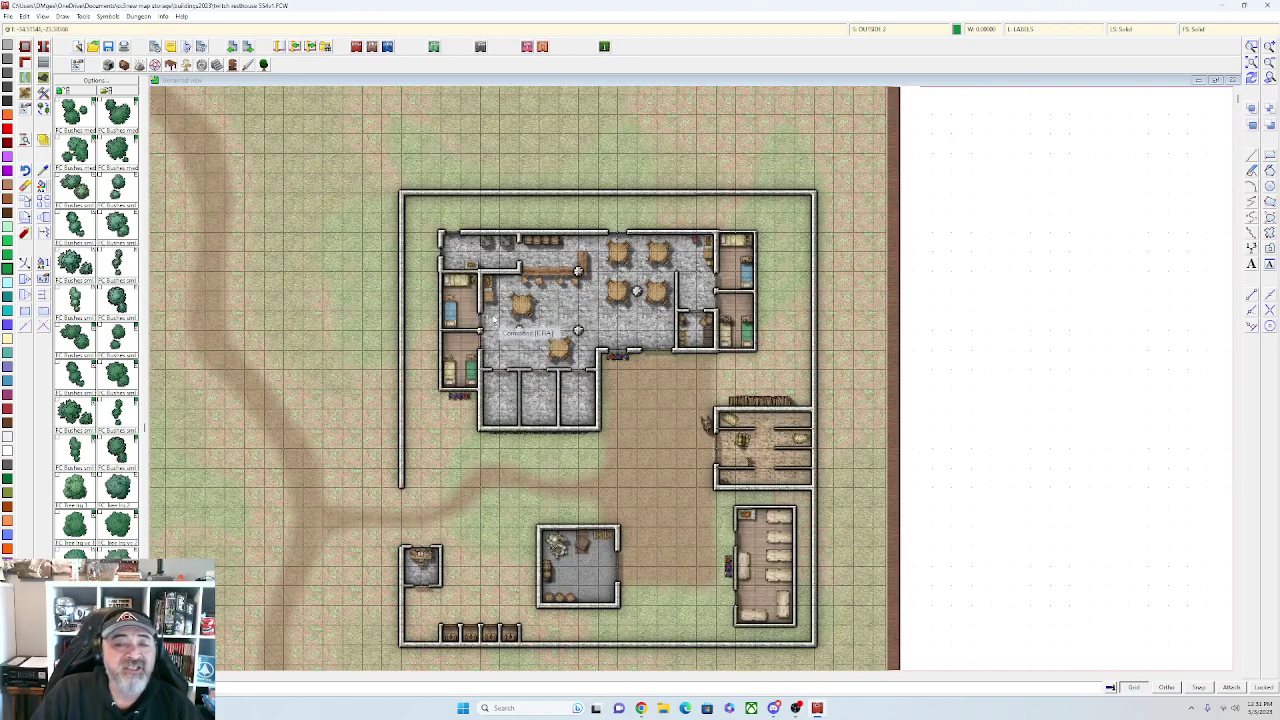
scroll(406, 287, "down", 1)
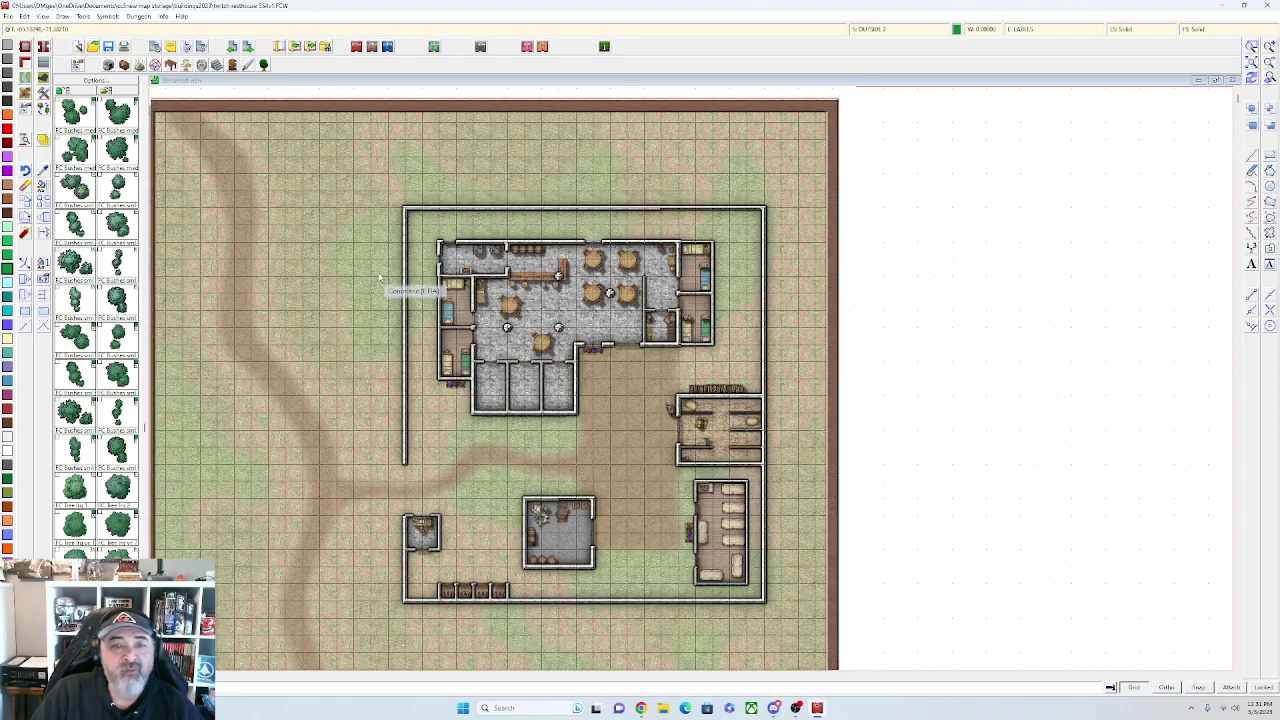
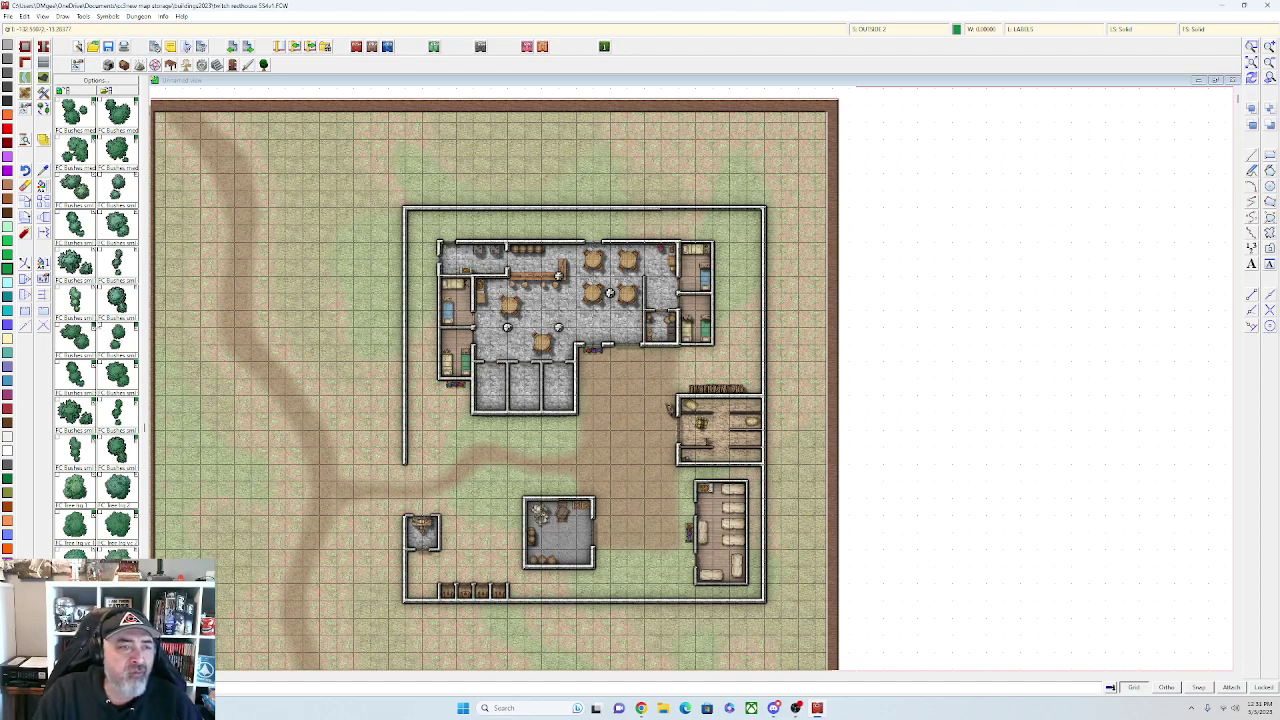
Save the map drawing, leaving the layer settings as they are
scroll(98, 325, "up", 5)
scroll(98, 325, "up", 5)
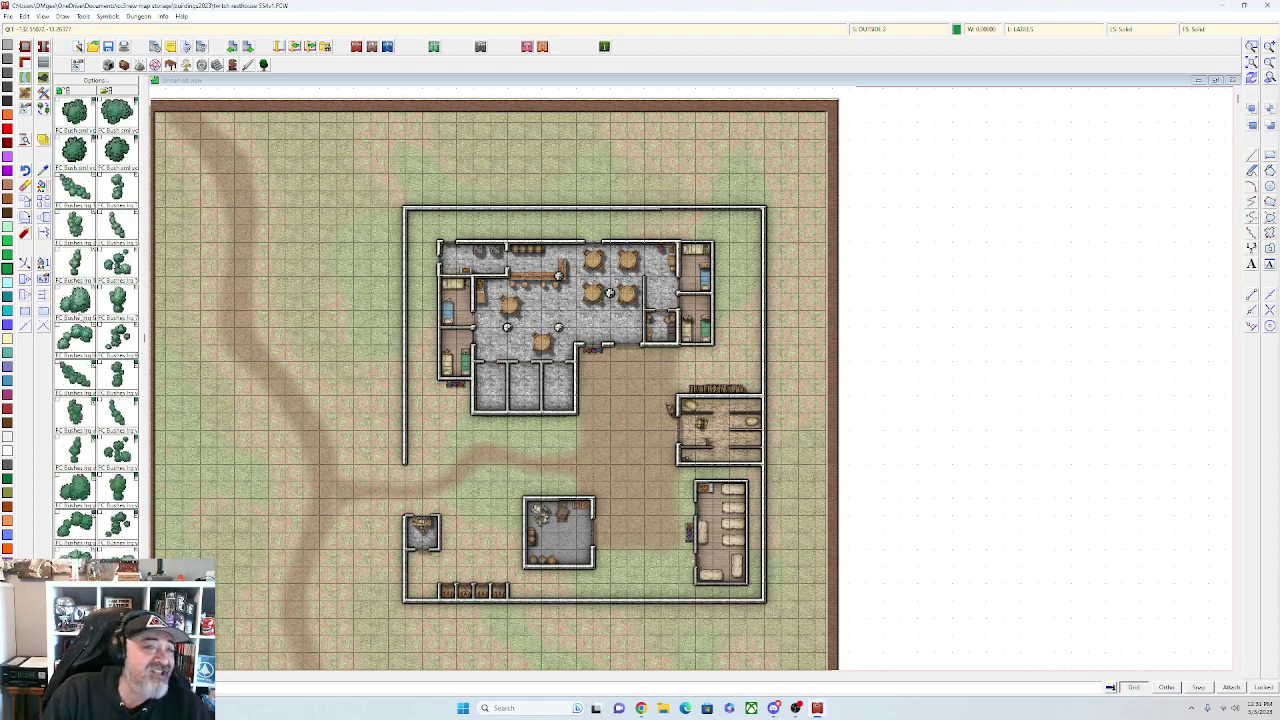
scroll(306, 264, "up", 4)
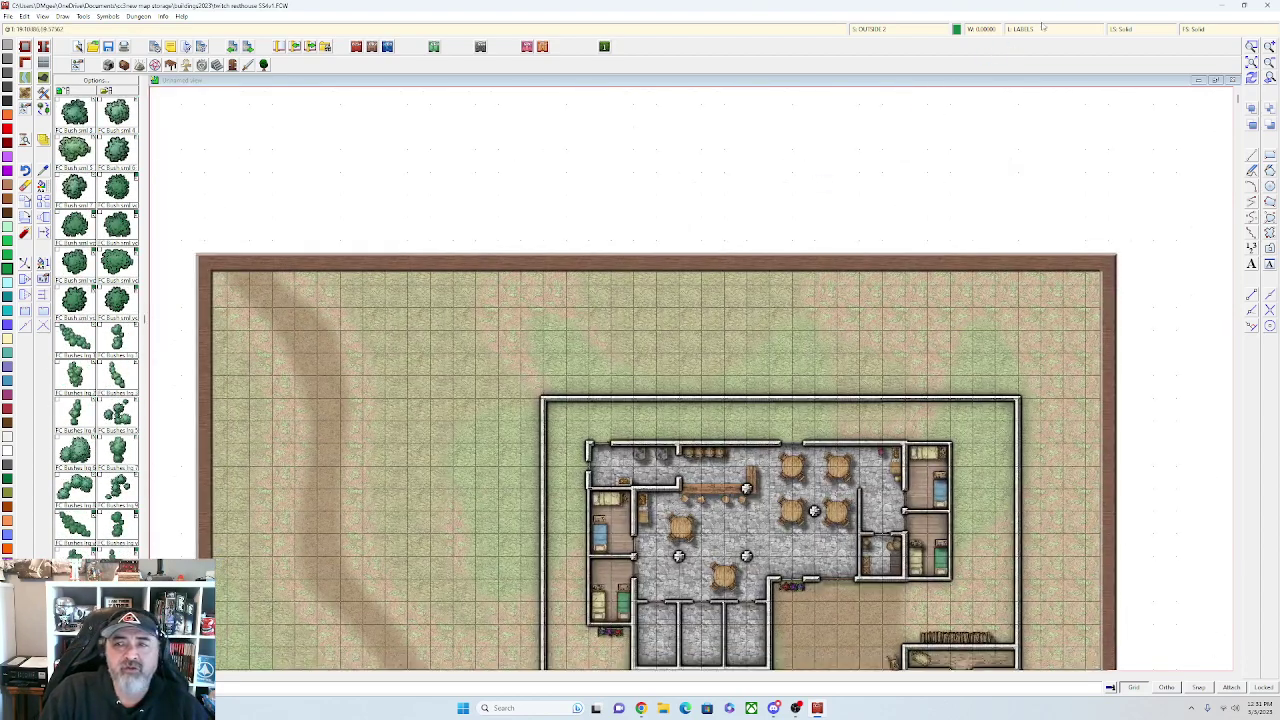
left_click(1042, 28)
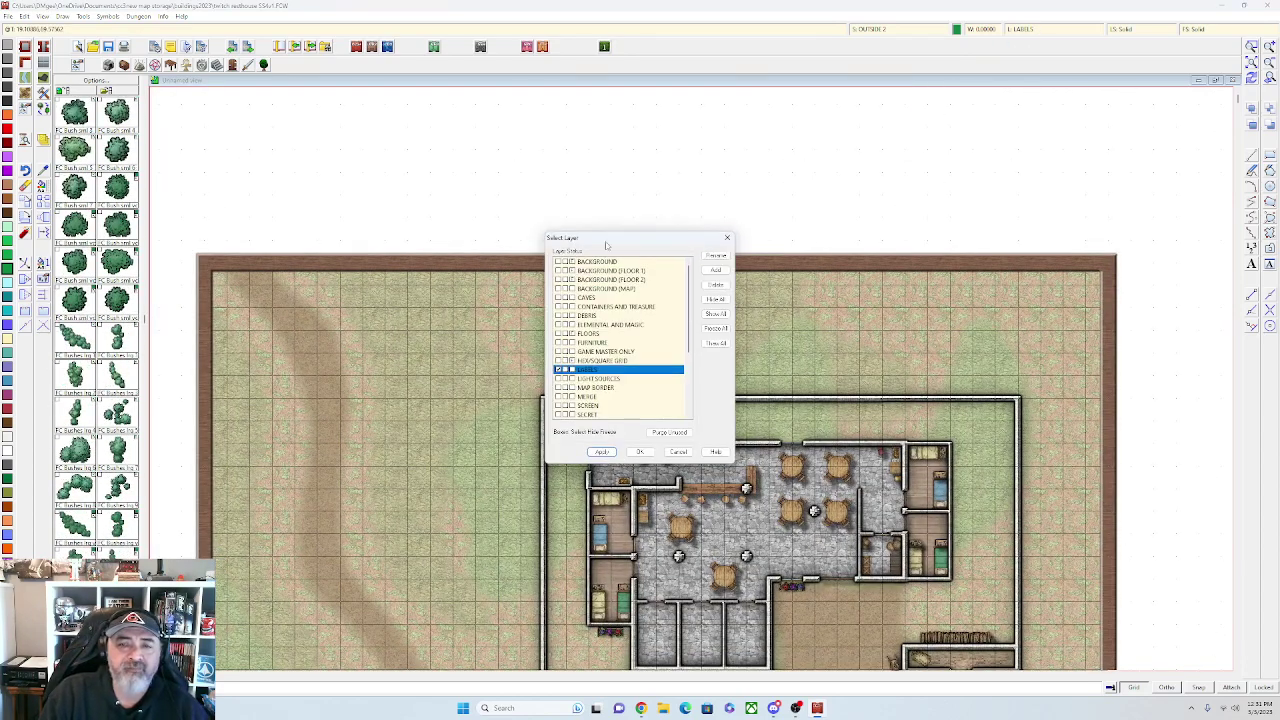
left_click(727, 238)
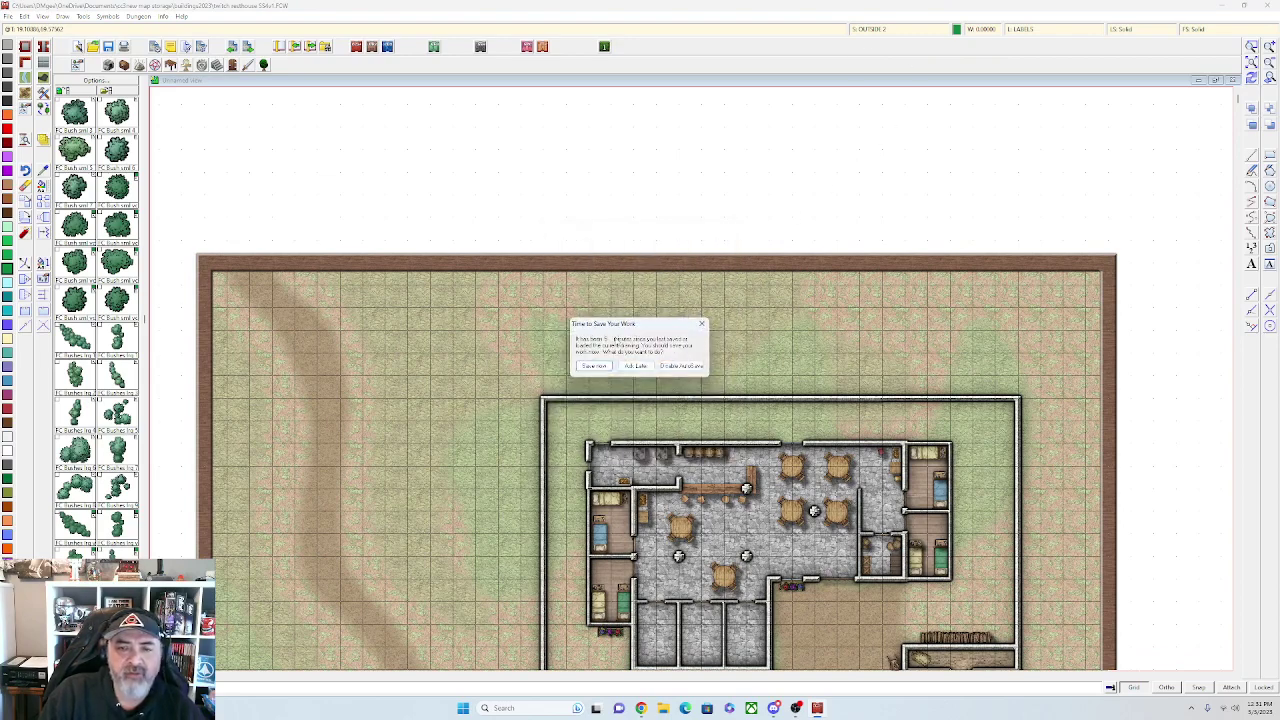
left_click(593, 367)
Deactivate sheet effects for the drawing
left_click(868, 28)
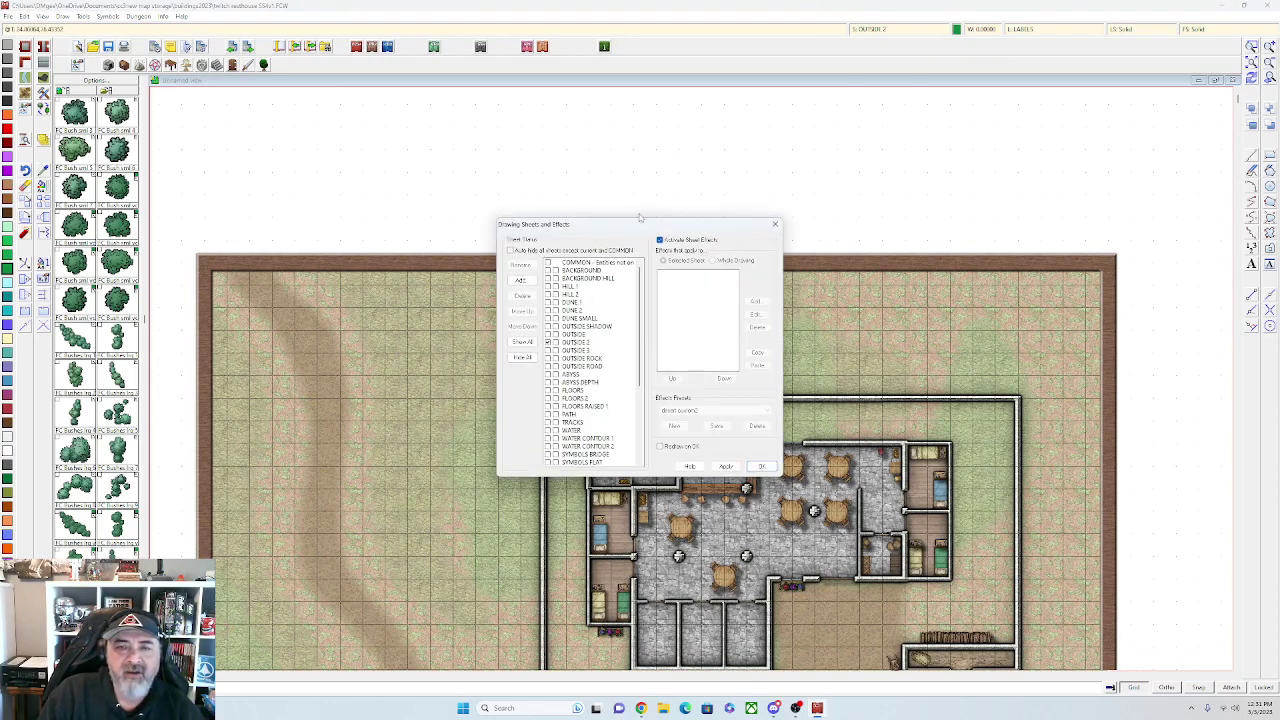
left_click(725, 467)
left_click(762, 467)
Place a dark green tree between the dirt road and the compound's west wall
scroll(516, 327, "up", 2)
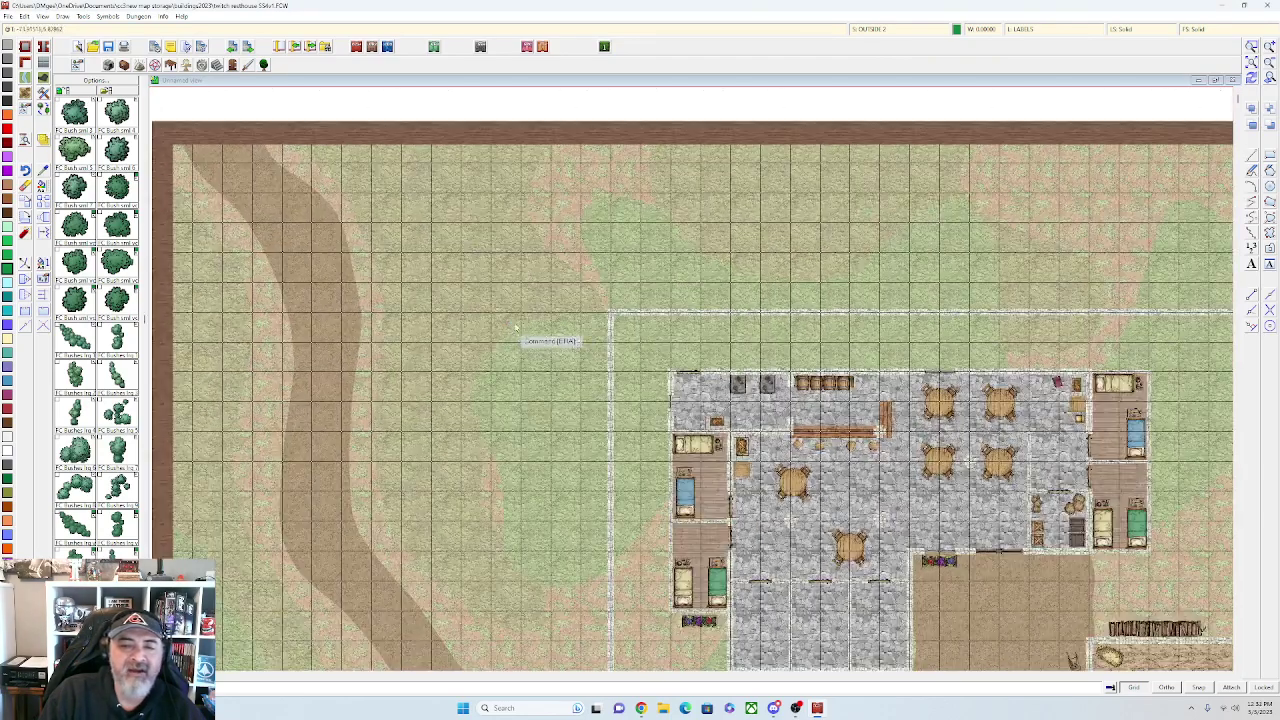
scroll(508, 344, "up", 1)
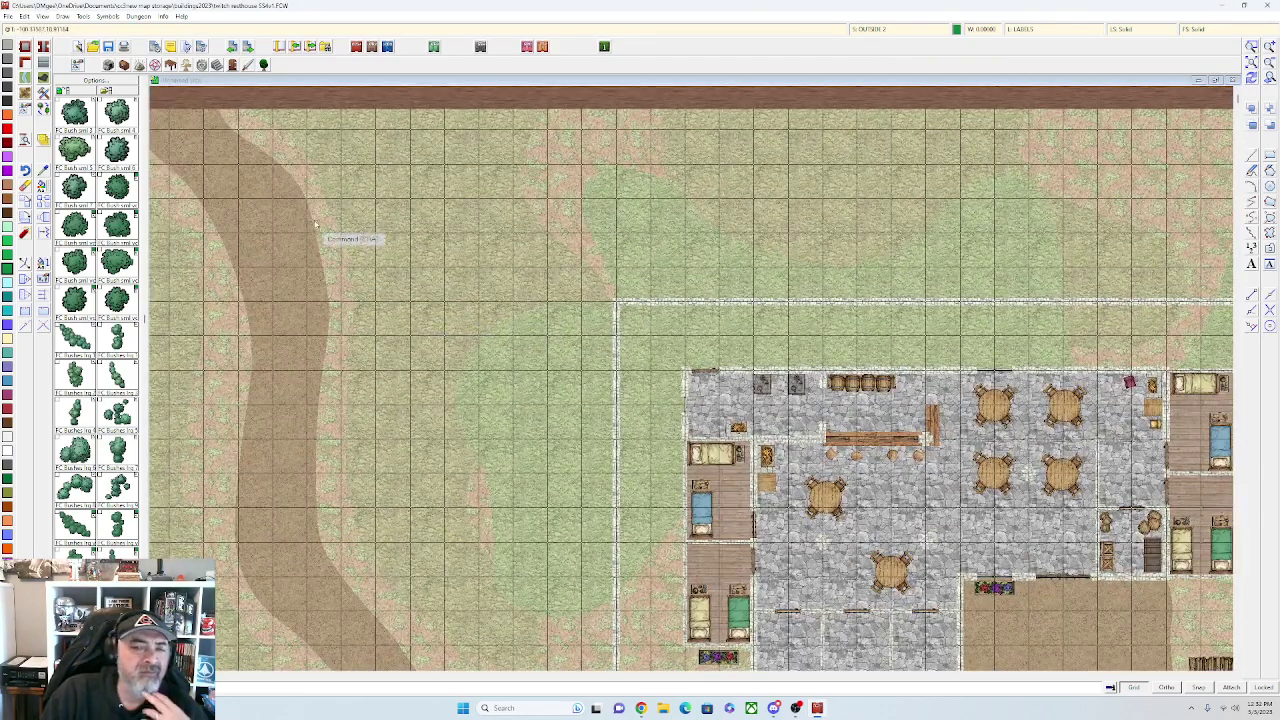
scroll(96, 192, "up", 4)
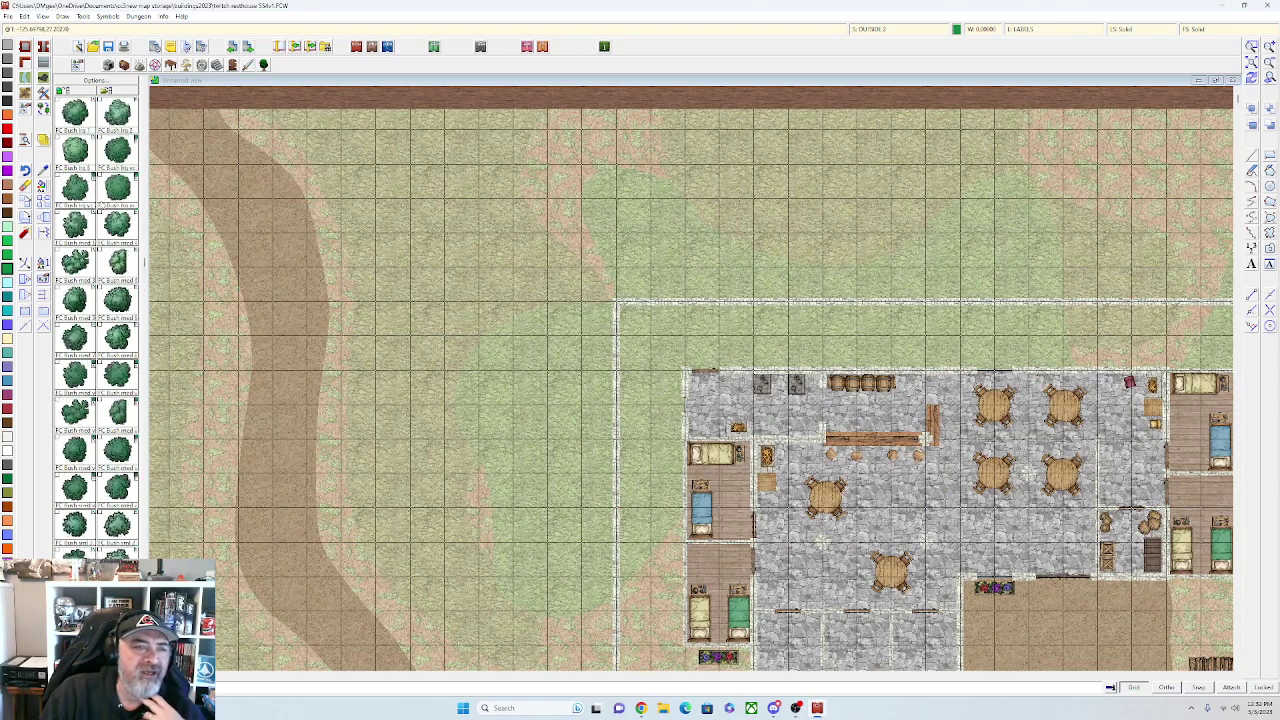
scroll(96, 300, "up", 6)
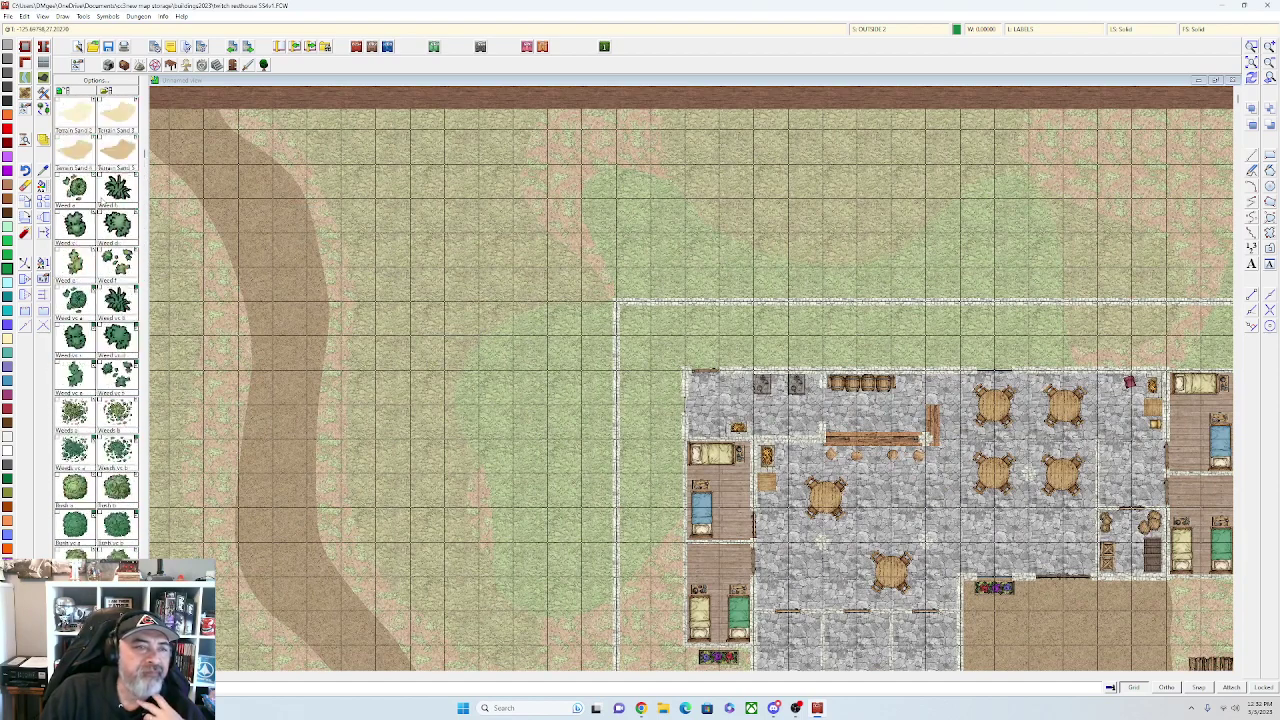
scroll(96, 300, "down", 6)
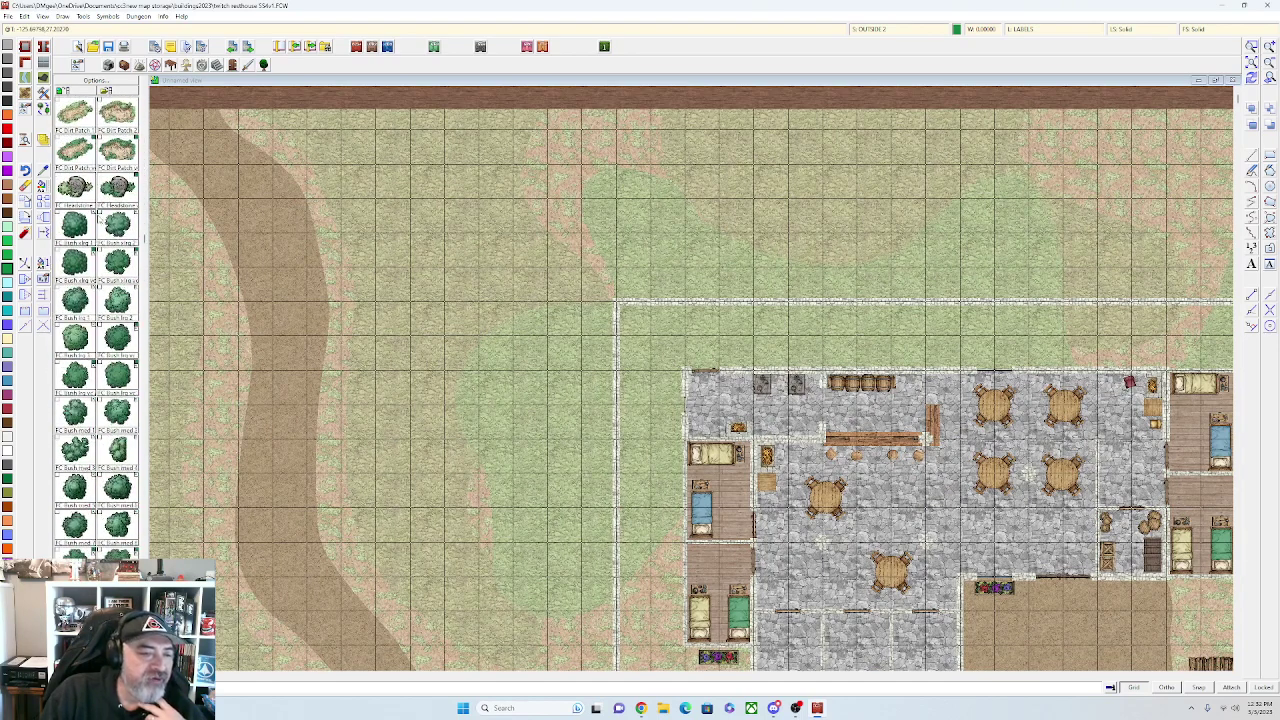
left_click_drag(462, 206, 484, 287)
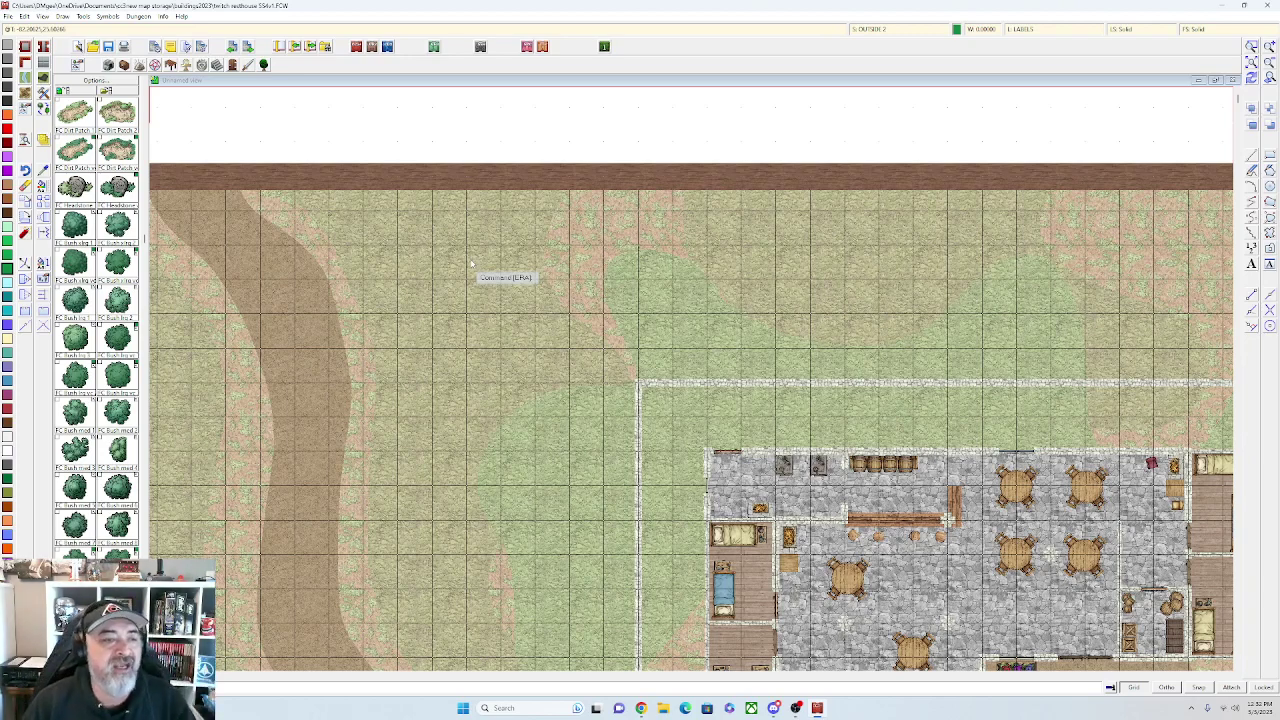
scroll(82, 297, "down", 2)
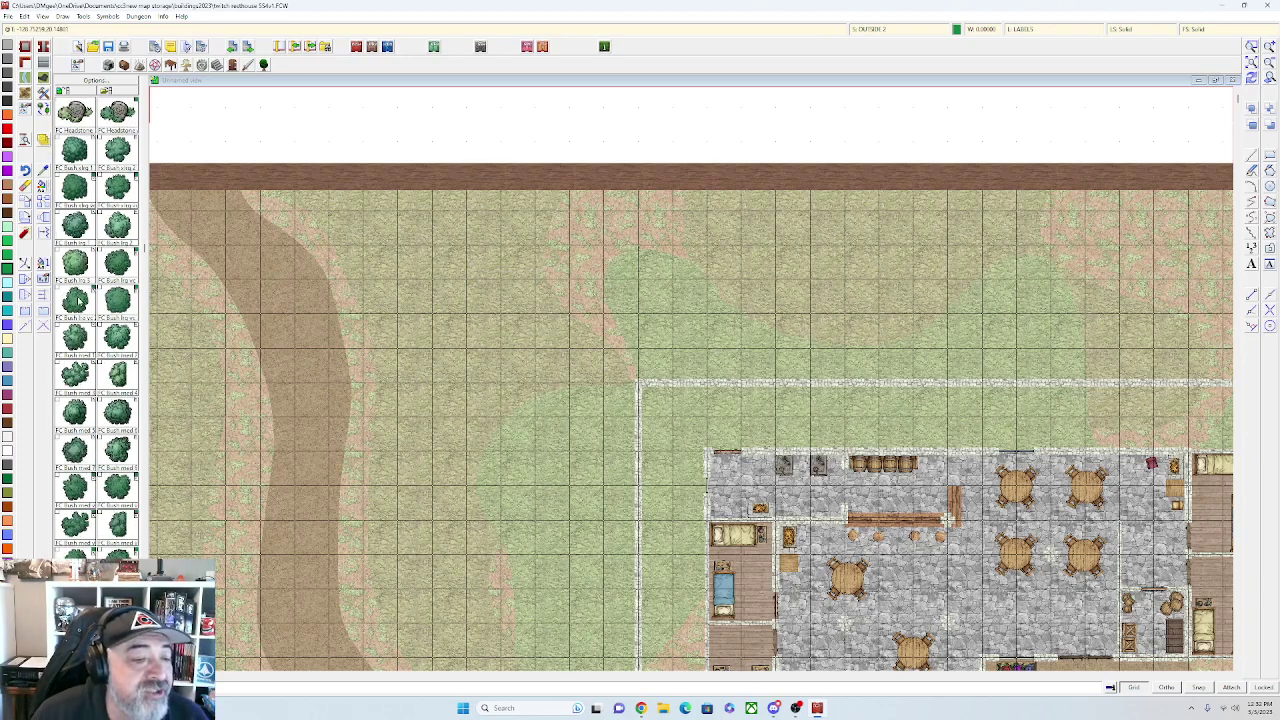
scroll(78, 300, "up", 14)
scroll(76, 297, "up", 2)
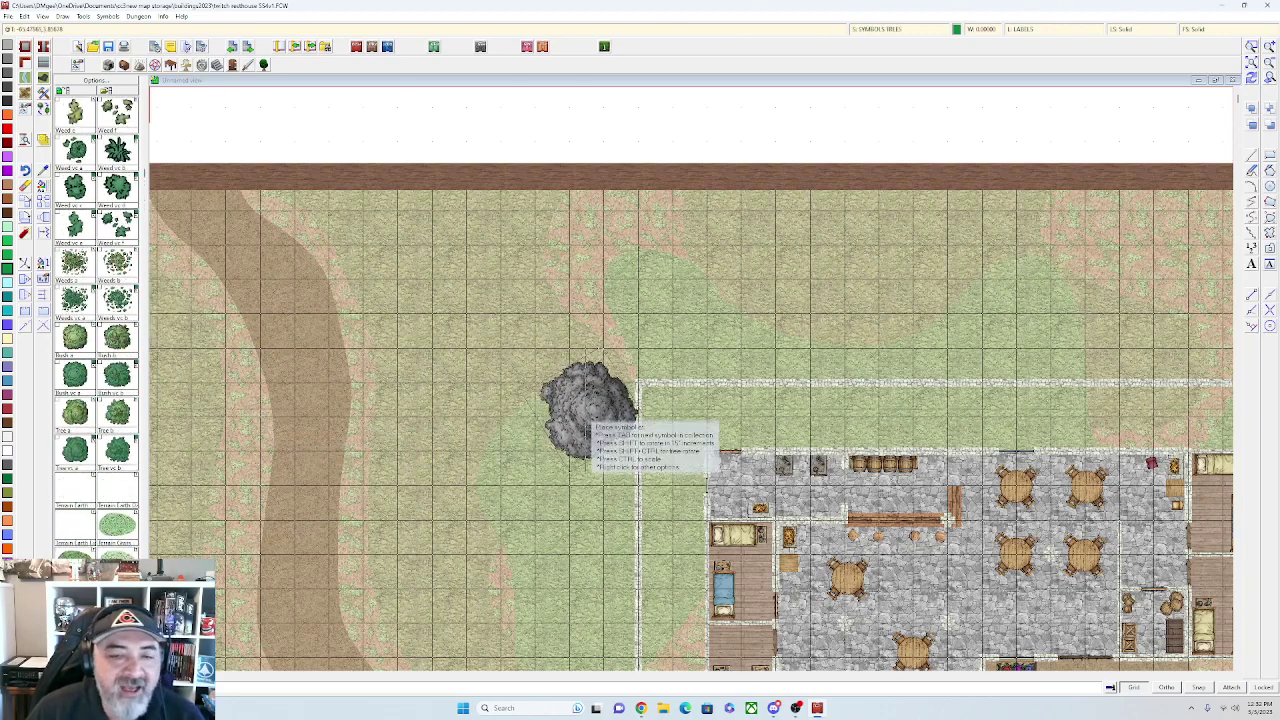
left_click(477, 482)
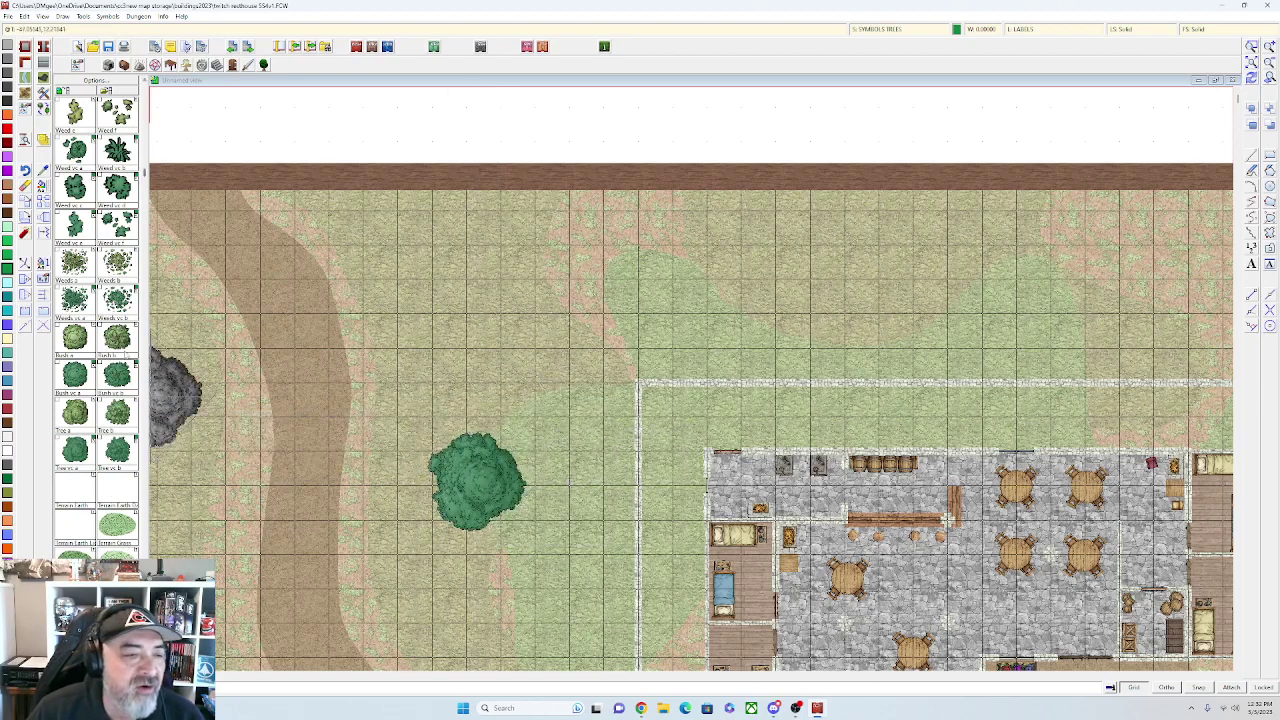
Place three overlapping light green trees in a cluster east of the dirt road, outside the compound's northwest corner
scroll(97, 320, "down", 7)
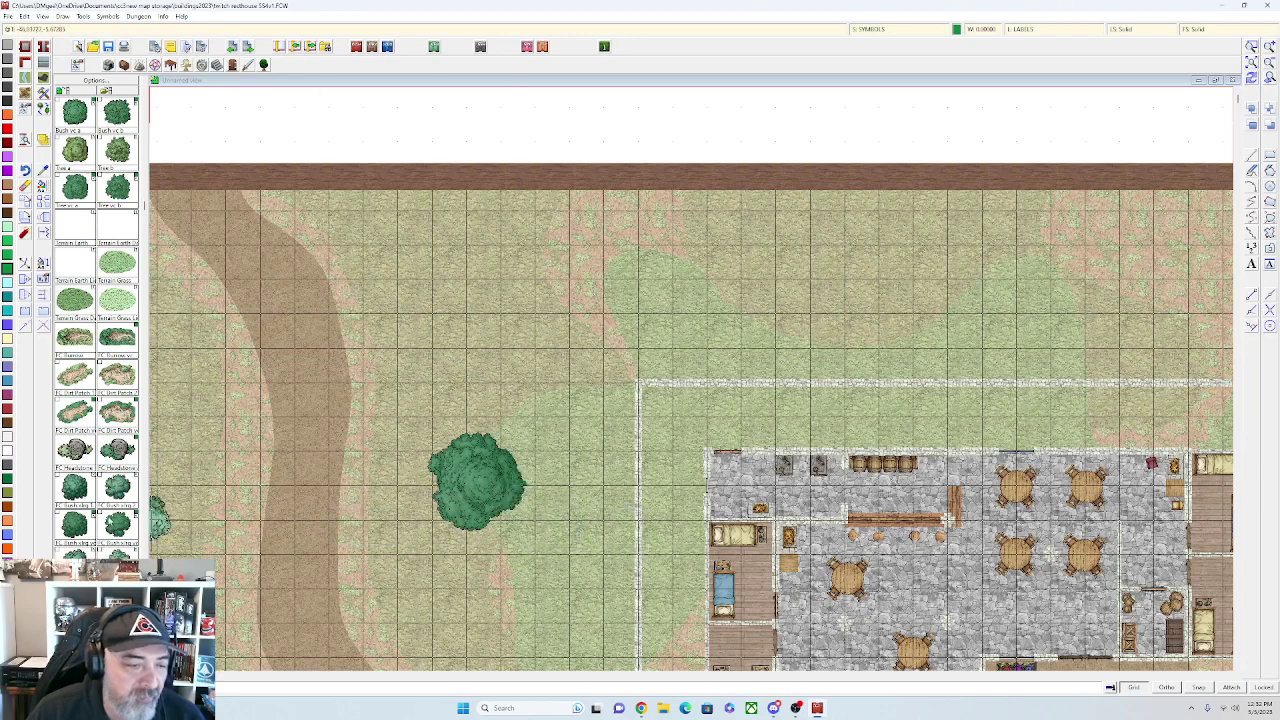
scroll(110, 520, "down", 10)
scroll(88, 404, "down", 8)
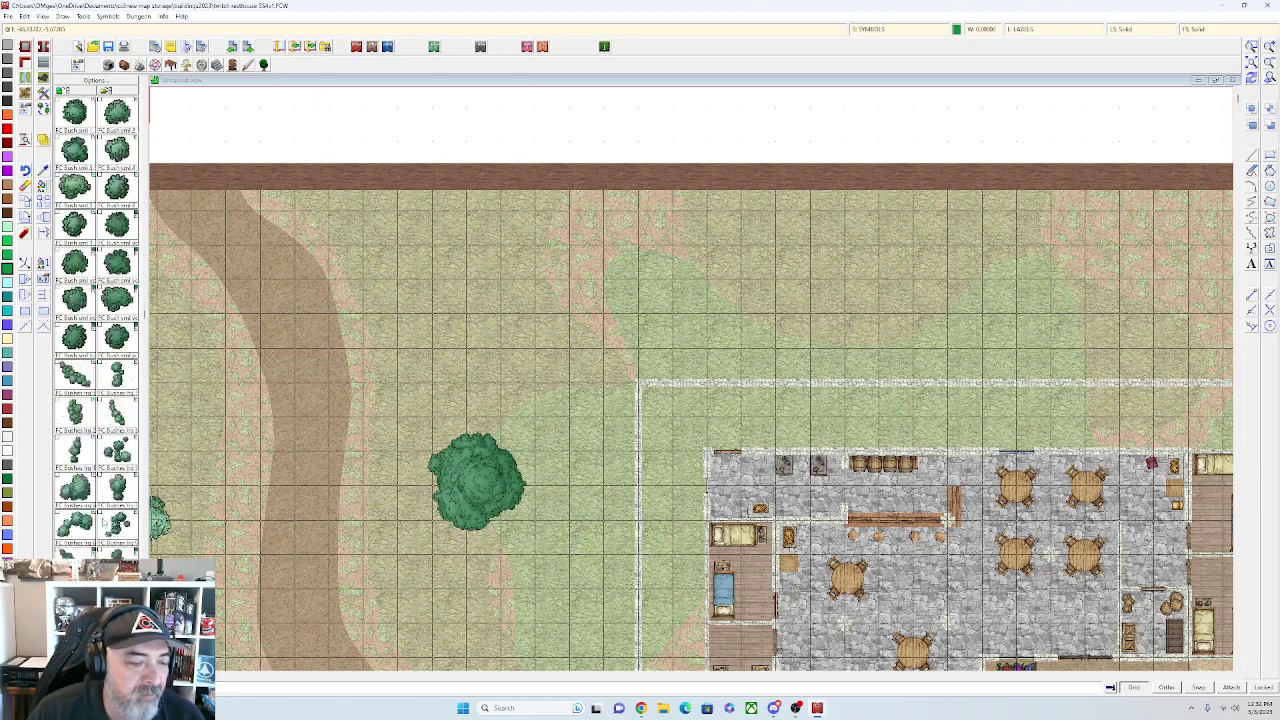
scroll(88, 404, "up", 8)
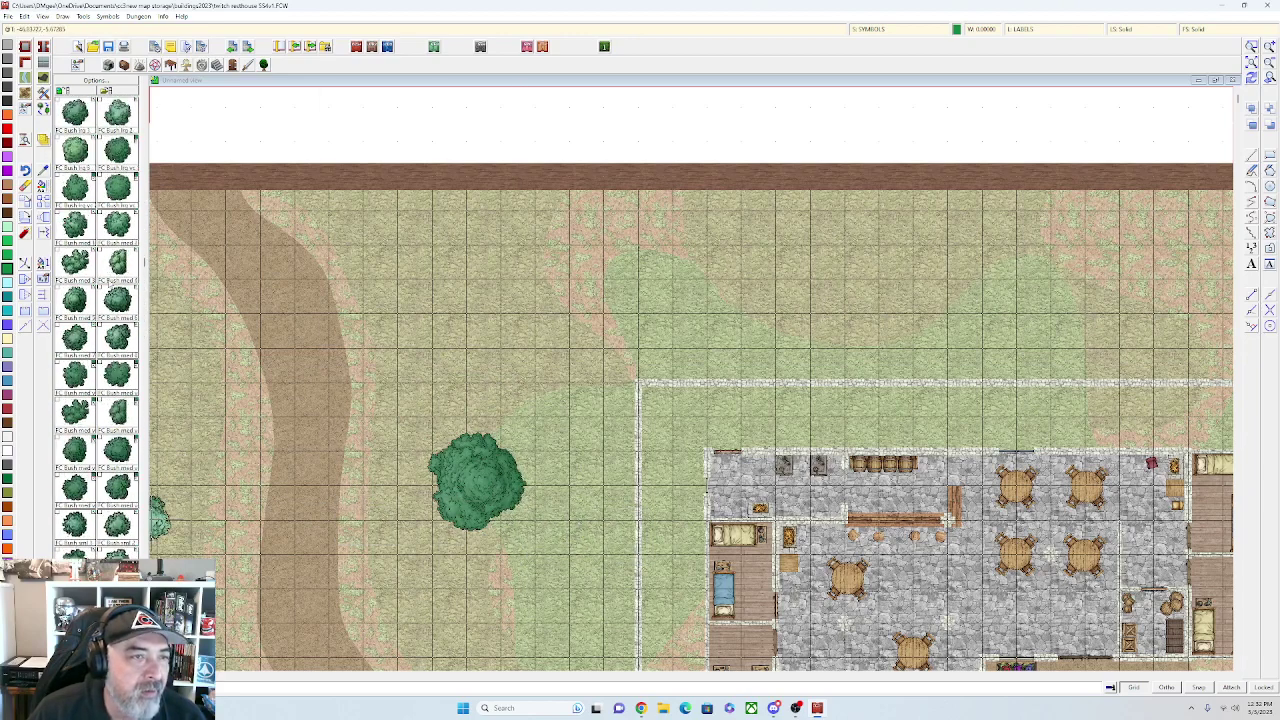
scroll(97, 320, "up", 7)
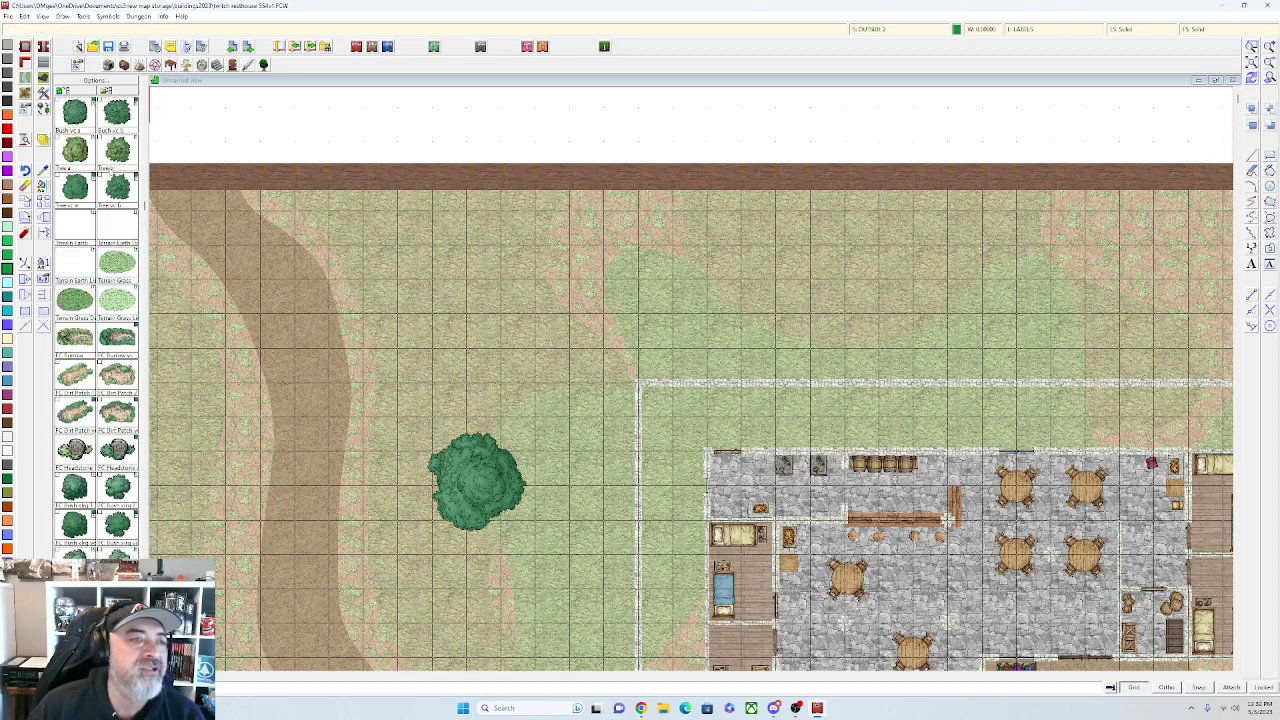
scroll(97, 320, "up", 8)
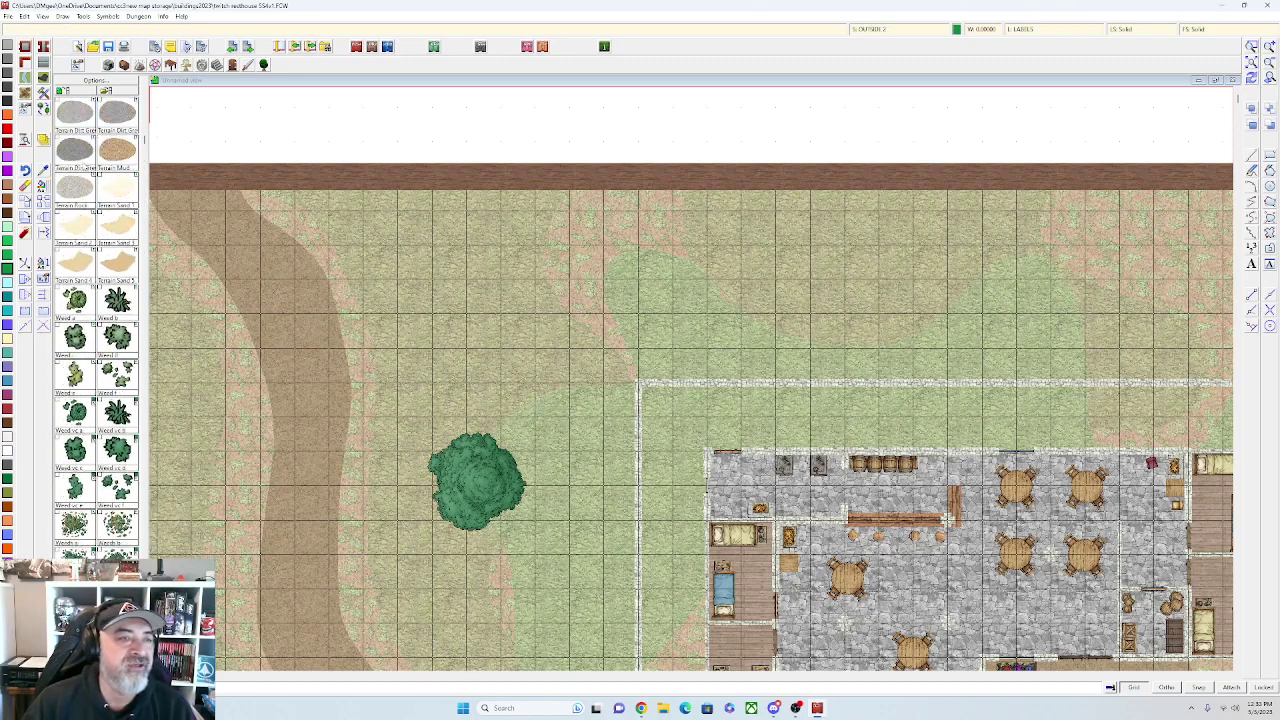
scroll(97, 320, "down", 3)
left_click(80, 412)
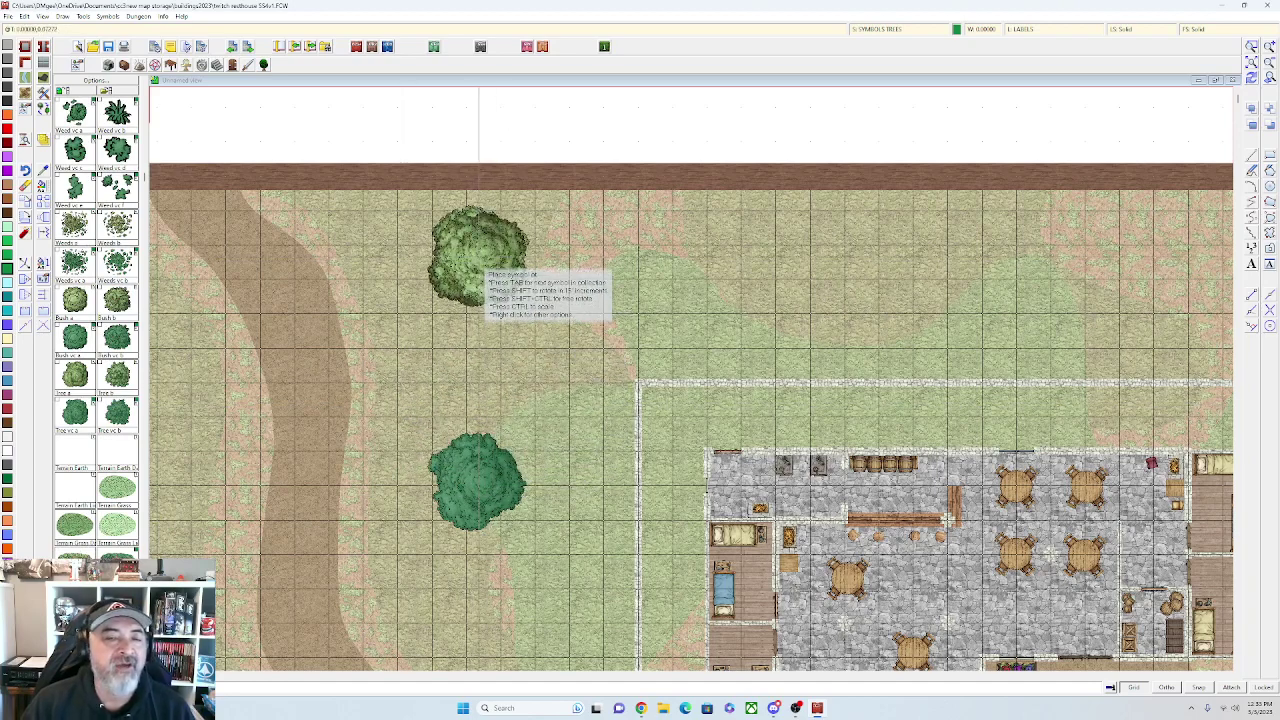
left_click(518, 340)
left_click(466, 404)
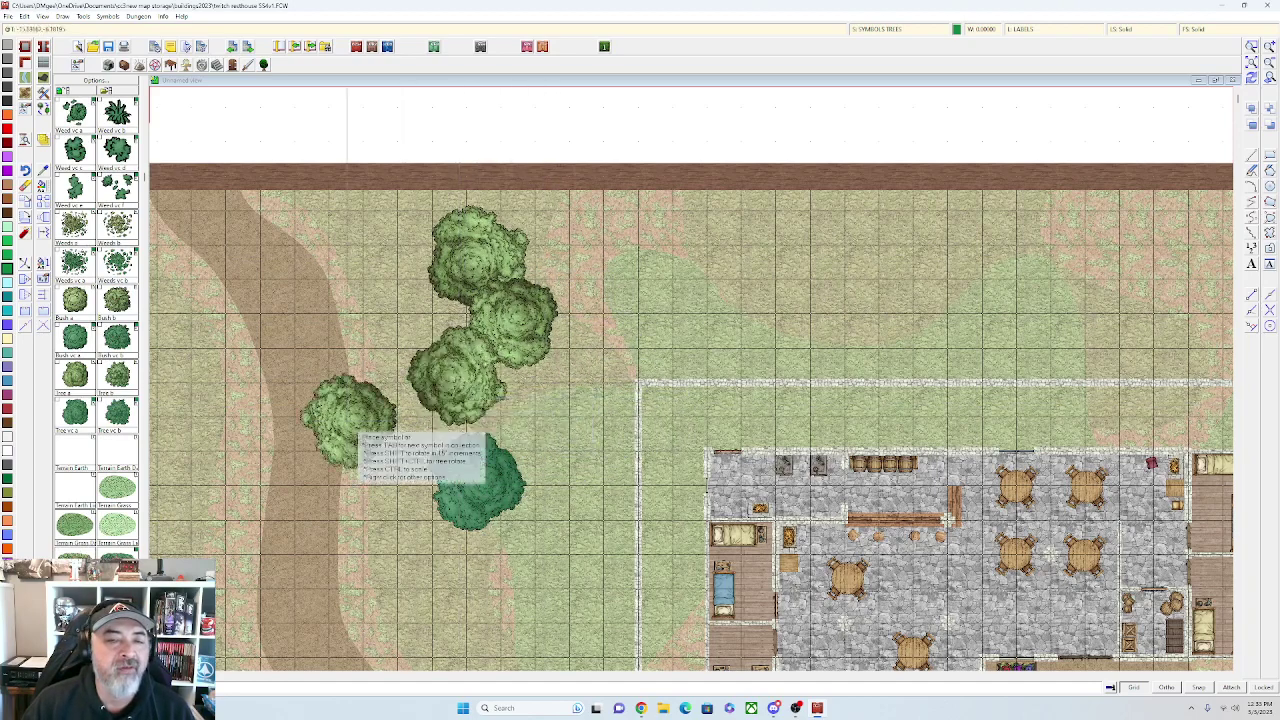
Add three more light green trees in a diagonal row from the dark green tree toward the compound's northwest corner
scroll(538, 492, "up", 1)
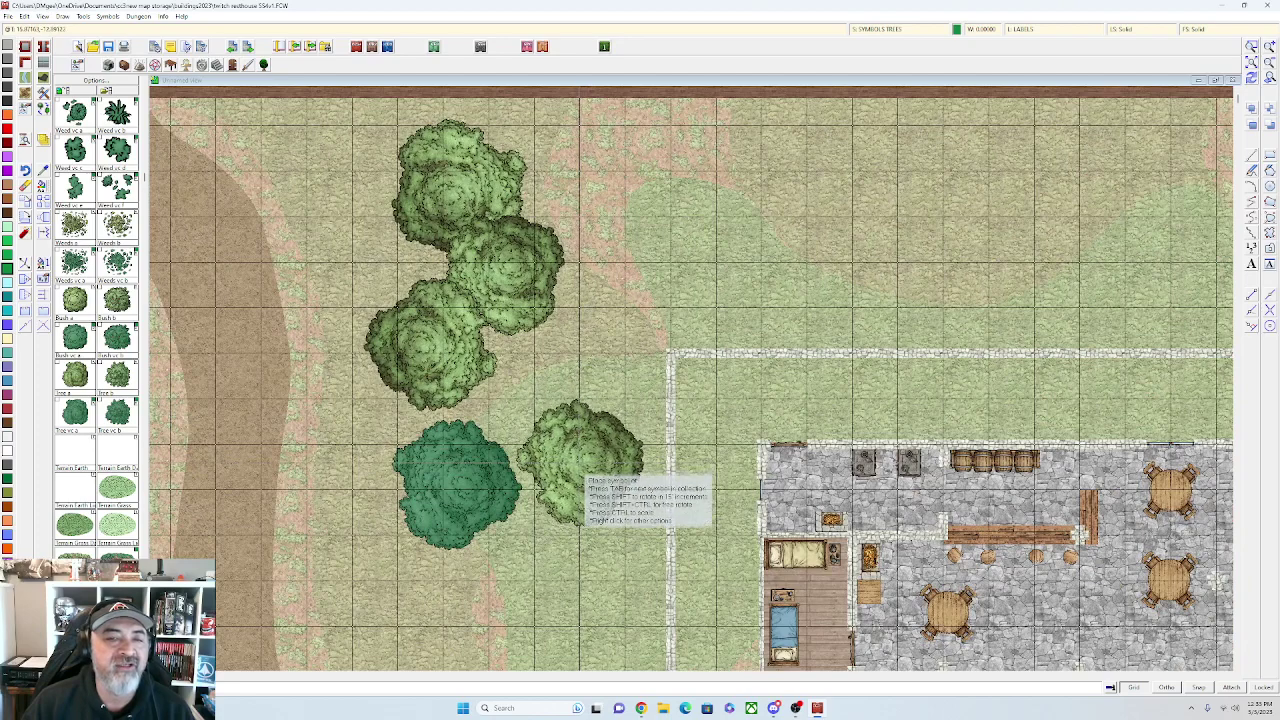
left_click(562, 460)
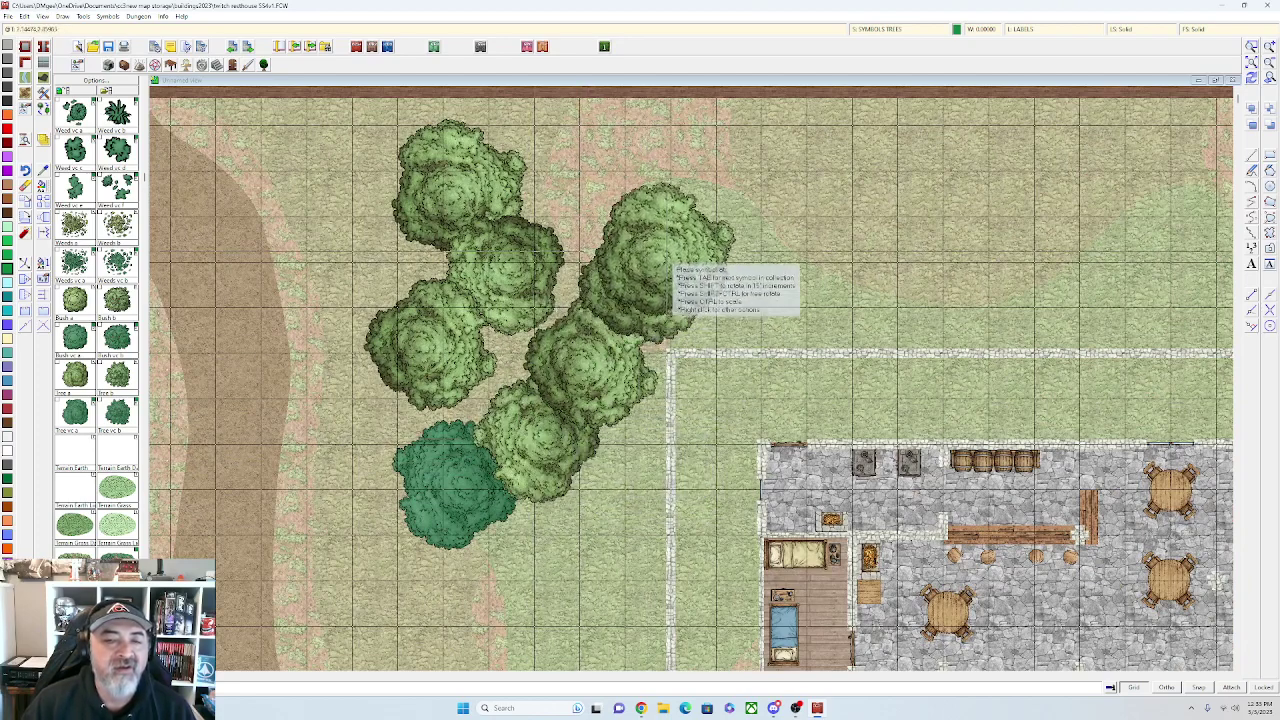
left_click(660, 296)
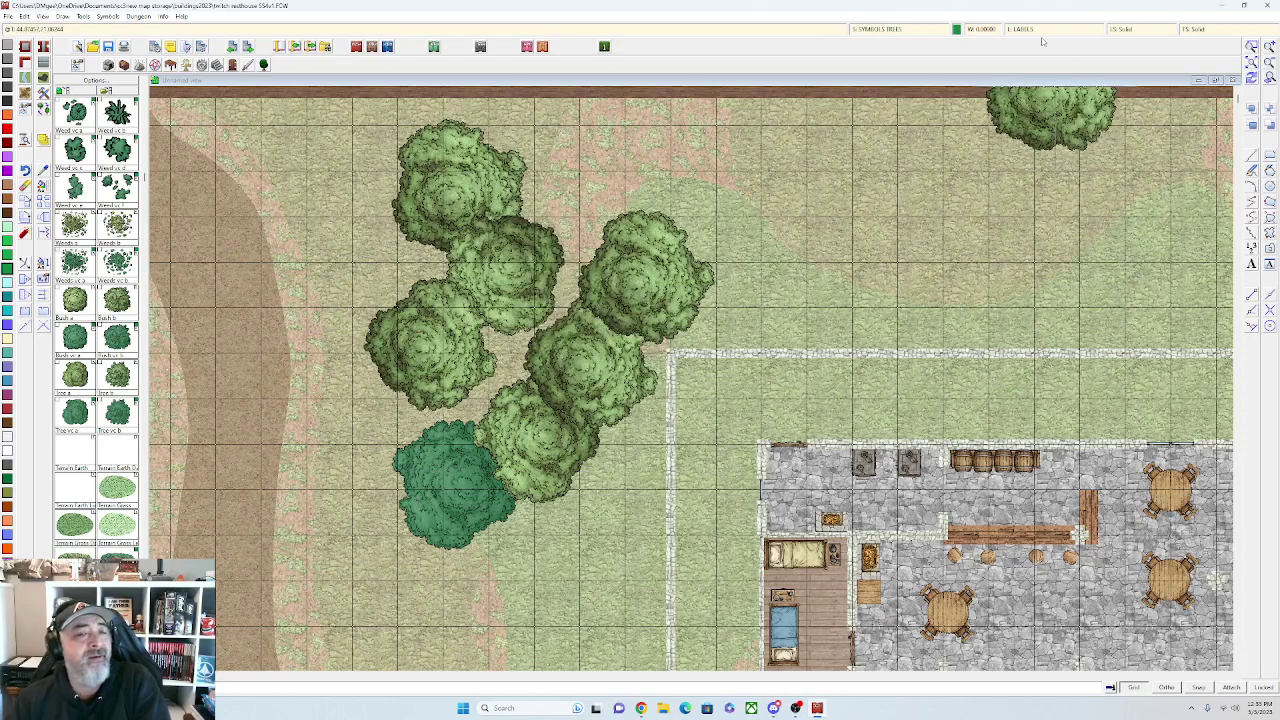
Activate sheet effects for the drawing
left_click(958, 29)
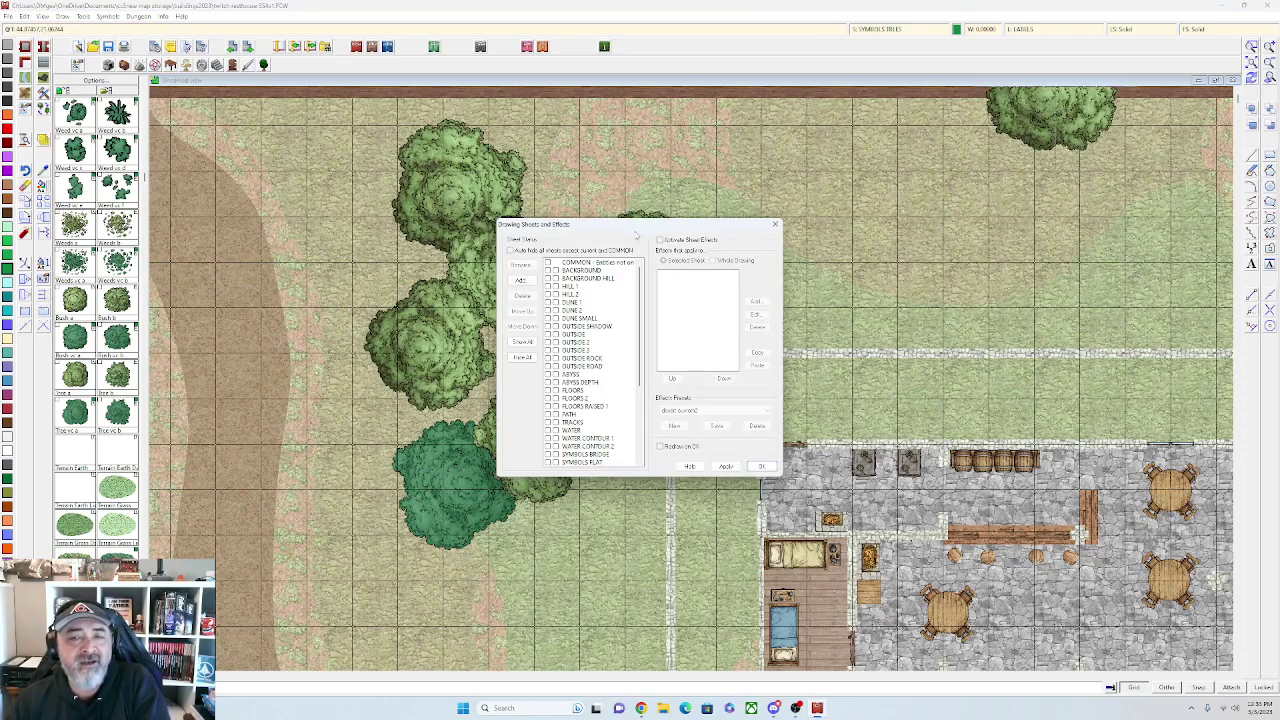
left_click(726, 466)
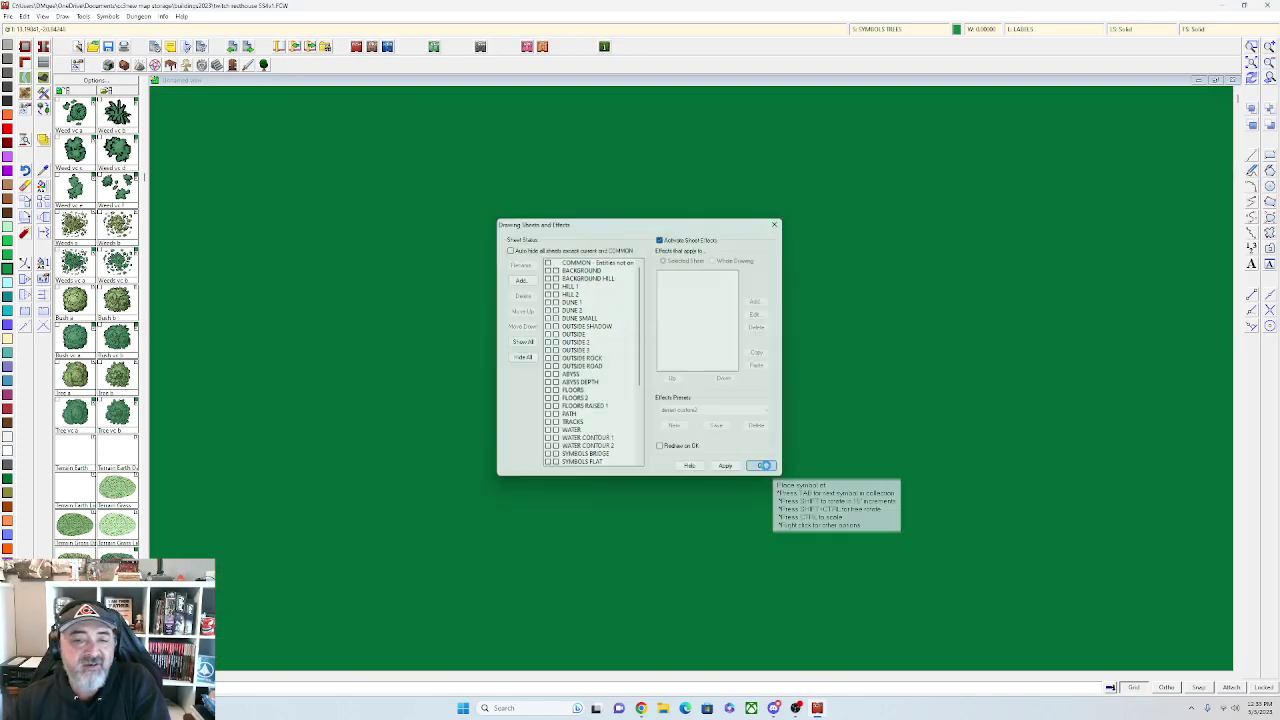
left_click(765, 466)
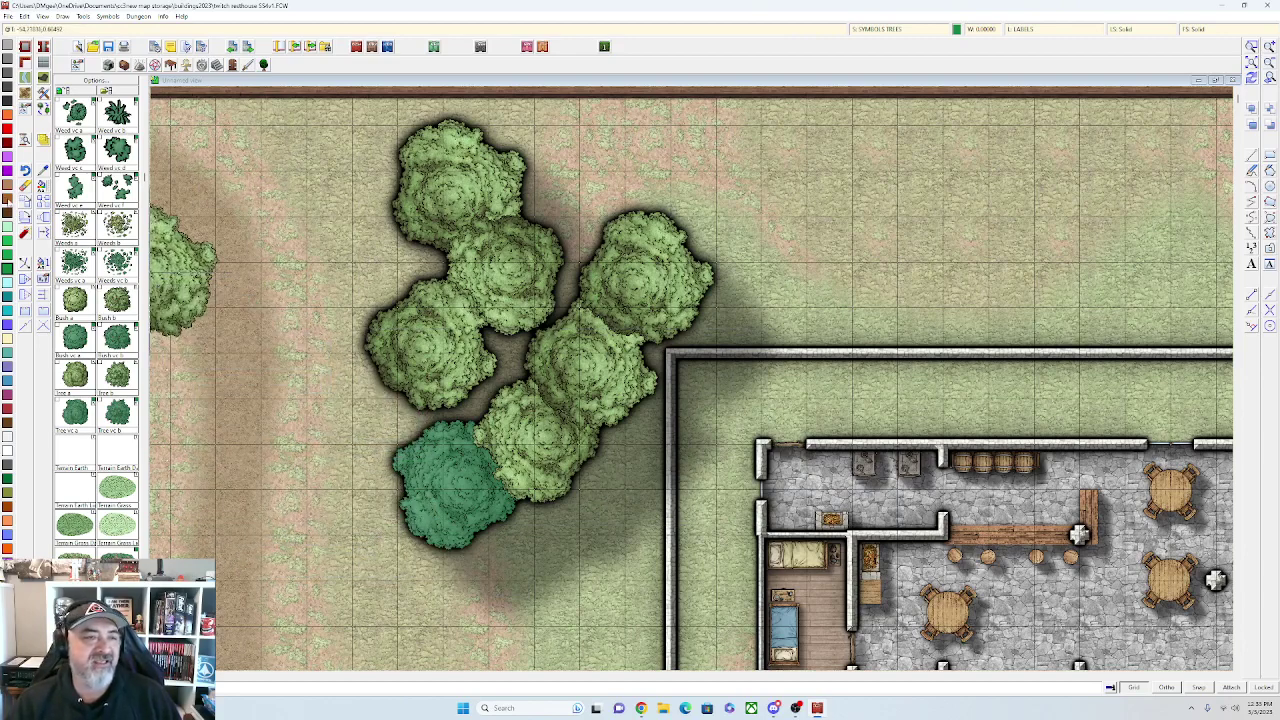
Erase the dark green tree at the southern end of the tree cluster
left_click(26, 187)
left_click(408, 489)
right_click(408, 489)
left_click(408, 489)
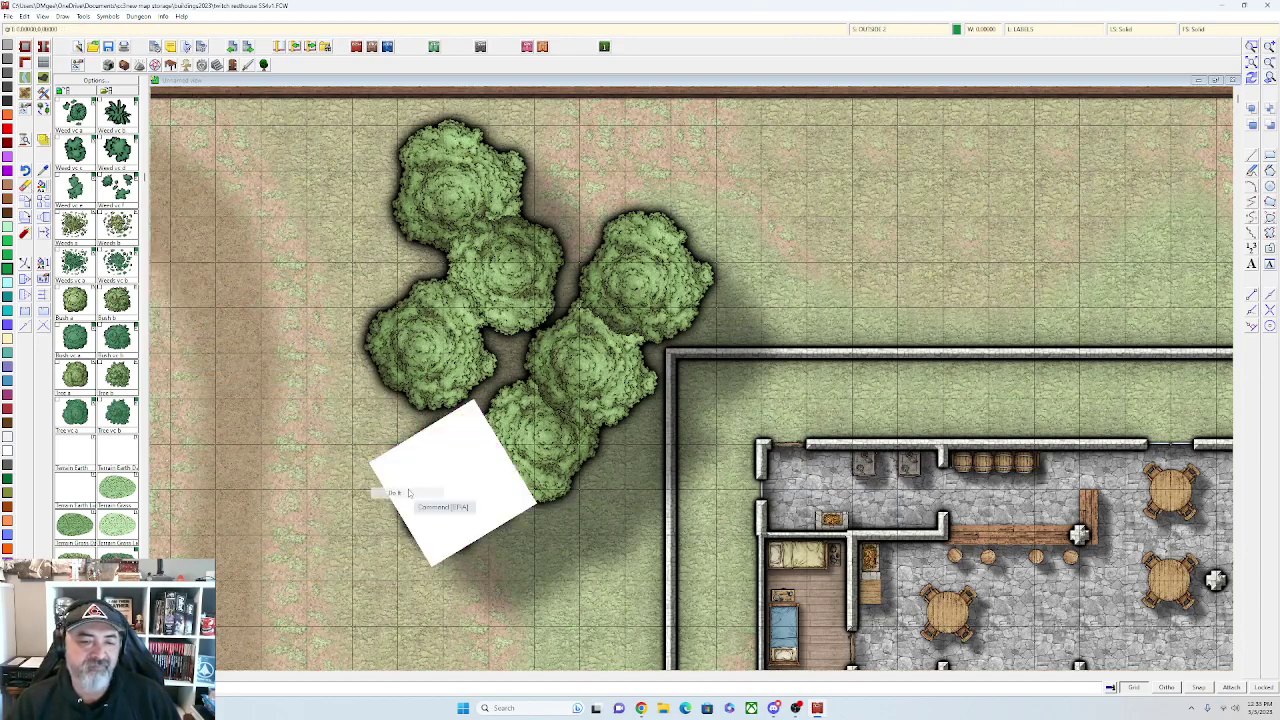
scroll(408, 489, "down", 1)
scroll(406, 445, "down", 1)
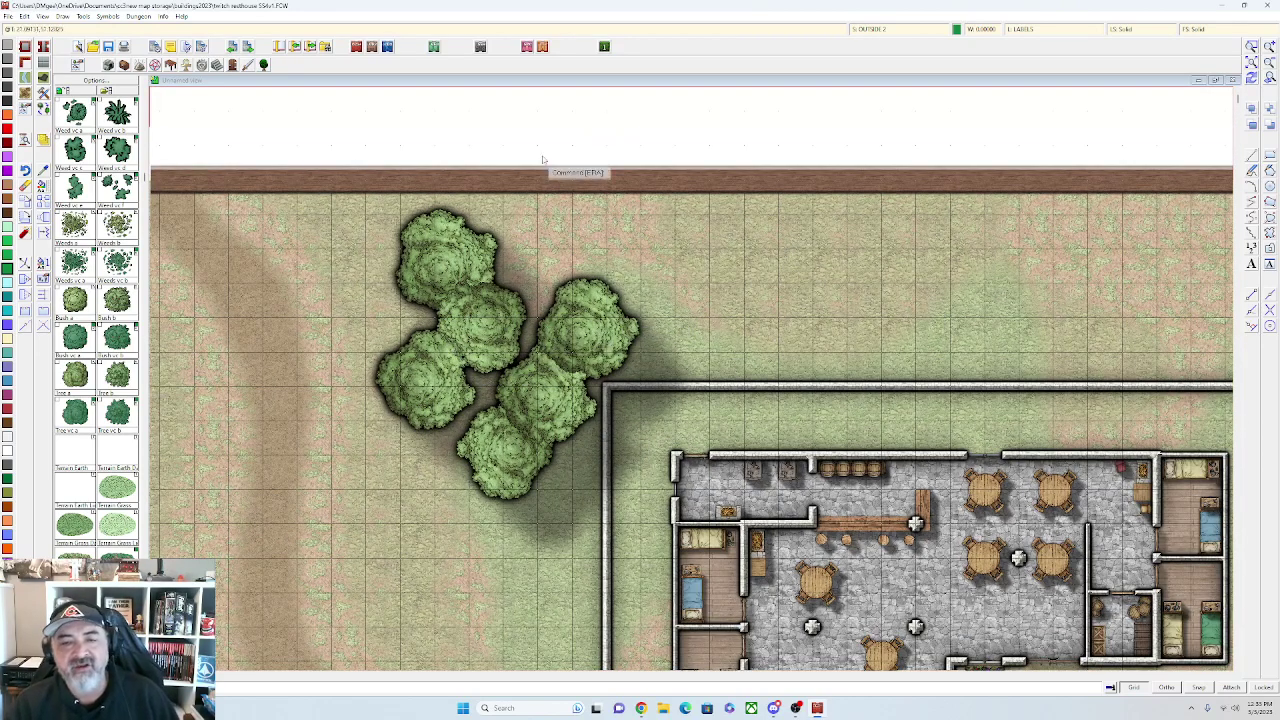
Move the northern and southern trees of the diagonal row to the open ground north of the compound wall
left_click(26, 202)
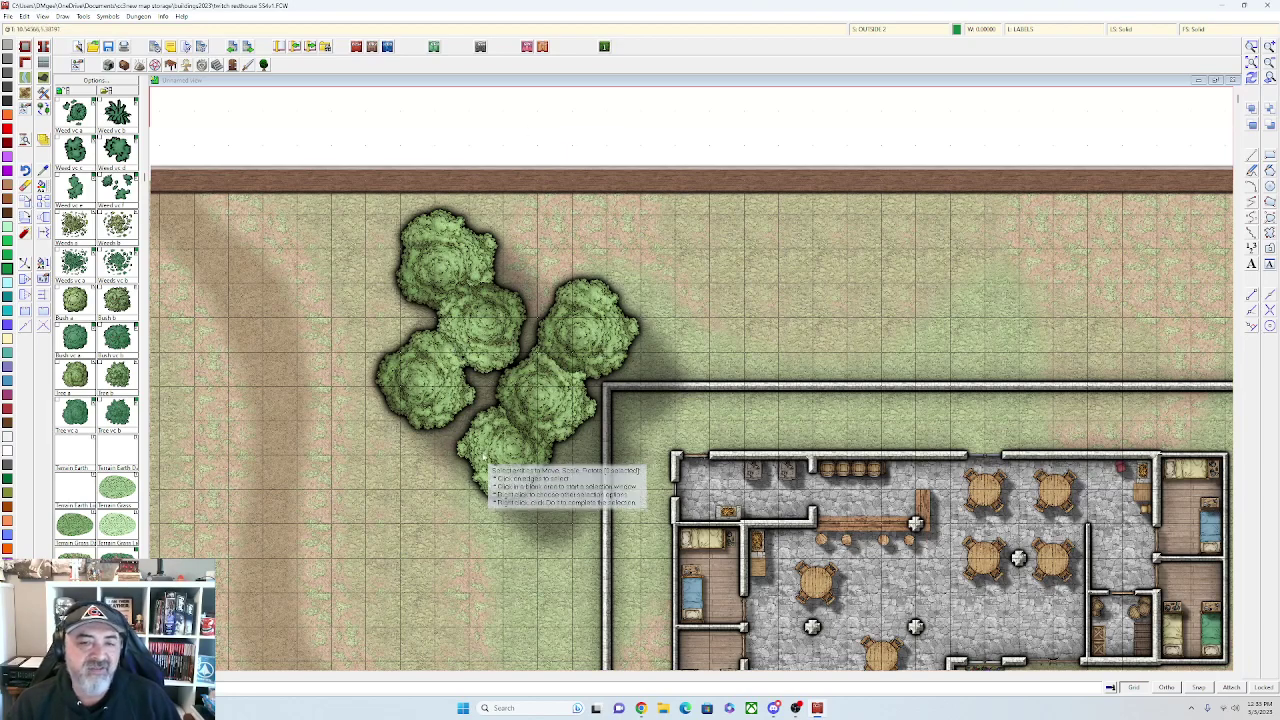
left_click(569, 357)
left_click(537, 427)
right_click(528, 431)
left_click(528, 434)
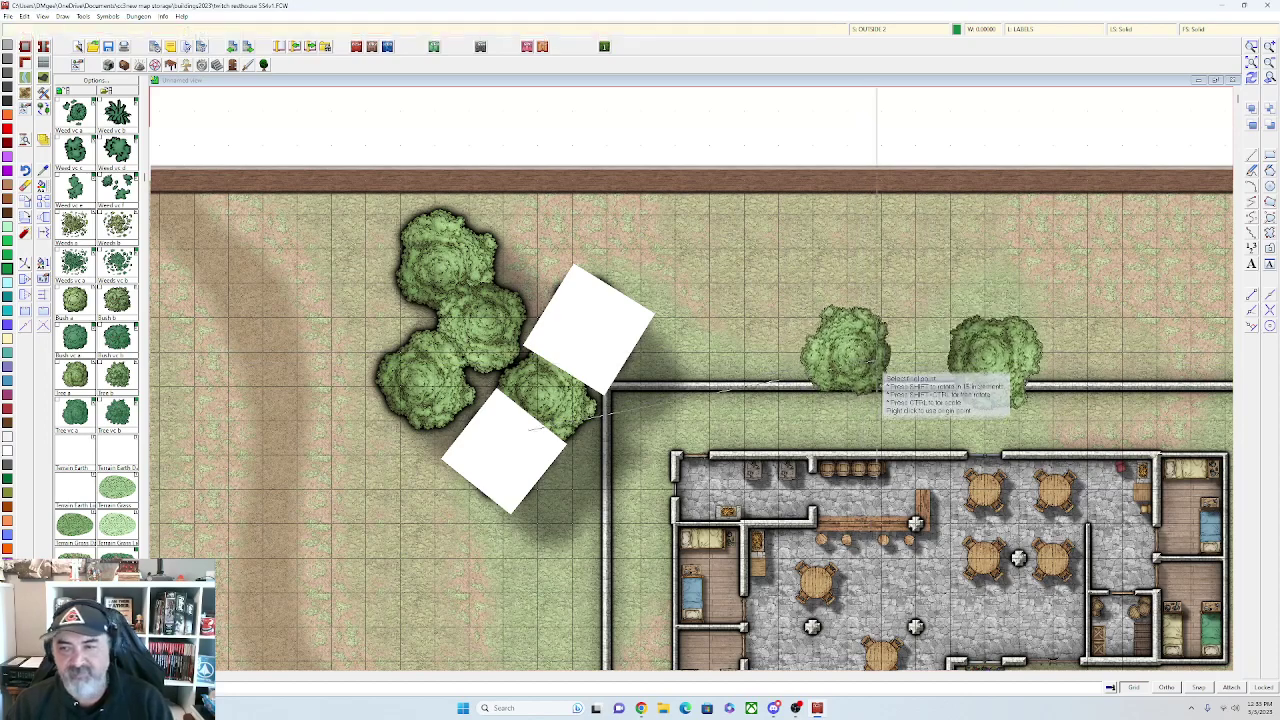
left_click(850, 245)
key("Escape")
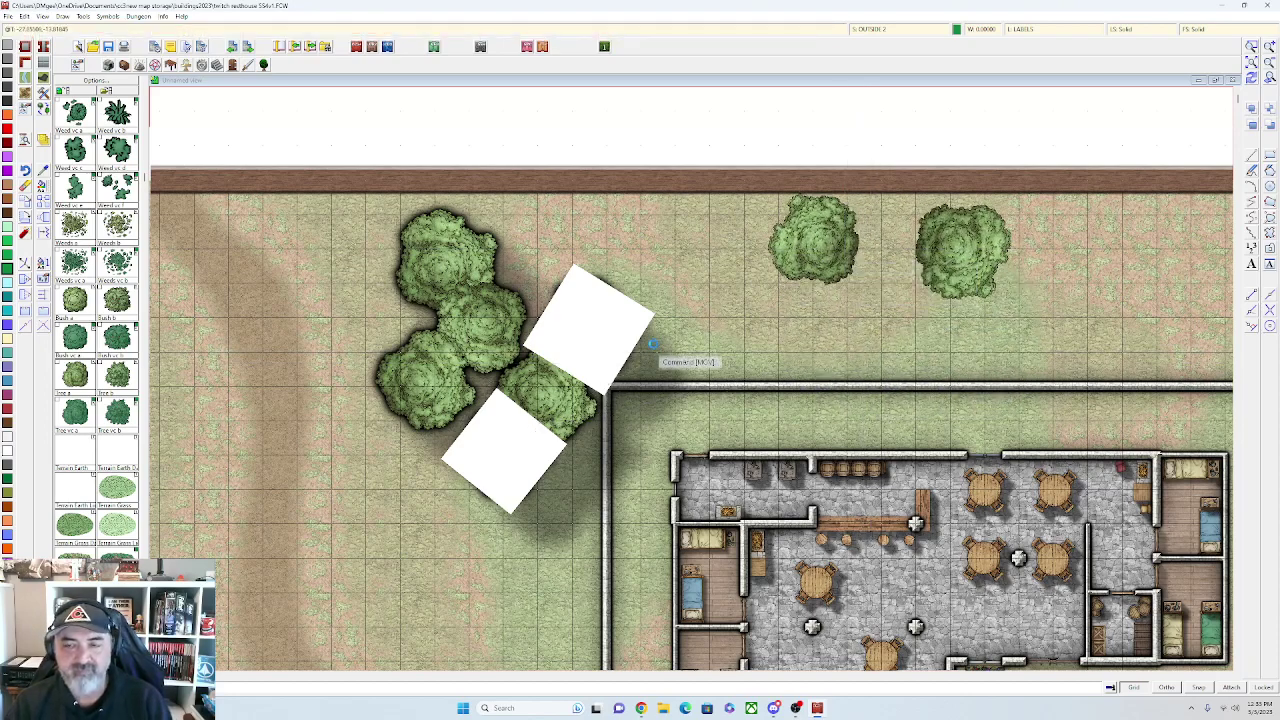
Move the remaining tree beside the compound's northwest corner into the gap between the two trees north of the compound
scroll(629, 373, "up", 1)
right_click(545, 382)
left_click(552, 374)
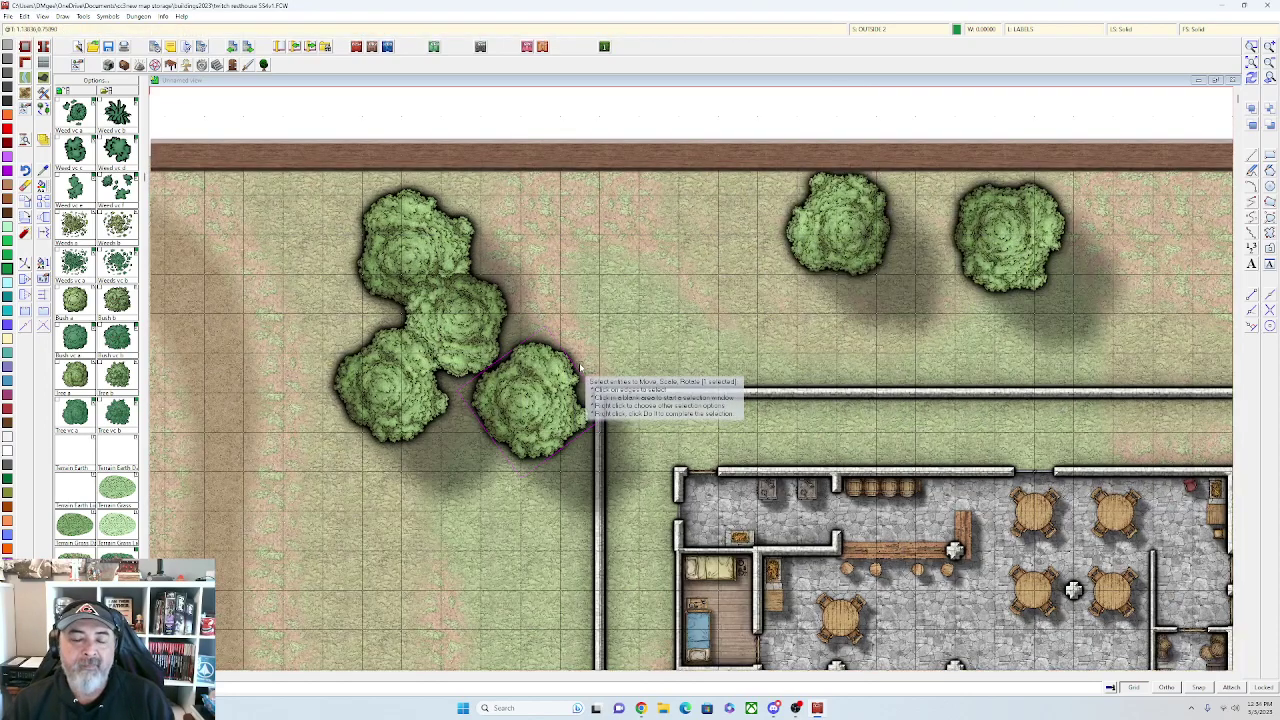
right_click(542, 362)
left_click(555, 367)
left_click(552, 370)
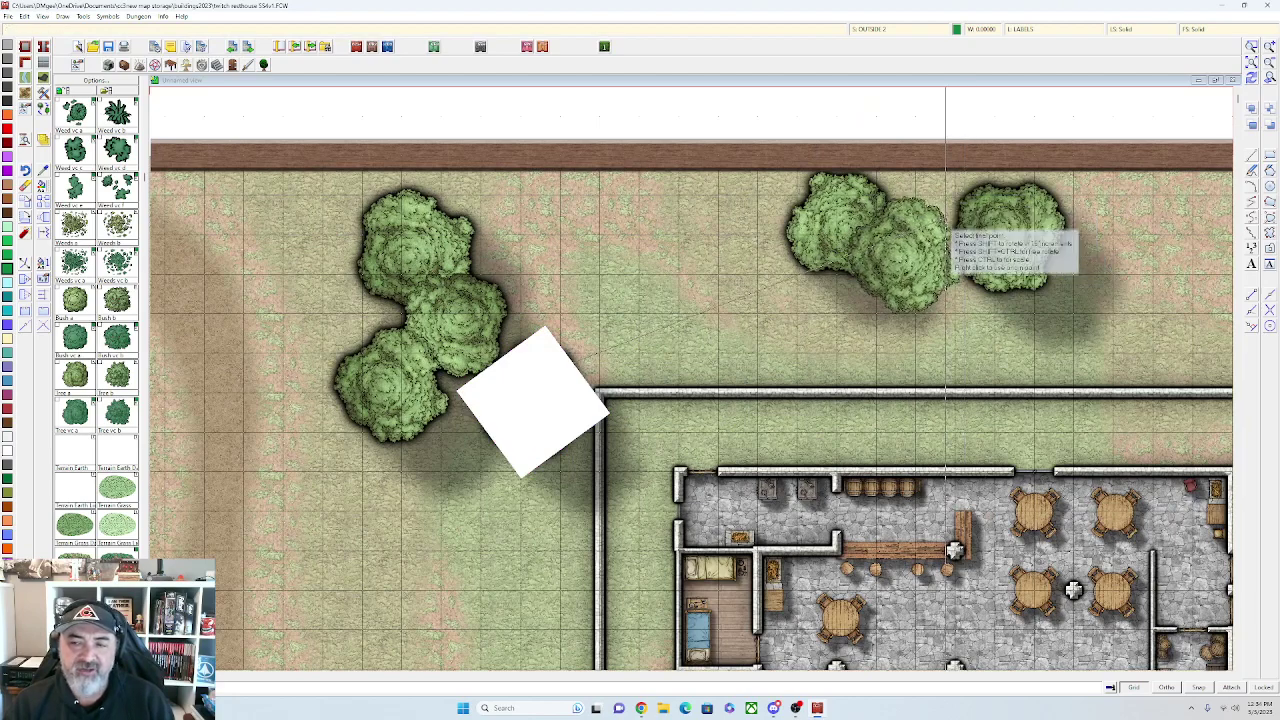
left_click(960, 245)
scroll(1027, 316, "down", 1)
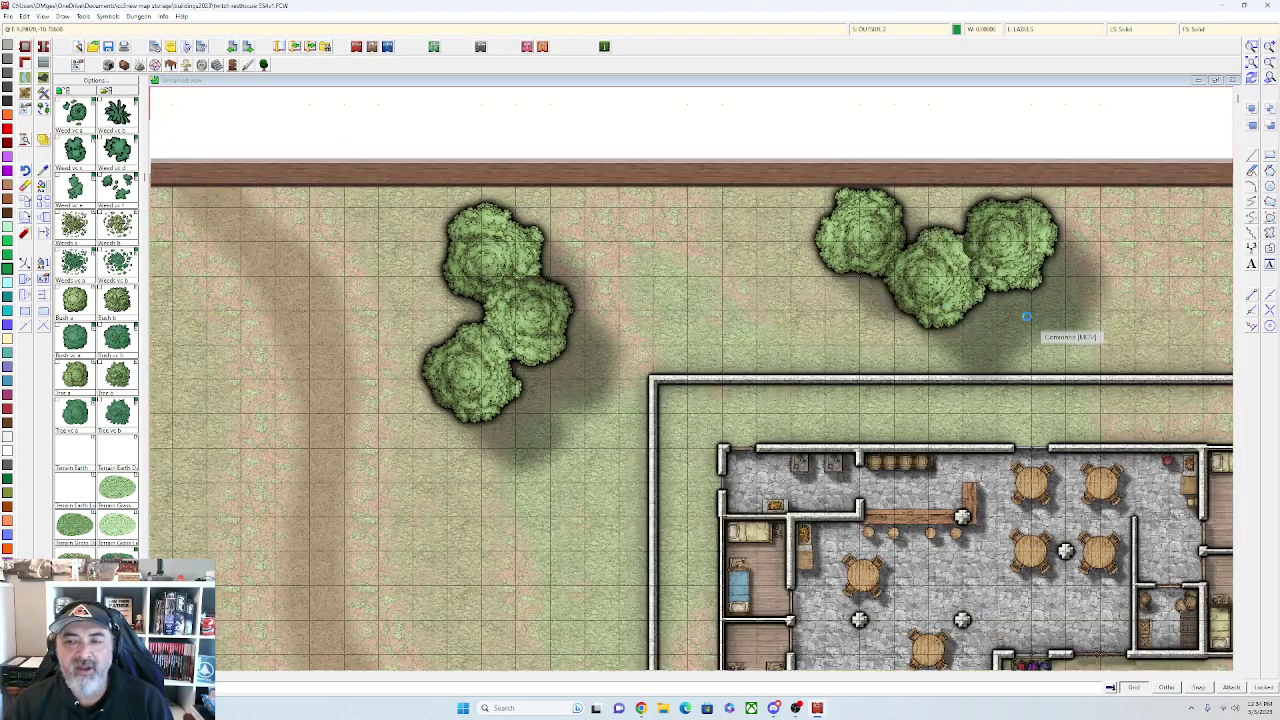
Place a small dark green bush at normal scale just east of the northwestern tree cluster
scroll(880, 295, "down", 2)
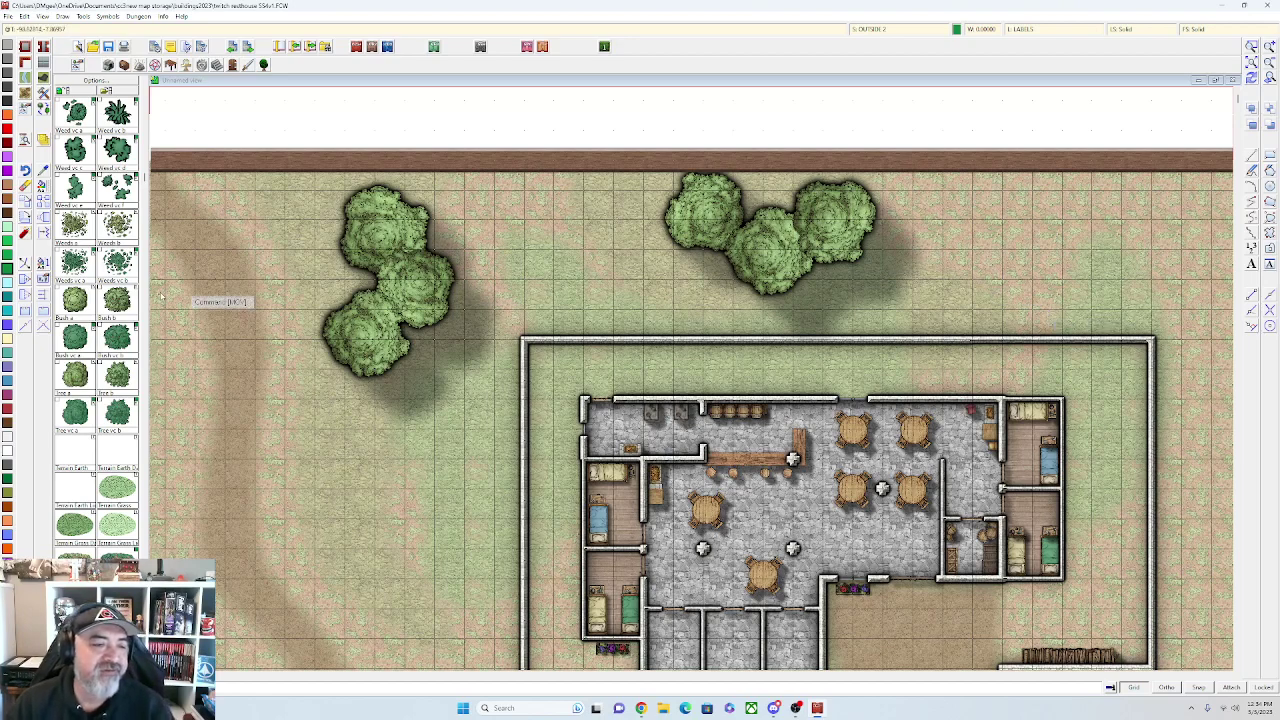
scroll(94, 370, "down", 3)
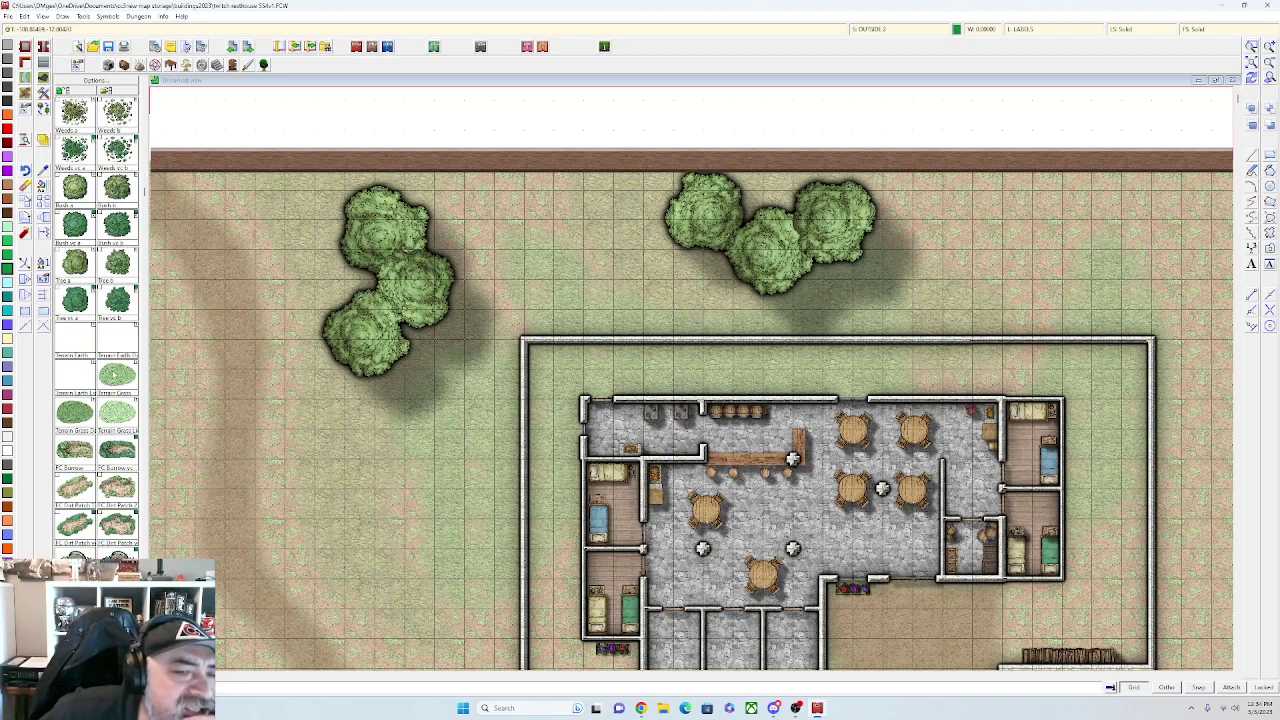
scroll(96, 320, "down", 4)
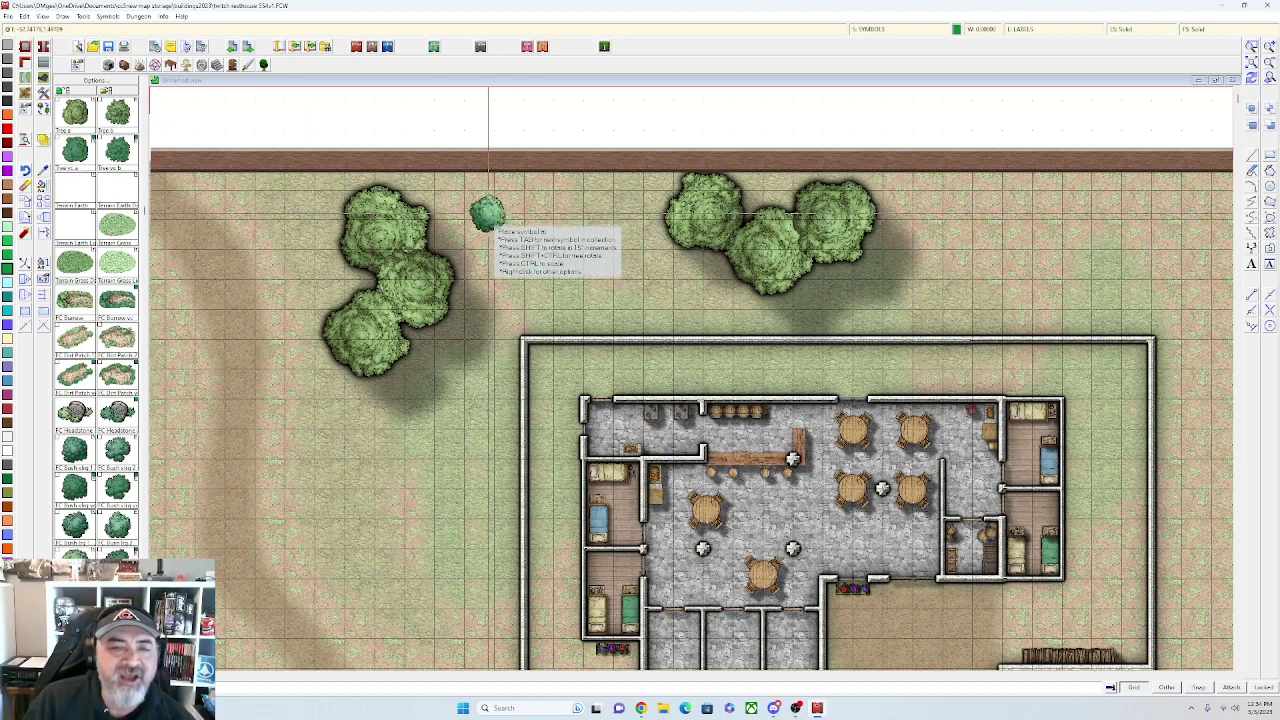
right_click(532, 238)
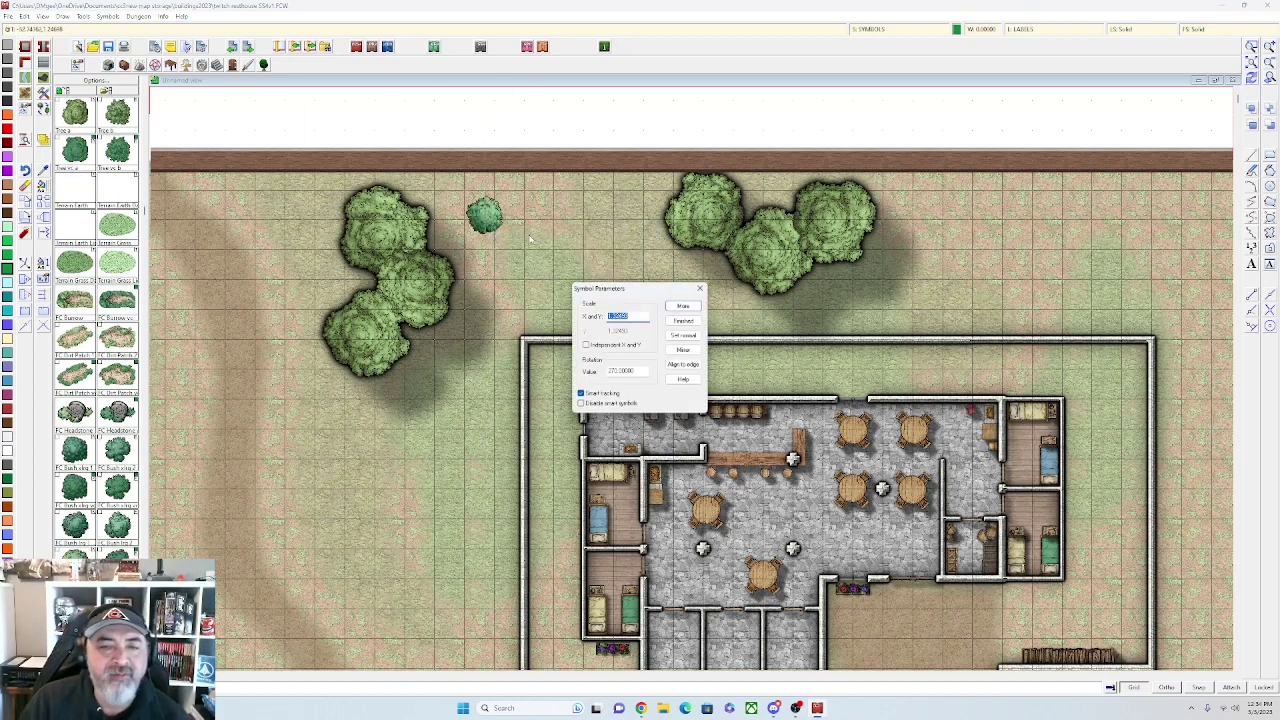
left_click(683, 337)
left_click(462, 214)
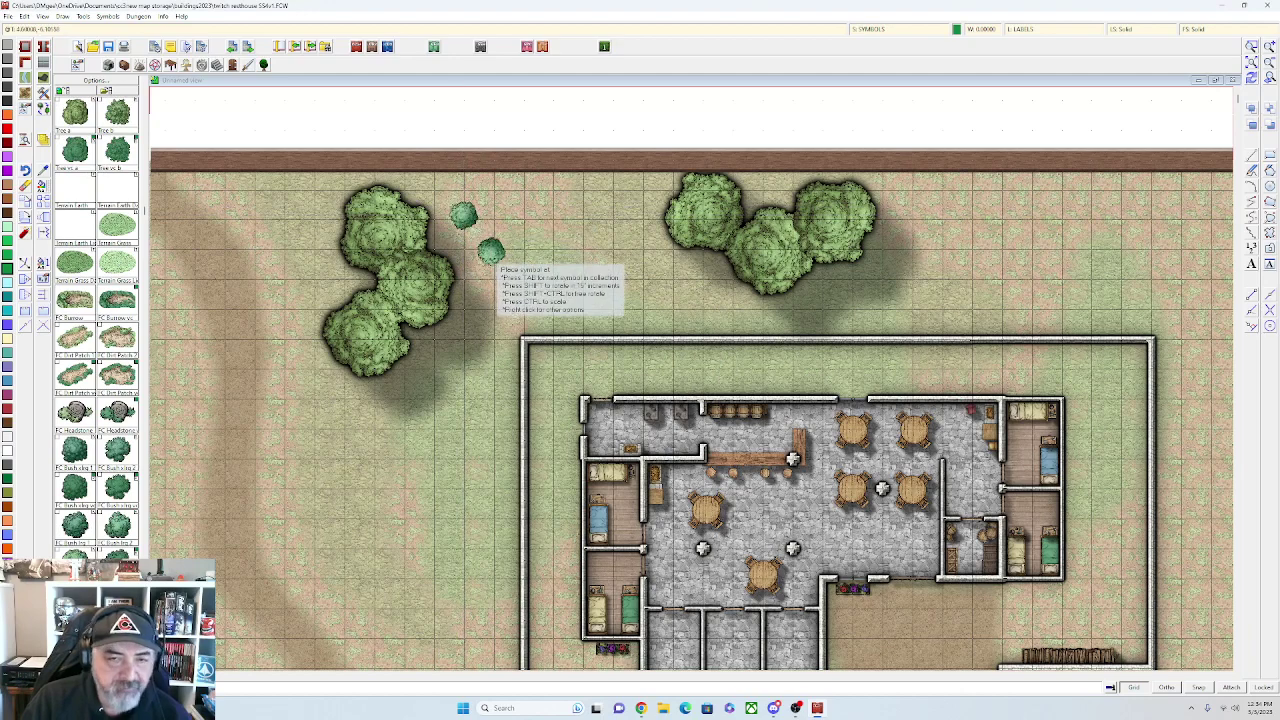
Scatter six more small dark green bushes across the open ground between the northwestern and northern tree clusters
left_click(487, 227)
left_click(472, 255)
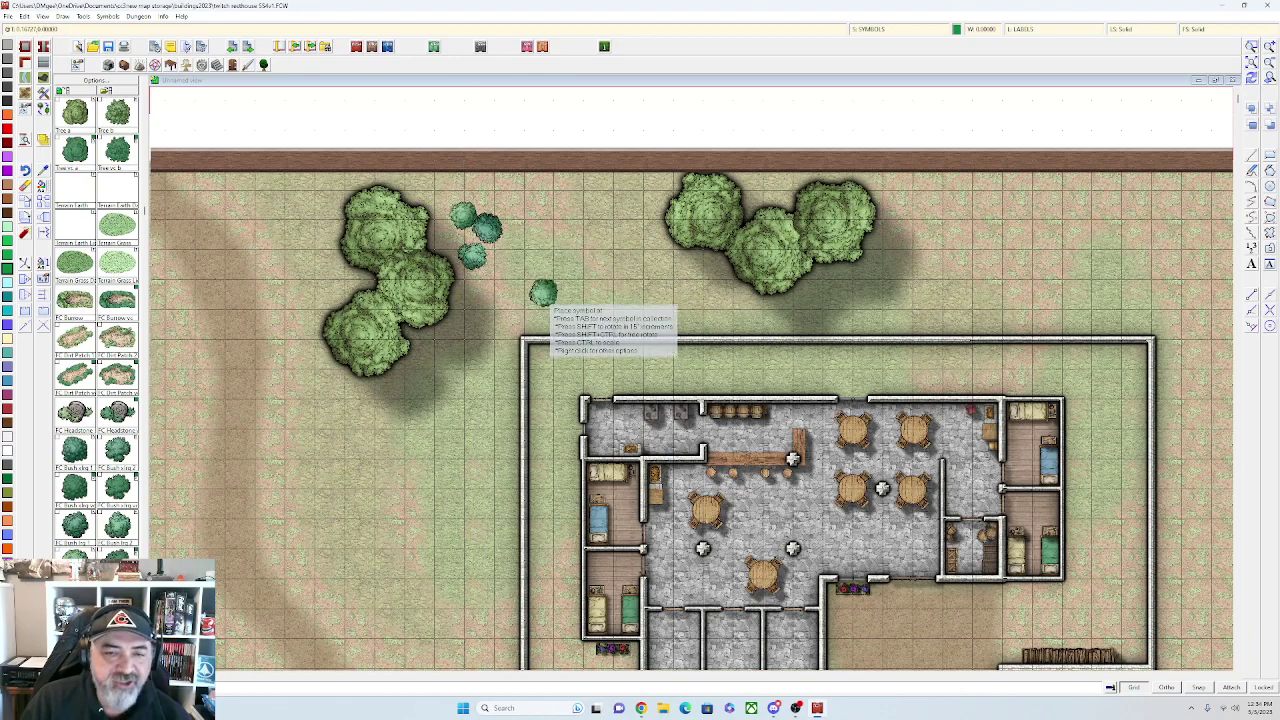
left_click(543, 292)
left_click(625, 232)
left_click(594, 283)
left_click(690, 305)
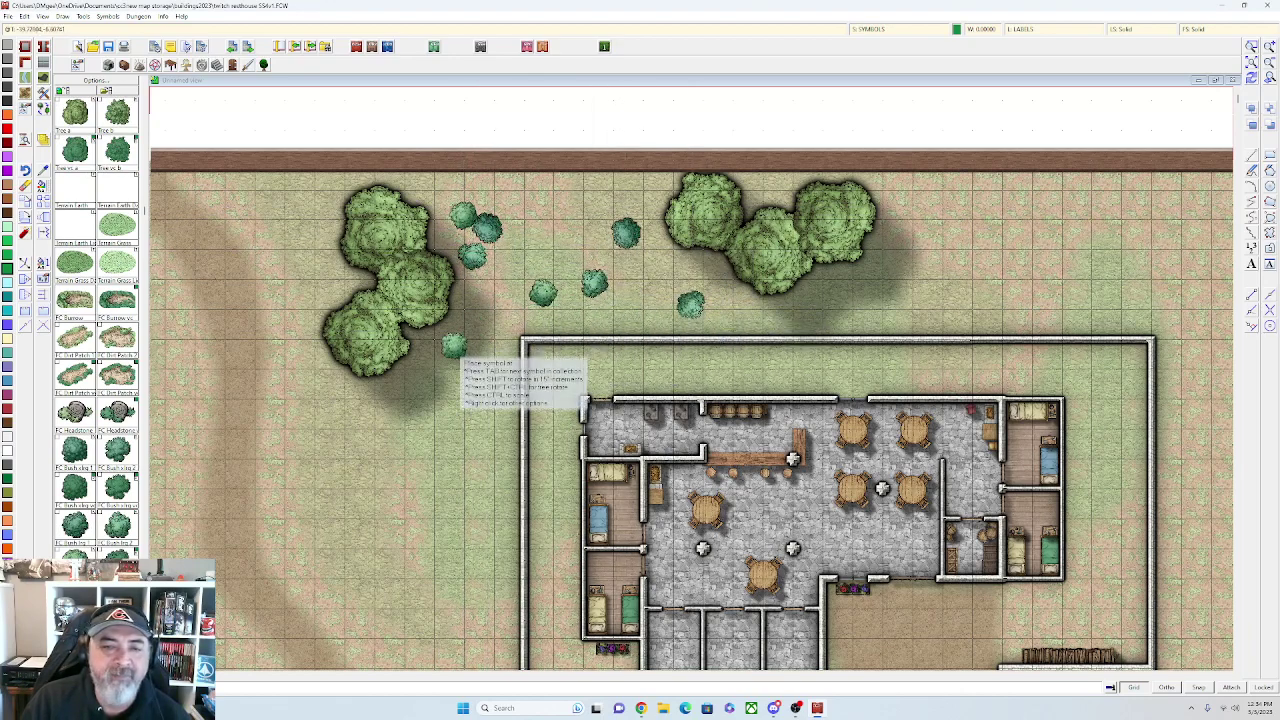
Place four more small bushes around the northwestern tree cluster, three along its southern side and one to its west
left_click(445, 365)
left_click(406, 422)
left_click(330, 457)
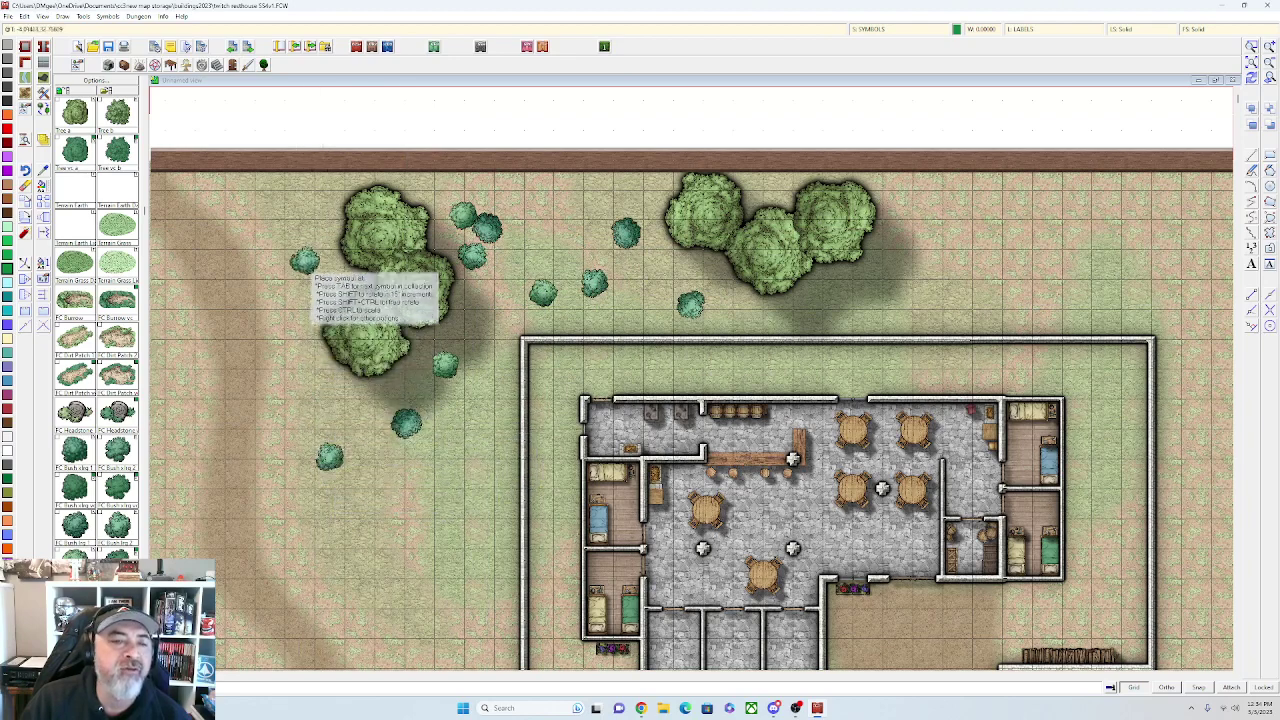
left_click(306, 233)
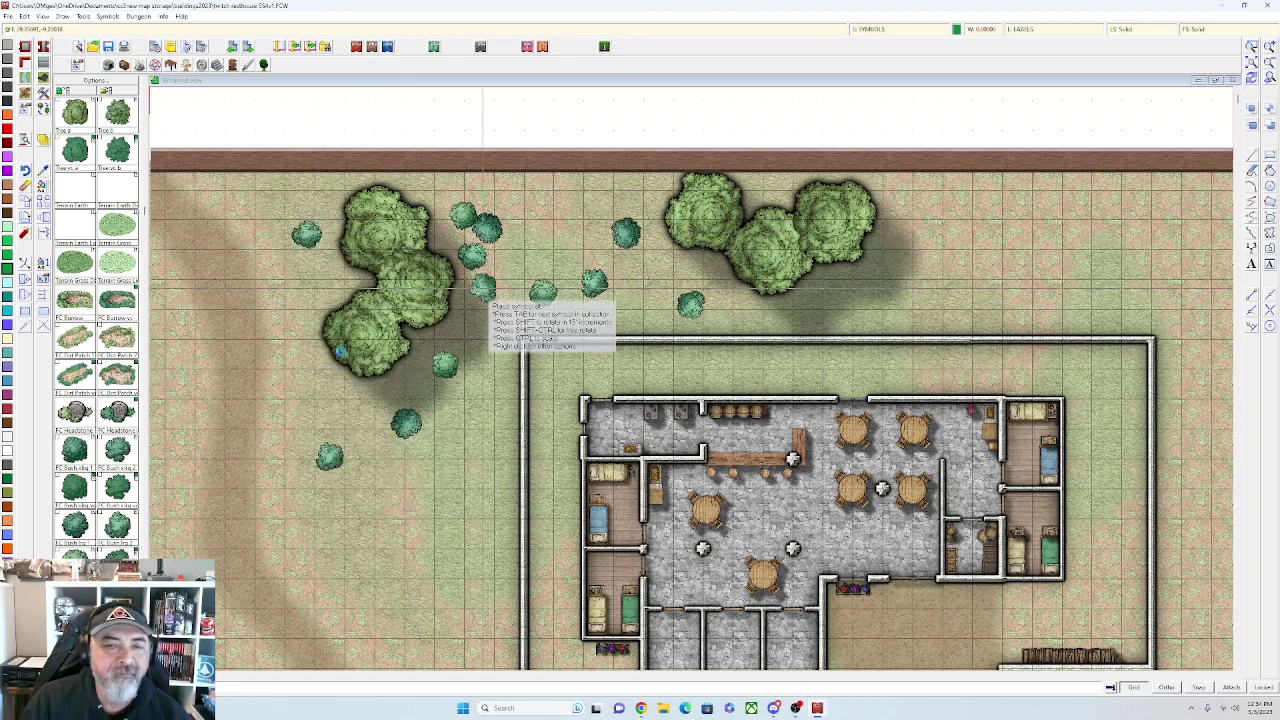
Place two dark green trees over the bushes, one between the two northern clusters and one south of the northwestern cluster
scroll(483, 288, "down", 1)
scroll(93, 200, "up", 1)
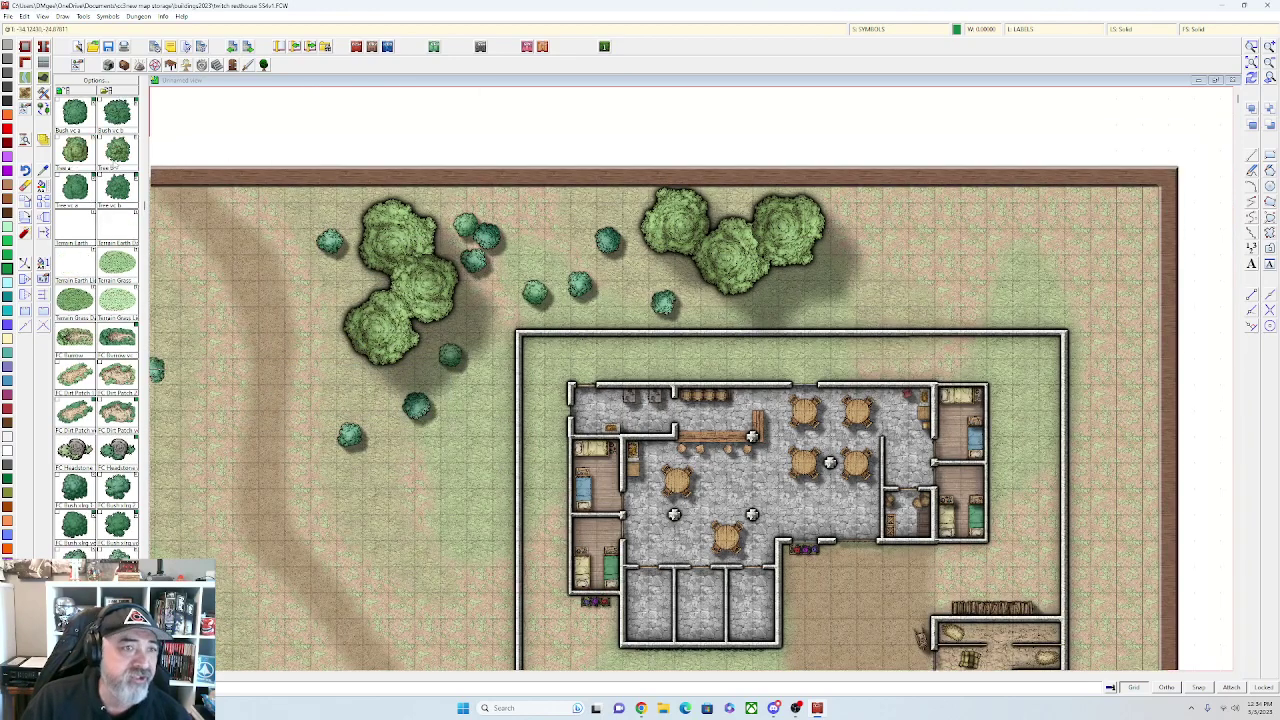
left_click(115, 156)
left_click(577, 248)
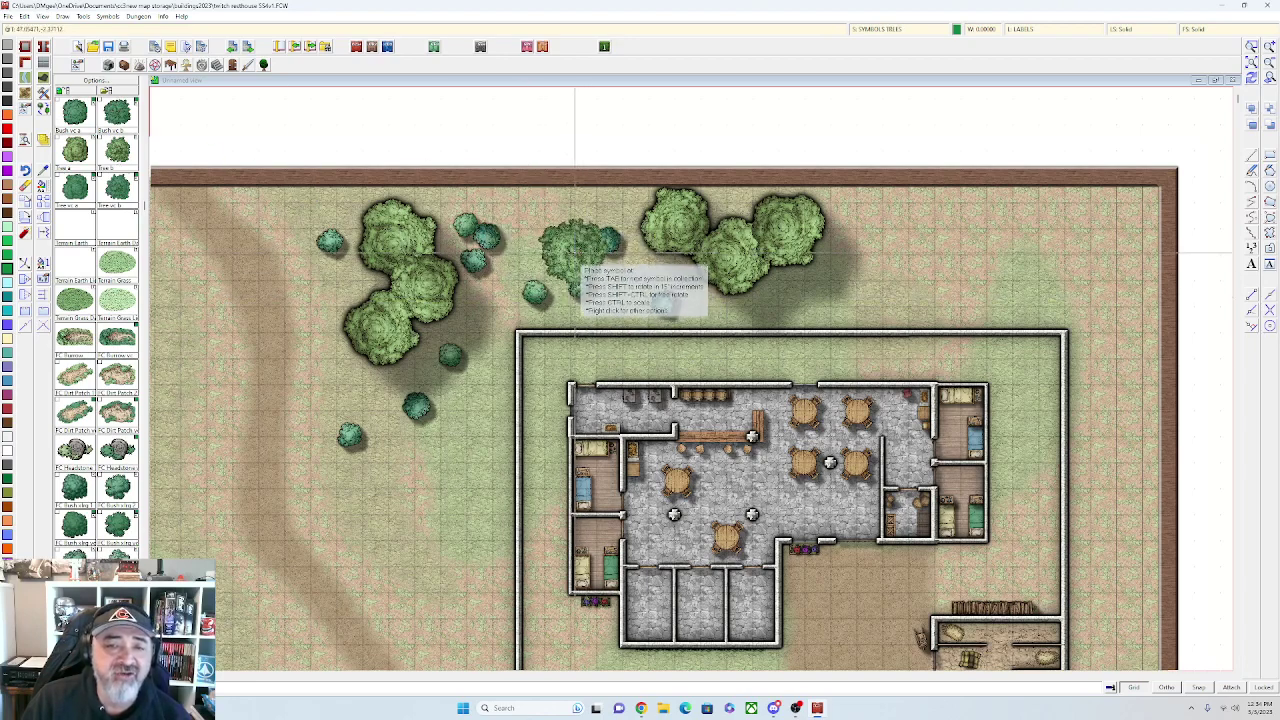
left_click(441, 395)
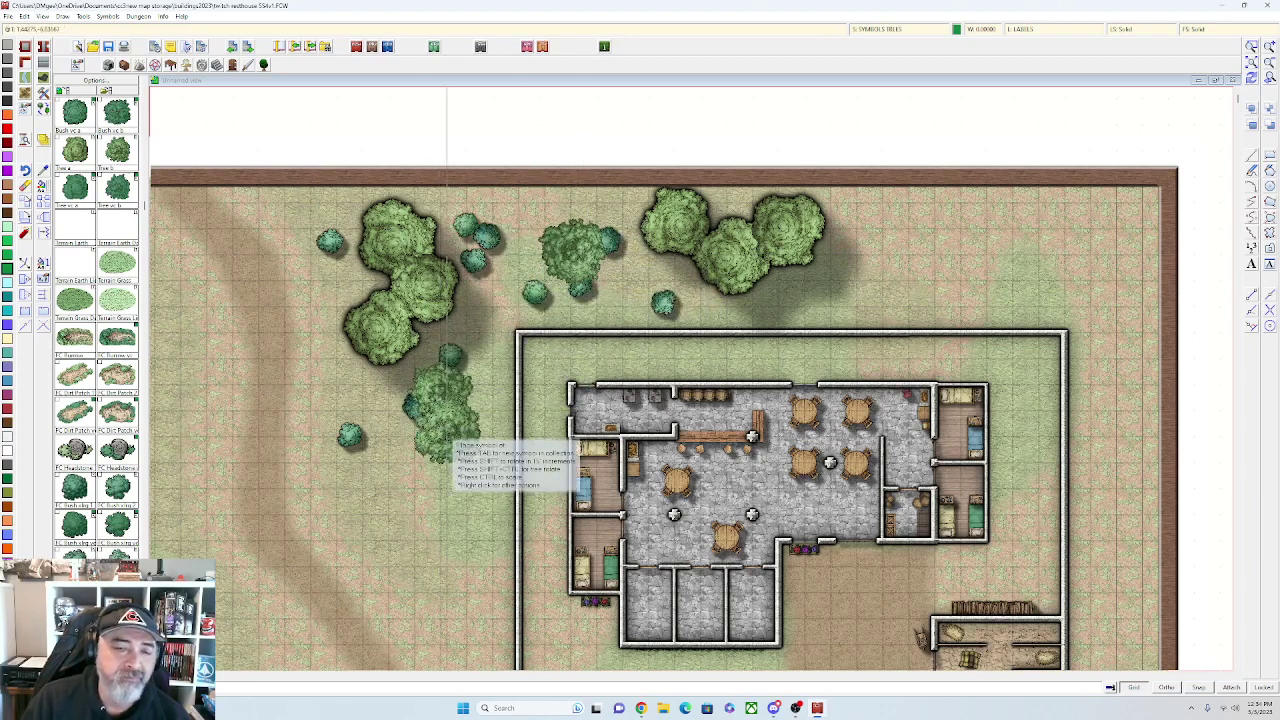
Place two rotated rows of bushes end to end, wrapping around the outside of the compound wall's northeast corner
scroll(449, 490, "up", 1)
scroll(450, 490, "up", 1)
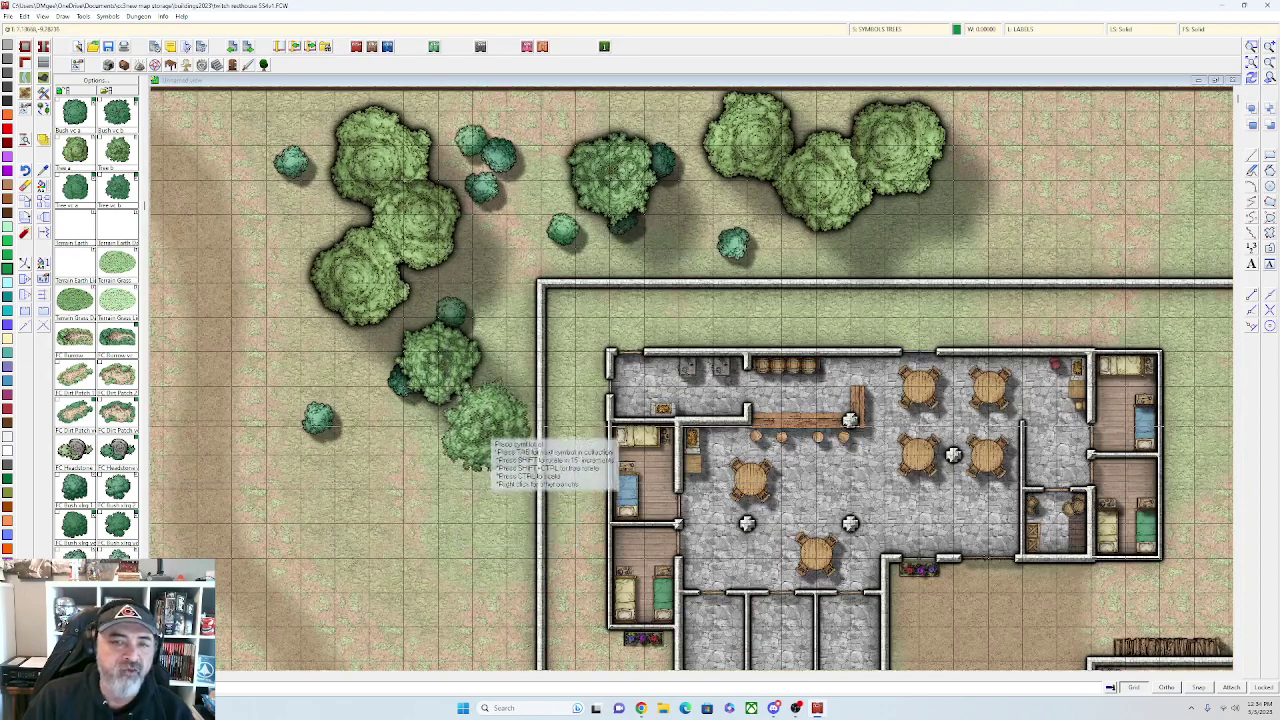
scroll(96, 400, "down", 10)
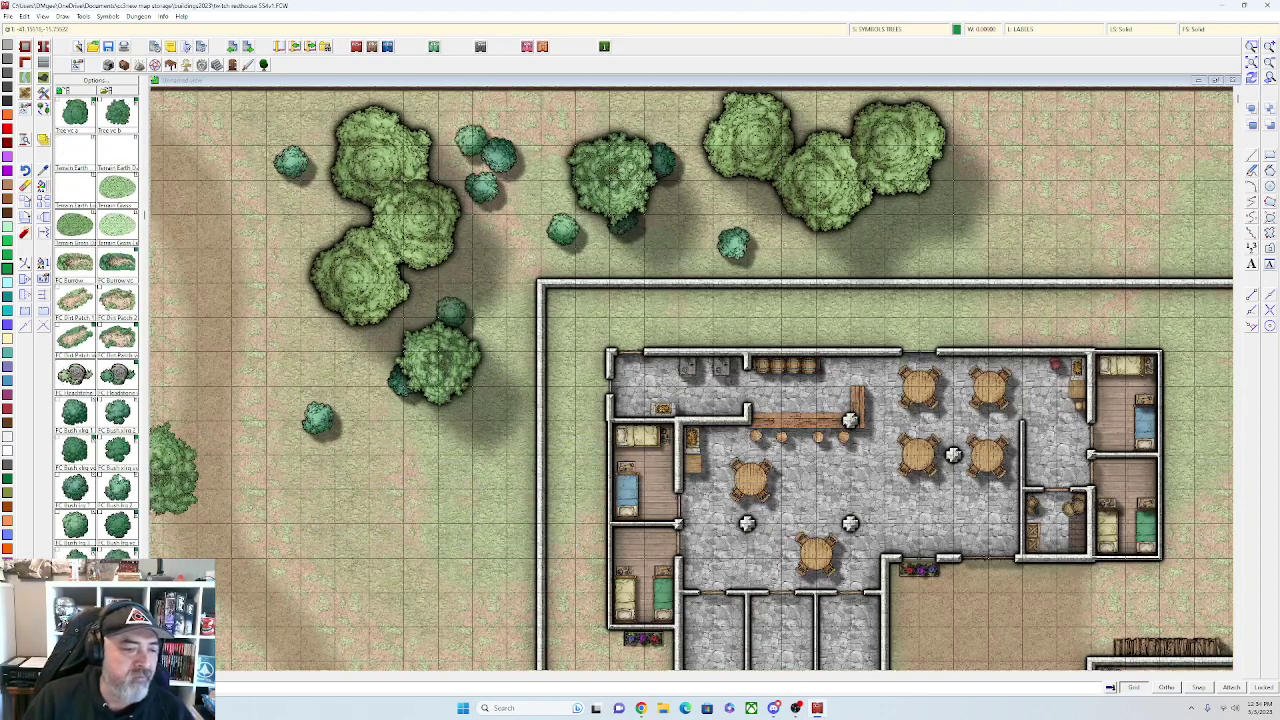
scroll(96, 320, "down", 8)
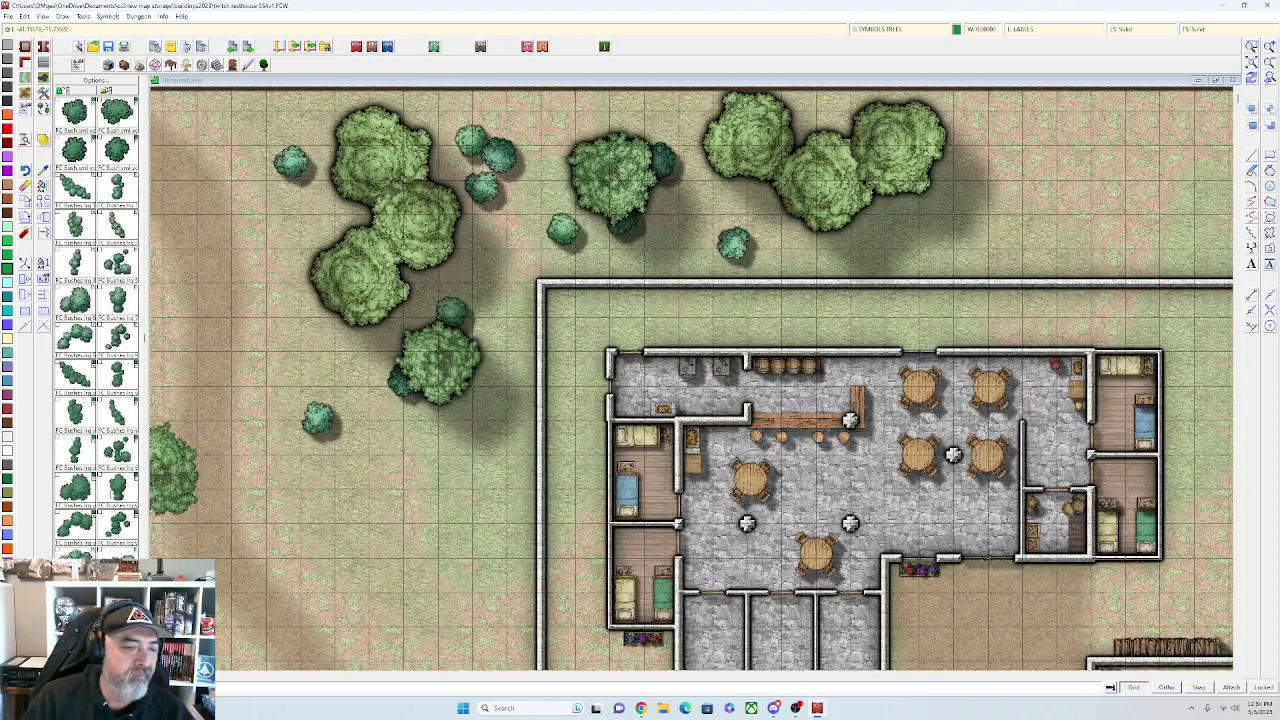
scroll(96, 320, "down", 2)
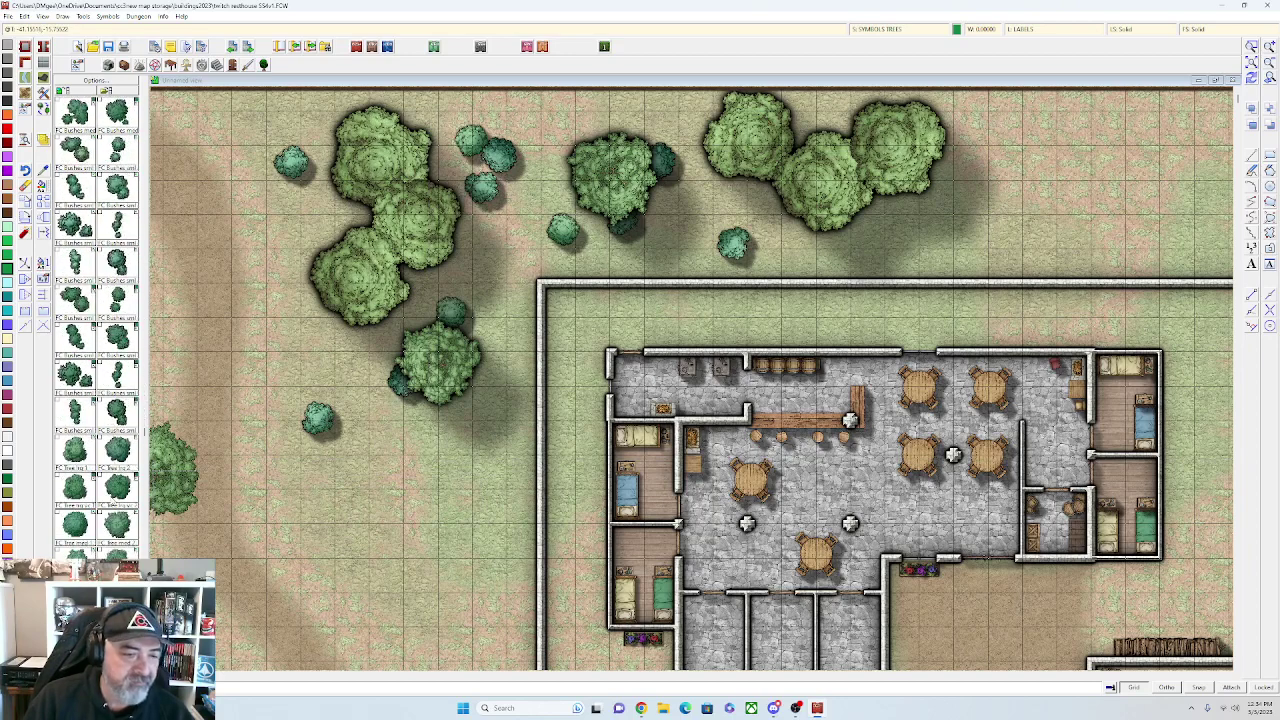
scroll(101, 188, "up", 5)
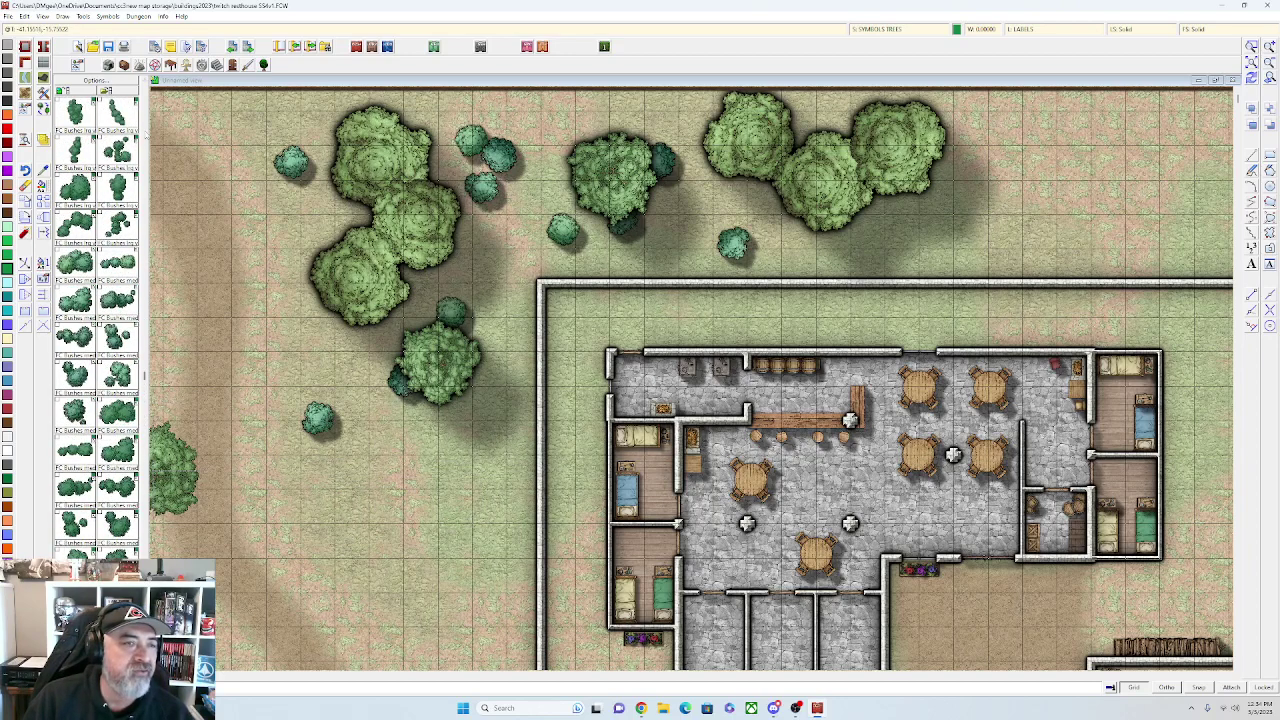
scroll(97, 318, "up", 5)
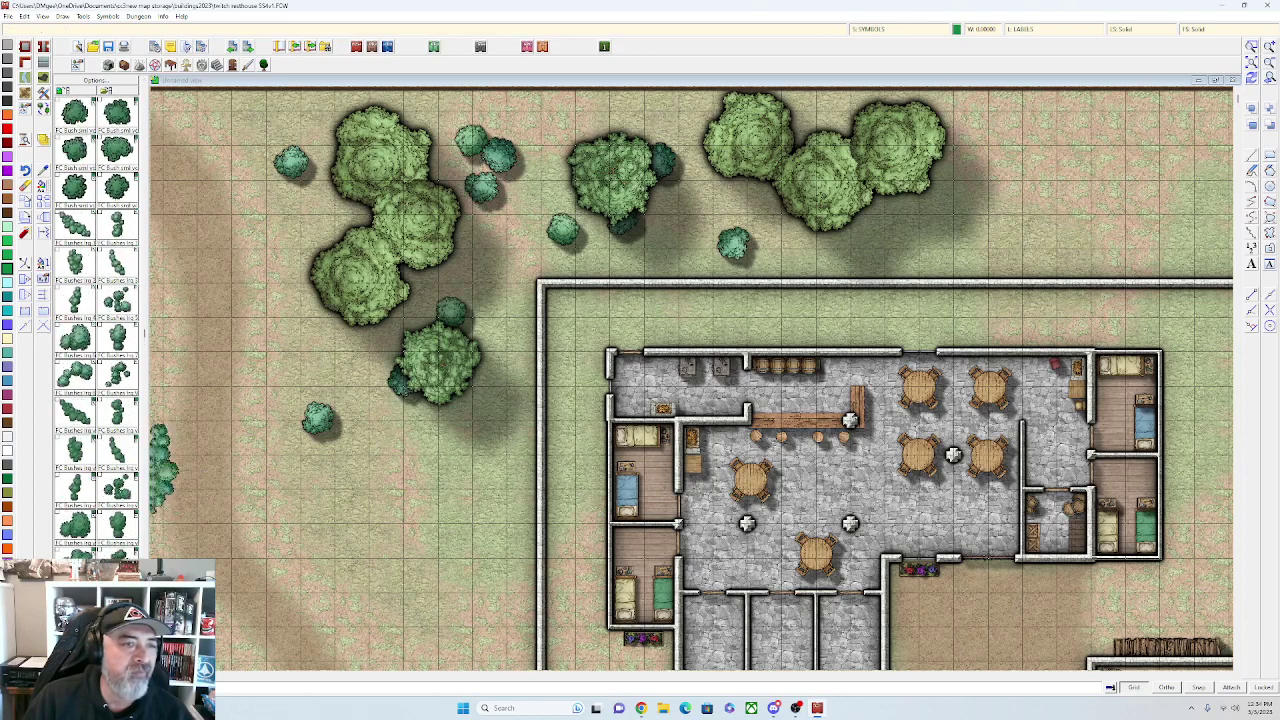
middle_click(438, 453)
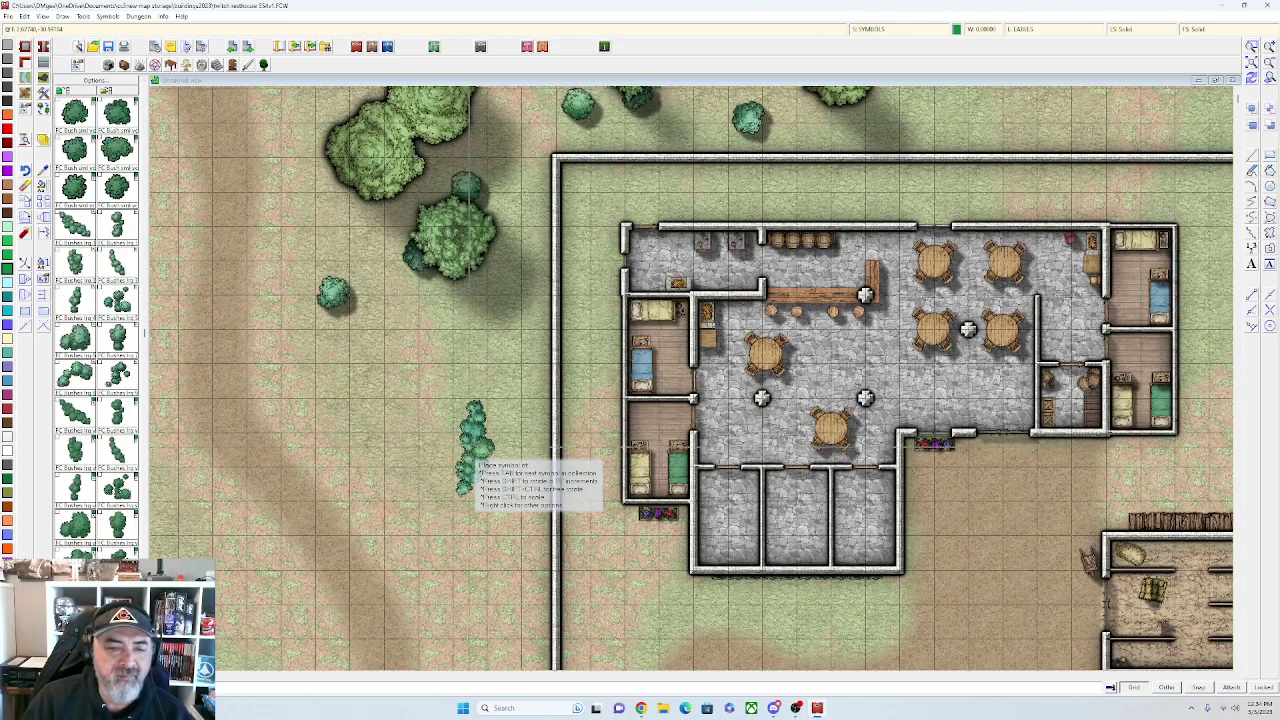
key("shift")
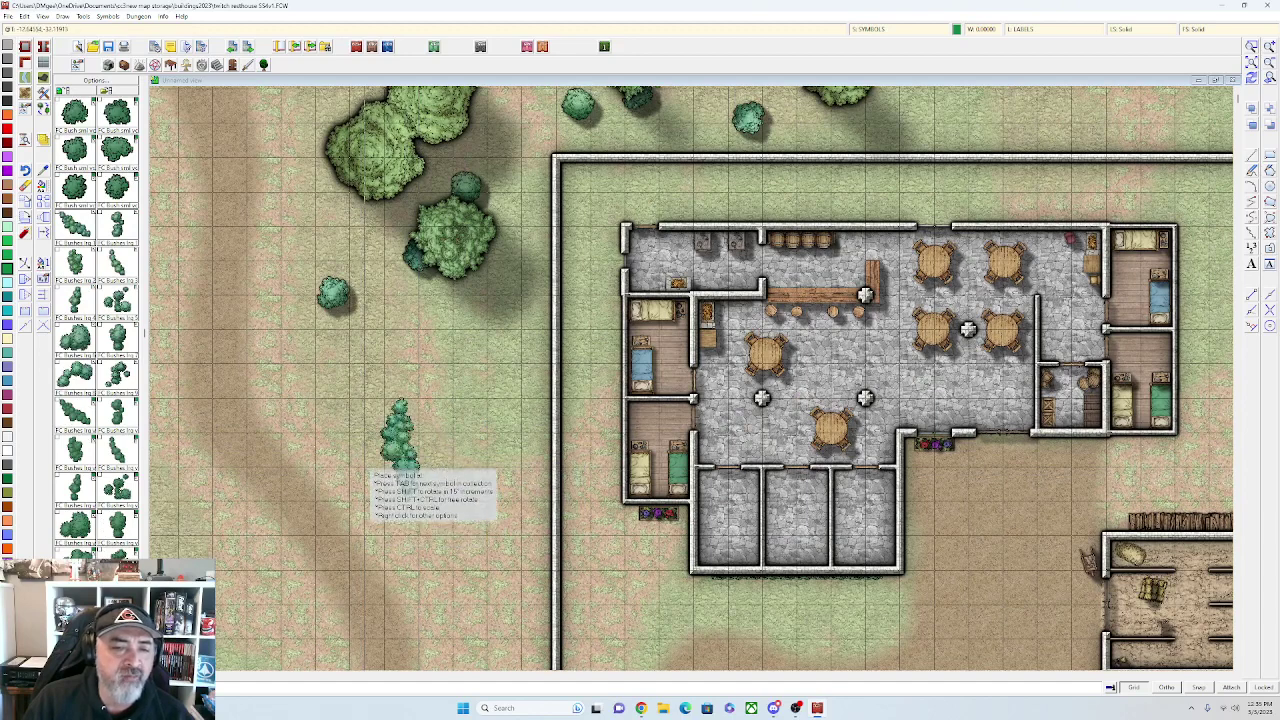
left_click(387, 370)
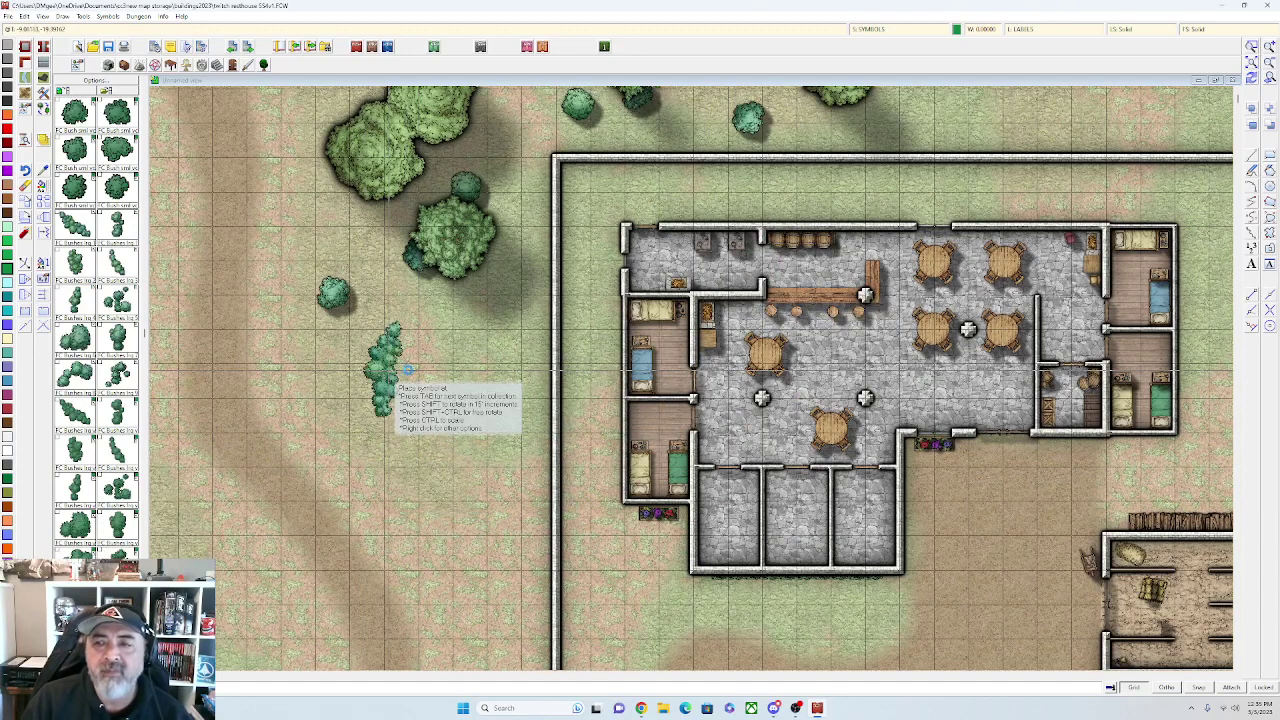
middle_click(1001, 201)
scroll(770, 180, "down", 2)
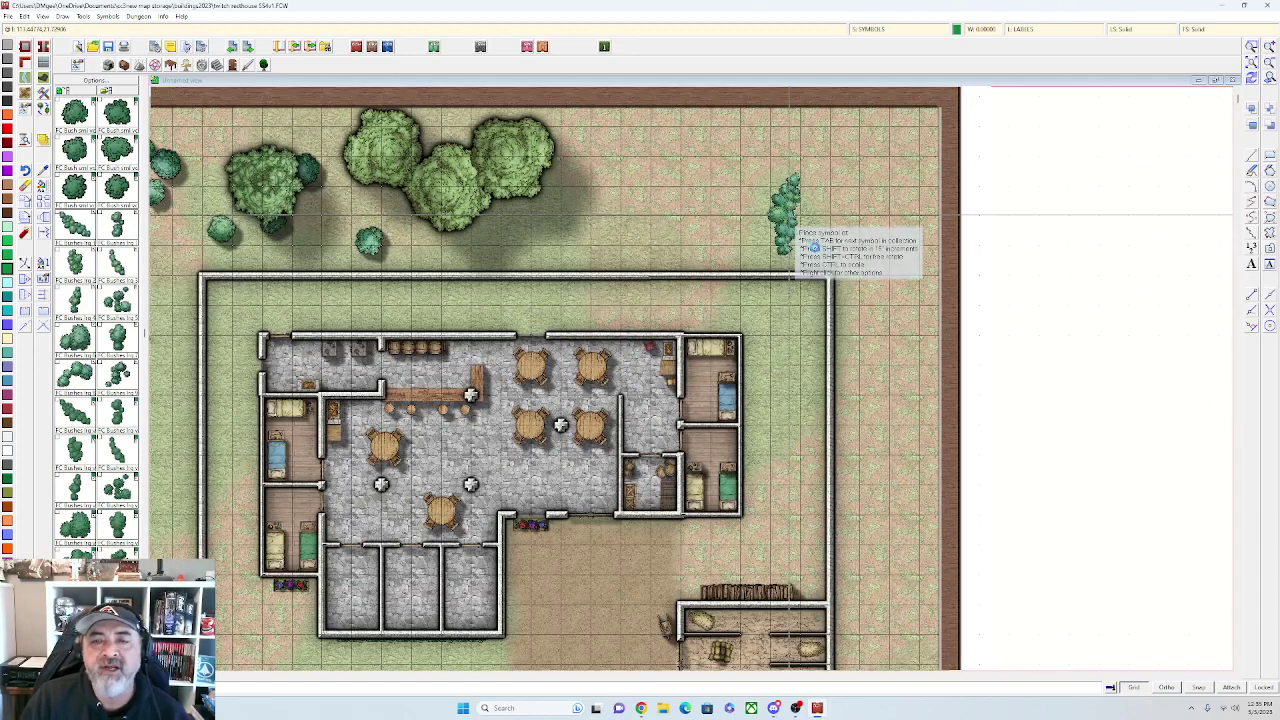
scroll(765, 185, "up", 1)
key("shift")
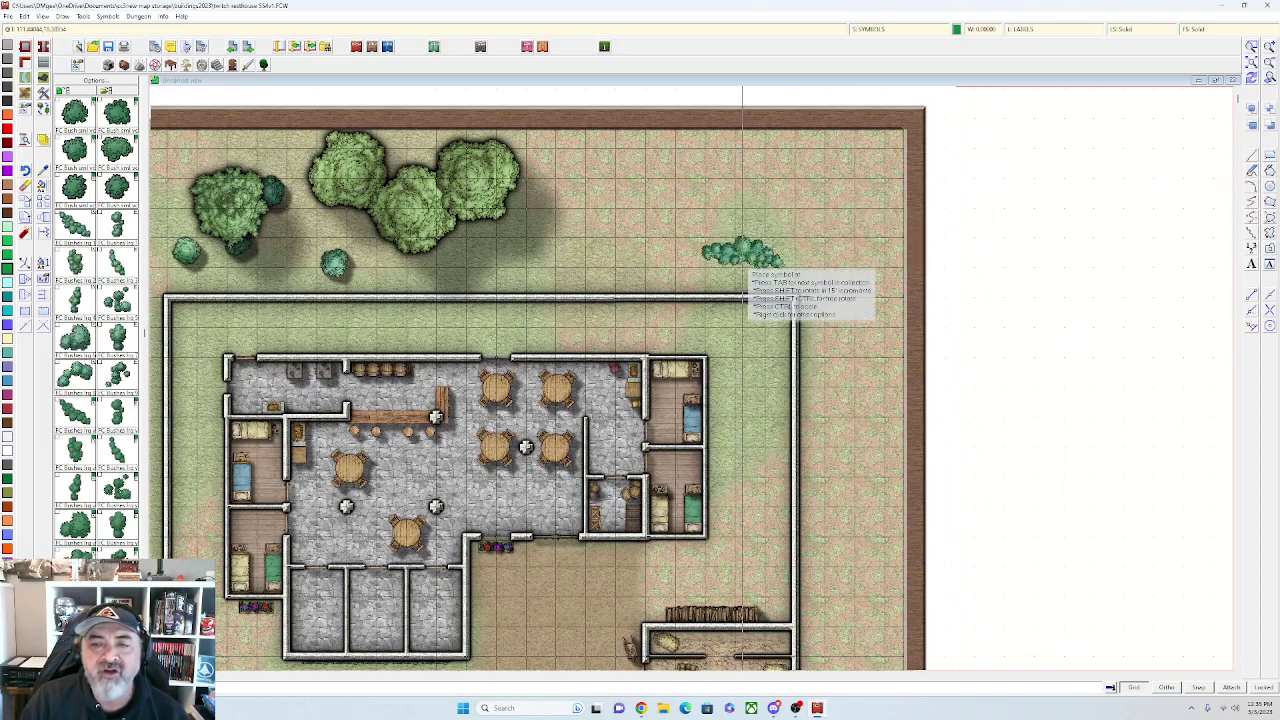
left_click(755, 277)
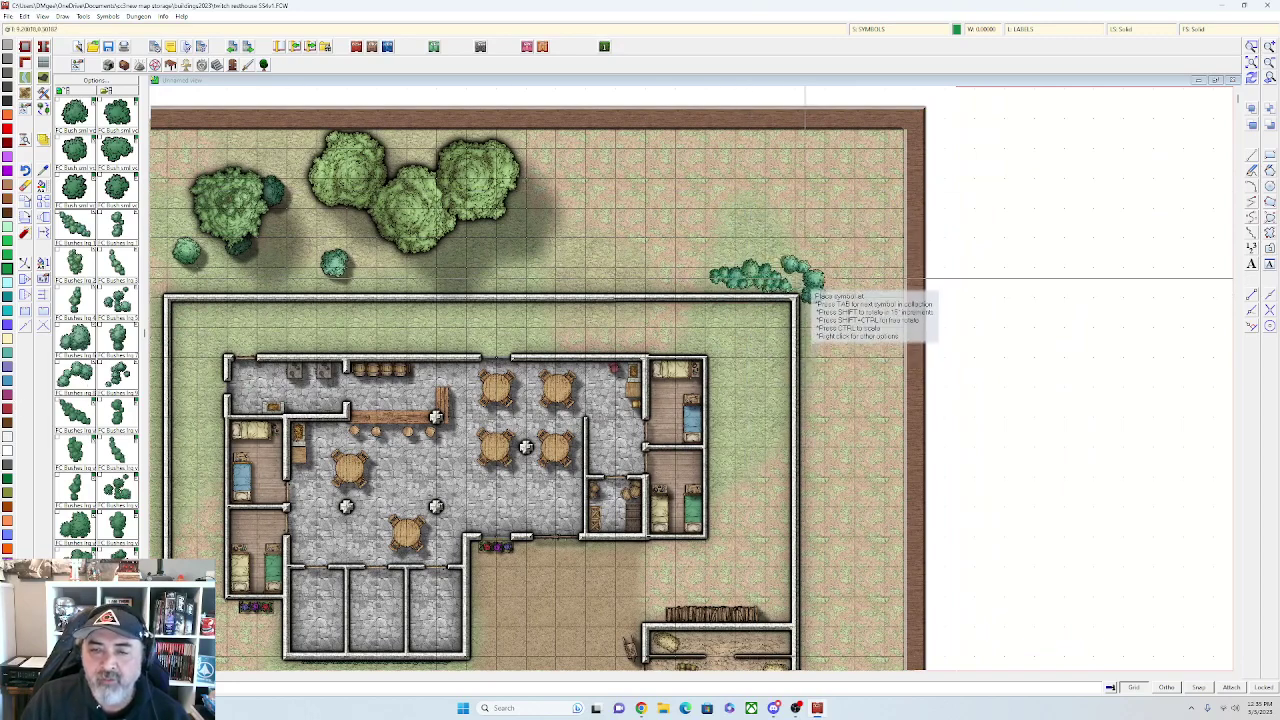
left_click(811, 297)
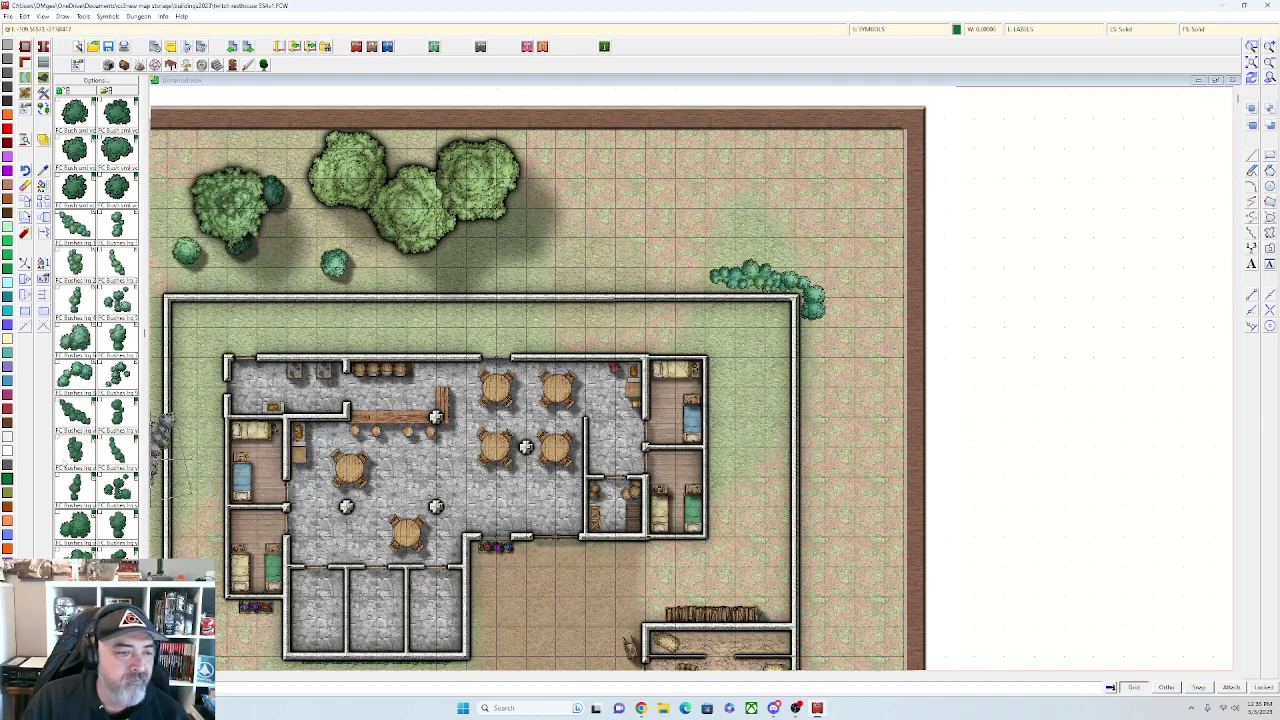
Place a diagonal bush row north of the compound's northeast corner and a smaller bush clump outside the east wall
left_click(803, 205)
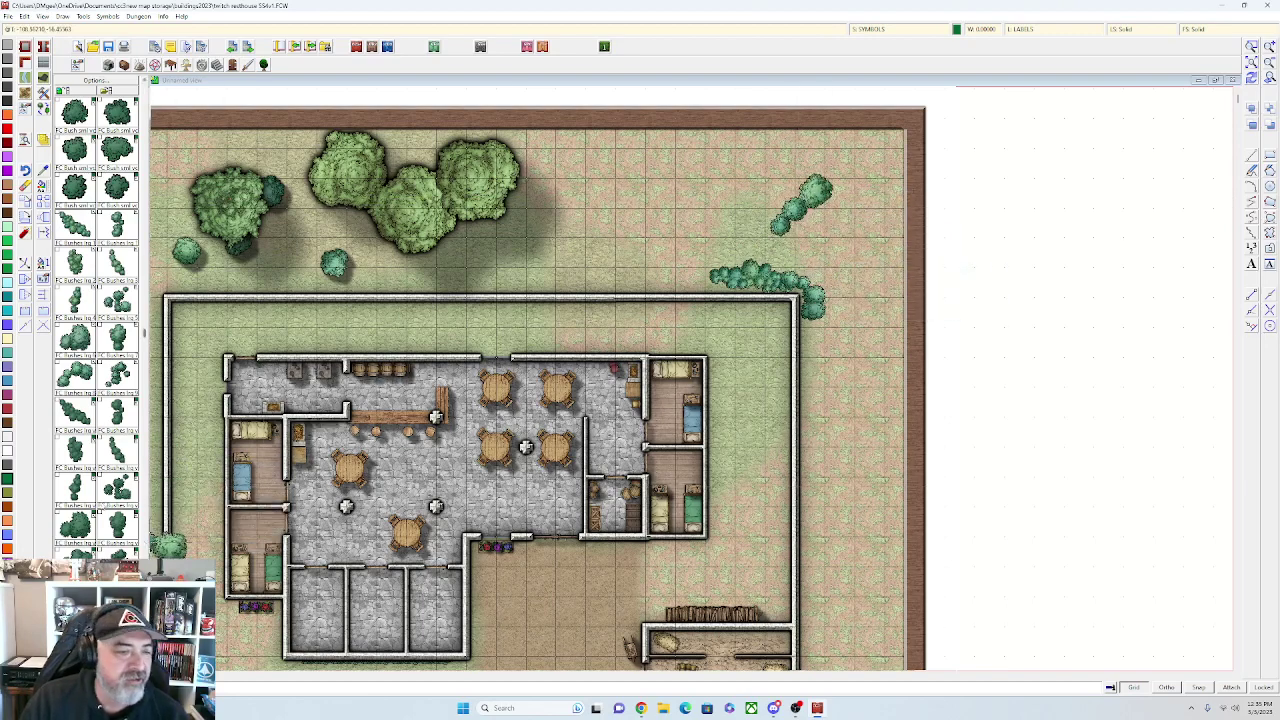
scroll(90, 470, "down", 1)
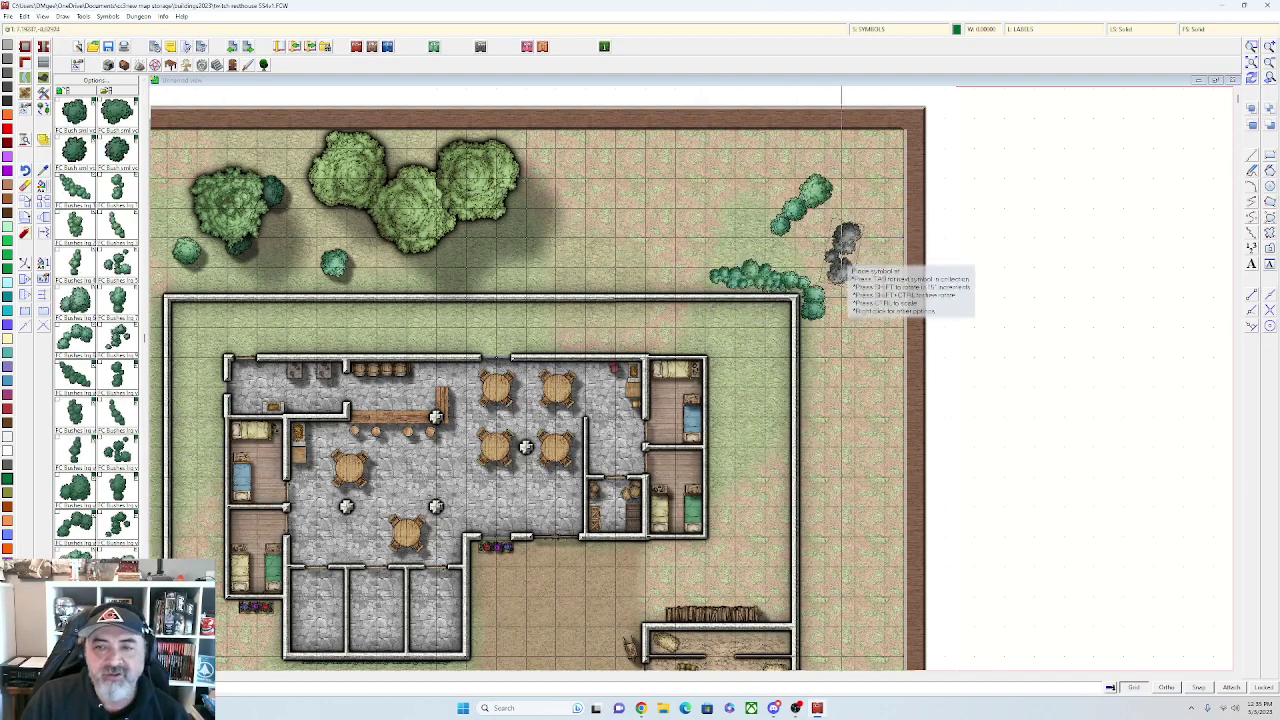
scroll(837, 429, "down", 1)
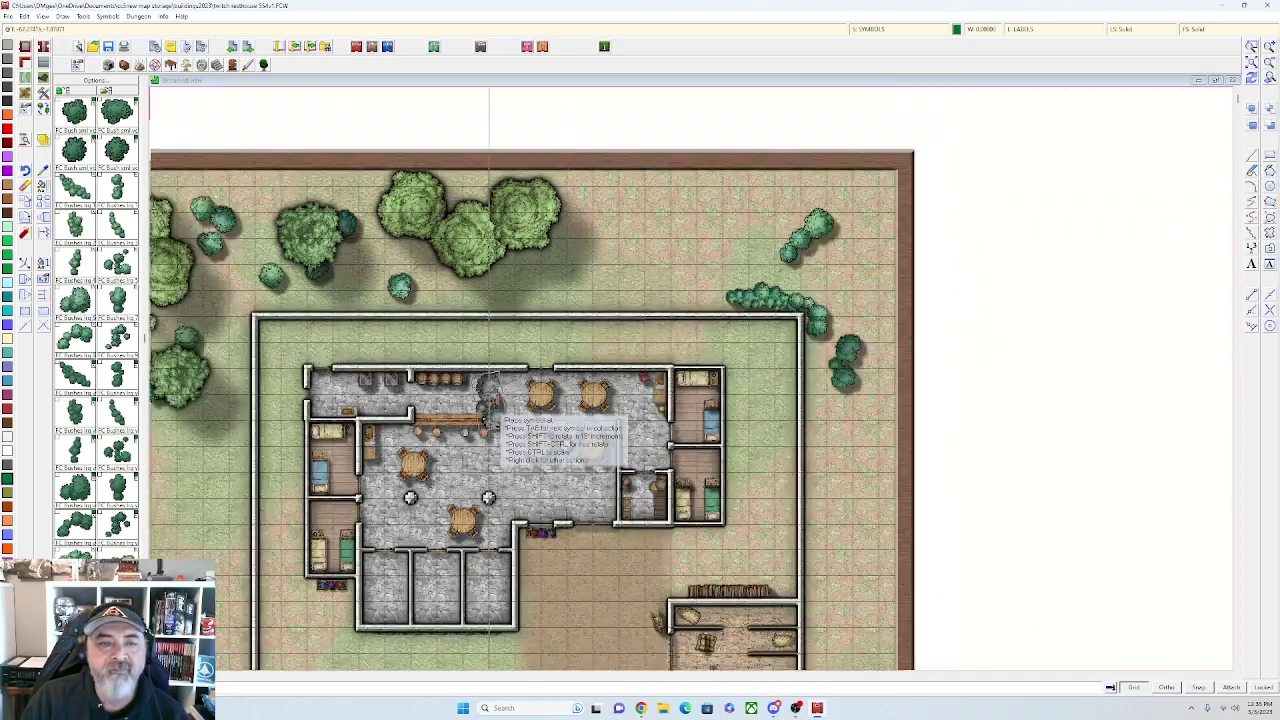
Place a large dark green tree over the diagonal bush row in the map's northeast corner
scroll(345, 400, "down", 1)
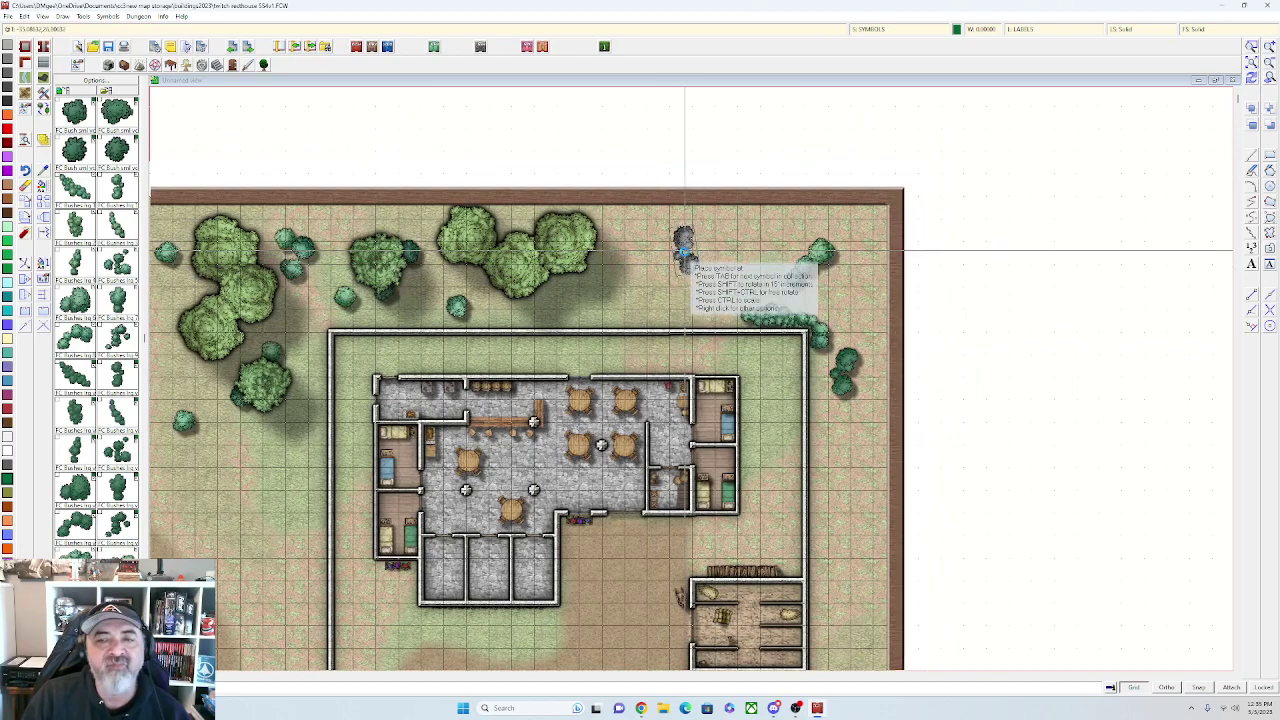
left_click_drag(806, 271, 801, 241)
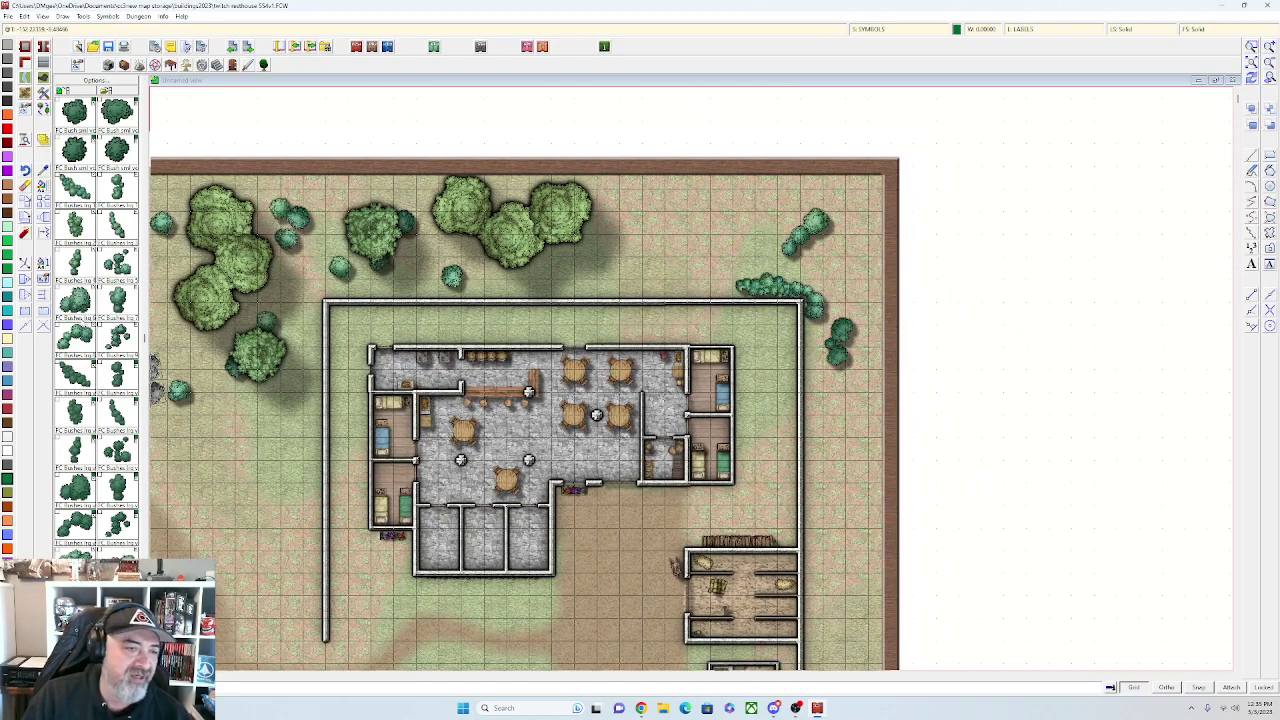
scroll(97, 320, "down", 10)
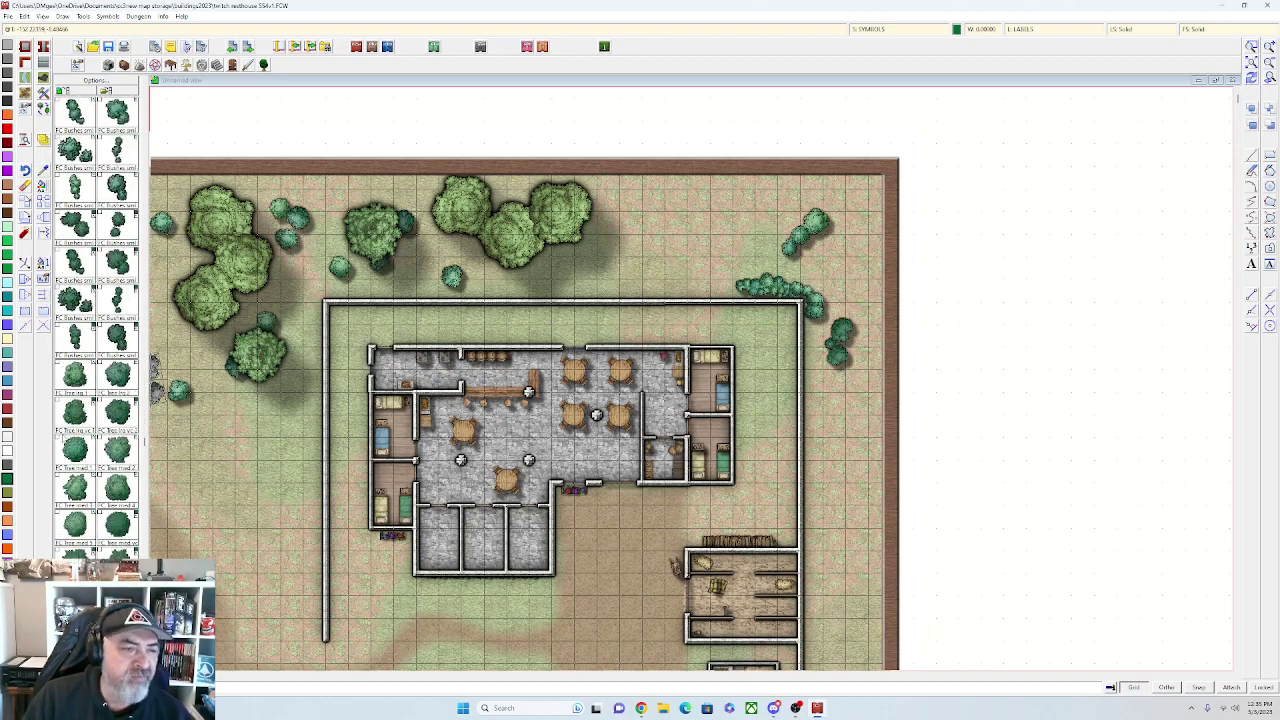
left_click(117, 450)
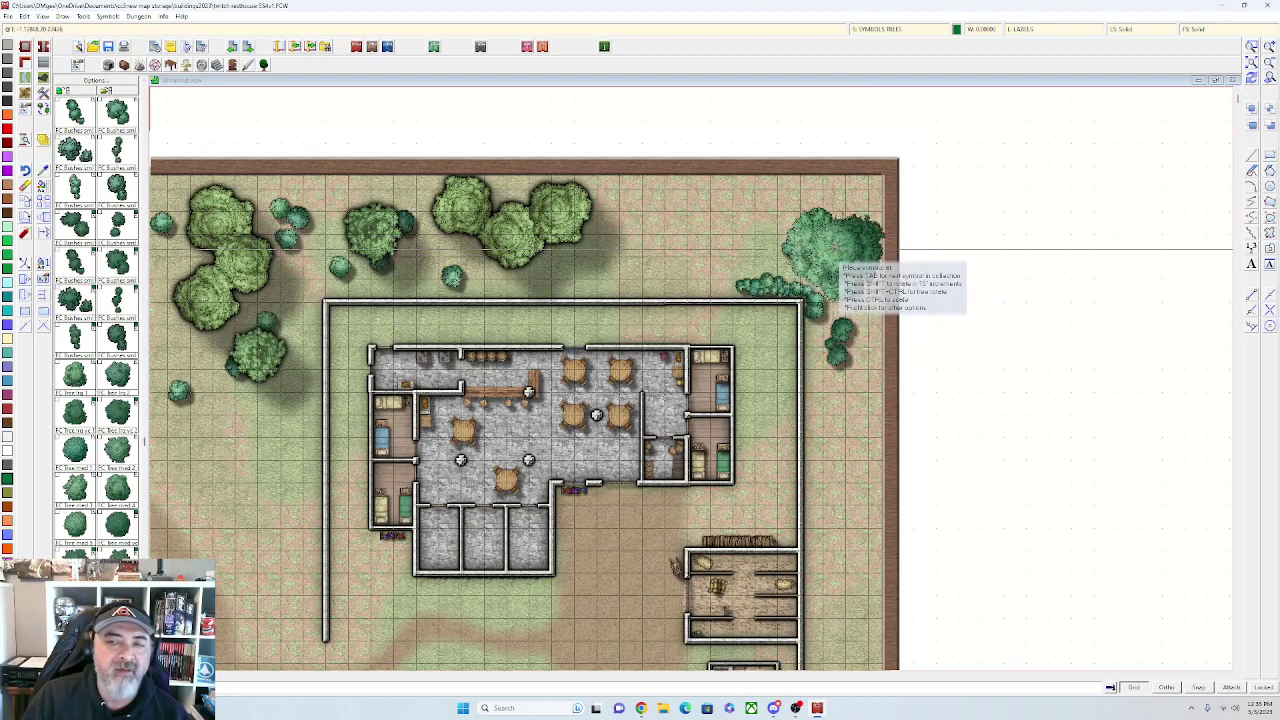
left_click(831, 254)
Place two overlapping dark green trees north of the compound wall, between the northern cluster and the northeast corner tree
scroll(640, 292, "up", 1)
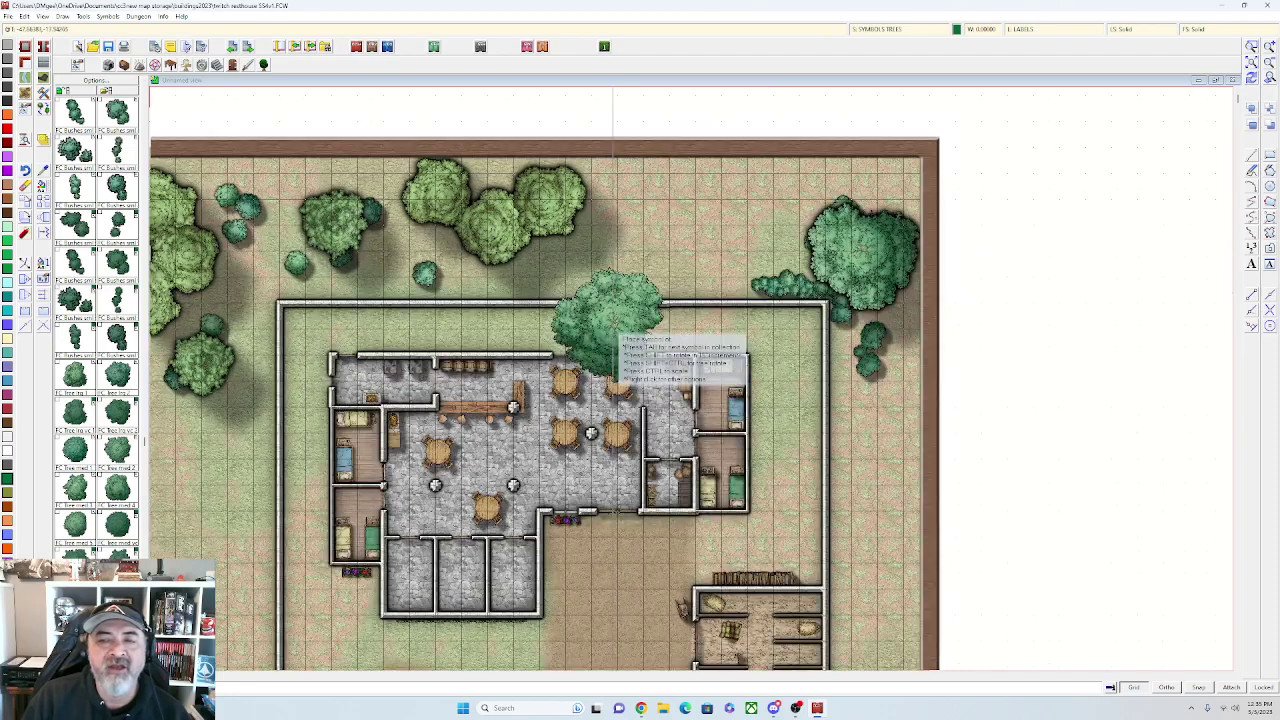
scroll(701, 237, "up", 1)
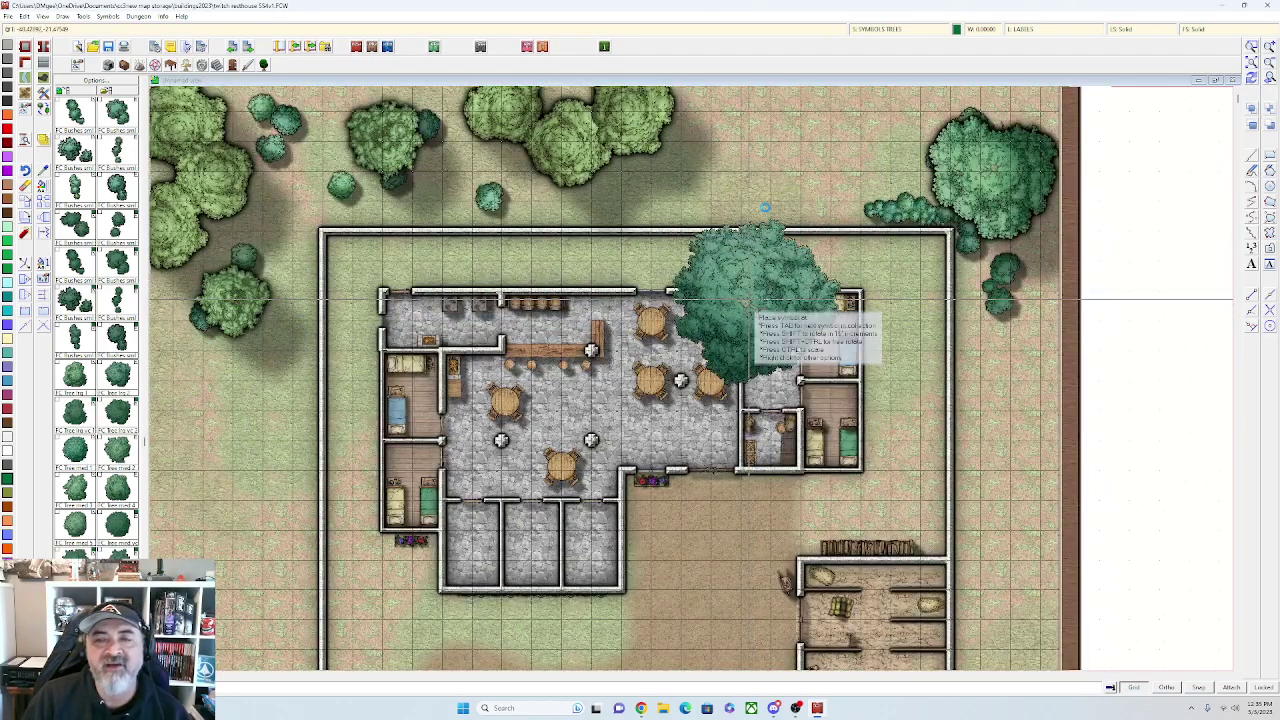
scroll(748, 300, "up", 3)
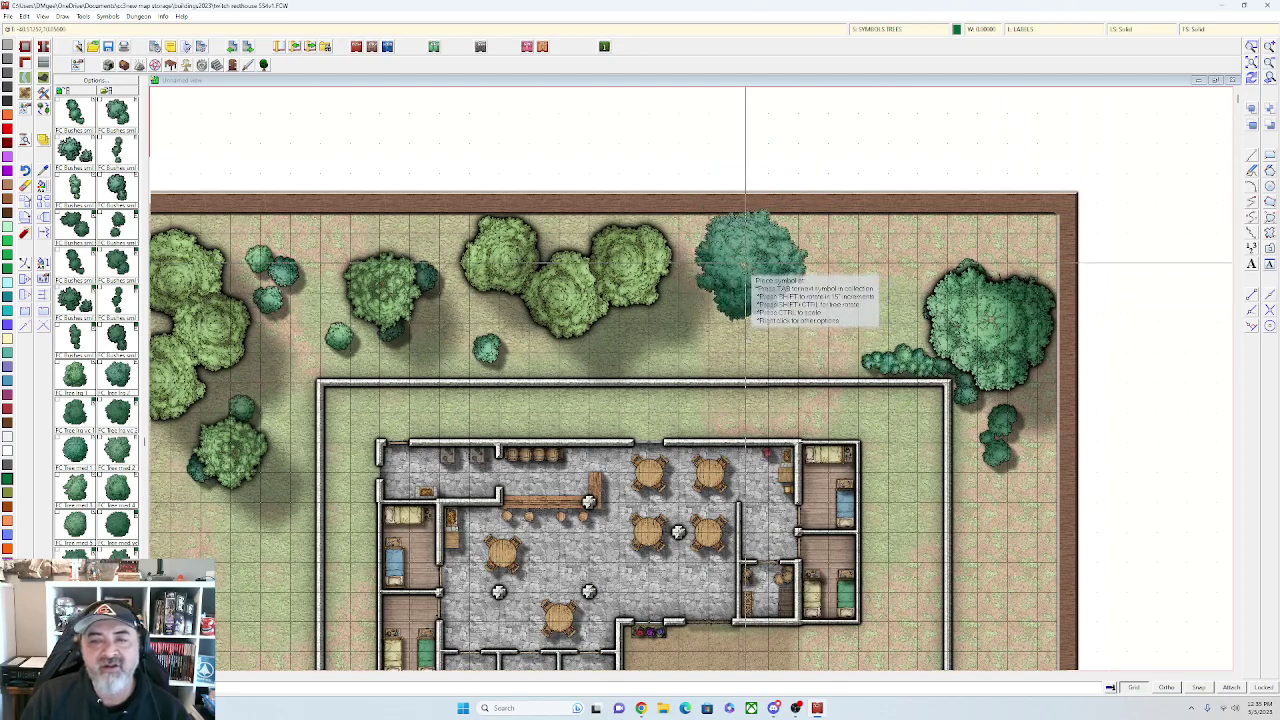
left_click(745, 264)
left_click(815, 298)
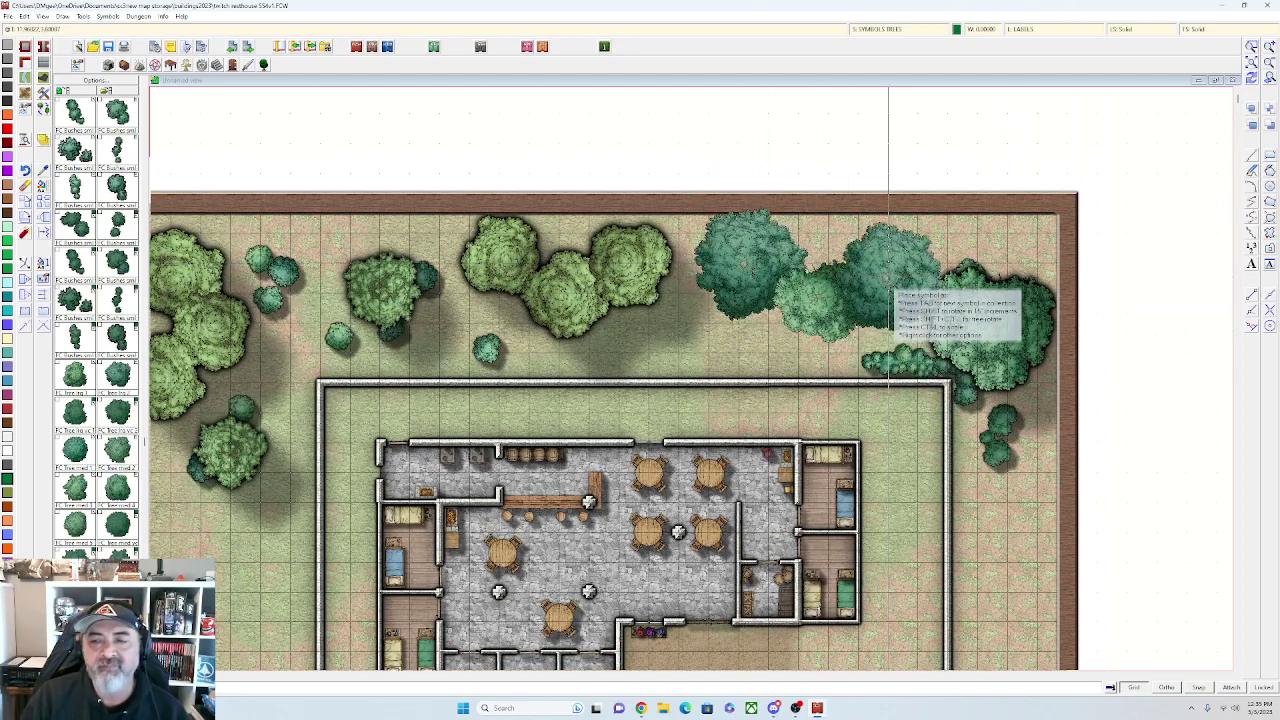
Move the large tree in the northeast corner slightly north, clear of the bush row along the compound wall
scroll(888, 284, "down", 1)
scroll(845, 278, "down", 1)
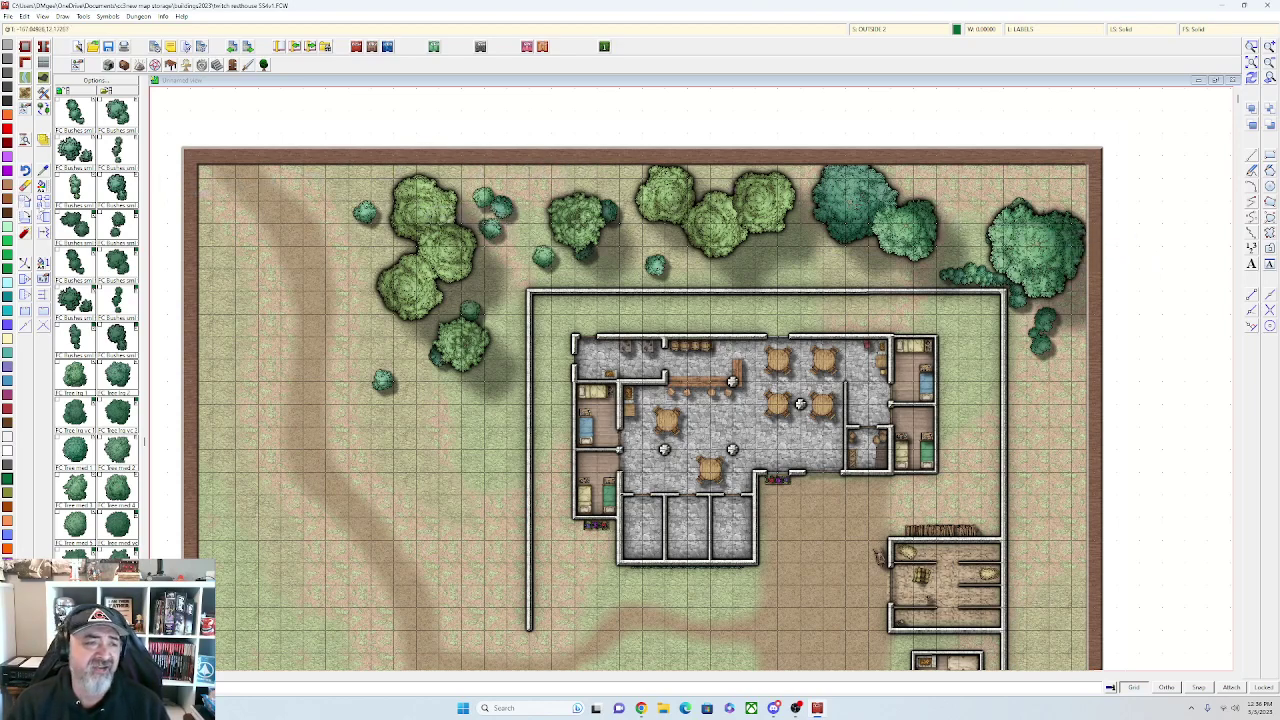
left_click(1015, 206)
right_click(1017, 207)
left_click(1024, 211)
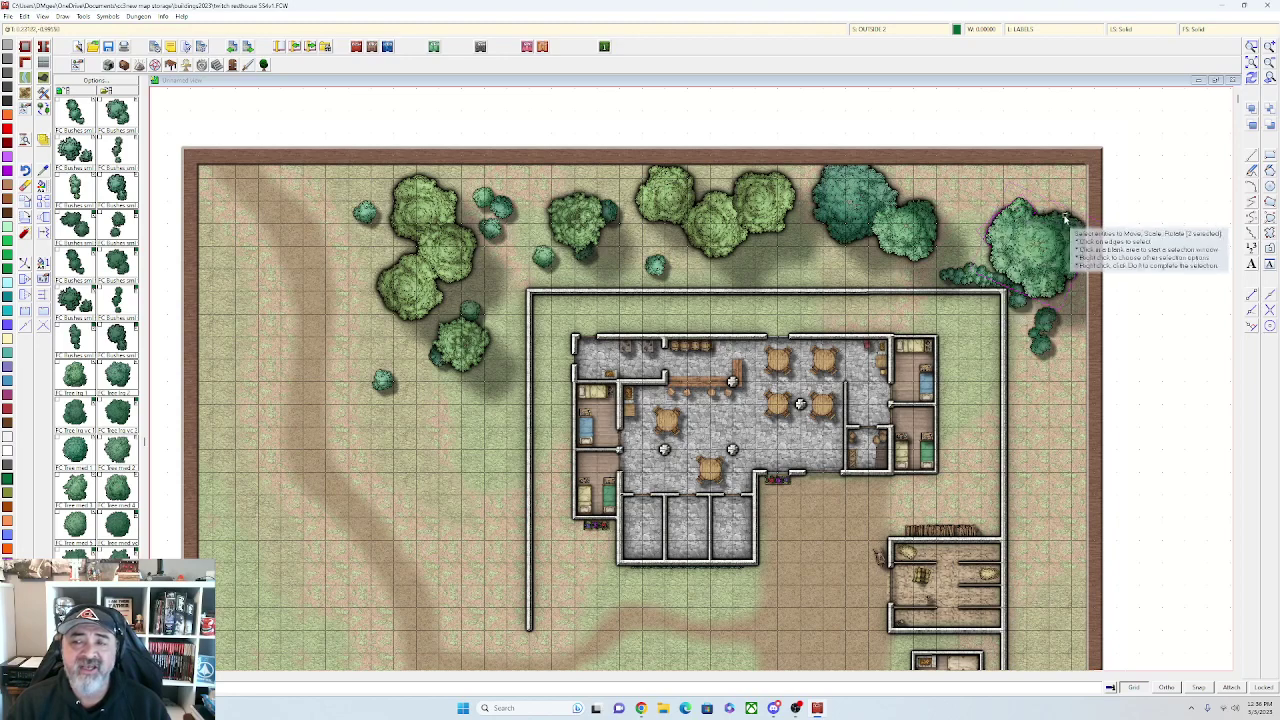
right_click(1065, 219)
left_click(1063, 220)
left_click(1053, 188)
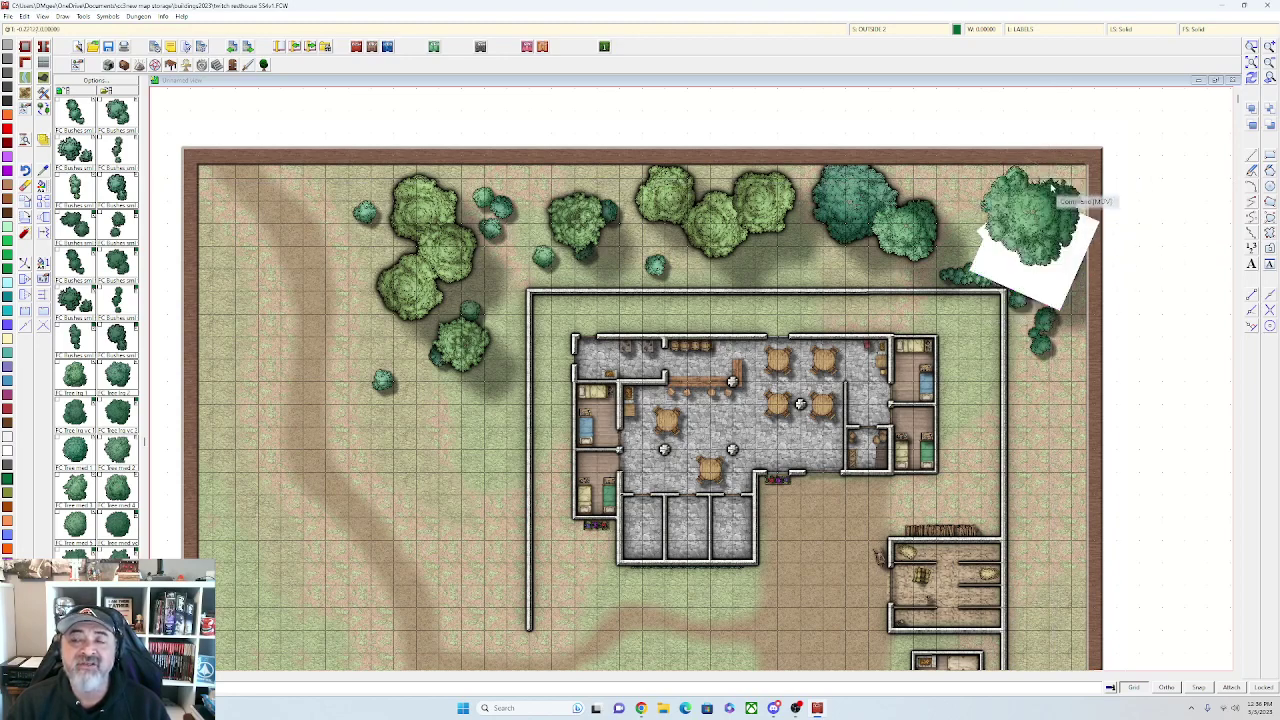
scroll(1019, 240, "up", 1)
scroll(1028, 252, "up", 1)
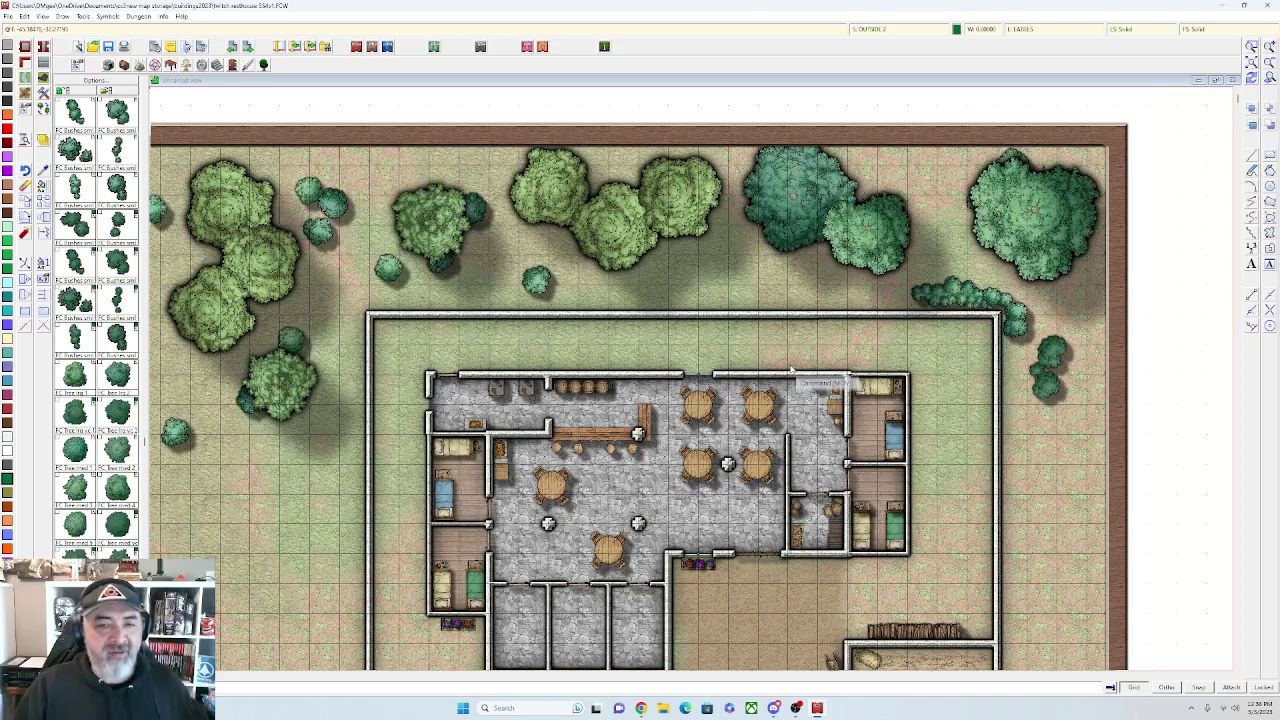
Deactivate the sheet effects for the drawing
scroll(864, 359, "down", 2)
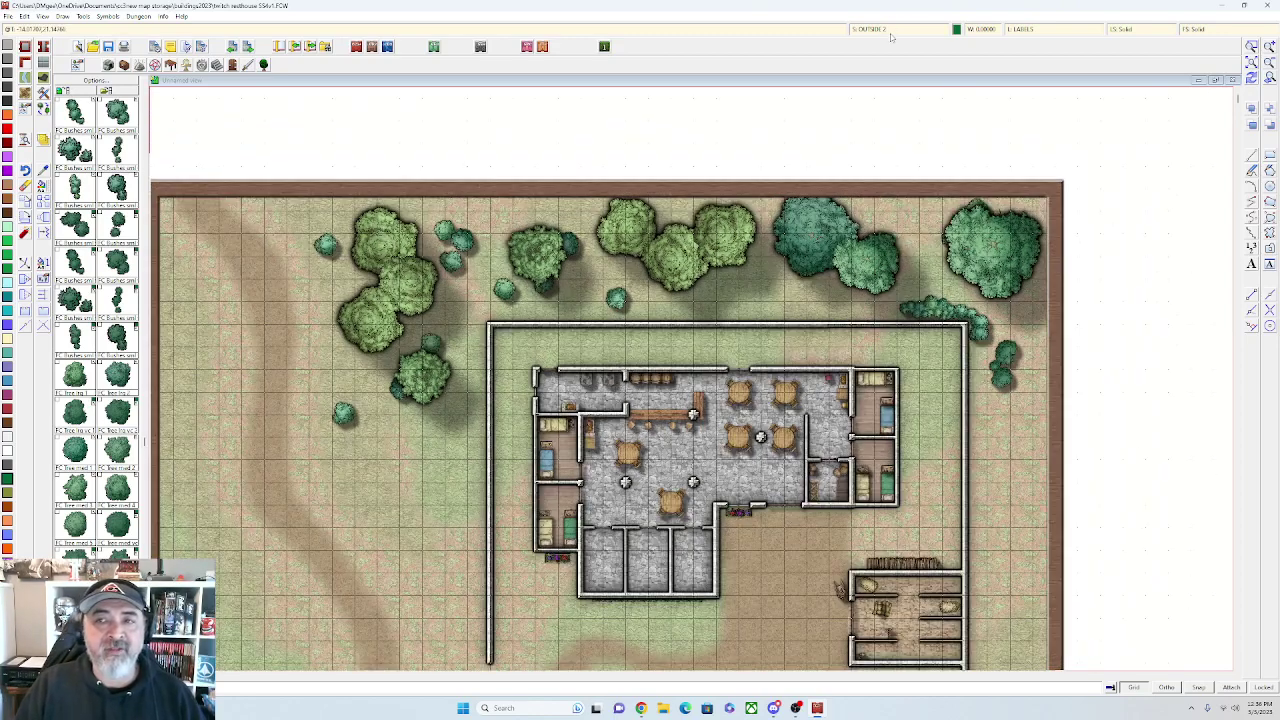
left_click(889, 30)
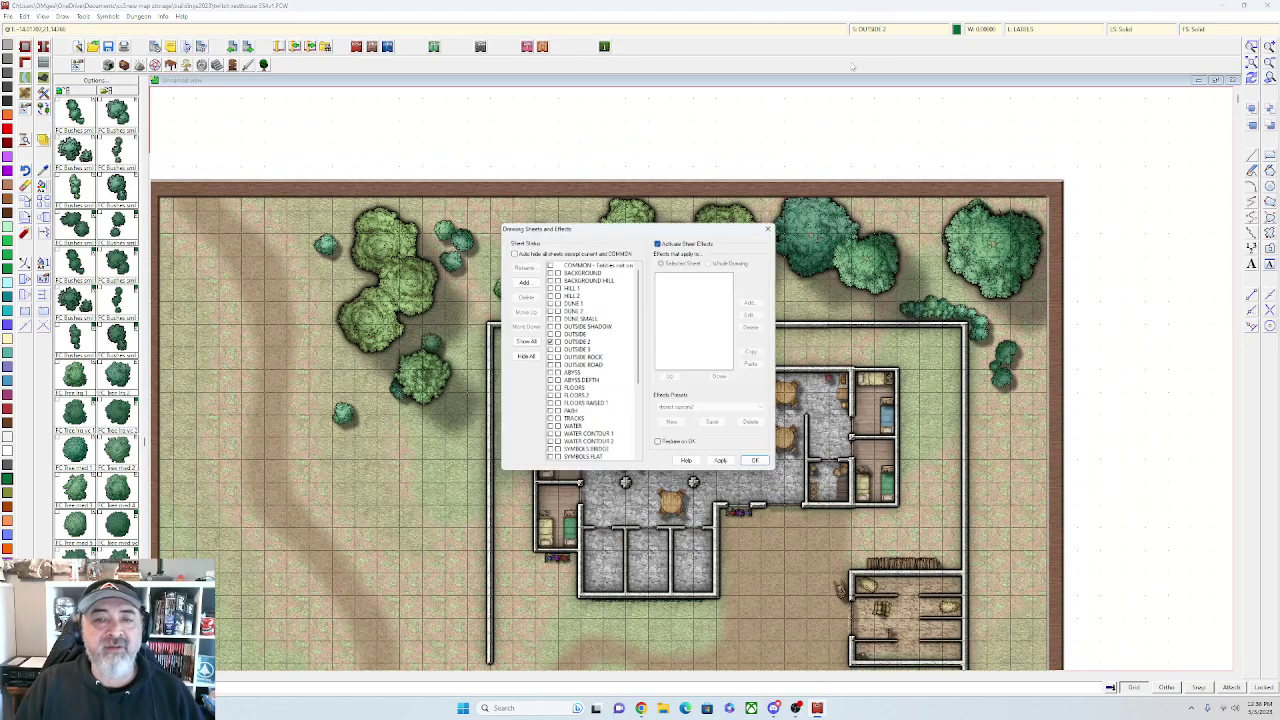
left_click(731, 467)
left_click(762, 467)
scroll(762, 467, "up", 2)
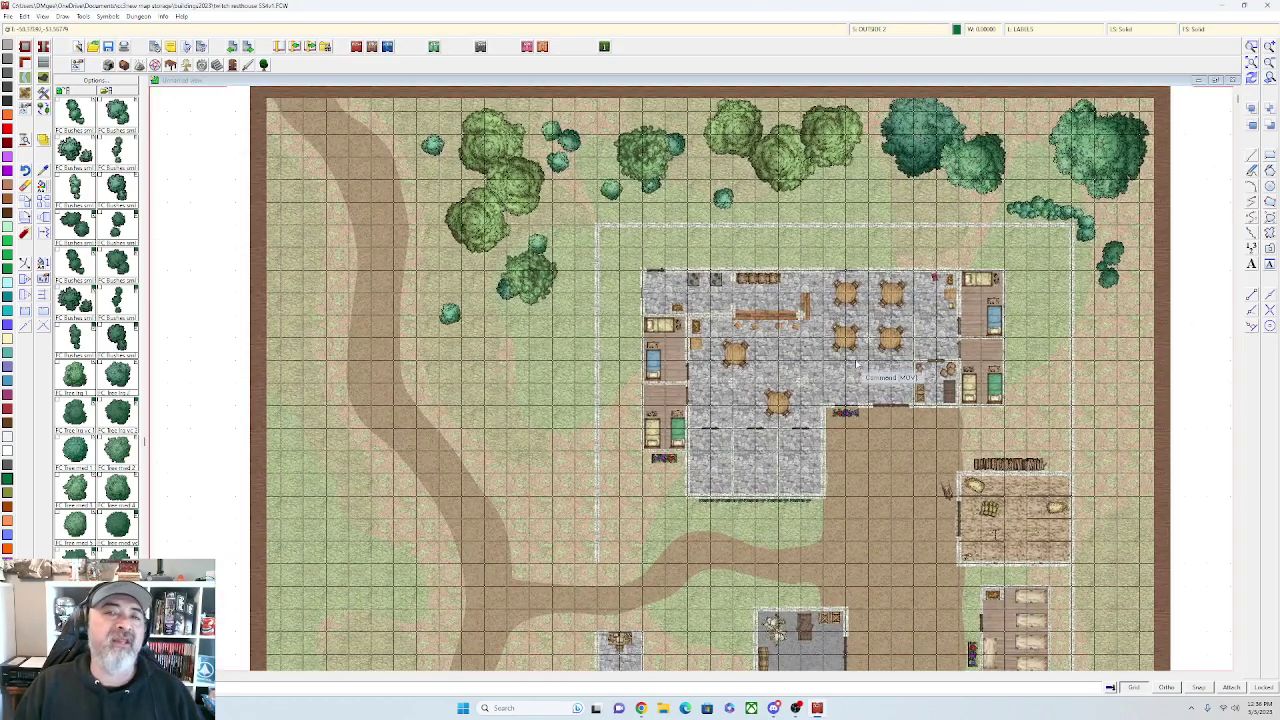
Examine the whole map and its tree coverage for areas around the compound that still lack vegetation
scroll(674, 390, "down", 2)
scroll(717, 390, "up", 2)
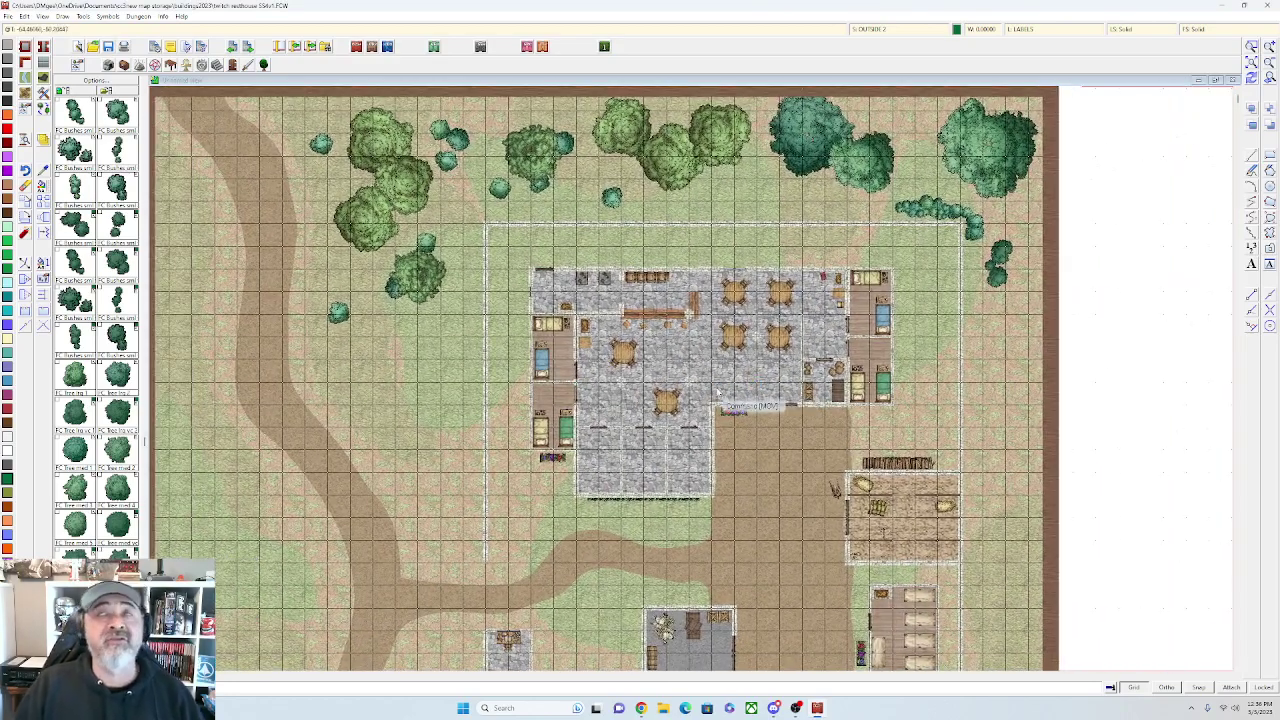
scroll(722, 385, "down", 1)
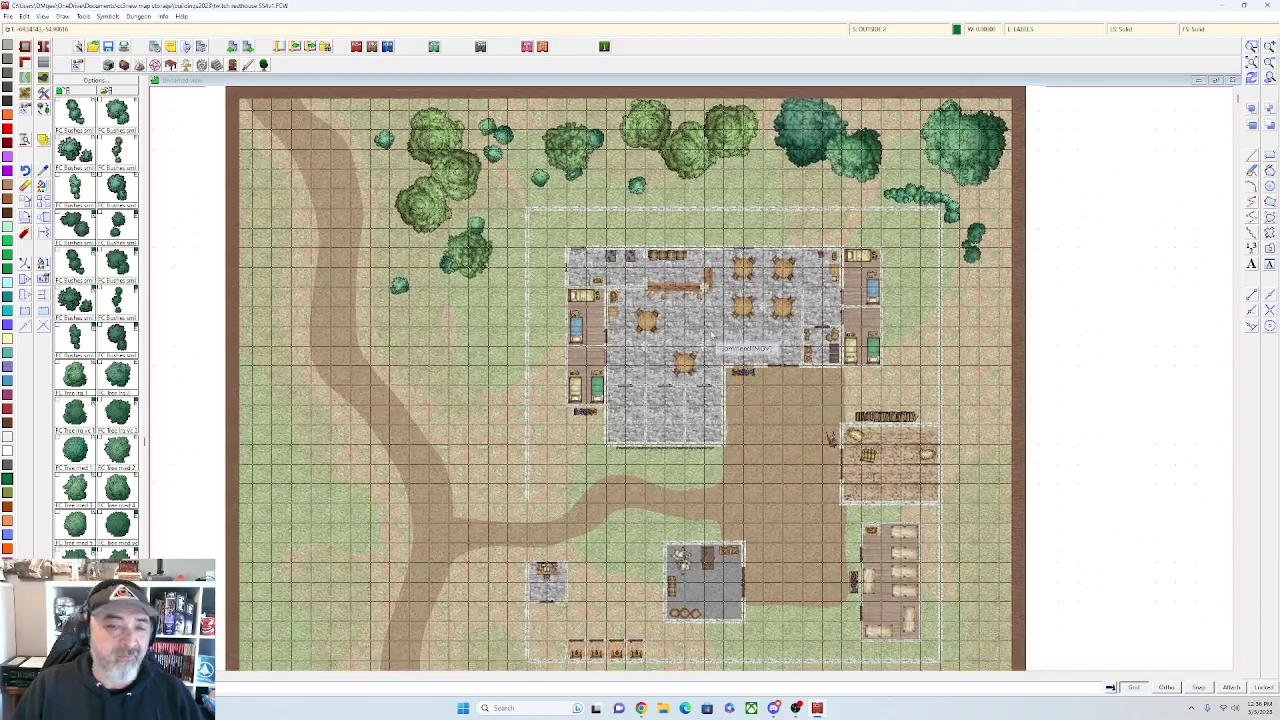
scroll(530, 256, "down", 3)
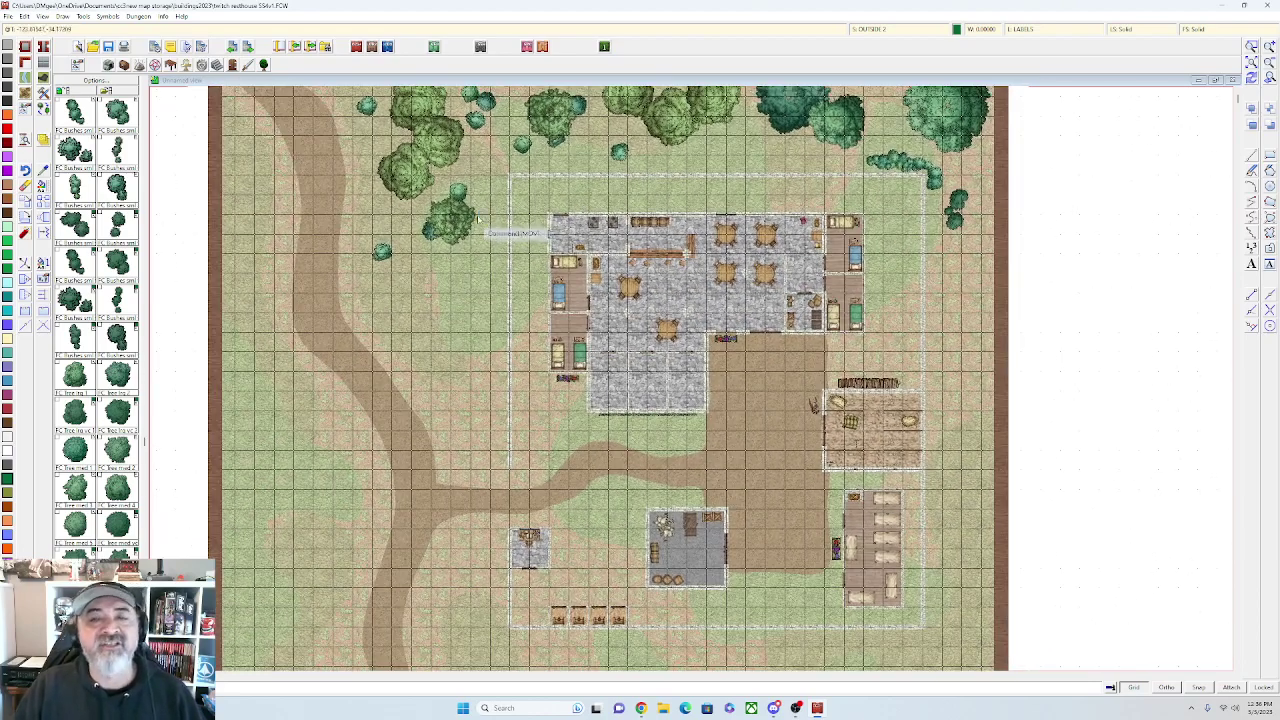
scroll(440, 240, "down", 2)
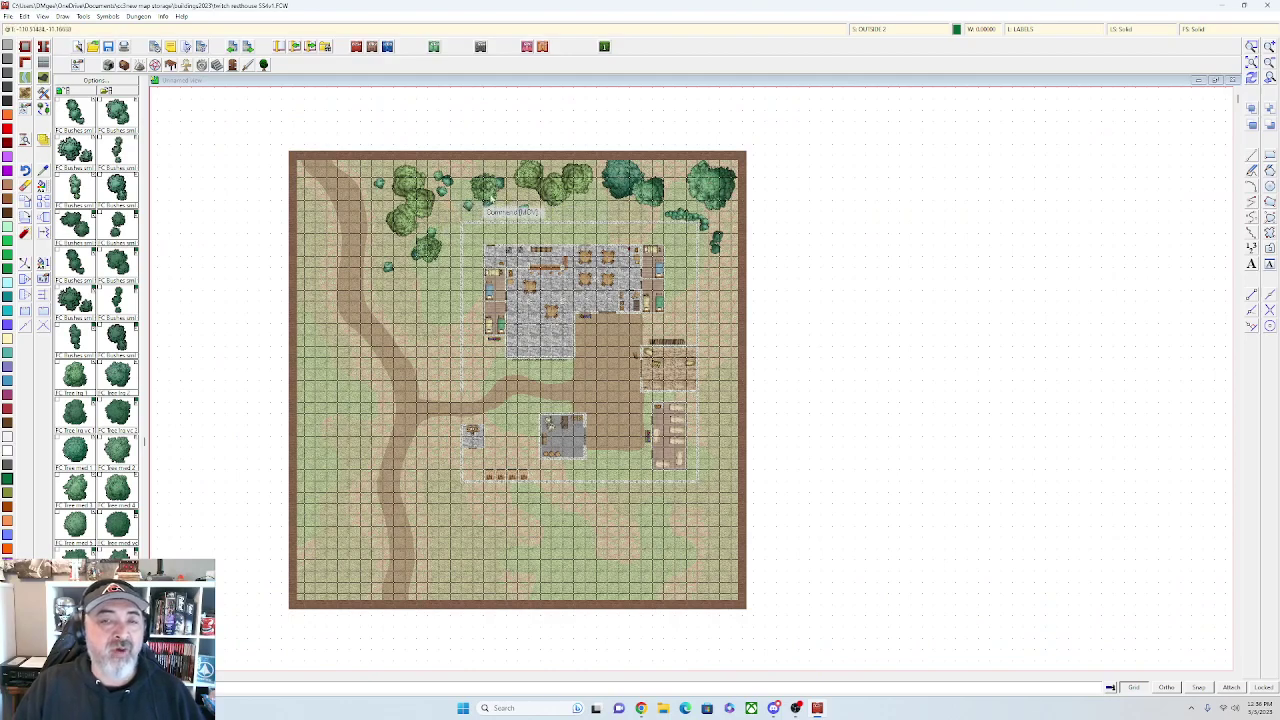
scroll(538, 192, "up", 2)
scroll(531, 192, "up", 2)
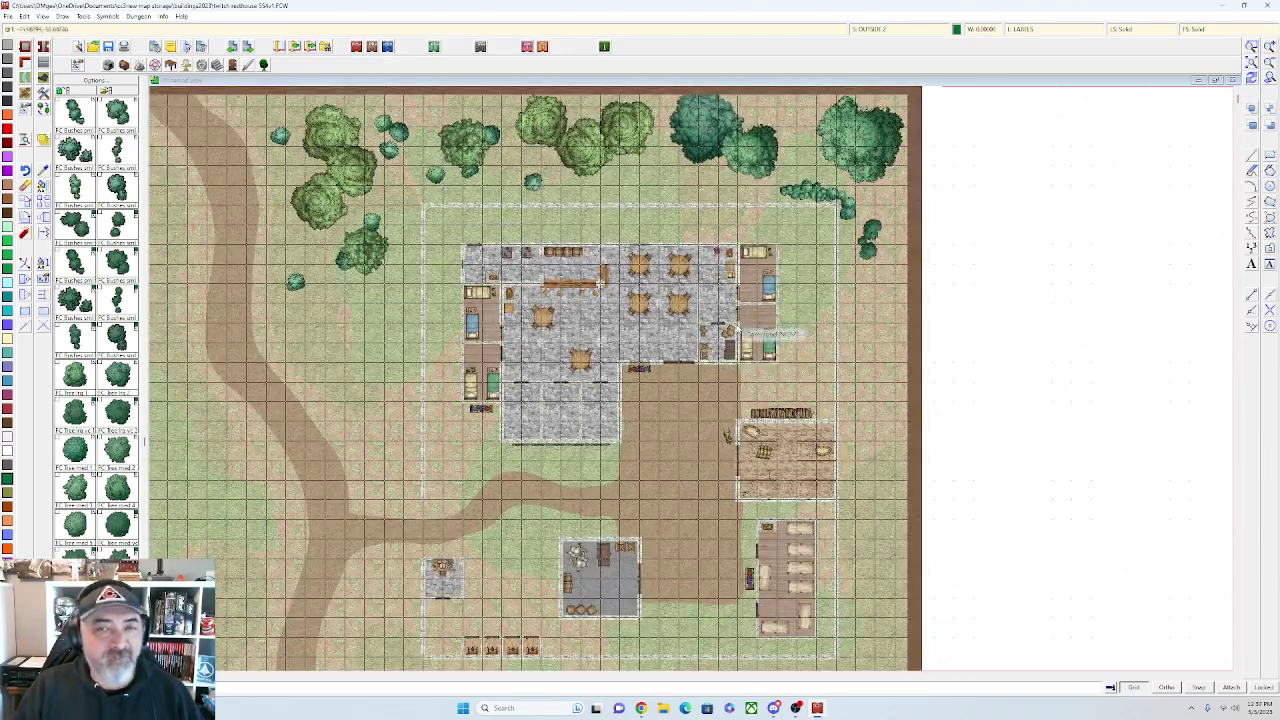
left_click_drag(718, 308, 664, 252)
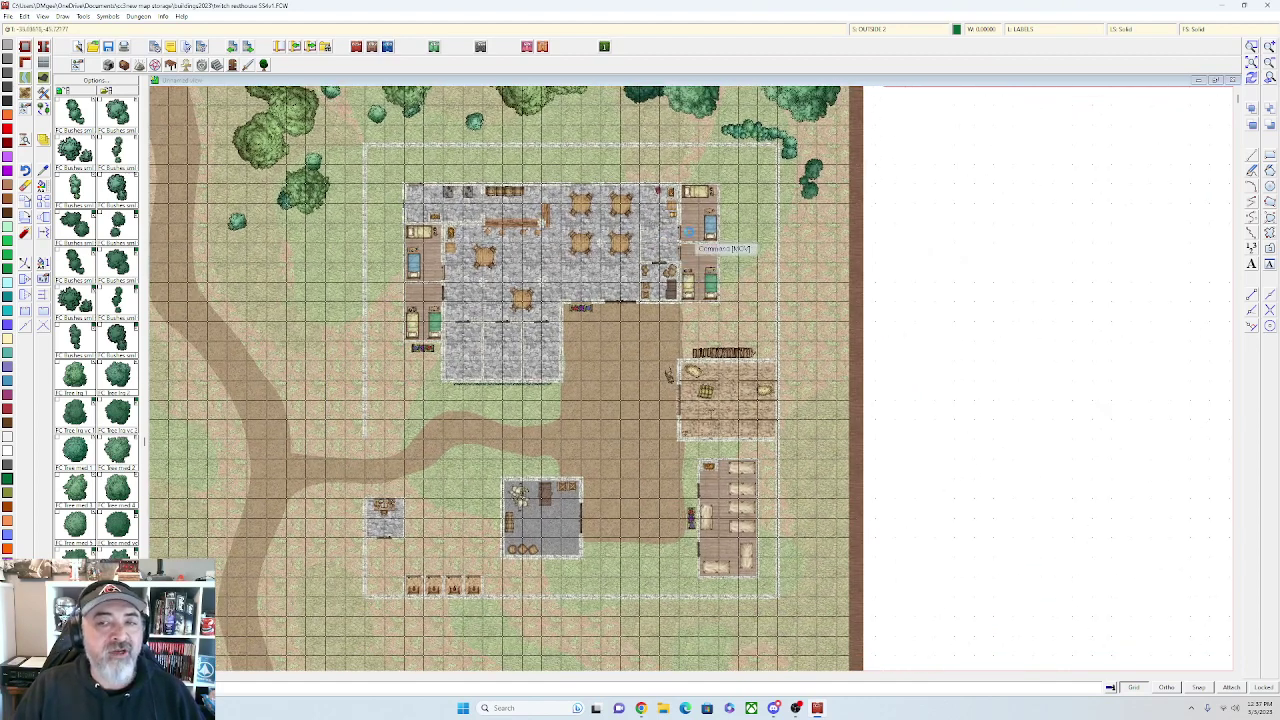
left_click_drag(658, 128, 644, 229)
scroll(716, 158, "up", 1)
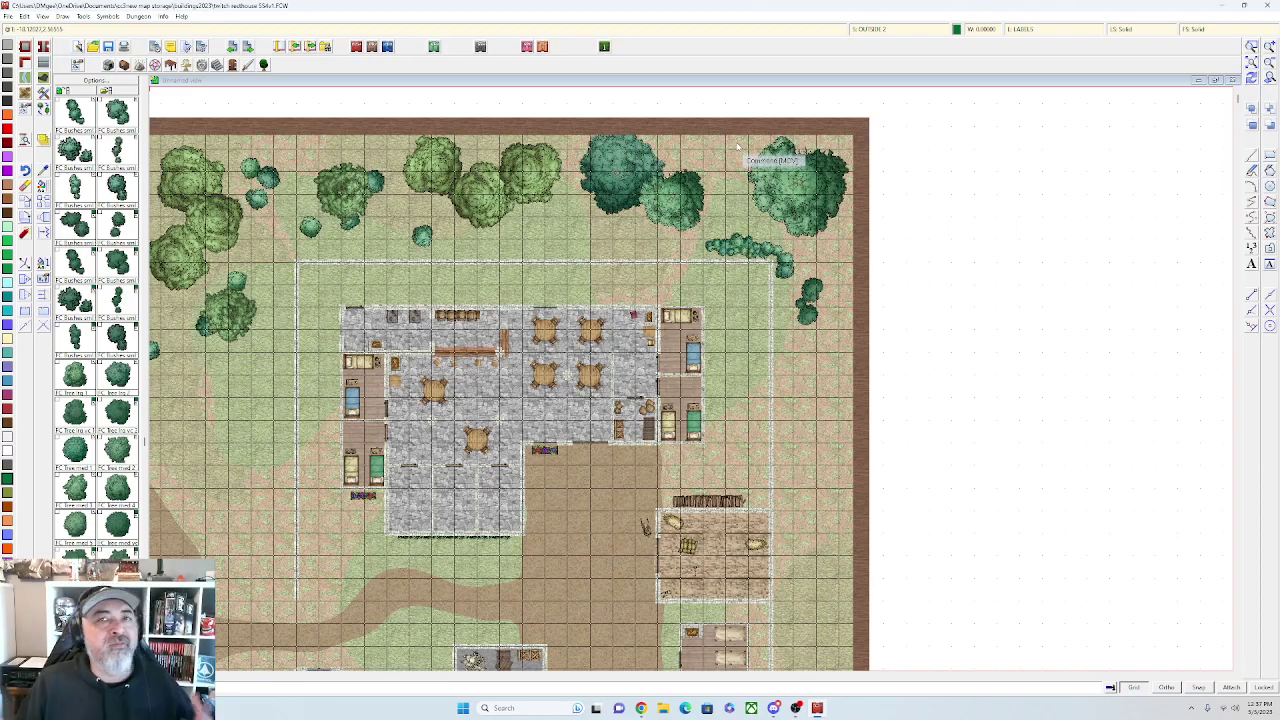
scroll(737, 147, "down", 2)
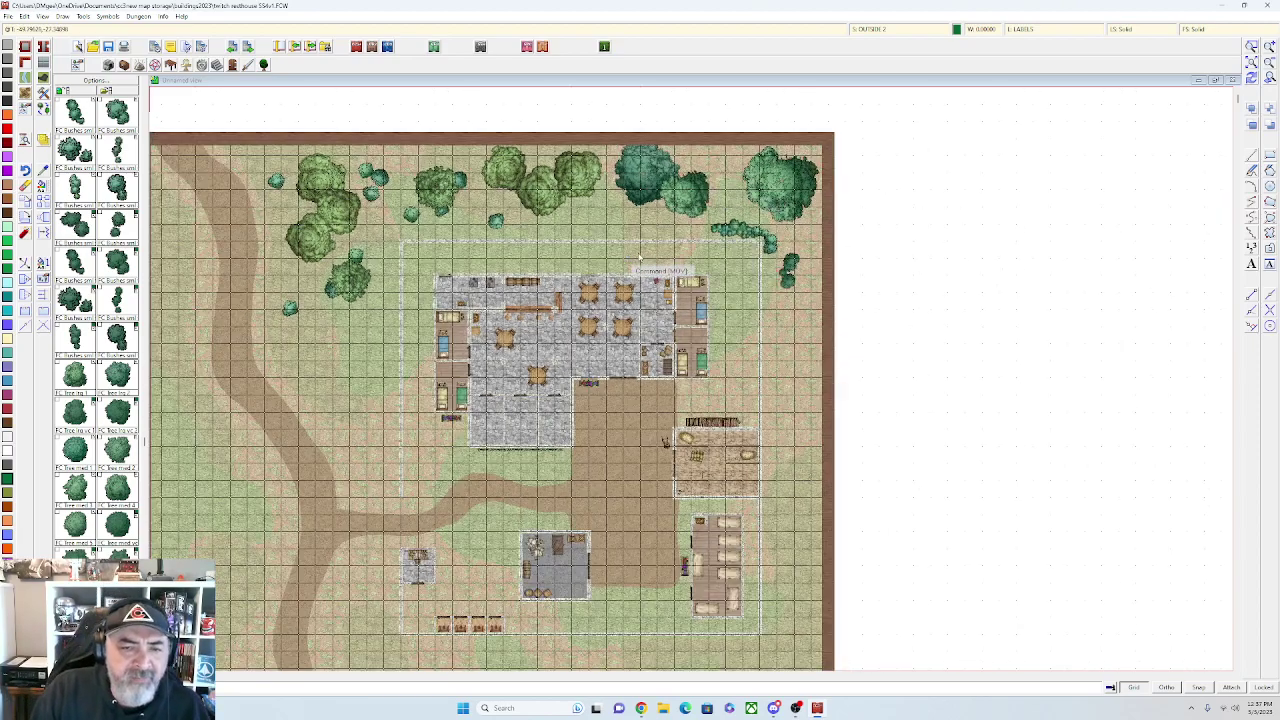
scroll(648, 252, "up", 2)
scroll(648, 262, "down", 2)
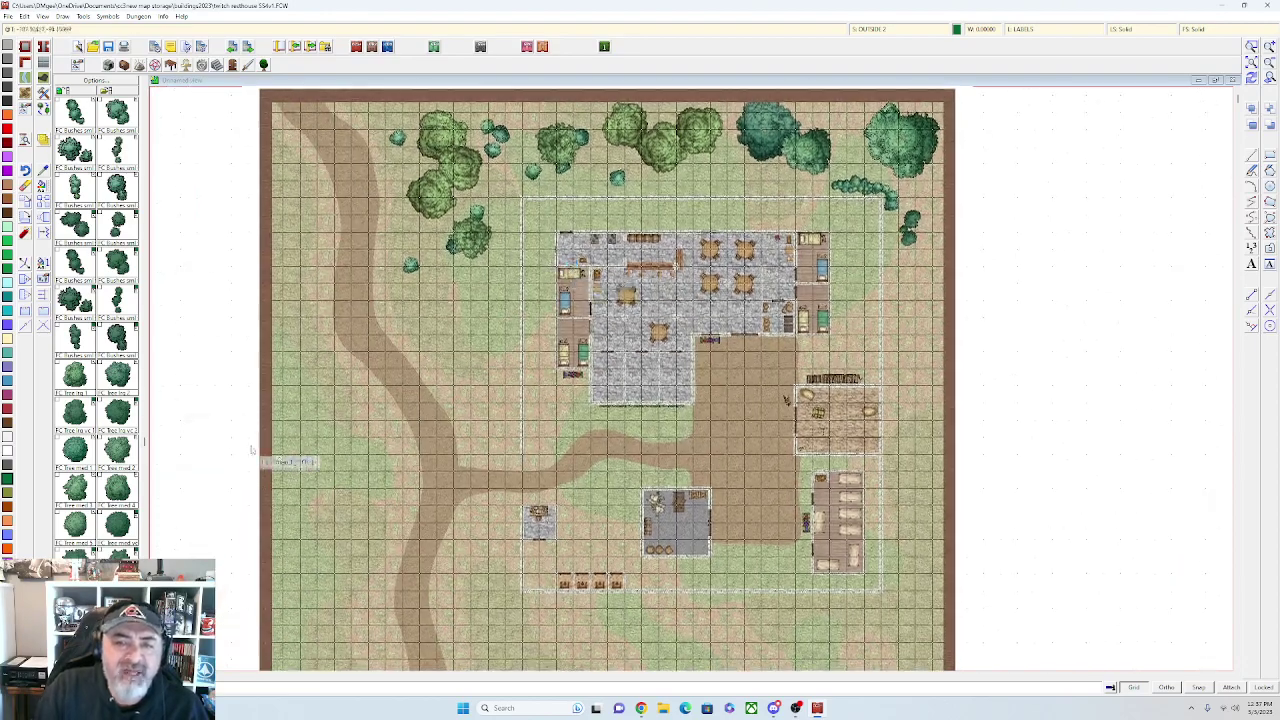
Place four trees in a staggered, partly overlapping column between the map's west edge and the road
scroll(296, 445, "up", 3)
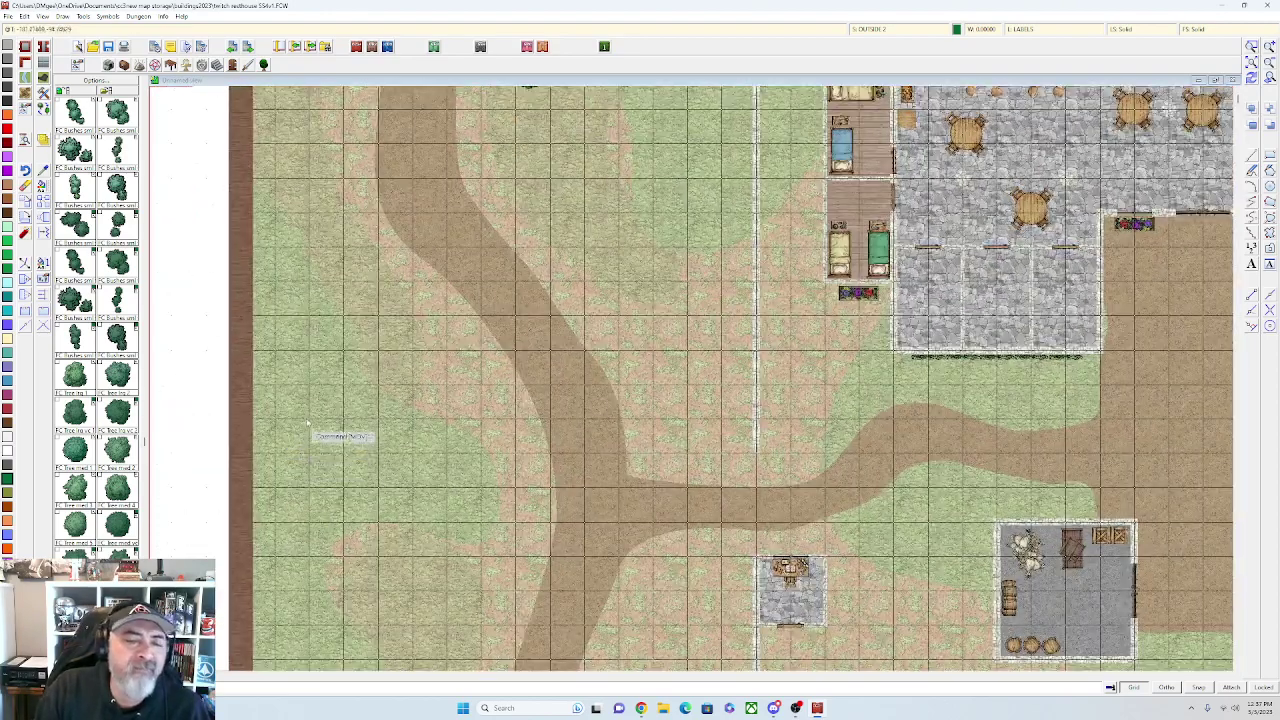
scroll(97, 450, "down", 3)
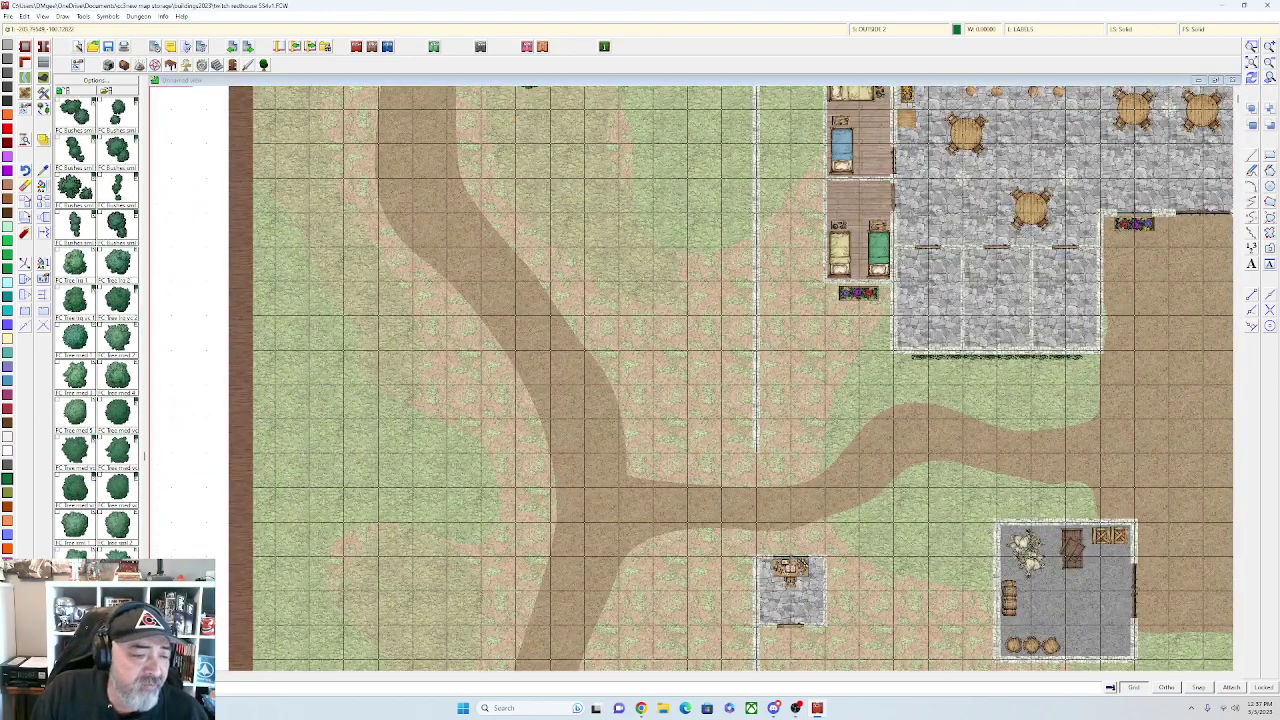
left_click(86, 297)
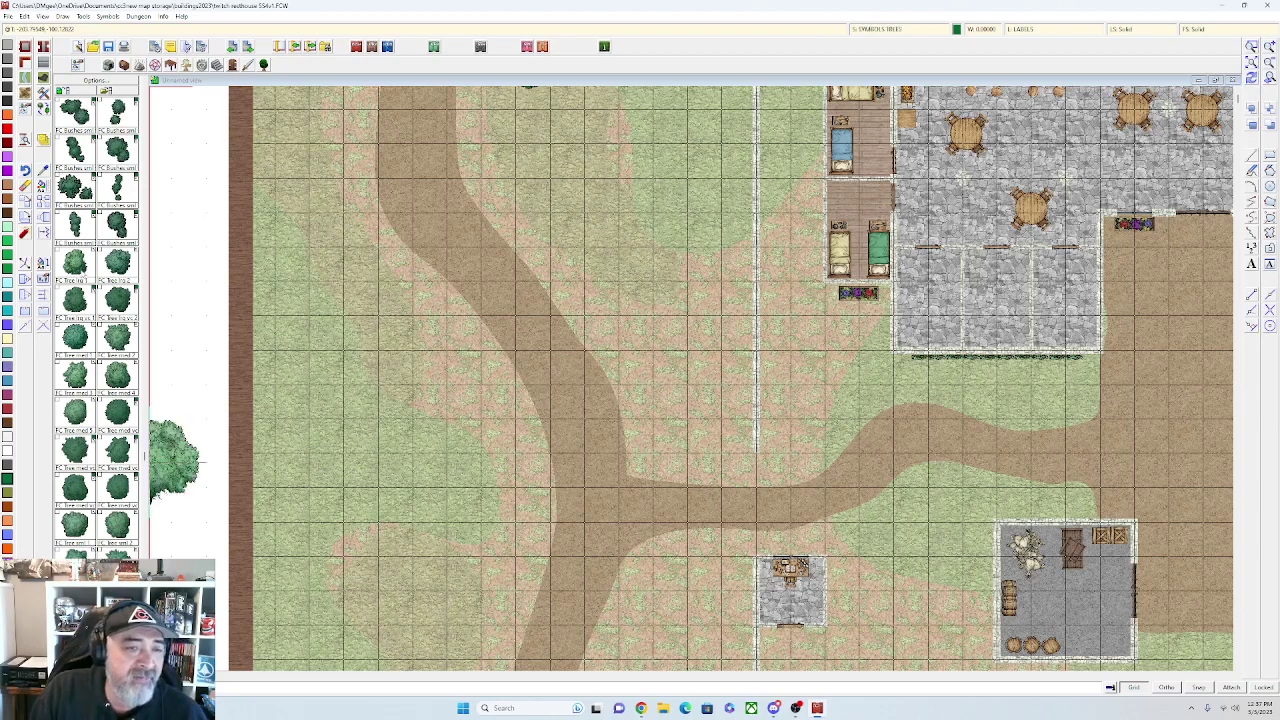
left_click(345, 334)
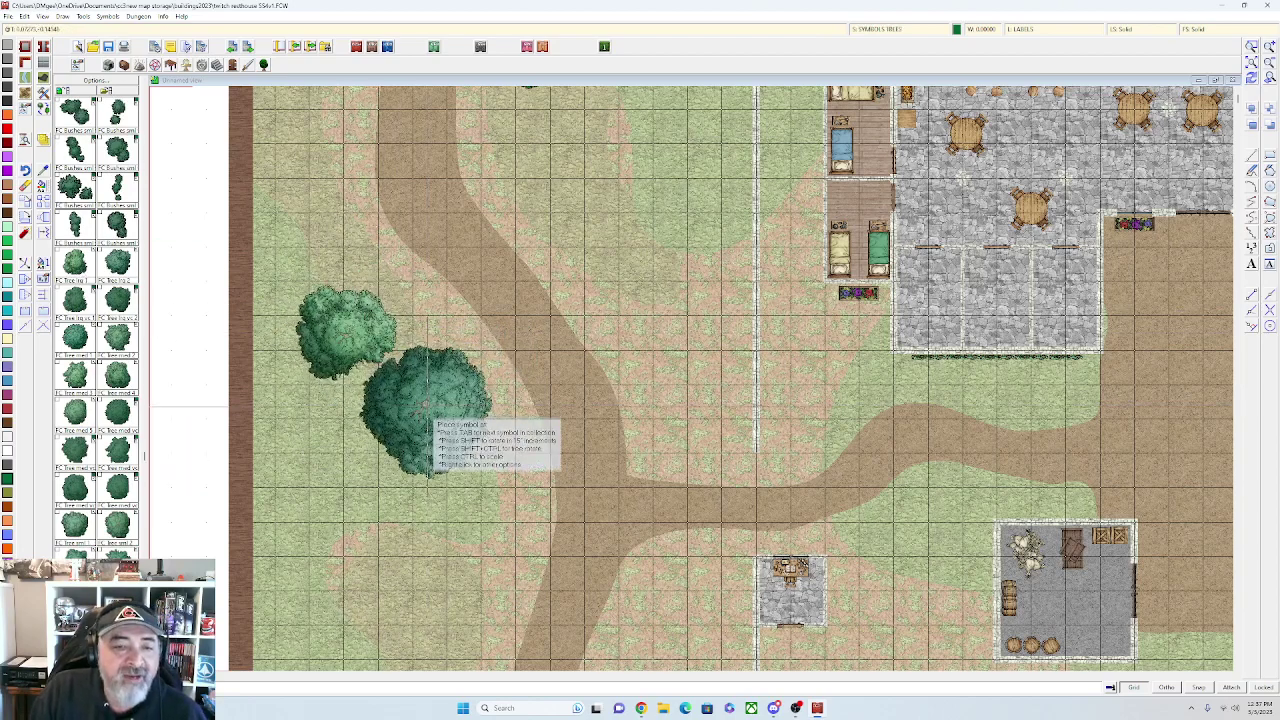
left_click(426, 404)
left_click(342, 468)
left_click(359, 591)
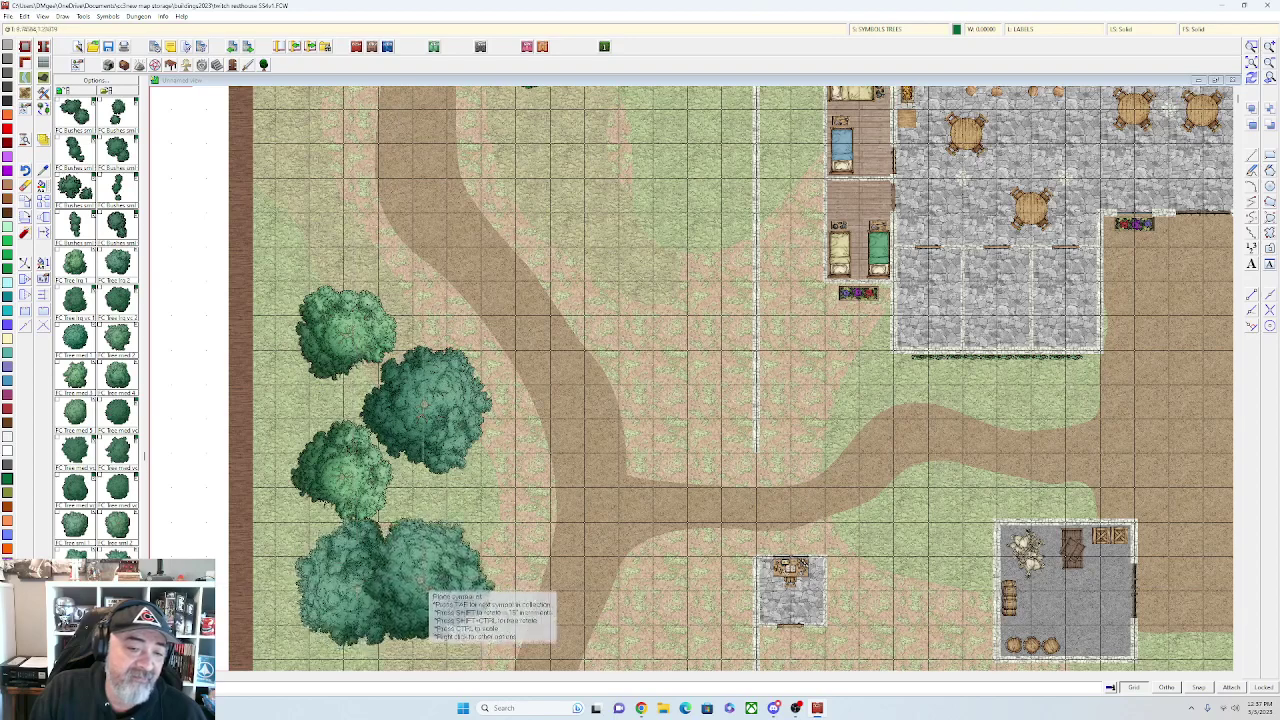
Add two trees at the south end of the western tree group and one on its east side near the road junction
key("Tab")
middle_click(428, 491)
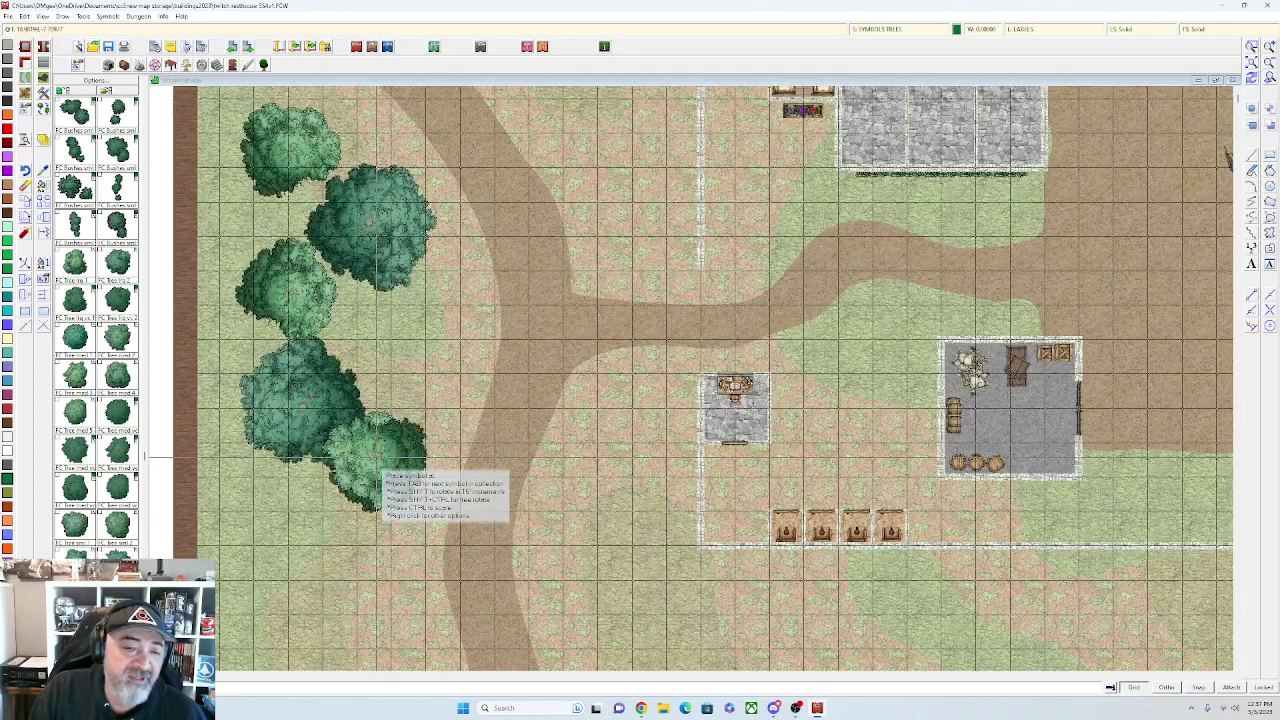
left_click(381, 461)
left_click(356, 549)
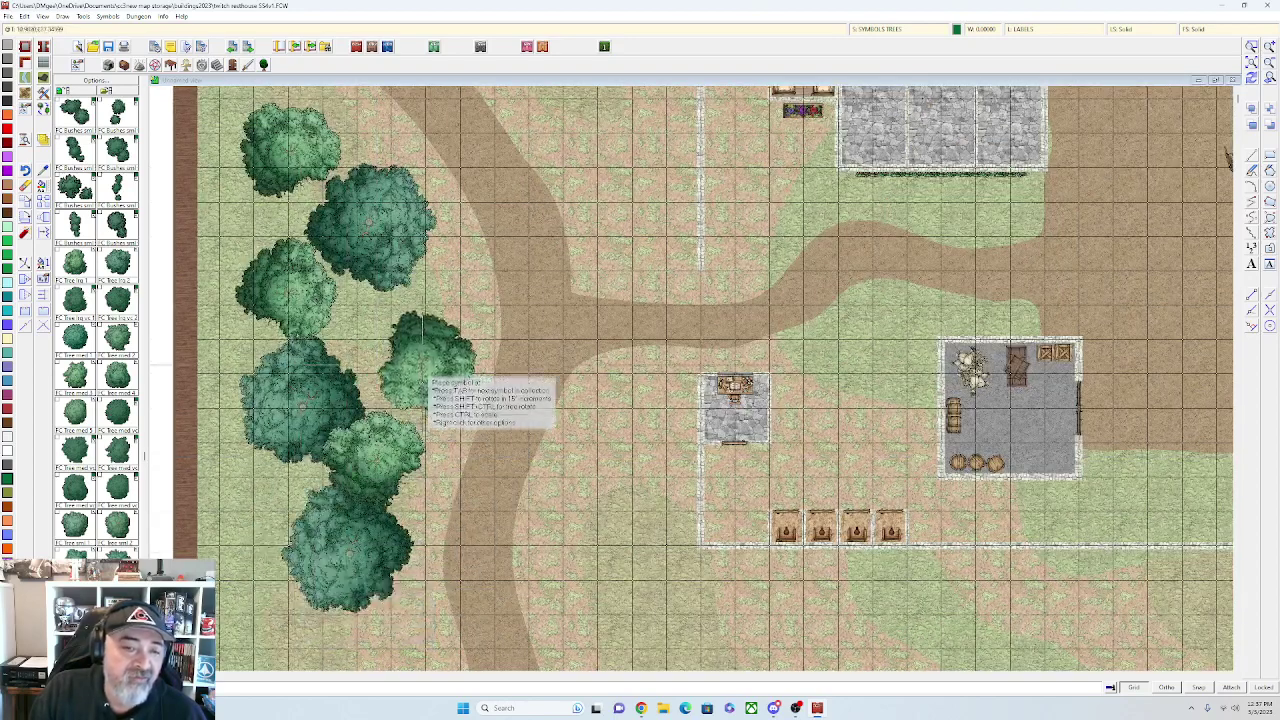
left_click(424, 333)
Fill the gaps and edges of the western tree group with small bush rows and clumps
scroll(428, 411, "down", 2)
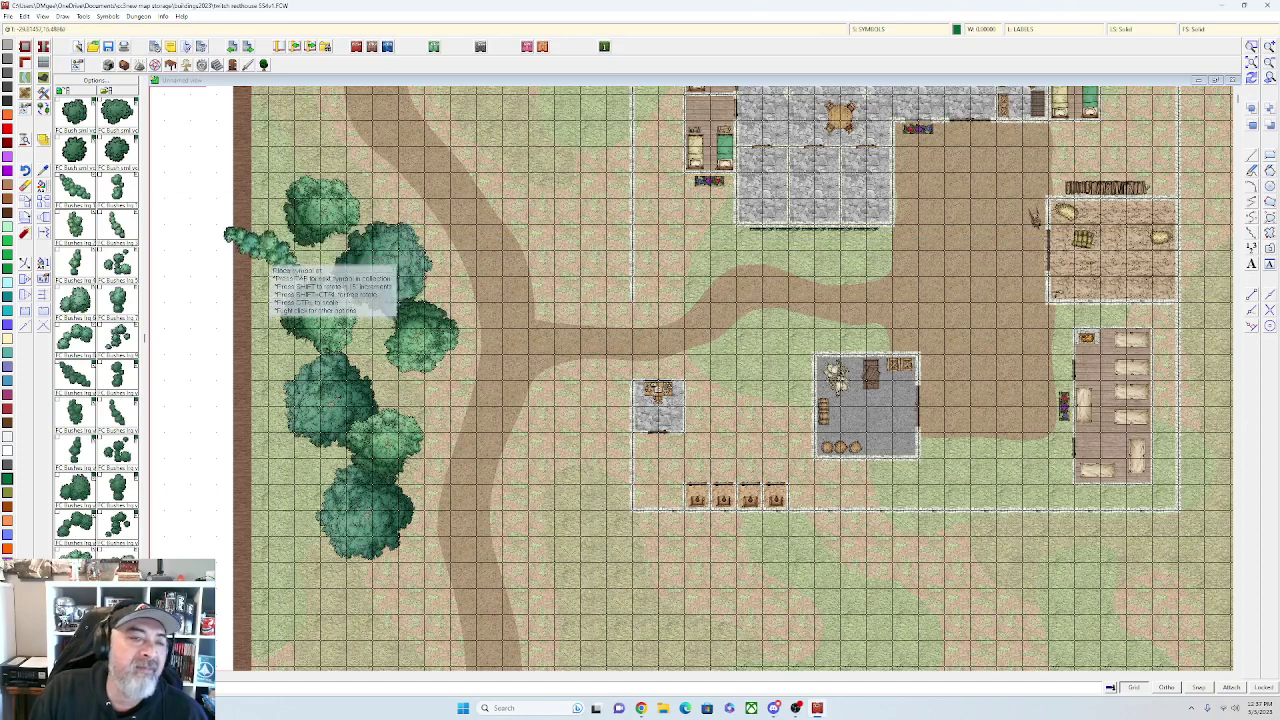
left_click(284, 273)
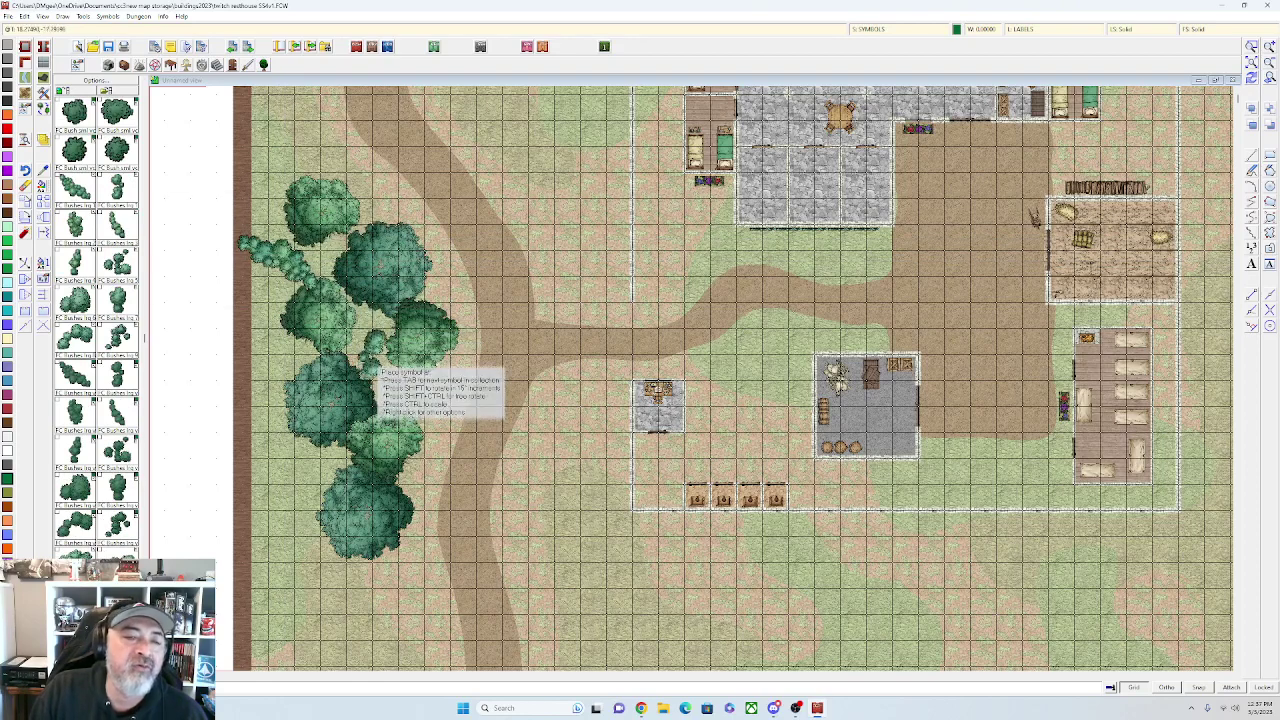
left_click(425, 385)
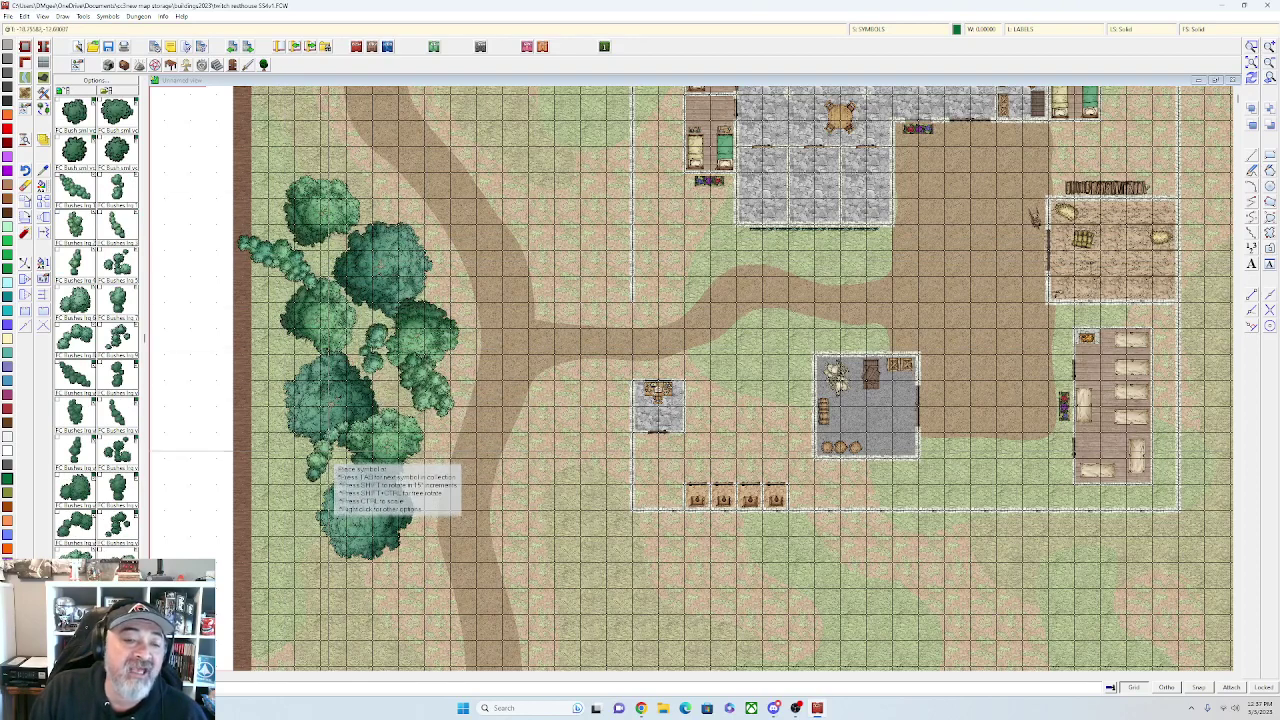
left_click(326, 453)
scroll(390, 590, "down", 1)
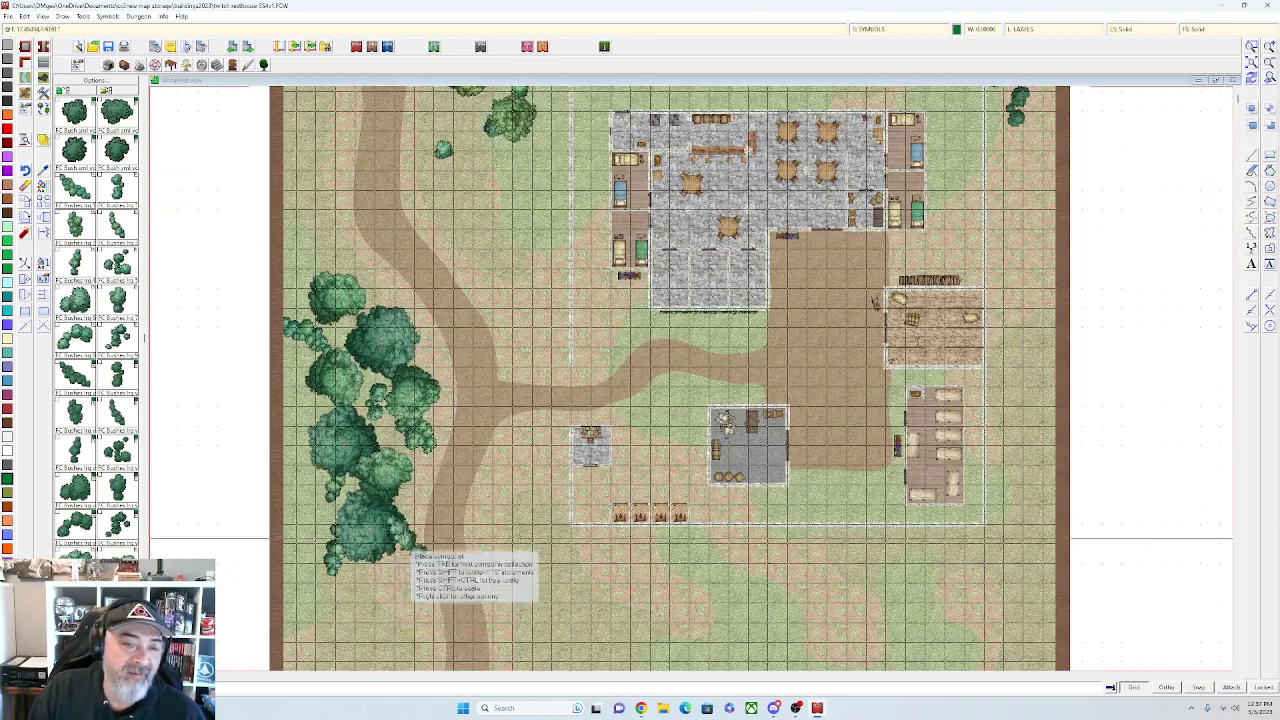
Scatter four small single bushes east of the road, south of the compound's southwest corner
scroll(99, 320, "up", 7)
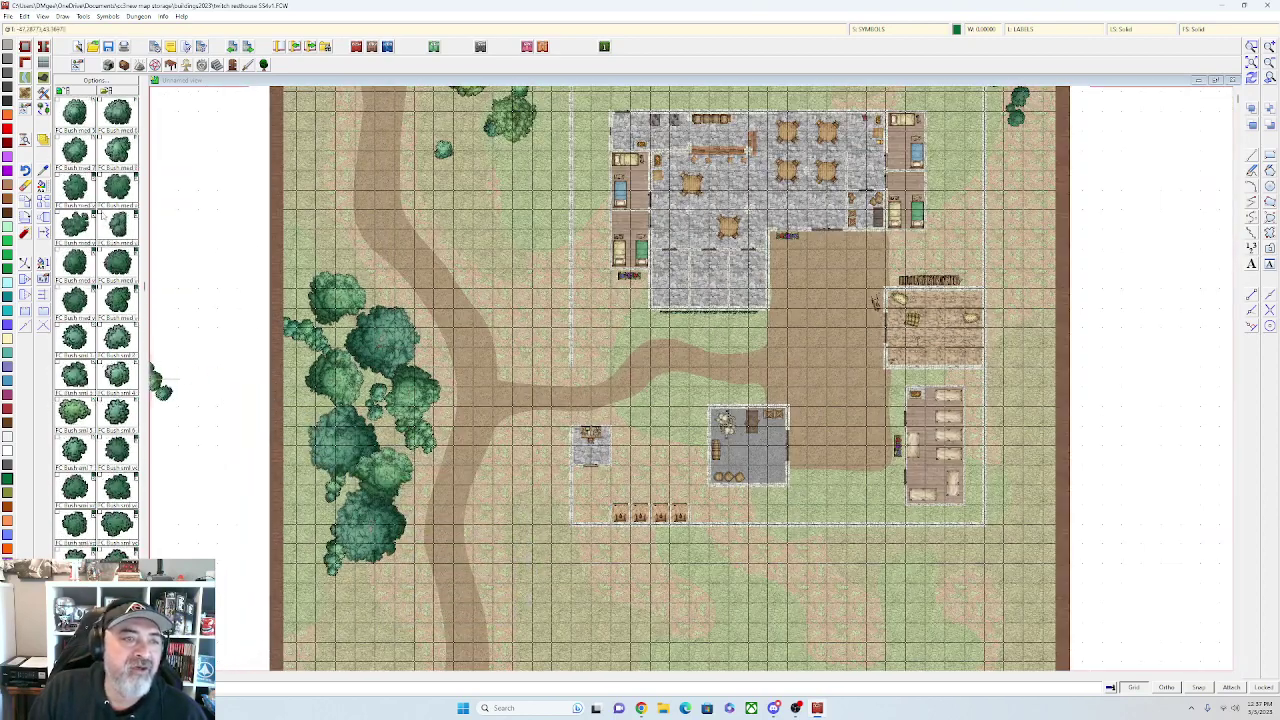
scroll(92, 195, "up", 2)
left_click(73, 200)
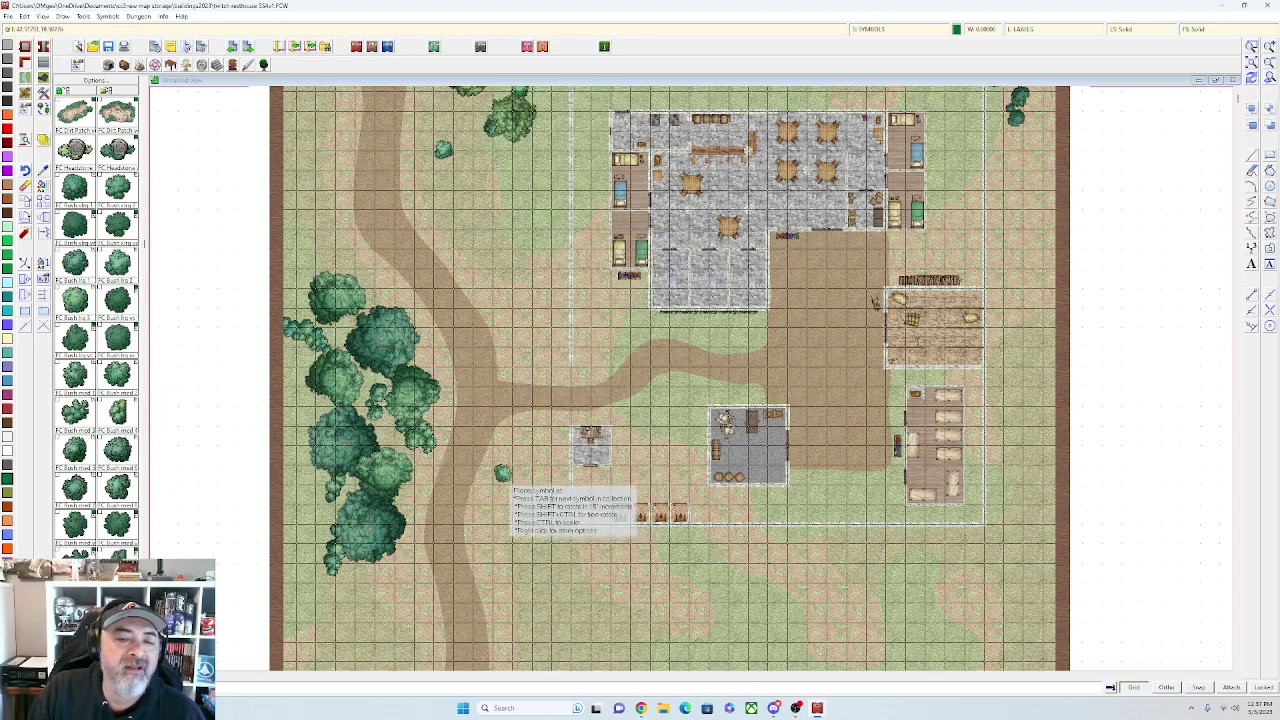
left_click(532, 545)
left_click(542, 569)
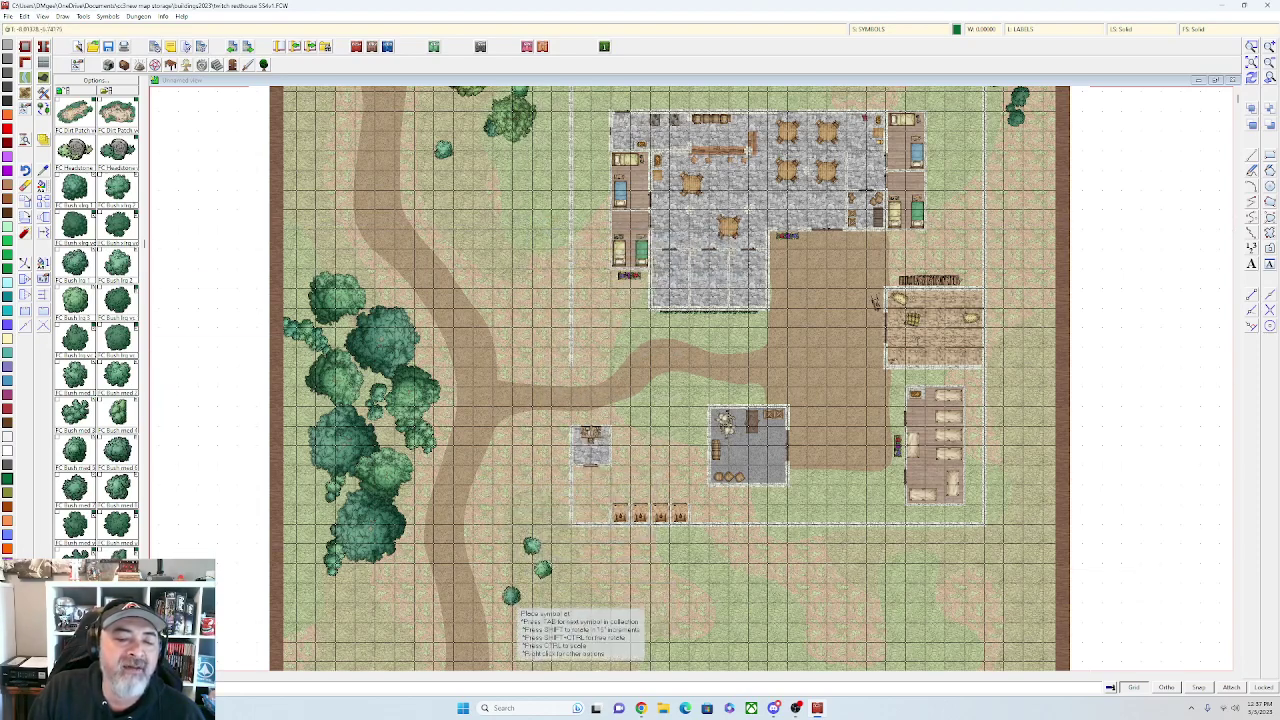
left_click(510, 597)
left_click(550, 632)
Place two overlapping bush rows among the scattered single bushes and another curved row just south of them
scroll(152, 430, "down", 3)
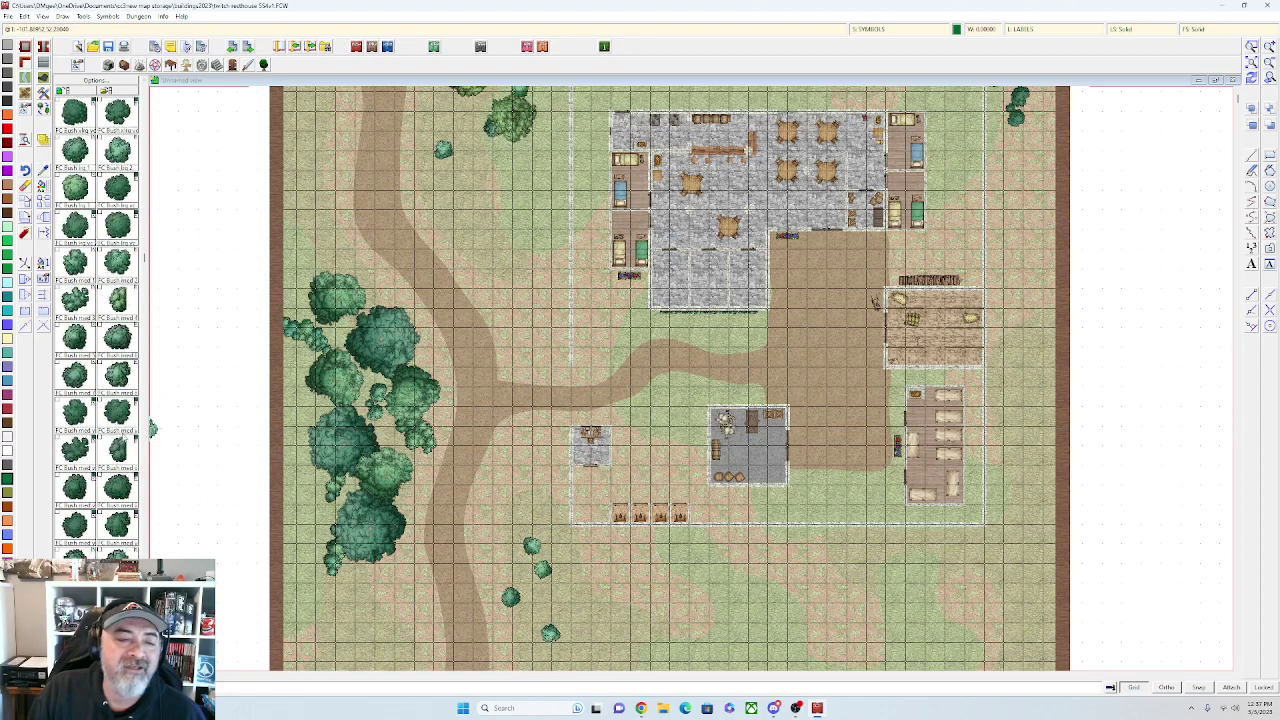
scroll(90, 432, "down", 7)
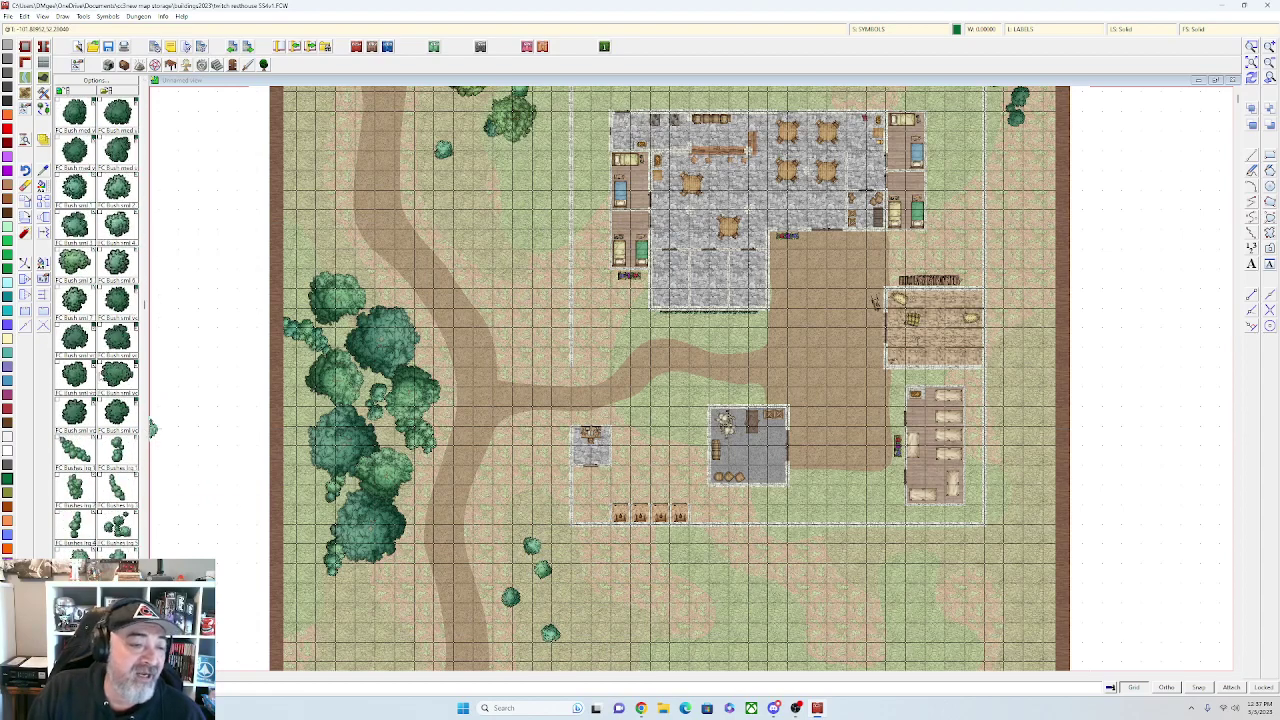
left_click(86, 451)
scroll(582, 384, "up", 1)
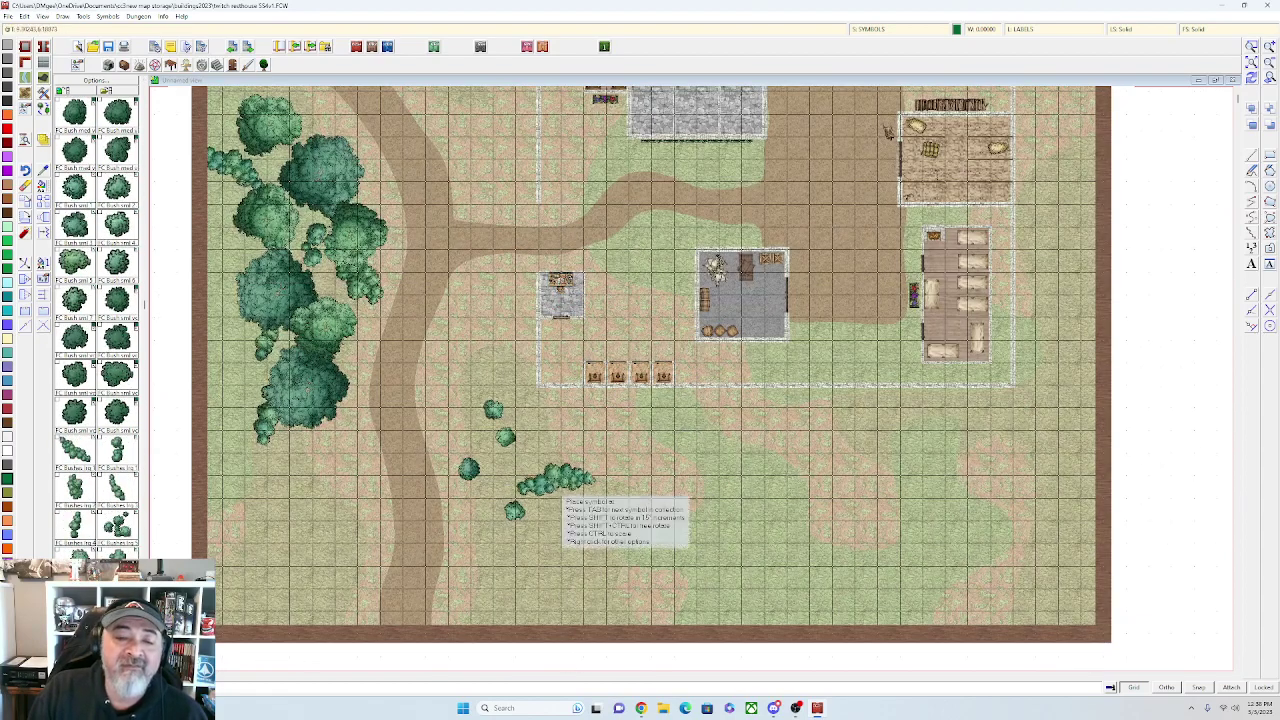
key("Tab")
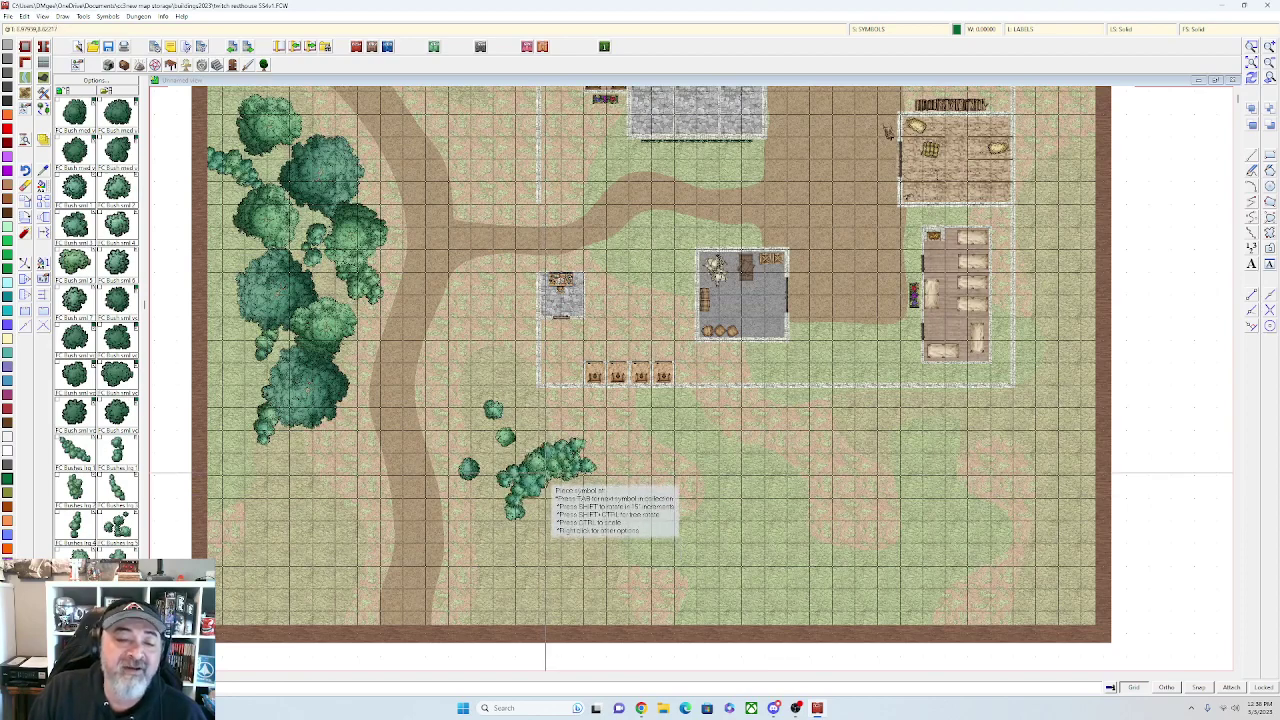
left_click(545, 484)
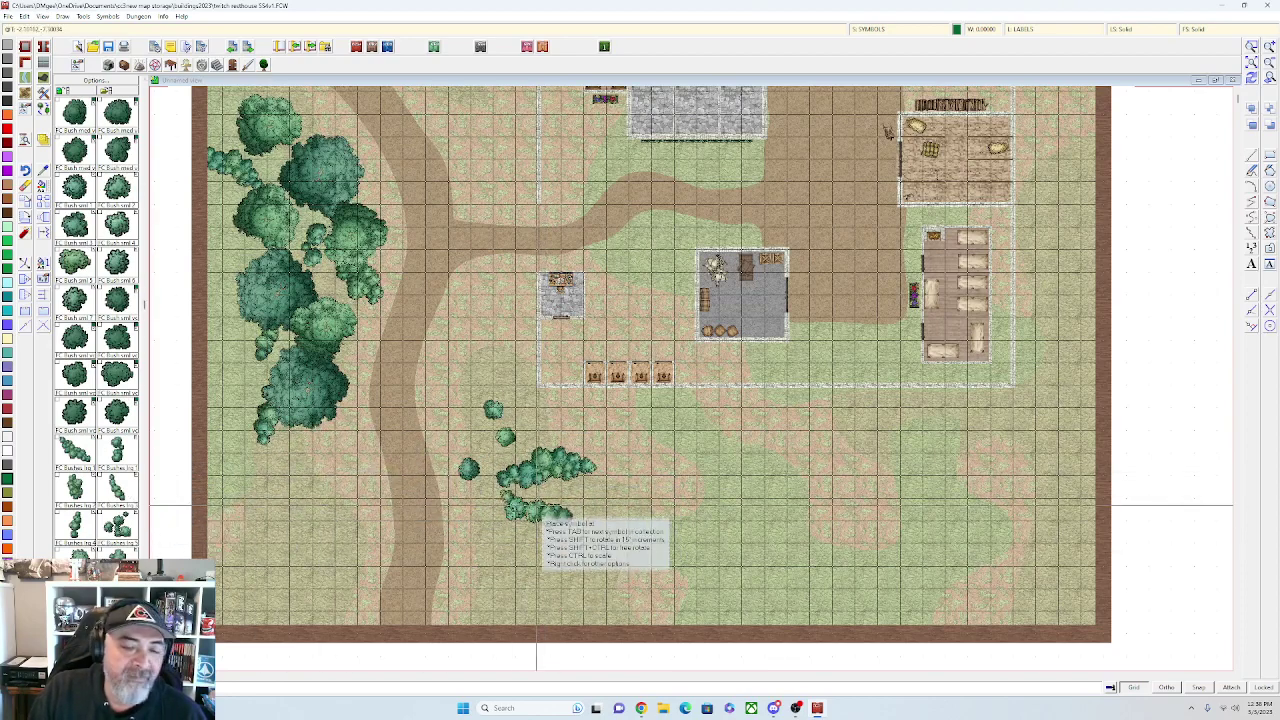
left_click(532, 557)
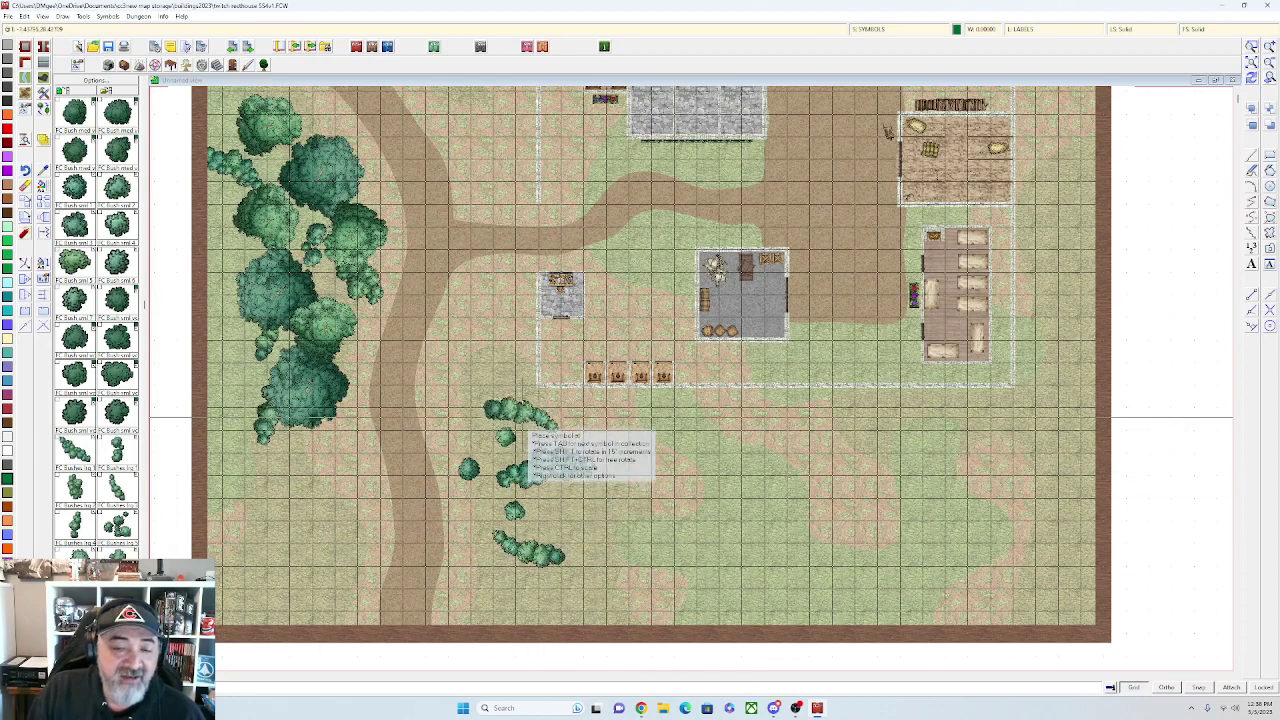
Place one large tree over the bush rows south of the compound and another over the small bushes beside the road
scroll(94, 421, "down", 5)
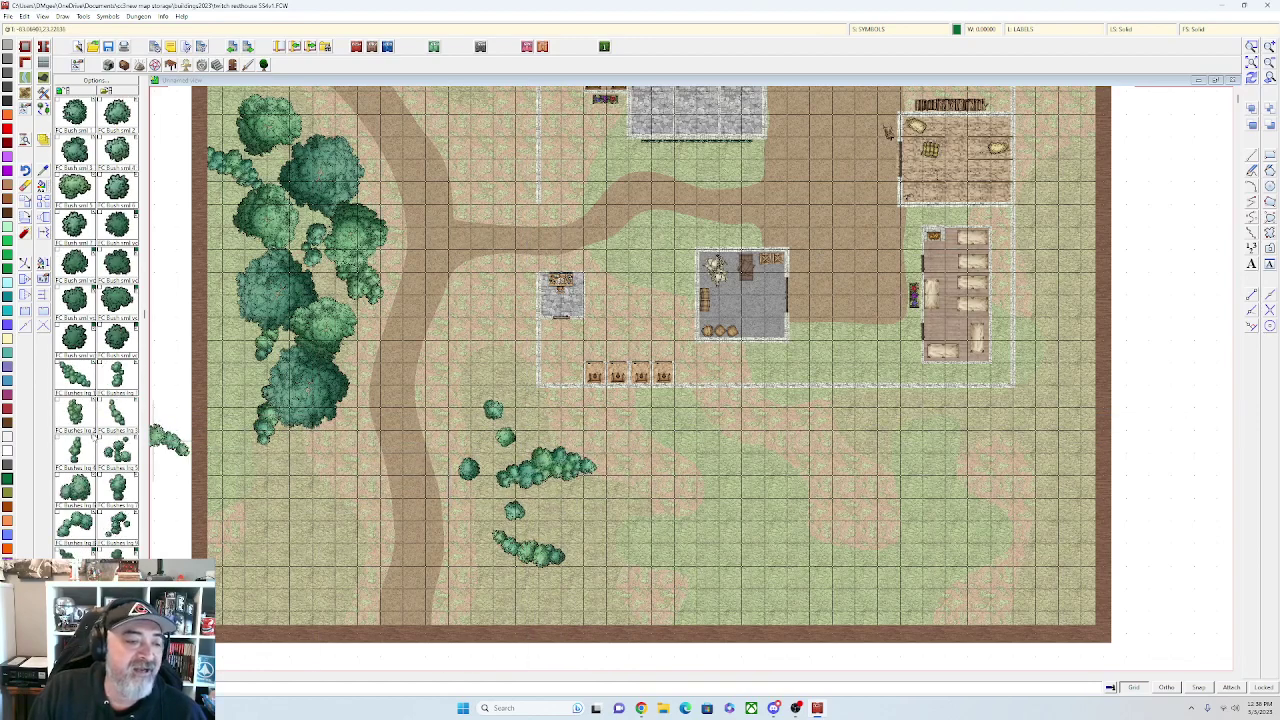
scroll(96, 400, "down", 6)
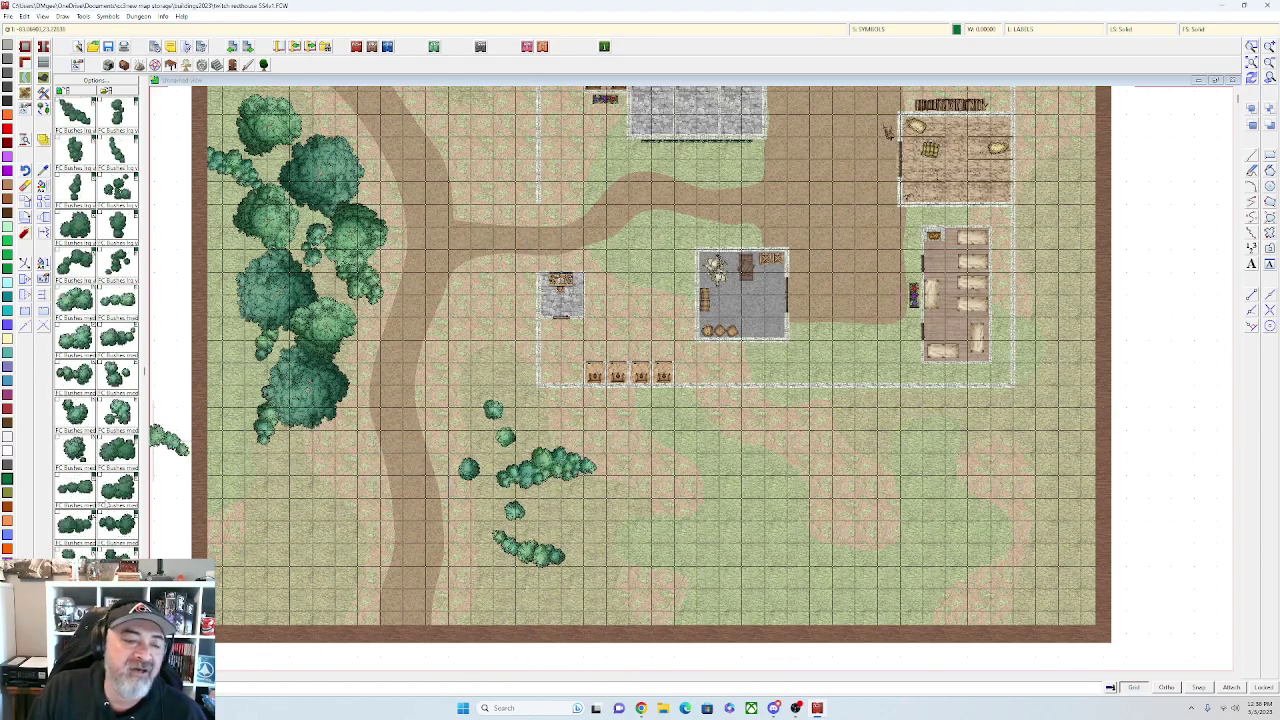
scroll(120, 440, "down", 5)
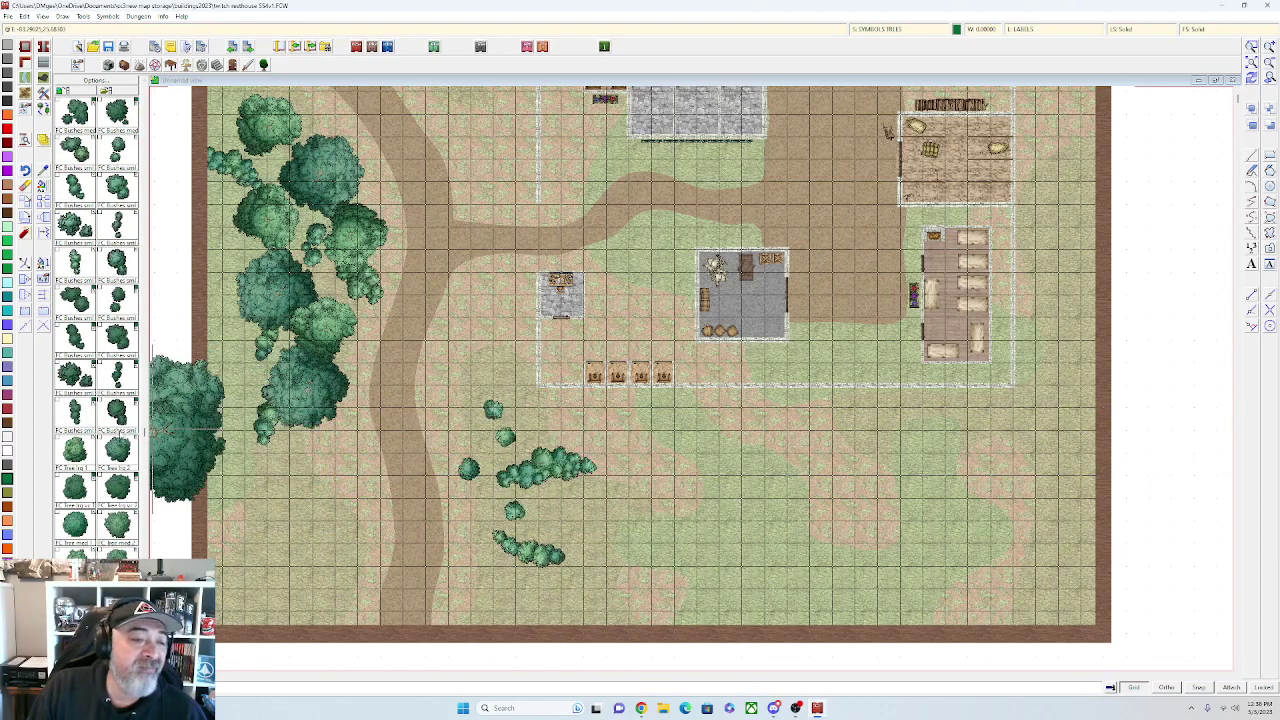
left_click(80, 447)
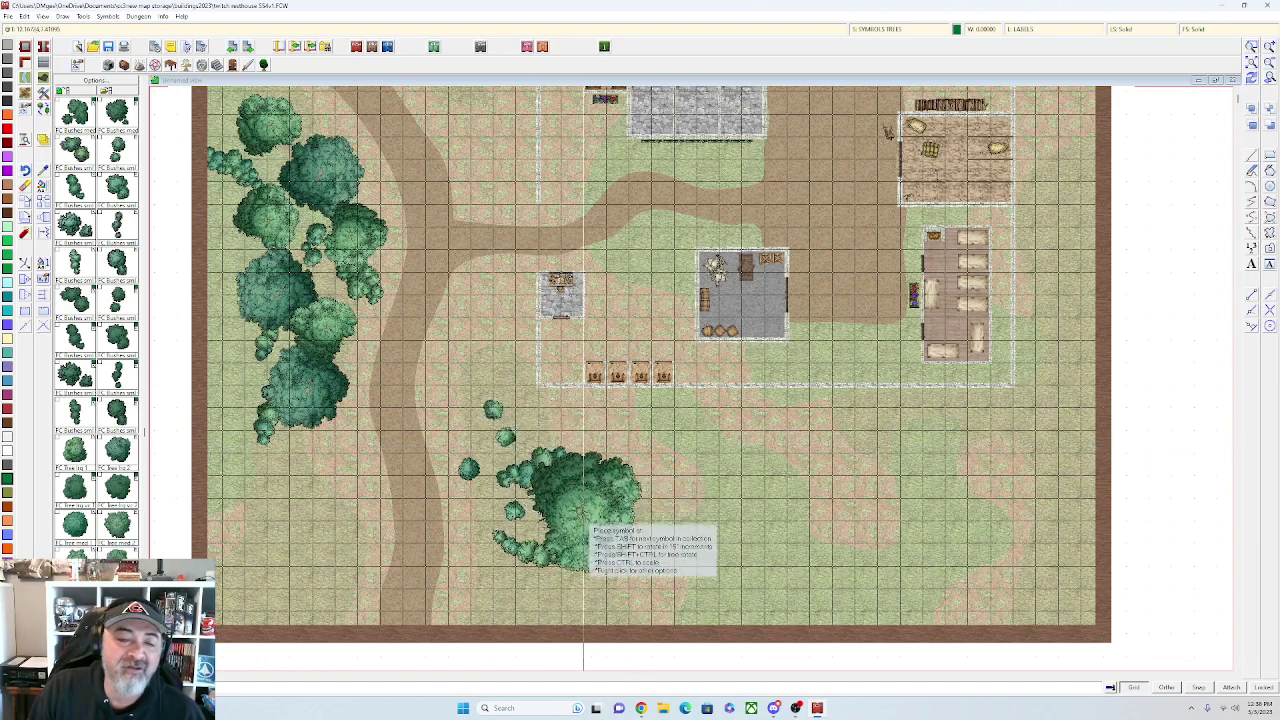
left_click(572, 512)
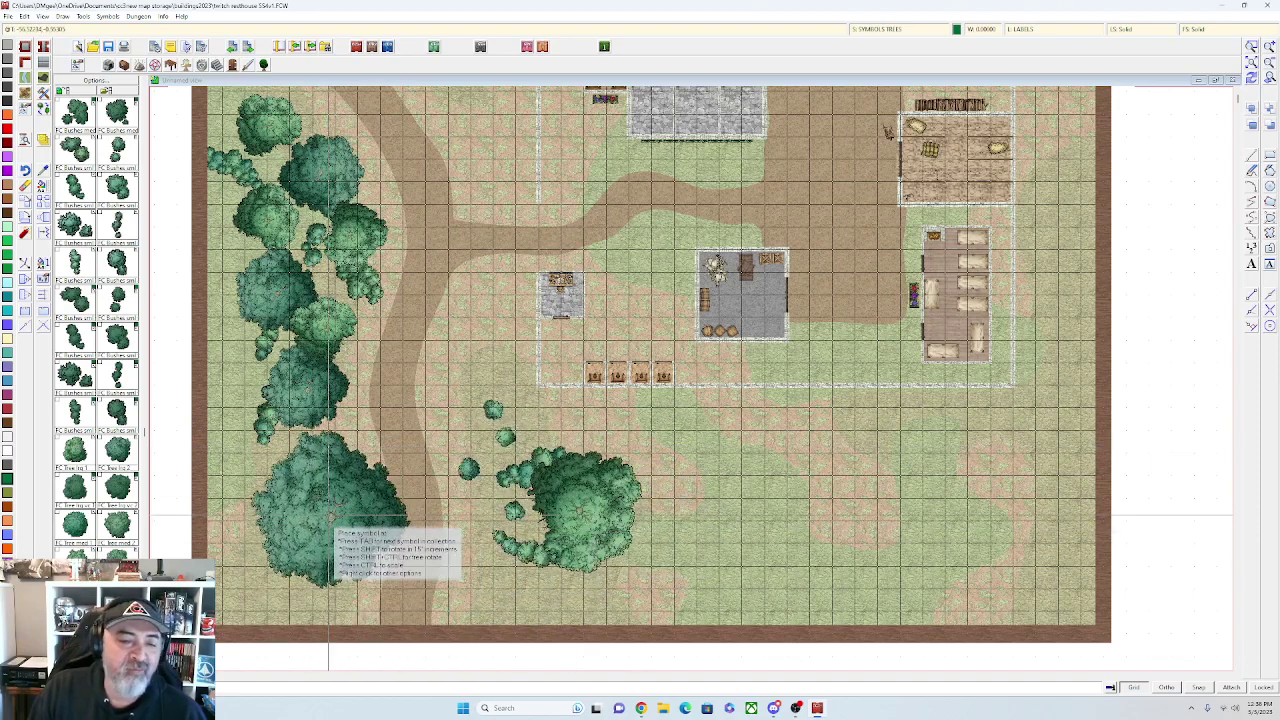
left_click(470, 420)
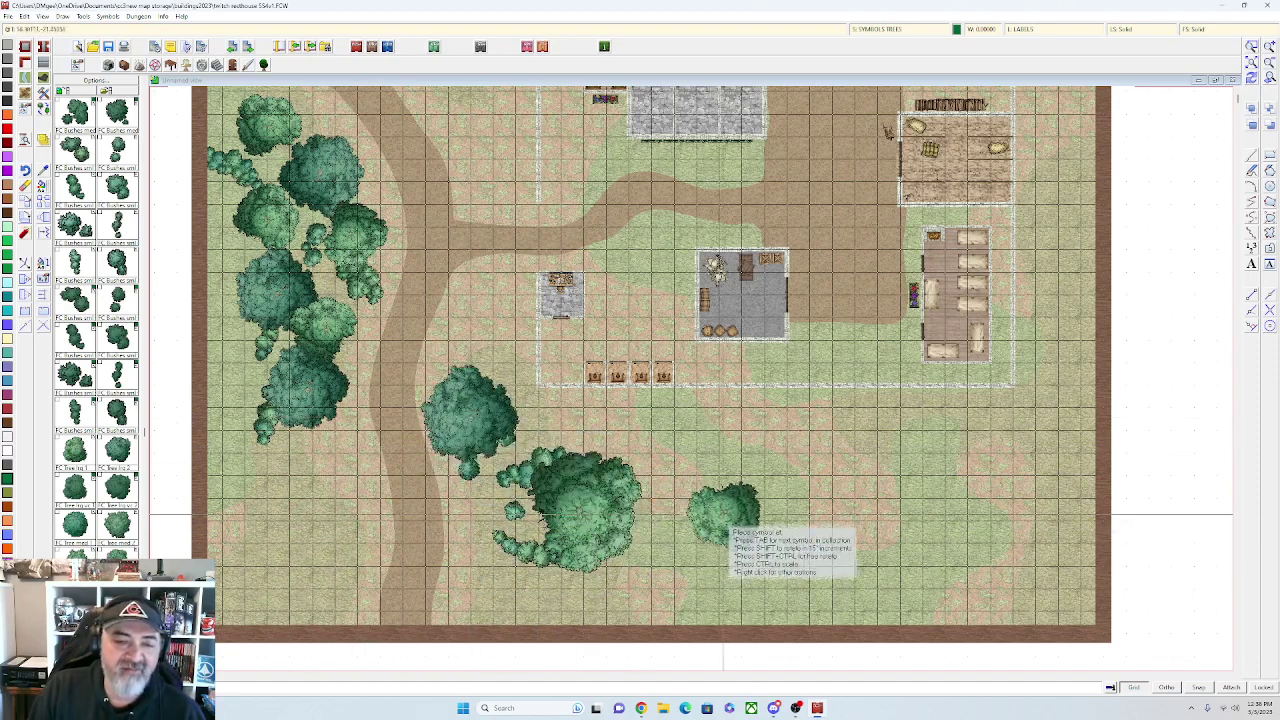
Add two more trees southeast of the bush-ringed tree, one near the map's south border and one slightly northeast of it
scroll(684, 535, "down", 1)
left_click(682, 568)
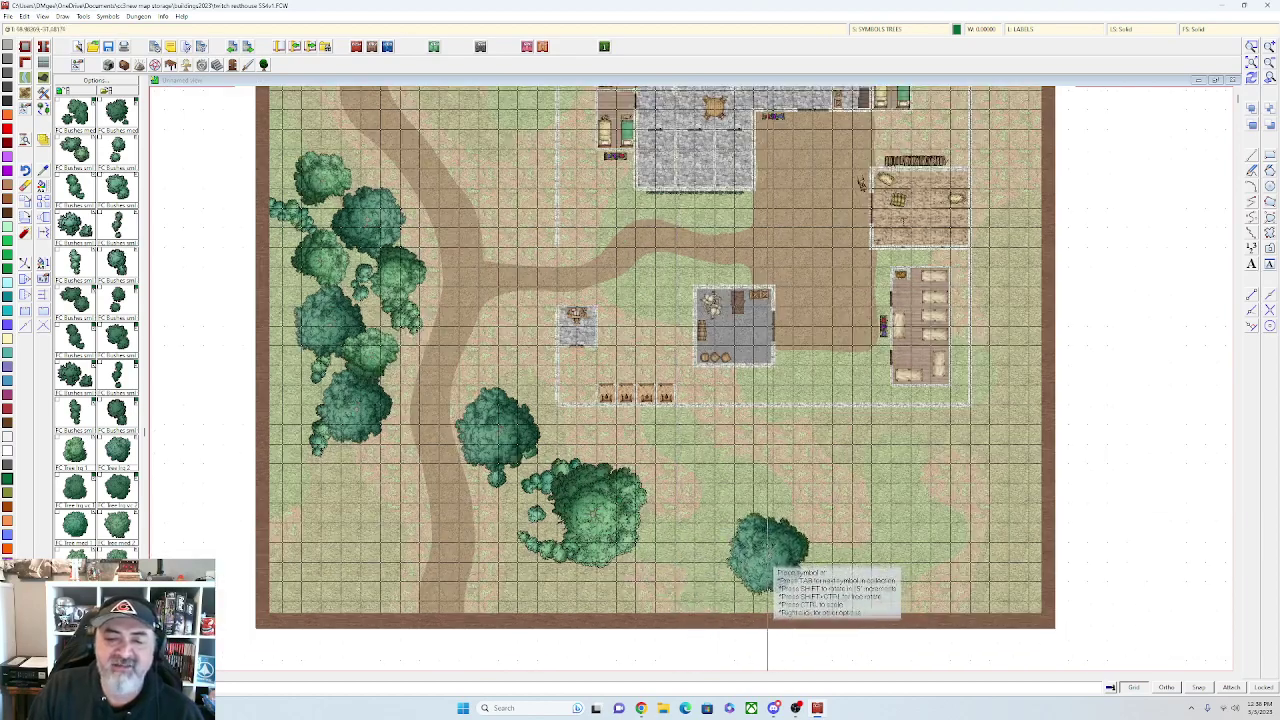
left_click(762, 512)
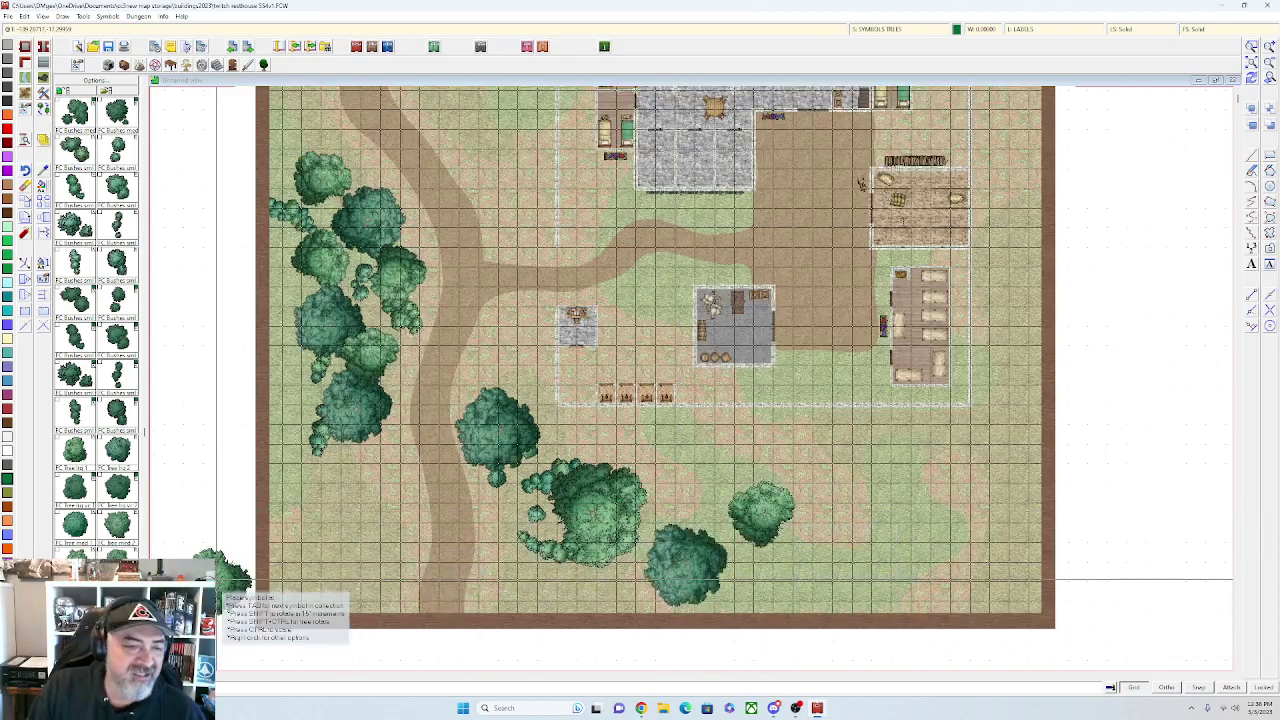
scroll(360, 480, "down", 1)
scroll(358, 467, "down", 1)
left_click_drag(585, 270, 589, 337)
scroll(660, 315, "down", 1)
right_click(660, 315)
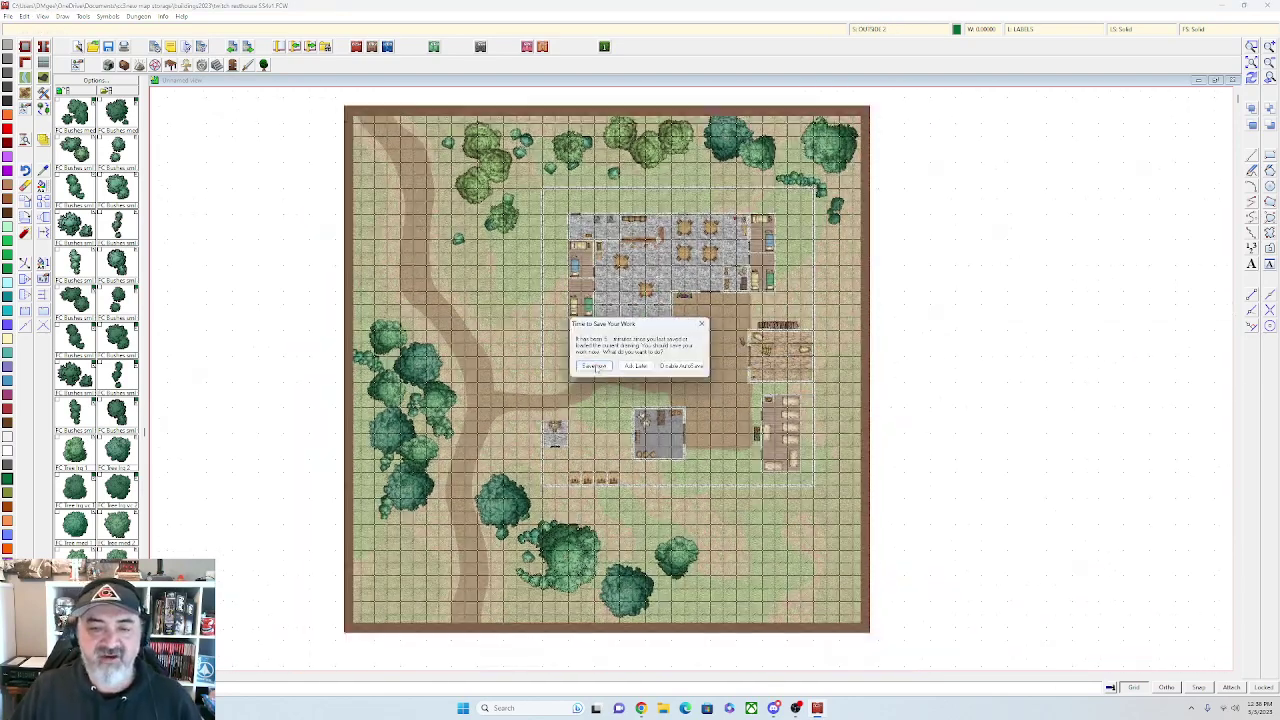
Save the resthouse drawing and activate its sheet effects
left_click(595, 367)
left_click(885, 30)
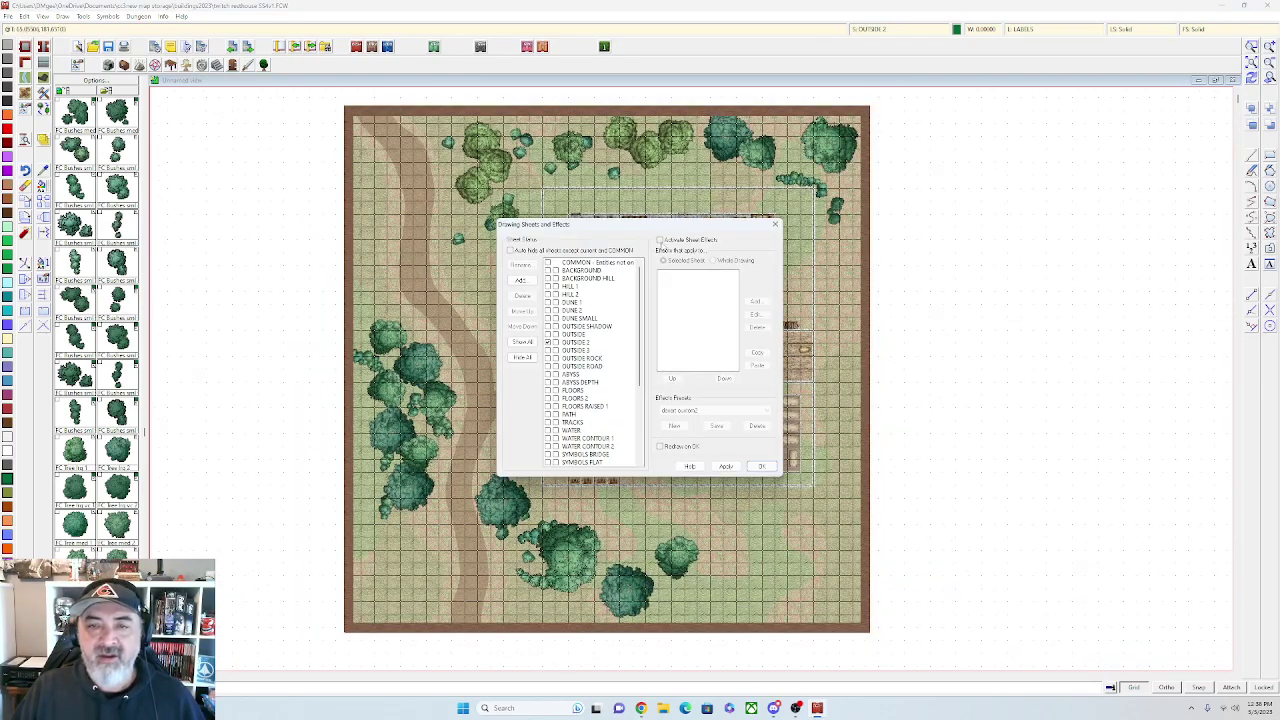
left_click(726, 466)
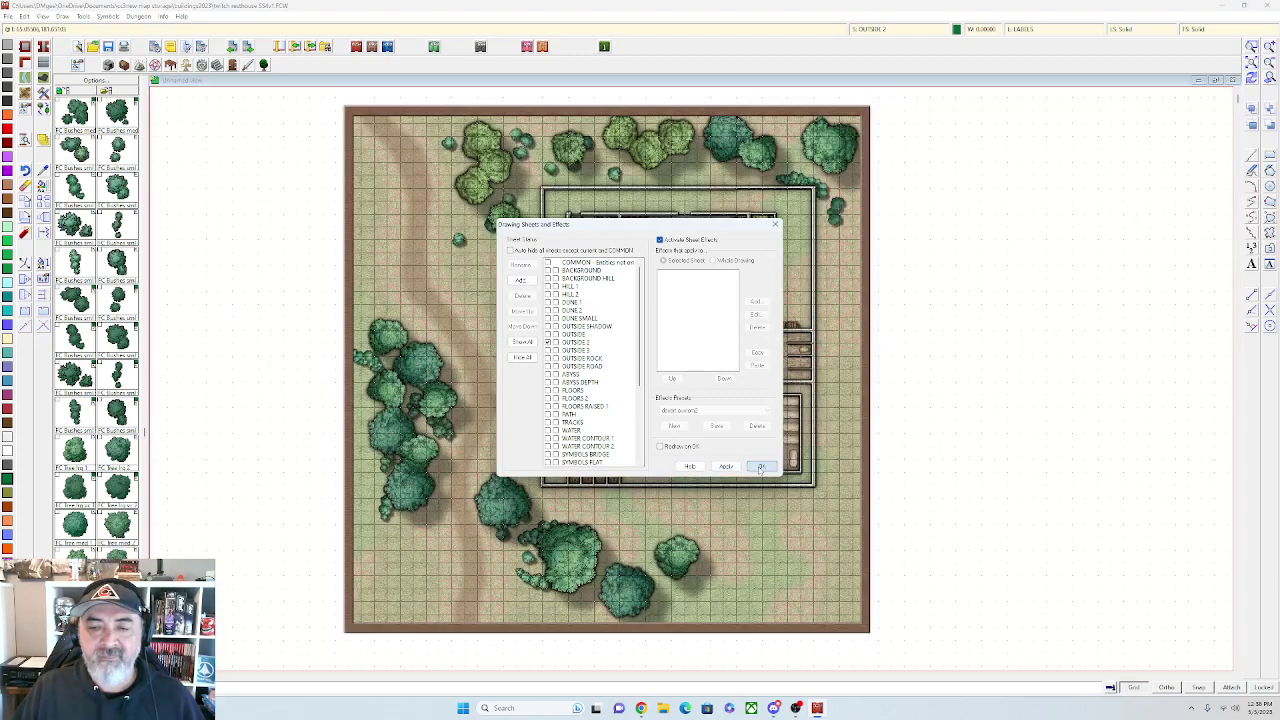
left_click(761, 466)
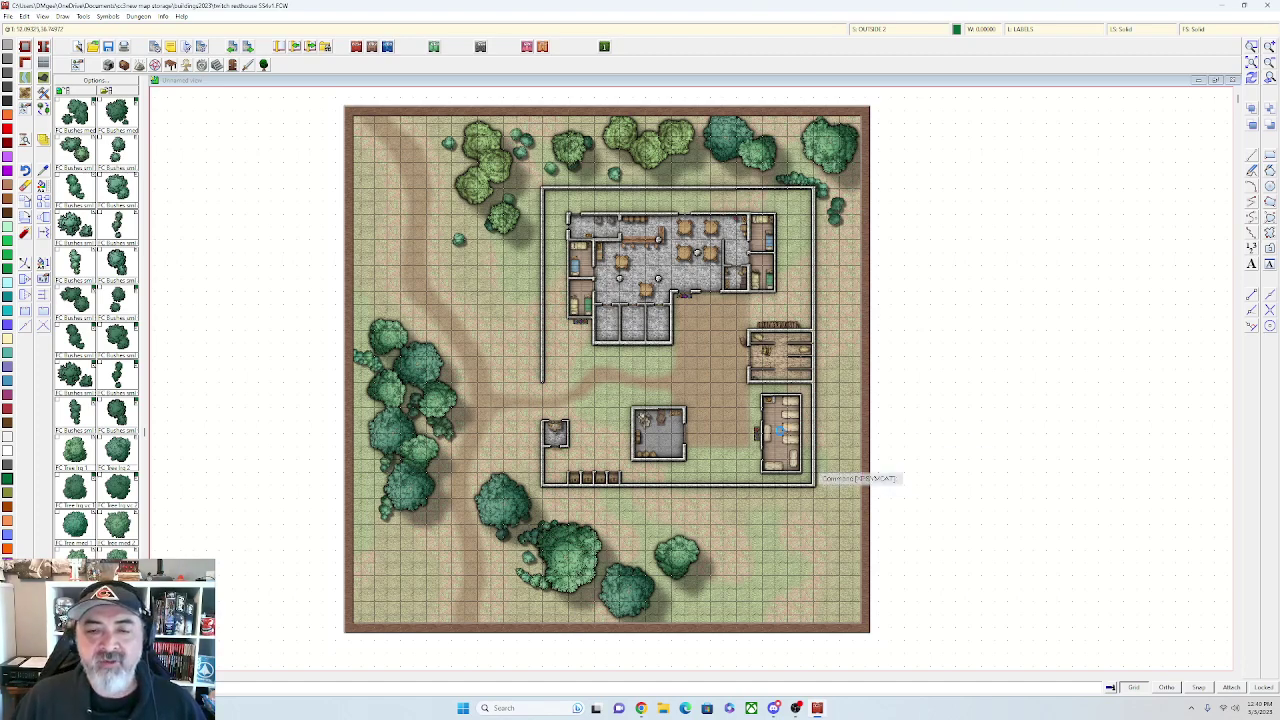
scroll(778, 430, "up", 3)
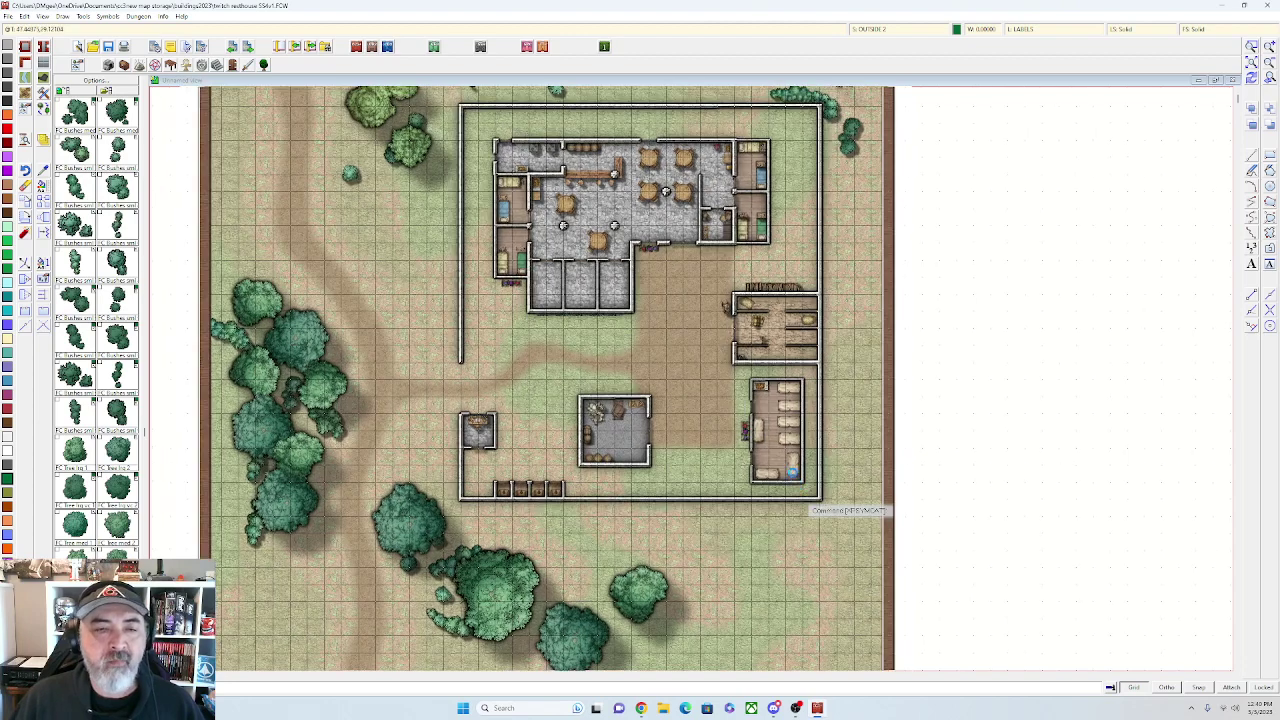
scroll(792, 472, "up", 1)
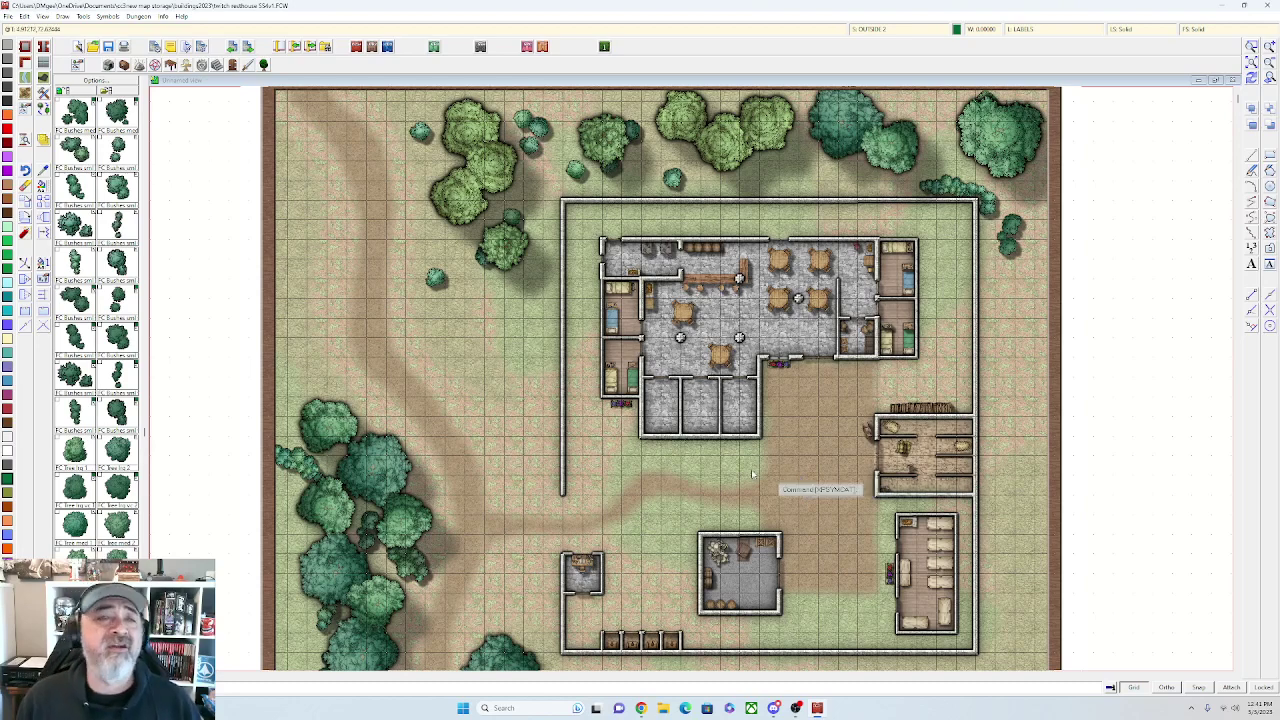
Open the beach ruins v1 drawing from the coastal2023 folder, saving the changes to the resthouse map
left_click(7, 17)
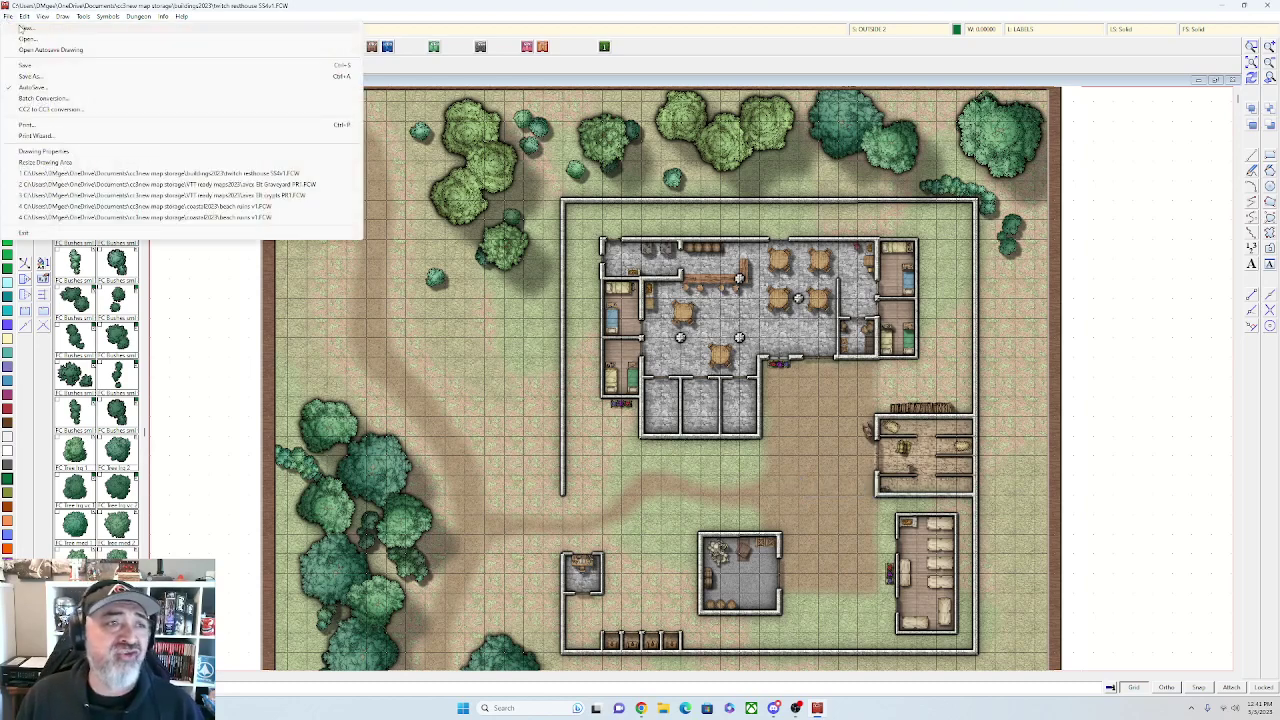
left_click(22, 40)
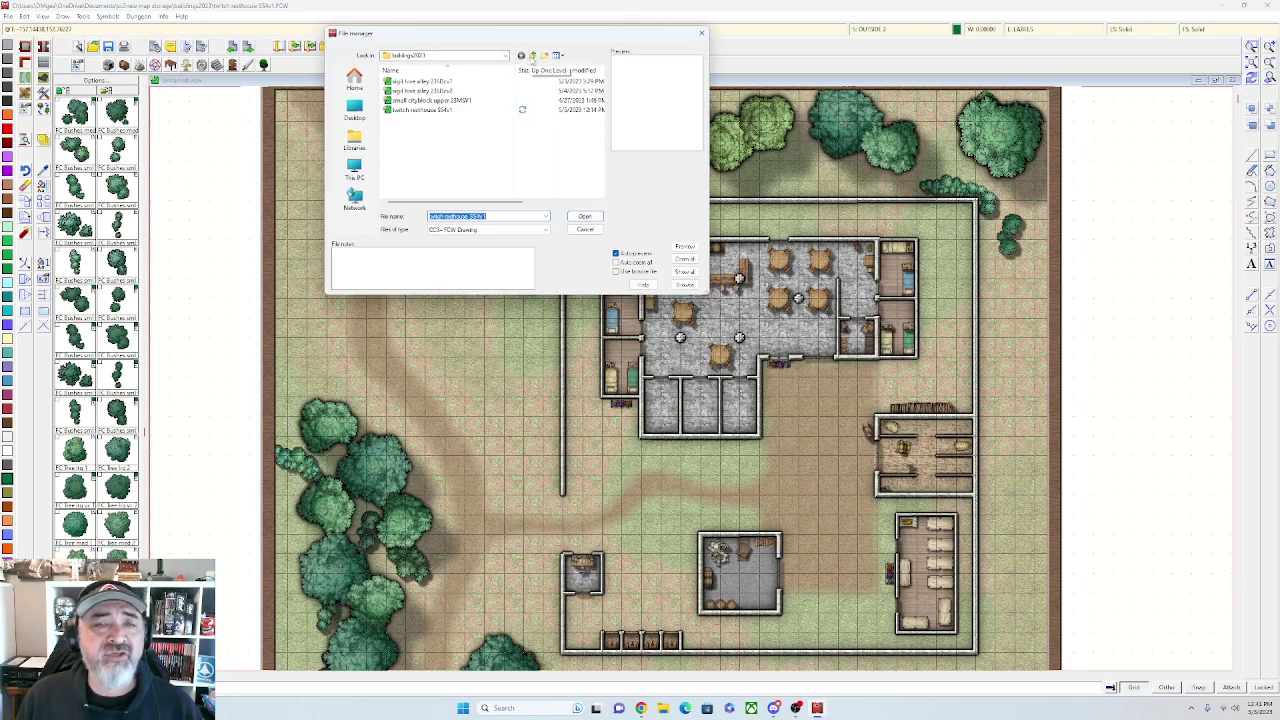
left_click(521, 56)
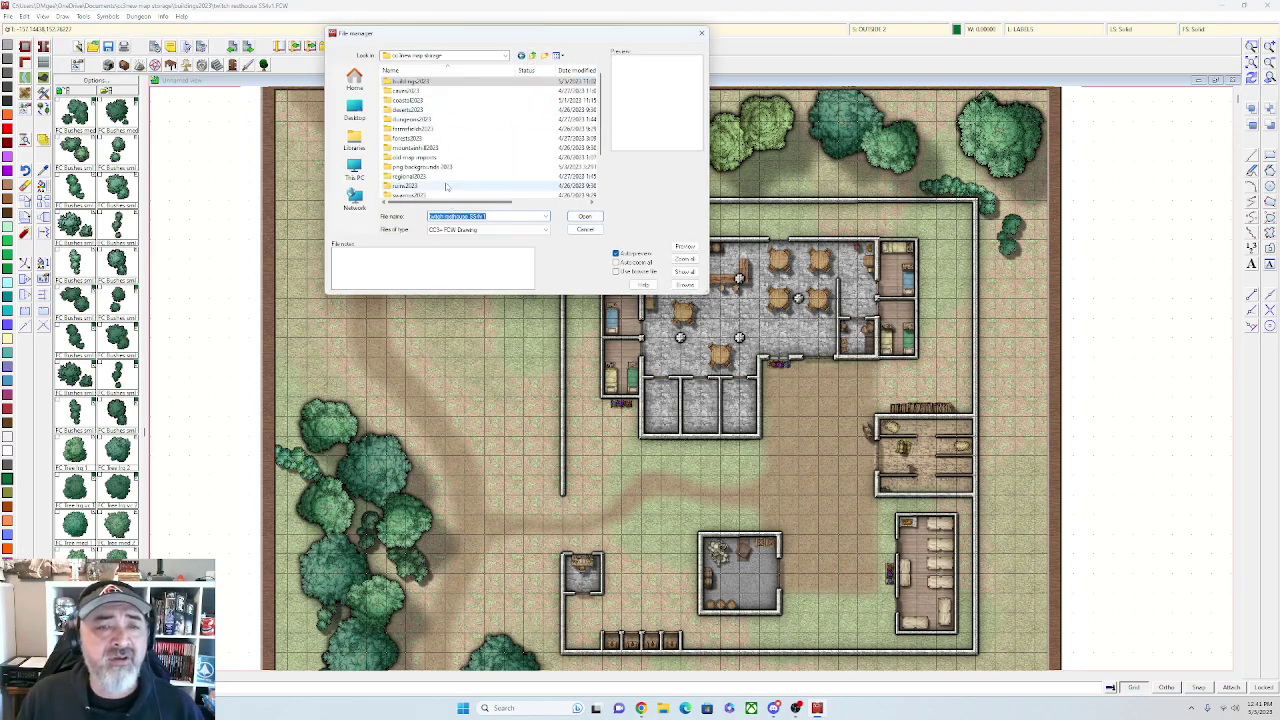
double_click(449, 101)
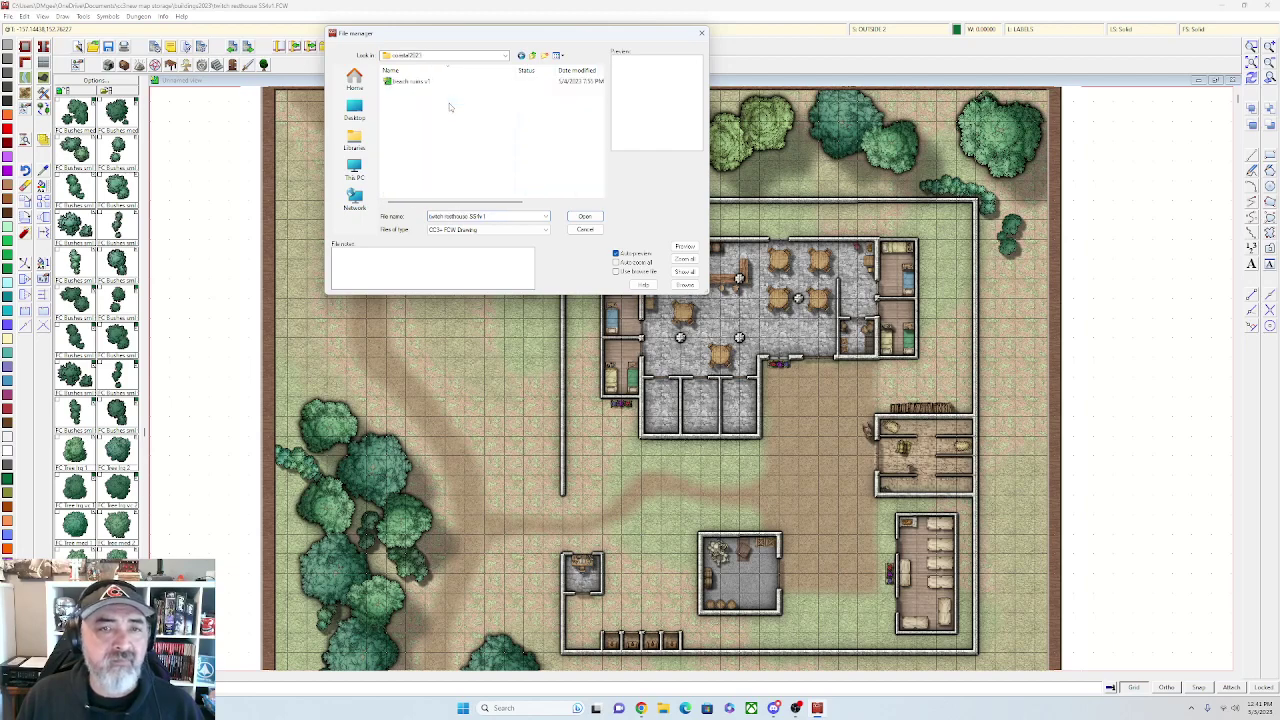
double_click(410, 82)
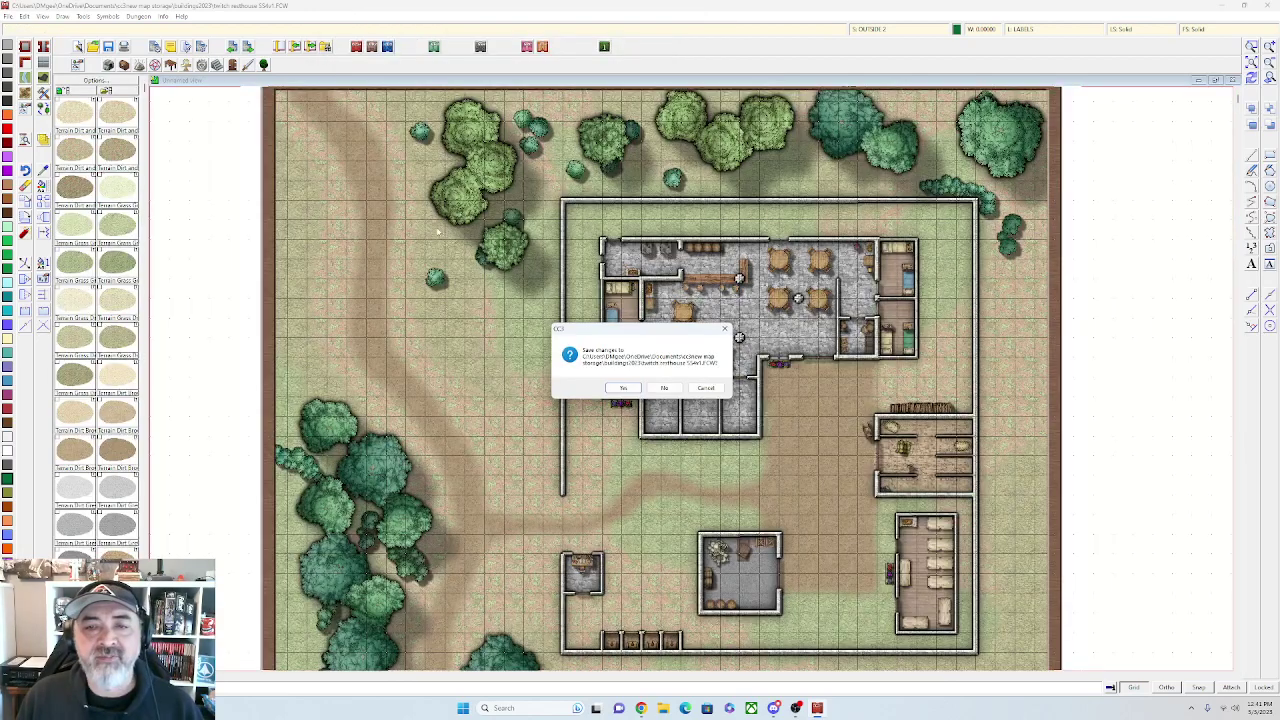
left_click(621, 388)
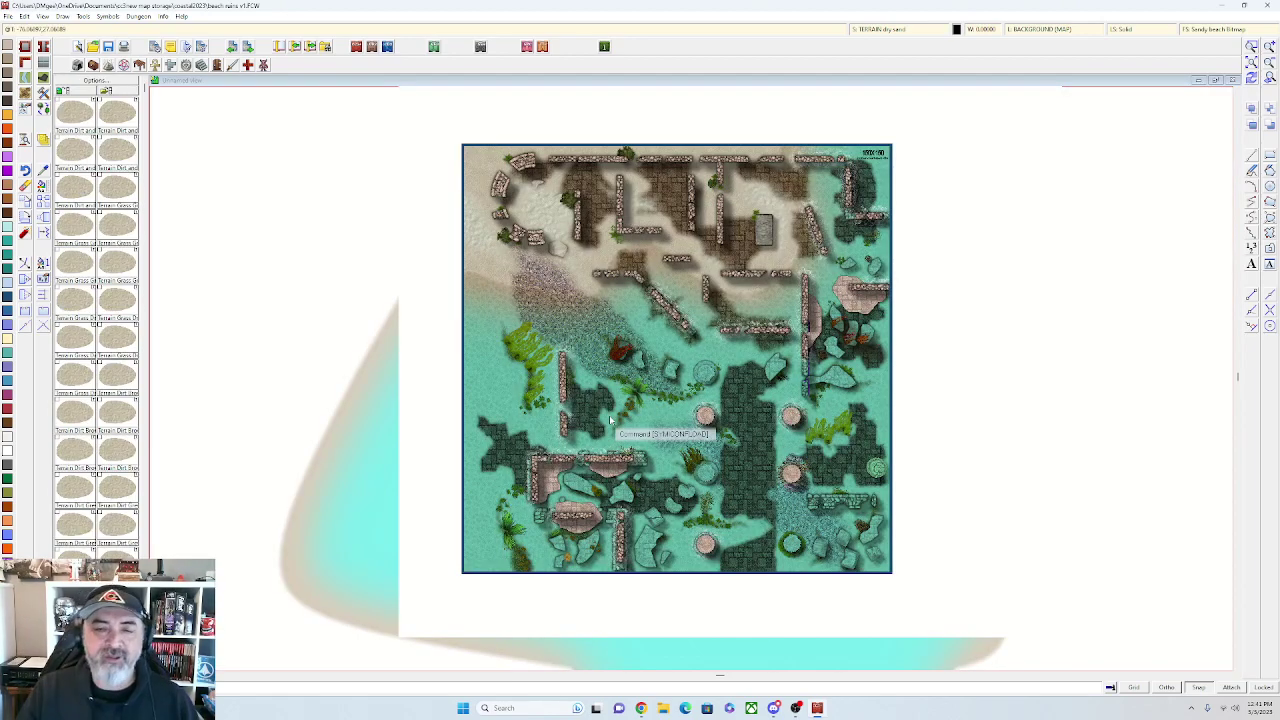
Deactivate the sheet effects on the beach ruins map
left_click(880, 29)
left_click(660, 241)
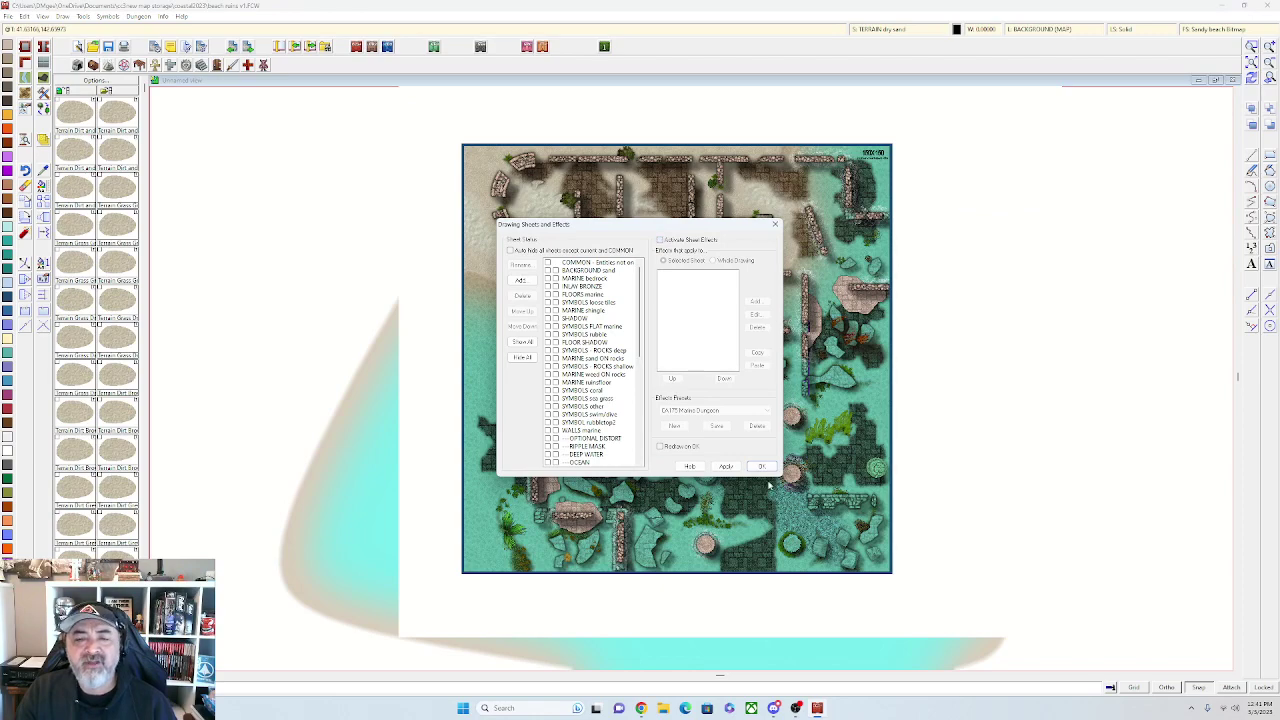
left_click(727, 467)
left_click(761, 466)
Examine the beach ruins' walls, floors, sand and shoreline without sheet effects
scroll(580, 212, "up", 3)
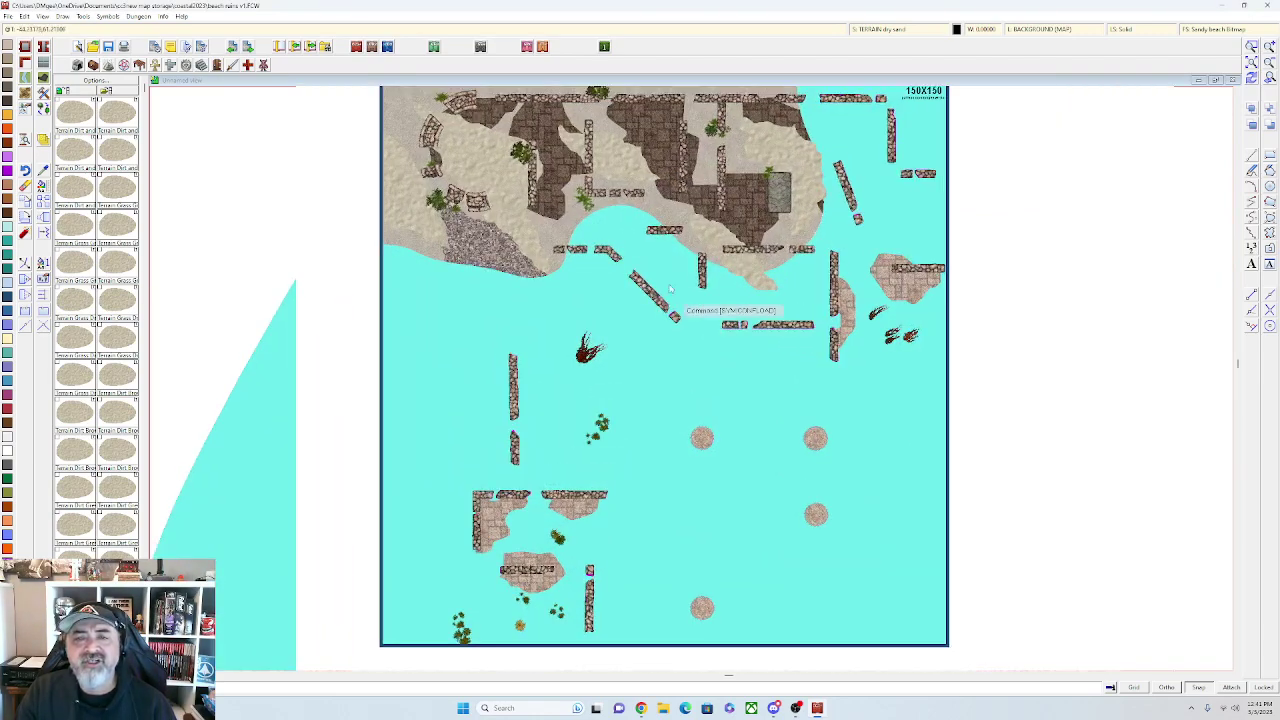
scroll(580, 212, "up", 5)
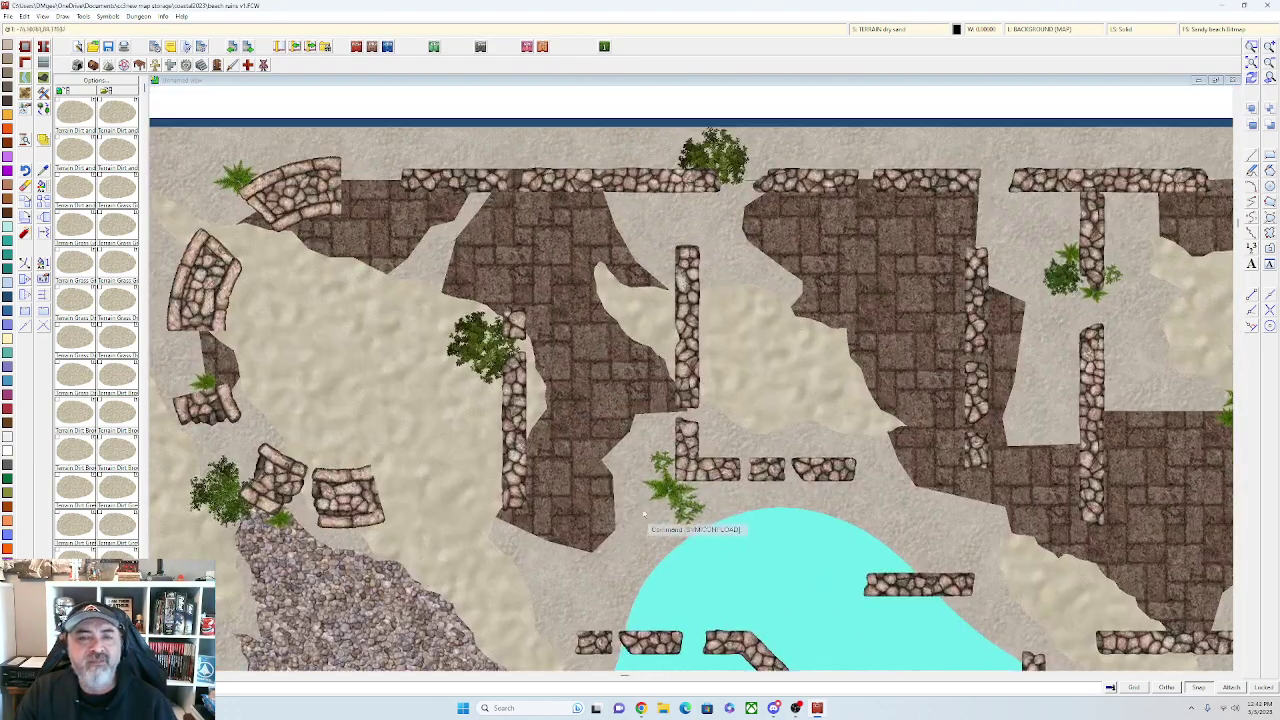
left_click_drag(622, 461, 721, 419)
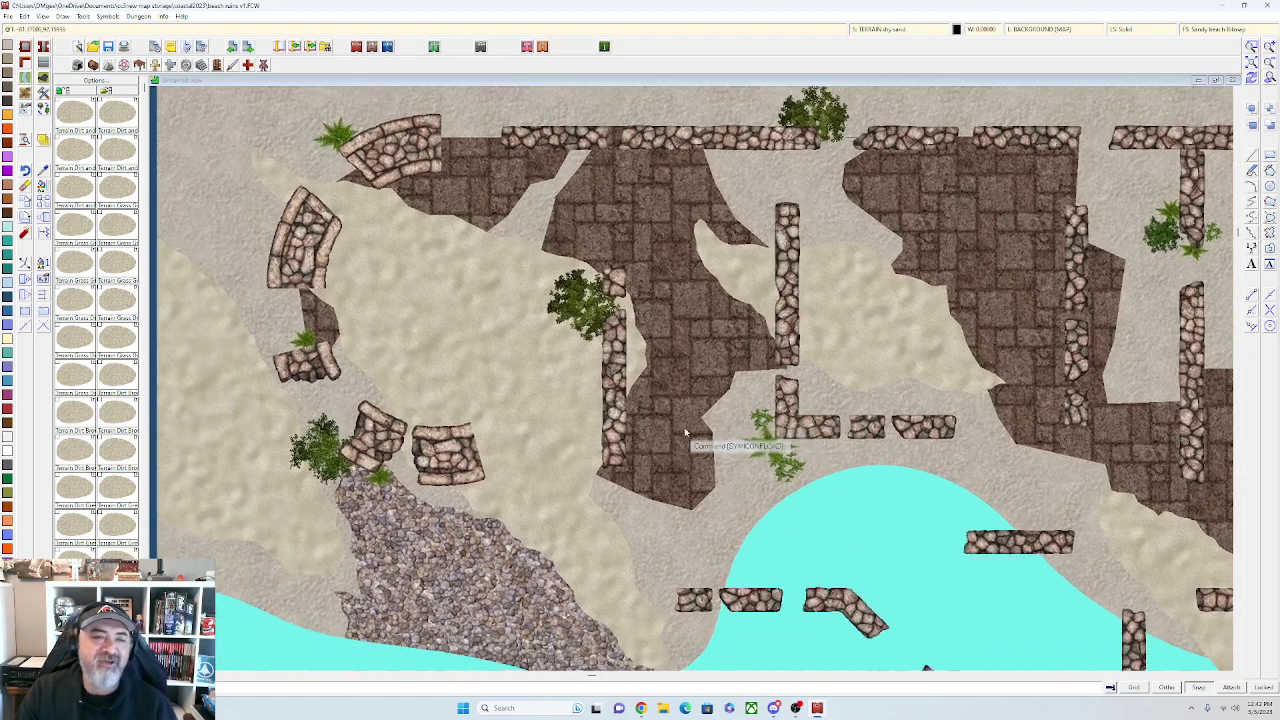
left_click_drag(675, 481, 703, 462)
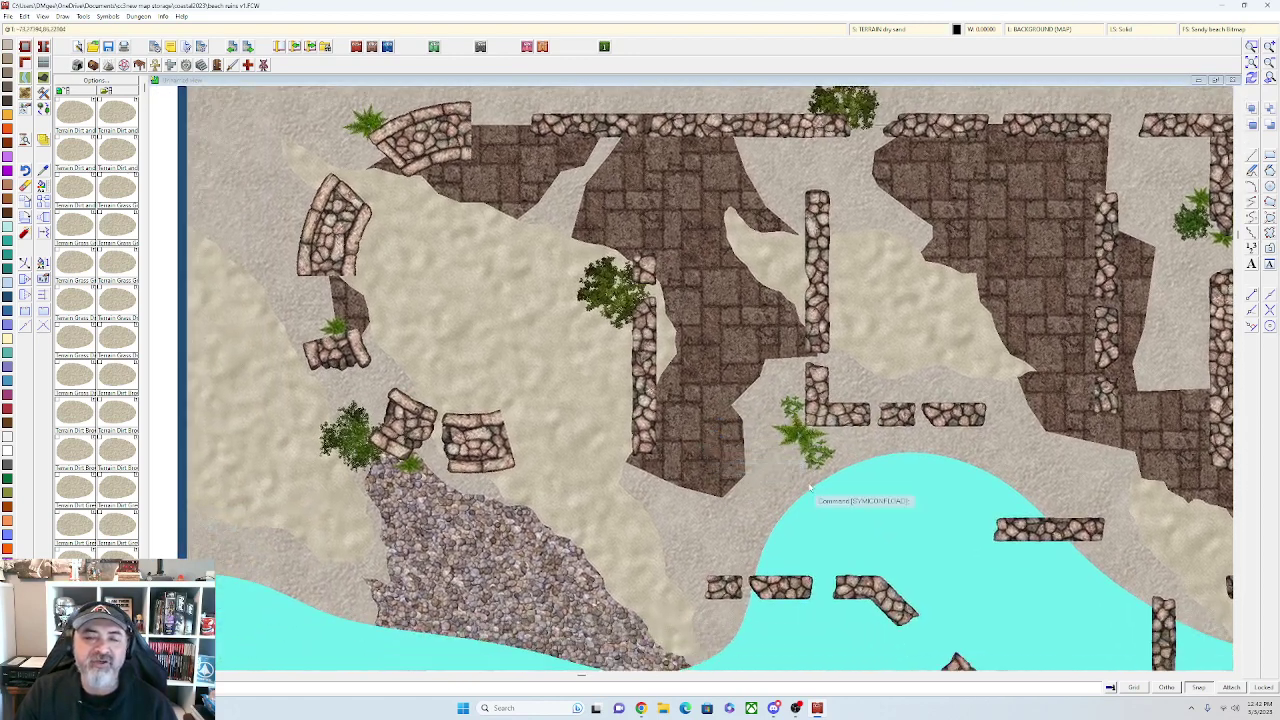
left_click_drag(808, 486, 757, 443)
scroll(757, 443, "down", 3)
scroll(706, 457, "up", 1)
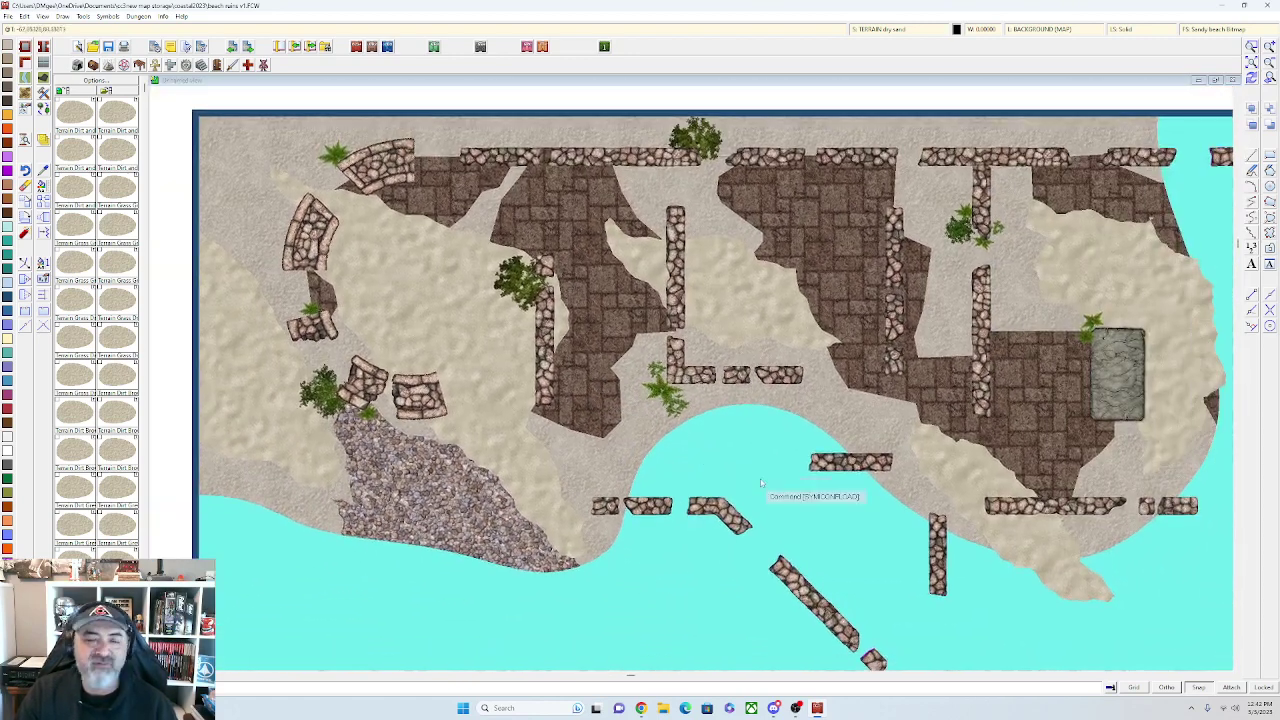
scroll(706, 425, "up", 2)
scroll(706, 426, "down", 2)
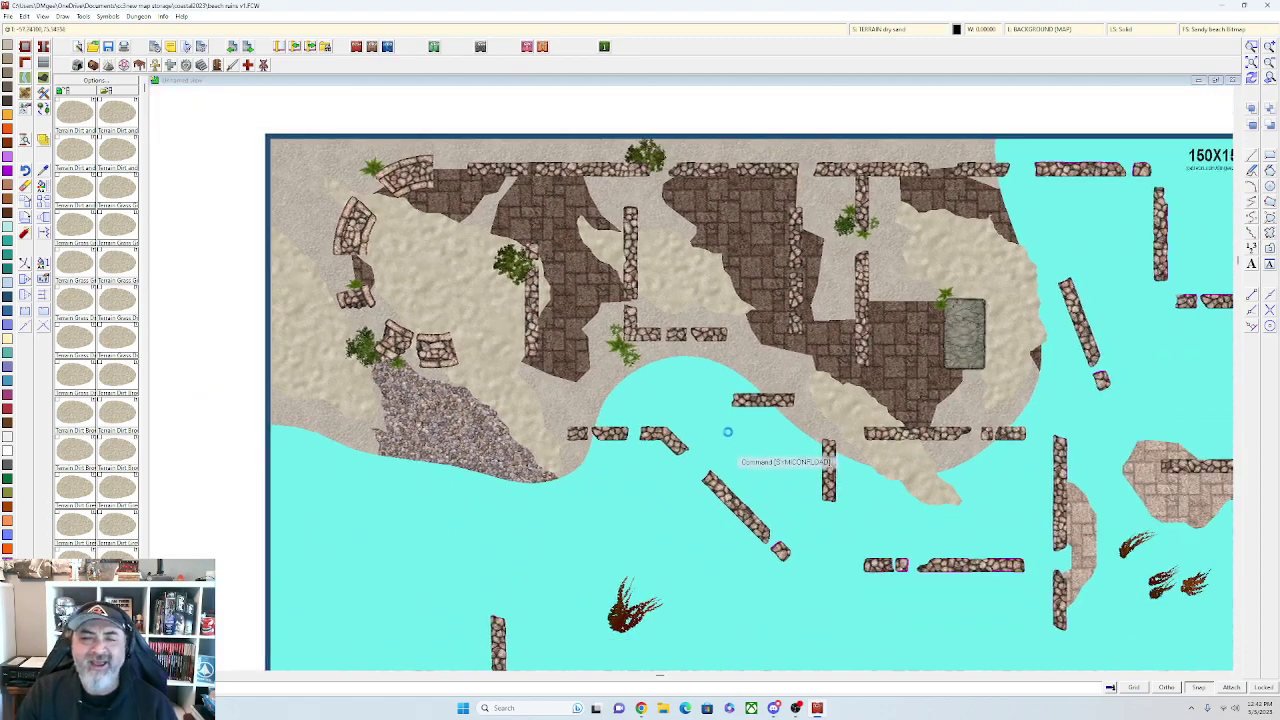
scroll(679, 368, "up", 1)
scroll(680, 368, "down", 1)
Activate the sheet effects on the beach ruins map again
left_click(896, 31)
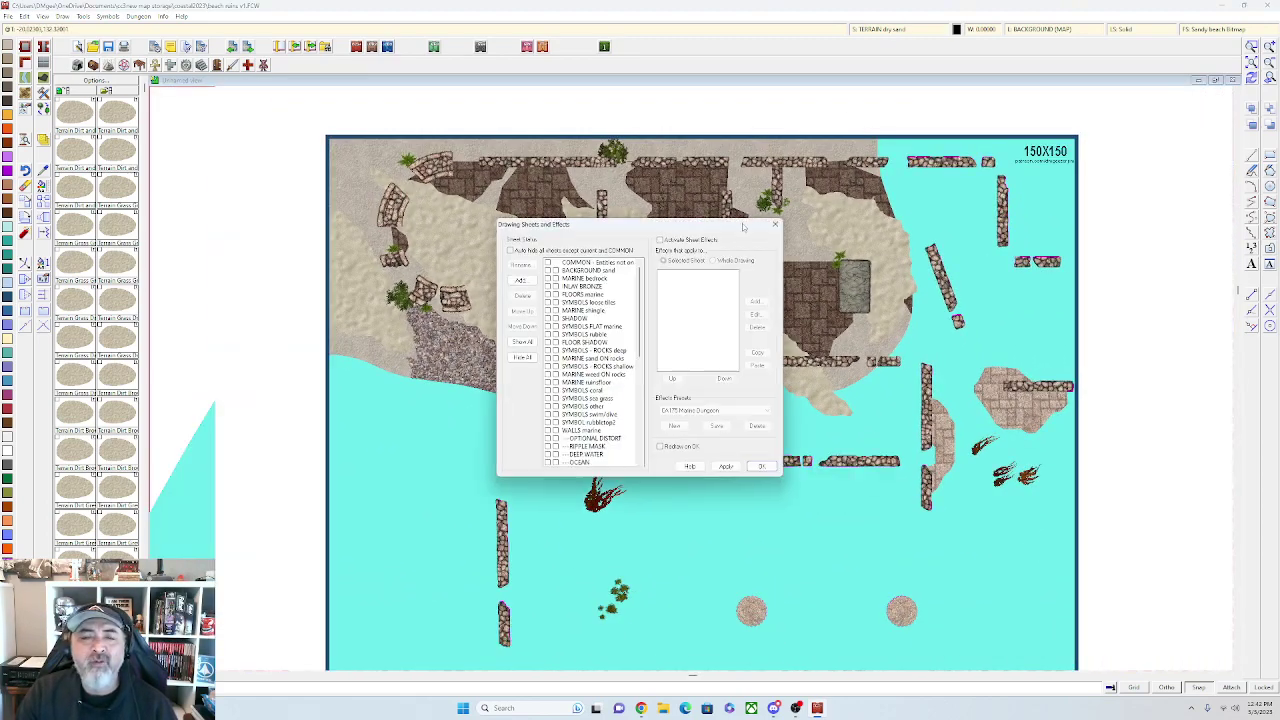
left_click(660, 241)
left_click(726, 466)
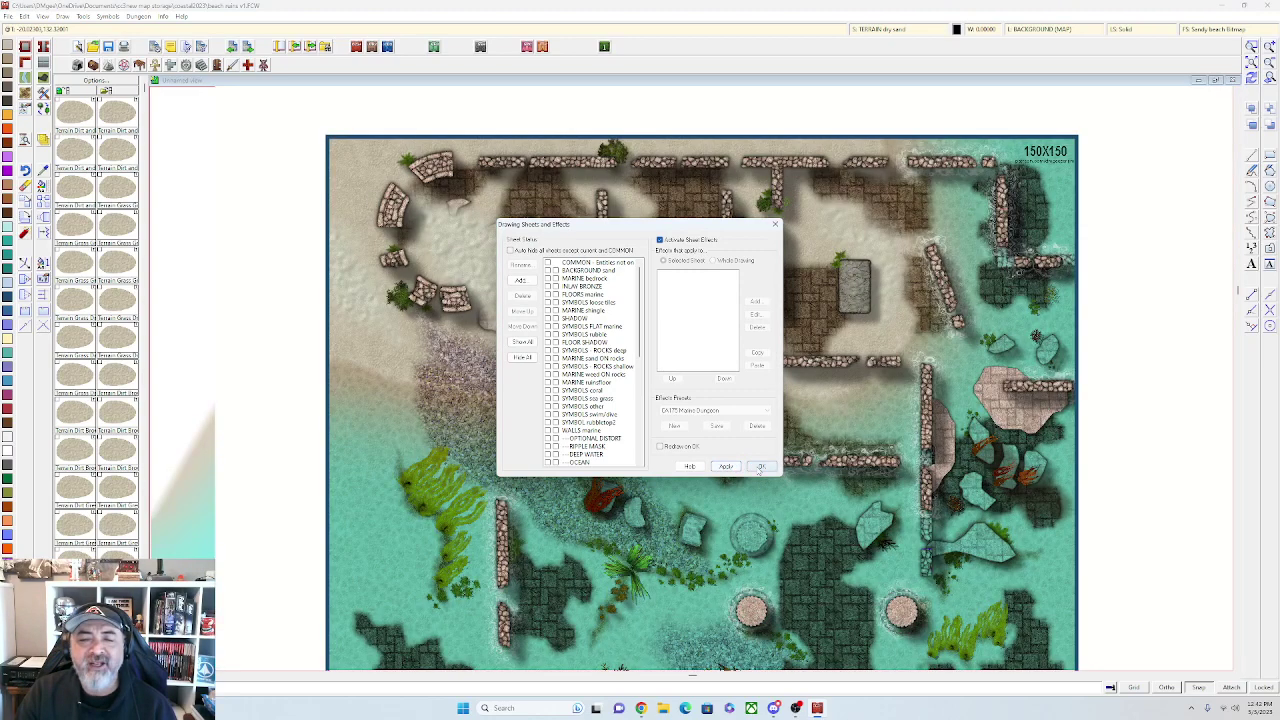
left_click(757, 466)
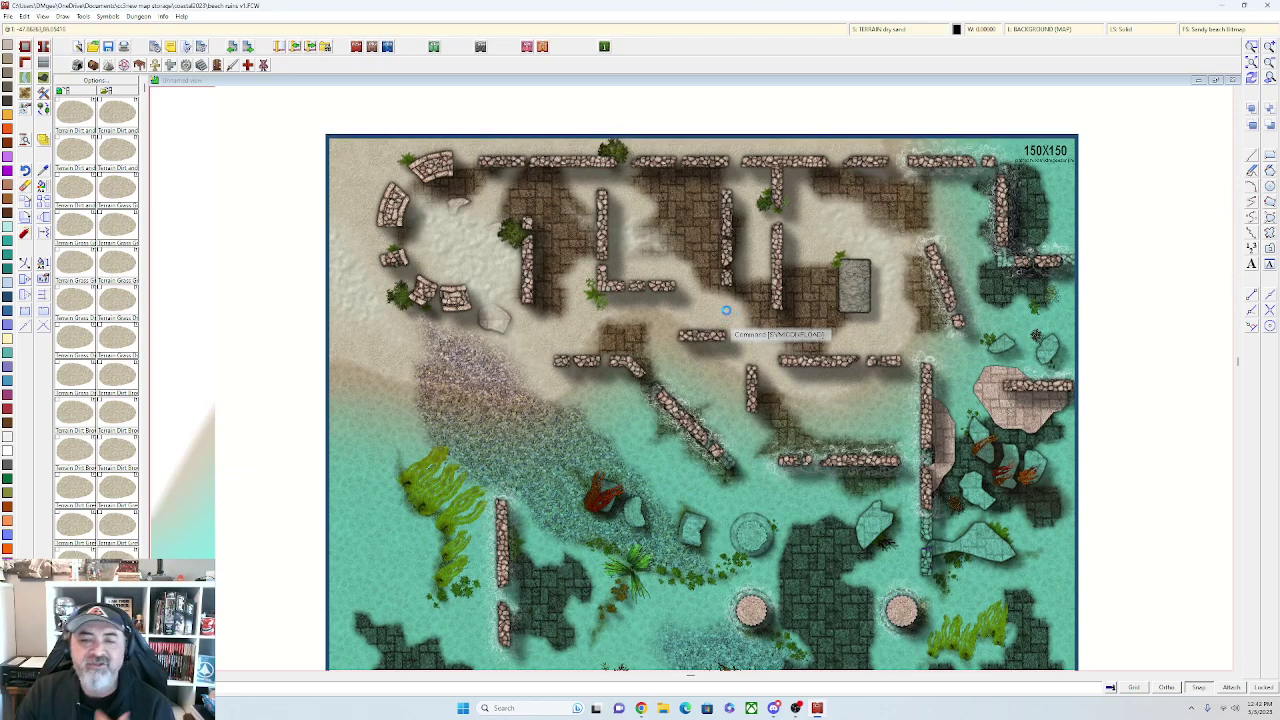
Examine the submerged ruins, rocks and plants on the southern part of the beach map with effects on
scroll(722, 327, "down", 2)
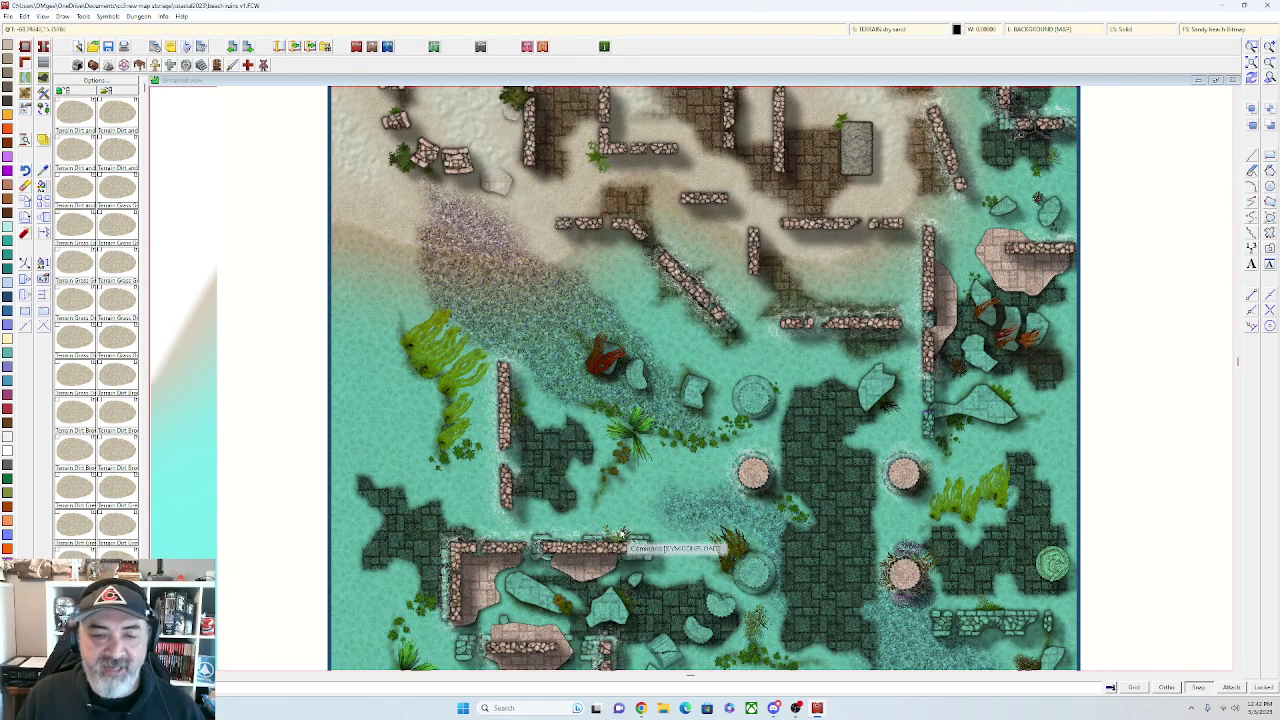
scroll(585, 510, "up", 1)
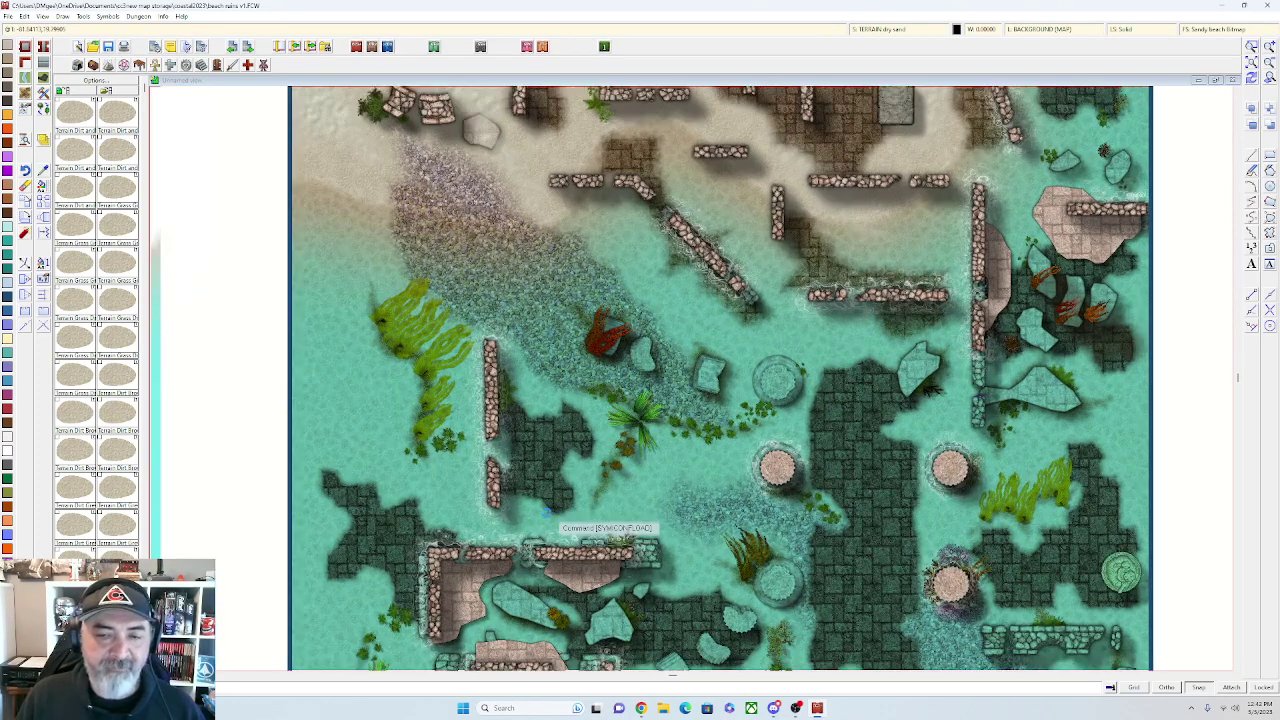
scroll(530, 519, "up", 1)
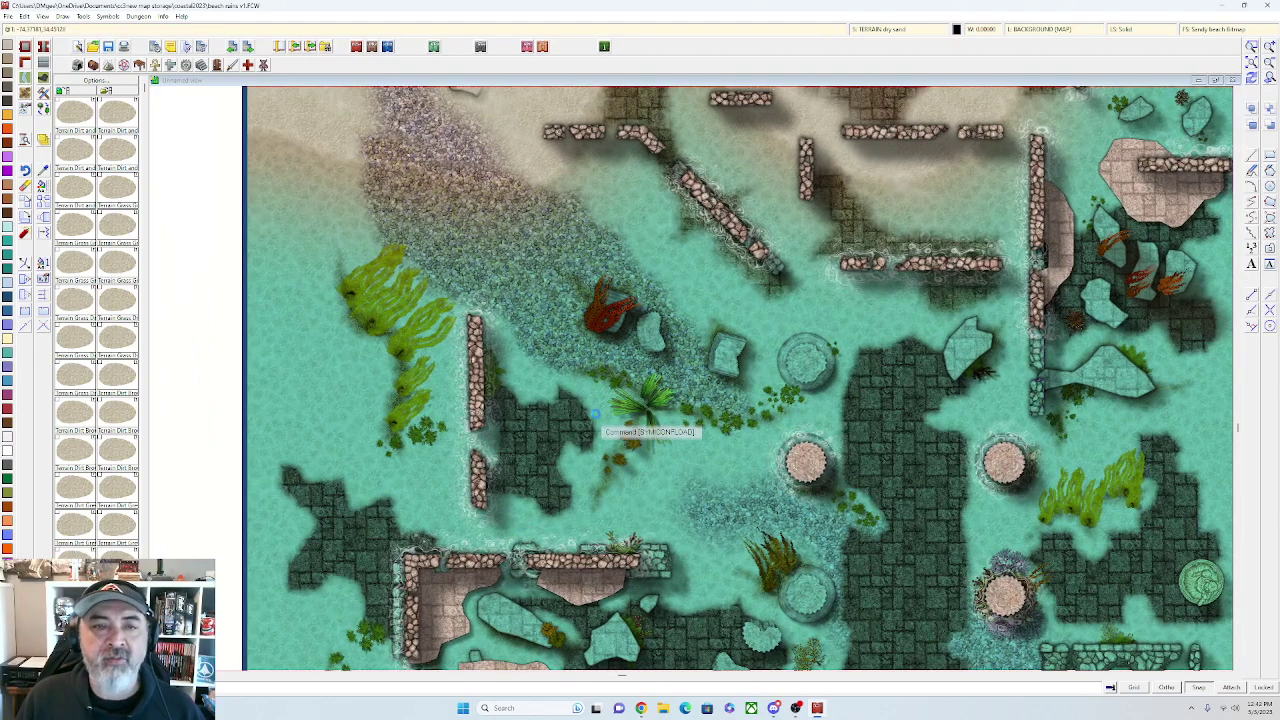
scroll(555, 477, "up", 1)
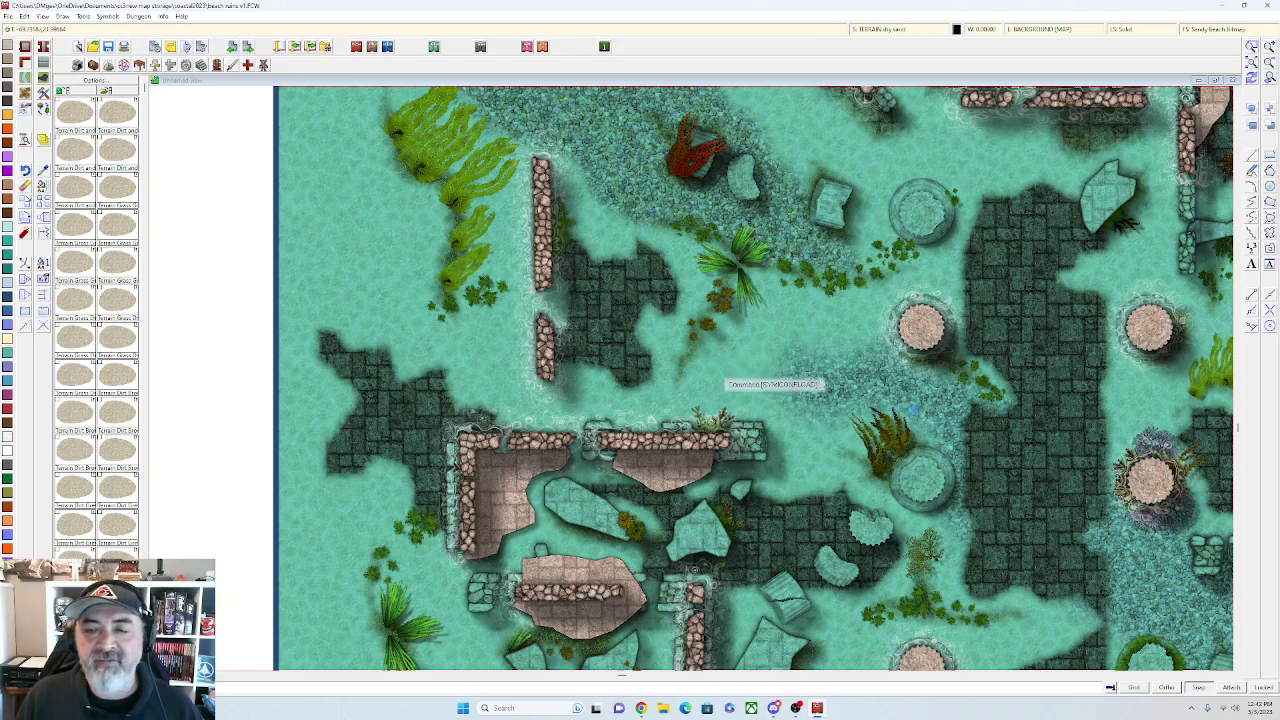
middle_click(913, 409)
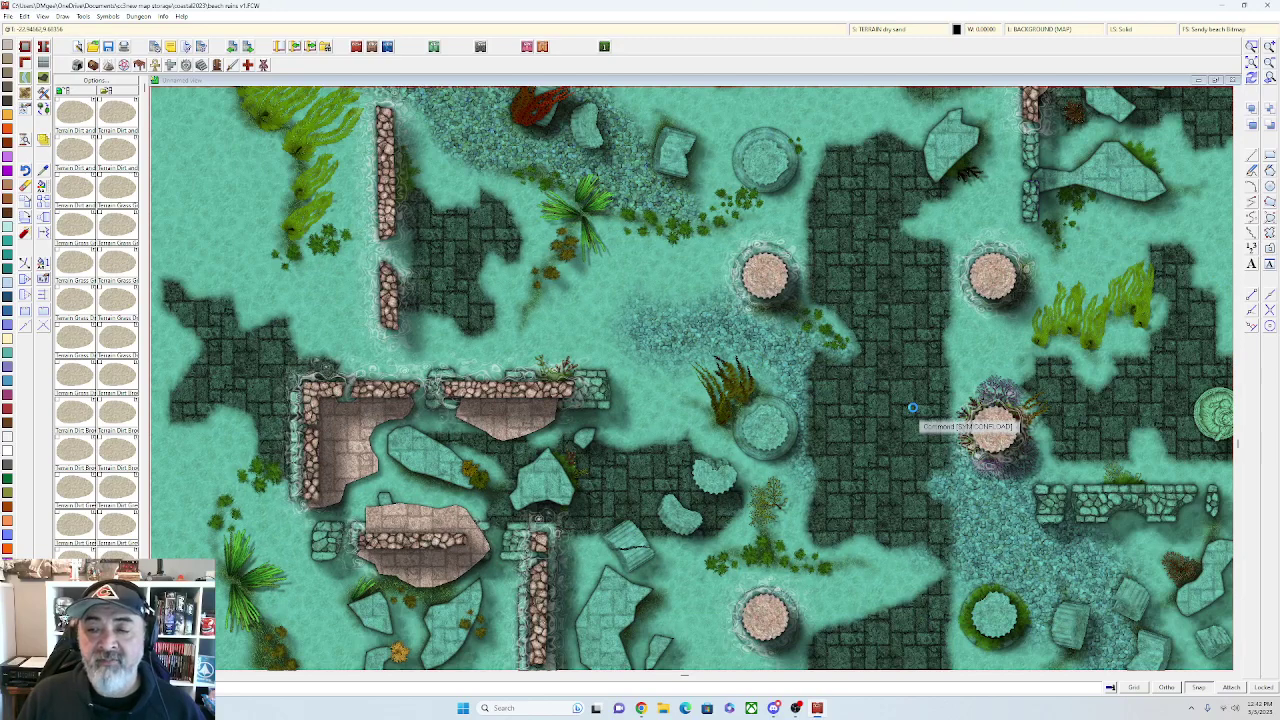
Examine the beach ruins map with effects on, from the submerged southern ruins to the sandy northern edge
scroll(912, 408, "down", 1)
scroll(895, 390, "down", 1)
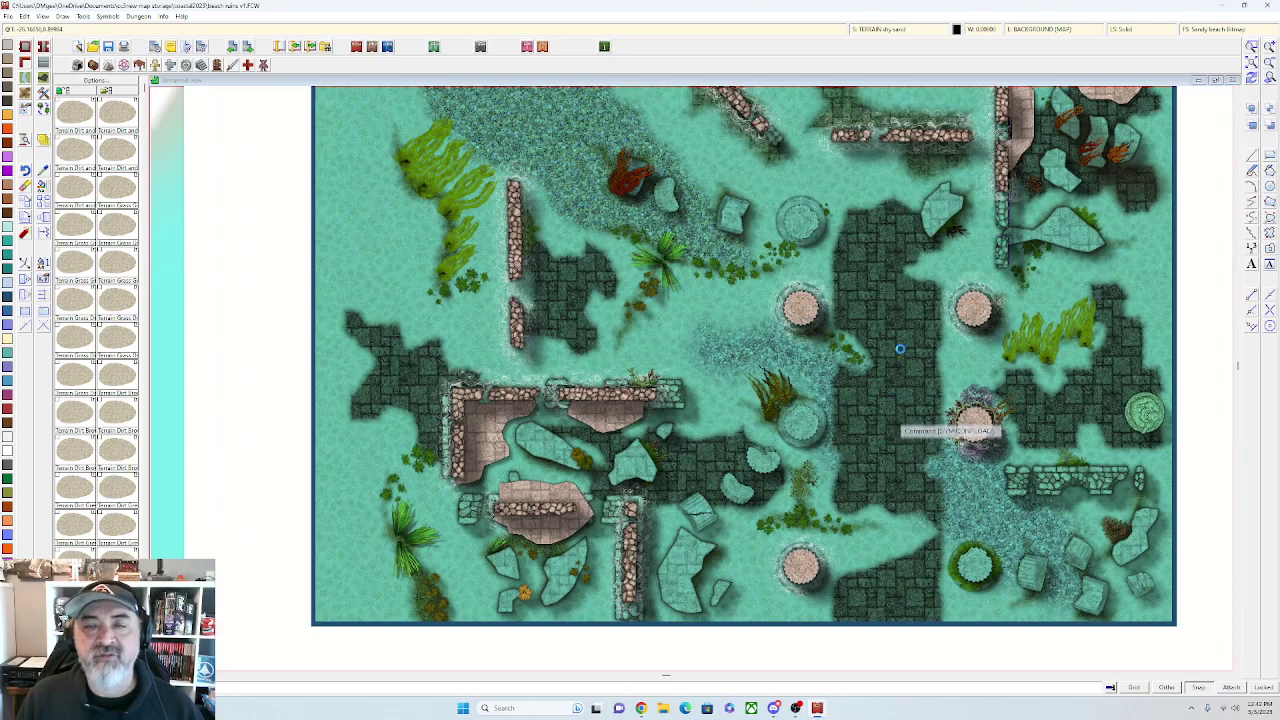
left_click_drag(880, 160, 875, 327)
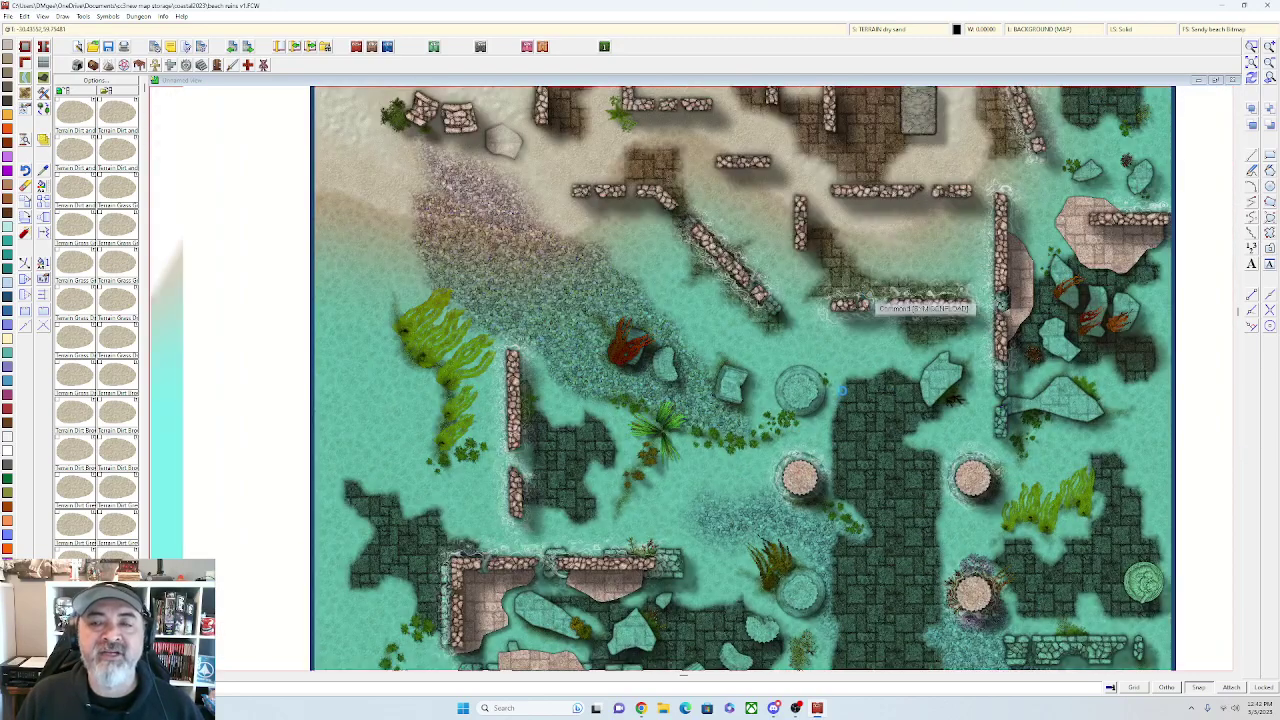
scroll(717, 137, "up", 1)
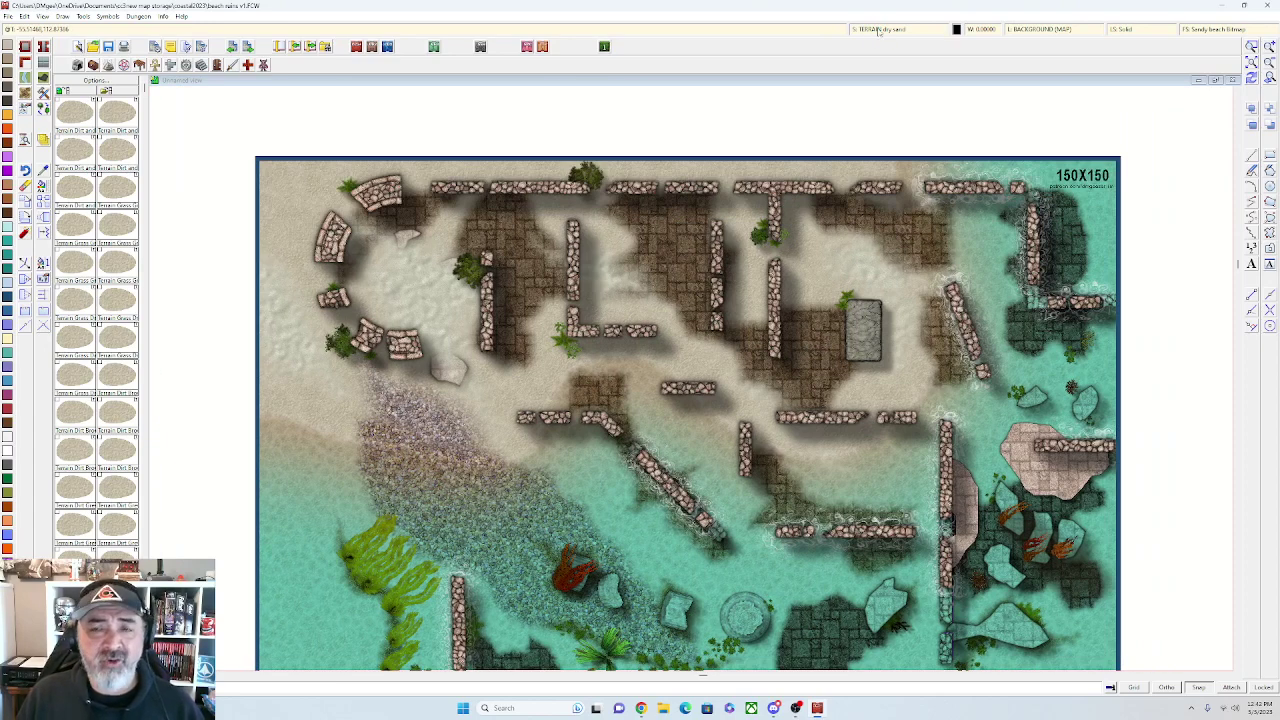
Review the Color Key, Blend Mode and Displace effects assigned to the OPTIONAL DISTORT sheet, and leave the sheet settings without changes
left_click(878, 30)
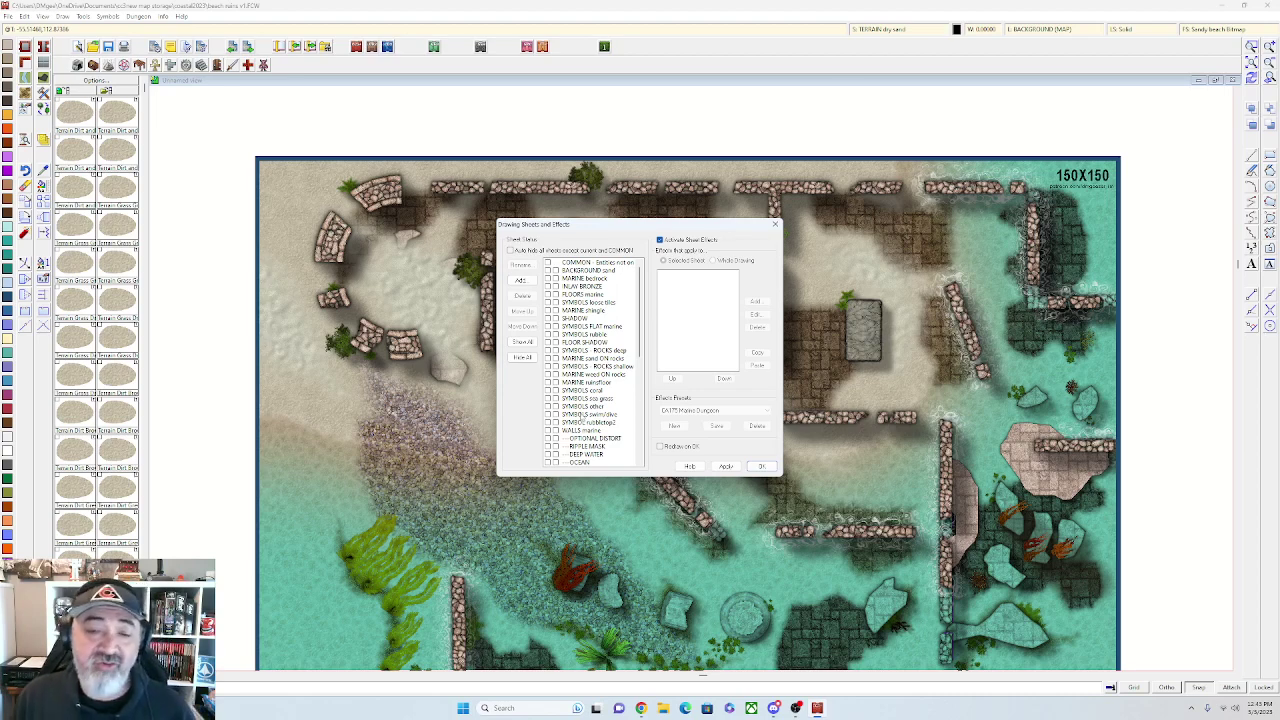
scroll(581, 326, "down", 2)
scroll(581, 330, "down", 1)
left_click(588, 366)
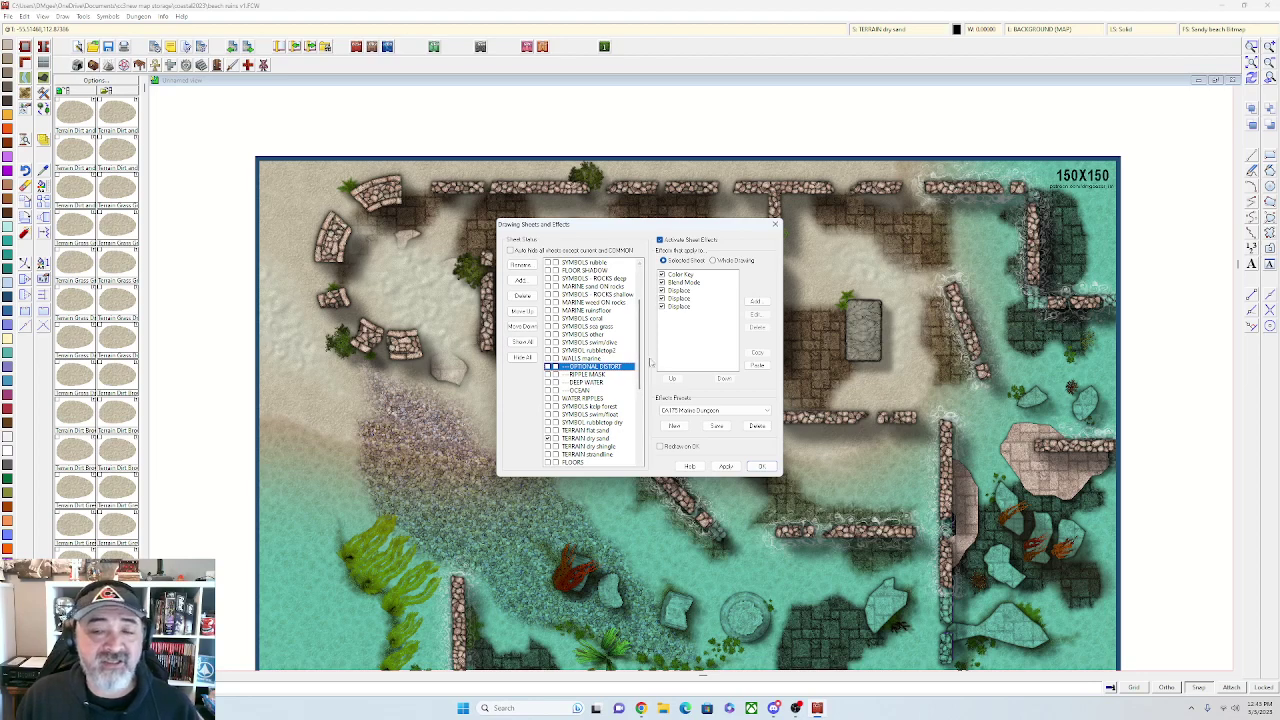
left_click(681, 275)
left_click(680, 290)
left_click(680, 283)
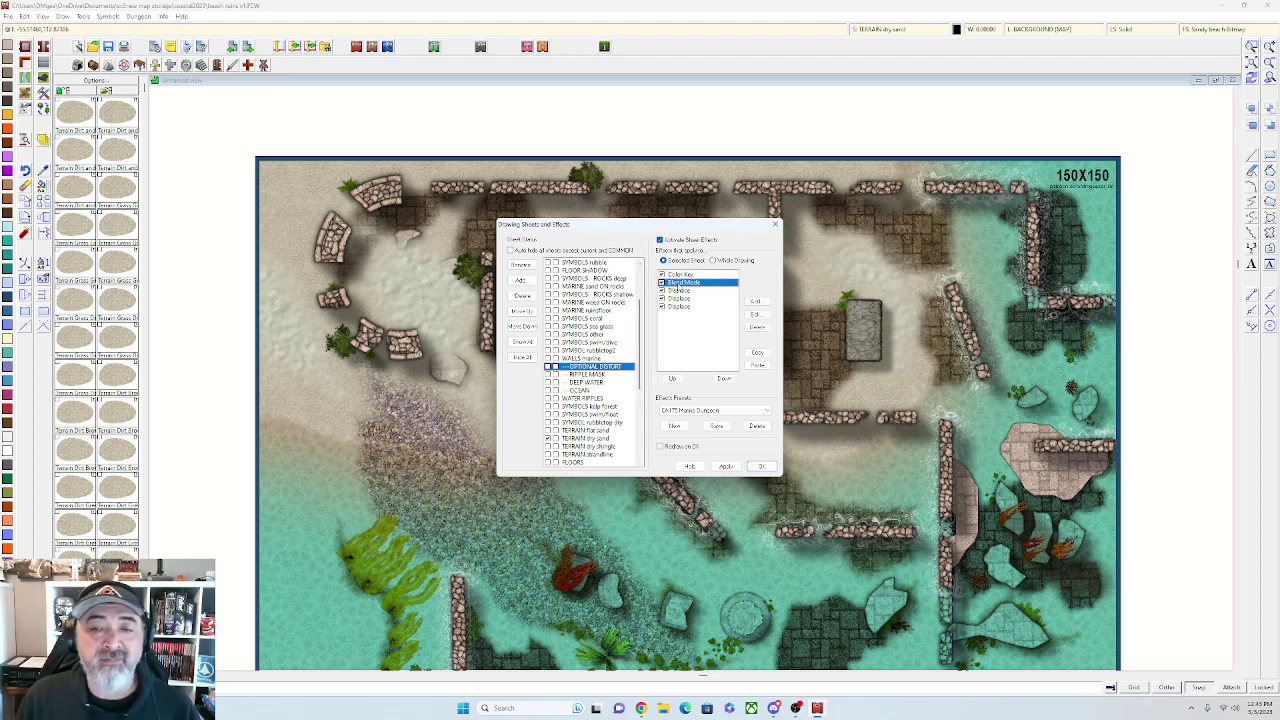
left_click(676, 275)
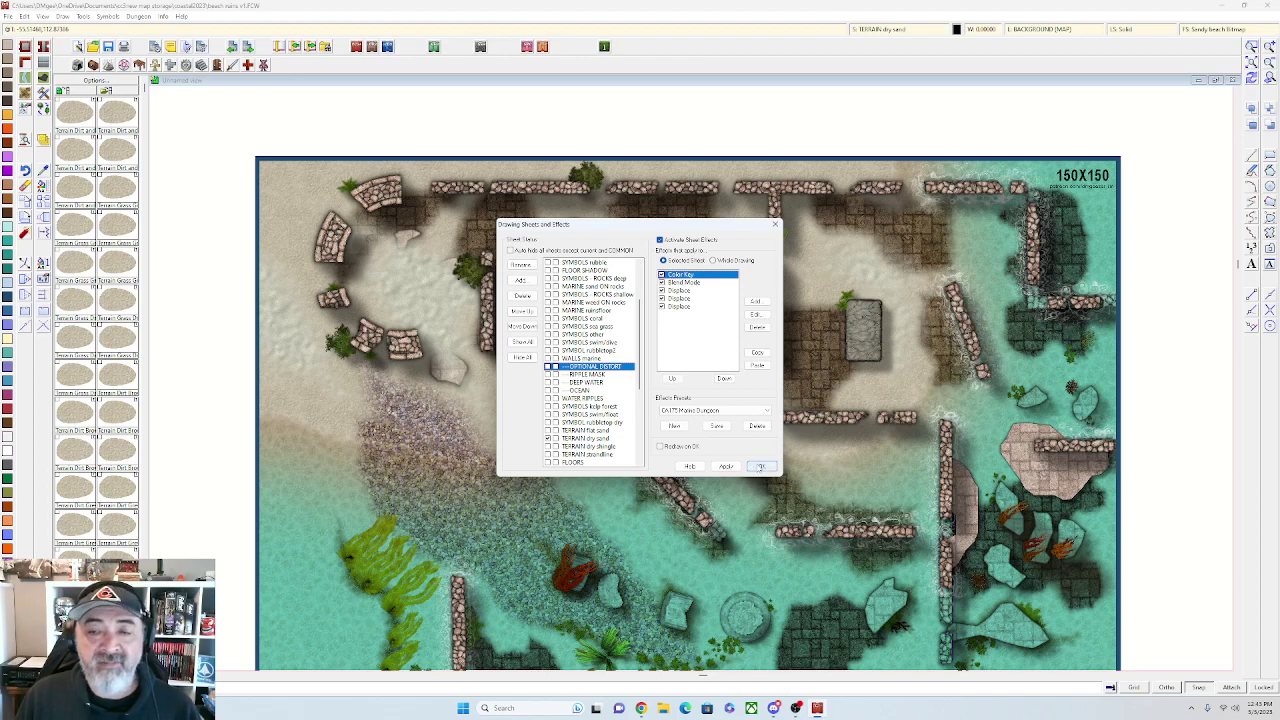
left_click(774, 224)
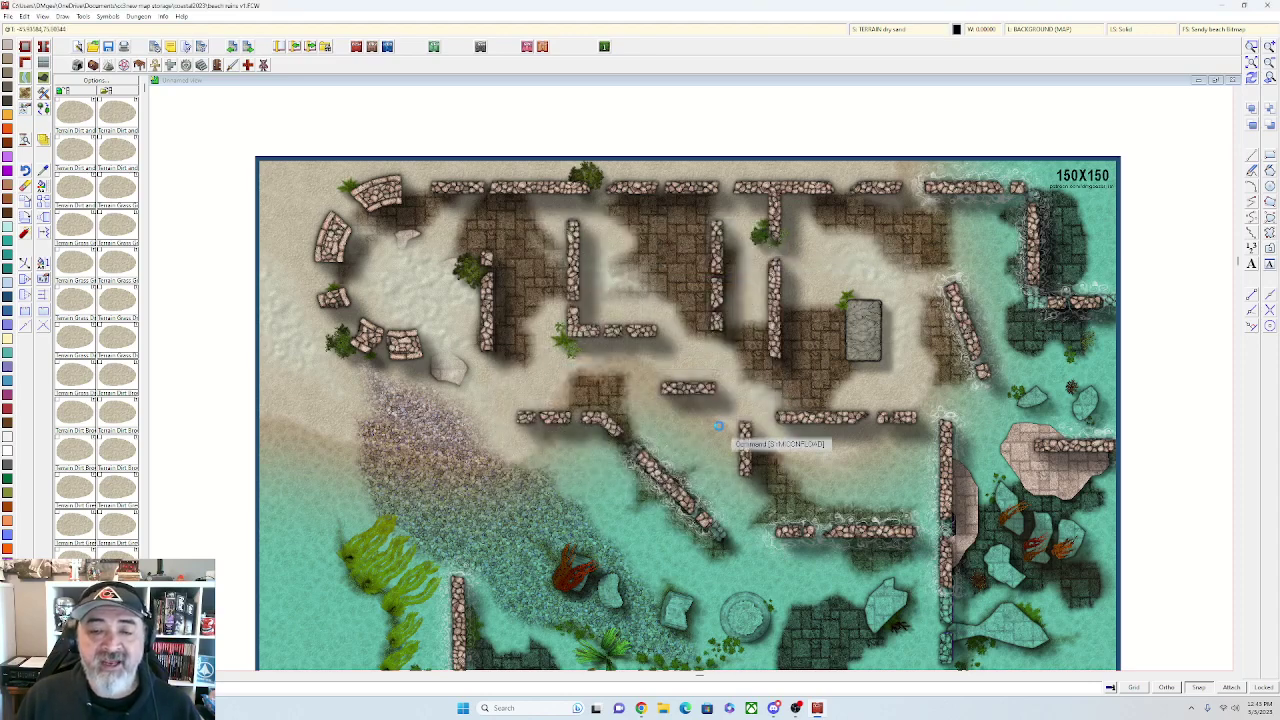
scroll(712, 326, "down", 1)
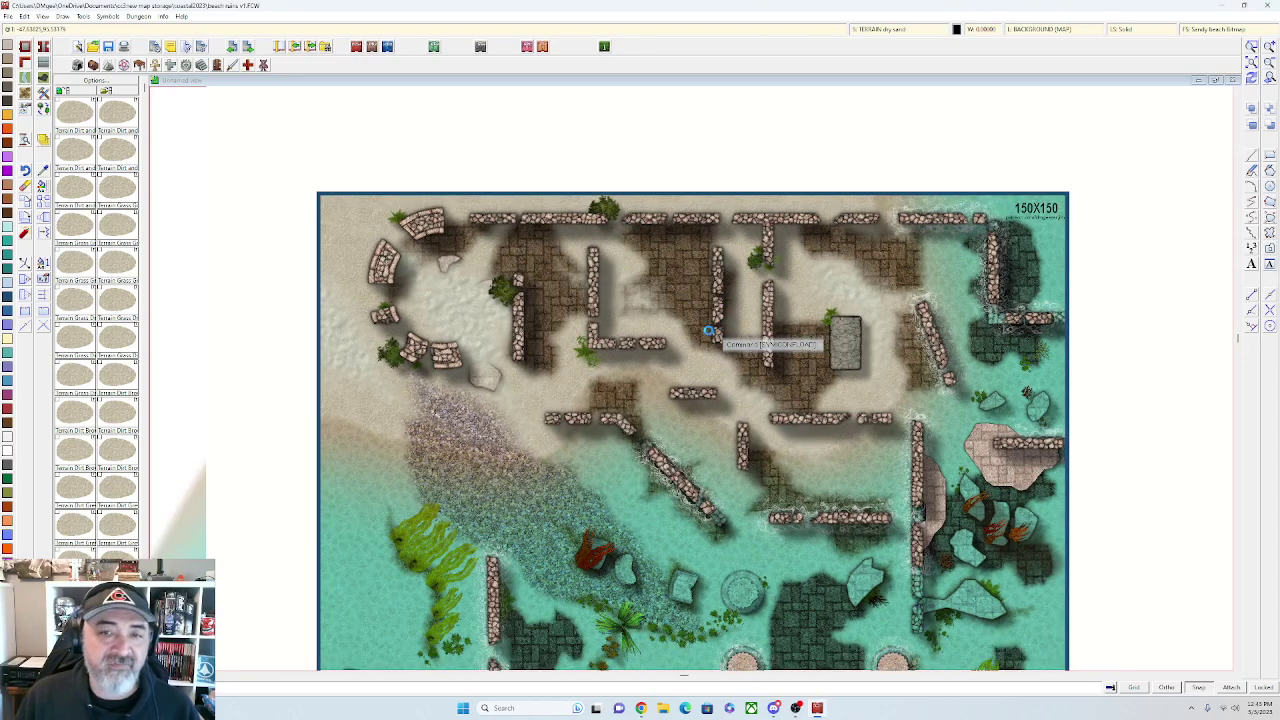
scroll(669, 346, "down", 1)
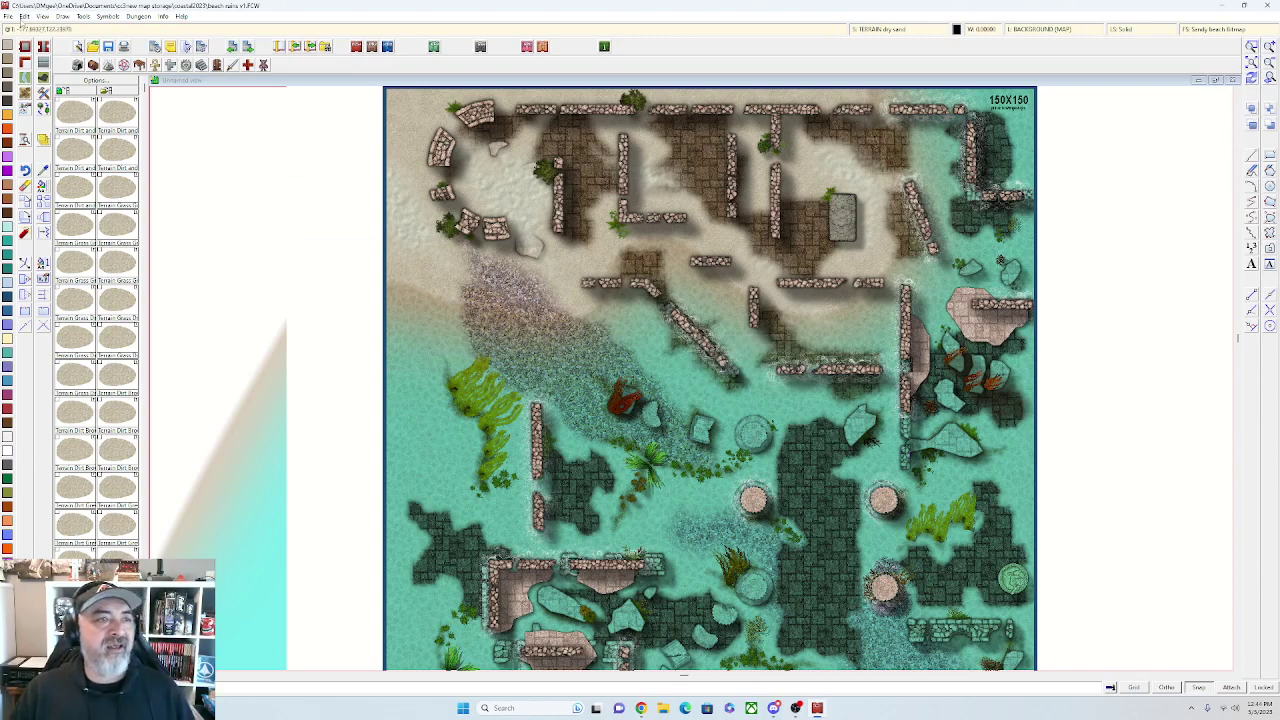
left_click(9, 16)
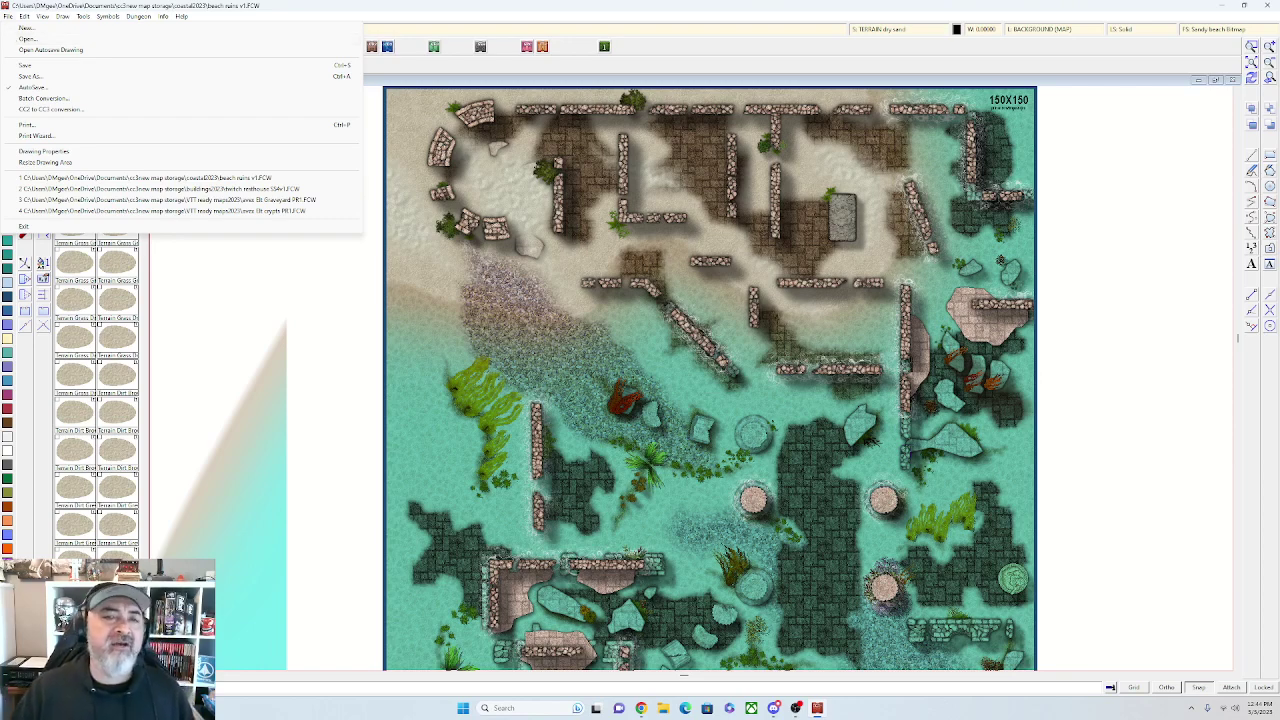
left_click(1118, 229)
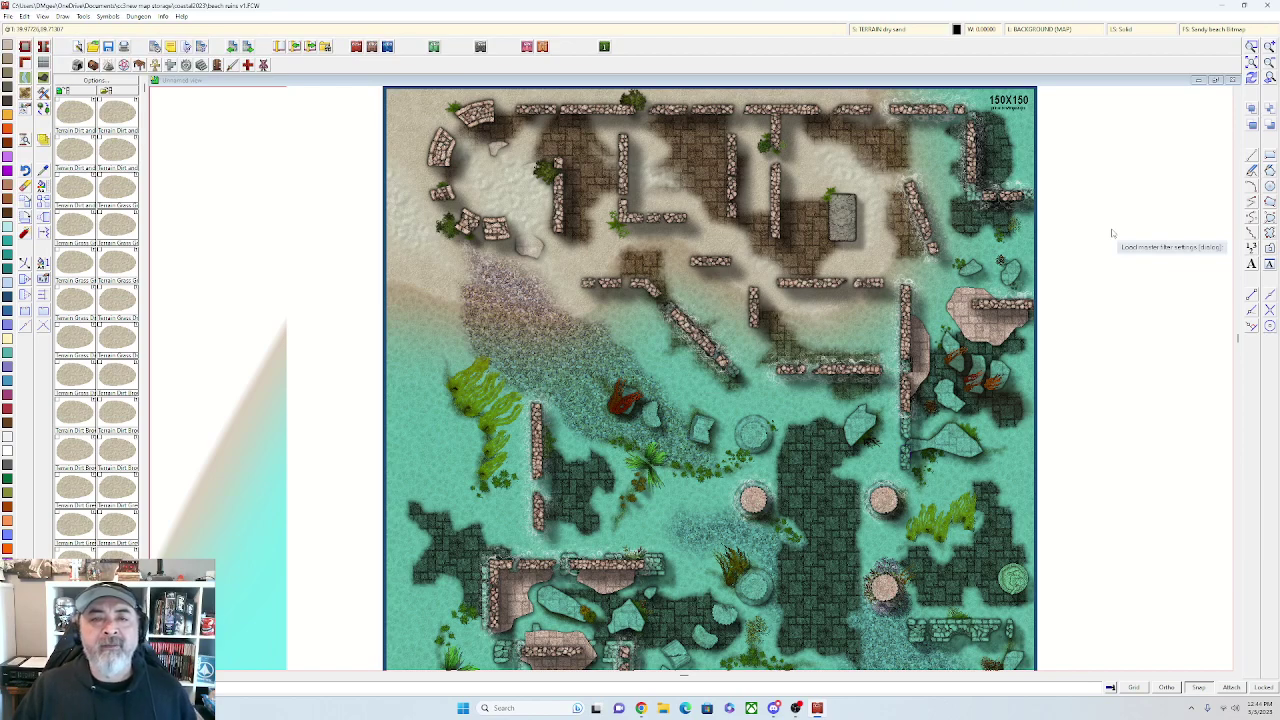